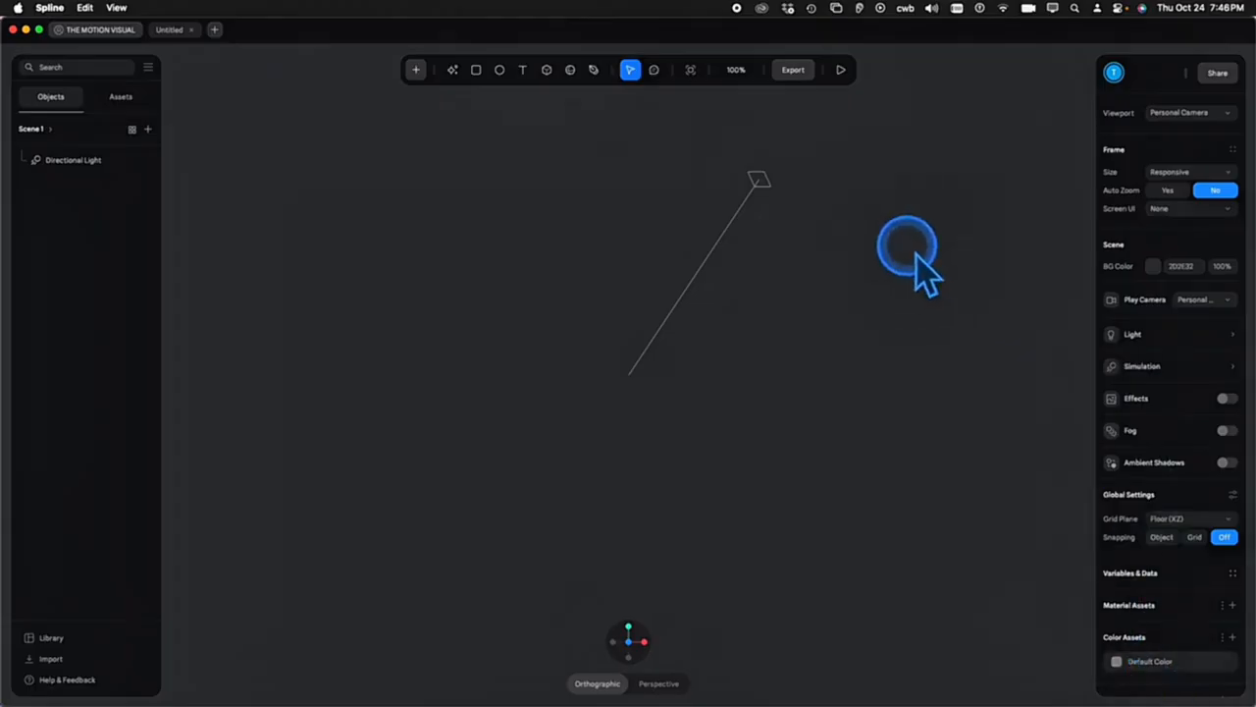
Change the scene's background color to blue, 5C77E5
{"action": "left_click", "coordinate": [1160, 269]}
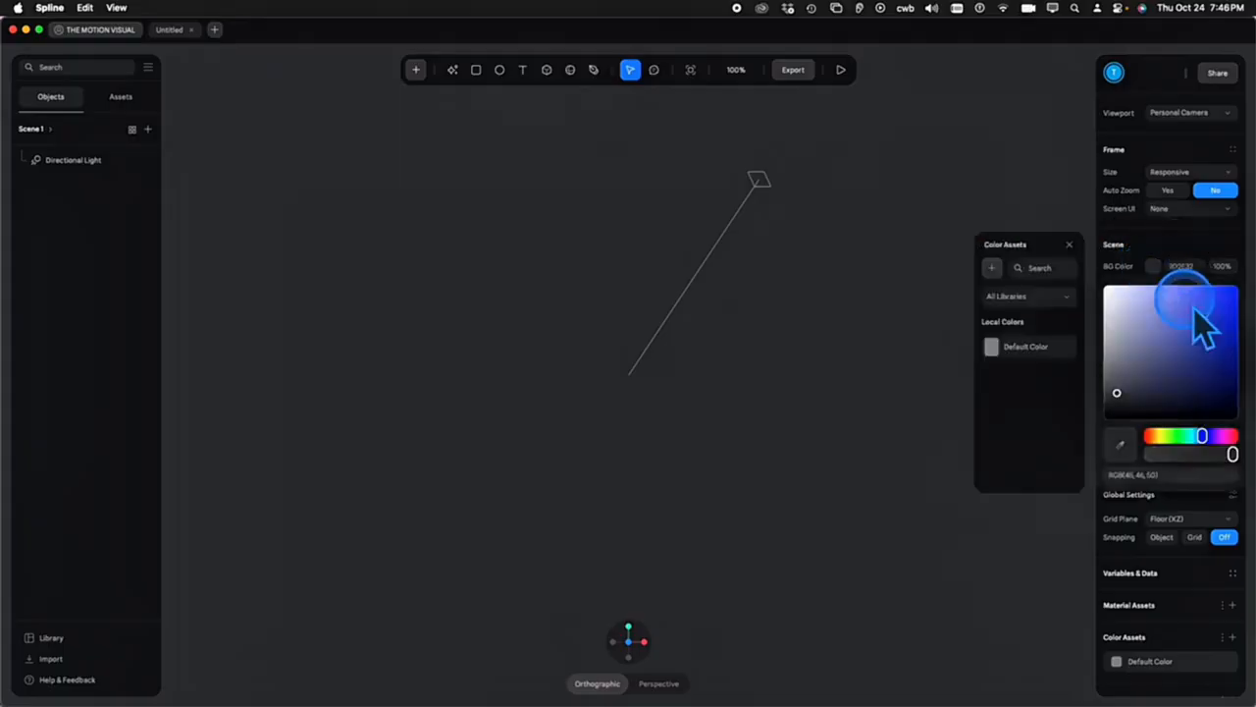
{"action": "left_click", "coordinate": [1184, 301]}
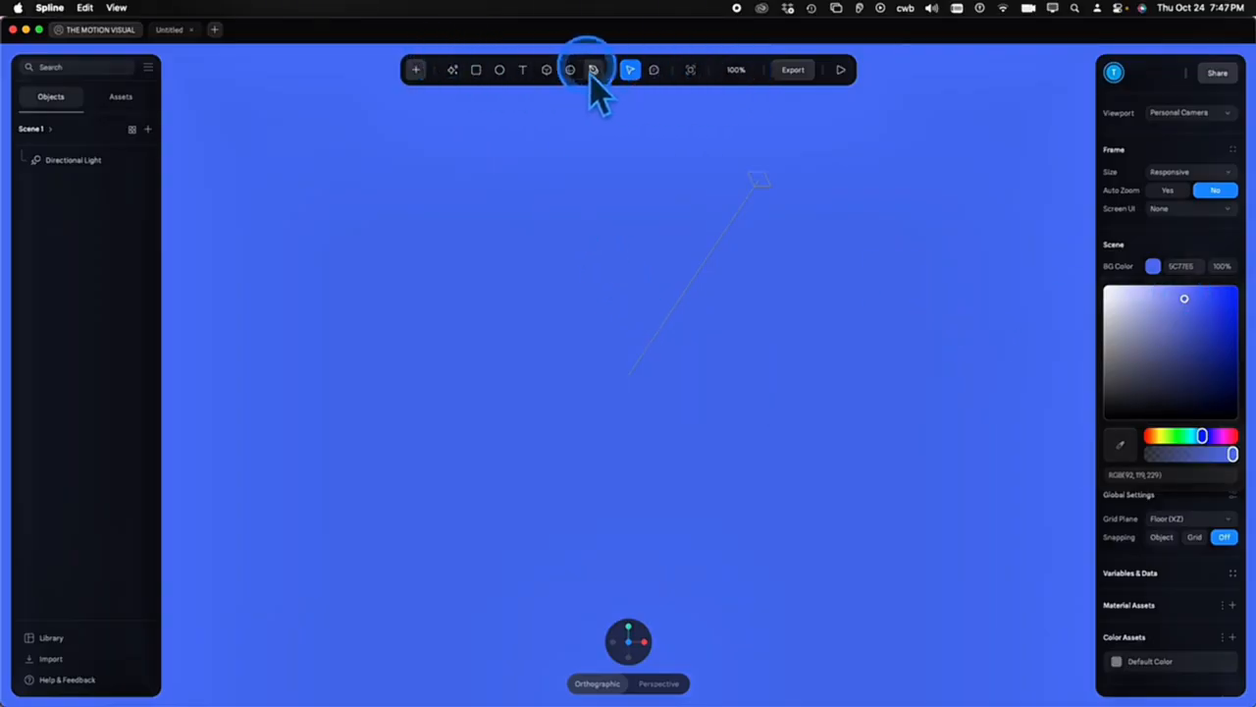
Create a cube about 516 units per side and reset its position to the scene origin
{"action": "left_click", "coordinate": [547, 70]}
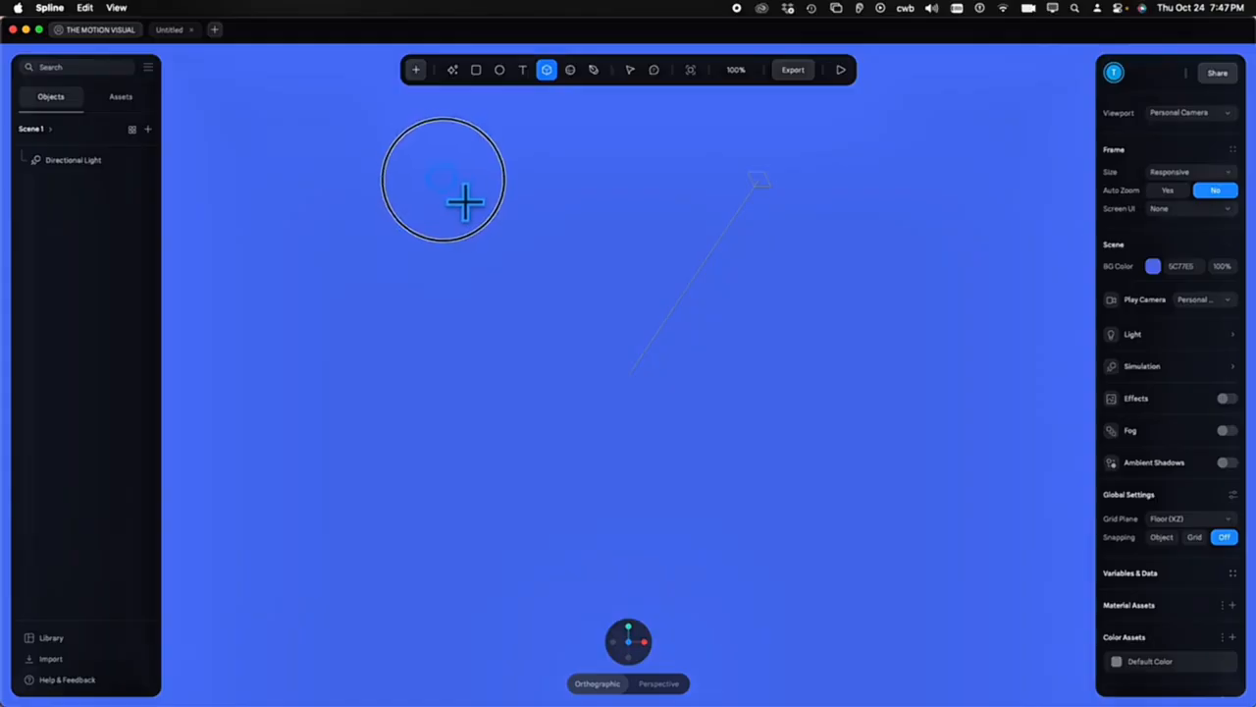
{"action": "left_click_drag", "start_coordinate": [440, 176], "coordinate": [777, 455]}
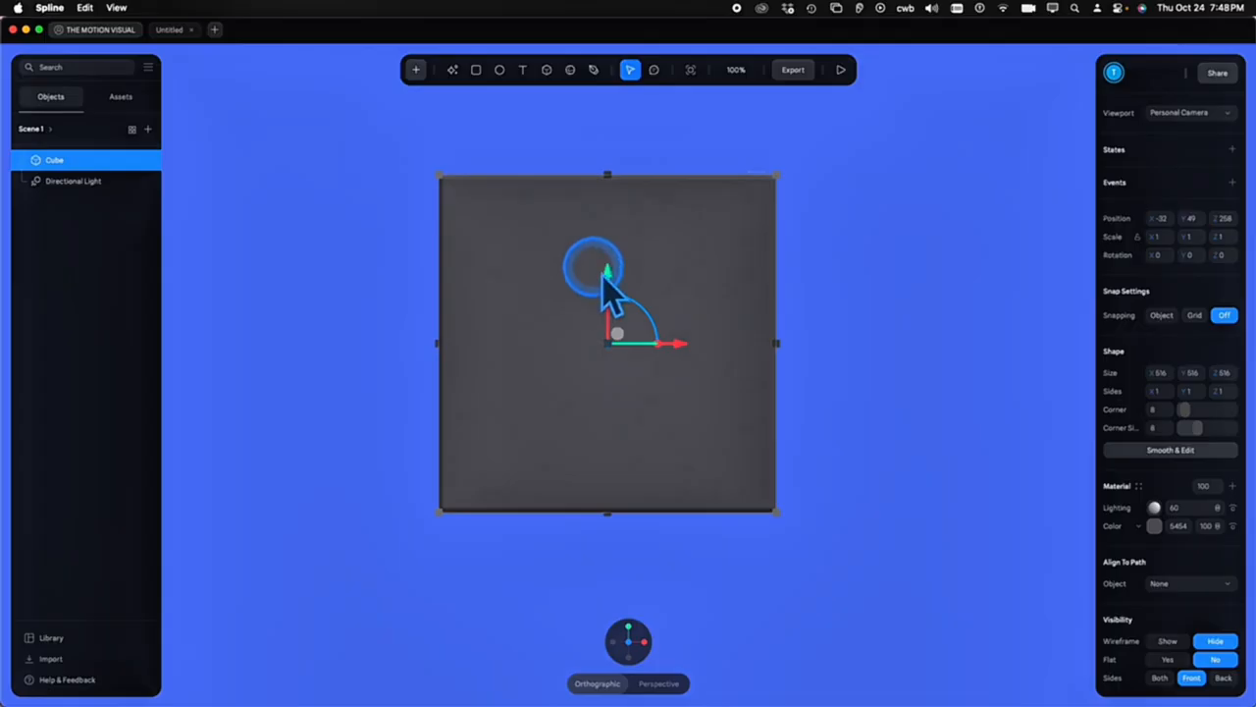
{"action": "right_click", "coordinate": [538, 340]}
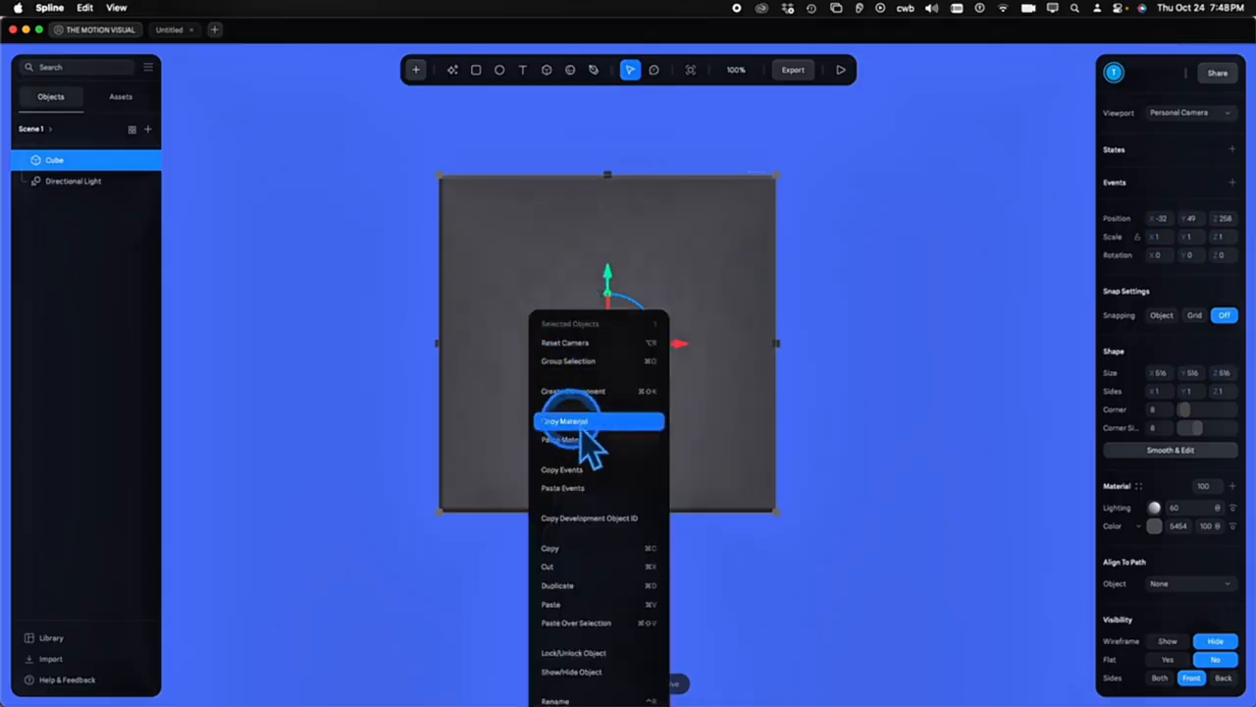
{"action": "scroll", "coordinate": [581, 429], "scroll_direction": "down", "scroll_amount": 5}
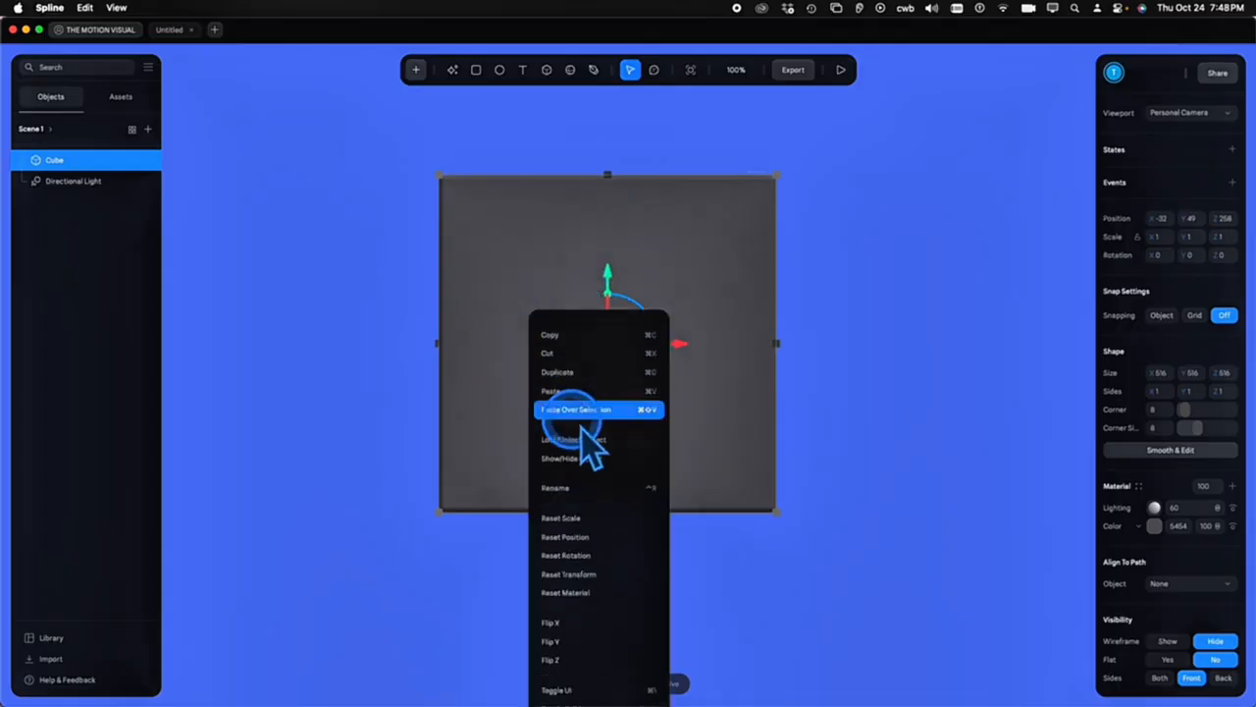
{"action": "left_click", "coordinate": [595, 537]}
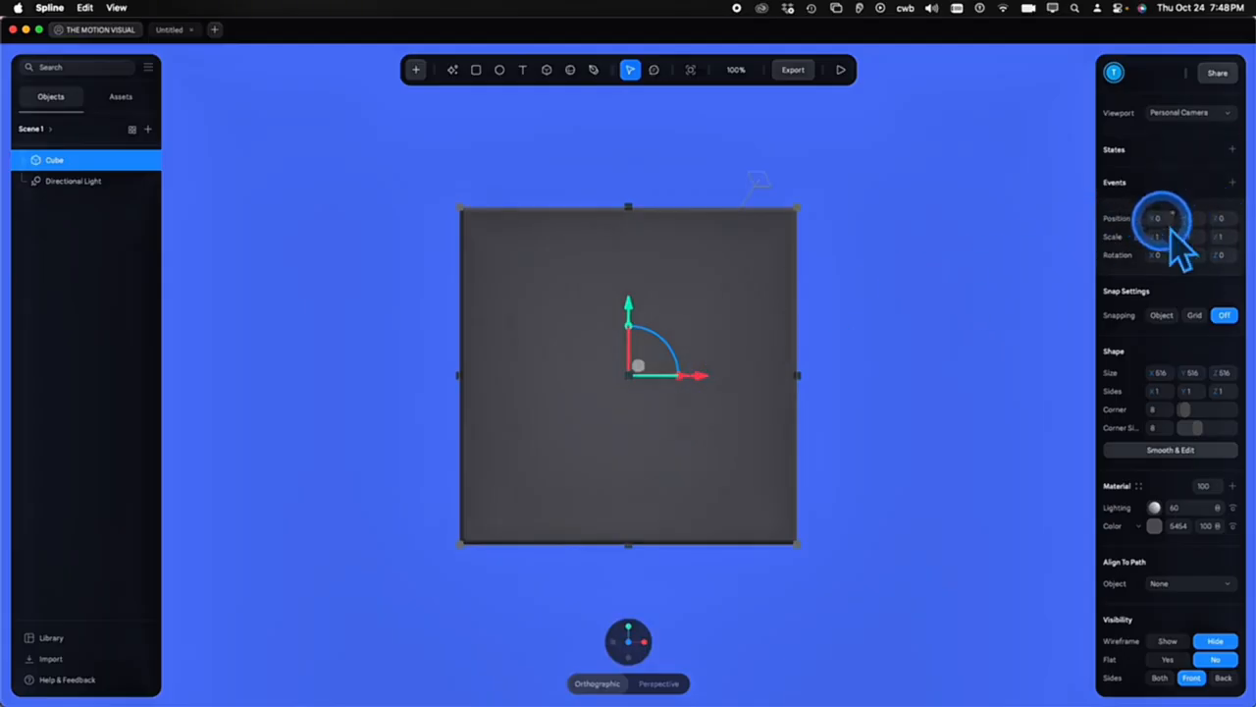
{"action": "left_click", "coordinate": [913, 305]}
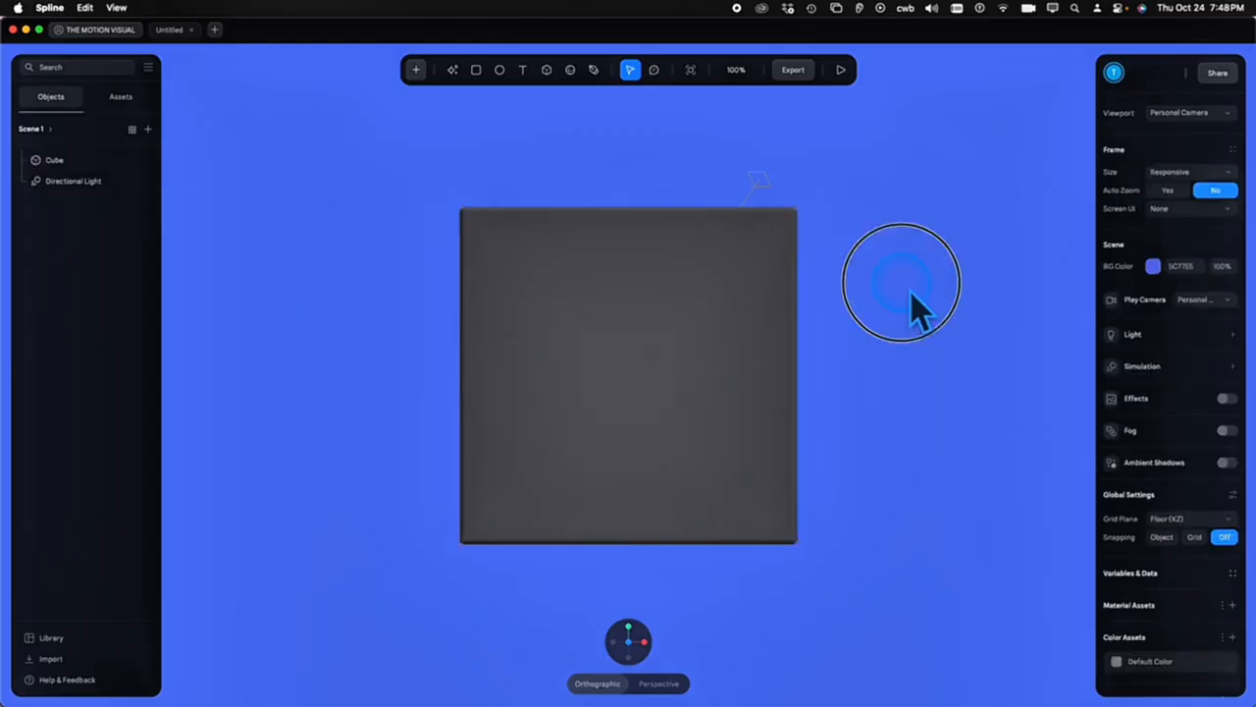
Orbit around the cube to view its other faces and reset the camera to the front view
{"action": "left_click_drag", "start_coordinate": [912, 305], "coordinate": [934, 263]}
{"action": "mouse_move", "coordinate": [595, 631]}
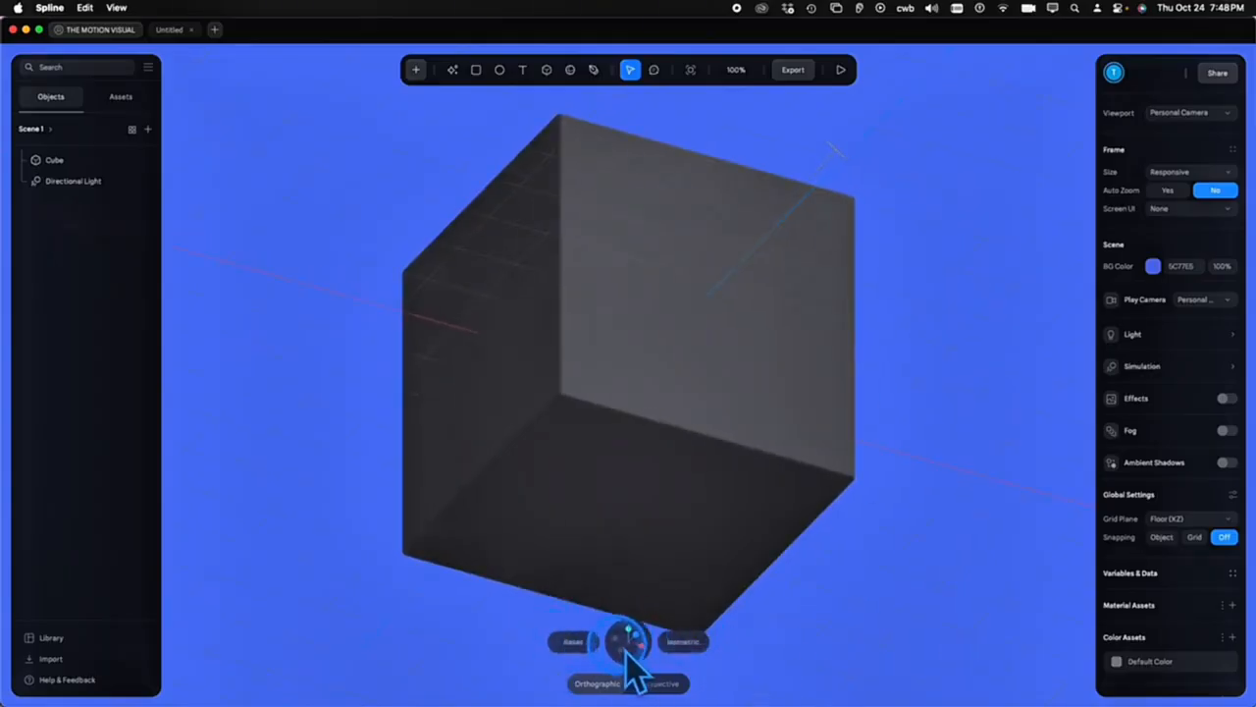
{"action": "left_click", "coordinate": [574, 642]}
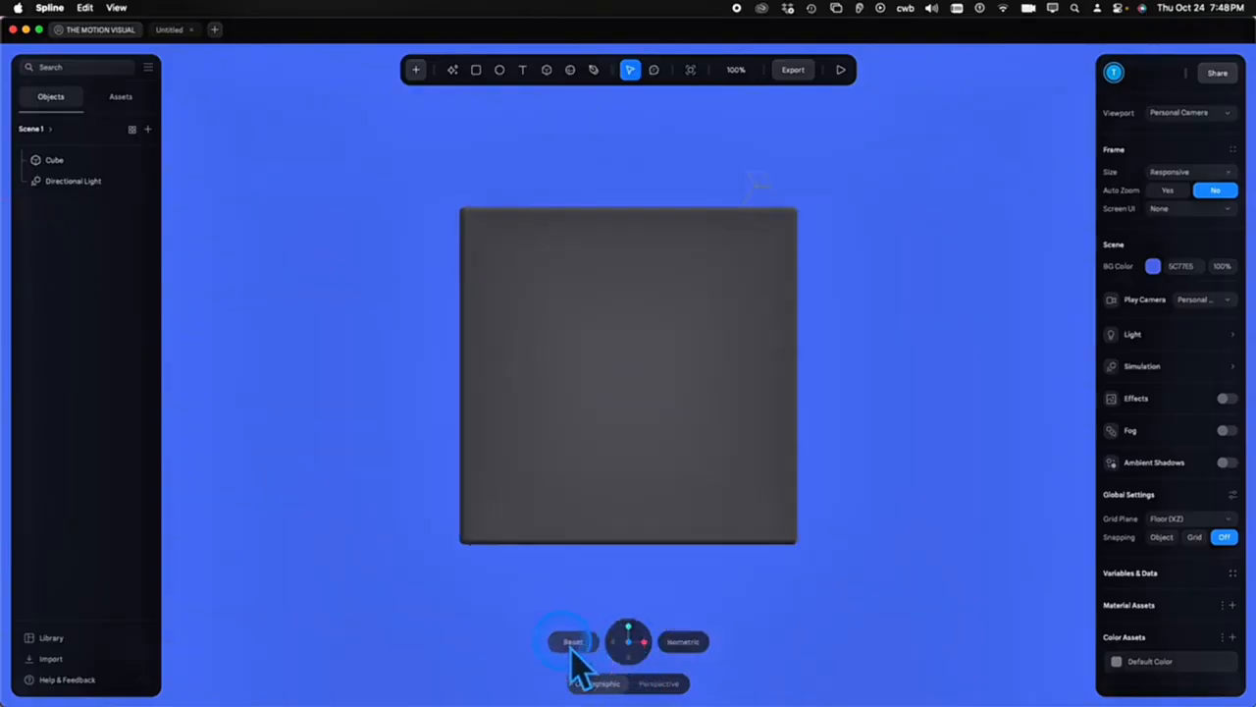
Set the viewport to the isometric view of the cube with perspective projection
{"action": "left_click", "coordinate": [695, 656]}
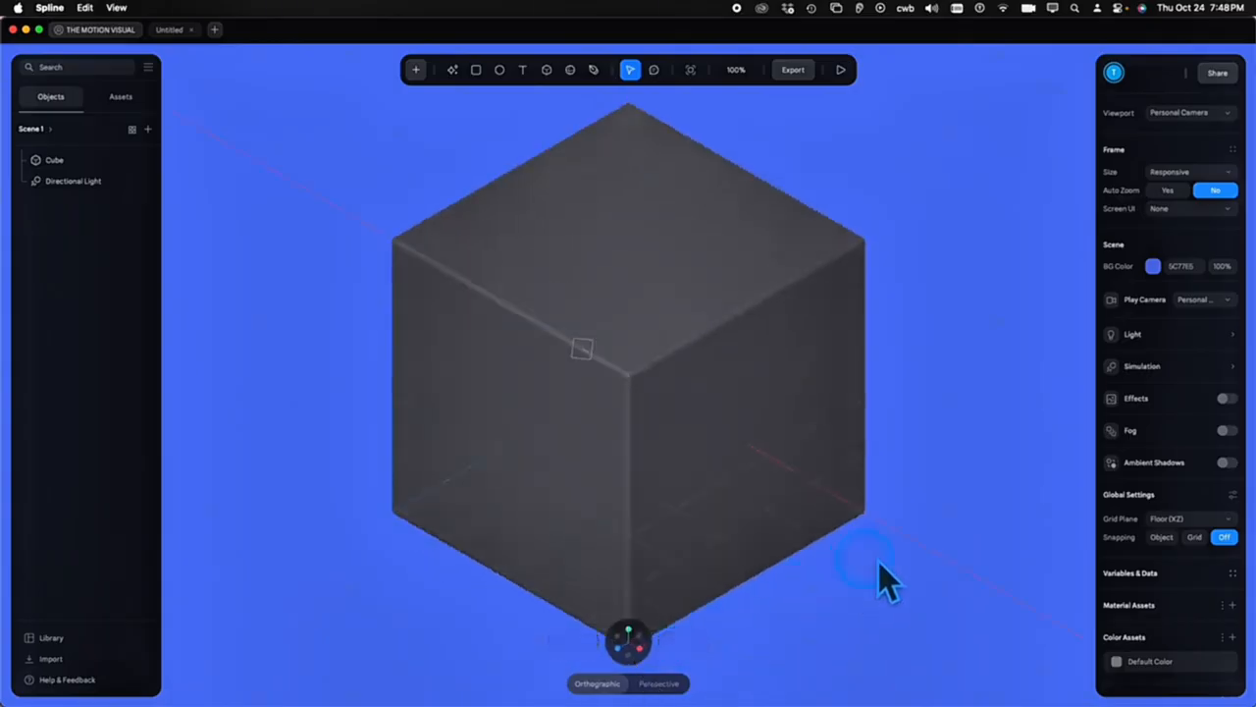
{"action": "scroll", "coordinate": [957, 461], "scroll_direction": "down", "scroll_amount": 5}
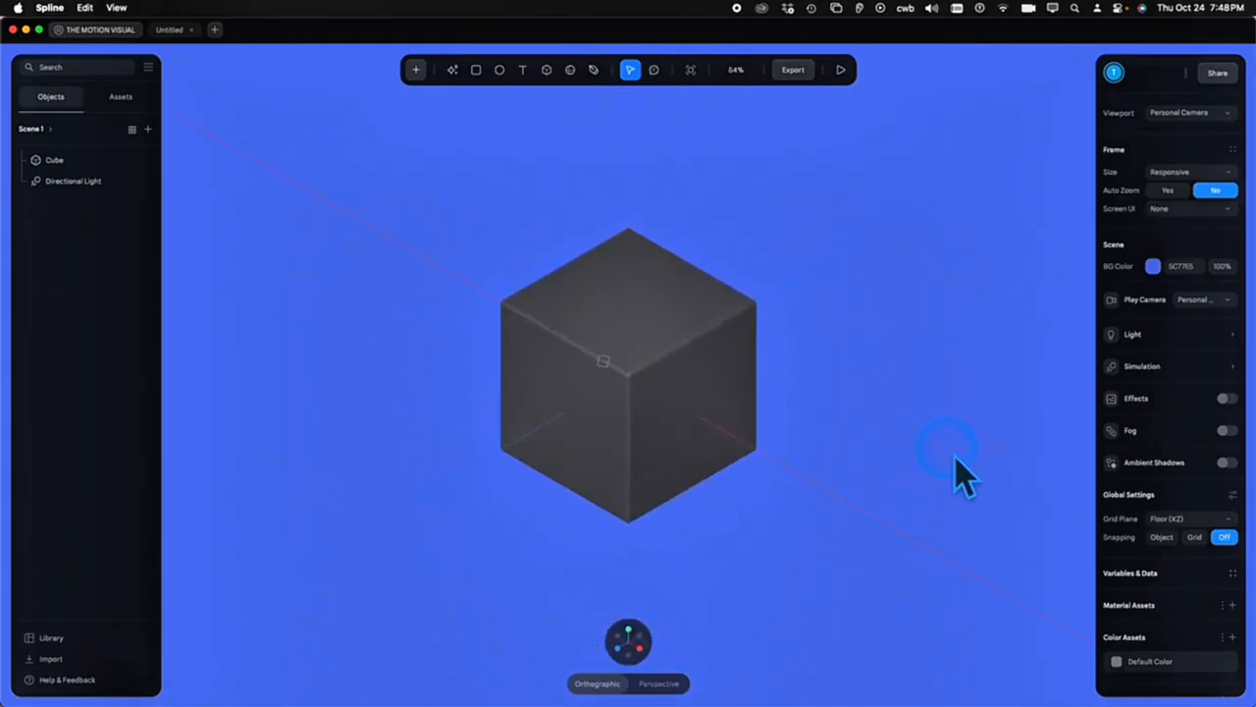
{"action": "scroll", "coordinate": [958, 463], "scroll_direction": "up", "scroll_amount": 2}
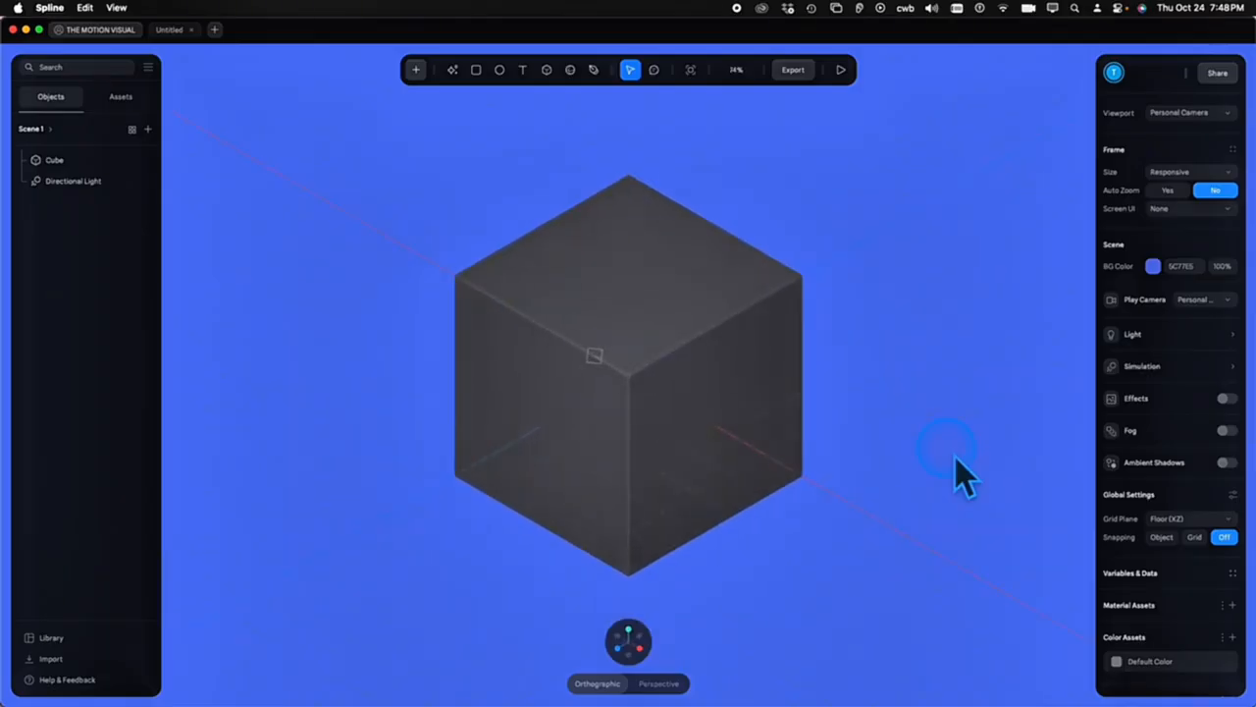
{"action": "scroll", "coordinate": [957, 459], "scroll_direction": "up", "scroll_amount": 1}
{"action": "mouse_move", "coordinate": [954, 455]}
{"action": "middle_mouse_down"}
{"action": "mouse_move", "coordinate": [716, 434]}
{"action": "mouse_move", "coordinate": [1021, 409]}
{"action": "mouse_move", "coordinate": [874, 434]}
{"action": "mouse_move", "coordinate": [648, 449]}
{"action": "mouse_move", "coordinate": [889, 549]}
{"action": "mouse_move", "coordinate": [1035, 485]}
{"action": "mouse_move", "coordinate": [847, 373]}
{"action": "mouse_move", "coordinate": [752, 530]}
{"action": "mouse_move", "coordinate": [1047, 497]}
{"action": "mouse_move", "coordinate": [903, 355]}
{"action": "mouse_move", "coordinate": [880, 497]}
{"action": "mouse_move", "coordinate": [979, 465]}
{"action": "mouse_move", "coordinate": [964, 454]}
{"action": "middle_mouse_up"}
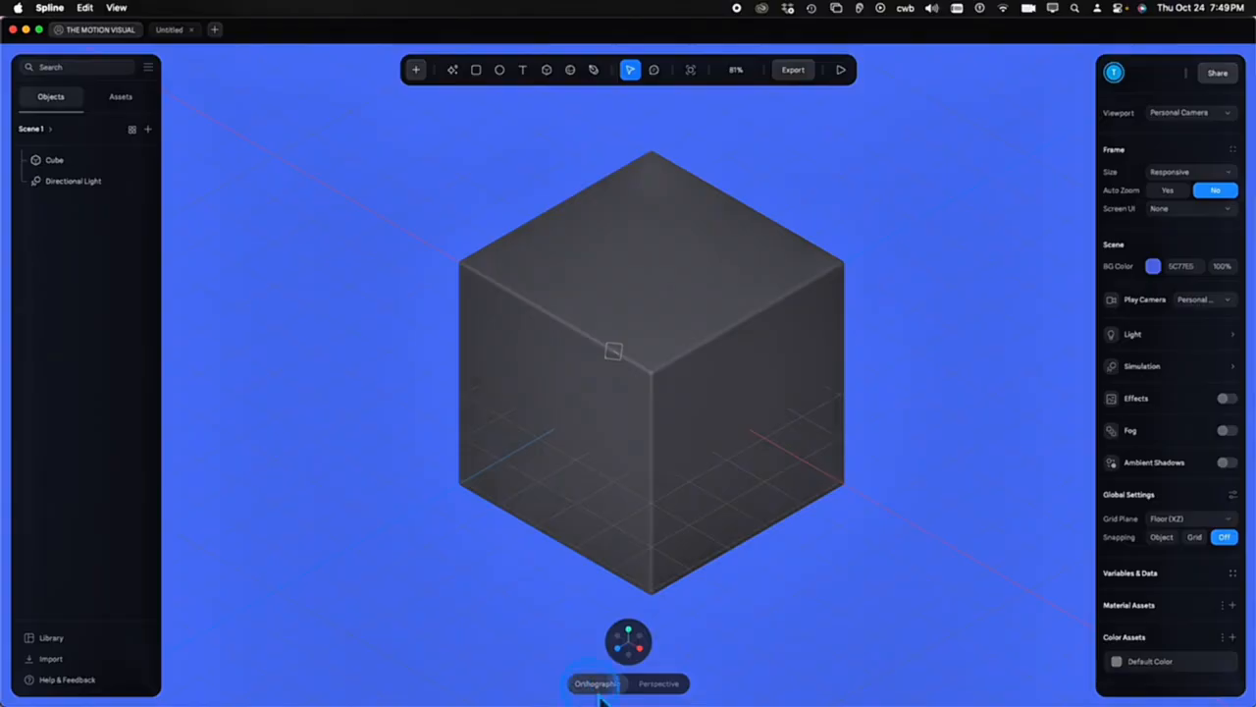
{"action": "left_click", "coordinate": [675, 685]}
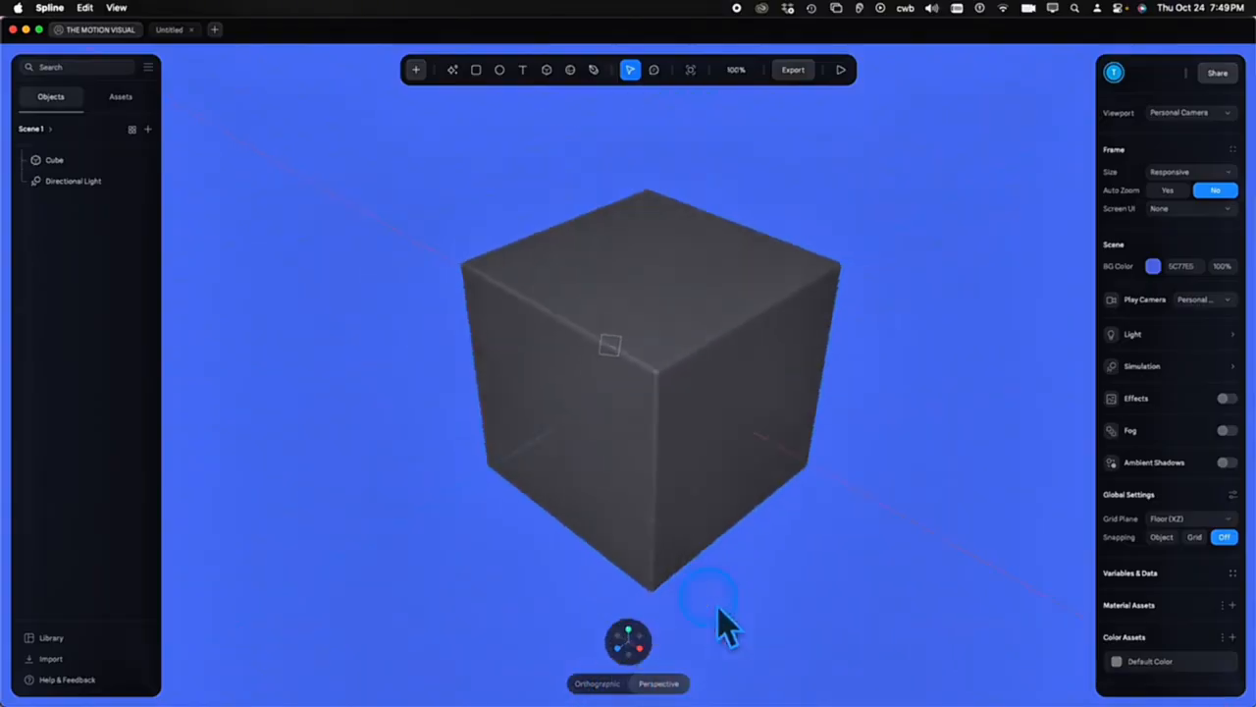
{"action": "mouse_move", "coordinate": [893, 522]}
{"action": "middle_mouse_down"}
{"action": "mouse_move", "coordinate": [812, 503]}
{"action": "mouse_move", "coordinate": [903, 510]}
{"action": "mouse_move", "coordinate": [873, 536]}
{"action": "middle_mouse_up"}
Change the cube's material color to pink, RGB(215, 39, 124)
{"action": "left_click", "coordinate": [734, 407]}
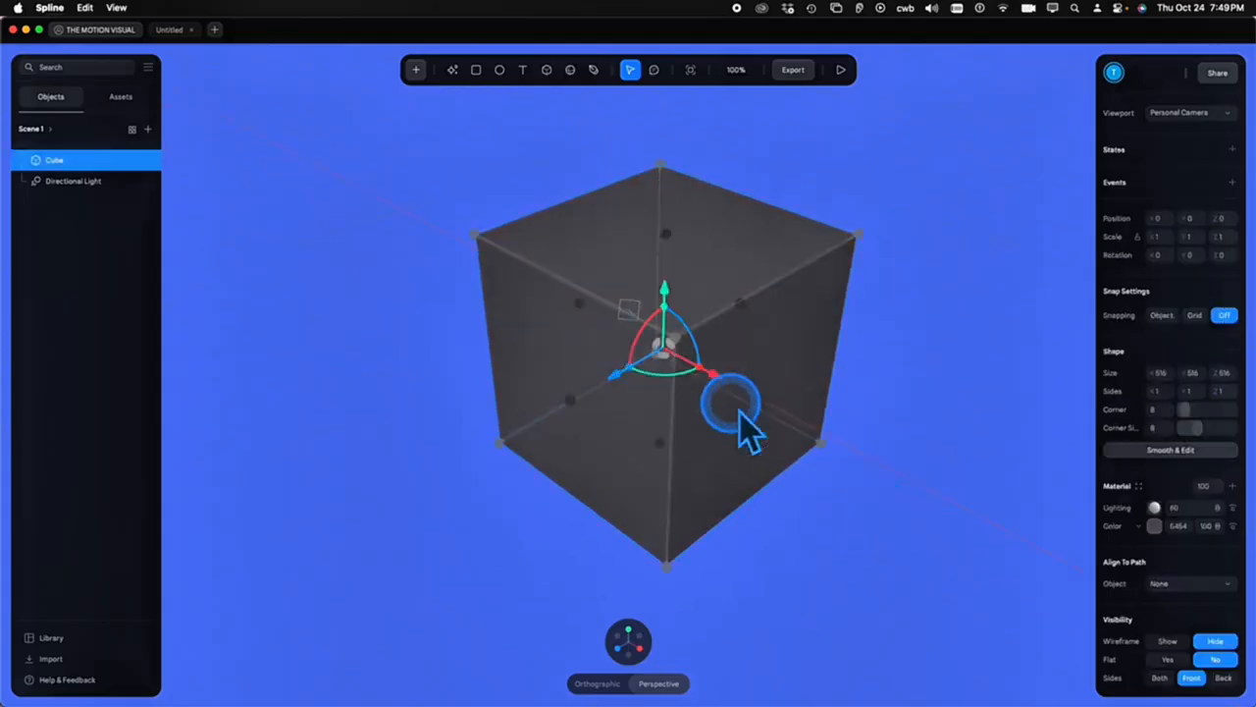
{"action": "left_click", "coordinate": [1154, 525]}
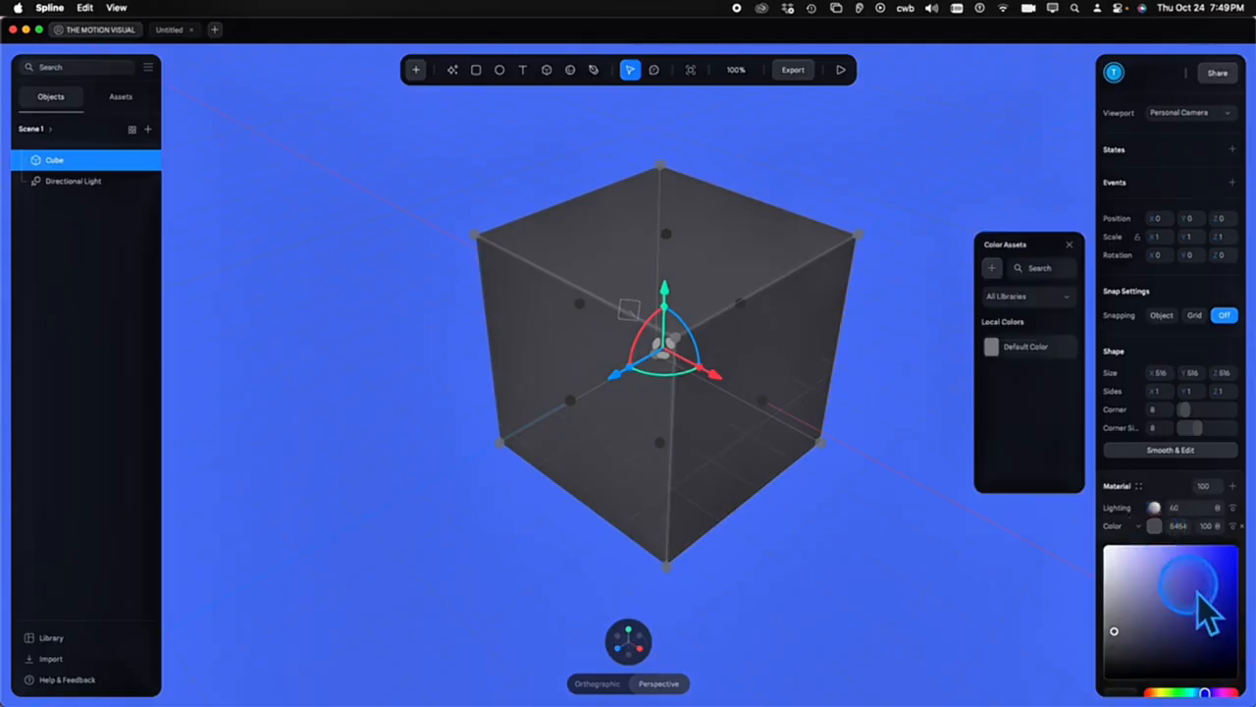
{"action": "scroll", "coordinate": [1199, 594], "scroll_direction": "down", "scroll_amount": 4}
{"action": "left_click", "coordinate": [1205, 530]}
{"action": "left_click_drag", "start_coordinate": [1227, 540], "coordinate": [1241, 543]}
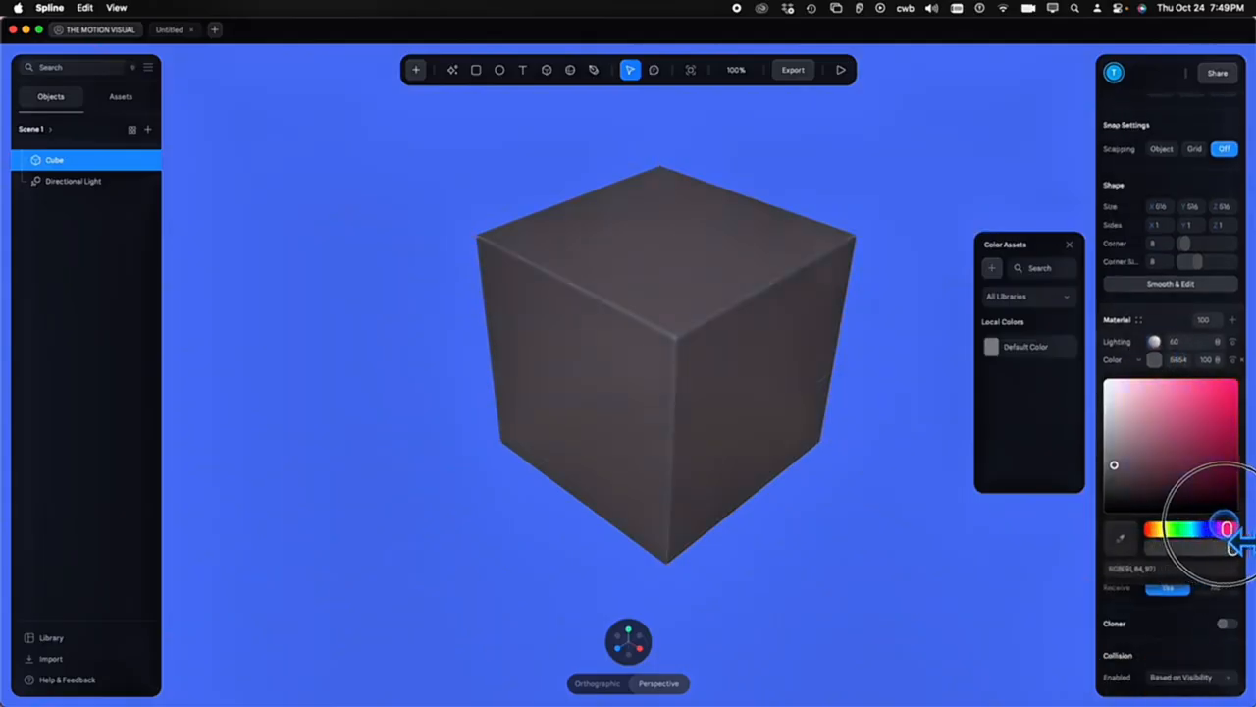
{"action": "left_click", "coordinate": [1214, 400]}
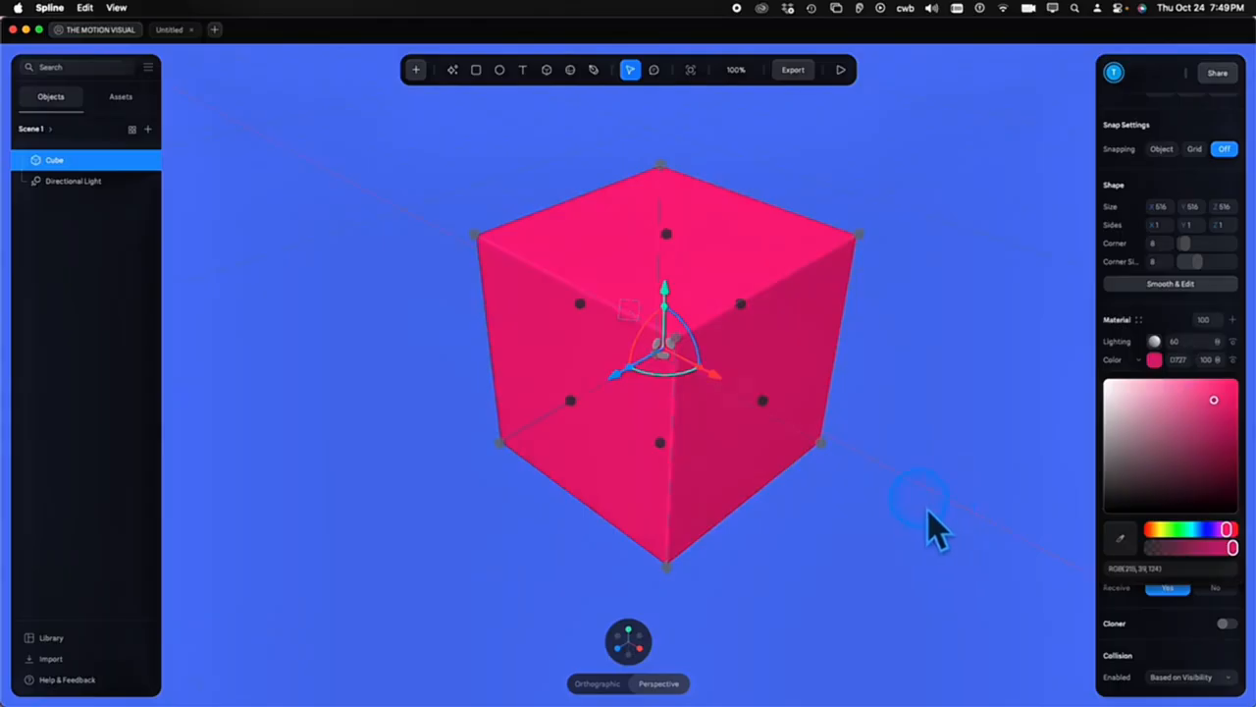
Examine the pink cube from several angles and return the camera to the isometric view
{"action": "left_click_drag", "start_coordinate": [918, 523], "coordinate": [980, 469]}
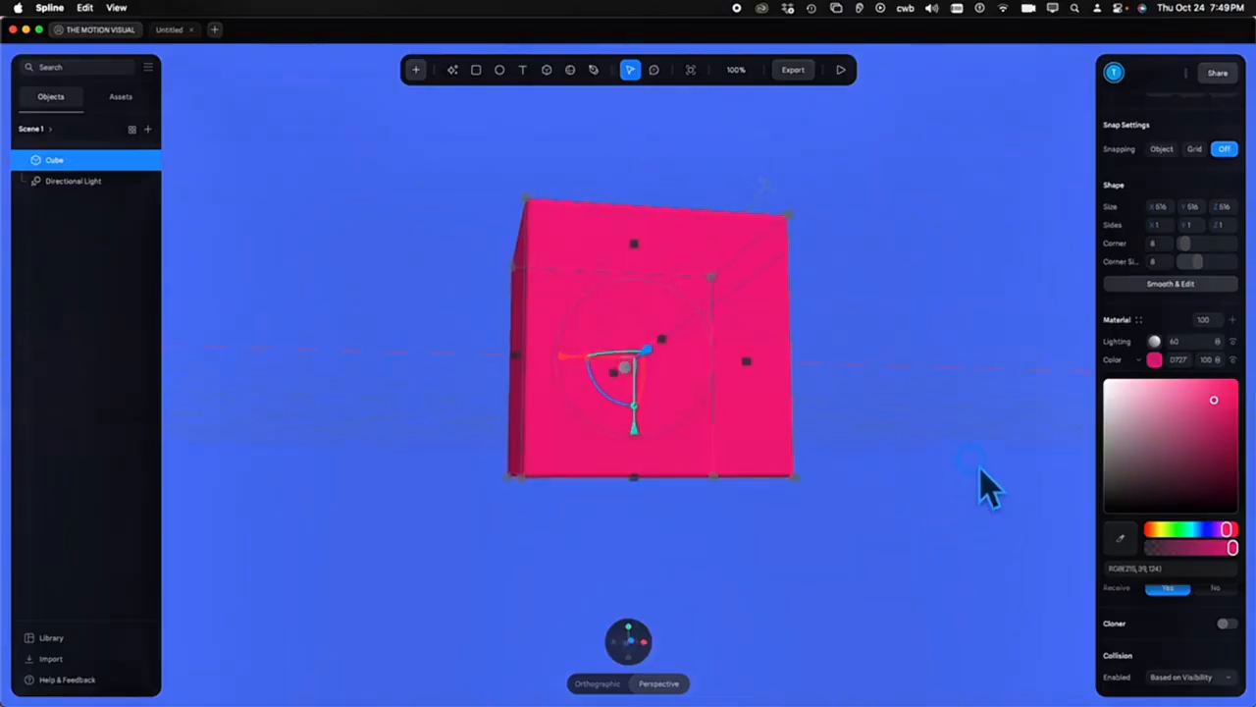
{"action": "left_click_drag", "start_coordinate": [912, 501], "coordinate": [468, 550]}
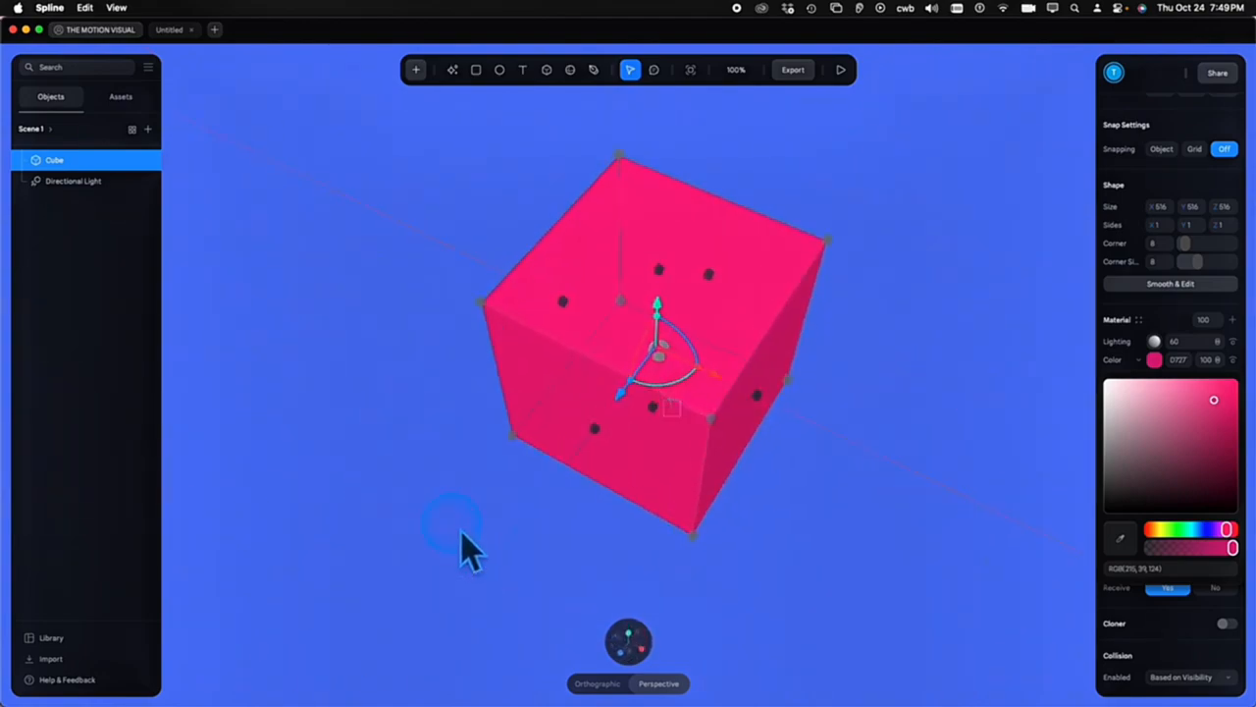
{"action": "left_click_drag", "start_coordinate": [932, 513], "coordinate": [903, 481]}
{"action": "scroll", "coordinate": [897, 463], "scroll_direction": "up", "scroll_amount": 5}
{"action": "left_click_drag", "start_coordinate": [948, 432], "coordinate": [715, 444], "text": "alt"}
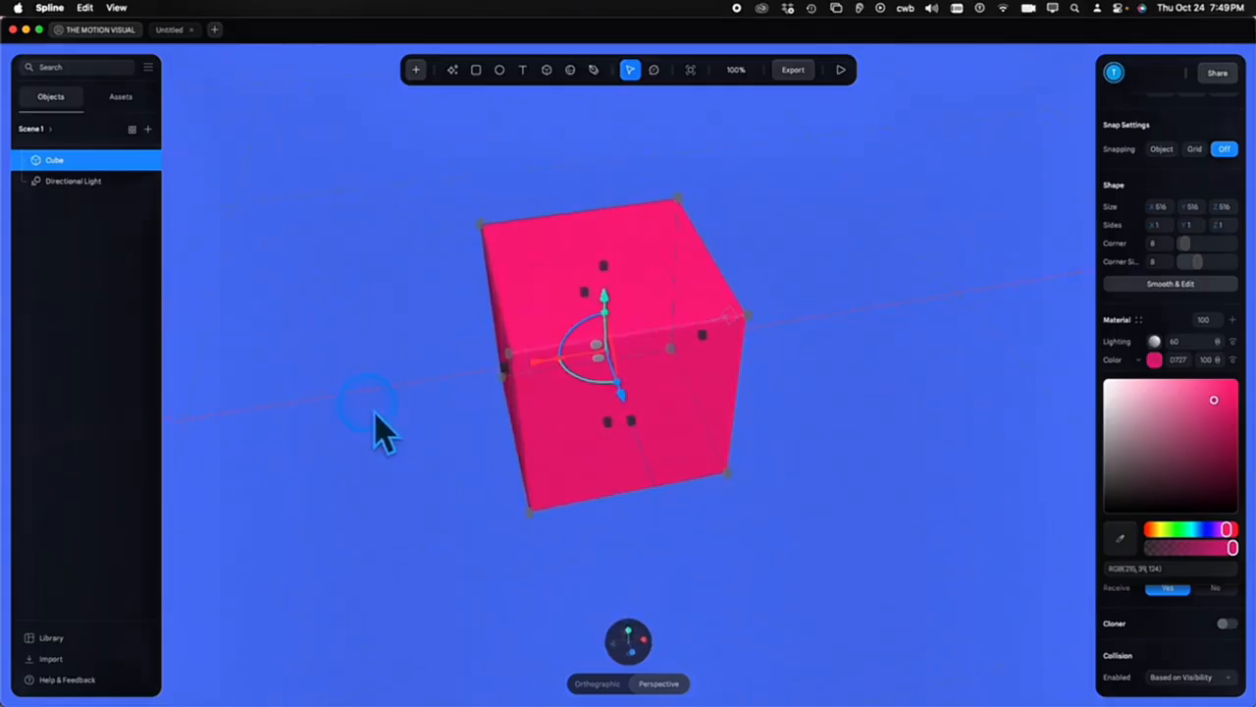
{"action": "left_click_drag", "start_coordinate": [383, 431], "coordinate": [359, 481]}
{"action": "left_click", "coordinate": [573, 642]}
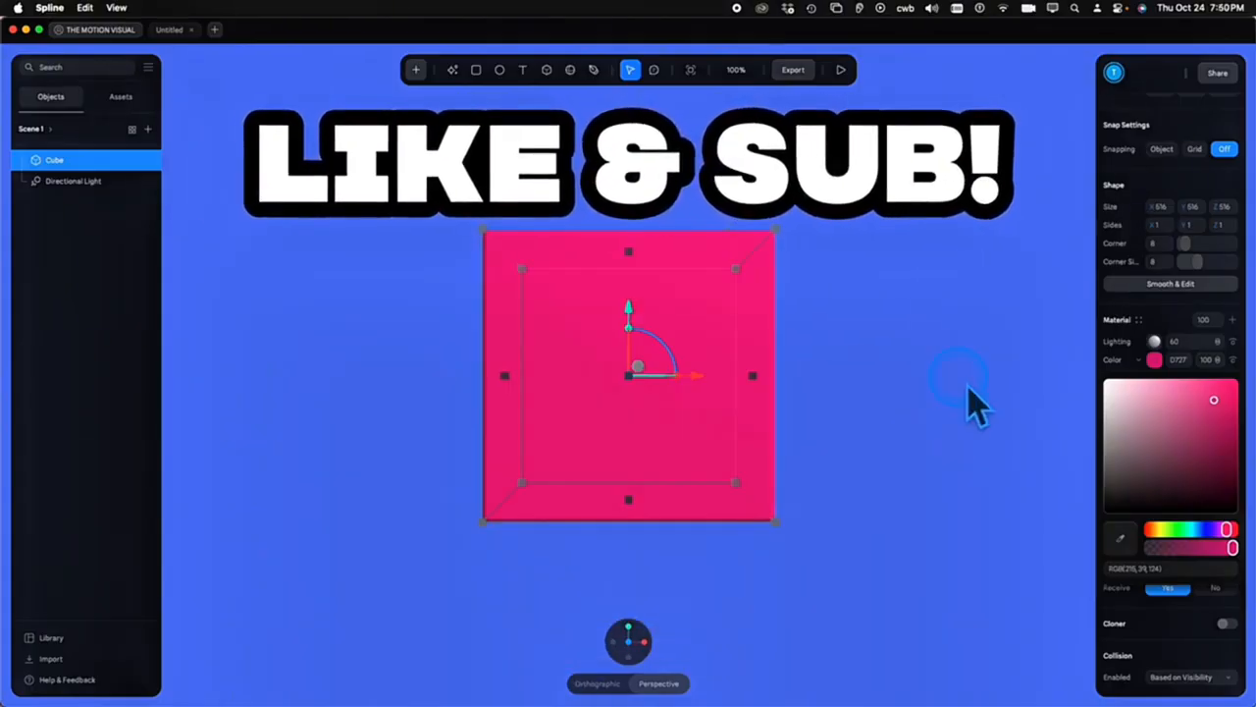
{"action": "left_click", "coordinate": [683, 641]}
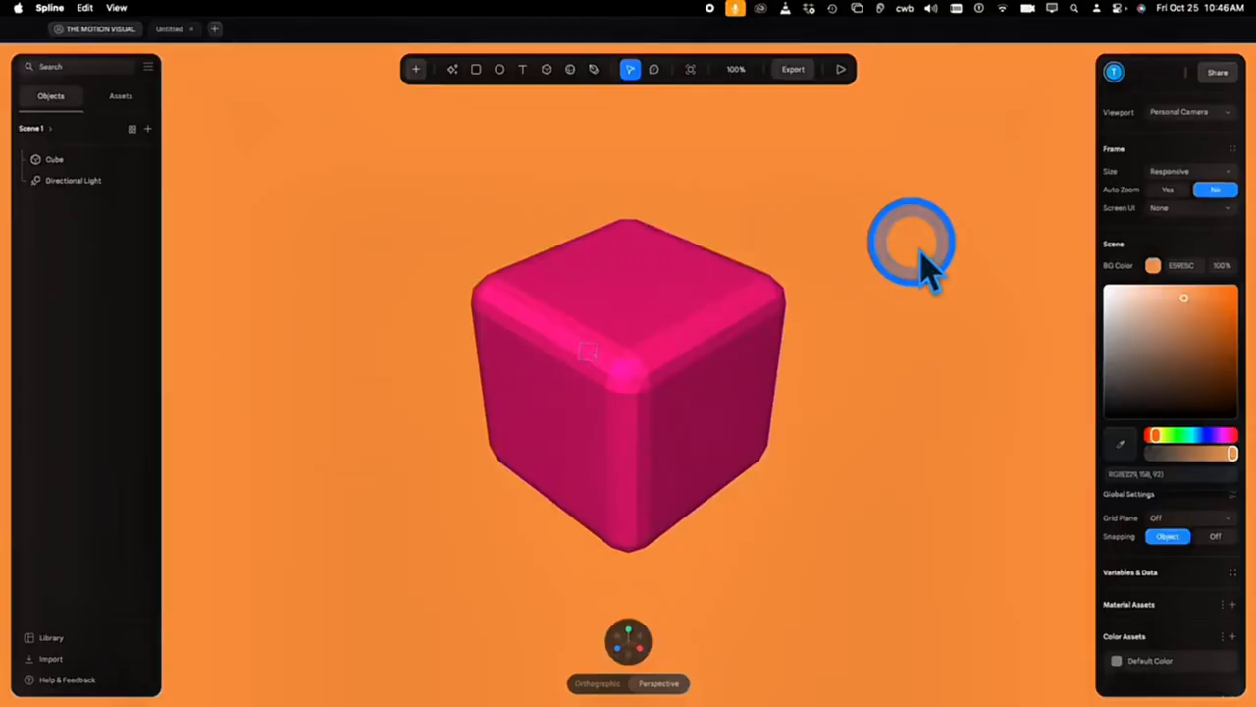
Try moving, rotating and scaling the cube with its transform gizmo, and undo the changes
{"action": "left_click", "coordinate": [690, 366]}
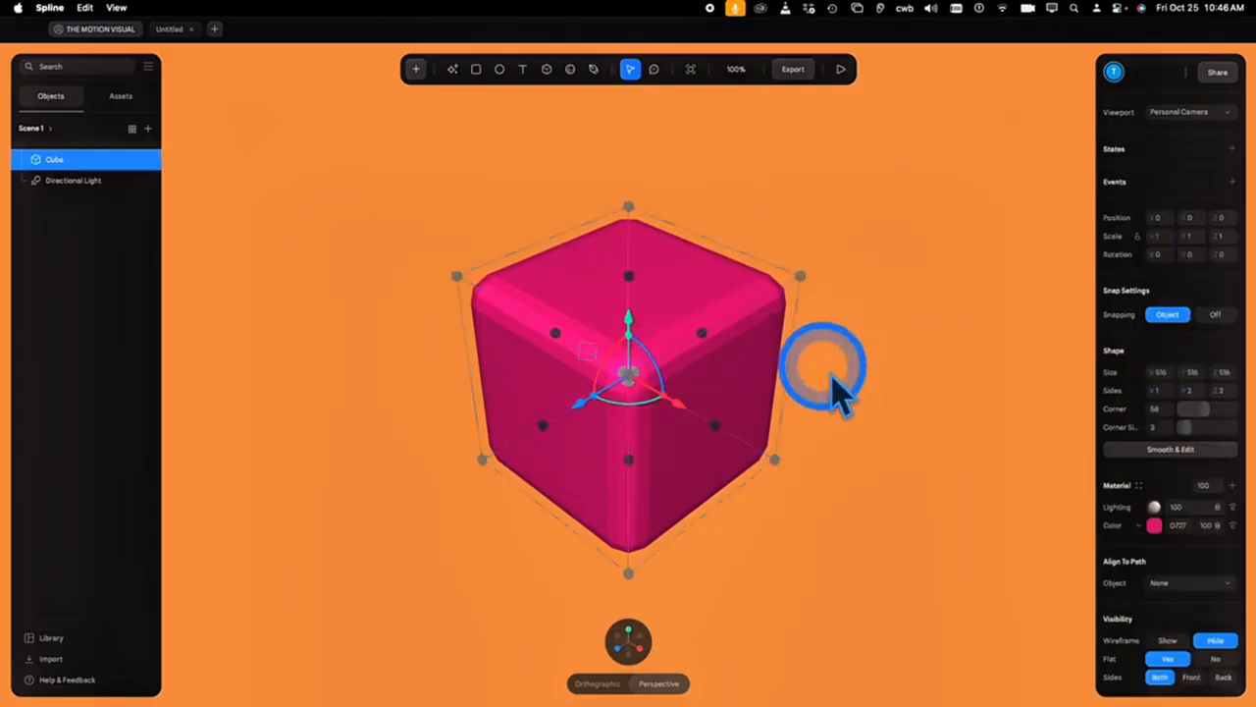
{"action": "scroll", "coordinate": [839, 393], "scroll_direction": "up", "scroll_amount": 5}
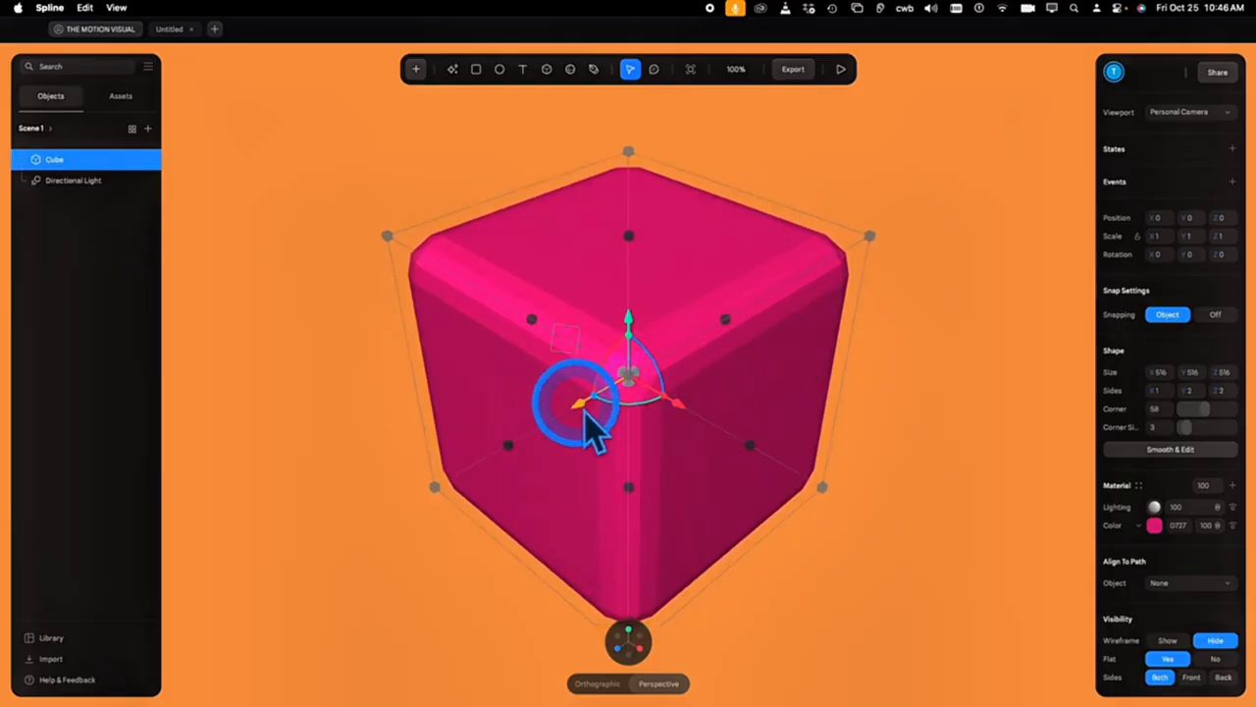
{"action": "left_click_drag", "start_coordinate": [586, 412], "coordinate": [726, 342]}
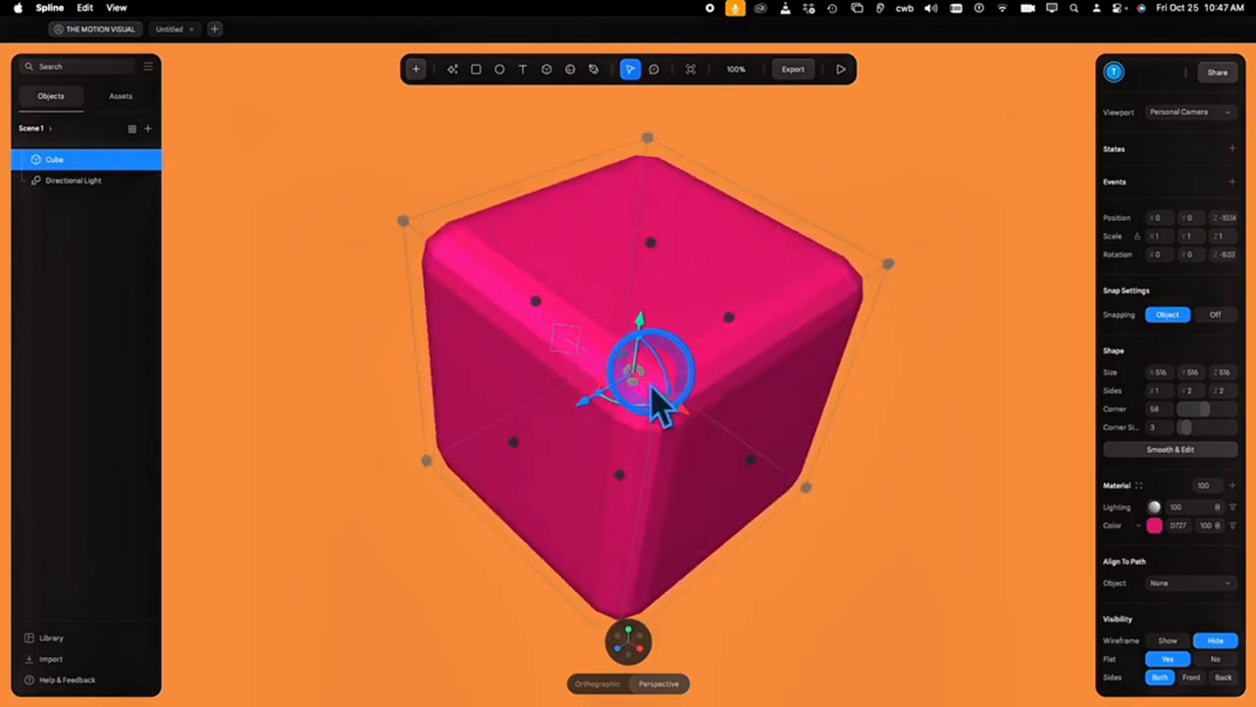
{"action": "left_click_drag", "start_coordinate": [606, 404], "coordinate": [599, 412]}
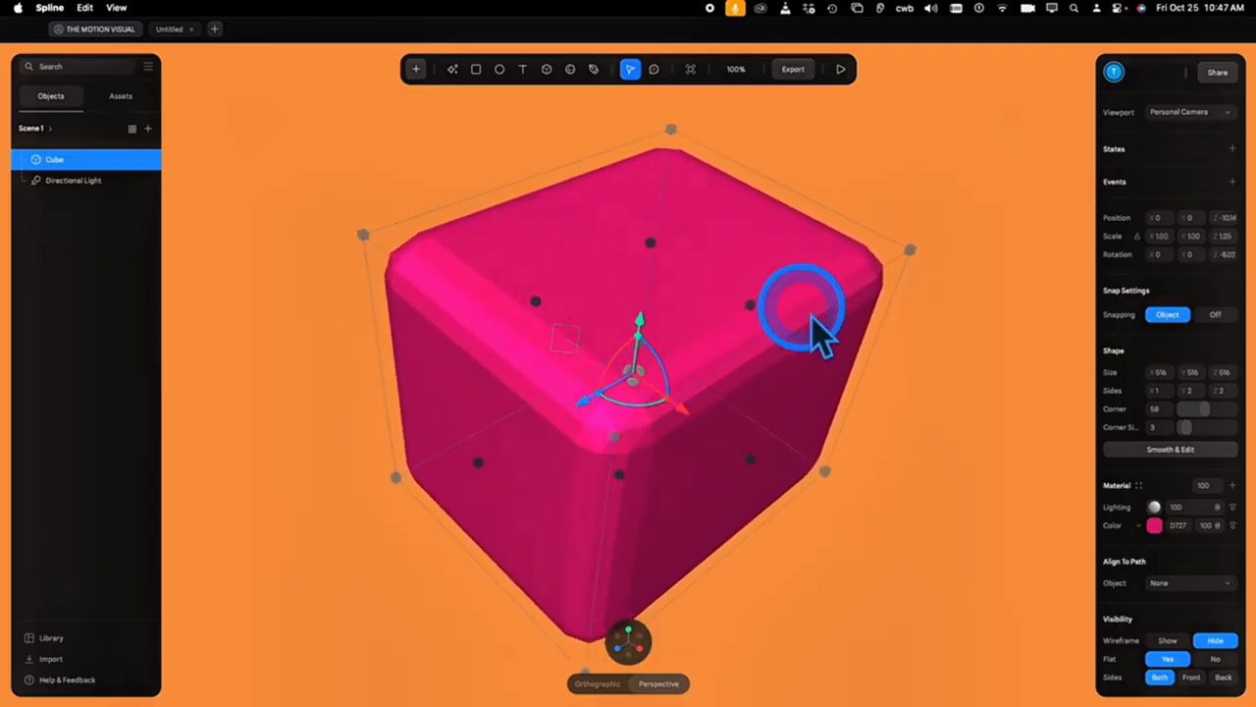
{"action": "key", "text": "super+z"}
{"action": "key", "text": "super+z"}
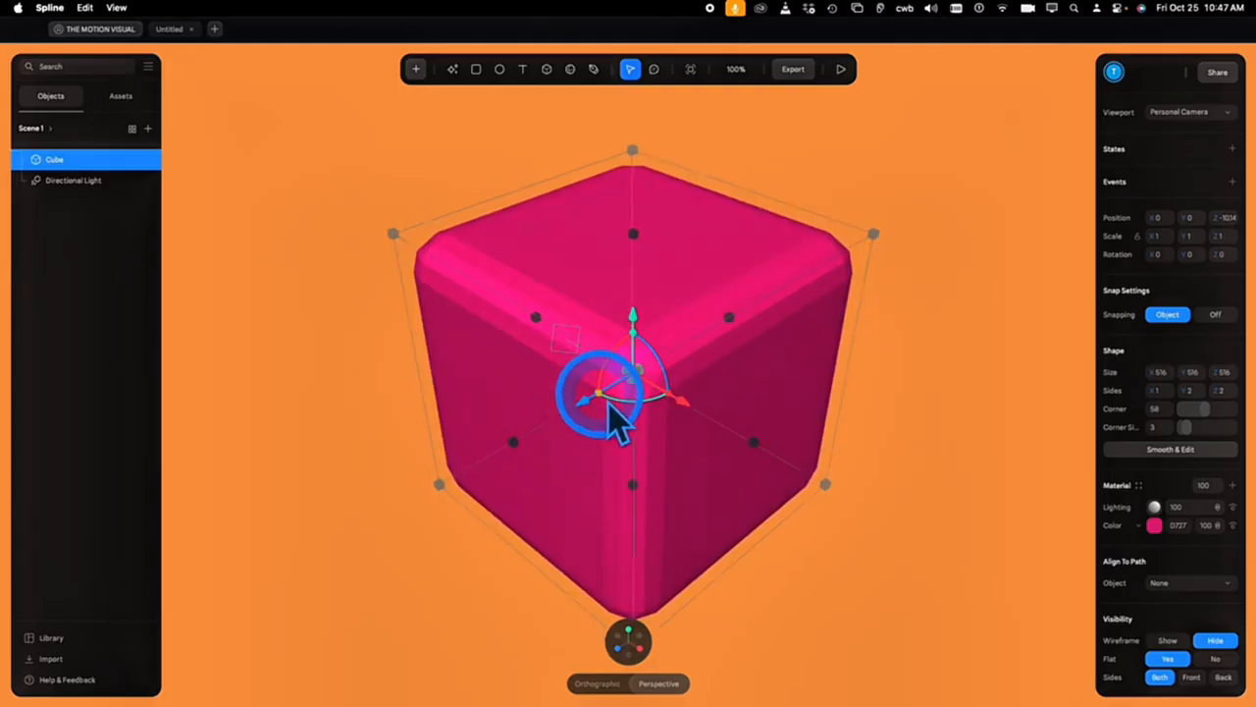
{"action": "mouse_move", "coordinate": [609, 404]}
{"action": "left_mouse_down"}
{"action": "mouse_move", "coordinate": [589, 435]}
{"action": "mouse_move", "coordinate": [611, 401]}
{"action": "mouse_move", "coordinate": [597, 421]}
{"action": "mouse_move", "coordinate": [614, 418]}
{"action": "mouse_move", "coordinate": [602, 420]}
{"action": "mouse_move", "coordinate": [610, 407]}
{"action": "mouse_move", "coordinate": [610, 425]}
{"action": "left_mouse_up"}
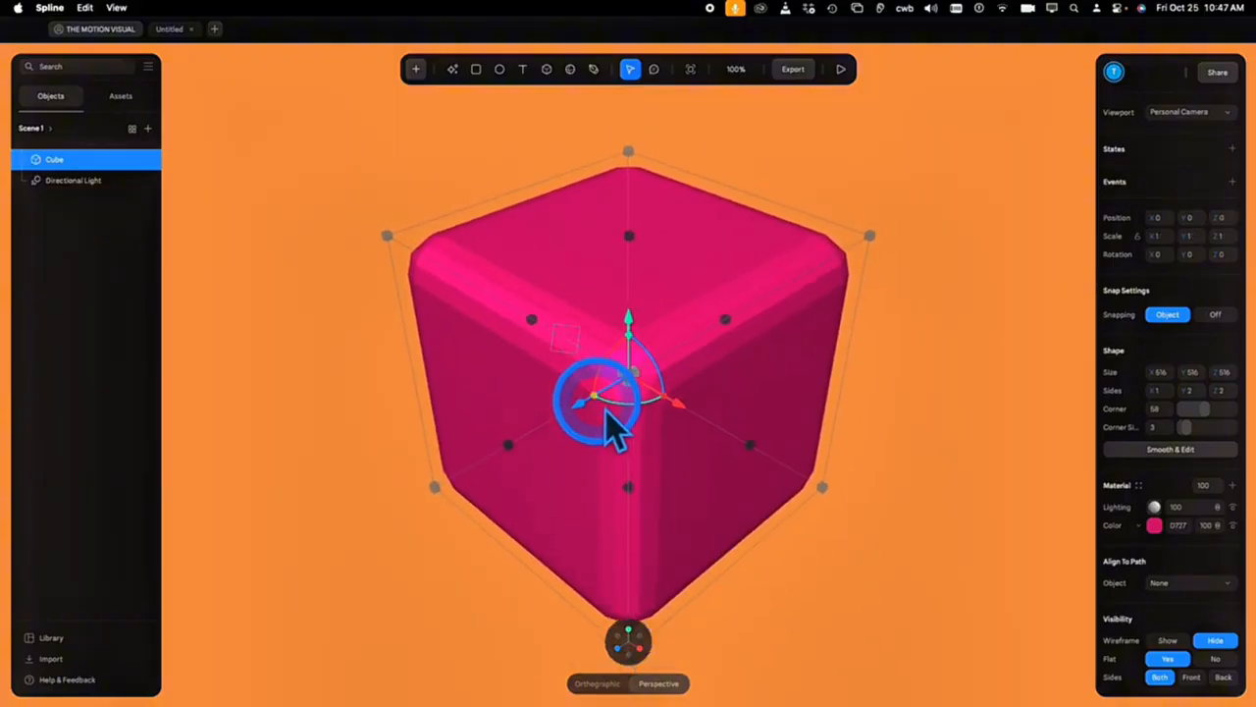
Turn off flat shading for the cube
{"action": "left_click", "coordinate": [1220, 658]}
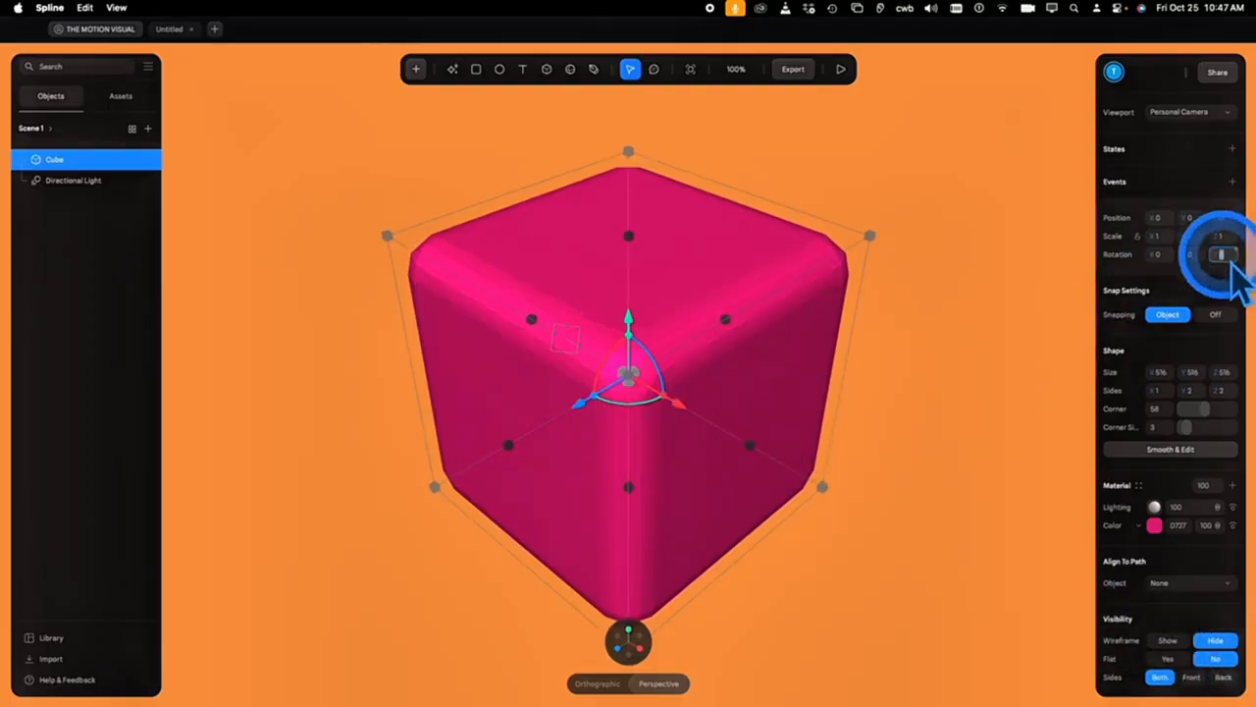
Try a numeric Z rotation on the cube and set it back to 0
{"action": "key", "text": "Return"}
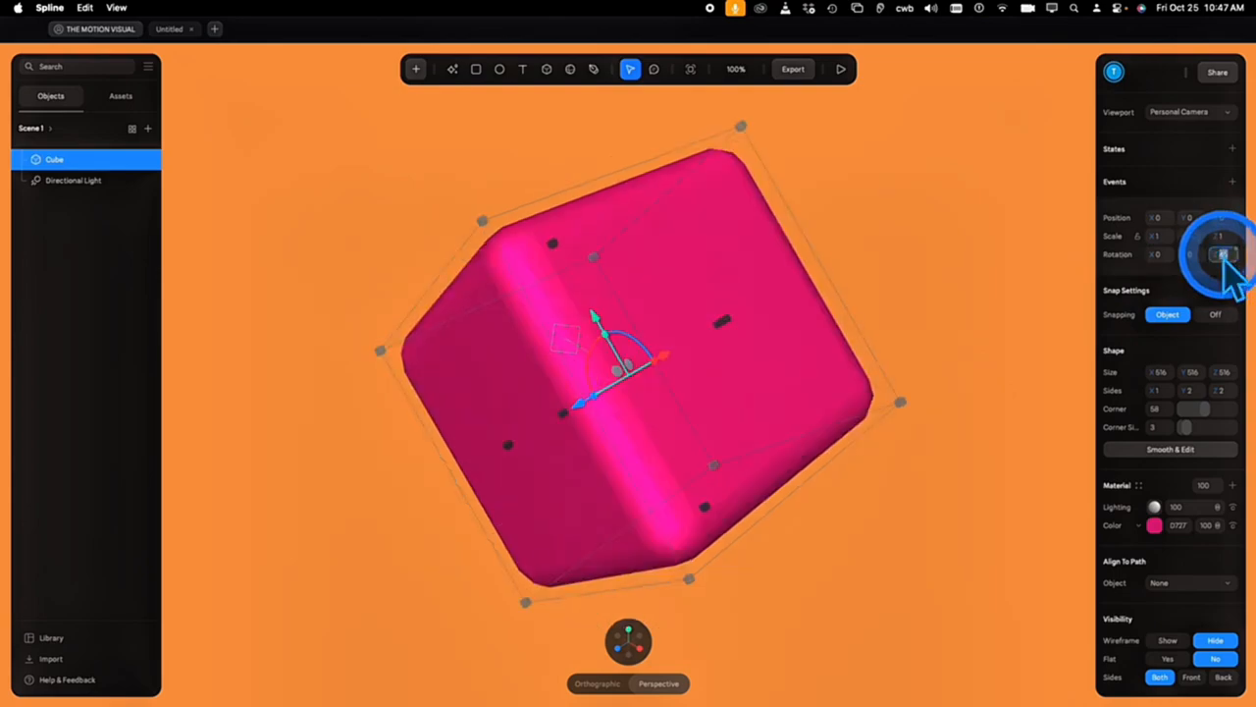
{"action": "type", "text": "0"}
{"action": "key", "text": "Return"}
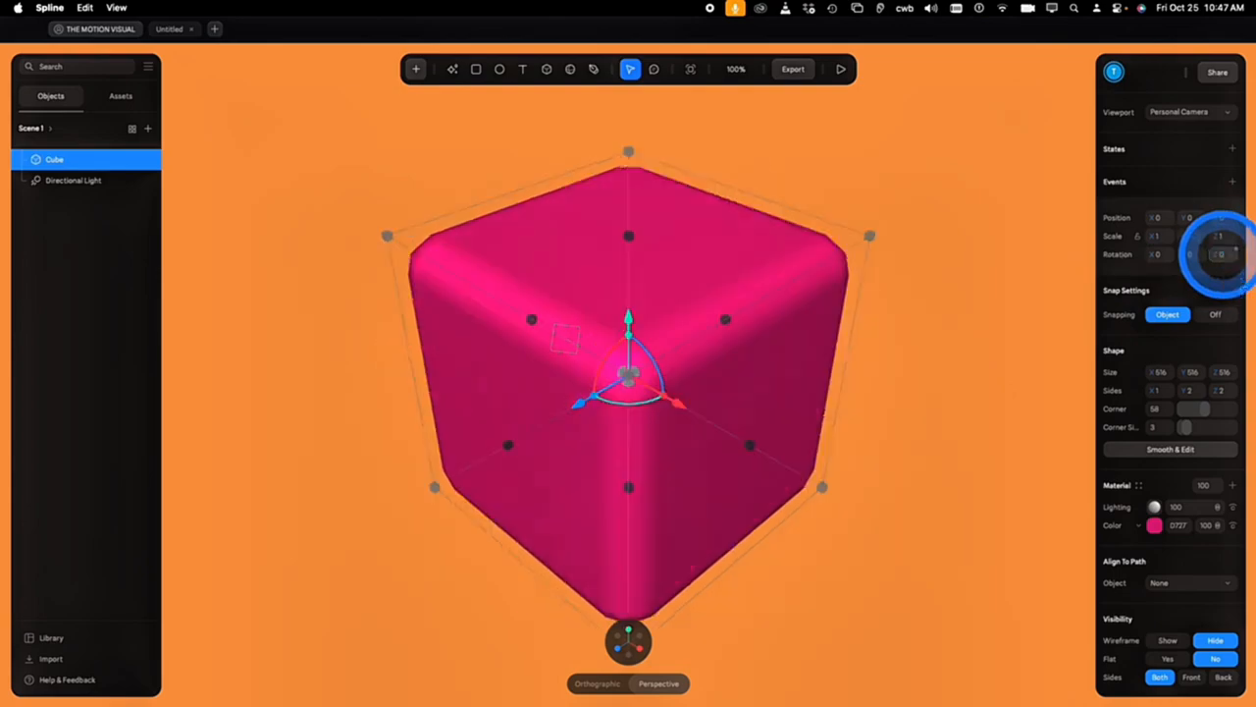
Link the cube's scale axes and try a proportional enlargement, undoing the scale change
{"action": "left_click", "coordinate": [1137, 237]}
{"action": "mouse_move", "coordinate": [1147, 236]}
{"action": "left_mouse_down"}
{"action": "mouse_move", "coordinate": [1173, 237]}
{"action": "mouse_move", "coordinate": [1149, 216]}
{"action": "mouse_move", "coordinate": [1164, 231]}
{"action": "left_mouse_up"}
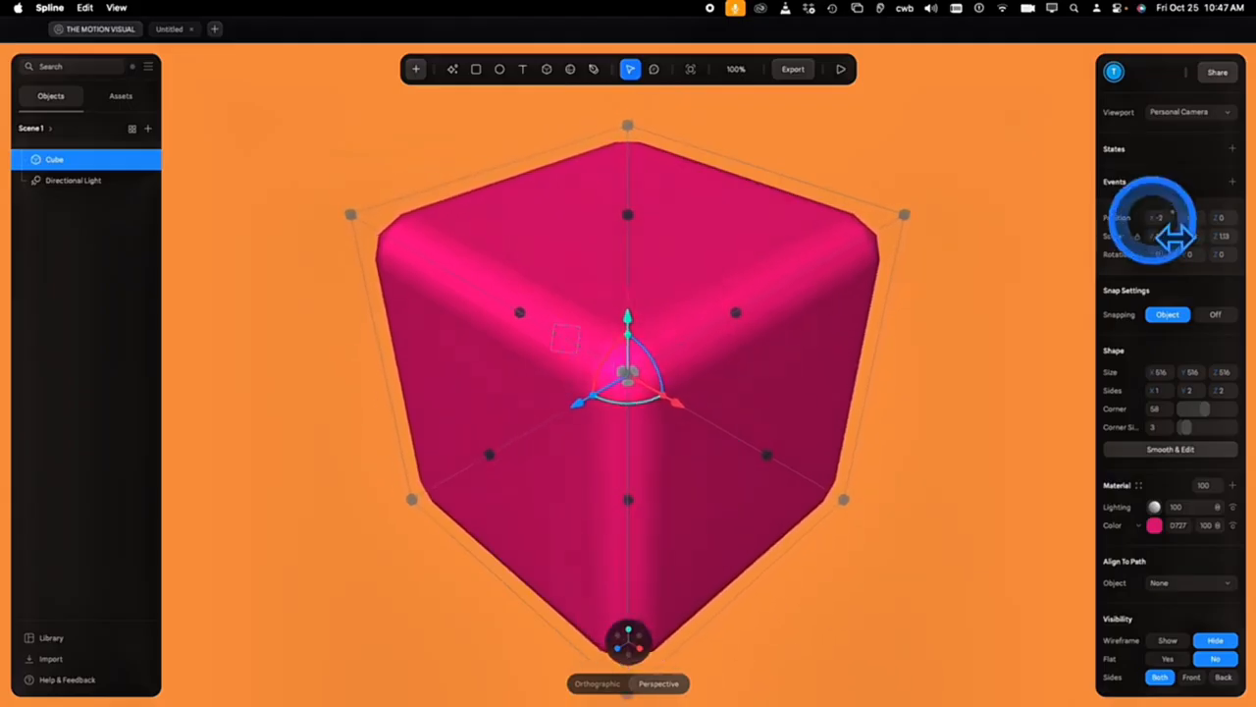
{"action": "key", "text": "super+z"}
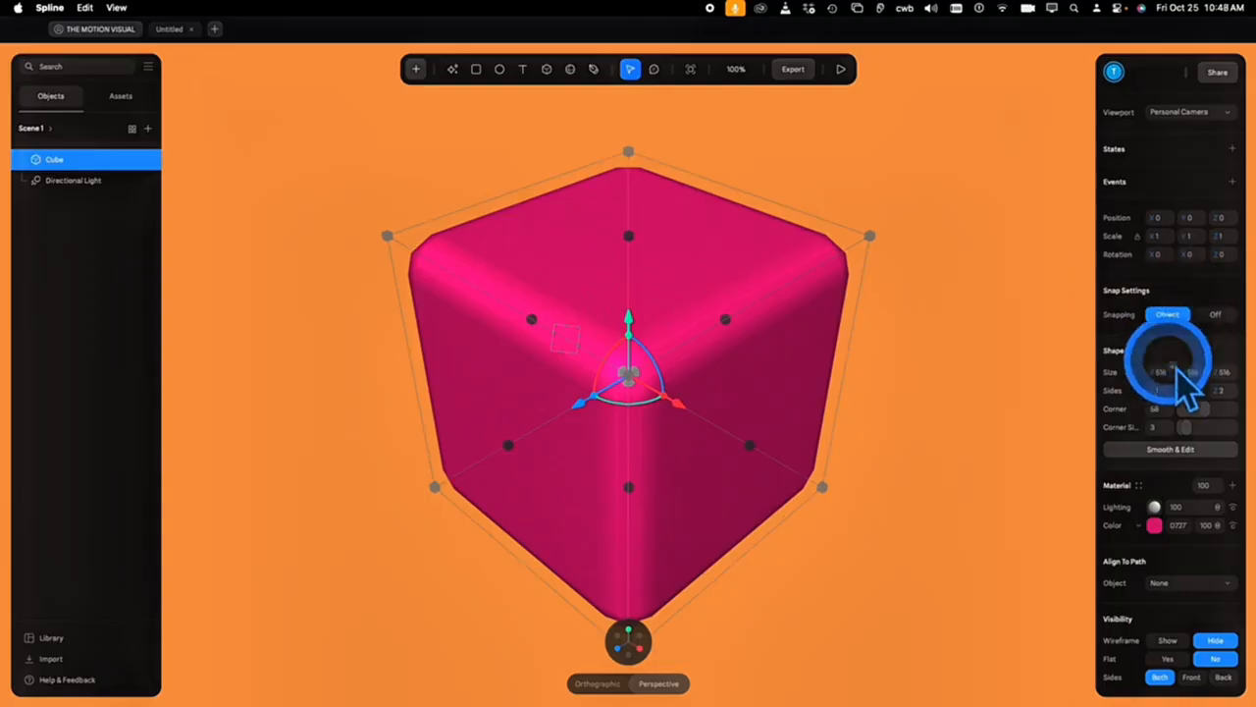
Try stretching the cube's Y size to 746 and undo the size change
{"action": "scroll", "coordinate": [1199, 348], "scroll_direction": "down", "scroll_amount": 1}
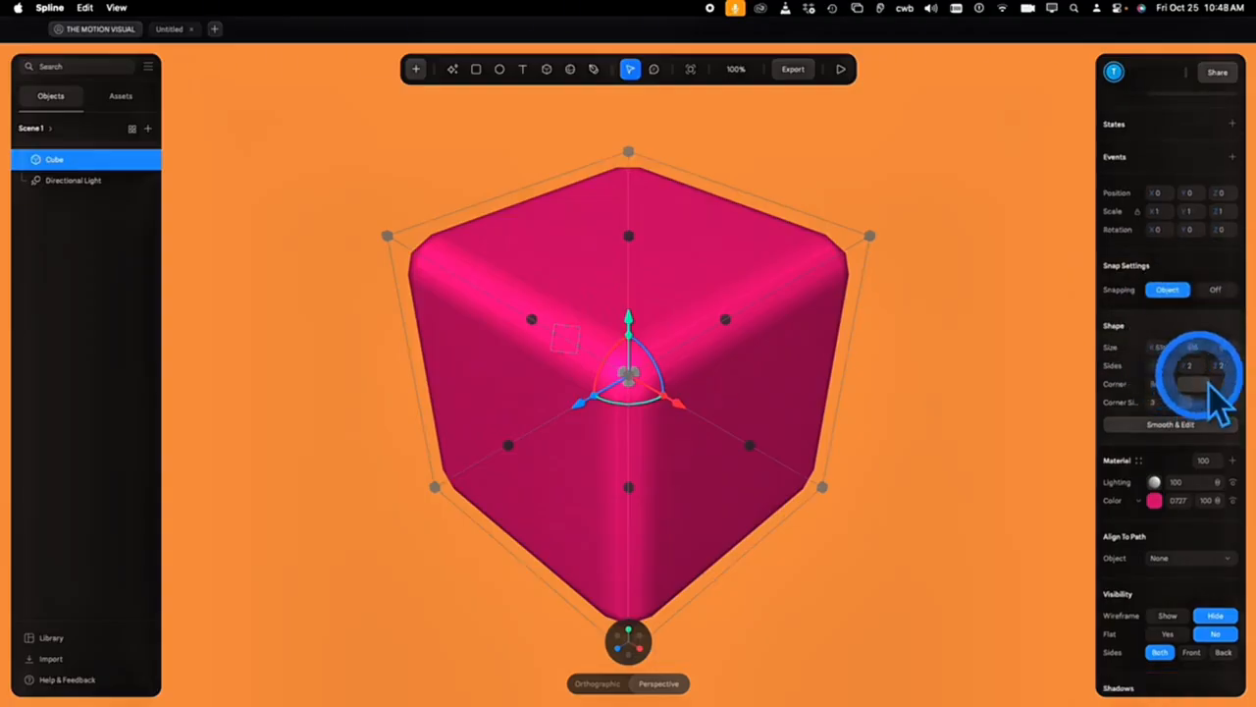
{"action": "left_click_drag", "start_coordinate": [1188, 348], "coordinate": [1190, 347]}
{"action": "left_click", "coordinate": [1215, 290]}
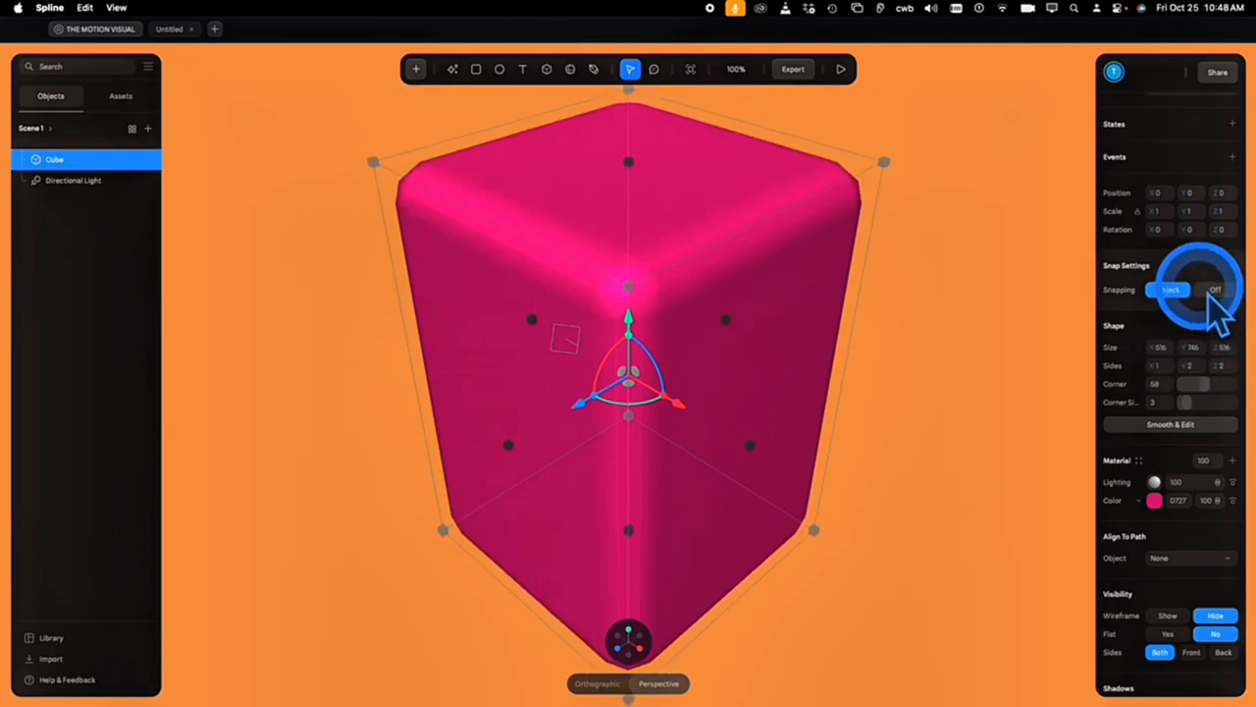
{"action": "key", "text": "super+z"}
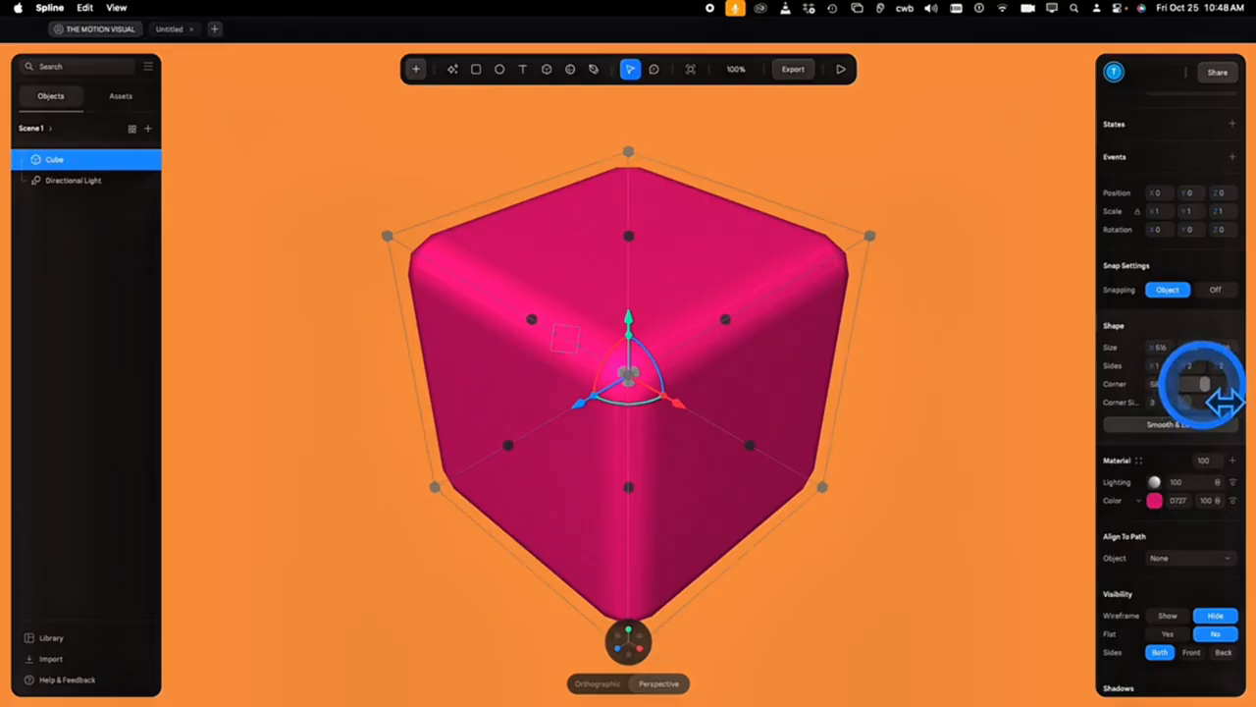
Try sharp edges on the cube, then round its corners to 89 with 4 corner sides
{"action": "left_click_drag", "start_coordinate": [1202, 383], "coordinate": [1151, 383]}
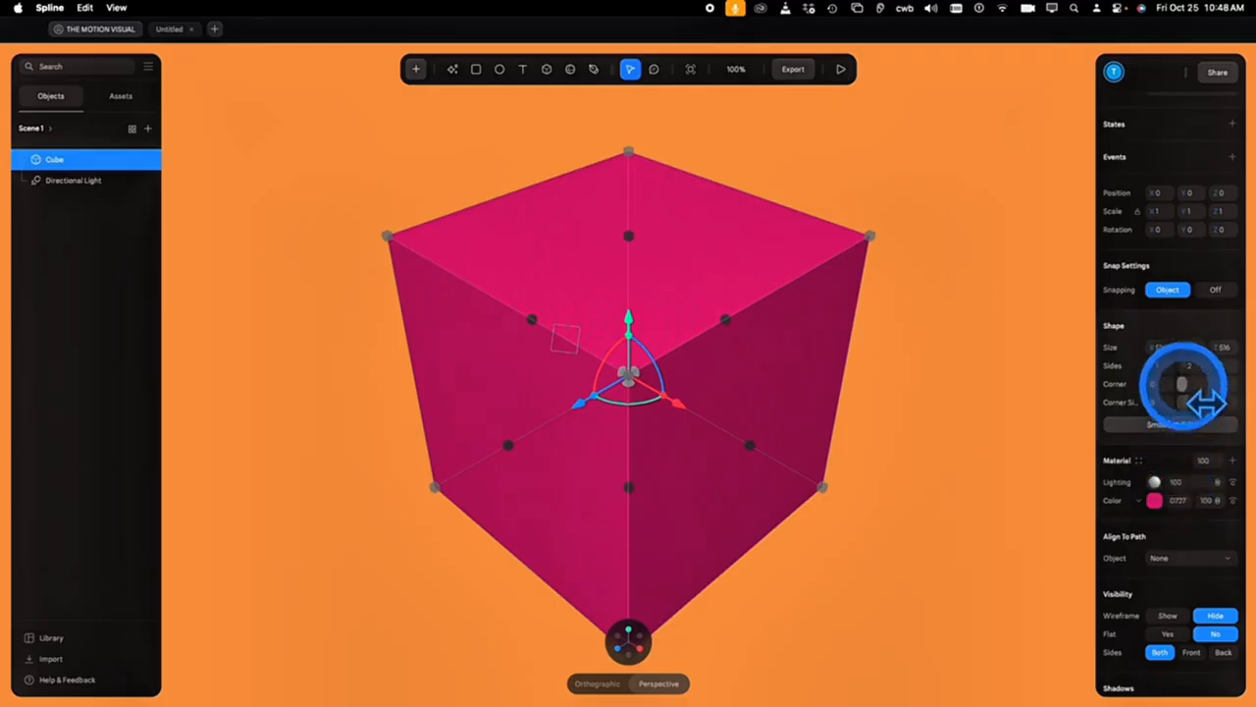
{"action": "left_click_drag", "start_coordinate": [1183, 384], "coordinate": [1218, 384]}
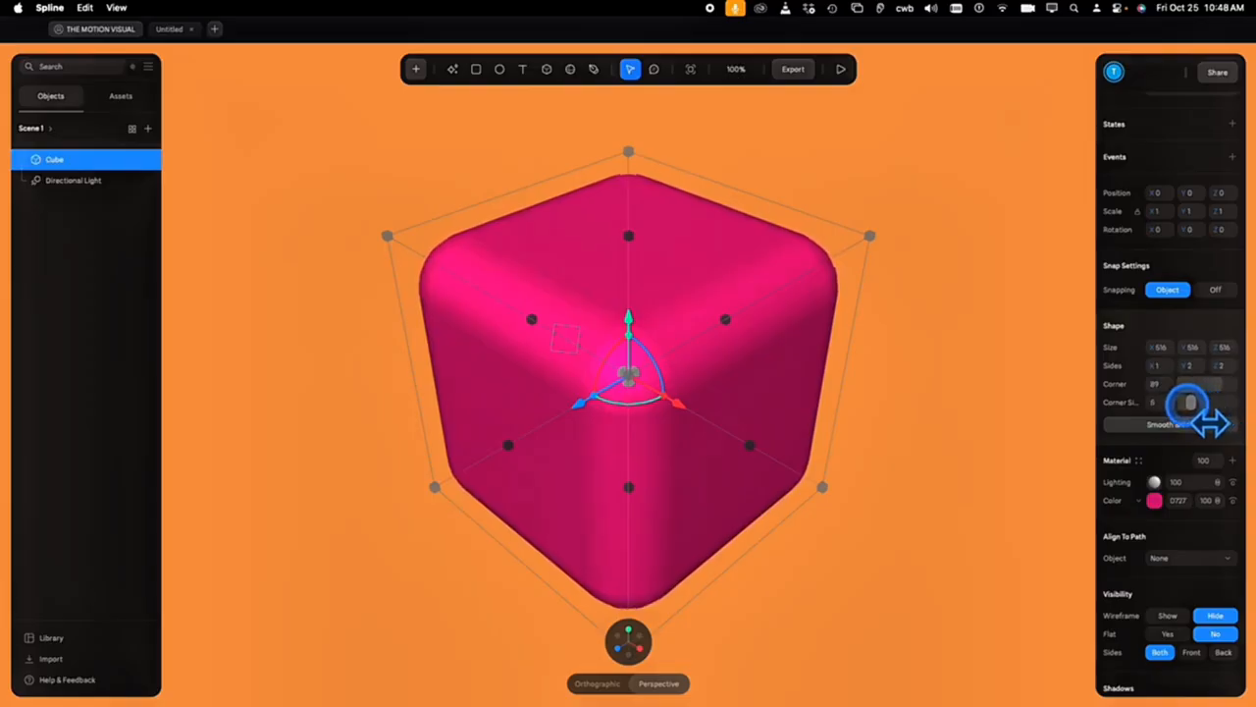
{"action": "left_click_drag", "start_coordinate": [1189, 403], "coordinate": [1186, 403]}
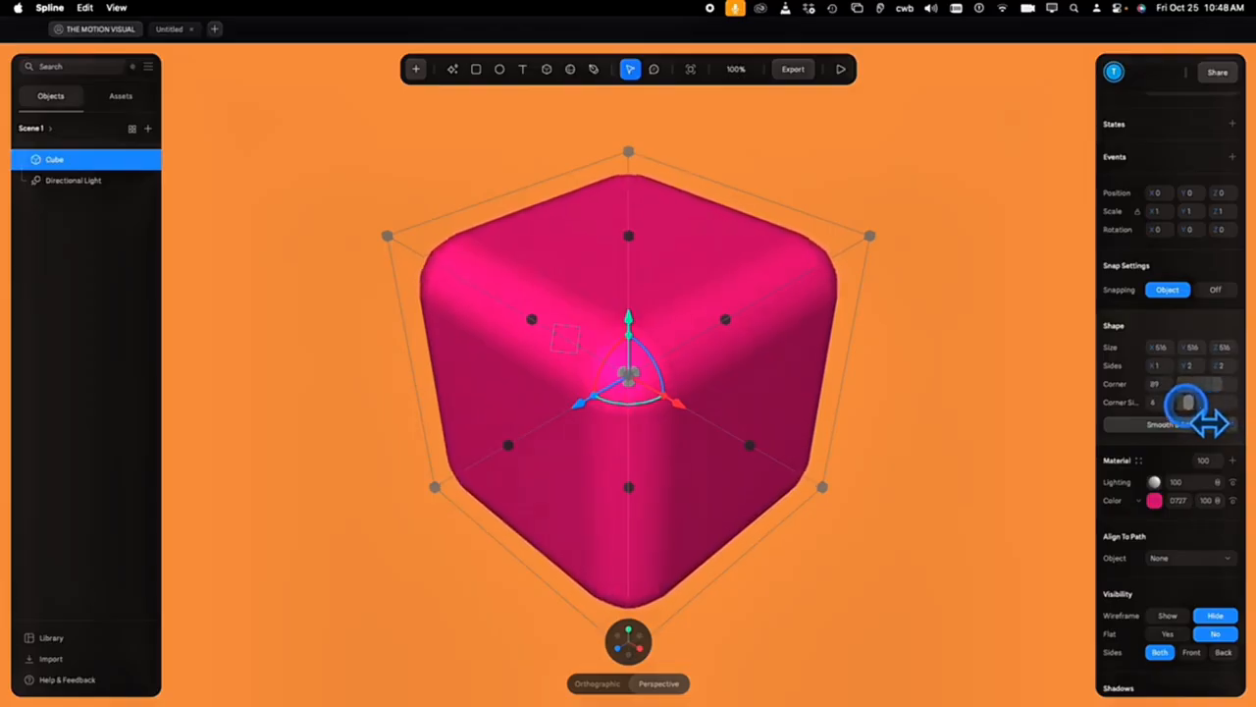
Try lowering the cube's lighting and overall material opacity, and return both to 100
{"action": "scroll", "coordinate": [1190, 518], "scroll_direction": "down", "scroll_amount": 1}
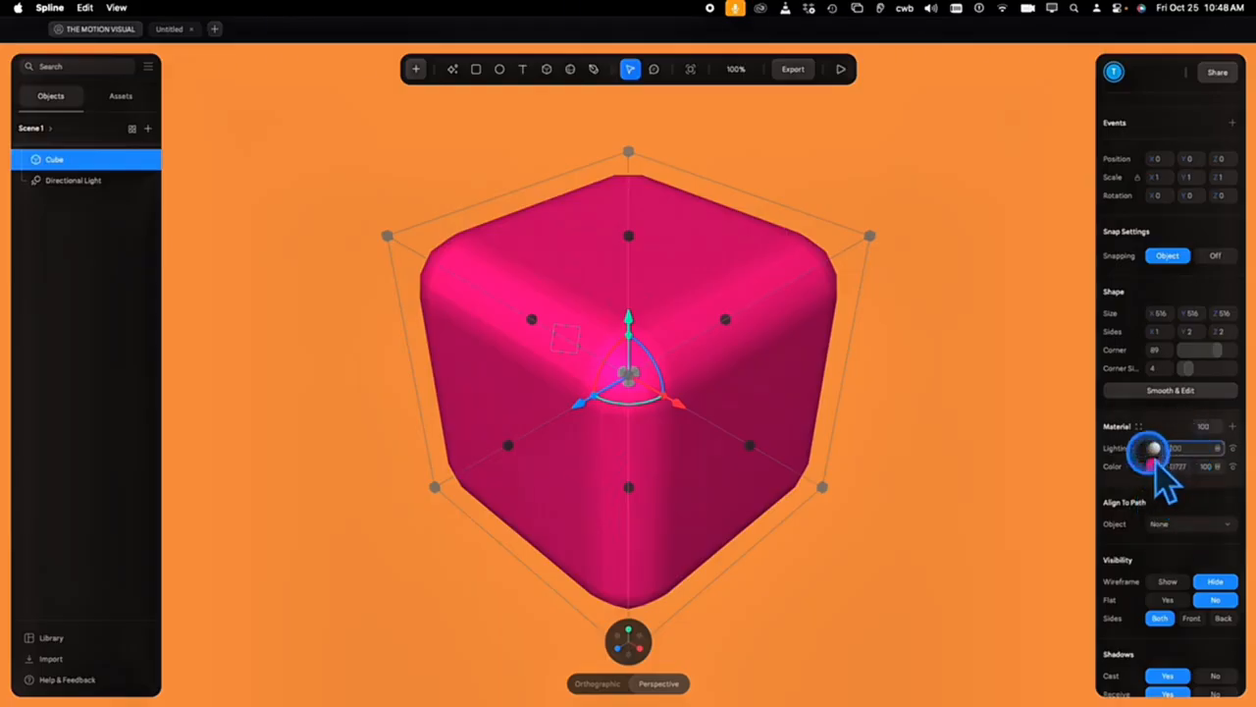
{"action": "left_click_drag", "start_coordinate": [1188, 467], "coordinate": [945, 450]}
{"action": "left_click_drag", "start_coordinate": [1055, 451], "coordinate": [1252, 450]}
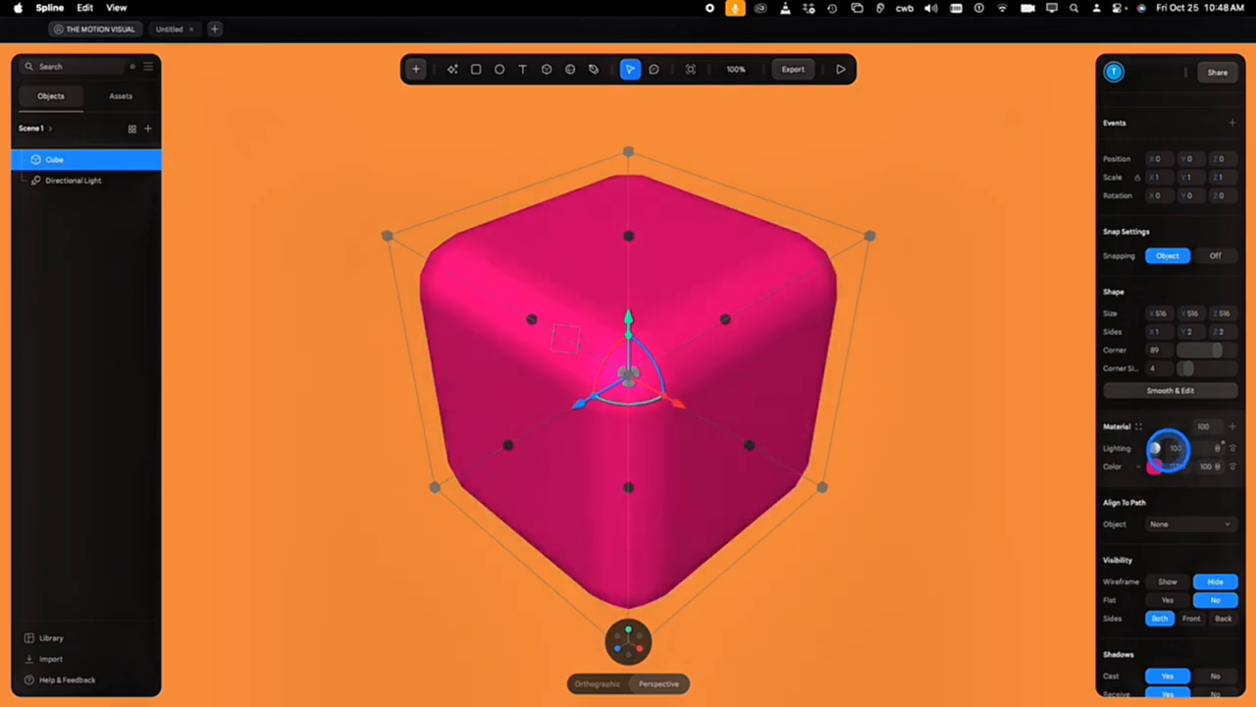
{"action": "left_click_drag", "start_coordinate": [1168, 448], "coordinate": [934, 450]}
{"action": "mouse_move", "coordinate": [1168, 449]}
{"action": "left_mouse_down"}
{"action": "mouse_move", "coordinate": [1217, 445]}
{"action": "mouse_move", "coordinate": [1099, 427]}
{"action": "left_mouse_up"}
{"action": "left_click_drag", "start_coordinate": [1197, 426], "coordinate": [1232, 426]}
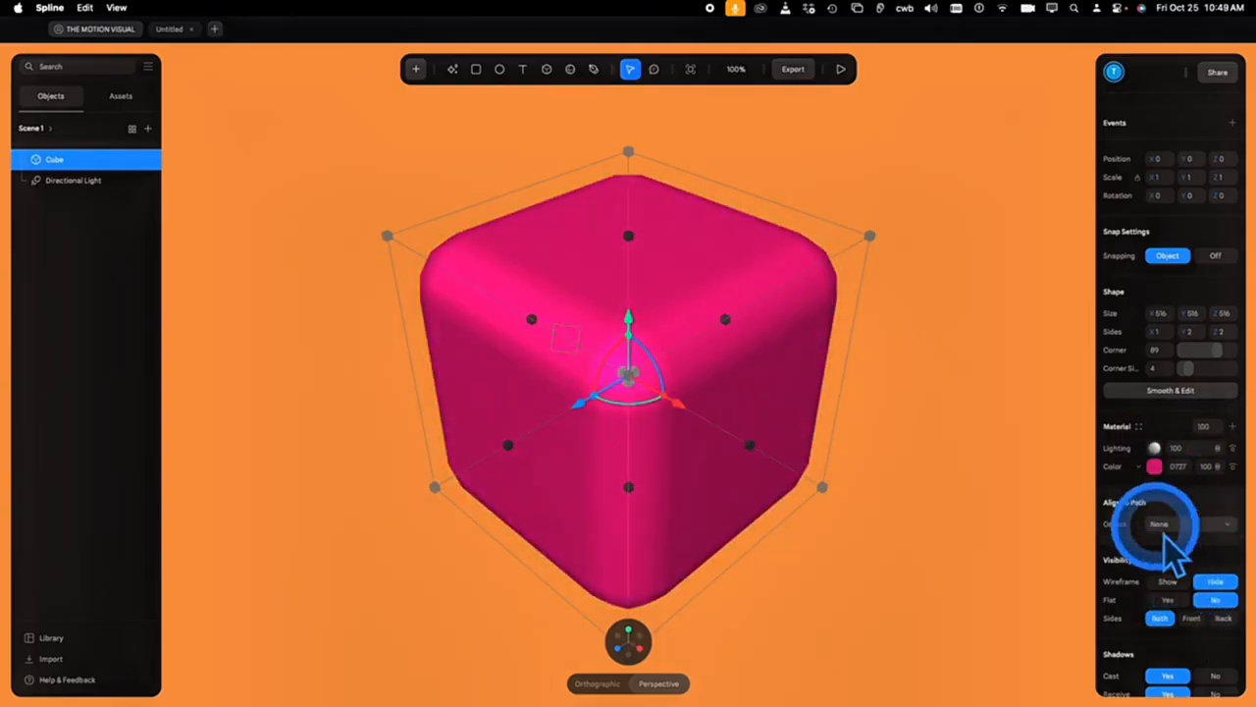
Set the cube's corner radius to 67 while showing it as a wireframe, and hide the wireframe again
{"action": "left_click", "coordinate": [1170, 581]}
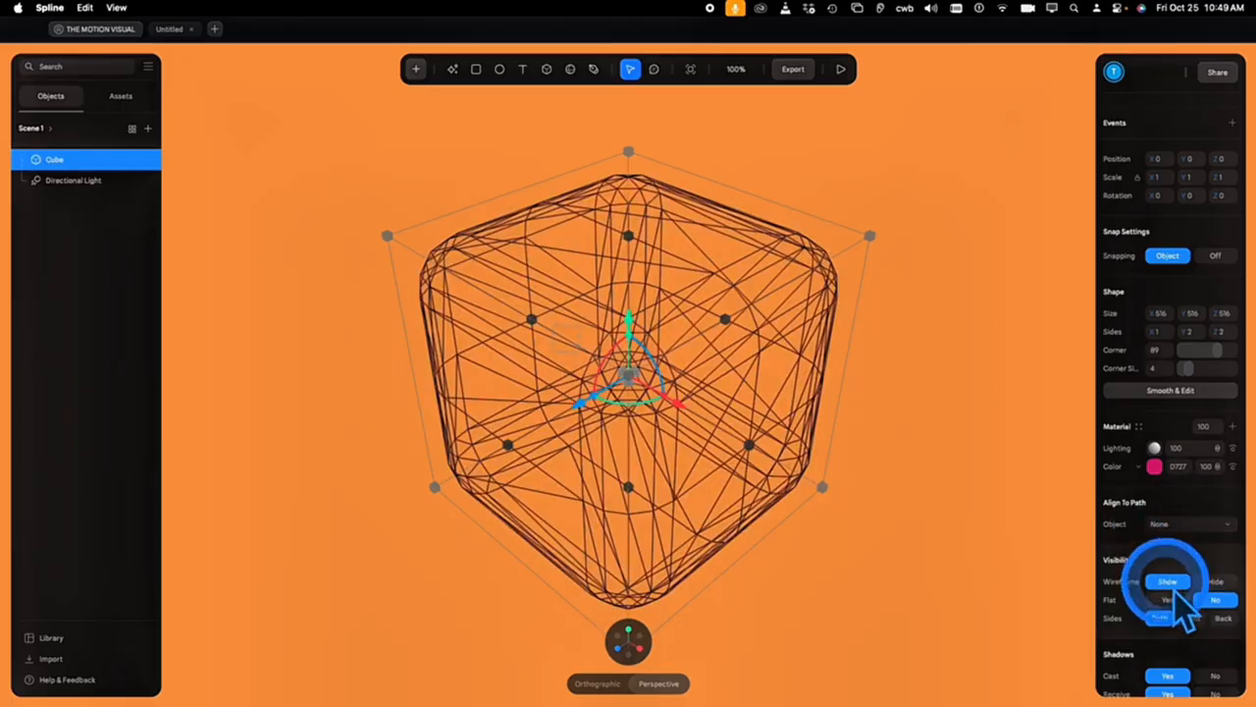
{"action": "mouse_move", "coordinate": [1187, 368]}
{"action": "left_mouse_down"}
{"action": "mouse_move", "coordinate": [1214, 353]}
{"action": "mouse_move", "coordinate": [1201, 349]}
{"action": "left_mouse_up"}
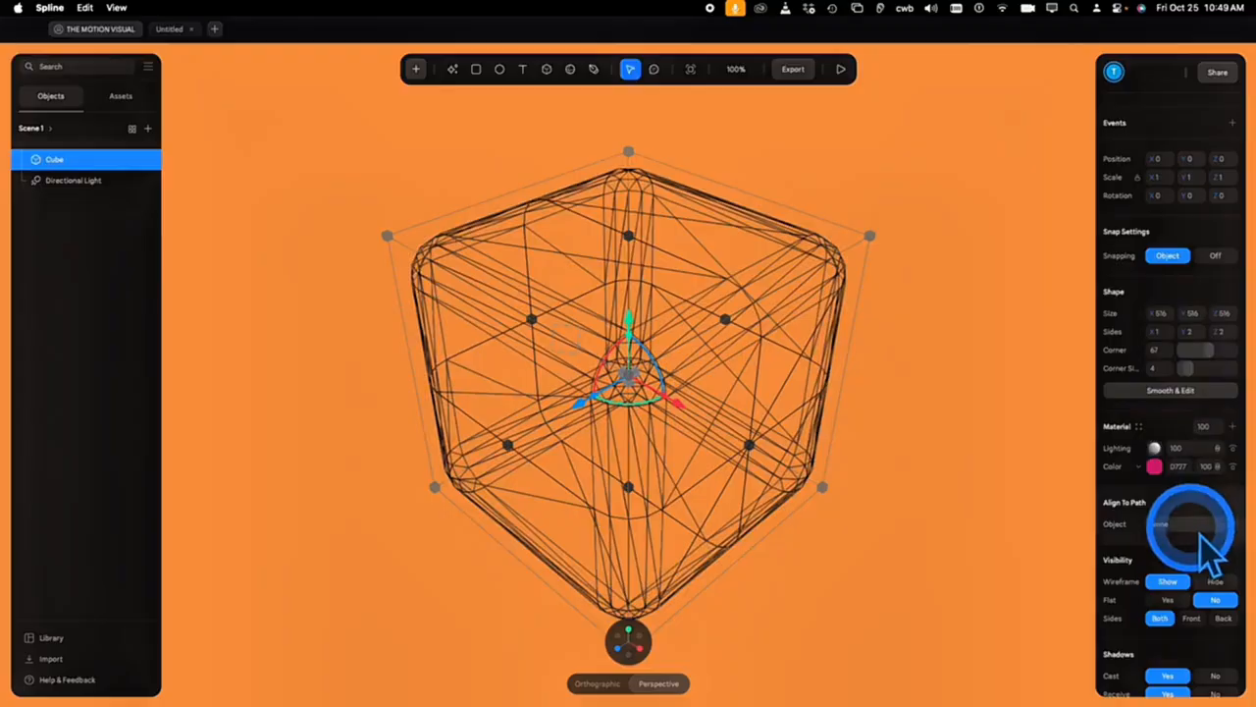
{"action": "left_click", "coordinate": [1215, 581]}
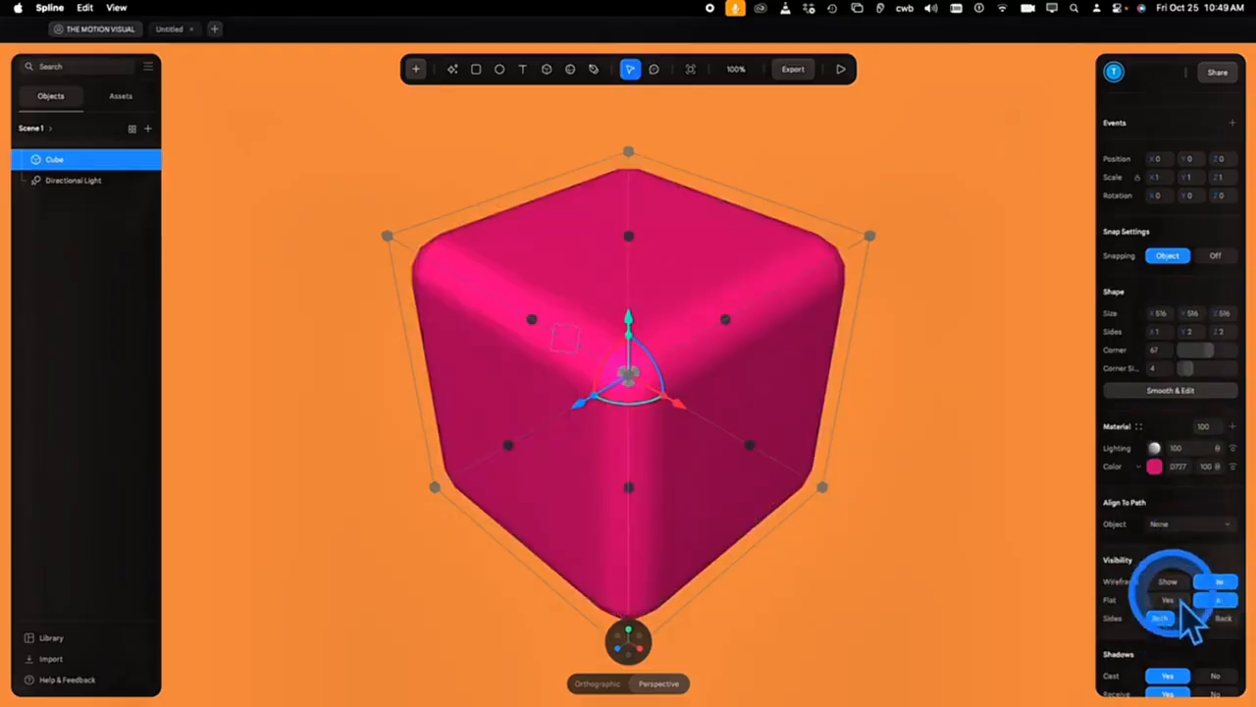
Turn on flat shading for the cube and reduce its corner sides to 2
{"action": "left_click", "coordinate": [1179, 600]}
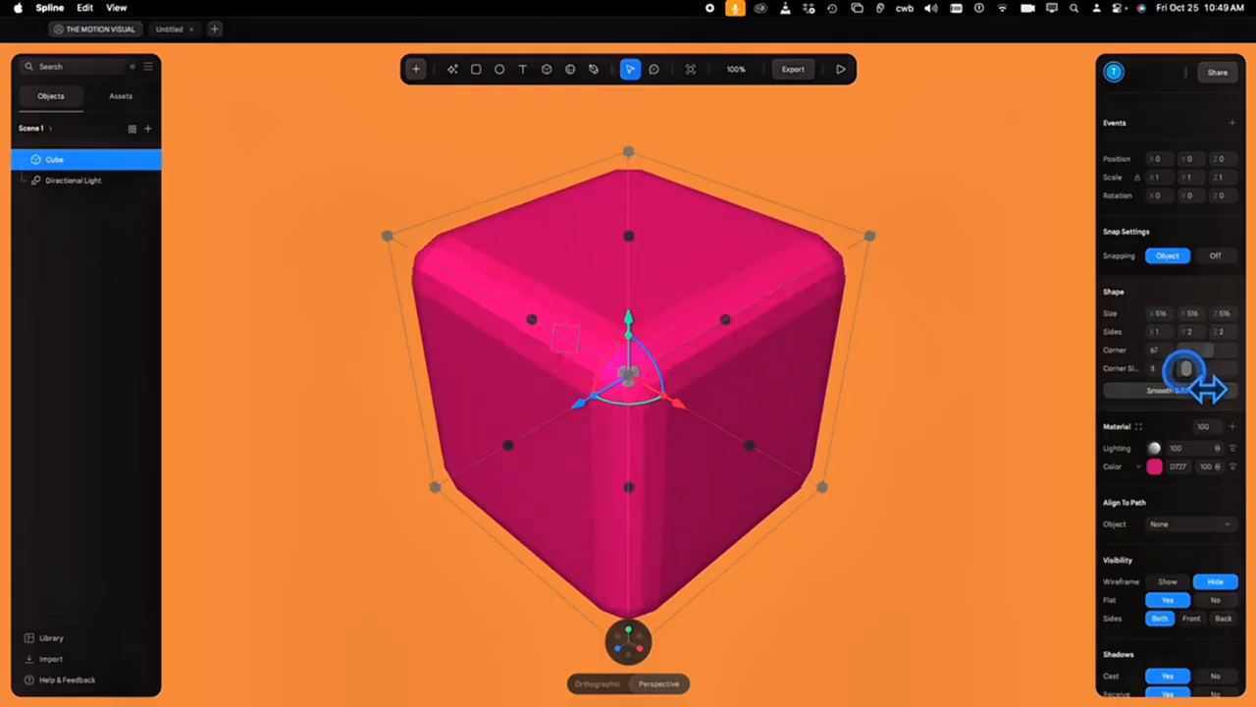
{"action": "left_click_drag", "start_coordinate": [1186, 368], "coordinate": [1183, 368]}
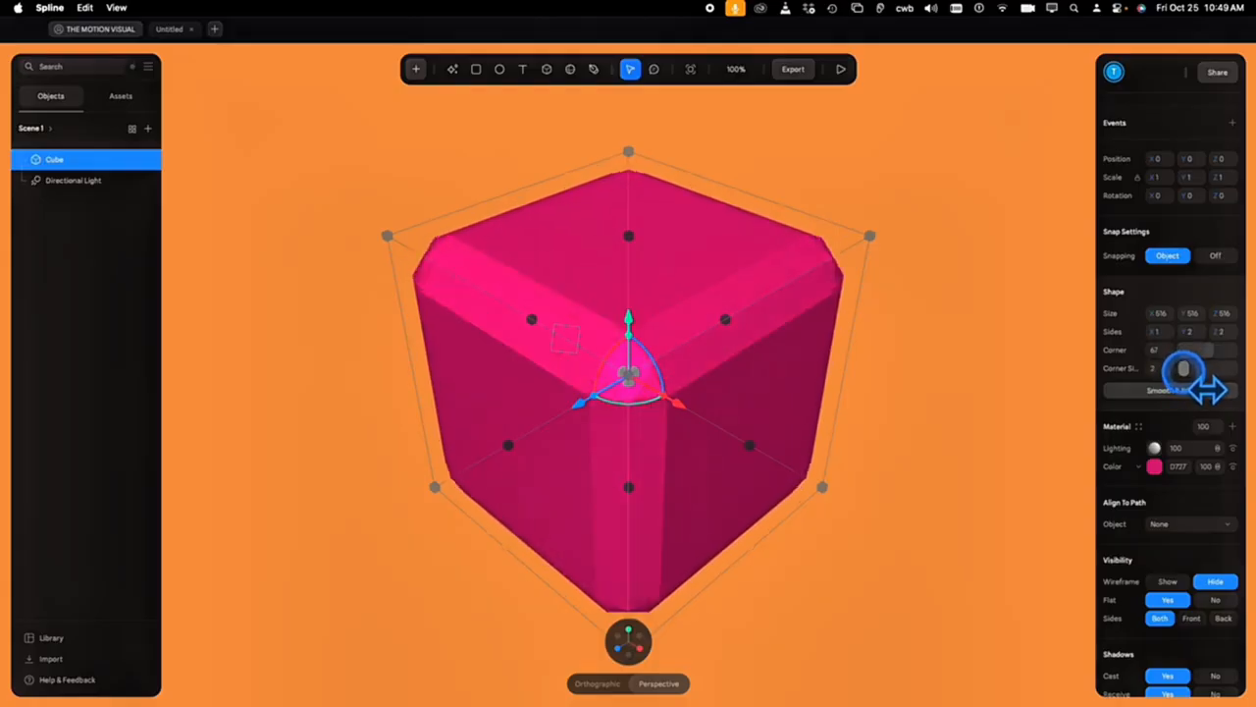
Try showing only the cube's front and back sides, and set the visible sides back to Both
{"action": "left_click", "coordinate": [1196, 619]}
{"action": "left_click", "coordinate": [1225, 619]}
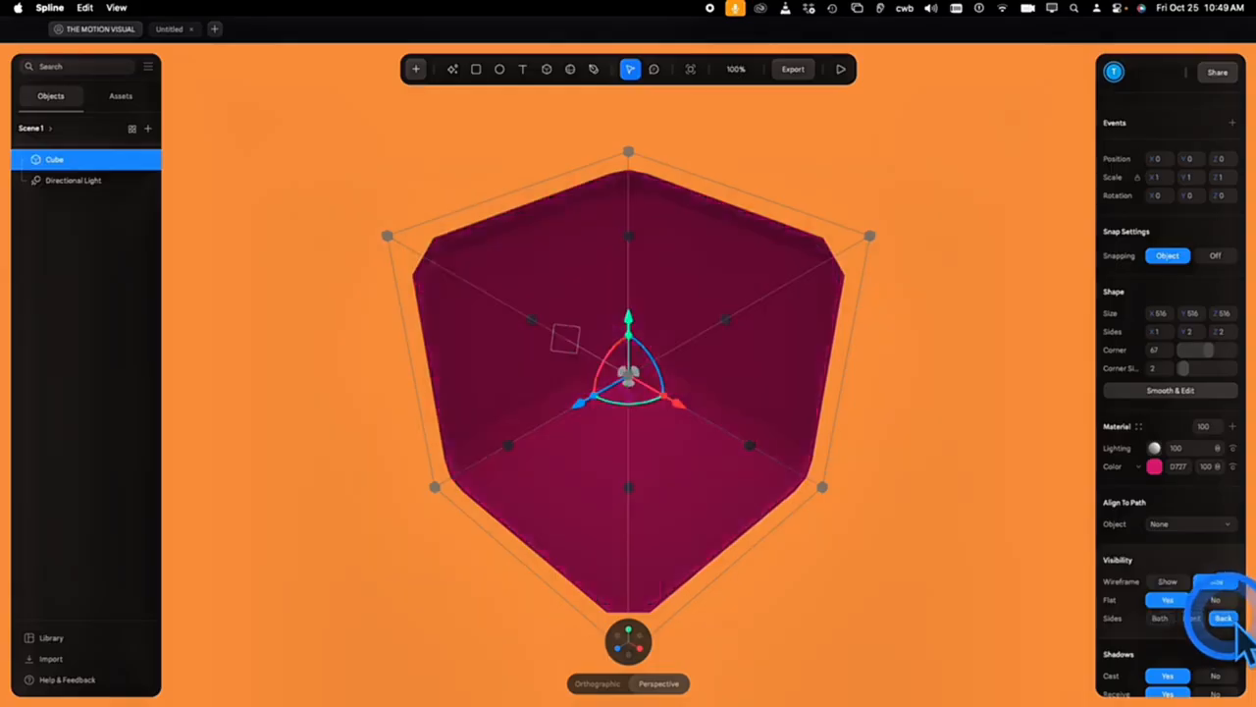
{"action": "left_click_drag", "start_coordinate": [987, 548], "coordinate": [1011, 535], "text": "alt"}
{"action": "left_click", "coordinate": [1160, 618]}
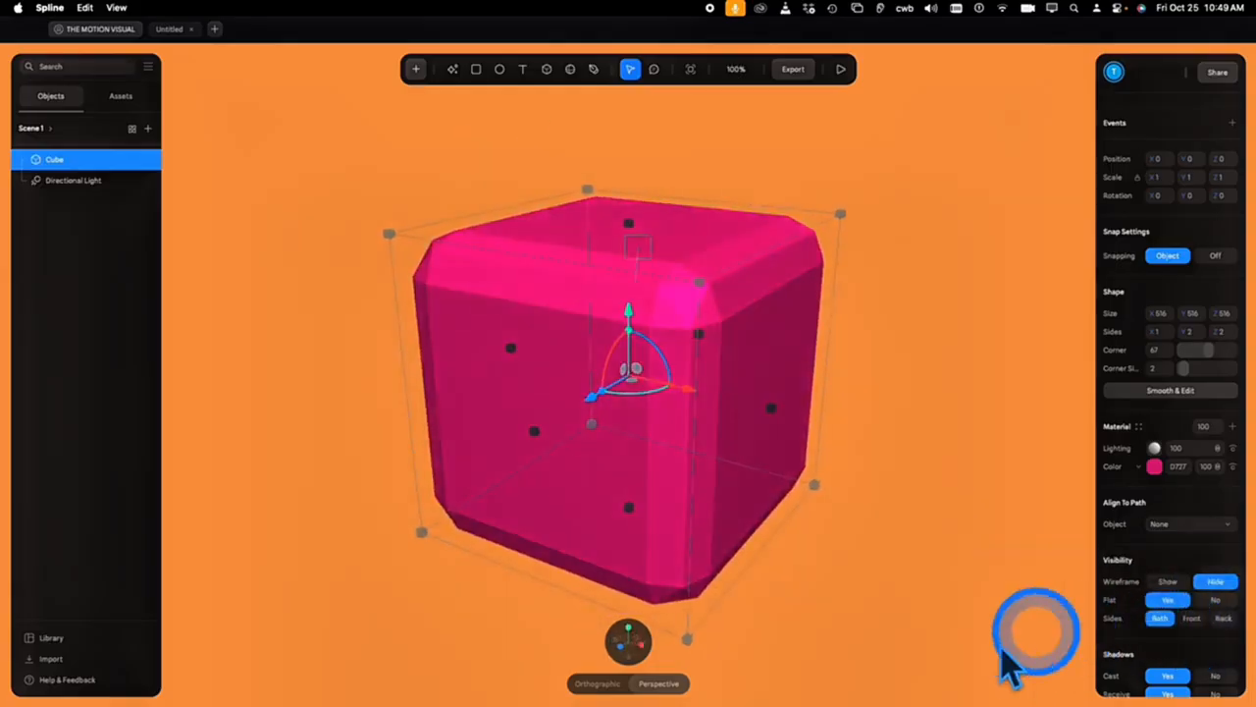
Reset the camera to the front view, then switch it to the isometric view
{"action": "left_click", "coordinate": [595, 644]}
{"action": "scroll", "coordinate": [782, 631], "scroll_direction": "down", "scroll_amount": 5}
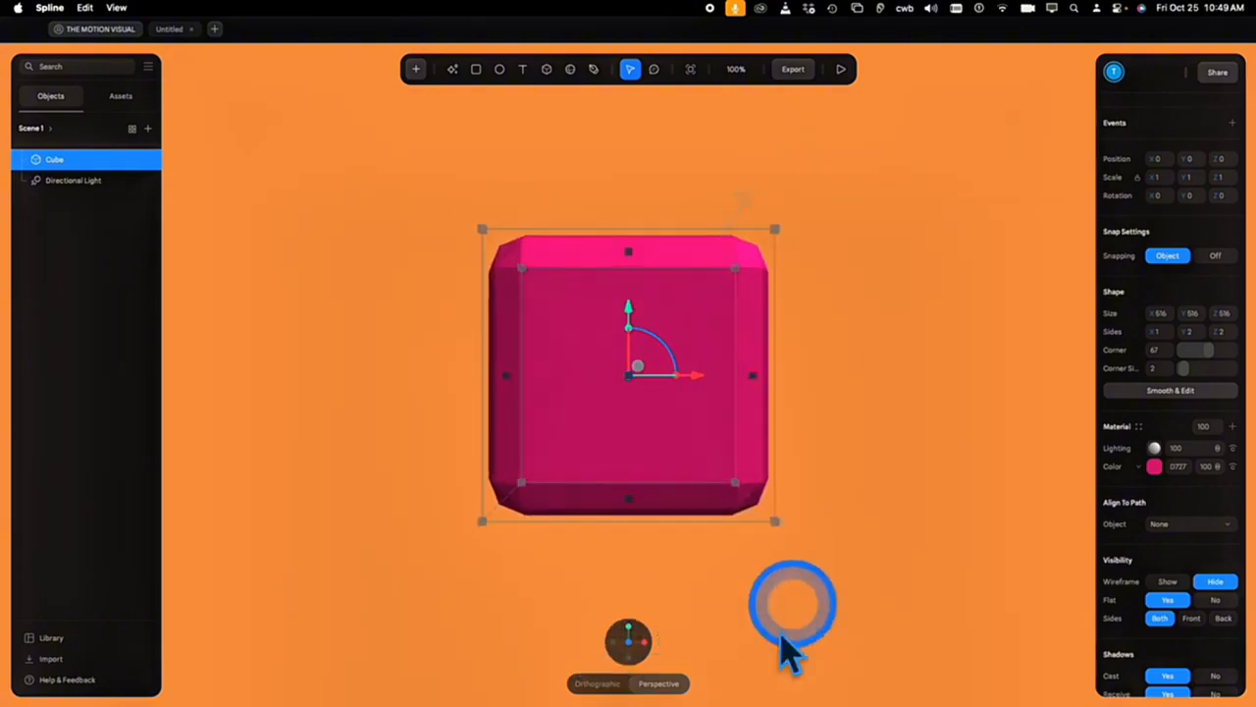
{"action": "left_click", "coordinate": [693, 643]}
Try turning off shadow casting for the cube and set it back to Yes
{"action": "scroll", "coordinate": [1153, 601], "scroll_direction": "down", "scroll_amount": 3}
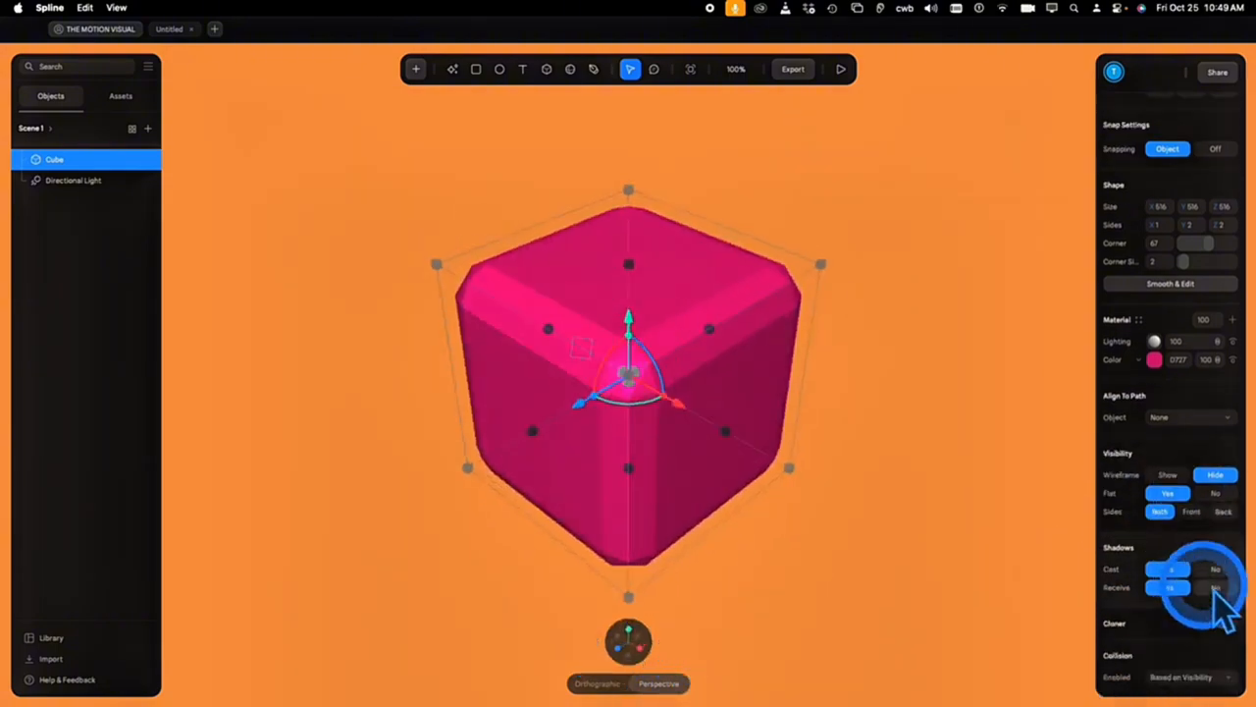
{"action": "left_click", "coordinate": [1215, 569]}
{"action": "left_click", "coordinate": [1168, 570]}
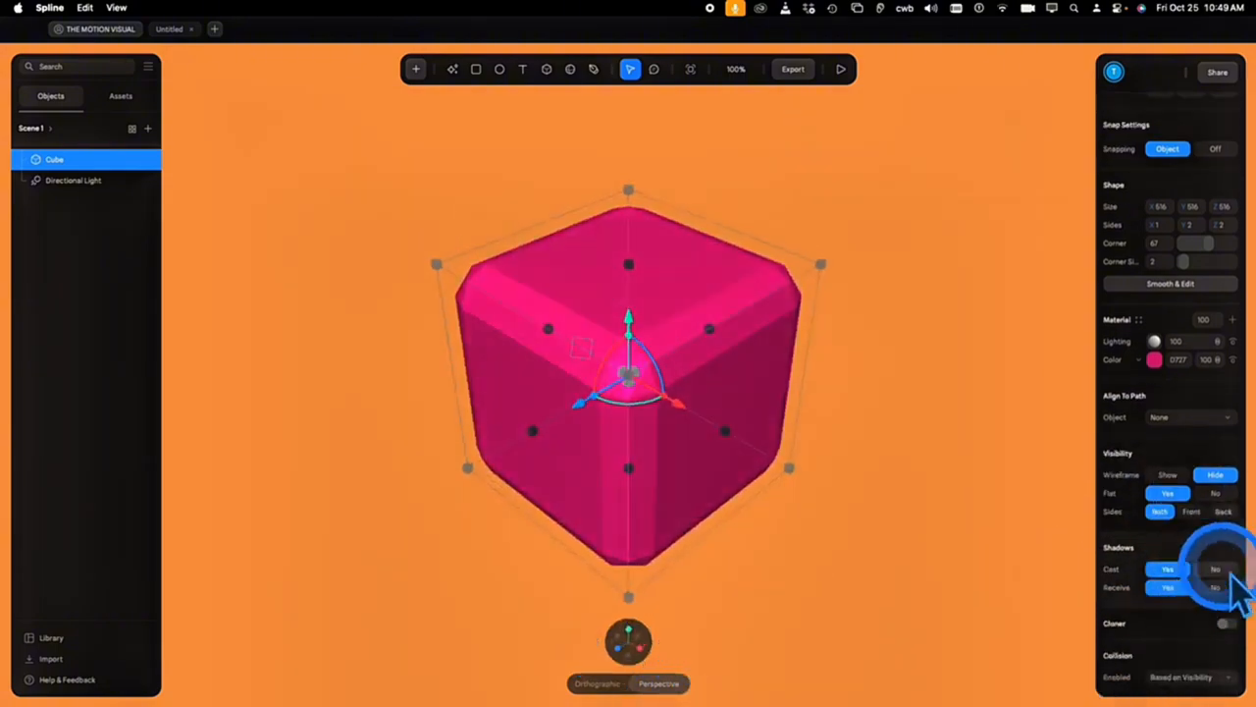
{"action": "left_click", "coordinate": [1214, 571]}
{"action": "left_click", "coordinate": [1184, 571]}
Enable the cloner on the cube and inspect its radial copies from another angle
{"action": "left_click", "coordinate": [1223, 623]}
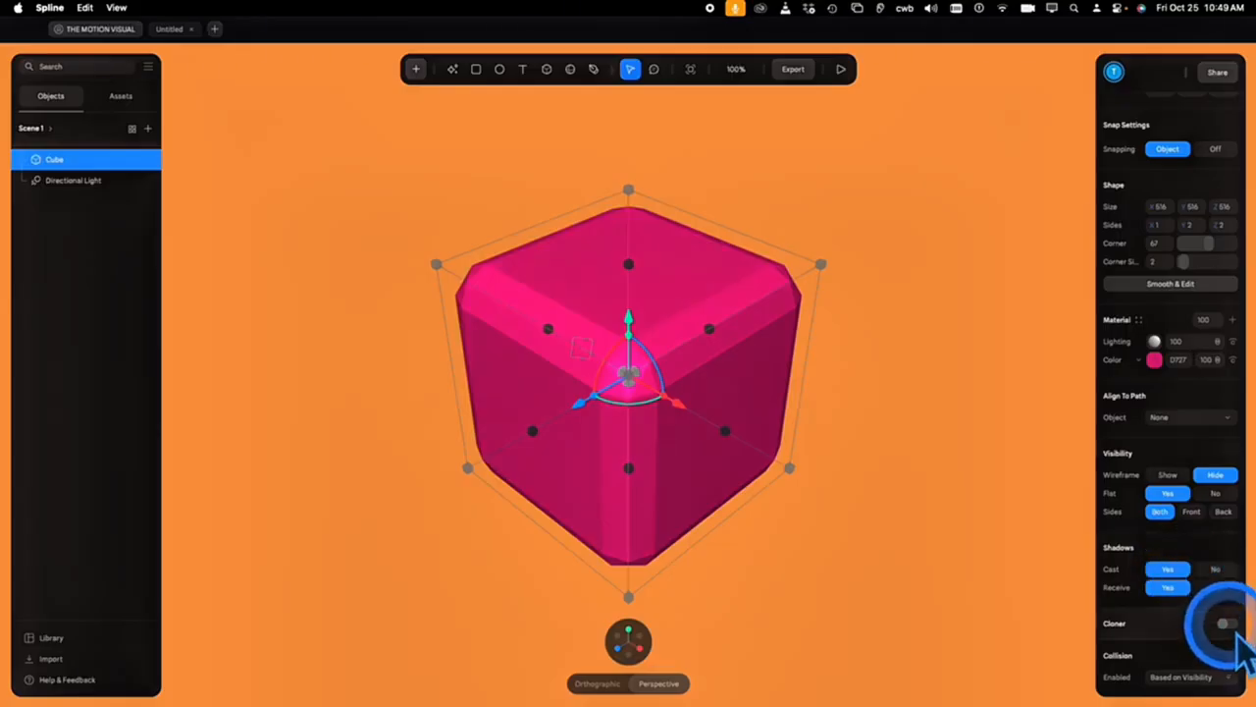
{"action": "scroll", "coordinate": [1197, 594], "scroll_direction": "down", "scroll_amount": 3}
{"action": "left_click_drag", "start_coordinate": [1207, 594], "coordinate": [936, 427]}
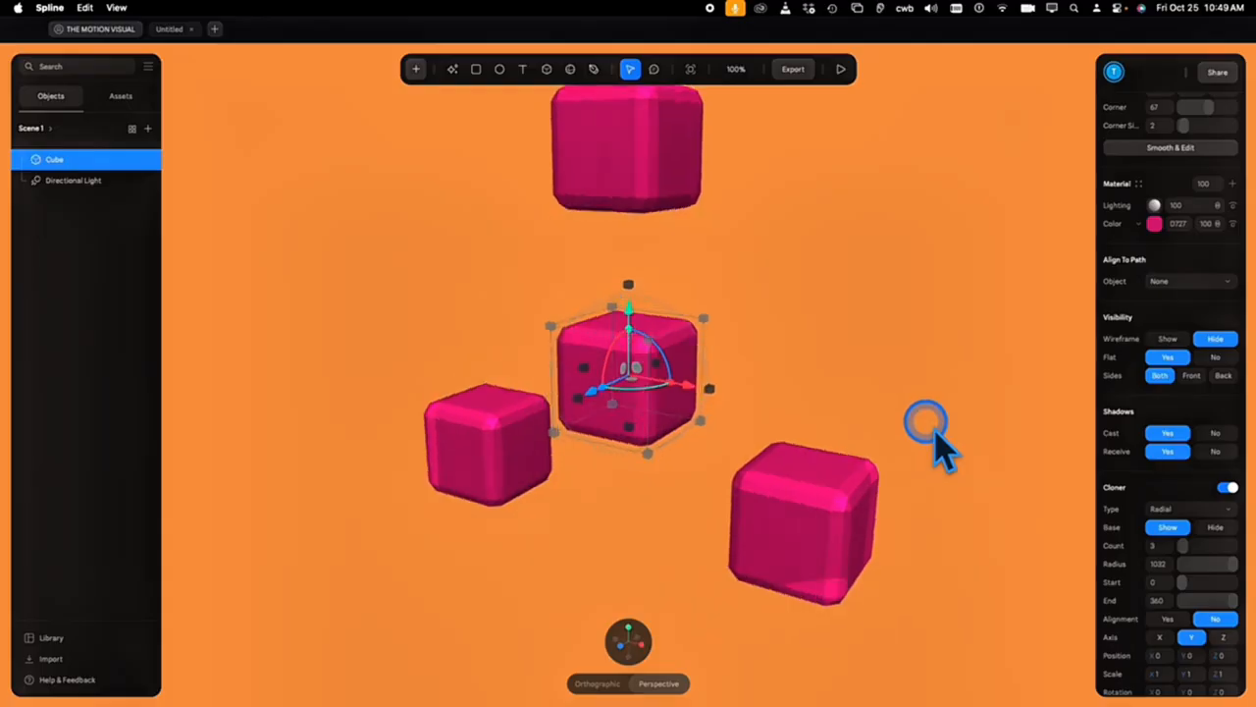
Try the cloner's Linear type and Grid type with a Z count of 1, and return it to Radial
{"action": "left_click", "coordinate": [1182, 529]}
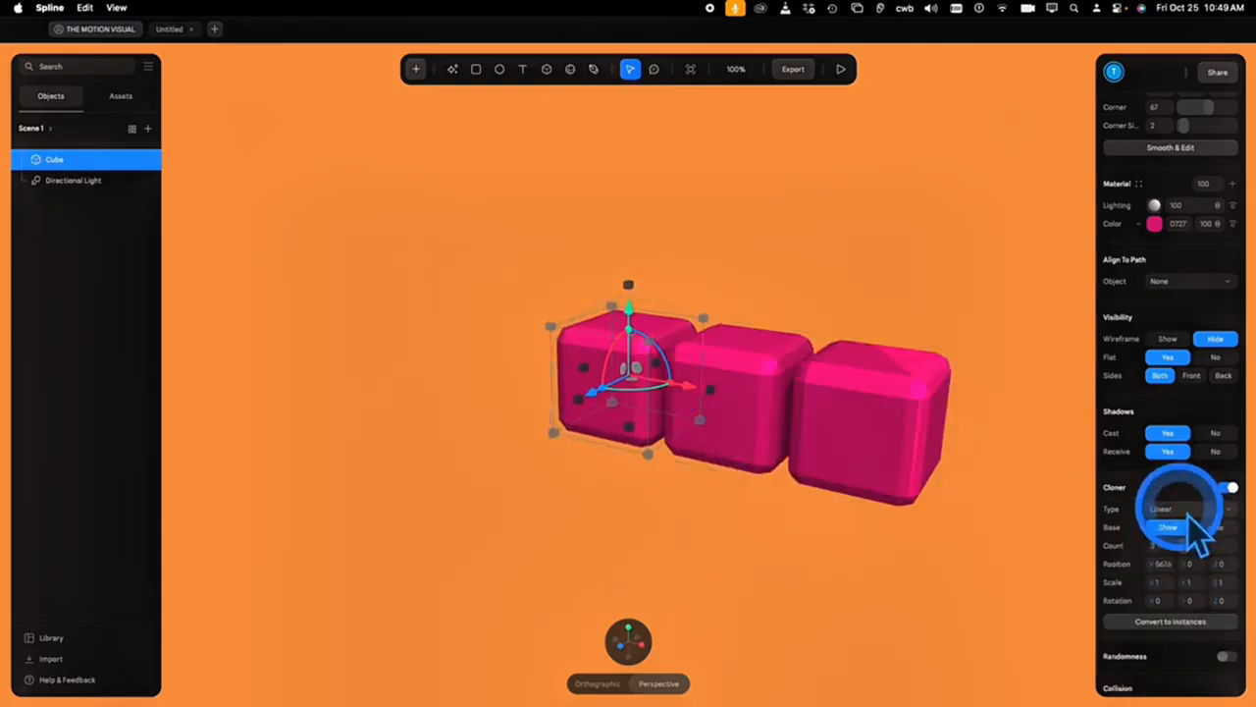
{"action": "left_click", "coordinate": [1182, 529]}
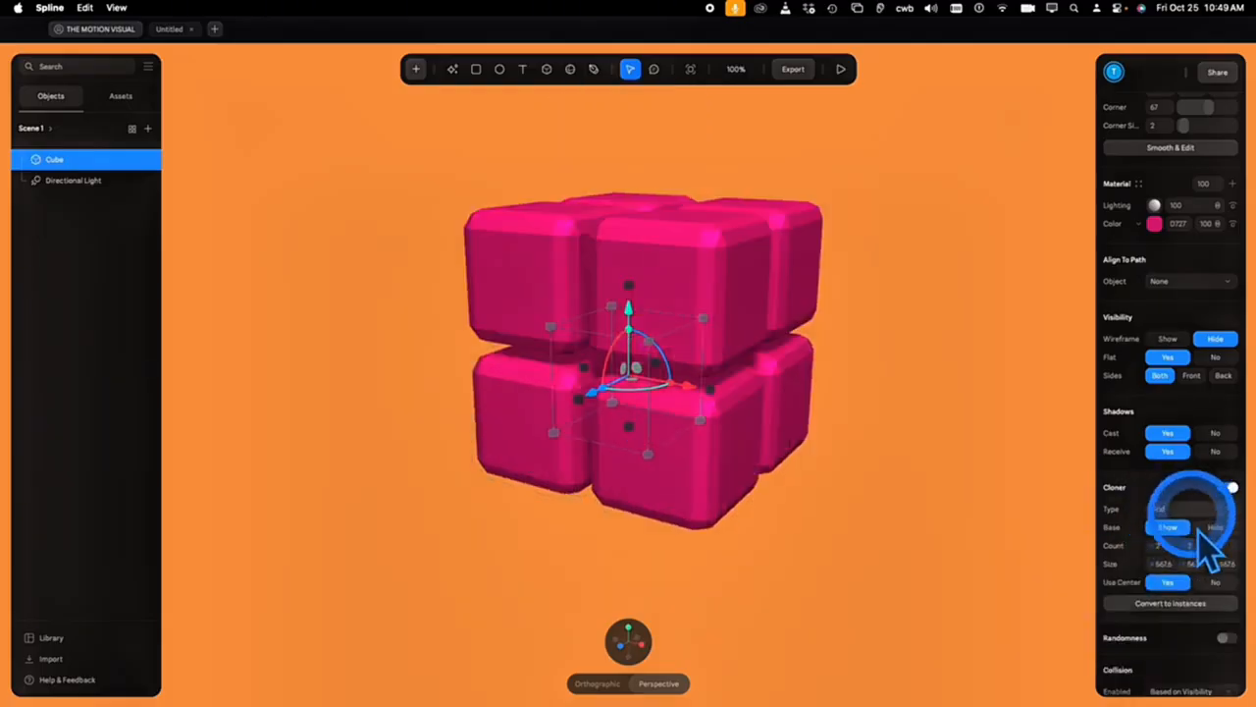
{"action": "mouse_move", "coordinate": [1183, 543]}
{"action": "left_mouse_down"}
{"action": "mouse_move", "coordinate": [1150, 545]}
{"action": "mouse_move", "coordinate": [1214, 541]}
{"action": "mouse_move", "coordinate": [1185, 543]}
{"action": "left_mouse_up"}
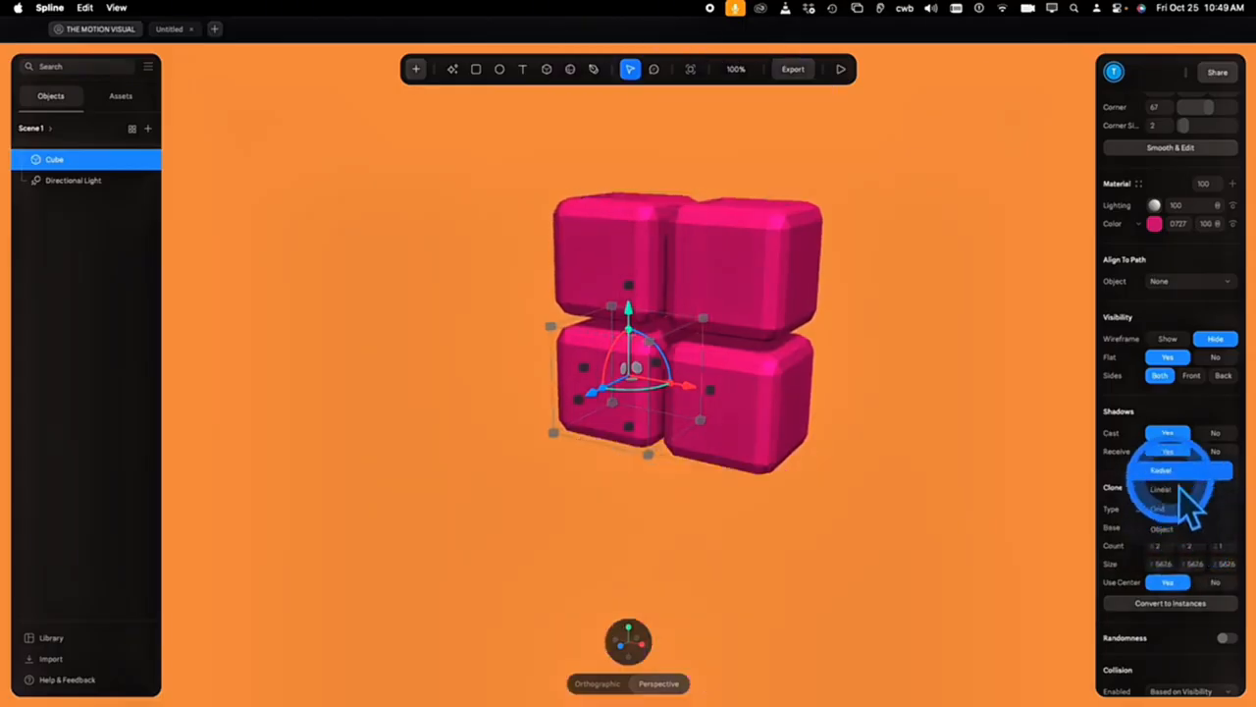
{"action": "left_click", "coordinate": [1176, 472]}
{"action": "left_click_drag", "start_coordinate": [1182, 547], "coordinate": [1182, 547]}
Try enabling the cloner's randomness and turn it off again
{"action": "scroll", "coordinate": [1183, 553], "scroll_direction": "down", "scroll_amount": 3}
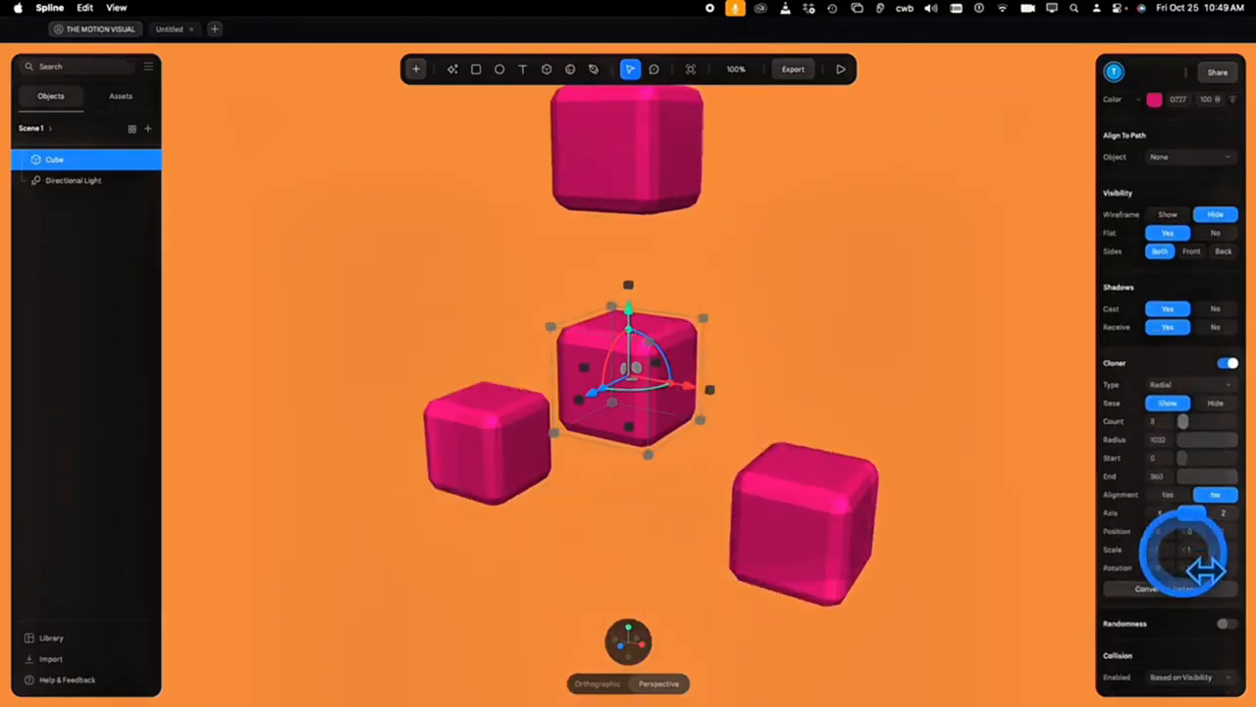
{"action": "left_click", "coordinate": [1224, 620]}
{"action": "scroll", "coordinate": [1215, 616], "scroll_direction": "down", "scroll_amount": 3}
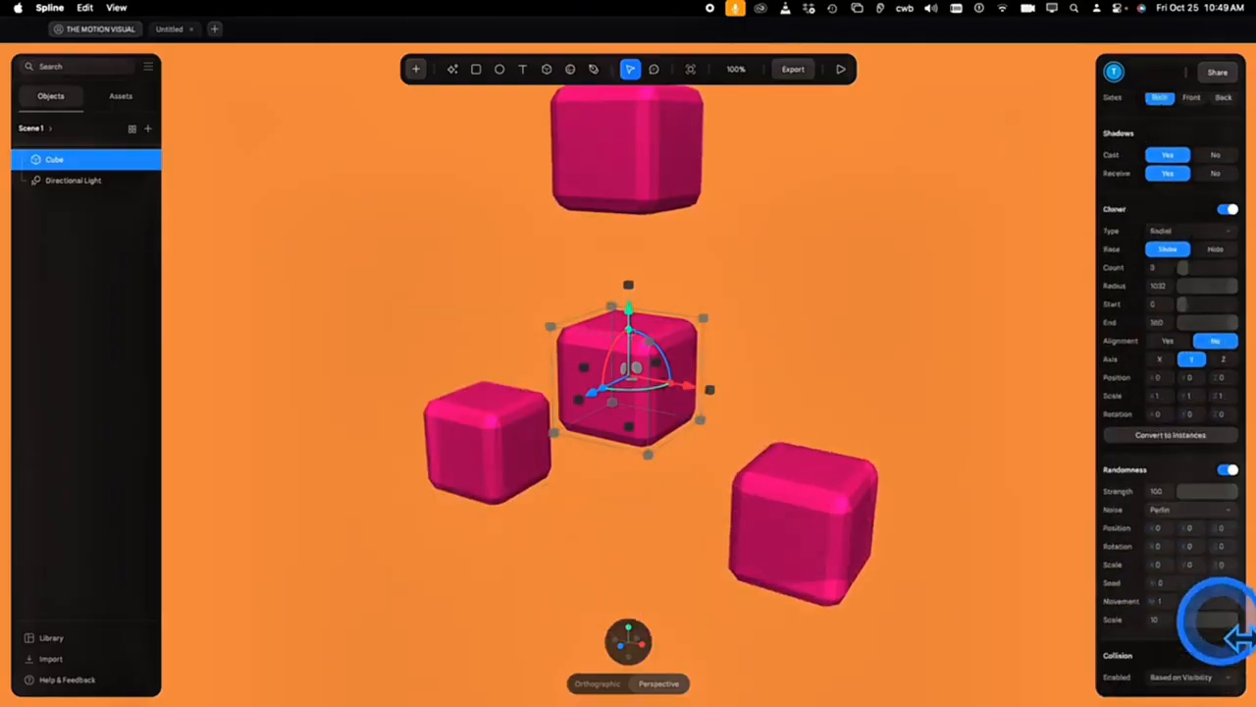
{"action": "left_click", "coordinate": [1229, 470]}
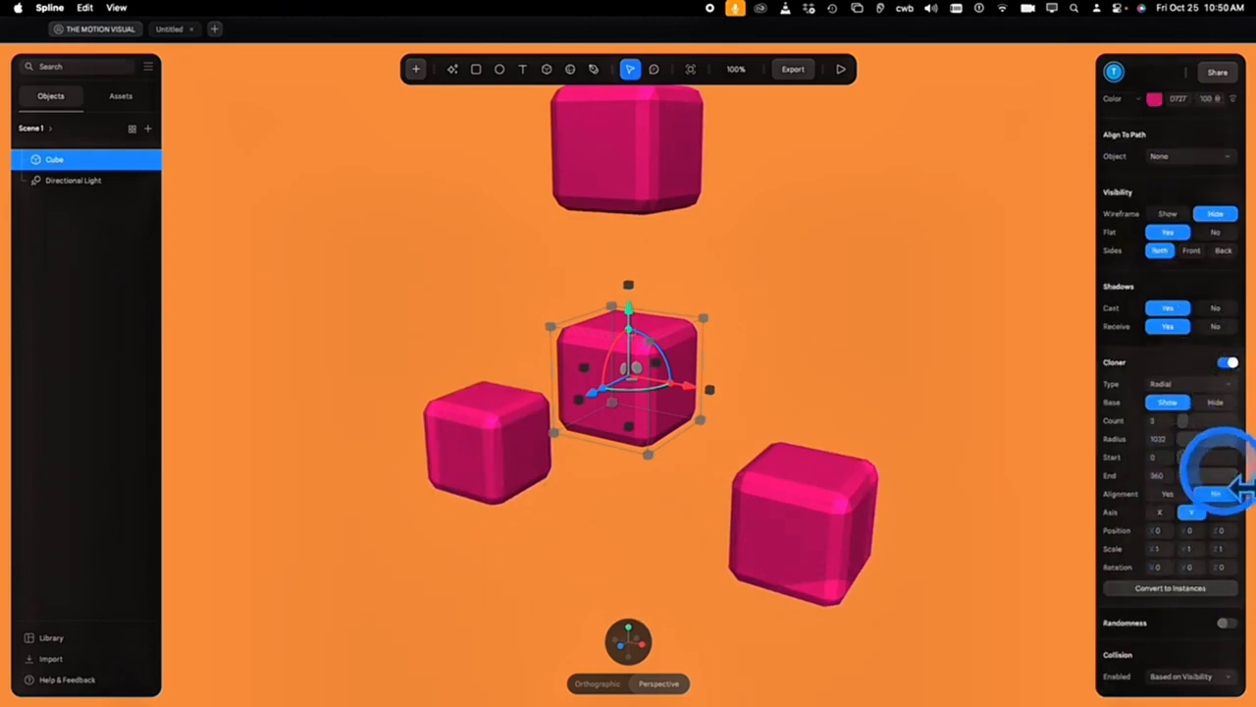
Set the radial cloner's count to 11 and give its copies an X position of -14 and a Y rotation of -4
{"action": "left_click_drag", "start_coordinate": [1181, 421], "coordinate": [1187, 421]}
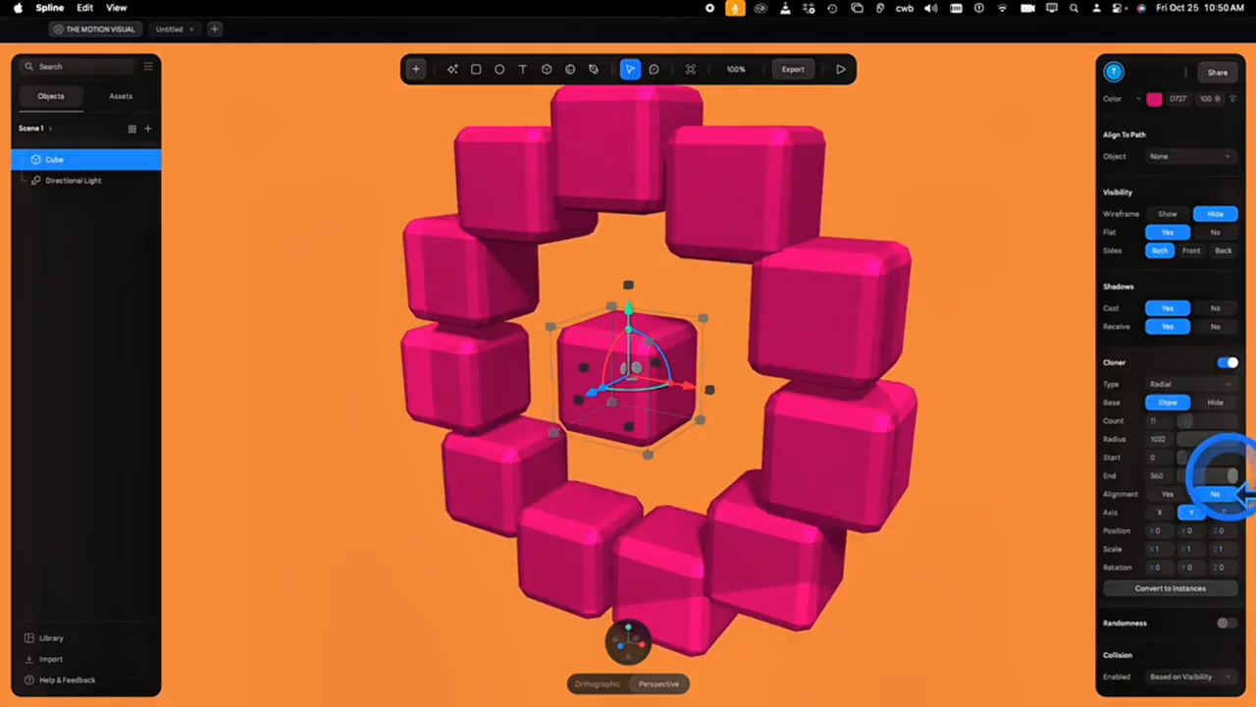
{"action": "mouse_move", "coordinate": [1222, 471]}
{"action": "left_mouse_down"}
{"action": "mouse_move", "coordinate": [1195, 482]}
{"action": "mouse_move", "coordinate": [1233, 475]}
{"action": "left_mouse_up"}
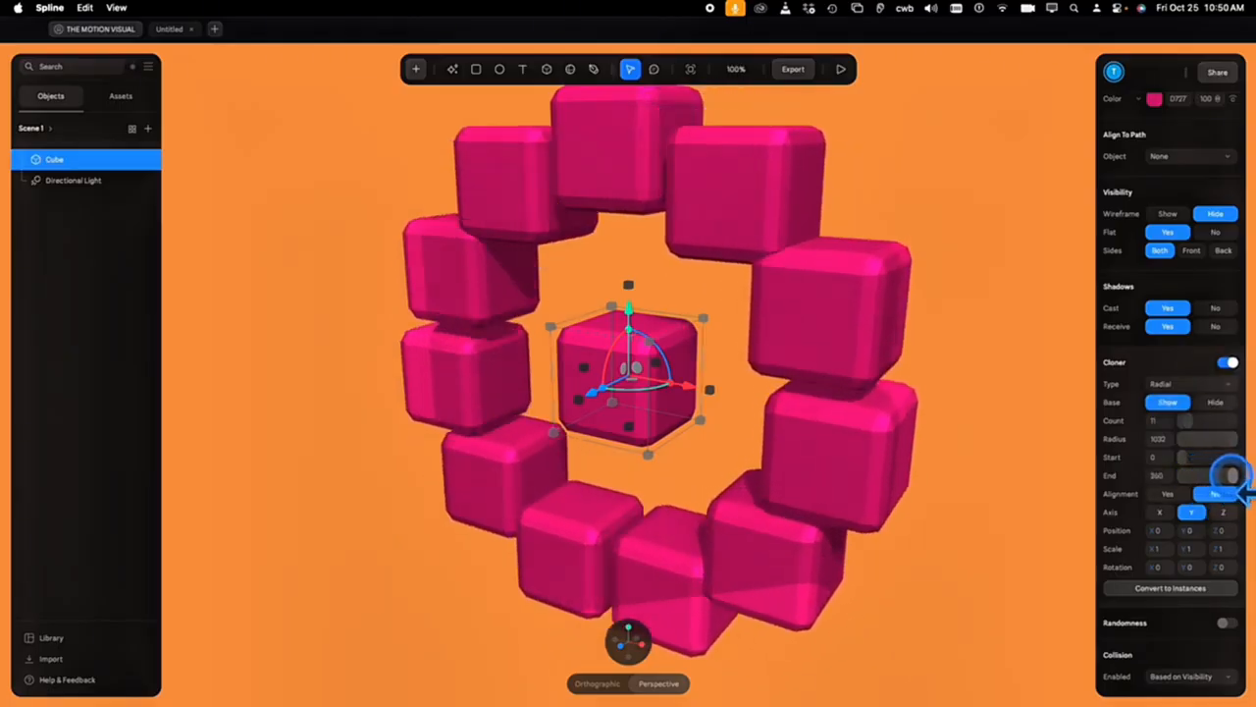
{"action": "left_click_drag", "start_coordinate": [1205, 581], "coordinate": [1206, 583]}
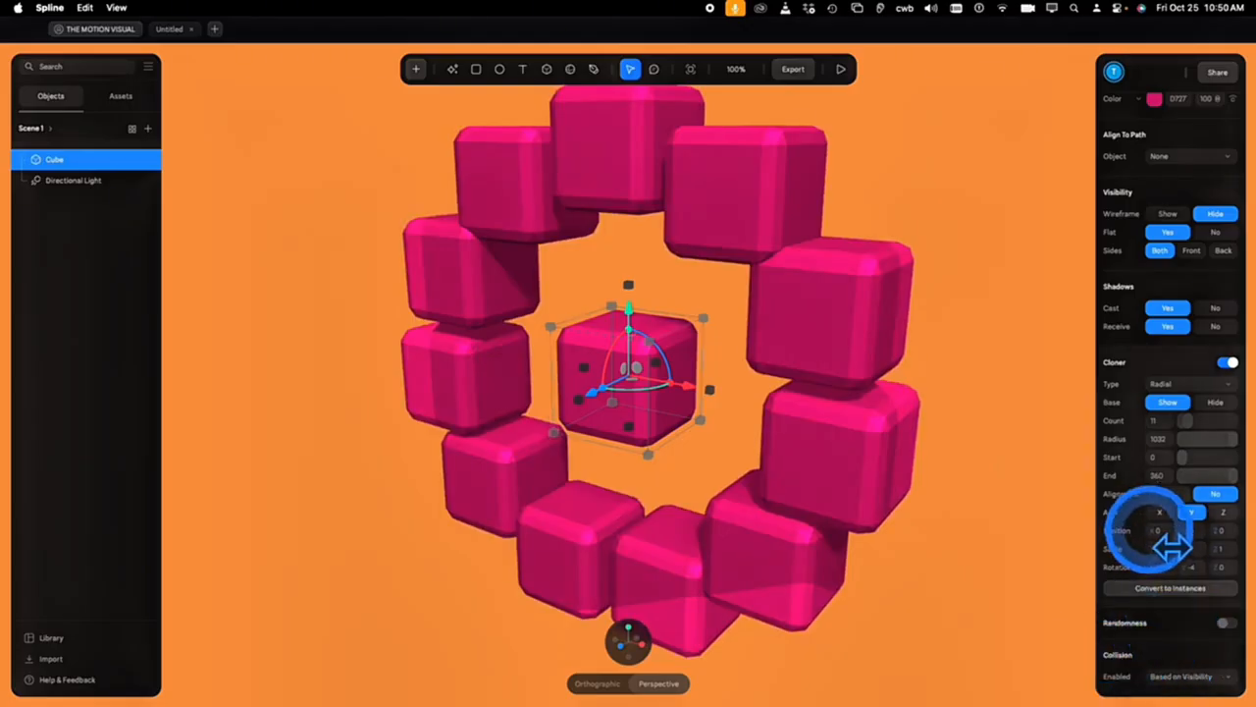
{"action": "left_click_drag", "start_coordinate": [1168, 548], "coordinate": [1173, 548]}
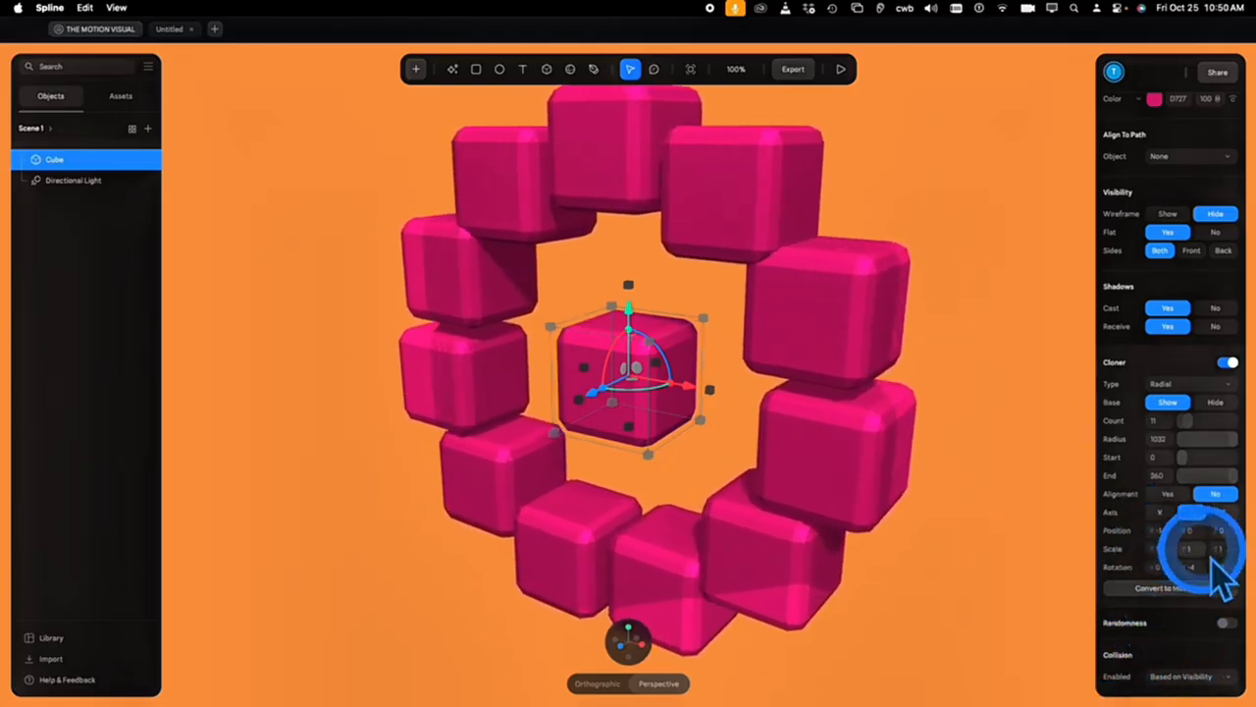
Scale the copies to X 1.08 and Y 1.04 with X rotation -23, tilt the cube about its X axis, and disable the cloner
{"action": "mouse_move", "coordinate": [1195, 551]}
{"action": "left_mouse_down"}
{"action": "mouse_move", "coordinate": [1170, 564]}
{"action": "mouse_move", "coordinate": [1220, 549]}
{"action": "mouse_move", "coordinate": [1170, 585]}
{"action": "mouse_move", "coordinate": [1152, 561]}
{"action": "mouse_move", "coordinate": [617, 359]}
{"action": "mouse_move", "coordinate": [645, 419]}
{"action": "mouse_move", "coordinate": [691, 408]}
{"action": "left_mouse_up"}
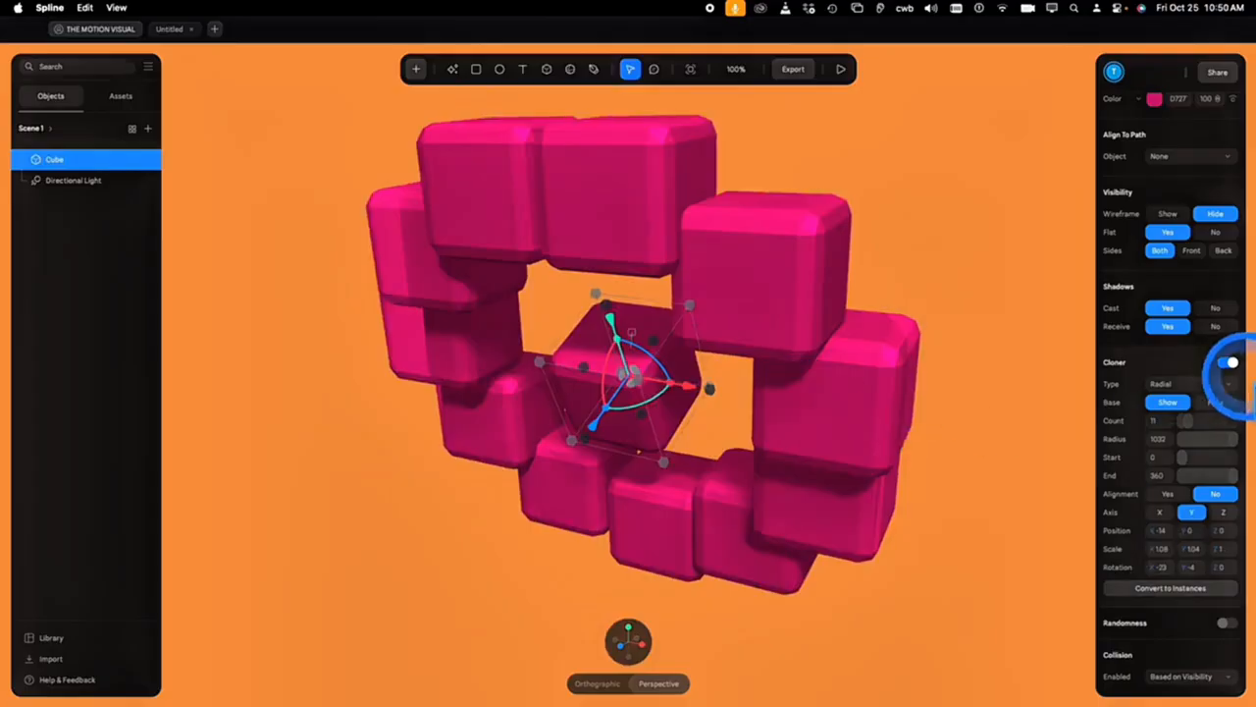
{"action": "left_click", "coordinate": [1229, 362]}
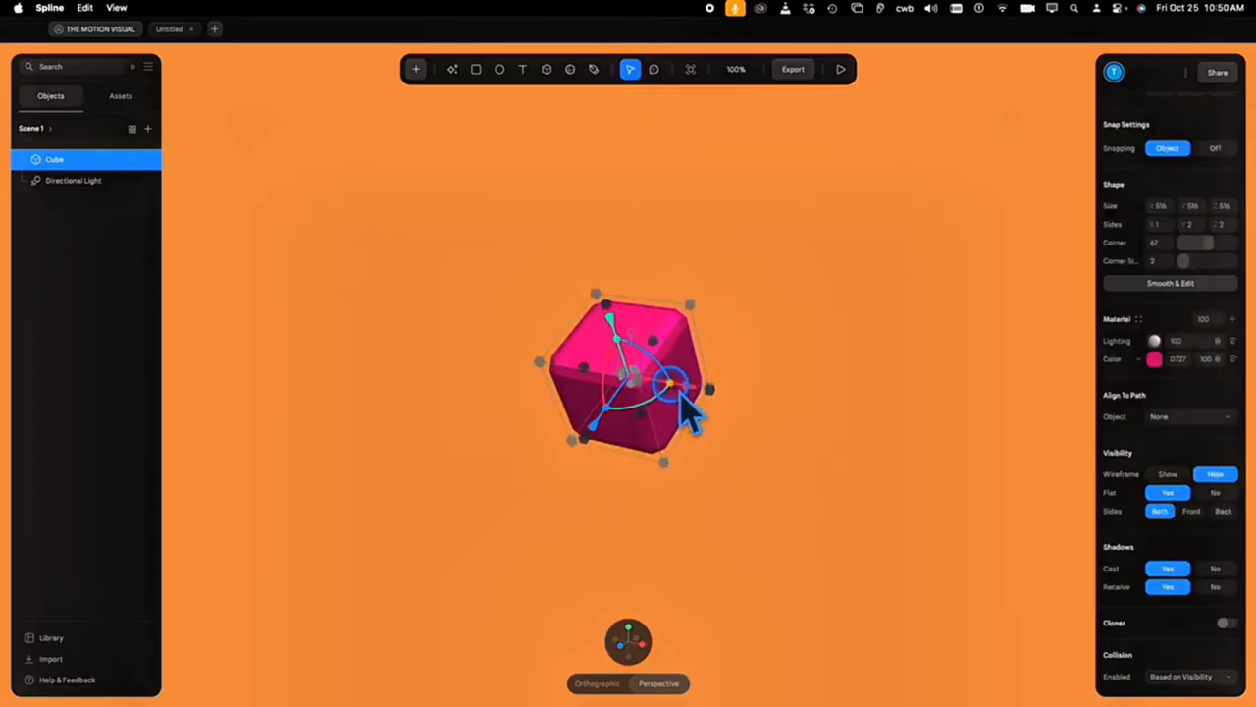
Try moving the cube with its transform gizmo and undo the move
{"action": "left_click_drag", "start_coordinate": [681, 395], "coordinate": [647, 370]}
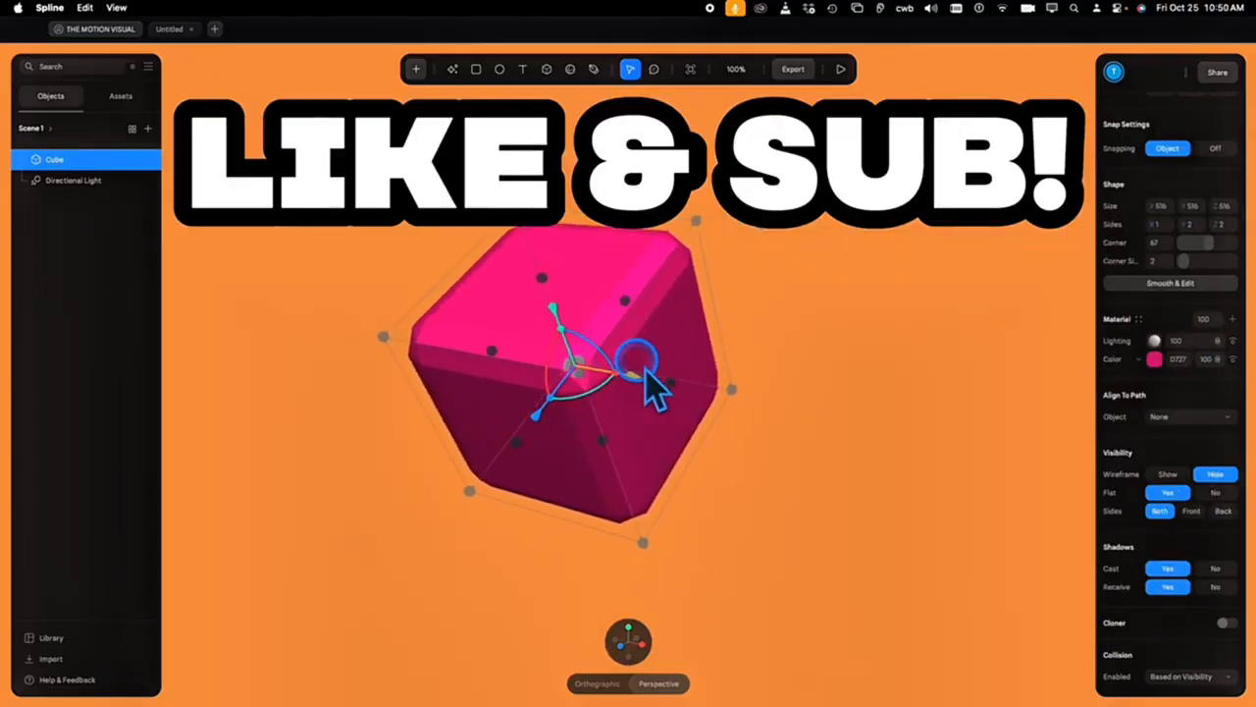
{"action": "key", "text": "super+z"}
{"action": "key", "text": "super+z"}
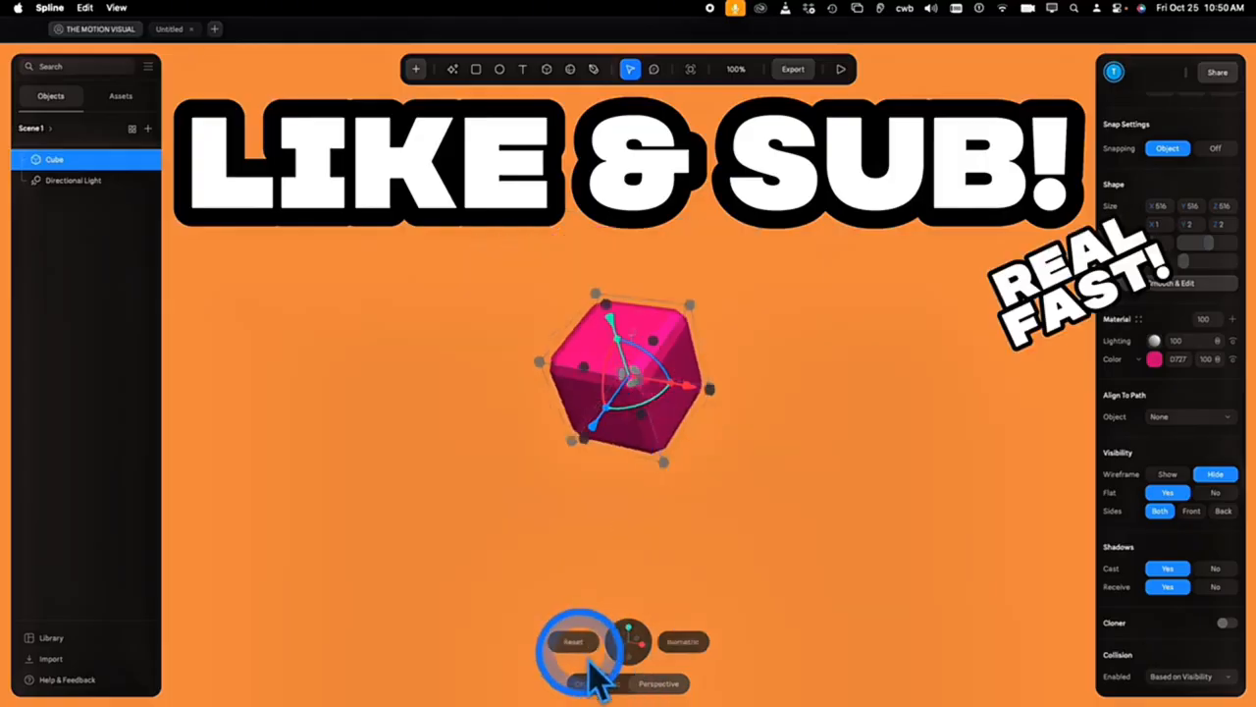
Reset the view, try the perspective projection, and view the cube in isometric orientation with orthographic projection
{"action": "left_click", "coordinate": [577, 648]}
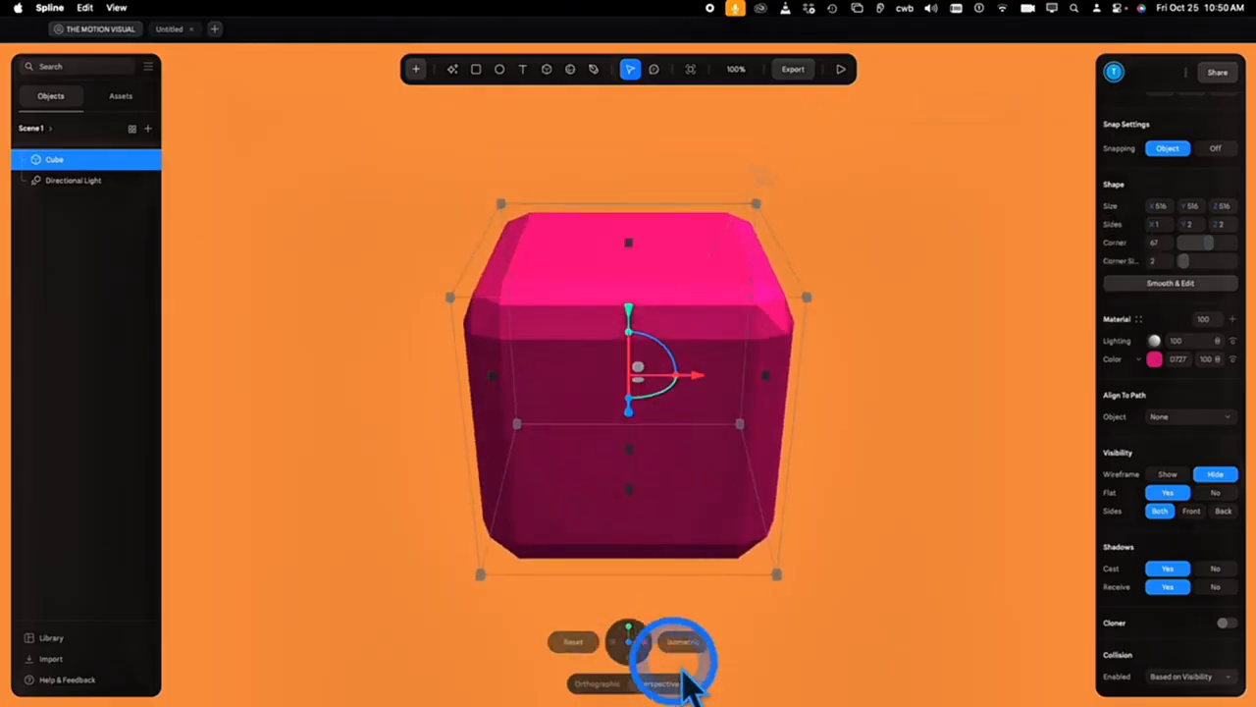
{"action": "left_click", "coordinate": [659, 681]}
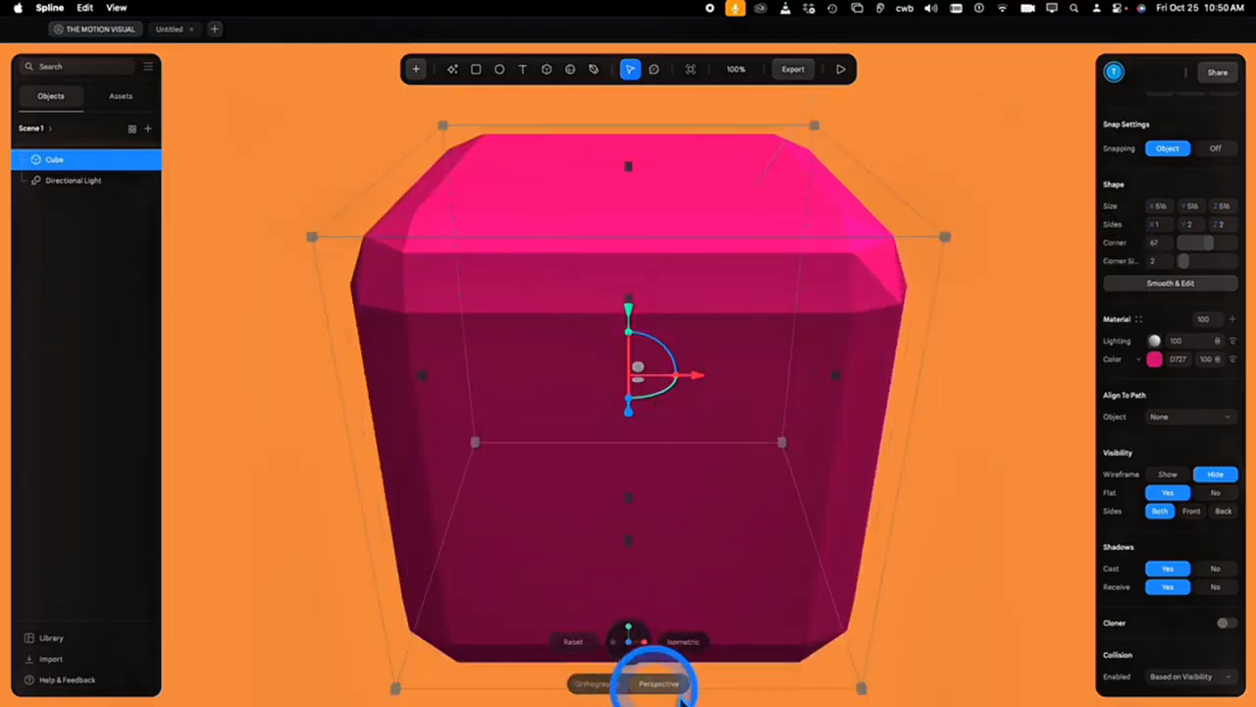
{"action": "left_click", "coordinate": [684, 642]}
{"action": "left_click", "coordinate": [607, 685]}
{"action": "scroll", "coordinate": [809, 465], "scroll_direction": "down", "scroll_amount": 3}
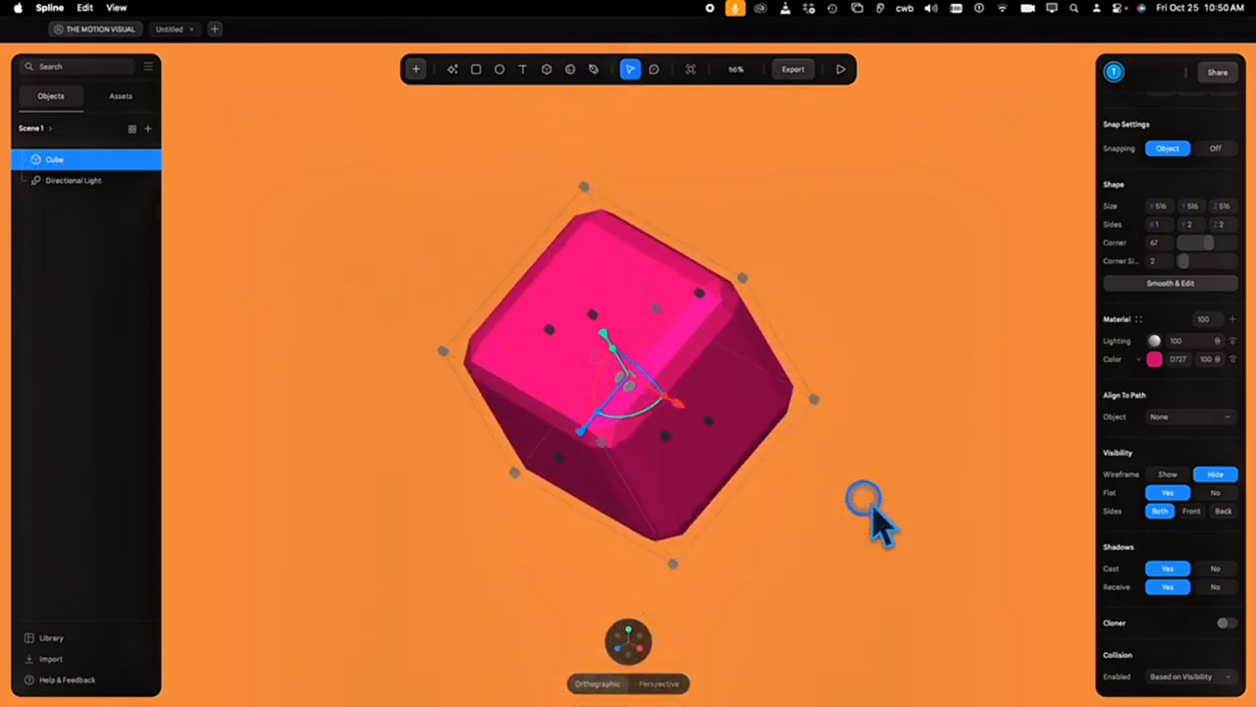
{"action": "left_click", "coordinate": [866, 483]}
{"action": "left_click_drag", "start_coordinate": [826, 465], "coordinate": [812, 379], "text": "alt"}
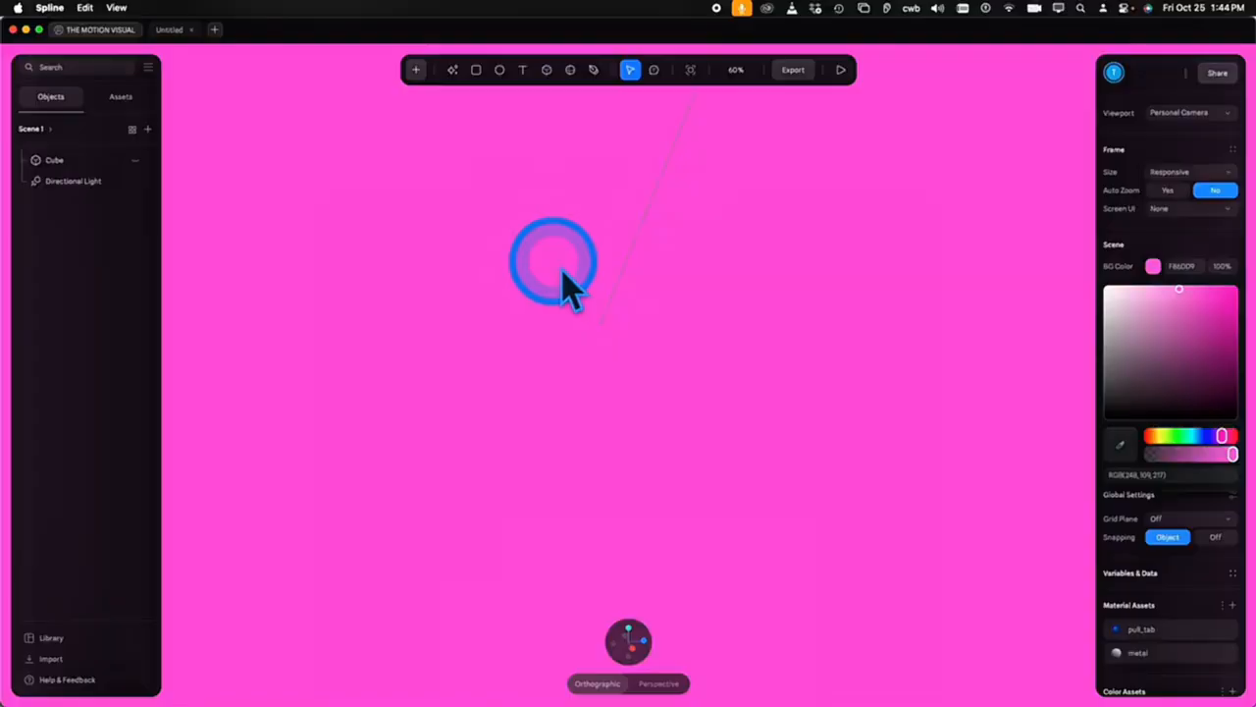
Look through the list of objects that can be added, from 2D shapes and text to 3D primitives, cameras and lights
{"action": "left_click", "coordinate": [563, 274]}
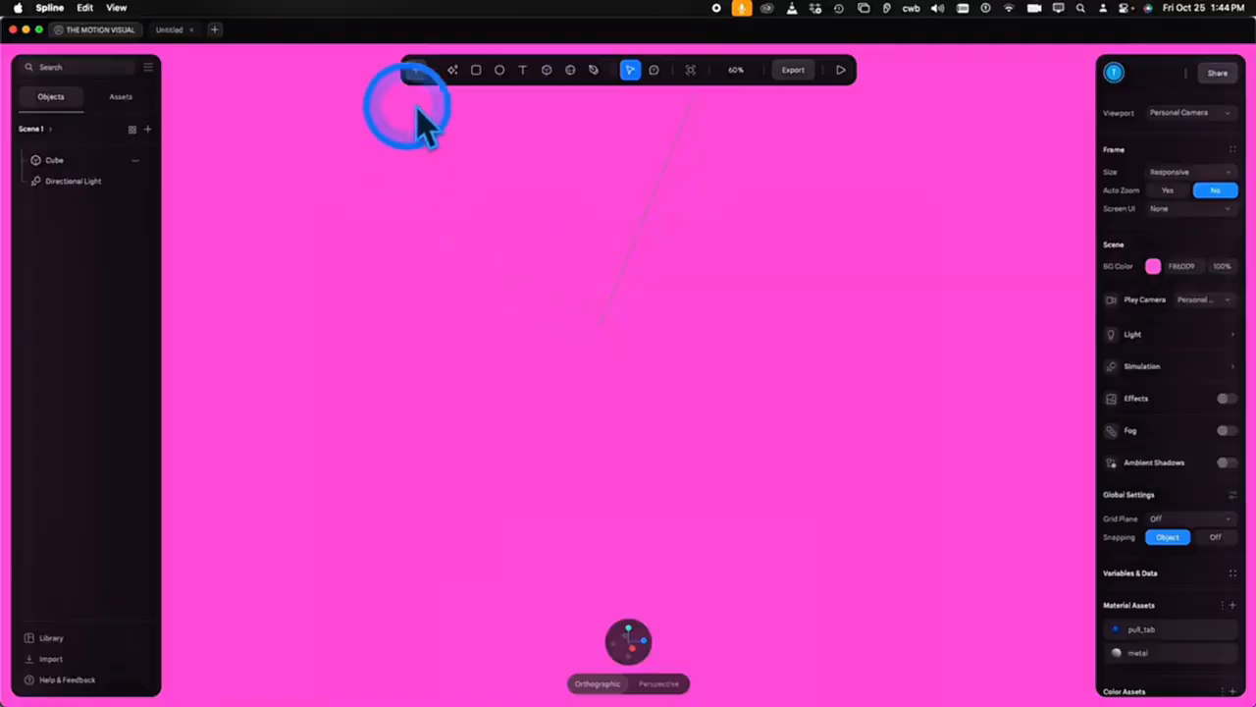
{"action": "left_click", "coordinate": [417, 71]}
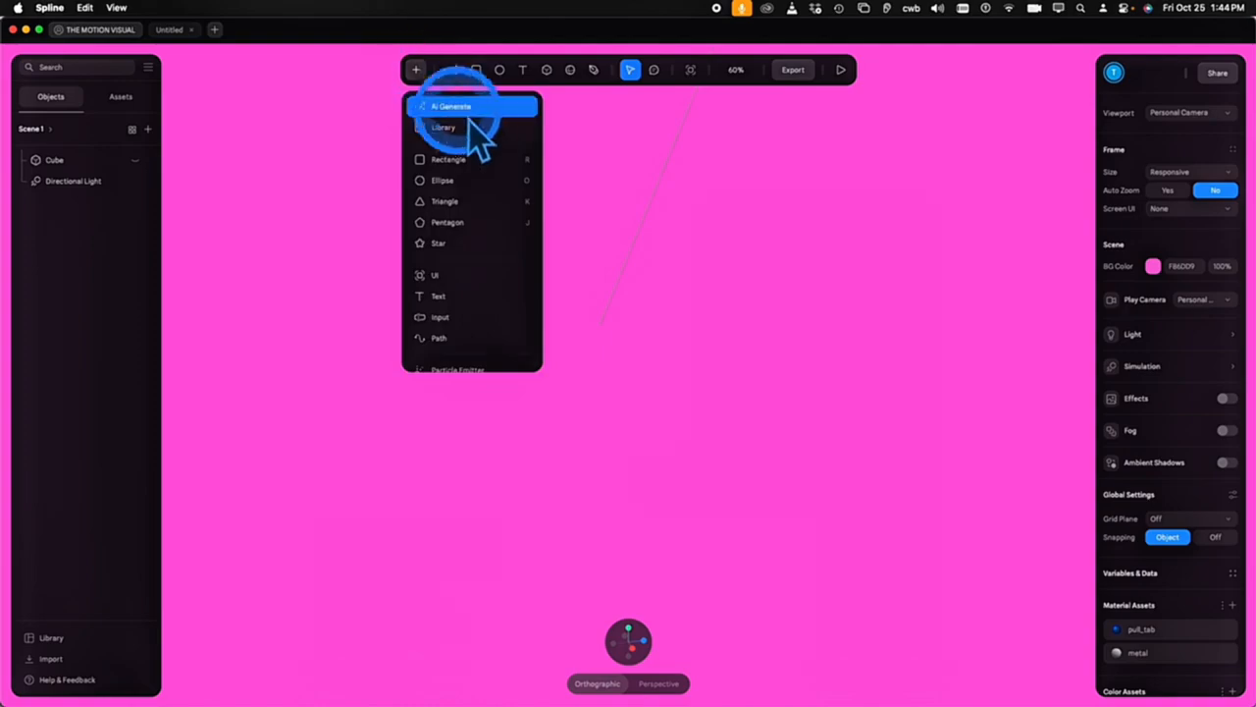
{"action": "scroll", "coordinate": [504, 285], "scroll_direction": "down", "scroll_amount": 10}
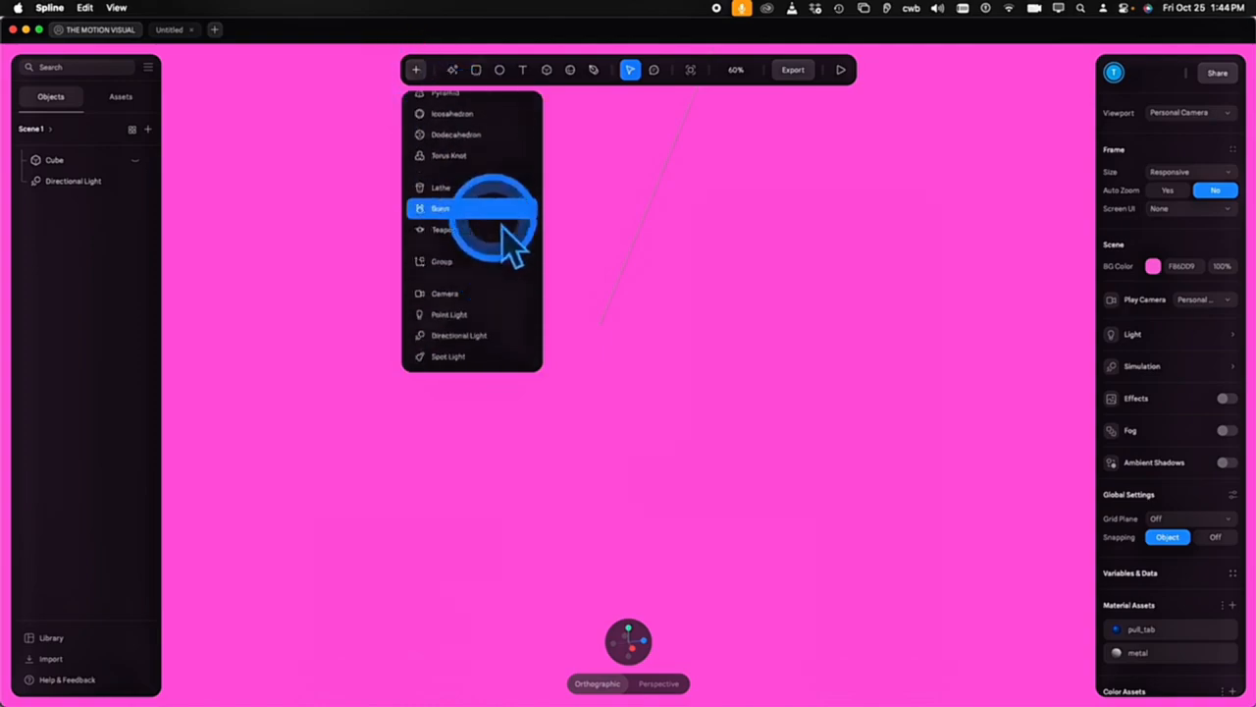
{"action": "scroll", "coordinate": [502, 225], "scroll_direction": "up", "scroll_amount": 10}
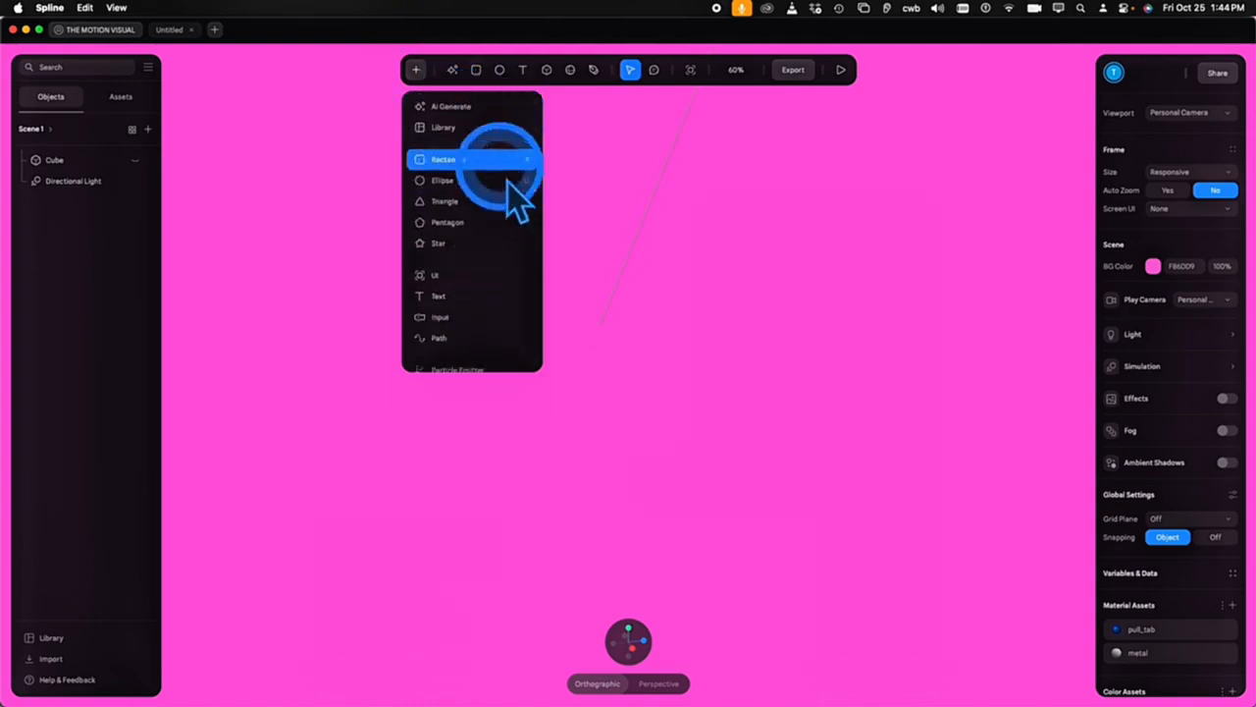
{"action": "scroll", "coordinate": [499, 274], "scroll_direction": "down", "scroll_amount": 8}
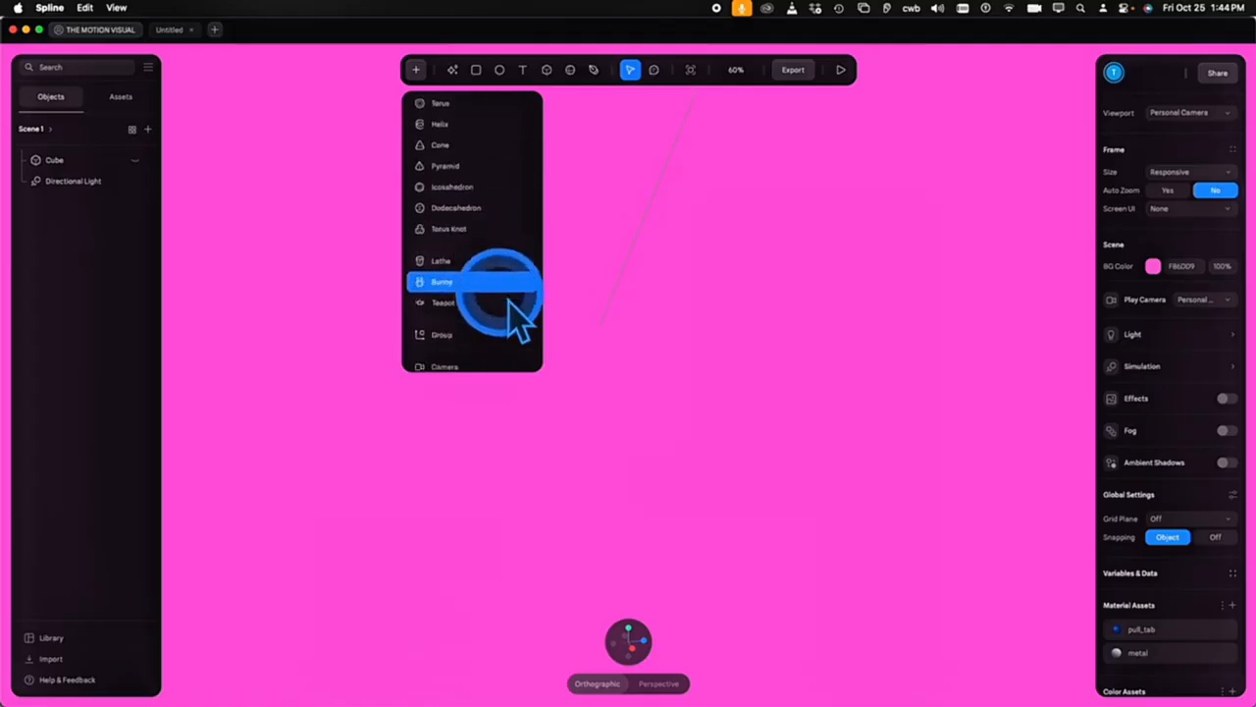
{"action": "scroll", "coordinate": [510, 246], "scroll_direction": "down", "scroll_amount": 3}
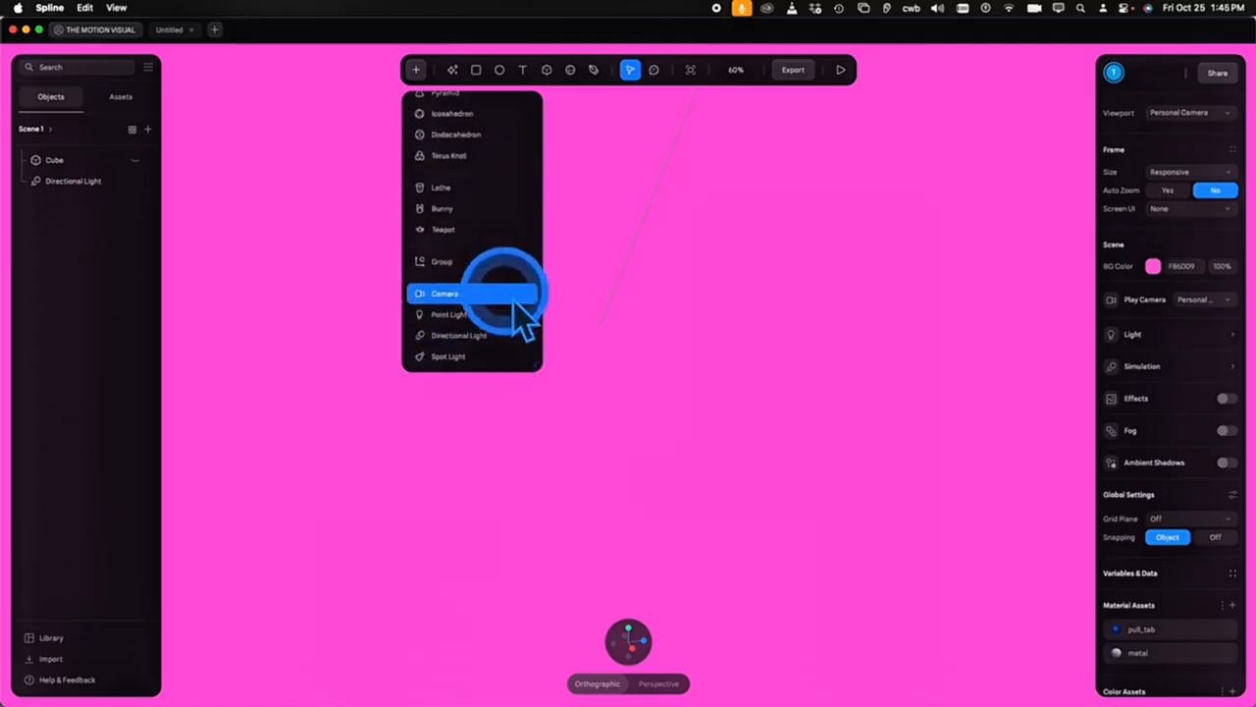
{"action": "scroll", "coordinate": [513, 294], "scroll_direction": "up", "scroll_amount": 10}
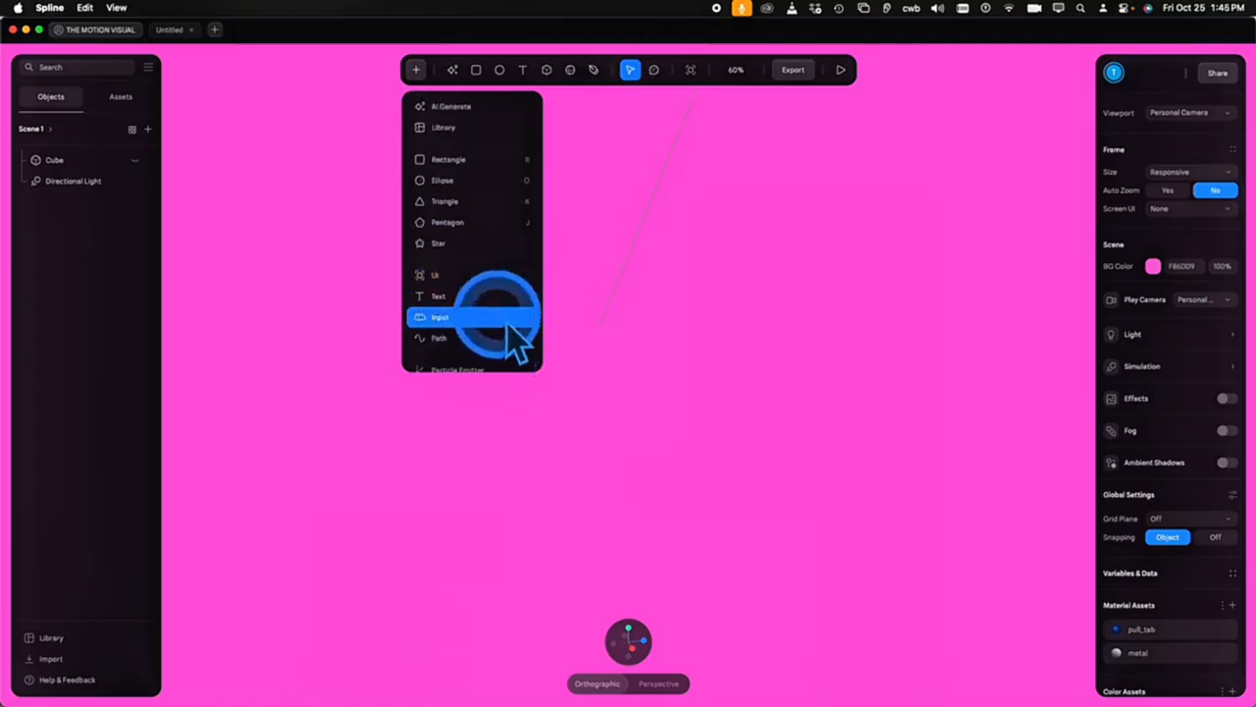
{"action": "scroll", "coordinate": [517, 333], "scroll_direction": "down", "scroll_amount": 7}
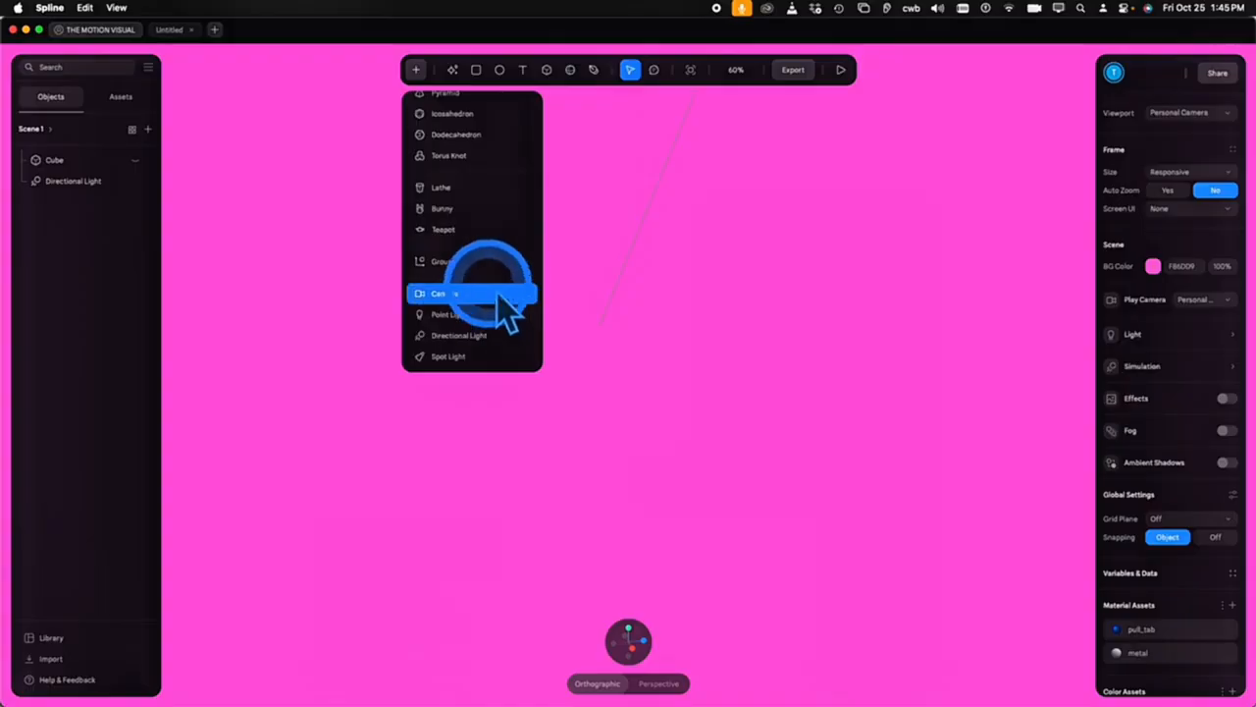
{"action": "scroll", "coordinate": [516, 236], "scroll_direction": "up", "scroll_amount": 8}
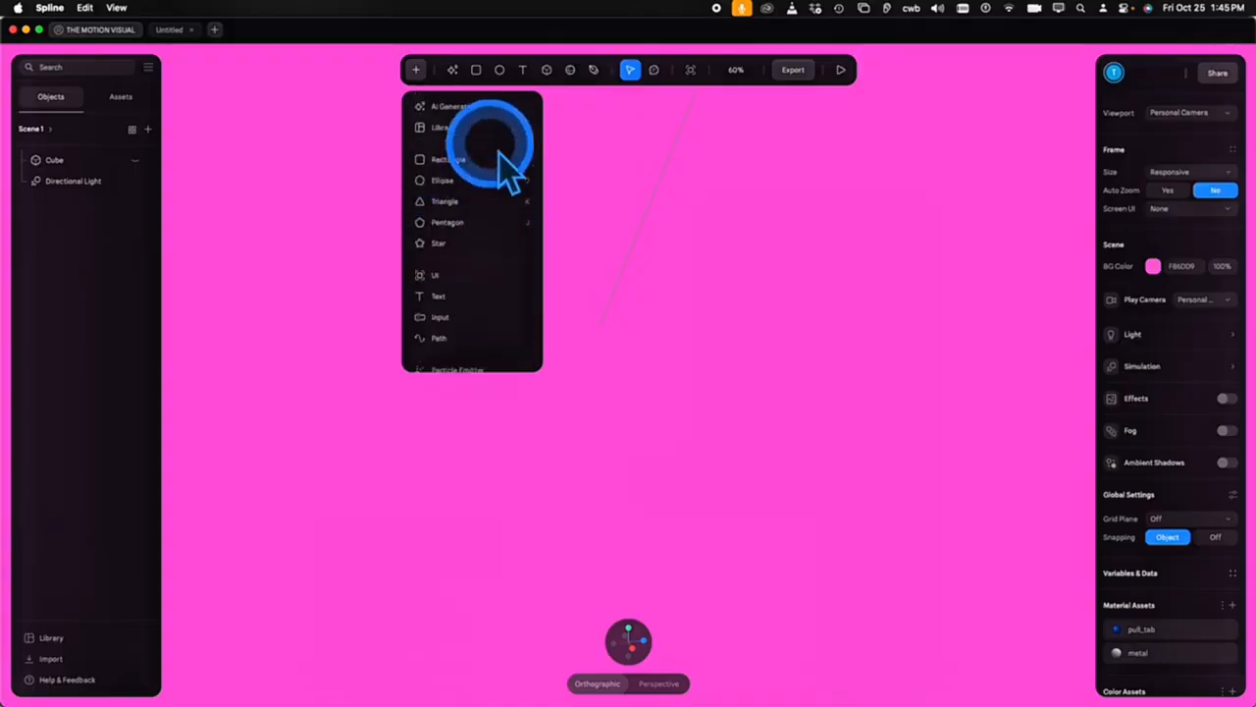
Draw a 960 by 960 pentagon in the middle of the scene and change its material color to green
{"action": "left_click", "coordinate": [471, 227]}
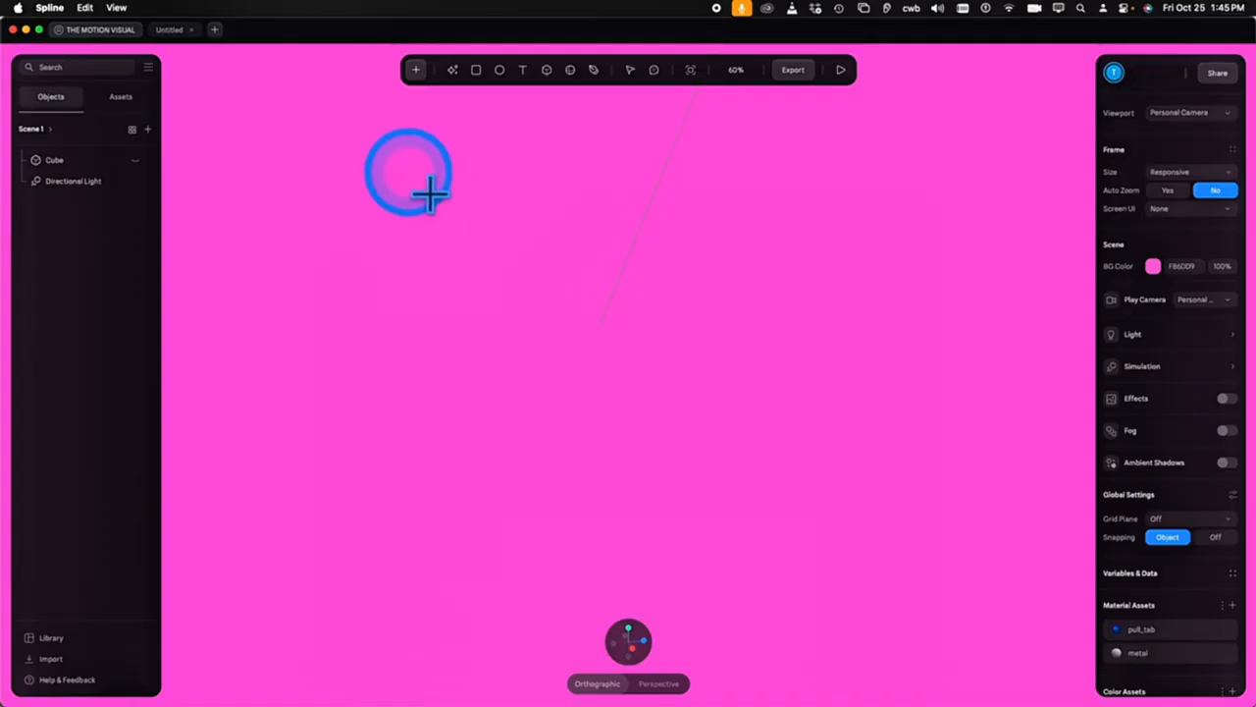
{"action": "left_click_drag", "start_coordinate": [407, 171], "coordinate": [783, 455]}
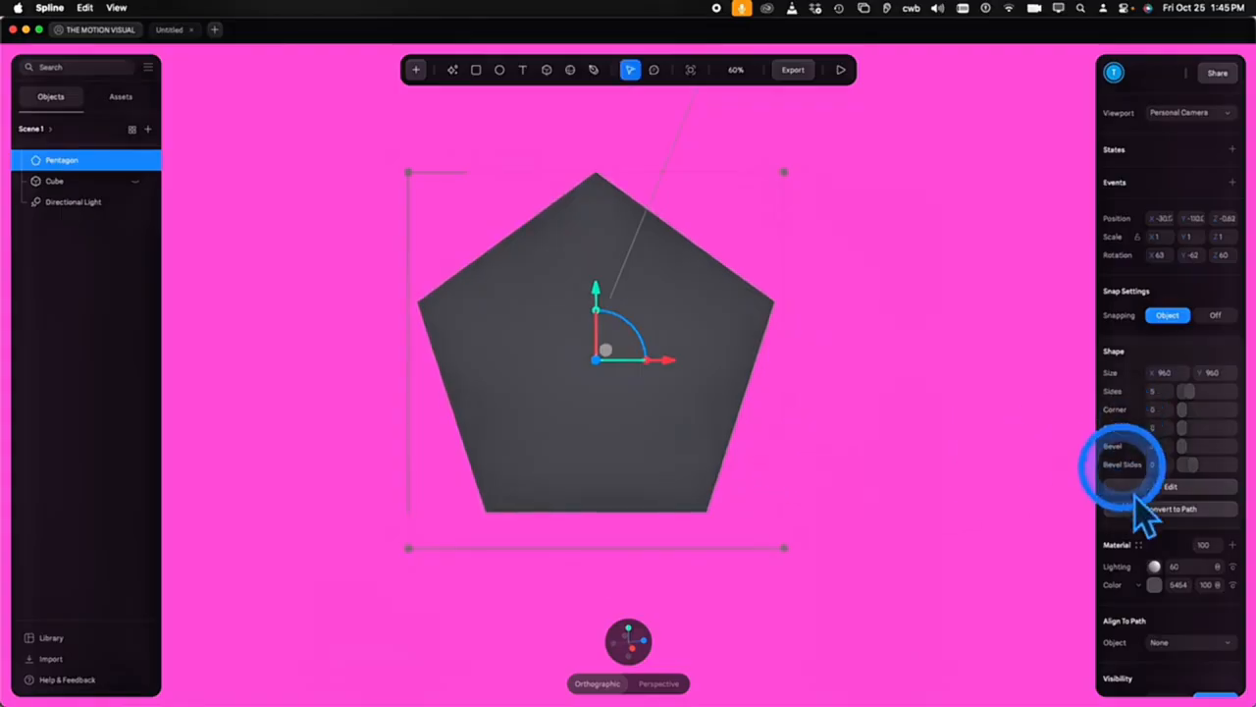
{"action": "left_click", "coordinate": [1155, 585]}
{"action": "left_click", "coordinate": [1201, 639]}
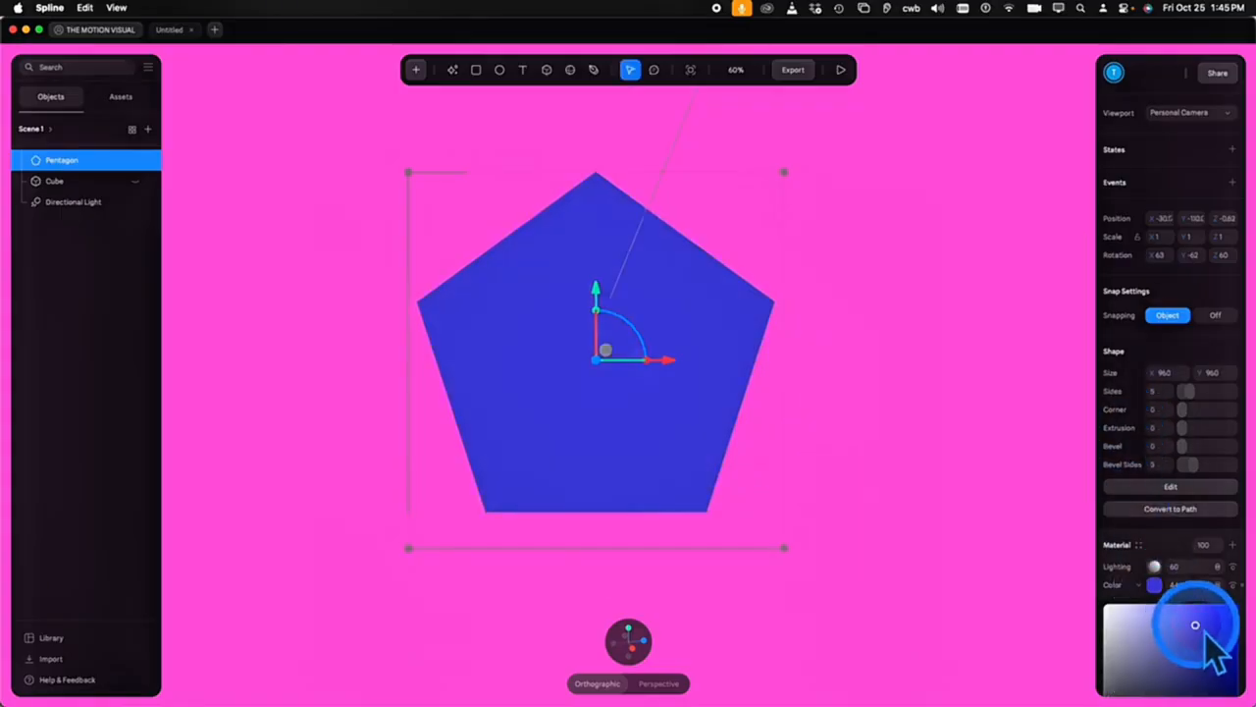
{"action": "scroll", "coordinate": [1201, 599], "scroll_direction": "down", "scroll_amount": 2}
{"action": "left_click_drag", "start_coordinate": [1207, 666], "coordinate": [1183, 665]}
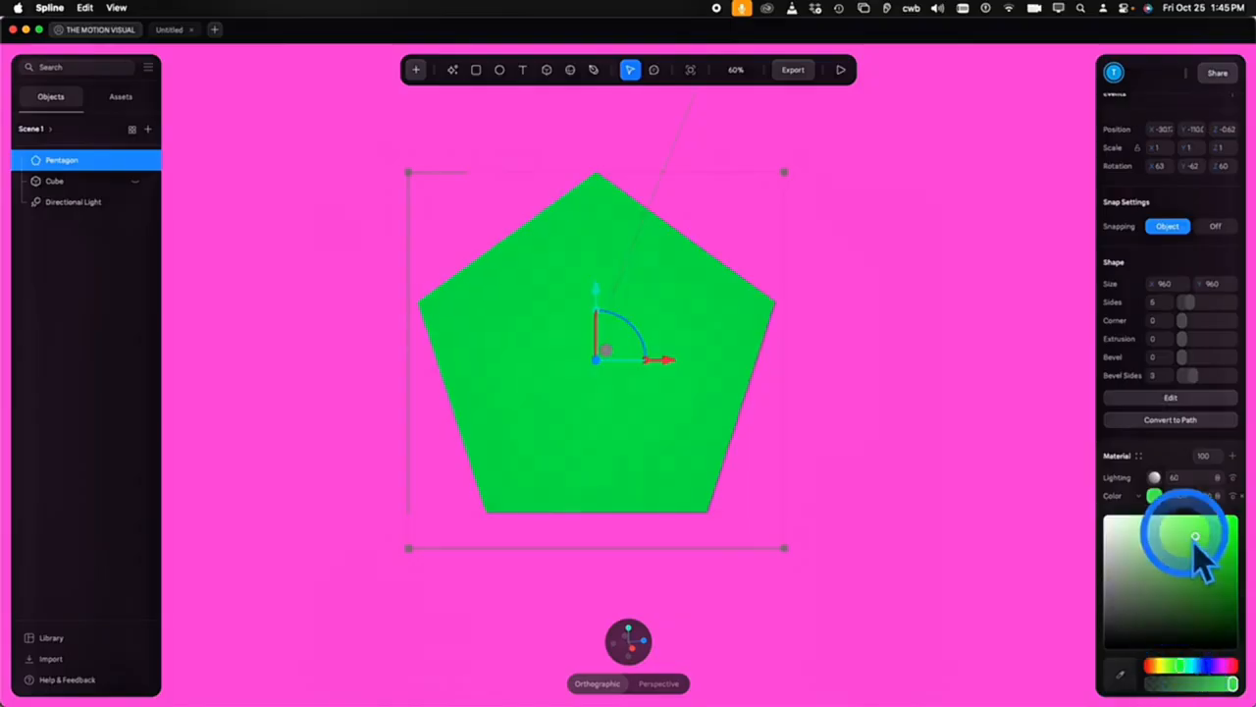
Round the pentagon's corners to 98 and give the flat shape some extrusion depth
{"action": "mouse_move", "coordinate": [1188, 305]}
{"action": "left_mouse_down"}
{"action": "mouse_move", "coordinate": [1205, 305]}
{"action": "mouse_move", "coordinate": [1183, 316]}
{"action": "left_mouse_up"}
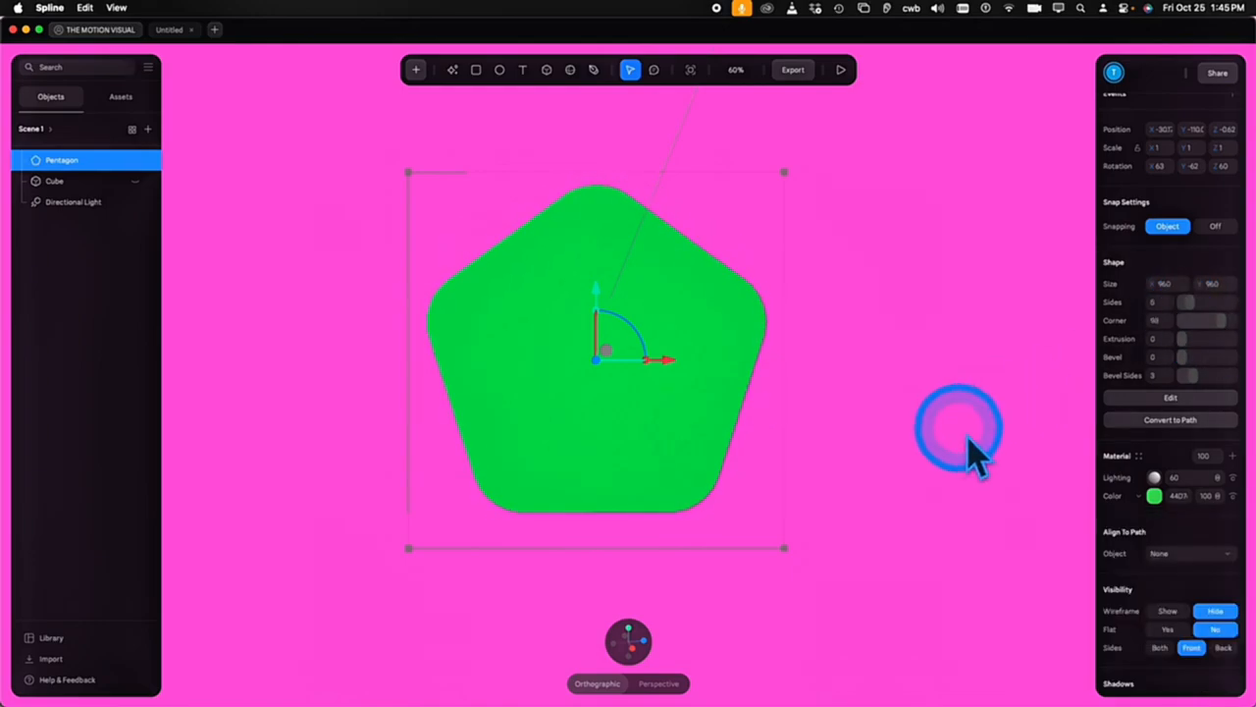
{"action": "mouse_move", "coordinate": [967, 442]}
{"action": "left_mouse_down"}
{"action": "mouse_move", "coordinate": [852, 483]}
{"action": "mouse_move", "coordinate": [917, 442]}
{"action": "mouse_move", "coordinate": [962, 441]}
{"action": "left_mouse_up"}
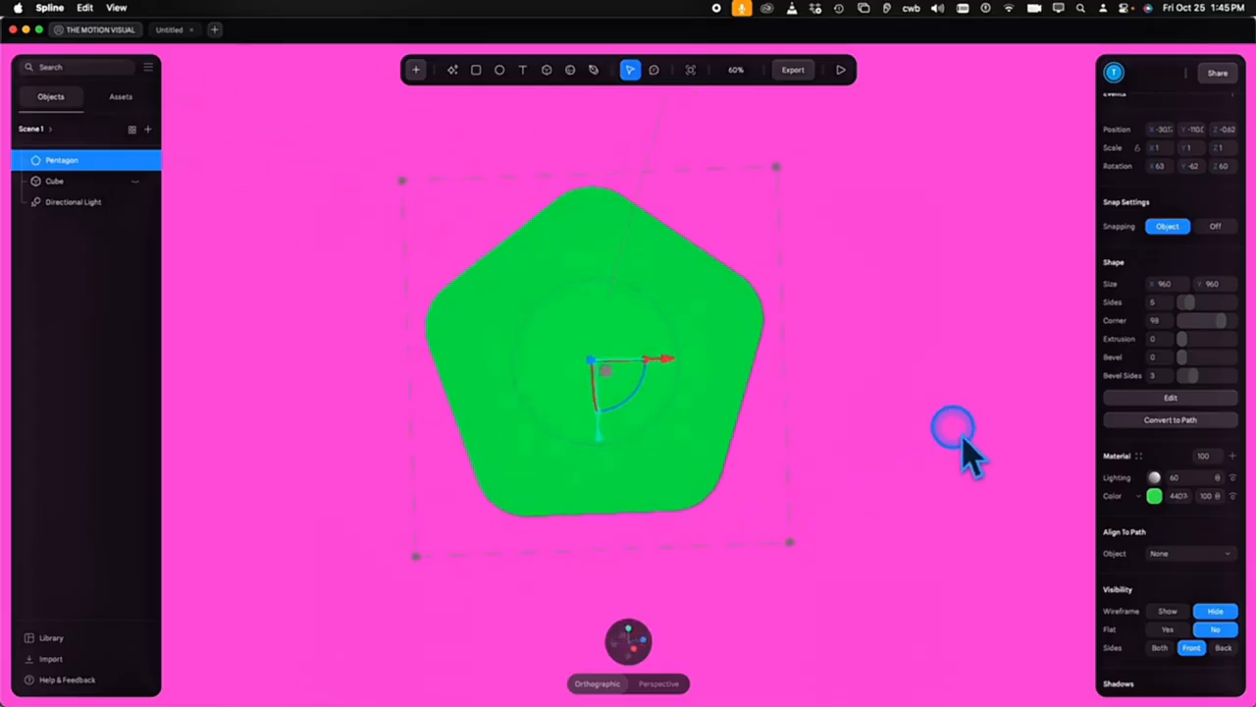
{"action": "left_click", "coordinate": [579, 644]}
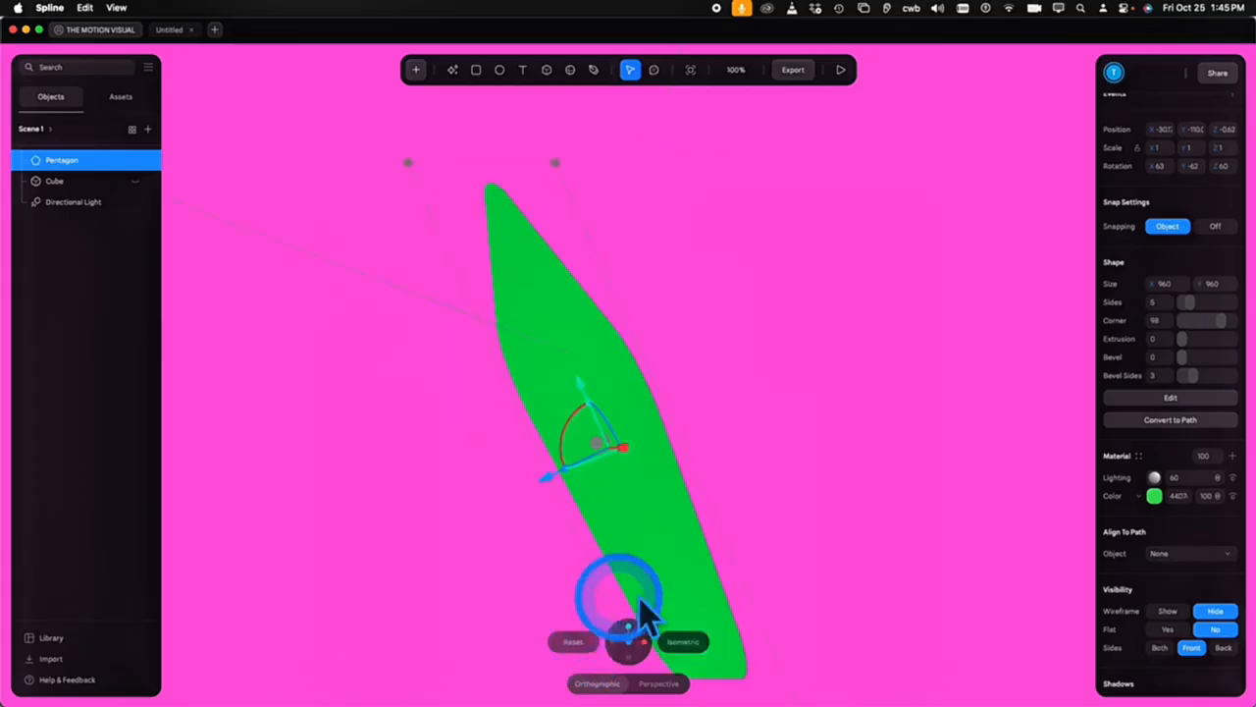
{"action": "left_click_drag", "start_coordinate": [919, 500], "coordinate": [862, 505]}
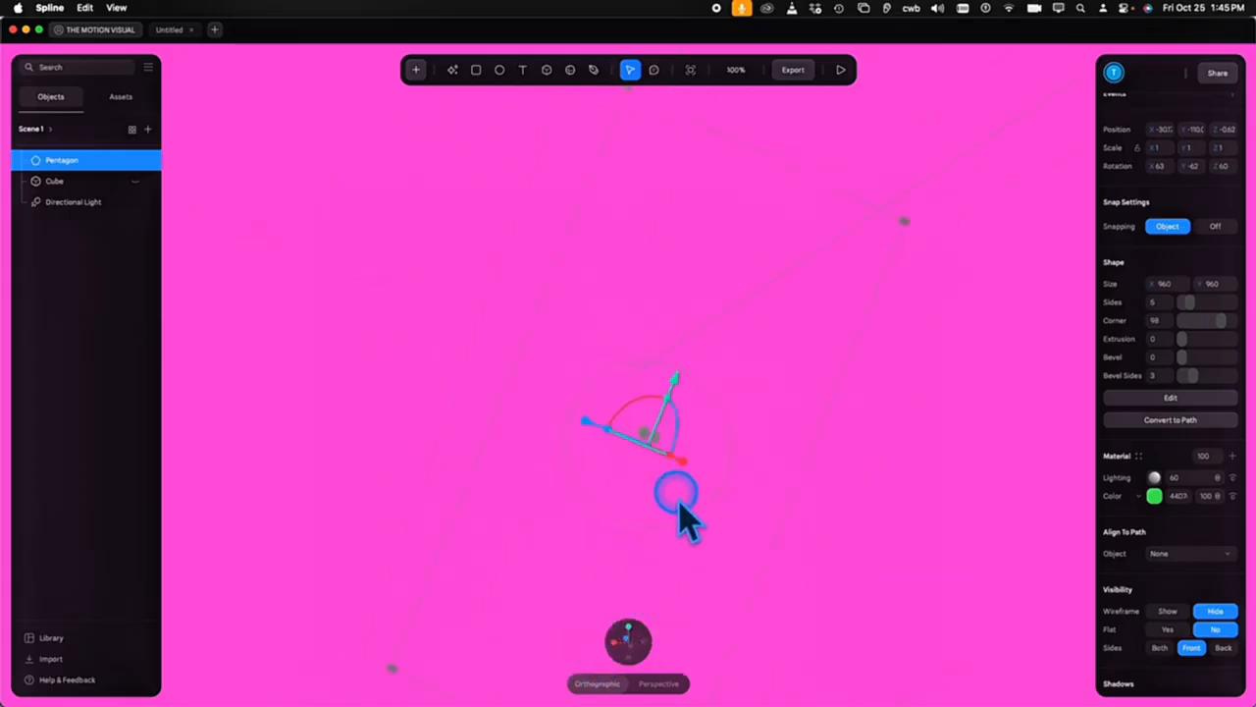
{"action": "left_click_drag", "start_coordinate": [680, 510], "coordinate": [647, 486]}
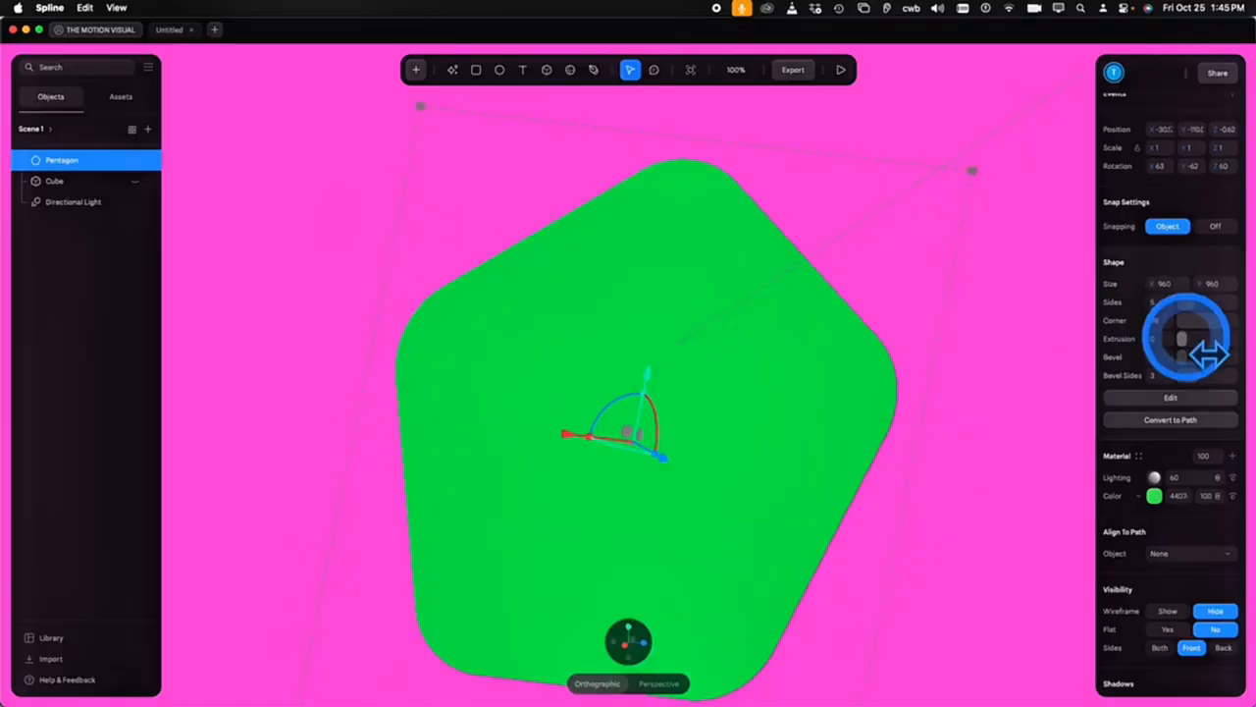
{"action": "left_click_drag", "start_coordinate": [1207, 348], "coordinate": [1211, 343]}
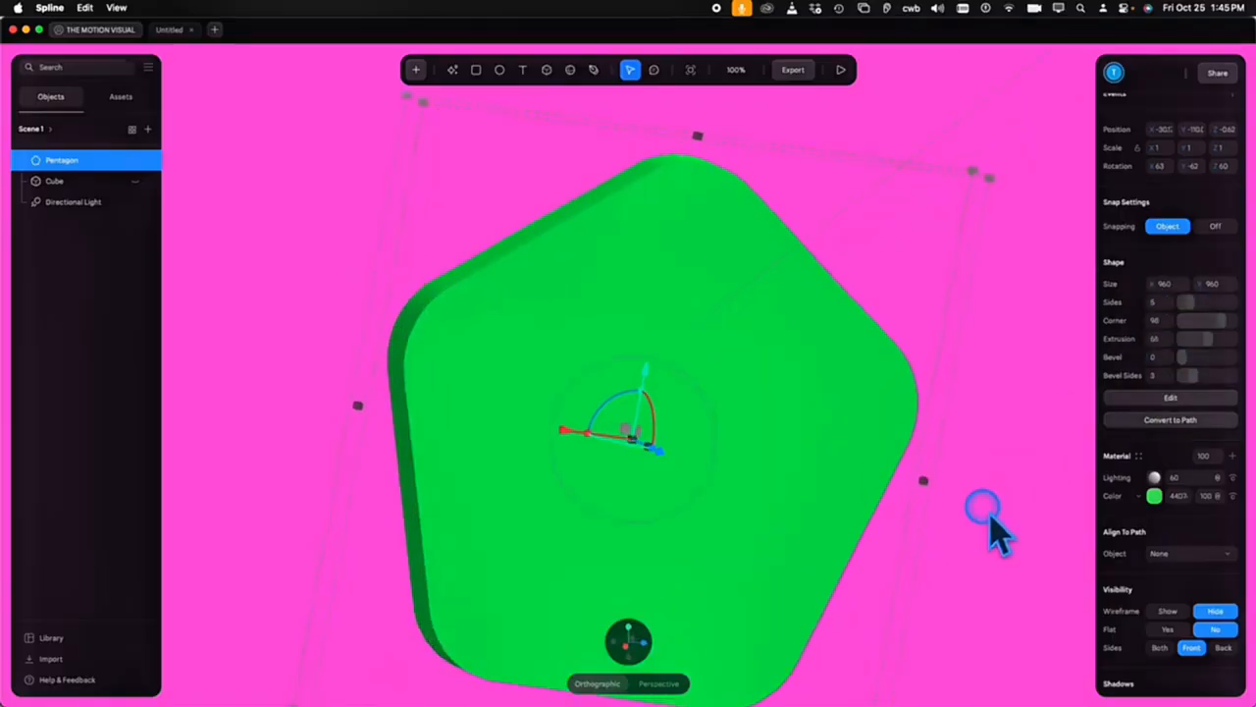
Set the pentagon's extrusion to 128 and its bevel to 54 with 2 bevel sides, and enable flat shading
{"action": "left_click_drag", "start_coordinate": [992, 530], "coordinate": [1069, 452]}
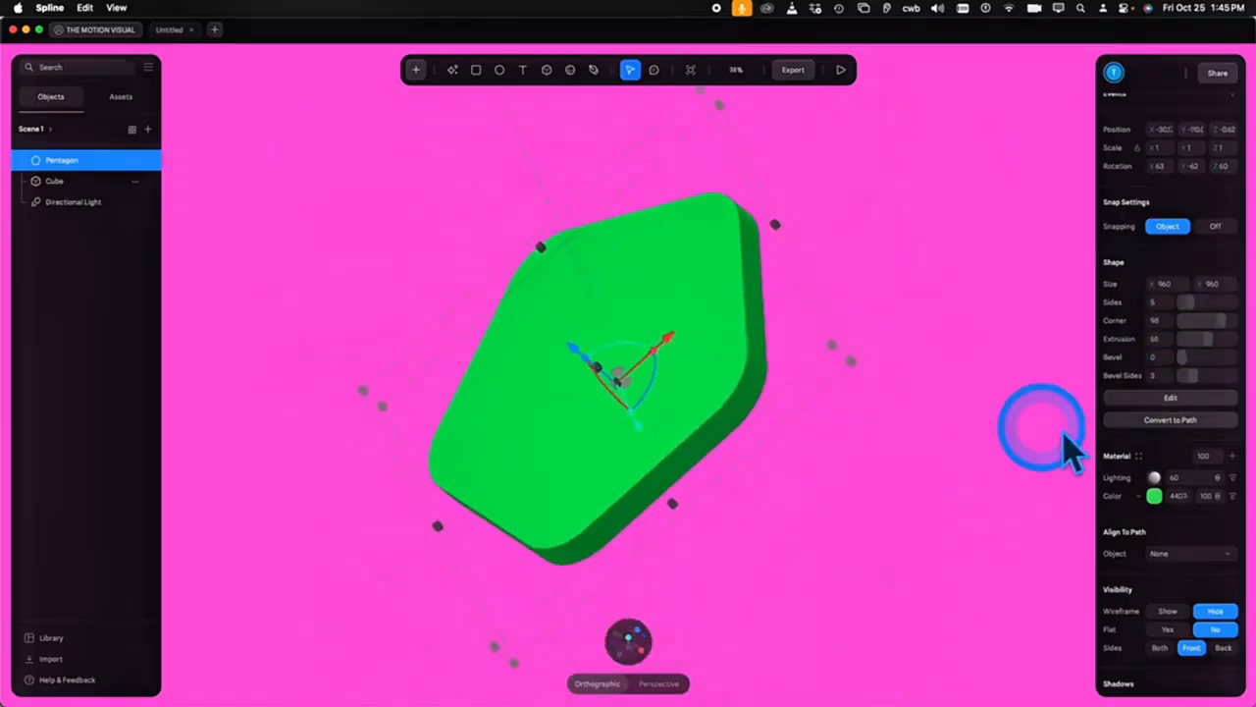
{"action": "left_click_drag", "start_coordinate": [1208, 338], "coordinate": [1214, 339]}
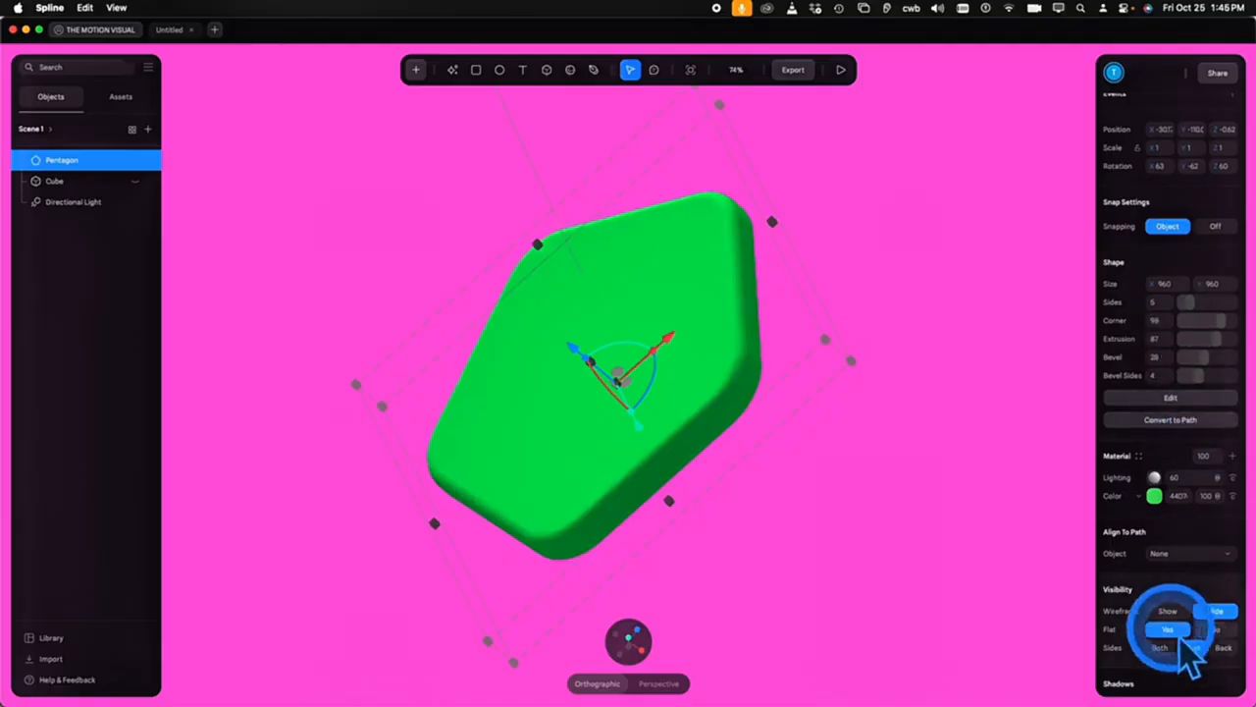
{"action": "key", "text": "shift+0"}
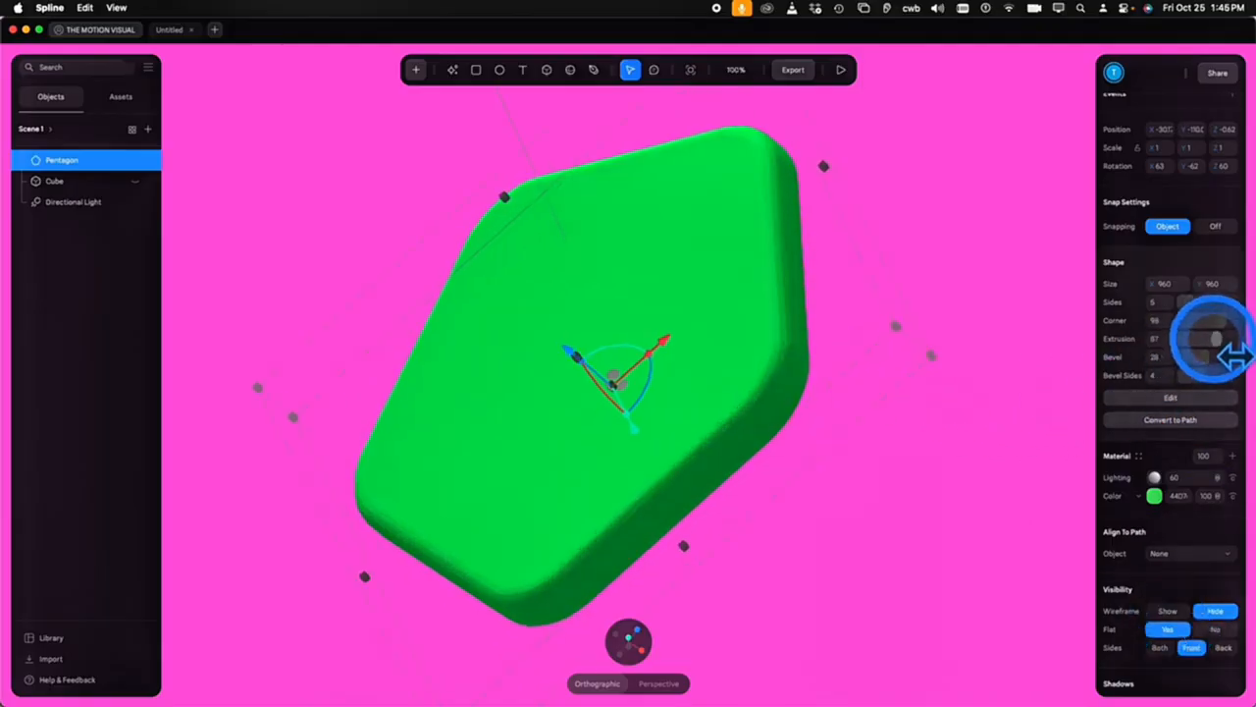
{"action": "left_click_drag", "start_coordinate": [1214, 339], "coordinate": [1230, 338]}
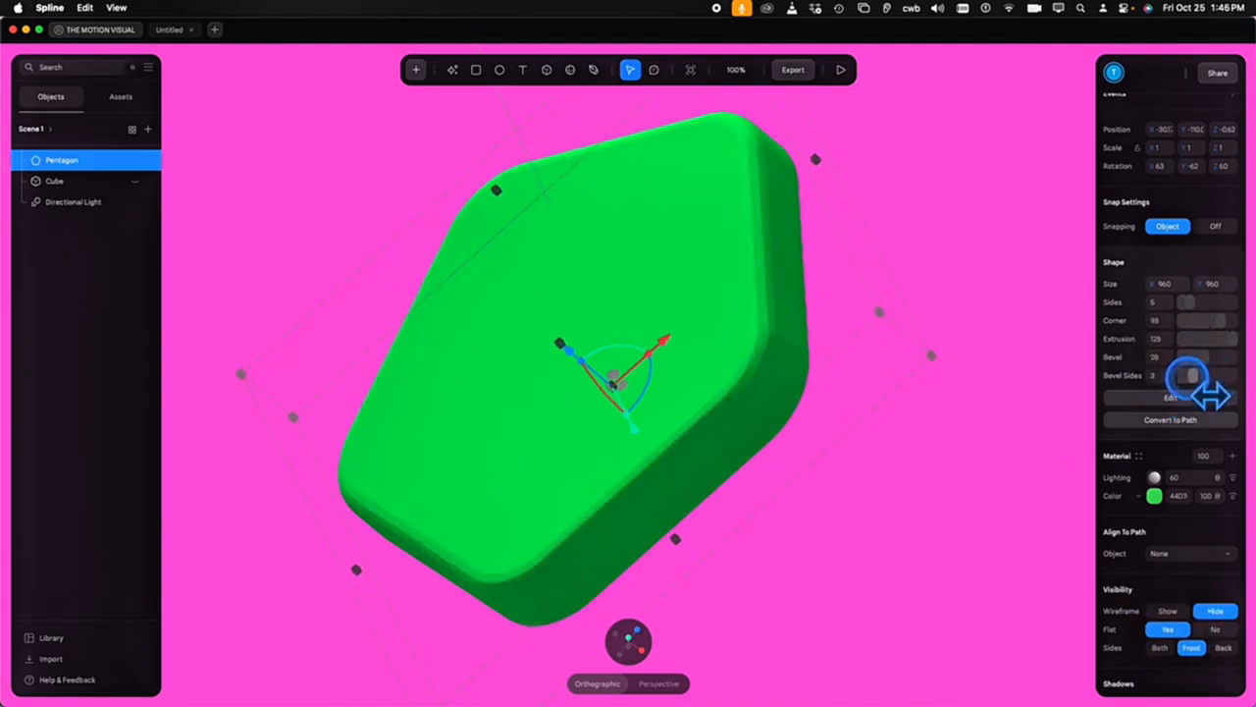
{"action": "left_click_drag", "start_coordinate": [1212, 394], "coordinate": [1217, 359]}
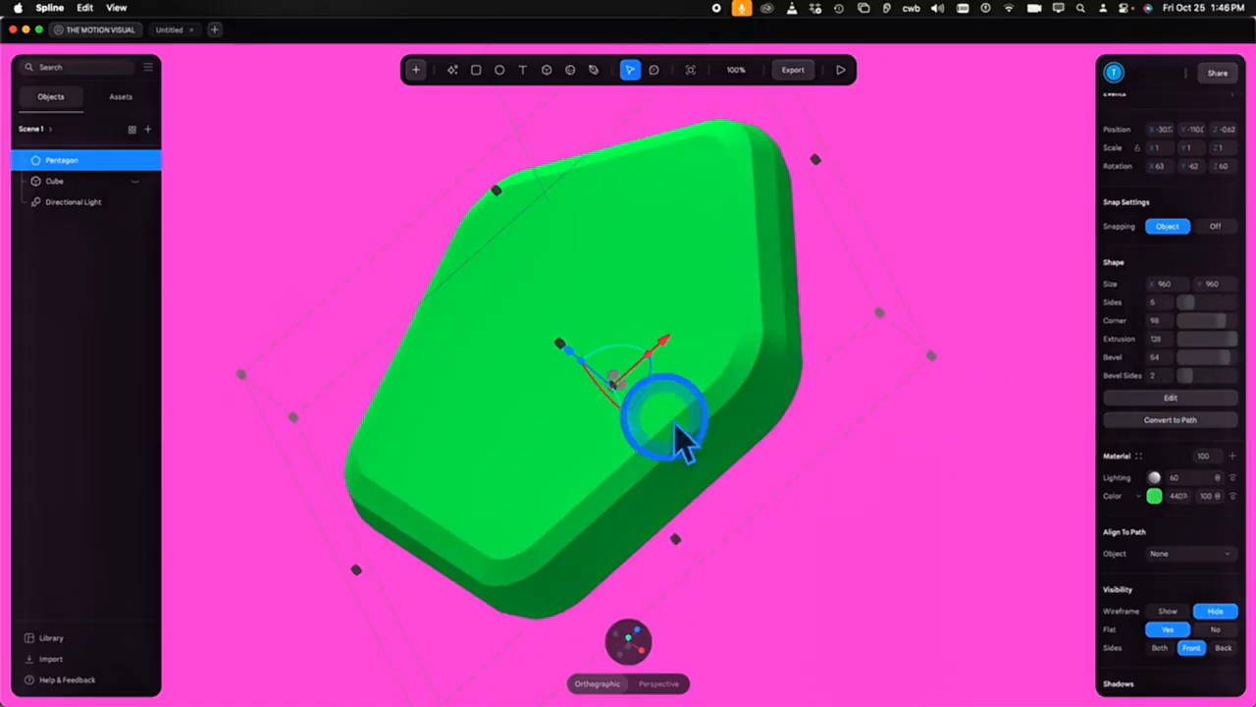
{"action": "left_click_drag", "start_coordinate": [911, 455], "coordinate": [953, 457], "text": "alt"}
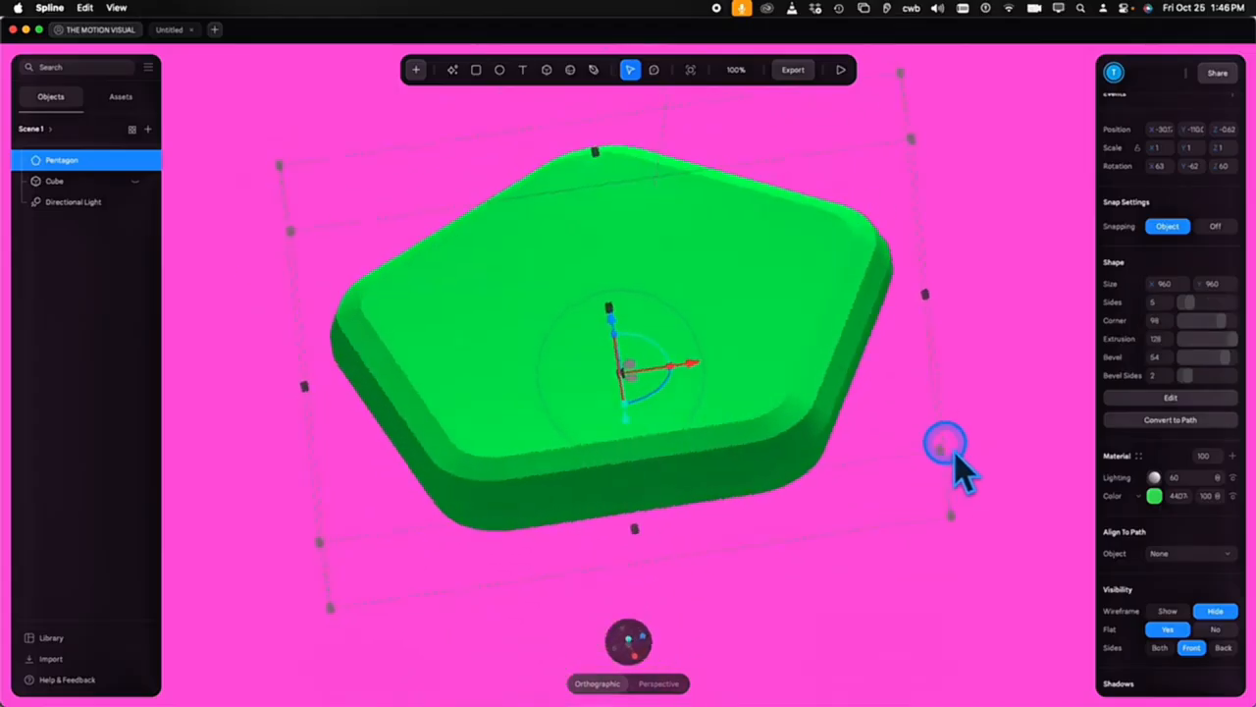
Show the pentagon's wireframe and reduce its bevel to 0, bevel sides to 1 and corner rounding to 0
{"action": "left_click", "coordinate": [1170, 610]}
{"action": "left_click_drag", "start_coordinate": [977, 638], "coordinate": [1244, 403], "text": "alt"}
{"action": "left_click_drag", "start_coordinate": [1226, 356], "coordinate": [1185, 366]}
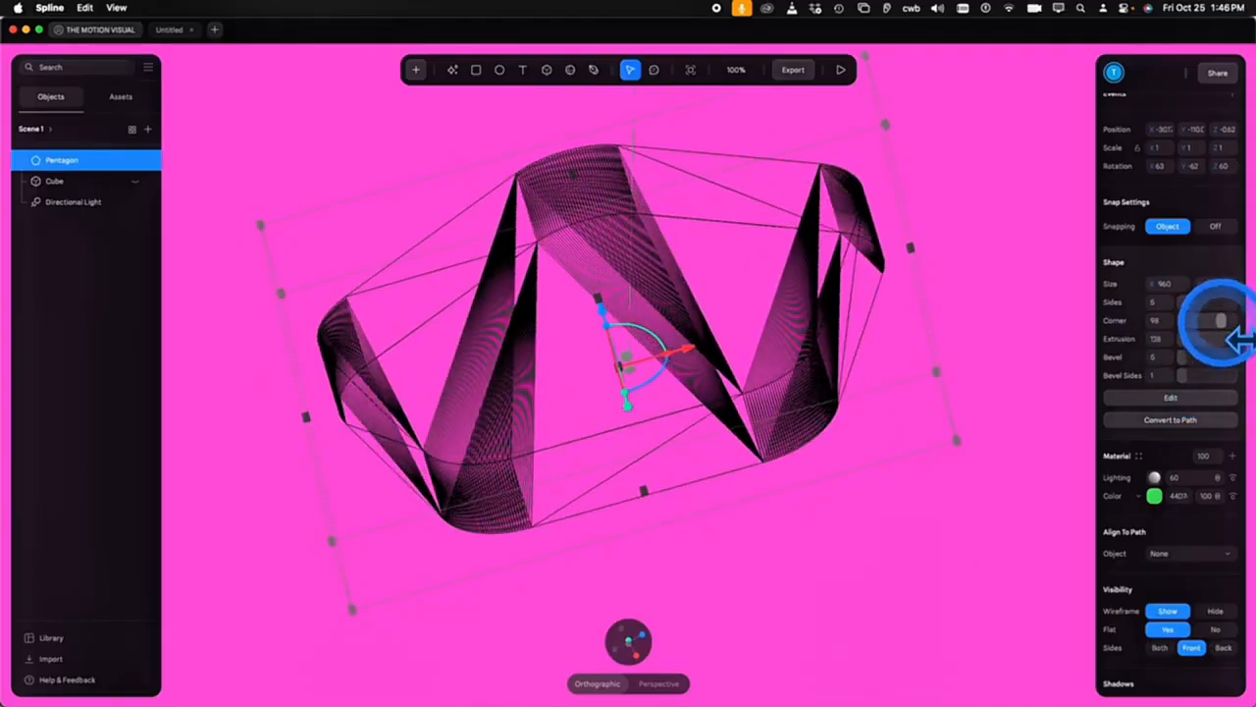
{"action": "left_click_drag", "start_coordinate": [1220, 321], "coordinate": [1181, 321]}
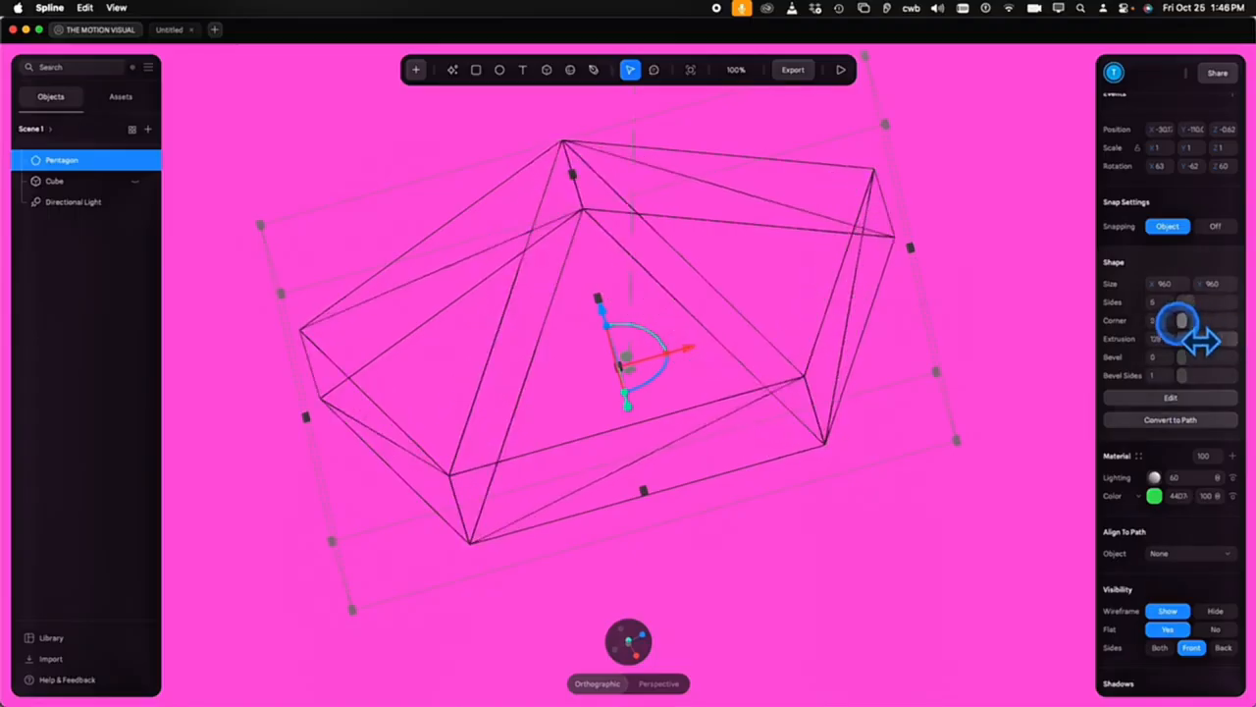
Deselect the pentagon to inspect its wireframe, select it again and hide the wireframe
{"action": "left_click", "coordinate": [1055, 371]}
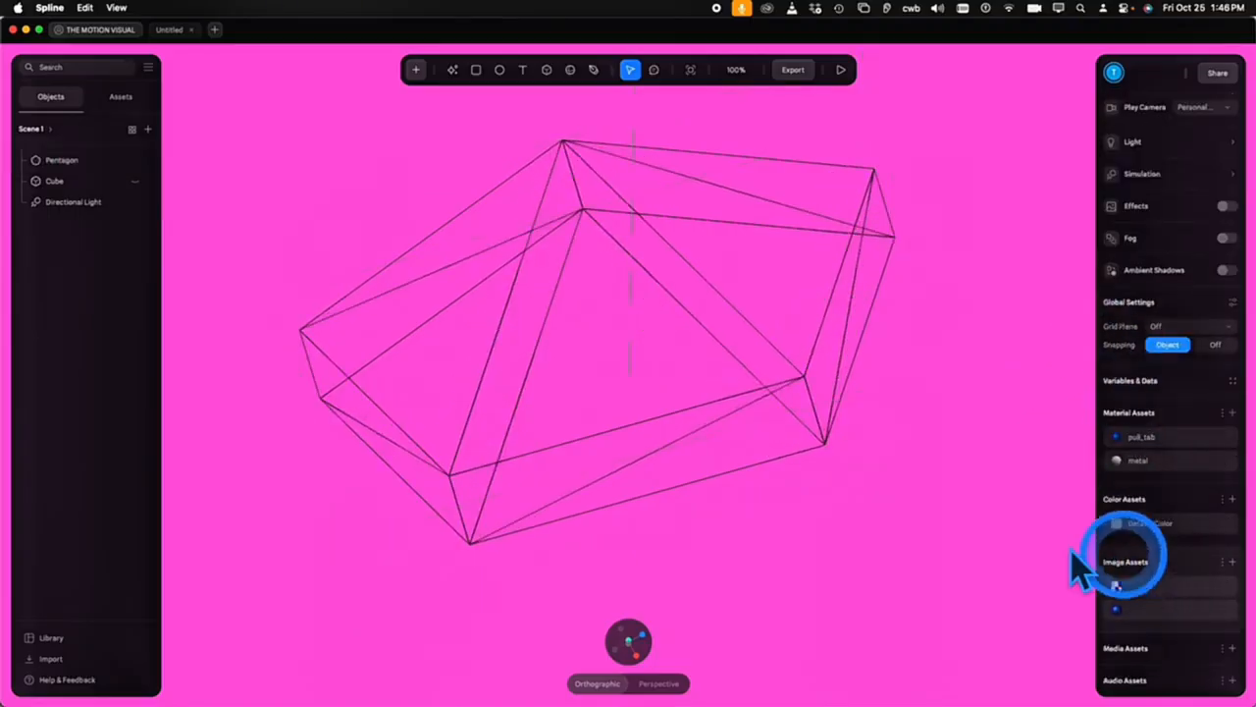
{"action": "left_click", "coordinate": [711, 378]}
{"action": "left_click", "coordinate": [1215, 610]}
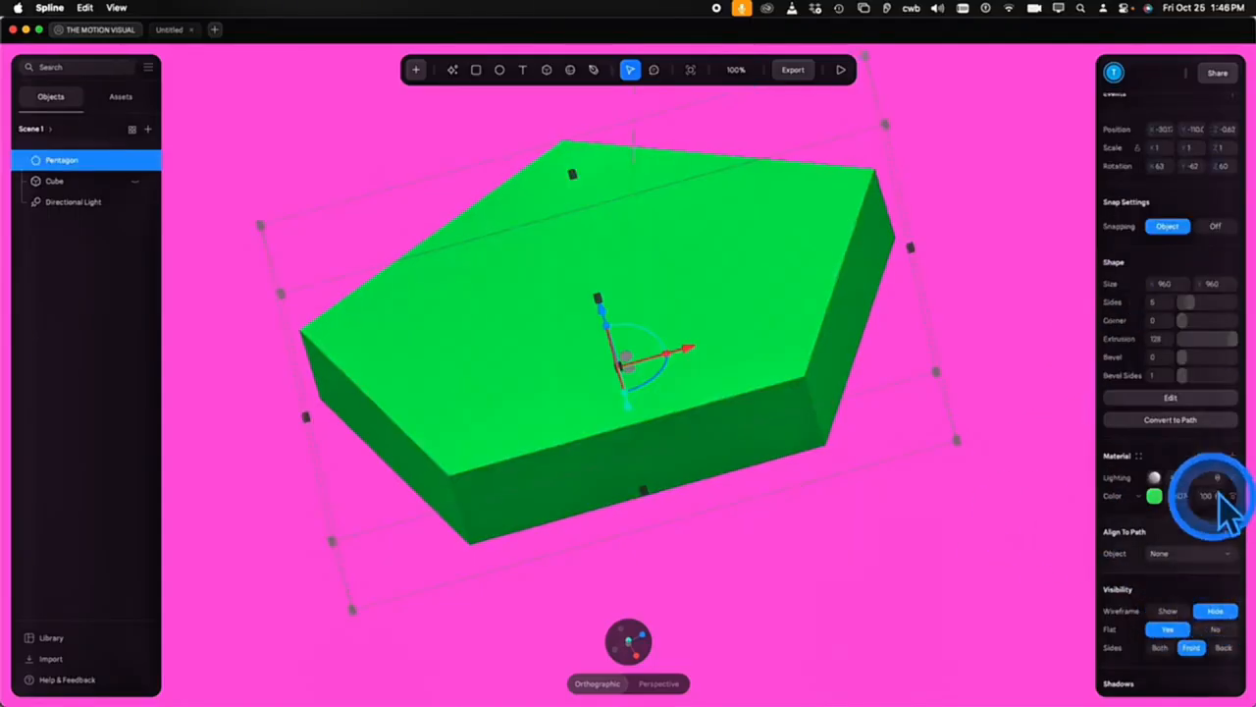
Convert the pentagon to an editable path and delete the corner point on its far right
{"action": "left_click", "coordinate": [1197, 421]}
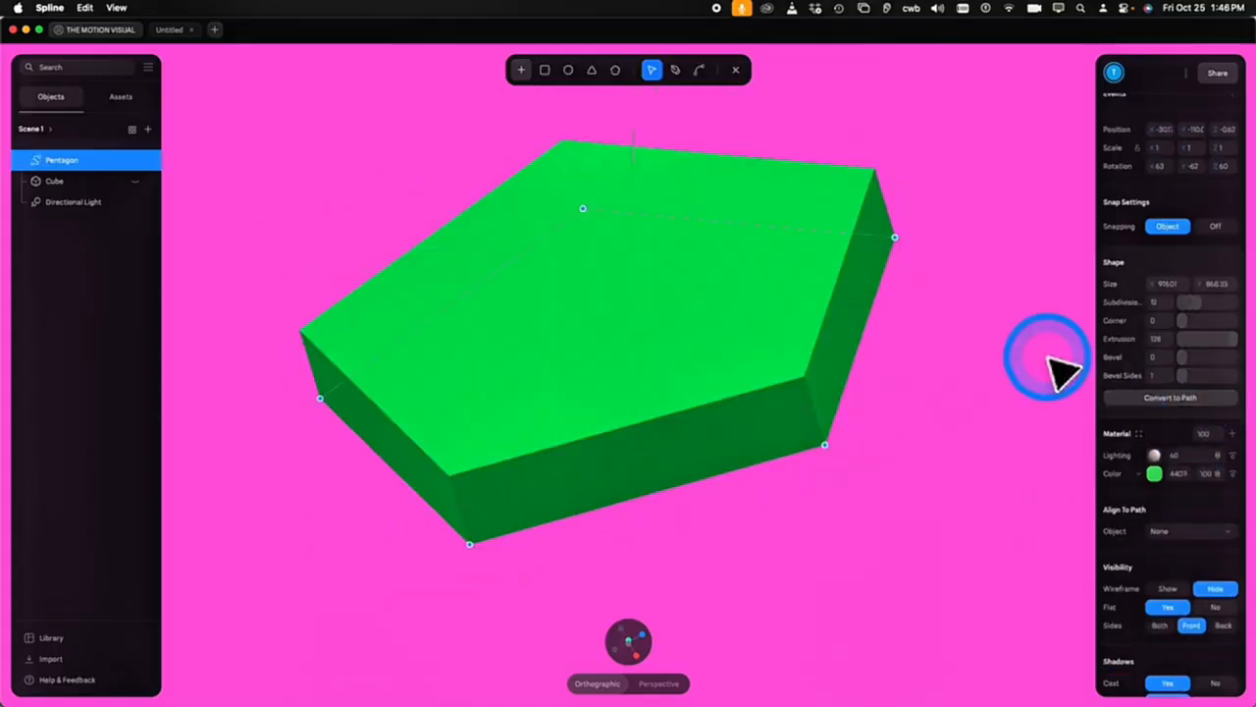
{"action": "left_click_drag", "start_coordinate": [895, 238], "coordinate": [863, 199]}
{"action": "key", "text": "Delete"}
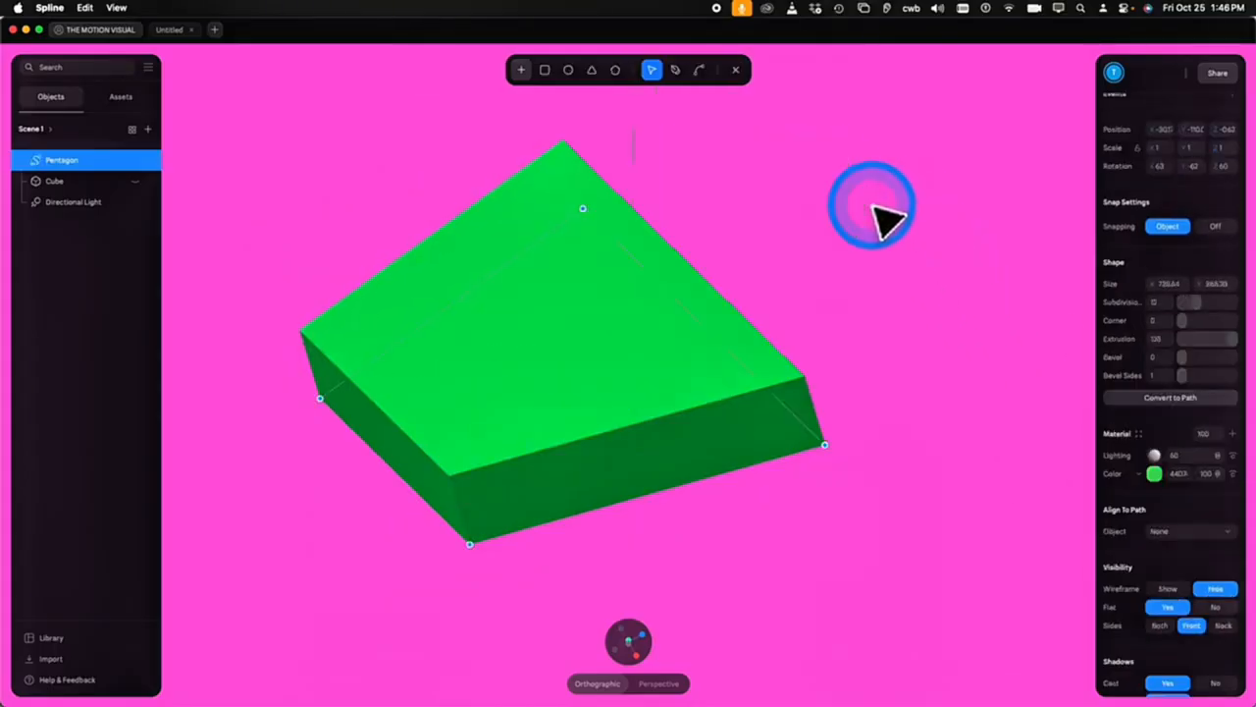
Undo the corner point deletion, then lower the pentagon's extrusion and convert the shape to a path
{"action": "key", "text": "super+z"}
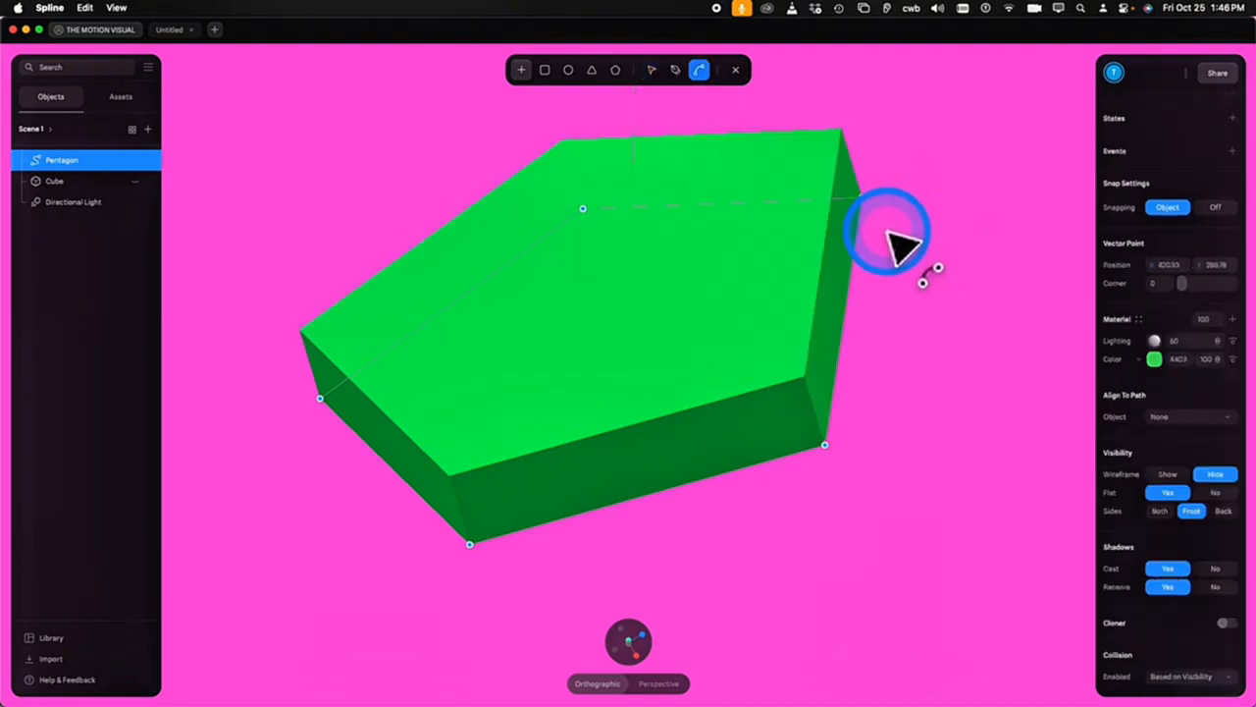
{"action": "left_click", "coordinate": [716, 293]}
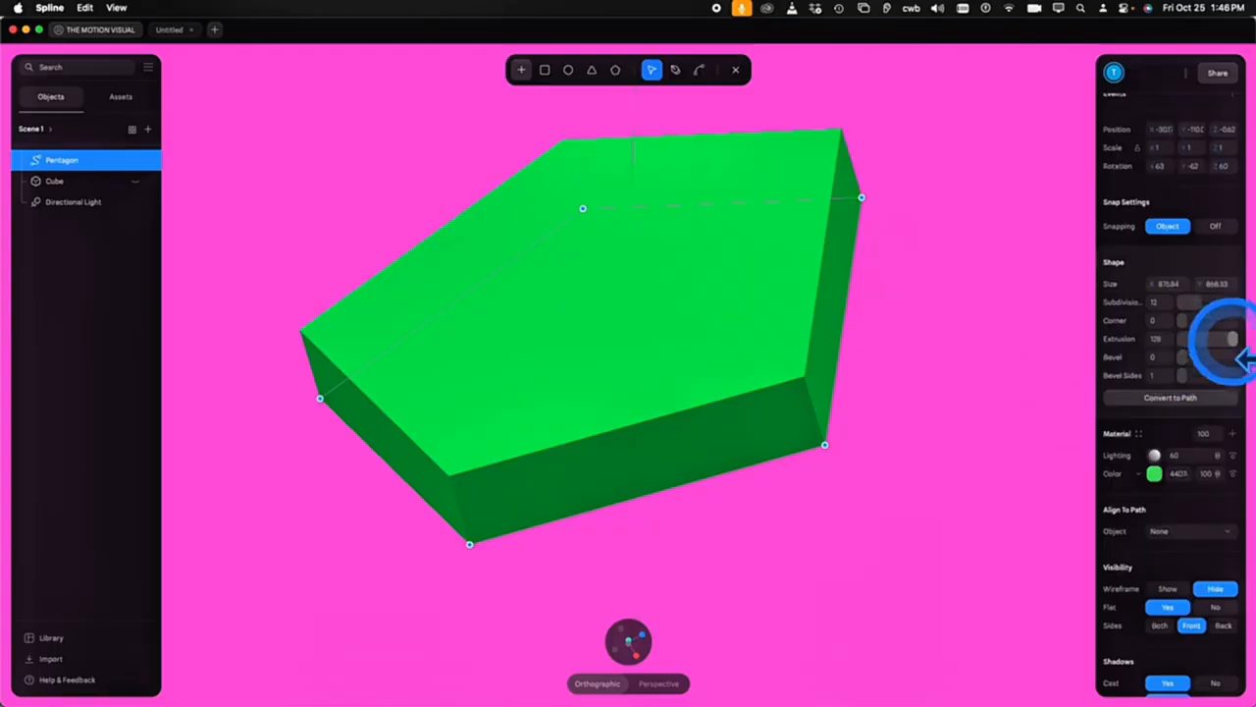
{"action": "left_click_drag", "start_coordinate": [1227, 338], "coordinate": [1146, 342]}
{"action": "left_click", "coordinate": [1178, 398]}
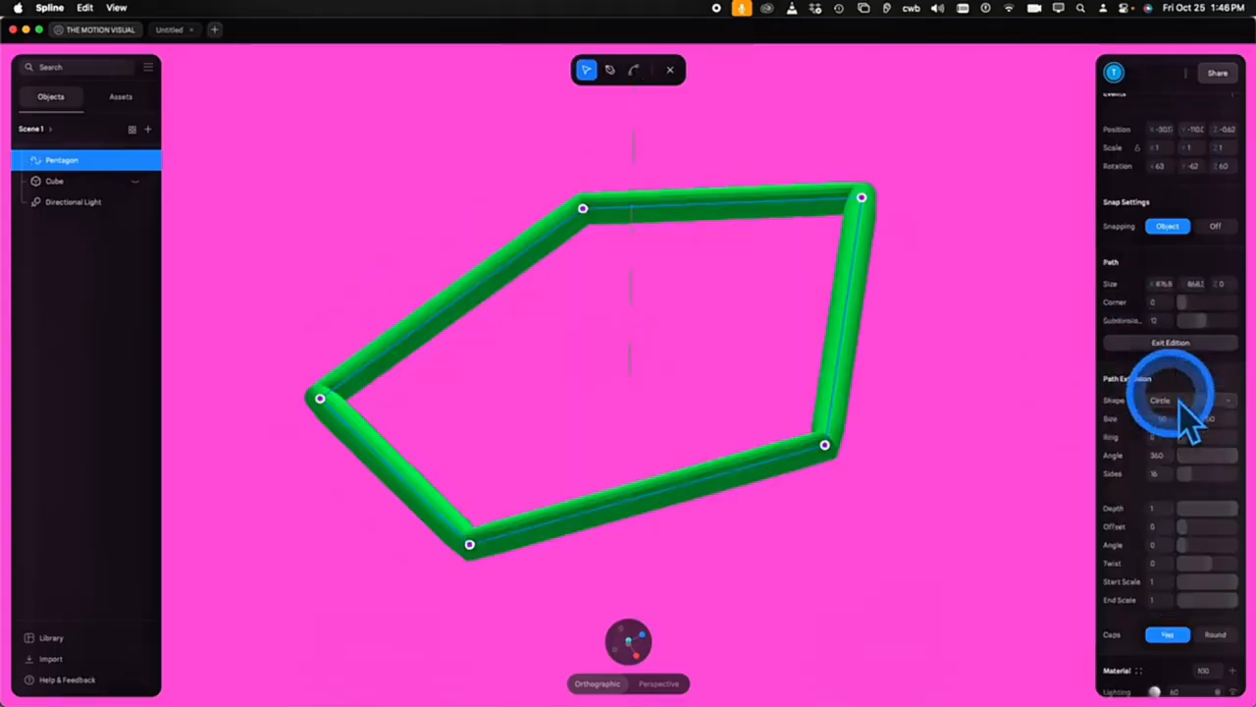
Set the pentagon path's circular extrusion size to 74 by 74 and view the tube outline from other angles
{"action": "left_click_drag", "start_coordinate": [1173, 432], "coordinate": [1188, 432]}
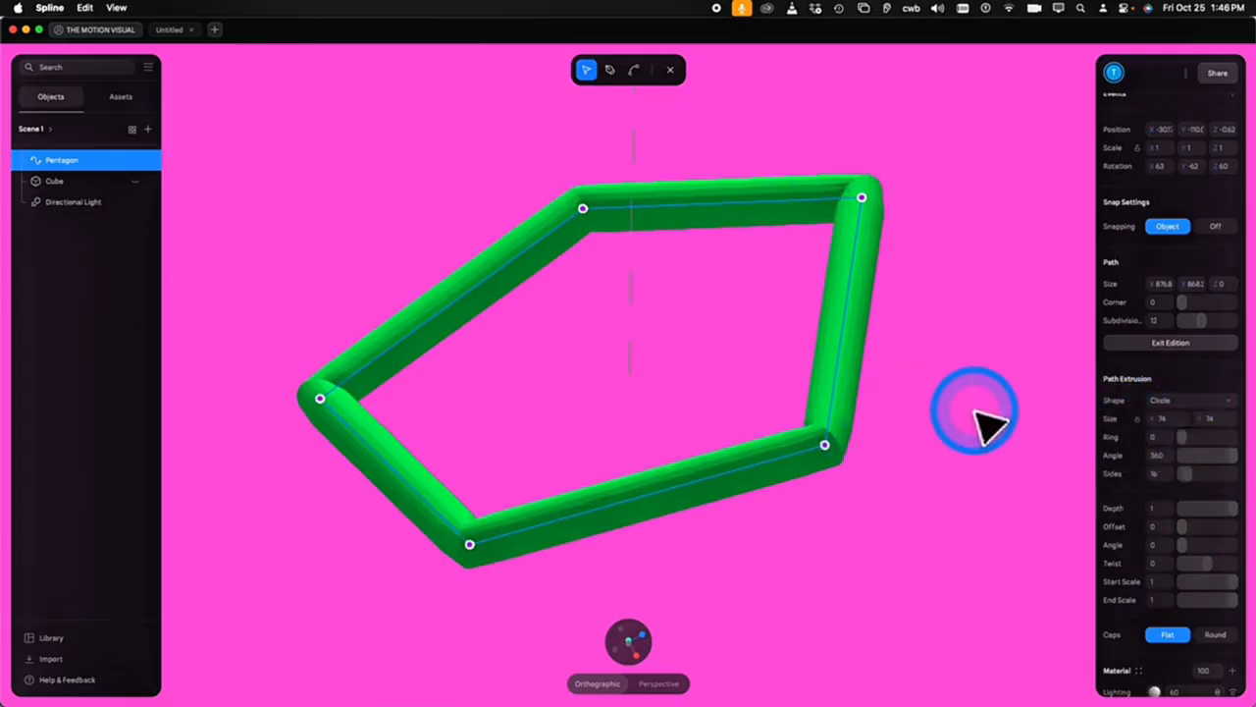
{"action": "left_click_drag", "start_coordinate": [974, 410], "coordinate": [997, 439], "text": "alt"}
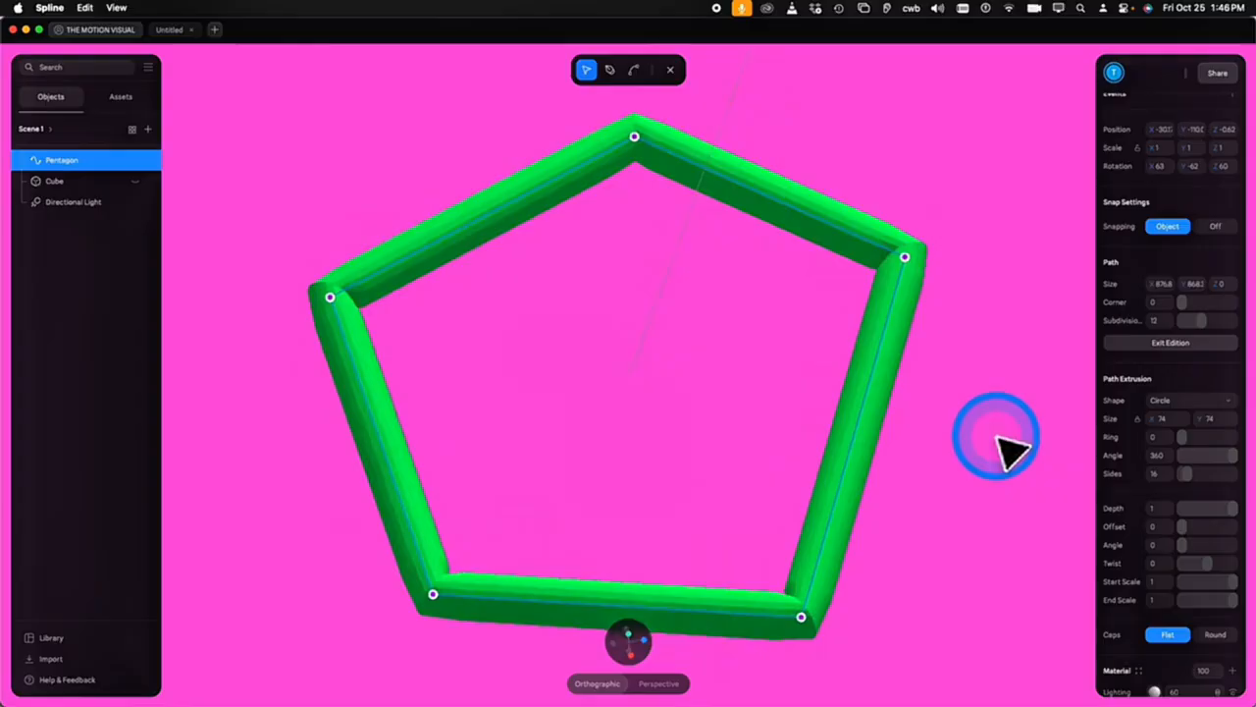
{"action": "left_click_drag", "start_coordinate": [996, 439], "coordinate": [993, 424], "text": "alt"}
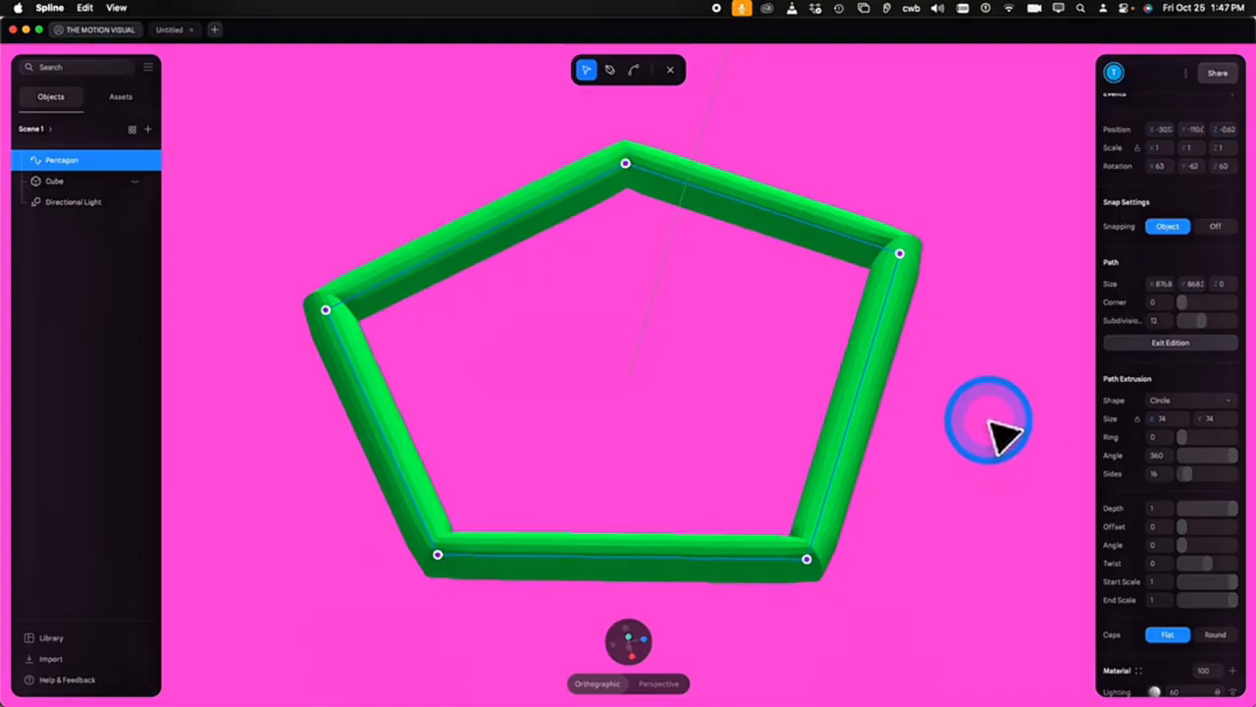
Leave path editing and delete the pentagon from the scene
{"action": "key", "text": "Escape"}
{"action": "key", "text": "Delete"}
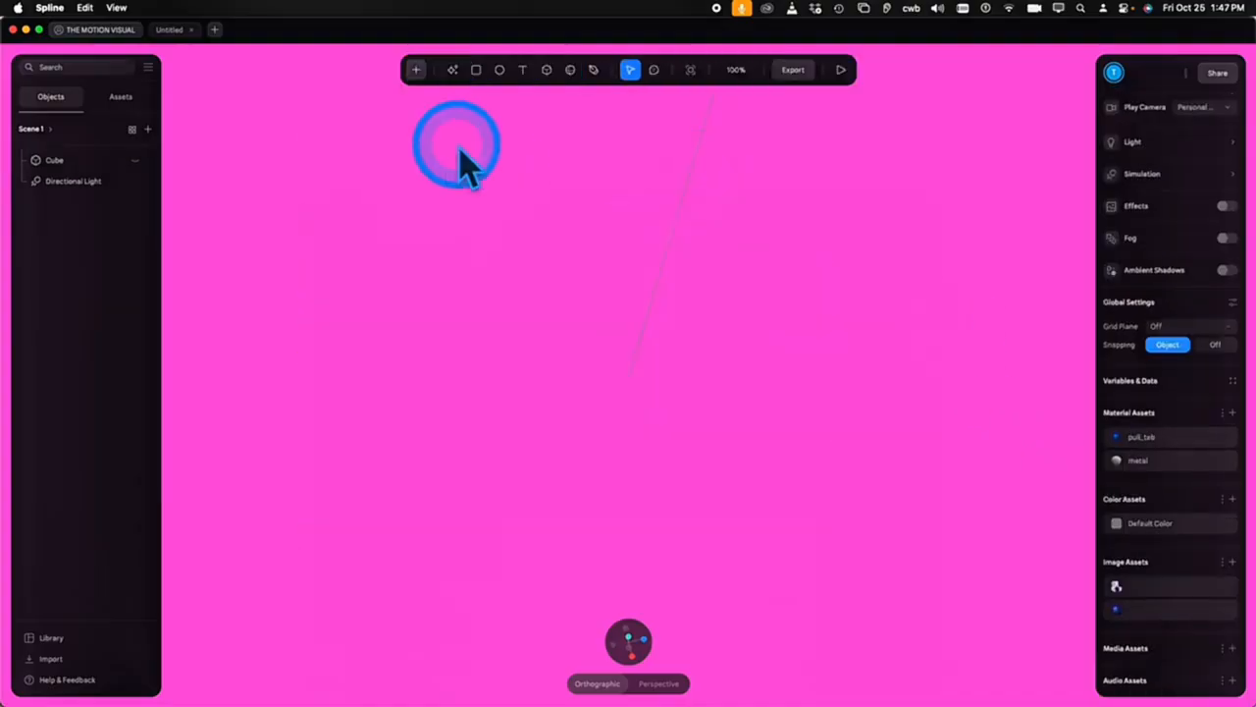
Draw a star about 392 by 392, try it with 4 sides and an inner value of 69, and delete it
{"action": "left_click", "coordinate": [416, 70]}
{"action": "left_click", "coordinate": [449, 246]}
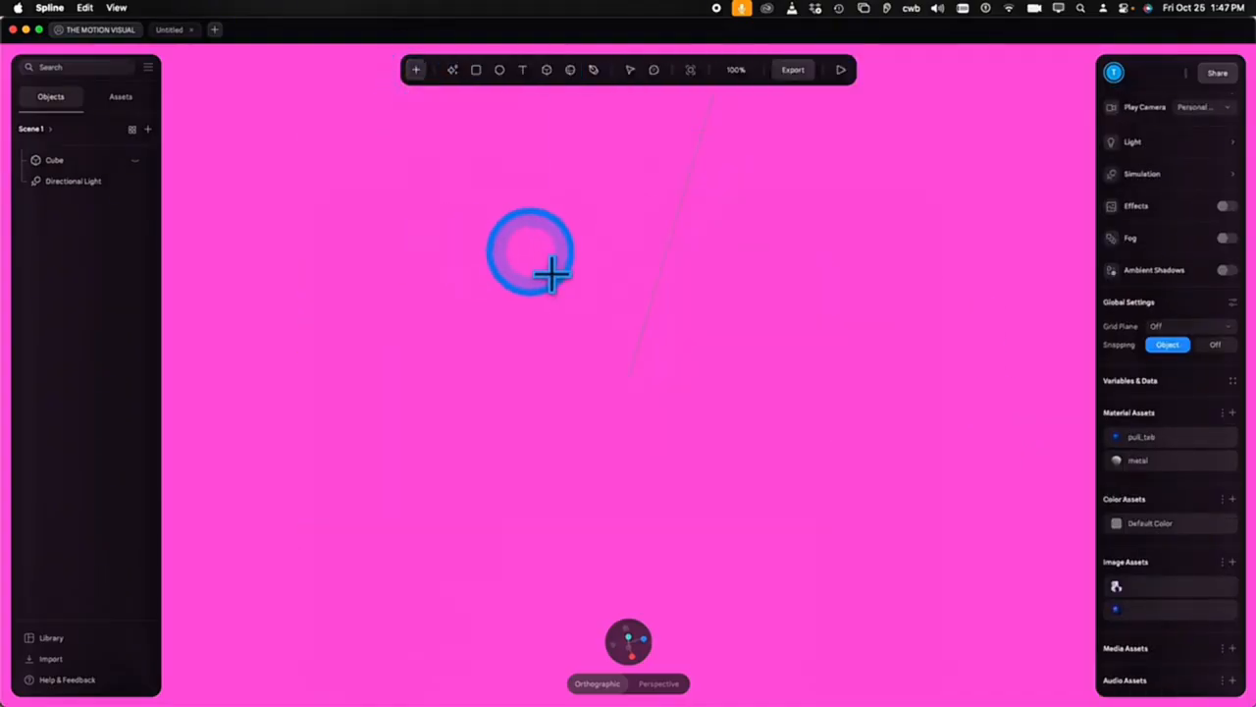
{"action": "mouse_move", "coordinate": [530, 253]}
{"action": "left_mouse_down"}
{"action": "mouse_move", "coordinate": [802, 499]}
{"action": "mouse_move", "coordinate": [786, 510]}
{"action": "left_mouse_up"}
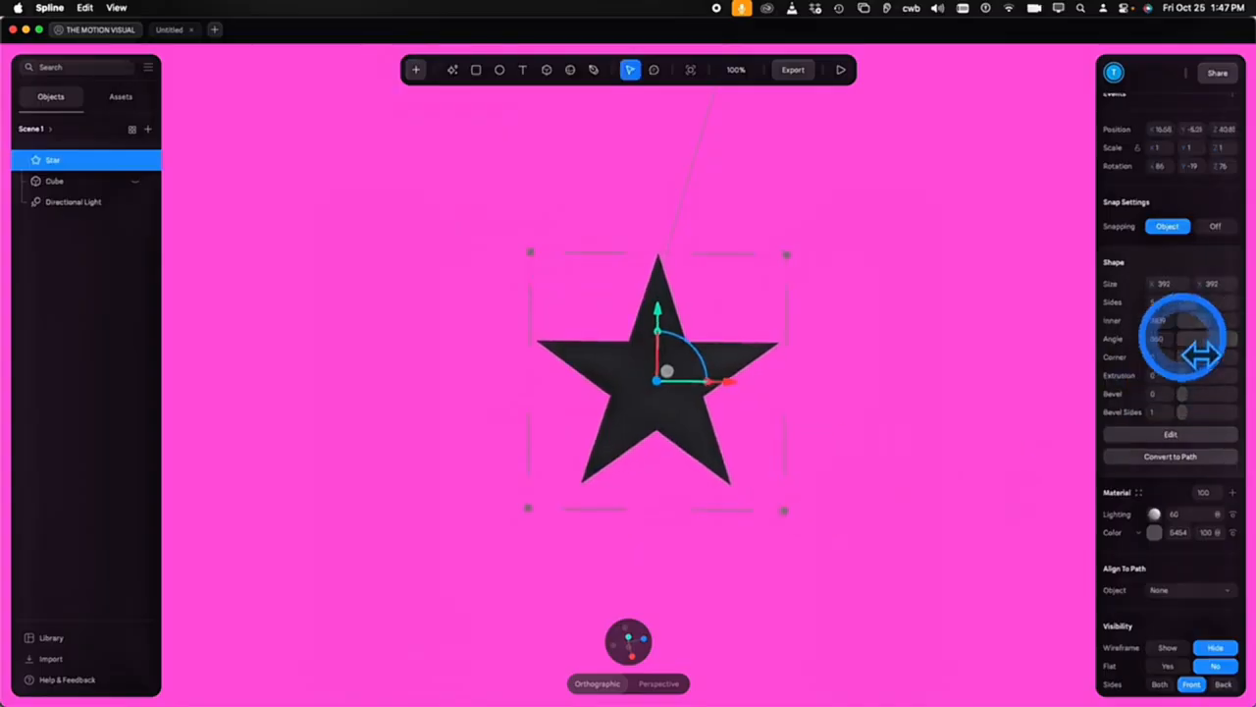
{"action": "left_click_drag", "start_coordinate": [1189, 303], "coordinate": [1231, 339]}
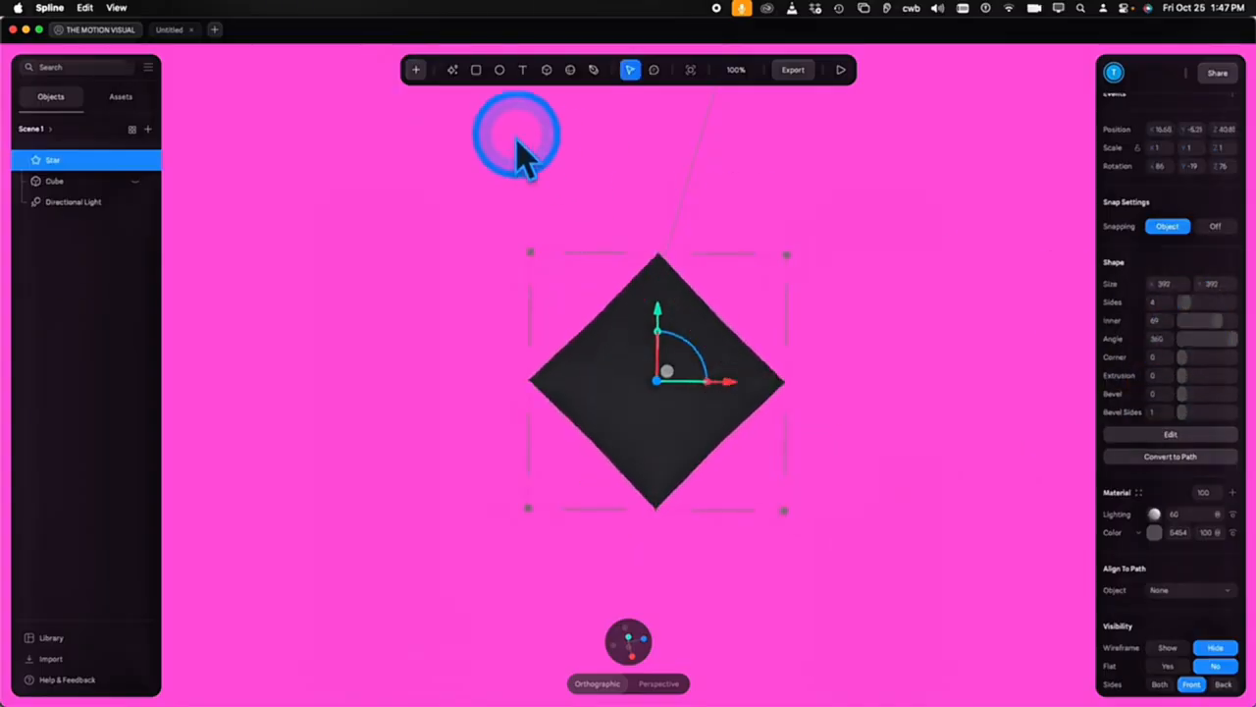
{"action": "key", "text": "Delete"}
Browse the object library's 3D Icons, Bag, Bottles, Boxes and Buildings categories
{"action": "left_click", "coordinate": [420, 73]}
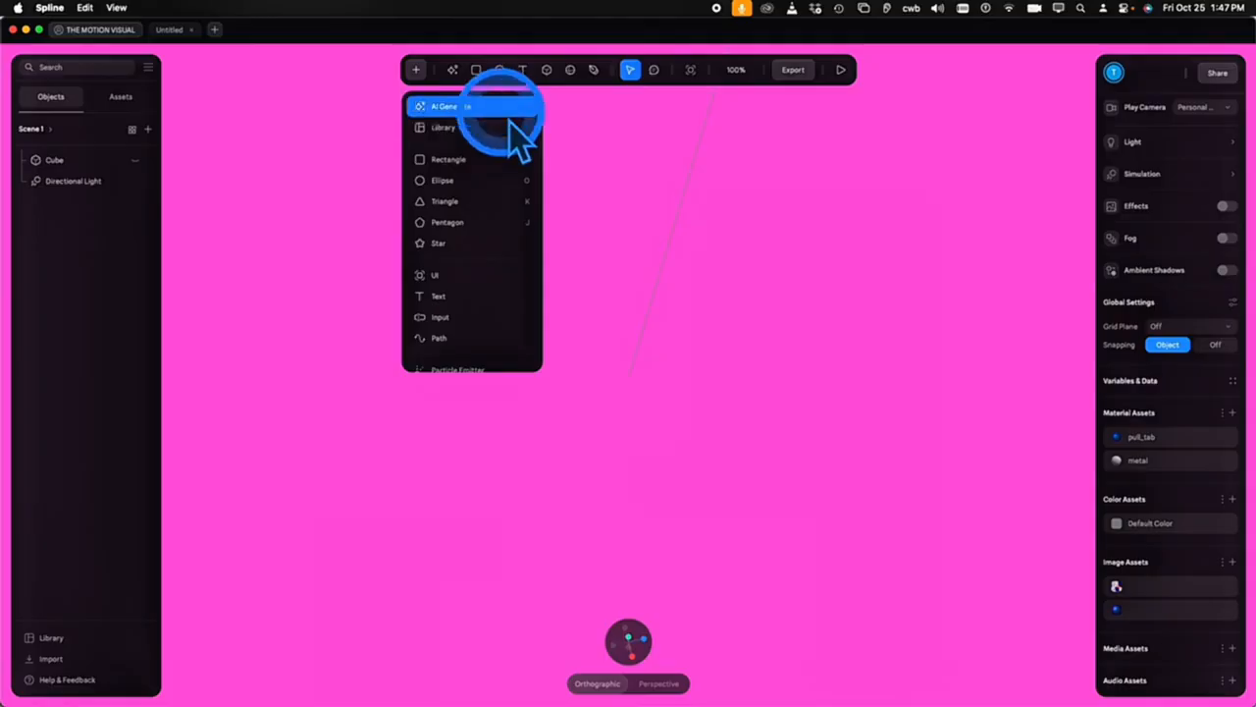
{"action": "left_click", "coordinate": [509, 128]}
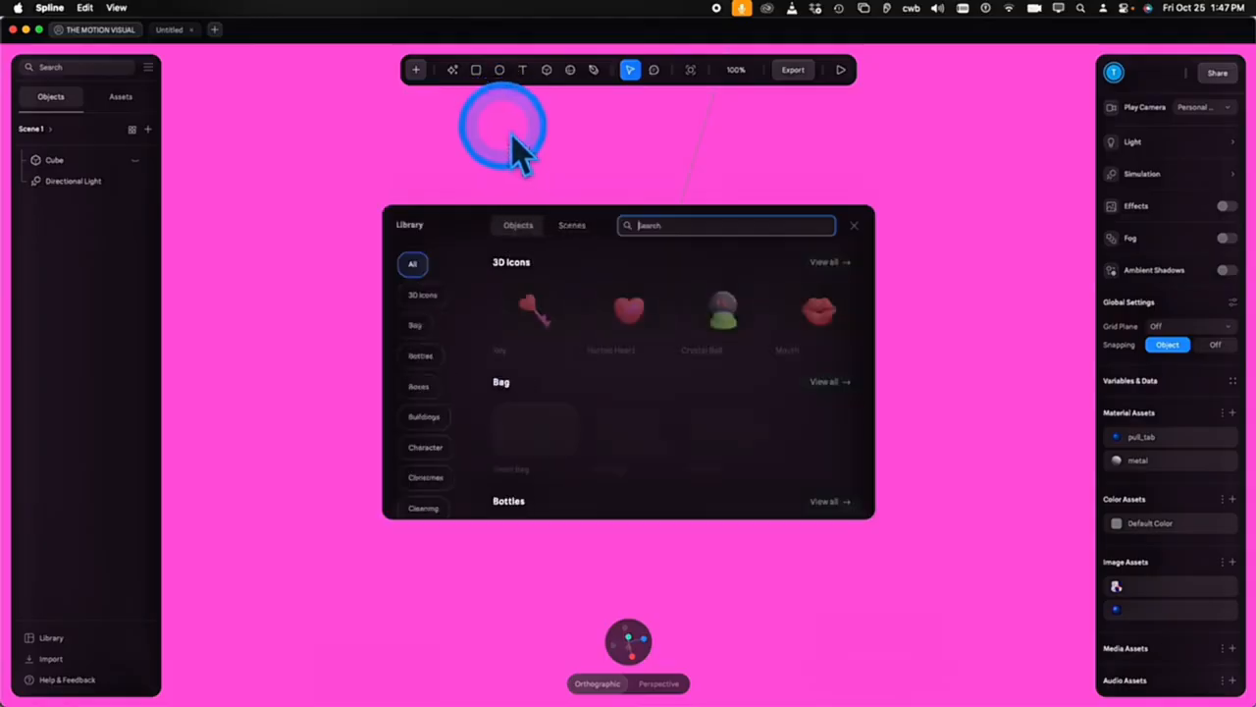
{"action": "scroll", "coordinate": [589, 363], "scroll_direction": "down", "scroll_amount": 3}
{"action": "left_click", "coordinate": [447, 298]}
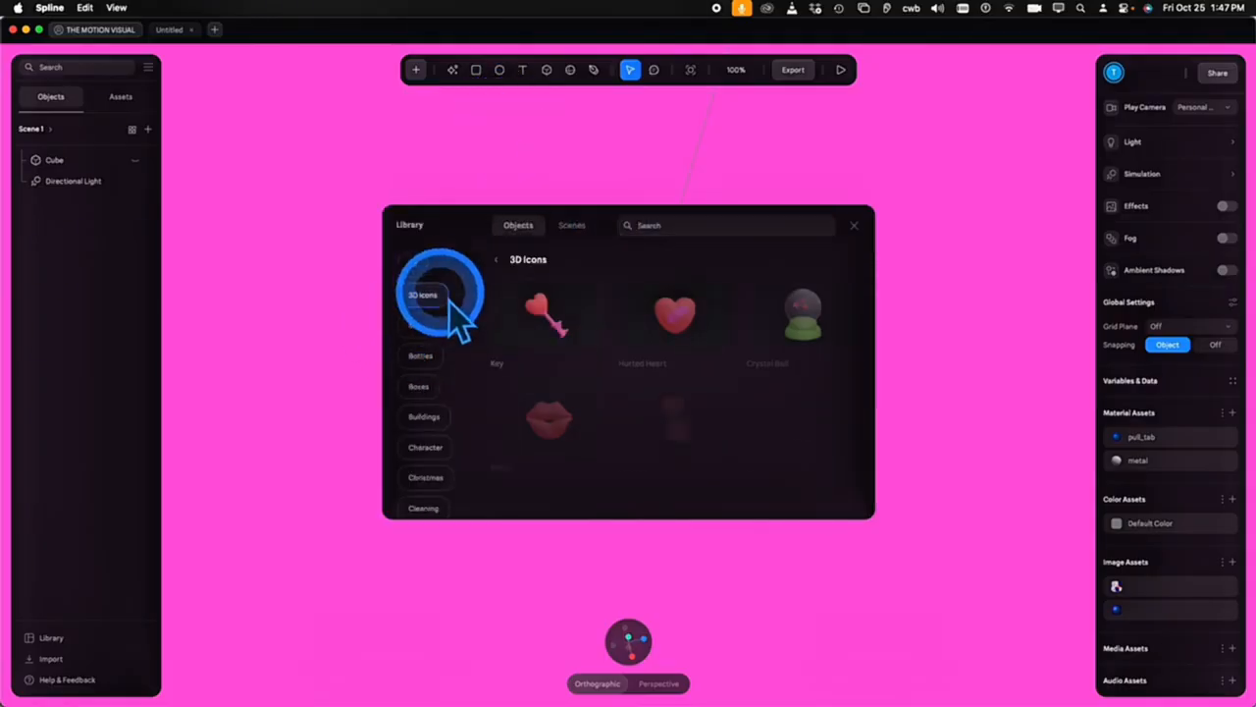
{"action": "left_click", "coordinate": [432, 329]}
{"action": "left_click", "coordinate": [432, 365]}
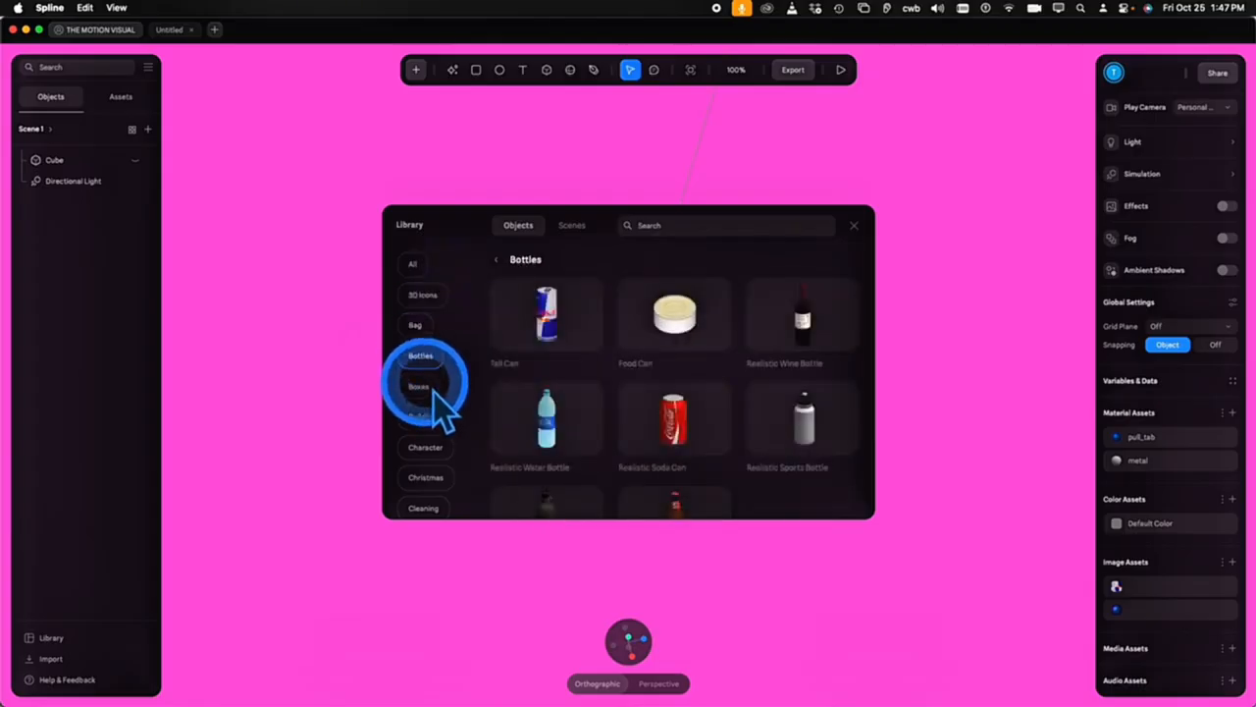
{"action": "left_click", "coordinate": [438, 387]}
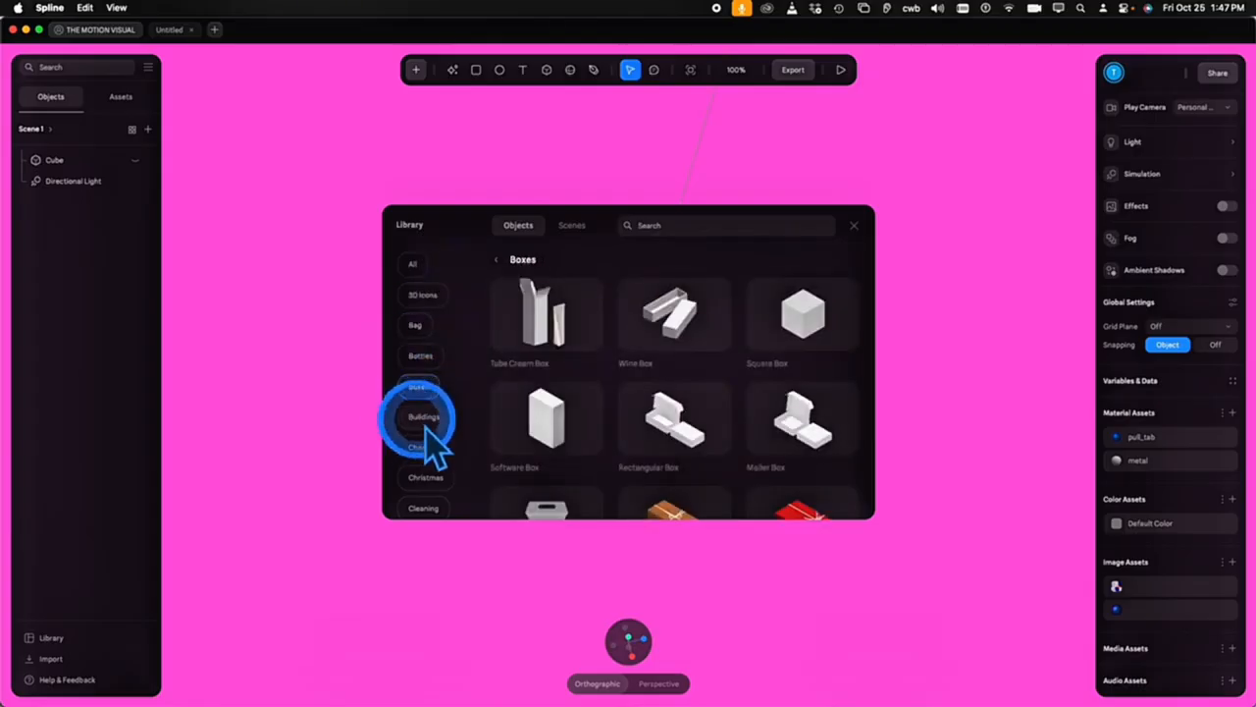
{"action": "left_click", "coordinate": [424, 419]}
Insert Building 18 from the library, view it from another angle and delete it
{"action": "left_click", "coordinate": [692, 313]}
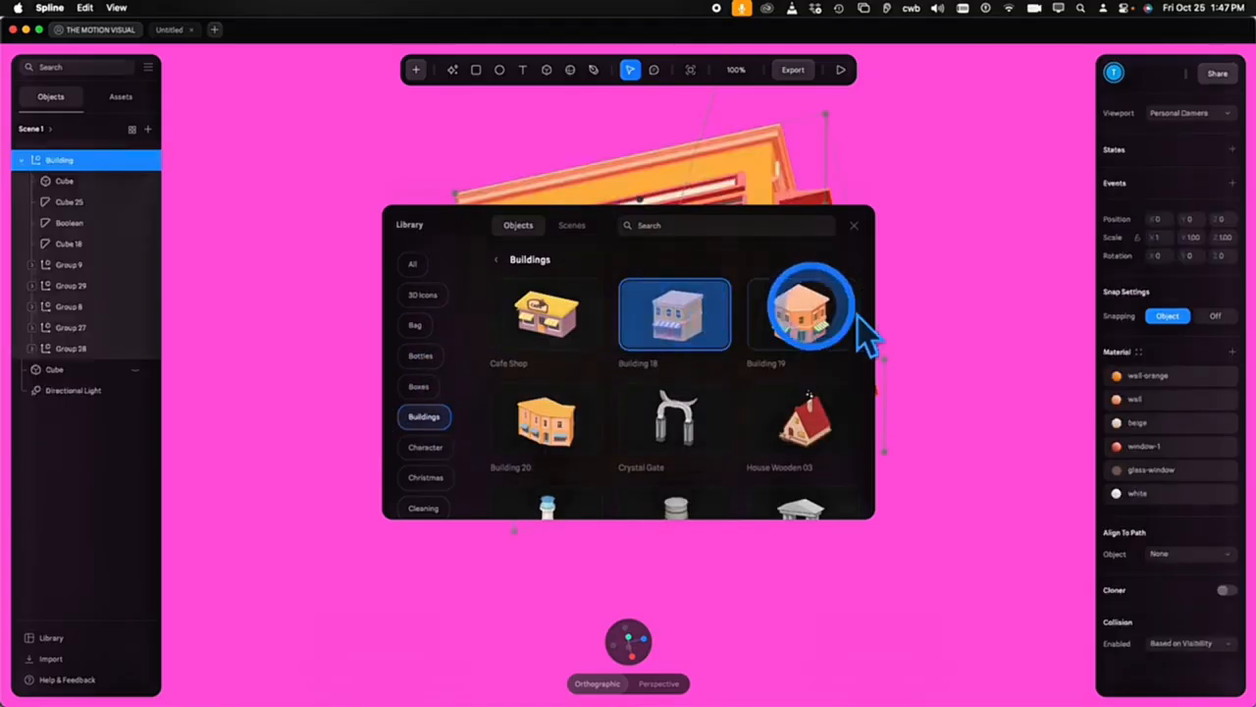
{"action": "left_click", "coordinate": [994, 323]}
{"action": "left_click_drag", "start_coordinate": [994, 300], "coordinate": [920, 397]}
{"action": "key", "text": "Delete"}
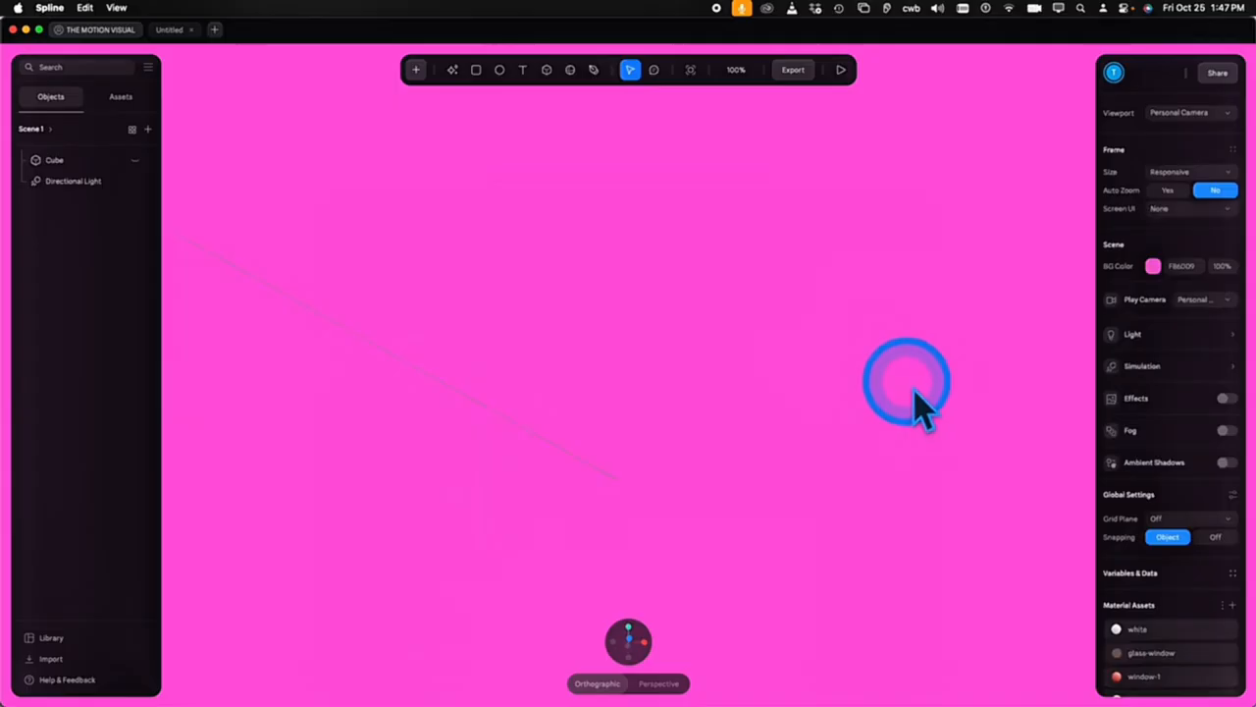
Add the text HEY in a box about 587 by 587 and set its font to Reem Kufi Fun
{"action": "left_click", "coordinate": [416, 70]}
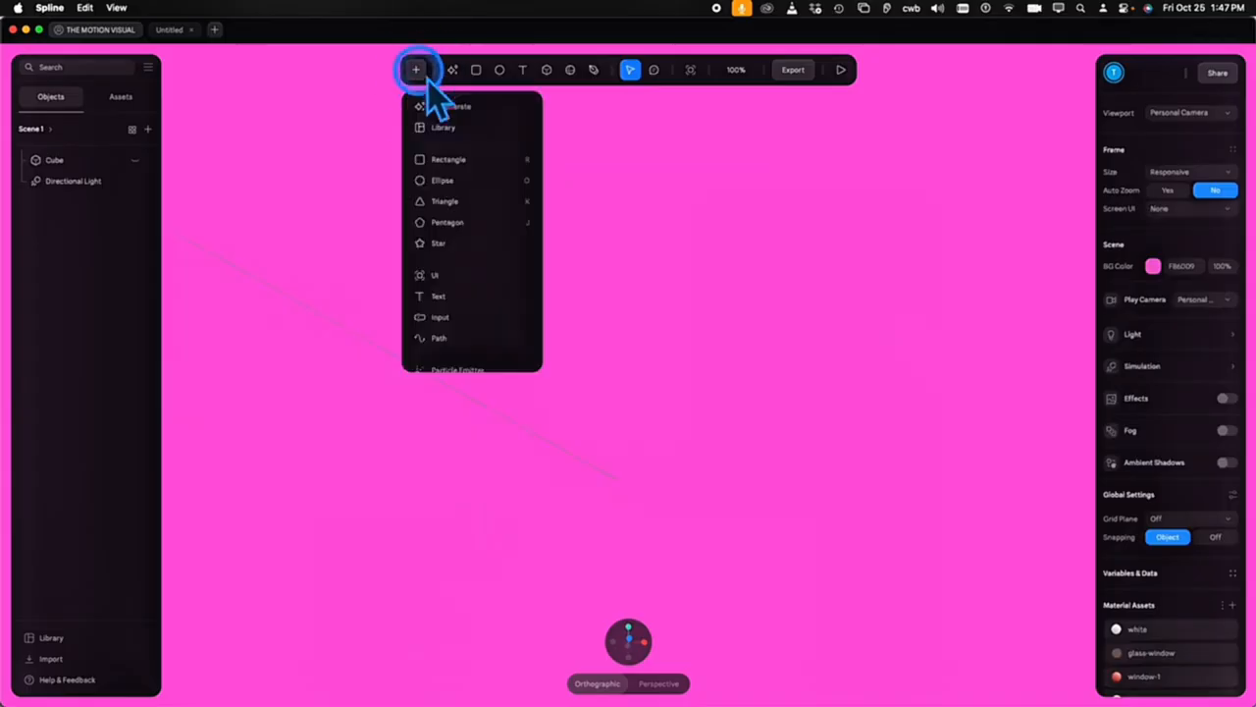
{"action": "left_click", "coordinate": [495, 307]}
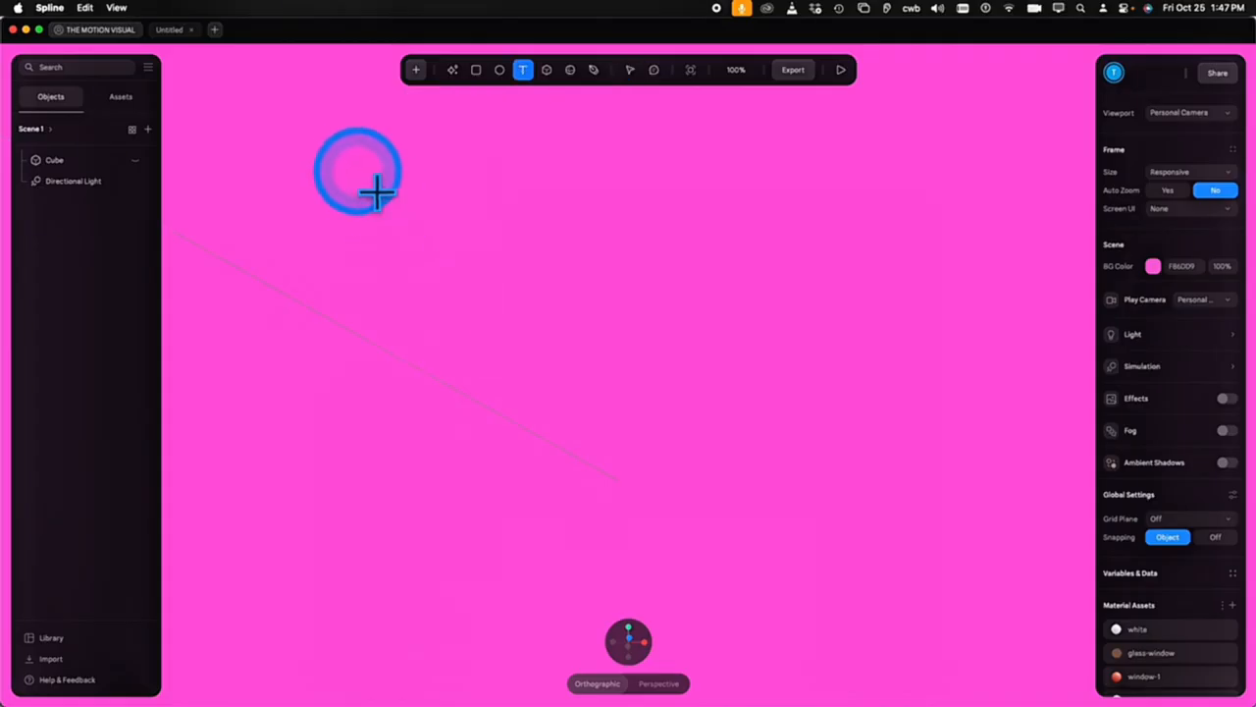
{"action": "left_click", "coordinate": [548, 360]}
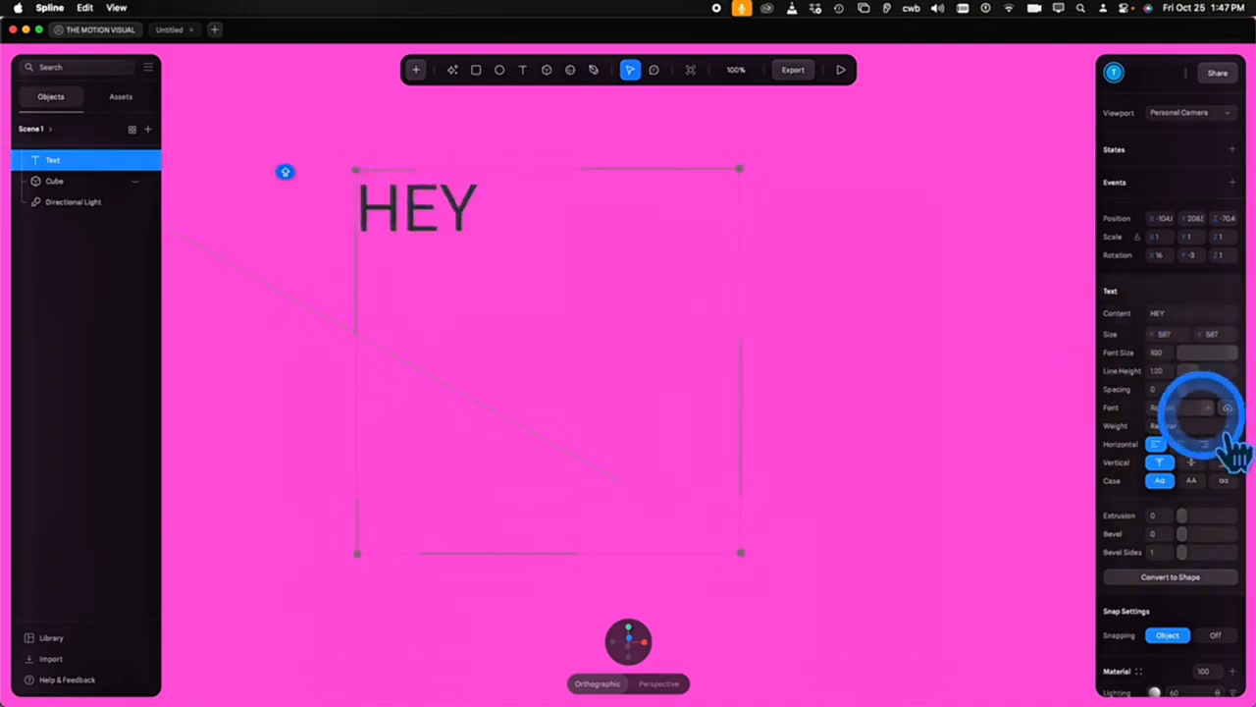
{"action": "left_click", "coordinate": [1215, 407]}
{"action": "left_click", "coordinate": [1192, 166]}
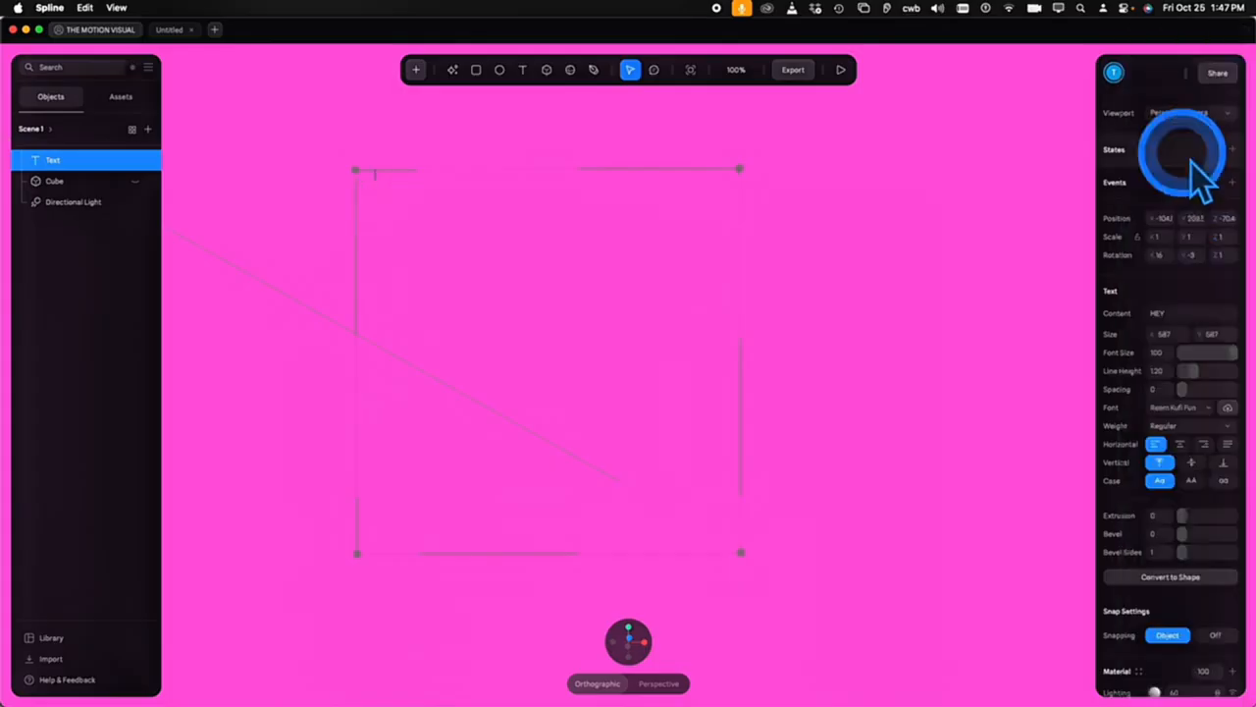
Set the HEY text's extrusion to 43, convert it to a shape and delete it
{"action": "left_click_drag", "start_coordinate": [934, 435], "coordinate": [928, 418]}
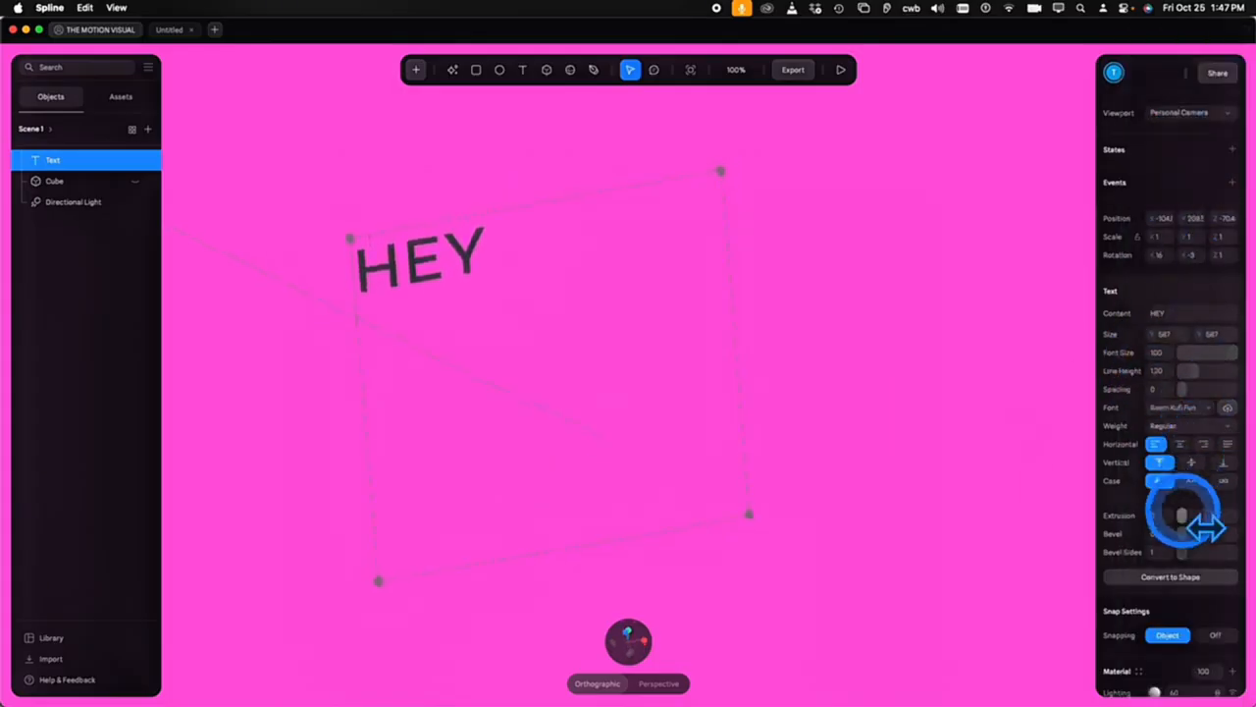
{"action": "left_click_drag", "start_coordinate": [1183, 515], "coordinate": [1203, 513]}
{"action": "mouse_move", "coordinate": [980, 464]}
{"action": "left_mouse_down"}
{"action": "mouse_move", "coordinate": [949, 450]}
{"action": "mouse_move", "coordinate": [967, 461]}
{"action": "left_mouse_up"}
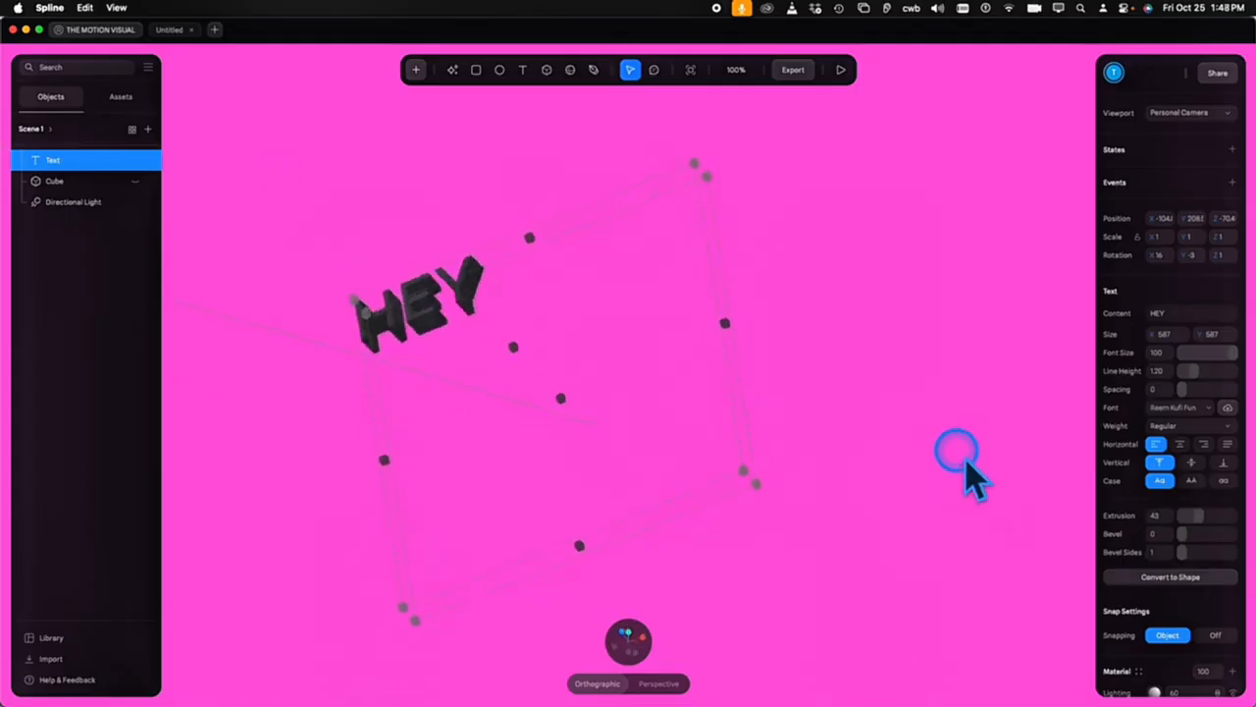
{"action": "left_click", "coordinate": [1186, 578]}
{"action": "key", "text": "BackSpace"}
Draw an open four-point path about 908 by 556 and finish editing it
{"action": "left_click", "coordinate": [416, 70]}
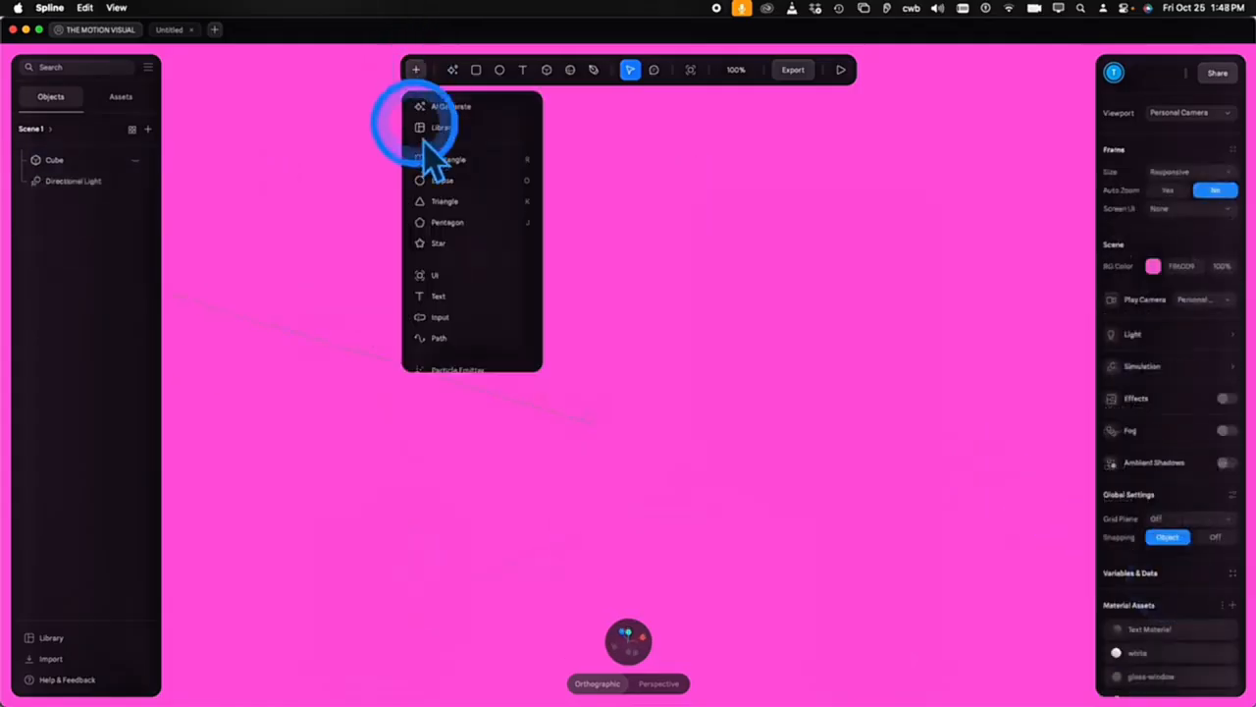
{"action": "left_click", "coordinate": [441, 338]}
{"action": "left_click", "coordinate": [328, 164]}
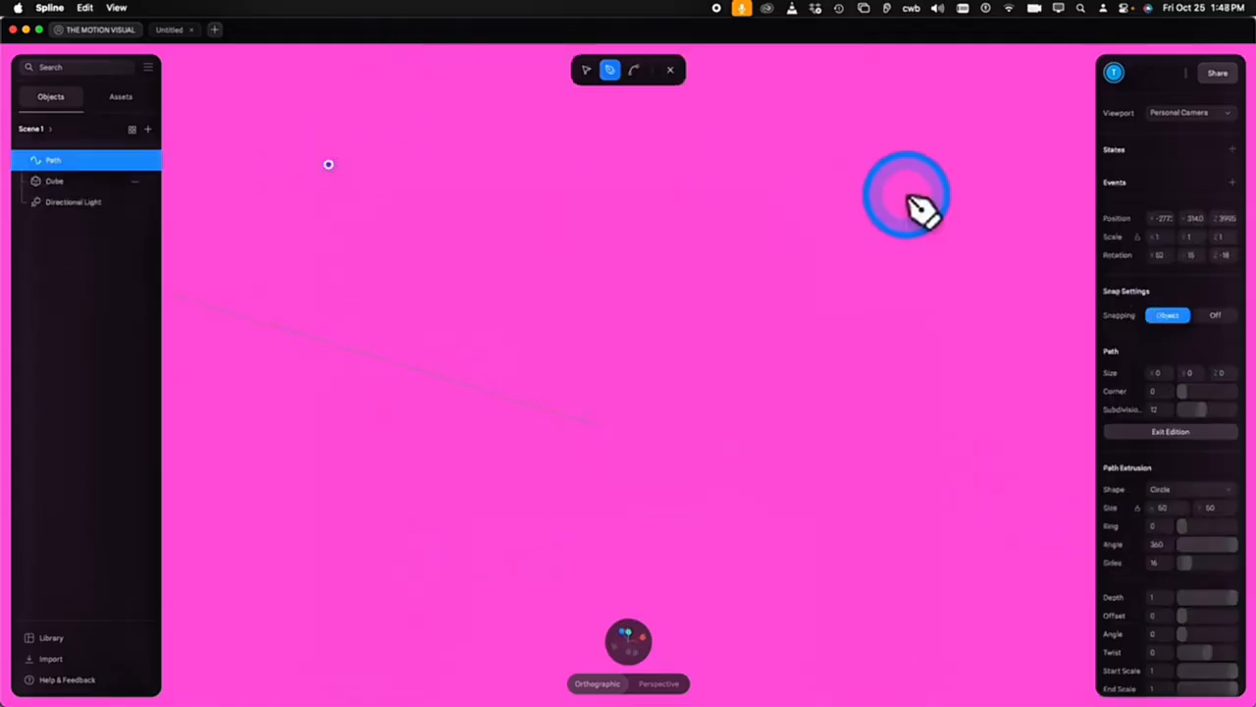
{"action": "left_click", "coordinate": [922, 183]}
{"action": "left_click", "coordinate": [888, 407]}
{"action": "left_click", "coordinate": [479, 522]}
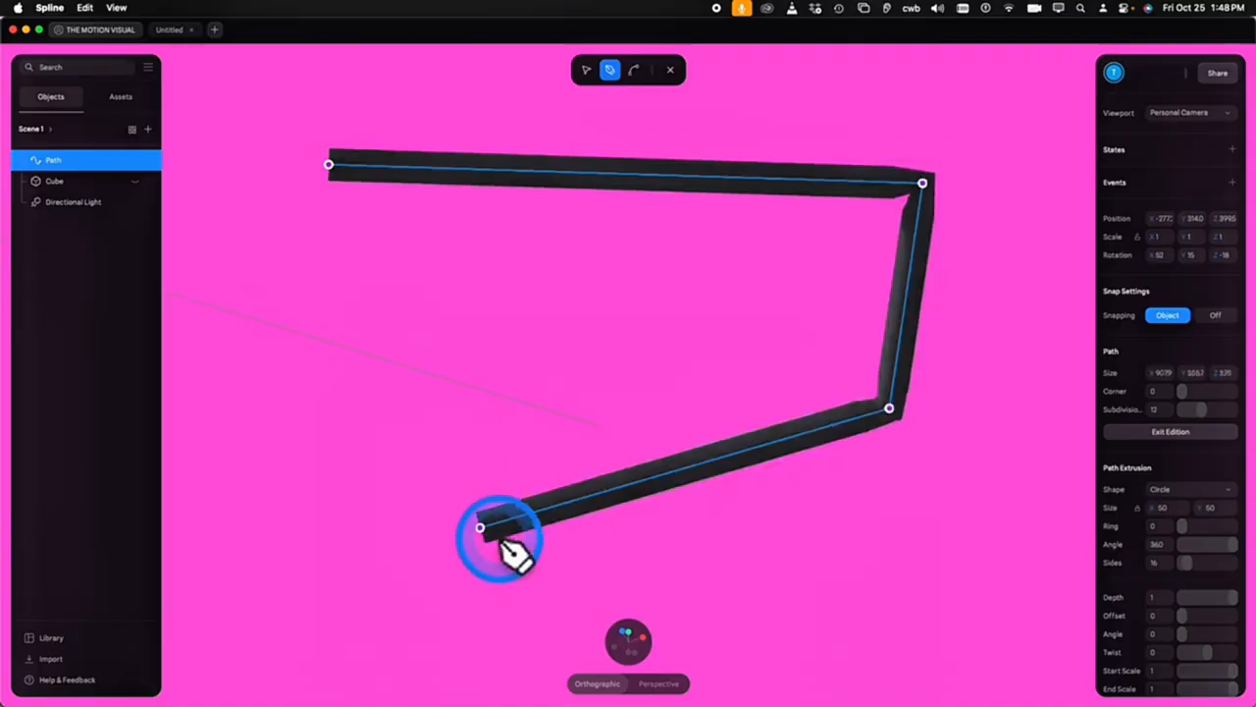
{"action": "left_click", "coordinate": [670, 69]}
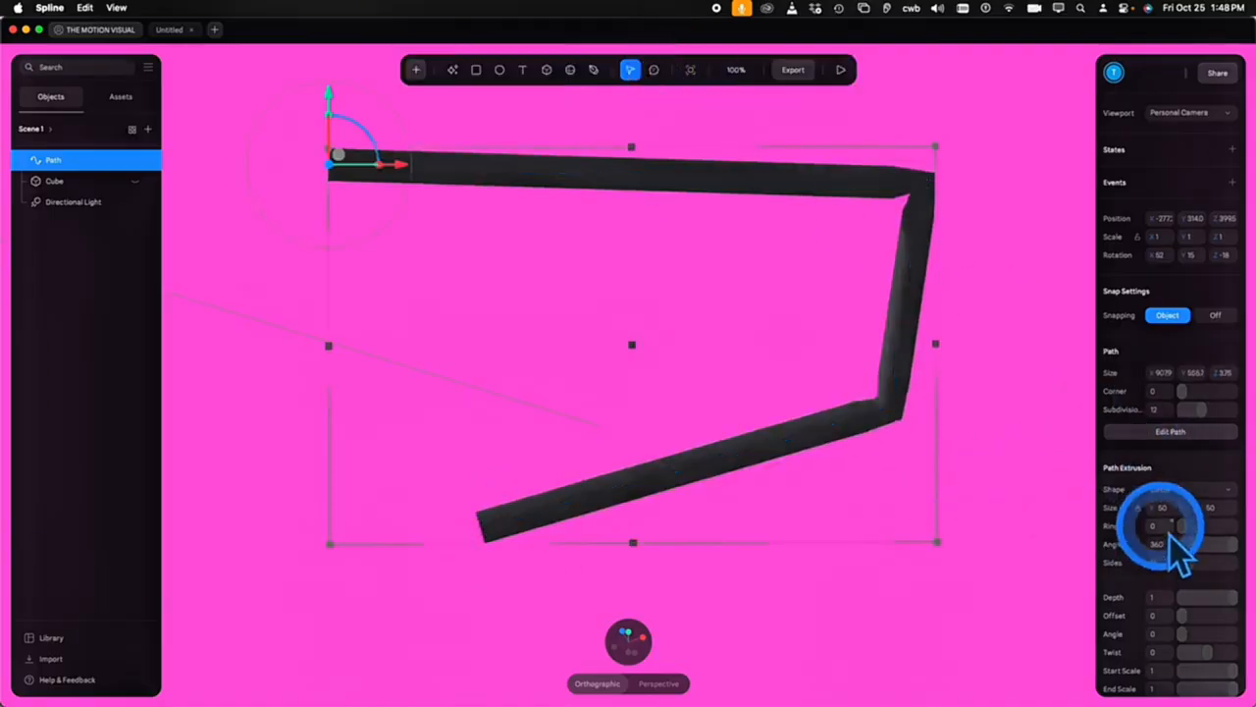
Set the path's circular extrusion to size 139, ring 64 and 60 sides, trying a partial angle before restoring 360
{"action": "left_click_drag", "start_coordinate": [1019, 458], "coordinate": [1060, 477], "text": "alt"}
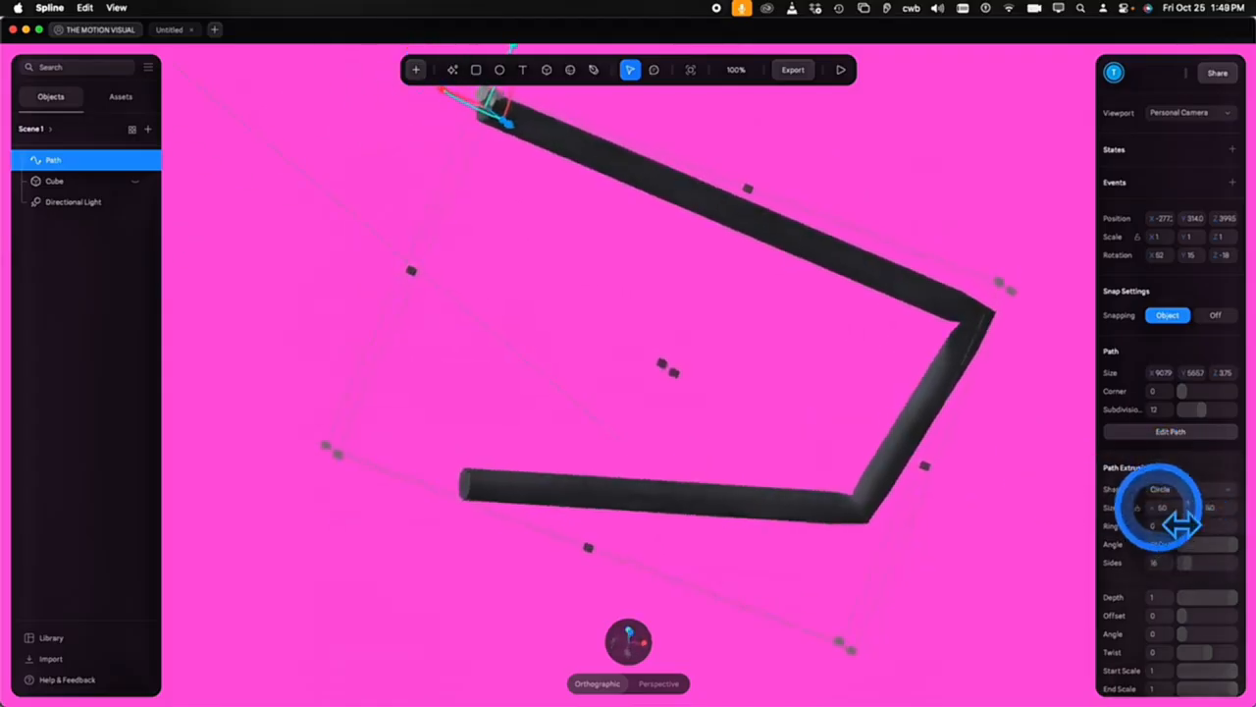
{"action": "left_click_drag", "start_coordinate": [1161, 506], "coordinate": [1185, 530]}
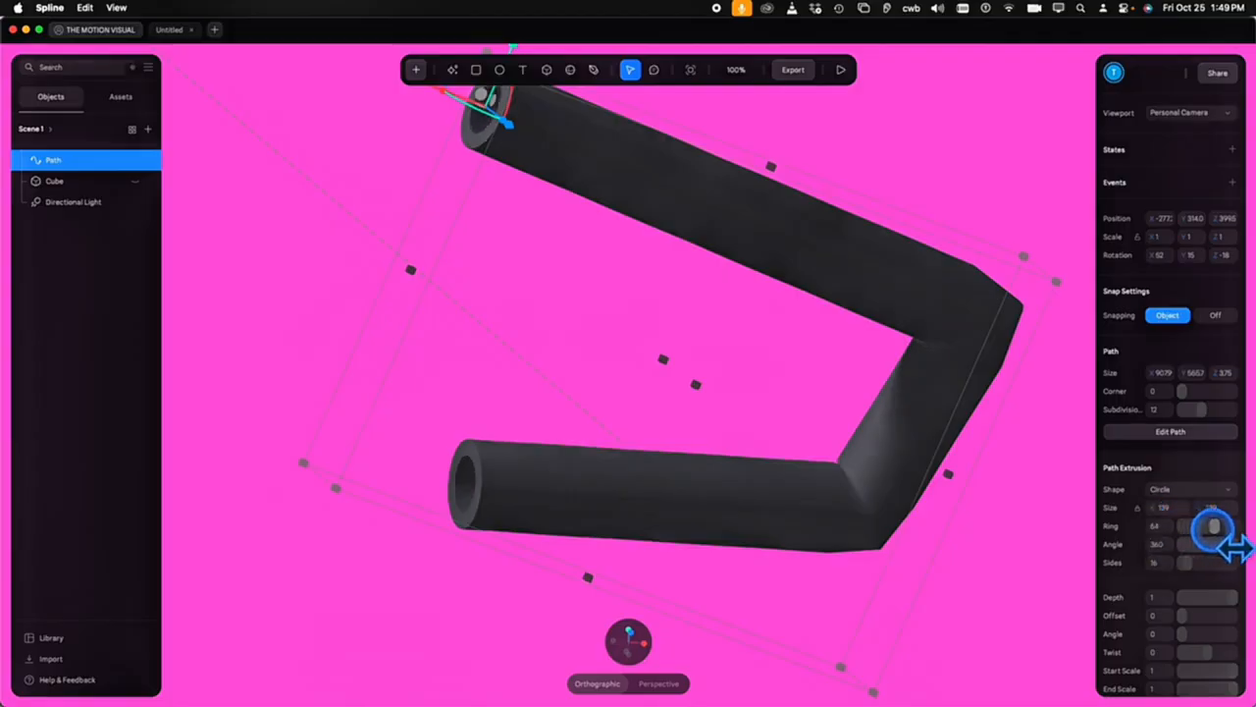
{"action": "left_click_drag", "start_coordinate": [1227, 550], "coordinate": [1213, 558]}
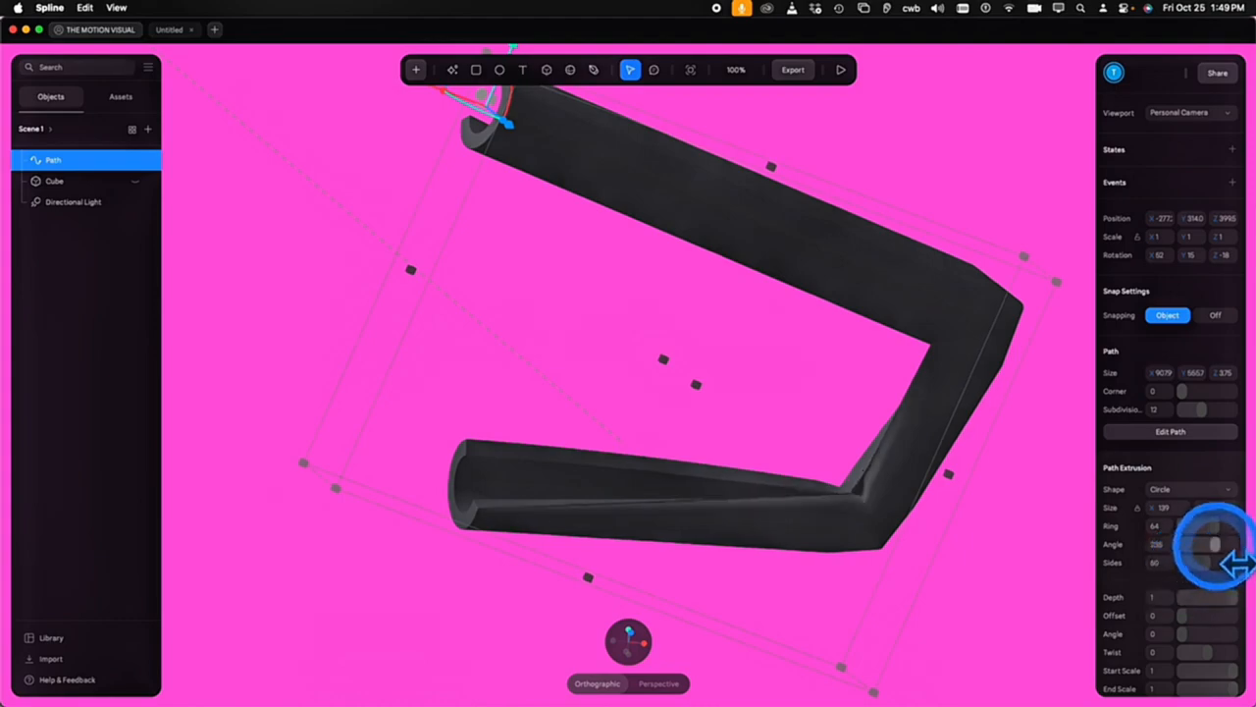
{"action": "left_click_drag", "start_coordinate": [1215, 548], "coordinate": [1232, 550]}
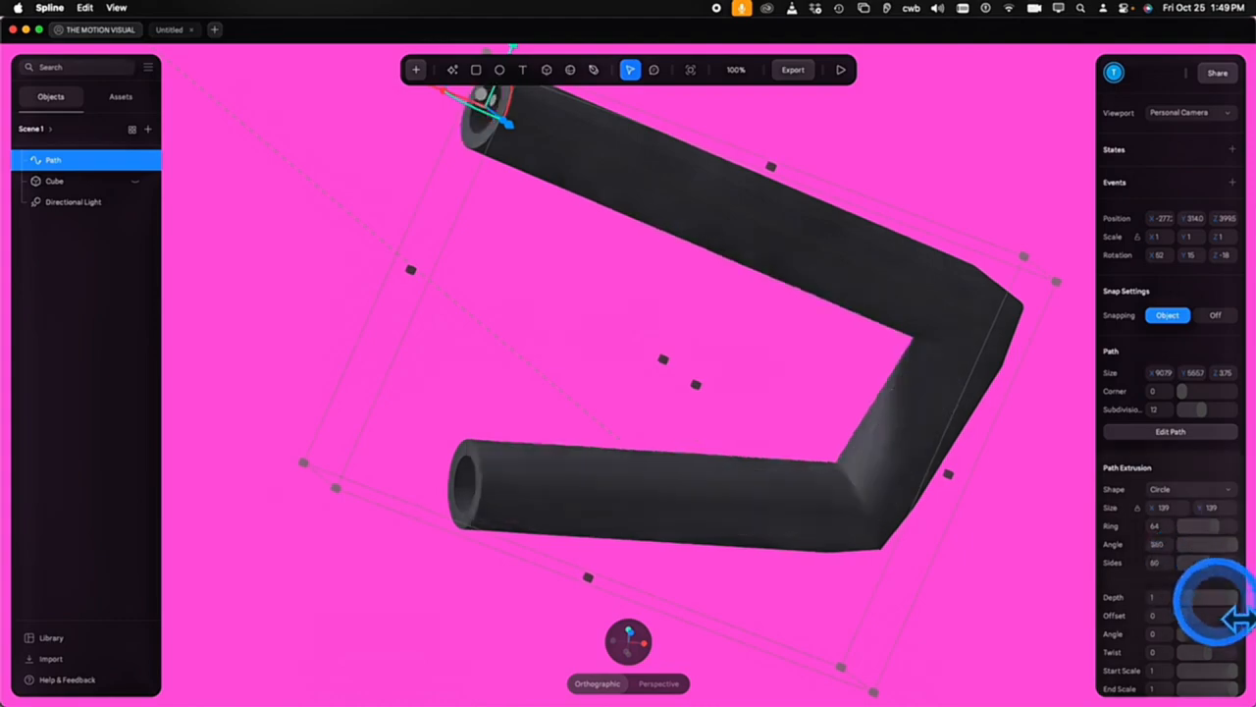
Set the path extrusion's depth to 0.67 and offset to 0.34, and change its profile shape to Star
{"action": "left_click_drag", "start_coordinate": [1239, 617], "coordinate": [1203, 617]}
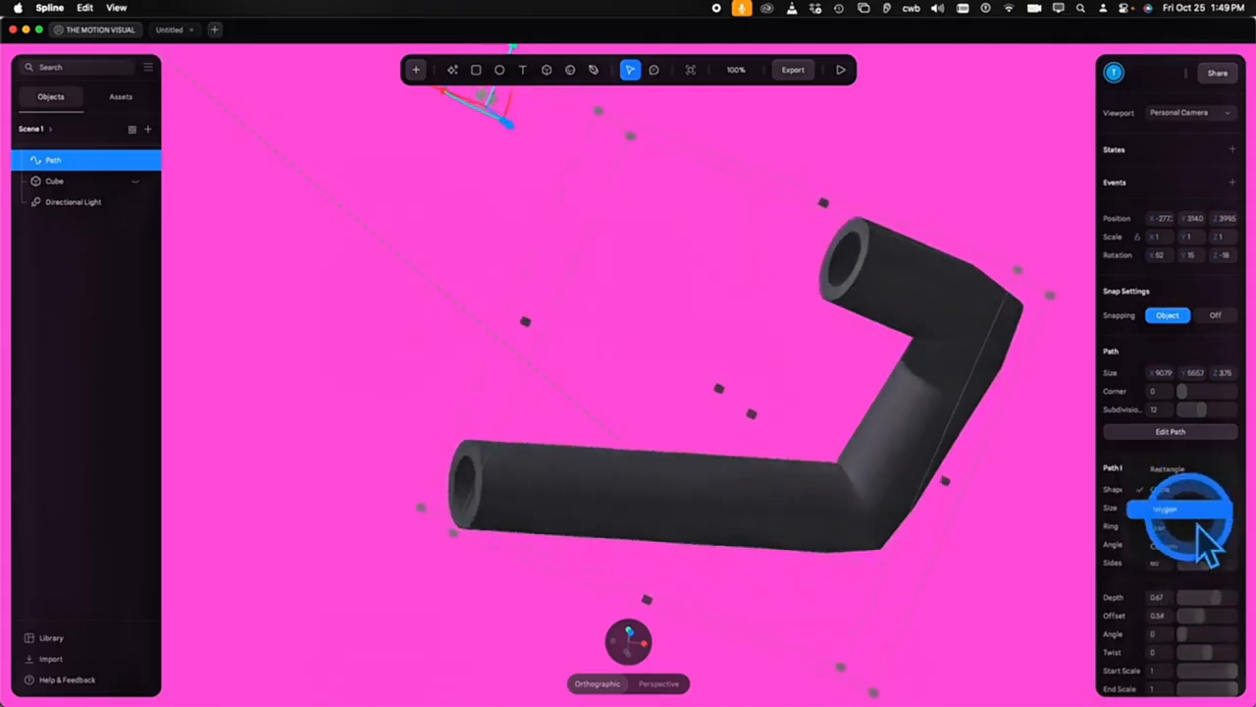
{"action": "left_click", "coordinate": [1187, 527]}
Twist the star-profile extrusion with an angle of 129 and taper it to start scale 0.32 and end scale 0.46
{"action": "scroll", "coordinate": [1186, 521], "scroll_direction": "down", "scroll_amount": 3}
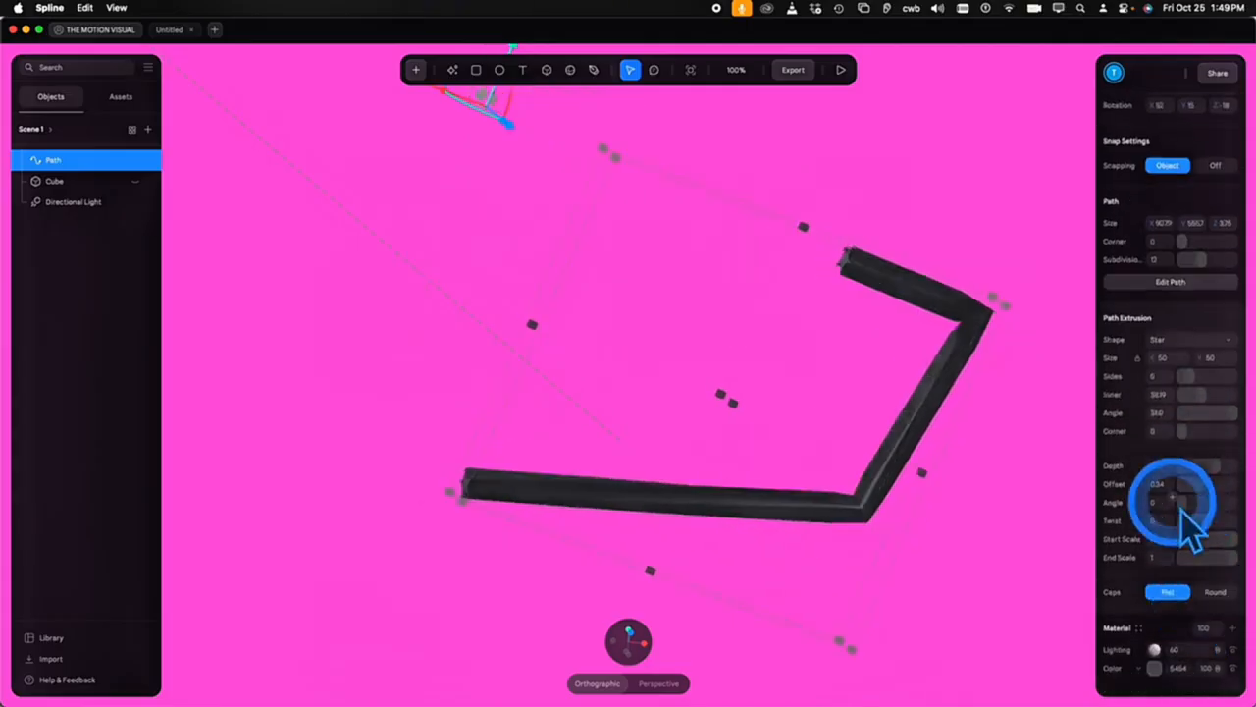
{"action": "mouse_move", "coordinate": [1178, 503]}
{"action": "left_mouse_down"}
{"action": "mouse_move", "coordinate": [1215, 520]}
{"action": "mouse_move", "coordinate": [1200, 539]}
{"action": "left_mouse_up"}
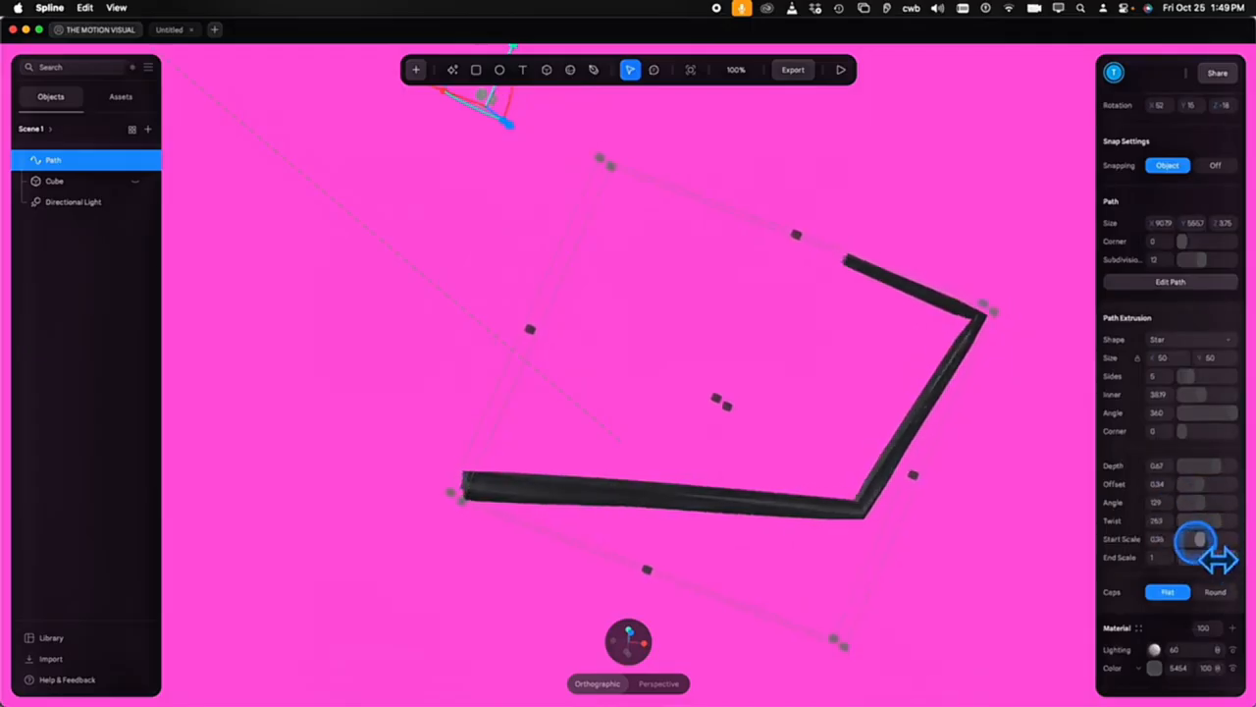
{"action": "left_click", "coordinate": [969, 535]}
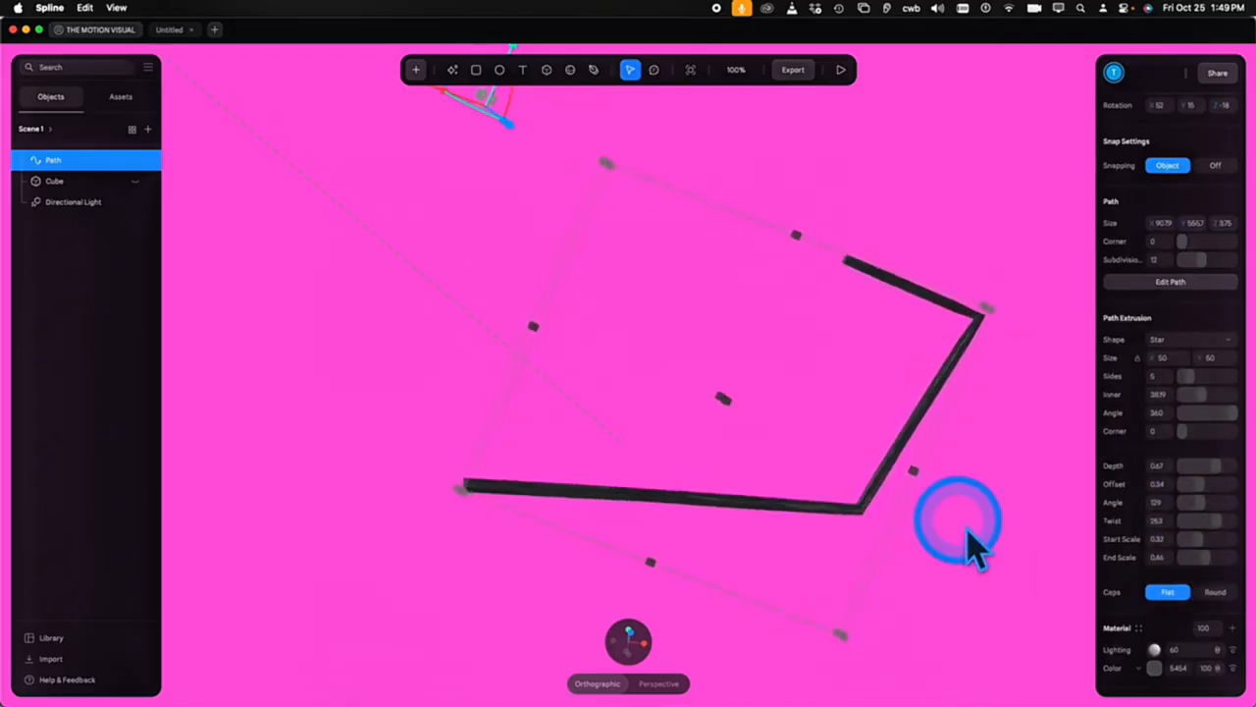
Delete the star-profile path and draw a closed four-point path about 741 by 402
{"action": "left_click", "coordinate": [911, 459]}
{"action": "key", "text": "Delete"}
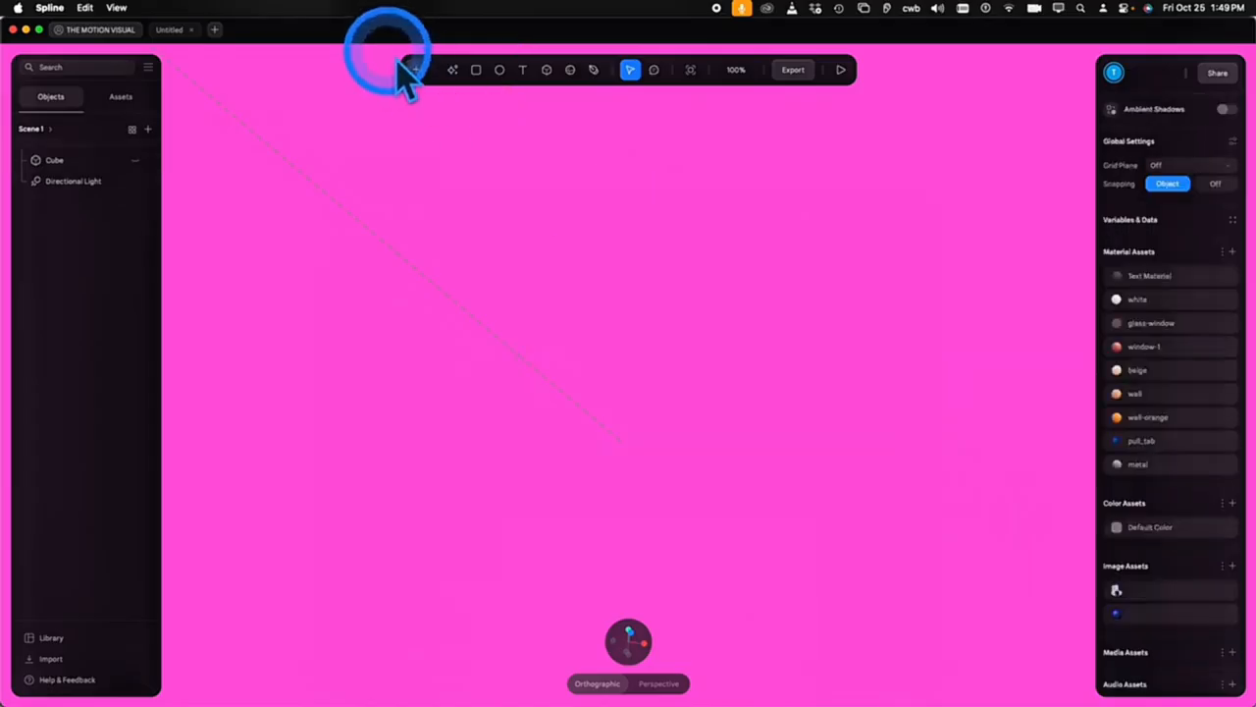
{"action": "left_click", "coordinate": [416, 69]}
{"action": "left_click", "coordinate": [439, 338]}
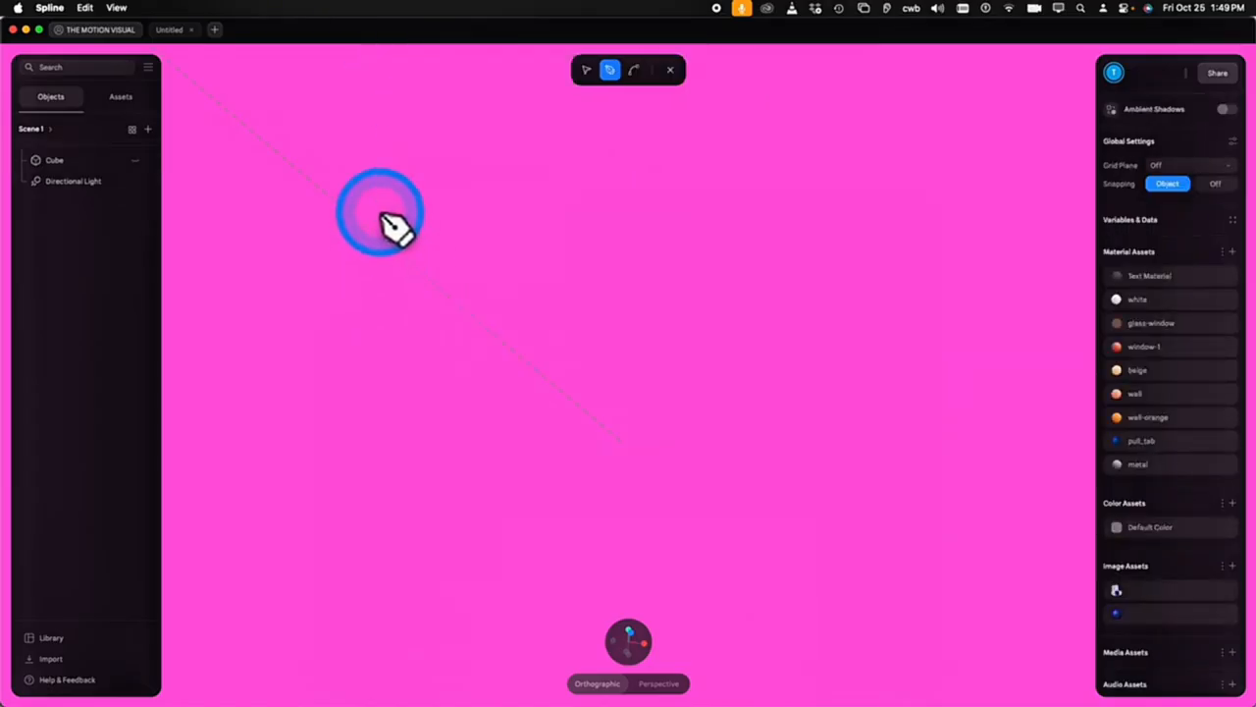
{"action": "left_click", "coordinate": [379, 230]}
{"action": "left_click", "coordinate": [836, 260]}
{"action": "left_click", "coordinate": [773, 496]}
{"action": "left_click", "coordinate": [350, 483]}
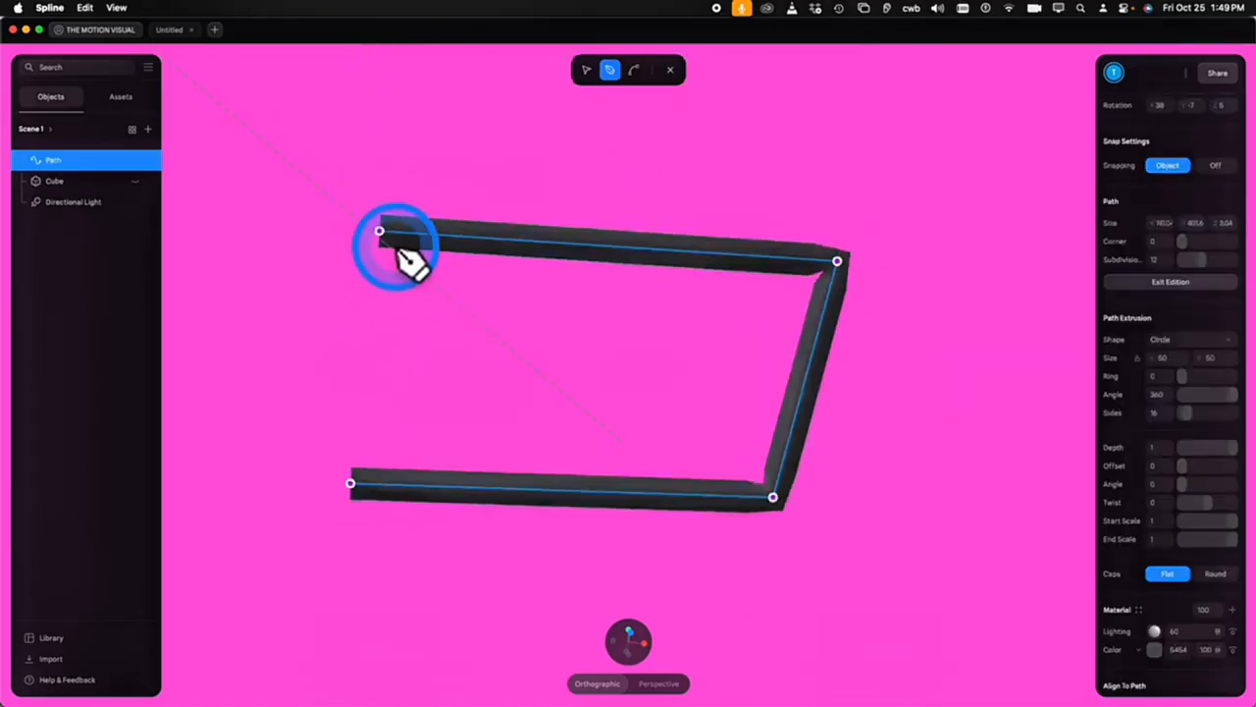
{"action": "left_click", "coordinate": [379, 231]}
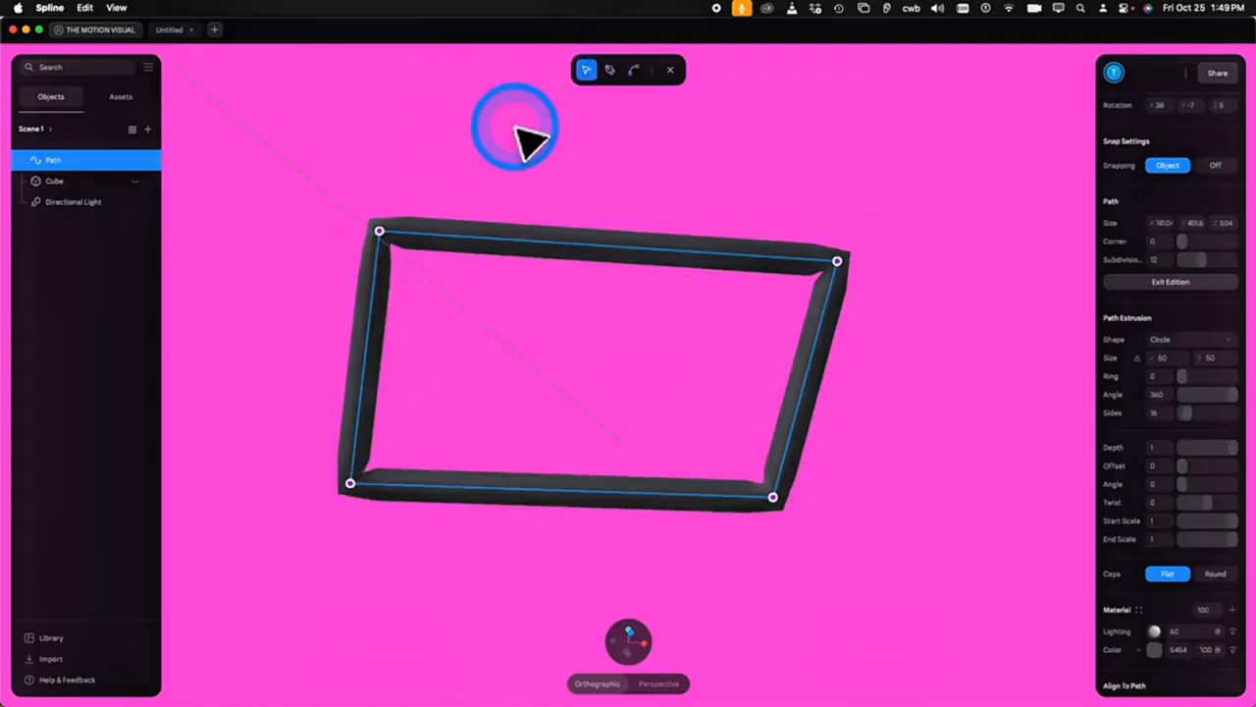
Reshape the closed path by moving its upper-left point inward and its lower-right point outward
{"action": "left_click_drag", "start_coordinate": [379, 230], "coordinate": [438, 263]}
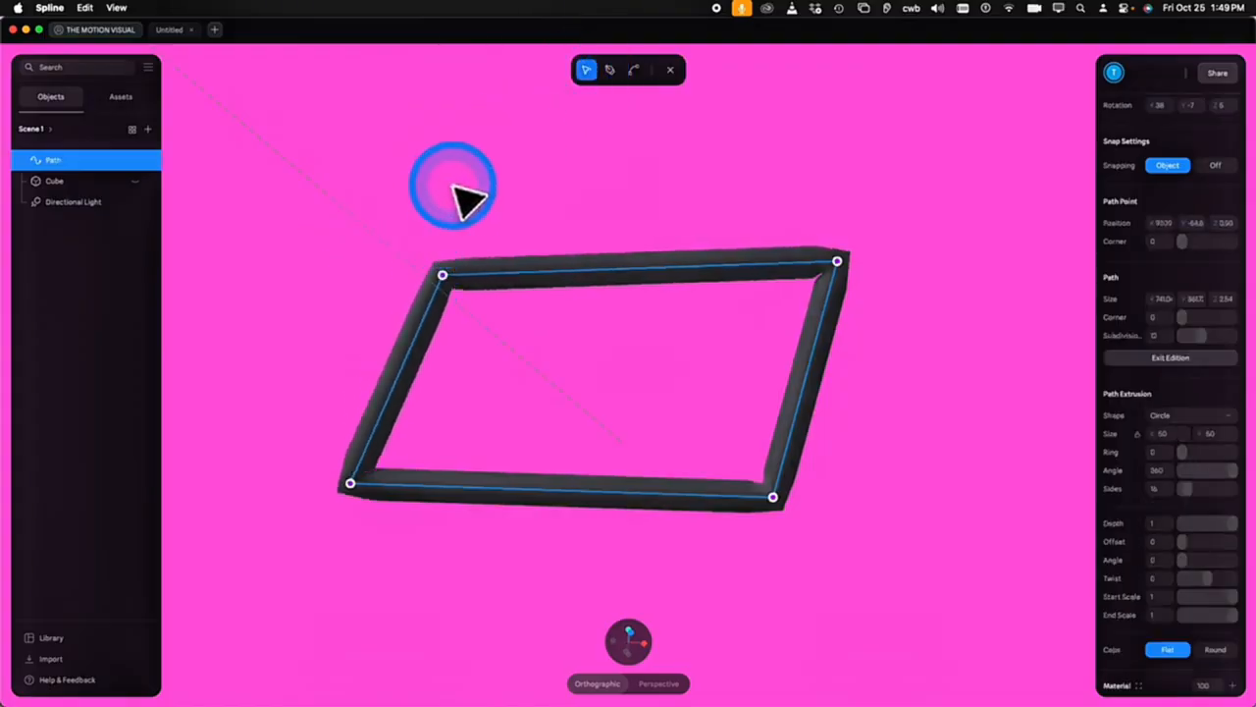
{"action": "left_click_drag", "start_coordinate": [453, 187], "coordinate": [769, 327]}
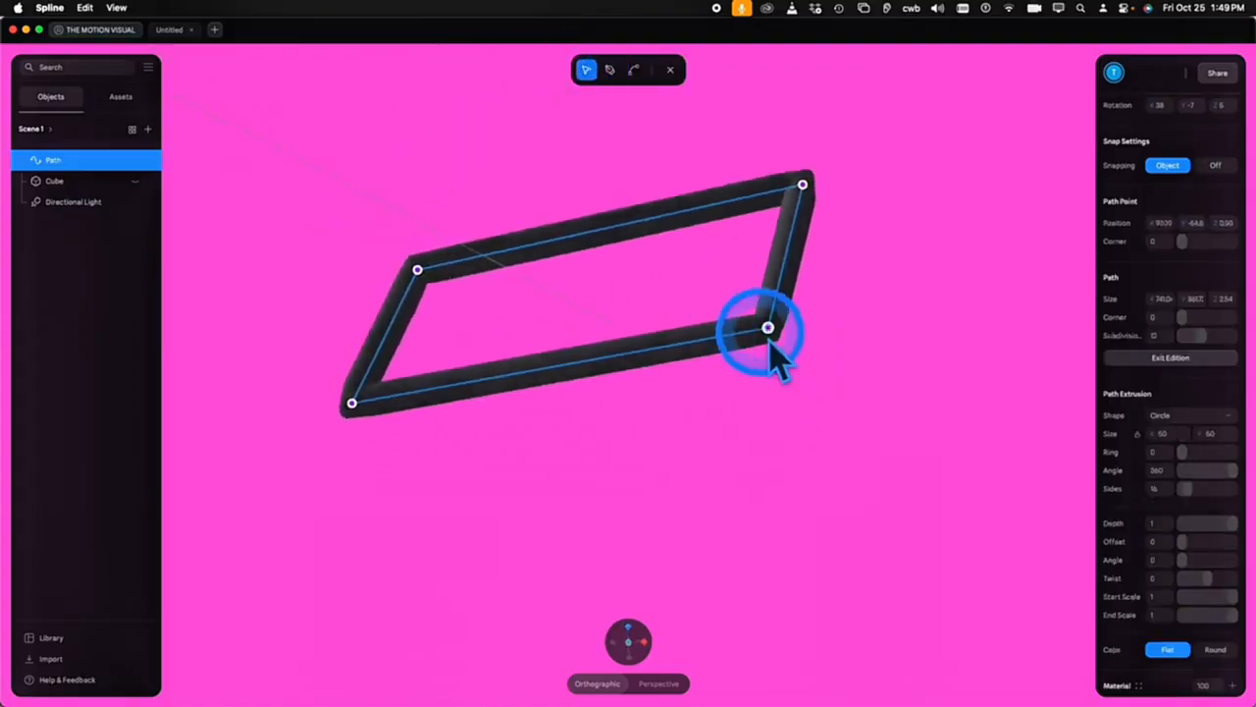
{"action": "left_click_drag", "start_coordinate": [773, 394], "coordinate": [873, 501]}
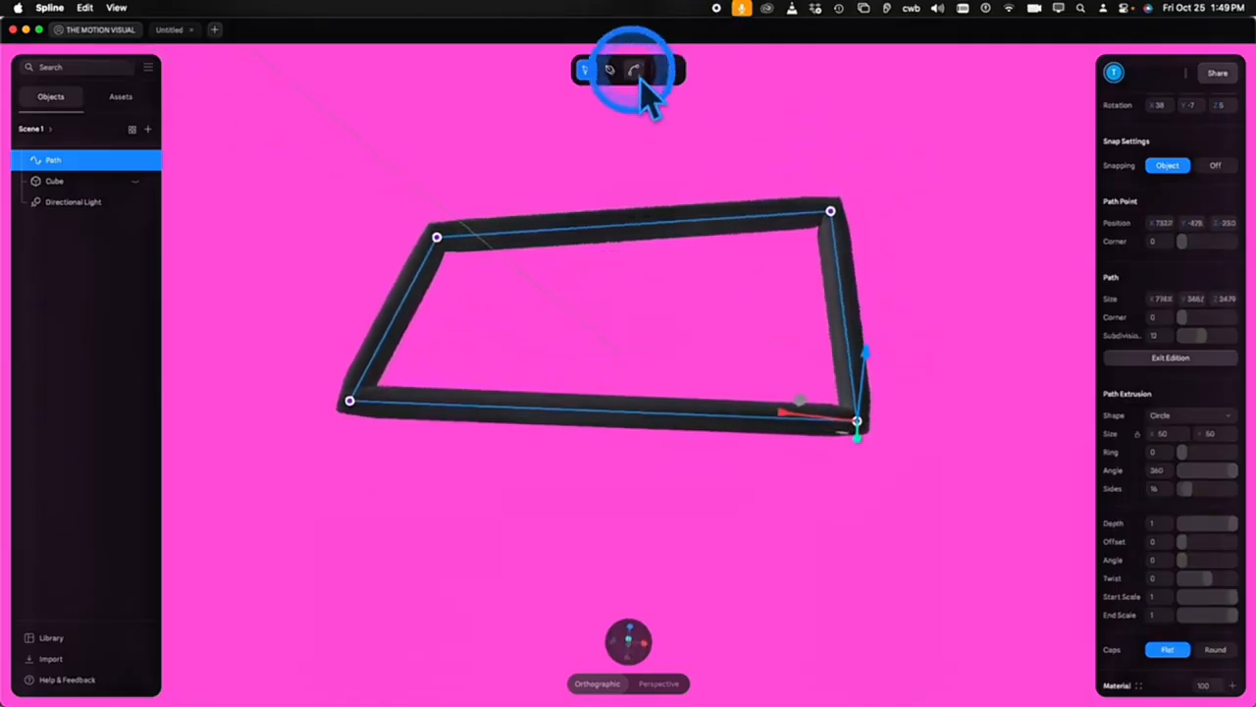
Bend the path's upper-right corner point into a smooth curve and finish editing the path
{"action": "left_click", "coordinate": [634, 70]}
{"action": "left_click", "coordinate": [811, 196]}
{"action": "left_click_drag", "start_coordinate": [843, 211], "coordinate": [922, 300]}
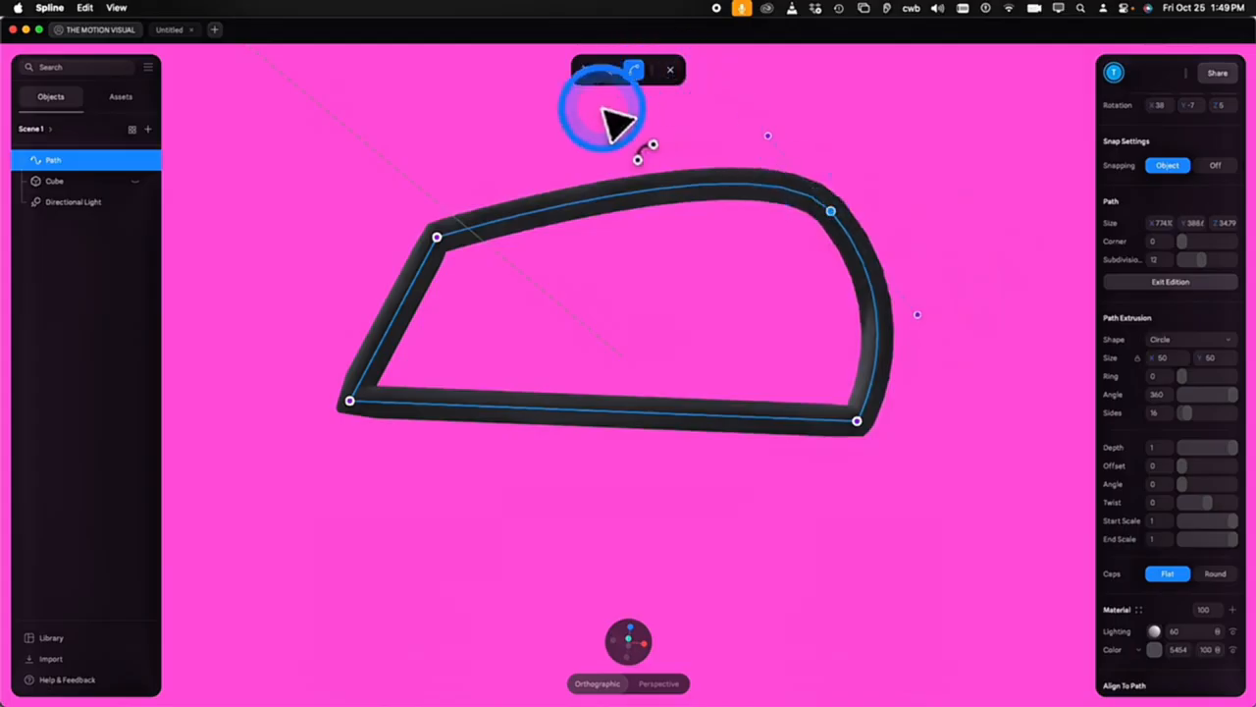
{"action": "left_click", "coordinate": [669, 70]}
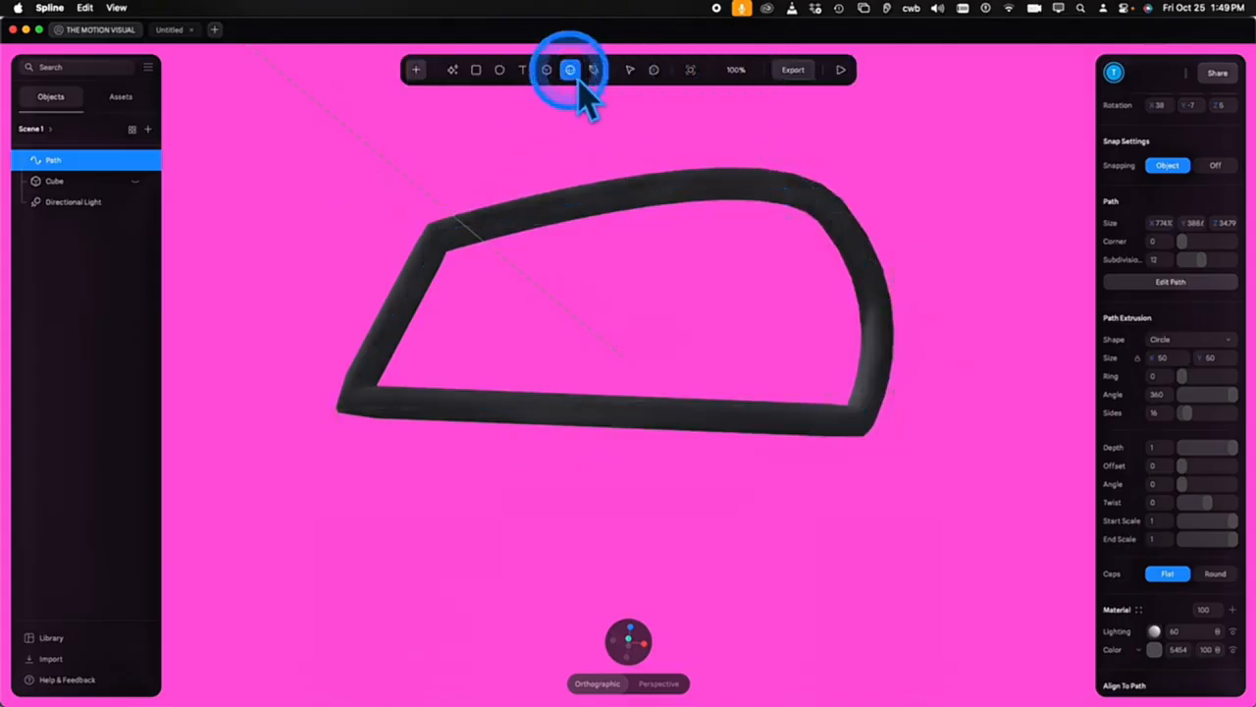
Add a sphere of size 146 below the path's lower-left corner and align it to the path
{"action": "left_click_drag", "start_coordinate": [397, 526], "coordinate": [437, 561]}
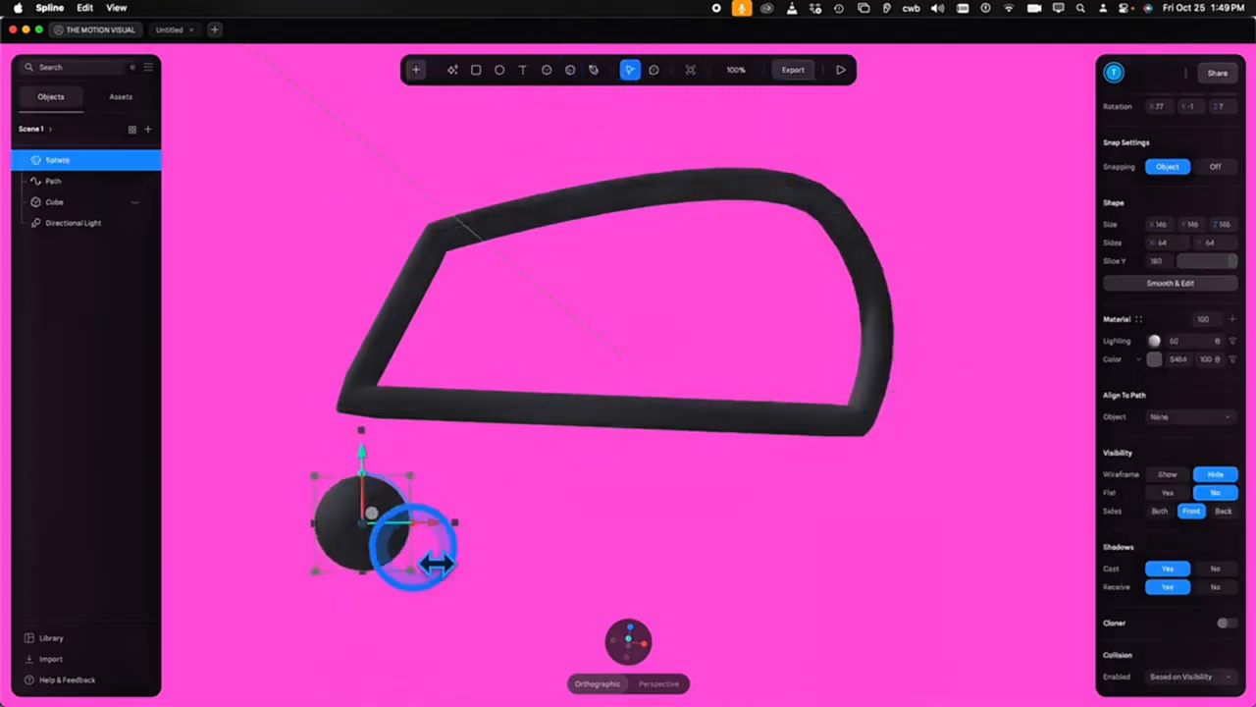
{"action": "left_click", "coordinate": [1190, 416]}
{"action": "left_click", "coordinate": [1174, 479]}
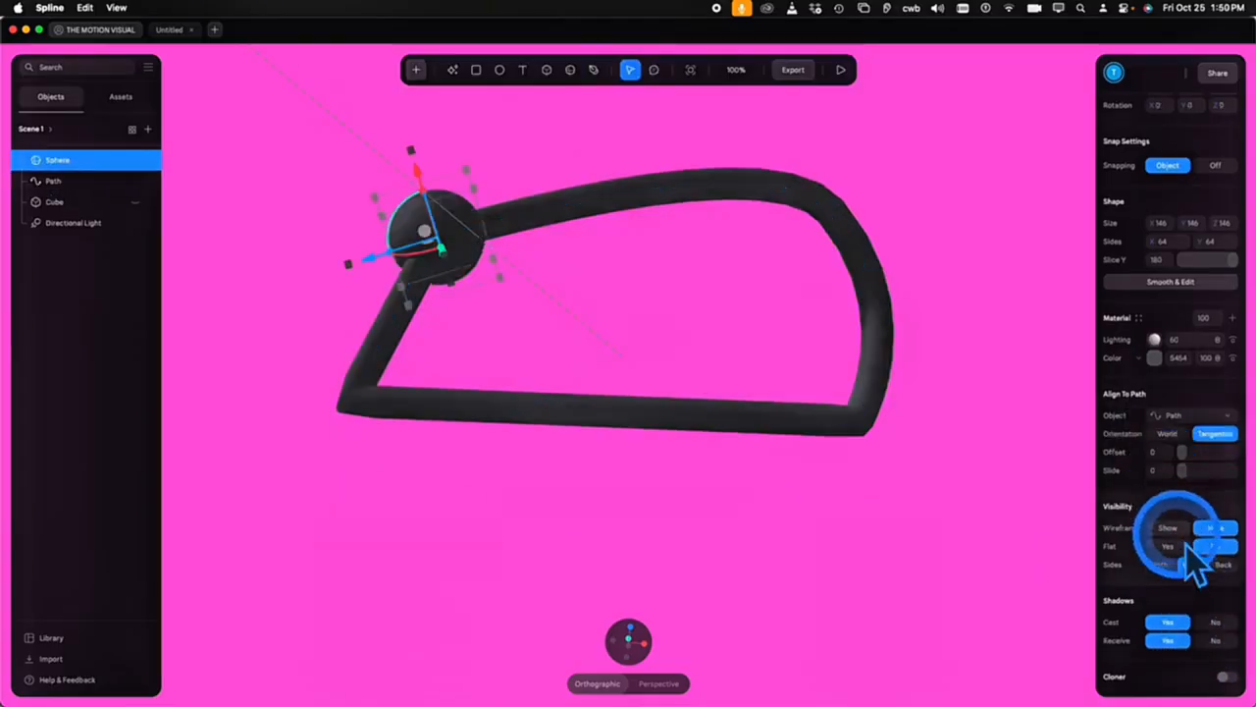
Move the sphere along the path to an offset of about 0.75, hiding the path in the process
{"action": "left_click_drag", "start_coordinate": [1187, 456], "coordinate": [1217, 469]}
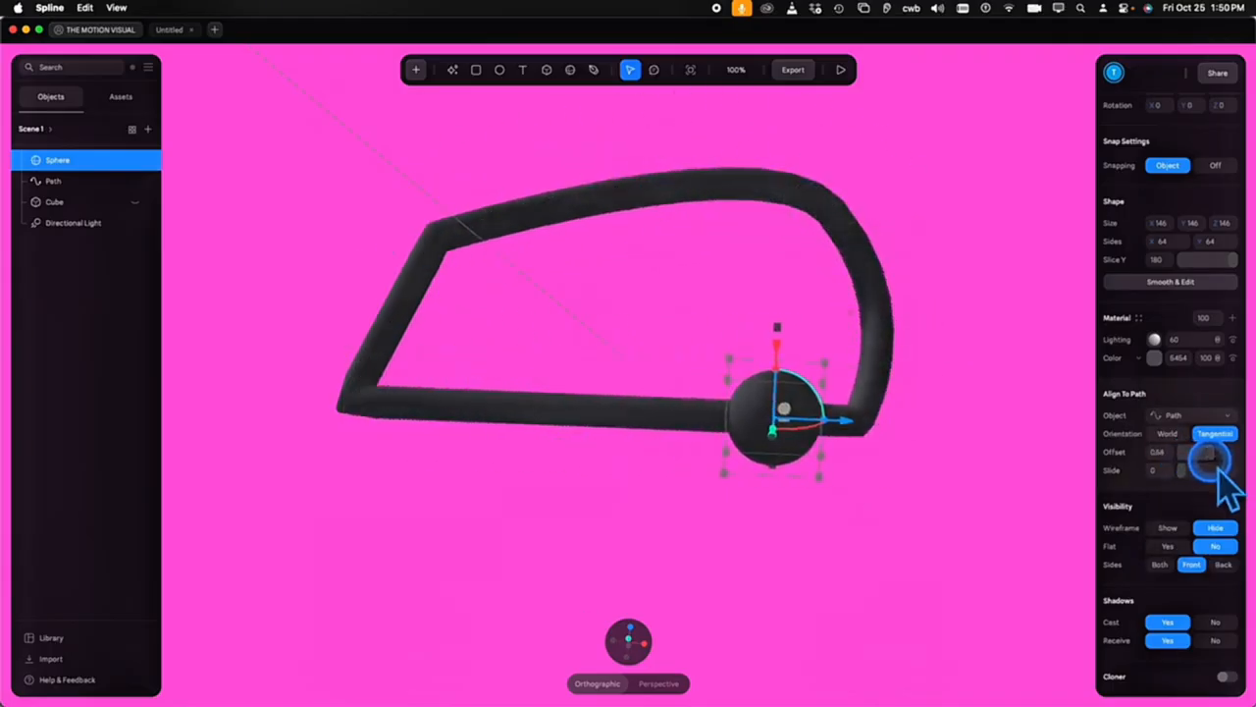
{"action": "left_click", "coordinate": [136, 181]}
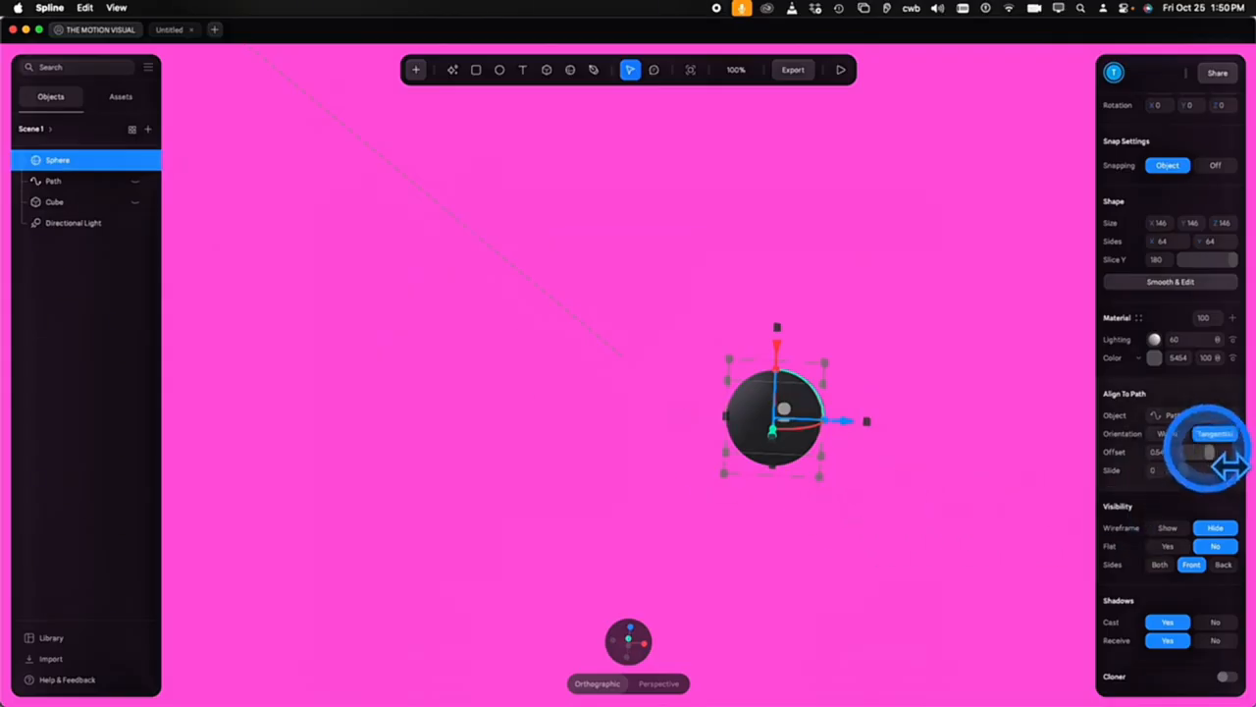
{"action": "mouse_move", "coordinate": [1209, 452]}
{"action": "left_mouse_down"}
{"action": "mouse_move", "coordinate": [1177, 458]}
{"action": "mouse_move", "coordinate": [1221, 459]}
{"action": "left_mouse_up"}
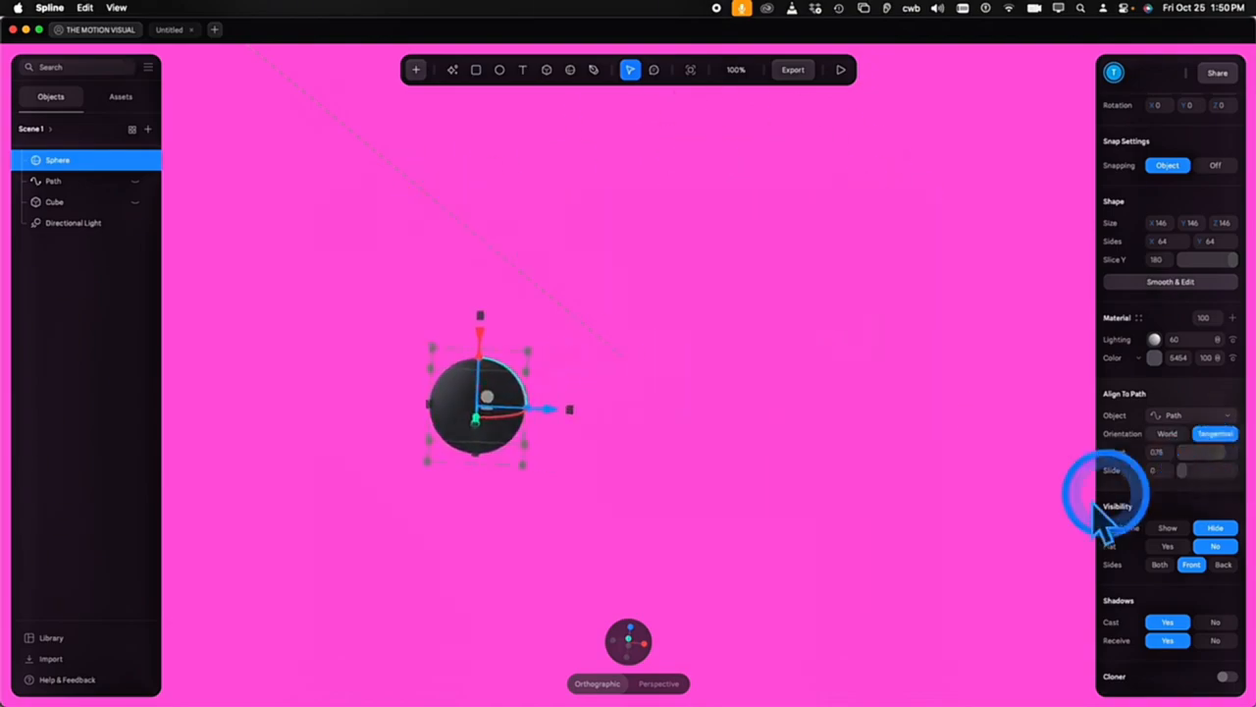
Delete the sphere, path and old cube, and add a new tilted cube about 142 in size
{"action": "left_click", "coordinate": [66, 203], "text": "shift"}
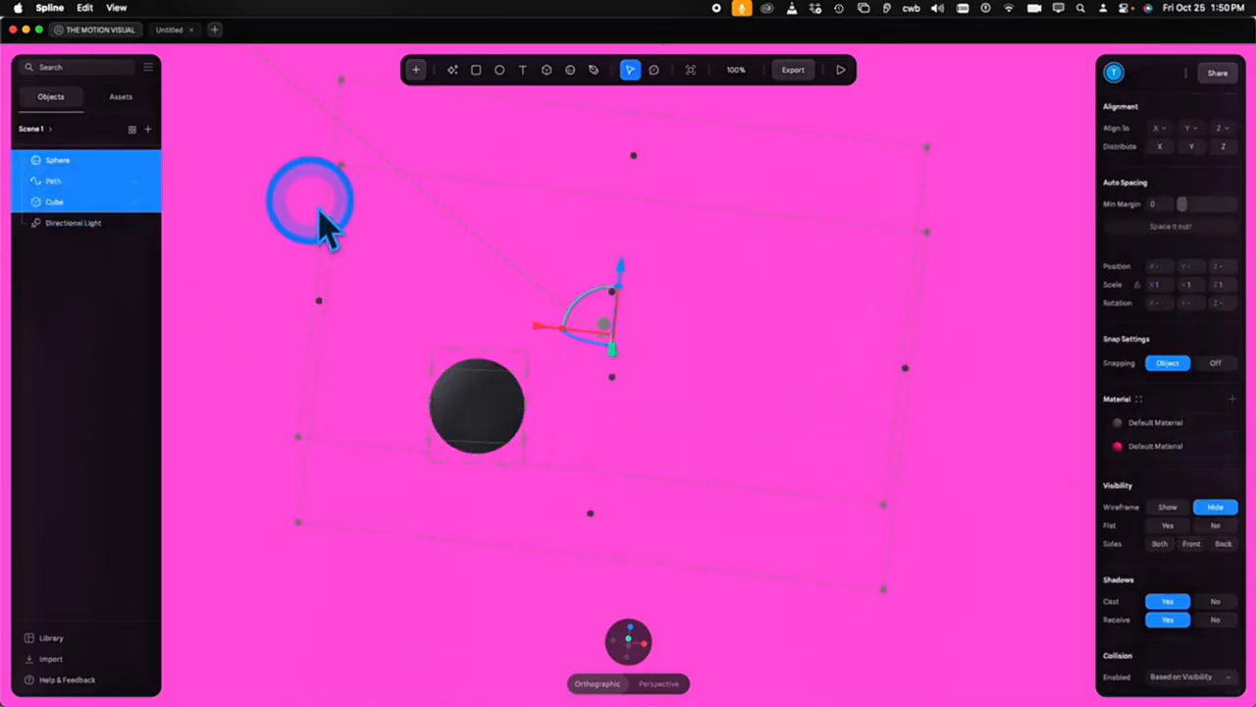
{"action": "key", "text": "BackSpace"}
{"action": "left_click", "coordinate": [417, 70]}
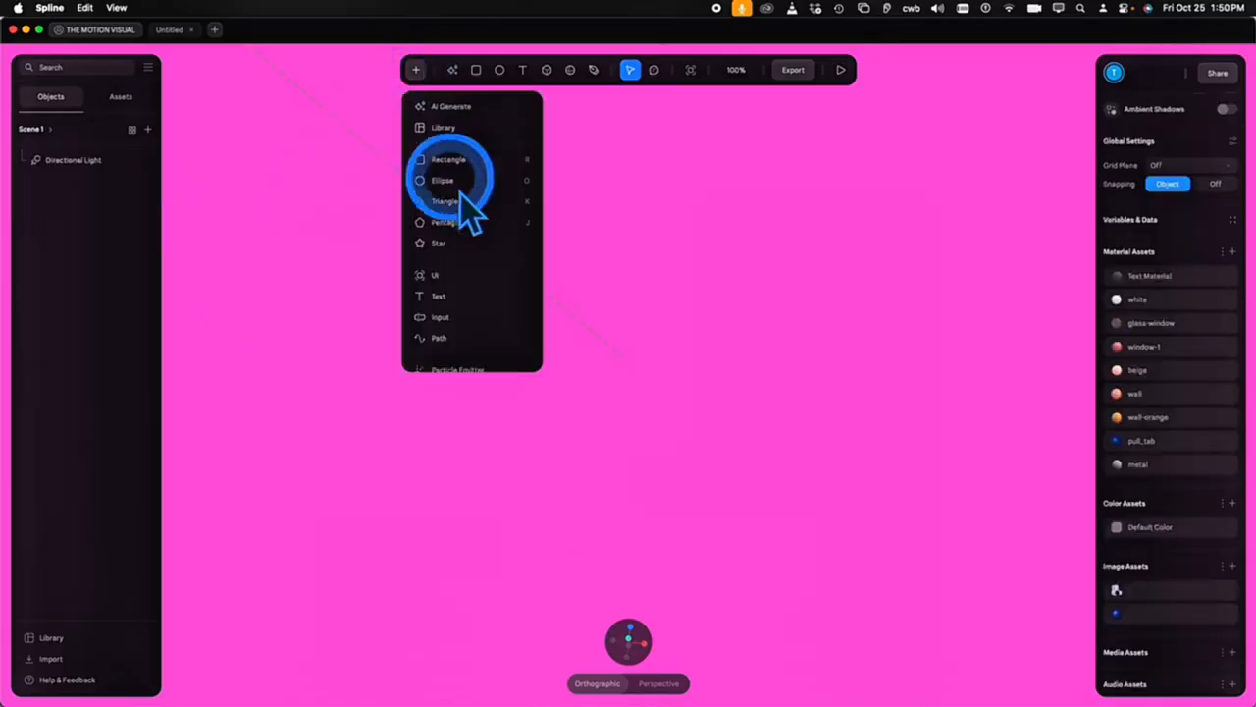
{"action": "scroll", "coordinate": [479, 228], "scroll_direction": "down", "scroll_amount": 3}
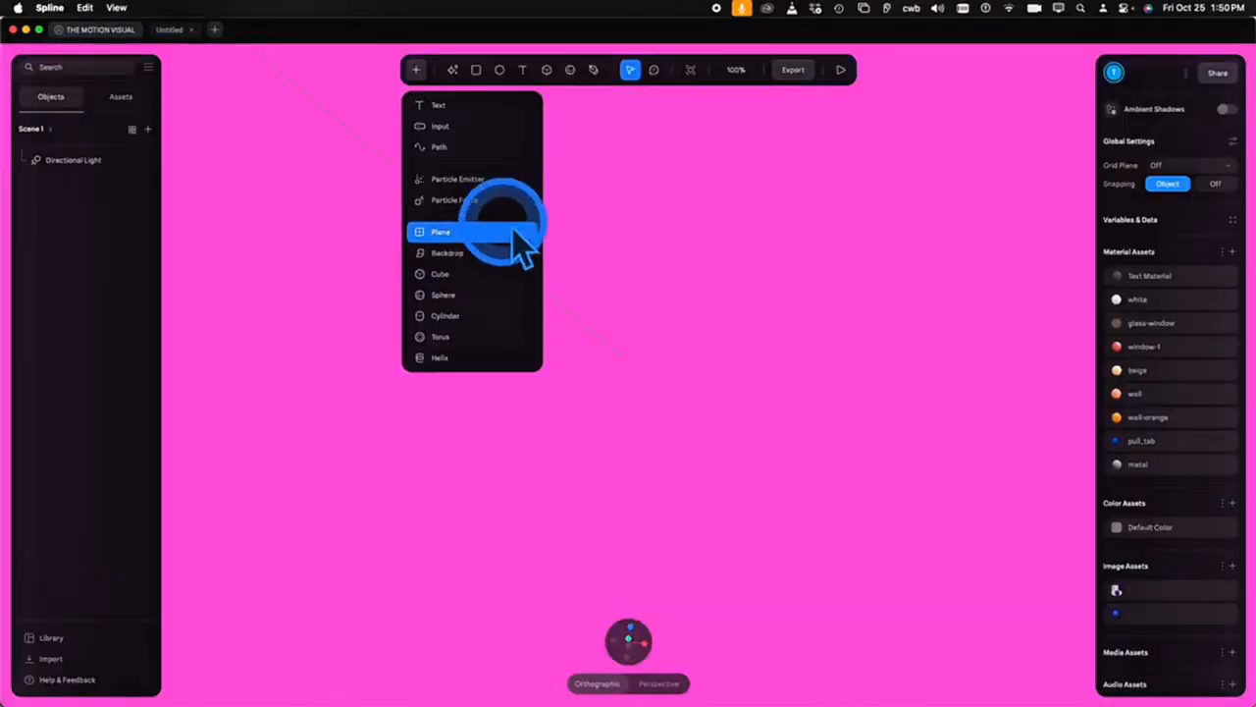
{"action": "scroll", "coordinate": [520, 250], "scroll_direction": "down", "scroll_amount": 3}
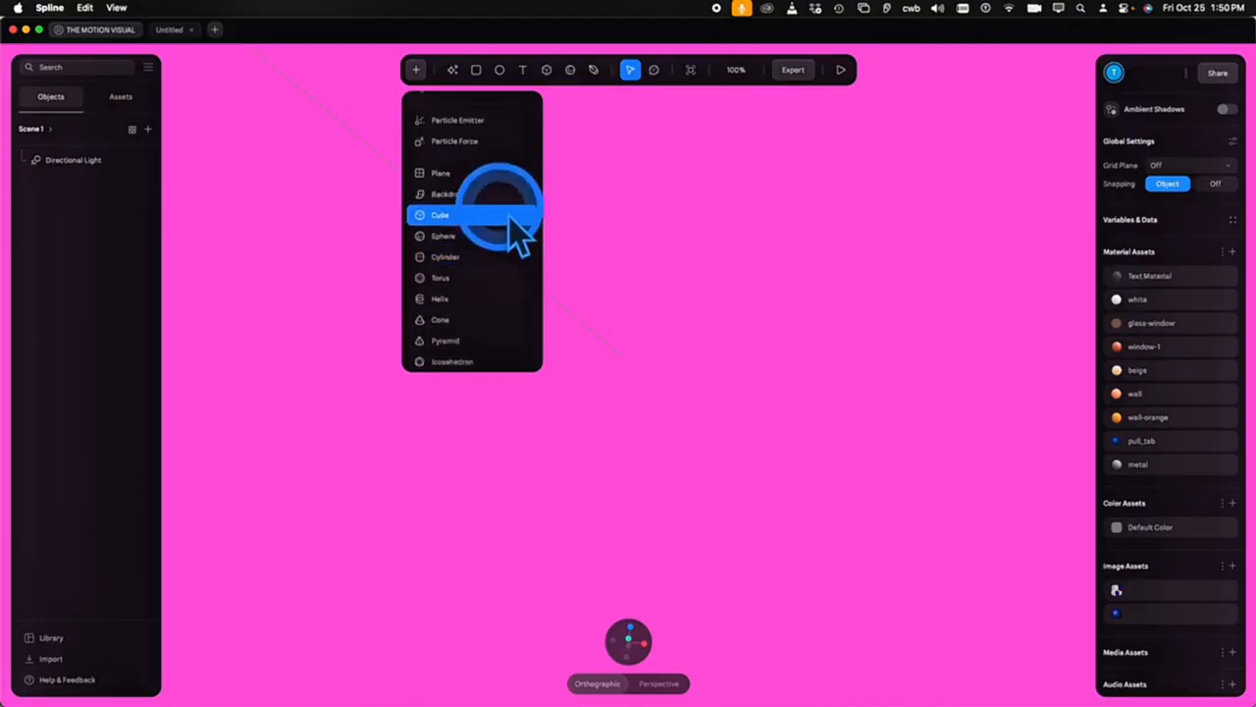
{"action": "left_click", "coordinate": [508, 224]}
{"action": "left_click", "coordinate": [323, 228]}
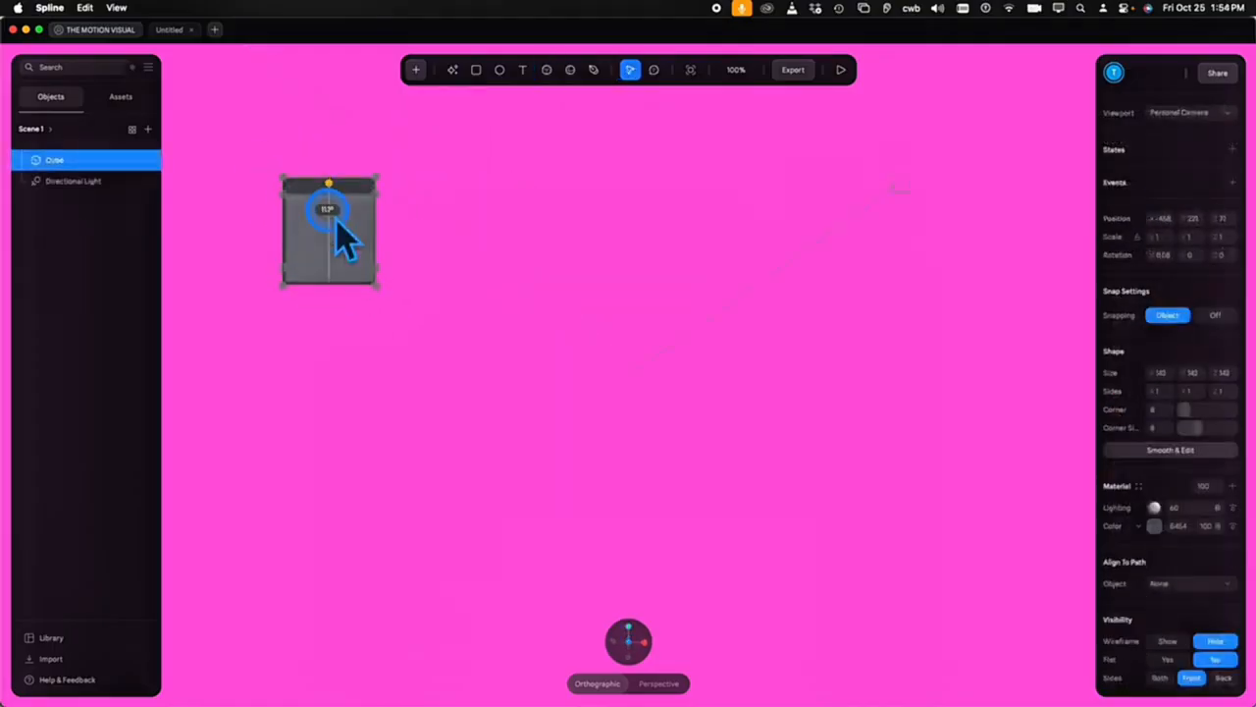
Add a sphere beside the cube and a cylinder about 161 in size beyond it in the same row
{"action": "left_click", "coordinate": [415, 69]}
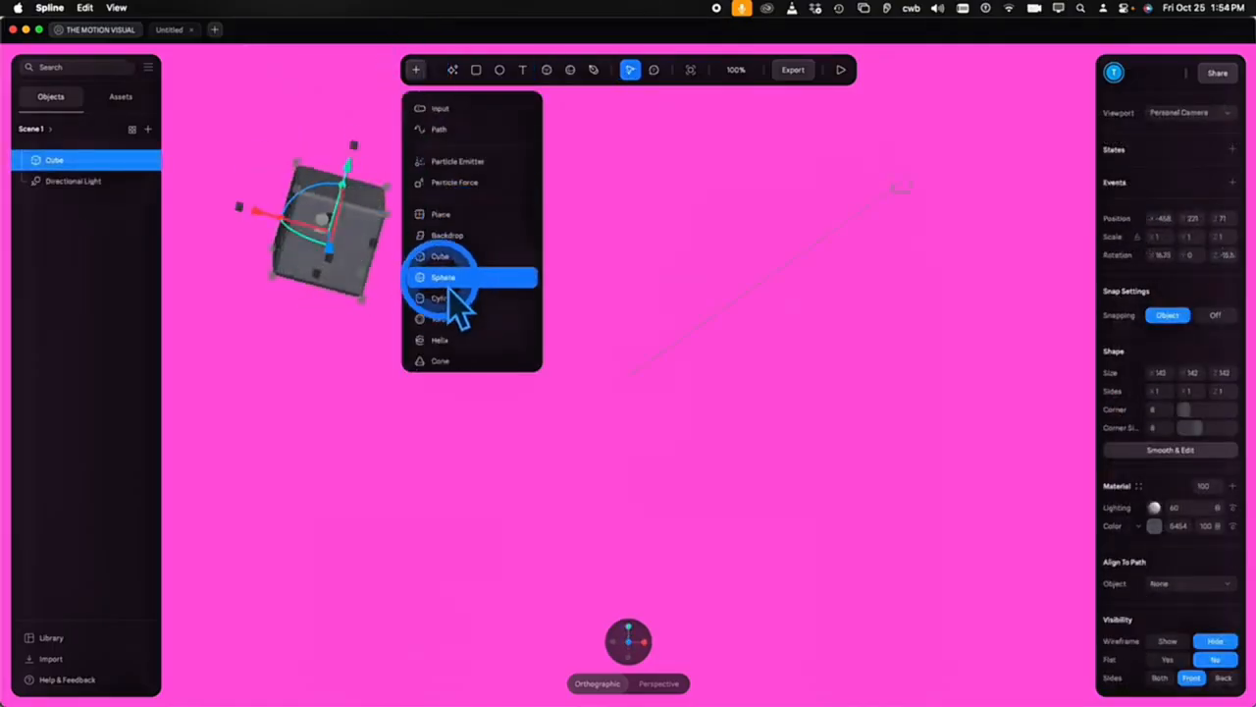
{"action": "left_click", "coordinate": [443, 276]}
{"action": "left_click", "coordinate": [503, 242]}
{"action": "left_click", "coordinate": [415, 70]}
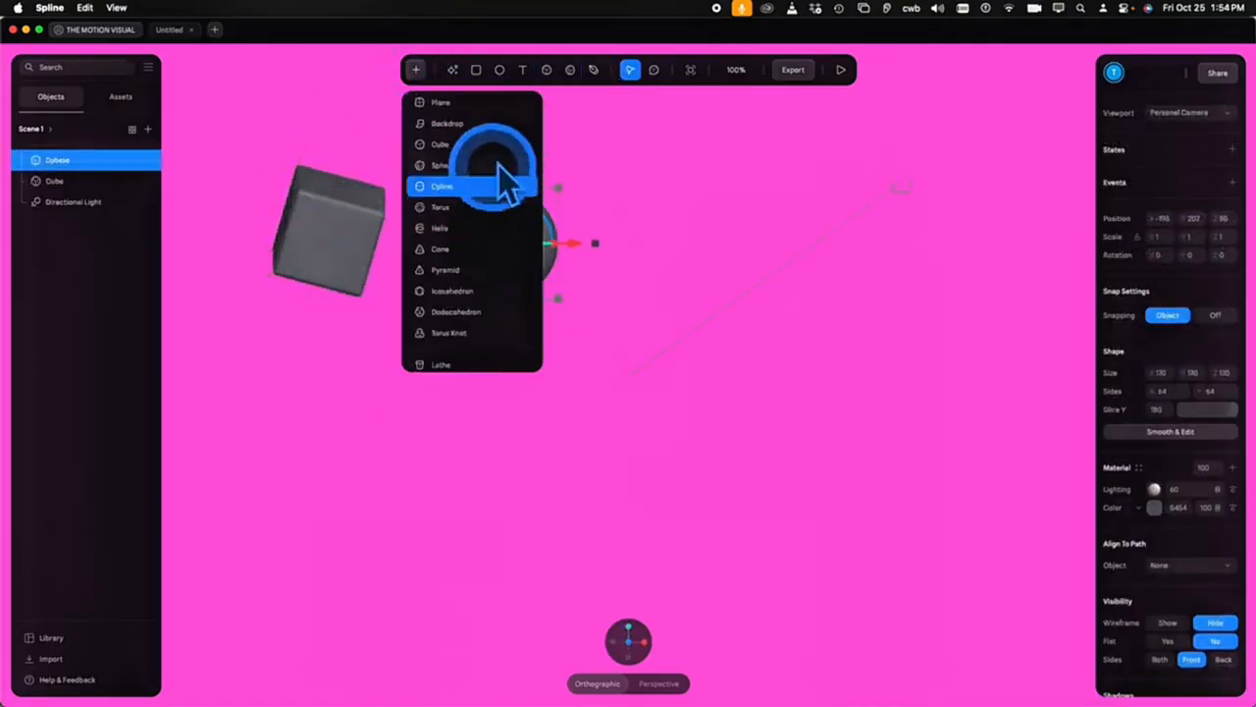
{"action": "left_click", "coordinate": [504, 185]}
{"action": "left_click", "coordinate": [674, 245]}
Add a torus at the end of the first row and a helix about 202 in size below the cube
{"action": "left_click", "coordinate": [416, 69]}
{"action": "left_click", "coordinate": [547, 168]}
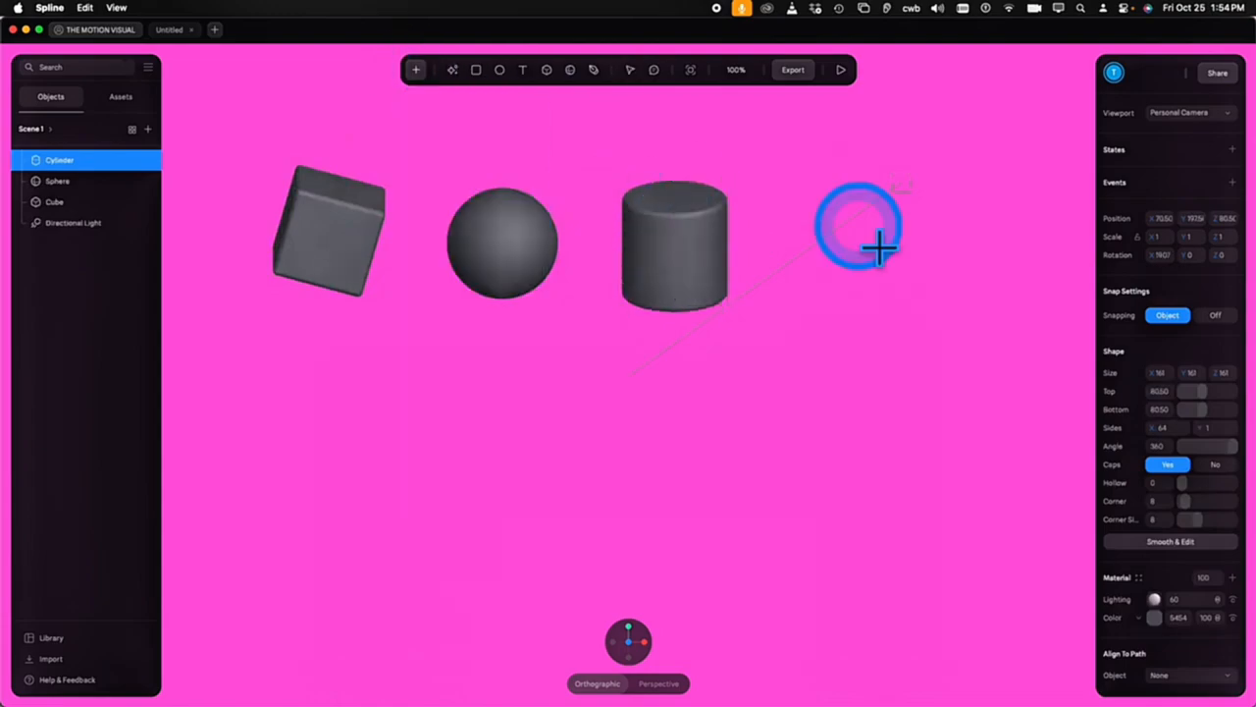
{"action": "left_click", "coordinate": [878, 246]}
{"action": "left_click", "coordinate": [417, 69]}
{"action": "left_click", "coordinate": [452, 307]}
{"action": "left_click_drag", "start_coordinate": [294, 357], "coordinate": [426, 484]}
Add a cone beside the helix and a pyramid about 207 in size beside the cone
{"action": "left_click", "coordinate": [415, 69]}
{"action": "scroll", "coordinate": [480, 290], "scroll_direction": "down", "scroll_amount": 5}
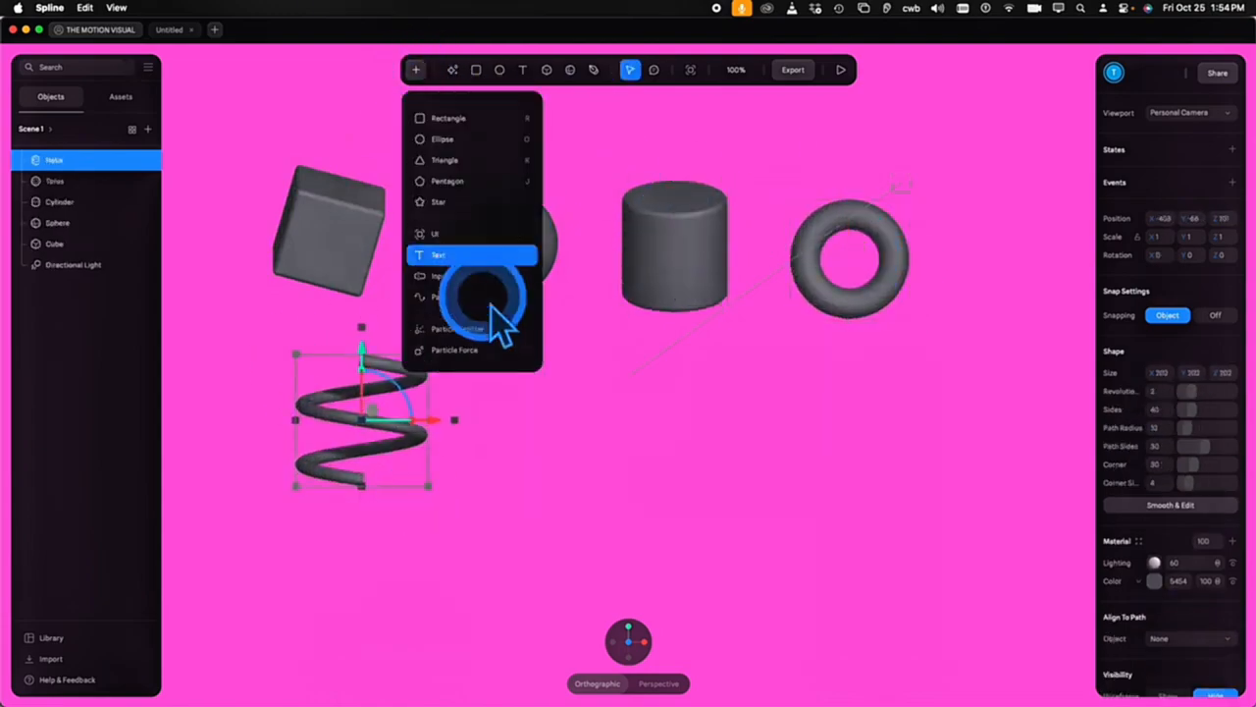
{"action": "left_click", "coordinate": [473, 169]}
{"action": "left_click_drag", "start_coordinate": [488, 373], "coordinate": [609, 494]}
{"action": "left_click", "coordinate": [415, 70]}
{"action": "scroll", "coordinate": [478, 268], "scroll_direction": "down", "scroll_amount": 5}
{"action": "left_click", "coordinate": [461, 340]}
{"action": "left_click_drag", "start_coordinate": [648, 365], "coordinate": [815, 496]}
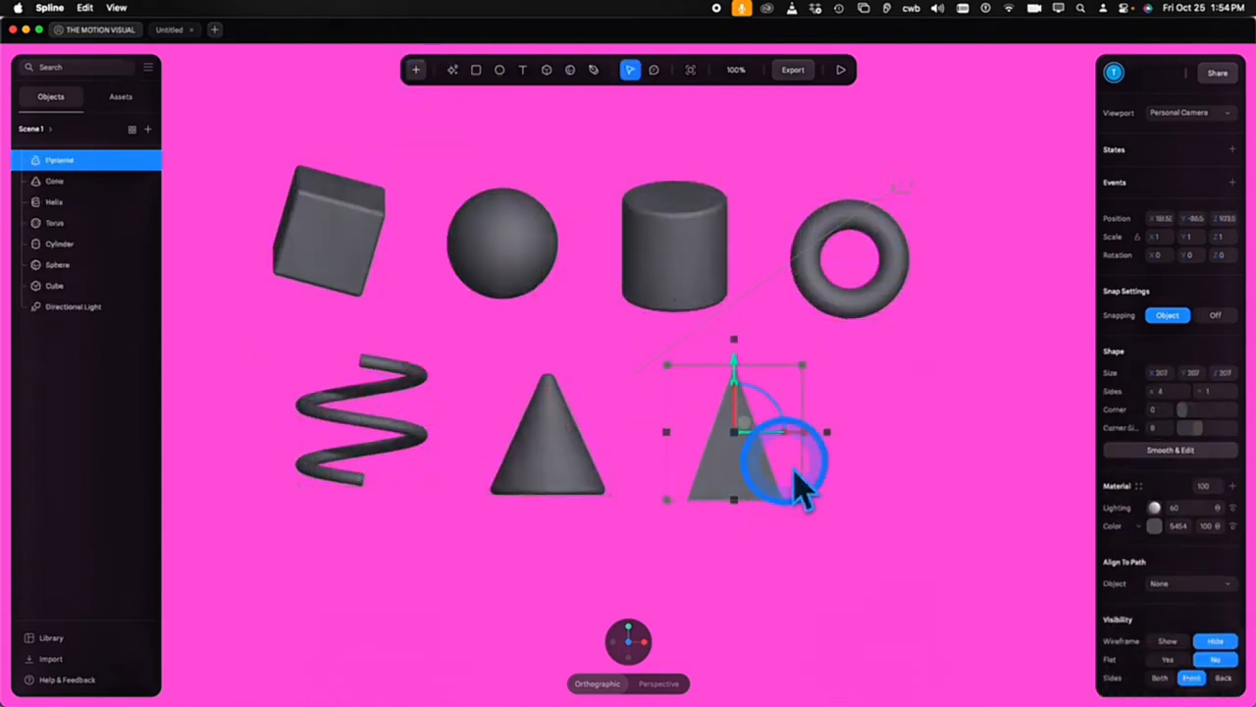
Add an icosahedron about 227 in size at the end of the second row and a dodecahedron starting a third row
{"action": "left_click", "coordinate": [415, 69]}
{"action": "scroll", "coordinate": [473, 339], "scroll_direction": "down", "scroll_amount": 5}
{"action": "left_click", "coordinate": [453, 285]}
{"action": "left_click_drag", "start_coordinate": [826, 376], "coordinate": [993, 482]}
{"action": "left_click", "coordinate": [415, 70]}
{"action": "scroll", "coordinate": [471, 218], "scroll_direction": "down", "scroll_amount": 5}
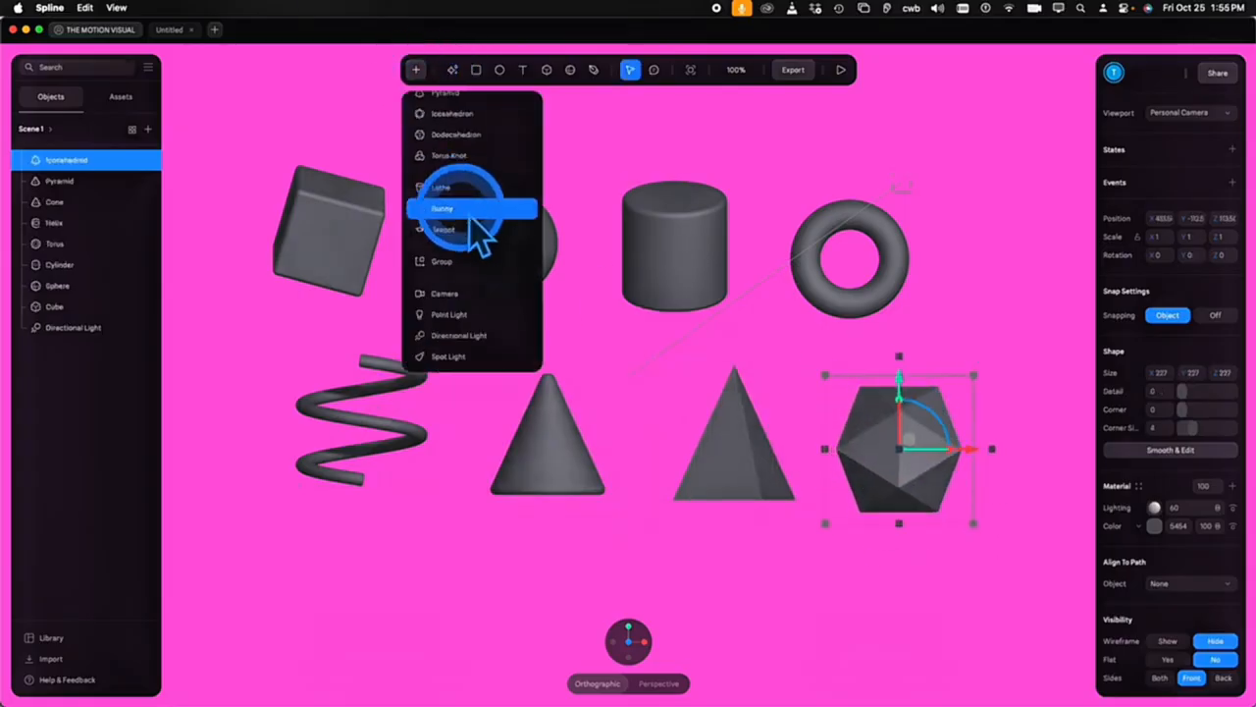
{"action": "left_click", "coordinate": [459, 134]}
{"action": "left_click_drag", "start_coordinate": [360, 539], "coordinate": [526, 702]}
Add a torus knot about 427 in size beside the dodecahedron
{"action": "scroll", "coordinate": [657, 533], "scroll_direction": "down", "scroll_amount": 4}
{"action": "left_click", "coordinate": [415, 70]}
{"action": "left_click", "coordinate": [491, 247]}
{"action": "mouse_move", "coordinate": [592, 374]}
{"action": "left_mouse_down"}
{"action": "mouse_move", "coordinate": [854, 575]}
{"action": "mouse_move", "coordinate": [872, 653]}
{"action": "left_mouse_up"}
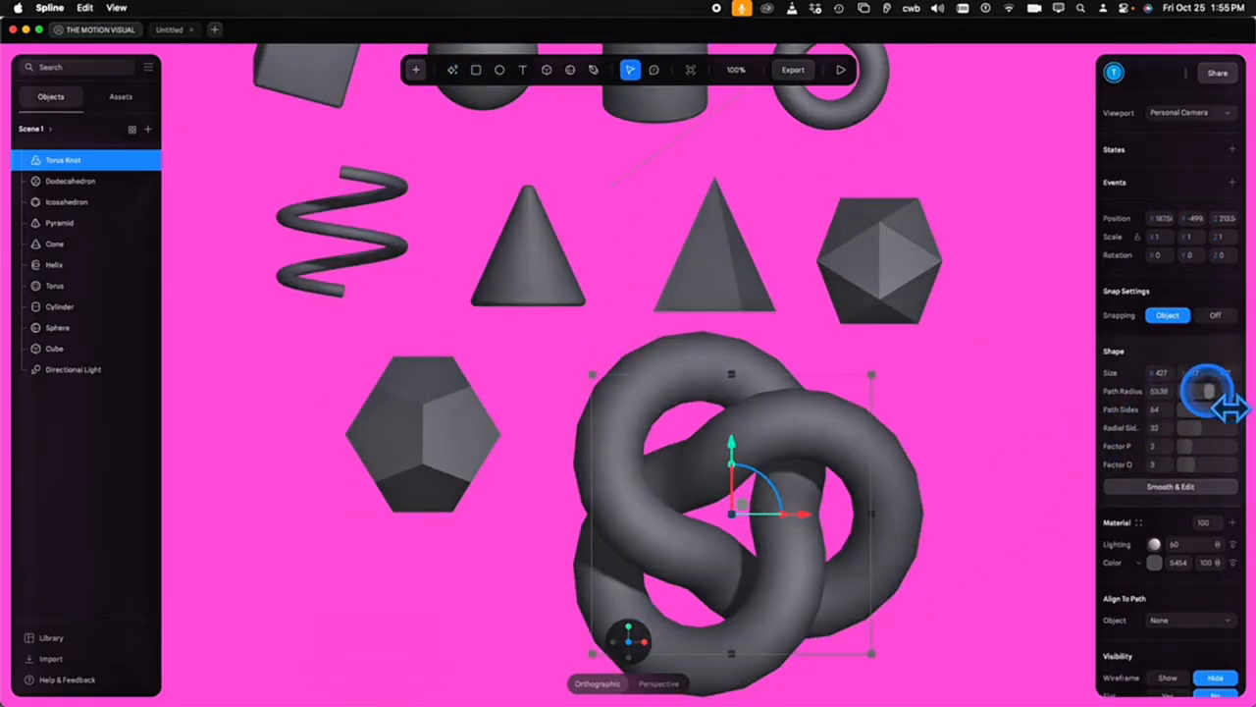
Set the torus knot's path radius to 20 and its Factor P to 5
{"action": "left_click_drag", "start_coordinate": [1209, 391], "coordinate": [1198, 391]}
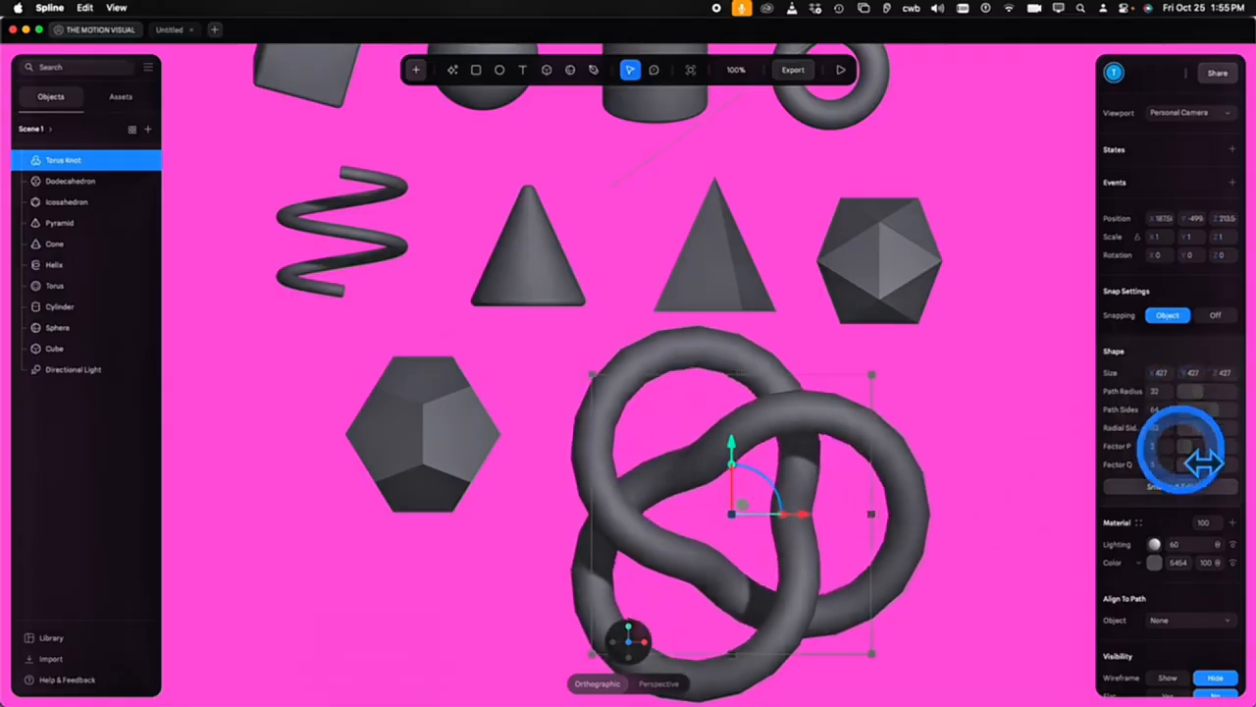
{"action": "mouse_move", "coordinate": [1185, 446]}
{"action": "left_mouse_down"}
{"action": "mouse_move", "coordinate": [1187, 463]}
{"action": "mouse_move", "coordinate": [1190, 450]}
{"action": "left_mouse_up"}
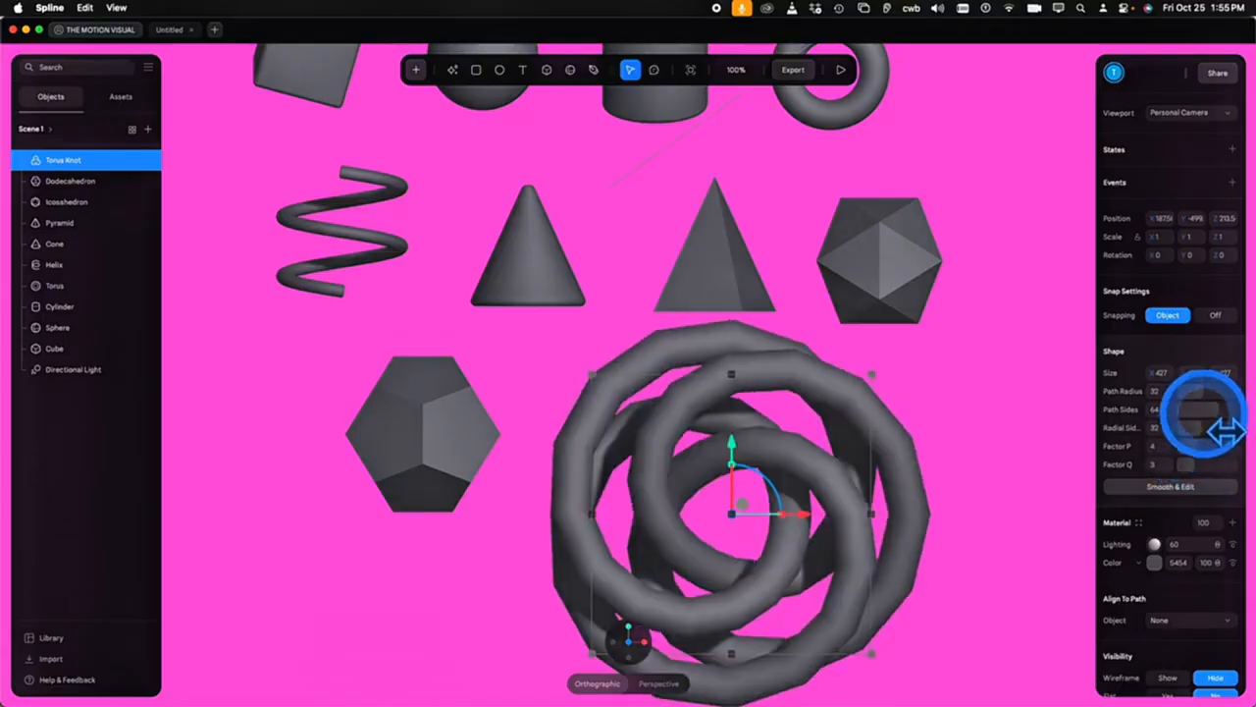
{"action": "left_click_drag", "start_coordinate": [1198, 391], "coordinate": [1192, 389]}
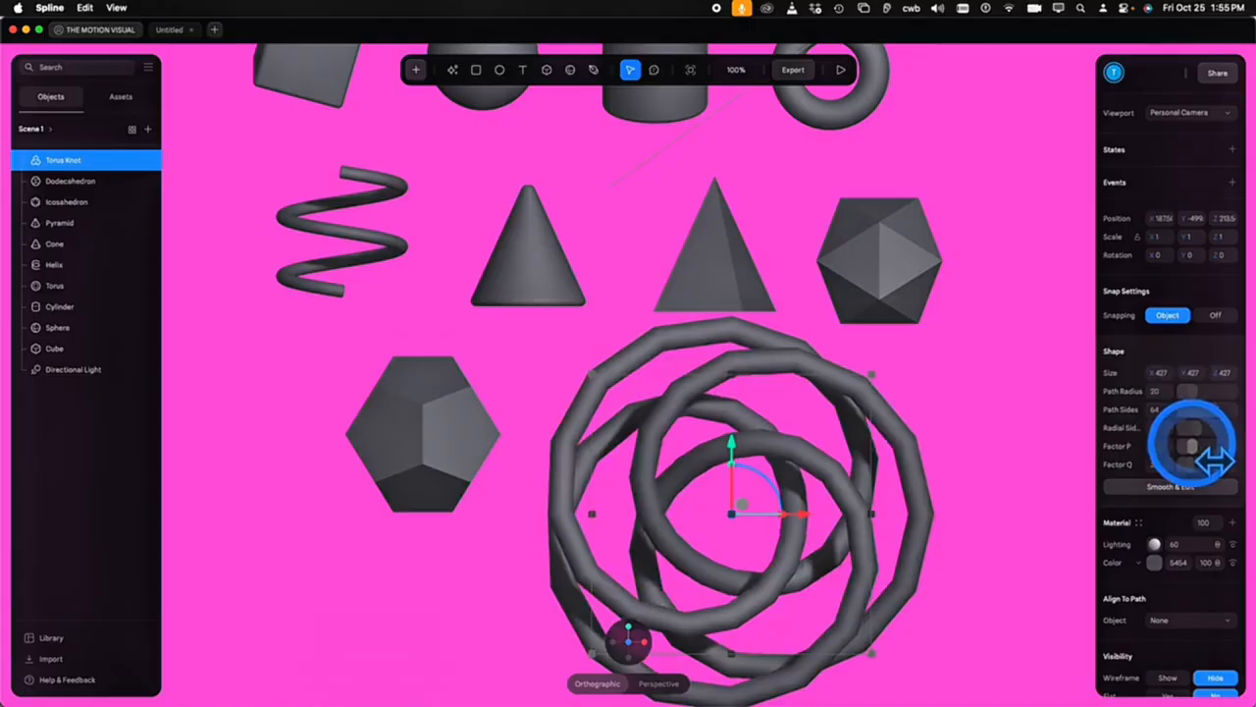
{"action": "left_click_drag", "start_coordinate": [1192, 444], "coordinate": [1194, 446]}
{"action": "scroll", "coordinate": [966, 538], "scroll_direction": "down", "scroll_amount": 3}
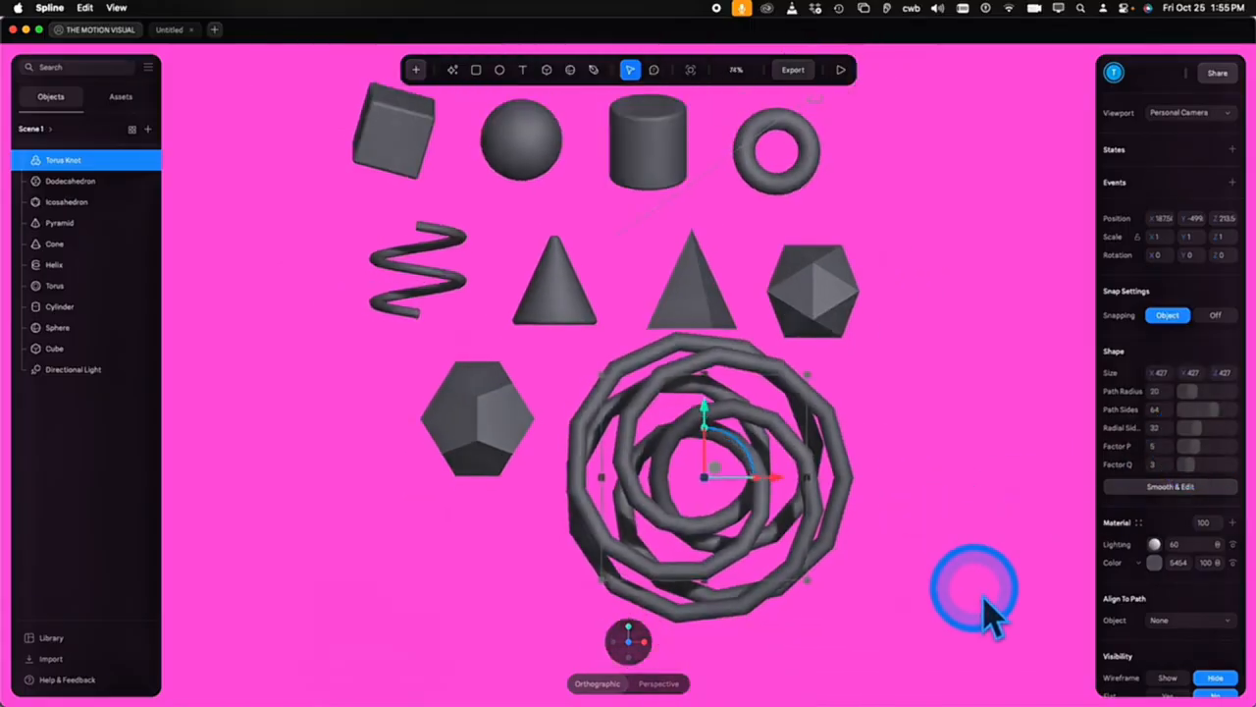
{"action": "left_click", "coordinate": [983, 597]}
Set the helix's revolutions to 3.50 and its path radius to 17.70
{"action": "left_click", "coordinate": [435, 279]}
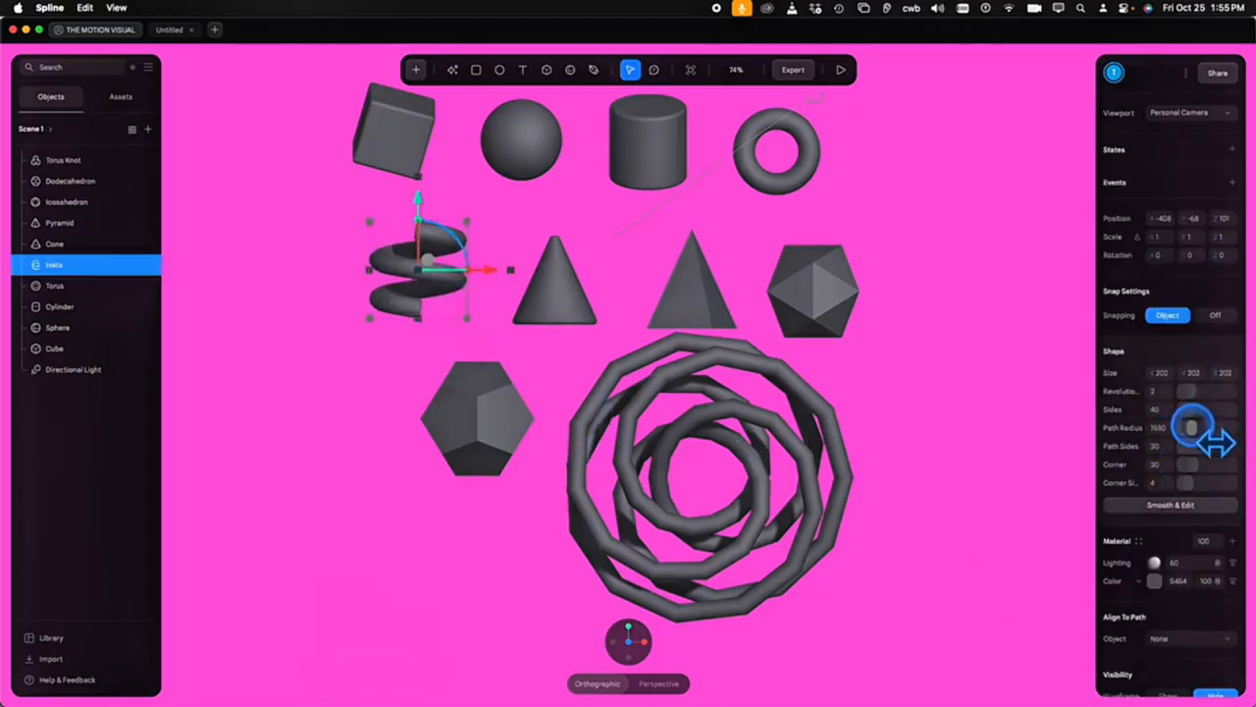
{"action": "left_click_drag", "start_coordinate": [1214, 409], "coordinate": [1214, 410]}
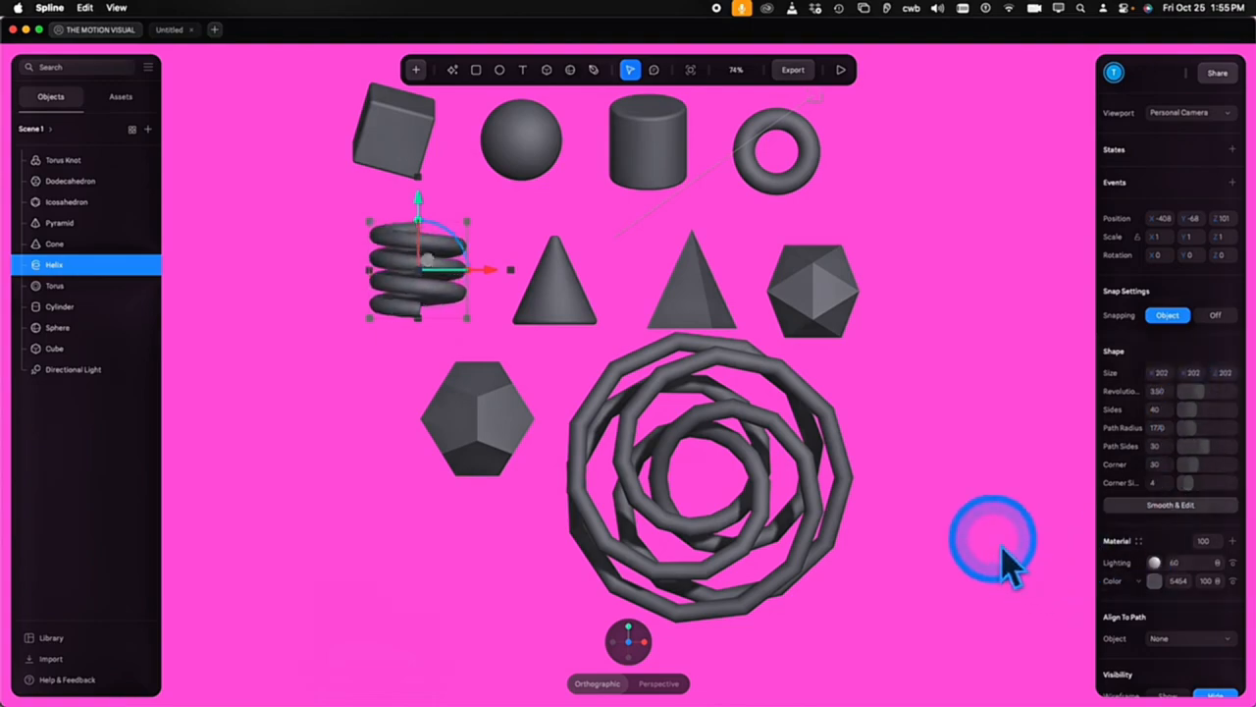
{"action": "left_click", "coordinate": [1000, 508]}
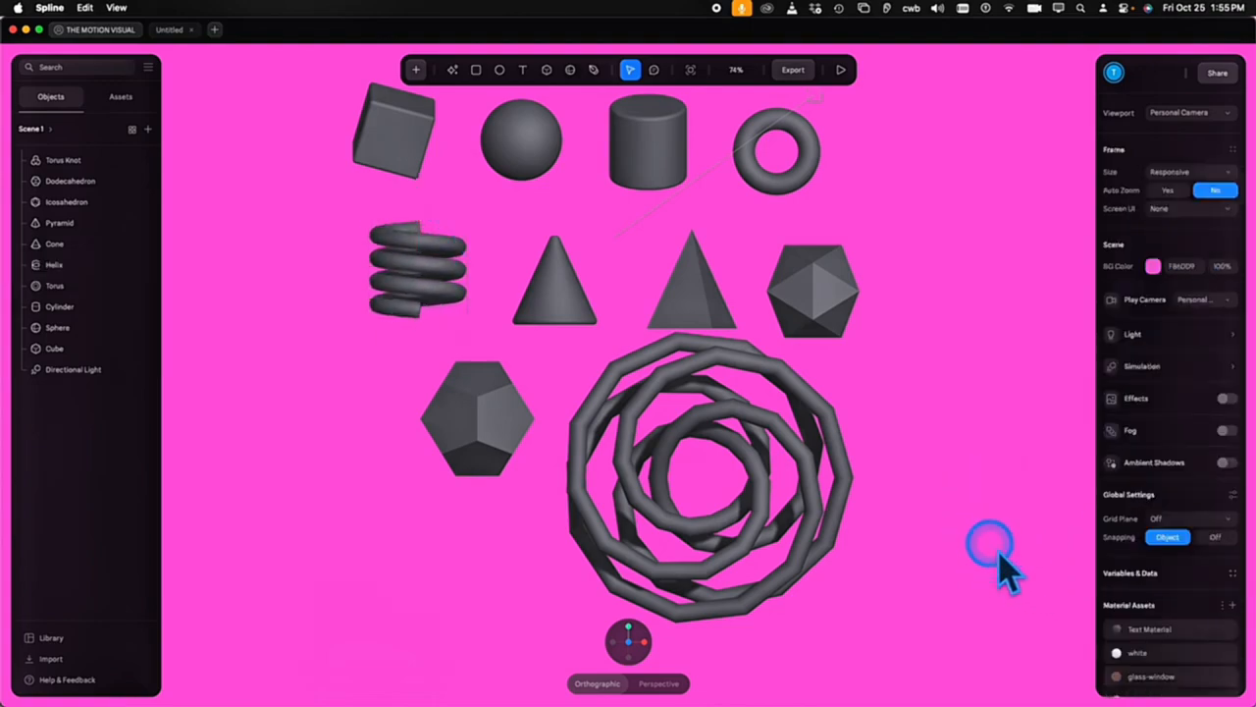
Change the colour layer of all ten primitives to a Normal material layer
{"action": "left_click_drag", "start_coordinate": [989, 542], "coordinate": [352, 115]}
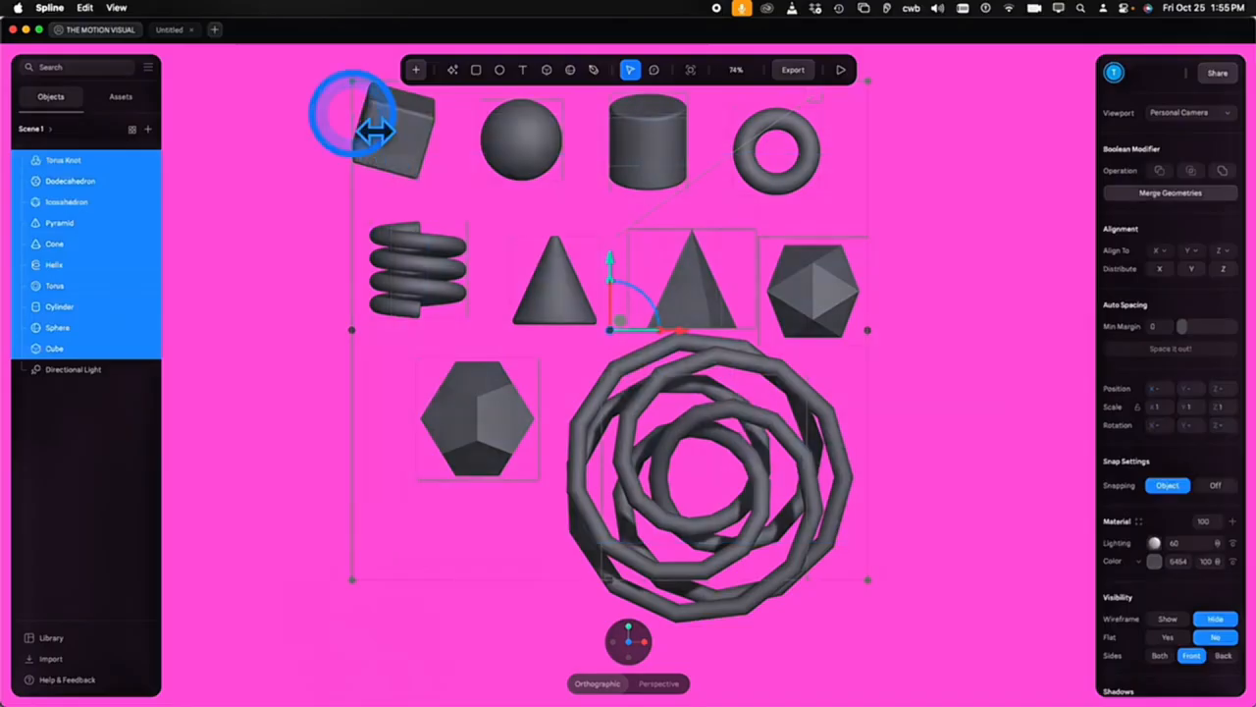
{"action": "left_click", "coordinate": [1152, 570]}
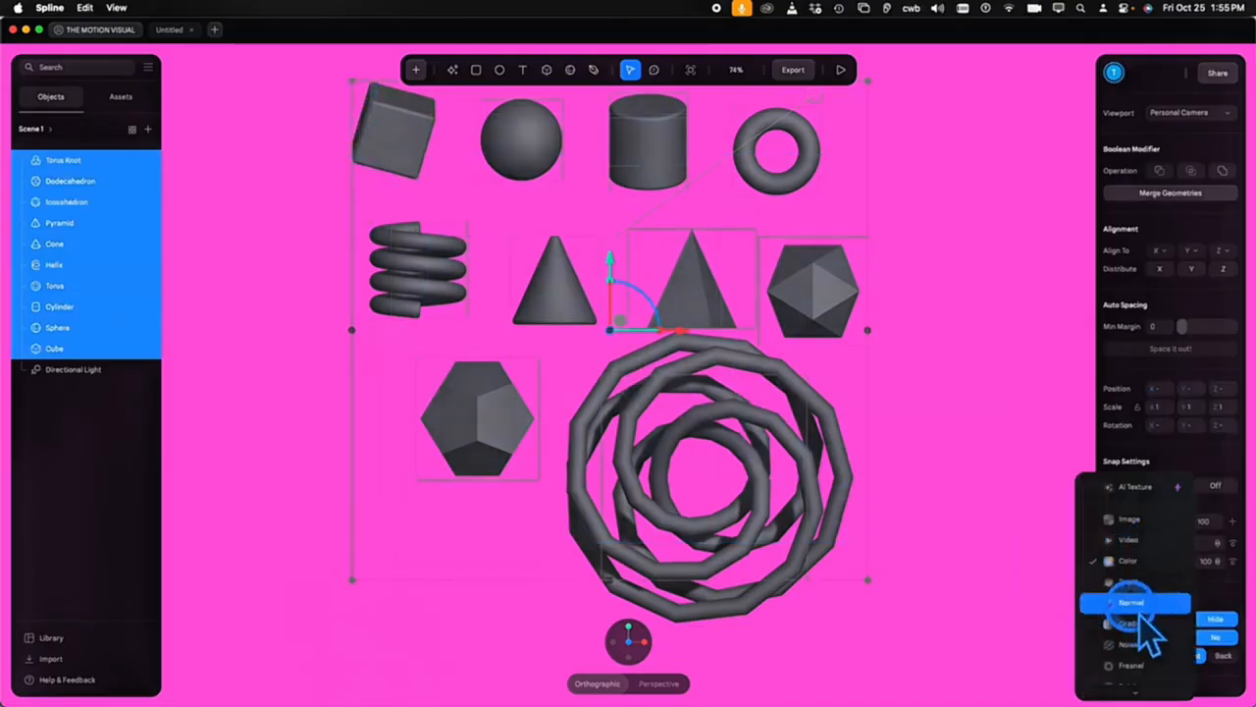
{"action": "left_click", "coordinate": [1139, 607]}
{"action": "middle_click_drag", "start_coordinate": [970, 404], "coordinate": [985, 491]}
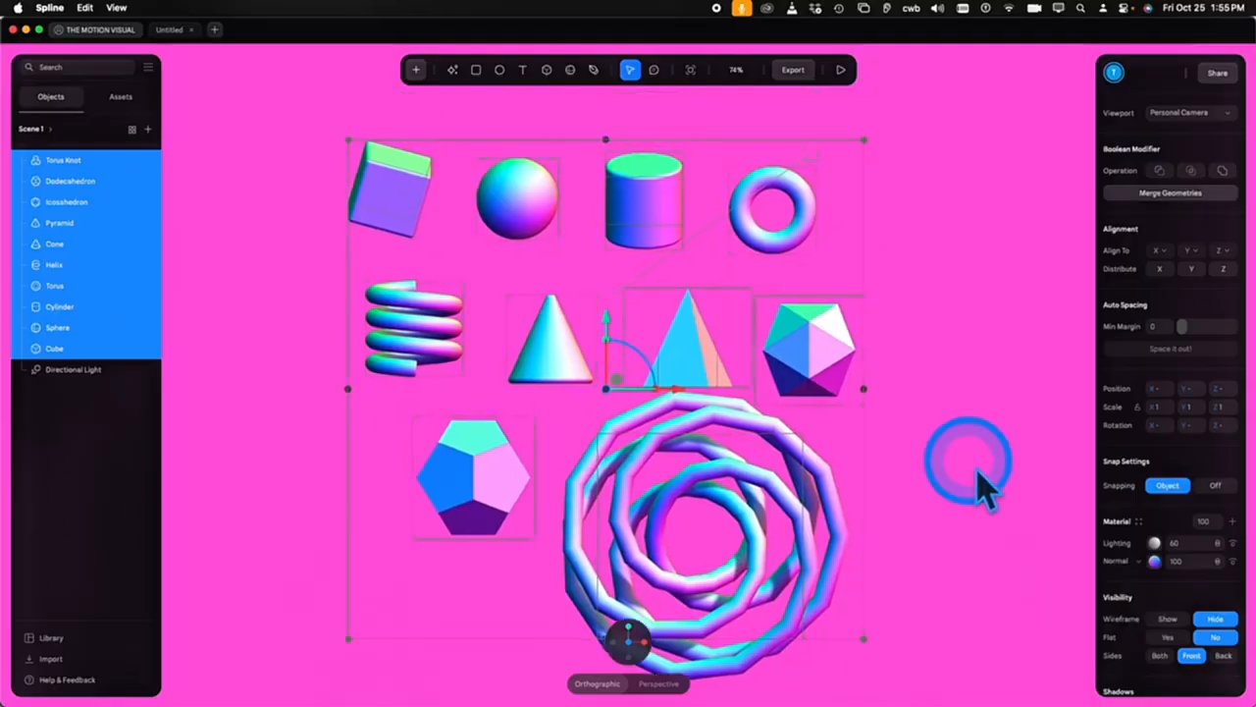
{"action": "left_click", "coordinate": [979, 473]}
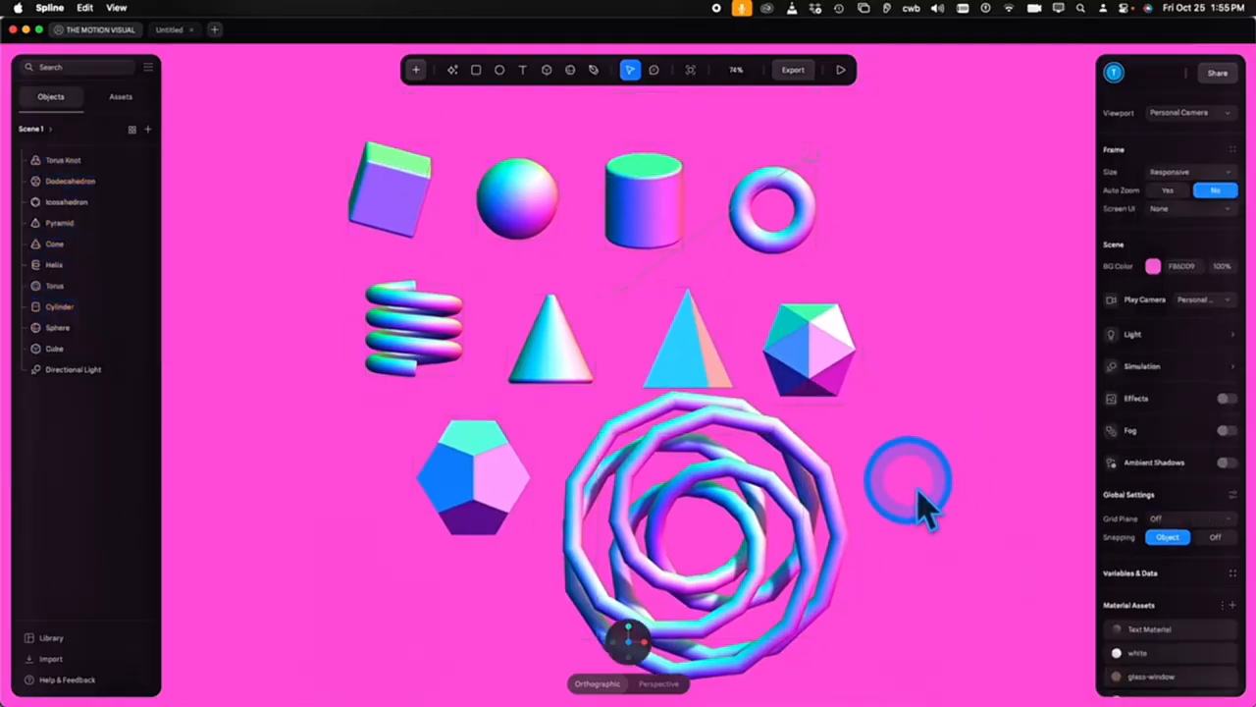
{"action": "mouse_move", "coordinate": [984, 533]}
{"action": "left_mouse_down", "text": "alt"}
{"action": "mouse_move", "coordinate": [967, 562]}
{"action": "mouse_move", "coordinate": [997, 531]}
{"action": "mouse_move", "coordinate": [975, 546]}
{"action": "left_mouse_up", "text": "alt"}
Set the pyramid's sides to 7 and tilt it to about -44.6 degrees on Z
{"action": "left_click", "coordinate": [450, 373]}
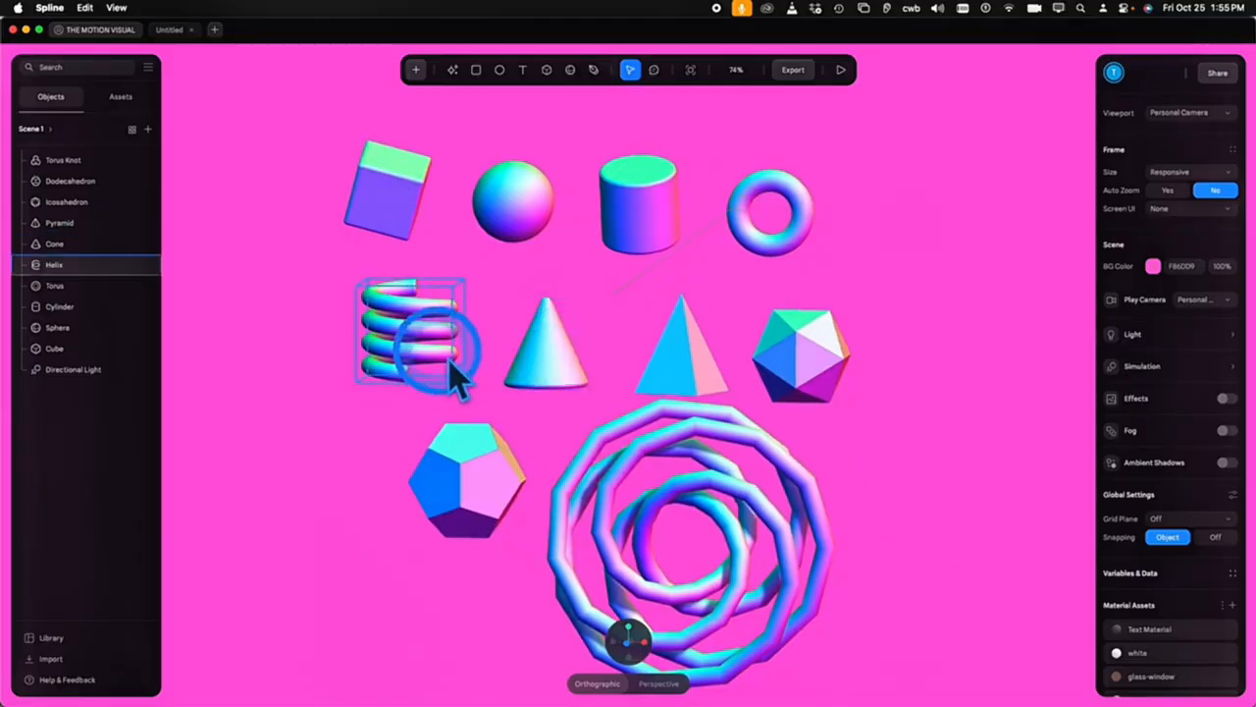
{"action": "left_click", "coordinate": [567, 385]}
{"action": "left_click", "coordinate": [679, 381]}
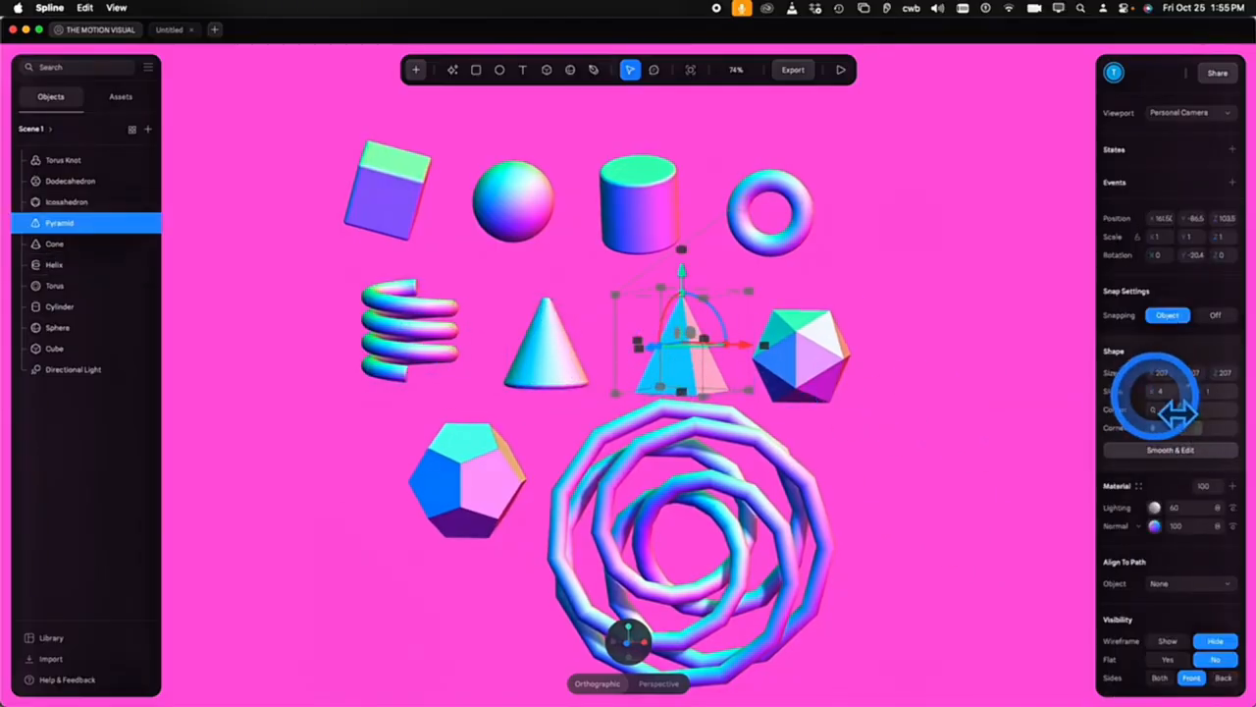
{"action": "left_click_drag", "start_coordinate": [1160, 391], "coordinate": [1155, 394]}
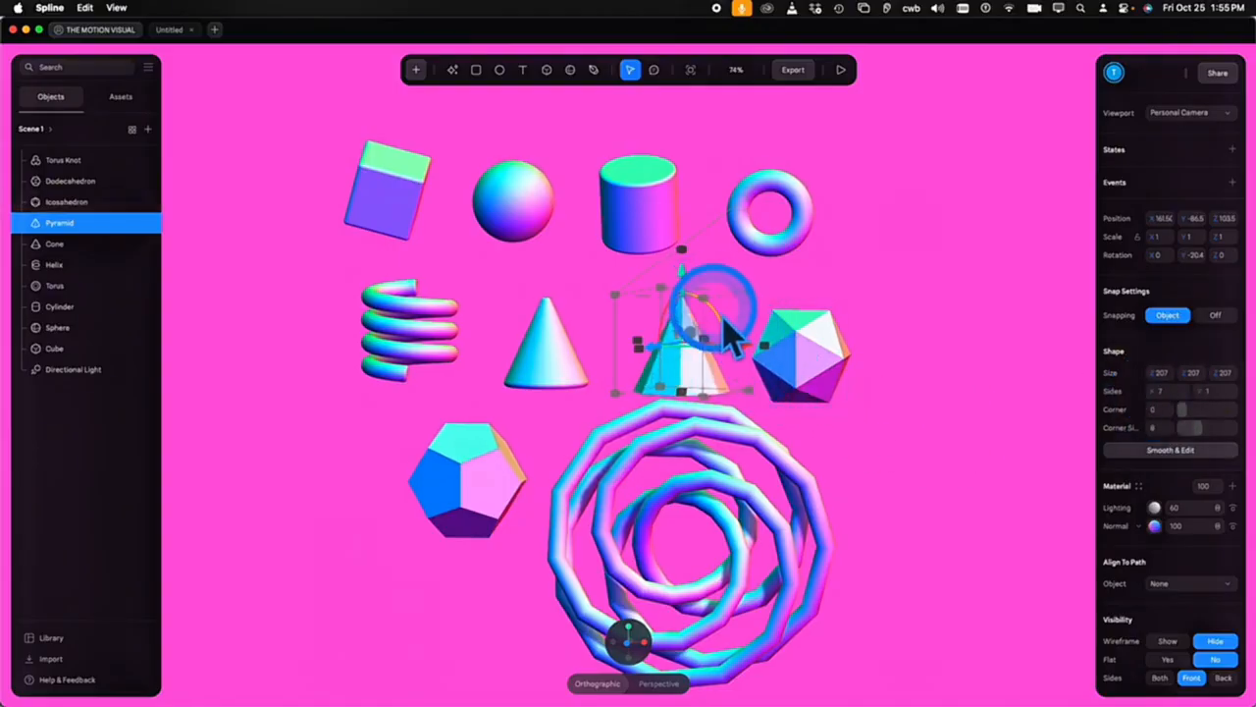
{"action": "left_click_drag", "start_coordinate": [728, 322], "coordinate": [757, 360]}
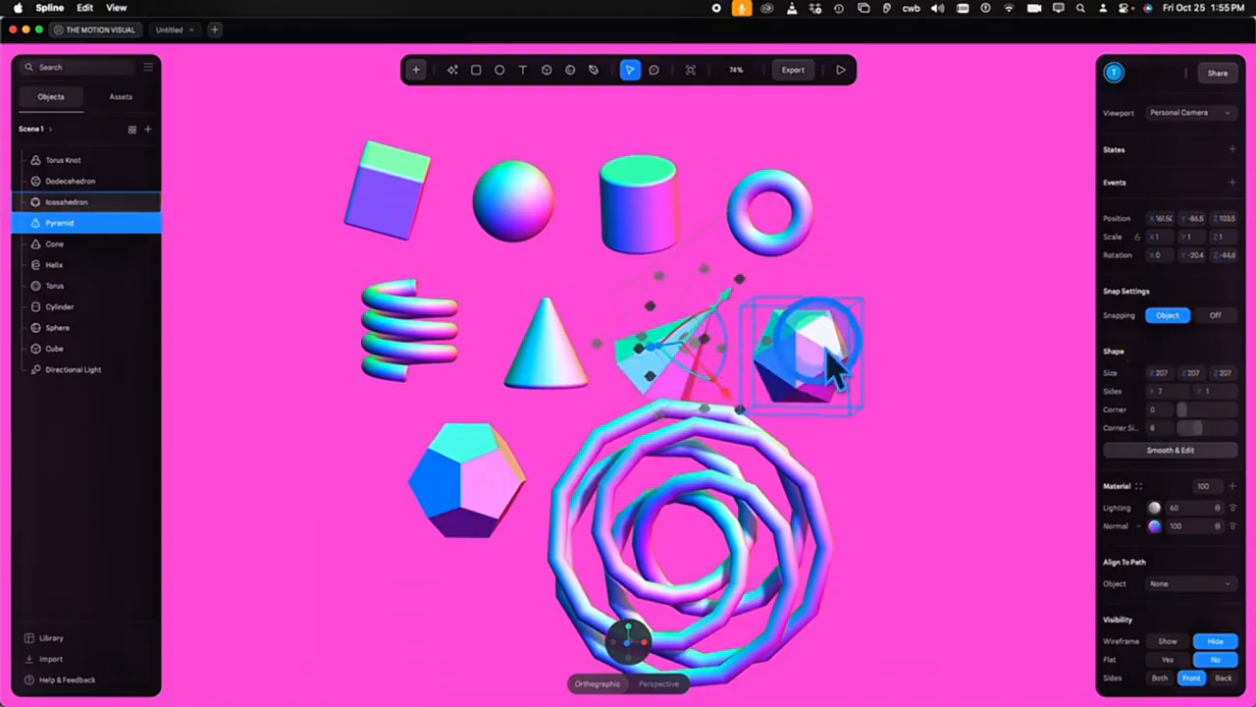
Scale the icosahedron up uniformly to about 2.44 and round its corners to about 0.34
{"action": "left_click", "coordinate": [832, 365]}
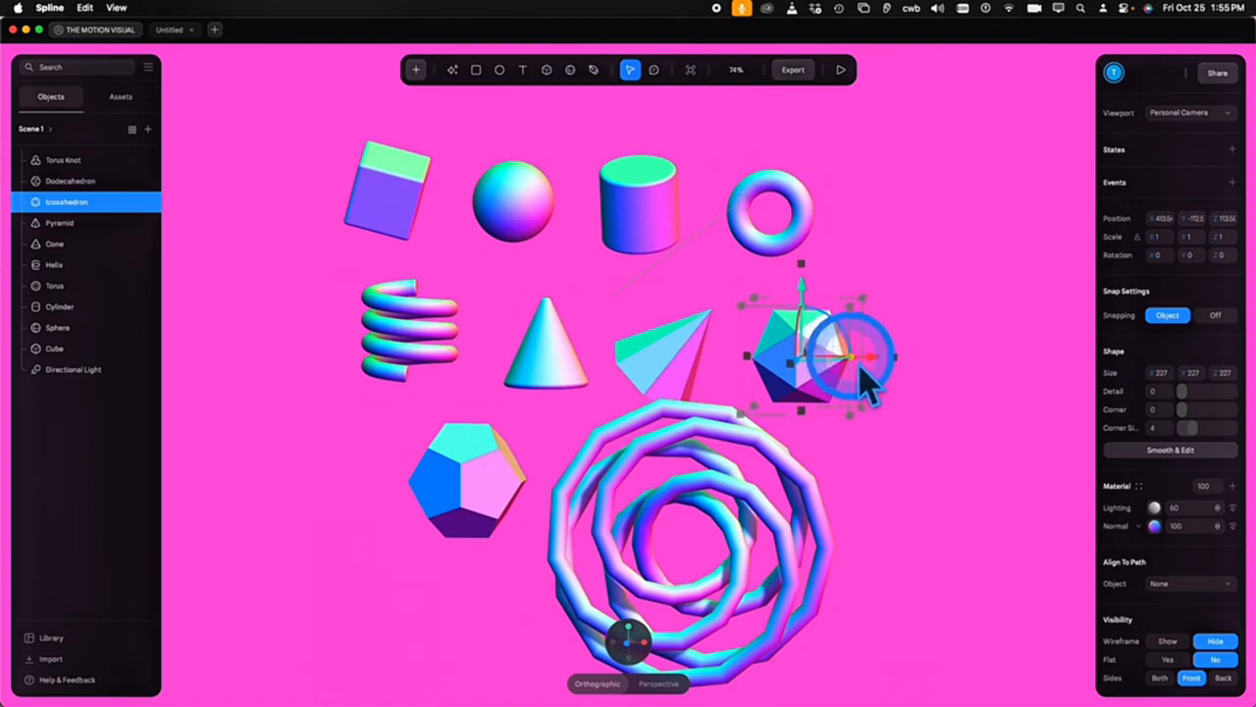
{"action": "left_click_drag", "start_coordinate": [859, 367], "coordinate": [927, 386]}
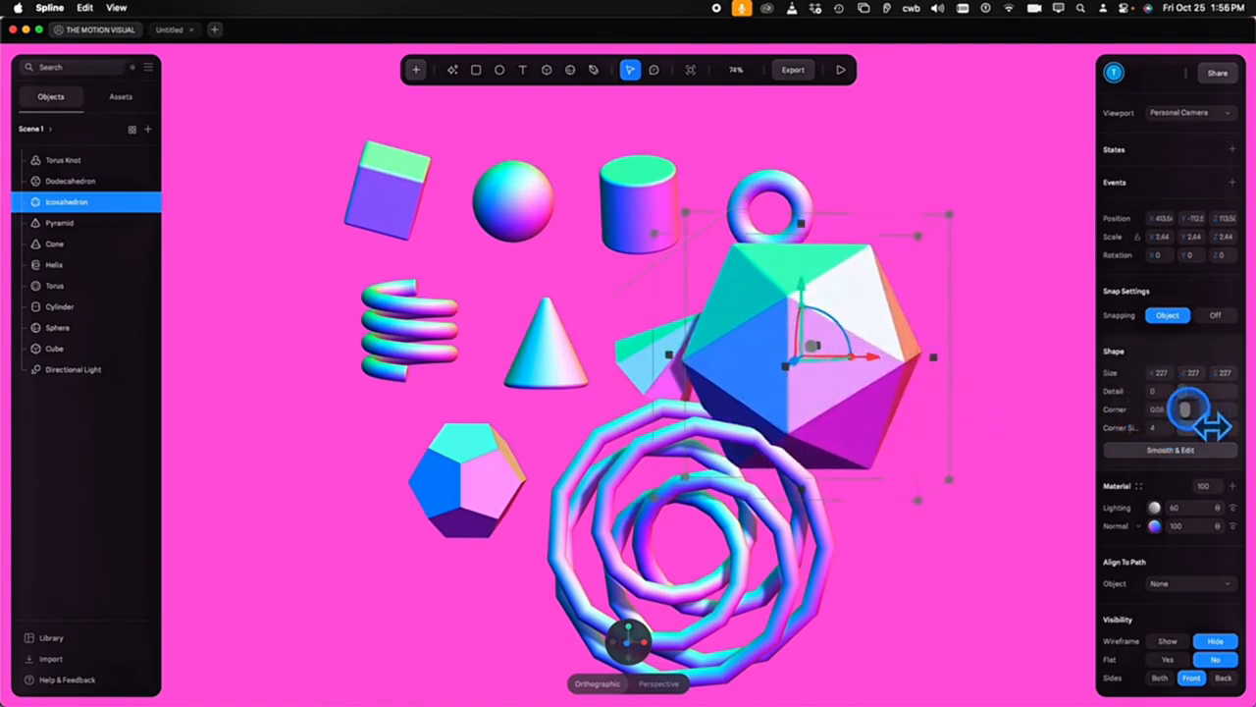
{"action": "left_click_drag", "start_coordinate": [1187, 410], "coordinate": [1217, 423]}
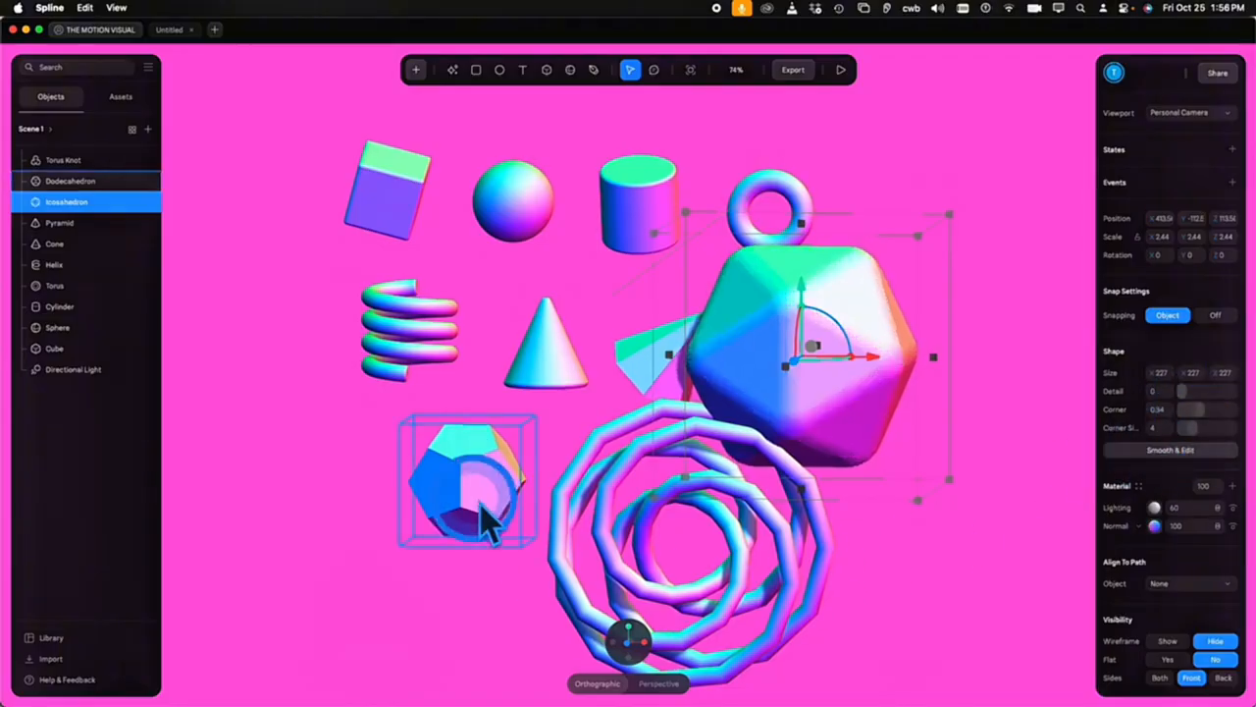
Increase the helix's revolutions so that it becomes a taller spring
{"action": "left_click", "coordinate": [405, 334]}
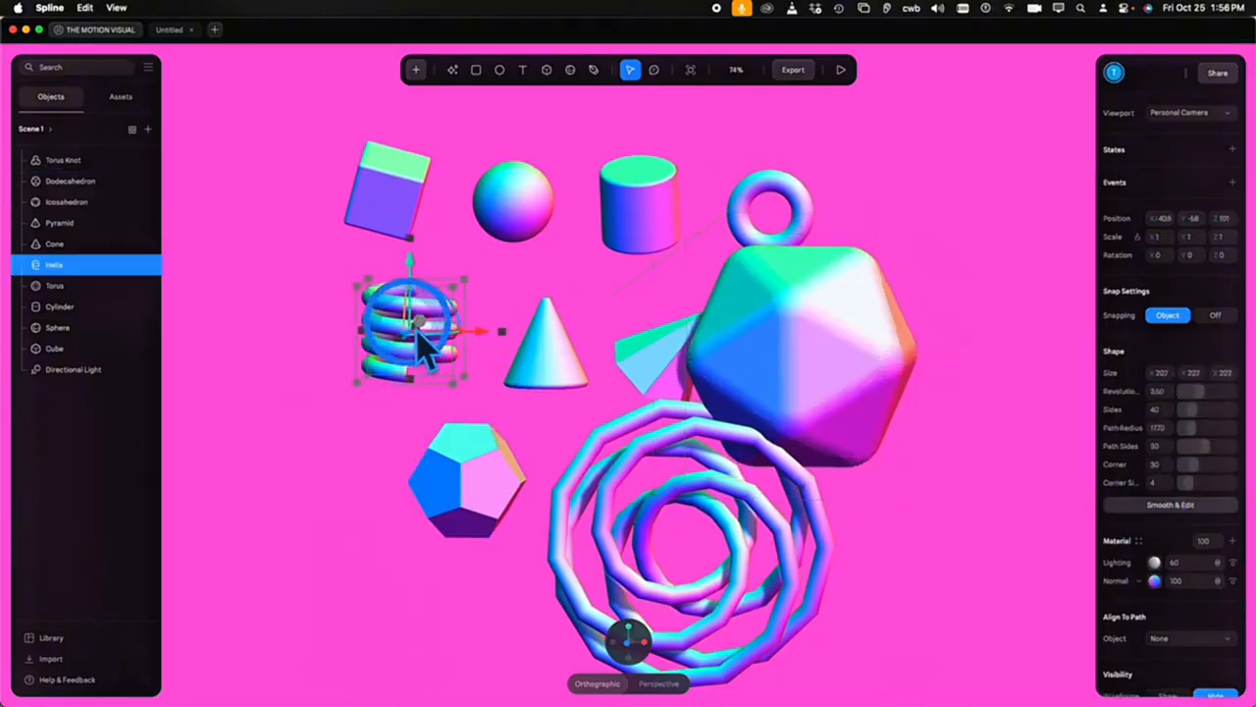
{"action": "left_click_drag", "start_coordinate": [1200, 390], "coordinate": [1226, 403]}
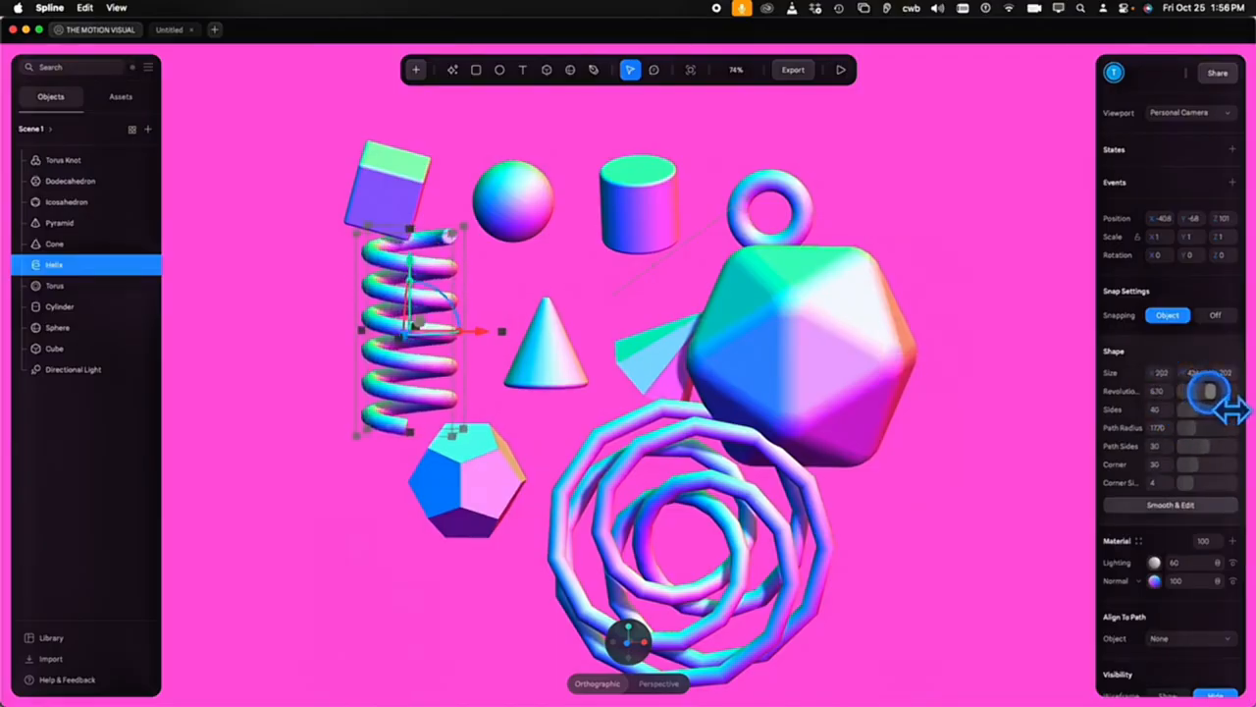
Adjust the cylinder's hollow value and reposition the cylinder in the scene
{"action": "left_click", "coordinate": [655, 236]}
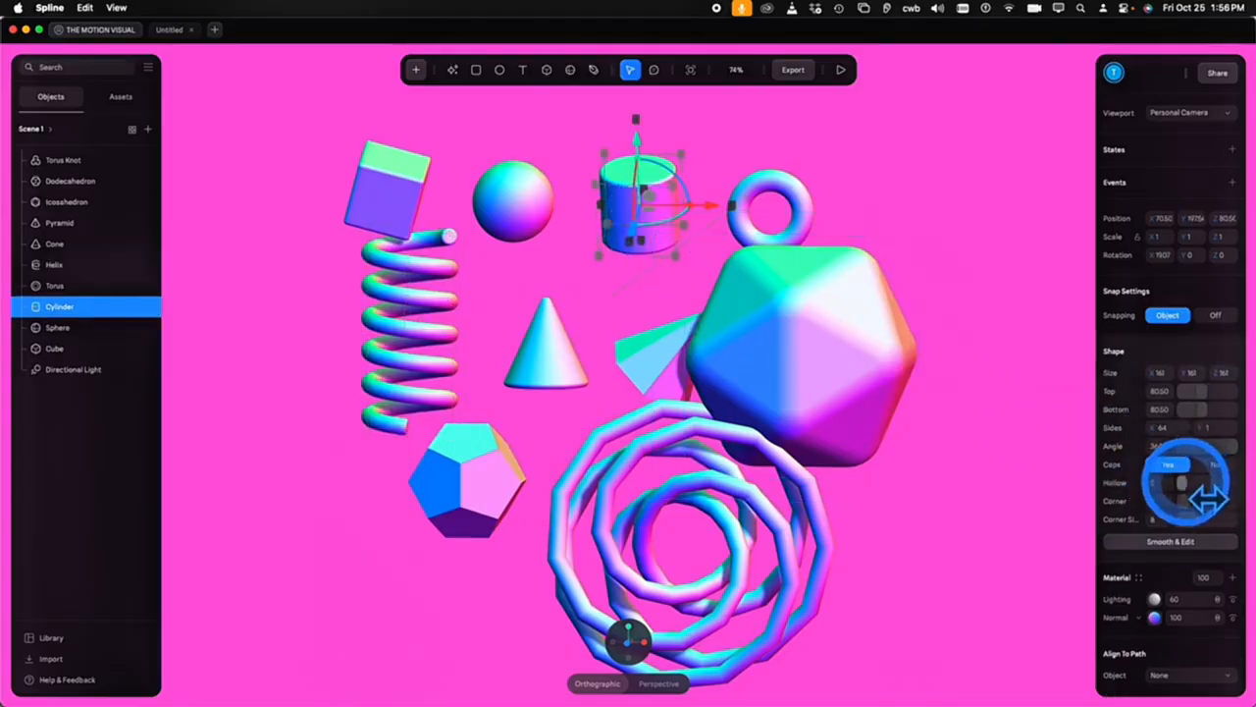
{"action": "left_click_drag", "start_coordinate": [1214, 483], "coordinate": [1213, 482]}
{"action": "left_click_drag", "start_coordinate": [646, 214], "coordinate": [570, 272]}
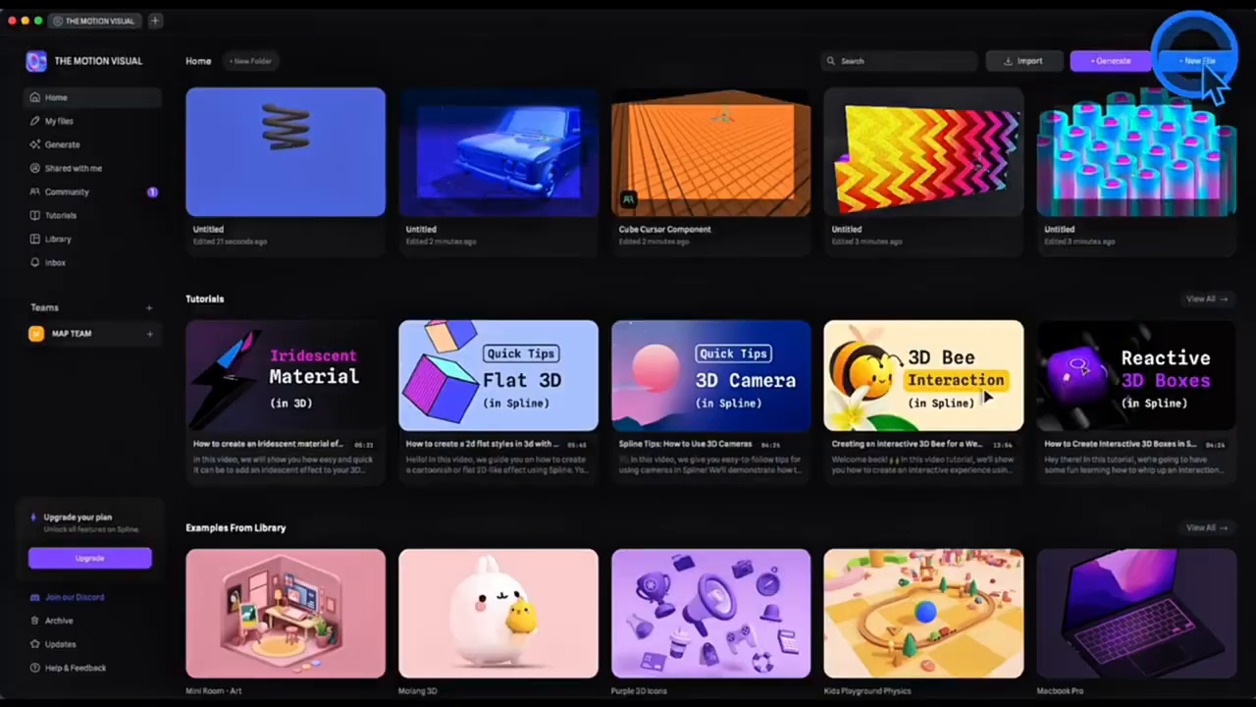
Create a new file without the default rectangle and set its scene background to magenta E733D5
{"action": "left_click", "coordinate": [1203, 63]}
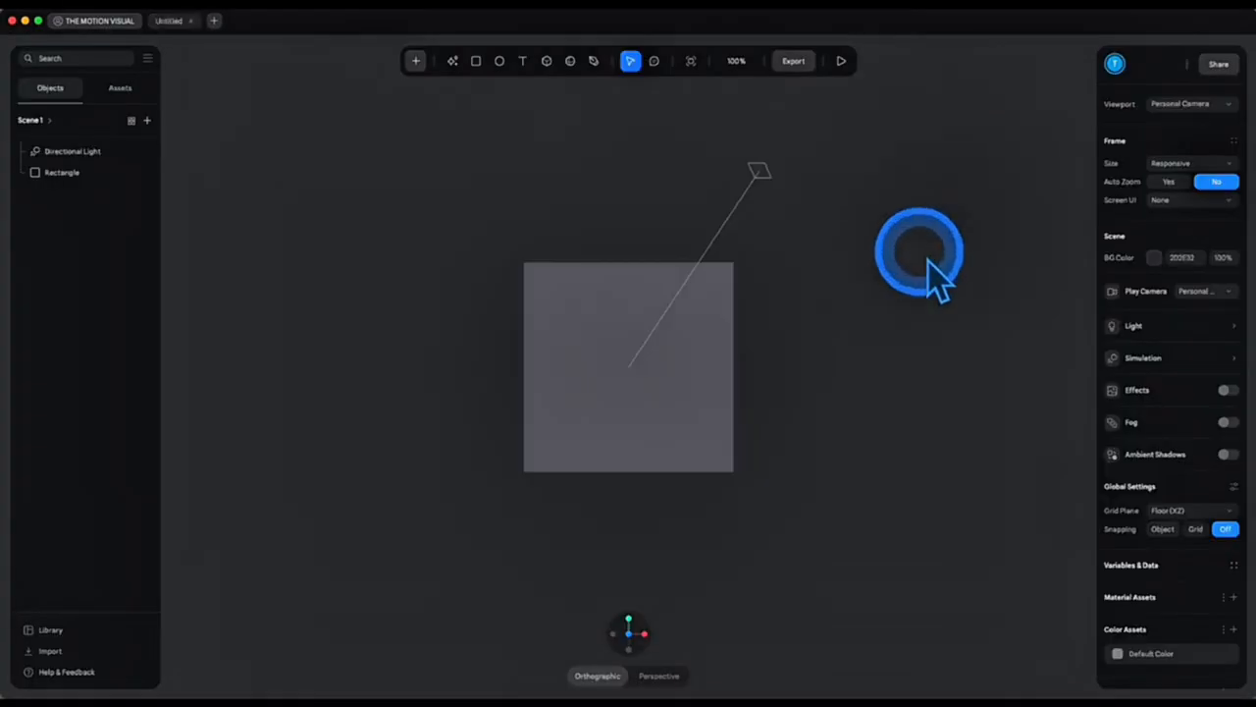
{"action": "left_click", "coordinate": [1154, 258]}
{"action": "left_click", "coordinate": [1209, 290]}
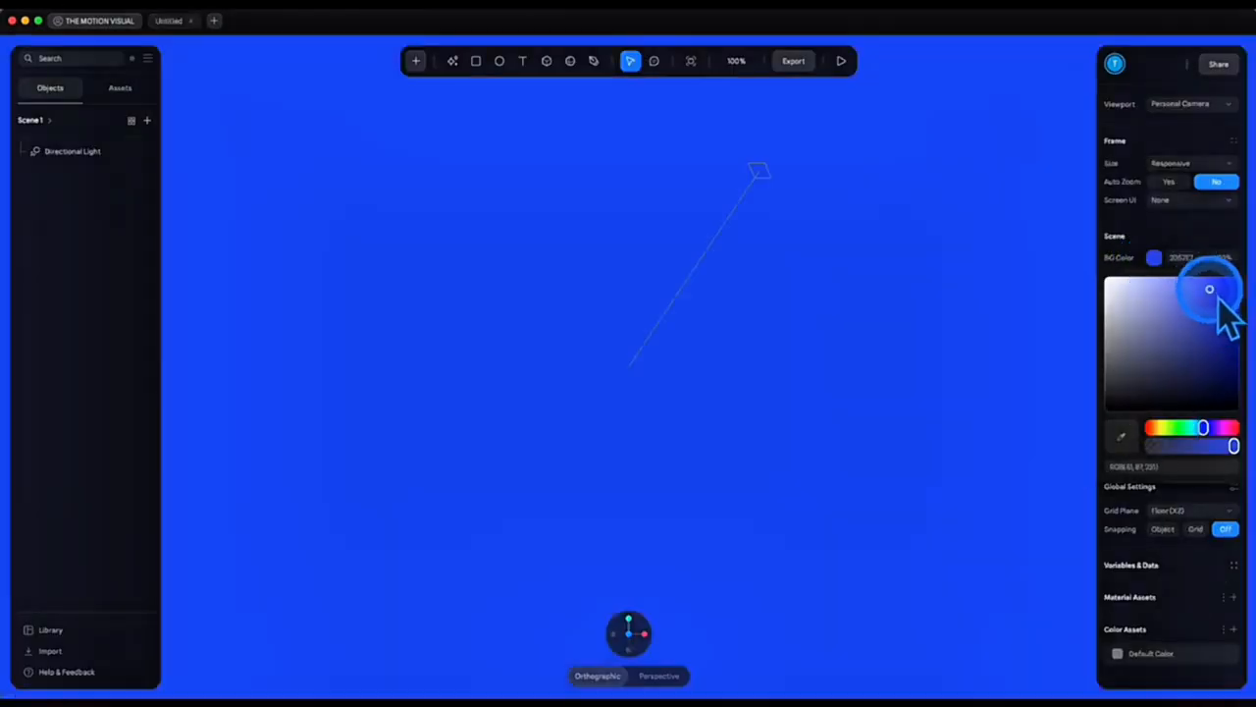
{"action": "left_click_drag", "start_coordinate": [1204, 427], "coordinate": [1221, 428]}
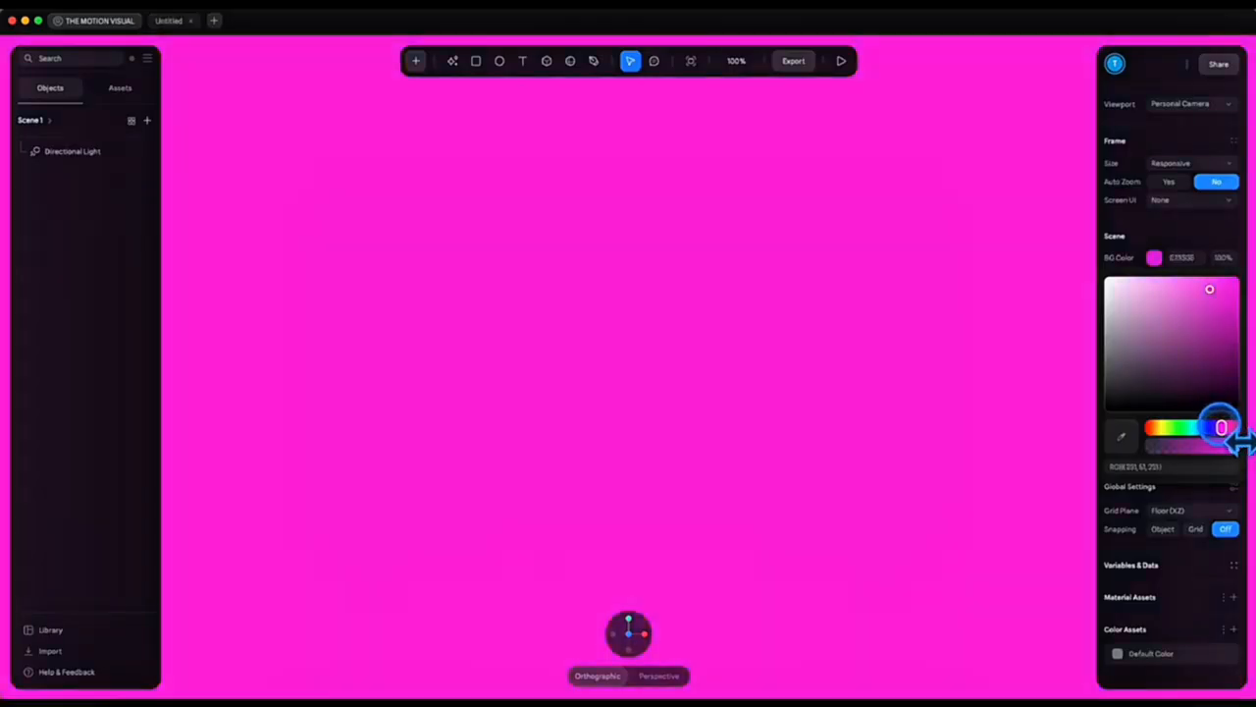
Add a helix about 316 in size near the centre of the scene
{"action": "left_click", "coordinate": [428, 61]}
{"action": "left_click", "coordinate": [475, 265]}
{"action": "scroll", "coordinate": [469, 241], "scroll_direction": "down", "scroll_amount": 2}
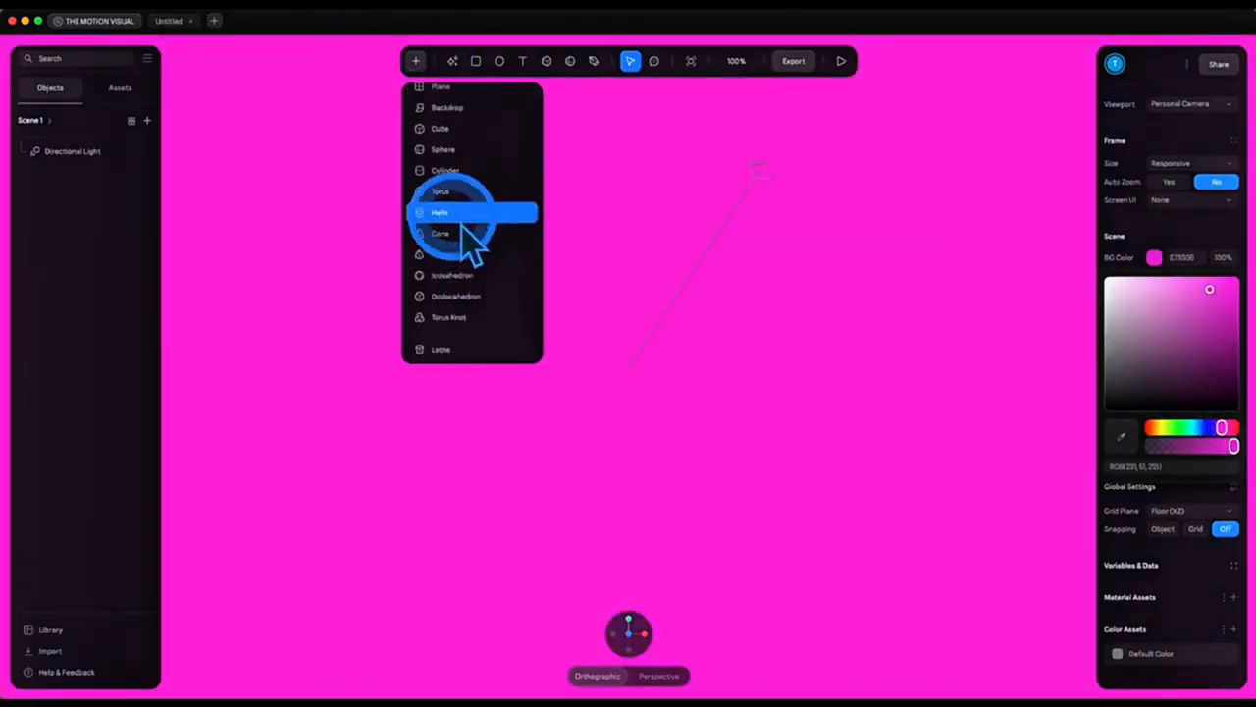
{"action": "left_click", "coordinate": [473, 213]}
{"action": "left_click_drag", "start_coordinate": [588, 258], "coordinate": [704, 432]}
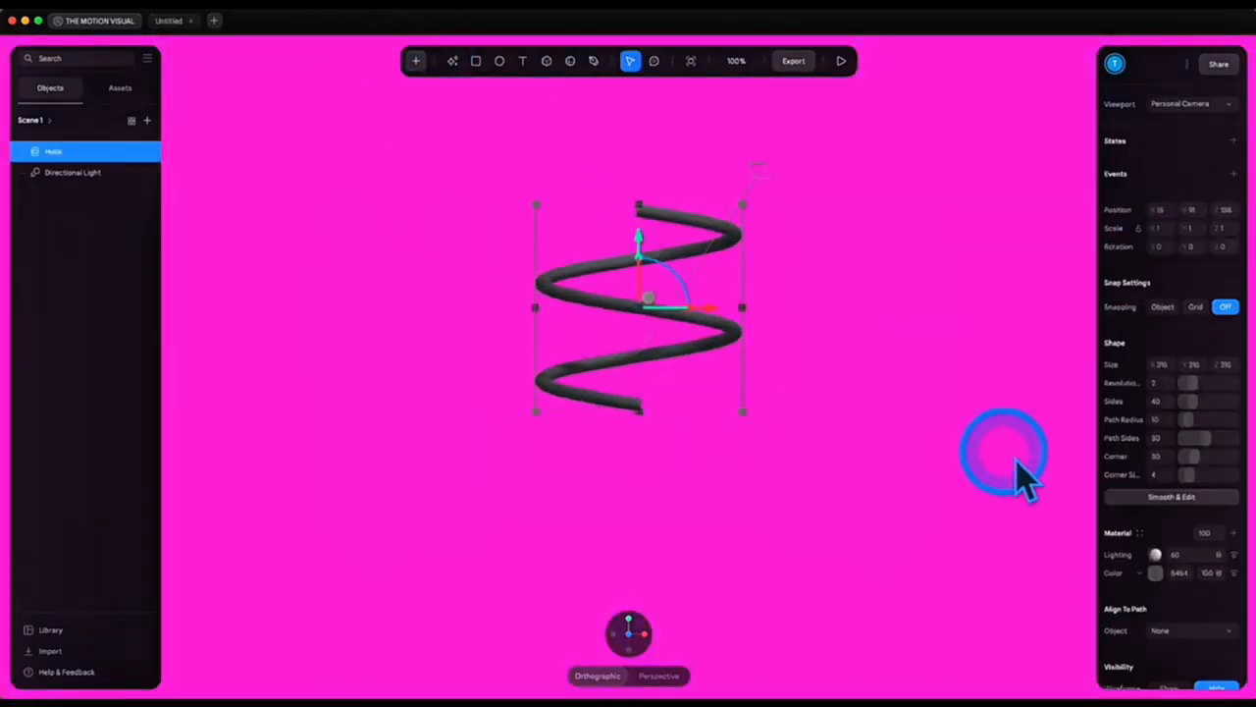
Set the helix's revolutions to 3, its path radius to 20.40 and its Y size to 492
{"action": "type", "text": "3"}
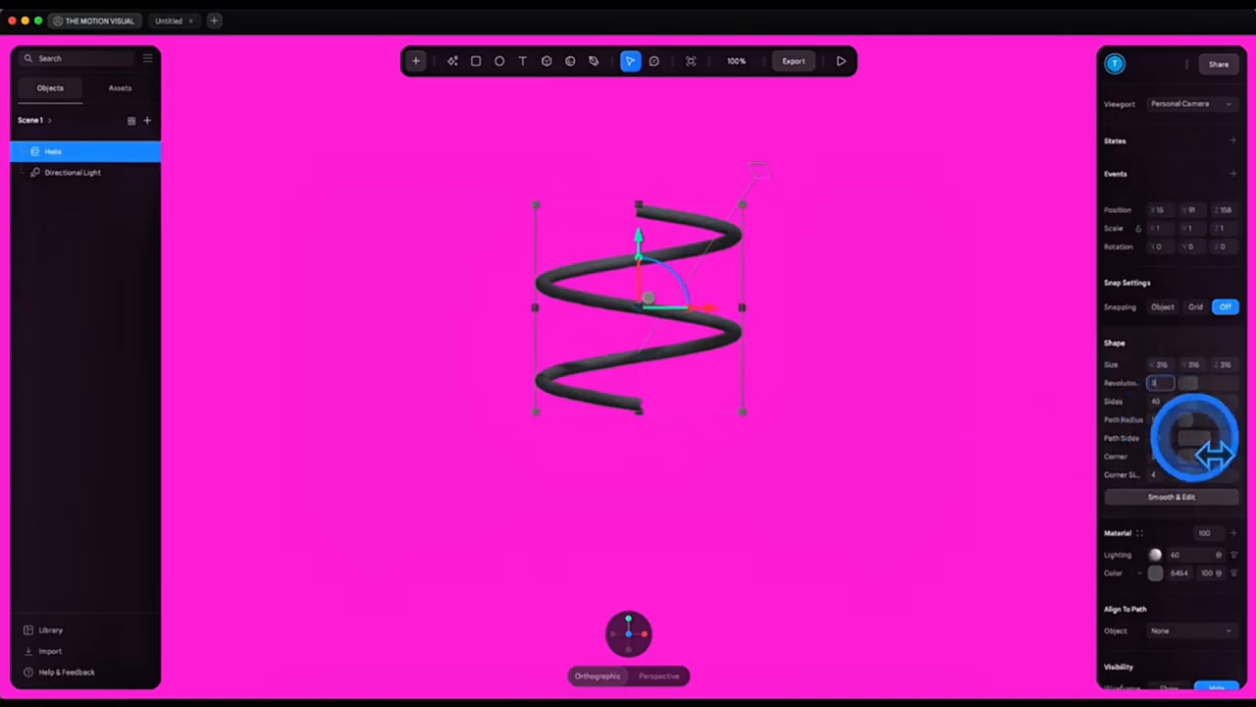
{"action": "left_click_drag", "start_coordinate": [1193, 420], "coordinate": [1201, 424]}
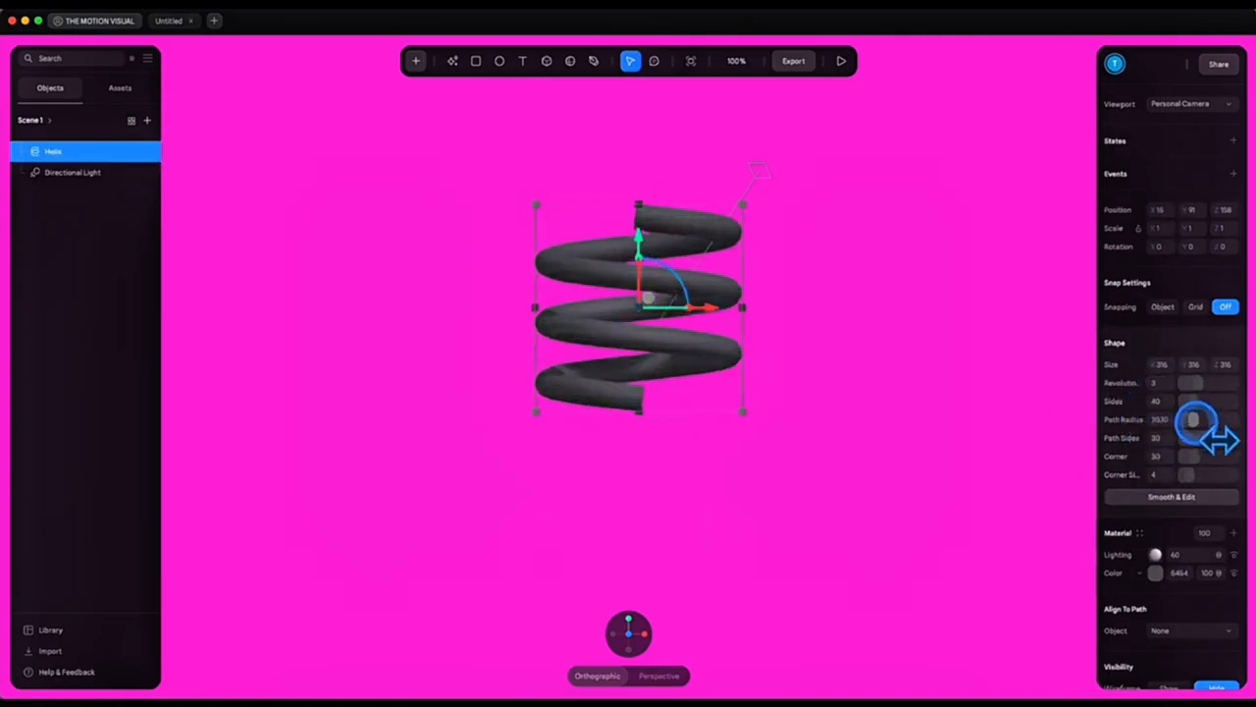
{"action": "left_click", "coordinate": [1196, 365]}
{"action": "left_click_drag", "start_coordinate": [1184, 363], "coordinate": [1222, 363]}
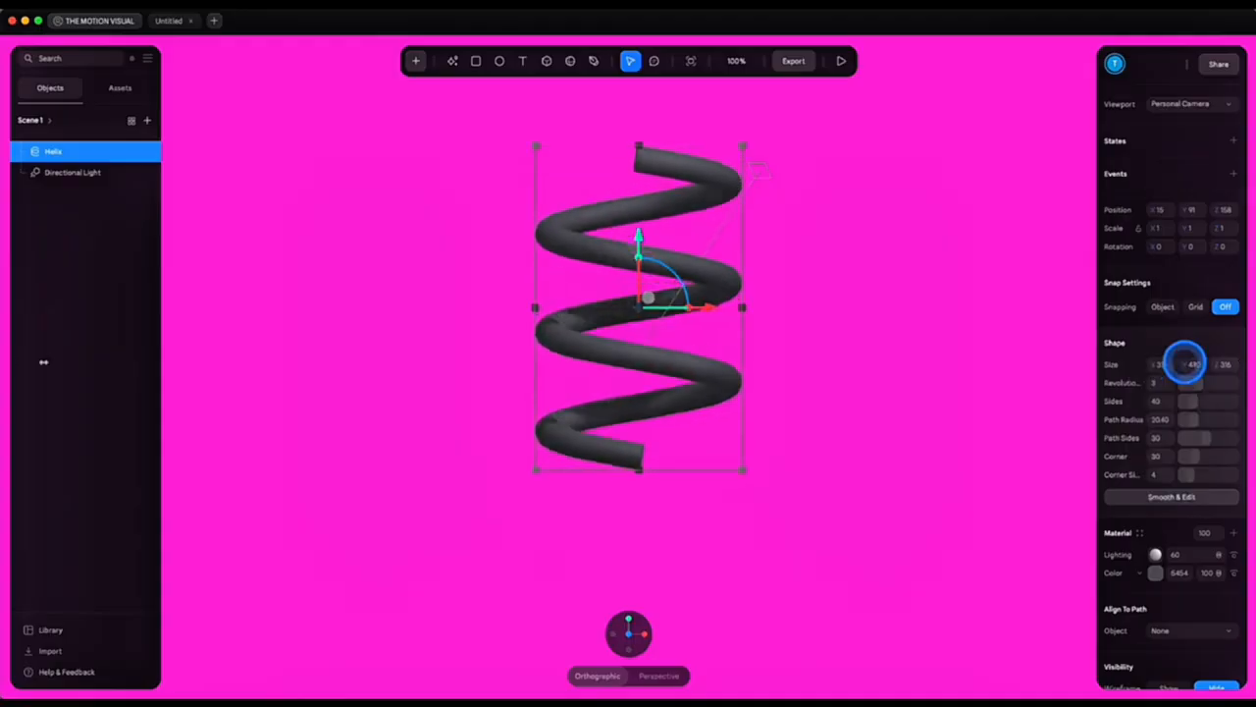
Change the helix's material colour to a saturated blue
{"action": "left_click", "coordinate": [1156, 574]}
{"action": "left_click", "coordinate": [1231, 390]}
{"action": "left_click", "coordinate": [982, 314]}
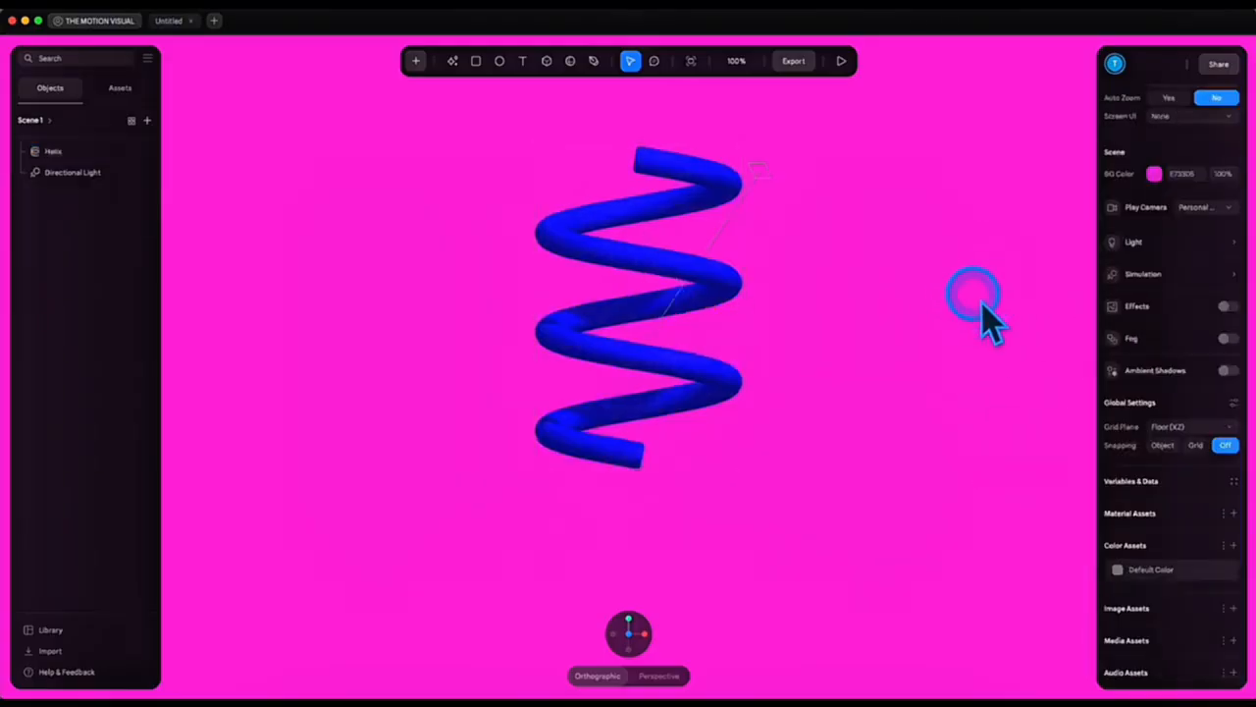
Add a second state to the helix and make that state active for editing
{"action": "left_click", "coordinate": [656, 269]}
{"action": "scroll", "coordinate": [1191, 266], "scroll_direction": "up", "scroll_amount": 5}
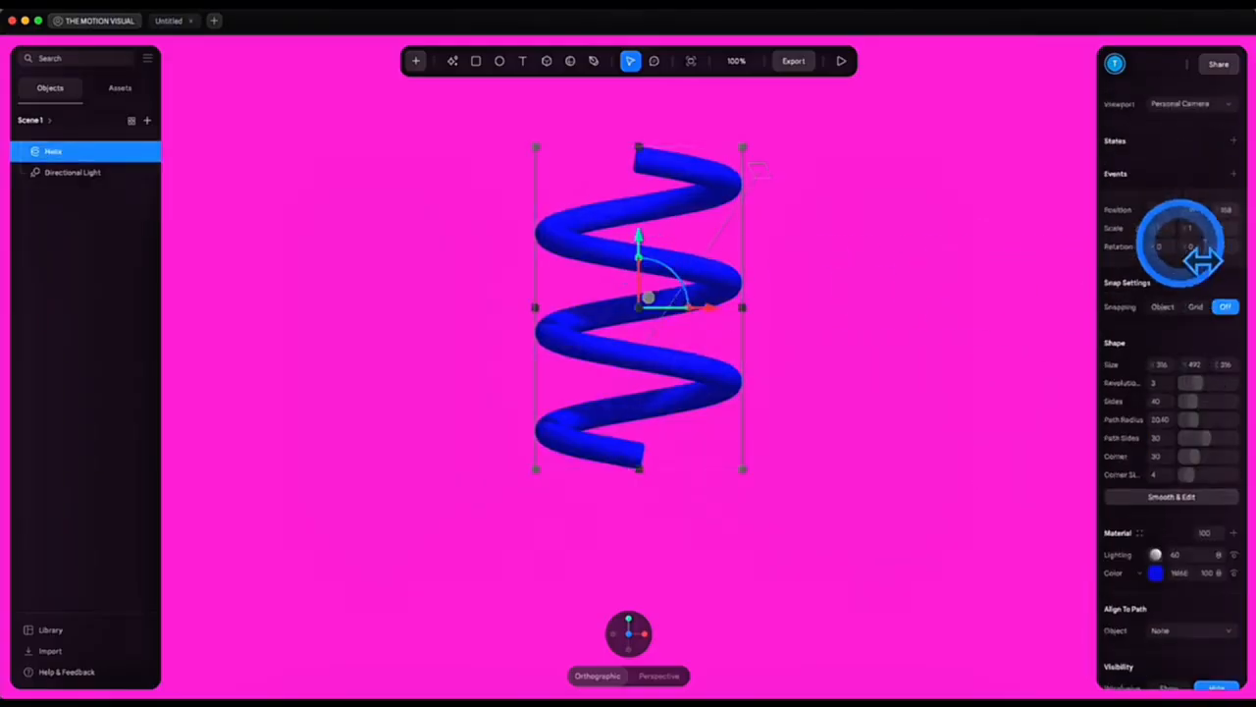
{"action": "left_click", "coordinate": [1234, 140]}
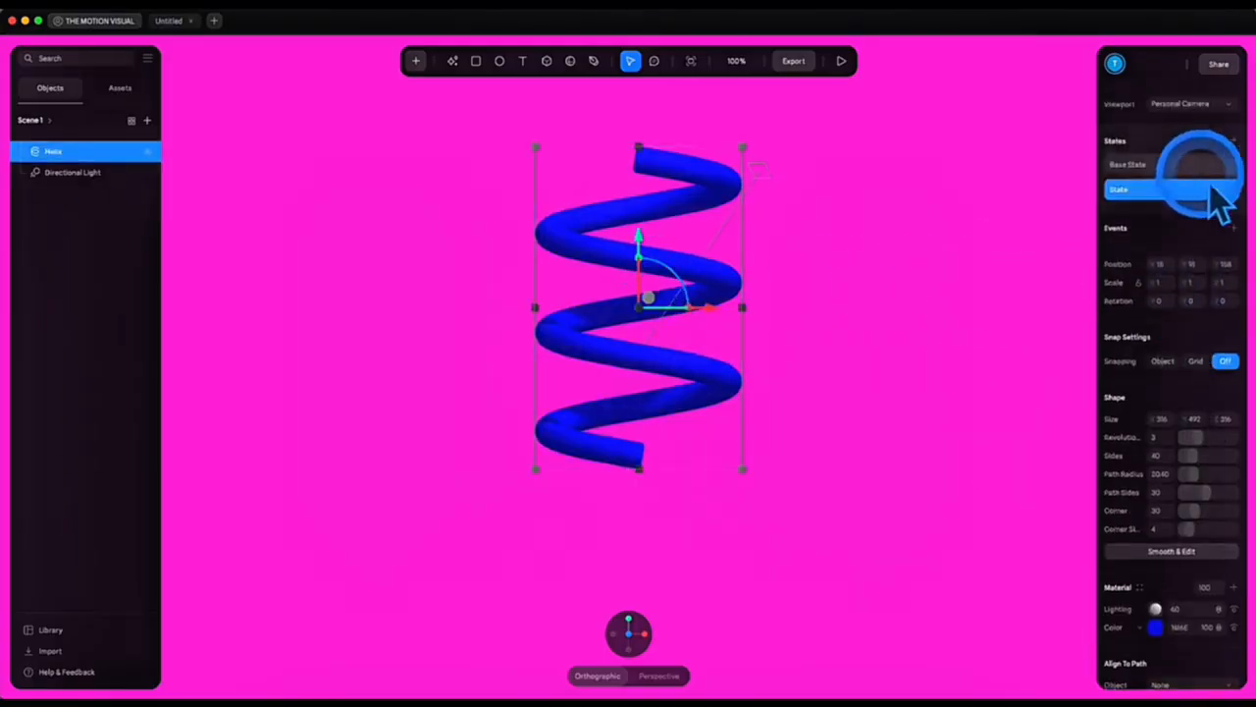
{"action": "left_click", "coordinate": [1193, 169]}
{"action": "left_click", "coordinate": [1192, 192]}
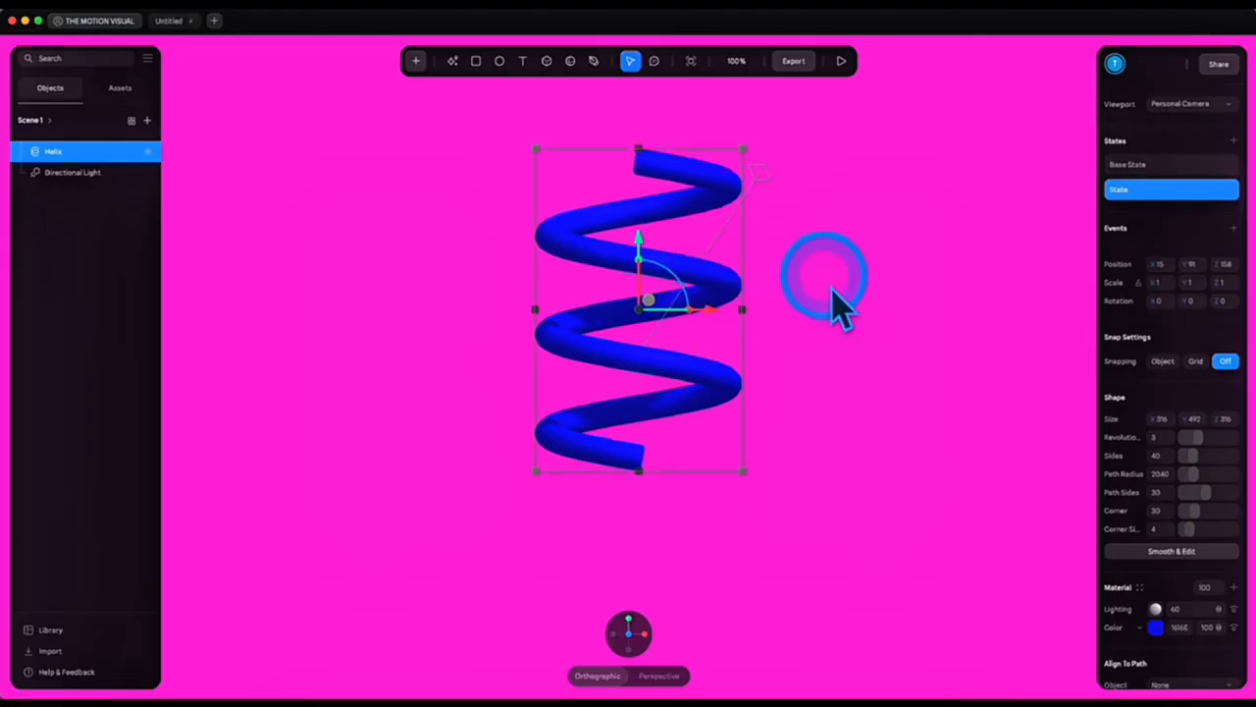
Raise the helix to about 243 on Y and spin it to about -498 degrees around Y in the new state
{"action": "middle_click_drag", "start_coordinate": [833, 292], "coordinate": [832, 430]}
{"action": "left_click_drag", "start_coordinate": [647, 389], "coordinate": [441, 402]}
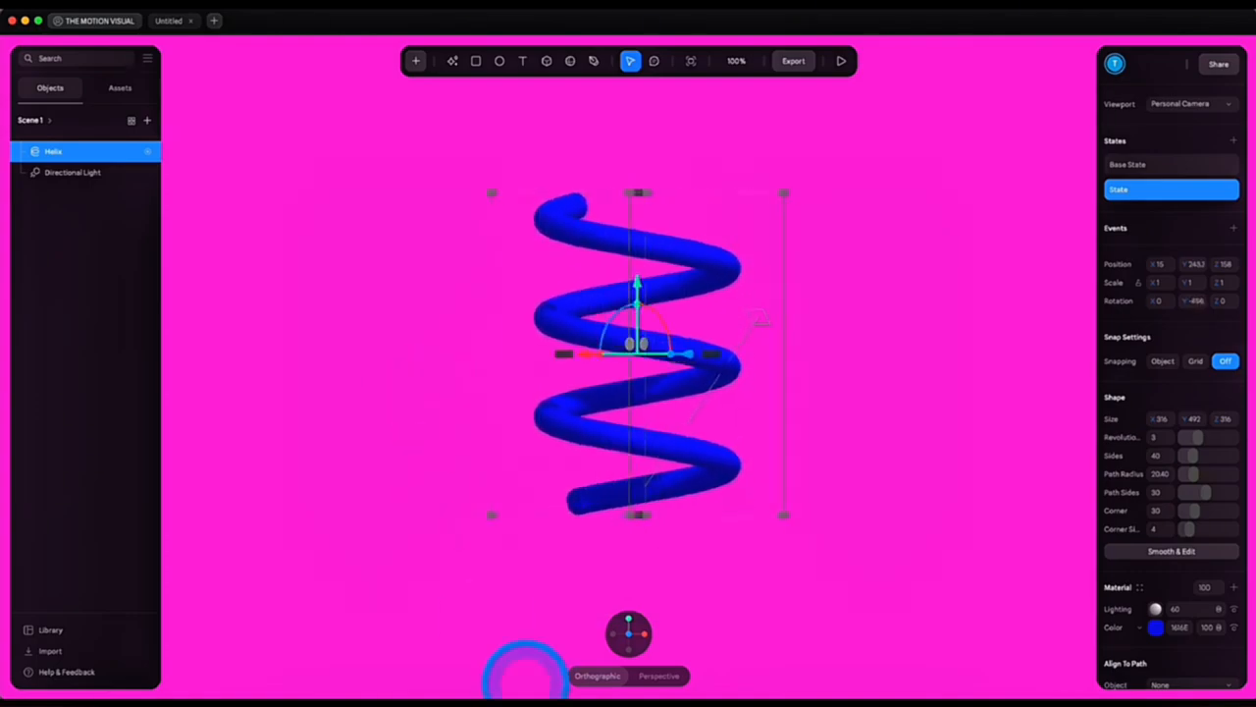
{"action": "left_click", "coordinate": [582, 642]}
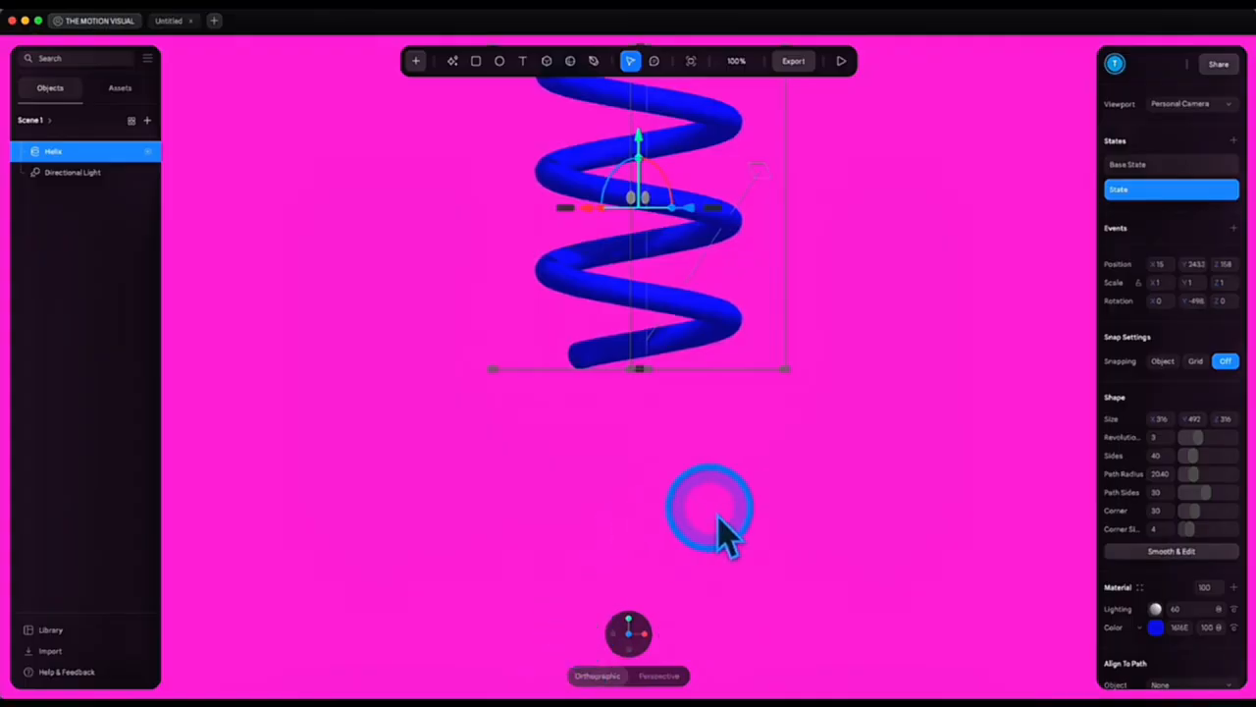
{"action": "scroll", "coordinate": [666, 542], "scroll_direction": "down", "scroll_amount": 3}
{"action": "middle_click_drag", "start_coordinate": [668, 547], "coordinate": [670, 583]}
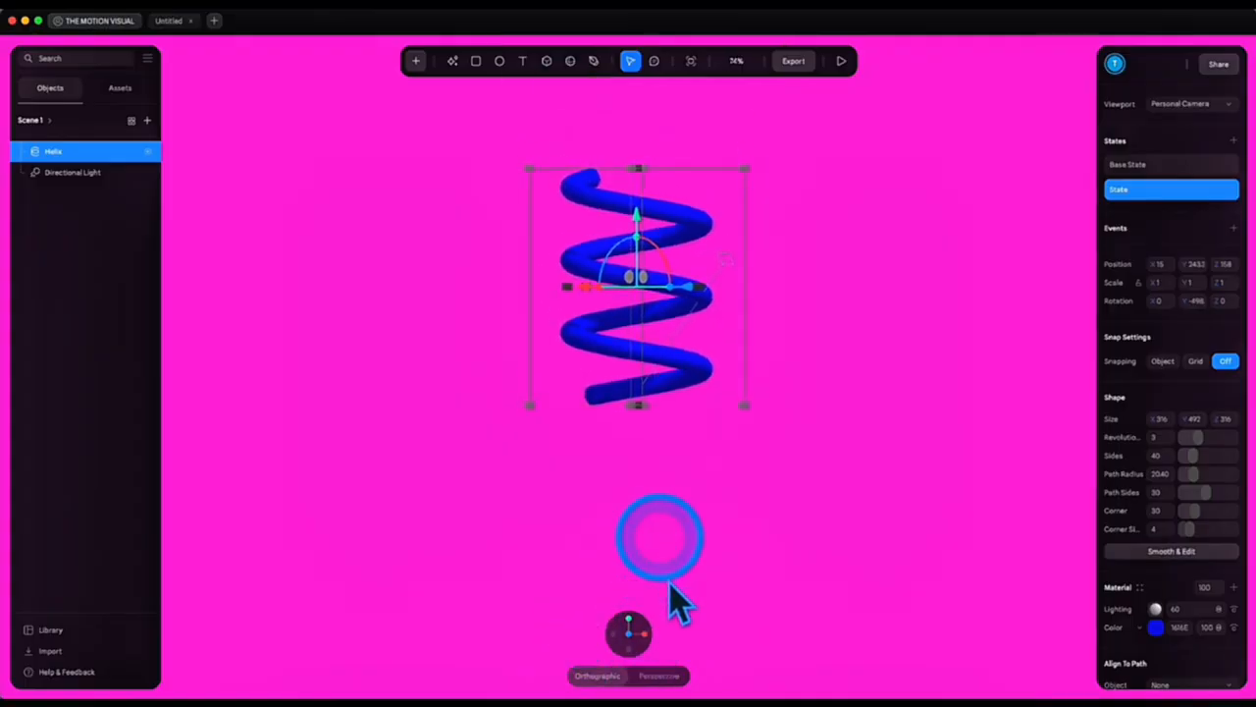
Set the new state's Y position to 200 and its Y rotation to -500
{"action": "left_click_drag", "start_coordinate": [1190, 264], "coordinate": [1190, 299]}
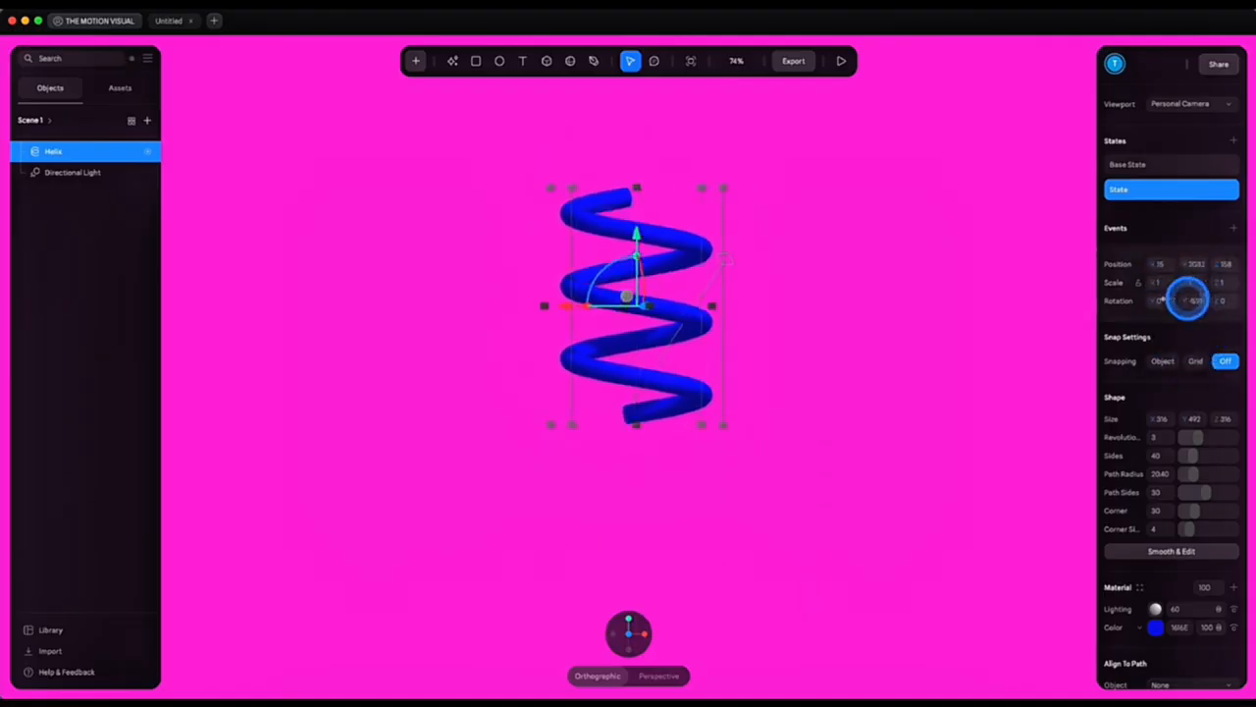
{"action": "type", "text": "2"}
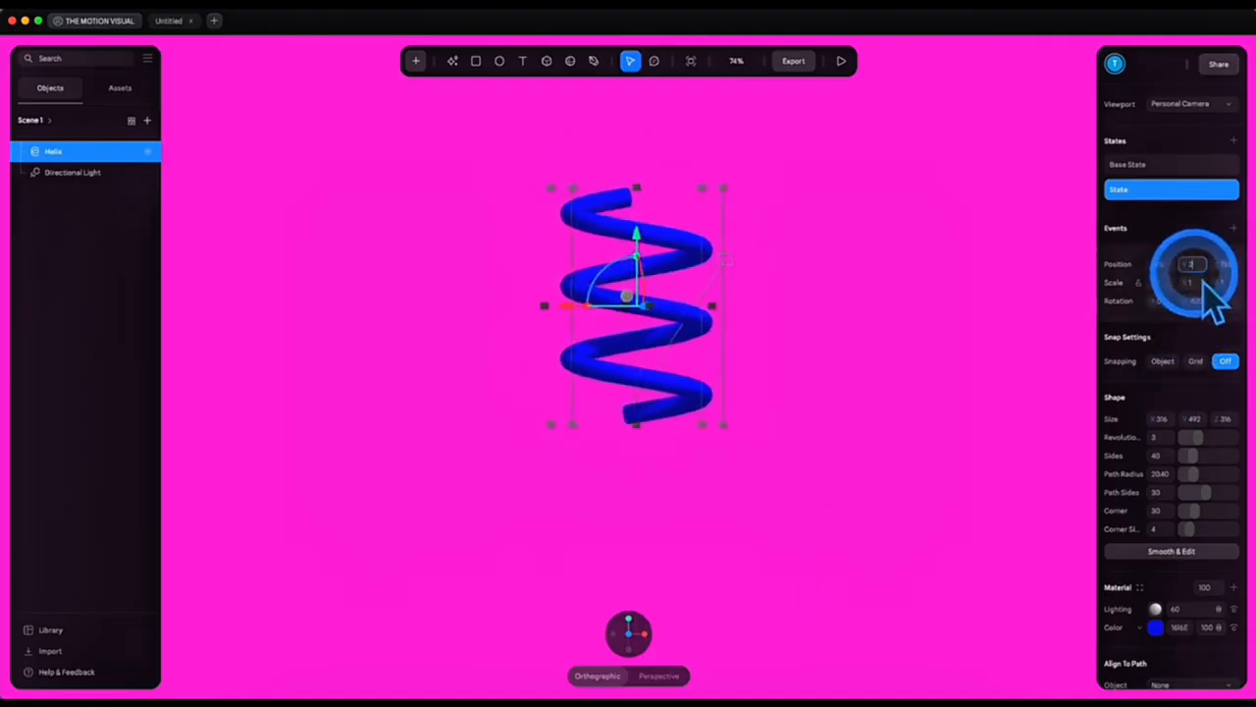
{"action": "type", "text": "00"}
{"action": "double_click", "coordinate": [1199, 302]}
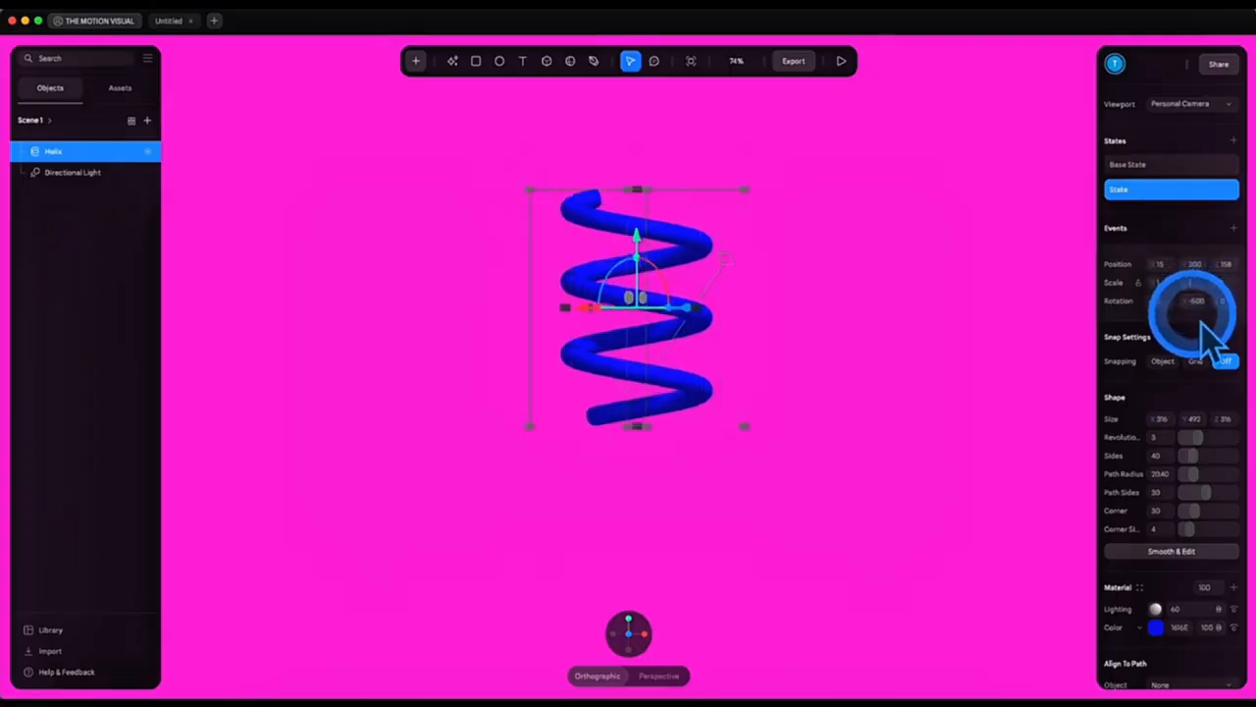
Make the helix's Base State active and set its X, Y and Z position to 0
{"action": "left_click", "coordinate": [1168, 165]}
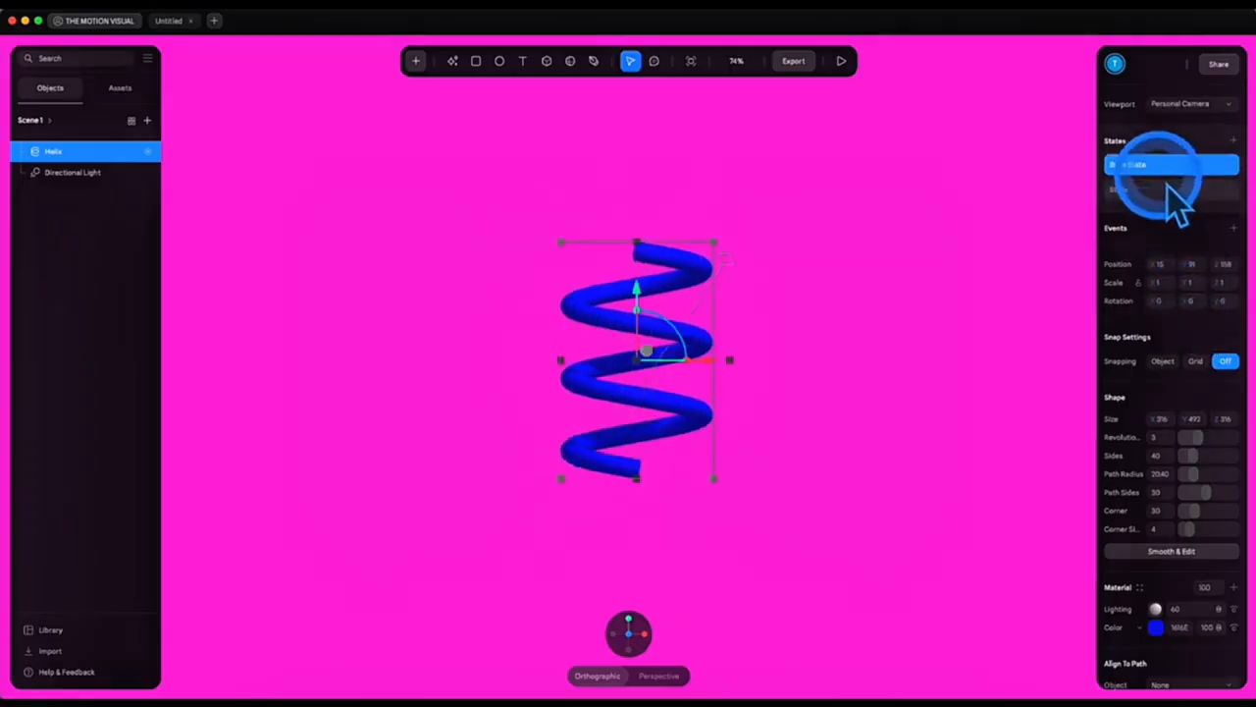
{"action": "double_click", "coordinate": [1162, 264]}
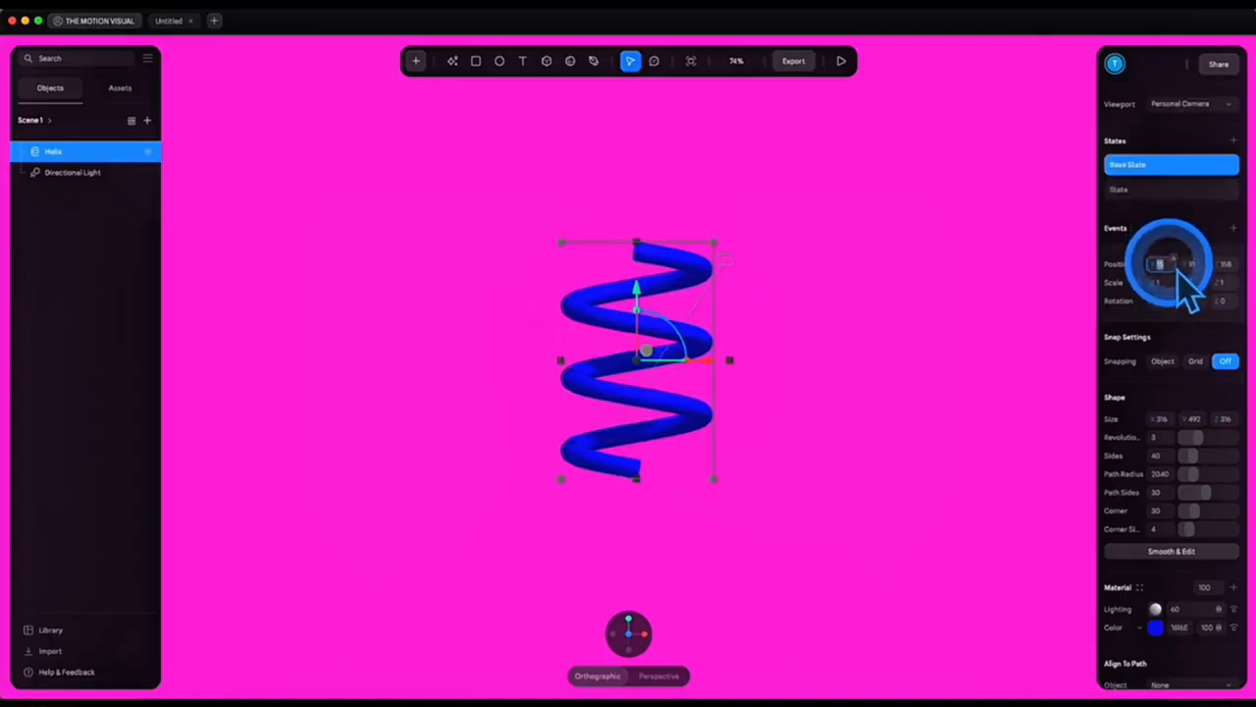
{"action": "type", "text": "0"}
{"action": "left_click", "coordinate": [1193, 264]}
{"action": "type", "text": "0"}
{"action": "left_click", "coordinate": [1224, 264]}
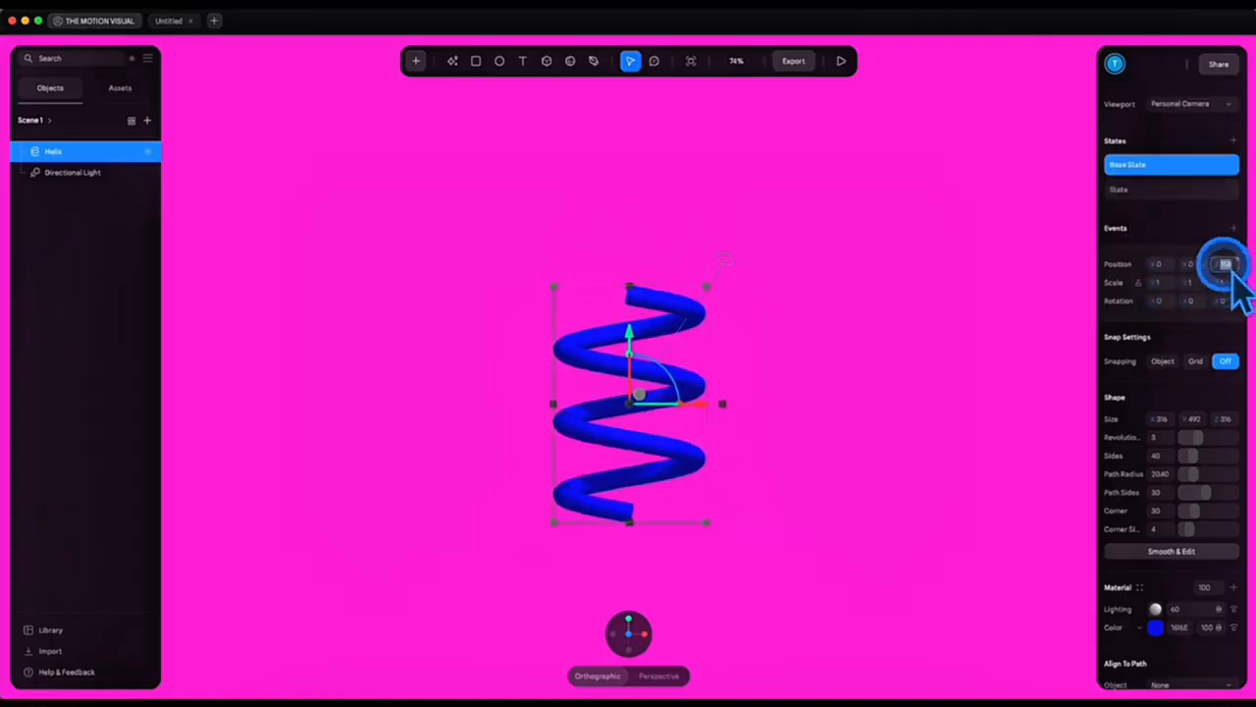
{"action": "type", "text": "0"}
Make the helix's second state active and set its X and Z position to 0
{"action": "left_click", "coordinate": [1158, 188]}
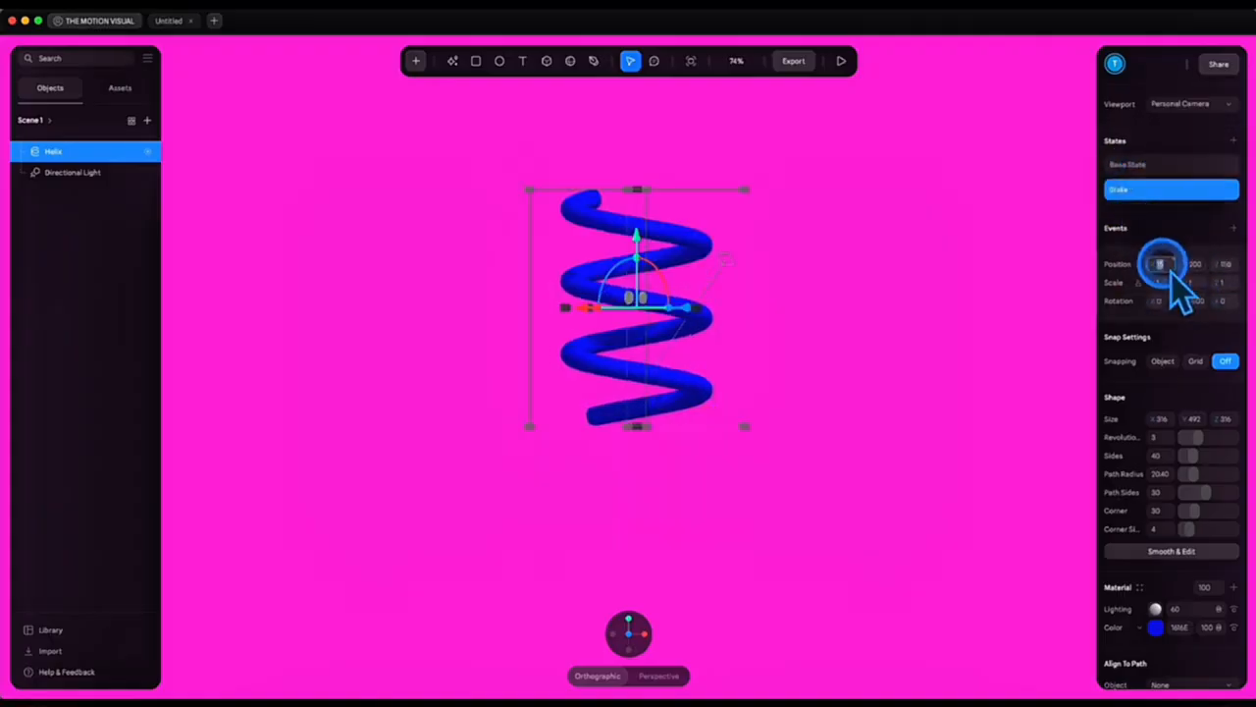
{"action": "left_click", "coordinate": [1227, 265]}
{"action": "type", "text": "0"}
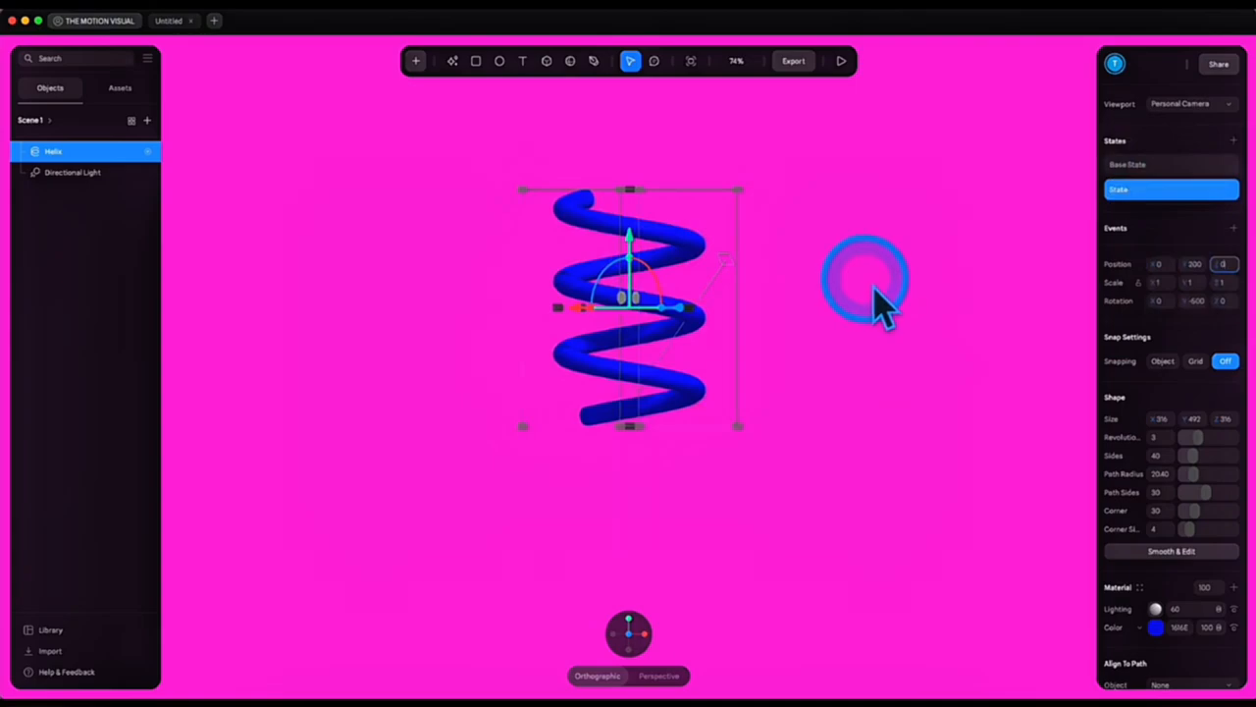
Add a Start event to the helix with a Transition action
{"action": "left_click", "coordinate": [1234, 228]}
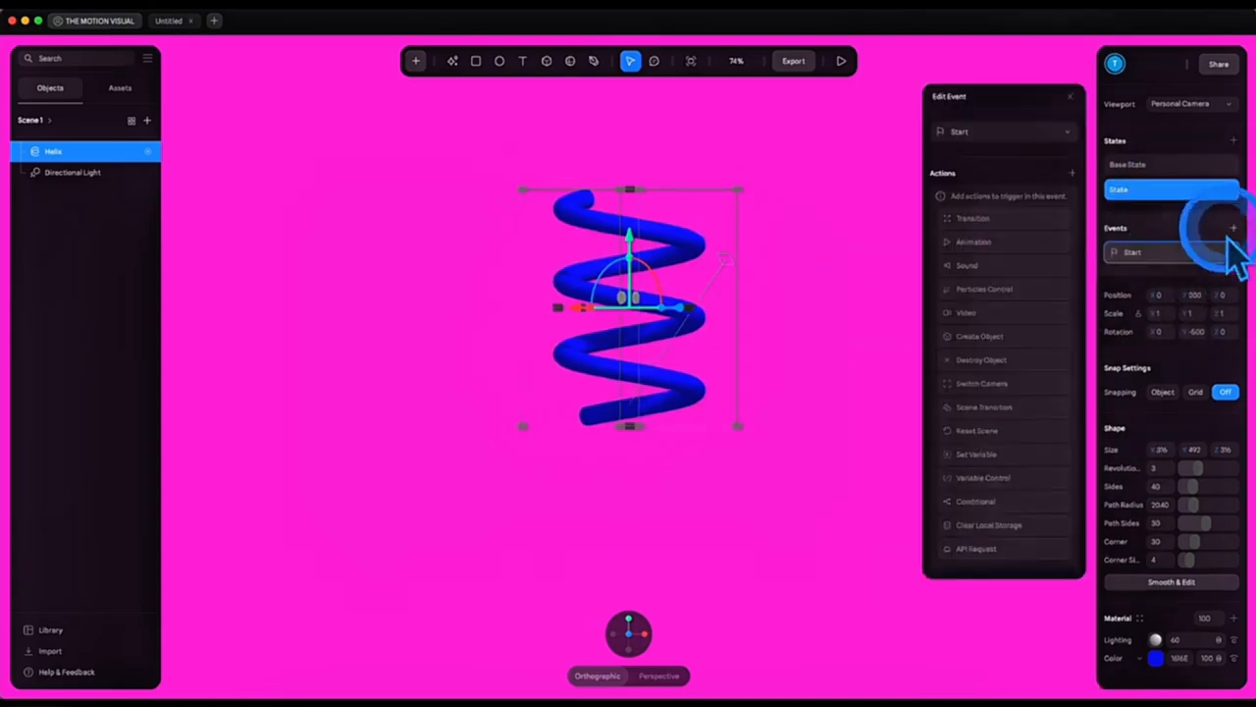
{"action": "left_click", "coordinate": [981, 214]}
{"action": "left_click", "coordinate": [994, 201]}
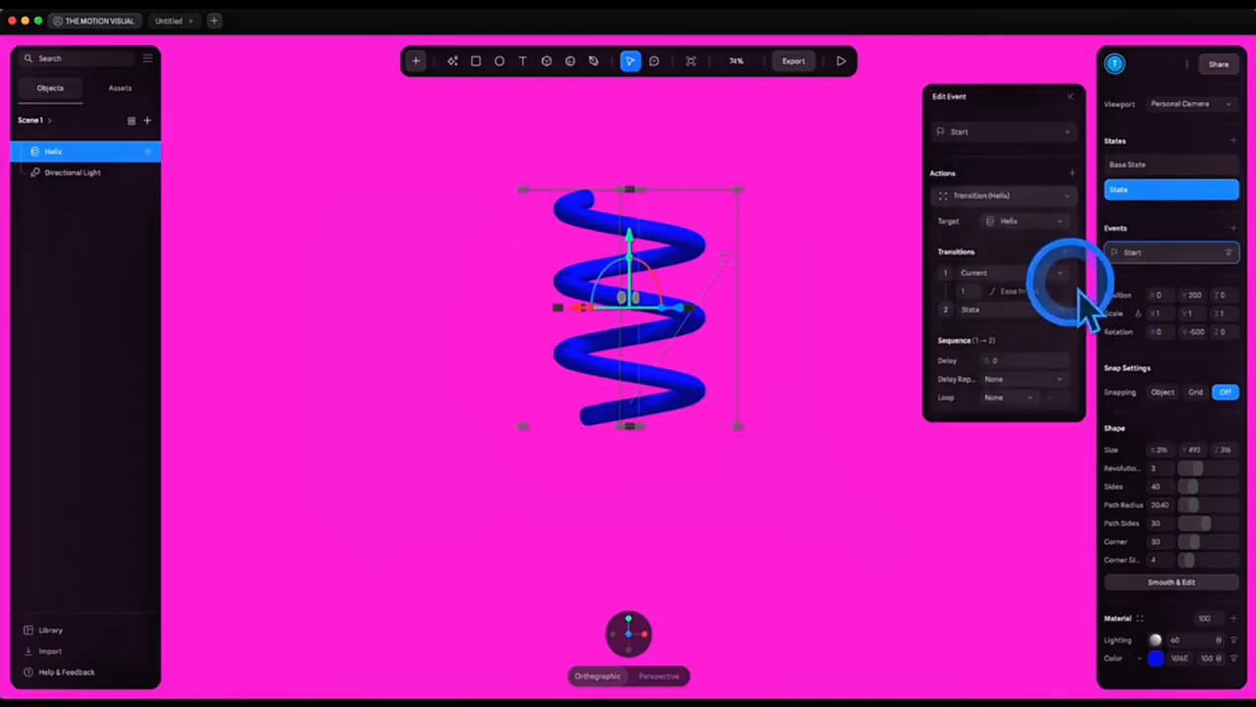
Make the transition start from Base State and set its duration to 5 seconds
{"action": "left_click", "coordinate": [1031, 273]}
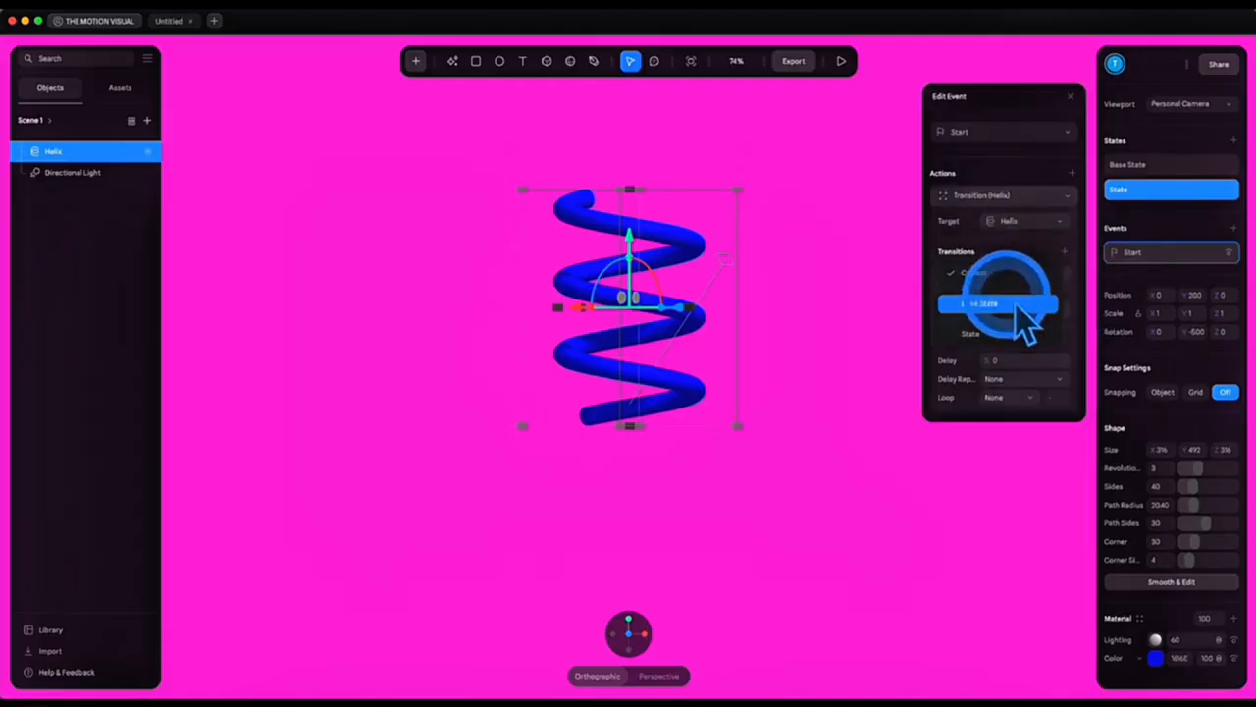
{"action": "left_click", "coordinate": [1015, 303]}
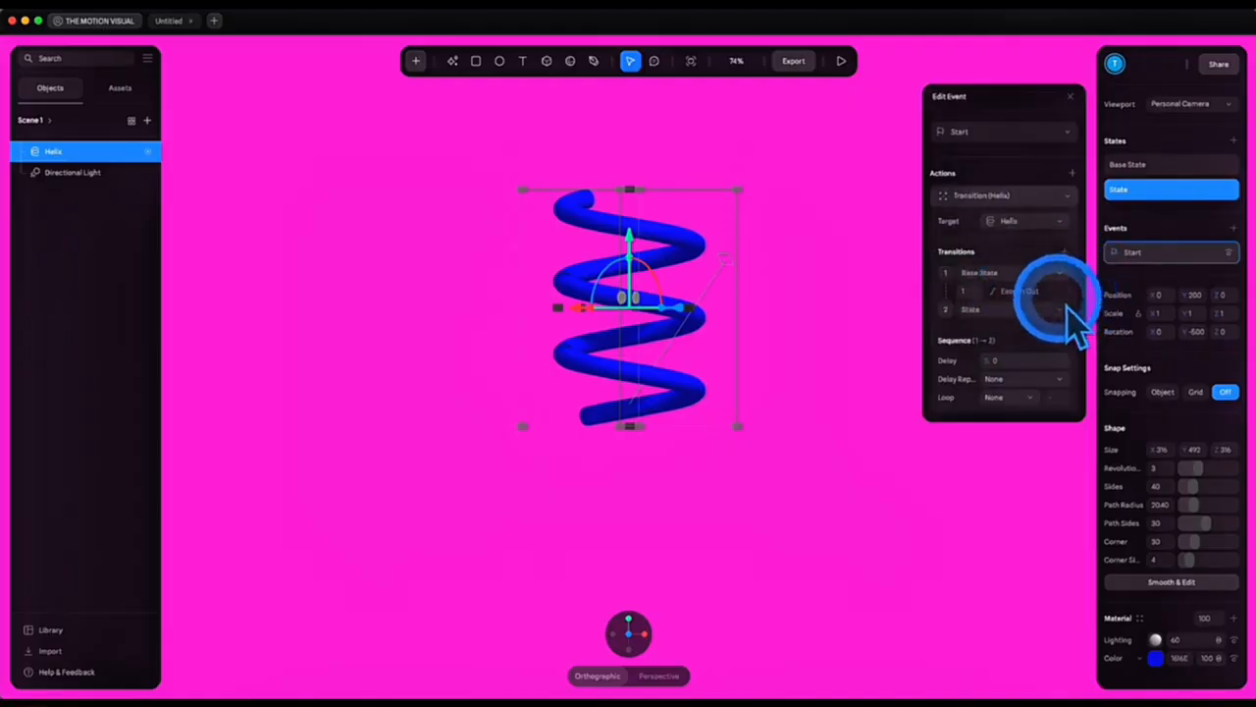
{"action": "left_click", "coordinate": [980, 297]}
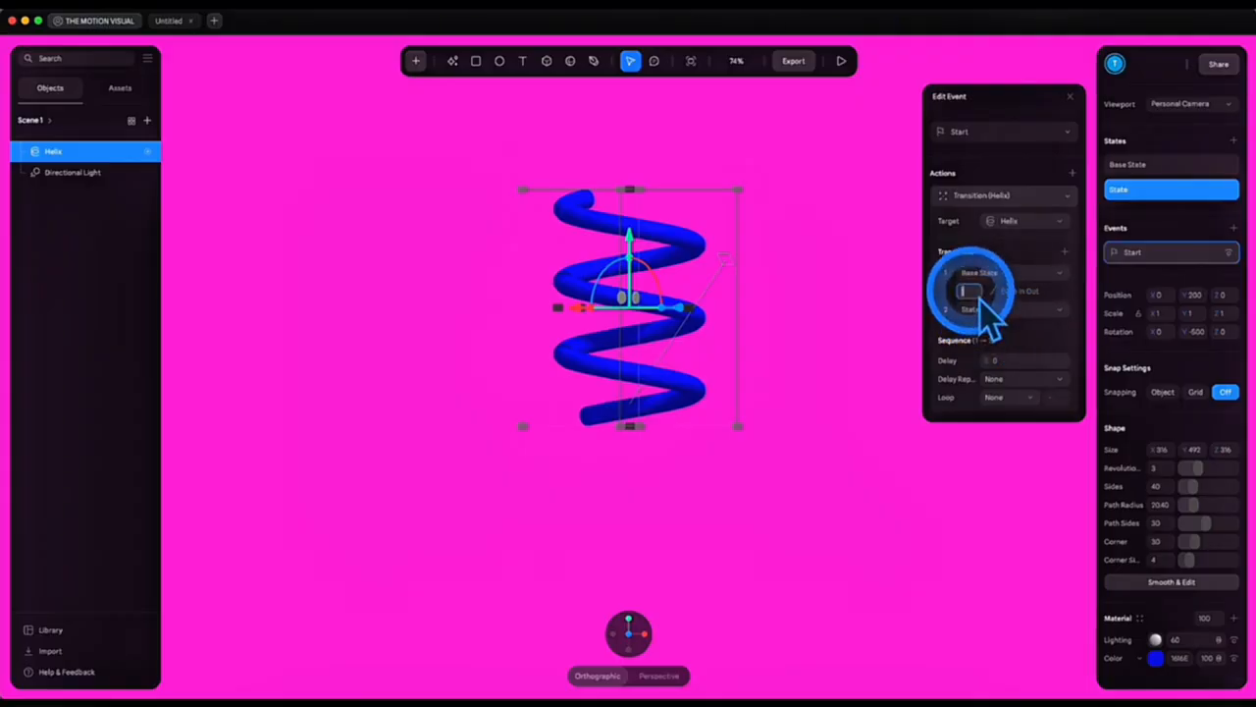
{"action": "type", "text": "5"}
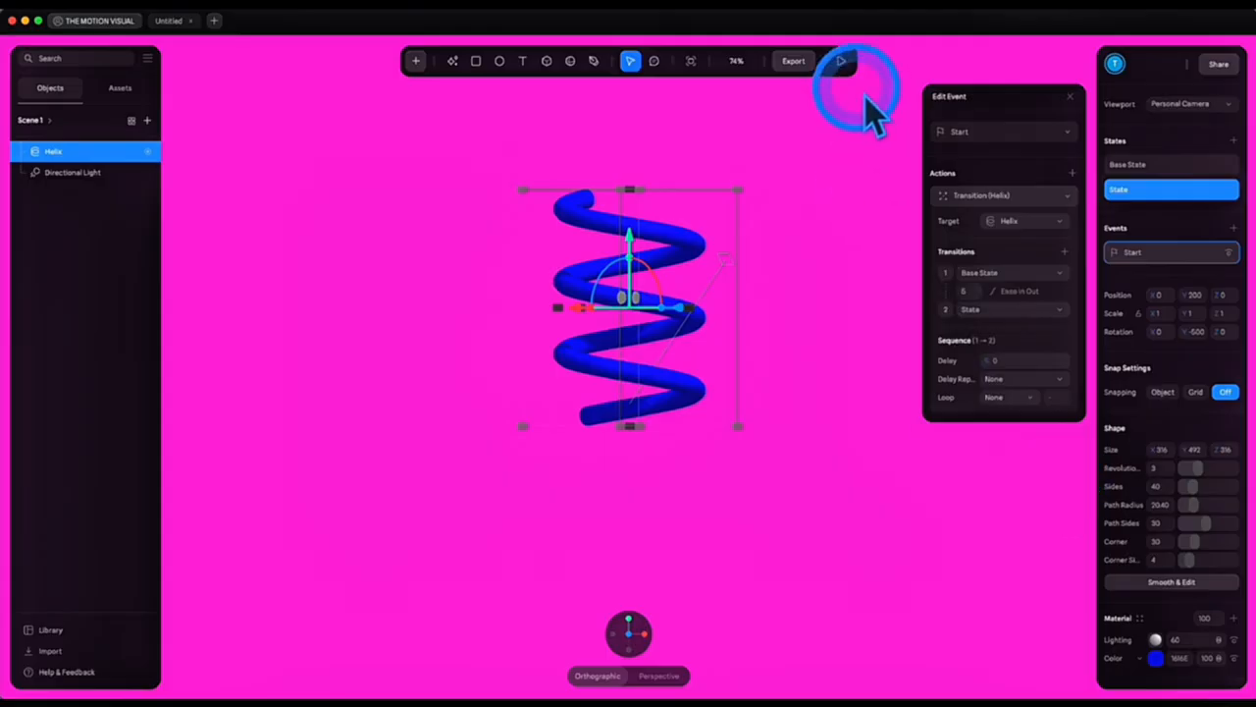
Play the scene preview to check the helix's transition, zoom in on the helix, and play the preview again
{"action": "left_click", "coordinate": [841, 61]}
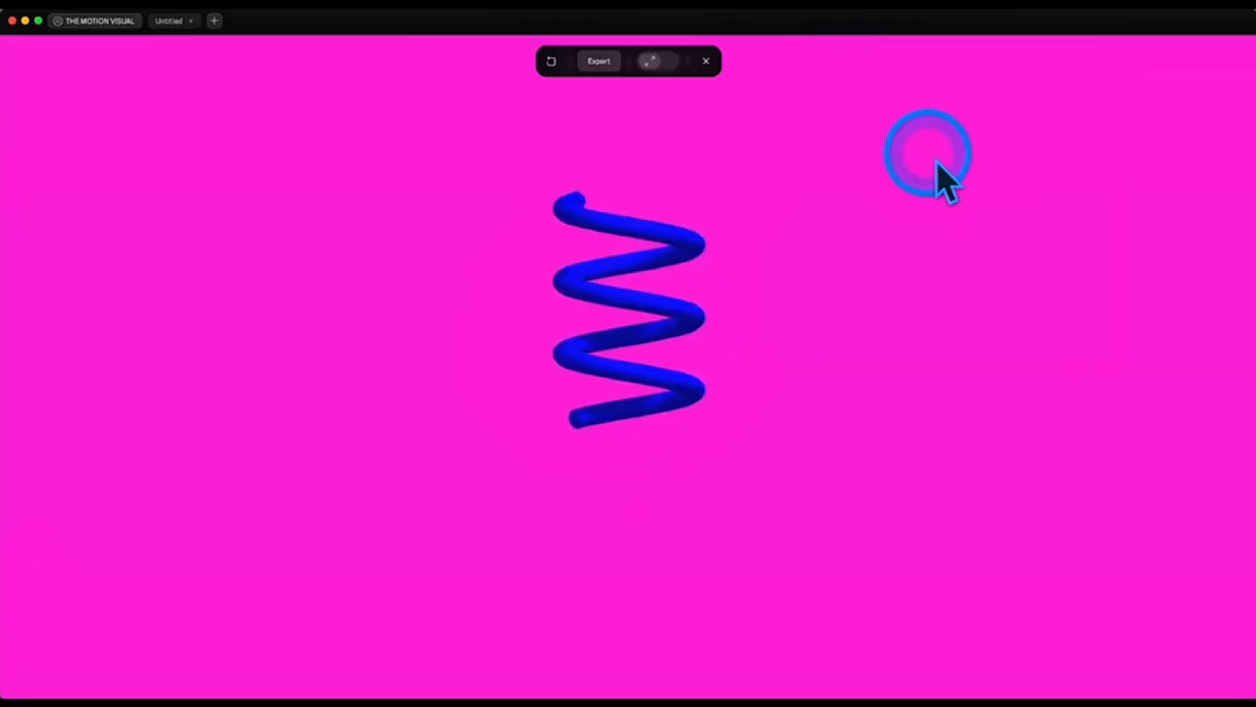
{"action": "left_click", "coordinate": [706, 60]}
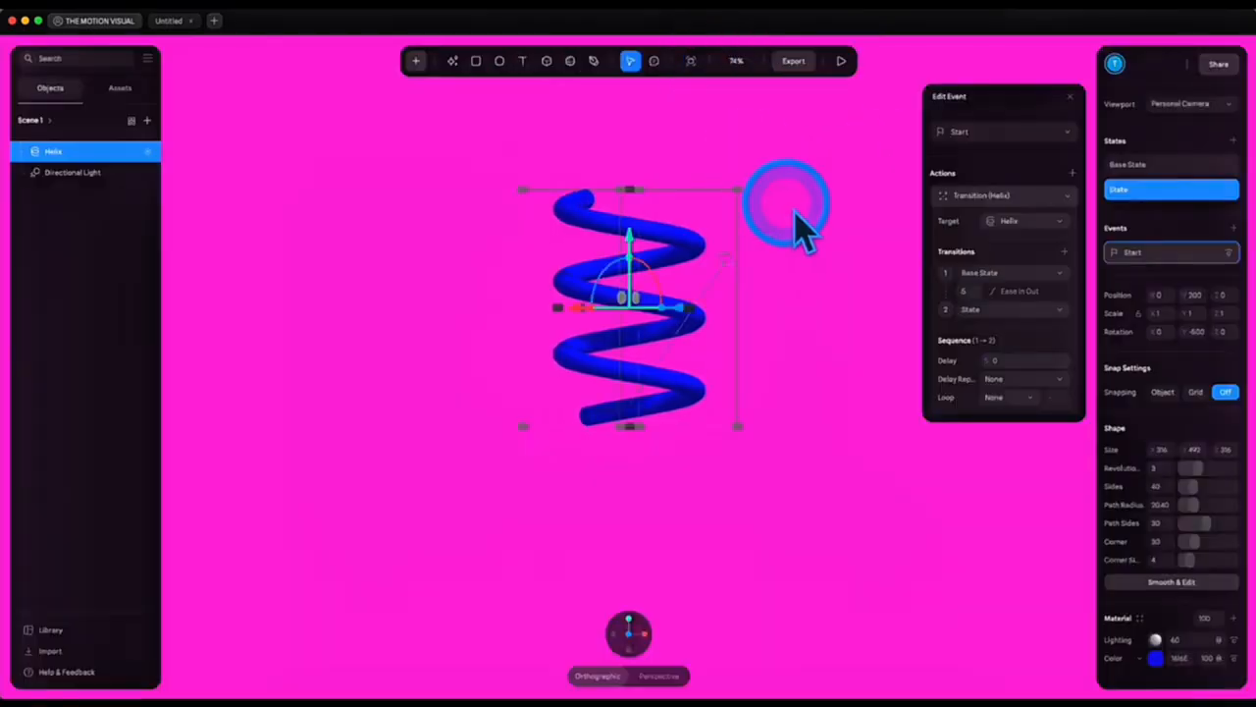
{"action": "scroll", "coordinate": [795, 213], "scroll_direction": "up", "scroll_amount": 3}
{"action": "left_click", "coordinate": [842, 60]}
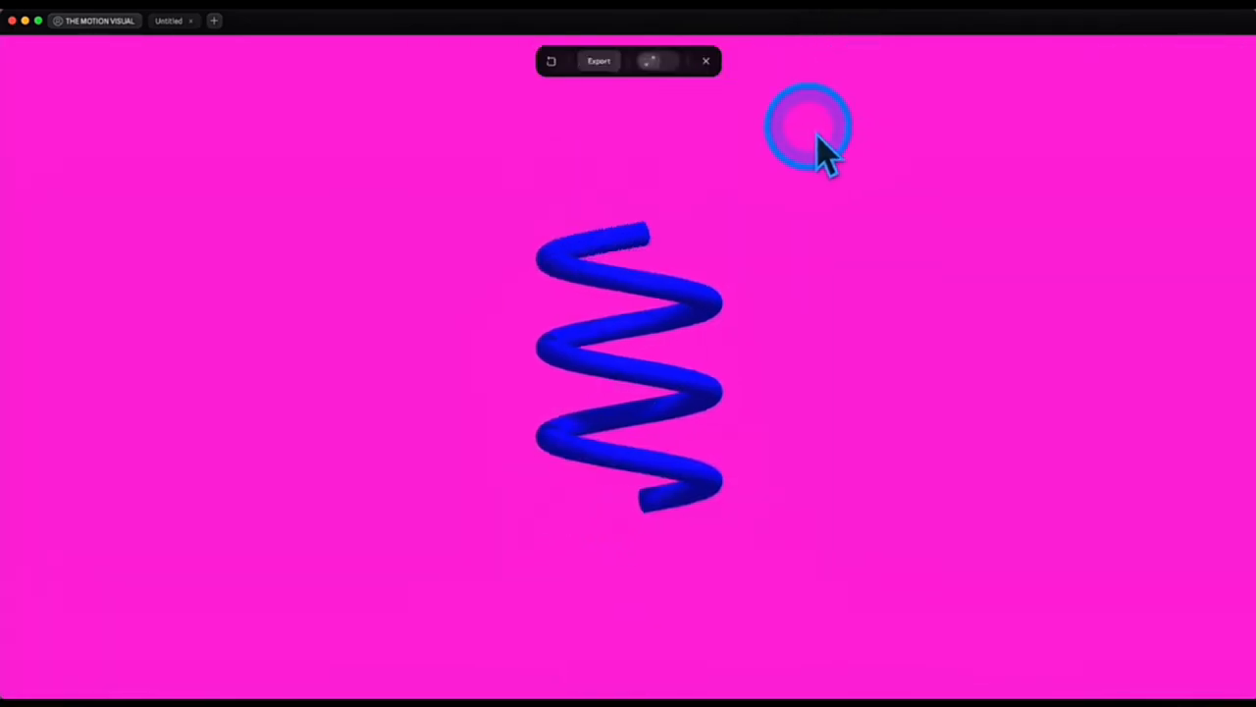
{"action": "left_click", "coordinate": [719, 71]}
Compare the helix's position and rotation in Base State and in the second state
{"action": "left_click", "coordinate": [1156, 187]}
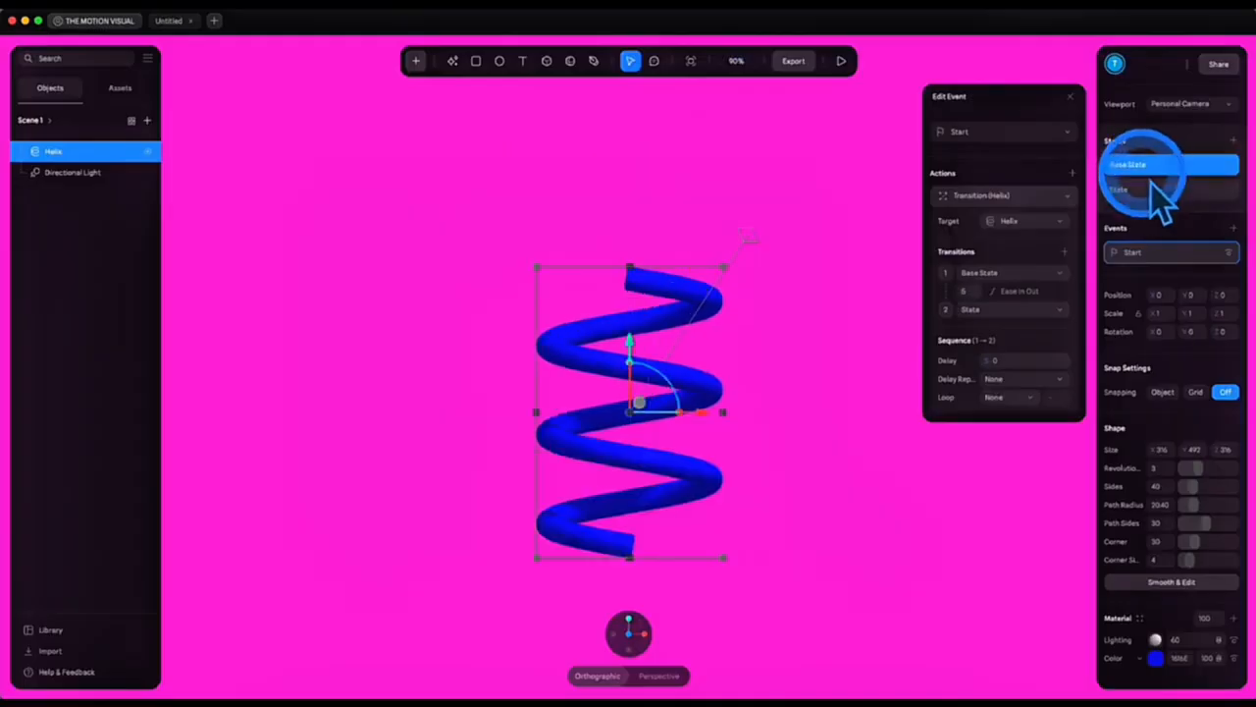
{"action": "left_click", "coordinate": [1156, 189]}
{"action": "left_click", "coordinate": [1143, 165]}
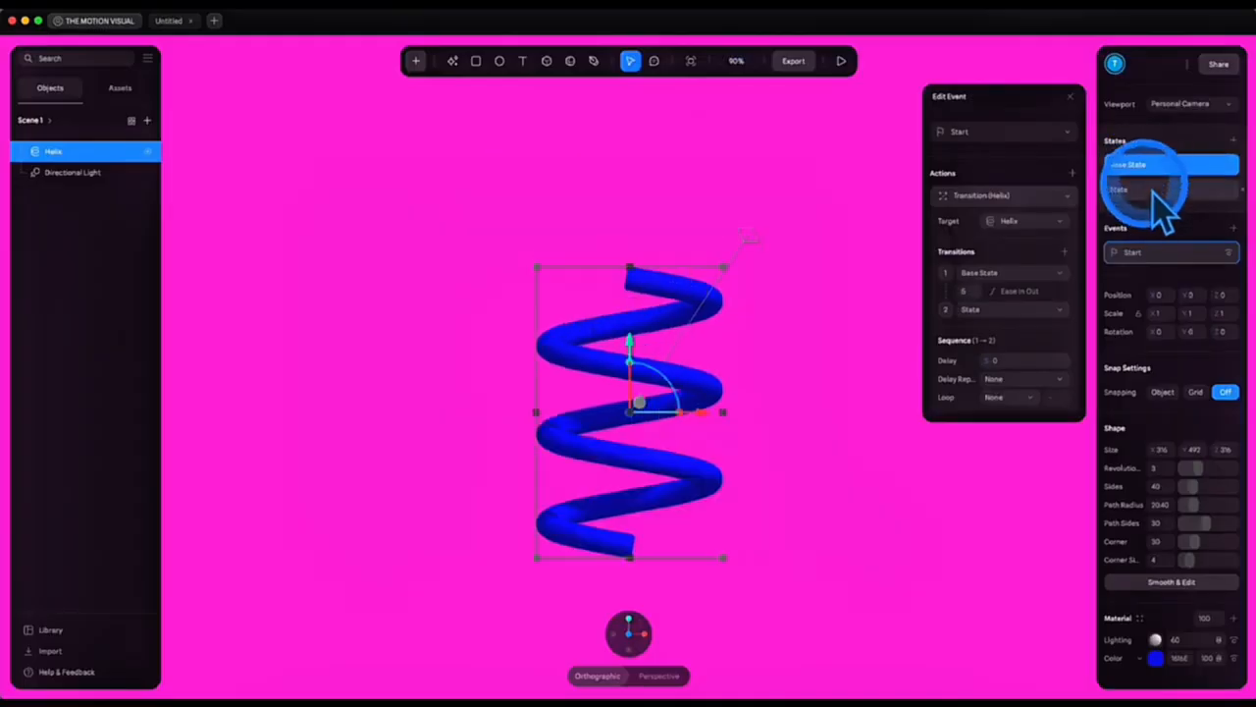
{"action": "left_click", "coordinate": [1153, 189]}
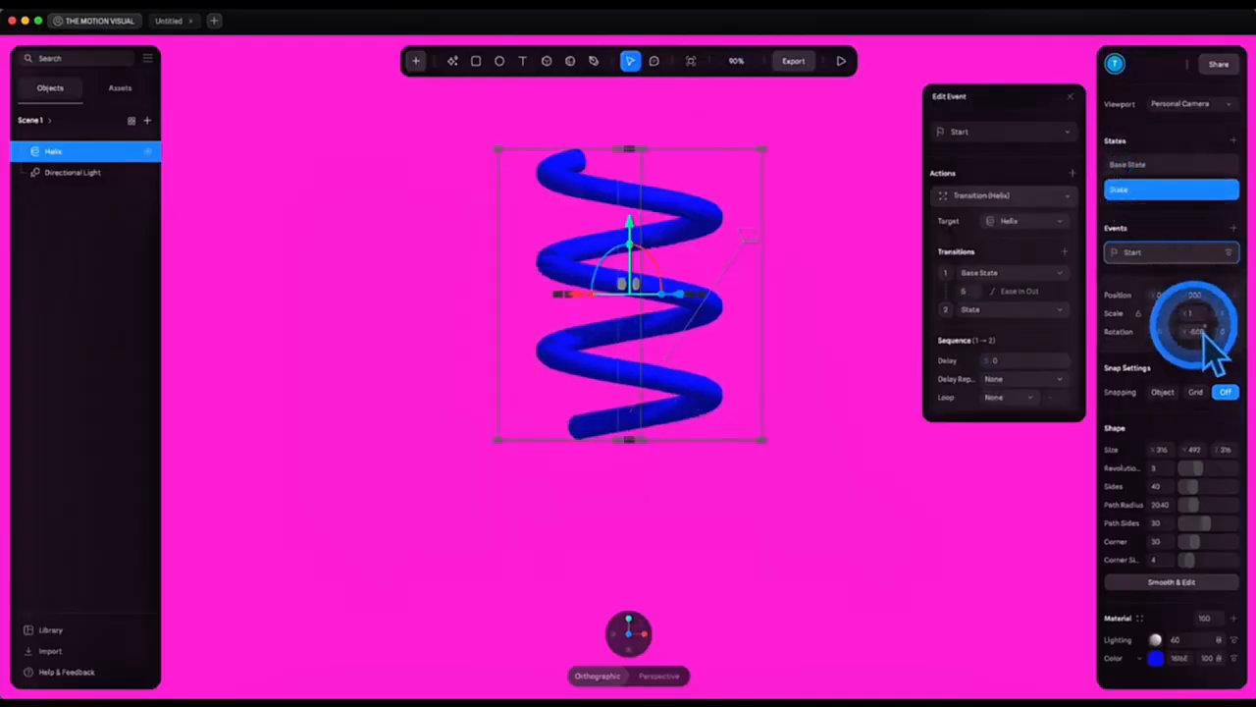
{"action": "left_click", "coordinate": [1143, 165]}
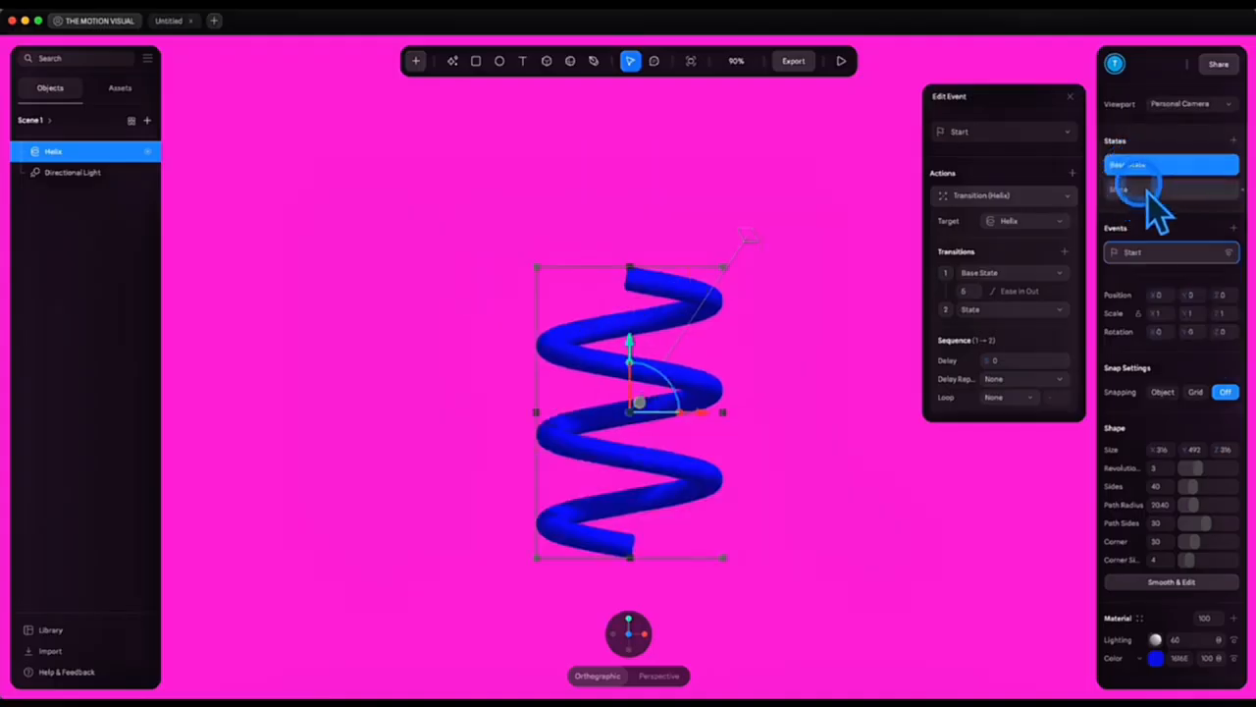
{"action": "left_click", "coordinate": [1149, 191]}
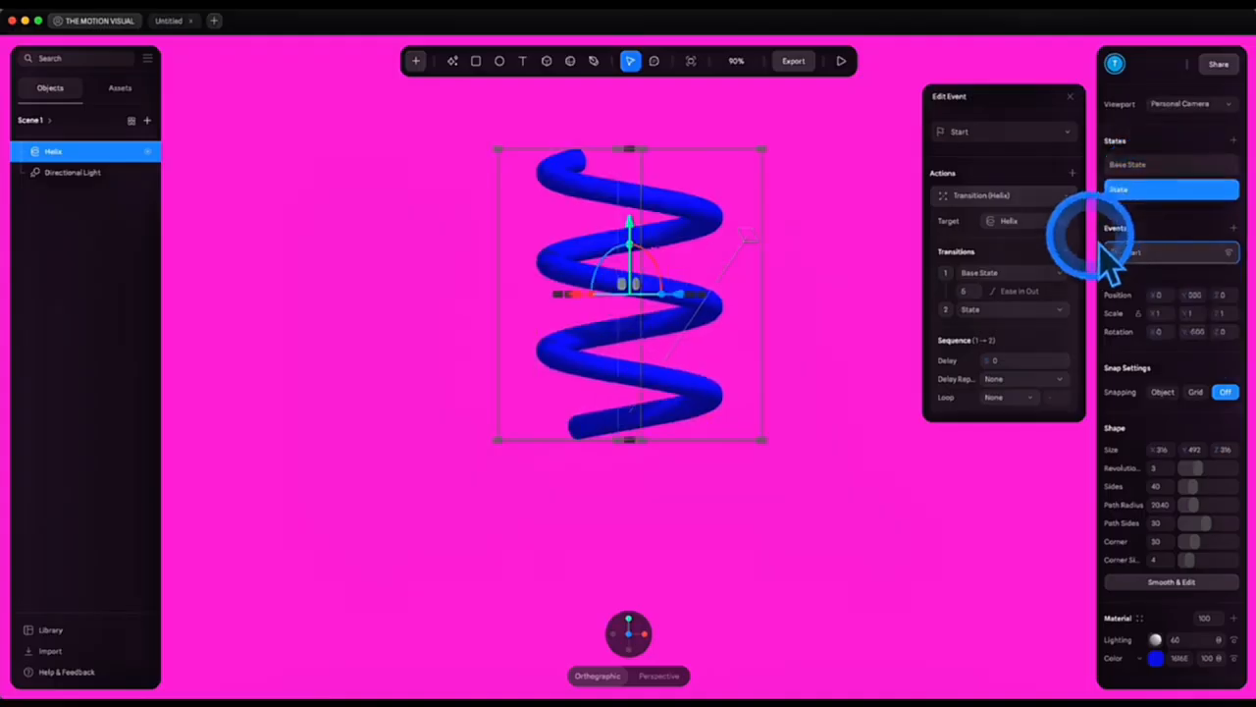
Look through the event types available for the helix's event, leaving it on Start
{"action": "left_click", "coordinate": [1011, 134]}
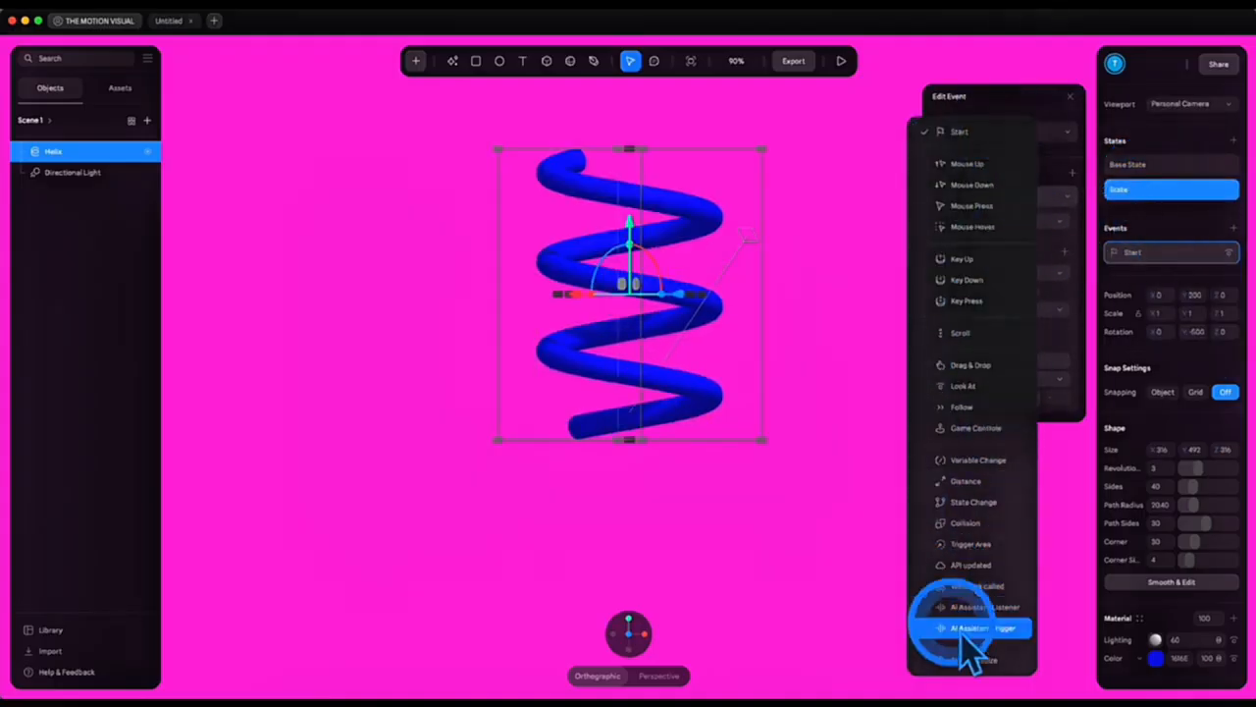
{"action": "left_click", "coordinate": [1055, 126]}
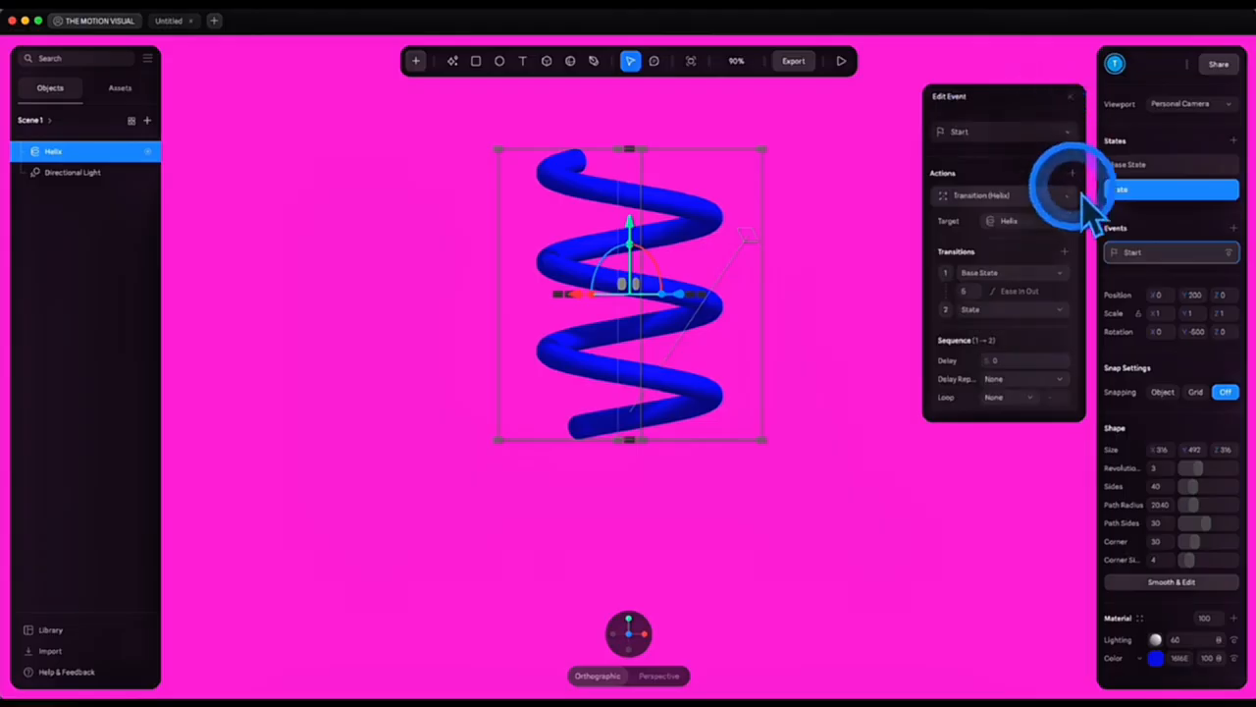
{"action": "left_click", "coordinate": [1009, 136]}
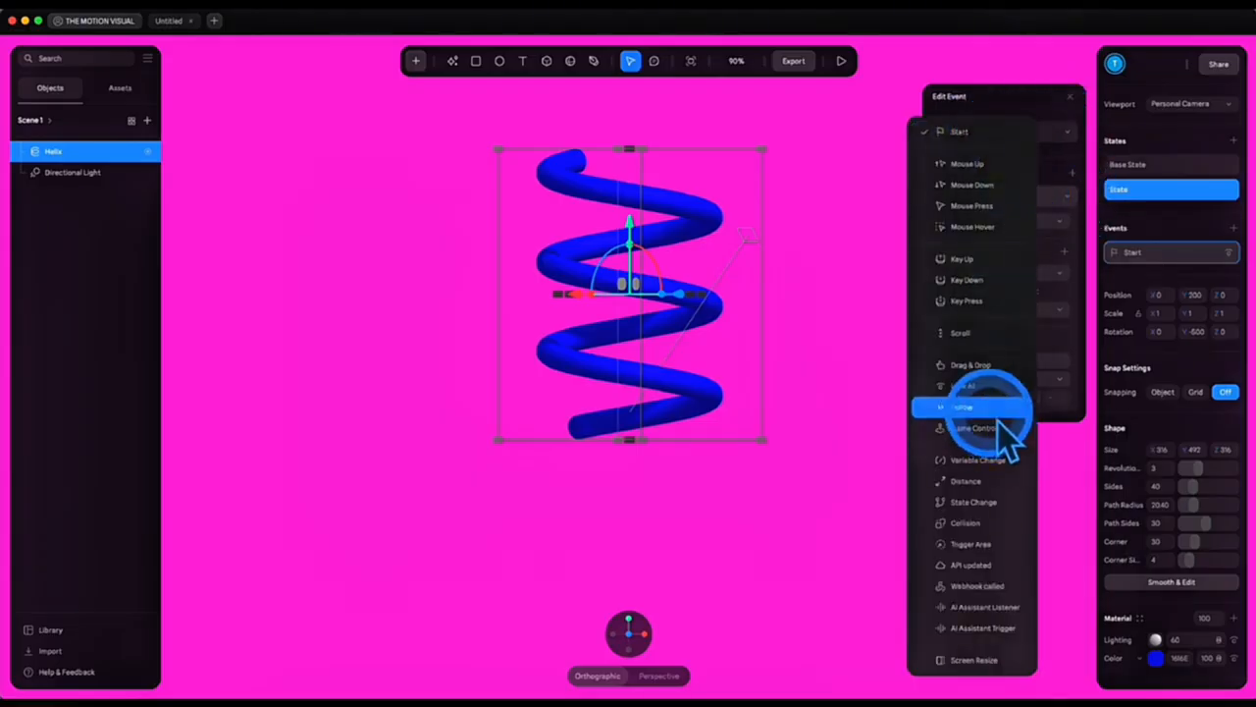
{"action": "left_click", "coordinate": [1058, 163]}
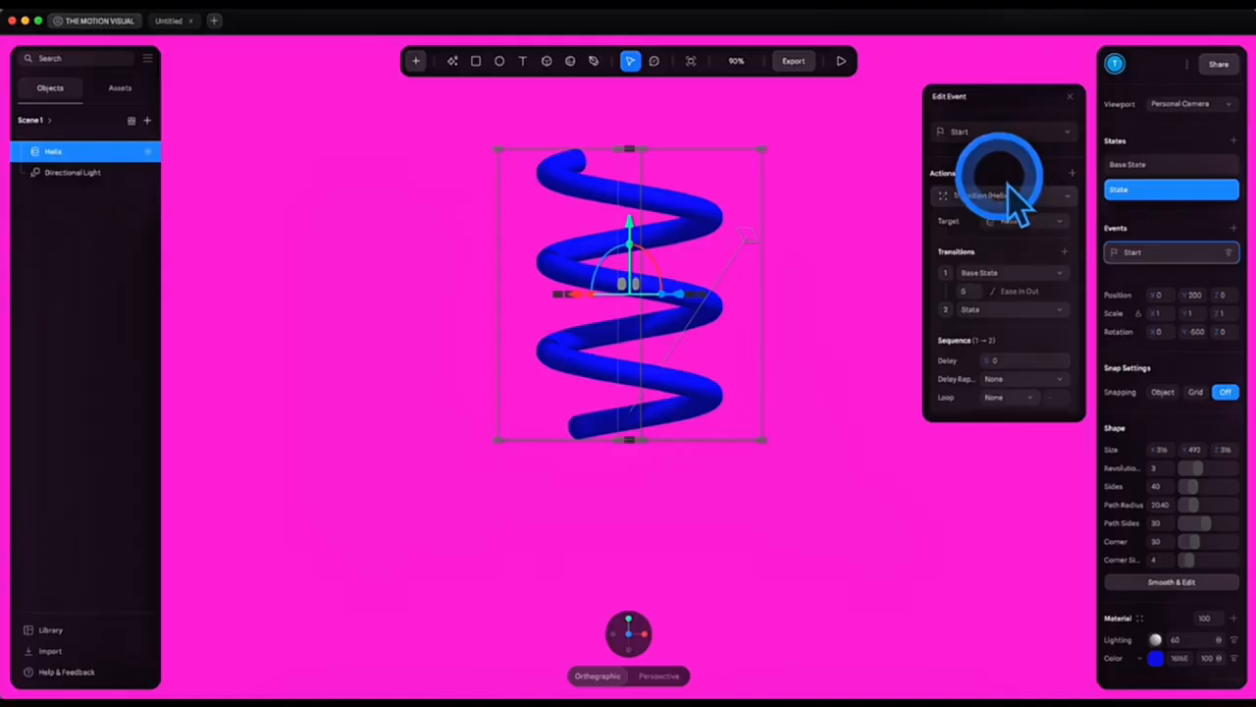
Switch the helix between Base State and State to review the two ends of the Start event's transition
{"action": "left_click", "coordinate": [1150, 165]}
{"action": "left_click", "coordinate": [1139, 189]}
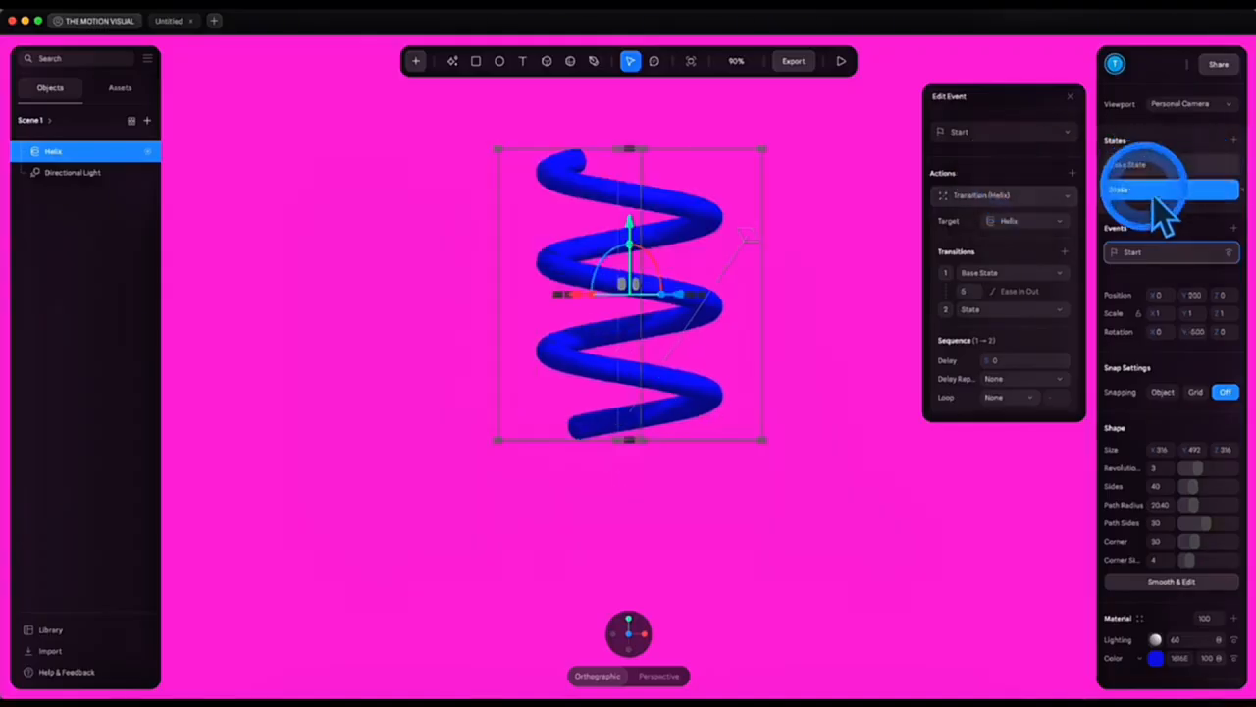
{"action": "left_click", "coordinate": [1148, 163]}
{"action": "left_click", "coordinate": [1152, 191]}
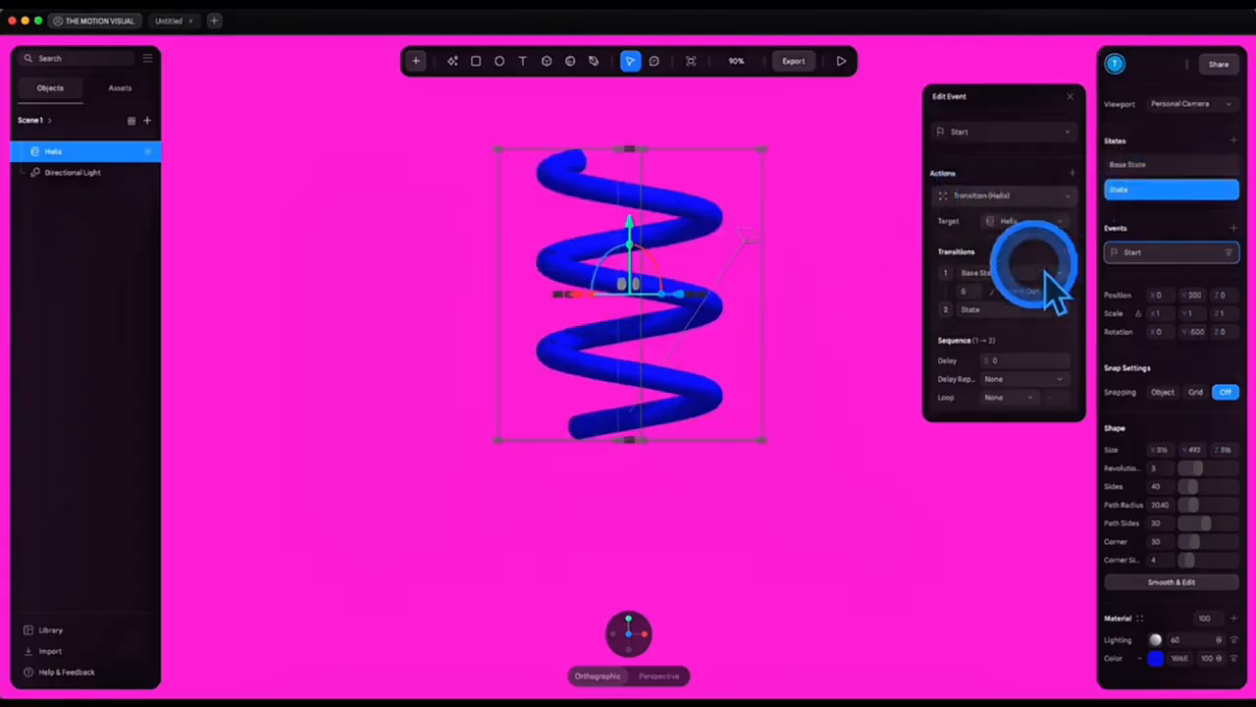
{"action": "left_click", "coordinate": [1138, 165]}
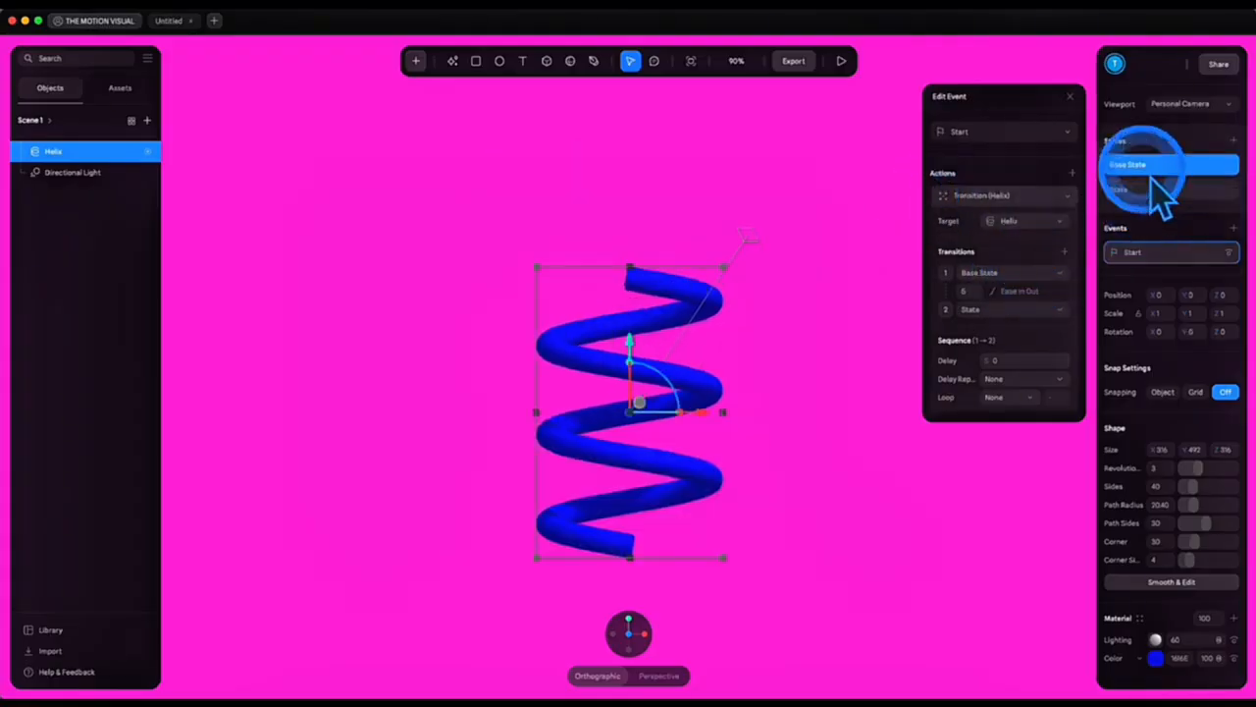
{"action": "left_click", "coordinate": [1144, 190]}
{"action": "left_click", "coordinate": [1163, 253]}
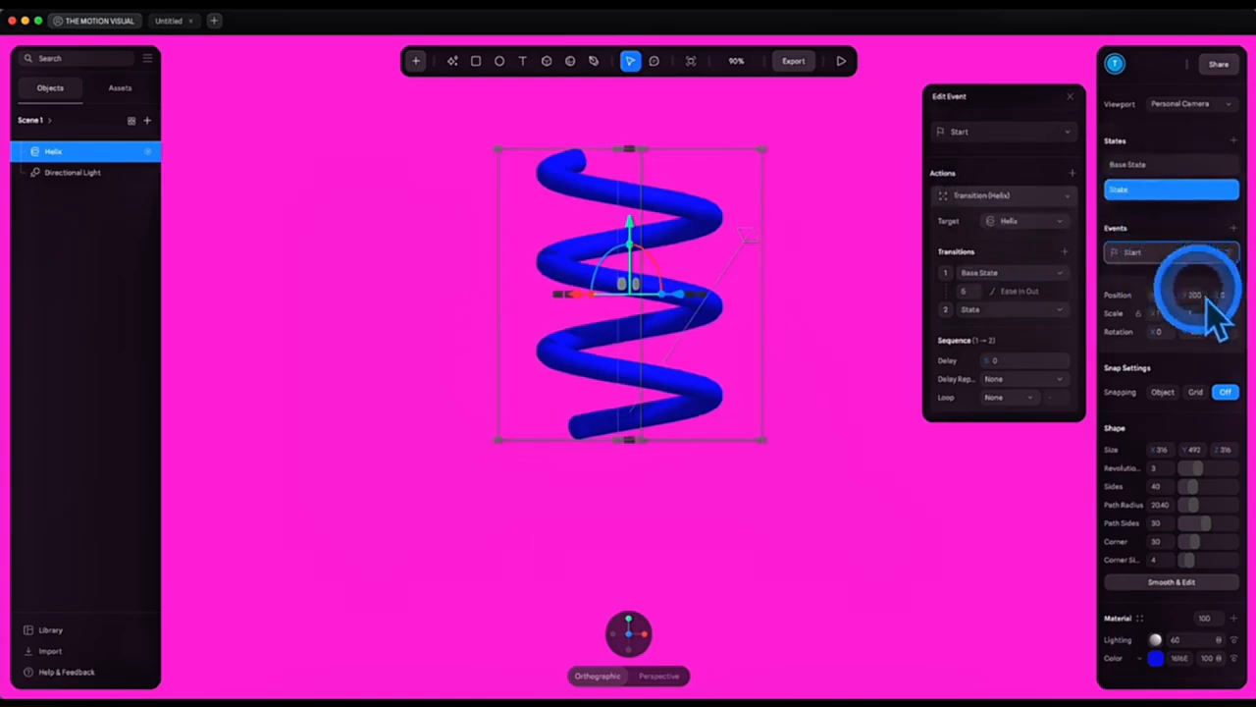
{"action": "left_click", "coordinate": [1147, 169]}
{"action": "left_click", "coordinate": [1148, 189]}
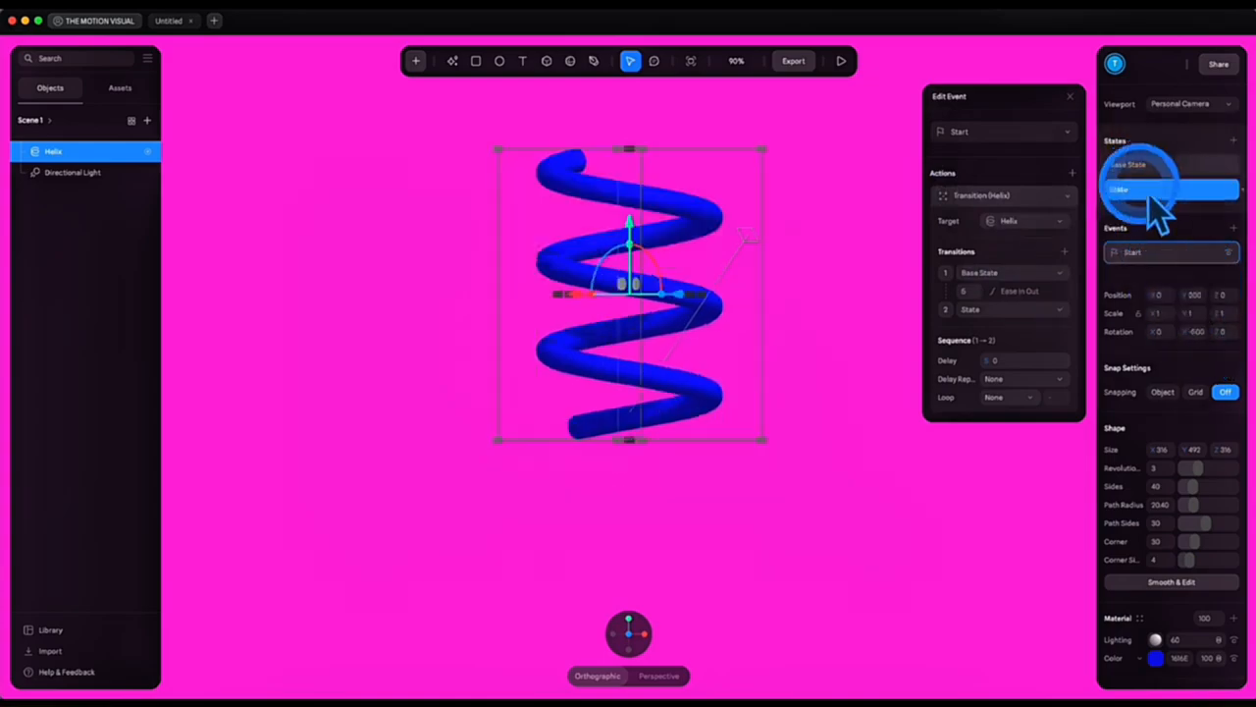
Set the transition's loop to Infinite and its cycle to the last Ping Pong option
{"action": "left_click", "coordinate": [979, 294]}
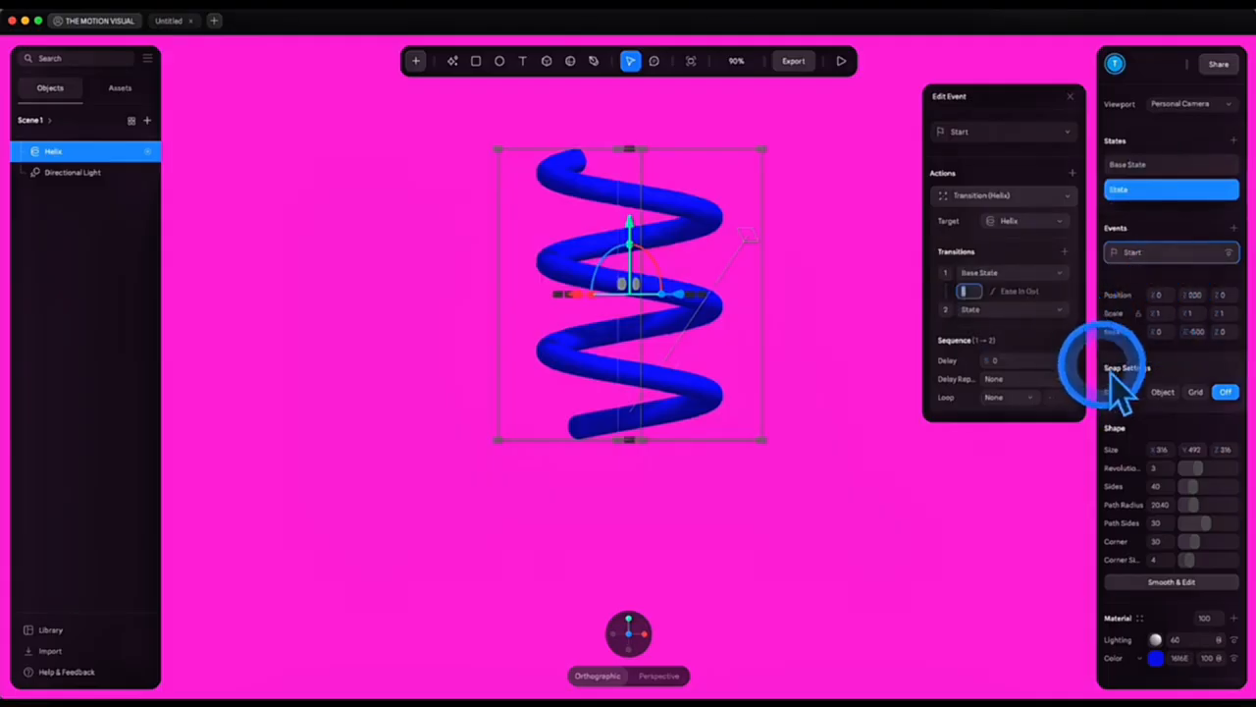
{"action": "left_click", "coordinate": [1032, 398]}
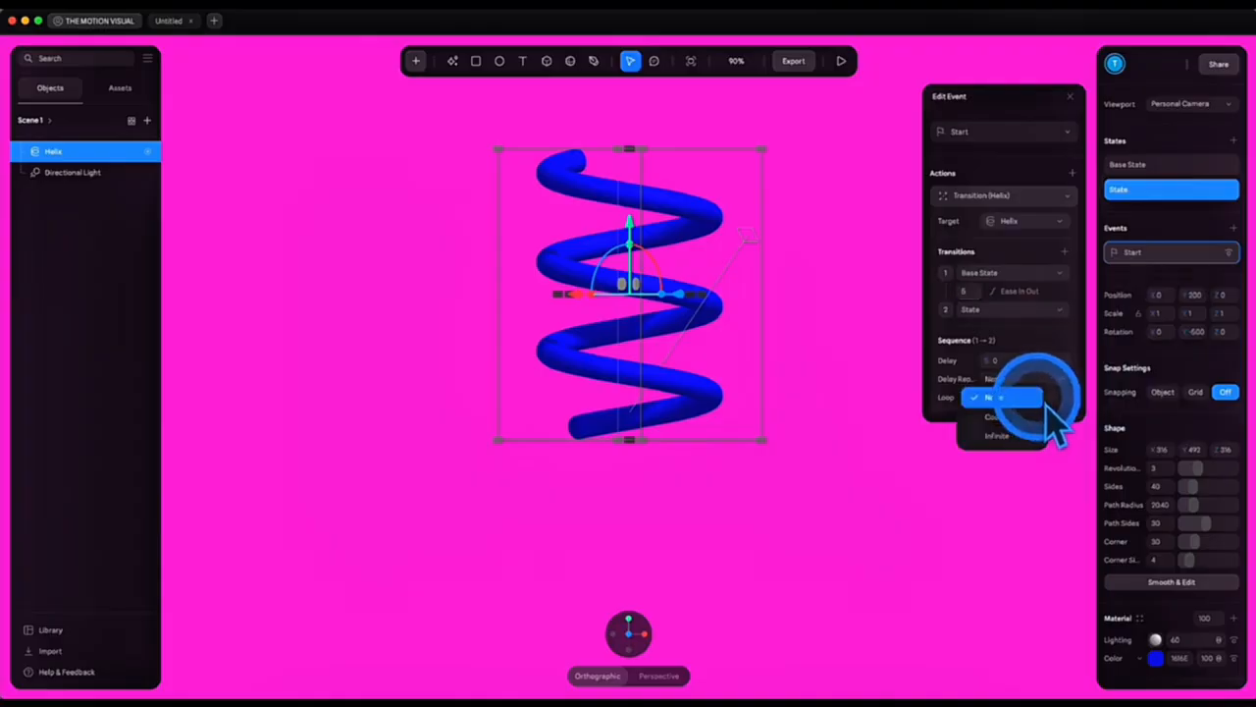
{"action": "left_click", "coordinate": [1021, 437]}
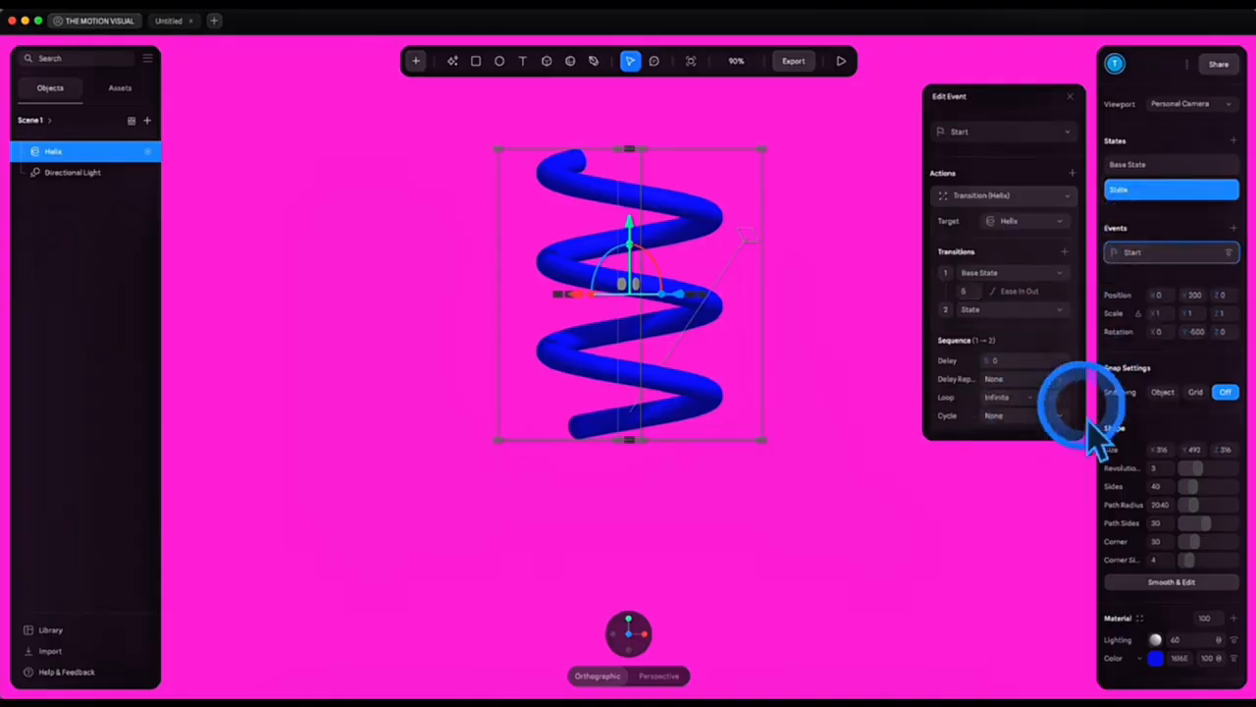
{"action": "left_click", "coordinate": [1055, 415]}
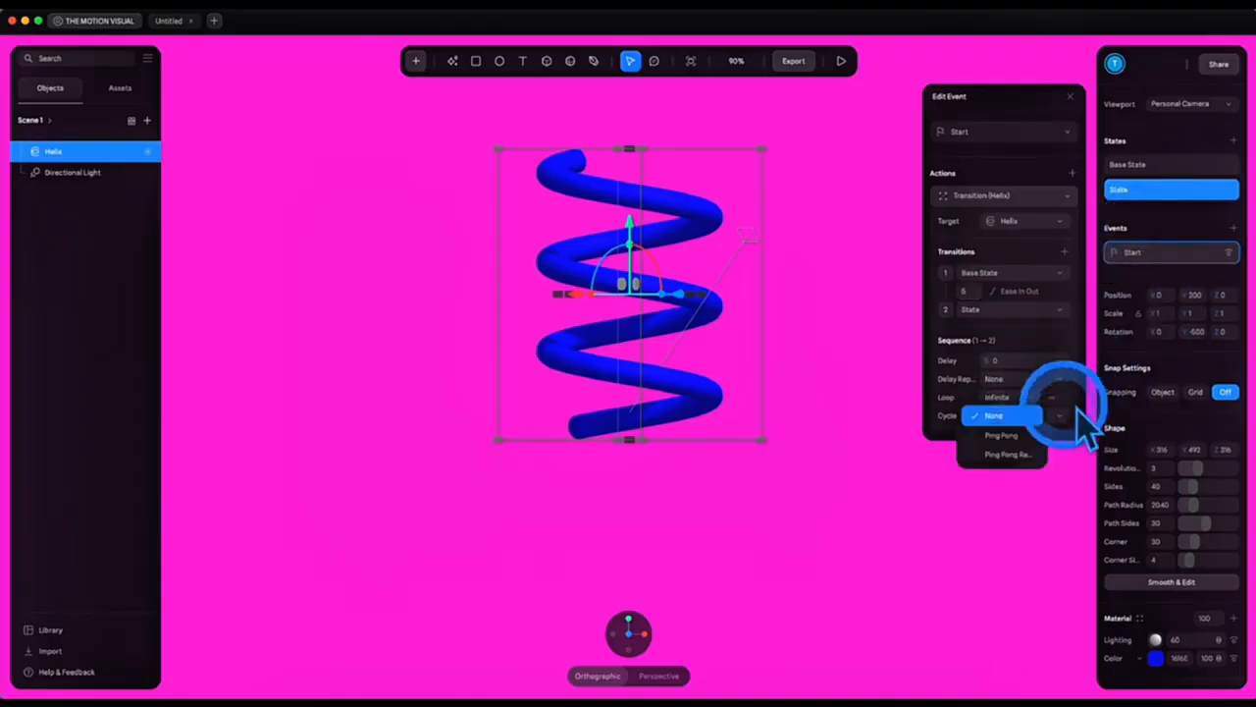
{"action": "left_click", "coordinate": [1013, 456]}
Deselect the helix and play the scene preview to check the looping animation
{"action": "left_click", "coordinate": [891, 450]}
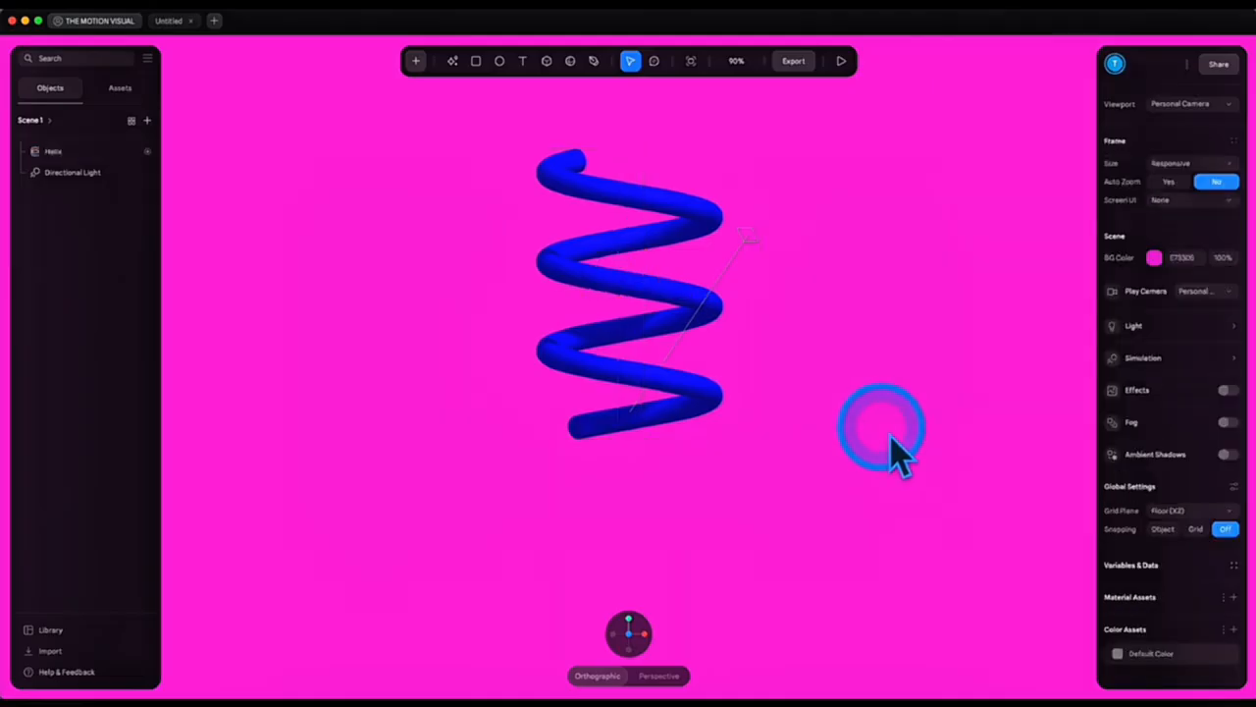
{"action": "left_click", "coordinate": [842, 62]}
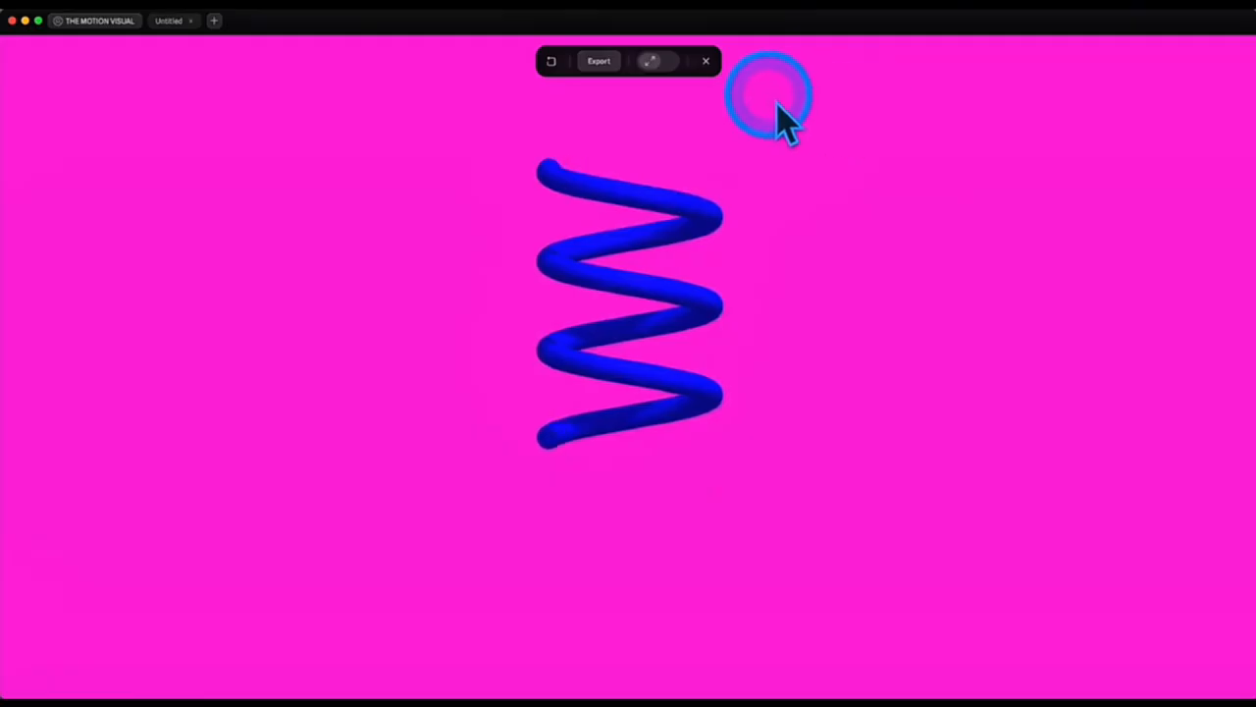
{"action": "left_click", "coordinate": [707, 62]}
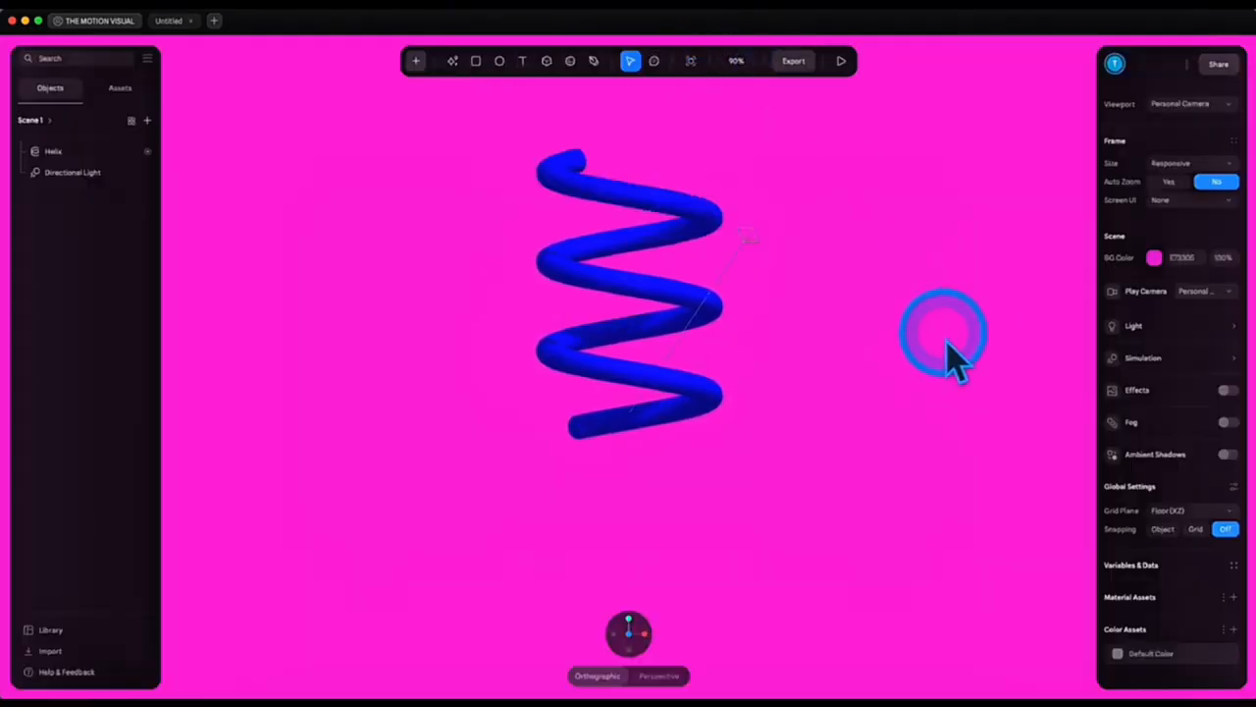
Play the scene preview to check the helix animation, and close it
{"action": "left_click", "coordinate": [1180, 263]}
{"action": "left_click", "coordinate": [841, 61]}
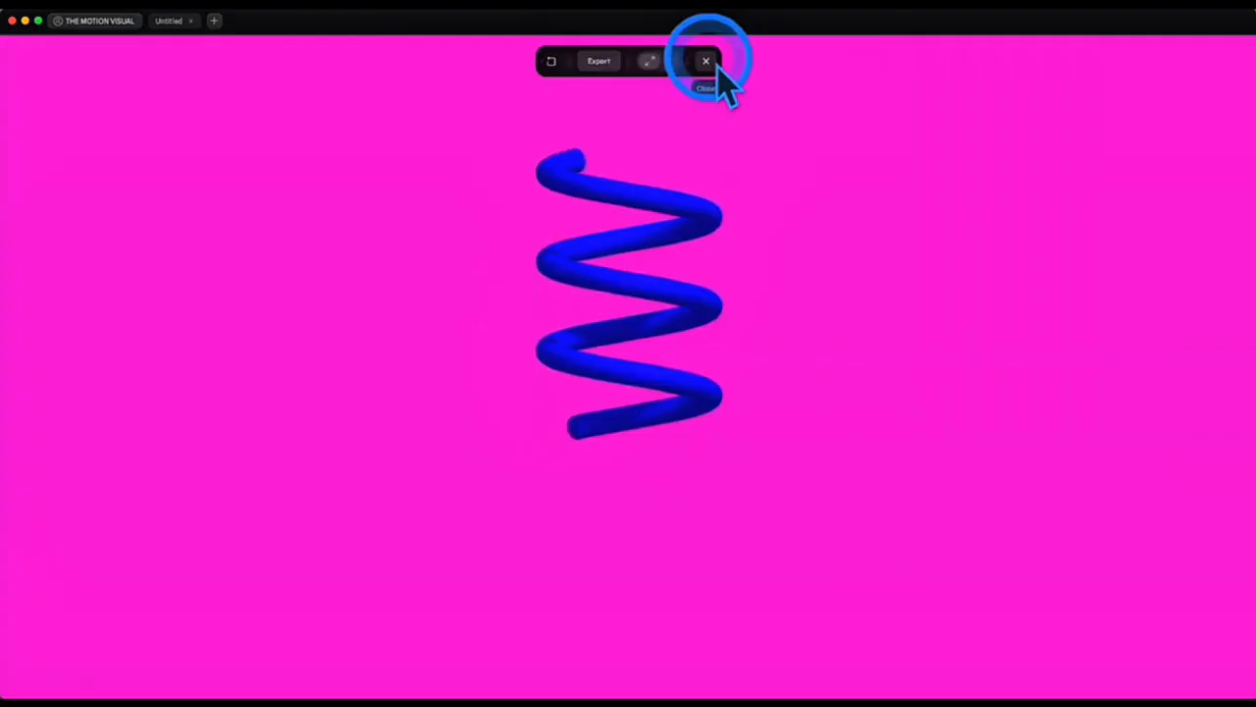
{"action": "left_click", "coordinate": [715, 65]}
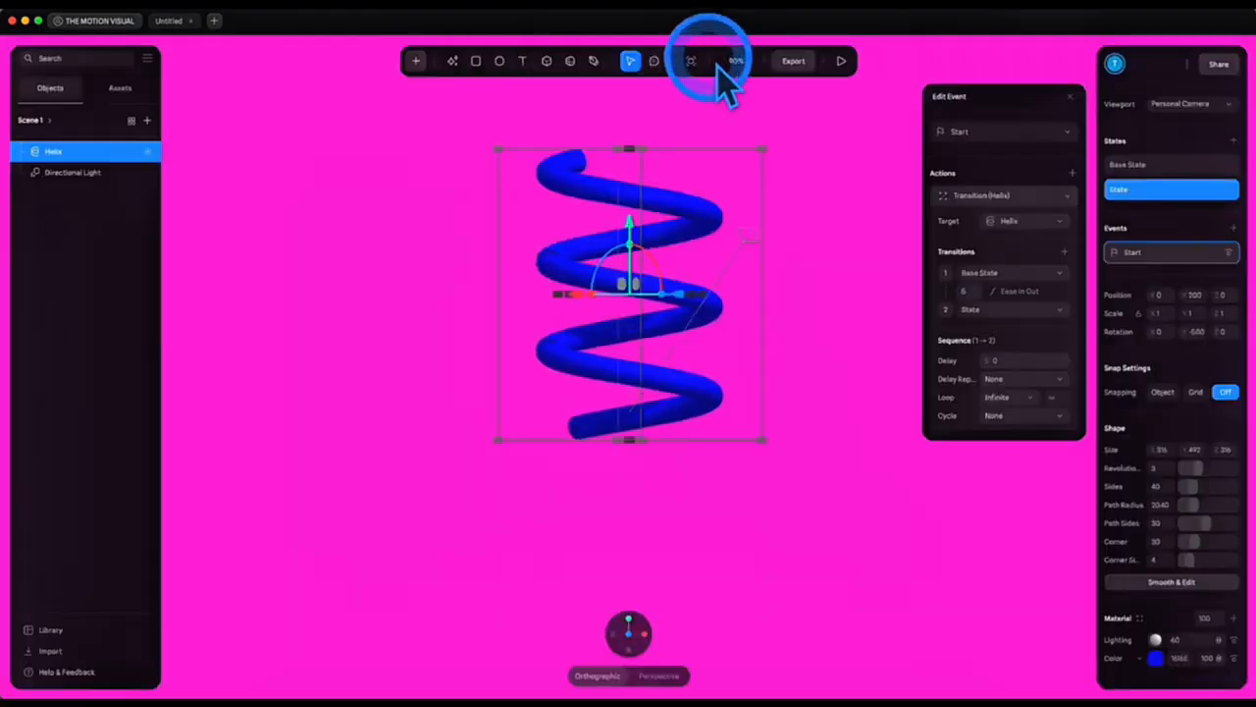
Set the helix transition's easing to Linear and play the scene preview
{"action": "left_click", "coordinate": [1028, 296]}
{"action": "left_click", "coordinate": [1031, 342]}
{"action": "left_click", "coordinate": [1012, 254]}
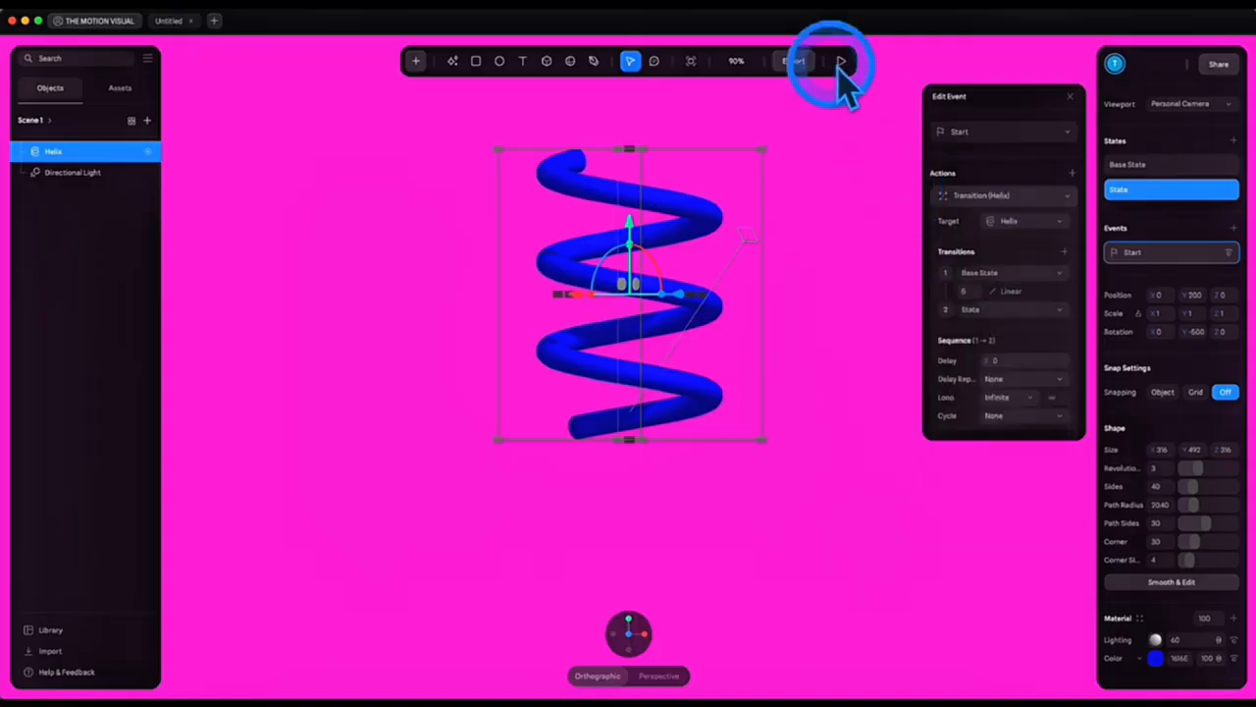
{"action": "left_click", "coordinate": [842, 62]}
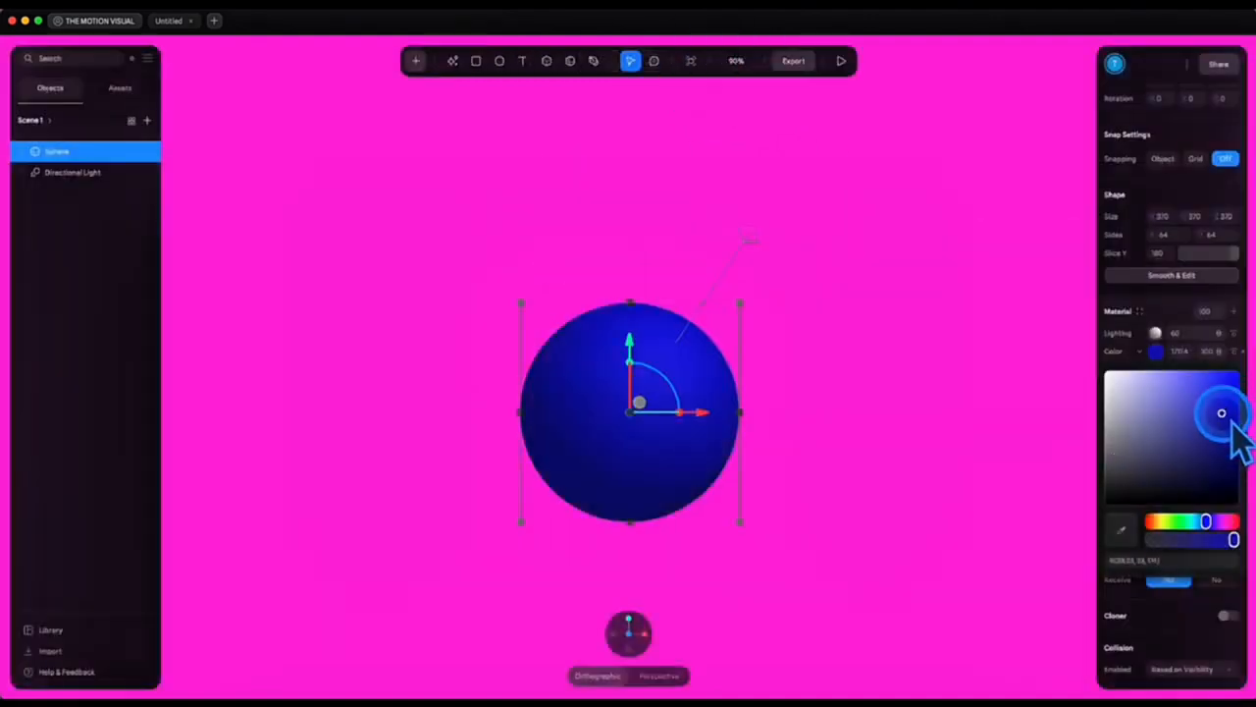
Change the sphere's material color to a lighter blue
{"action": "mouse_move", "coordinate": [1229, 420]}
{"action": "left_mouse_down"}
{"action": "mouse_move", "coordinate": [1224, 435]}
{"action": "mouse_move", "coordinate": [1211, 402]}
{"action": "mouse_move", "coordinate": [1214, 413]}
{"action": "left_mouse_up"}
{"action": "scroll", "coordinate": [1207, 339], "scroll_direction": "up", "scroll_amount": 3}
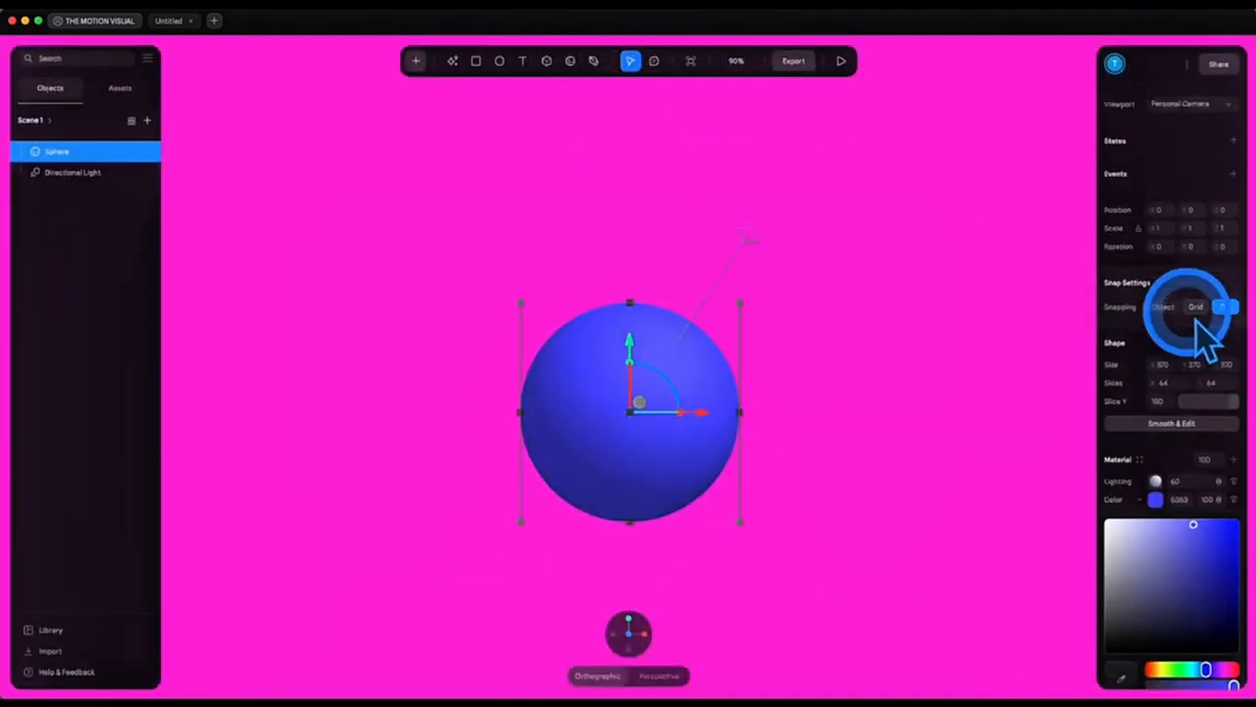
Add a second state to the sphere, with a yellow material color and a uniform scale of about 1.45
{"action": "left_click", "coordinate": [1233, 141]}
{"action": "scroll", "coordinate": [1162, 449], "scroll_direction": "down", "scroll_amount": 4}
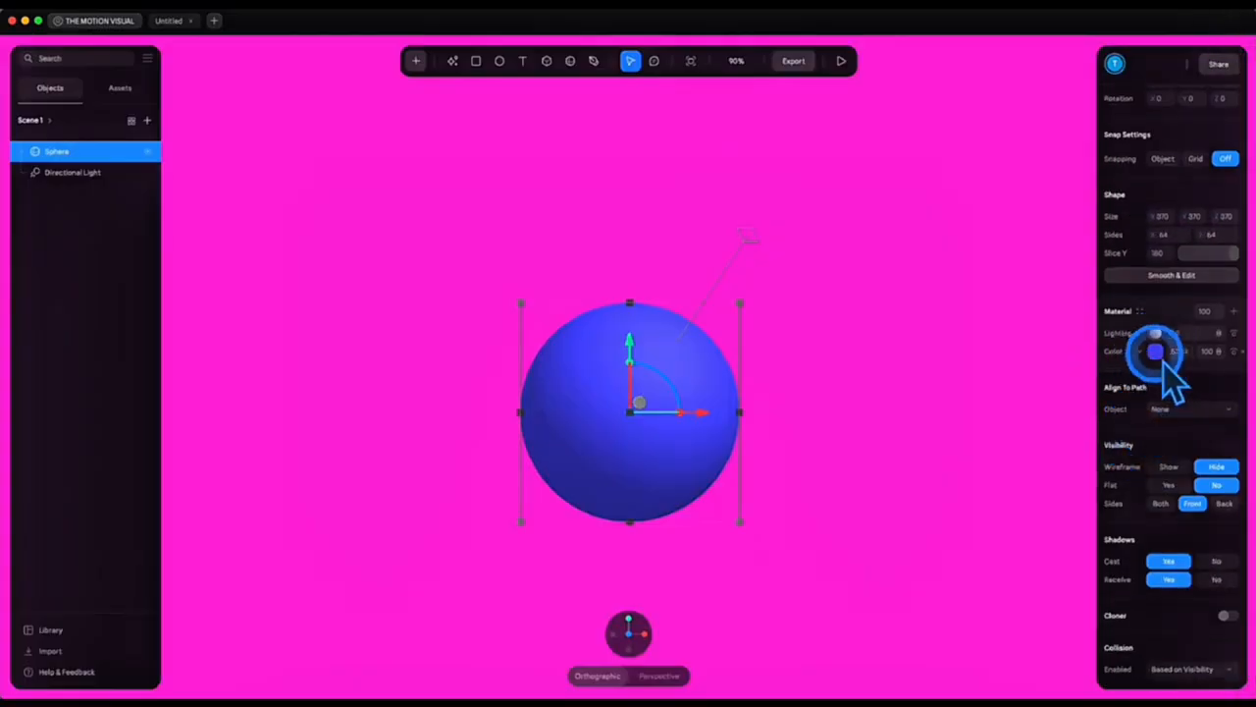
{"action": "left_click", "coordinate": [1155, 352]}
{"action": "left_click_drag", "start_coordinate": [1205, 521], "coordinate": [1160, 521]}
{"action": "scroll", "coordinate": [1197, 310], "scroll_direction": "up", "scroll_amount": 4}
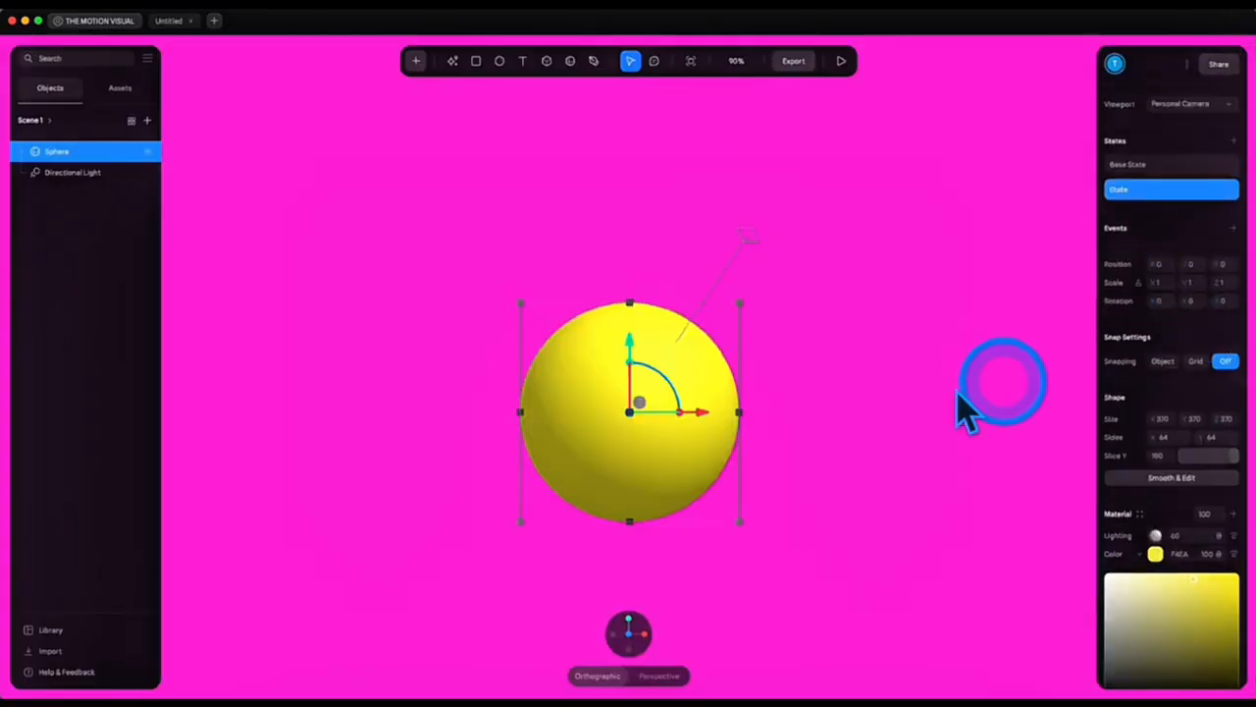
{"action": "left_click_drag", "start_coordinate": [679, 411], "coordinate": [723, 449]}
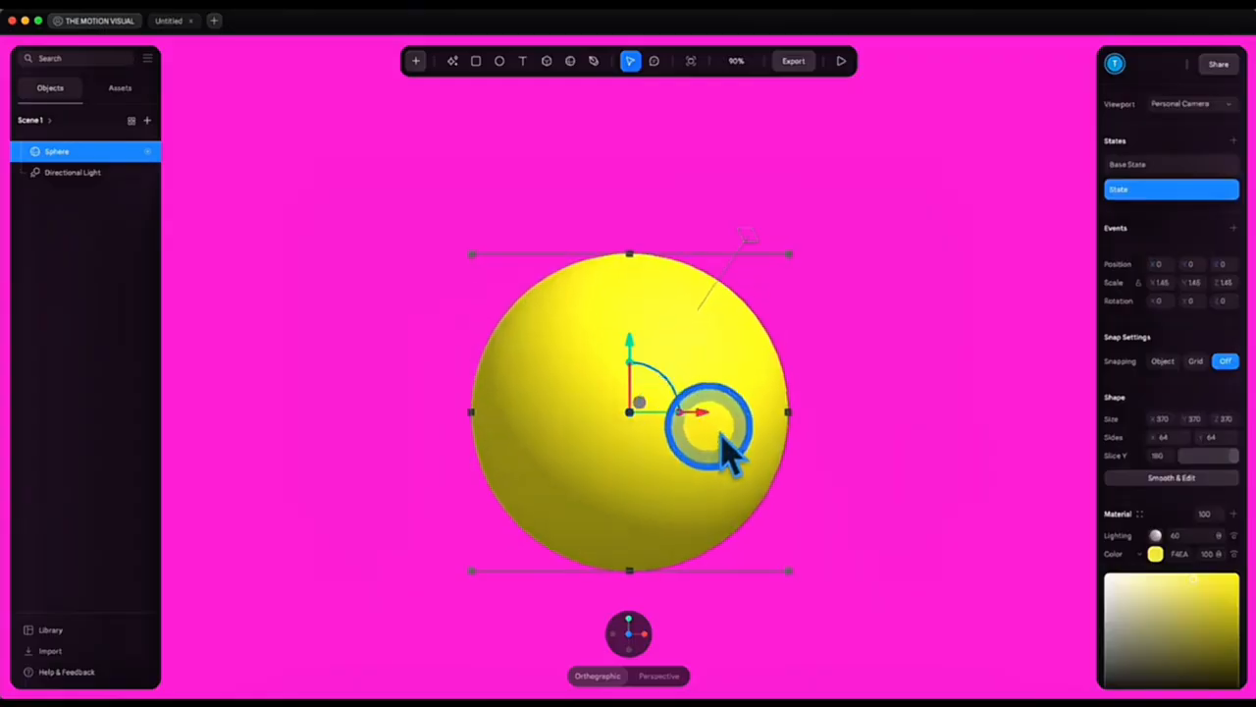
Give the sphere a Start event with a Transition action from Base State to State, lasting 3 seconds
{"action": "left_click", "coordinate": [1234, 227]}
{"action": "left_click", "coordinate": [967, 224]}
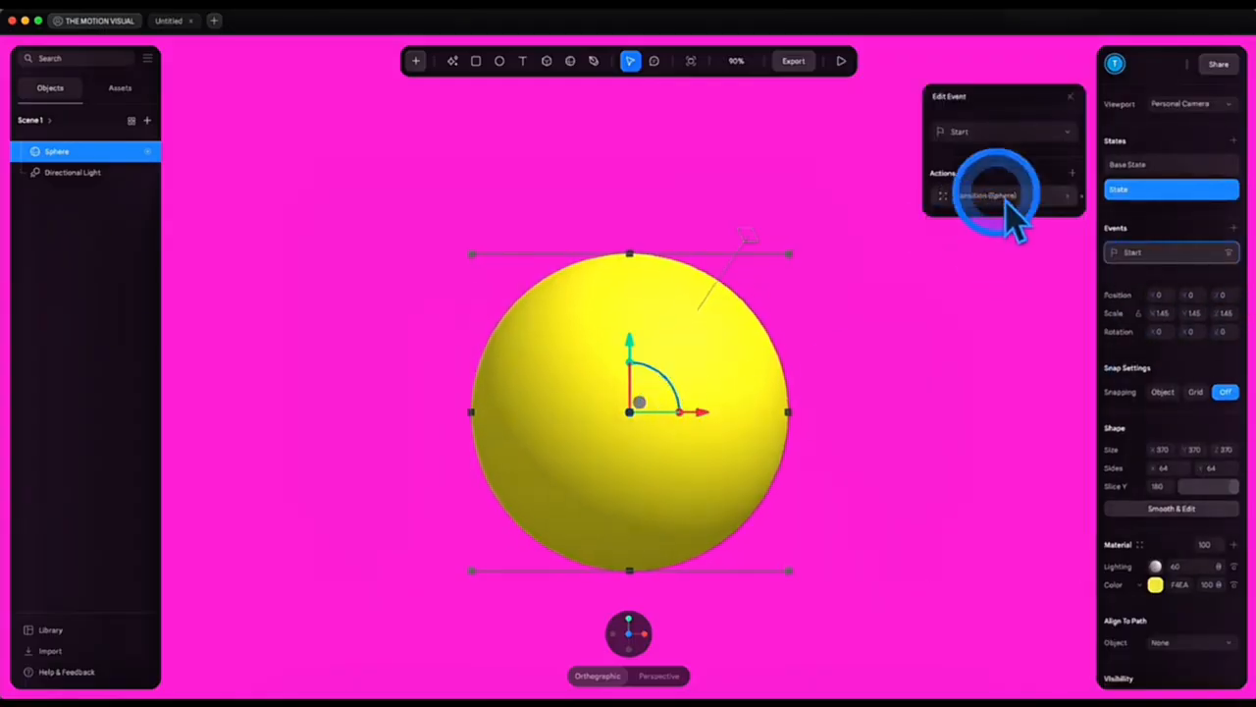
{"action": "left_click", "coordinate": [1006, 197]}
{"action": "left_click", "coordinate": [1022, 270]}
{"action": "left_click", "coordinate": [1001, 292]}
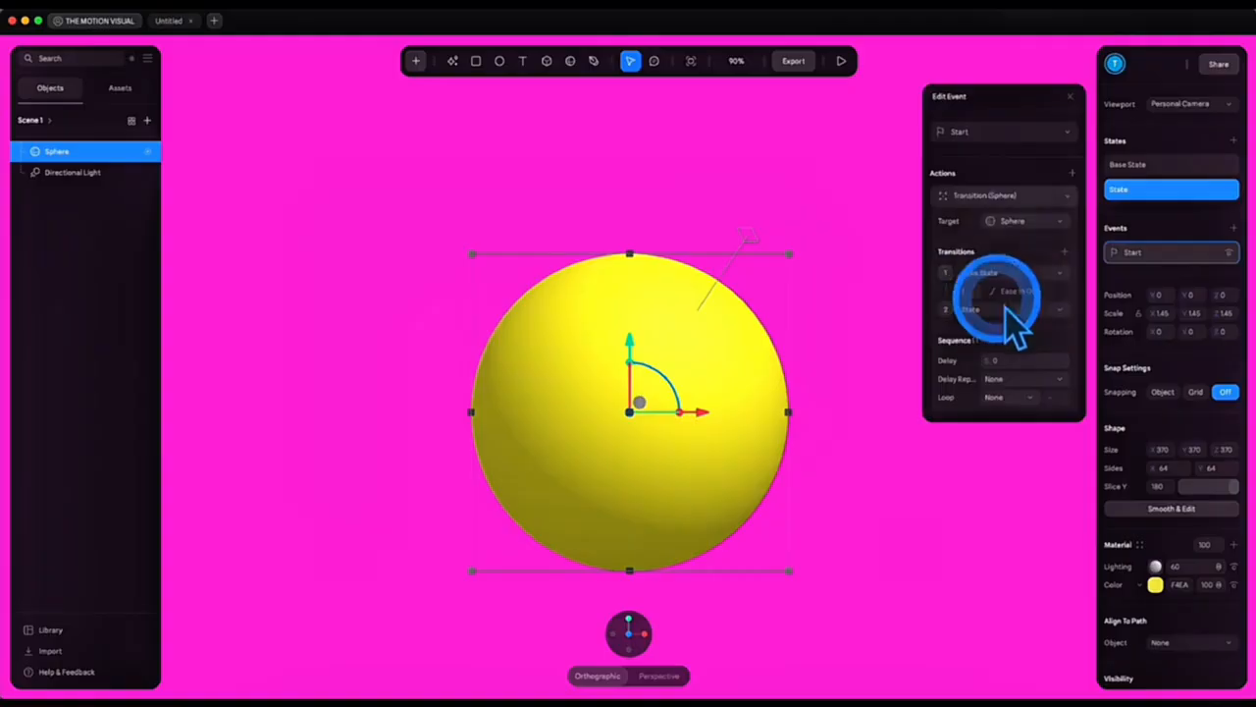
{"action": "left_click", "coordinate": [967, 287]}
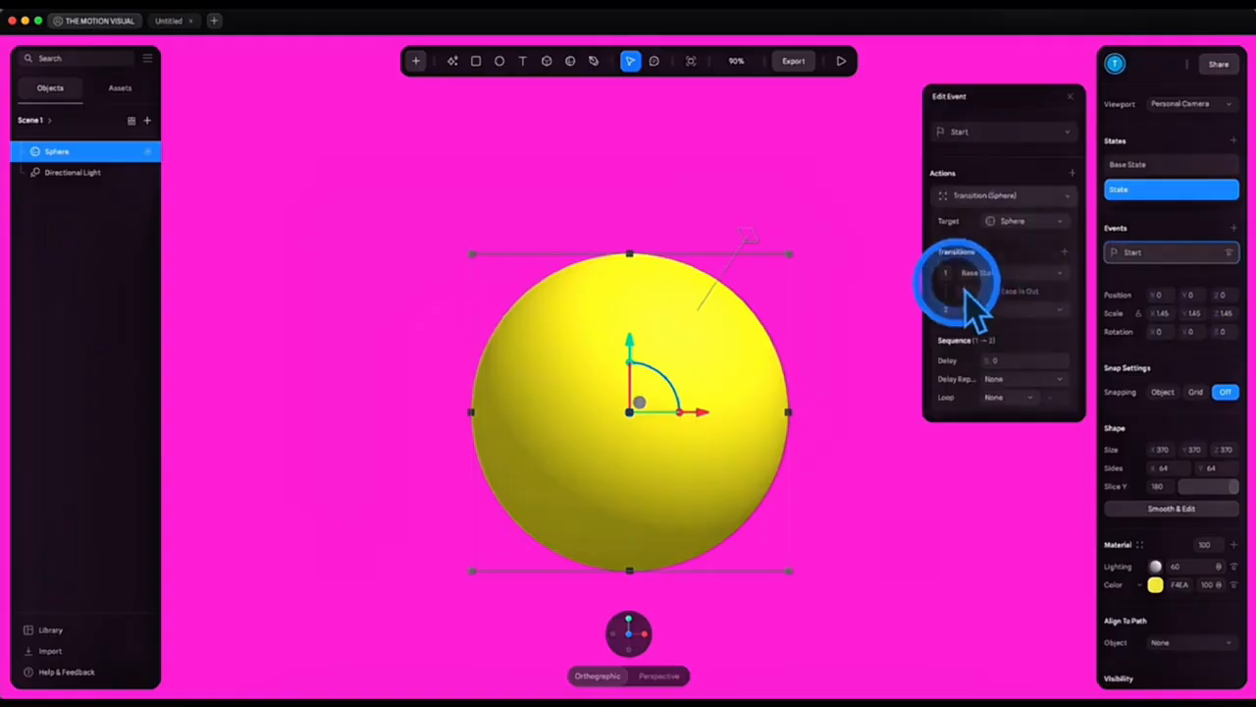
{"action": "type", "text": "3"}
Set the sphere transition's loop to Infinite and its cycle to Ping Pong, and preview the animation
{"action": "left_click", "coordinate": [1021, 396]}
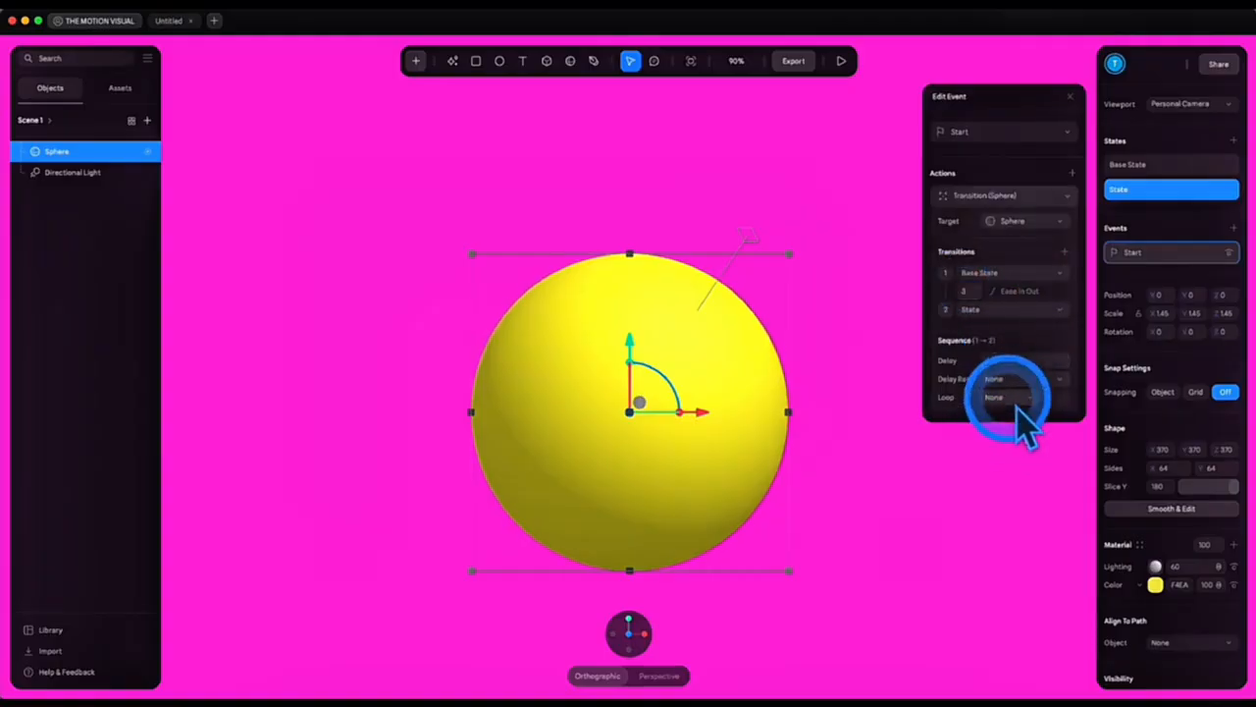
{"action": "left_click", "coordinate": [1021, 417]}
{"action": "left_click", "coordinate": [1011, 415]}
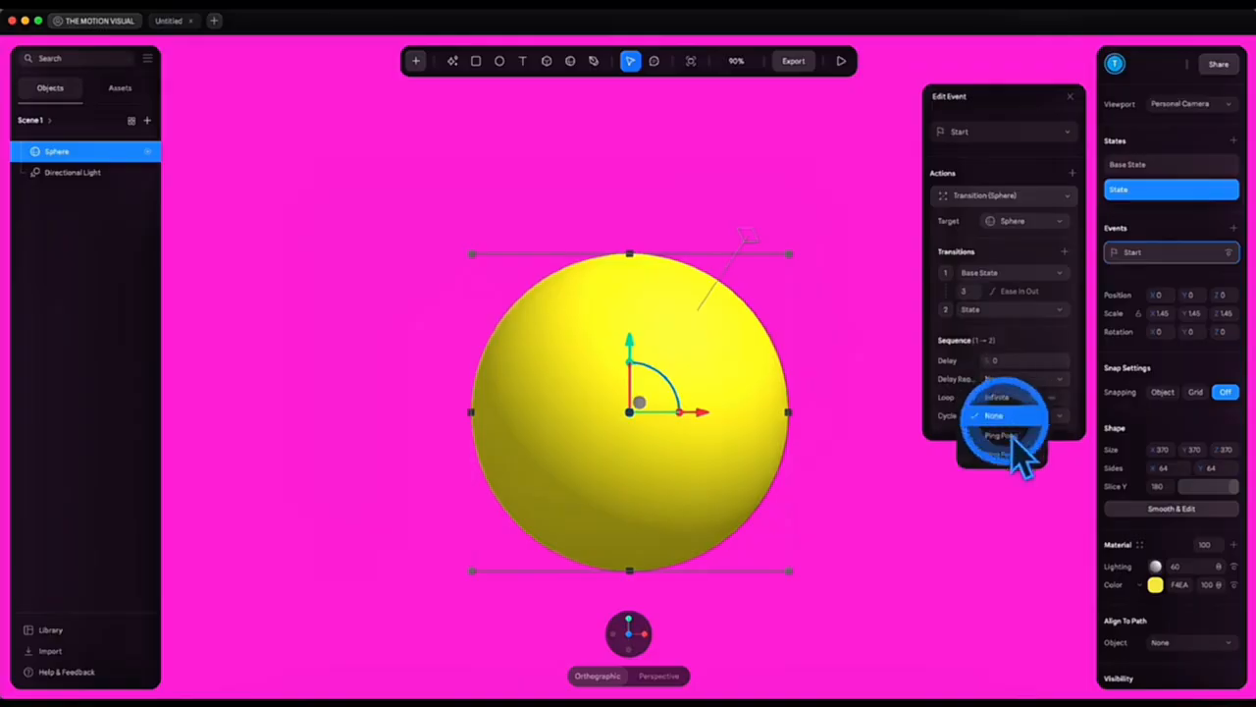
{"action": "left_click", "coordinate": [1003, 437]}
{"action": "left_click", "coordinate": [846, 67]}
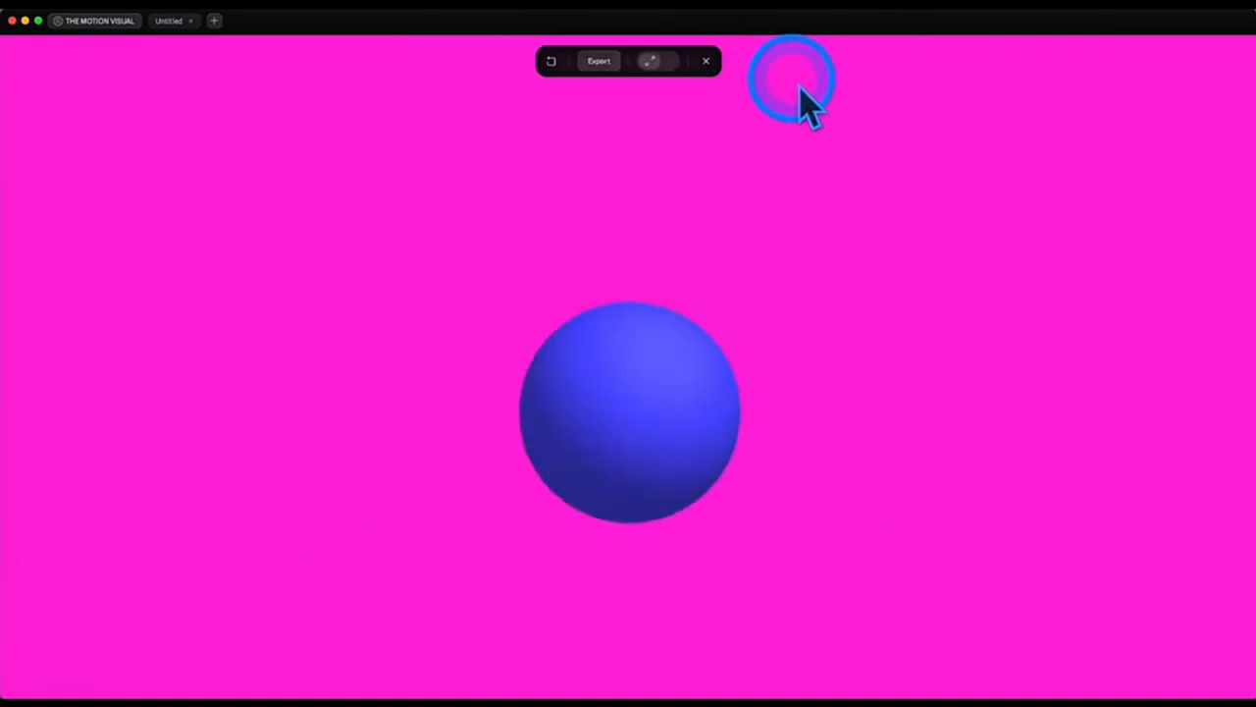
{"action": "left_click", "coordinate": [706, 61]}
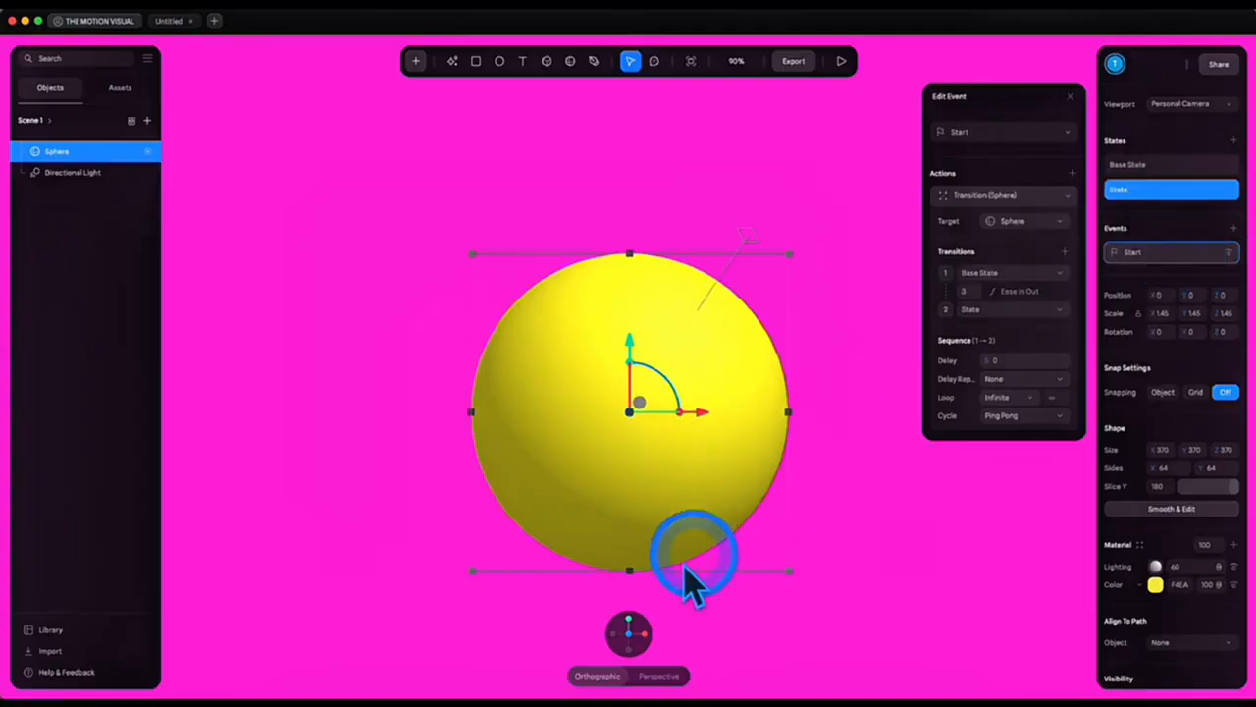
Add a third state to the sphere, colored green, scaled to about 1.67 and lowered to a Y position of about -142
{"action": "mouse_move", "coordinate": [618, 638]}
{"action": "left_click", "coordinate": [577, 635]}
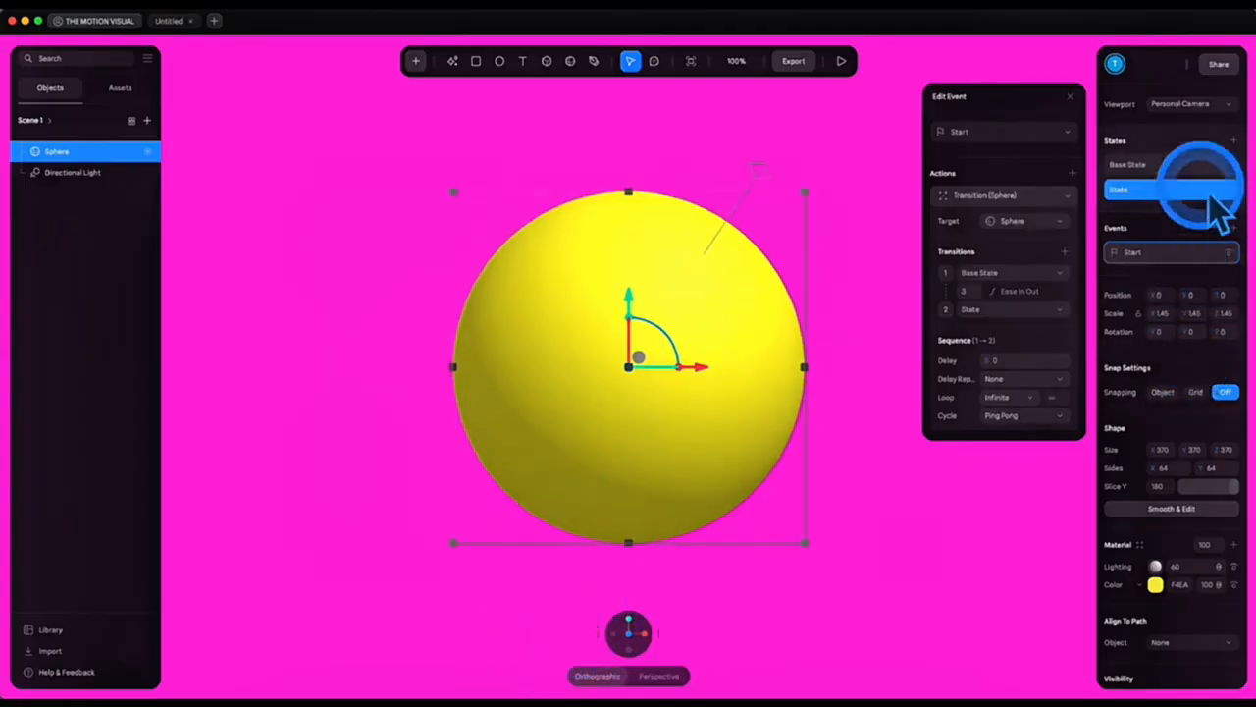
{"action": "left_click", "coordinate": [1233, 140]}
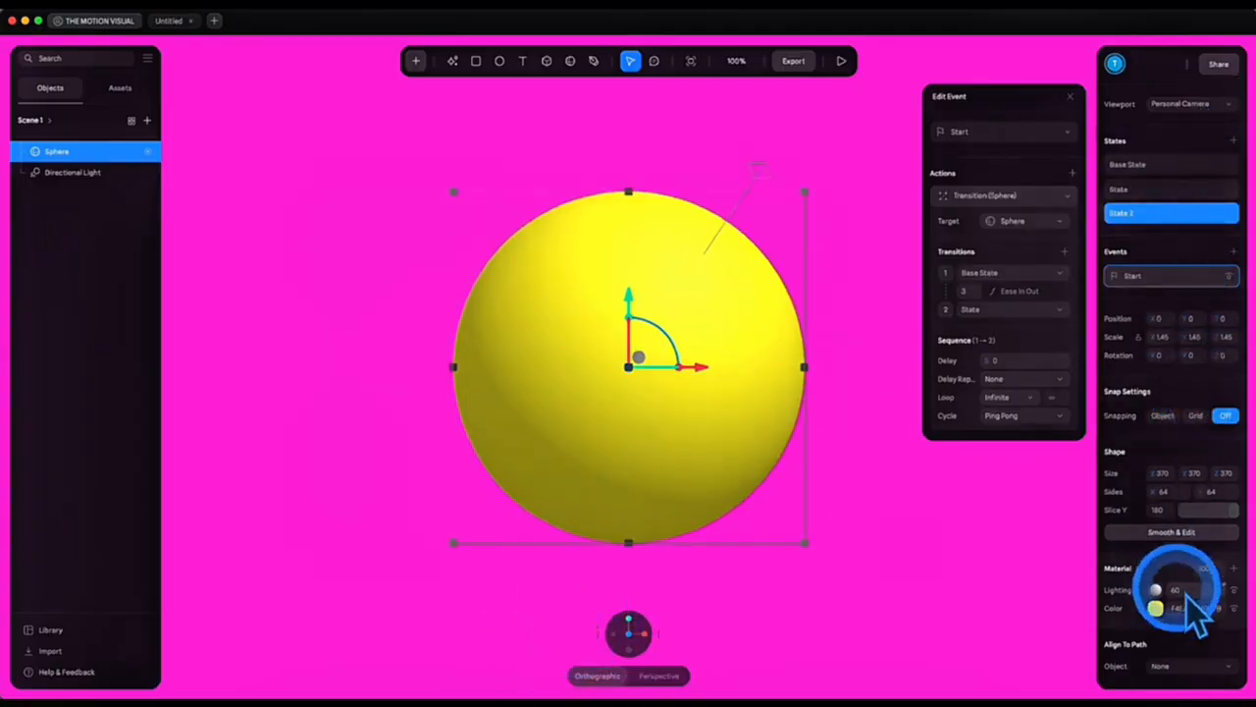
{"action": "left_click", "coordinate": [1156, 608]}
{"action": "scroll", "coordinate": [1192, 549], "scroll_direction": "down", "scroll_amount": 5}
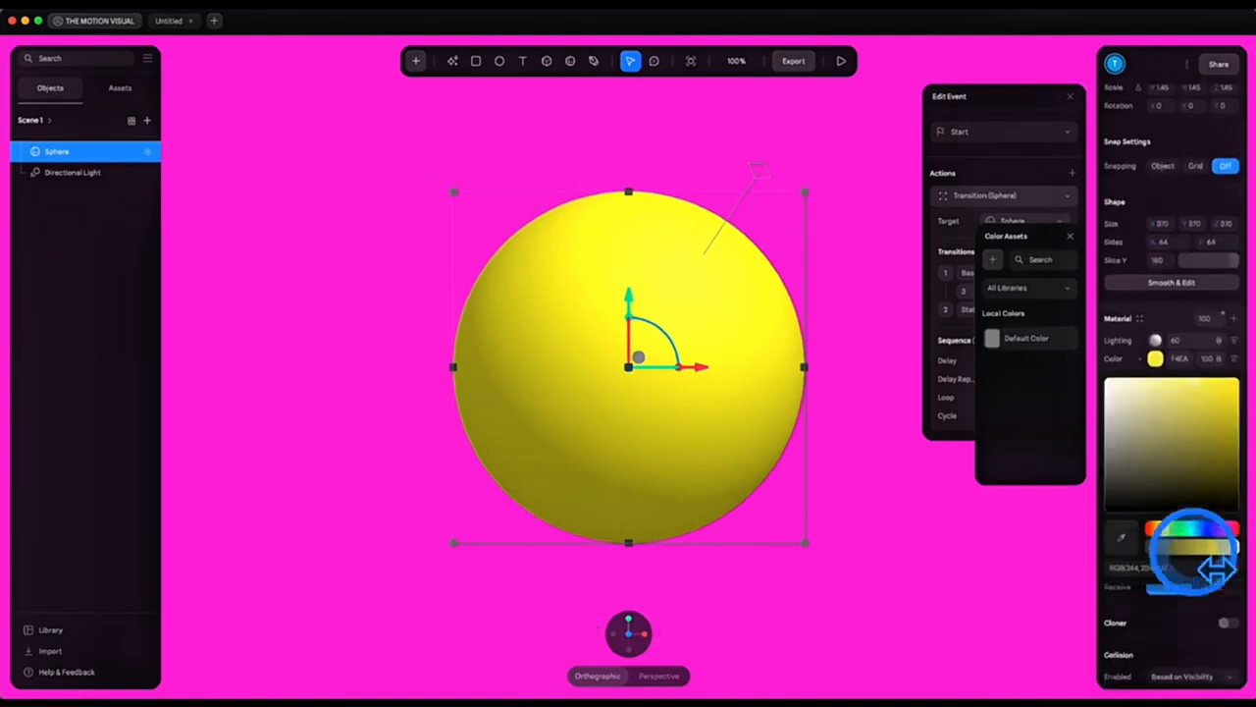
{"action": "left_click_drag", "start_coordinate": [1201, 535], "coordinate": [1177, 524]}
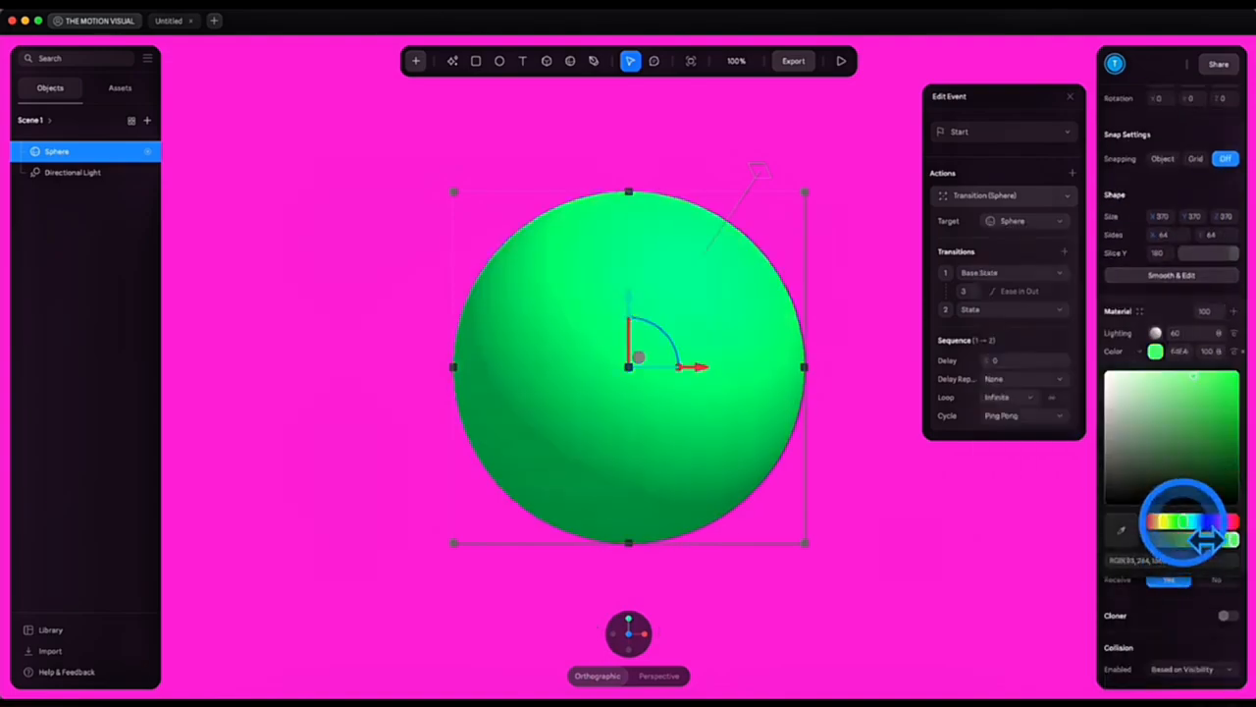
{"action": "scroll", "coordinate": [1202, 481], "scroll_direction": "up", "scroll_amount": 3}
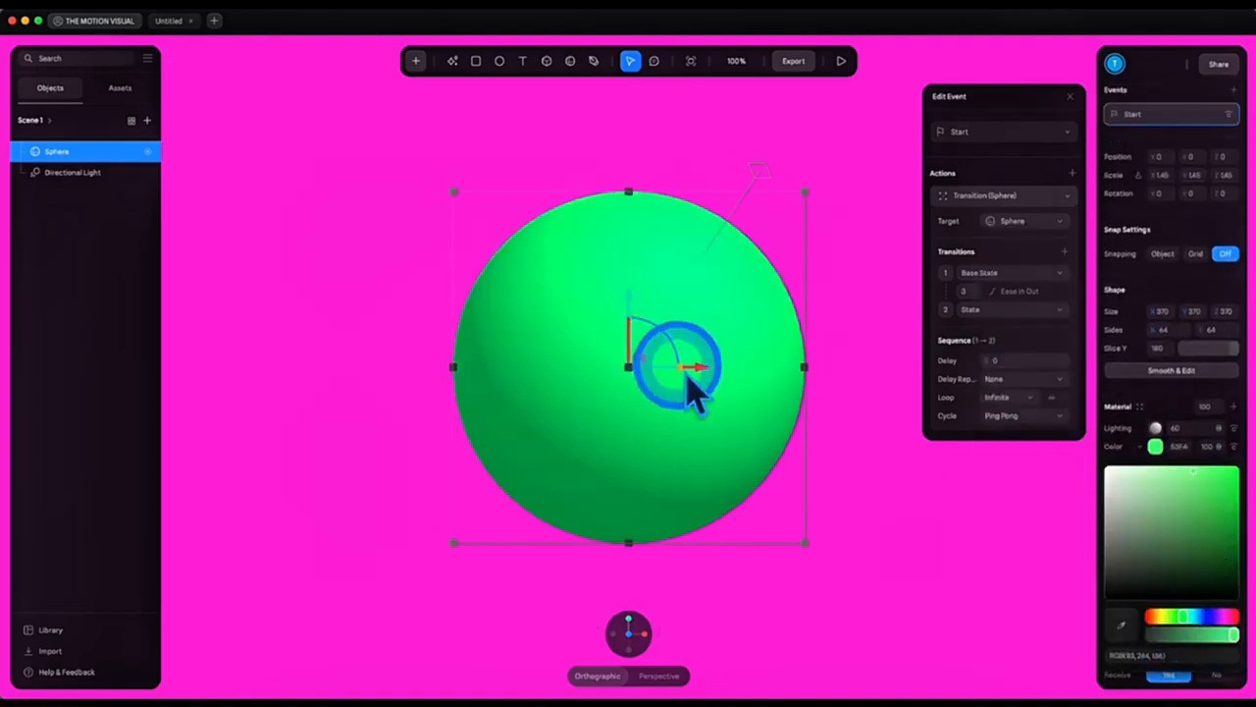
{"action": "left_click_drag", "start_coordinate": [678, 367], "coordinate": [686, 367]}
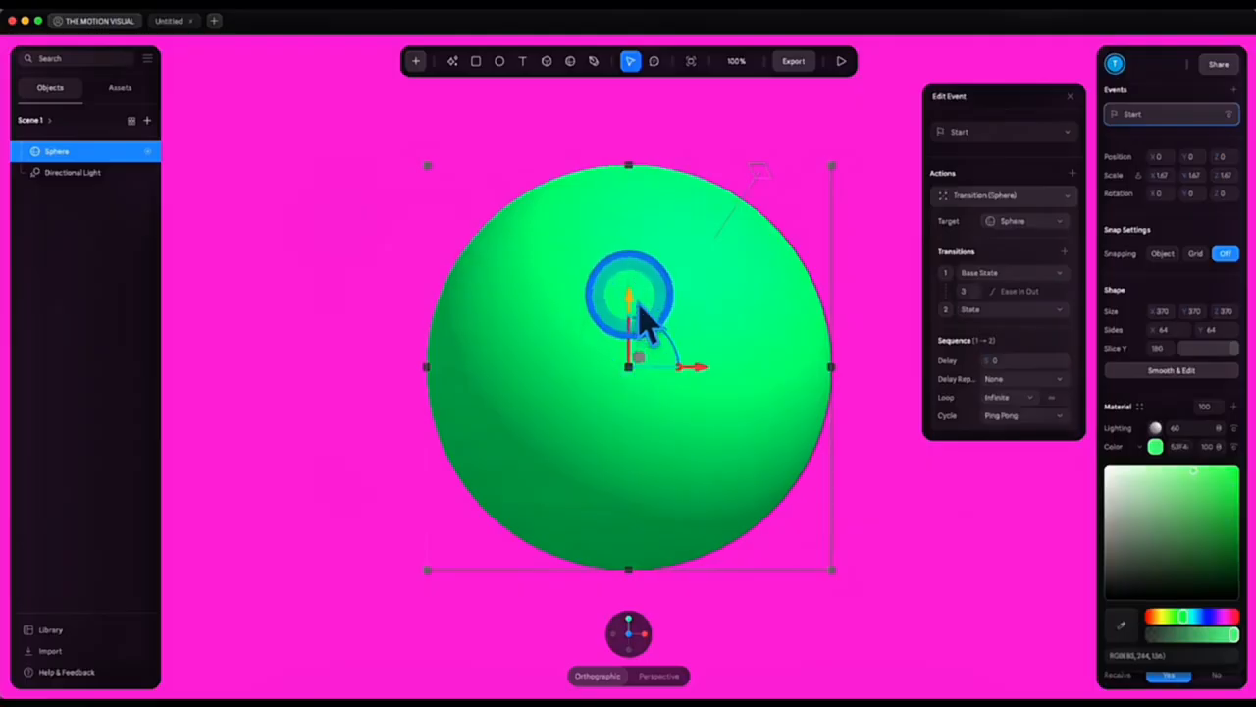
{"action": "left_click_drag", "start_coordinate": [636, 310], "coordinate": [642, 398]}
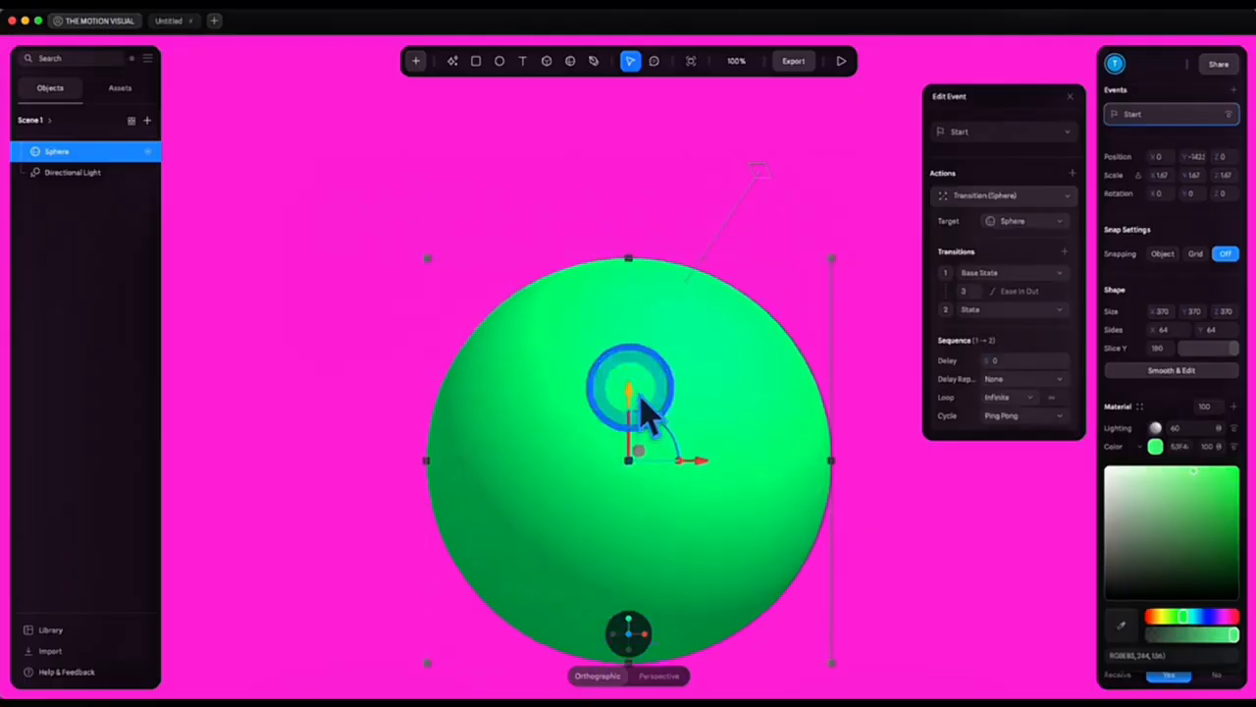
Add State 2 to the sphere's transition sequence with a 3-second duration, and preview the three-state animation
{"action": "left_click", "coordinate": [1064, 251]}
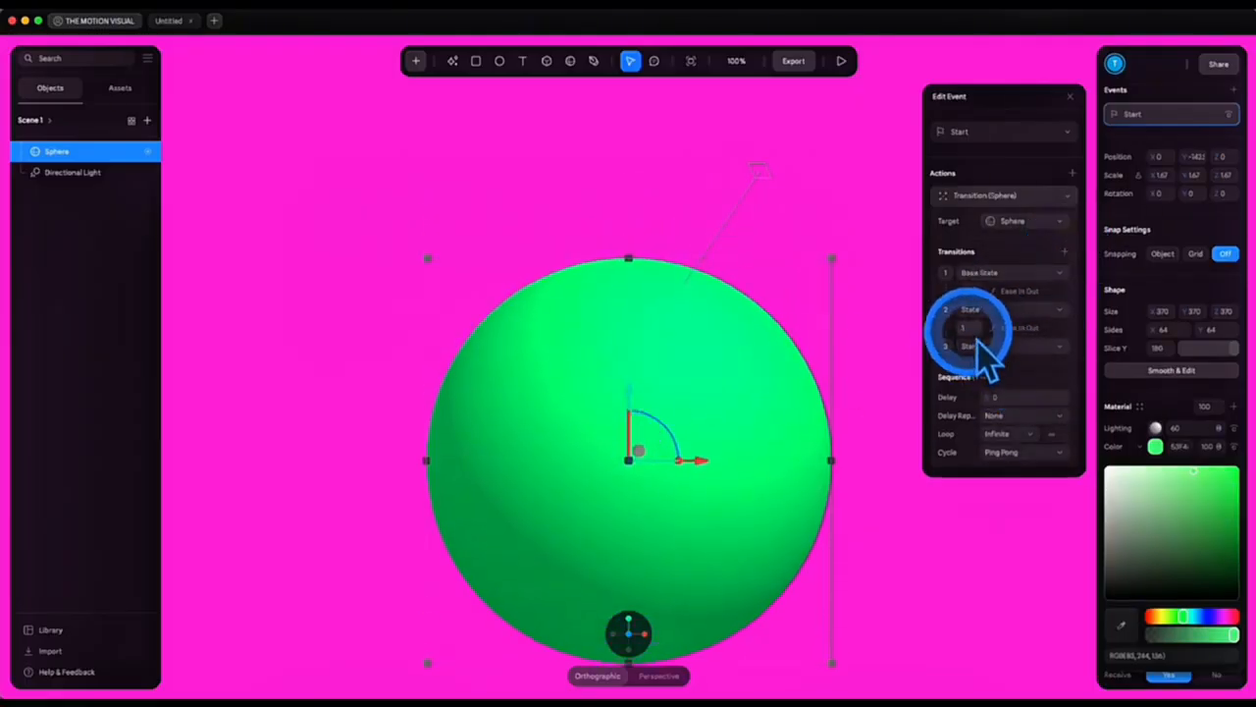
{"action": "type", "text": "3"}
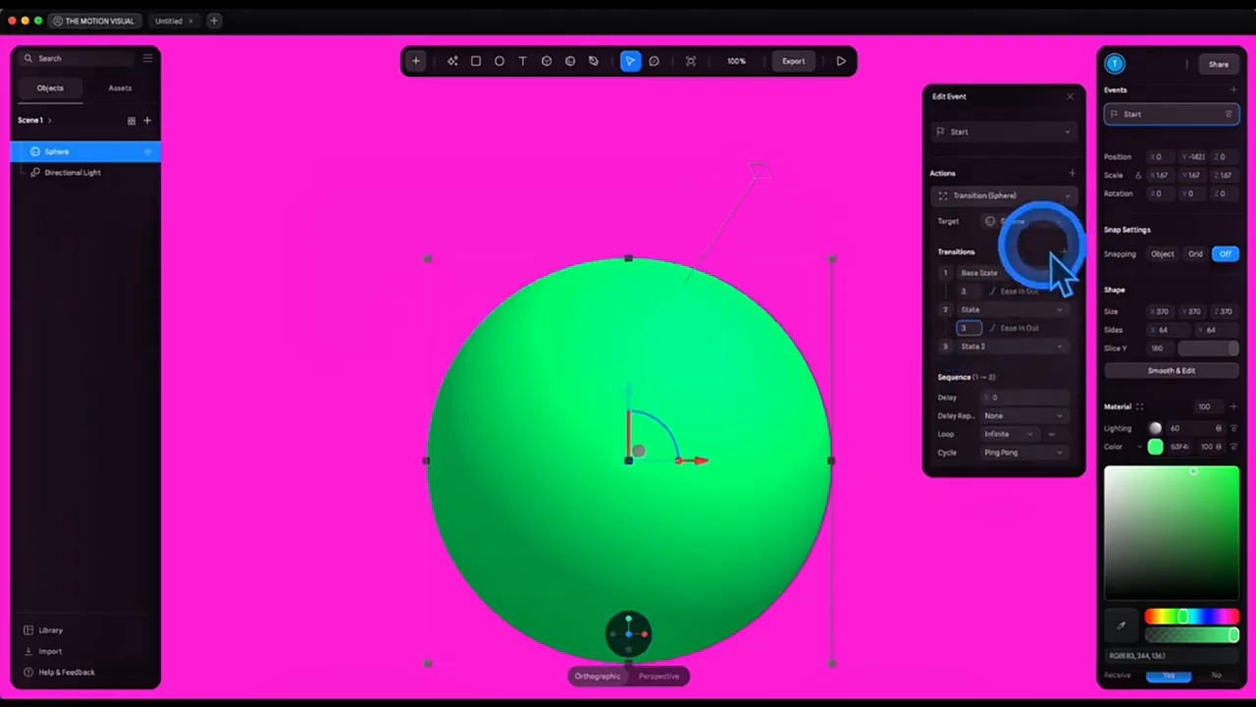
{"action": "key", "text": "Return"}
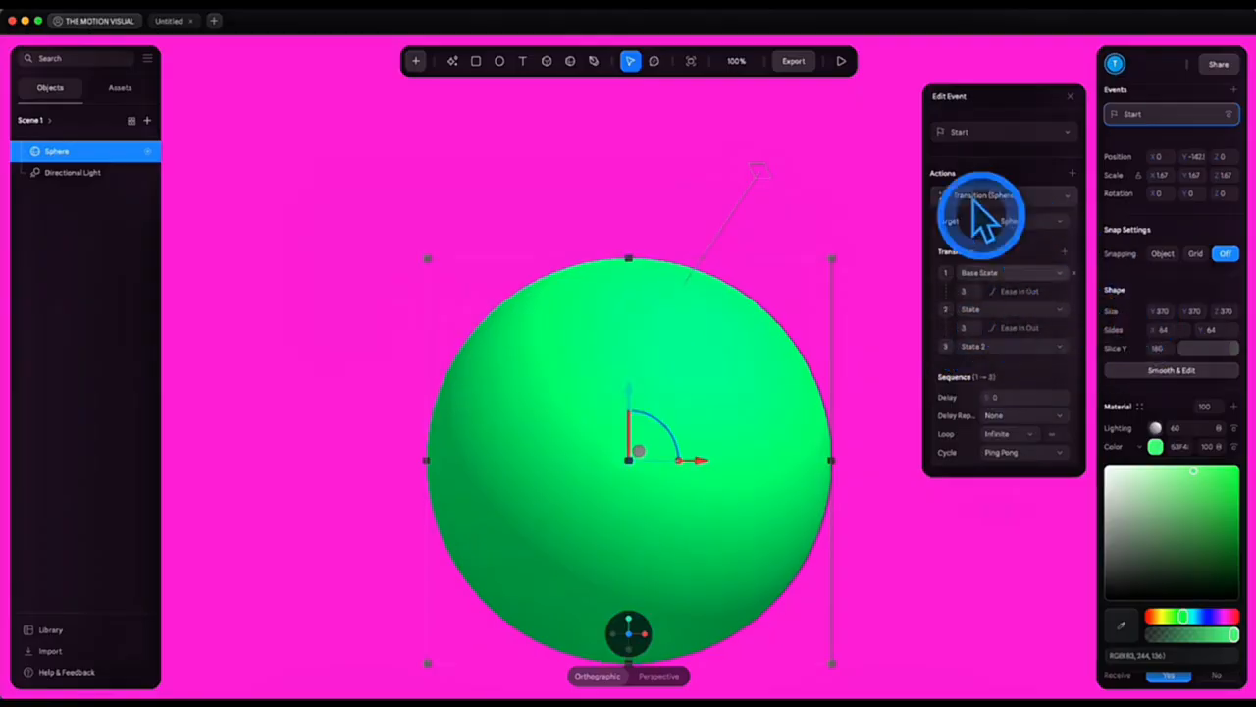
{"action": "left_click", "coordinate": [844, 65]}
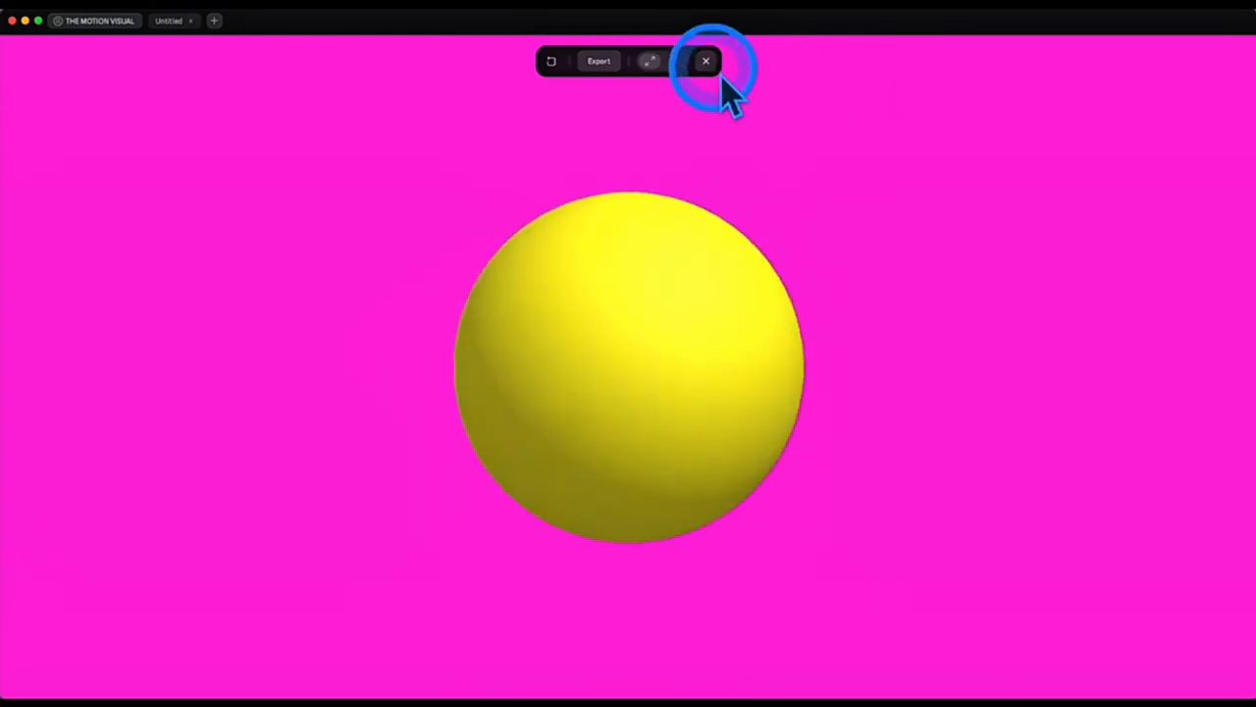
{"action": "left_click", "coordinate": [707, 62]}
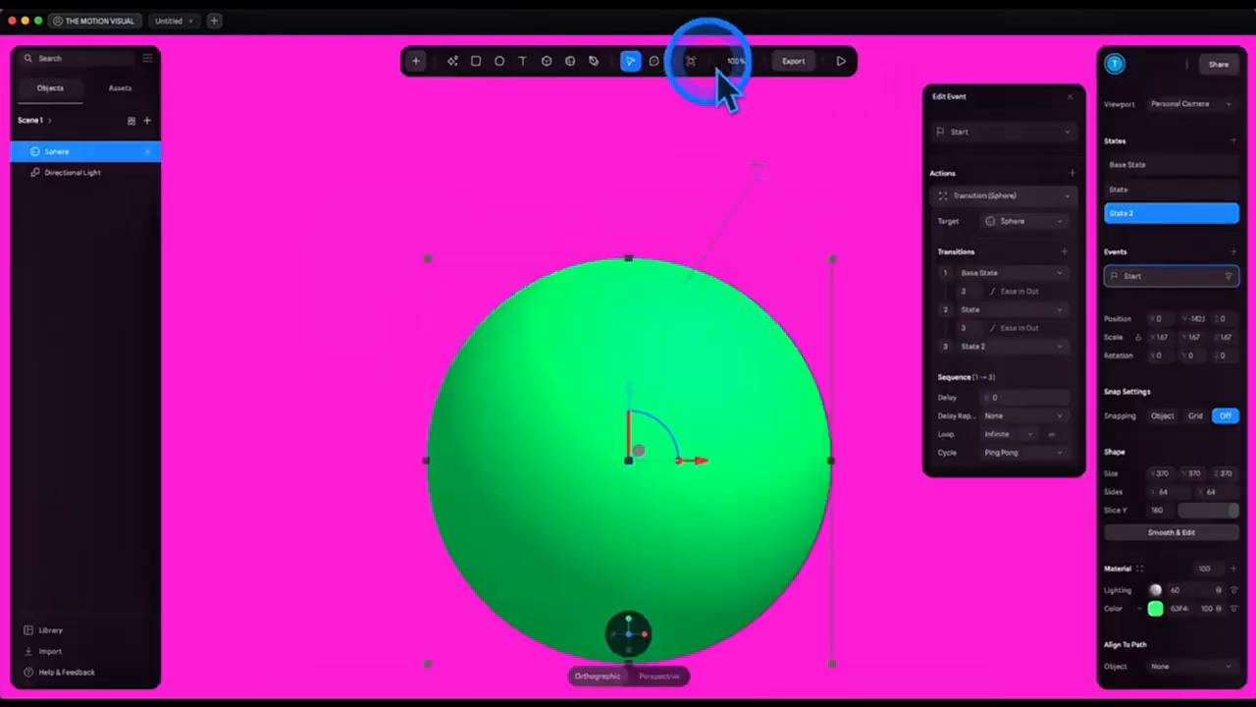
Set the scene's frame size to the TikTok (1080x1920) preset
{"action": "left_click", "coordinate": [785, 162]}
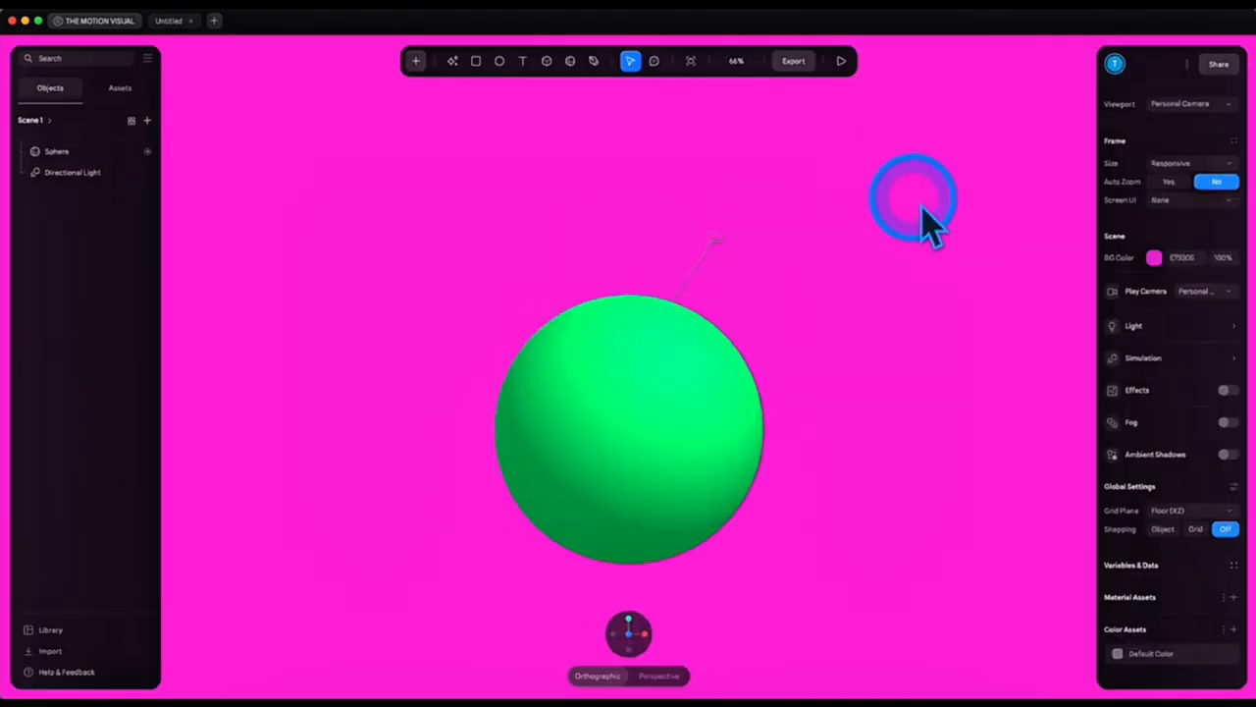
{"action": "left_click", "coordinate": [1183, 167]}
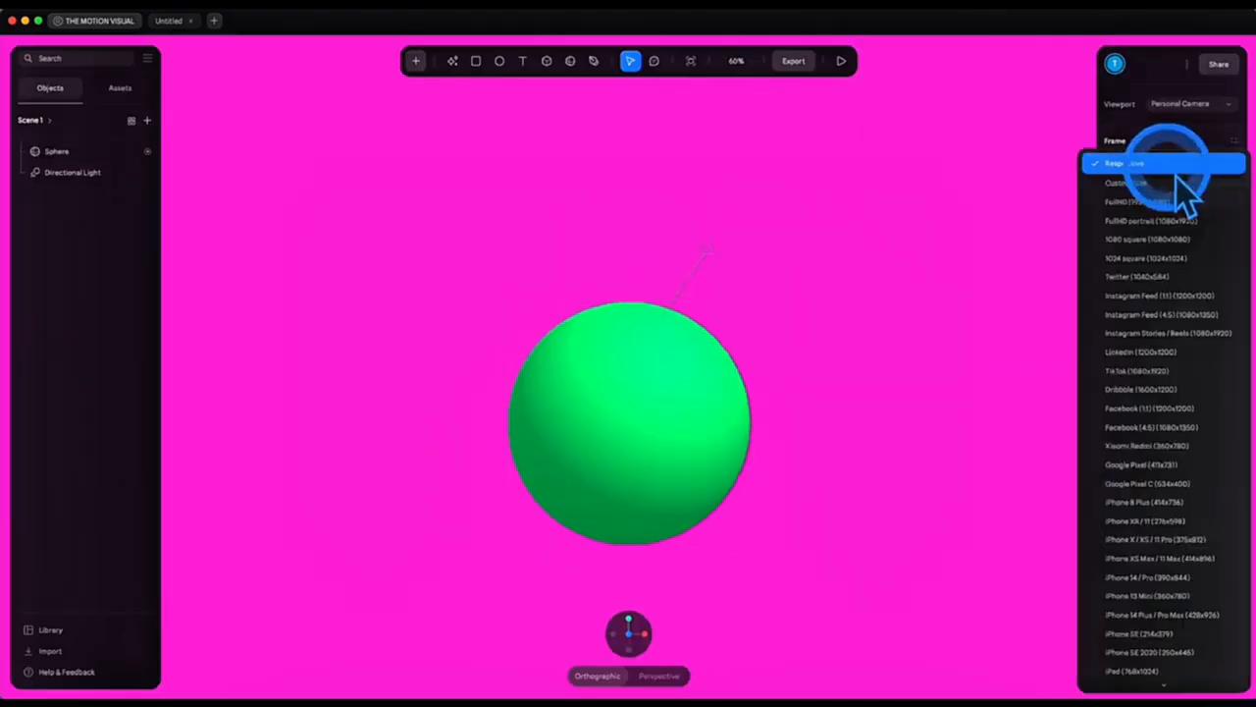
{"action": "left_click", "coordinate": [999, 196]}
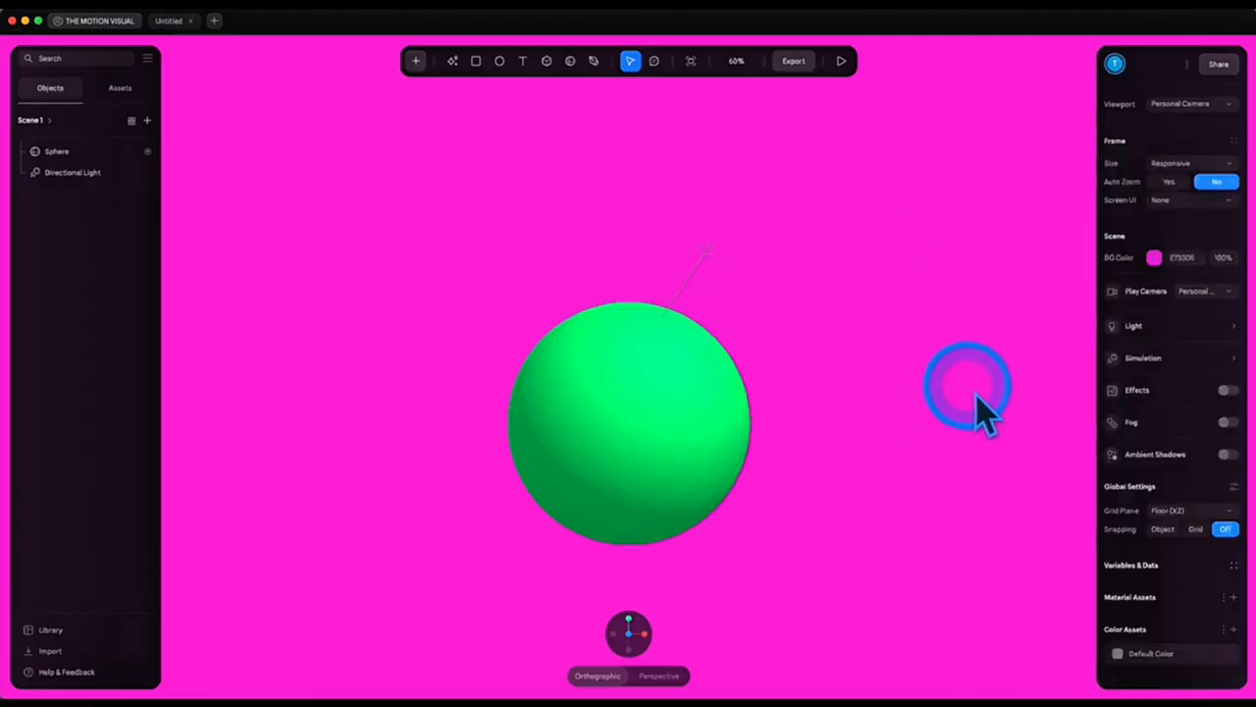
{"action": "left_click", "coordinate": [1183, 172]}
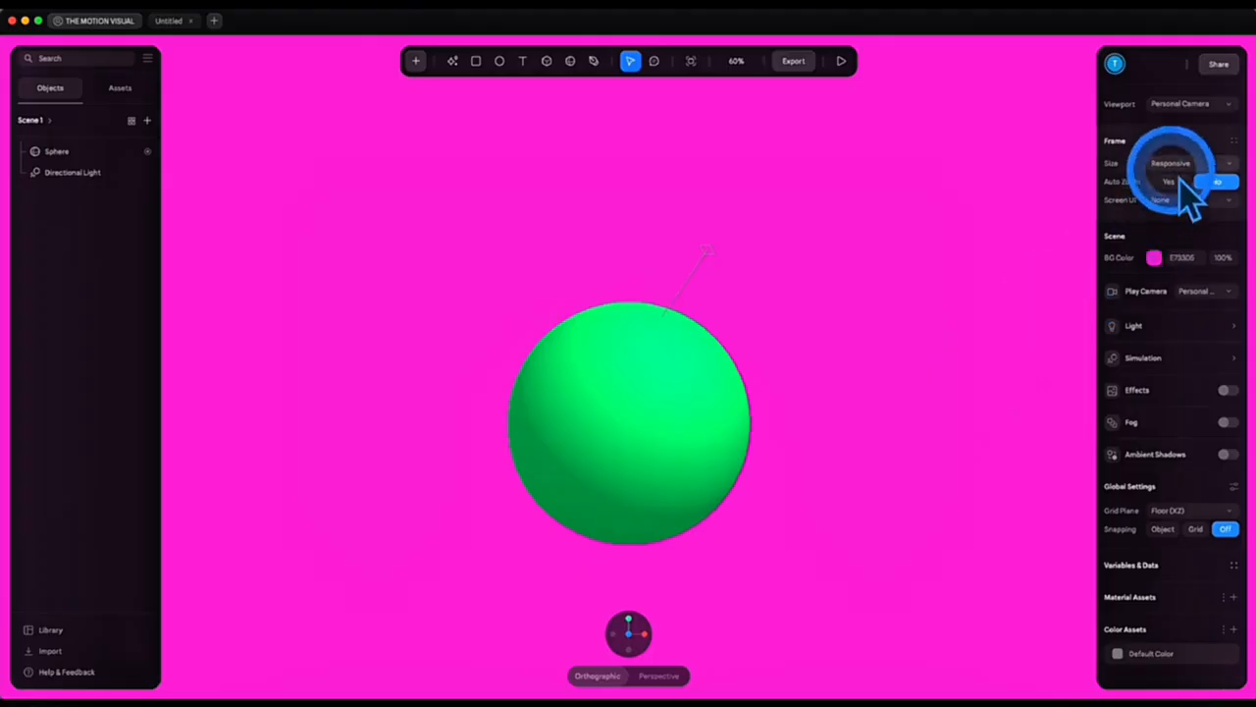
{"action": "left_click", "coordinate": [1195, 375]}
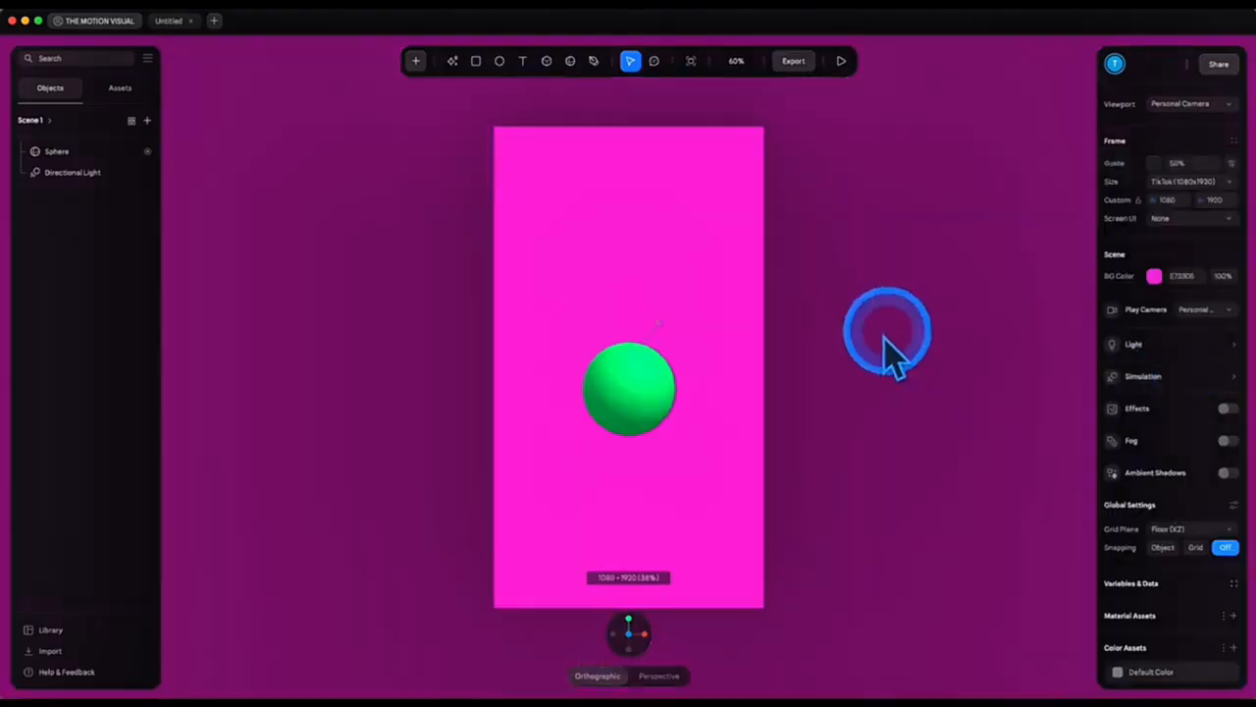
{"action": "scroll", "coordinate": [883, 338], "scroll_direction": "up", "scroll_amount": 6}
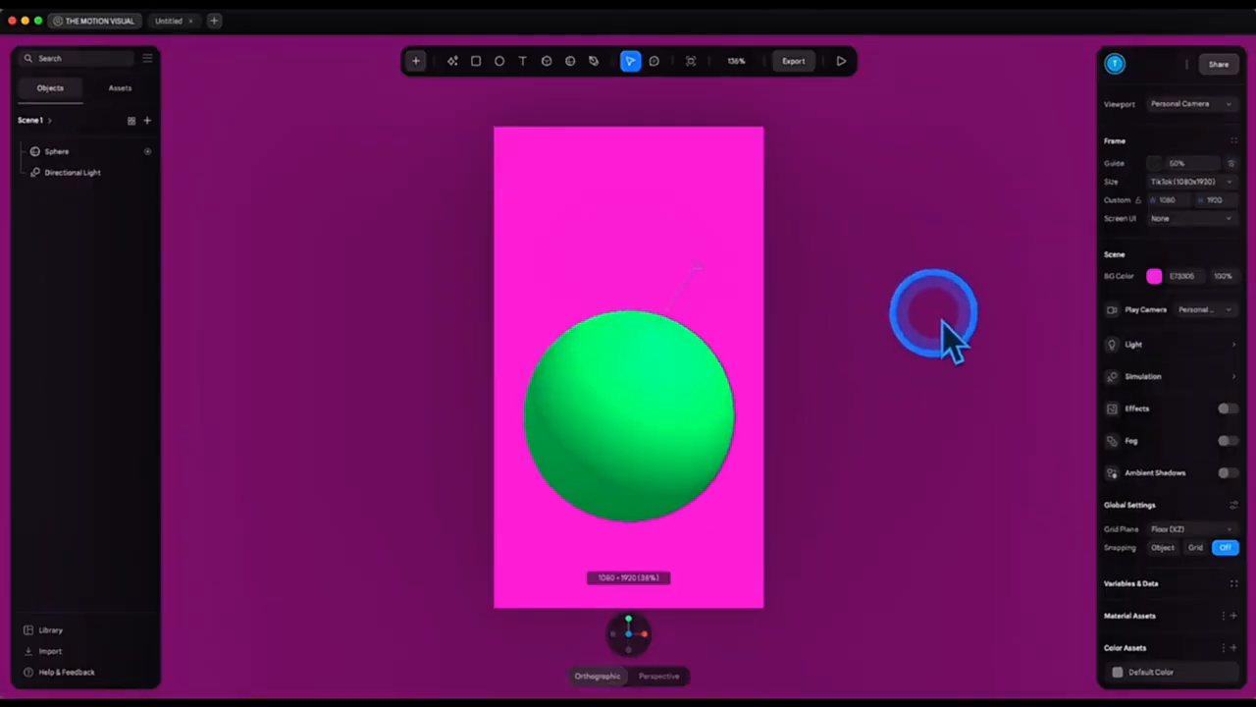
Play the vertical scene and set up a video recording export with the bitrate at 120 Mbit/s
{"action": "left_click", "coordinate": [143, 154]}
{"action": "left_click", "coordinate": [143, 154]}
{"action": "left_click", "coordinate": [841, 60]}
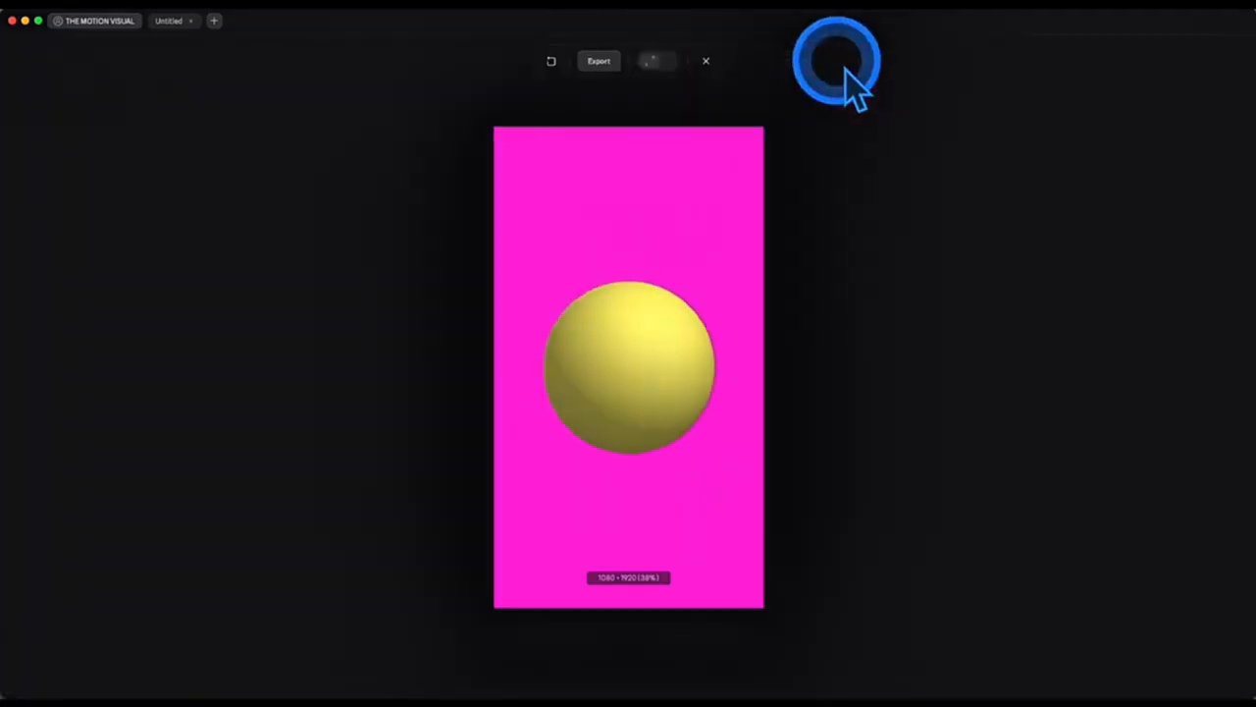
{"action": "left_click", "coordinate": [600, 63]}
{"action": "left_click", "coordinate": [520, 535]}
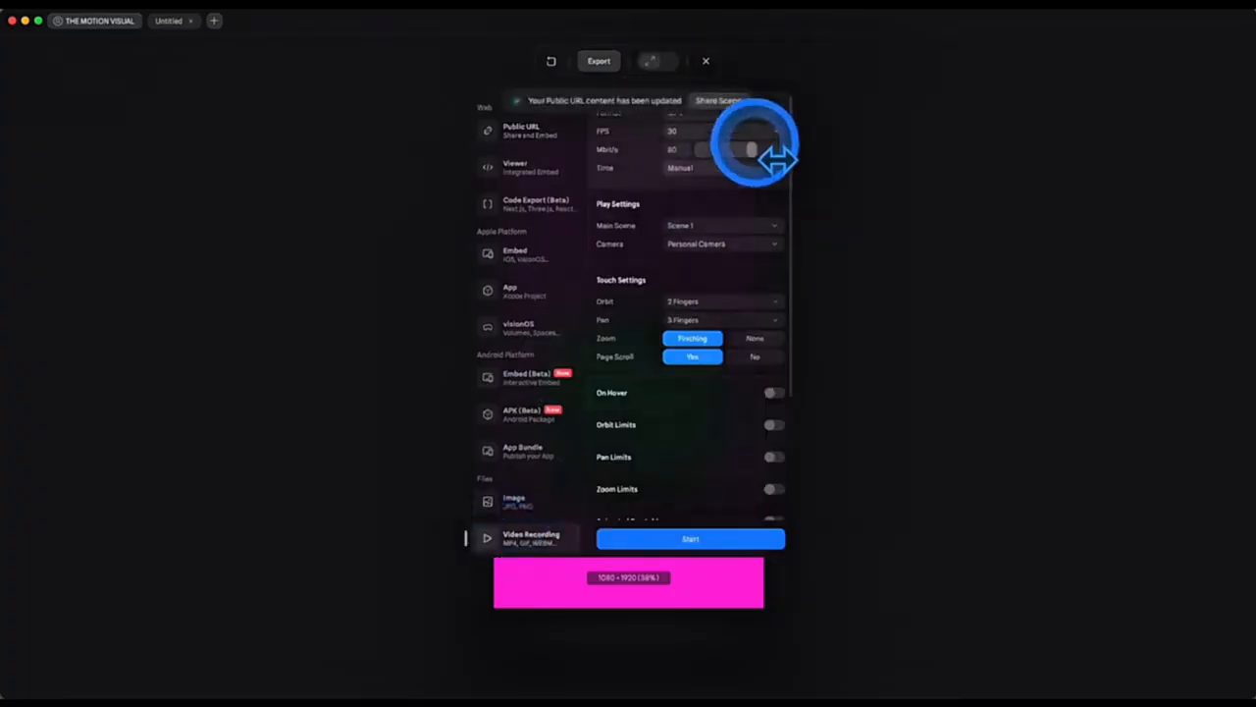
{"action": "left_click_drag", "start_coordinate": [765, 150], "coordinate": [791, 153]}
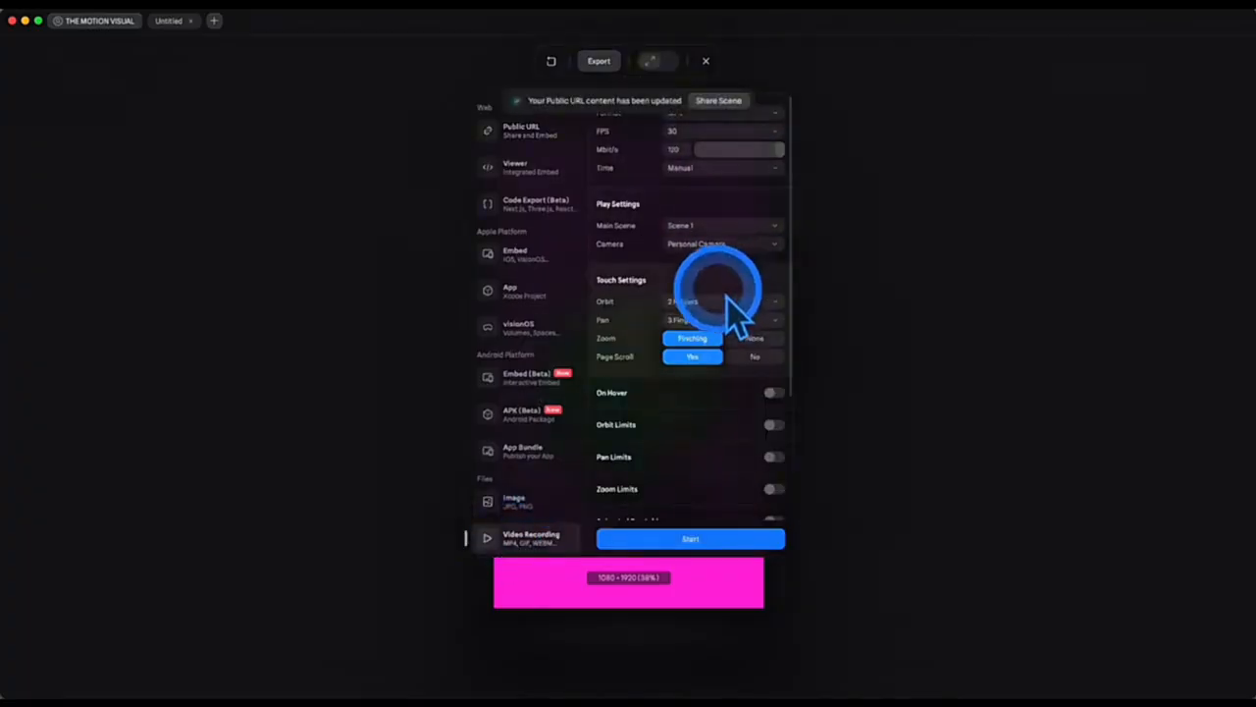
Set the recording time to Fixed with a duration of 10 and start the MP4 recording
{"action": "left_click", "coordinate": [726, 169]}
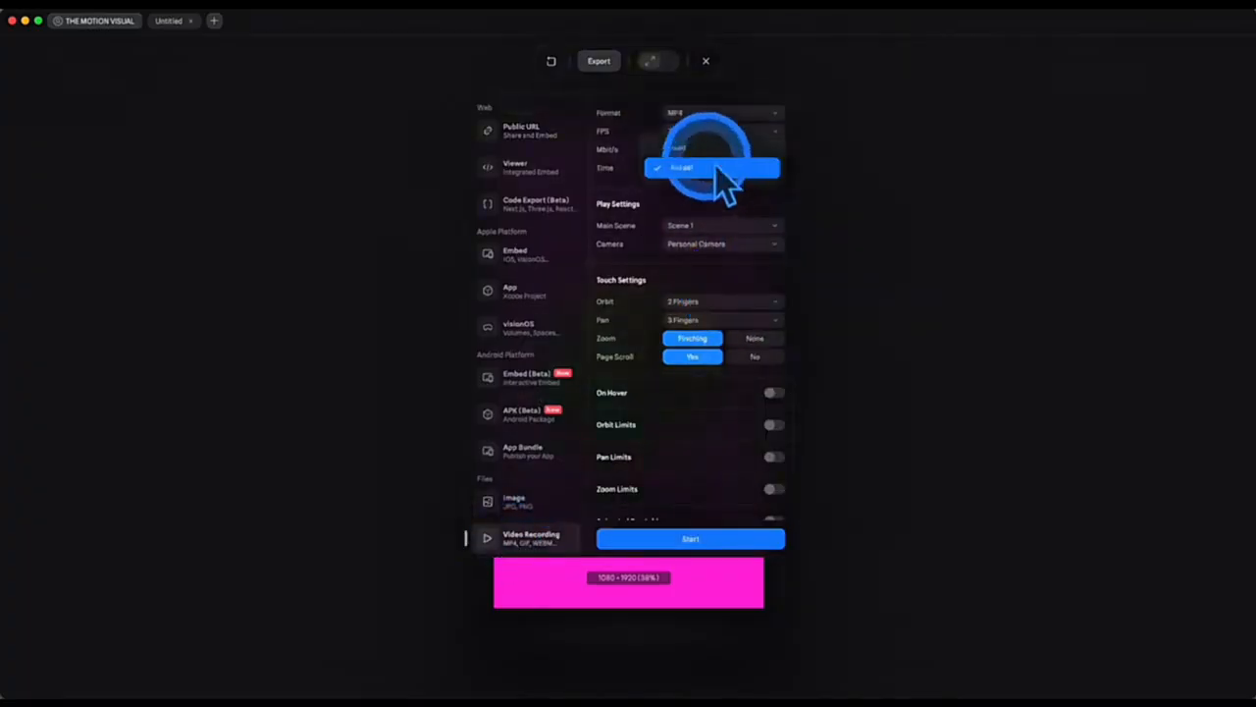
{"action": "left_click", "coordinate": [713, 149]}
{"action": "double_click", "coordinate": [676, 187]}
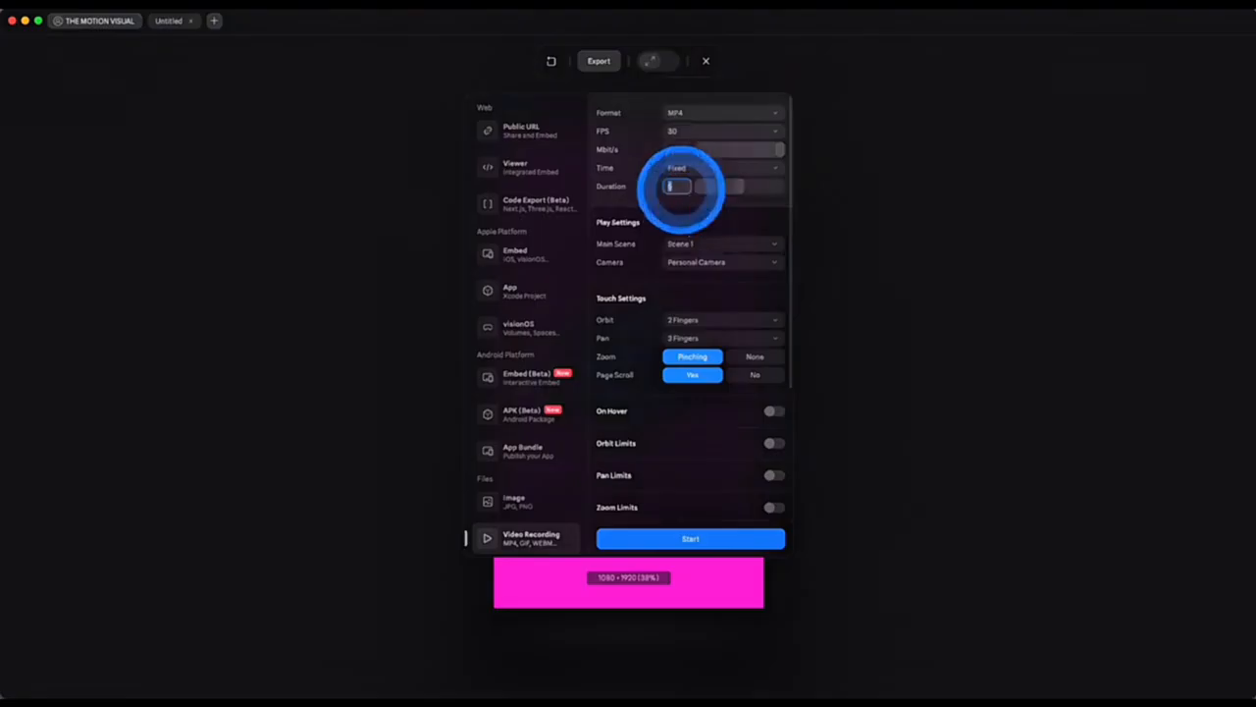
{"action": "type", "text": "10"}
{"action": "left_click", "coordinate": [699, 538]}
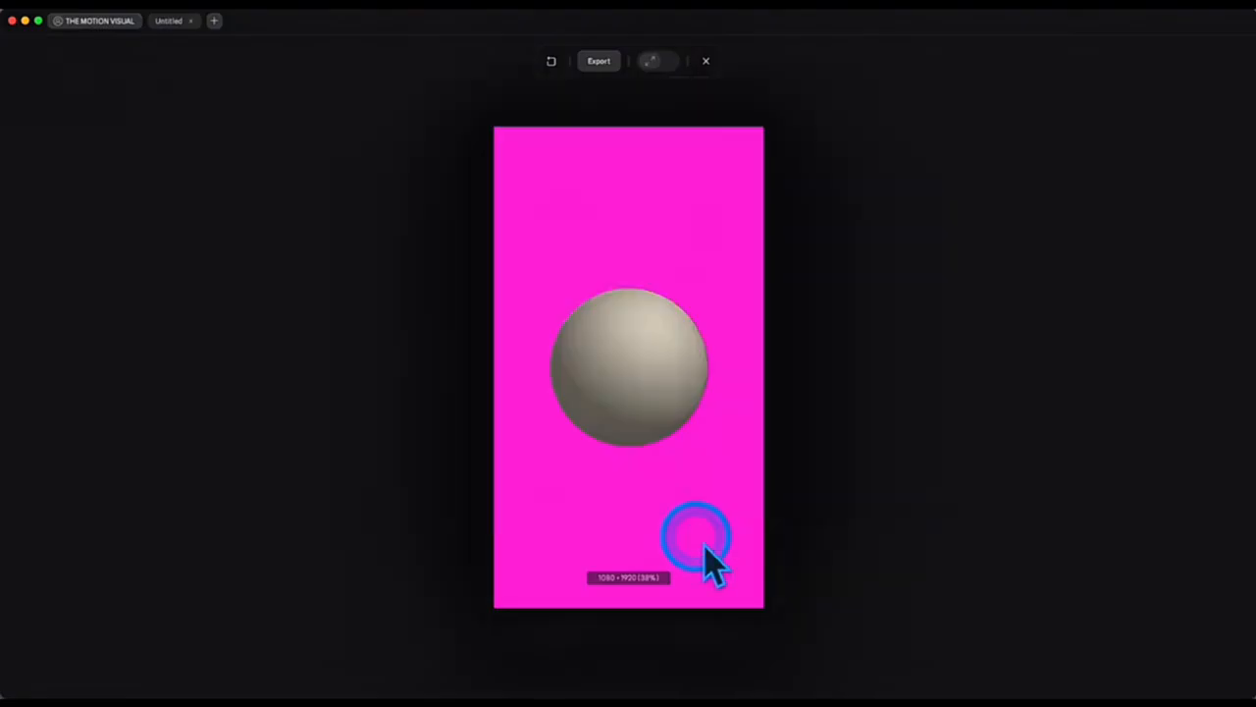
Name the recorded MP4 SPLINEGUIDERULES followed by a row of exclamation marks, for saving in Downloads
{"action": "left_click", "coordinate": [665, 660]}
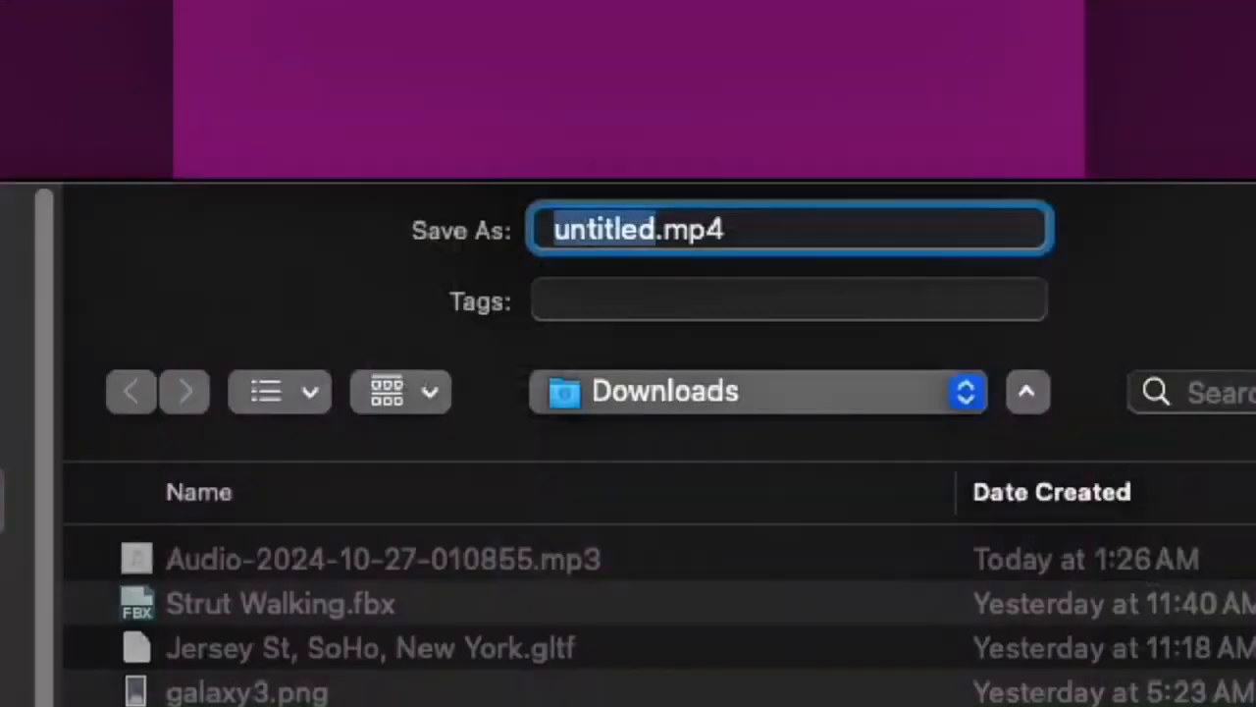
{"action": "type", "text": "SP"}
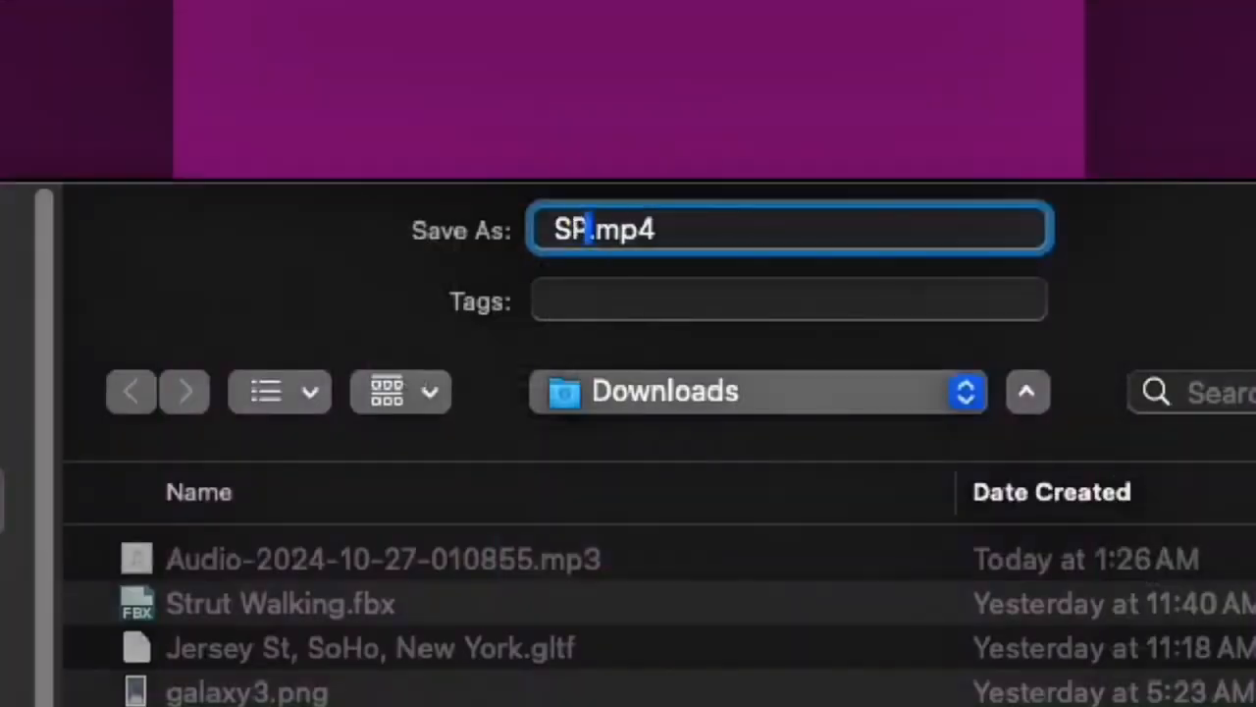
{"action": "type", "text": "LINEGUIDERUL"}
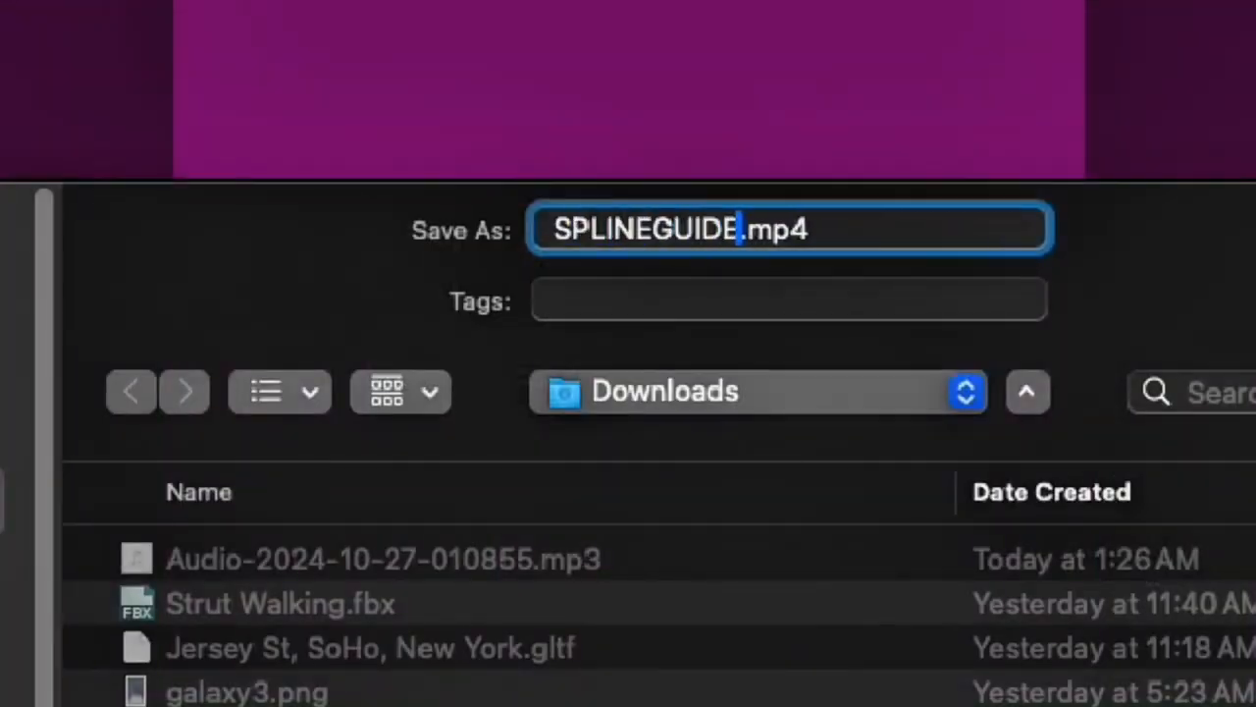
{"action": "type", "text": "ESA"}
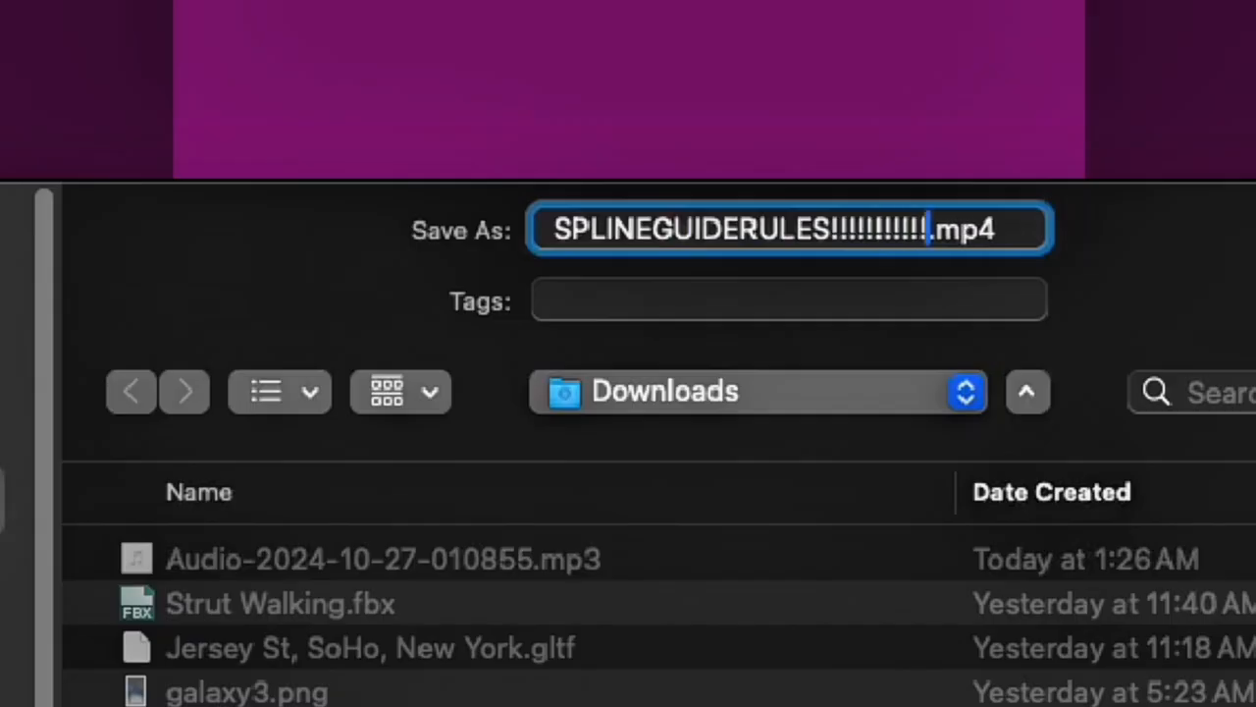
{"action": "type", "text": "!!!!!!!!!!!"}
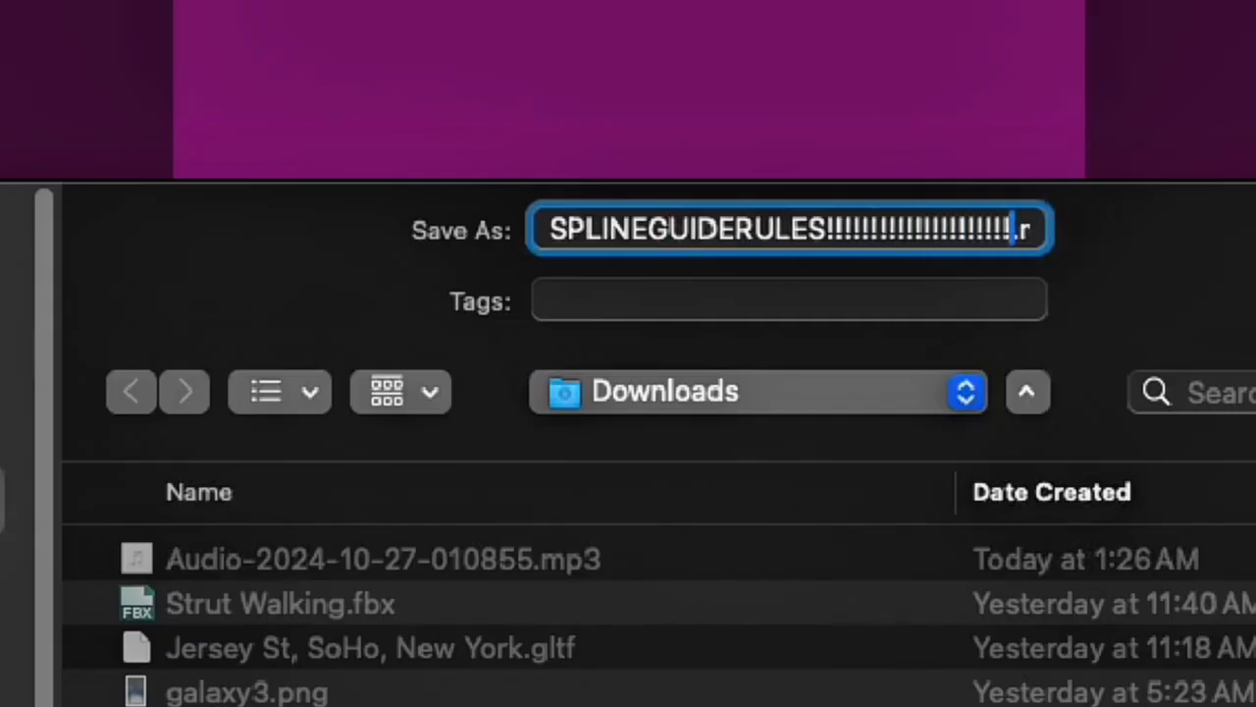
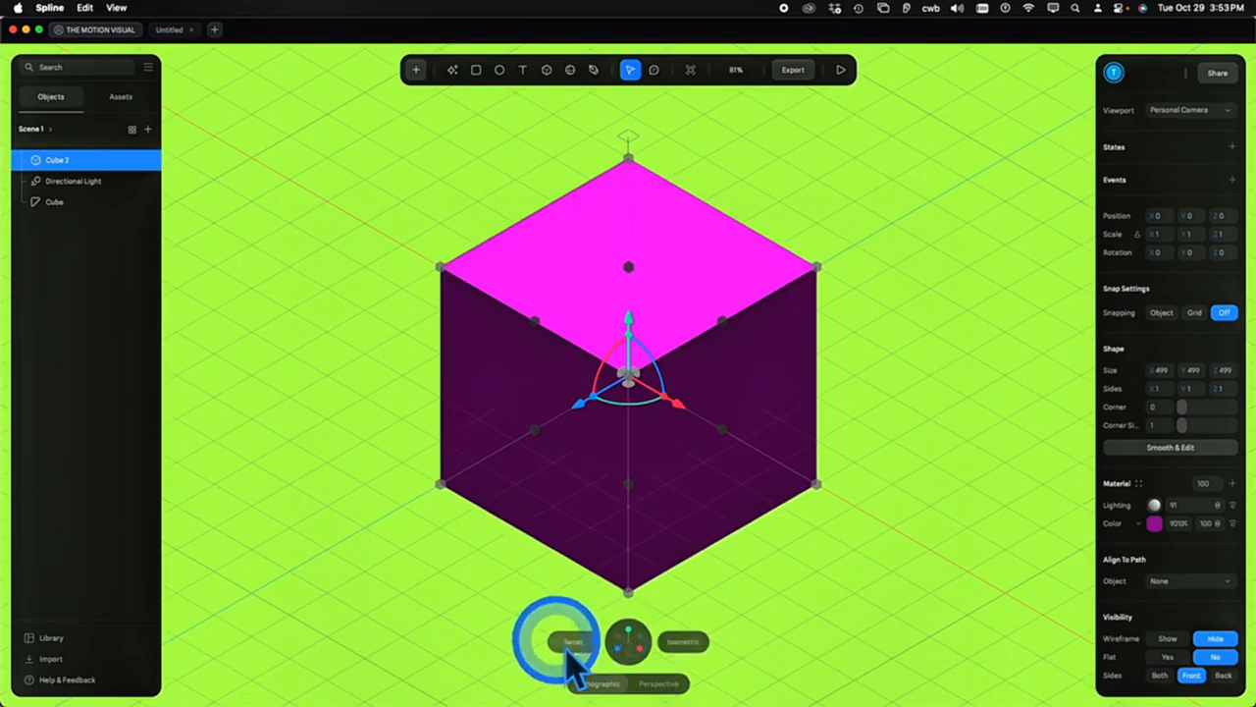
Convert the selected cube with Smooth & Edit and set its subdivision level to 0
{"action": "left_click", "coordinate": [574, 641]}
{"action": "left_click", "coordinate": [681, 641]}
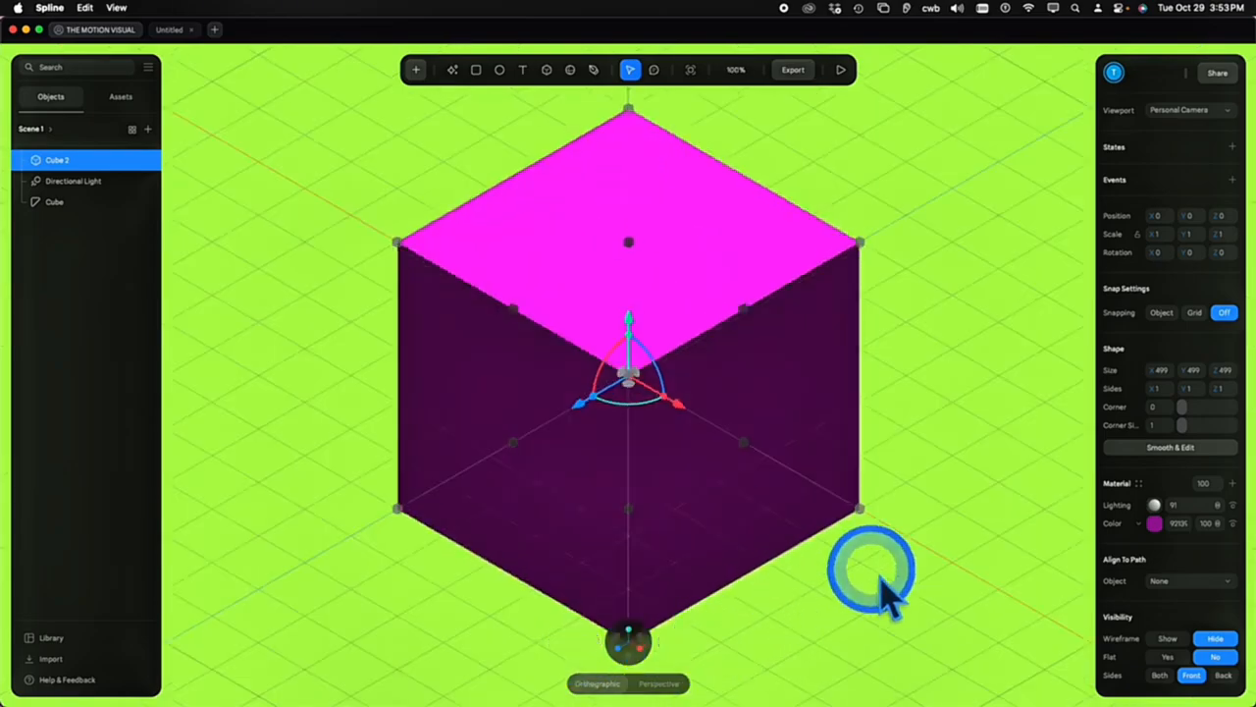
{"action": "scroll", "coordinate": [881, 579], "scroll_direction": "down", "scroll_amount": 3}
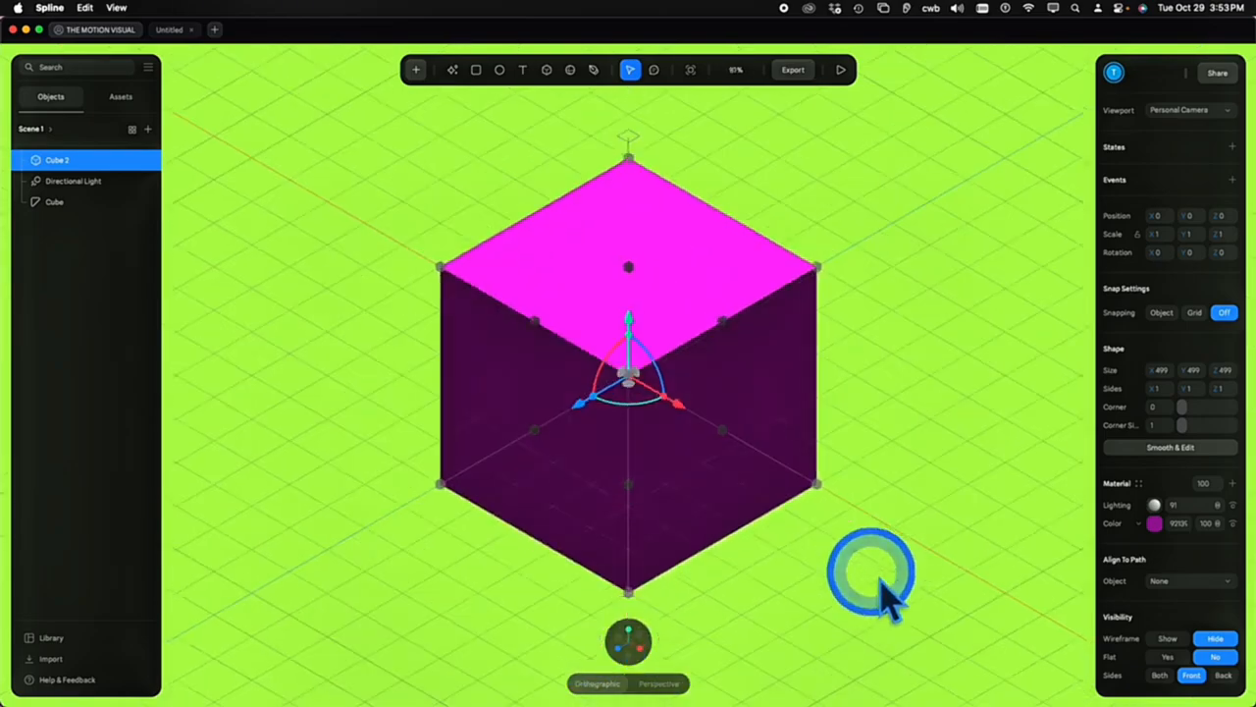
{"action": "left_click", "coordinate": [1170, 447]}
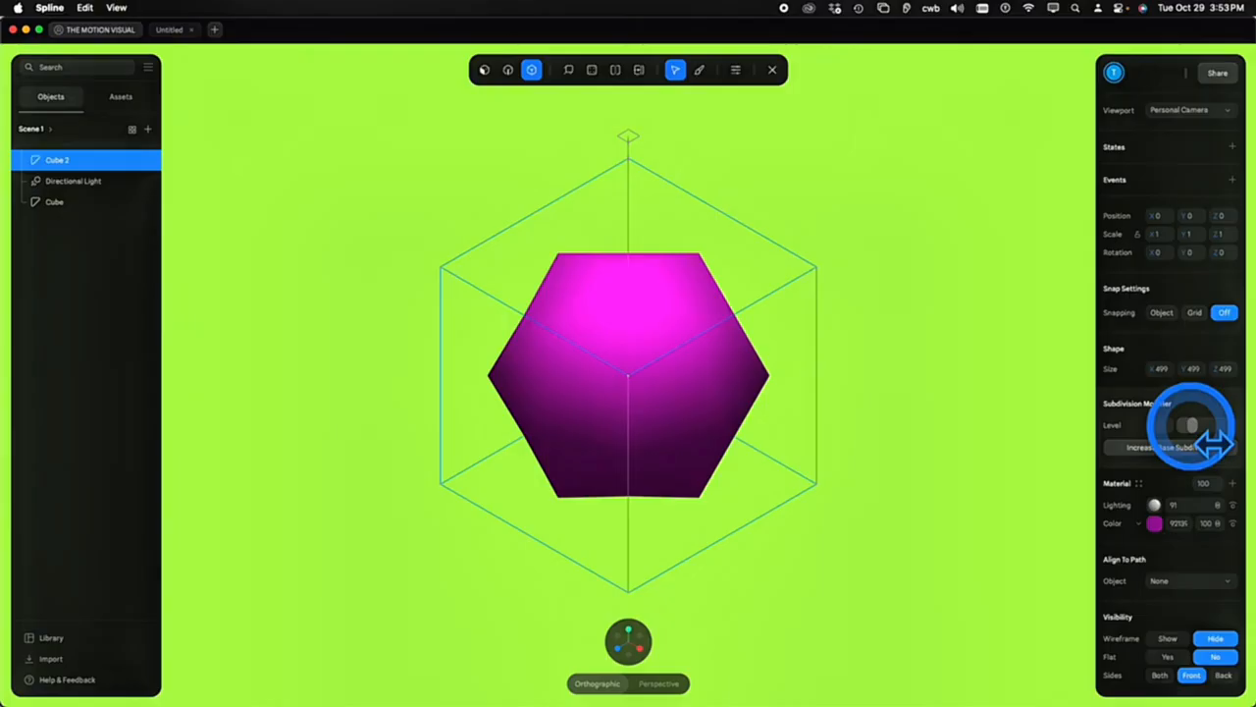
{"action": "left_click_drag", "start_coordinate": [1215, 444], "coordinate": [1191, 425]}
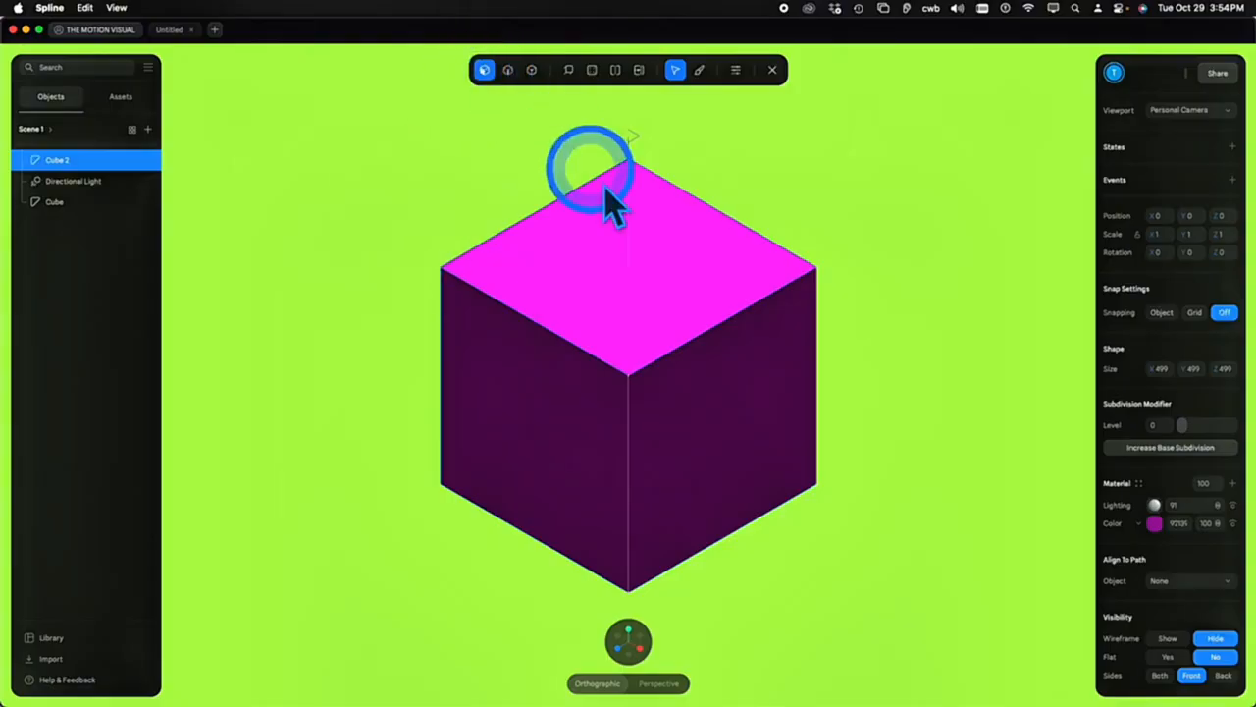
Try pulling the cube's side face outward, scaling it, and shifting it to reshape the box
{"action": "left_click", "coordinate": [728, 439]}
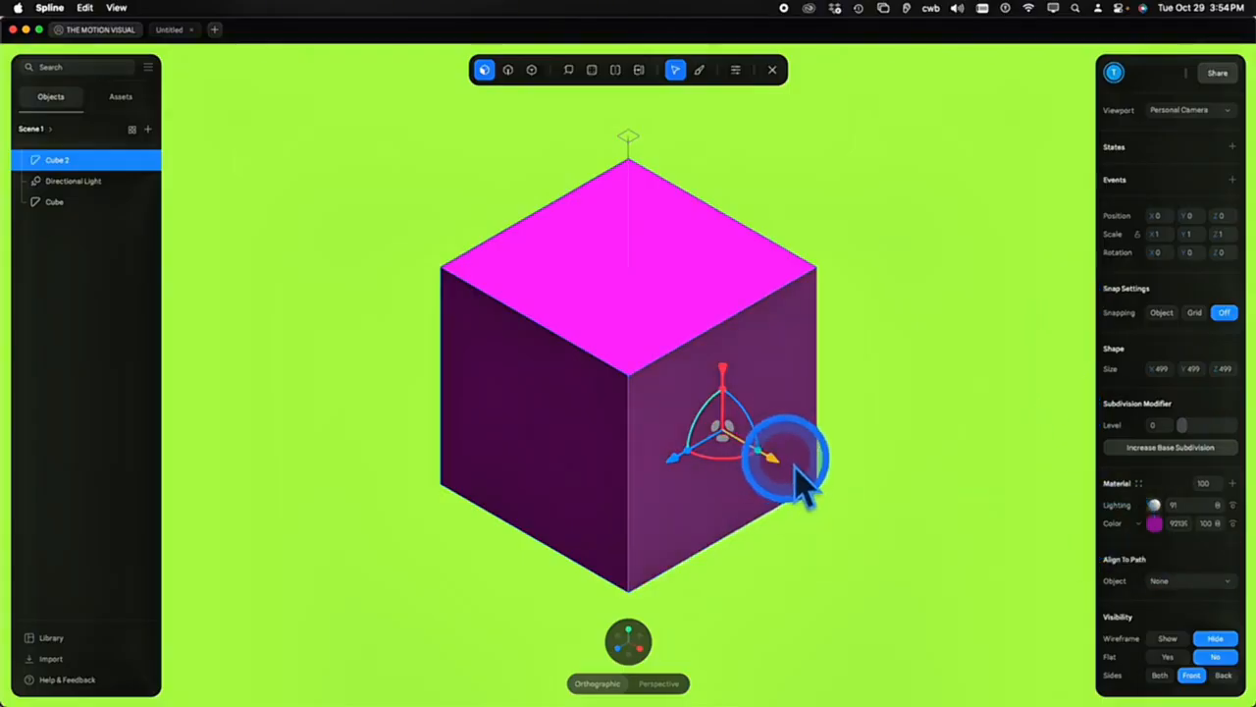
{"action": "left_click_drag", "start_coordinate": [724, 365], "coordinate": [729, 431]}
{"action": "left_click_drag", "start_coordinate": [781, 524], "coordinate": [911, 471]}
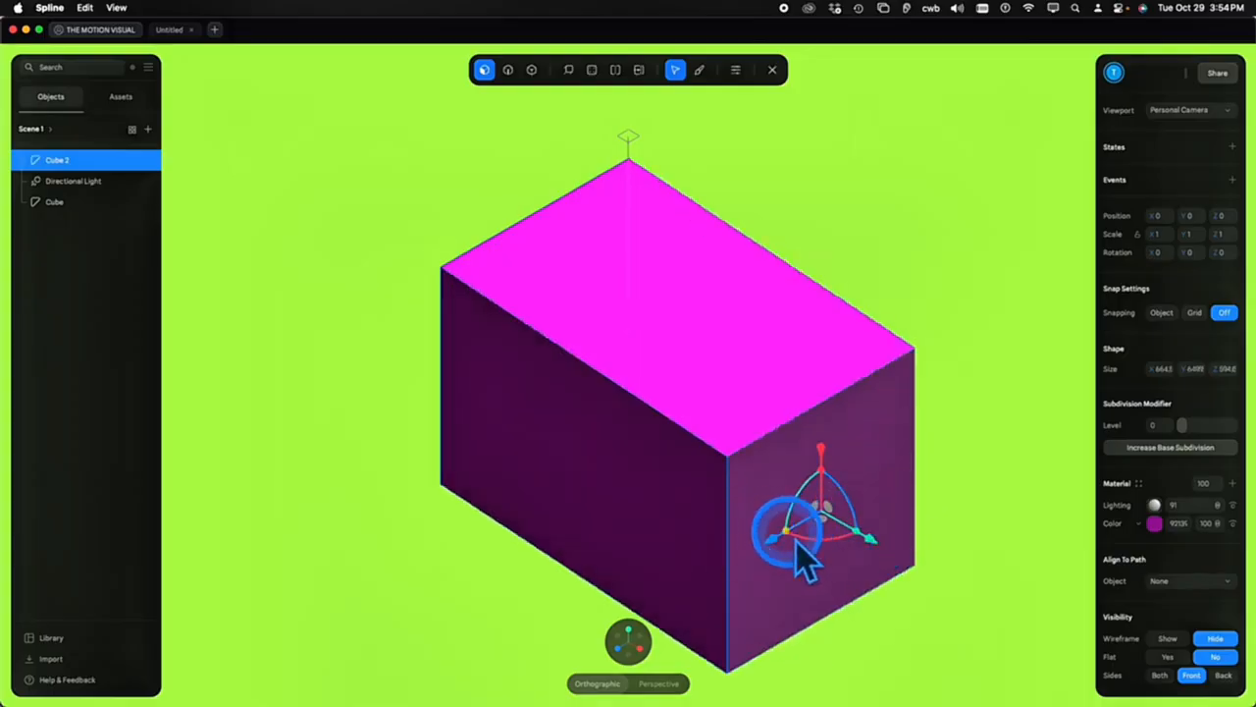
{"action": "mouse_move", "coordinate": [796, 543]}
{"action": "left_mouse_down"}
{"action": "mouse_move", "coordinate": [766, 549]}
{"action": "mouse_move", "coordinate": [830, 525]}
{"action": "mouse_move", "coordinate": [789, 534]}
{"action": "left_mouse_up"}
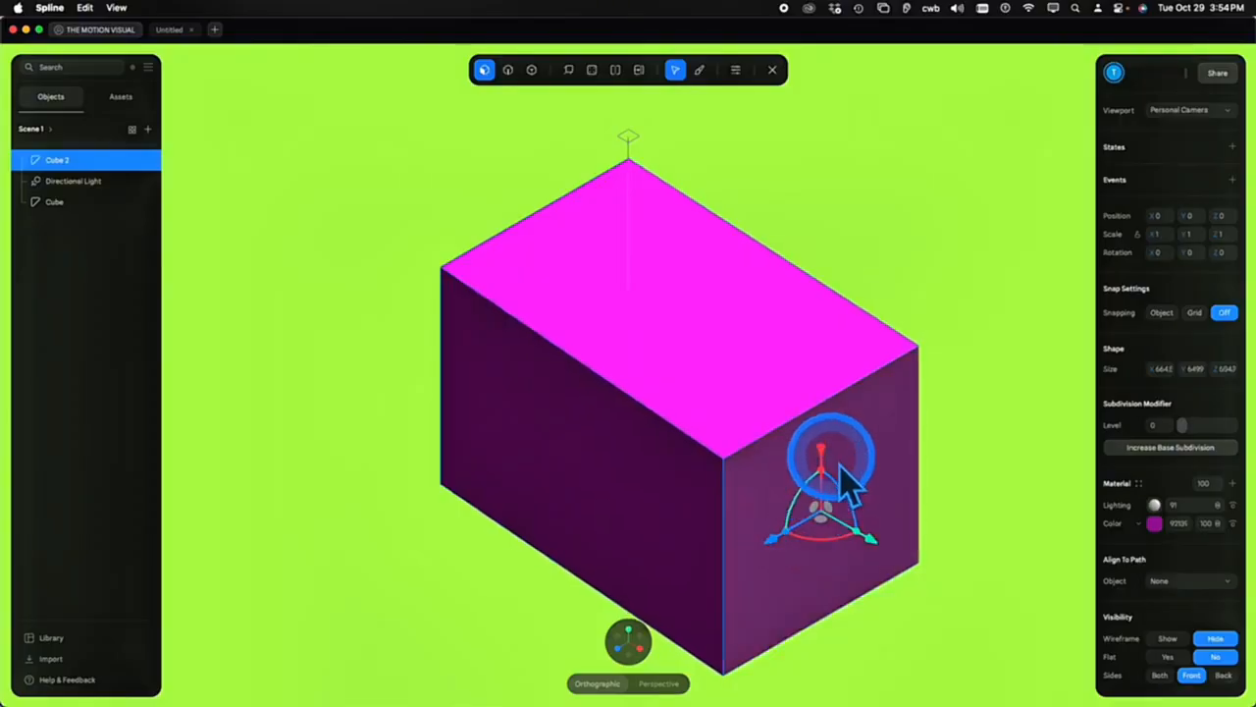
{"action": "mouse_move", "coordinate": [840, 466]}
{"action": "left_mouse_down"}
{"action": "mouse_move", "coordinate": [830, 491]}
{"action": "mouse_move", "coordinate": [833, 429]}
{"action": "mouse_move", "coordinate": [834, 470]}
{"action": "left_mouse_up"}
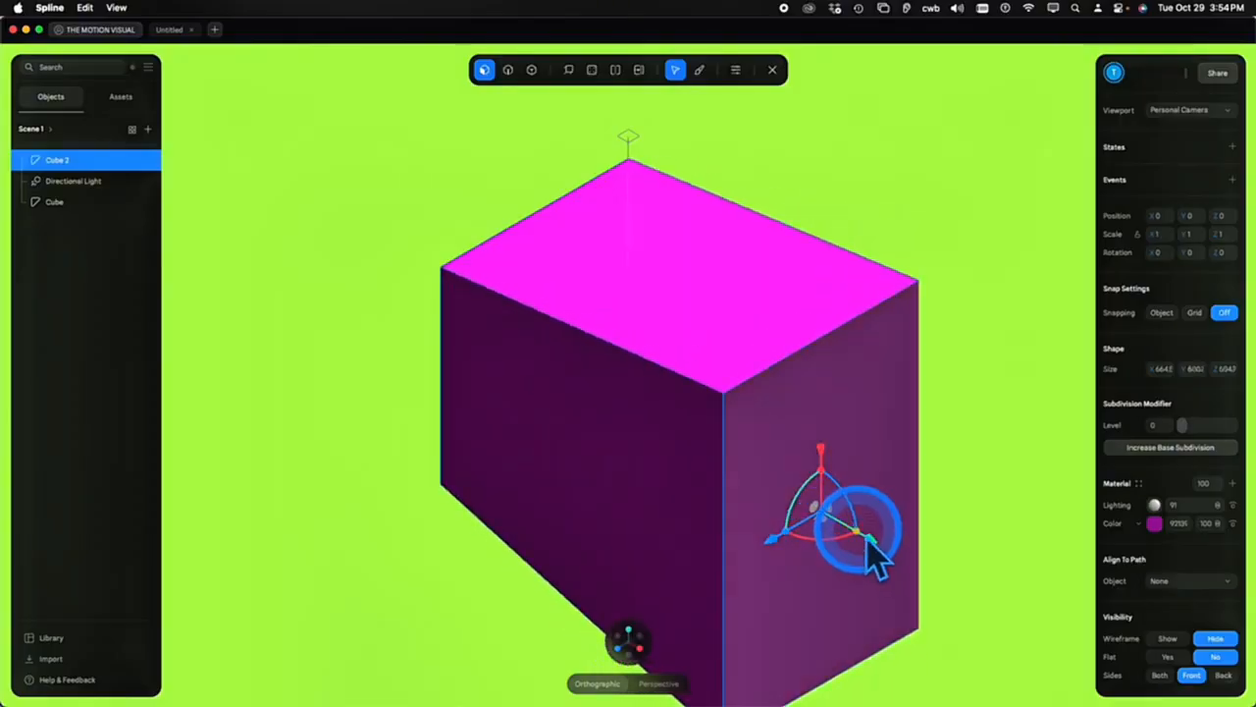
{"action": "mouse_move", "coordinate": [873, 555]}
{"action": "left_mouse_down"}
{"action": "mouse_move", "coordinate": [892, 561]}
{"action": "mouse_move", "coordinate": [848, 543]}
{"action": "mouse_move", "coordinate": [869, 558]}
{"action": "left_mouse_up"}
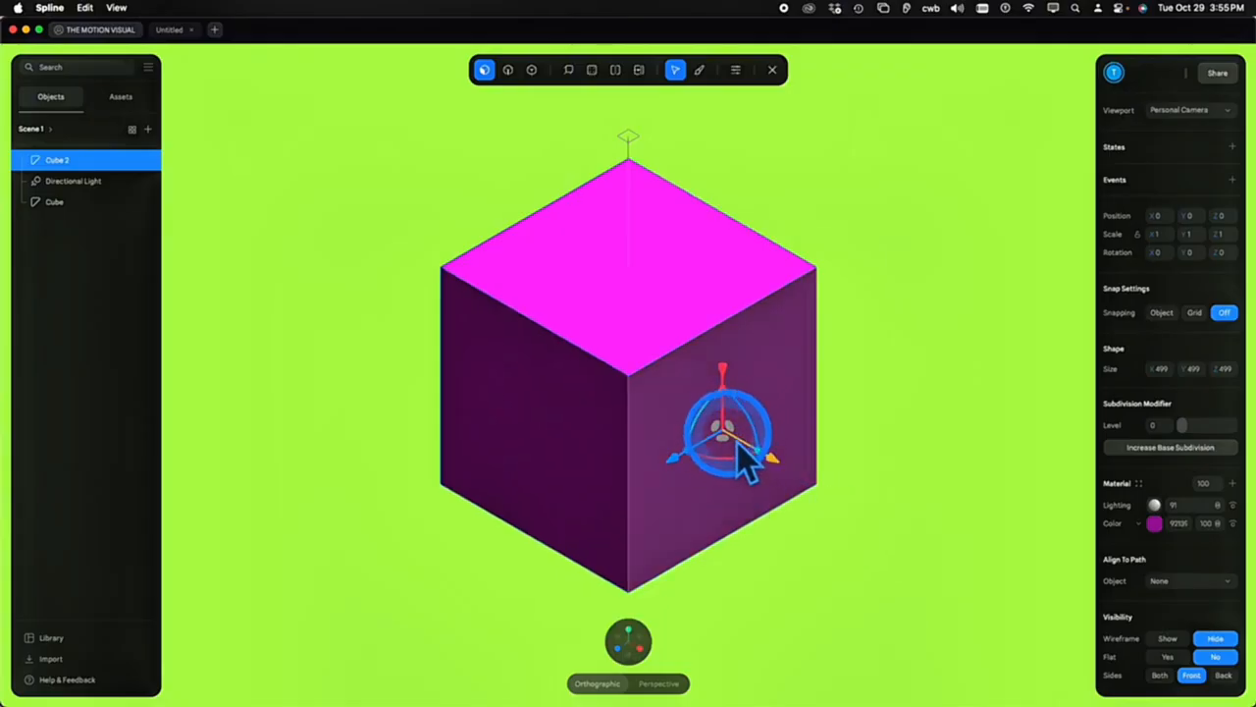
{"action": "left_click_drag", "start_coordinate": [740, 436], "coordinate": [817, 475]}
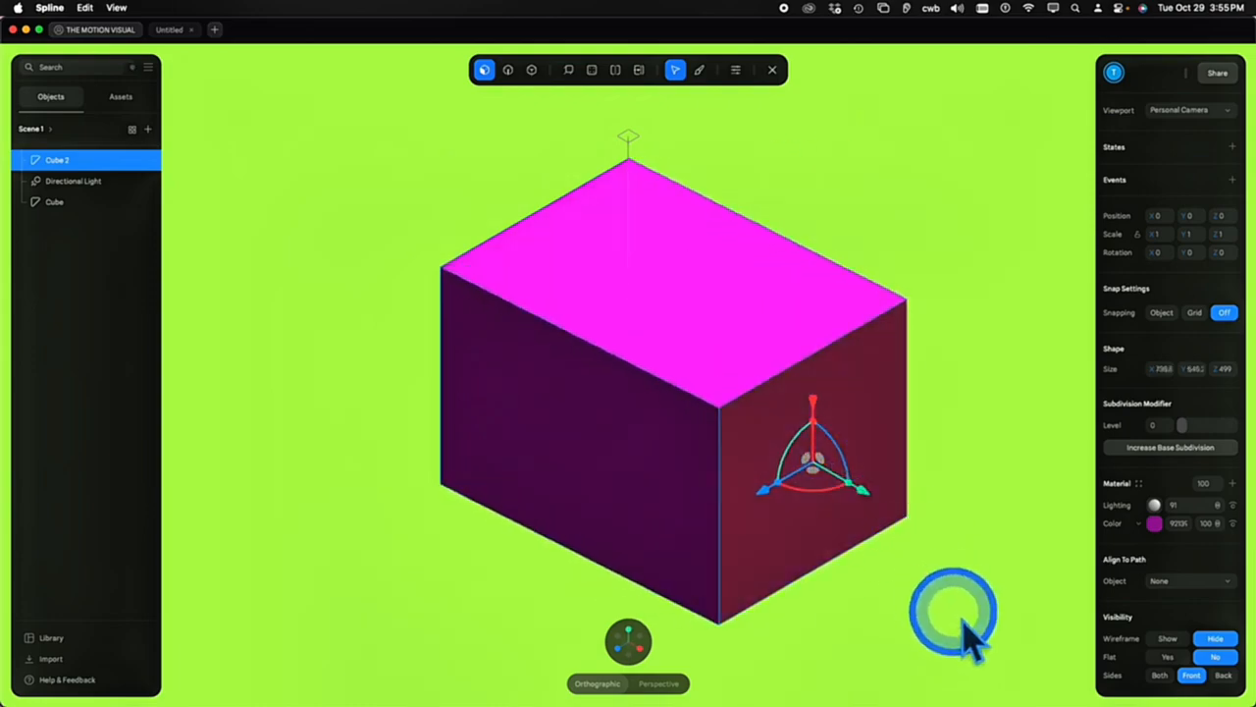
In edge mode, try rotating the edge between the cube's top and side faces so the top slopes
{"action": "left_click_drag", "start_coordinate": [967, 622], "coordinate": [933, 658], "text": "alt"}
{"action": "left_click", "coordinate": [864, 675]}
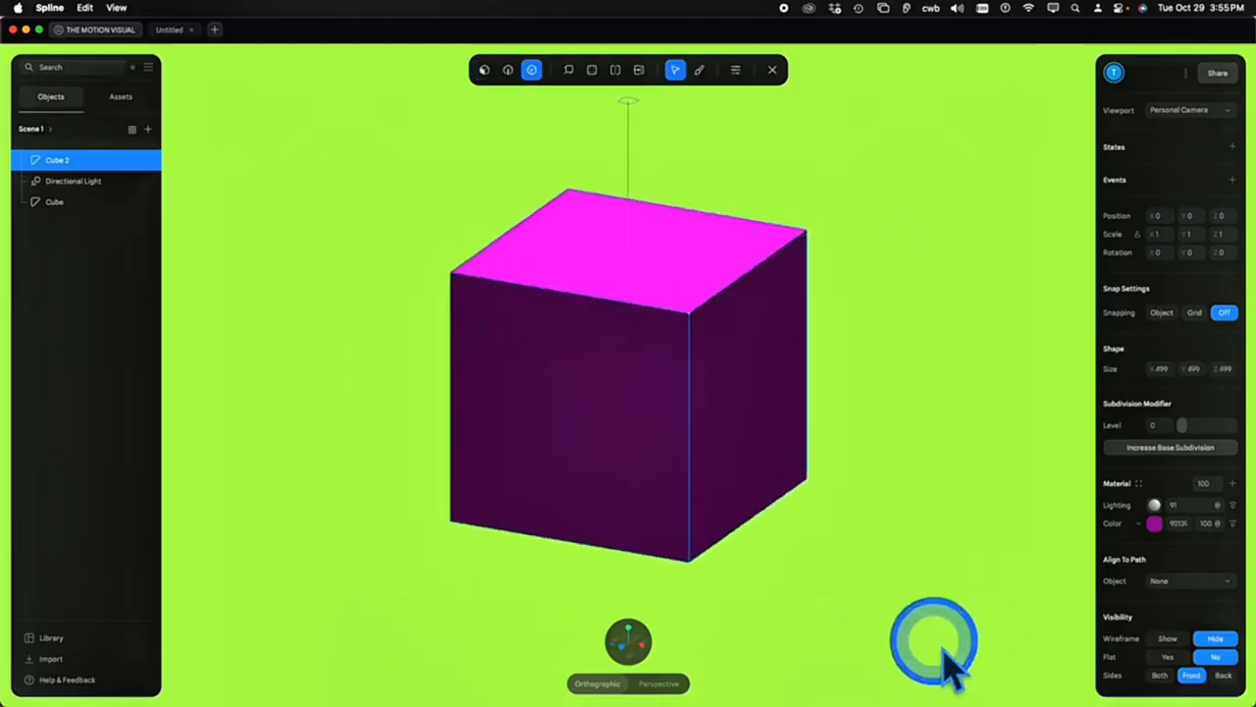
{"action": "left_click", "coordinate": [507, 69]}
{"action": "left_click", "coordinate": [755, 281]}
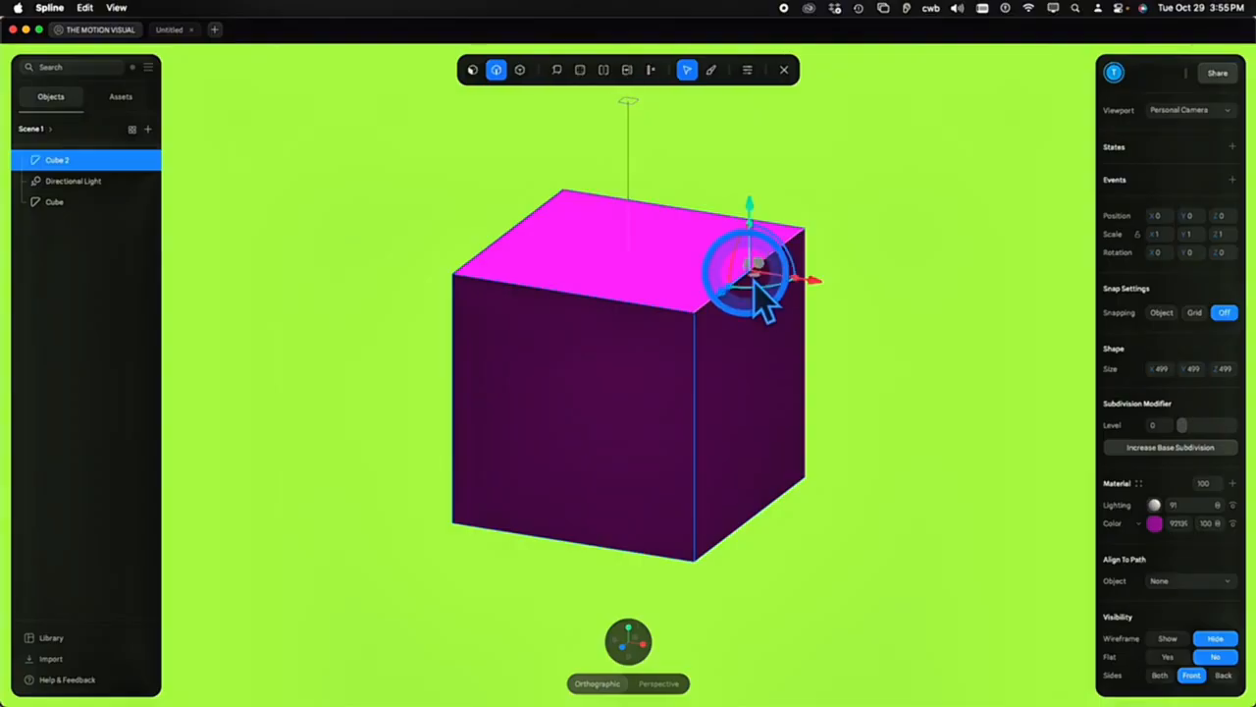
{"action": "left_click", "coordinate": [758, 253]}
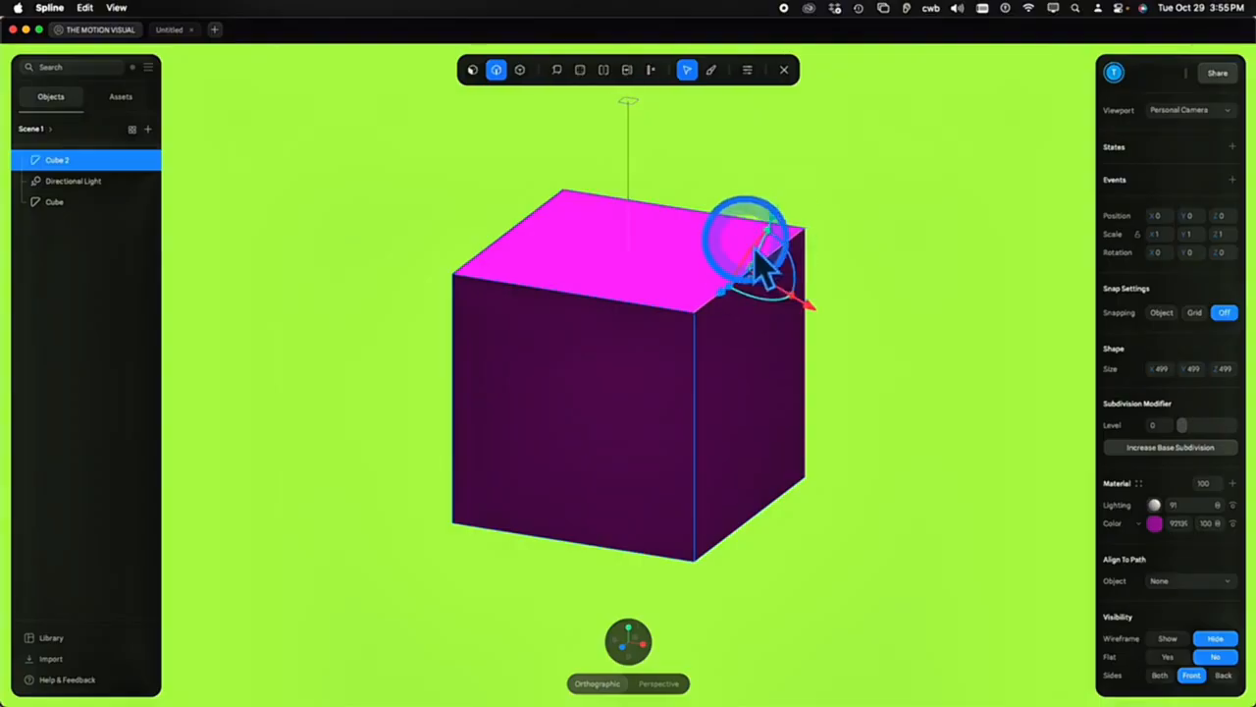
{"action": "left_click_drag", "start_coordinate": [758, 255], "coordinate": [756, 294]}
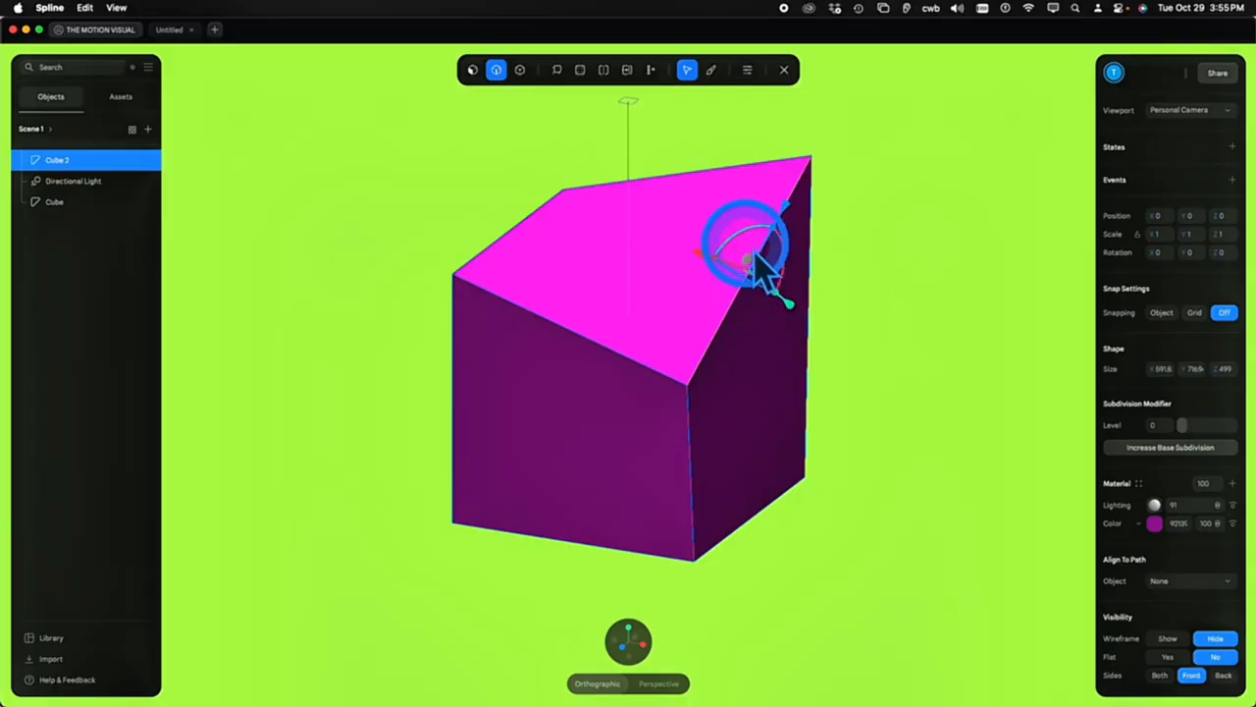
{"action": "left_click_drag", "start_coordinate": [788, 240], "coordinate": [895, 336]}
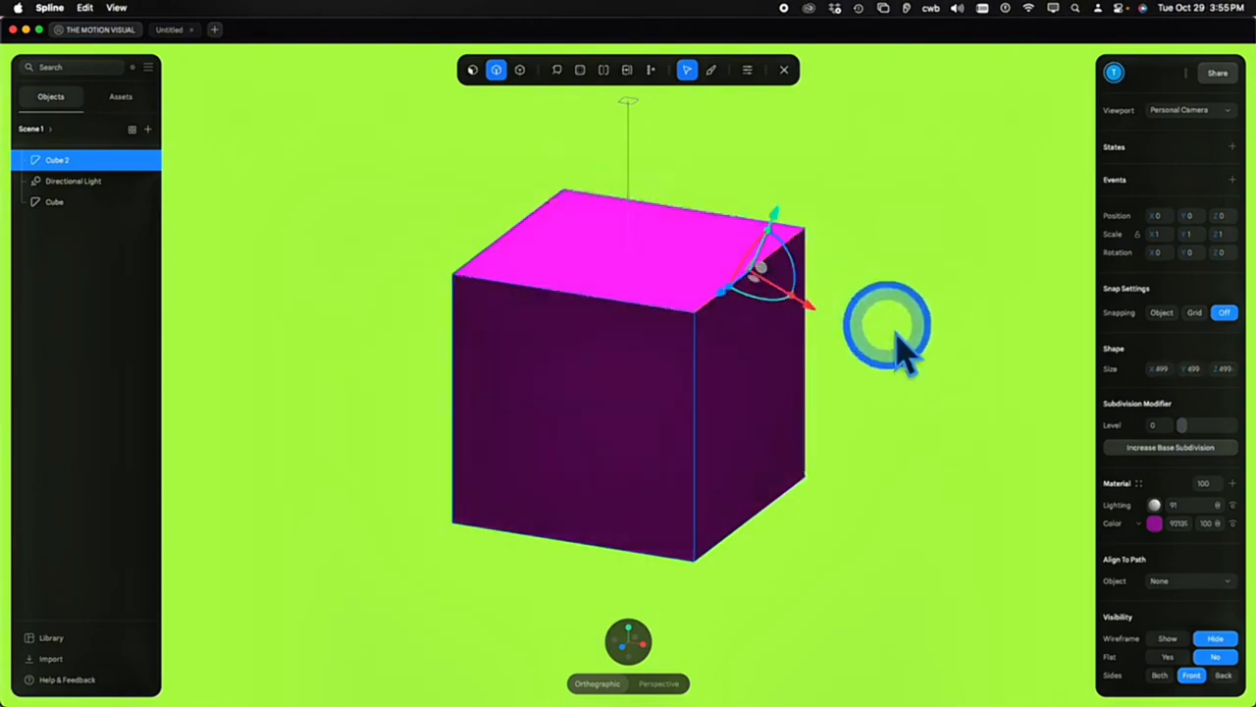
In vertex mode, try moving the cube's front top corner
{"action": "left_click", "coordinate": [520, 70]}
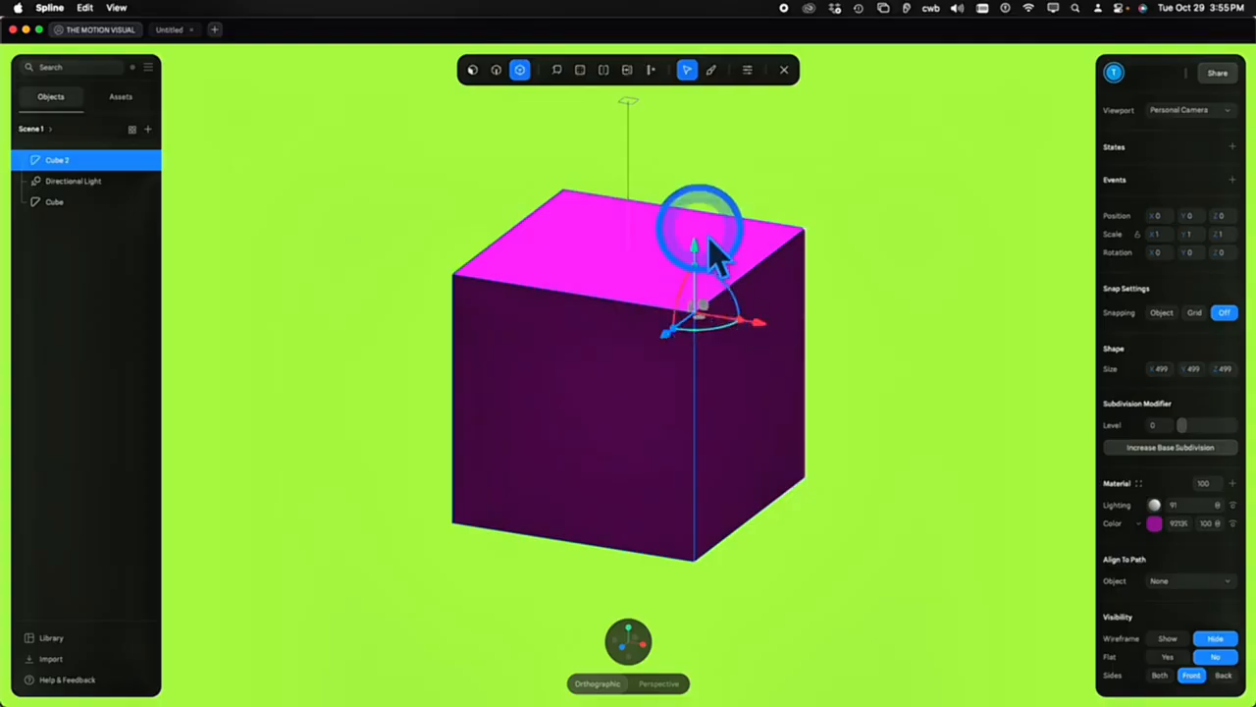
{"action": "left_click_drag", "start_coordinate": [712, 253], "coordinate": [896, 451]}
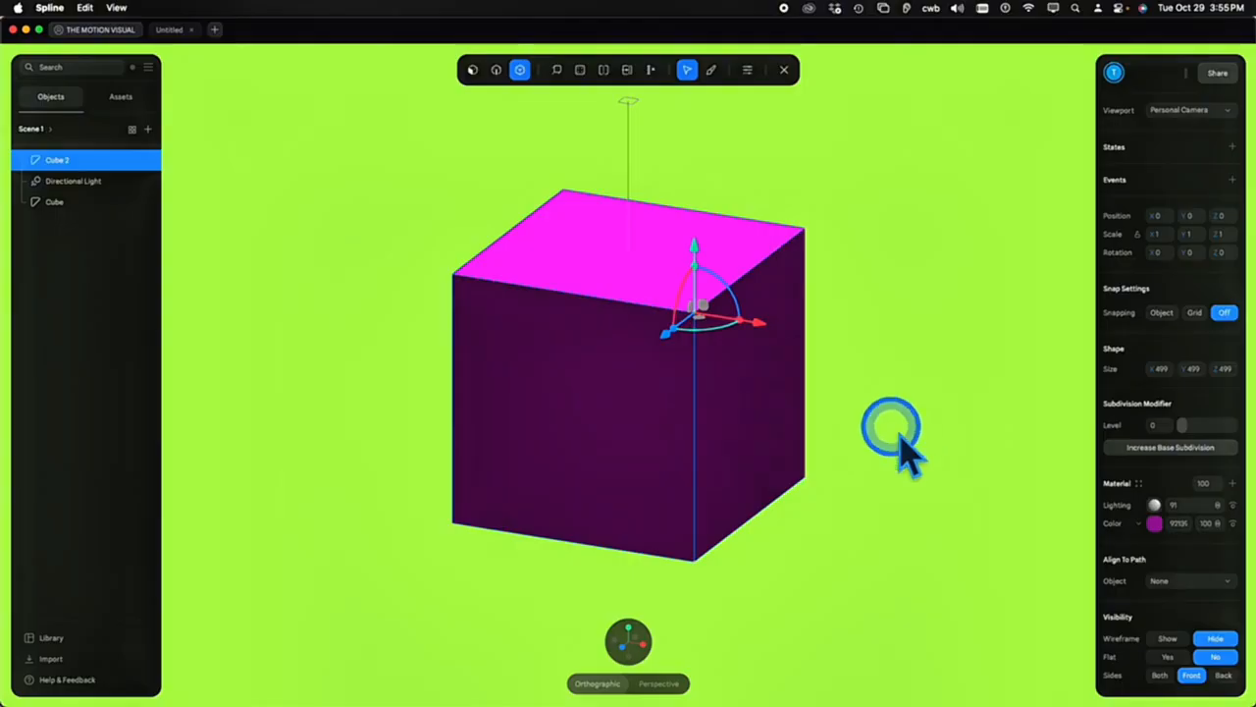
{"action": "left_click", "coordinate": [894, 438]}
Select the cube's top face together with an adjacent side face, try transforming them as one, and undo the changes
{"action": "left_click", "coordinate": [671, 245]}
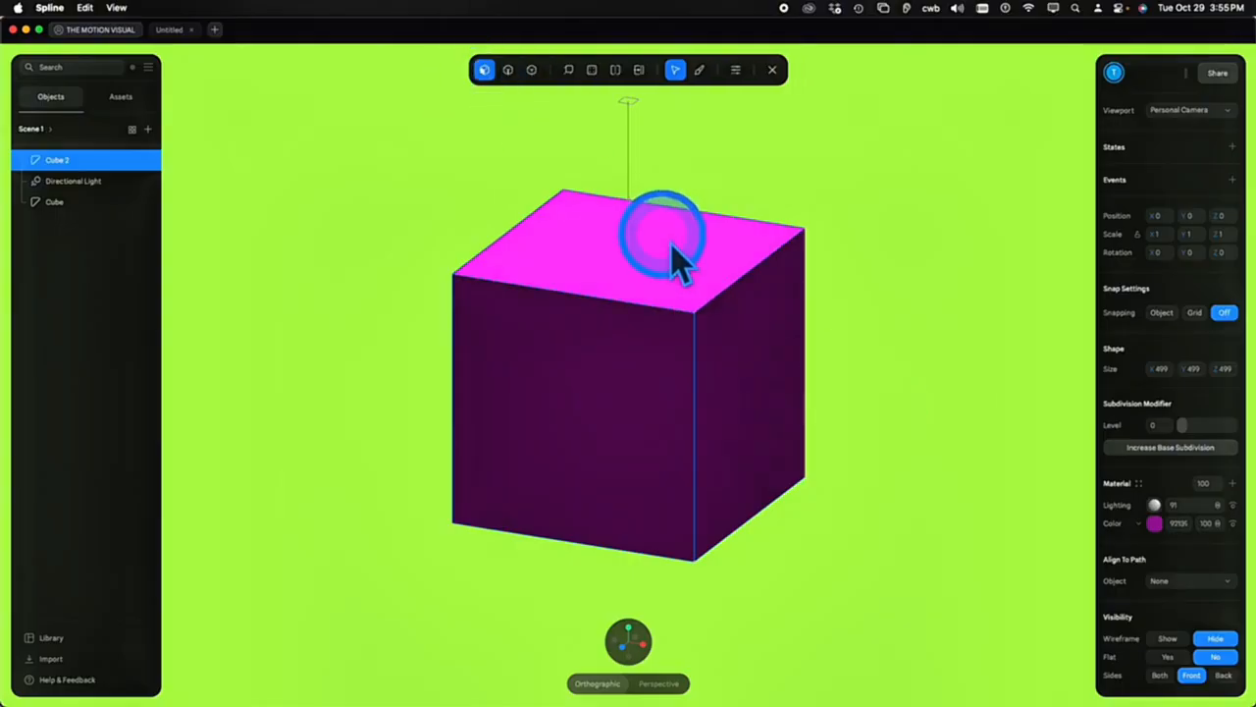
{"action": "left_click", "coordinate": [679, 279]}
{"action": "left_click", "coordinate": [790, 351], "text": "shift"}
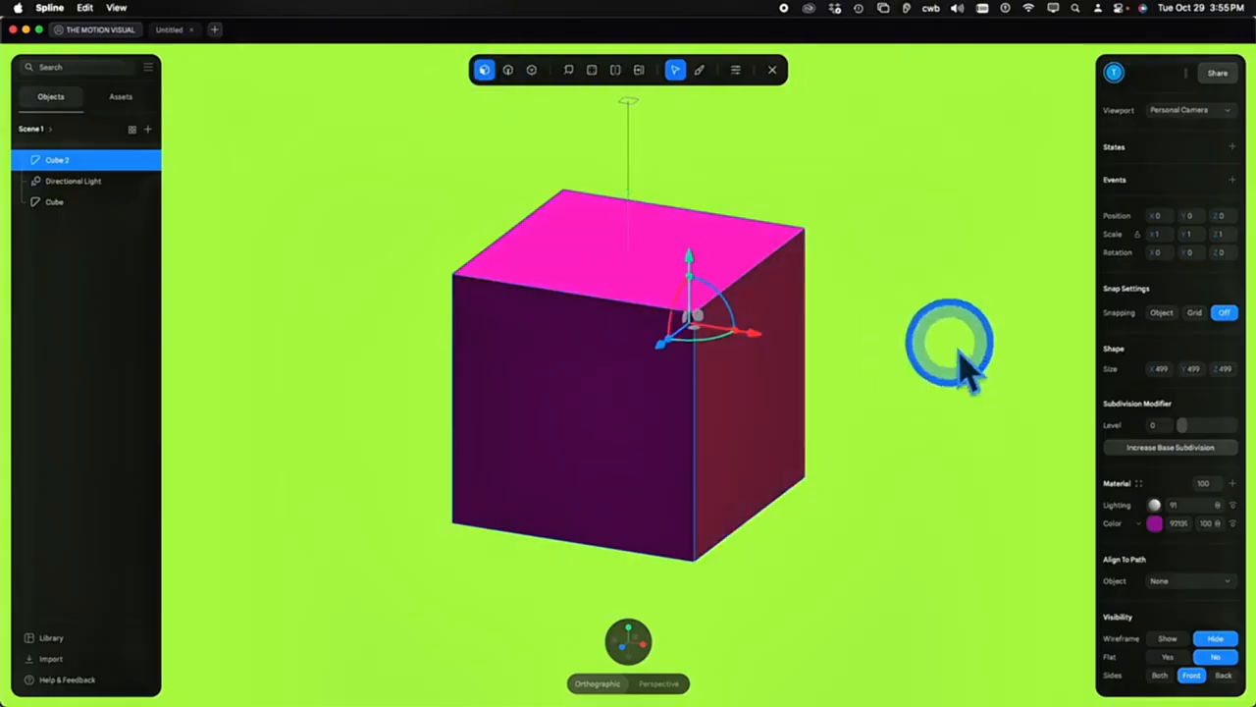
{"action": "left_click_drag", "start_coordinate": [965, 363], "coordinate": [799, 351]}
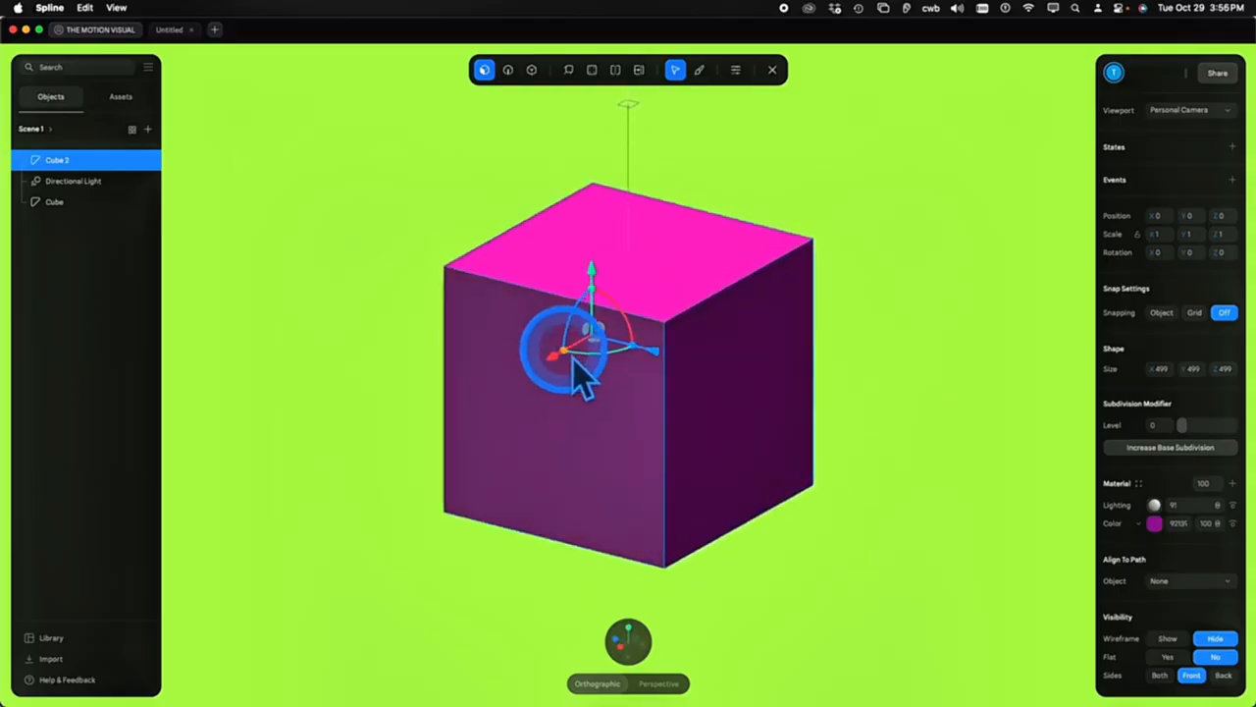
{"action": "left_click_drag", "start_coordinate": [570, 360], "coordinate": [780, 364]}
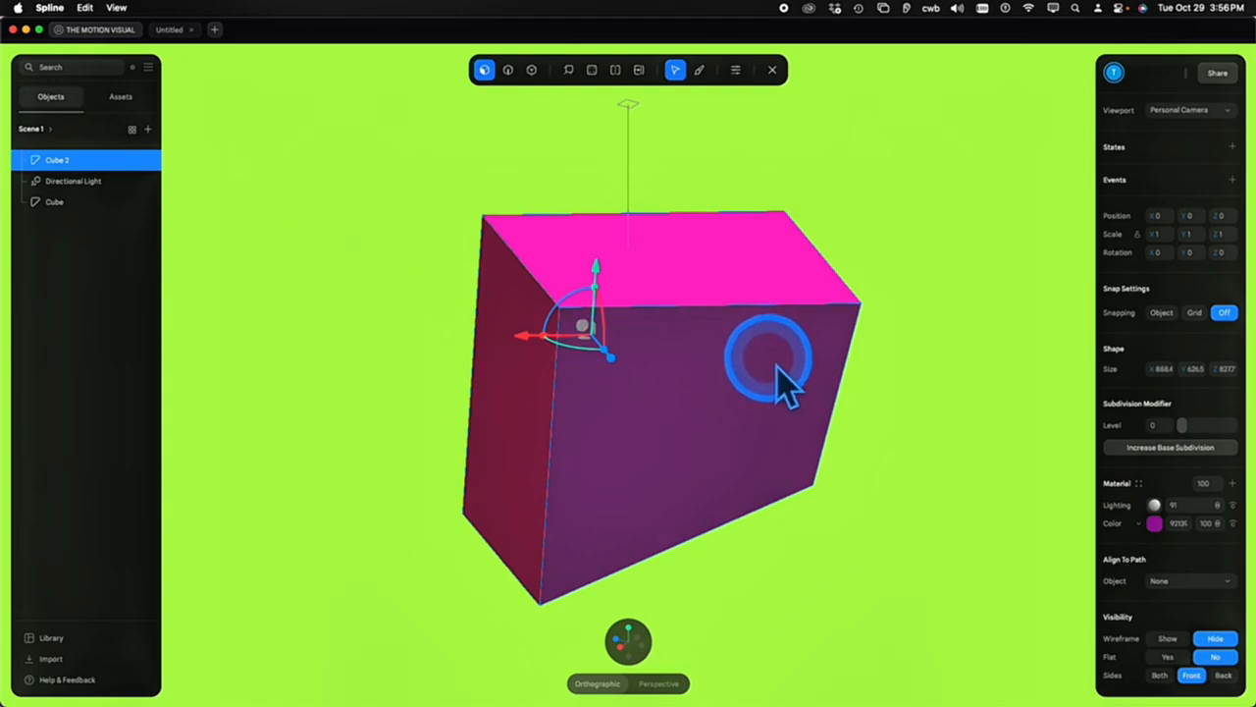
{"action": "key", "text": "super+z"}
{"action": "key", "text": "super+z"}
{"action": "key", "text": "super+z"}
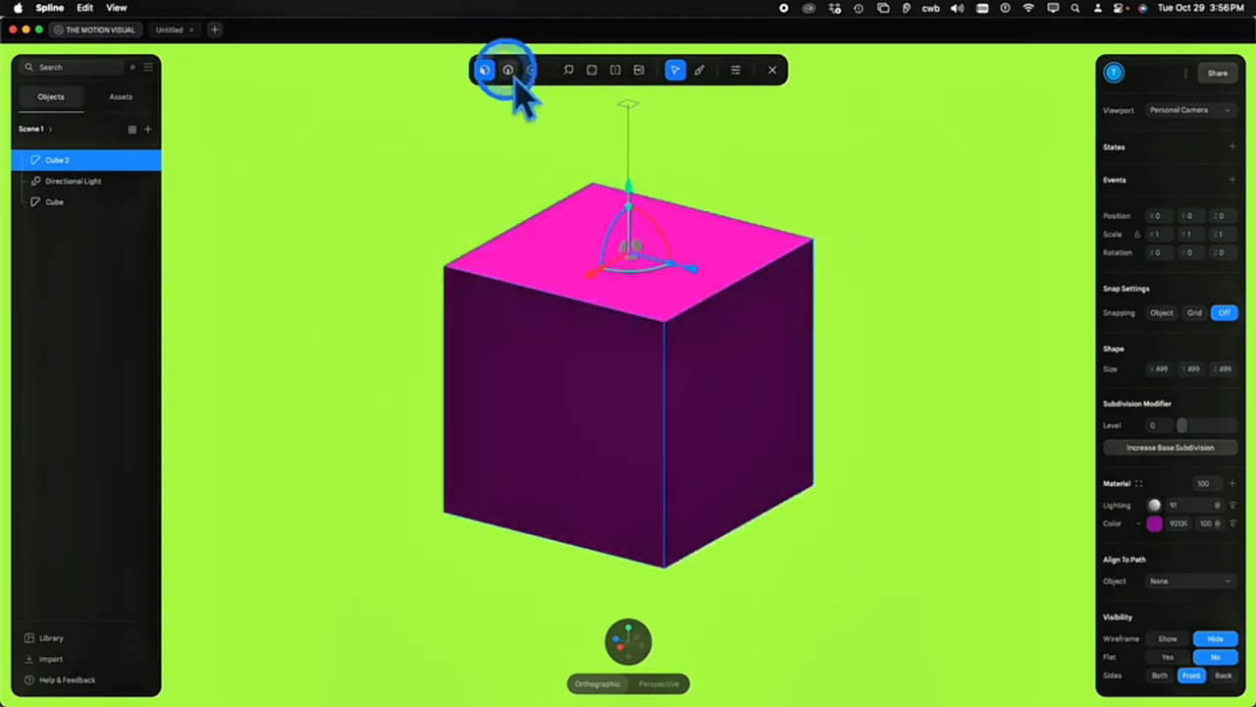
In edge mode, select the cube's upper front edge and vertical corner edge, try moving and scaling them together, and undo the changes
{"action": "left_click", "coordinate": [508, 70]}
{"action": "left_click", "coordinate": [552, 293]}
{"action": "left_click", "coordinate": [692, 373]}
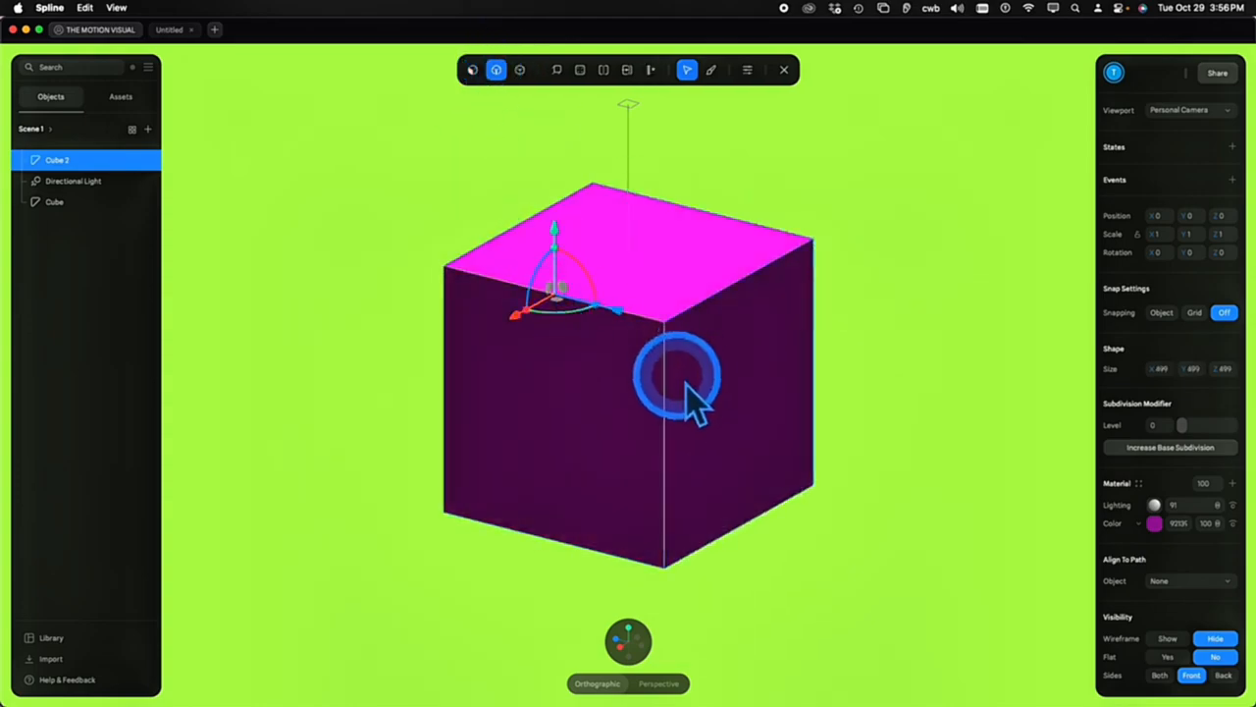
{"action": "left_click", "coordinate": [675, 377], "text": "shift"}
{"action": "left_click_drag", "start_coordinate": [663, 382], "coordinate": [773, 414]}
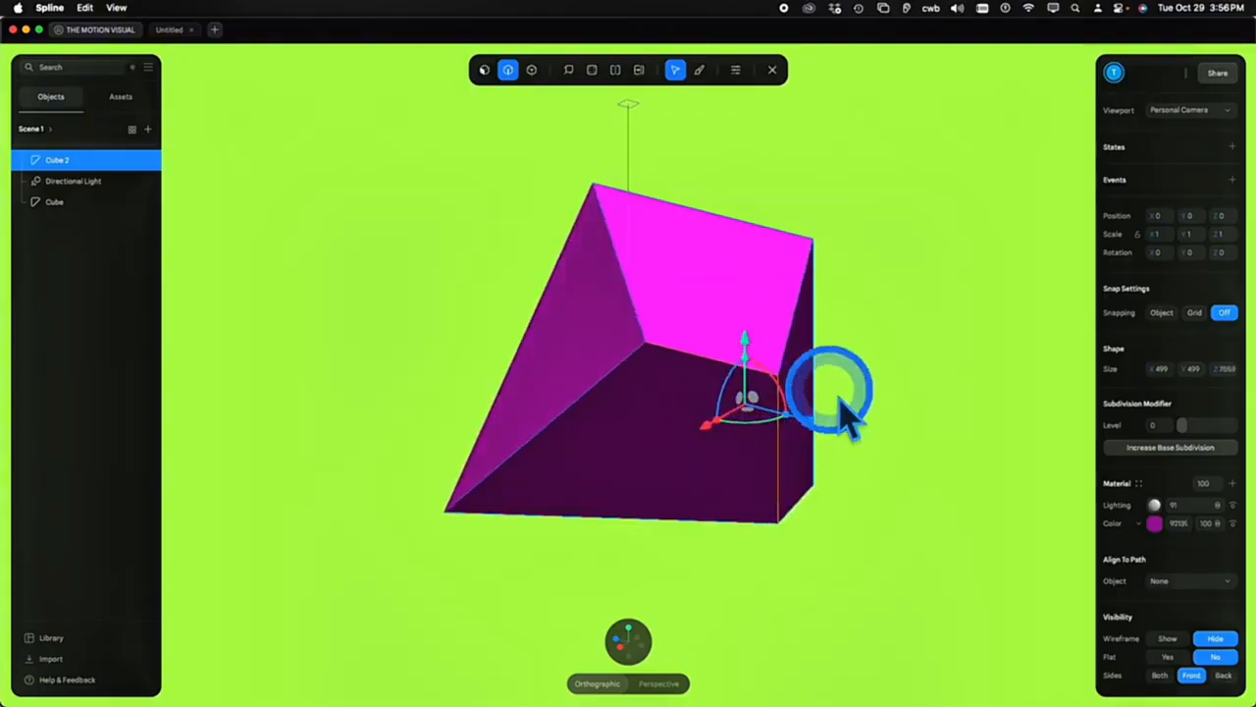
{"action": "key", "text": "super+z"}
{"action": "key", "text": "super+z"}
In vertex mode, select the two front top corners of the cube, try moving them backward to slope the side, and undo it
{"action": "left_click", "coordinate": [531, 70]}
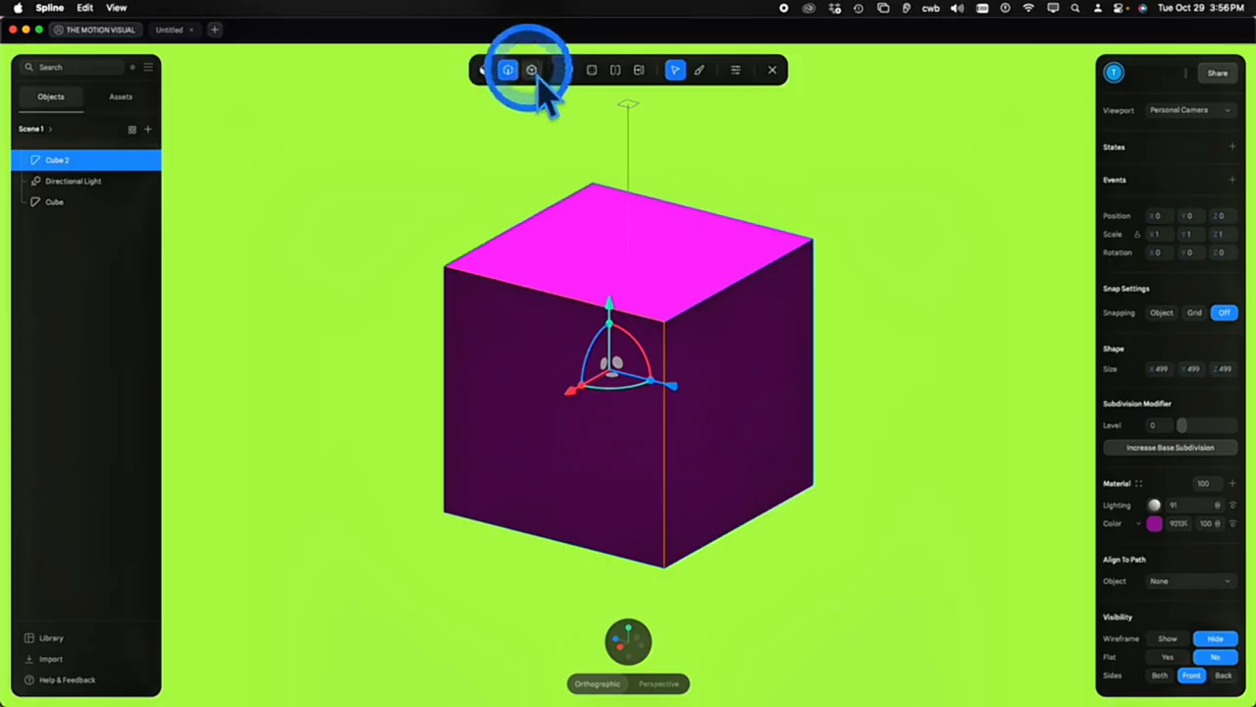
{"action": "left_click", "coordinate": [469, 279]}
{"action": "left_click", "coordinate": [693, 349]}
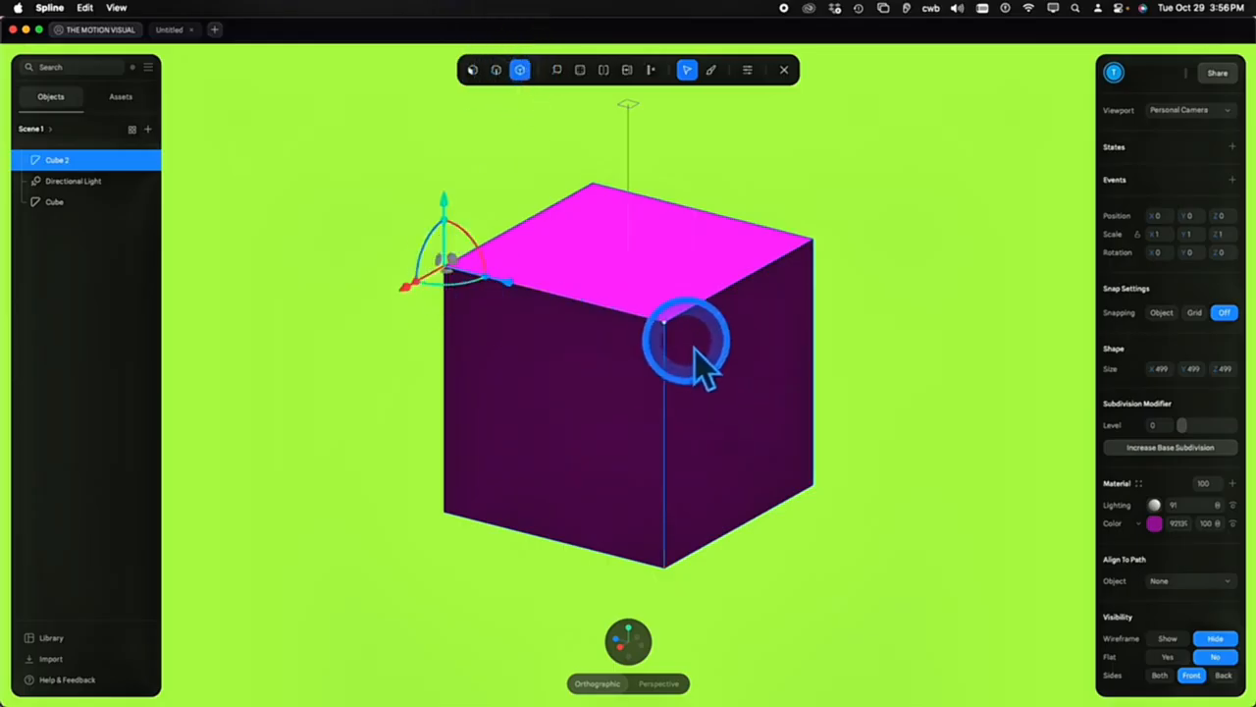
{"action": "left_click", "coordinate": [481, 319]}
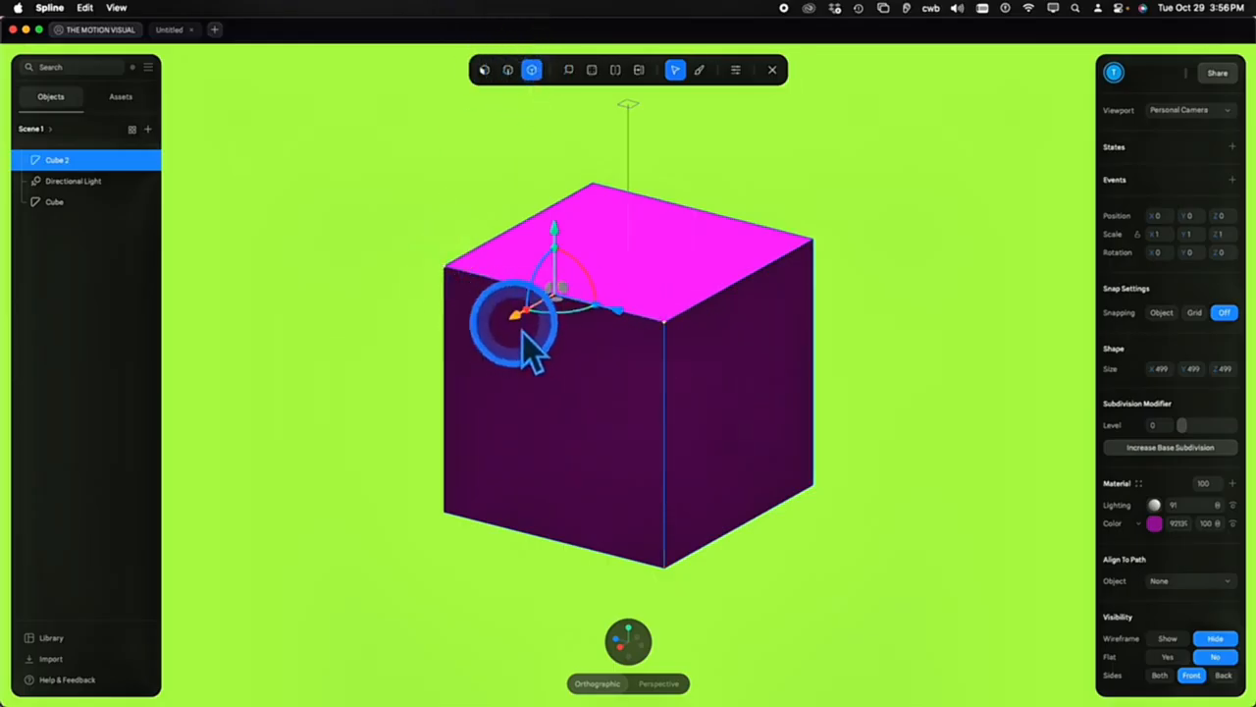
{"action": "left_click_drag", "start_coordinate": [523, 333], "coordinate": [661, 289]}
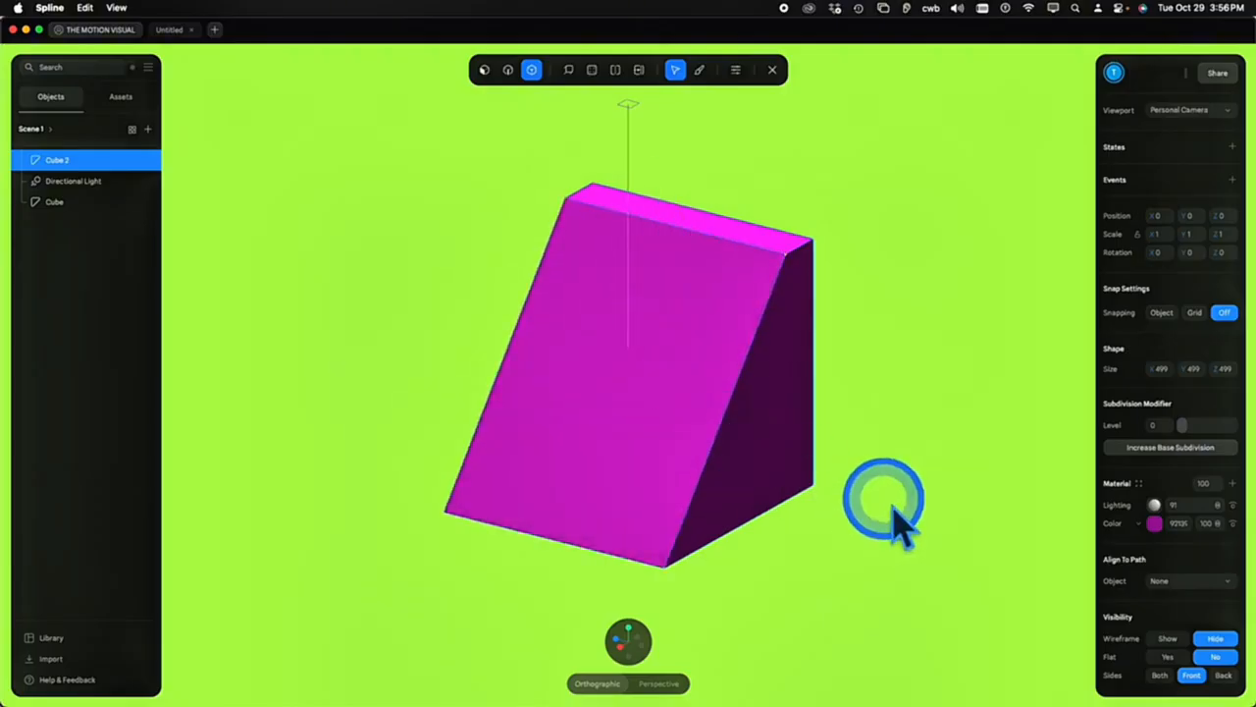
{"action": "key", "text": "super+z"}
{"action": "key", "text": "super+z"}
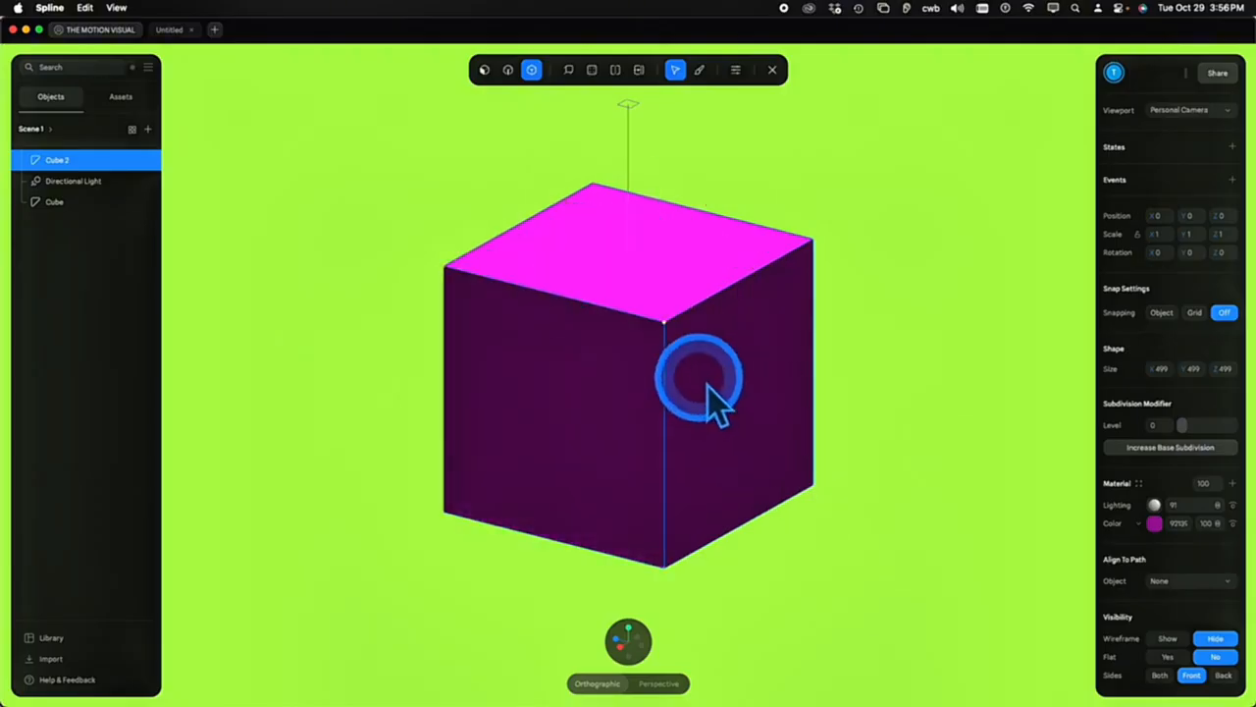
Select the cube's front top corner together with the diagonally opposite bottom corner, try rotating and scaling both, and restore the cube
{"action": "left_click", "coordinate": [854, 546]}
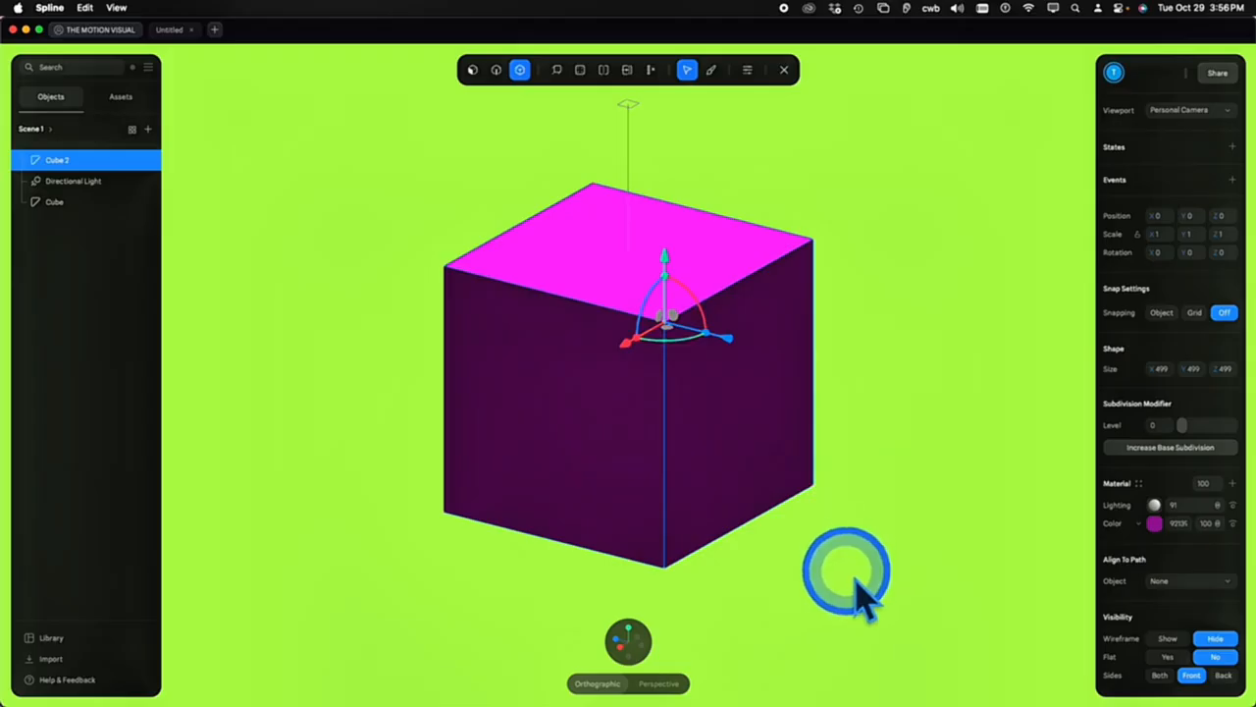
{"action": "left_click_drag", "start_coordinate": [844, 587], "coordinate": [476, 478]}
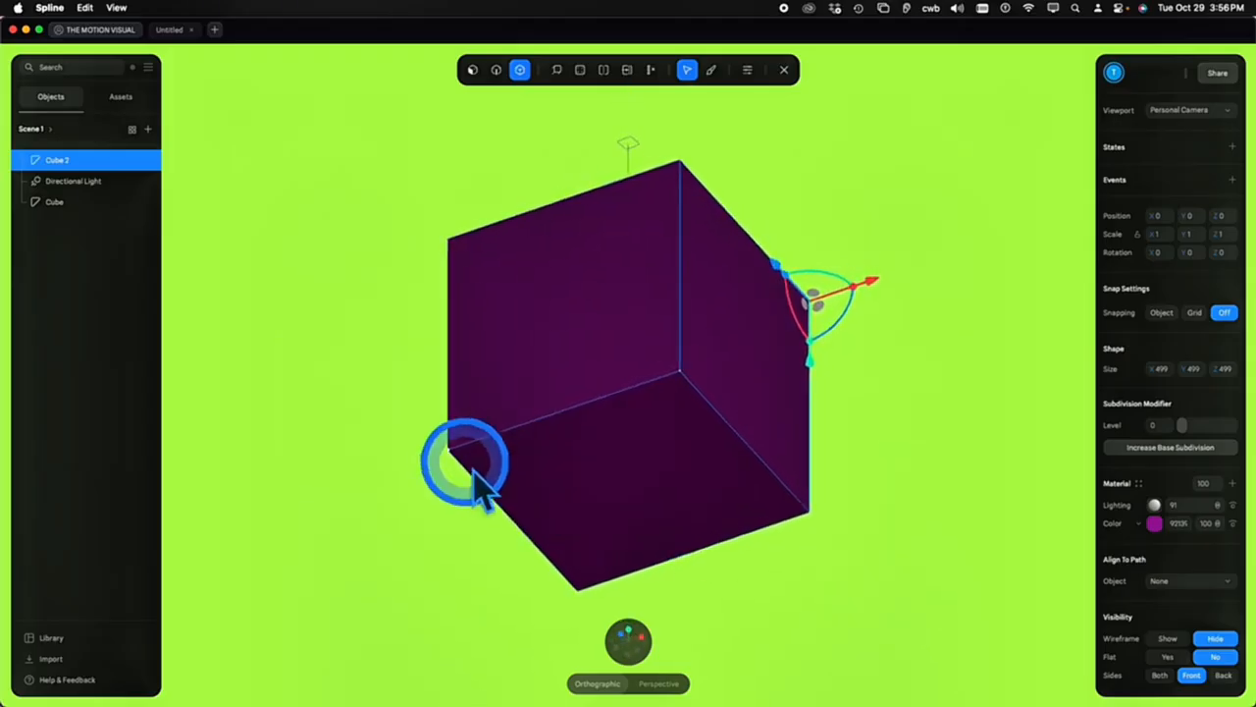
{"action": "left_click", "coordinate": [724, 406]}
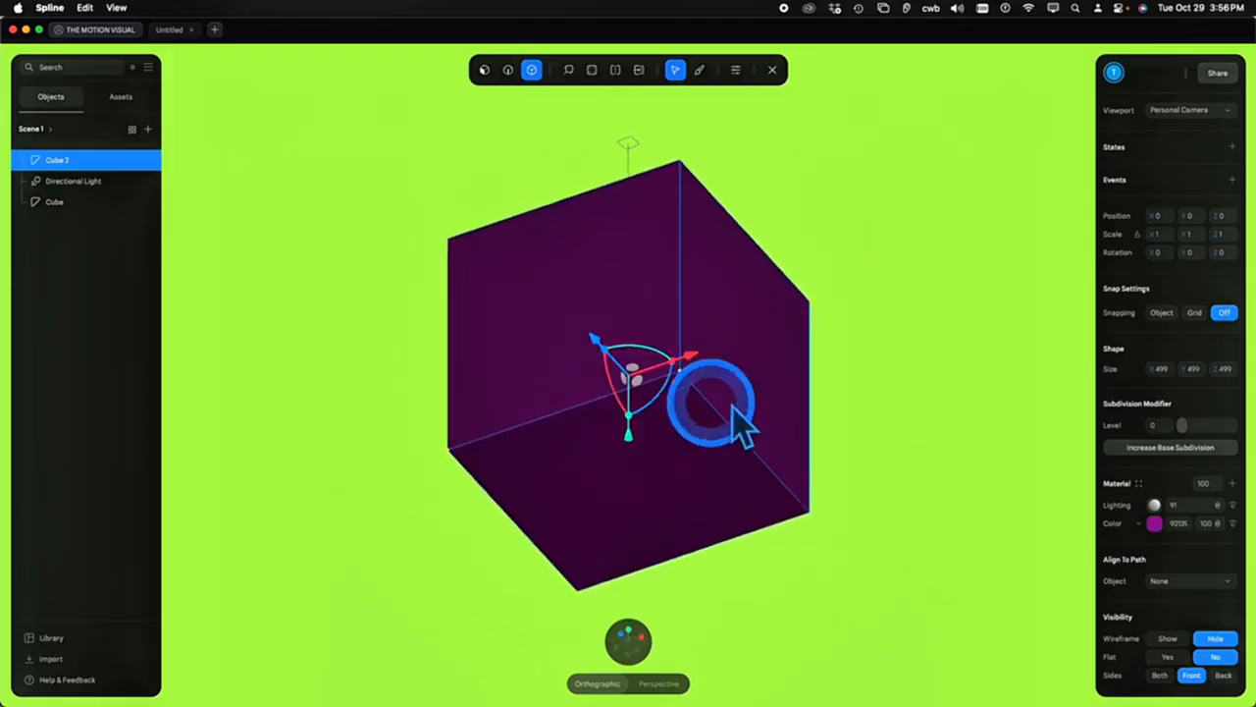
{"action": "mouse_move", "coordinate": [682, 373]}
{"action": "left_mouse_down"}
{"action": "mouse_move", "coordinate": [732, 364]}
{"action": "mouse_move", "coordinate": [661, 385]}
{"action": "mouse_move", "coordinate": [672, 380]}
{"action": "left_mouse_up"}
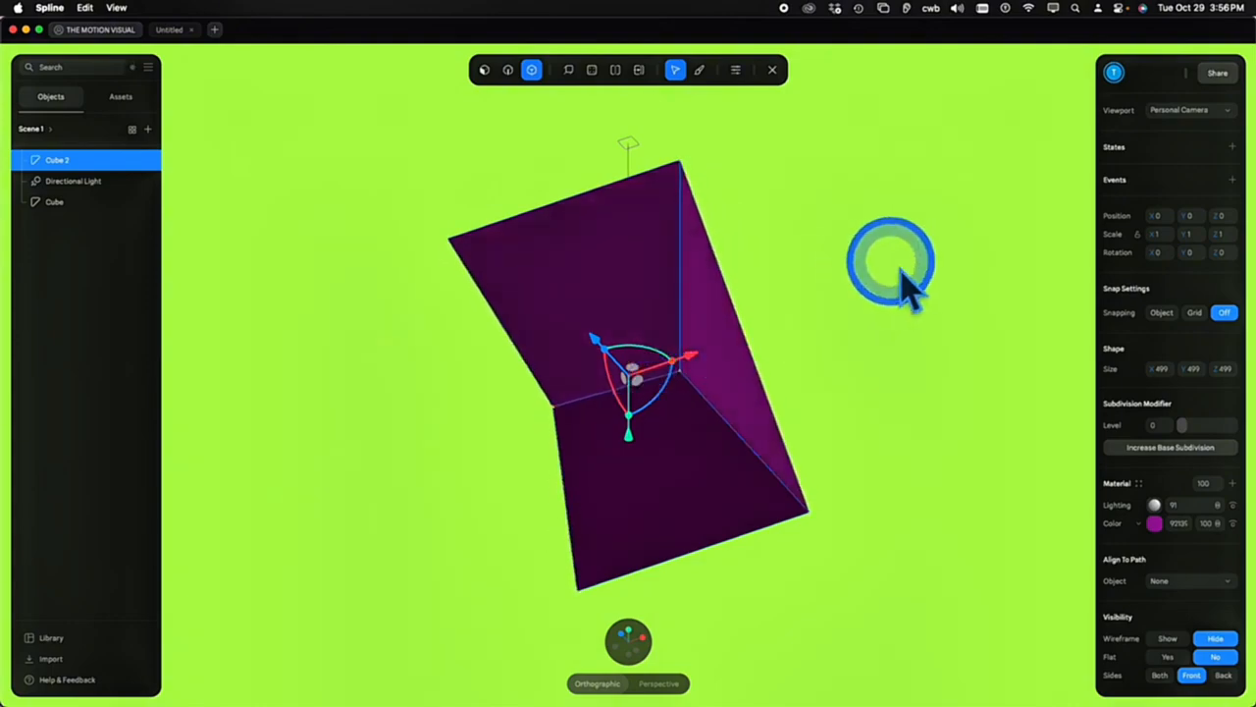
{"action": "left_click_drag", "start_coordinate": [915, 288], "coordinate": [756, 360]}
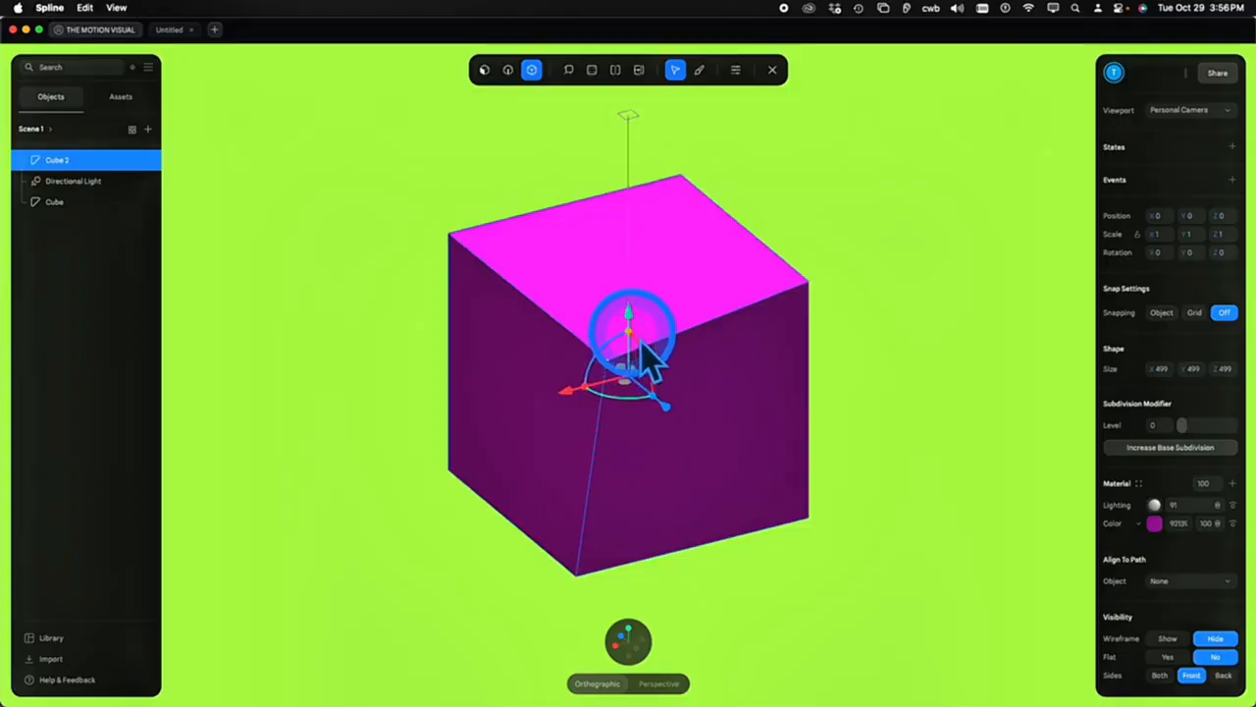
{"action": "left_click_drag", "start_coordinate": [647, 325], "coordinate": [687, 180]}
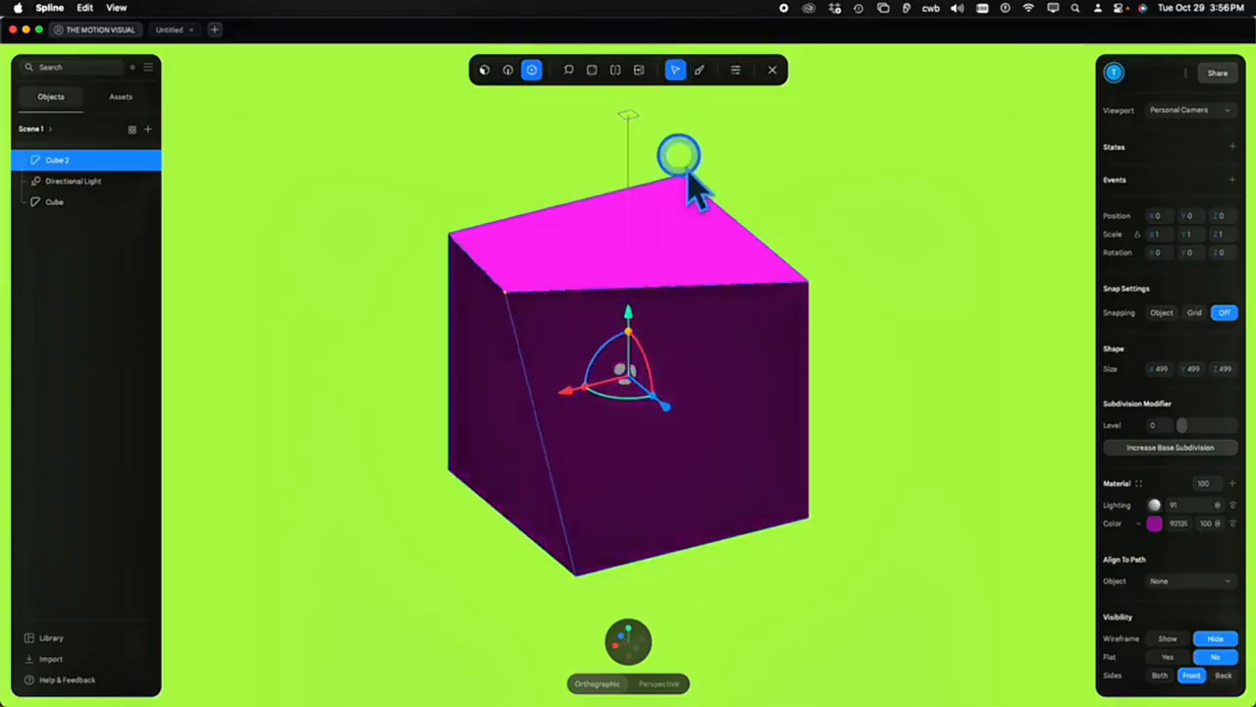
{"action": "left_click_drag", "start_coordinate": [651, 361], "coordinate": [749, 375]}
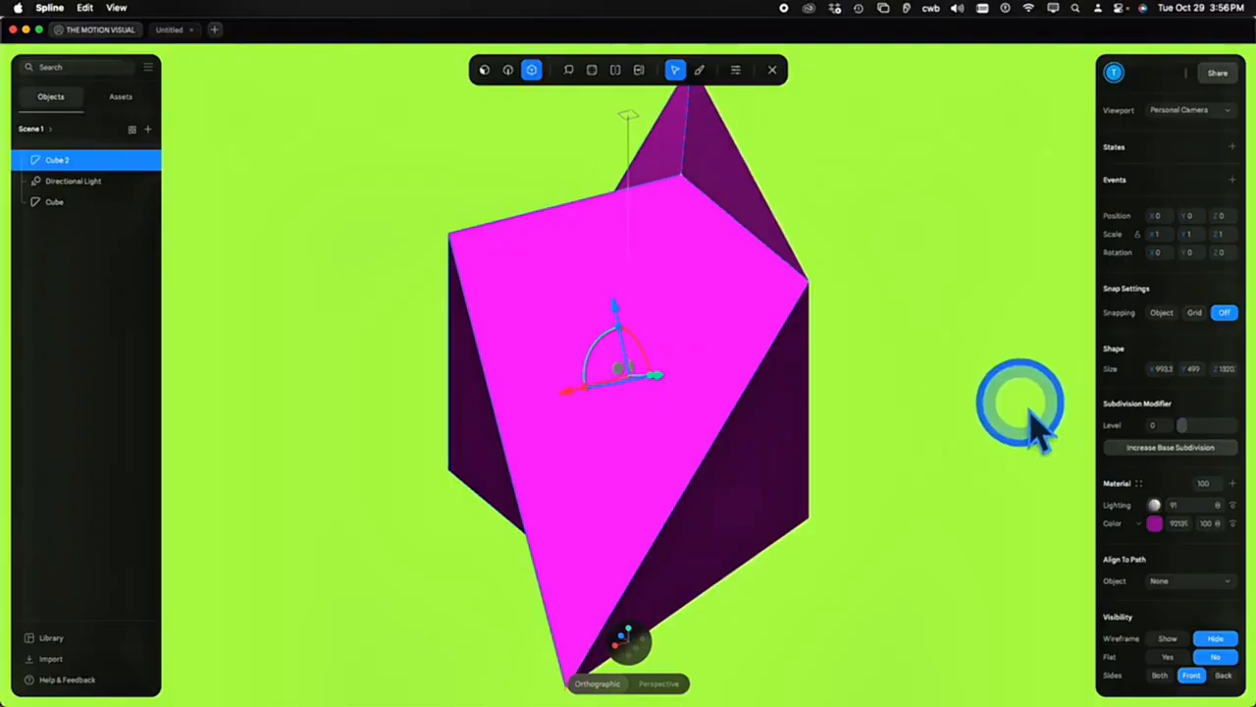
{"action": "left_click_drag", "start_coordinate": [1028, 412], "coordinate": [728, 356]}
{"action": "left_click_drag", "start_coordinate": [653, 518], "coordinate": [580, 203]}
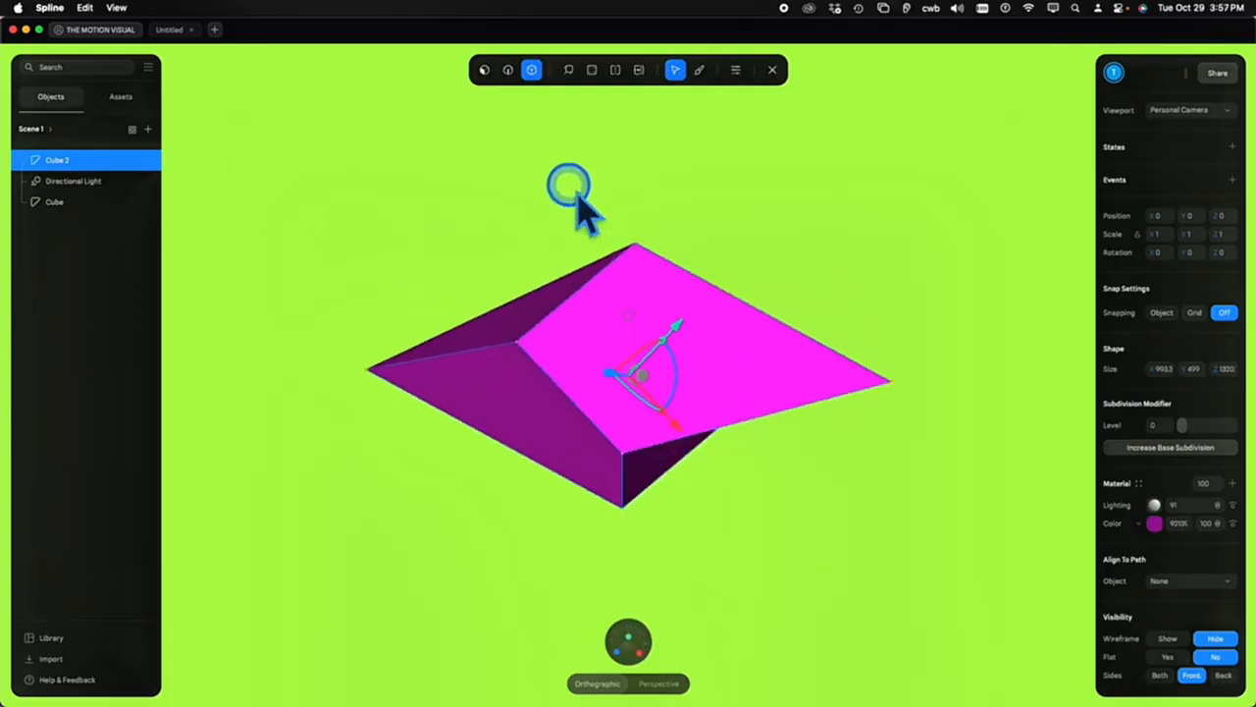
{"action": "scroll", "coordinate": [593, 339], "scroll_direction": "up", "scroll_amount": 3}
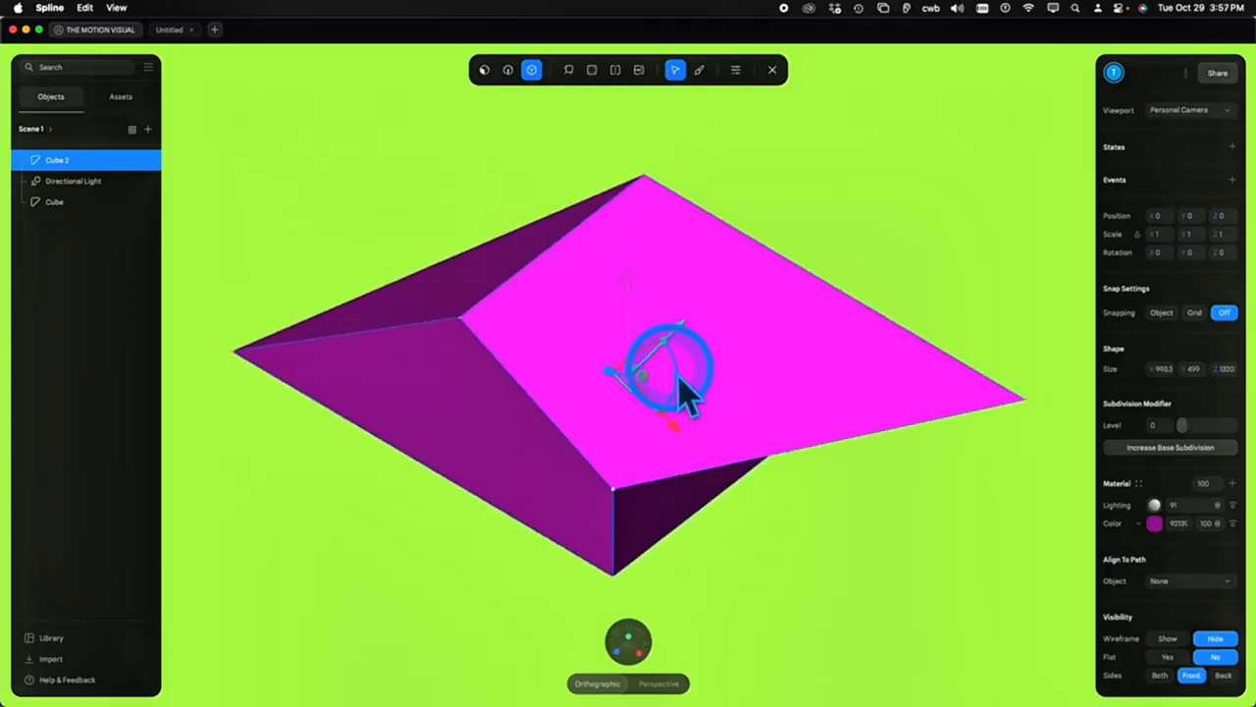
{"action": "left_click_drag", "start_coordinate": [675, 351], "coordinate": [603, 357]}
{"action": "left_click_drag", "start_coordinate": [803, 322], "coordinate": [794, 343]}
{"action": "left_click", "coordinate": [698, 162]}
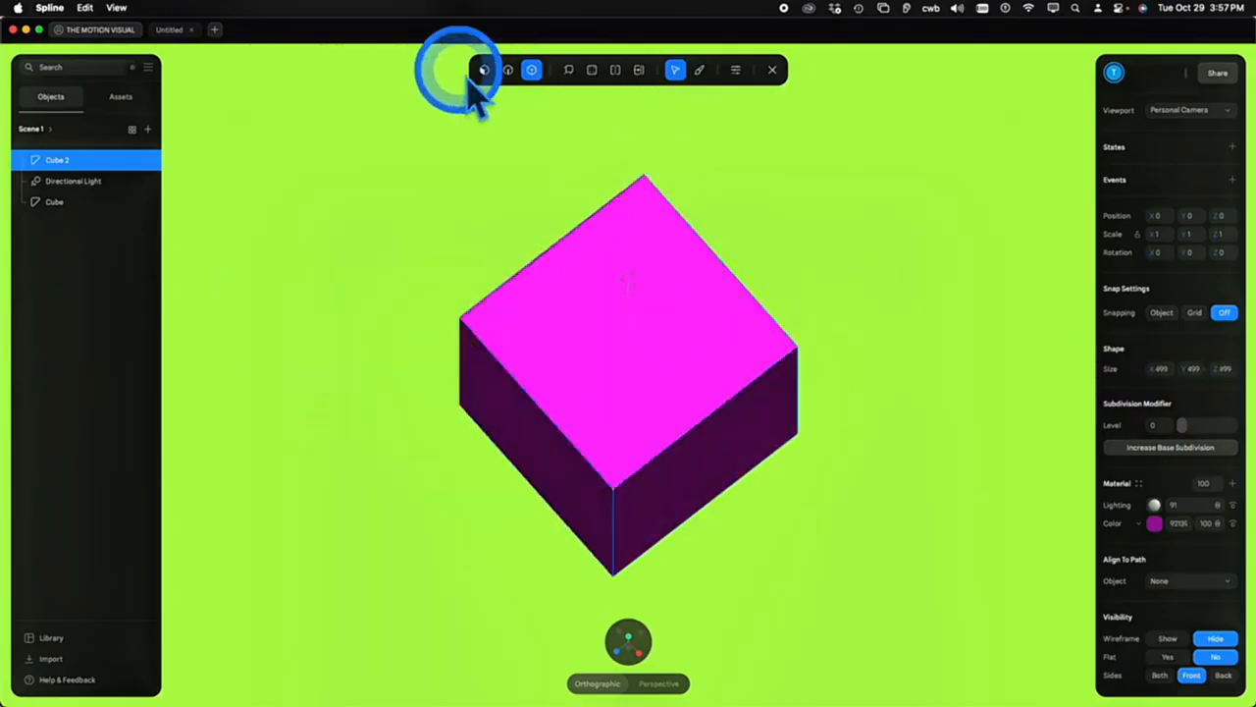
In face mode, select the cube's top and bottom faces together and scale them down until the cube measures about 403.2 per side
{"action": "left_click", "coordinate": [486, 70]}
{"action": "left_click", "coordinate": [658, 327]}
{"action": "left_click", "coordinate": [846, 380]}
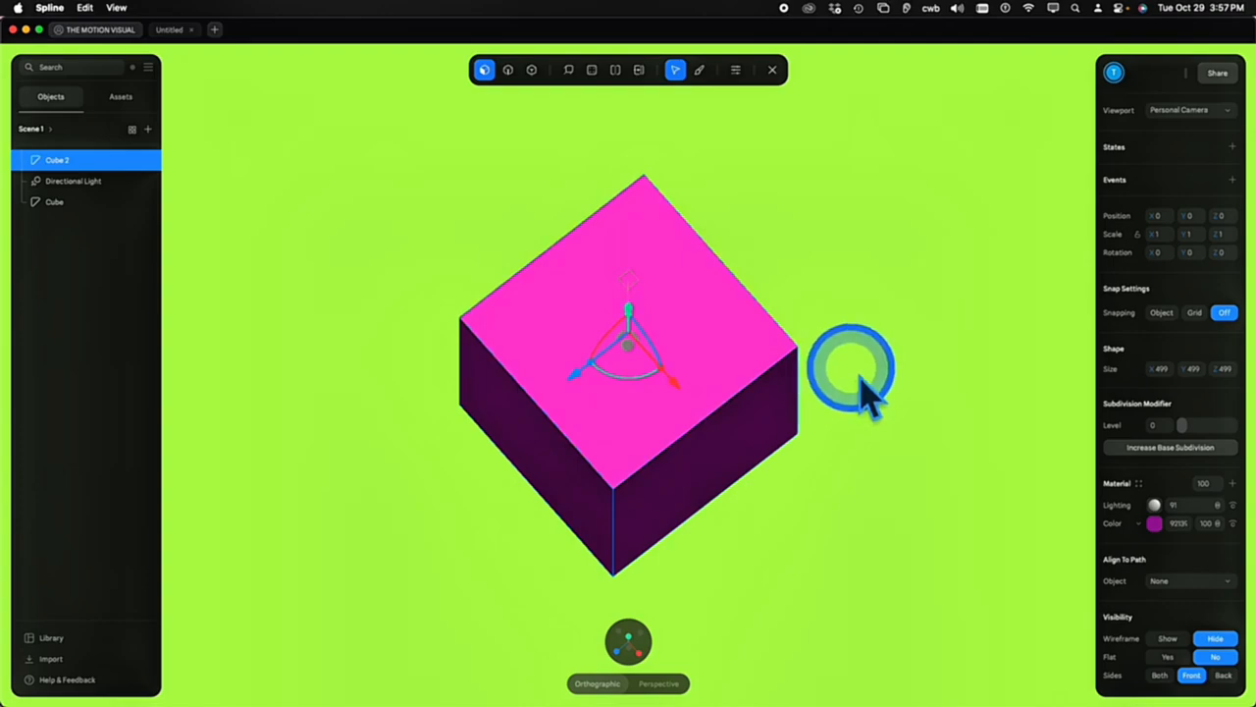
{"action": "left_click_drag", "start_coordinate": [873, 388], "coordinate": [700, 475]}
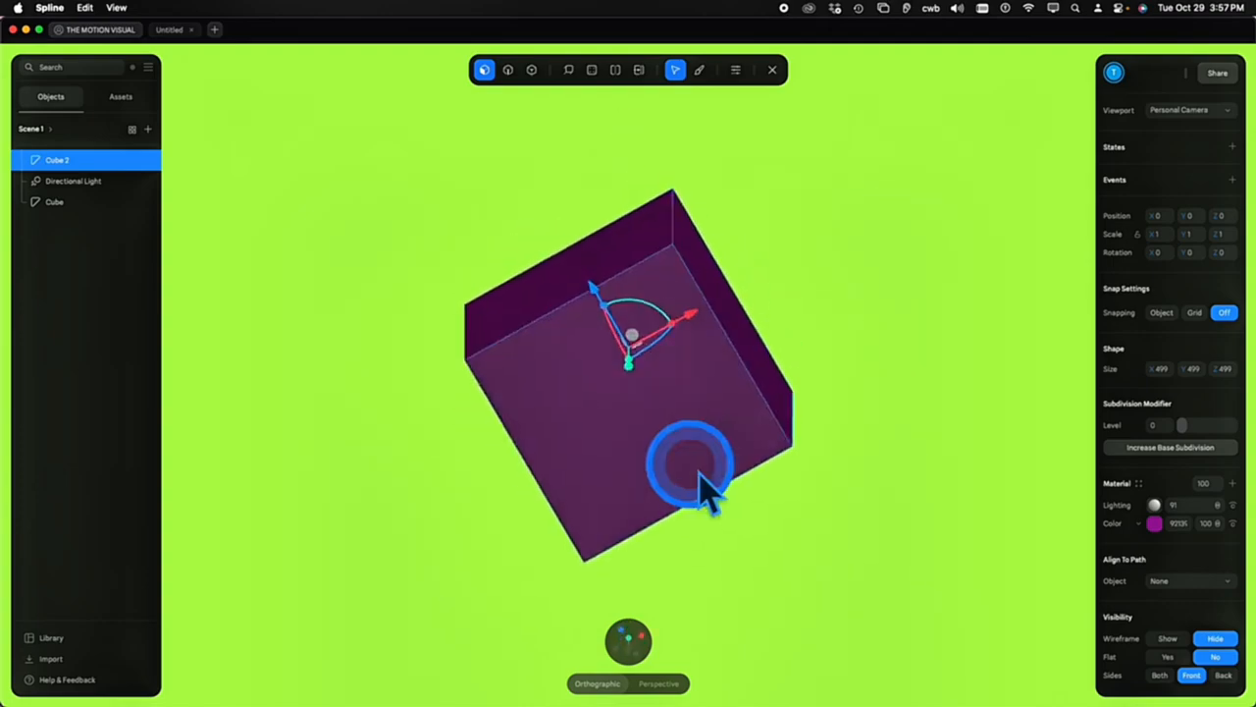
{"action": "mouse_move", "coordinate": [684, 365]}
{"action": "left_mouse_down"}
{"action": "mouse_move", "coordinate": [735, 352]}
{"action": "mouse_move", "coordinate": [663, 401]}
{"action": "mouse_move", "coordinate": [682, 383]}
{"action": "left_mouse_up"}
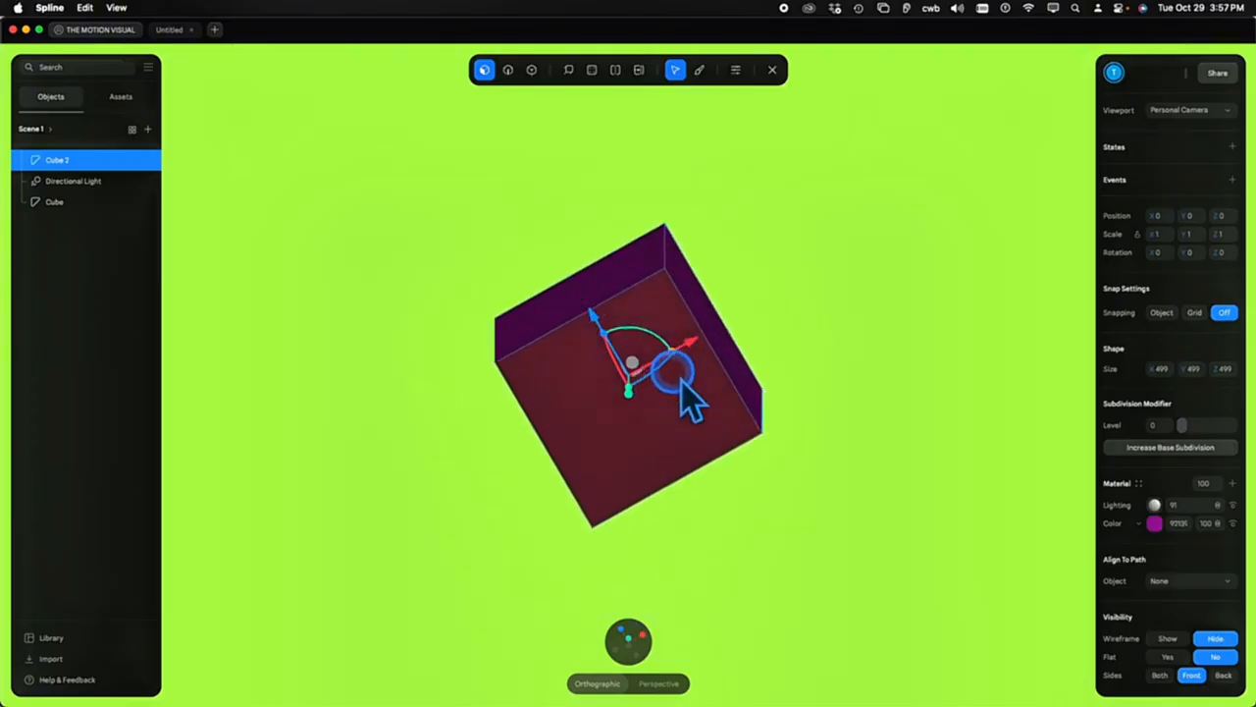
{"action": "left_click_drag", "start_coordinate": [932, 348], "coordinate": [954, 159]}
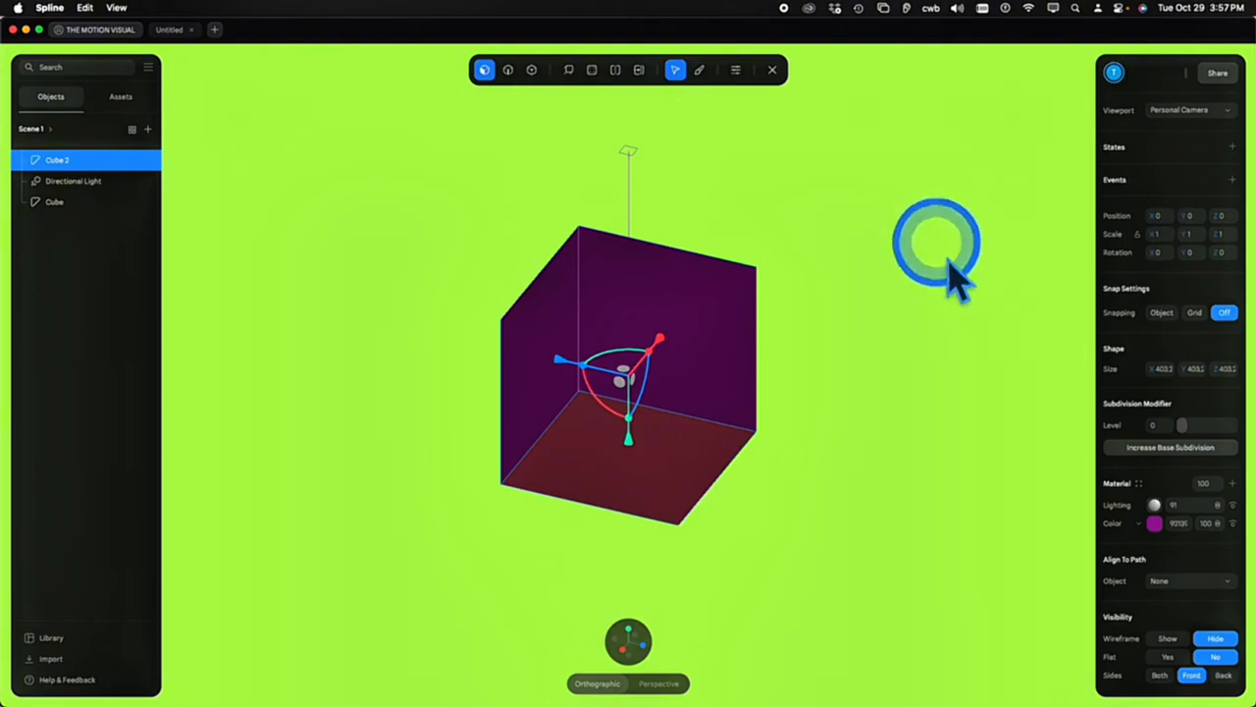
{"action": "left_click_drag", "start_coordinate": [996, 235], "coordinate": [894, 273]}
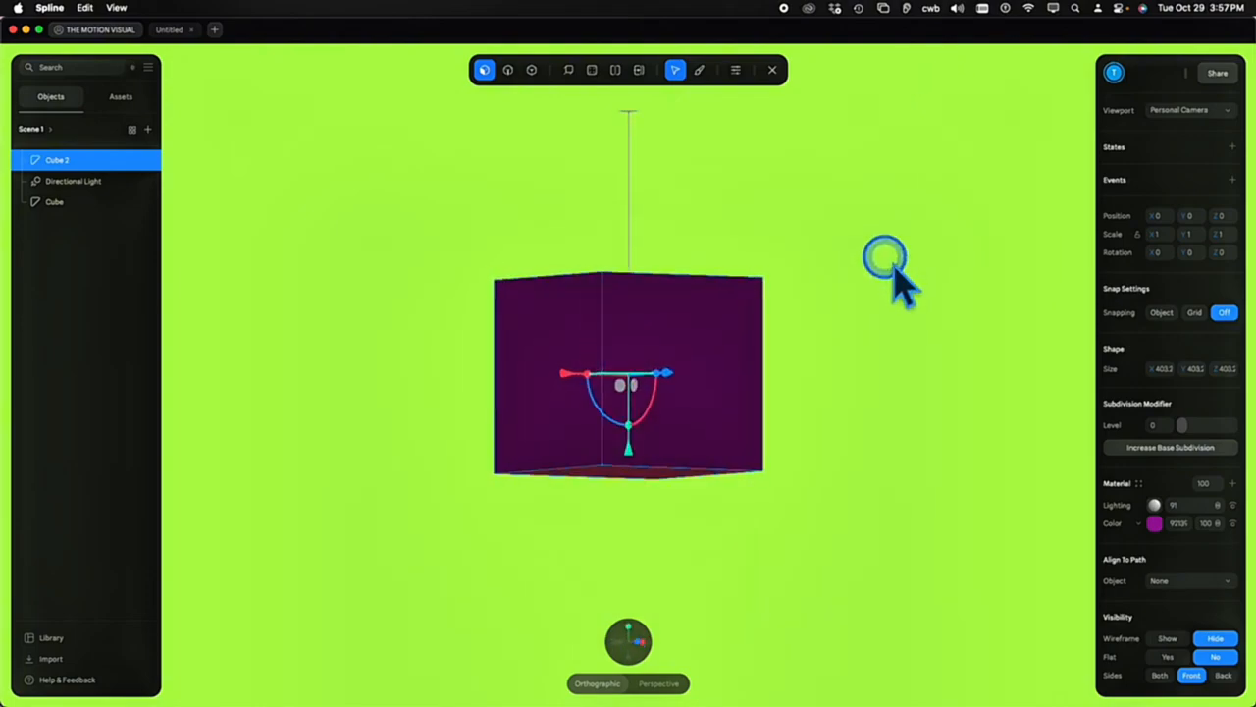
Exit the cube's mesh editing and reset the camera view
{"action": "double_click", "coordinate": [967, 237]}
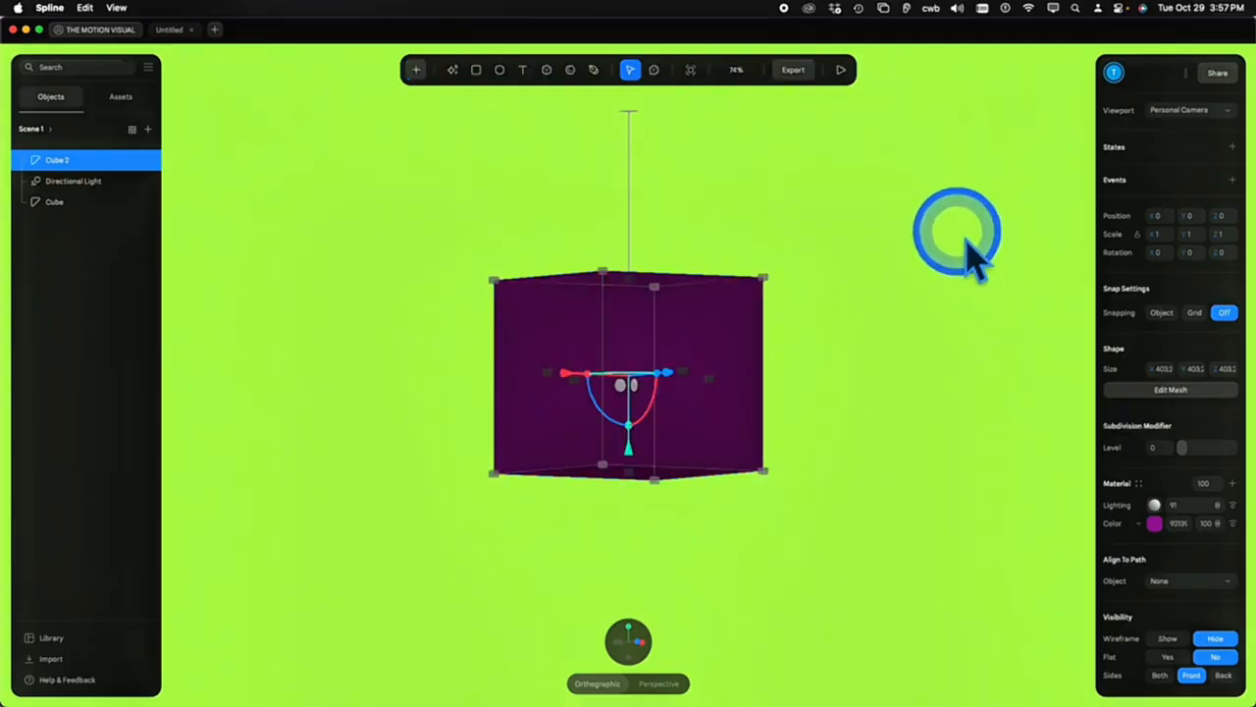
{"action": "key", "text": "super+equal"}
{"action": "key", "text": "super+minus"}
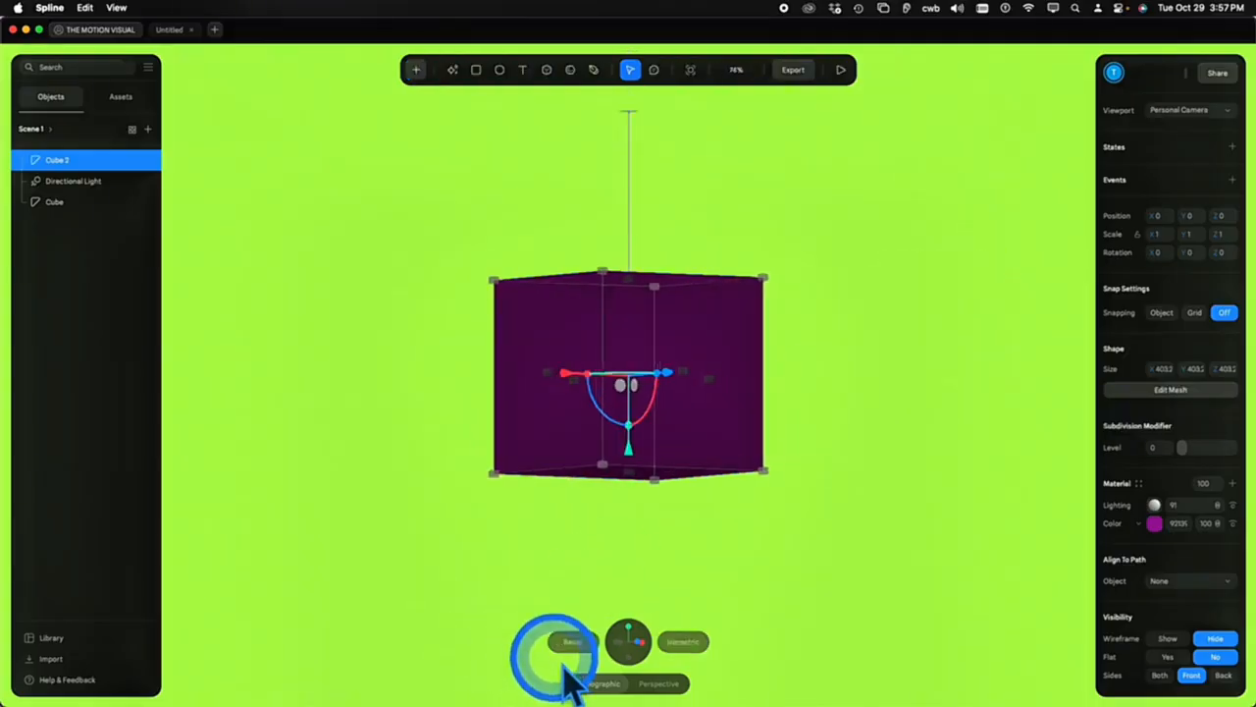
{"action": "left_click", "coordinate": [567, 642]}
{"action": "left_click_drag", "start_coordinate": [1011, 405], "coordinate": [387, 429]}
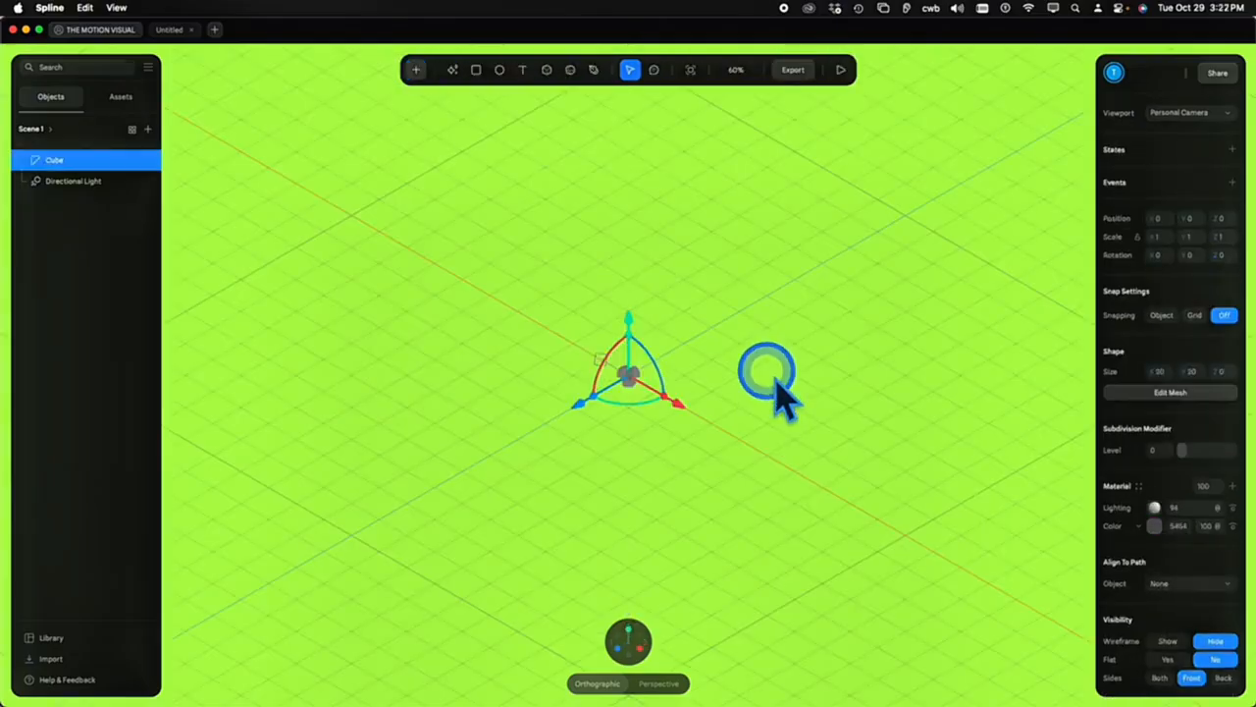
Add a cylinder about 477 in size to the scene and a pyramid about 722 tall beside it
{"action": "left_click", "coordinate": [415, 70]}
{"action": "left_click", "coordinate": [435, 132]}
{"action": "left_click", "coordinate": [490, 258]}
{"action": "left_click", "coordinate": [401, 266]}
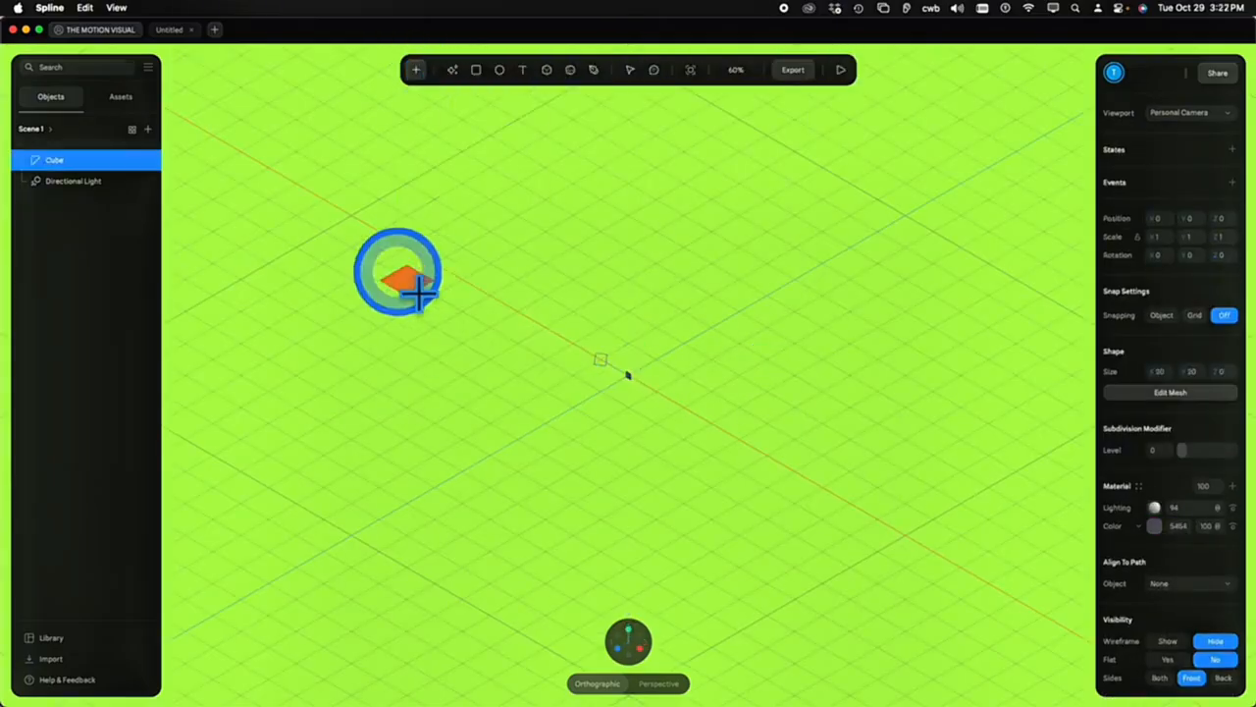
{"action": "left_click", "coordinate": [416, 69]}
{"action": "left_click", "coordinate": [461, 342]}
{"action": "left_click_drag", "start_coordinate": [760, 219], "coordinate": [921, 356]}
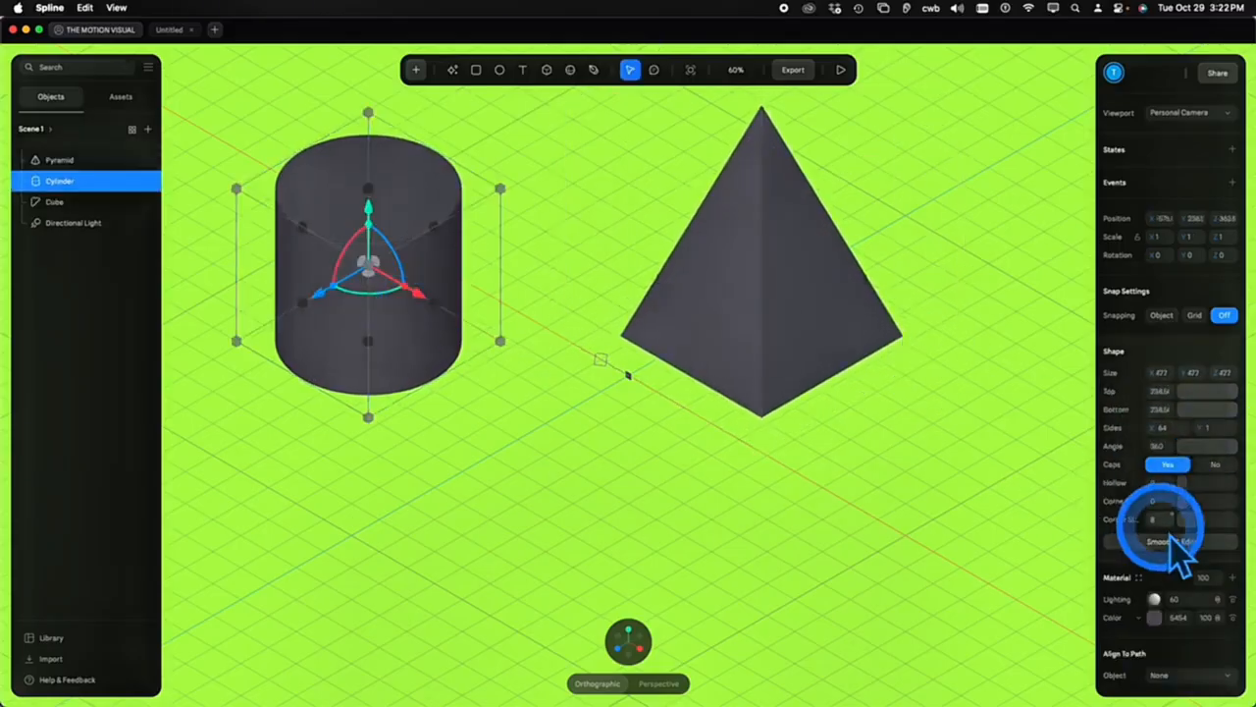
Make the cylinder an editable mesh with Smooth & Edit, and try transforming several of its top wedge faces together
{"action": "left_click", "coordinate": [1182, 540]}
{"action": "left_click_drag", "start_coordinate": [1192, 428], "coordinate": [1177, 428]}
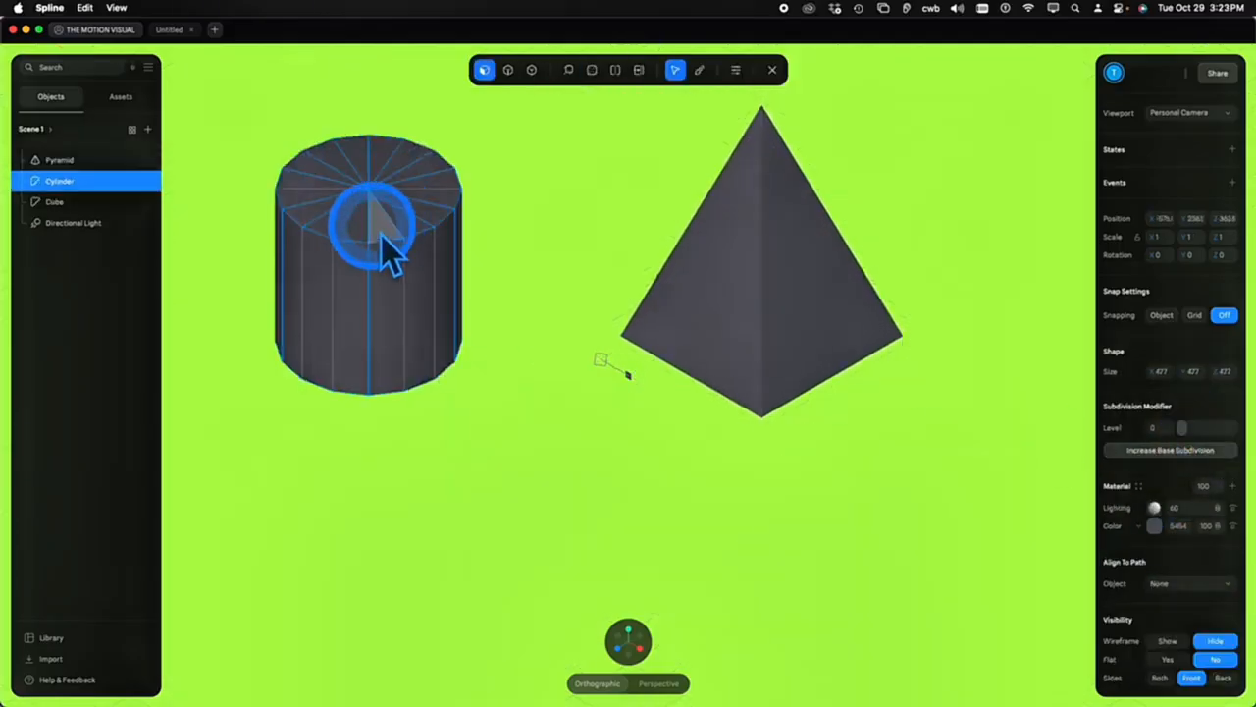
{"action": "left_click", "coordinate": [325, 214], "text": "shift"}
{"action": "left_click", "coordinate": [356, 157], "text": "shift"}
{"action": "mouse_move", "coordinate": [350, 147]}
{"action": "left_mouse_down"}
{"action": "mouse_move", "coordinate": [361, 160]}
{"action": "mouse_move", "coordinate": [358, 132]}
{"action": "left_mouse_up"}
{"action": "key", "text": "super+z"}
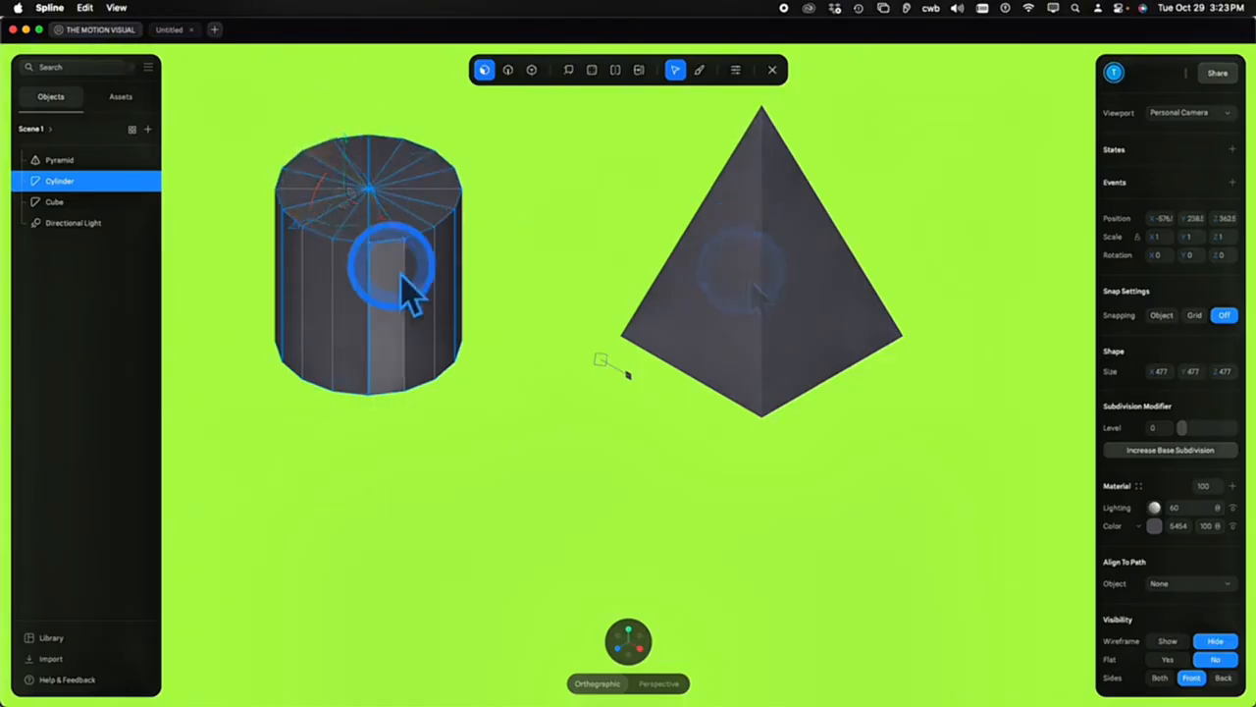
Select three adjacent side faces of the cylinder and try transforming them together
{"action": "left_click", "coordinate": [400, 276]}
{"action": "left_click", "coordinate": [353, 325], "text": "shift"}
{"action": "left_click", "coordinate": [320, 309], "text": "shift"}
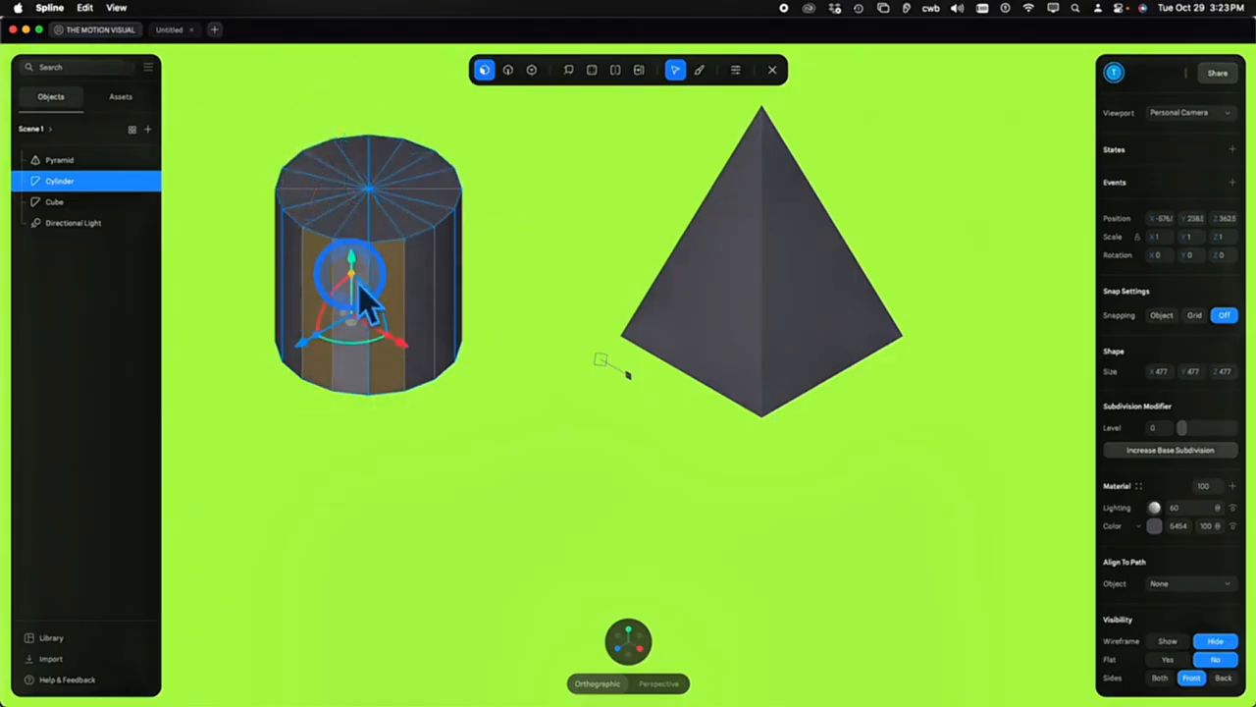
{"action": "left_click_drag", "start_coordinate": [356, 282], "coordinate": [360, 250]}
Select the cylinder's top wedge faces and rotate them to twist the body
{"action": "left_click_drag", "start_coordinate": [558, 328], "coordinate": [627, 335], "text": "alt"}
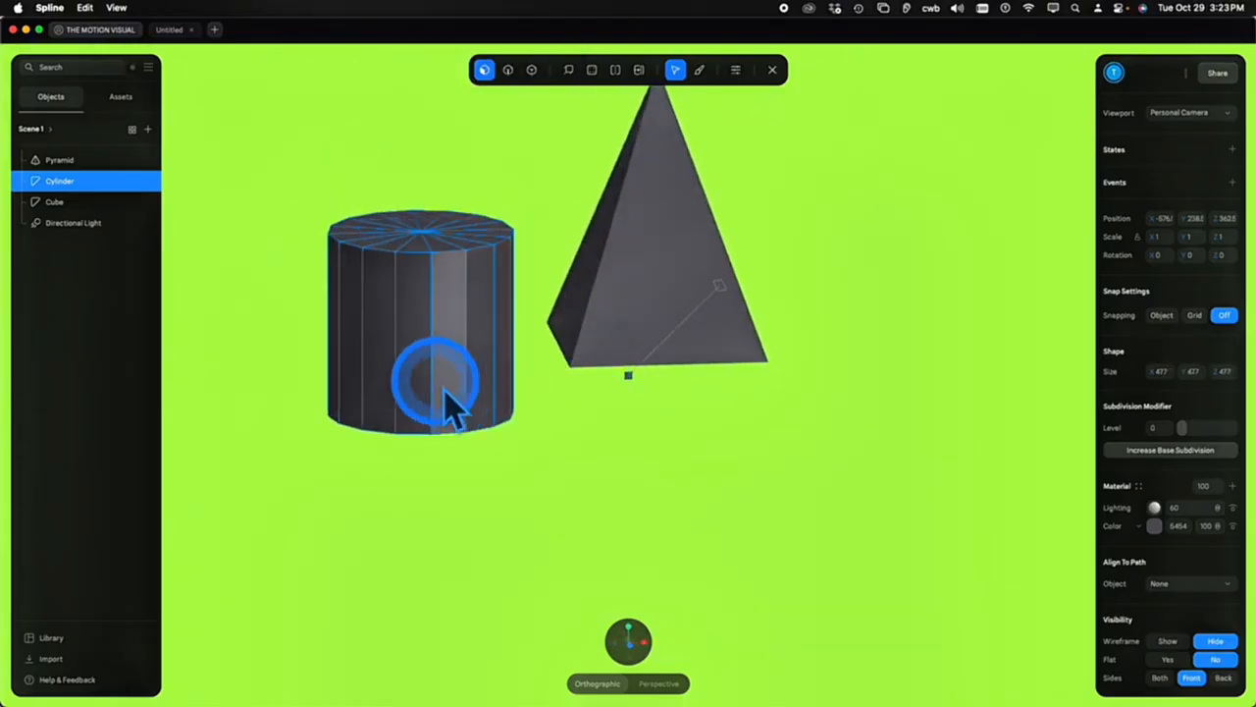
{"action": "left_click_drag", "start_coordinate": [449, 393], "coordinate": [472, 483]}
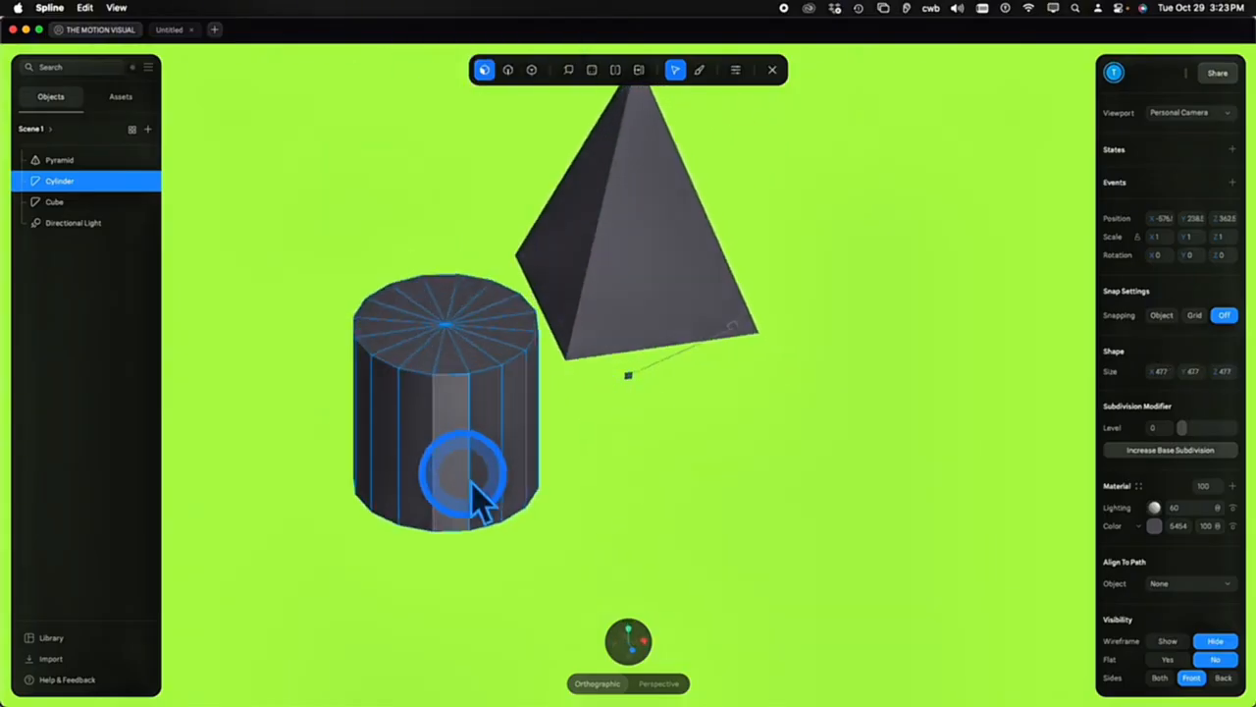
{"action": "left_click", "coordinate": [463, 483]}
{"action": "left_click_drag", "start_coordinate": [496, 536], "coordinate": [679, 282], "text": "alt"}
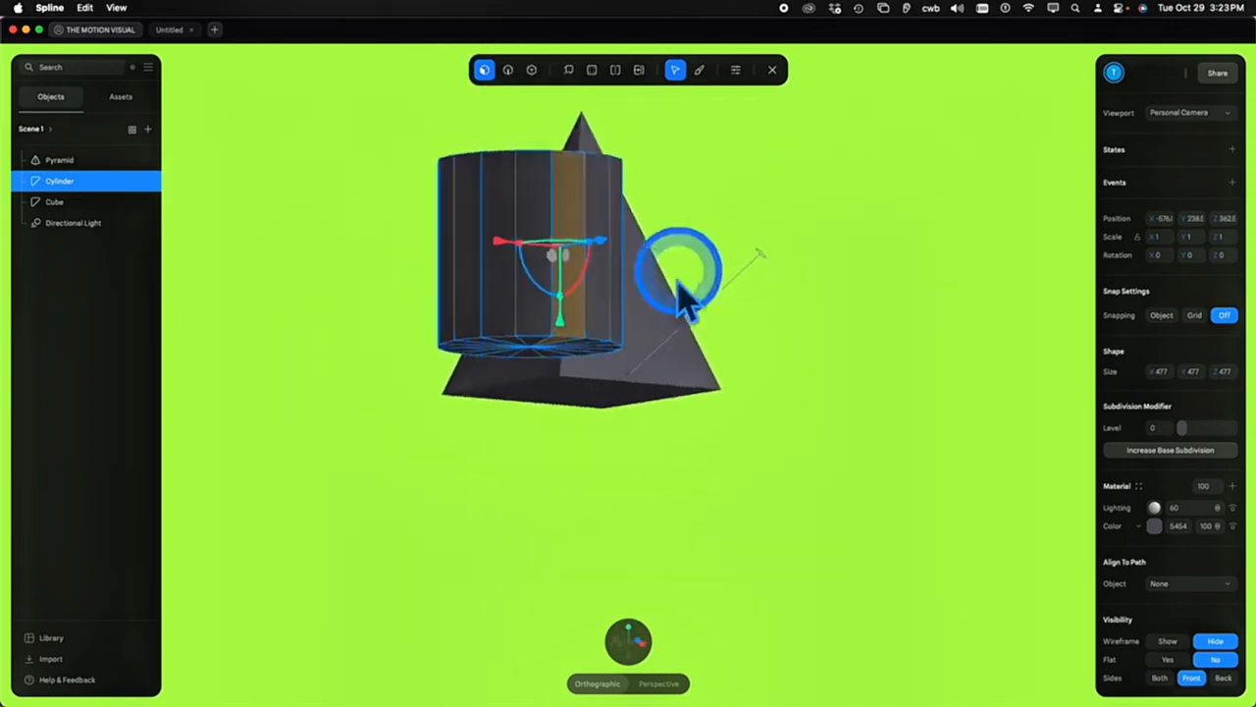
{"action": "left_click_drag", "start_coordinate": [598, 257], "coordinate": [880, 469], "text": "alt"}
{"action": "left_click", "coordinate": [639, 365]}
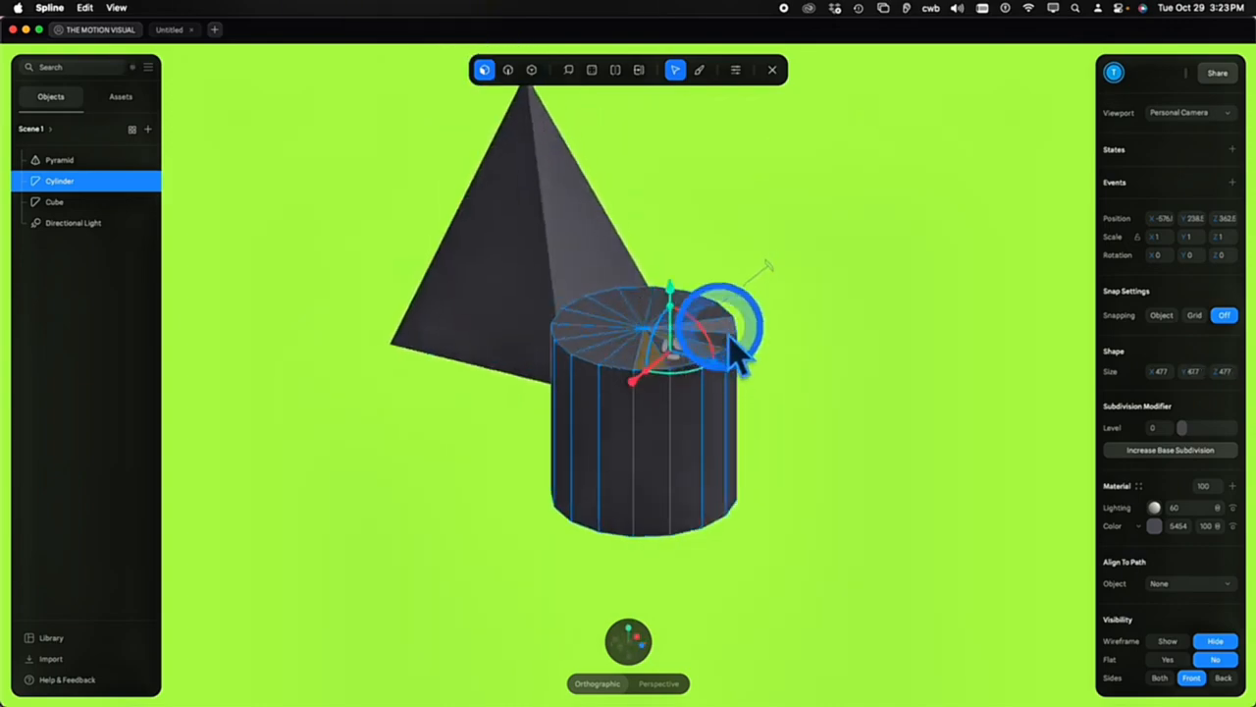
{"action": "mouse_move", "coordinate": [640, 272]}
{"action": "left_mouse_down"}
{"action": "mouse_move", "coordinate": [645, 240]}
{"action": "mouse_move", "coordinate": [651, 294]}
{"action": "left_mouse_up"}
{"action": "left_click_drag", "start_coordinate": [667, 402], "coordinate": [711, 510]}
Make the pyramid an editable mesh with Smooth & Edit, try transforming one of its faces, and undo that change
{"action": "left_click", "coordinate": [656, 454]}
{"action": "left_click", "coordinate": [1129, 448]}
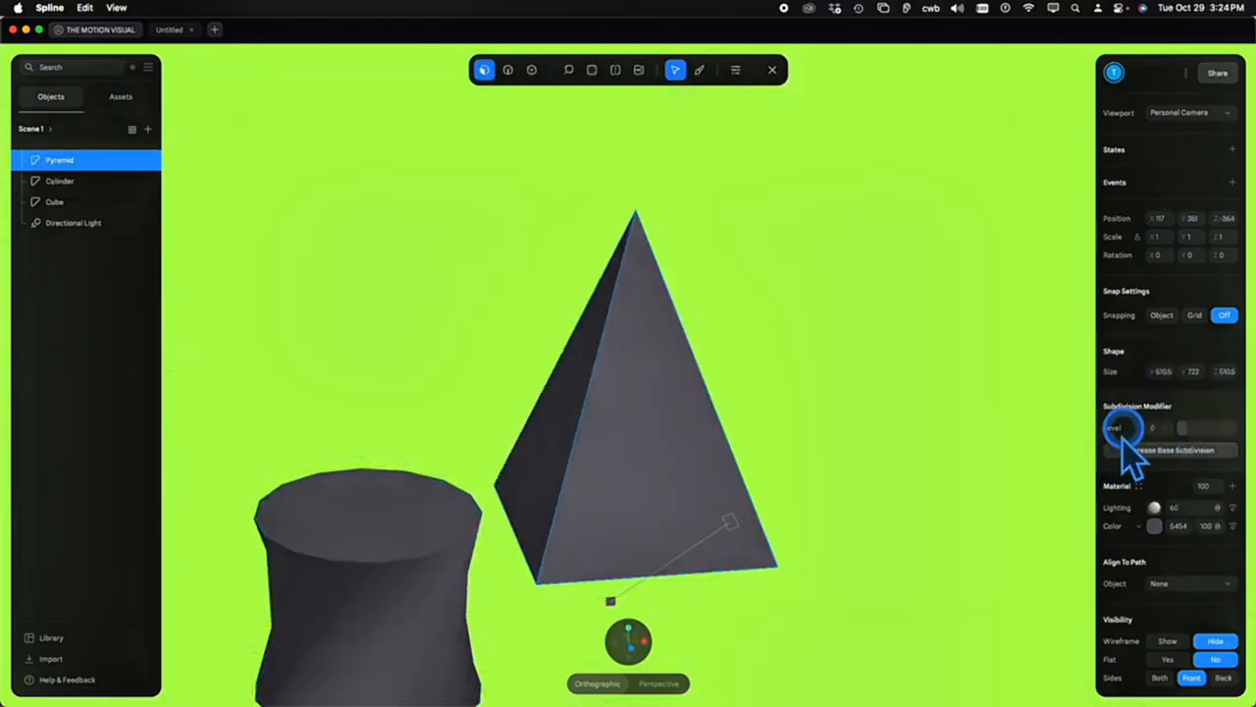
{"action": "left_click", "coordinate": [671, 455]}
{"action": "left_click_drag", "start_coordinate": [647, 404], "coordinate": [666, 442]}
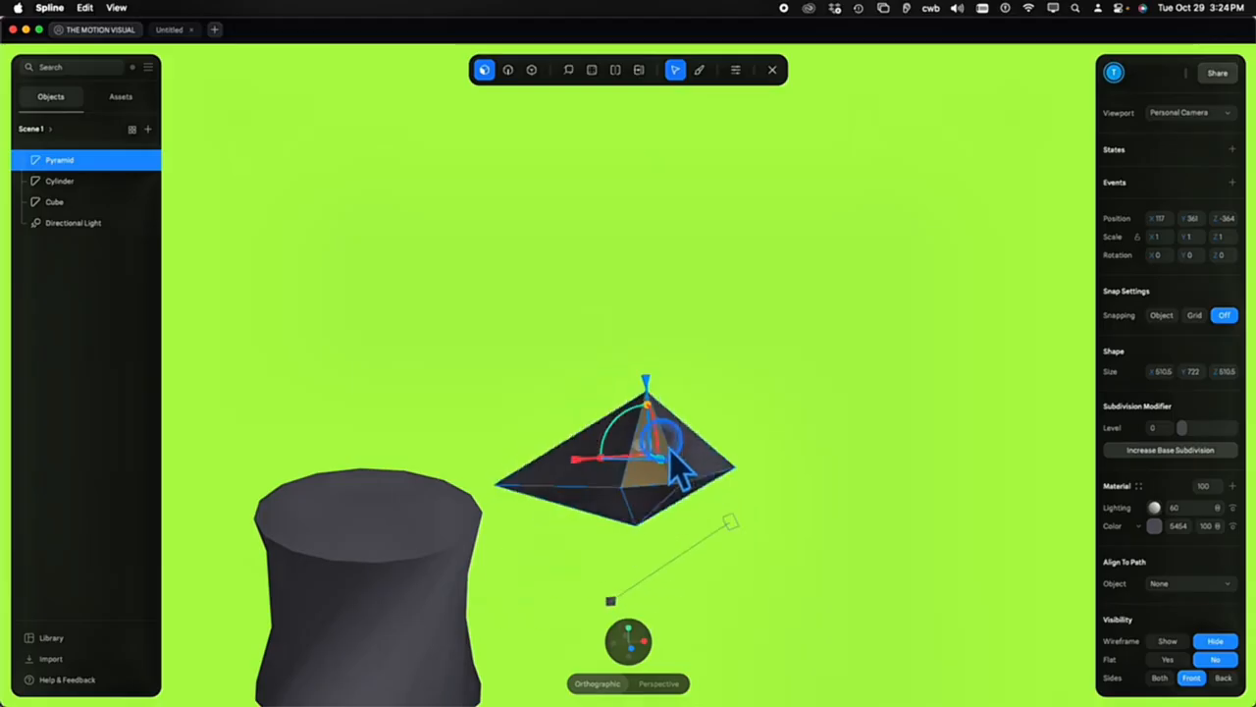
{"action": "mouse_move", "coordinate": [842, 394]}
{"action": "left_mouse_down", "text": "alt"}
{"action": "mouse_move", "coordinate": [744, 426]}
{"action": "mouse_move", "coordinate": [841, 406]}
{"action": "left_mouse_up", "text": "alt"}
{"action": "key", "text": "super+z"}
In vertex mode, lower the pyramid's apex and shift it sideways to flatten and skew the shape
{"action": "left_click", "coordinate": [531, 69]}
{"action": "left_click", "coordinate": [678, 223]}
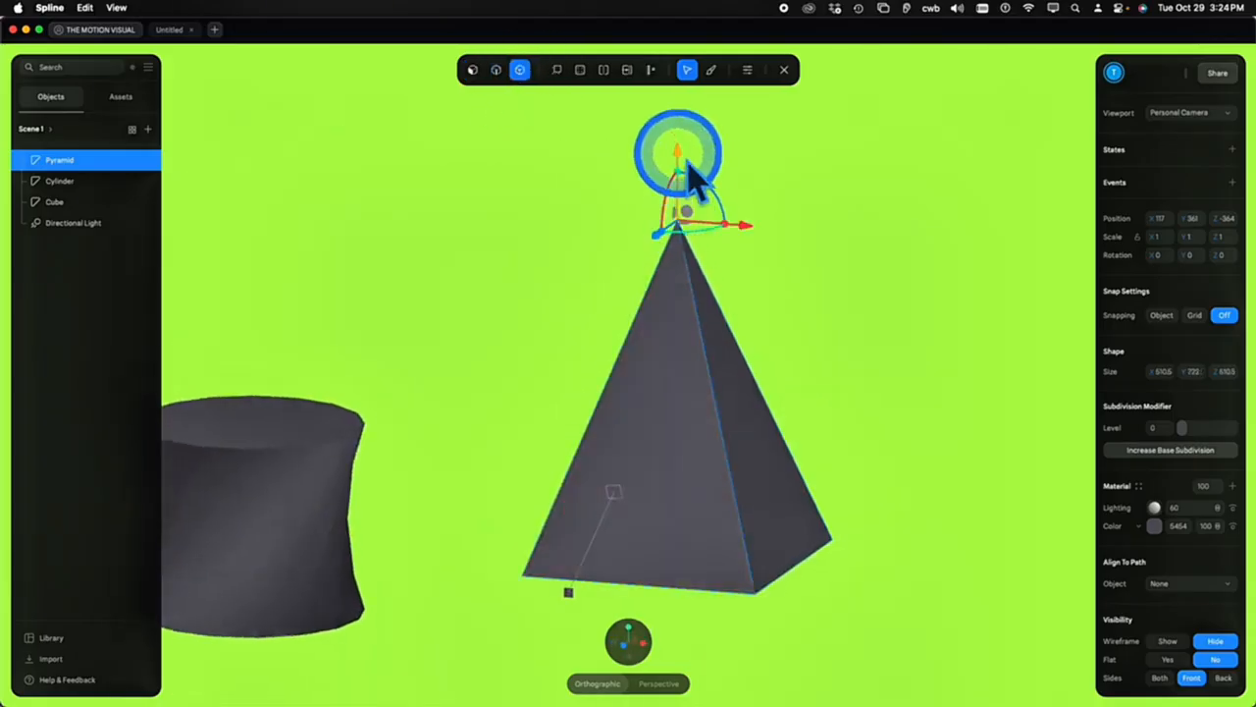
{"action": "left_click_drag", "start_coordinate": [680, 155], "coordinate": [693, 324]}
{"action": "left_click_drag", "start_coordinate": [660, 415], "coordinate": [565, 471]}
{"action": "left_click_drag", "start_coordinate": [832, 400], "coordinate": [730, 439], "text": "alt"}
{"action": "left_click_drag", "start_coordinate": [365, 473], "coordinate": [738, 451]}
{"action": "left_click", "coordinate": [766, 413]}
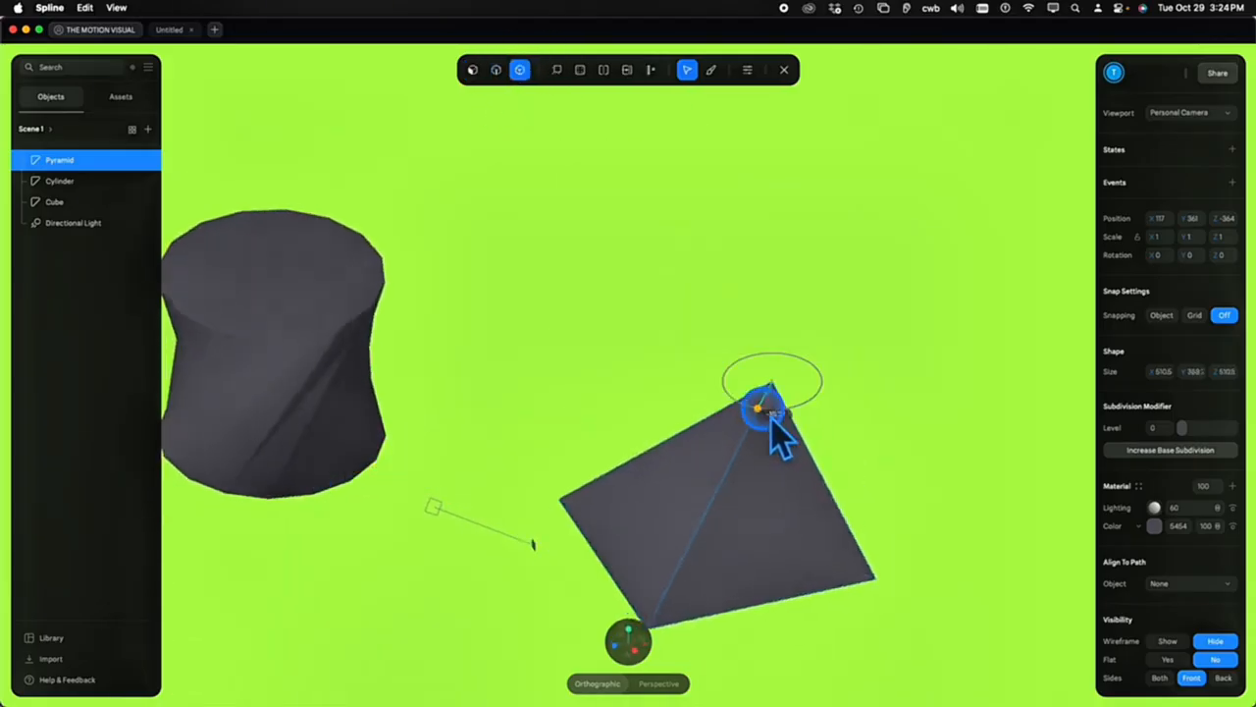
Select the pyramid's right base corner vertex and pull it downward to reshape the mesh
{"action": "left_click", "coordinate": [876, 580]}
{"action": "mouse_move", "coordinate": [881, 589]}
{"action": "left_mouse_down"}
{"action": "mouse_move", "coordinate": [886, 550]}
{"action": "mouse_move", "coordinate": [864, 619]}
{"action": "mouse_move", "coordinate": [884, 580]}
{"action": "left_mouse_up"}
{"action": "left_click_drag", "start_coordinate": [884, 580], "coordinate": [905, 671]}
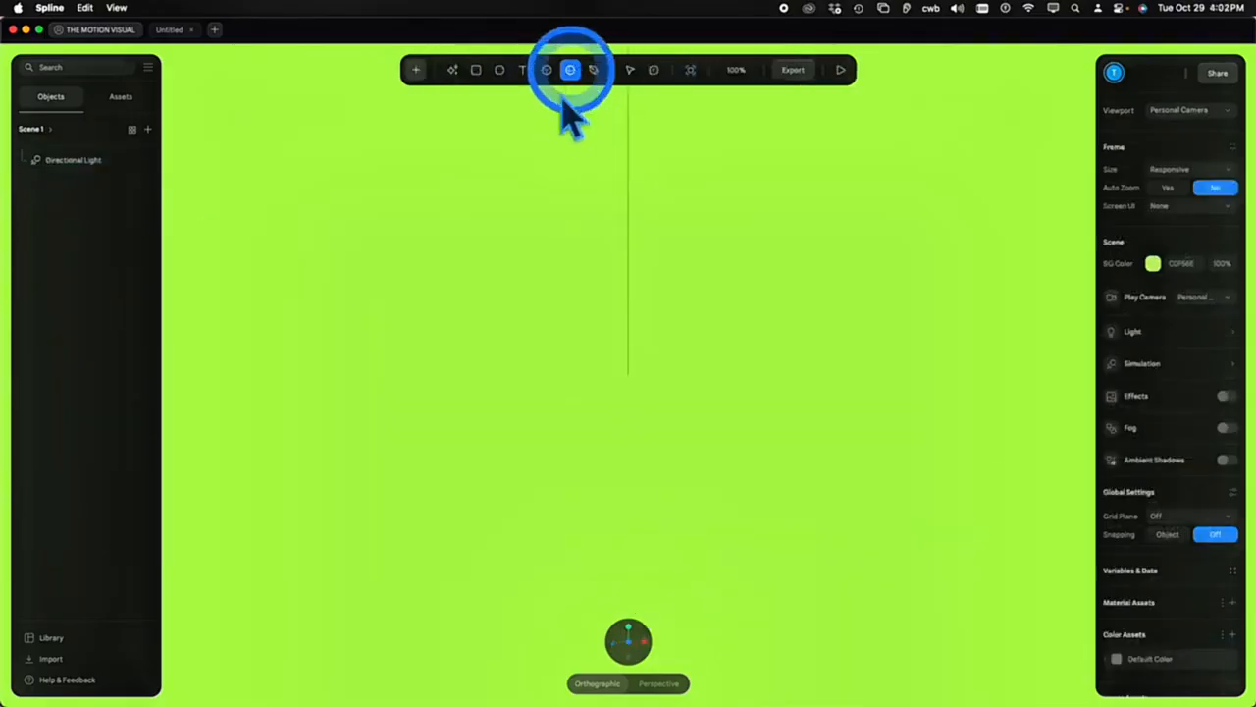
Draw a sphere about 807 in diameter and reset its position to the origin
{"action": "left_click_drag", "start_coordinate": [362, 230], "coordinate": [824, 633]}
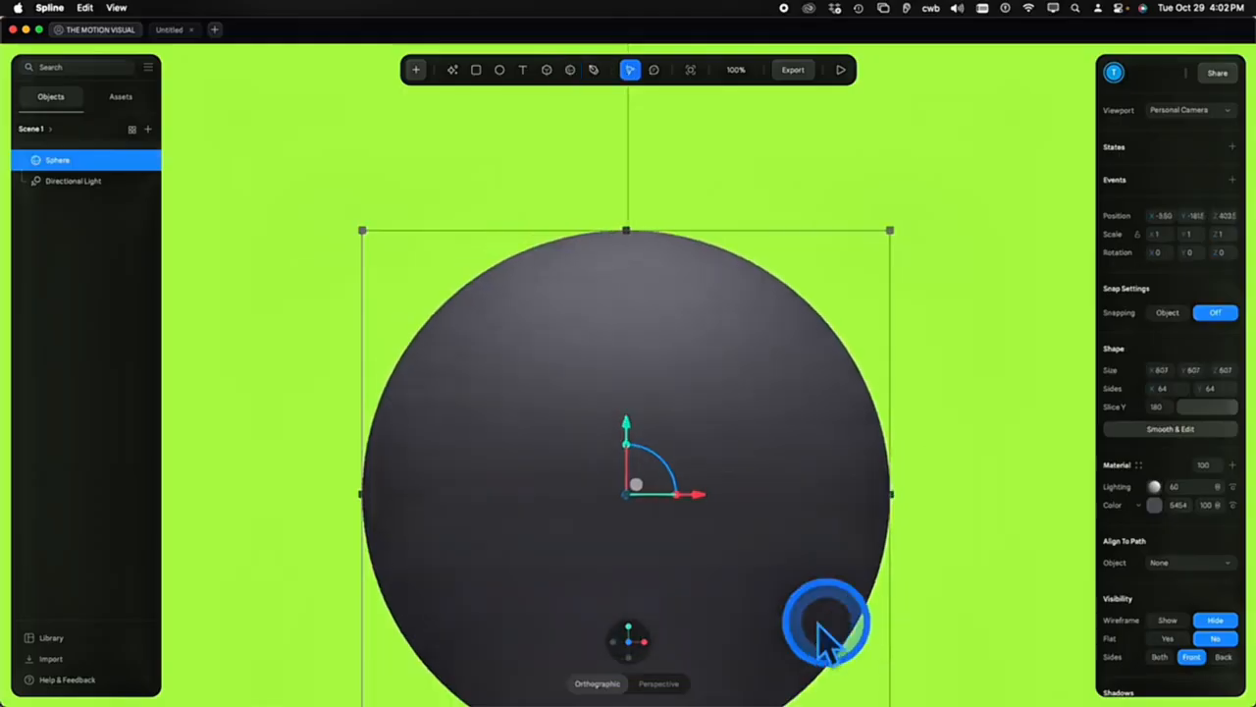
{"action": "left_click_drag", "start_coordinate": [777, 599], "coordinate": [790, 492]}
{"action": "scroll", "coordinate": [795, 496], "scroll_direction": "down", "scroll_amount": 3}
{"action": "right_click", "coordinate": [770, 521]}
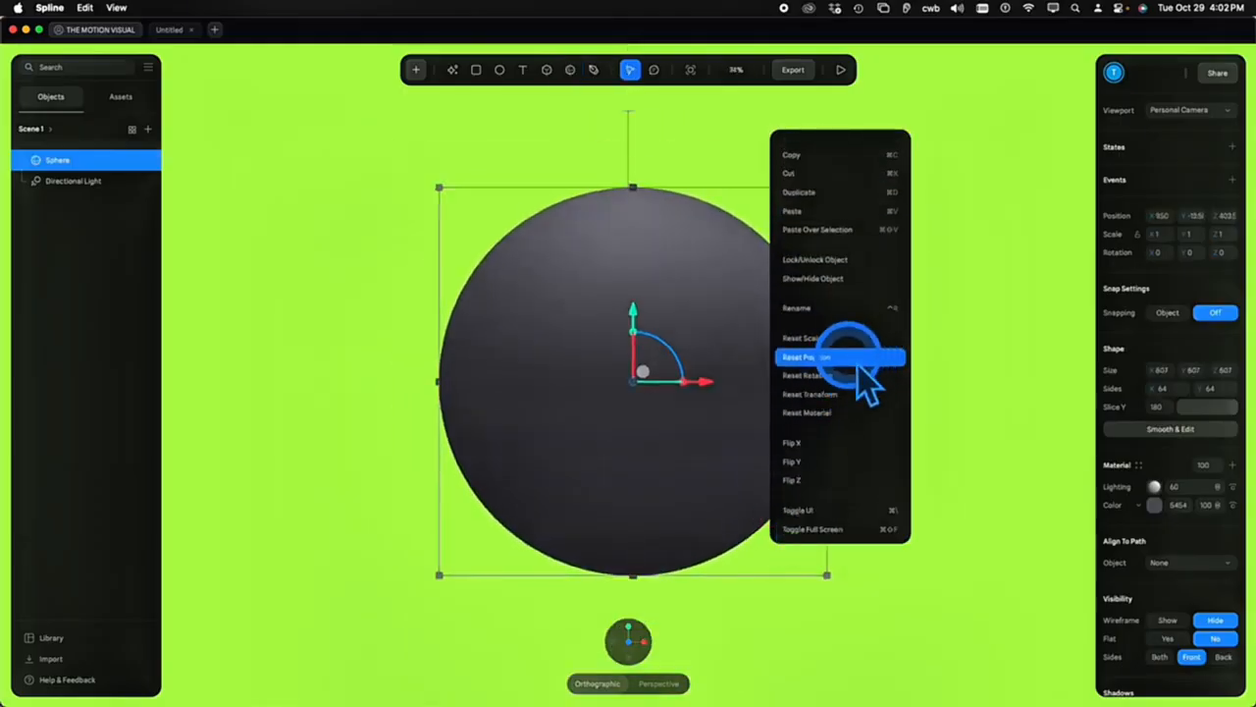
{"action": "left_click", "coordinate": [858, 362]}
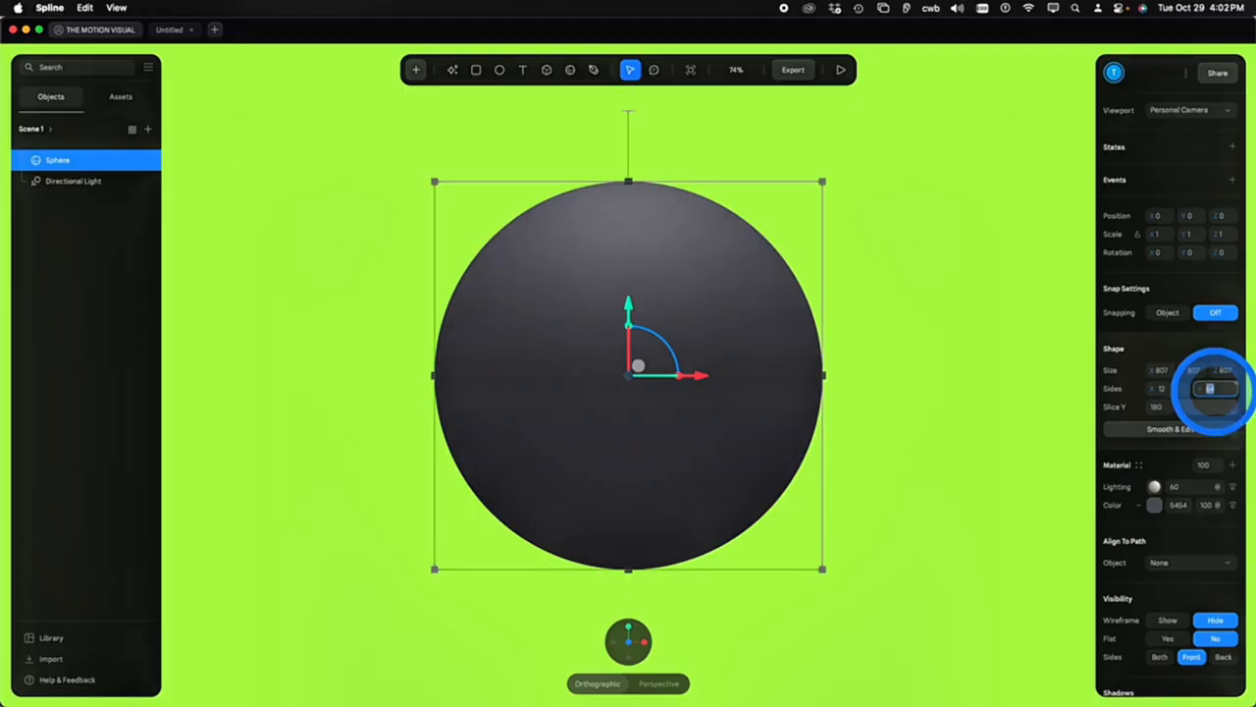
Configure the sphere with 12 by 12 sides, a Normal material layer and flat shading
{"action": "left_click", "coordinate": [1138, 504]}
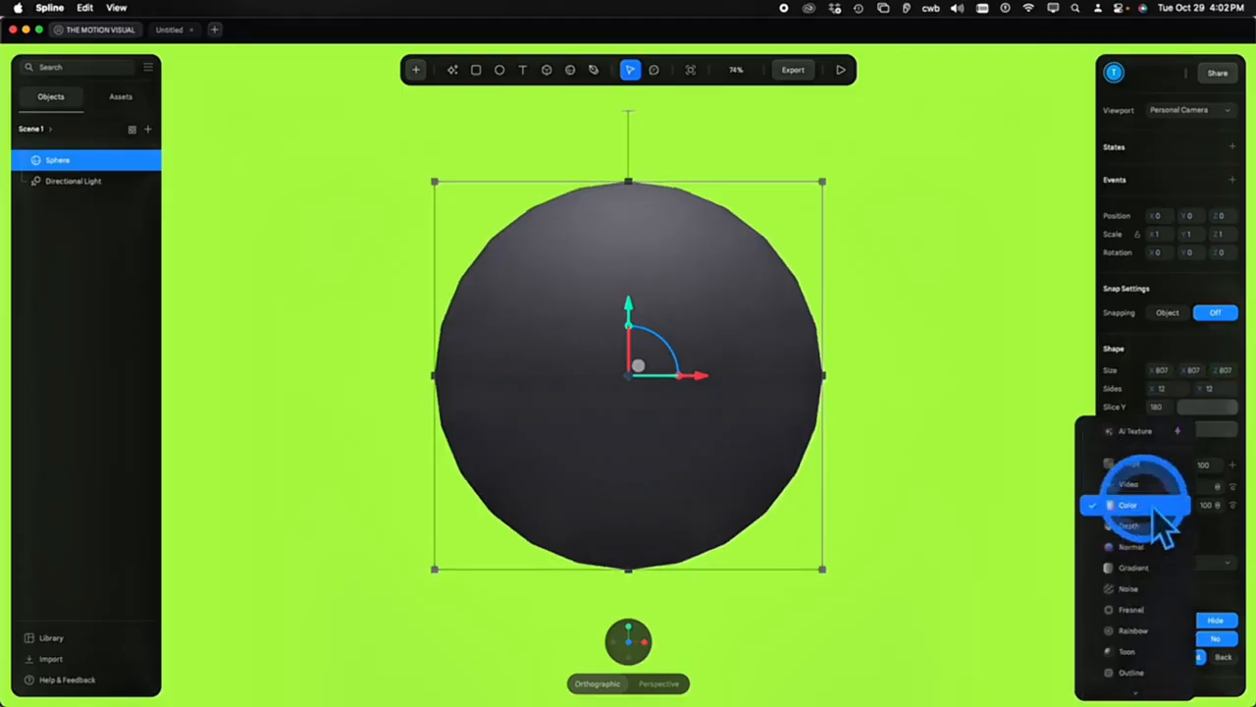
{"action": "left_click", "coordinate": [1148, 547]}
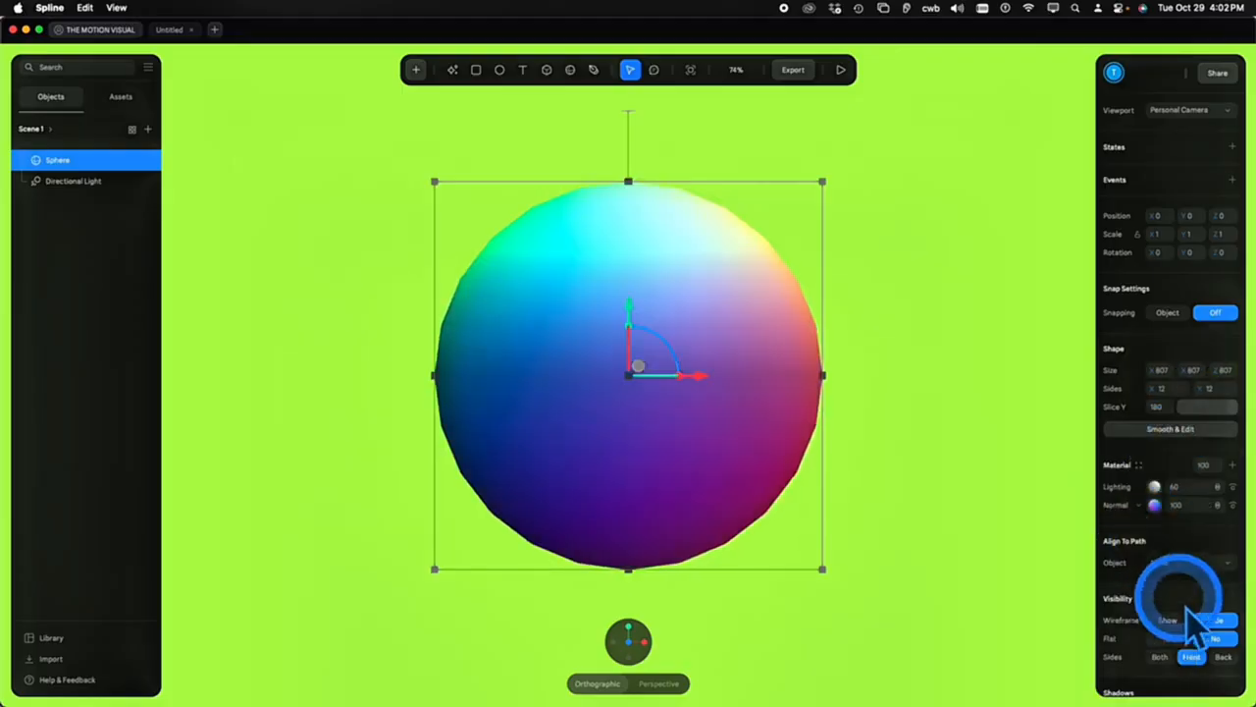
{"action": "left_click", "coordinate": [1168, 638]}
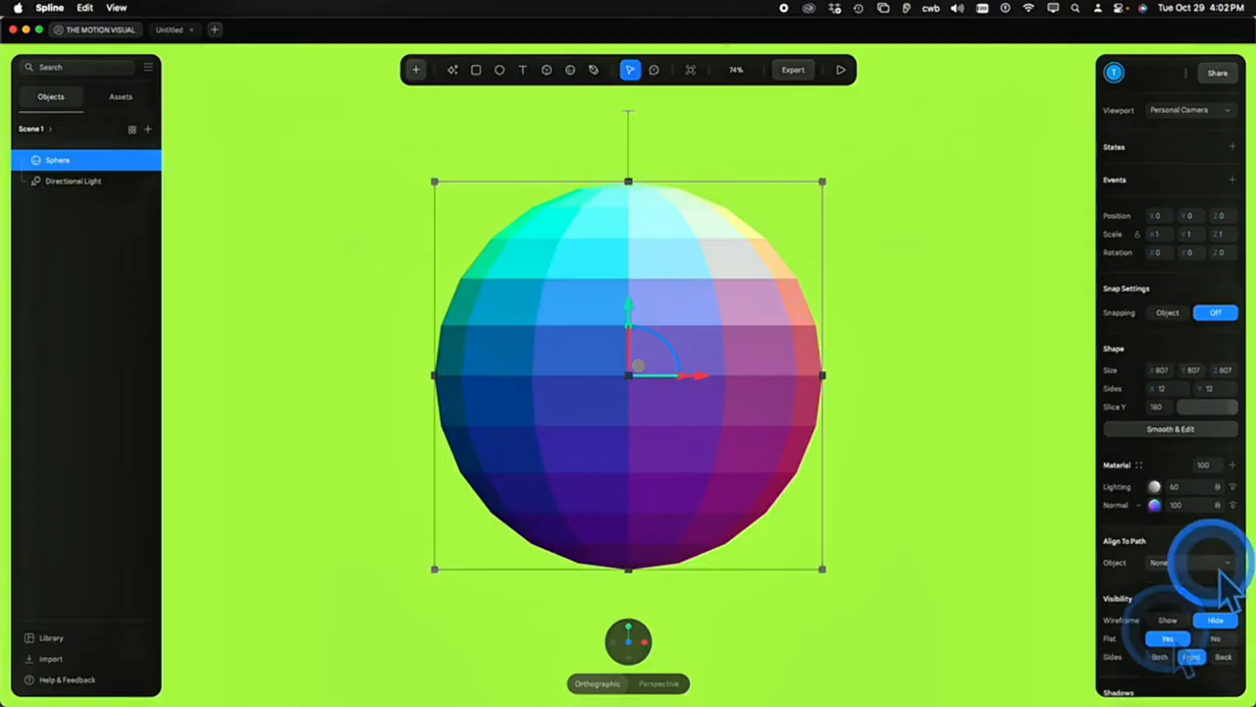
Convert the sphere to an editable mesh with subdivision level 0 and select a block of its upper faces
{"action": "left_click", "coordinate": [1178, 429]}
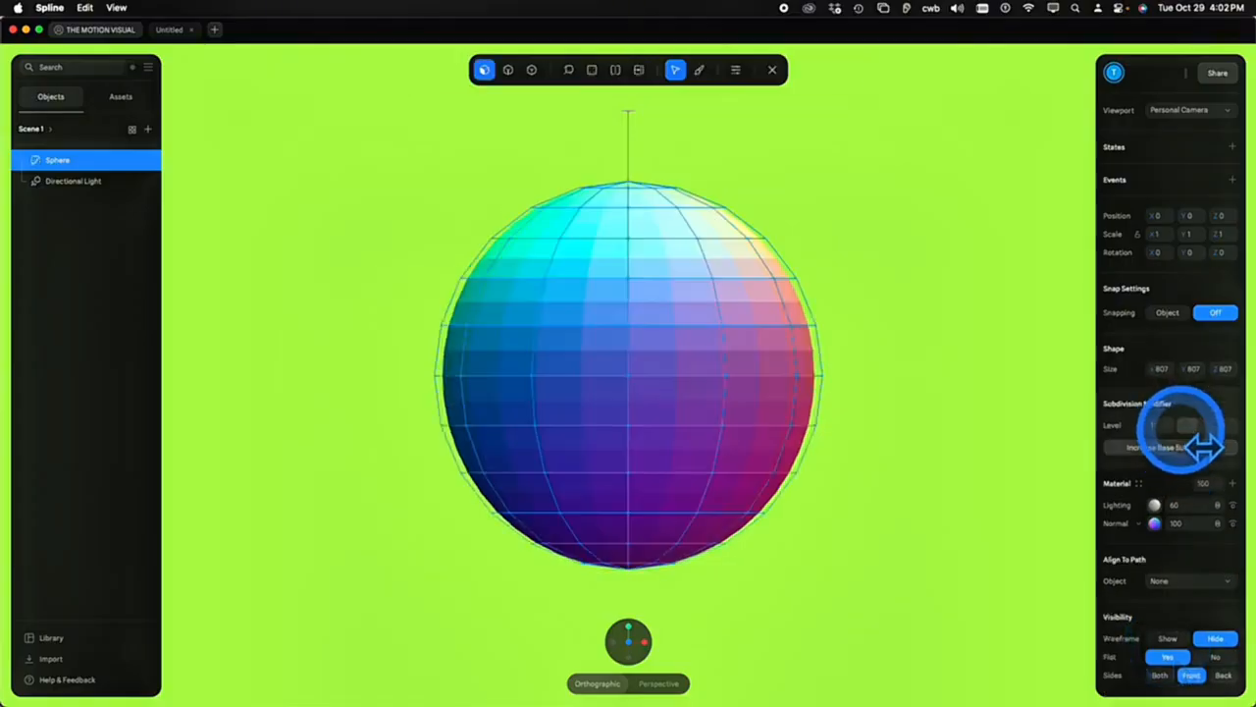
{"action": "left_click_drag", "start_coordinate": [1217, 442], "coordinate": [908, 355]}
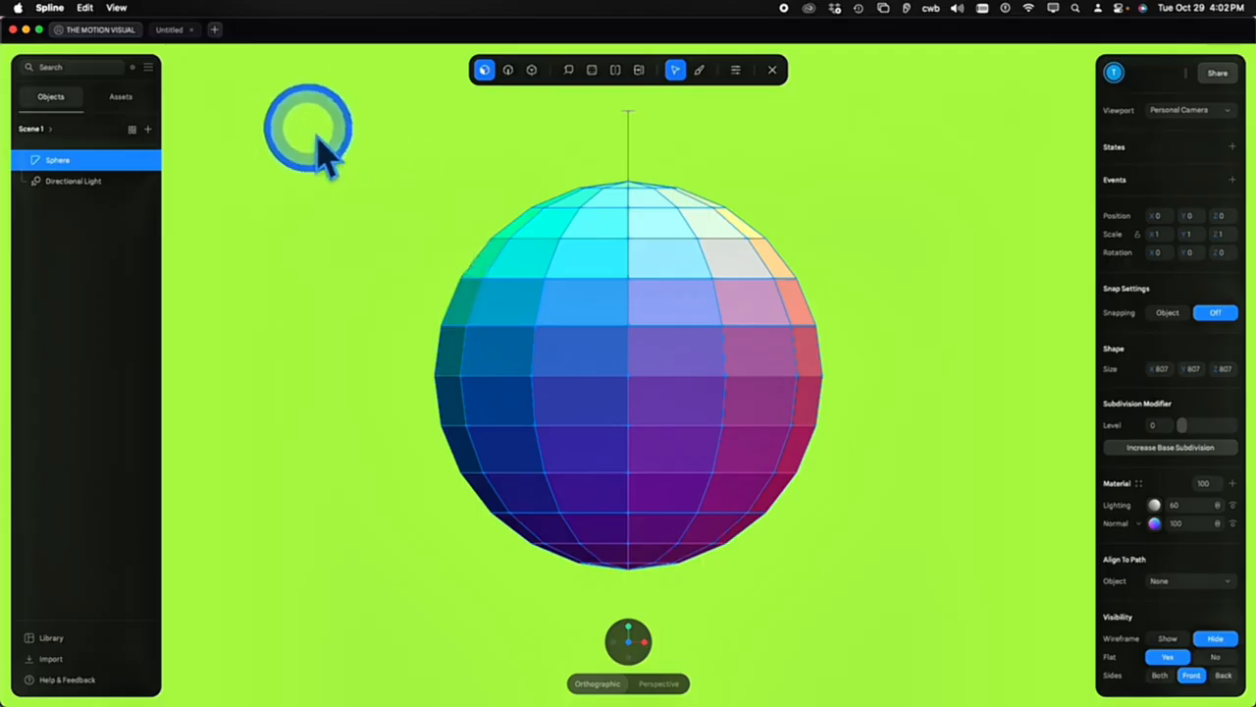
{"action": "left_click_drag", "start_coordinate": [496, 319], "coordinate": [638, 373]}
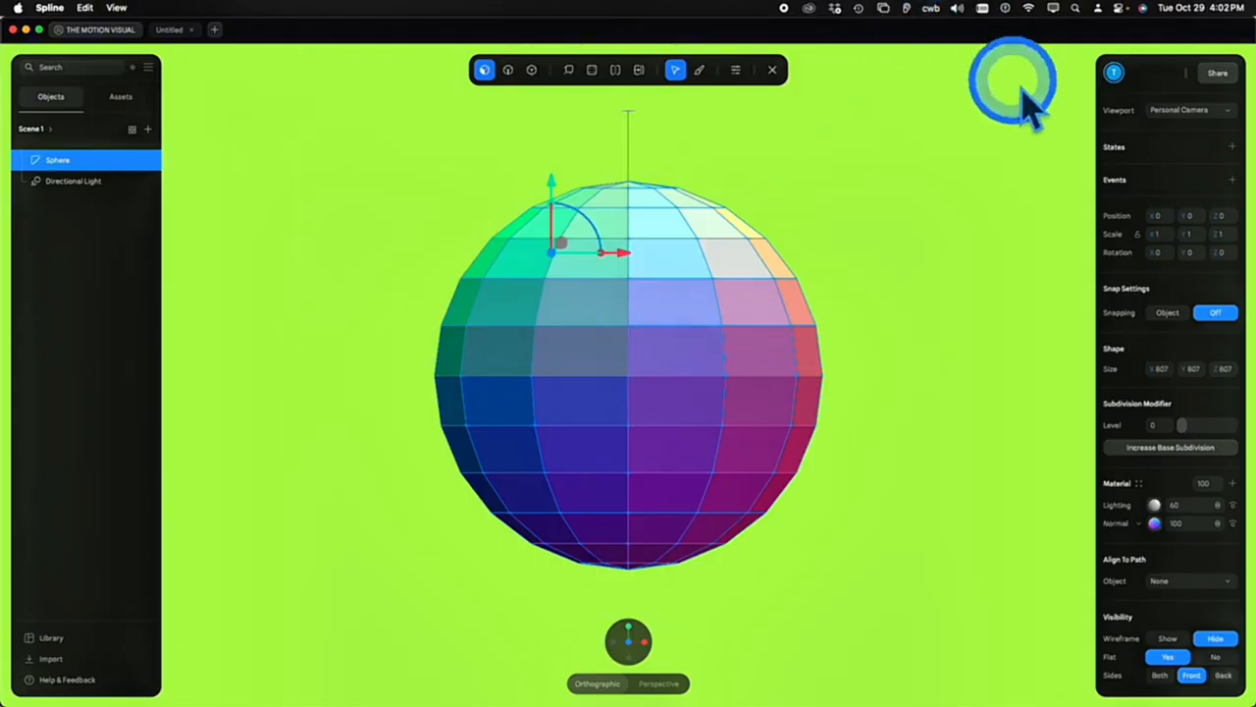
{"action": "left_click_drag", "start_coordinate": [839, 190], "coordinate": [731, 300], "text": "alt"}
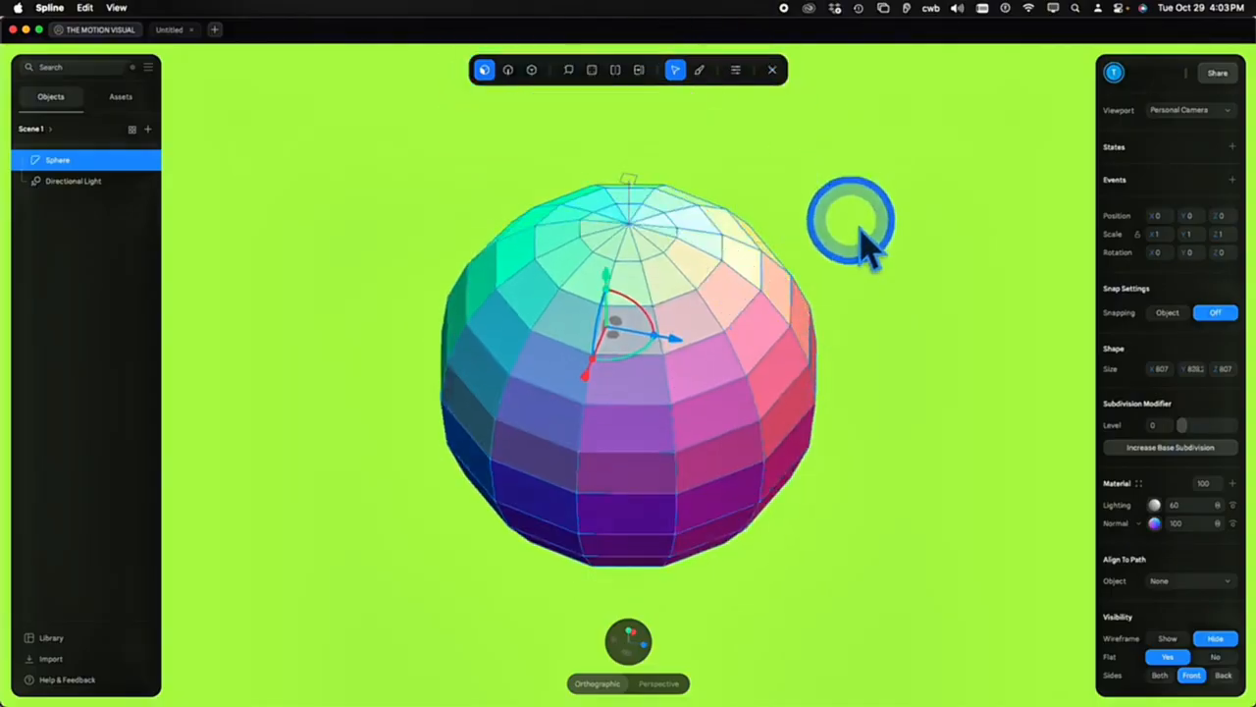
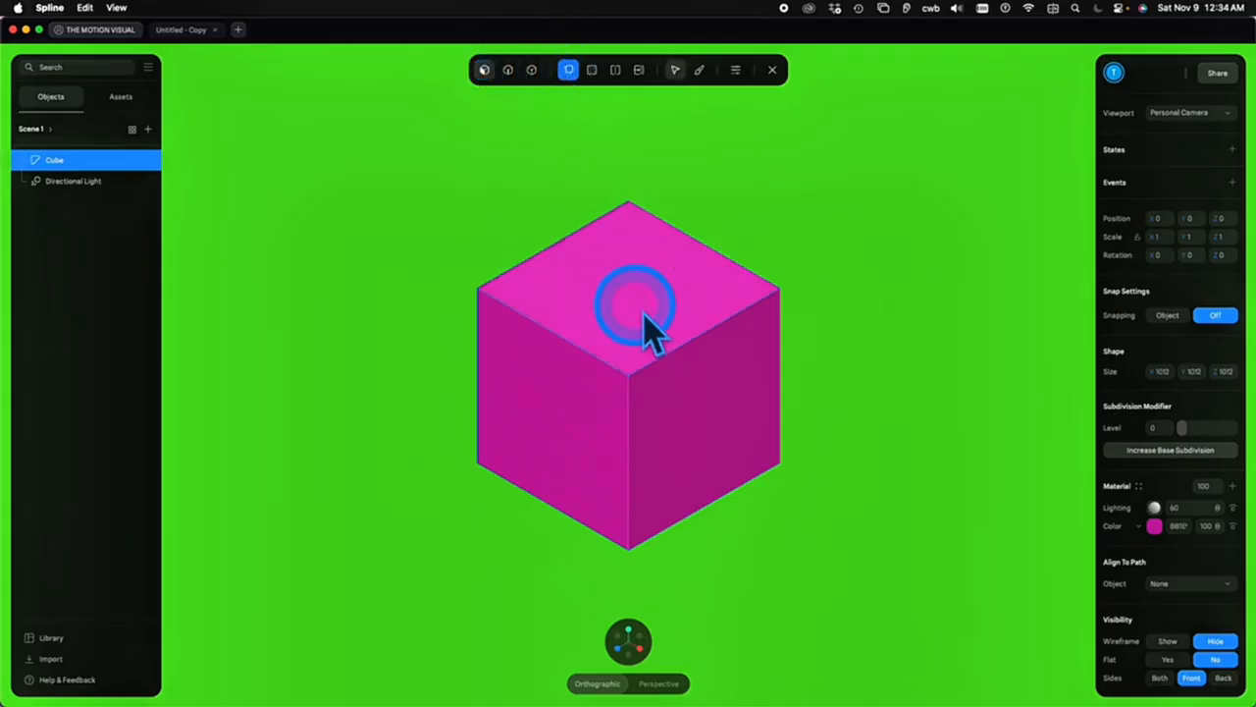
Extrude the cube's top face upward until the shape is about 1531 tall
{"action": "scroll", "coordinate": [636, 310], "scroll_direction": "down", "scroll_amount": 2}
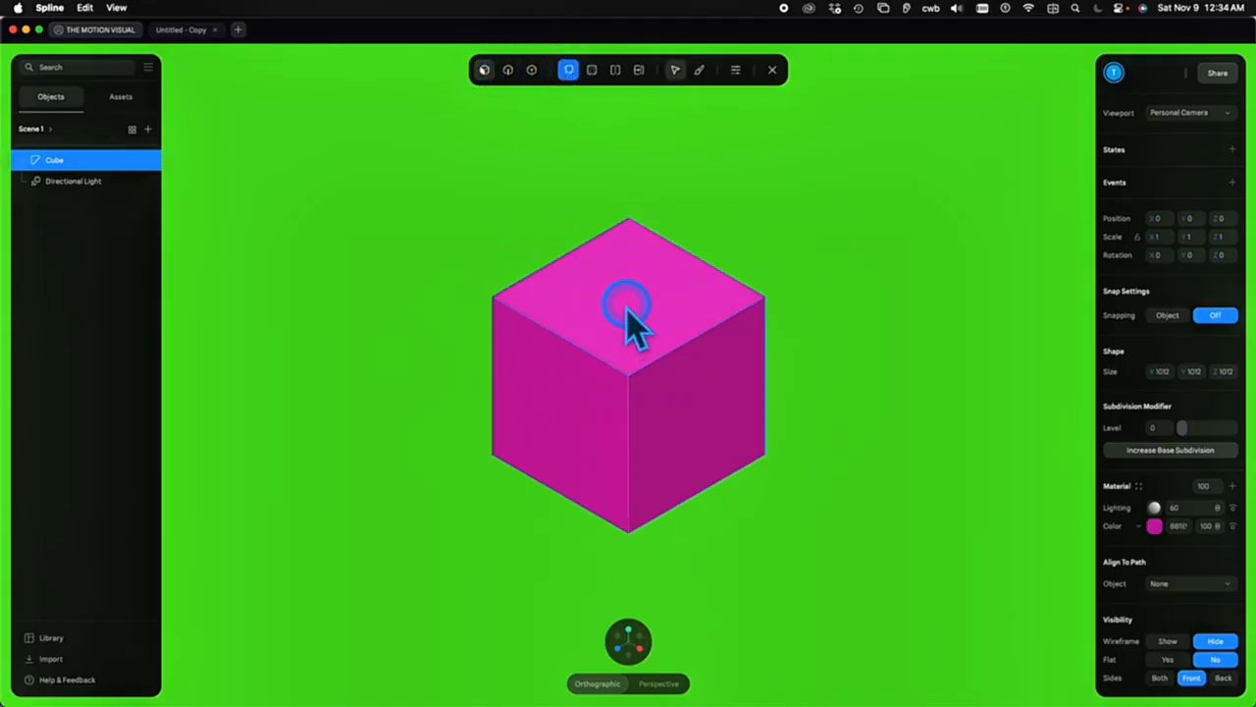
{"action": "left_click", "coordinate": [633, 316]}
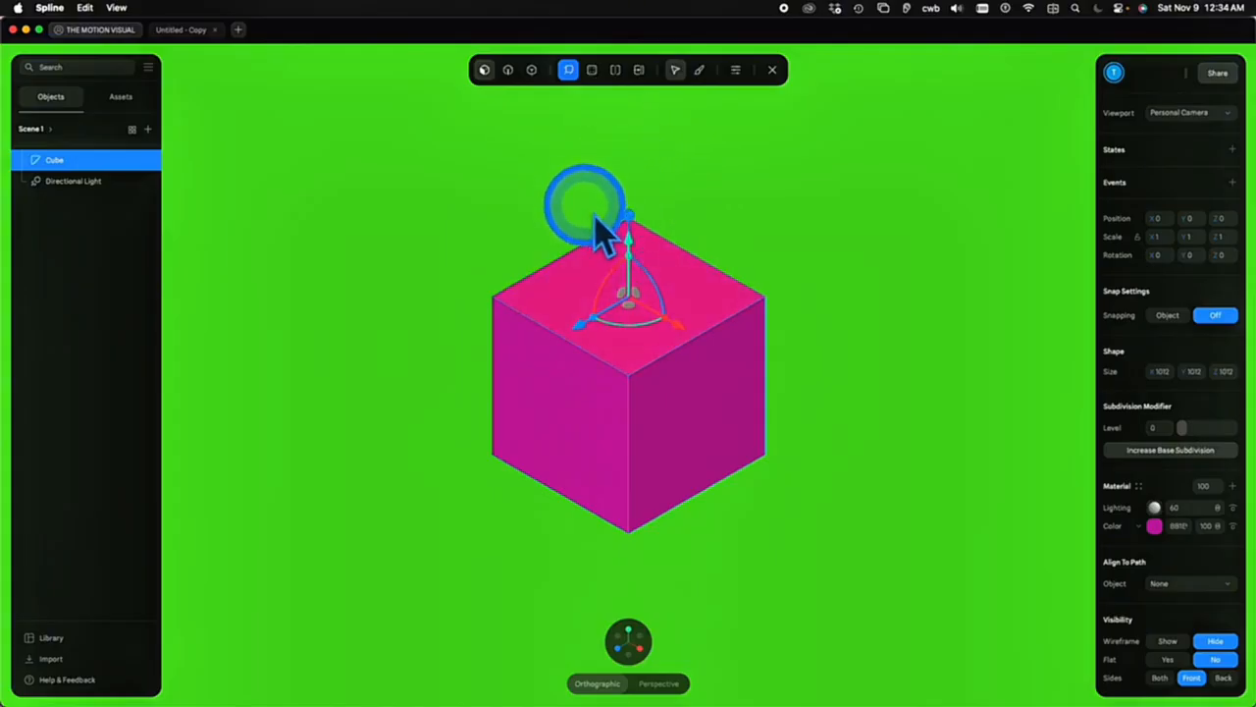
{"action": "scroll", "coordinate": [677, 245], "scroll_direction": "down", "scroll_amount": 3}
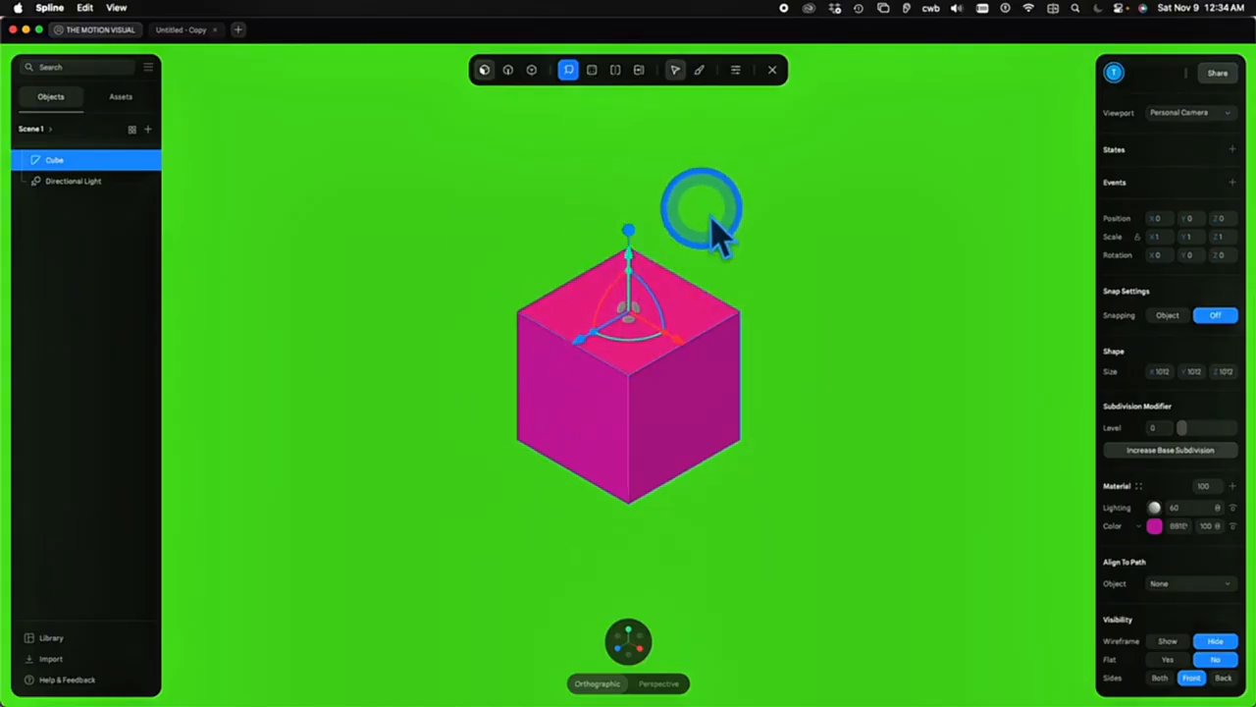
{"action": "scroll", "coordinate": [709, 222], "scroll_direction": "up", "scroll_amount": 3}
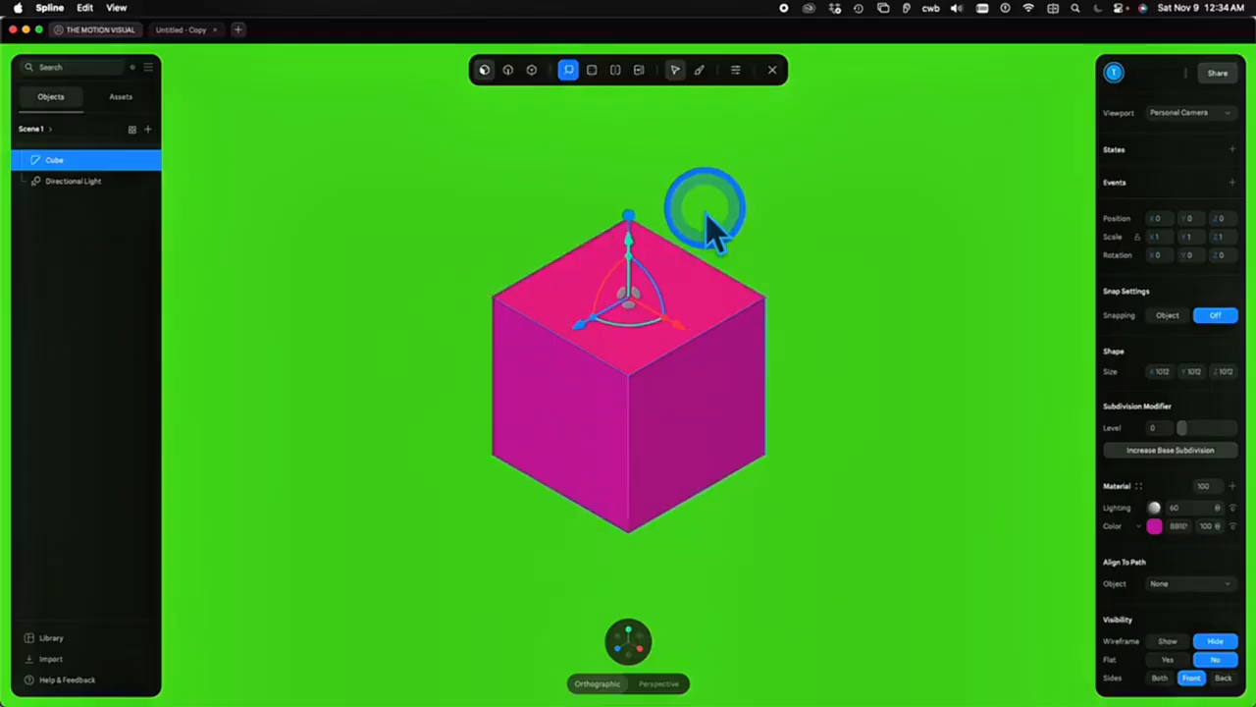
{"action": "left_click_drag", "start_coordinate": [636, 209], "coordinate": [630, 120]}
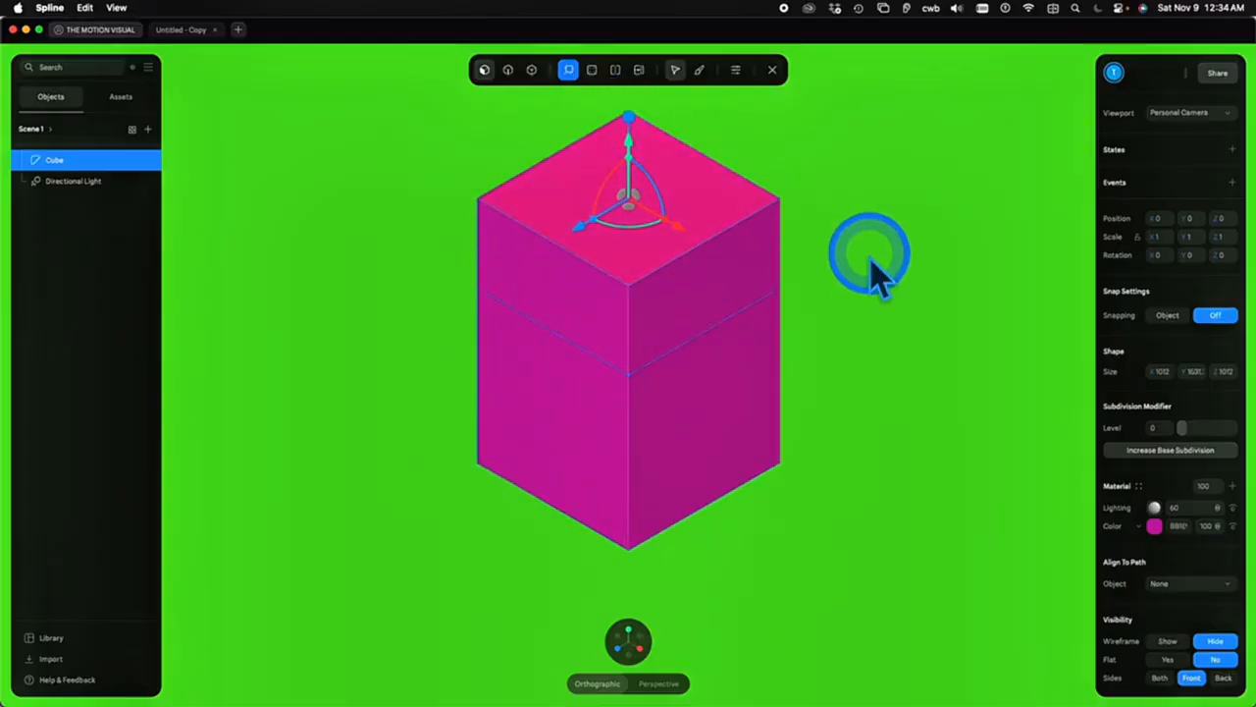
{"action": "scroll", "coordinate": [873, 274], "scroll_direction": "down", "scroll_amount": 1}
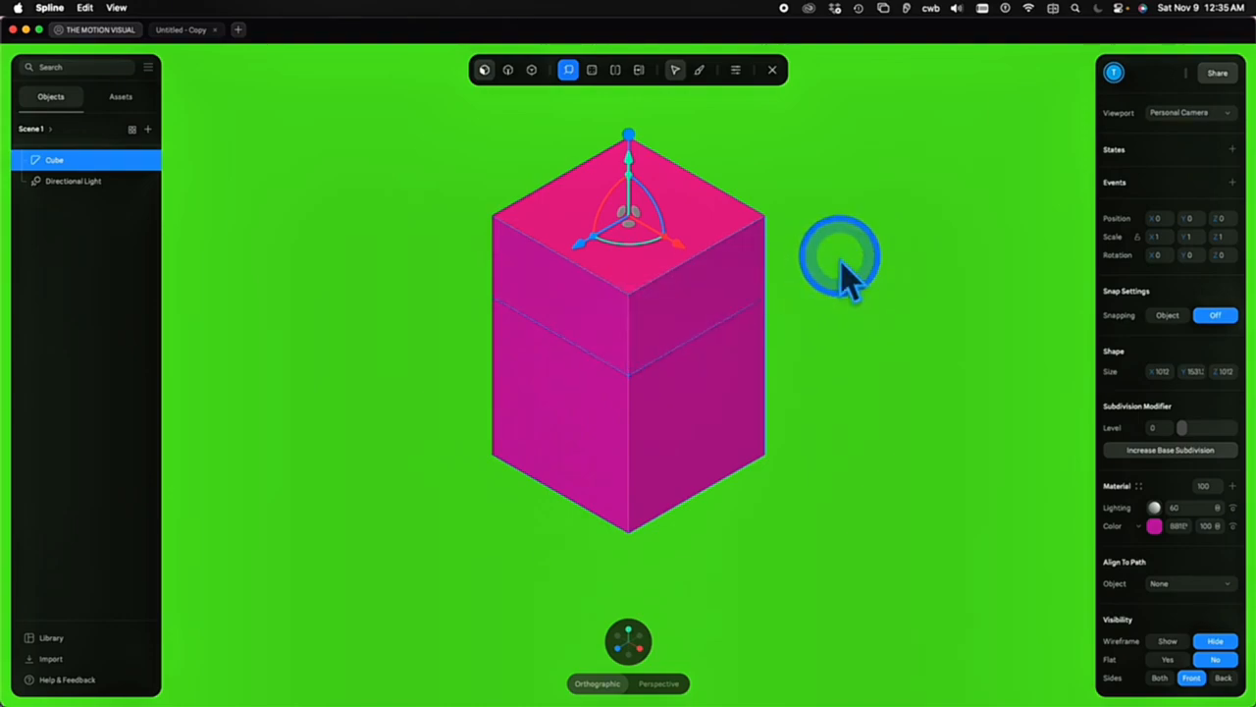
Extrude the top face a second time, bringing the column to about 1895 tall
{"action": "left_click_drag", "start_coordinate": [869, 277], "coordinate": [707, 628]}
{"action": "left_click", "coordinate": [684, 641]}
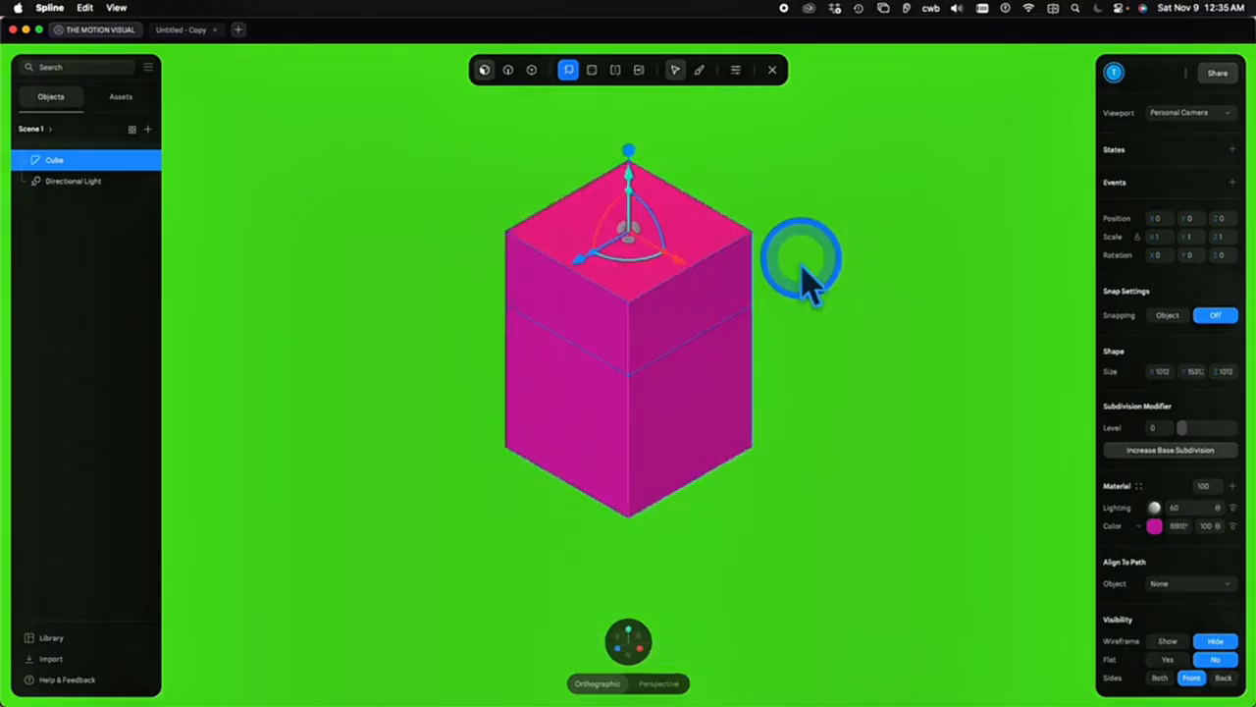
{"action": "left_click_drag", "start_coordinate": [640, 149], "coordinate": [642, 118]}
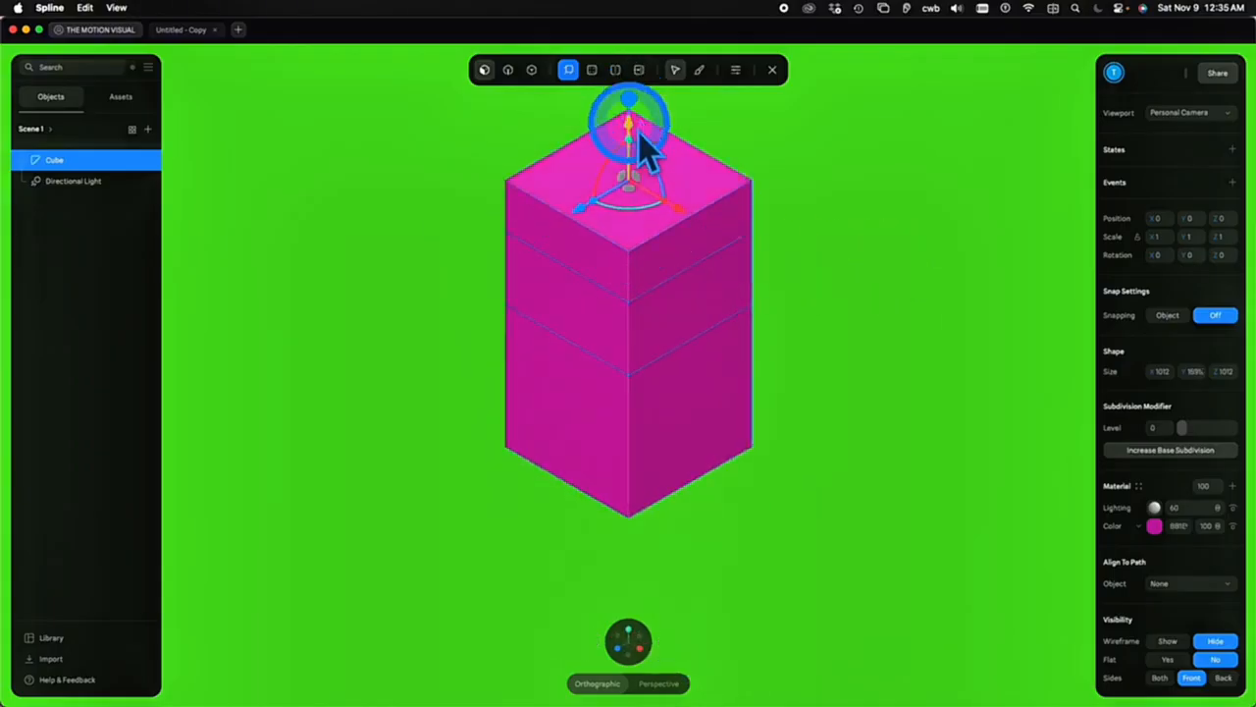
{"action": "left_click", "coordinate": [733, 292]}
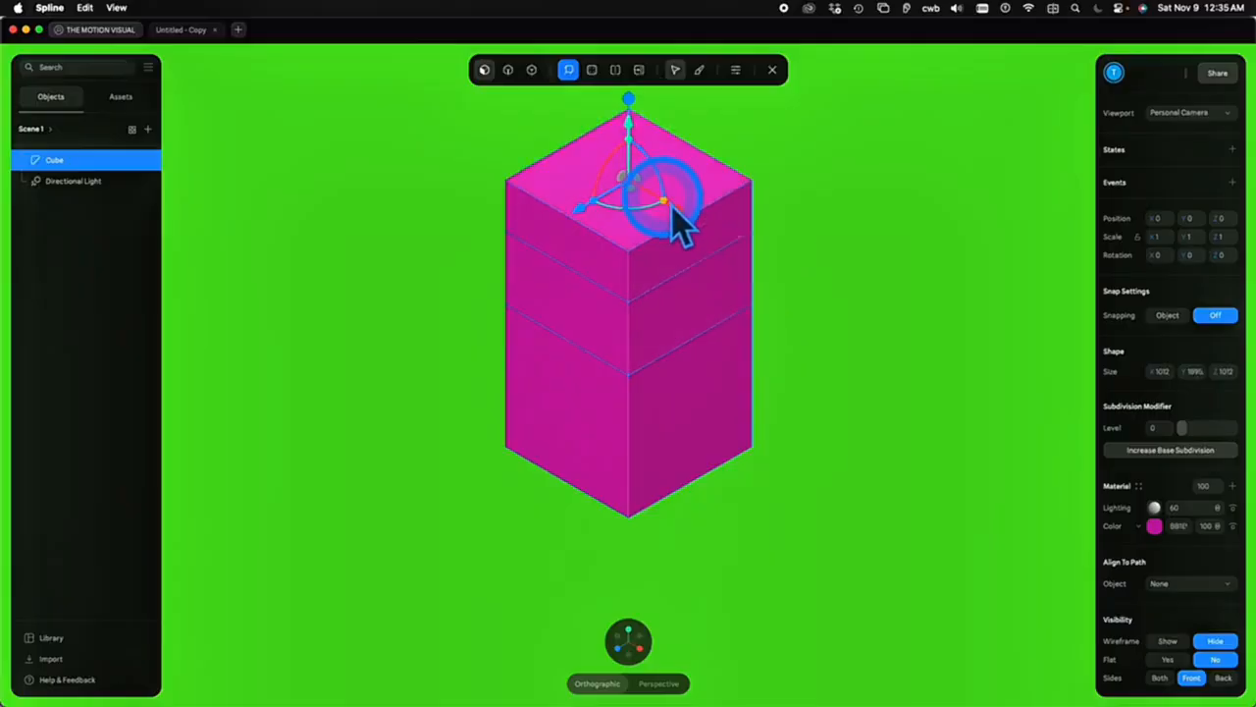
Form a flared collar on the column by scaling up, extruding and tapering its top face
{"action": "left_click_drag", "start_coordinate": [672, 212], "coordinate": [640, 108]}
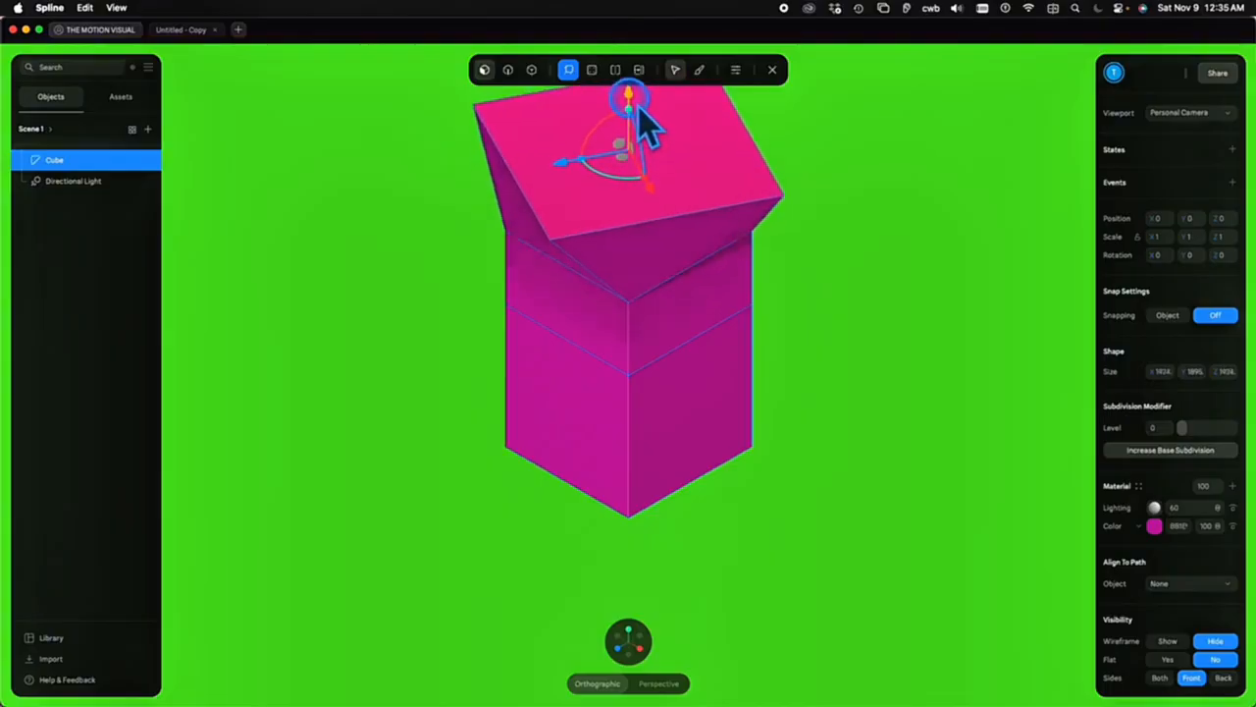
{"action": "mouse_move", "coordinate": [666, 214]}
{"action": "left_mouse_down"}
{"action": "mouse_move", "coordinate": [673, 244]}
{"action": "mouse_move", "coordinate": [664, 210]}
{"action": "mouse_move", "coordinate": [675, 224]}
{"action": "left_mouse_up"}
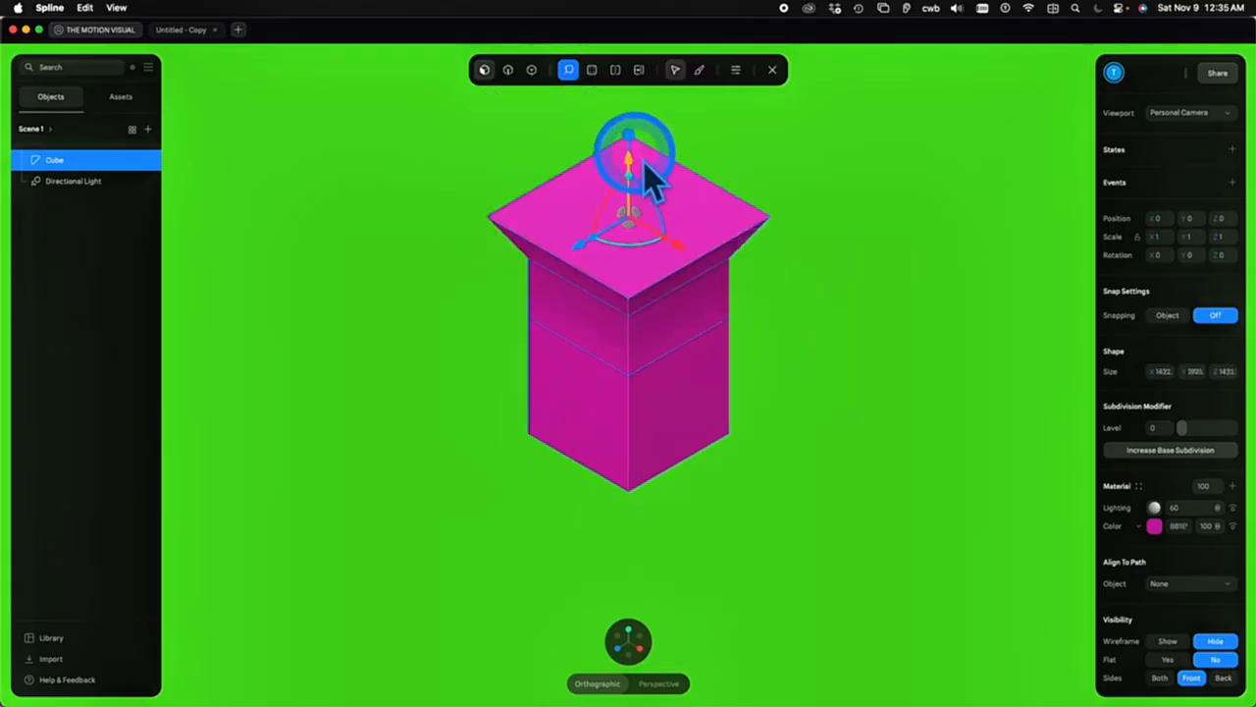
{"action": "left_click_drag", "start_coordinate": [631, 140], "coordinate": [632, 77]}
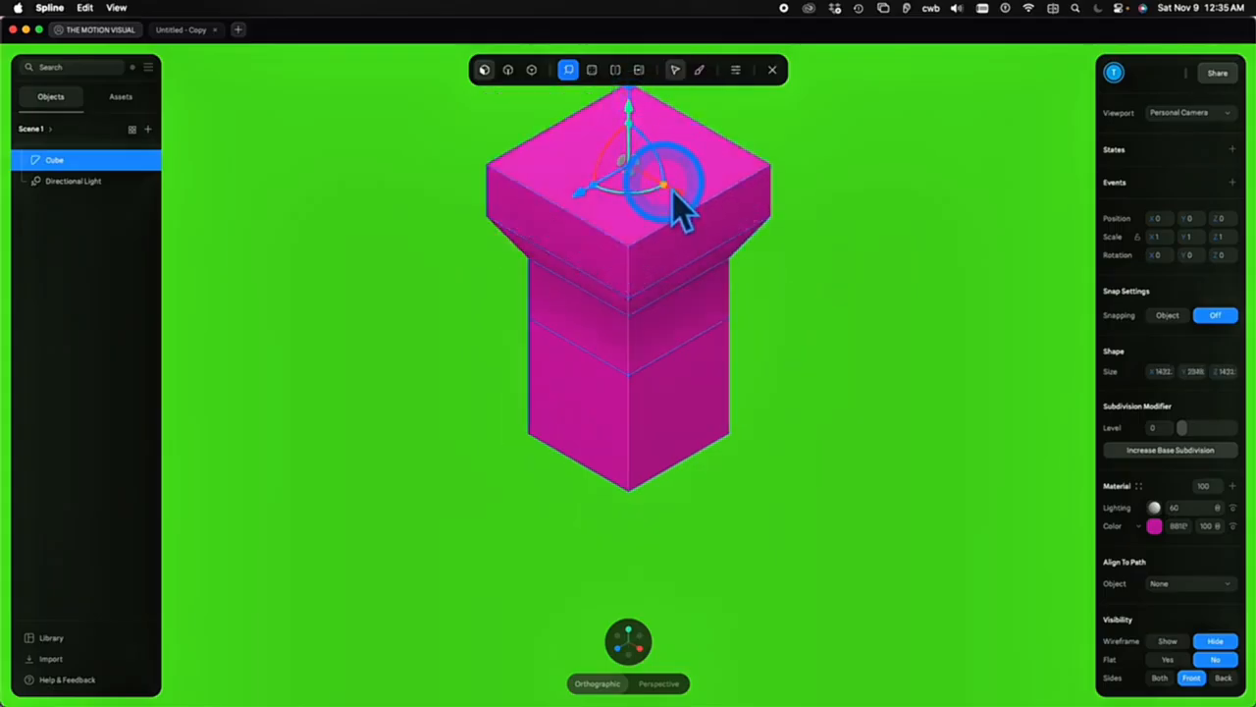
{"action": "left_click_drag", "start_coordinate": [666, 184], "coordinate": [653, 177]}
Extrude a narrow neck above the collar and widen its top face into a cap about 1696 across
{"action": "left_click_drag", "start_coordinate": [630, 97], "coordinate": [628, 68]}
{"action": "scroll", "coordinate": [716, 186], "scroll_direction": "down", "scroll_amount": 3}
{"action": "left_click_drag", "start_coordinate": [665, 170], "coordinate": [685, 187]}
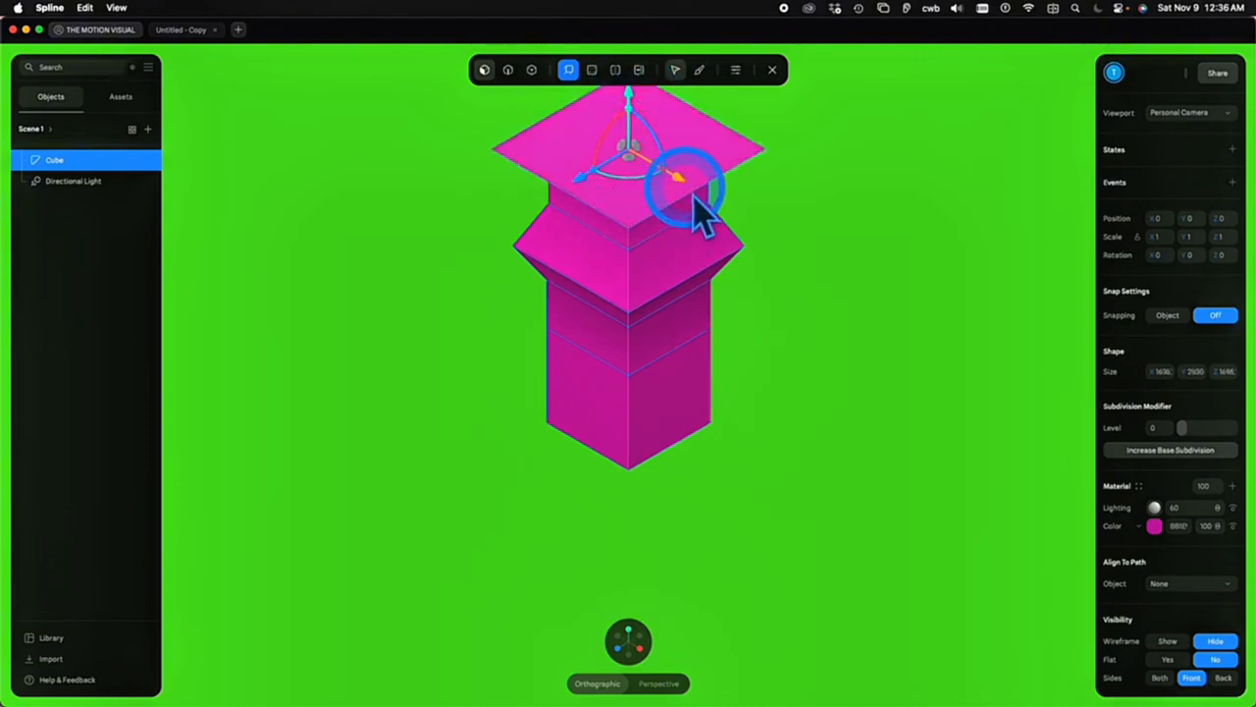
{"action": "scroll", "coordinate": [645, 128], "scroll_direction": "down", "scroll_amount": 4}
{"action": "left_click_drag", "start_coordinate": [632, 155], "coordinate": [630, 125]}
Raise the column's subdivision level to round off its whole shape
{"action": "left_click_drag", "start_coordinate": [1192, 423], "coordinate": [1221, 432]}
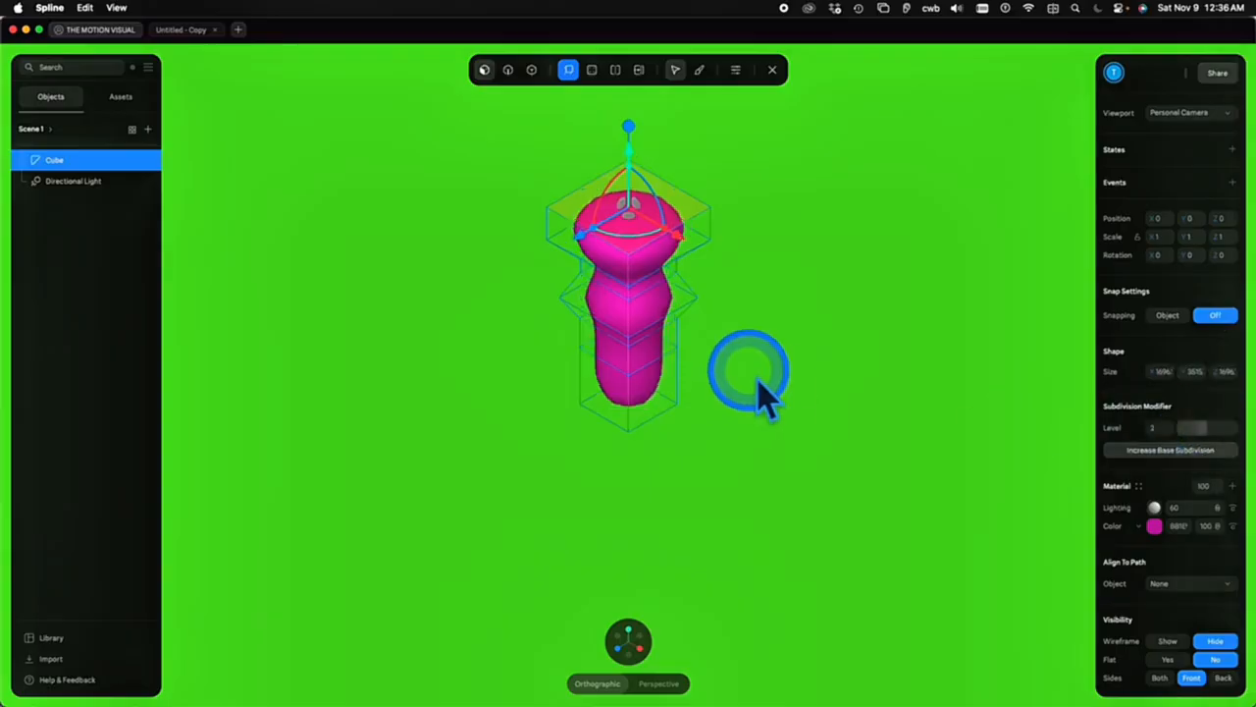
{"action": "scroll", "coordinate": [765, 388], "scroll_direction": "up", "scroll_amount": 3}
{"action": "middle_click_drag", "start_coordinate": [783, 378], "coordinate": [795, 561]}
Undo the smoothing, collar, neck and cap edits back to the straight three-segment column
{"action": "key", "text": "super+z"}
{"action": "key", "text": "super+z"}
{"action": "key", "text": "super+z"}
{"action": "key", "text": "super+z"}
{"action": "key", "text": "super+z"}
{"action": "key", "text": "super+z"}
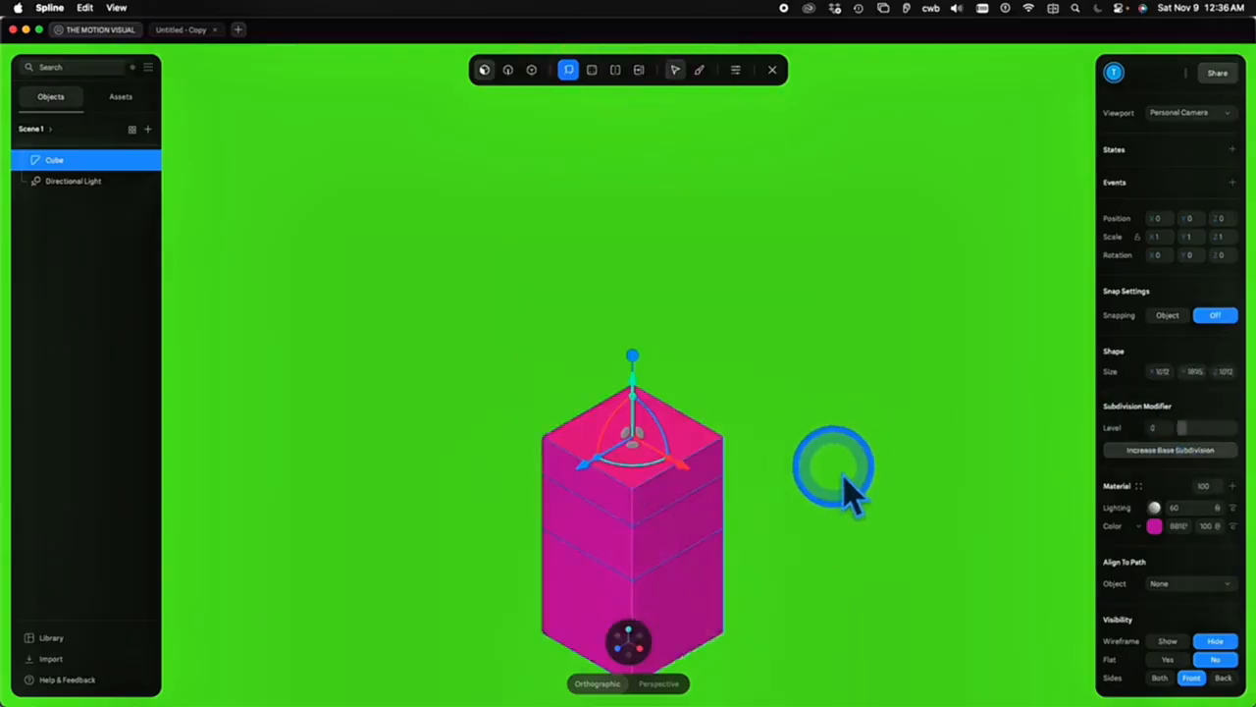
Extrude the upper segment's right and left side faces outward into two perpendicular arms
{"action": "left_click", "coordinate": [711, 520]}
{"action": "left_click_drag", "start_coordinate": [715, 513], "coordinate": [842, 589]}
{"action": "left_click", "coordinate": [608, 511]}
{"action": "left_click_drag", "start_coordinate": [623, 513], "coordinate": [423, 577]}
{"action": "middle_click_drag", "start_coordinate": [791, 304], "coordinate": [758, 140]}
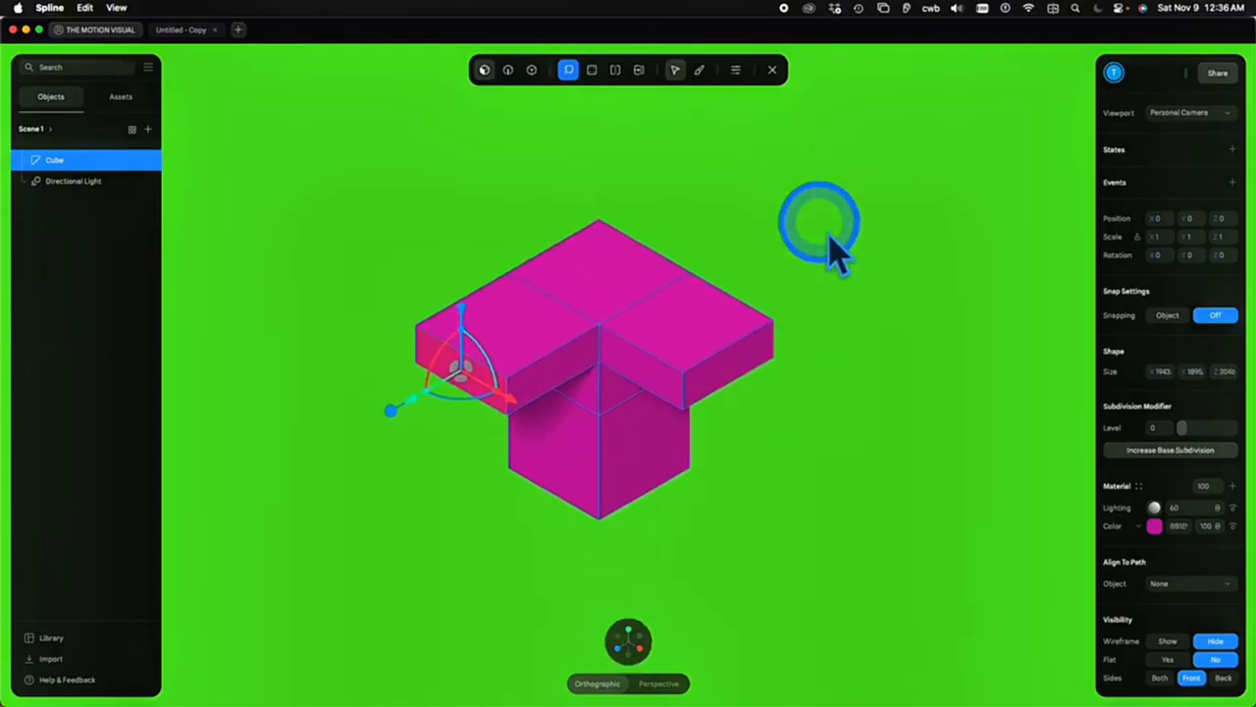
Extrude the right arm's top face upward and its raised end face further outward
{"action": "left_click", "coordinate": [735, 332]}
{"action": "left_click_drag", "start_coordinate": [696, 255], "coordinate": [691, 169]}
{"action": "left_click", "coordinate": [738, 323]}
{"action": "left_click_drag", "start_coordinate": [810, 351], "coordinate": [901, 407]}
Undo all the arm extrusions, restoring the straight three-segment column
{"action": "left_click", "coordinate": [525, 345]}
{"action": "key", "text": "super+z"}
{"action": "key", "text": "super+z"}
{"action": "key", "text": "super+z"}
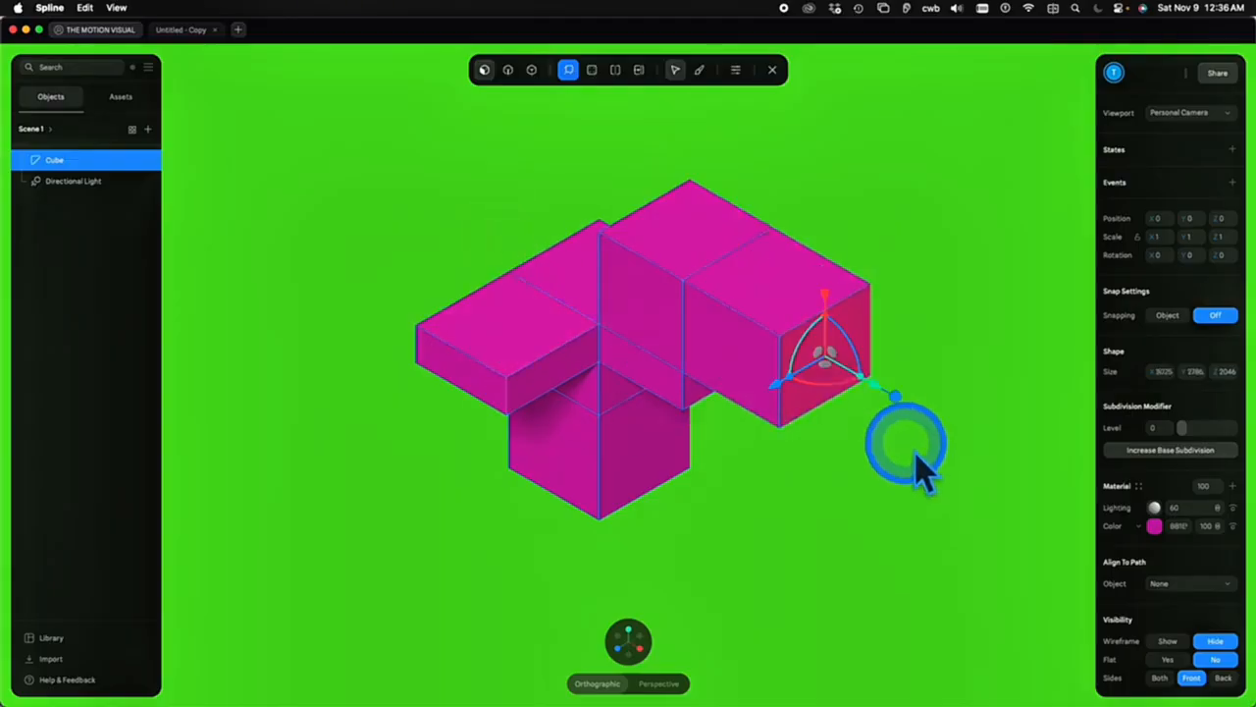
{"action": "key", "text": "super+z"}
{"action": "key", "text": "super+z"}
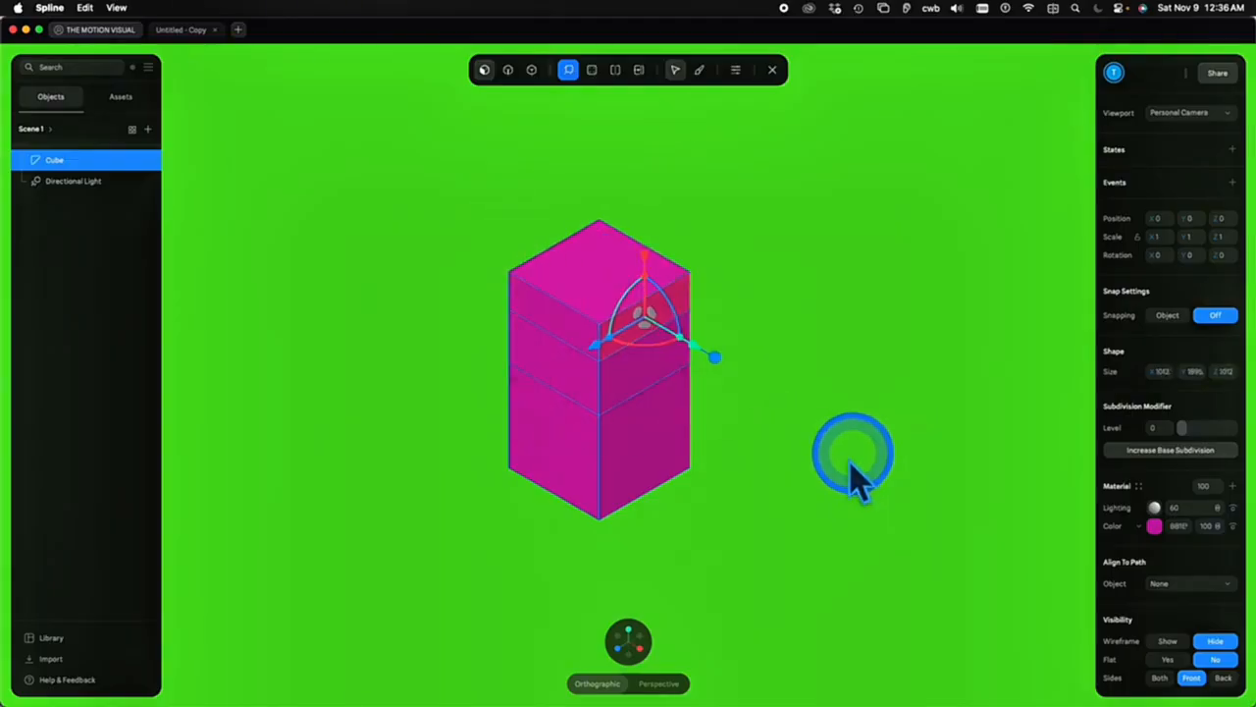
Try extruding the column's top and bottom right-side faces outward together, and undo it
{"action": "left_click", "coordinate": [677, 440]}
{"action": "left_click_drag", "start_coordinate": [727, 432], "coordinate": [811, 479]}
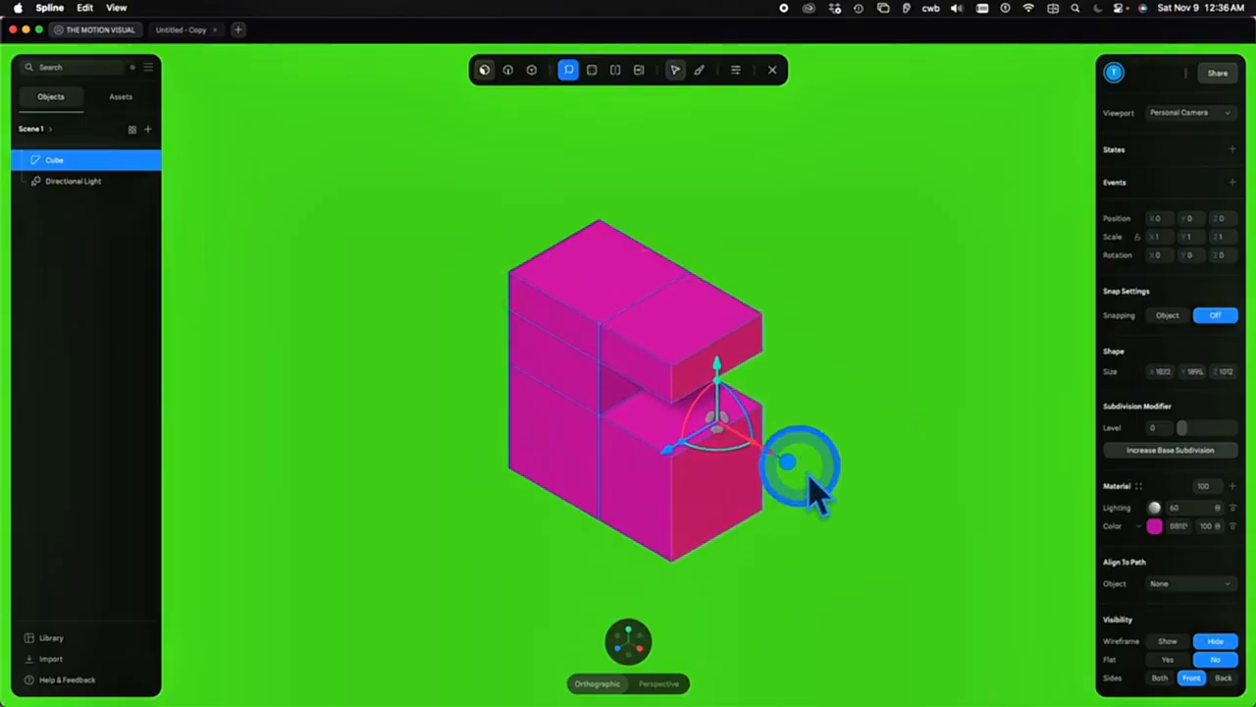
{"action": "key", "text": "super+z"}
{"action": "left_click", "coordinate": [867, 464]}
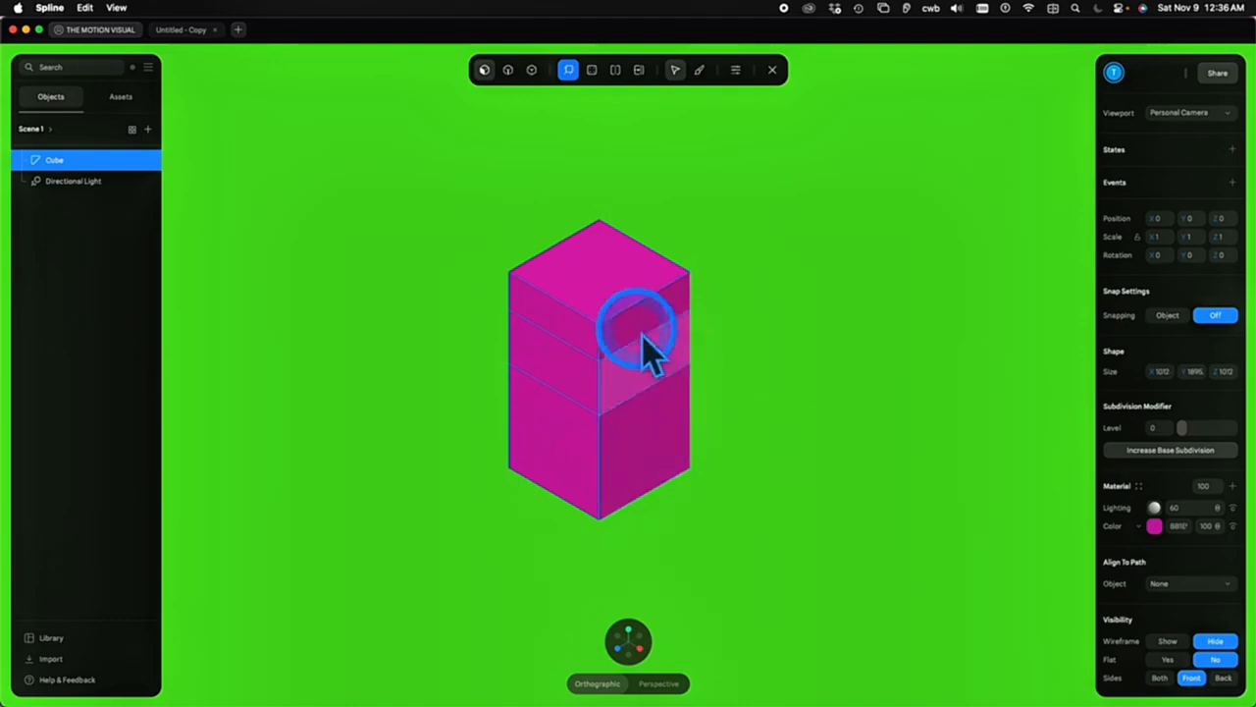
Extrude the two upper right-side faces together into a bent arm, and select the top left-side face
{"action": "left_click", "coordinate": [657, 371]}
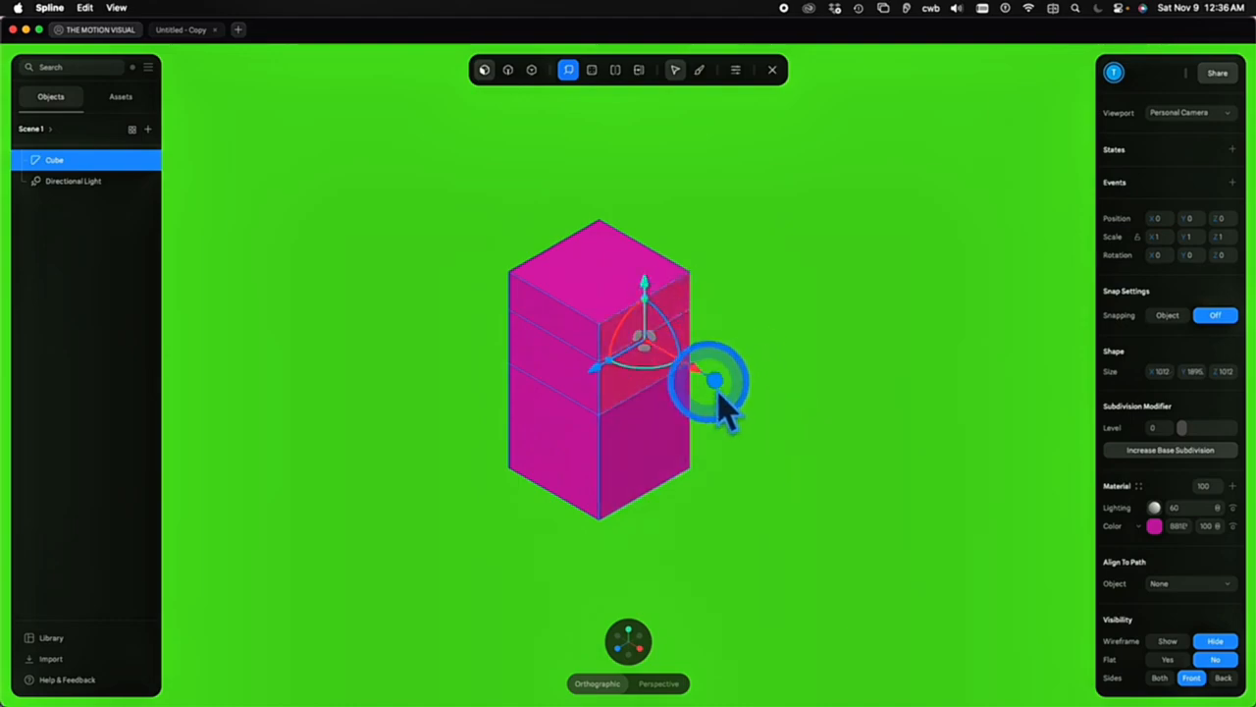
{"action": "left_click_drag", "start_coordinate": [726, 398], "coordinate": [775, 437]}
{"action": "left_click_drag", "start_coordinate": [722, 333], "coordinate": [927, 465]}
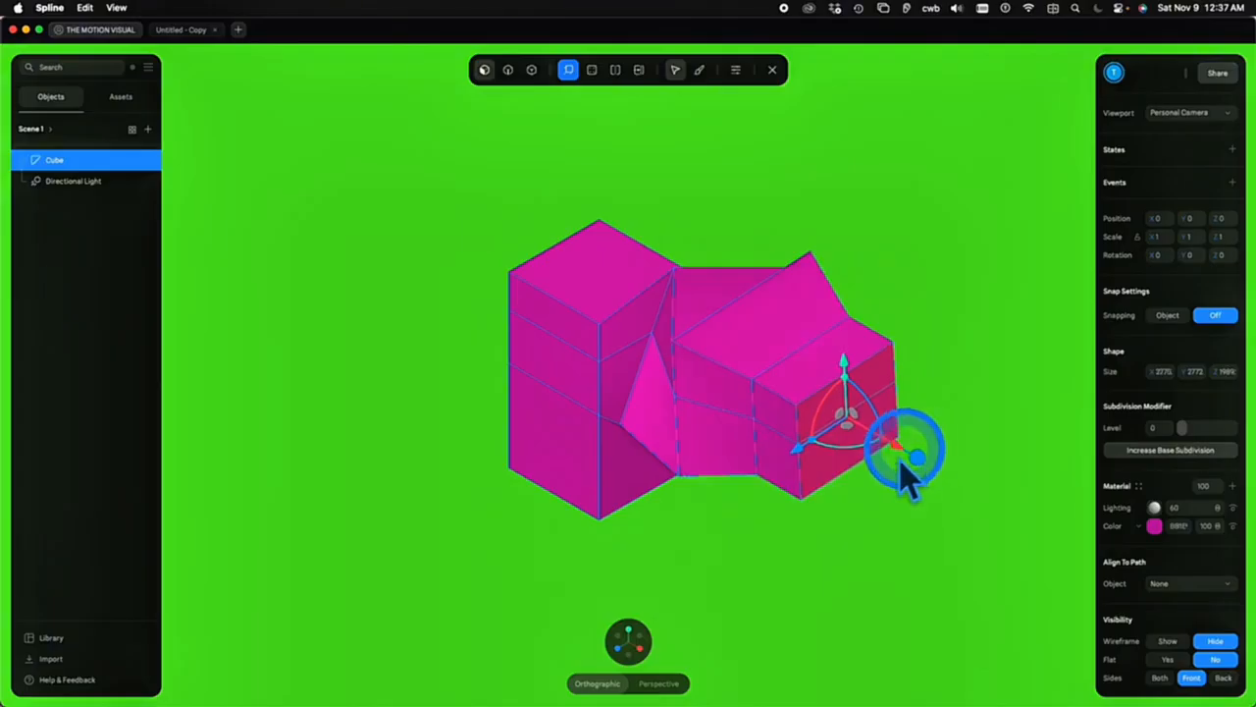
{"action": "left_click", "coordinate": [569, 344]}
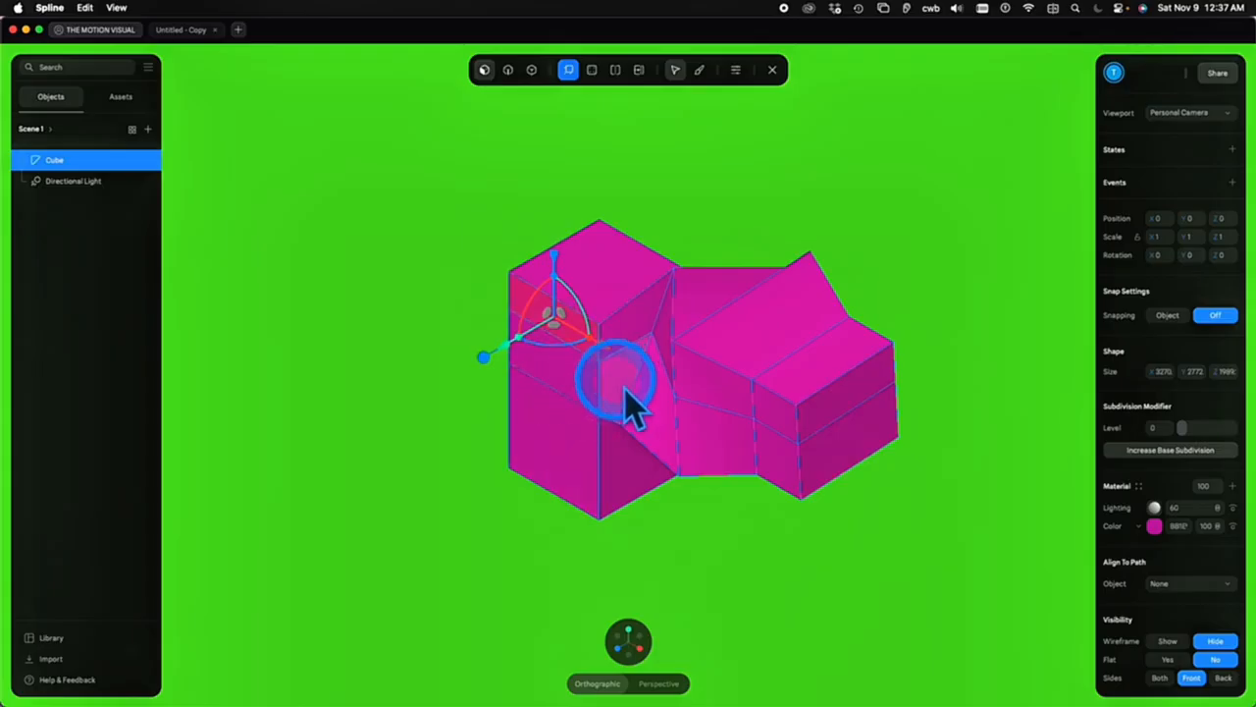
Raise the subdivision level to 3 to smooth the extruded mesh
{"action": "left_click", "coordinate": [1182, 428]}
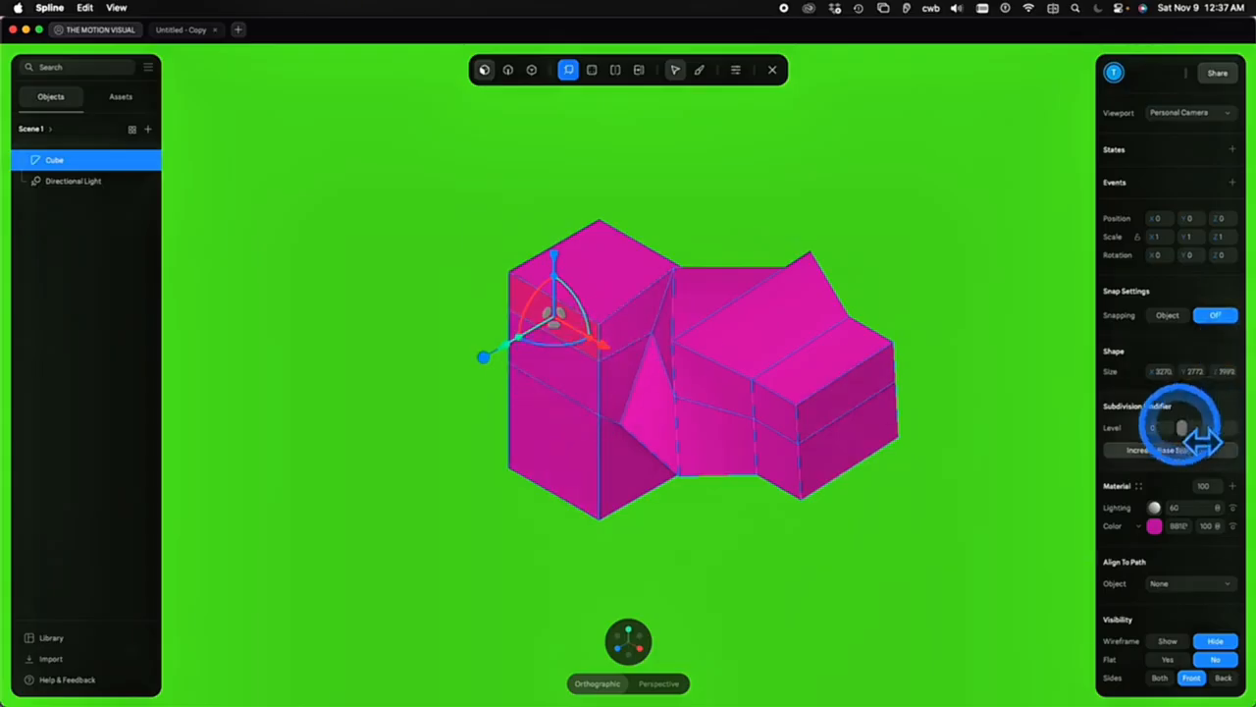
{"action": "left_click_drag", "start_coordinate": [1182, 428], "coordinate": [1227, 429]}
{"action": "left_click", "coordinate": [998, 531]}
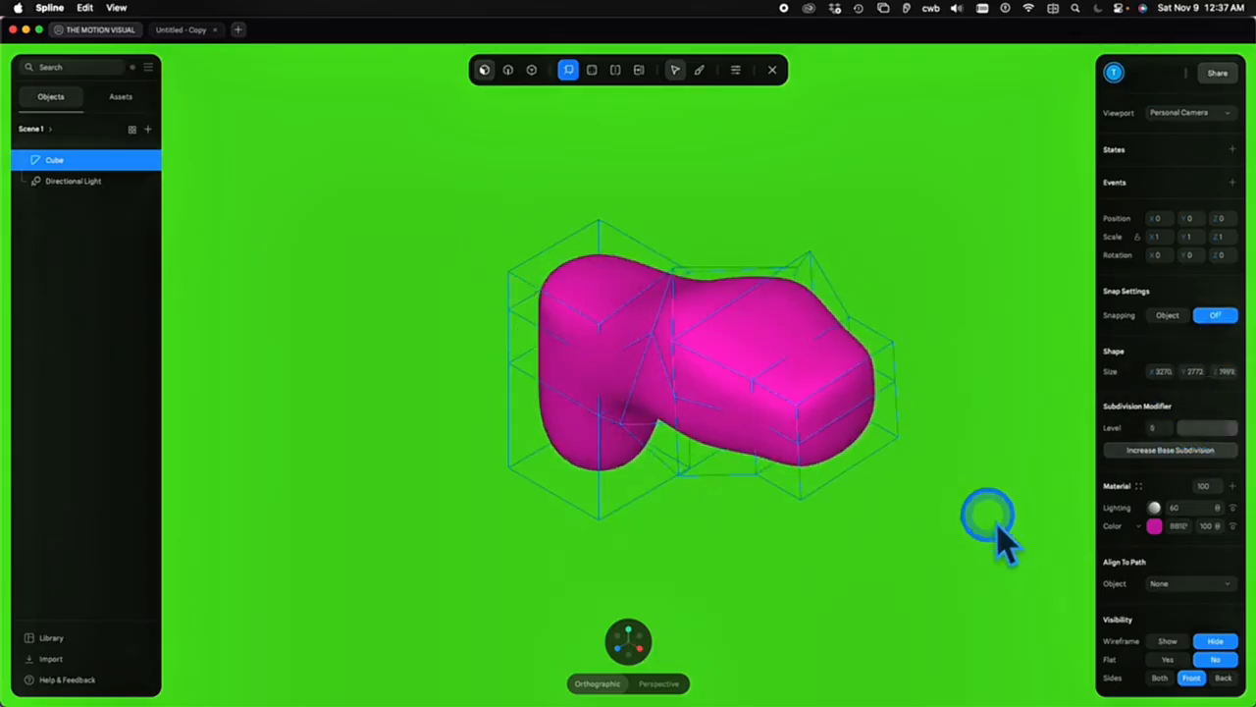
Inset the top face of the plain cube to form a smaller inner face
{"action": "left_click", "coordinate": [924, 358]}
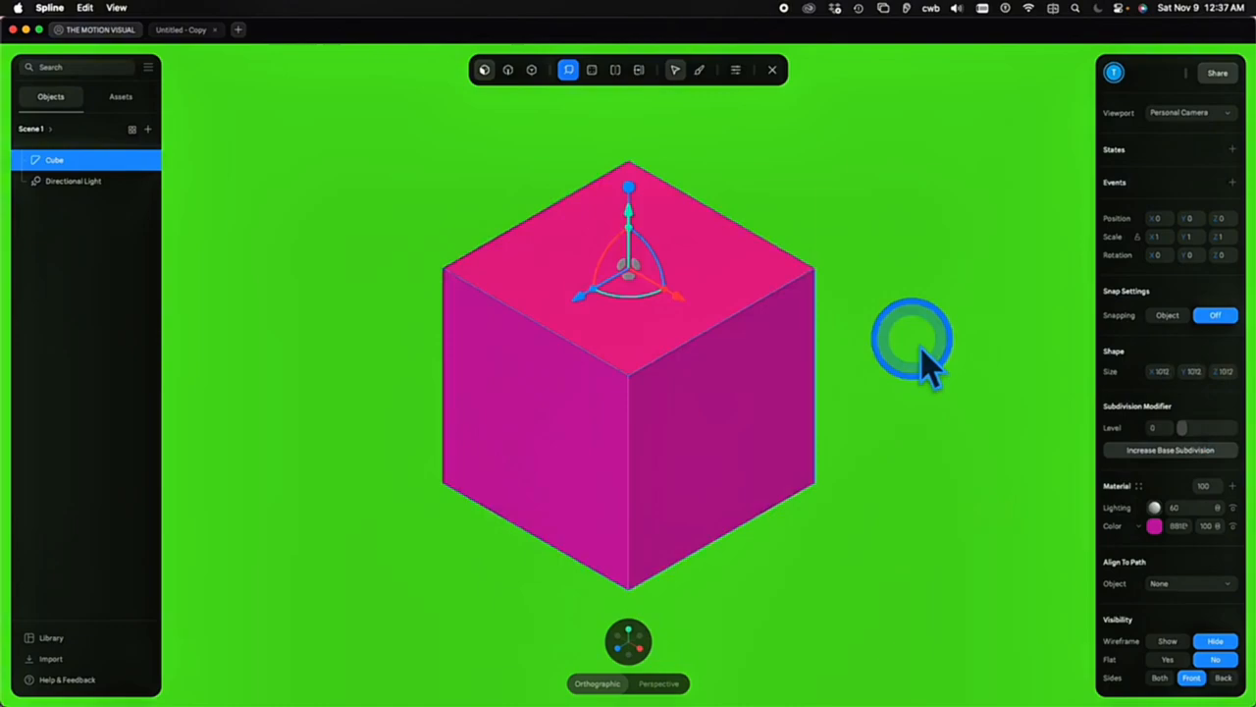
{"action": "scroll", "coordinate": [922, 348], "scroll_direction": "down", "scroll_amount": 2}
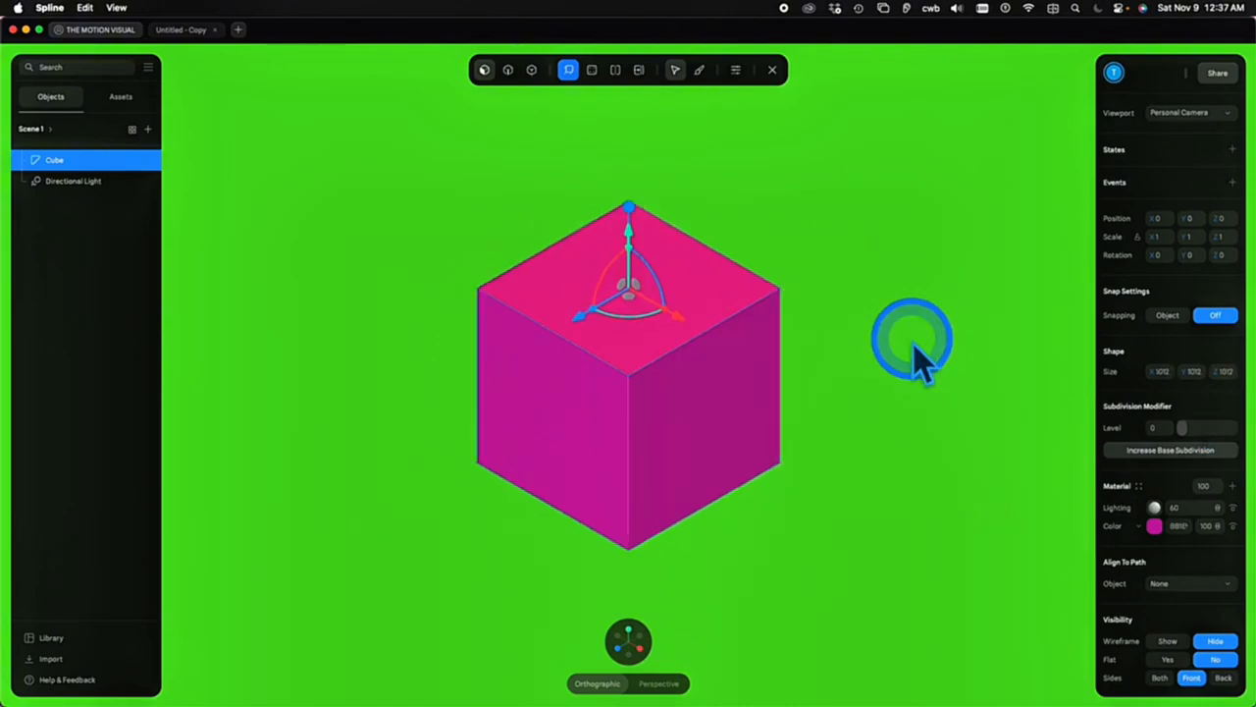
{"action": "scroll", "coordinate": [916, 347], "scroll_direction": "down", "scroll_amount": 1}
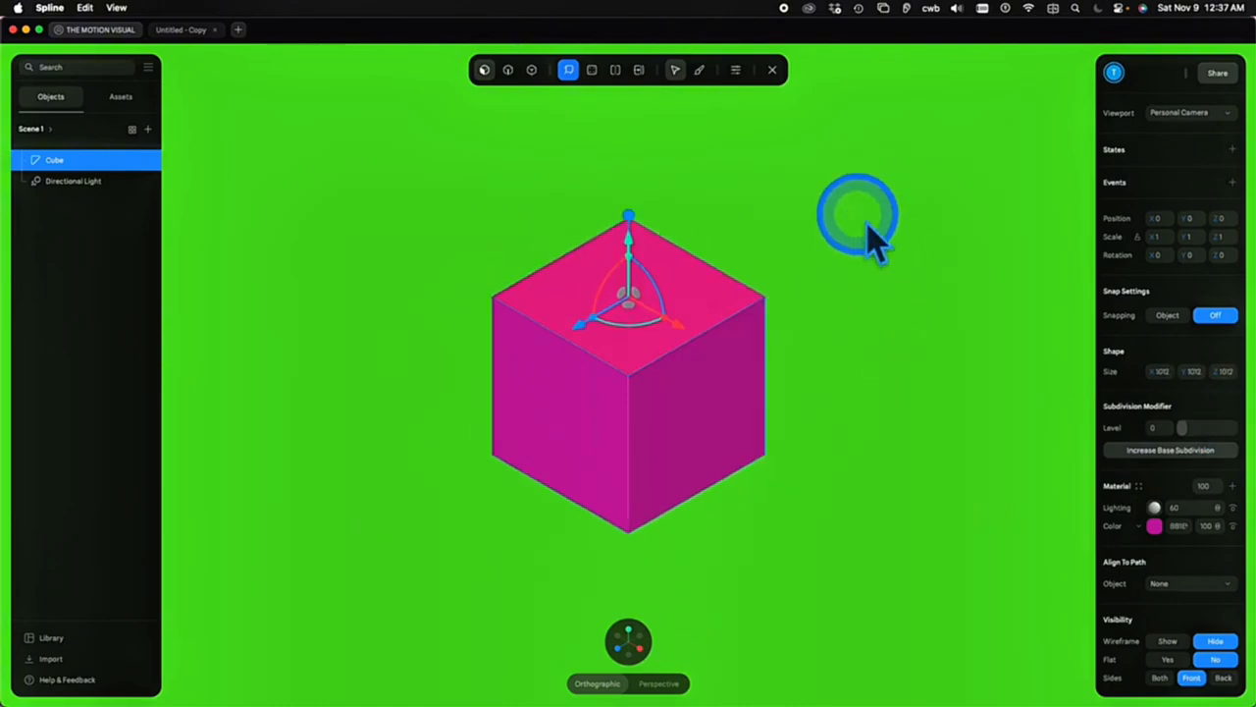
{"action": "left_click", "coordinate": [593, 70]}
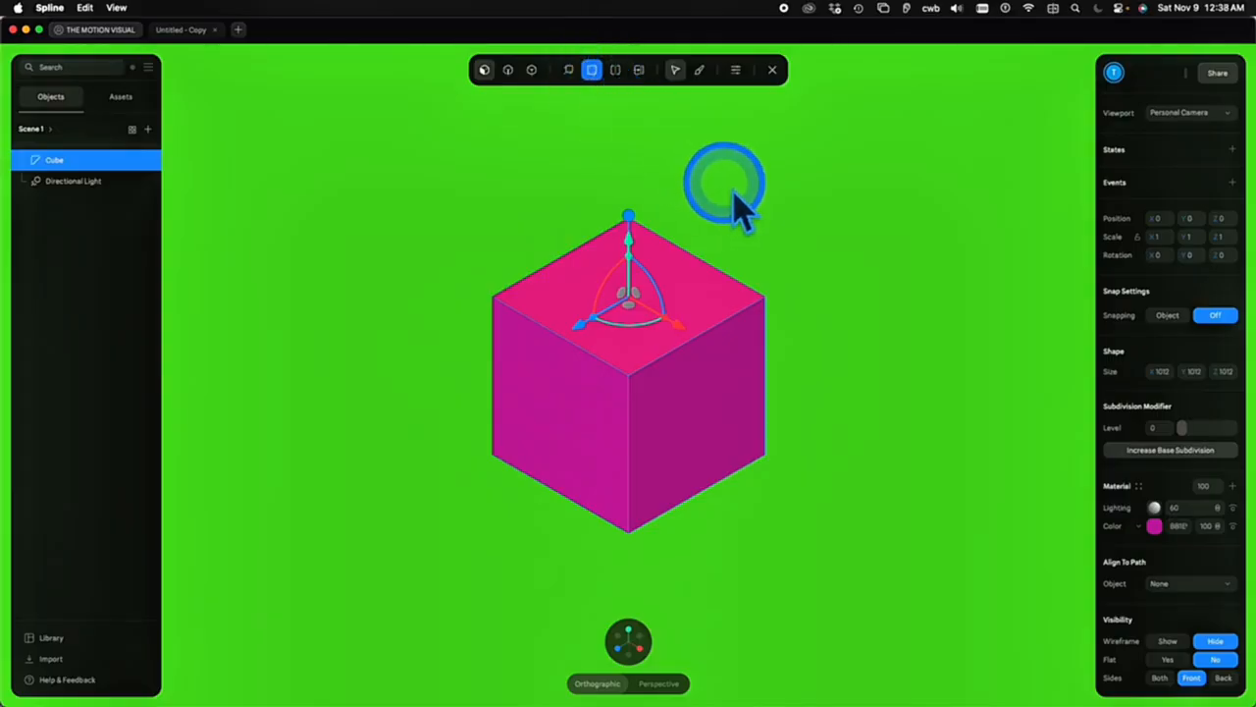
{"action": "scroll", "coordinate": [738, 201], "scroll_direction": "down", "scroll_amount": 1}
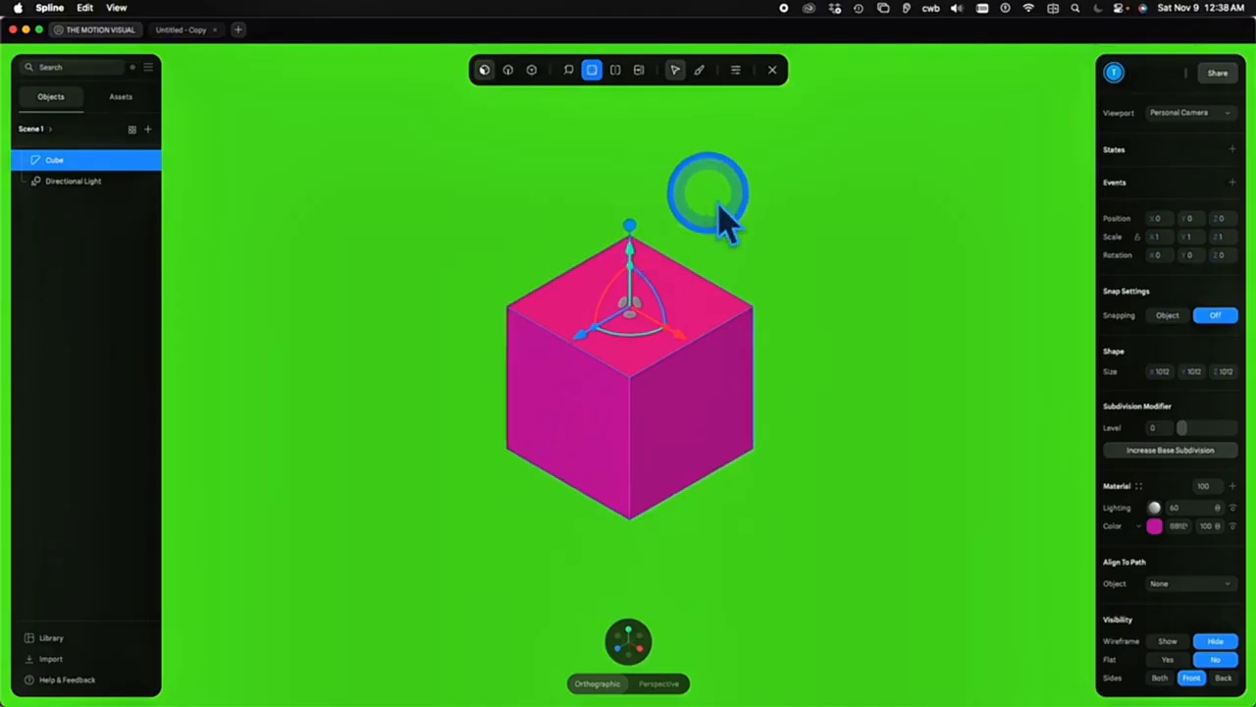
{"action": "middle_click_drag", "start_coordinate": [716, 202], "coordinate": [711, 290]}
{"action": "scroll", "coordinate": [712, 292], "scroll_direction": "up", "scroll_amount": 3}
{"action": "scroll", "coordinate": [713, 291], "scroll_direction": "up", "scroll_amount": 2}
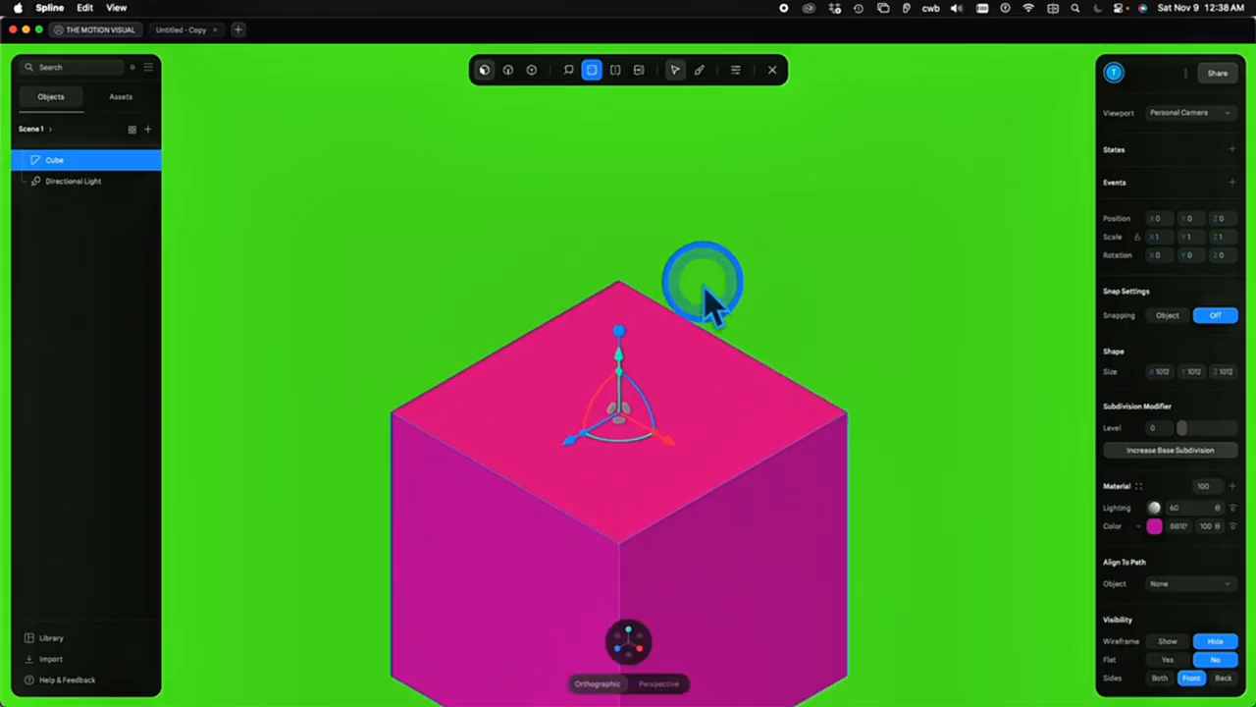
{"action": "scroll", "coordinate": [703, 297], "scroll_direction": "up", "scroll_amount": 2}
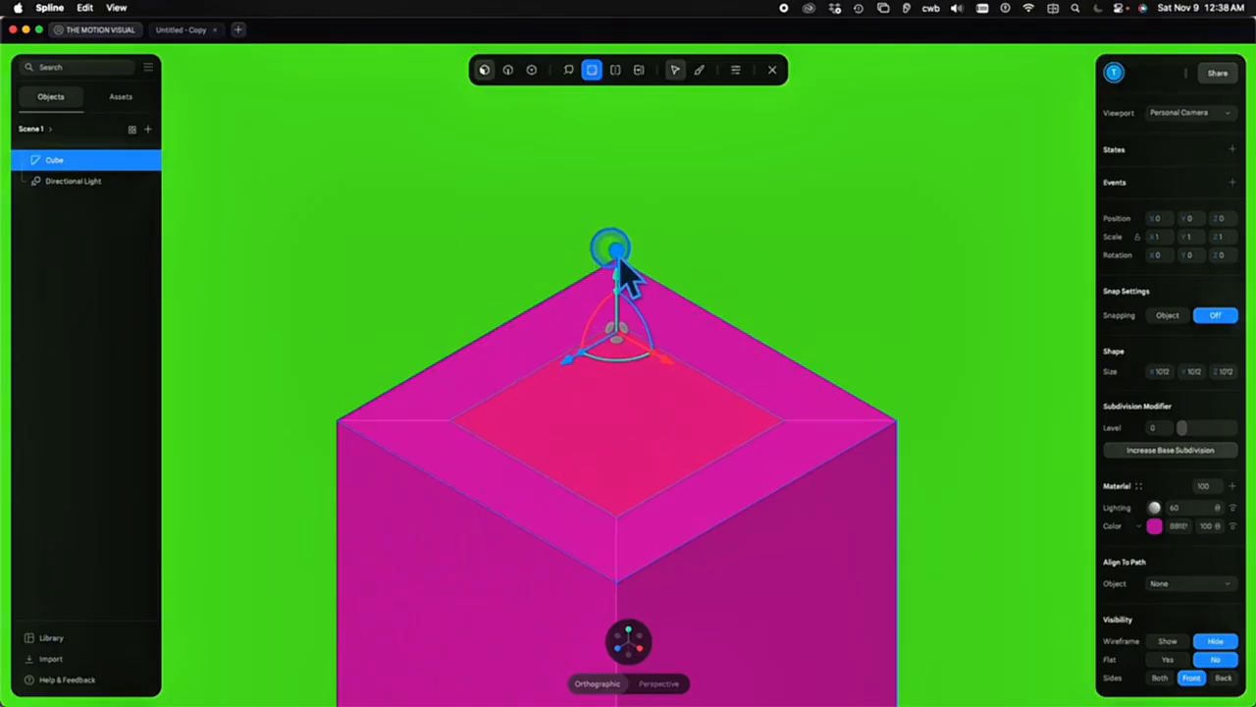
{"action": "left_click_drag", "start_coordinate": [617, 253], "coordinate": [619, 254]}
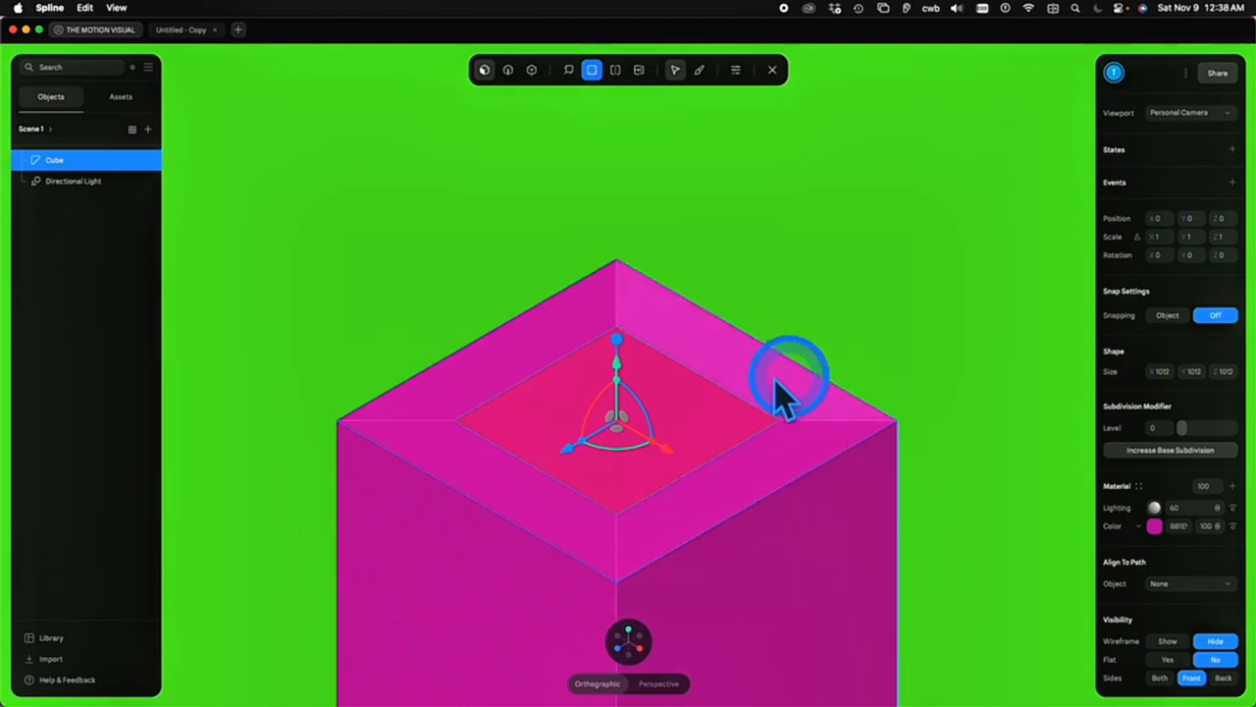
Raise and twist the inset top face, and extrude it upward into a short neck
{"action": "left_click_drag", "start_coordinate": [621, 382], "coordinate": [633, 304]}
{"action": "scroll", "coordinate": [643, 312], "scroll_direction": "down", "scroll_amount": 5}
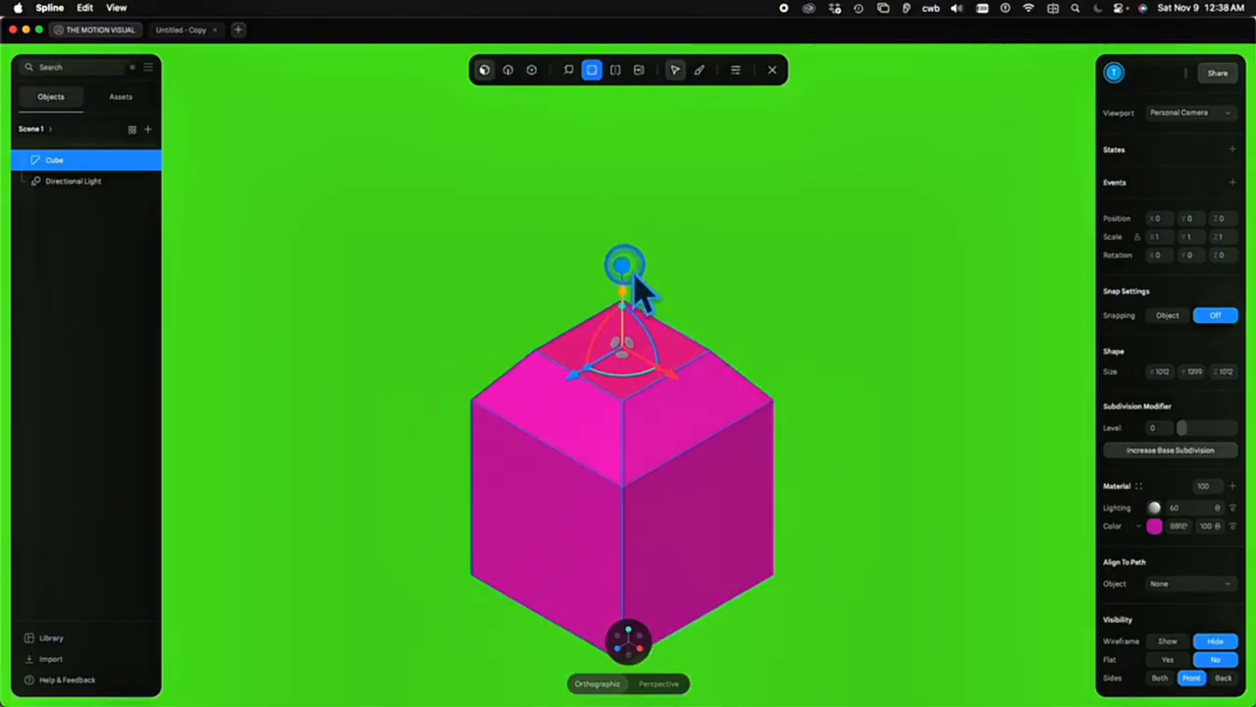
{"action": "left_click_drag", "start_coordinate": [634, 227], "coordinate": [624, 243]}
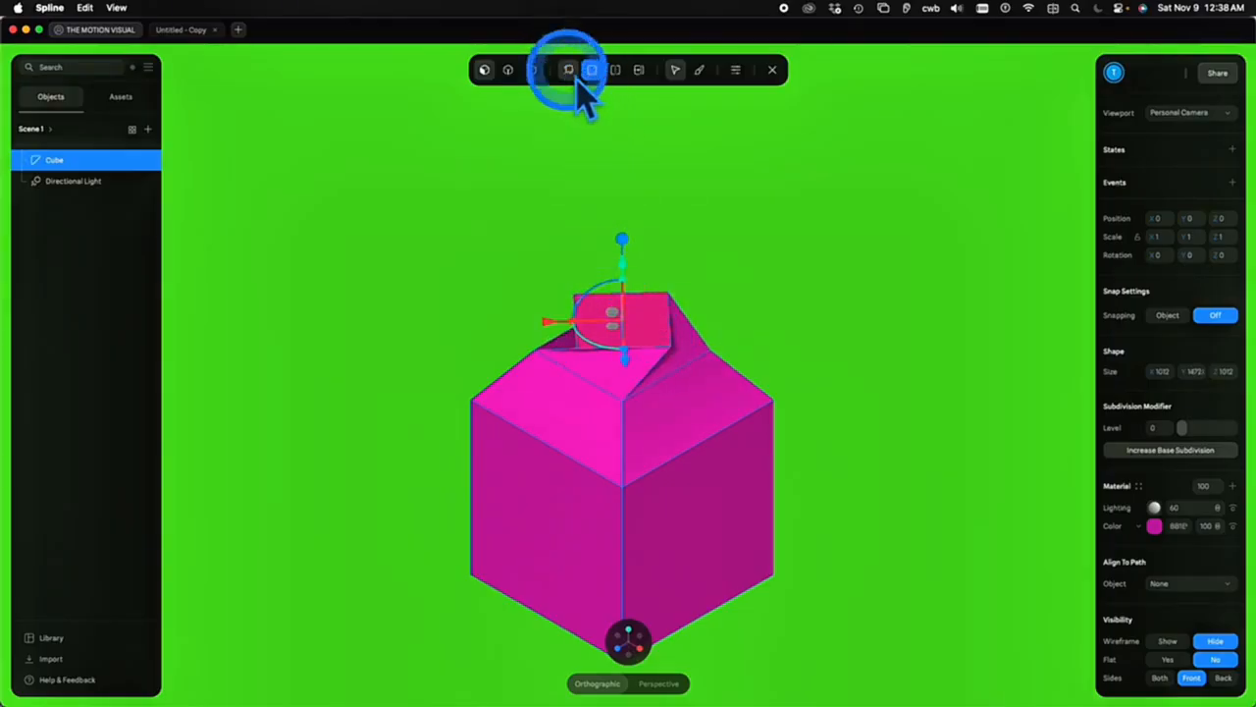
{"action": "left_click_drag", "start_coordinate": [633, 254], "coordinate": [636, 208]}
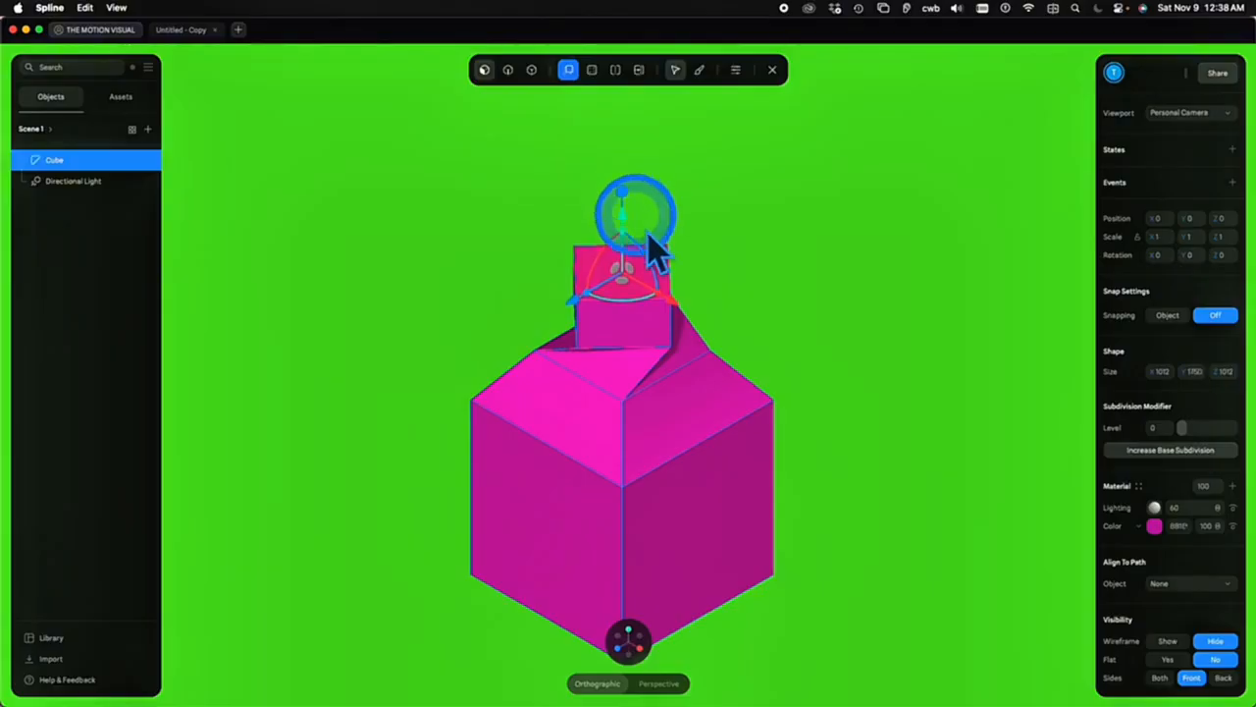
Inset the neck's top face and extrude the smaller face upward
{"action": "left_click", "coordinate": [591, 69]}
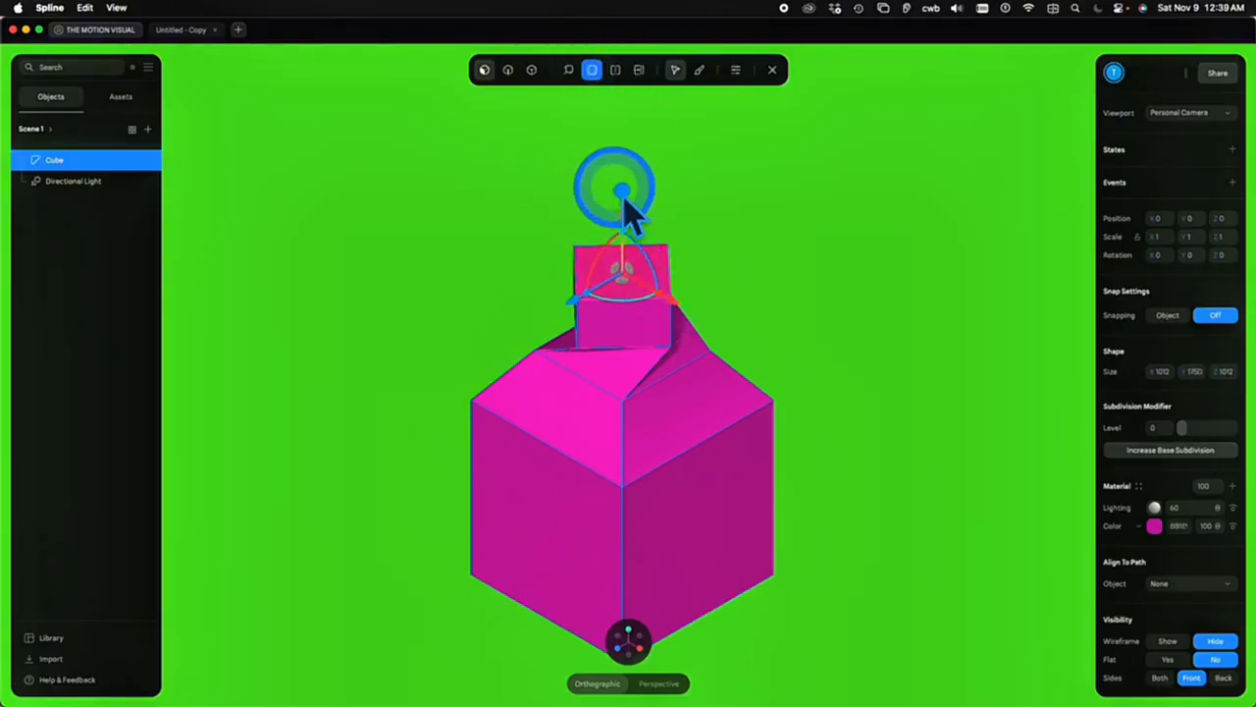
{"action": "left_click", "coordinate": [568, 72]}
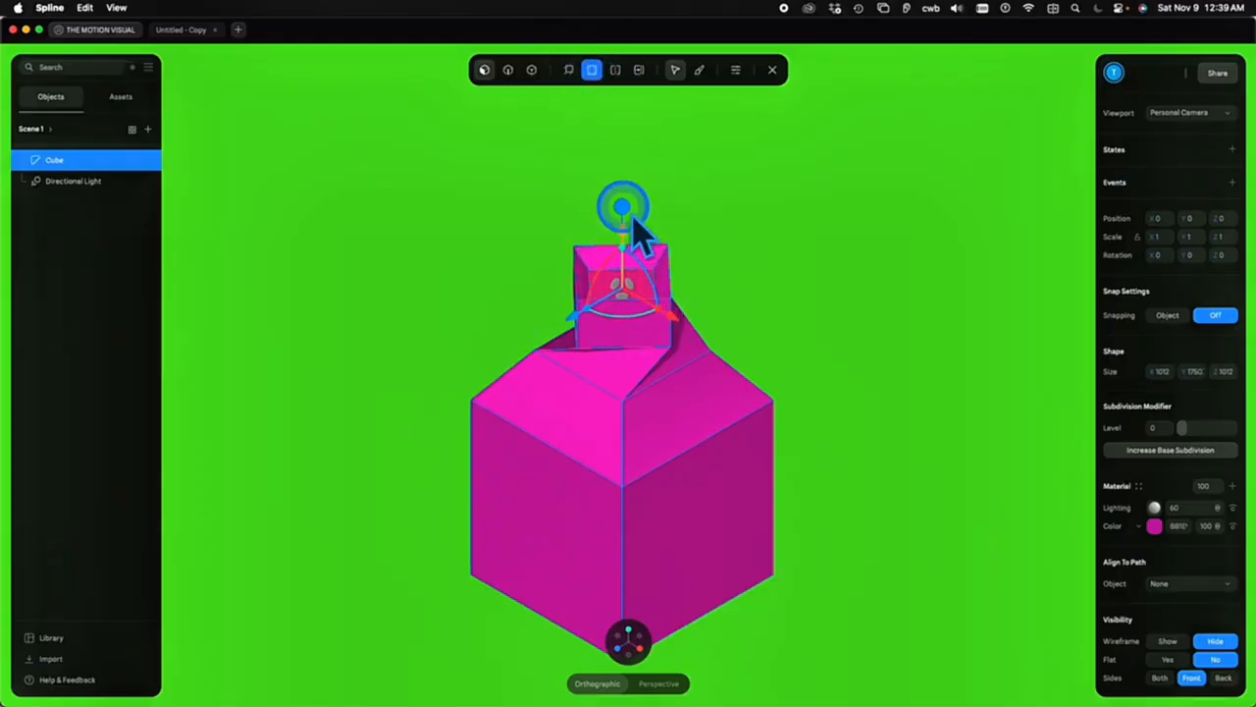
{"action": "left_click_drag", "start_coordinate": [634, 219], "coordinate": [636, 201]}
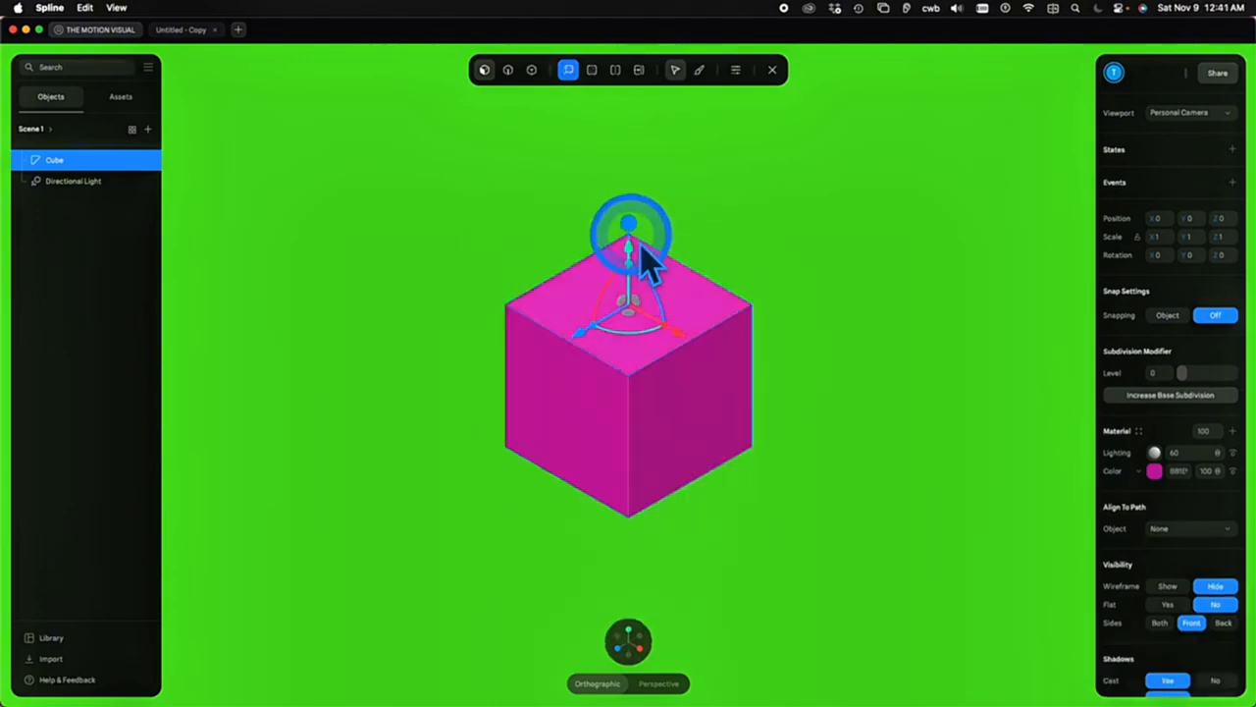
Extrude the plain cube's top face upward into a column, and add the bottom face to the selection
{"action": "left_click_drag", "start_coordinate": [634, 247], "coordinate": [637, 117]}
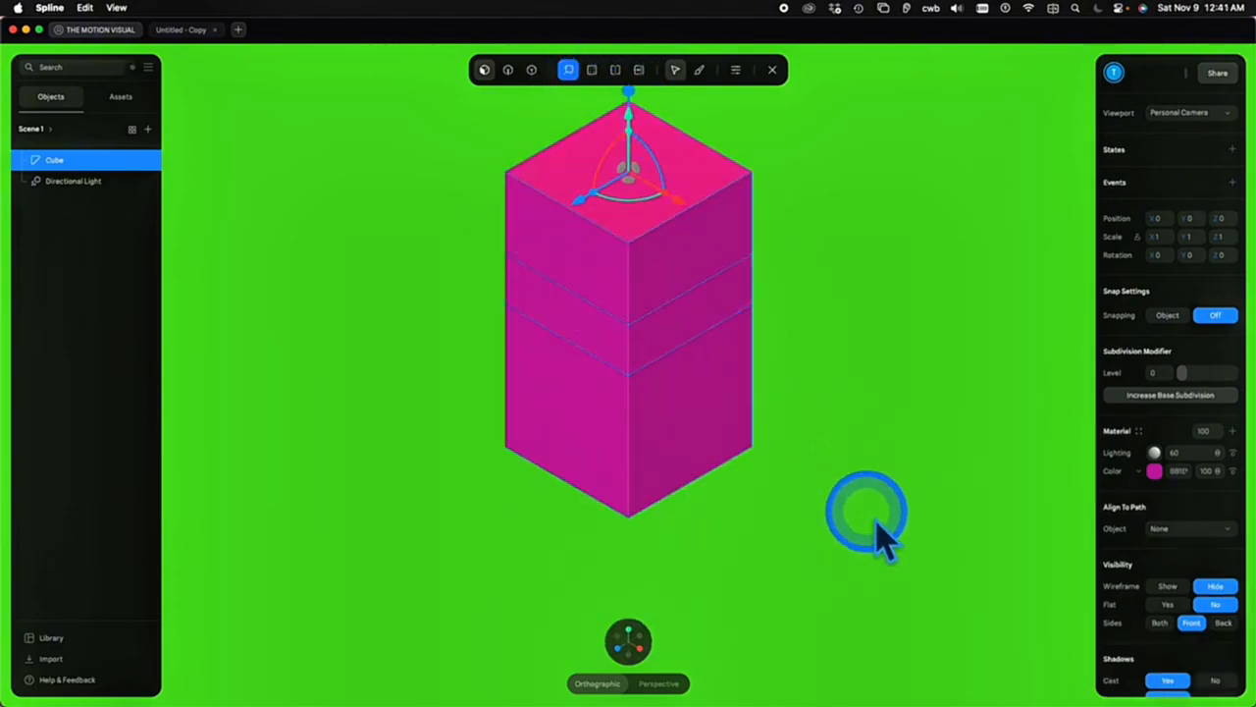
{"action": "left_click_drag", "start_coordinate": [869, 513], "coordinate": [805, 412], "text": "alt"}
{"action": "left_click", "coordinate": [634, 446], "text": "shift"}
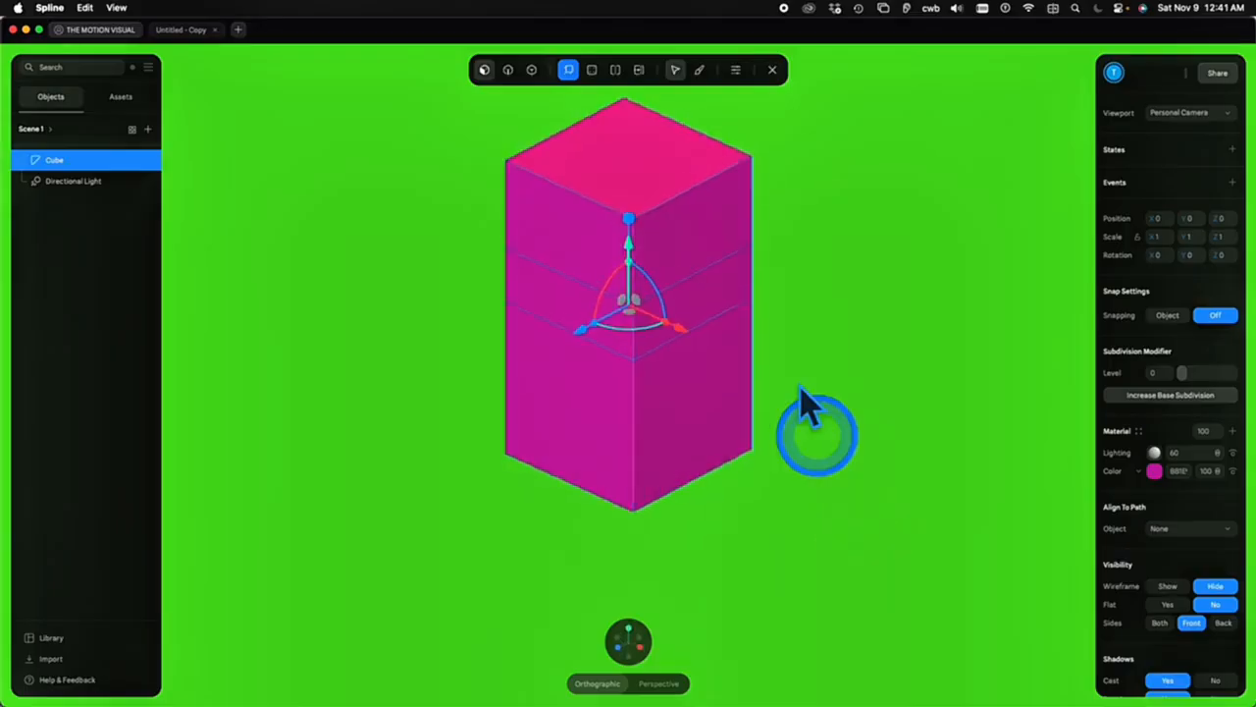
Inset the column's top and bottom faces together, and extrude both inset faces outward
{"action": "left_click", "coordinate": [591, 70]}
{"action": "scroll", "coordinate": [848, 291], "scroll_direction": "down", "scroll_amount": 3}
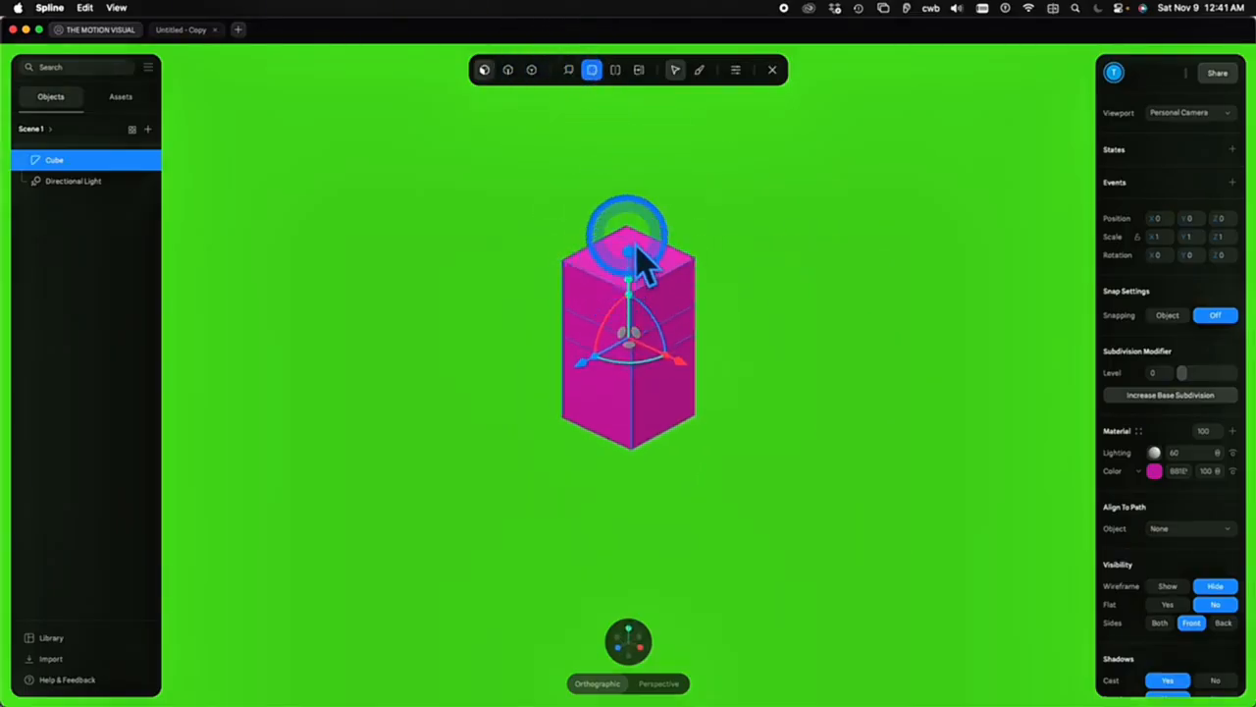
{"action": "left_click_drag", "start_coordinate": [640, 270], "coordinate": [636, 35]}
{"action": "scroll", "coordinate": [685, 282], "scroll_direction": "down", "scroll_amount": 3}
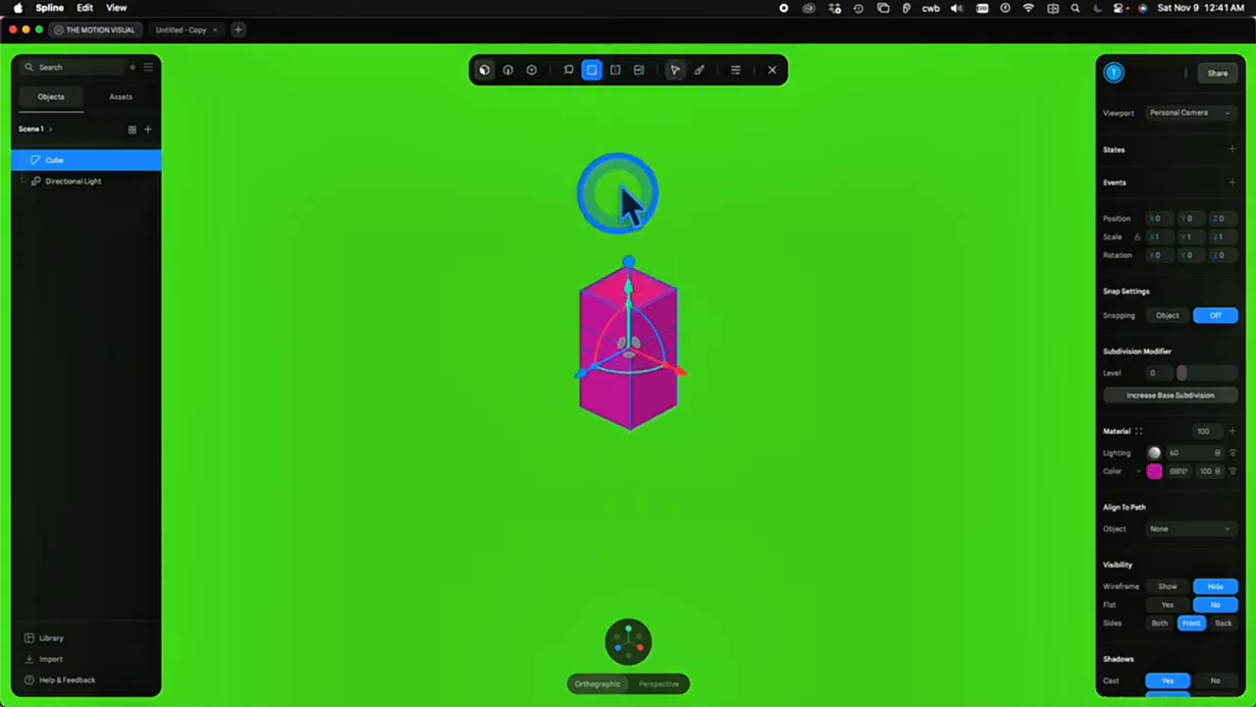
{"action": "left_click", "coordinate": [571, 70]}
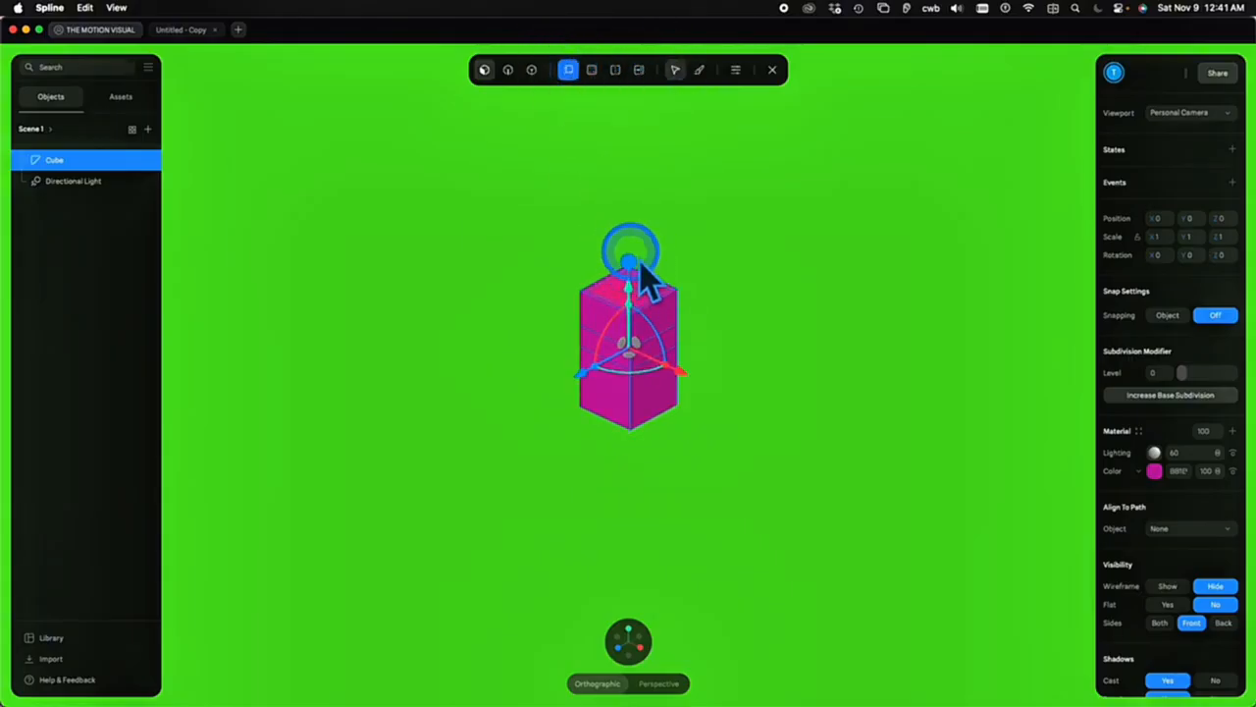
{"action": "left_click_drag", "start_coordinate": [638, 264], "coordinate": [640, 212]}
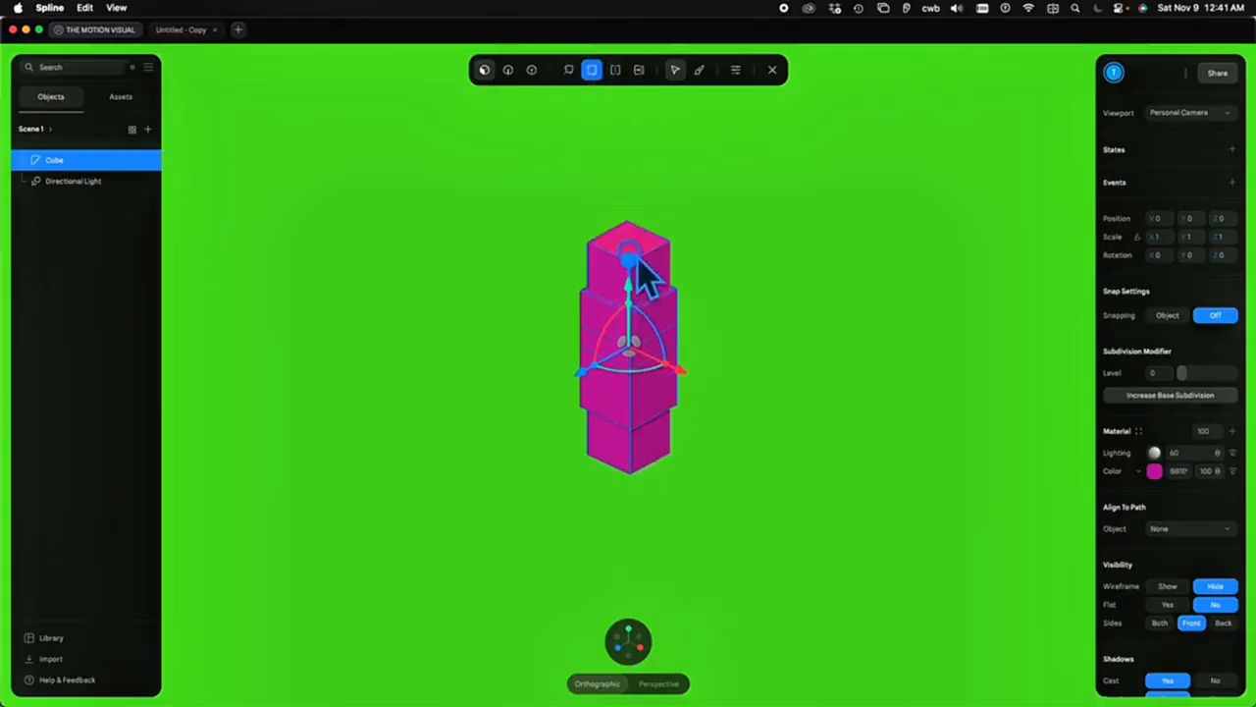
Extrude the column's narrowed top and bottom end faces further outward
{"action": "left_click", "coordinate": [569, 70]}
{"action": "left_click_drag", "start_coordinate": [633, 265], "coordinate": [629, 186]}
{"action": "left_click", "coordinate": [822, 331]}
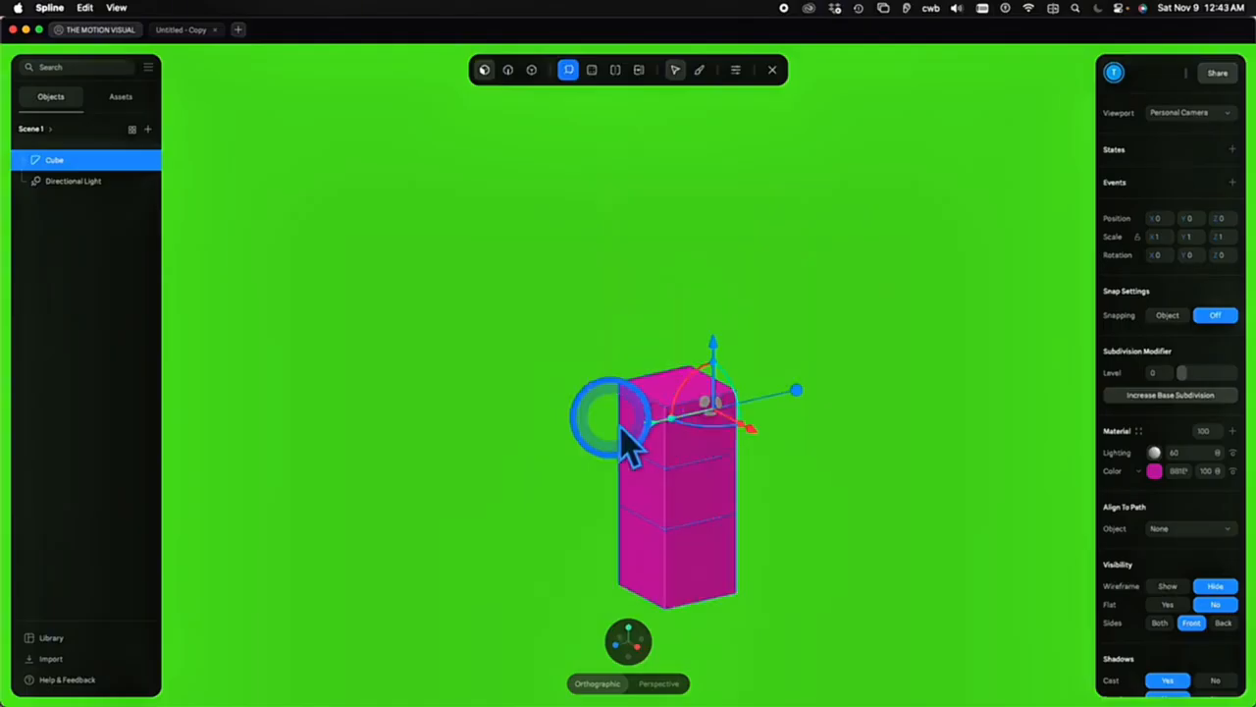
Extrude two opposite side faces of the column's top segment outward to form a T shape
{"action": "left_click", "coordinate": [622, 429]}
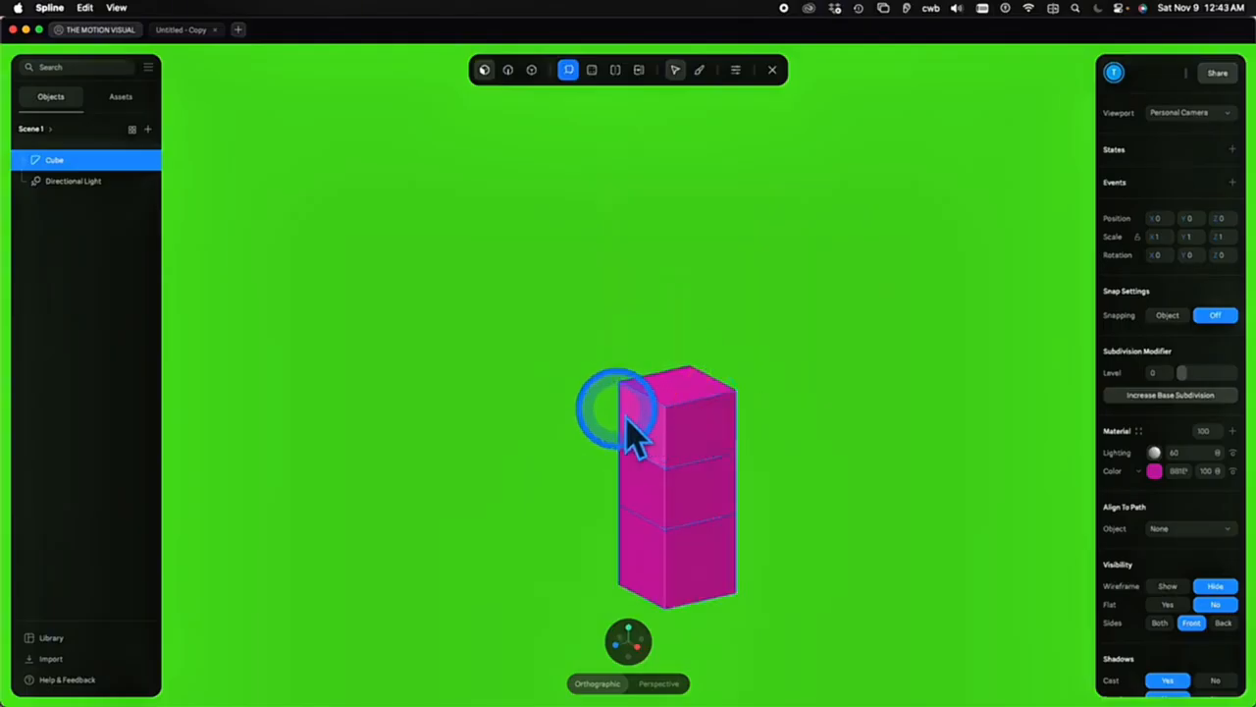
{"action": "left_click_drag", "start_coordinate": [799, 435], "coordinate": [840, 488]}
Inset both end faces of the T's crossbar and push them outward into tapered tips
{"action": "left_click", "coordinate": [592, 71]}
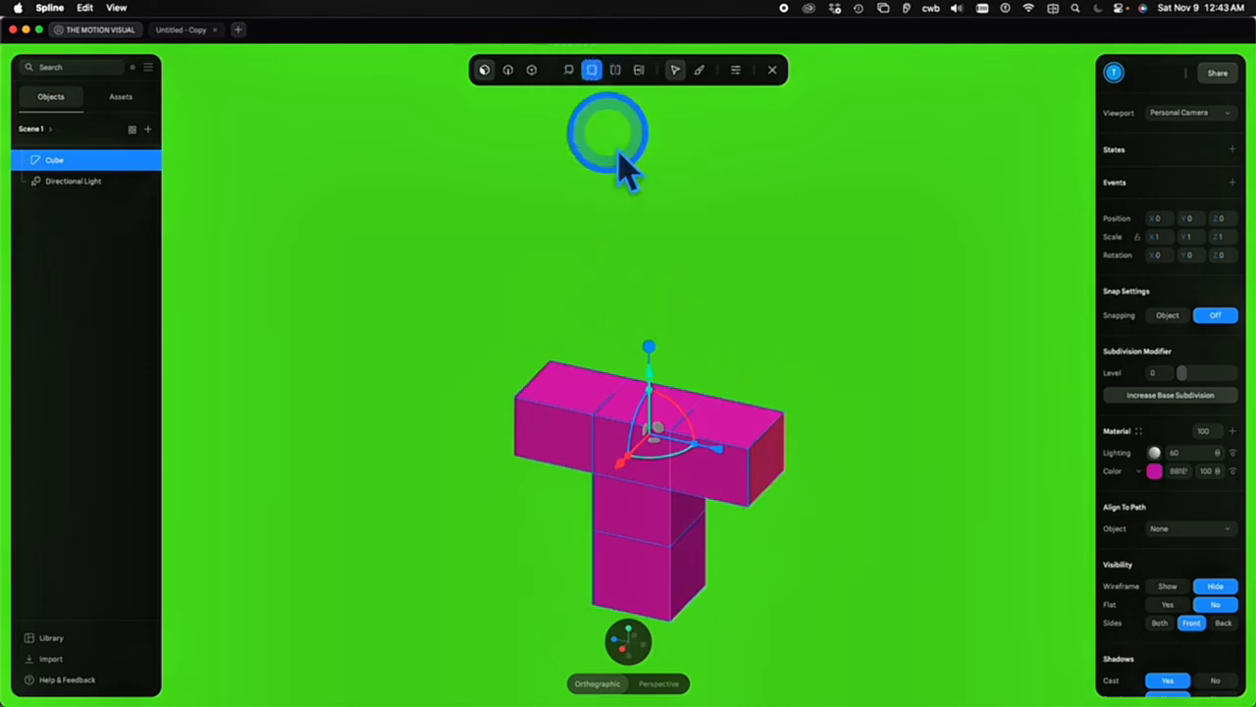
{"action": "scroll", "coordinate": [638, 260], "scroll_direction": "down", "scroll_amount": 3}
{"action": "left_click_drag", "start_coordinate": [638, 328], "coordinate": [629, 157]}
{"action": "key", "text": "e"}
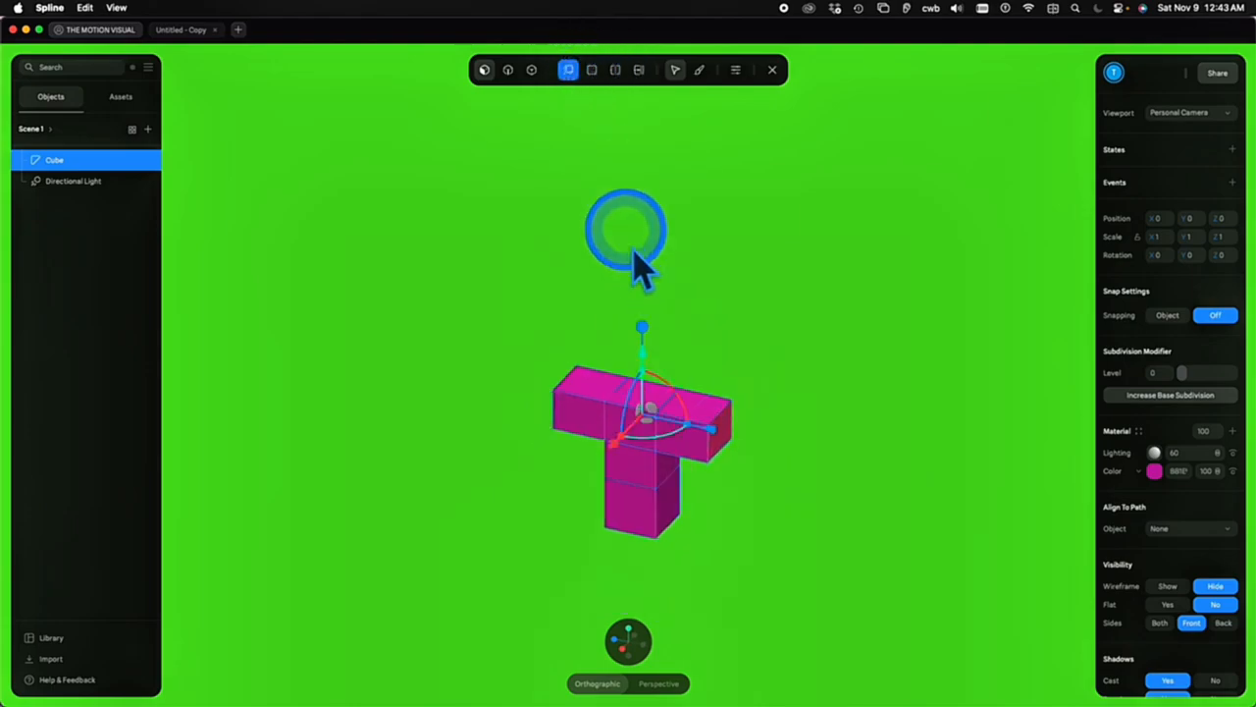
{"action": "scroll", "coordinate": [635, 260], "scroll_direction": "up", "scroll_amount": 5}
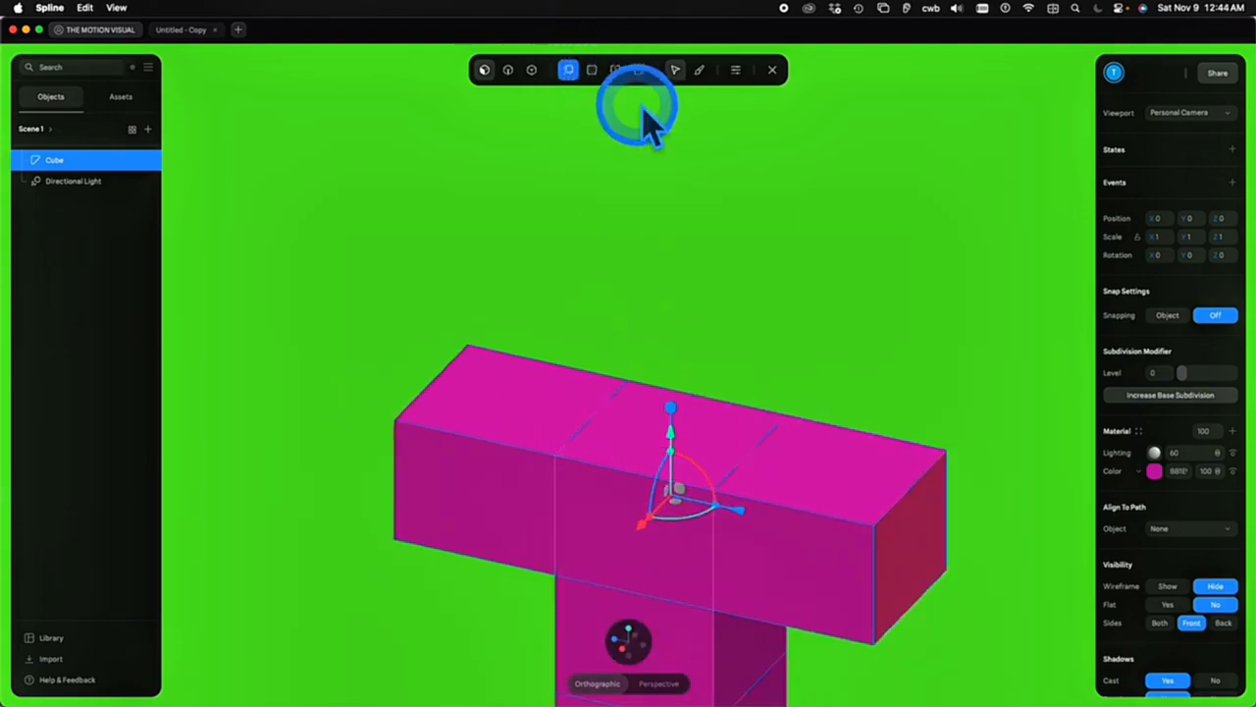
{"action": "left_click", "coordinate": [592, 70]}
{"action": "left_click", "coordinate": [677, 410]}
{"action": "left_click_drag", "start_coordinate": [658, 309], "coordinate": [520, 14]}
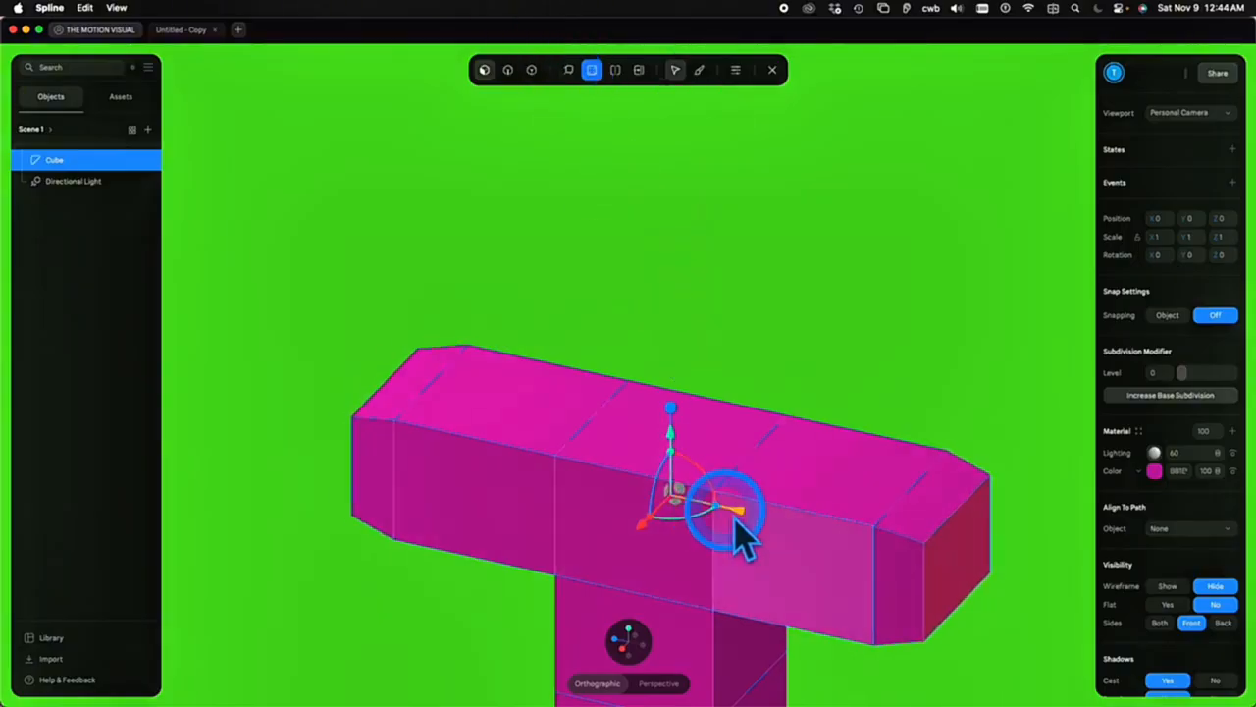
Select the sloped side faces of both crossbar tips and extrude them outward into four branches
{"action": "left_click", "coordinate": [915, 594]}
{"action": "left_click_drag", "start_coordinate": [1020, 651], "coordinate": [908, 640], "text": "alt"}
{"action": "left_click", "coordinate": [501, 550], "text": "shift"}
{"action": "left_click_drag", "start_coordinate": [743, 417], "coordinate": [638, 295], "text": "alt"}
{"action": "left_click", "coordinate": [569, 70]}
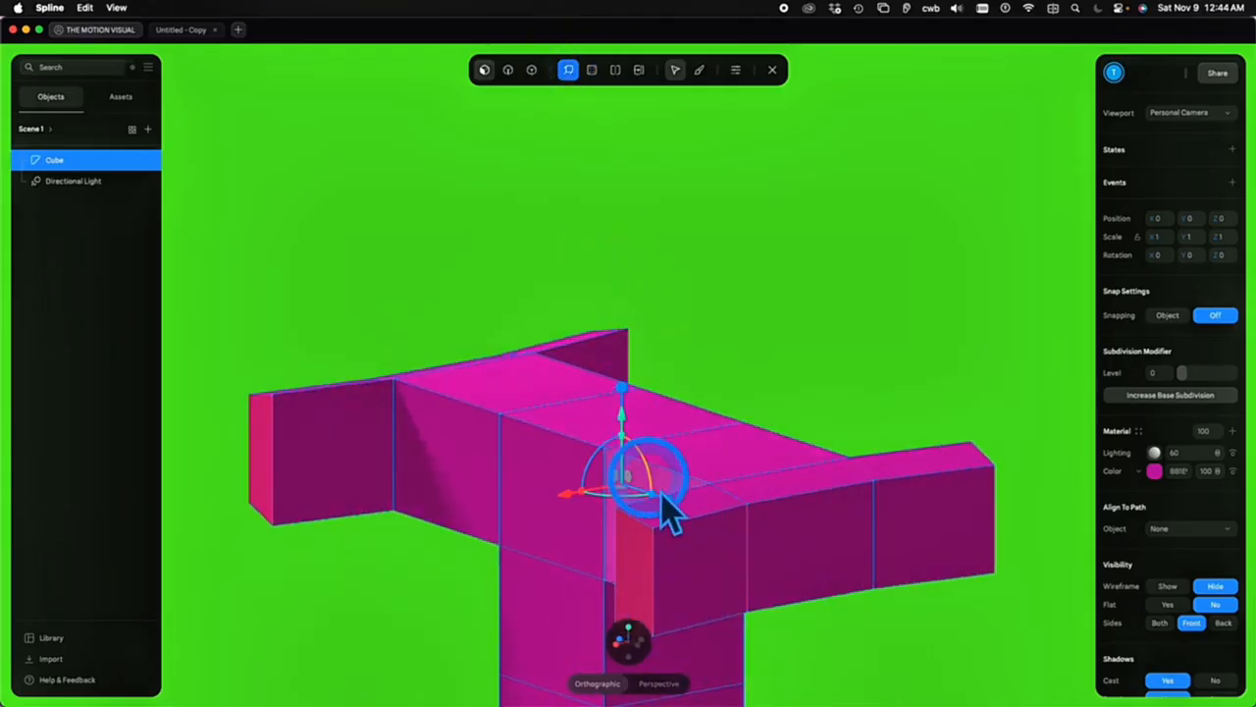
Select the top faces of the four branches, extrude them upward and spread them outward
{"action": "left_click_drag", "start_coordinate": [659, 521], "coordinate": [1048, 476], "text": "alt"}
{"action": "left_click", "coordinate": [1041, 455], "text": "shift"}
{"action": "left_click", "coordinate": [465, 283], "text": "shift"}
{"action": "left_click", "coordinate": [316, 440], "text": "shift"}
{"action": "left_click_drag", "start_coordinate": [673, 375], "coordinate": [665, 245]}
{"action": "left_click_drag", "start_coordinate": [715, 334], "coordinate": [735, 350]}
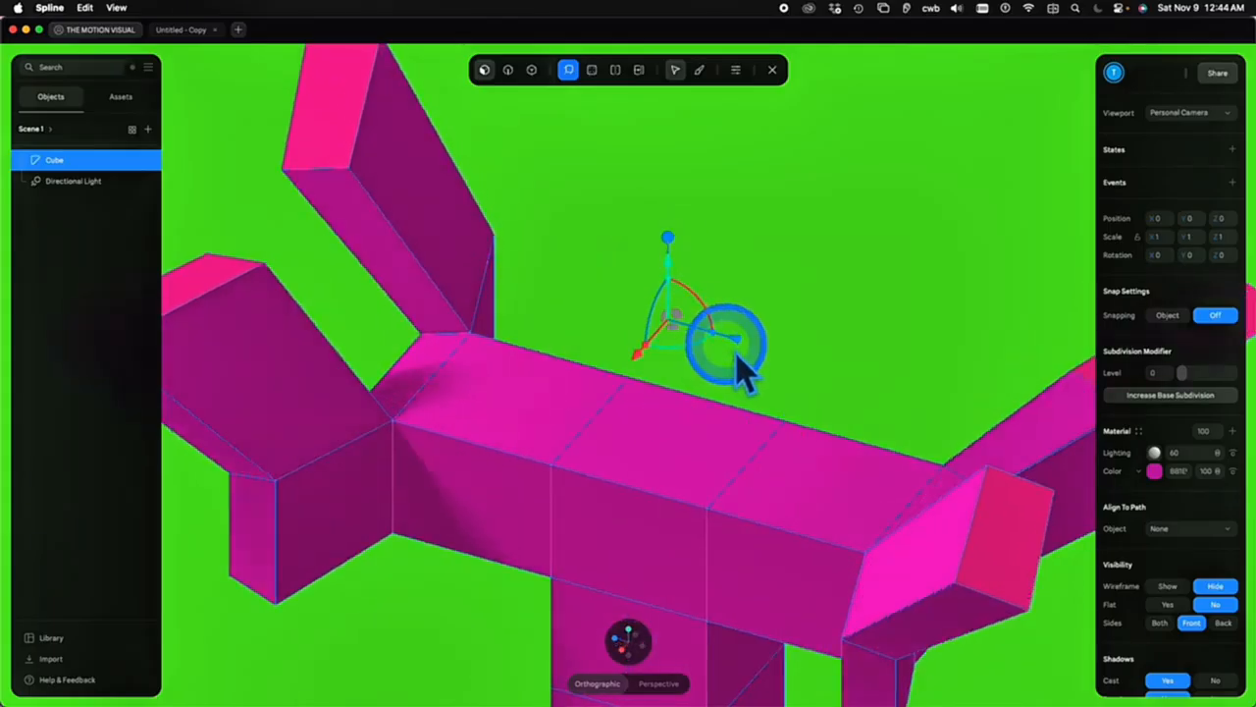
Extrude the four raised branch ends further upward and spread them wider apart
{"action": "scroll", "coordinate": [735, 349], "scroll_direction": "down", "scroll_amount": 3}
{"action": "left_click_drag", "start_coordinate": [668, 287], "coordinate": [659, 201]}
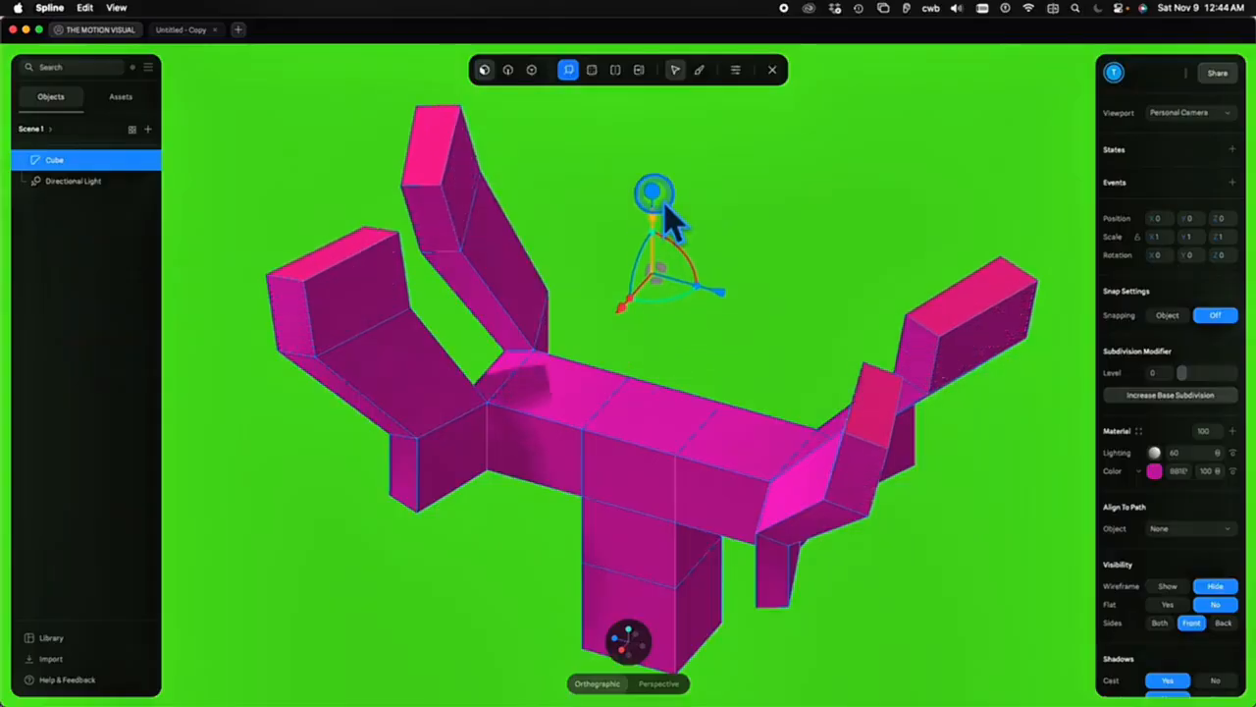
{"action": "left_click_drag", "start_coordinate": [633, 302], "coordinate": [628, 306], "text": "shift"}
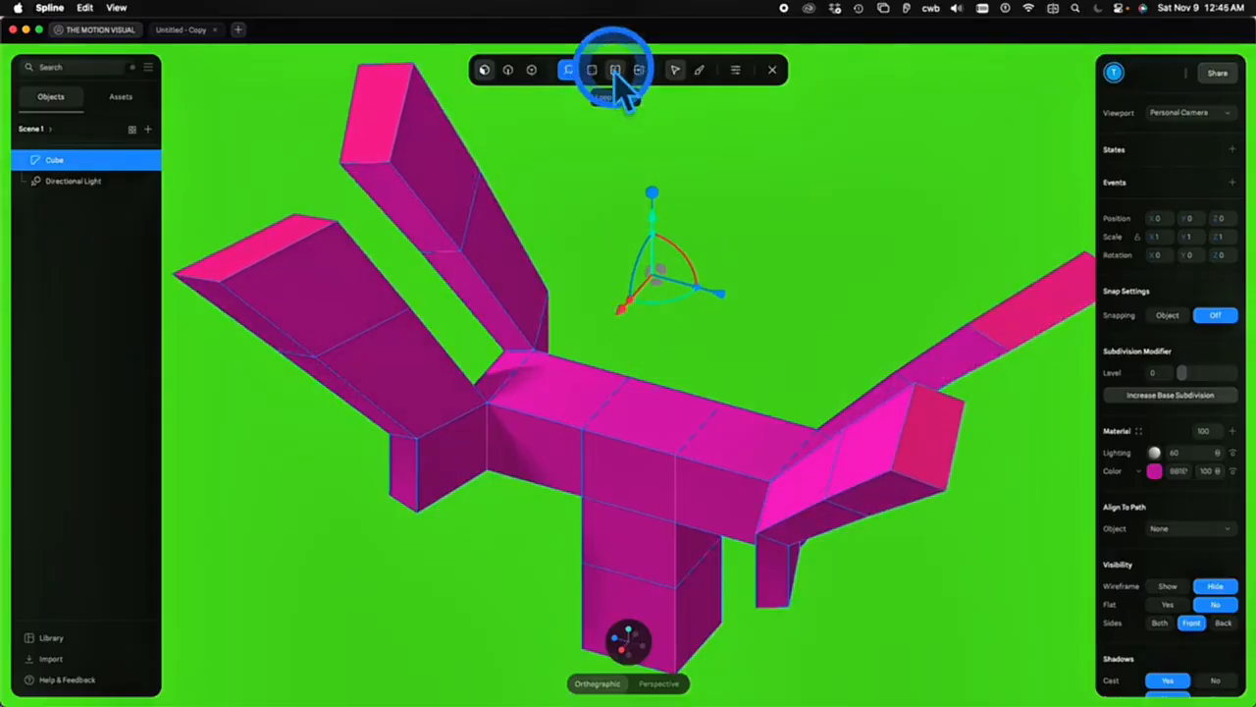
Select the outer underside faces at the four branch ends and extrude them outward and downward together
{"action": "left_click", "coordinate": [307, 284]}
{"action": "left_click", "coordinate": [864, 476], "text": "shift"}
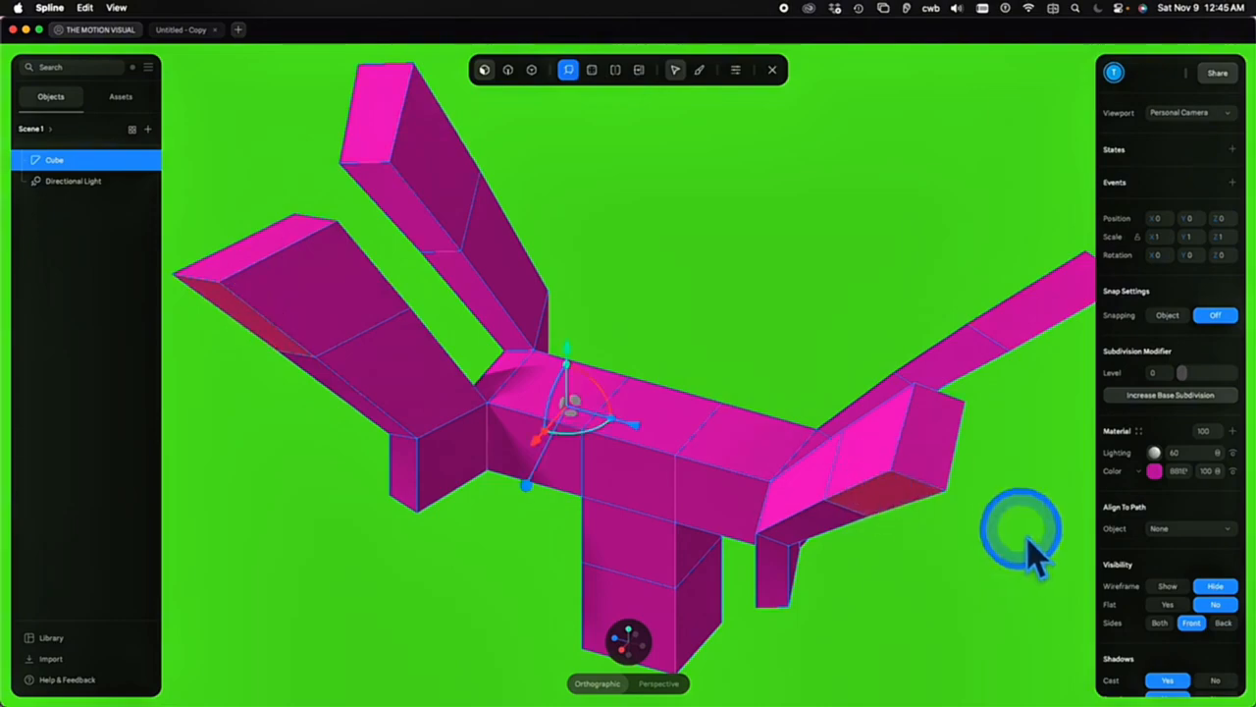
{"action": "left_click_drag", "start_coordinate": [1028, 538], "coordinate": [511, 461], "text": "alt"}
{"action": "left_click", "coordinate": [466, 456], "text": "shift"}
{"action": "left_click", "coordinate": [954, 216], "text": "shift"}
{"action": "scroll", "coordinate": [950, 402], "scroll_direction": "down", "scroll_amount": 4}
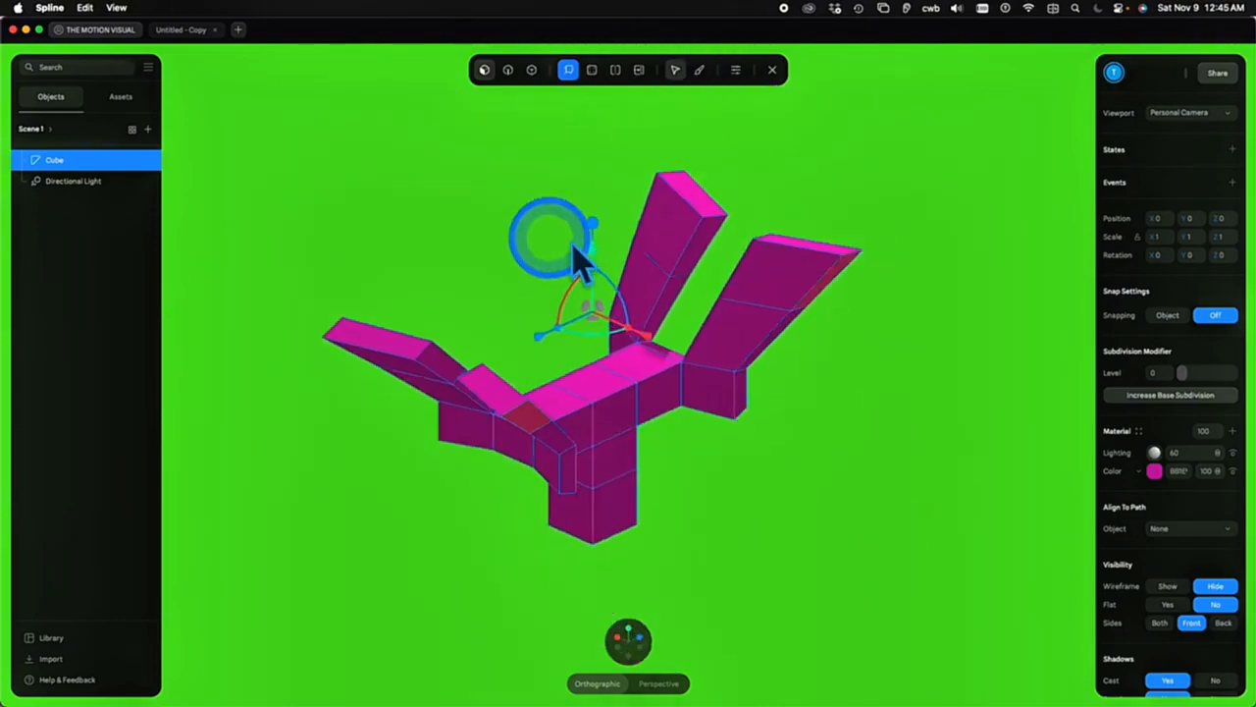
{"action": "left_click_drag", "start_coordinate": [579, 260], "coordinate": [552, 176], "text": "alt"}
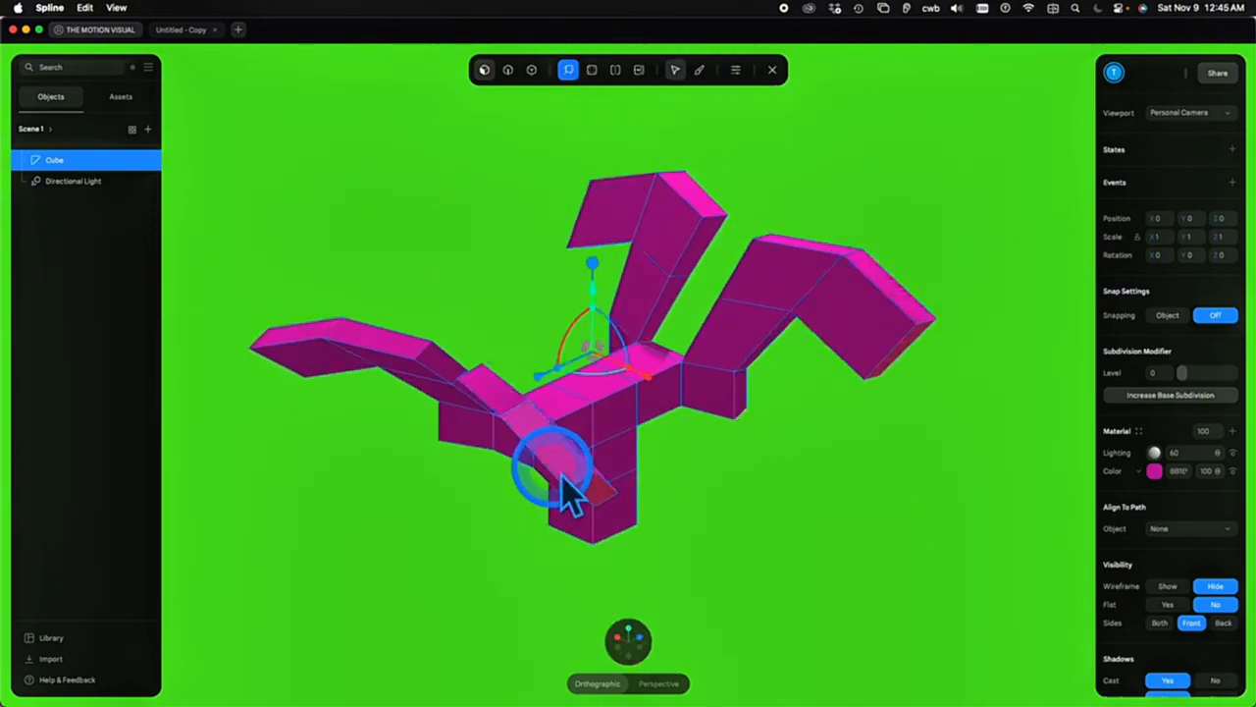
Select the outer faces at the four branch ends and extrude them upward and outward into further segments
{"action": "left_click", "coordinate": [563, 477]}
{"action": "left_click", "coordinate": [304, 343], "text": "shift"}
{"action": "left_click", "coordinate": [893, 287], "text": "shift"}
{"action": "left_click_drag", "start_coordinate": [944, 273], "coordinate": [921, 254], "text": "alt"}
{"action": "left_click", "coordinate": [778, 155], "text": "shift"}
{"action": "left_click_drag", "start_coordinate": [597, 242], "coordinate": [566, 42]}
{"action": "left_click", "coordinate": [591, 70]}
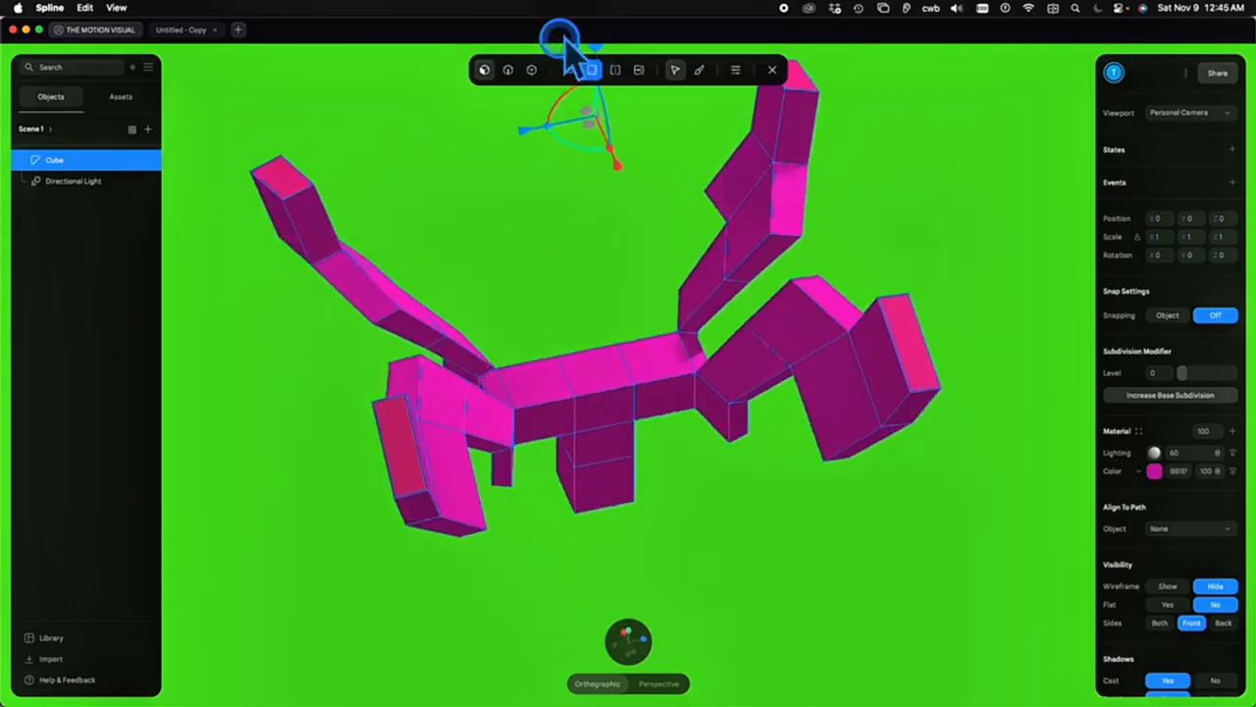
{"action": "left_click", "coordinate": [569, 69]}
{"action": "left_click_drag", "start_coordinate": [595, 188], "coordinate": [598, 216]}
{"action": "left_click_drag", "start_coordinate": [874, 569], "coordinate": [998, 499], "text": "alt"}
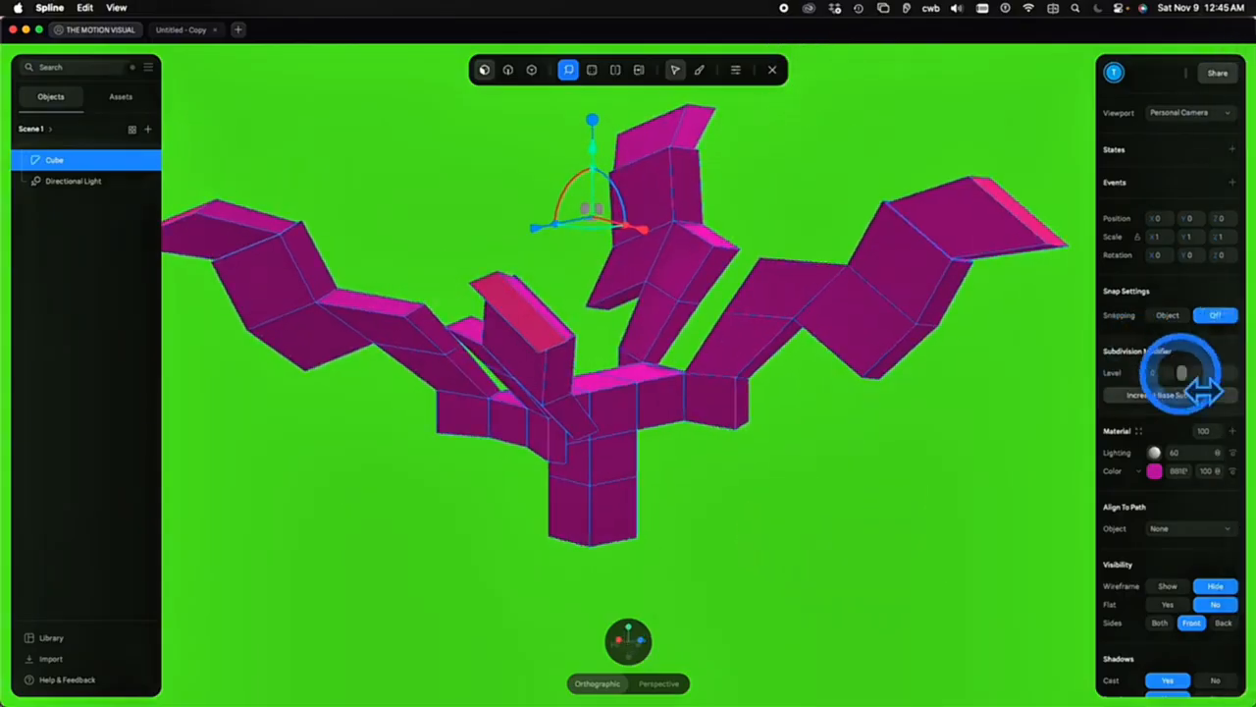
Smooth the branched shape by setting its subdivision level to 5 and leave mesh editing
{"action": "left_click_drag", "start_coordinate": [1183, 373], "coordinate": [1241, 386]}
{"action": "left_click", "coordinate": [836, 494]}
{"action": "left_click", "coordinate": [928, 606]}
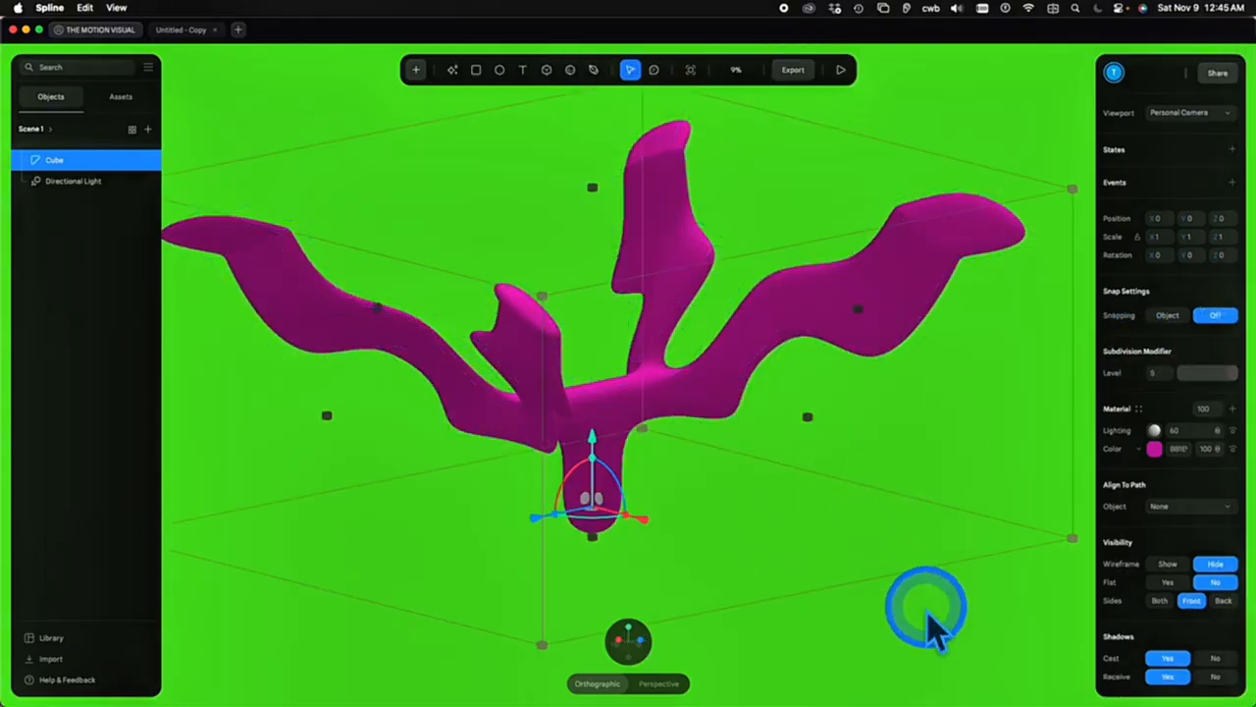
Undo the smoothing and the branch extrusions back to the plain cube
{"action": "key", "text": "super+z"}
{"action": "key", "text": "super+z"}
{"action": "key", "text": "super+z"}
{"action": "key", "text": "super+z"}
{"action": "key", "text": "super+z"}
{"action": "key", "text": "super+z"}
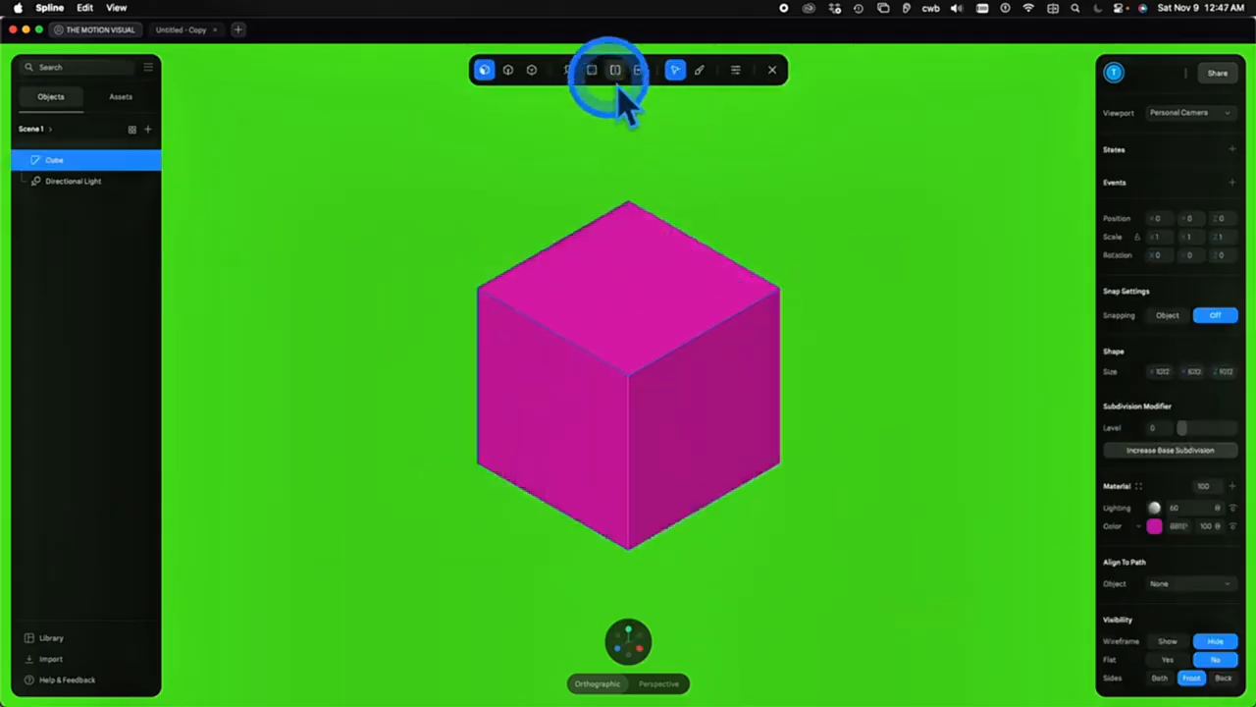
Add a vertical loop cut through the middle of the cube
{"action": "left_click", "coordinate": [615, 70]}
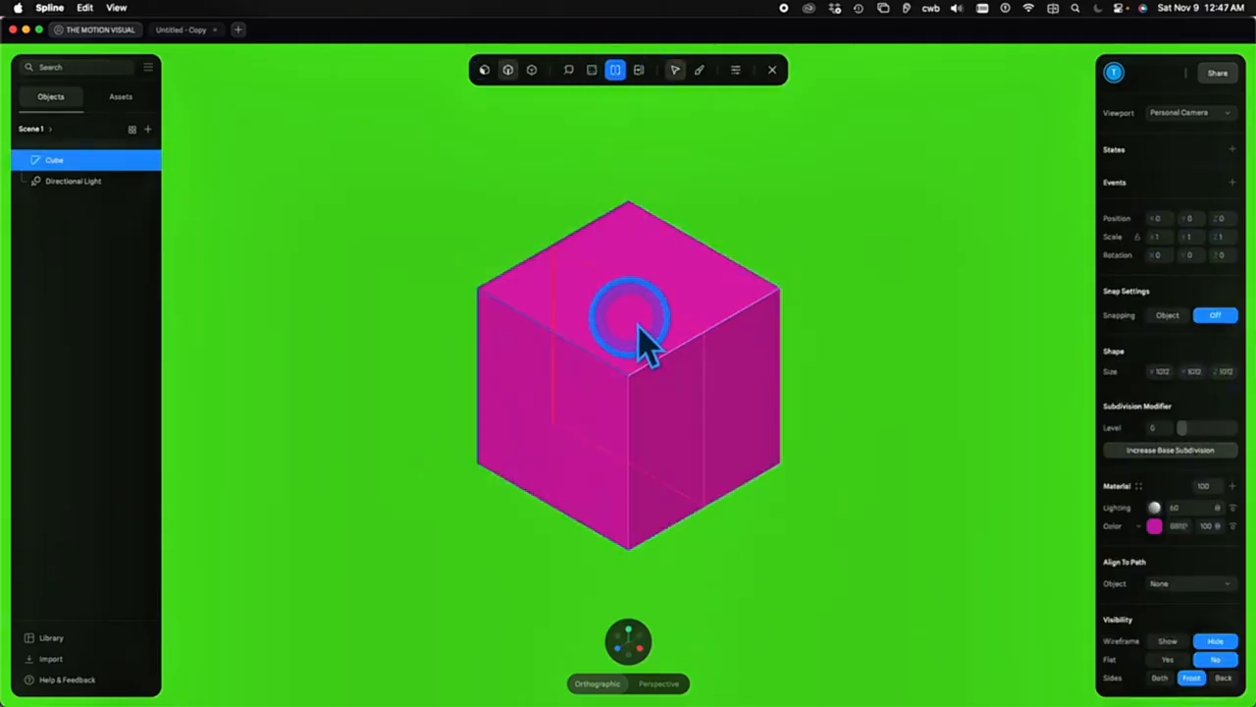
{"action": "left_click", "coordinate": [638, 299]}
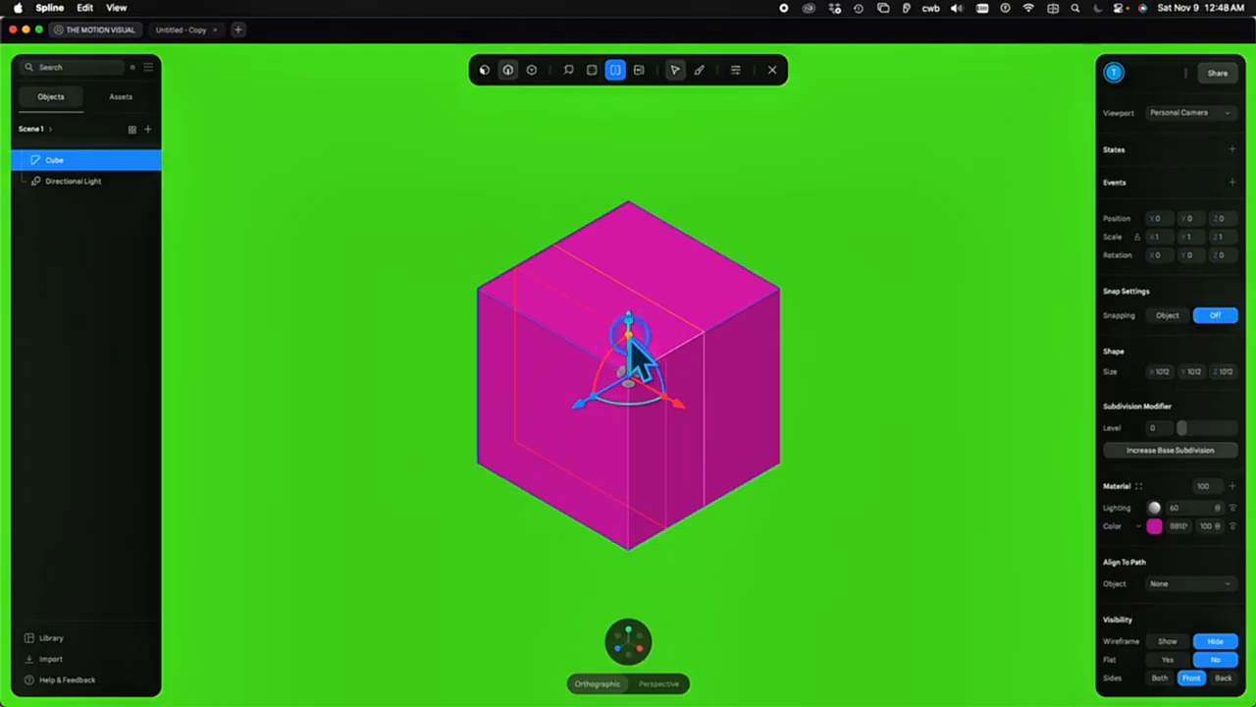
Try raising, rotating and shifting the new loop with its transform handles, and undo the change
{"action": "mouse_move", "coordinate": [631, 341]}
{"action": "left_mouse_down"}
{"action": "mouse_move", "coordinate": [642, 354]}
{"action": "mouse_move", "coordinate": [628, 325]}
{"action": "left_mouse_up"}
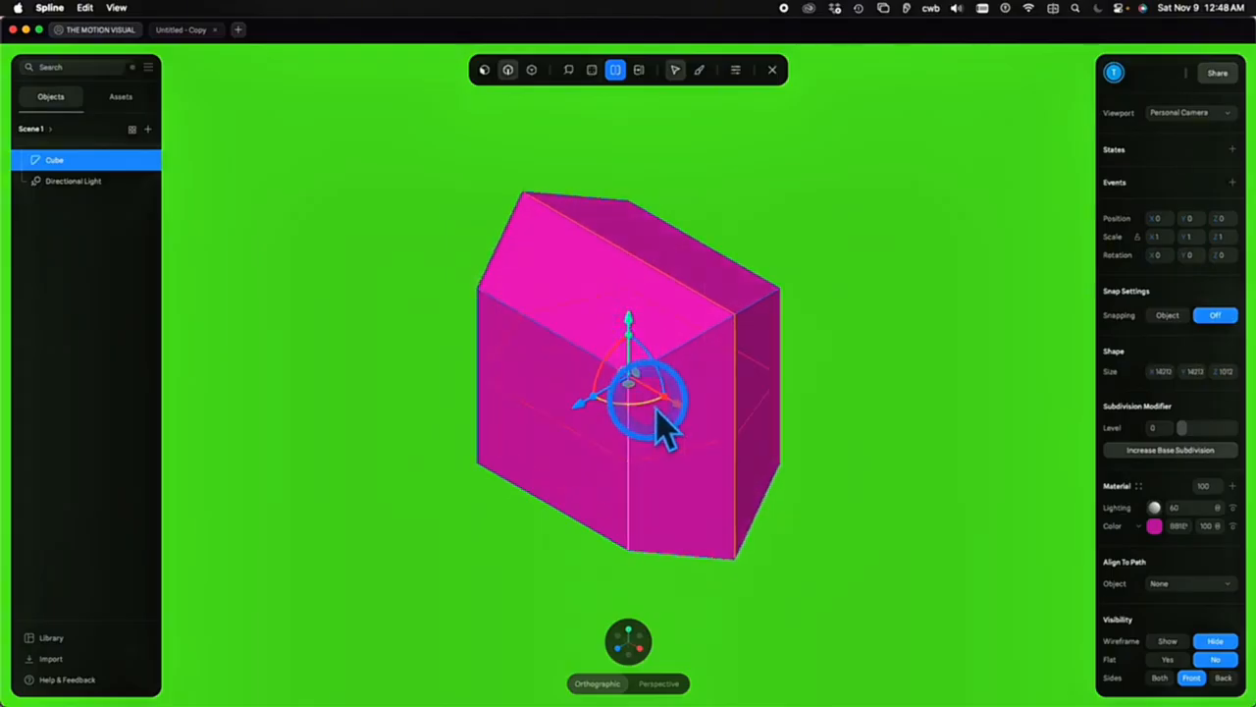
{"action": "left_click_drag", "start_coordinate": [650, 410], "coordinate": [681, 413]}
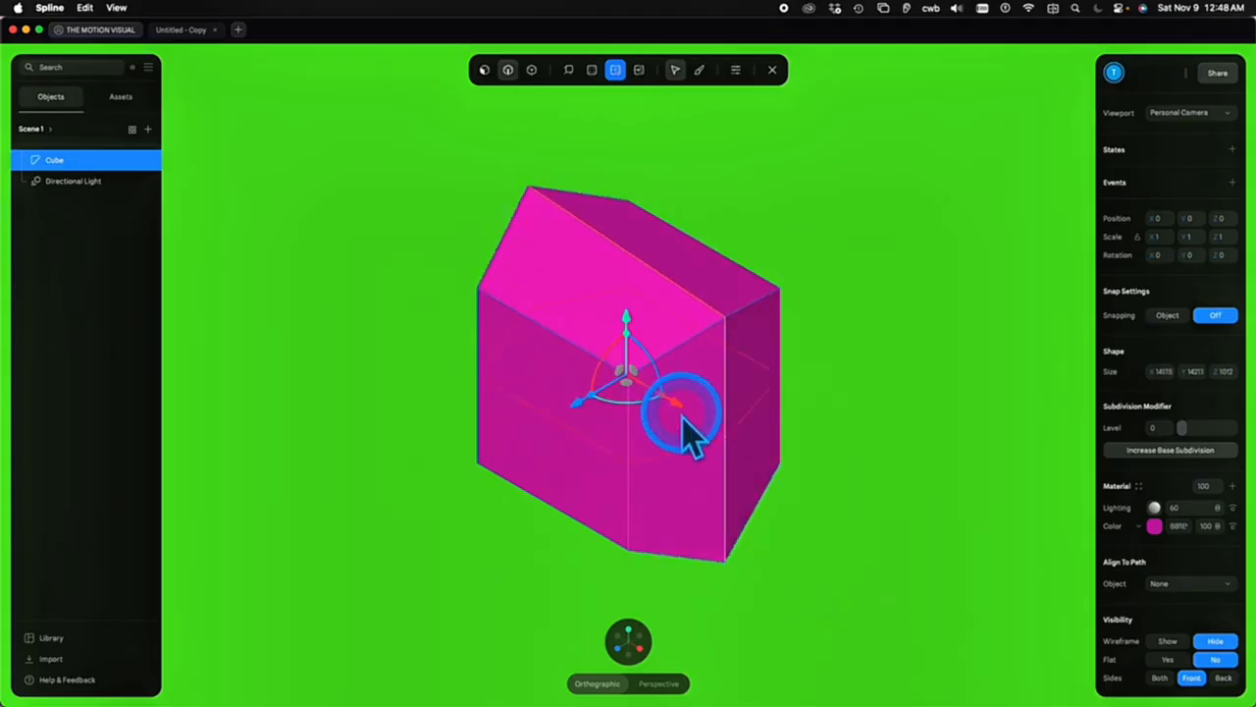
{"action": "left_click_drag", "start_coordinate": [561, 417], "coordinate": [625, 395]}
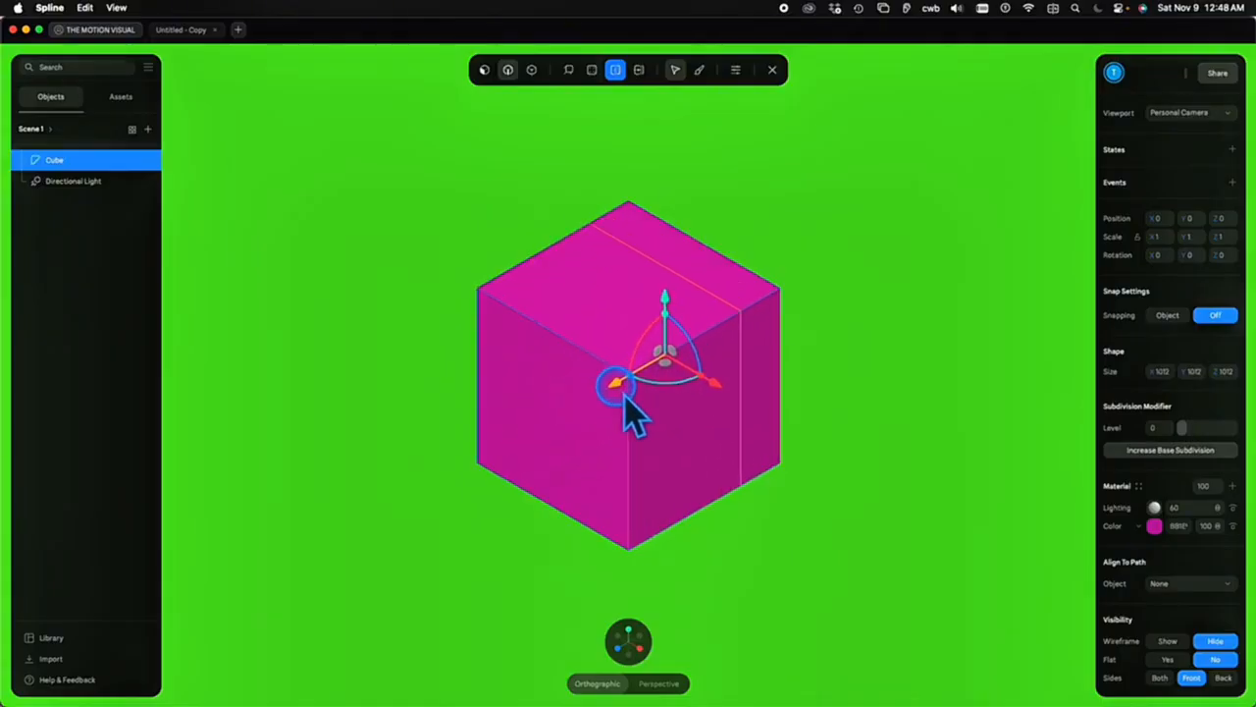
{"action": "key", "text": "super+z"}
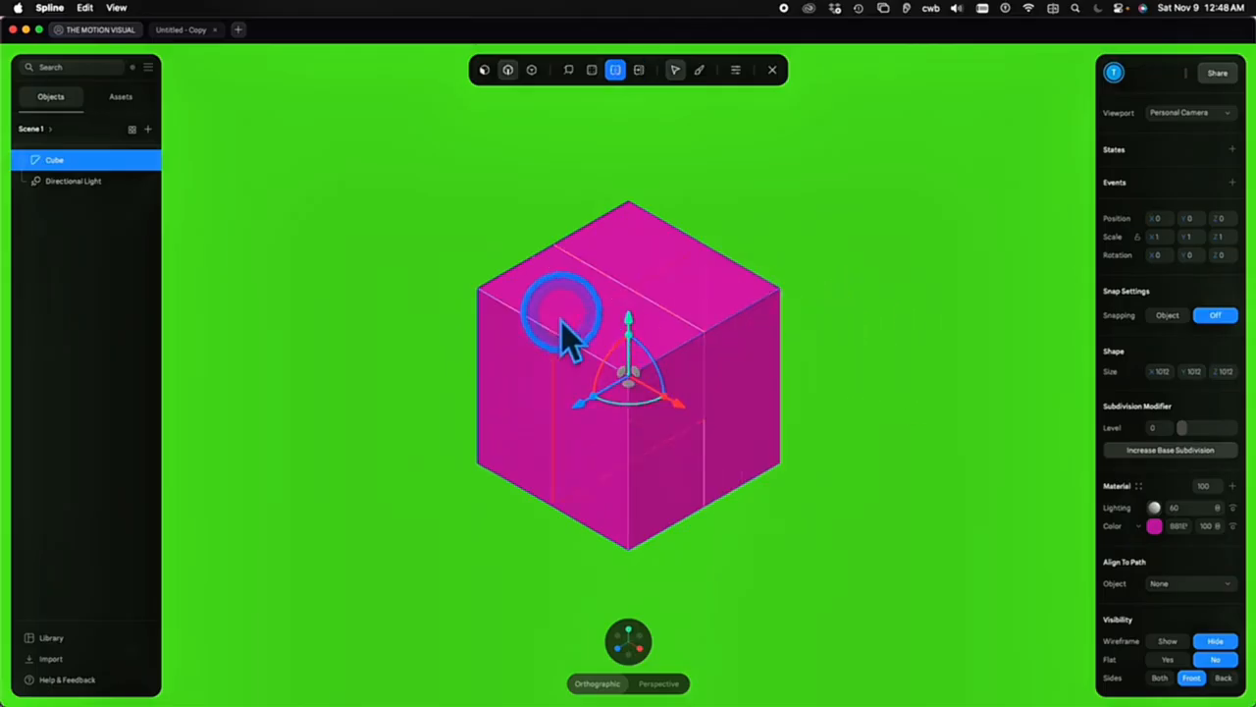
Add several more vertical loop cuts parallel to the middle one, each splitting the gap between neighbouring edges
{"action": "left_click", "coordinate": [522, 278]}
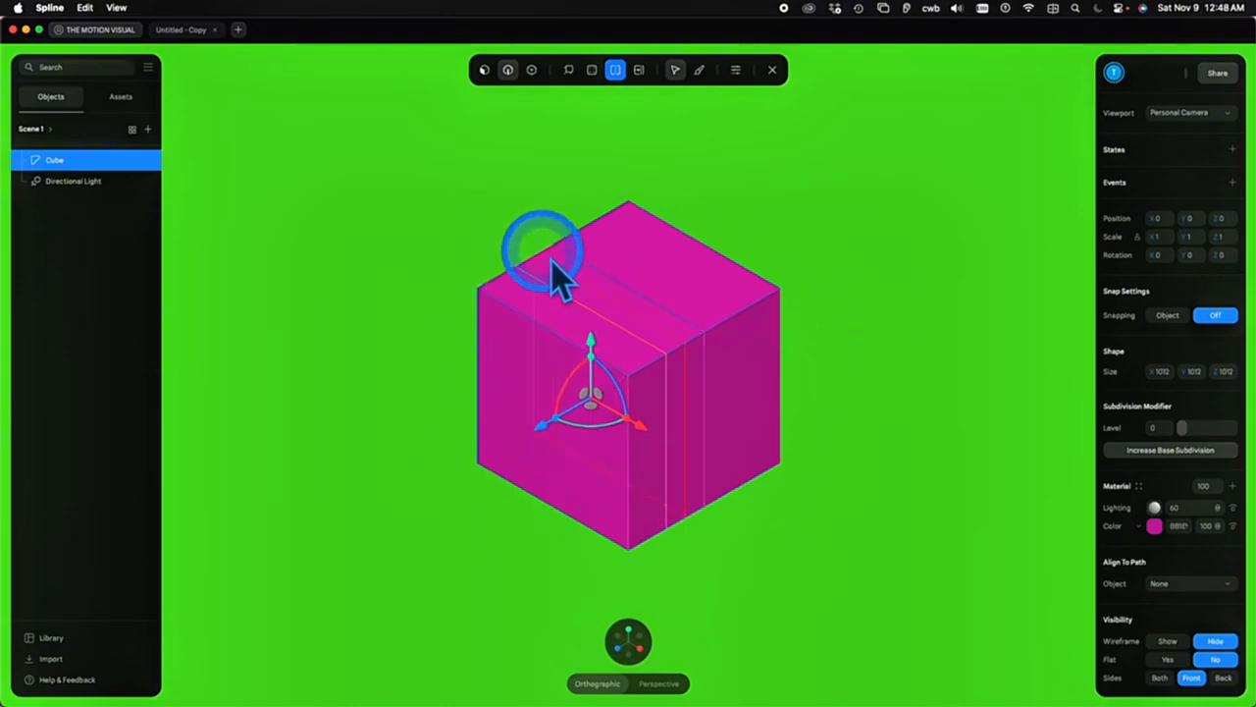
{"action": "left_click", "coordinate": [545, 261]}
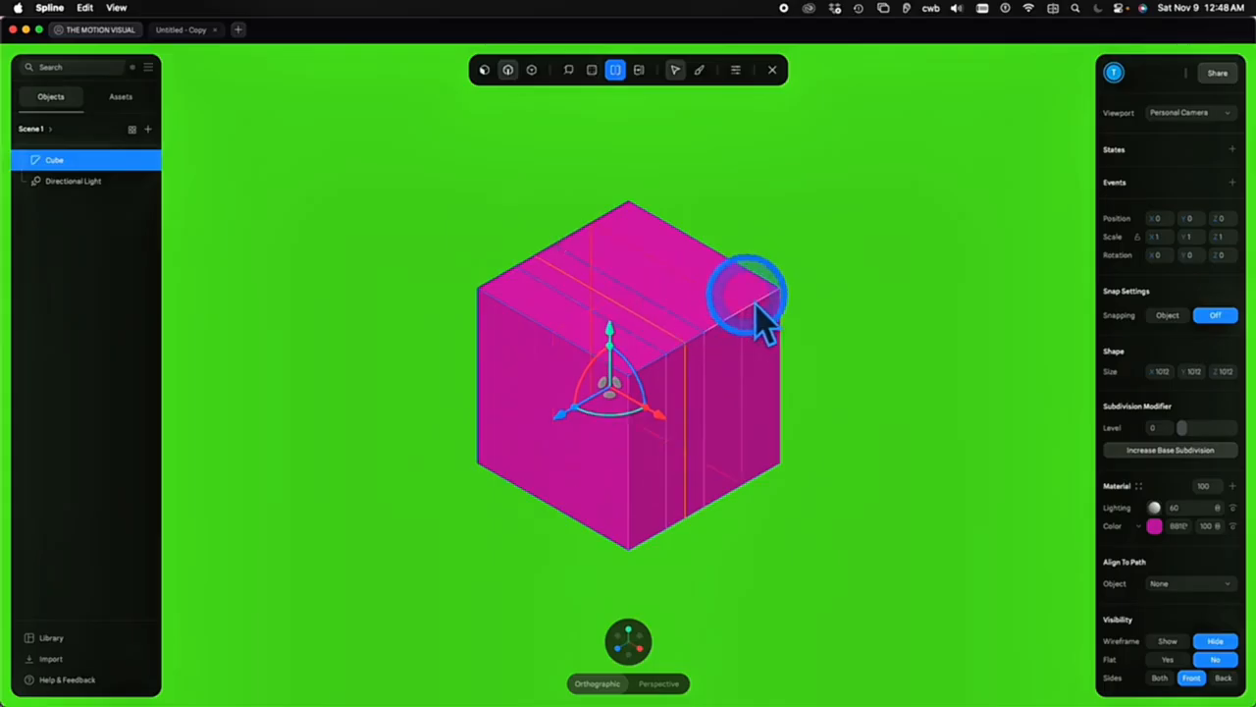
{"action": "scroll", "coordinate": [643, 349], "scroll_direction": "up", "scroll_amount": 5}
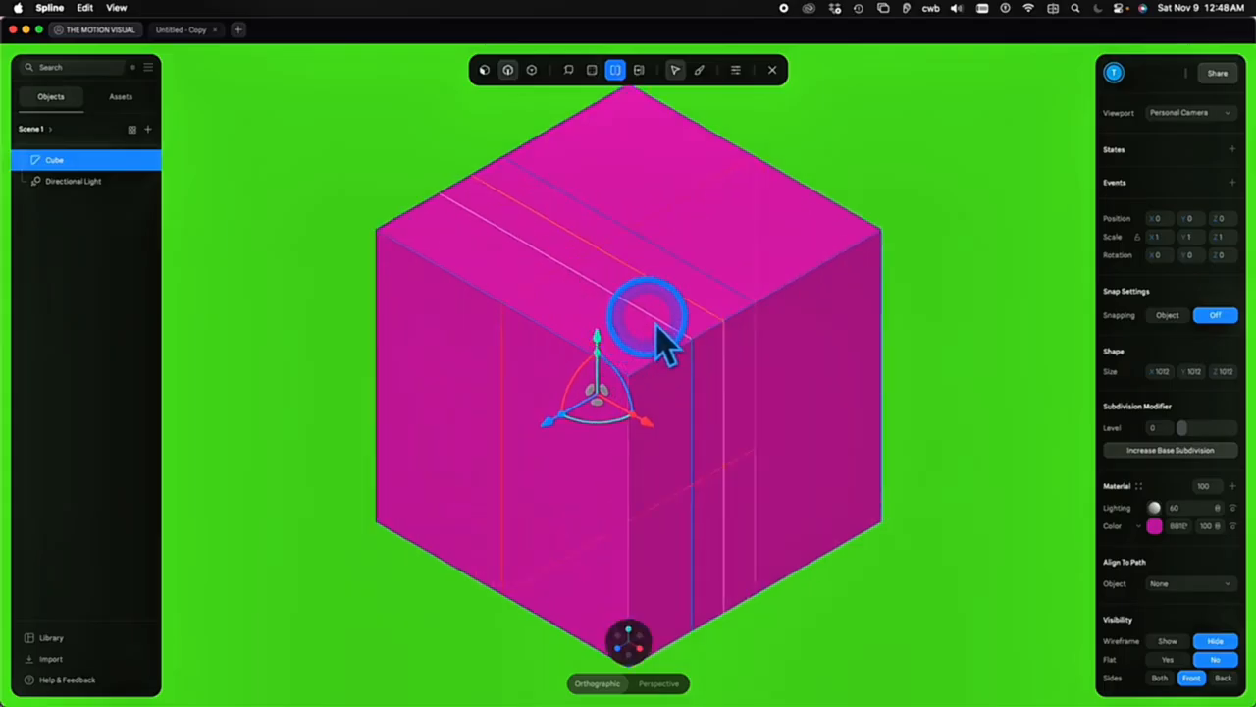
{"action": "scroll", "coordinate": [500, 218], "scroll_direction": "up", "scroll_amount": 4}
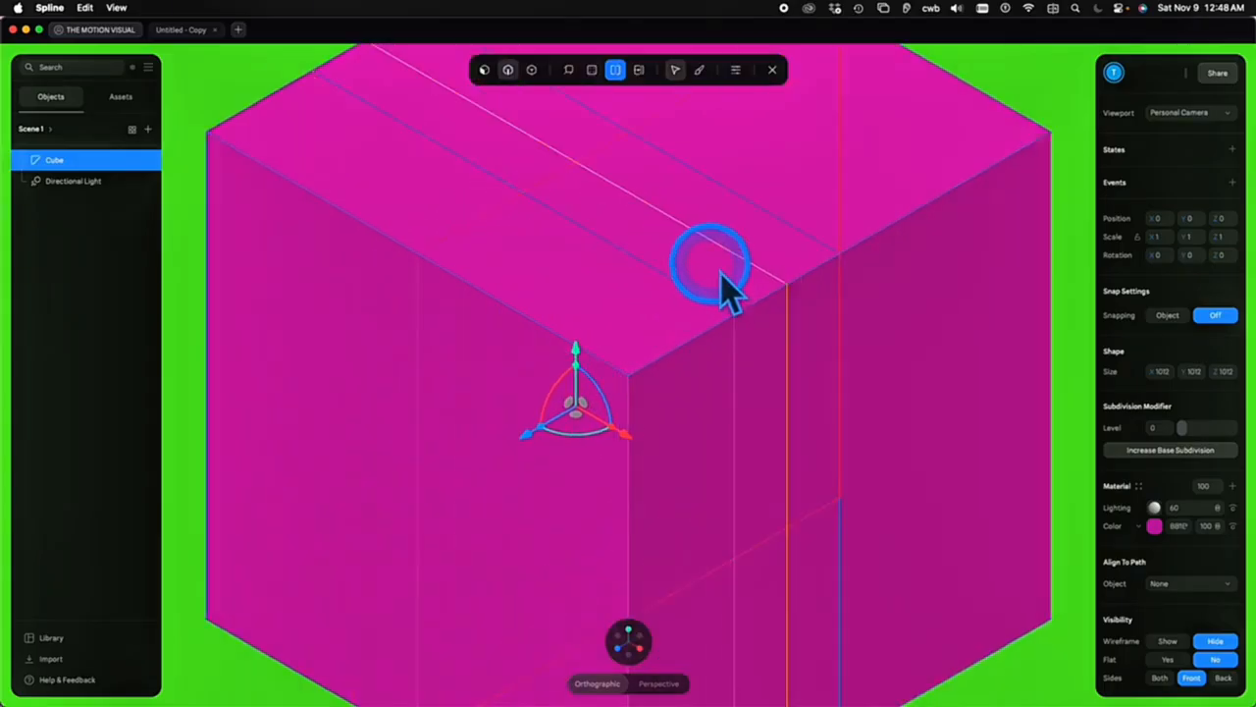
{"action": "left_click", "coordinate": [738, 296]}
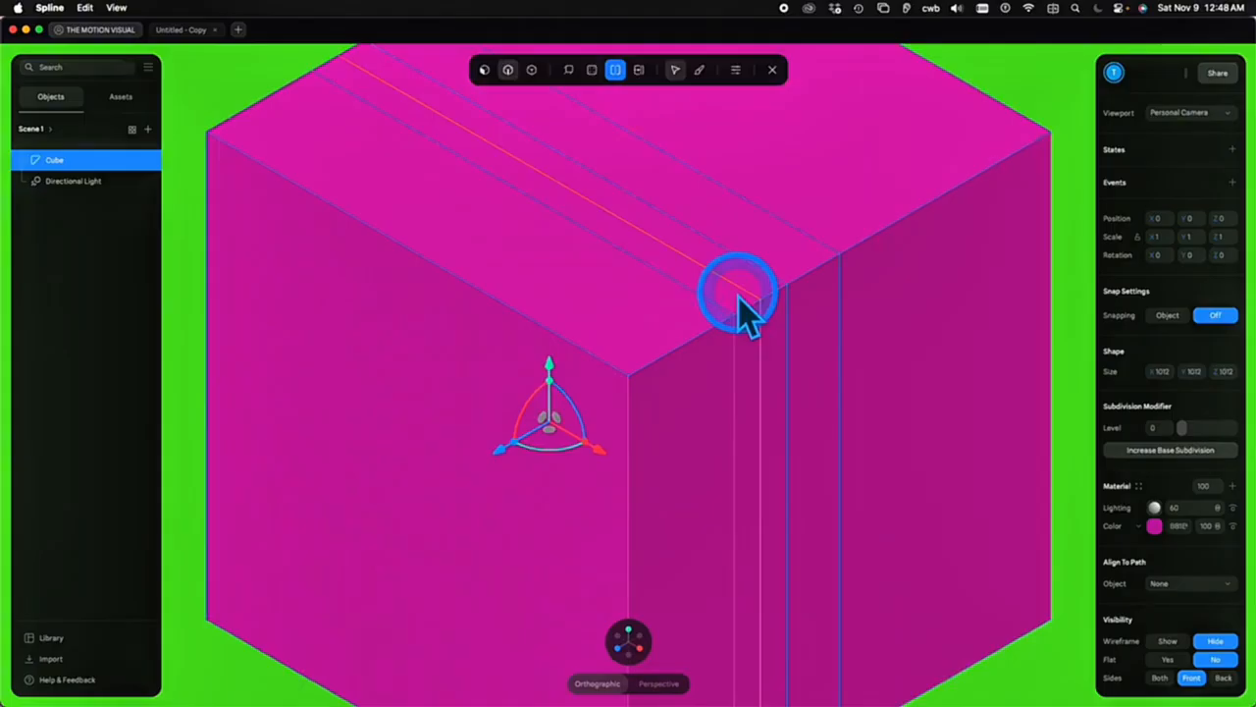
{"action": "left_click_drag", "start_coordinate": [746, 303], "coordinate": [758, 317]}
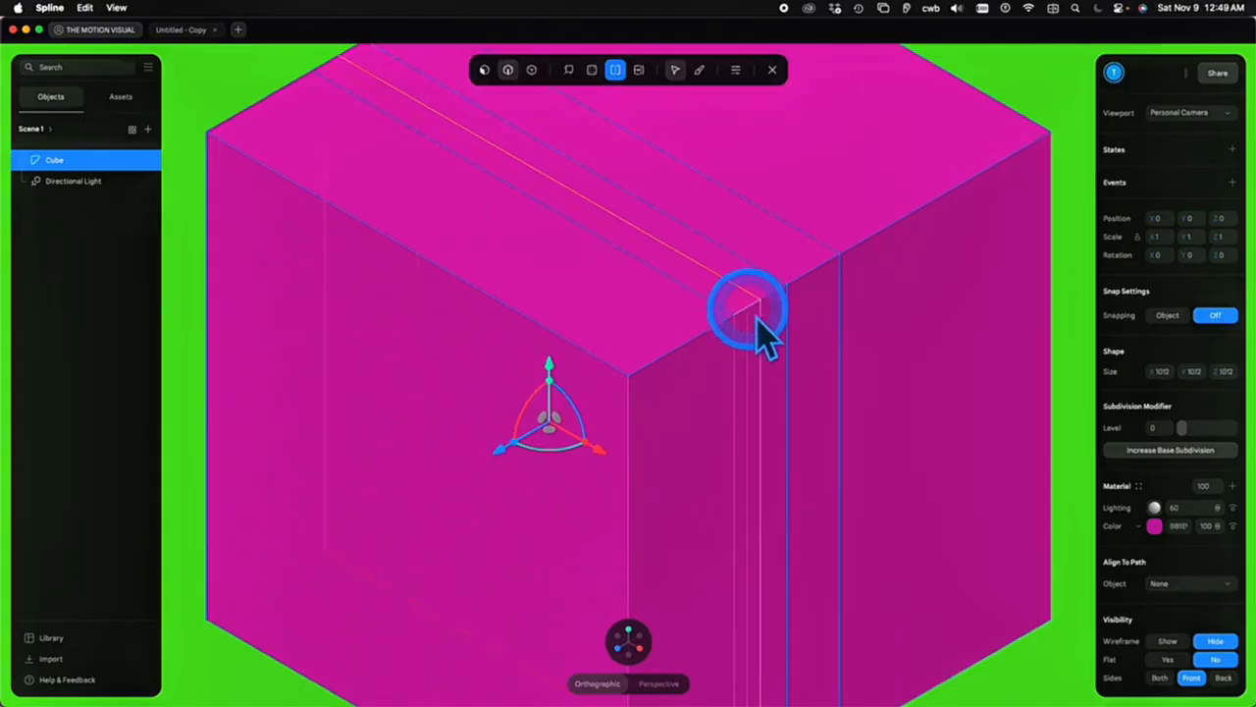
{"action": "left_click", "coordinate": [745, 312]}
{"action": "left_click", "coordinate": [955, 483]}
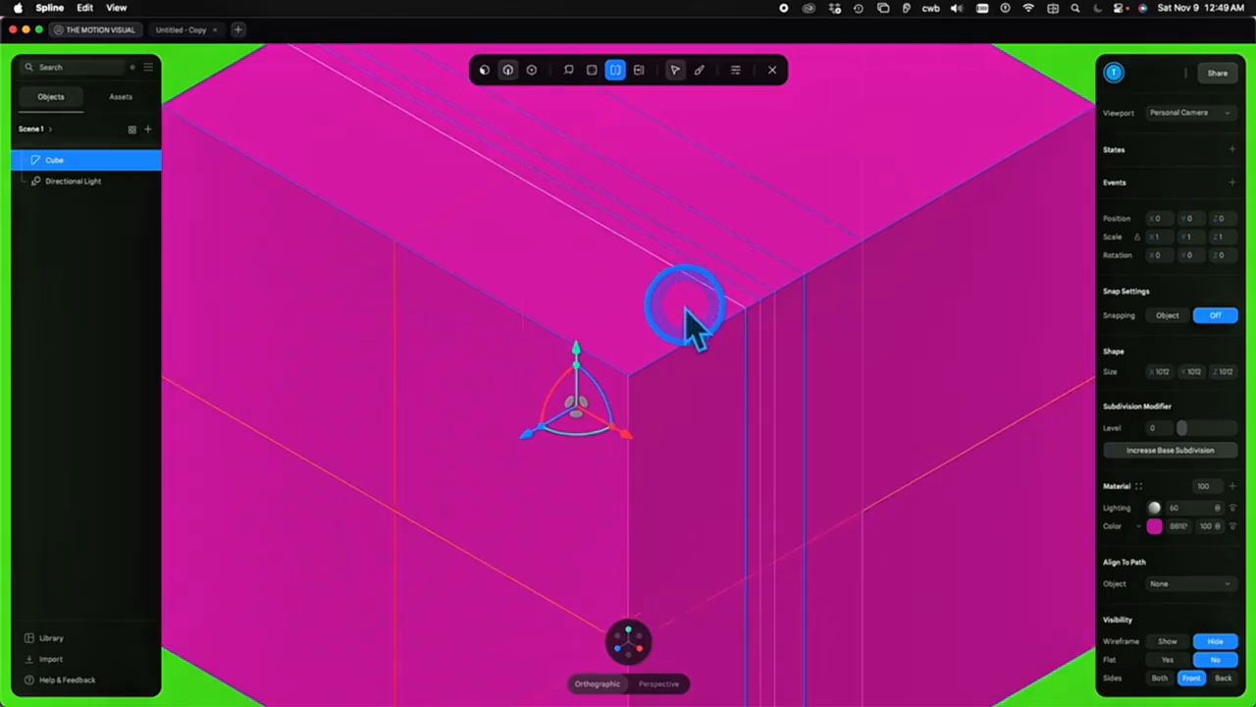
{"action": "scroll", "coordinate": [692, 327], "scroll_direction": "up", "scroll_amount": 3}
{"action": "scroll", "coordinate": [695, 306], "scroll_direction": "up", "scroll_amount": 1}
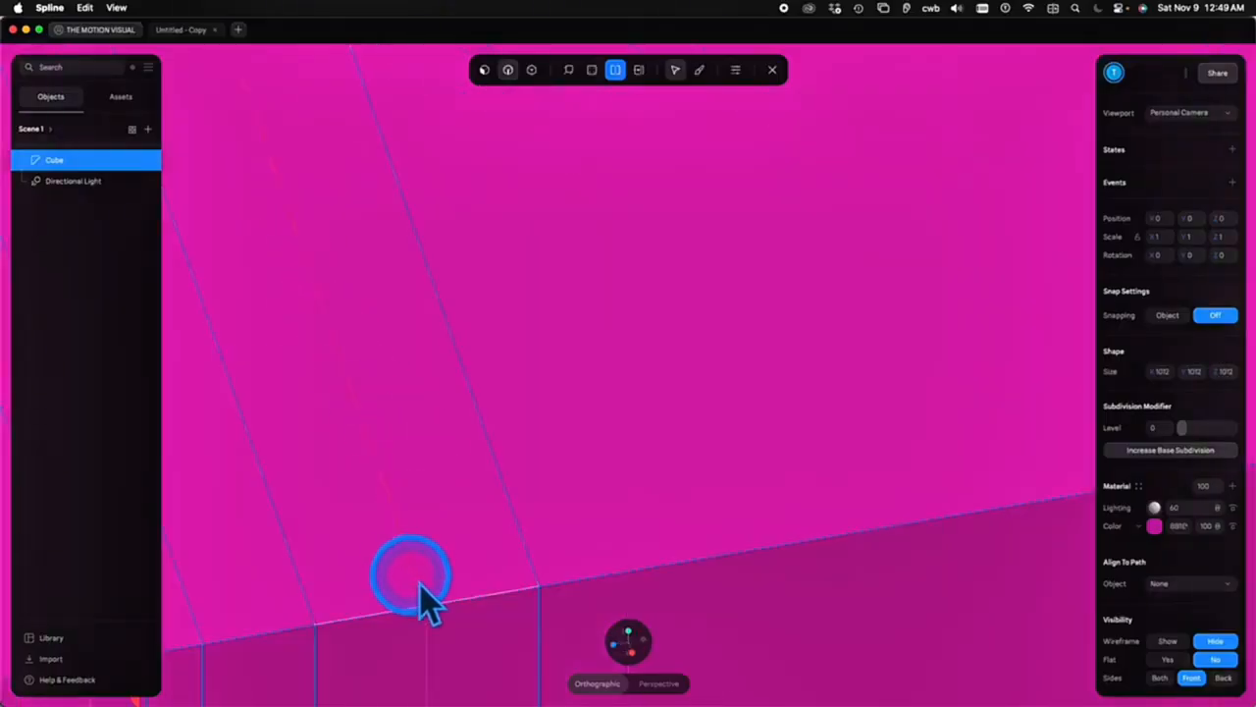
{"action": "left_click", "coordinate": [420, 584]}
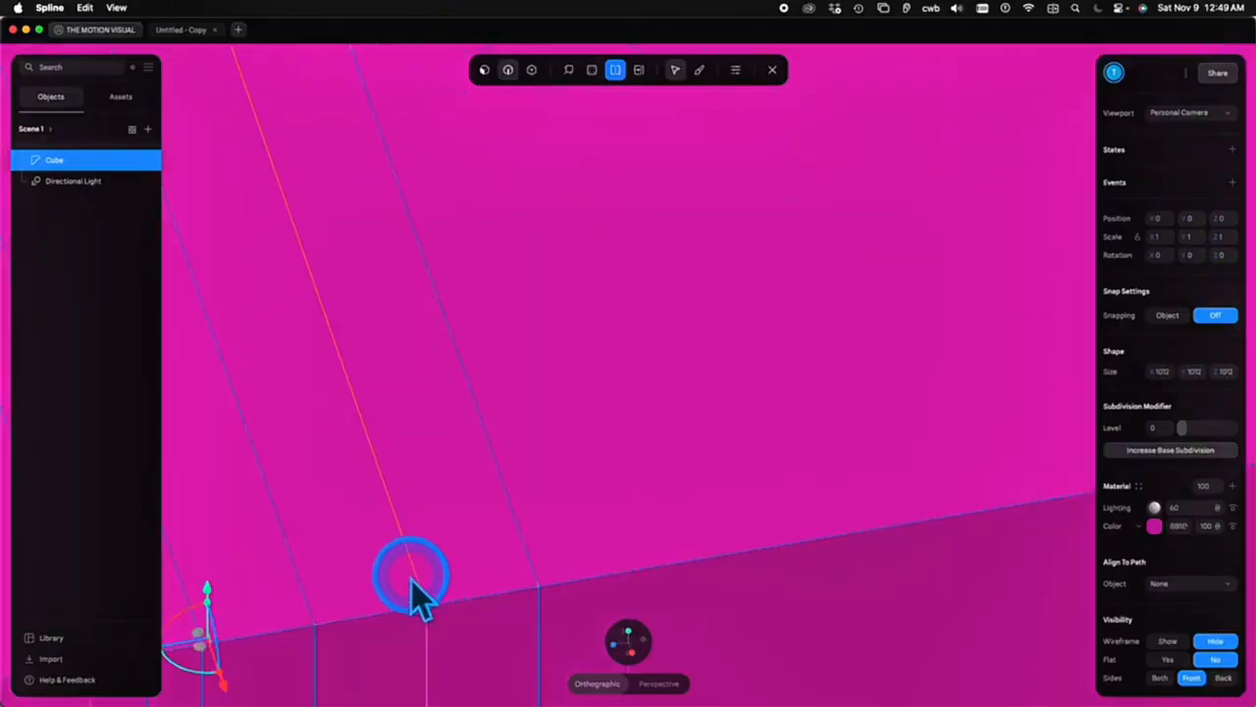
In edge mode, select the outermost loop's top and front edges and move them sideways, away from the other loops
{"action": "left_click", "coordinate": [642, 76]}
{"action": "scroll", "coordinate": [473, 490], "scroll_direction": "down", "scroll_amount": 3}
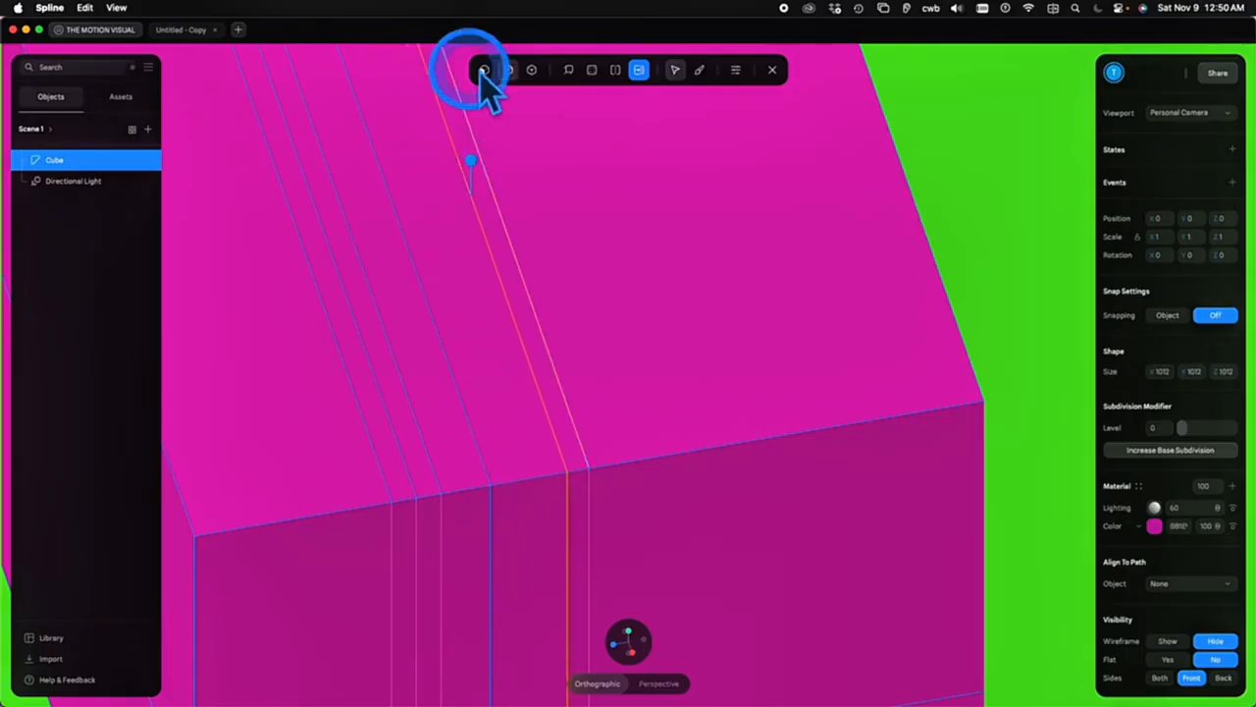
{"action": "left_click", "coordinate": [508, 69]}
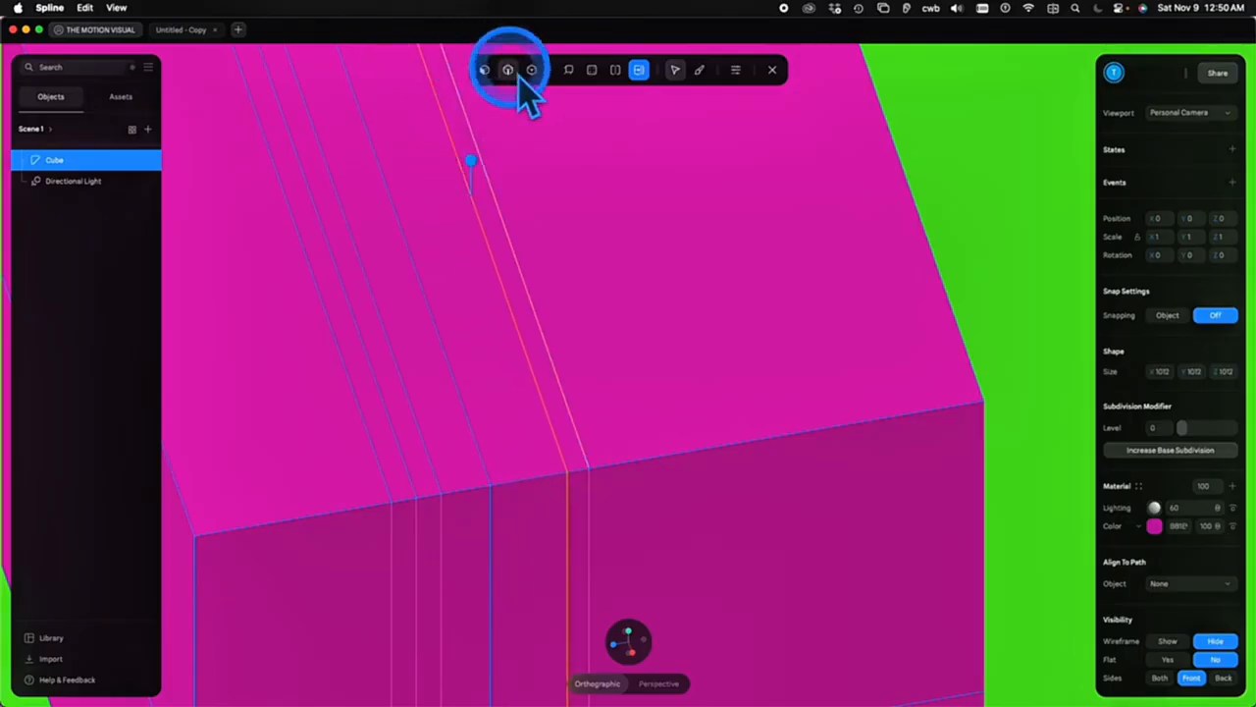
{"action": "left_click", "coordinate": [550, 355]}
{"action": "left_click", "coordinate": [595, 525], "text": "shift"}
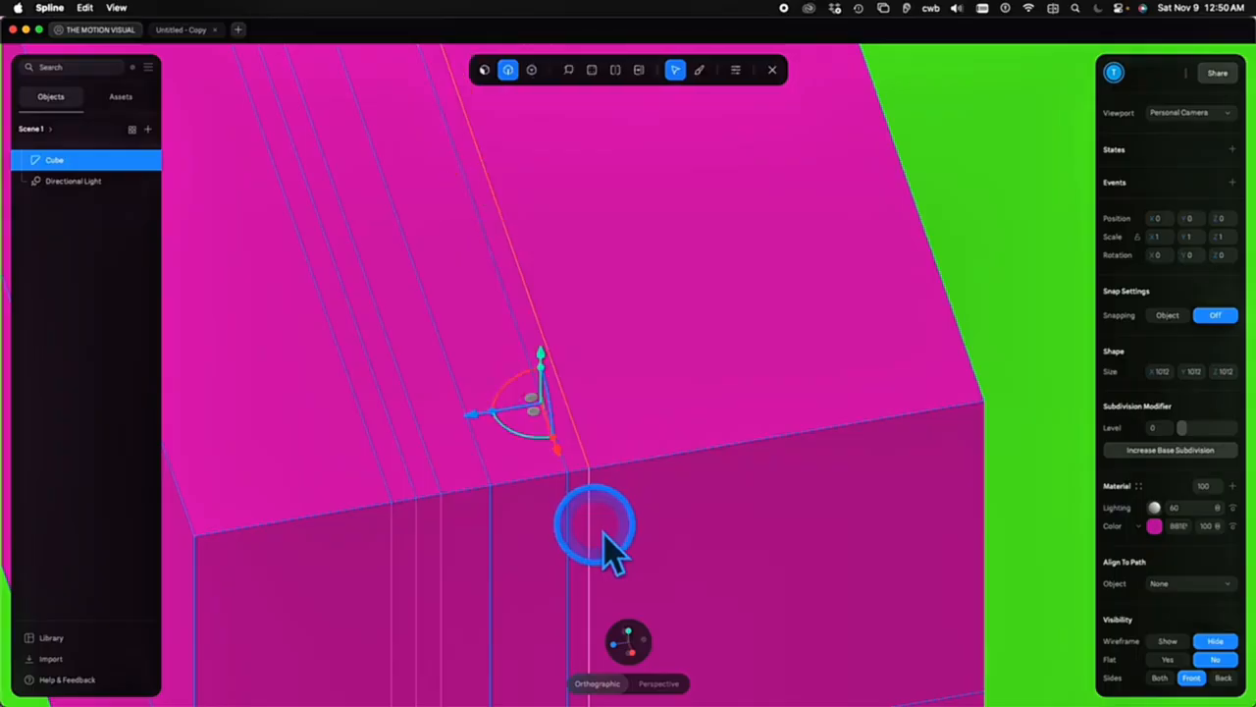
{"action": "left_click_drag", "start_coordinate": [479, 432], "coordinate": [649, 389]}
{"action": "scroll", "coordinate": [1001, 294], "scroll_direction": "down", "scroll_amount": 3}
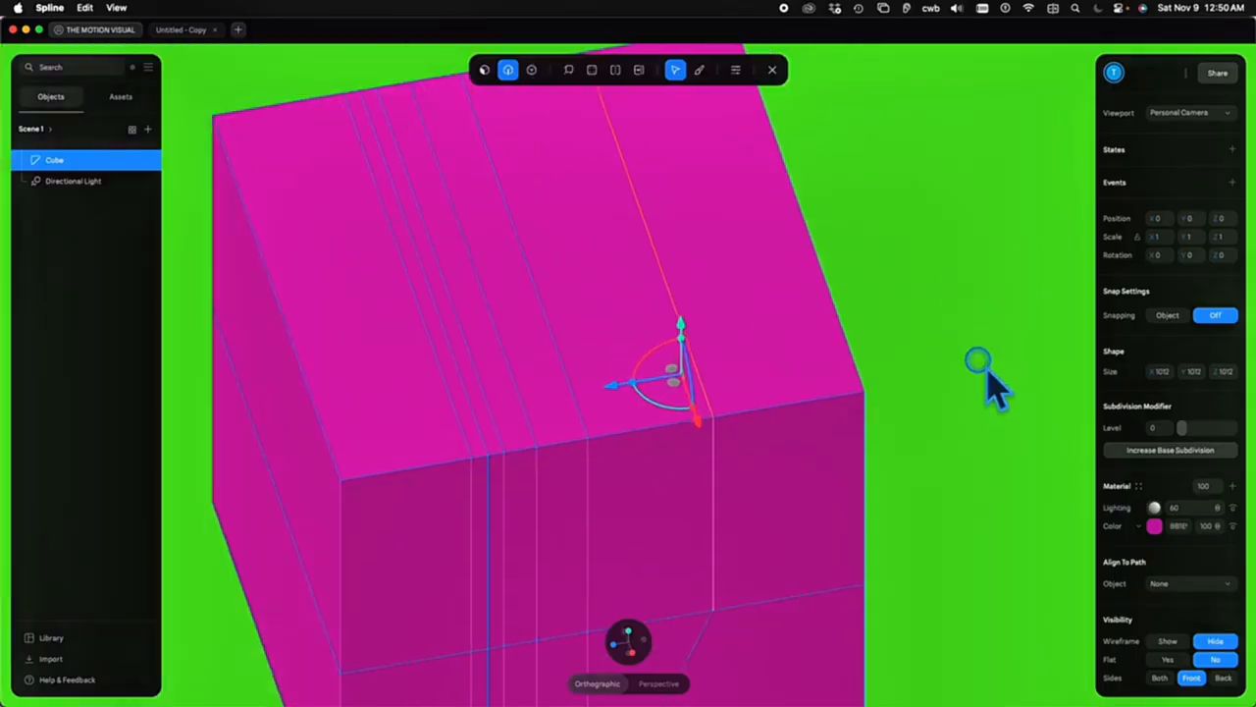
{"action": "left_click_drag", "start_coordinate": [984, 364], "coordinate": [981, 337], "text": "alt"}
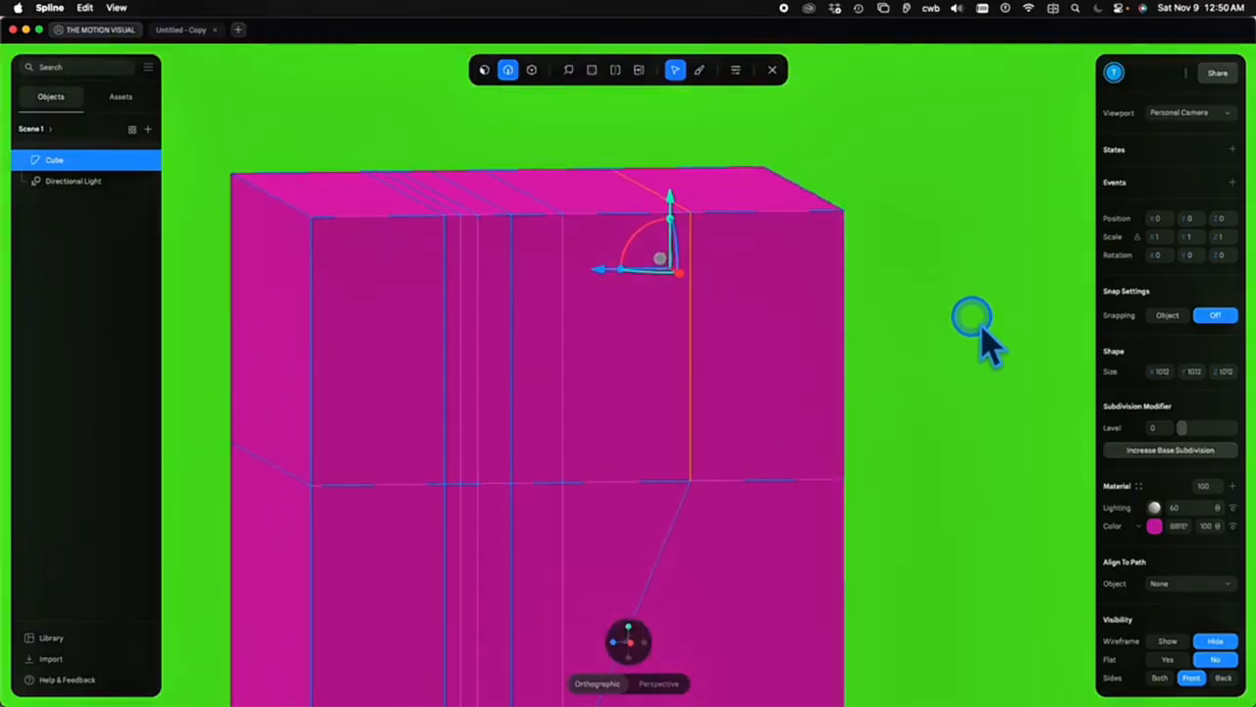
Move the two selected edges back sideways toward the neighbouring loop and deselect them
{"action": "left_click_drag", "start_coordinate": [615, 275], "coordinate": [585, 277]}
{"action": "scroll", "coordinate": [590, 306], "scroll_direction": "up", "scroll_amount": 5}
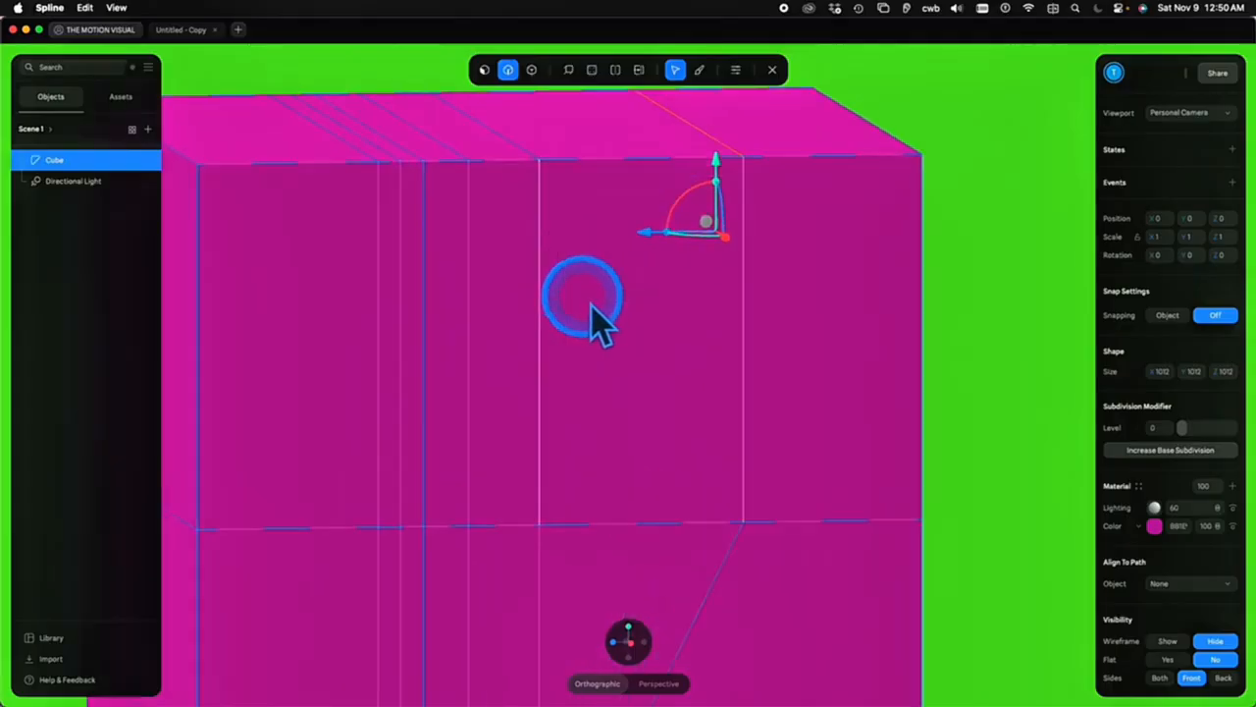
{"action": "left_click_drag", "start_coordinate": [673, 210], "coordinate": [540, 210]}
{"action": "left_click", "coordinate": [715, 295]}
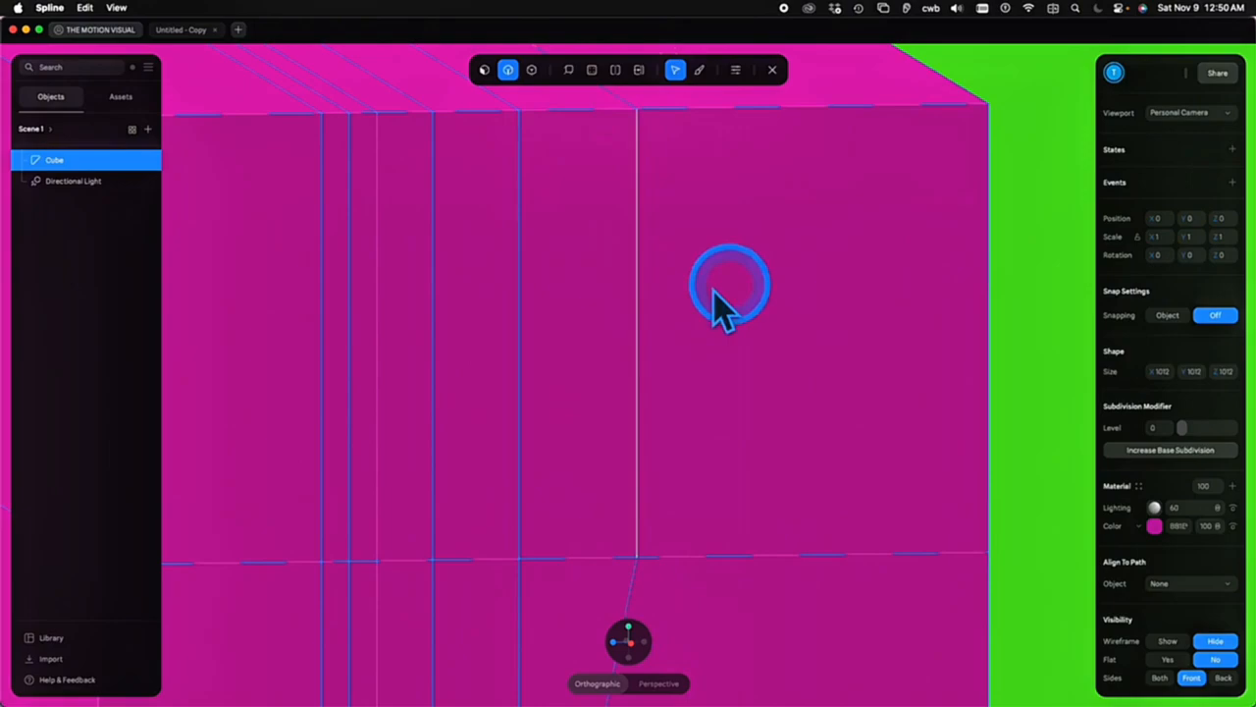
Select only the loop's front vertical edge and move it sideways toward the cube's outer corner edge
{"action": "left_click", "coordinate": [646, 290]}
{"action": "left_click_drag", "start_coordinate": [570, 339], "coordinate": [782, 333]}
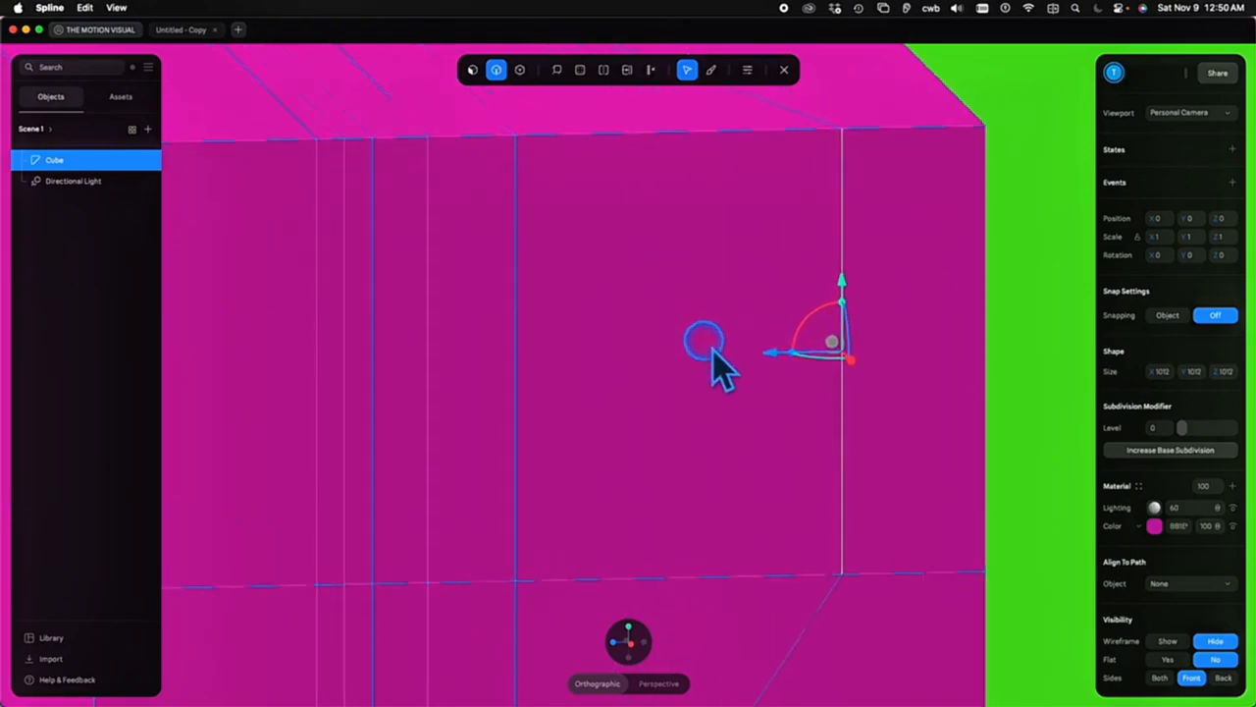
{"action": "scroll", "coordinate": [714, 353], "scroll_direction": "up", "scroll_amount": 5, "text": "alt"}
{"action": "scroll", "coordinate": [712, 362], "scroll_direction": "up", "scroll_amount": 1, "text": "alt"}
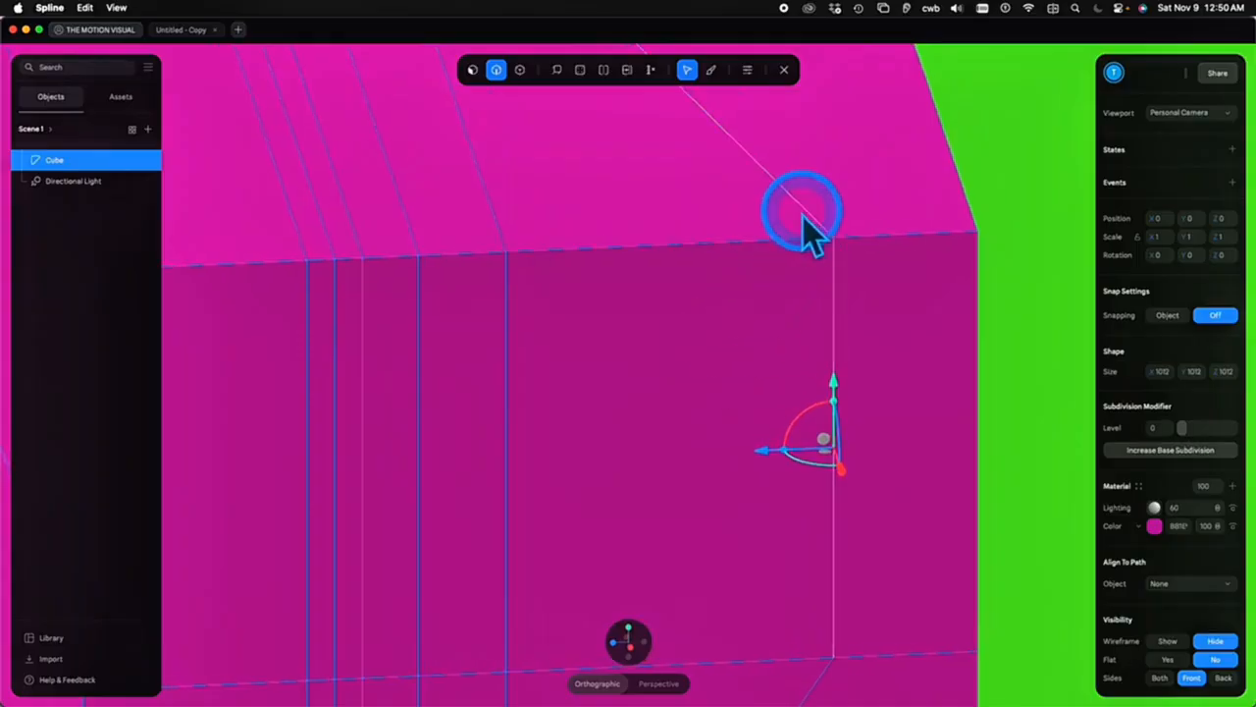
{"action": "left_click_drag", "start_coordinate": [803, 216], "coordinate": [1015, 398]}
{"action": "left_click", "coordinate": [1014, 397]}
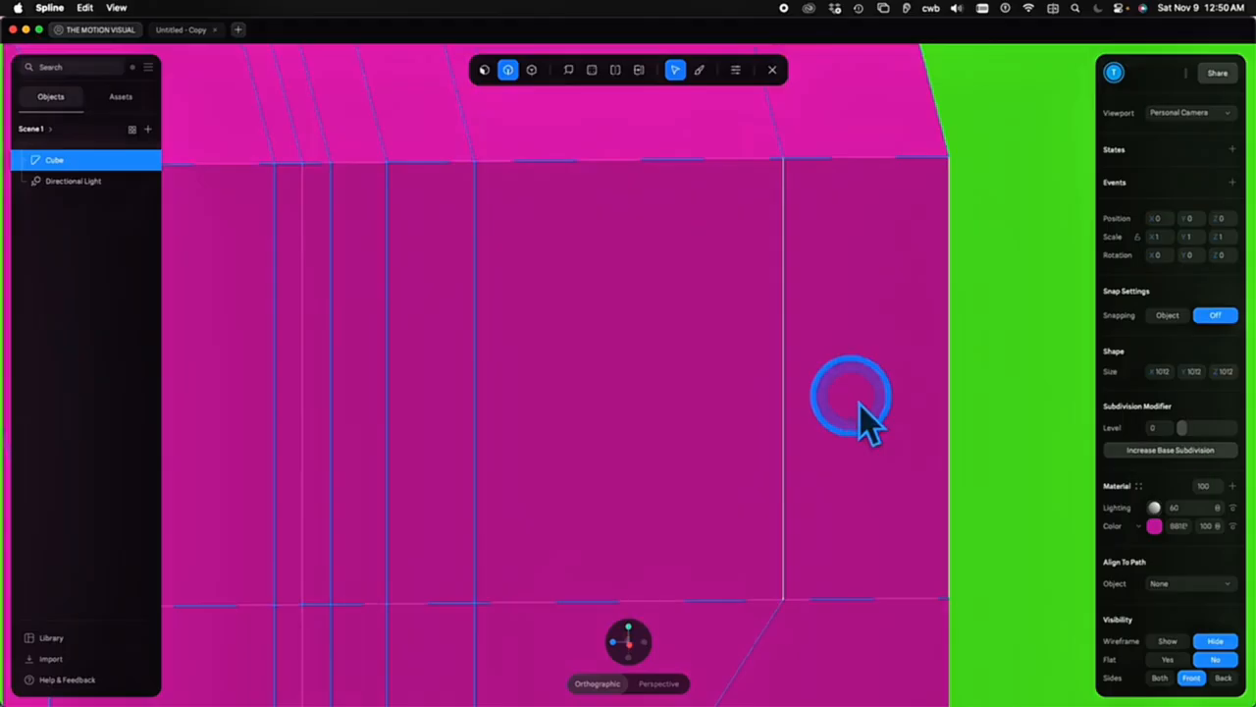
Undo the edge moves and the extra loop cuts back to the single vertical middle loop
{"action": "left_click", "coordinate": [784, 390]}
{"action": "scroll", "coordinate": [940, 389], "scroll_direction": "down", "scroll_amount": 5}
{"action": "left_click_drag", "start_coordinate": [948, 371], "coordinate": [814, 384], "text": "alt"}
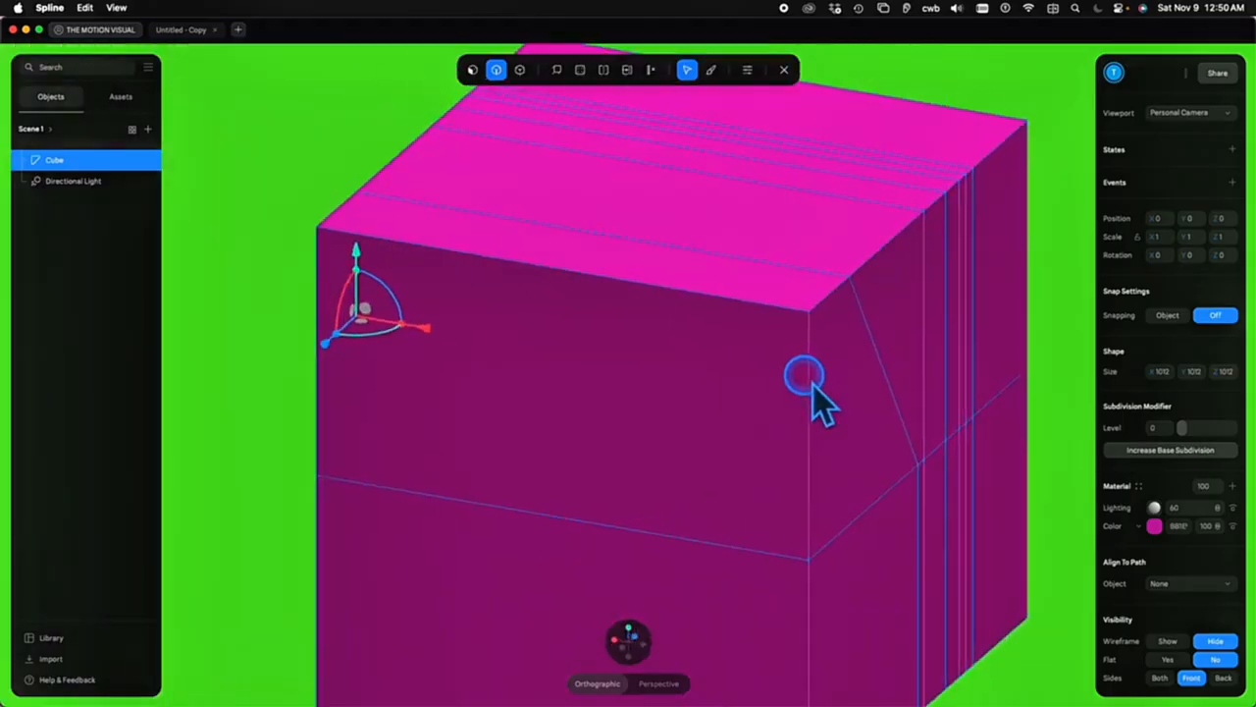
{"action": "scroll", "coordinate": [813, 385], "scroll_direction": "down", "scroll_amount": 3}
{"action": "key", "text": "super+z"}
{"action": "key", "text": "super+z"}
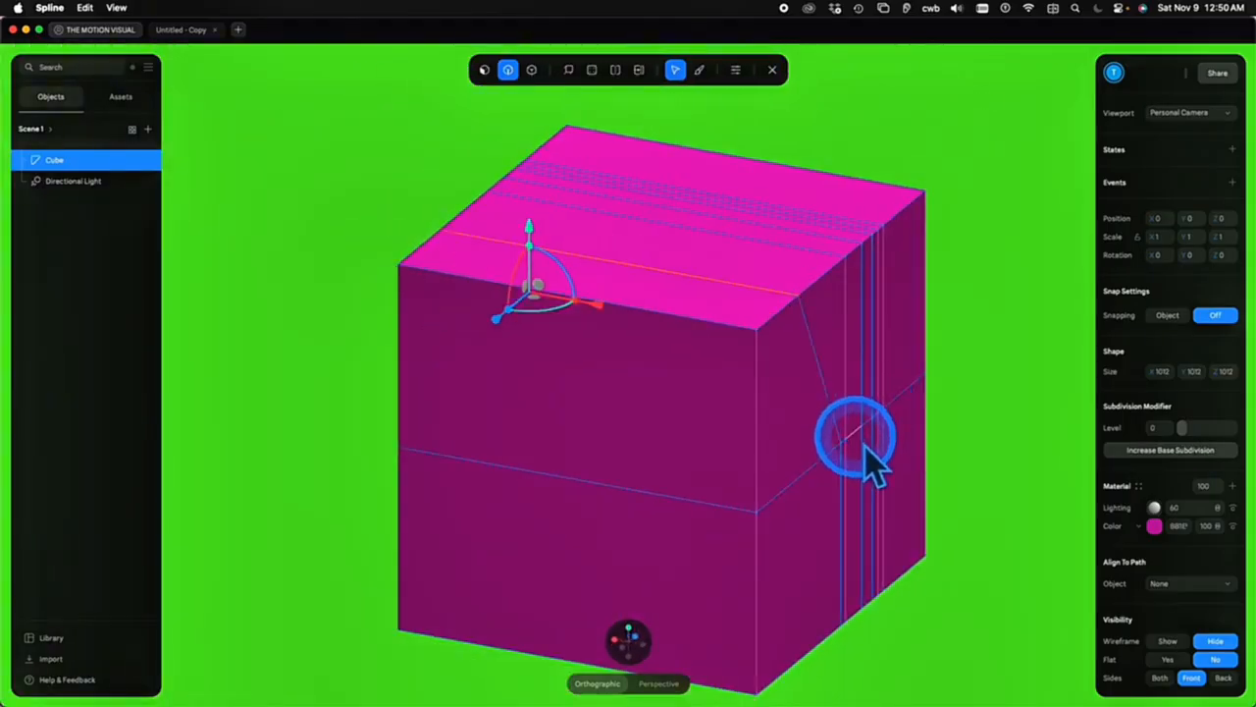
{"action": "key", "text": "super+z"}
{"action": "key", "text": "super+z"}
{"action": "key", "text": "super+z"}
{"action": "key", "text": "super+z"}
{"action": "key", "text": "super+z"}
{"action": "key", "text": "super+z"}
{"action": "key", "text": "super+z"}
{"action": "key", "text": "super+z"}
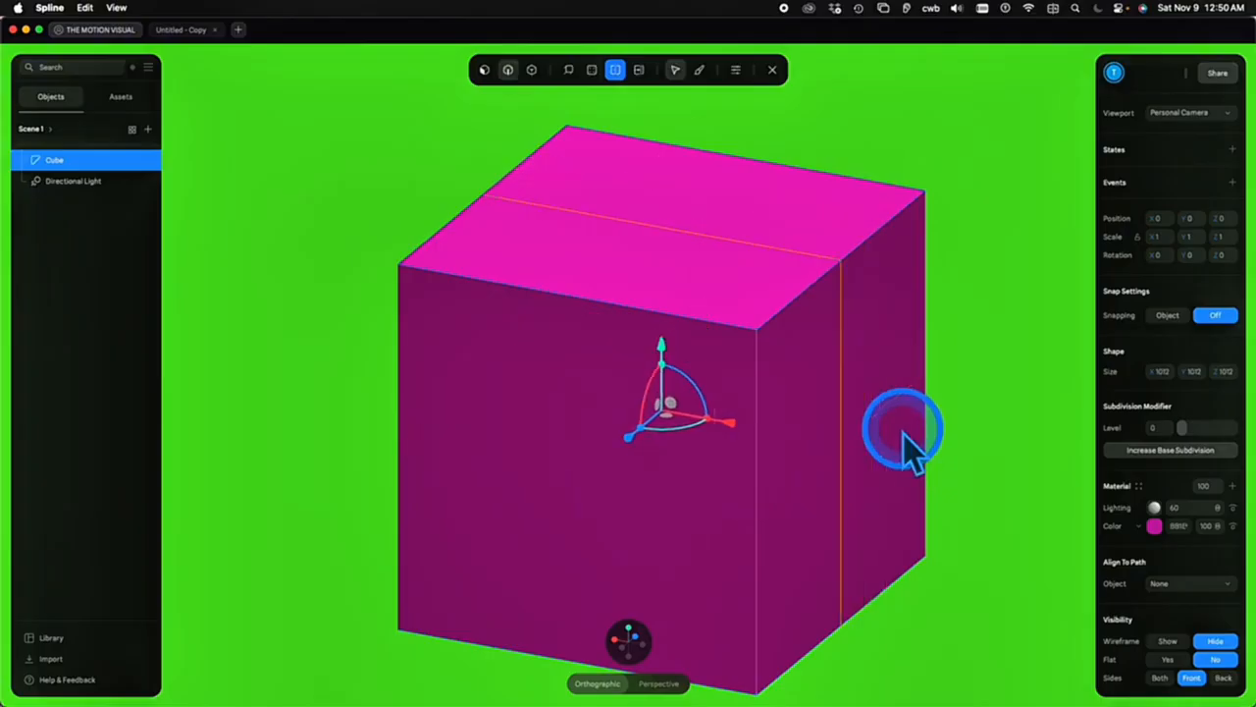
Try a horizontal loop cut around the middle of the cube, then undo it
{"action": "left_click", "coordinate": [998, 342]}
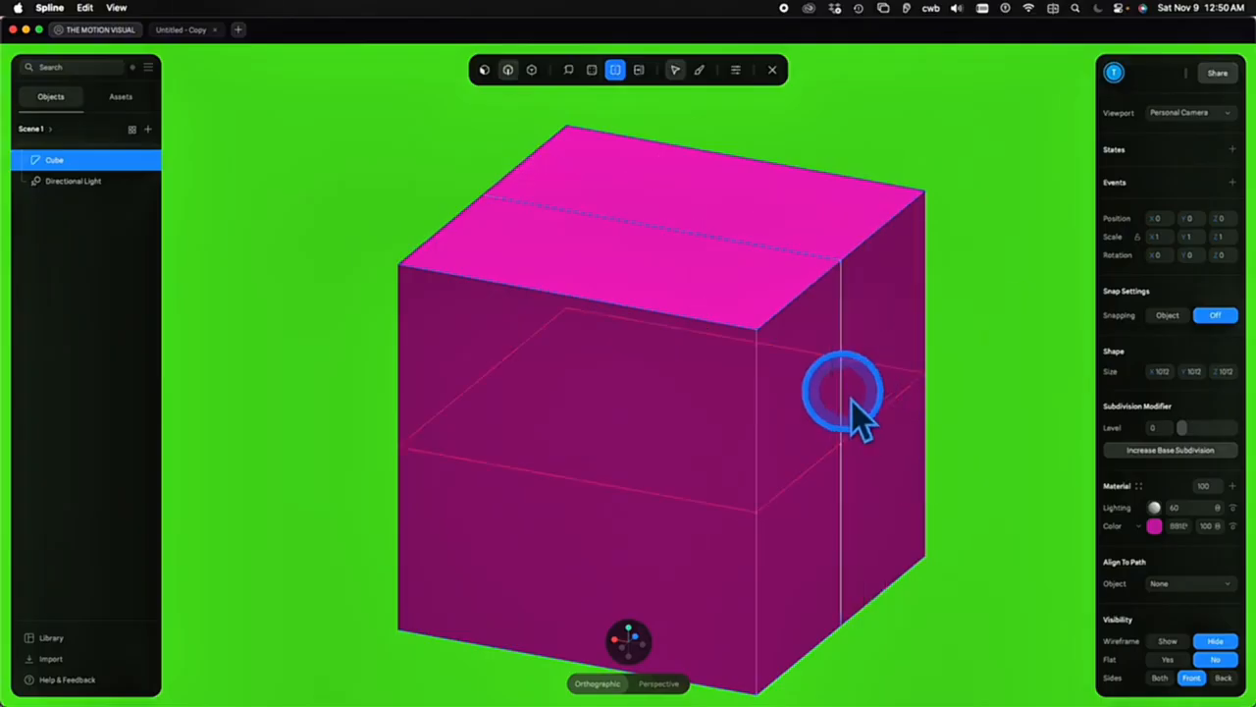
{"action": "left_click", "coordinate": [853, 401]}
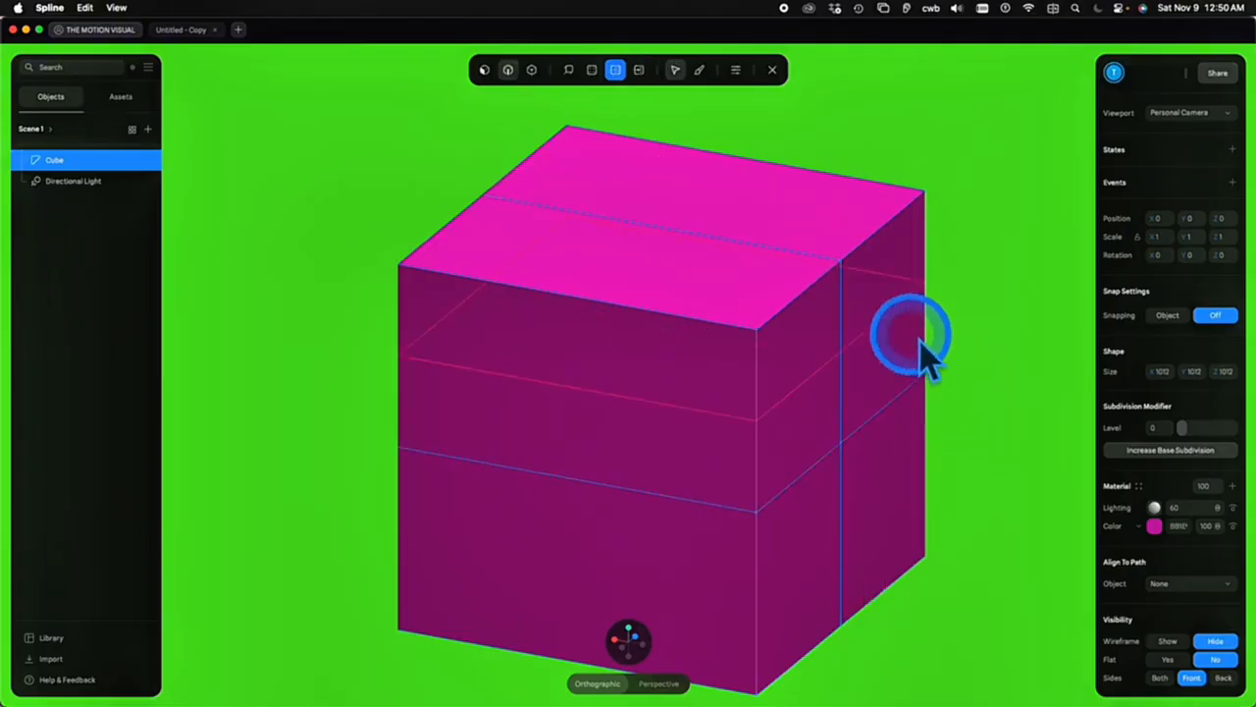
{"action": "key", "text": "s"}
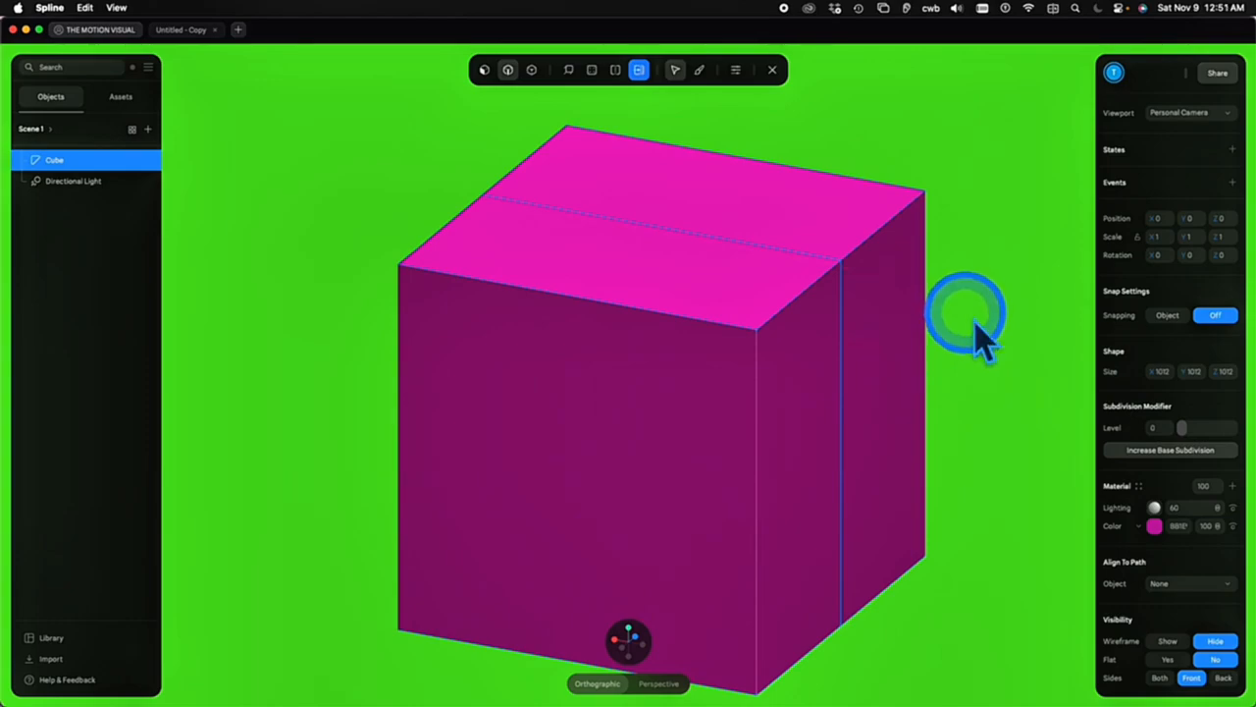
In edge mode, select the whole middle loop and move it sideways toward one corner edge, then toward the opposite one
{"action": "left_click", "coordinate": [507, 71]}
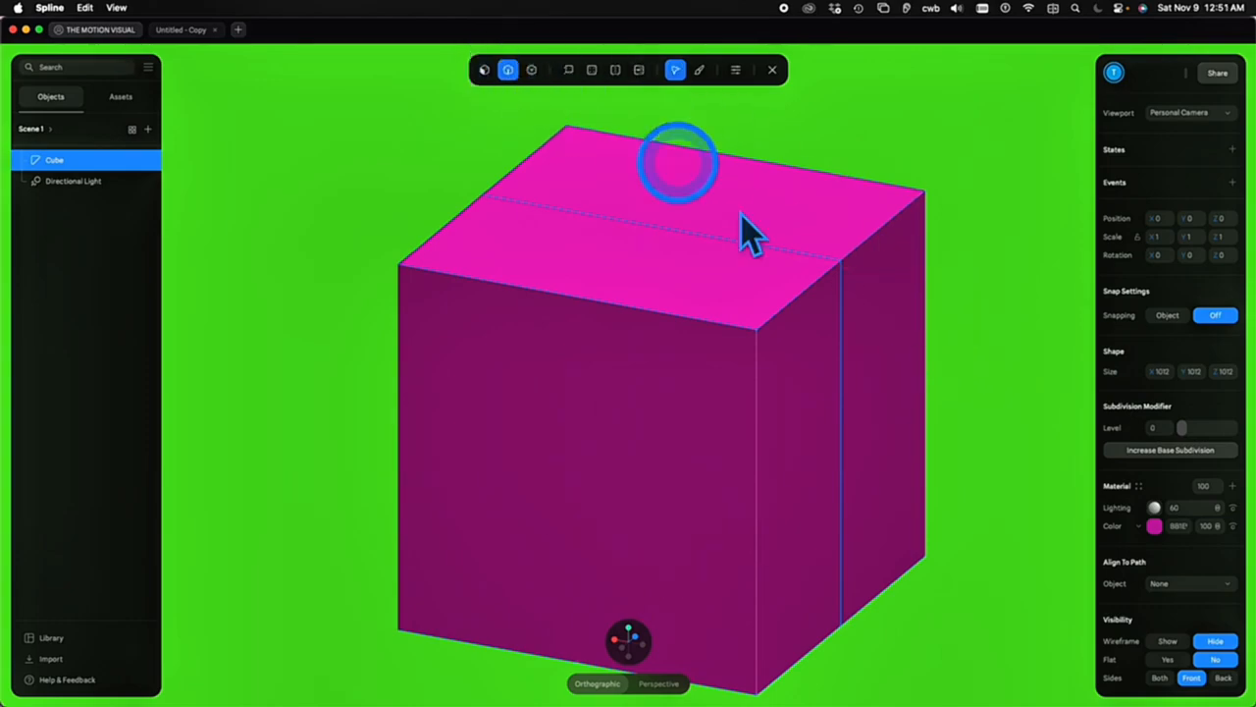
{"action": "left_click", "coordinate": [856, 359]}
{"action": "left_click_drag", "start_coordinate": [1018, 435], "coordinate": [1075, 413]}
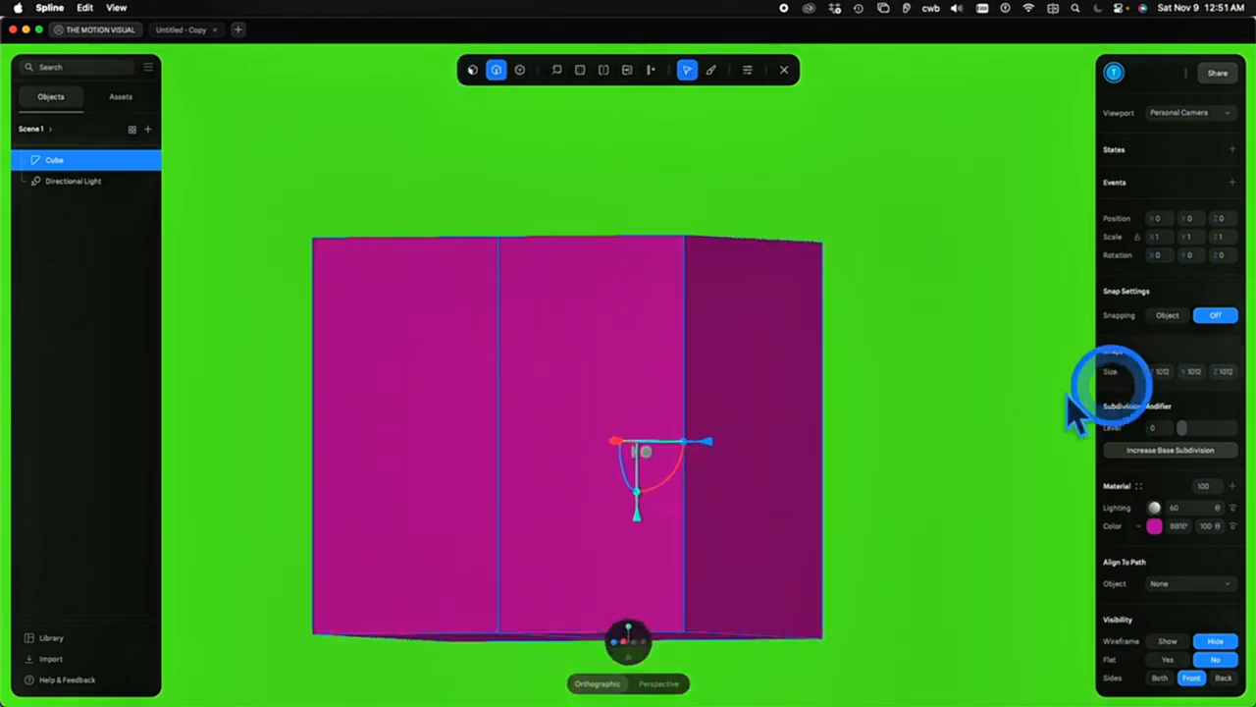
{"action": "left_click", "coordinate": [498, 408]}
{"action": "left_click_drag", "start_coordinate": [880, 368], "coordinate": [881, 397], "text": "alt"}
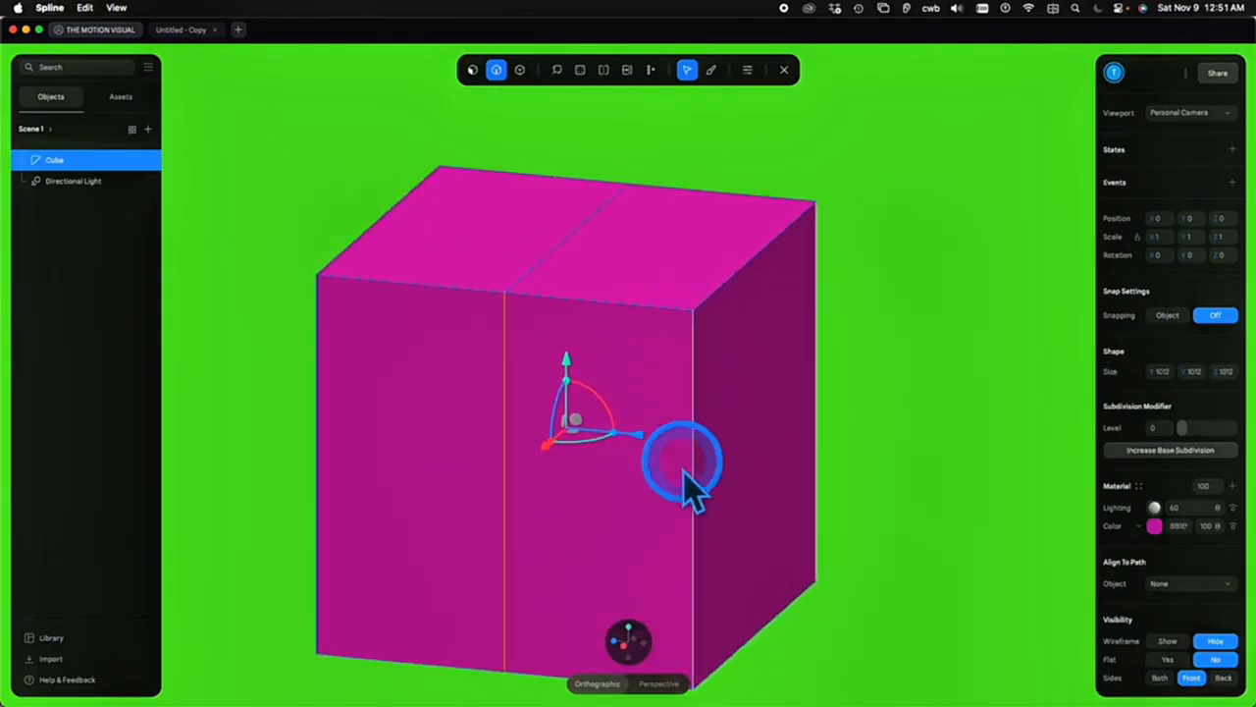
{"action": "left_click_drag", "start_coordinate": [639, 437], "coordinate": [581, 450]}
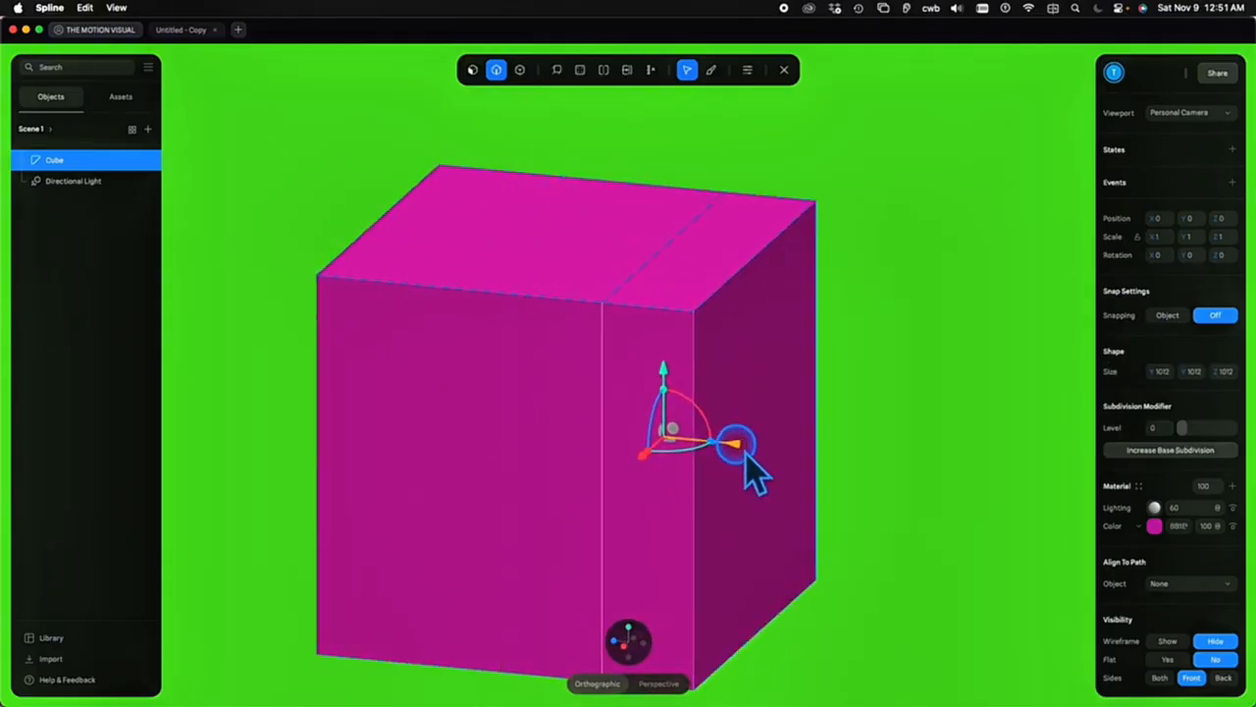
{"action": "left_click_drag", "start_coordinate": [654, 454], "coordinate": [538, 457]}
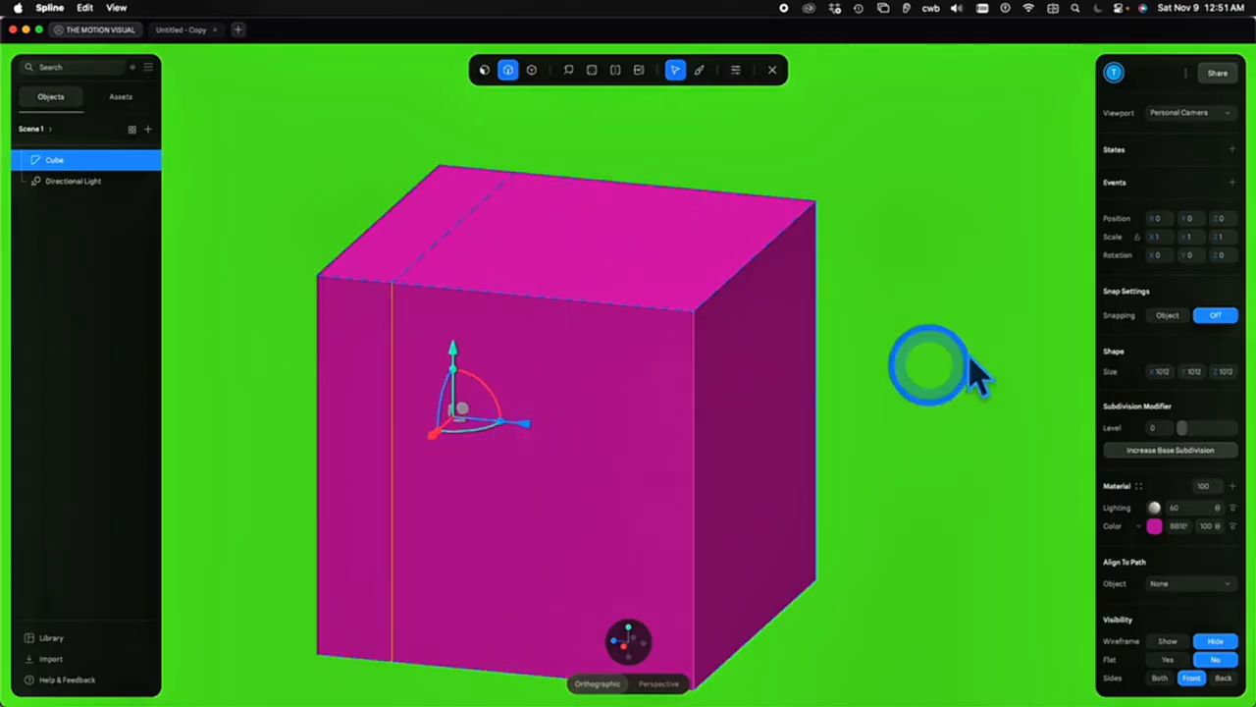
Undo the loop moves and the loop cut, and cut a single vertical loop around the cube's middle again
{"action": "key", "text": "super+z"}
{"action": "key", "text": "super+z"}
{"action": "key", "text": "super+z"}
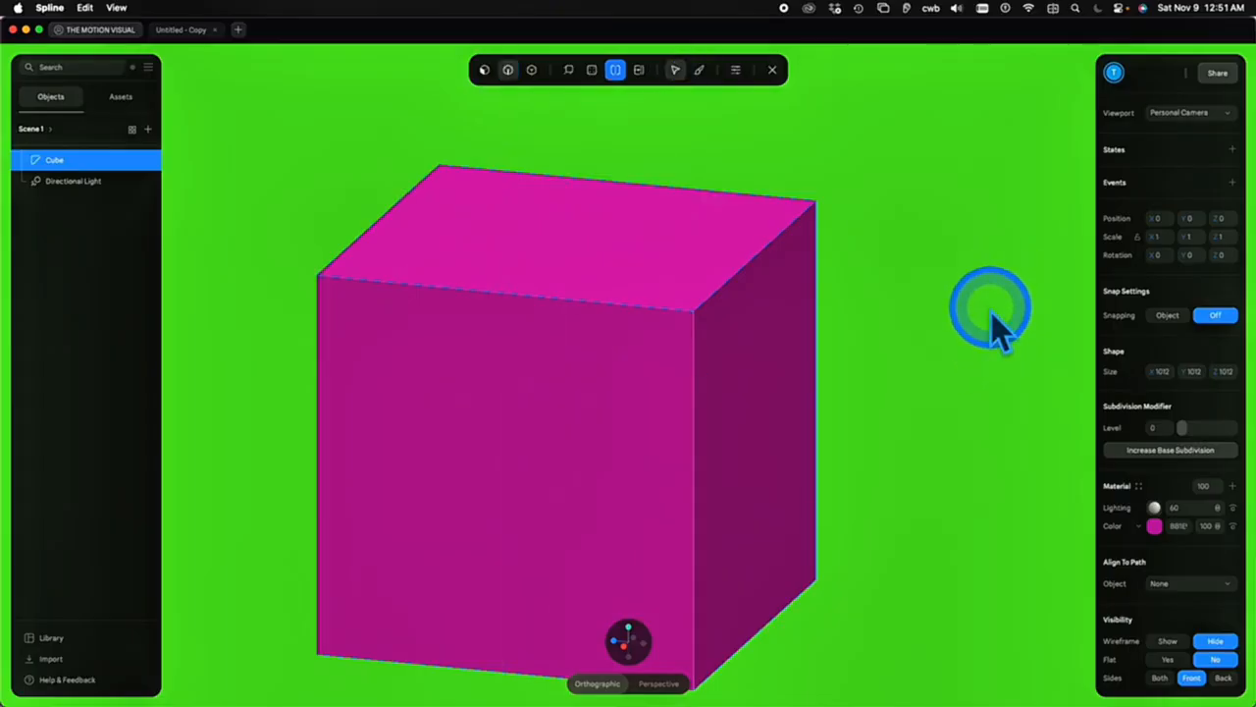
{"action": "key", "text": "super+minus"}
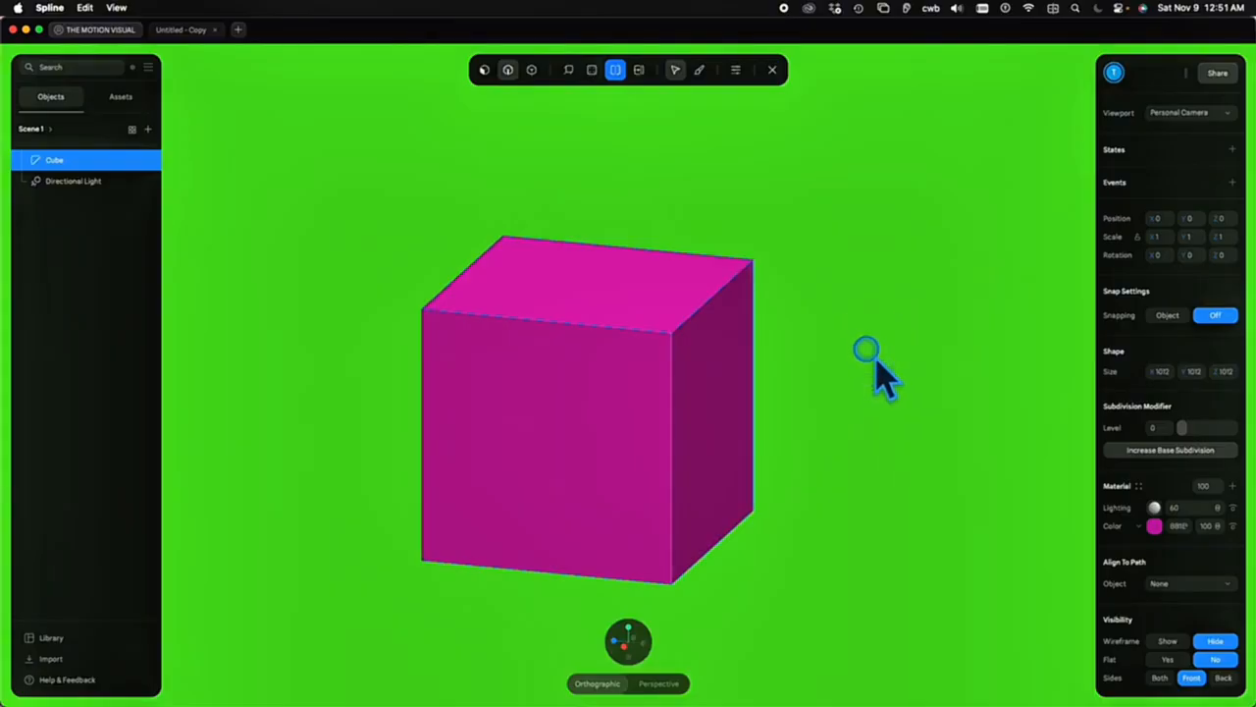
{"action": "left_click_drag", "start_coordinate": [877, 365], "coordinate": [943, 398]}
In edge mode, select only the loop's edge on the cube's top face and remove it
{"action": "left_click", "coordinate": [531, 70]}
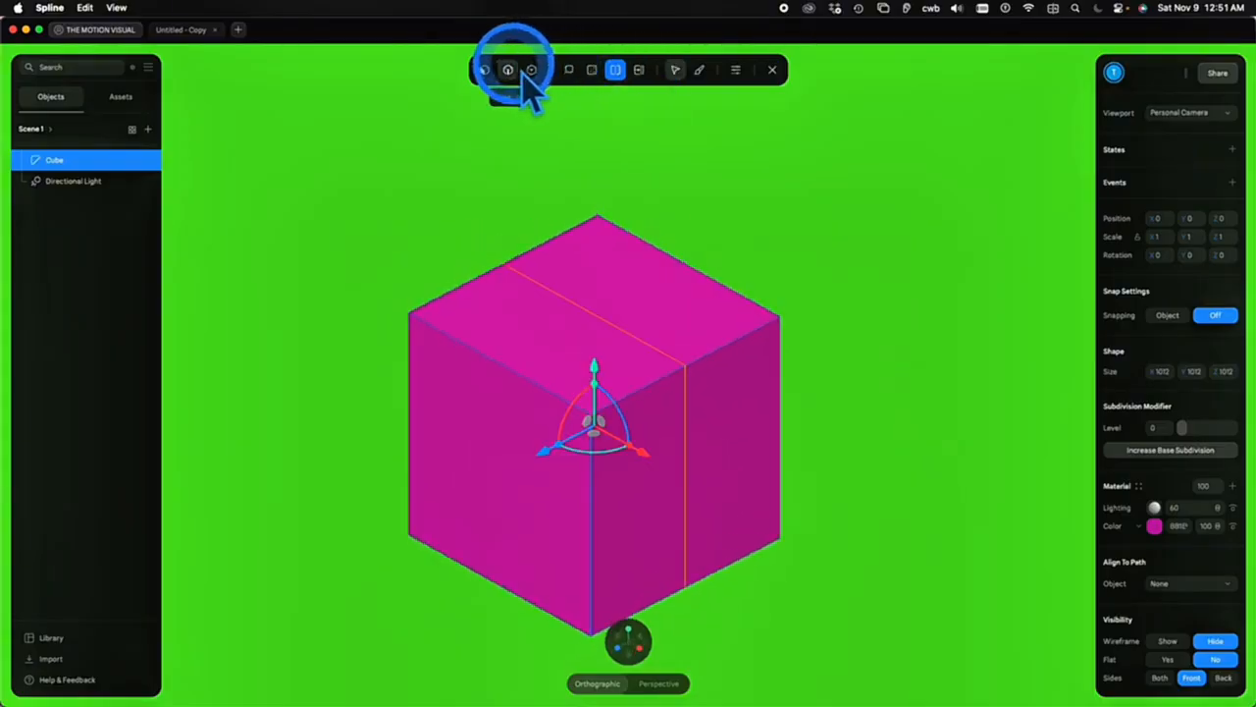
{"action": "left_click", "coordinate": [518, 69]}
{"action": "left_click", "coordinate": [583, 270]}
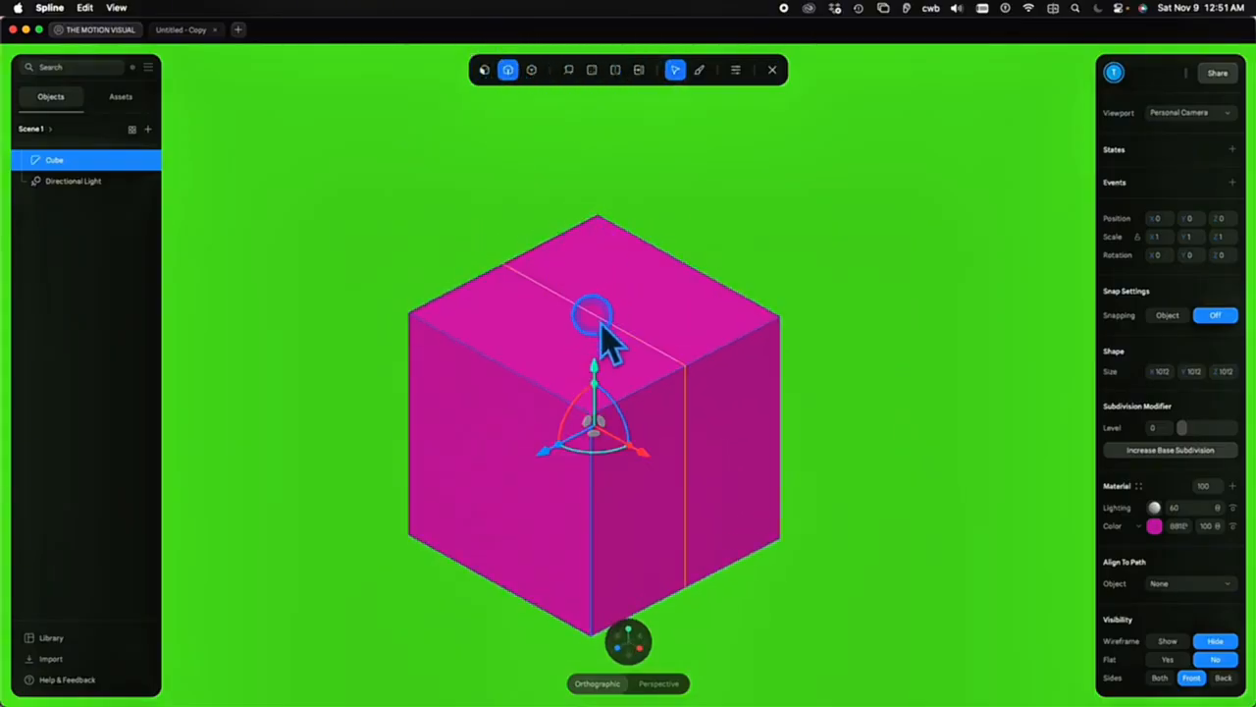
{"action": "left_click", "coordinate": [599, 327]}
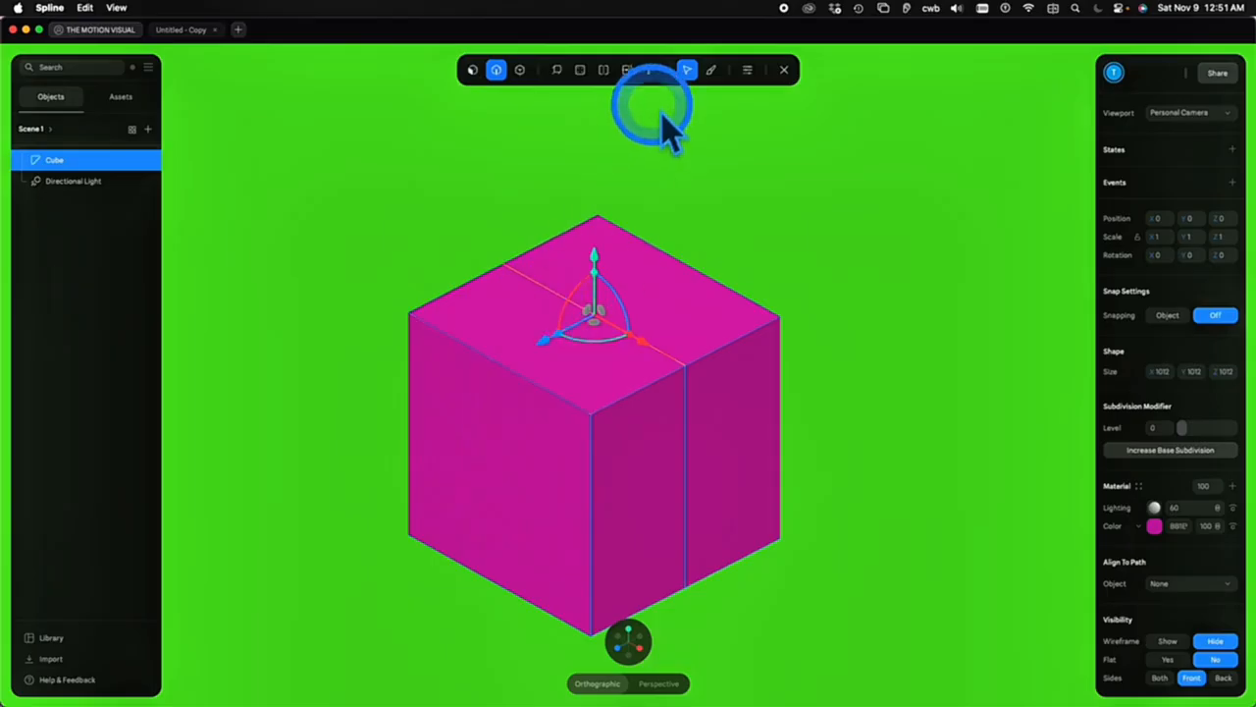
{"action": "left_click", "coordinate": [651, 74]}
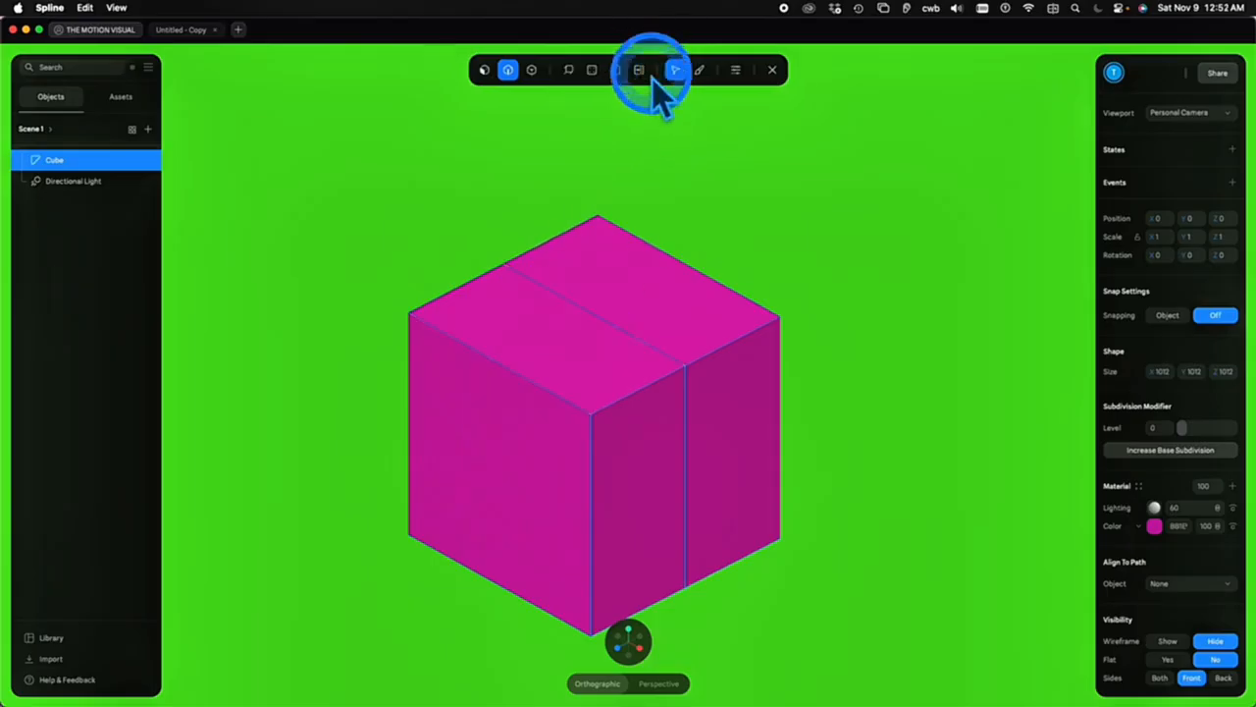
{"action": "key", "text": "super+z"}
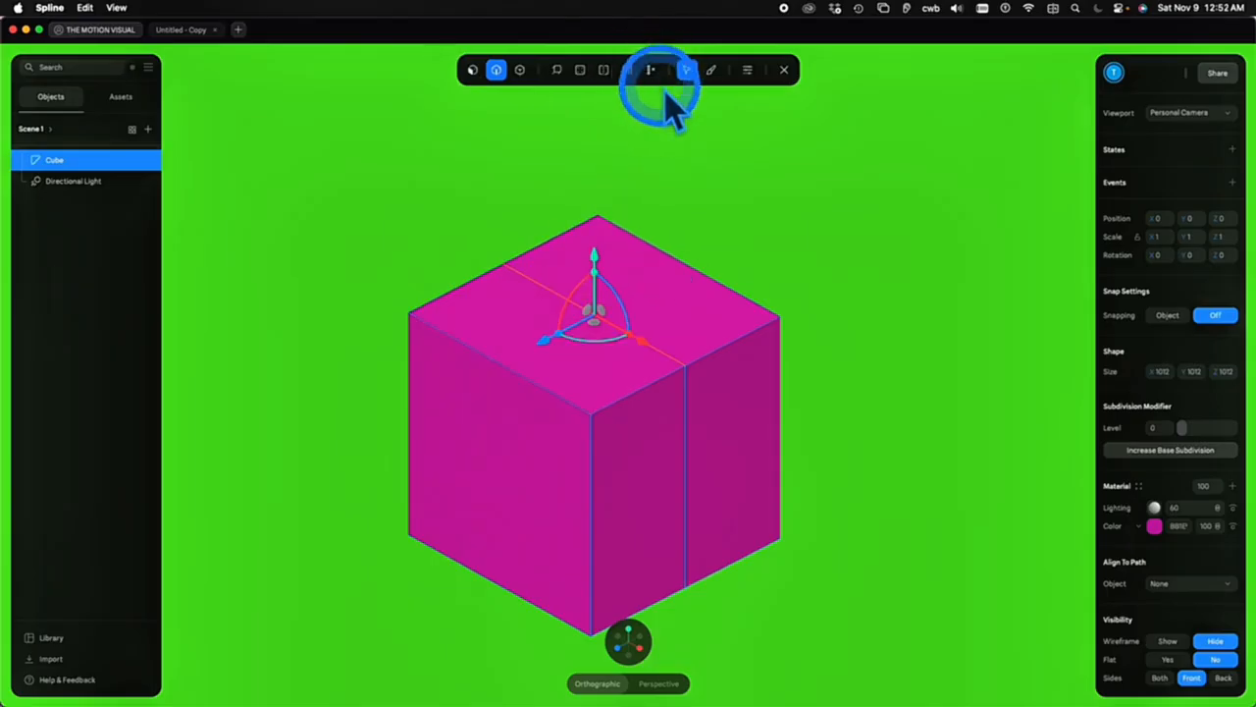
{"action": "left_click", "coordinate": [652, 74]}
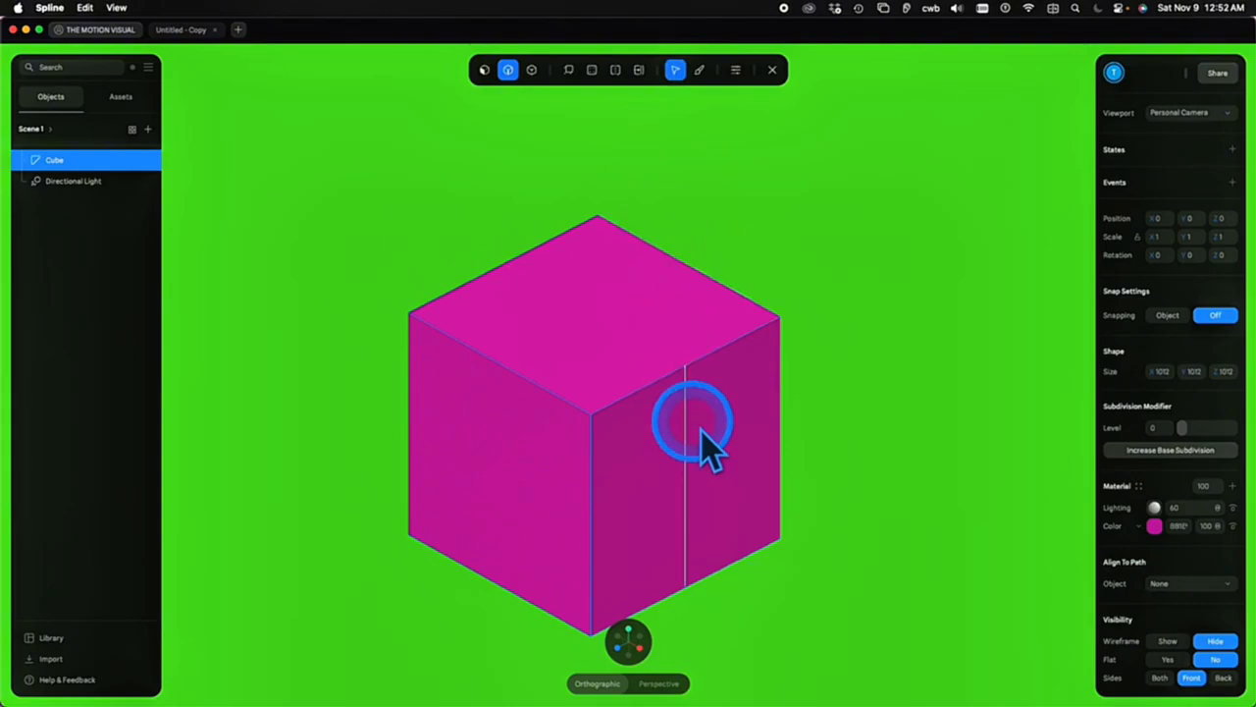
Remove the loop's remaining edges on the two opposite side faces and the bottom face of the cube
{"action": "left_click", "coordinate": [692, 422]}
{"action": "left_click", "coordinate": [652, 70]}
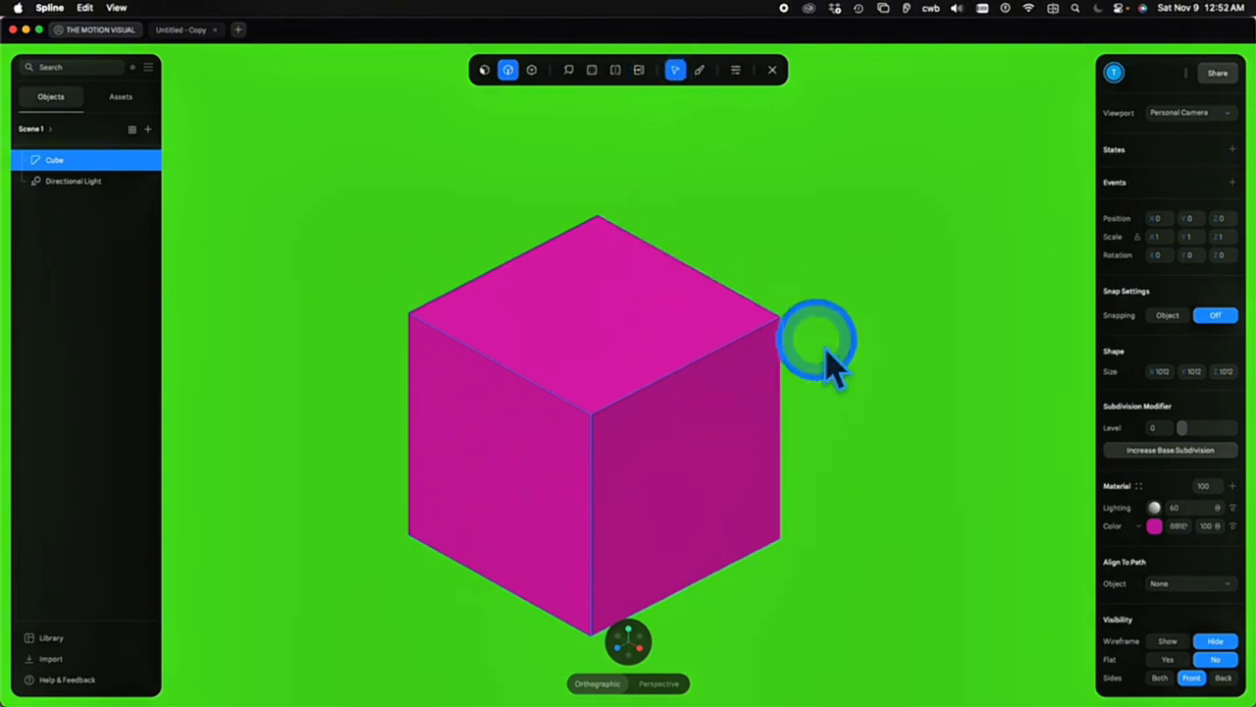
{"action": "left_click_drag", "start_coordinate": [827, 364], "coordinate": [610, 420]}
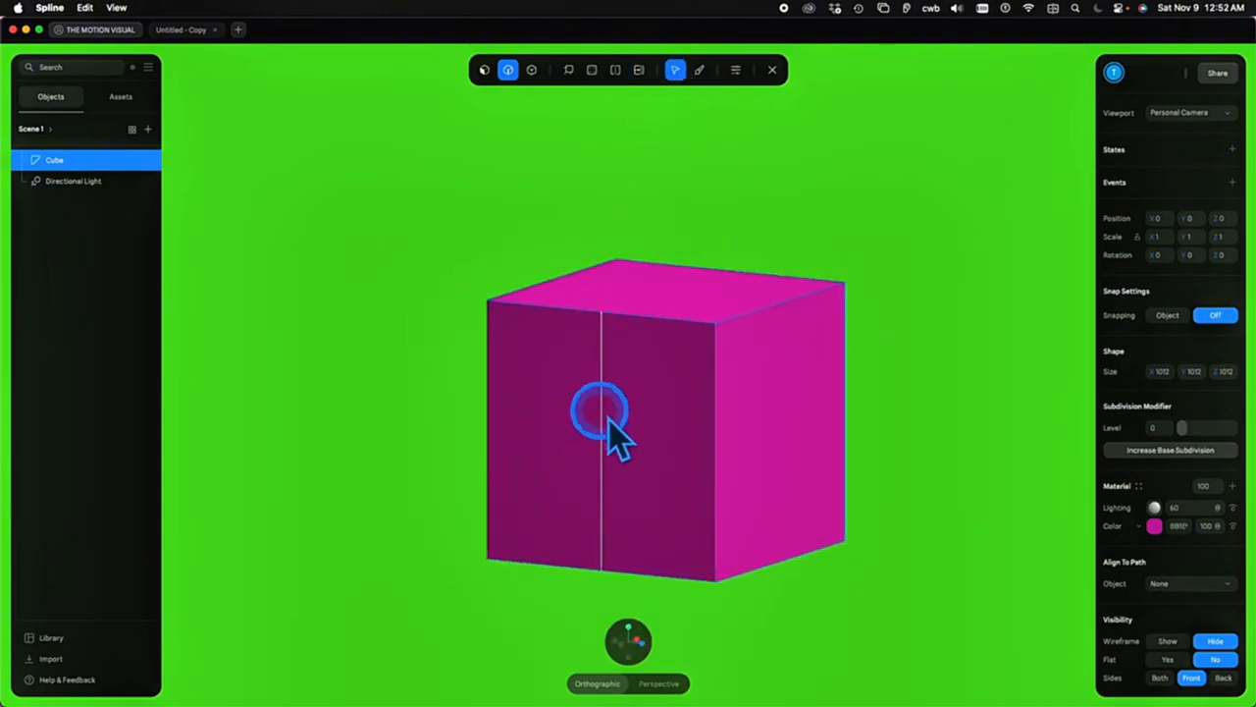
{"action": "left_click", "coordinate": [609, 420]}
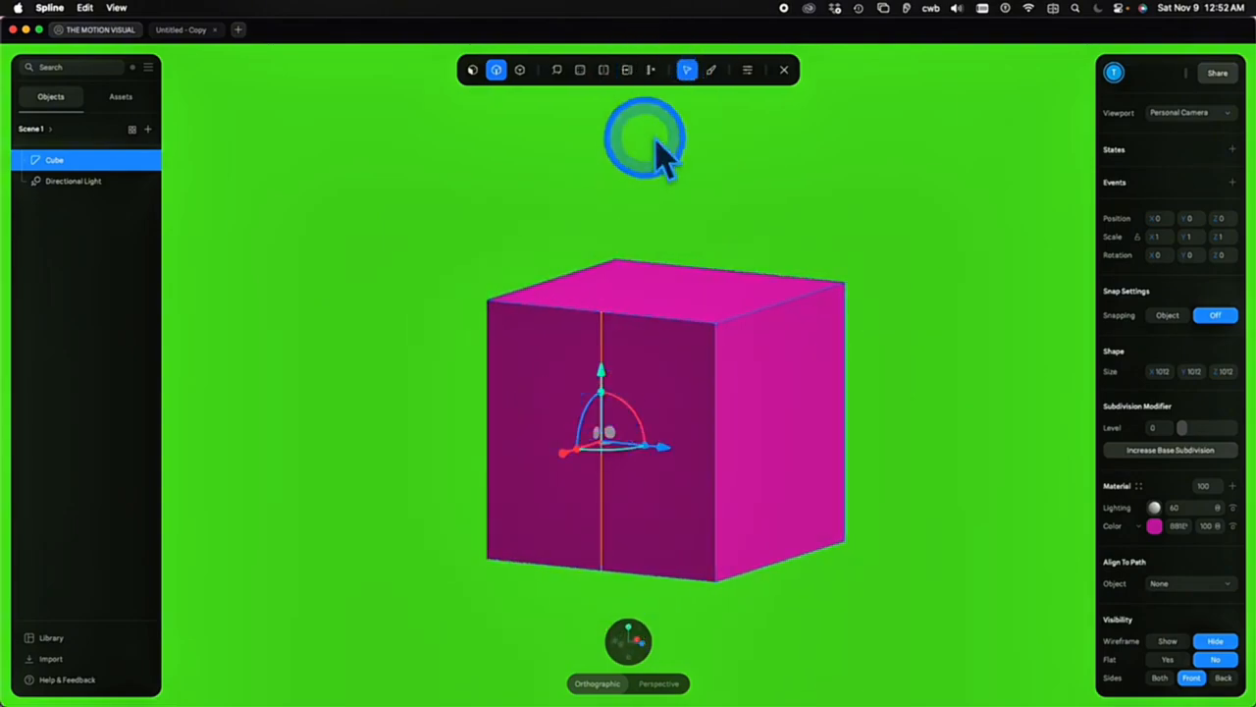
{"action": "left_click", "coordinate": [651, 71]}
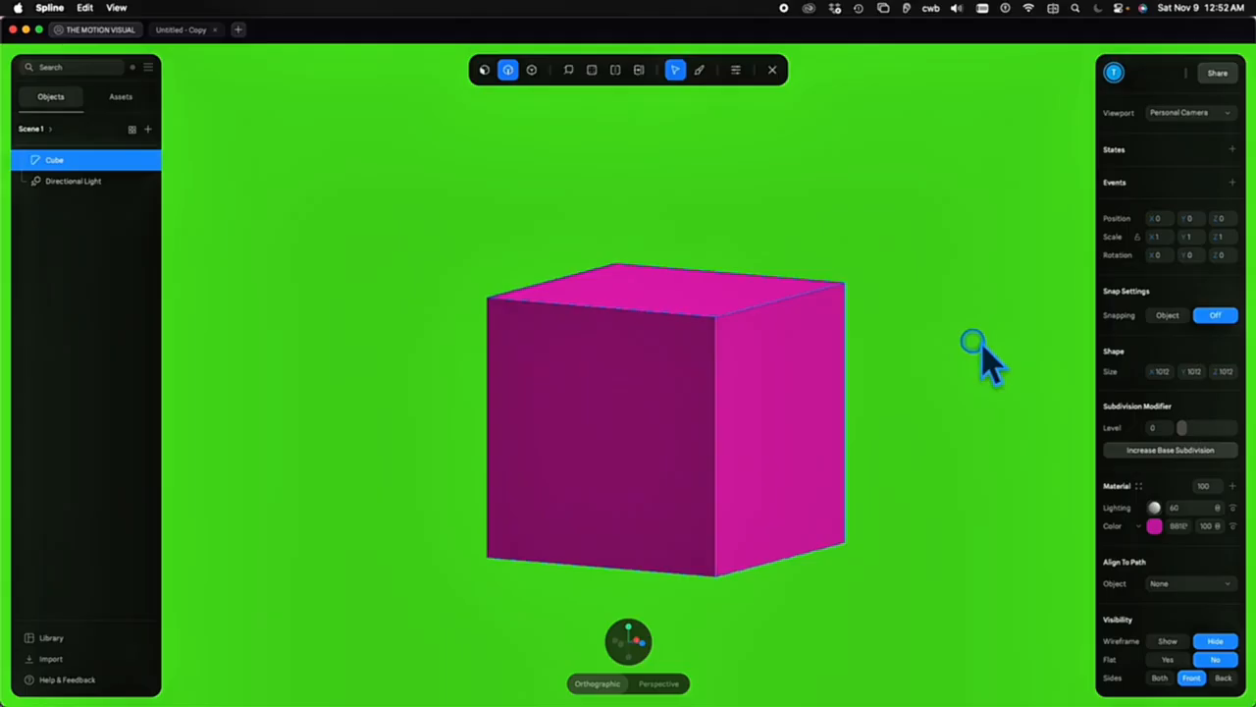
{"action": "left_click_drag", "start_coordinate": [984, 361], "coordinate": [988, 280]}
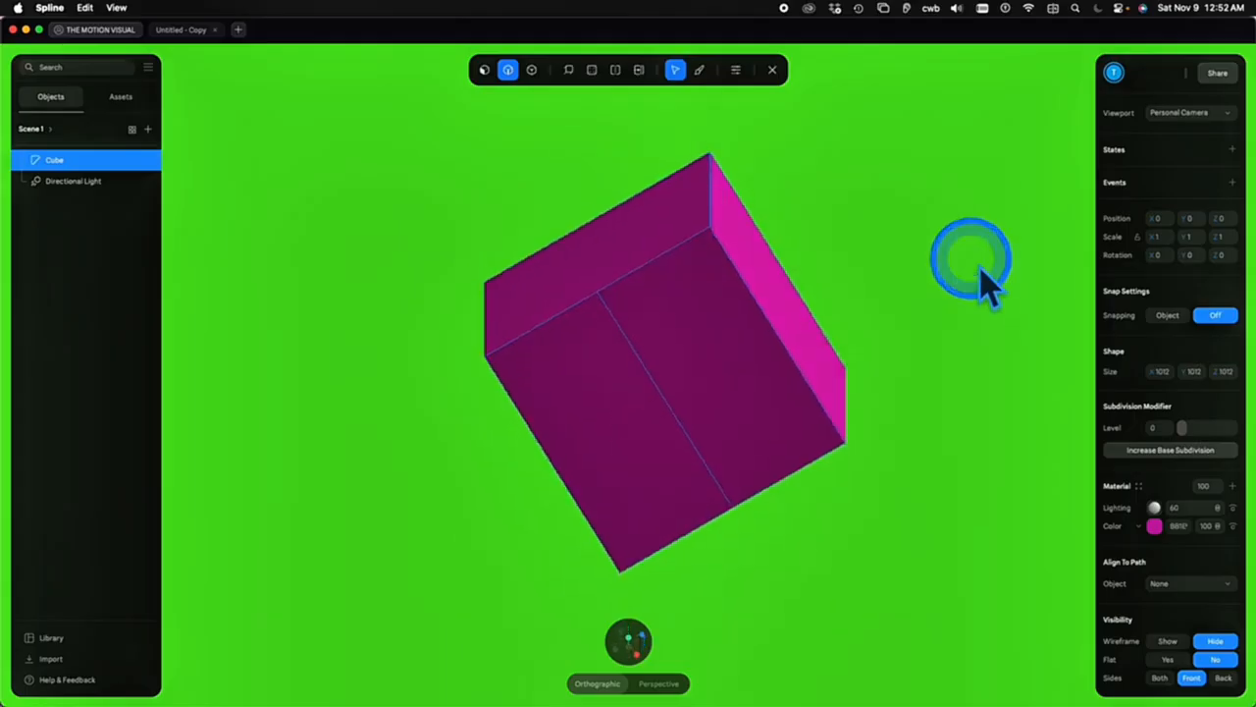
{"action": "left_click", "coordinate": [676, 415]}
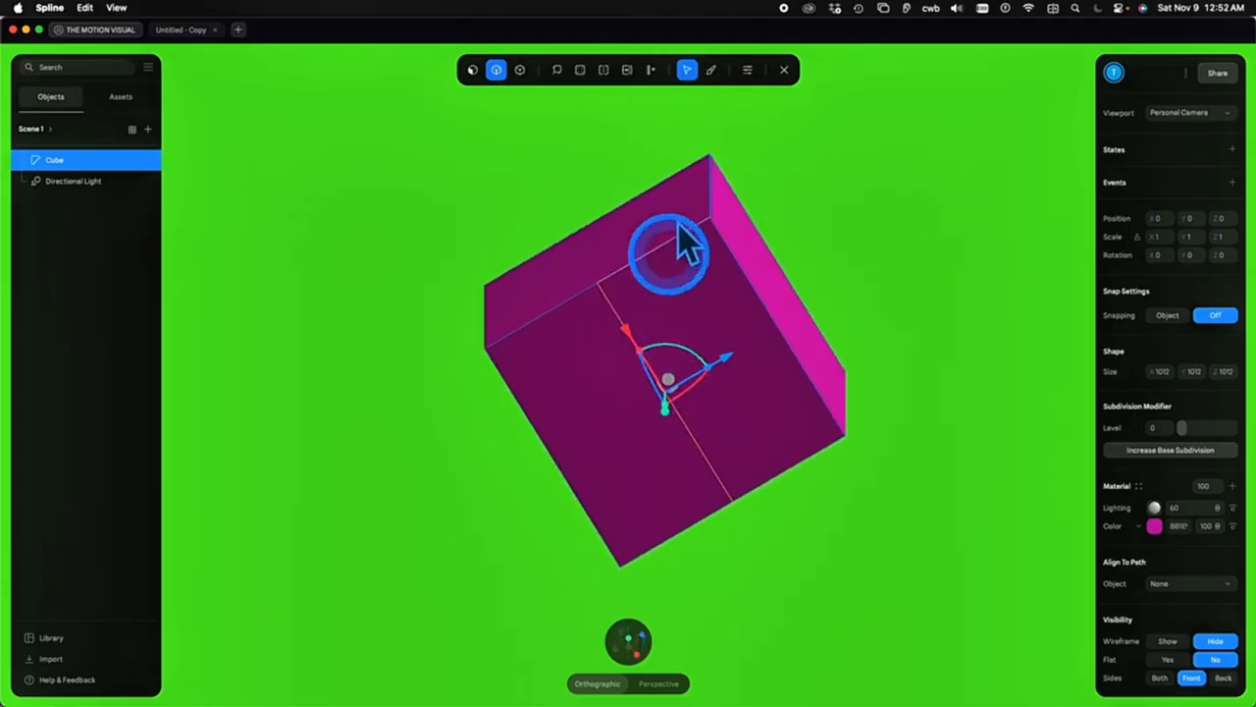
{"action": "left_click", "coordinate": [652, 71]}
{"action": "left_click_drag", "start_coordinate": [934, 266], "coordinate": [757, 345]}
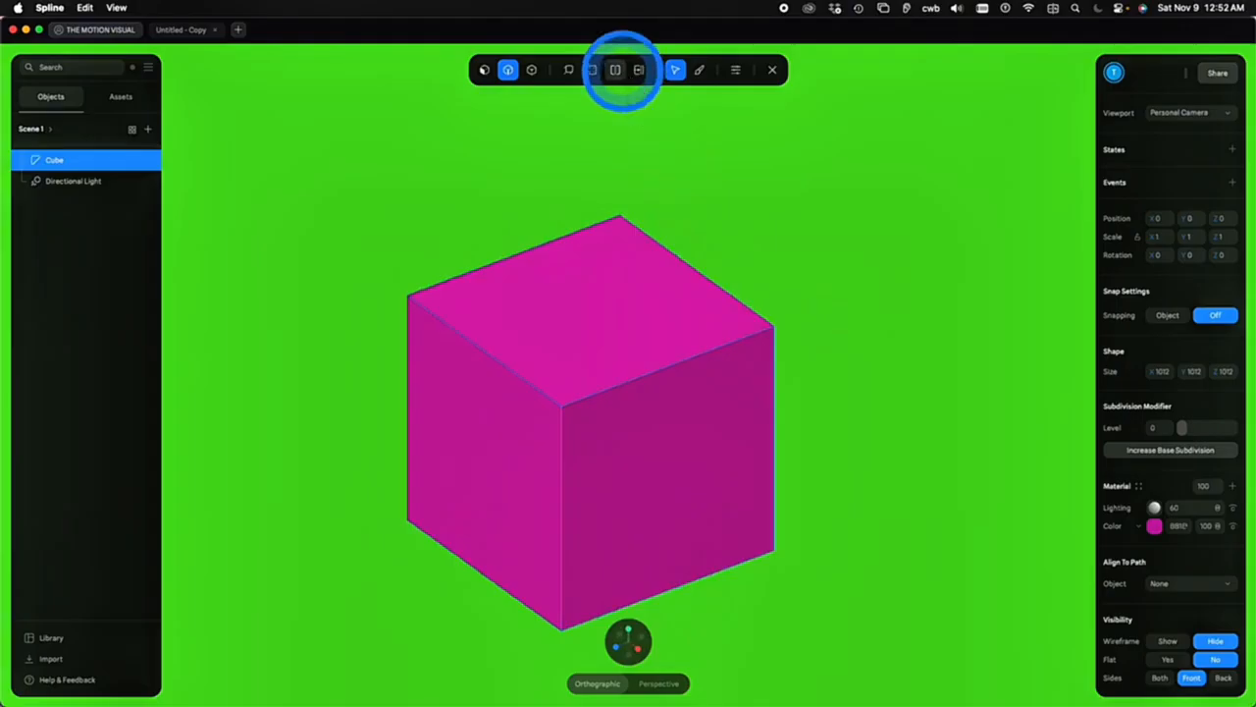
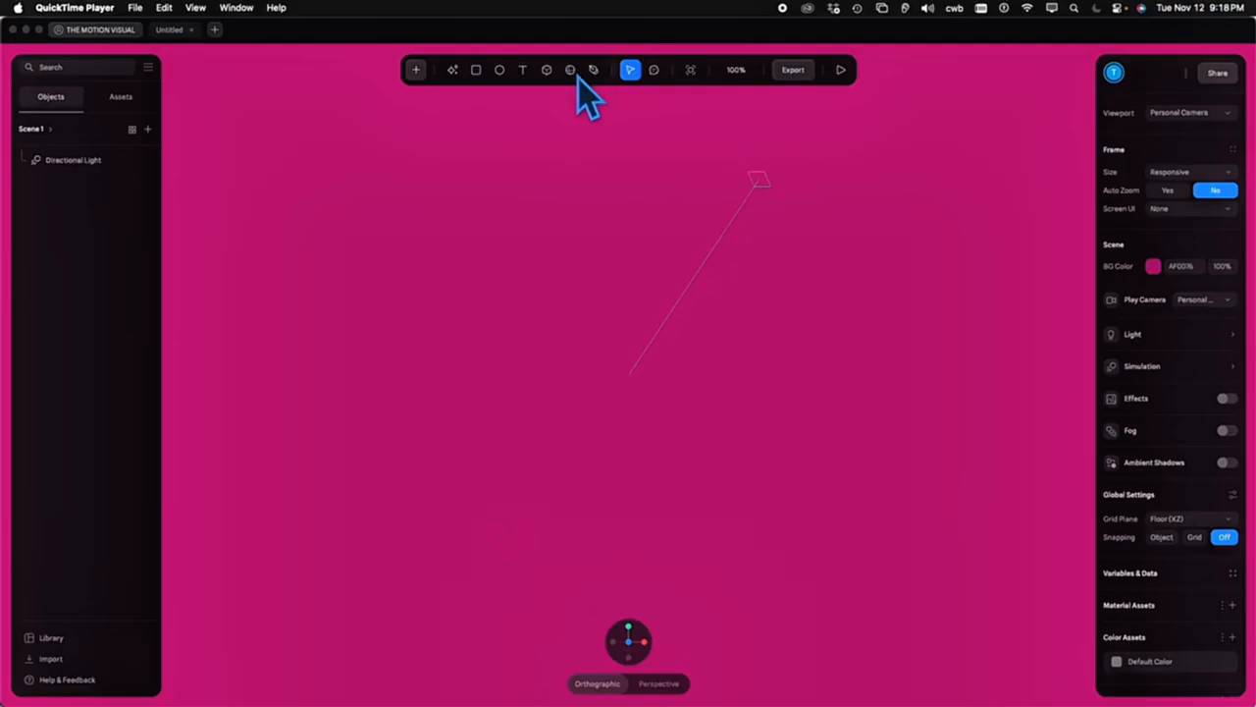
Draw a sphere about 677 units in diameter in the new scene and reset its position to the origin
{"action": "left_click", "coordinate": [577, 73]}
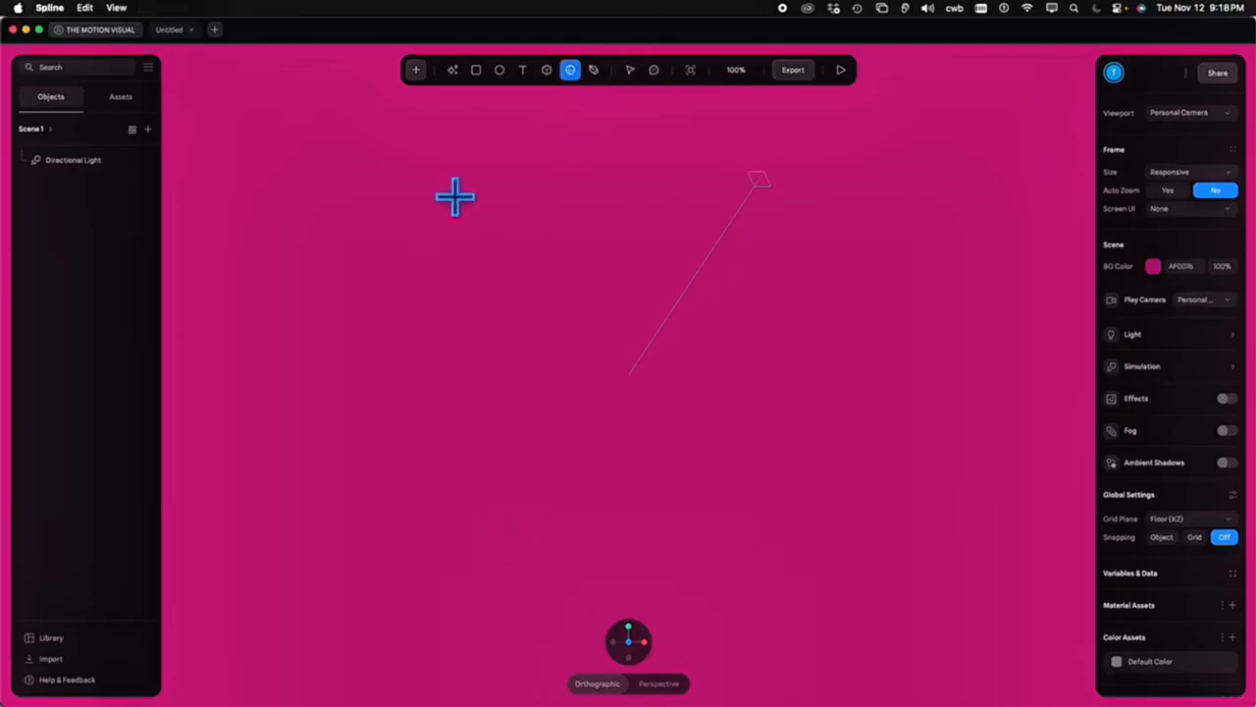
{"action": "mouse_move", "coordinate": [403, 187]}
{"action": "left_mouse_down"}
{"action": "mouse_move", "coordinate": [614, 348]}
{"action": "mouse_move", "coordinate": [830, 429]}
{"action": "left_mouse_up"}
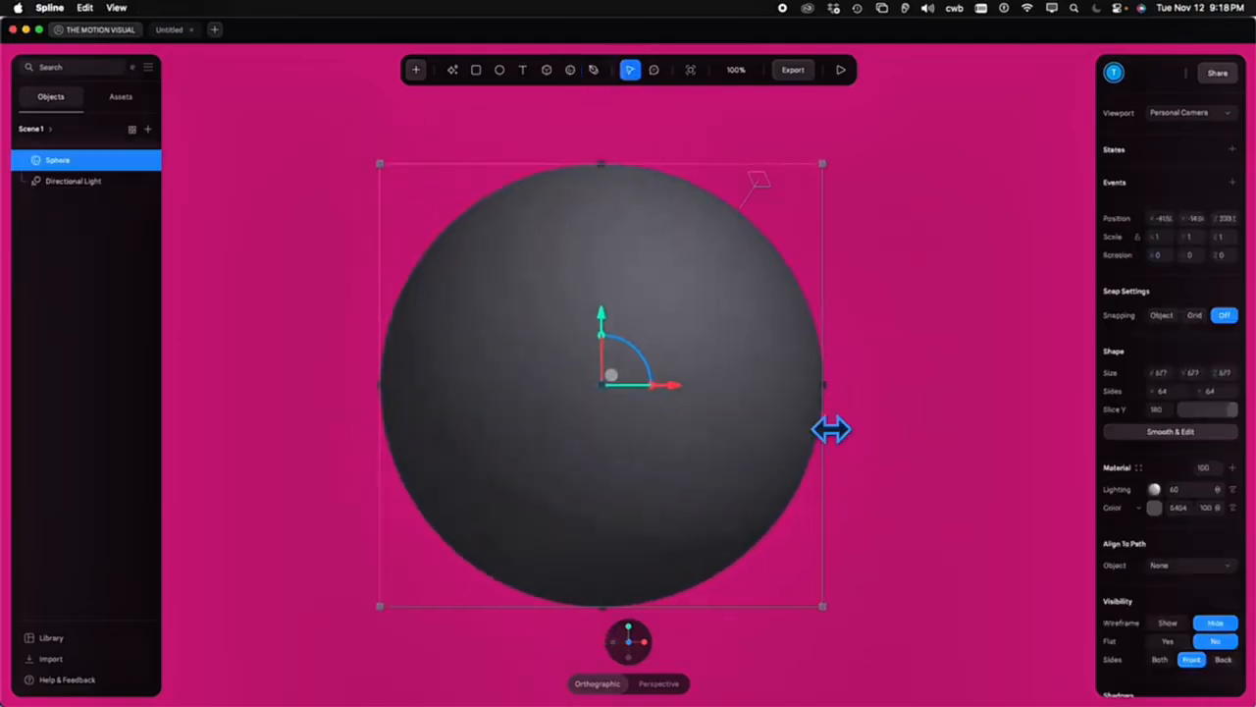
{"action": "right_click", "coordinate": [765, 388]}
{"action": "scroll", "coordinate": [800, 425], "scroll_direction": "down", "scroll_amount": 5}
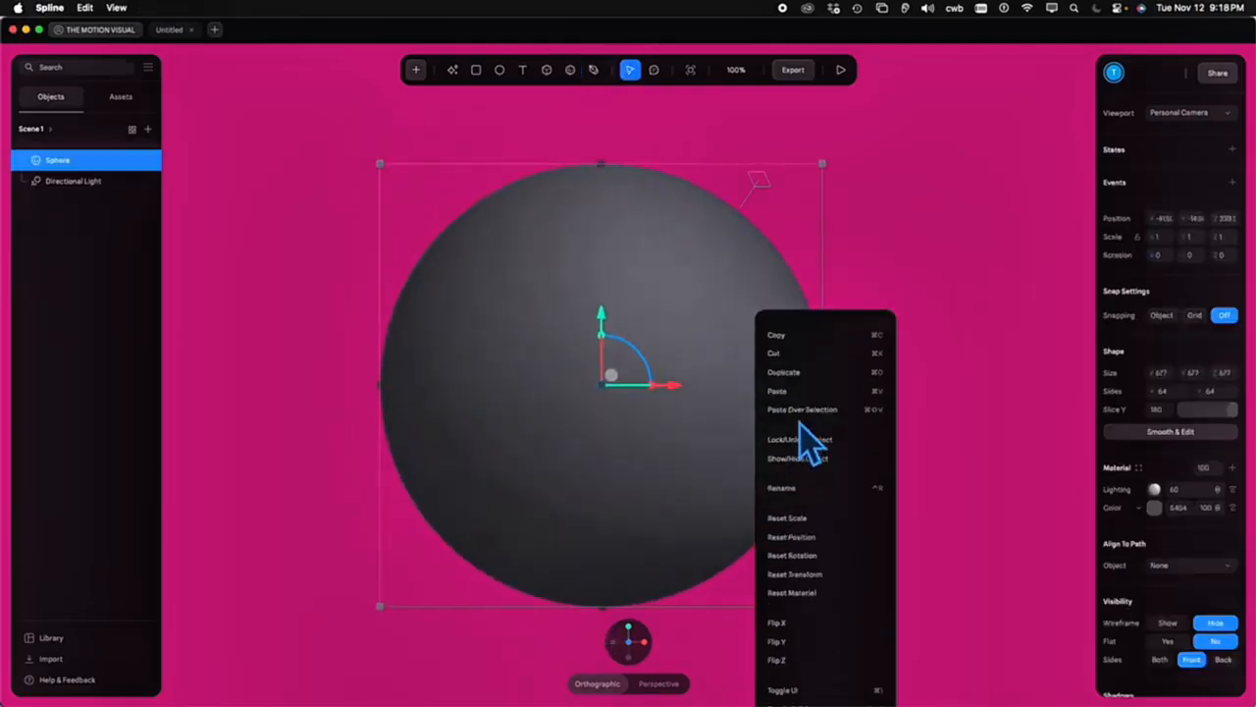
{"action": "left_click", "coordinate": [825, 538]}
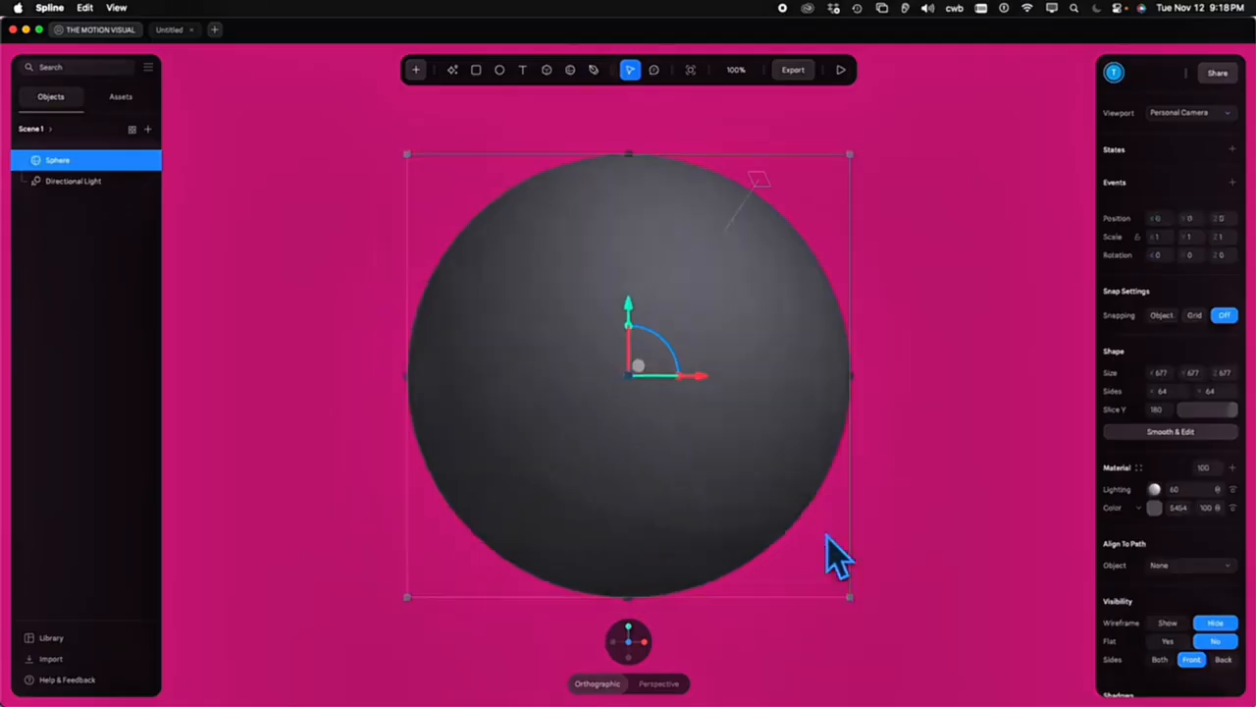
Set the sphere's material color to a bright yellow-green
{"action": "left_click", "coordinate": [1155, 507]}
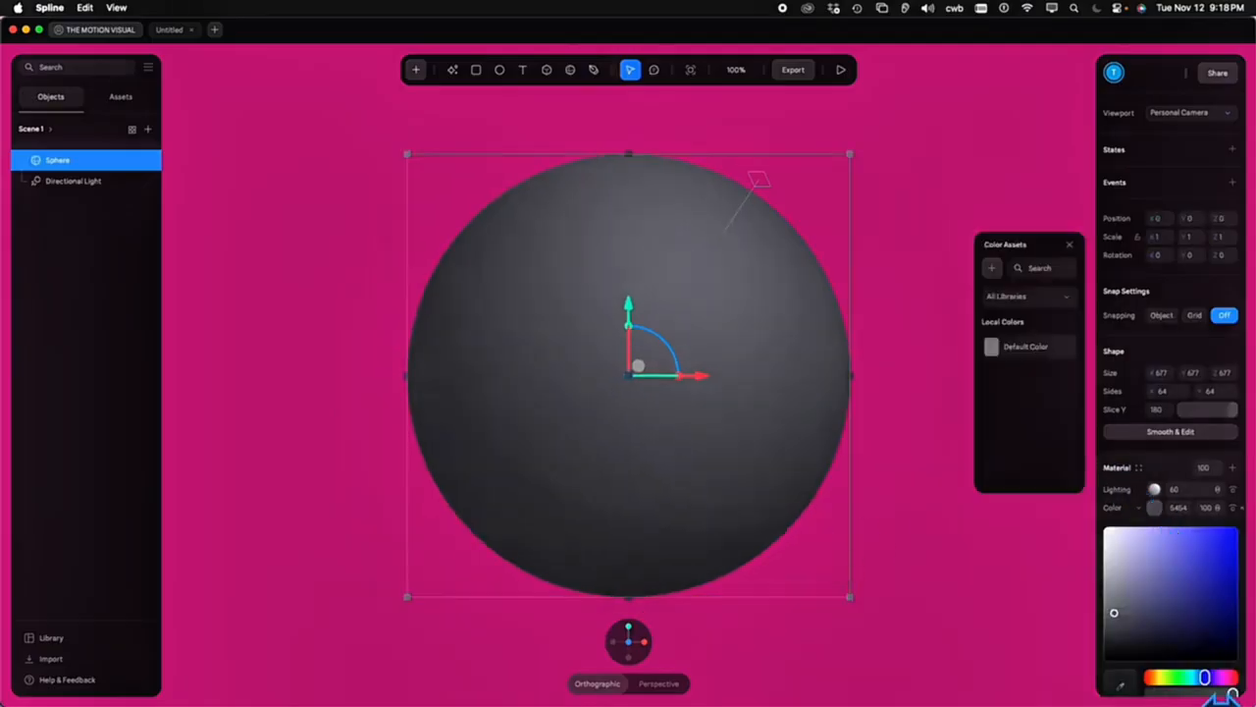
{"action": "left_click", "coordinate": [1167, 677]}
{"action": "left_click", "coordinate": [1210, 553]}
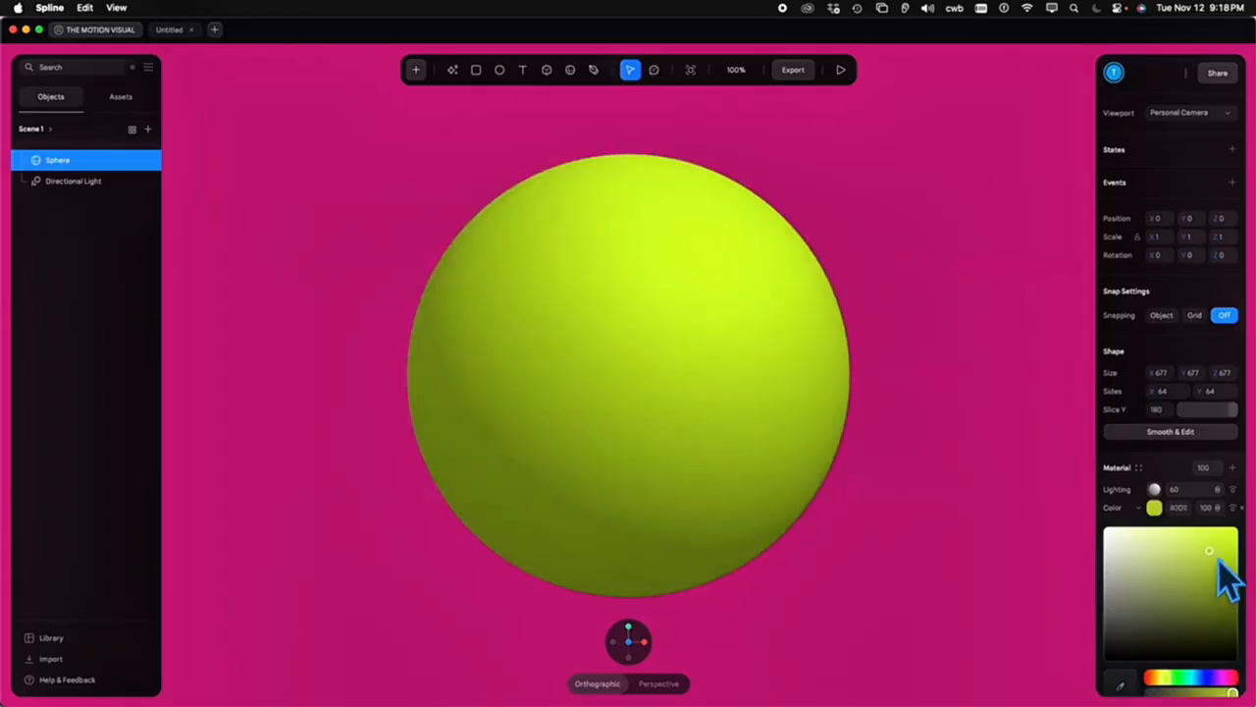
{"action": "left_click_drag", "start_coordinate": [1217, 557], "coordinate": [1222, 552]}
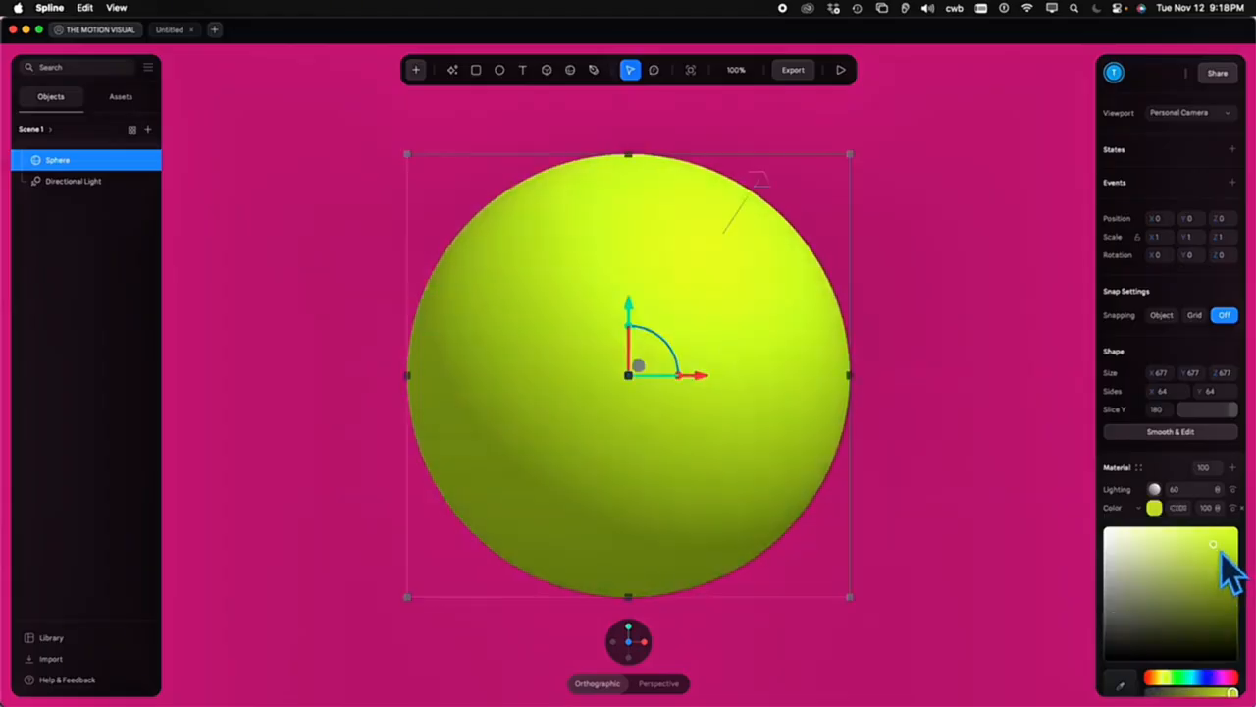
Convert the sphere to an editable smooth mesh and set its subdivision level to 5
{"action": "left_click", "coordinate": [1170, 432]}
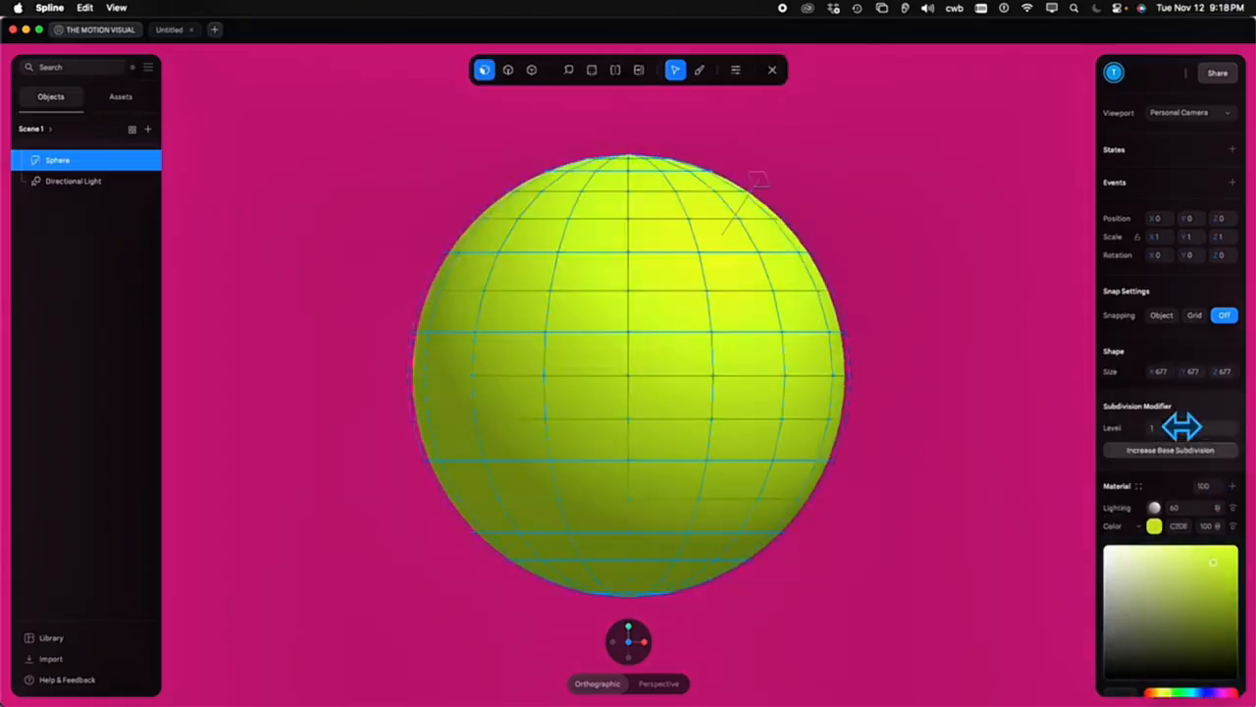
{"action": "left_click_drag", "start_coordinate": [1204, 449], "coordinate": [1244, 450]}
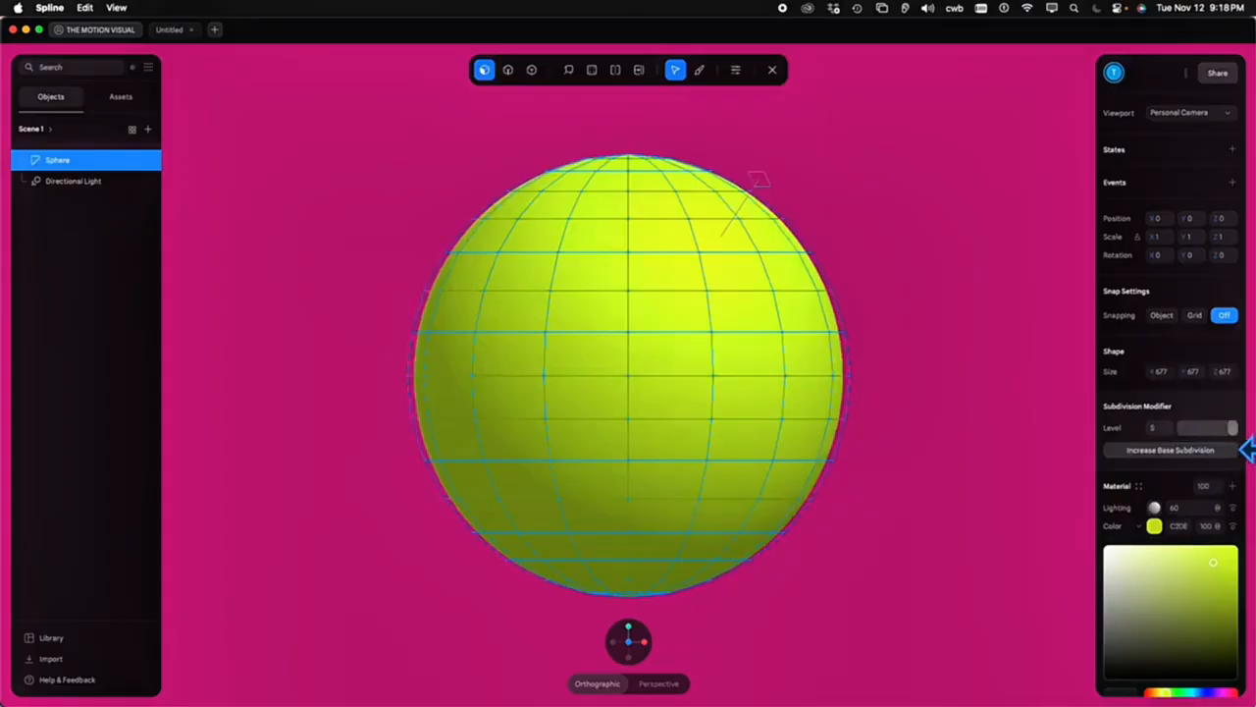
{"action": "left_click", "coordinate": [888, 206]}
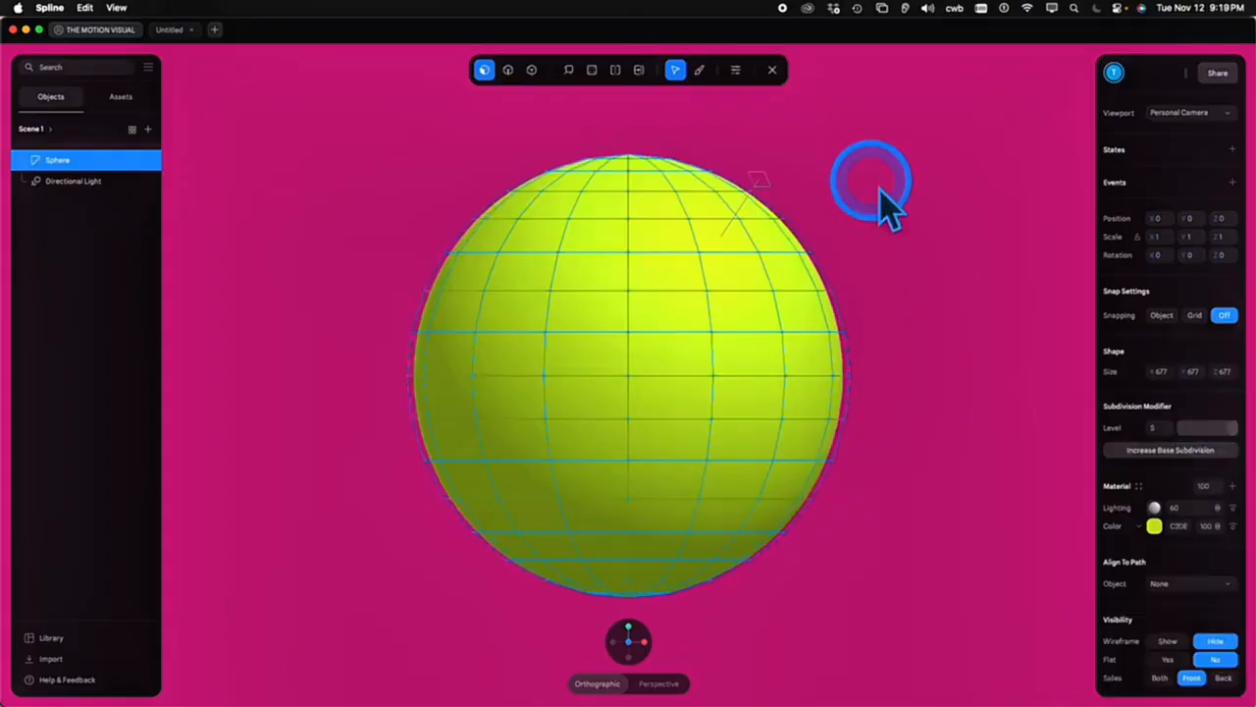
Start sculpting the sphere and set the sculpt brush to radius 71 and strength 63
{"action": "left_click", "coordinate": [699, 74]}
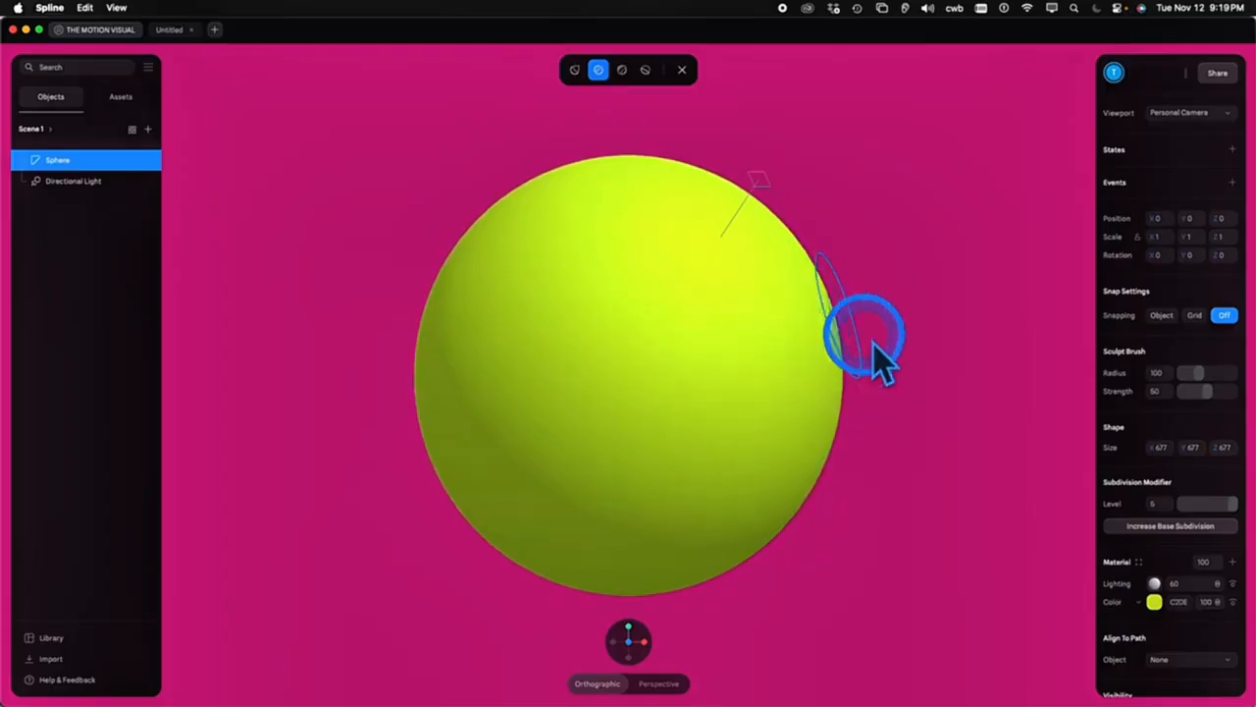
{"action": "mouse_move", "coordinate": [1224, 399]}
{"action": "left_mouse_down"}
{"action": "mouse_move", "coordinate": [1233, 381]}
{"action": "mouse_move", "coordinate": [1241, 391]}
{"action": "mouse_move", "coordinate": [1214, 393]}
{"action": "mouse_move", "coordinate": [1233, 392]}
{"action": "left_mouse_up"}
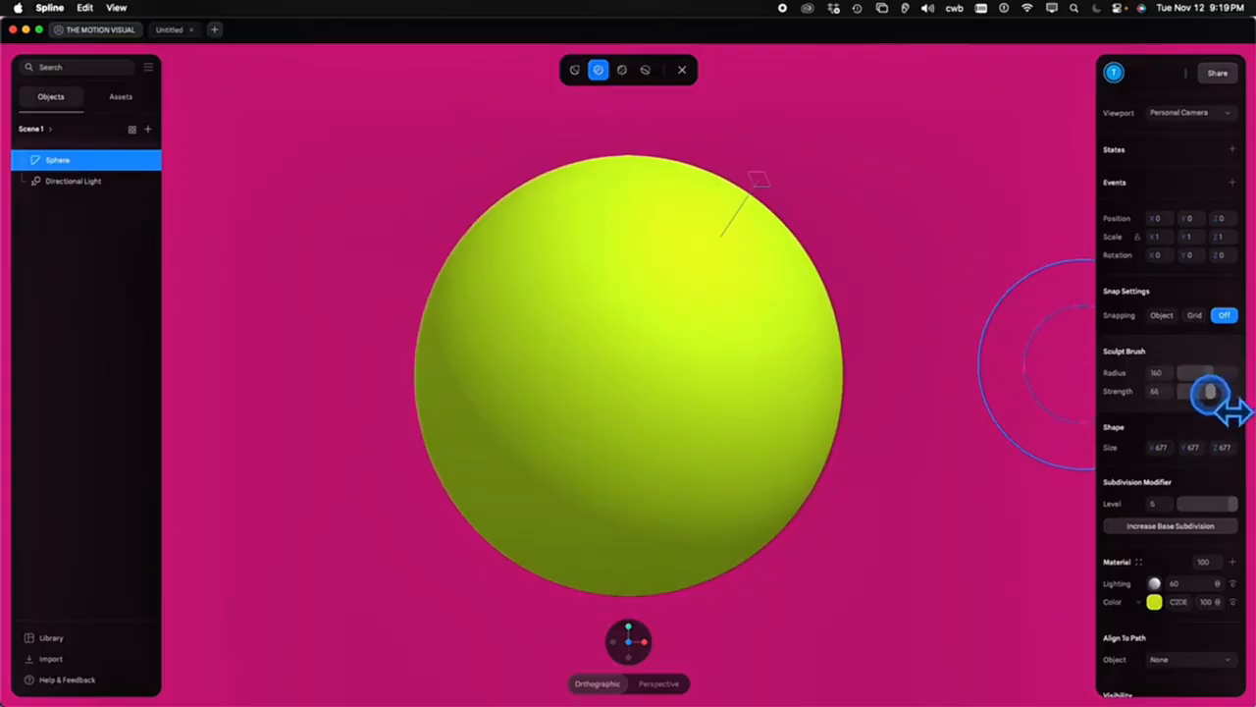
{"action": "left_click_drag", "start_coordinate": [1210, 392], "coordinate": [1219, 391]}
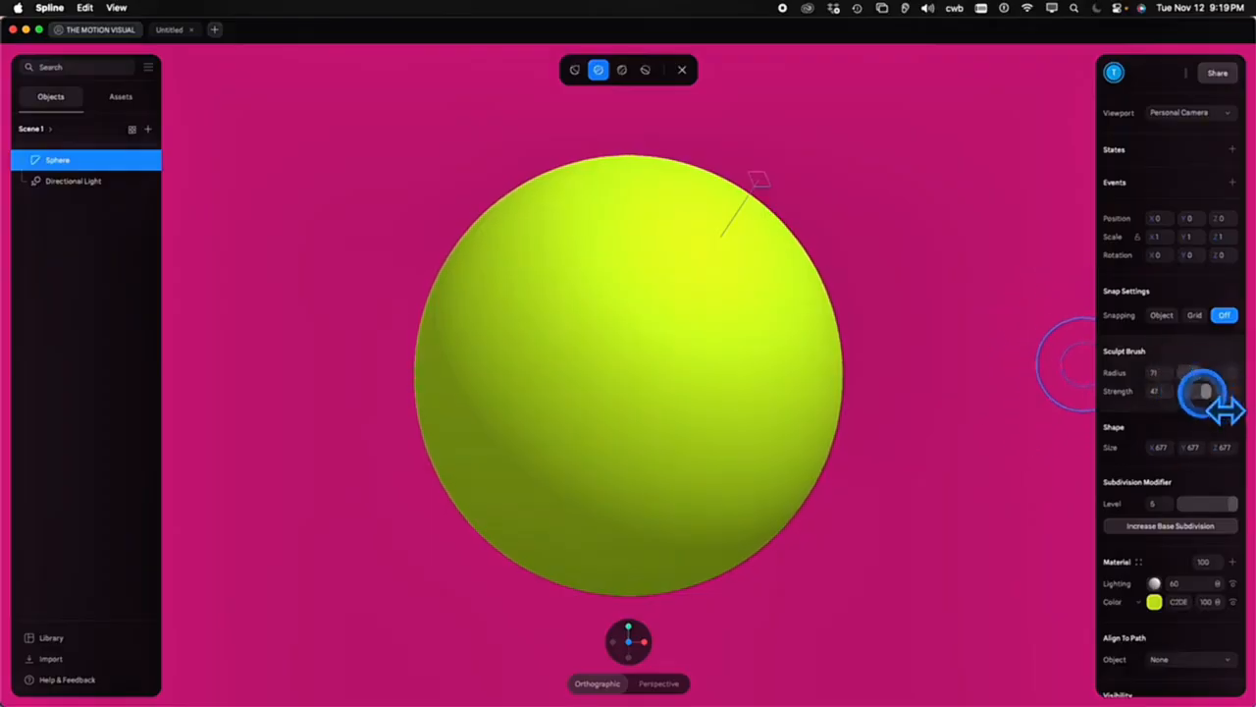
{"action": "left_click_drag", "start_coordinate": [1212, 393], "coordinate": [1214, 392]}
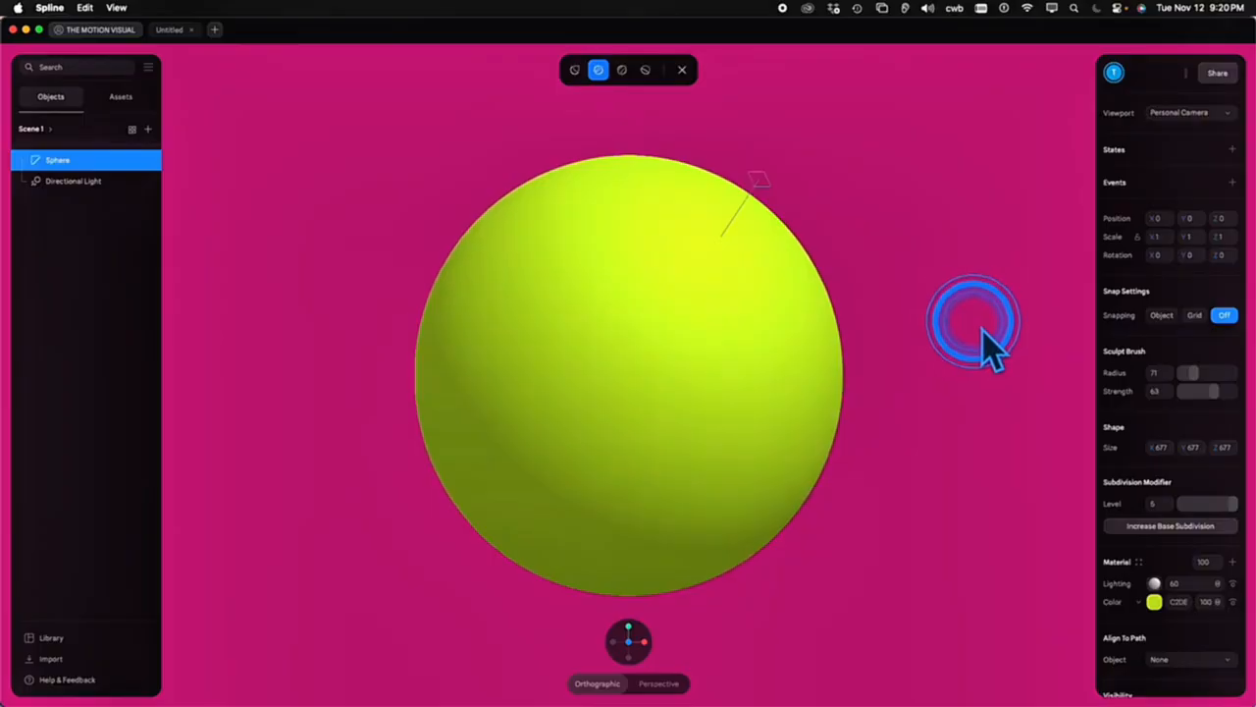
Test the pulling brush on the sphere's upper side, undo the test strokes, and set the brush strength to 83
{"action": "left_click", "coordinate": [579, 76]}
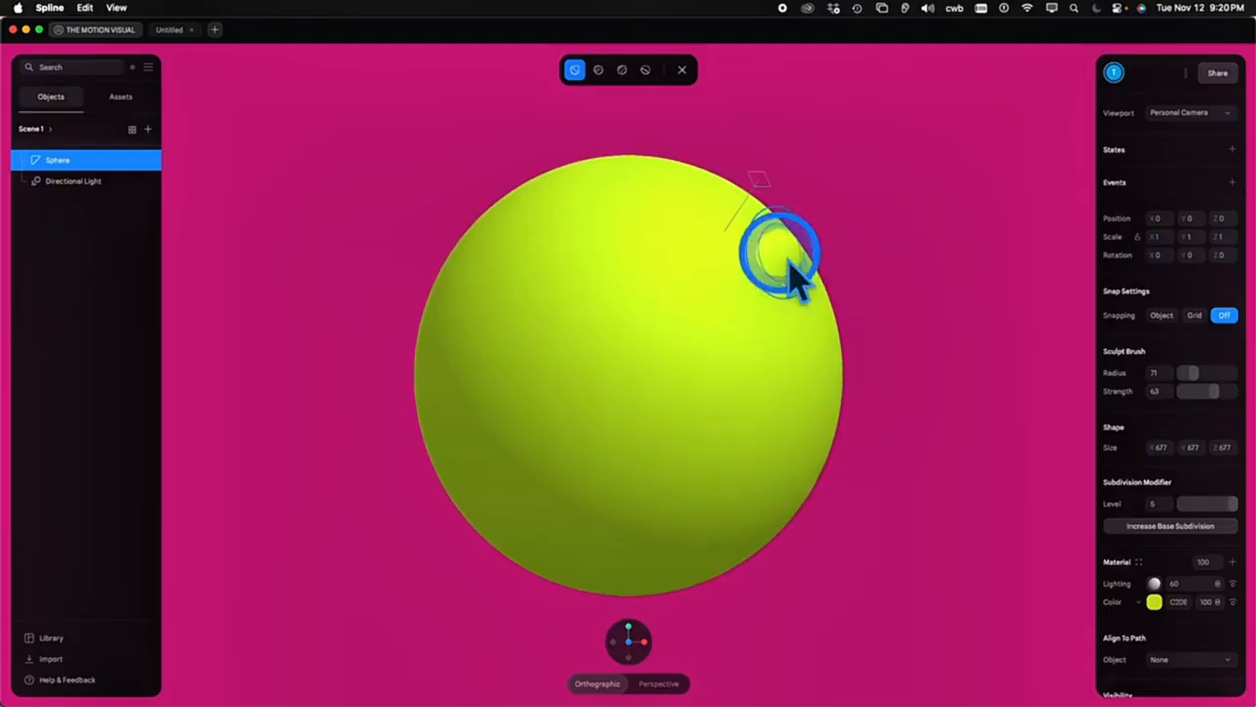
{"action": "key", "text": "super+z"}
{"action": "key", "text": "super+z"}
{"action": "key", "text": "super+z"}
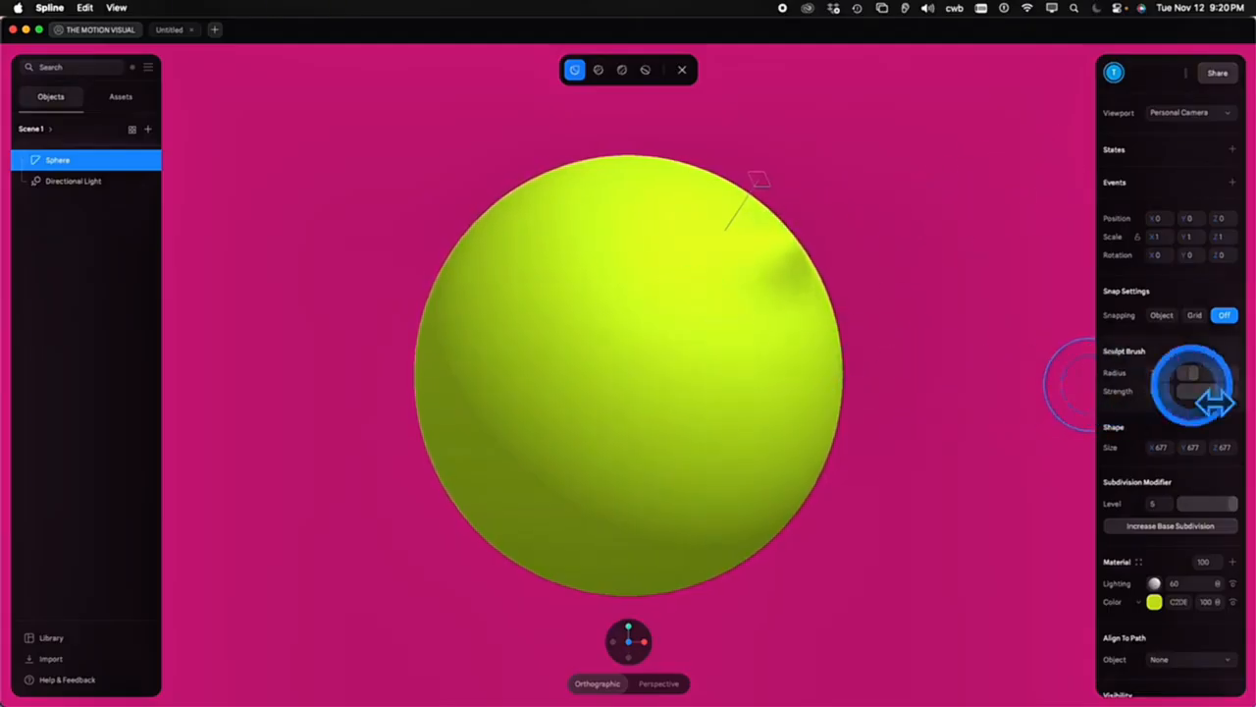
{"action": "left_click_drag", "start_coordinate": [1214, 390], "coordinate": [1210, 389]}
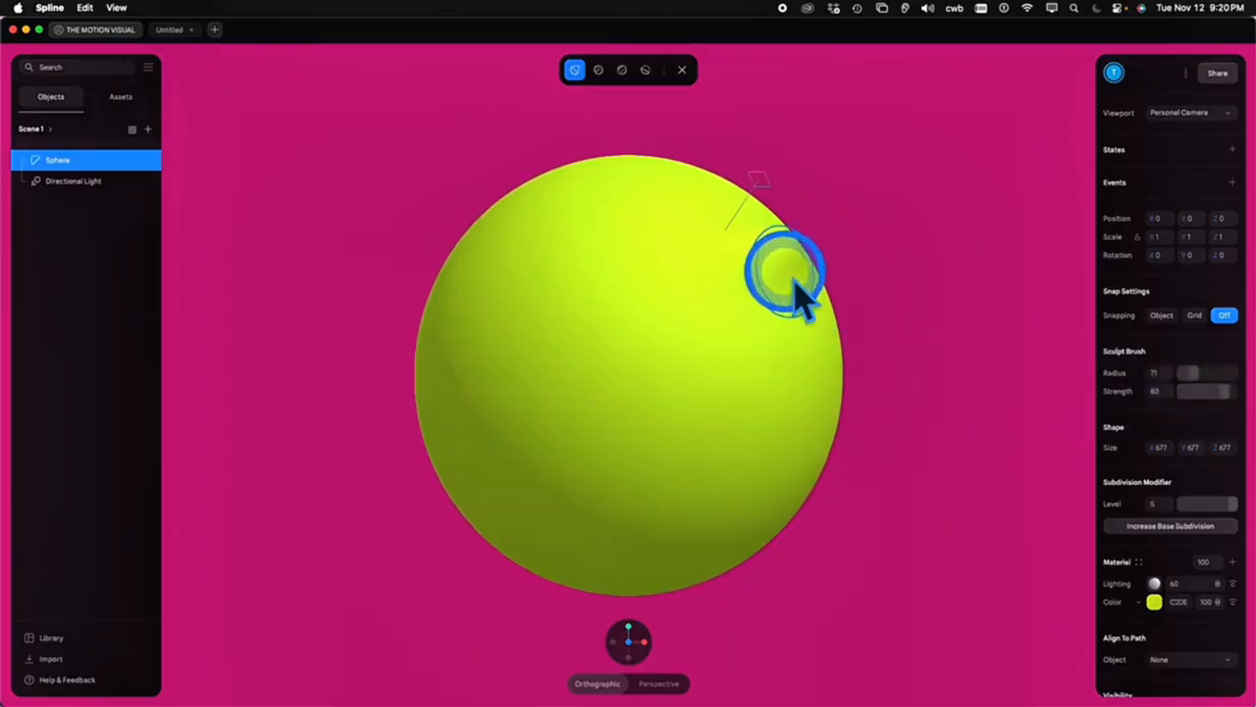
Pull pointed bumps out of the sphere's sides with the same brush and press dents into its front
{"action": "left_click_drag", "start_coordinate": [796, 279], "coordinate": [1017, 194]}
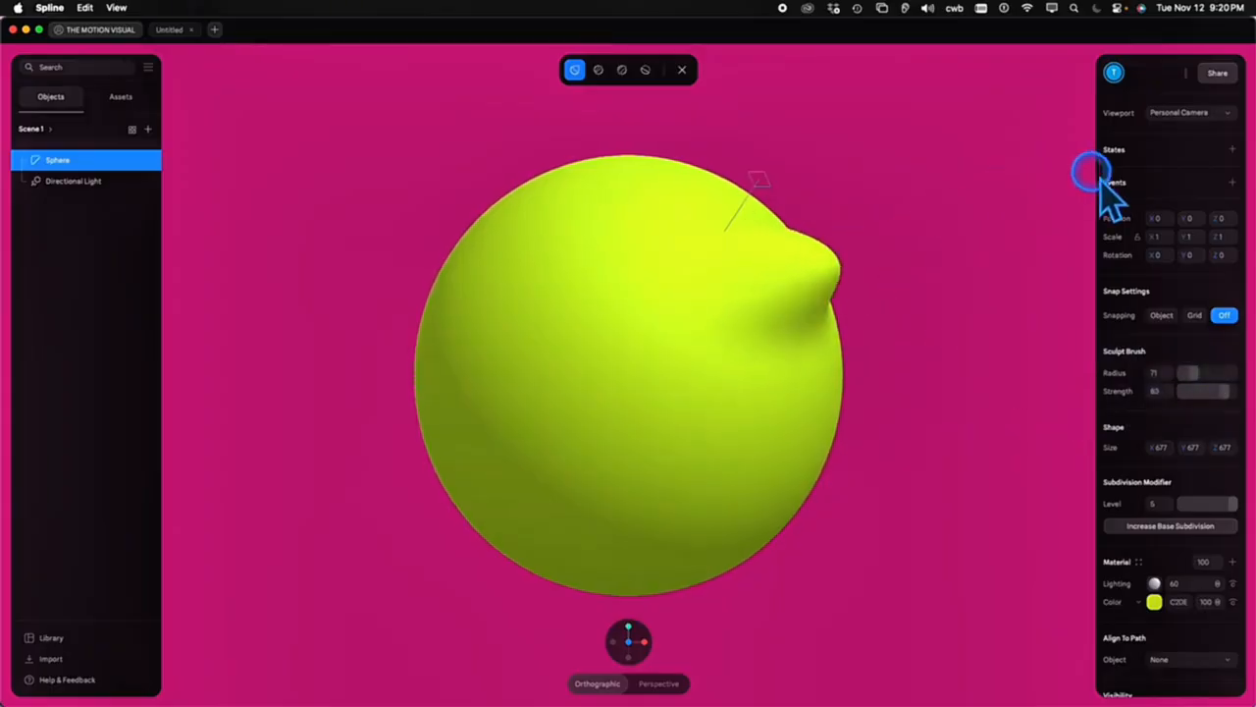
{"action": "mouse_move", "coordinate": [1100, 178]}
{"action": "left_mouse_down"}
{"action": "mouse_move", "coordinate": [600, 362]}
{"action": "mouse_move", "coordinate": [731, 326]}
{"action": "mouse_move", "coordinate": [1147, 159]}
{"action": "mouse_move", "coordinate": [497, 240]}
{"action": "mouse_move", "coordinate": [287, 127]}
{"action": "left_mouse_up"}
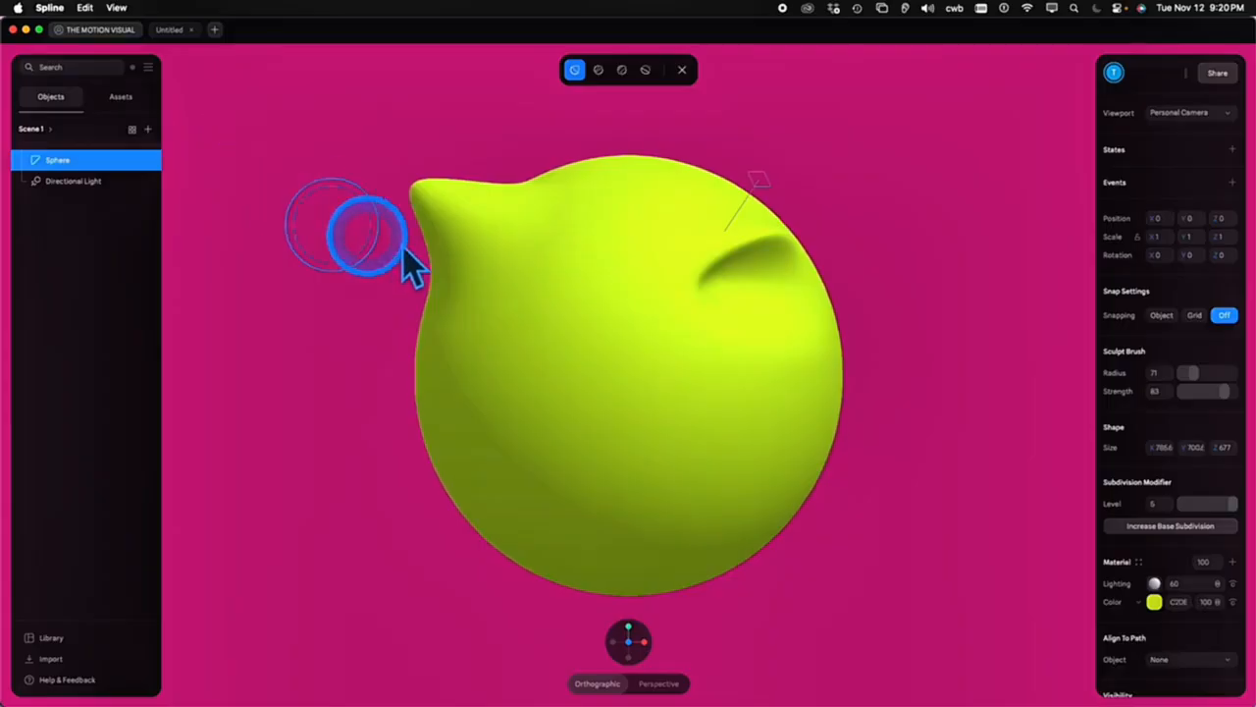
{"action": "left_click_drag", "start_coordinate": [839, 476], "coordinate": [989, 533]}
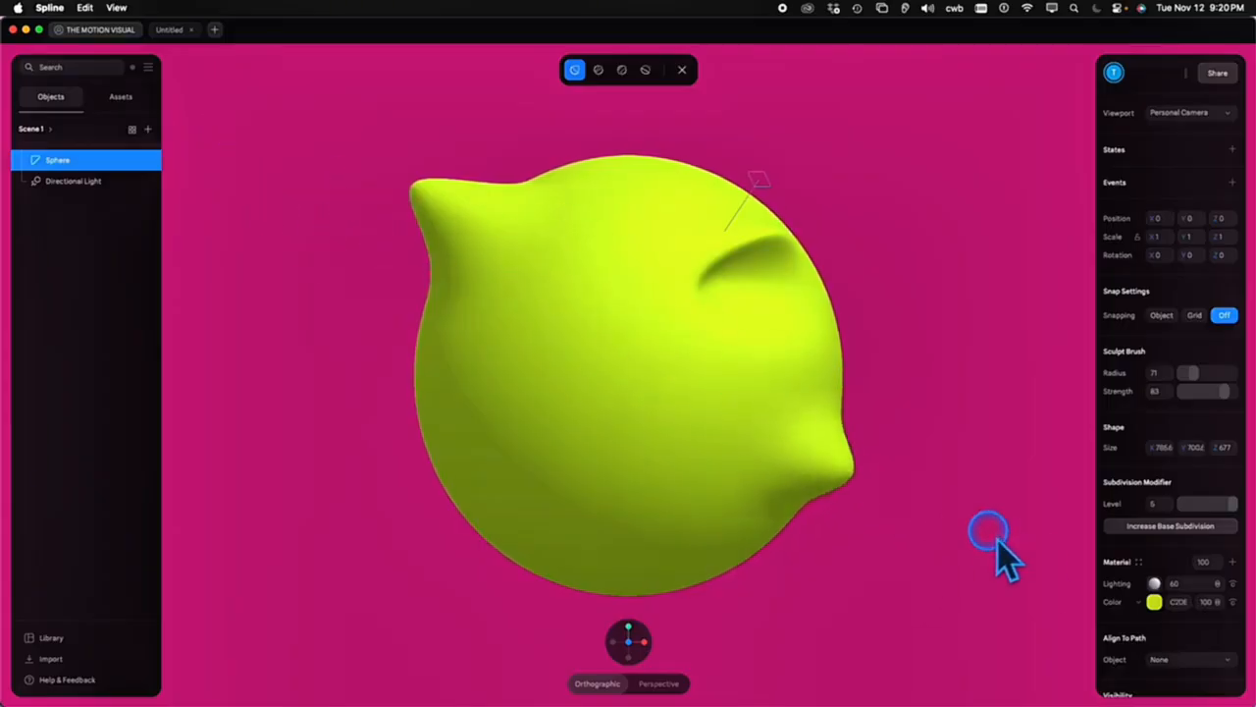
{"action": "left_click_drag", "start_coordinate": [1065, 568], "coordinate": [594, 346]}
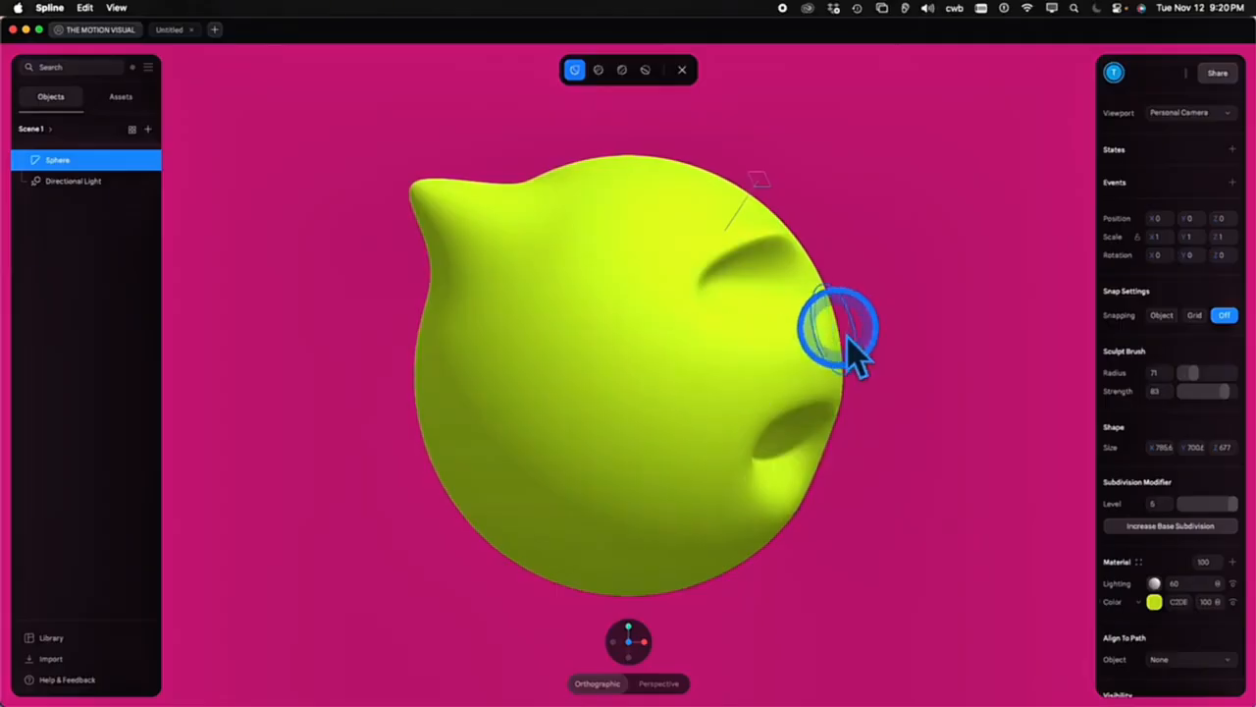
{"action": "left_click_drag", "start_coordinate": [850, 358], "coordinate": [1065, 323]}
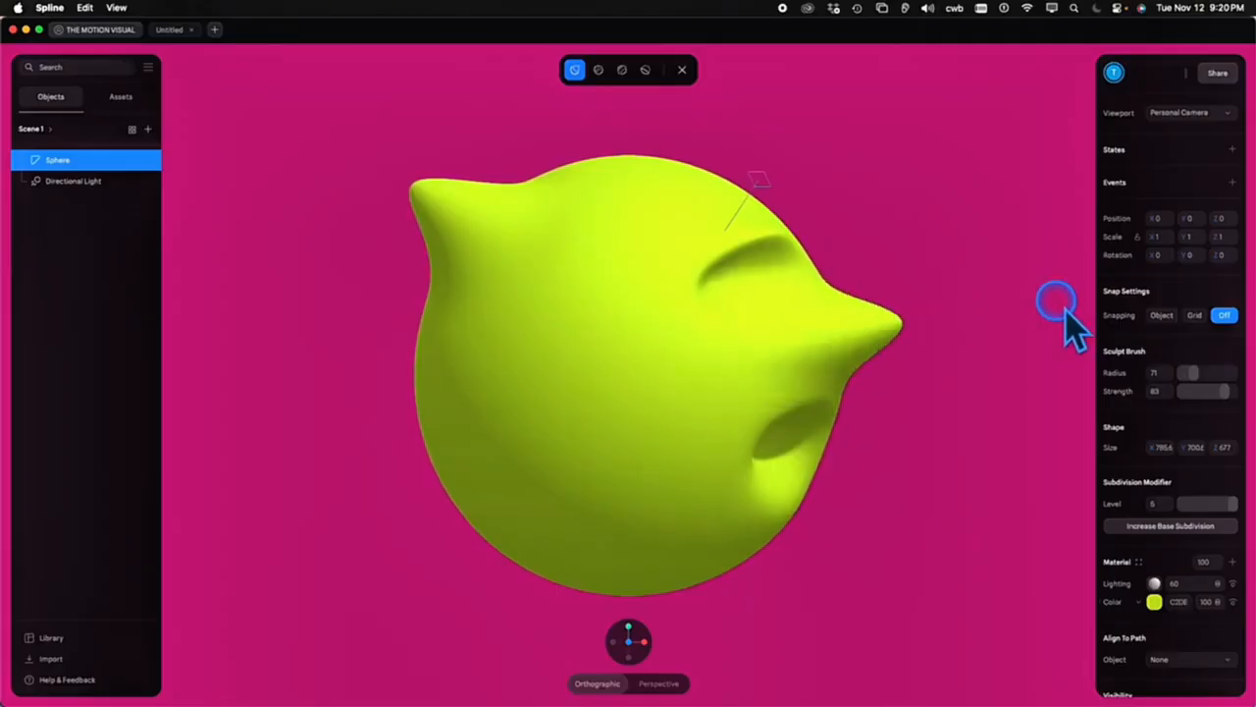
{"action": "key", "text": "super+z"}
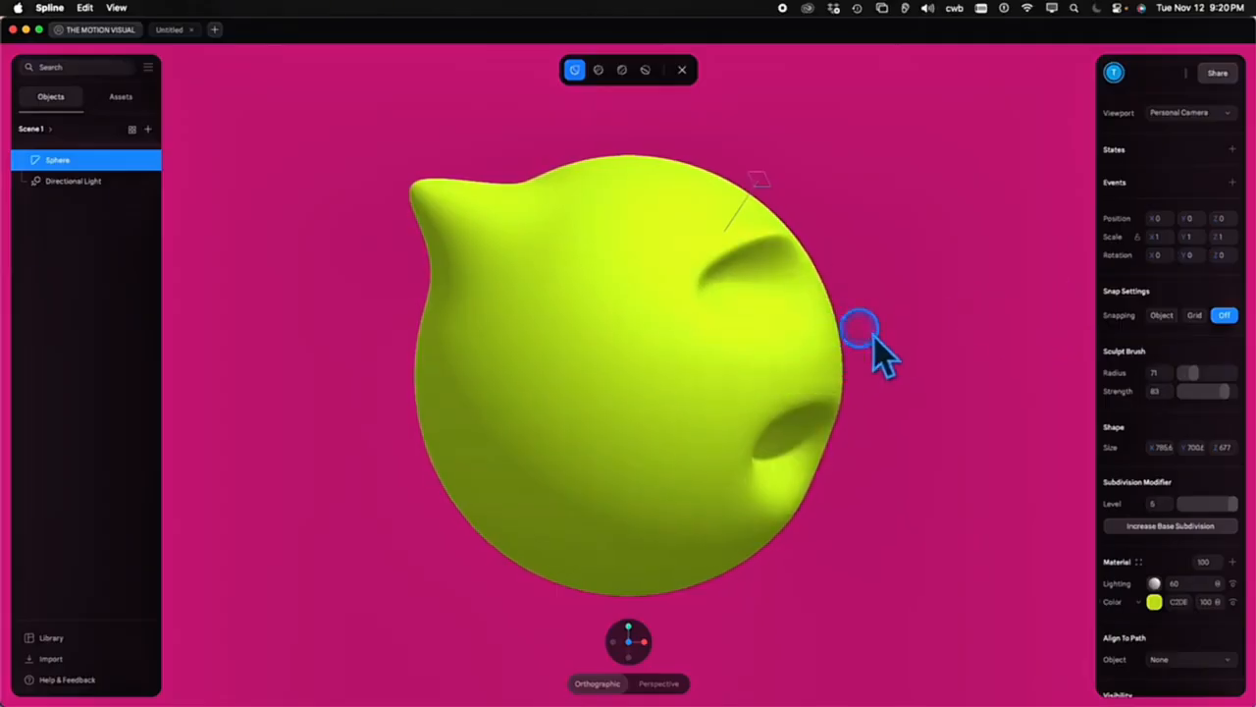
{"action": "left_click_drag", "start_coordinate": [861, 327], "coordinate": [1021, 294]}
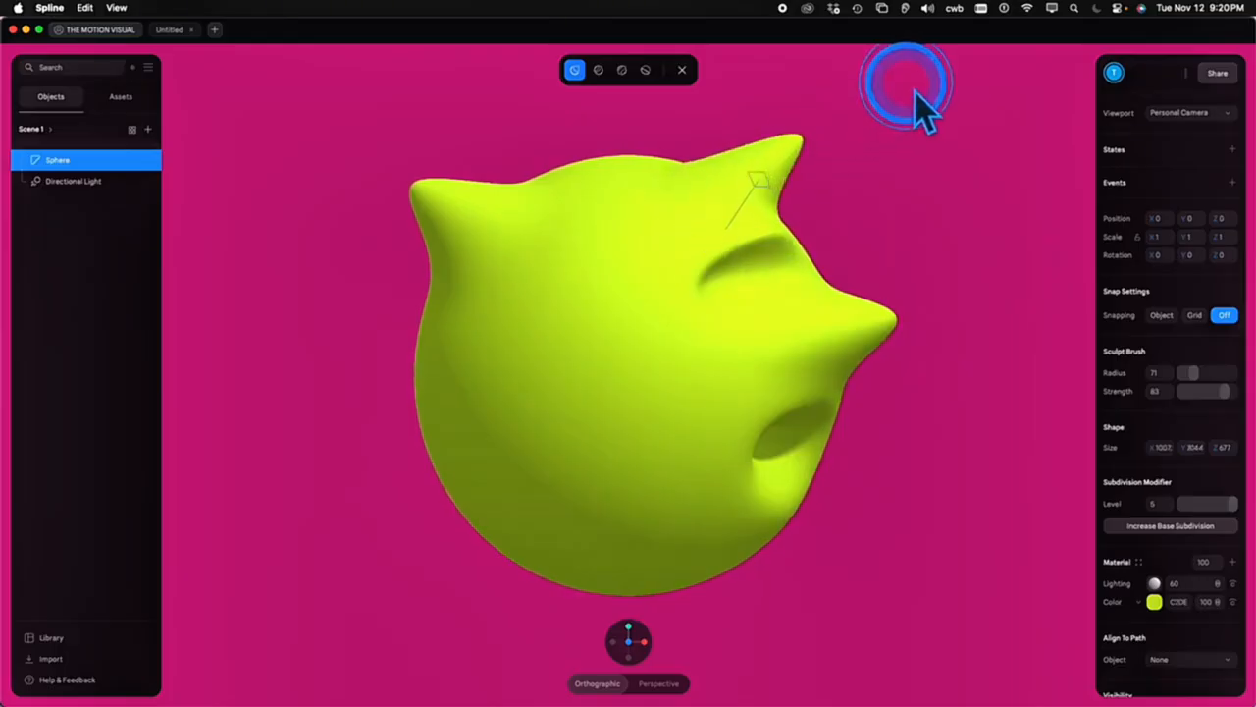
Undo the pulled bumps and dents on the sphere
{"action": "key", "text": "super+z"}
{"action": "key", "text": "super+z"}
{"action": "key", "text": "super+z"}
{"action": "key", "text": "super+z"}
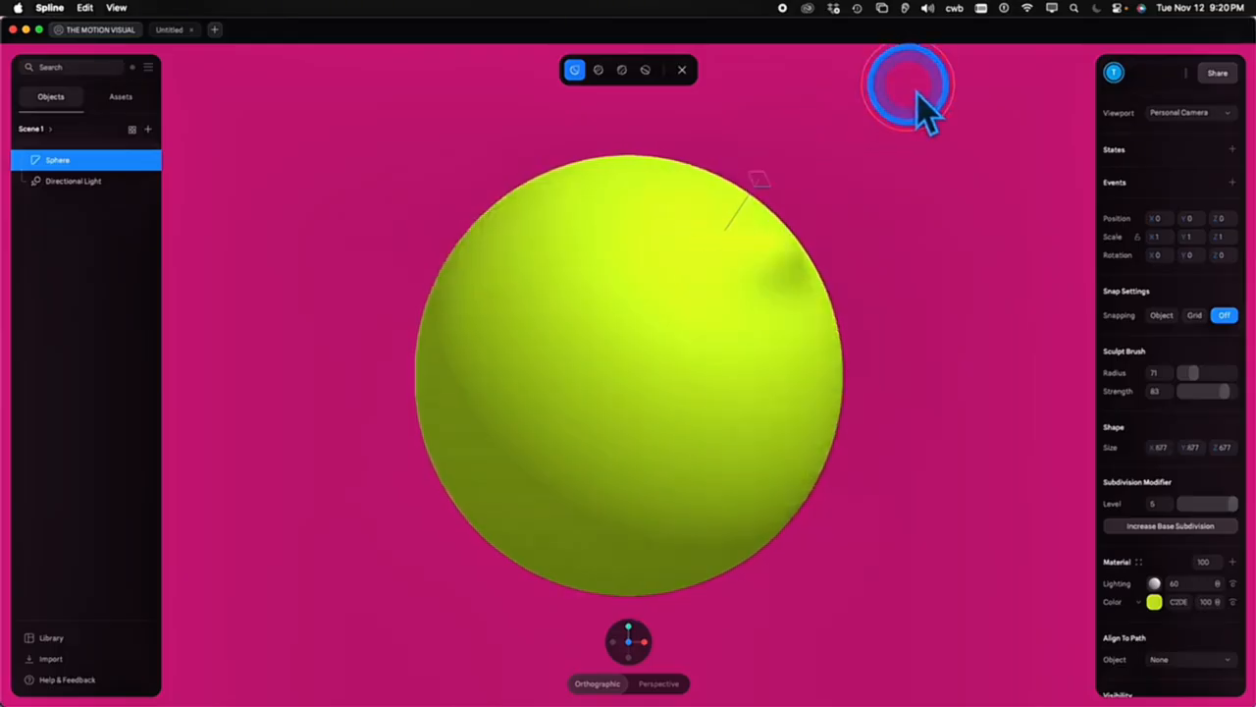
{"action": "key", "text": "super+z"}
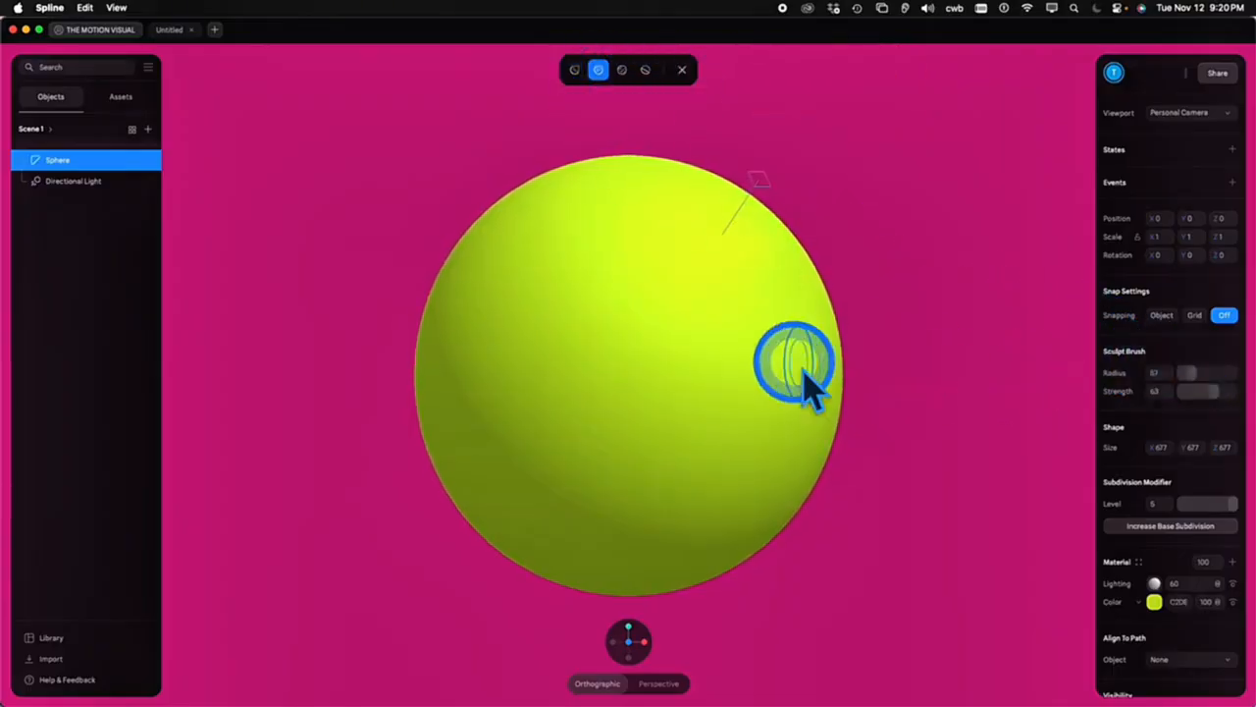
Sculpt a raised horizontal ridge across the sphere with the second sculpt brush at radius 57 and strength 83
{"action": "mouse_move", "coordinate": [796, 362]}
{"action": "left_mouse_down"}
{"action": "mouse_move", "coordinate": [791, 299]}
{"action": "mouse_move", "coordinate": [501, 300]}
{"action": "mouse_move", "coordinate": [811, 288]}
{"action": "mouse_move", "coordinate": [420, 302]}
{"action": "mouse_move", "coordinate": [508, 318]}
{"action": "mouse_move", "coordinate": [883, 318]}
{"action": "mouse_move", "coordinate": [853, 316]}
{"action": "left_mouse_up"}
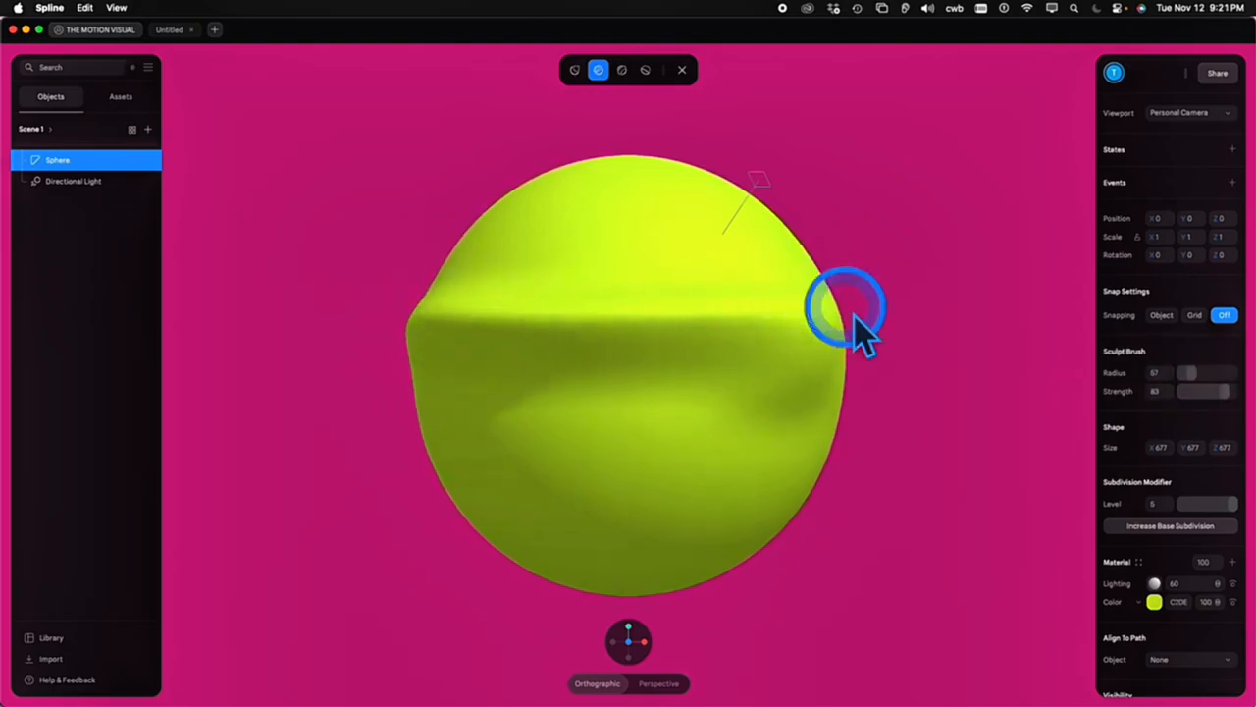
{"action": "mouse_move", "coordinate": [782, 343]}
{"action": "left_mouse_down", "text": "alt"}
{"action": "mouse_move", "coordinate": [815, 338]}
{"action": "mouse_move", "coordinate": [833, 389]}
{"action": "mouse_move", "coordinate": [765, 376]}
{"action": "mouse_move", "coordinate": [469, 388]}
{"action": "left_mouse_up", "text": "alt"}
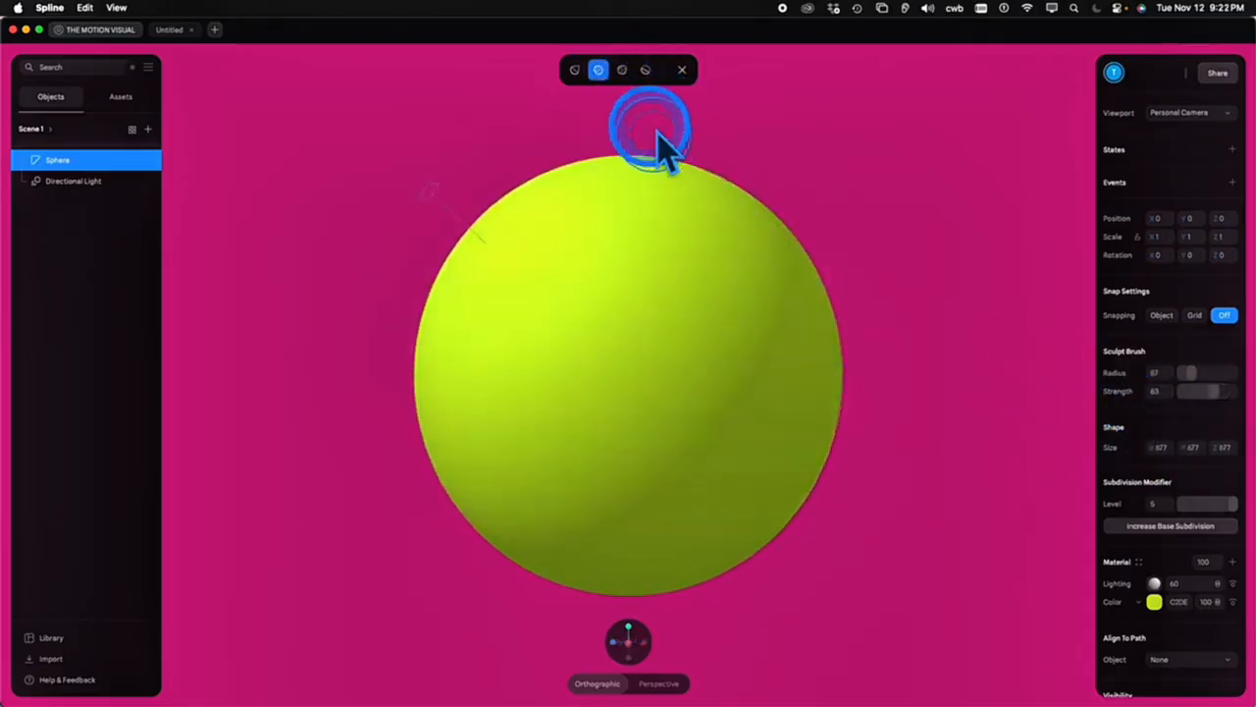
Build up broad rounded bulges over the sphere with the third sculpt brush, enlarging its radius to 130
{"action": "left_click", "coordinate": [624, 73]}
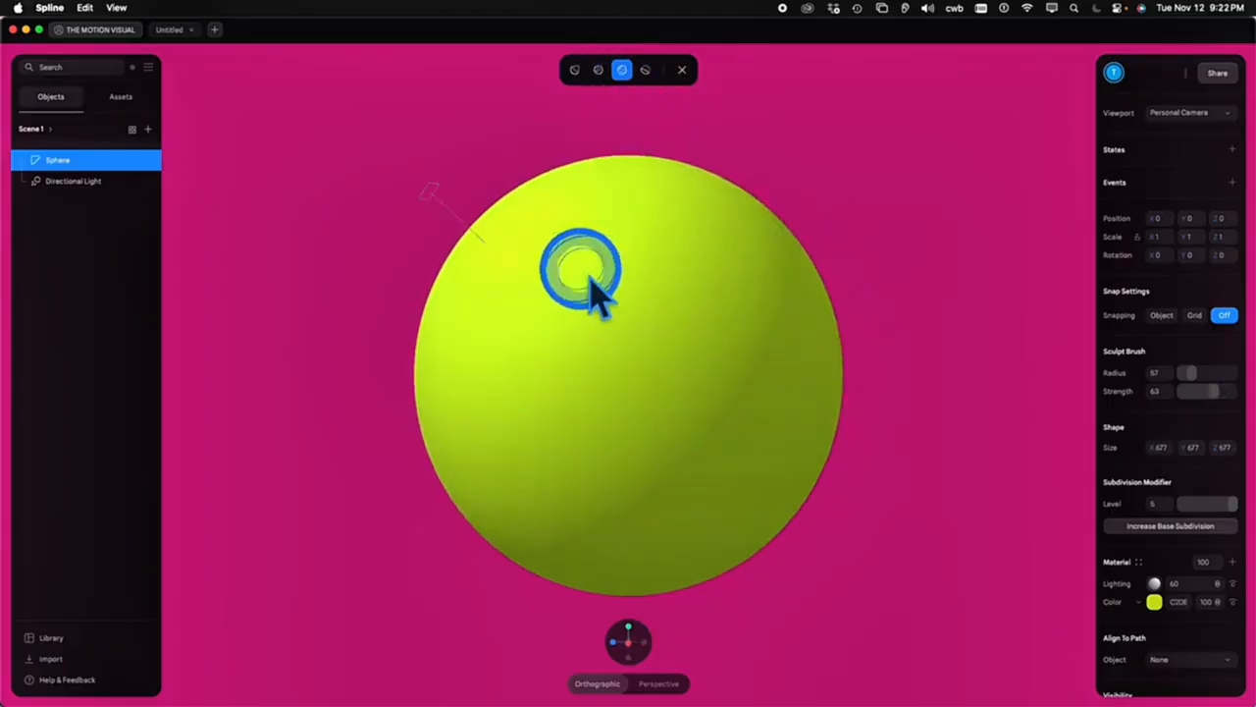
{"action": "left_click_drag", "start_coordinate": [590, 279], "coordinate": [782, 306]}
{"action": "left_click_drag", "start_coordinate": [857, 288], "coordinate": [470, 324]}
{"action": "left_click_drag", "start_coordinate": [1191, 373], "coordinate": [1200, 378]}
{"action": "mouse_move", "coordinate": [625, 399]}
{"action": "left_mouse_down"}
{"action": "mouse_move", "coordinate": [874, 379]}
{"action": "mouse_move", "coordinate": [579, 396]}
{"action": "mouse_move", "coordinate": [981, 406]}
{"action": "mouse_move", "coordinate": [643, 410]}
{"action": "left_mouse_up"}
{"action": "mouse_move", "coordinate": [911, 371]}
{"action": "left_mouse_down"}
{"action": "mouse_move", "coordinate": [821, 395]}
{"action": "mouse_move", "coordinate": [901, 384]}
{"action": "left_mouse_up"}
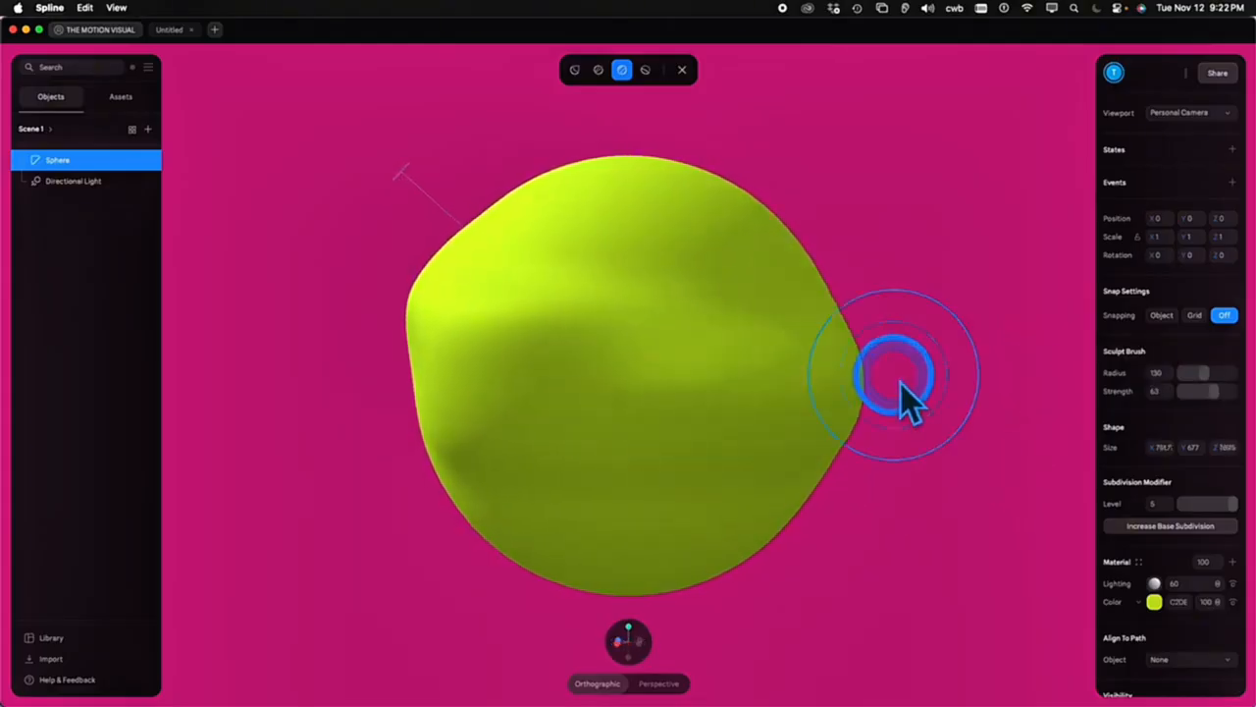
{"action": "mouse_move", "coordinate": [848, 432]}
{"action": "left_mouse_down"}
{"action": "mouse_move", "coordinate": [855, 378]}
{"action": "mouse_move", "coordinate": [835, 331]}
{"action": "mouse_move", "coordinate": [615, 370]}
{"action": "mouse_move", "coordinate": [795, 334]}
{"action": "mouse_move", "coordinate": [693, 506]}
{"action": "left_mouse_up"}
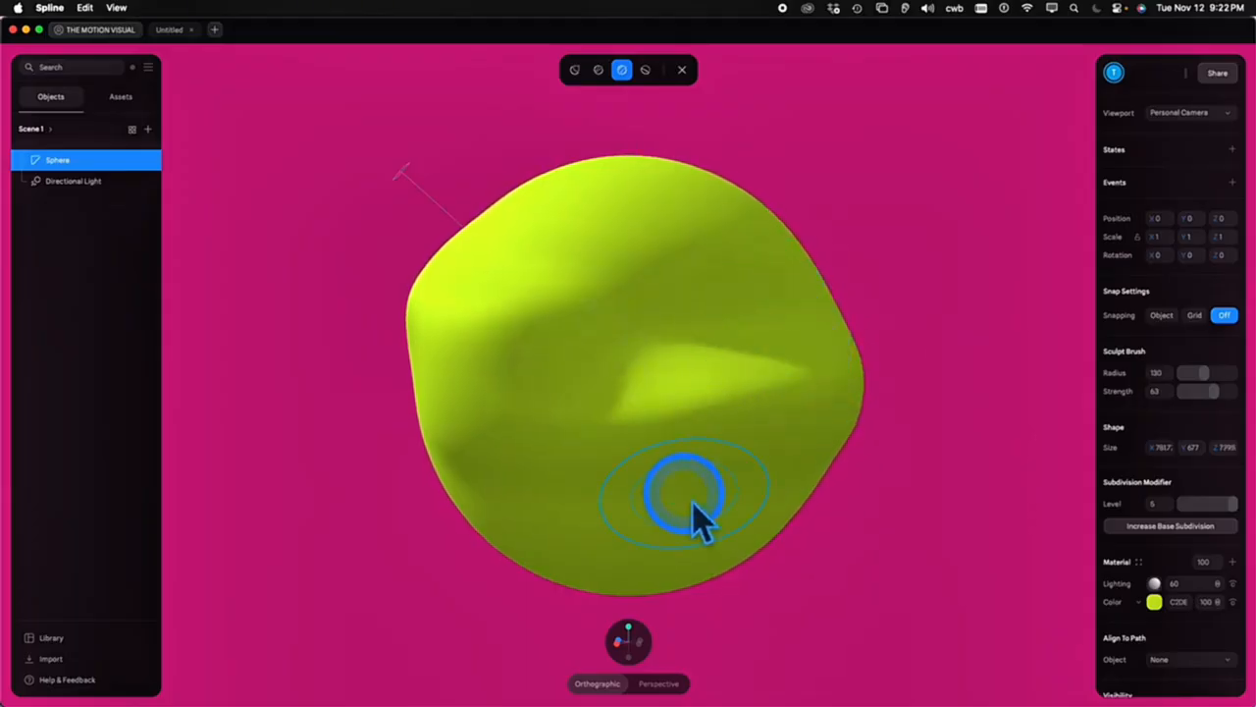
{"action": "mouse_move", "coordinate": [601, 506]}
{"action": "left_mouse_down"}
{"action": "mouse_move", "coordinate": [796, 438]}
{"action": "mouse_move", "coordinate": [634, 261]}
{"action": "mouse_move", "coordinate": [748, 260]}
{"action": "mouse_move", "coordinate": [547, 316]}
{"action": "mouse_move", "coordinate": [799, 294]}
{"action": "mouse_move", "coordinate": [608, 303]}
{"action": "mouse_move", "coordinate": [799, 415]}
{"action": "mouse_move", "coordinate": [608, 458]}
{"action": "mouse_move", "coordinate": [1011, 378]}
{"action": "left_mouse_up"}
Undo the most recent bulging strokes on the sphere
{"action": "key", "text": "super+z"}
{"action": "key", "text": "super+z"}
{"action": "key", "text": "super+z"}
{"action": "key", "text": "super+z"}
{"action": "key", "text": "super+z"}
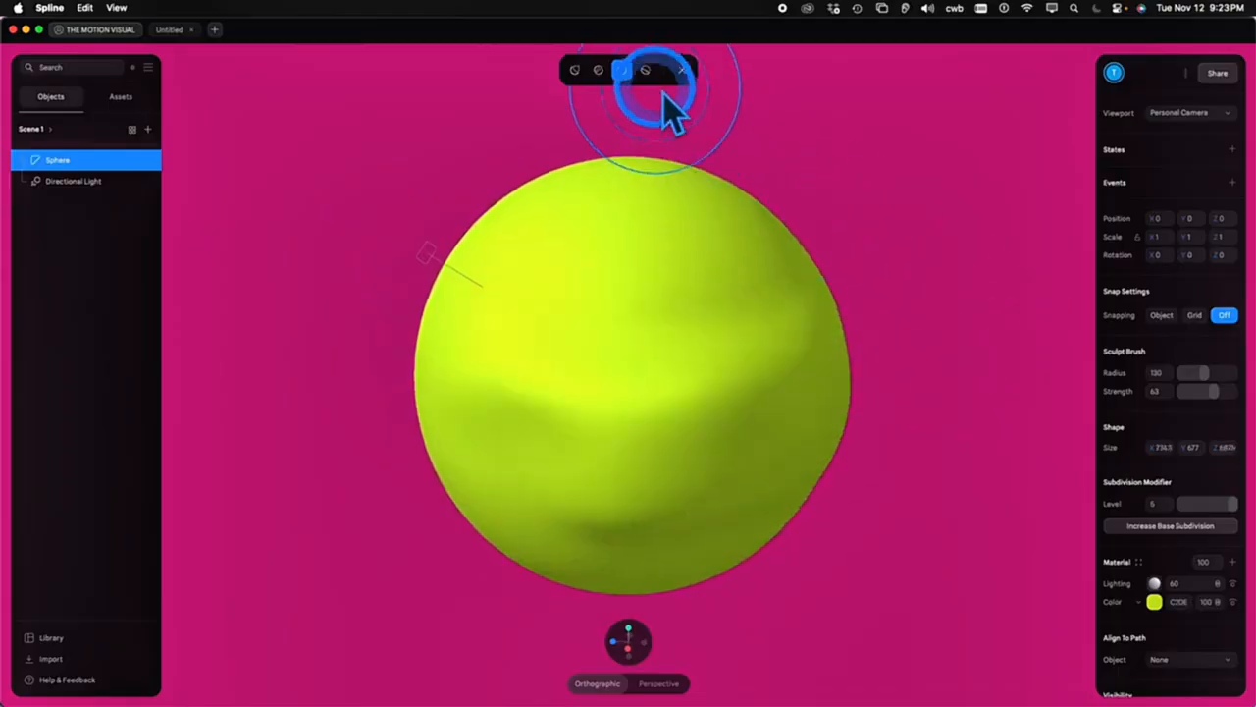
Flatten and hollow the sphere's surface with the fourth sculpt brush, enlarging its radius to 210
{"action": "left_click", "coordinate": [648, 73]}
{"action": "mouse_move", "coordinate": [720, 389]}
{"action": "left_mouse_down"}
{"action": "mouse_move", "coordinate": [604, 538]}
{"action": "mouse_move", "coordinate": [816, 377]}
{"action": "mouse_move", "coordinate": [586, 422]}
{"action": "mouse_move", "coordinate": [754, 402]}
{"action": "mouse_move", "coordinate": [646, 393]}
{"action": "left_mouse_up"}
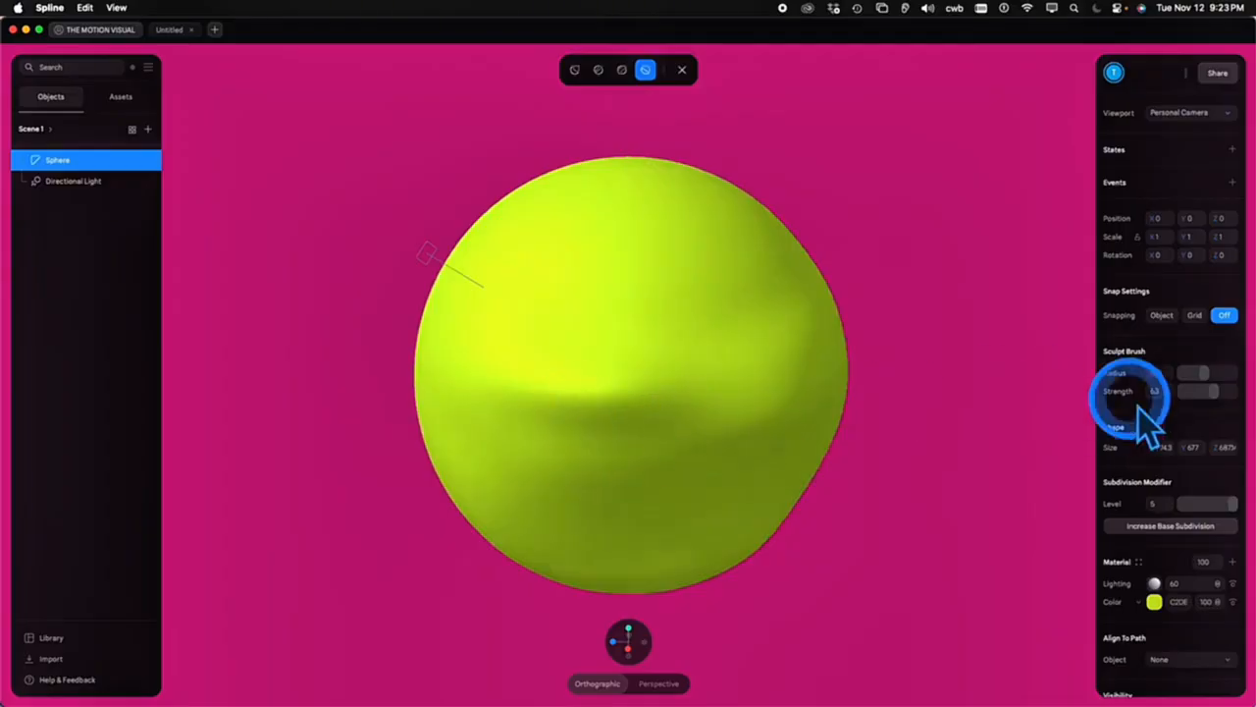
{"action": "key", "text": "super+z"}
{"action": "left_click_drag", "start_coordinate": [1203, 374], "coordinate": [1222, 374]}
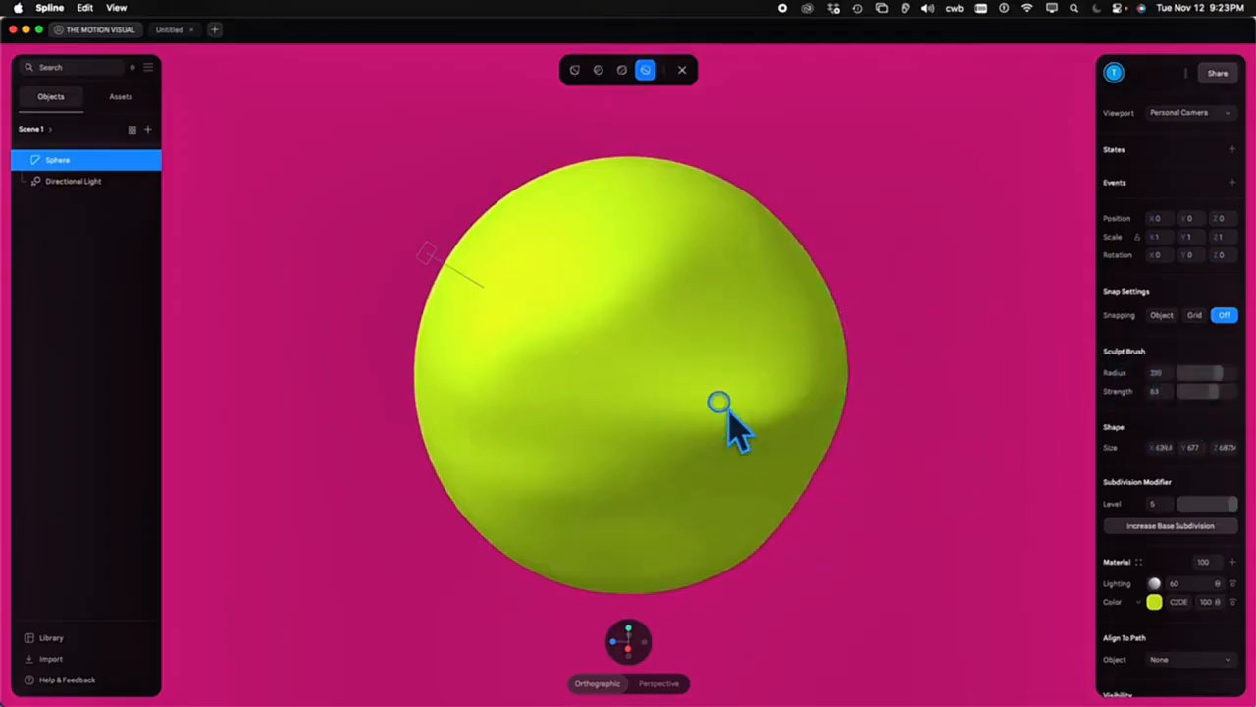
{"action": "mouse_move", "coordinate": [729, 415]}
{"action": "left_mouse_down"}
{"action": "mouse_move", "coordinate": [811, 409]}
{"action": "mouse_move", "coordinate": [598, 458]}
{"action": "mouse_move", "coordinate": [652, 269]}
{"action": "mouse_move", "coordinate": [623, 415]}
{"action": "mouse_move", "coordinate": [989, 434]}
{"action": "left_mouse_up"}
{"action": "left_click_drag", "start_coordinate": [882, 436], "coordinate": [941, 427]}
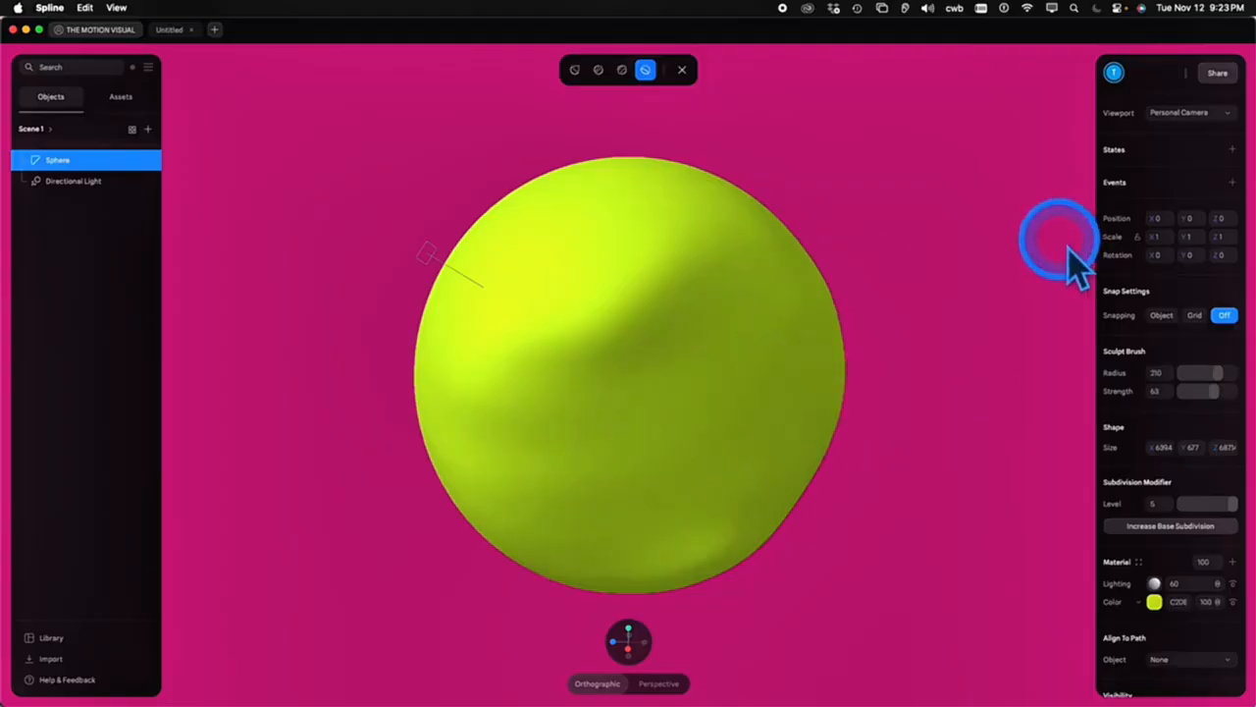
{"action": "mouse_move", "coordinate": [878, 421]}
{"action": "left_mouse_down"}
{"action": "mouse_move", "coordinate": [928, 431]}
{"action": "mouse_move", "coordinate": [651, 230]}
{"action": "mouse_move", "coordinate": [598, 331]}
{"action": "mouse_move", "coordinate": [931, 386]}
{"action": "left_mouse_up"}
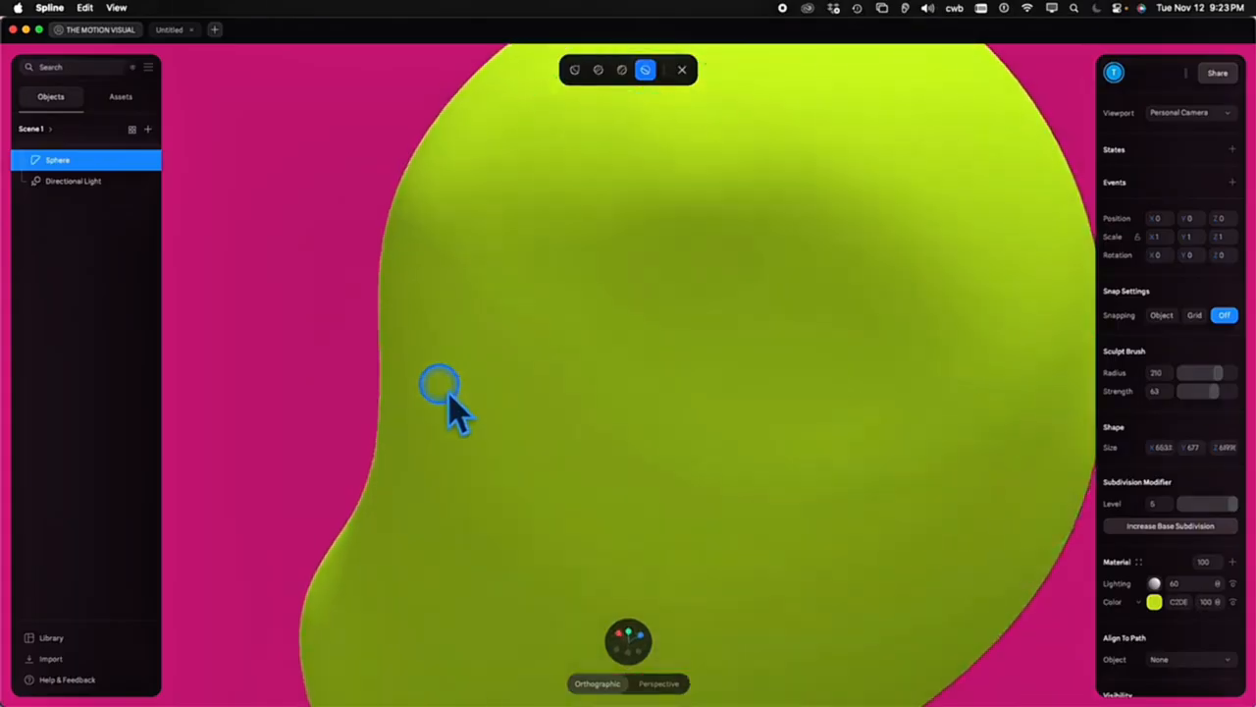
Sculpt a raised ridge across the hollowed area with the second sculpt brush at radius 210 and strength 63
{"action": "left_click", "coordinate": [597, 69]}
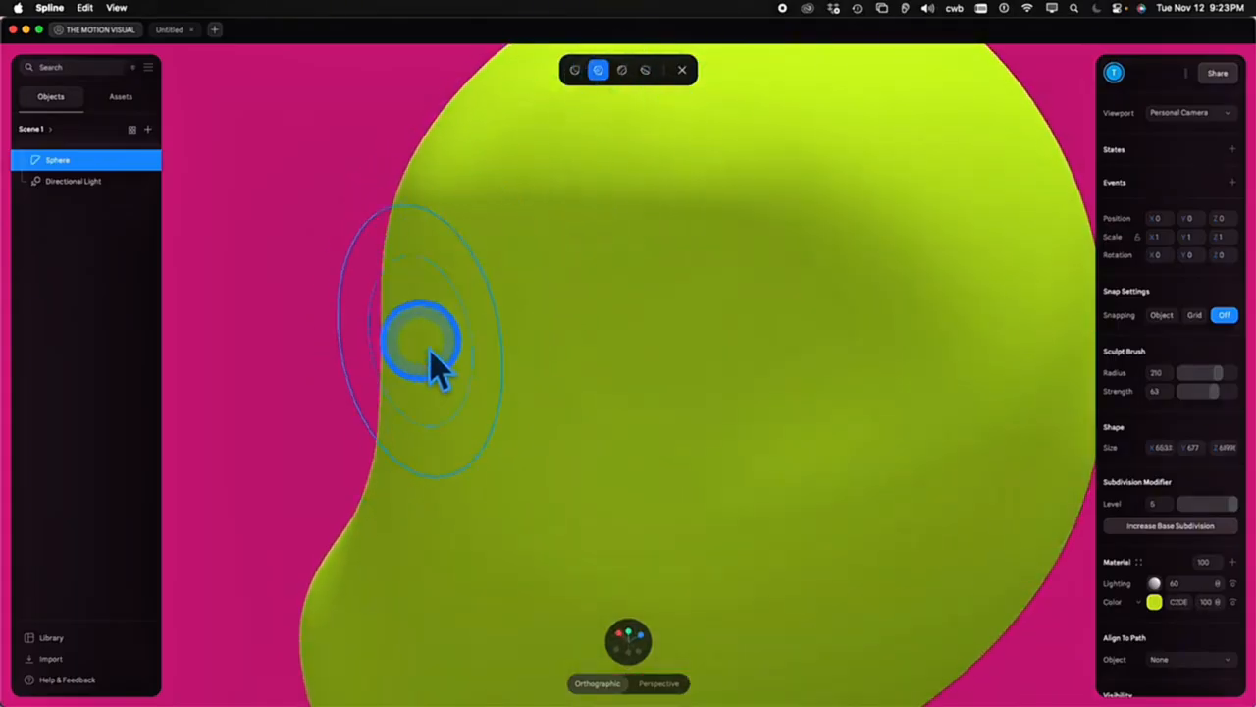
{"action": "mouse_move", "coordinate": [706, 343]}
{"action": "left_mouse_down"}
{"action": "mouse_move", "coordinate": [415, 356]}
{"action": "mouse_move", "coordinate": [504, 353]}
{"action": "mouse_move", "coordinate": [481, 435]}
{"action": "mouse_move", "coordinate": [398, 468]}
{"action": "mouse_move", "coordinate": [628, 457]}
{"action": "mouse_move", "coordinate": [353, 457]}
{"action": "mouse_move", "coordinate": [576, 453]}
{"action": "mouse_move", "coordinate": [402, 202]}
{"action": "mouse_move", "coordinate": [563, 216]}
{"action": "mouse_move", "coordinate": [539, 233]}
{"action": "mouse_move", "coordinate": [481, 233]}
{"action": "mouse_move", "coordinate": [598, 281]}
{"action": "mouse_move", "coordinate": [713, 356]}
{"action": "left_mouse_up"}
{"action": "scroll", "coordinate": [711, 359], "scroll_direction": "down", "scroll_amount": 3}
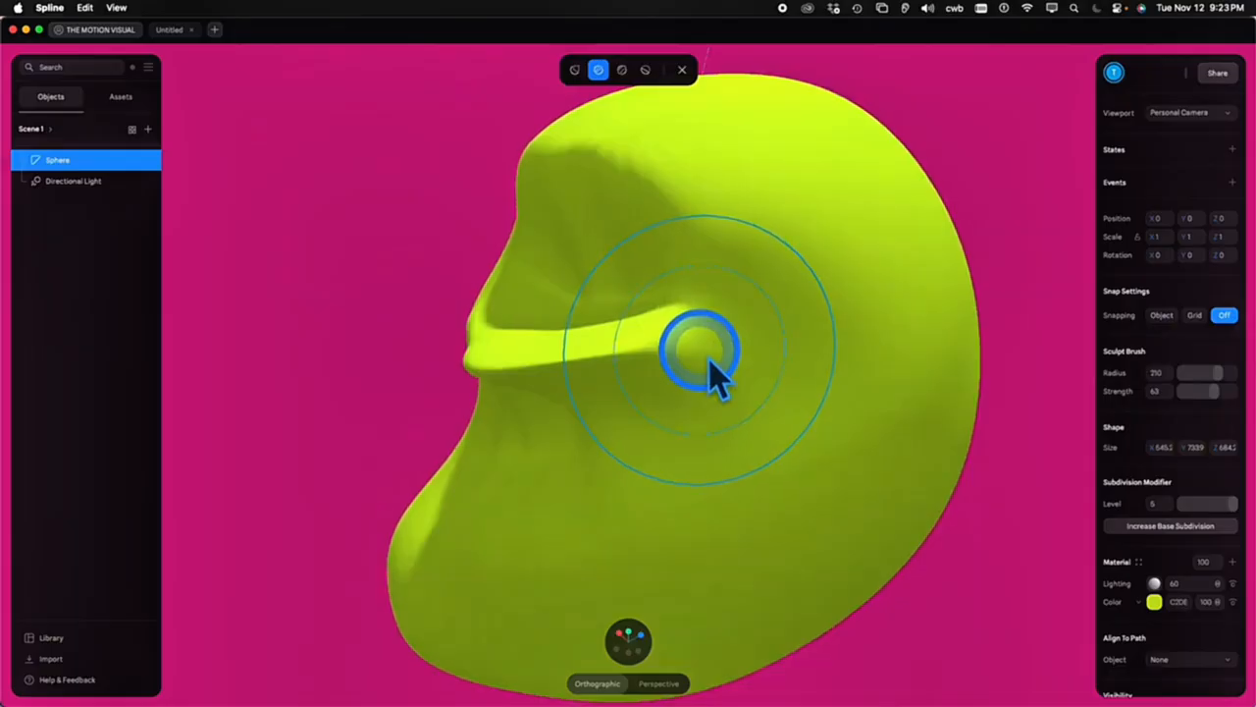
Undo the ridge, flattening and remaining sculpt strokes on the sphere
{"action": "scroll", "coordinate": [709, 362], "scroll_direction": "down", "scroll_amount": 3}
{"action": "key", "text": "super+z"}
{"action": "key", "text": "super+z"}
{"action": "key", "text": "super+z"}
{"action": "key", "text": "super+z"}
{"action": "key", "text": "super+z"}
{"action": "key", "text": "super+z"}
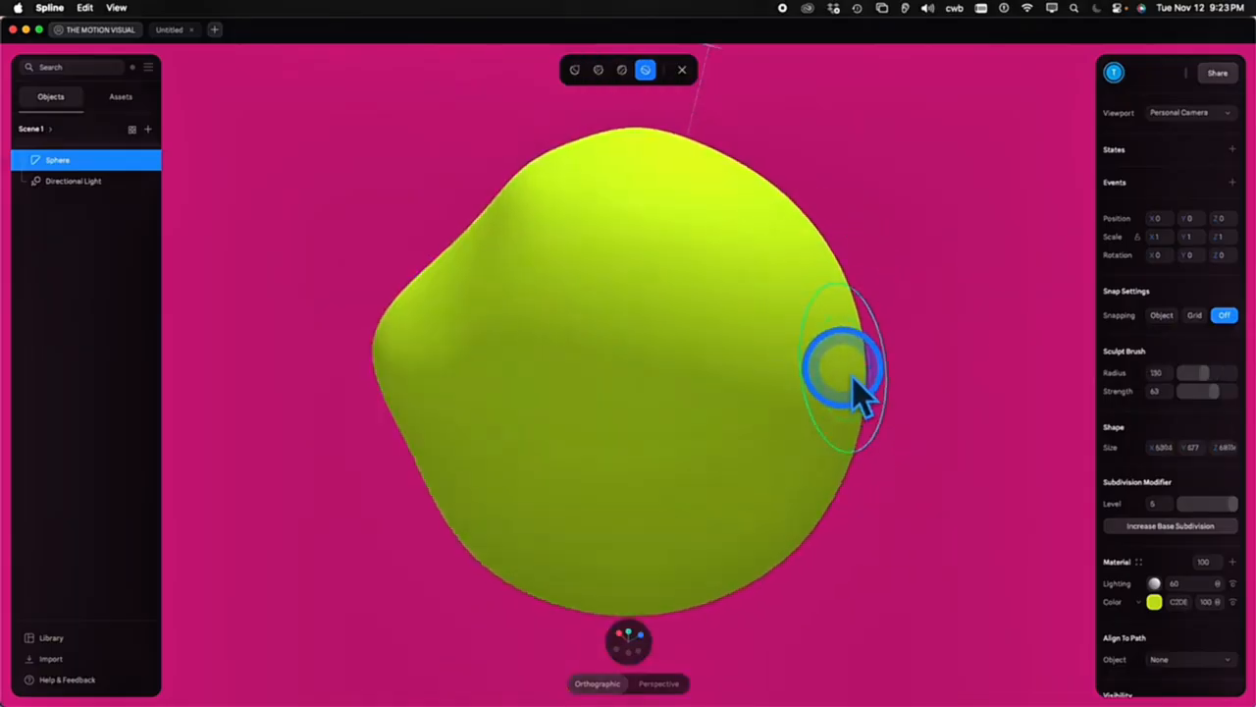
{"action": "key", "text": "super+z"}
{"action": "key", "text": "super+z"}
{"action": "key", "text": "super+z"}
{"action": "key", "text": "super+z"}
{"action": "key", "text": "super+z"}
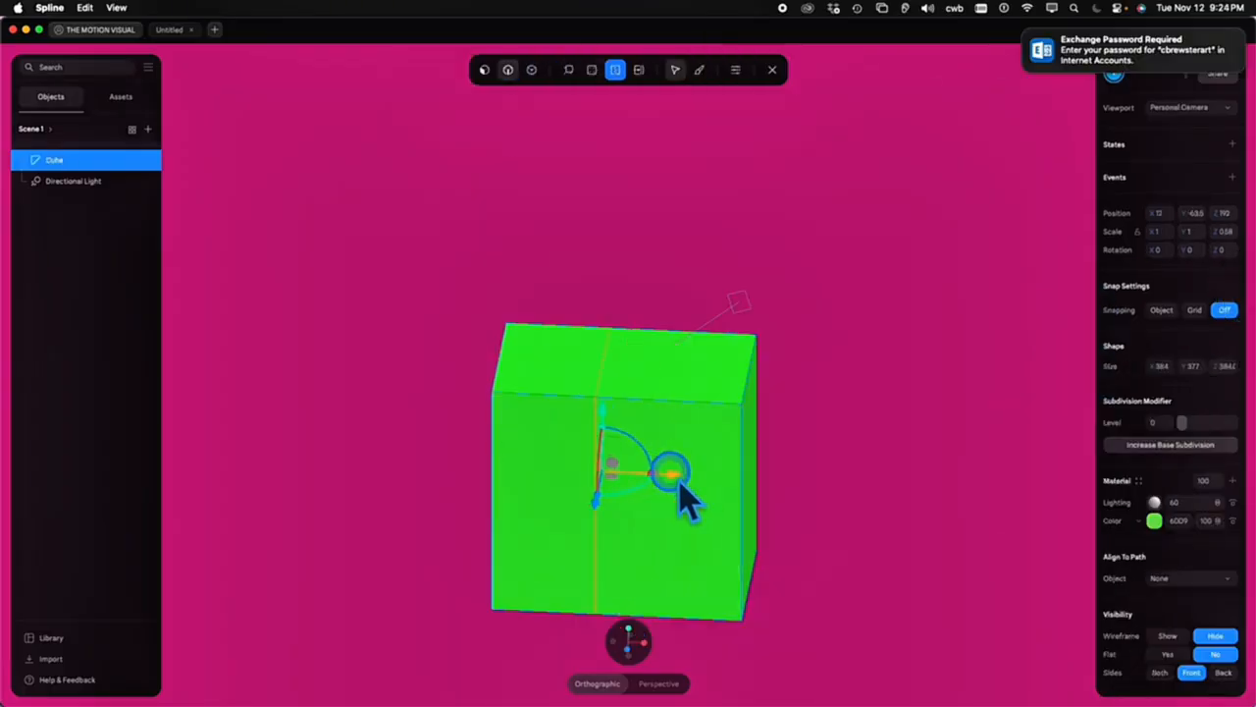
Cut vertical loops around the green cube, dividing it into three wide sections separated by two narrow strips
{"action": "left_click", "coordinate": [661, 400]}
{"action": "left_click_drag", "start_coordinate": [670, 472], "coordinate": [717, 476]}
{"action": "left_click", "coordinate": [612, 400]}
{"action": "left_click", "coordinate": [616, 419]}
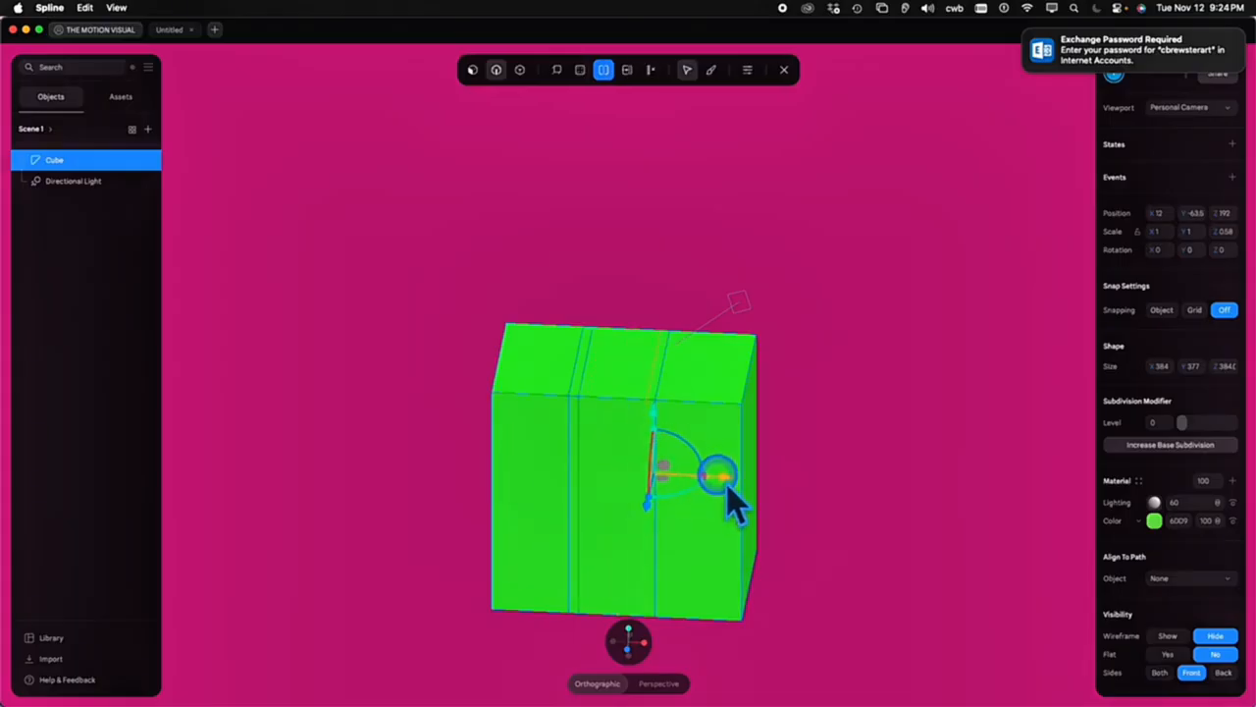
Extrude the three wide top faces upward in segments to form three slightly spread, tapering fingers
{"action": "left_click", "coordinate": [568, 69]}
{"action": "left_click_drag", "start_coordinate": [633, 267], "coordinate": [633, 146]}
{"action": "left_click_drag", "start_coordinate": [684, 239], "coordinate": [579, 178]}
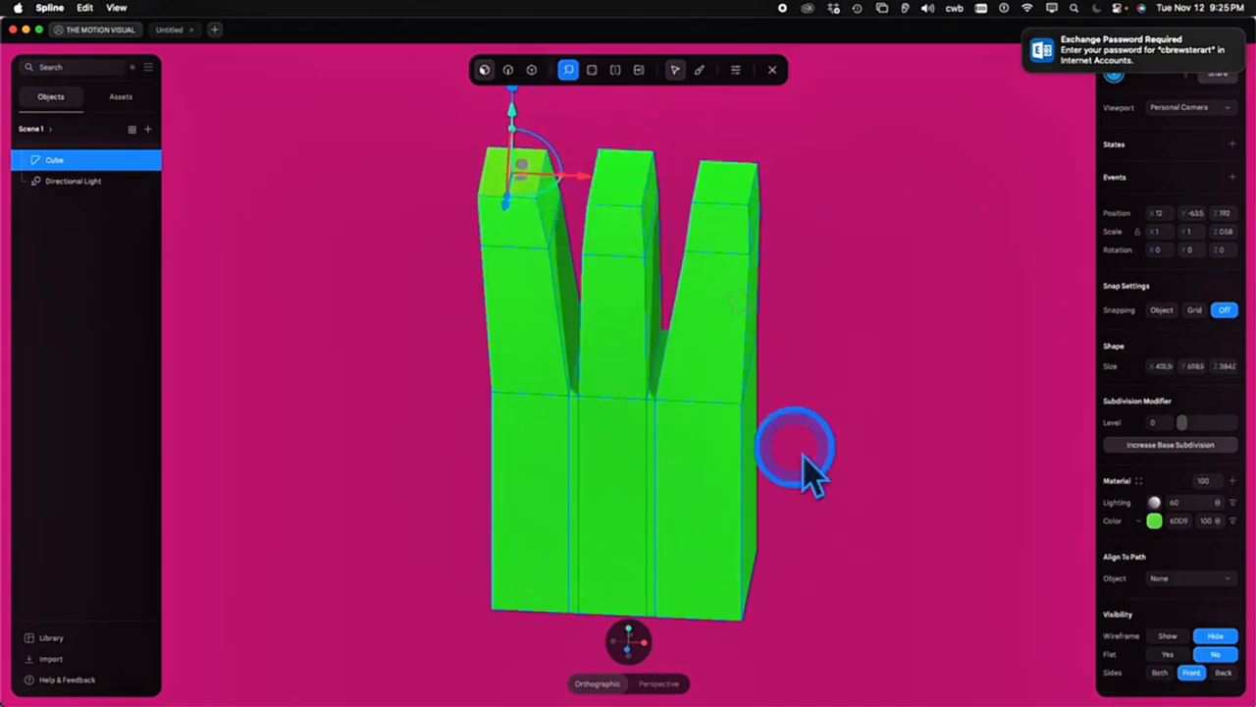
Add two horizontal loop cuts around the palm, one near its middle and one near its base
{"action": "left_click", "coordinate": [616, 70]}
{"action": "left_click", "coordinate": [702, 508]}
{"action": "left_click", "coordinate": [702, 581]}
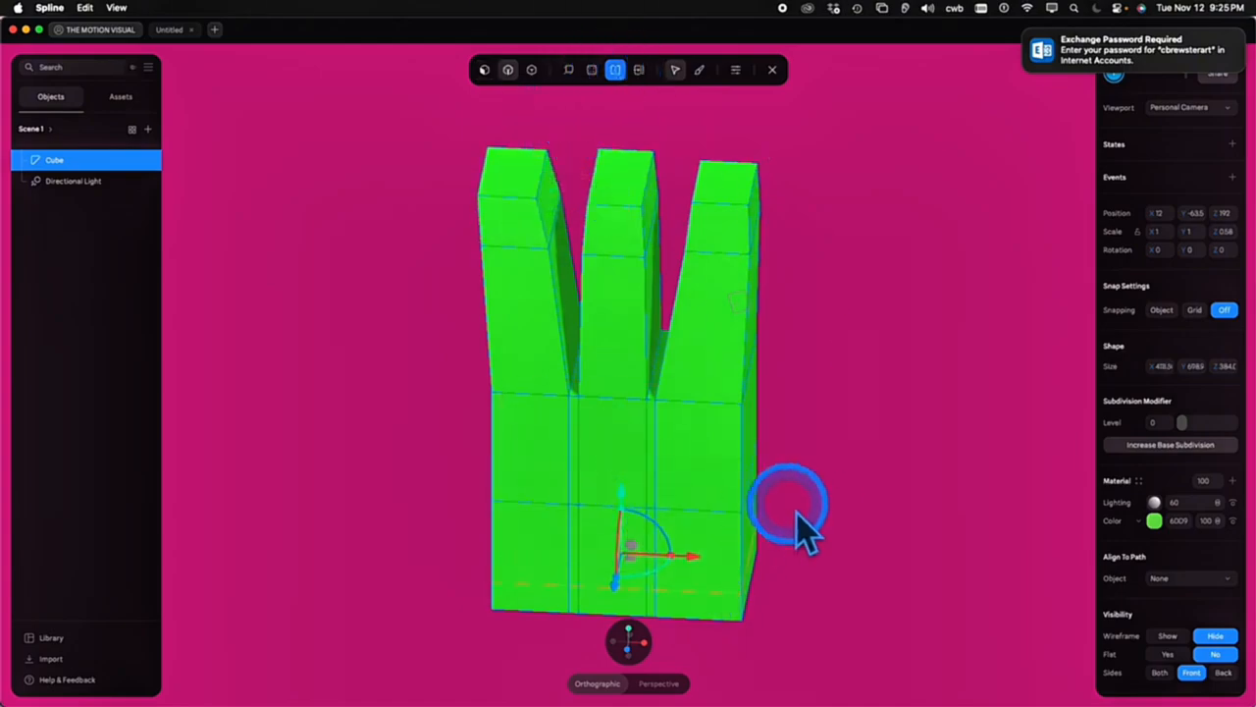
Extrude the palm's side face between the two horizontal loops in rotated segments to form an upward-curving thumb
{"action": "left_click_drag", "start_coordinate": [883, 503], "coordinate": [886, 537], "text": "alt"}
{"action": "left_click", "coordinate": [485, 70]}
{"action": "left_click", "coordinate": [704, 543]}
{"action": "left_click", "coordinate": [568, 70]}
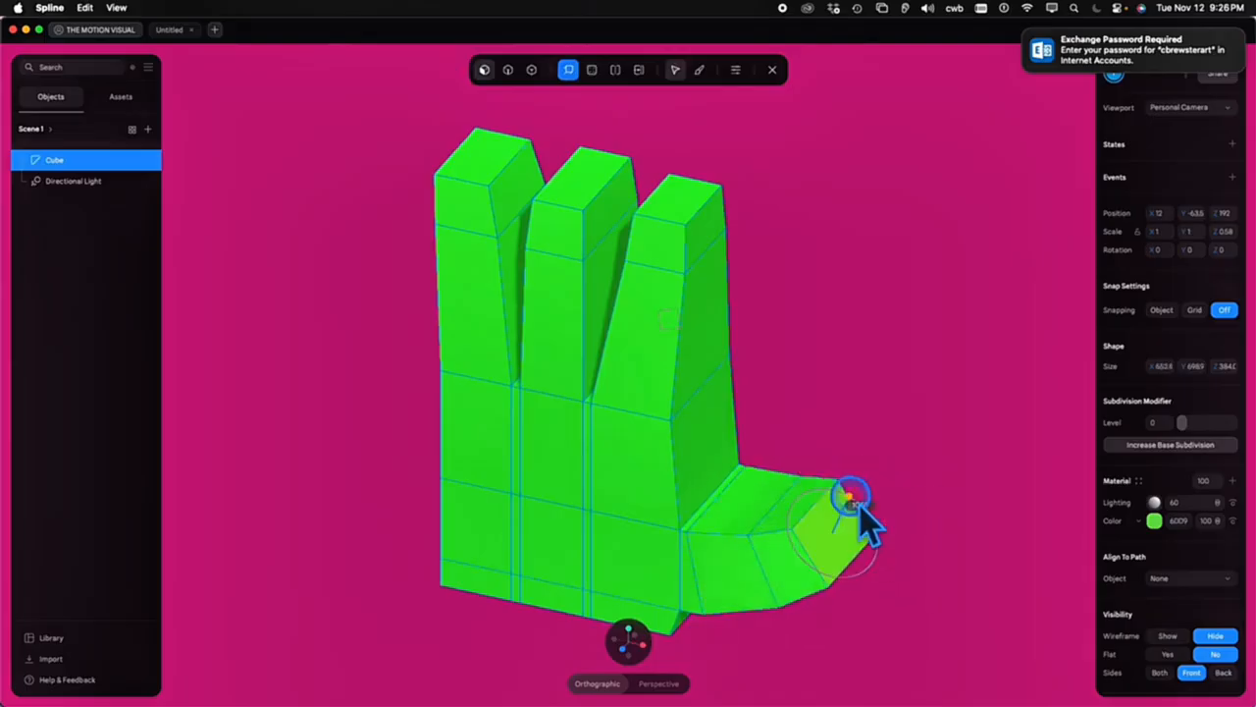
{"action": "left_click_drag", "start_coordinate": [850, 496], "coordinate": [856, 499]}
{"action": "left_click_drag", "start_coordinate": [895, 490], "coordinate": [915, 477]}
Set the hand mesh's subdivision level to 3
{"action": "left_click_drag", "start_coordinate": [1180, 422], "coordinate": [1213, 422]}
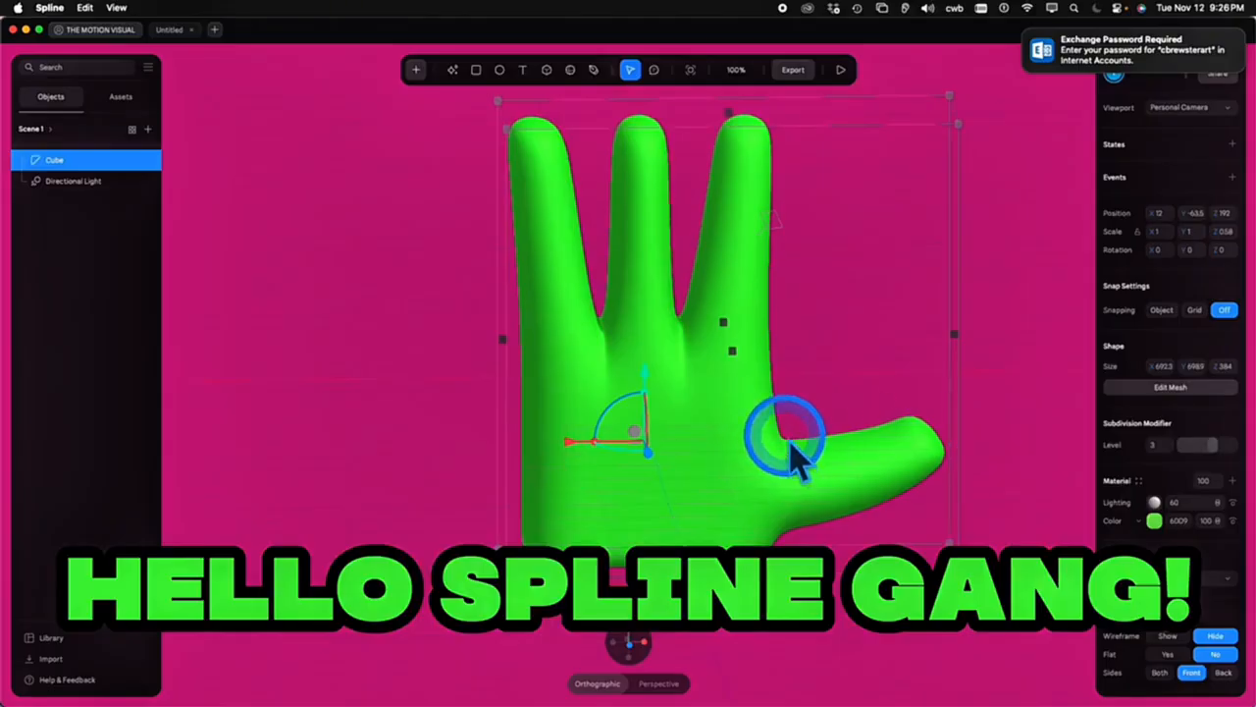
Replace the hand with a new cube about 1044 units on each side and color it blue
{"action": "mouse_move", "coordinate": [629, 429]}
{"action": "left_mouse_down"}
{"action": "mouse_move", "coordinate": [673, 406]}
{"action": "mouse_move", "coordinate": [592, 443]}
{"action": "mouse_move", "coordinate": [622, 442]}
{"action": "left_mouse_up"}
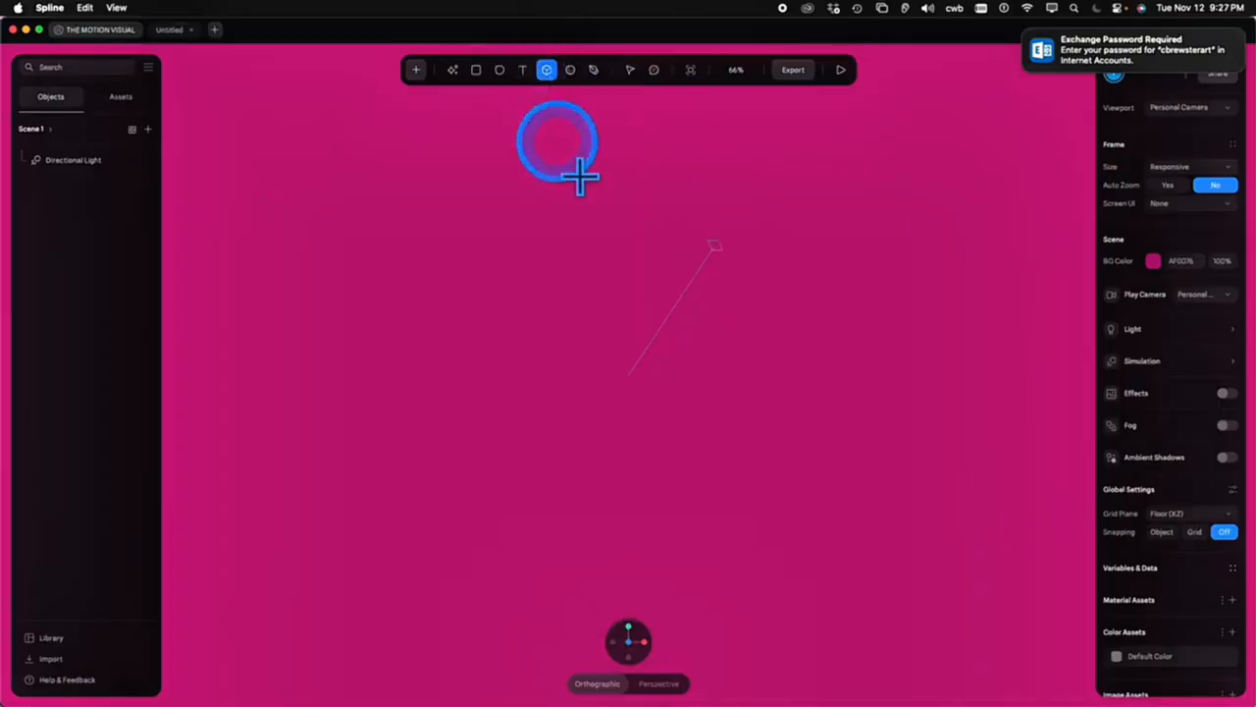
{"action": "left_click_drag", "start_coordinate": [432, 215], "coordinate": [864, 491]}
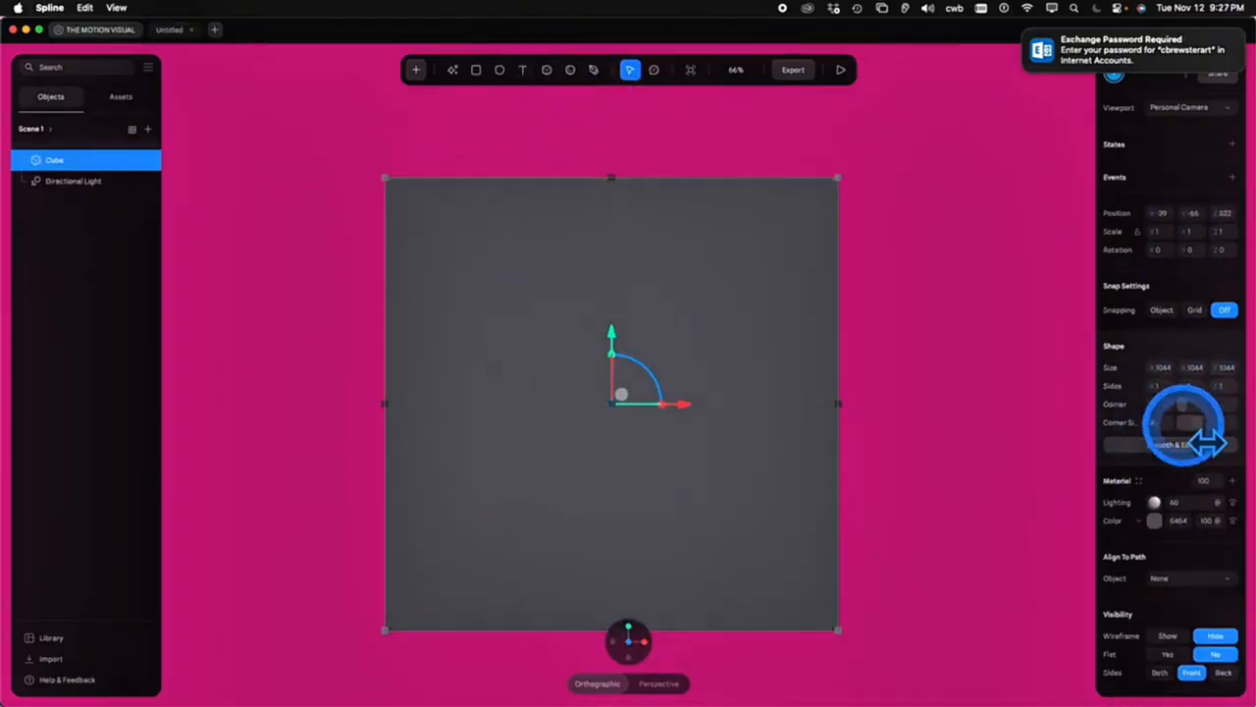
{"action": "left_click", "coordinate": [1158, 521]}
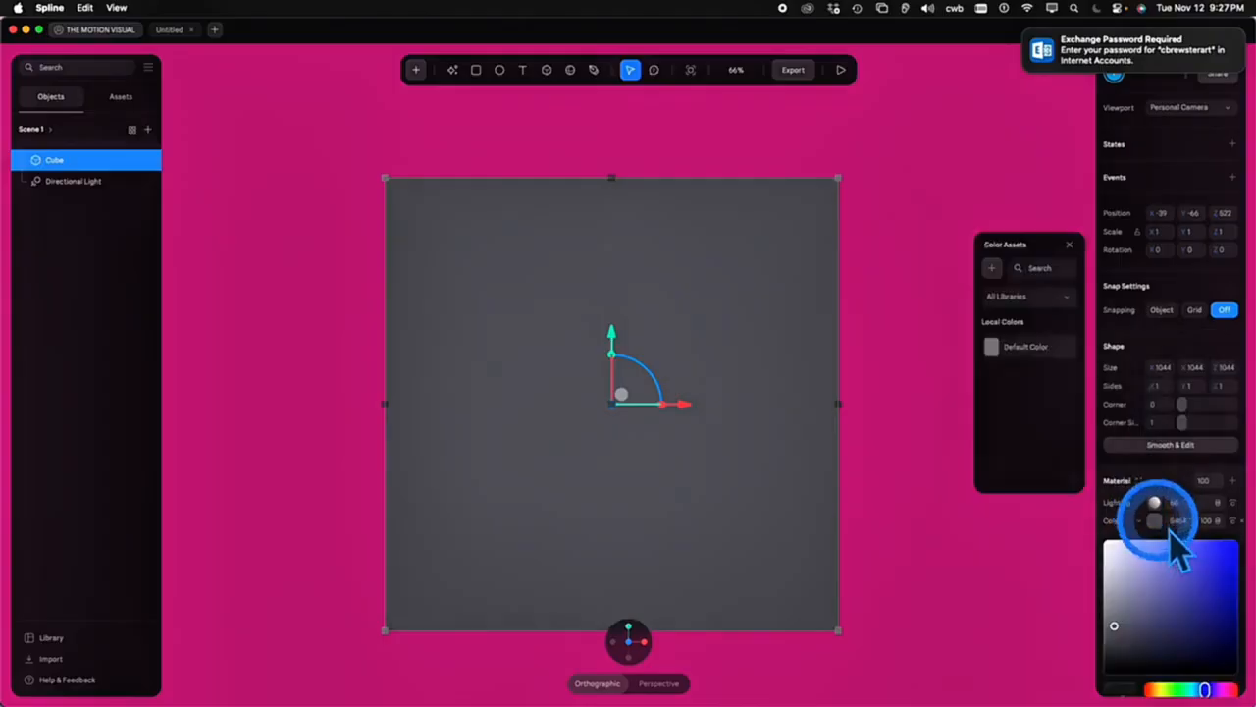
{"action": "left_click", "coordinate": [1194, 568]}
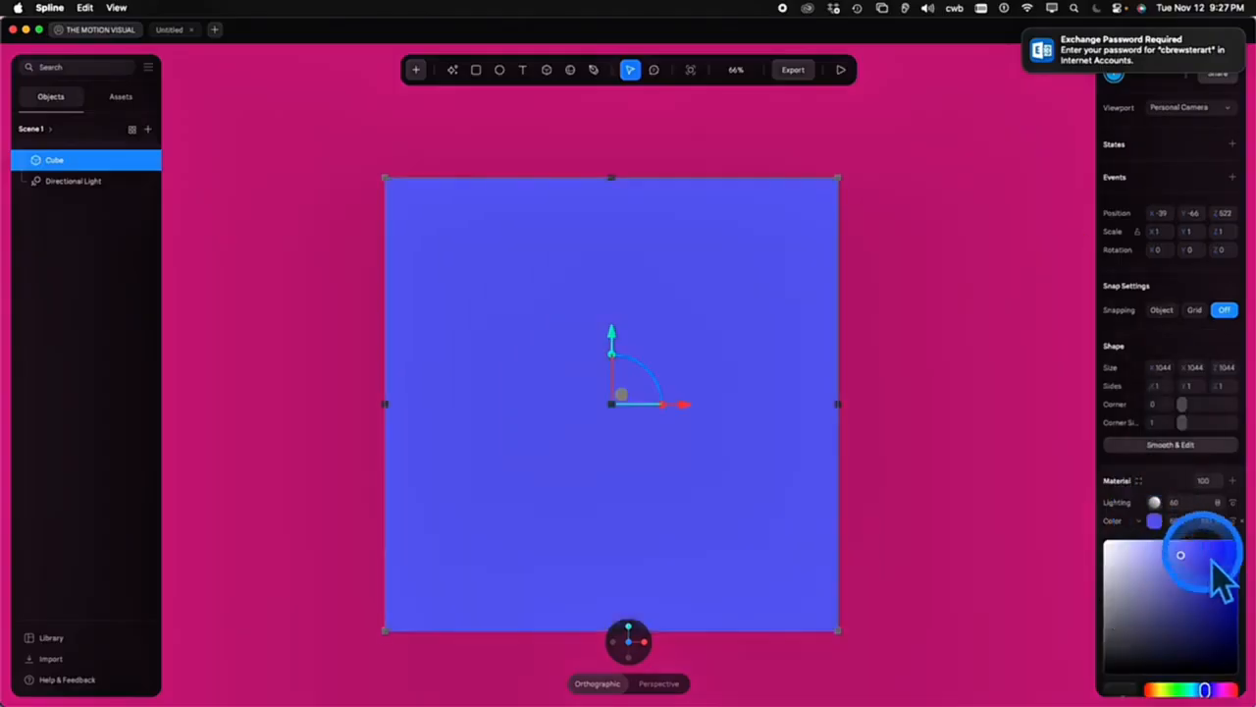
Convert the cube to an editable mesh and set its subdivision level to 0
{"action": "left_click", "coordinate": [1170, 447]}
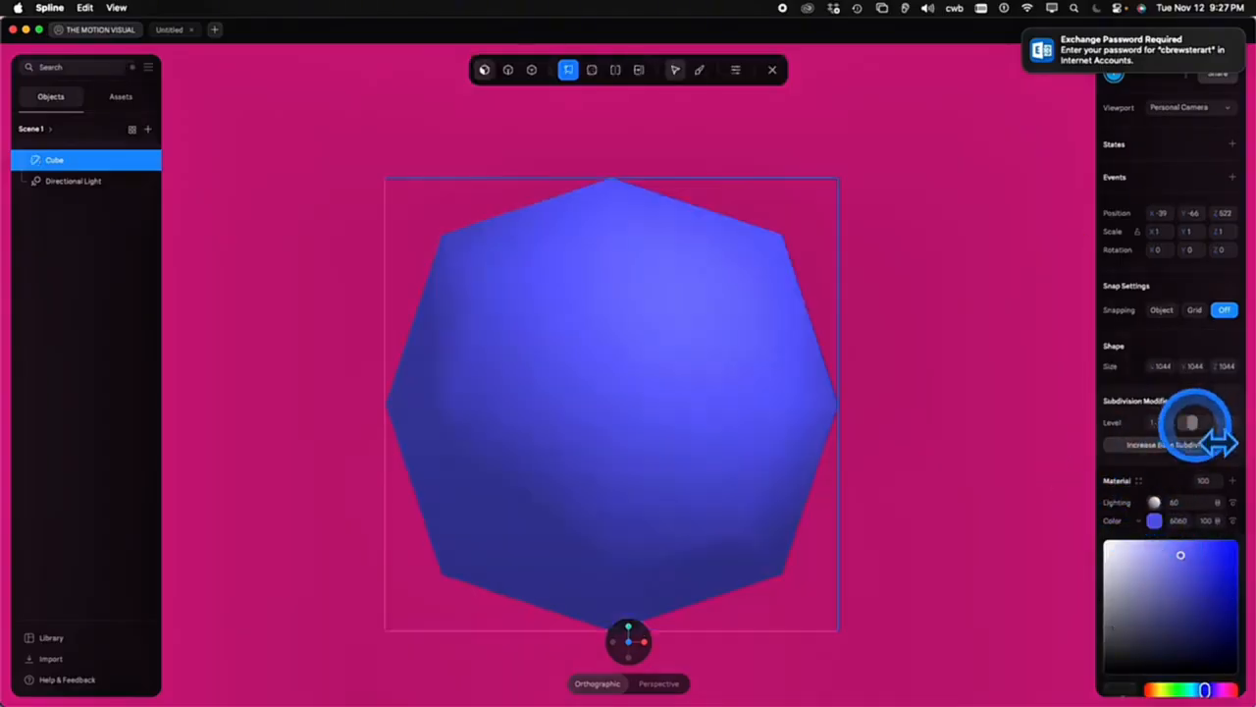
{"action": "left_click_drag", "start_coordinate": [1188, 422], "coordinate": [932, 476]}
{"action": "scroll", "coordinate": [1001, 448], "scroll_direction": "down", "scroll_amount": 3}
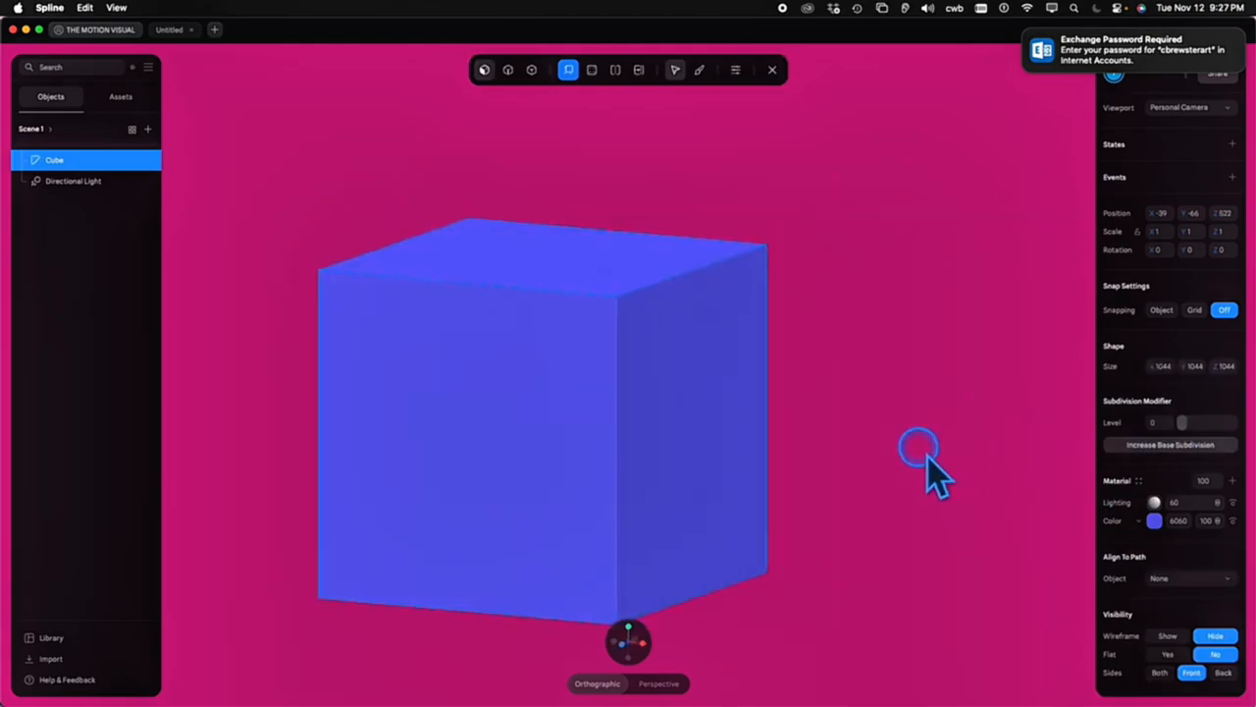
Try extruding the cube's top and front faces together in Group mode, then undo the extrusion
{"action": "left_click", "coordinate": [737, 77]}
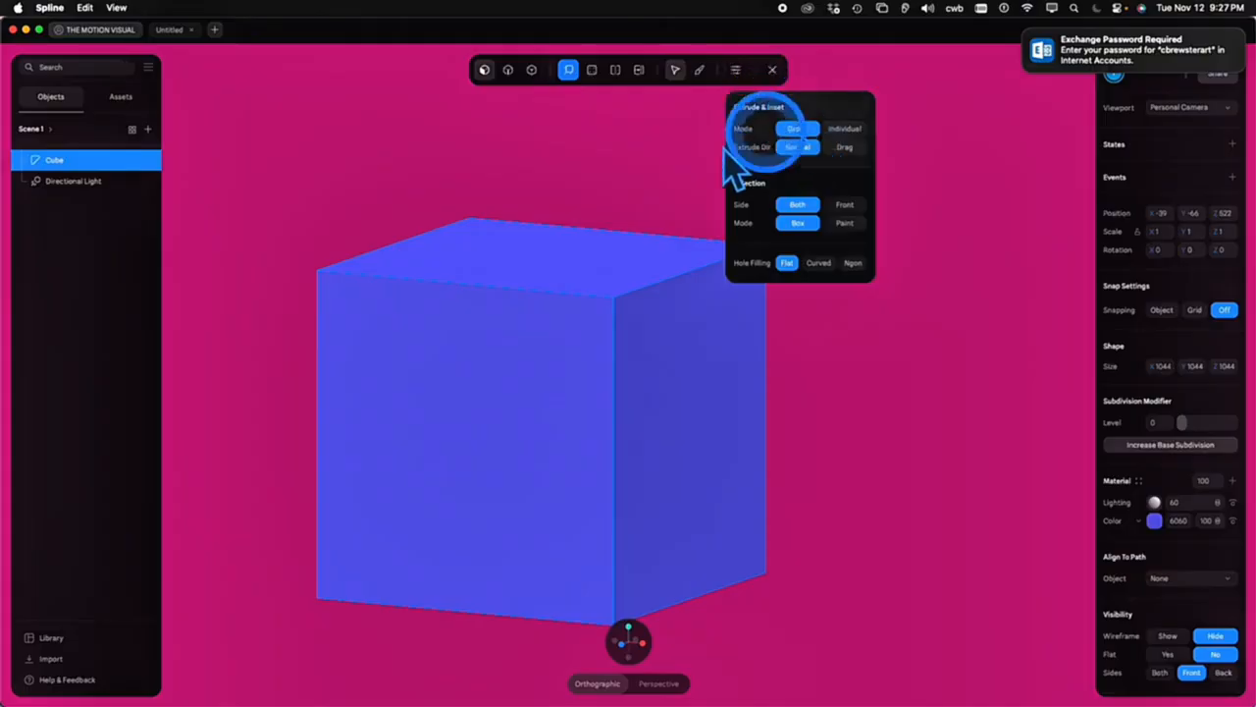
{"action": "left_click", "coordinate": [566, 273]}
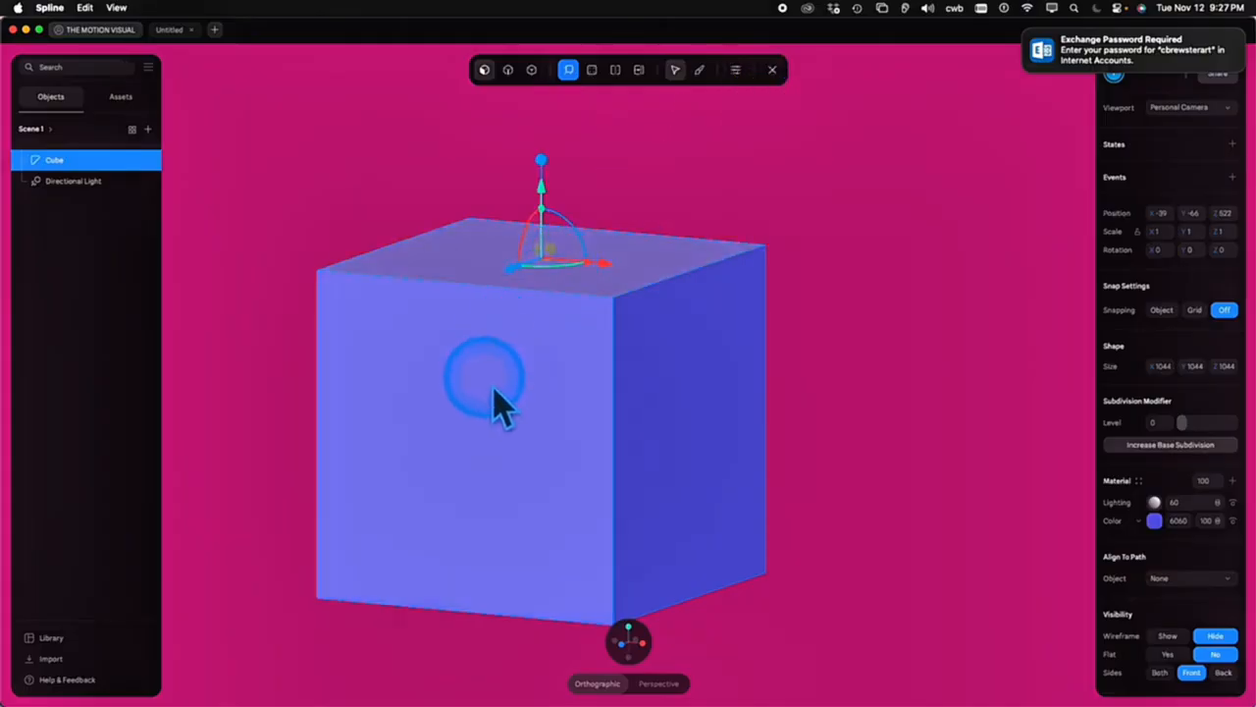
{"action": "left_click", "coordinate": [494, 389], "text": "shift"}
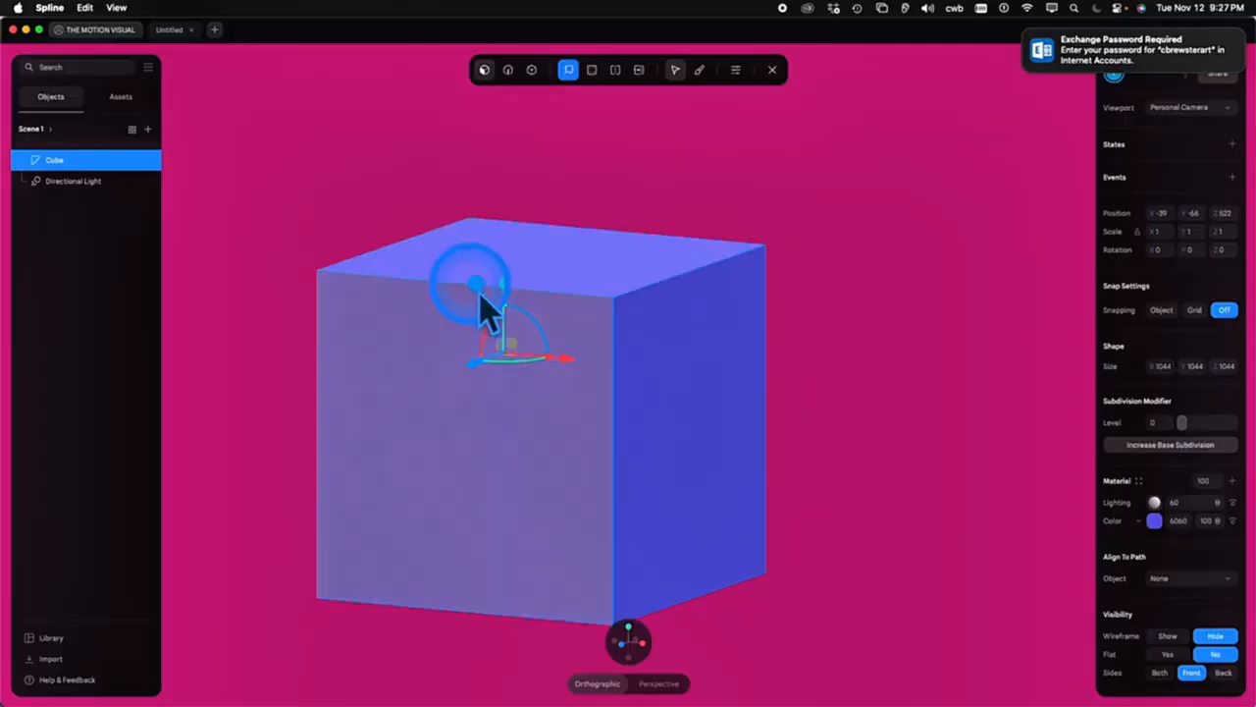
{"action": "left_click_drag", "start_coordinate": [479, 295], "coordinate": [851, 320]}
{"action": "key", "text": "super+z"}
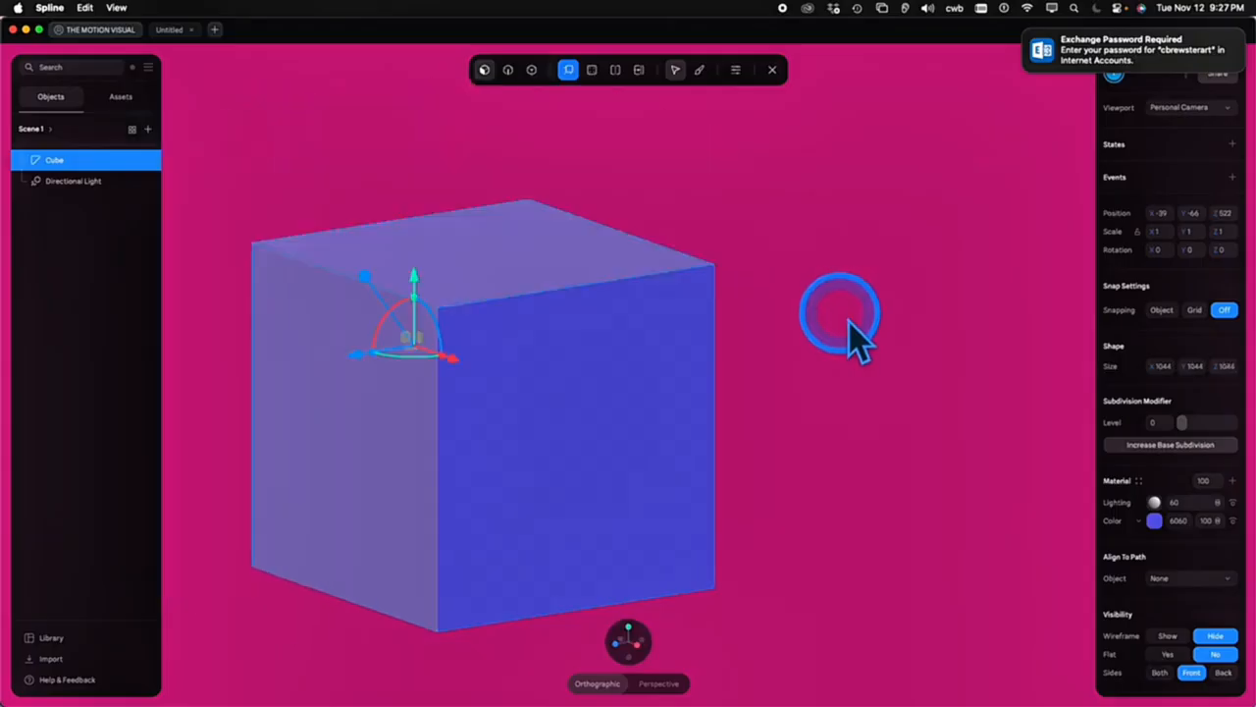
Set the extrude mode to Individual, try extruding the top and adjacent side faces separately, and undo it
{"action": "left_click", "coordinate": [744, 72]}
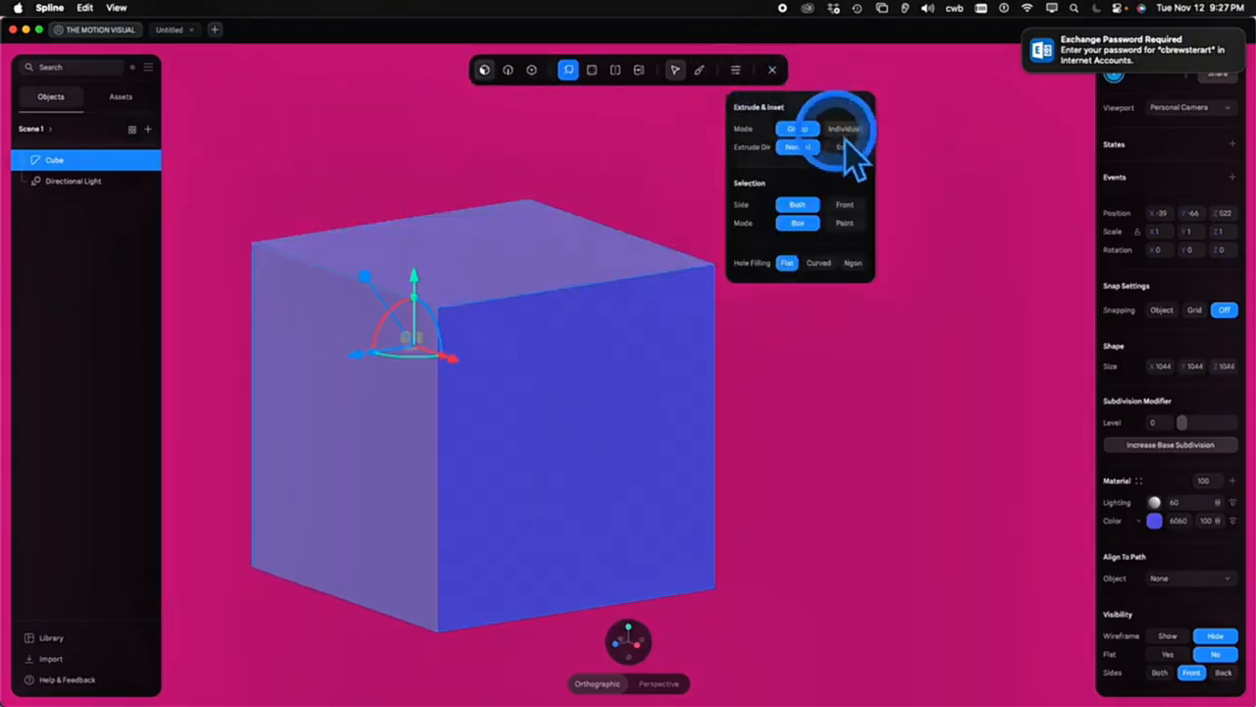
{"action": "left_click", "coordinate": [402, 283]}
{"action": "left_click_drag", "start_coordinate": [366, 282], "coordinate": [236, 210]}
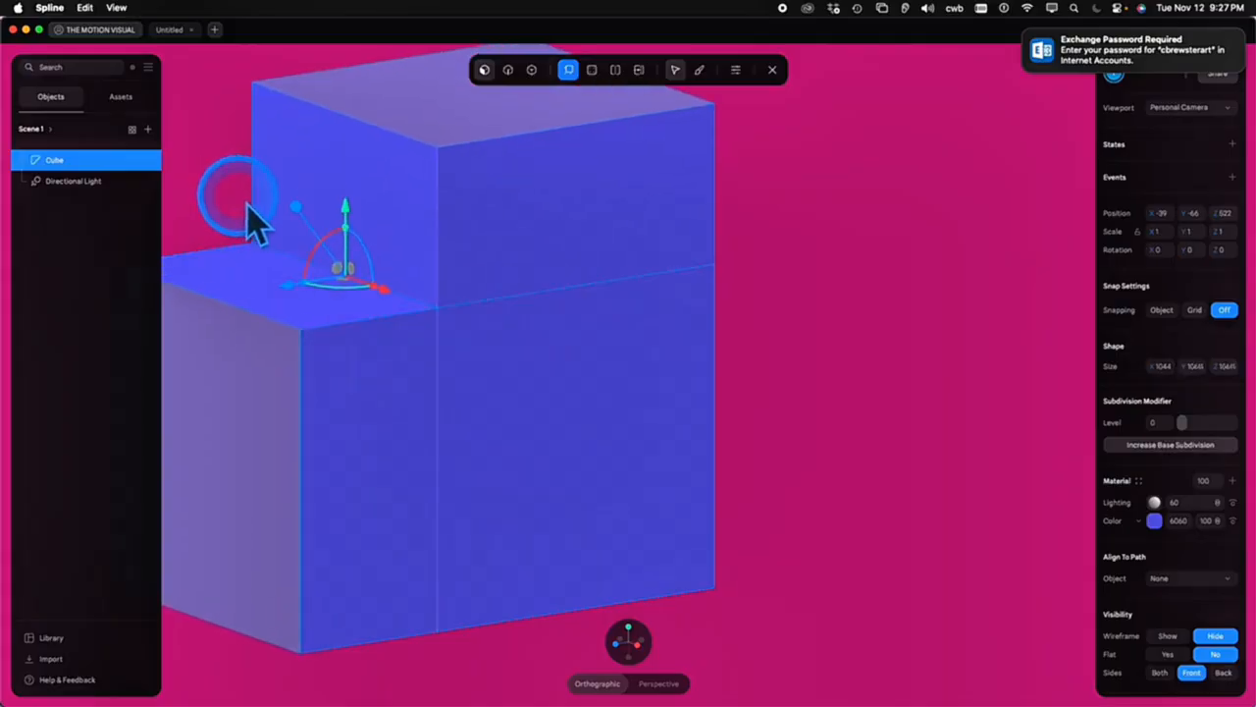
{"action": "left_click_drag", "start_coordinate": [249, 210], "coordinate": [383, 208]}
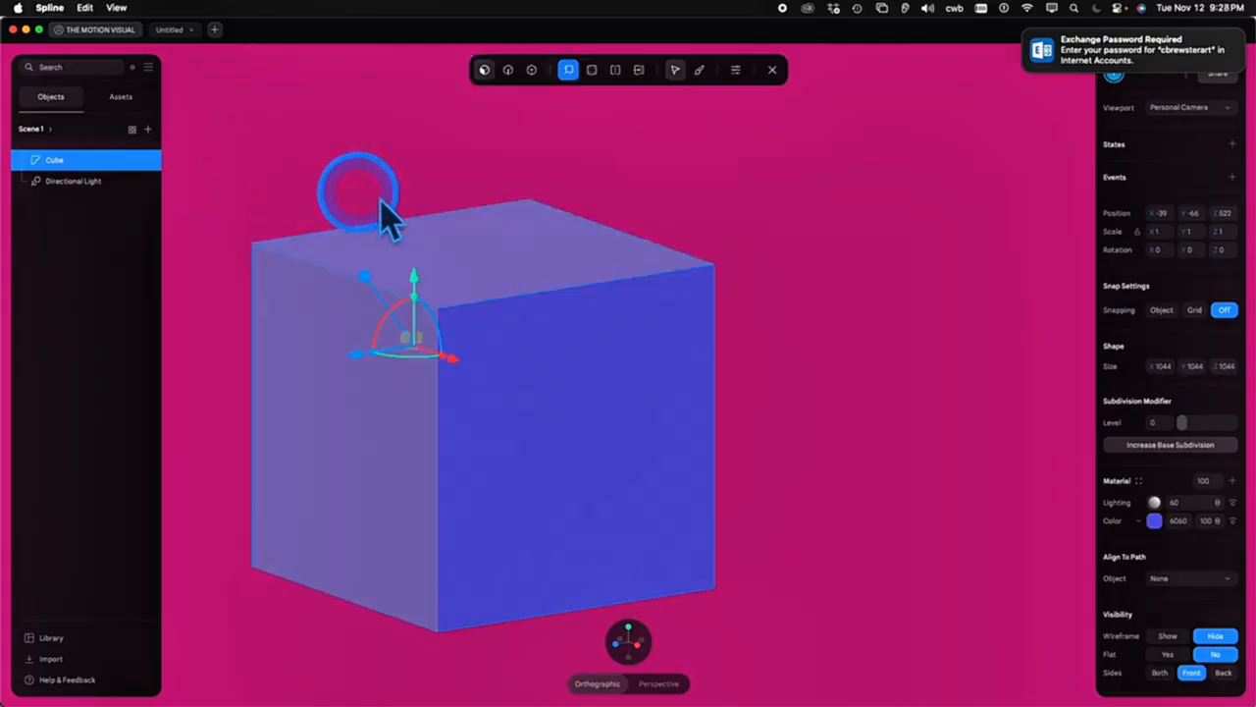
Return the mode to Group, try insetting the two selected faces as one, and undo the inset
{"action": "left_click", "coordinate": [735, 69]}
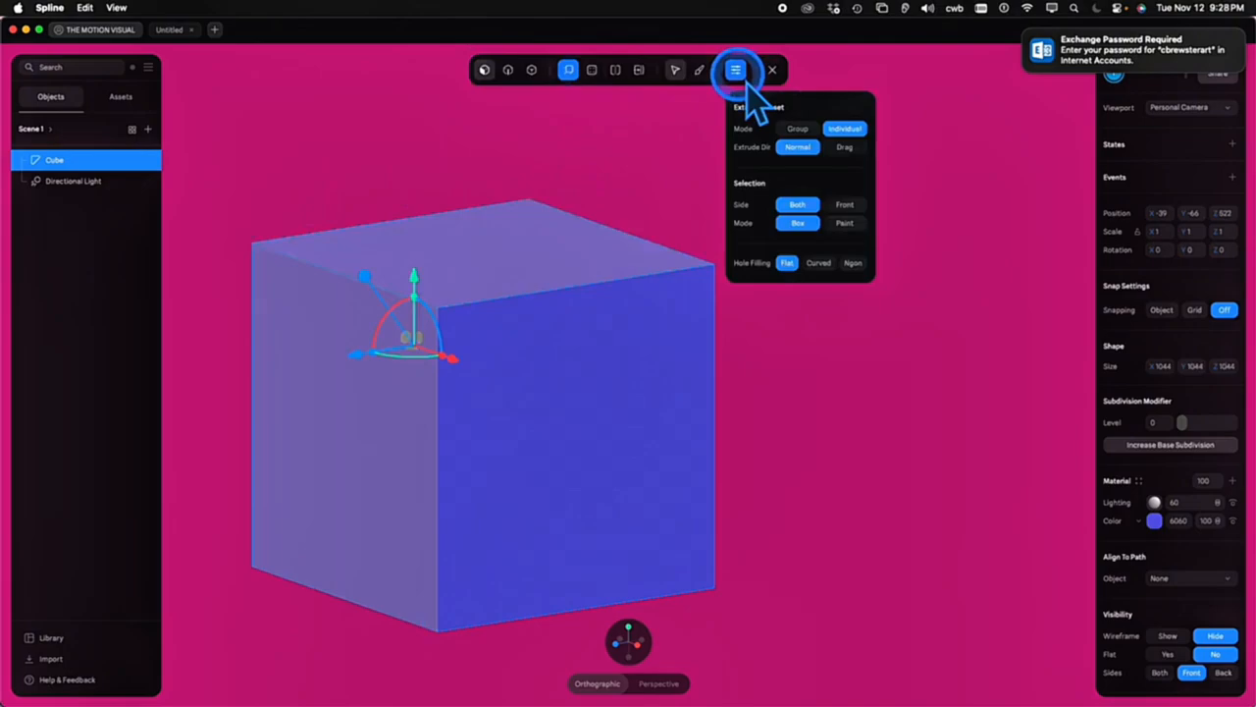
{"action": "left_click", "coordinate": [797, 128]}
{"action": "left_click", "coordinate": [592, 69]}
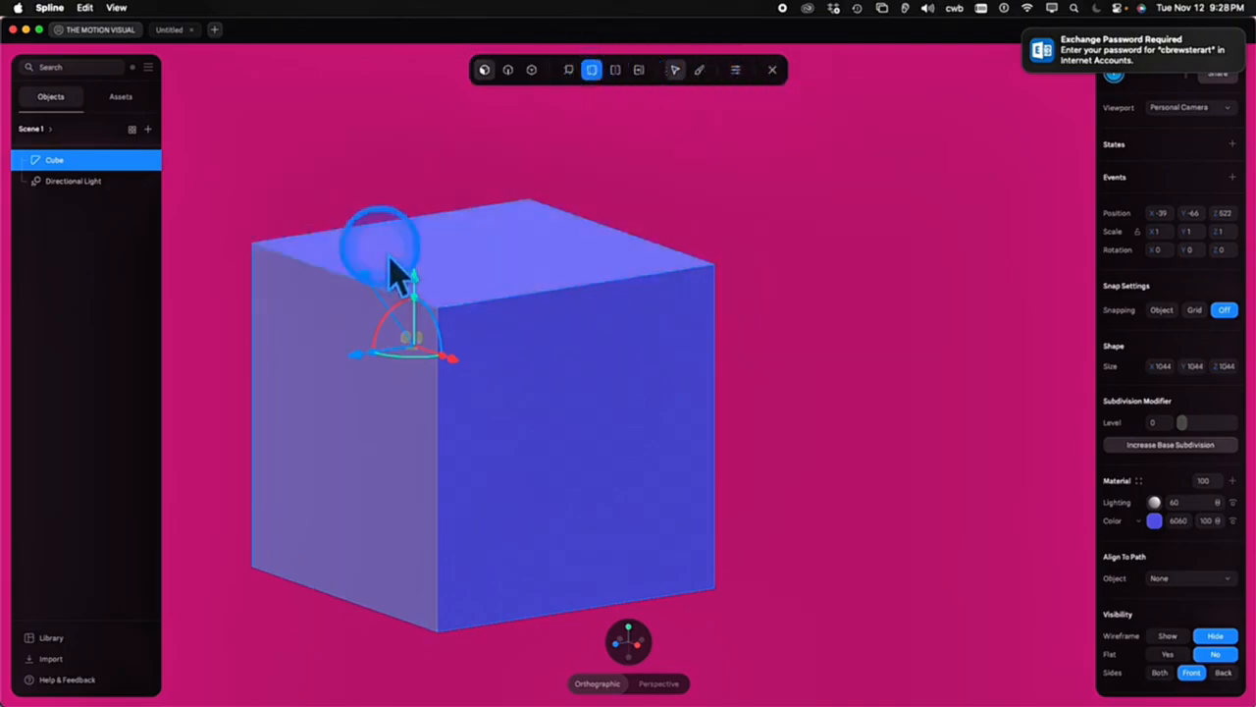
{"action": "left_click_drag", "start_coordinate": [335, 251], "coordinate": [393, 299]}
{"action": "left_click_drag", "start_coordinate": [501, 260], "coordinate": [605, 157]}
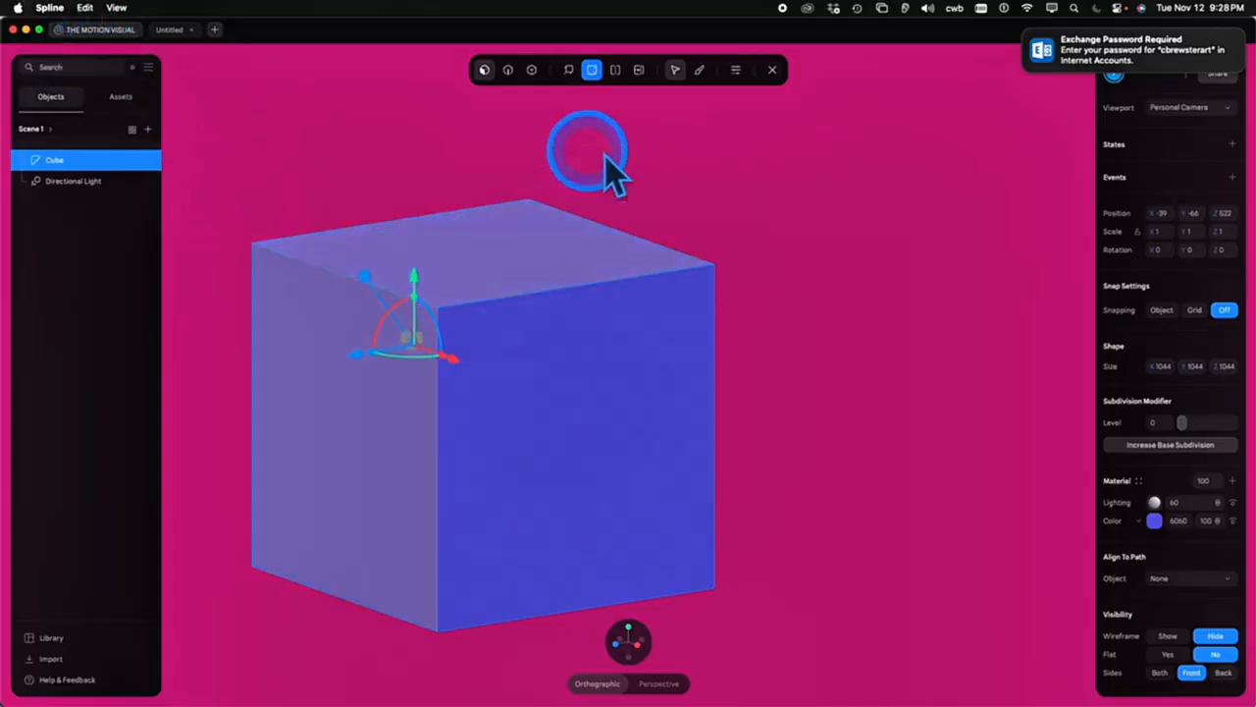
Set the Extrude & Inset mode to Individual and try insetting the two selected faces separately
{"action": "left_click", "coordinate": [749, 77]}
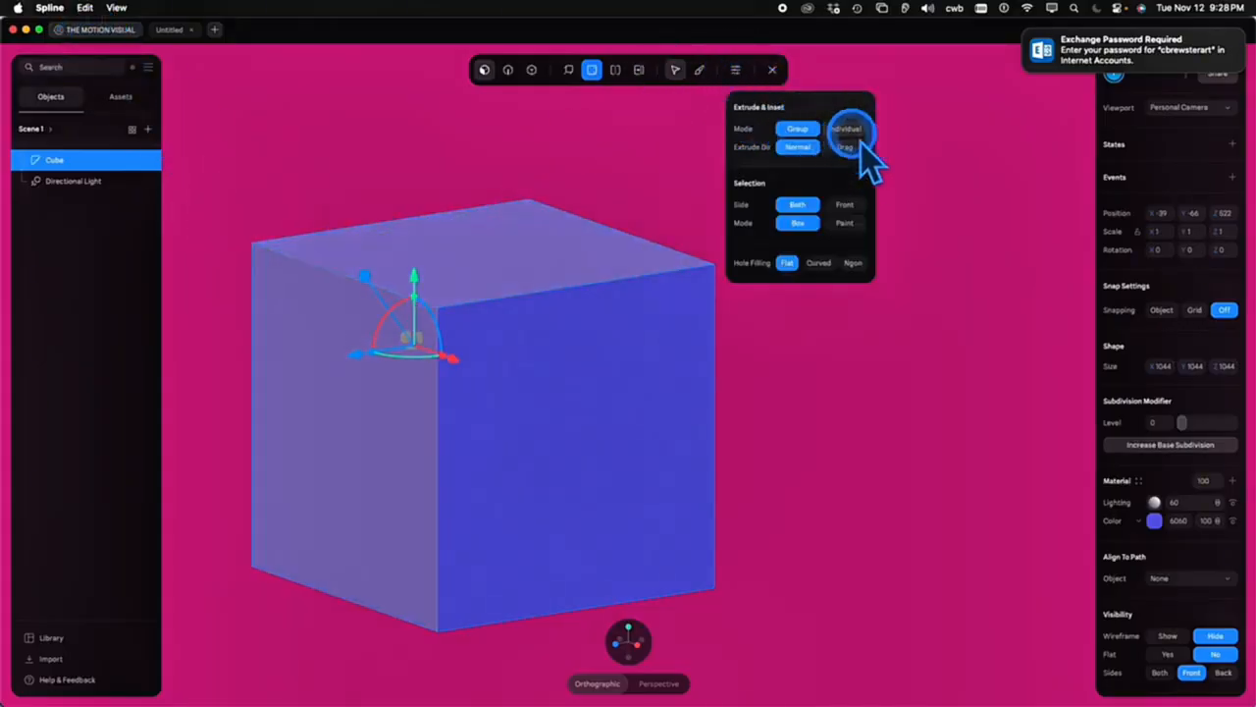
{"action": "left_click", "coordinate": [850, 130]}
{"action": "left_click_drag", "start_coordinate": [367, 276], "coordinate": [768, 294]}
Try extruding the two selected faces individually in the Normal direction, then undo the extrusion
{"action": "left_click", "coordinate": [735, 70]}
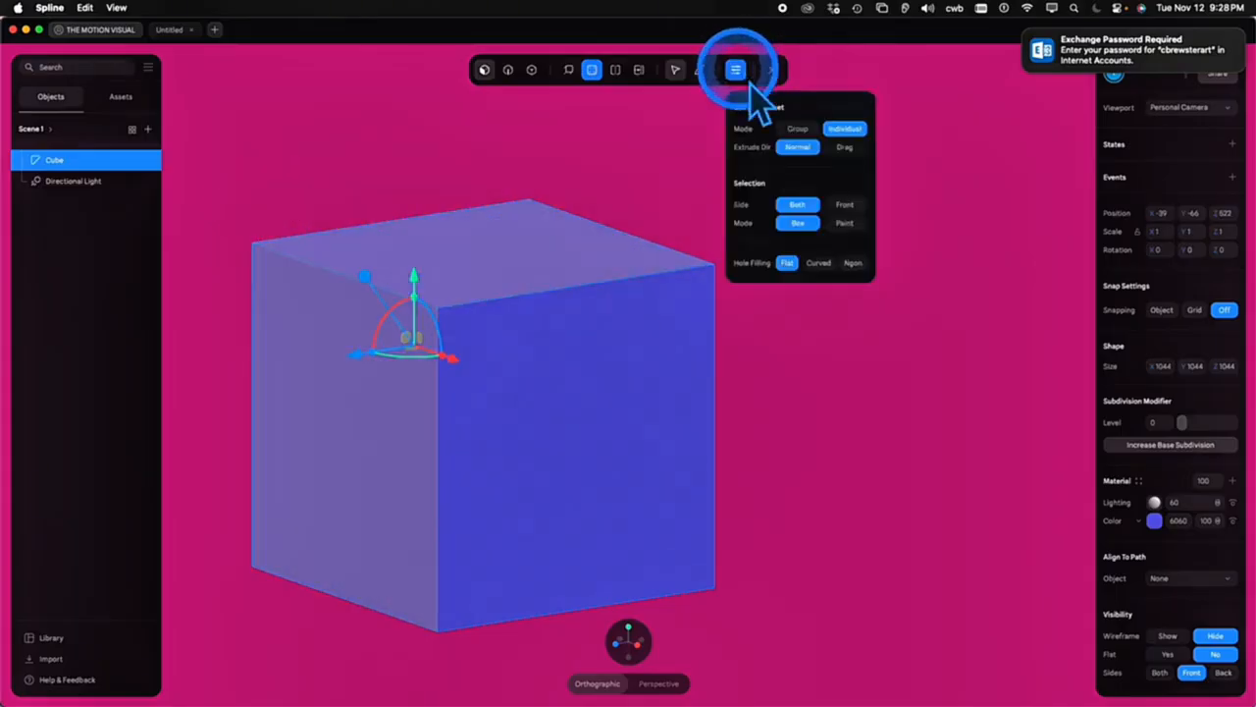
{"action": "left_click", "coordinate": [838, 206]}
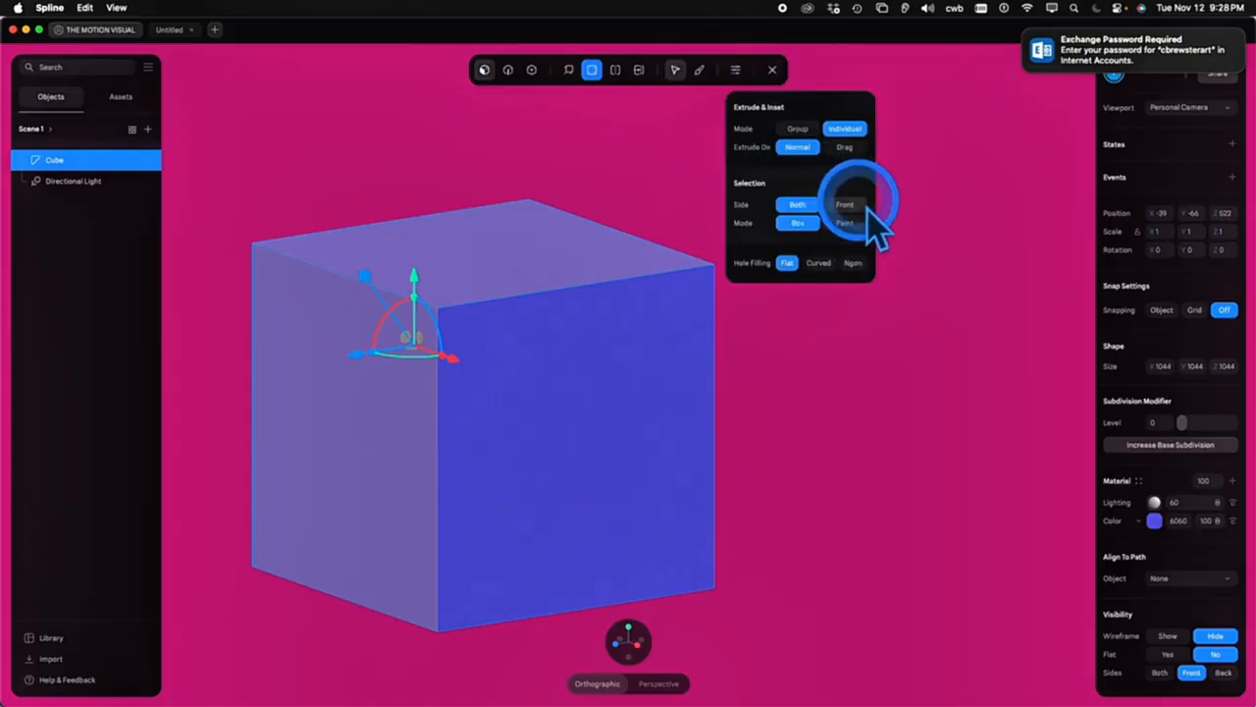
{"action": "left_click", "coordinate": [569, 73]}
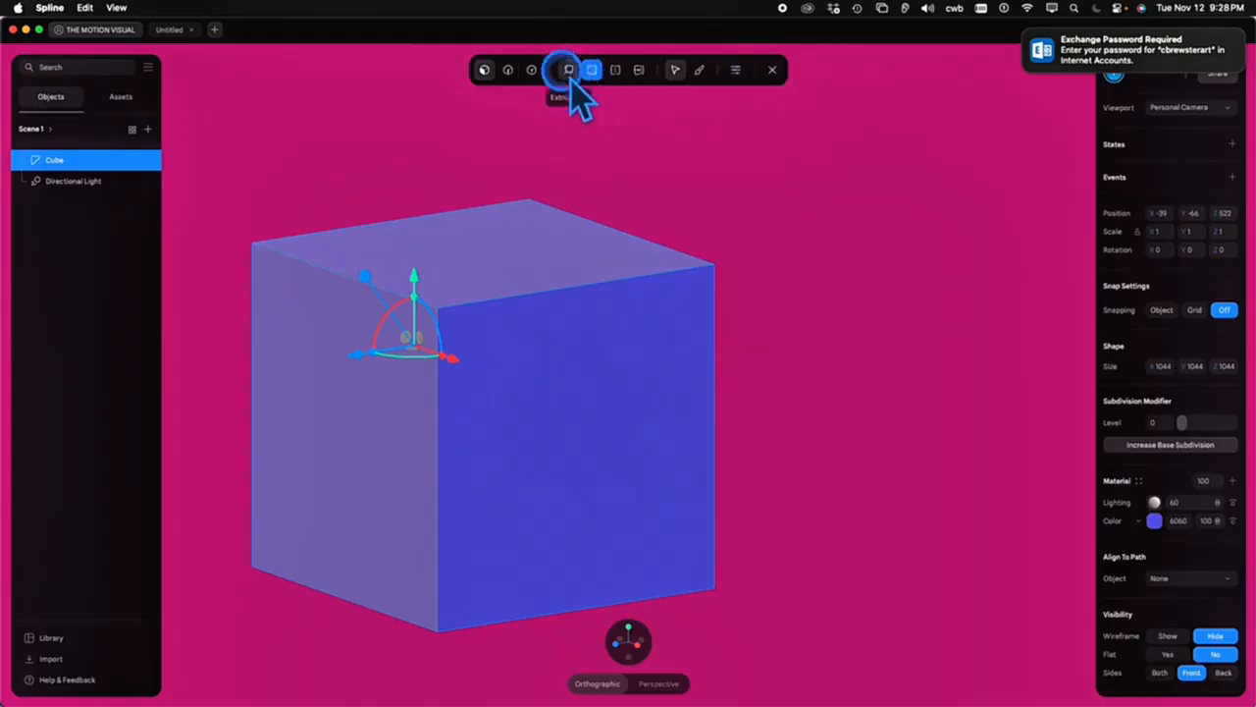
{"action": "left_click_drag", "start_coordinate": [377, 290], "coordinate": [269, 194]}
{"action": "key", "text": "super+z"}
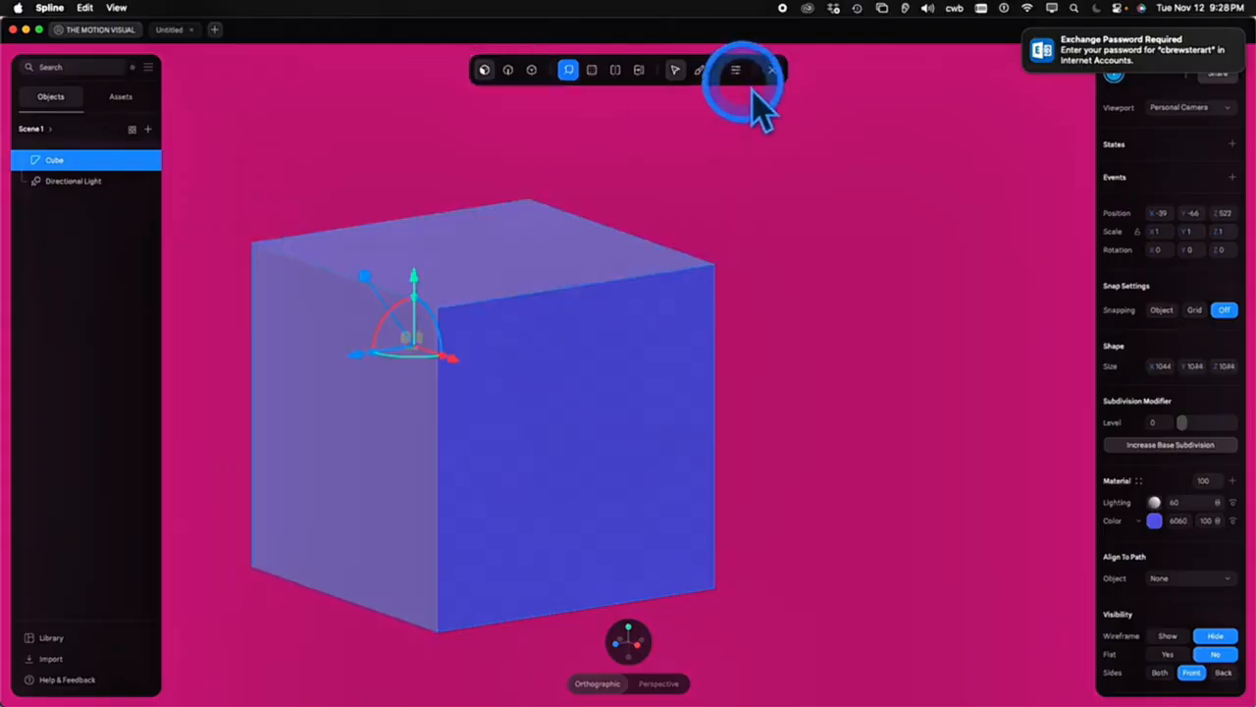
Set the extrude direction to Drag, try extruding the two selected faces diagonally, and undo the extrusion
{"action": "left_click", "coordinate": [736, 70]}
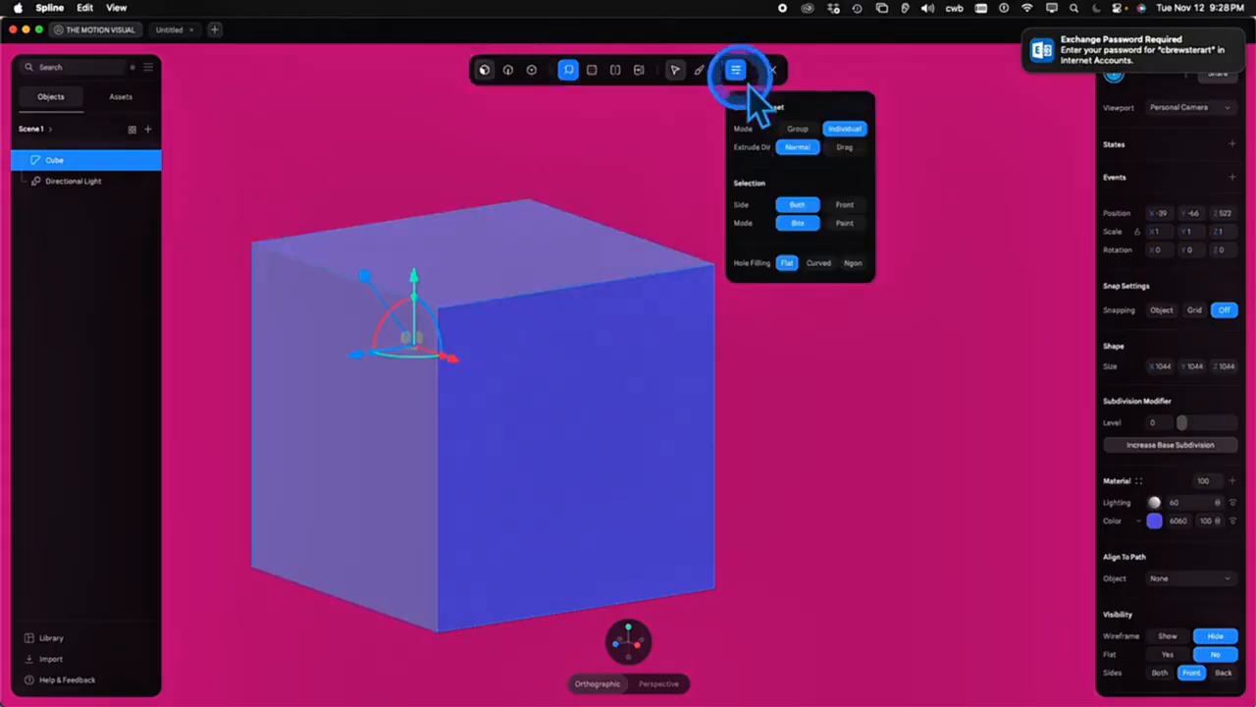
{"action": "left_click", "coordinate": [846, 147]}
{"action": "left_click", "coordinate": [372, 278]}
{"action": "left_click_drag", "start_coordinate": [384, 282], "coordinate": [272, 186]}
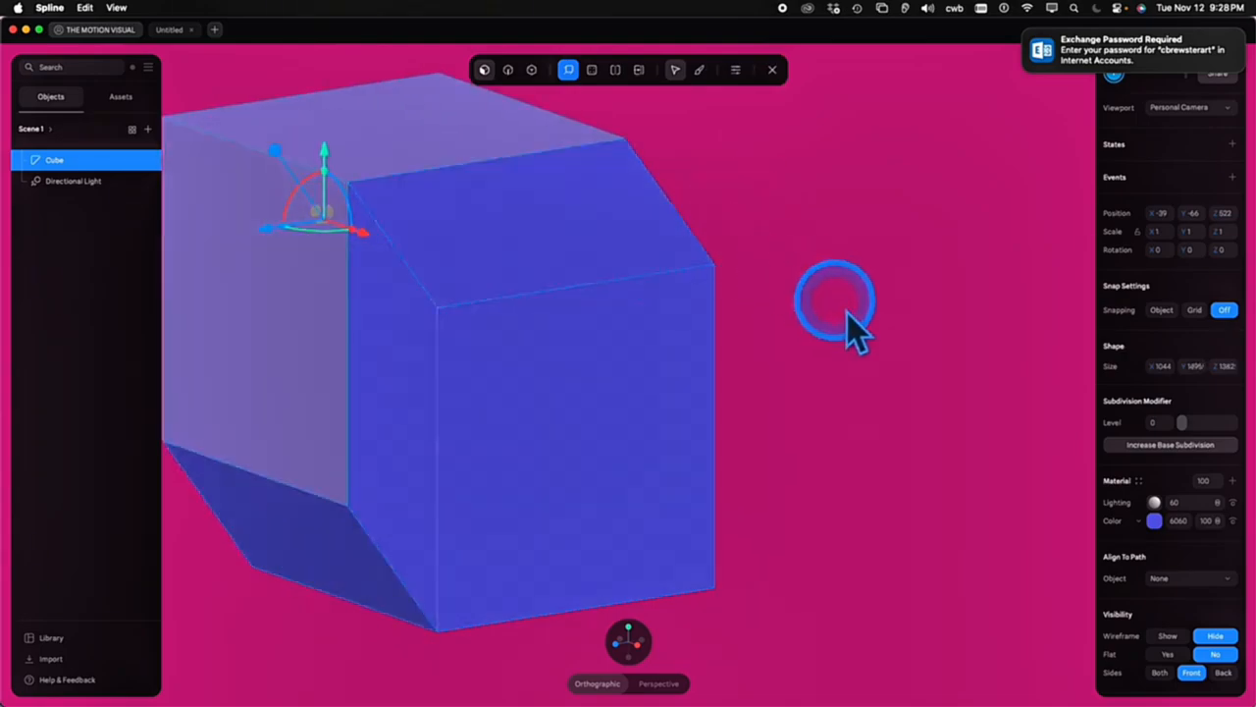
{"action": "key", "text": "super+z"}
{"action": "left_click", "coordinate": [736, 70]}
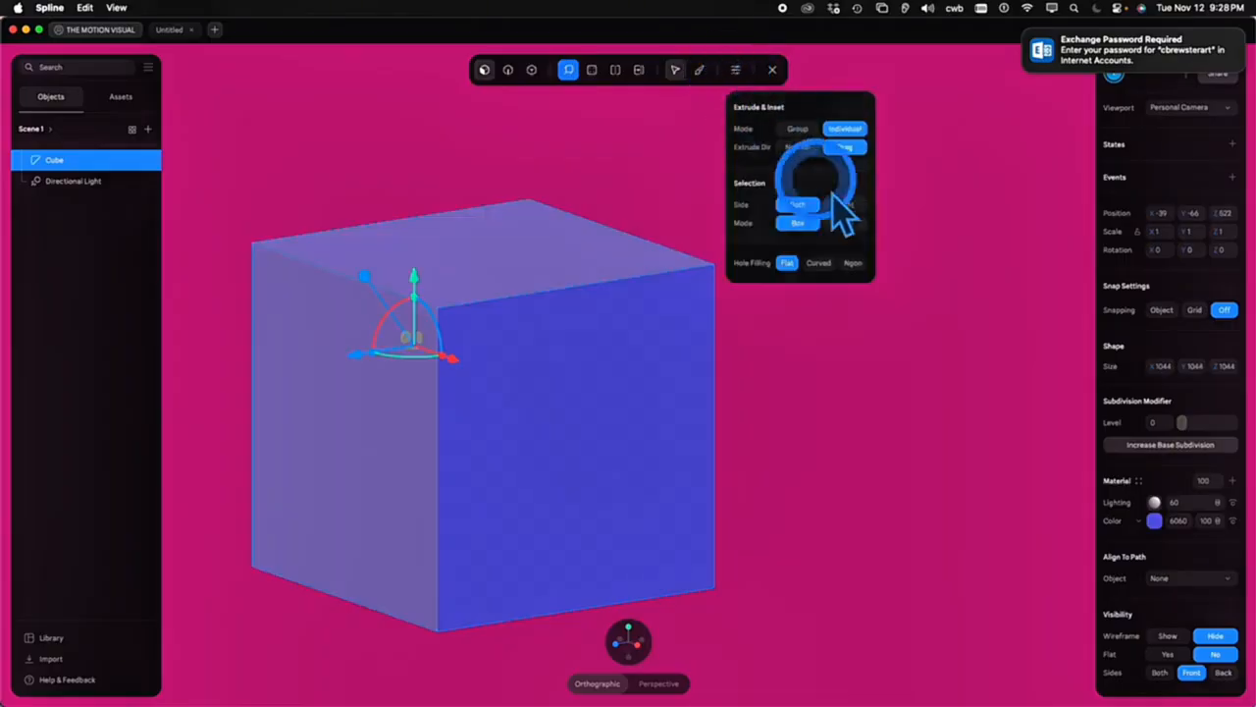
Add three evenly spaced loop cuts in each of the cube's three directions, dividing every face into a 4 by 4 grid
{"action": "left_click", "coordinate": [615, 69]}
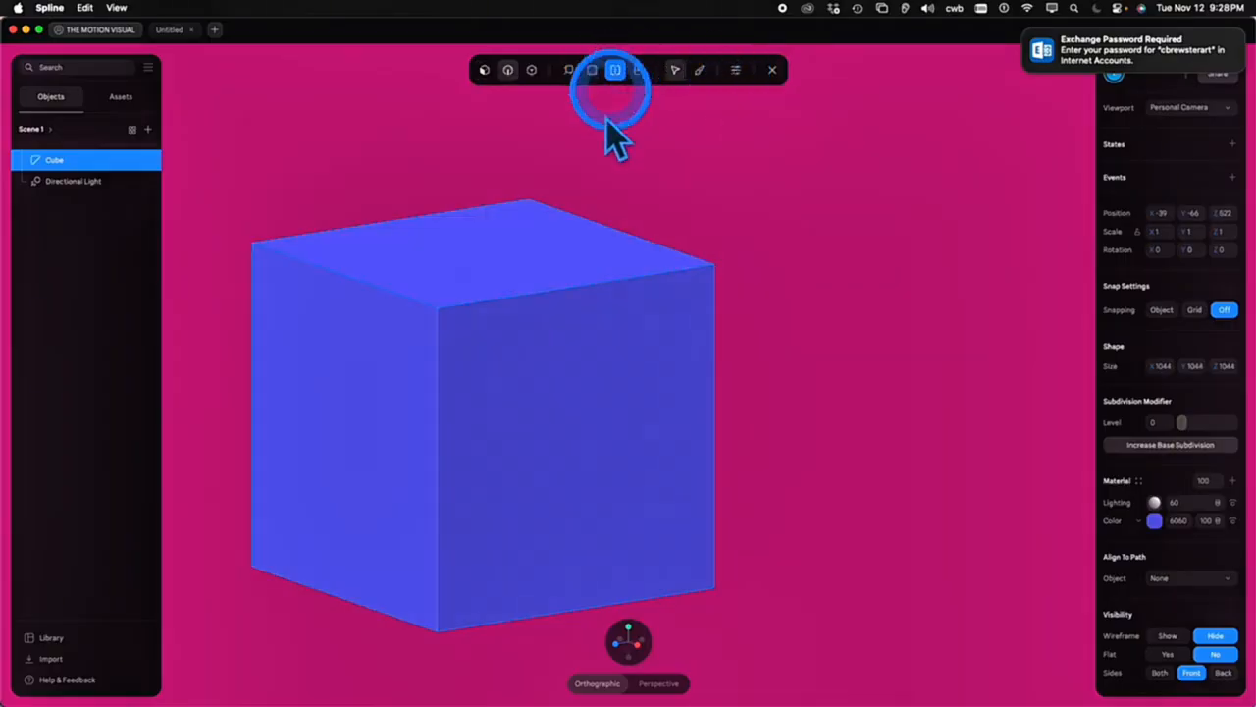
{"action": "left_click", "coordinate": [450, 260]}
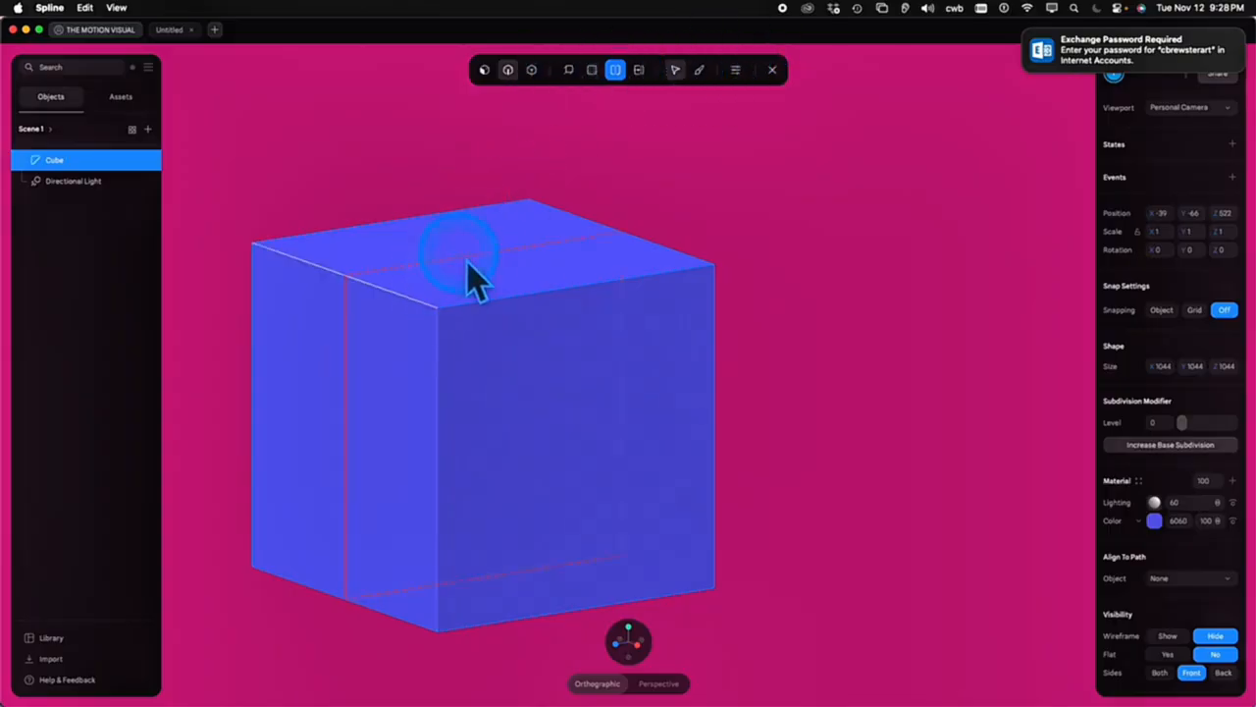
{"action": "left_click", "coordinate": [352, 270]}
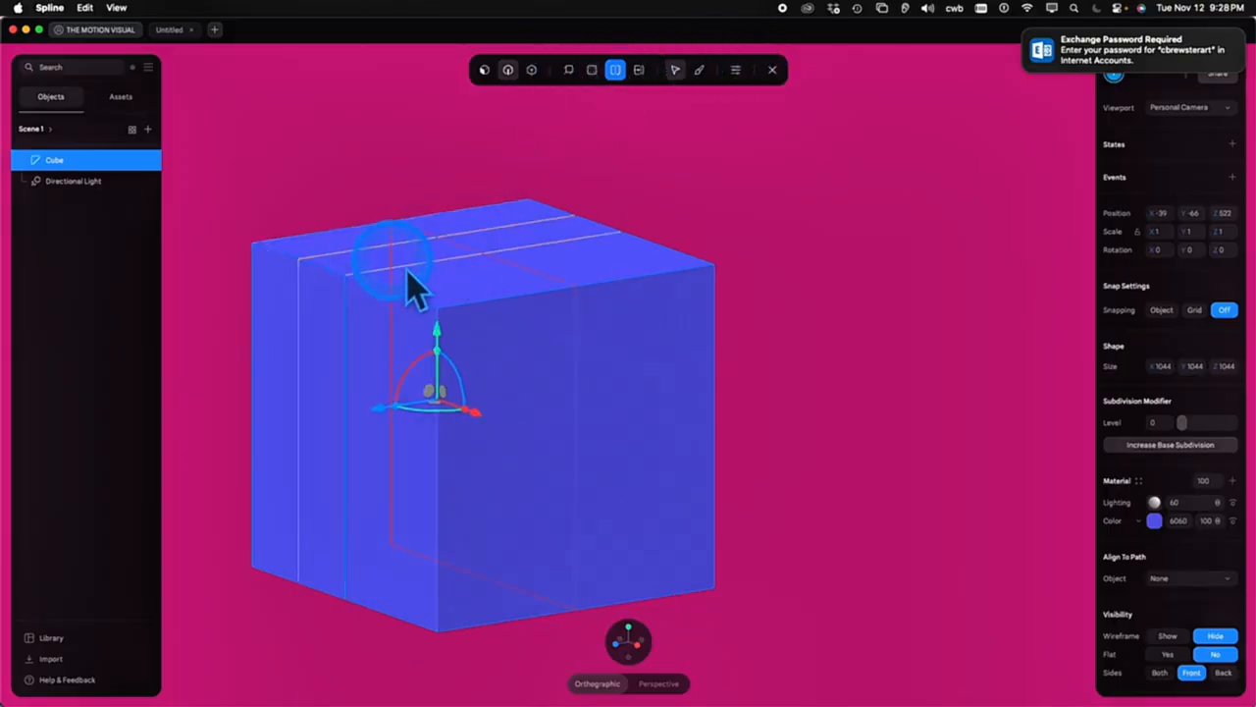
{"action": "left_click", "coordinate": [432, 332]}
{"action": "left_click", "coordinate": [305, 366]}
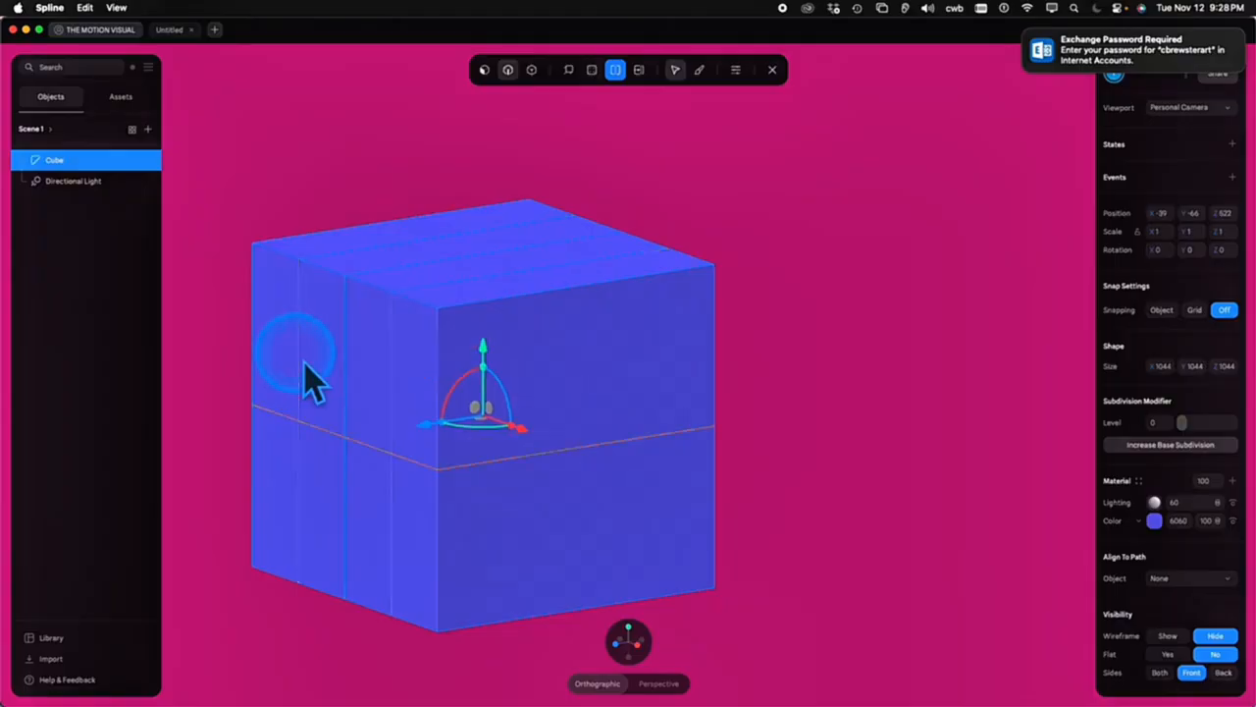
{"action": "left_click", "coordinate": [316, 342]}
{"action": "left_click", "coordinate": [312, 495]}
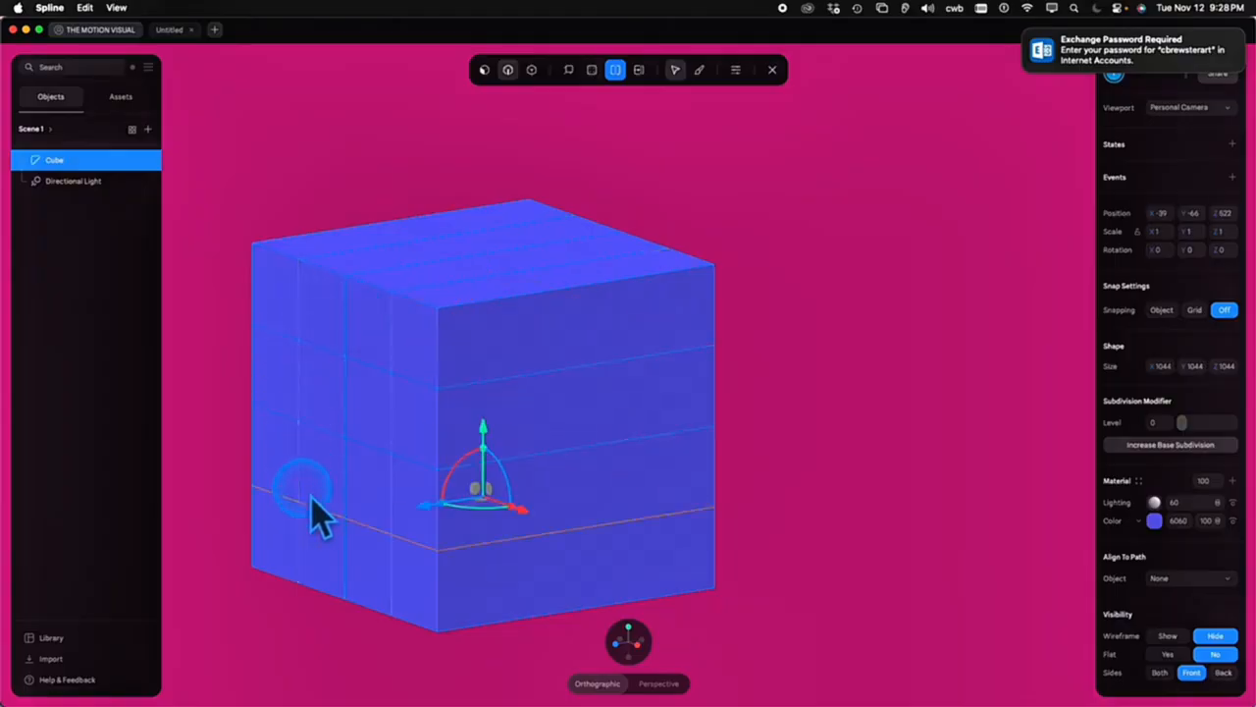
{"action": "left_click", "coordinate": [512, 453]}
{"action": "left_click", "coordinate": [504, 530]}
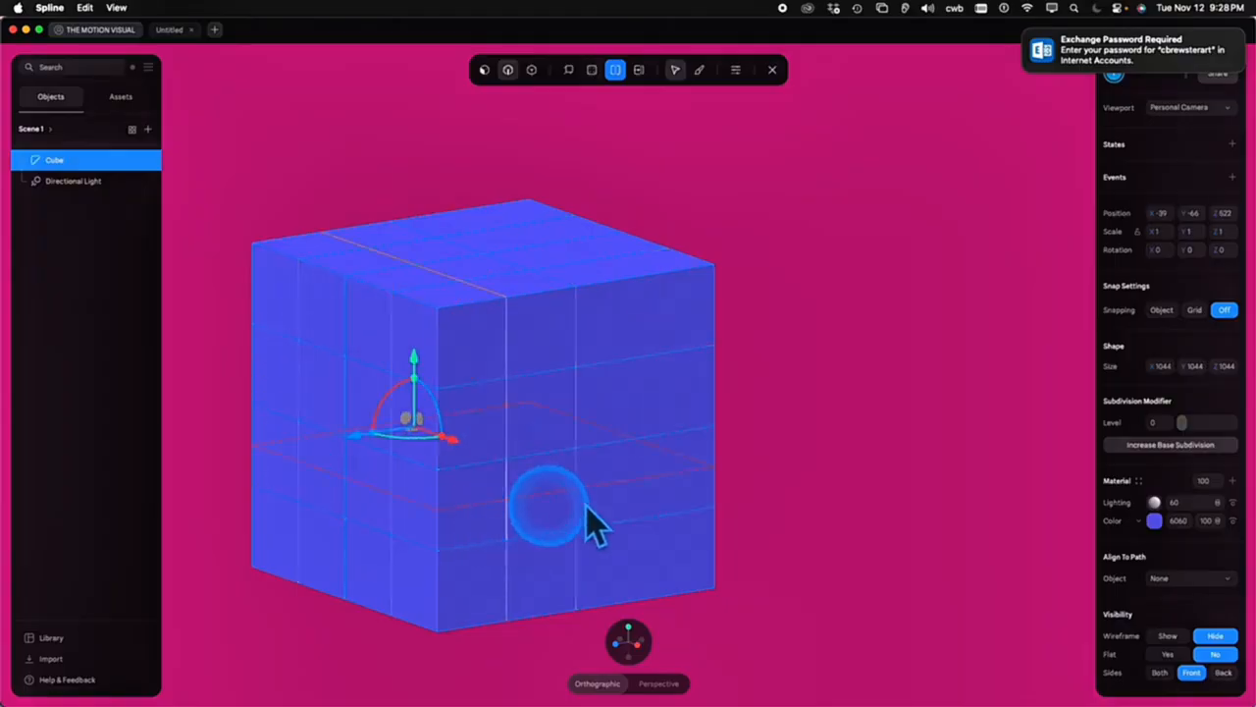
{"action": "left_click", "coordinate": [671, 470]}
{"action": "scroll", "coordinate": [832, 468], "scroll_direction": "down", "scroll_amount": 5}
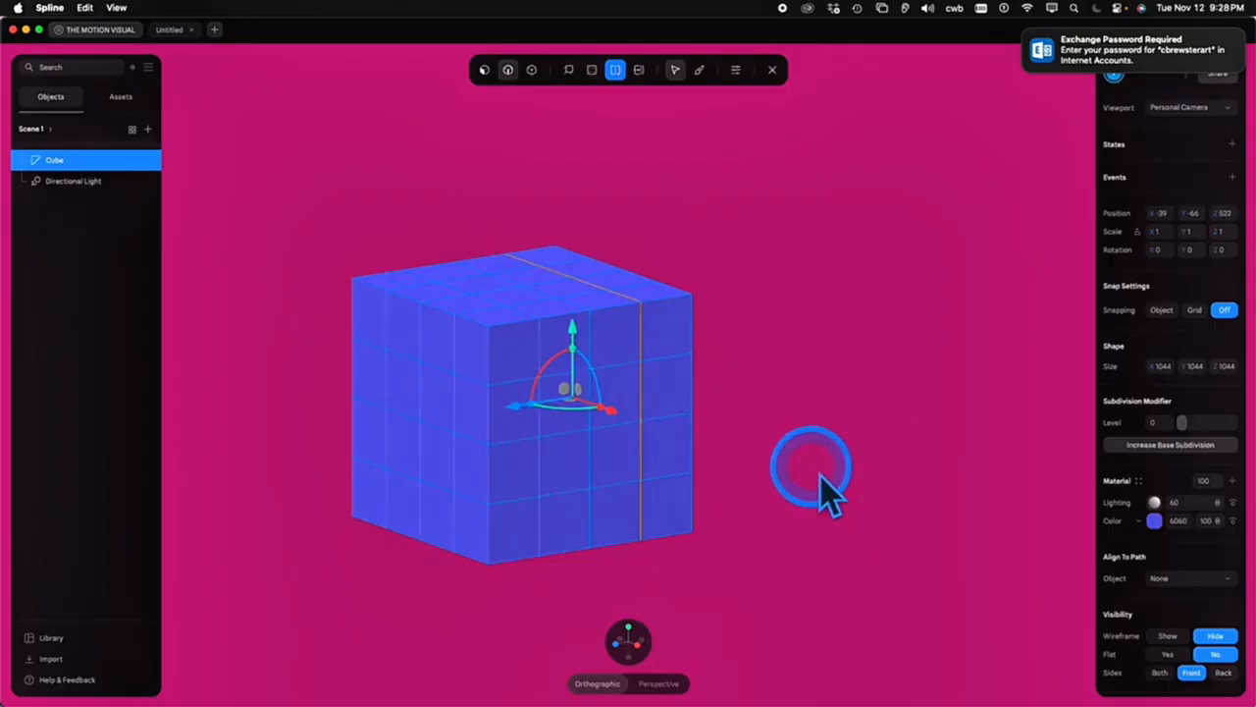
{"action": "left_click_drag", "start_coordinate": [824, 475], "coordinate": [867, 465], "text": "alt"}
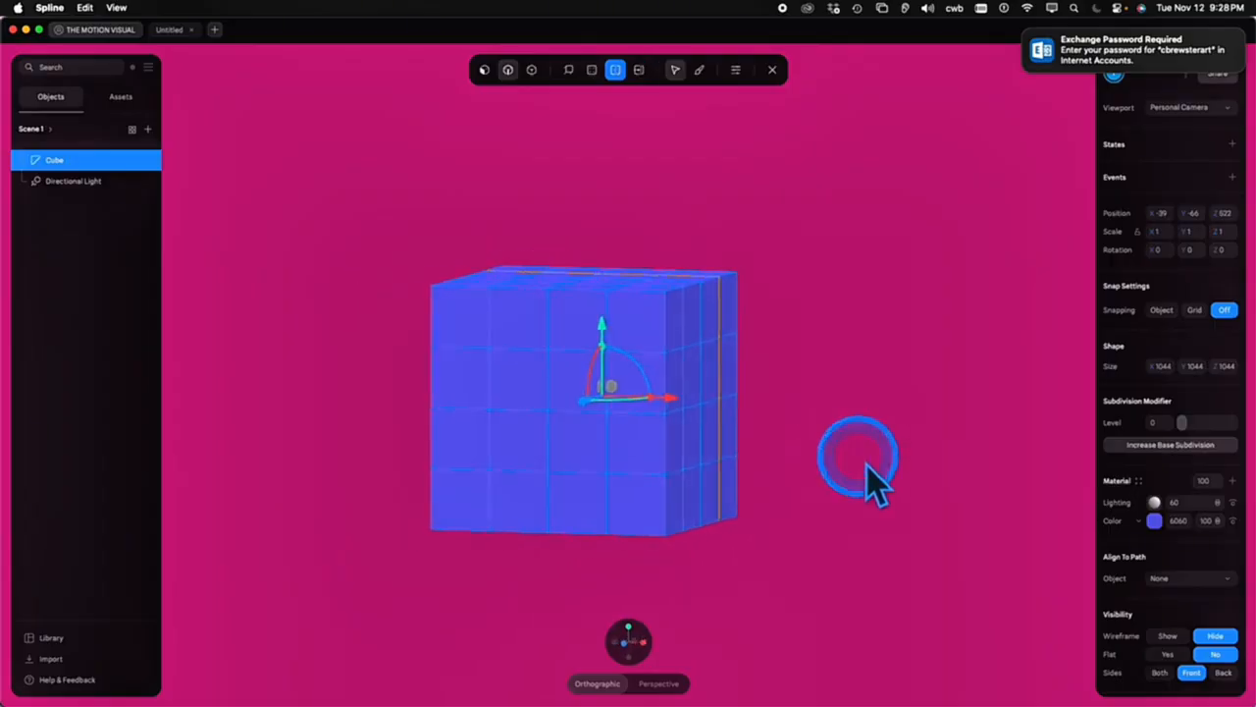
Set the mesh selection side to Front
{"action": "mouse_move", "coordinate": [662, 659]}
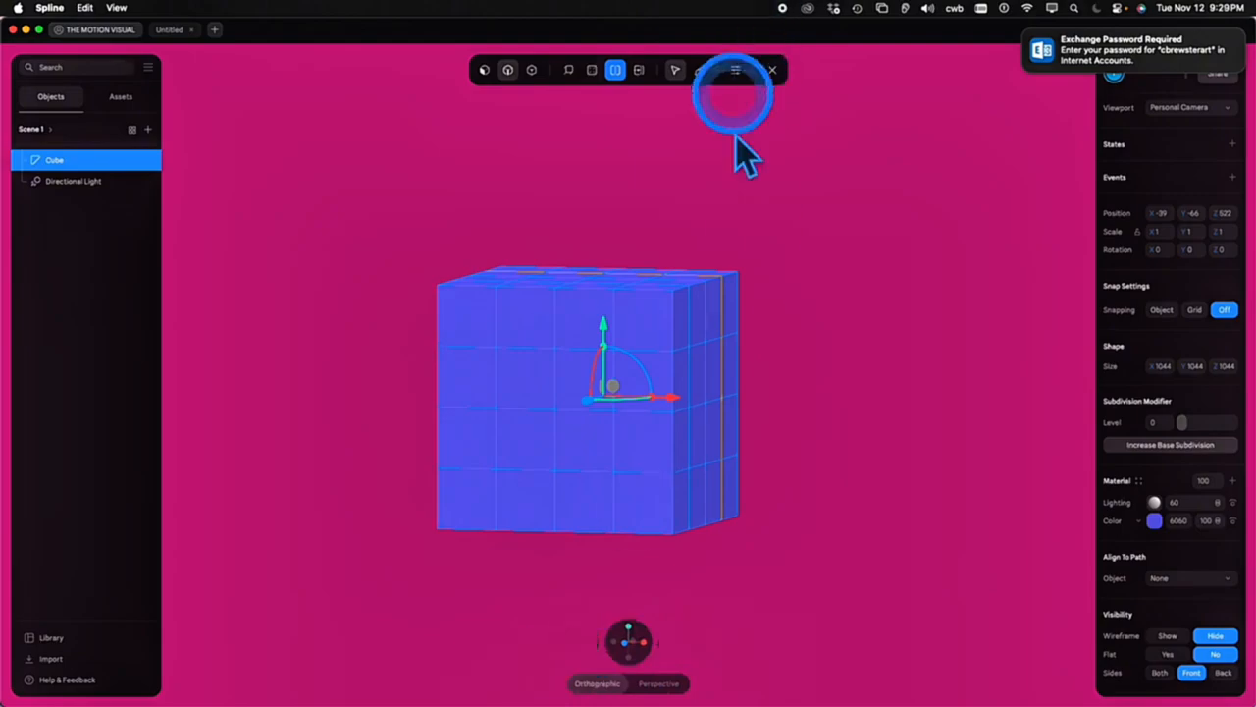
{"action": "left_click", "coordinate": [736, 70]}
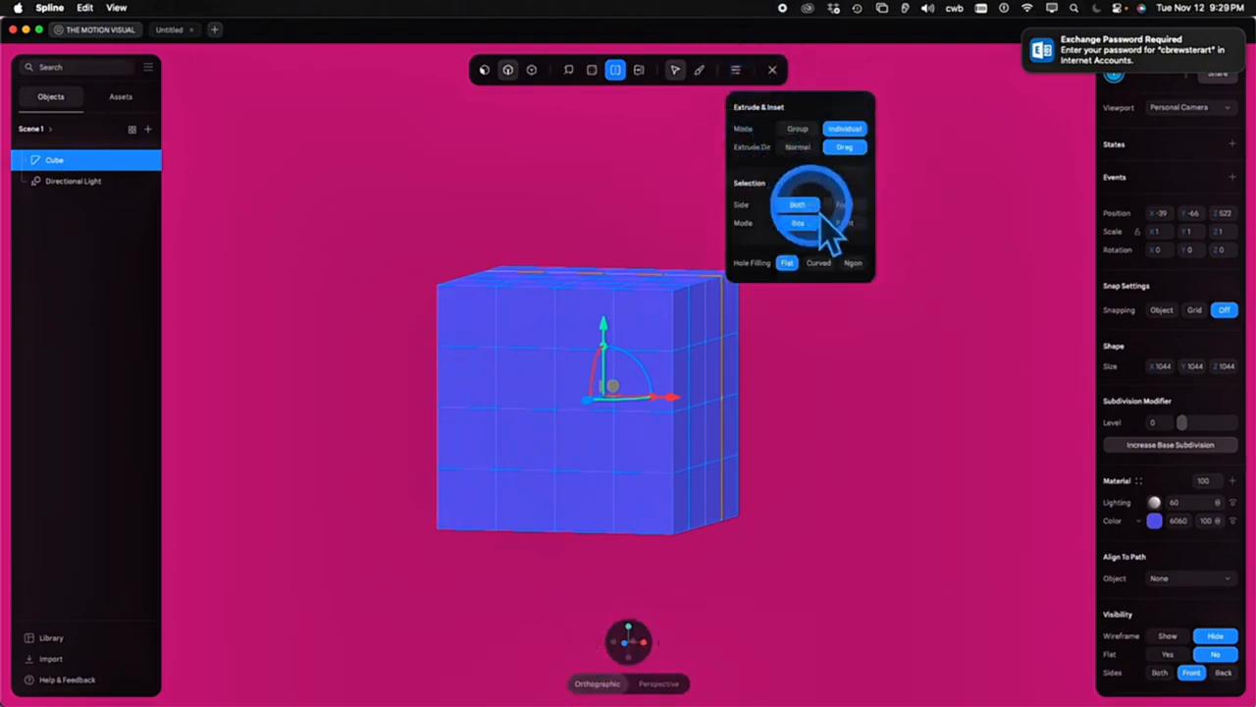
{"action": "left_click", "coordinate": [846, 206]}
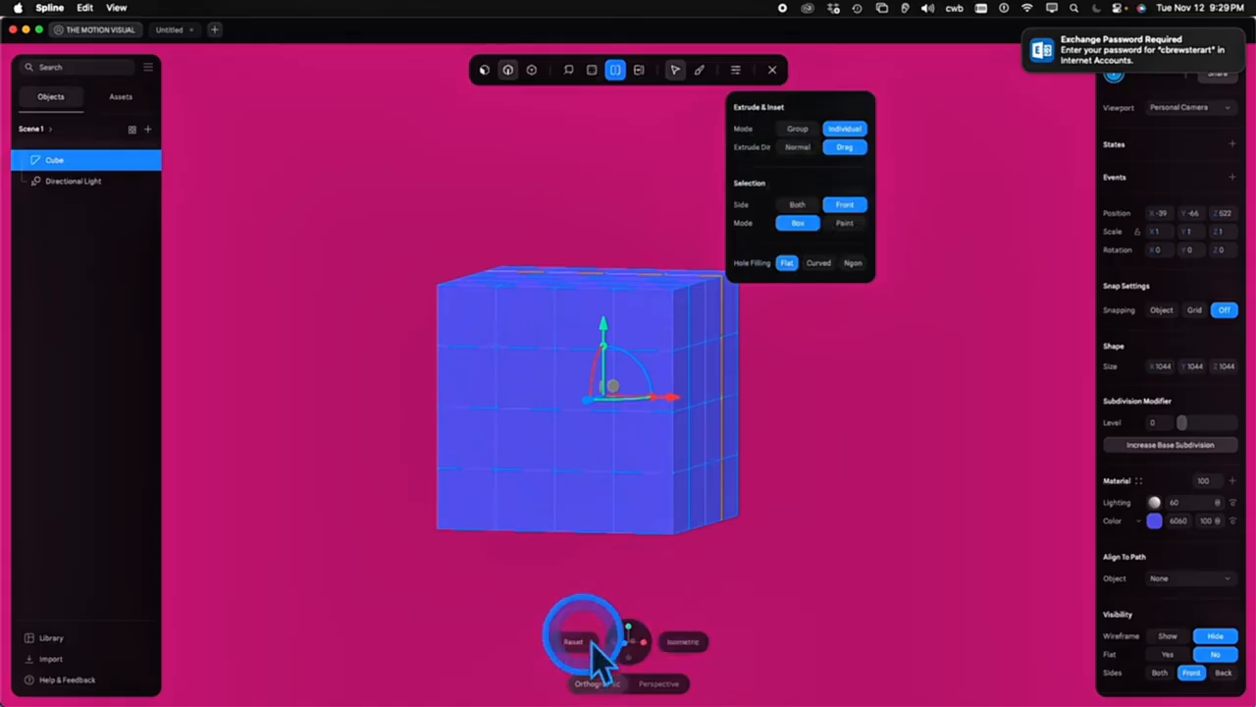
Switch to face selection, box-select the four central faces on the cube's front with Front-only selection, check the back, and clear the selection
{"action": "left_click", "coordinate": [589, 644]}
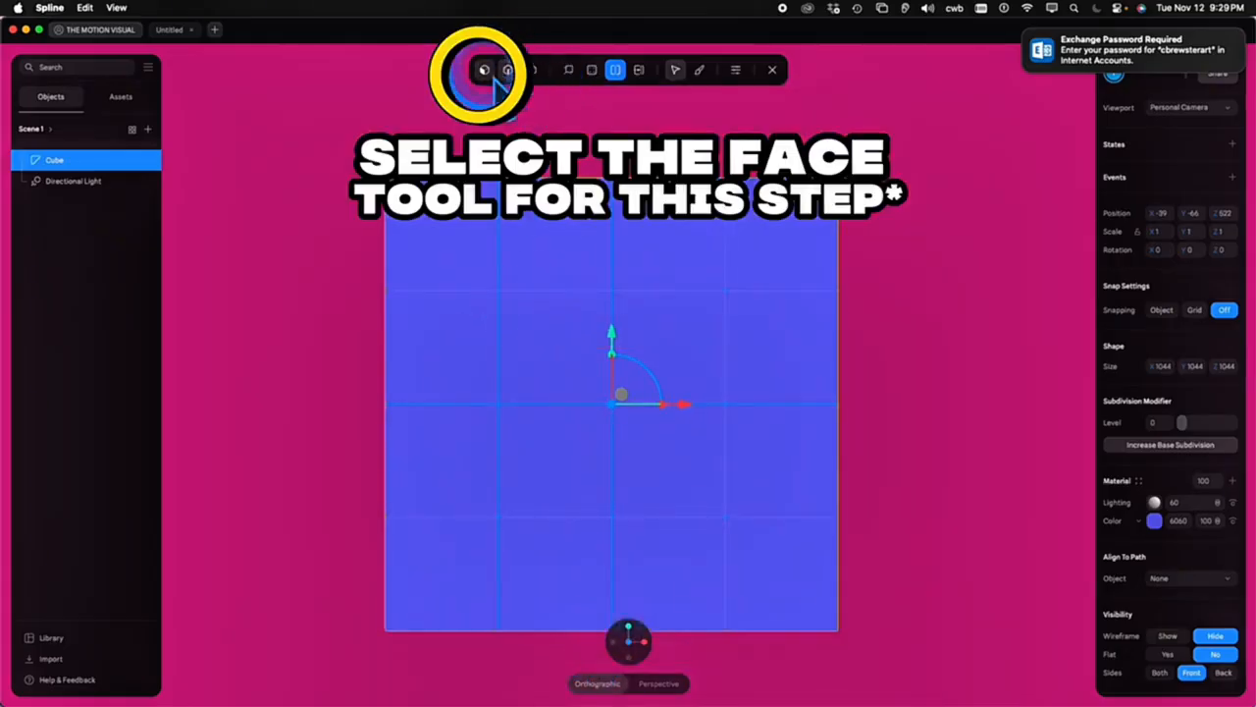
{"action": "left_click", "coordinate": [484, 69]}
{"action": "left_click", "coordinate": [594, 378]}
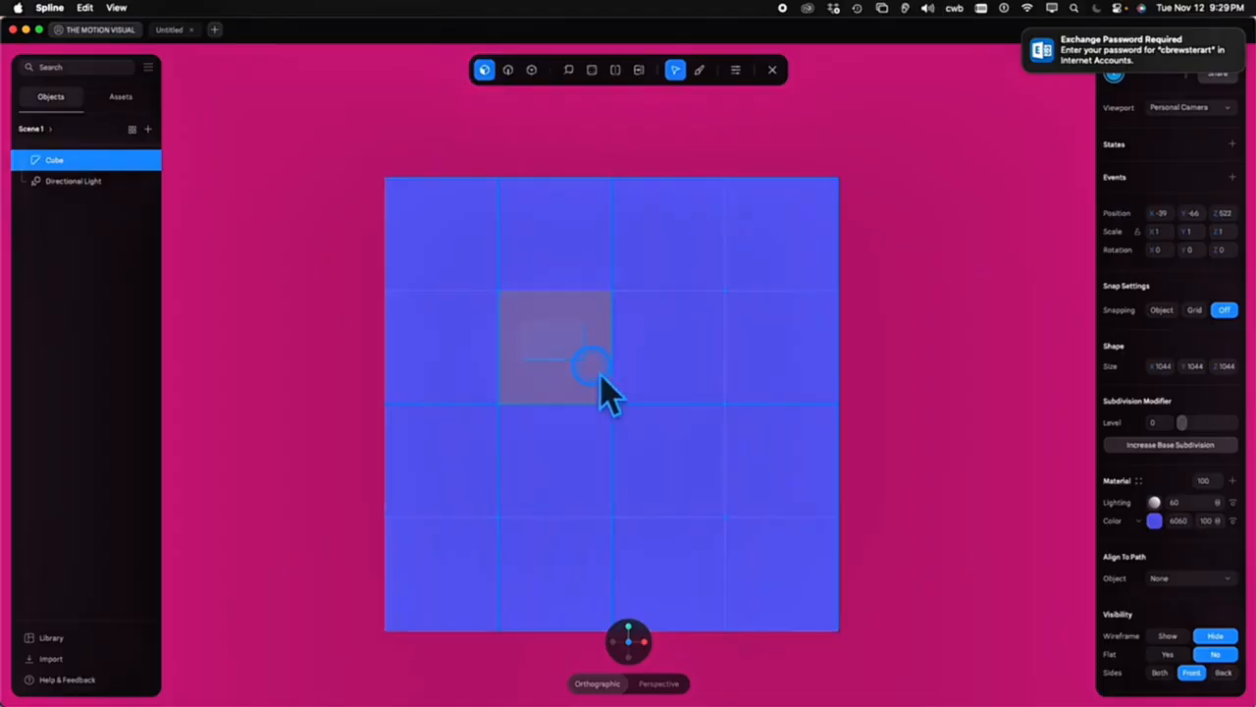
{"action": "left_click_drag", "start_coordinate": [592, 365], "coordinate": [701, 468]}
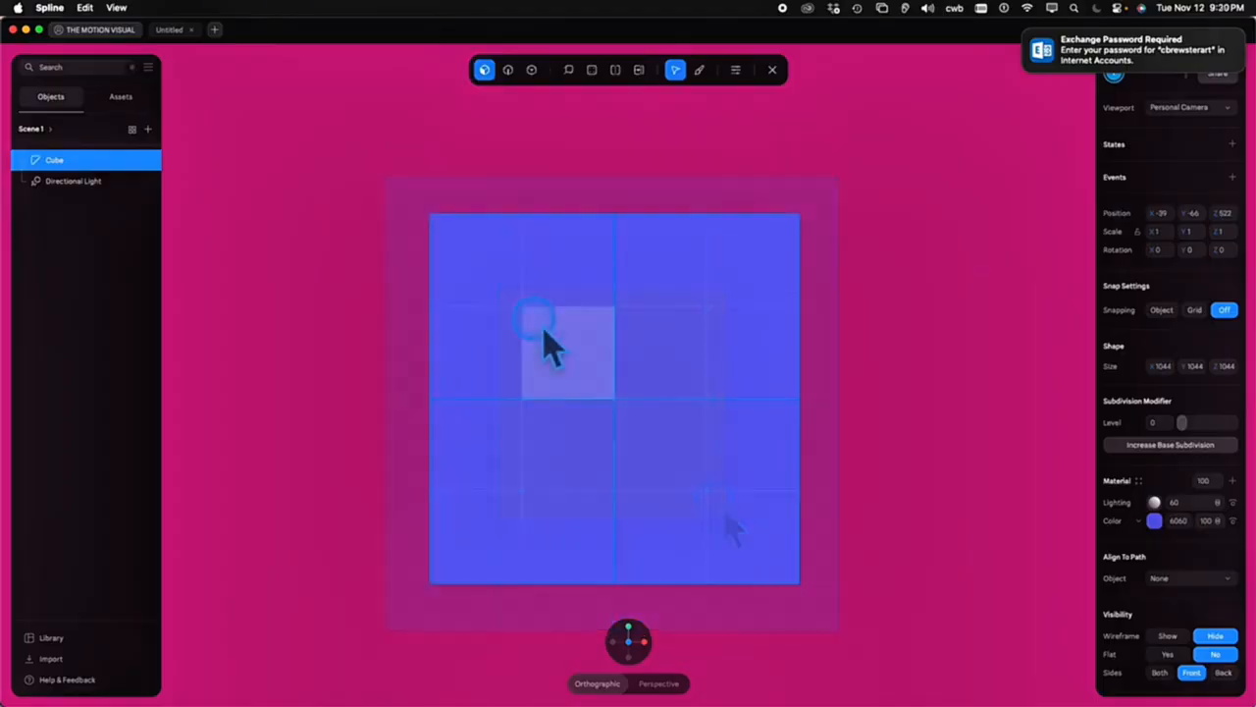
{"action": "left_click_drag", "start_coordinate": [533, 319], "coordinate": [712, 481]}
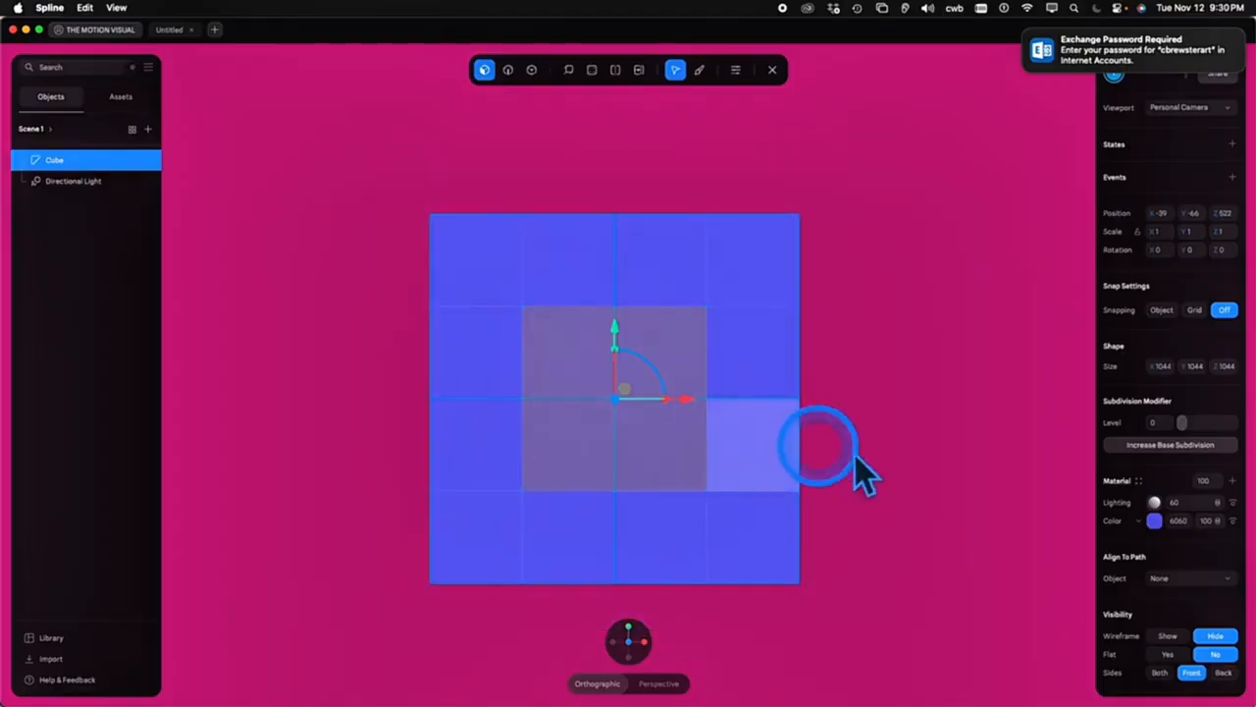
{"action": "mouse_move", "coordinate": [994, 435]}
{"action": "left_mouse_down"}
{"action": "mouse_move", "coordinate": [569, 434]}
{"action": "mouse_move", "coordinate": [1002, 435]}
{"action": "left_mouse_up"}
{"action": "left_click", "coordinate": [1001, 434]}
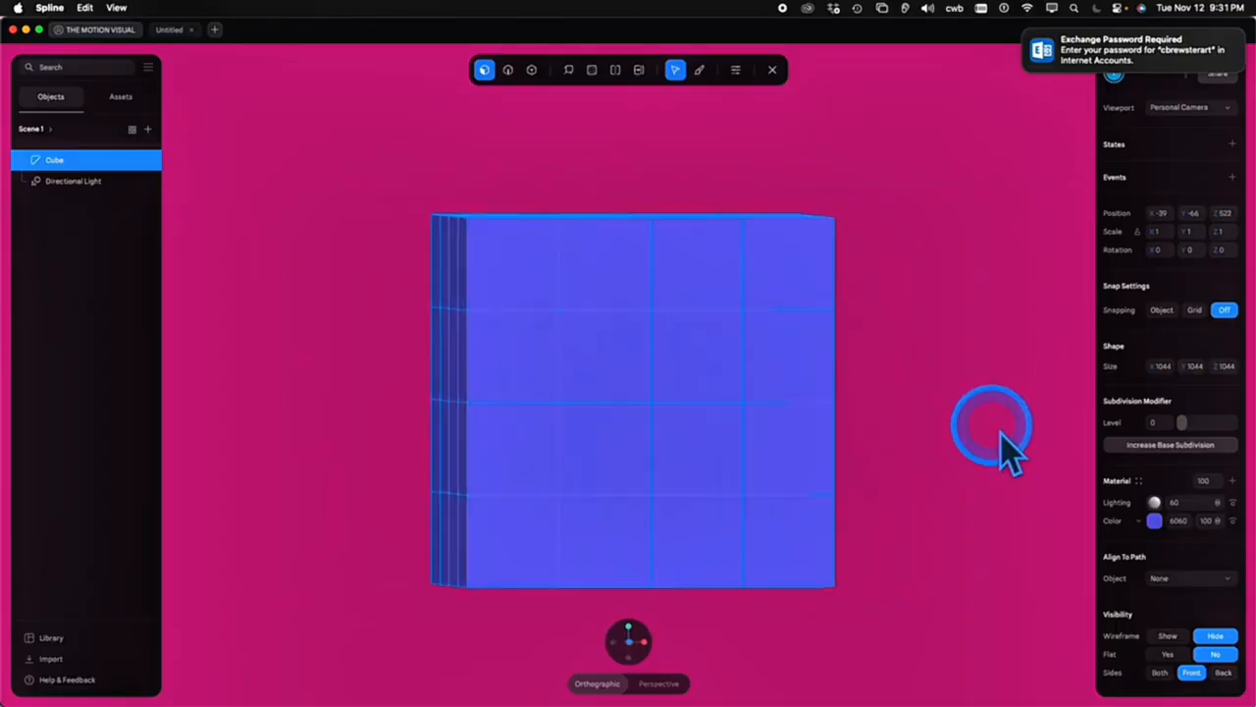
Set the extrude and inset mode to Group and the selection side to Both, keeping Box selection mode
{"action": "left_click", "coordinate": [589, 640]}
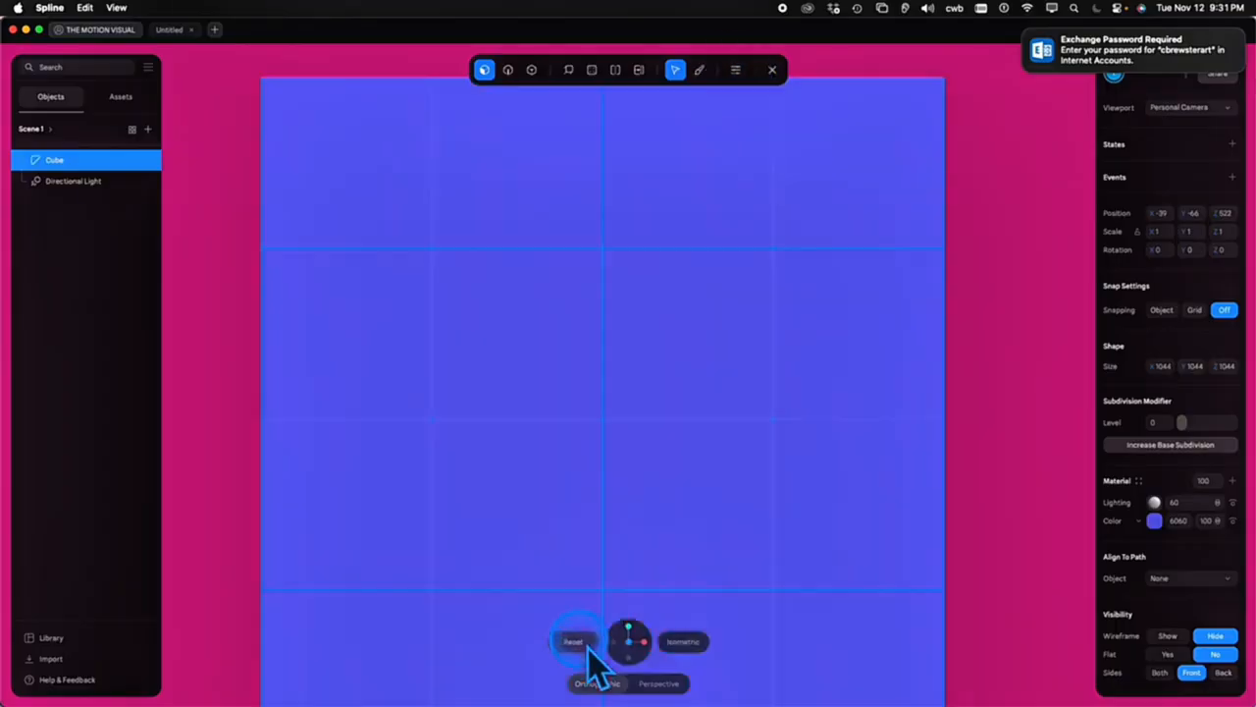
{"action": "scroll", "coordinate": [559, 292], "scroll_direction": "down", "scroll_amount": 4}
{"action": "left_click", "coordinate": [746, 76]}
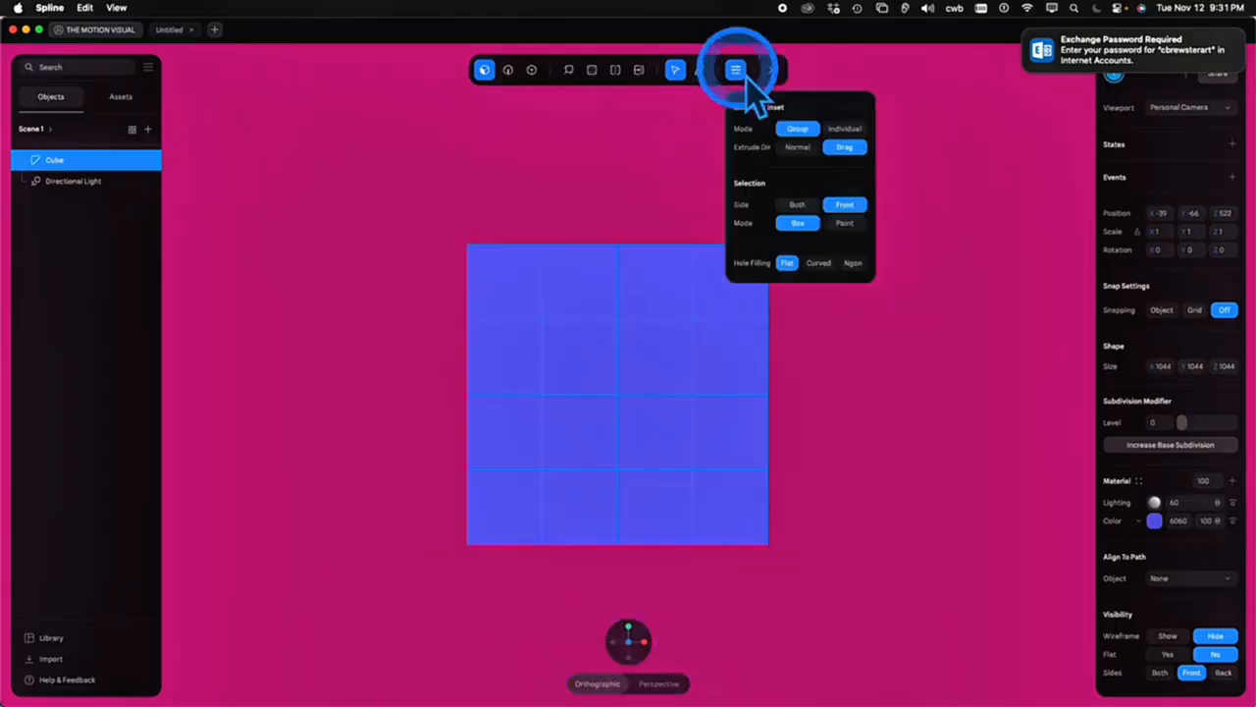
{"action": "left_click", "coordinate": [798, 127]}
{"action": "left_click", "coordinate": [799, 223]}
{"action": "left_click", "coordinate": [800, 204]}
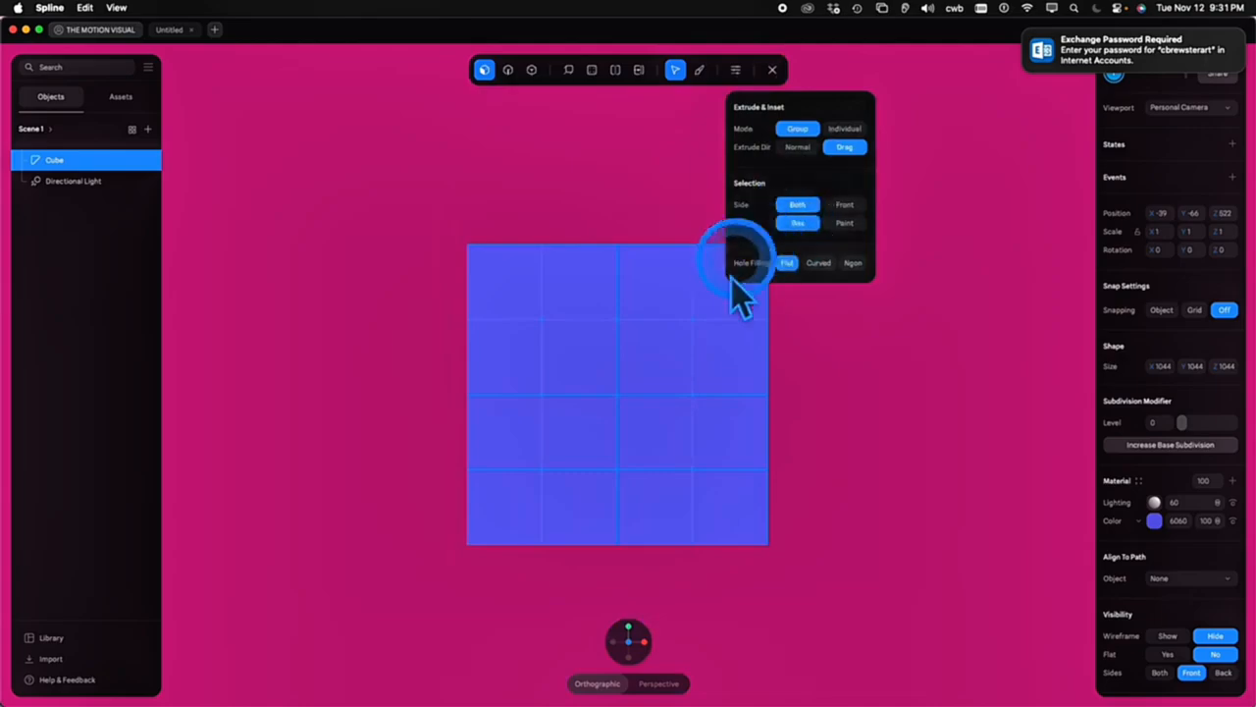
Box-select the four central faces through the cube's front and back, inspect the rear faces, and clear the selection
{"action": "left_click", "coordinate": [577, 349]}
{"action": "left_click", "coordinate": [558, 335]}
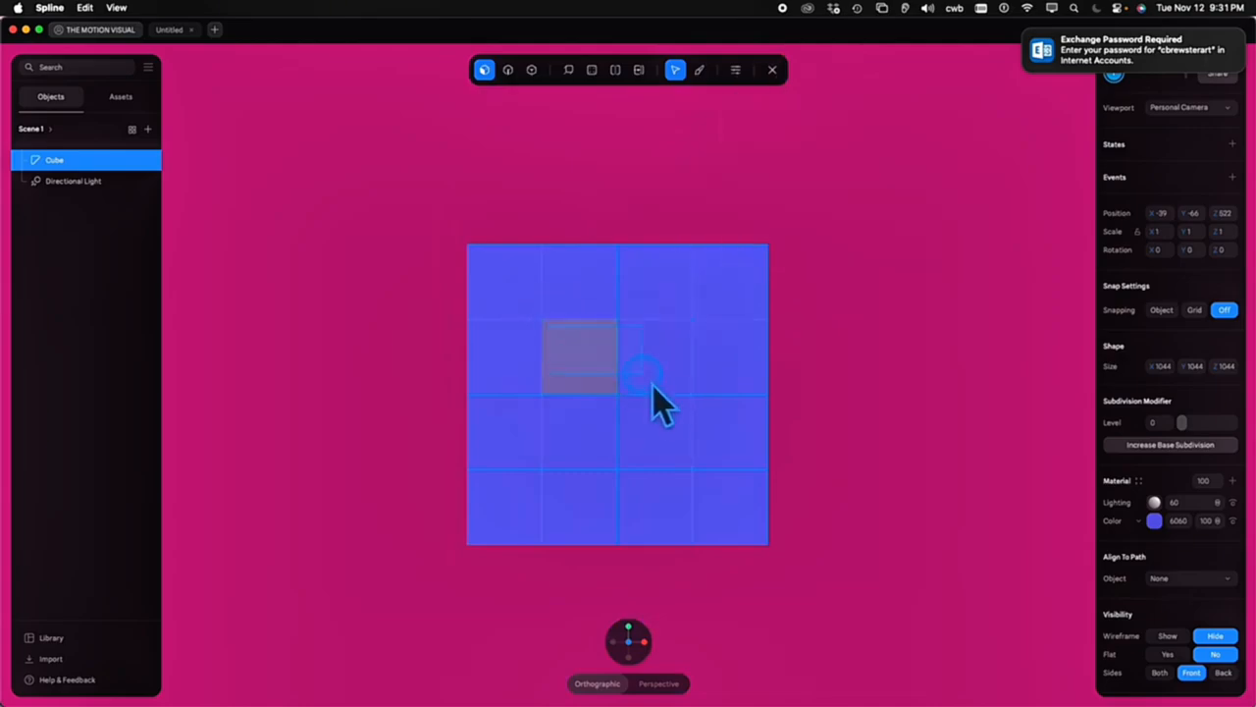
{"action": "left_click_drag", "start_coordinate": [643, 374], "coordinate": [685, 438]}
{"action": "left_click_drag", "start_coordinate": [917, 437], "coordinate": [736, 443], "text": "alt"}
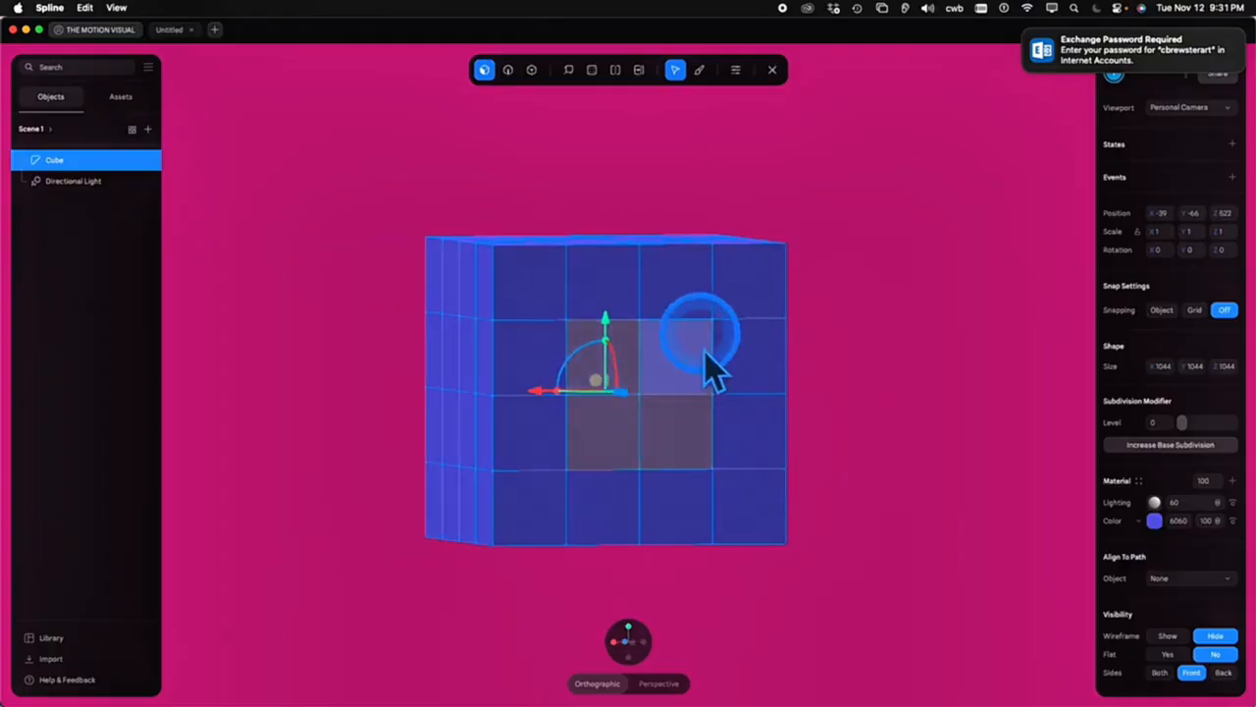
{"action": "left_click_drag", "start_coordinate": [704, 355], "coordinate": [1011, 447], "text": "alt"}
{"action": "left_click", "coordinate": [923, 463]}
Box-select the two middle rows of faces all around the cube from the front view and inspect the selection from other sides
{"action": "mouse_move", "coordinate": [592, 661]}
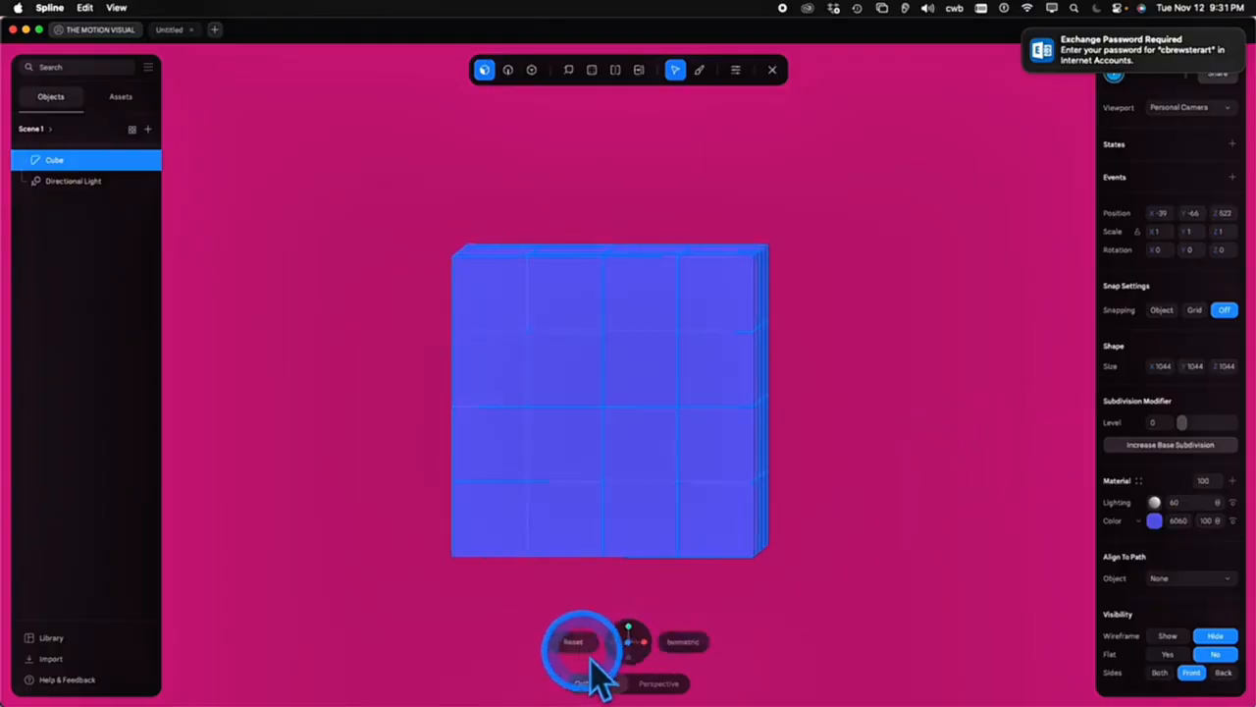
{"action": "left_click", "coordinate": [569, 640]}
{"action": "scroll", "coordinate": [602, 526], "scroll_direction": "down", "scroll_amount": 3}
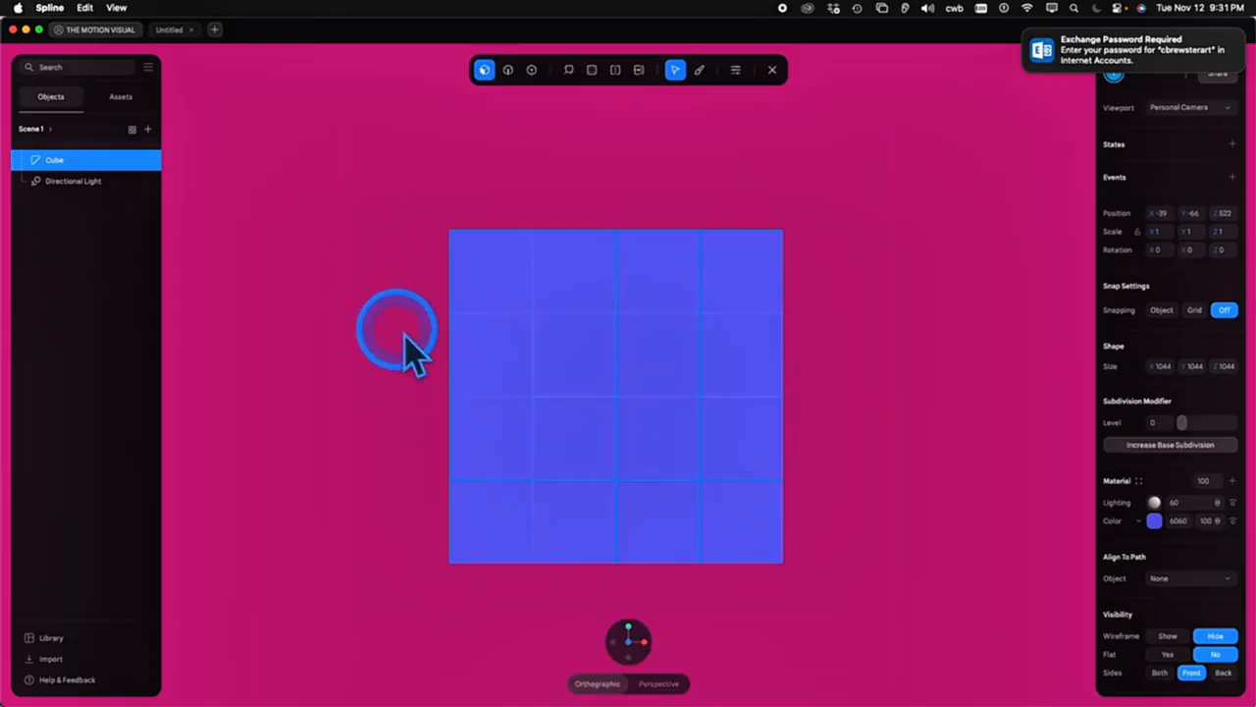
{"action": "left_click_drag", "start_coordinate": [394, 325], "coordinate": [753, 432]}
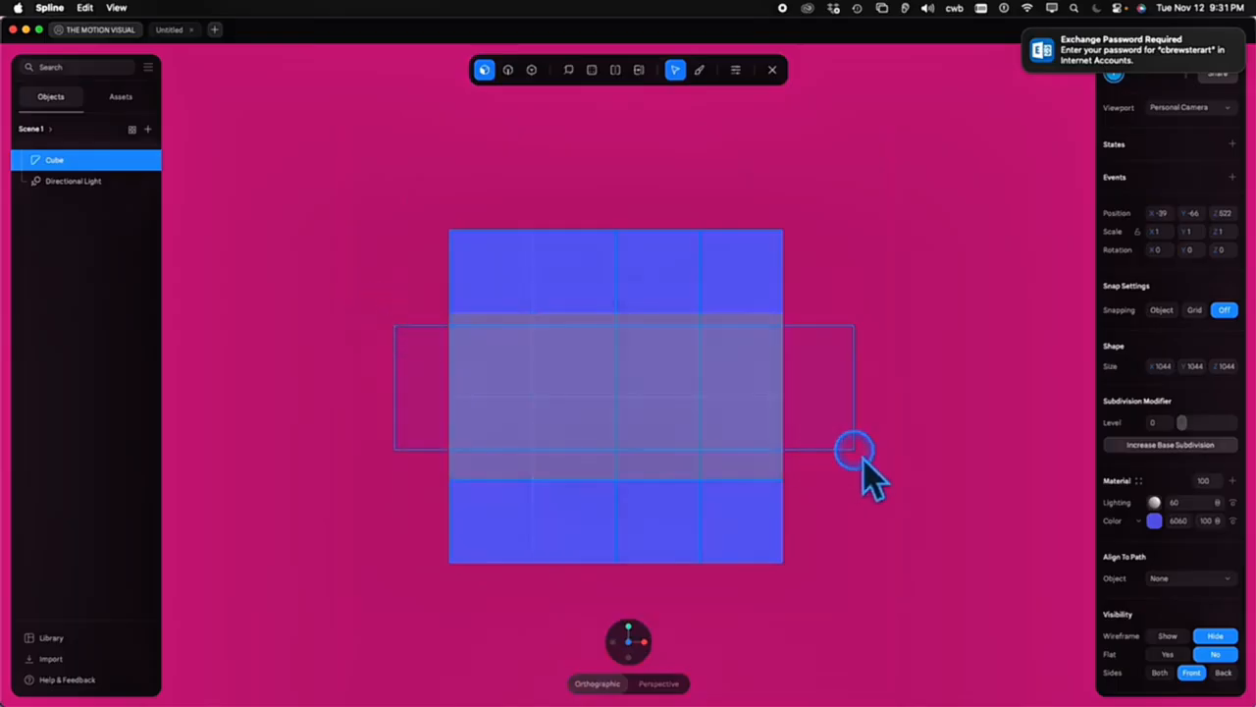
{"action": "left_click_drag", "start_coordinate": [856, 452], "coordinate": [859, 449]}
{"action": "right_click_drag", "start_coordinate": [932, 474], "coordinate": [424, 476]}
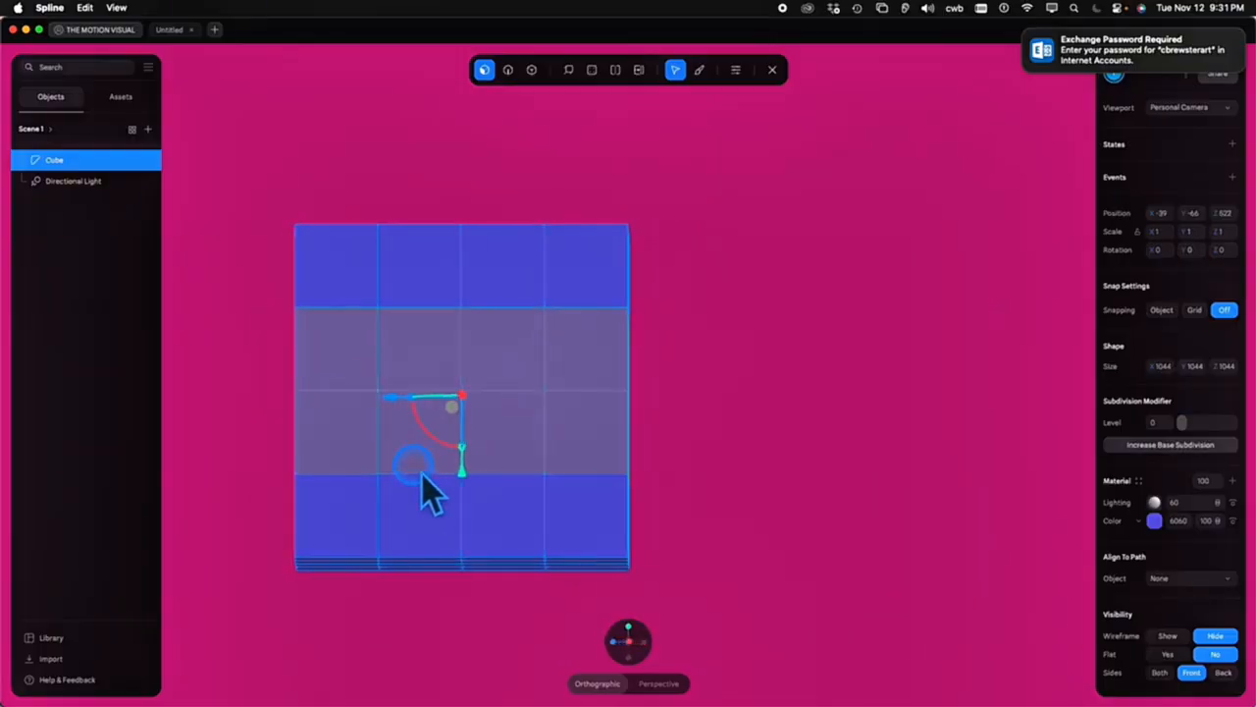
{"action": "middle_click_drag", "start_coordinate": [821, 399], "coordinate": [964, 384]}
{"action": "scroll", "coordinate": [965, 384], "scroll_direction": "down", "scroll_amount": 1}
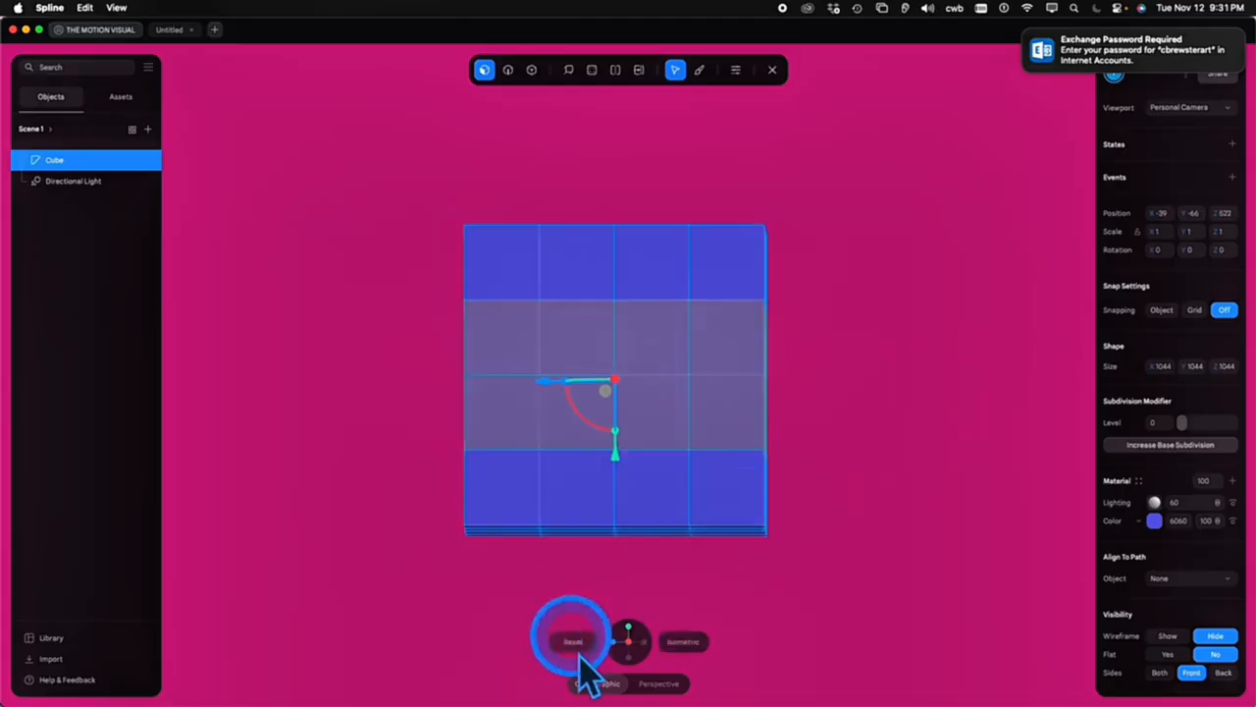
{"action": "left_click", "coordinate": [575, 648]}
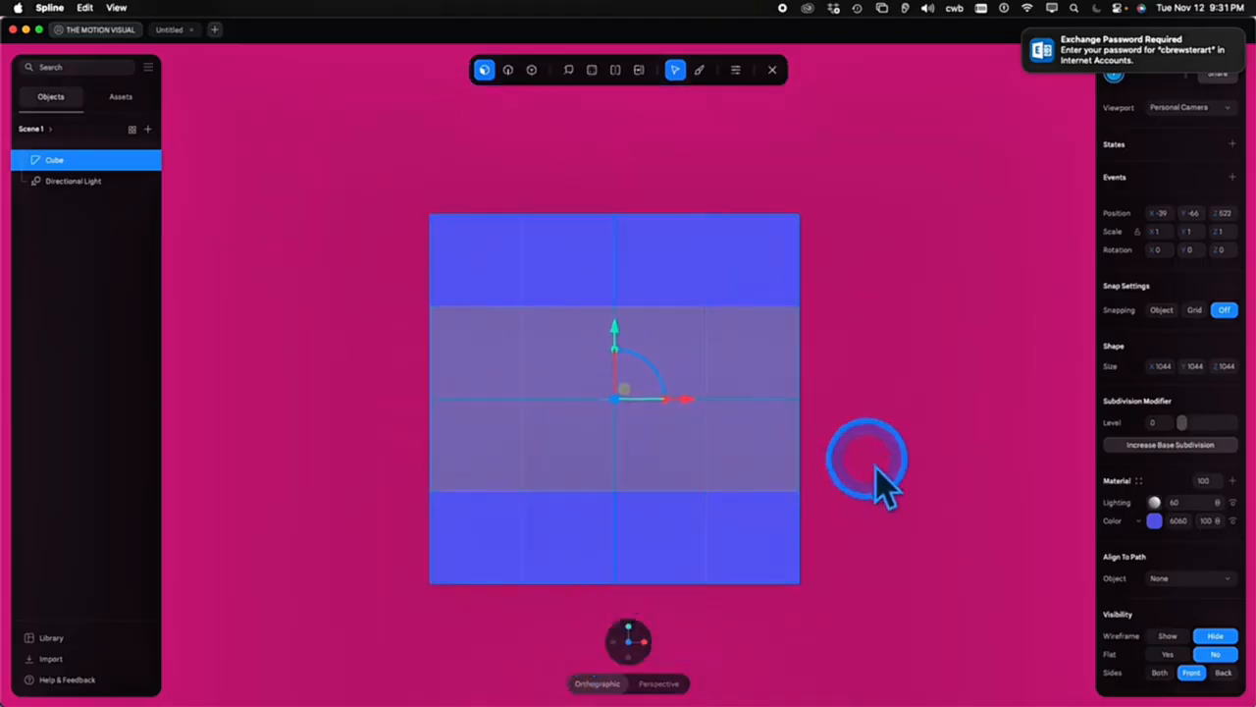
Set the selection mode to Paint, paint a selection across the cube's middle faces, inspect the other sides, and clear the selection
{"action": "left_click", "coordinate": [735, 68]}
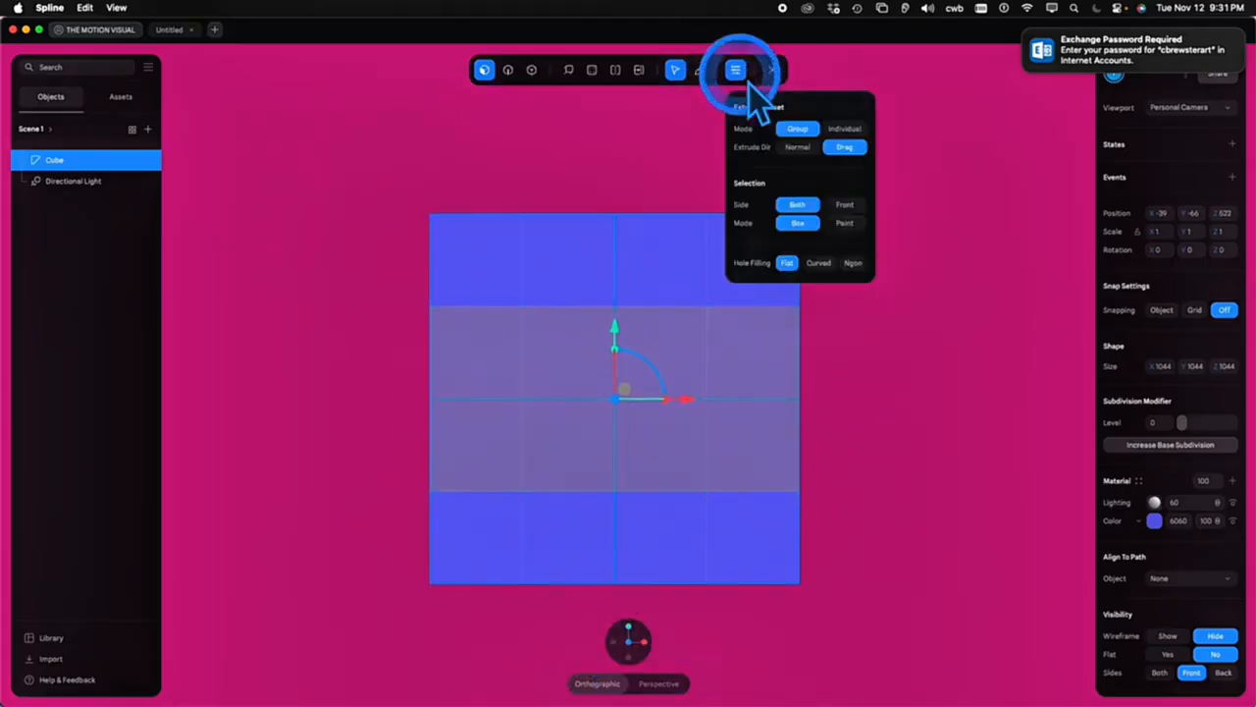
{"action": "left_click", "coordinate": [842, 224]}
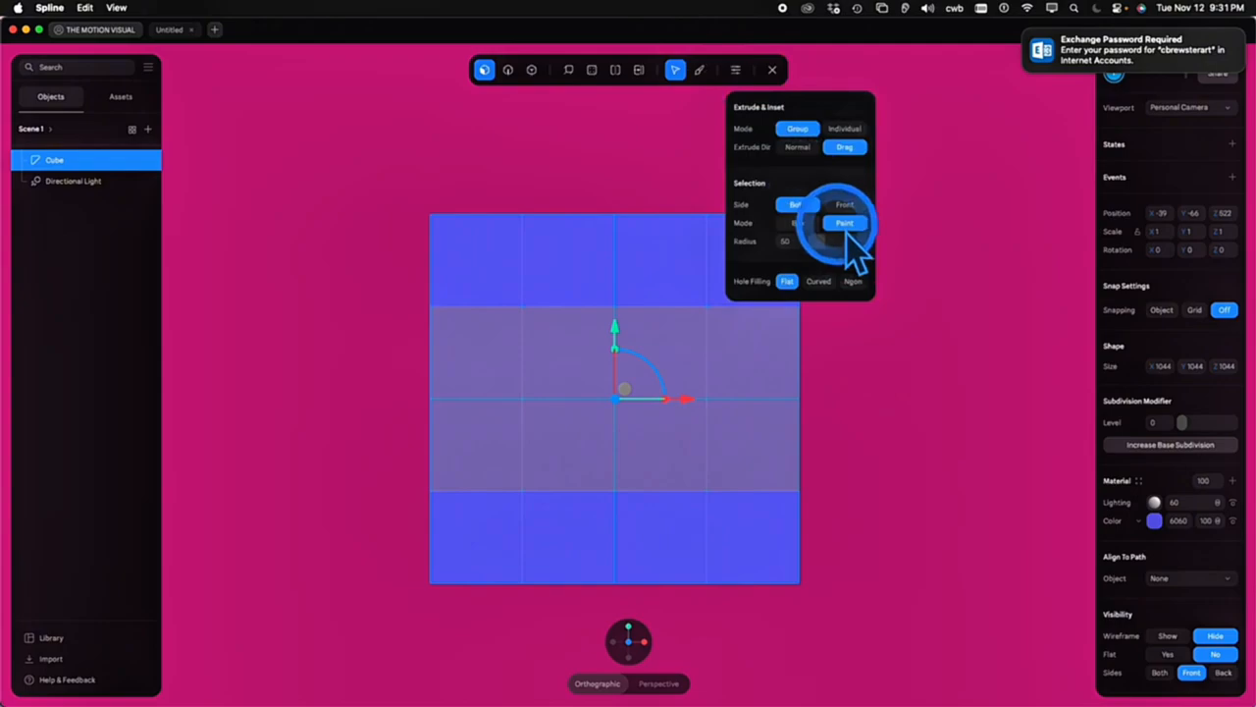
{"action": "left_click", "coordinate": [895, 333]}
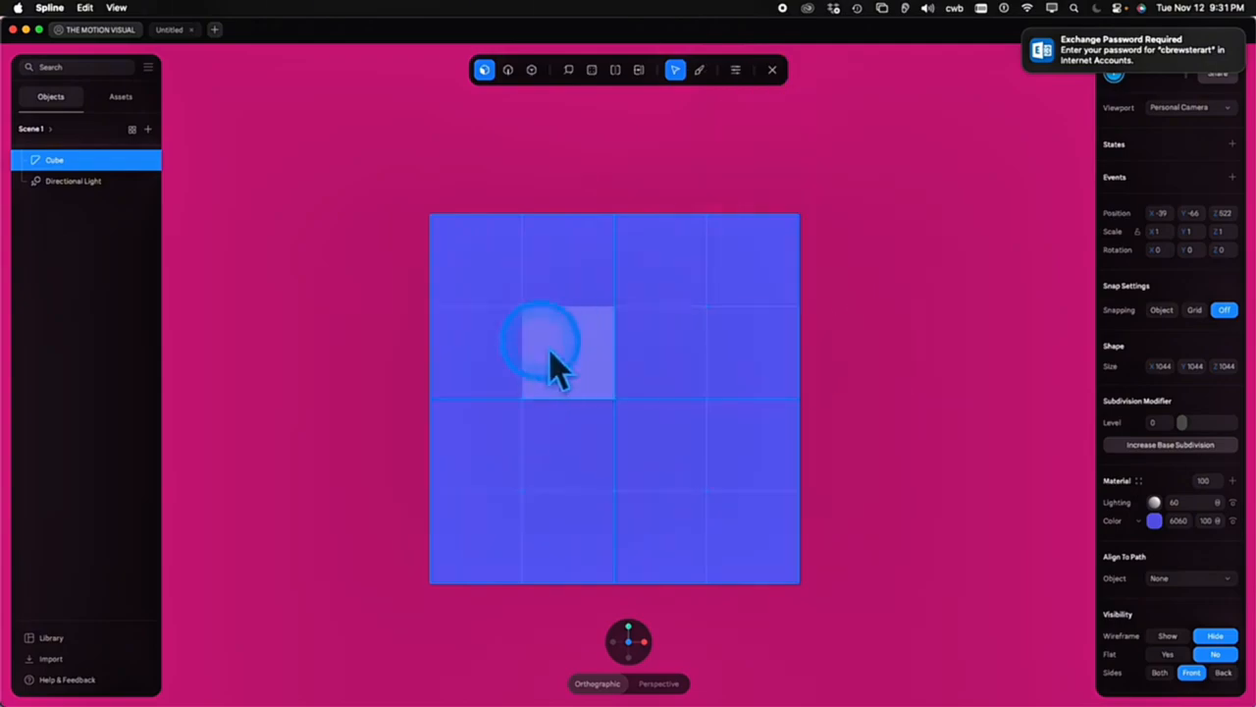
{"action": "mouse_move", "coordinate": [569, 306]}
{"action": "left_mouse_down"}
{"action": "mouse_move", "coordinate": [577, 536]}
{"action": "mouse_move", "coordinate": [735, 558]}
{"action": "mouse_move", "coordinate": [777, 549]}
{"action": "mouse_move", "coordinate": [774, 372]}
{"action": "mouse_move", "coordinate": [943, 386]}
{"action": "mouse_move", "coordinate": [822, 397]}
{"action": "left_mouse_up"}
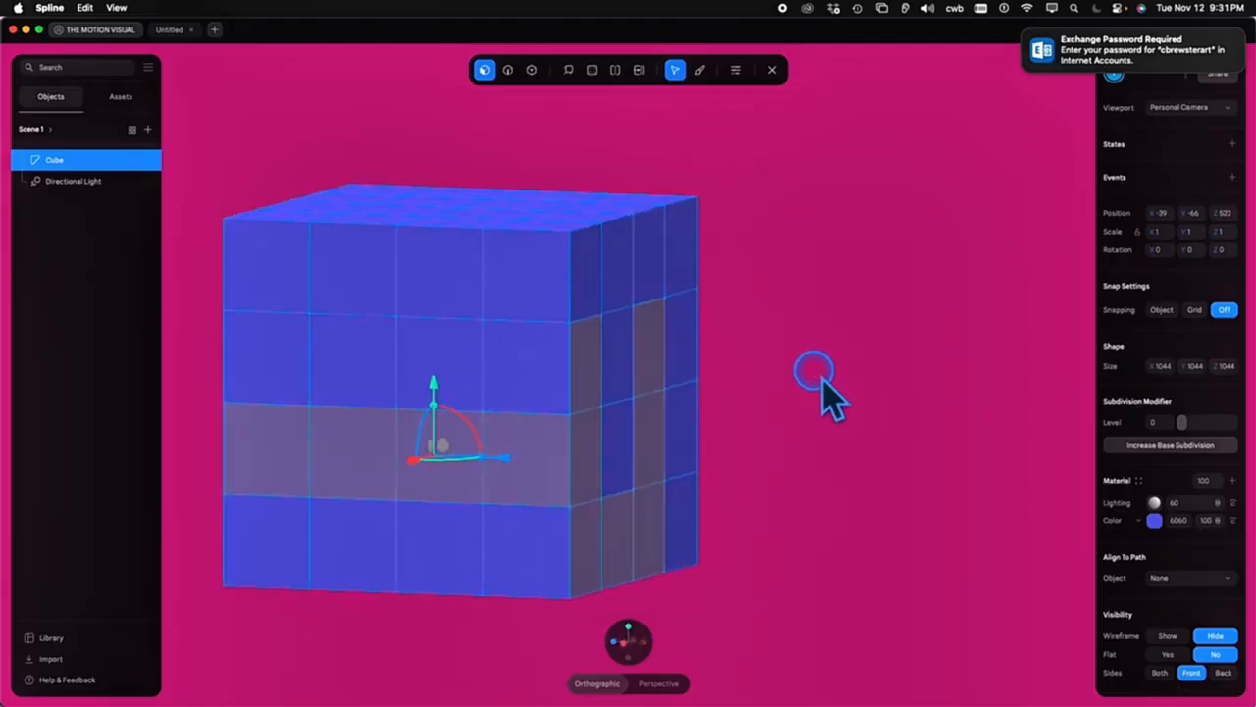
{"action": "left_click_drag", "start_coordinate": [822, 378], "coordinate": [970, 387], "text": "alt"}
{"action": "left_click", "coordinate": [927, 385]}
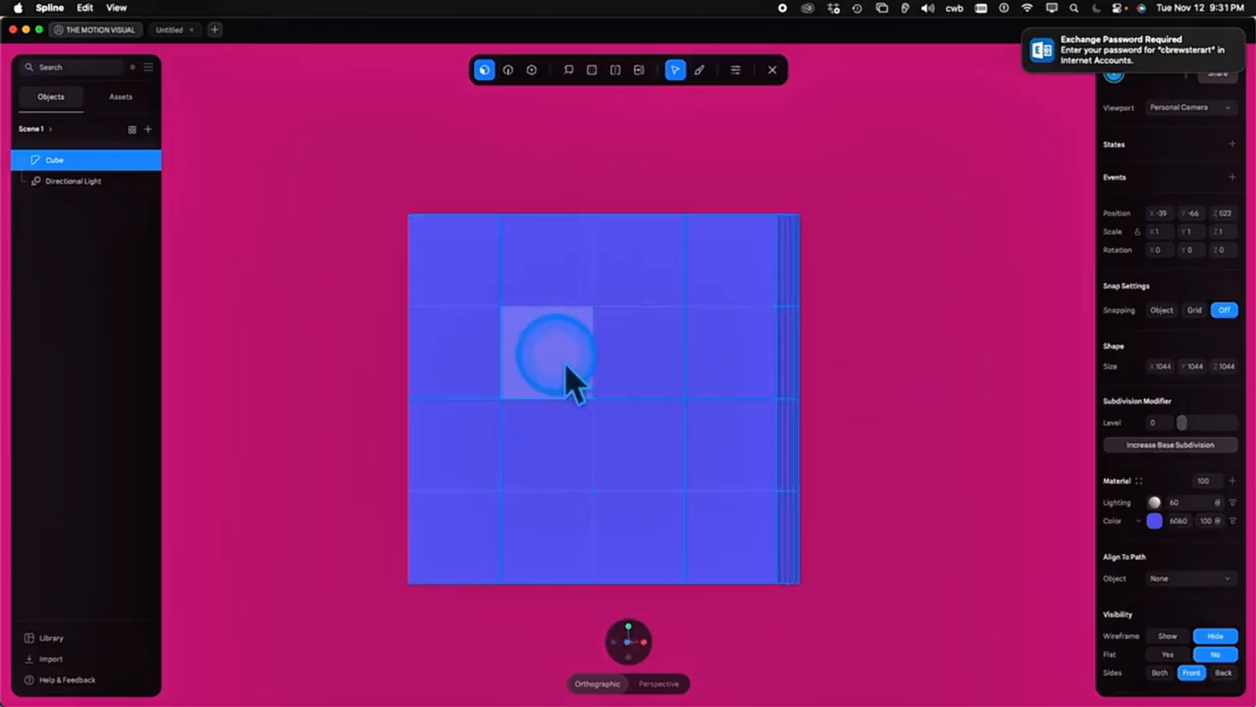
Add the four central front faces to the selection one by one, check the cube from another angle, and clear the selection
{"action": "left_click", "coordinate": [523, 337]}
{"action": "left_click", "coordinate": [625, 350], "text": "shift"}
{"action": "left_click", "coordinate": [658, 441], "text": "shift"}
{"action": "left_click", "coordinate": [577, 440], "text": "shift"}
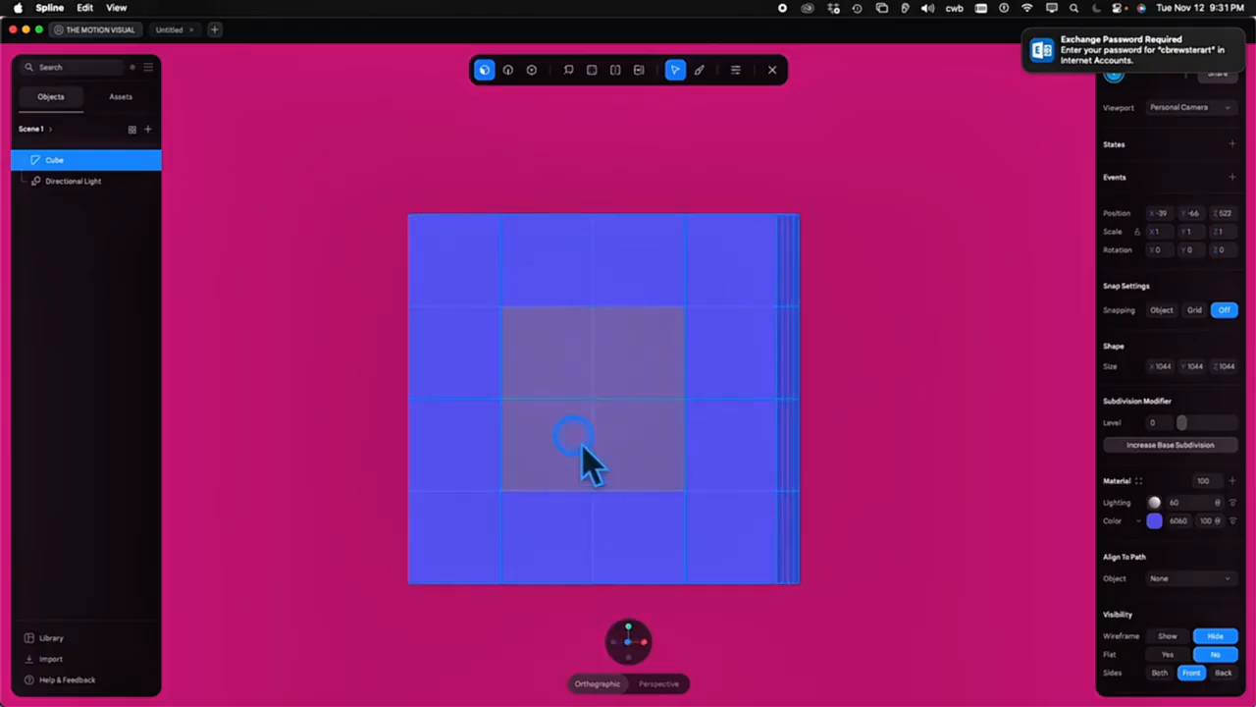
{"action": "mouse_move", "coordinate": [925, 410]}
{"action": "left_mouse_down", "text": "alt"}
{"action": "mouse_move", "coordinate": [762, 416]}
{"action": "mouse_move", "coordinate": [924, 407]}
{"action": "mouse_move", "coordinate": [946, 424]}
{"action": "left_mouse_up", "text": "alt"}
{"action": "left_click", "coordinate": [946, 422]}
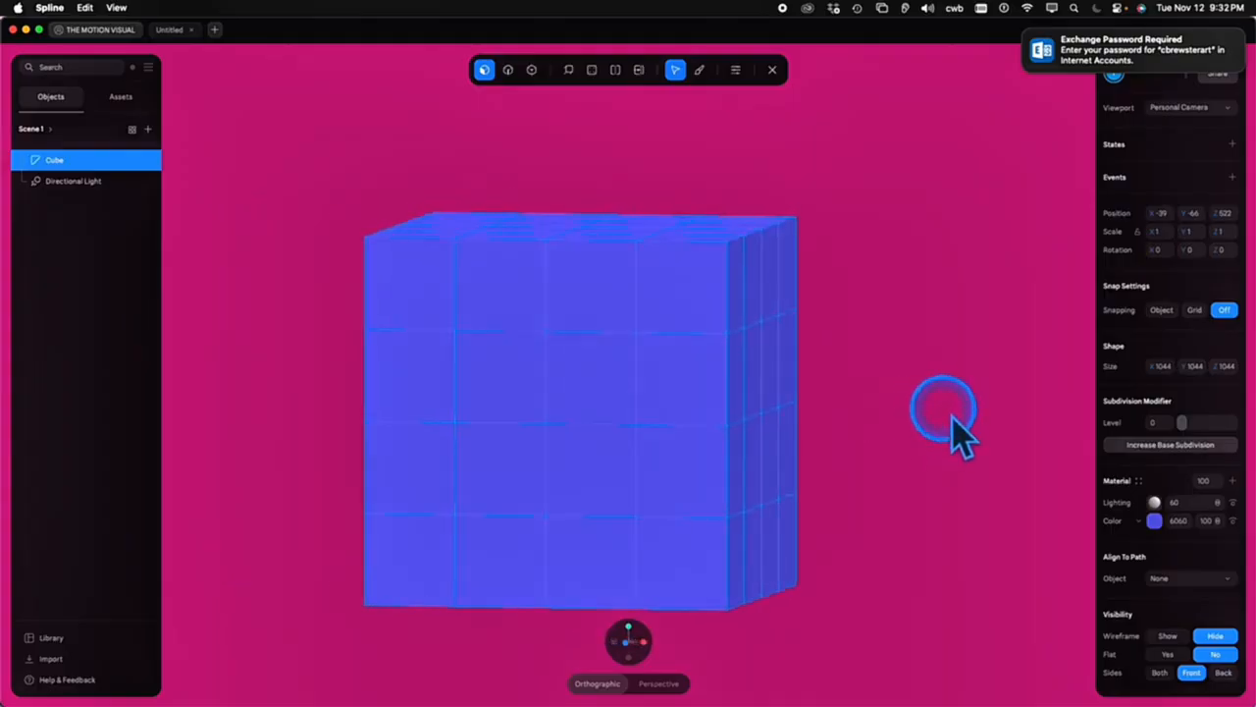
Delete the cube and draw a sphere about 1256 in size in the middle of the canvas
{"action": "left_click", "coordinate": [946, 420]}
{"action": "left_click", "coordinate": [741, 417]}
{"action": "key", "text": "BackSpace"}
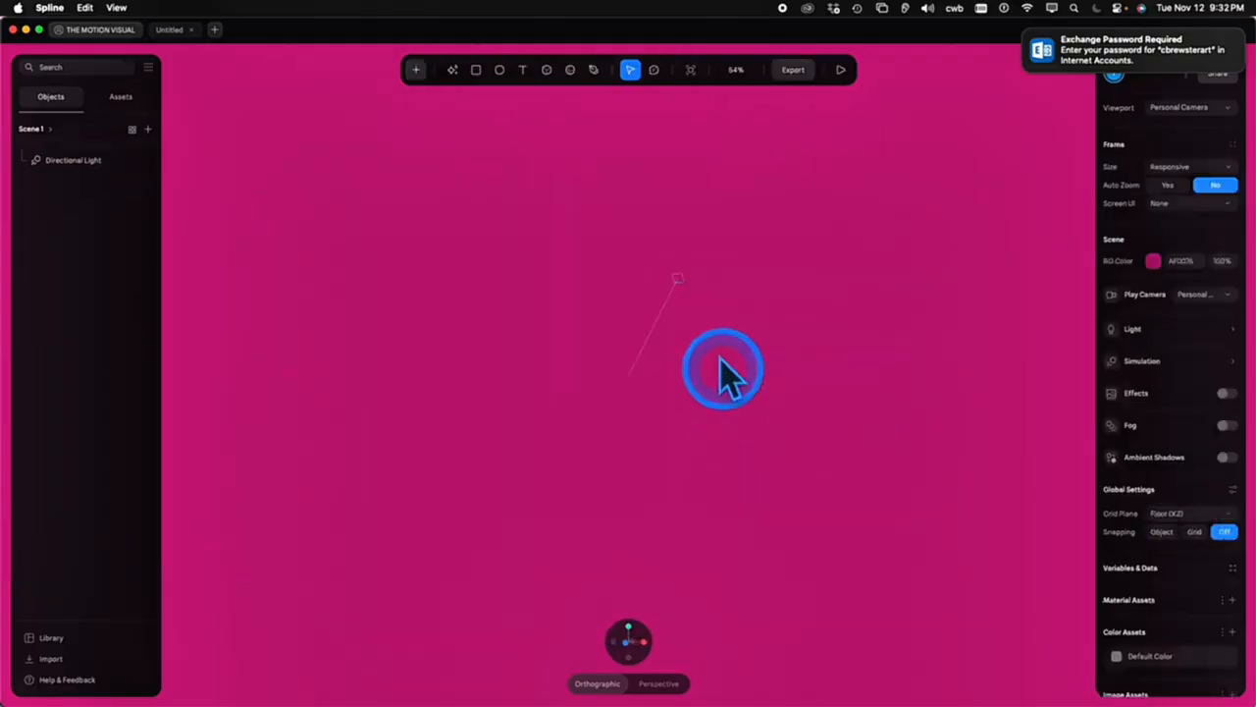
{"action": "left_click_drag", "start_coordinate": [423, 209], "coordinate": [868, 428]}
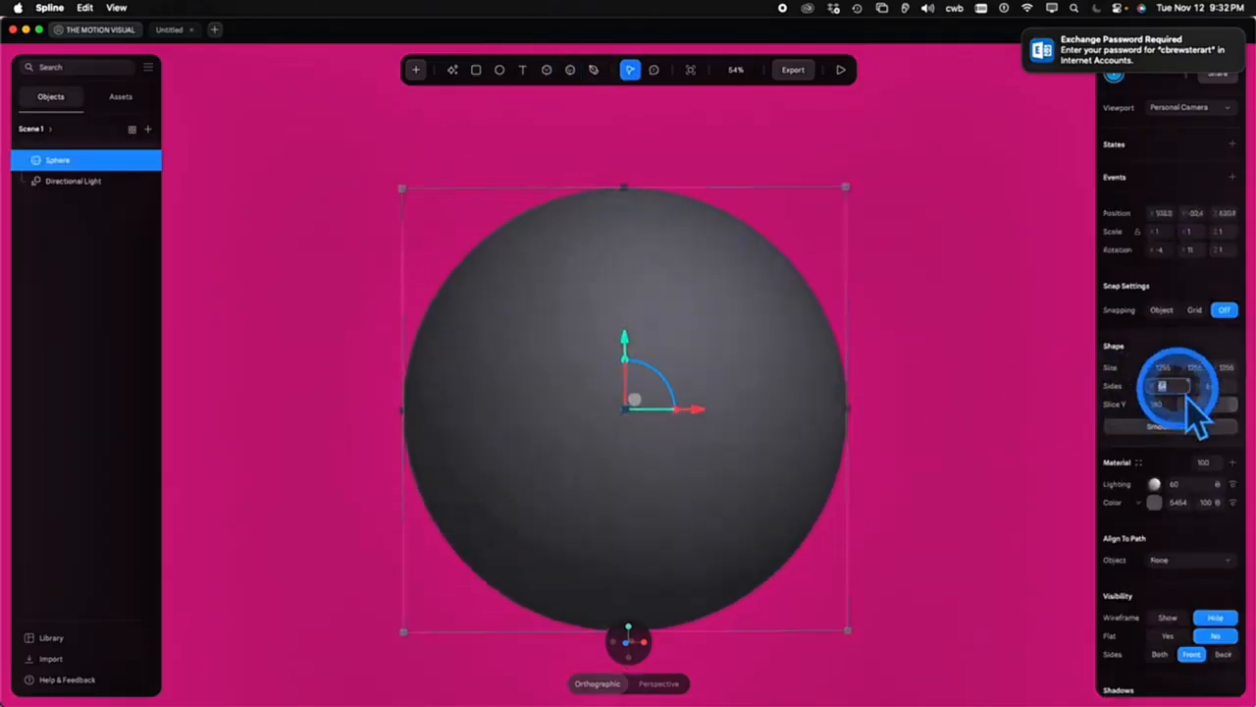
Set the sphere's sides to 12 by 12 and turn on flat shading
{"action": "left_click", "coordinate": [1213, 386]}
{"action": "type", "text": "12"}
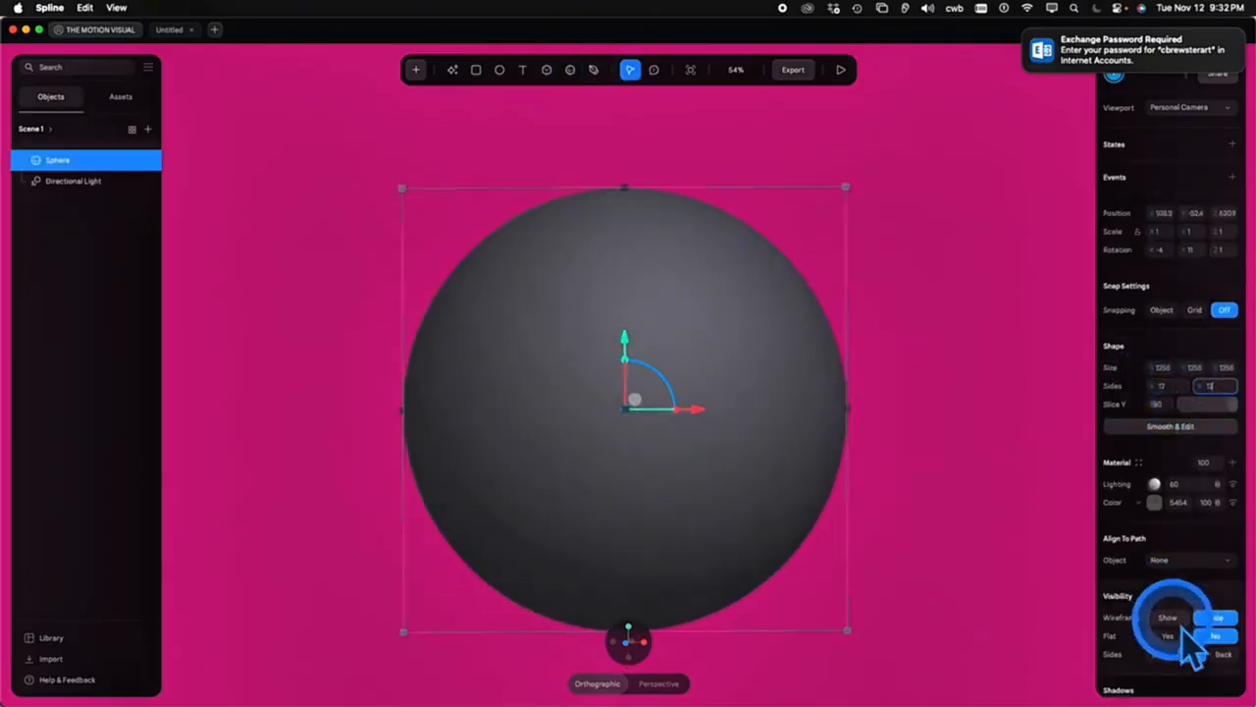
{"action": "left_click", "coordinate": [1170, 638]}
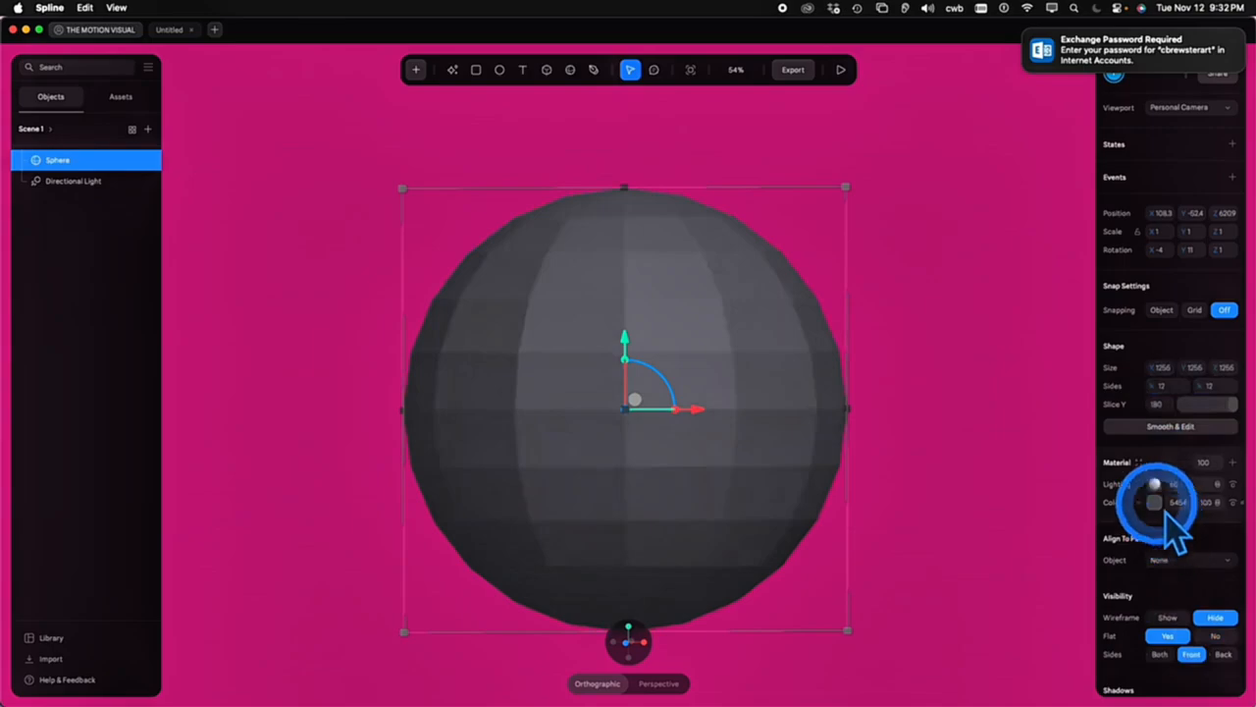
Color the sphere blue and convert it to an editable mesh with Smooth & Edit
{"action": "left_click", "coordinate": [1155, 503]}
{"action": "left_click", "coordinate": [1199, 549]}
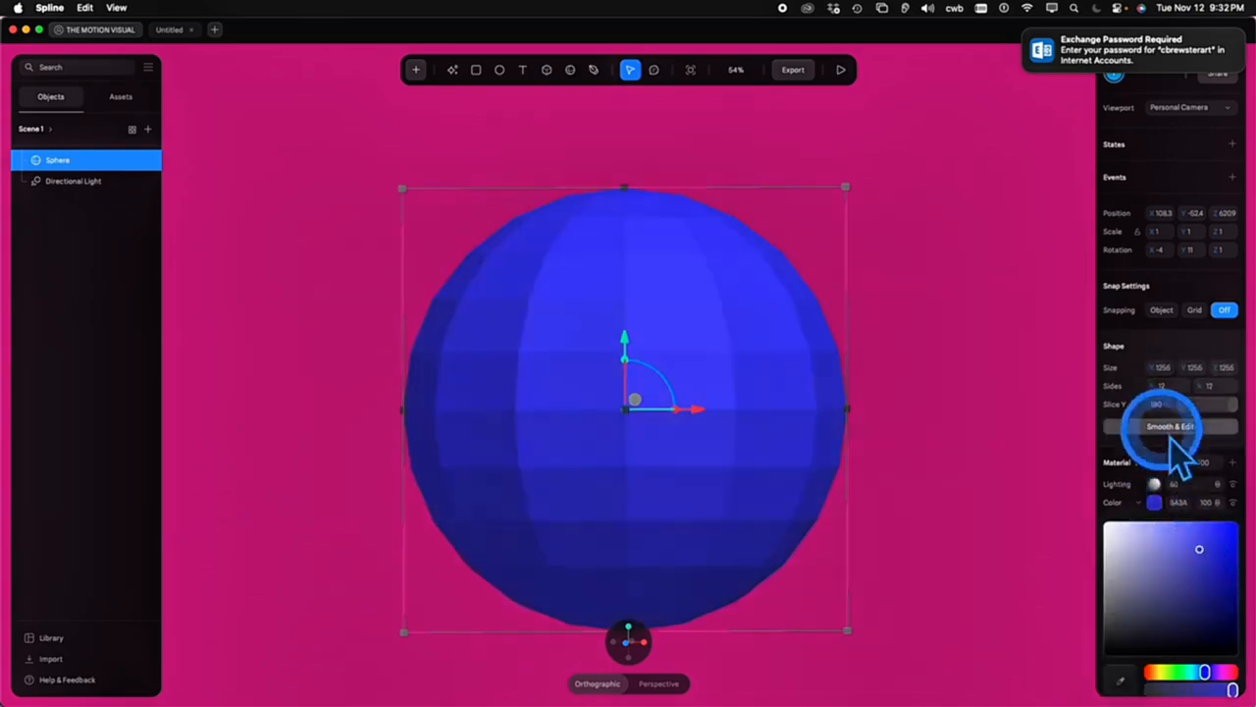
{"action": "left_click", "coordinate": [1170, 428]}
{"action": "left_click", "coordinate": [1173, 424]}
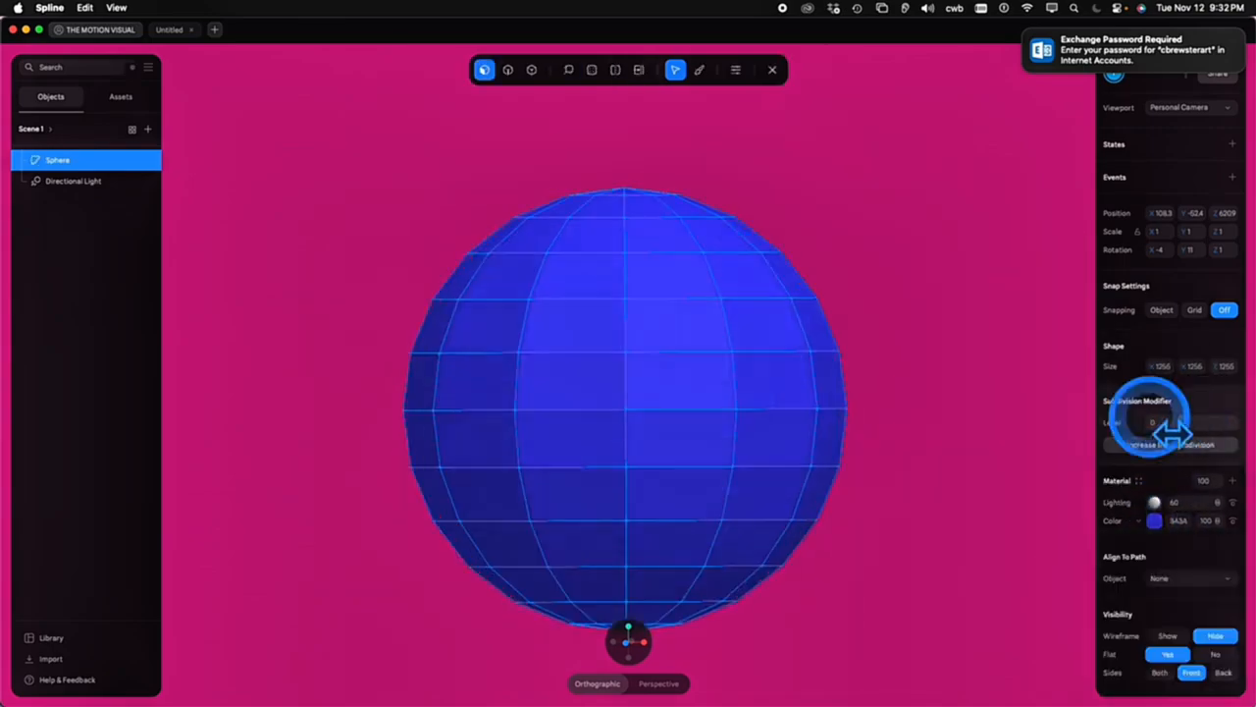
{"action": "scroll", "coordinate": [933, 344], "scroll_direction": "down", "scroll_amount": 3}
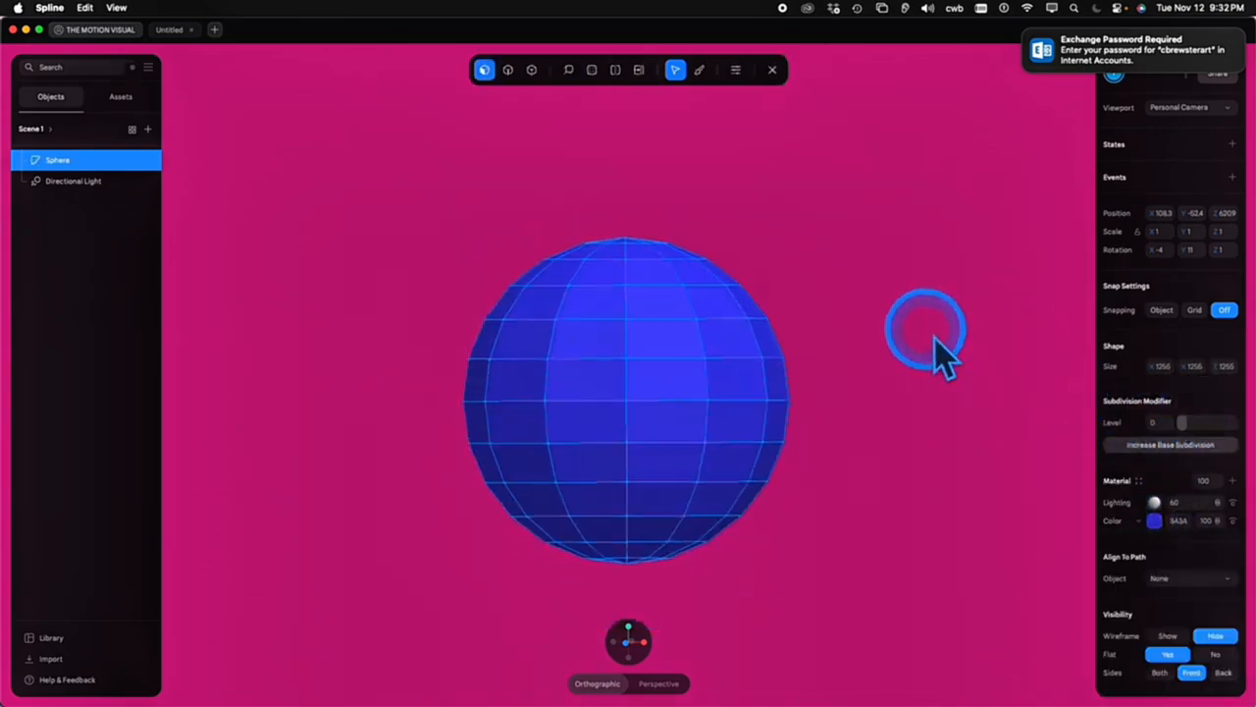
With the selection side set to Front, paint-select the six central faces on the sphere's front and delete them
{"action": "left_click", "coordinate": [735, 70]}
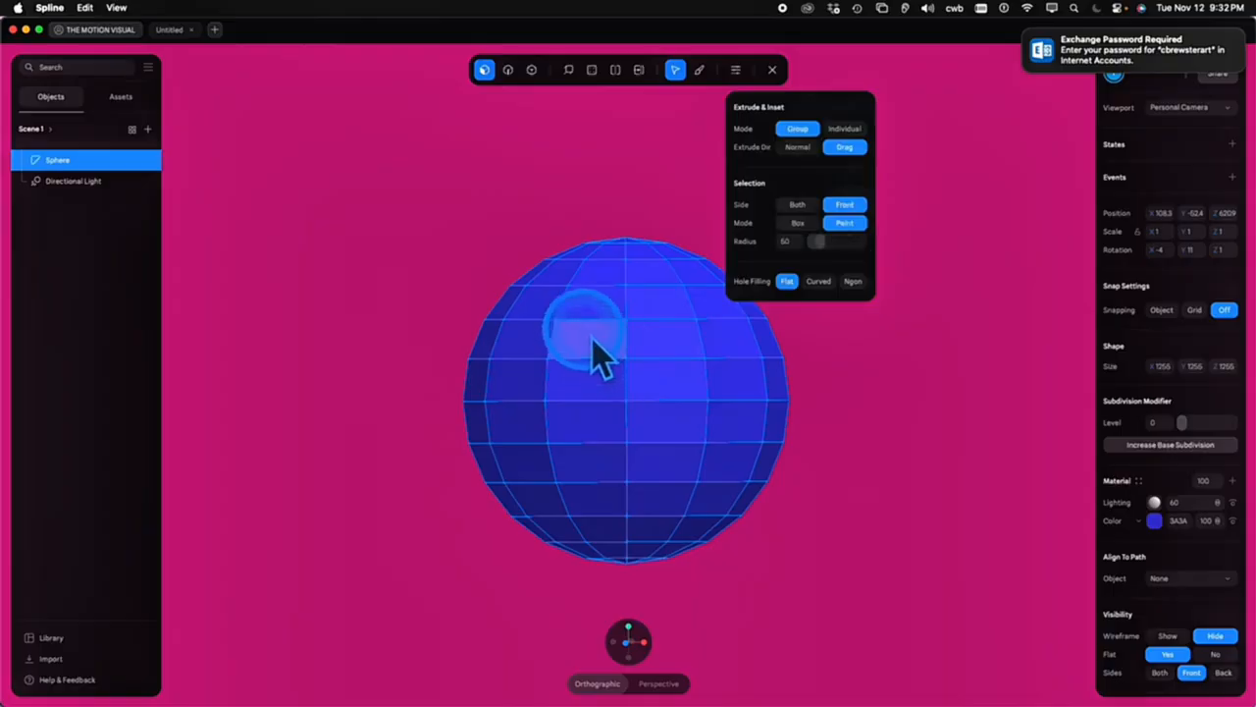
{"action": "left_click", "coordinate": [484, 70]}
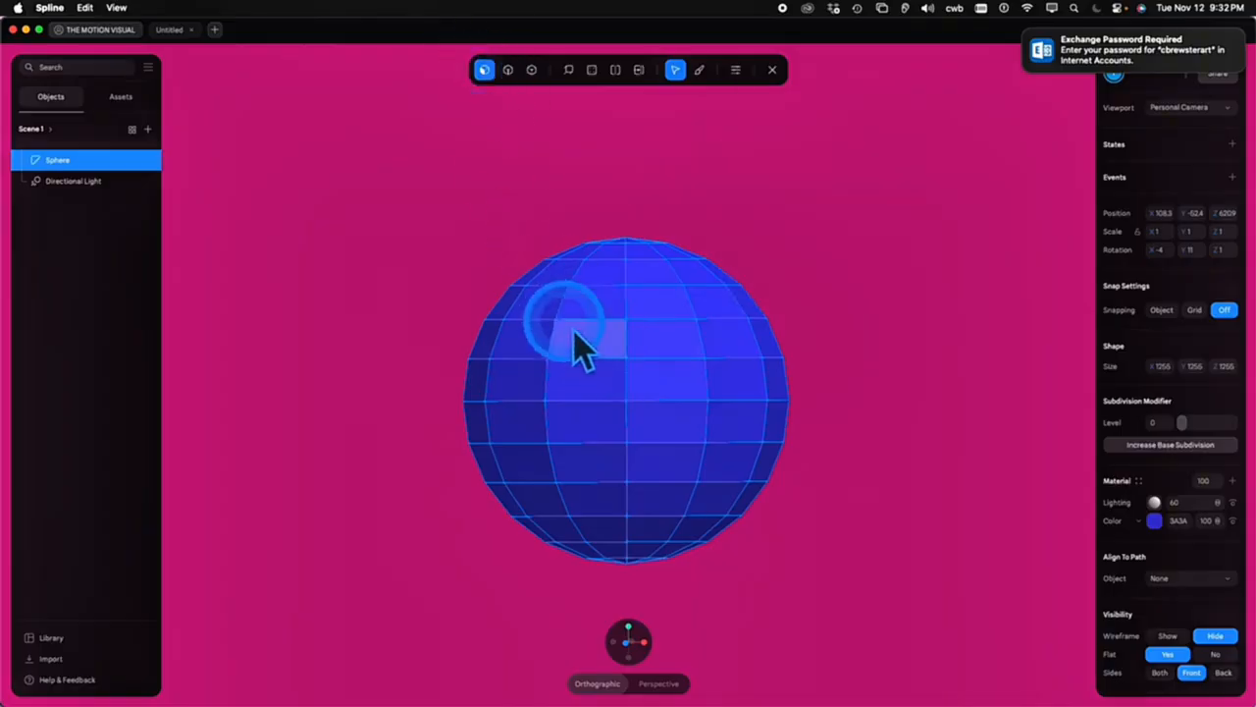
{"action": "left_click", "coordinate": [616, 335]}
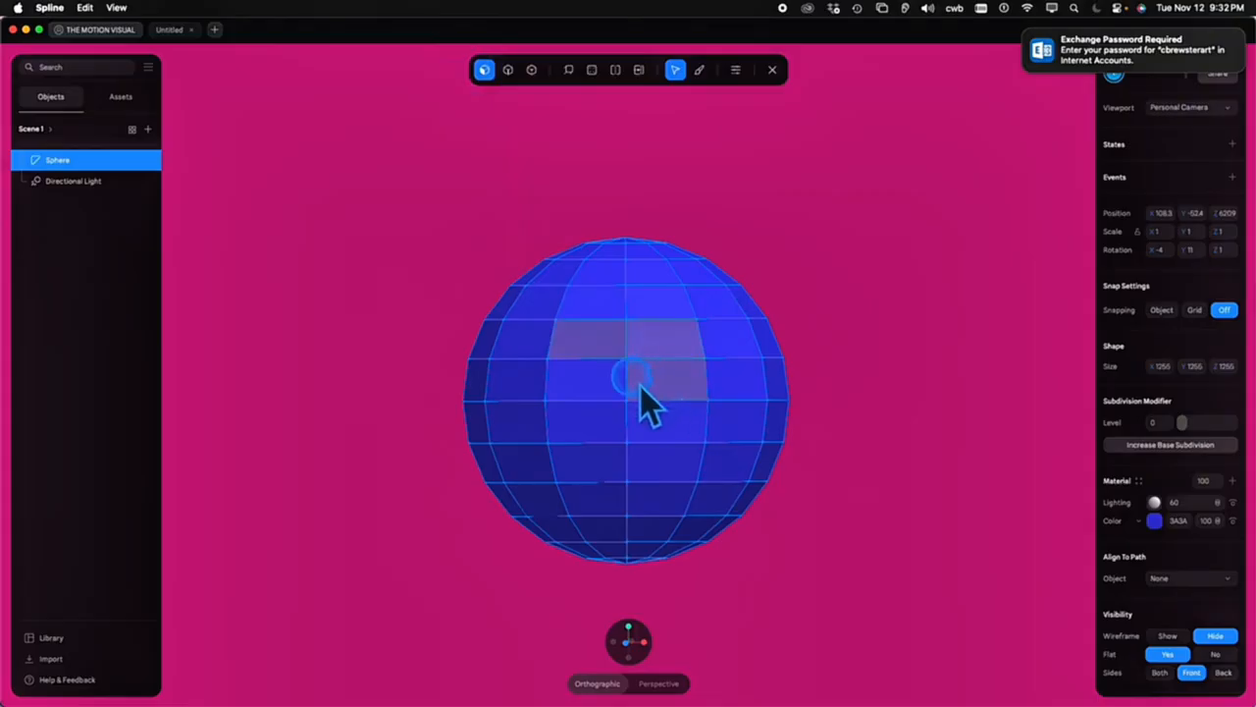
{"action": "left_click", "coordinate": [659, 419]}
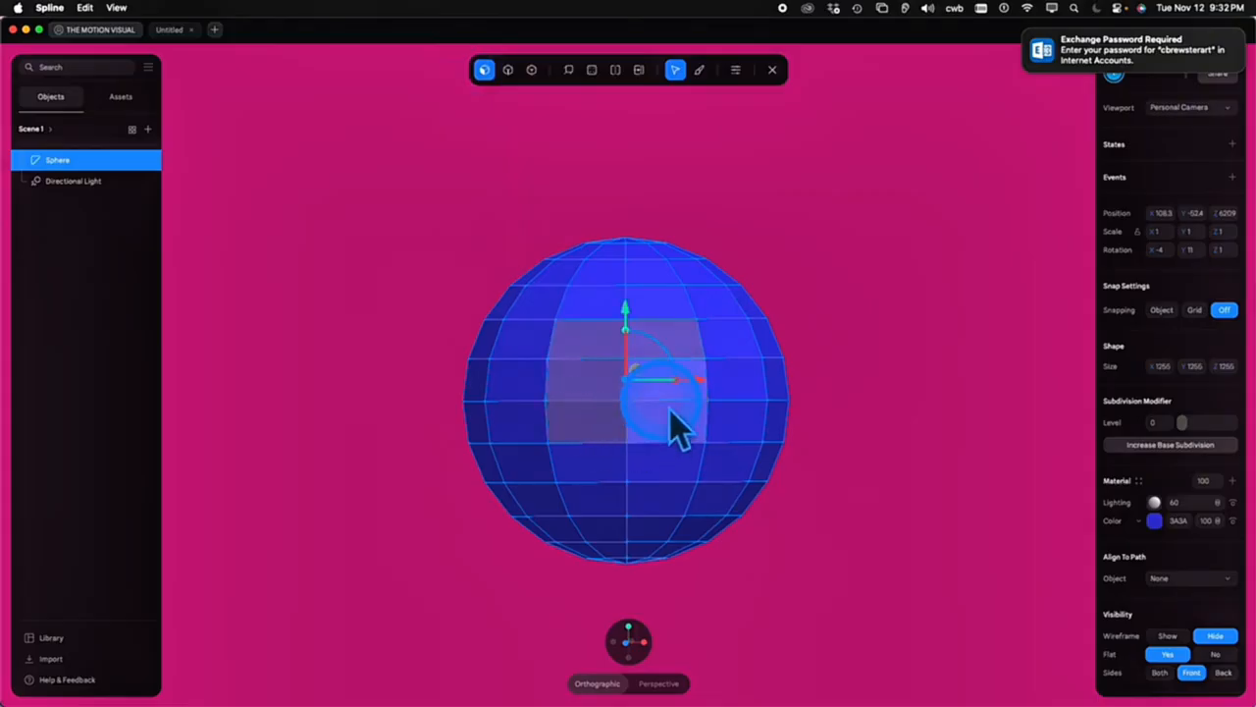
{"action": "key", "text": "BackSpace"}
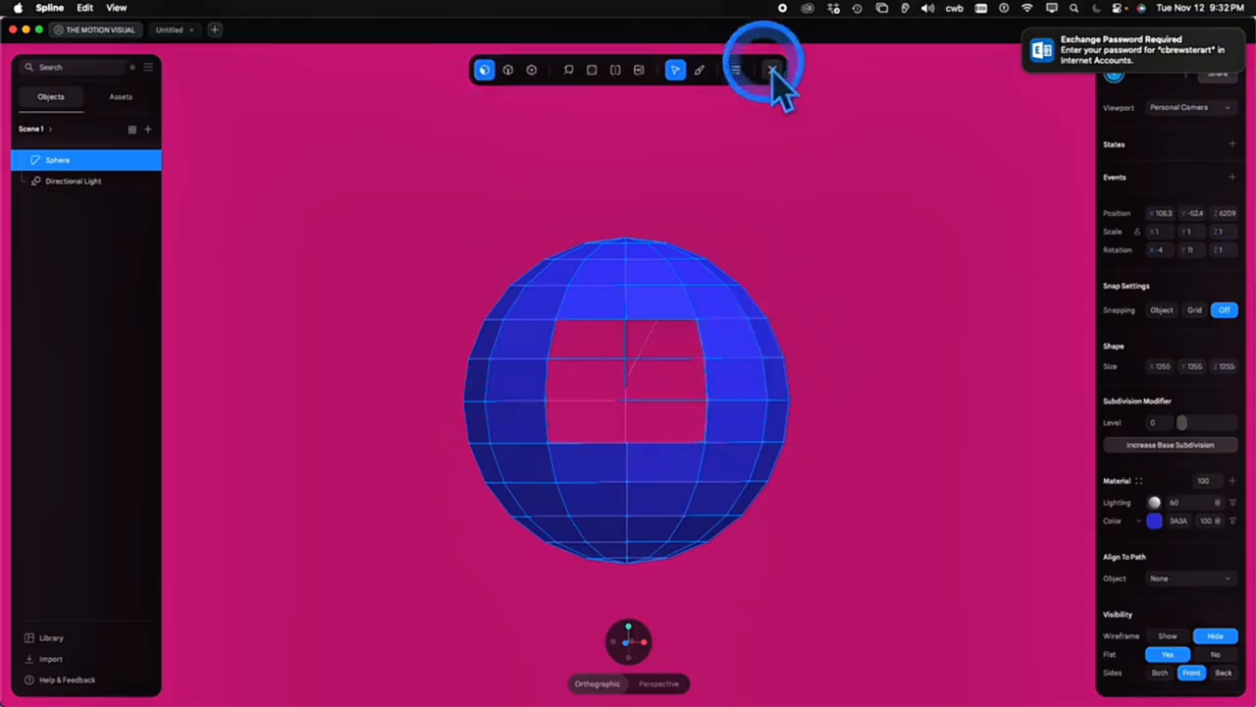
Fill the hole in the sphere's front from an edge on its upper rim, using Flat hole filling
{"action": "left_click", "coordinate": [748, 77]}
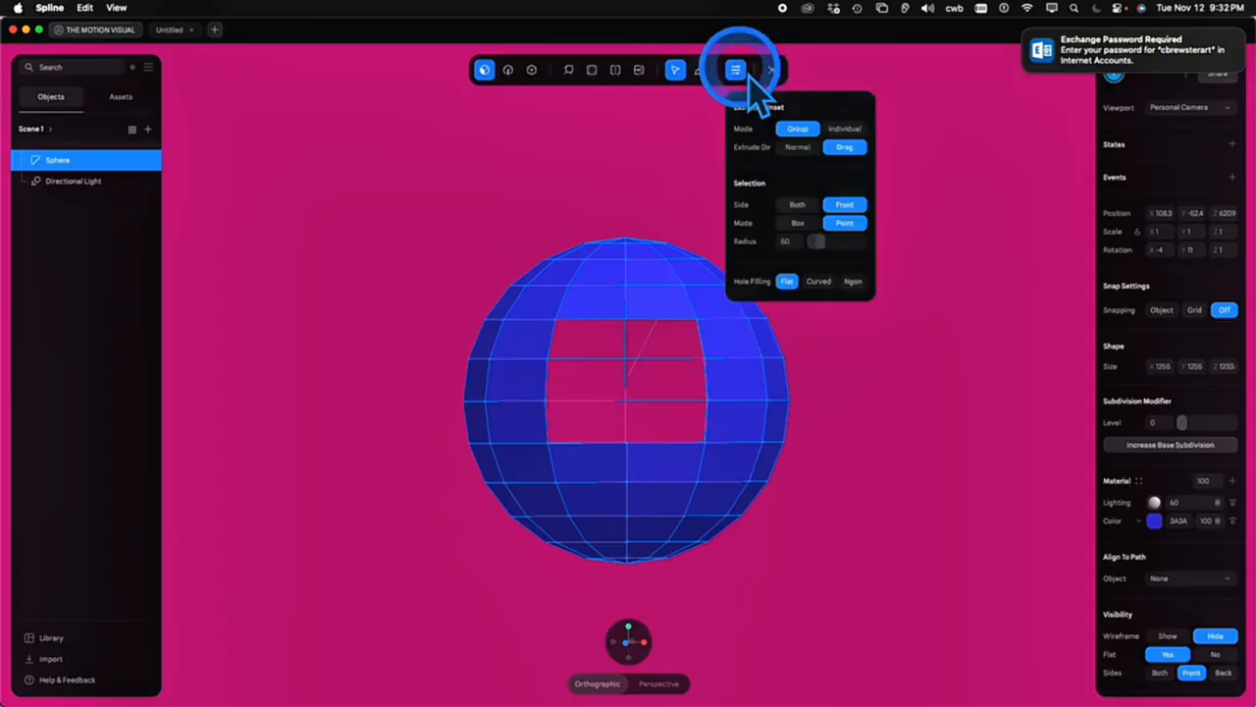
{"action": "left_click", "coordinate": [923, 246]}
{"action": "left_click", "coordinate": [927, 261]}
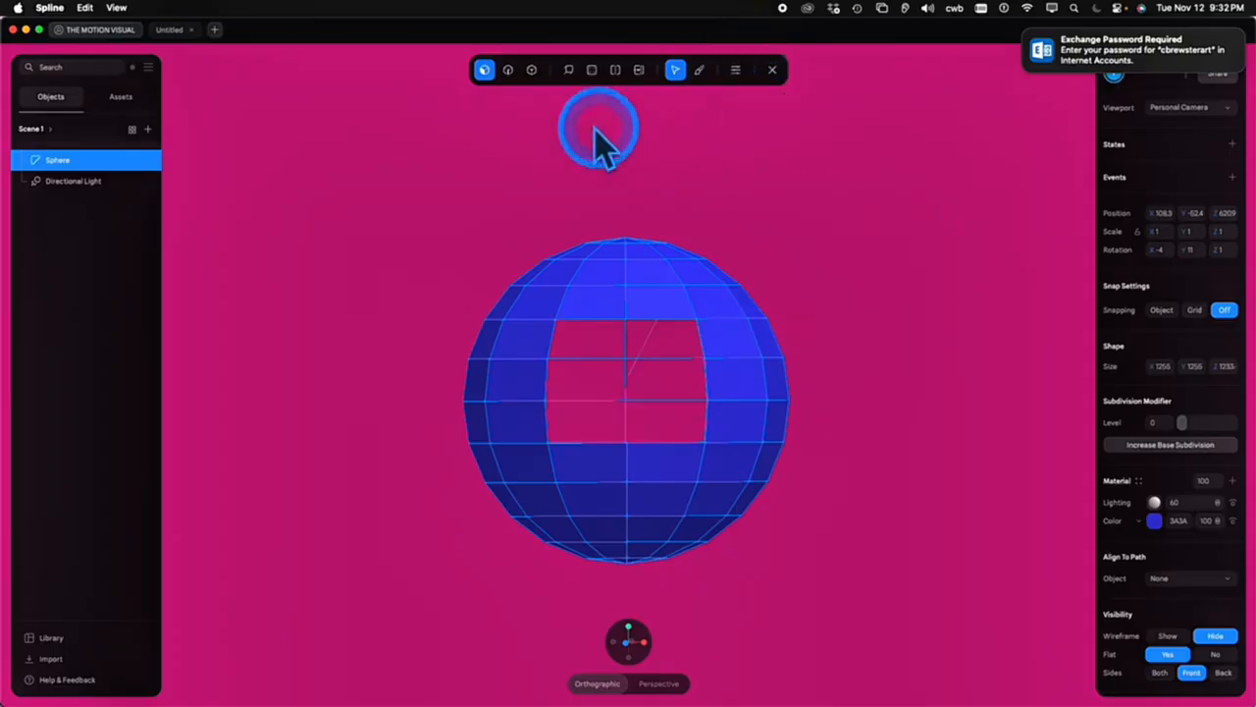
{"action": "left_click", "coordinate": [509, 71]}
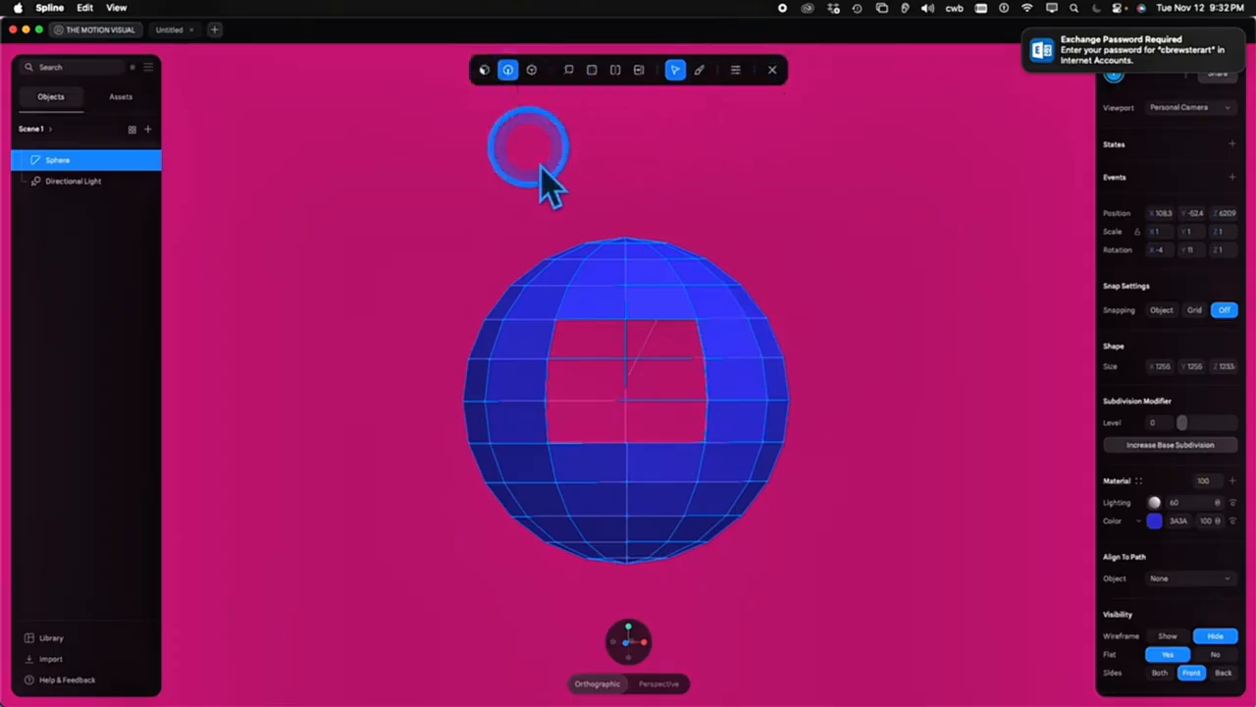
{"action": "left_click", "coordinate": [604, 331]}
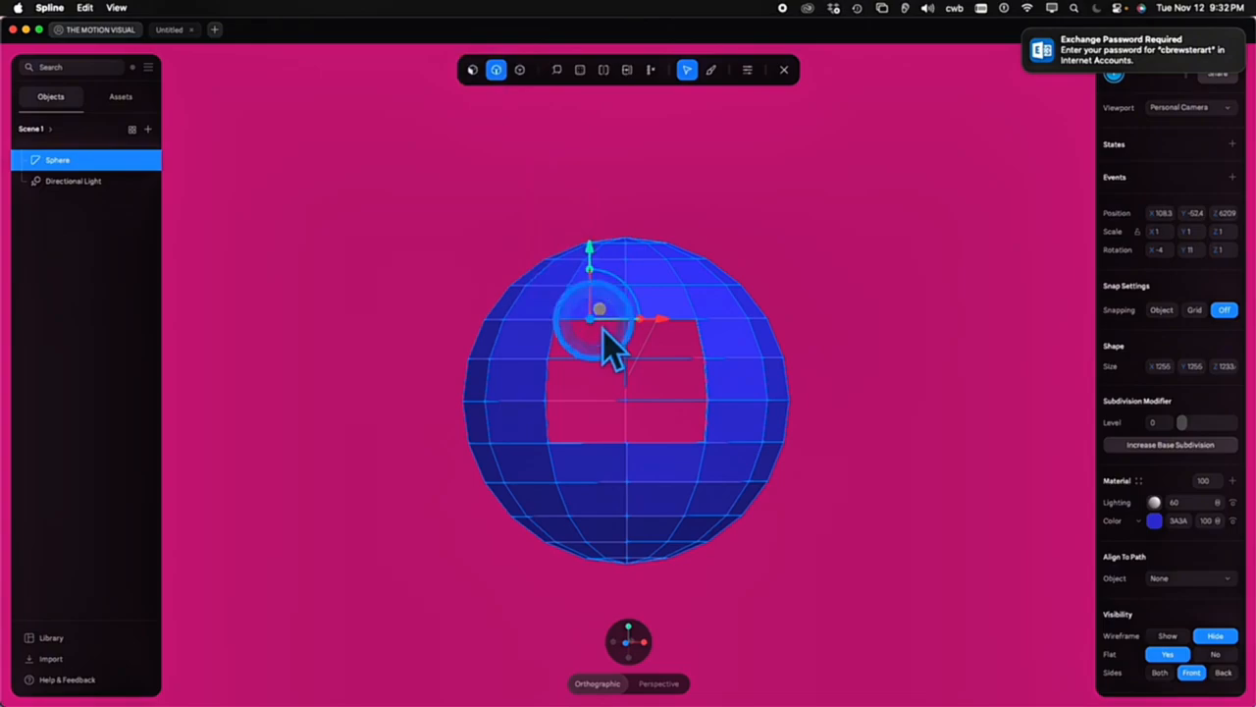
{"action": "left_click", "coordinate": [720, 221]}
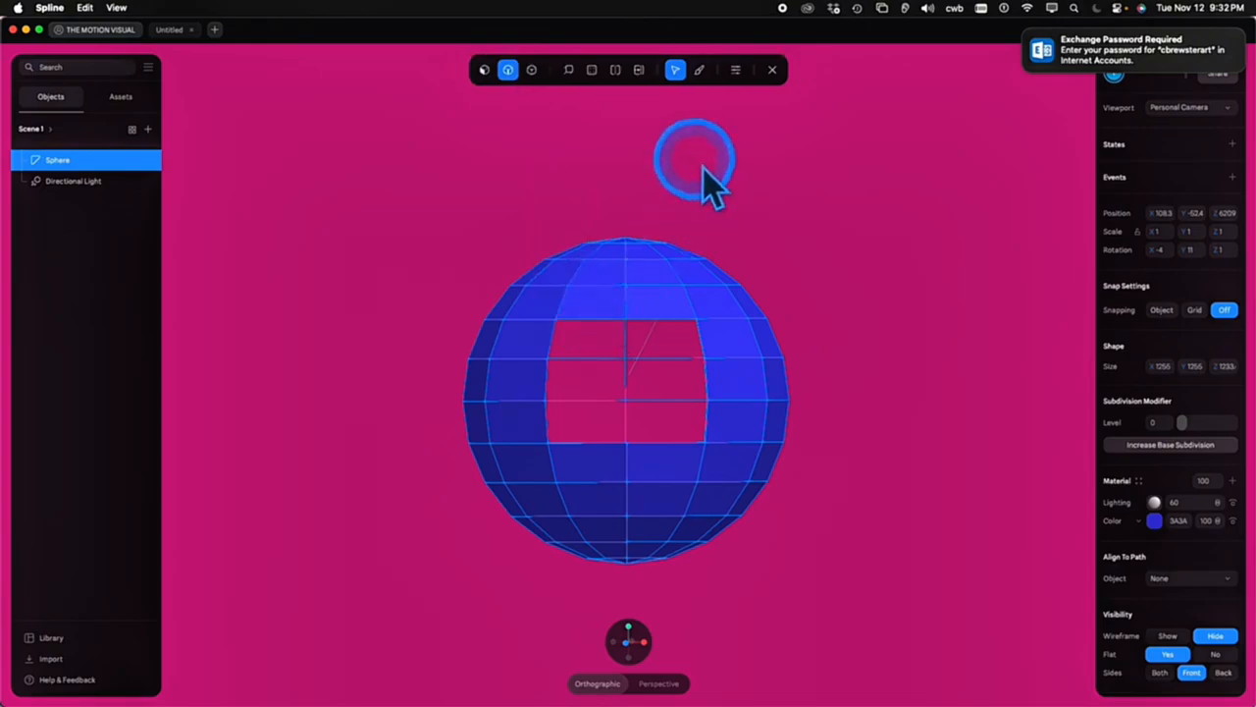
{"action": "left_click", "coordinate": [647, 329]}
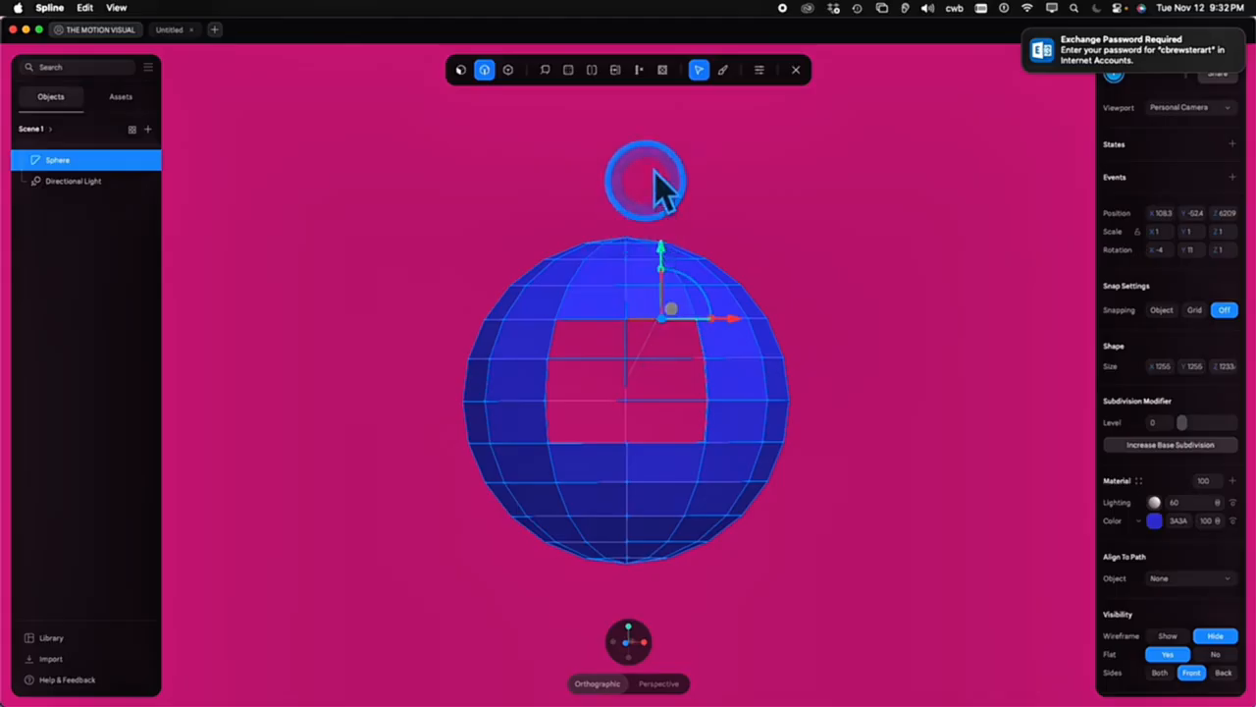
{"action": "left_click", "coordinate": [666, 81]}
{"action": "mouse_move", "coordinate": [869, 330]}
{"action": "left_mouse_down", "text": "alt"}
{"action": "mouse_move", "coordinate": [774, 309]}
{"action": "mouse_move", "coordinate": [834, 326]}
{"action": "mouse_move", "coordinate": [948, 325]}
{"action": "mouse_move", "coordinate": [875, 330]}
{"action": "left_mouse_up", "text": "alt"}
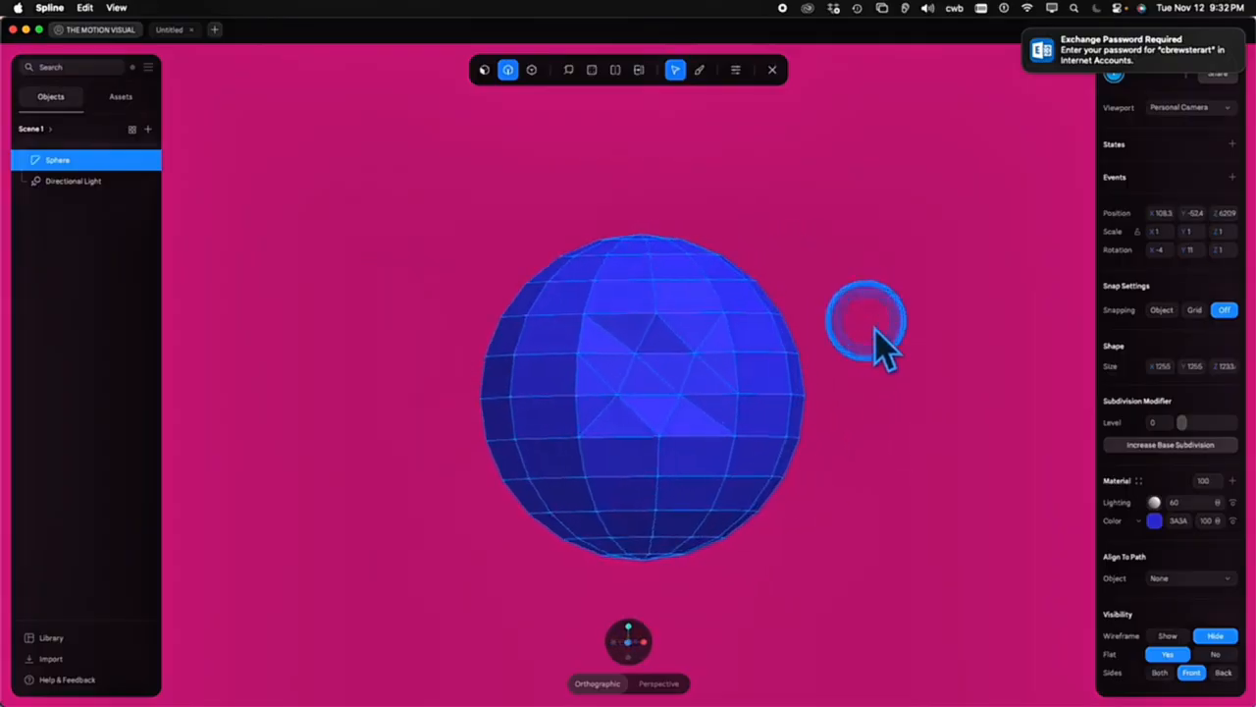
Undo the flat fill and fill the sphere's hole again with hole filling set to Curved
{"action": "key", "text": "super+z"}
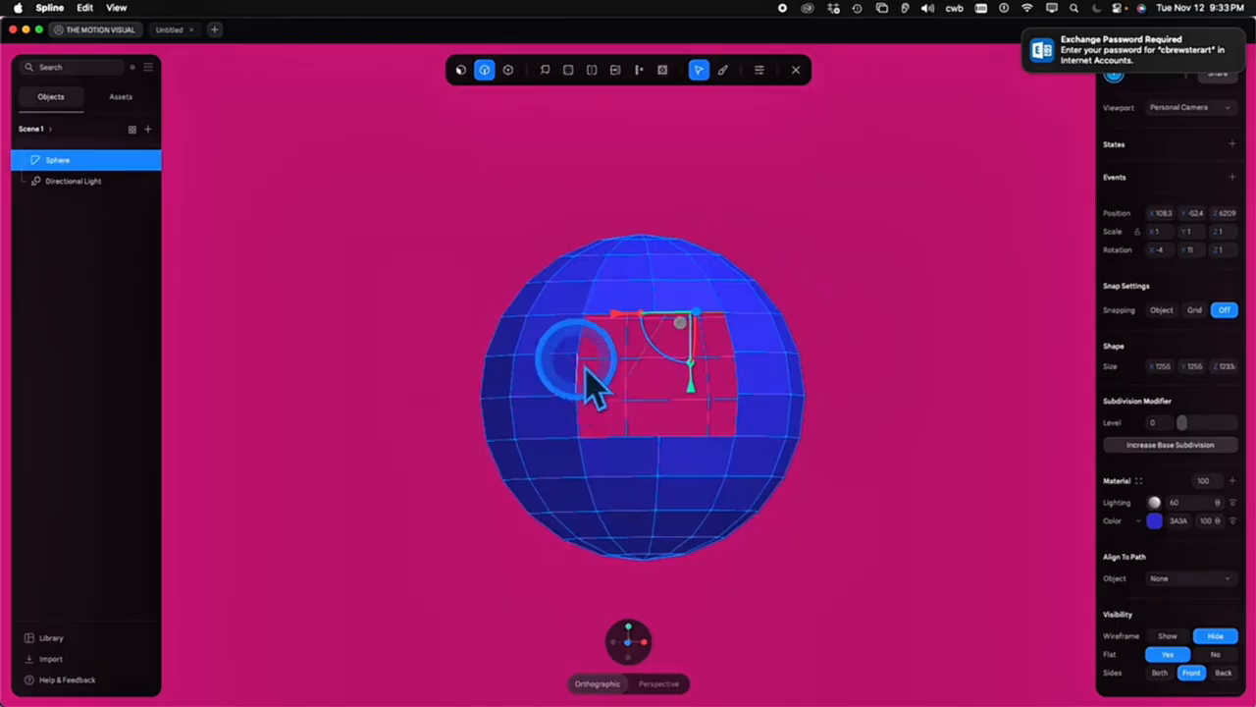
{"action": "left_click", "coordinate": [587, 355]}
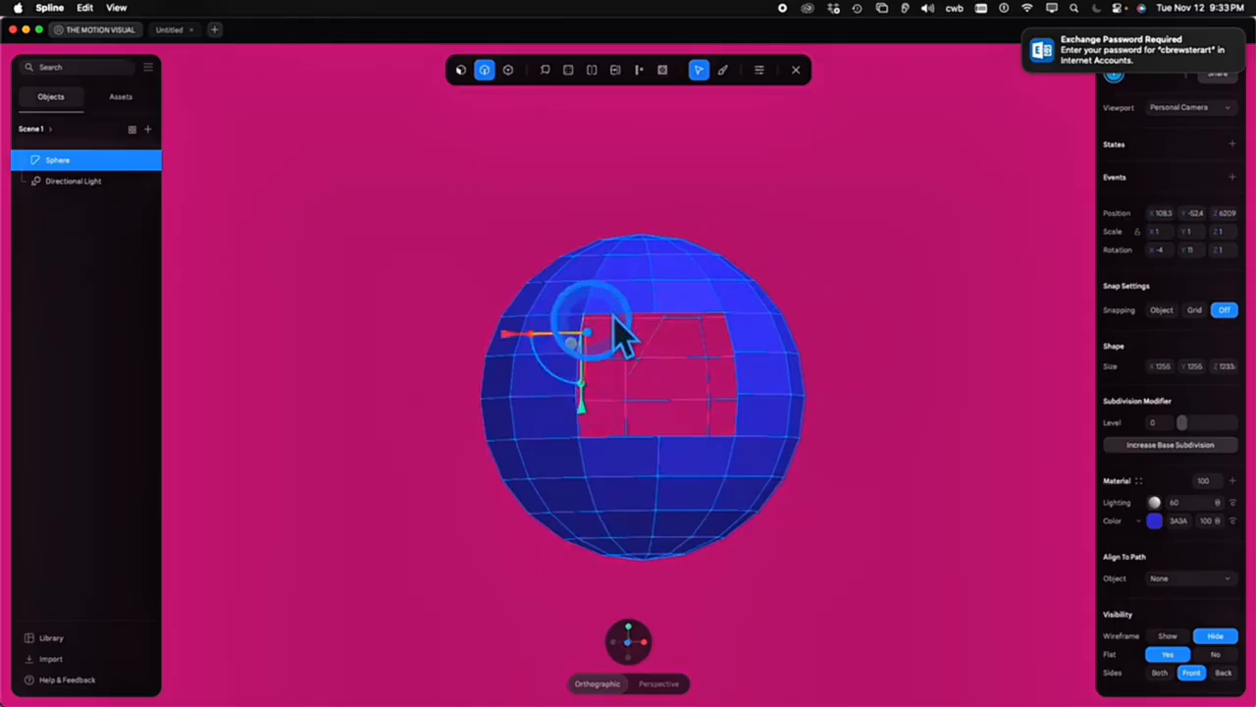
{"action": "left_click", "coordinate": [759, 70]}
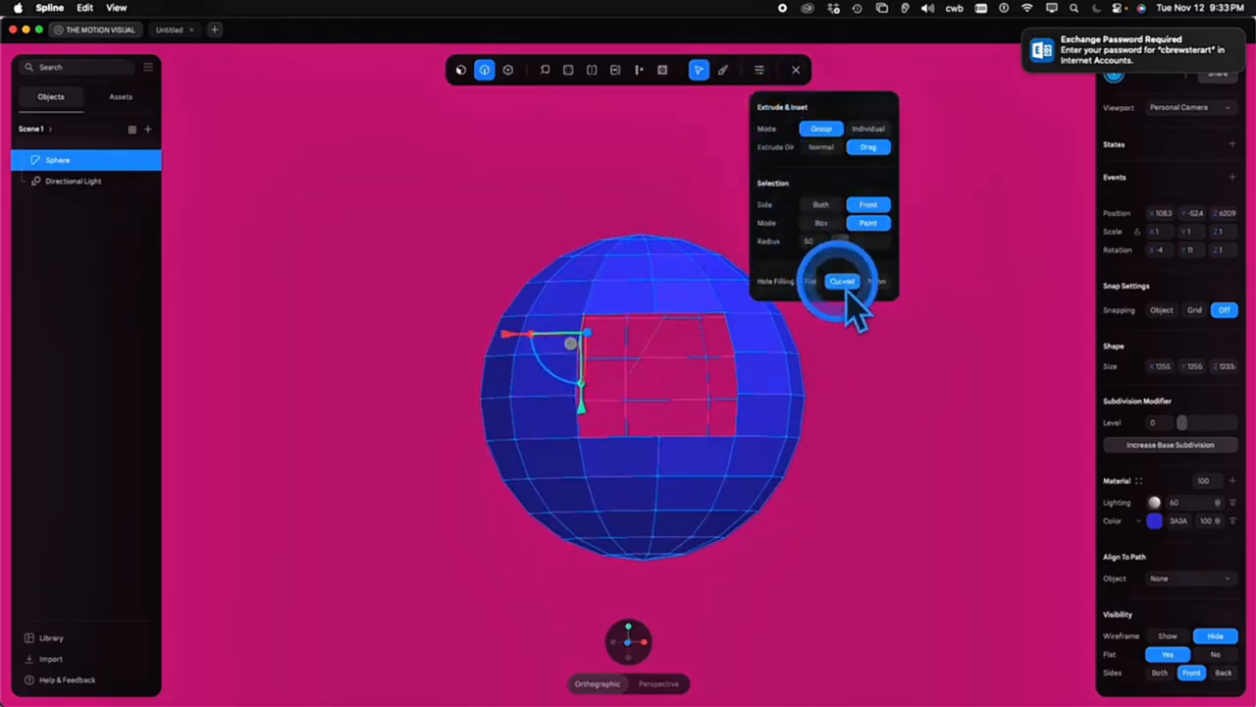
{"action": "left_click", "coordinate": [663, 70]}
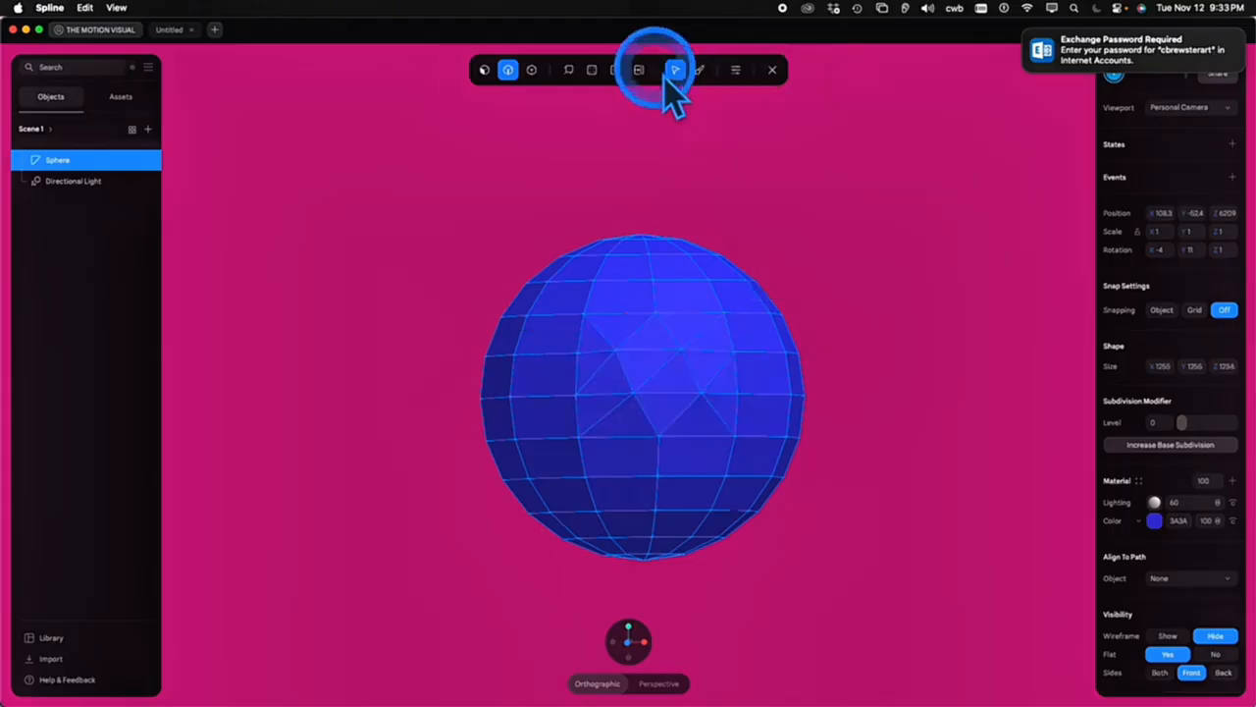
{"action": "left_click_drag", "start_coordinate": [862, 263], "coordinate": [881, 306]}
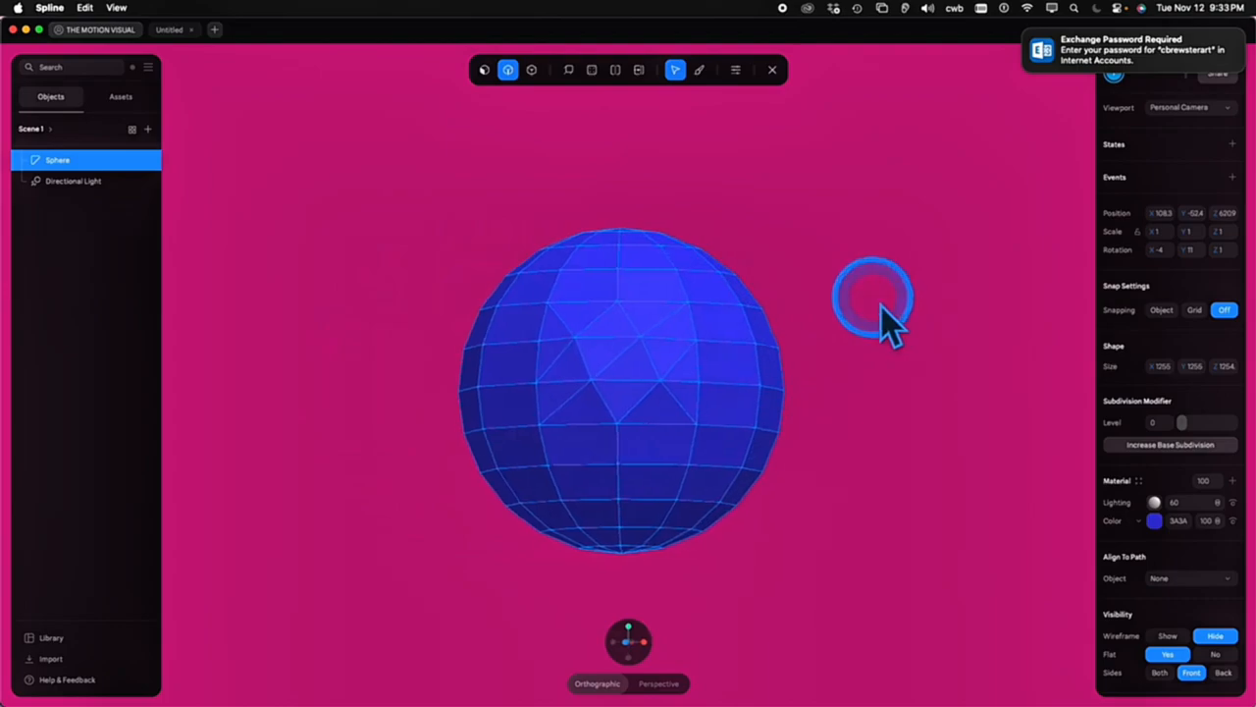
Undo the curved fill and fill the sphere's hole again with hole filling set to Ngon
{"action": "key", "text": "super+z"}
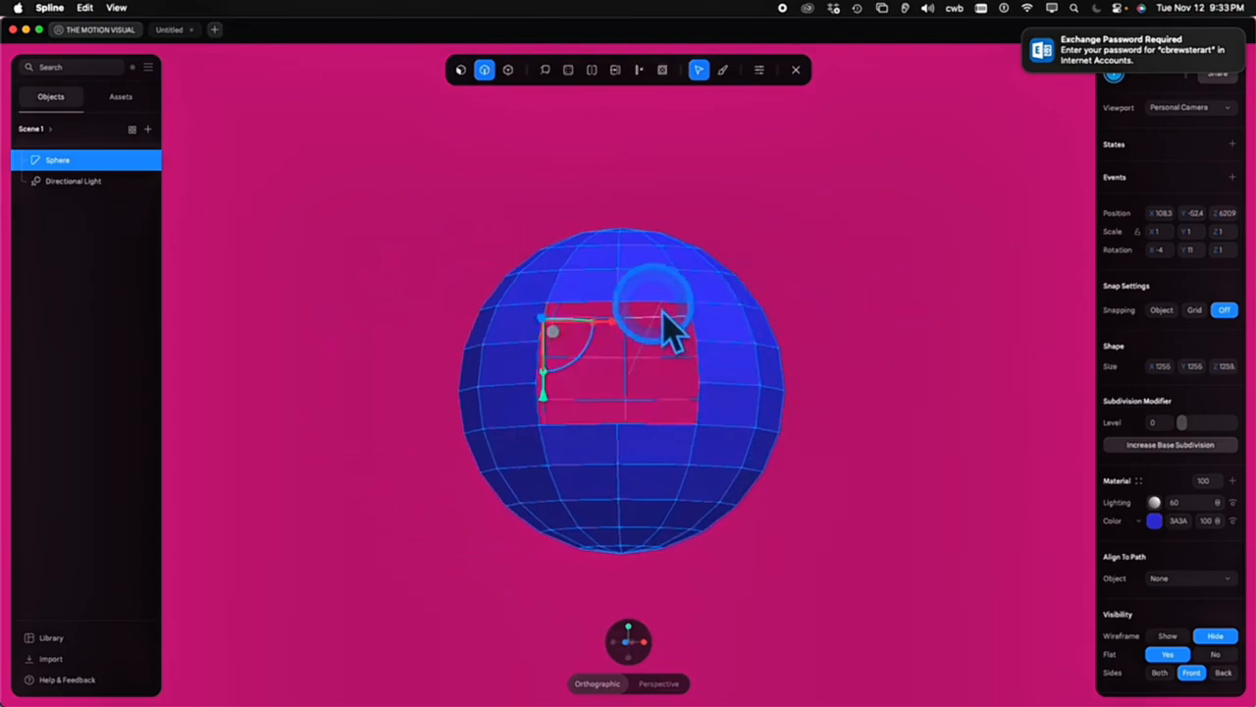
{"action": "left_click", "coordinate": [666, 308]}
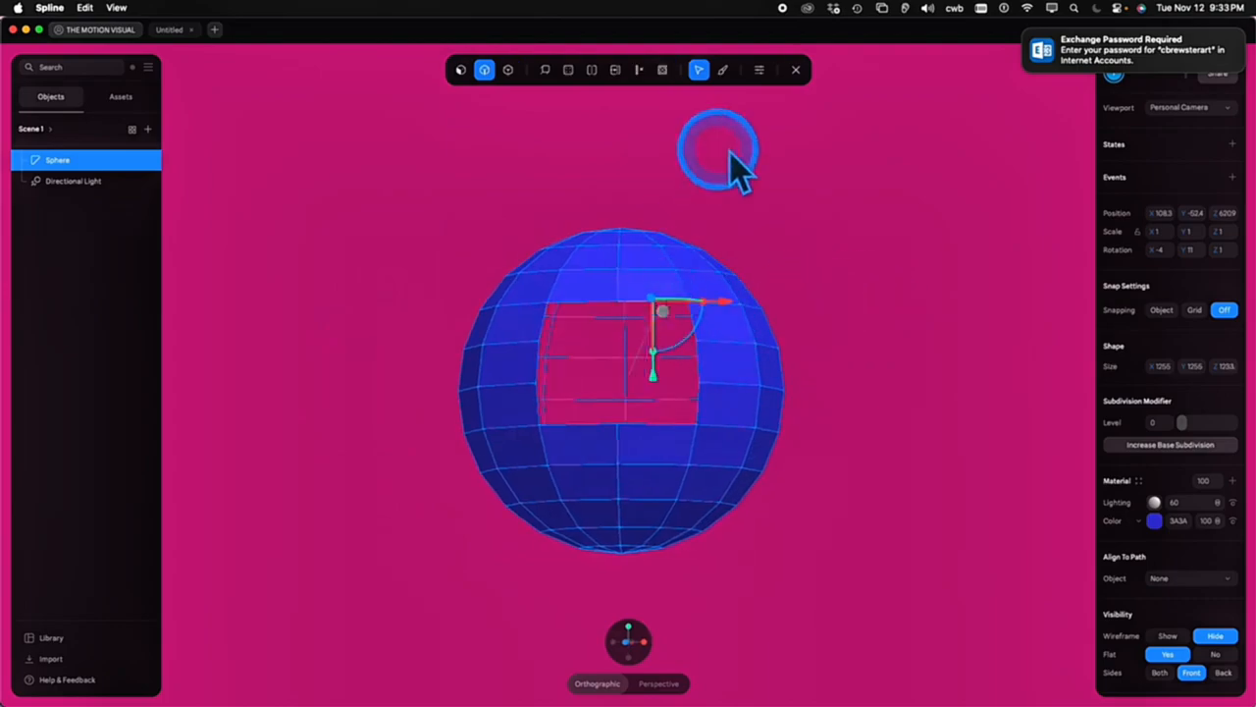
{"action": "left_click", "coordinate": [762, 76]}
{"action": "left_click", "coordinate": [876, 282]}
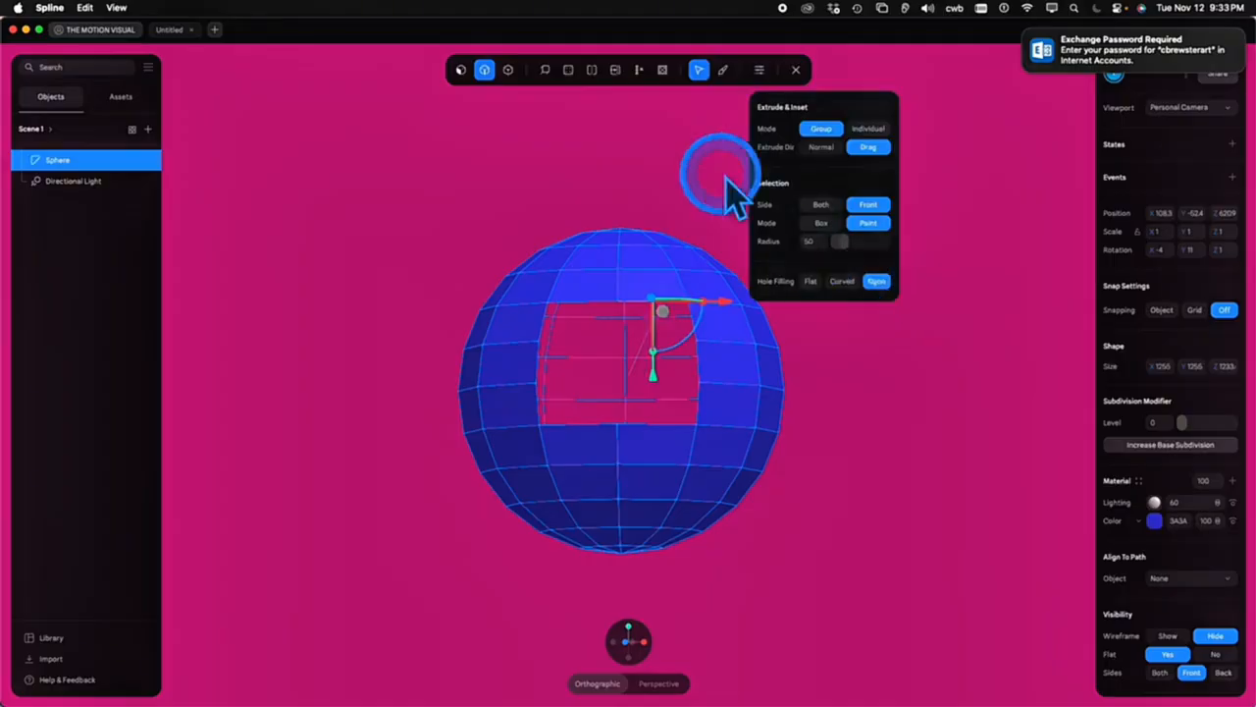
{"action": "left_click", "coordinate": [663, 71]}
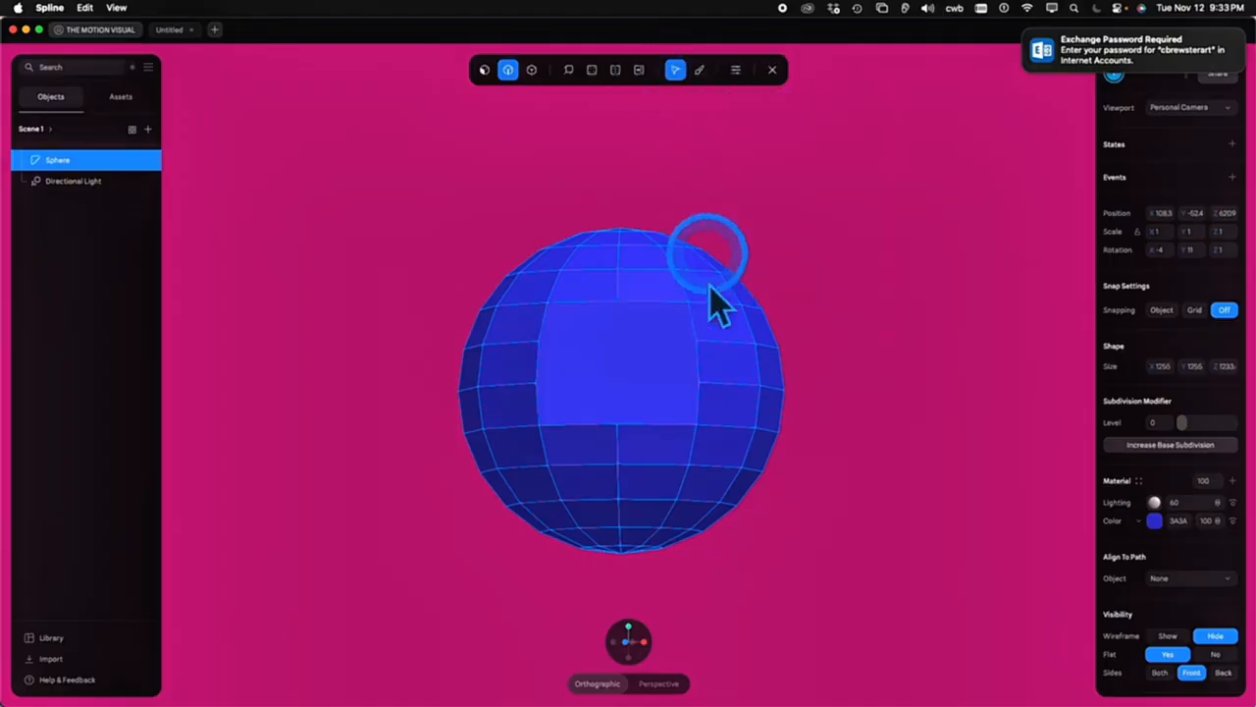
Select the single Ngon face that fills the sphere's hole and examine it
{"action": "left_click", "coordinate": [627, 348]}
{"action": "left_click", "coordinate": [485, 71]}
{"action": "left_click", "coordinate": [628, 344]}
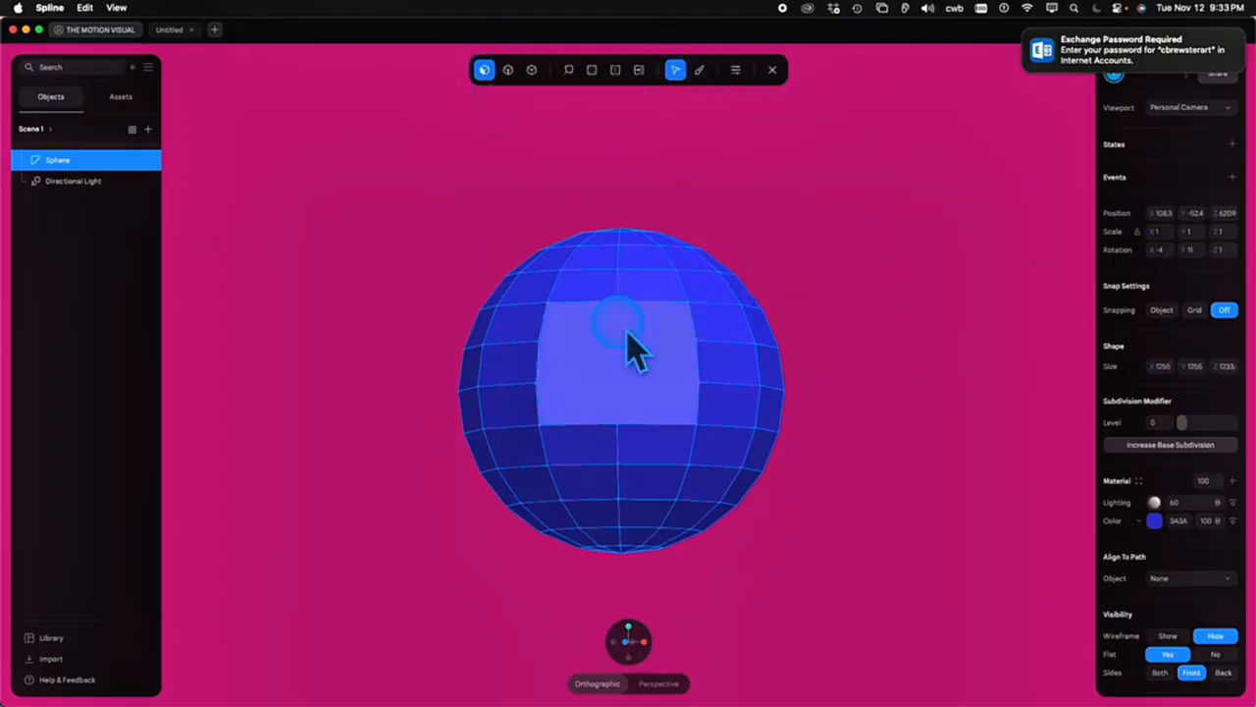
{"action": "left_click_drag", "start_coordinate": [821, 364], "coordinate": [863, 350]}
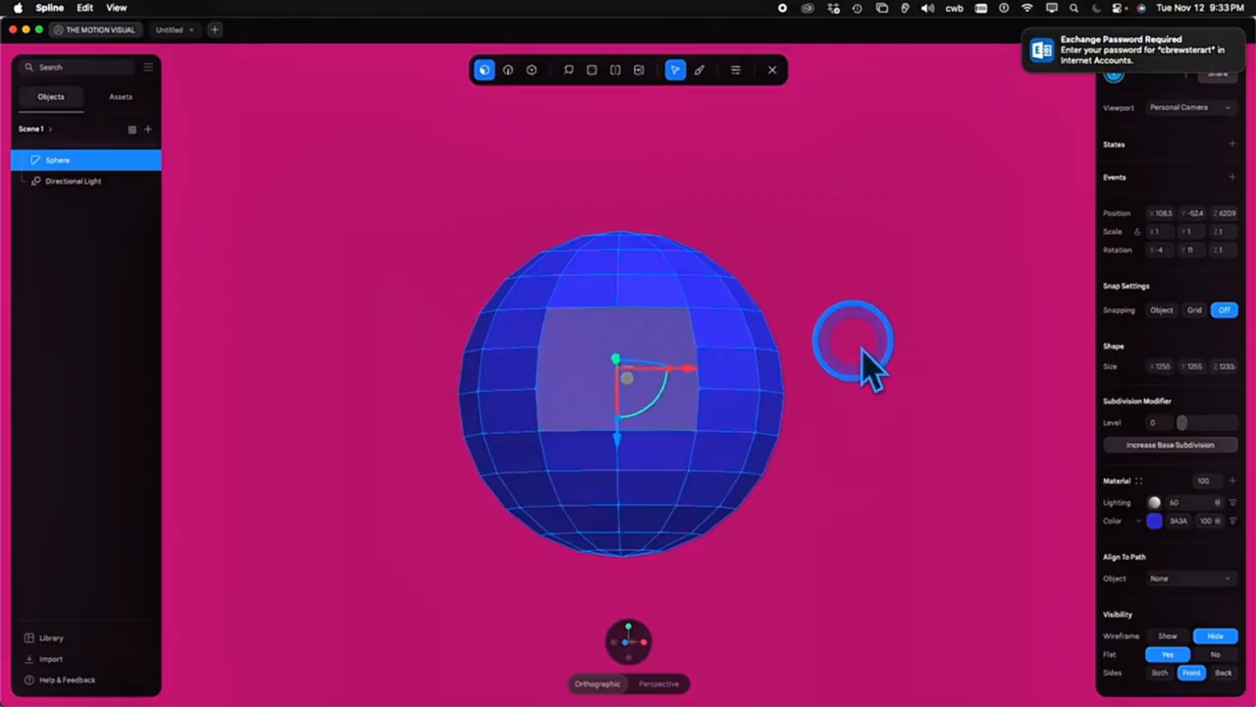
{"action": "left_click_drag", "start_coordinate": [863, 350], "coordinate": [847, 351]}
Undo the Ngon fill and the face deletion to restore the sphere's original front faces
{"action": "key", "text": "super+z"}
{"action": "key", "text": "super+z"}
{"action": "key", "text": "super+z"}
{"action": "key", "text": "super+z"}
{"action": "key", "text": "super+z"}
{"action": "key", "text": "super+z"}
{"action": "key", "text": "super+z"}
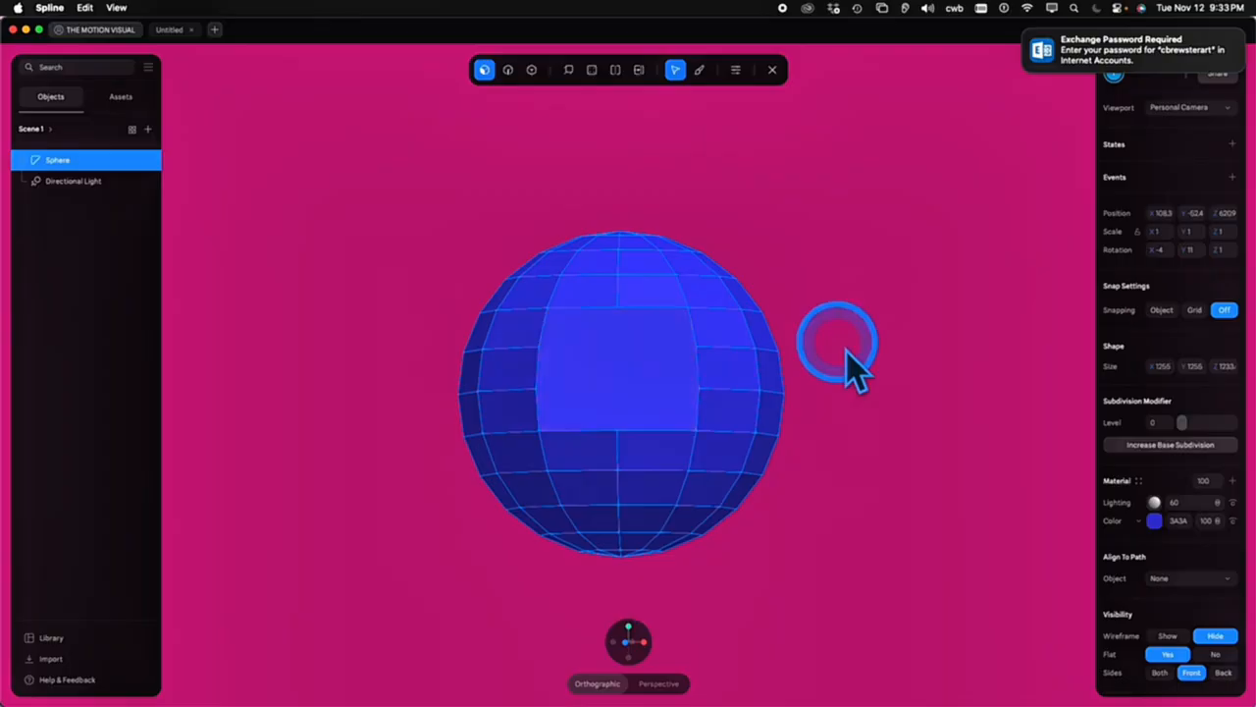
{"action": "key", "text": "super+z"}
{"action": "key", "text": "super+z"}
{"action": "key", "text": "super+z"}
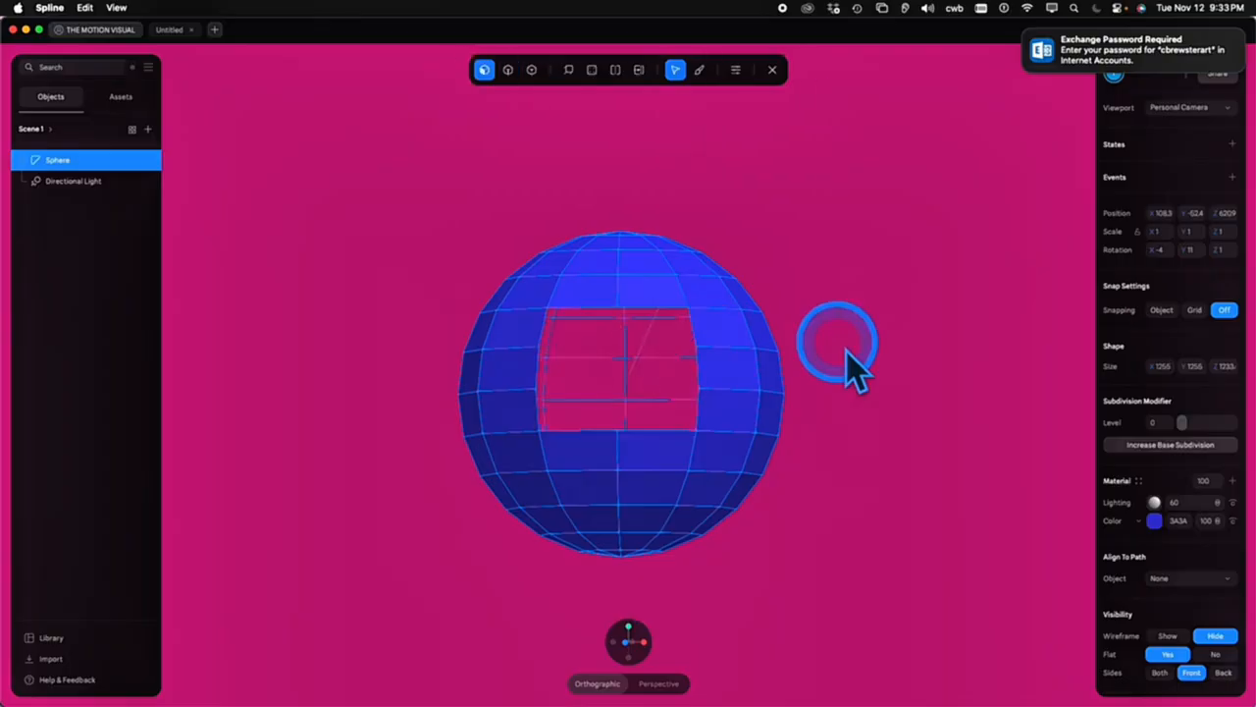
{"action": "key", "text": "super+z"}
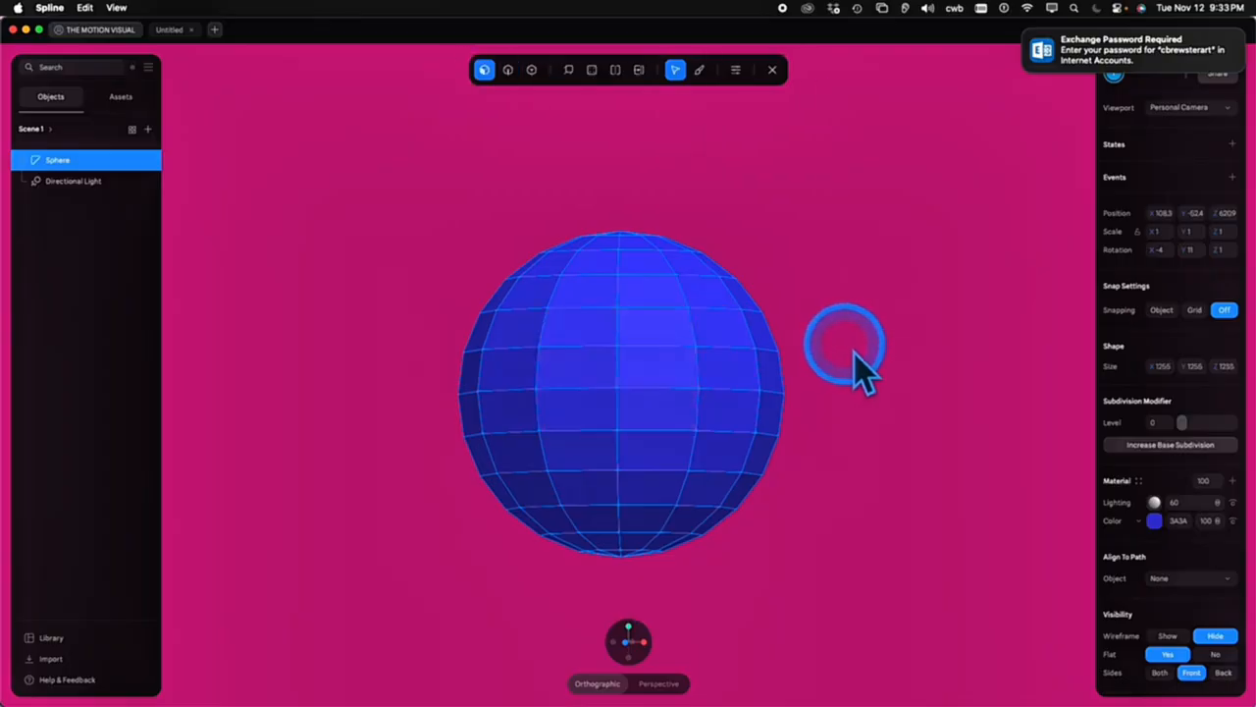
{"action": "scroll", "coordinate": [854, 353], "scroll_direction": "down", "scroll_amount": 3}
{"action": "left_click_drag", "start_coordinate": [857, 359], "coordinate": [307, 171]}
{"action": "scroll", "coordinate": [855, 336], "scroll_direction": "up", "scroll_amount": 3}
{"action": "scroll", "coordinate": [855, 338], "scroll_direction": "up", "scroll_amount": 3}
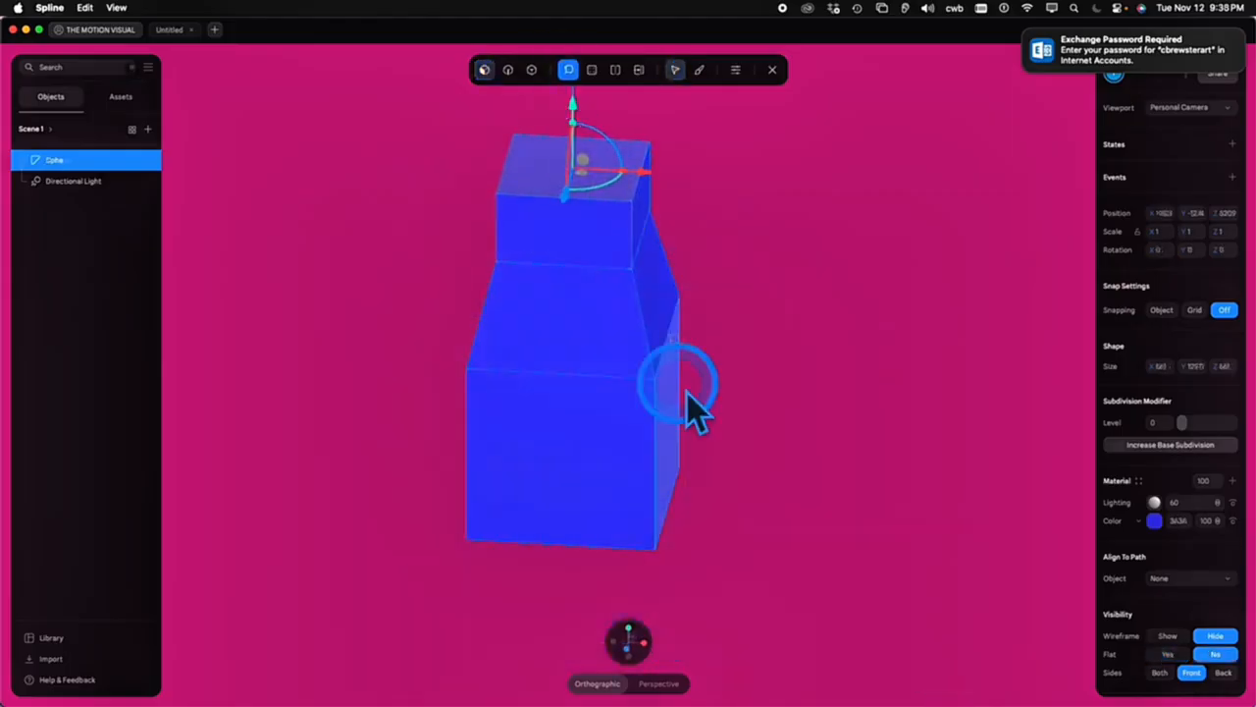
Extrude the cube's side face outward in two sections, and extrude the outer section's top face upward with a narrowed end
{"action": "left_click_drag", "start_coordinate": [687, 402], "coordinate": [836, 438]}
{"action": "left_click_drag", "start_coordinate": [895, 435], "coordinate": [1020, 438]}
{"action": "left_click", "coordinate": [856, 377]}
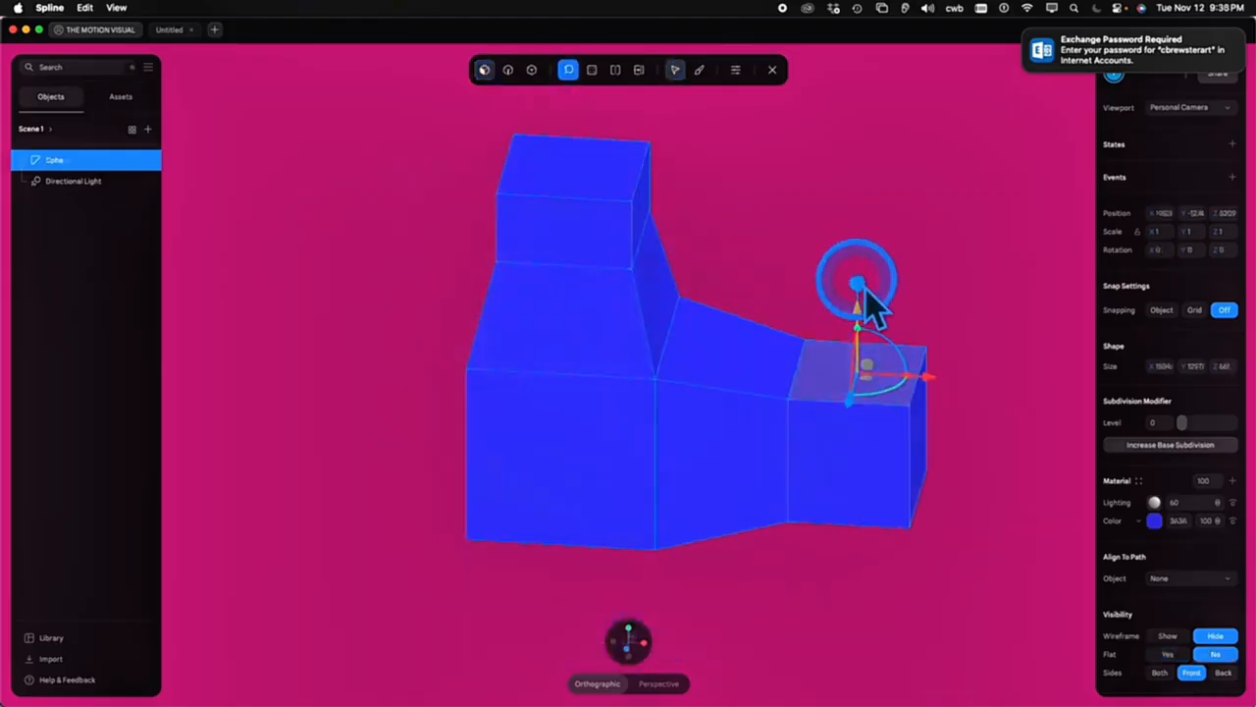
{"action": "left_click_drag", "start_coordinate": [859, 284], "coordinate": [858, 186]}
{"action": "left_click_drag", "start_coordinate": [906, 276], "coordinate": [888, 282], "text": "shift"}
{"action": "left_click_drag", "start_coordinate": [857, 185], "coordinate": [857, 100]}
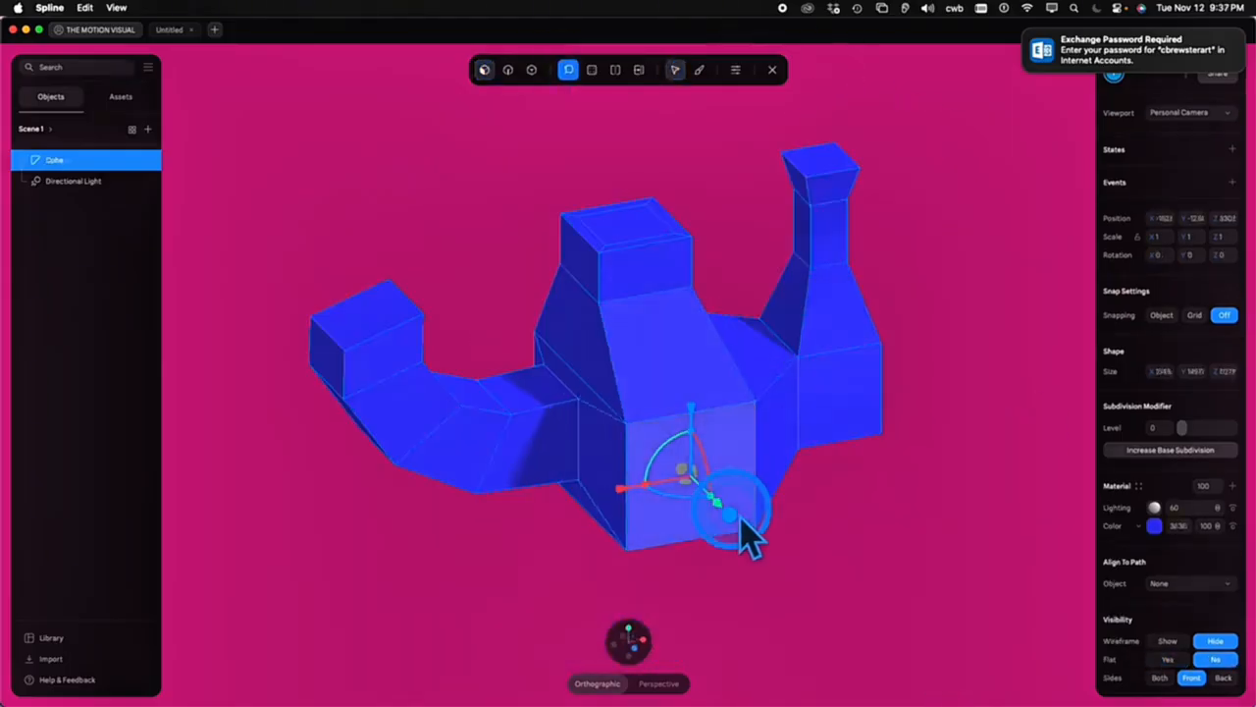
Extrude the shape's front face outward and set the extrude and inset mode to Individual
{"action": "left_click_drag", "start_coordinate": [743, 533], "coordinate": [799, 595]}
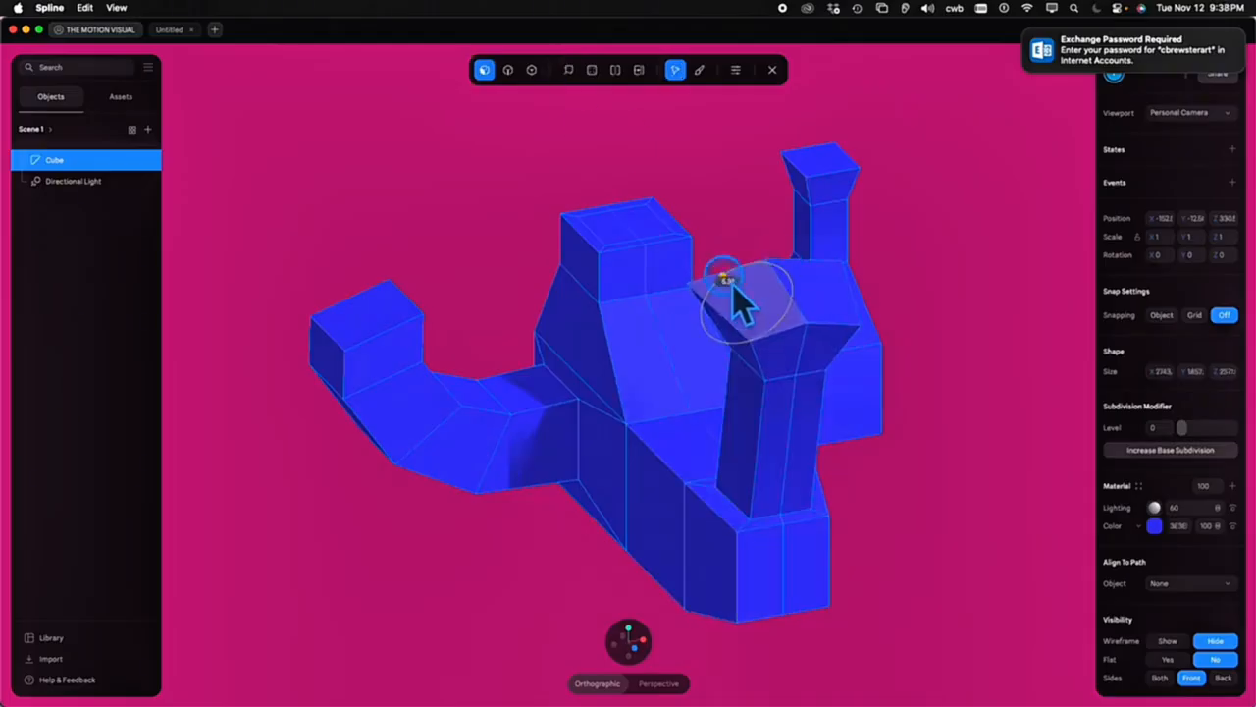
{"action": "left_click", "coordinate": [735, 69]}
{"action": "left_click", "coordinate": [791, 129]}
{"action": "left_click", "coordinate": [842, 128]}
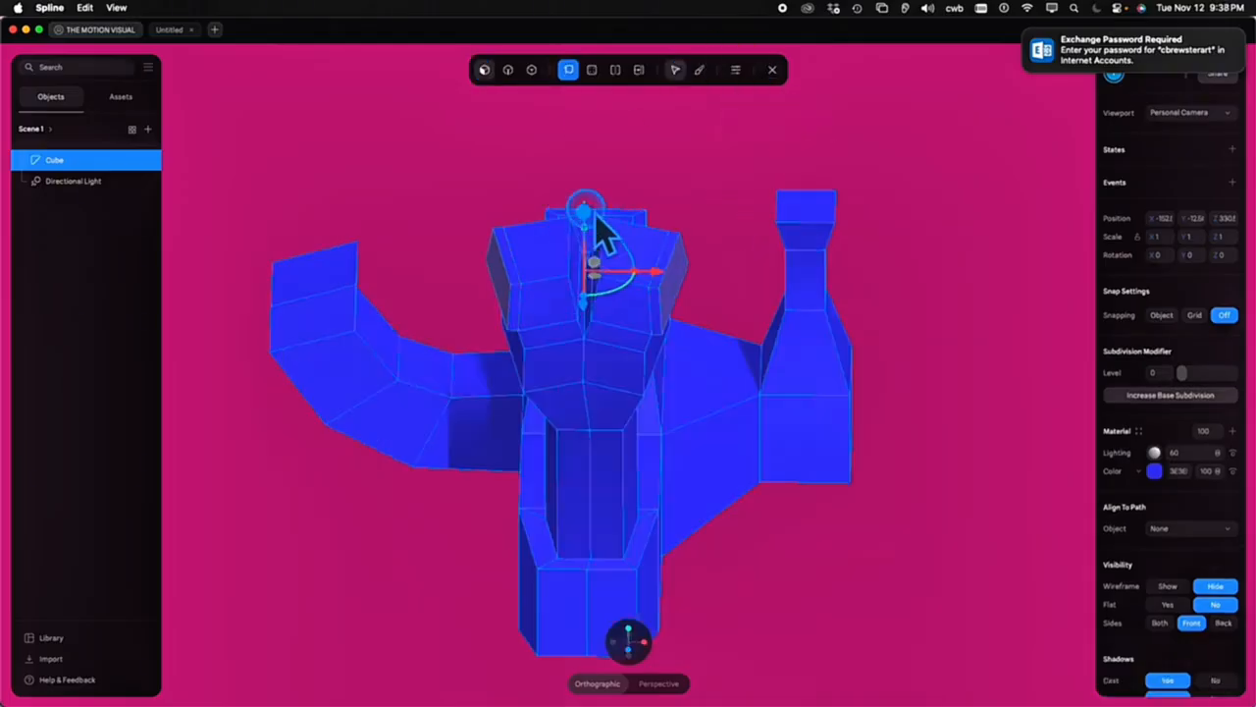
Set the extruded shape's subdivision level to 5 and switch to sculpting the mesh
{"action": "left_click", "coordinate": [1197, 373]}
{"action": "left_click_drag", "start_coordinate": [1020, 461], "coordinate": [991, 467]}
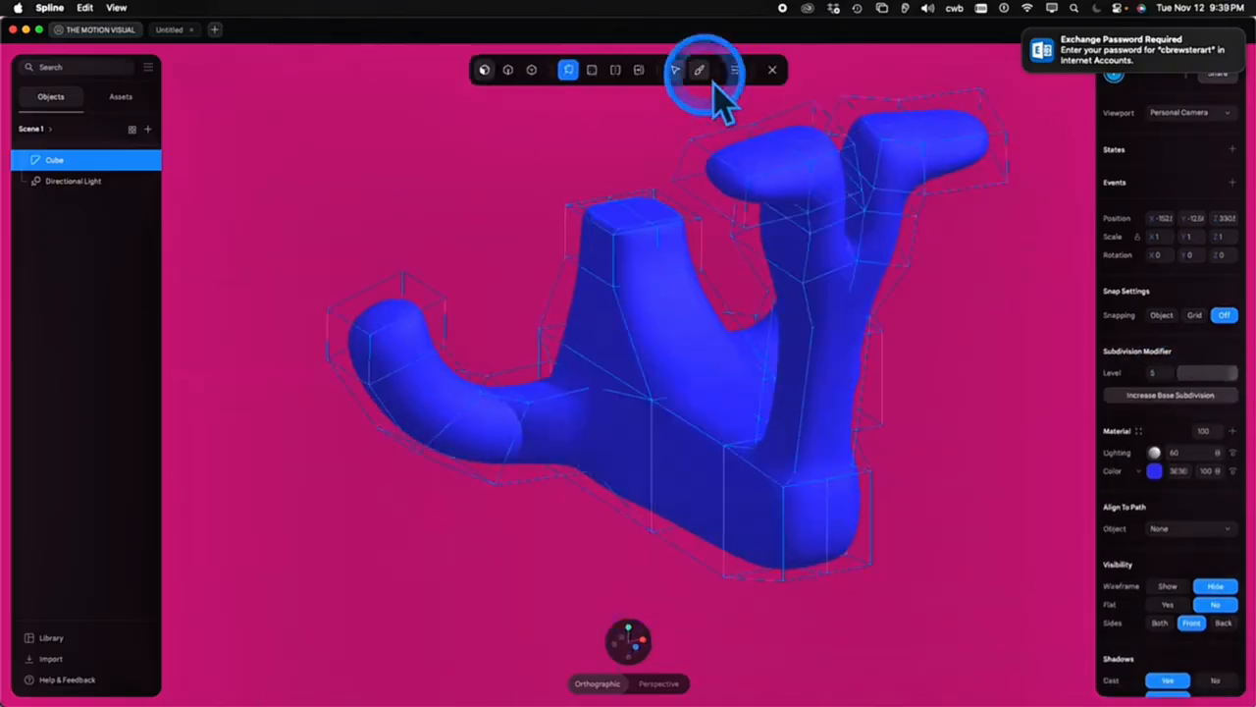
{"action": "left_click", "coordinate": [701, 73]}
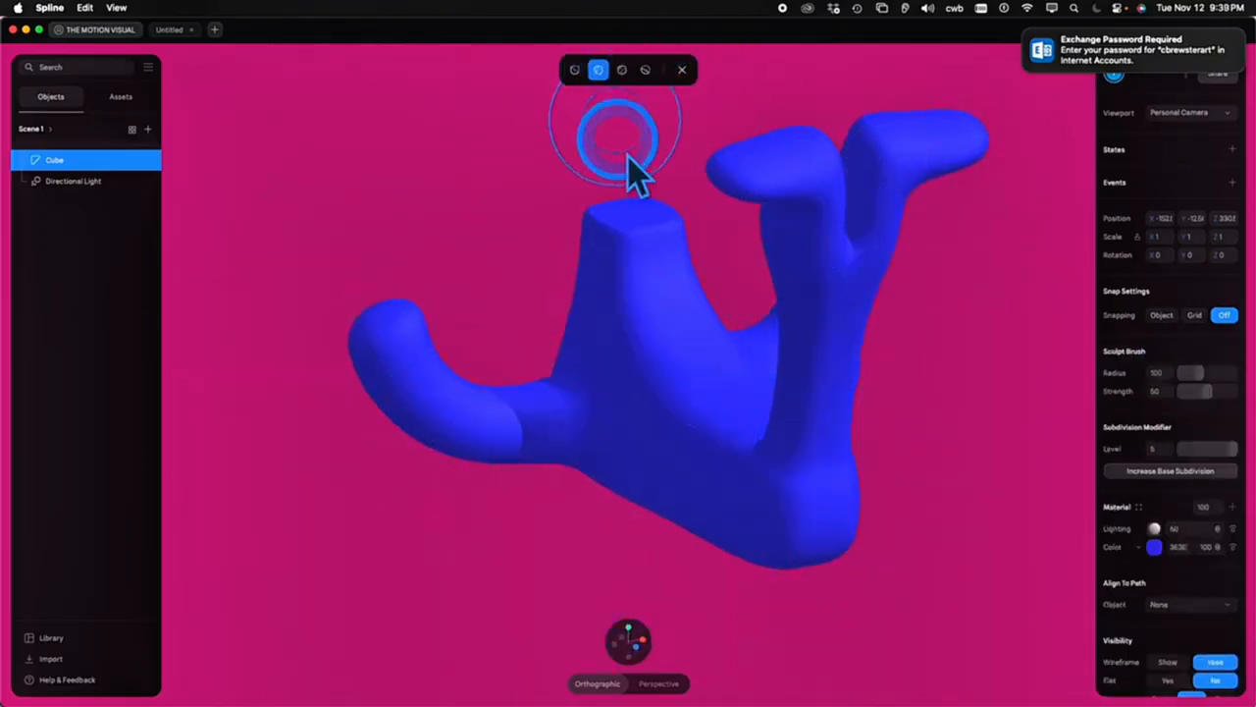
{"action": "mouse_move", "coordinate": [611, 107]}
{"action": "left_mouse_down"}
{"action": "mouse_move", "coordinate": [865, 230]}
{"action": "mouse_move", "coordinate": [977, 236]}
{"action": "left_mouse_up"}
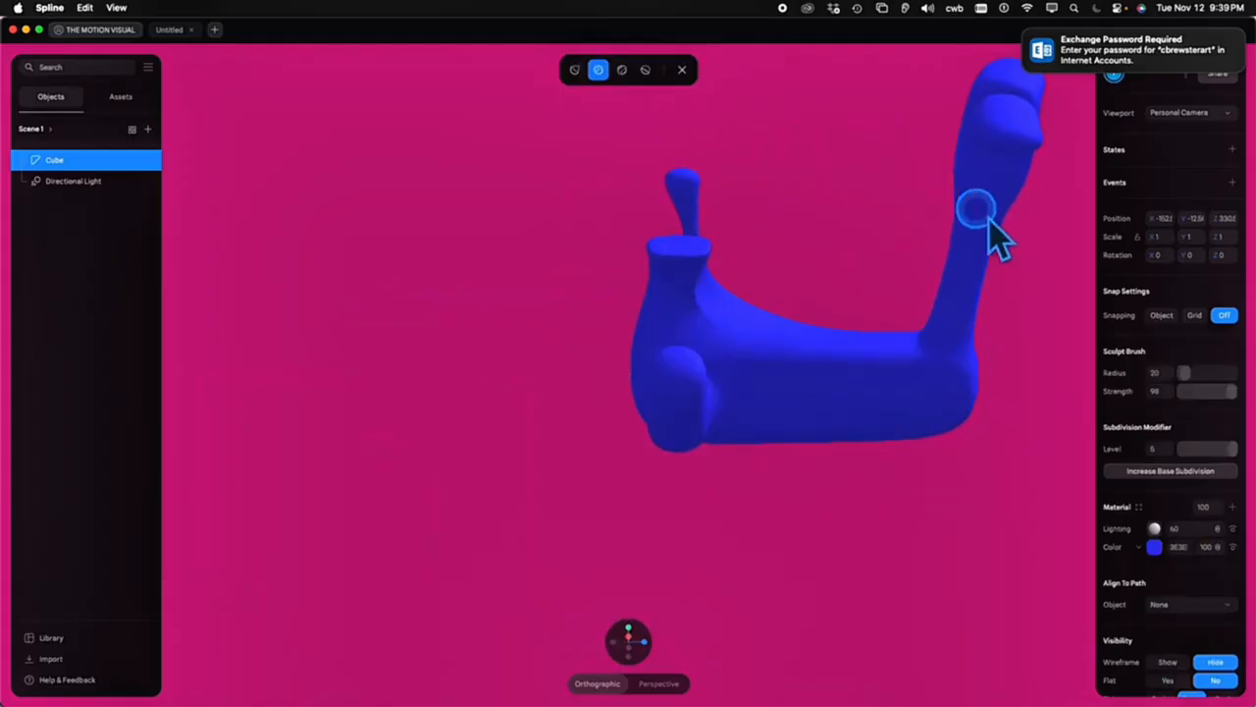
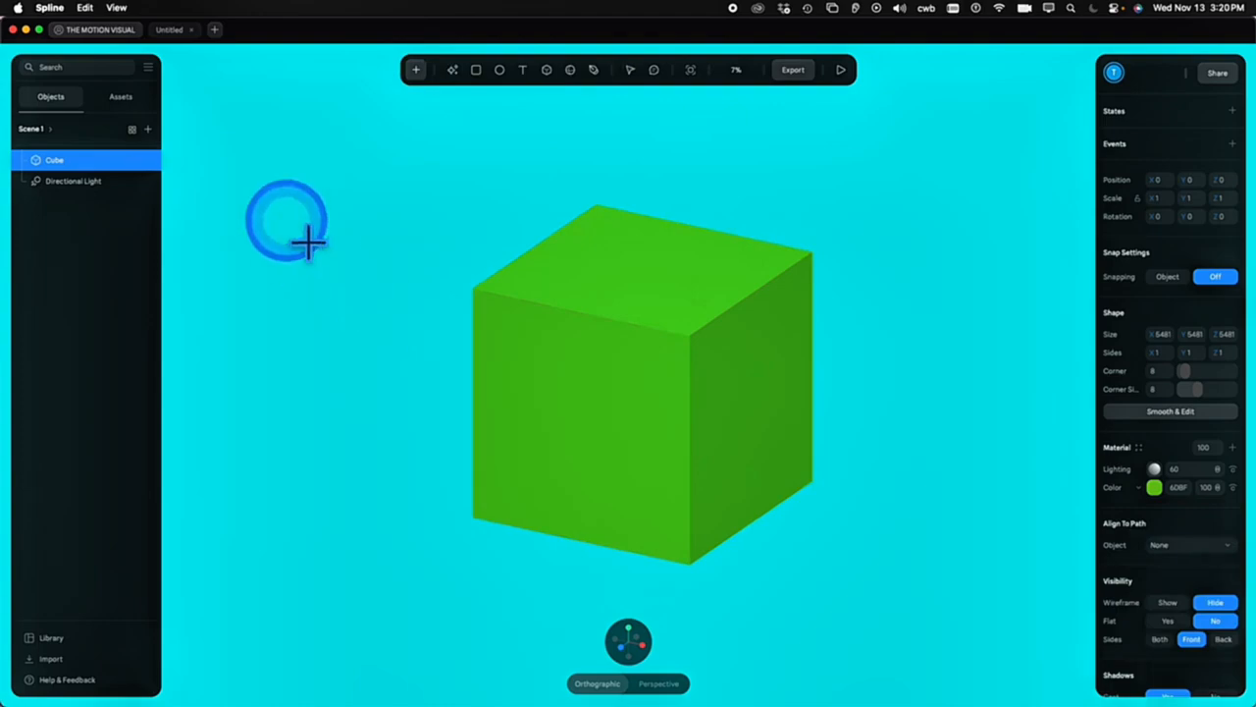
Draw a cylinder about 1982 in size beside the green cube, stretch it to a Y scale of about 7.90 and reset its rotation
{"action": "mouse_move", "coordinate": [284, 218]}
{"action": "left_mouse_down"}
{"action": "mouse_move", "coordinate": [343, 327]}
{"action": "mouse_move", "coordinate": [381, 472]}
{"action": "mouse_move", "coordinate": [335, 413]}
{"action": "mouse_move", "coordinate": [316, 311]}
{"action": "left_mouse_up"}
{"action": "left_click_drag", "start_coordinate": [340, 223], "coordinate": [349, 14]}
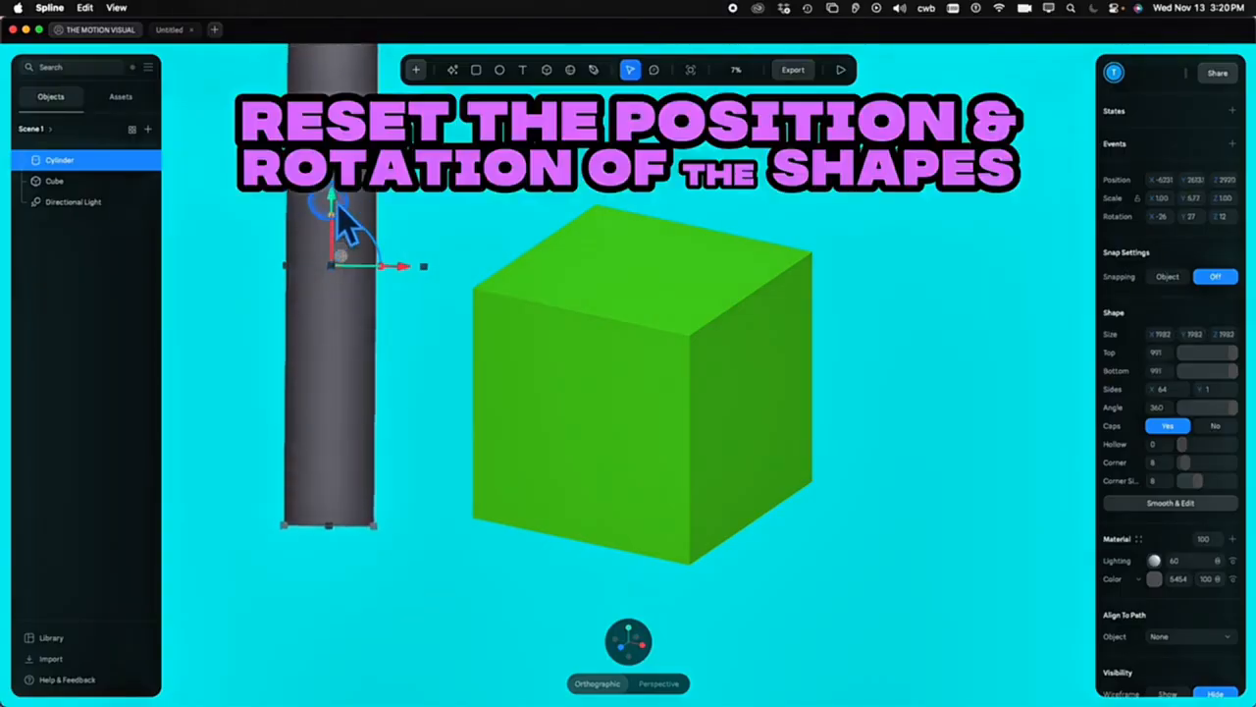
{"action": "right_click", "coordinate": [343, 308]}
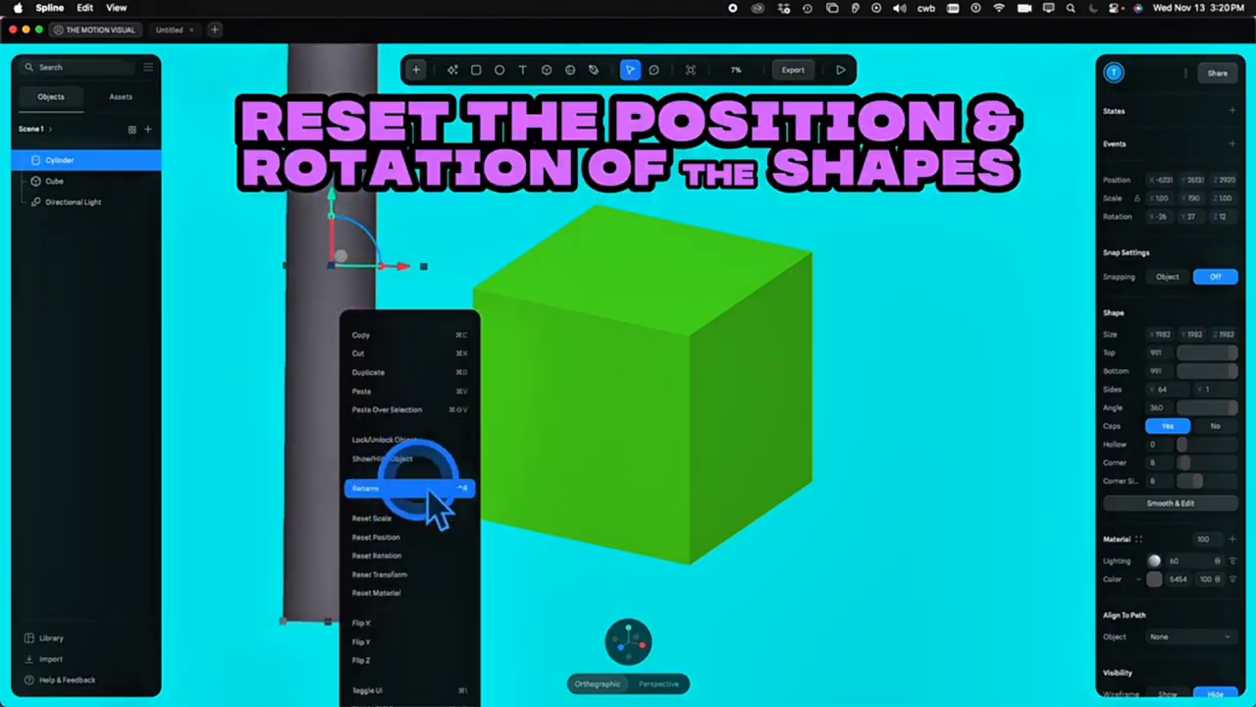
{"action": "left_click", "coordinate": [413, 556]}
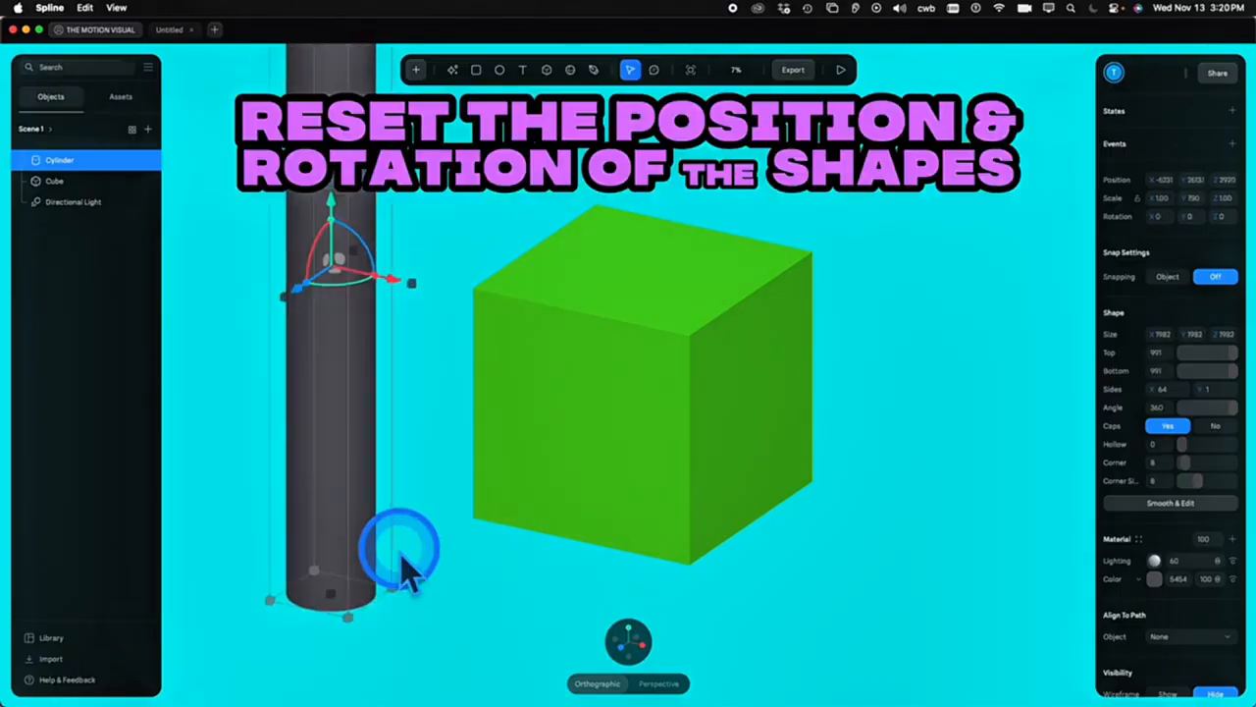
Select the cylinder together with the cube and align both to Center on the X, Y and Z axes
{"action": "left_click", "coordinate": [648, 496], "text": "shift"}
{"action": "left_click", "coordinate": [1158, 212]}
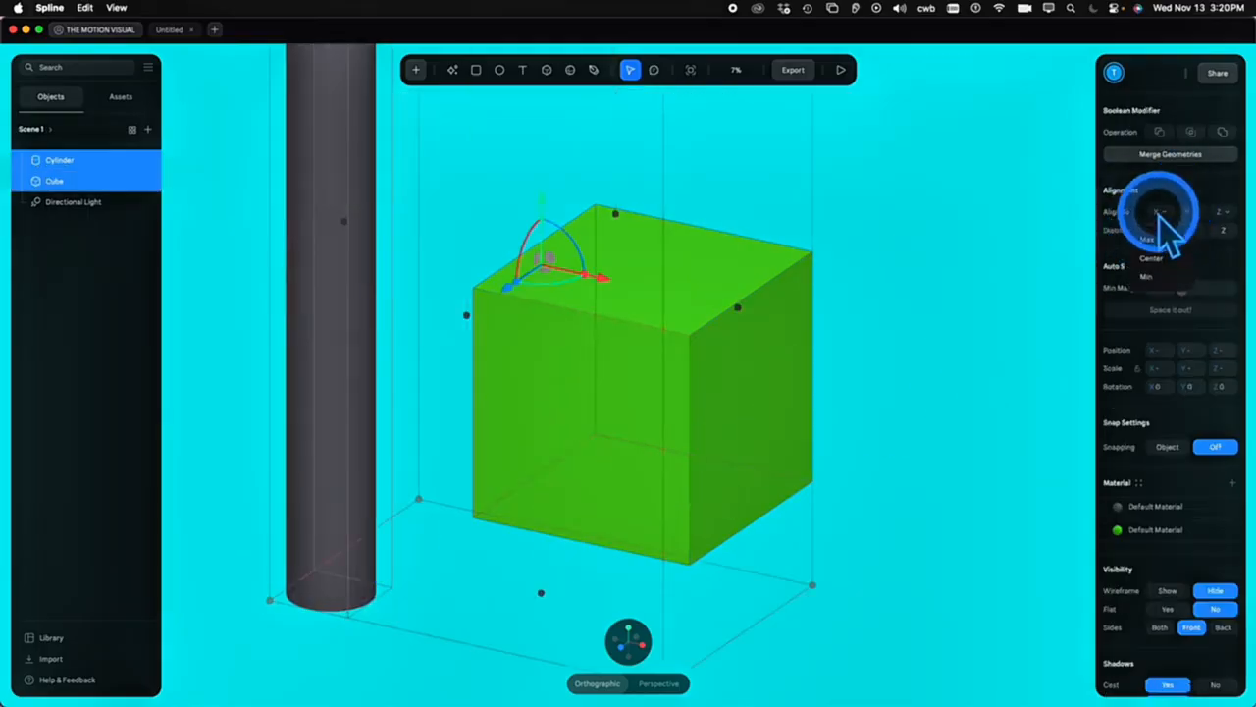
{"action": "left_click", "coordinate": [1158, 258]}
{"action": "left_click", "coordinate": [1191, 211]}
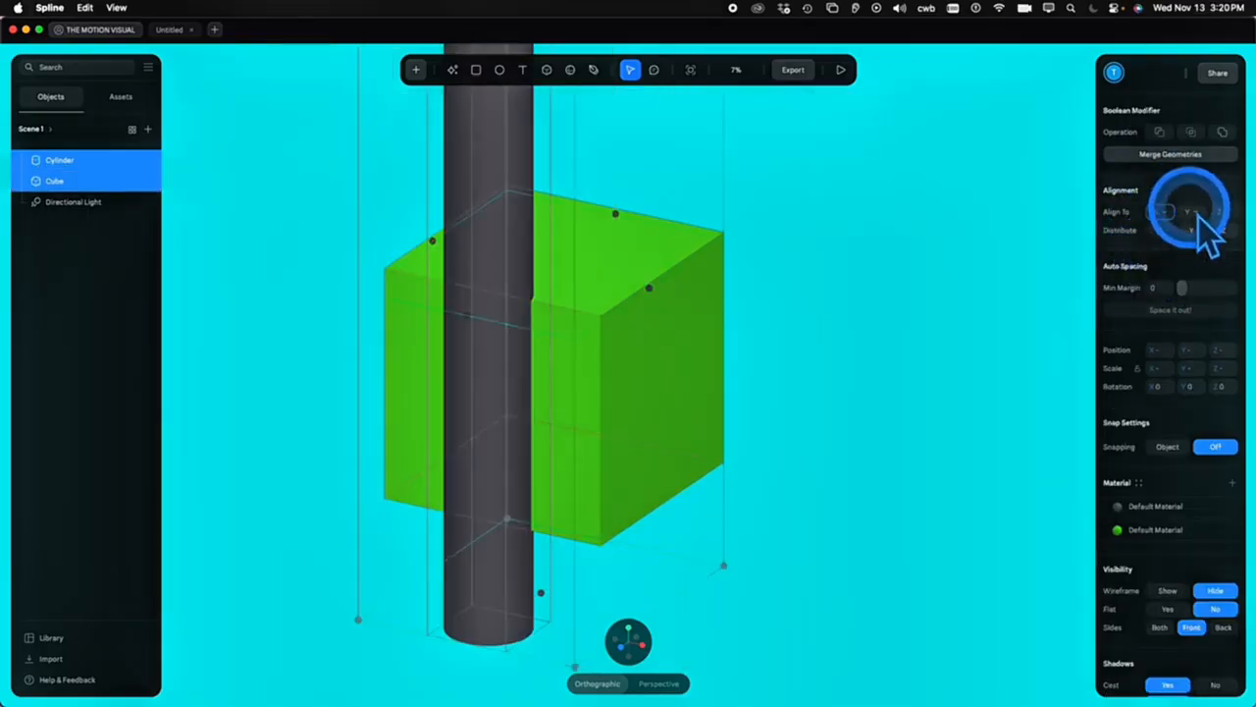
{"action": "left_click", "coordinate": [1183, 258]}
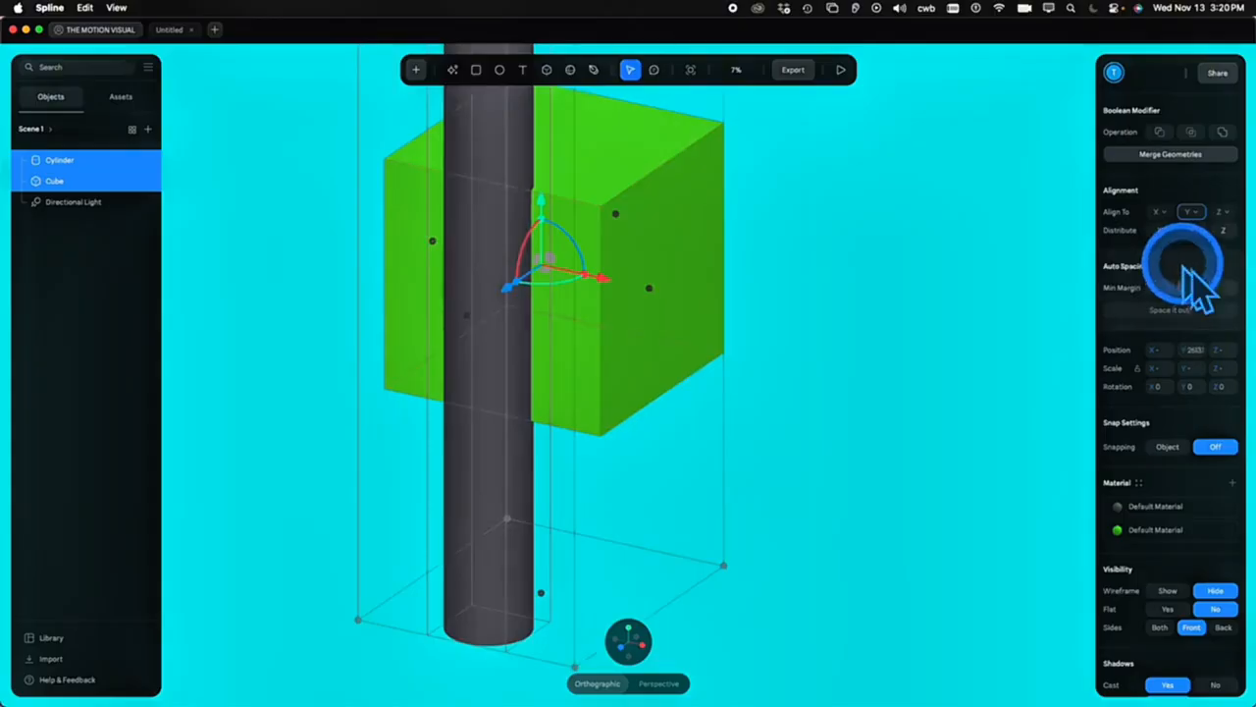
{"action": "left_click", "coordinate": [1219, 212]}
{"action": "left_click", "coordinate": [1212, 259]}
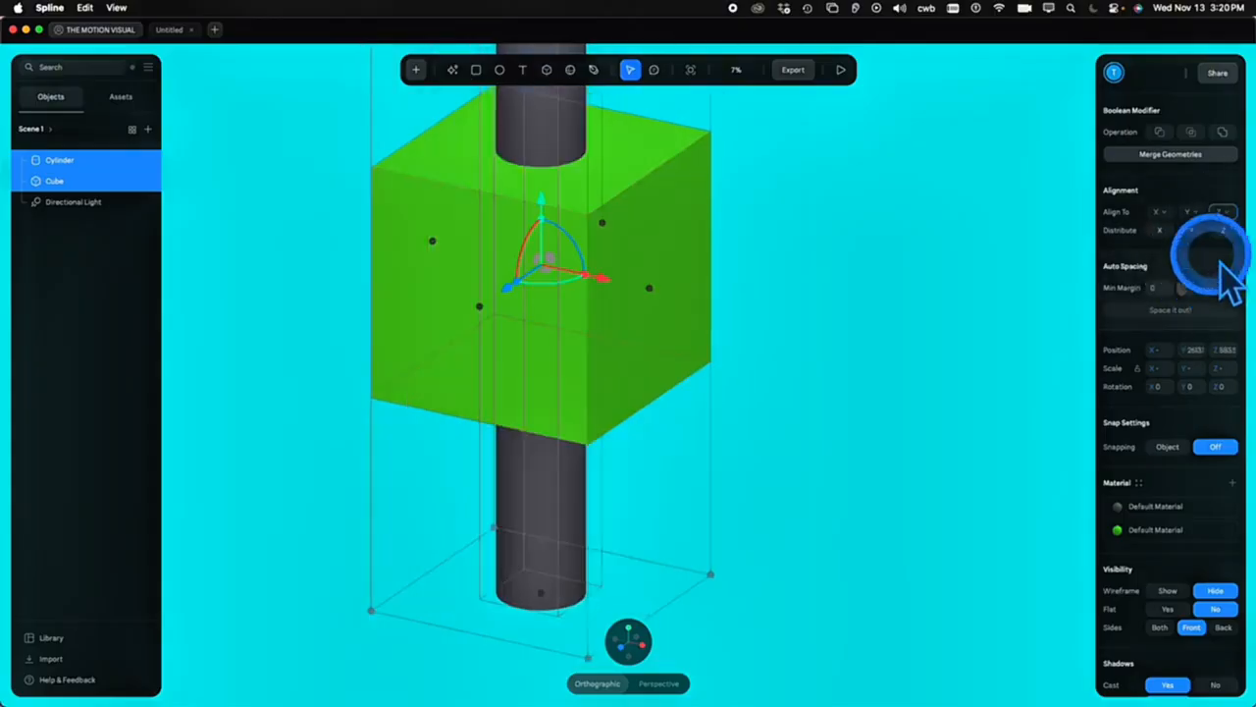
Rotate the aligned cylinder and cube together to -90 degrees around Z so the cylinder runs horizontally
{"action": "scroll", "coordinate": [810, 330], "scroll_direction": "down", "scroll_amount": 2}
{"action": "mouse_move", "coordinate": [600, 650]}
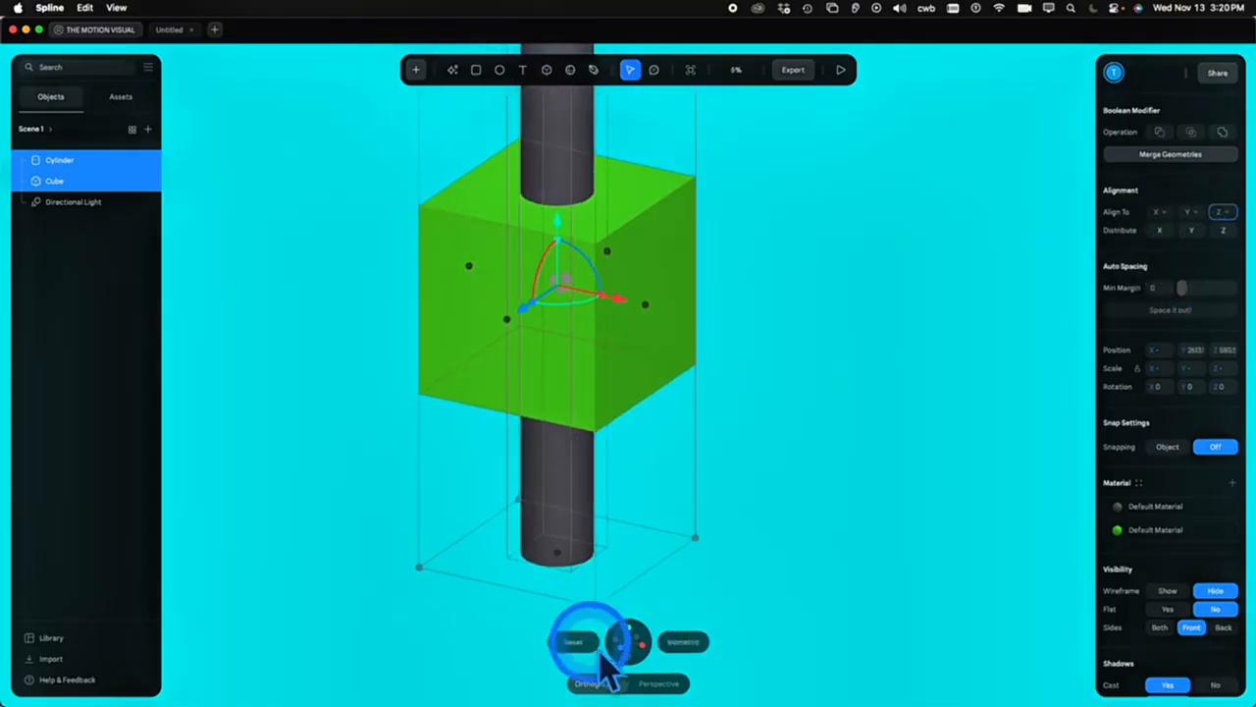
{"action": "left_click", "coordinate": [595, 681]}
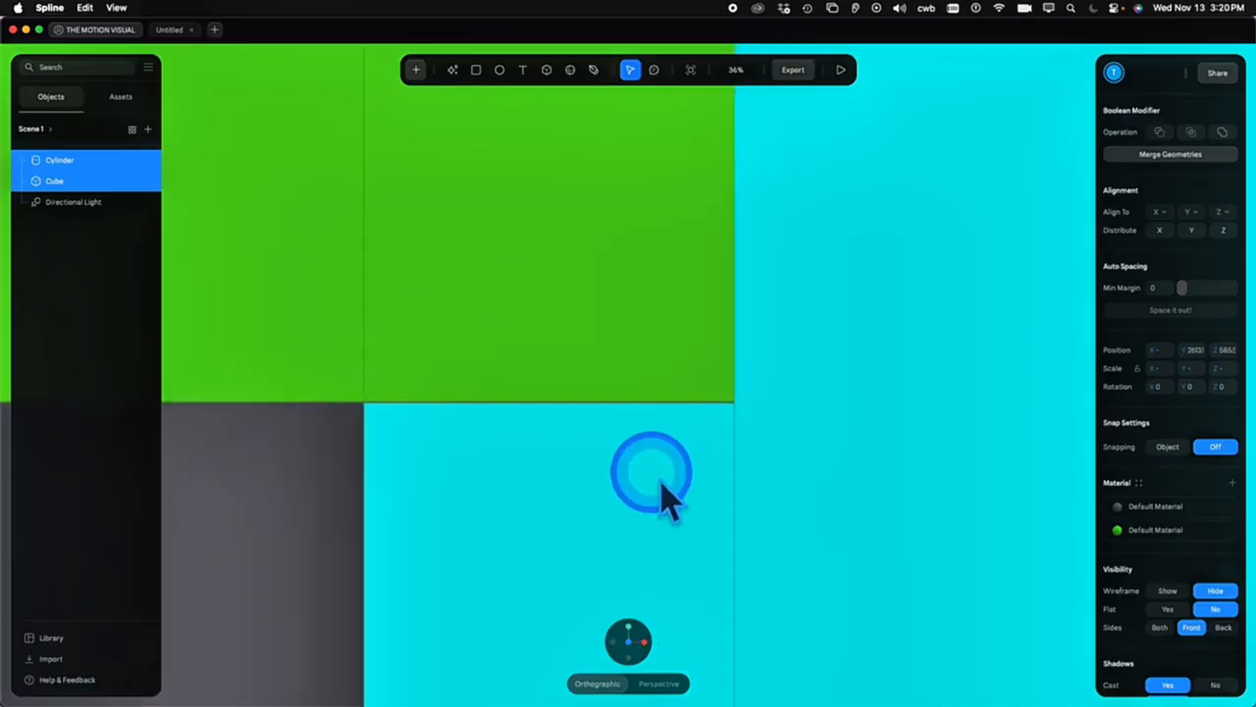
{"action": "scroll", "coordinate": [656, 495], "scroll_direction": "down", "scroll_amount": 3}
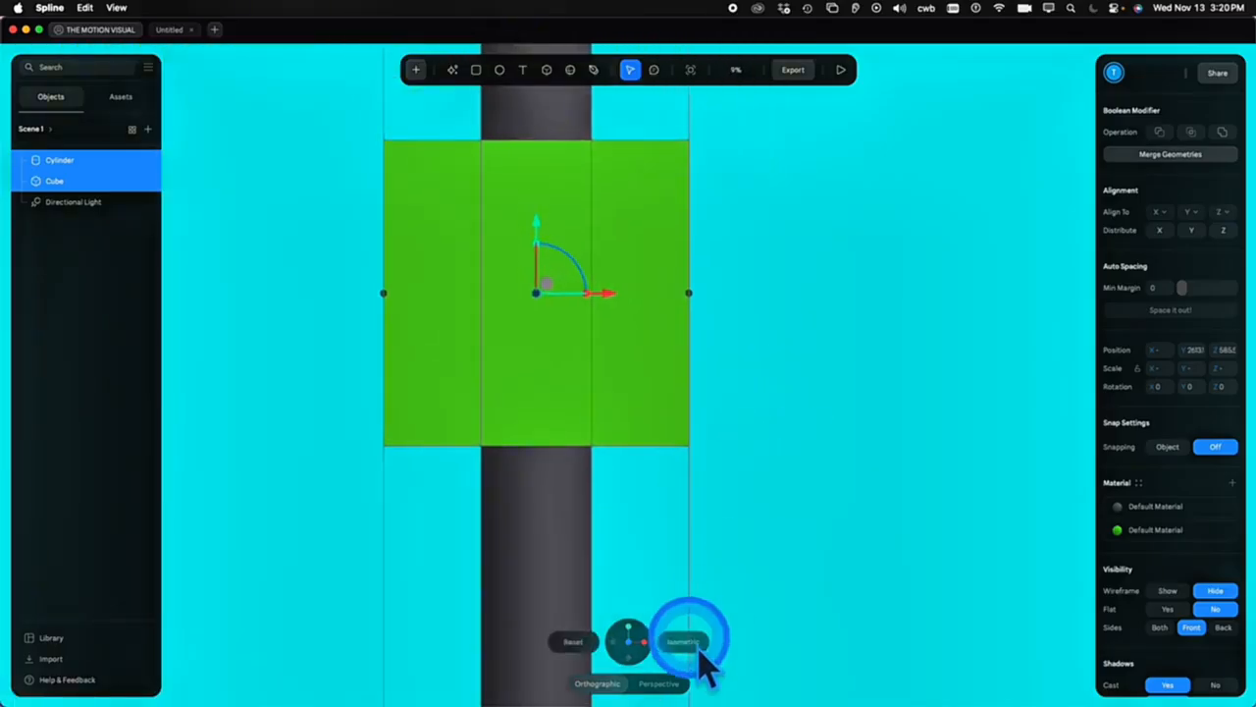
{"action": "left_click", "coordinate": [687, 642]}
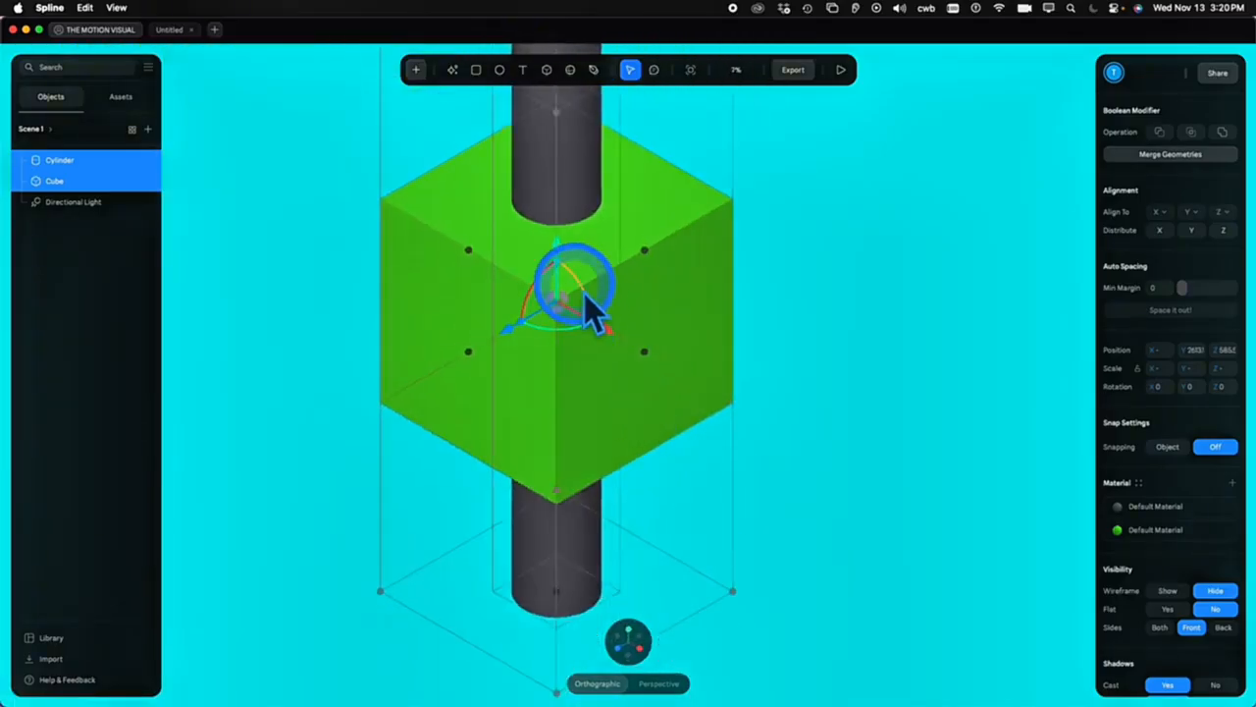
{"action": "left_click_drag", "start_coordinate": [589, 297], "coordinate": [614, 351]}
{"action": "left_click", "coordinate": [1158, 212]}
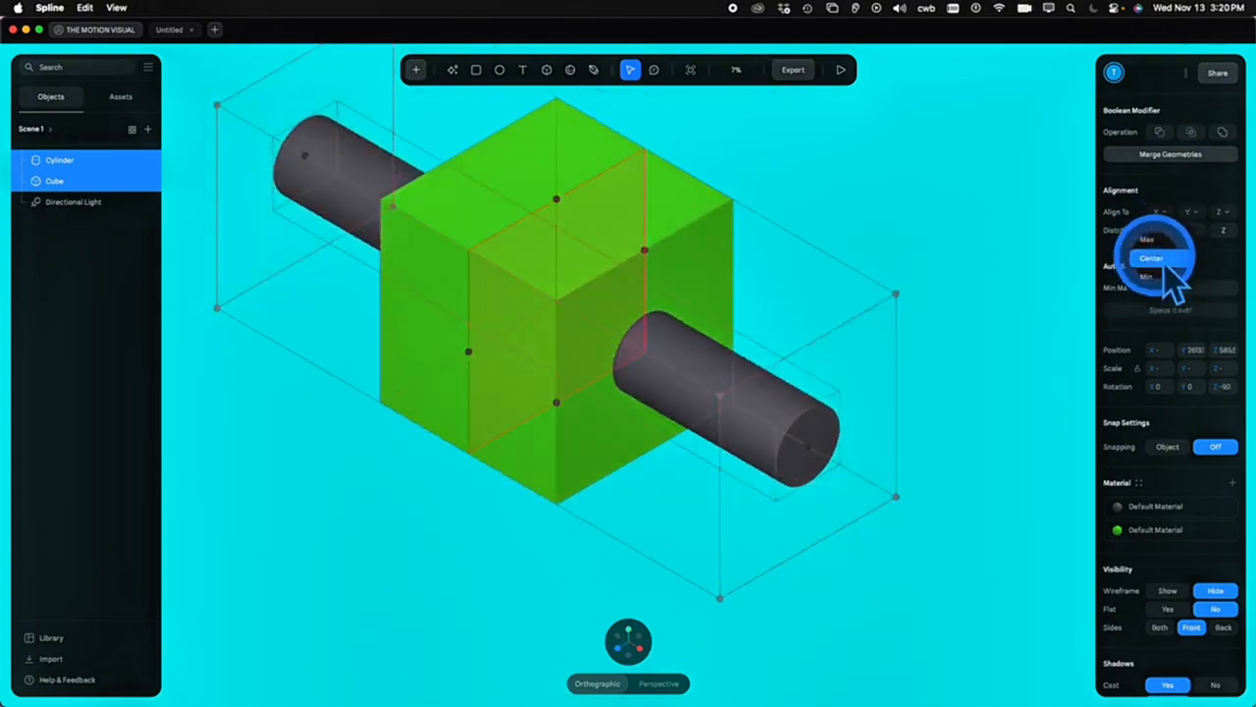
{"action": "left_click", "coordinate": [1191, 212]}
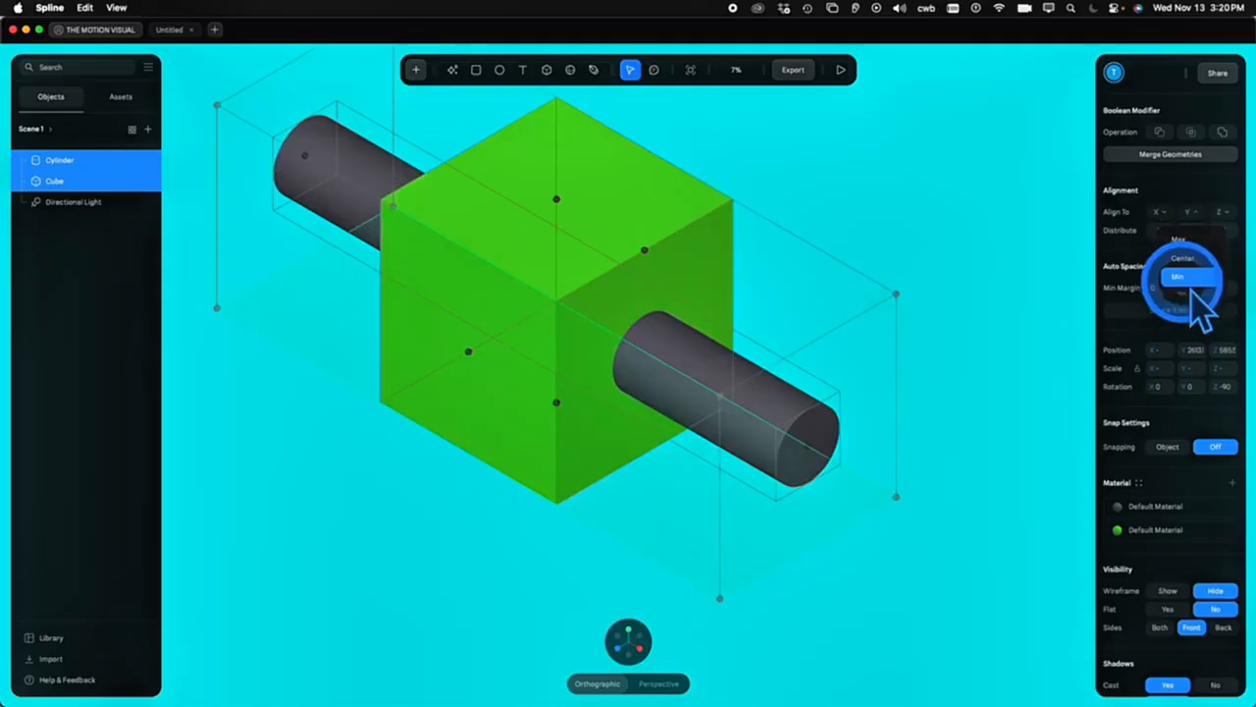
{"action": "left_click", "coordinate": [1182, 278]}
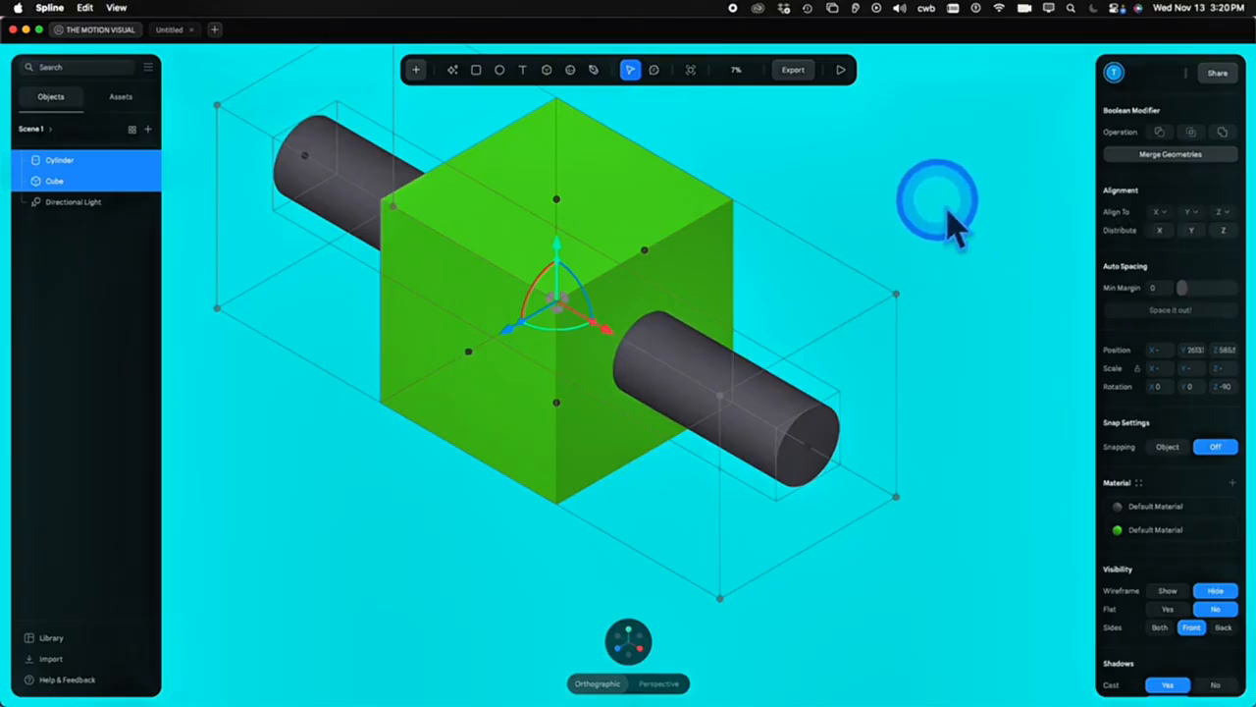
Try a Boolean subtraction with the cylinder above the cube in the object order, and undo it
{"action": "middle_click_drag", "start_coordinate": [947, 208], "coordinate": [998, 243]}
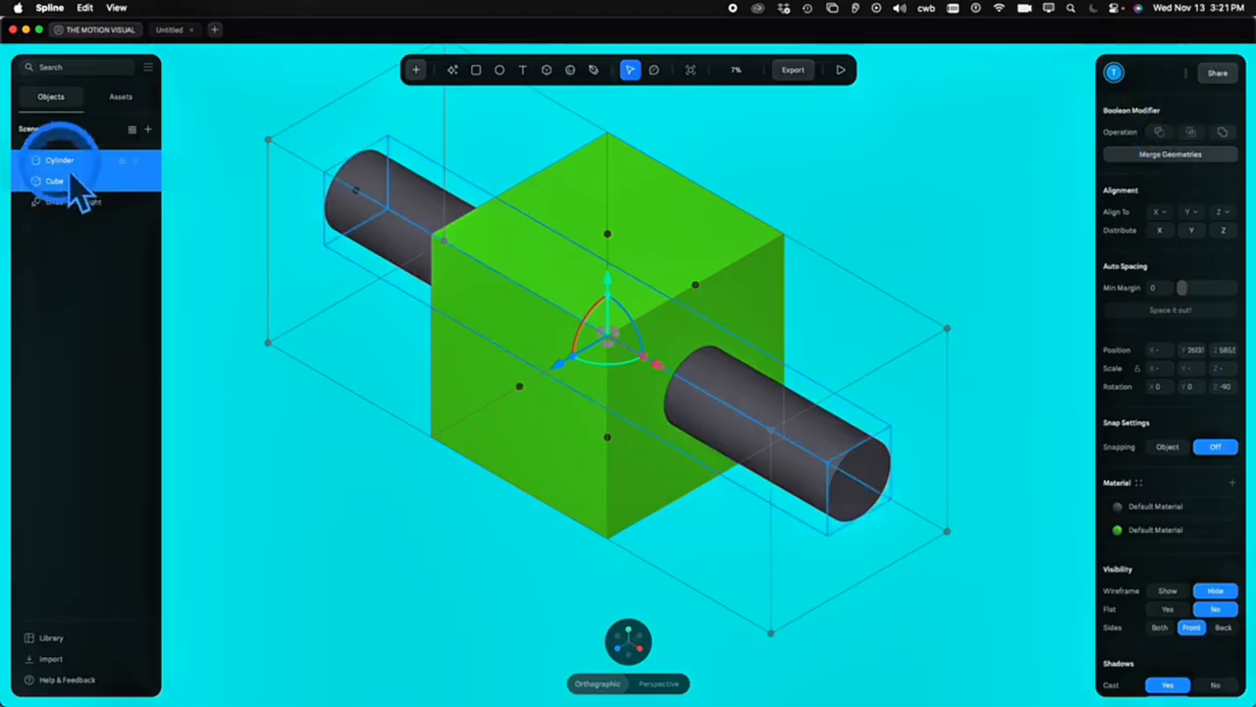
{"action": "left_click", "coordinate": [1163, 132]}
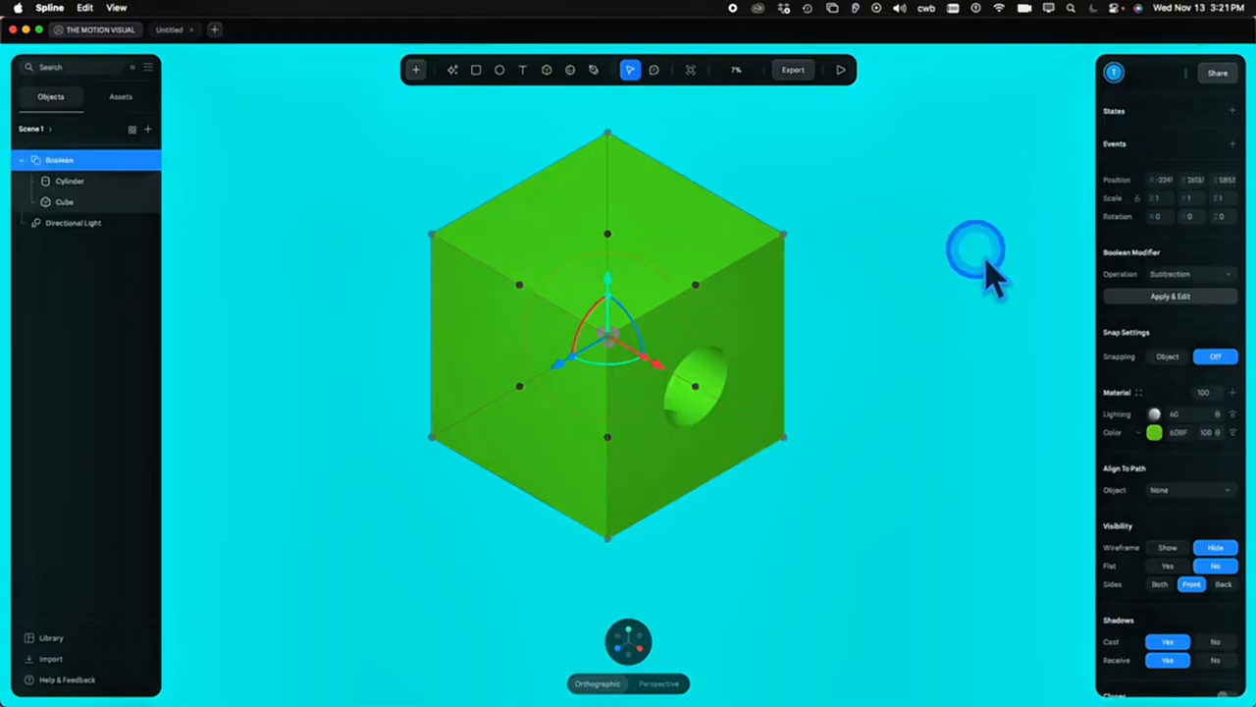
{"action": "left_click_drag", "start_coordinate": [991, 275], "coordinate": [972, 251]}
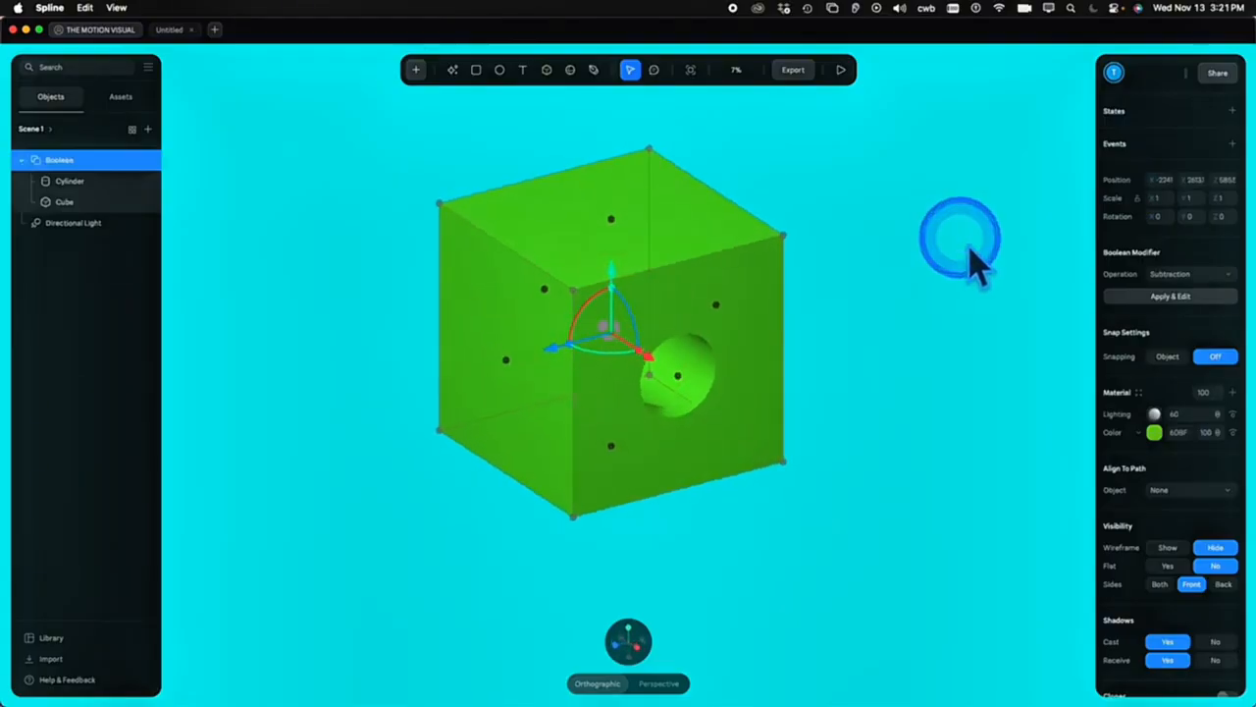
{"action": "key", "text": "super+z"}
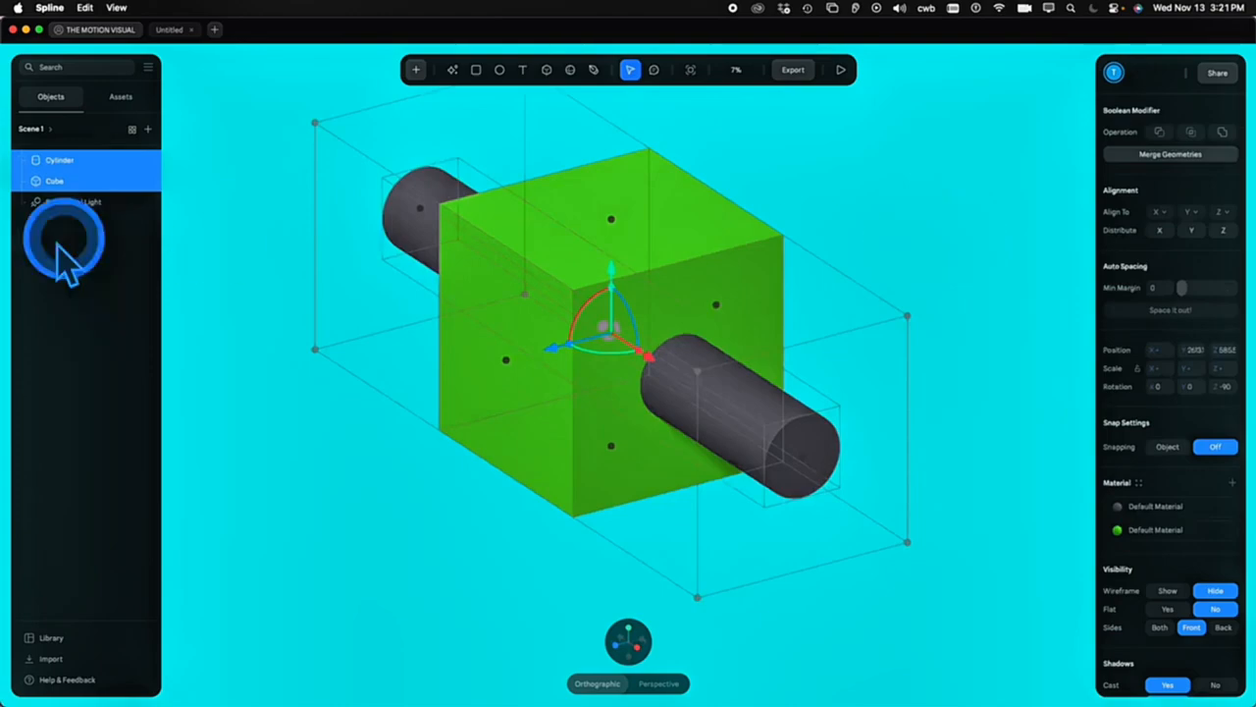
Reorder the cube above the cylinder in the object hierarchy, try a Boolean subtraction of the two, and undo it
{"action": "left_click", "coordinate": [55, 183]}
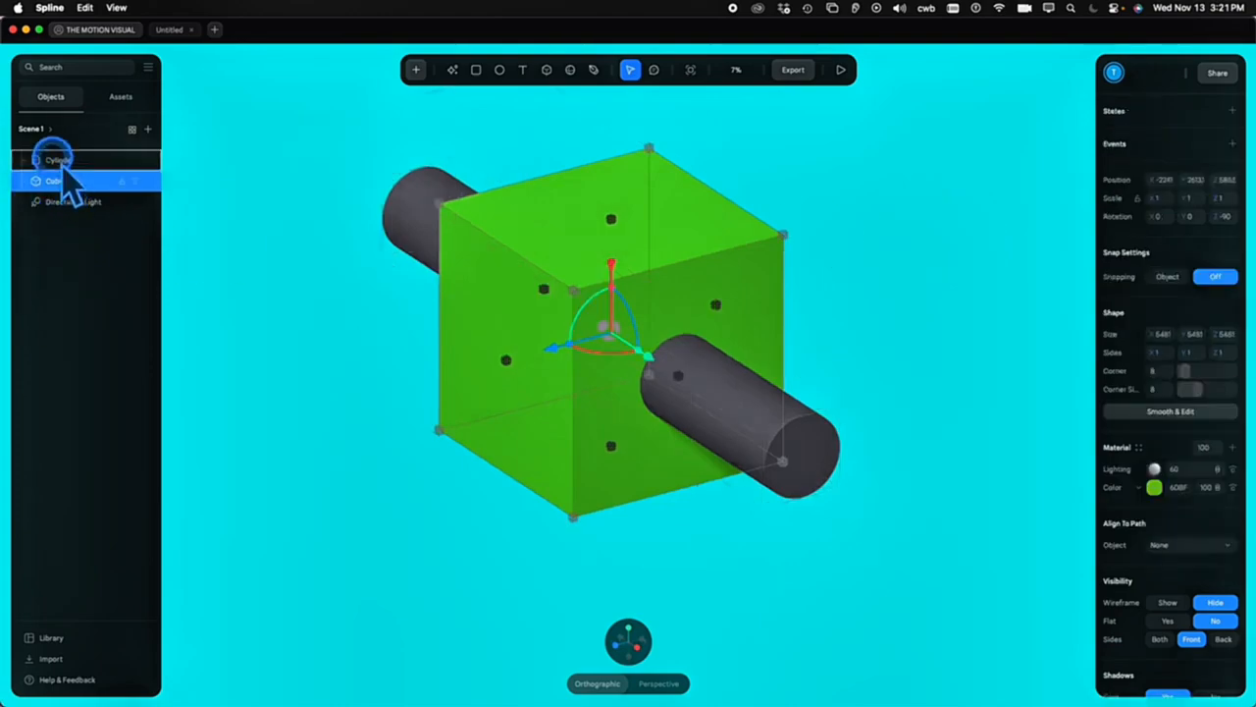
{"action": "left_click", "coordinate": [63, 180], "text": "shift"}
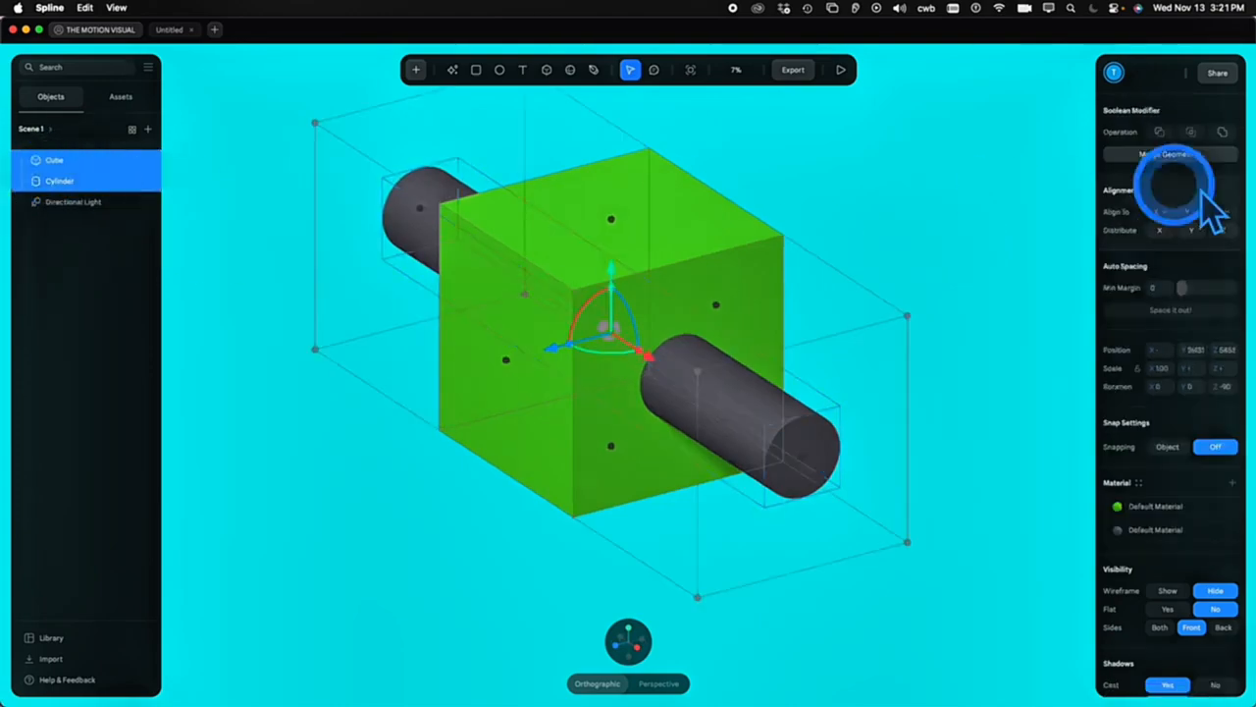
{"action": "left_click", "coordinate": [1161, 134]}
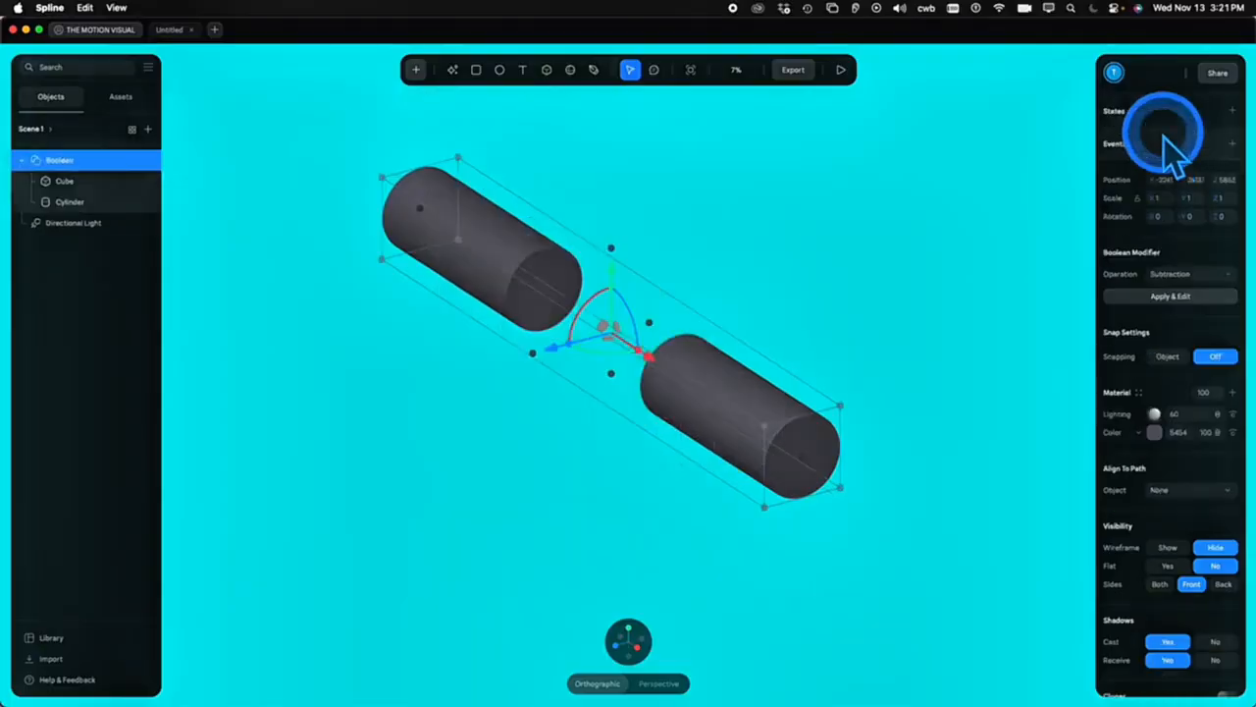
{"action": "mouse_move", "coordinate": [964, 249]}
{"action": "left_mouse_down", "text": "alt"}
{"action": "mouse_move", "coordinate": [995, 232]}
{"action": "mouse_move", "coordinate": [953, 245]}
{"action": "left_mouse_up", "text": "alt"}
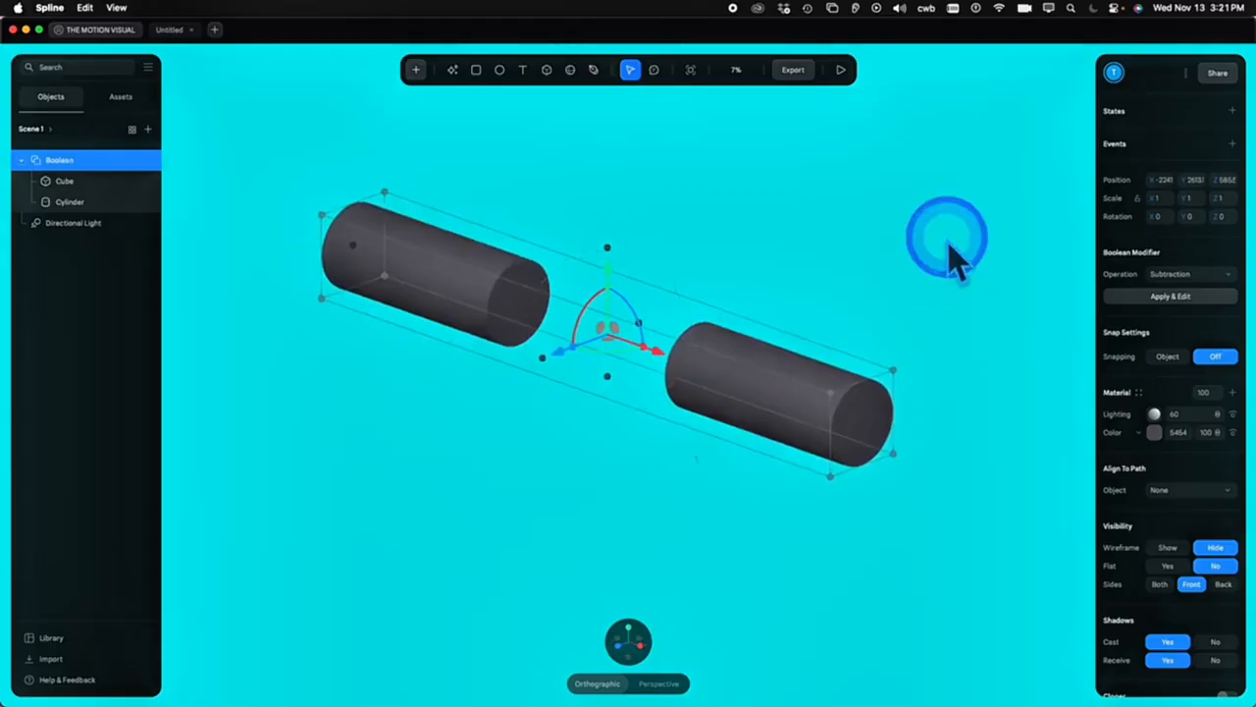
{"action": "key", "text": "super+z"}
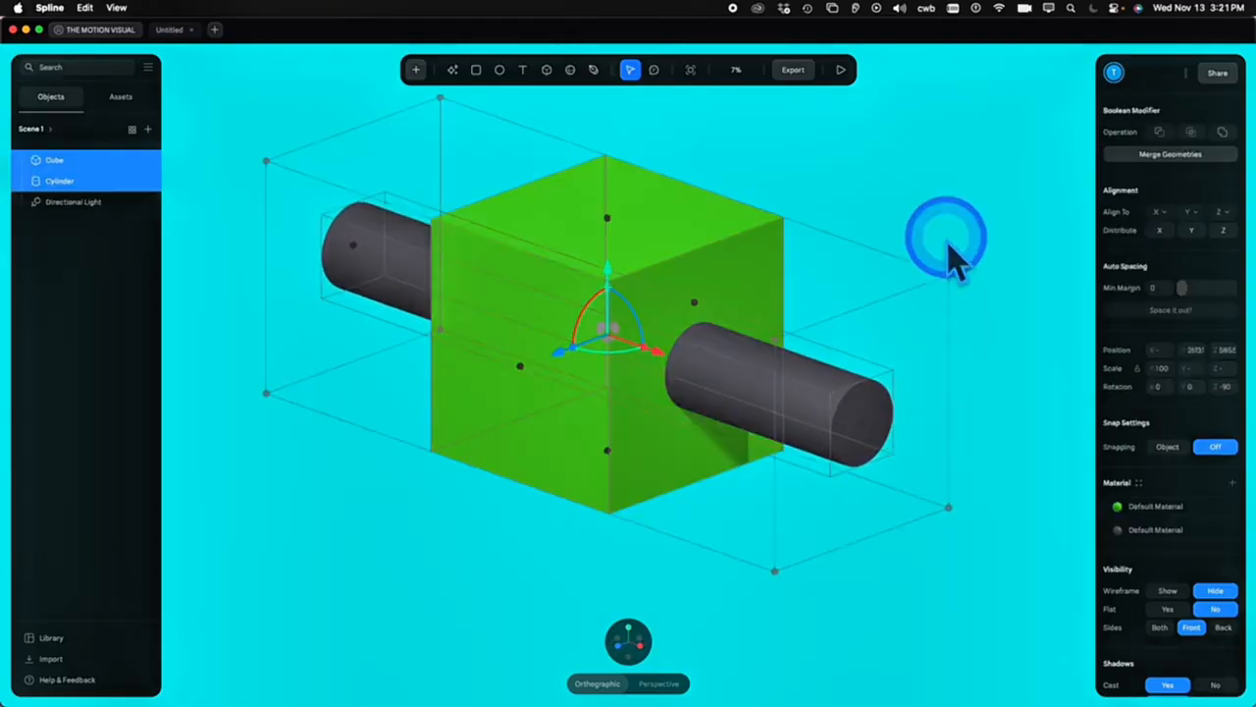
Reorder the cylinder back above the cube and combine the two with a Boolean subtraction
{"action": "left_click", "coordinate": [59, 181]}
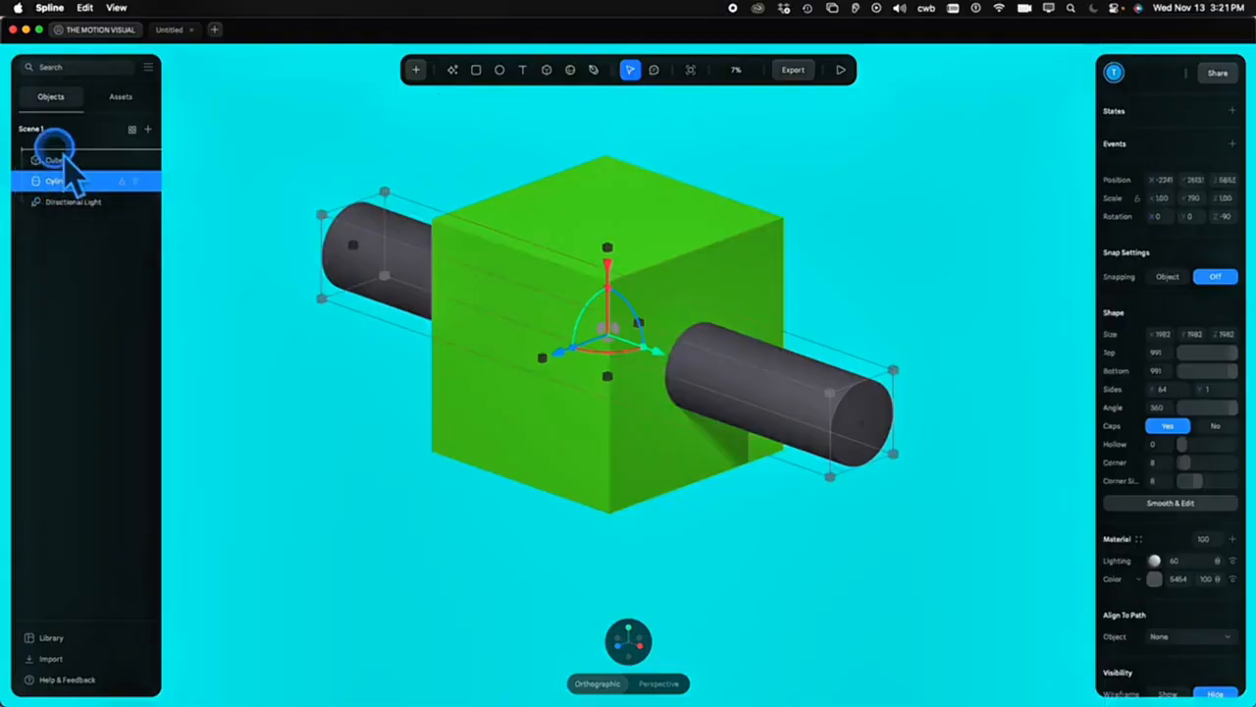
{"action": "left_click_drag", "start_coordinate": [69, 172], "coordinate": [39, 162]}
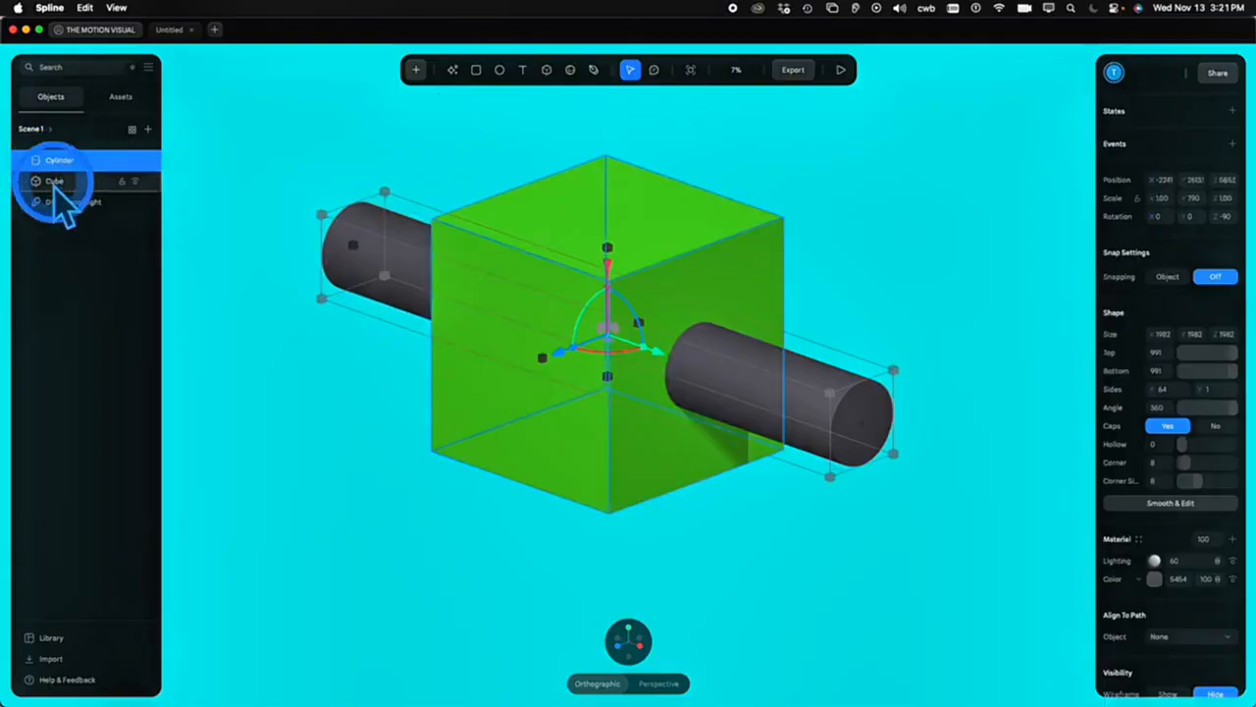
{"action": "left_click", "coordinate": [54, 183], "text": "shift"}
{"action": "left_click", "coordinate": [1161, 133]}
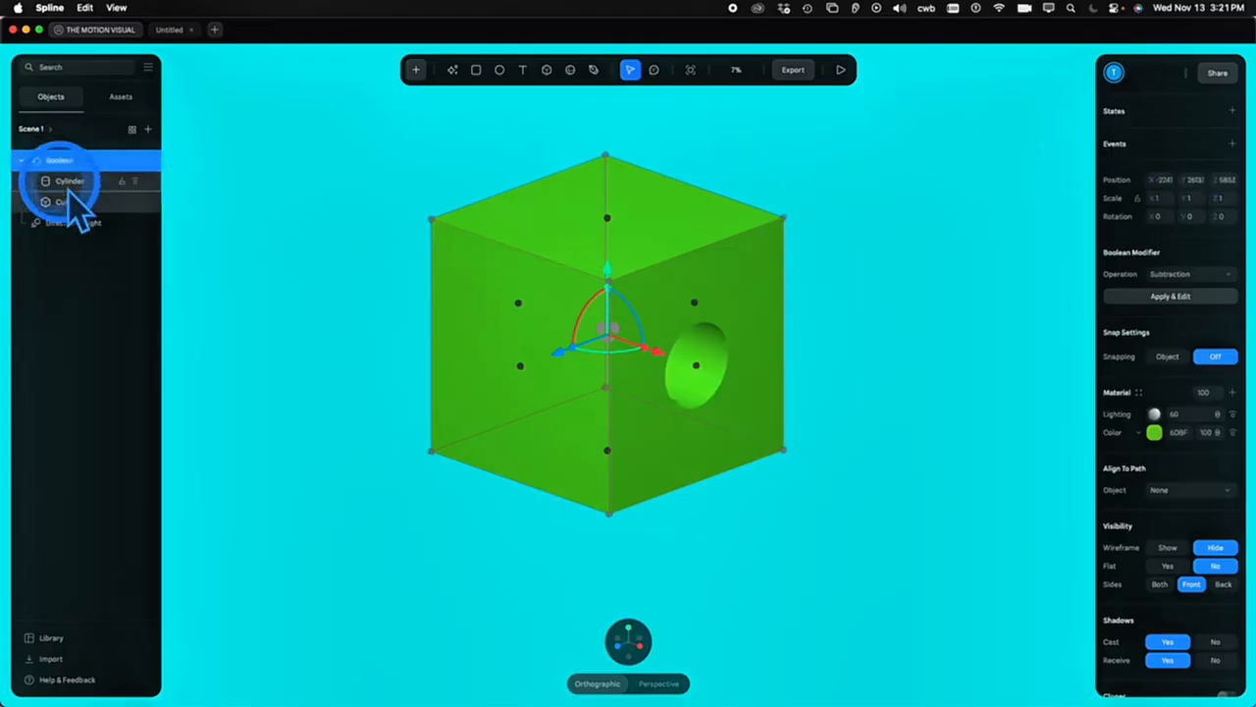
Scale the cylinder inside the Boolean to about 1.46, 11.54, 1.46 and tilt it to about 6.57, -25.3 and -74.9 degrees
{"action": "left_click", "coordinate": [65, 183]}
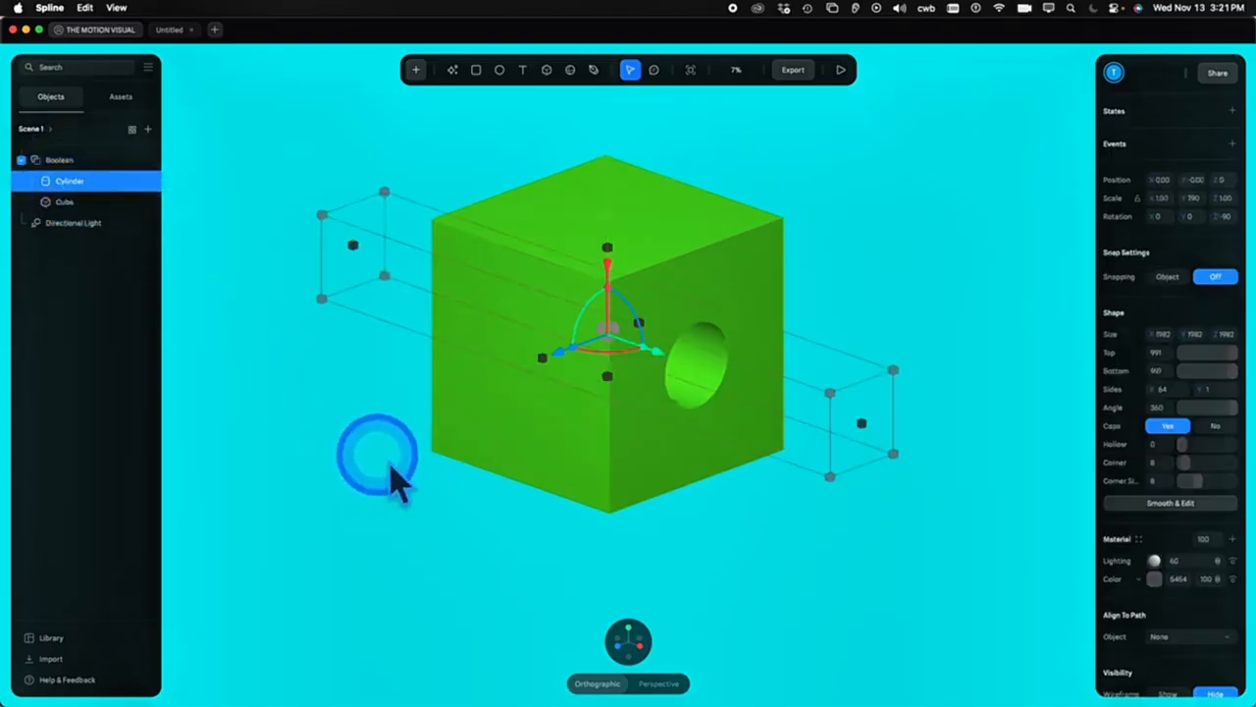
{"action": "left_click_drag", "start_coordinate": [420, 473], "coordinate": [401, 456], "text": "alt"}
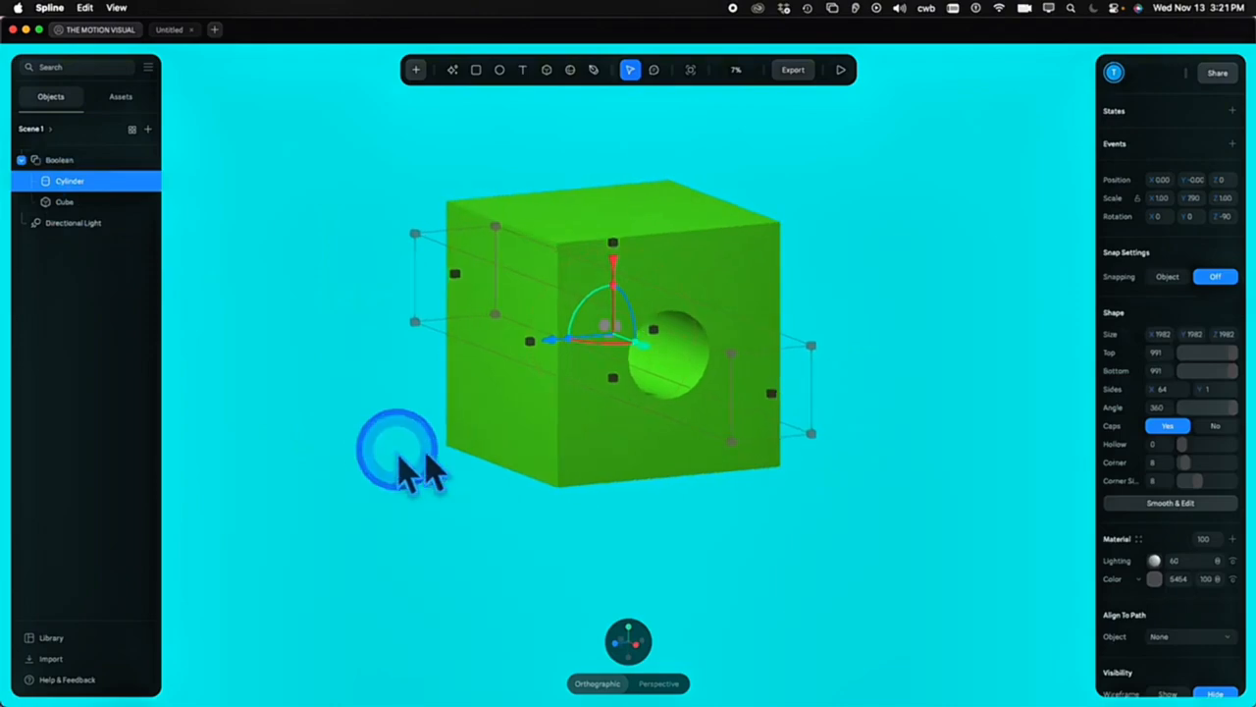
{"action": "mouse_move", "coordinate": [622, 300]}
{"action": "left_mouse_down"}
{"action": "mouse_move", "coordinate": [615, 284]}
{"action": "mouse_move", "coordinate": [638, 316]}
{"action": "mouse_move", "coordinate": [628, 304]}
{"action": "mouse_move", "coordinate": [619, 317]}
{"action": "left_mouse_up"}
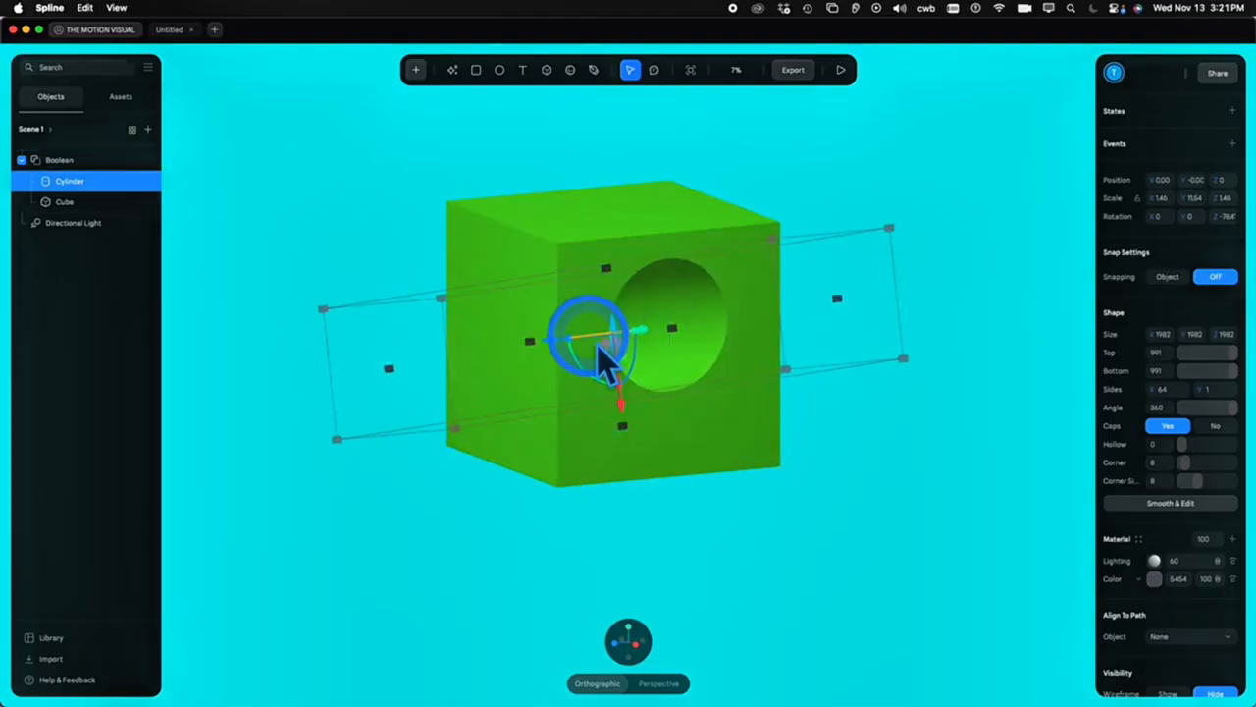
{"action": "mouse_move", "coordinate": [603, 363]}
{"action": "left_mouse_down"}
{"action": "mouse_move", "coordinate": [592, 348]}
{"action": "mouse_move", "coordinate": [580, 359]}
{"action": "left_mouse_up"}
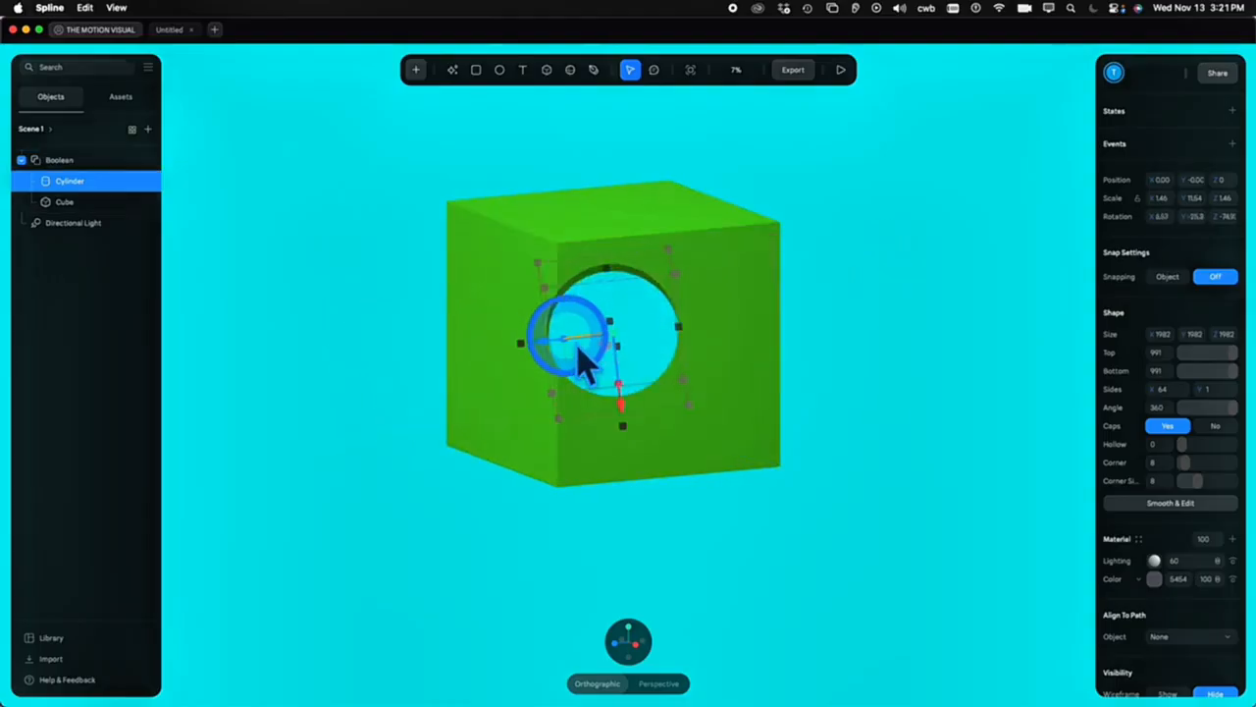
Move the cutting cylinder toward the cube's upper front corner and set it to 5 sides with a hollow of 0.51
{"action": "left_click_drag", "start_coordinate": [622, 402], "coordinate": [612, 352]}
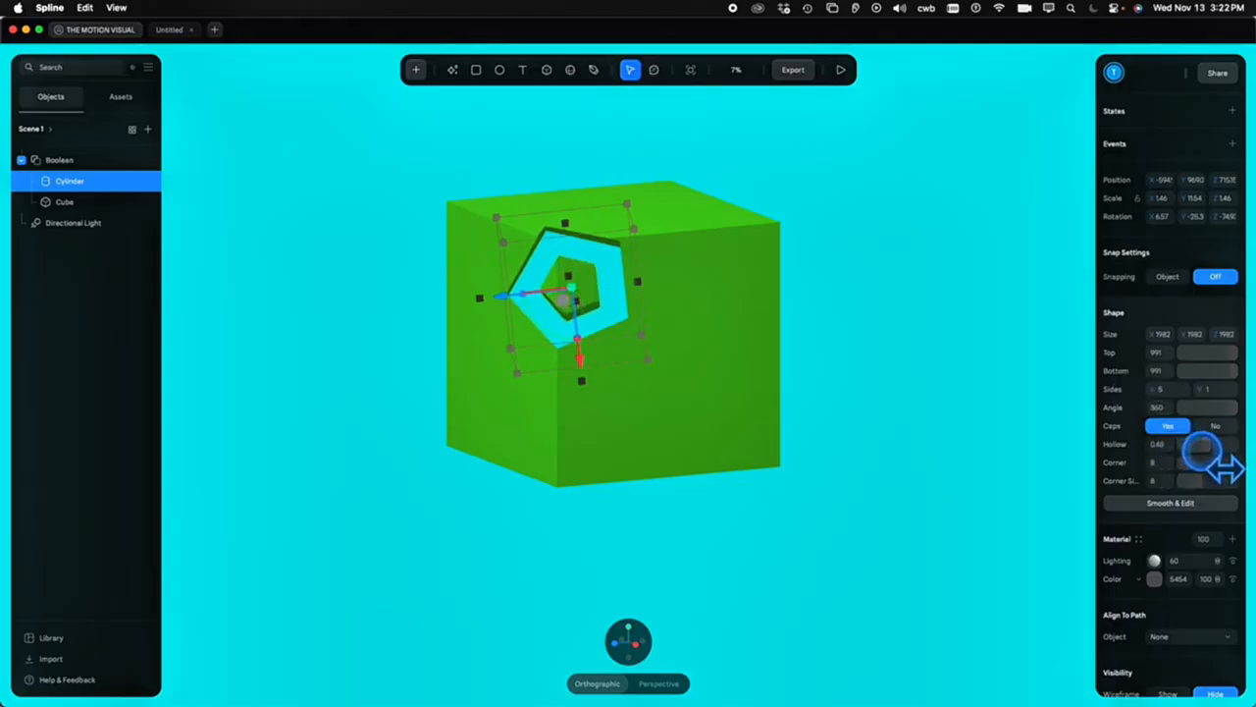
{"action": "left_click_drag", "start_coordinate": [1204, 451], "coordinate": [1207, 451]}
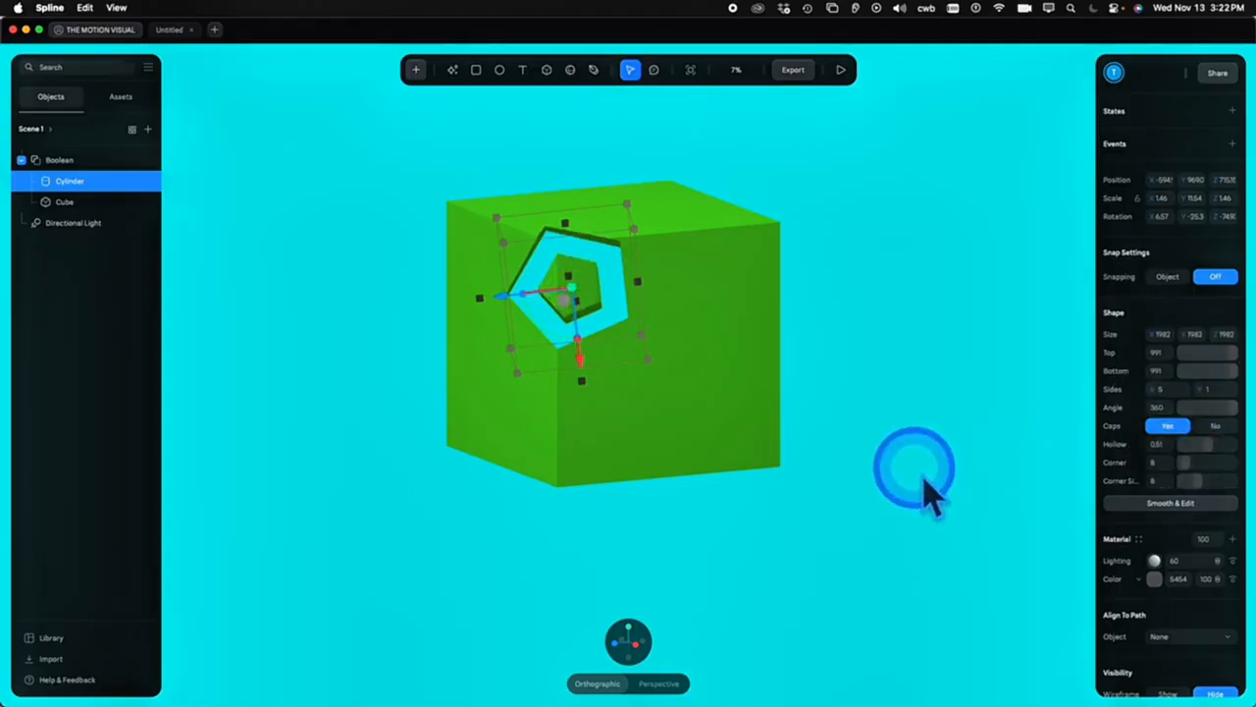
Draw a sphere about 2791 in size beside the cube and move it to overlap the cube's far upper corner
{"action": "left_click_drag", "start_coordinate": [913, 464], "coordinate": [874, 432], "text": "alt"}
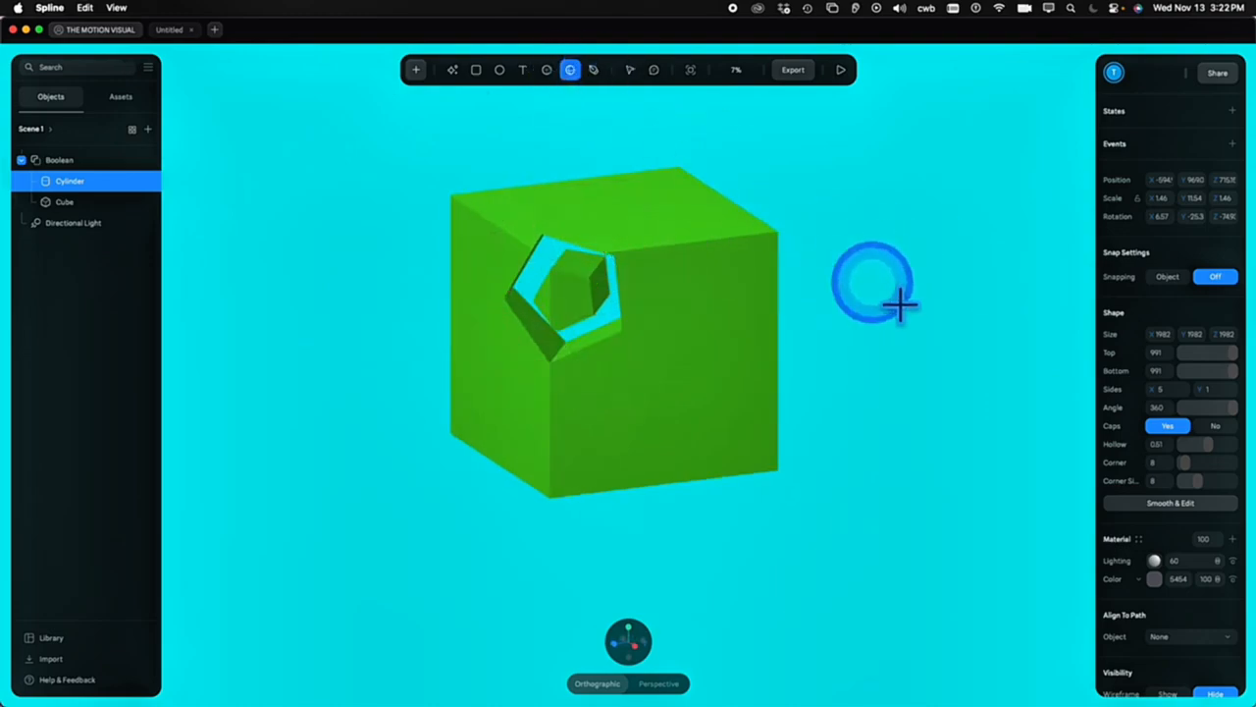
{"action": "left_click_drag", "start_coordinate": [957, 278], "coordinate": [824, 391]}
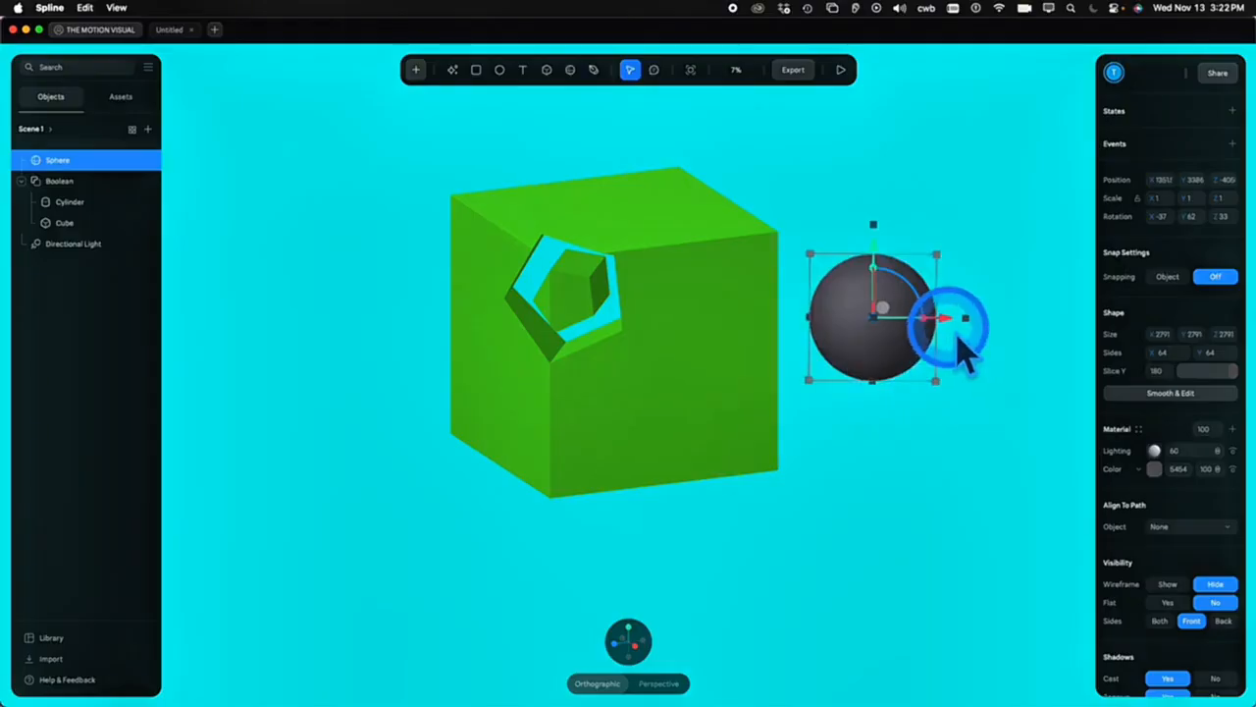
{"action": "left_click_drag", "start_coordinate": [890, 333], "coordinate": [854, 332]}
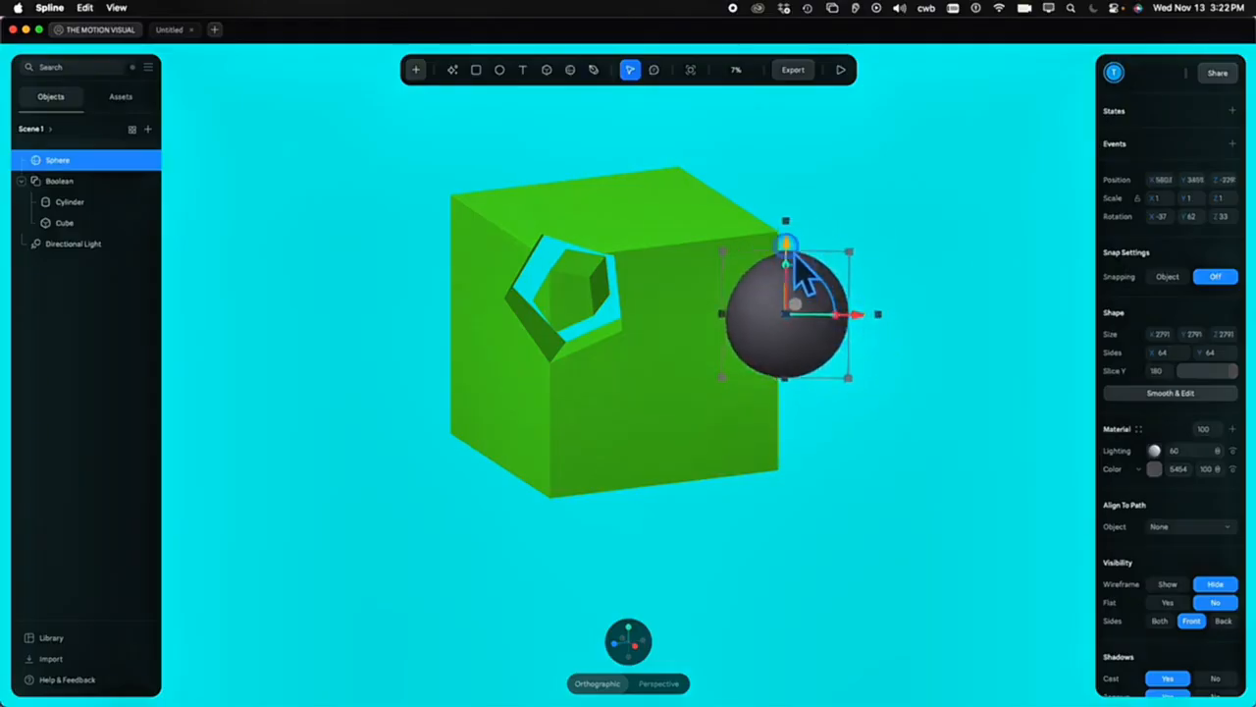
{"action": "left_click_drag", "start_coordinate": [799, 272], "coordinate": [782, 189]}
Nest the sphere in the Boolean group between the cylinder and the cube to subtract it from the cube, and select it
{"action": "left_click", "coordinate": [61, 160]}
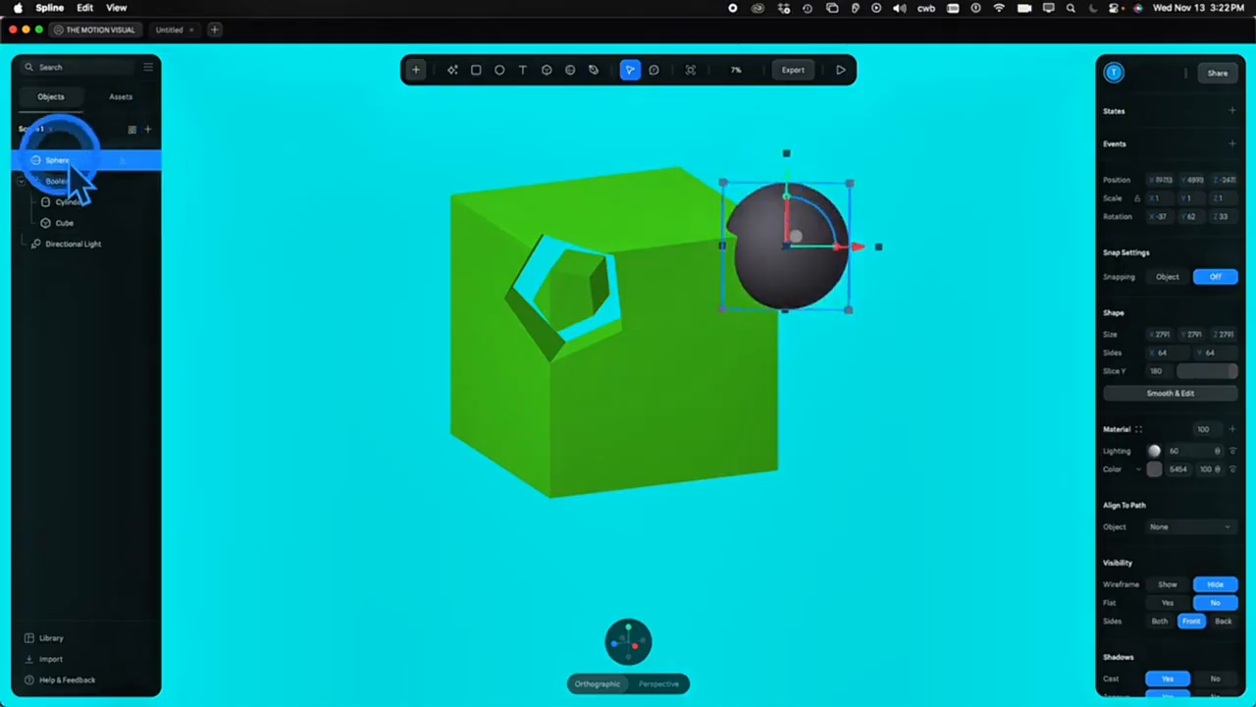
{"action": "left_click_drag", "start_coordinate": [79, 201], "coordinate": [67, 225]}
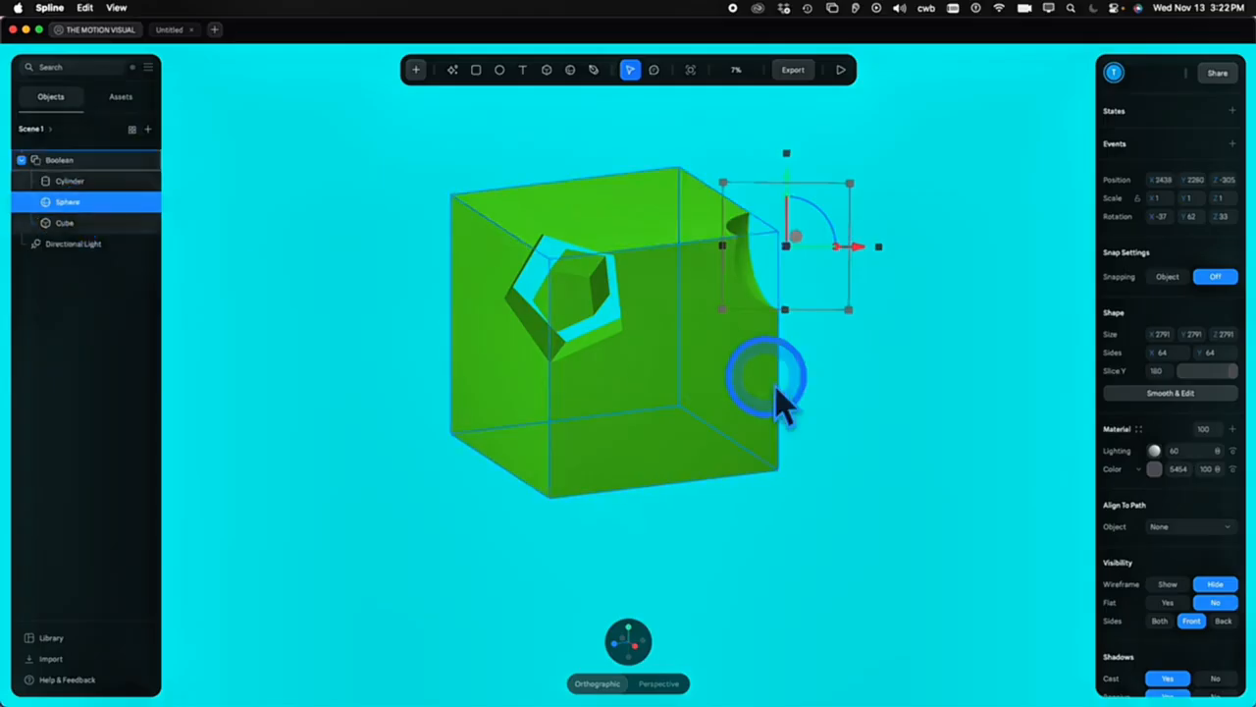
{"action": "left_click", "coordinate": [881, 413]}
{"action": "left_click", "coordinate": [66, 201]}
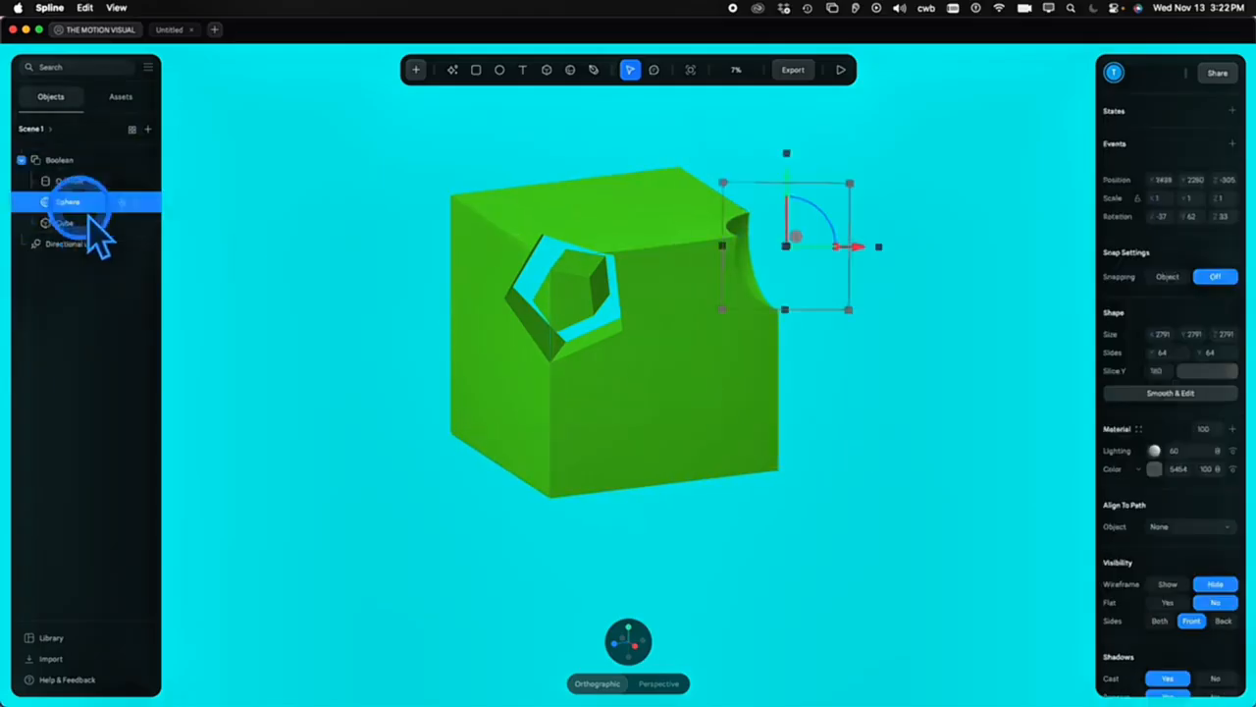
Combine the uncut cube and the long cylinder through it with a Boolean intersection, and select its cube and cylinder parts
{"action": "left_click_drag", "start_coordinate": [927, 266], "coordinate": [746, 362]}
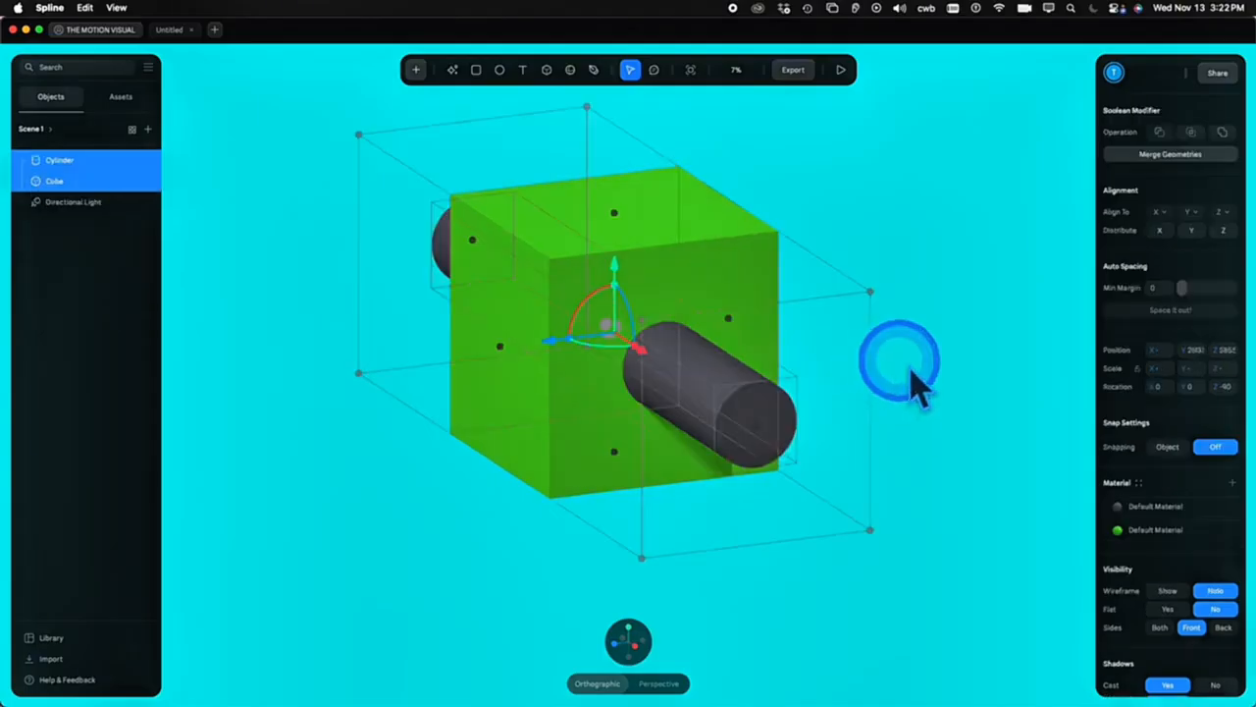
{"action": "left_click", "coordinate": [1191, 132]}
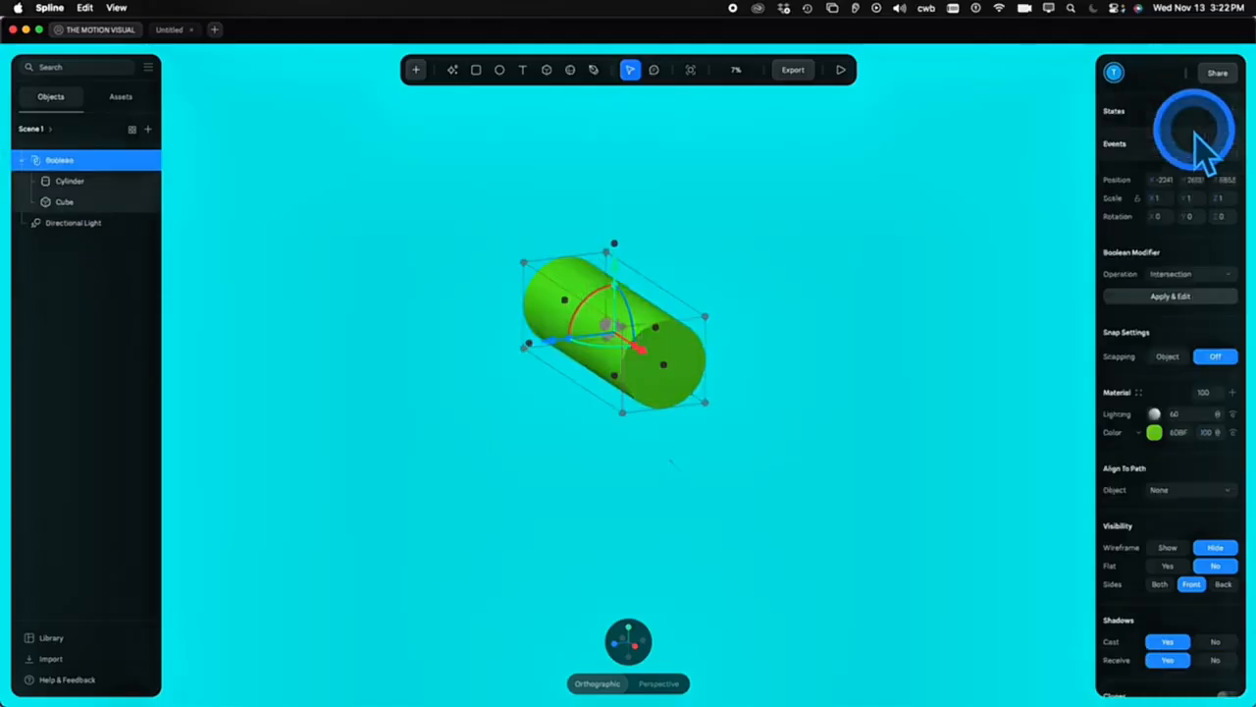
{"action": "left_click_drag", "start_coordinate": [903, 336], "coordinate": [929, 343]}
{"action": "scroll", "coordinate": [926, 341], "scroll_direction": "up", "scroll_amount": 3}
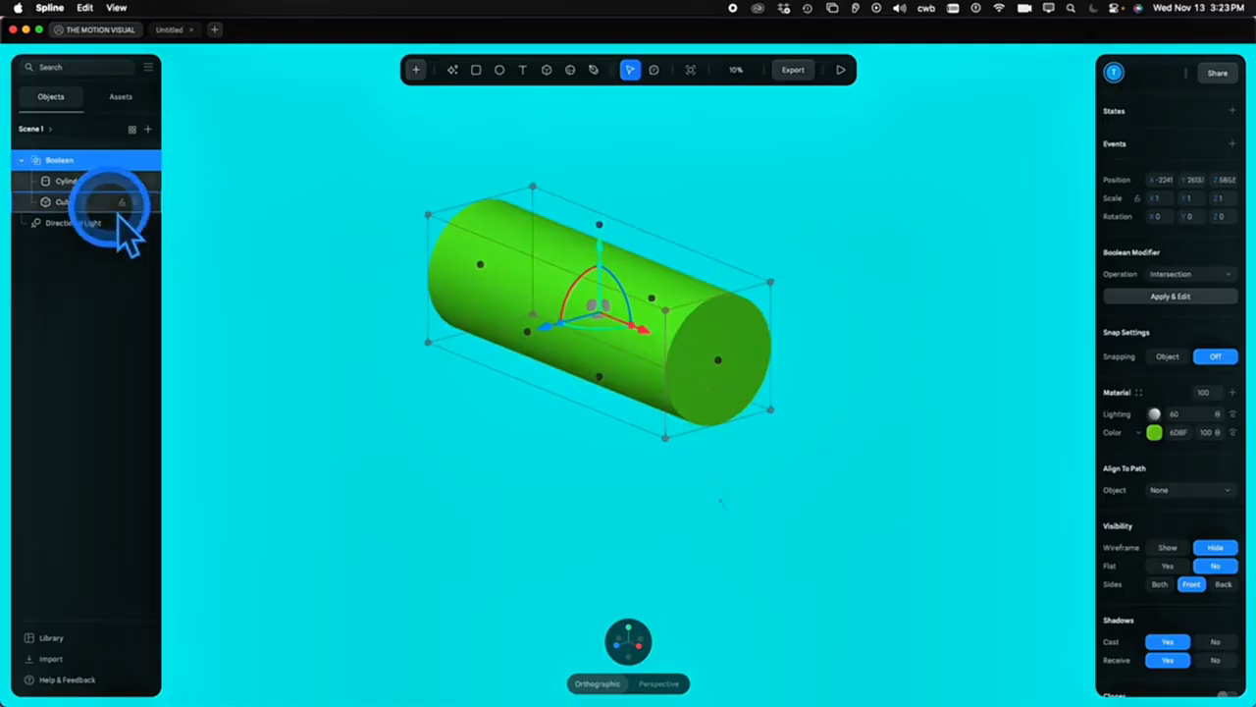
{"action": "left_click", "coordinate": [64, 203]}
{"action": "left_click", "coordinate": [75, 182]}
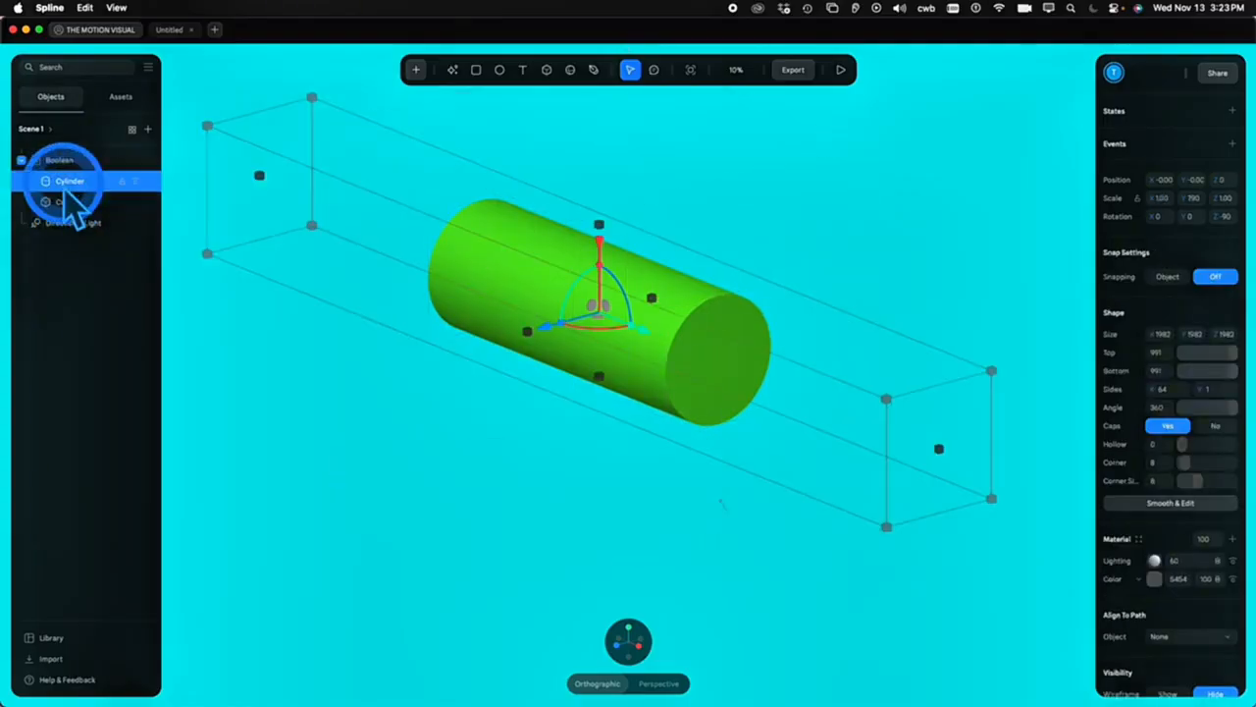
Undo the Boolean intersection and combine the cylinder and cube with a Boolean union instead
{"action": "key", "text": "super+z"}
{"action": "key", "text": "super+z"}
{"action": "key", "text": "super+z"}
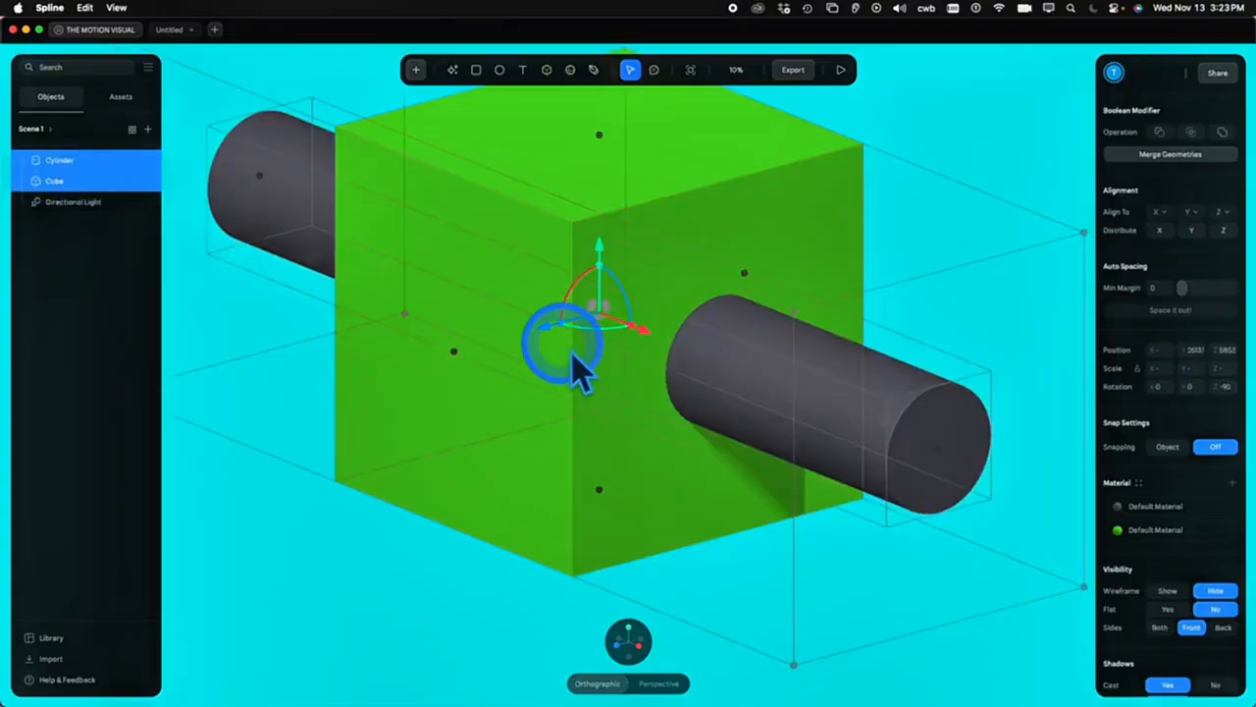
{"action": "scroll", "coordinate": [572, 354], "scroll_direction": "down", "scroll_amount": 3}
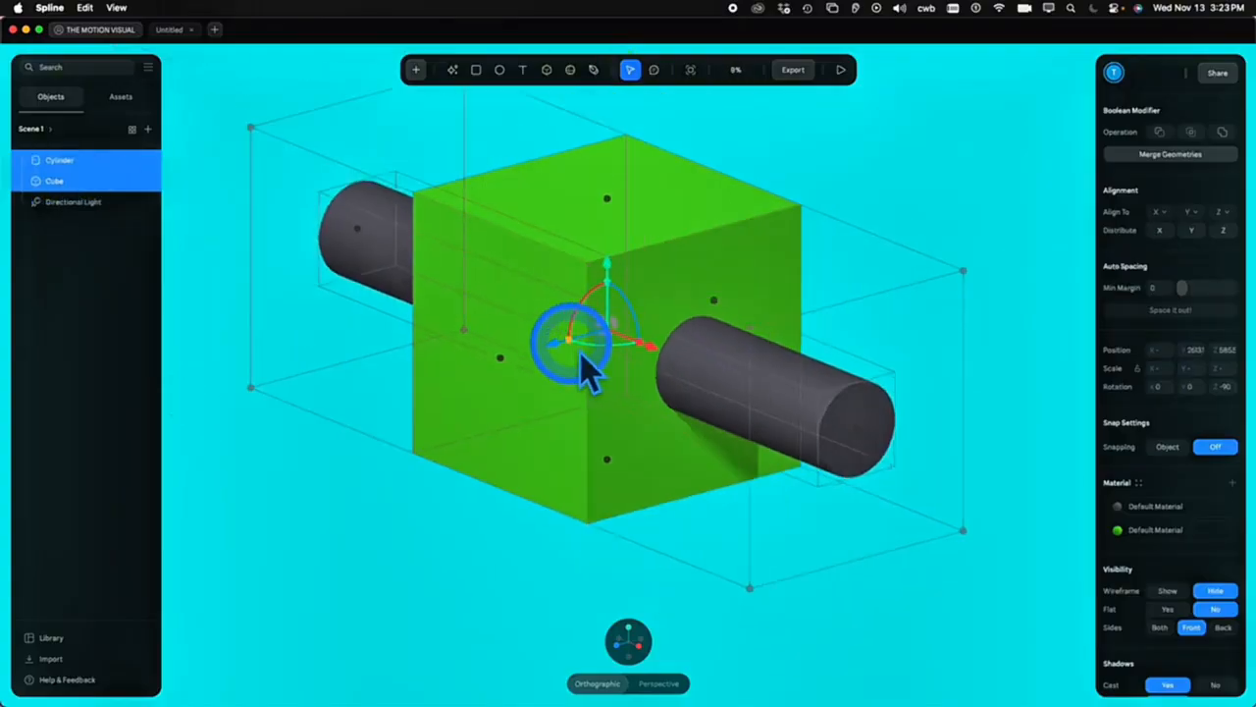
{"action": "left_click", "coordinate": [1220, 133]}
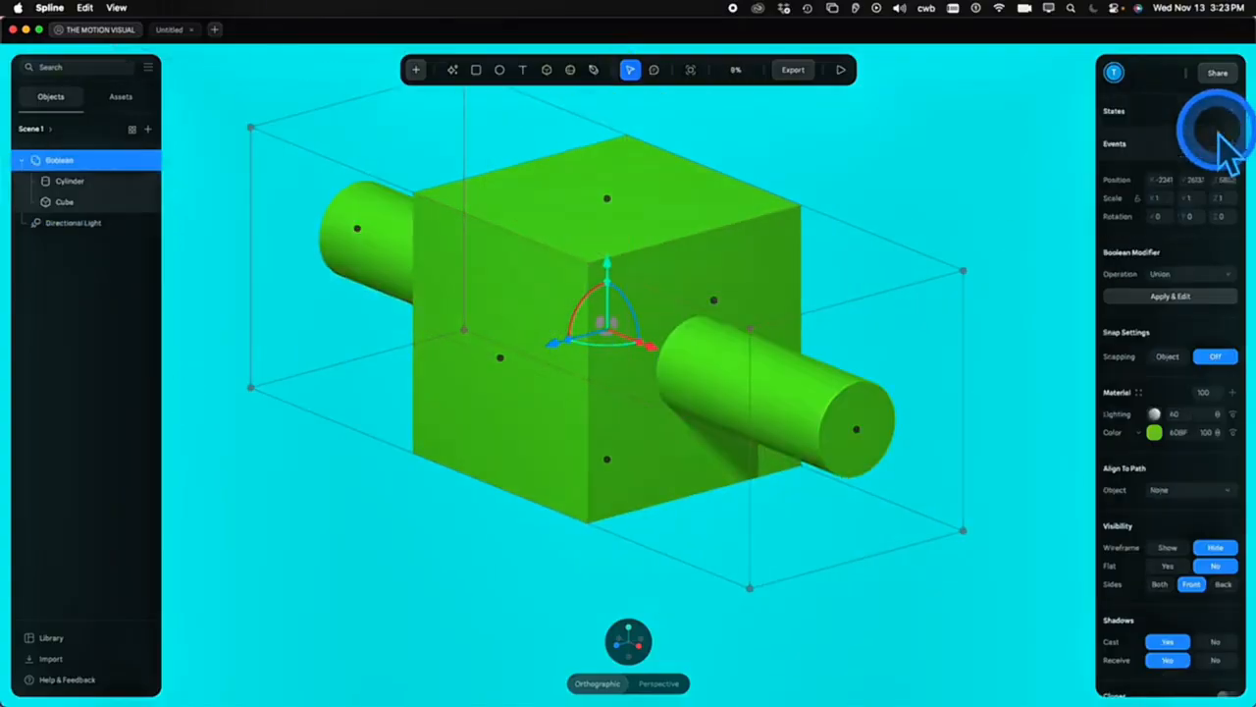
{"action": "left_click", "coordinate": [1034, 192]}
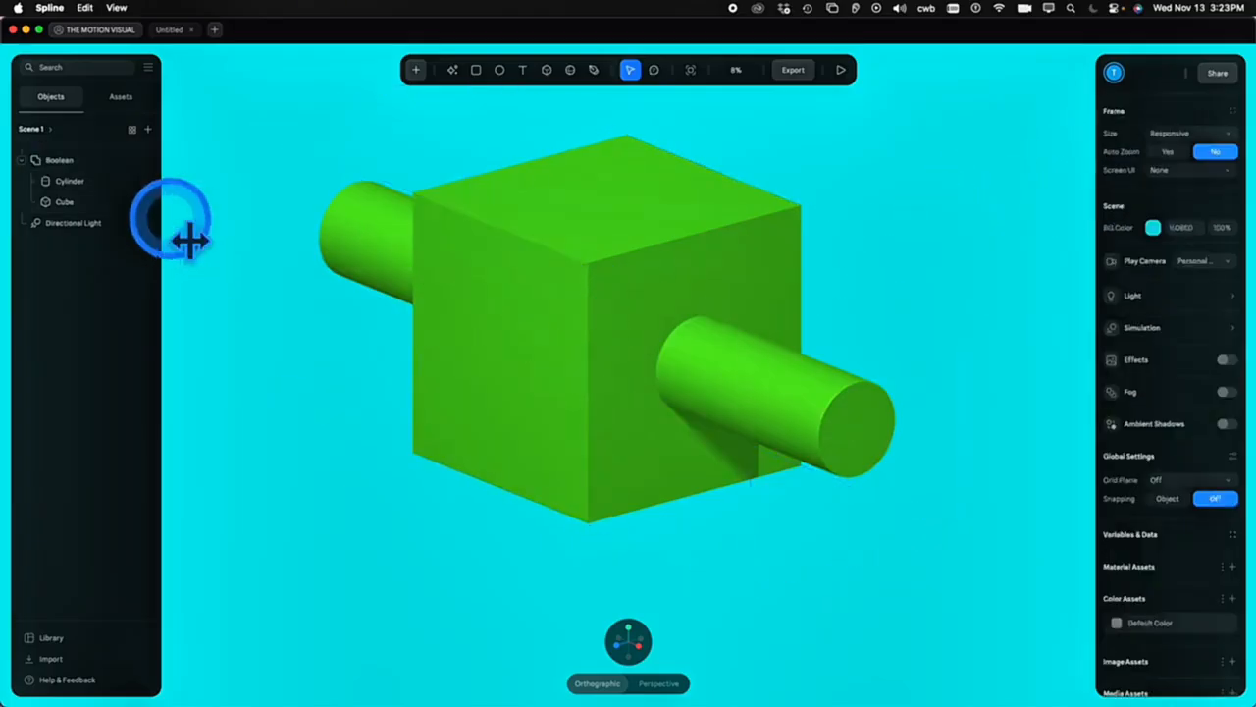
Apply the Boolean union as an editable mesh, look at its edges, and undo back to the separate cylinder and cube
{"action": "left_click", "coordinate": [83, 164]}
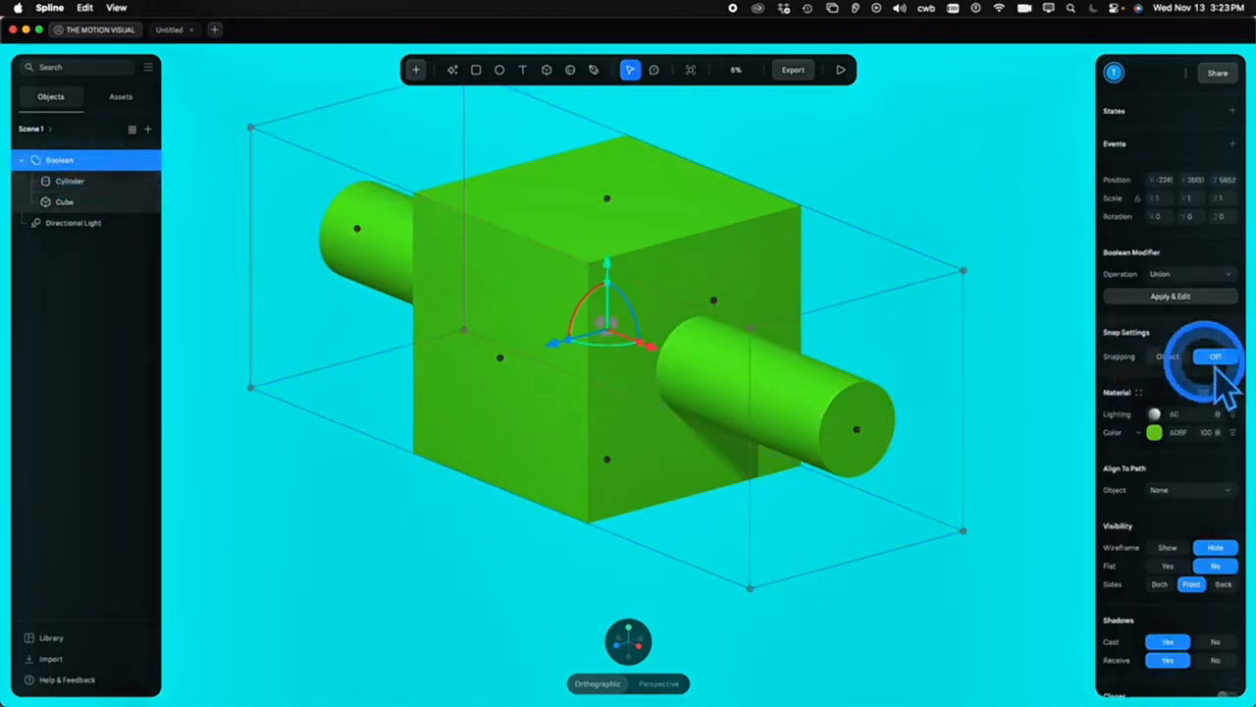
{"action": "left_click", "coordinate": [1169, 297]}
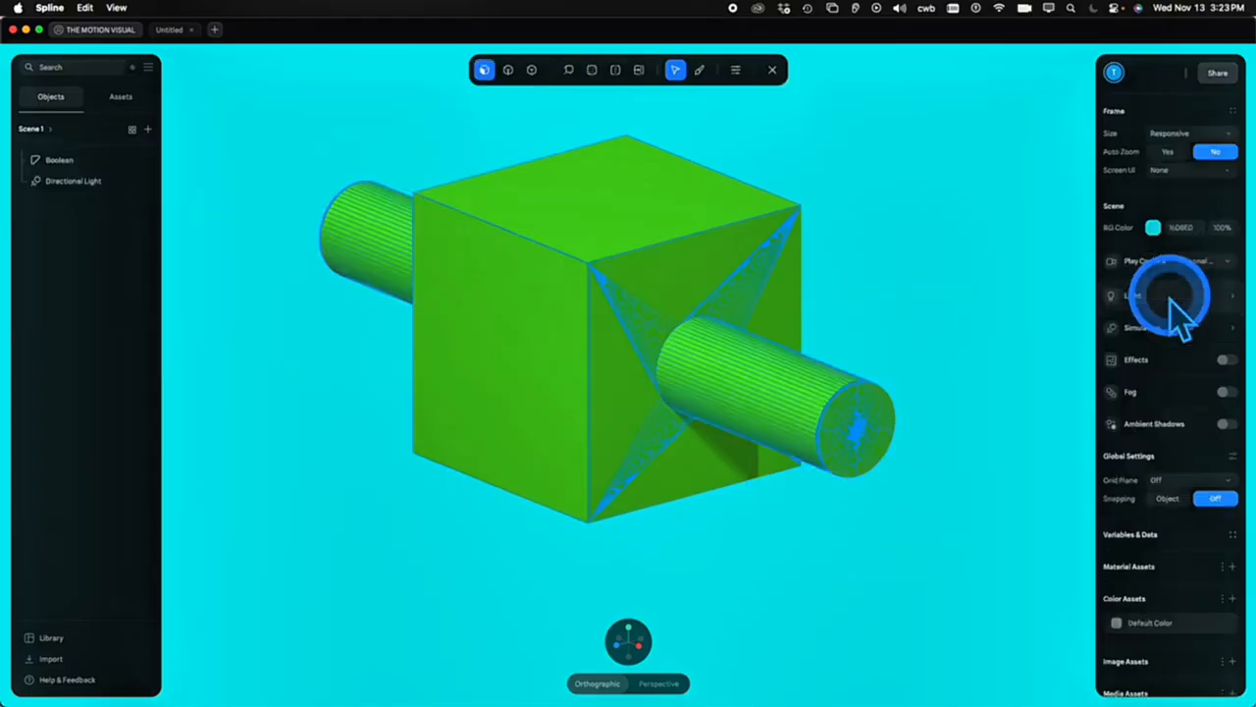
{"action": "left_click", "coordinate": [987, 311]}
{"action": "left_click_drag", "start_coordinate": [950, 316], "coordinate": [981, 303]}
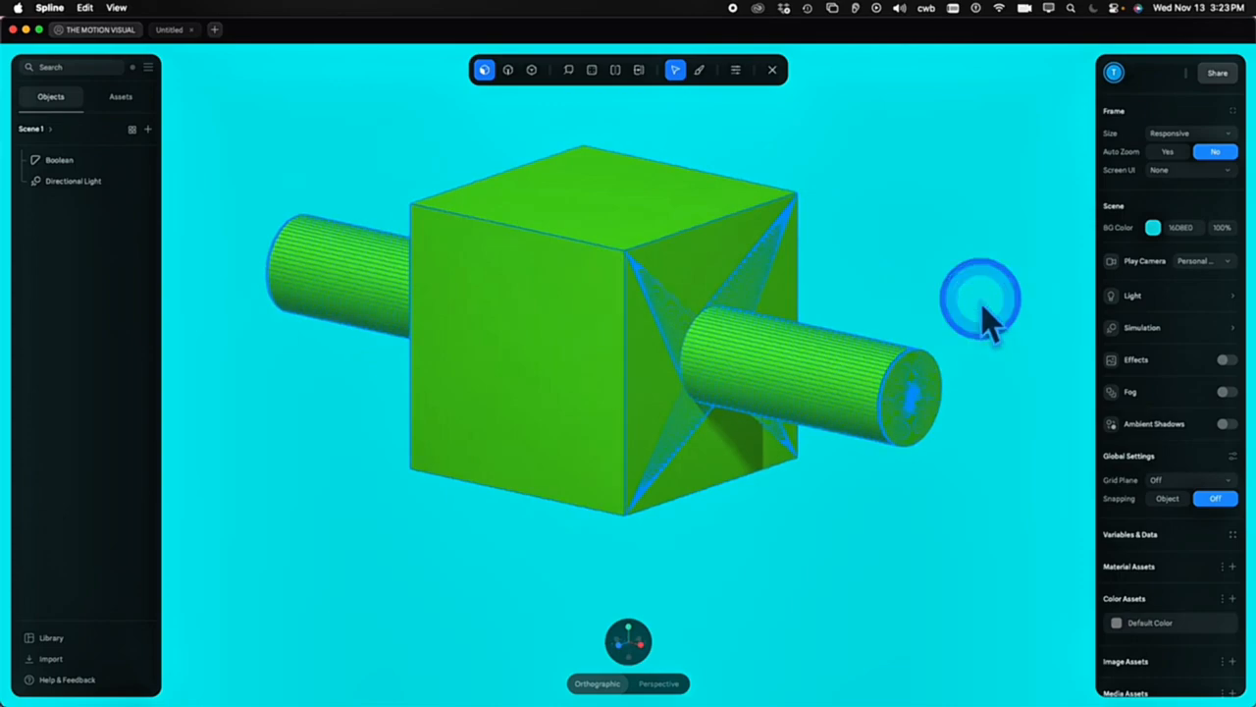
{"action": "key", "text": "super+z"}
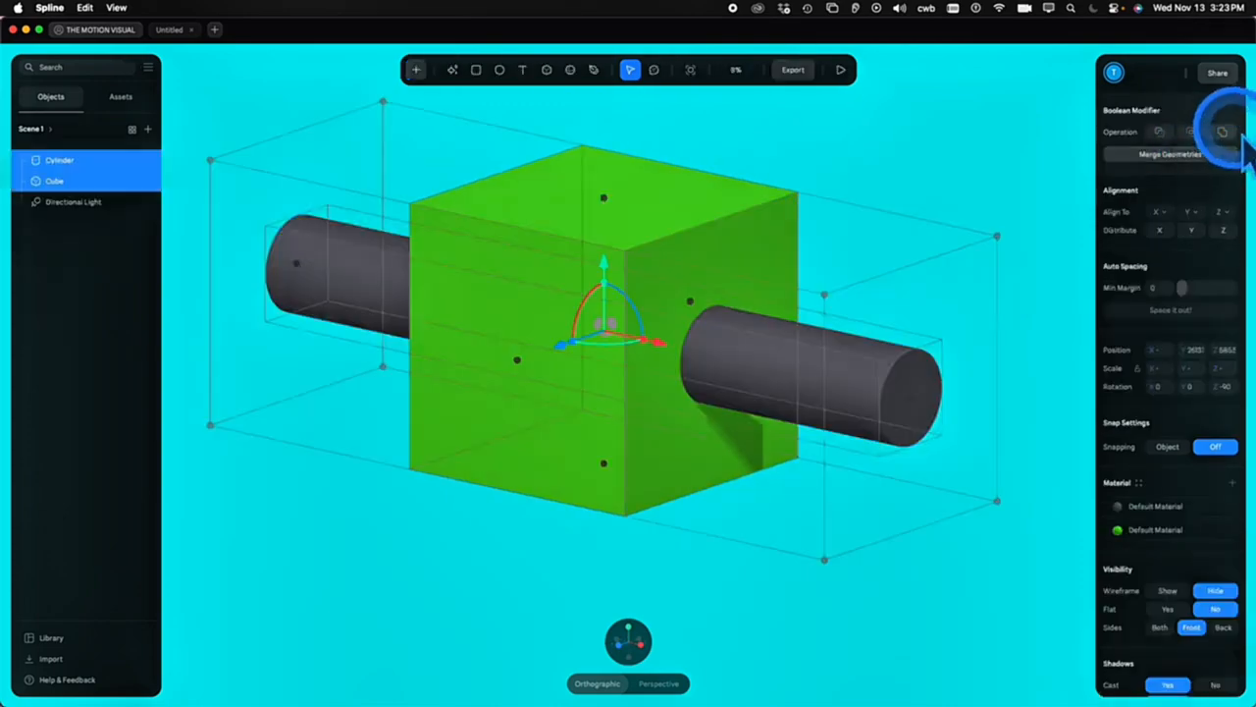
{"action": "left_click", "coordinate": [1203, 155]}
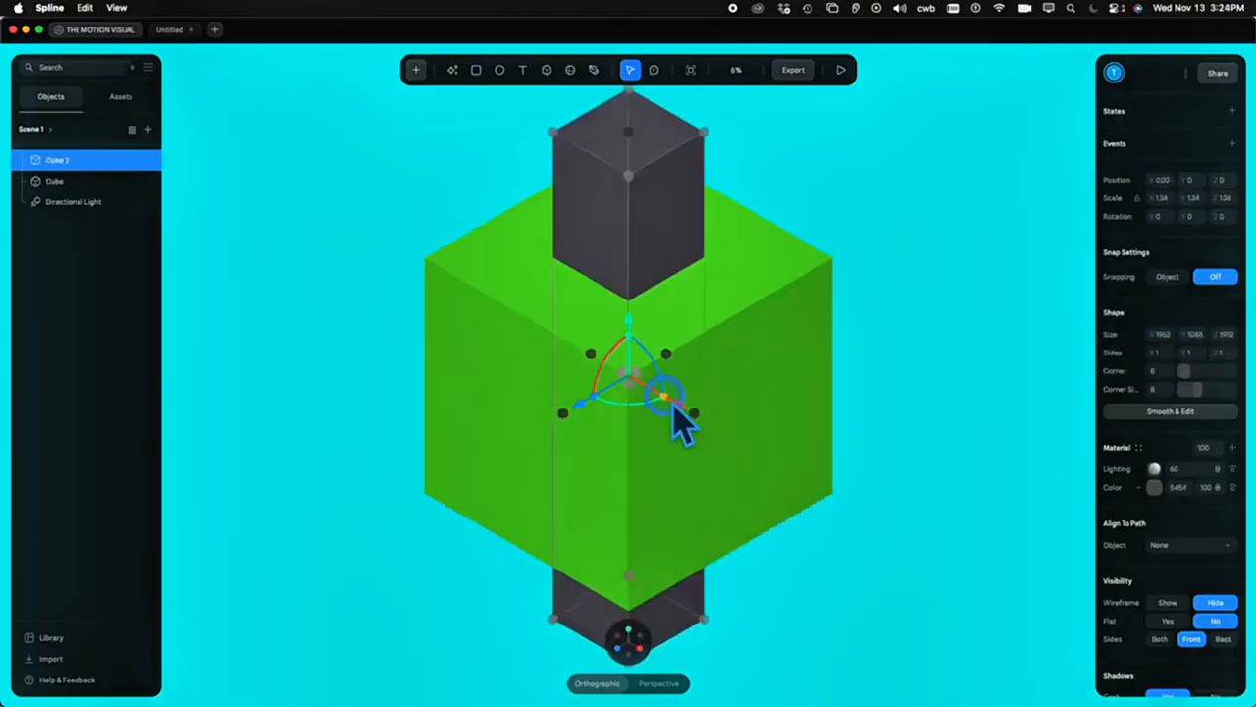
Subtract the tall dark cube from the large green cube with a Boolean operation to cut a vertical square hole
{"action": "left_click", "coordinate": [761, 400], "text": "shift"}
{"action": "scroll", "coordinate": [1007, 250], "scroll_direction": "down", "scroll_amount": 3}
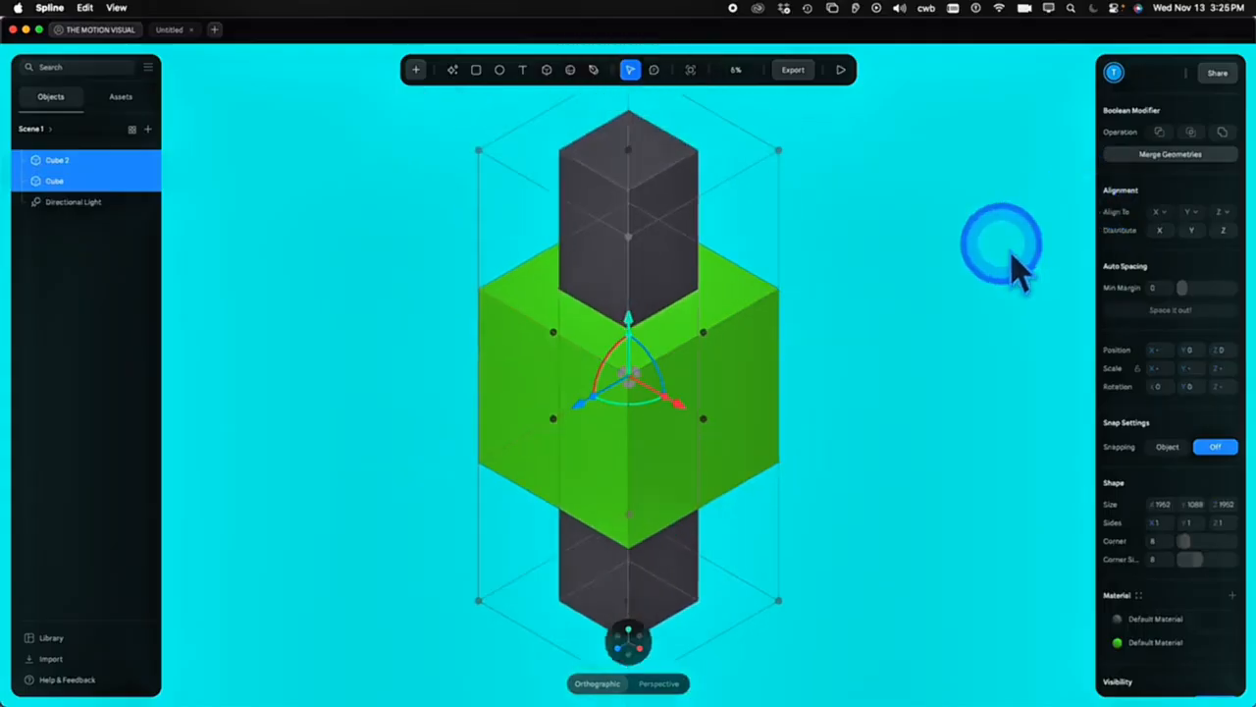
{"action": "left_click", "coordinate": [1161, 136]}
Duplicate the cutting cube inside the Boolean and rotate the copy 90 degrees about X to cut a second square hole
{"action": "left_click", "coordinate": [79, 182]}
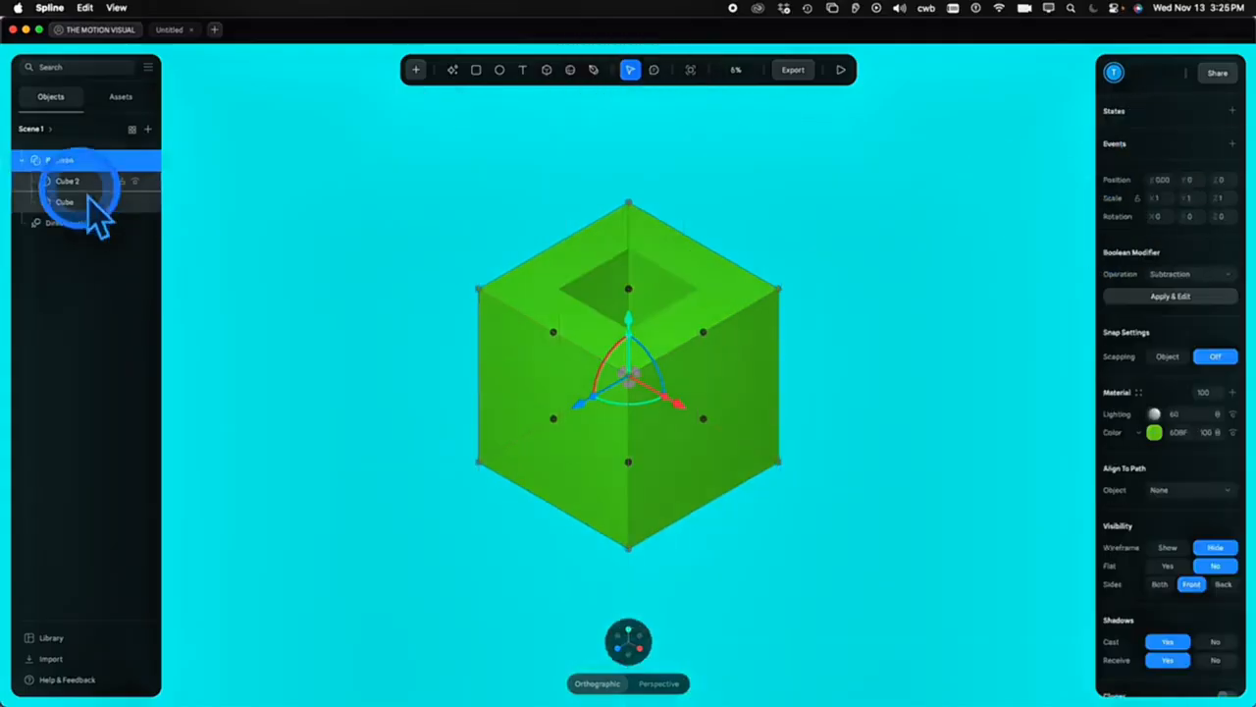
{"action": "right_click", "coordinate": [80, 184]}
{"action": "left_click", "coordinate": [108, 489]}
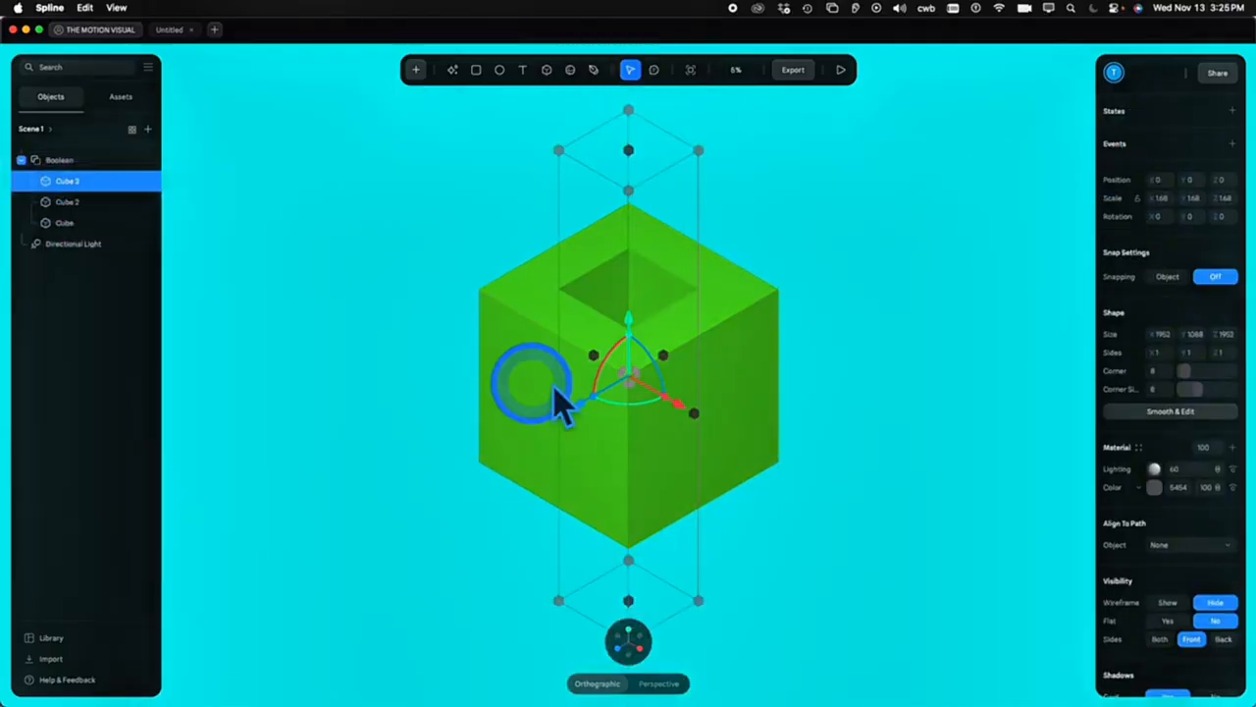
{"action": "left_click_drag", "start_coordinate": [556, 393], "coordinate": [586, 418]}
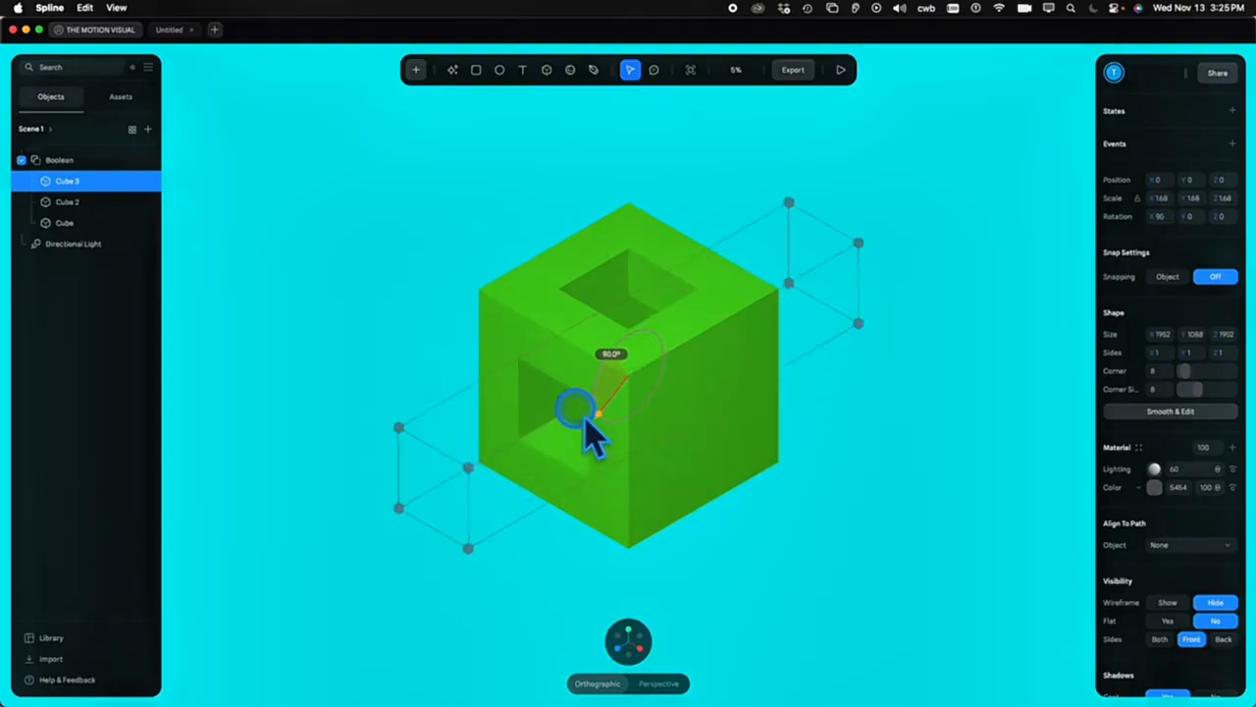
Duplicate the rotated cutting cube and rotate the copy to -90 degrees about Z to cut the third square hole
{"action": "right_click", "coordinate": [86, 182]}
{"action": "left_click", "coordinate": [112, 482]}
{"action": "left_click_drag", "start_coordinate": [594, 465], "coordinate": [816, 337]}
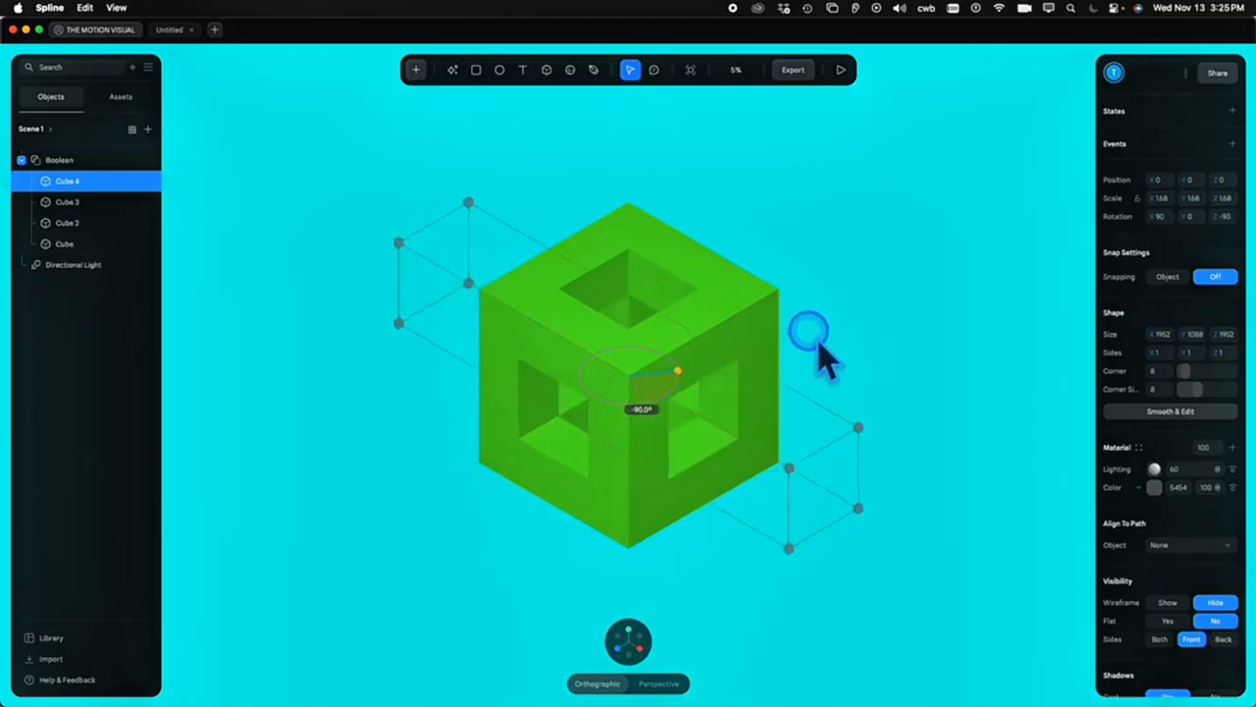
Scale the three cutting cubes up together to about 3.26 so the green cube becomes a thin-barred frame
{"action": "left_click", "coordinate": [94, 241], "text": "shift"}
{"action": "left_click", "coordinate": [754, 404]}
{"action": "left_click_drag", "start_coordinate": [664, 352], "coordinate": [638, 310]}
{"action": "left_click_drag", "start_coordinate": [868, 407], "coordinate": [825, 381], "text": "alt"}
Duplicate the Boolean frame and scale the copy down so it nests inside the original frame
{"action": "left_click", "coordinate": [61, 161]}
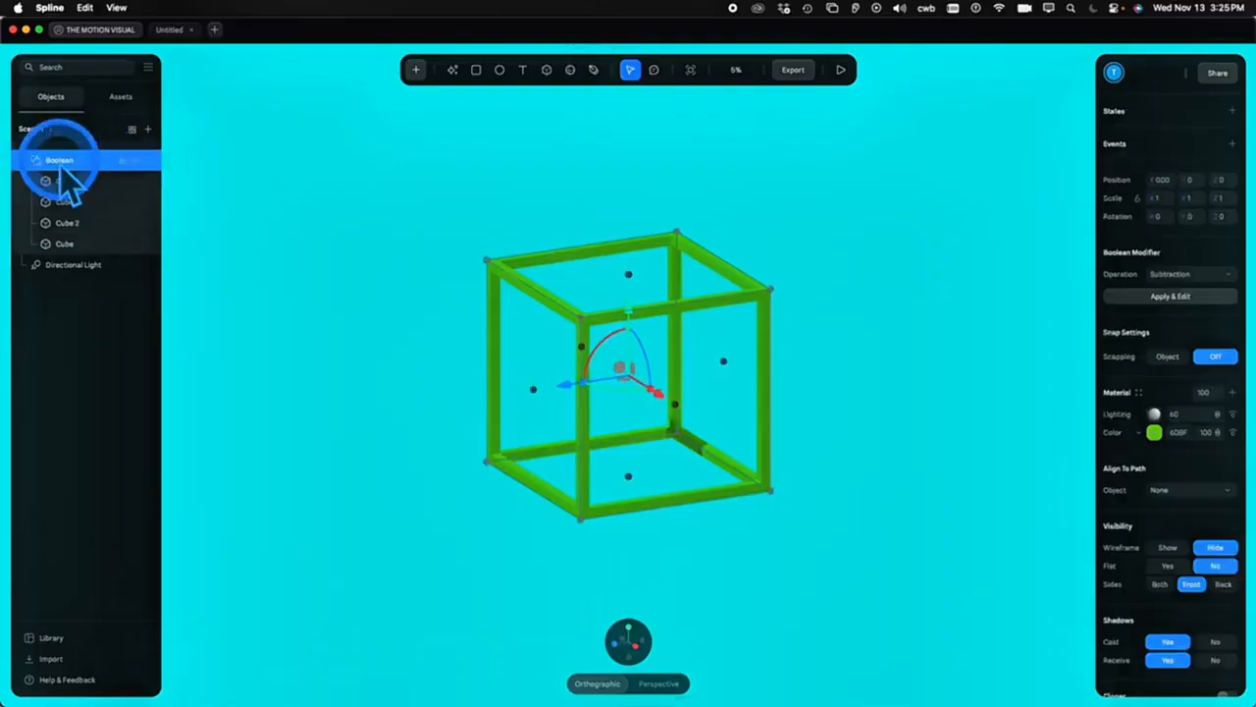
{"action": "right_click", "coordinate": [62, 164]}
{"action": "left_click", "coordinate": [110, 479]}
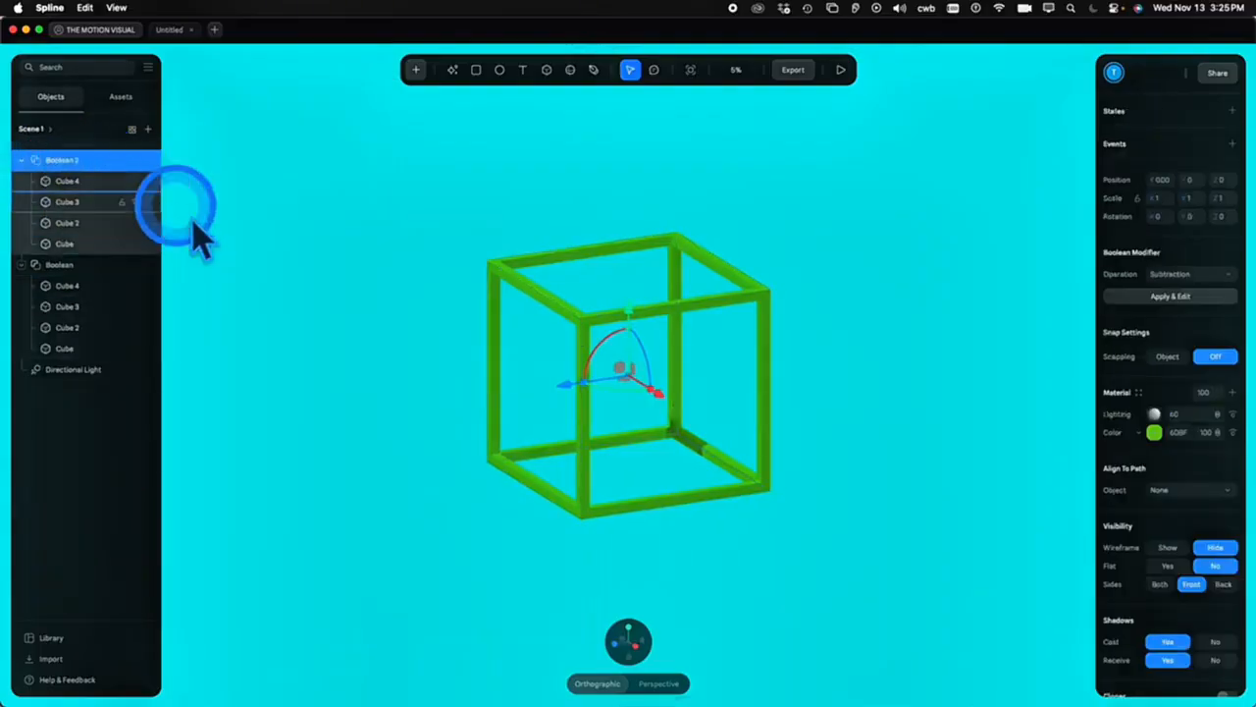
{"action": "left_click_drag", "start_coordinate": [641, 343], "coordinate": [631, 338]}
Scale down the three cutting cubes of the inner frame together to thicken its bars
{"action": "left_click", "coordinate": [54, 186]}
{"action": "left_click", "coordinate": [69, 202], "text": "shift"}
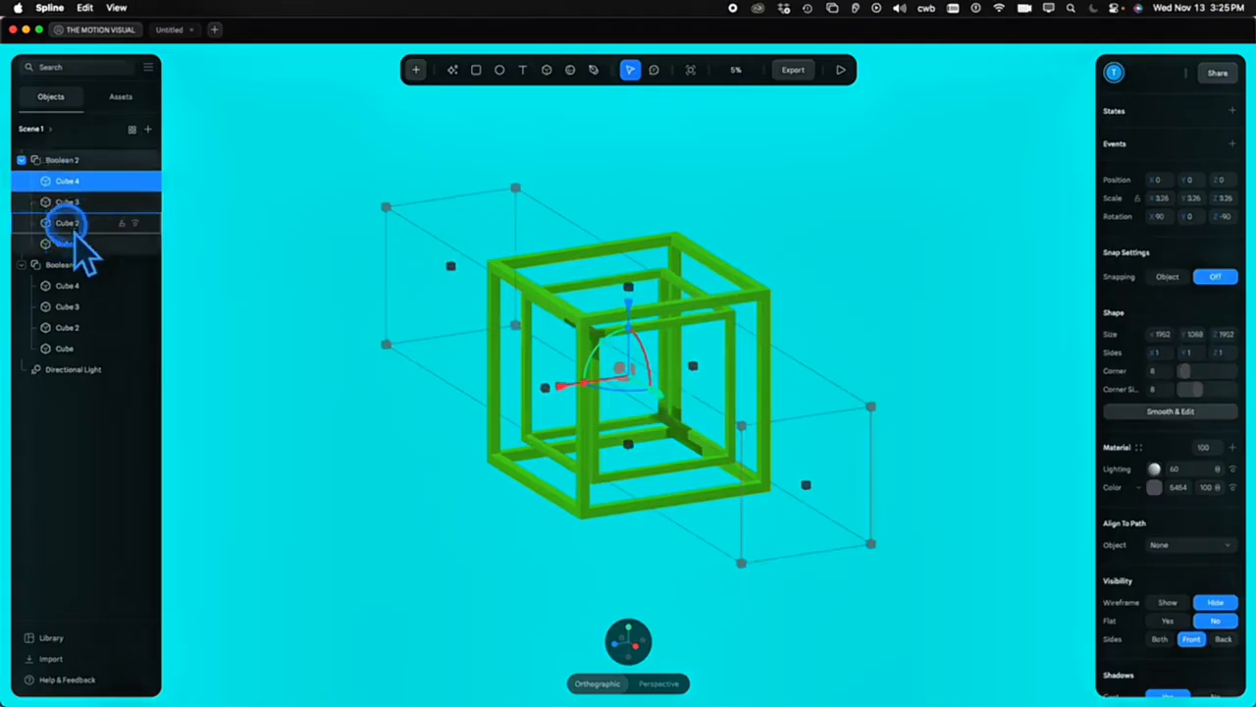
{"action": "left_click", "coordinate": [73, 223], "text": "shift"}
{"action": "left_click_drag", "start_coordinate": [648, 358], "coordinate": [684, 373]}
{"action": "left_click", "coordinate": [887, 416]}
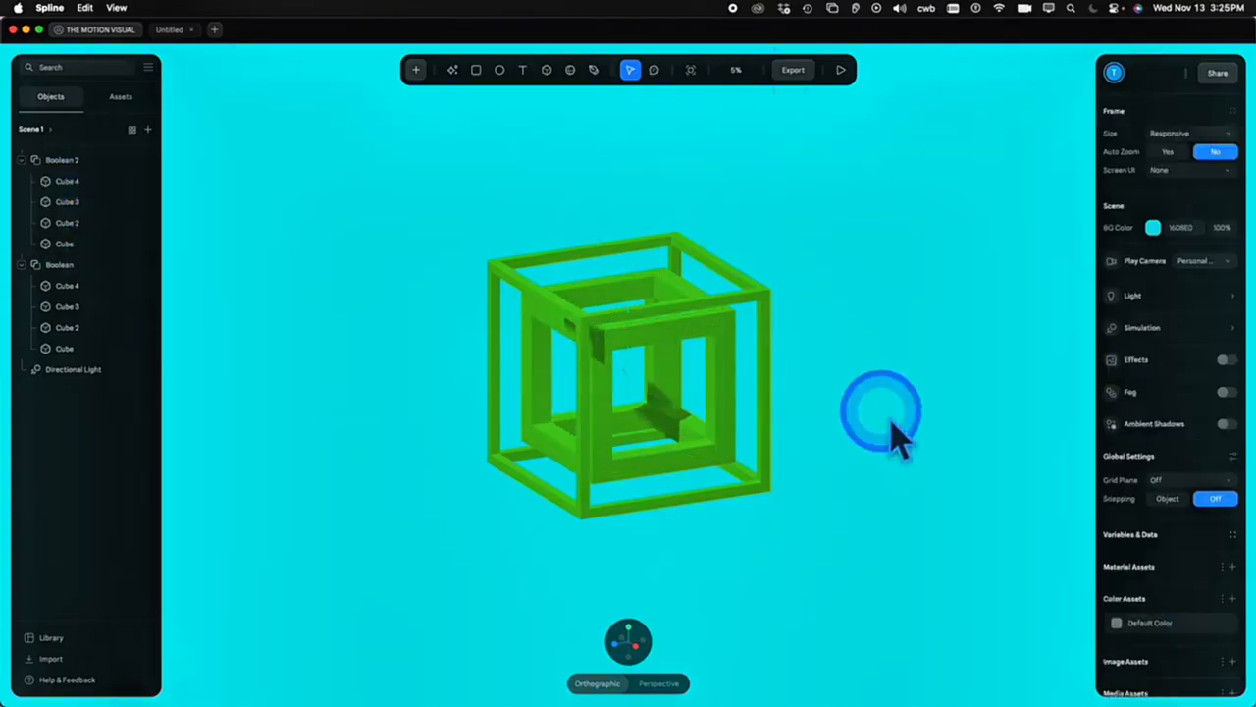
{"action": "left_click_drag", "start_coordinate": [886, 417], "coordinate": [912, 426], "text": "alt"}
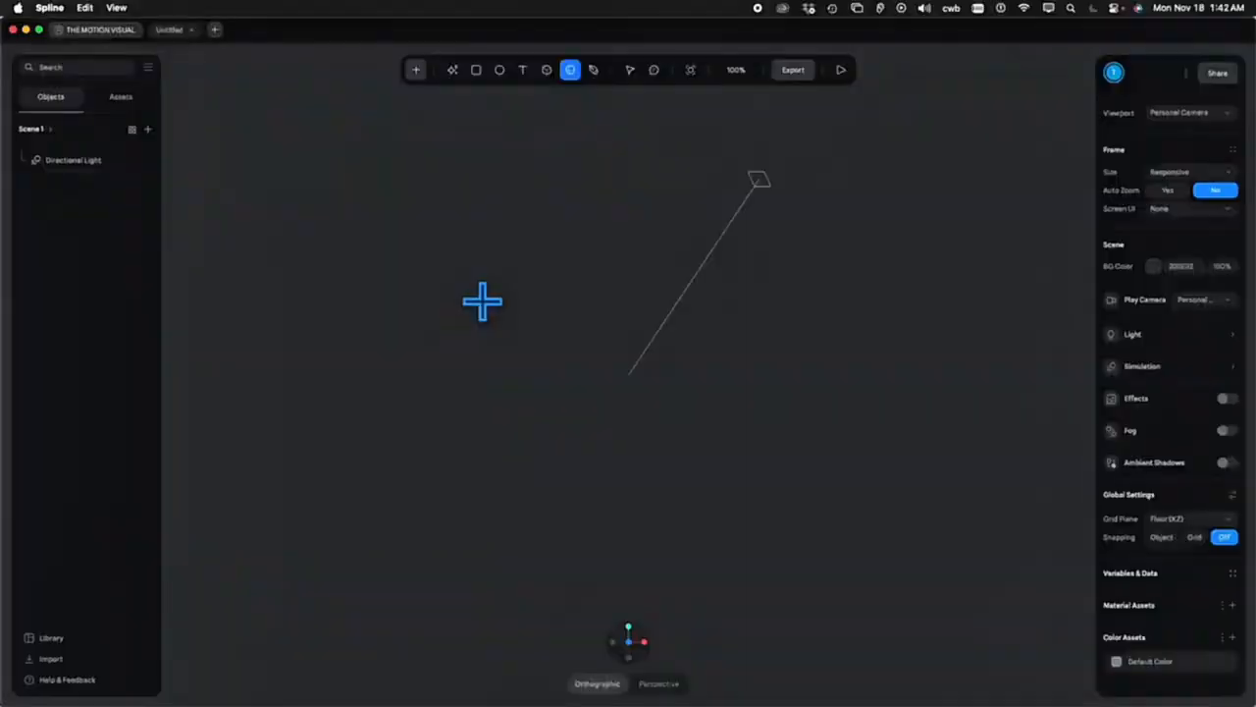
Draw a sphere about 309 in size in the empty scene and reset its position to the origin
{"action": "mouse_move", "coordinate": [461, 281]}
{"action": "left_mouse_down"}
{"action": "mouse_move", "coordinate": [554, 373]}
{"action": "mouse_move", "coordinate": [694, 432]}
{"action": "mouse_move", "coordinate": [678, 421]}
{"action": "left_mouse_up"}
{"action": "right_click", "coordinate": [563, 434]}
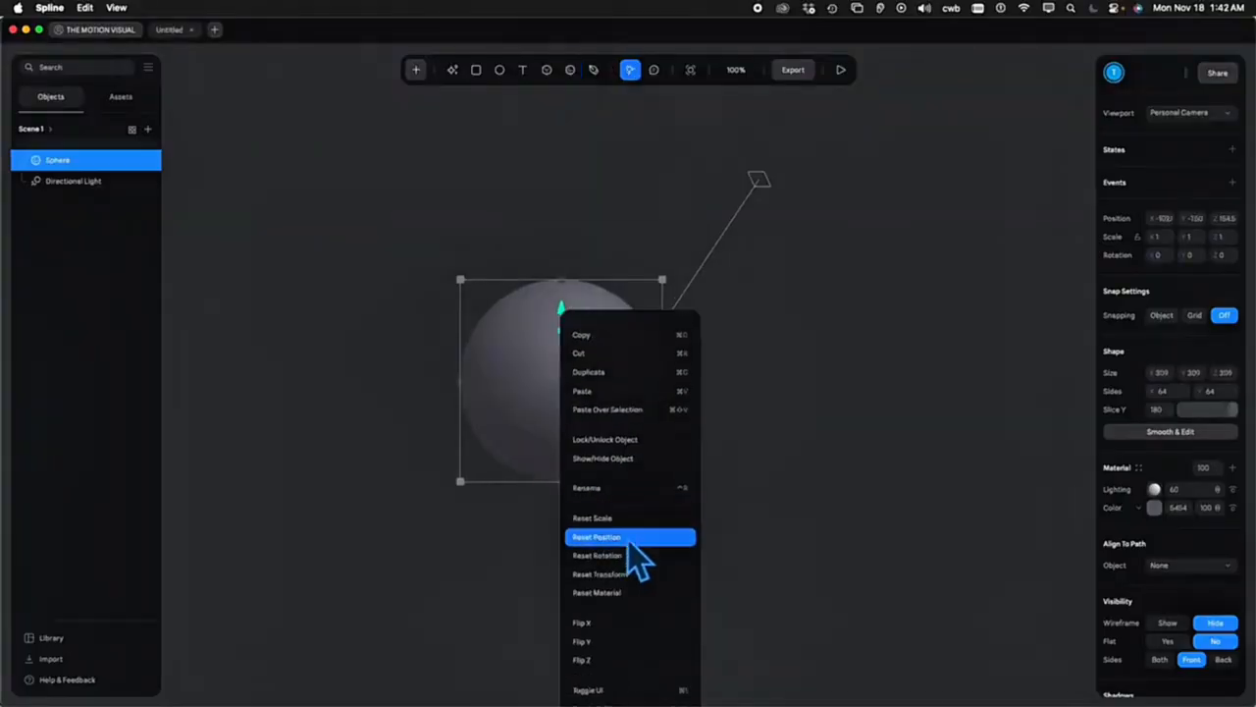
{"action": "left_click", "coordinate": [630, 542]}
{"action": "key", "text": "shift+2"}
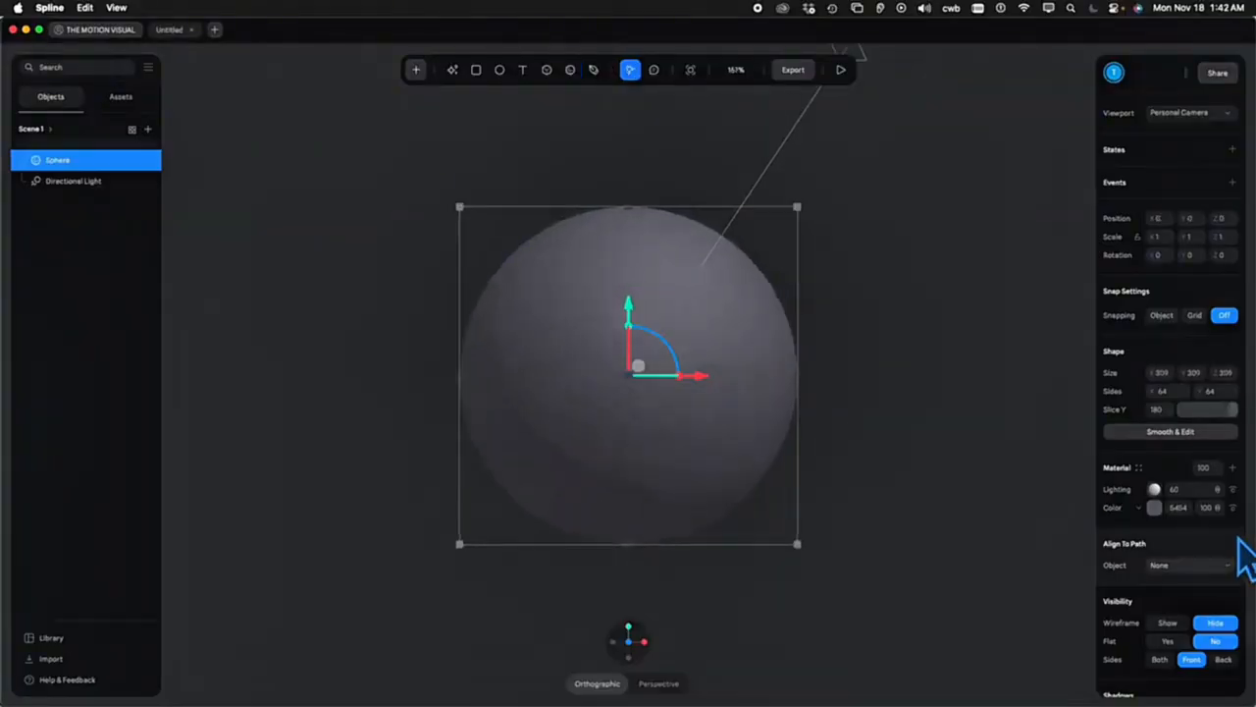
Set the sphere's material color to a vivid blue and deselect the sphere
{"action": "left_click", "coordinate": [1155, 507]}
{"action": "left_click", "coordinate": [1190, 531]}
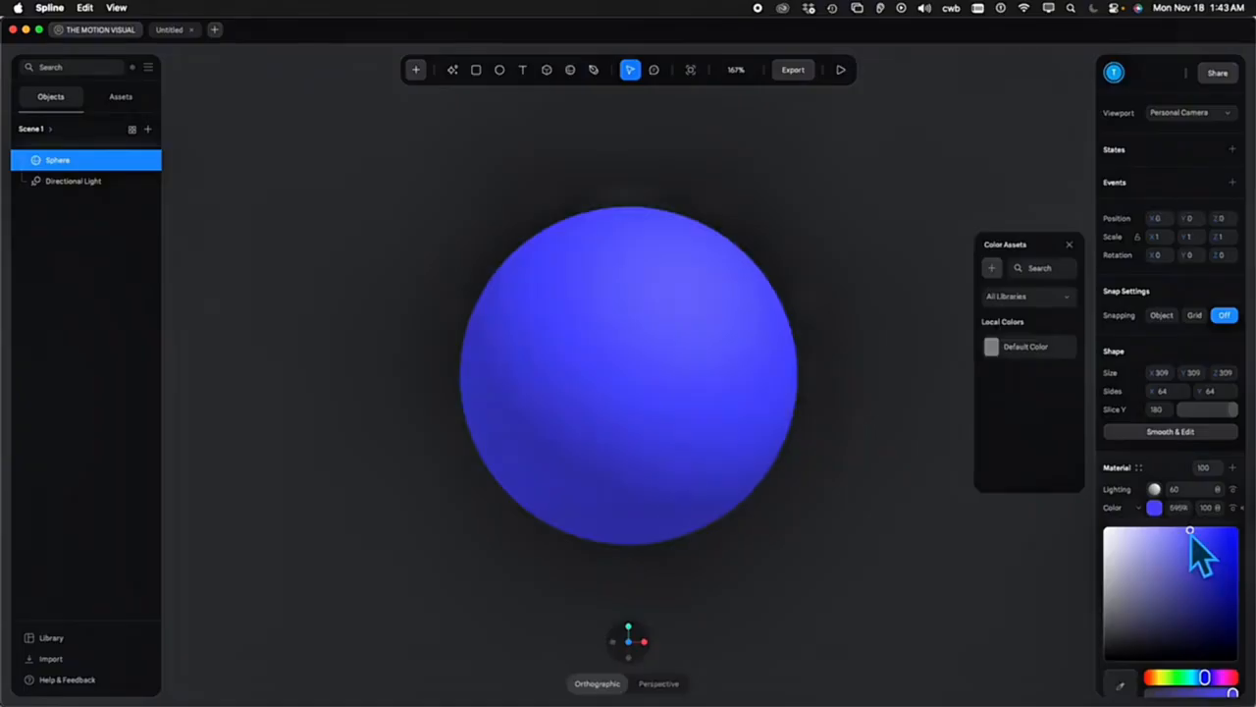
{"action": "left_click_drag", "start_coordinate": [1191, 536], "coordinate": [1207, 545]}
{"action": "key", "text": "Escape"}
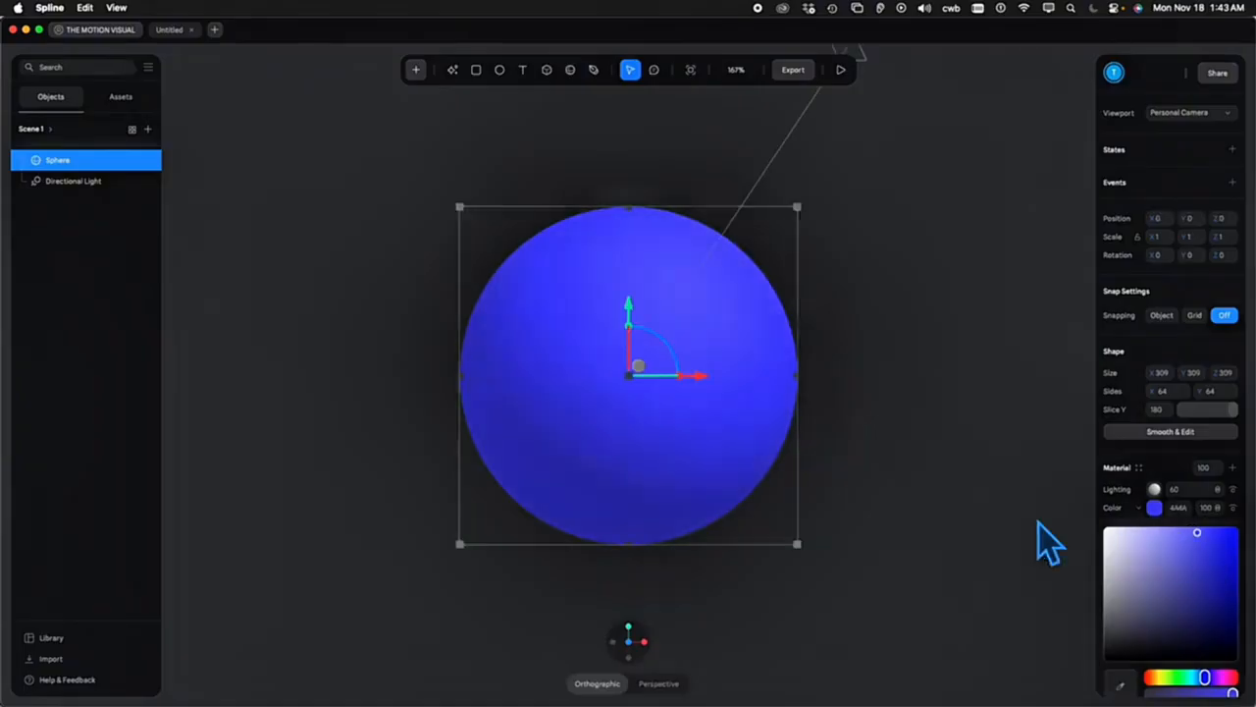
{"action": "left_click", "coordinate": [917, 448]}
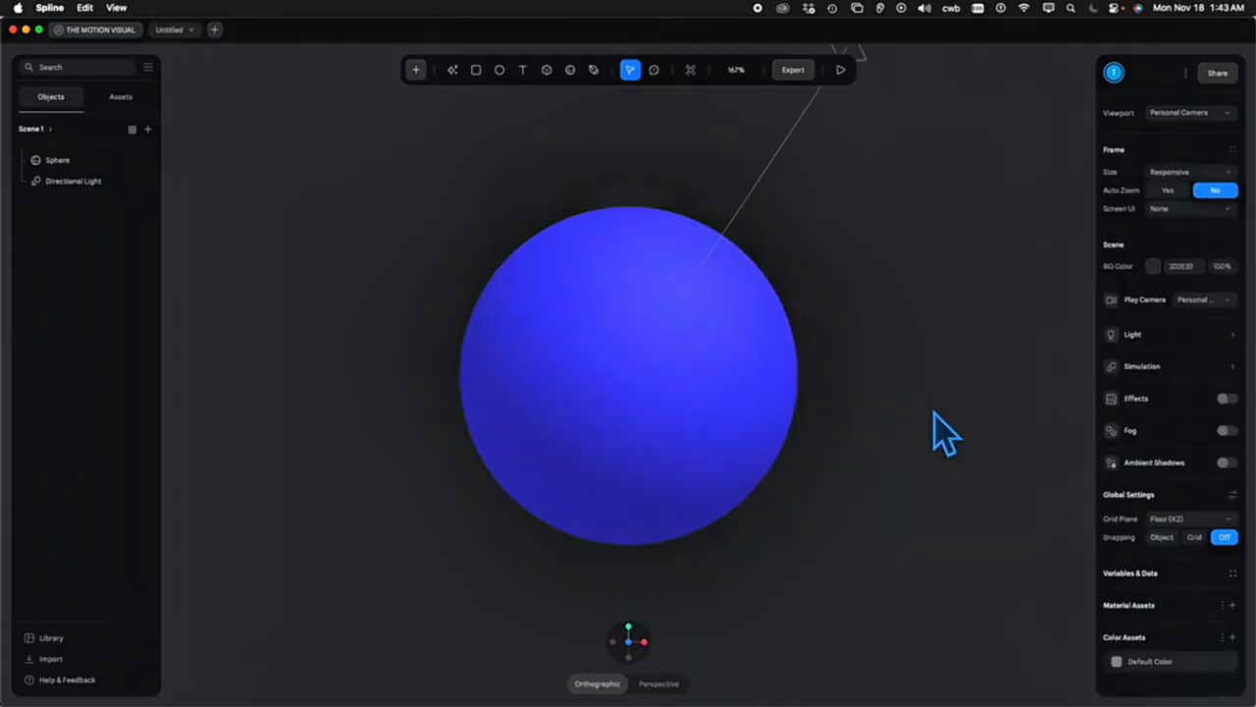
{"action": "left_click", "coordinate": [944, 344]}
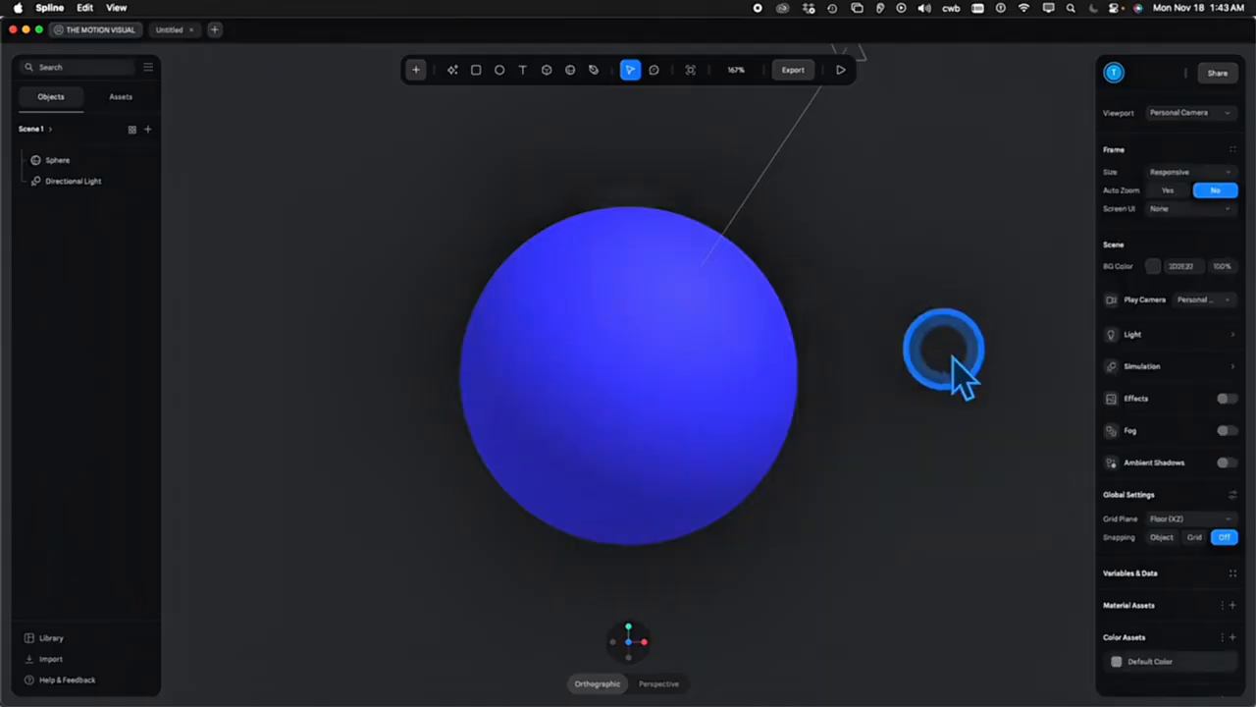
Select the directional light and move it along X to about 232.8
{"action": "left_click", "coordinate": [564, 316]}
{"action": "left_click", "coordinate": [74, 221]}
{"action": "left_click", "coordinate": [71, 184]}
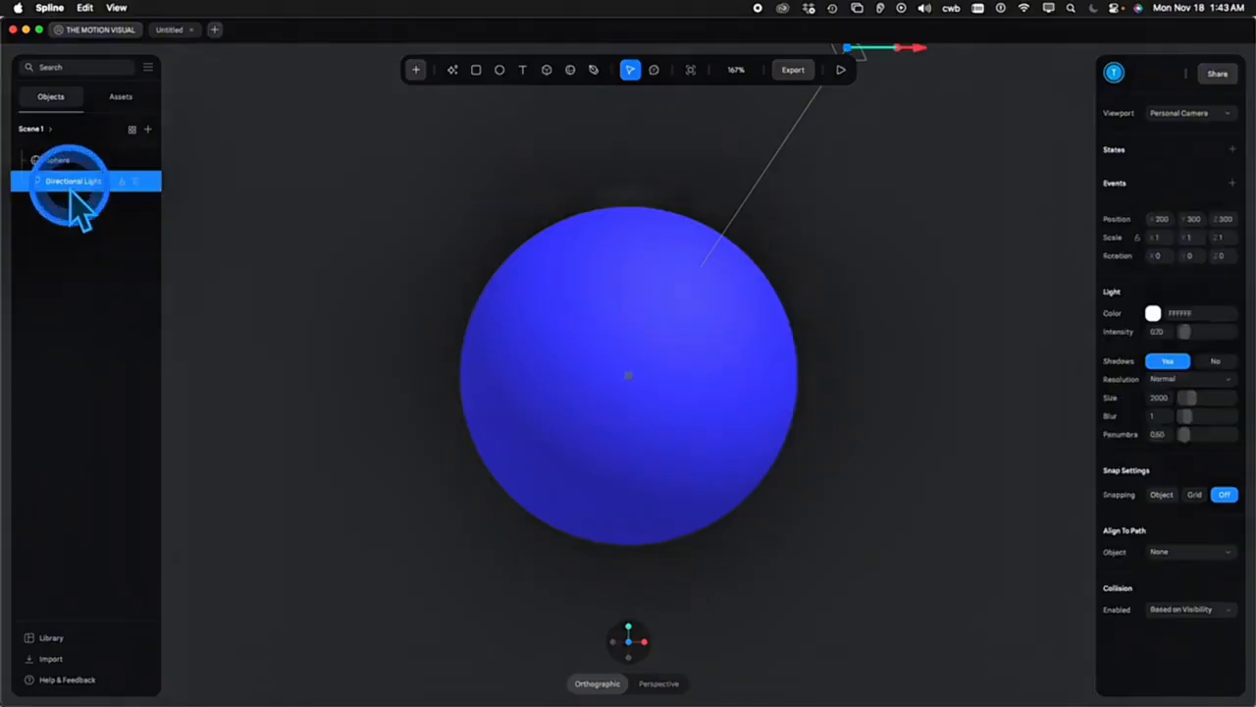
{"action": "scroll", "coordinate": [309, 344], "scroll_direction": "down", "scroll_amount": 5}
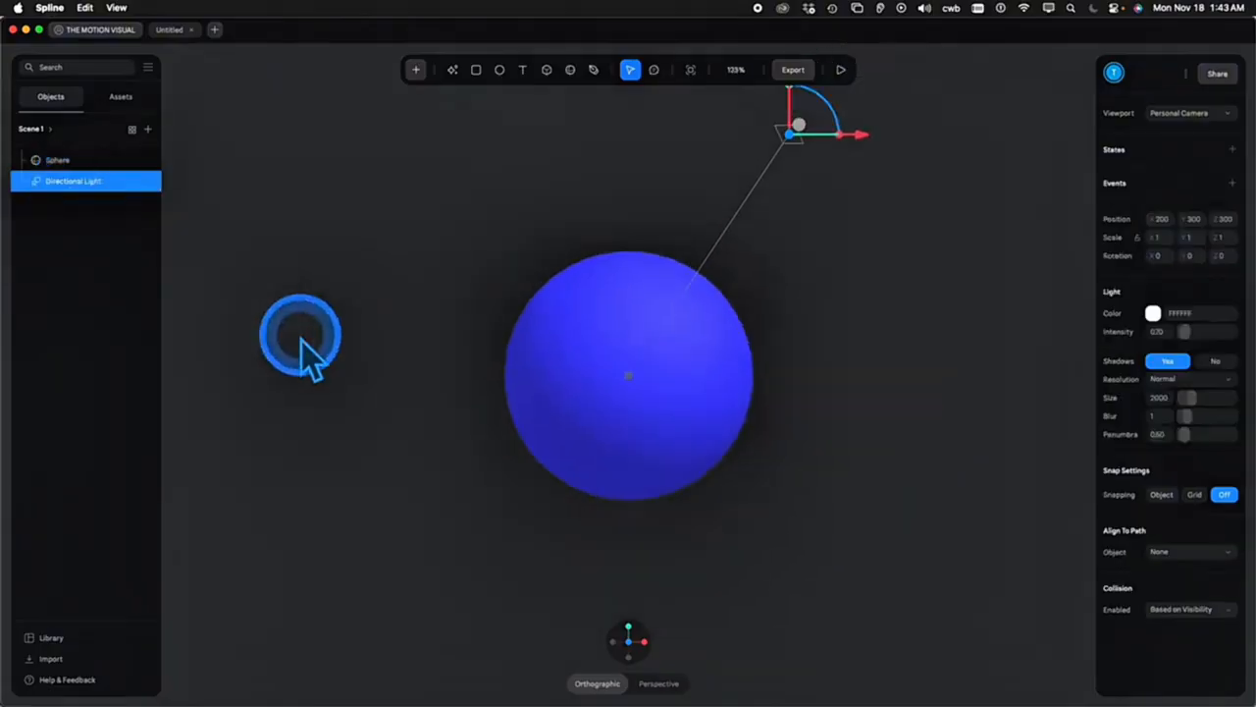
{"action": "scroll", "coordinate": [301, 341], "scroll_direction": "down", "scroll_amount": 2}
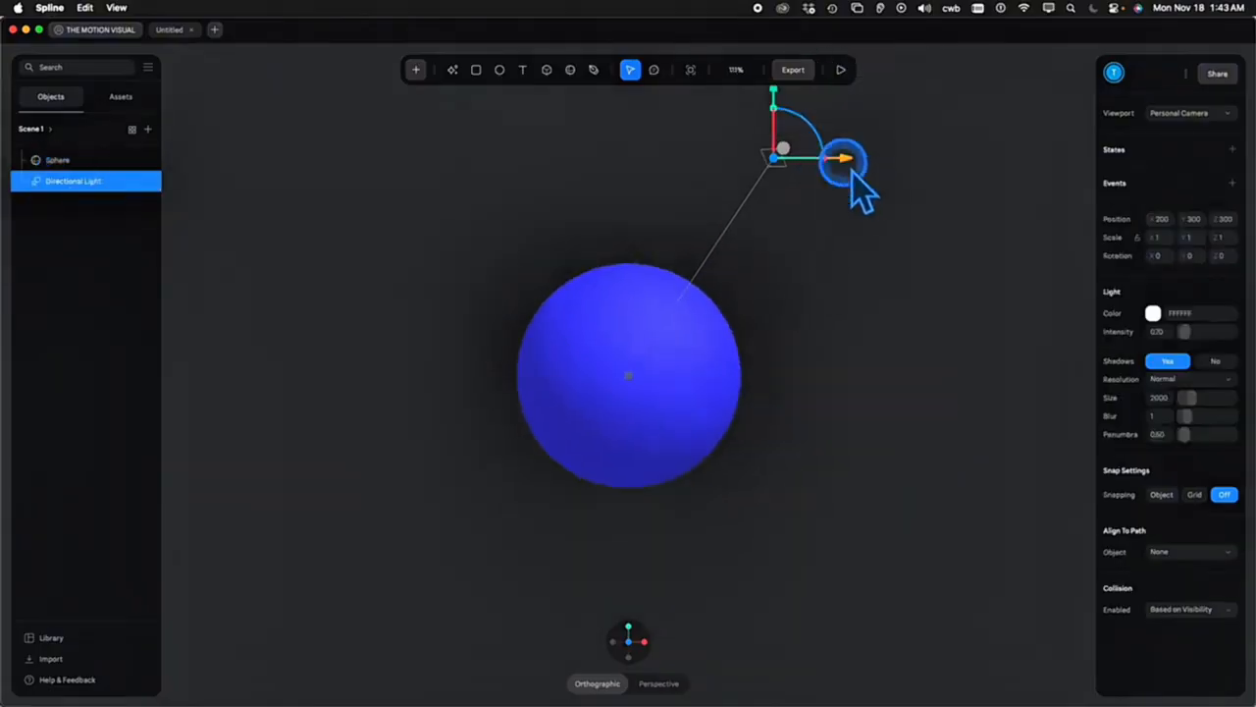
{"action": "mouse_move", "coordinate": [968, 196]}
{"action": "left_mouse_down"}
{"action": "mouse_move", "coordinate": [700, 174]}
{"action": "mouse_move", "coordinate": [429, 196]}
{"action": "mouse_move", "coordinate": [957, 234]}
{"action": "mouse_move", "coordinate": [432, 233]}
{"action": "mouse_move", "coordinate": [589, 252]}
{"action": "mouse_move", "coordinate": [961, 255]}
{"action": "mouse_move", "coordinate": [435, 261]}
{"action": "mouse_move", "coordinate": [876, 254]}
{"action": "left_mouse_up"}
Set the directional light's shadow blur to 7.5
{"action": "scroll", "coordinate": [870, 261], "scroll_direction": "up", "scroll_amount": 3}
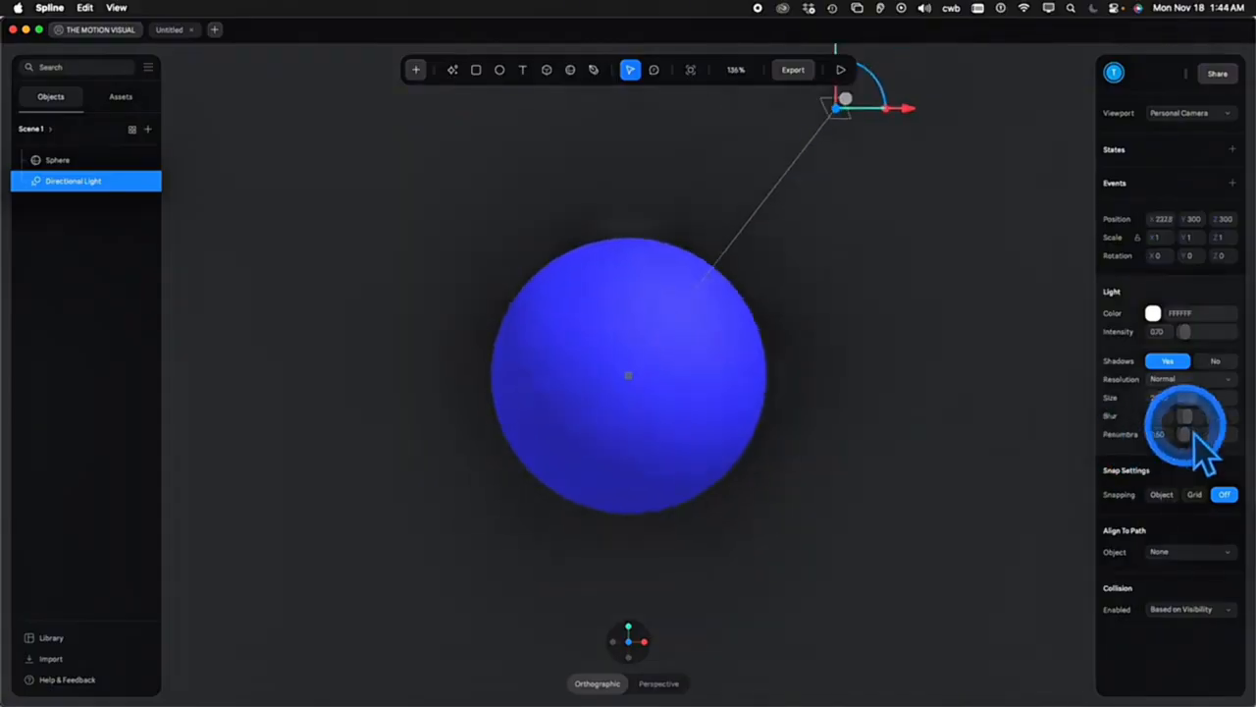
{"action": "left_click", "coordinate": [1164, 417]}
{"action": "type", "text": "7.5"}
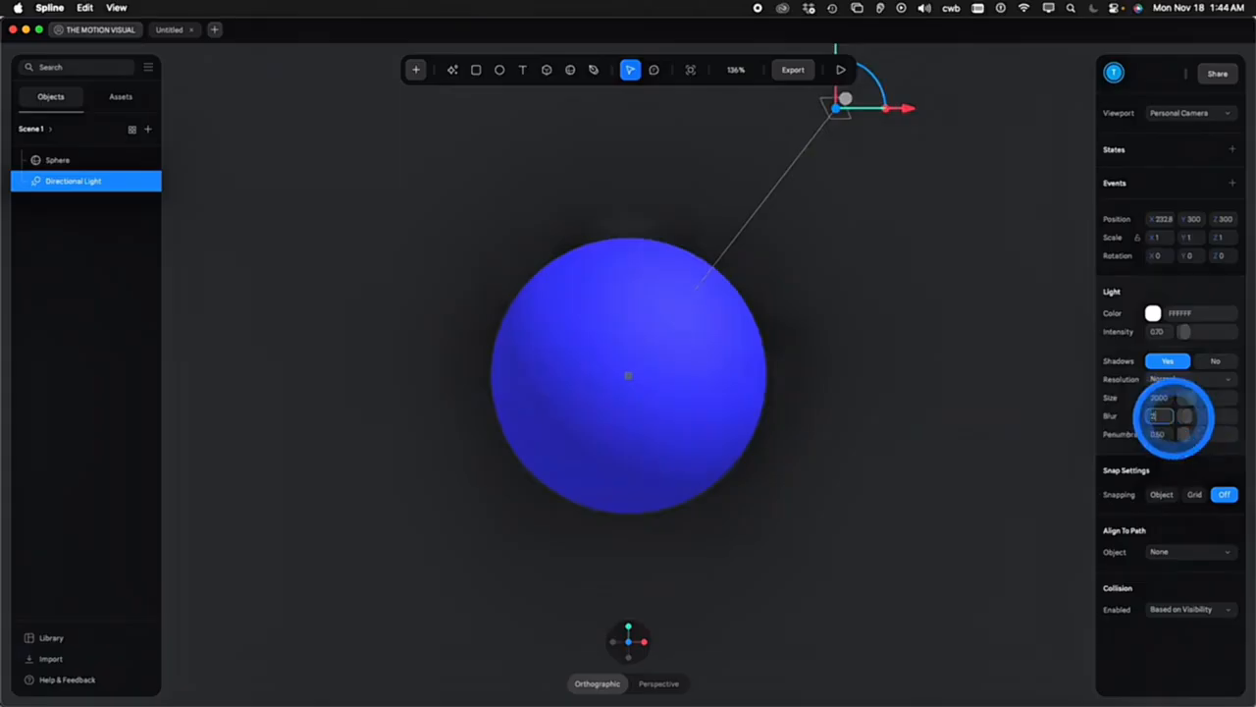
Examine the sphere's Lighting material layer and the directional light's settings, and reselect the sphere
{"action": "left_click", "coordinate": [691, 417]}
{"action": "scroll", "coordinate": [681, 410], "scroll_direction": "up", "scroll_amount": 3}
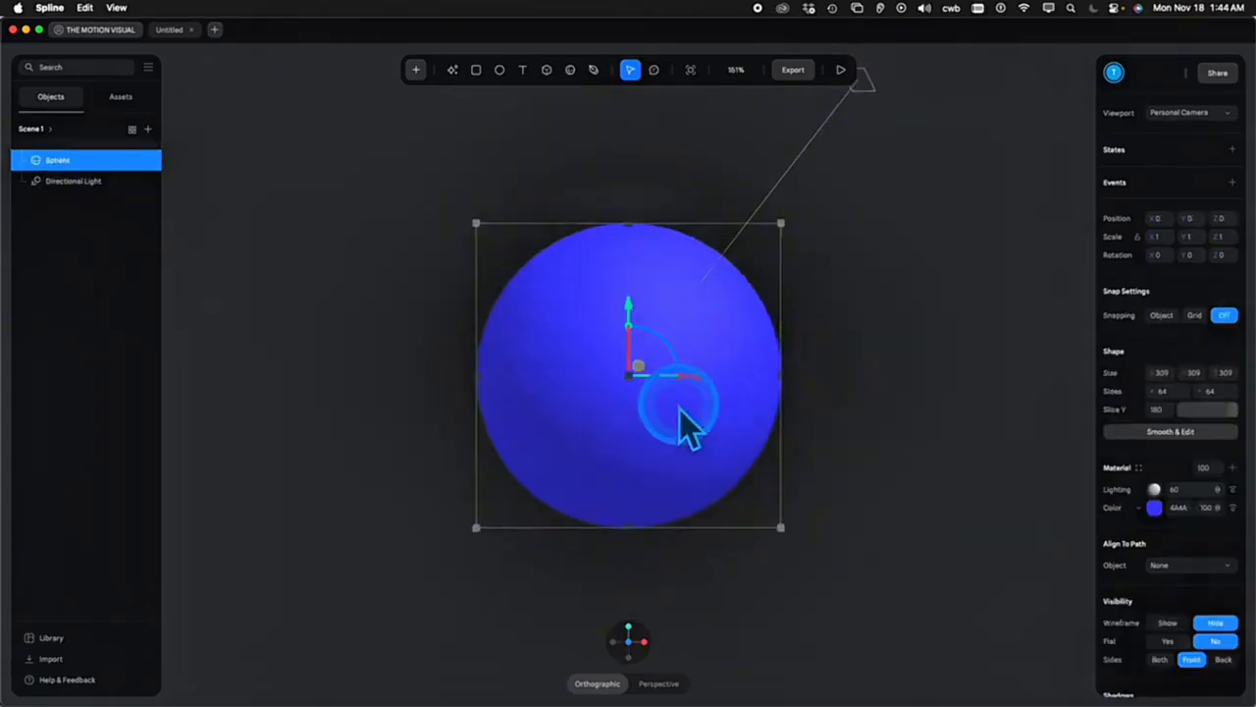
{"action": "left_click", "coordinate": [1156, 490]}
{"action": "left_click", "coordinate": [1155, 491]}
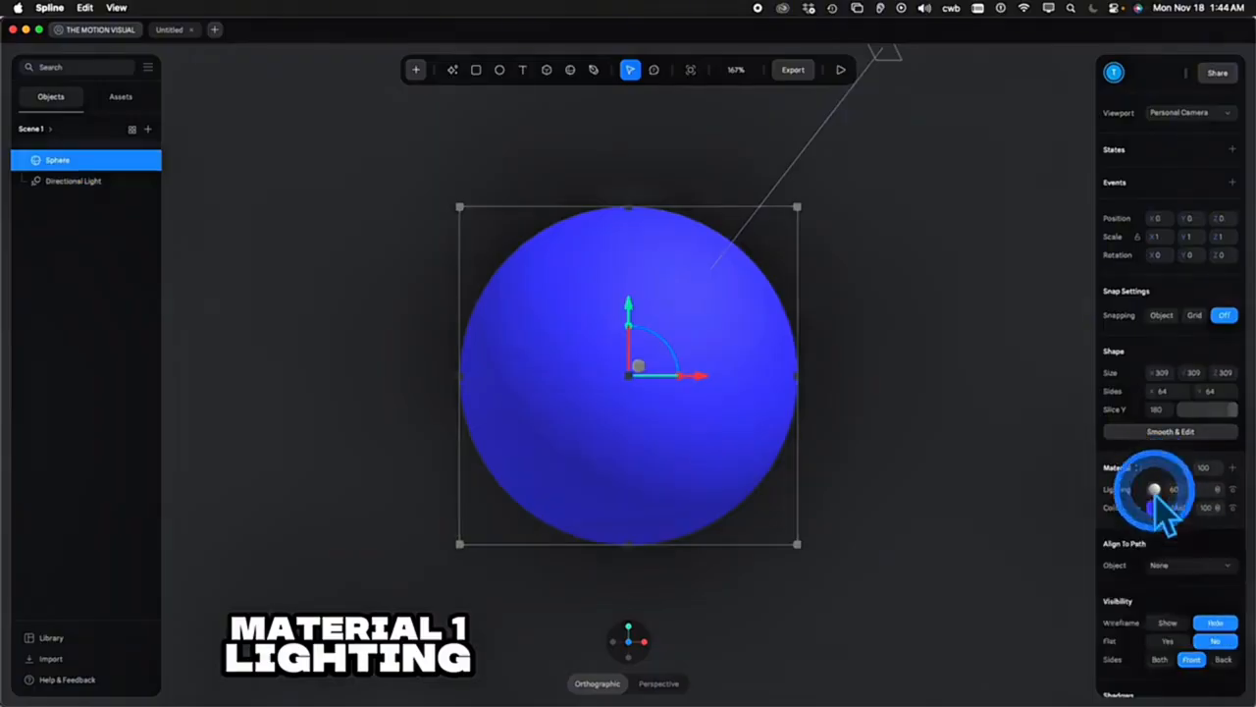
{"action": "left_click", "coordinate": [65, 182]}
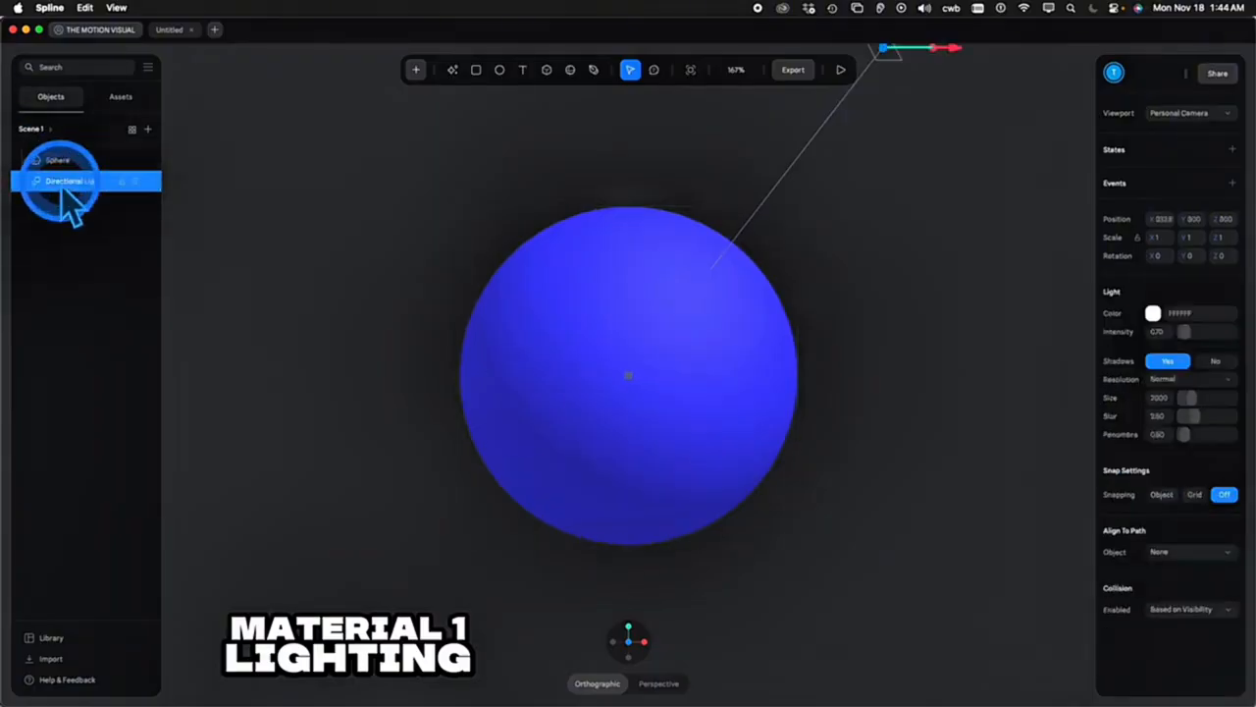
{"action": "left_click", "coordinate": [583, 405]}
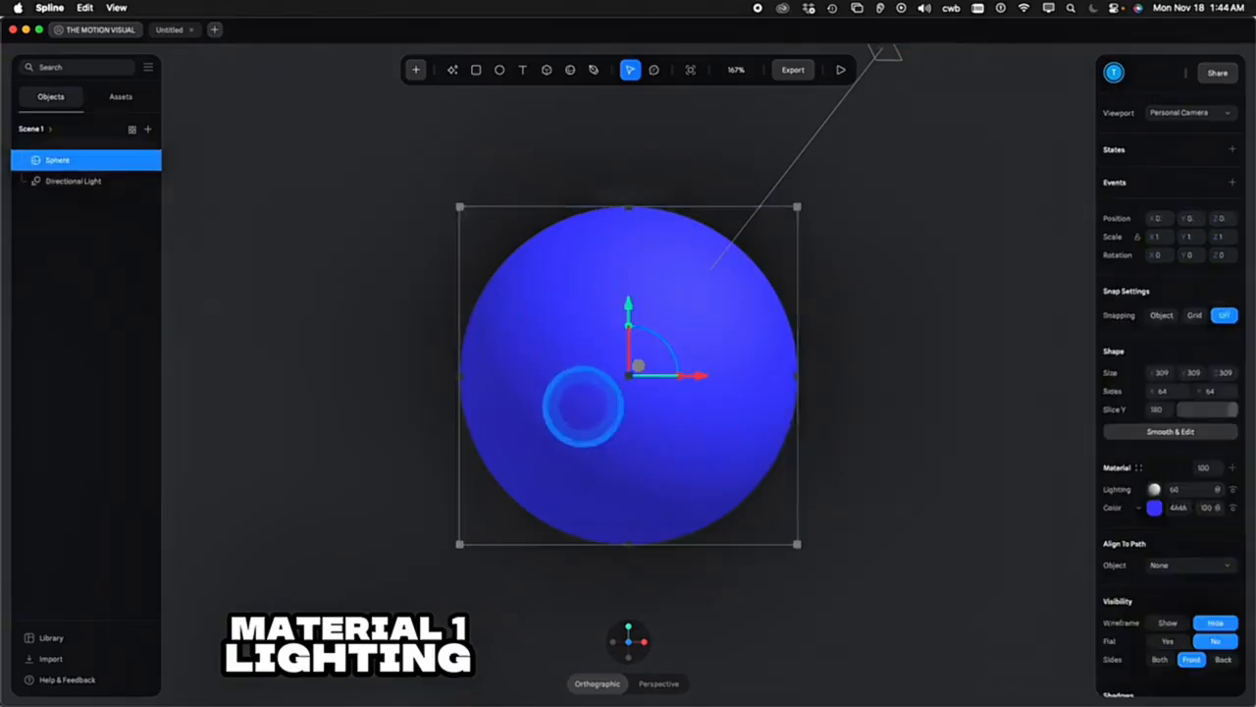
Open the sphere's Lighting material layer and set its strength to 68
{"action": "left_click", "coordinate": [1155, 490]}
{"action": "left_click", "coordinate": [1161, 494]}
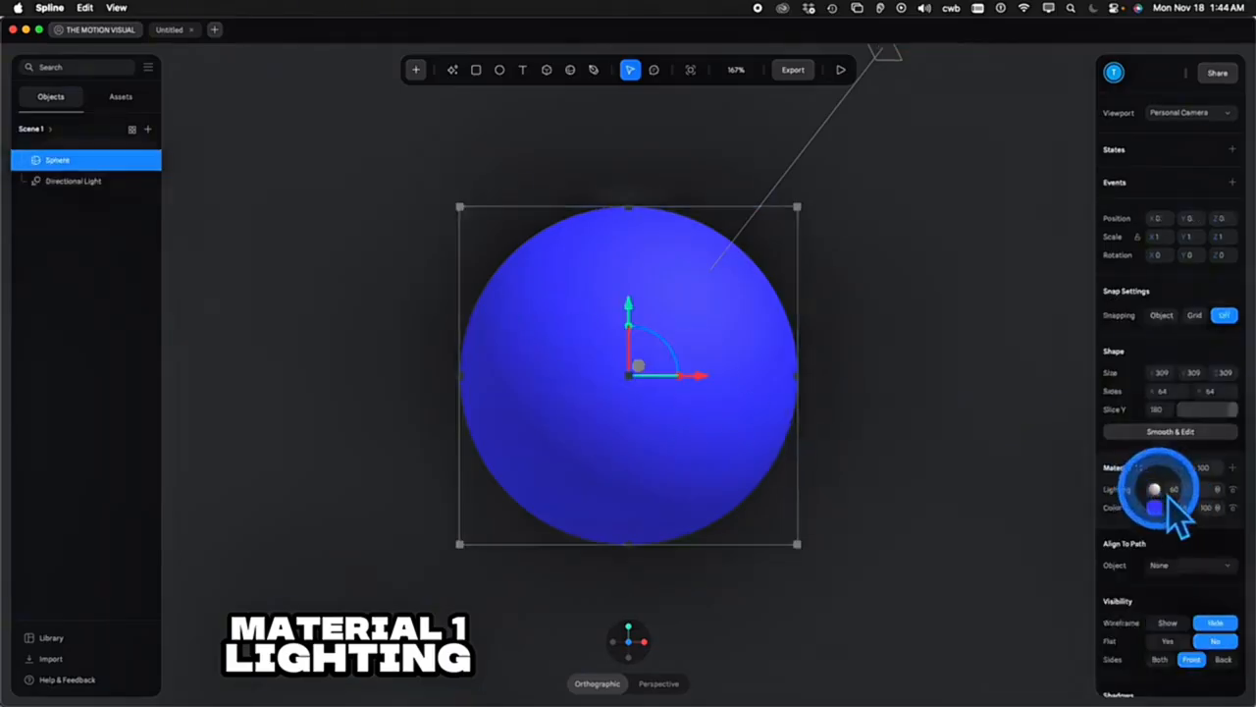
{"action": "left_click", "coordinate": [1156, 490]}
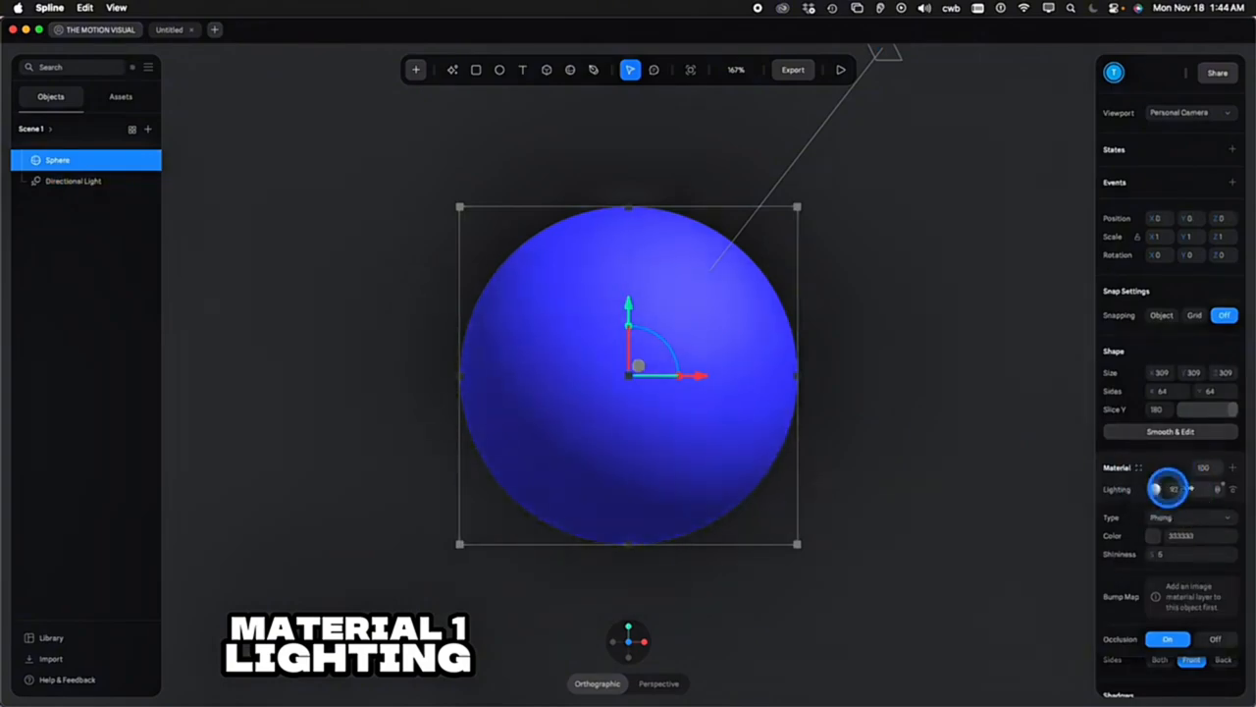
{"action": "left_click_drag", "start_coordinate": [1197, 489], "coordinate": [1134, 489]}
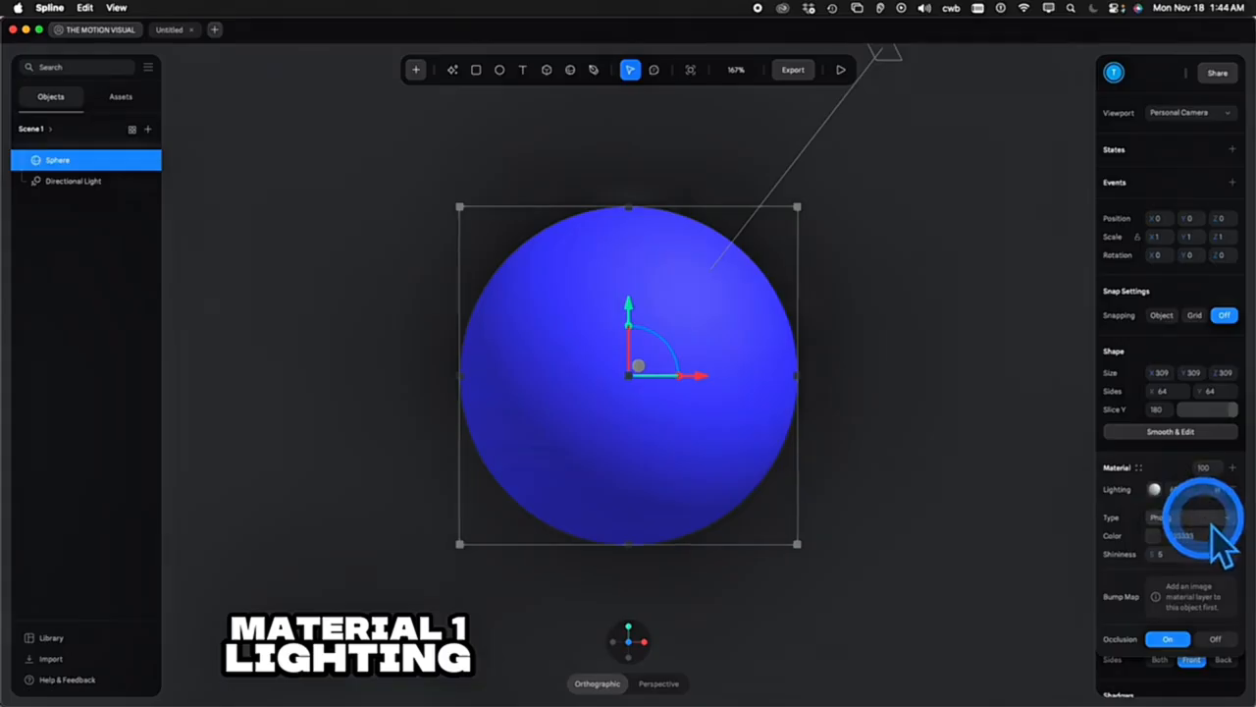
{"action": "left_click_drag", "start_coordinate": [1166, 487], "coordinate": [1159, 485]}
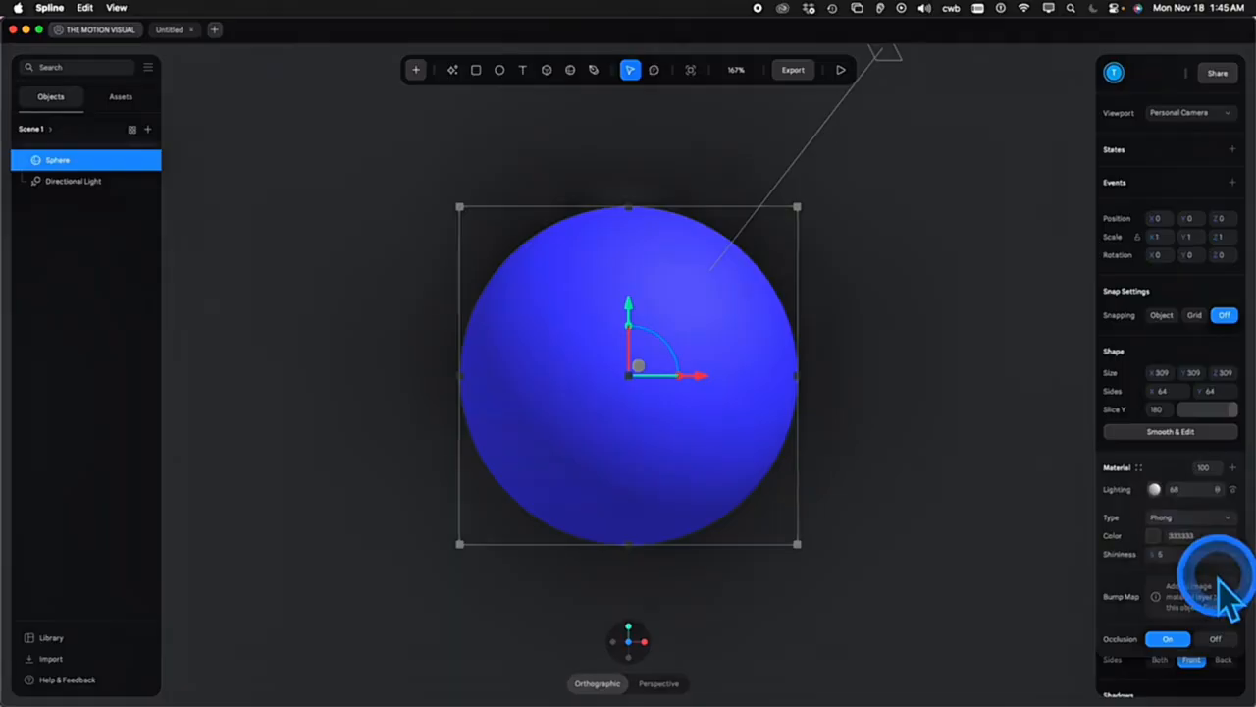
Tint the sphere's Phong highlight red (FF0909) and raise the Lighting strength to 88
{"action": "left_click", "coordinate": [1156, 535]}
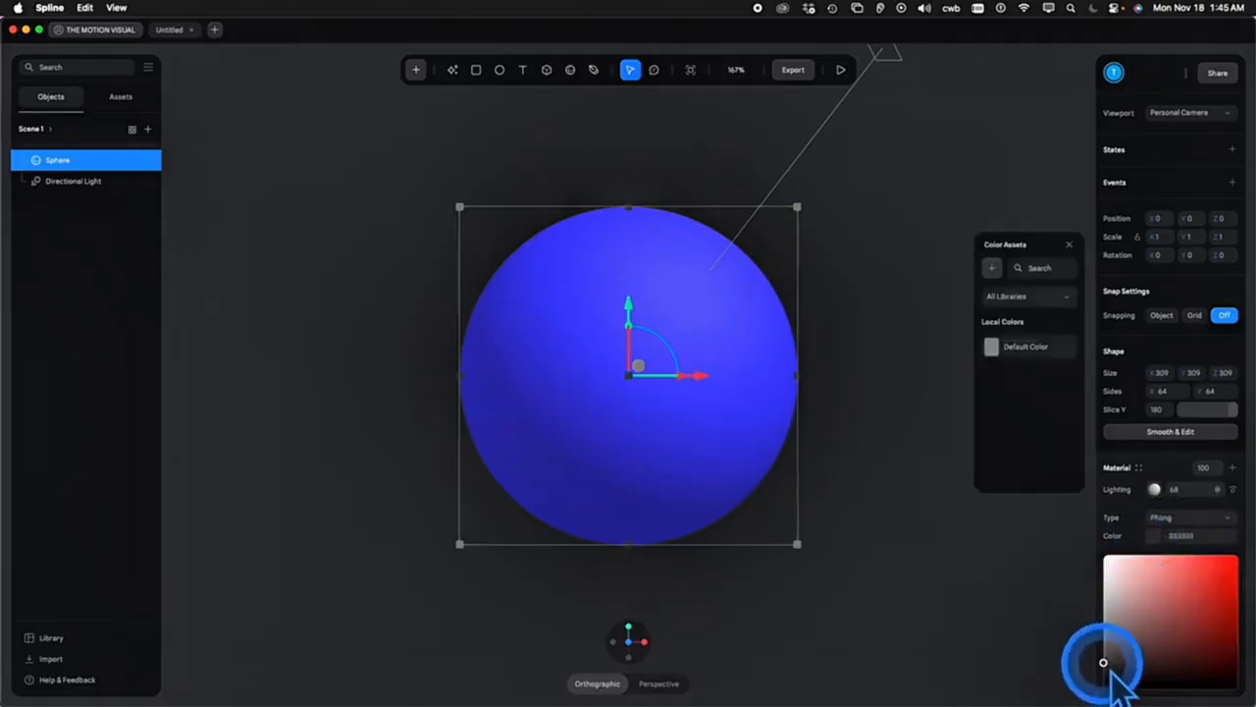
{"action": "mouse_move", "coordinate": [1111, 672]}
{"action": "left_mouse_down"}
{"action": "mouse_move", "coordinate": [1104, 594]}
{"action": "mouse_move", "coordinate": [1101, 682]}
{"action": "mouse_move", "coordinate": [1099, 561]}
{"action": "mouse_move", "coordinate": [1103, 640]}
{"action": "mouse_move", "coordinate": [1239, 555]}
{"action": "left_mouse_up"}
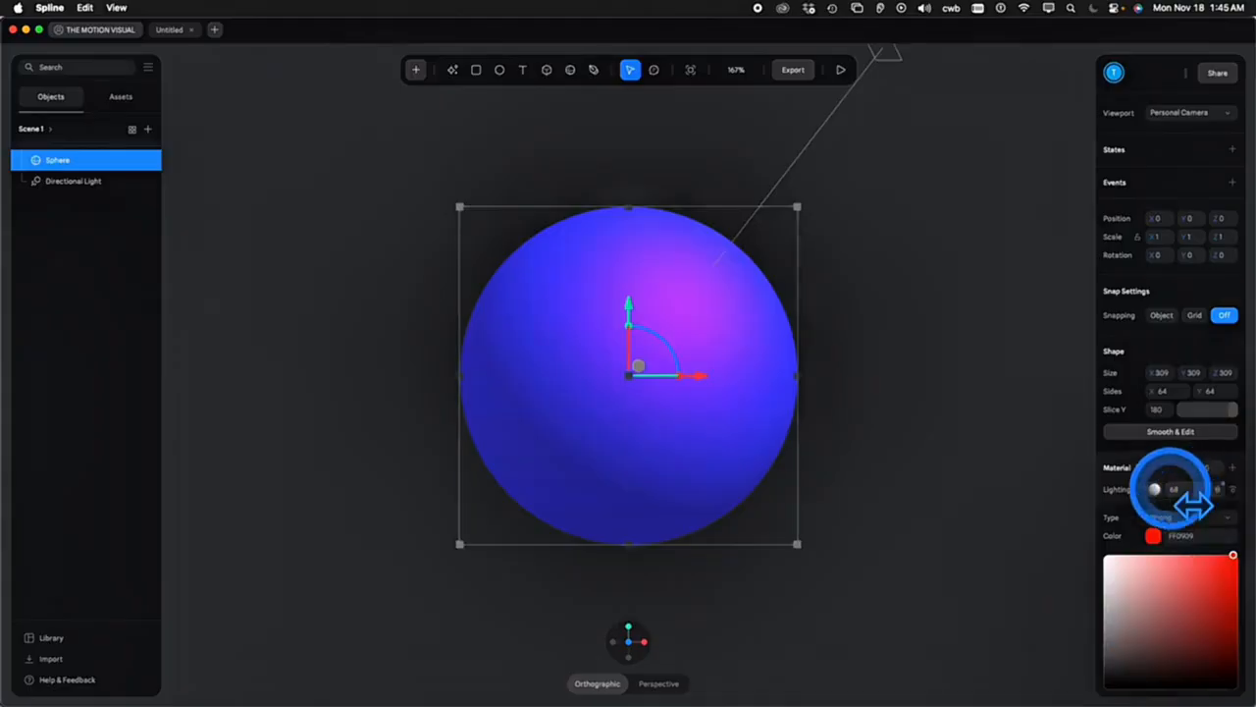
{"action": "left_click_drag", "start_coordinate": [1169, 487], "coordinate": [1170, 489]}
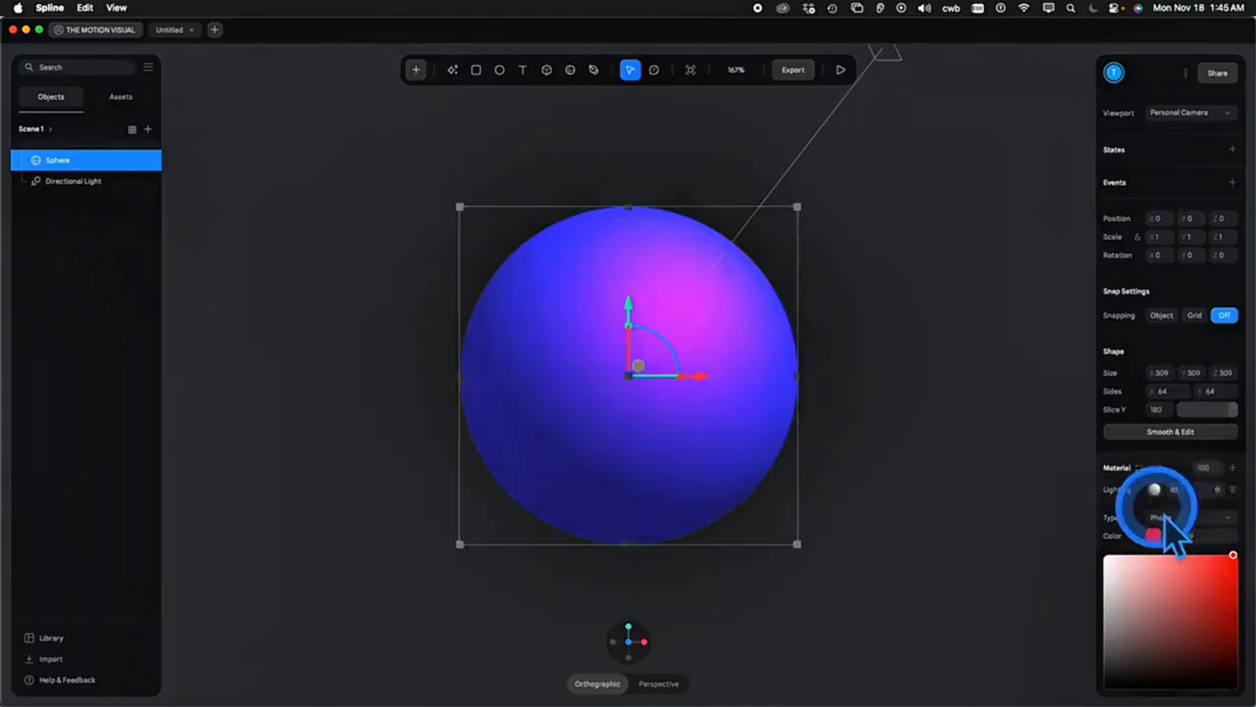
Change the Phong highlight colour to gray and increase the Shininess for a small, sharp highlight
{"action": "left_click_drag", "start_coordinate": [1141, 601], "coordinate": [1104, 642]}
{"action": "left_click", "coordinate": [1150, 538]}
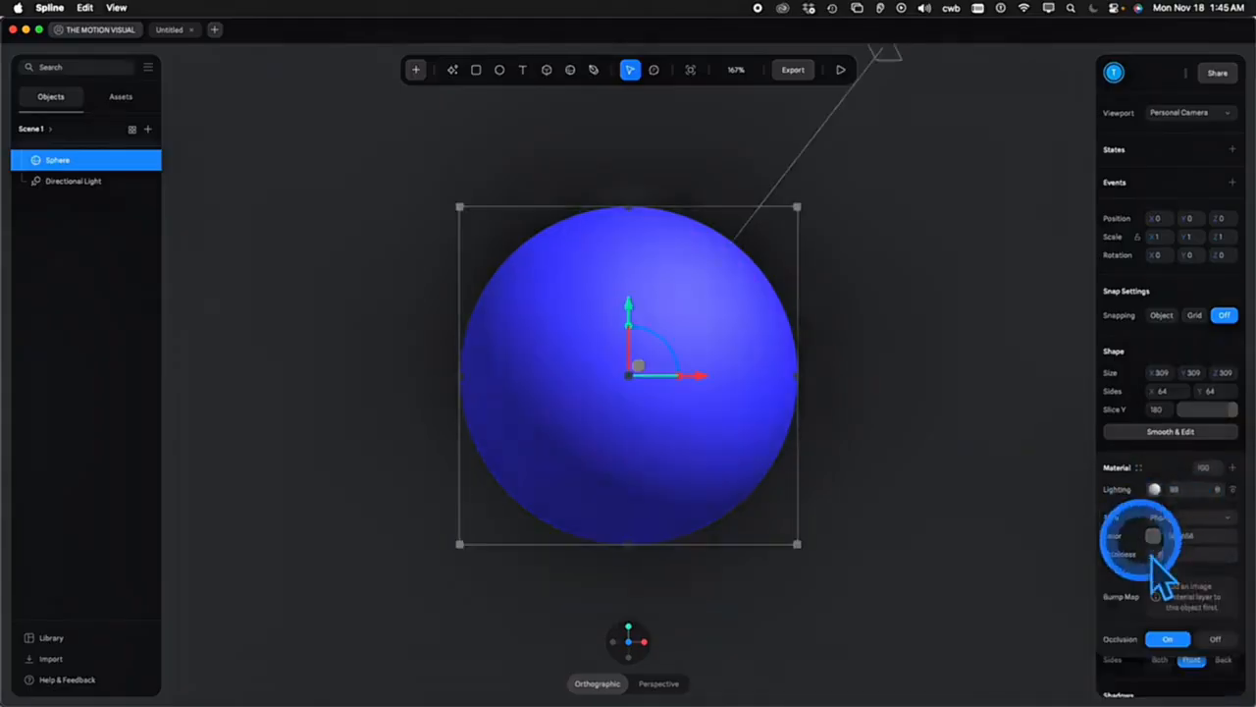
{"action": "left_click_drag", "start_coordinate": [1152, 547], "coordinate": [1155, 552]}
Switch the sphere's lighting type to Lambert and set the lighting colour to a mid gray
{"action": "left_click", "coordinate": [1170, 520]}
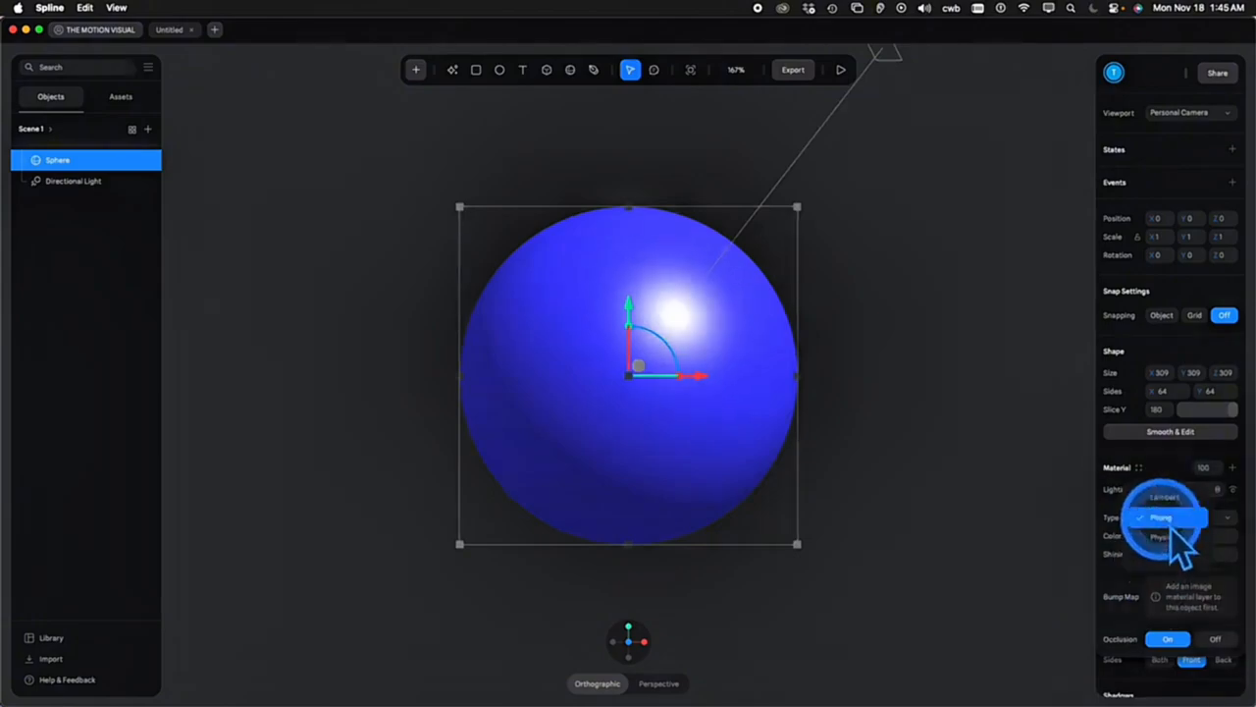
{"action": "left_click", "coordinate": [1164, 498]}
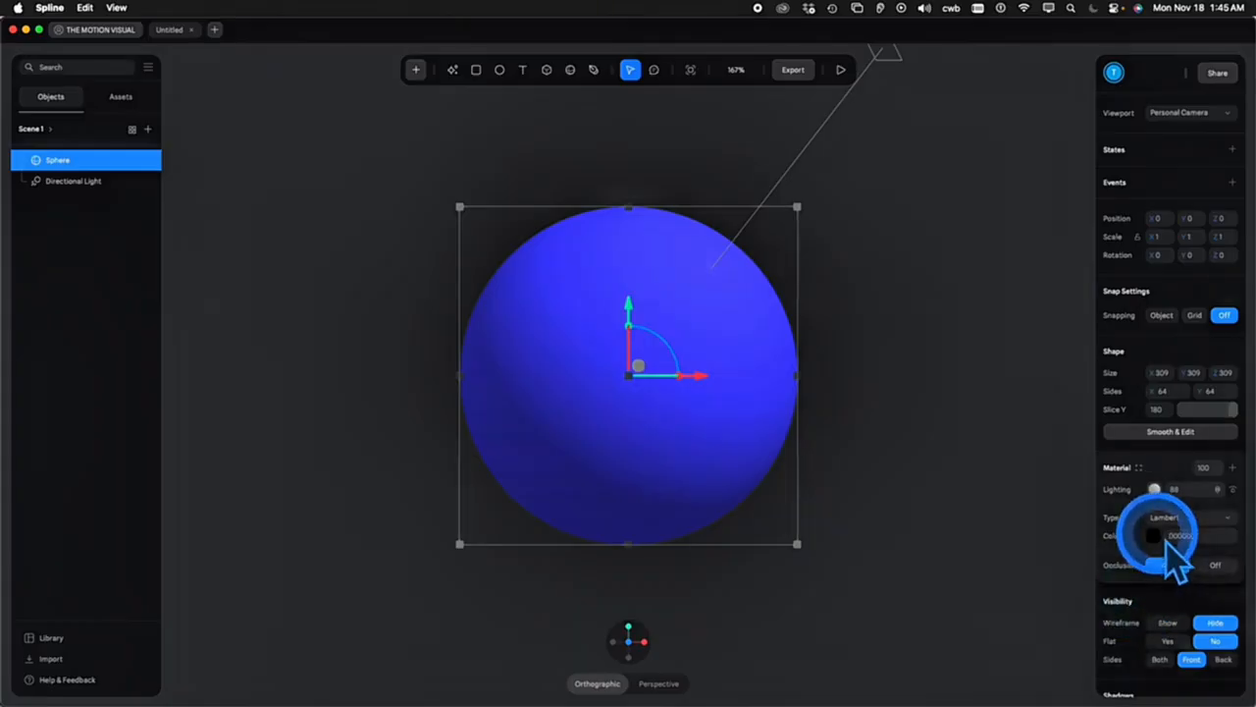
{"action": "left_click", "coordinate": [1156, 534]}
{"action": "scroll", "coordinate": [1149, 665], "scroll_direction": "down", "scroll_amount": 1}
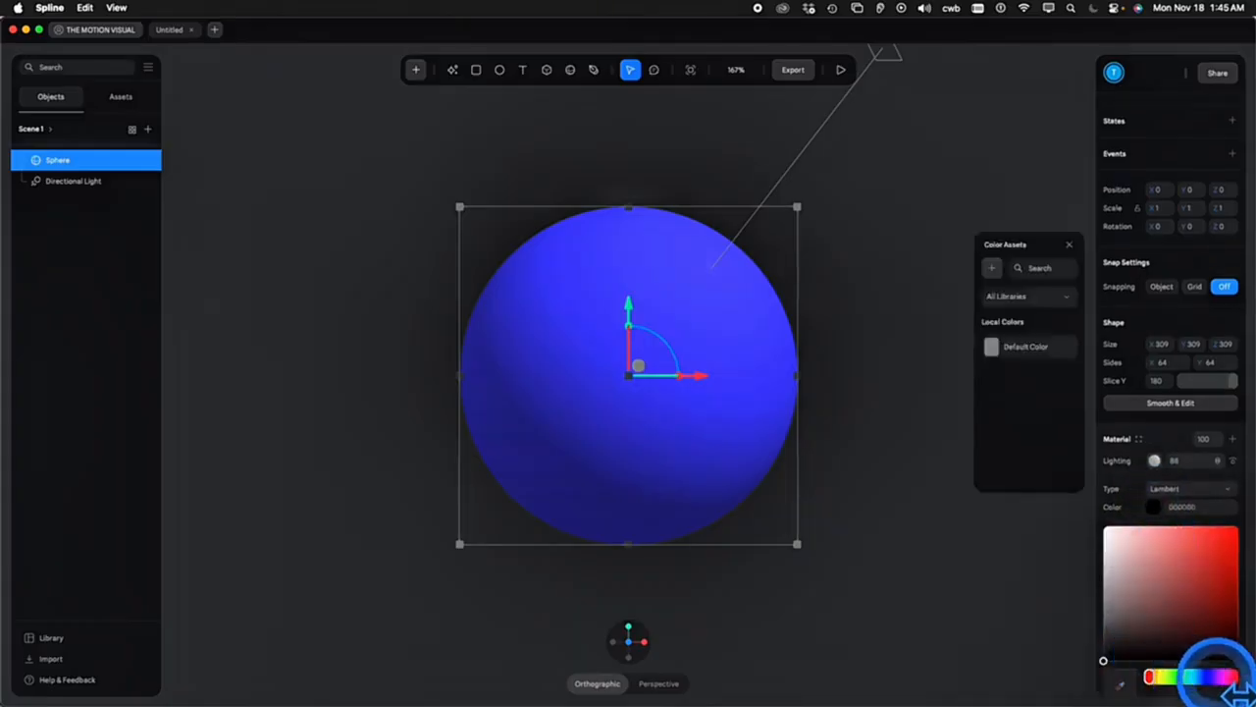
{"action": "left_click", "coordinate": [1176, 677]}
{"action": "left_click_drag", "start_coordinate": [1178, 601], "coordinate": [1103, 587]}
{"action": "left_click_drag", "start_coordinate": [1169, 466], "coordinate": [1166, 465]}
Switch the lighting type to Toon with a Lighting strength of 100 and a Shininess of -10
{"action": "left_click", "coordinate": [1182, 498]}
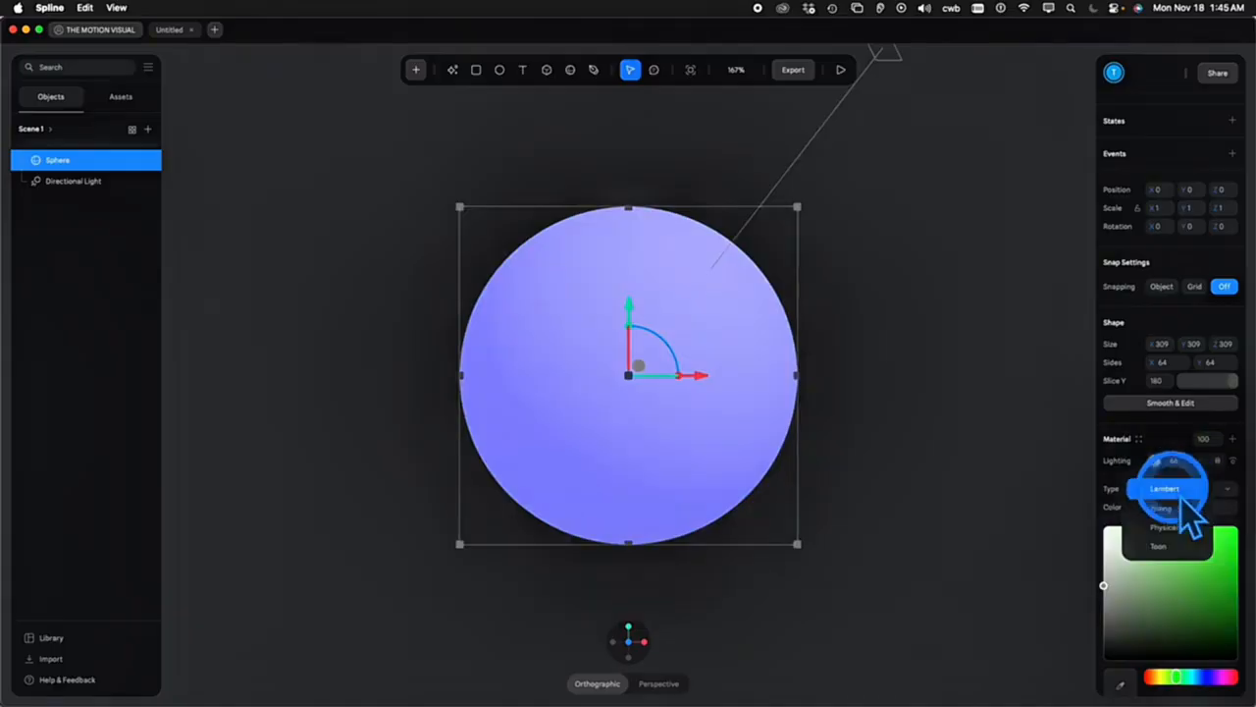
{"action": "left_click", "coordinate": [1180, 561]}
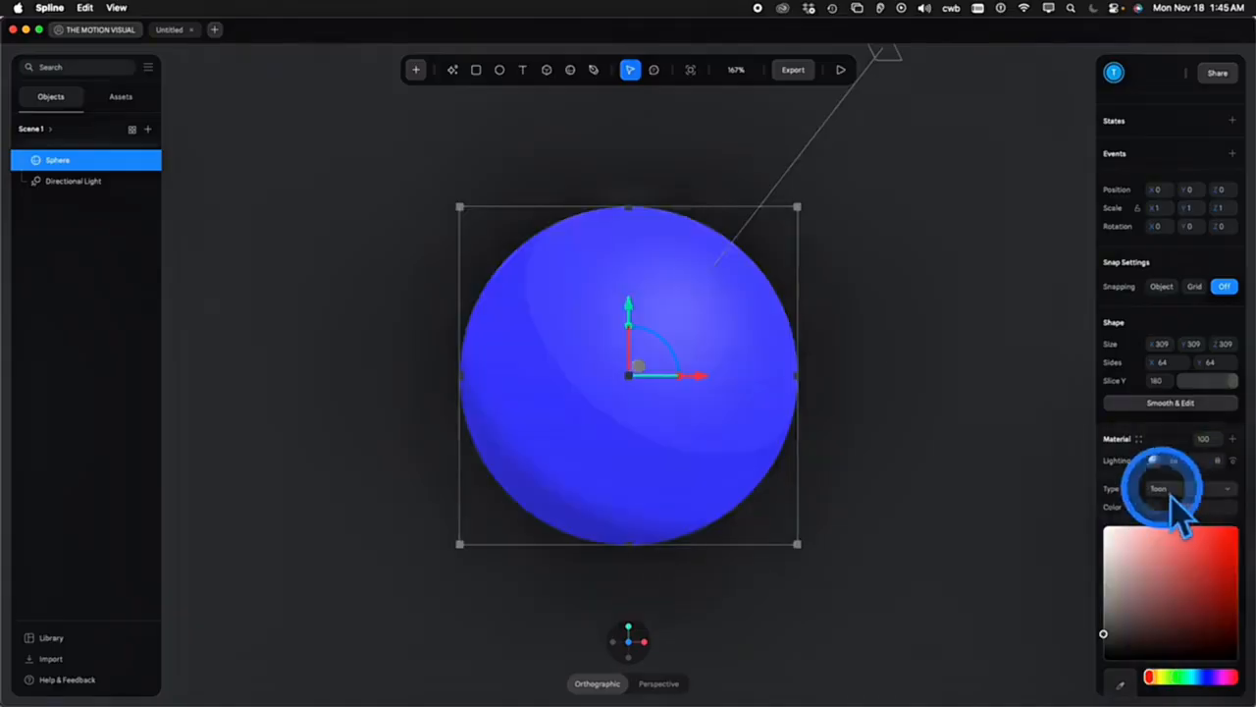
{"action": "left_click_drag", "start_coordinate": [1165, 462], "coordinate": [1166, 460]}
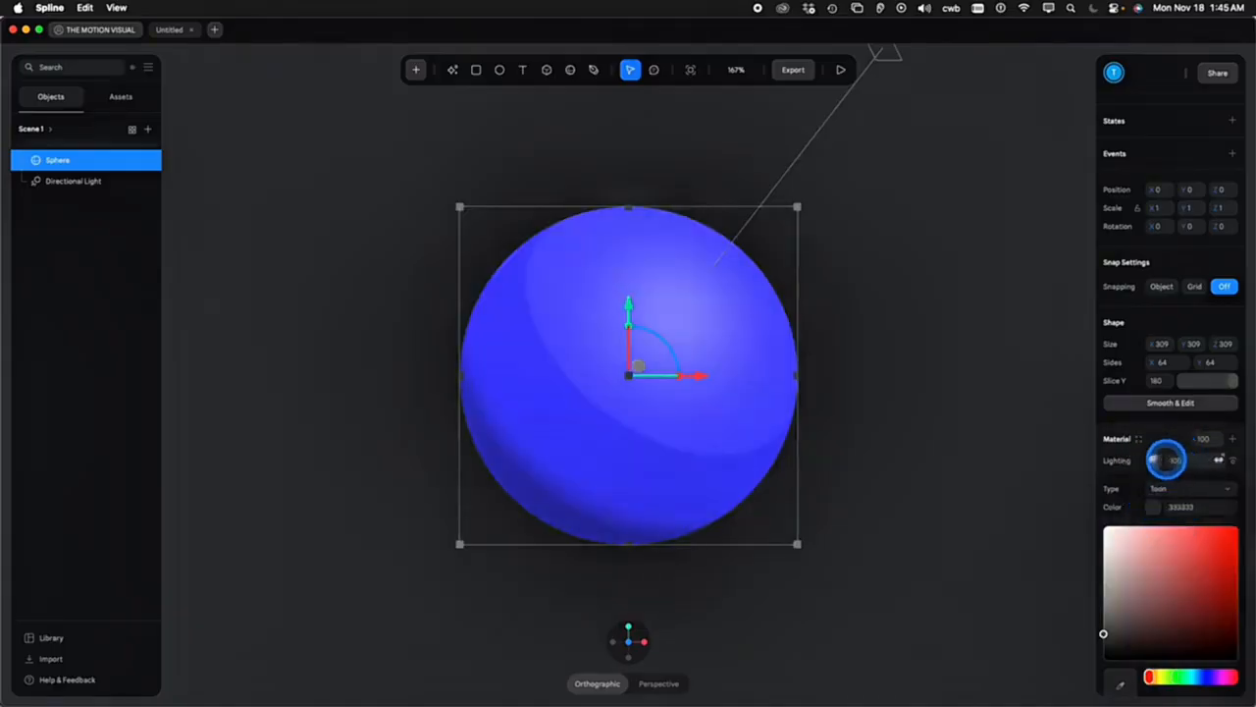
{"action": "left_click", "coordinate": [1162, 459]}
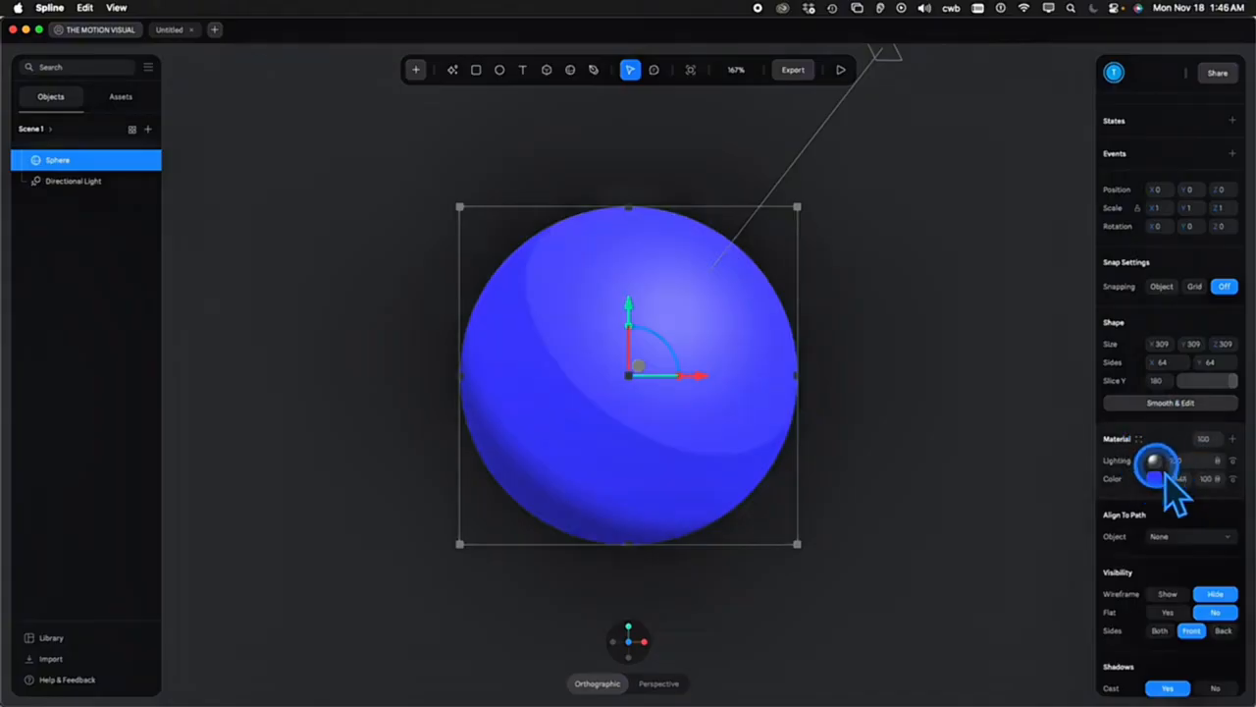
{"action": "left_click", "coordinate": [1165, 479]}
{"action": "left_click_drag", "start_coordinate": [1161, 523], "coordinate": [1147, 522]}
Switch the lighting type to Physical and set Roughness to 0.66, Metalness to 0.24 and Reflectivity to 1.51
{"action": "left_click", "coordinate": [1163, 488]}
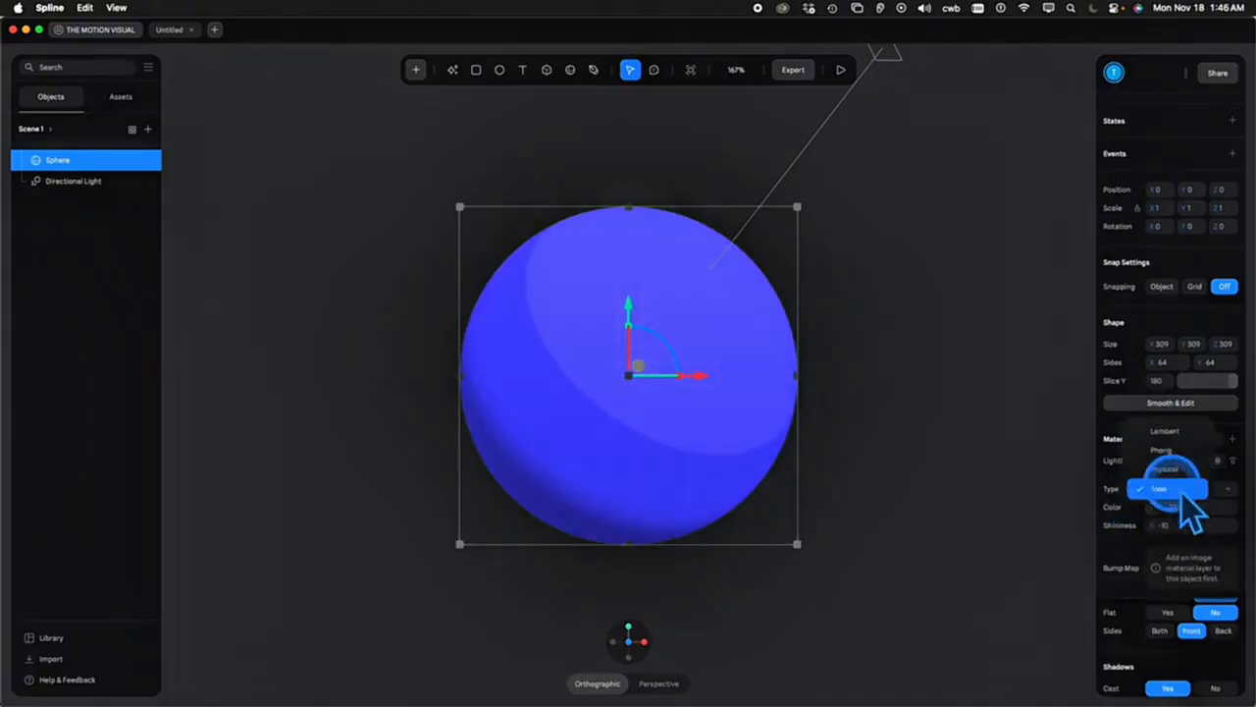
{"action": "left_click", "coordinate": [1176, 470]}
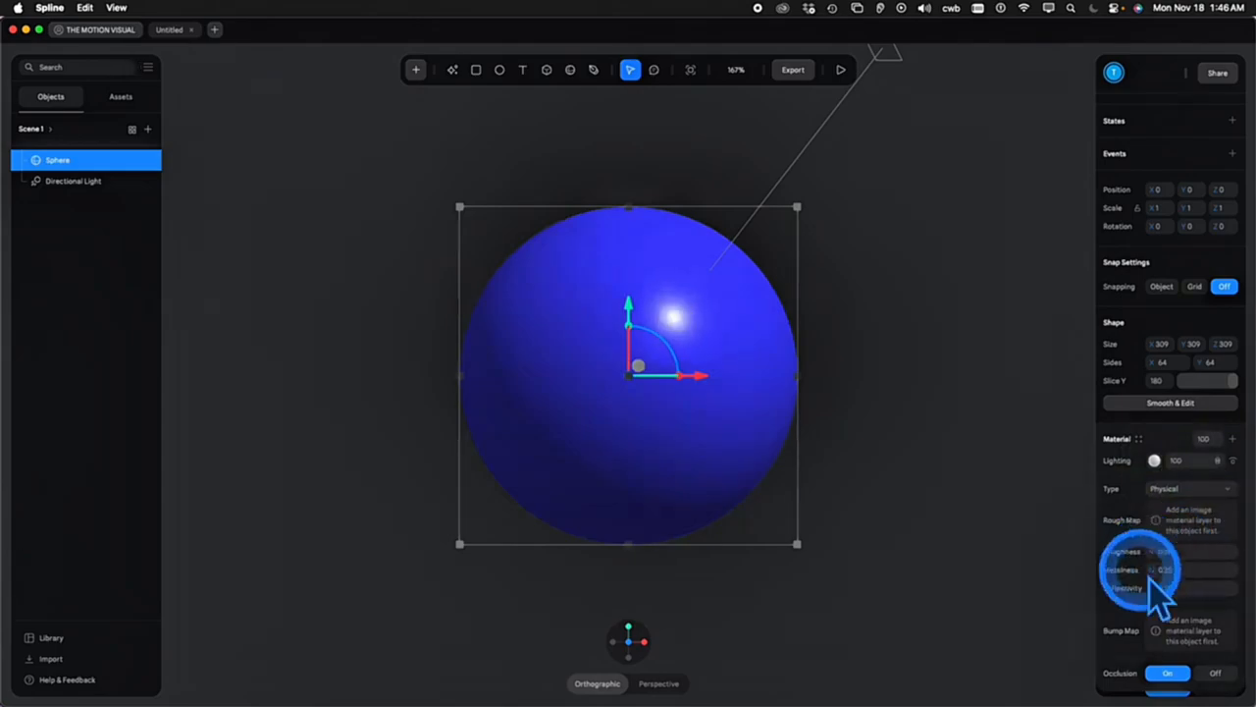
{"action": "left_click_drag", "start_coordinate": [1092, 569], "coordinate": [1227, 568]}
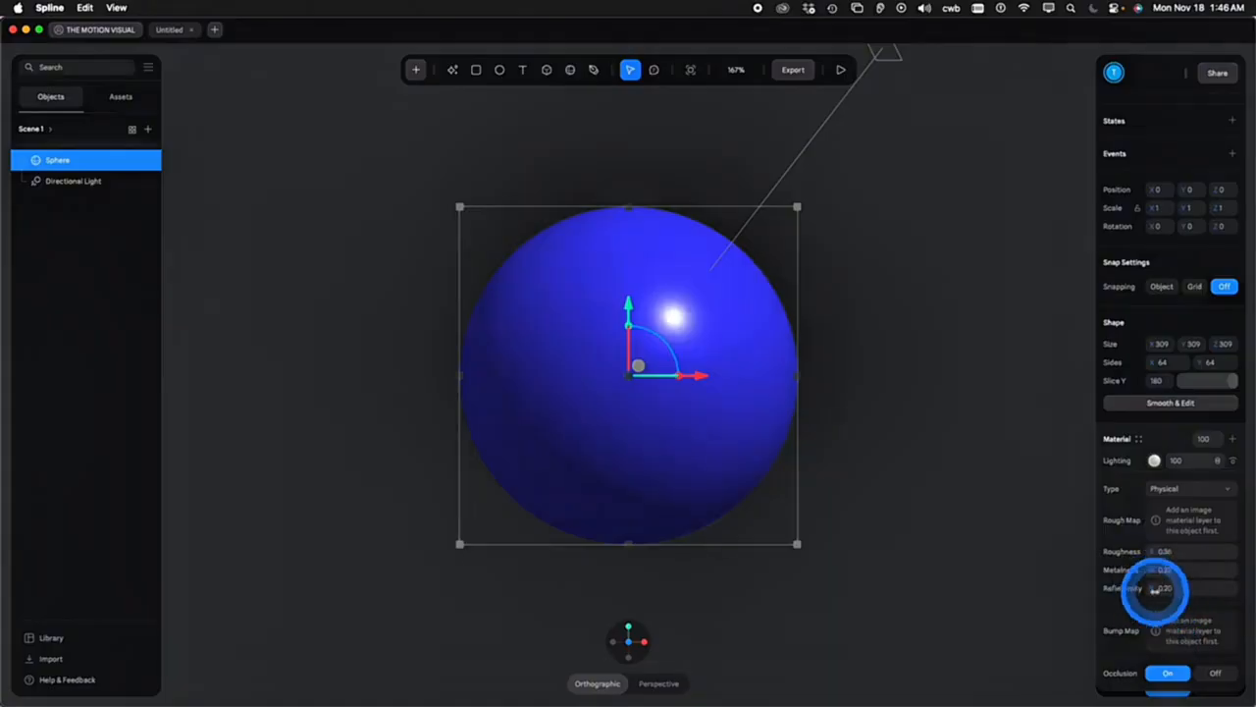
{"action": "left_click_drag", "start_coordinate": [96, 592], "coordinate": [505, 592]}
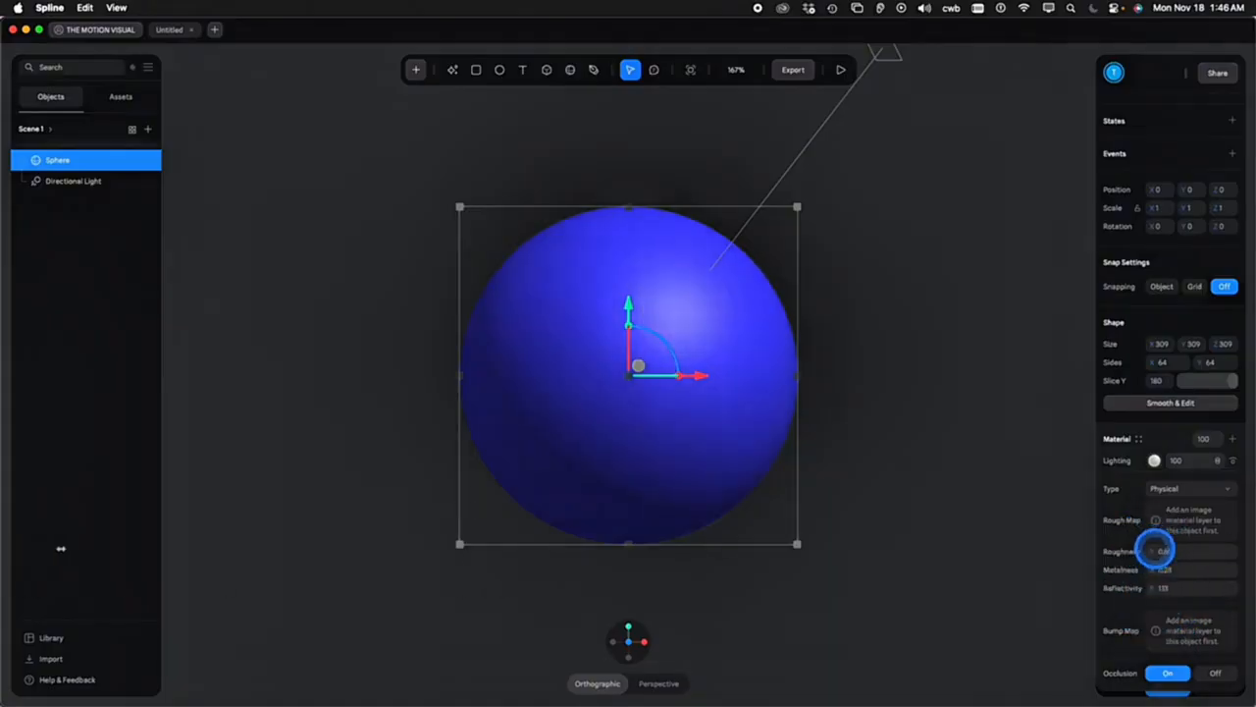
{"action": "left_click_drag", "start_coordinate": [1176, 589], "coordinate": [1050, 555]}
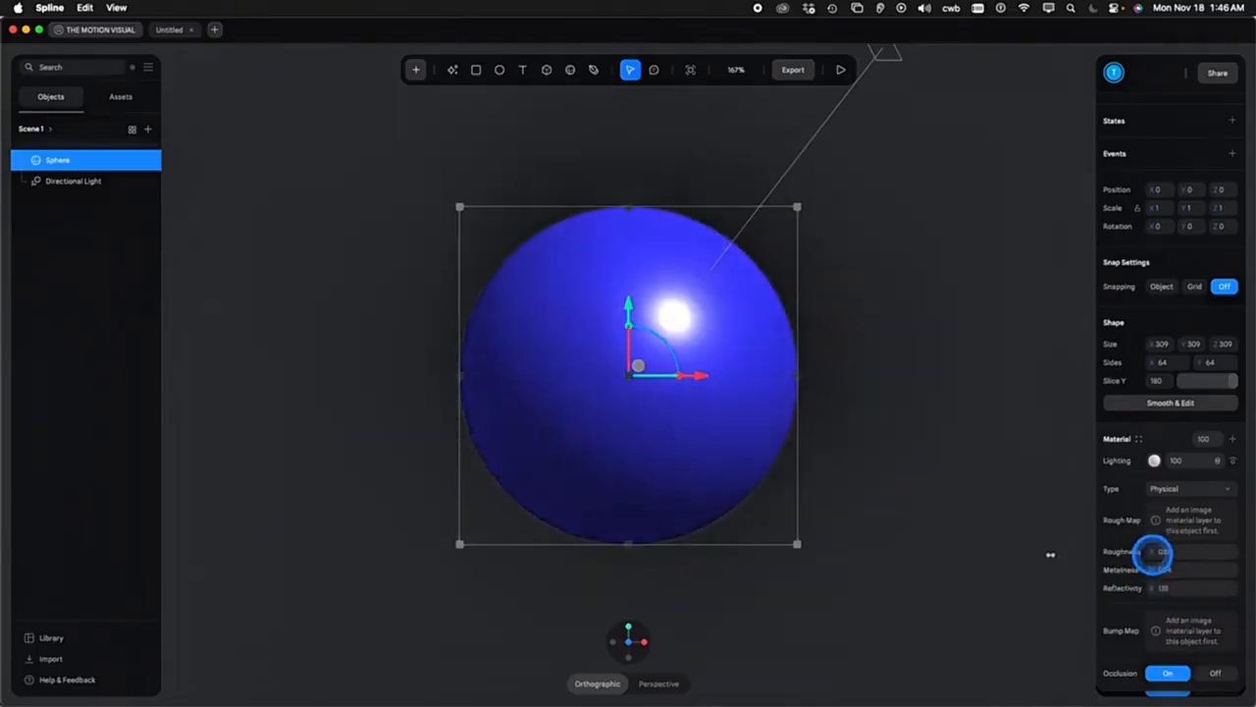
{"action": "left_click_drag", "start_coordinate": [1153, 588], "coordinate": [1255, 588]}
{"action": "left_click_drag", "start_coordinate": [1148, 547], "coordinate": [1255, 546]}
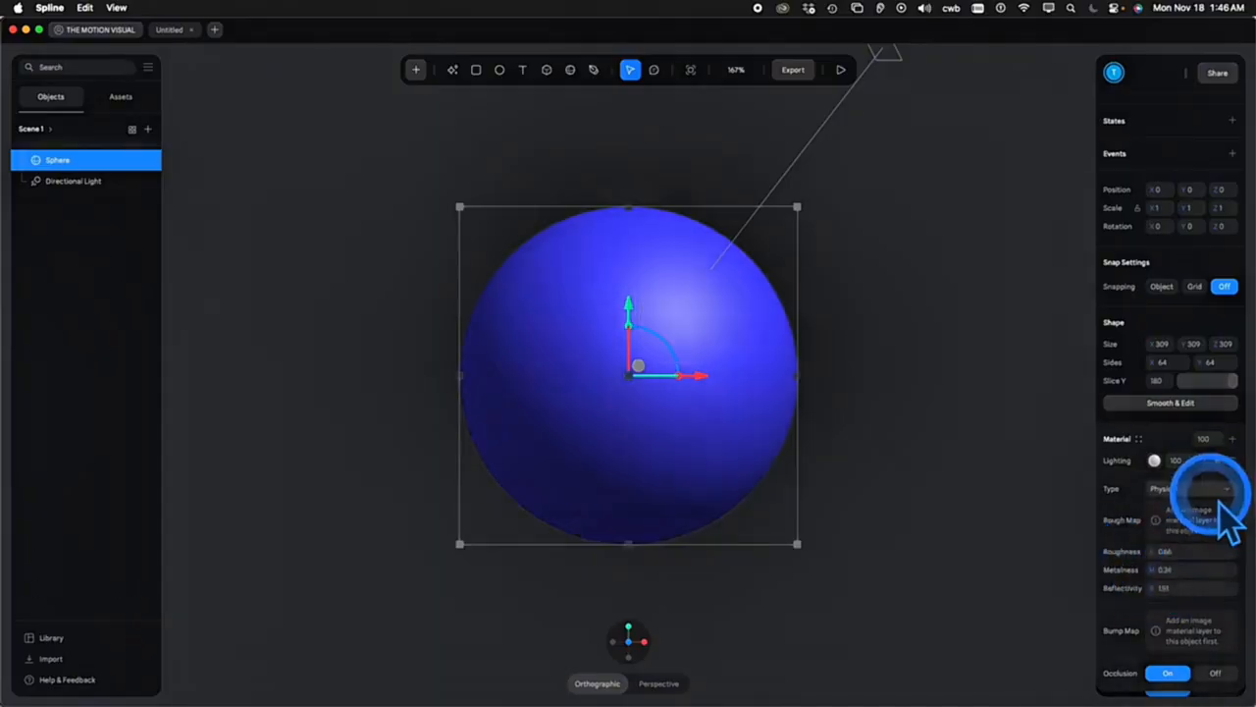
Set the sphere's lighting type to Phong
{"action": "left_click", "coordinate": [1198, 489]}
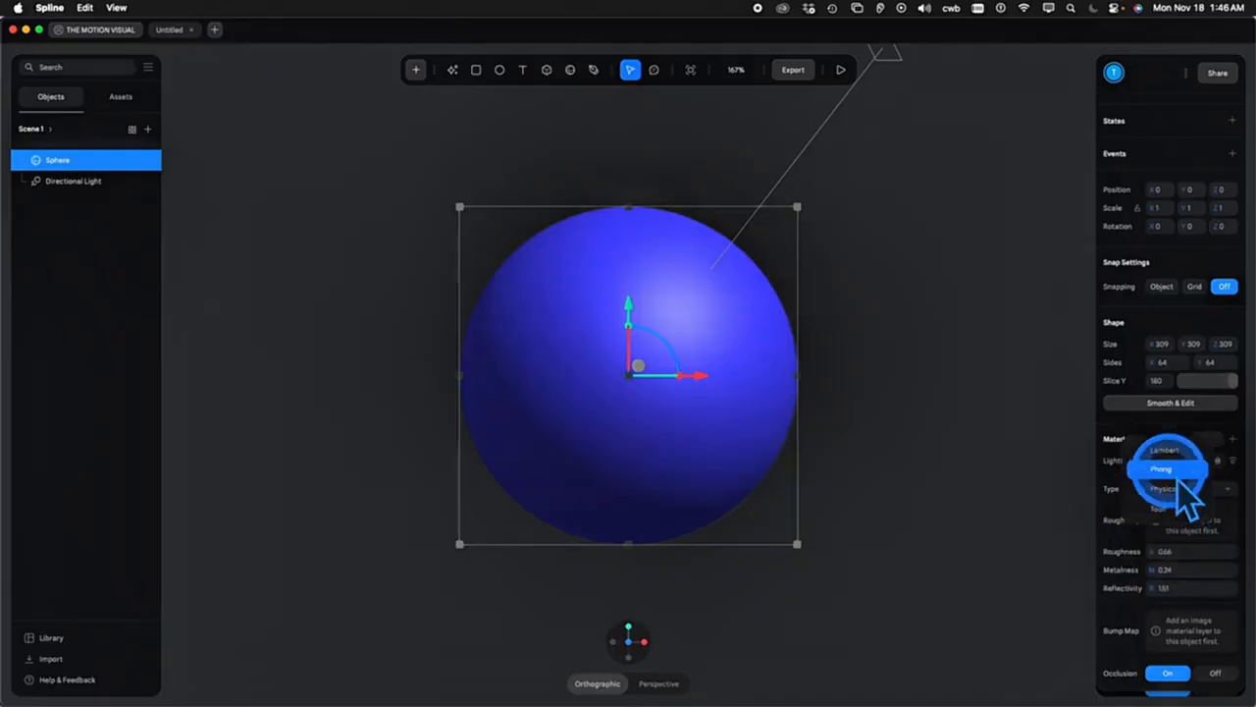
{"action": "left_click", "coordinate": [1198, 488]}
{"action": "left_click", "coordinate": [1181, 454]}
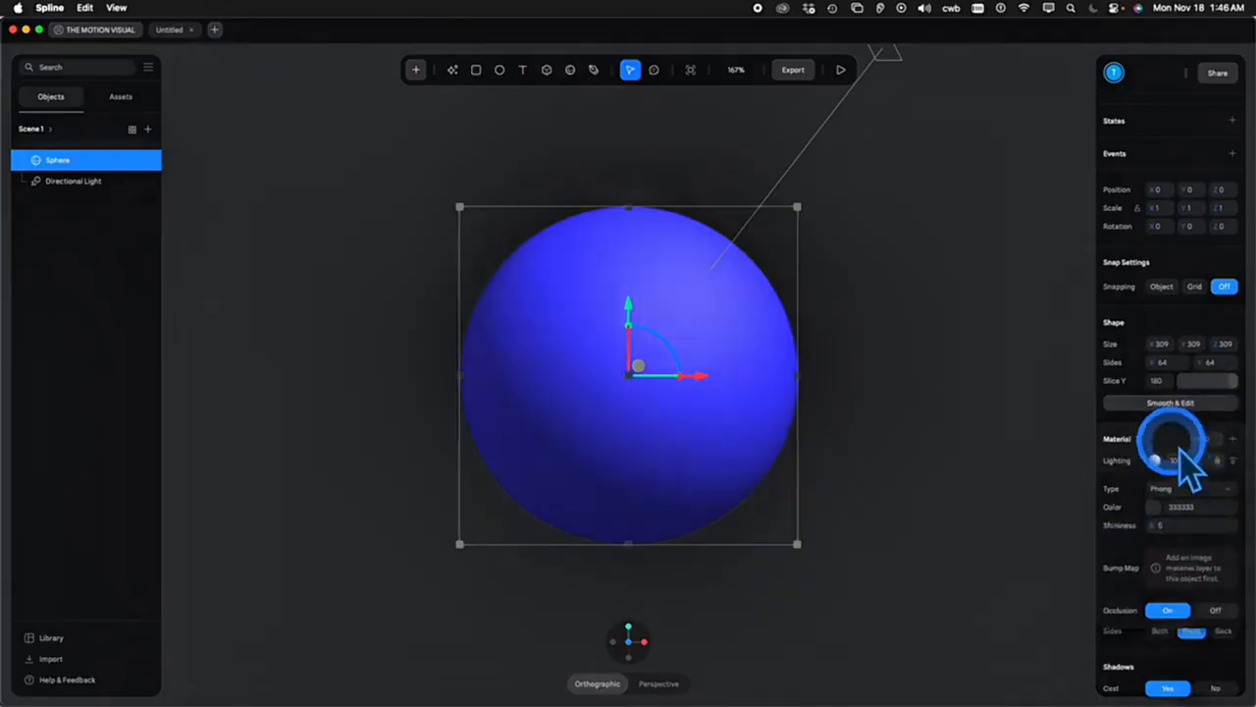
Recolour the sphere magenta by changing the hue of its Color material layer
{"action": "left_click", "coordinate": [1155, 480]}
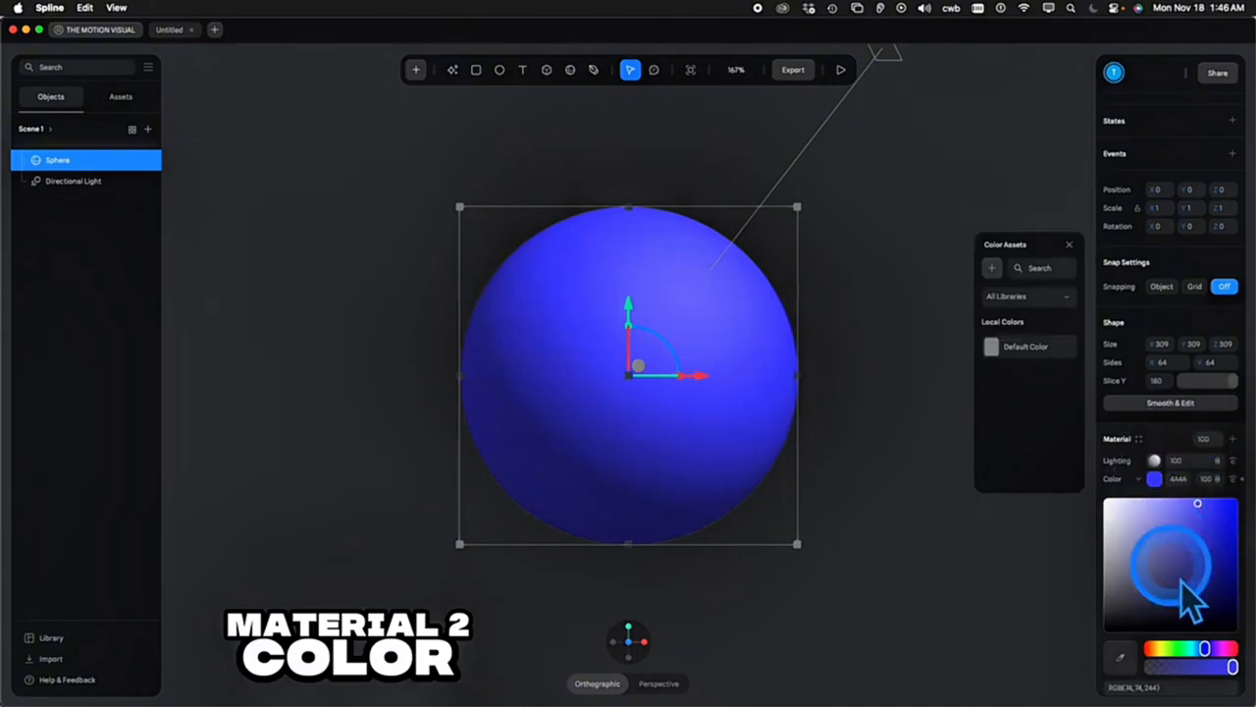
{"action": "left_click_drag", "start_coordinate": [1204, 649], "coordinate": [1239, 666]}
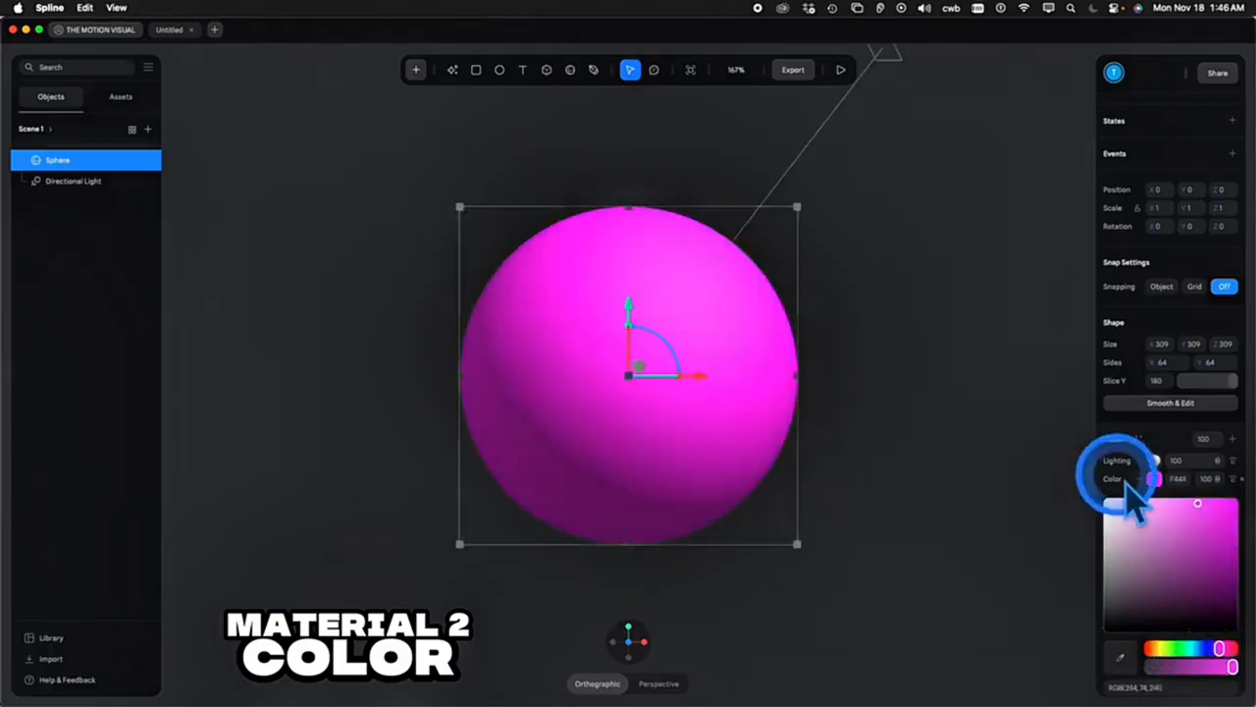
{"action": "left_click", "coordinate": [1152, 480]}
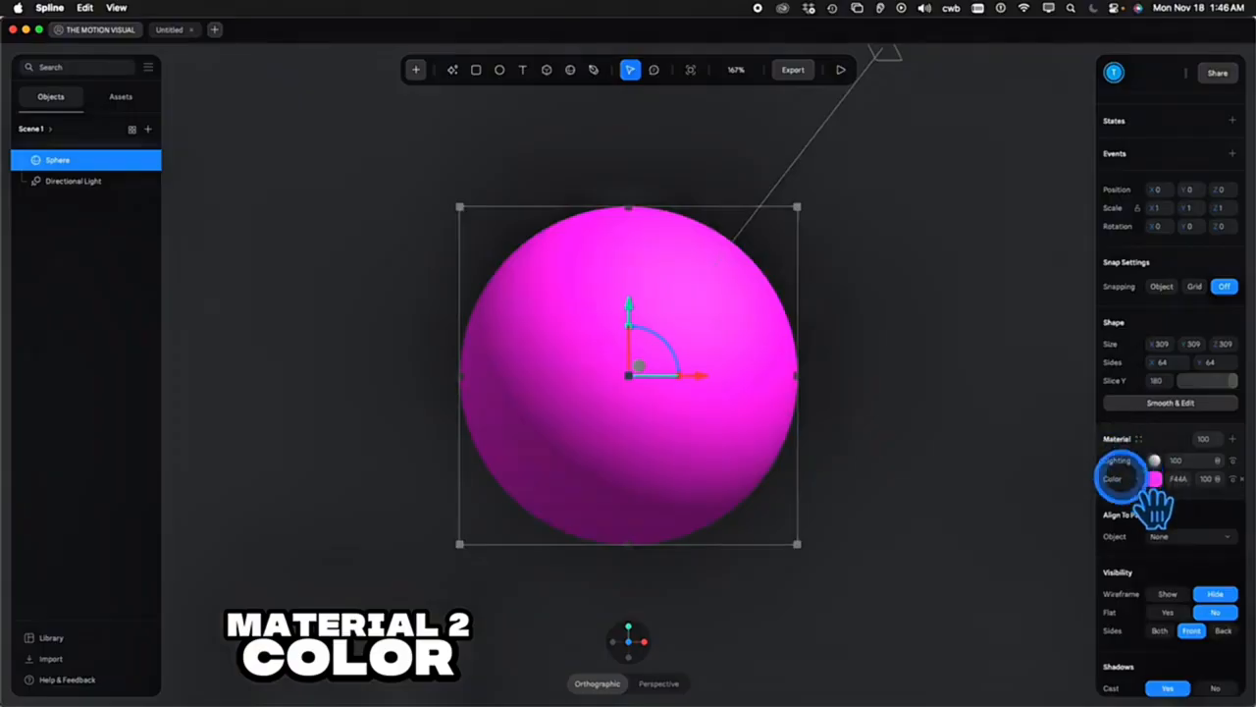
Move the Color layer above the Lighting layer to preview a flat look, and restore the Lighting layer above it
{"action": "left_click_drag", "start_coordinate": [1119, 478], "coordinate": [1121, 455]}
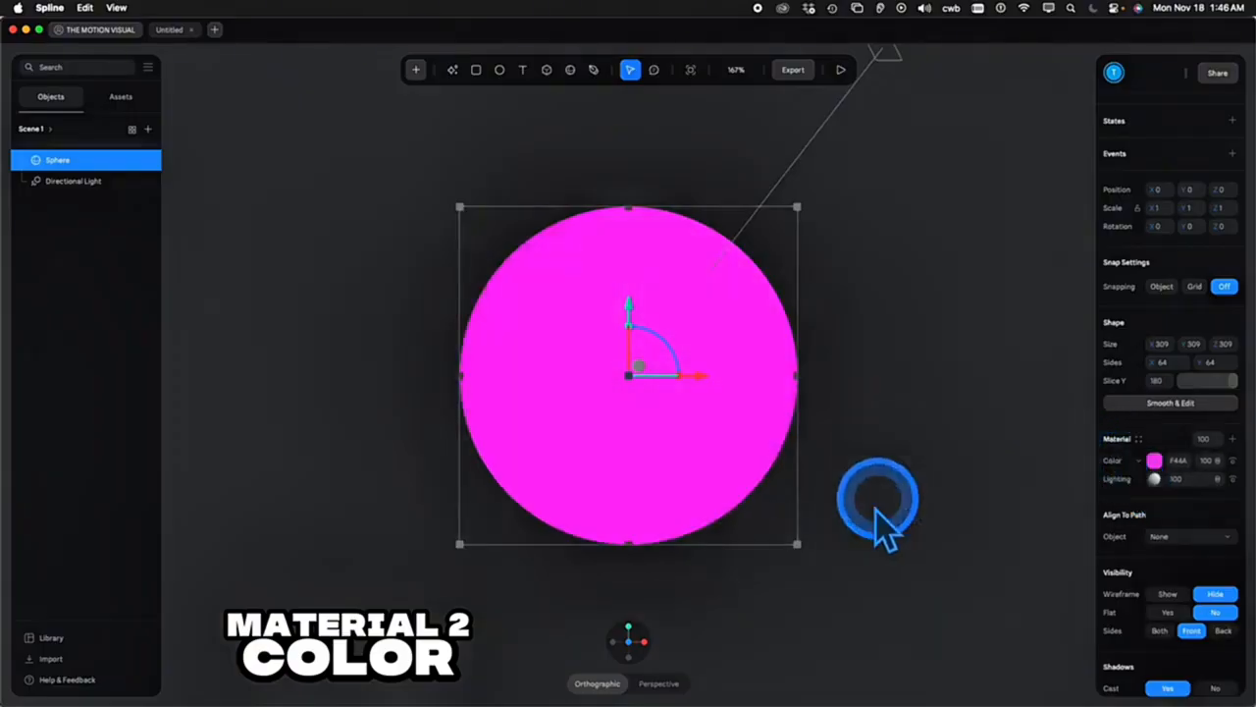
{"action": "left_click", "coordinate": [912, 501]}
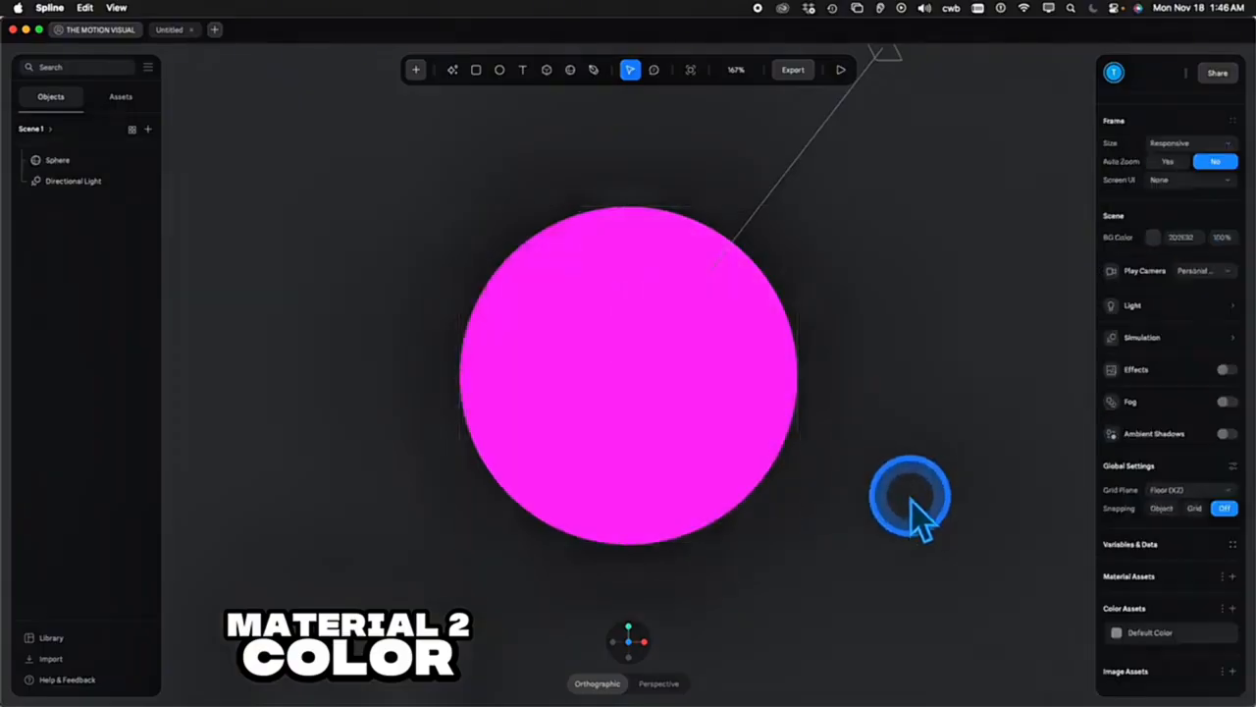
{"action": "left_click", "coordinate": [722, 454]}
{"action": "mouse_move", "coordinate": [1156, 486]}
{"action": "left_mouse_down"}
{"action": "mouse_move", "coordinate": [1146, 457]}
{"action": "mouse_move", "coordinate": [1160, 458]}
{"action": "mouse_move", "coordinate": [1103, 458]}
{"action": "mouse_move", "coordinate": [1168, 459]}
{"action": "left_mouse_up"}
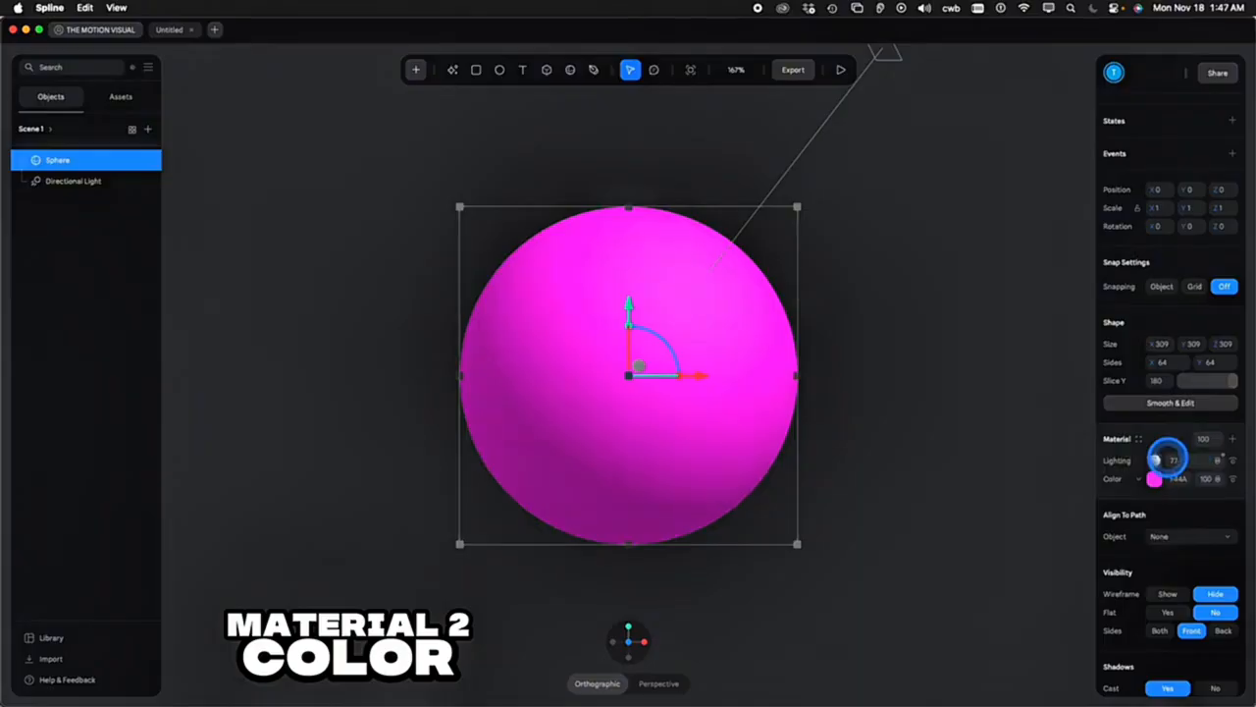
Change the sphere's Color layer to a light blue and set the Lighting strength to 80
{"action": "left_click", "coordinate": [1156, 480]}
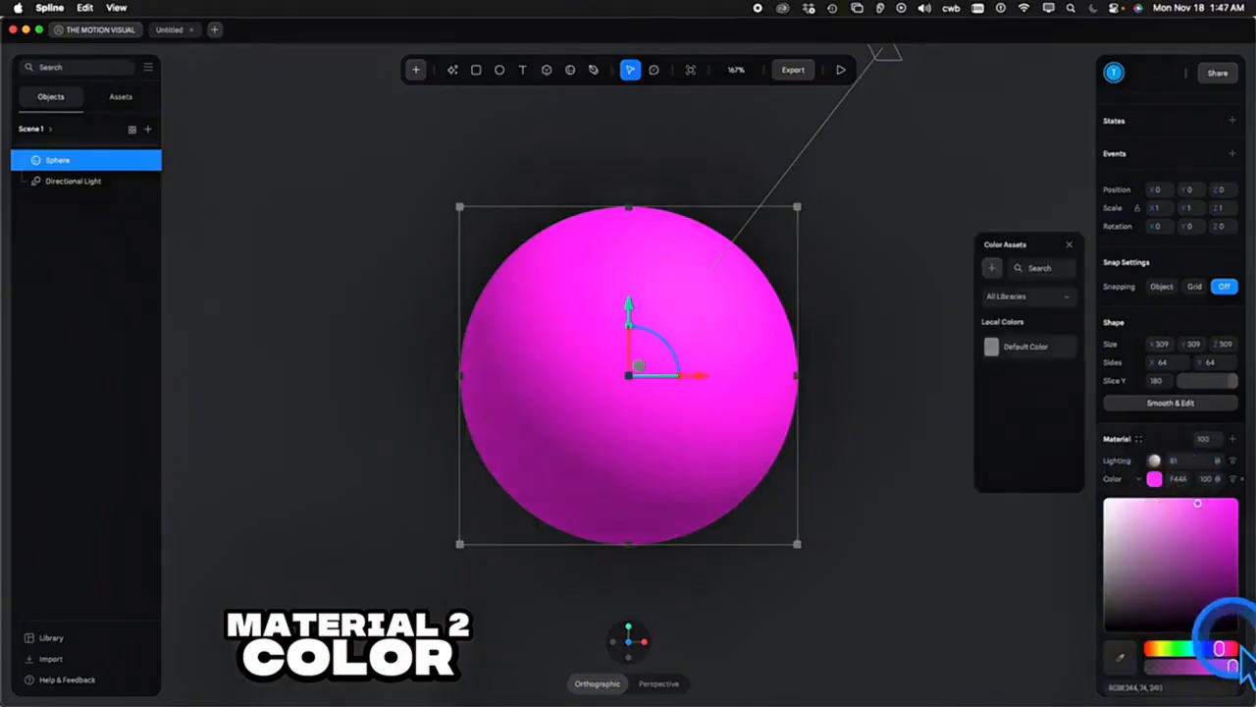
{"action": "left_click_drag", "start_coordinate": [1221, 643], "coordinate": [1203, 648]}
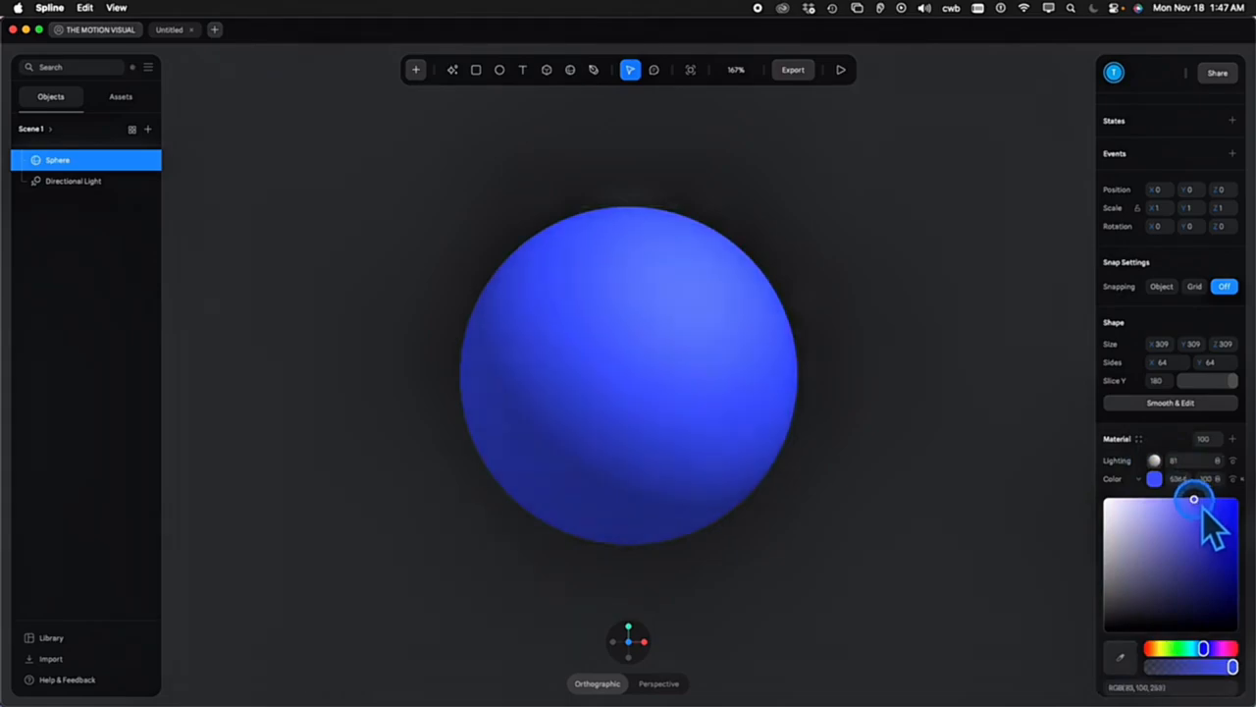
{"action": "left_click_drag", "start_coordinate": [1203, 508], "coordinate": [1188, 473]}
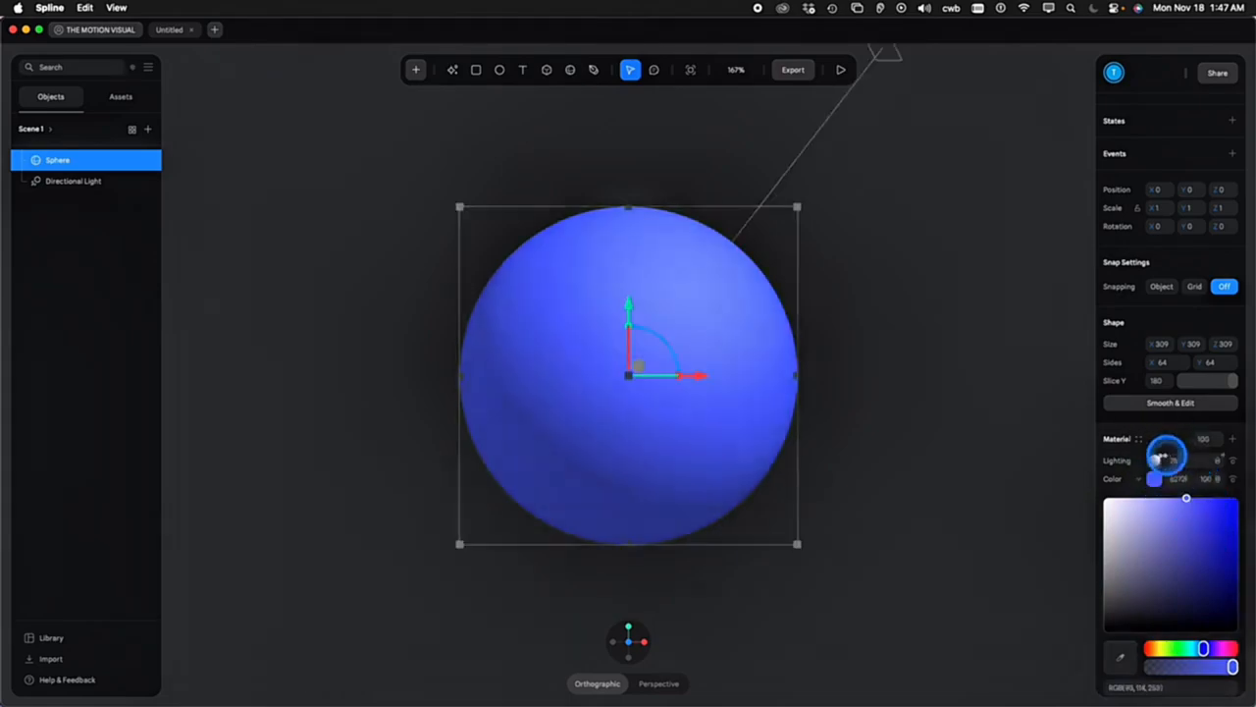
{"action": "left_click", "coordinate": [940, 506]}
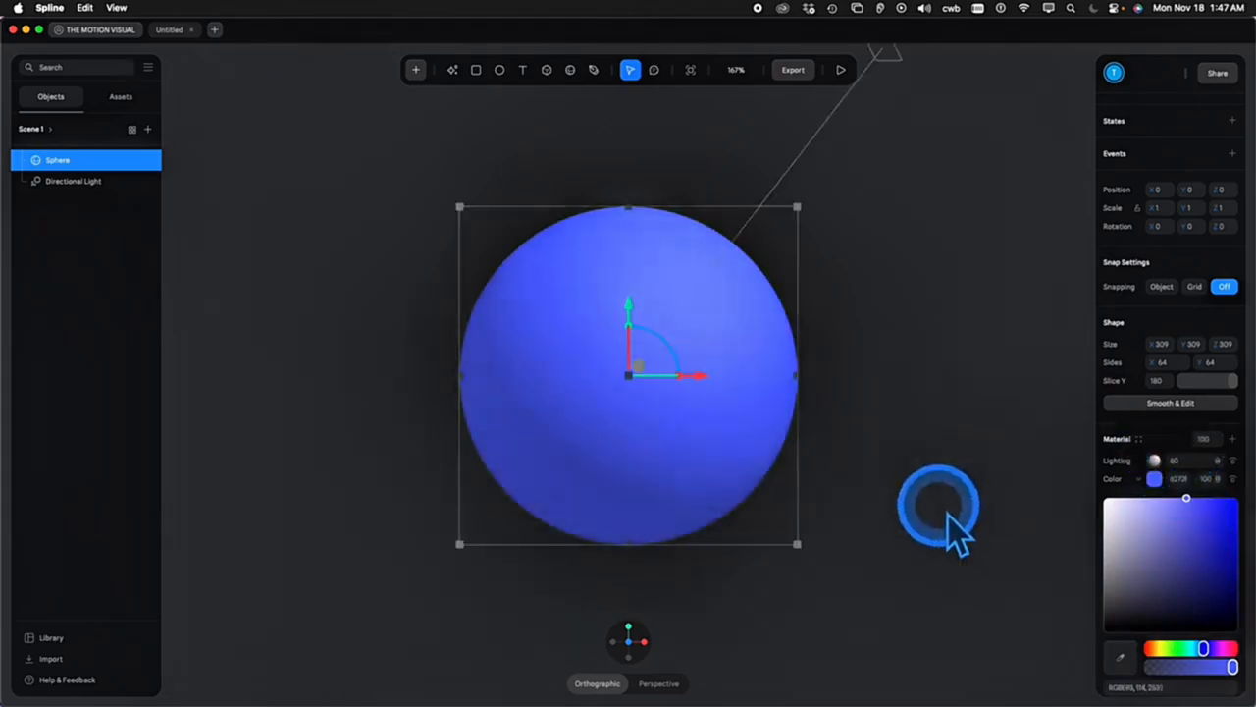
Adjust the Color layer to a saturated blue of about RGB 77, 68, 253 and open the Lighting layer's settings
{"action": "mouse_move", "coordinate": [1196, 508]}
{"action": "left_mouse_down"}
{"action": "mouse_move", "coordinate": [1142, 504]}
{"action": "mouse_move", "coordinate": [1116, 537]}
{"action": "mouse_move", "coordinate": [1107, 503]}
{"action": "mouse_move", "coordinate": [1104, 612]}
{"action": "mouse_move", "coordinate": [1186, 591]}
{"action": "mouse_move", "coordinate": [1171, 564]}
{"action": "mouse_move", "coordinate": [1199, 531]}
{"action": "mouse_move", "coordinate": [1191, 513]}
{"action": "left_mouse_up"}
{"action": "mouse_move", "coordinate": [1203, 648]}
{"action": "left_mouse_down"}
{"action": "mouse_move", "coordinate": [1152, 648]}
{"action": "mouse_move", "coordinate": [1206, 649]}
{"action": "left_mouse_up"}
{"action": "left_click_drag", "start_coordinate": [1191, 513], "coordinate": [1211, 508]}
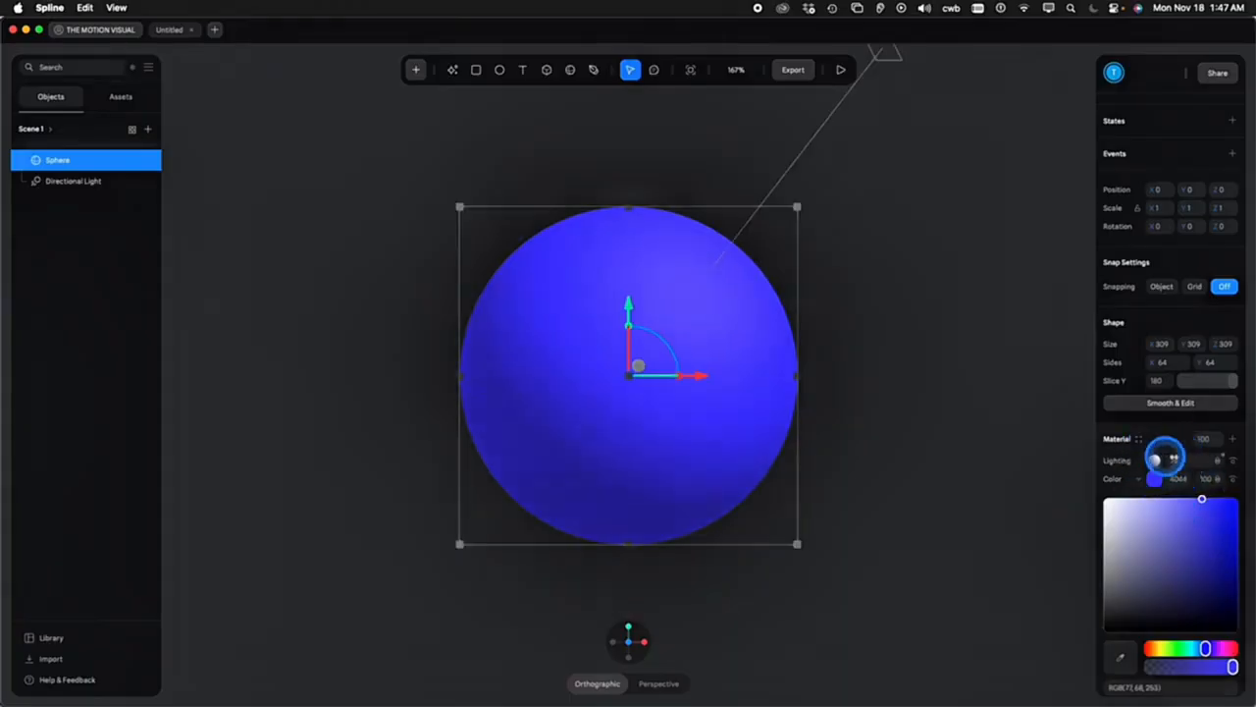
{"action": "left_click", "coordinate": [1166, 458]}
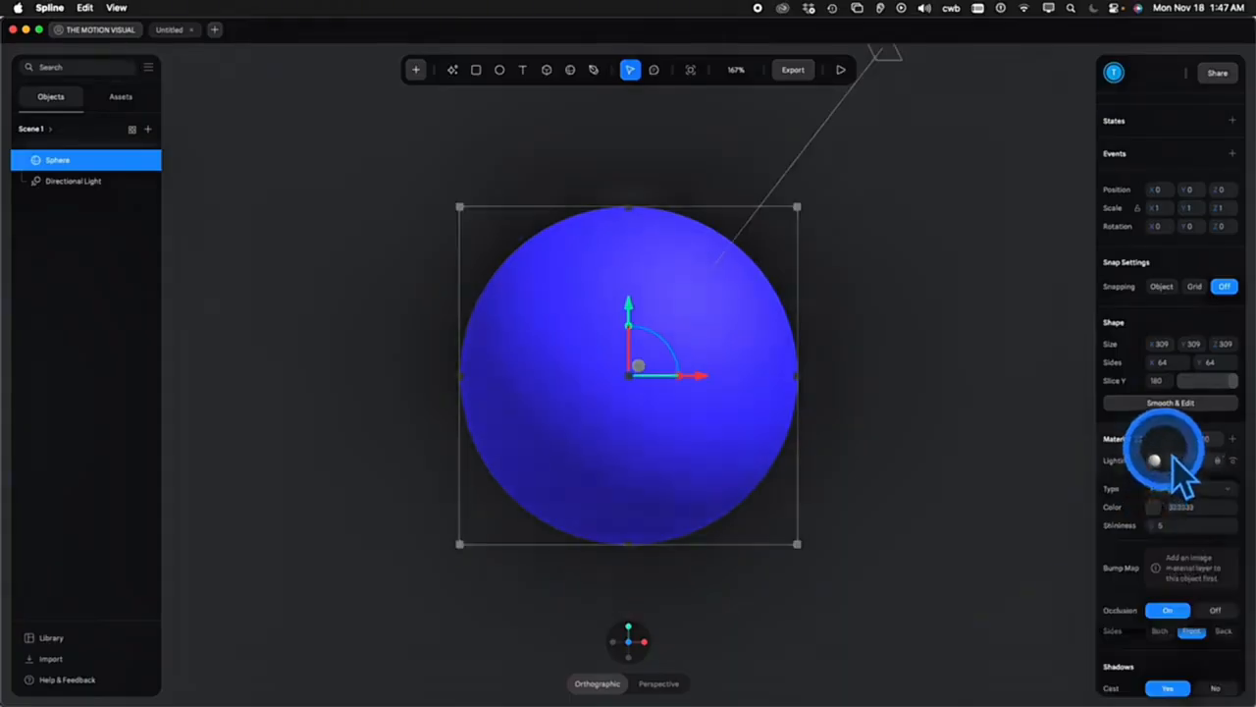
Add a new material layer to the sphere, change its type to Image, and keep it between the Lighting and Color layers
{"action": "left_click", "coordinate": [1160, 460]}
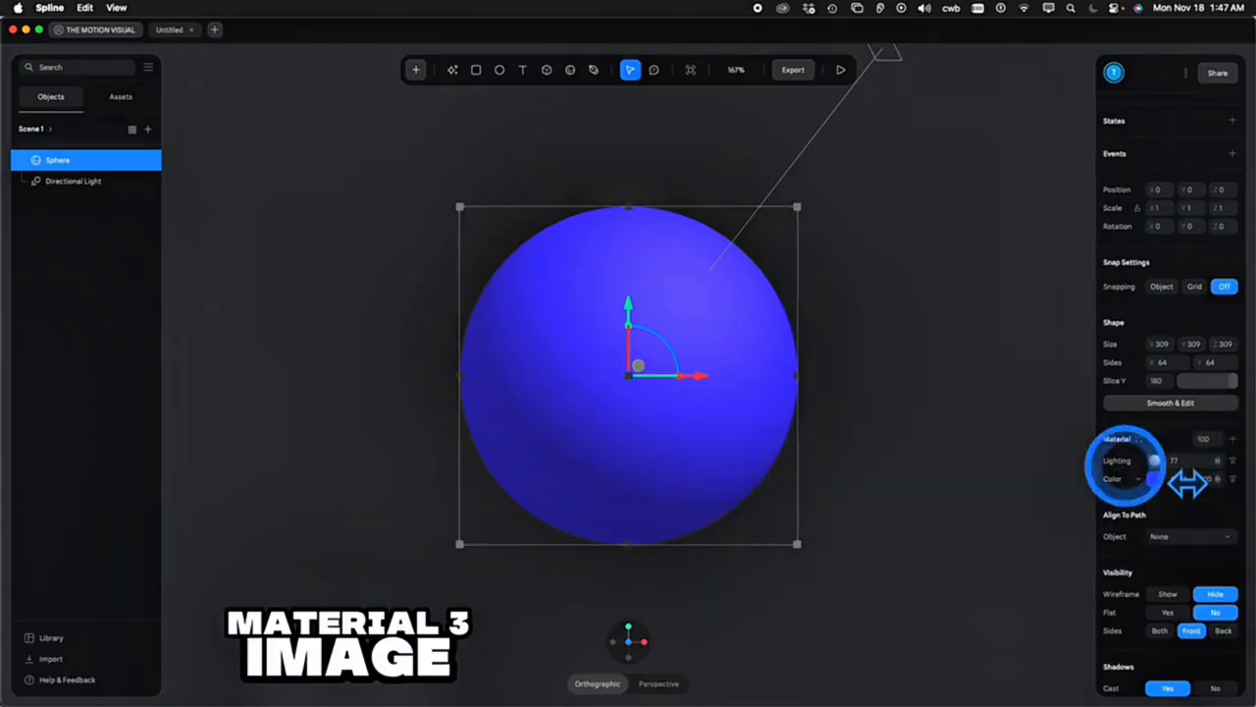
{"action": "left_click", "coordinate": [1233, 439]}
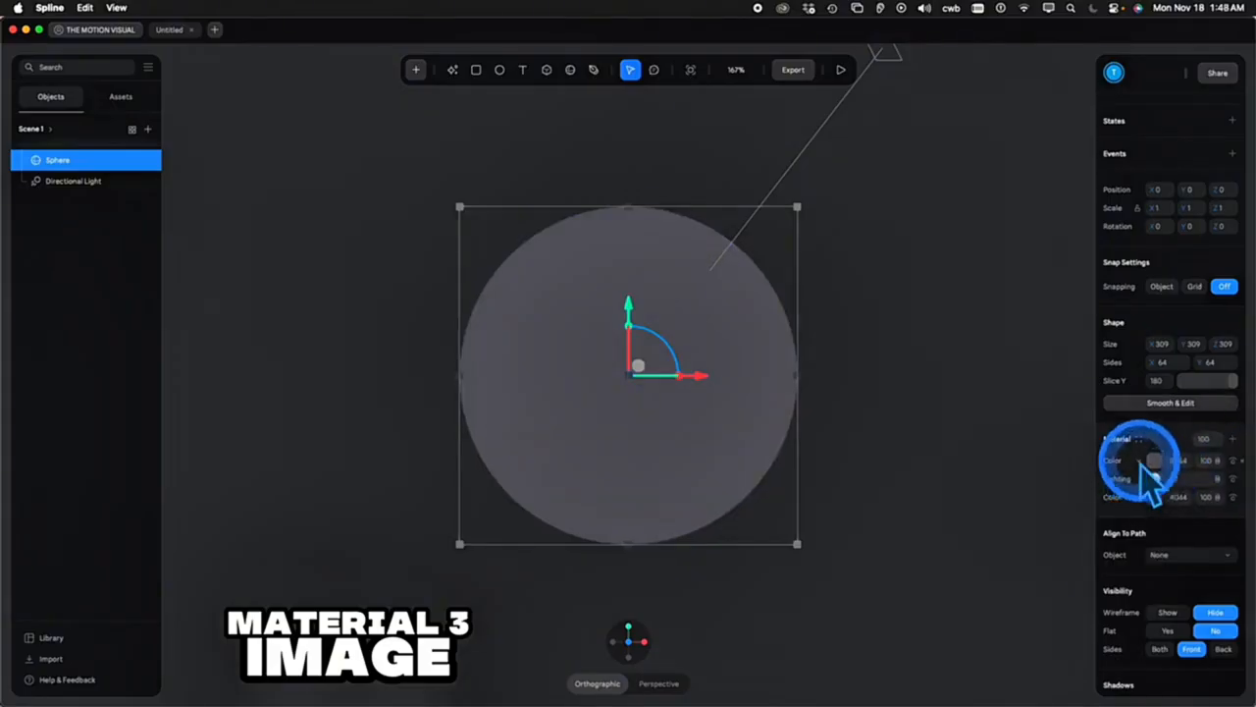
{"action": "left_click", "coordinate": [1142, 462]}
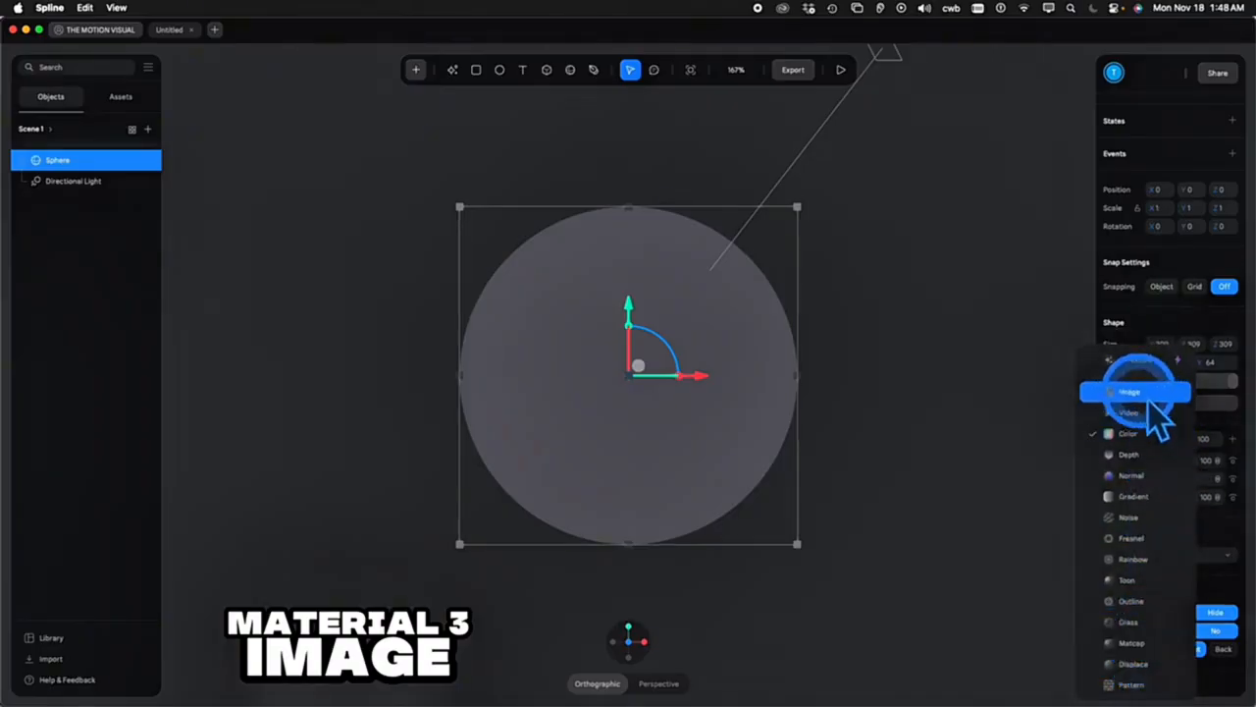
{"action": "left_click", "coordinate": [1143, 393]}
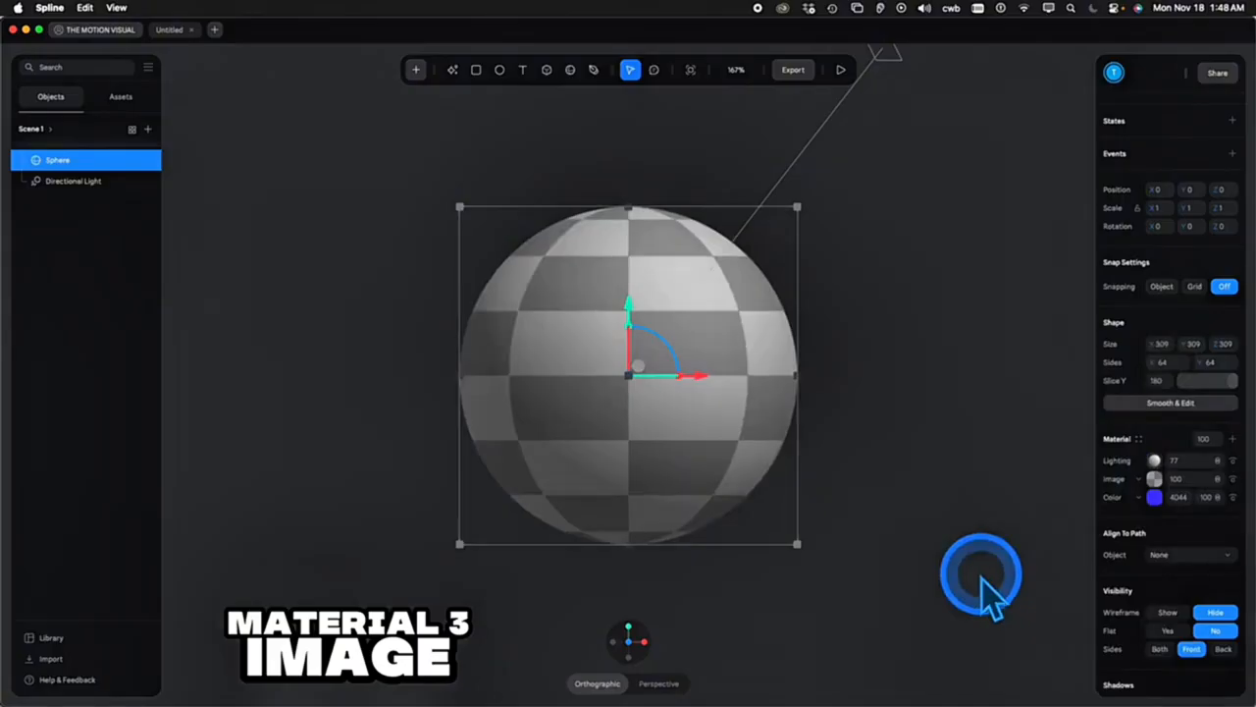
{"action": "scroll", "coordinate": [983, 579], "scroll_direction": "up", "scroll_amount": 2}
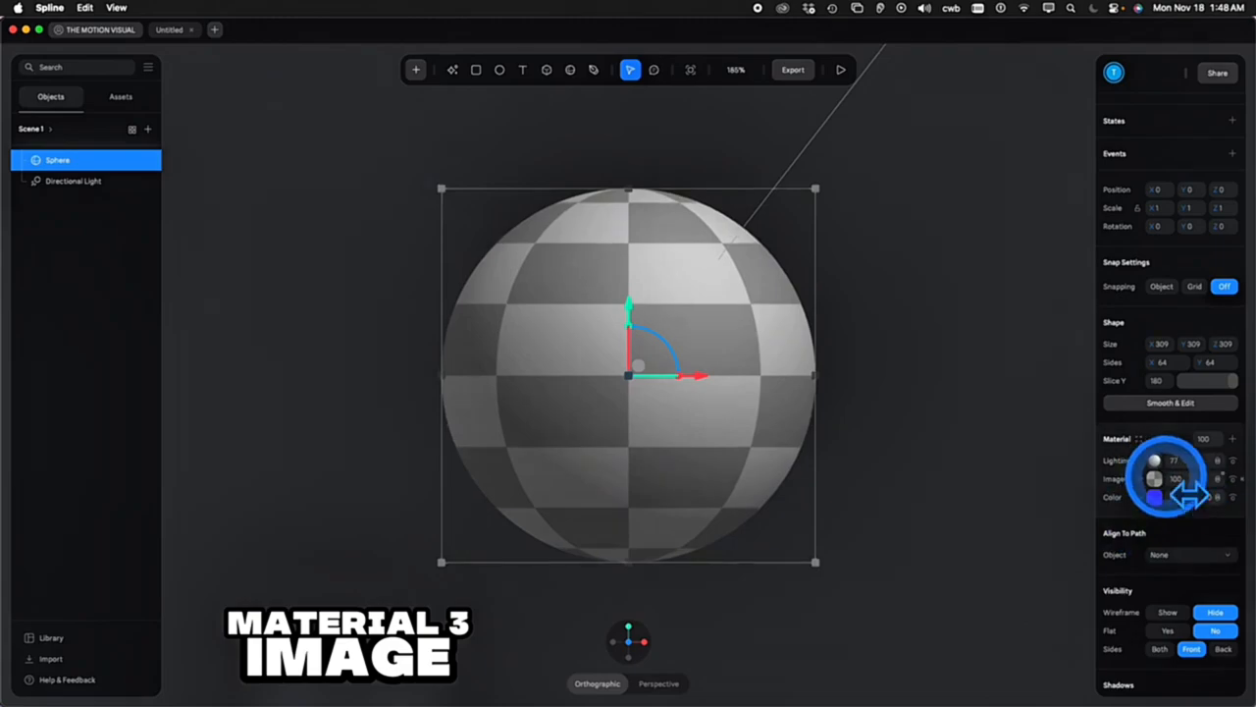
{"action": "mouse_move", "coordinate": [1159, 478]}
{"action": "left_mouse_down"}
{"action": "mouse_move", "coordinate": [1093, 477]}
{"action": "mouse_move", "coordinate": [1192, 481]}
{"action": "mouse_move", "coordinate": [1188, 463]}
{"action": "mouse_move", "coordinate": [1191, 493]}
{"action": "mouse_move", "coordinate": [1104, 479]}
{"action": "mouse_move", "coordinate": [1193, 478]}
{"action": "mouse_move", "coordinate": [1158, 459]}
{"action": "mouse_move", "coordinate": [1161, 482]}
{"action": "mouse_move", "coordinate": [1105, 483]}
{"action": "mouse_move", "coordinate": [1150, 478]}
{"action": "left_mouse_up"}
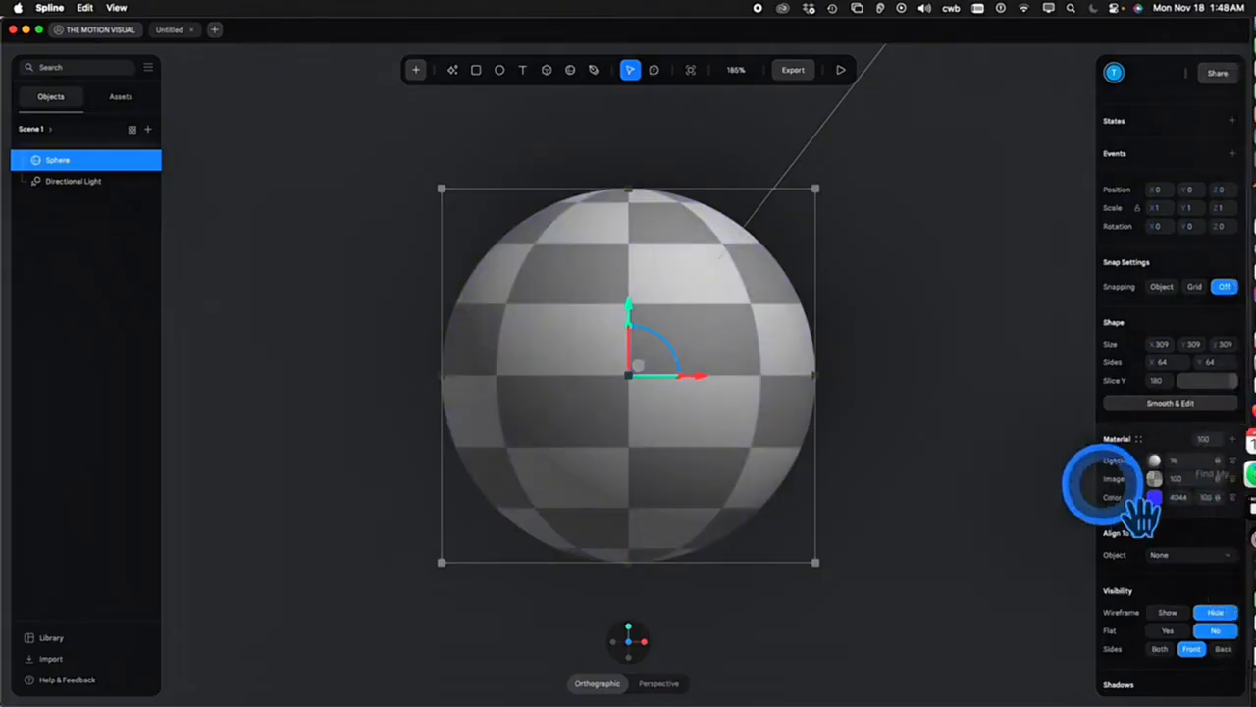
Toggle the Image layer's visibility off and on several times to compare the sphere with and without the checkered texture
{"action": "left_click", "coordinate": [1233, 480]}
{"action": "left_click", "coordinate": [1234, 480]}
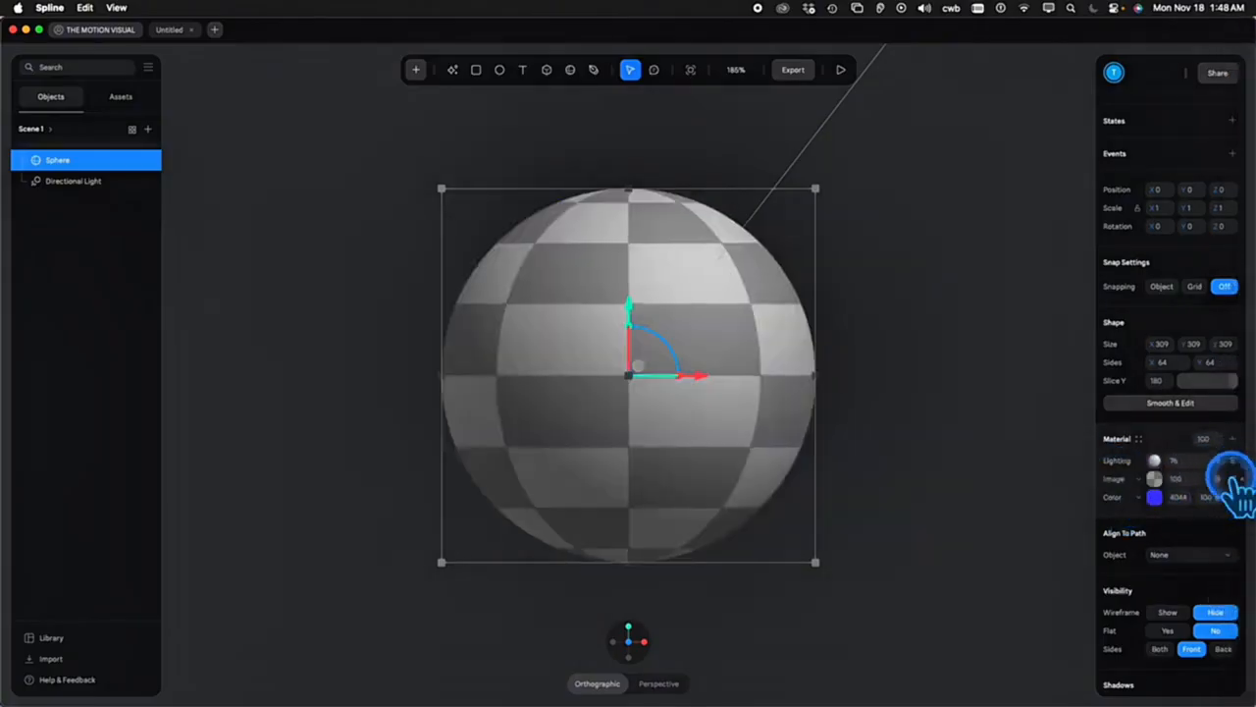
{"action": "left_click", "coordinate": [1233, 480]}
{"action": "left_click", "coordinate": [1234, 479]}
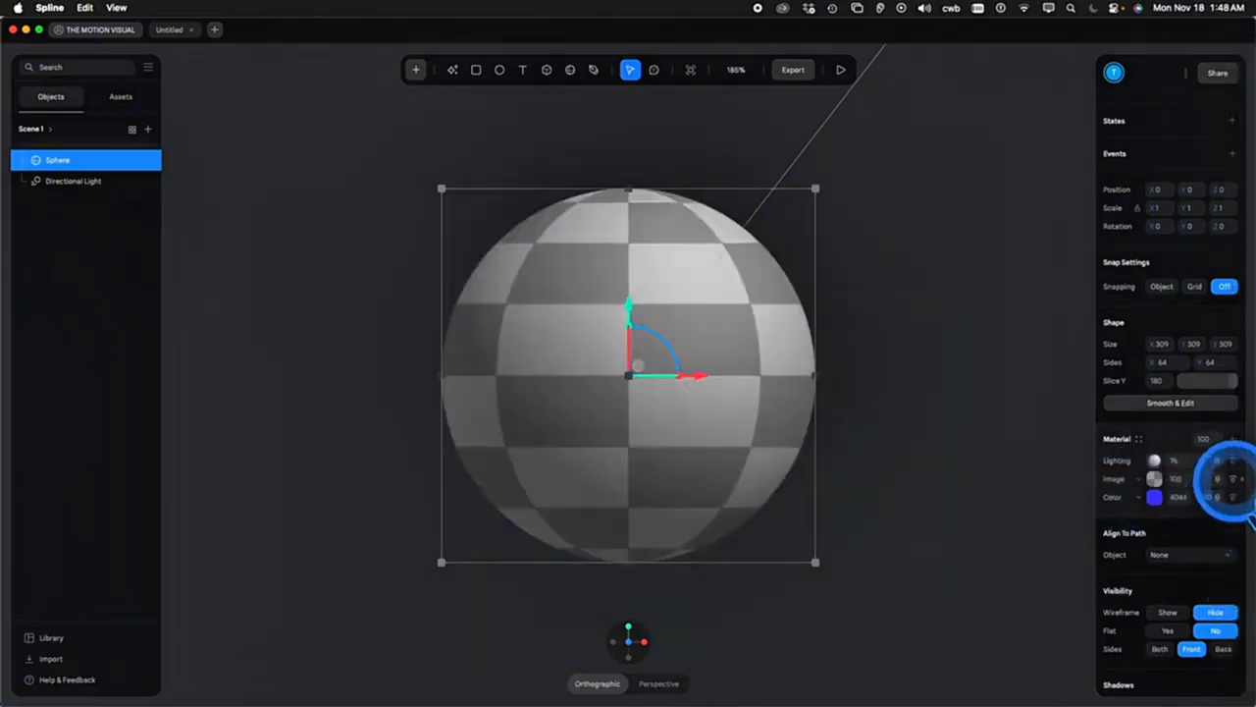
{"action": "left_click", "coordinate": [1234, 480]}
{"action": "left_click", "coordinate": [1234, 479]}
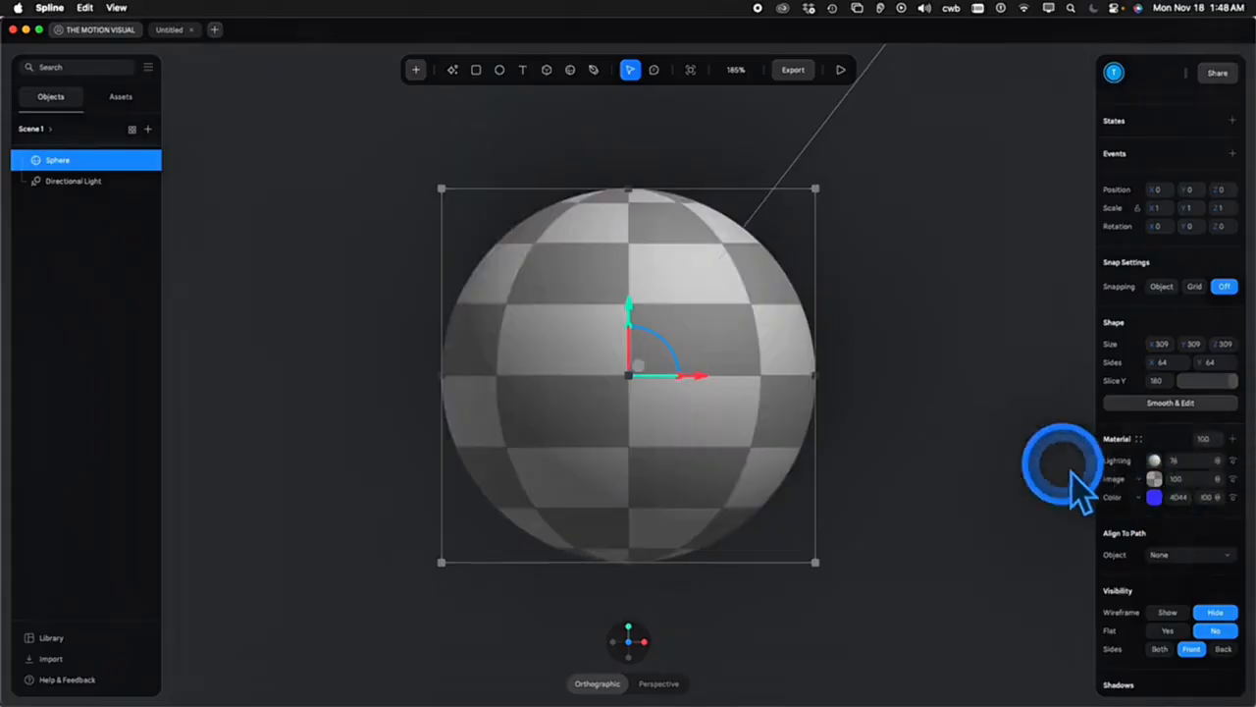
{"action": "scroll", "coordinate": [1057, 469], "scroll_direction": "up", "scroll_amount": 2}
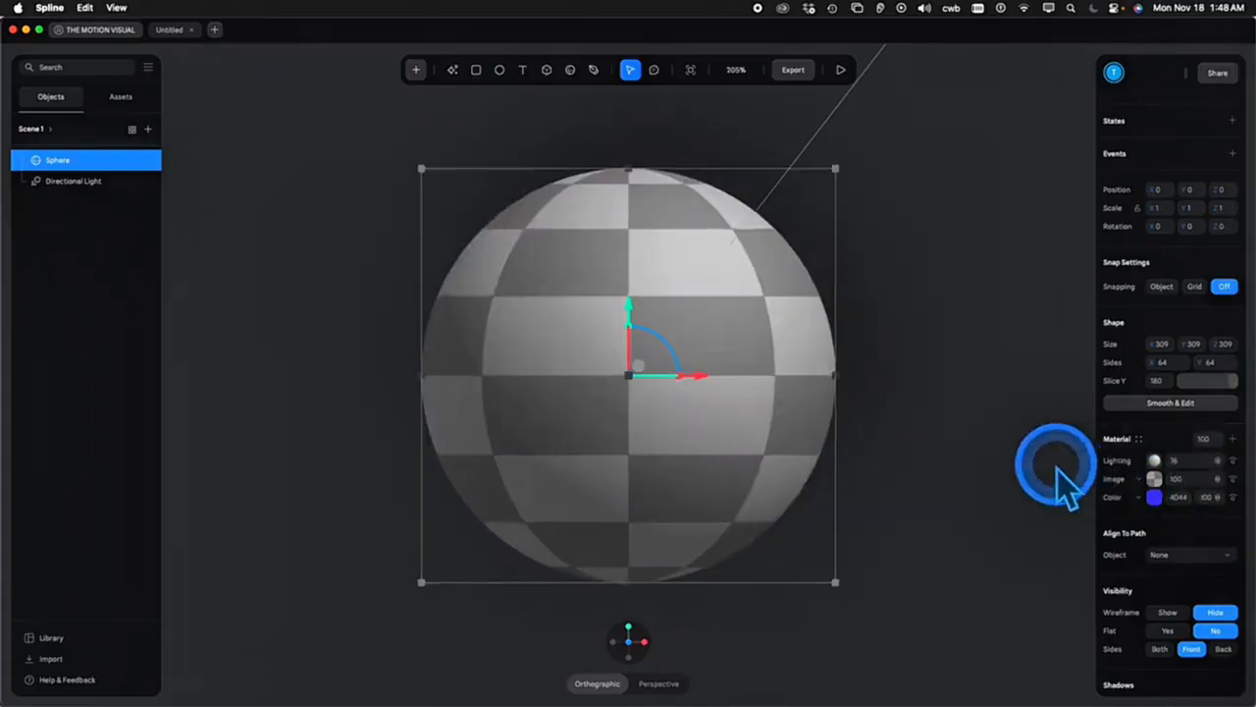
{"action": "scroll", "coordinate": [1057, 469], "scroll_direction": "up", "scroll_amount": 2}
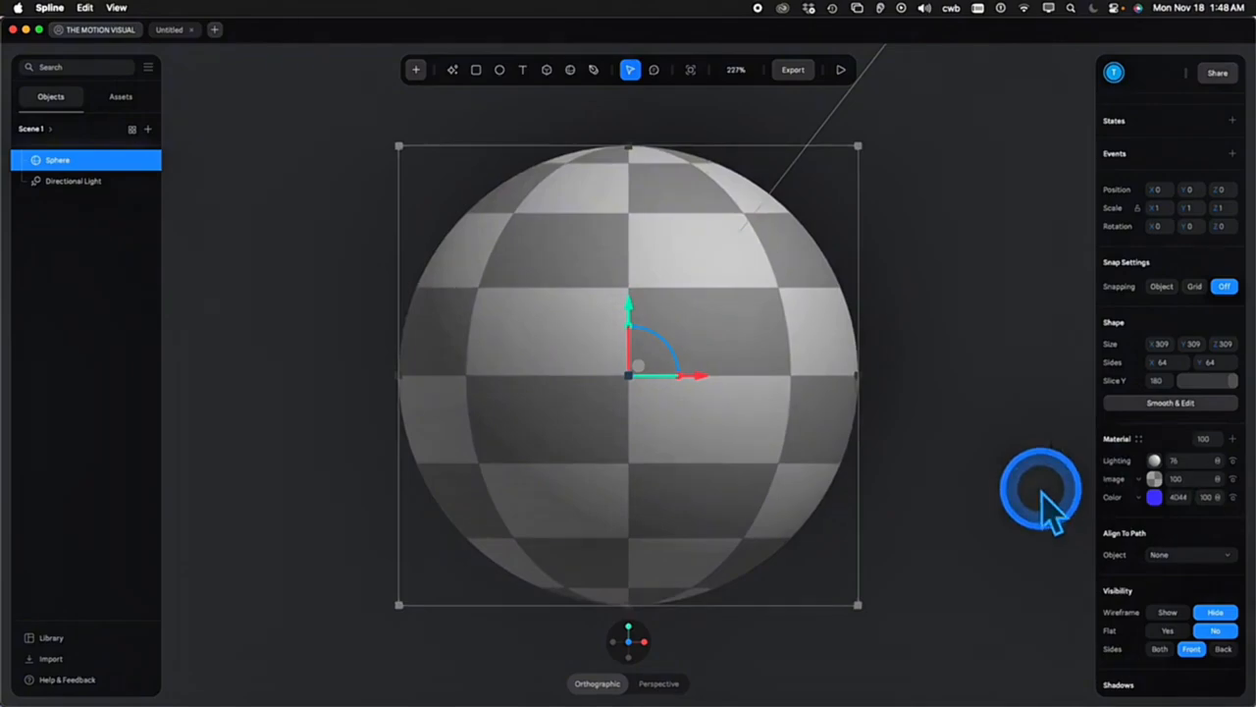
Apply the world map image from the Spline Library to the sphere's Image layer
{"action": "left_click", "coordinate": [1150, 479]}
{"action": "left_click", "coordinate": [1142, 479]}
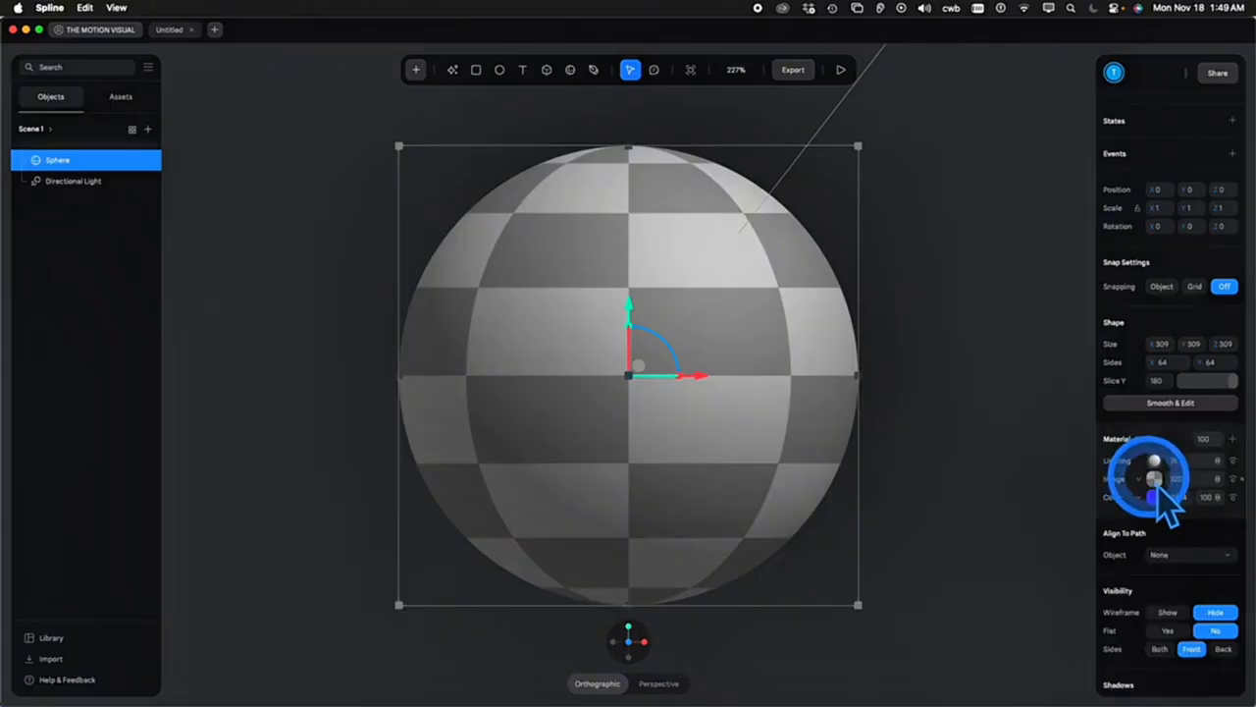
{"action": "left_click", "coordinate": [1161, 484]}
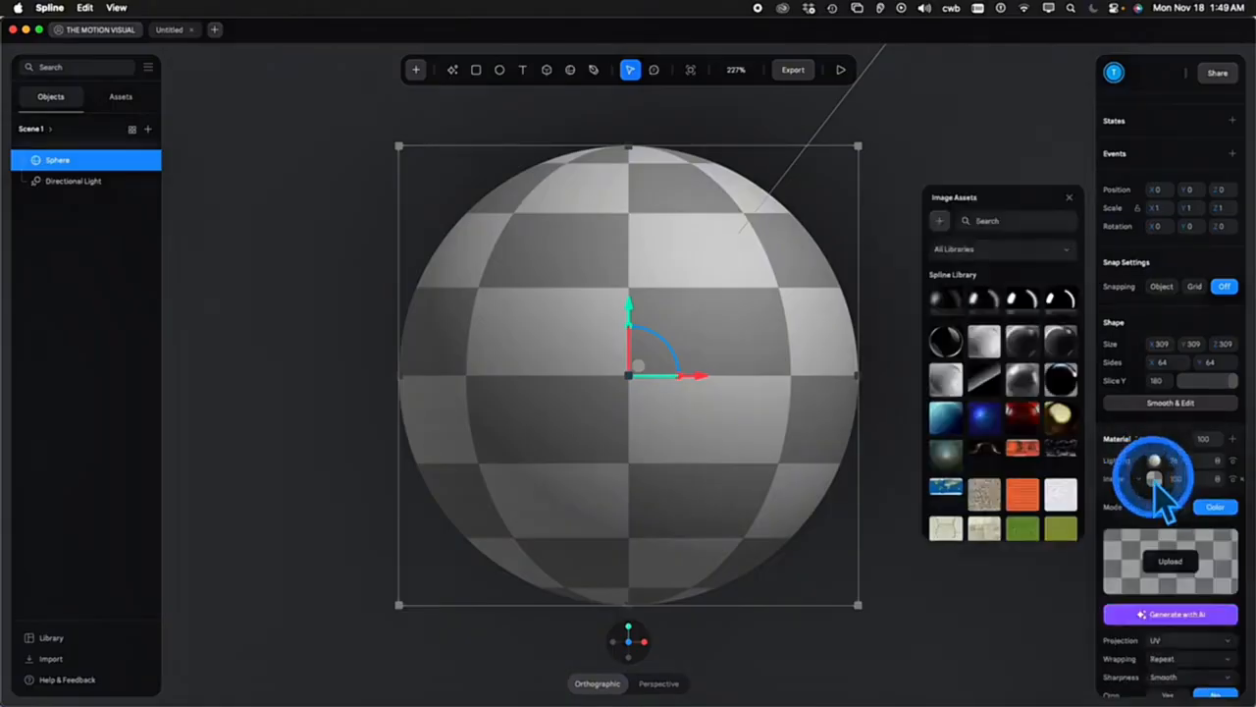
{"action": "left_click", "coordinate": [954, 489]}
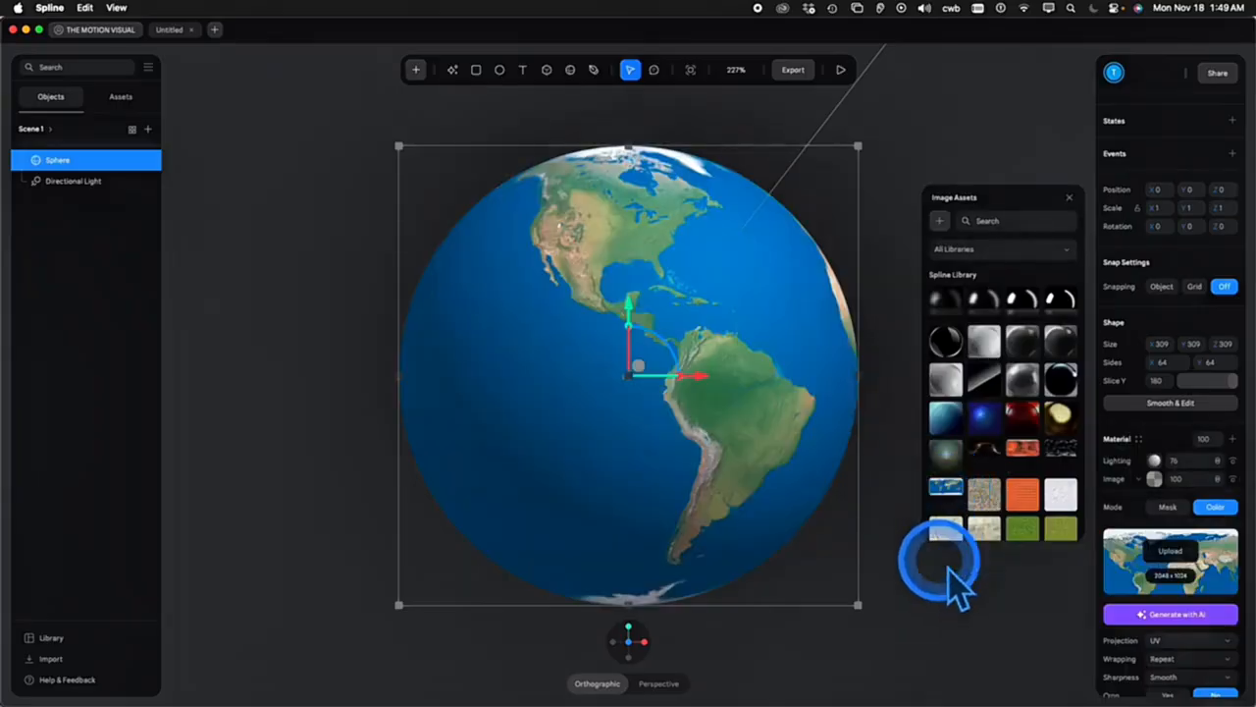
Try the Planar, Spherical, Cylindrical and Triplanar projections on the world map image, and set the projection back to UV
{"action": "scroll", "coordinate": [1159, 575], "scroll_direction": "down", "scroll_amount": 1}
{"action": "scroll", "coordinate": [1164, 581], "scroll_direction": "down", "scroll_amount": 3}
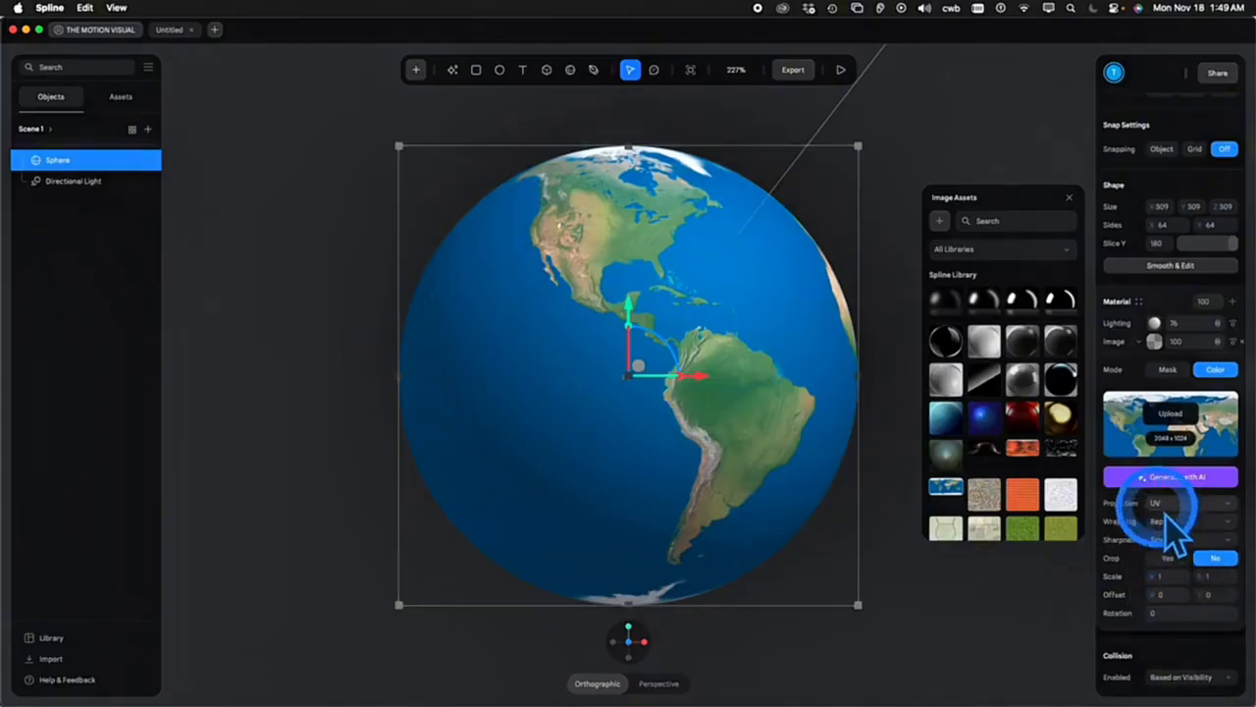
{"action": "left_click_drag", "start_coordinate": [661, 384], "coordinate": [783, 397]}
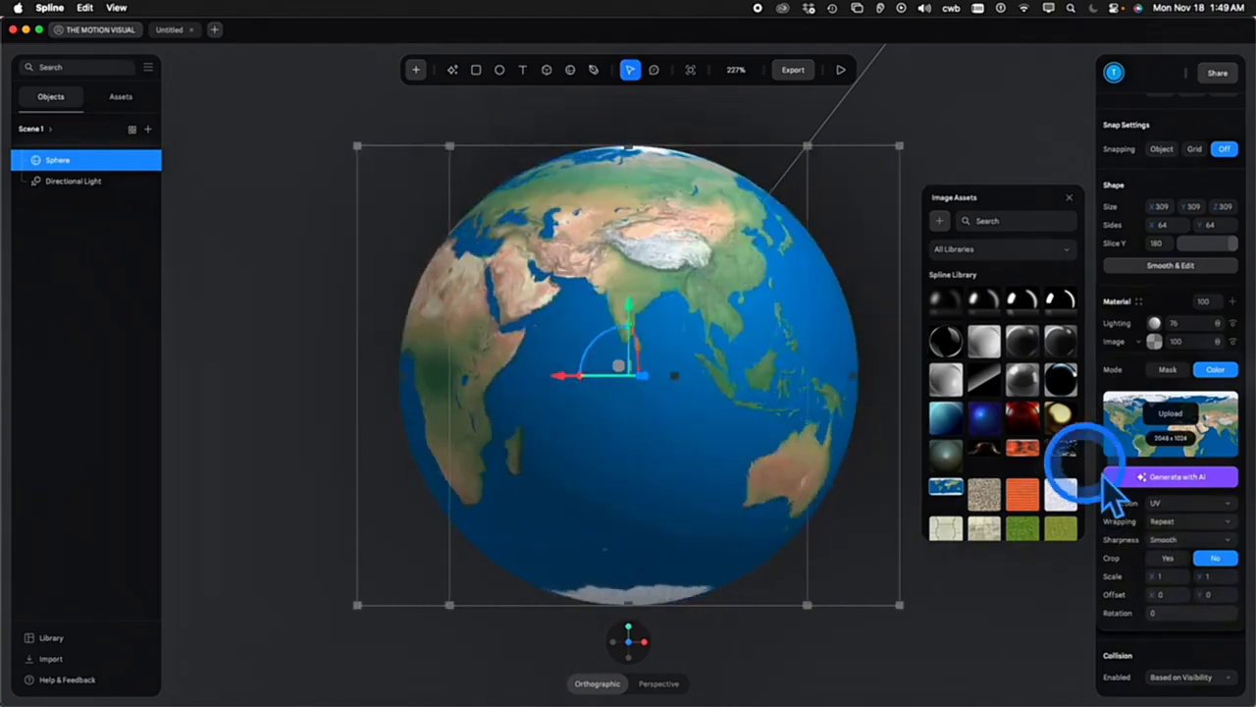
{"action": "left_click", "coordinate": [1163, 502]}
{"action": "left_click", "coordinate": [1182, 525]}
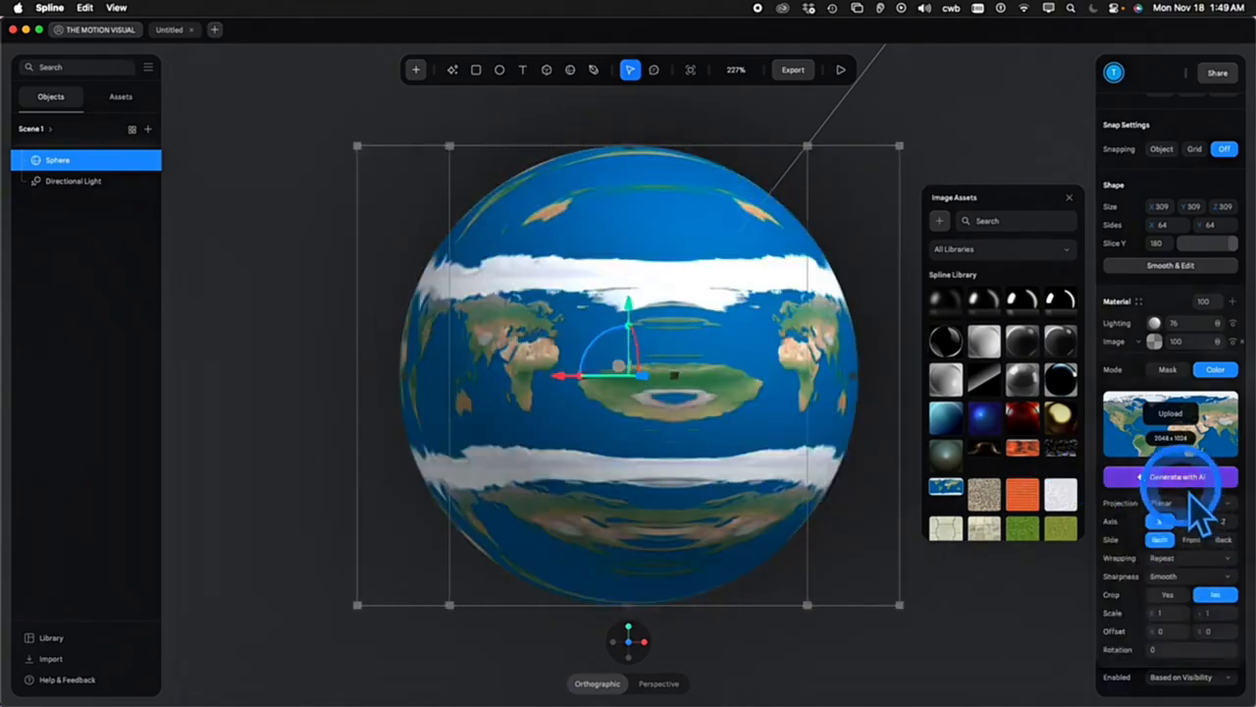
{"action": "left_click", "coordinate": [1168, 503]}
{"action": "left_click", "coordinate": [1177, 538]}
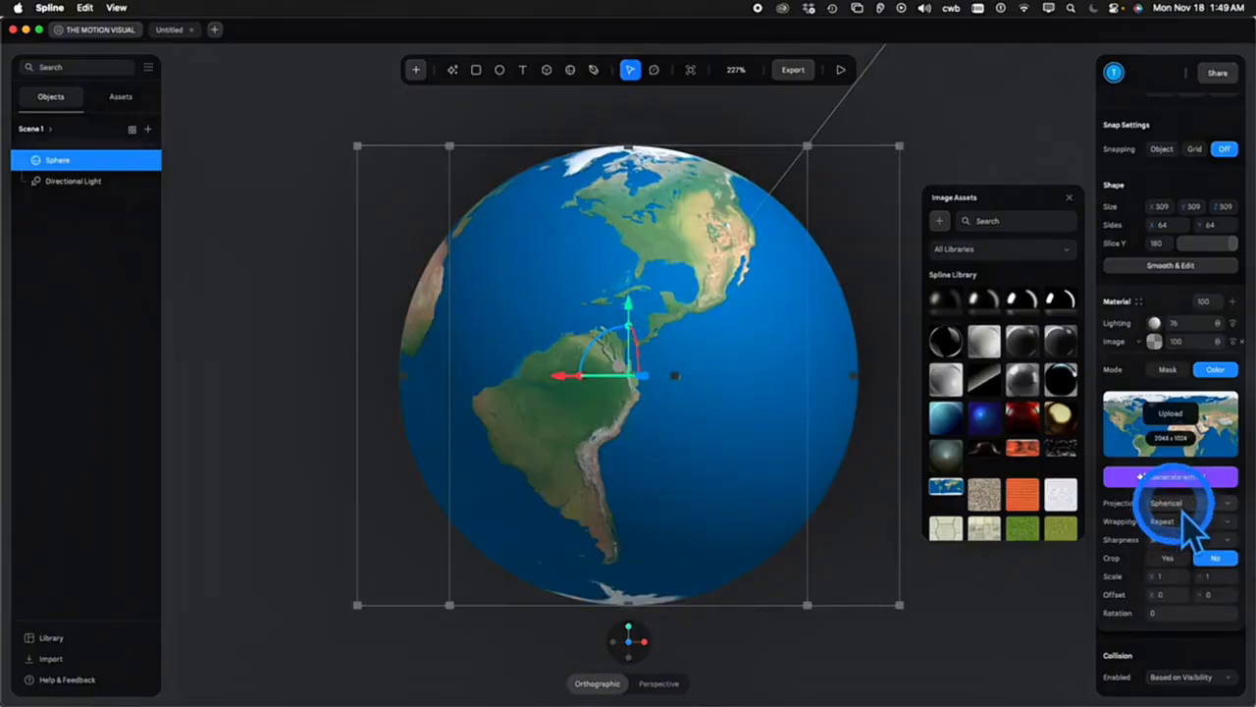
{"action": "left_click", "coordinate": [1173, 505]}
{"action": "left_click", "coordinate": [1172, 521]}
{"action": "left_click", "coordinate": [1171, 503]}
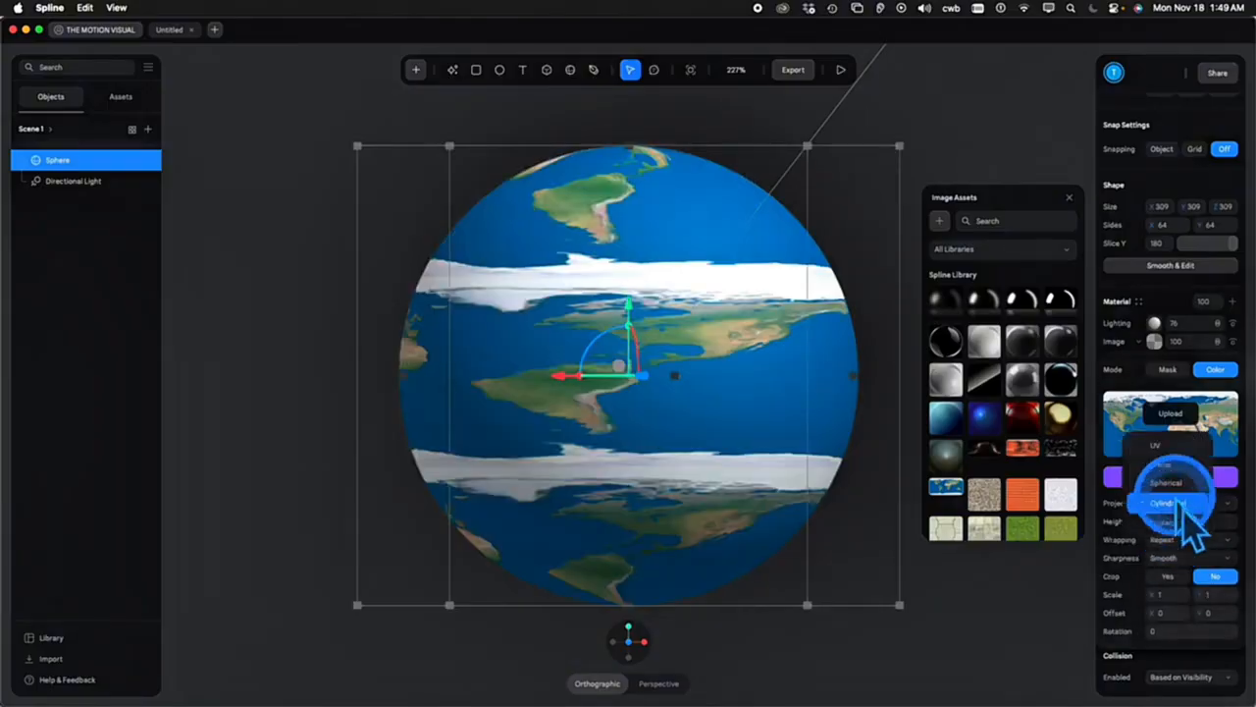
{"action": "left_click", "coordinate": [1178, 521]}
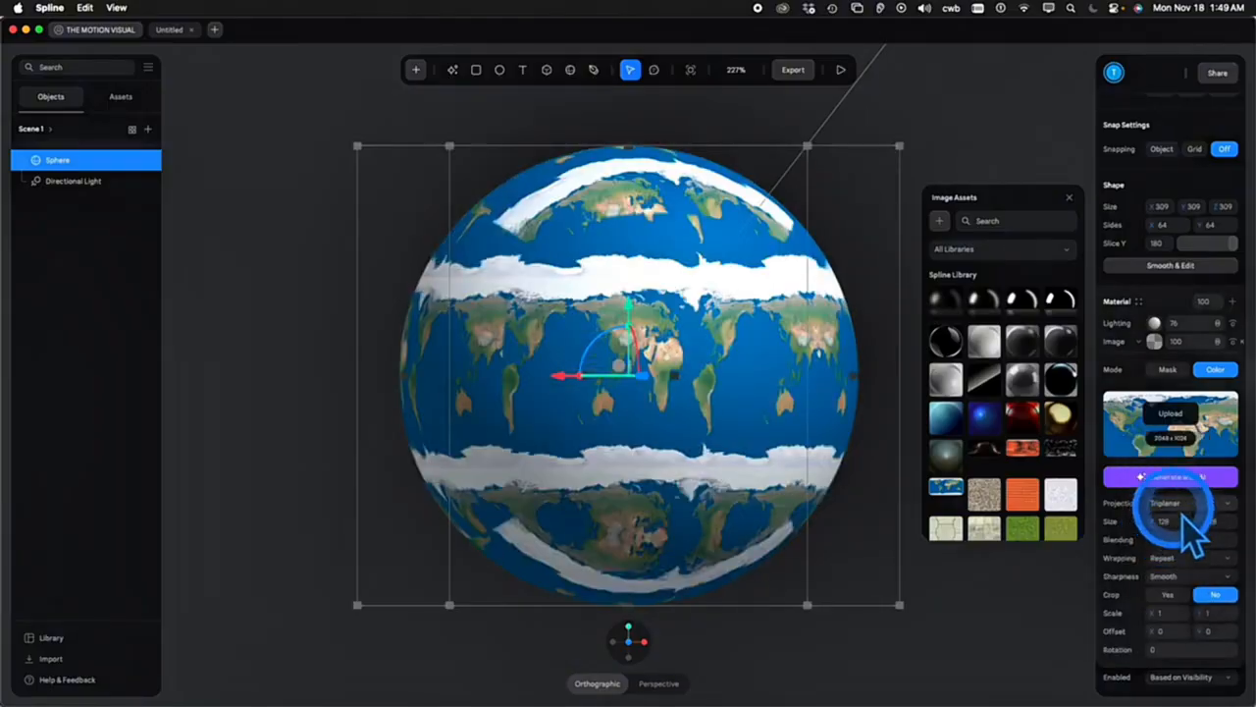
{"action": "left_click", "coordinate": [1173, 502]}
{"action": "left_click", "coordinate": [1160, 432]}
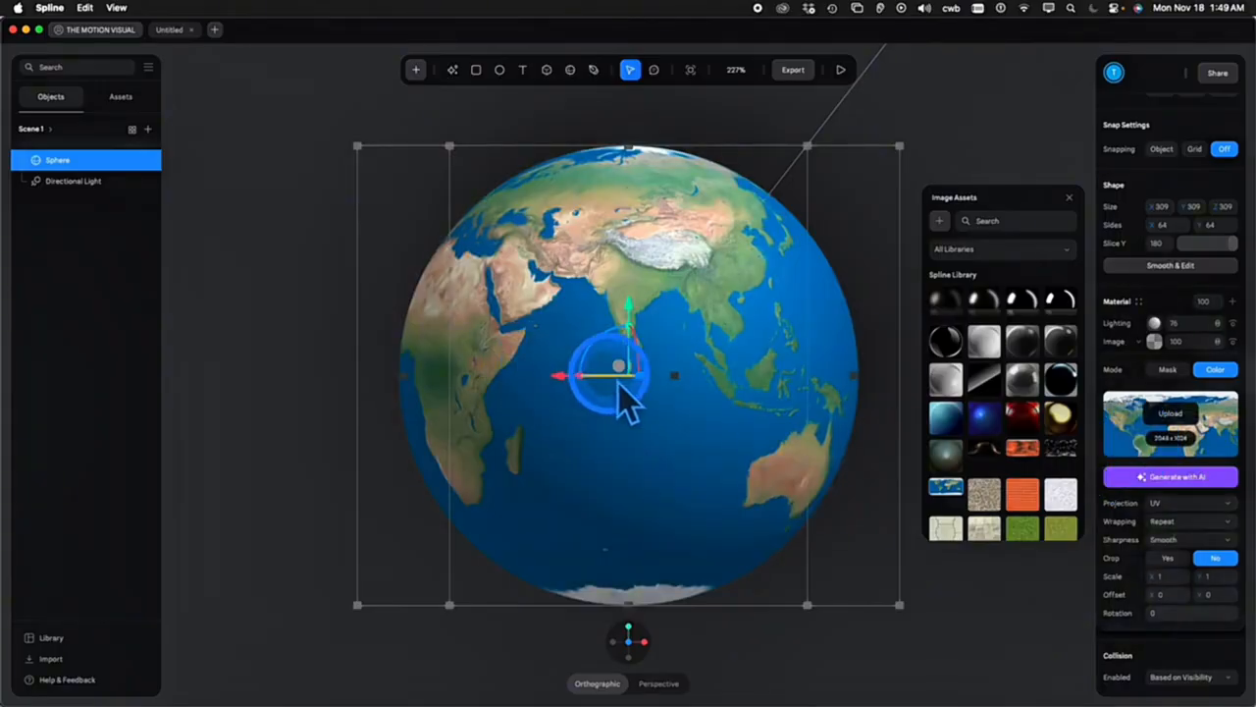
Try other library textures on the sphere, including marble, wood, grass, concrete, stone wall and crumpled paper, and restore the world map
{"action": "left_click_drag", "start_coordinate": [619, 380], "coordinate": [890, 410]}
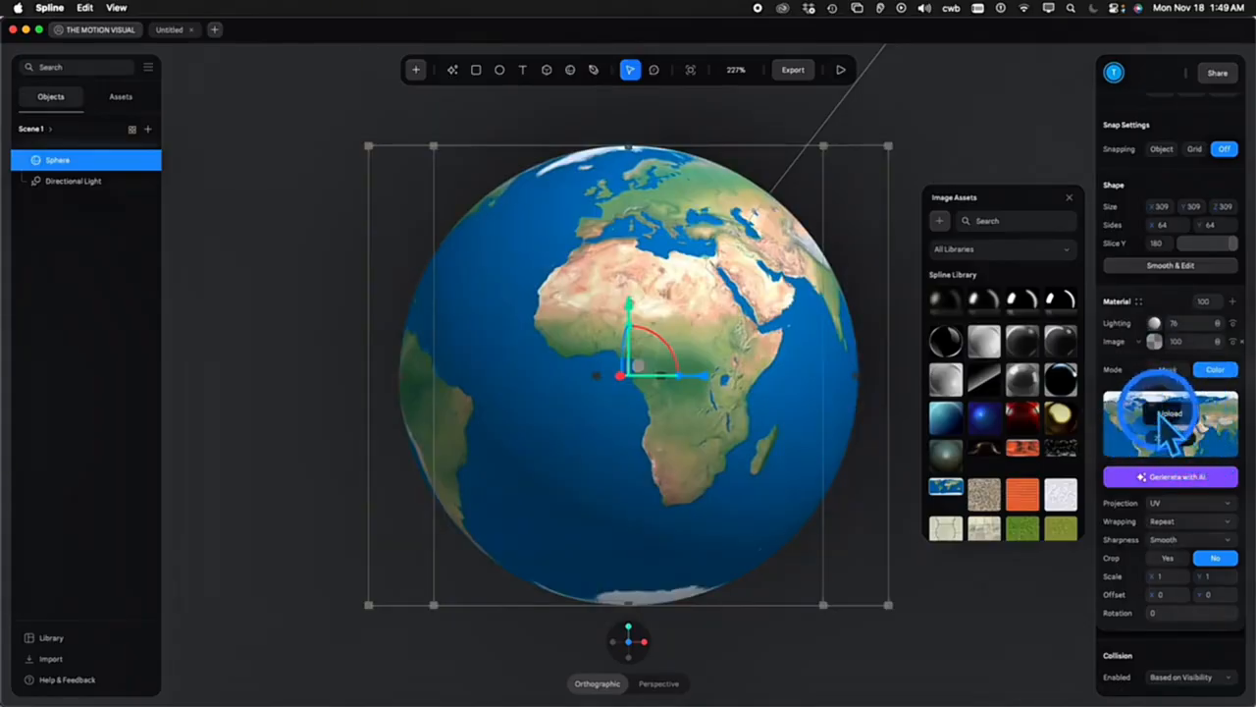
{"action": "scroll", "coordinate": [991, 492], "scroll_direction": "down", "scroll_amount": 3}
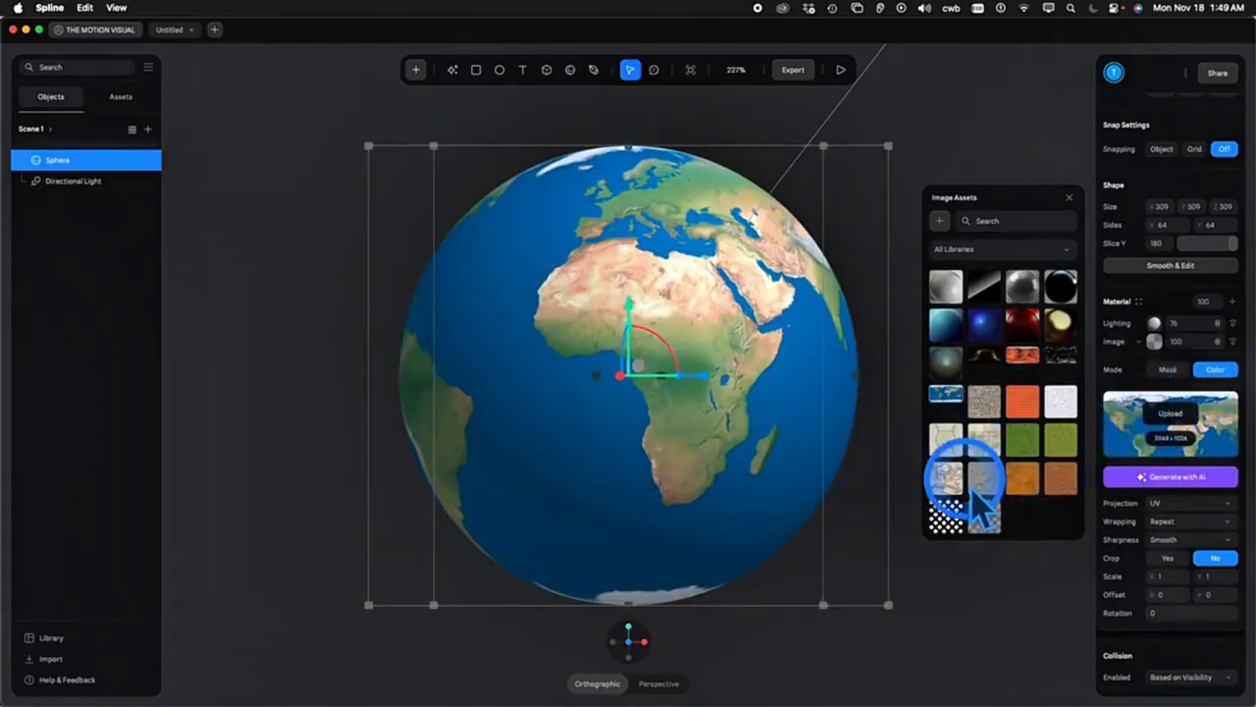
{"action": "left_click", "coordinate": [948, 514]}
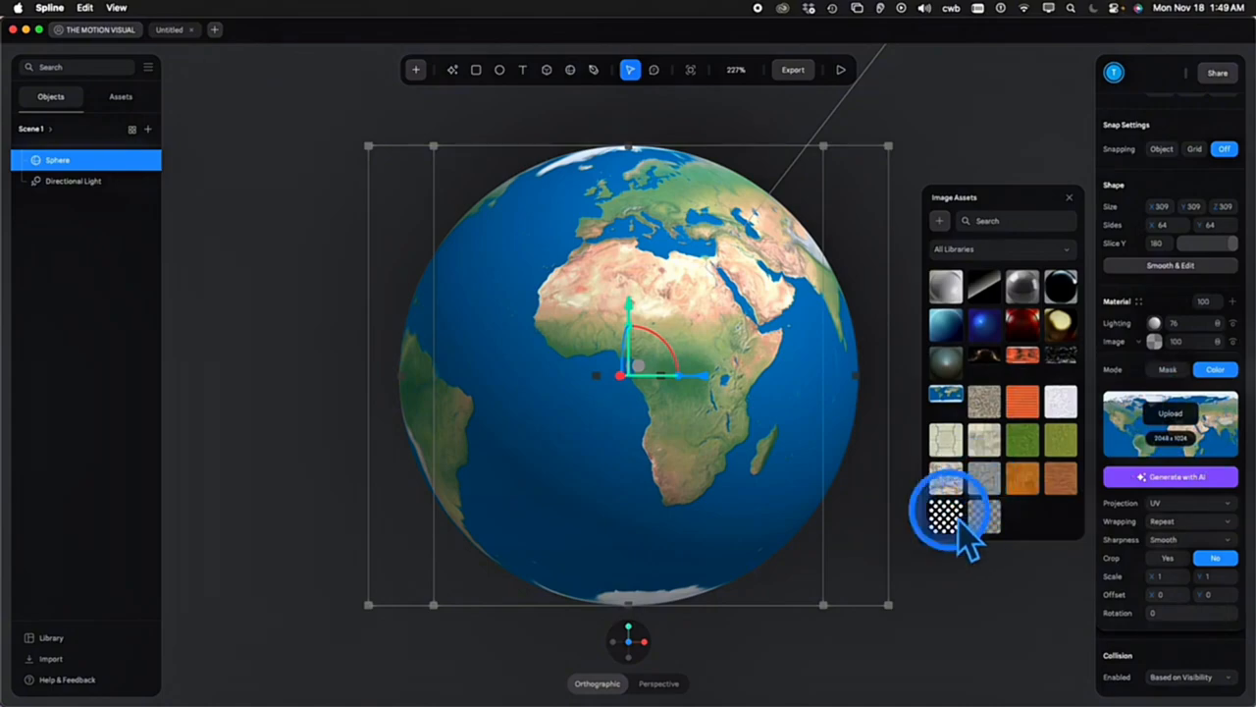
{"action": "left_click", "coordinate": [946, 469]}
{"action": "left_click", "coordinate": [984, 478]}
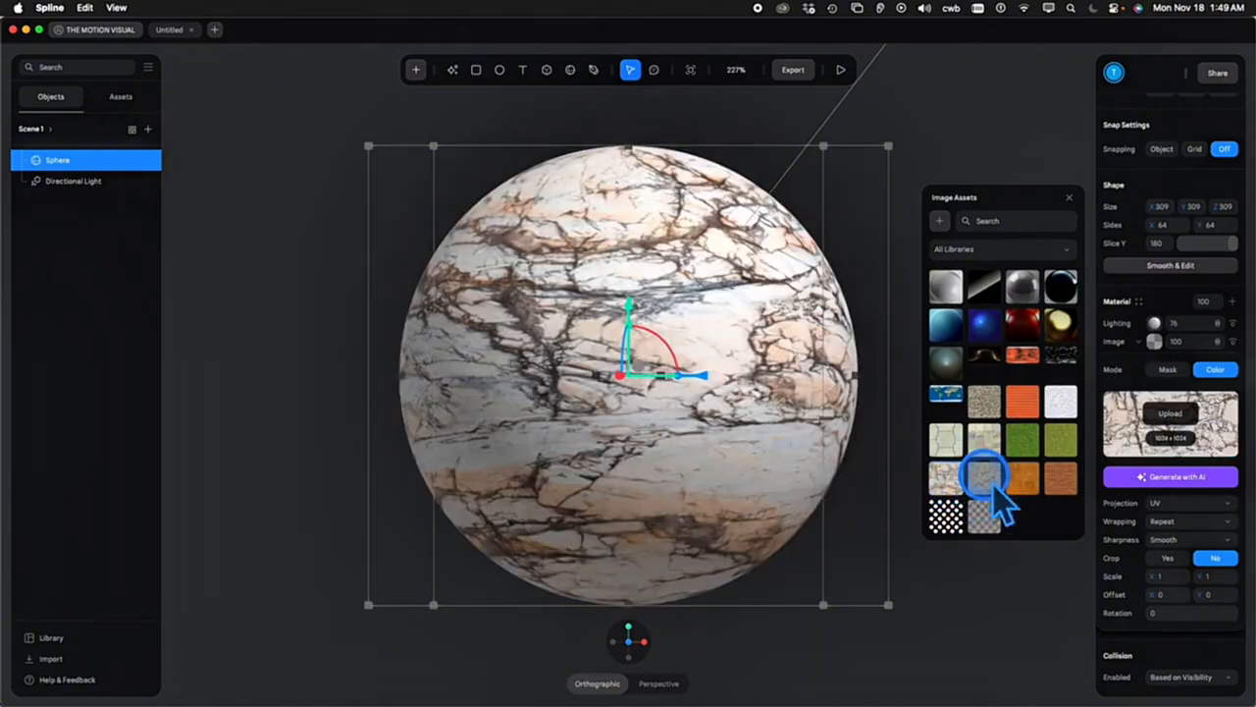
{"action": "left_click", "coordinate": [1023, 478]}
{"action": "left_click", "coordinate": [1060, 478]}
{"action": "left_click", "coordinate": [1059, 436]}
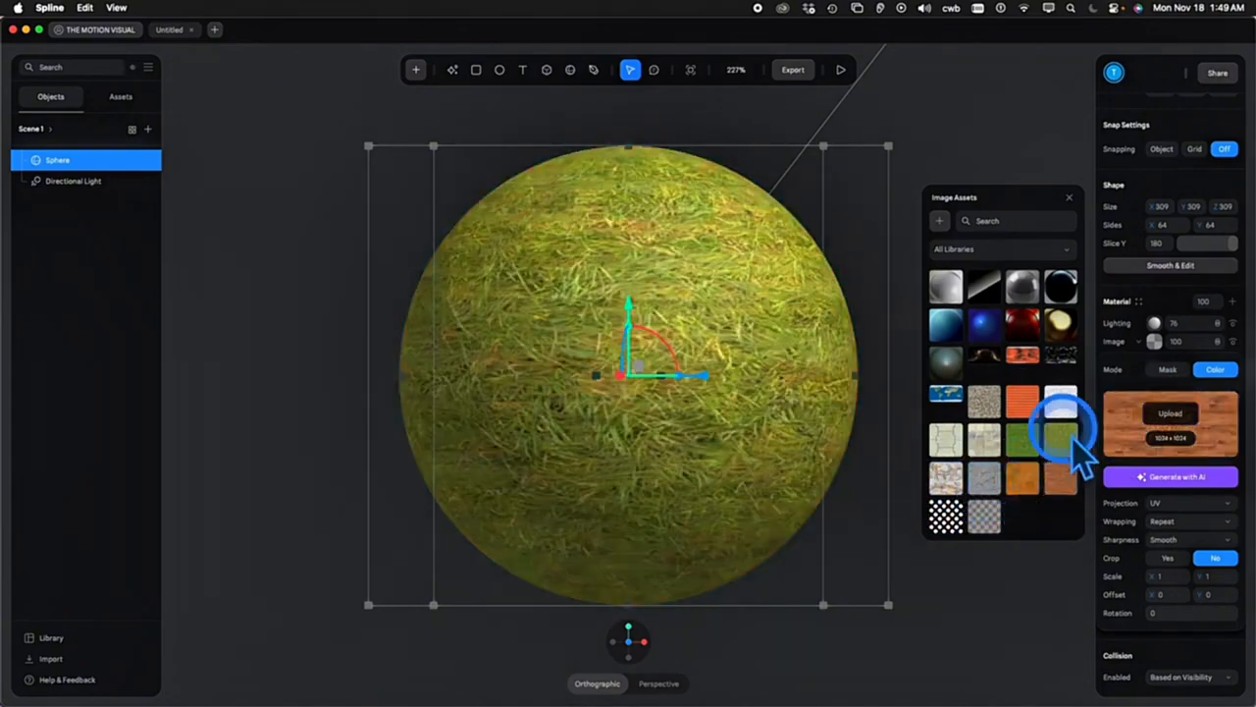
{"action": "left_click", "coordinate": [1023, 432]}
{"action": "left_click", "coordinate": [986, 438]}
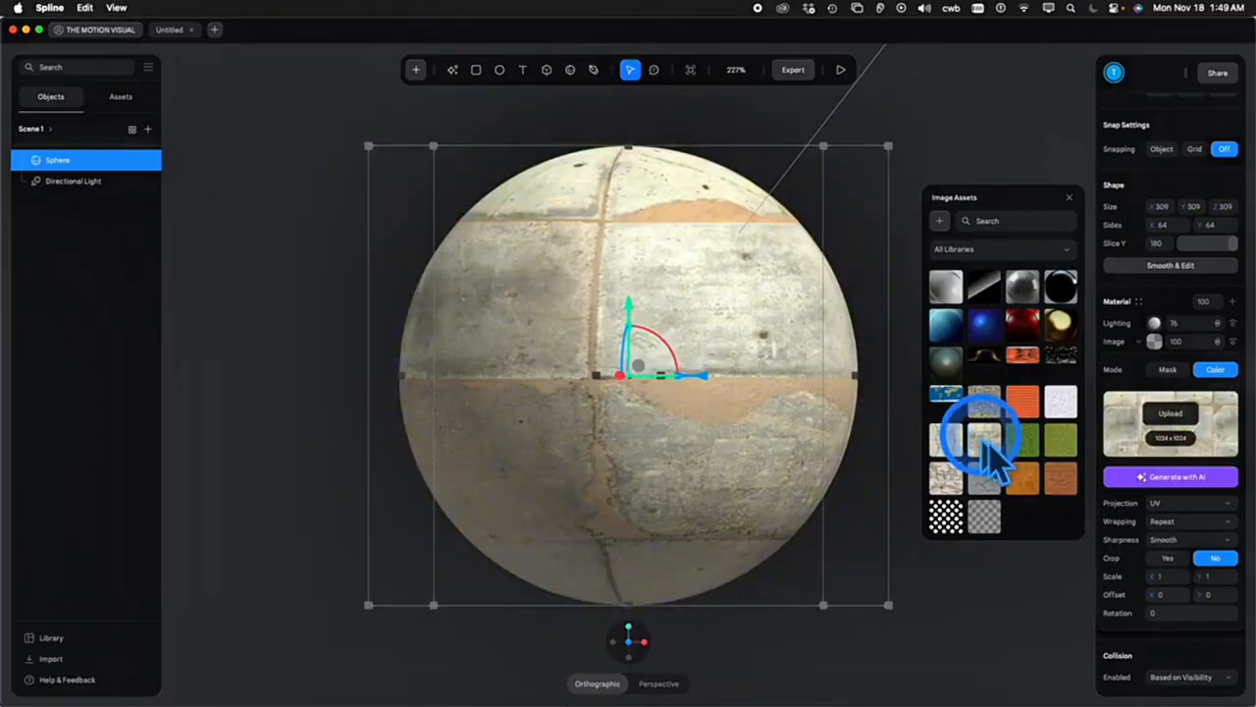
{"action": "left_click", "coordinate": [948, 437]}
{"action": "left_click", "coordinate": [985, 403]}
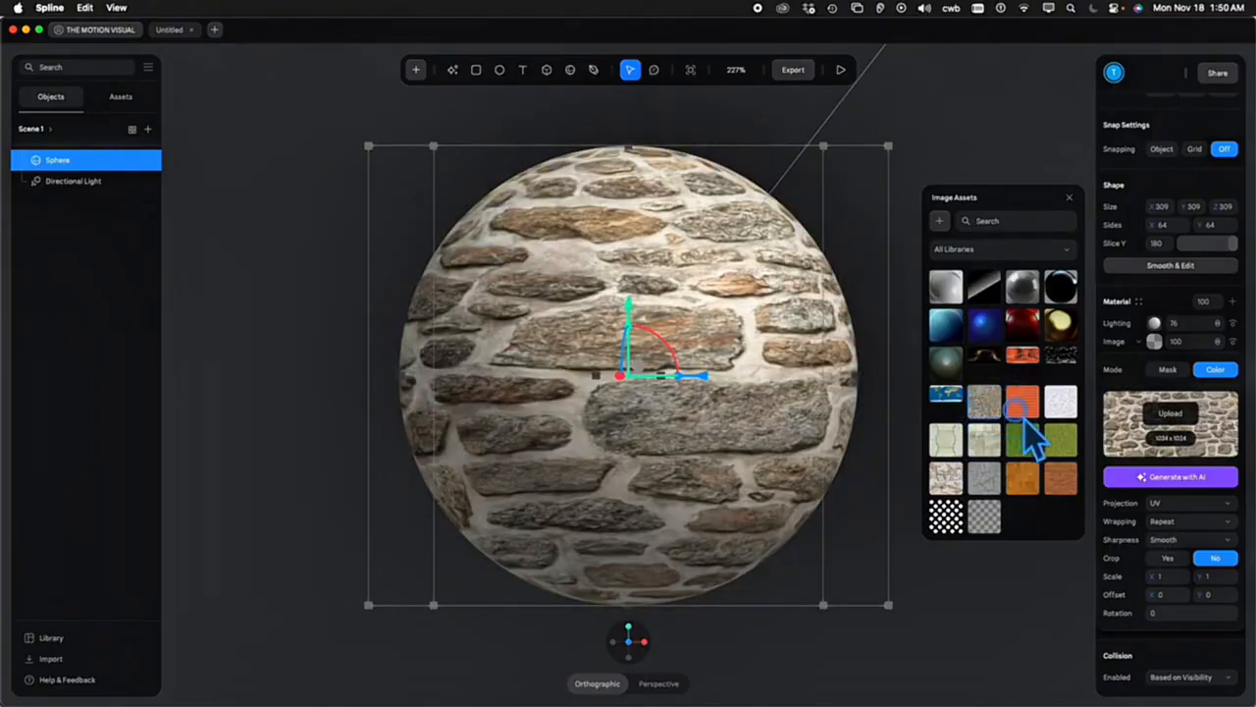
{"action": "left_click", "coordinate": [1022, 403]}
{"action": "left_click", "coordinate": [1060, 402]}
{"action": "left_click", "coordinate": [1060, 339]}
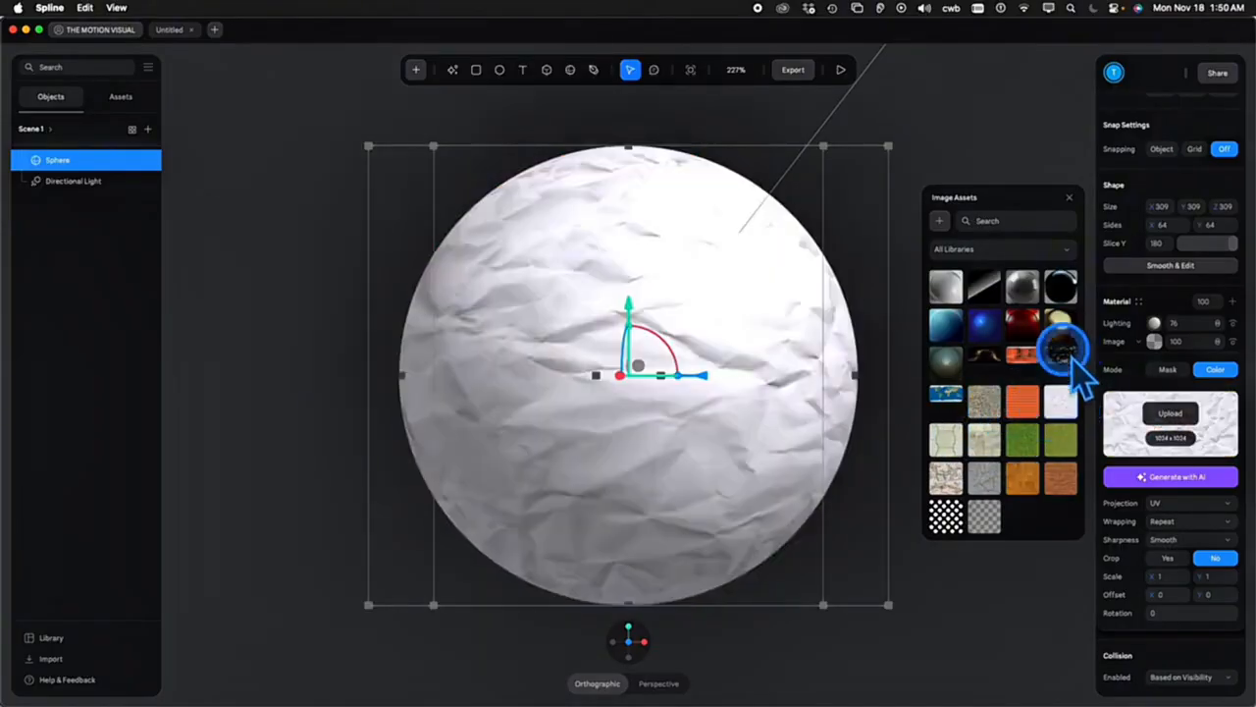
{"action": "left_click", "coordinate": [946, 395]}
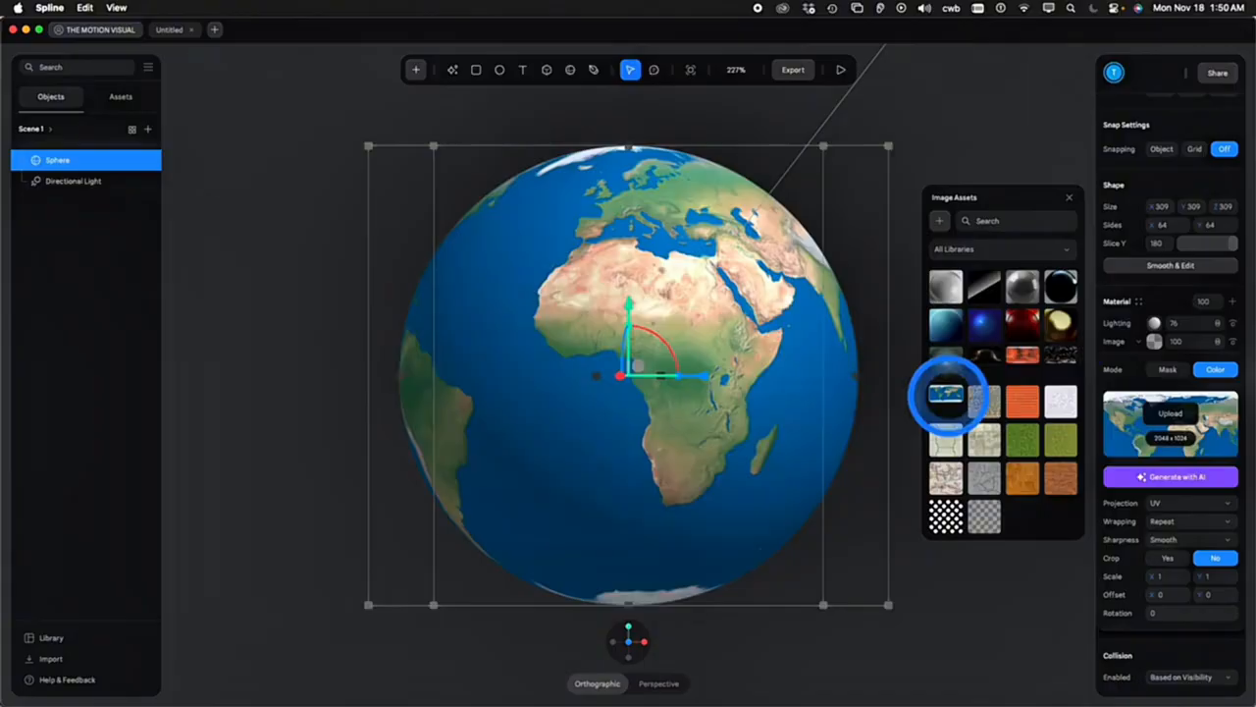
{"action": "left_click", "coordinate": [983, 402]}
{"action": "left_click", "coordinate": [948, 397]}
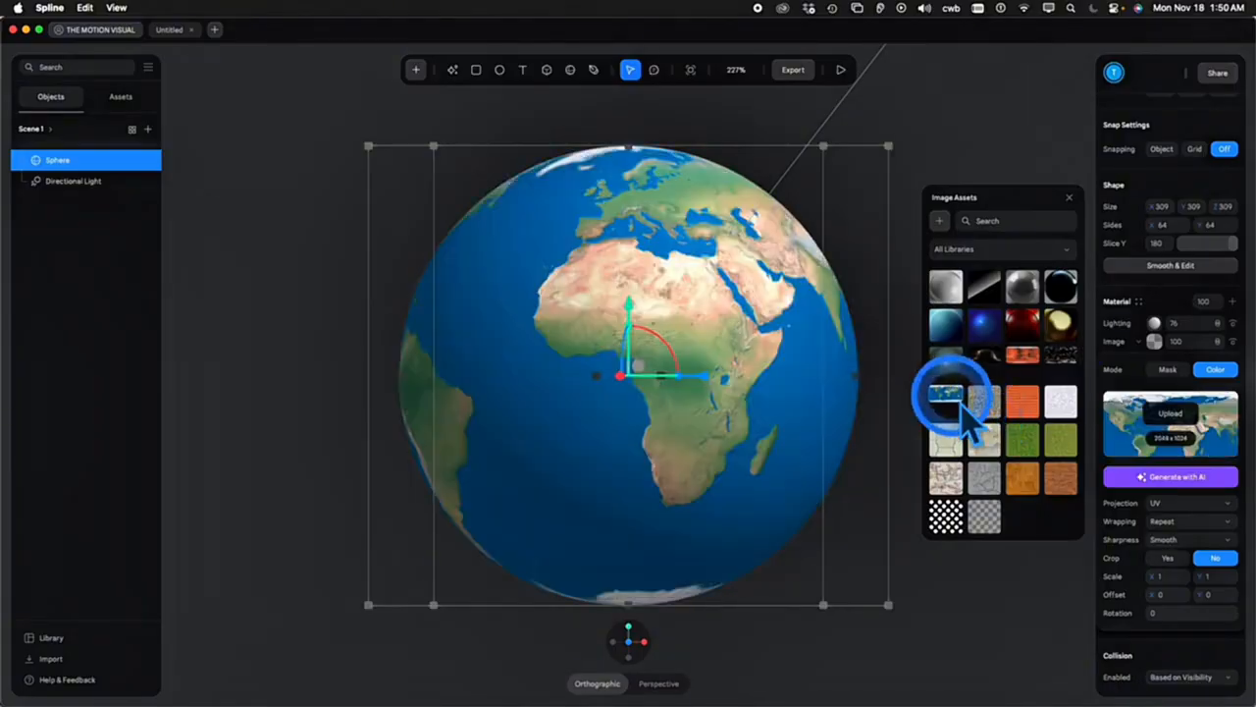
Deselect and reselect the sphere, and reopen its Image layer's settings and image library
{"action": "left_click", "coordinate": [945, 133]}
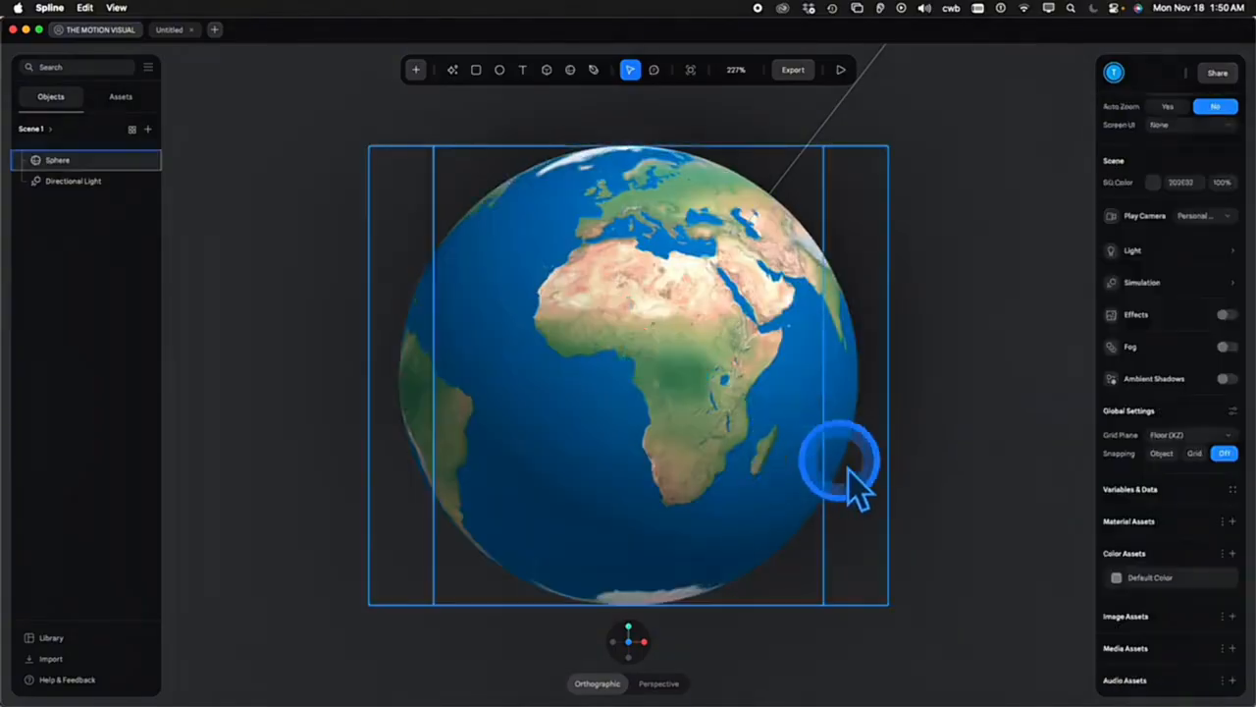
{"action": "left_click", "coordinate": [789, 456]}
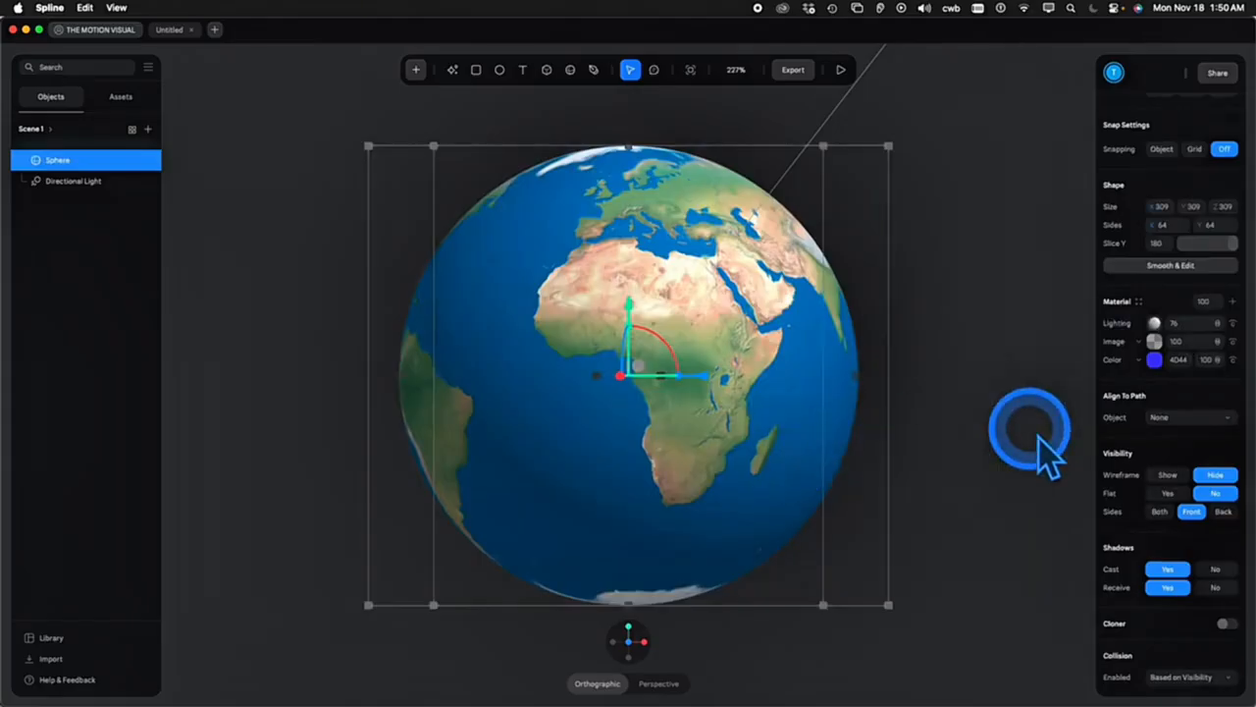
{"action": "scroll", "coordinate": [1035, 427], "scroll_direction": "down", "scroll_amount": 2}
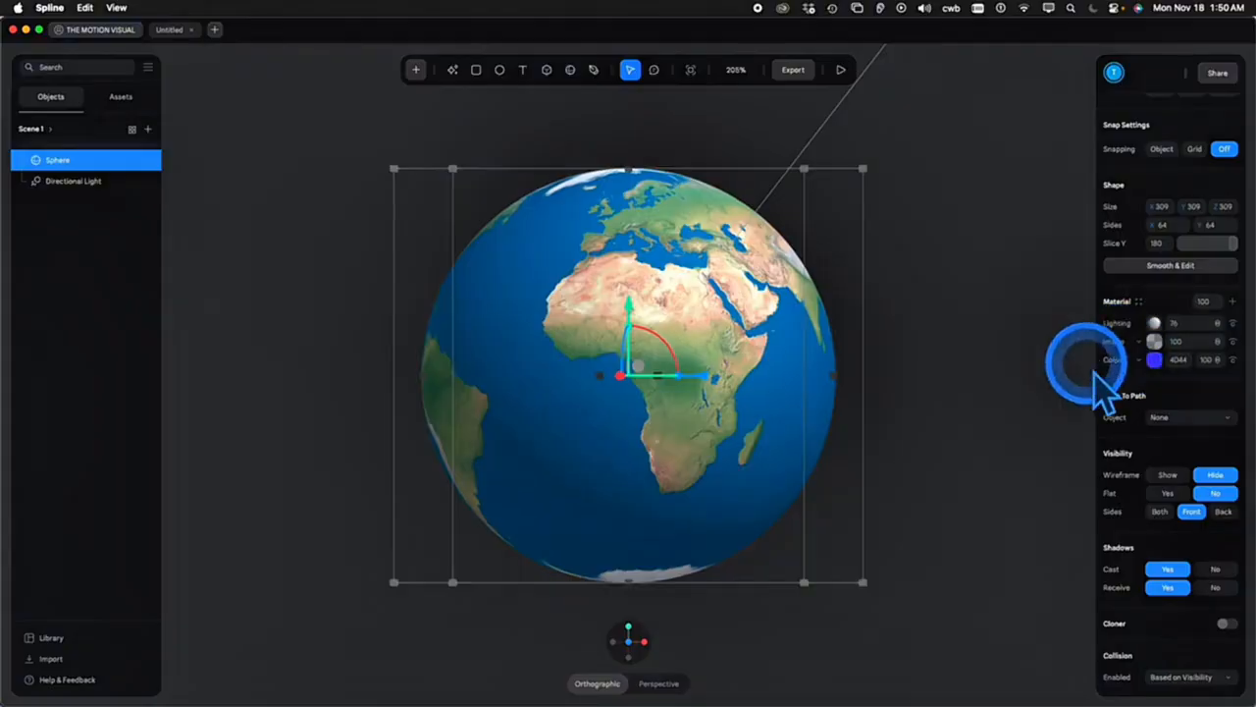
{"action": "left_click", "coordinate": [1154, 341]}
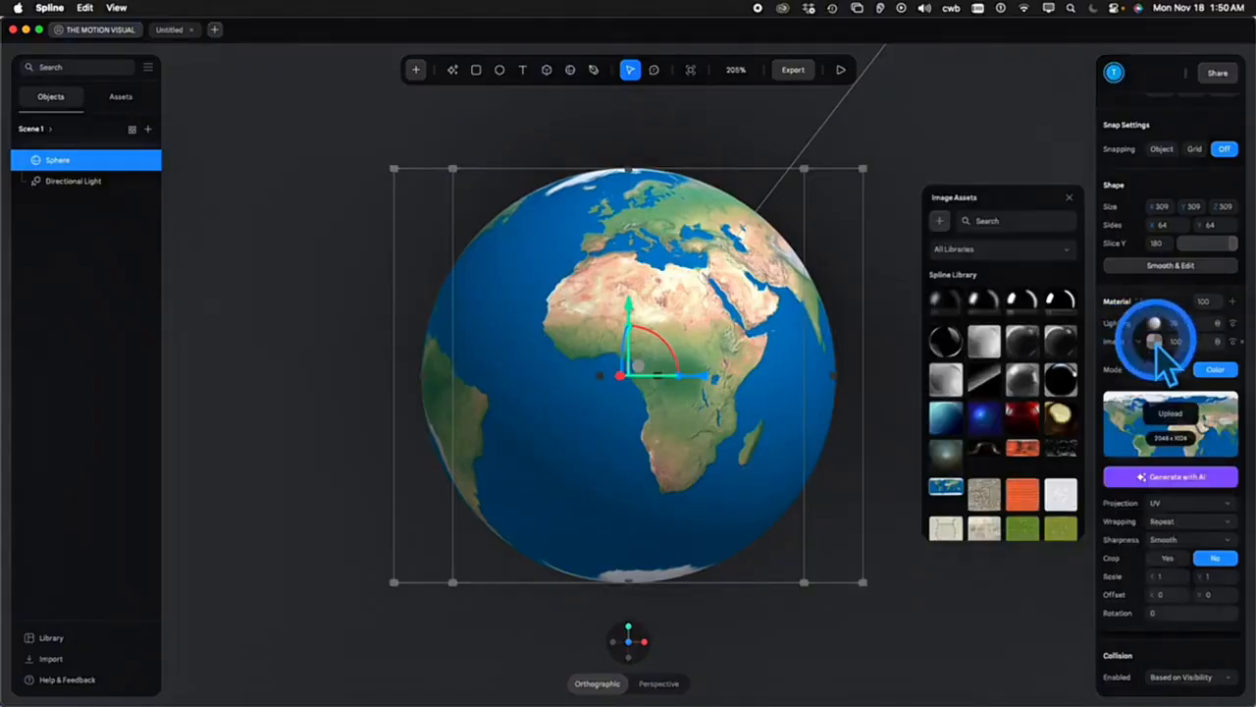
Apply the stone wall texture from the Spline Library to the sphere's Image layer and close the layer's settings
{"action": "left_click", "coordinate": [985, 495]}
{"action": "scroll", "coordinate": [870, 527], "scroll_direction": "up", "scroll_amount": 3}
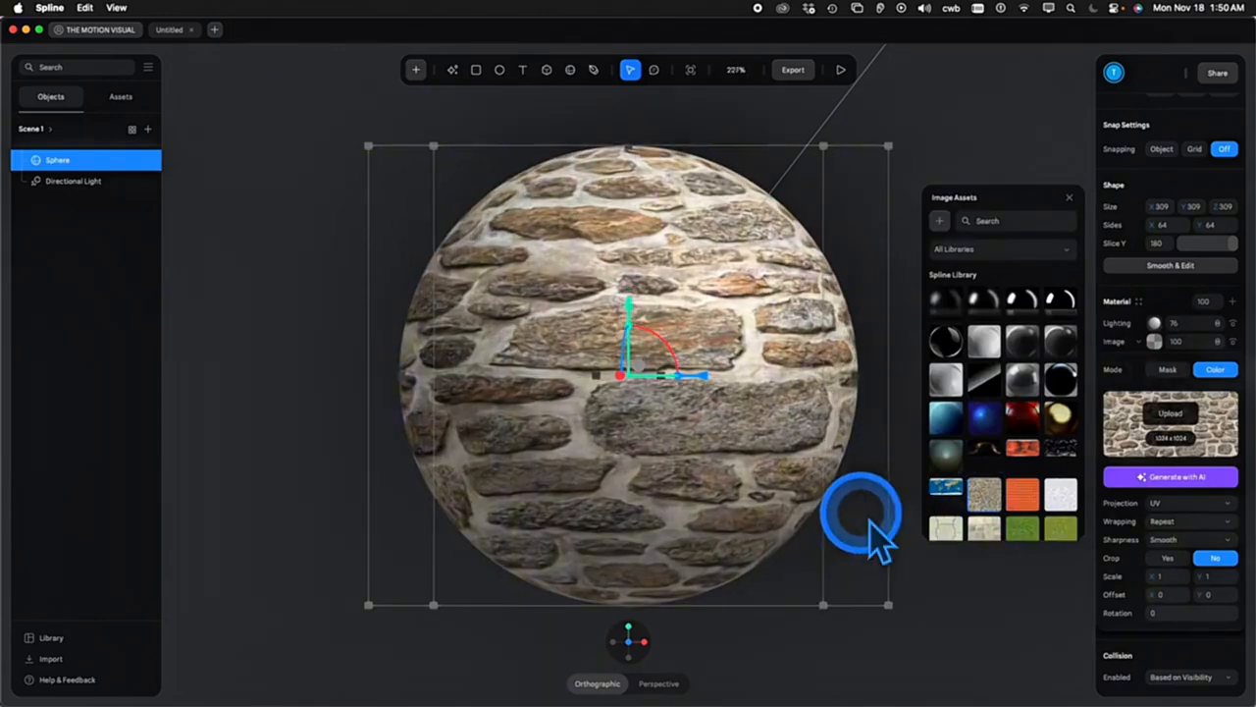
{"action": "left_click", "coordinate": [958, 585]}
{"action": "left_click", "coordinate": [815, 385]}
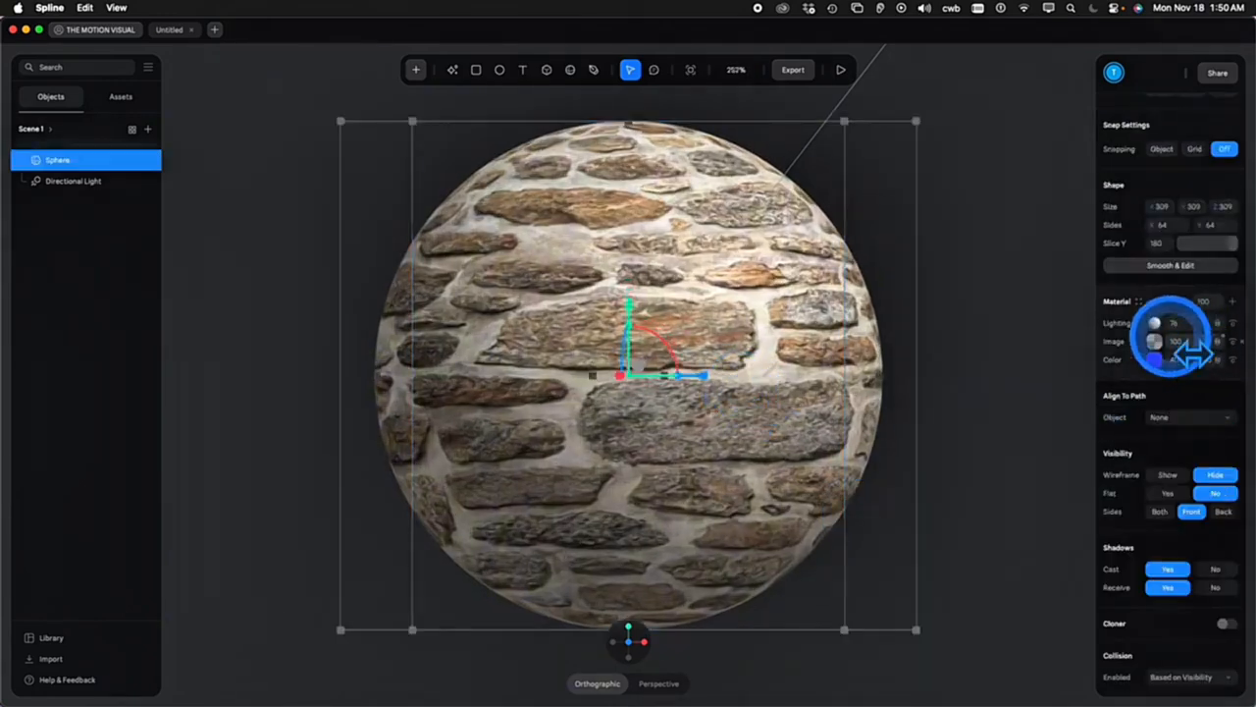
Change the sphere's Lighting type to Physical and use Image_12 as its bump map
{"action": "left_click", "coordinate": [1158, 323]}
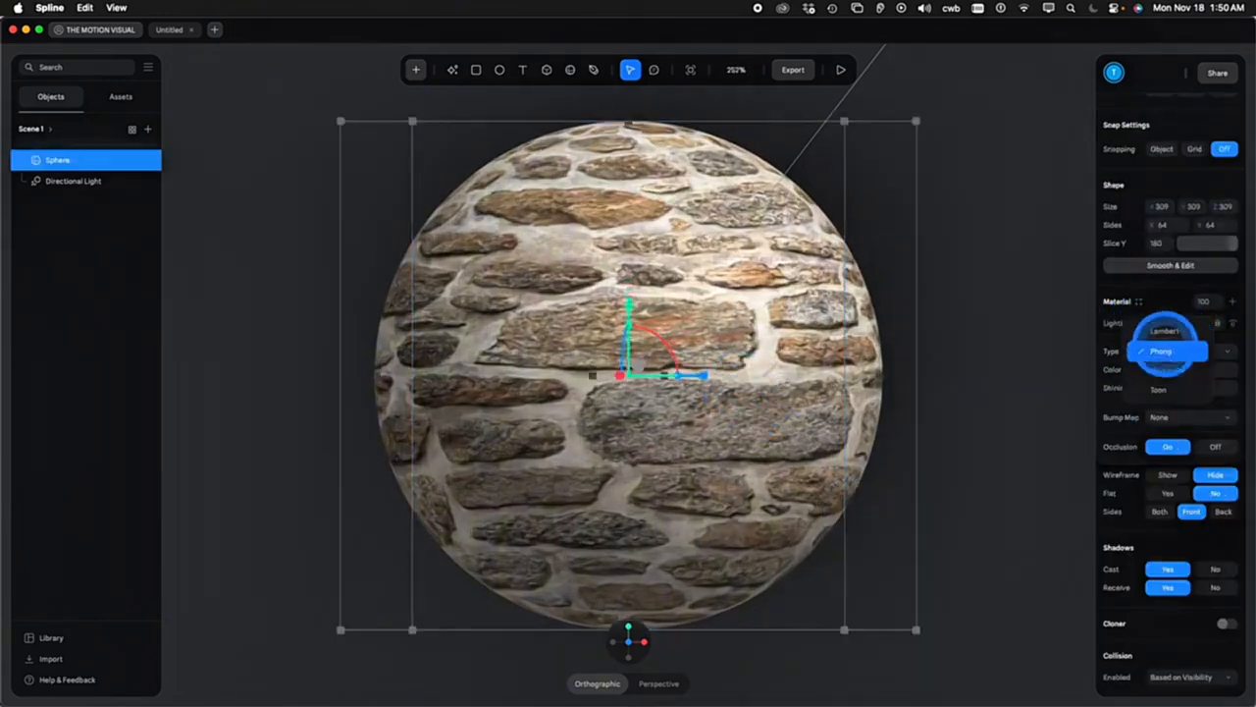
{"action": "left_click", "coordinate": [1183, 373]}
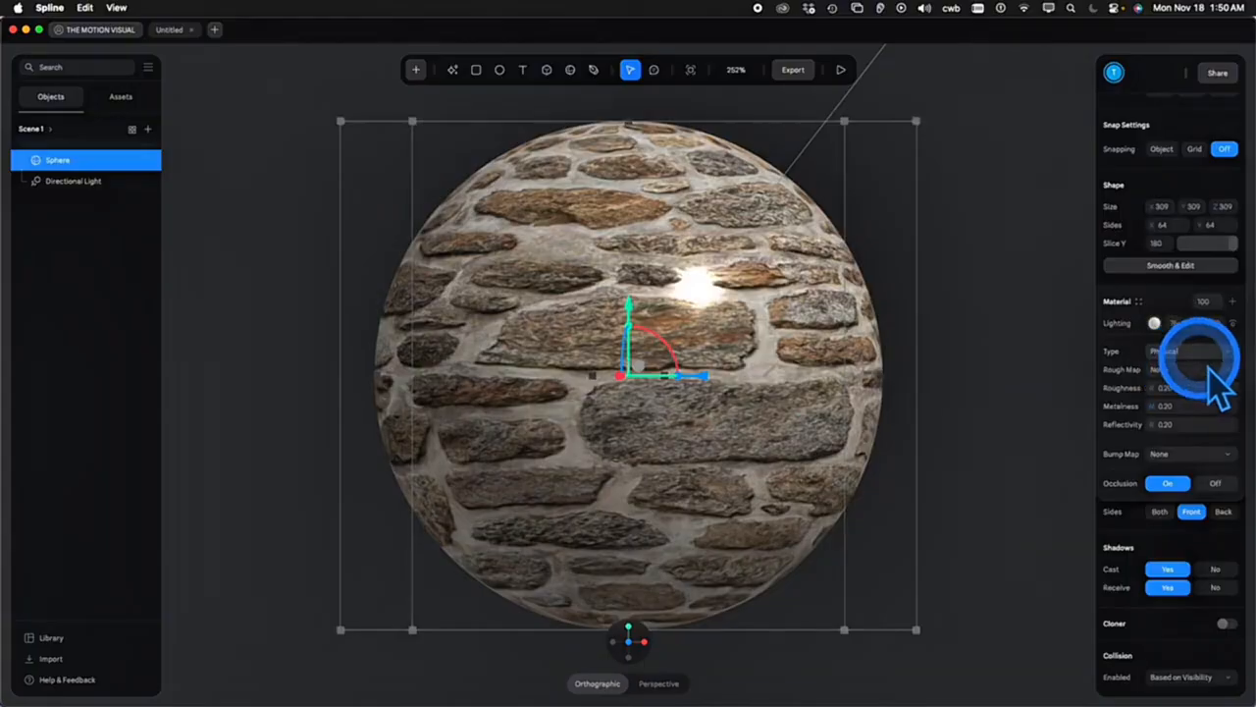
{"action": "left_click", "coordinate": [1221, 457]}
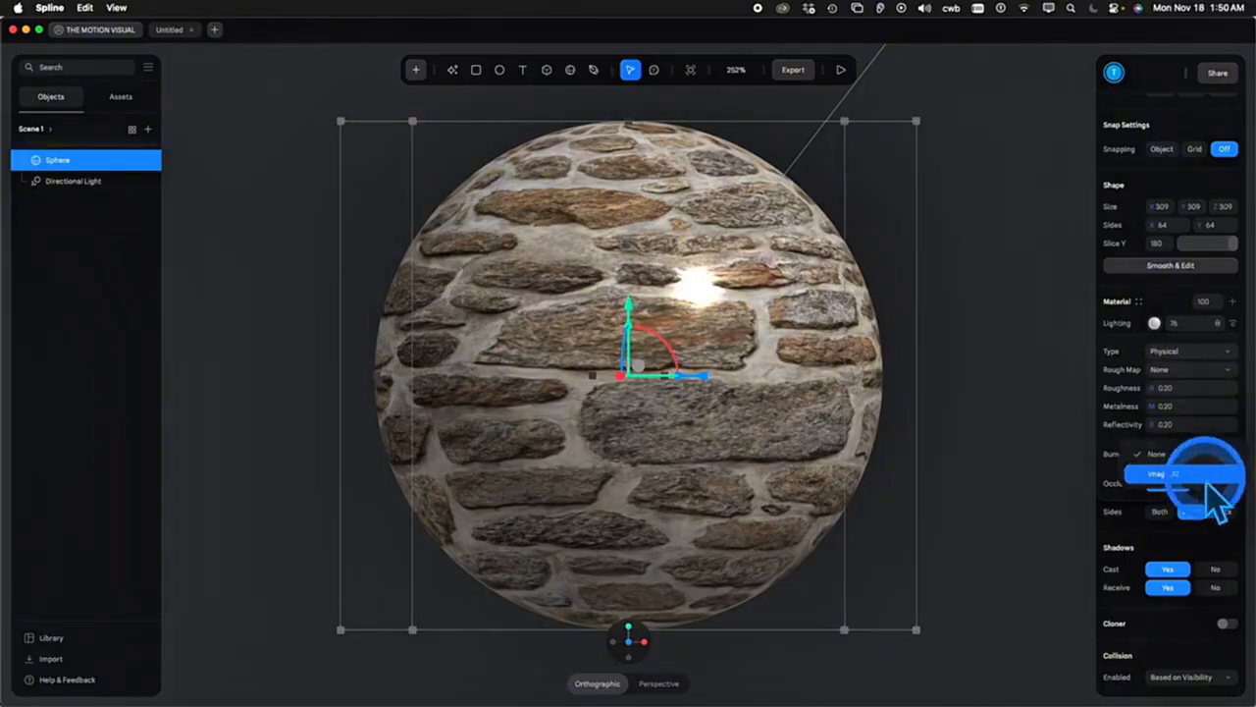
{"action": "left_click", "coordinate": [1212, 479]}
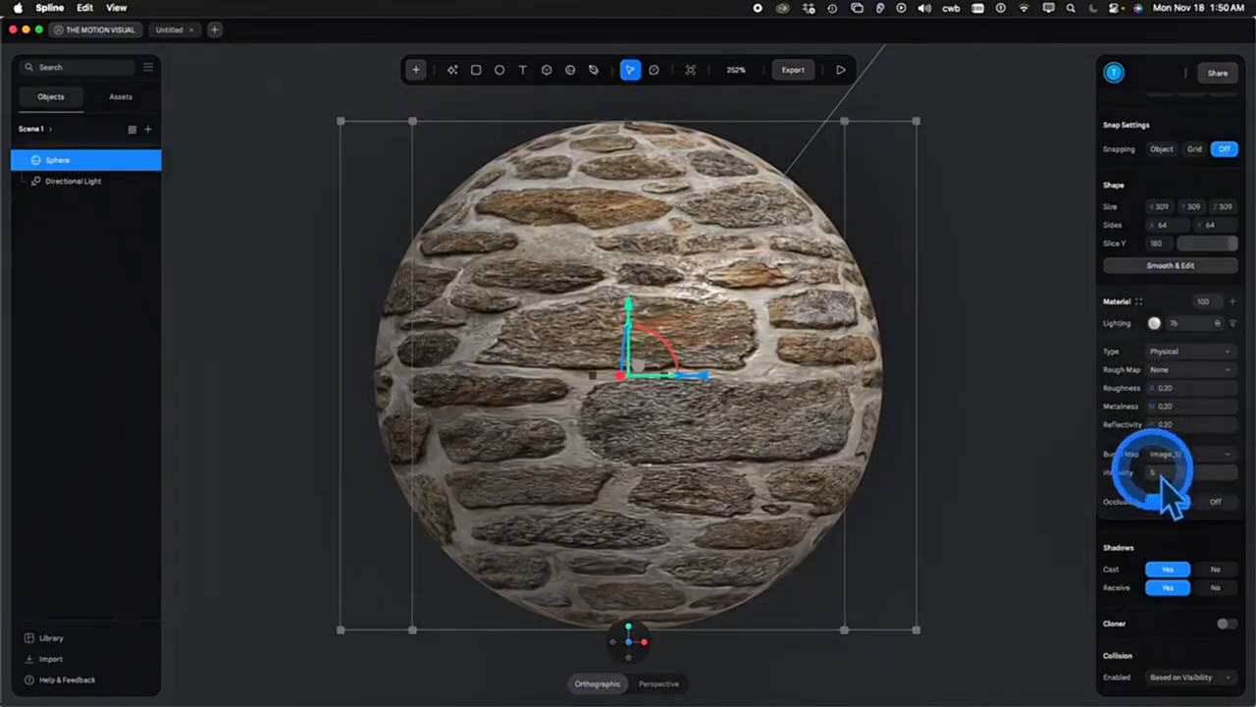
Try a negative bump map intensity, a metalness of 0 and a reflectivity of 0.44 on the Physical lighting
{"action": "left_click_drag", "start_coordinate": [1139, 472], "coordinate": [1099, 472]}
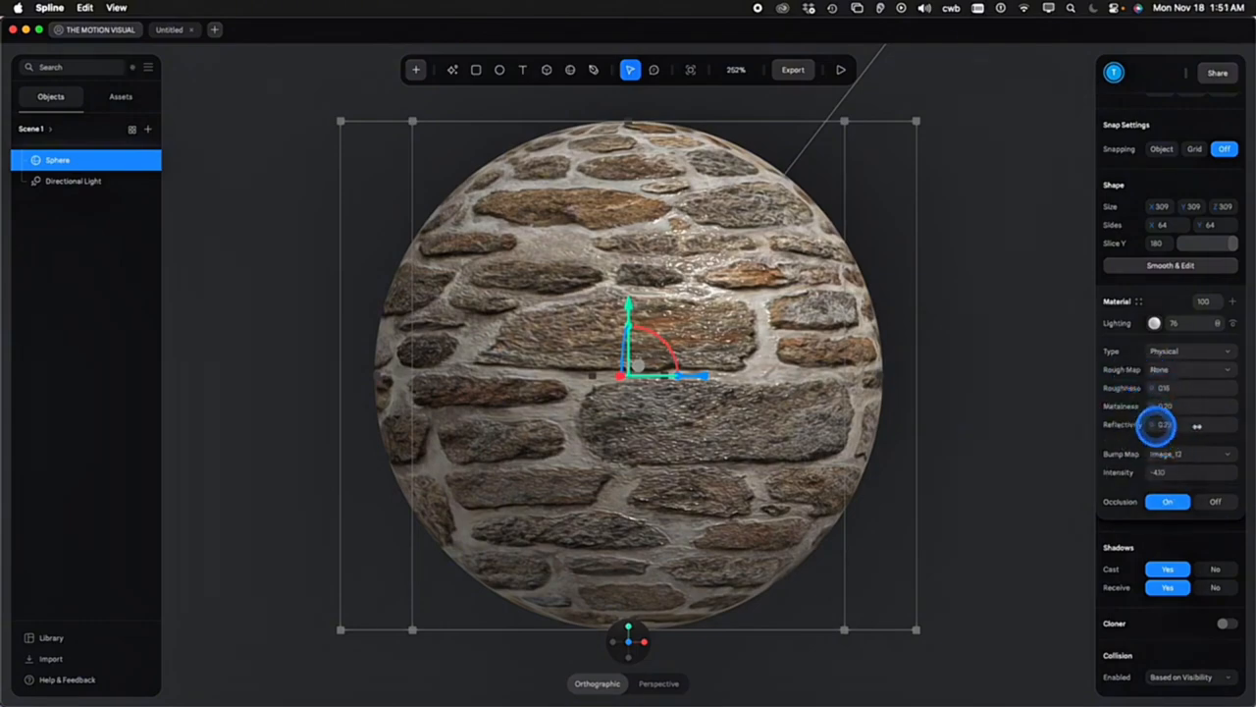
{"action": "left_click_drag", "start_coordinate": [990, 426], "coordinate": [980, 426]}
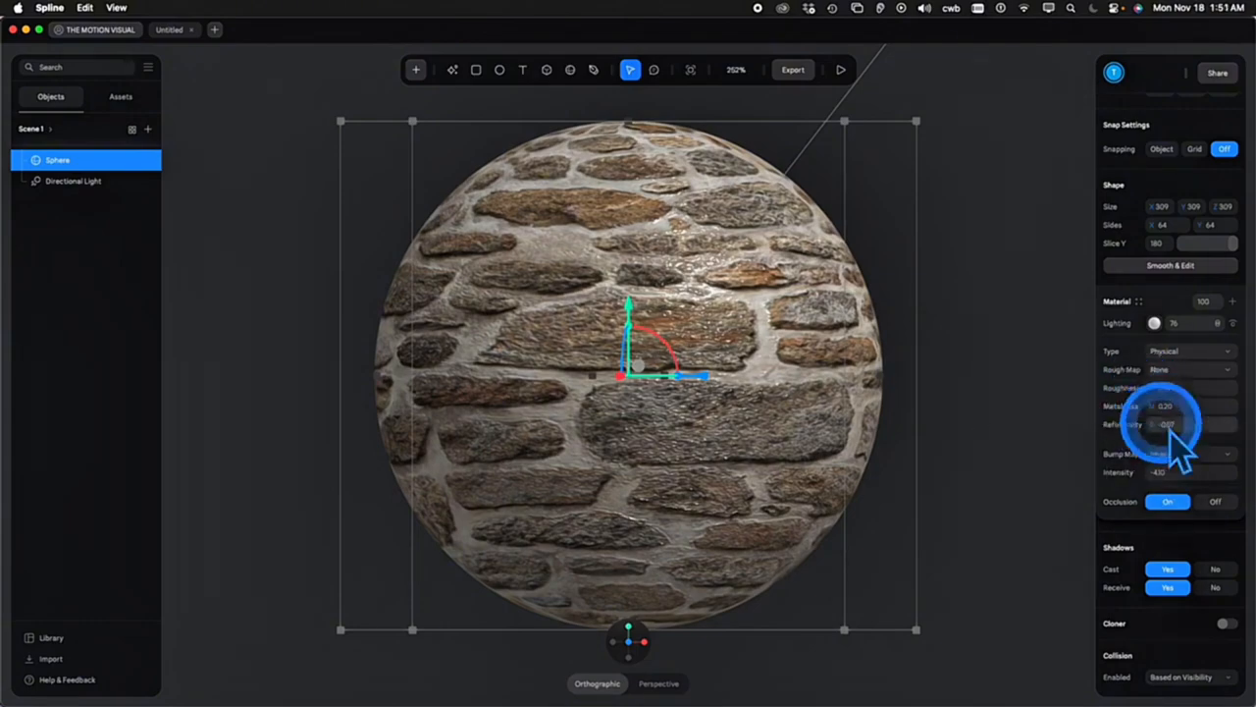
{"action": "left_click_drag", "start_coordinate": [1153, 407], "coordinate": [1017, 409]}
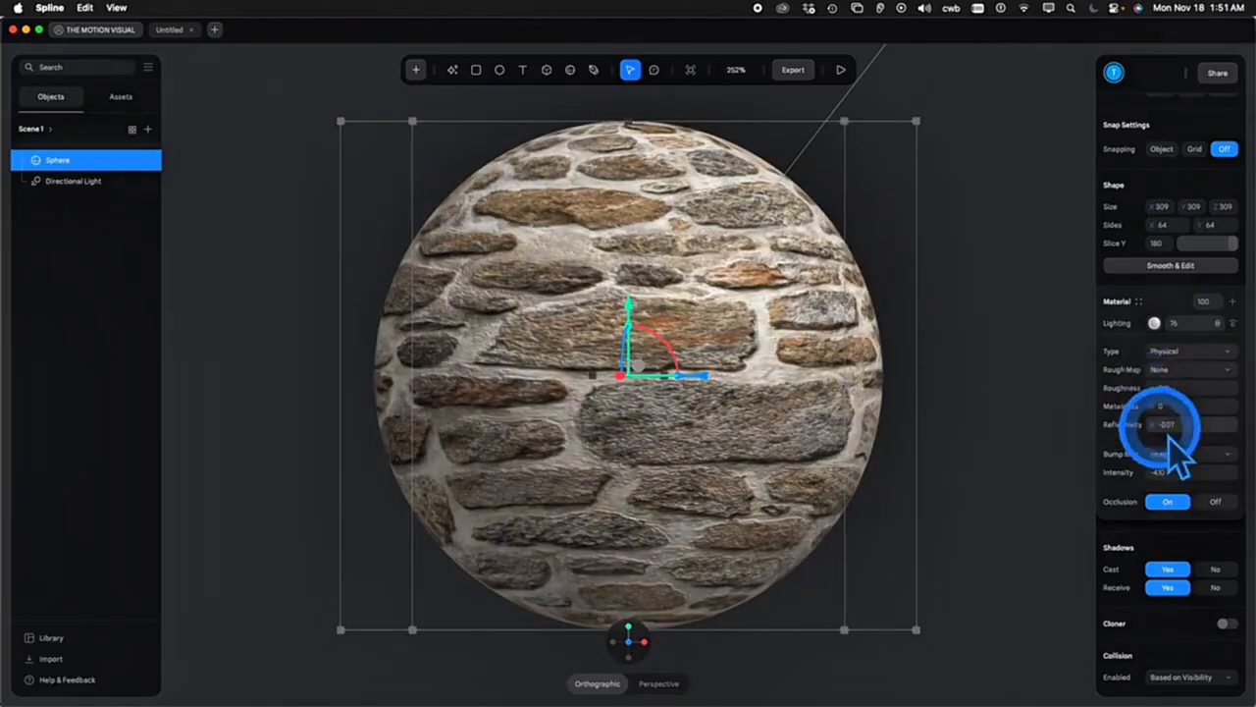
{"action": "left_click_drag", "start_coordinate": [1160, 424], "coordinate": [1230, 426]}
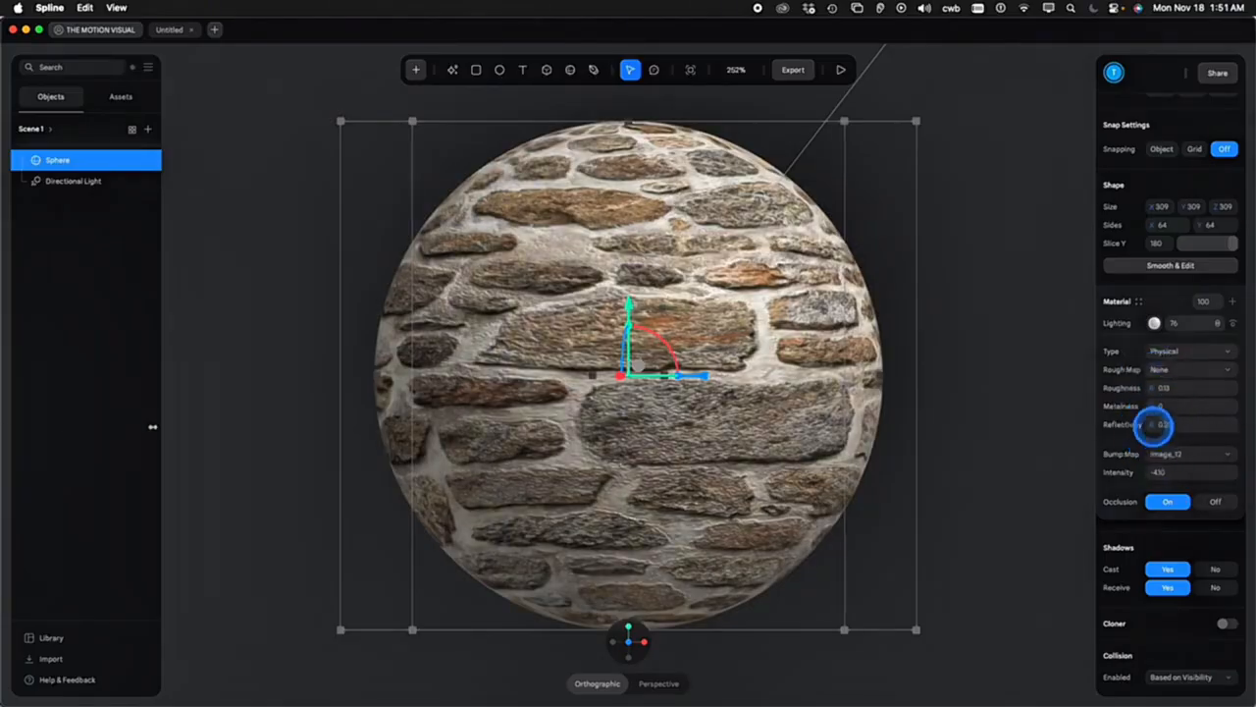
{"action": "left_click_drag", "start_coordinate": [152, 427], "coordinate": [228, 428]}
Set the Physical lighting's roughness to 0.57, metalness to 0.08 and reflectivity to 1.13
{"action": "left_click_drag", "start_coordinate": [1153, 391], "coordinate": [1176, 391]}
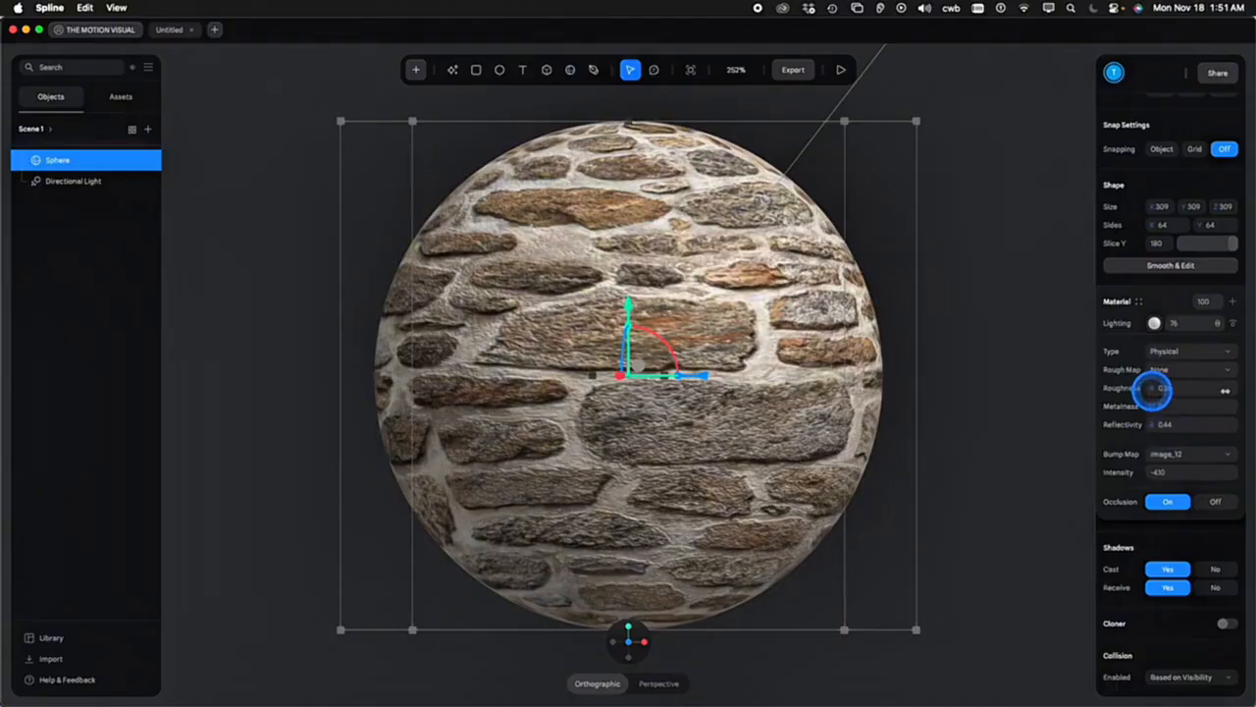
{"action": "left_click_drag", "start_coordinate": [161, 390], "coordinate": [186, 392]}
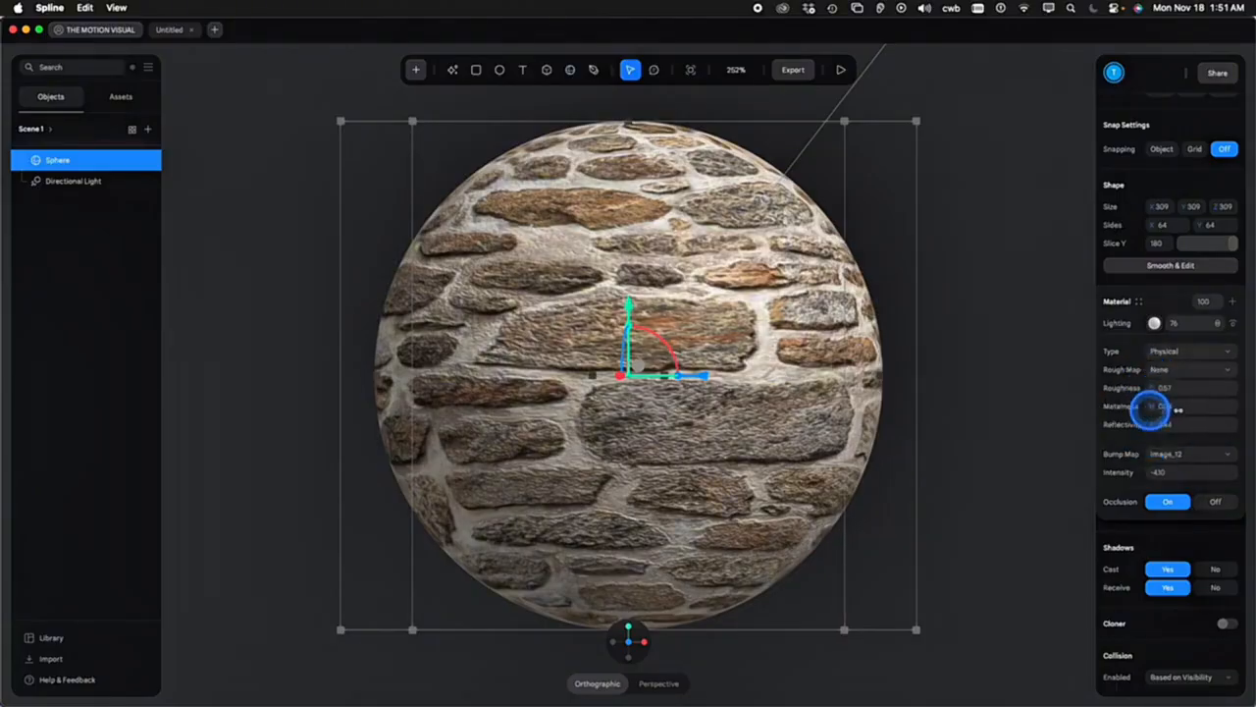
{"action": "left_click_drag", "start_coordinate": [1150, 410], "coordinate": [246, 420]}
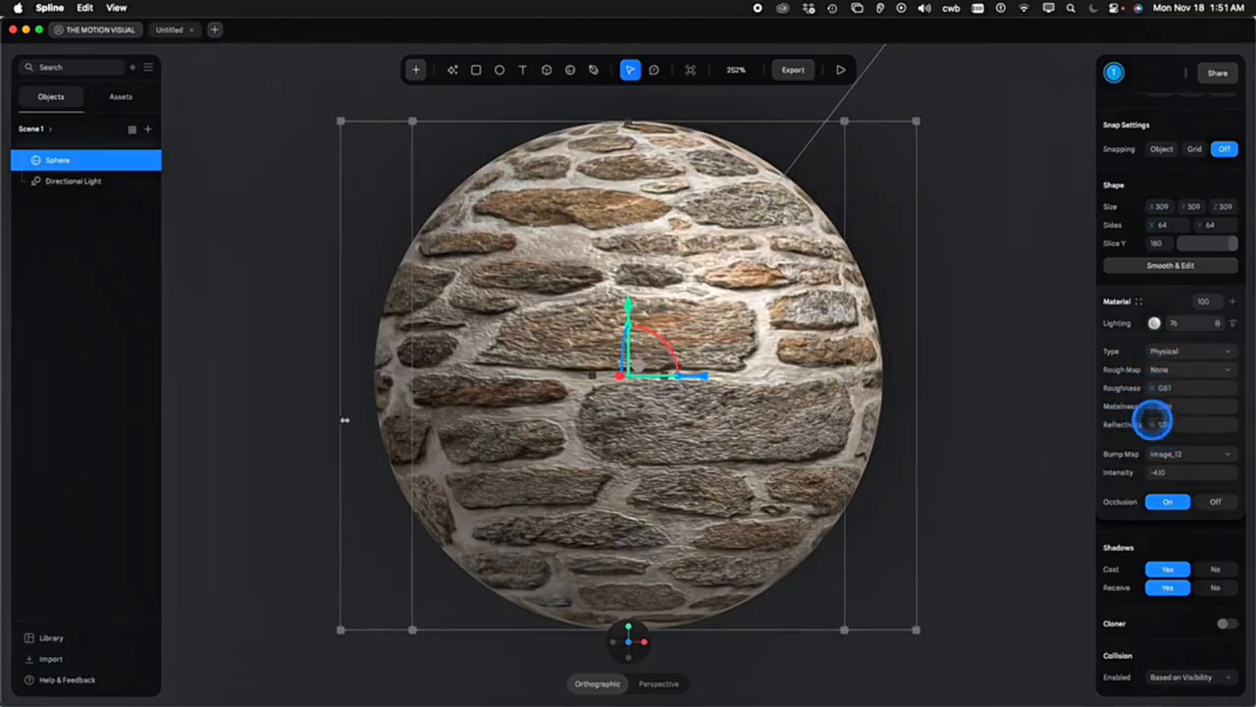
{"action": "left_click_drag", "start_coordinate": [984, 340], "coordinate": [1050, 329]}
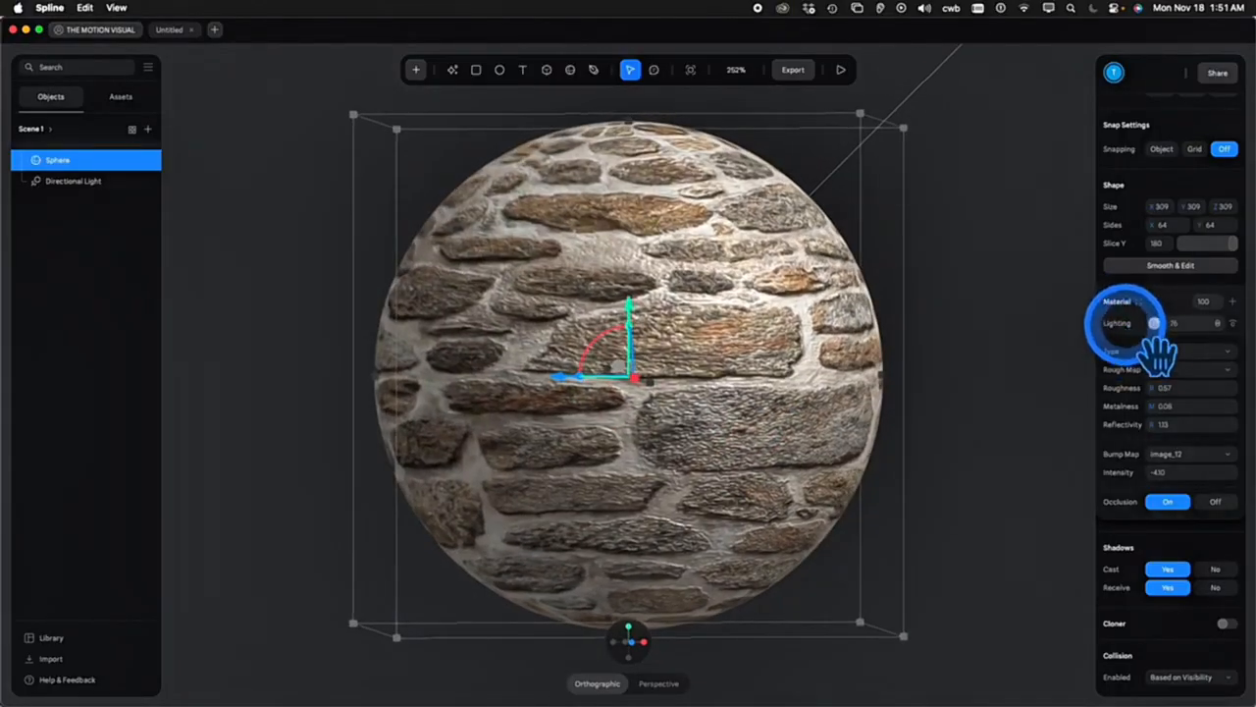
Switch the sphere's Lighting type back to Phong and close its settings
{"action": "left_click", "coordinate": [1154, 323]}
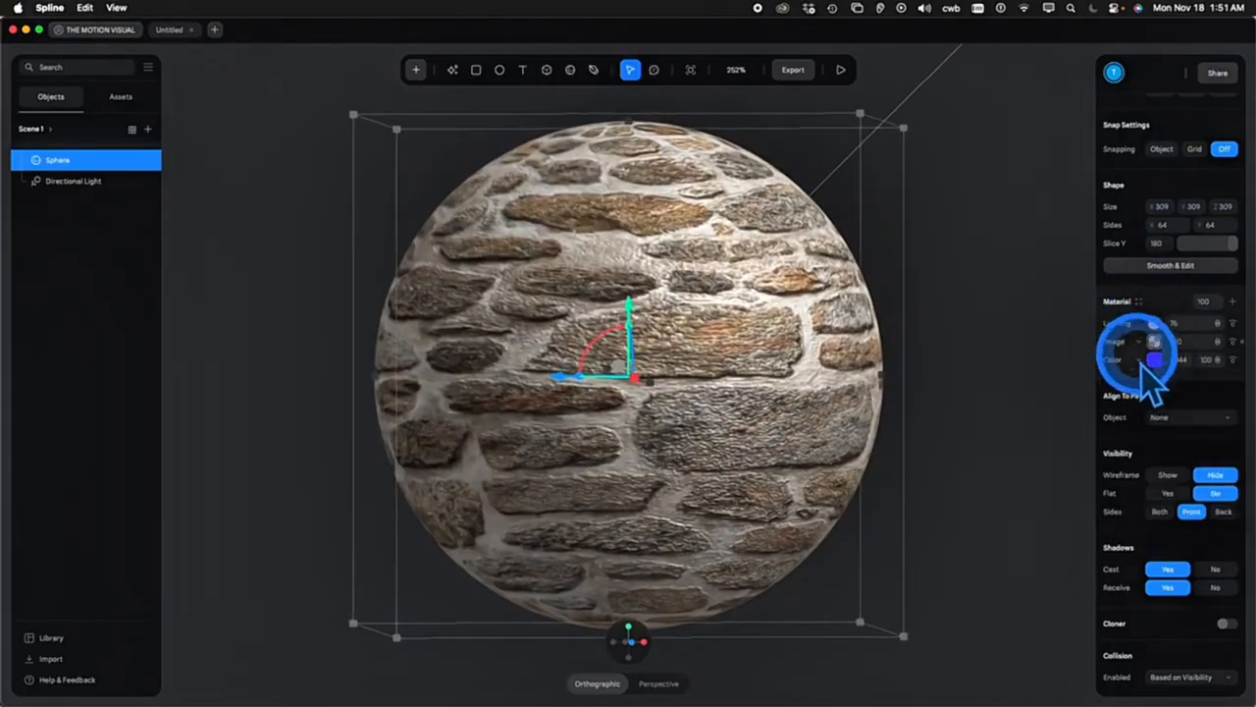
{"action": "left_click", "coordinate": [1154, 322]}
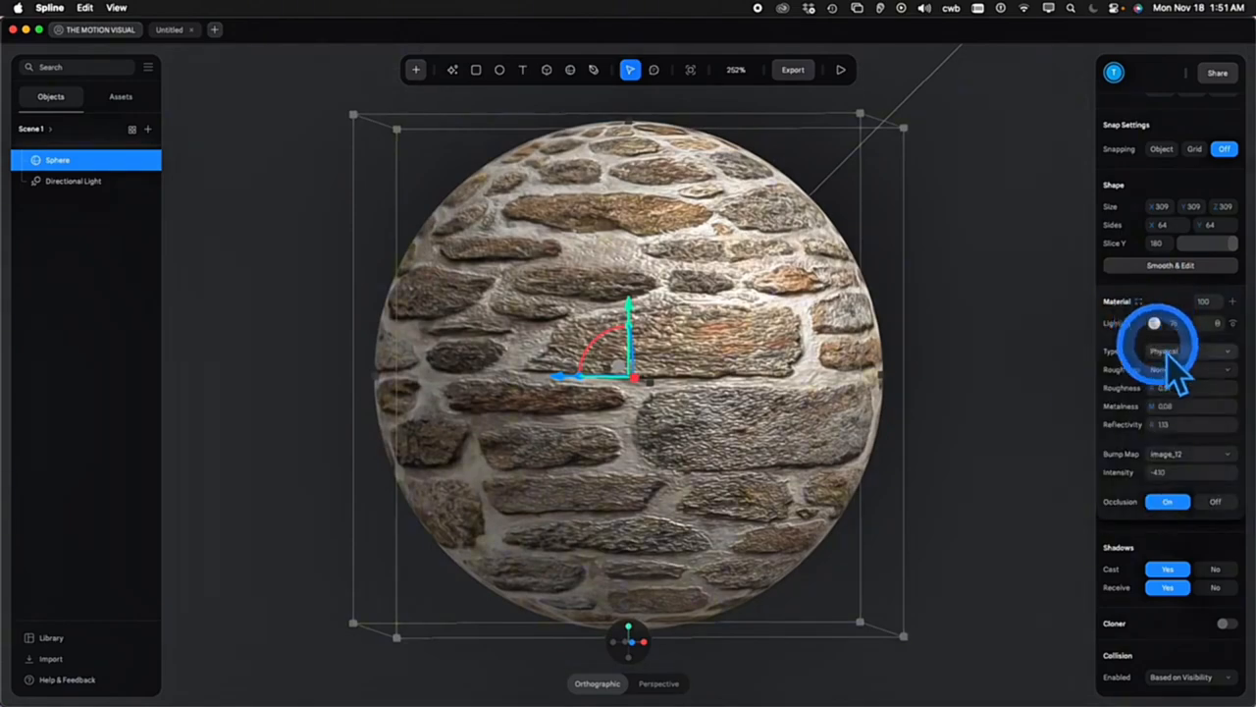
{"action": "left_click", "coordinate": [1170, 350]}
{"action": "left_click", "coordinate": [1167, 333]}
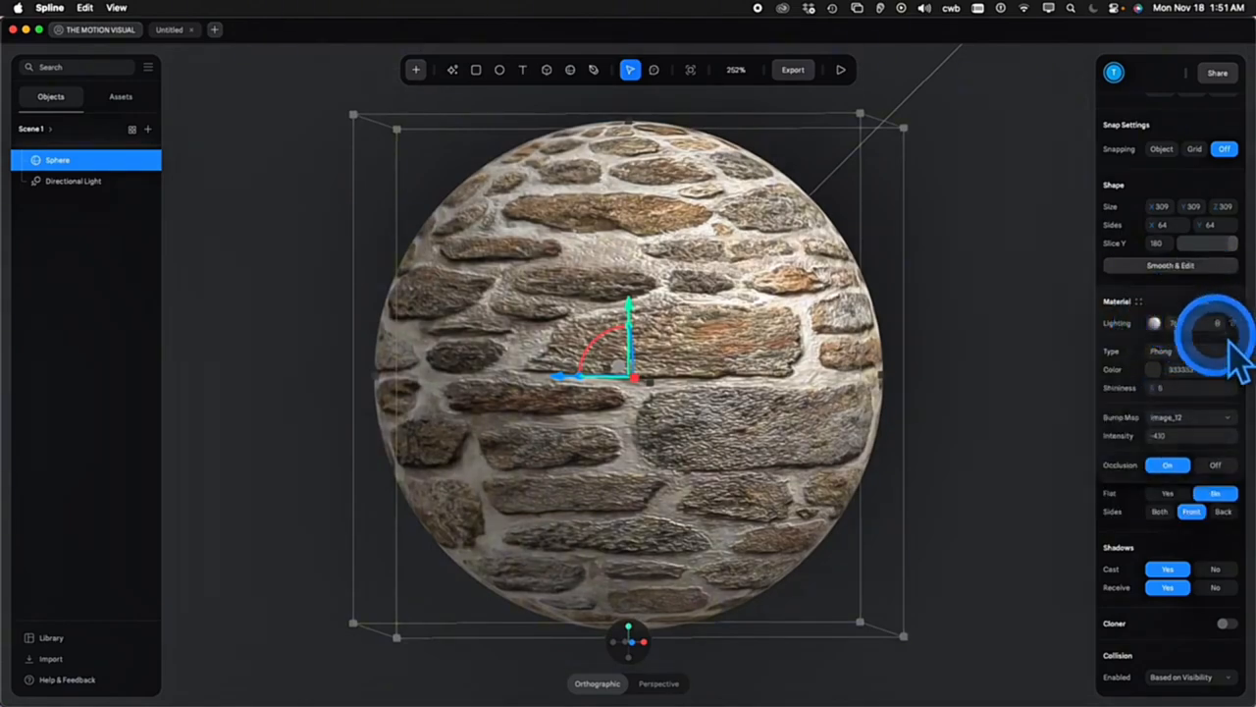
{"action": "left_click", "coordinate": [1187, 316]}
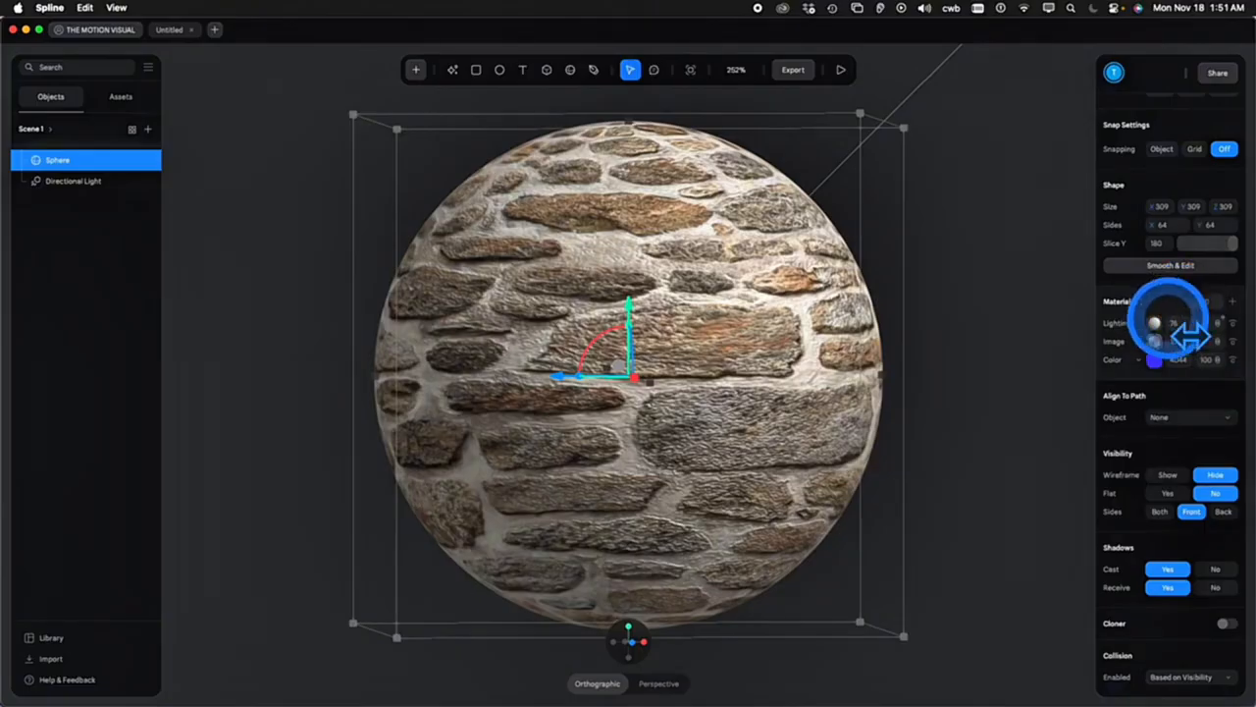
Remove the bump map from the sphere's Lighting layer by setting it to None
{"action": "left_click", "coordinate": [1156, 341]}
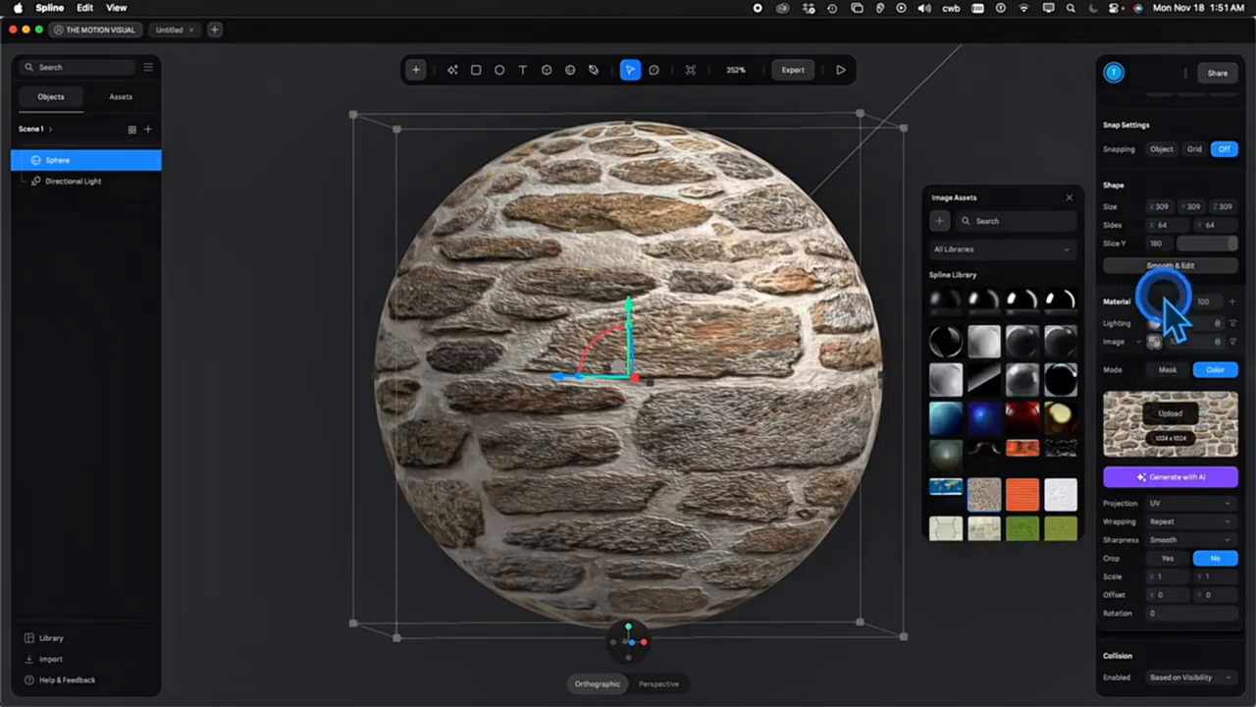
{"action": "left_click", "coordinate": [1158, 335]}
{"action": "left_click", "coordinate": [1168, 324]}
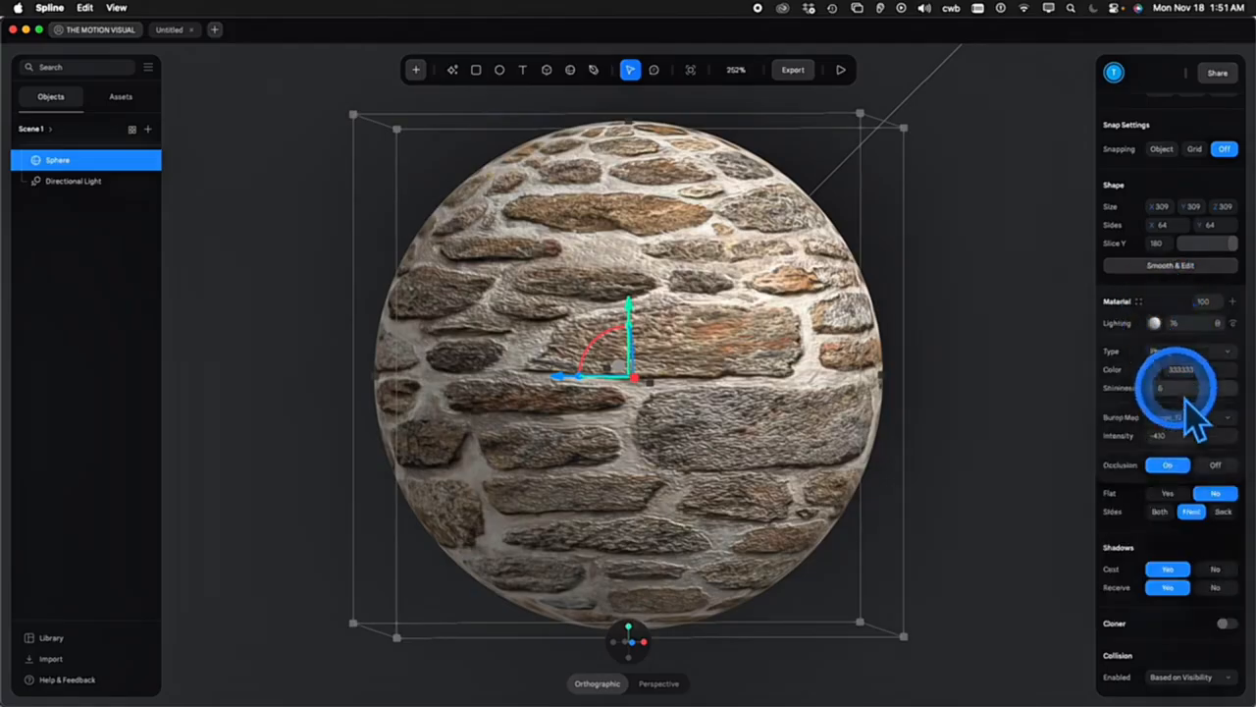
{"action": "left_click", "coordinate": [1186, 416]}
{"action": "left_click", "coordinate": [1164, 398]}
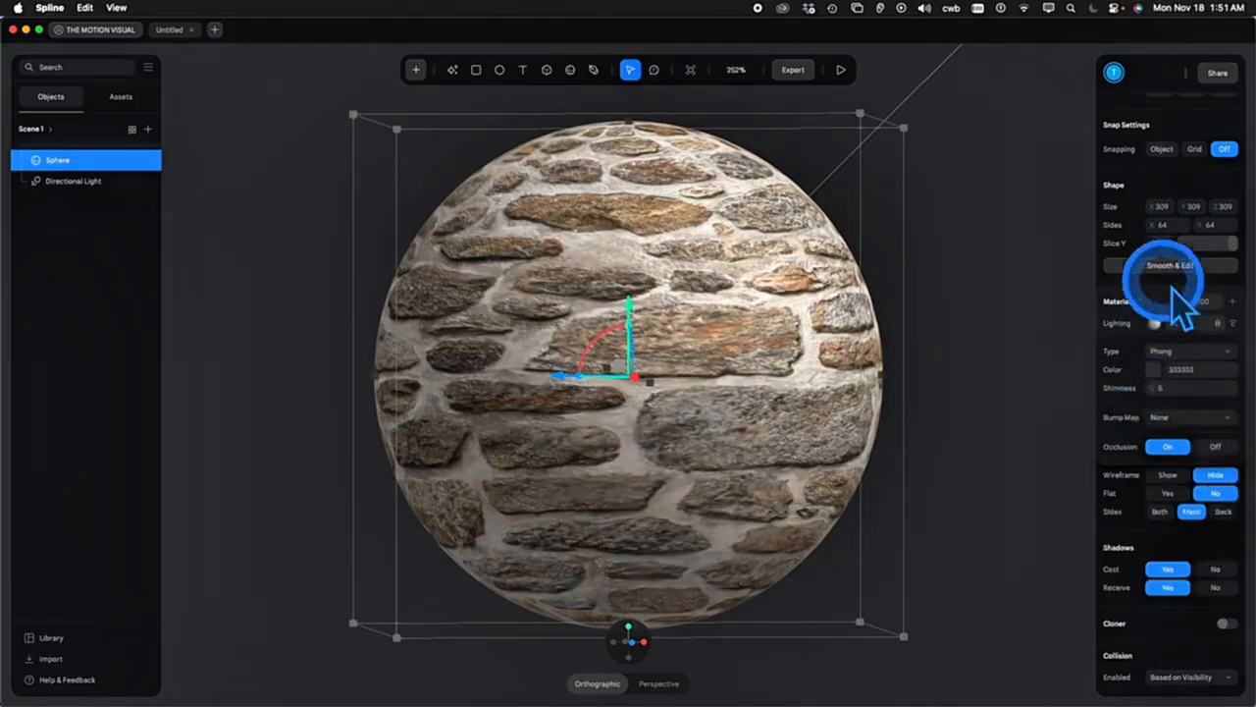
{"action": "left_click", "coordinate": [1153, 323]}
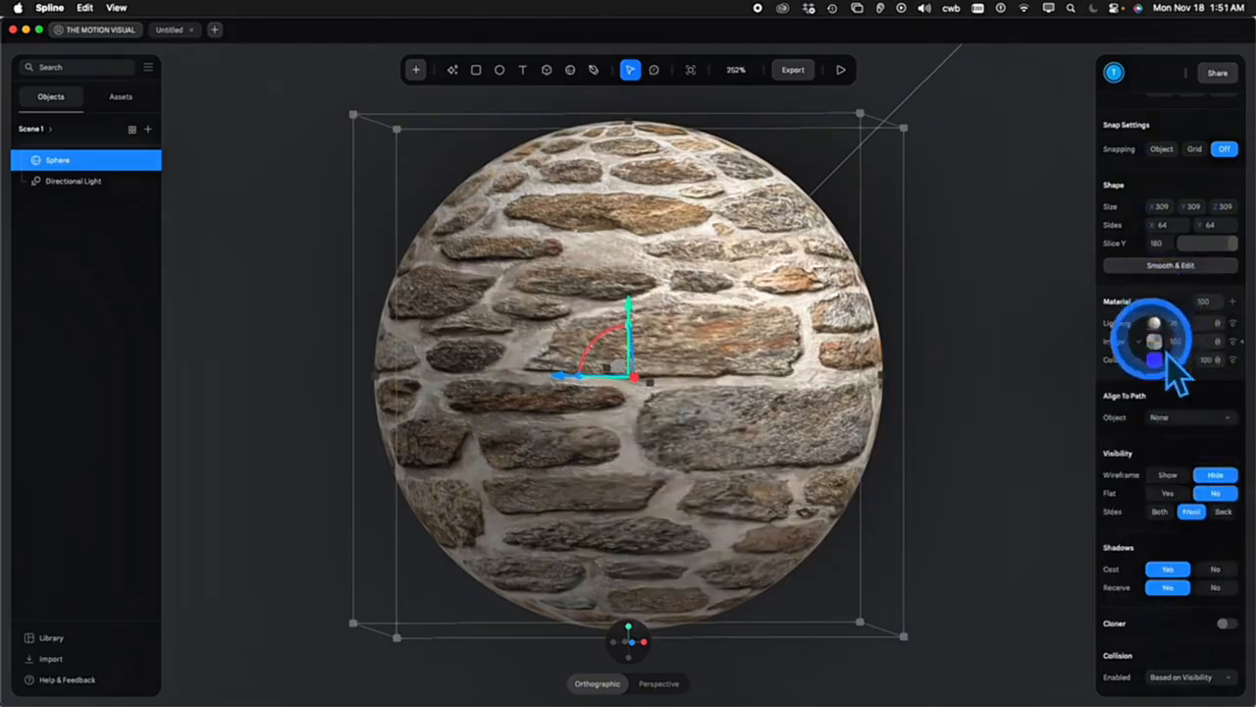
Try the Multiply blend mode on the sphere's Image layer and inspect the sphere from another angle
{"action": "left_click", "coordinate": [1217, 344]}
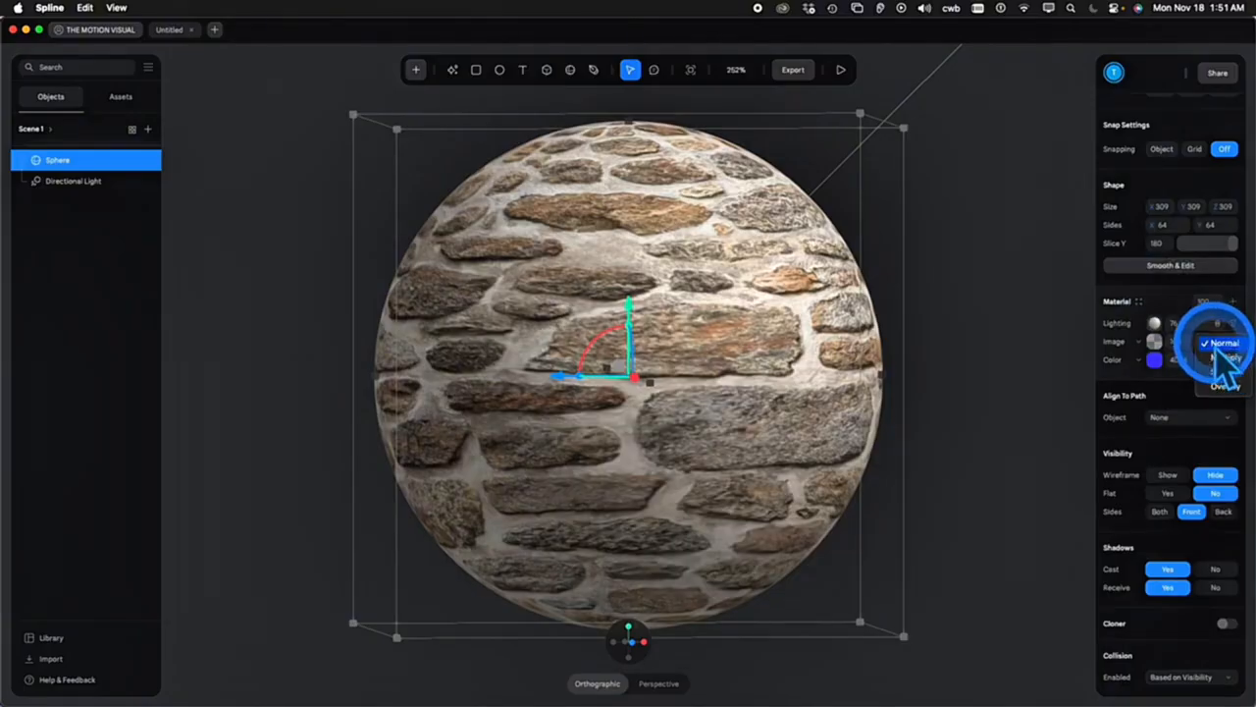
{"action": "left_click", "coordinate": [1217, 345]}
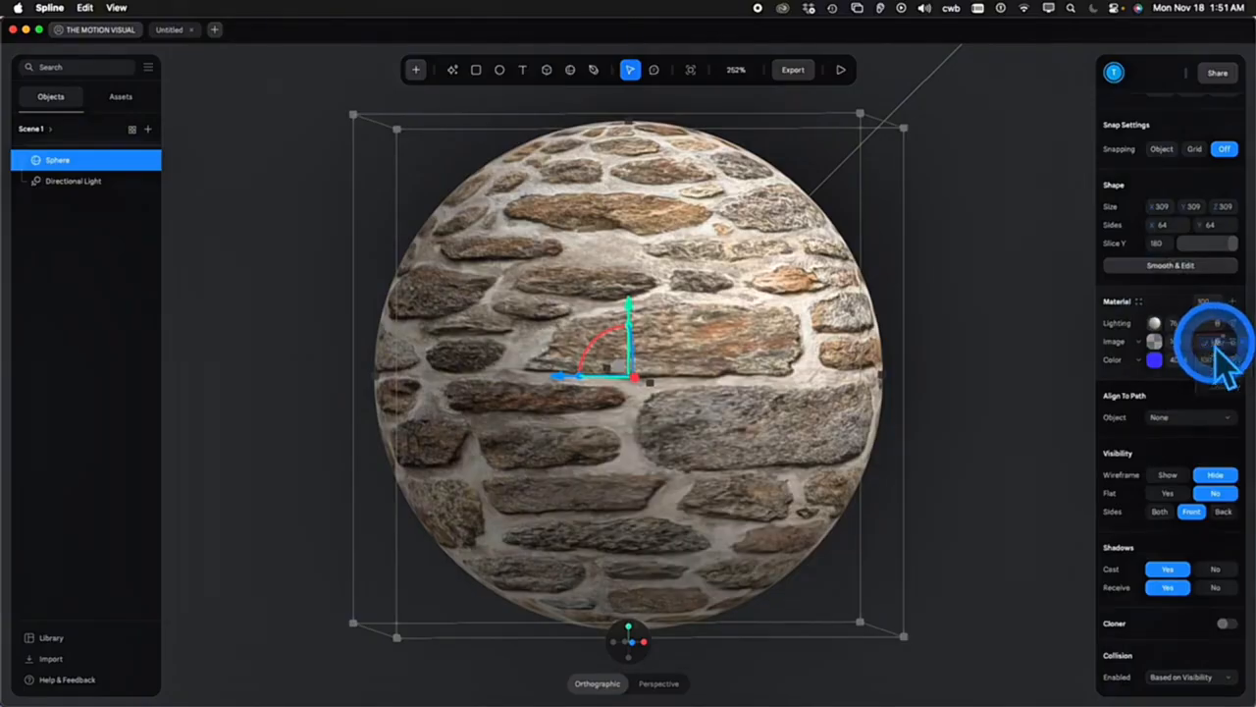
{"action": "mouse_move", "coordinate": [1172, 342]}
{"action": "left_mouse_down"}
{"action": "mouse_move", "coordinate": [1110, 341]}
{"action": "mouse_move", "coordinate": [1172, 342]}
{"action": "left_mouse_up"}
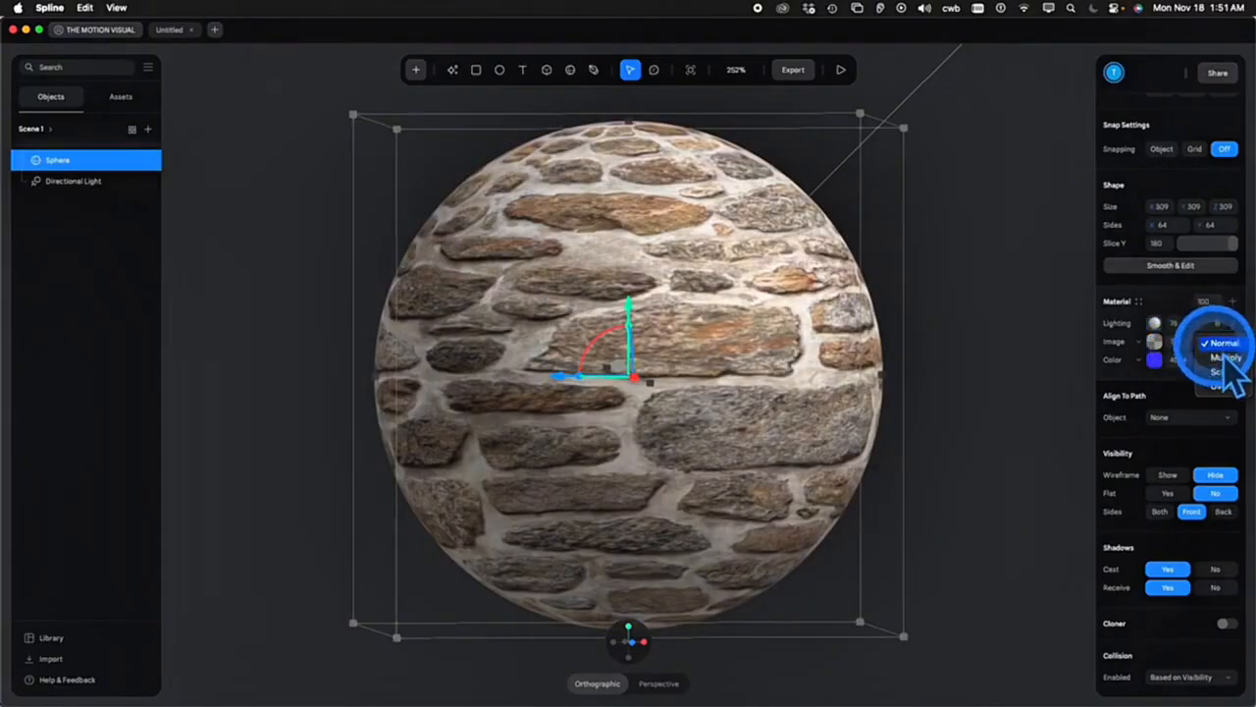
{"action": "left_click", "coordinate": [1225, 358]}
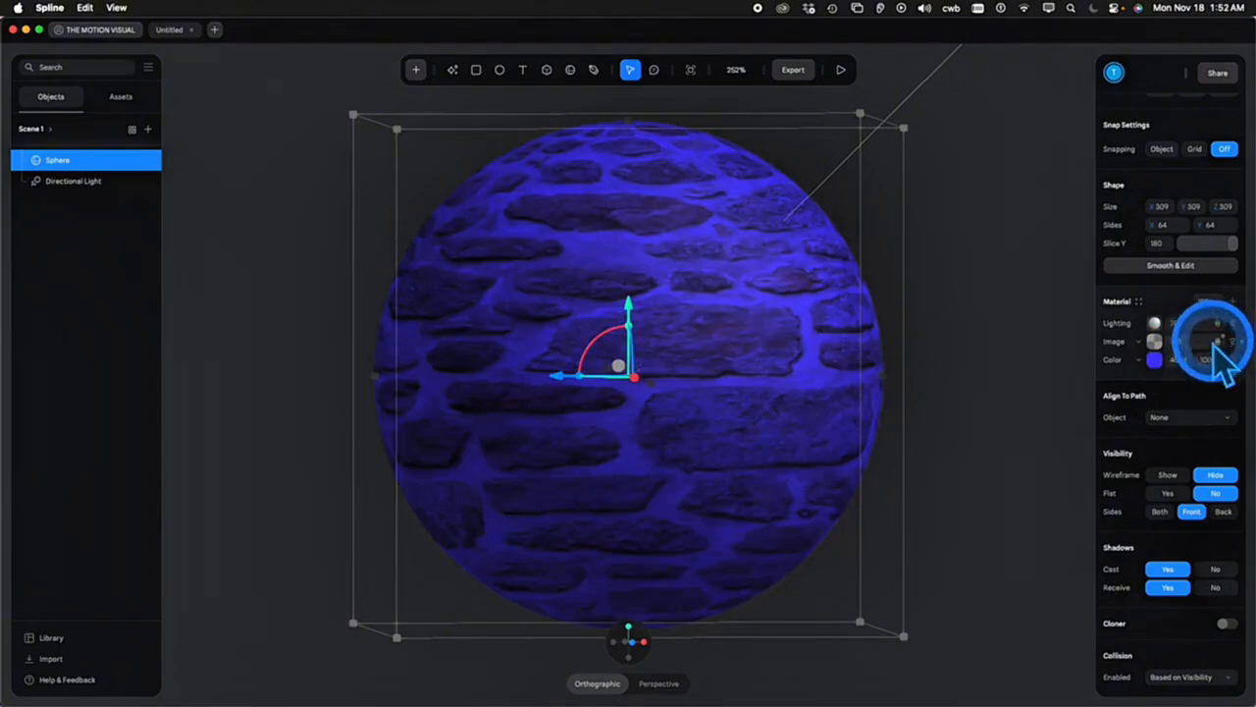
{"action": "left_click_drag", "start_coordinate": [612, 385], "coordinate": [736, 390]}
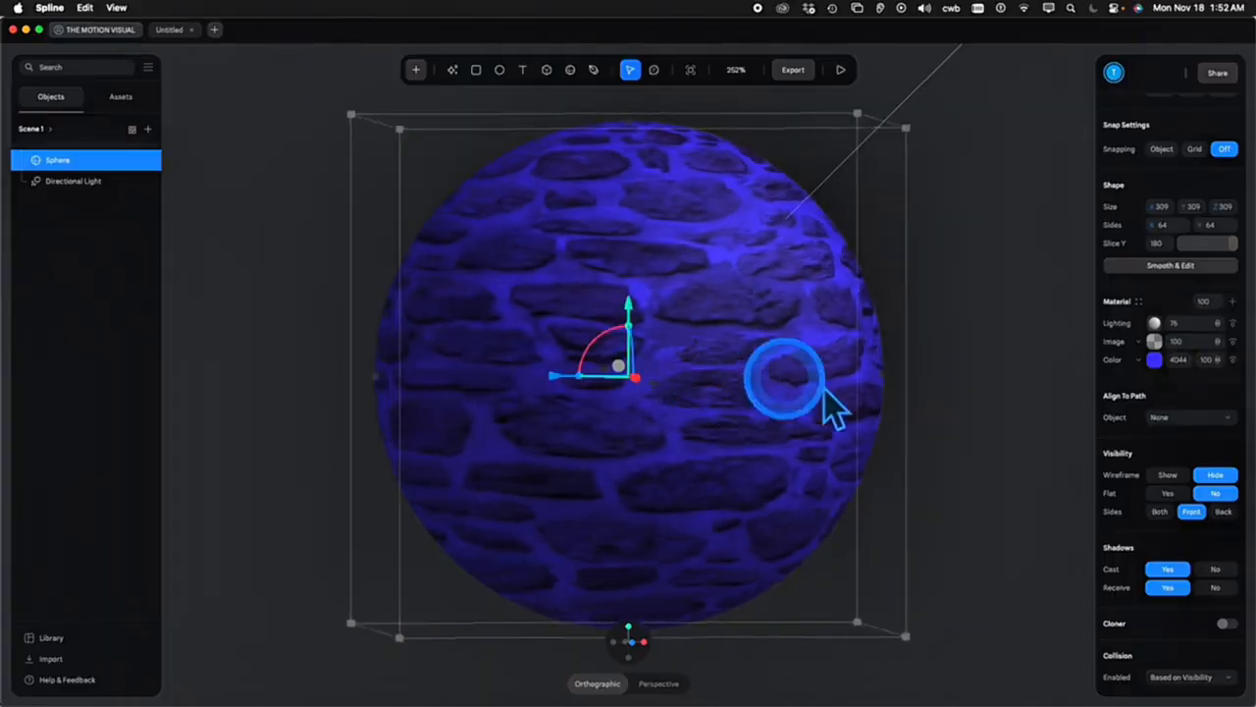
Try the Screen blend mode on the Image layer with the Lighting layer's opacity at 68
{"action": "left_click", "coordinate": [1227, 355]}
{"action": "left_click", "coordinate": [1223, 365]}
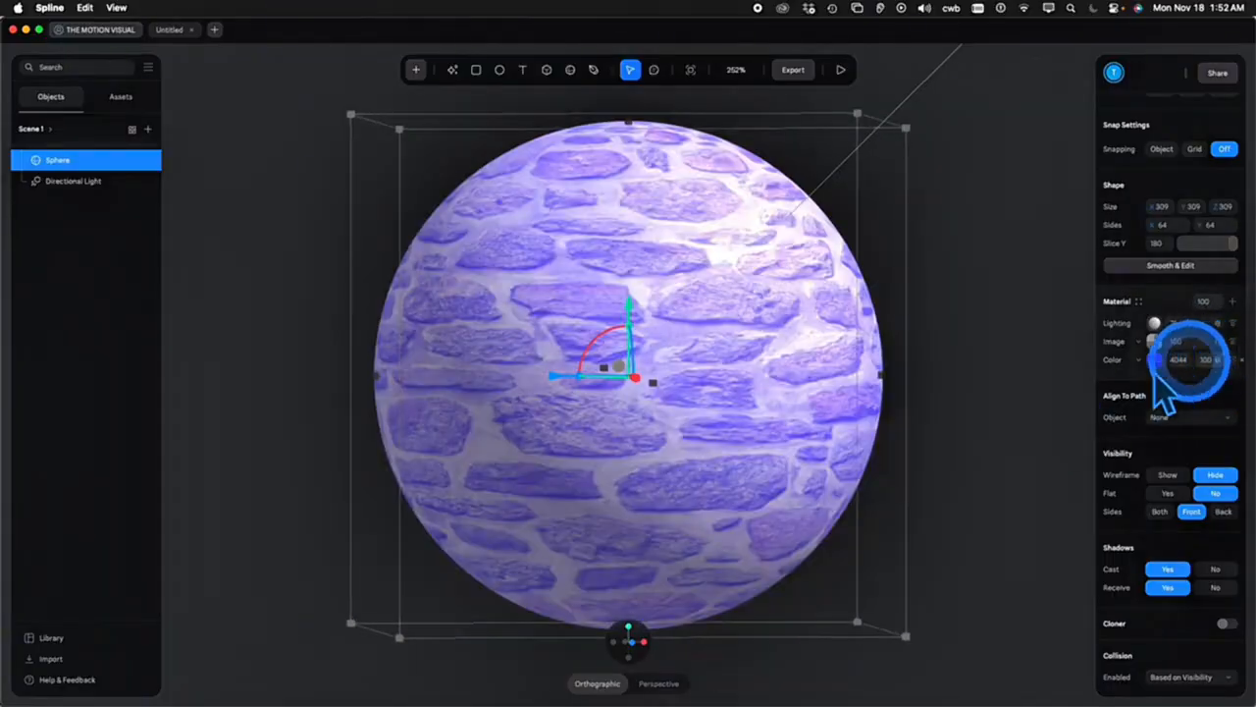
{"action": "left_click", "coordinate": [630, 386]}
{"action": "left_click_drag", "start_coordinate": [623, 384], "coordinate": [695, 385]}
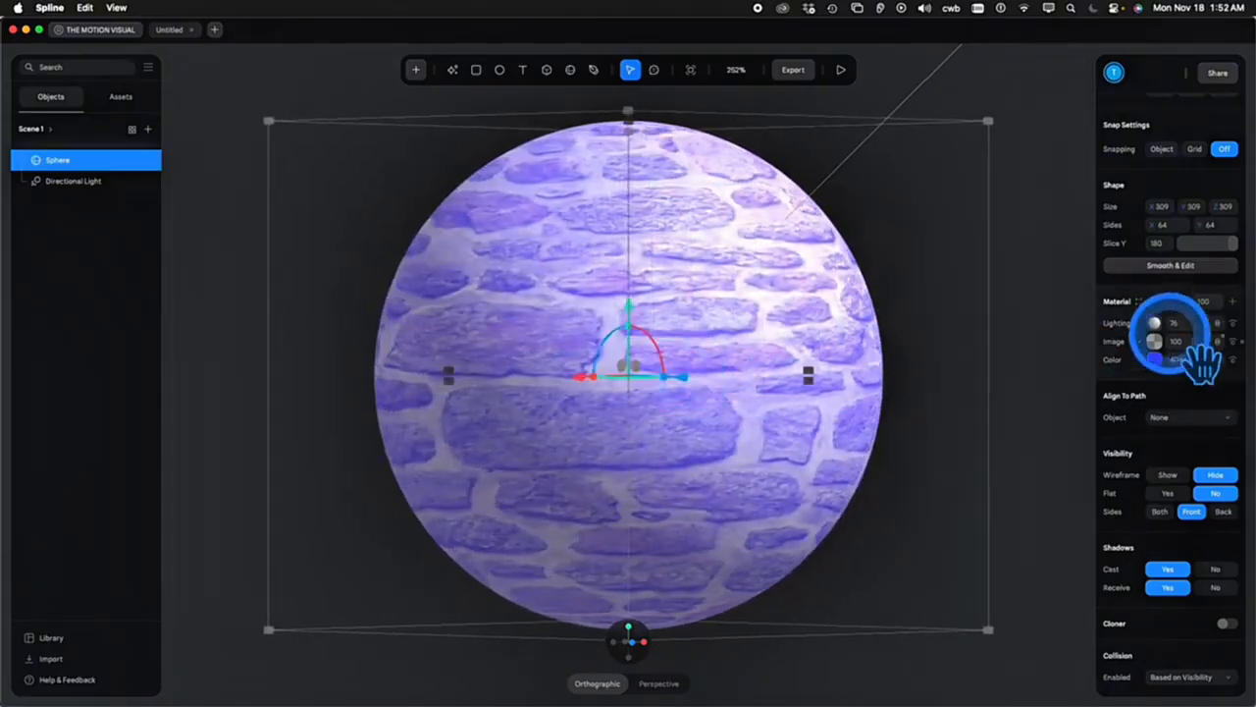
{"action": "left_click_drag", "start_coordinate": [1170, 326], "coordinate": [1157, 328]}
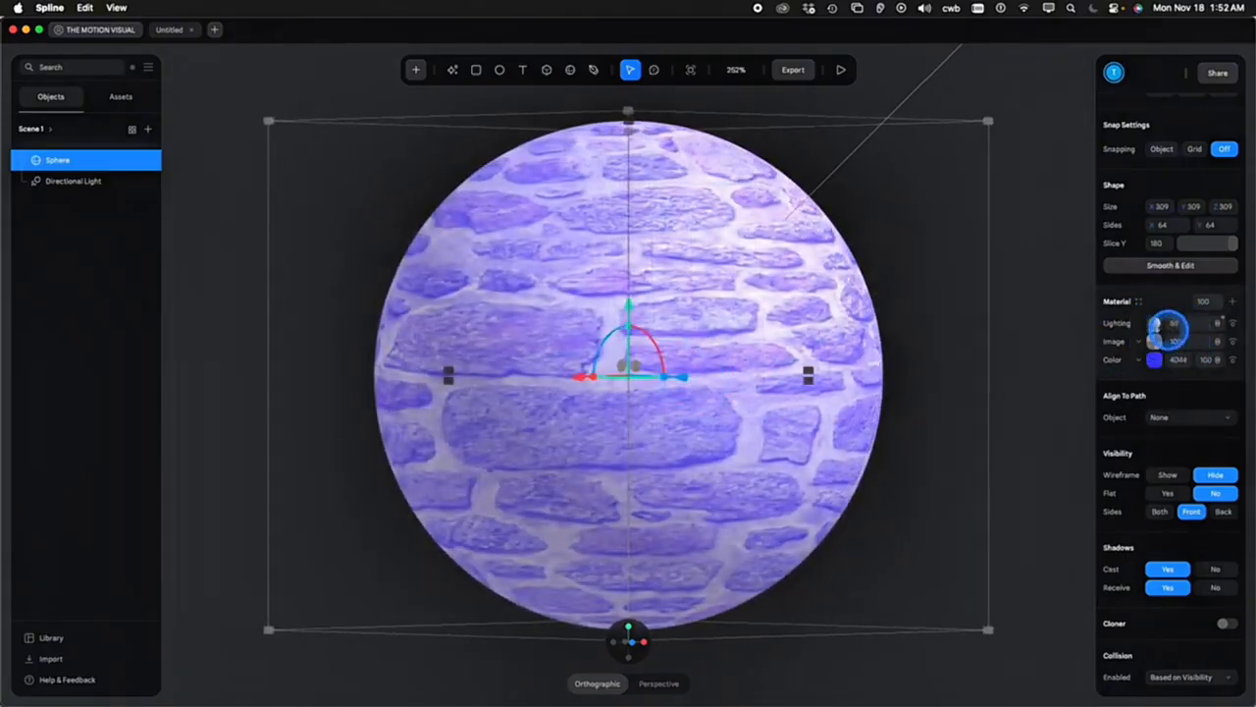
{"action": "left_click_drag", "start_coordinate": [1181, 343], "coordinate": [1171, 344]}
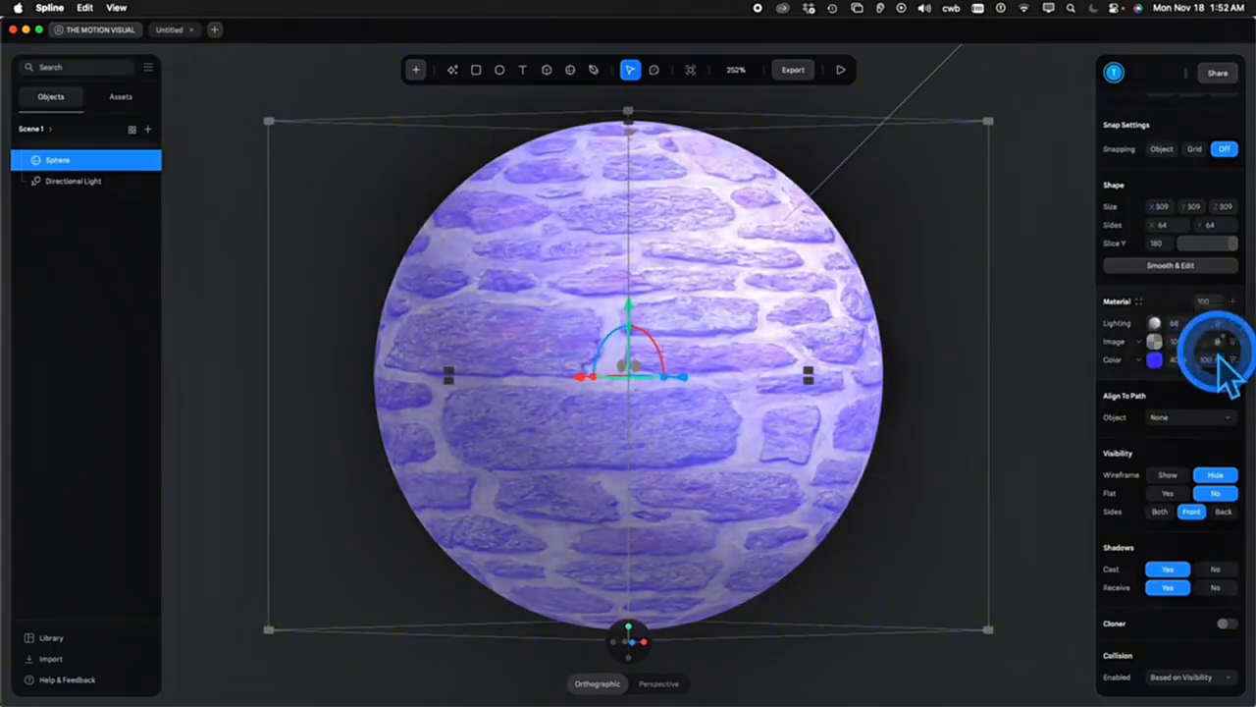
Set the Image layer's blend mode to Overlay and the Lighting layer's opacity to 84, and deselect the sphere
{"action": "left_click", "coordinate": [1218, 358]}
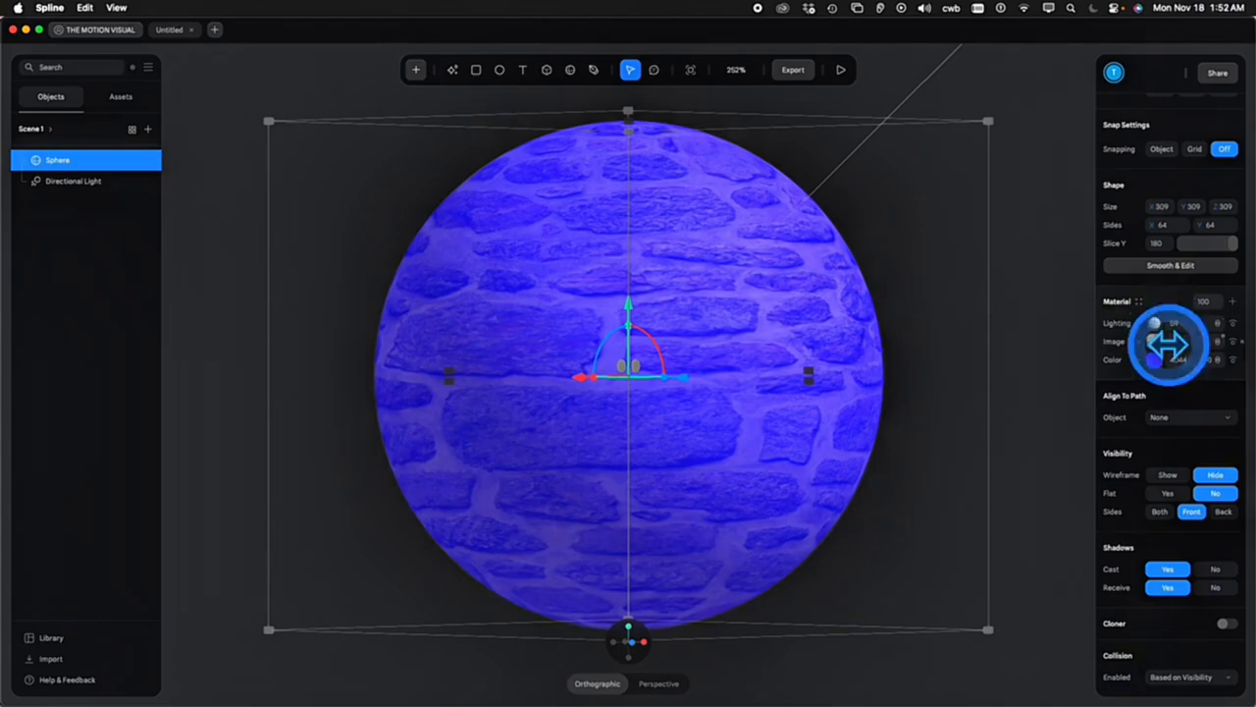
{"action": "left_click_drag", "start_coordinate": [1166, 324], "coordinate": [1168, 323]}
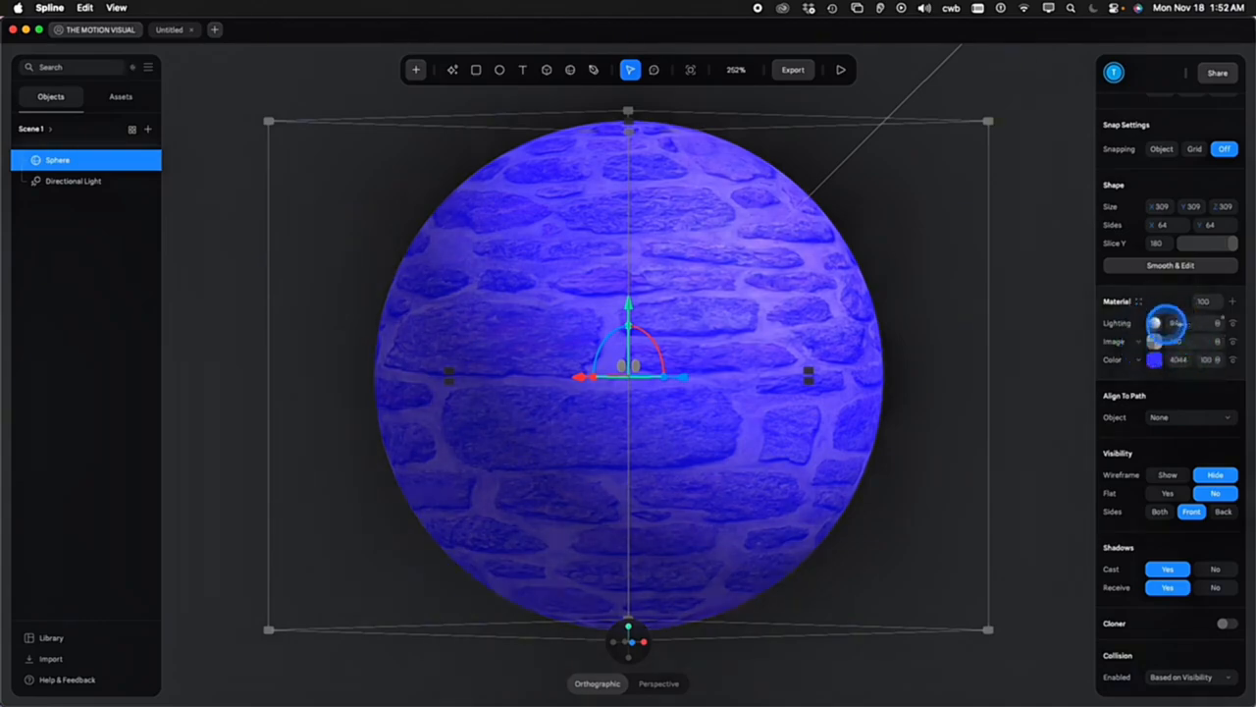
{"action": "left_click", "coordinate": [1222, 343]}
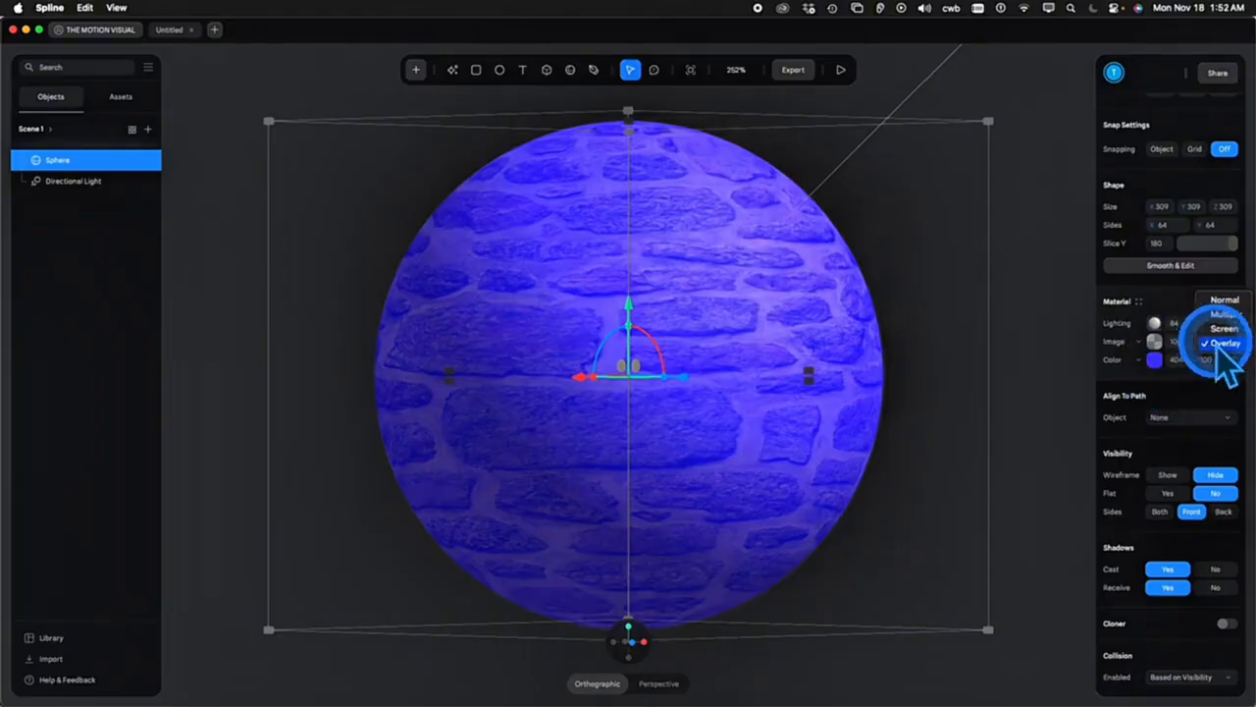
{"action": "left_click", "coordinate": [1219, 345]}
{"action": "left_click", "coordinate": [1043, 369]}
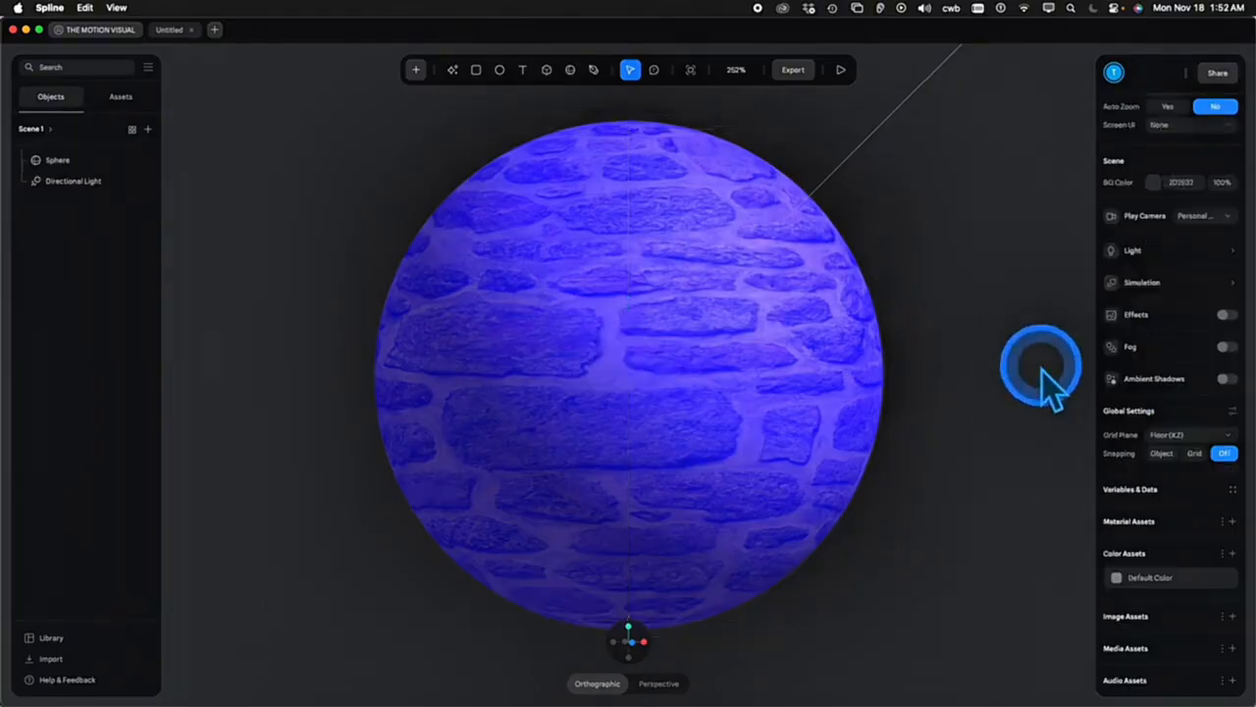
Draw a rectangle about 295 by 295 beside the video-textured sphere
{"action": "left_click", "coordinate": [701, 375]}
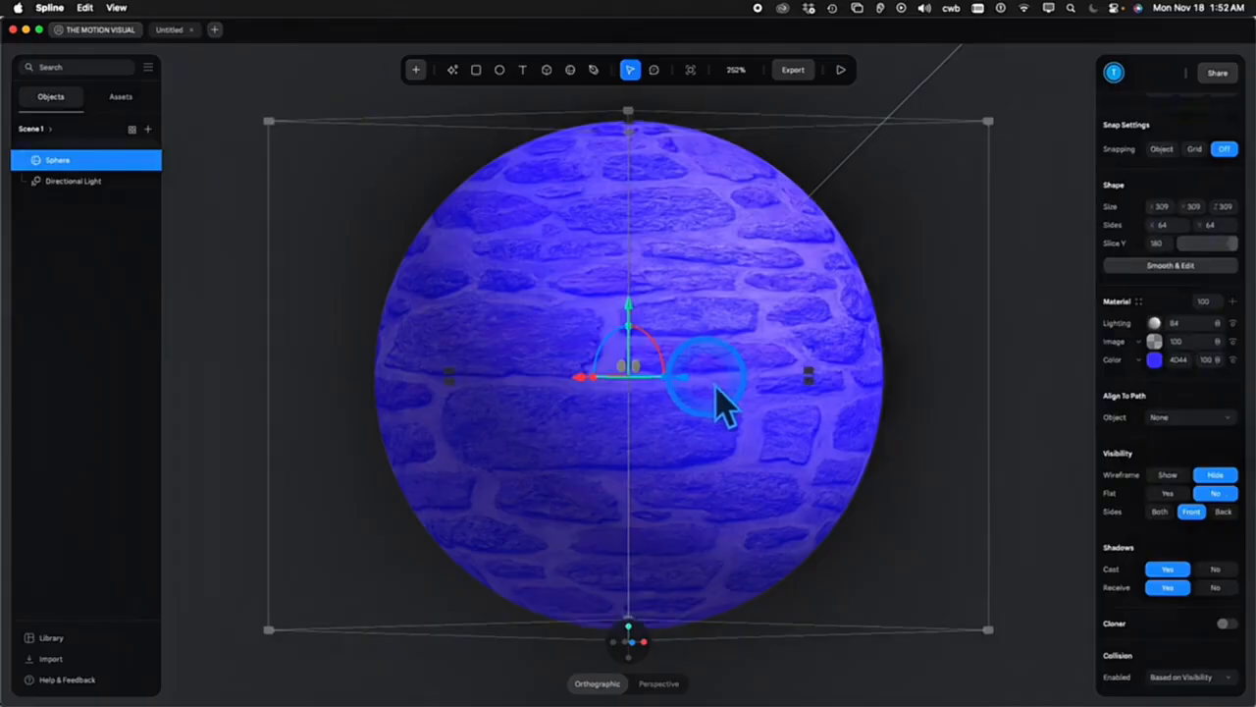
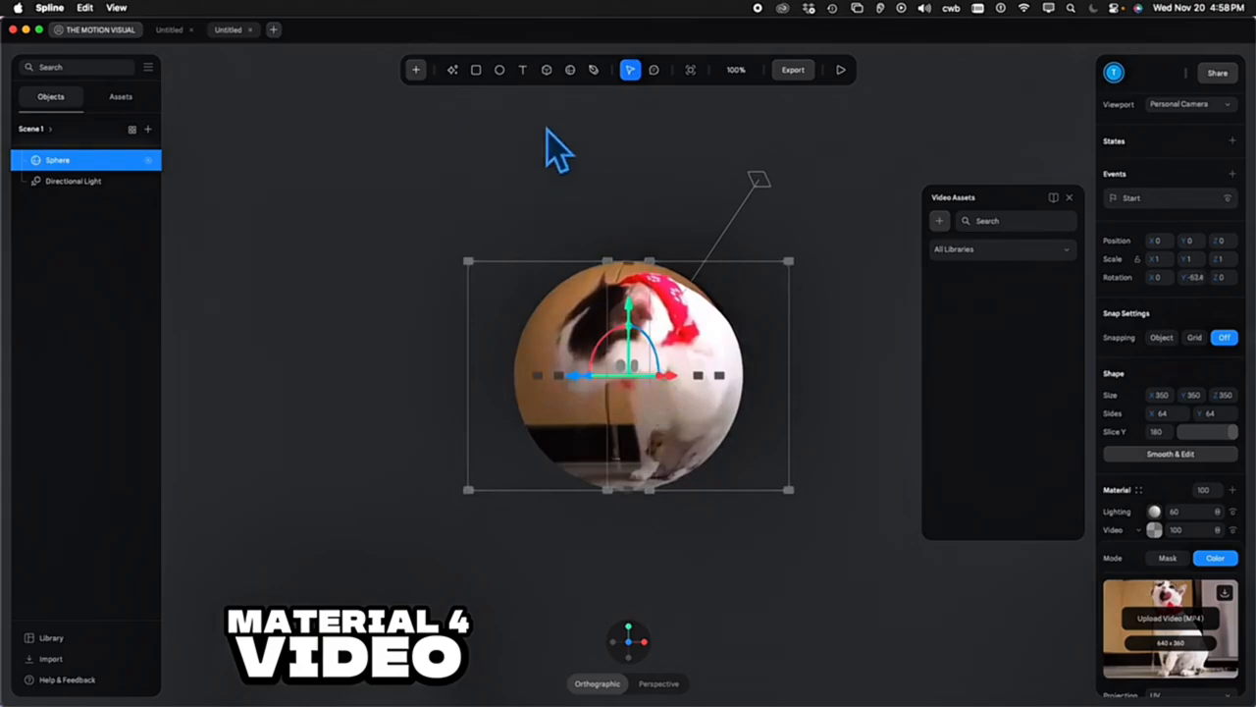
{"action": "left_click", "coordinate": [477, 71]}
{"action": "left_click_drag", "start_coordinate": [282, 287], "coordinate": [465, 480]}
Copy the sphere's video material and paste it onto the rectangle
{"action": "right_click", "coordinate": [621, 424]}
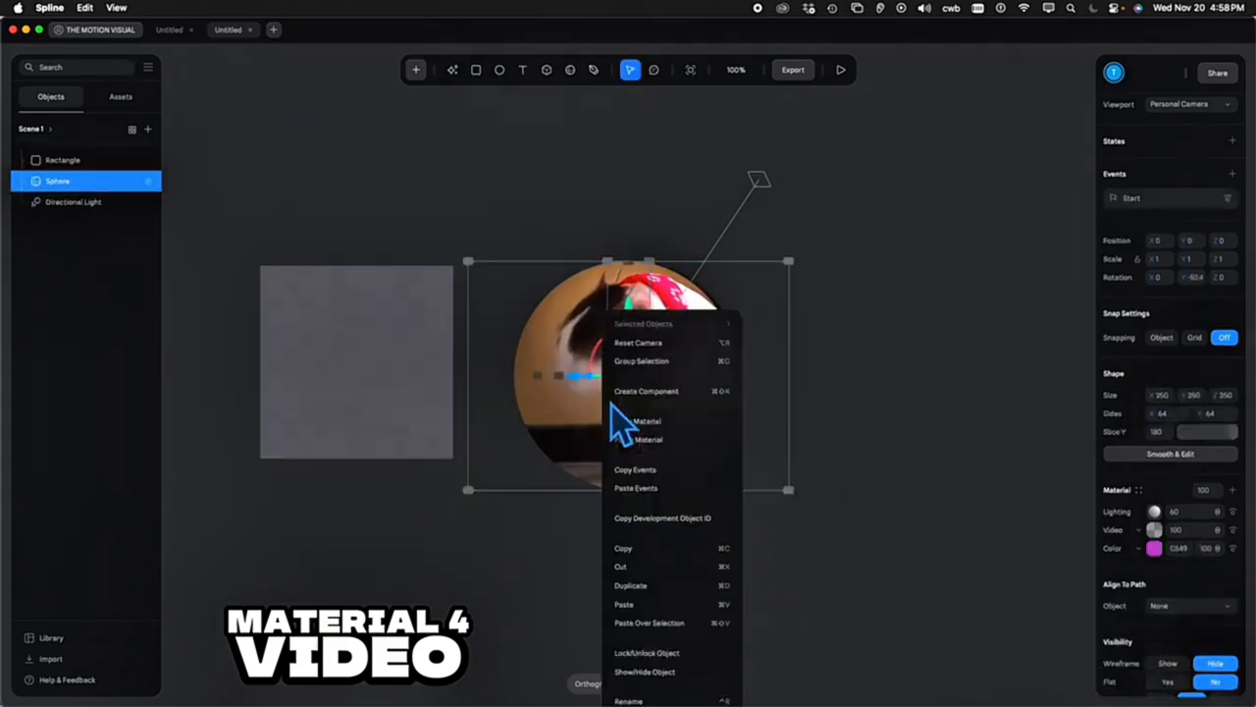
{"action": "left_click", "coordinate": [634, 420]}
{"action": "left_click", "coordinate": [384, 383]}
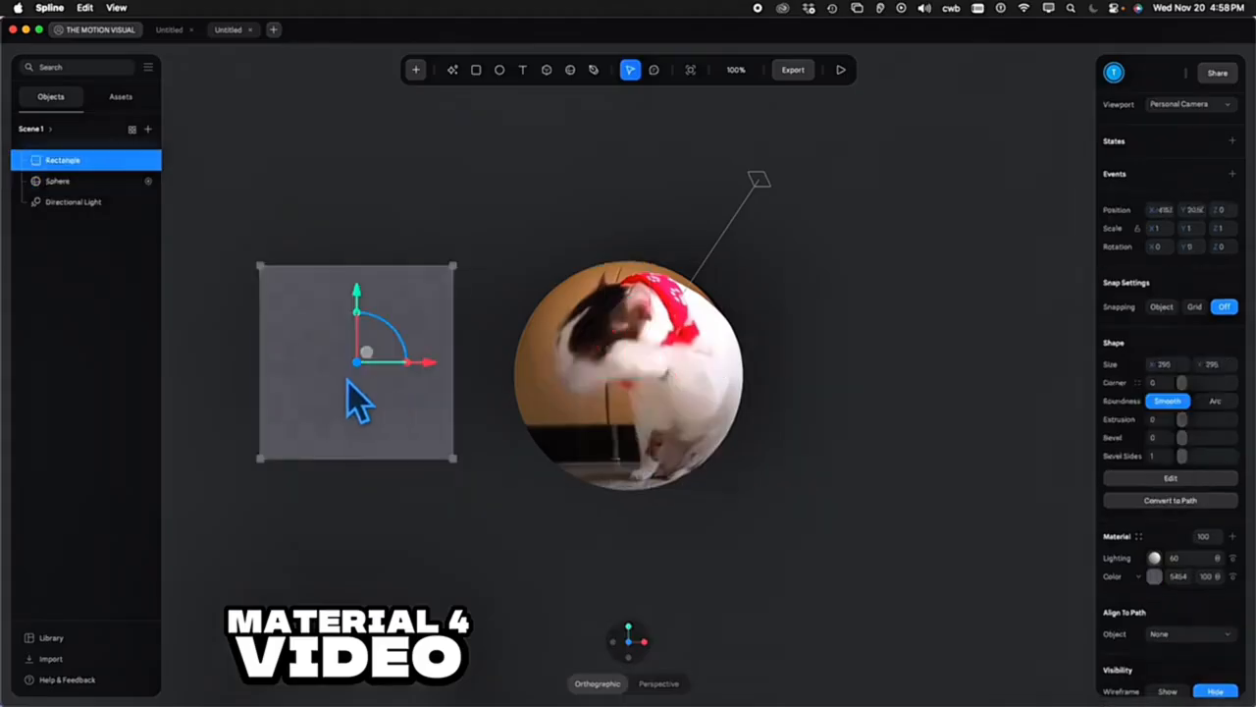
{"action": "right_click", "coordinate": [347, 382]}
{"action": "left_click", "coordinate": [377, 442]}
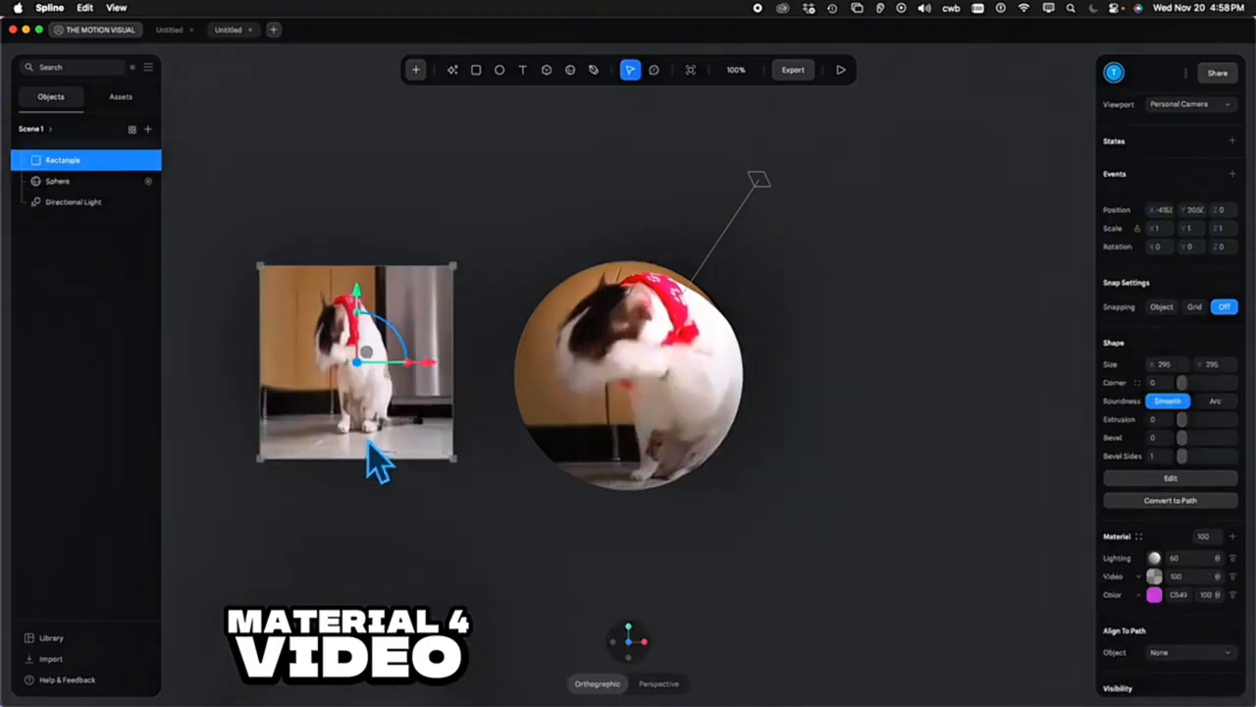
Widen the rectangle to an X scale of about 1.46 and preview the scene
{"action": "left_click_drag", "start_coordinate": [417, 375], "coordinate": [433, 369]}
{"action": "left_click", "coordinate": [841, 70]}
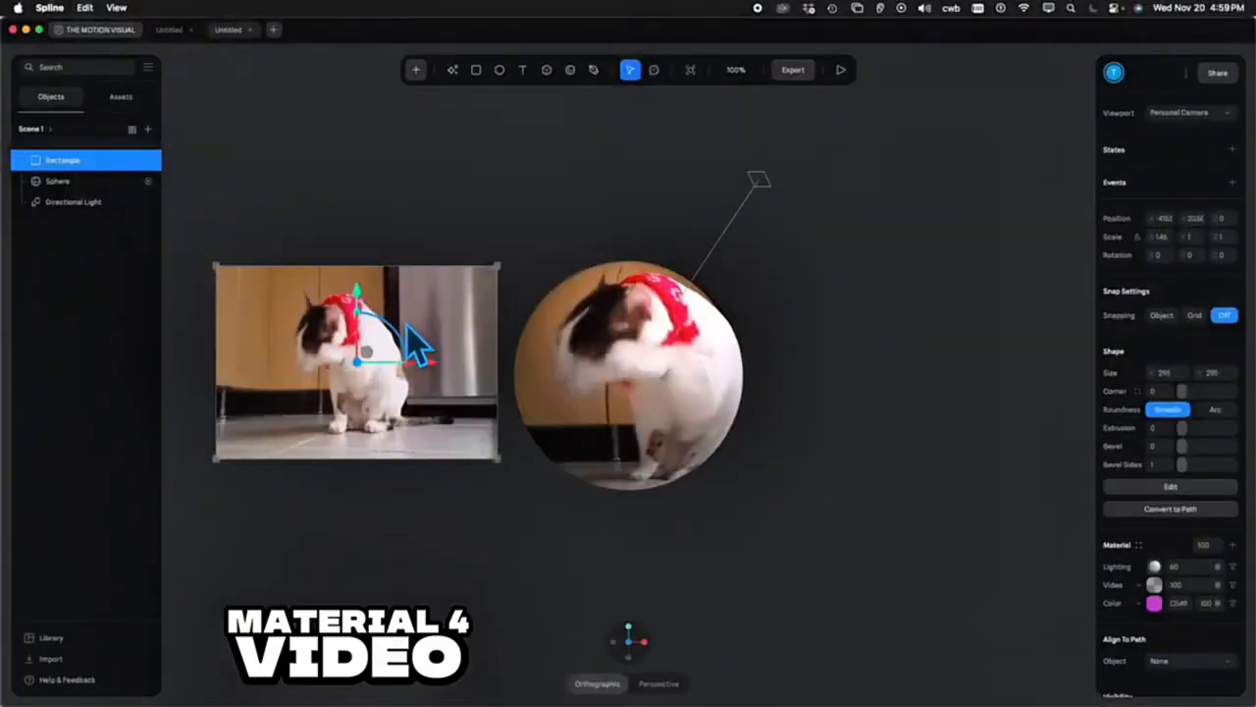
Delete the rectangle and select the sphere again
{"action": "key", "text": "Delete"}
{"action": "left_click", "coordinate": [601, 371]}
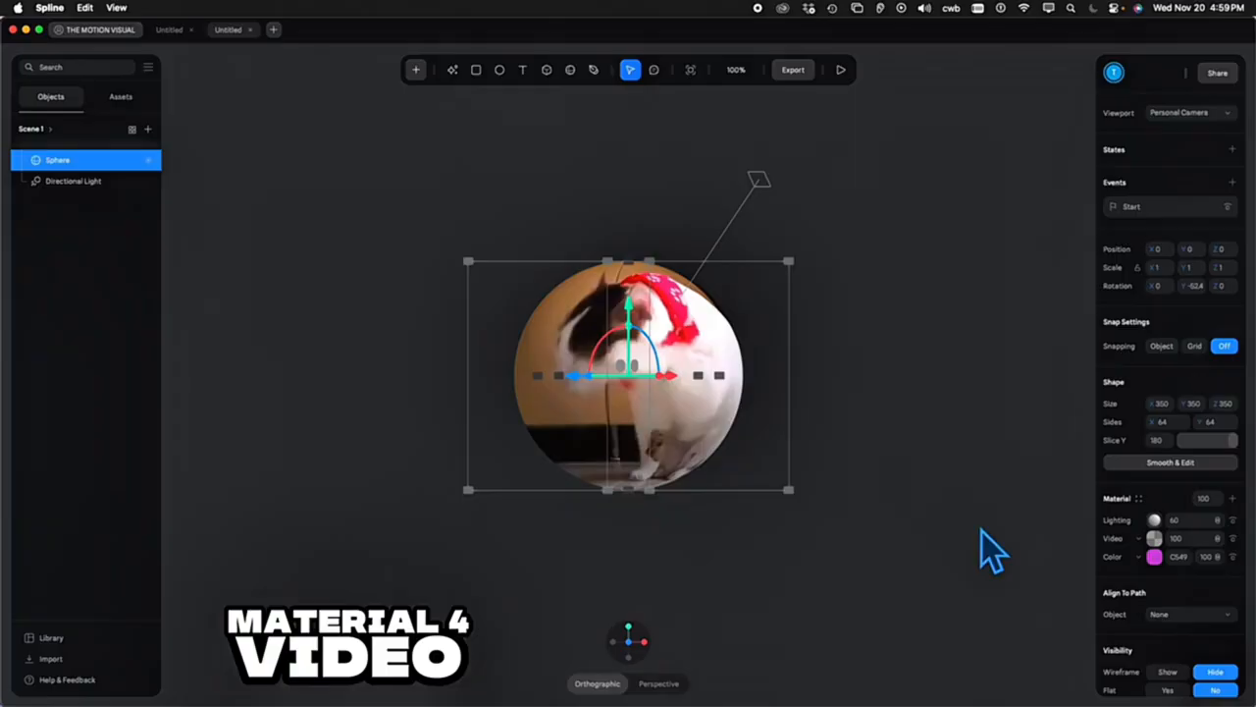
{"action": "scroll", "coordinate": [981, 529], "scroll_direction": "up", "scroll_amount": 5}
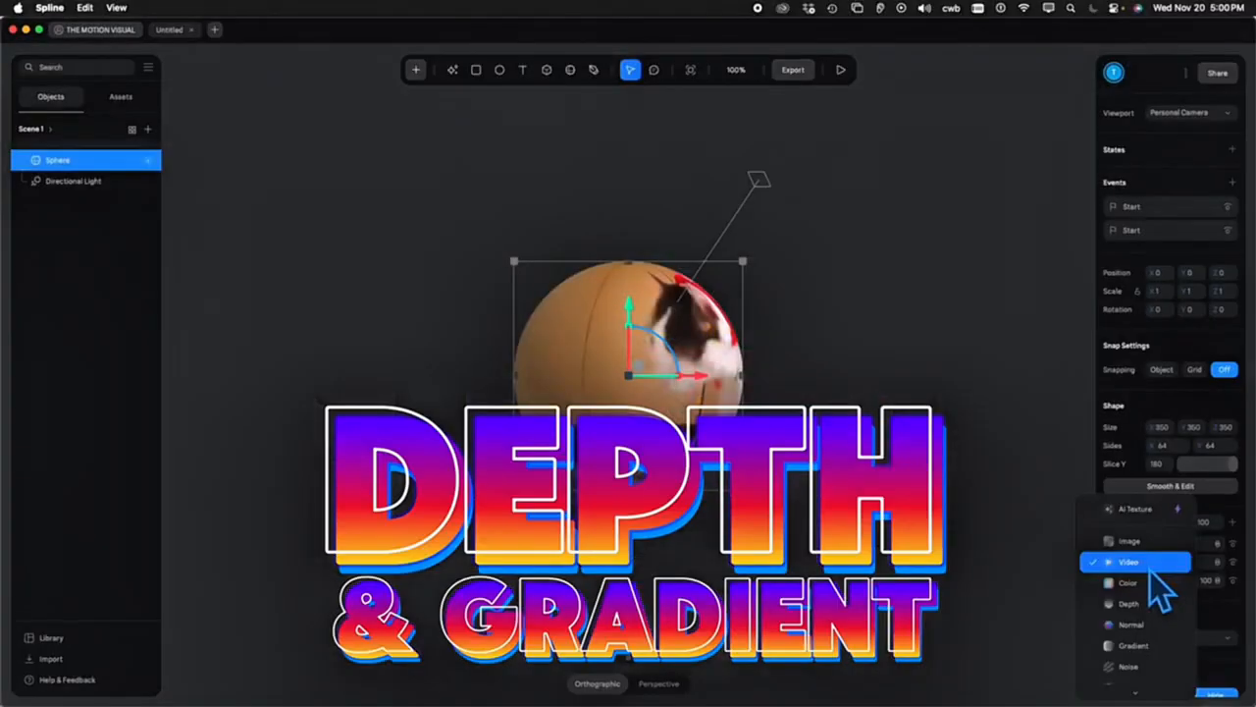
Change the sphere's Video layer to Depth and set its gradient type to Linear
{"action": "left_click", "coordinate": [1148, 583]}
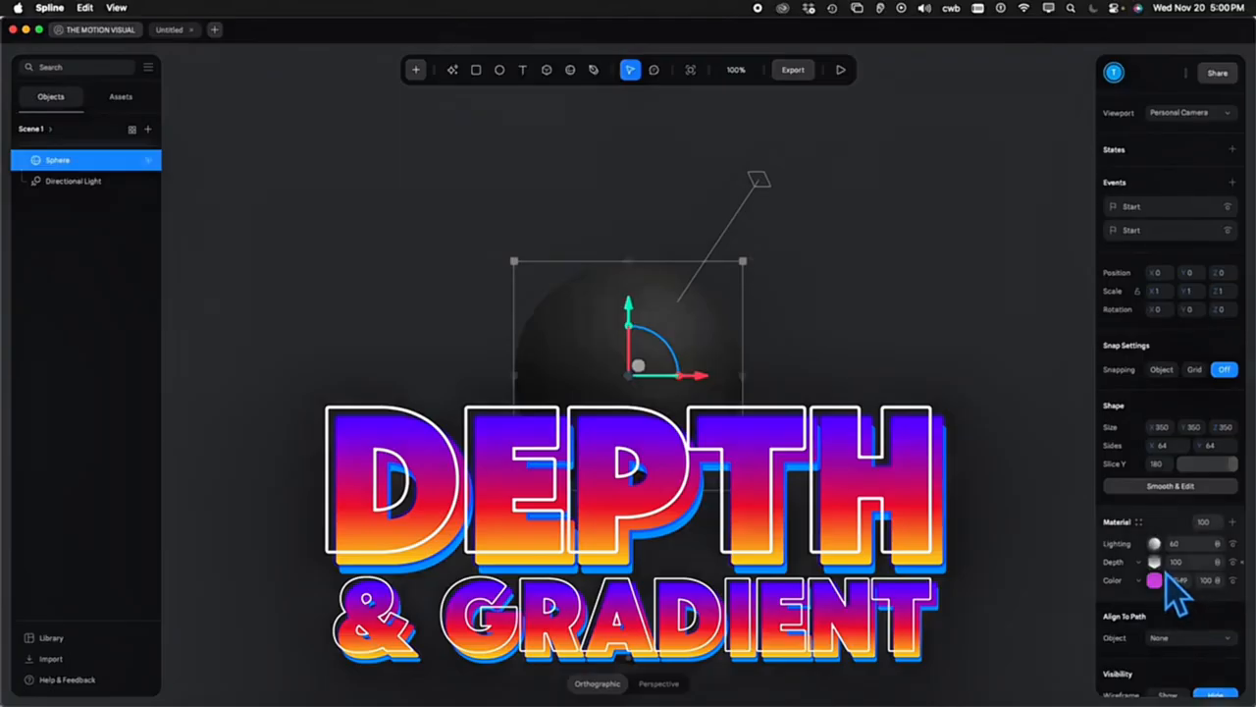
{"action": "left_click", "coordinate": [1156, 563]}
{"action": "scroll", "coordinate": [1217, 579], "scroll_direction": "down", "scroll_amount": 3}
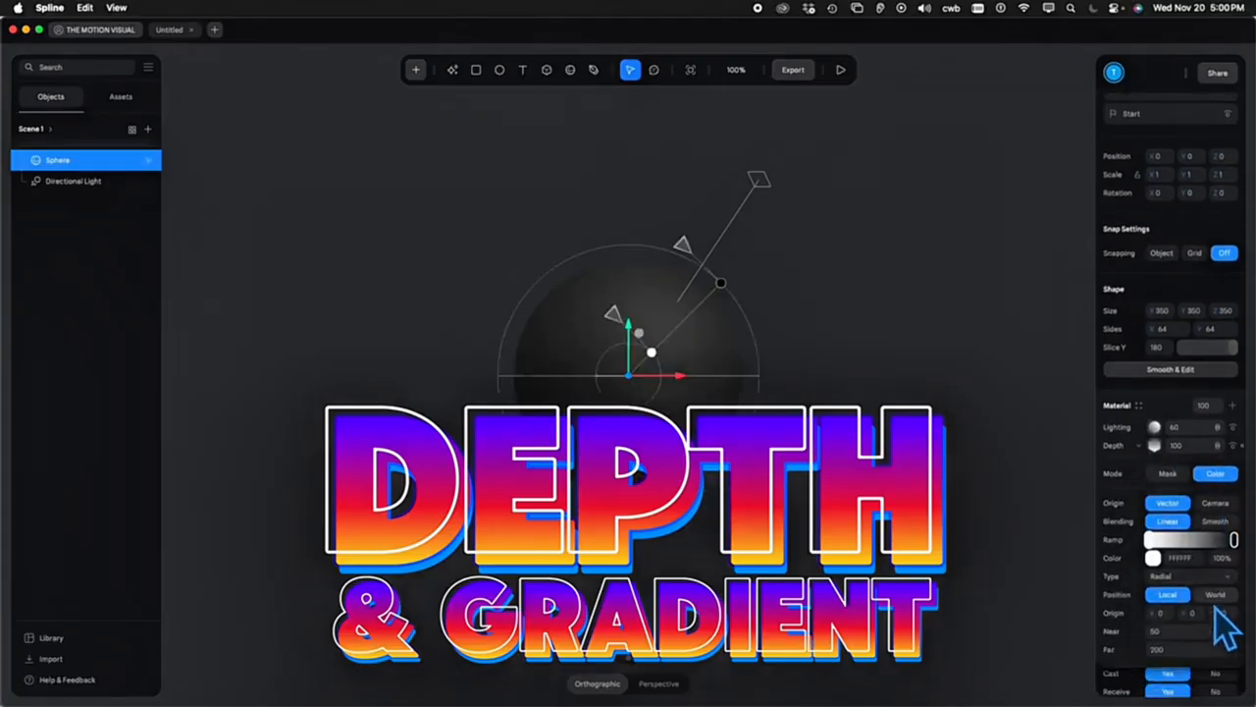
{"action": "left_click", "coordinate": [1217, 576]}
{"action": "left_click", "coordinate": [1201, 586]}
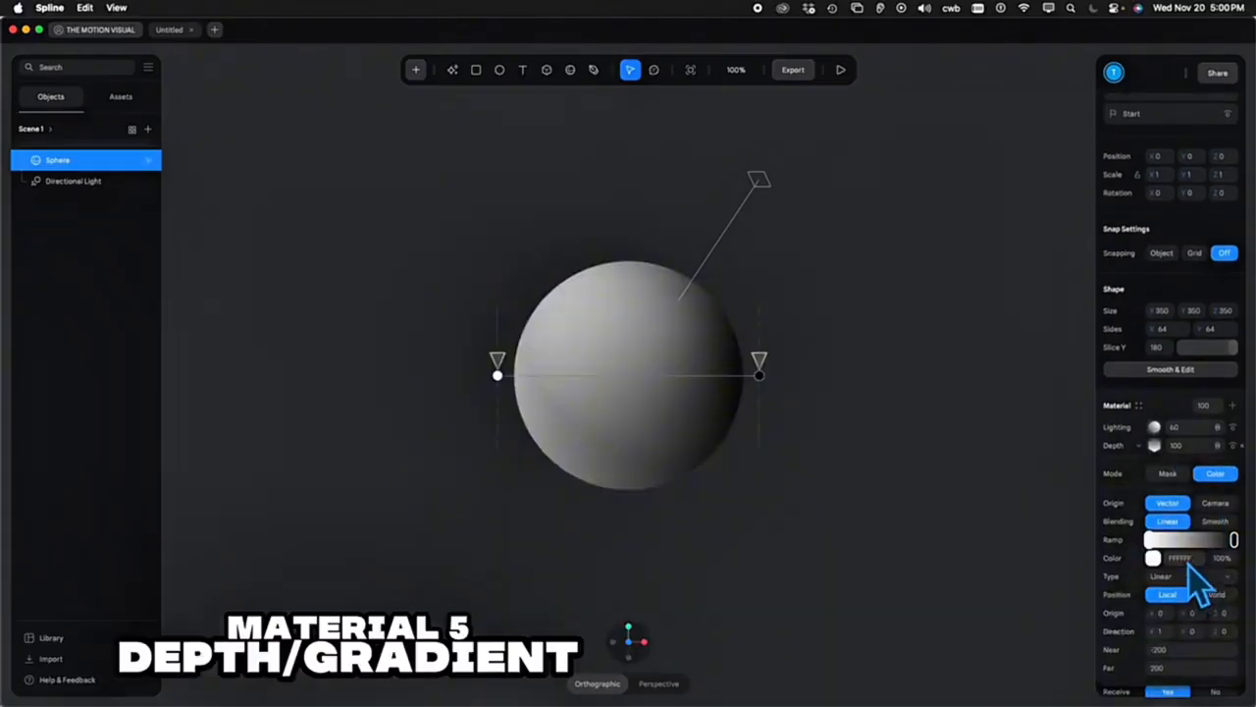
Move the Depth ramp's black end stop inward and recolor it a saturated blue
{"action": "left_click_drag", "start_coordinate": [1235, 543], "coordinate": [1217, 543]}
{"action": "scroll", "coordinate": [1230, 656], "scroll_direction": "down", "scroll_amount": 3}
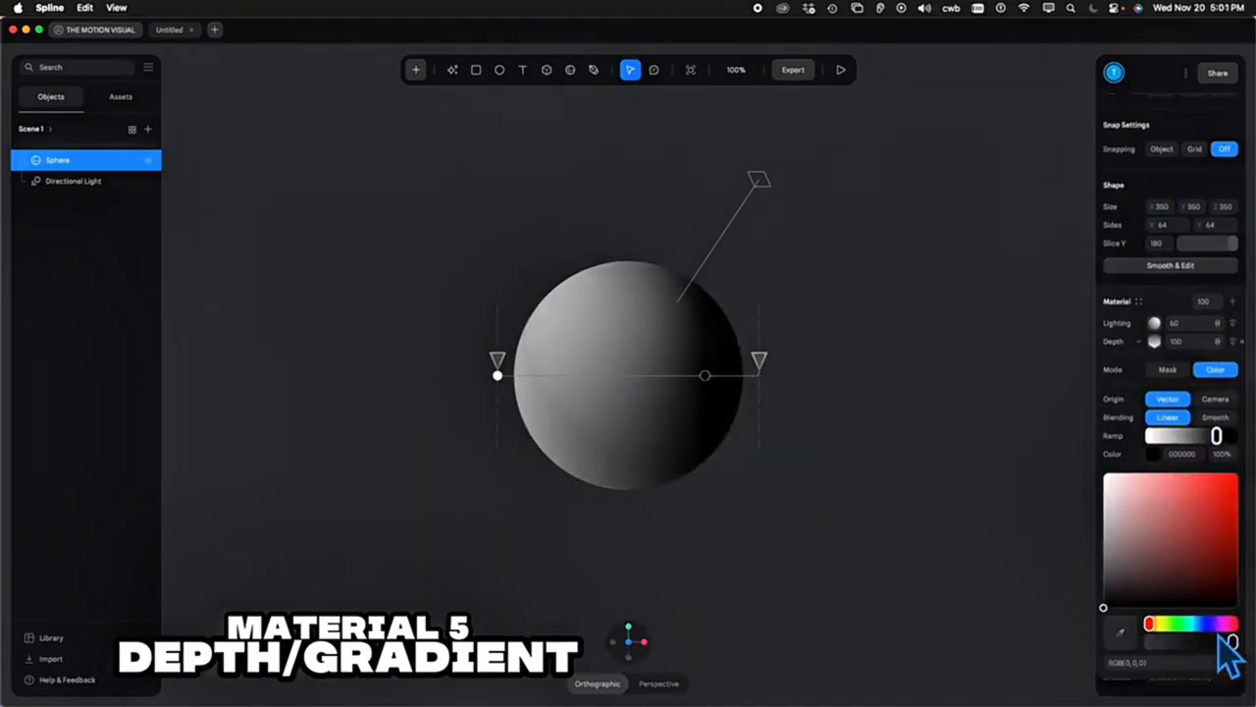
{"action": "left_click", "coordinate": [1203, 623]}
{"action": "left_click", "coordinate": [1222, 486]}
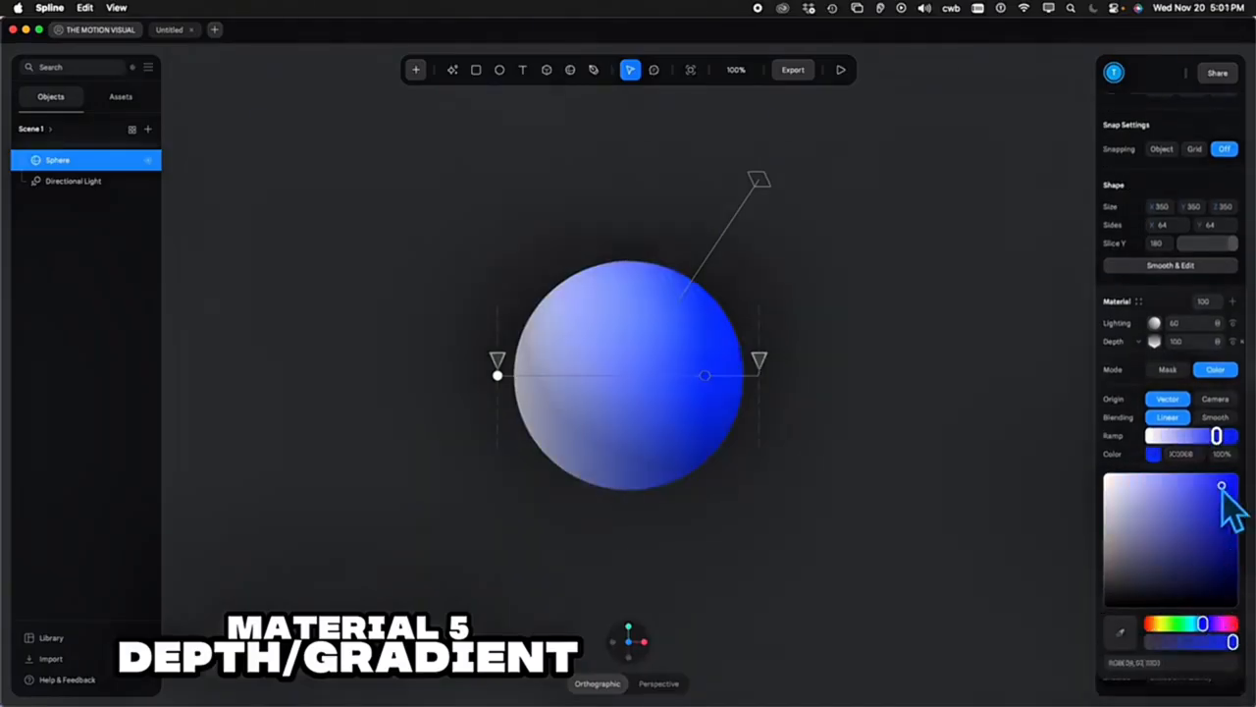
Recolor the Depth ramp's white stop to yellow FEFF4F and move it inward toward the blue stop
{"action": "left_click", "coordinate": [1151, 436]}
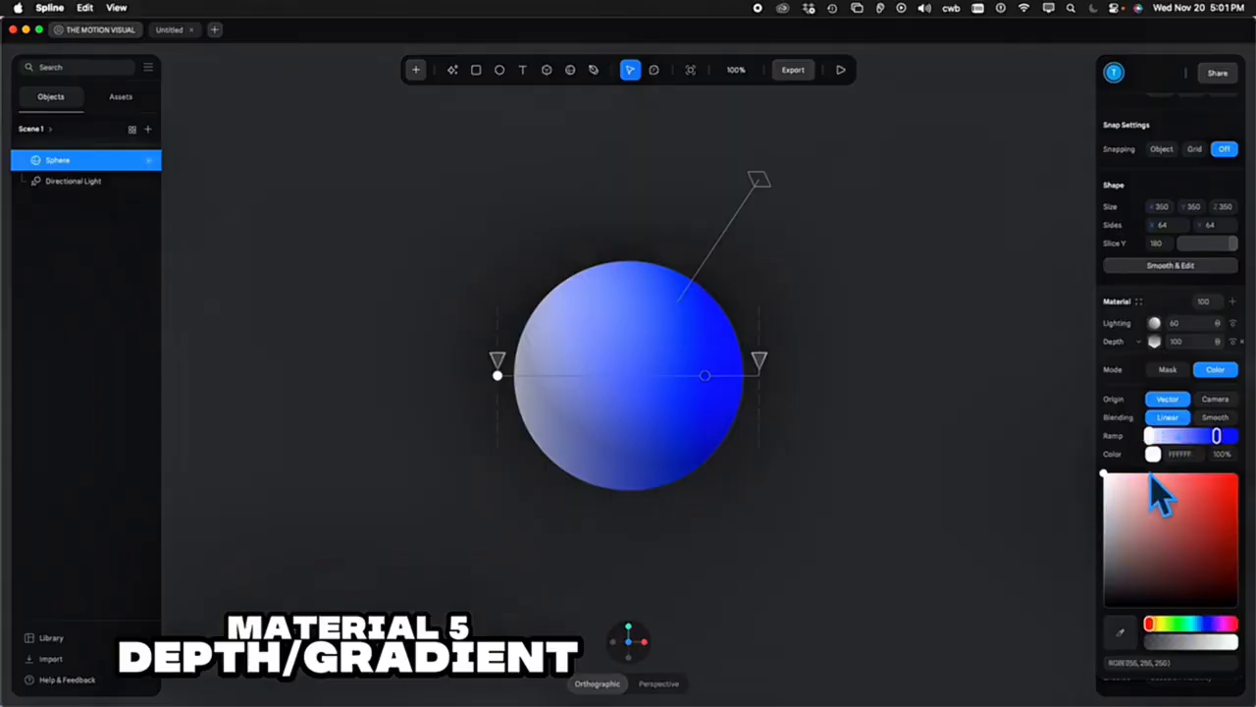
{"action": "left_click", "coordinate": [1168, 624]}
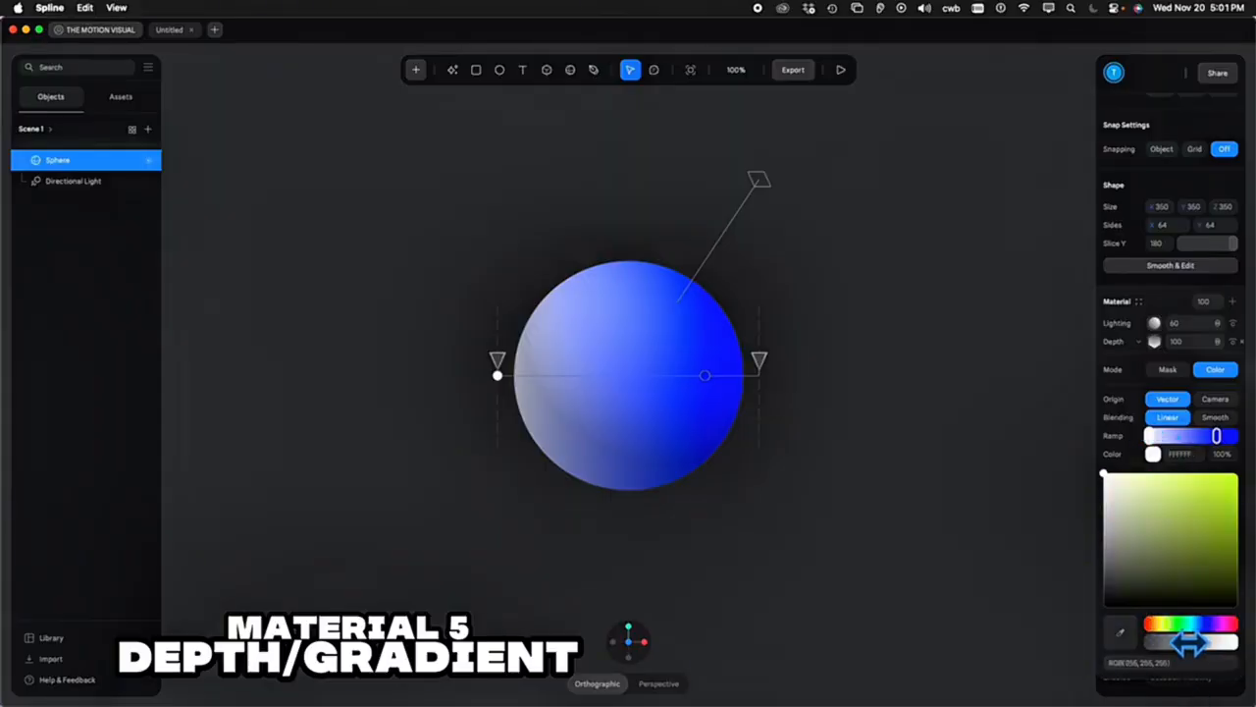
{"action": "left_click", "coordinate": [1216, 482]}
{"action": "left_click_drag", "start_coordinate": [1227, 484], "coordinate": [1206, 478]}
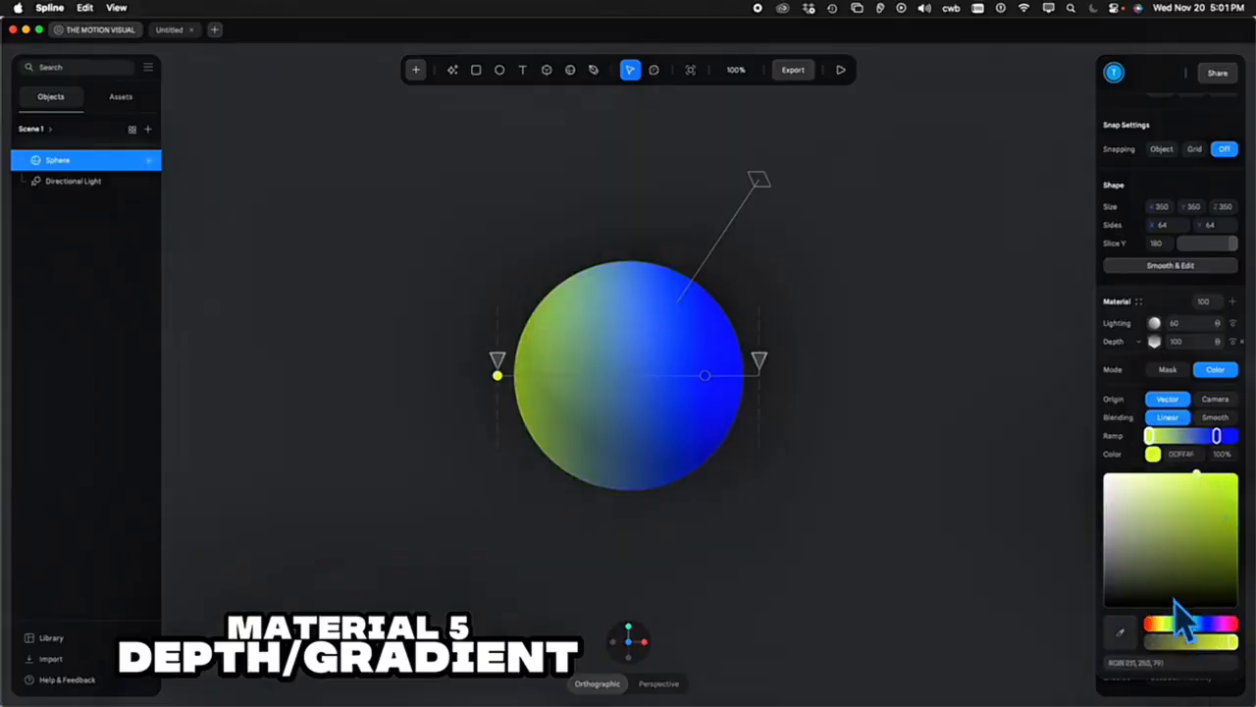
{"action": "left_click_drag", "start_coordinate": [1182, 640], "coordinate": [1184, 640]}
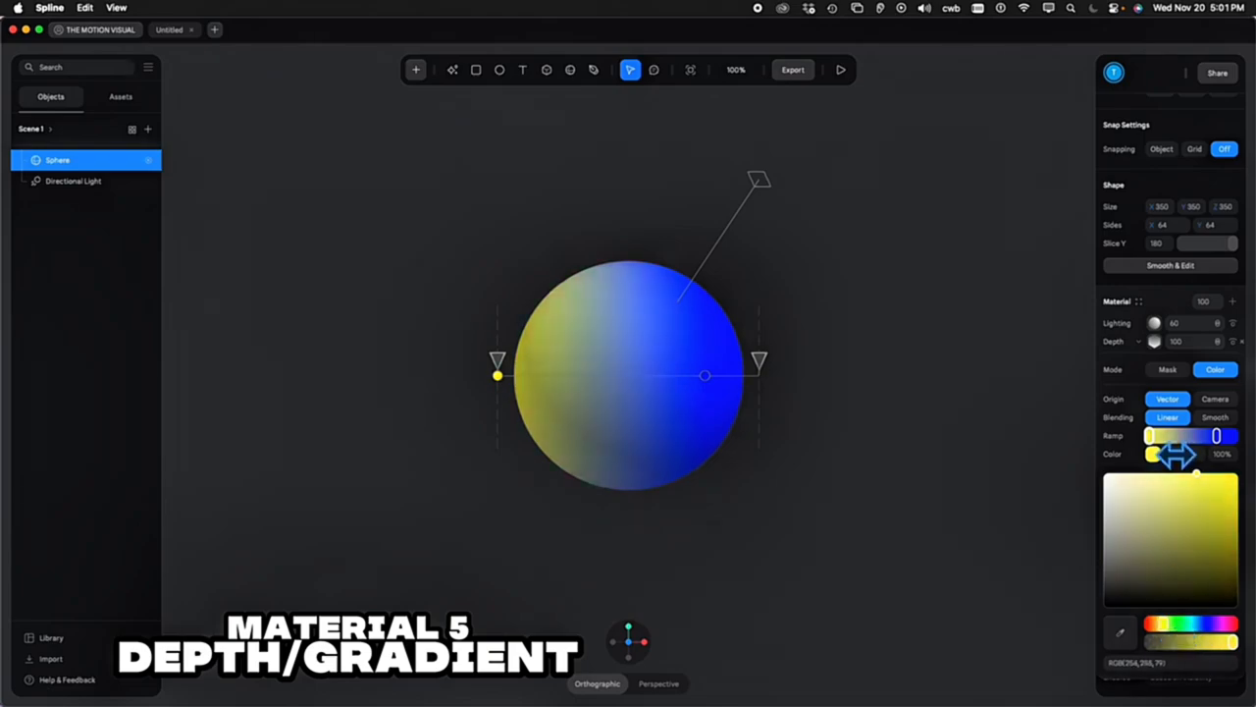
{"action": "left_click_drag", "start_coordinate": [1181, 455], "coordinate": [1201, 456]}
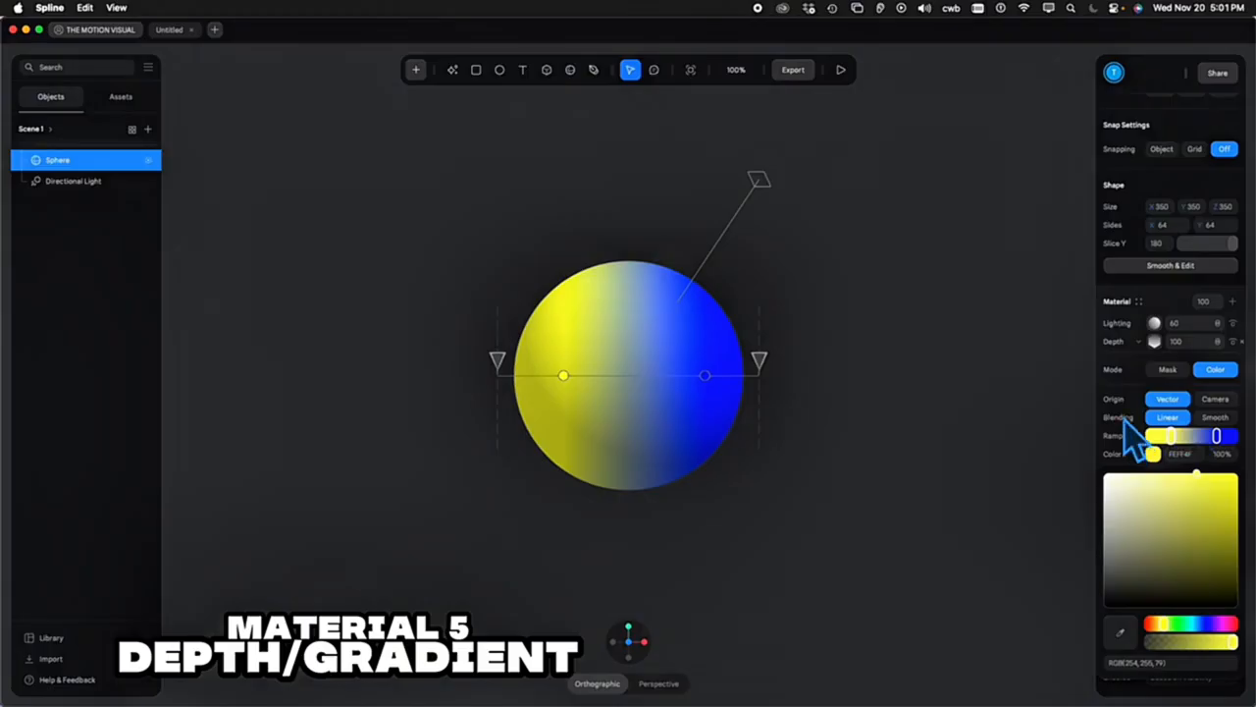
Try the Camera origin on the Depth layer, inspect the sphere from another angle, and set Near to 0
{"action": "left_click", "coordinate": [1222, 400]}
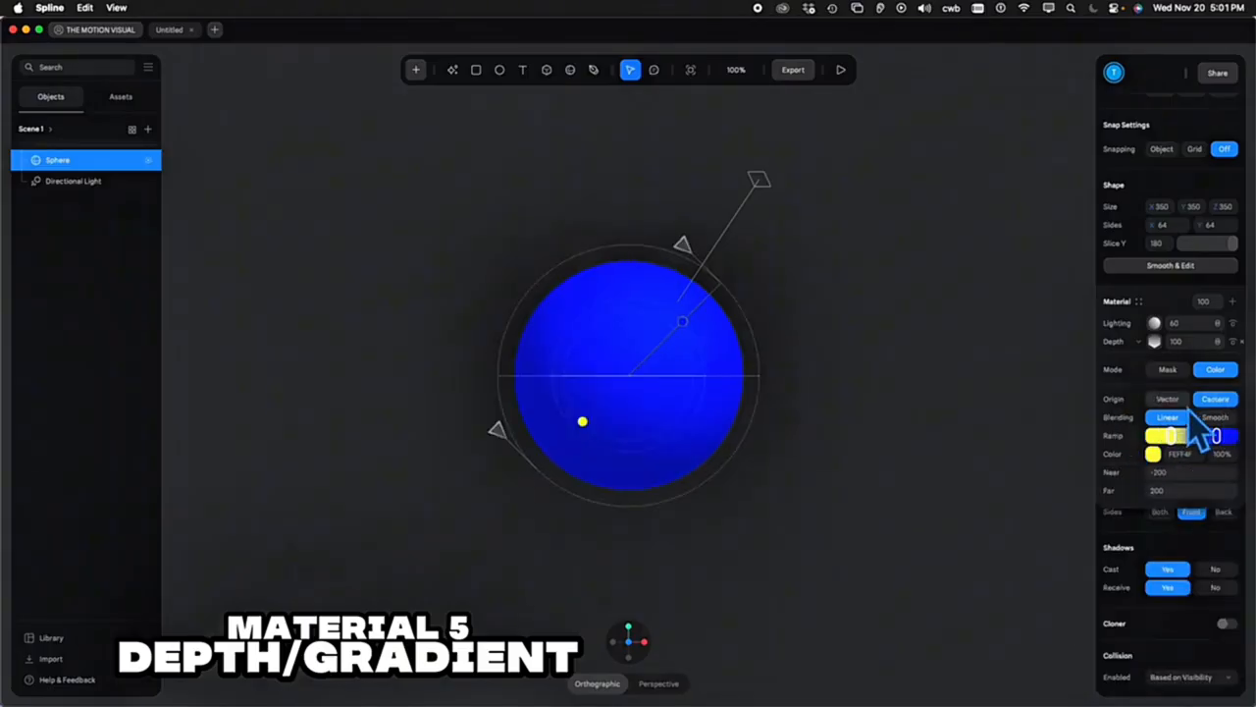
{"action": "scroll", "coordinate": [965, 453], "scroll_direction": "up", "scroll_amount": 5}
{"action": "scroll", "coordinate": [966, 454], "scroll_direction": "down", "scroll_amount": 5}
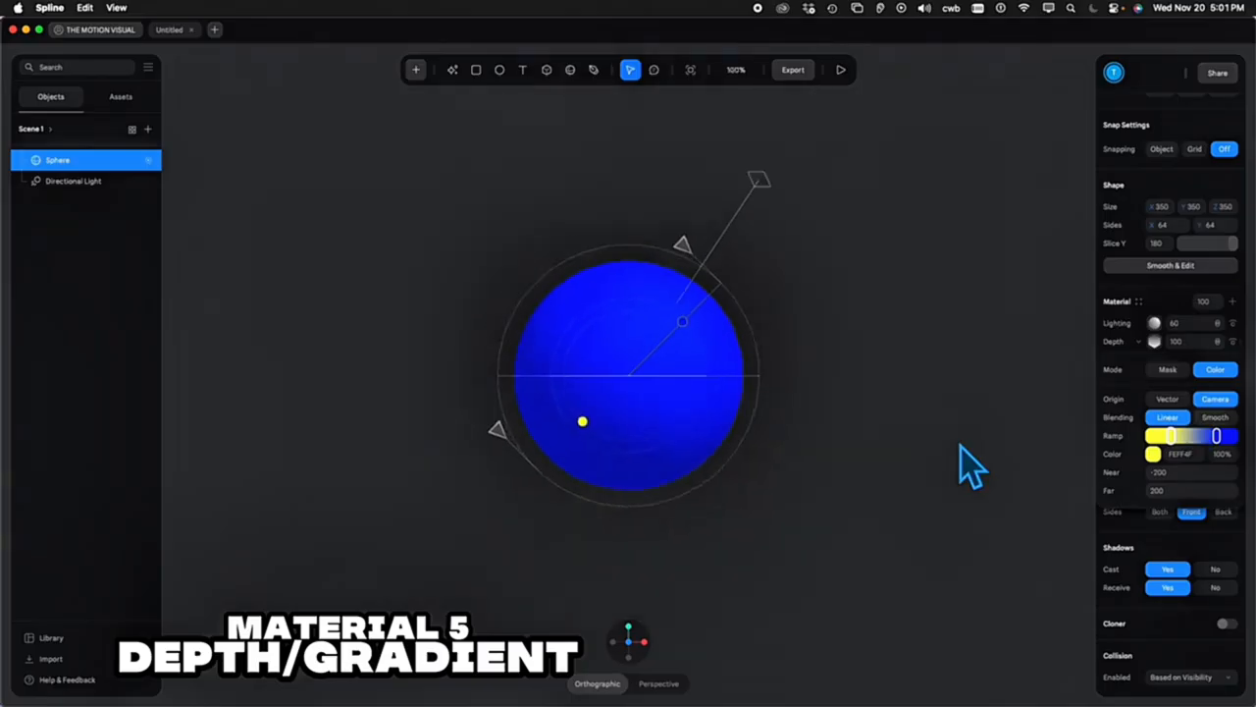
{"action": "left_click_drag", "start_coordinate": [965, 452], "coordinate": [672, 464]}
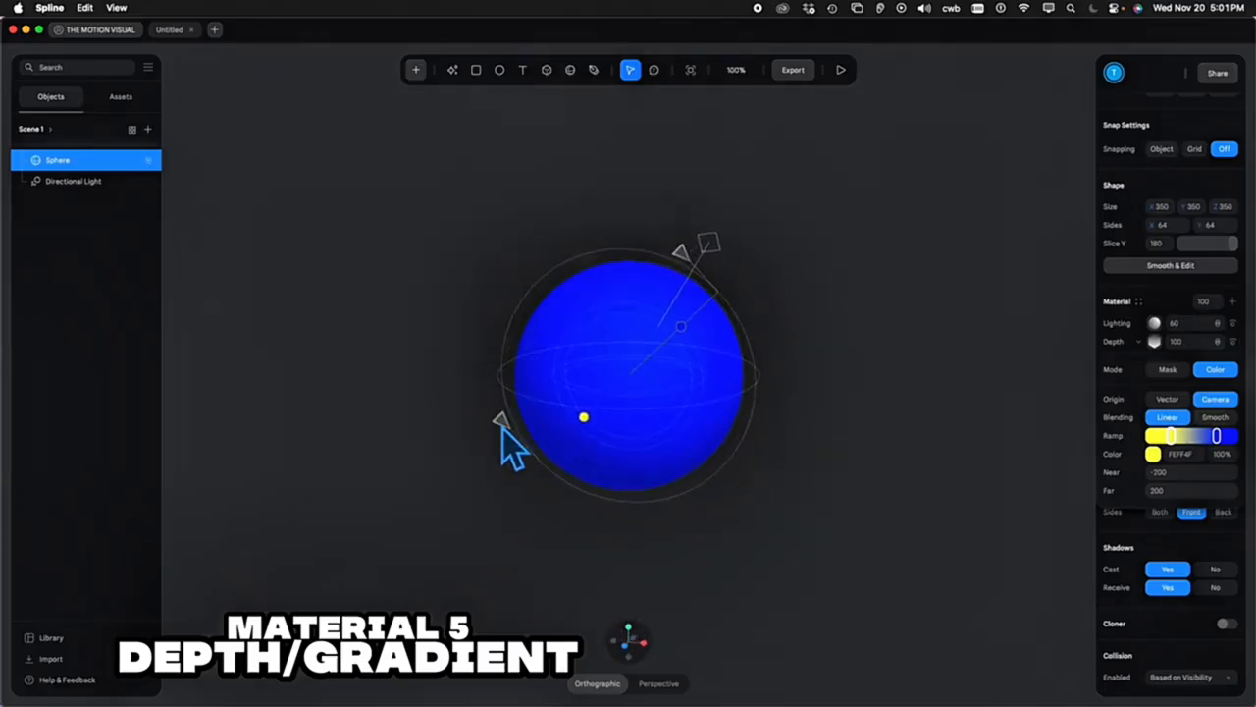
{"action": "left_click_drag", "start_coordinate": [520, 442], "coordinate": [625, 373]}
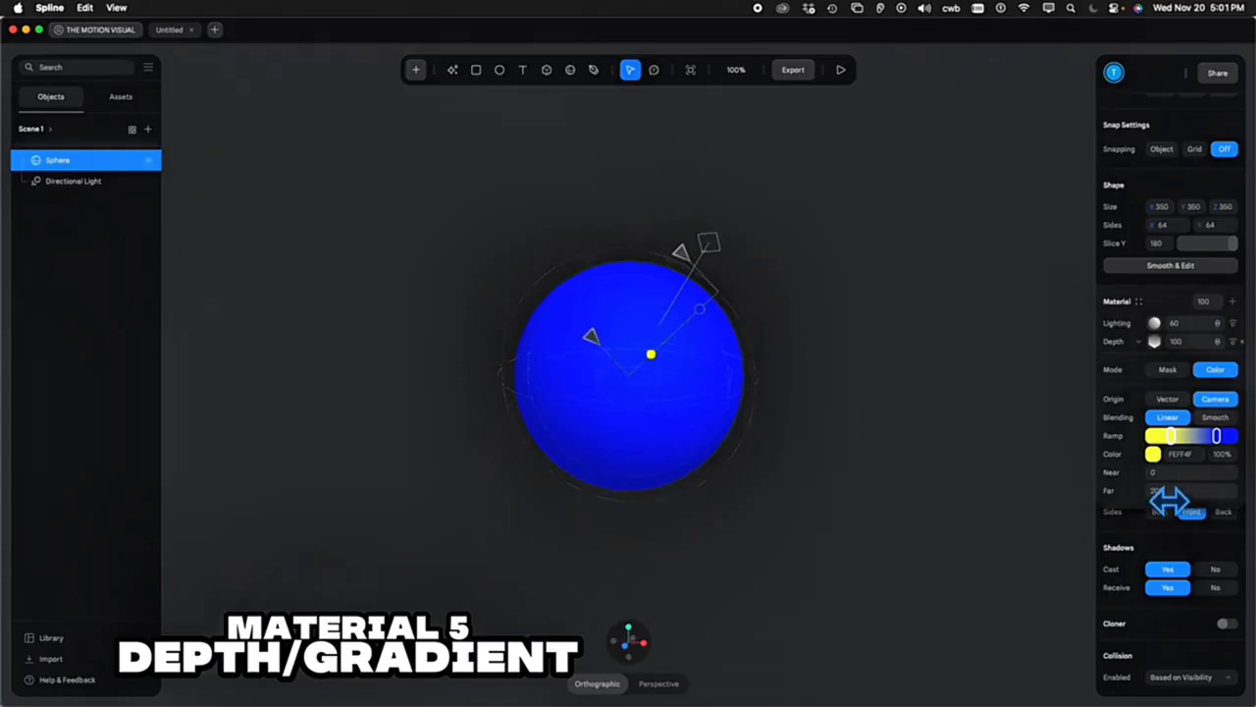
Set the Depth layer's origin back to Vector and undo the origin and Near changes, restoring the linear gradient
{"action": "left_click", "coordinate": [1167, 399]}
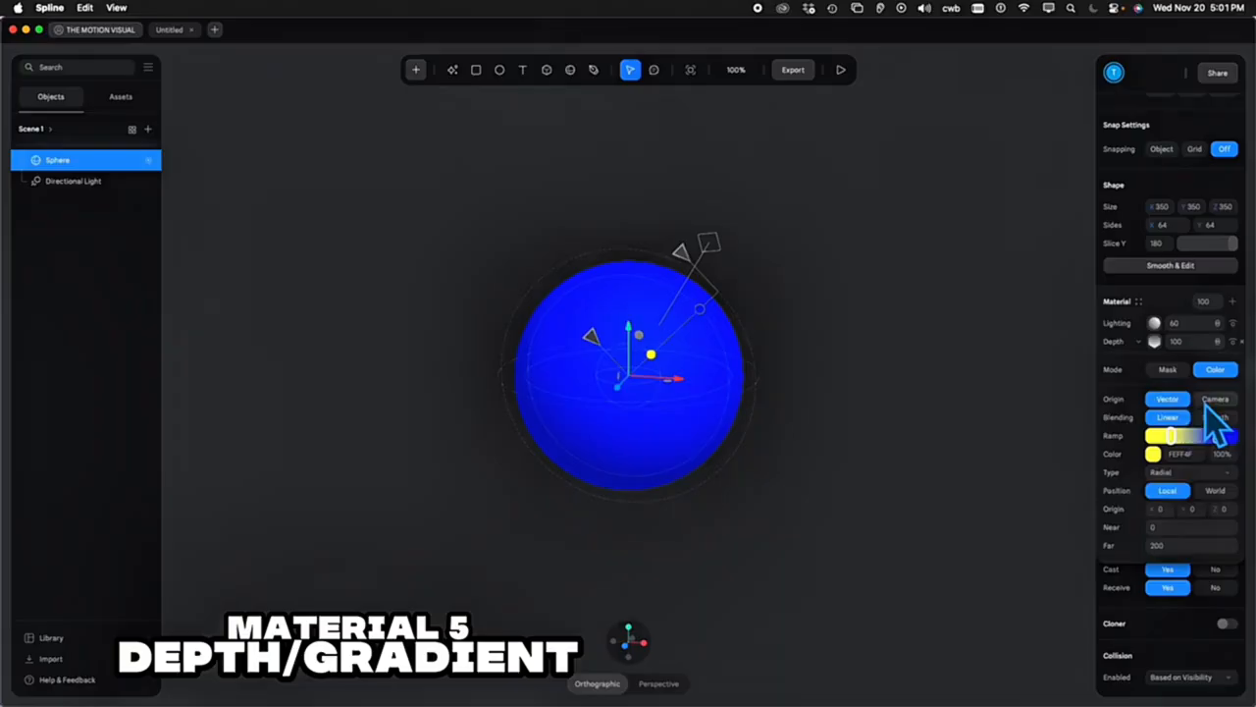
{"action": "key", "text": "super+z"}
{"action": "key", "text": "super+z"}
{"action": "key", "text": "super+z"}
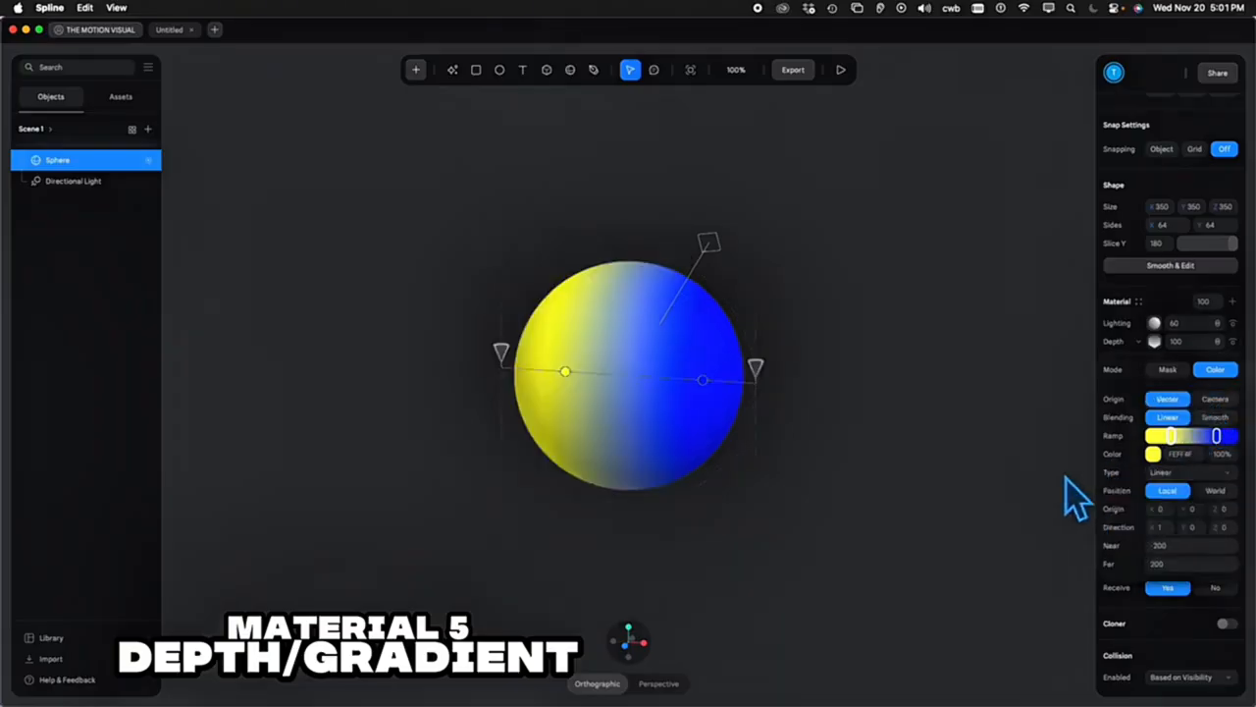
Compare Smooth with Linear blending on the Depth layer, keep Linear, and recolor the ramp's yellow stop to magenta EE4FFF
{"action": "left_click", "coordinate": [1229, 422]}
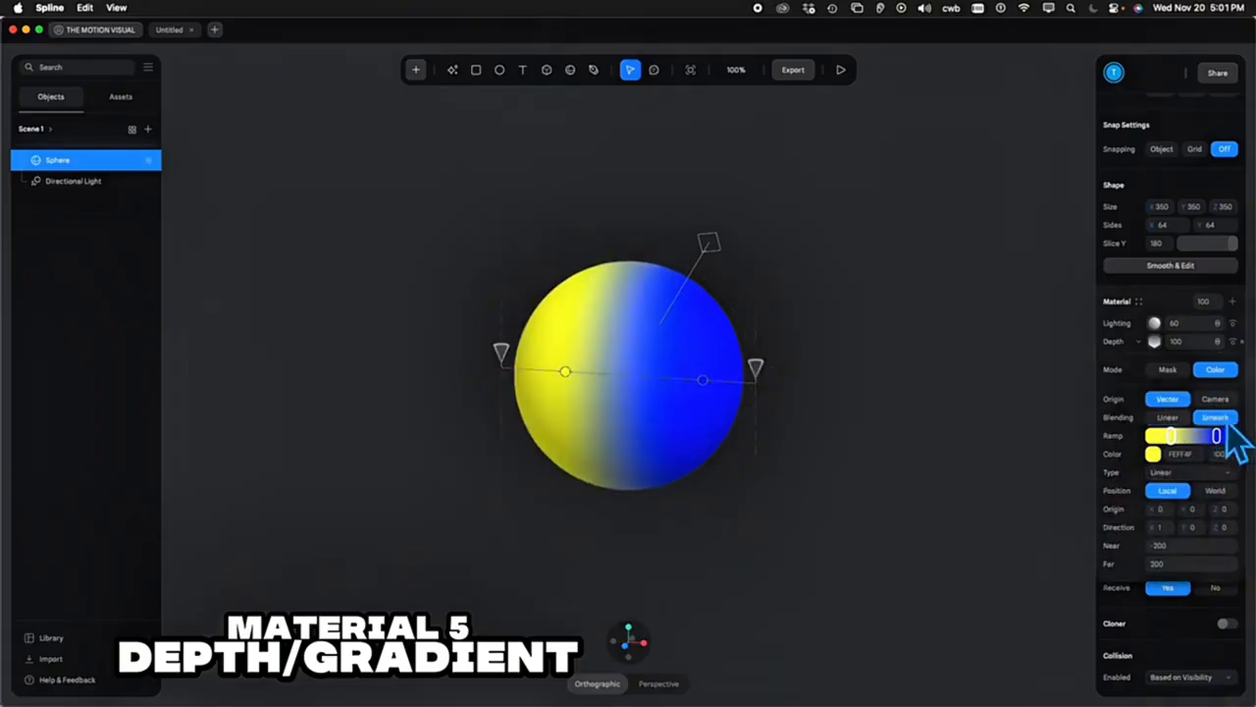
{"action": "left_click", "coordinate": [1178, 421]}
{"action": "mouse_move", "coordinate": [1171, 436]}
{"action": "left_mouse_down"}
{"action": "mouse_move", "coordinate": [1153, 436]}
{"action": "mouse_move", "coordinate": [1169, 435]}
{"action": "left_mouse_up"}
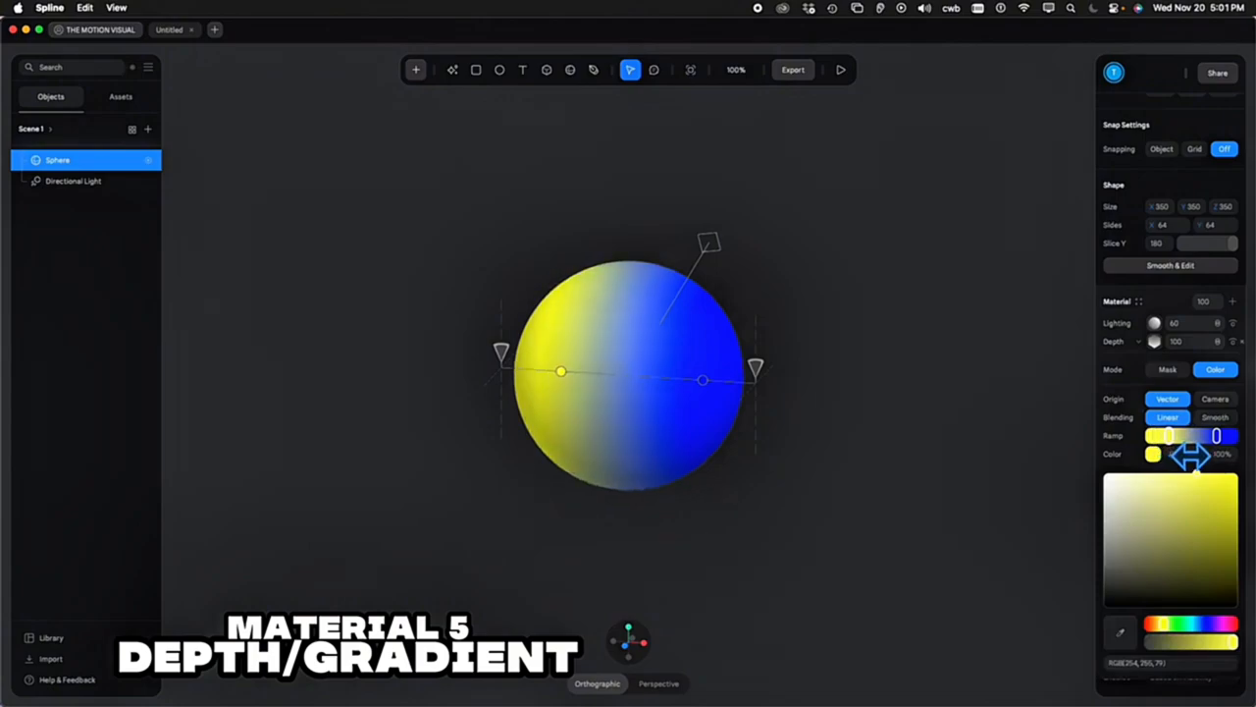
{"action": "left_click", "coordinate": [1220, 625]}
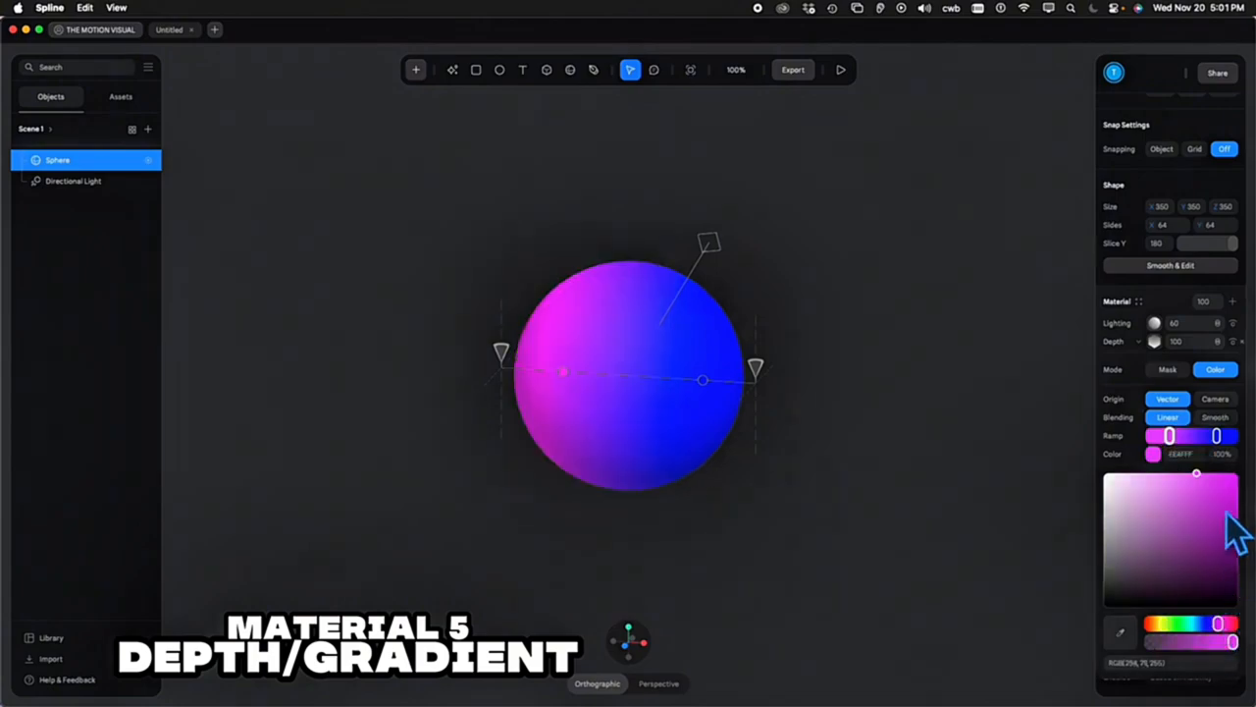
Add a lime green stop midway along the Depth ramp and shift the magenta stop slightly toward the ramp's start
{"action": "left_click", "coordinate": [1195, 436]}
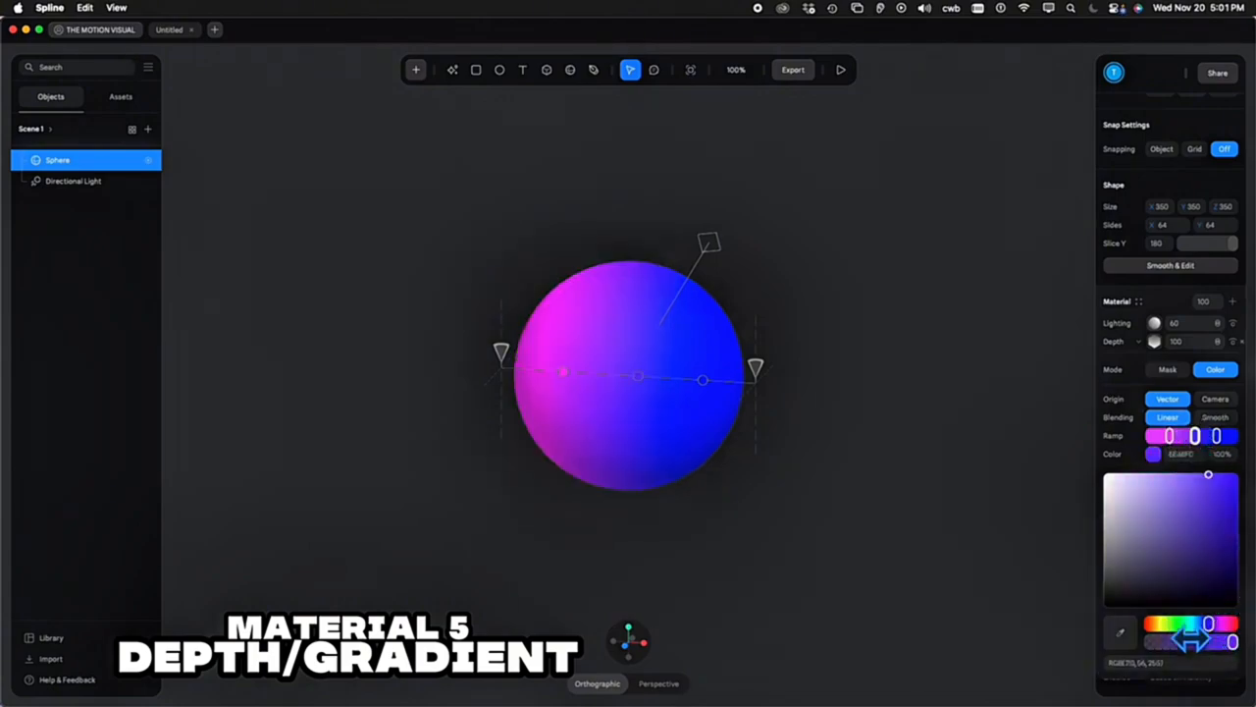
{"action": "left_click_drag", "start_coordinate": [1190, 633], "coordinate": [1168, 618]}
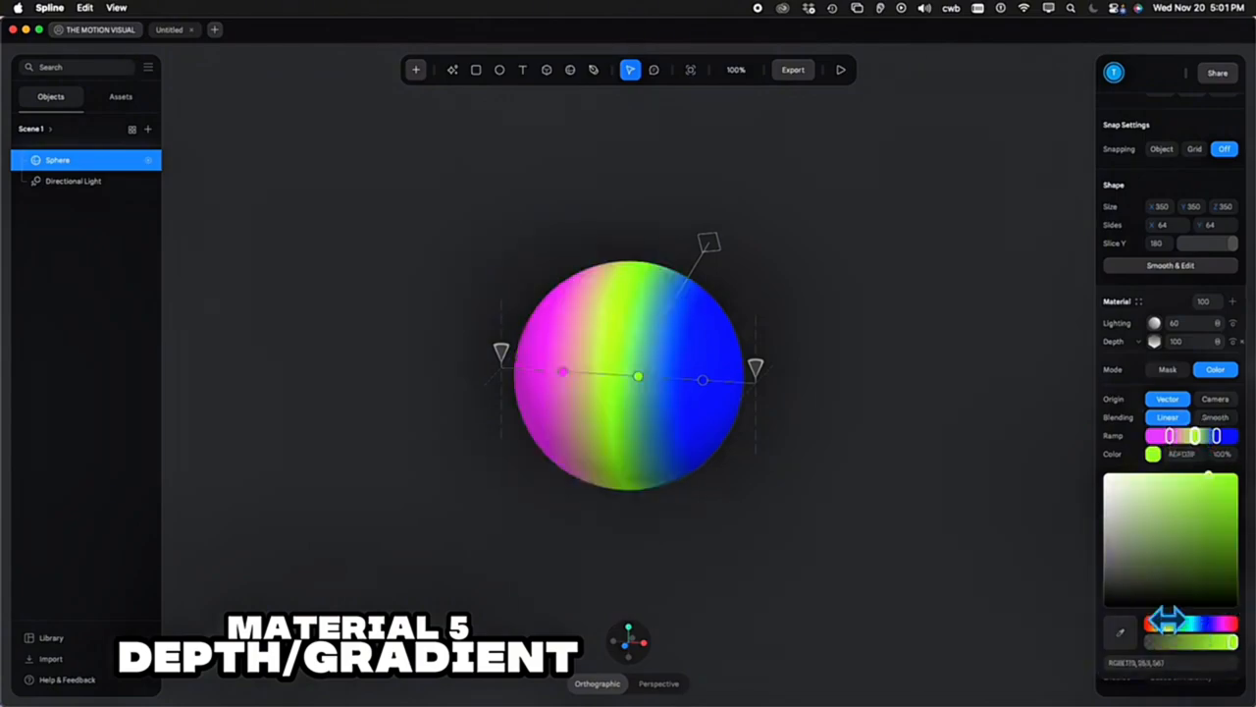
{"action": "left_click_drag", "start_coordinate": [1169, 436], "coordinate": [1164, 436]}
{"action": "left_click", "coordinate": [1194, 437]}
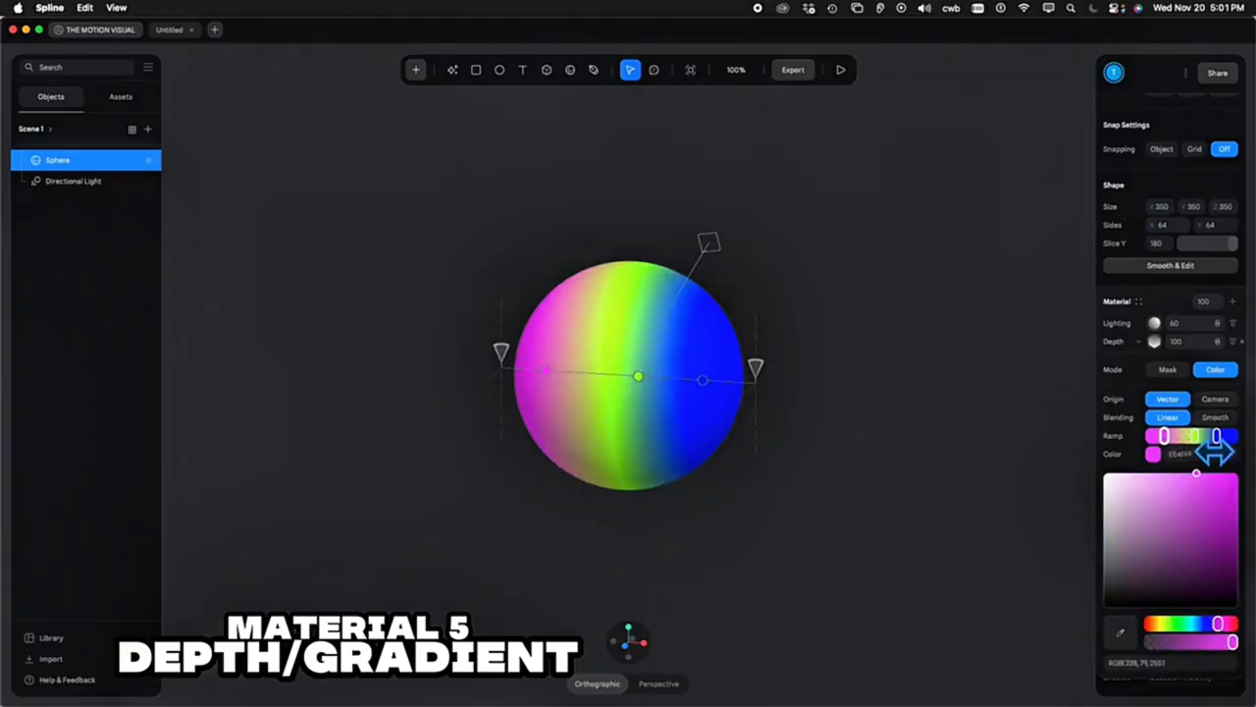
{"action": "mouse_move", "coordinate": [1203, 452]}
{"action": "left_mouse_down"}
{"action": "mouse_move", "coordinate": [1173, 452]}
{"action": "mouse_move", "coordinate": [1213, 453]}
{"action": "left_mouse_up"}
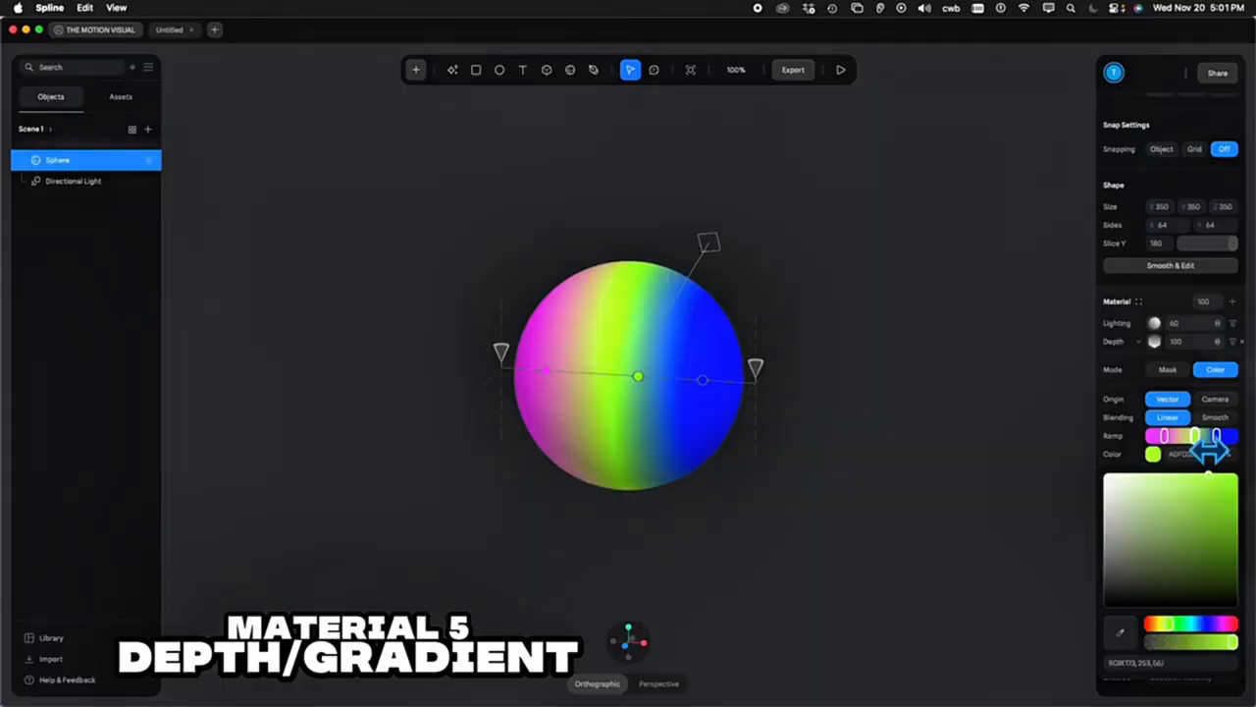
Add a green stop at the start of the Depth ramp and move the magenta stop closer to the lime stop
{"action": "left_click", "coordinate": [1150, 436]}
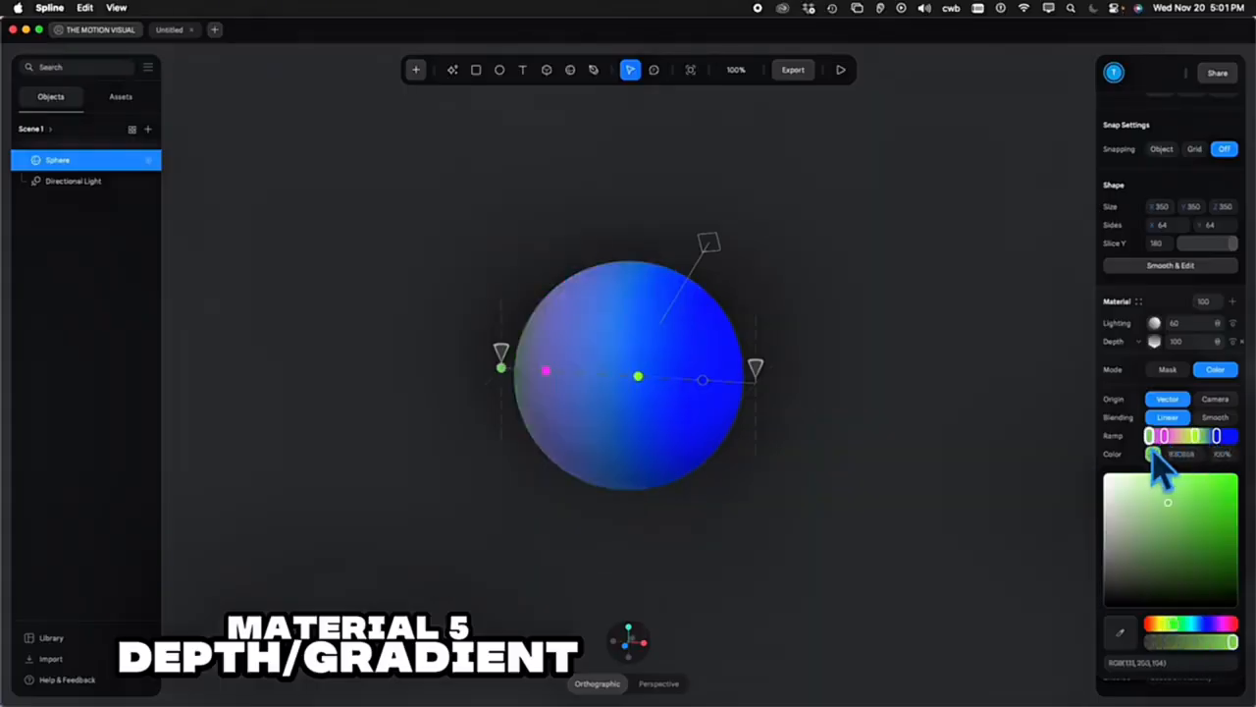
{"action": "left_click_drag", "start_coordinate": [1164, 435], "coordinate": [1170, 435]}
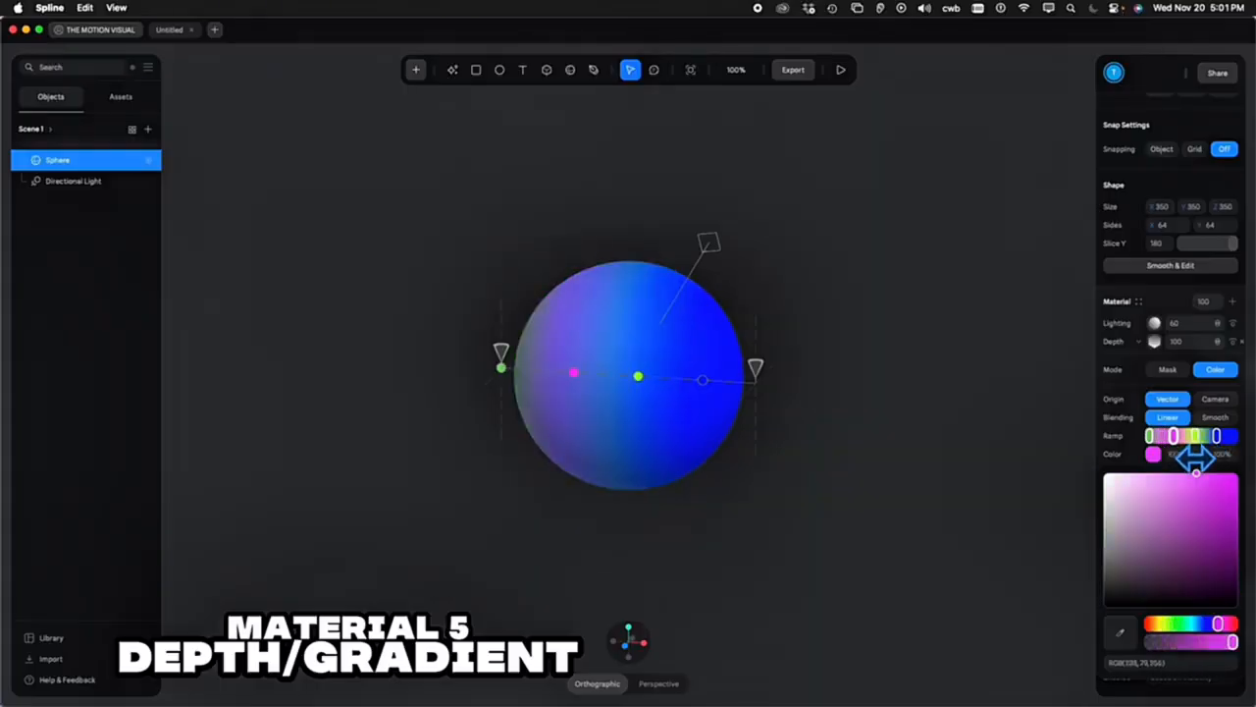
{"action": "left_click", "coordinate": [1175, 439]}
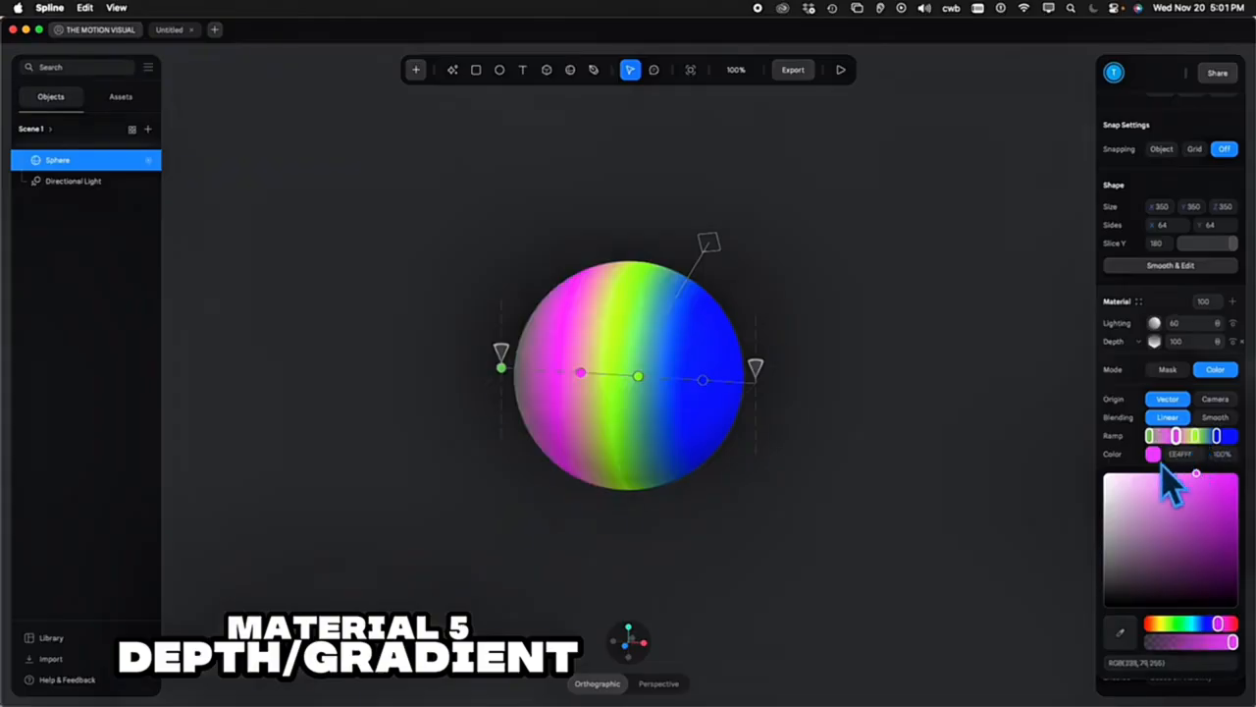
{"action": "left_click", "coordinate": [1124, 435]}
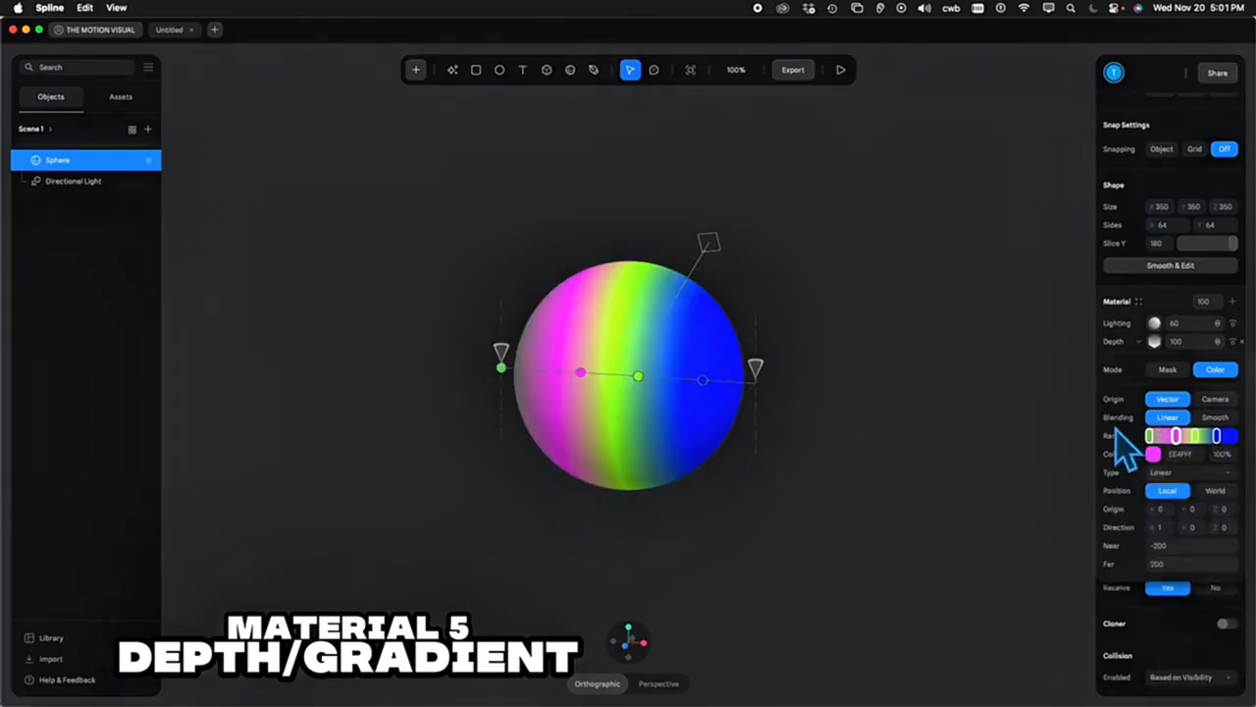
Set the Depth layer's type to Radial, extend its Far distance to about 353, and shift the gradient's origin
{"action": "left_click", "coordinate": [1192, 474]}
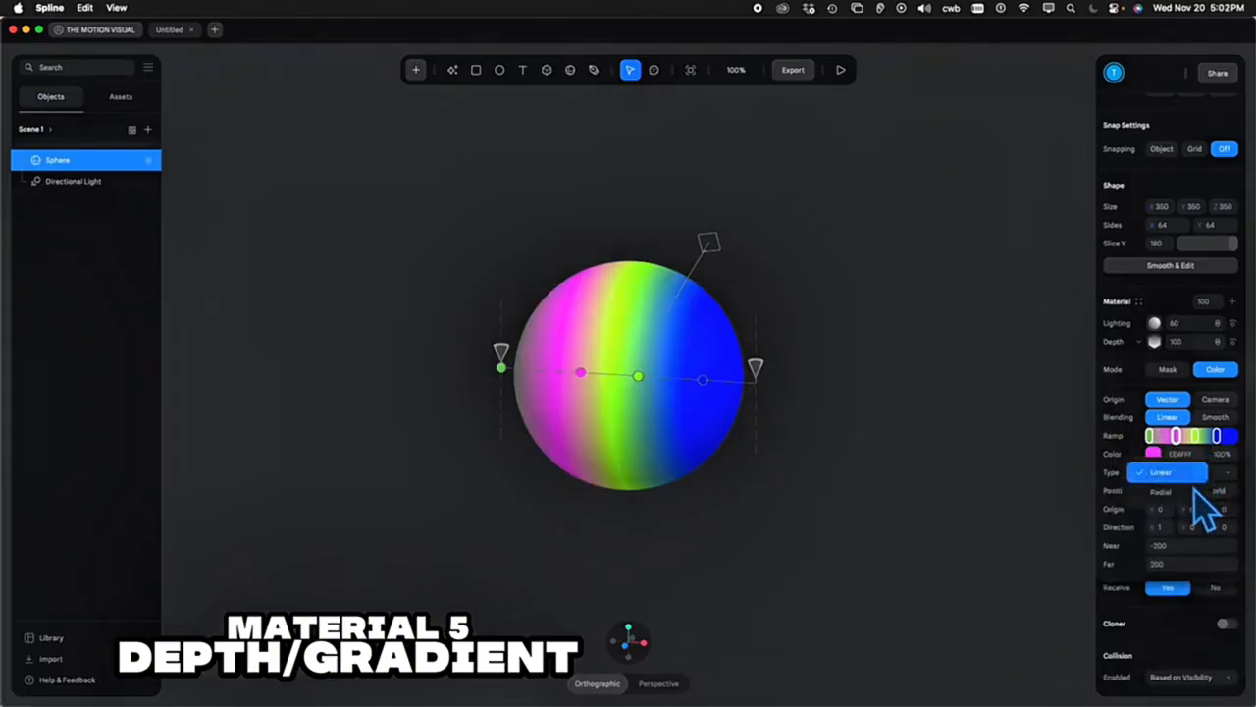
{"action": "left_click", "coordinate": [1185, 491]}
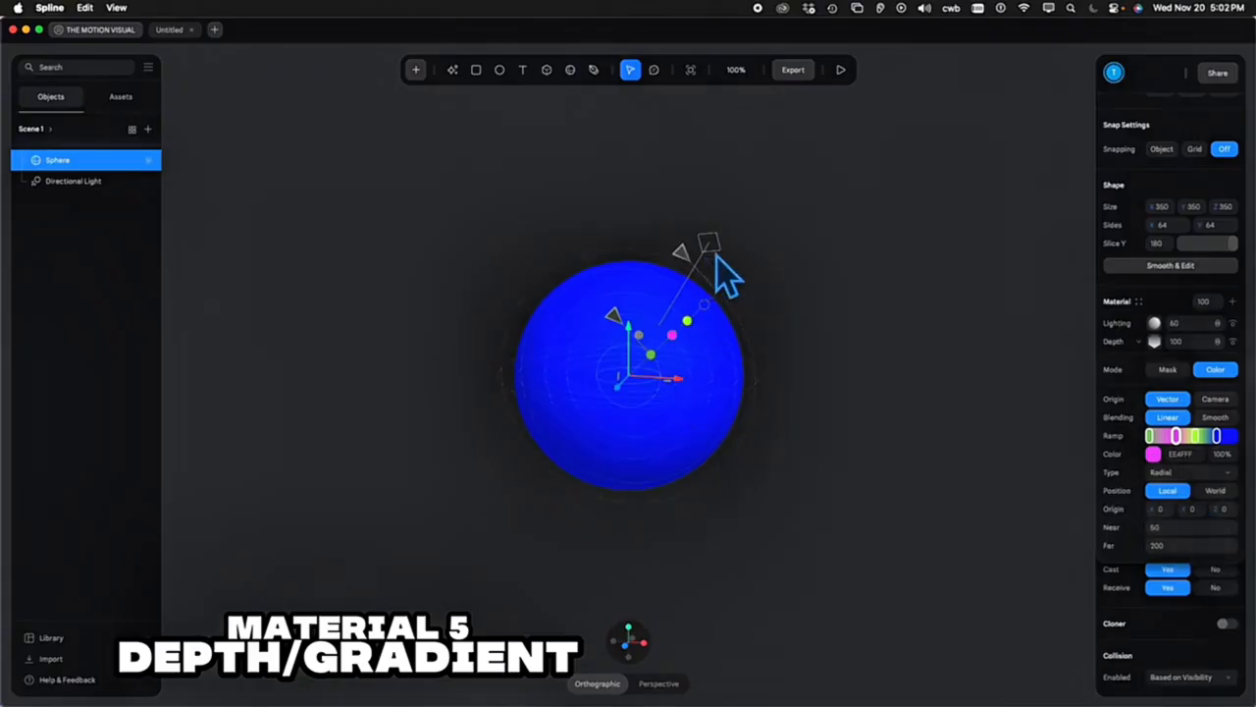
{"action": "left_click_drag", "start_coordinate": [707, 272], "coordinate": [873, 243]}
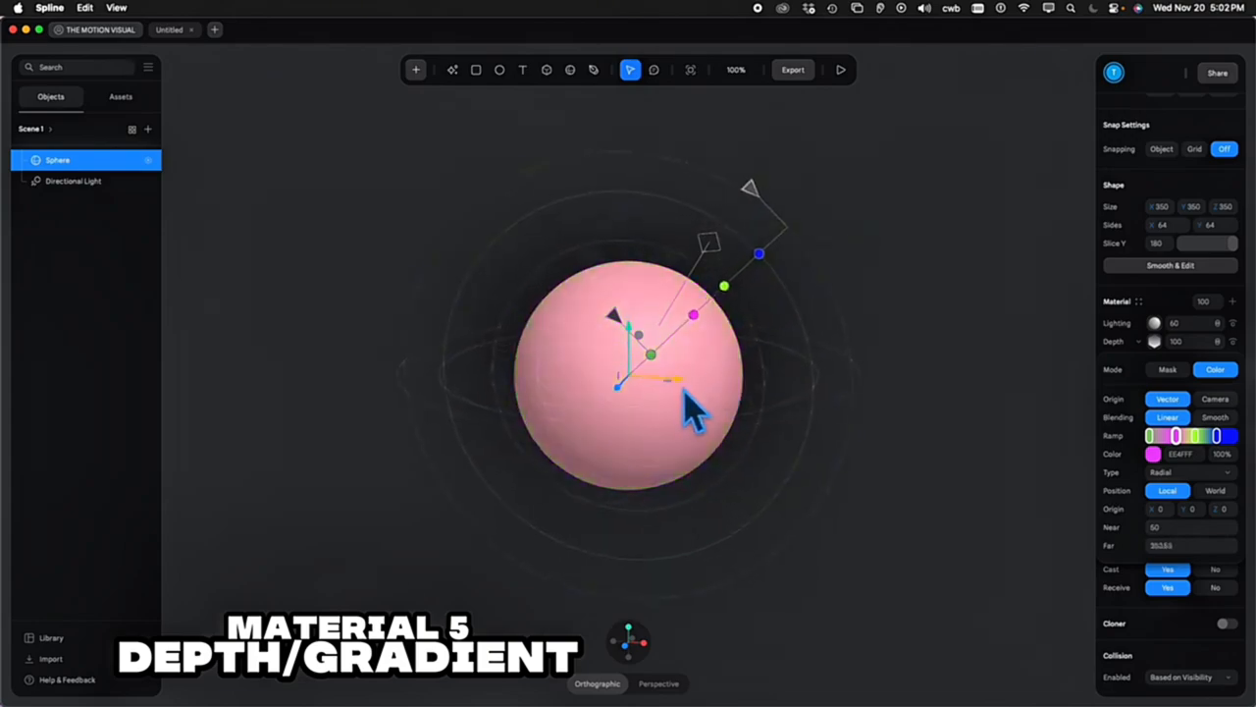
{"action": "left_click_drag", "start_coordinate": [684, 389], "coordinate": [734, 316]}
{"action": "left_click_drag", "start_coordinate": [718, 359], "coordinate": [748, 371]}
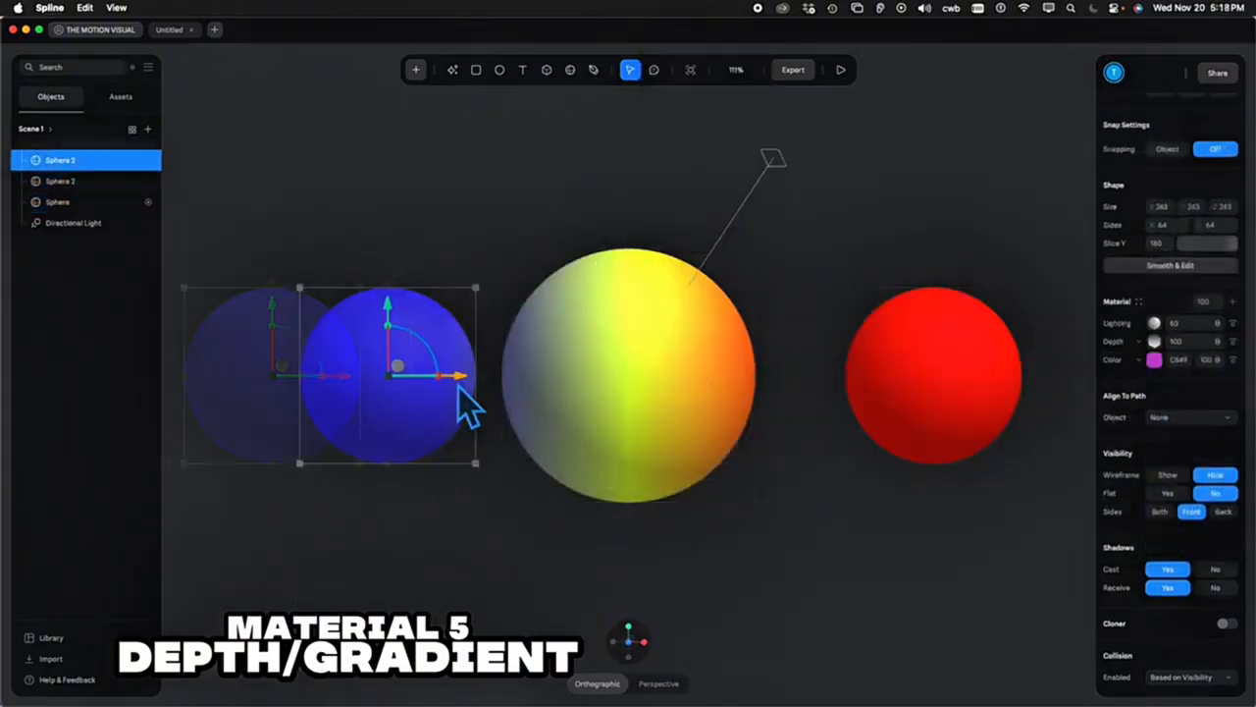
Slide the blue and red side spheres inward along X until both overlap the central gradient sphere
{"action": "left_click_drag", "start_coordinate": [455, 383], "coordinate": [535, 384]}
{"action": "left_click", "coordinate": [893, 384]}
{"action": "left_click_drag", "start_coordinate": [892, 385], "coordinate": [862, 385]}
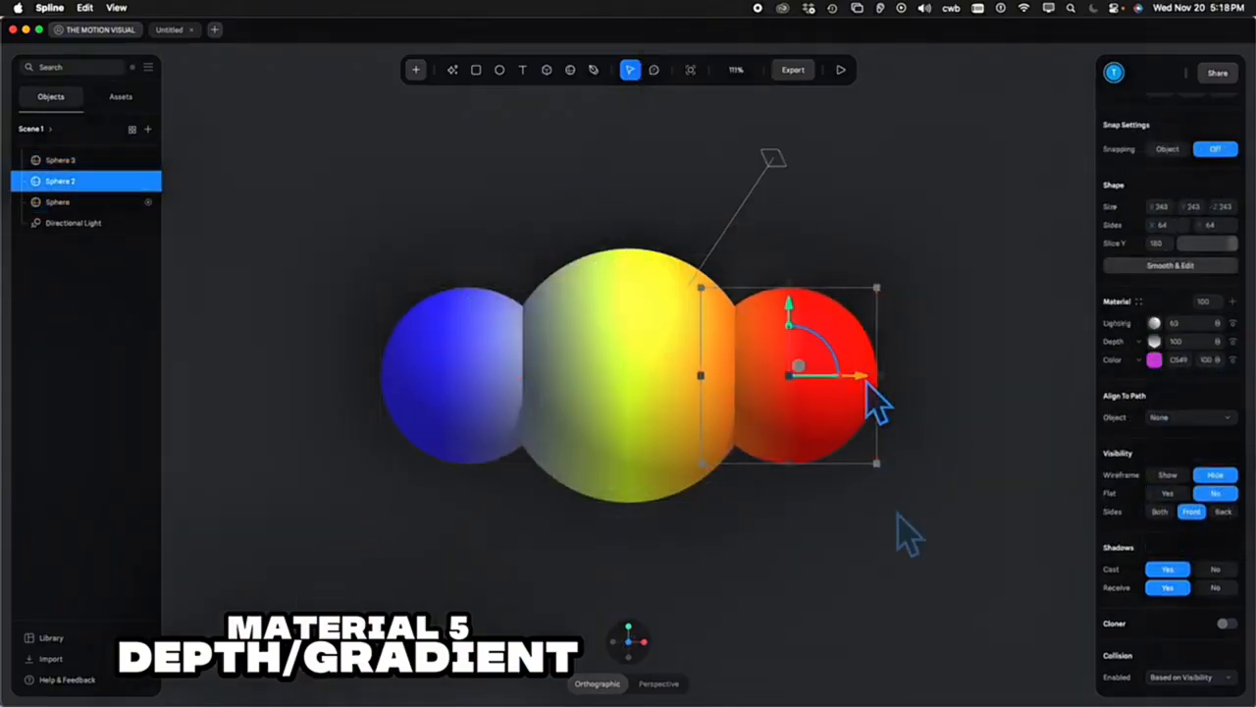
Recolor all three spheres' Depth ramp with a green start stop and magenta middle stop, and move Sphere 3 along X
{"action": "left_click_drag", "start_coordinate": [893, 506], "coordinate": [505, 363]}
{"action": "left_click", "coordinate": [1154, 431]}
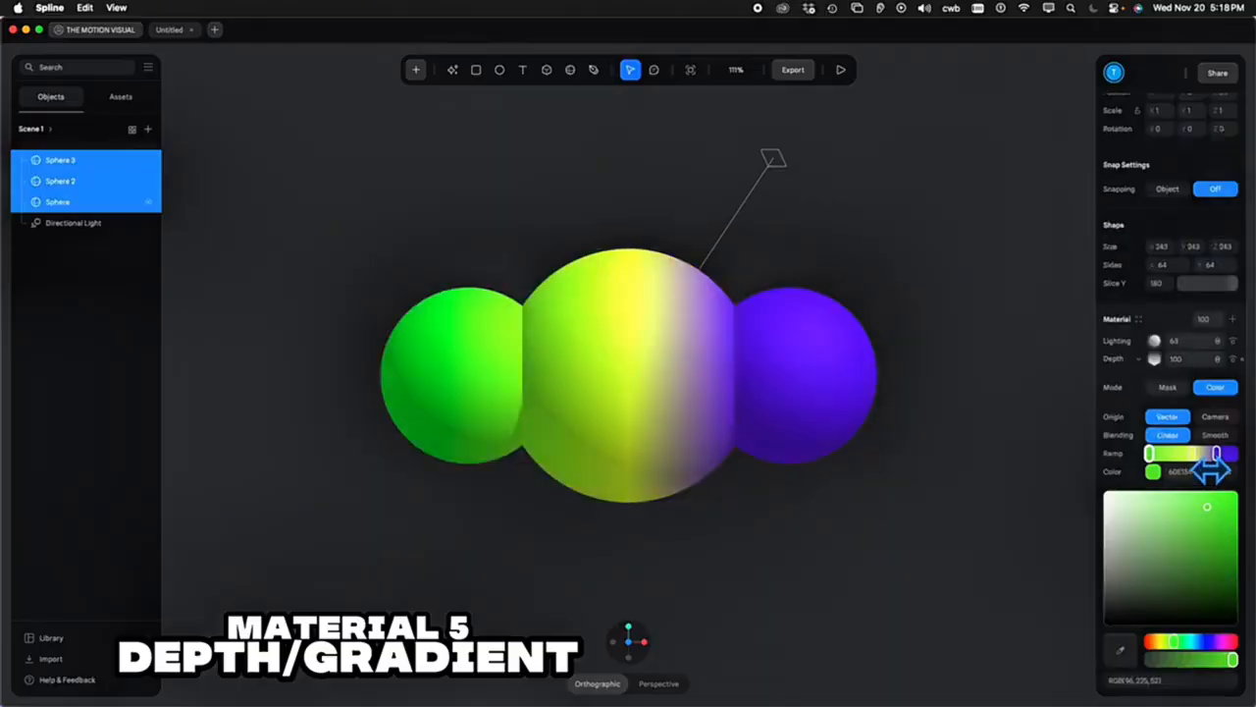
{"action": "left_click", "coordinate": [1191, 454]}
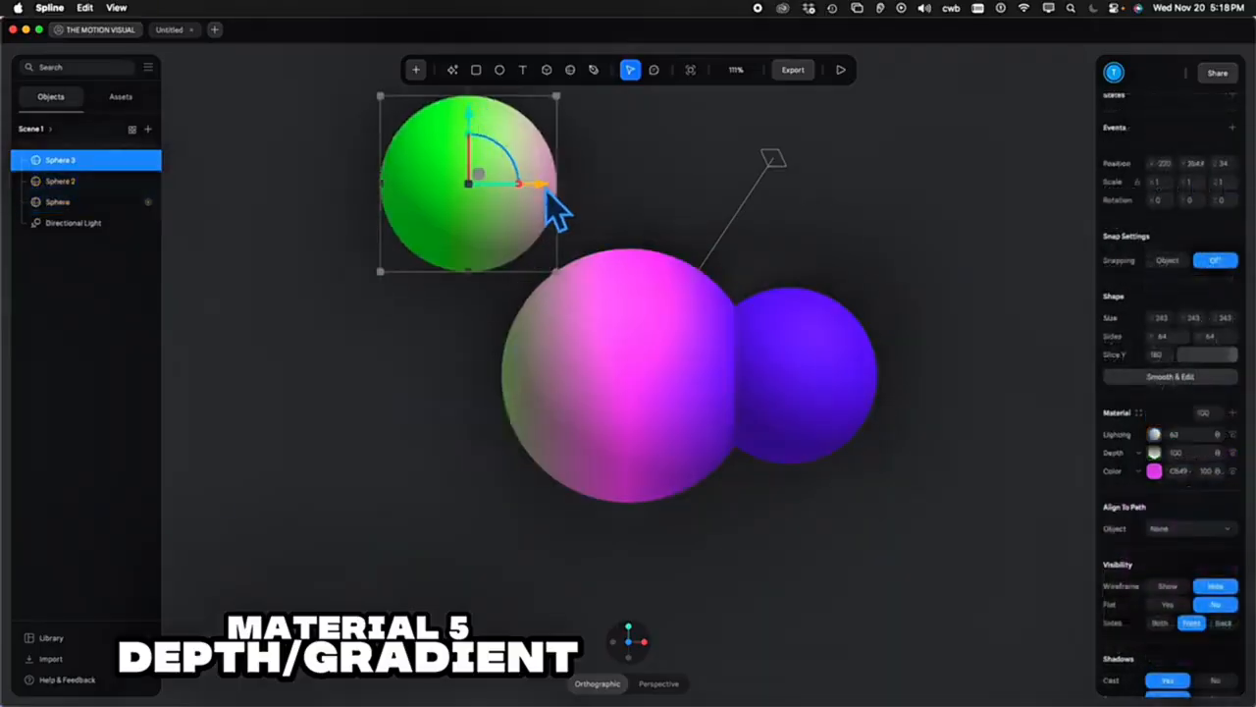
{"action": "left_click_drag", "start_coordinate": [542, 193], "coordinate": [692, 190]}
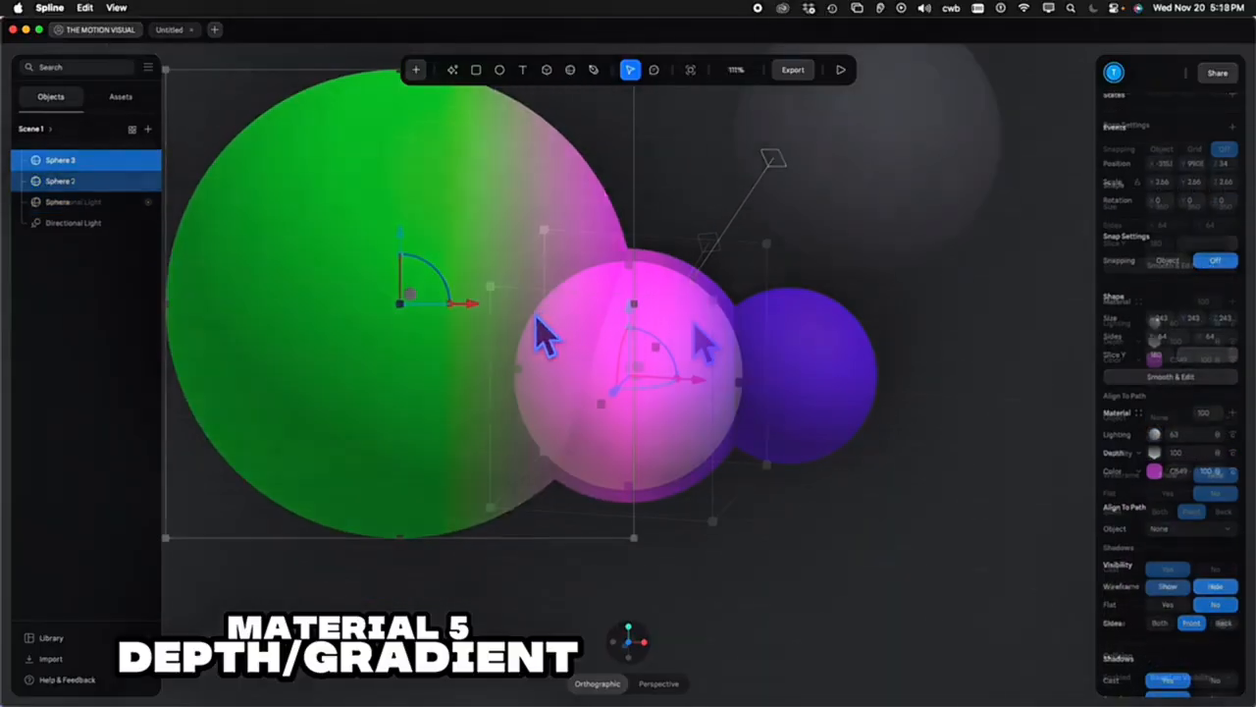
Copy the gradient sphere's material onto the grey Sphere 2 and bring Sphere 2 closer to the original sphere
{"action": "right_click", "coordinate": [701, 350]}
{"action": "left_click", "coordinate": [753, 421]}
{"action": "right_click", "coordinate": [837, 244]}
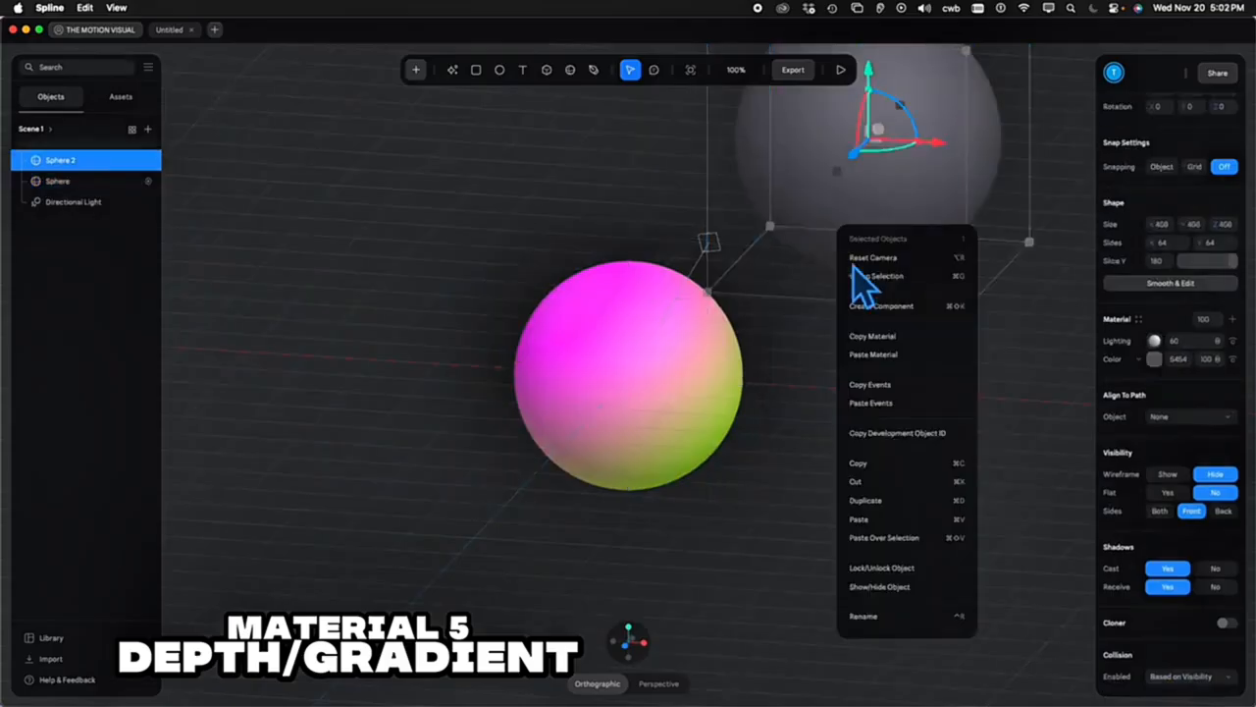
{"action": "left_click", "coordinate": [898, 353]}
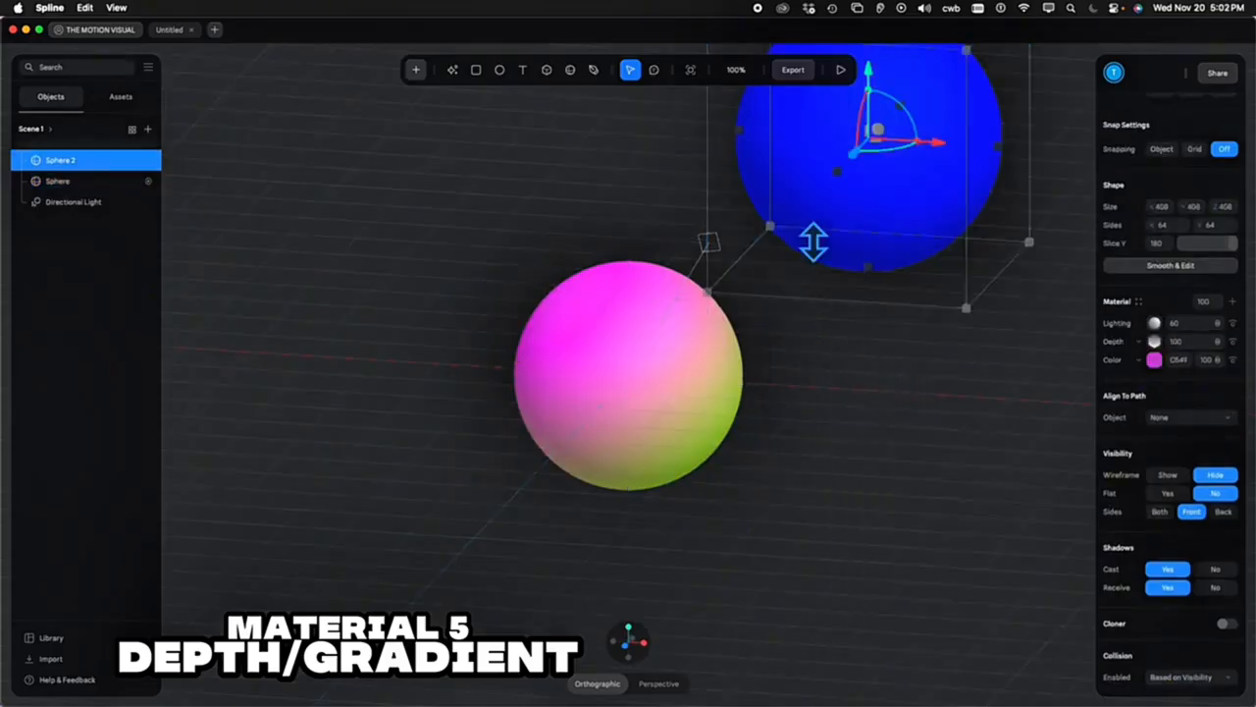
{"action": "left_click_drag", "start_coordinate": [860, 165], "coordinate": [802, 264]}
Shift the original sphere's radial Depth origin in World position toward Sphere 2 and increase its Far distance
{"action": "left_click", "coordinate": [617, 405]}
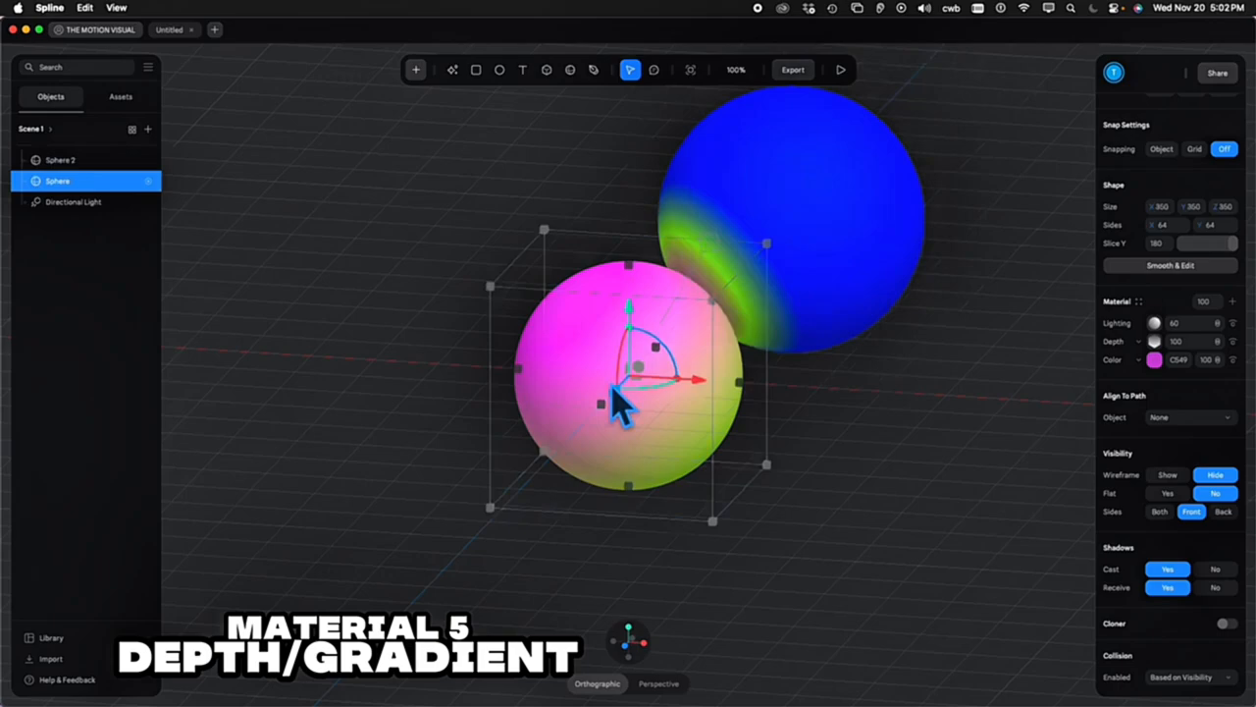
{"action": "left_click", "coordinate": [1163, 343]}
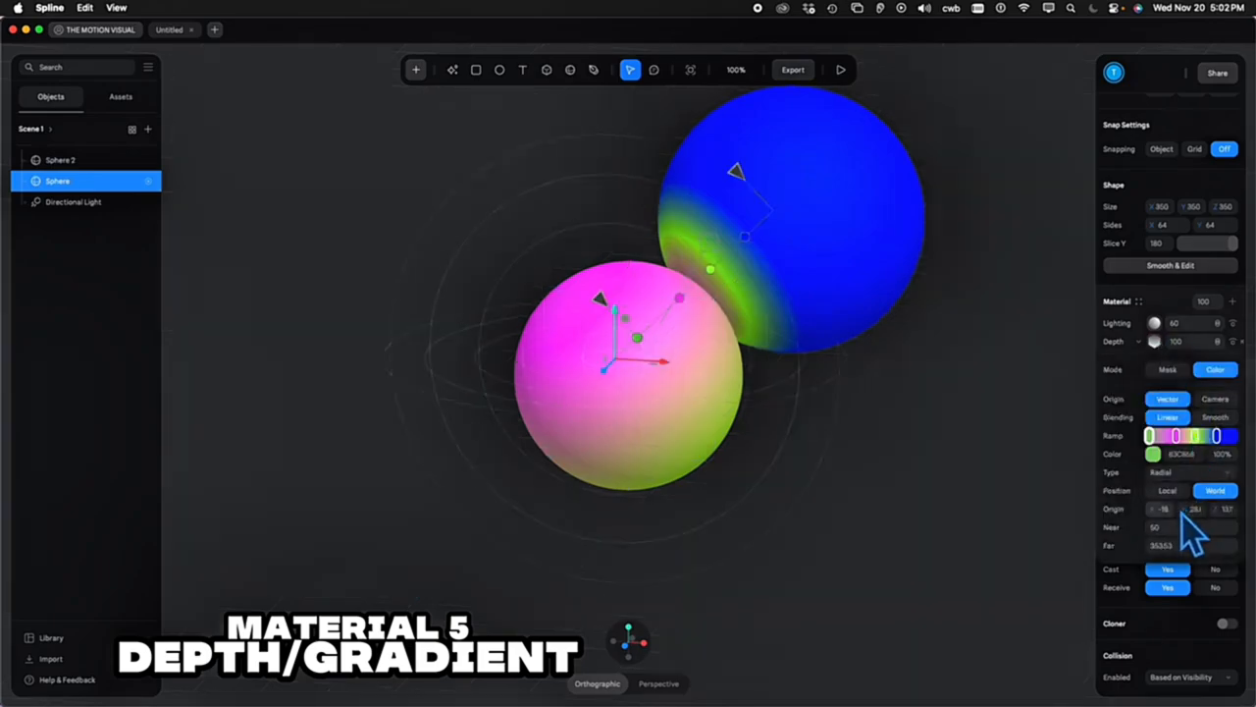
{"action": "left_click_drag", "start_coordinate": [1187, 506], "coordinate": [1199, 549]}
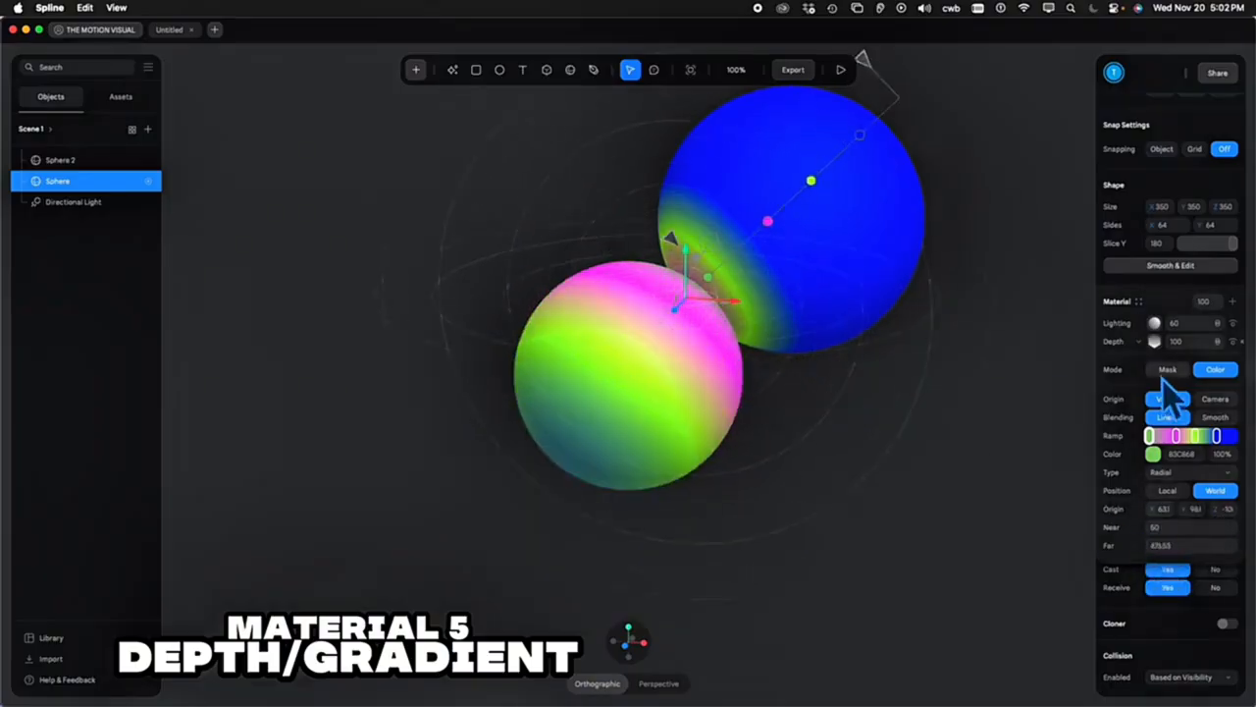
{"action": "left_click", "coordinate": [1146, 347]}
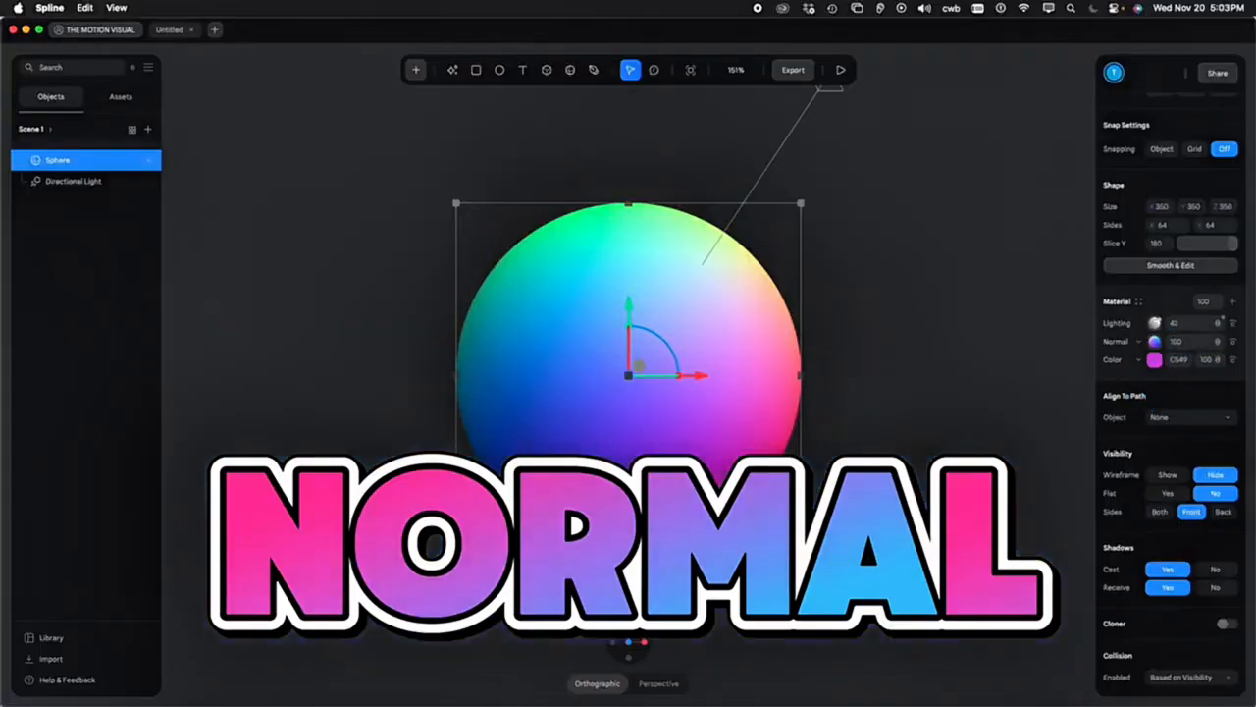
Lower the Lighting layer's value to 29 on the sphere with the Normal material
{"action": "left_click_drag", "start_coordinate": [1159, 320], "coordinate": [1148, 321]}
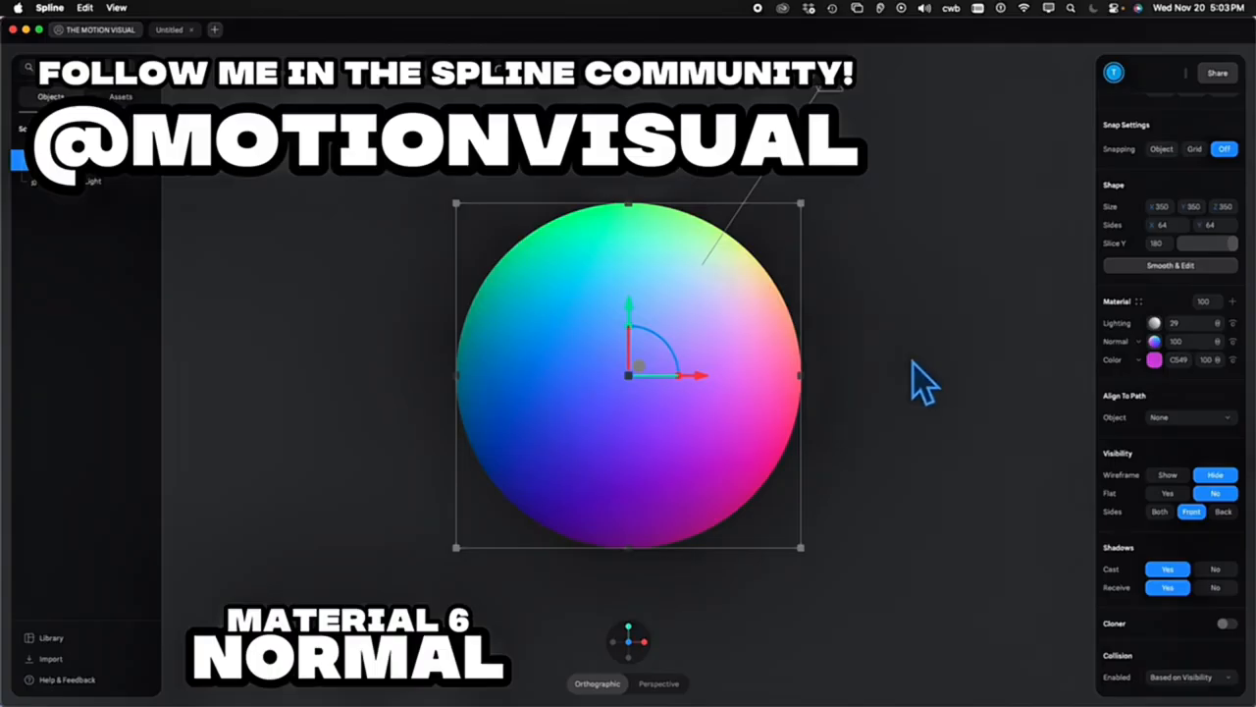
{"action": "mouse_move", "coordinate": [912, 361]}
{"action": "left_mouse_down"}
{"action": "mouse_move", "coordinate": [886, 393]}
{"action": "mouse_move", "coordinate": [850, 396]}
{"action": "mouse_move", "coordinate": [840, 374]}
{"action": "mouse_move", "coordinate": [848, 348]}
{"action": "mouse_move", "coordinate": [884, 333]}
{"action": "mouse_move", "coordinate": [921, 343]}
{"action": "mouse_move", "coordinate": [931, 367]}
{"action": "mouse_move", "coordinate": [914, 387]}
{"action": "mouse_move", "coordinate": [913, 376]}
{"action": "left_mouse_up"}
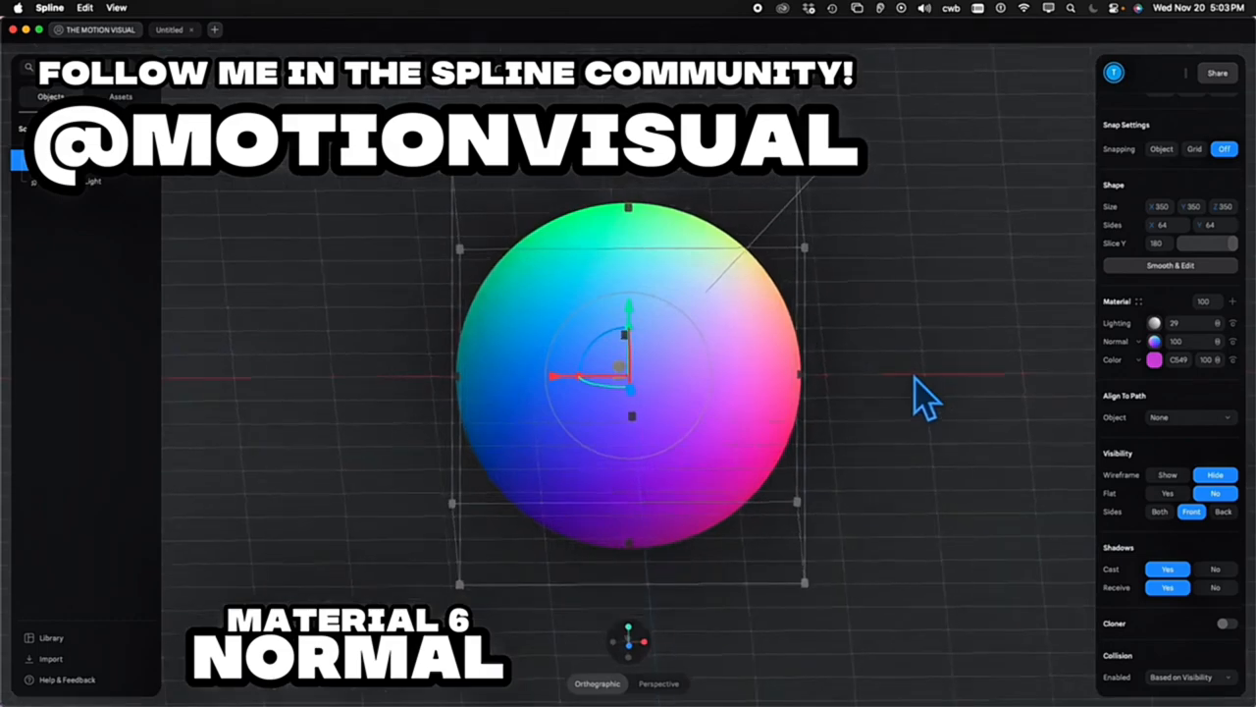
Deselect the sphere and set the scene's Grid Plane to Off
{"action": "left_click", "coordinate": [927, 398]}
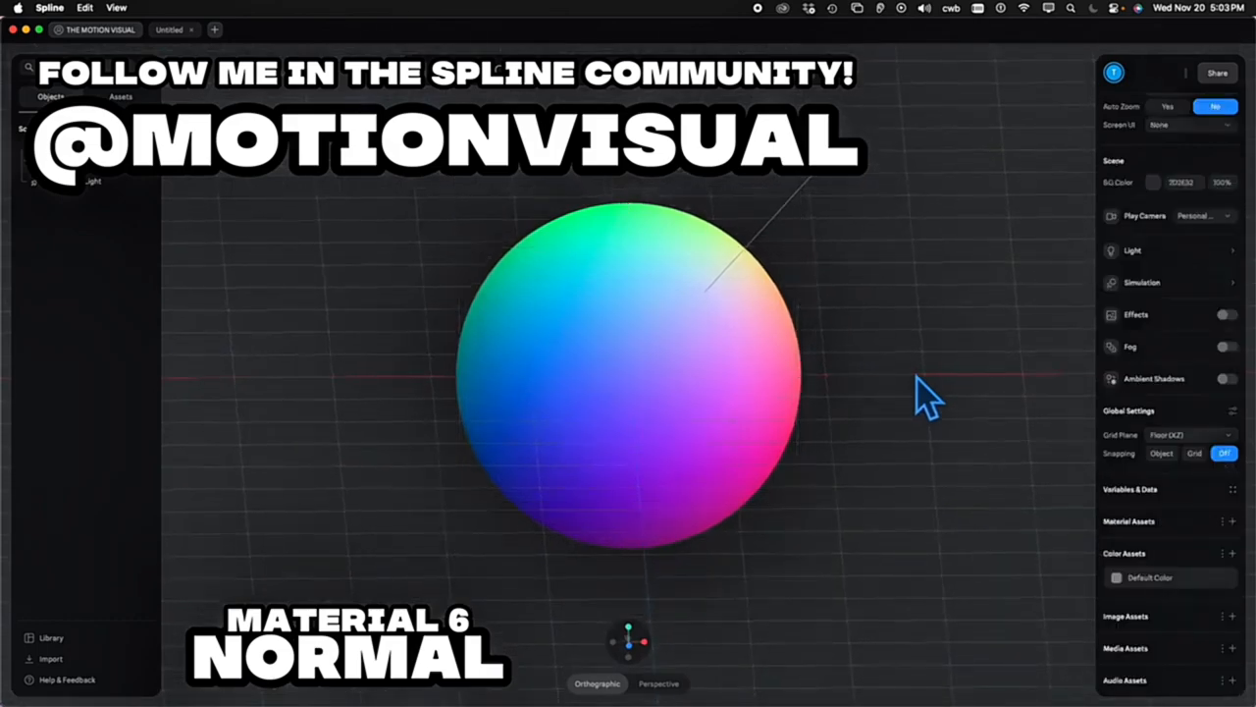
{"action": "left_click", "coordinate": [1173, 435]}
{"action": "left_click", "coordinate": [1168, 422]}
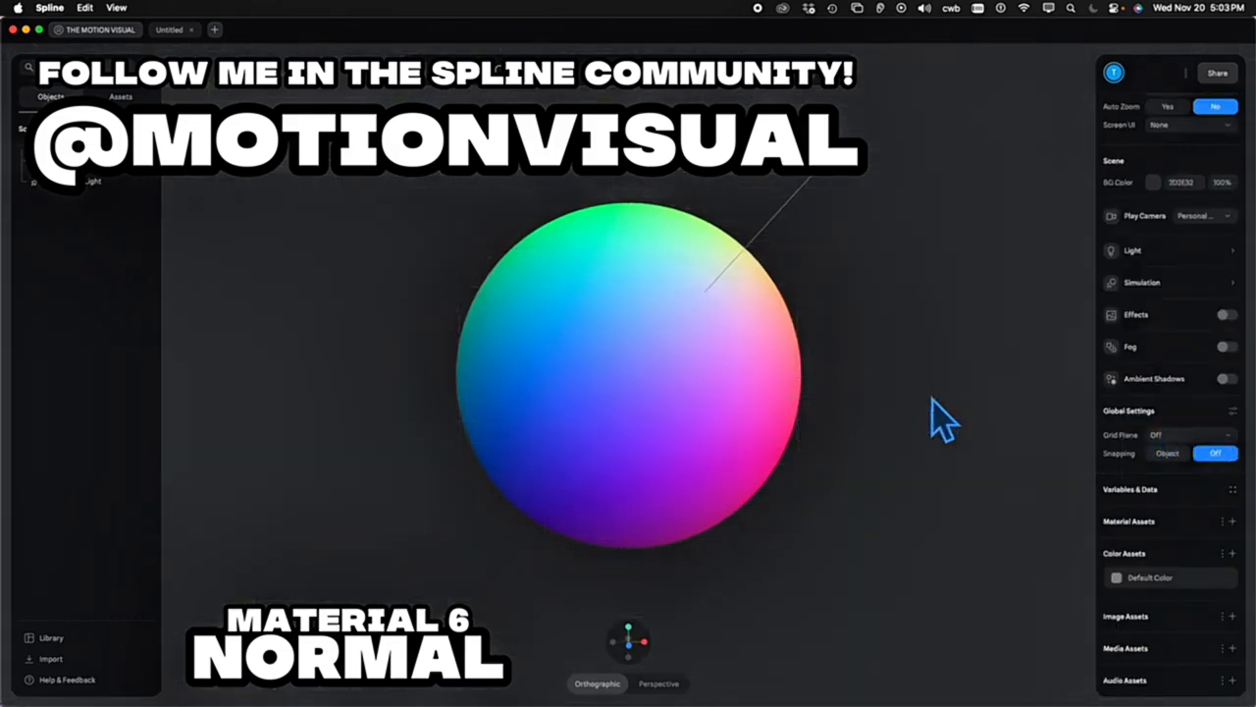
{"action": "left_click_drag", "start_coordinate": [940, 420], "coordinate": [984, 396]}
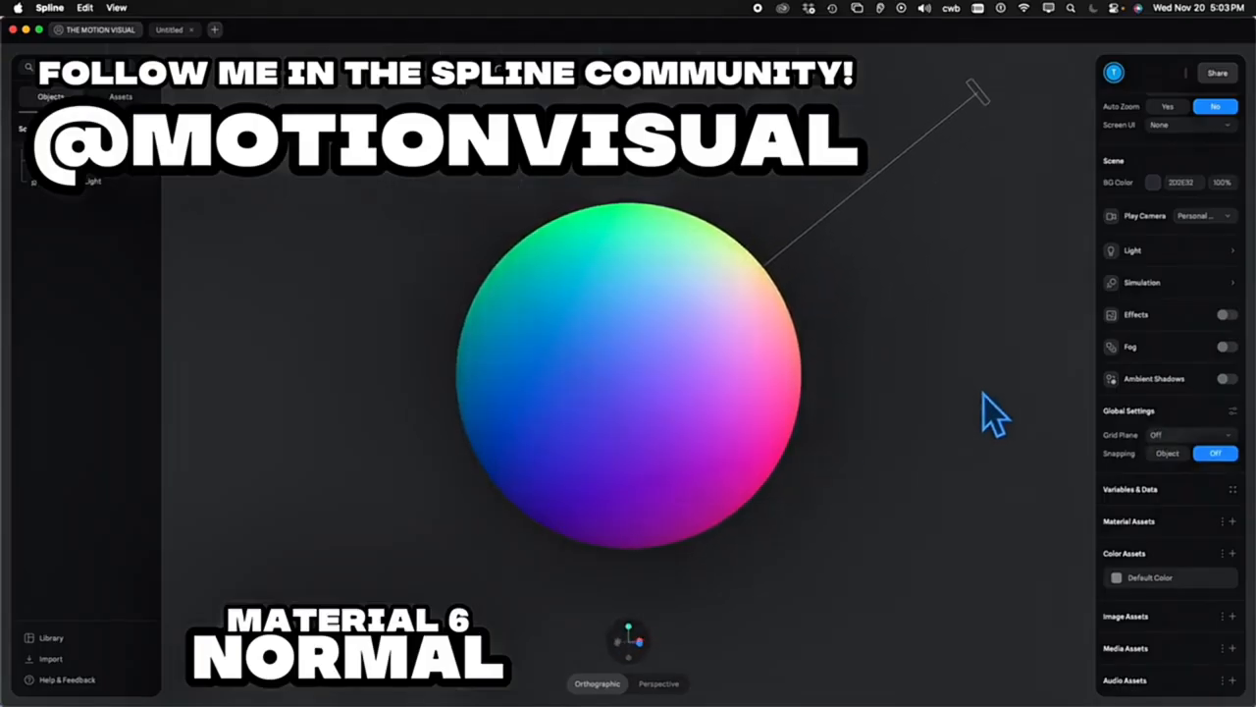
Select the Normal sphere, reduce its Lighting layer to 0, and raise it back to 33
{"action": "left_click", "coordinate": [722, 391]}
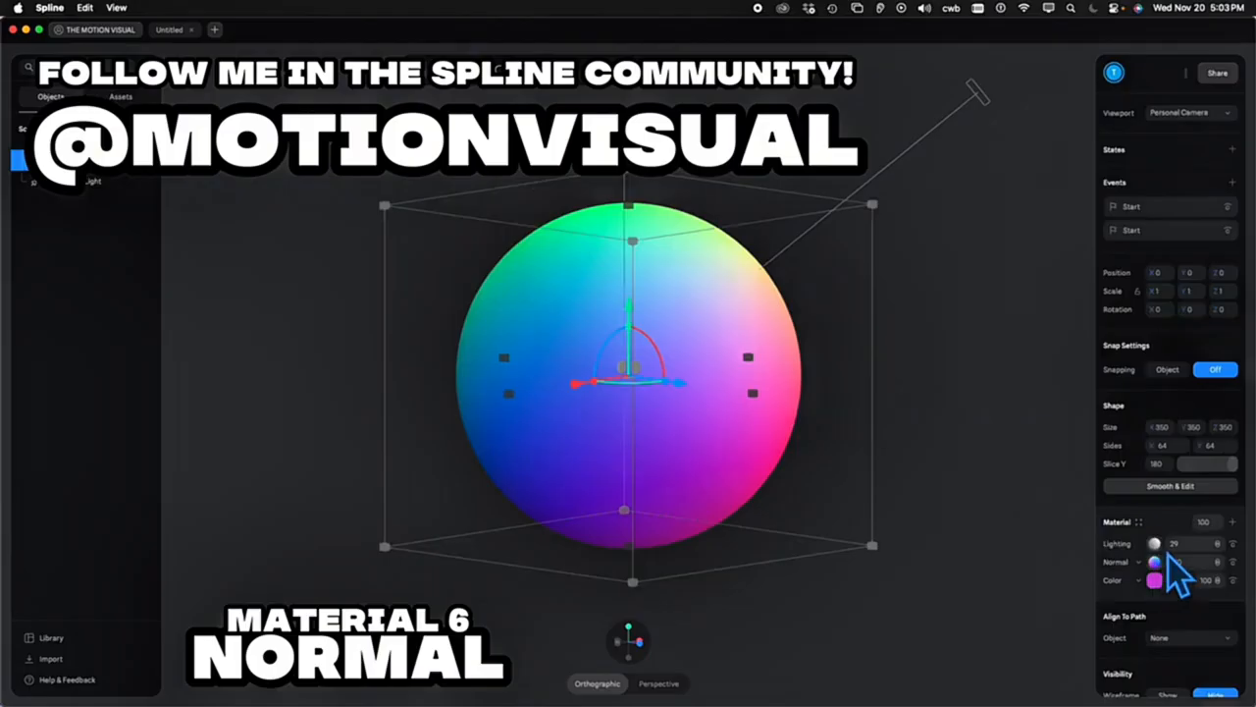
{"action": "left_click_drag", "start_coordinate": [1164, 542], "coordinate": [1092, 543]}
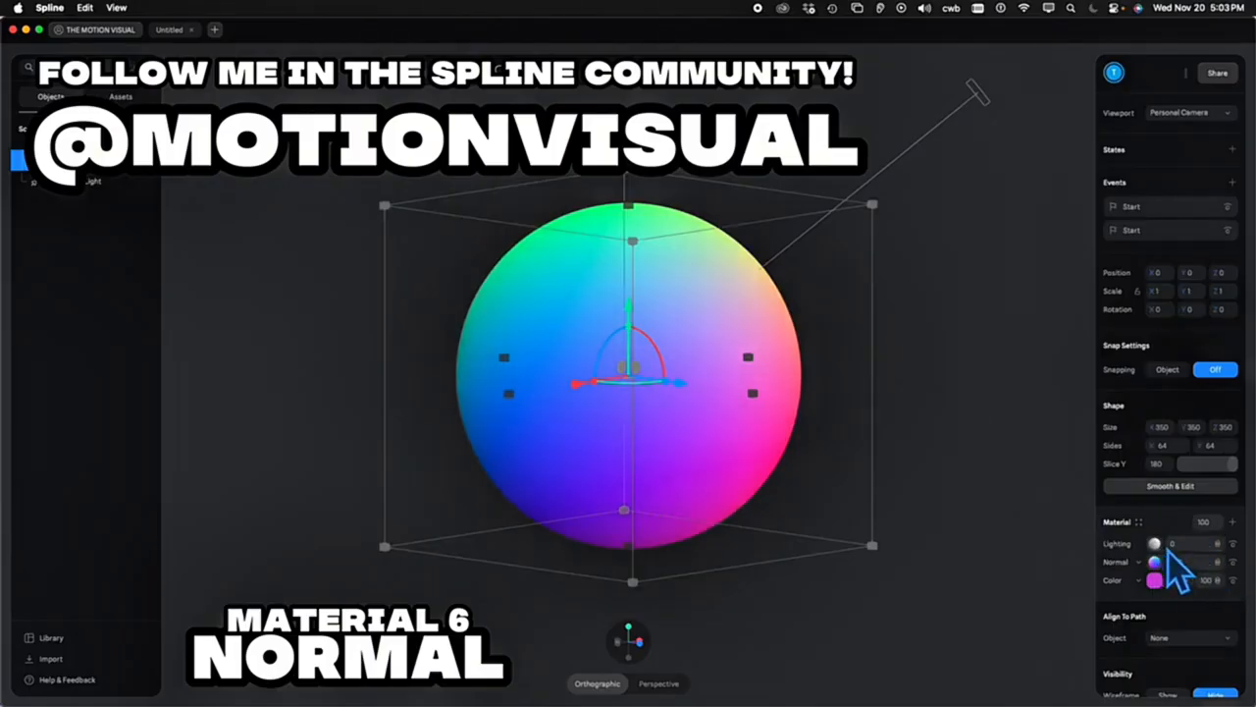
{"action": "left_click_drag", "start_coordinate": [1169, 543], "coordinate": [1185, 543]}
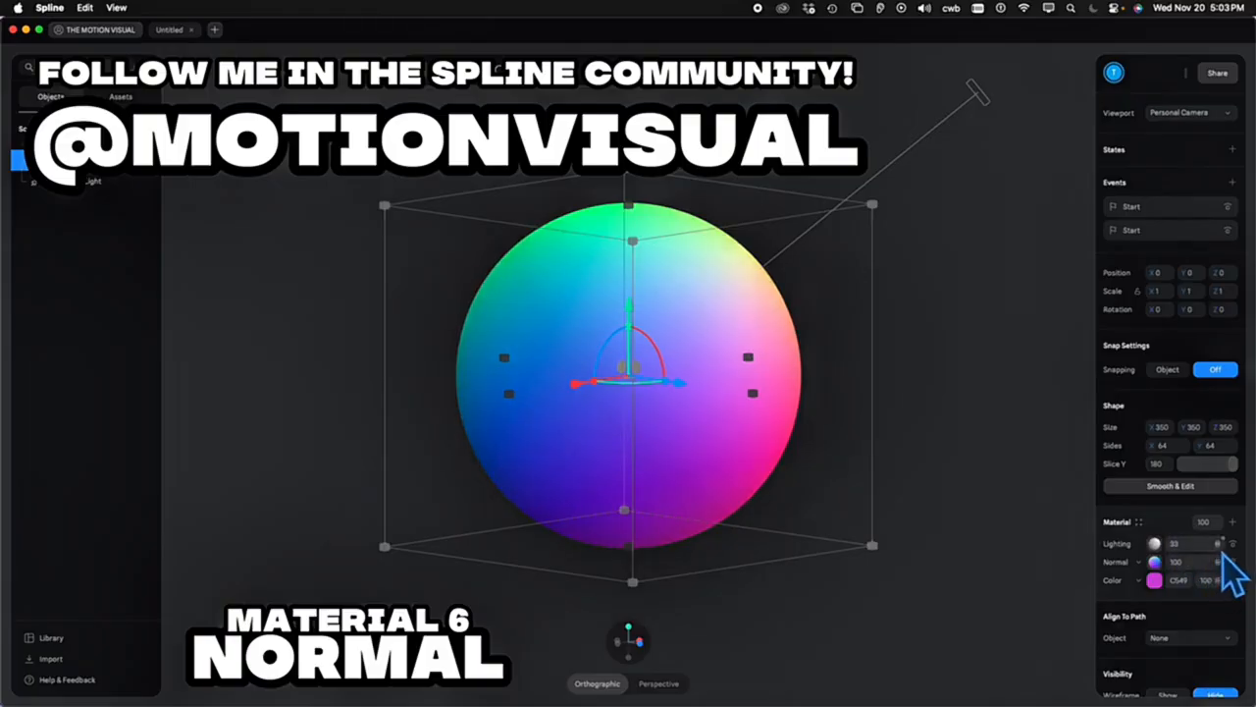
Check the Lighting layer's blend modes, keep Multiply, and raise the layer's value to 63
{"action": "left_click", "coordinate": [1219, 546]}
{"action": "left_click", "coordinate": [1225, 561]}
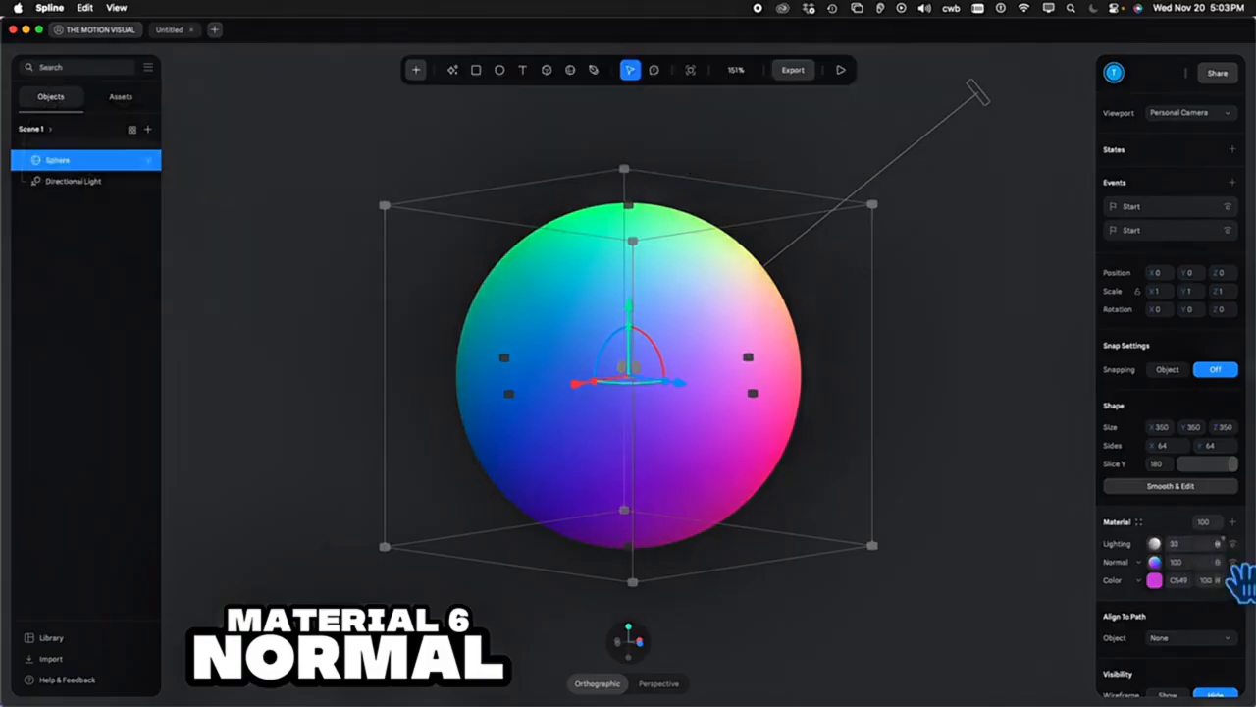
{"action": "left_click", "coordinate": [1222, 558]}
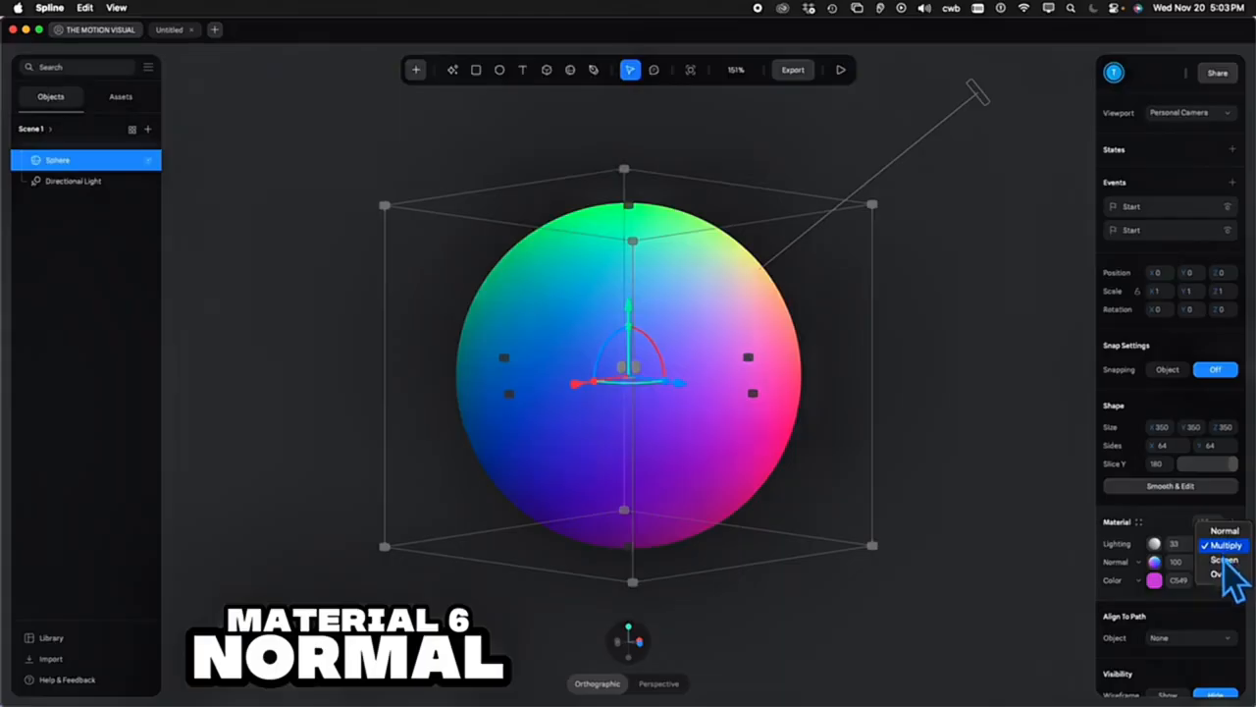
{"action": "left_click", "coordinate": [1180, 552]}
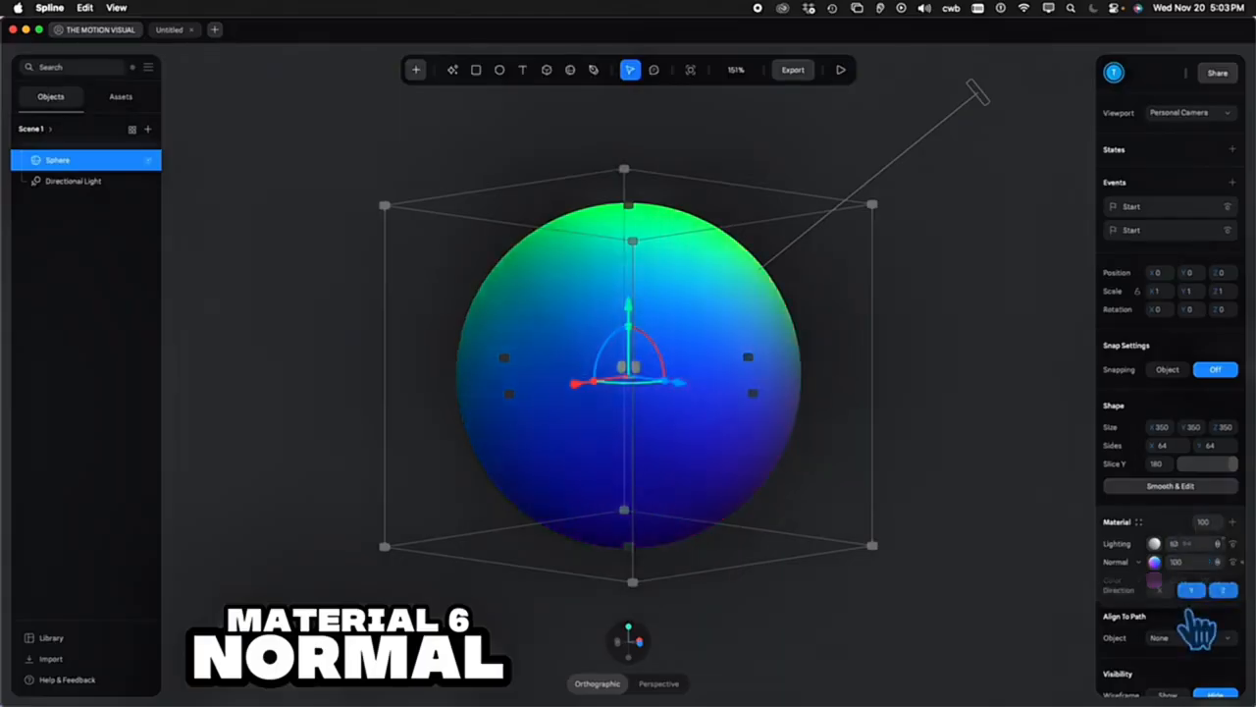
Toggle the Normal layer's X, Y and Z directions on and off to compare their color combinations
{"action": "left_click", "coordinate": [1161, 590]}
{"action": "left_click", "coordinate": [1191, 590]}
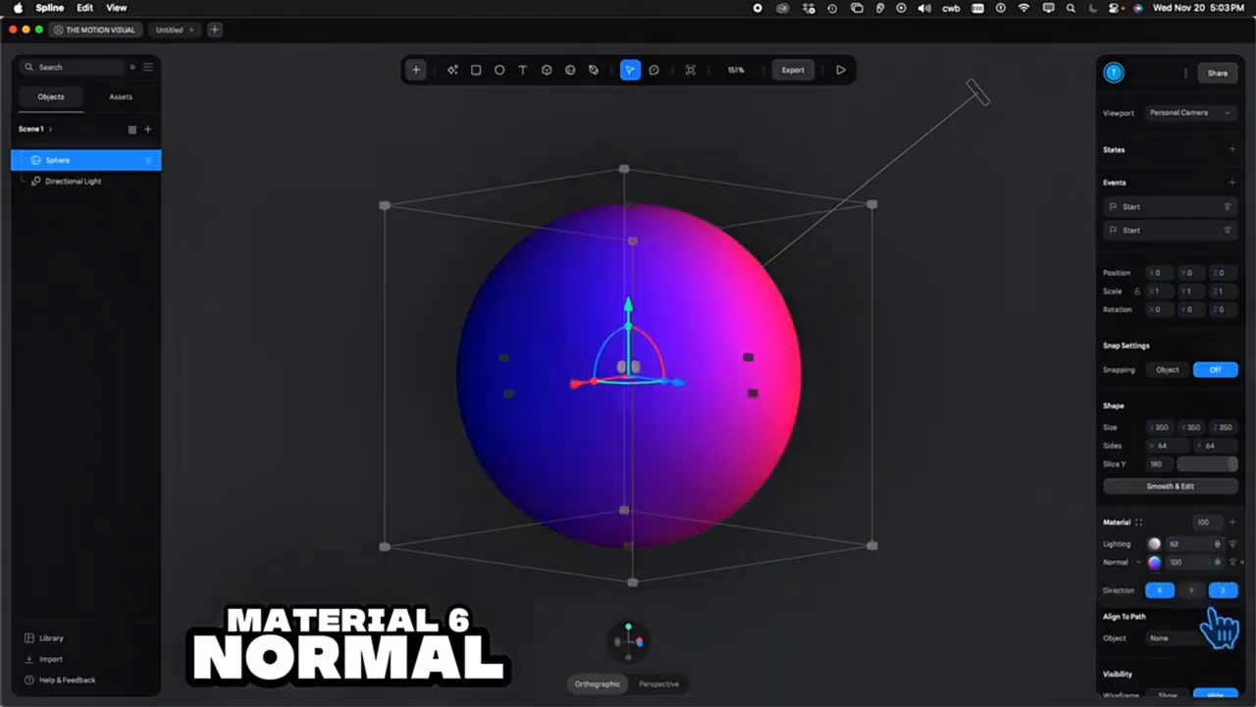
{"action": "left_click", "coordinate": [1192, 589]}
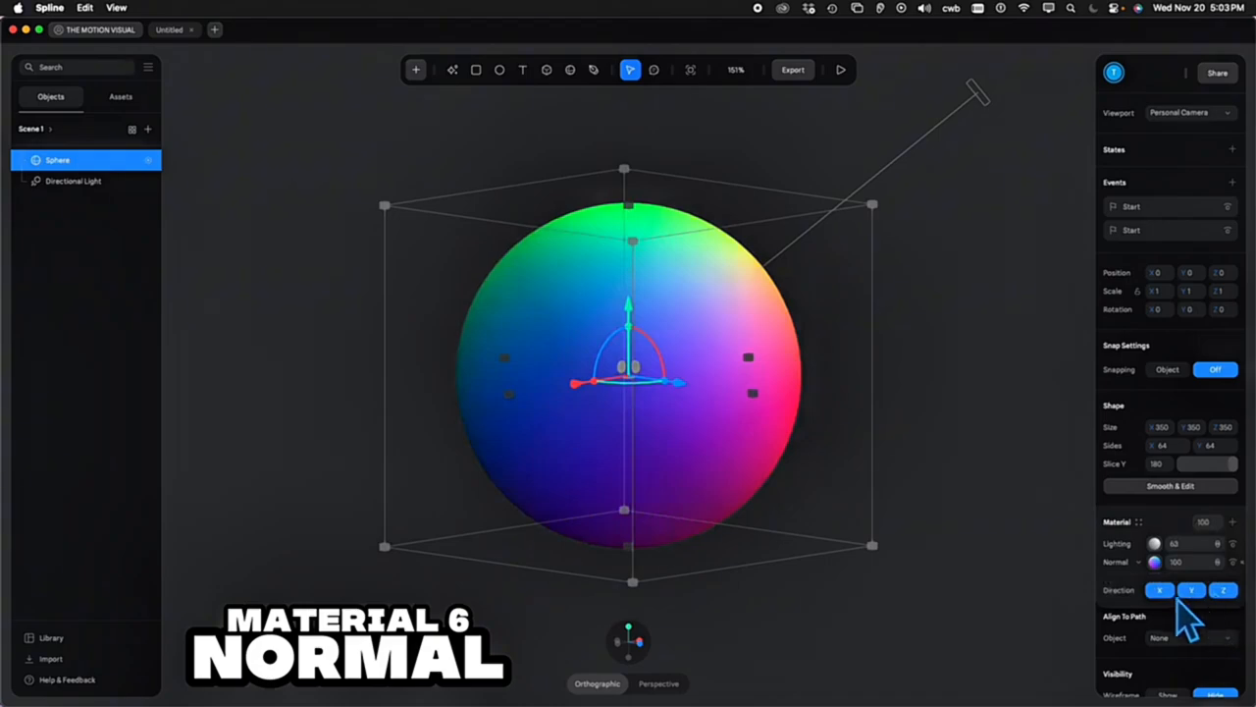
{"action": "left_click", "coordinate": [1160, 590]}
{"action": "left_click", "coordinate": [1223, 590]}
{"action": "left_click", "coordinate": [1160, 590]}
{"action": "left_click", "coordinate": [1191, 589]}
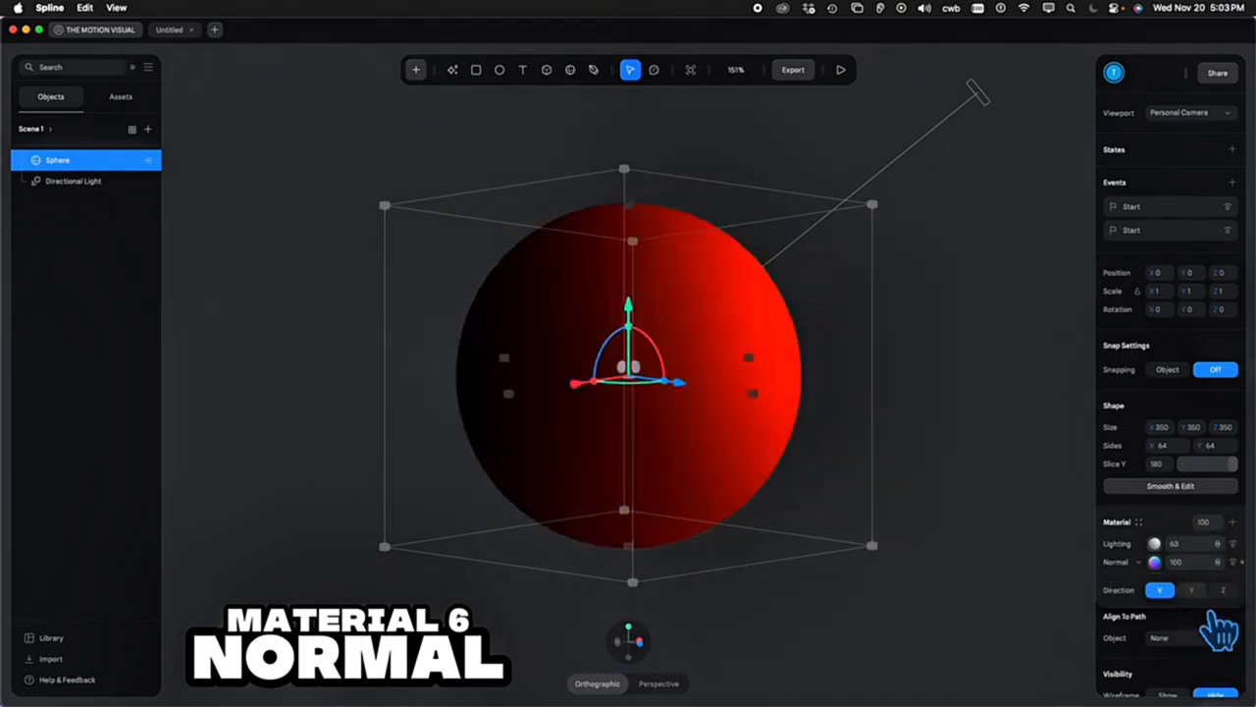
{"action": "left_click", "coordinate": [1223, 590]}
{"action": "left_click", "coordinate": [1160, 590]}
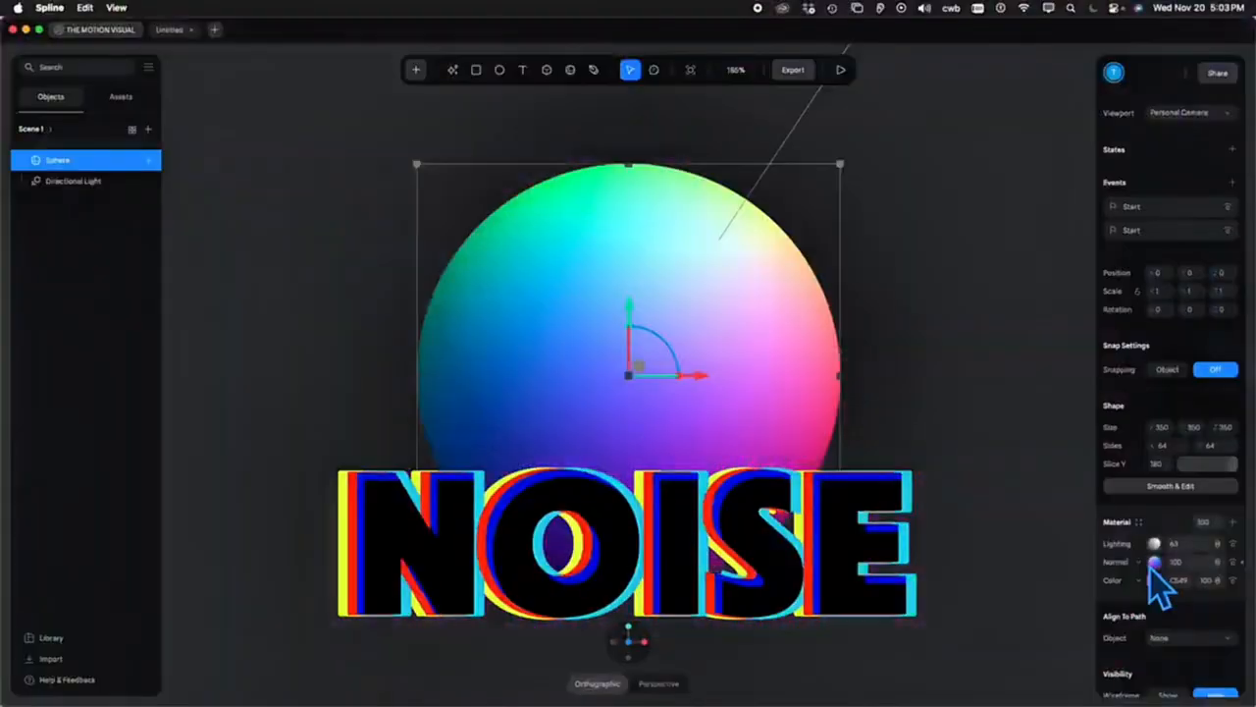
Change the sphere's Normal layer to Noise and open the Noise settings
{"action": "left_click", "coordinate": [1150, 568]}
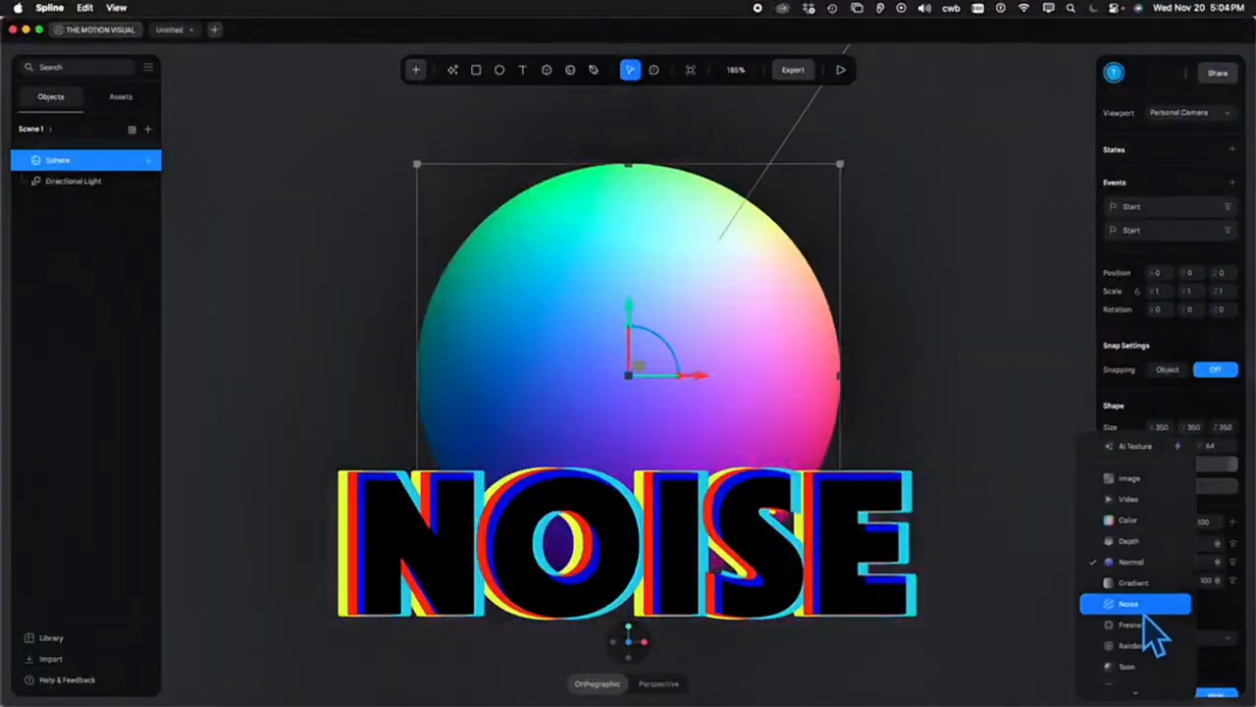
{"action": "left_click", "coordinate": [1134, 603]}
{"action": "left_click", "coordinate": [1158, 569]}
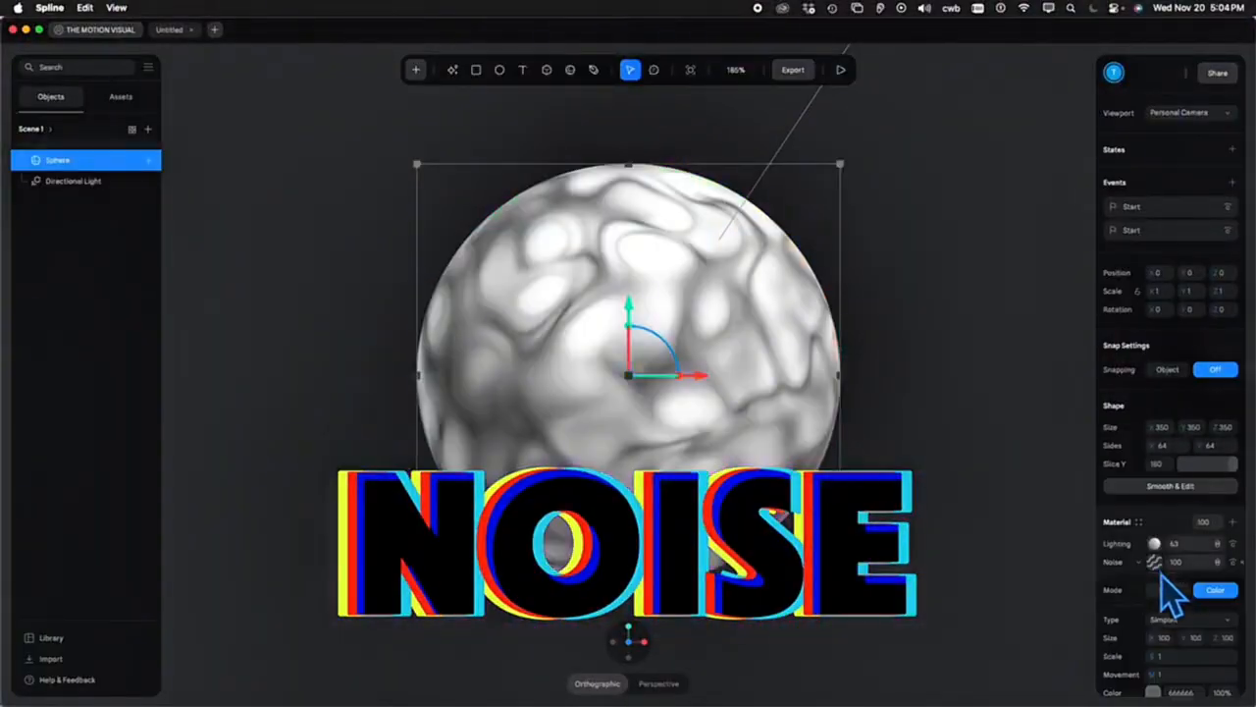
Change the Noise layer's first color to red D64141
{"action": "scroll", "coordinate": [1156, 572], "scroll_direction": "down", "scroll_amount": 2}
{"action": "left_click", "coordinate": [1154, 608]}
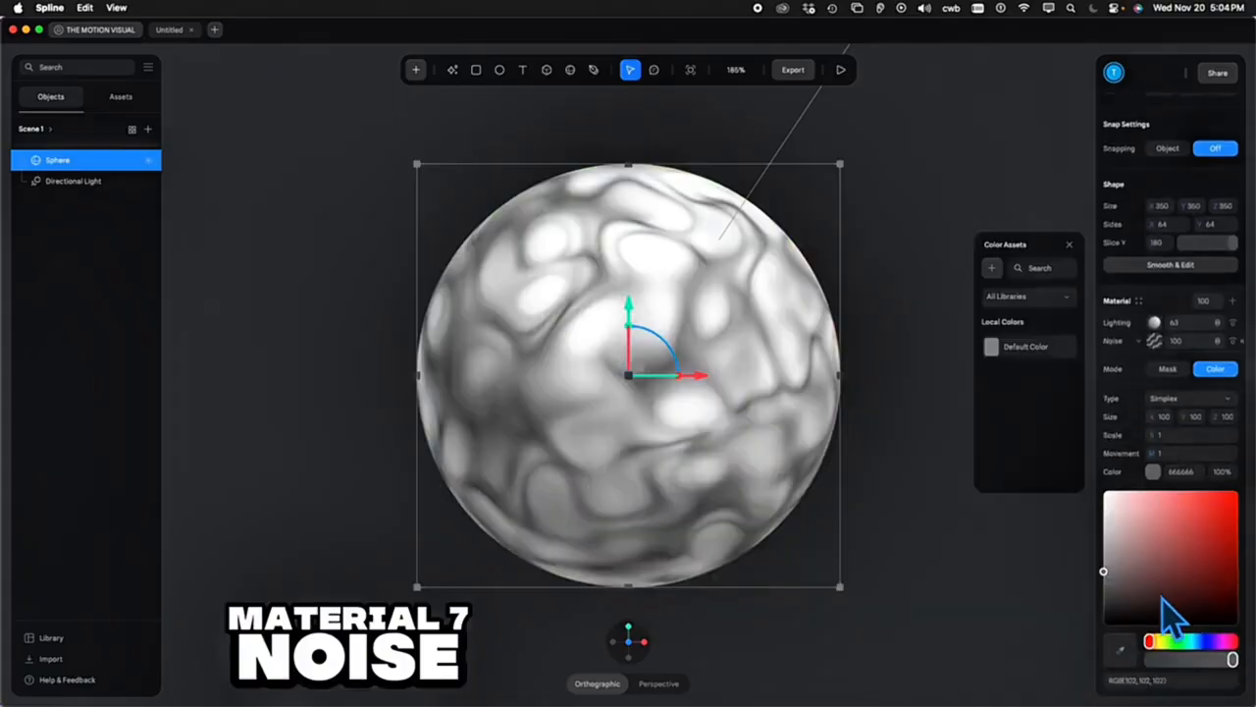
{"action": "left_click", "coordinate": [1201, 519]}
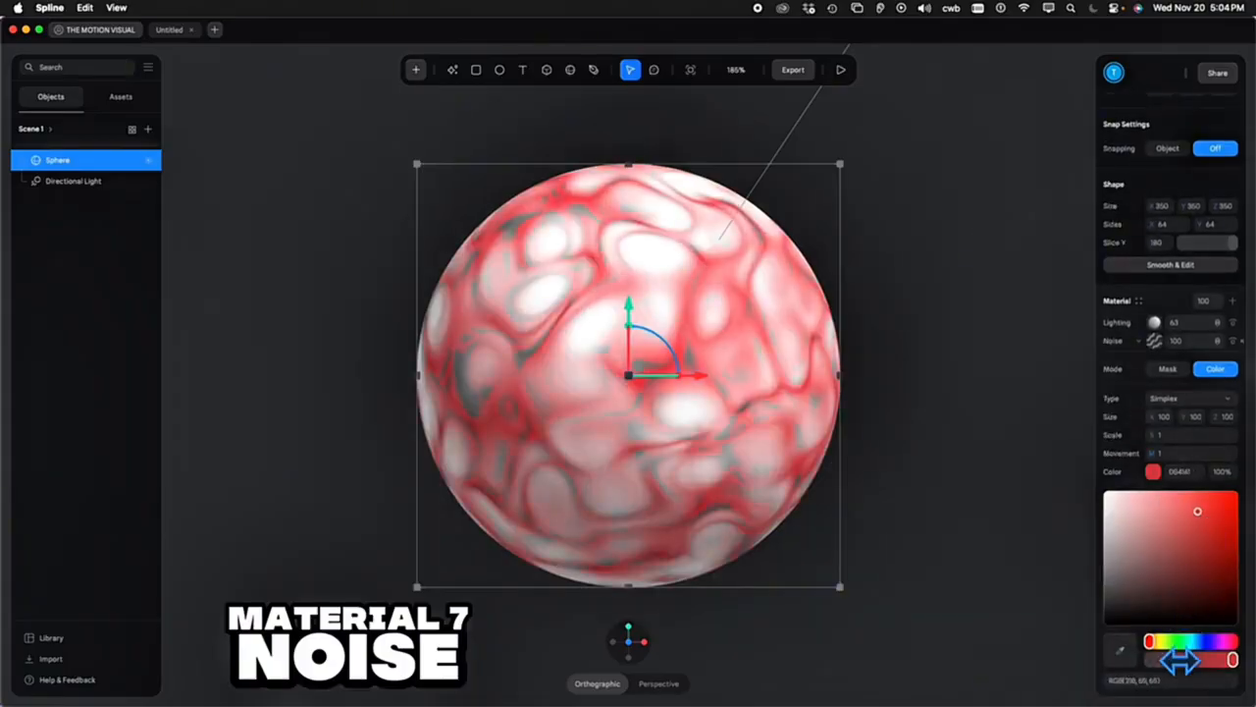
Change the Noise layer's second color to blue 3324C6
{"action": "left_click", "coordinate": [1153, 473]}
{"action": "left_click", "coordinate": [1154, 489]}
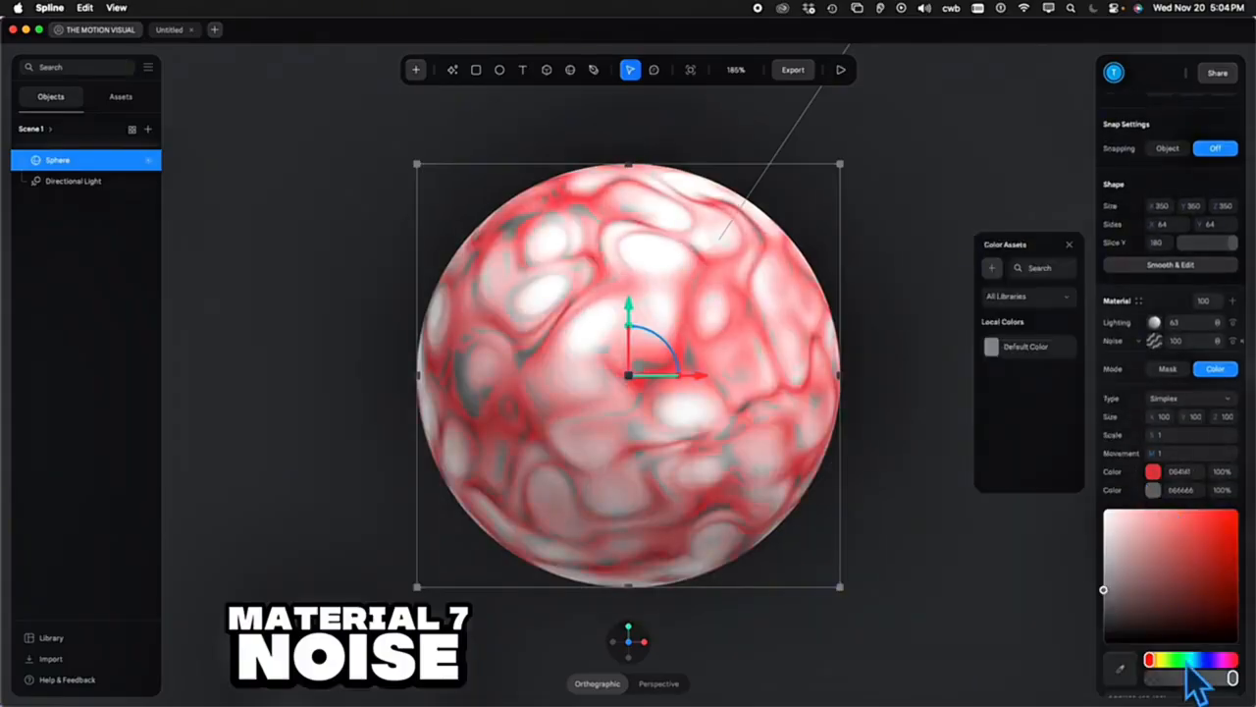
{"action": "left_click_drag", "start_coordinate": [1229, 673], "coordinate": [1207, 659]}
{"action": "left_click", "coordinate": [1214, 535]}
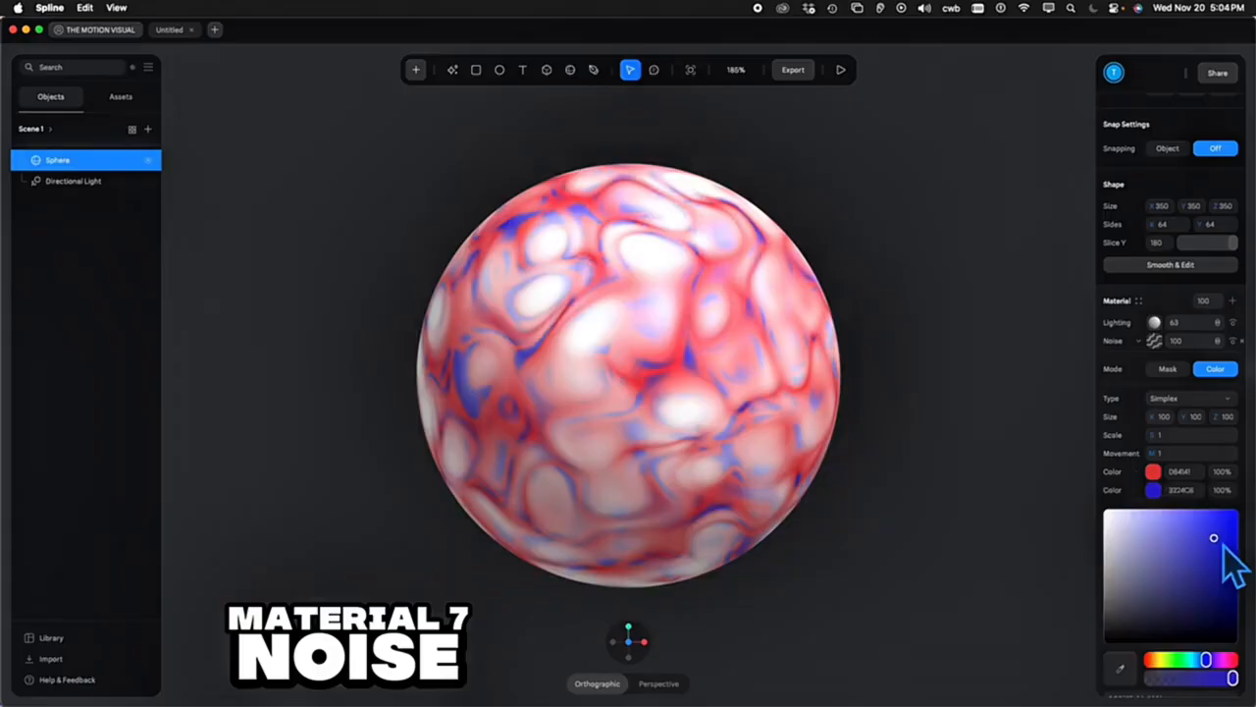
Change the Noise layer's third color to lime green BFEE47
{"action": "left_click", "coordinate": [1135, 492]}
{"action": "left_click", "coordinate": [1154, 508]}
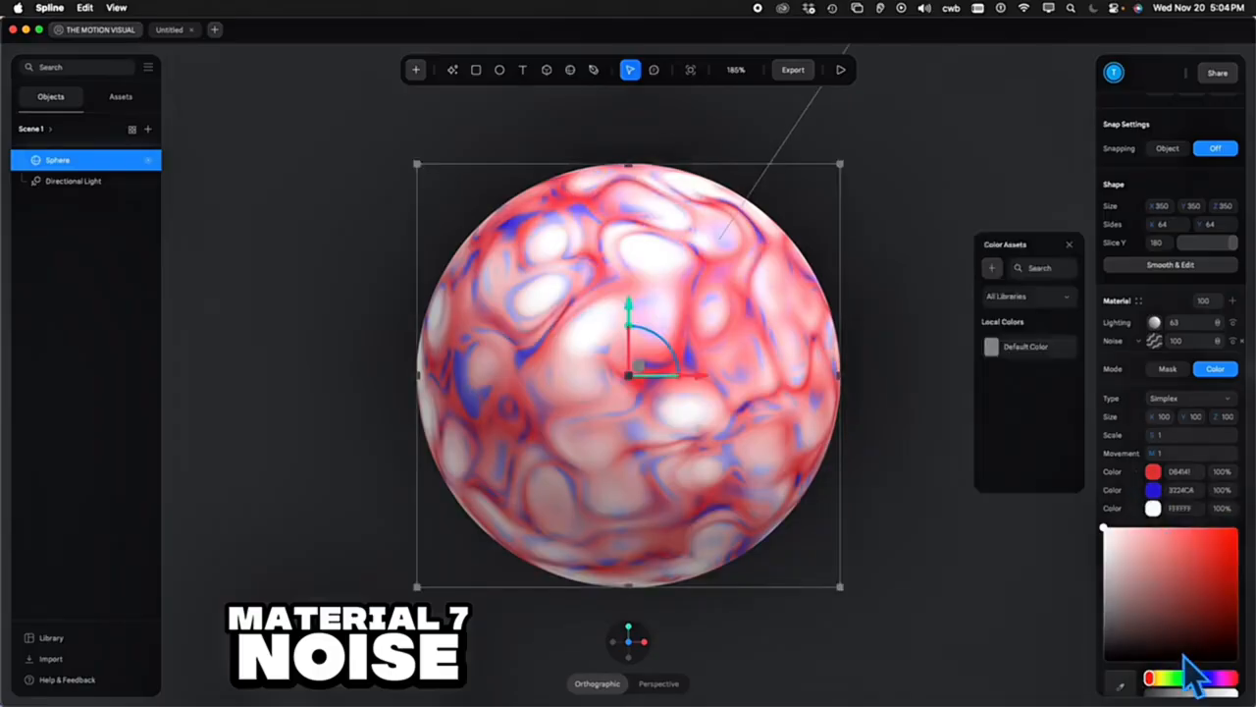
{"action": "left_click_drag", "start_coordinate": [1163, 681], "coordinate": [1175, 680]}
{"action": "left_click", "coordinate": [1219, 569]}
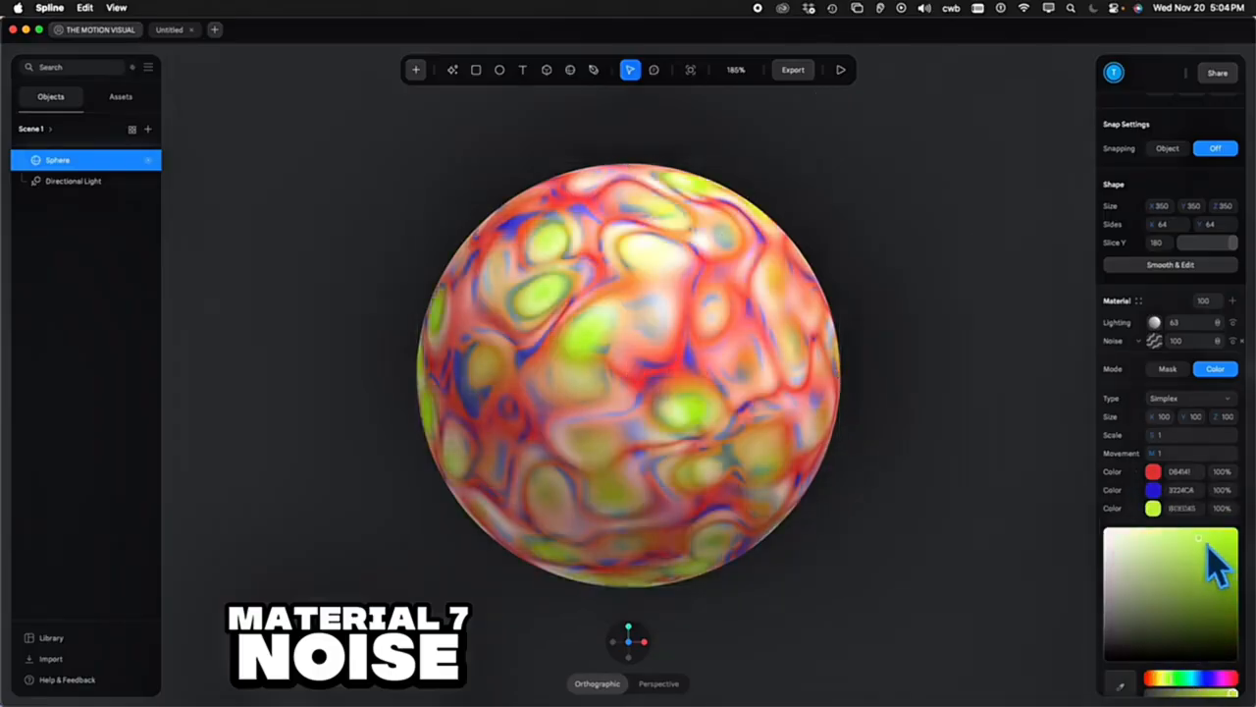
Change the Noise layer's first color to magenta D641C7 and its fourth color to near-black 1F1B1B
{"action": "left_click", "coordinate": [1153, 472]}
{"action": "left_click_drag", "start_coordinate": [1232, 642], "coordinate": [1122, 664]}
{"action": "left_click", "coordinate": [1119, 475]}
{"action": "left_click", "coordinate": [1154, 527]}
{"action": "left_click", "coordinate": [1124, 453]}
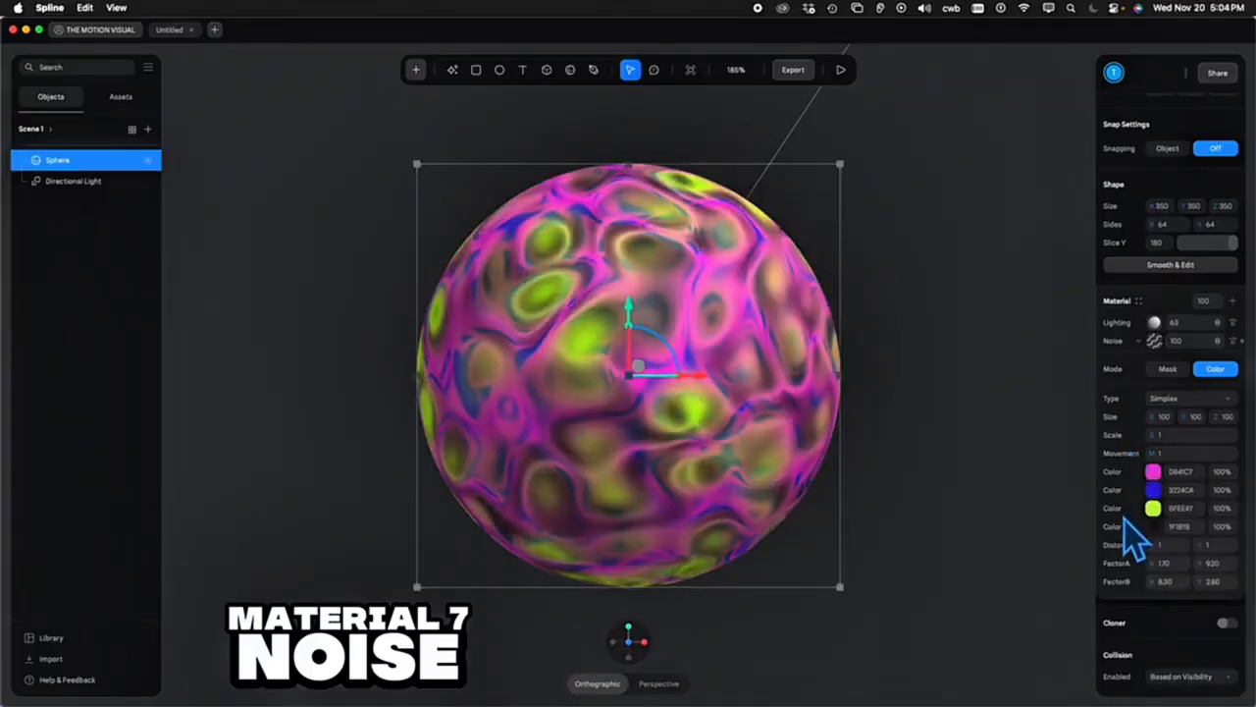
Keep the noise type on Simplex and set the Noise layer's scale to 1.76
{"action": "left_click", "coordinate": [1203, 398]}
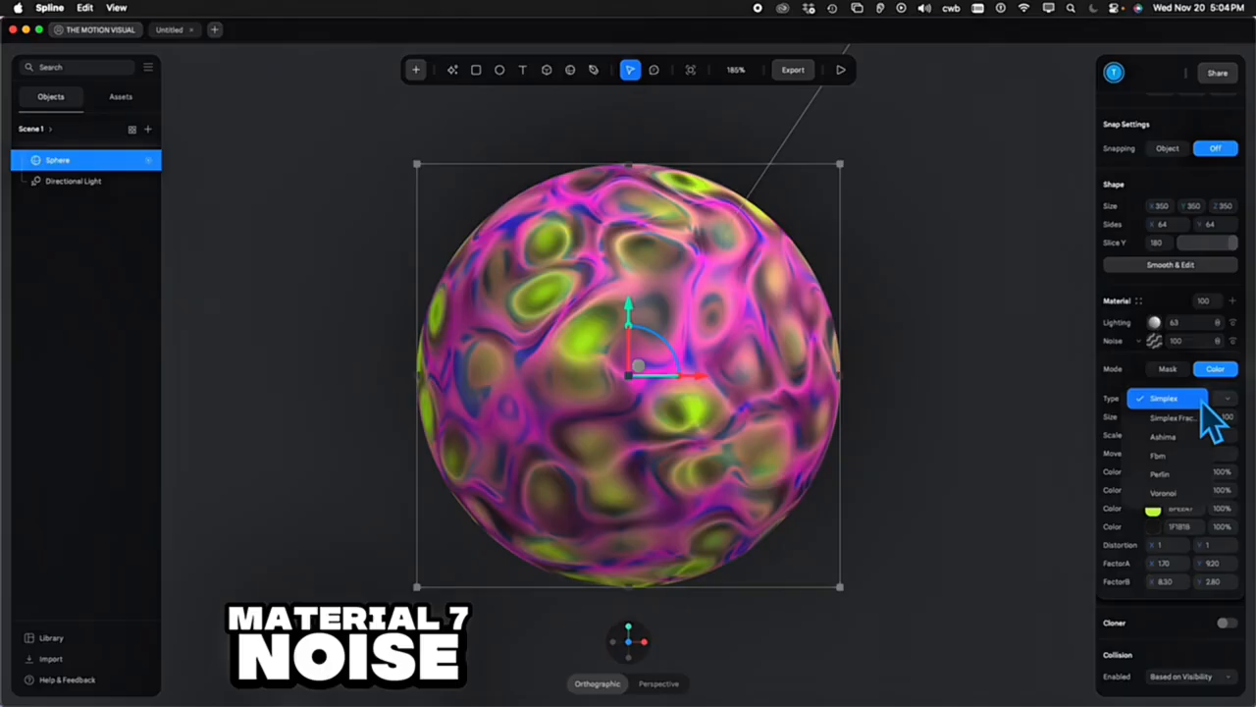
{"action": "left_click", "coordinate": [1202, 407]}
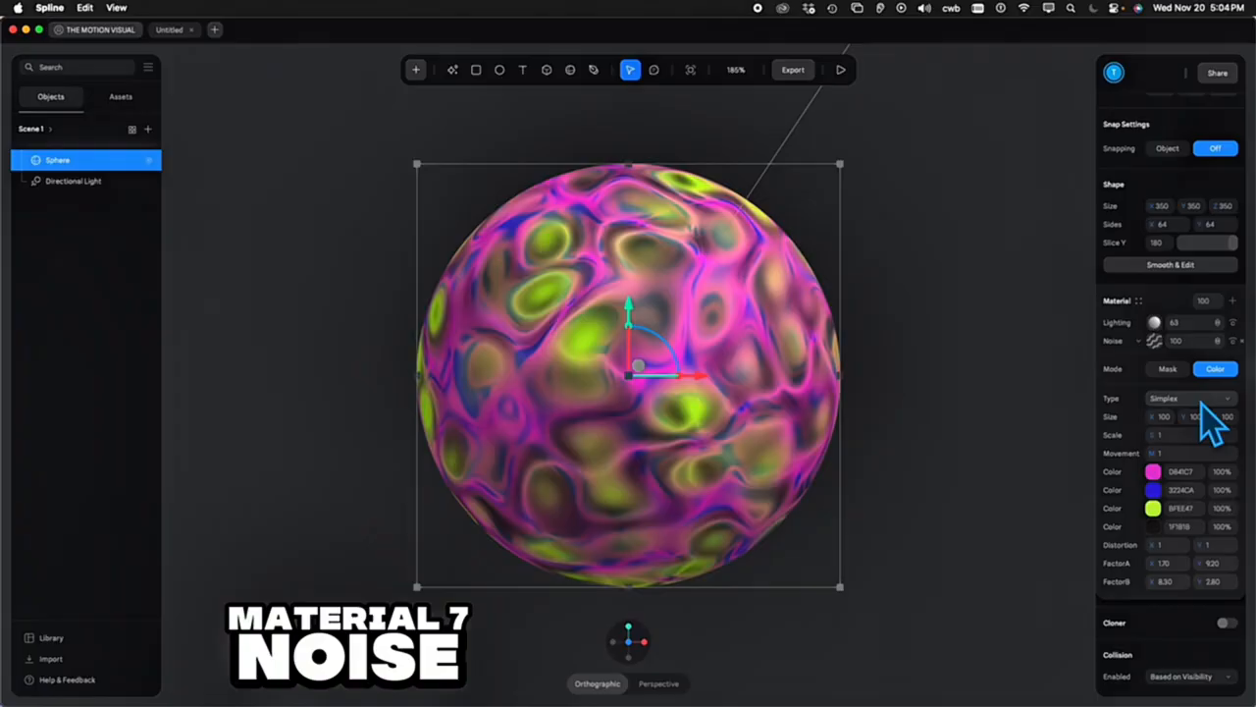
{"action": "mouse_move", "coordinate": [1173, 437]}
{"action": "left_mouse_down"}
{"action": "mouse_move", "coordinate": [1210, 434]}
{"action": "mouse_move", "coordinate": [1155, 440]}
{"action": "left_mouse_up"}
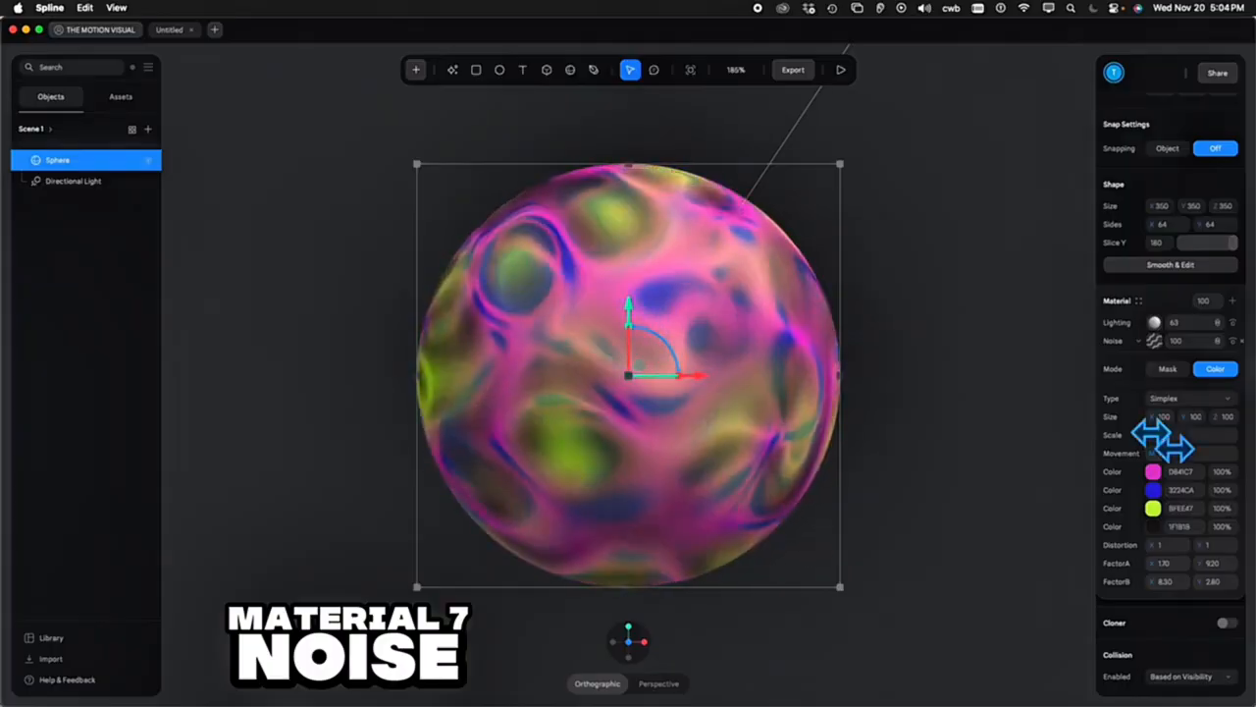
Compare the Simplex Fractal, Ashima, Fbm and Perlin noise types on the sphere and return the type to Simplex
{"action": "left_click", "coordinate": [1177, 398]}
{"action": "left_click", "coordinate": [1173, 428]}
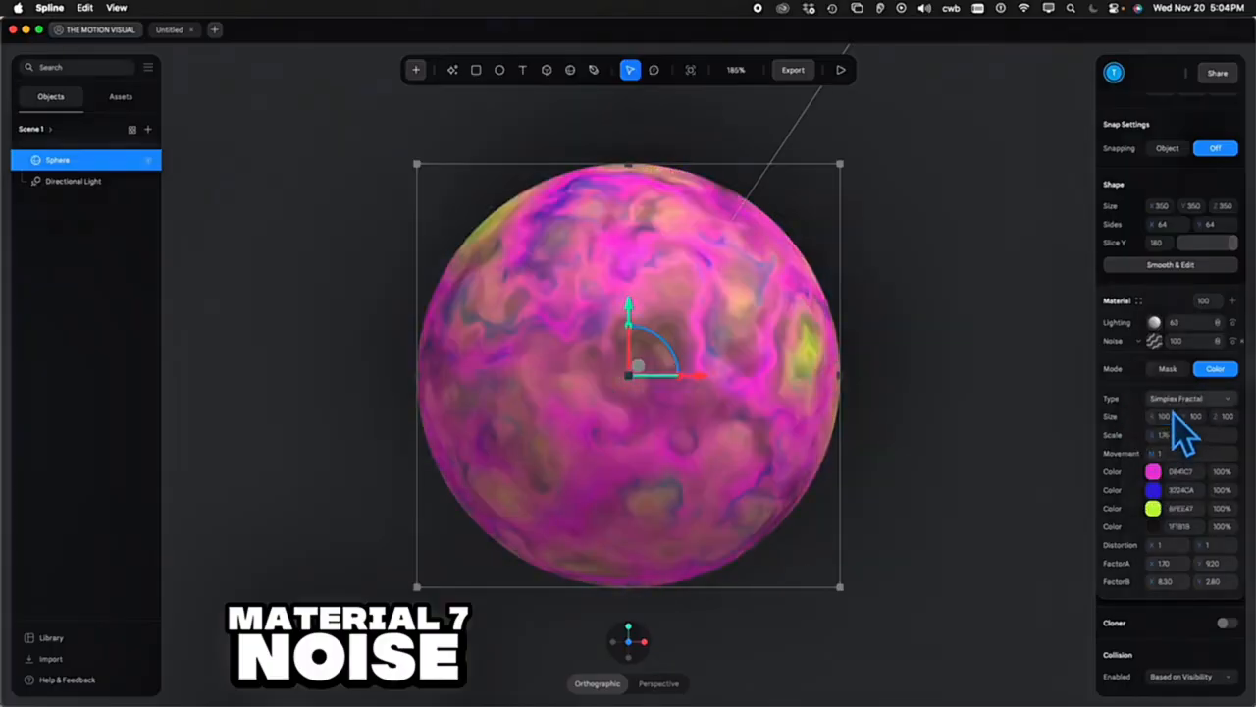
{"action": "left_click", "coordinate": [1174, 412]}
{"action": "left_click", "coordinate": [1174, 428]}
{"action": "left_click", "coordinate": [1174, 400]}
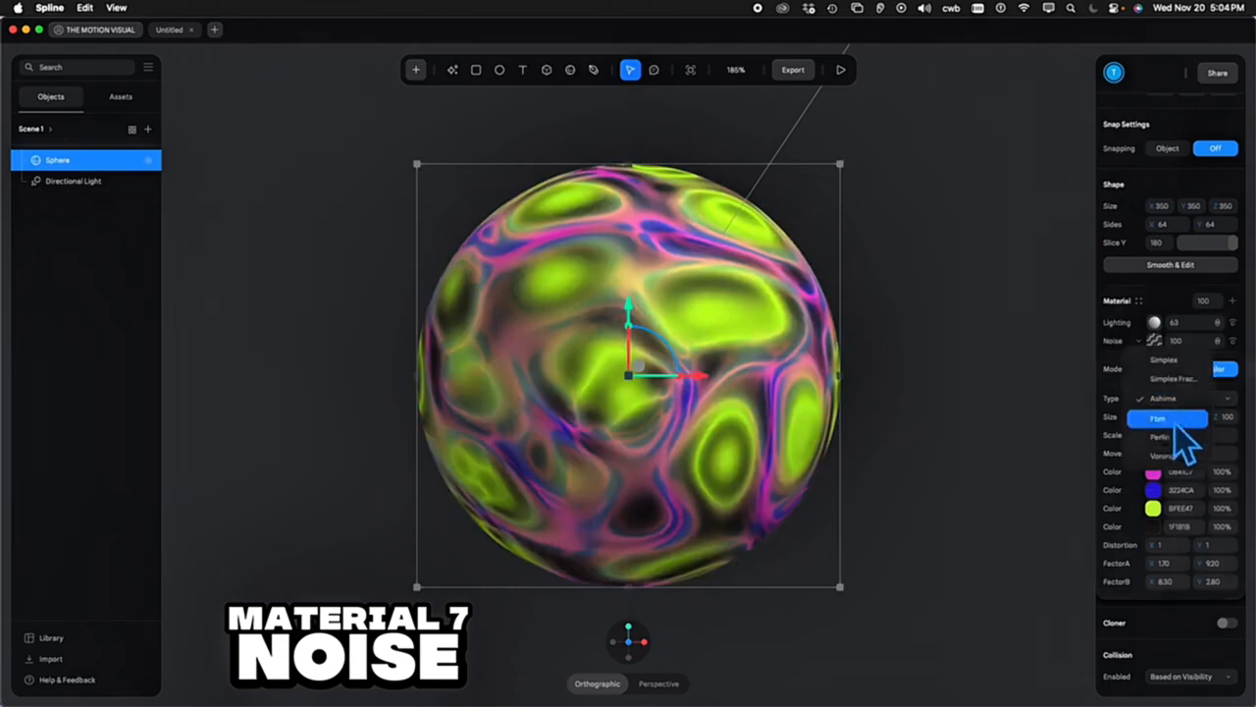
{"action": "left_click", "coordinate": [1175, 425]}
{"action": "left_click", "coordinate": [1181, 398]}
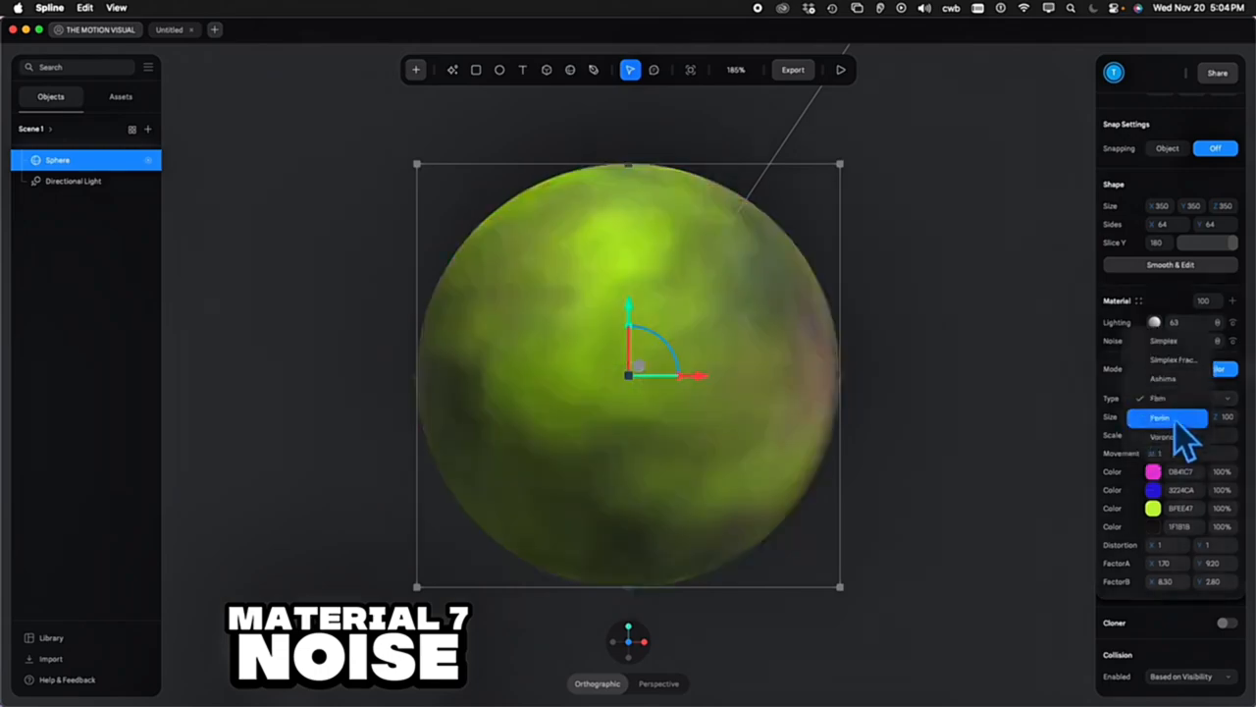
{"action": "left_click", "coordinate": [1177, 423]}
{"action": "left_click", "coordinate": [1180, 399]}
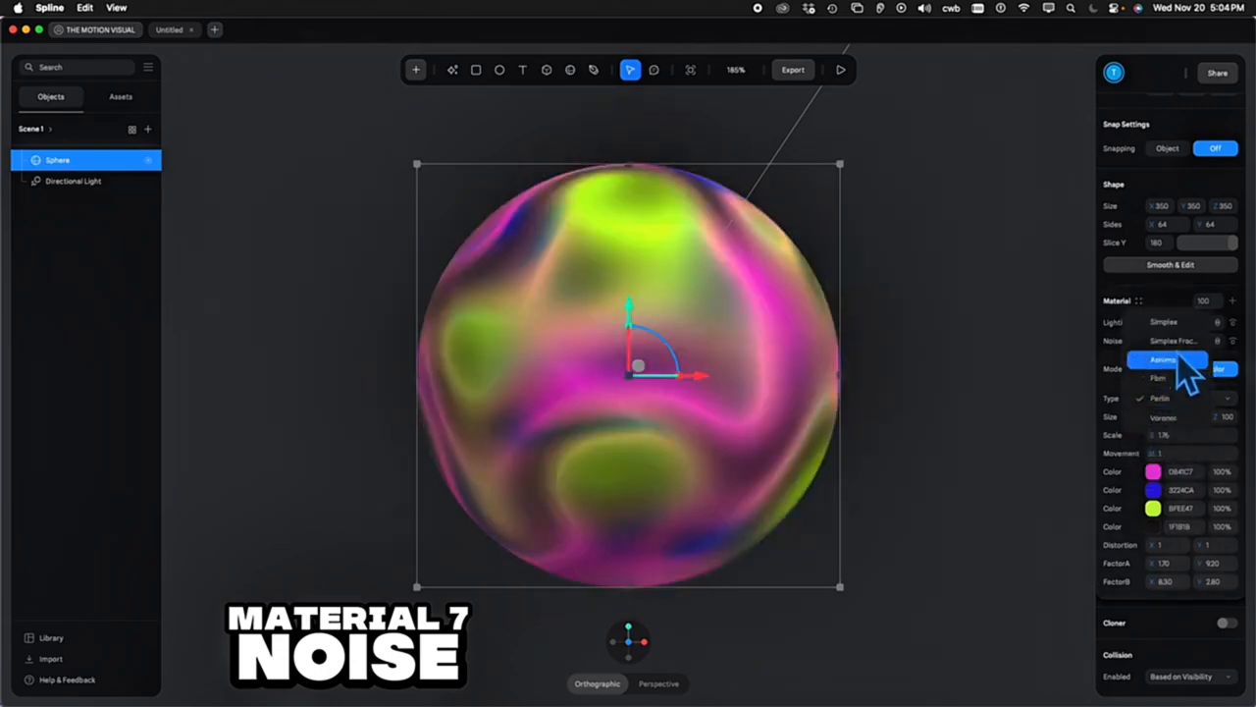
{"action": "left_click", "coordinate": [1178, 327]}
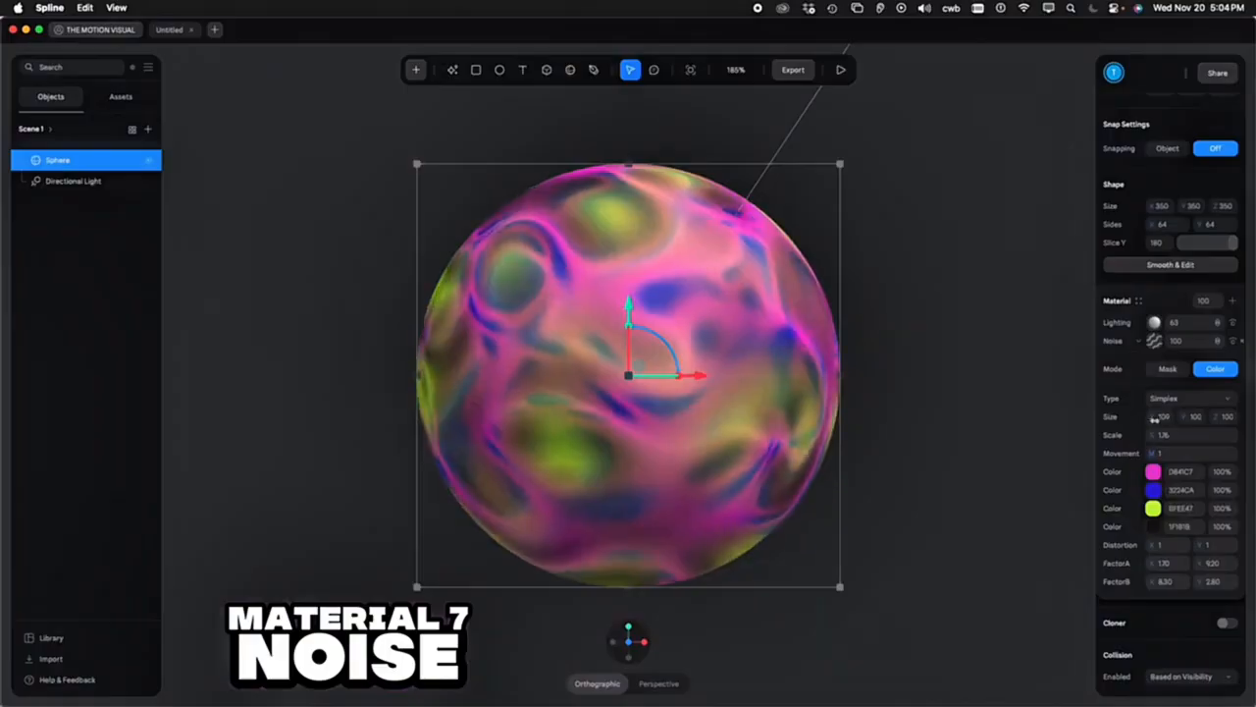
Set the noise's X size to 109, scale to 1.36 and movement to 0.41, testing the first color's opacity and restoring it to 100%
{"action": "left_click_drag", "start_coordinate": [1151, 438], "coordinate": [1129, 454]}
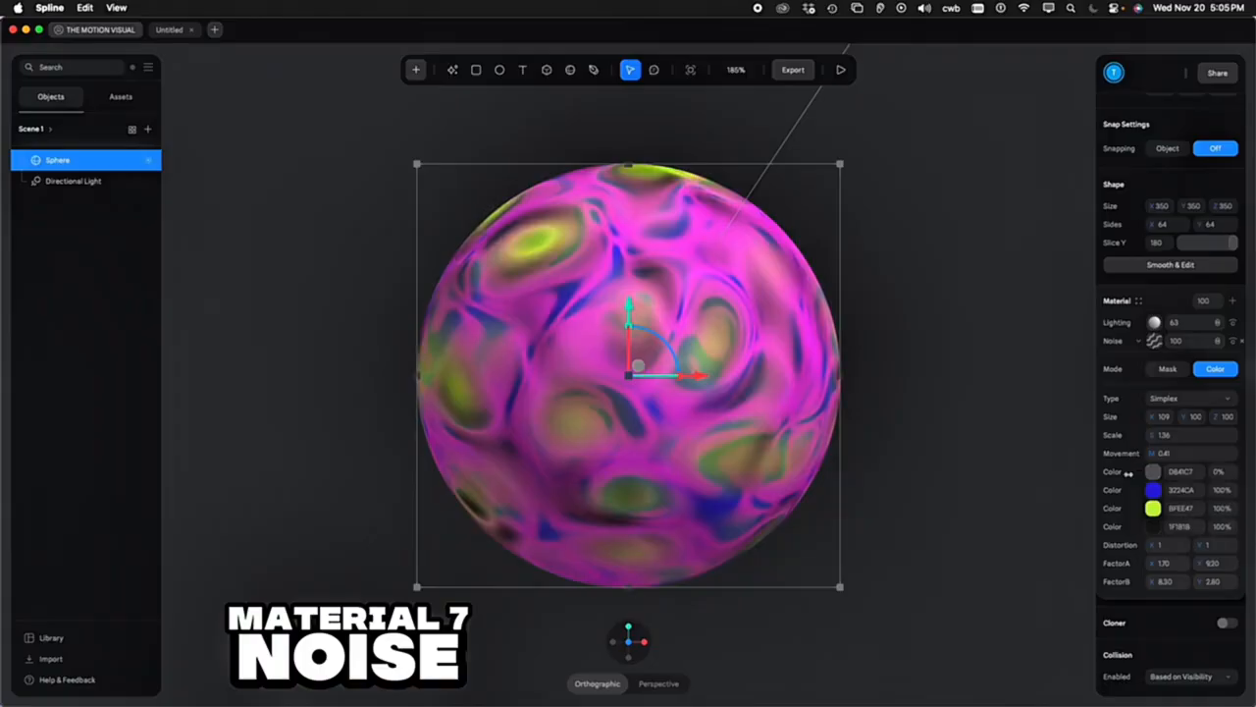
{"action": "left_click_drag", "start_coordinate": [1128, 474], "coordinate": [40, 474]}
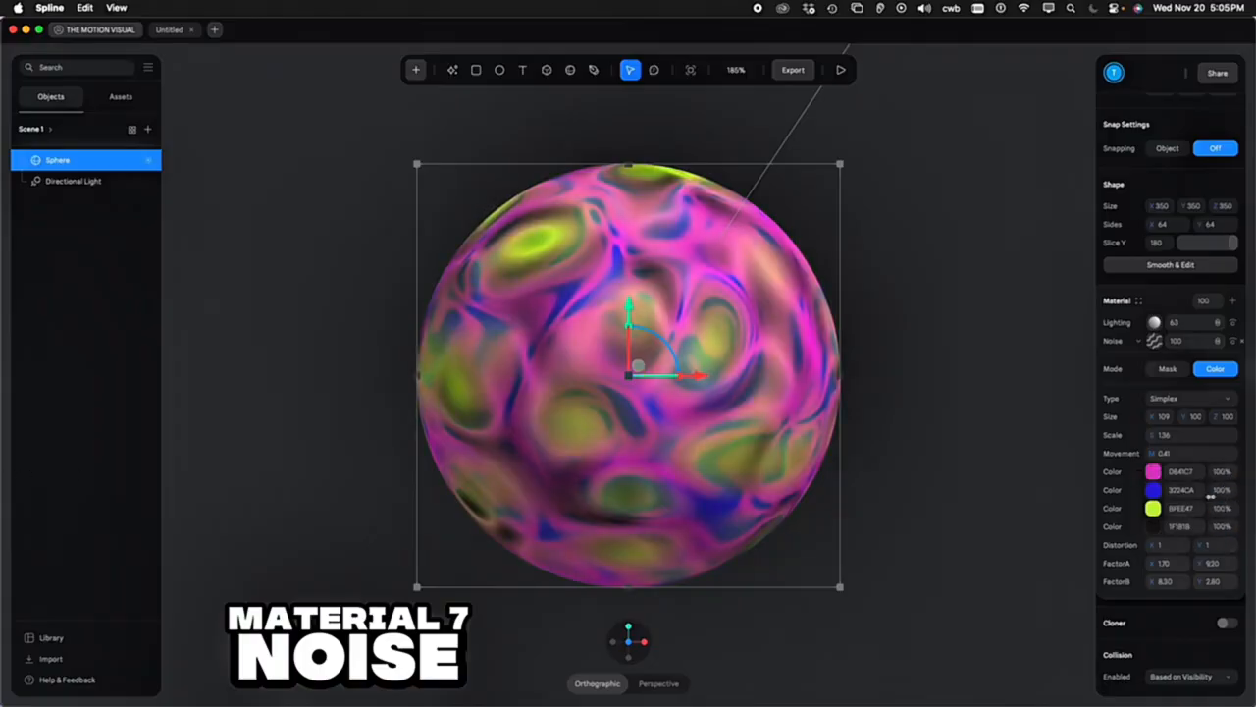
{"action": "left_click_drag", "start_coordinate": [1211, 497], "coordinate": [1178, 497]}
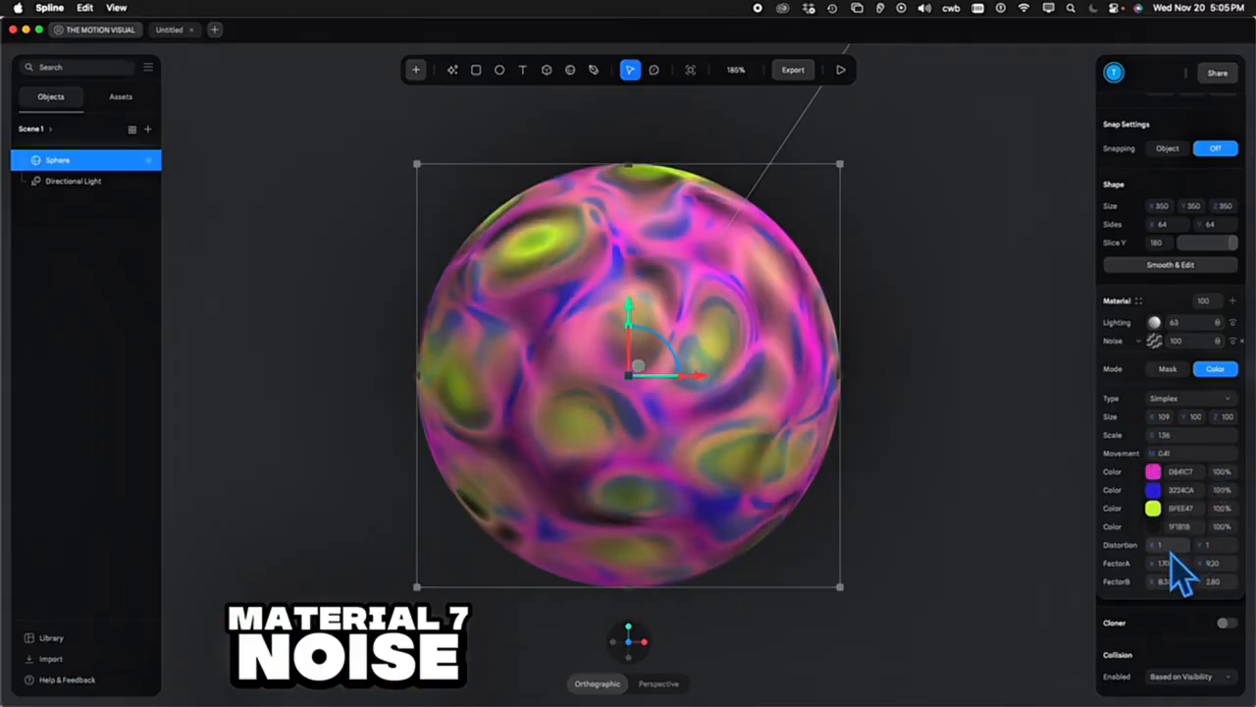
Set the noise distortion to X 4.89 and Y 2.31, FactorA X to -0.77 and FactorB X to 9.90
{"action": "left_click_drag", "start_coordinate": [1156, 543], "coordinate": [147, 543]}
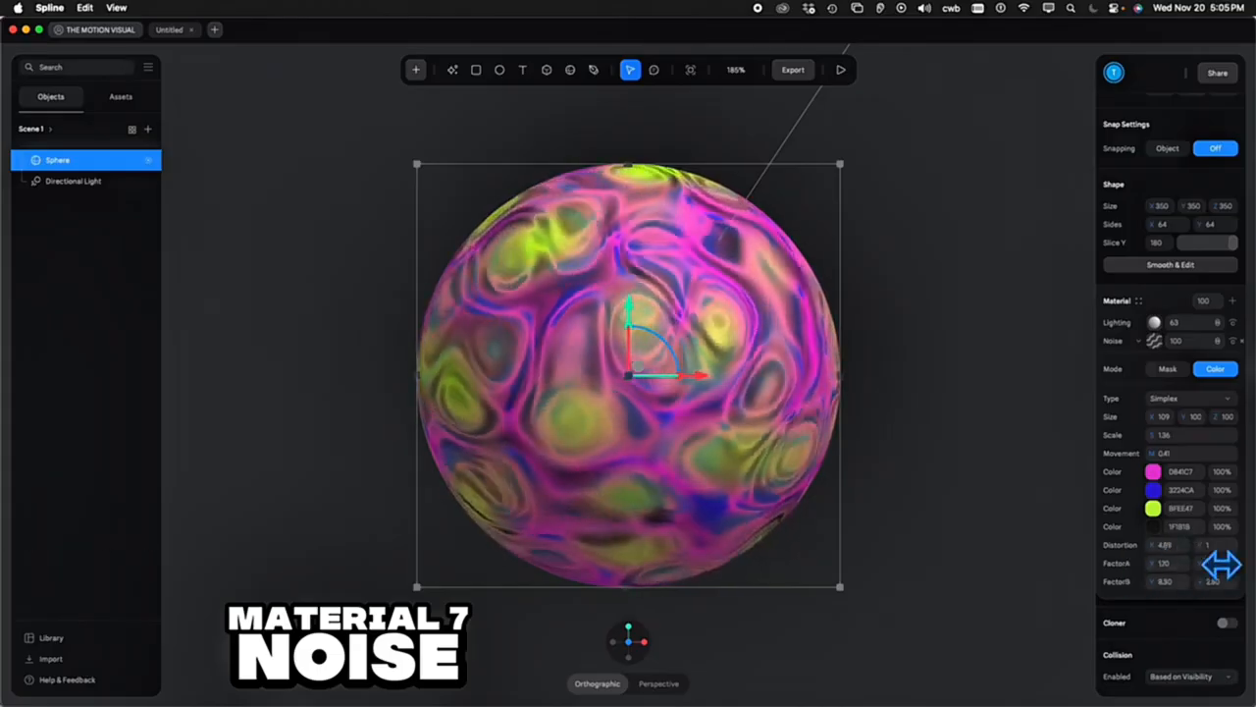
{"action": "left_click_drag", "start_coordinate": [1222, 546], "coordinate": [28, 546]}
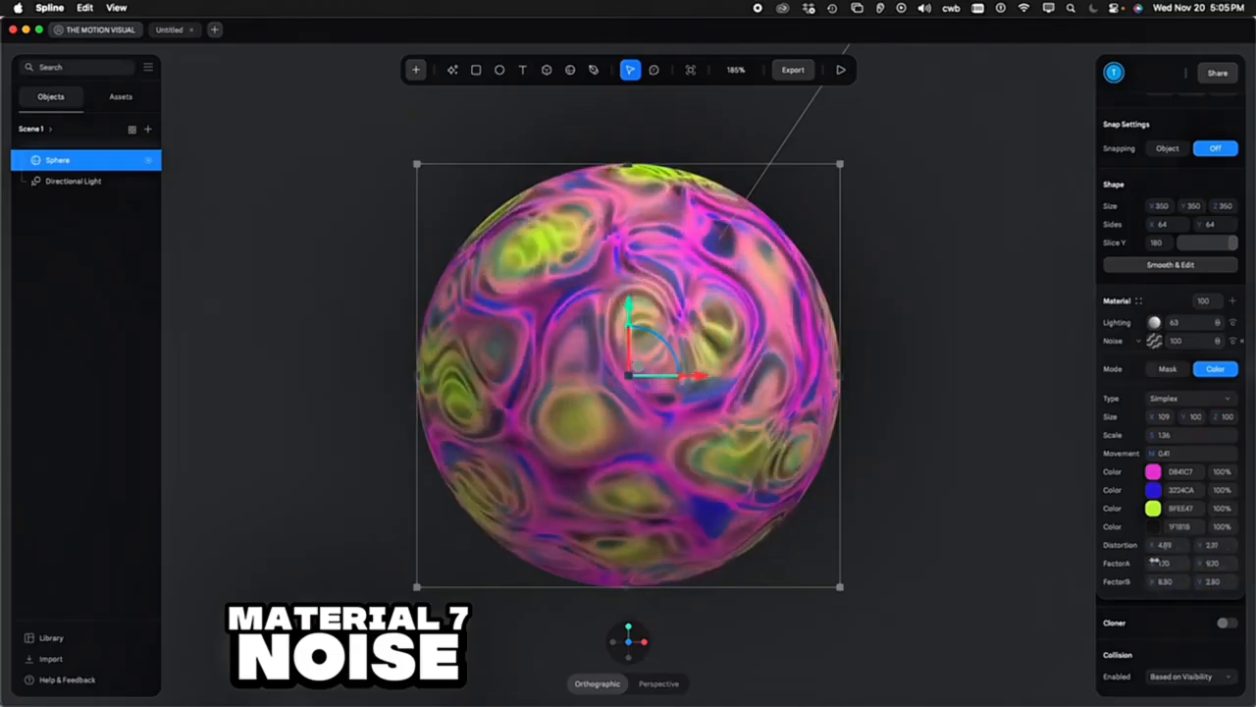
{"action": "left_click_drag", "start_coordinate": [1158, 560], "coordinate": [977, 560]}
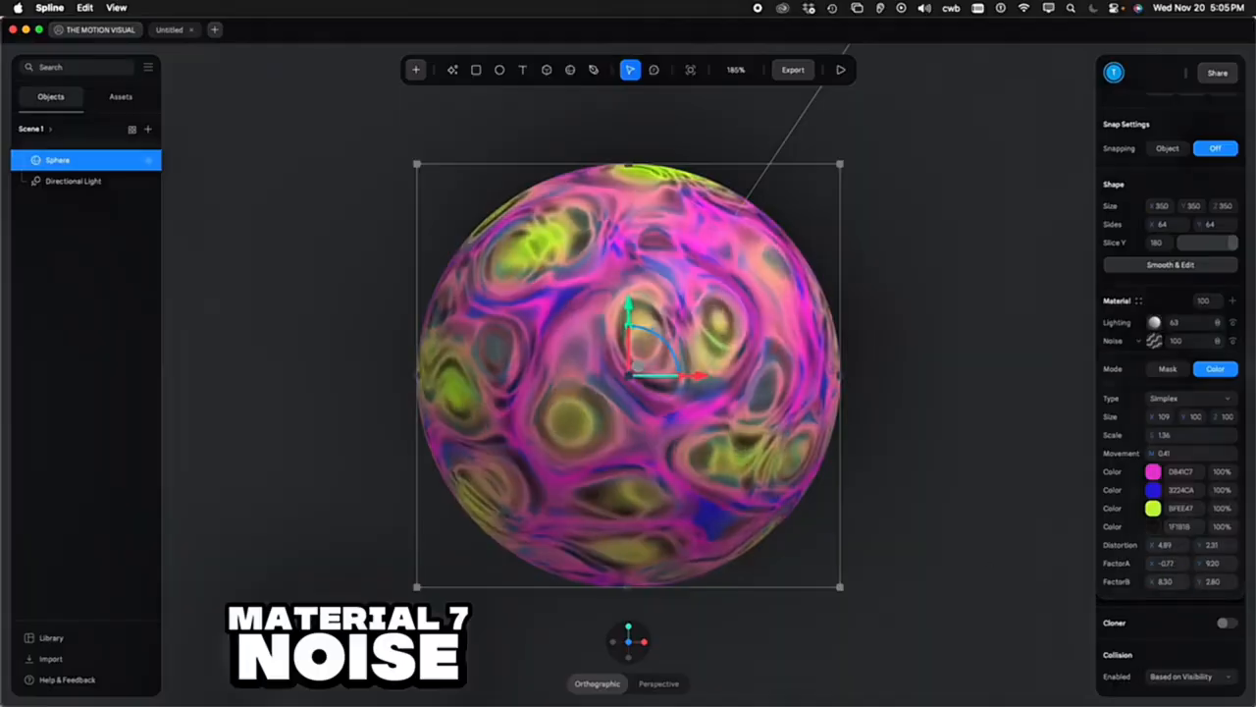
{"action": "left_click_drag", "start_coordinate": [1166, 581], "coordinate": [3, 579]}
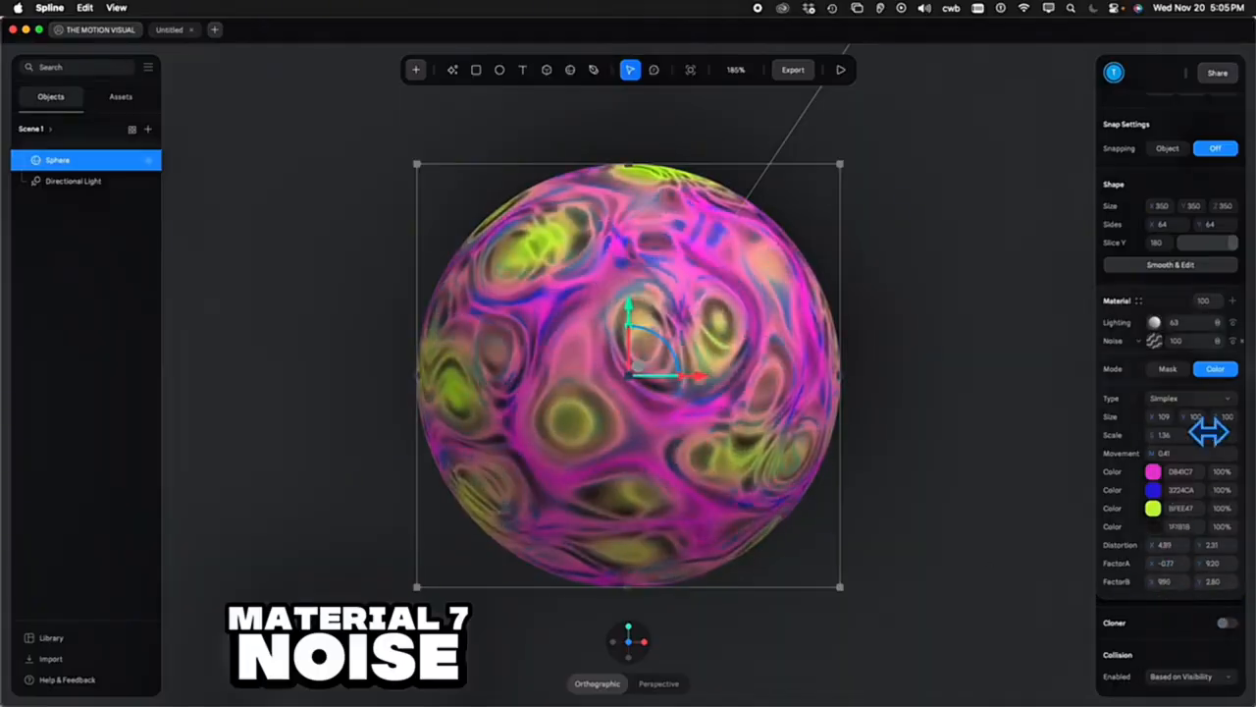
Change the noise type to Voronoi and reduce its scale to 0.52
{"action": "left_click", "coordinate": [1205, 398]}
{"action": "left_click", "coordinate": [1168, 492]}
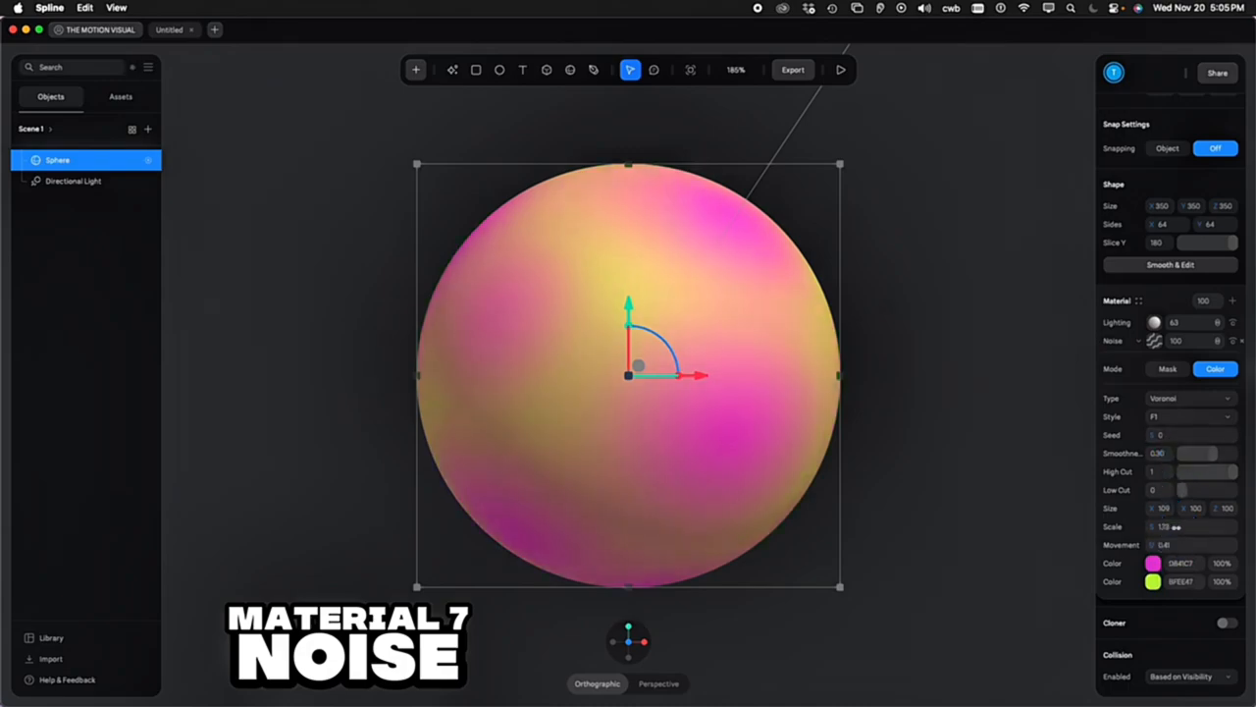
{"action": "left_click_drag", "start_coordinate": [1151, 526], "coordinate": [1094, 527]}
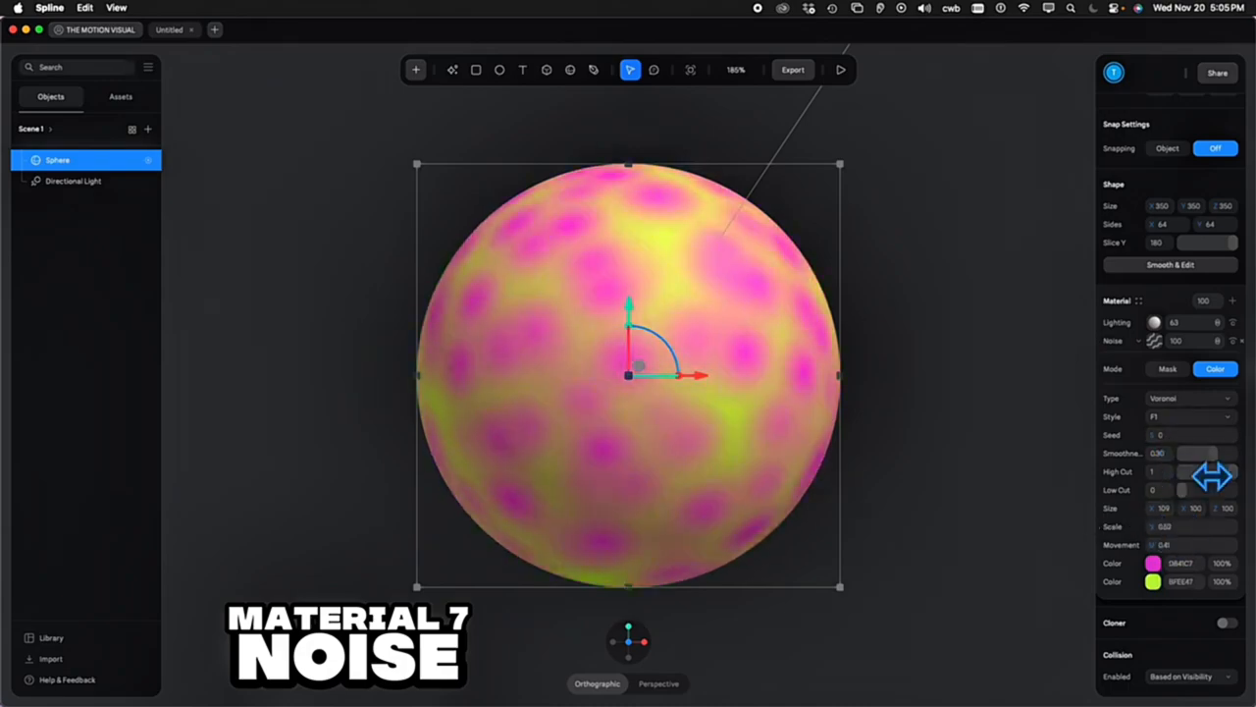
Switch the Voronoi style to F2, with smoothness at 0.02 and low cut at 0.31
{"action": "left_click", "coordinate": [1205, 417]}
{"action": "left_click", "coordinate": [1197, 435]}
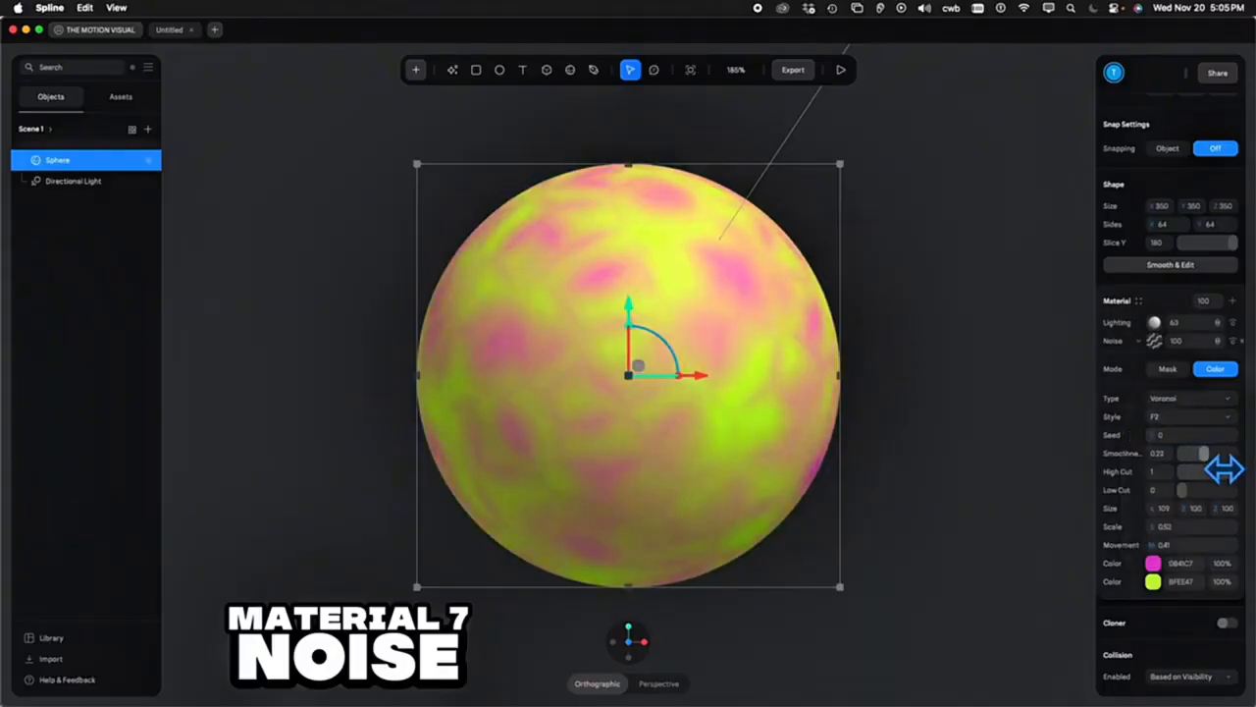
{"action": "left_click_drag", "start_coordinate": [1224, 470], "coordinate": [1220, 508]}
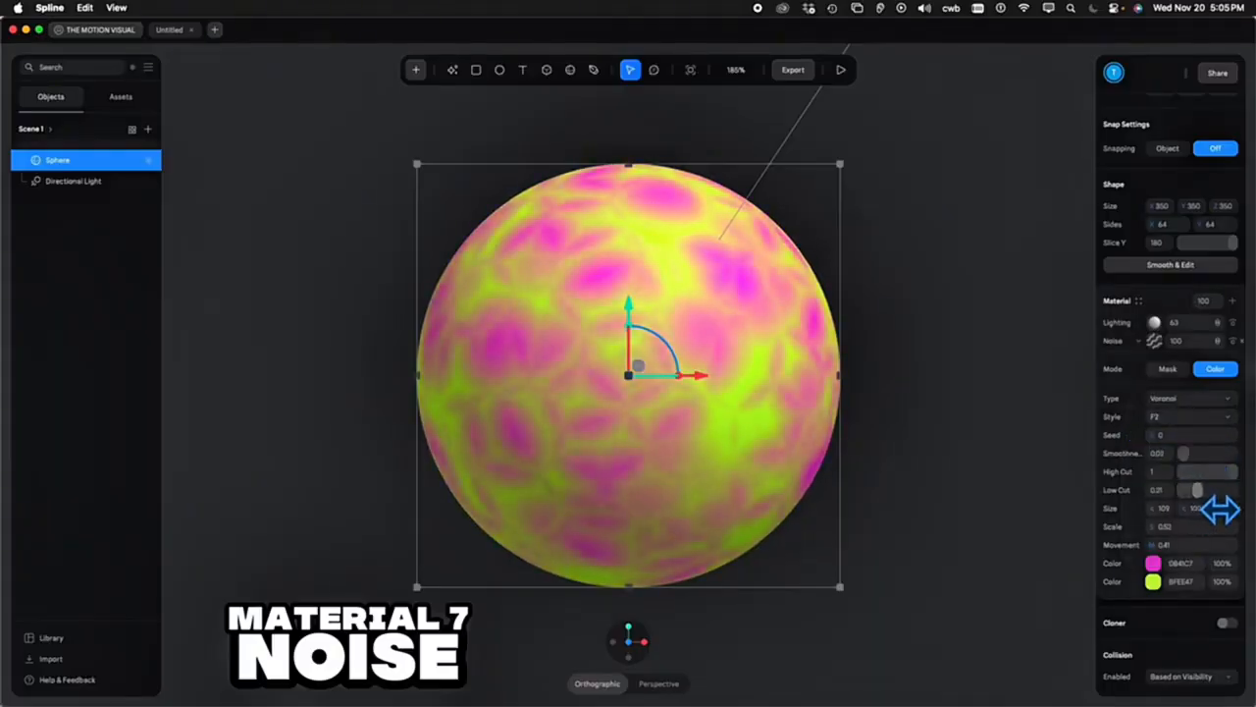
Switch the Voronoi style to F2 minus F1, with smoothness 0.11, high cut 0.68 and low cut 0
{"action": "left_click", "coordinate": [1207, 418]}
{"action": "left_click", "coordinate": [1199, 441]}
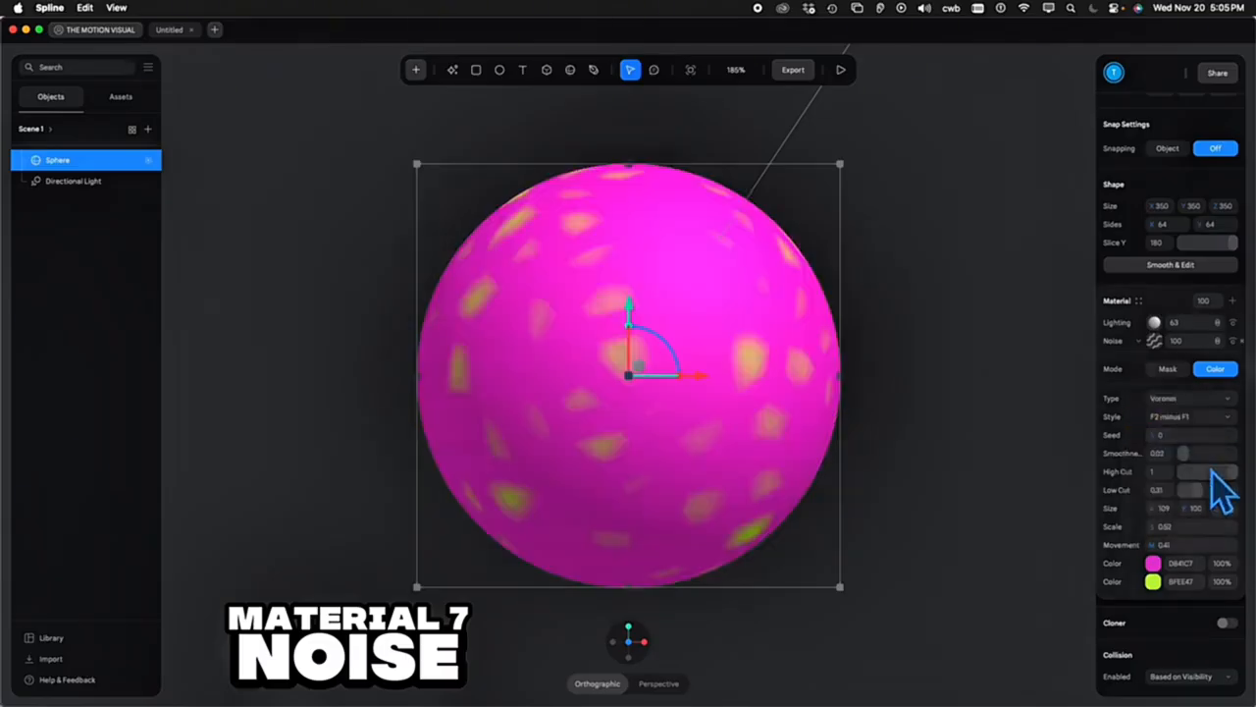
{"action": "left_click_drag", "start_coordinate": [1215, 507], "coordinate": [1217, 472]}
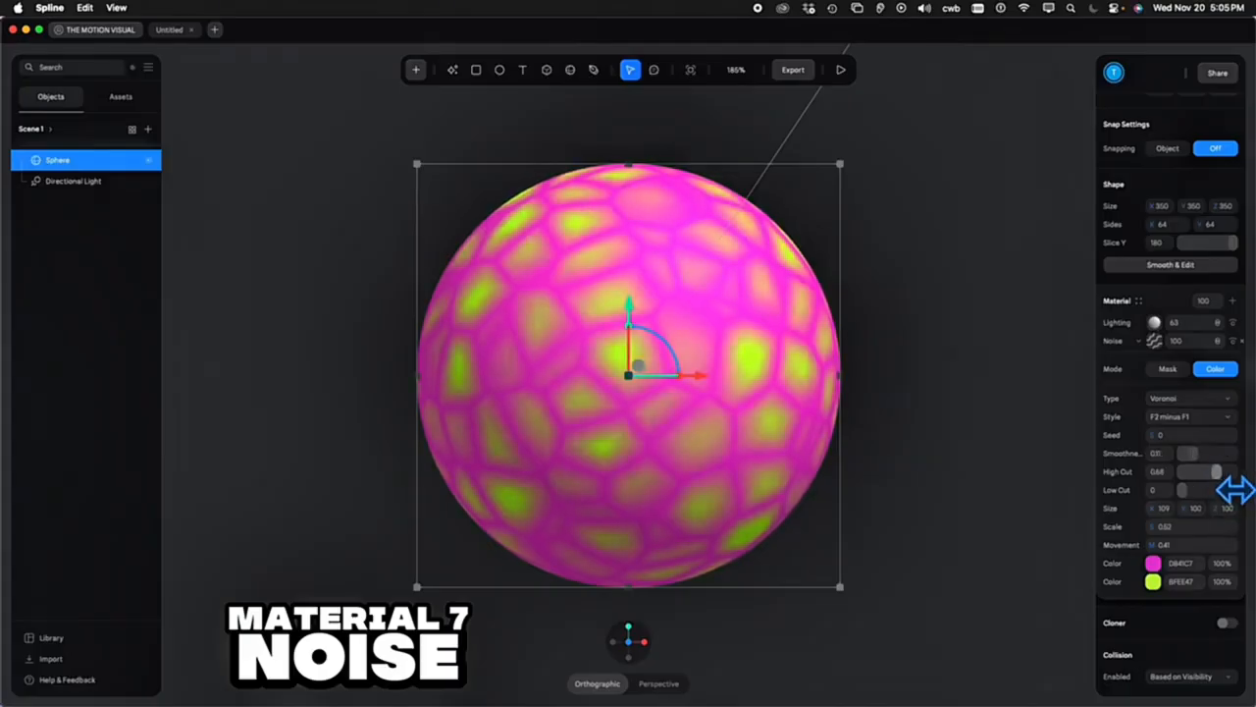
Switch the Voronoi style to Smooth Blend and adjust its cut and scale values
{"action": "left_click", "coordinate": [1207, 418]}
{"action": "left_click", "coordinate": [1202, 437]}
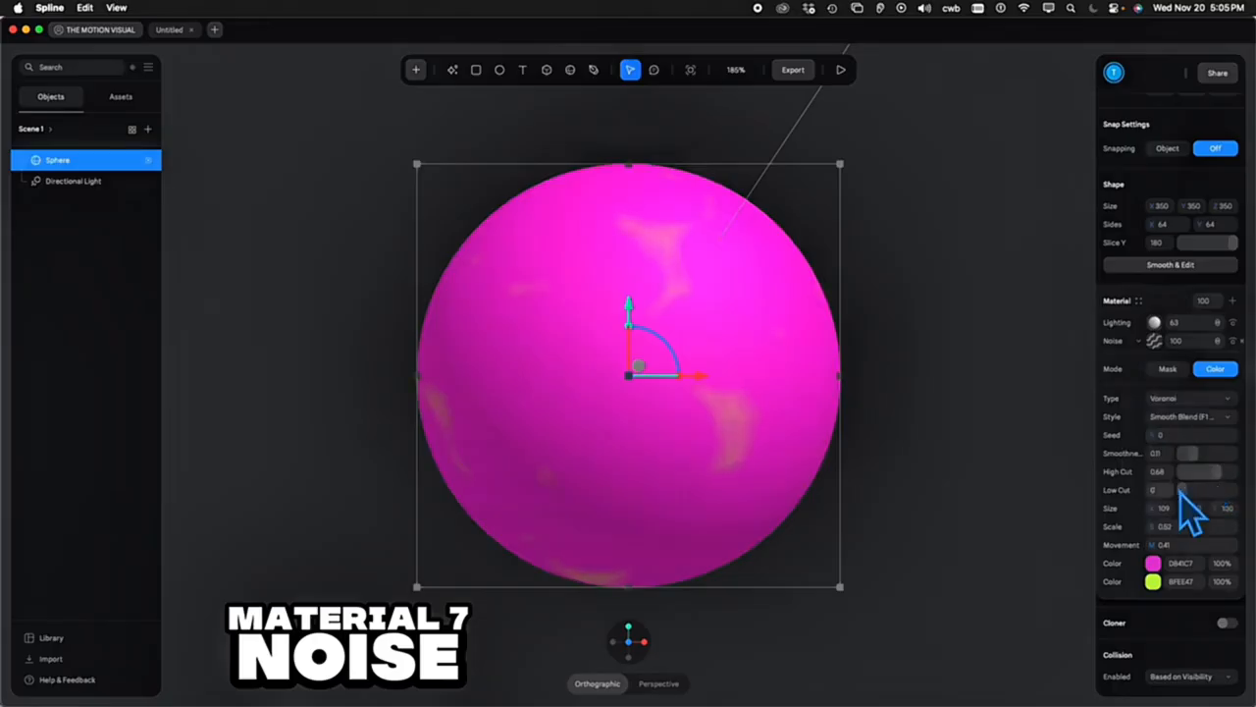
{"action": "left_click_drag", "start_coordinate": [1232, 493], "coordinate": [1153, 527]}
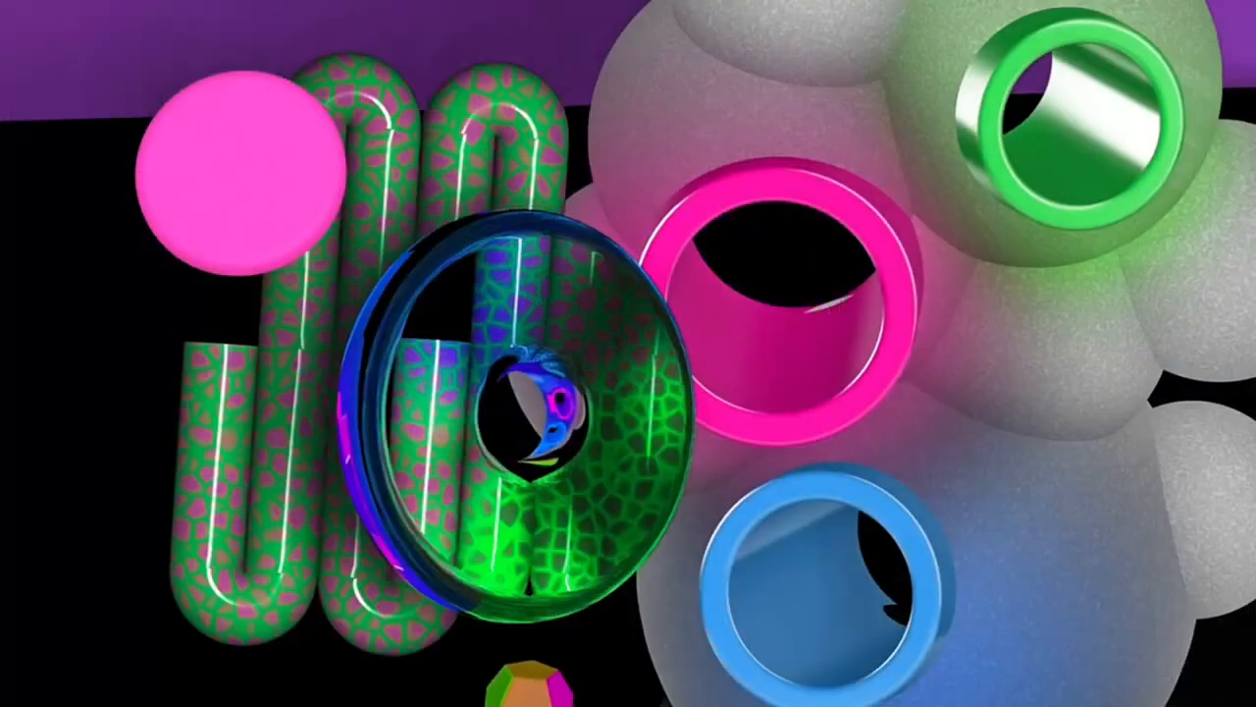
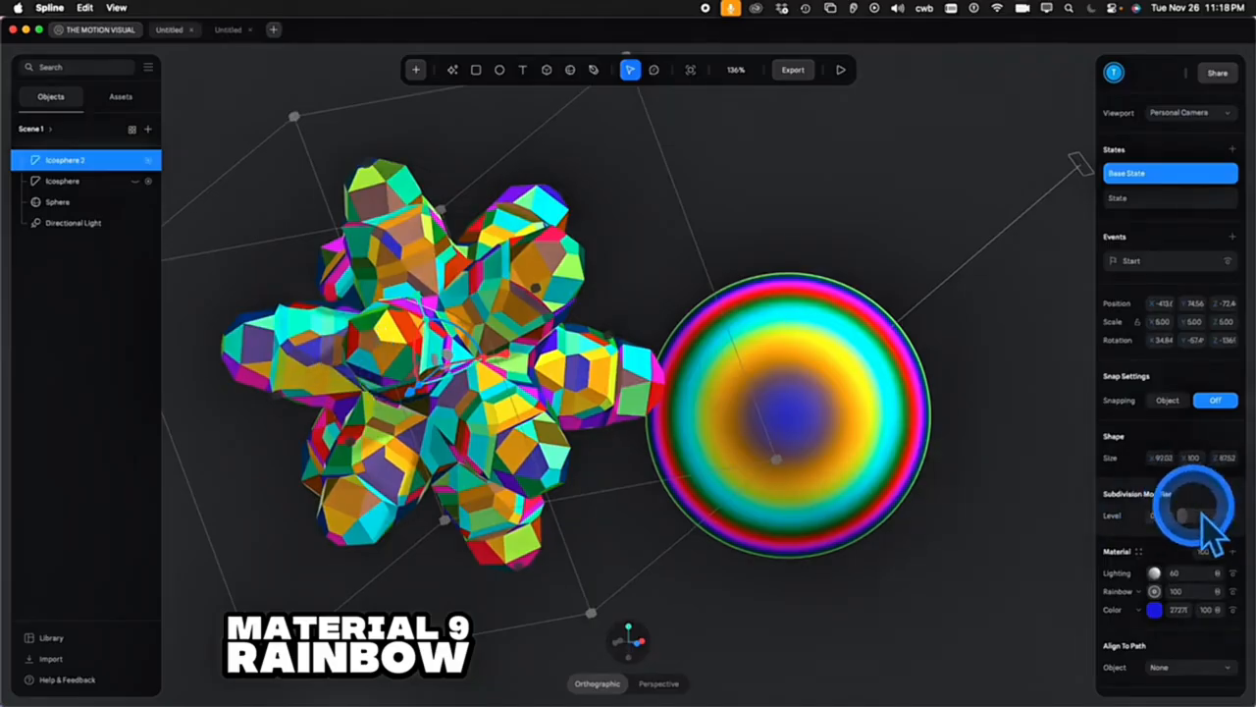
Set Icosphere 2's subdivision level to 2 and its Rainbow layer's frequency to 4, noise to 7 and noise scale to 6.25
{"action": "left_click_drag", "start_coordinate": [1184, 514], "coordinate": [1201, 514]}
{"action": "left_click", "coordinate": [1155, 588]}
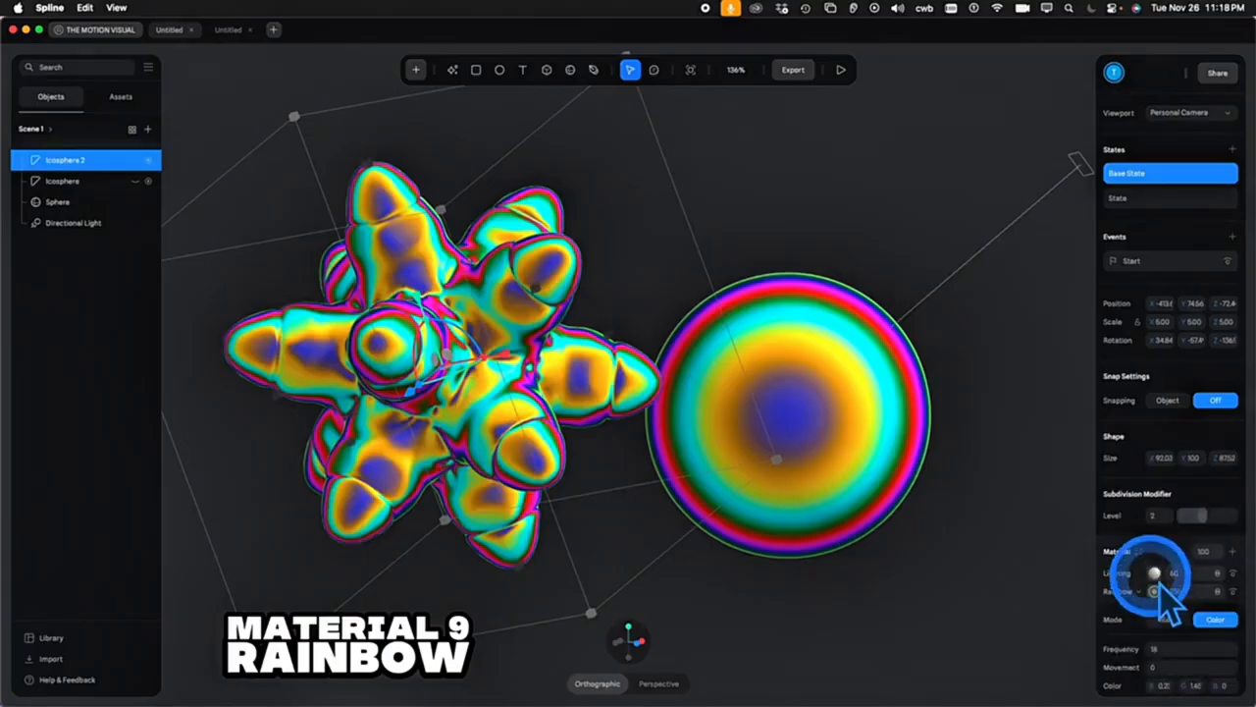
{"action": "mouse_move", "coordinate": [1145, 649]}
{"action": "left_mouse_down"}
{"action": "mouse_move", "coordinate": [1168, 647]}
{"action": "mouse_move", "coordinate": [1144, 649]}
{"action": "left_mouse_up"}
{"action": "scroll", "coordinate": [1145, 648], "scroll_direction": "down", "scroll_amount": 4}
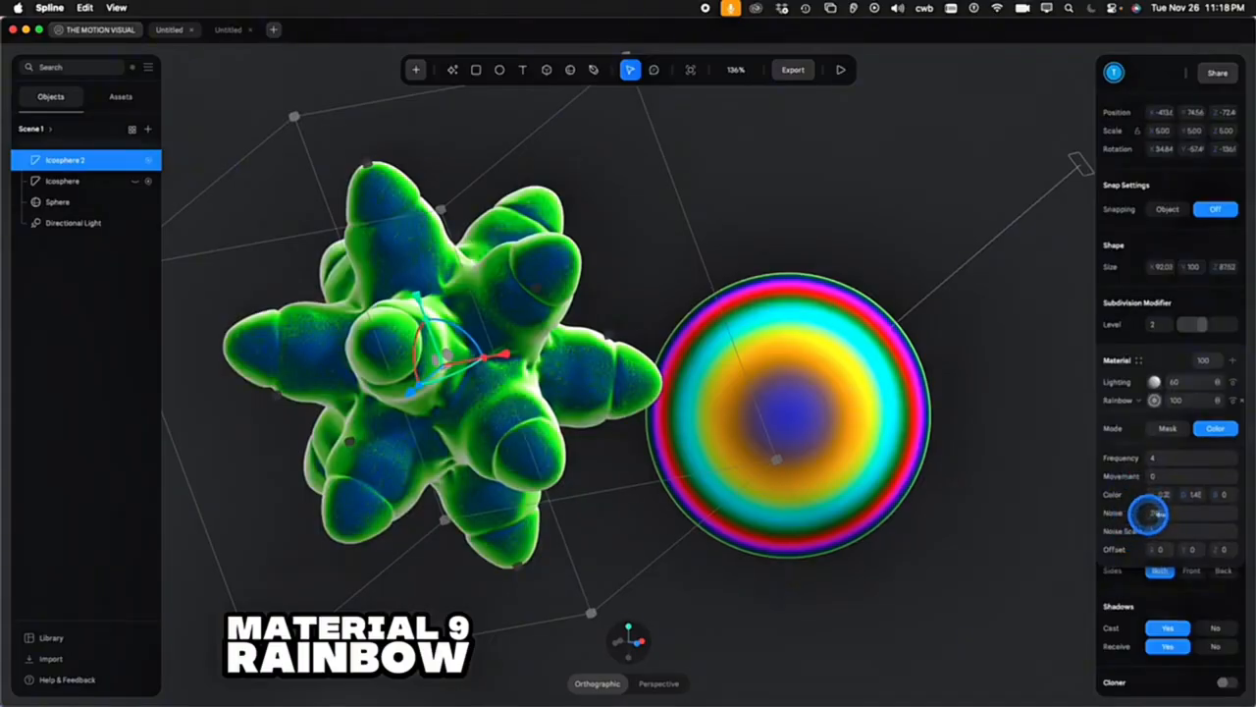
{"action": "left_click_drag", "start_coordinate": [1154, 513], "coordinate": [234, 529]}
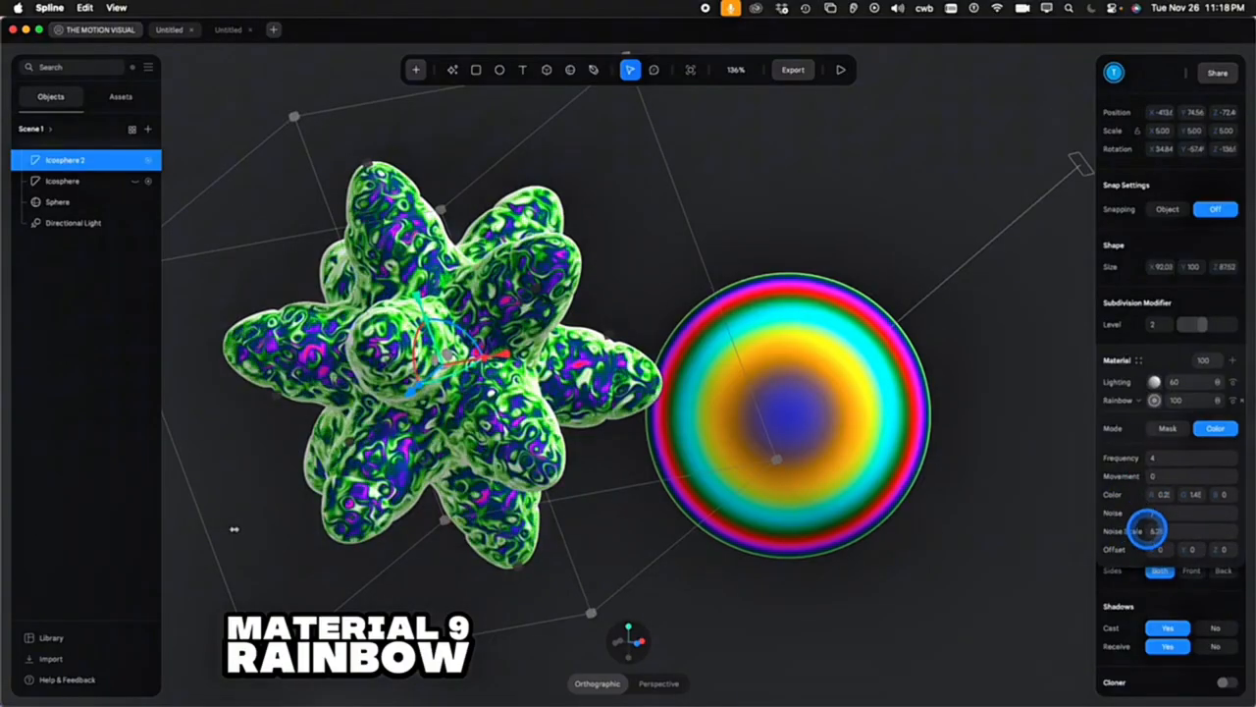
Raise the Rainbow layer's three color values, set its frequency to 47, and adjust its movement, noise and noise scale
{"action": "left_click_drag", "start_coordinate": [1150, 493], "coordinate": [26, 493]}
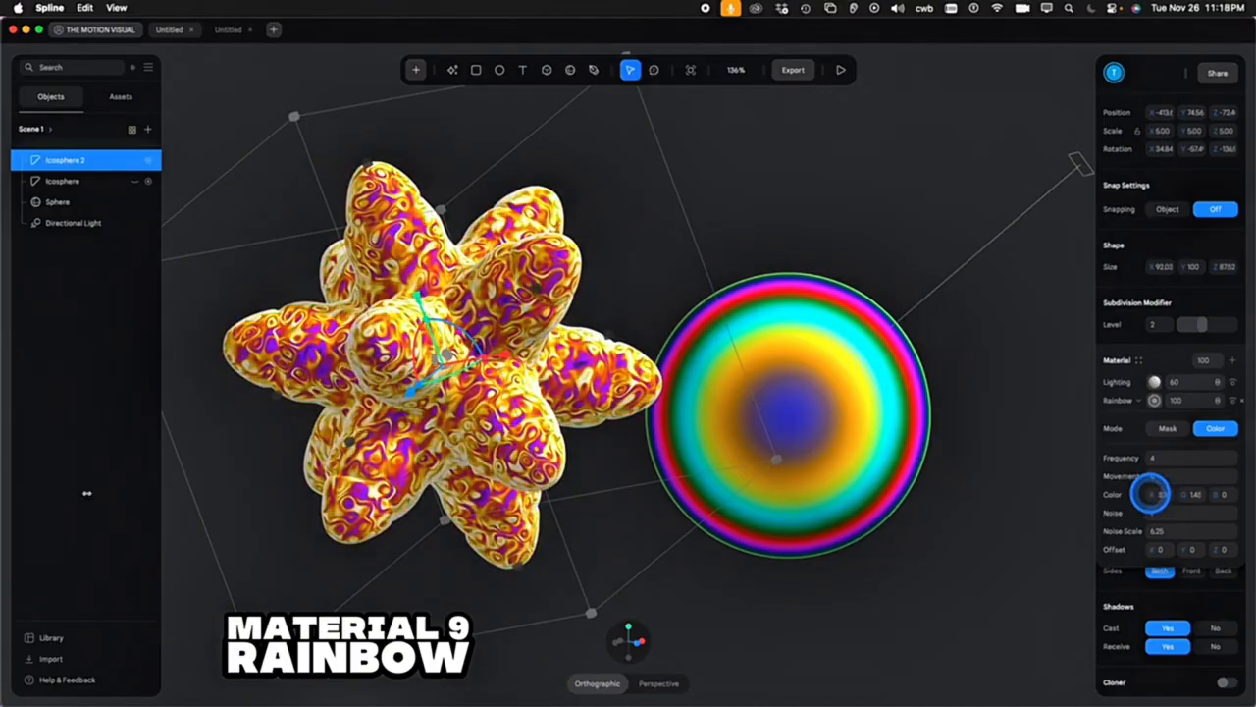
{"action": "left_click_drag", "start_coordinate": [126, 492], "coordinate": [126, 493]}
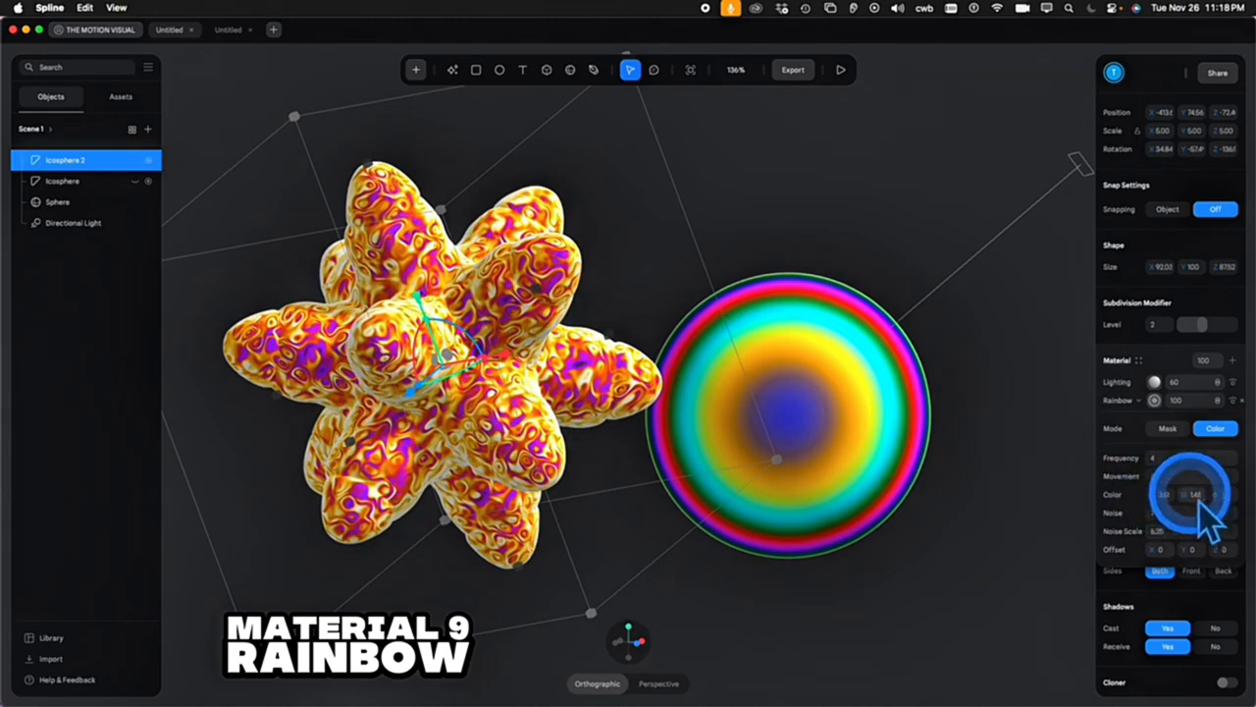
{"action": "left_click_drag", "start_coordinate": [1185, 494], "coordinate": [153, 492]}
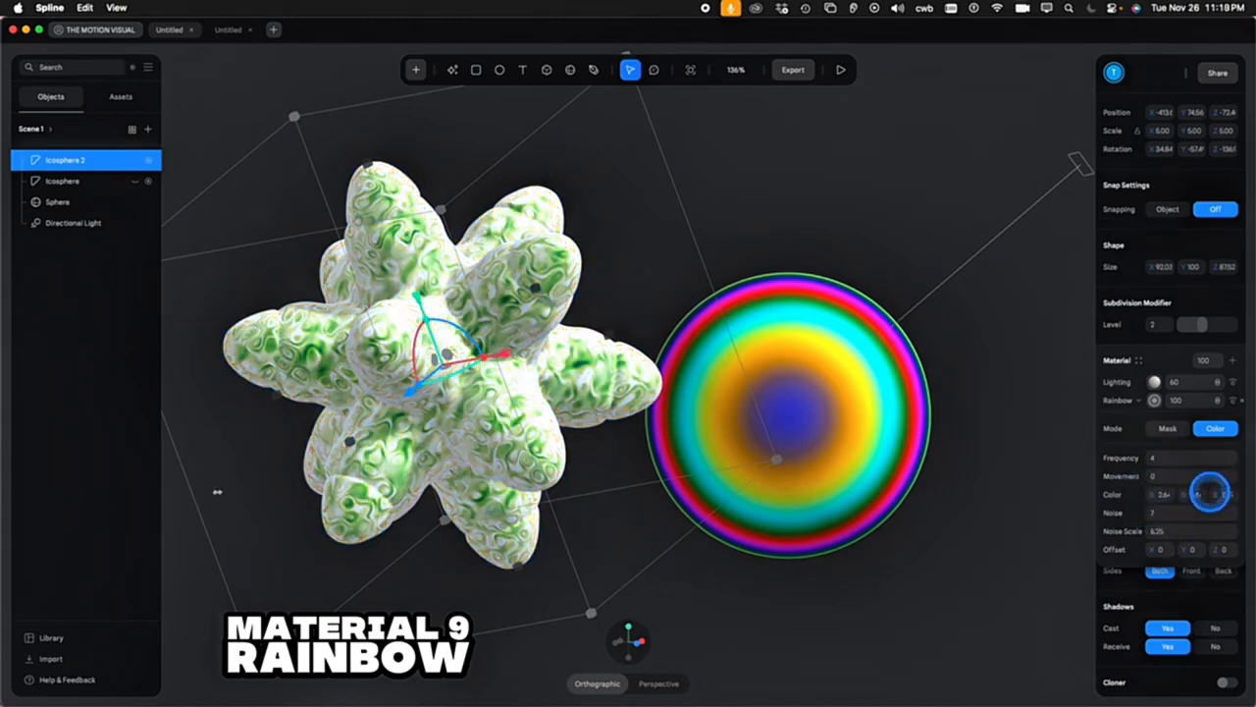
{"action": "left_click_drag", "start_coordinate": [1012, 491], "coordinate": [1056, 492]}
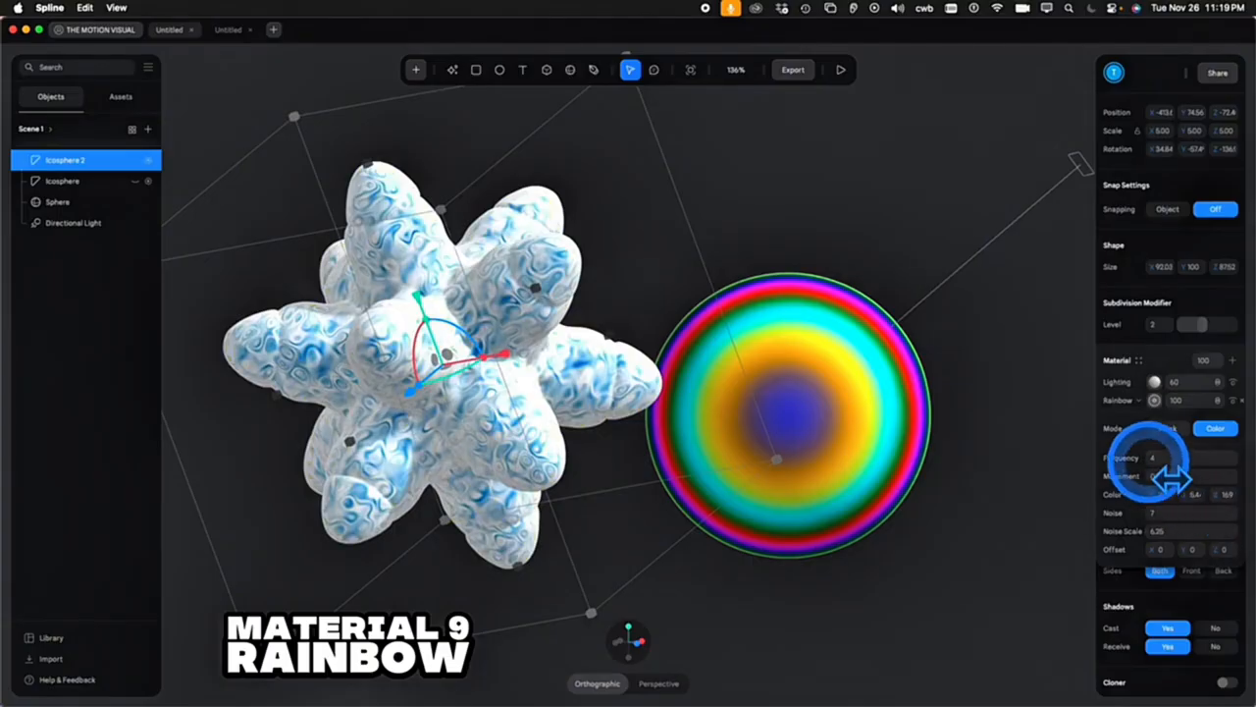
{"action": "left_click_drag", "start_coordinate": [1148, 458], "coordinate": [1183, 550]}
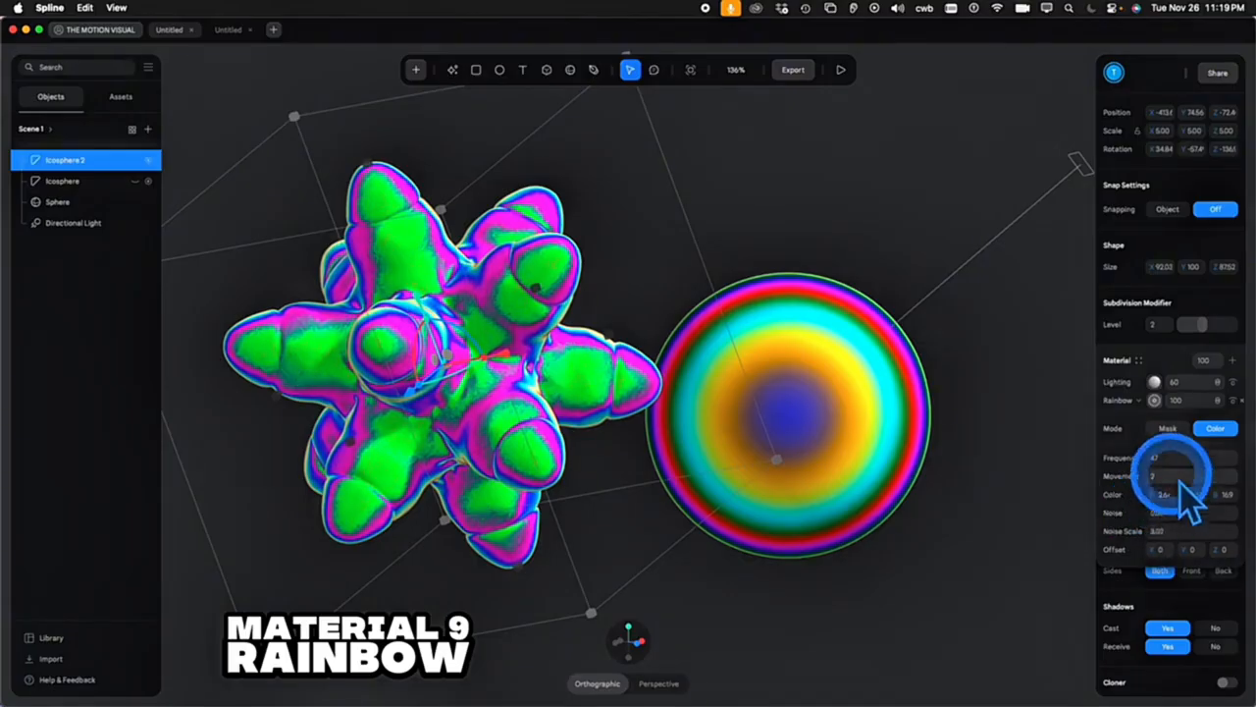
Adjust Icosphere 2's Rainbow frequency and give the sphere's Rainbow layer frequency 70, noise scale 282.40 and X offset 238
{"action": "mouse_move", "coordinate": [1138, 453]}
{"action": "left_mouse_down"}
{"action": "mouse_move", "coordinate": [1153, 458]}
{"action": "mouse_move", "coordinate": [1121, 482]}
{"action": "mouse_move", "coordinate": [1150, 457]}
{"action": "left_mouse_up"}
{"action": "left_click", "coordinate": [920, 435]}
{"action": "left_click_drag", "start_coordinate": [1147, 509], "coordinate": [1146, 531]}
{"action": "left_click_drag", "start_coordinate": [84, 531], "coordinate": [630, 531]}
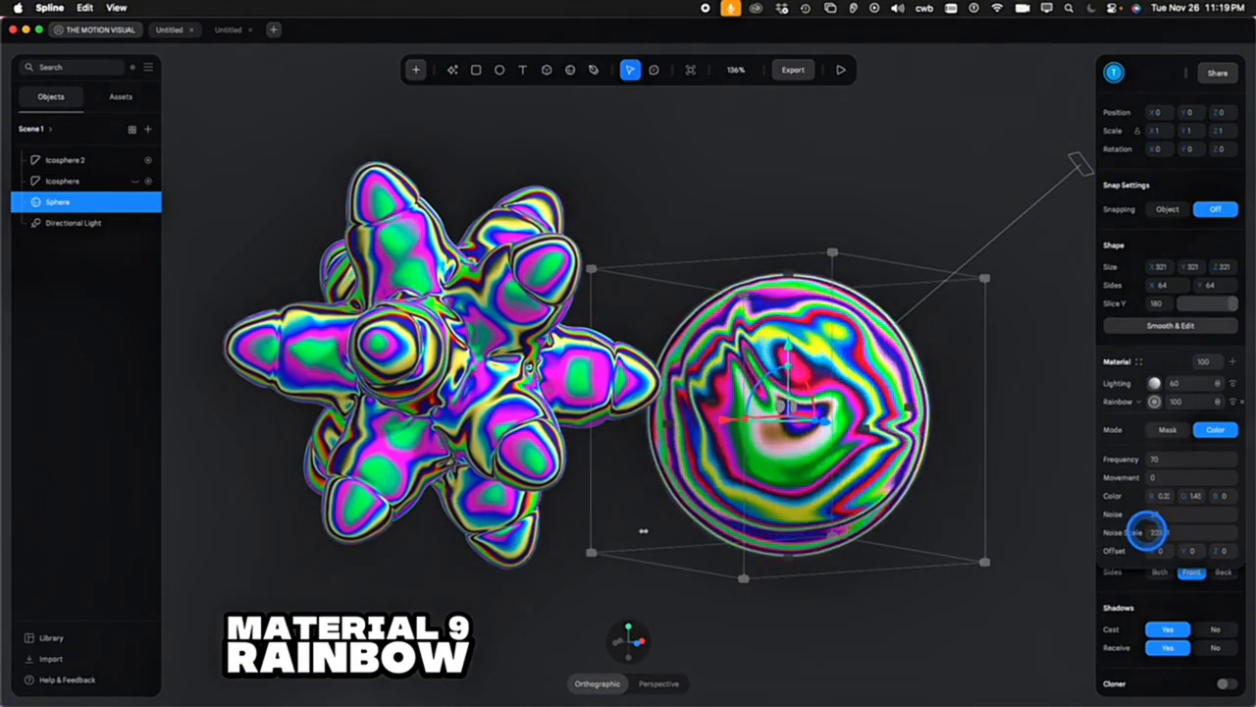
{"action": "left_click_drag", "start_coordinate": [961, 531], "coordinate": [1142, 533]}
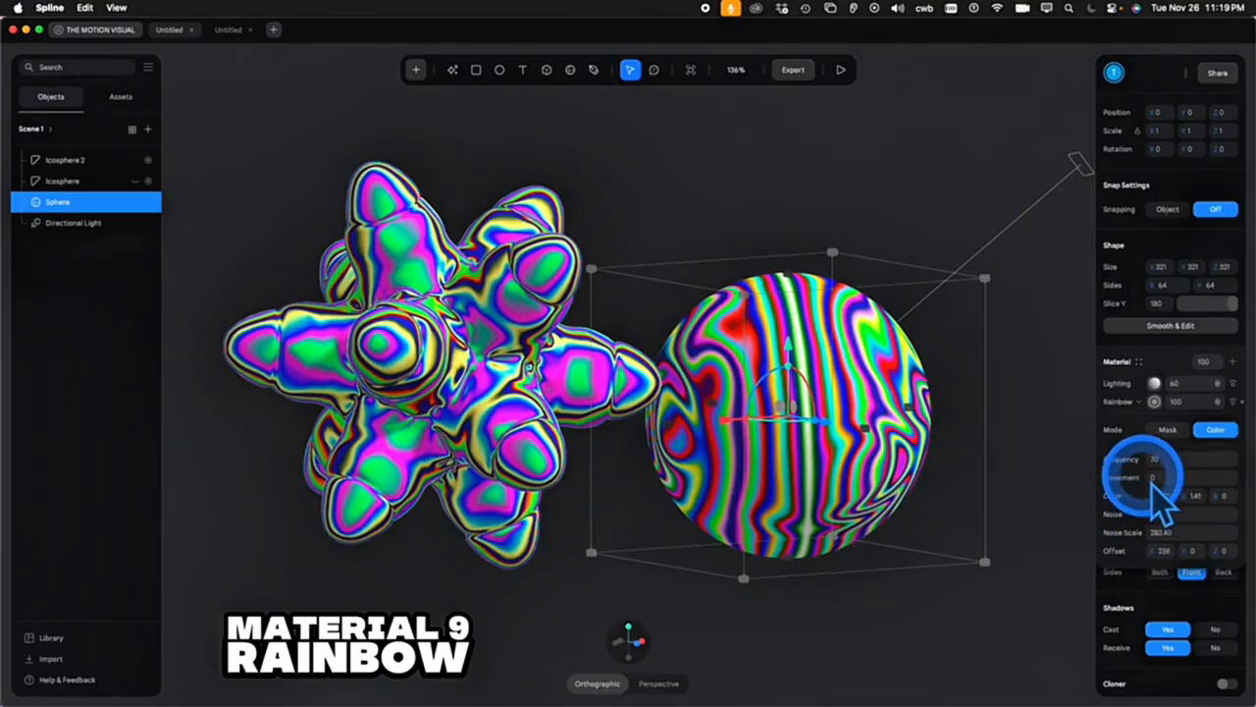
Rotate the sphere to about -20.8 degrees around Y and set its Rainbow movement to 15.60 and Y offset to 210, with adjusted noise and frequency
{"action": "left_click_drag", "start_coordinate": [1243, 474], "coordinate": [1250, 474]}
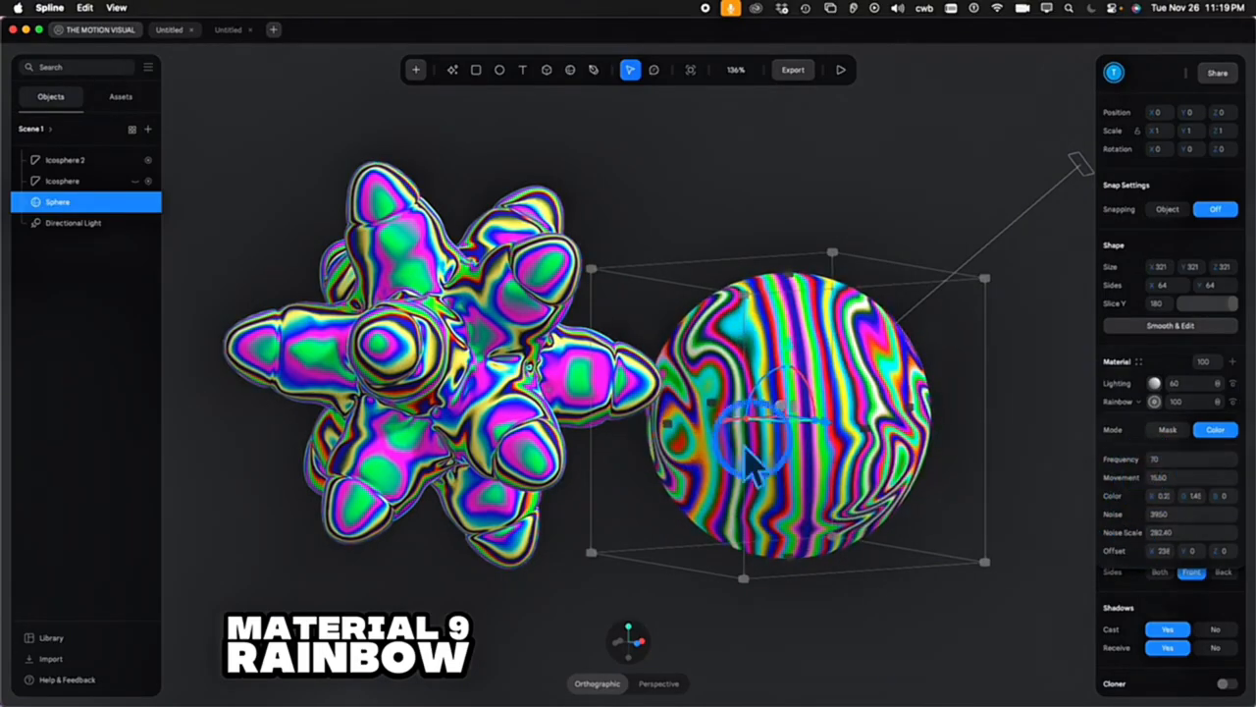
{"action": "left_click_drag", "start_coordinate": [788, 451], "coordinate": [752, 421]}
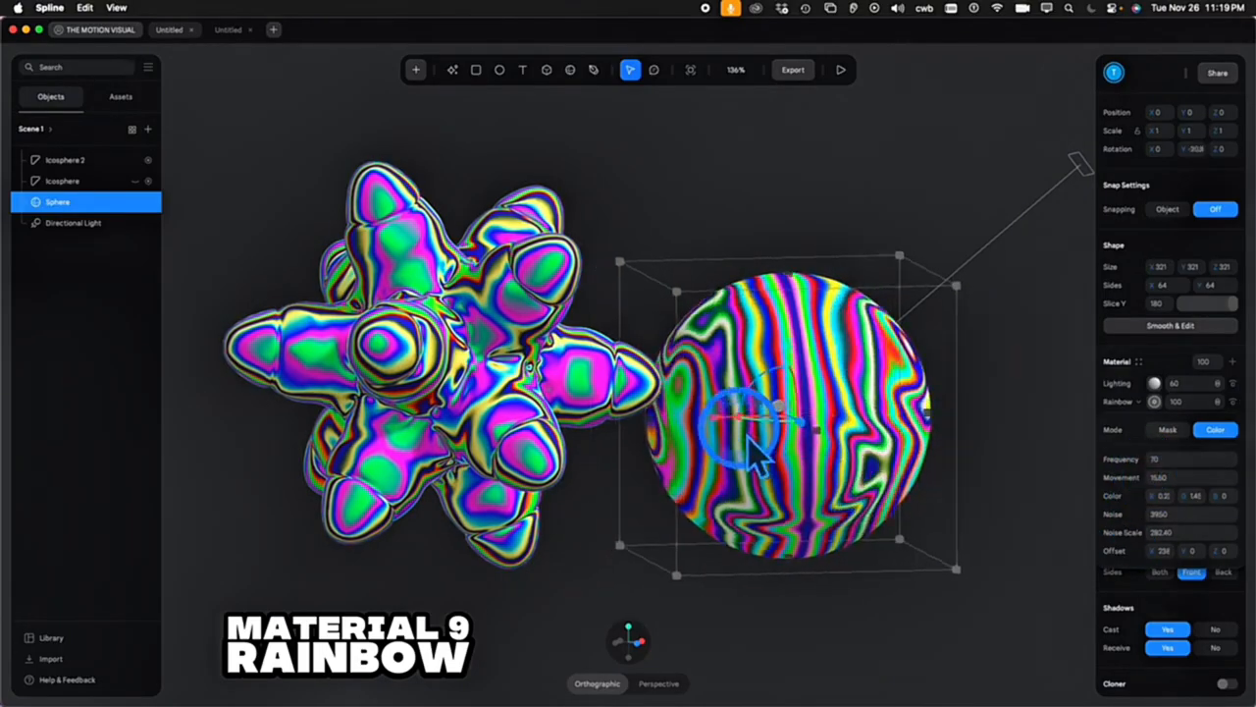
{"action": "left_click_drag", "start_coordinate": [1192, 551], "coordinate": [1194, 551]}
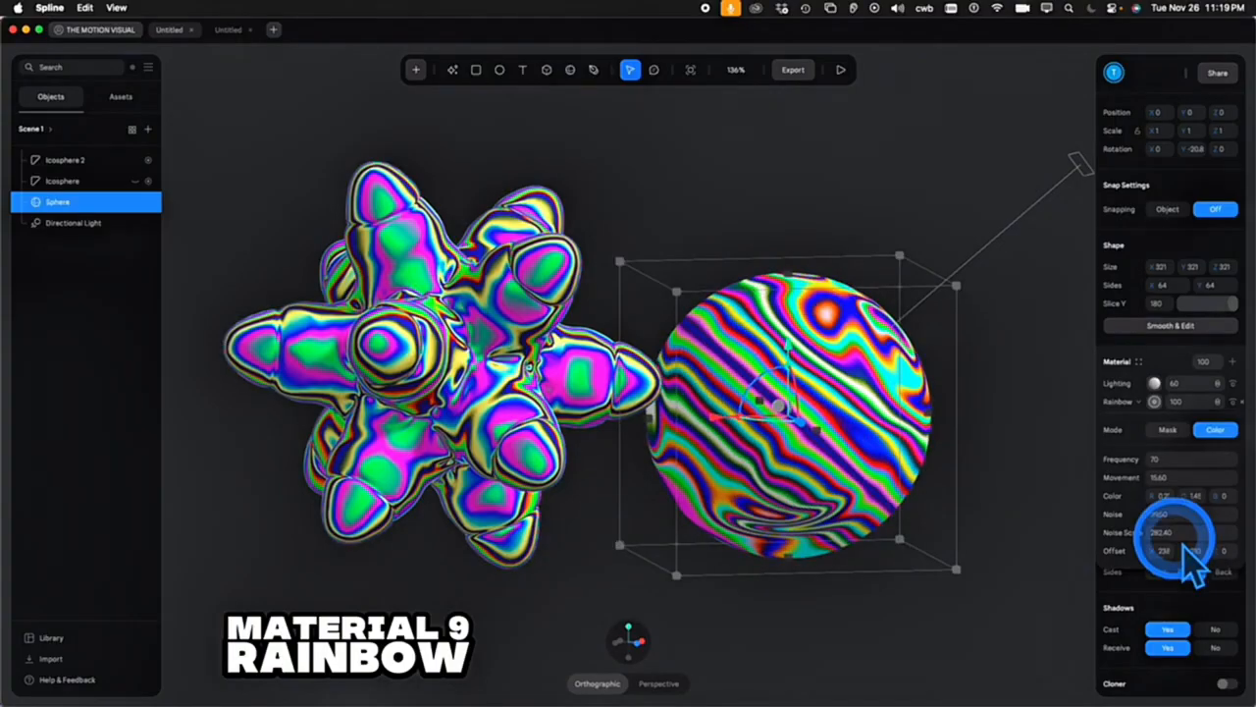
{"action": "left_click_drag", "start_coordinate": [1149, 514], "coordinate": [1237, 515]}
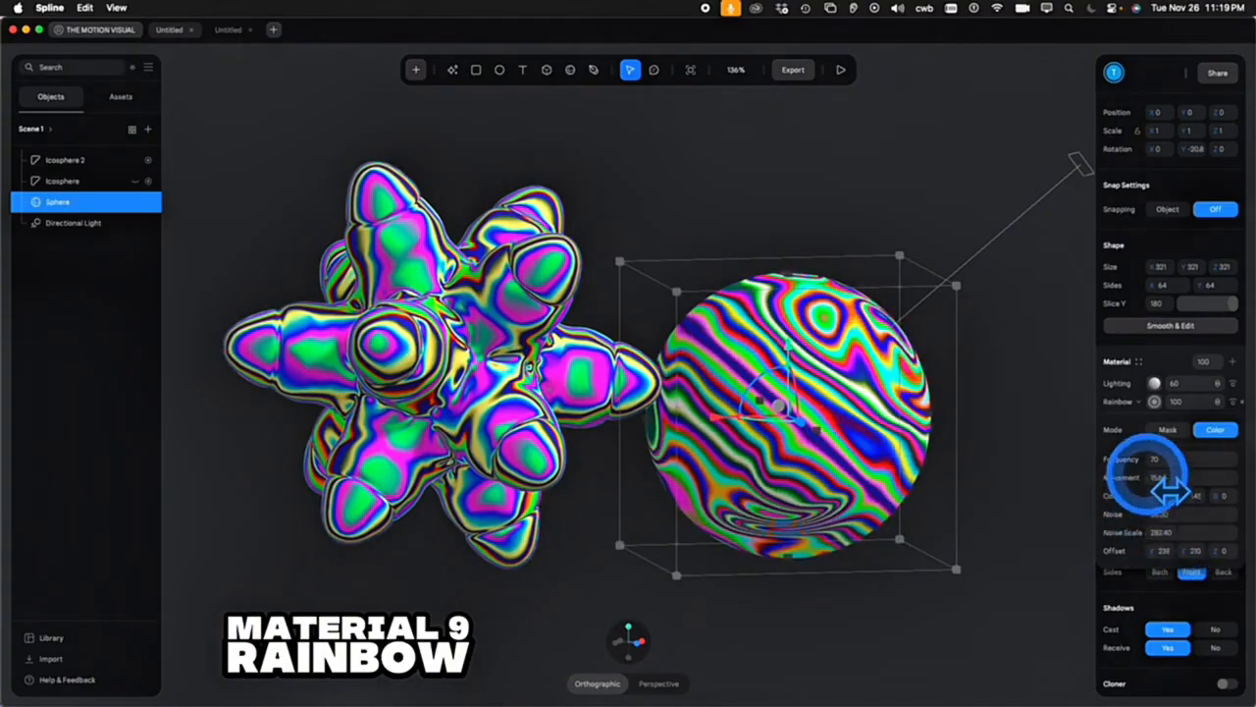
{"action": "left_click_drag", "start_coordinate": [1153, 462], "coordinate": [1144, 455]}
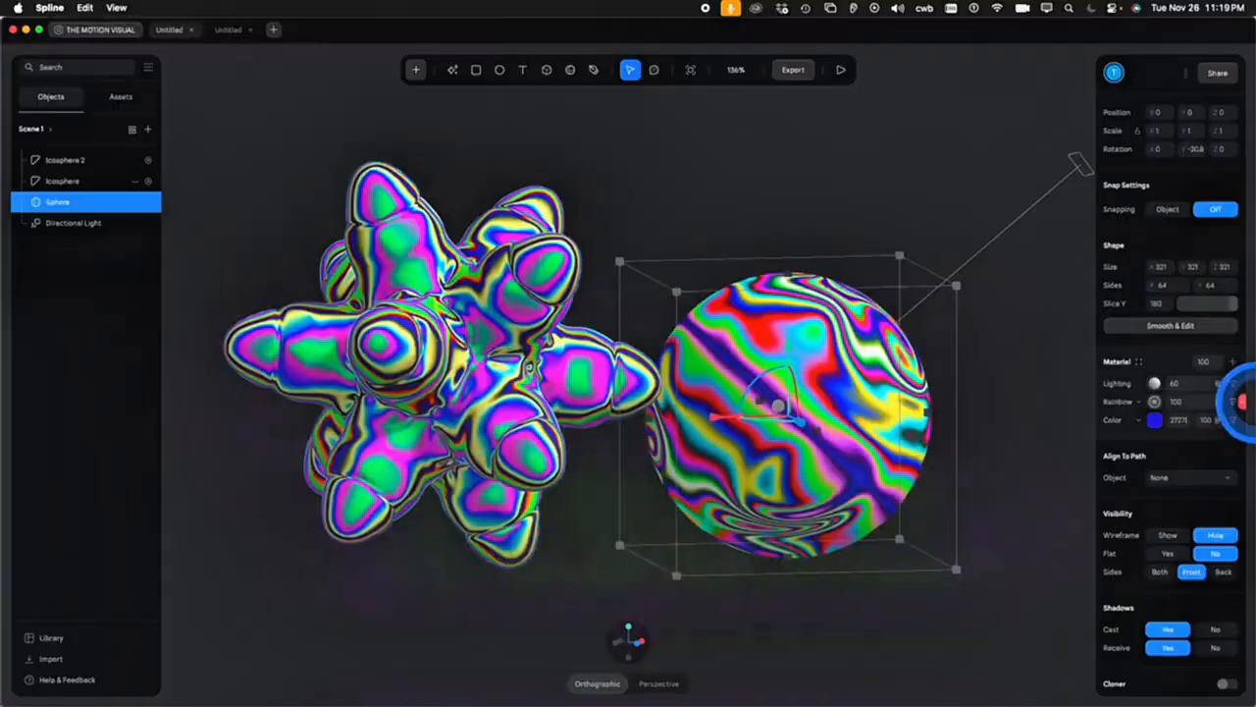
Change the sphere's Rainbow layer to Toon and open the Toon layer's settings
{"action": "left_click", "coordinate": [1154, 405]}
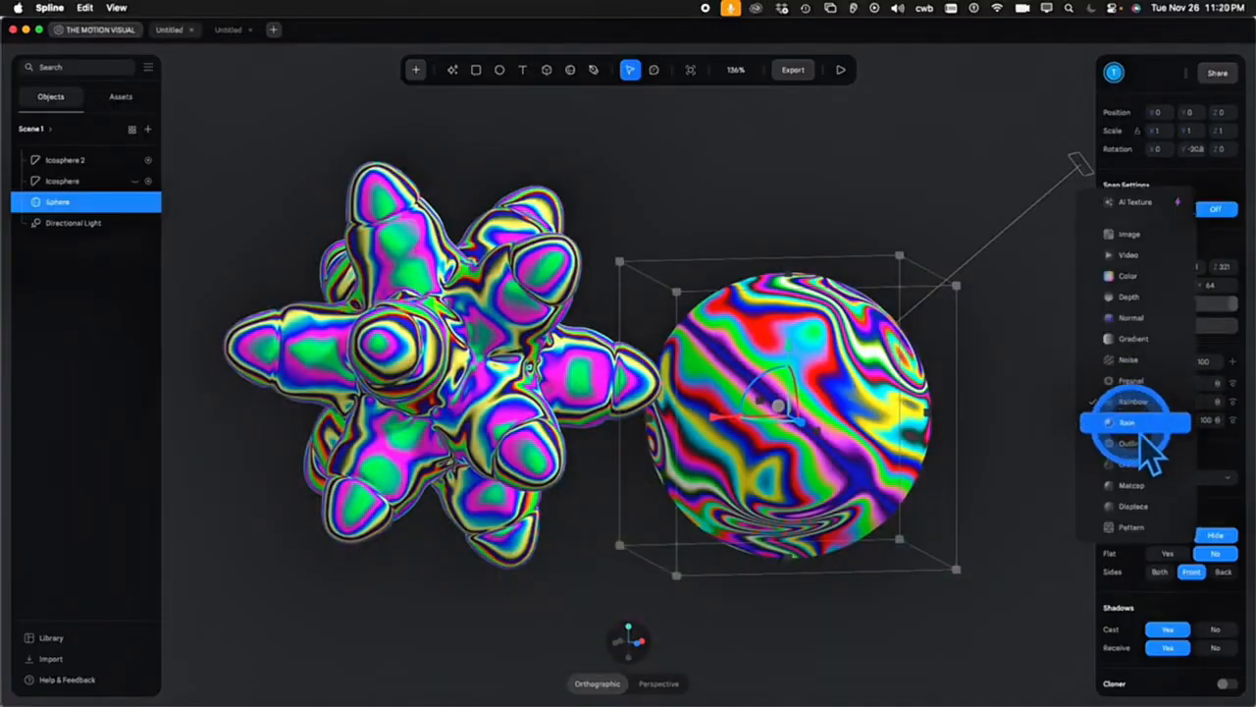
{"action": "left_click", "coordinate": [1148, 440]}
{"action": "left_click", "coordinate": [1153, 420]}
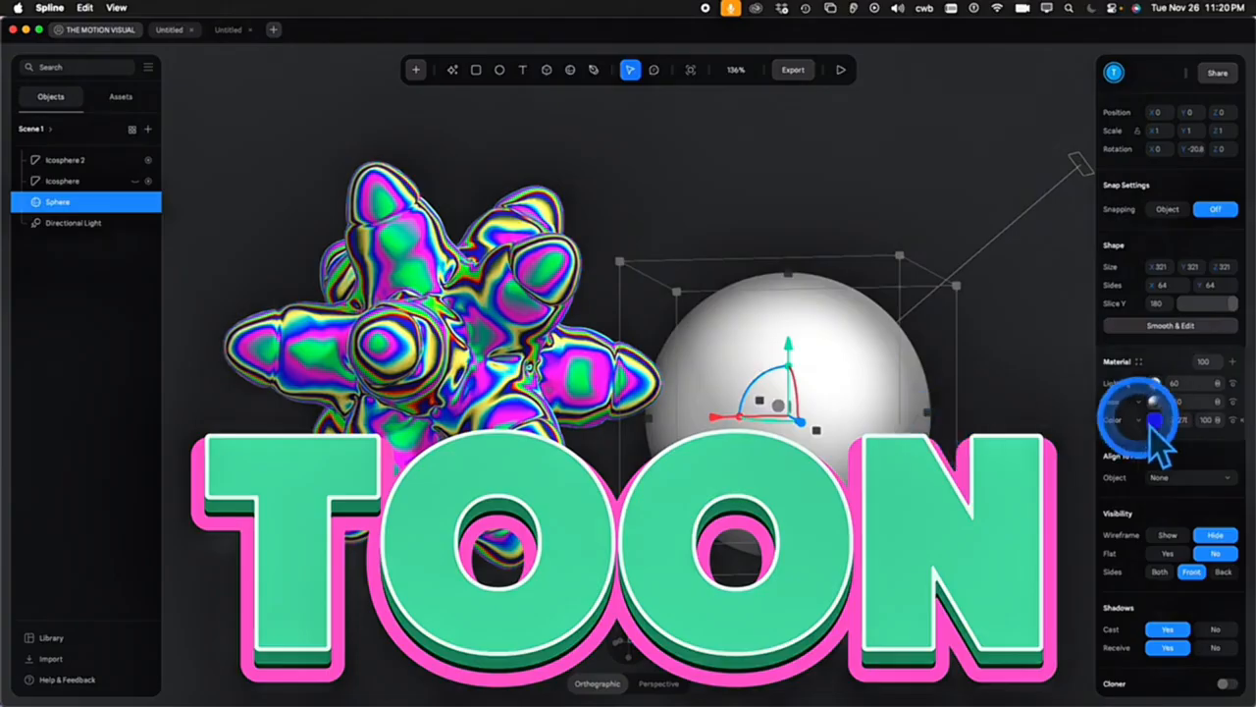
{"action": "left_click", "coordinate": [1152, 399]}
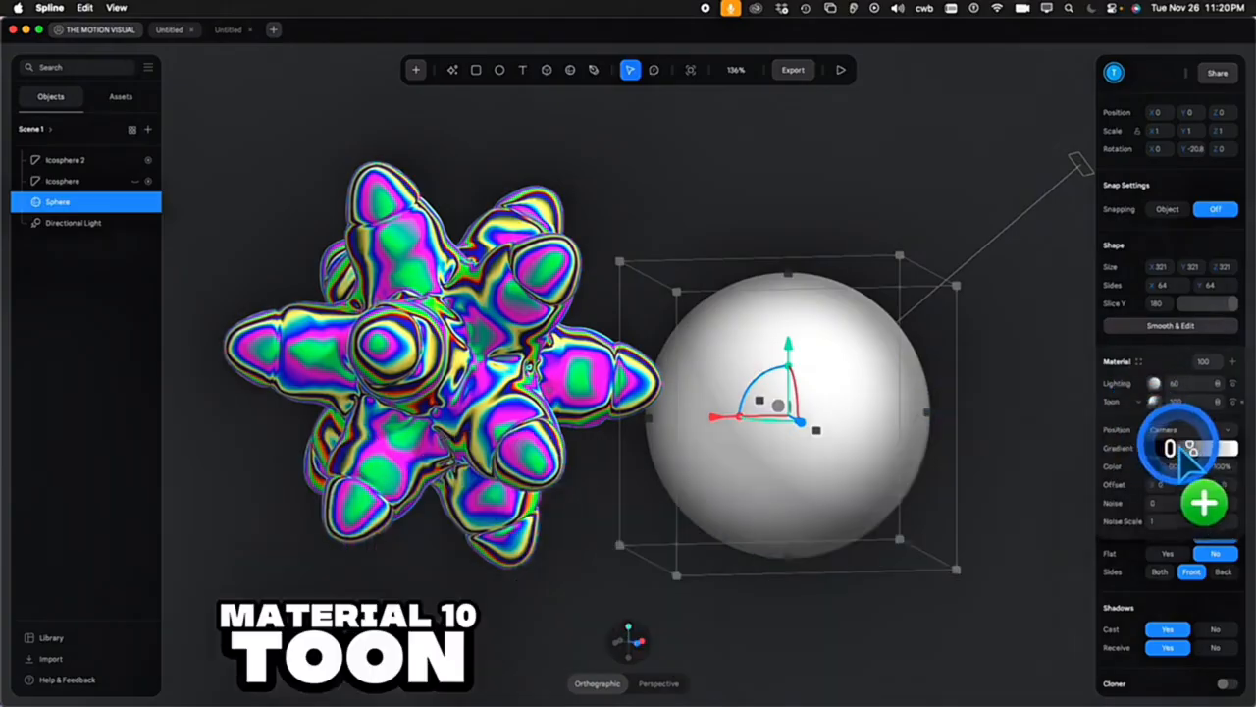
Color the middle gray stop of the Toon gradient dark navy blue, RGB 28, 29, 117
{"action": "left_click", "coordinate": [1185, 446]}
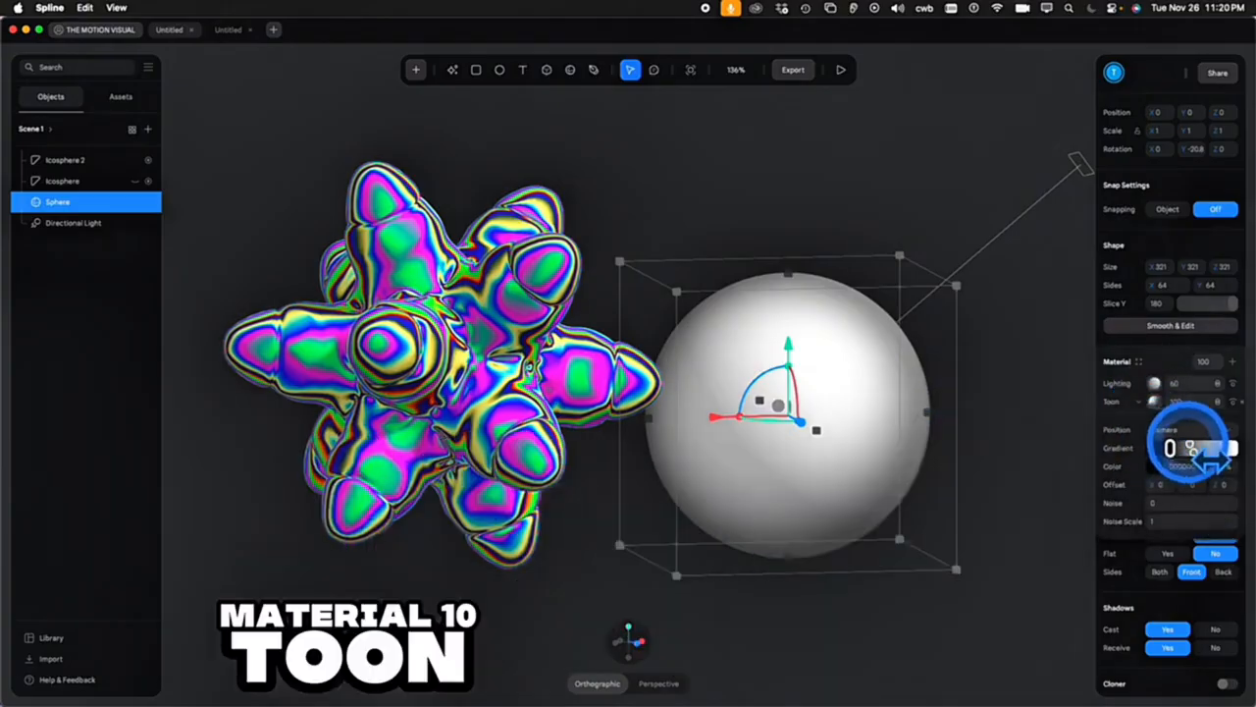
{"action": "left_click", "coordinate": [1153, 466]}
{"action": "left_click", "coordinate": [1213, 638]}
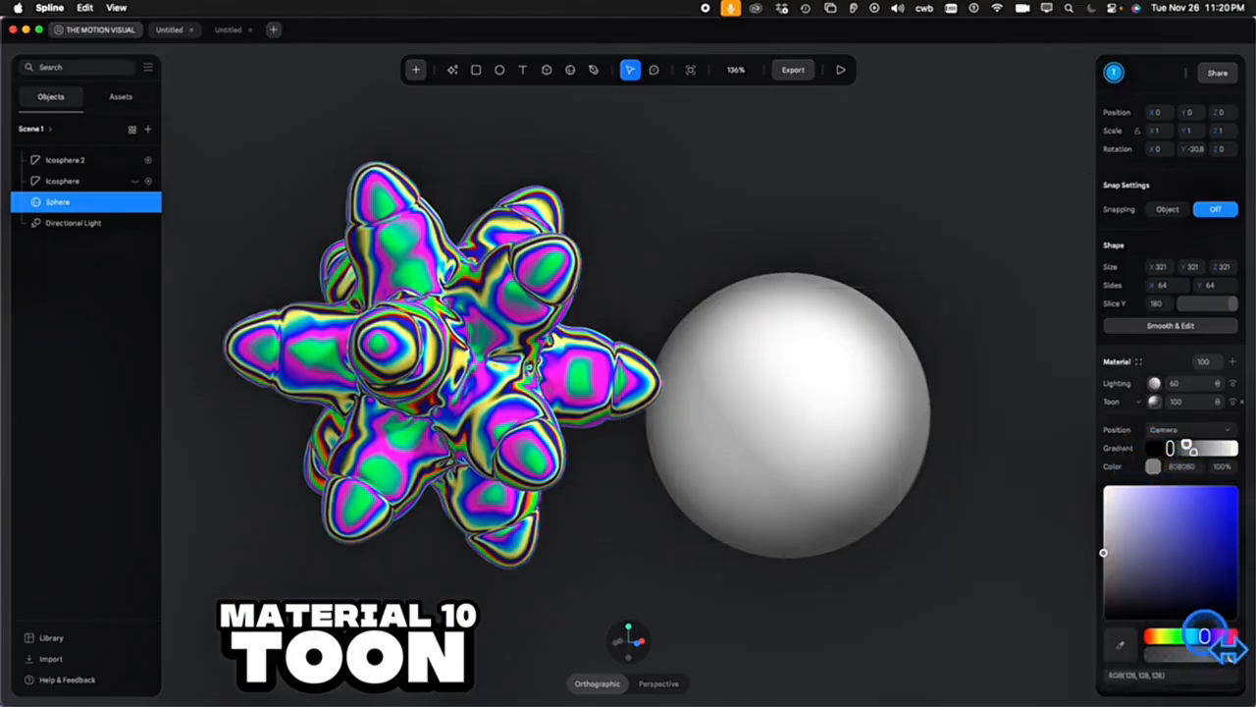
{"action": "left_click", "coordinate": [1207, 555]}
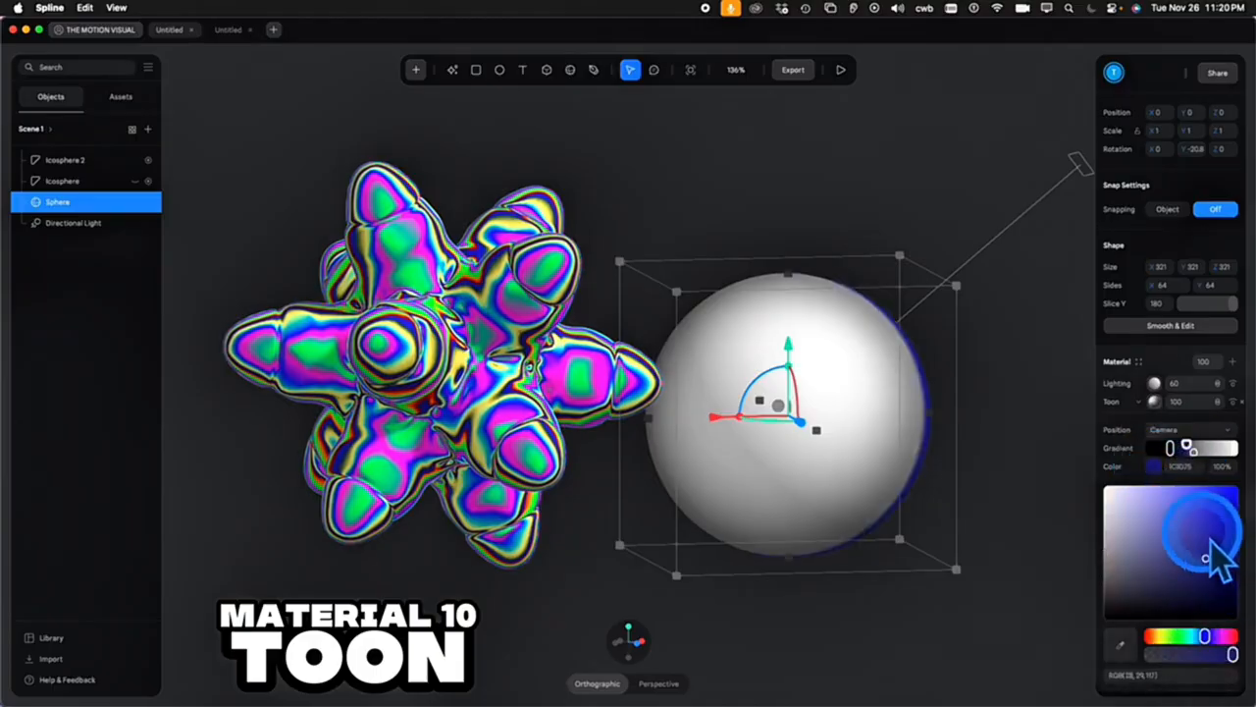
Add another stop to the Toon gradient and color the gray stop beside the navy one medium blue
{"action": "left_click", "coordinate": [1189, 448]}
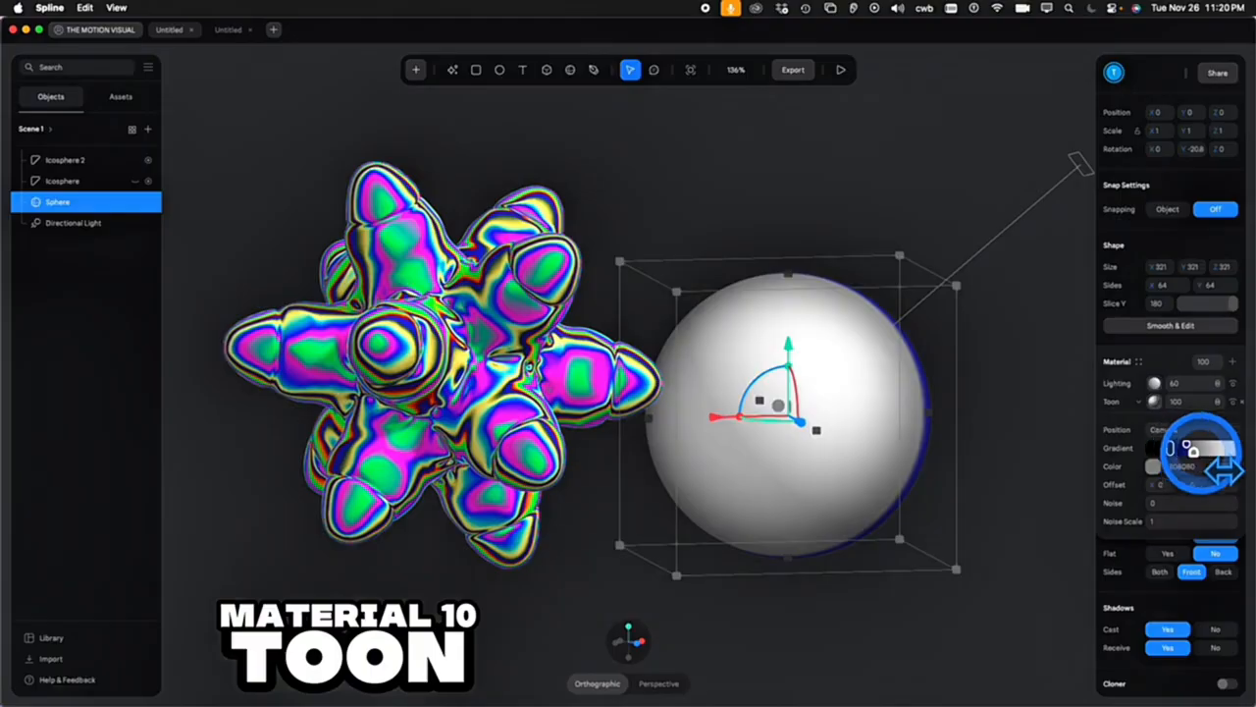
{"action": "left_click", "coordinate": [1199, 451]}
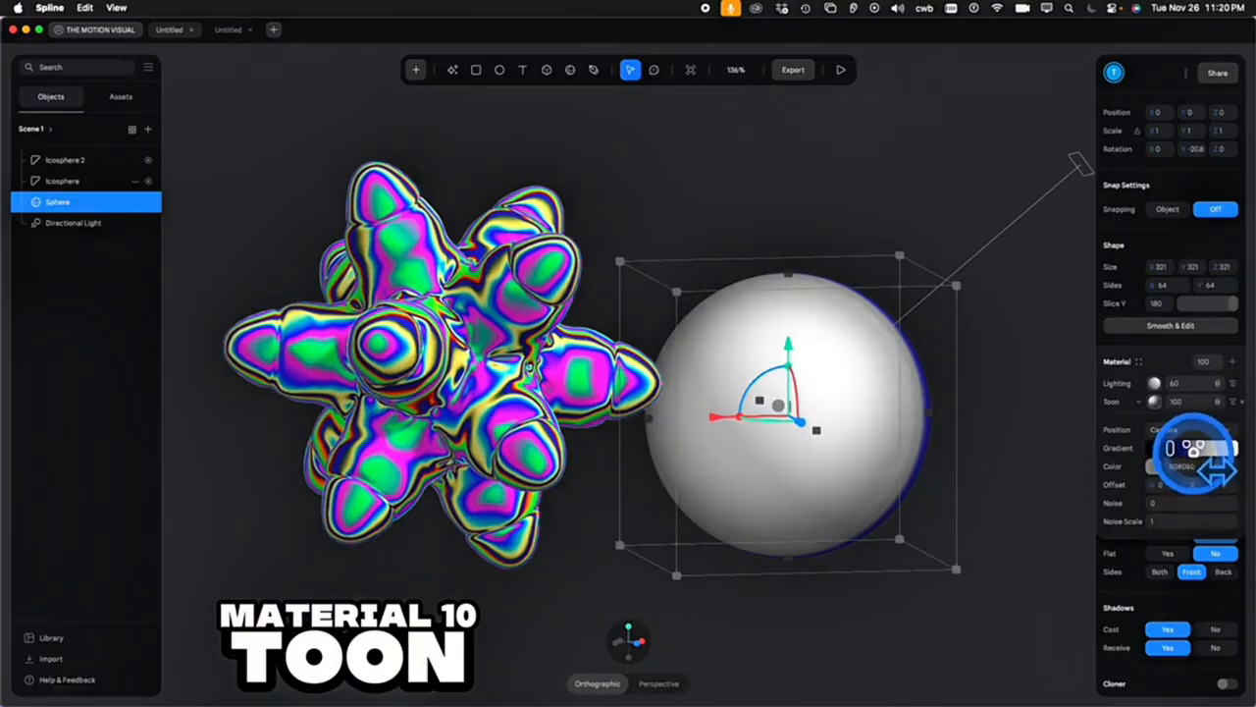
{"action": "left_click", "coordinate": [1153, 466]}
{"action": "left_click", "coordinate": [1210, 531]}
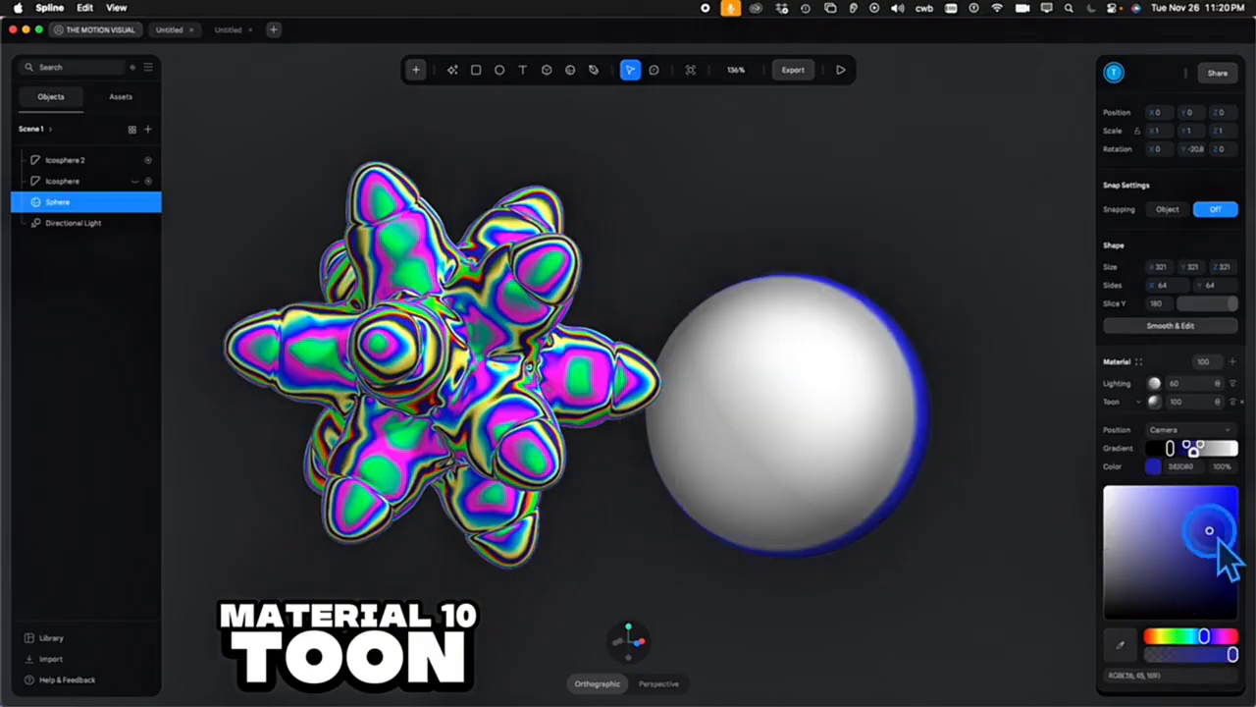
{"action": "left_click_drag", "start_coordinate": [1194, 522], "coordinate": [1203, 523]}
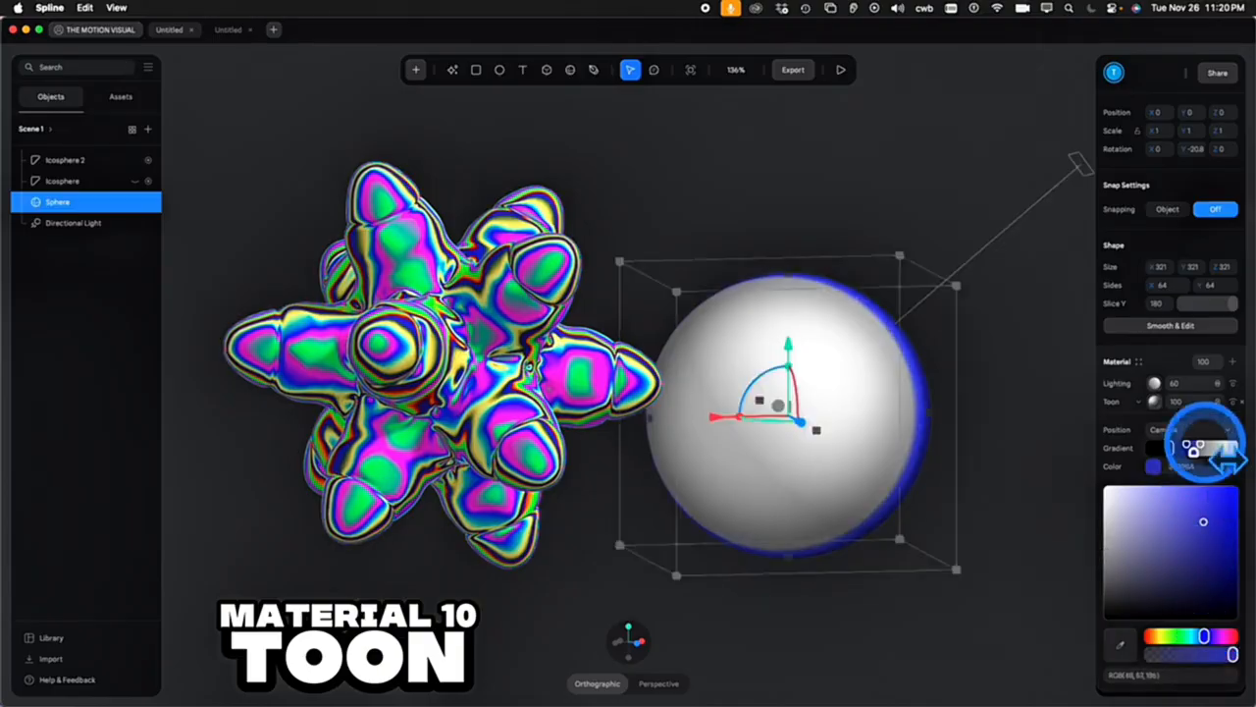
Color the Toon gradient's remaining gray stop bright purple, 9A5EFC
{"action": "left_click", "coordinate": [1197, 448]}
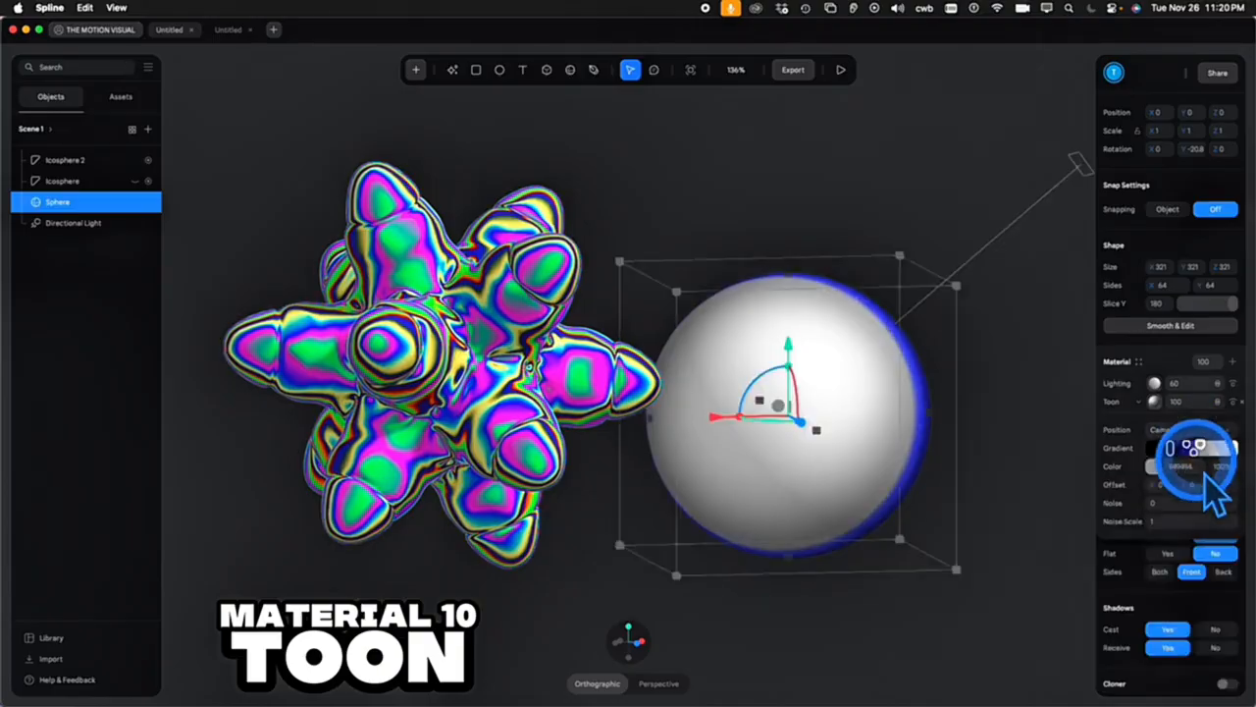
{"action": "left_click", "coordinate": [1153, 466]}
{"action": "left_click", "coordinate": [1210, 636]}
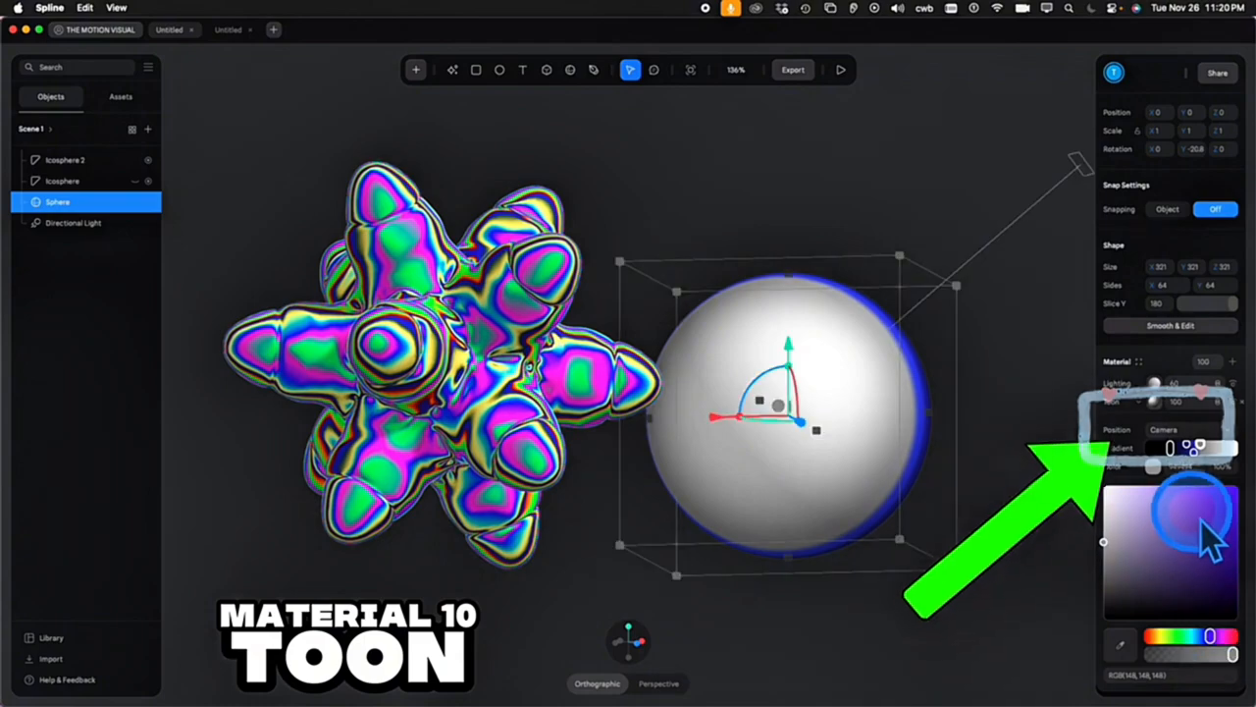
{"action": "left_click_drag", "start_coordinate": [1192, 512], "coordinate": [1187, 487]}
Set the Toon layer's position to Lights, its noise to 0.05 and its noise scale to 0.94
{"action": "left_click", "coordinate": [1156, 430]}
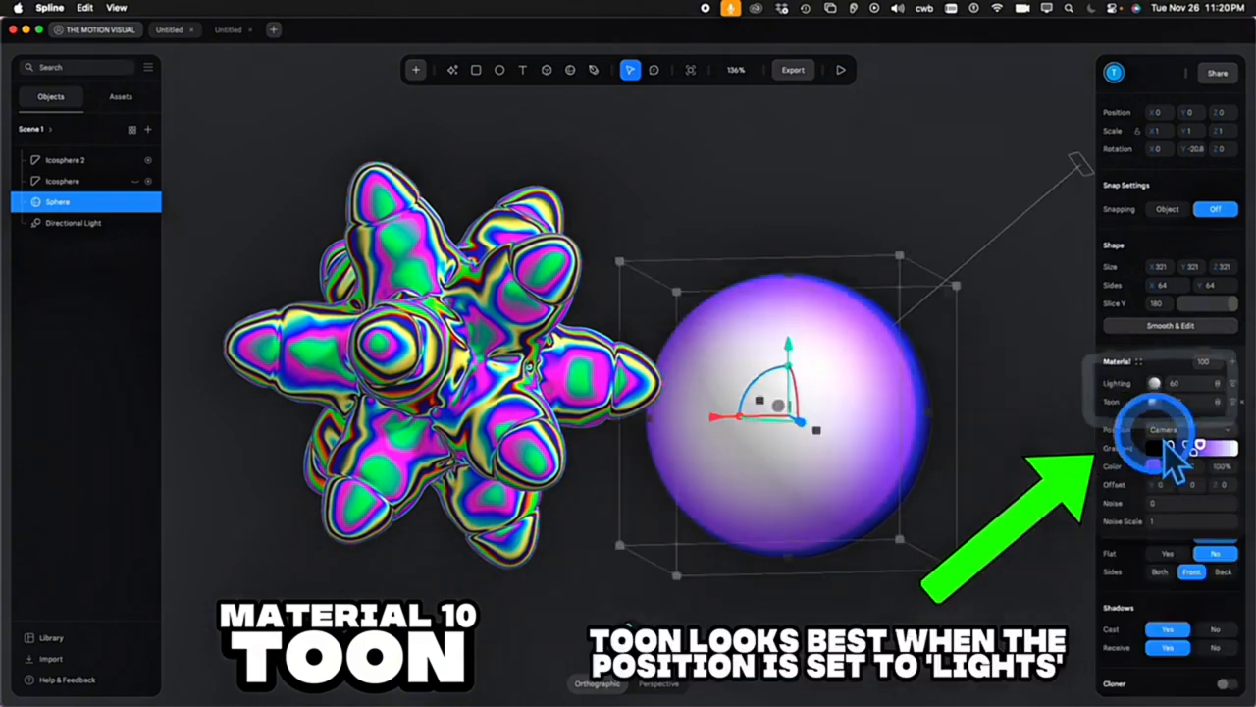
{"action": "left_click", "coordinate": [1178, 392]}
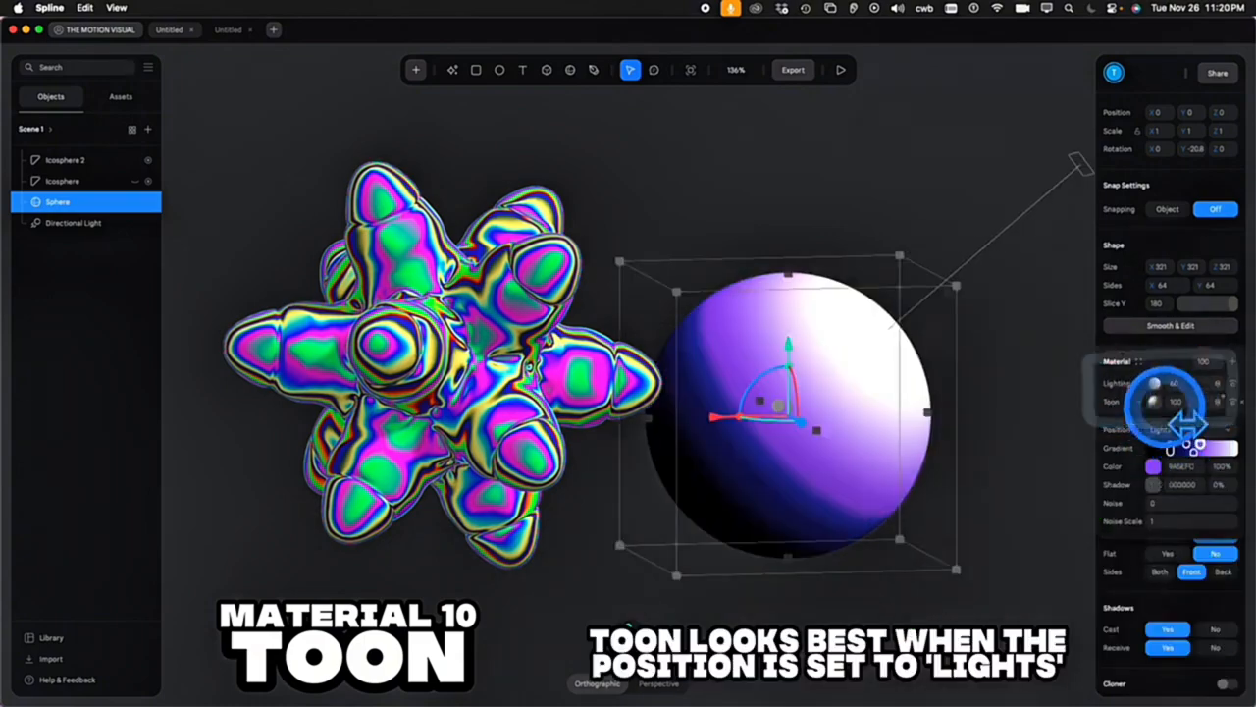
{"action": "mouse_move", "coordinate": [1148, 501]}
{"action": "left_mouse_down"}
{"action": "mouse_move", "coordinate": [1255, 500]}
{"action": "mouse_move", "coordinate": [1155, 500]}
{"action": "mouse_move", "coordinate": [1170, 521]}
{"action": "left_mouse_up"}
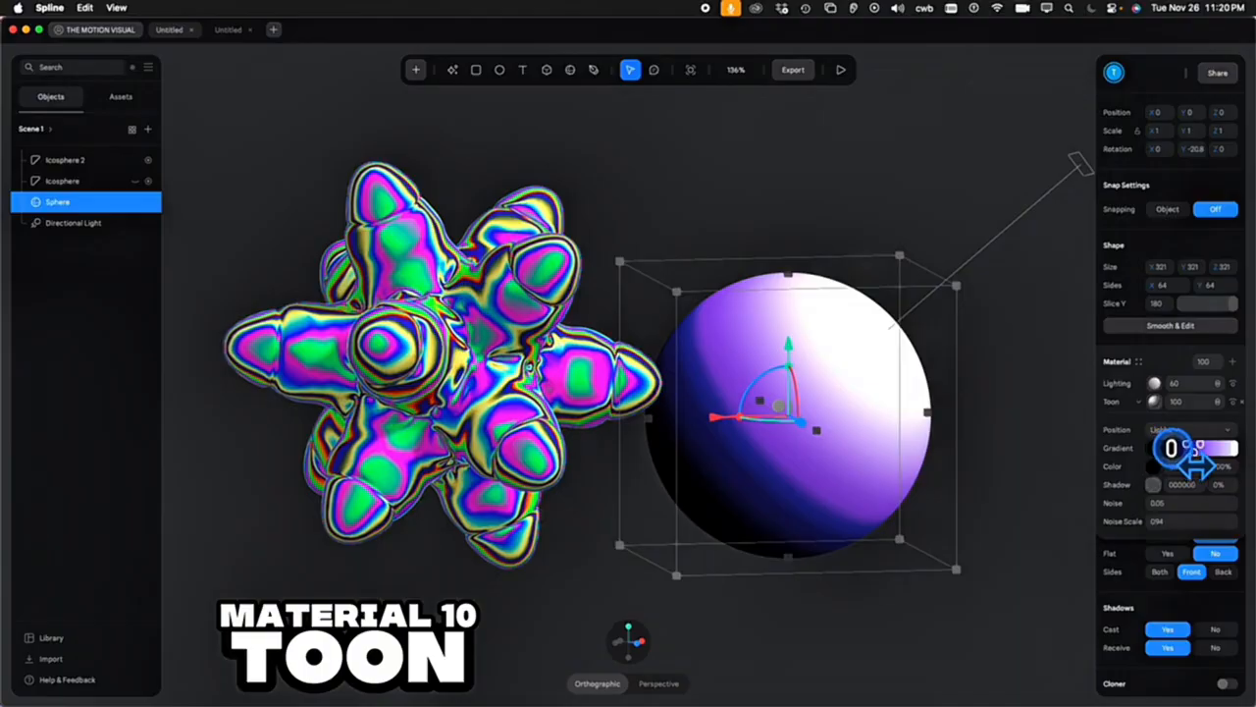
Recolor the Toon gradient's black stop dark navy blue and spread the middle stops toward the light end
{"action": "left_click", "coordinate": [1173, 448]}
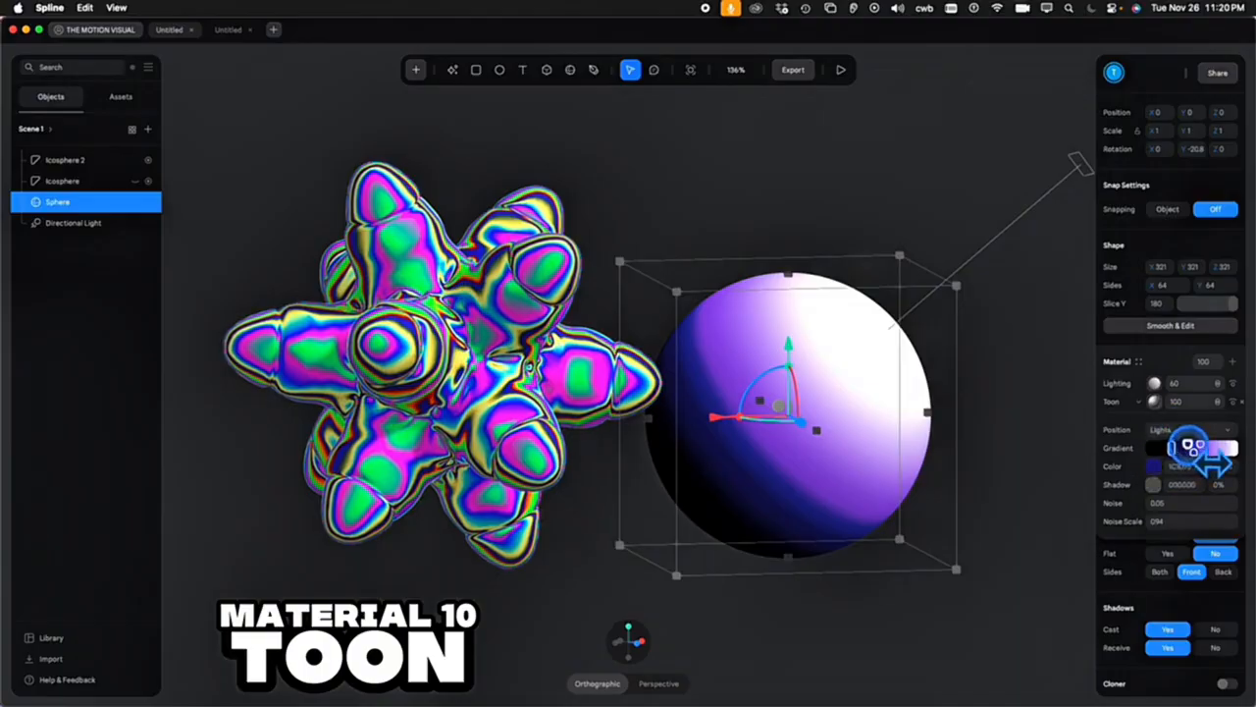
{"action": "left_click", "coordinate": [1086, 168]}
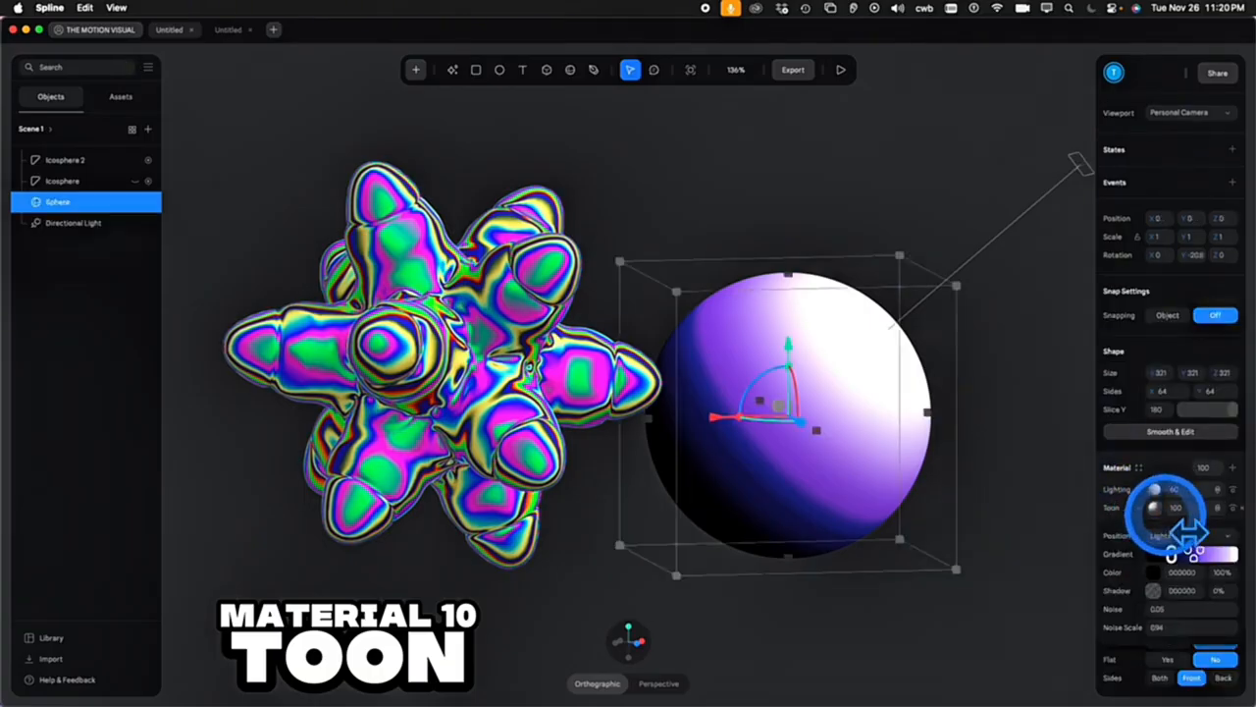
{"action": "left_click", "coordinate": [1176, 608]}
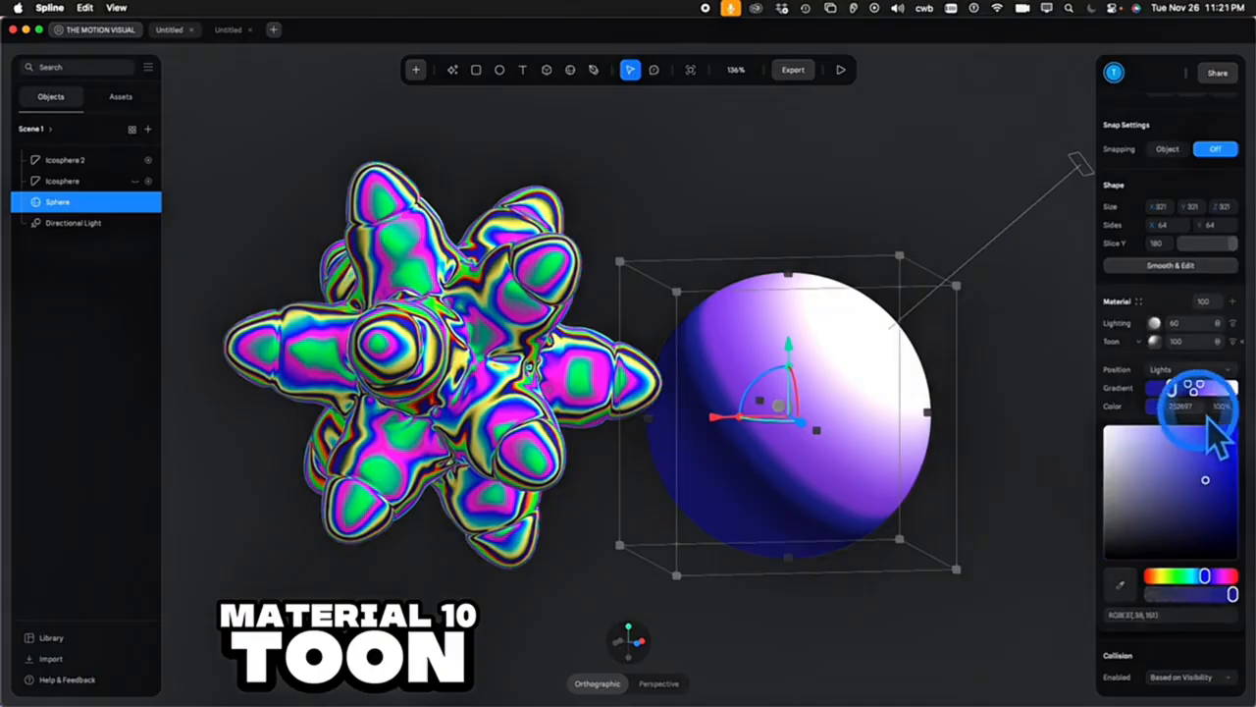
{"action": "left_click_drag", "start_coordinate": [1200, 387], "coordinate": [1207, 388]}
{"action": "left_click", "coordinate": [1206, 388]}
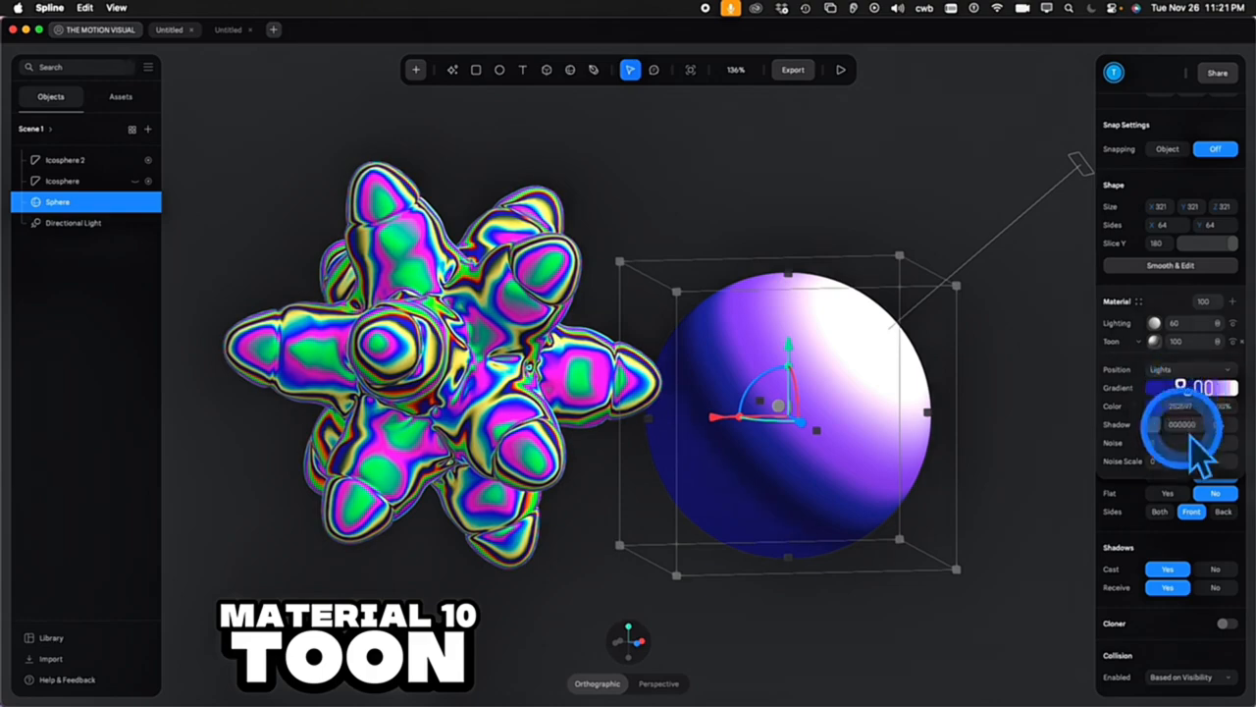
{"action": "left_click", "coordinate": [1153, 405]}
{"action": "left_click_drag", "start_coordinate": [1177, 496], "coordinate": [1175, 511]}
Add an Outline layer to the sphere's material, place it below Lighting, and set the outline width to 7.50
{"action": "left_click", "coordinate": [1222, 301]}
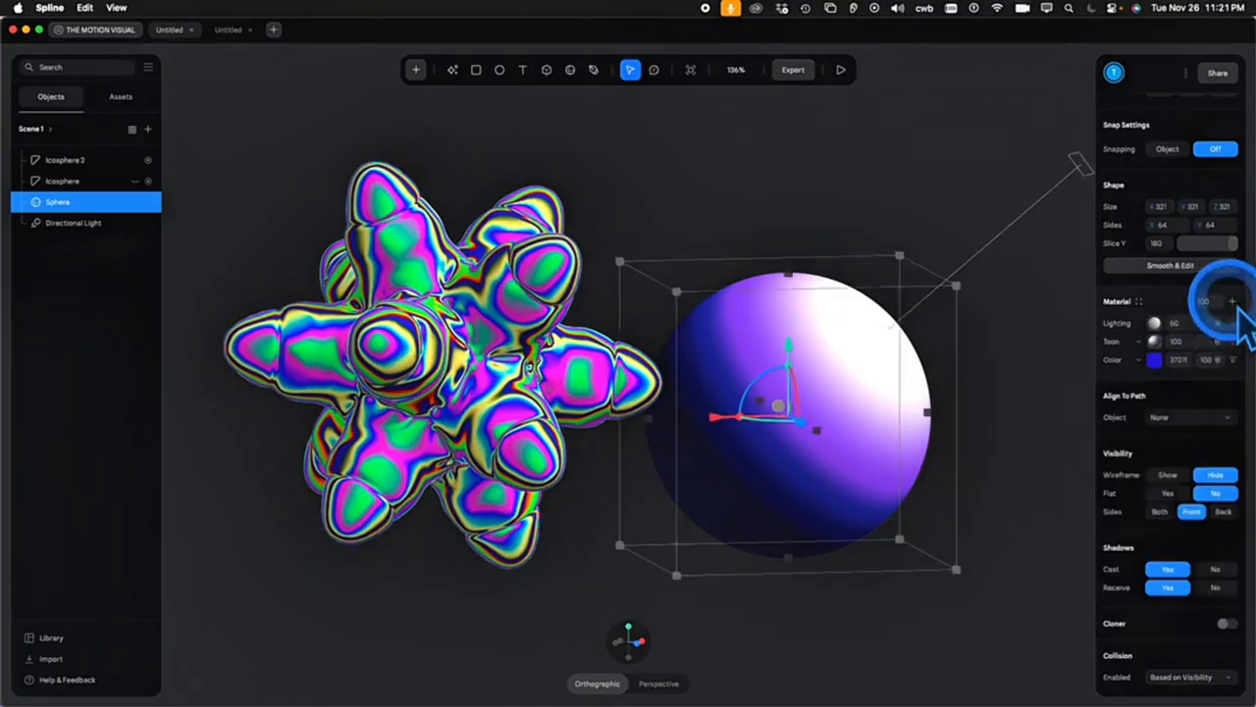
{"action": "left_click", "coordinate": [1131, 323]}
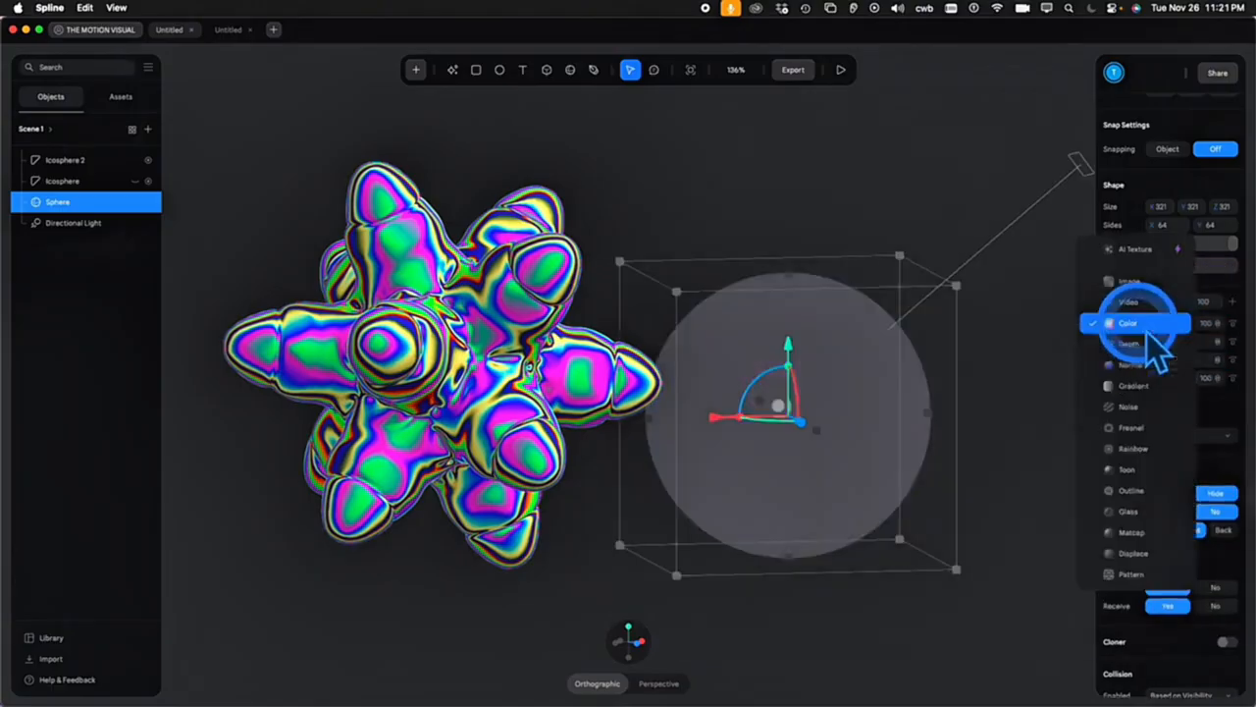
{"action": "left_click", "coordinate": [1131, 490]}
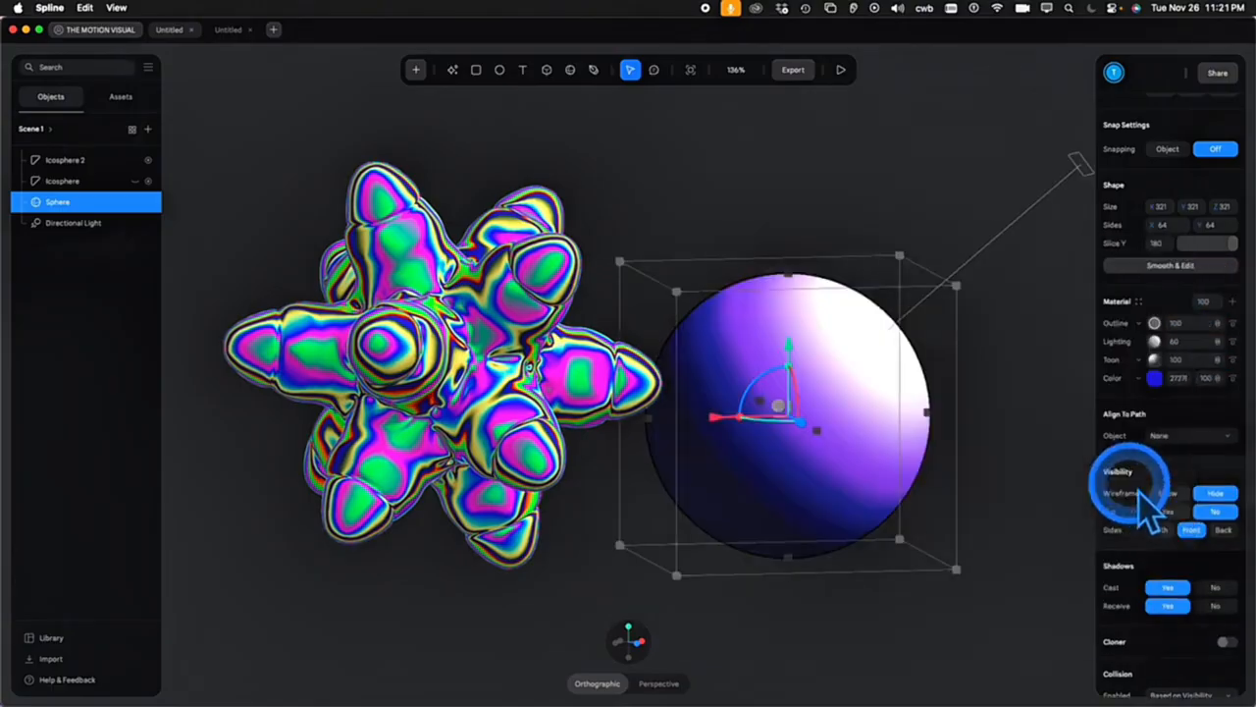
{"action": "left_click_drag", "start_coordinate": [1153, 326], "coordinate": [1150, 350]}
{"action": "left_click", "coordinate": [1154, 342]}
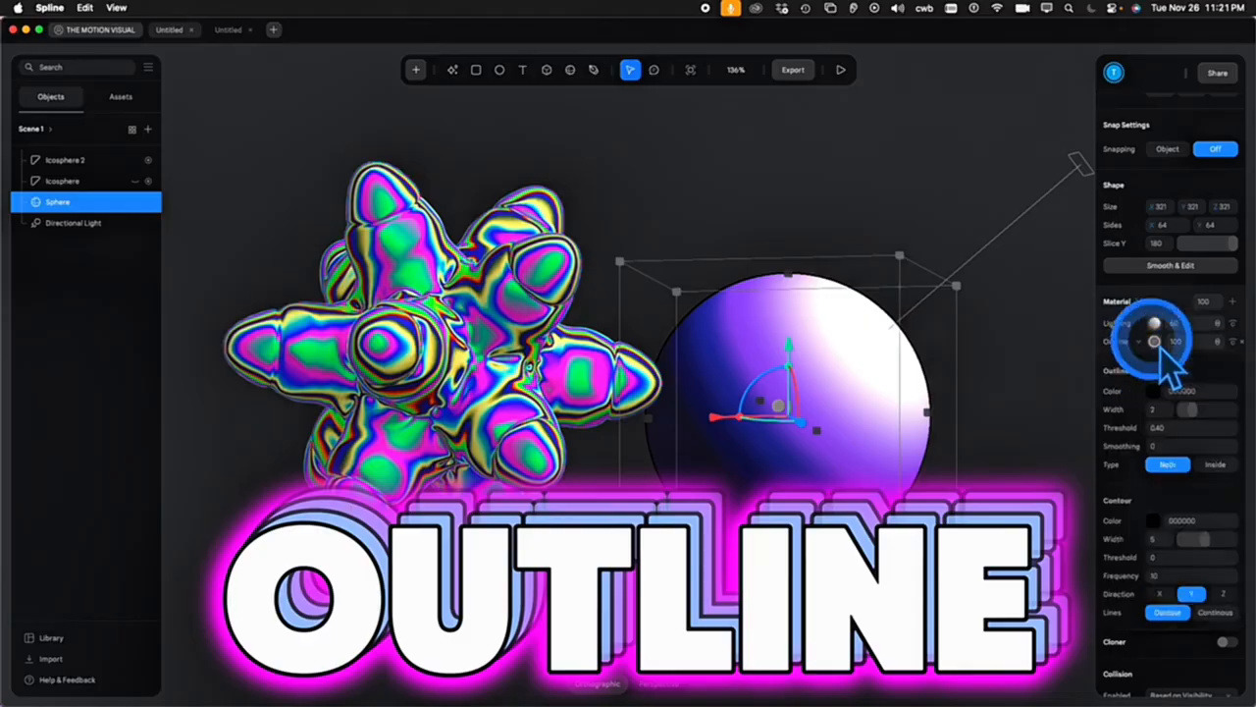
{"action": "left_click_drag", "start_coordinate": [1190, 410], "coordinate": [1217, 411]}
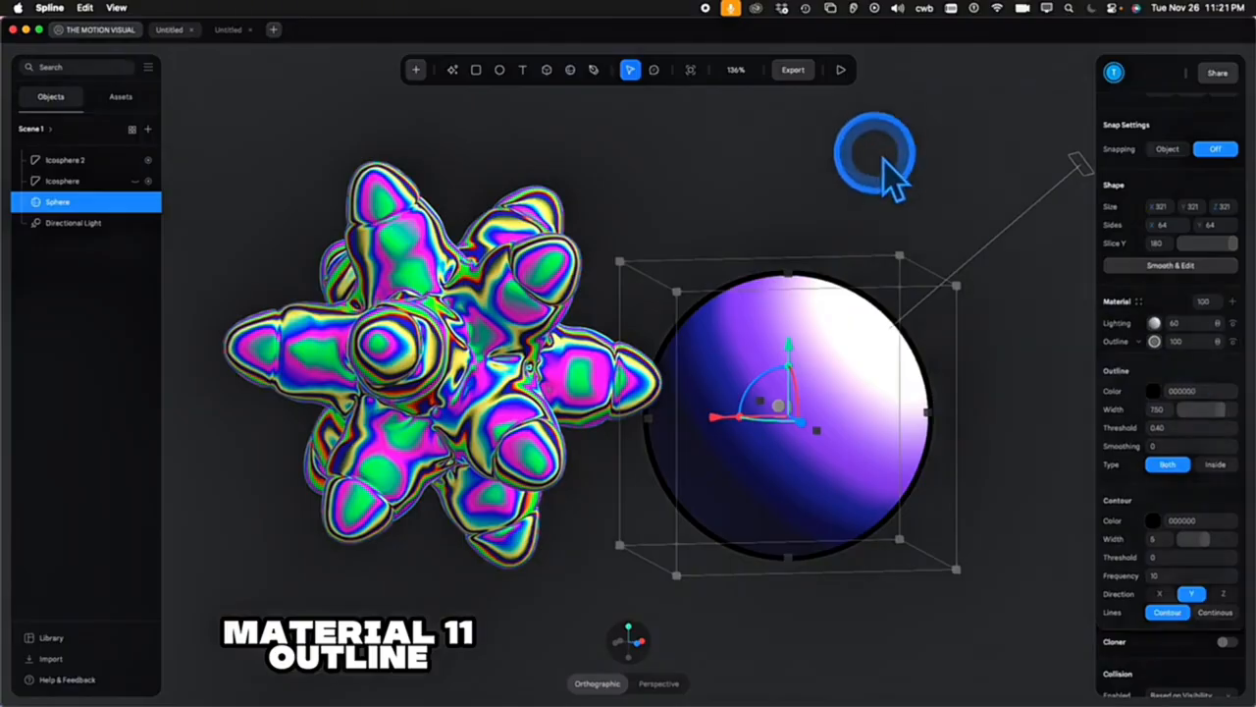
Change the scene's background color to a light gray
{"action": "left_click", "coordinate": [933, 191]}
{"action": "left_click", "coordinate": [1152, 153]}
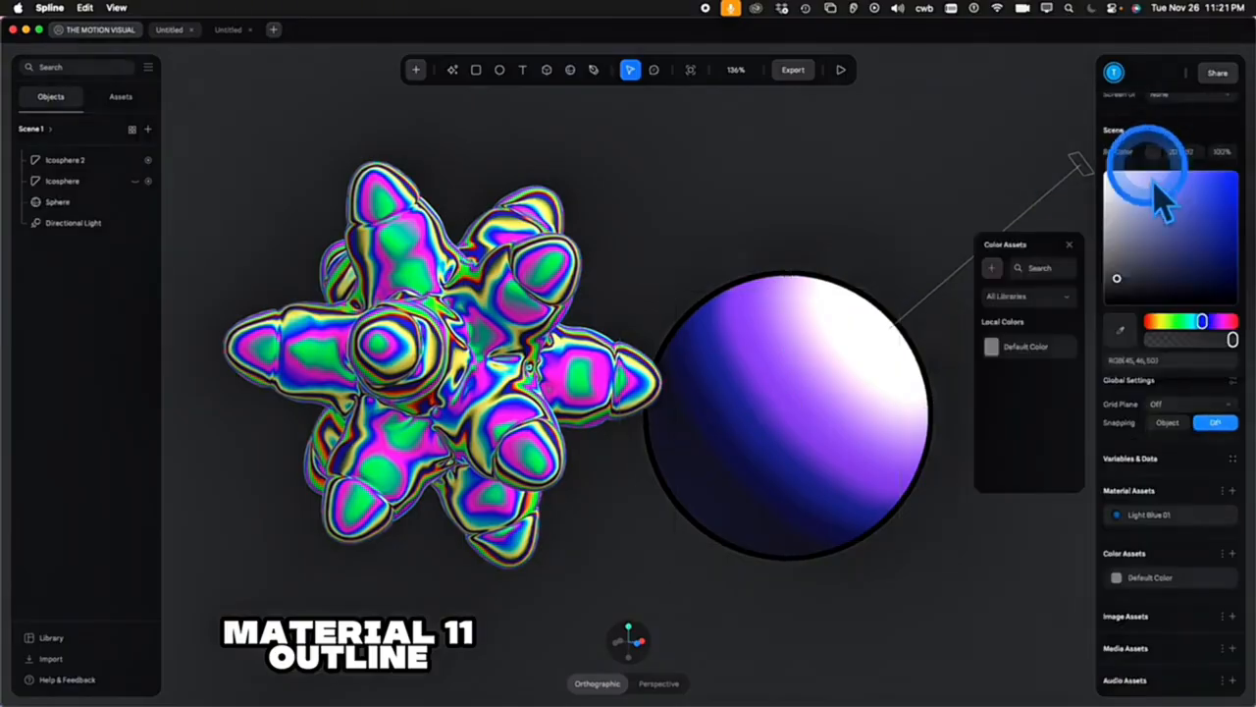
{"action": "left_click_drag", "start_coordinate": [1122, 226], "coordinate": [1109, 195]}
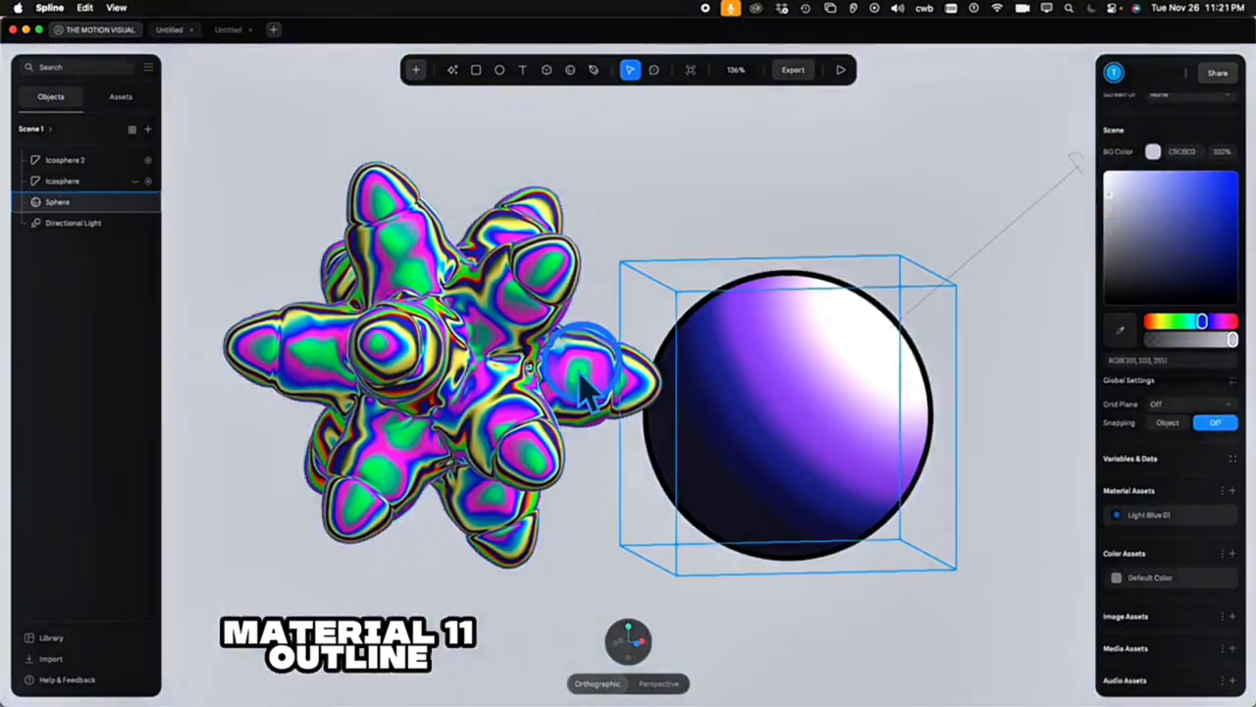
Lower Icosphere 2's subdivision level and copy the sphere's material
{"action": "left_click", "coordinate": [459, 364]}
{"action": "left_click_drag", "start_coordinate": [1238, 270], "coordinate": [1164, 272]}
{"action": "right_click", "coordinate": [800, 404]}
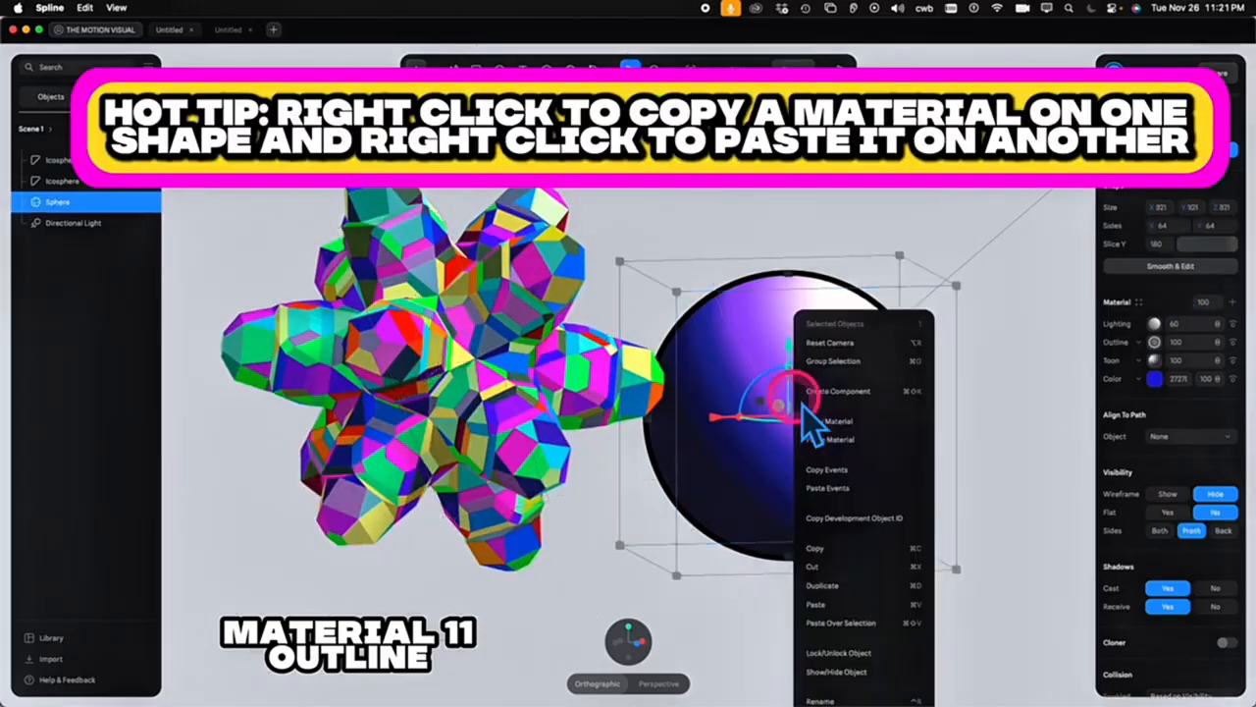
{"action": "left_click", "coordinate": [848, 424]}
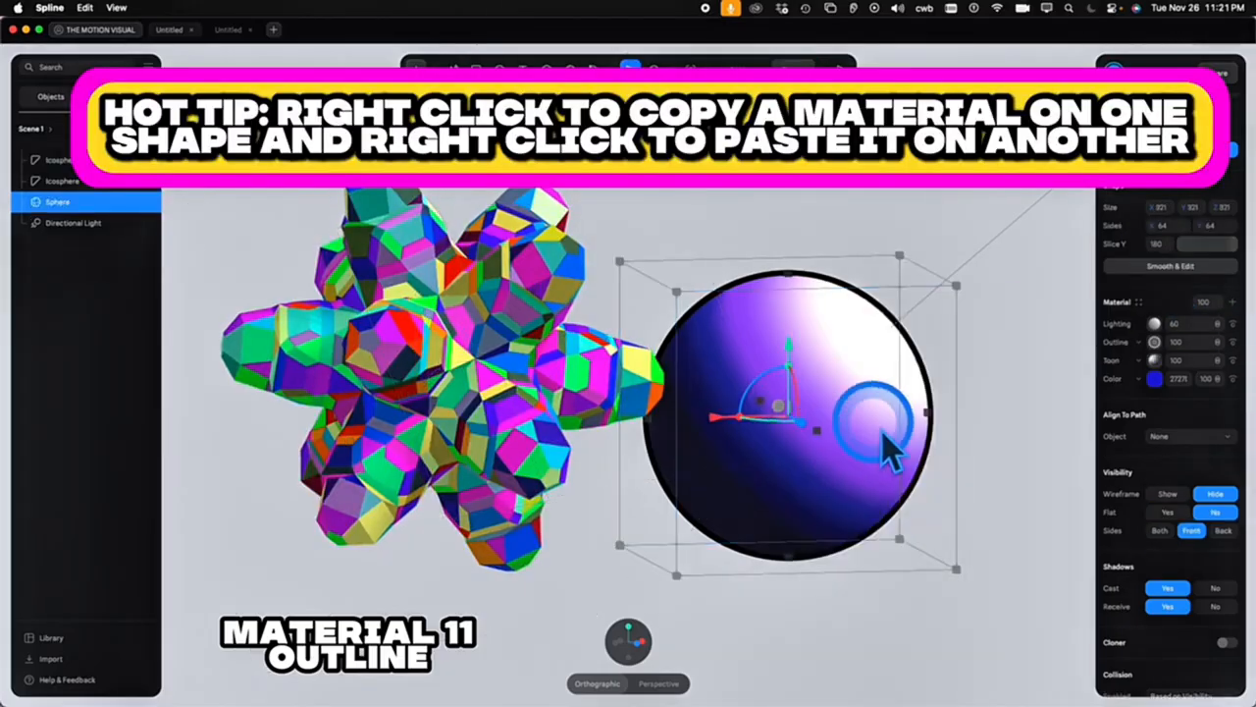
Paste the copied material onto Icosphere 2 and move its Outline layer above the Lighting layer
{"action": "left_click", "coordinate": [487, 407]}
{"action": "right_click", "coordinate": [487, 407]}
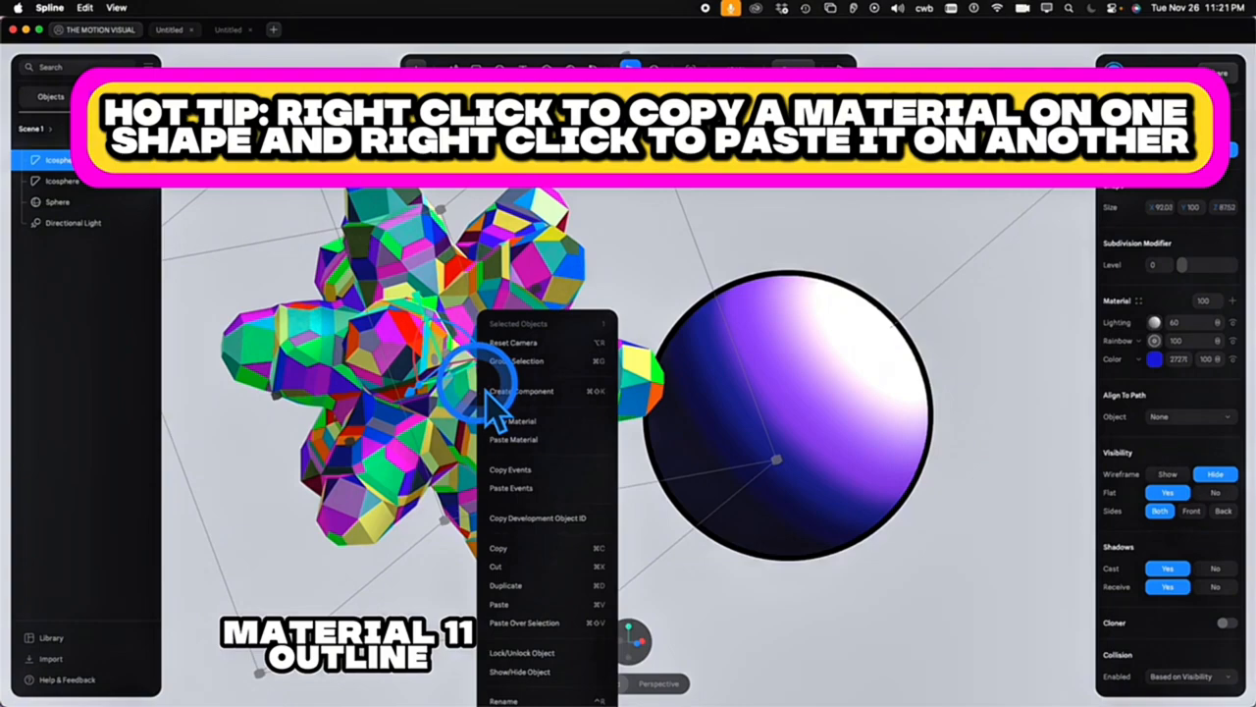
{"action": "left_click", "coordinate": [514, 440]}
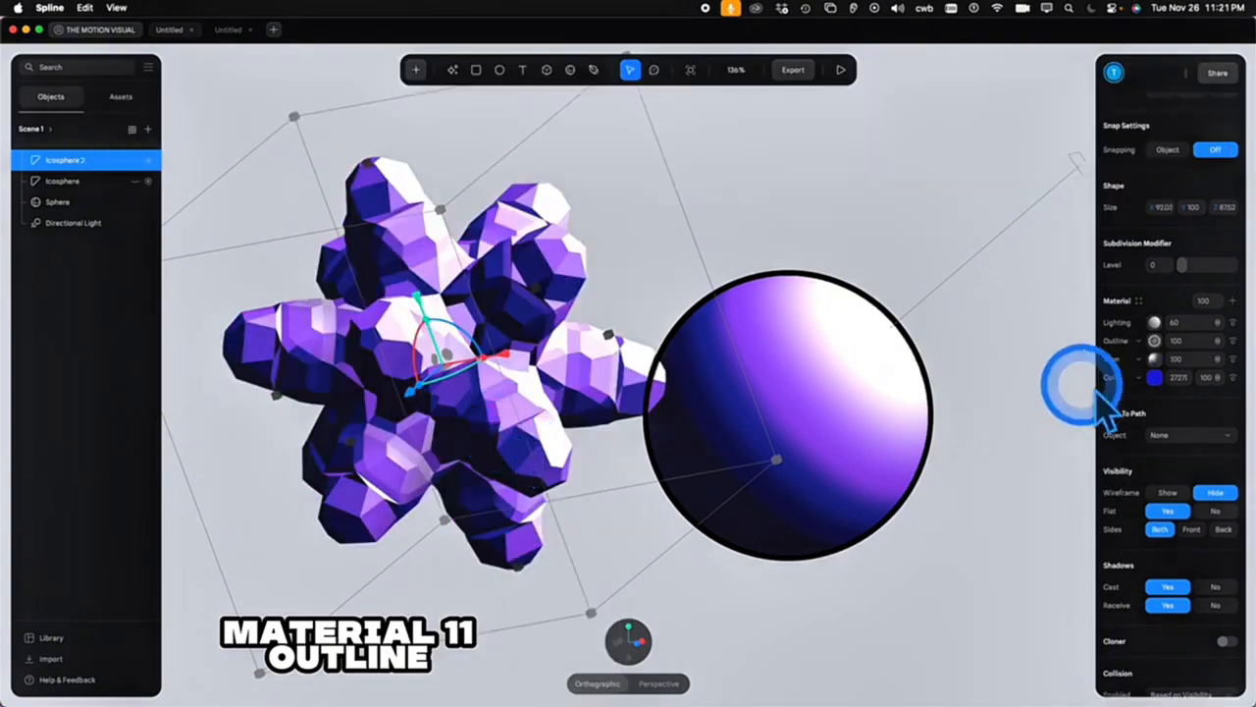
{"action": "left_click_drag", "start_coordinate": [1112, 325], "coordinate": [1112, 321]}
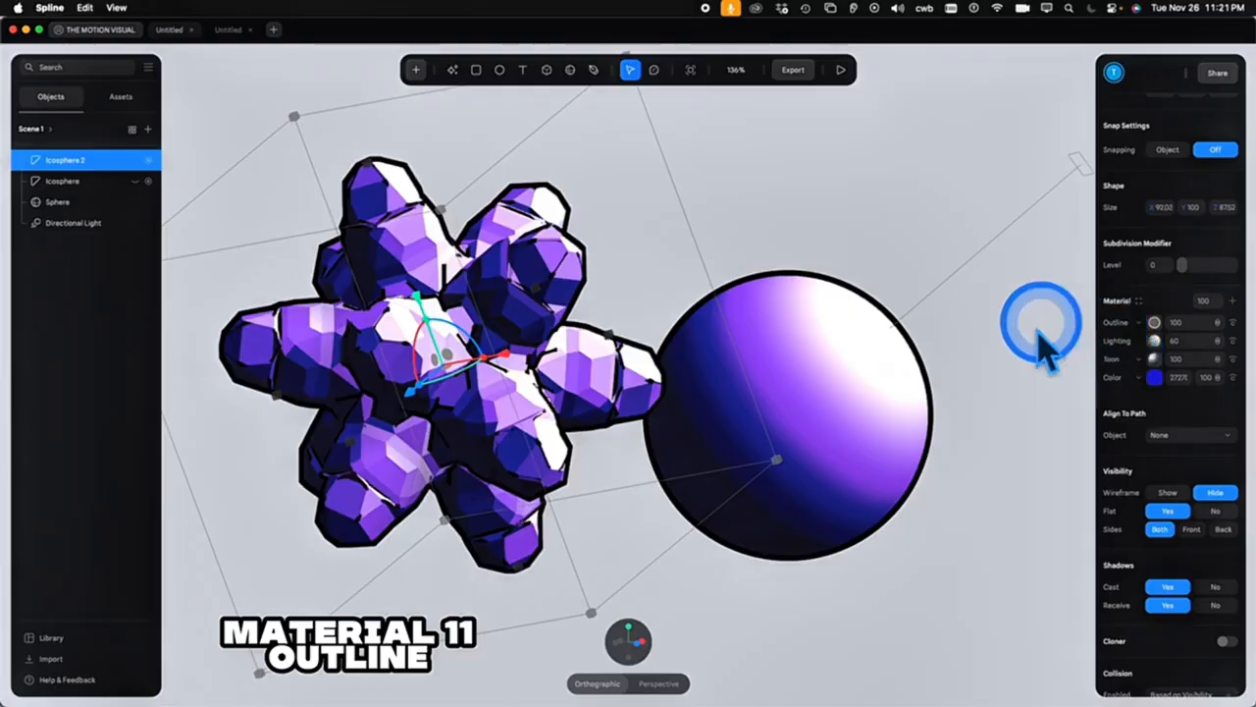
{"action": "scroll", "coordinate": [889, 366], "scroll_direction": "down", "scroll_amount": 2}
{"action": "scroll", "coordinate": [903, 377], "scroll_direction": "down", "scroll_amount": 3}
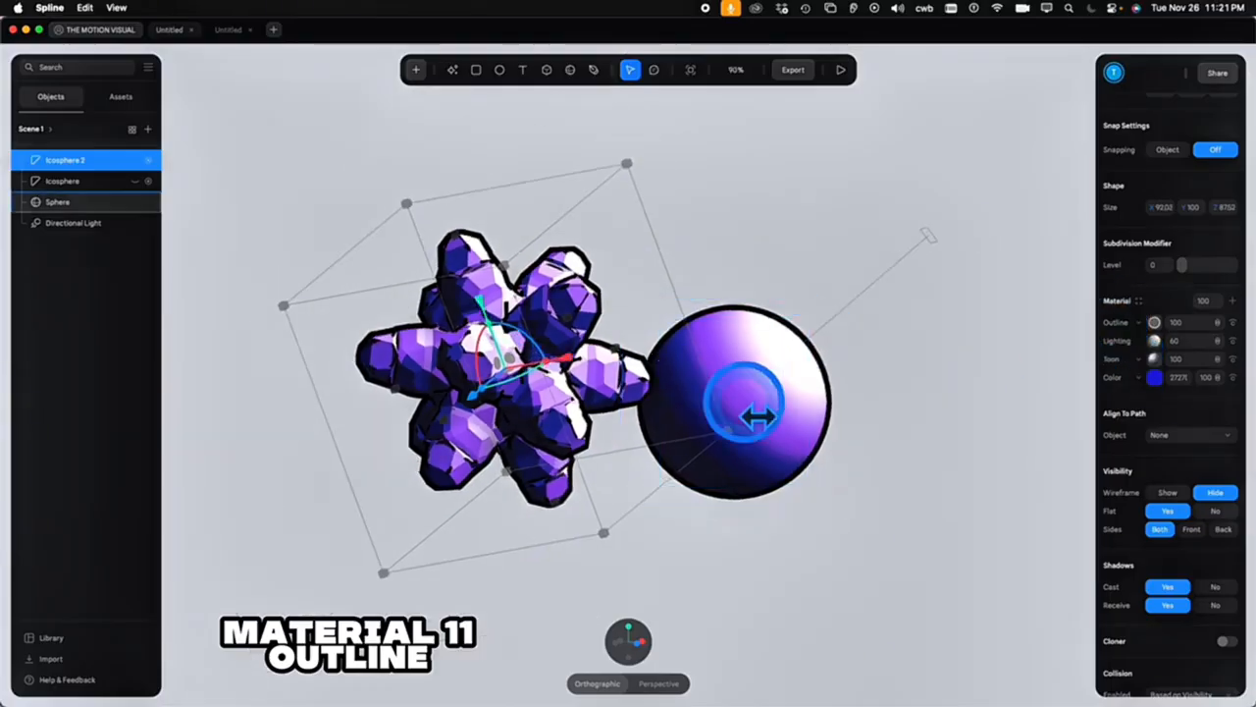
{"action": "left_click", "coordinate": [771, 542]}
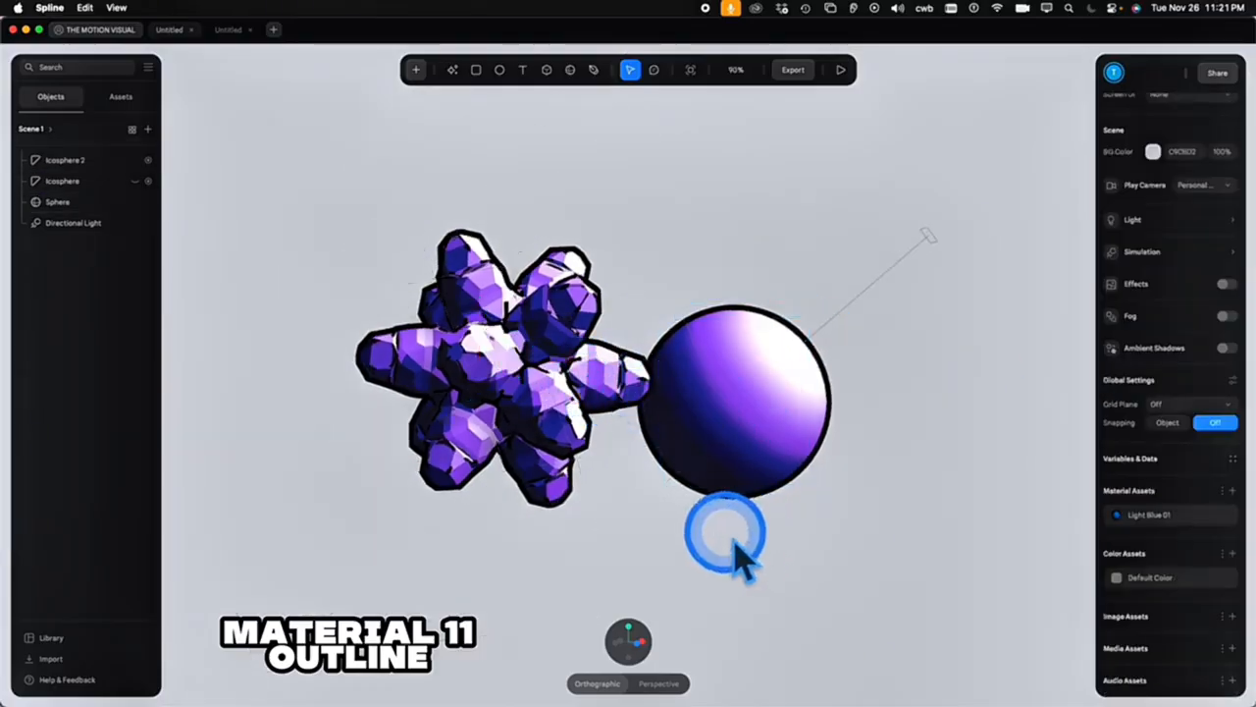
Change Icosphere 2's outline color to hot pink EA35BA
{"action": "left_click", "coordinate": [1148, 363]}
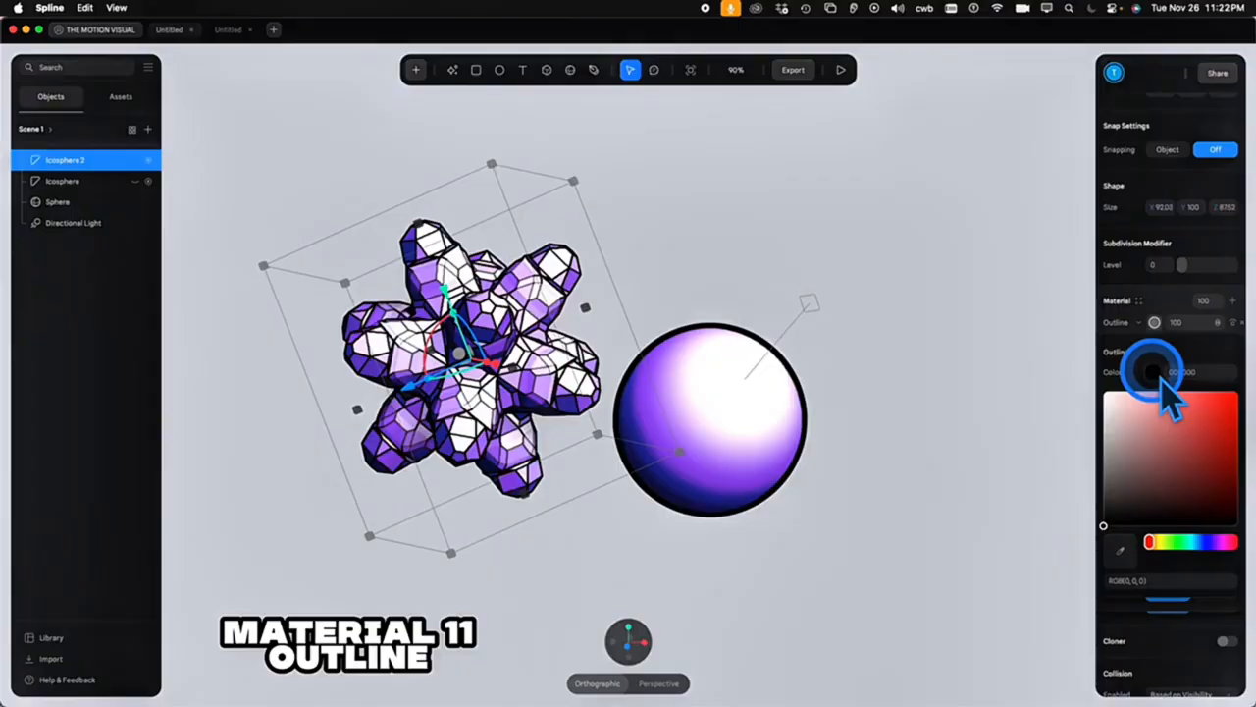
{"action": "left_click_drag", "start_coordinate": [1192, 432], "coordinate": [1207, 404]}
{"action": "mouse_move", "coordinate": [1213, 541]}
{"action": "left_mouse_down"}
{"action": "mouse_move", "coordinate": [1206, 533]}
{"action": "mouse_move", "coordinate": [1222, 542]}
{"action": "left_mouse_up"}
{"action": "scroll", "coordinate": [1013, 425], "scroll_direction": "up", "scroll_amount": 10}
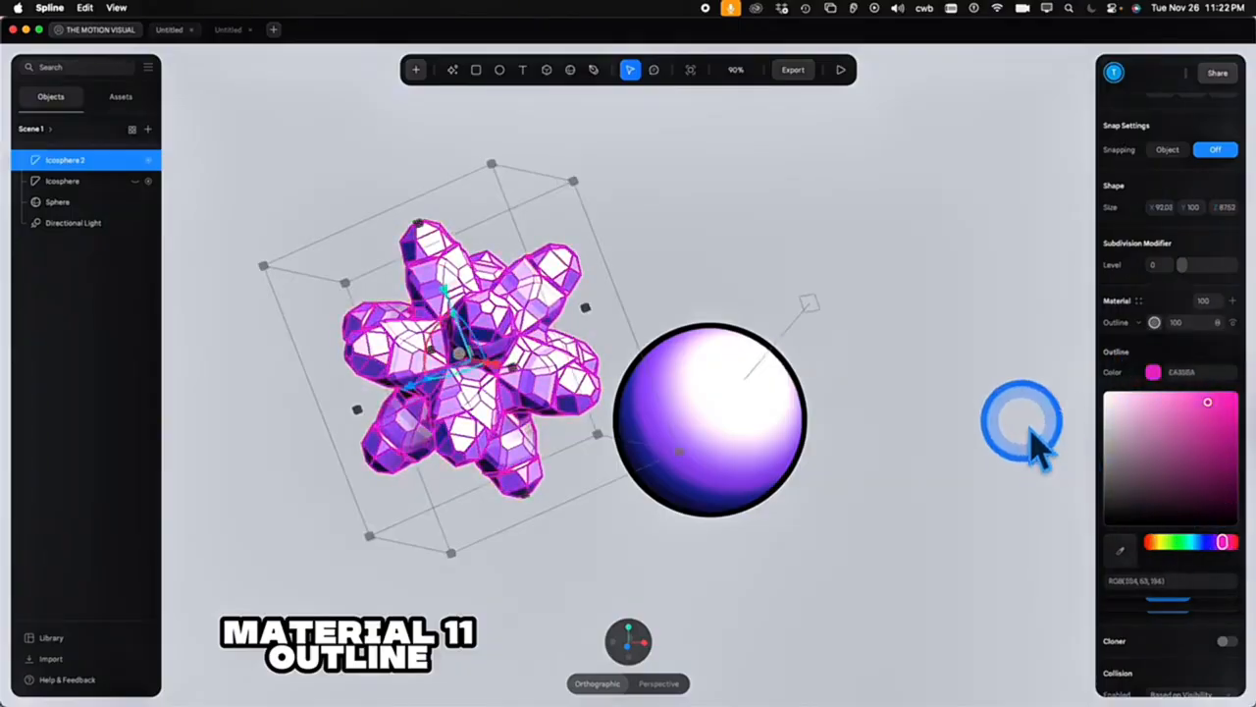
{"action": "scroll", "coordinate": [986, 417], "scroll_direction": "down", "scroll_amount": 9}
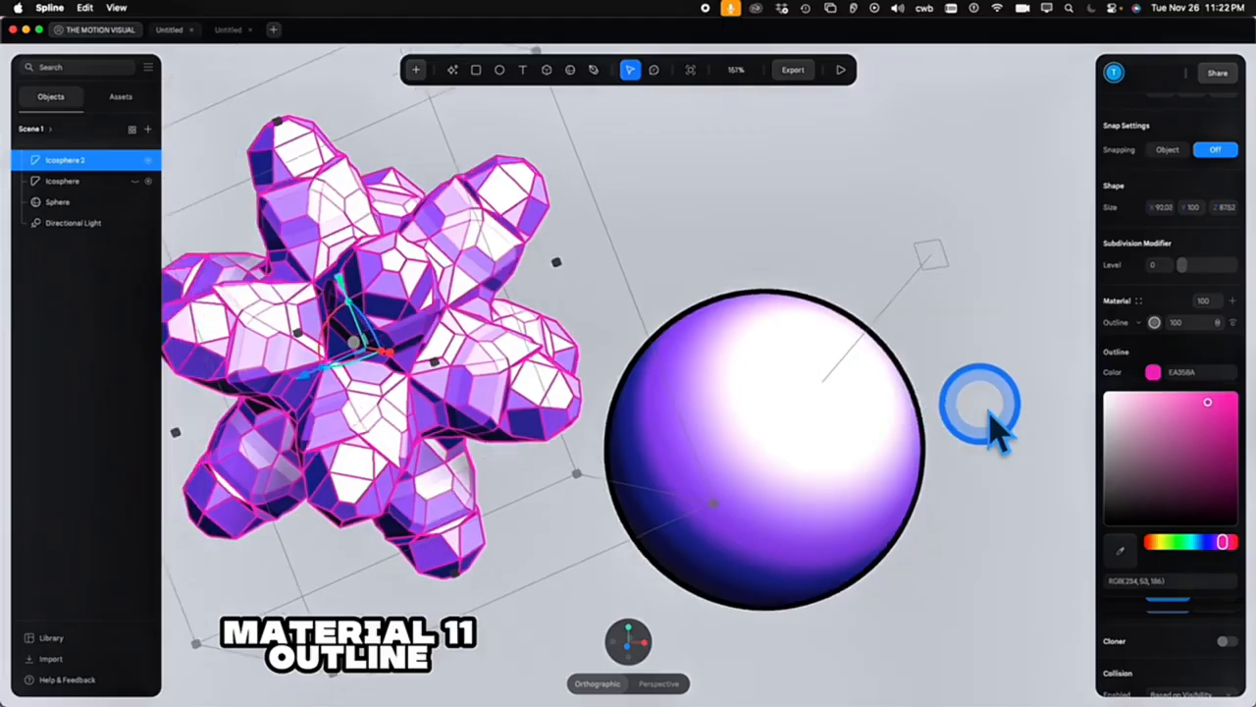
Copy Icosphere 2's material onto the sphere and set the sphere's outline width to 6.60
{"action": "right_click", "coordinate": [443, 389]}
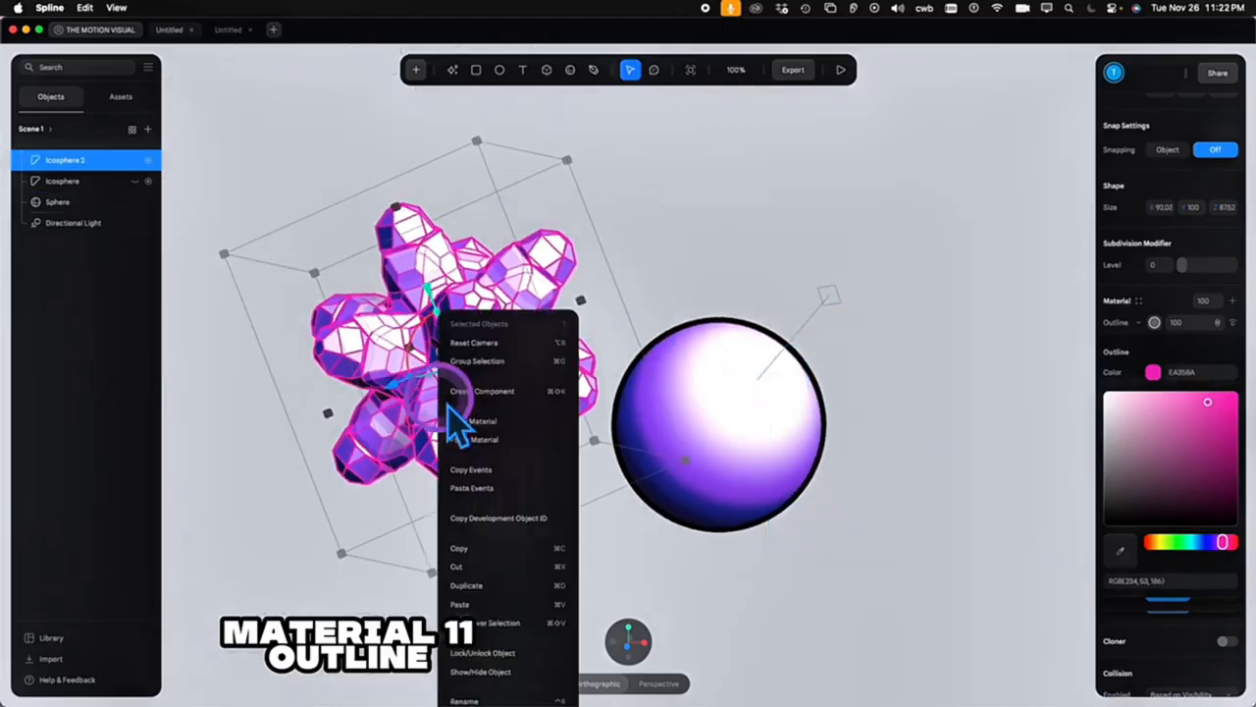
{"action": "left_click", "coordinate": [481, 421]}
{"action": "right_click", "coordinate": [728, 432]}
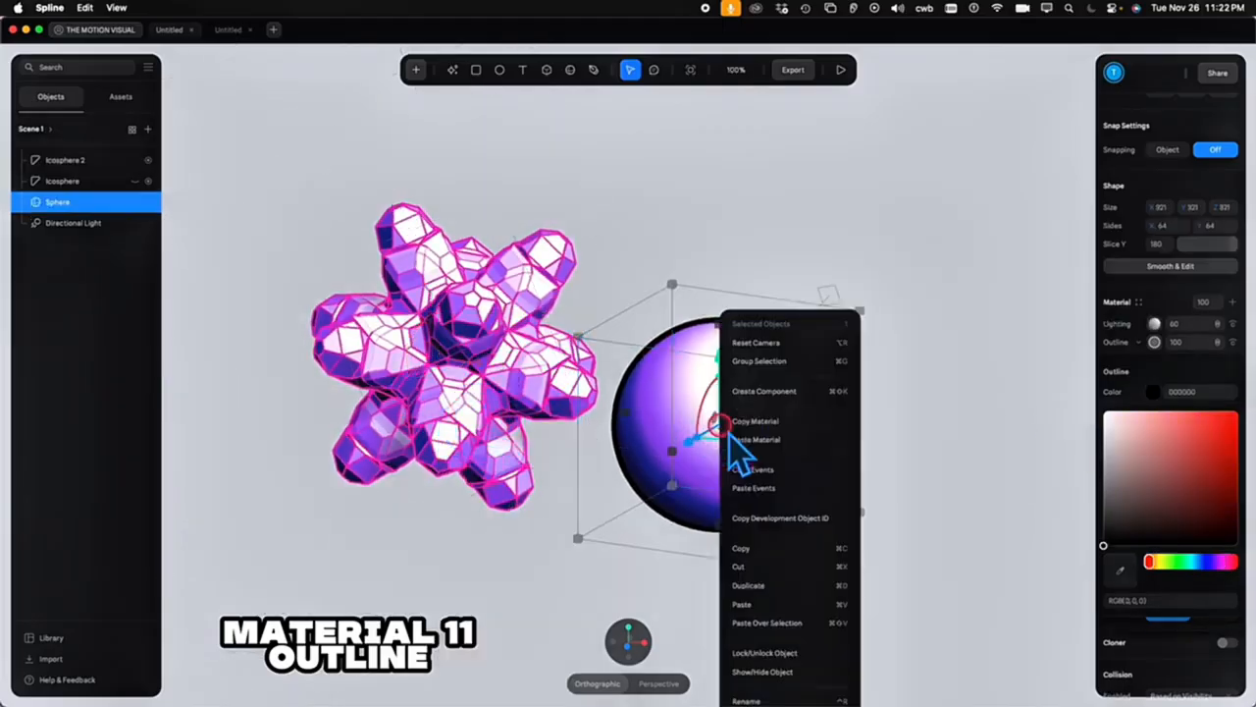
{"action": "left_click", "coordinate": [751, 439]}
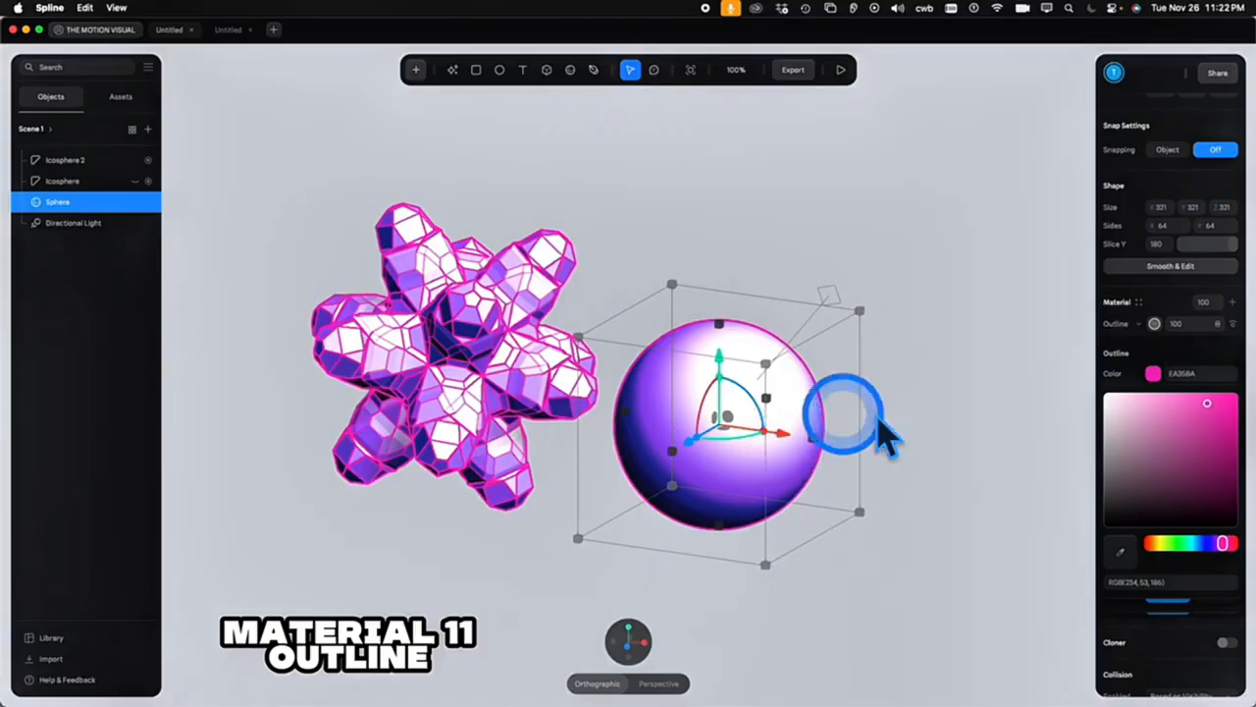
{"action": "left_click", "coordinate": [1168, 444]}
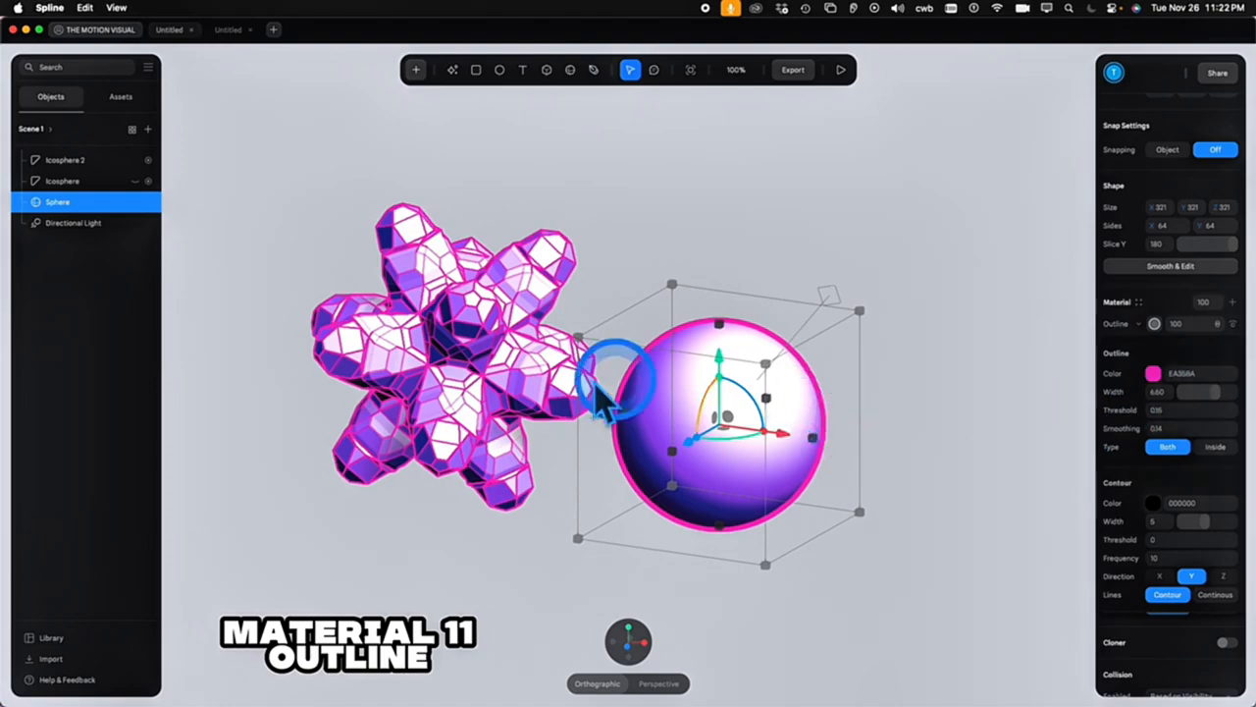
Compare the outlines at different zoom levels, then try the Inside outline type on the sphere with adjusted threshold and smoothing
{"action": "left_click", "coordinate": [451, 362]}
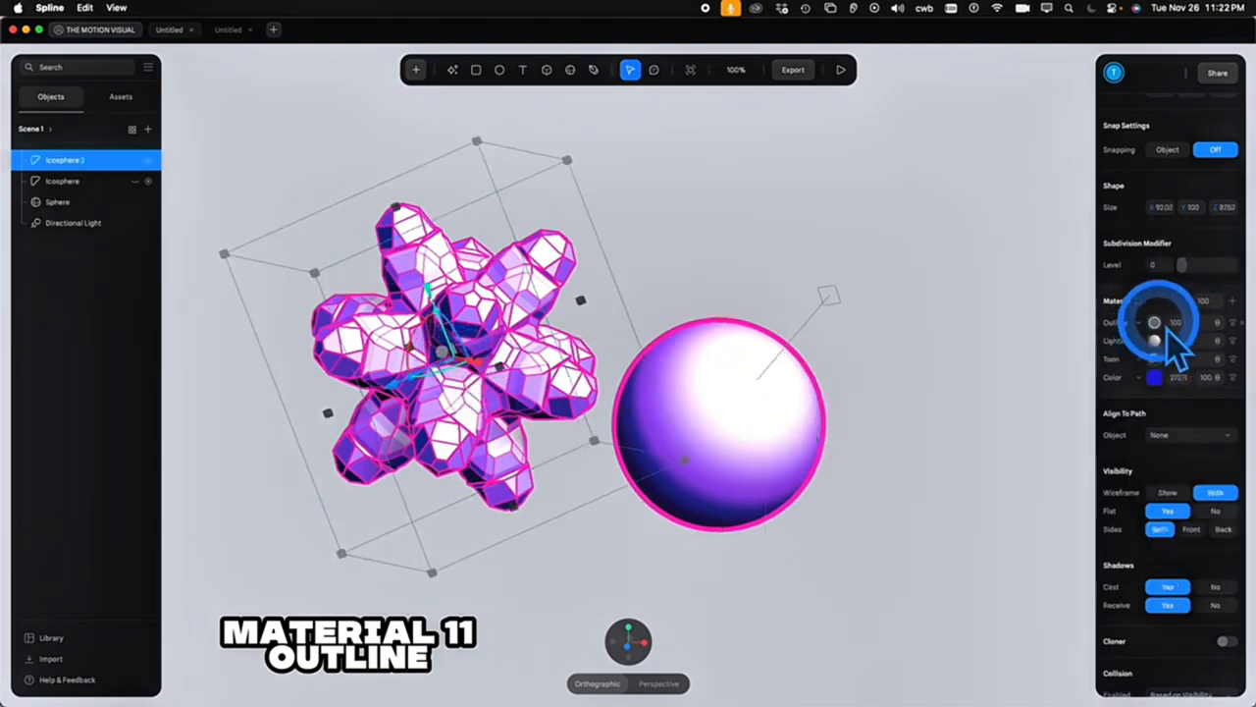
{"action": "scroll", "coordinate": [895, 388], "scroll_direction": "down", "scroll_amount": 10}
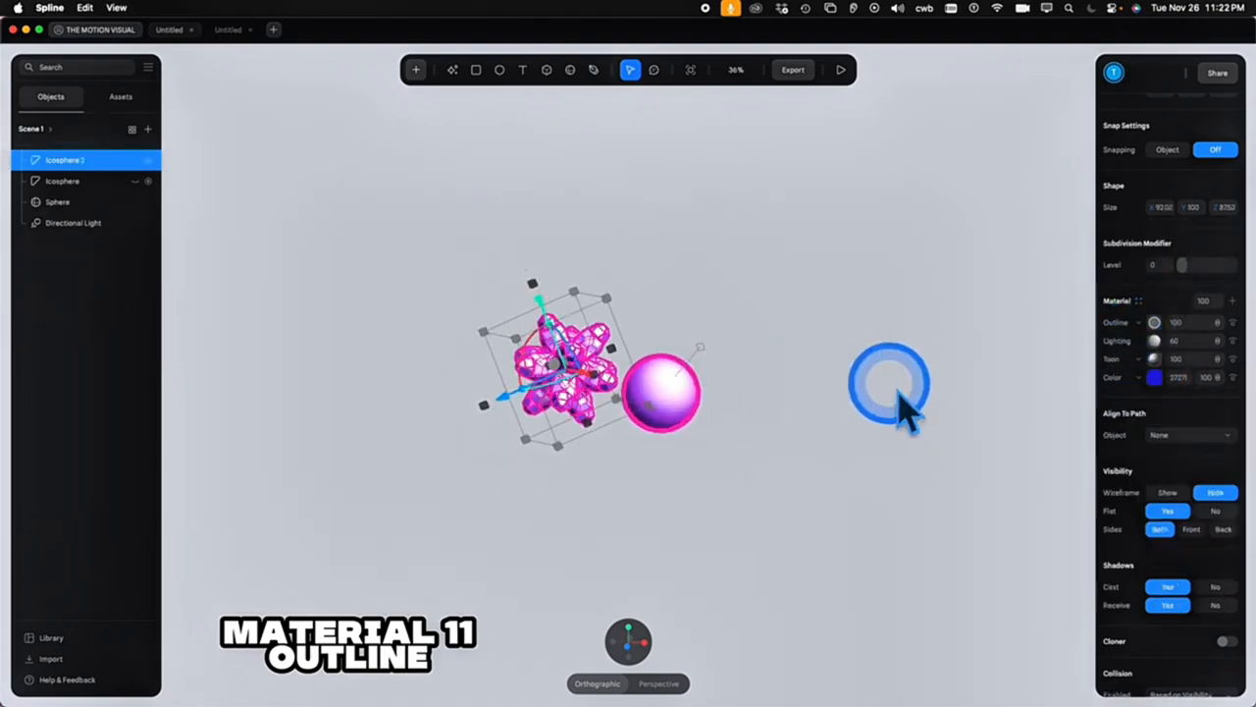
{"action": "left_click", "coordinate": [895, 388]}
{"action": "scroll", "coordinate": [895, 388], "scroll_direction": "up", "scroll_amount": 10}
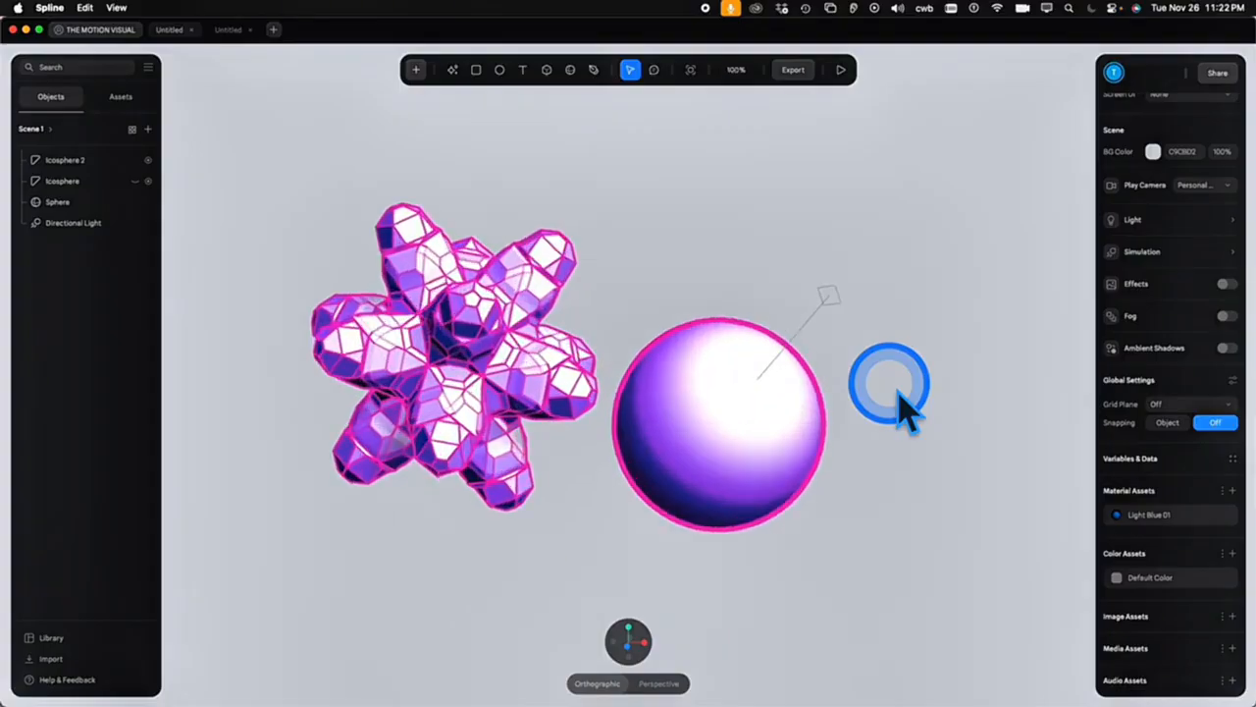
{"action": "scroll", "coordinate": [889, 384], "scroll_direction": "up", "scroll_amount": 2}
{"action": "left_click", "coordinate": [752, 443]}
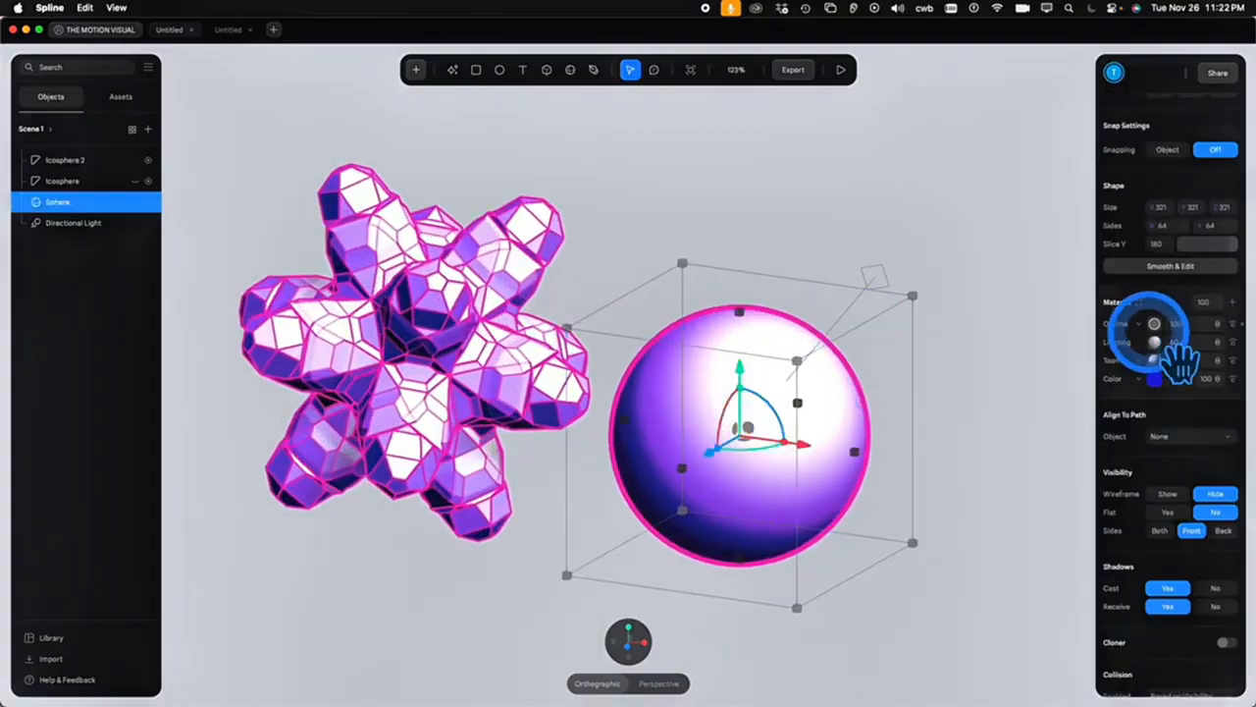
{"action": "left_click", "coordinate": [1162, 327]}
{"action": "left_click", "coordinate": [1217, 448]}
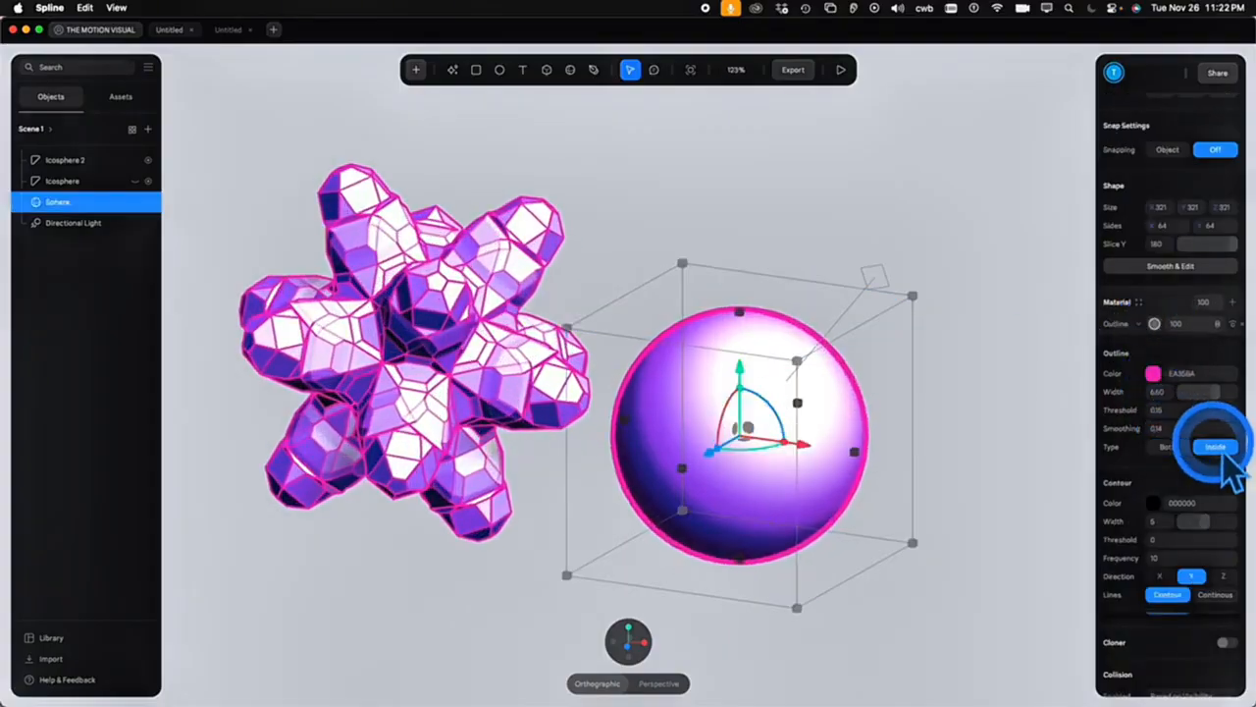
{"action": "left_click", "coordinate": [1213, 448]}
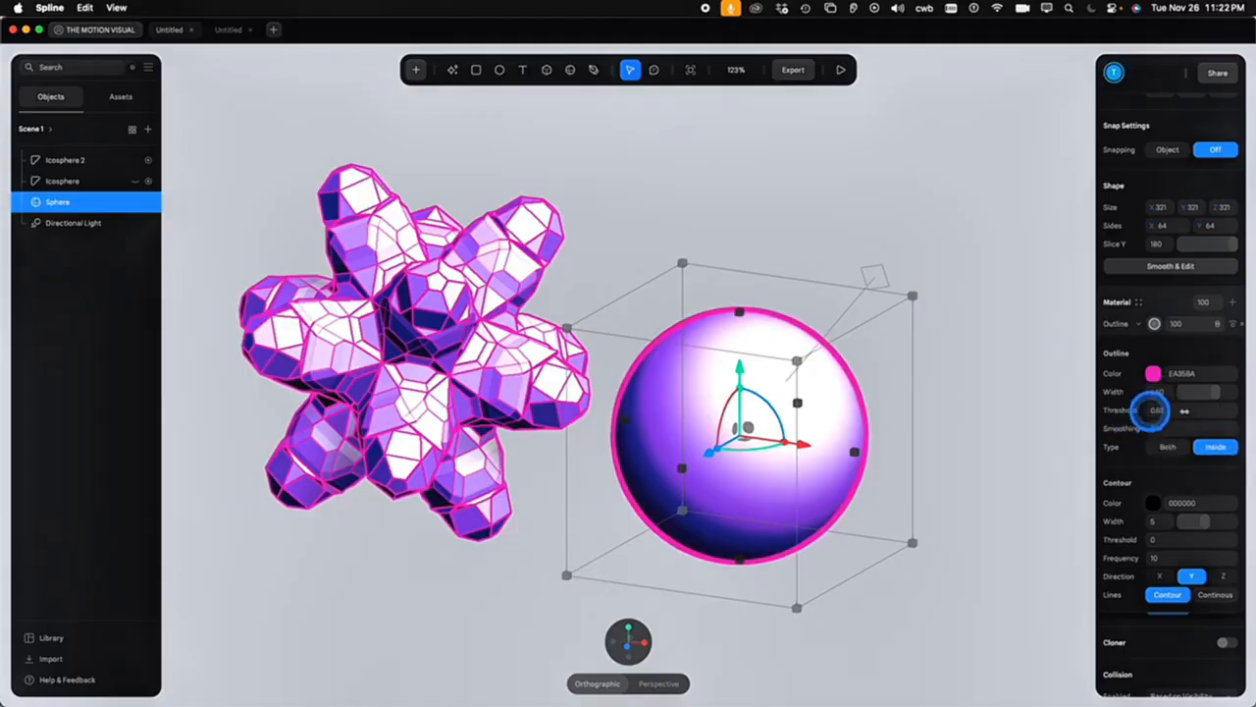
{"action": "left_click_drag", "start_coordinate": [1154, 411], "coordinate": [1153, 424]}
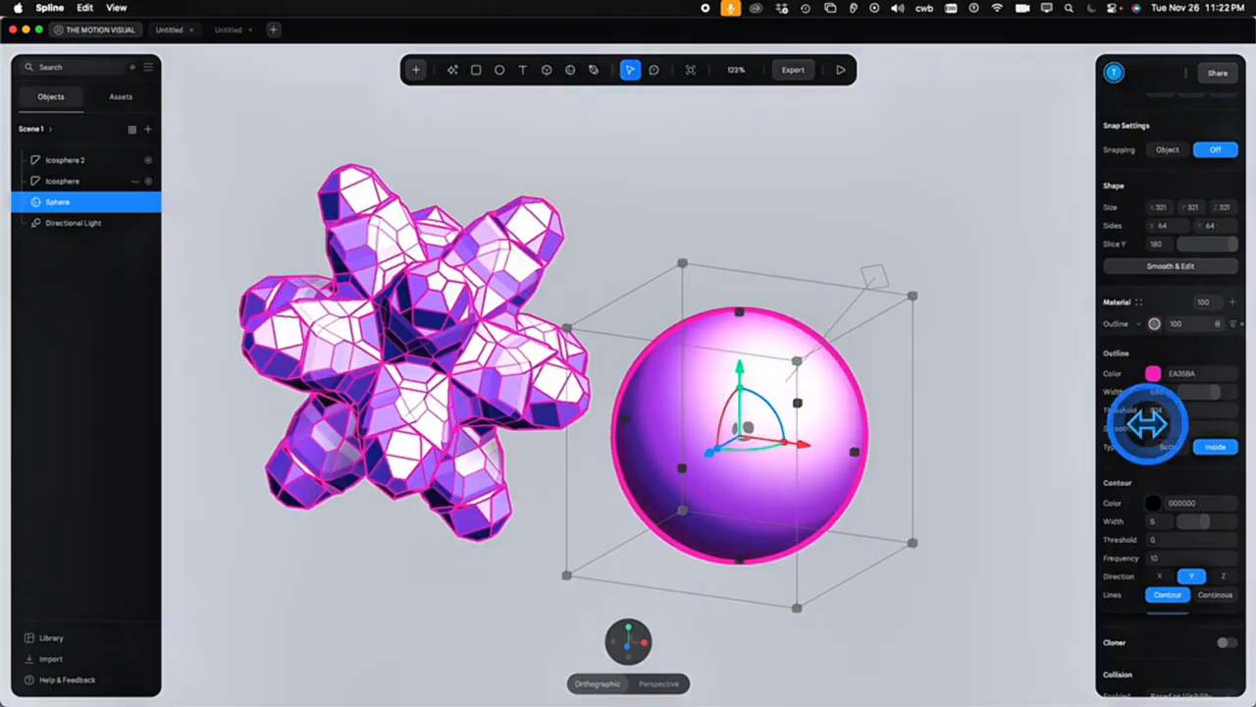
Adjust the outline threshold in Icosphere 2's Outline layer
{"action": "left_click", "coordinate": [435, 359]}
{"action": "left_click", "coordinate": [1155, 324]}
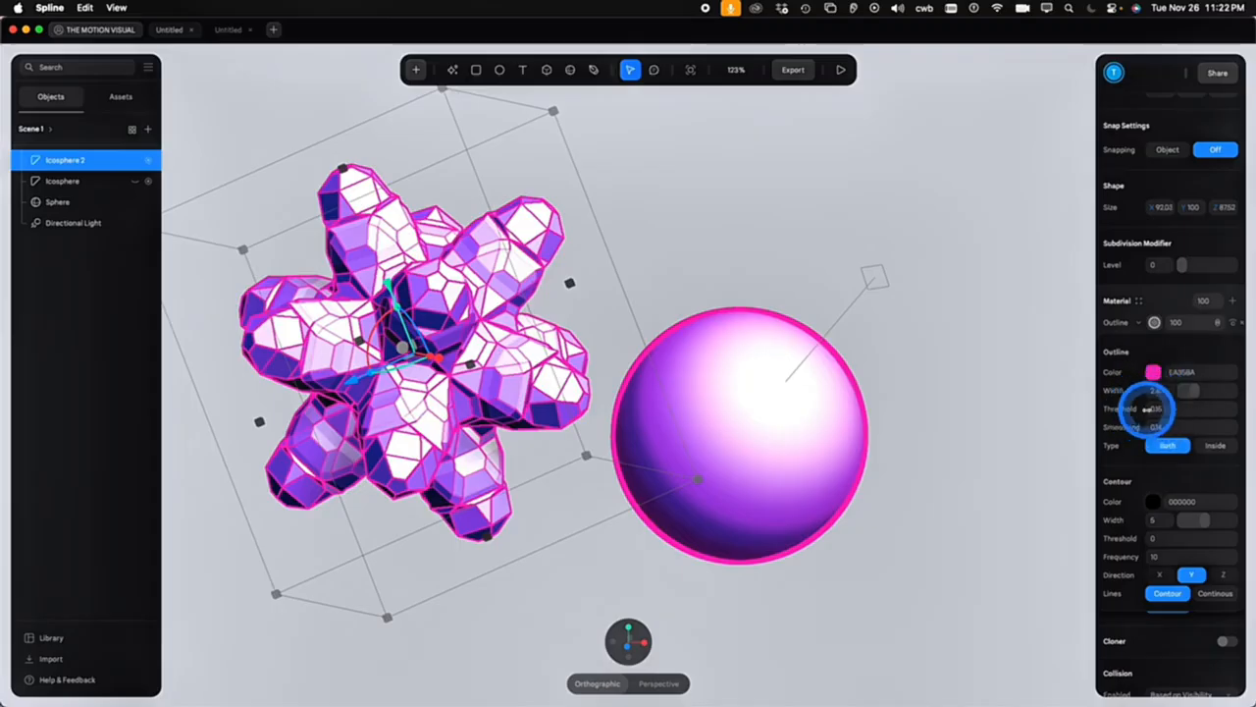
{"action": "left_click_drag", "start_coordinate": [1149, 410], "coordinate": [1145, 411]}
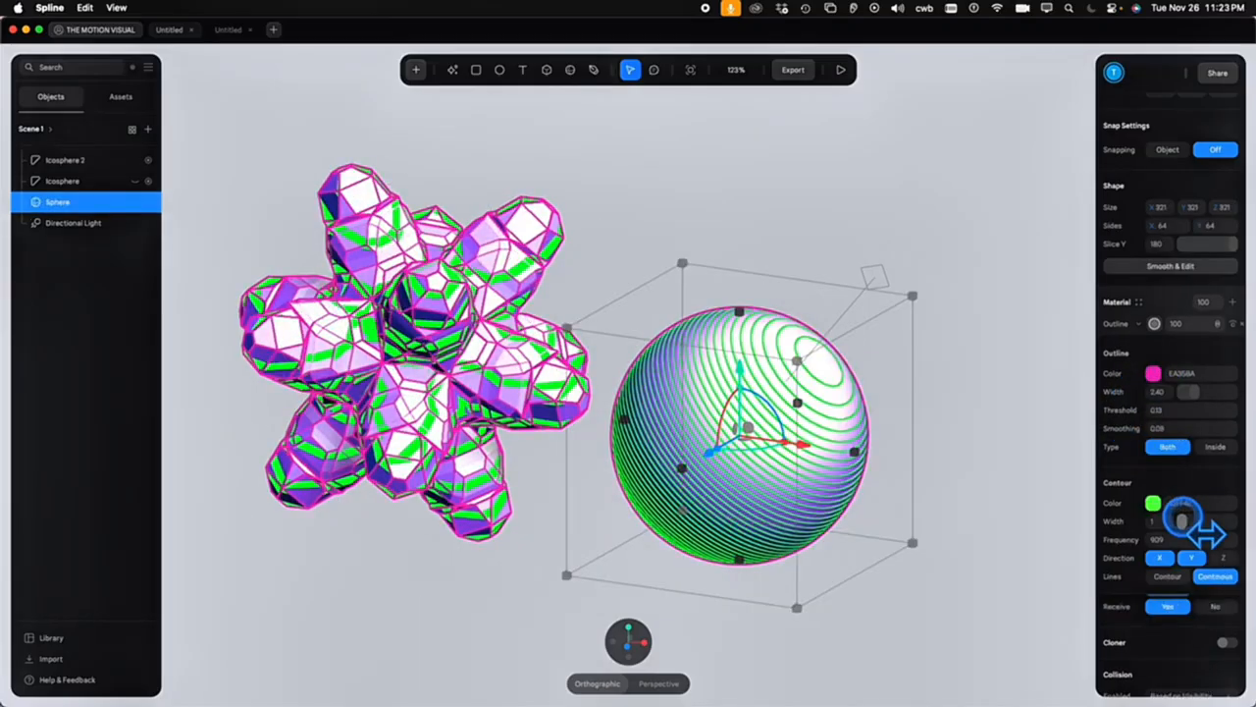
Recolor the sphere's contour lines near-black
{"action": "left_click", "coordinate": [1153, 502]}
{"action": "left_click_drag", "start_coordinate": [1149, 574], "coordinate": [1114, 633]}
{"action": "left_click", "coordinate": [1138, 500]}
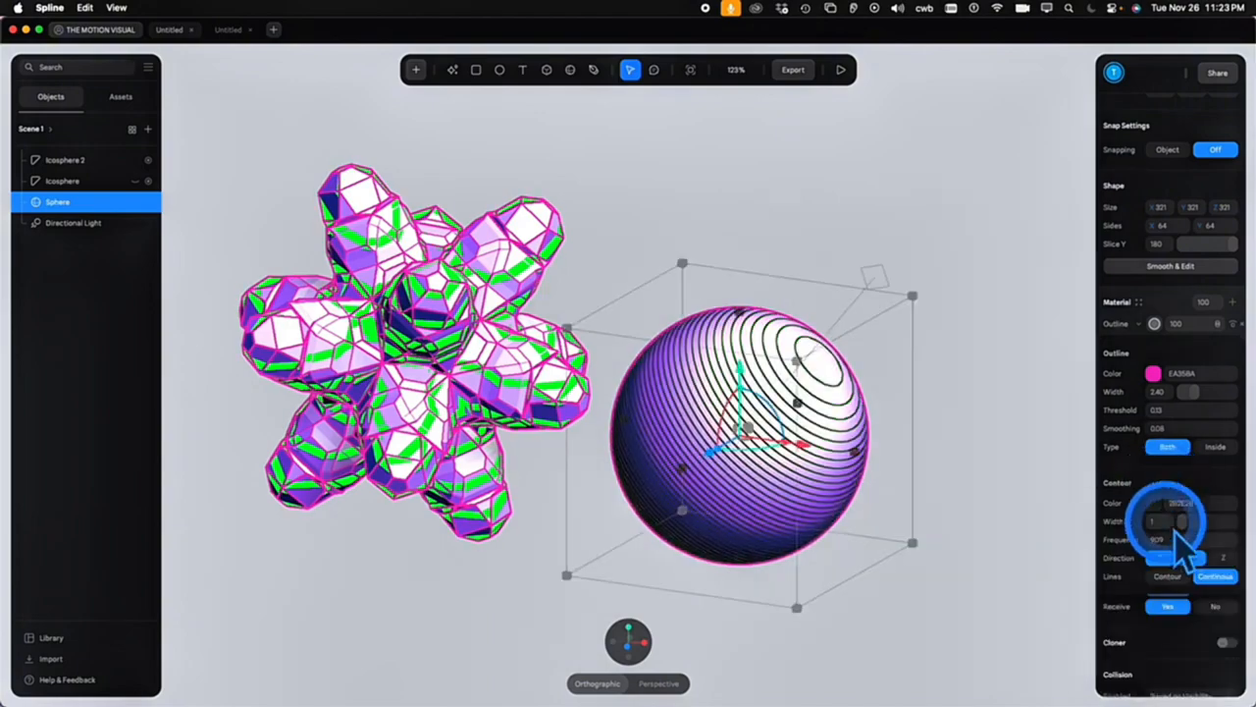
Try the X, Y and Z contour directions on the sphere, keep only Y, and set the contour width to 2
{"action": "left_click", "coordinate": [1223, 557]}
{"action": "left_click", "coordinate": [1192, 558]}
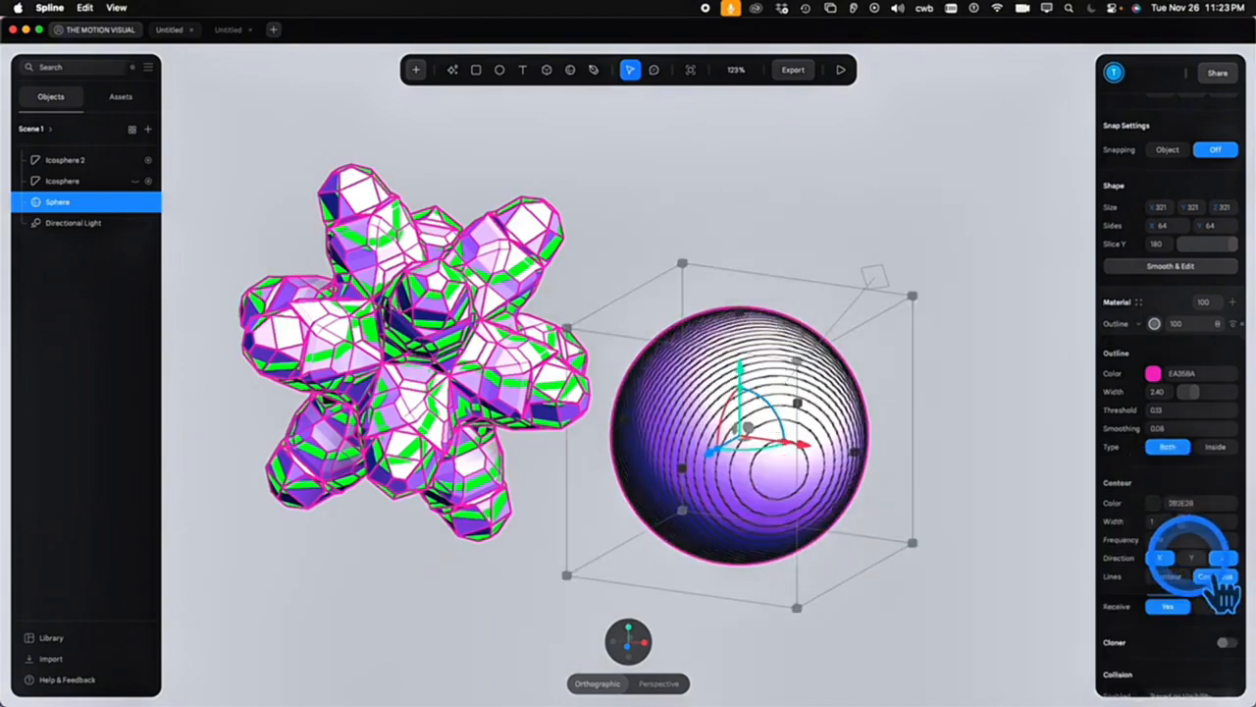
{"action": "left_click", "coordinate": [1160, 557]}
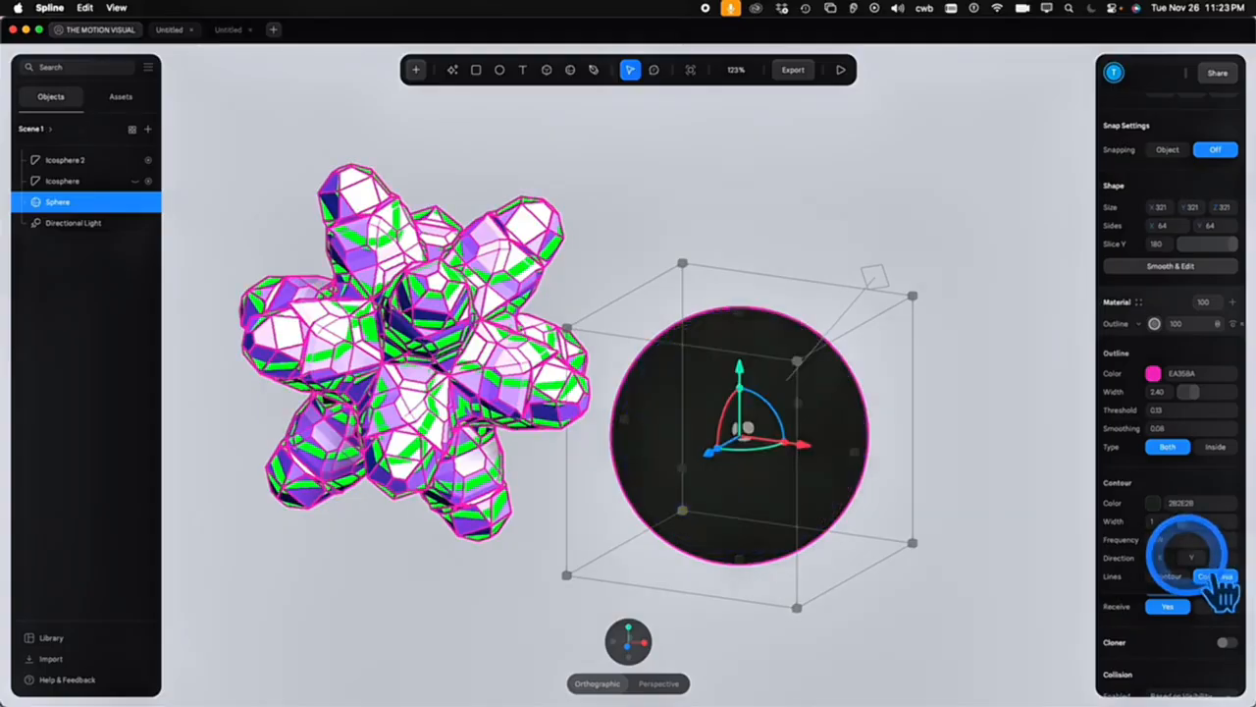
{"action": "left_click", "coordinate": [1192, 558]}
{"action": "mouse_move", "coordinate": [1209, 539]}
{"action": "left_mouse_down"}
{"action": "mouse_move", "coordinate": [1226, 539]}
{"action": "mouse_move", "coordinate": [1207, 539]}
{"action": "left_mouse_up"}
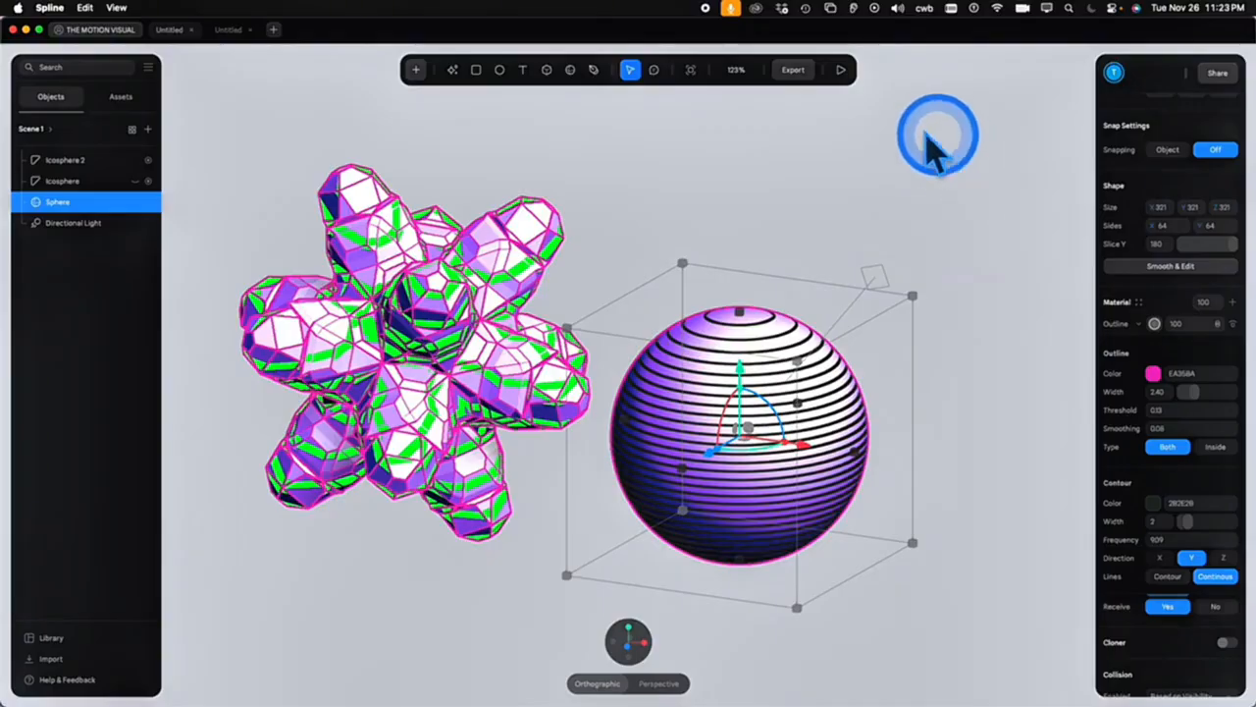
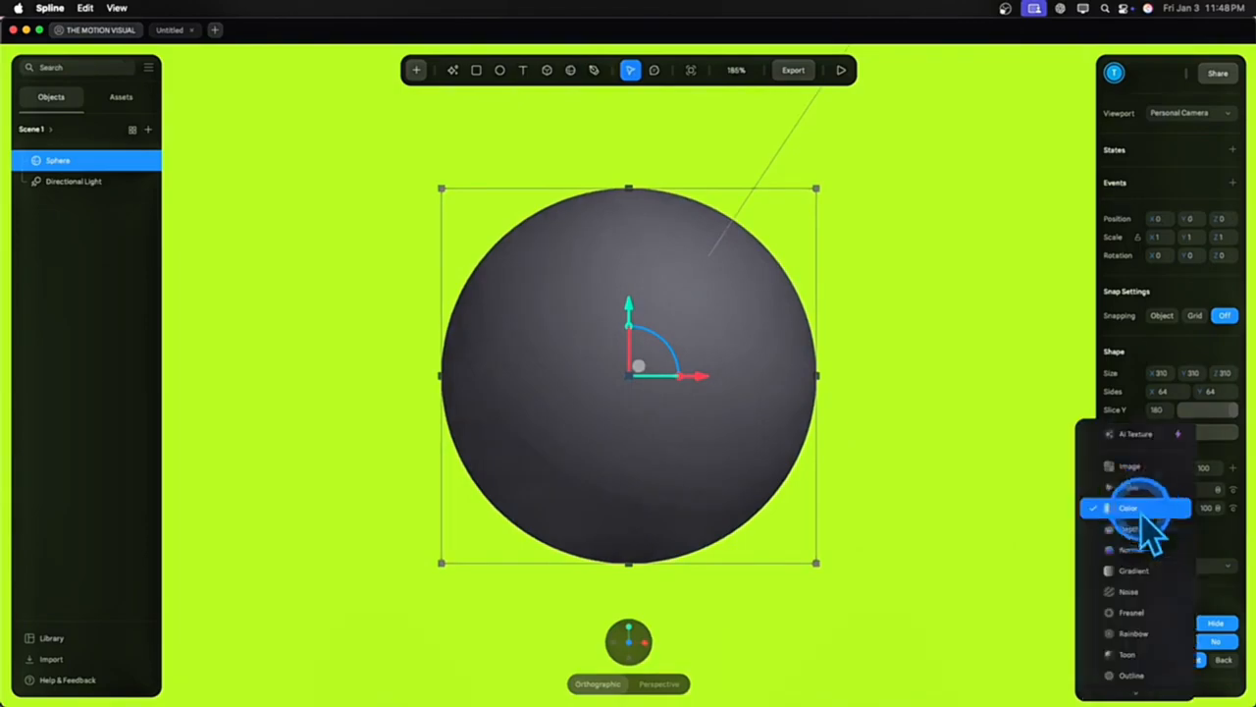
Change the sphere's Color layer to Rainbow, with X and Y offsets of 100 and shifted color channels
{"action": "left_click", "coordinate": [1156, 616]}
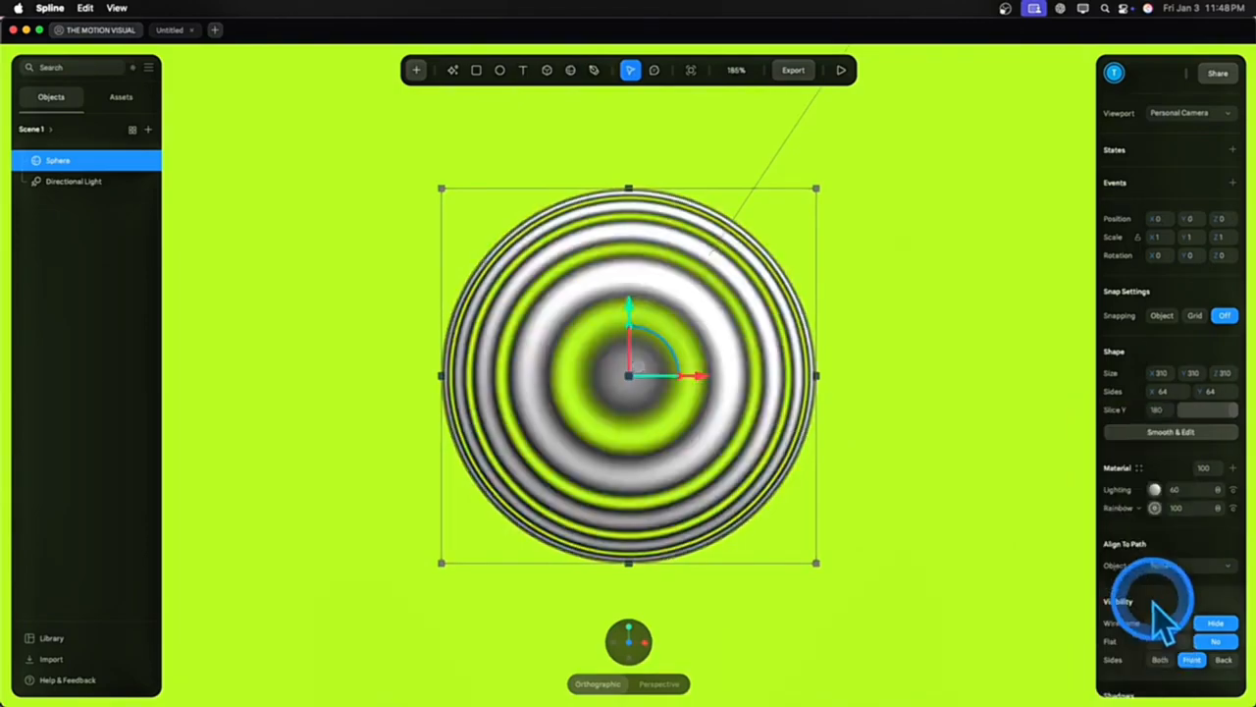
{"action": "scroll", "coordinate": [1155, 505], "scroll_direction": "down", "scroll_amount": 2}
{"action": "left_click", "coordinate": [1164, 662]}
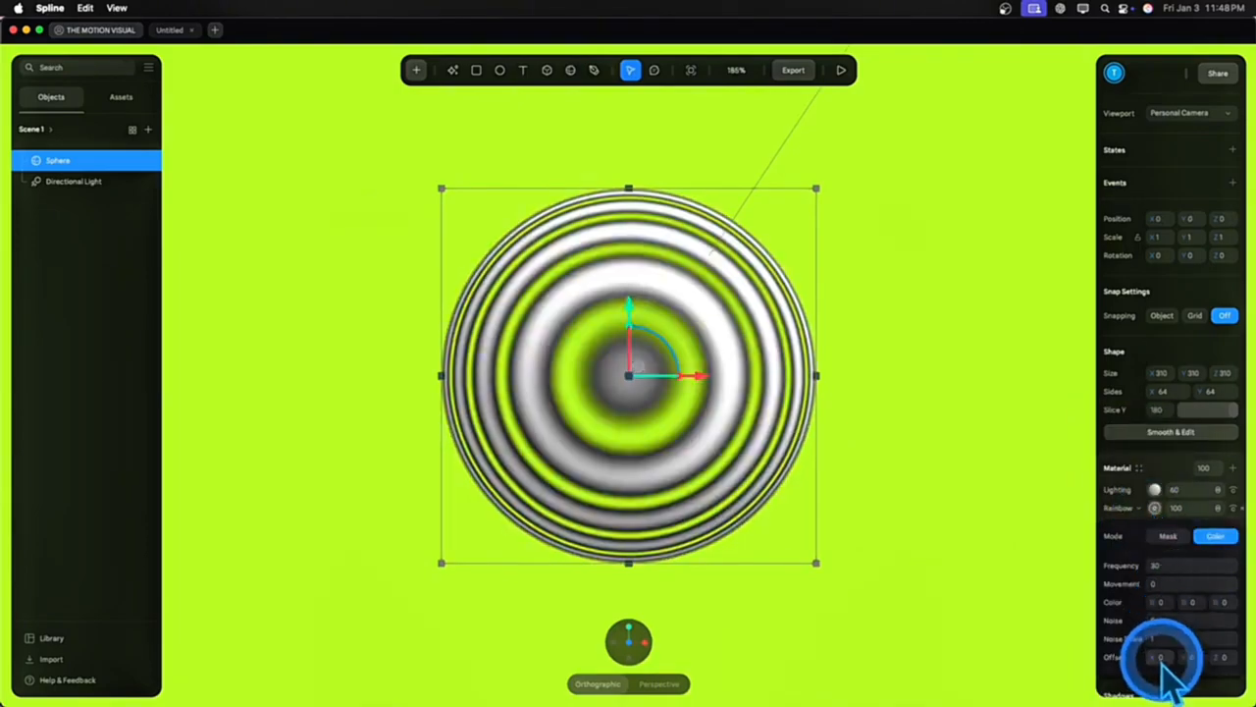
{"action": "left_click_drag", "start_coordinate": [1168, 662], "coordinate": [1195, 658]}
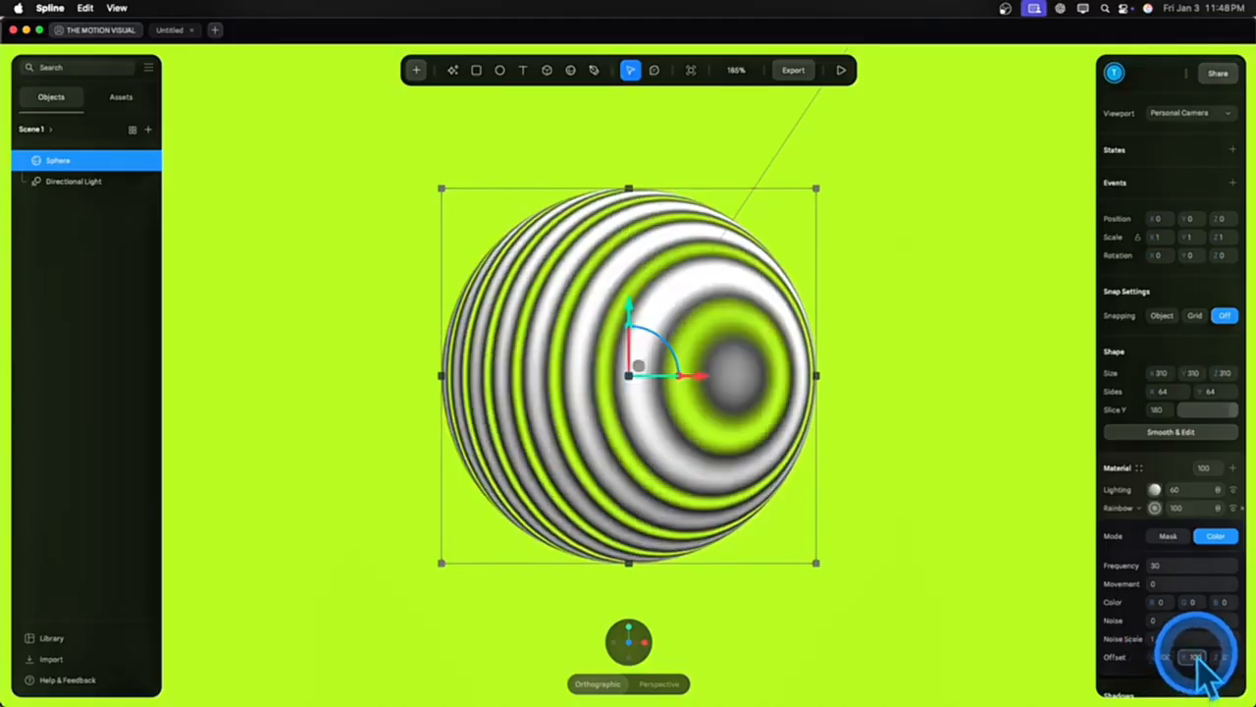
{"action": "key", "text": "Return"}
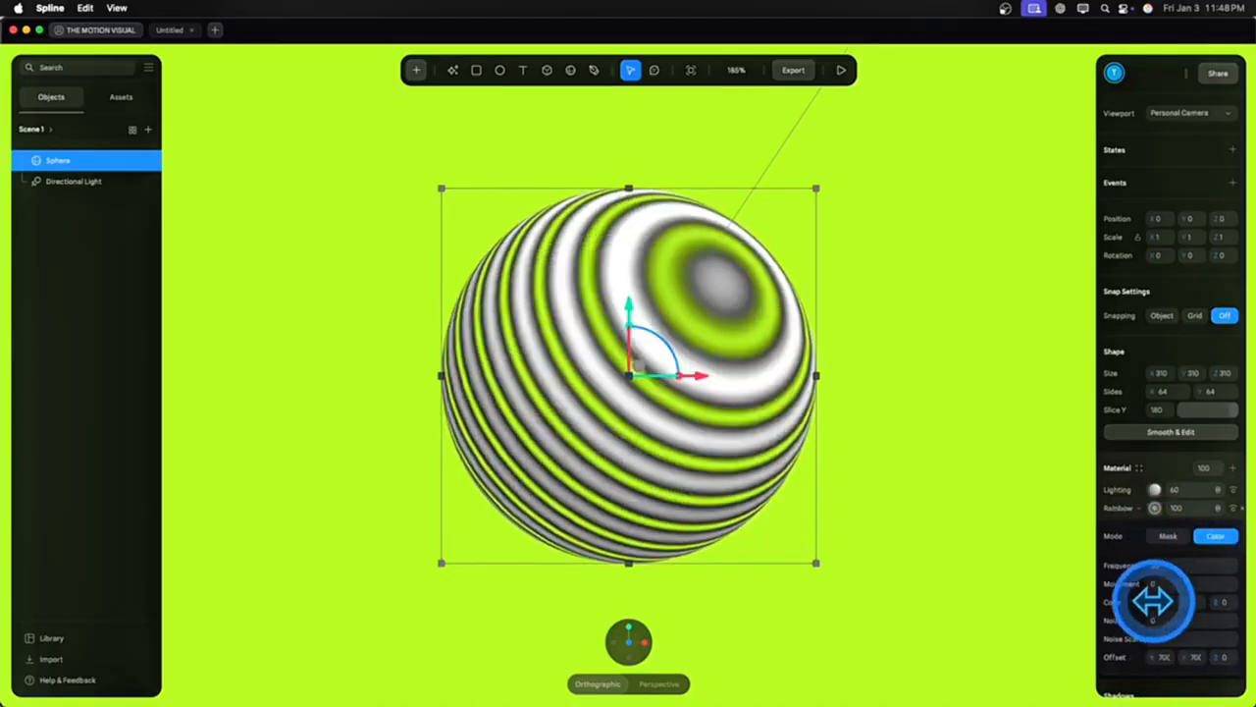
{"action": "left_click_drag", "start_coordinate": [1152, 603], "coordinate": [1180, 598]}
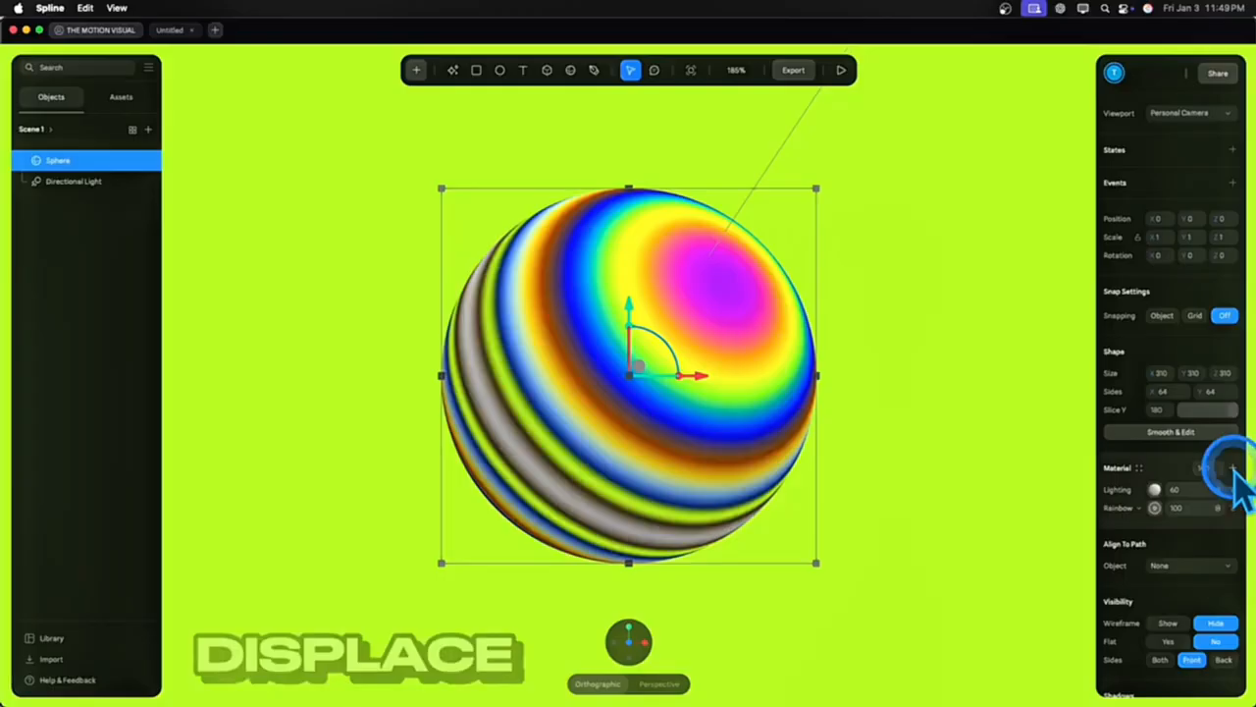
Add a Displace layer above Lighting in the sphere's material and toggle its visibility to compare the effect
{"action": "left_click", "coordinate": [1232, 469]}
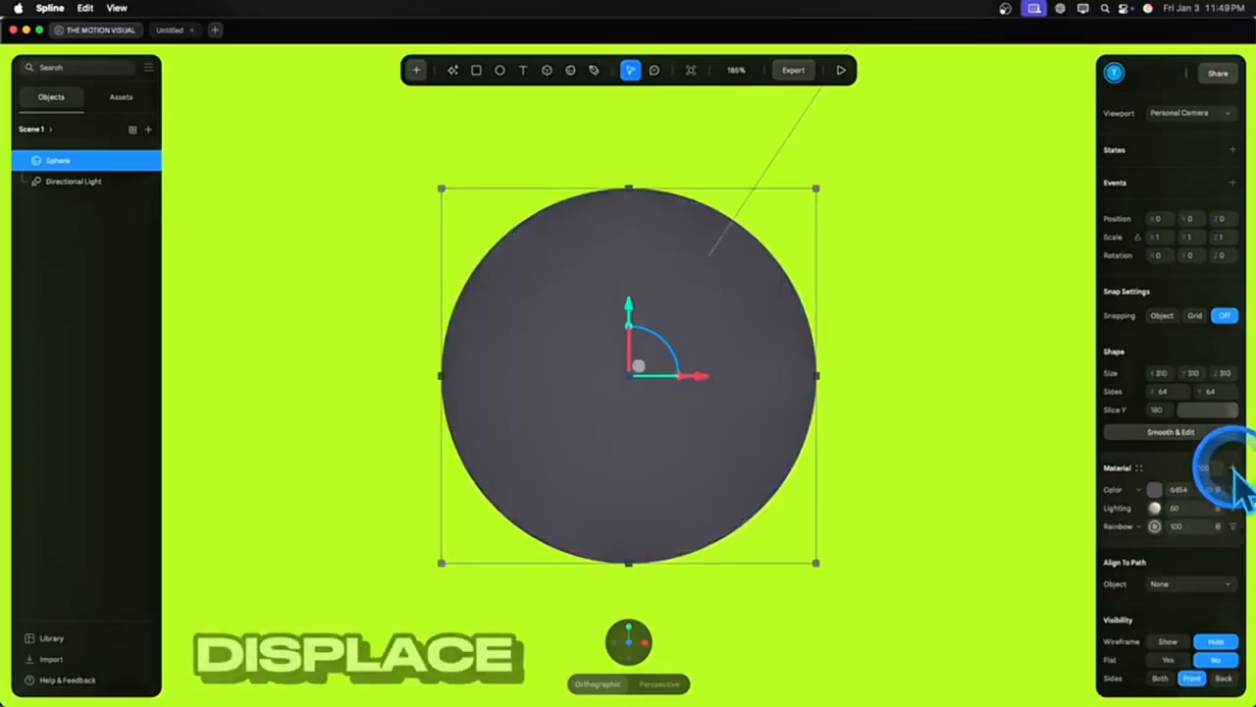
{"action": "left_click", "coordinate": [1144, 502]}
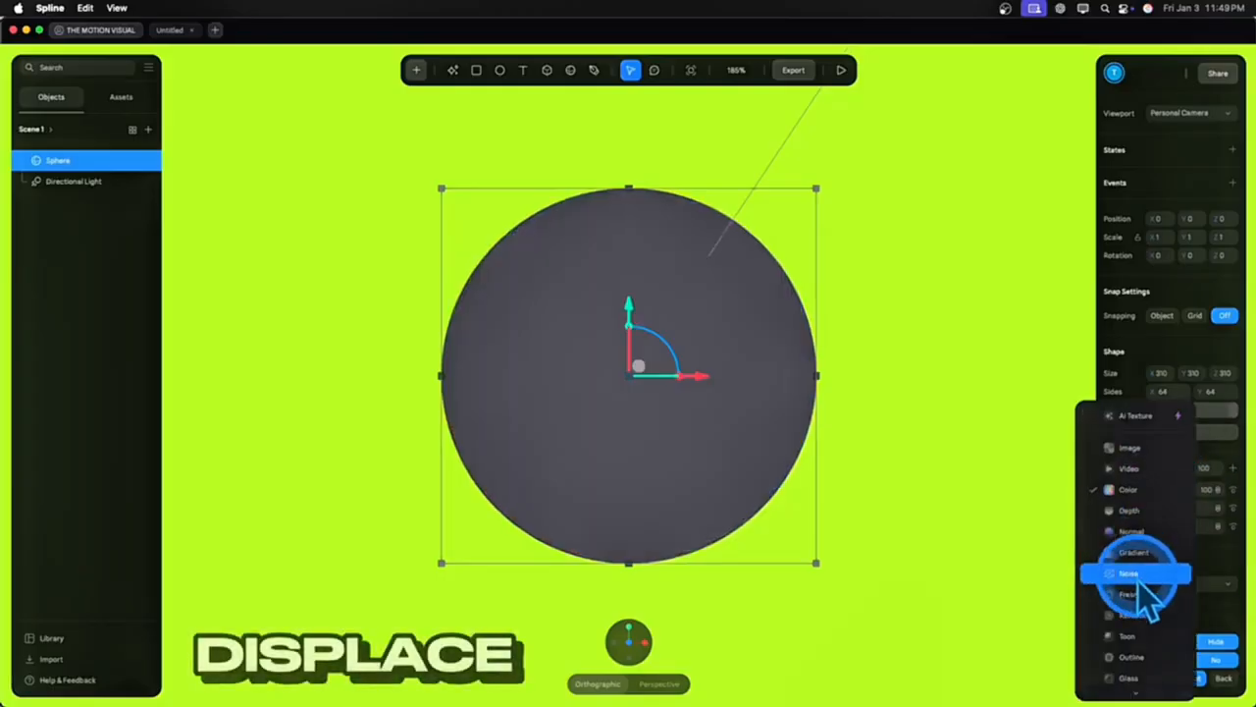
{"action": "mouse_move", "coordinate": [1144, 691]}
{"action": "left_click", "coordinate": [1141, 666]}
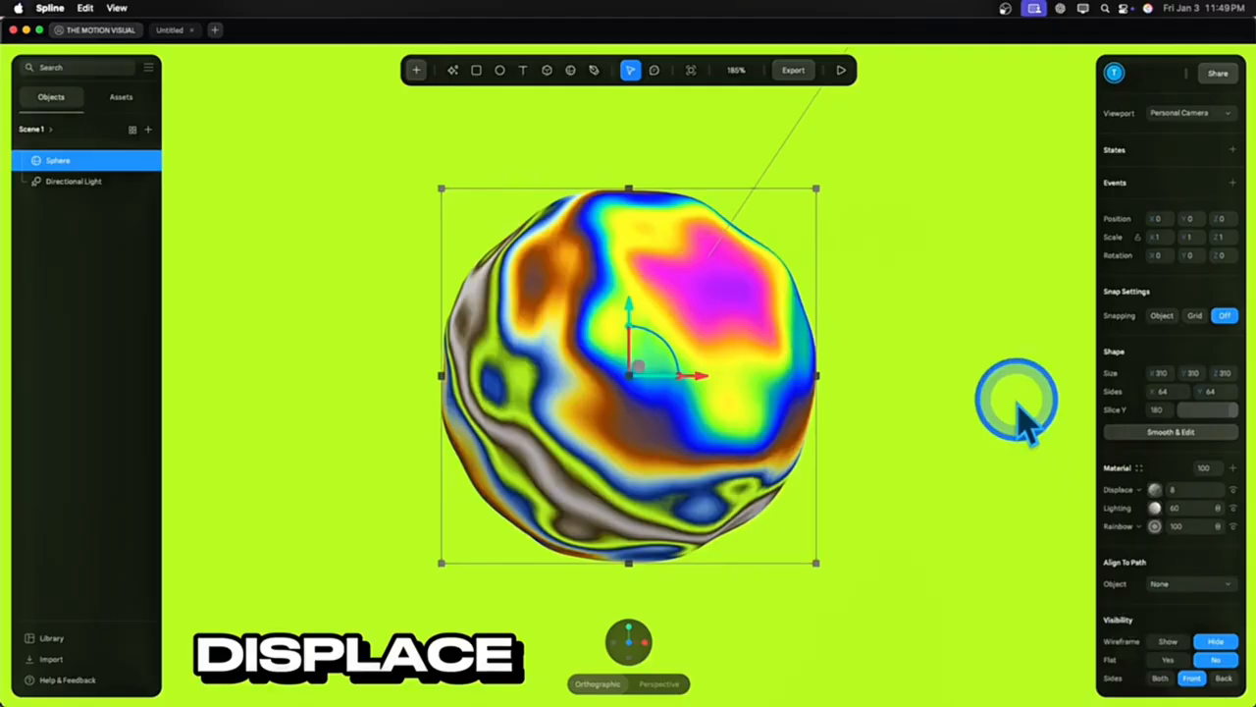
{"action": "left_click", "coordinate": [1234, 490]}
{"action": "left_click", "coordinate": [1225, 493]}
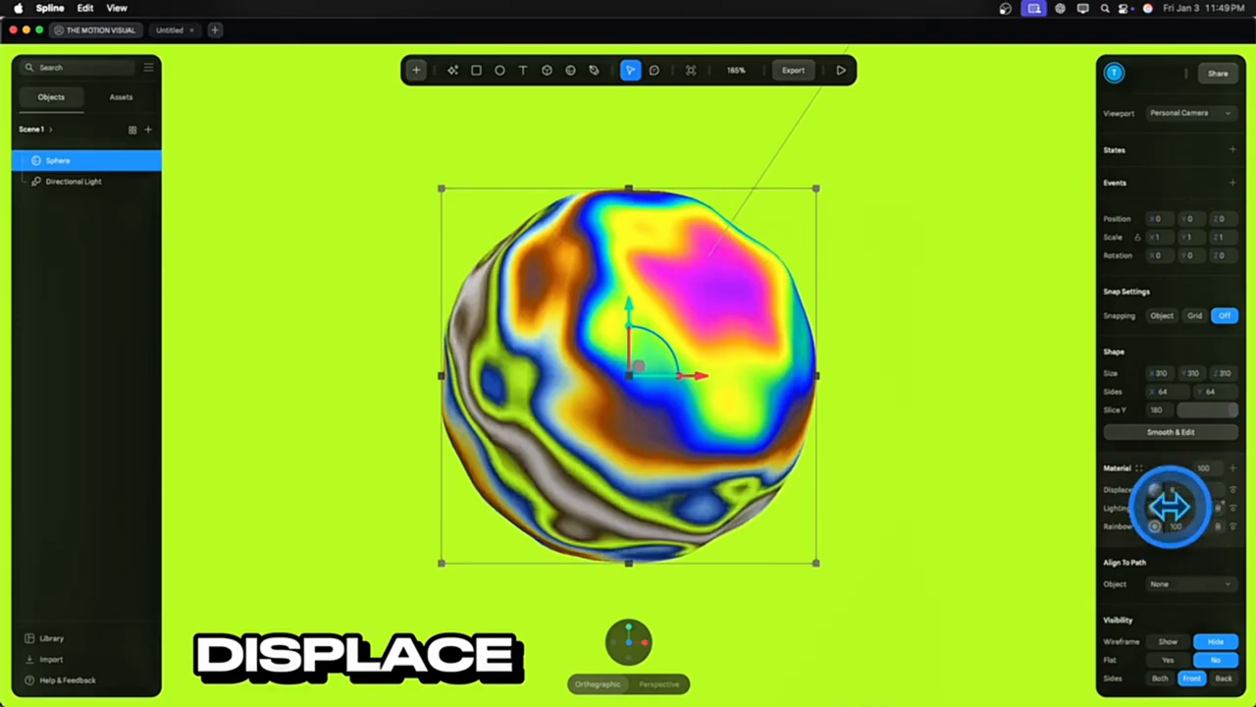
Raise the sphere's displacement strength to 22 and vary the scale of its Simplex noise
{"action": "left_click_drag", "start_coordinate": [1168, 496], "coordinate": [1171, 494]}
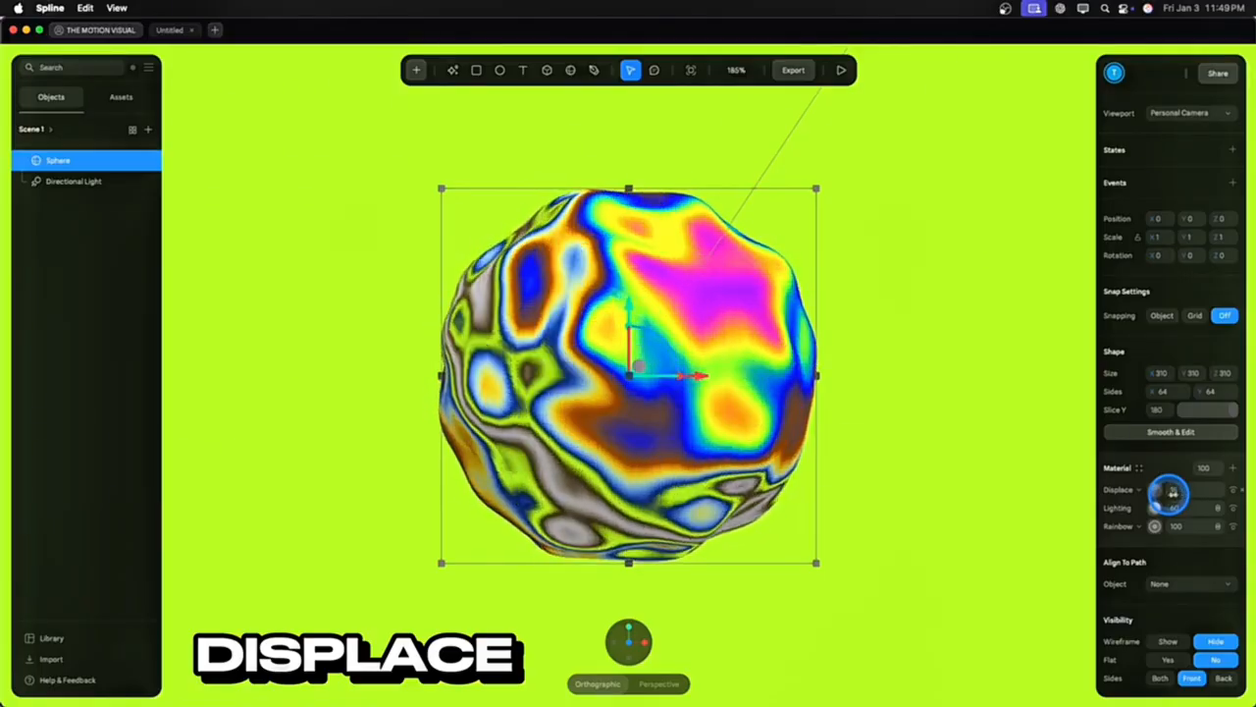
{"action": "left_click_drag", "start_coordinate": [1173, 493], "coordinate": [1156, 493]}
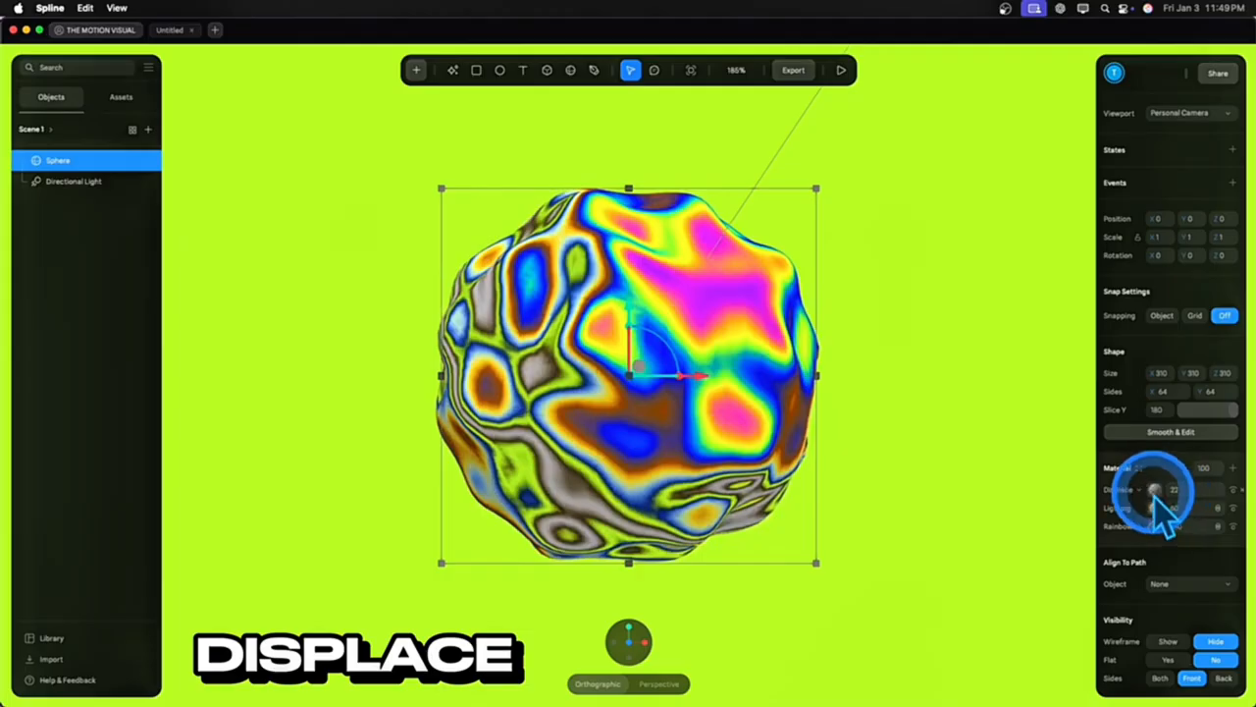
{"action": "left_click", "coordinate": [1156, 493]}
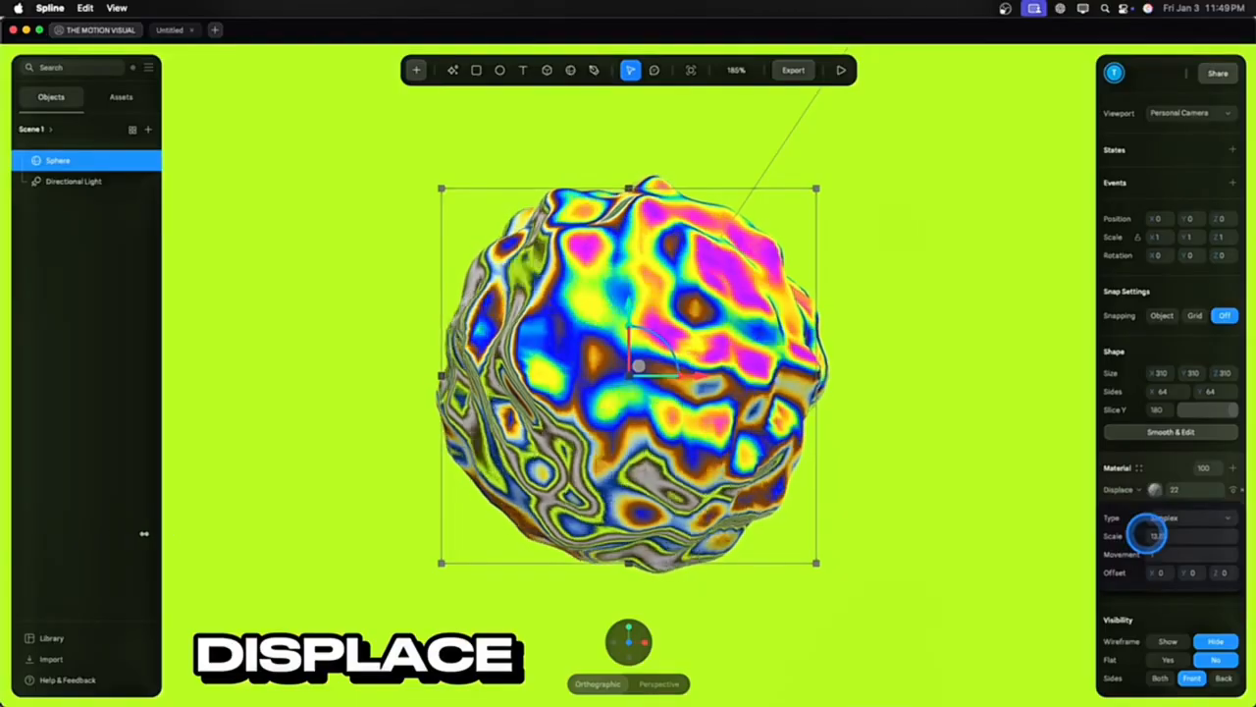
{"action": "left_click_drag", "start_coordinate": [270, 533], "coordinate": [99, 533]}
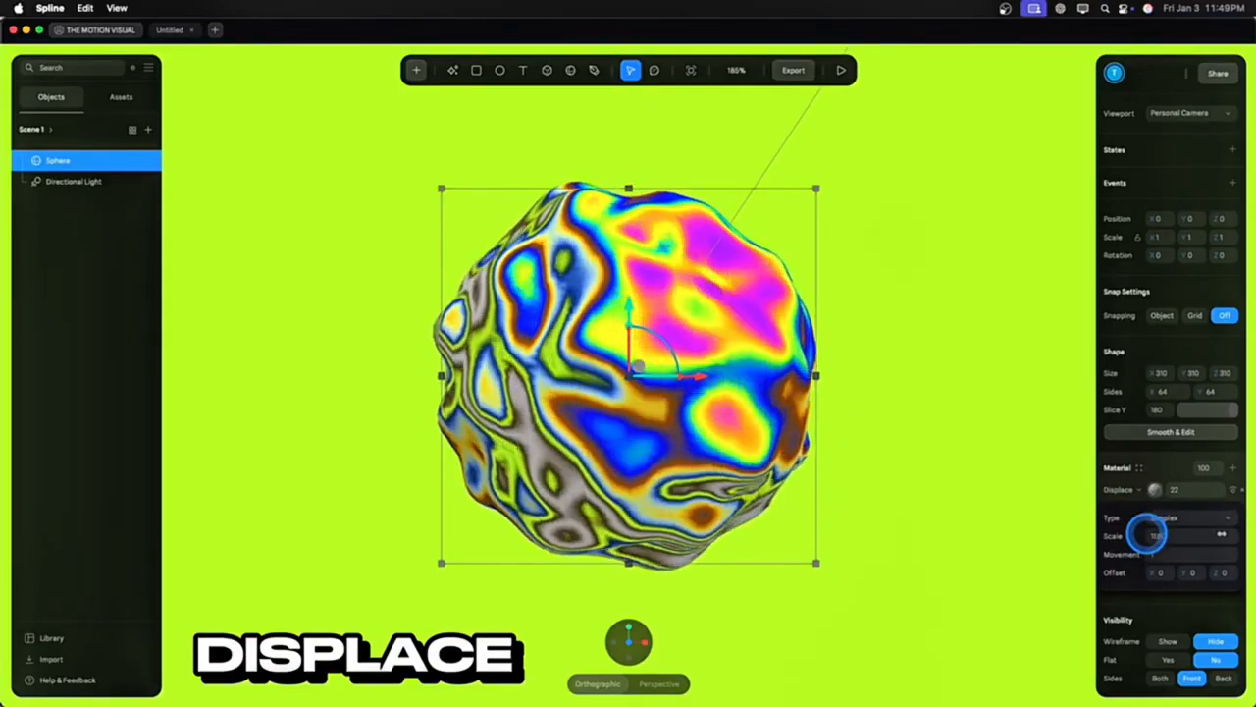
{"action": "left_click_drag", "start_coordinate": [1222, 533], "coordinate": [1063, 535]}
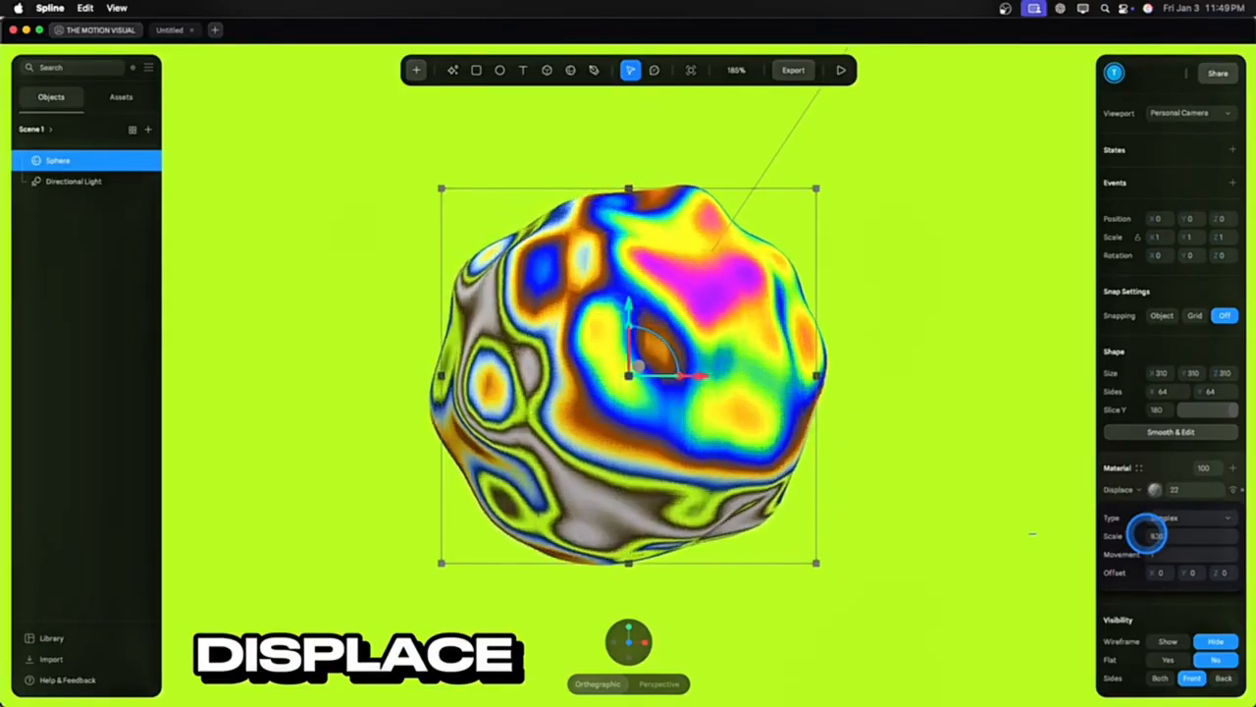
Try the Fbm noise type for the sphere's displacement, and settle on Ashima
{"action": "left_click", "coordinate": [1195, 519]}
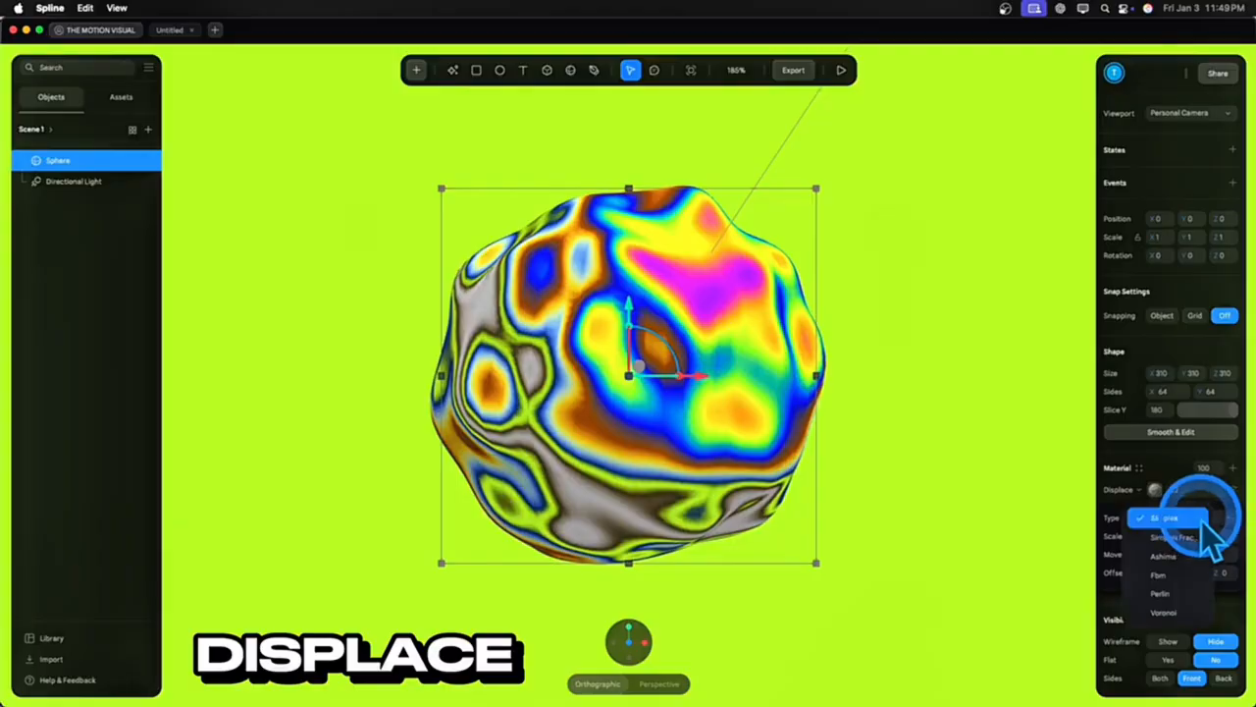
{"action": "left_click", "coordinate": [1179, 574]}
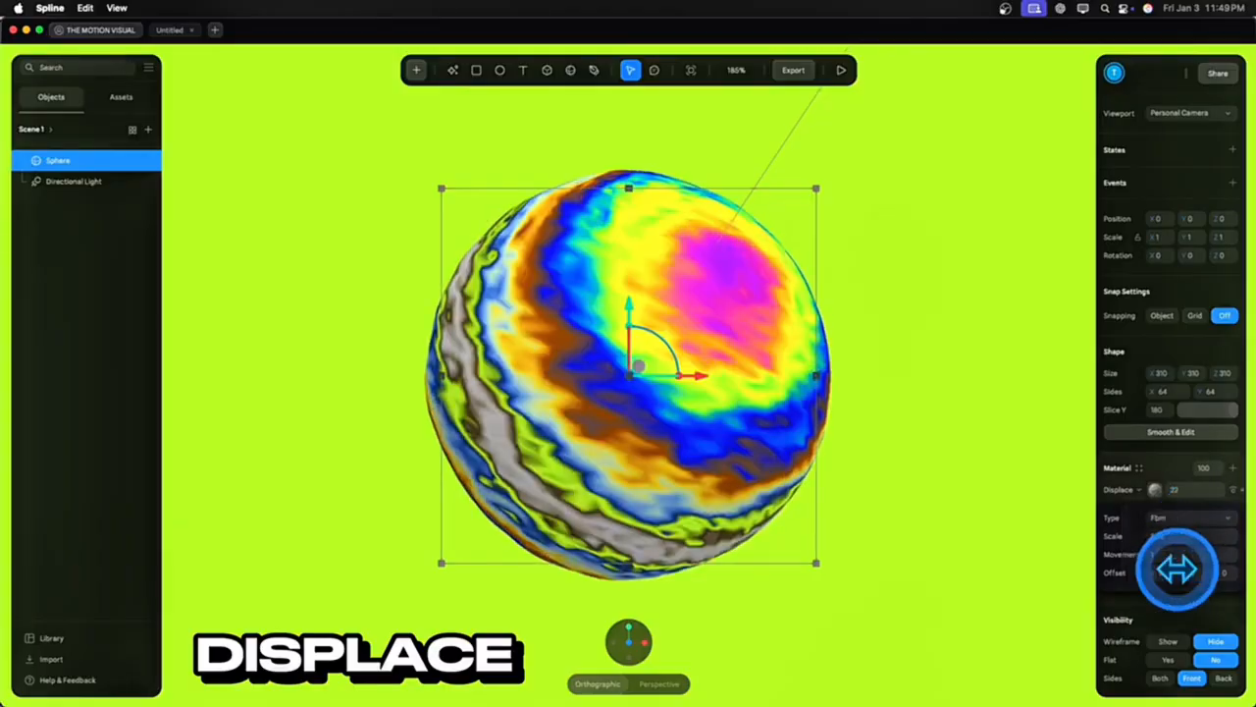
{"action": "left_click", "coordinate": [1167, 519]}
{"action": "left_click", "coordinate": [1166, 501]}
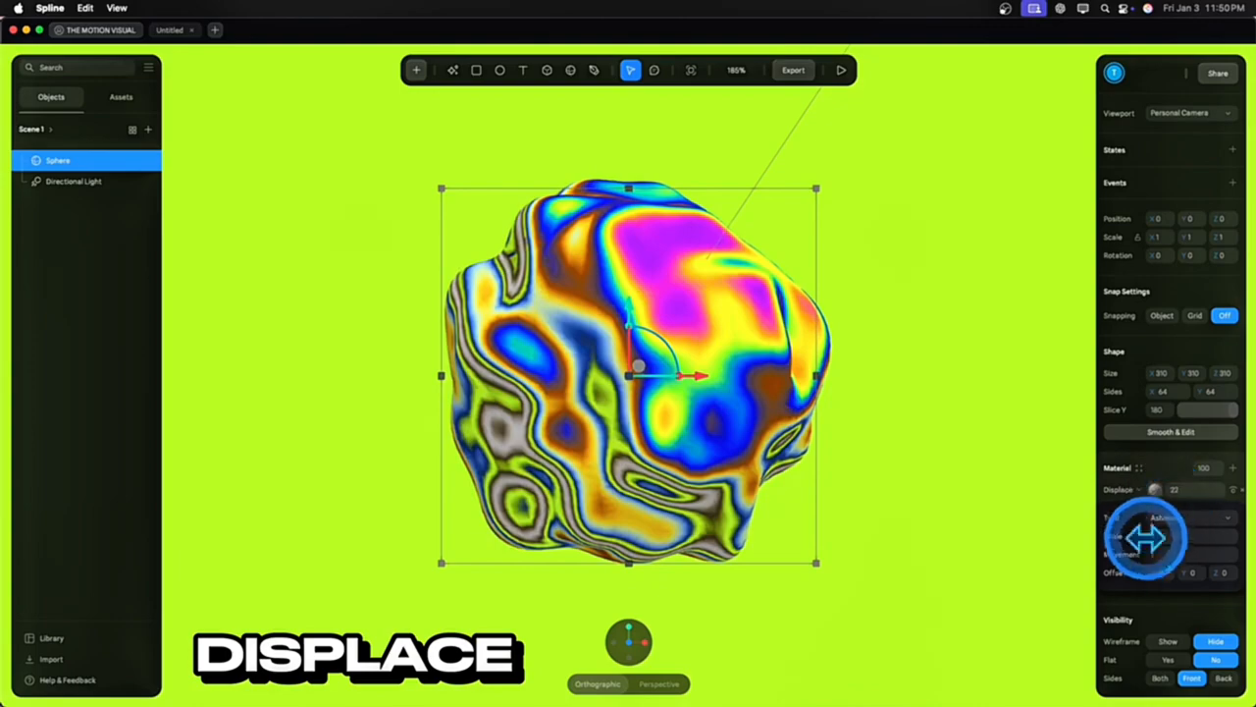
Raise the Ashima displacement strength to 31 and adjust its noise scale and movement
{"action": "left_click_drag", "start_coordinate": [1148, 534], "coordinate": [1168, 490]}
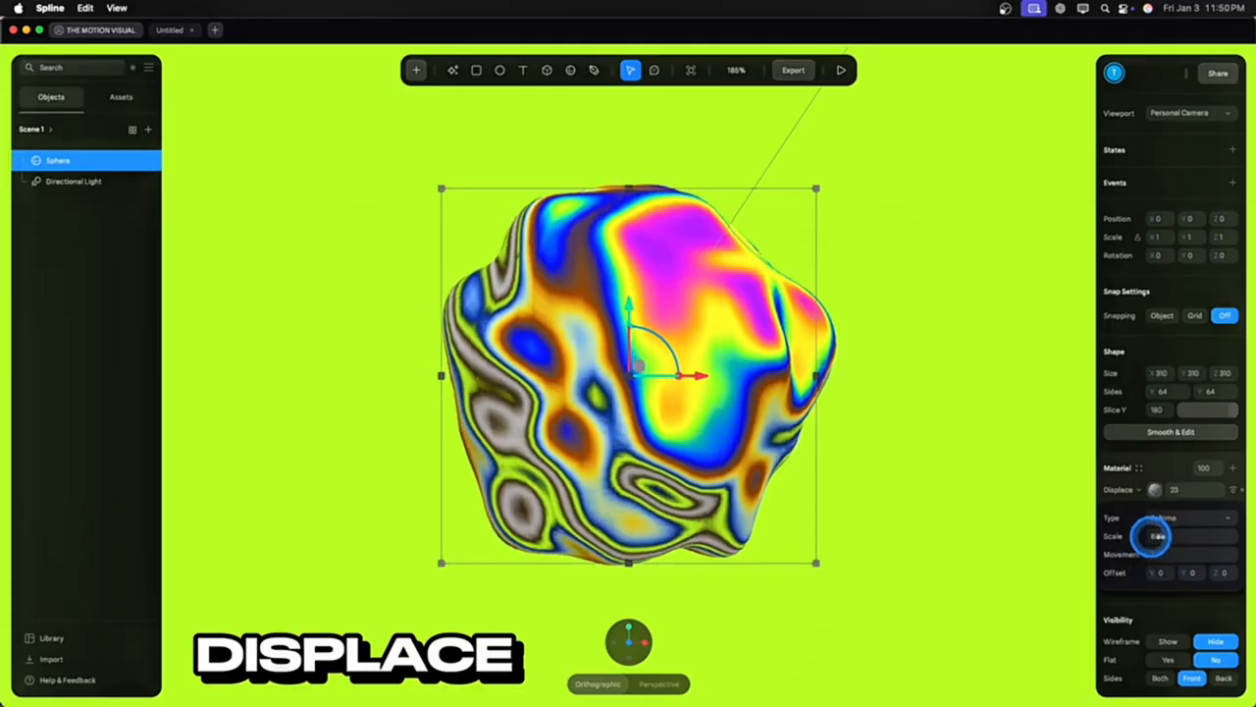
{"action": "left_click_drag", "start_coordinate": [1173, 535], "coordinate": [1177, 536]}
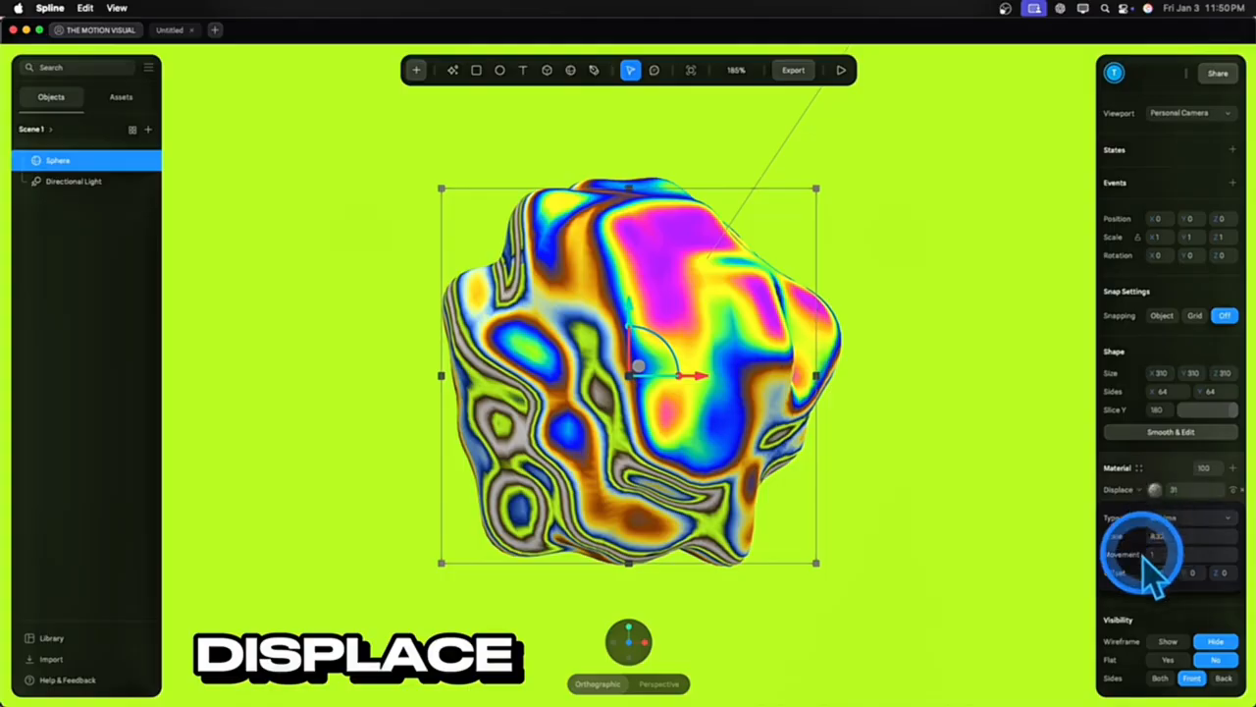
{"action": "left_click_drag", "start_coordinate": [1149, 552], "coordinate": [1157, 553]}
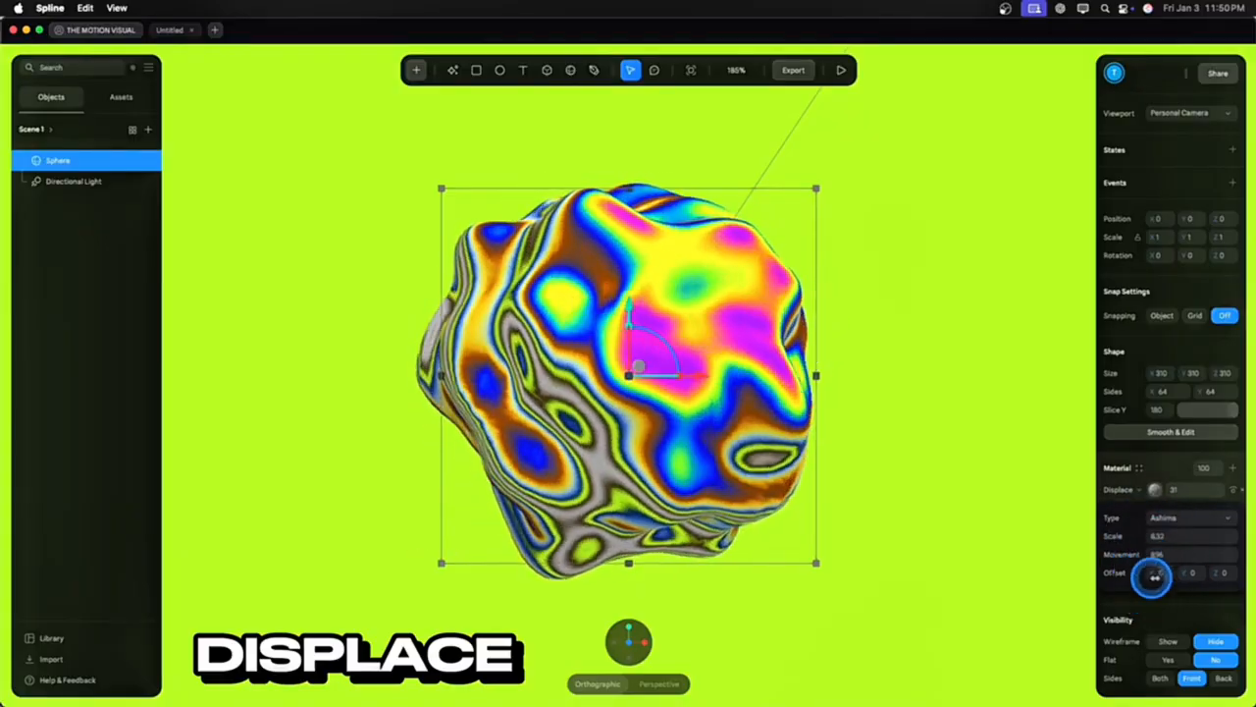
Set the displacement offset to X 139, Y 91, Z 106, with scale 6.86, movement 6.17 and strength 54
{"action": "left_click_drag", "start_coordinate": [1151, 576], "coordinate": [1211, 574]}
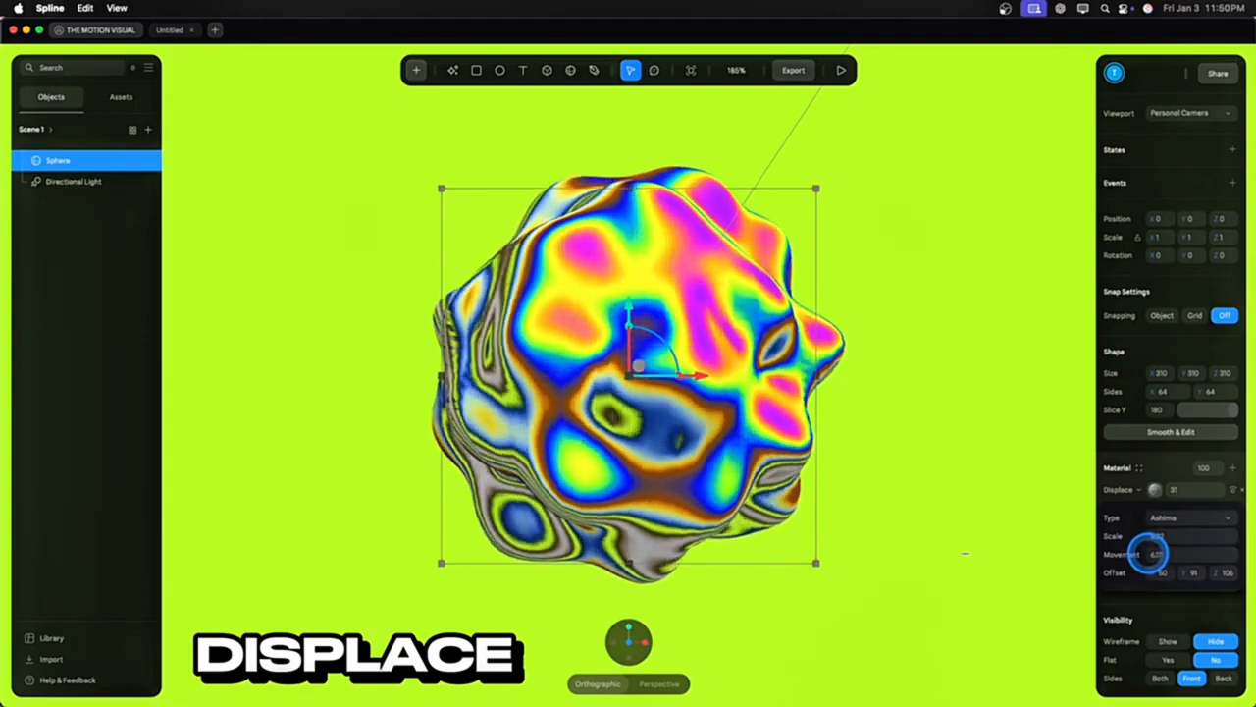
{"action": "left_click_drag", "start_coordinate": [1148, 534], "coordinate": [1051, 534]}
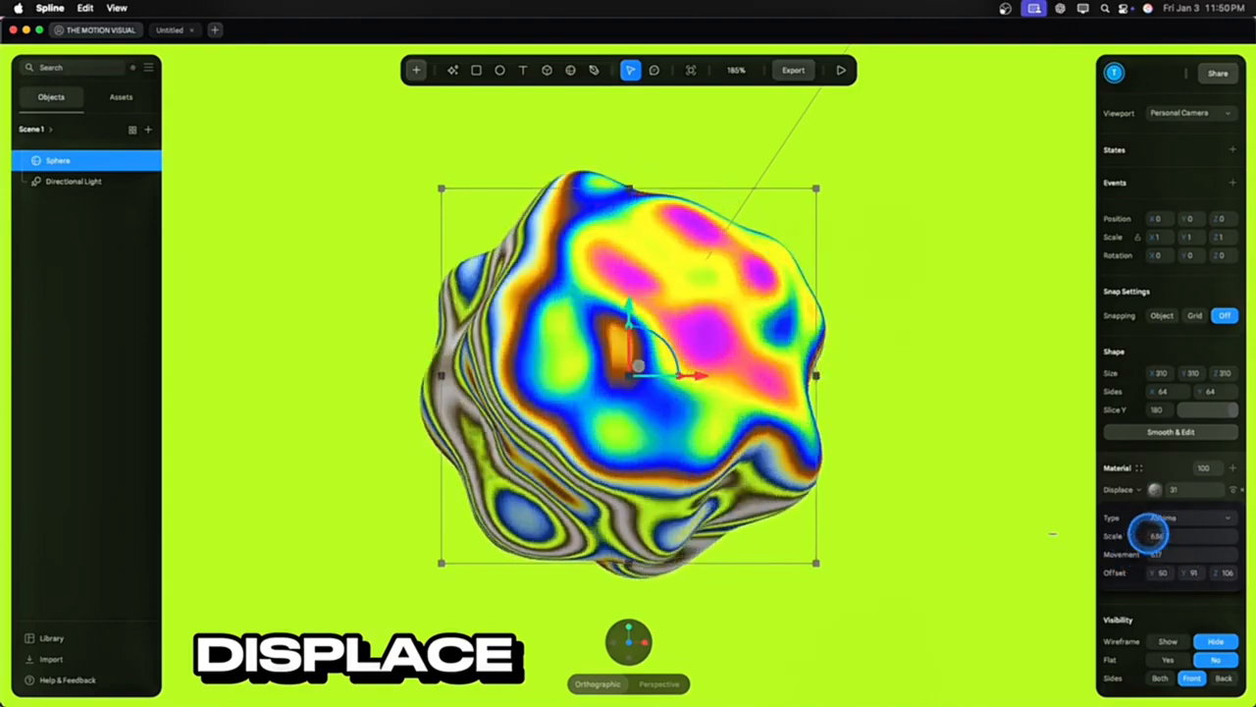
{"action": "left_click_drag", "start_coordinate": [1215, 488], "coordinate": [1166, 490]}
{"action": "left_click_drag", "start_coordinate": [1159, 555], "coordinate": [1148, 569]}
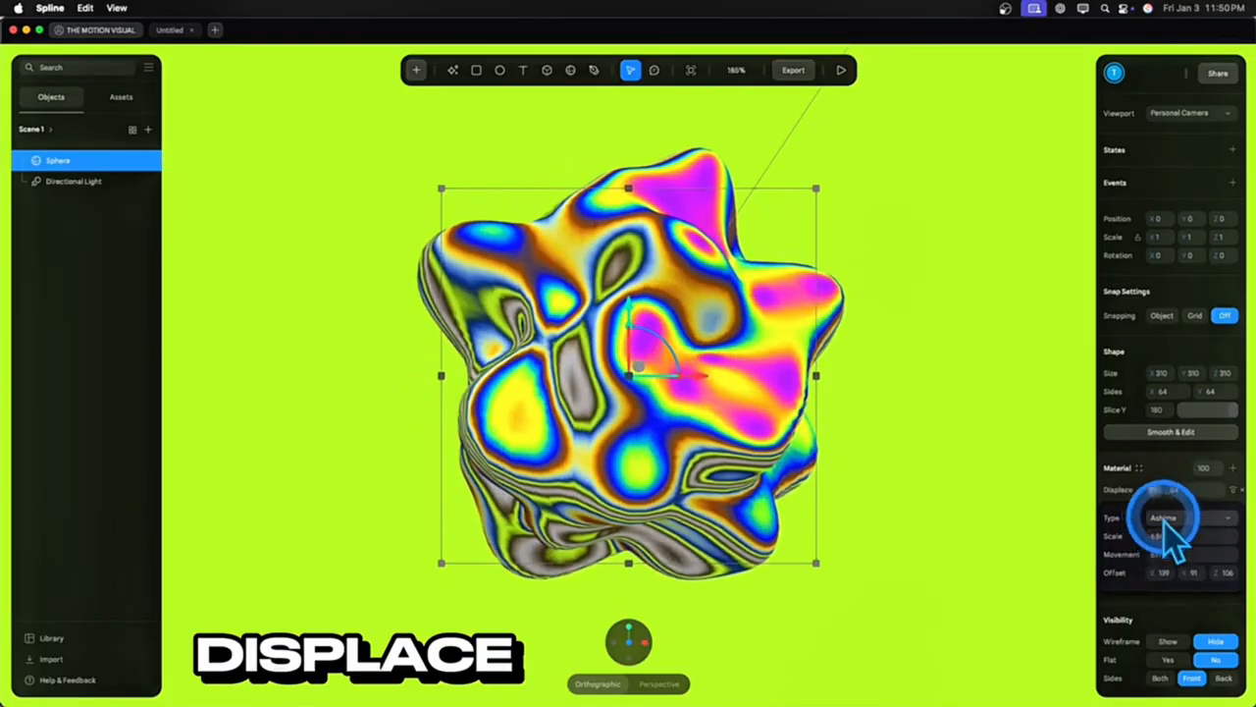
Switch the displacement noise type to Voronoi and raise its strength to 87
{"action": "left_click", "coordinate": [1164, 519]}
{"action": "left_click", "coordinate": [1170, 577]}
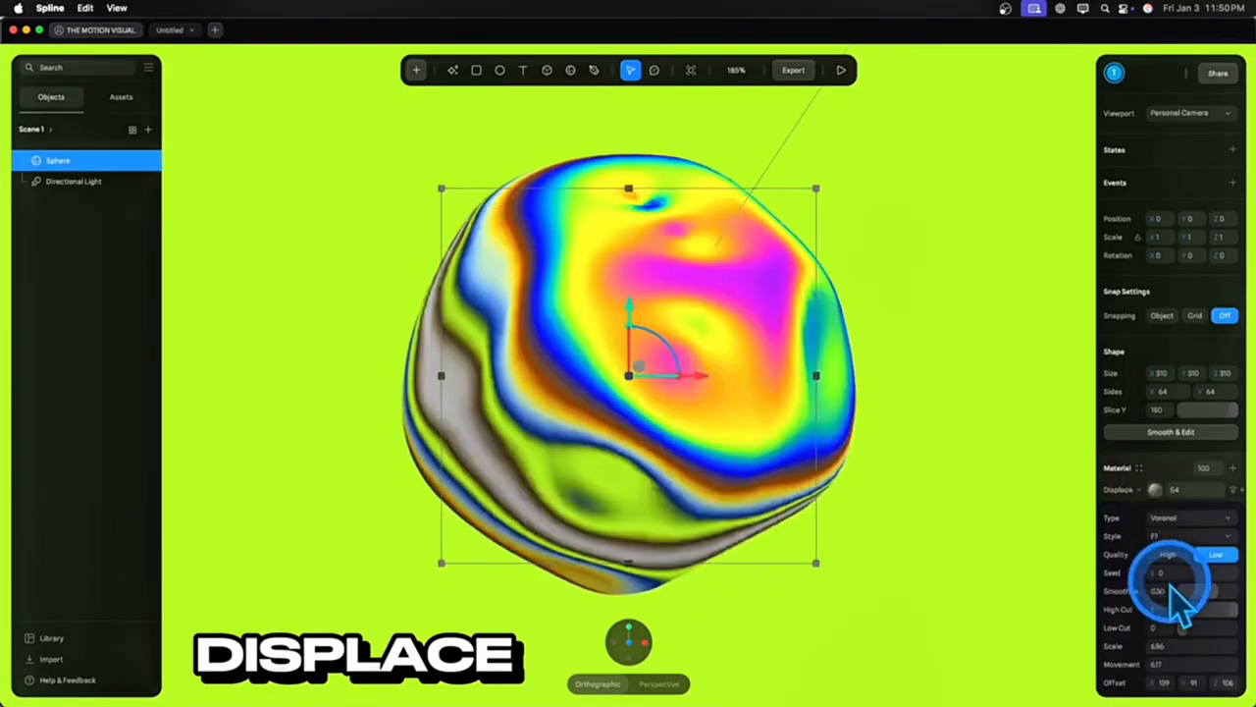
{"action": "scroll", "coordinate": [1170, 557], "scroll_direction": "down", "scroll_amount": 2}
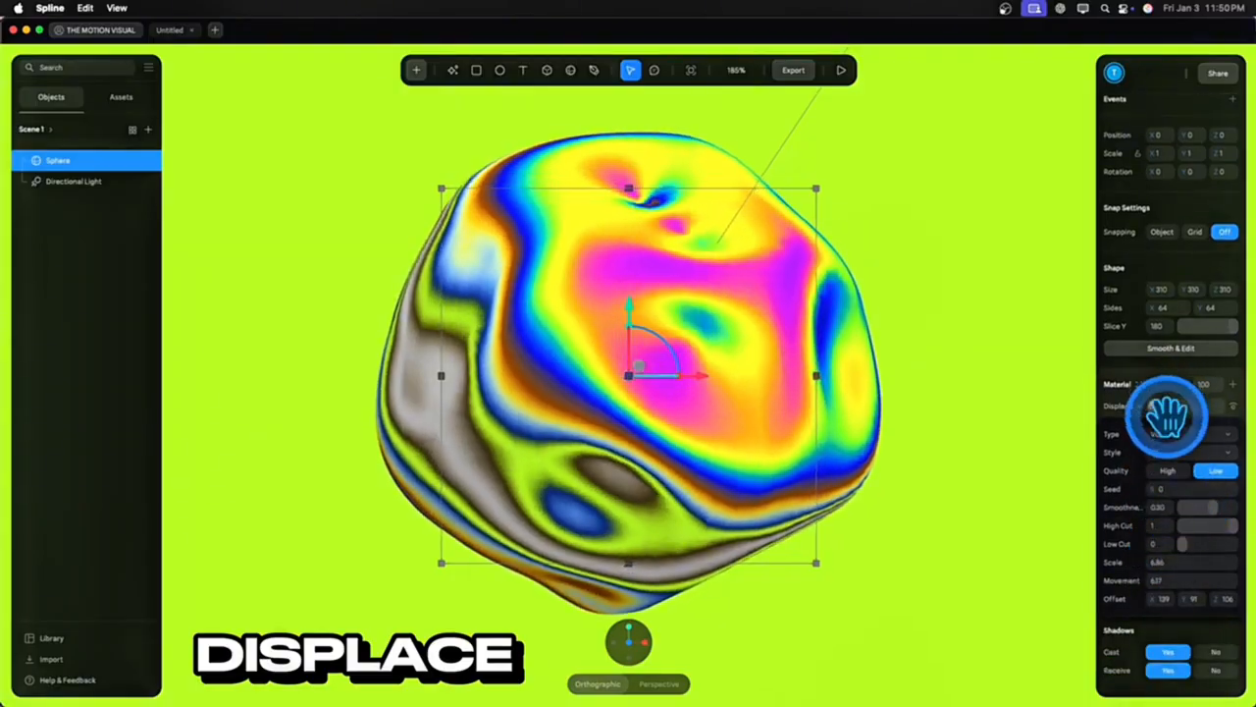
Compare the F2, F2 minus F1, Smooth Blend and Edge Voronoi styles, and settle on Power (^3)
{"action": "left_click", "coordinate": [1199, 451]}
{"action": "left_click", "coordinate": [1186, 495]}
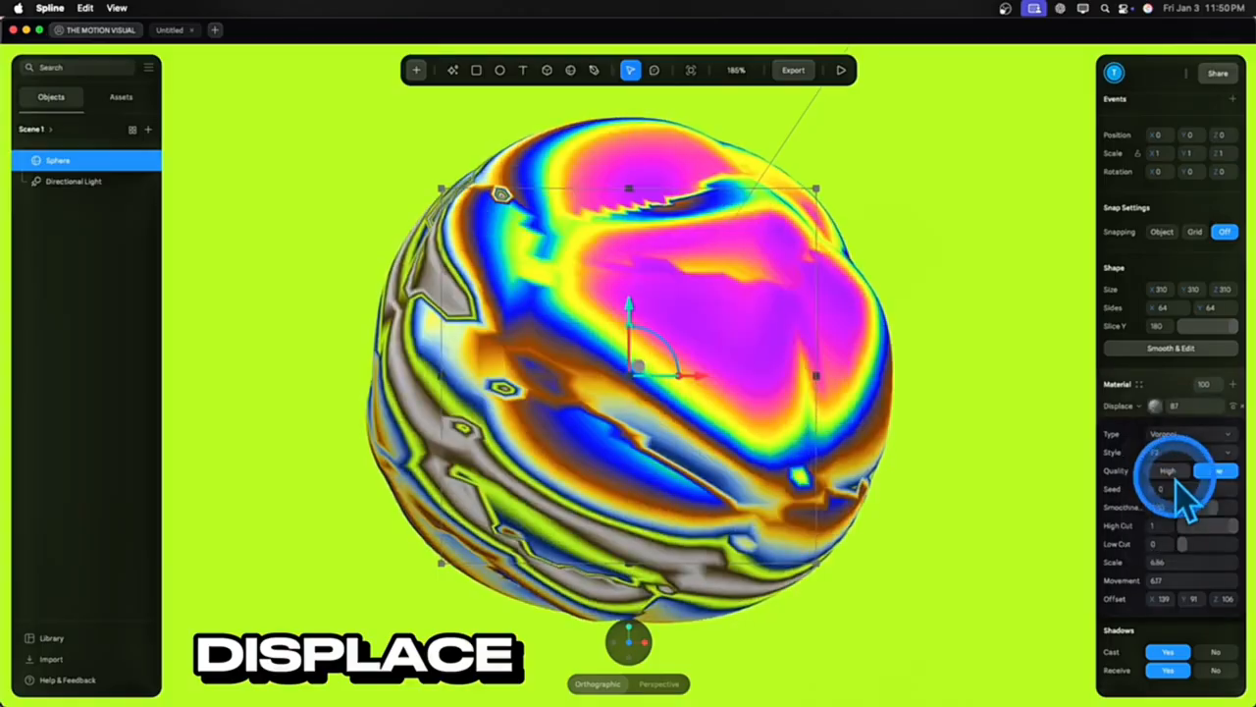
{"action": "left_click", "coordinate": [1185, 452]}
{"action": "left_click", "coordinate": [1172, 485]}
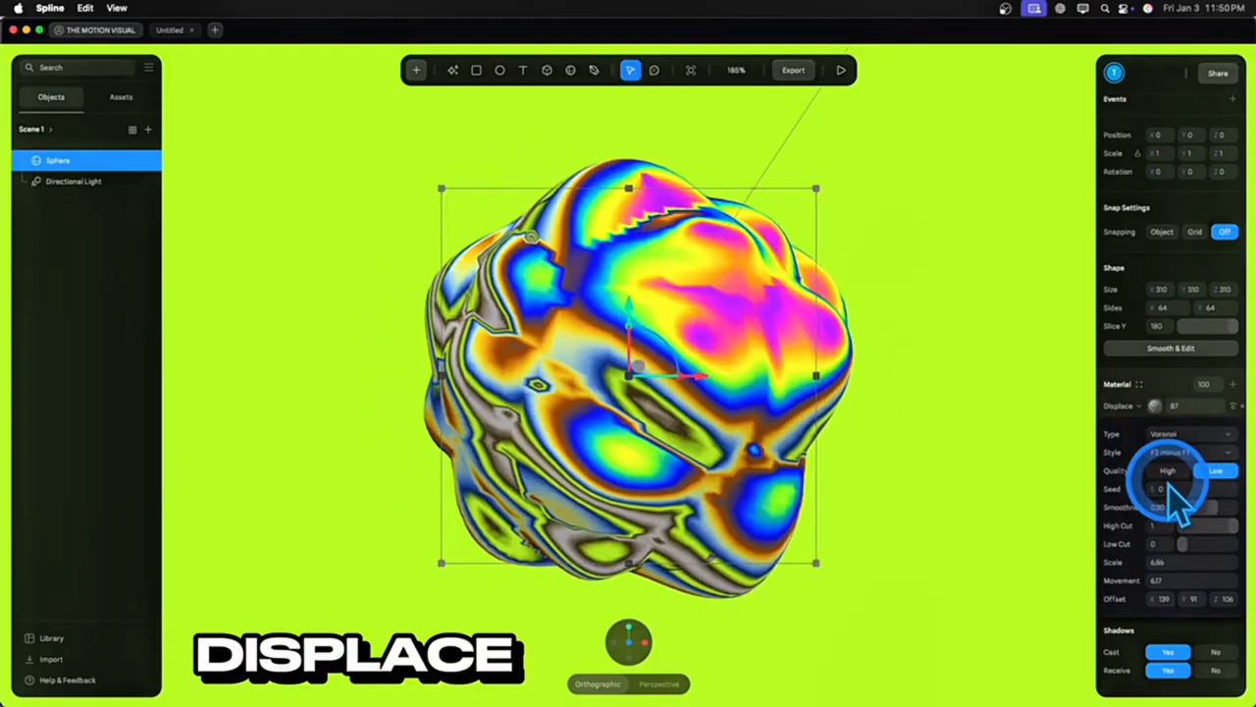
{"action": "left_click", "coordinate": [1181, 453]}
{"action": "left_click", "coordinate": [1176, 478]}
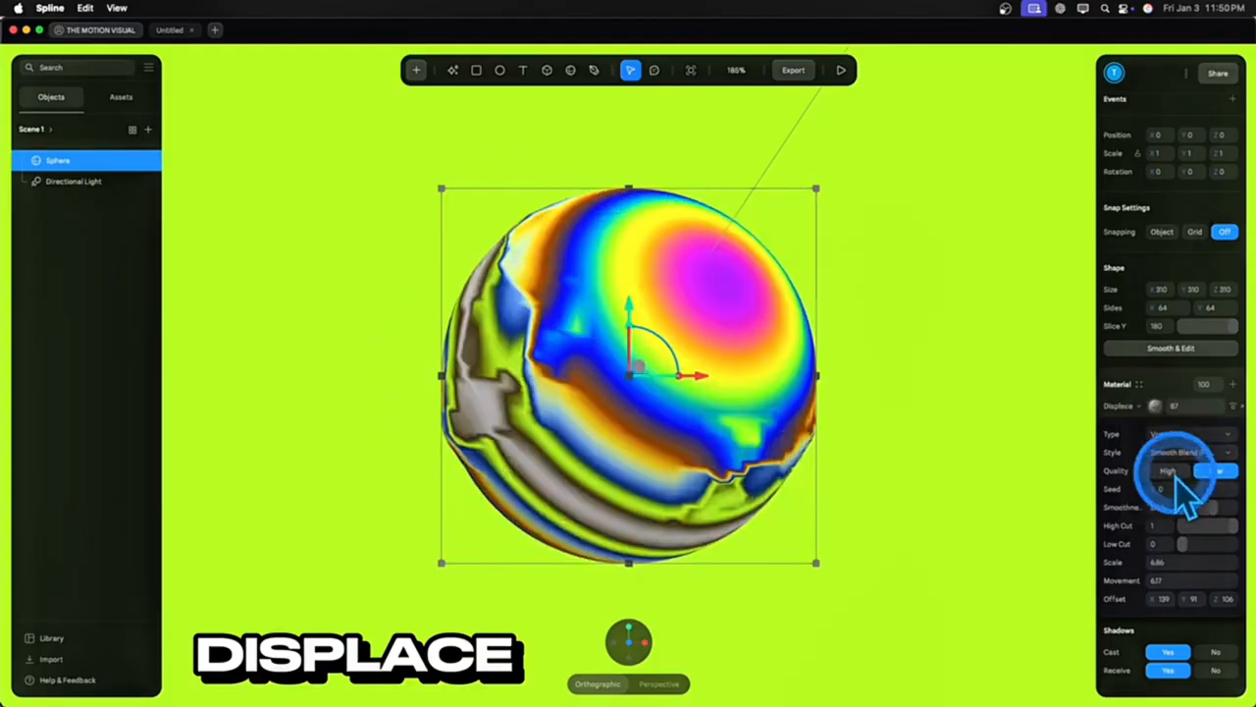
{"action": "left_click", "coordinate": [1180, 454]}
{"action": "left_click", "coordinate": [1183, 481]}
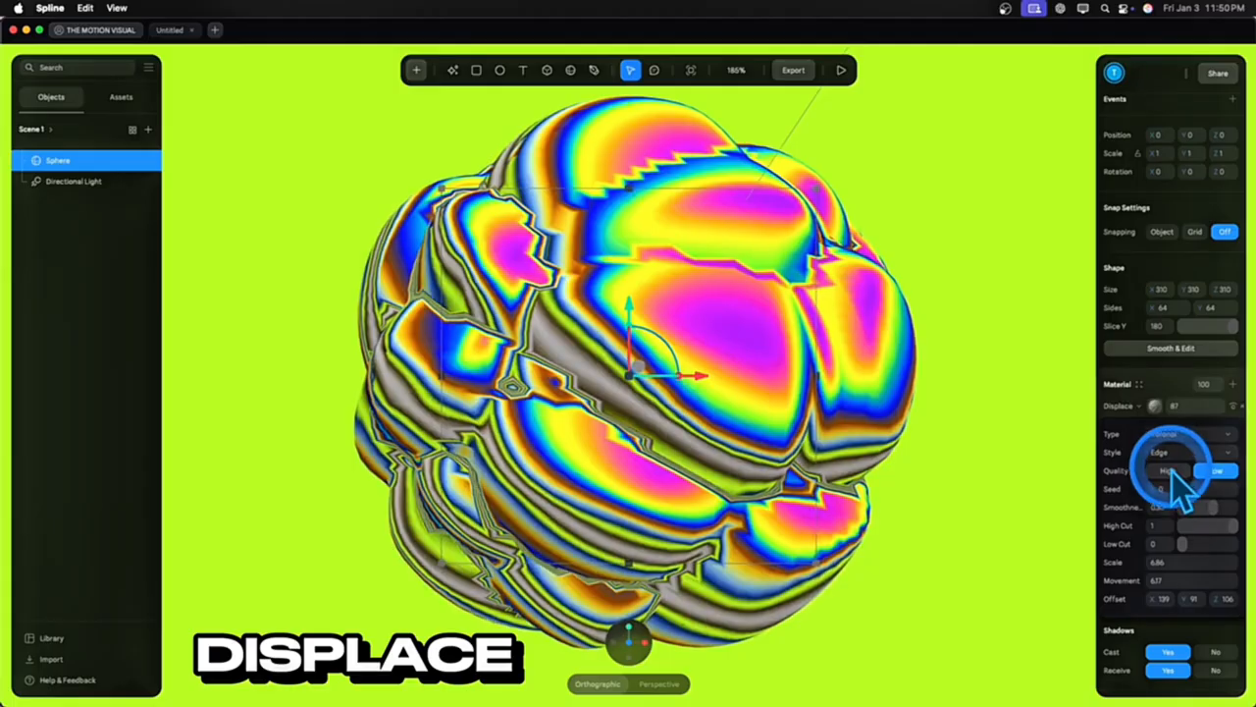
{"action": "left_click", "coordinate": [1180, 454]}
{"action": "left_click", "coordinate": [1178, 485]}
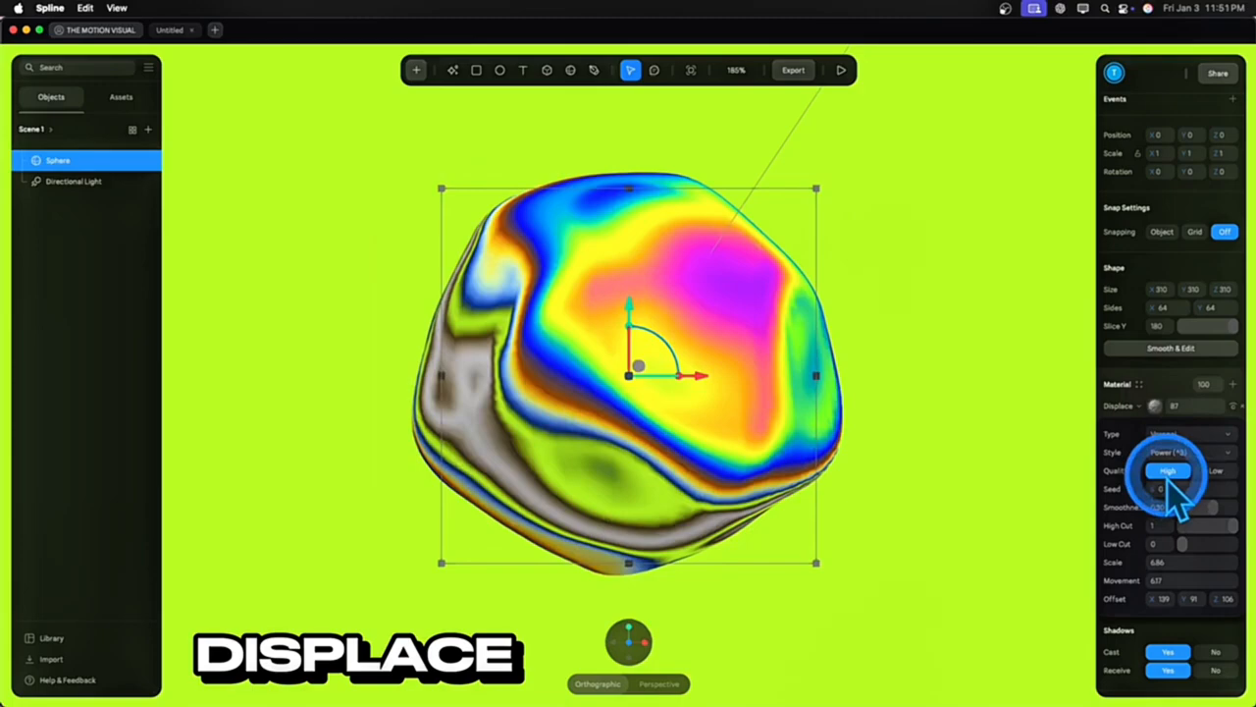
Compare Low and High Voronoi quality, keeping High with strength 108, and raise the sphere's sides to 112 and 93
{"action": "left_click", "coordinate": [1208, 473]}
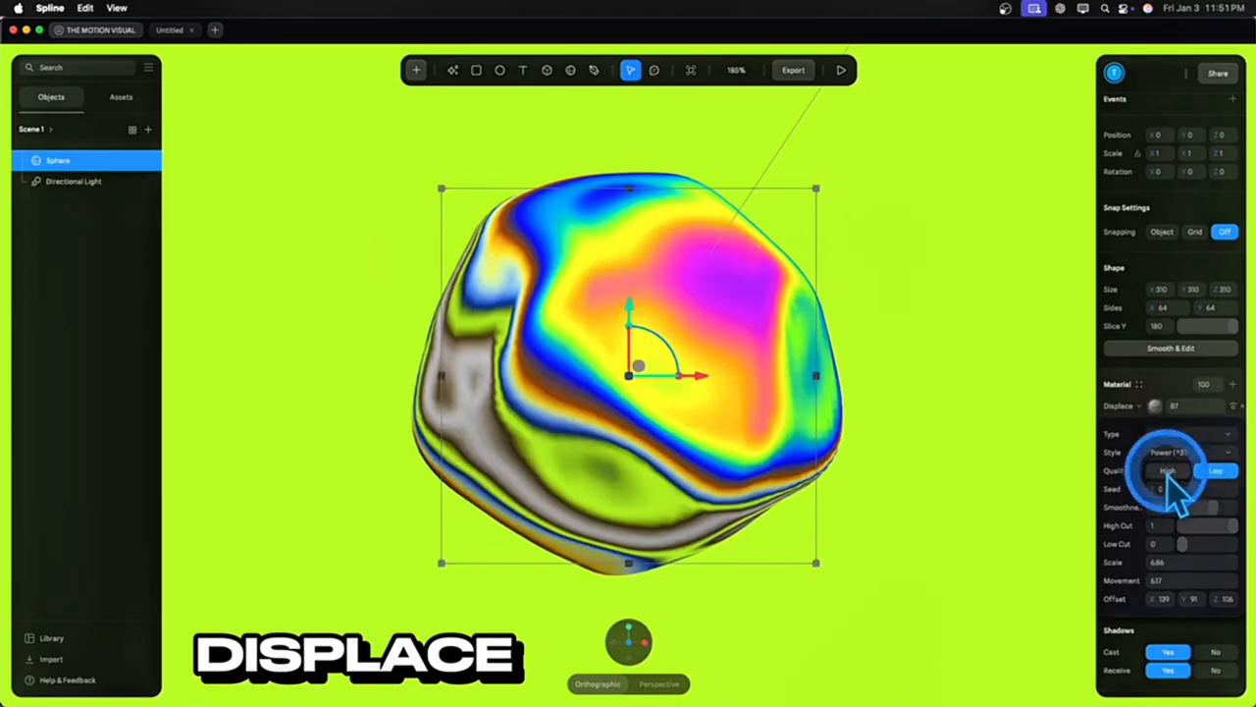
{"action": "left_click", "coordinate": [1168, 472]}
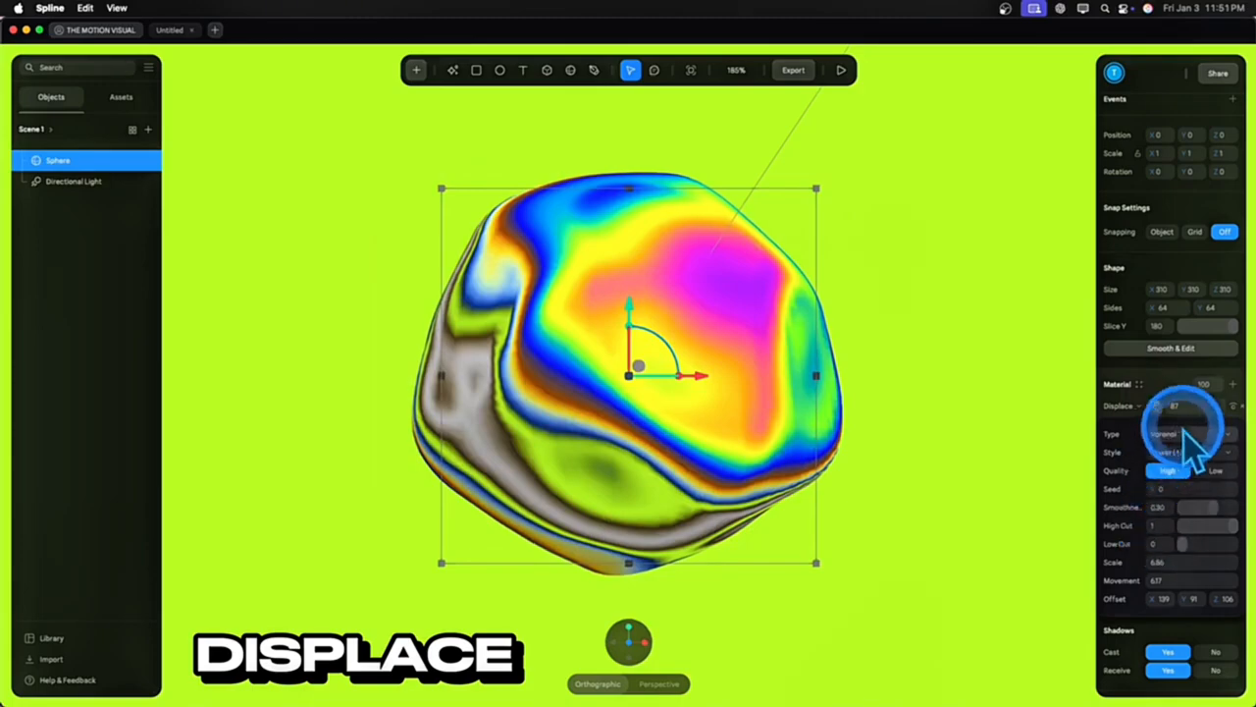
{"action": "left_click_drag", "start_coordinate": [1166, 402], "coordinate": [1168, 403]}
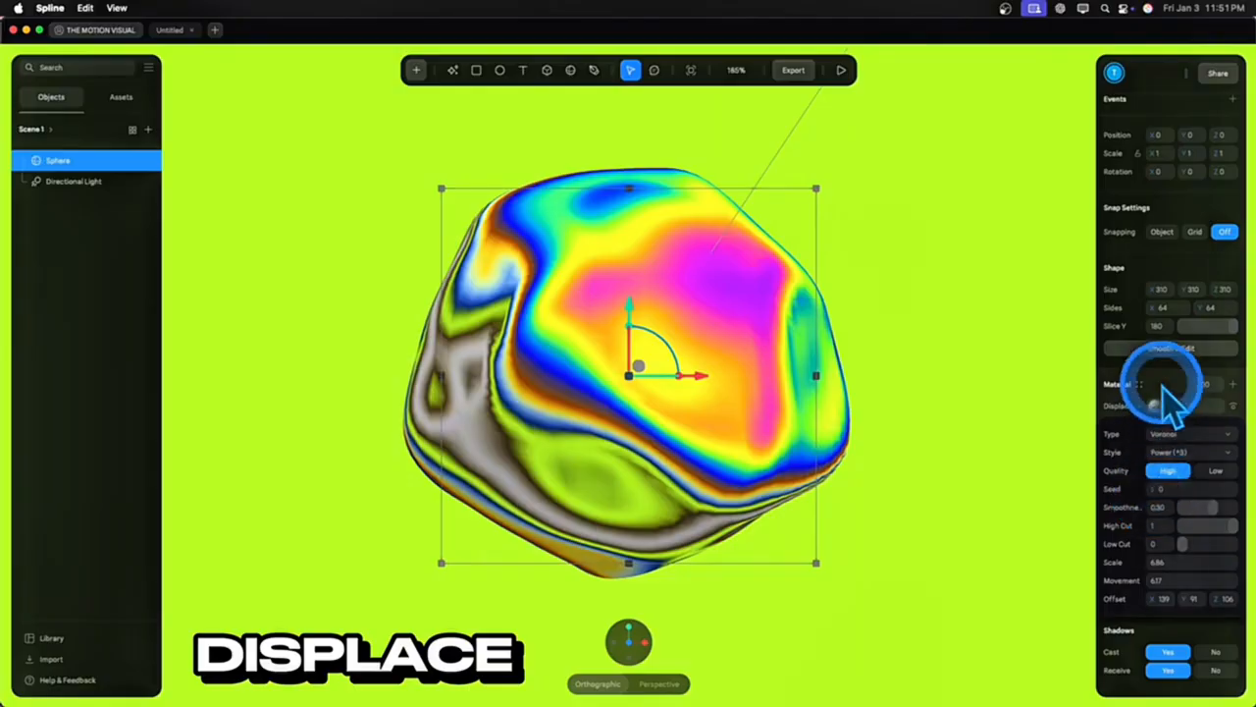
{"action": "left_click_drag", "start_coordinate": [1156, 306], "coordinate": [1205, 304]}
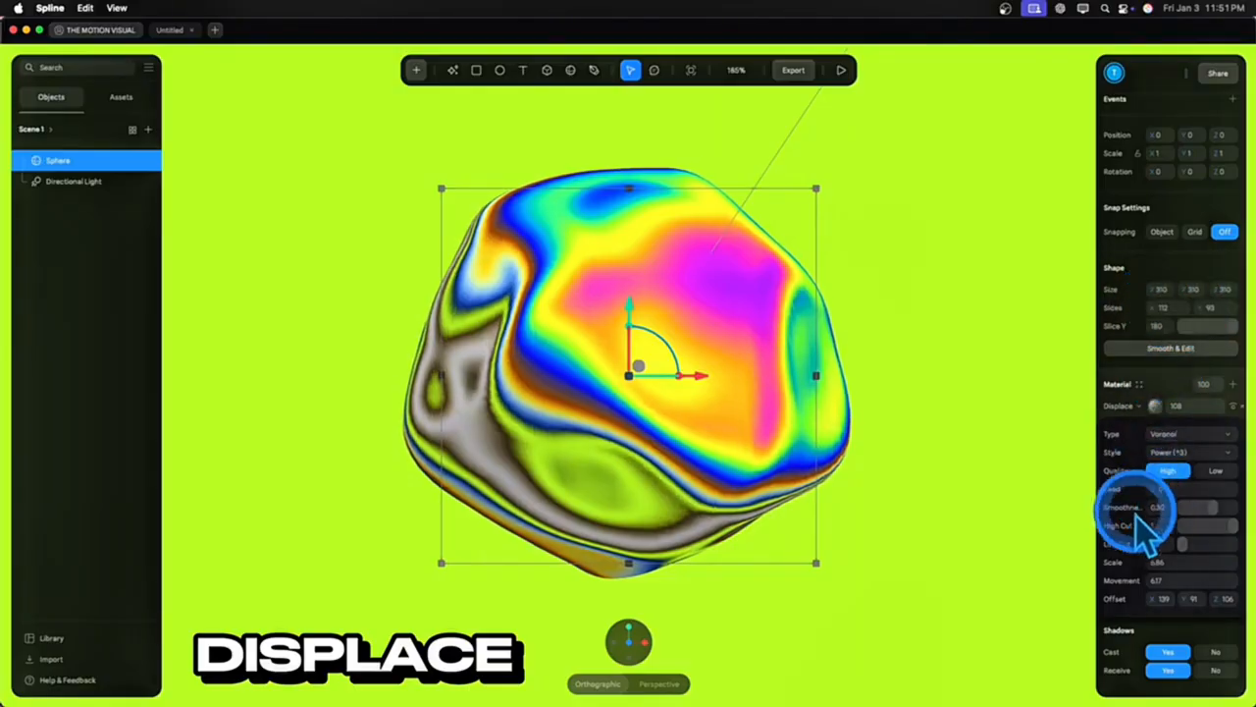
Set the Voronoi seed to 0.10, smoothness to 0.37, high cut to 0.74 and low cut to 0.08
{"action": "left_click_drag", "start_coordinate": [1155, 488], "coordinate": [1156, 483]}
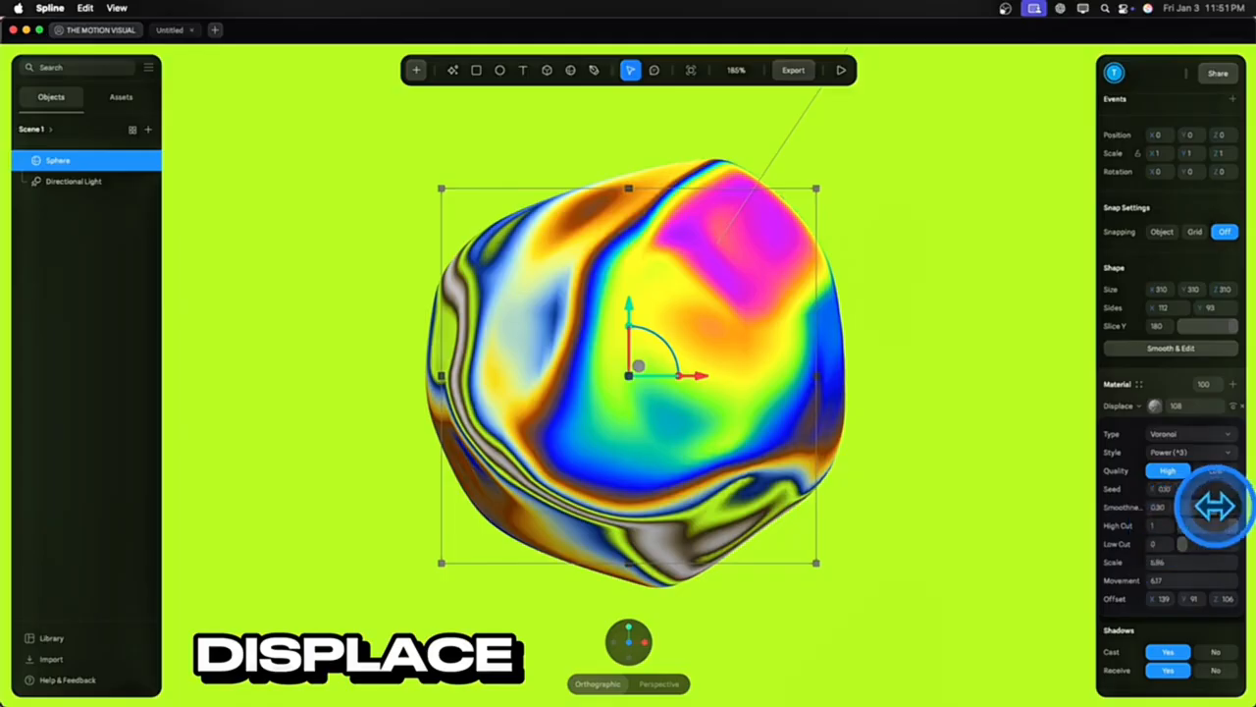
{"action": "left_click_drag", "start_coordinate": [1213, 506], "coordinate": [1217, 543]}
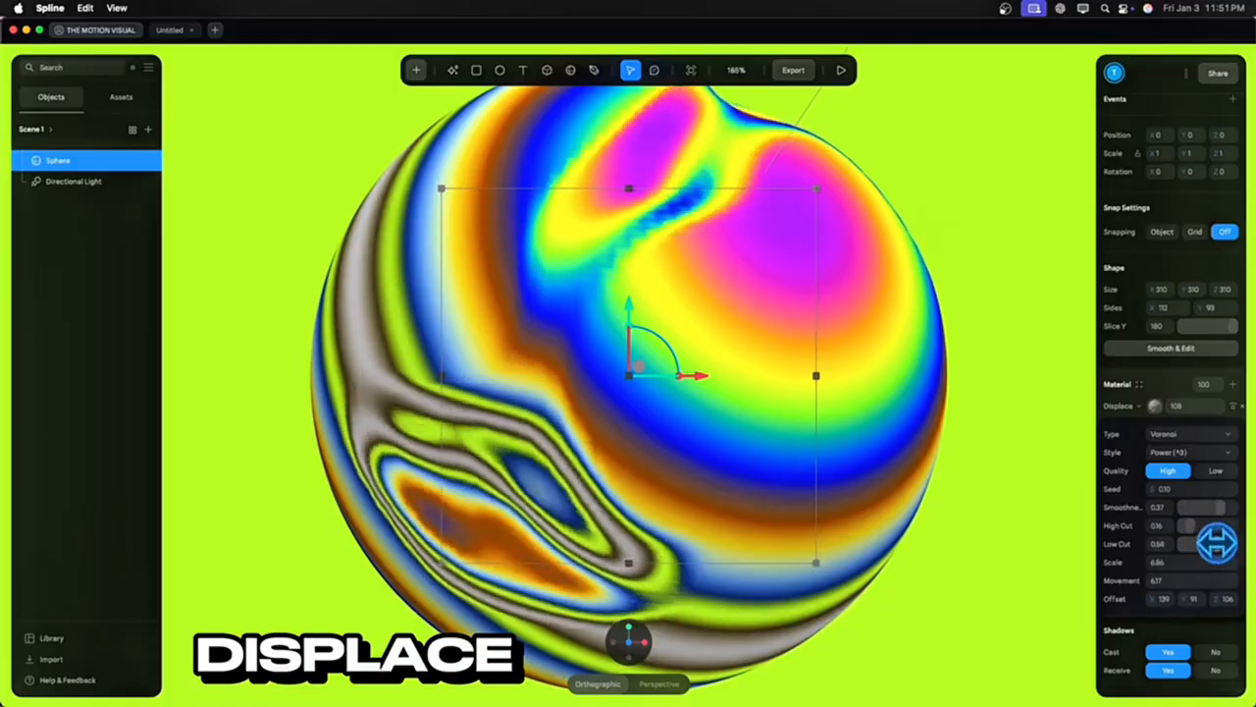
{"action": "left_click_drag", "start_coordinate": [1217, 527], "coordinate": [1217, 547]}
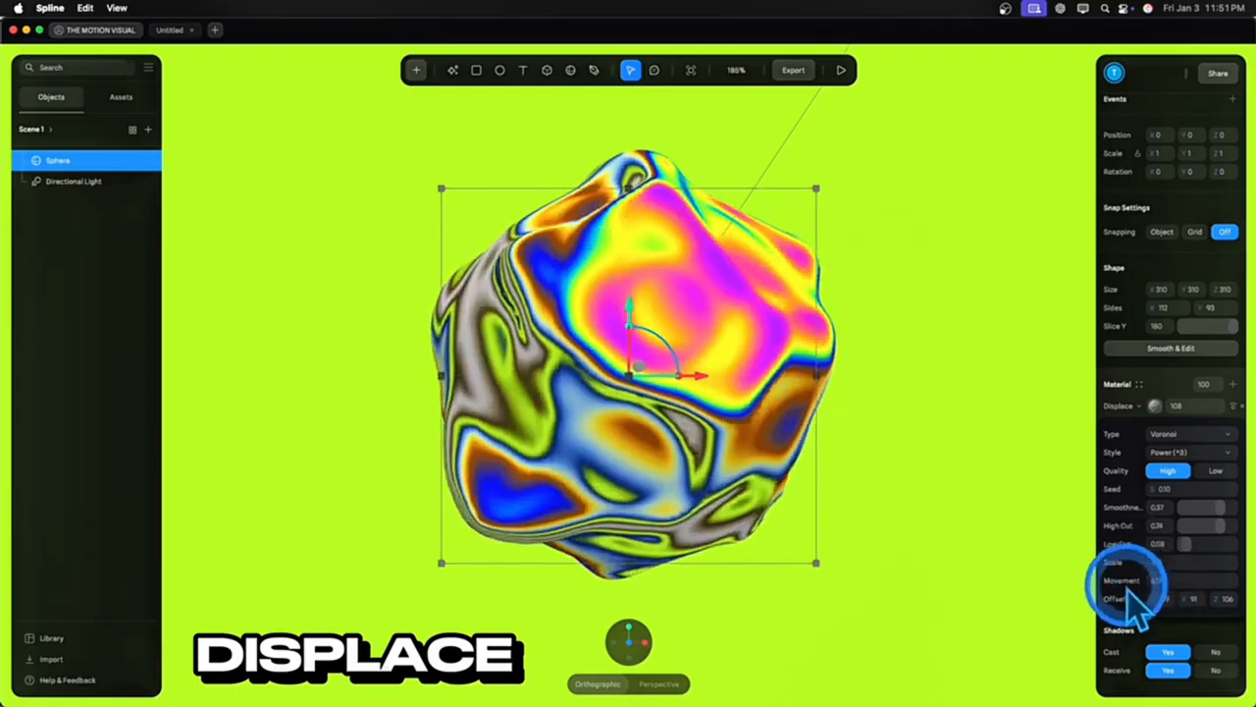
Set the Voronoi movement to 9.22, scale to 6.02 and displacement strength to 163, and shift the noise offset
{"action": "left_click_drag", "start_coordinate": [1151, 579], "coordinate": [987, 580]}
{"action": "left_click_drag", "start_coordinate": [1148, 561], "coordinate": [957, 561]}
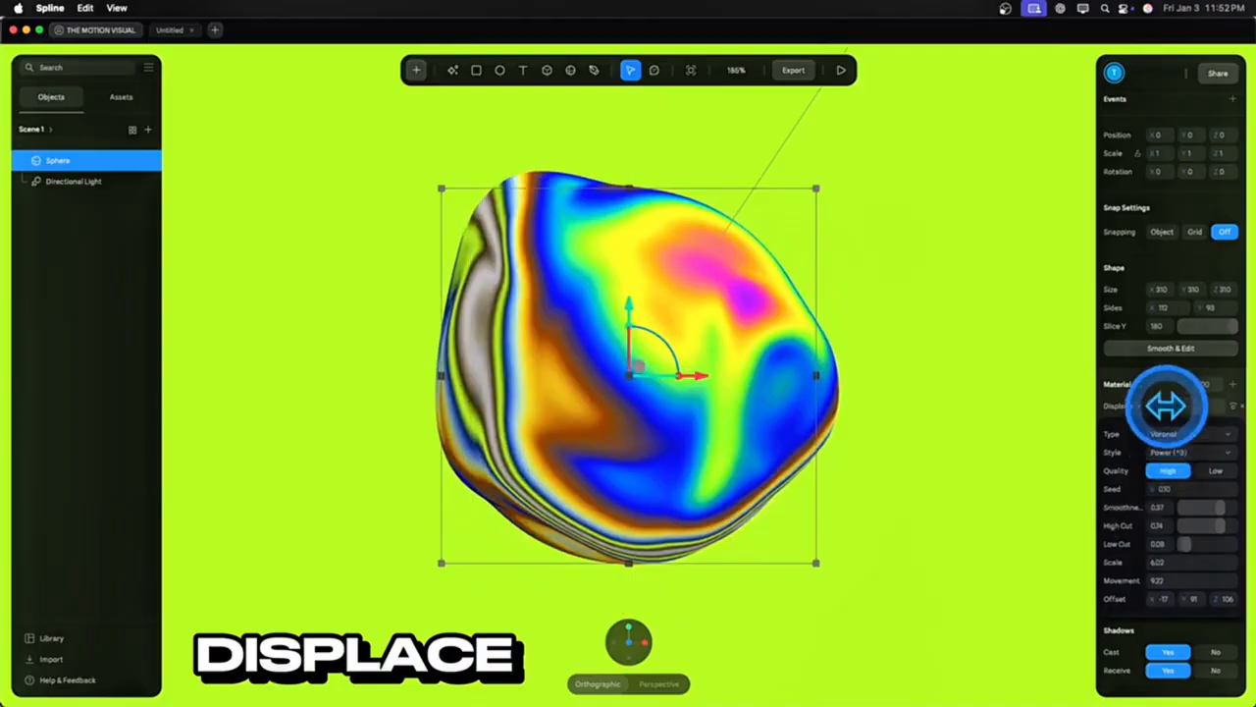
{"action": "mouse_move", "coordinate": [1165, 406]}
{"action": "left_mouse_down"}
{"action": "mouse_move", "coordinate": [1144, 407]}
{"action": "mouse_move", "coordinate": [1161, 403]}
{"action": "left_mouse_up"}
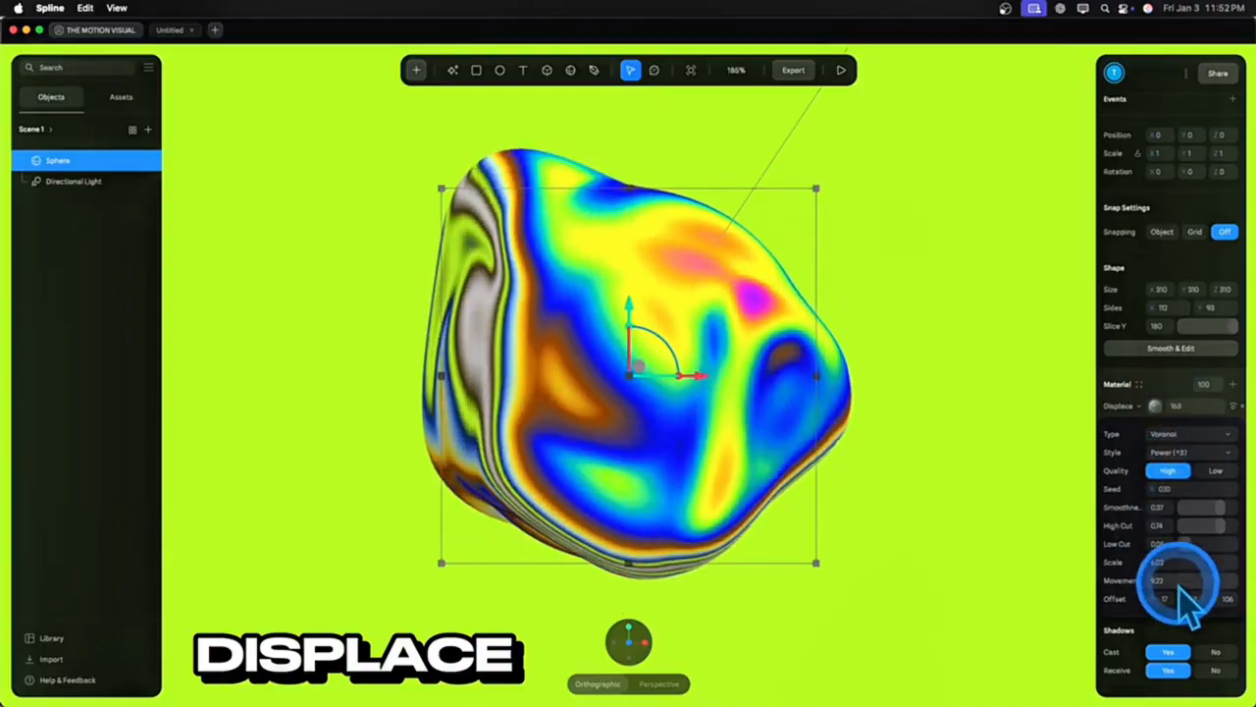
{"action": "left_click_drag", "start_coordinate": [1189, 595], "coordinate": [1185, 600]}
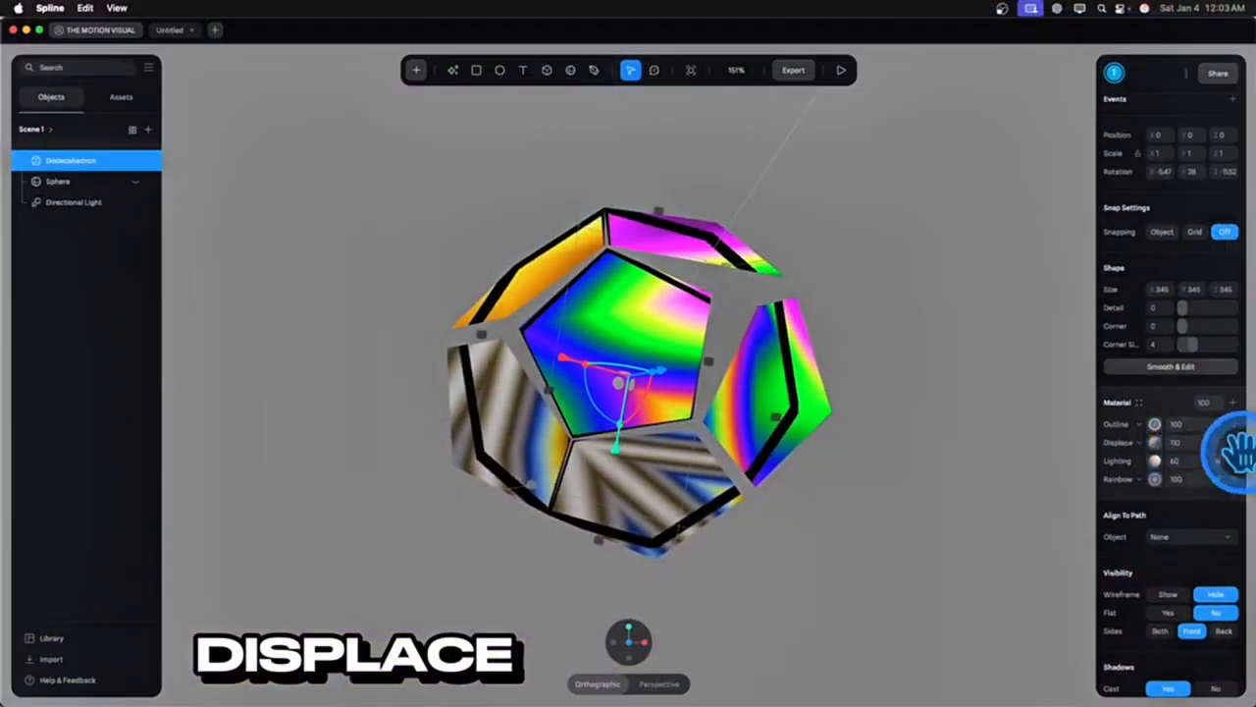
Undo the last change to the dodecahedron, and round the cube's corners to 17 while varying its displacement strength
{"action": "key", "text": "super+z"}
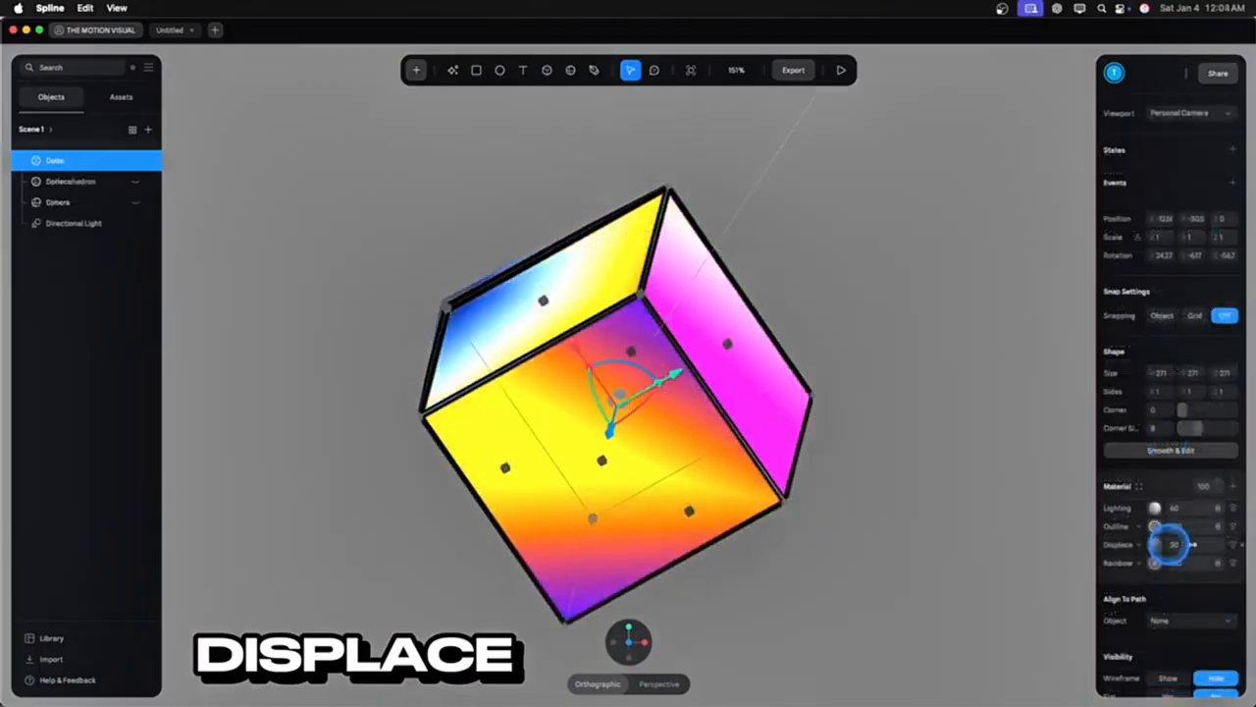
{"action": "left_click_drag", "start_coordinate": [126, 543], "coordinate": [88, 544]}
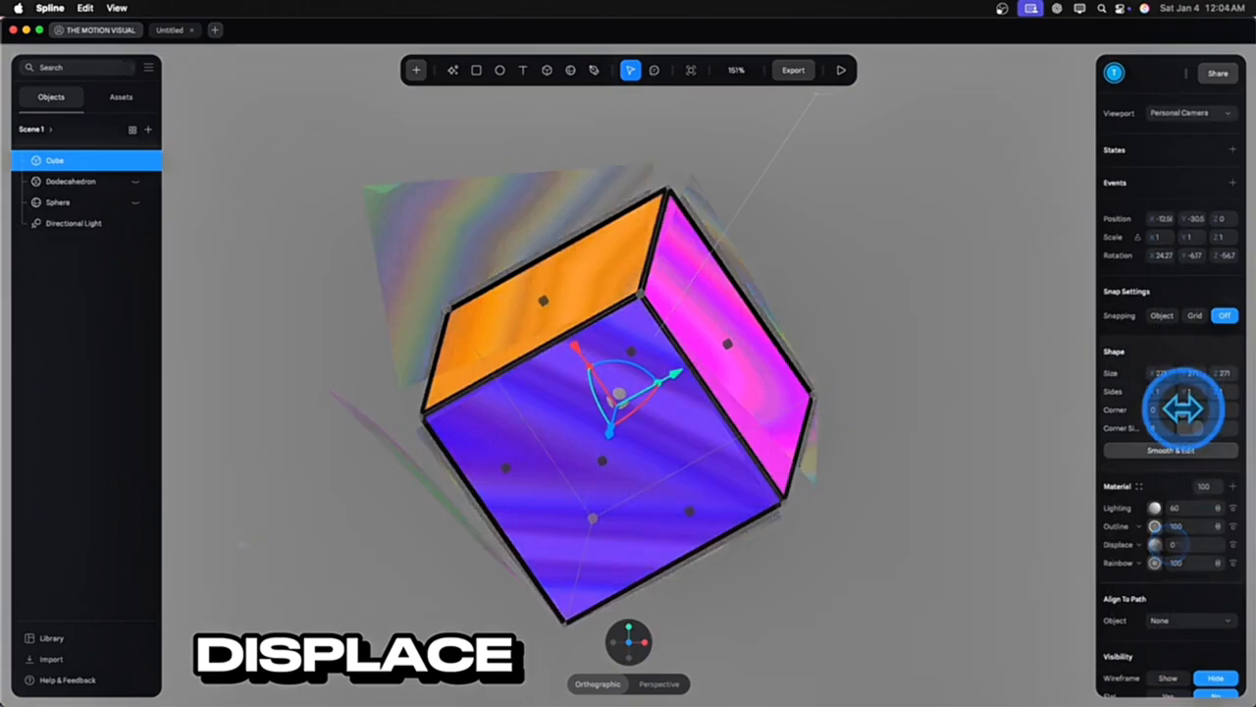
{"action": "left_click_drag", "start_coordinate": [1183, 409], "coordinate": [1199, 413]}
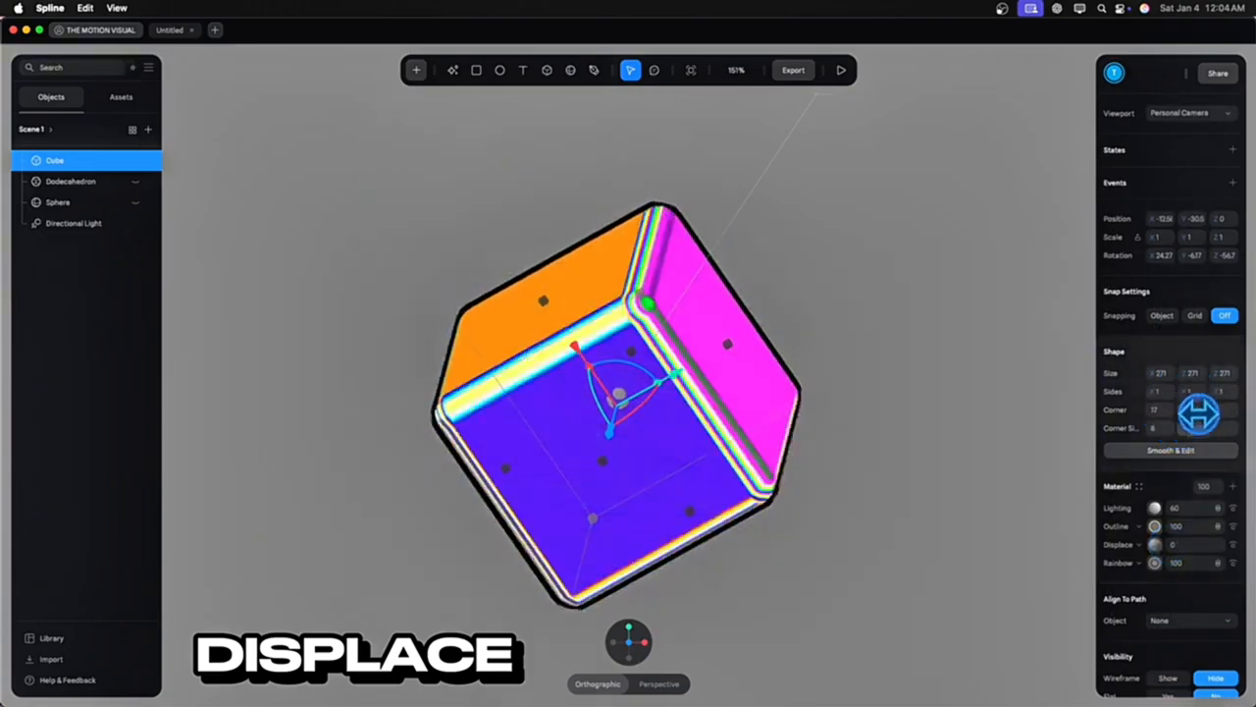
{"action": "left_click_drag", "start_coordinate": [1164, 544], "coordinate": [1104, 530]}
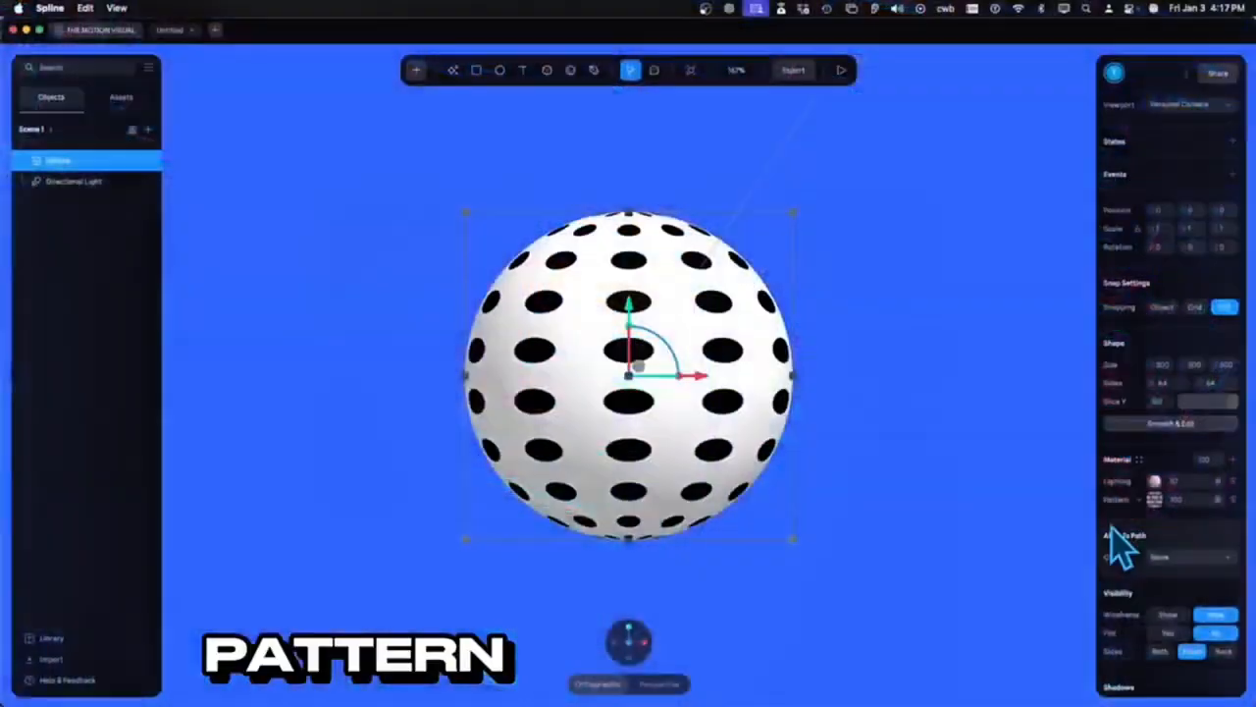
Open the sphere's Pattern layer settings and try the Ring, Polygon and Cross styles
{"action": "left_click", "coordinate": [1116, 530]}
{"action": "left_click", "coordinate": [1153, 502]}
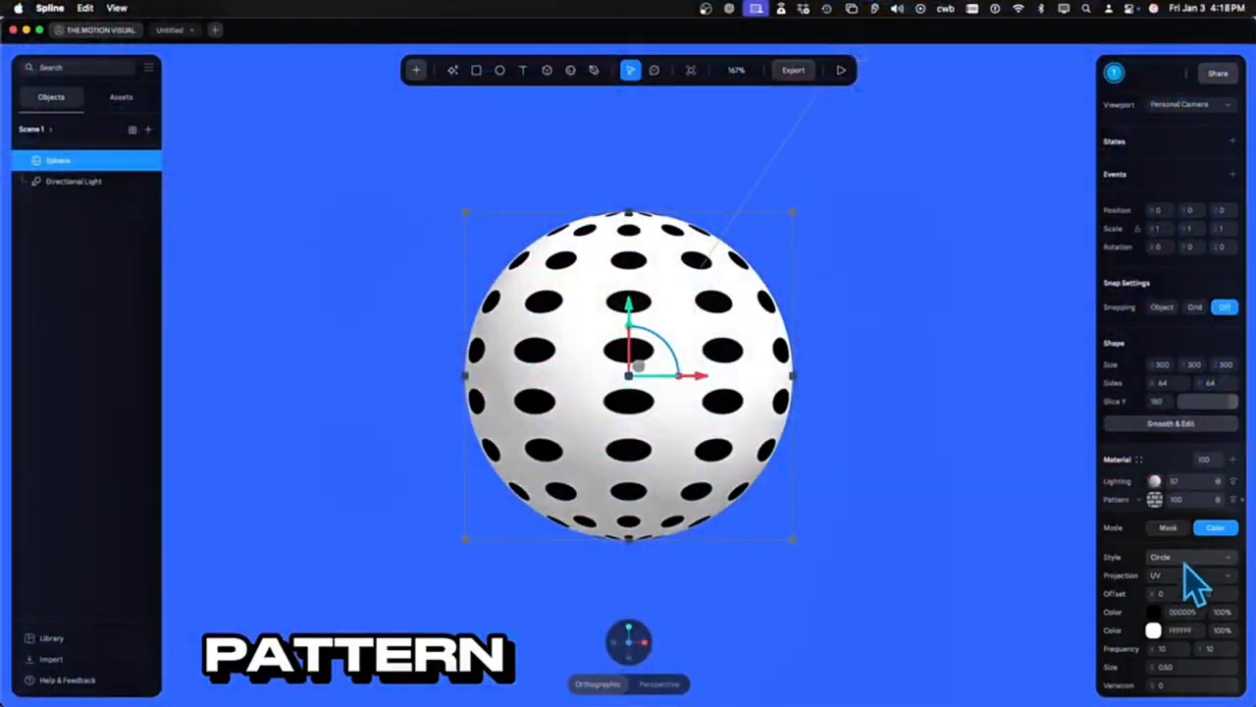
{"action": "left_click", "coordinate": [1188, 558]}
{"action": "left_click", "coordinate": [1176, 583]}
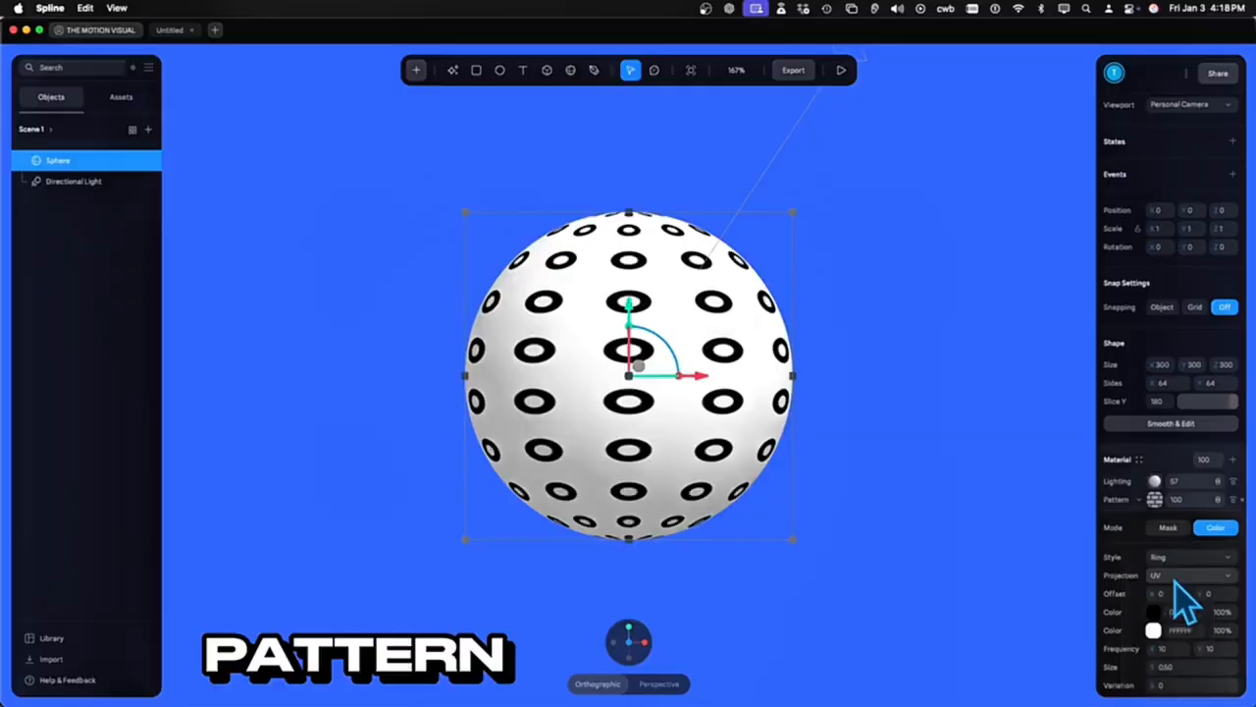
{"action": "left_click", "coordinate": [1183, 557]}
{"action": "left_click", "coordinate": [1178, 578]}
{"action": "left_click", "coordinate": [1183, 558]}
{"action": "left_click", "coordinate": [1180, 578]}
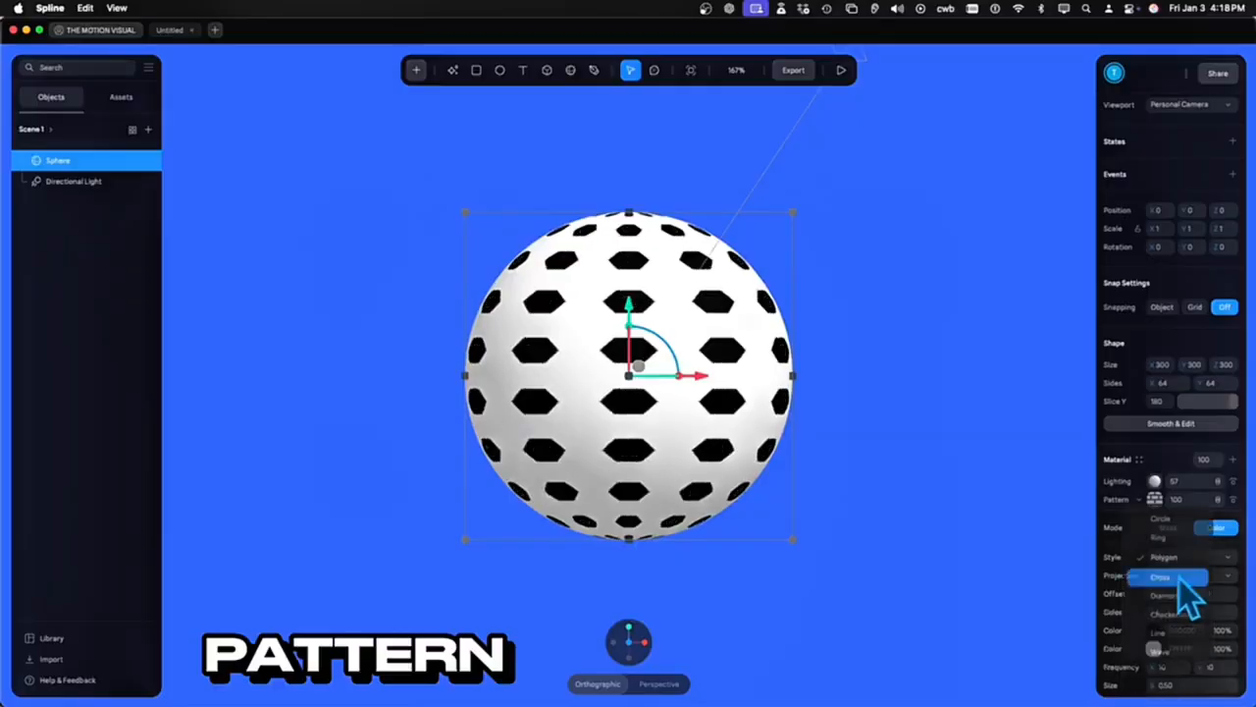
Switch the sphere's pattern style through Diamond and the checker style to Line
{"action": "left_click", "coordinate": [1183, 557]}
{"action": "left_click", "coordinate": [1180, 578]}
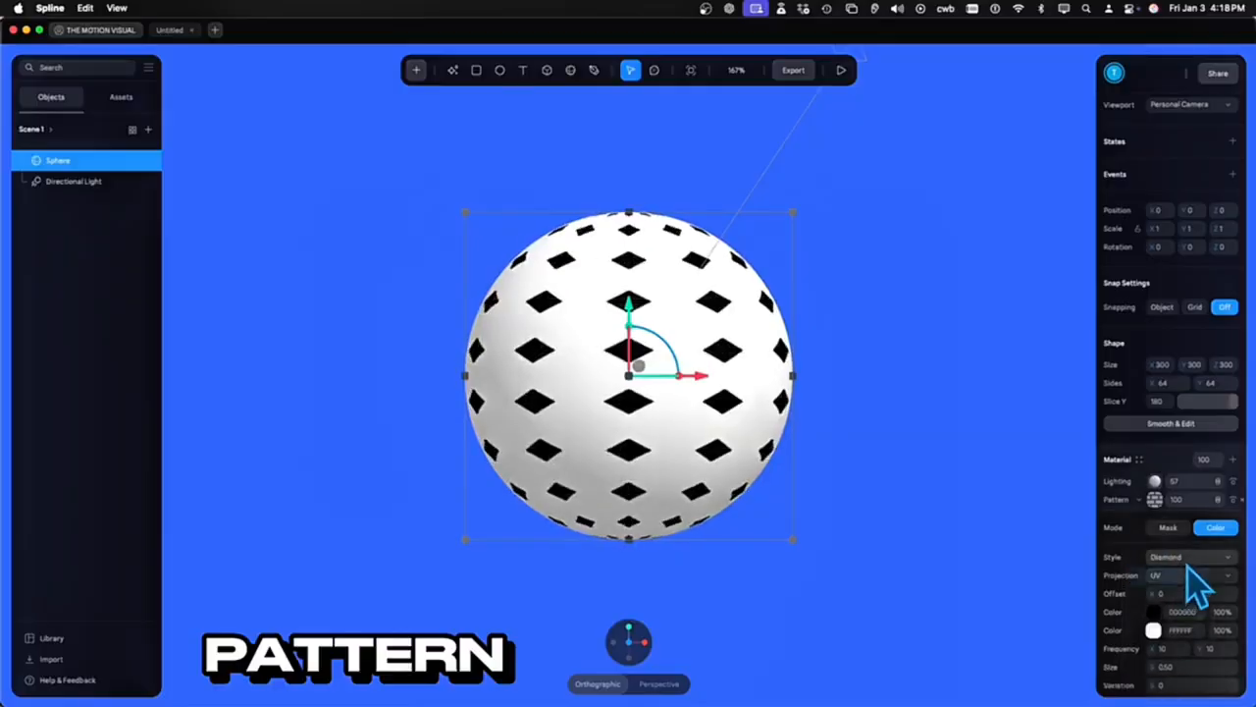
{"action": "left_click", "coordinate": [1182, 558]}
{"action": "left_click", "coordinate": [1183, 578]}
{"action": "left_click", "coordinate": [1182, 558]}
{"action": "left_click", "coordinate": [1185, 581]}
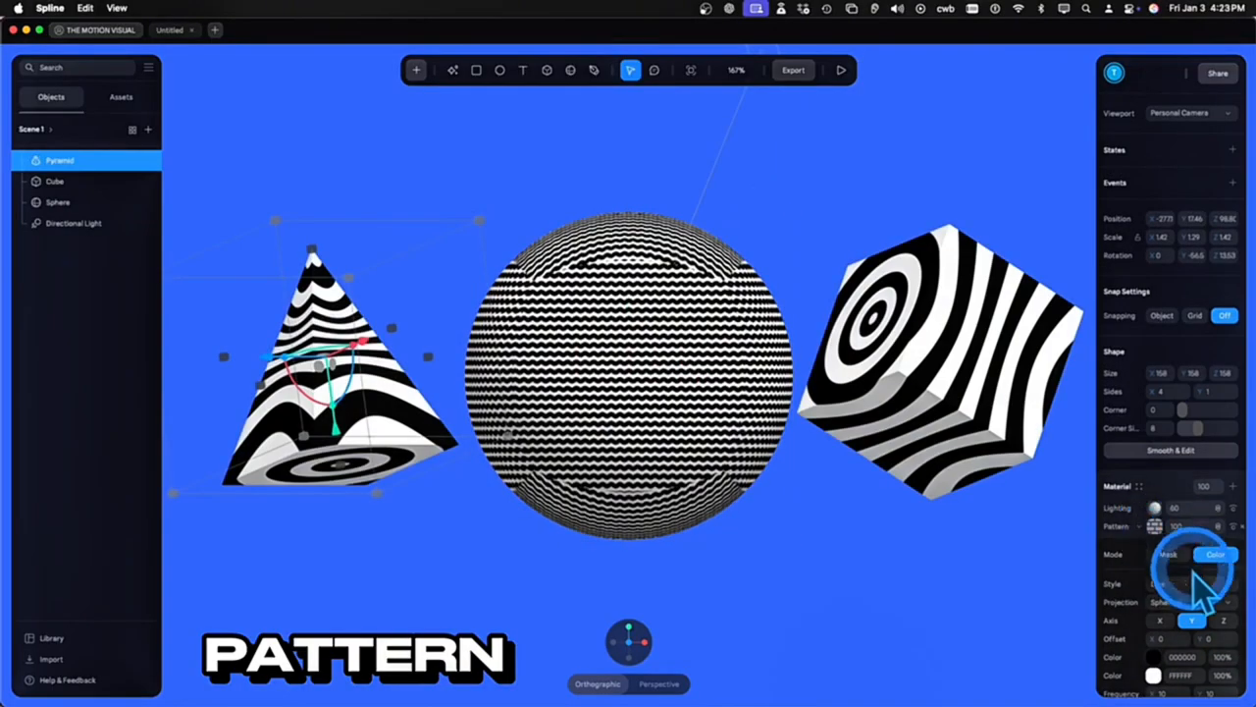
Set the projection of the pyramid's line pattern to Triplanar
{"action": "scroll", "coordinate": [1203, 587], "scroll_direction": "down", "scroll_amount": 1}
{"action": "left_click", "coordinate": [1182, 591]}
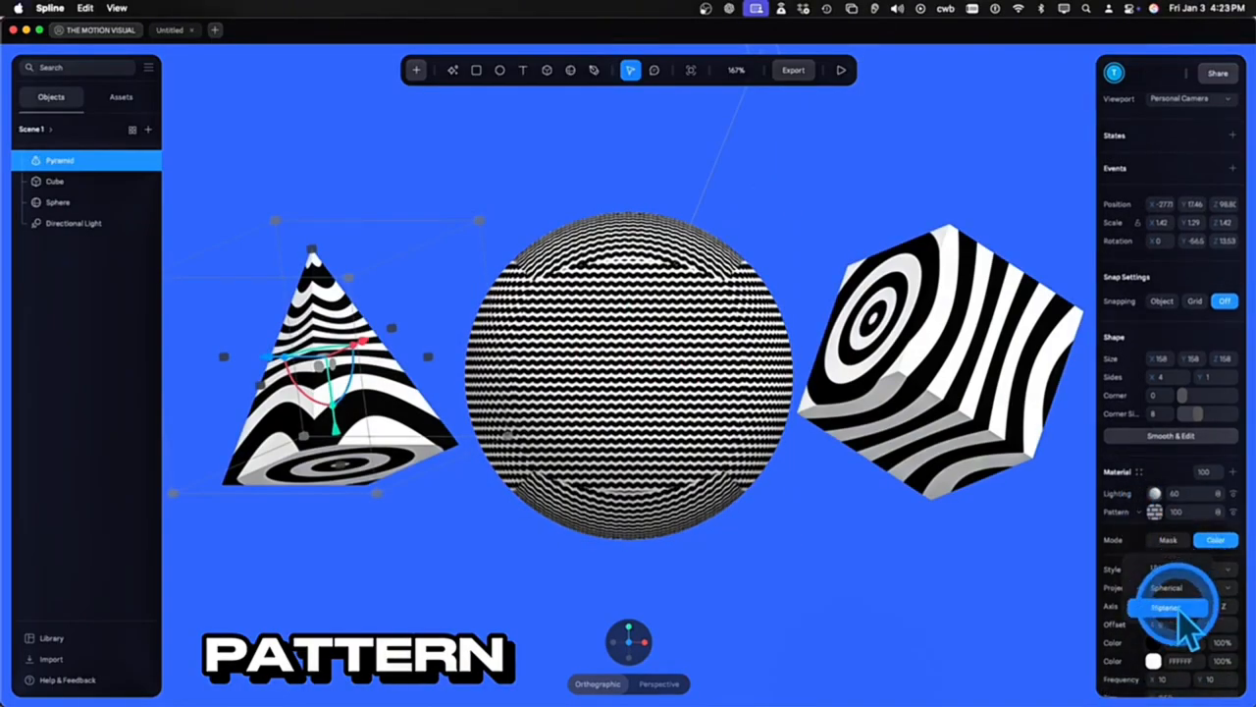
{"action": "left_click", "coordinate": [1173, 607]}
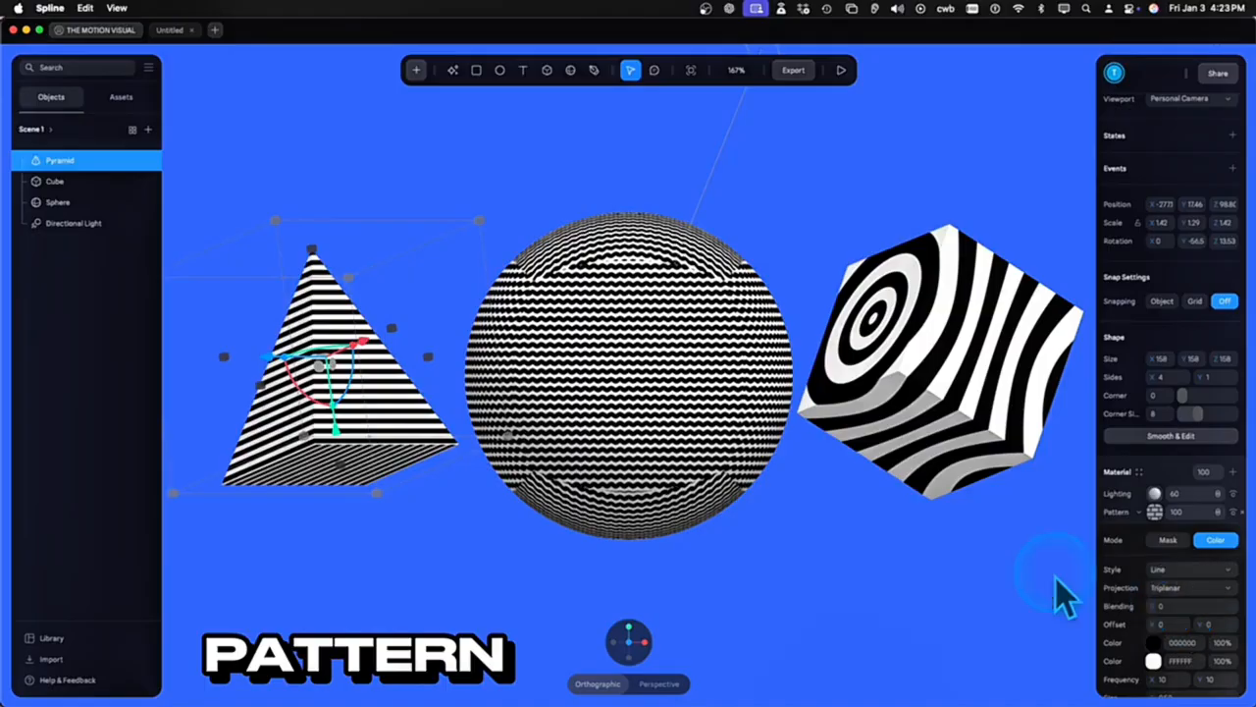
Change the projection of the sphere's wave pattern to Spherical
{"action": "left_click", "coordinate": [594, 368]}
{"action": "left_click", "coordinate": [1156, 493]}
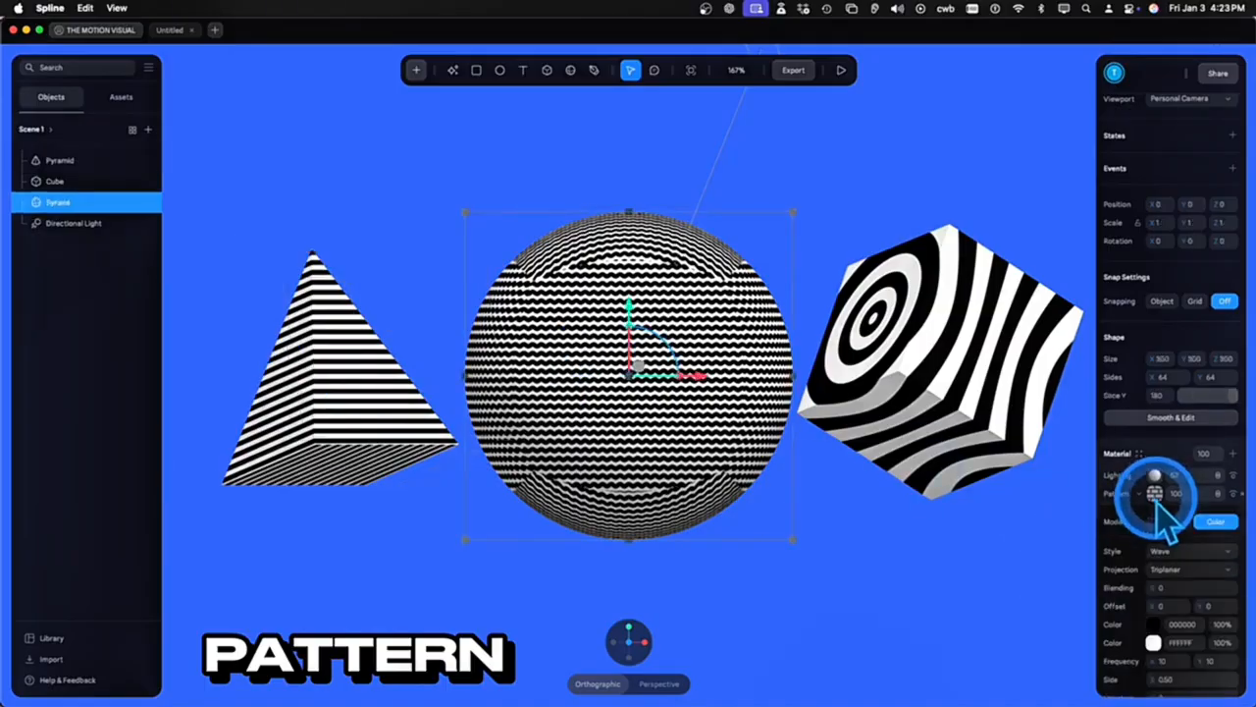
{"action": "left_click", "coordinate": [1181, 569]}
{"action": "left_click", "coordinate": [1185, 551]}
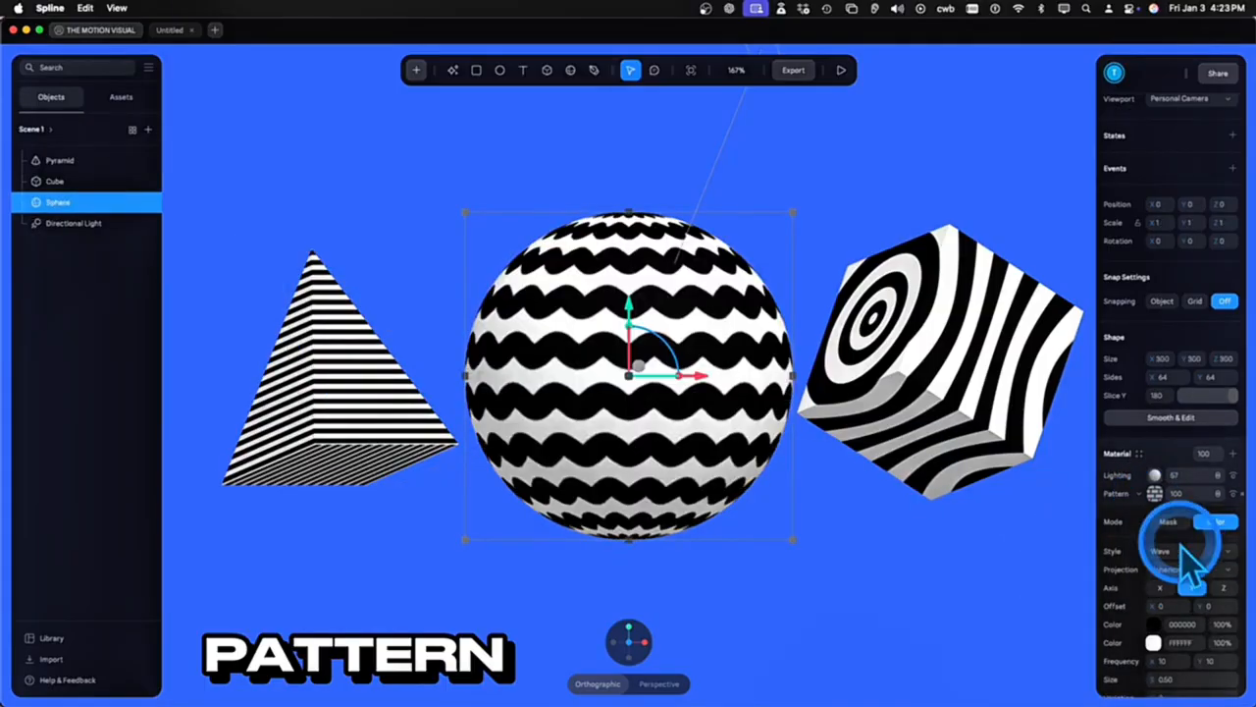
Compare Triplanar with Spherical projection on the cube's line pattern, keeping Spherical
{"action": "left_click", "coordinate": [895, 383]}
{"action": "left_click", "coordinate": [1155, 511]}
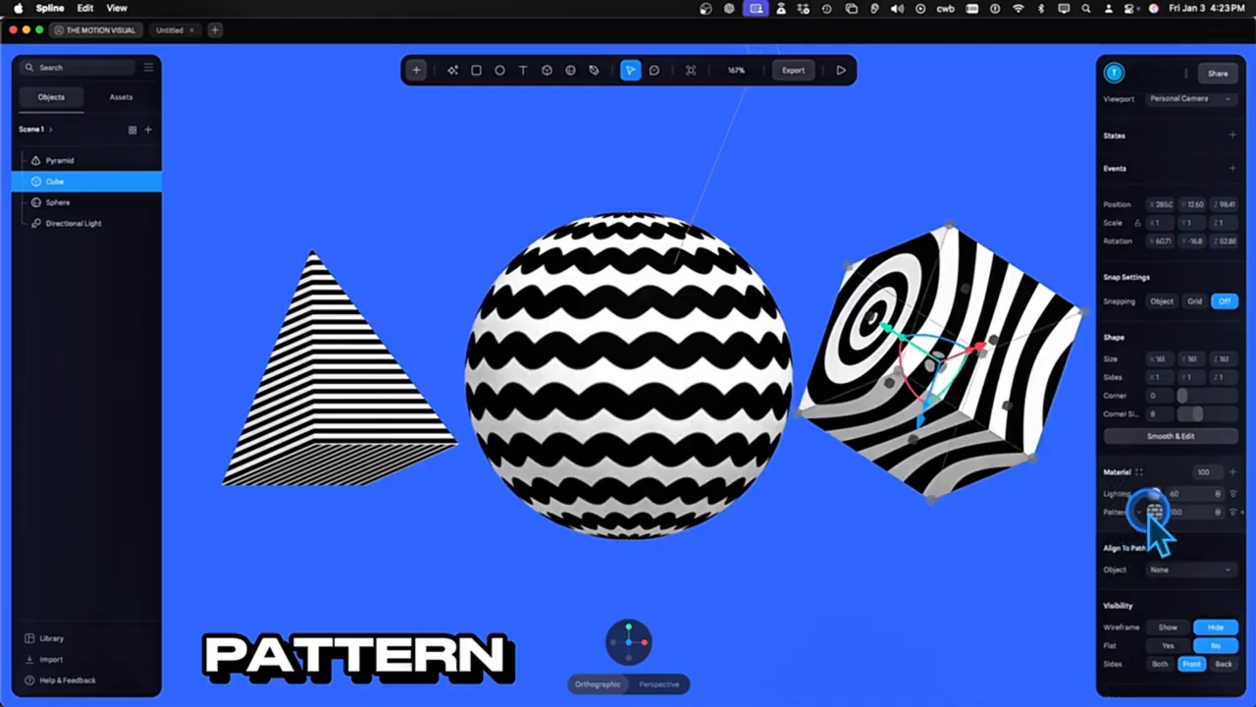
{"action": "left_click", "coordinate": [1178, 587]}
{"action": "left_click", "coordinate": [1166, 608]}
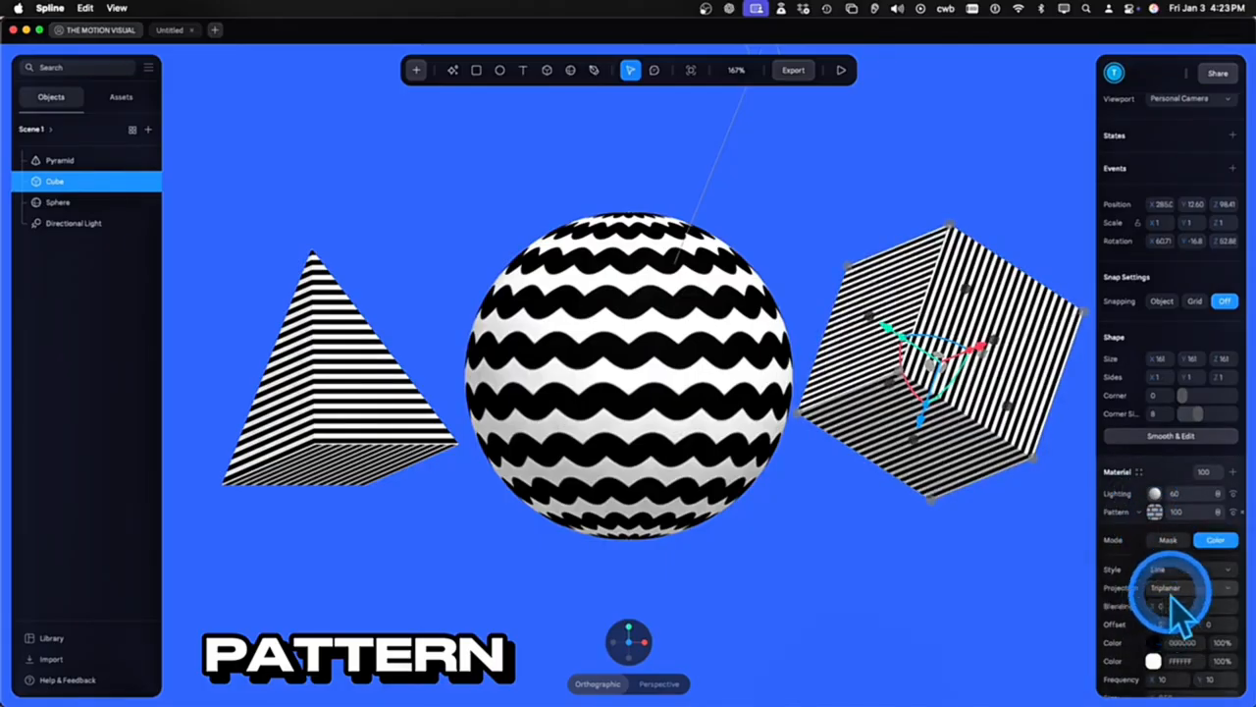
{"action": "left_click", "coordinate": [1173, 589]}
{"action": "left_click", "coordinate": [1168, 569]}
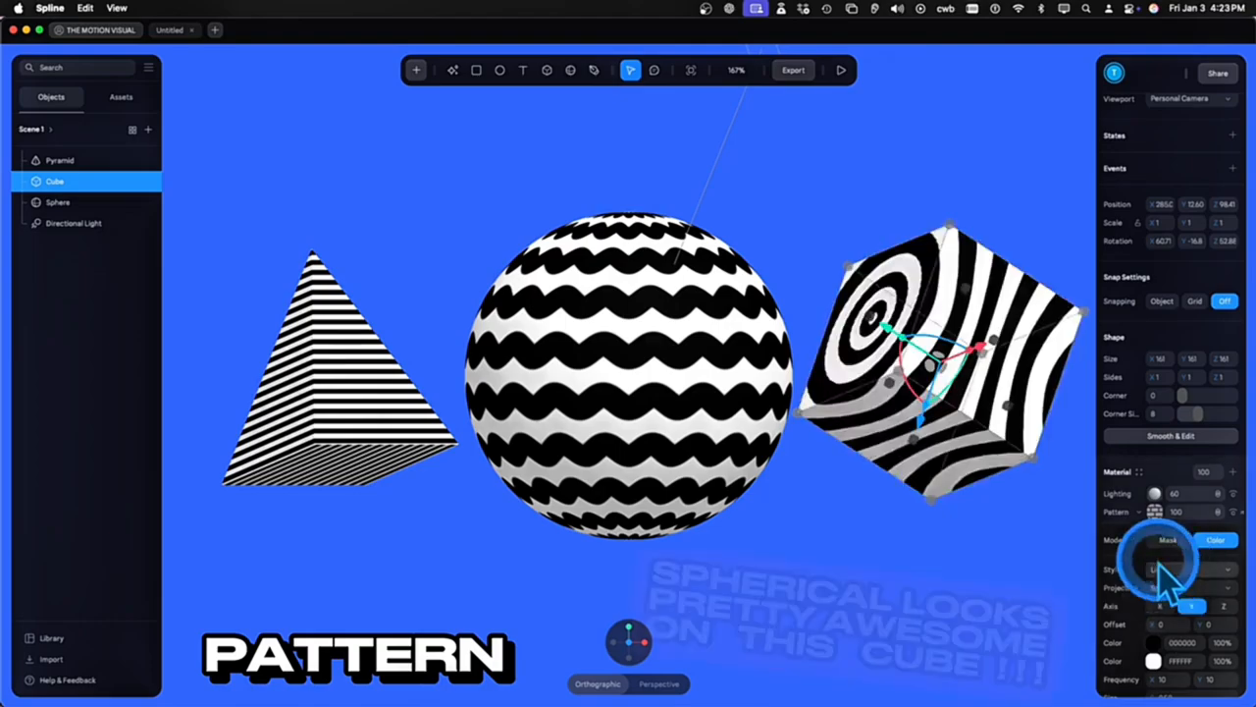
{"action": "left_click", "coordinate": [968, 194]}
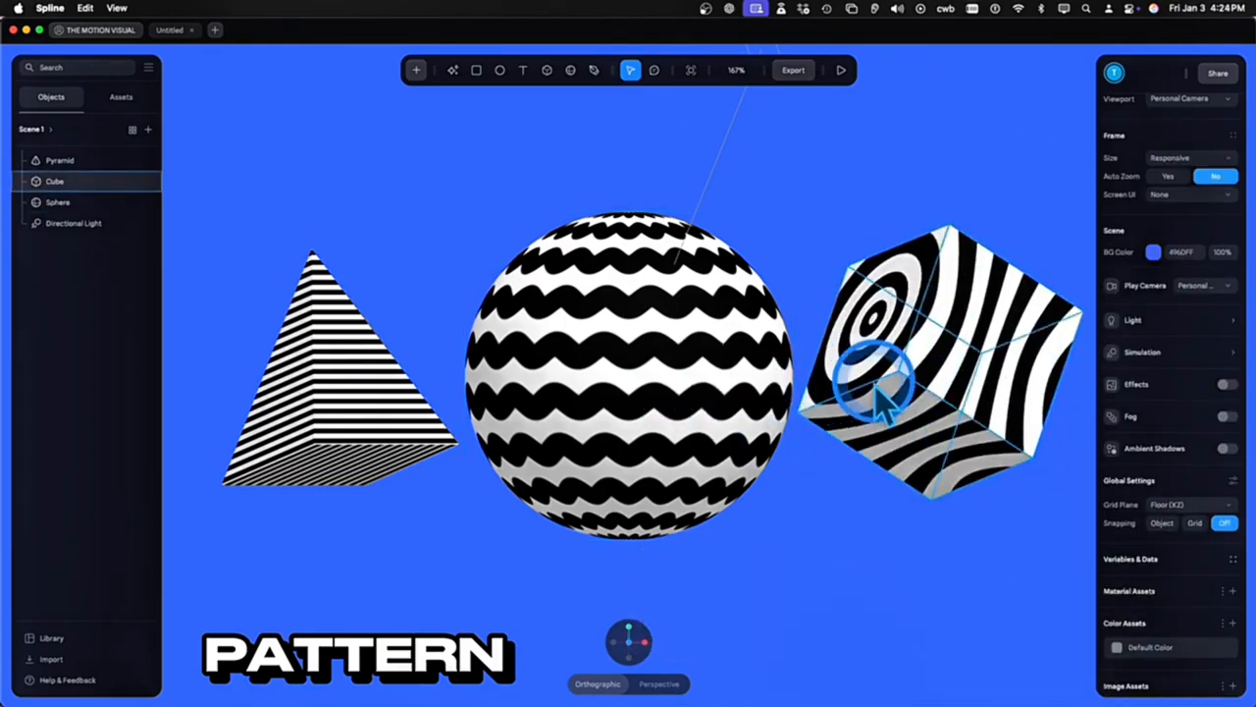
Set the sphere's circle pattern to Spherical projection and change its style to Line
{"action": "left_click", "coordinate": [1166, 574]}
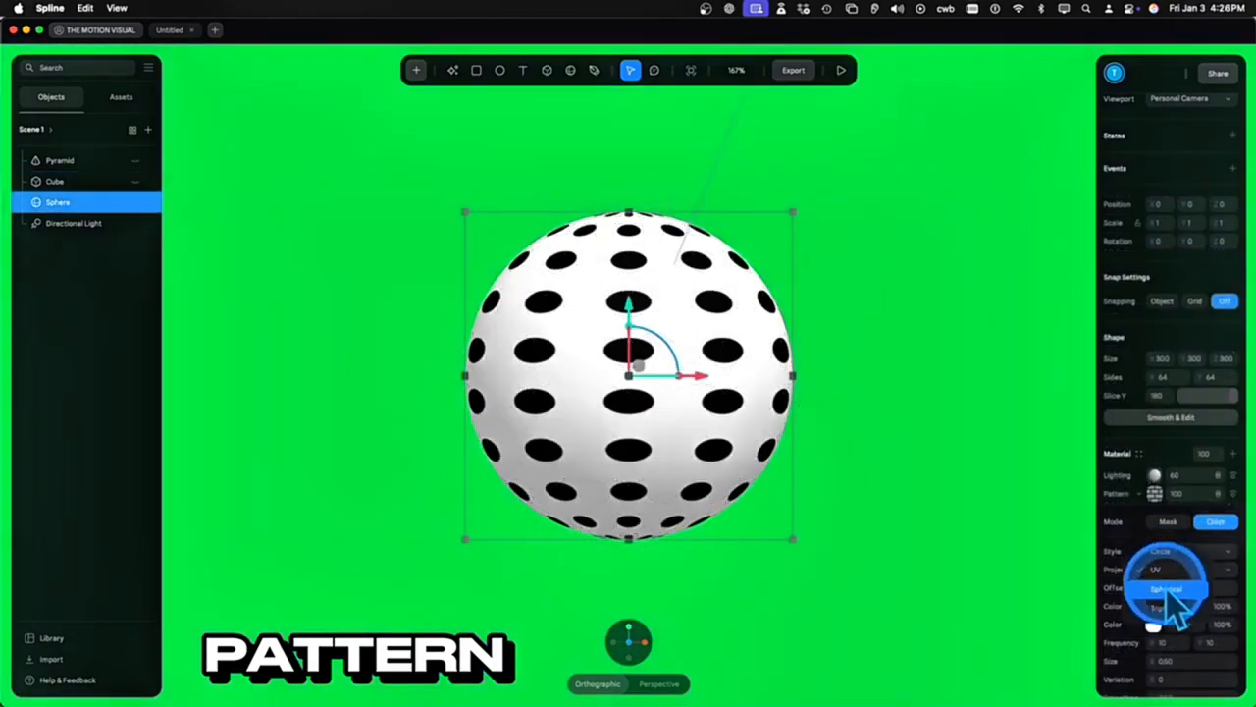
{"action": "left_click", "coordinate": [1166, 589]}
{"action": "left_click", "coordinate": [1170, 554]}
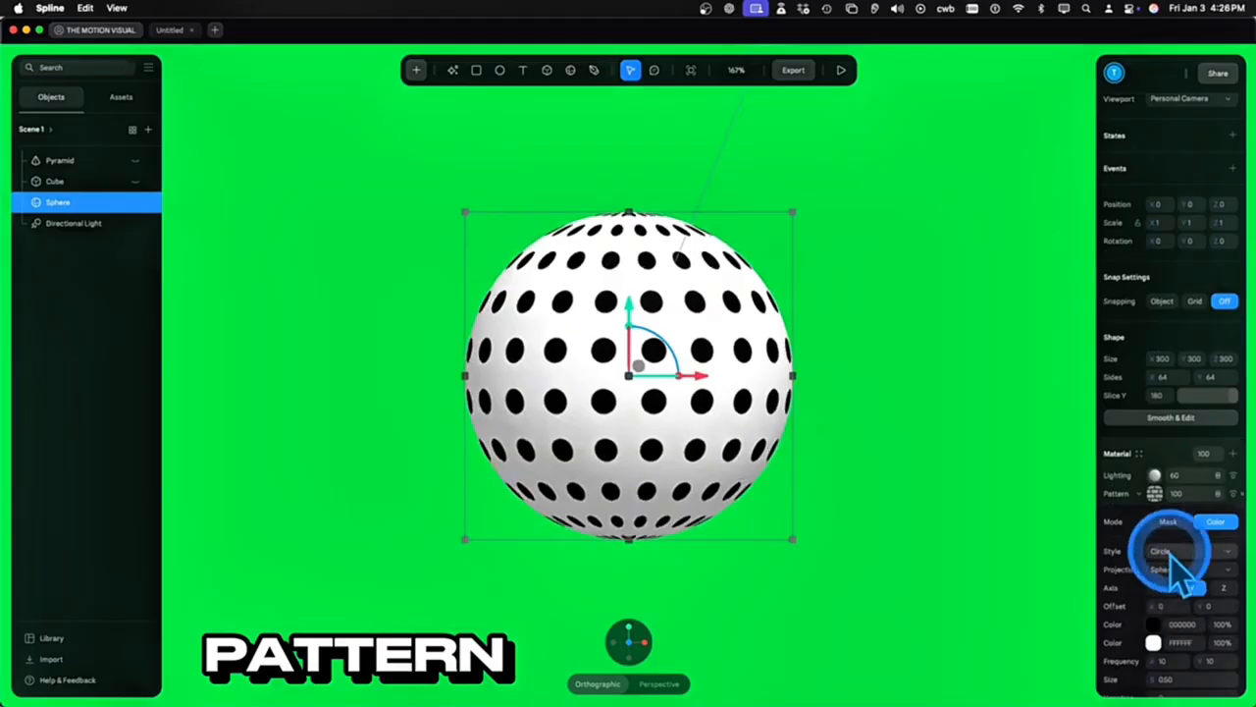
{"action": "left_click", "coordinate": [1158, 665]}
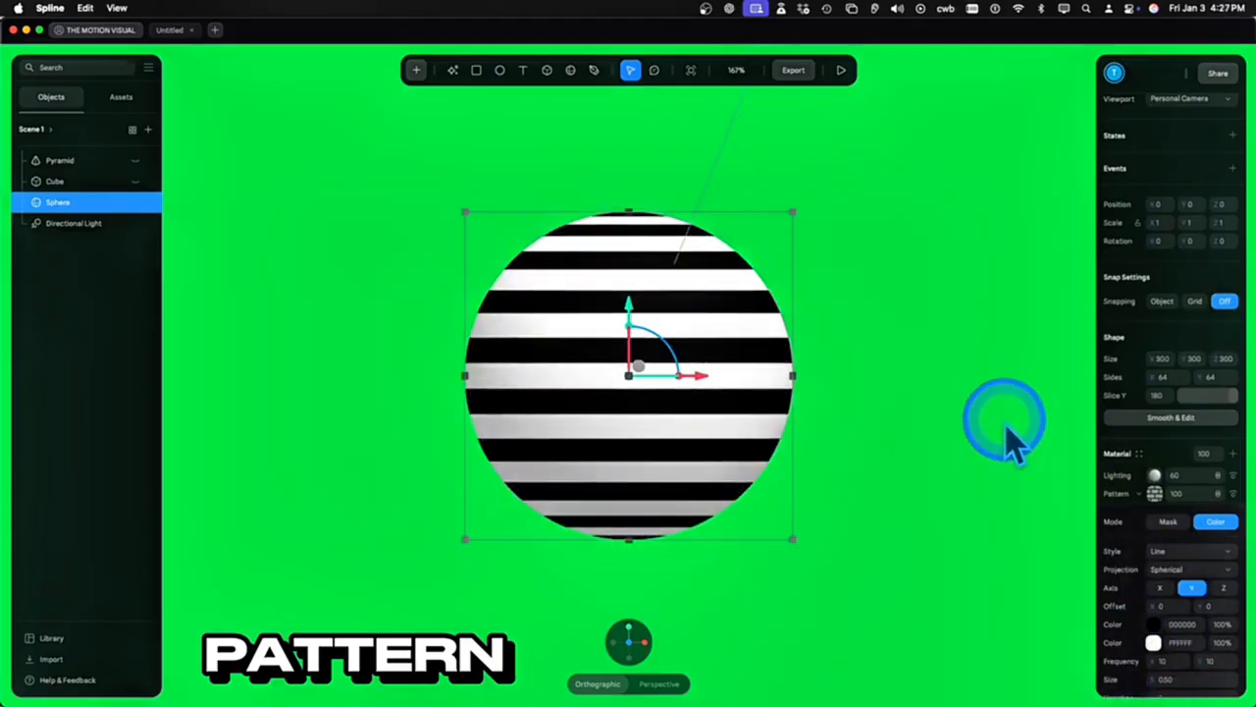
Compare the X, Y and Z axes for the sphere's line pattern, keeping Y
{"action": "left_click", "coordinate": [1161, 589]}
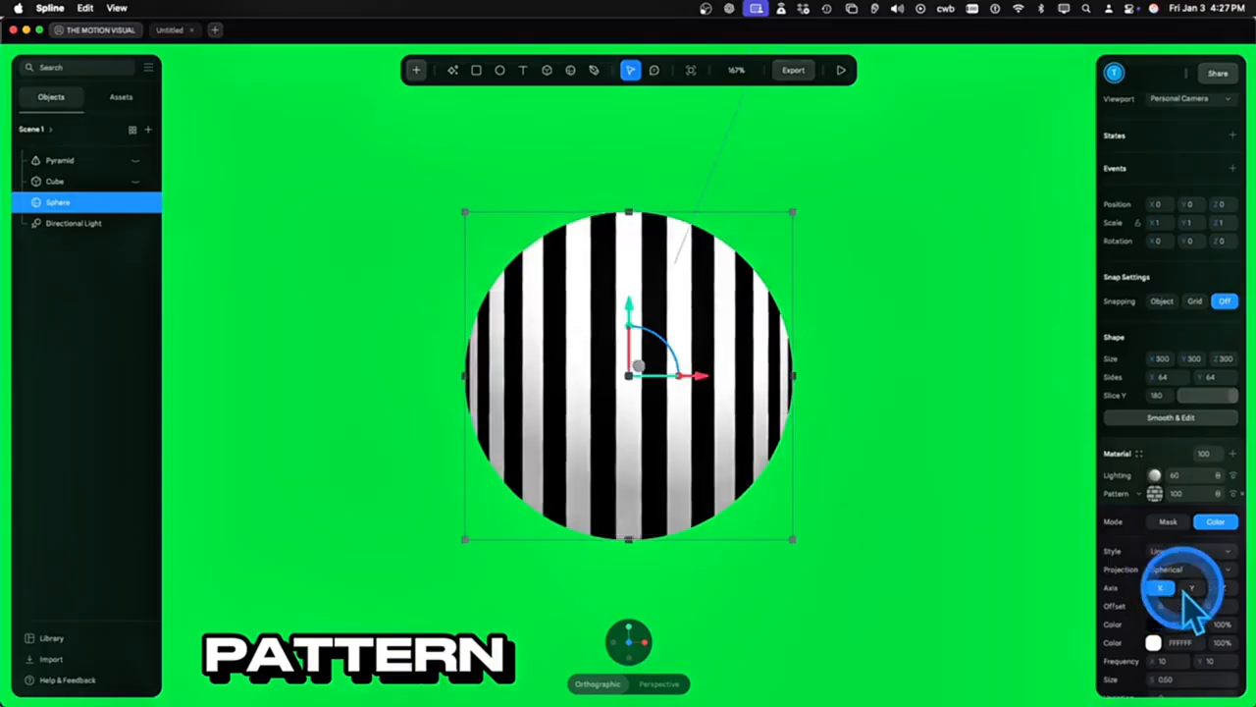
{"action": "left_click", "coordinate": [1189, 587]}
{"action": "left_click", "coordinate": [1223, 587]}
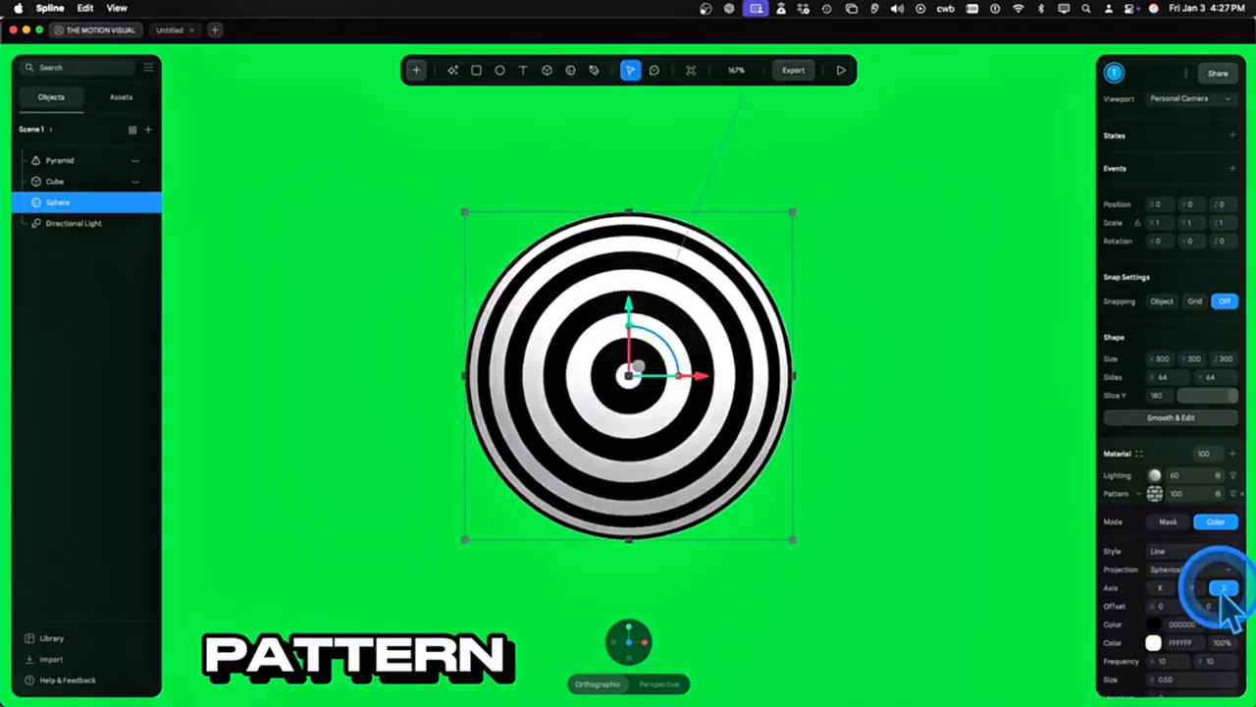
{"action": "left_click", "coordinate": [1190, 586]}
{"action": "left_click", "coordinate": [1222, 587]}
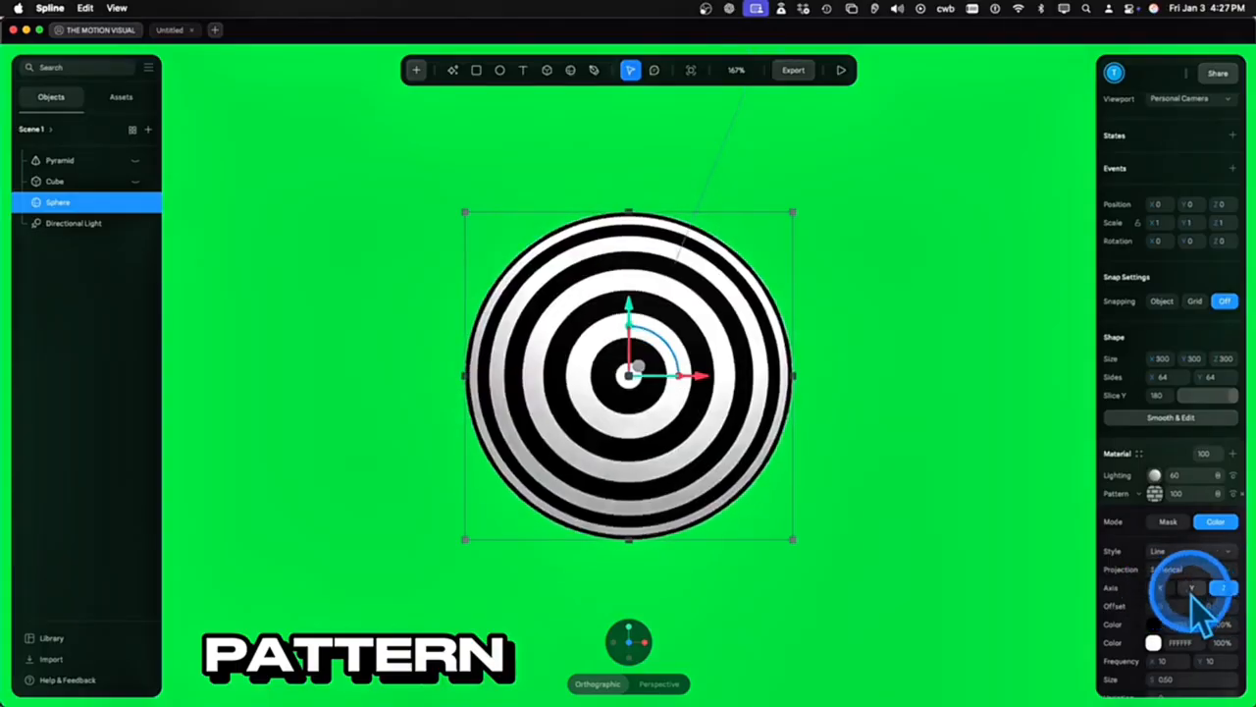
{"action": "left_click", "coordinate": [1191, 589]}
Shift the pattern's offset to about 0.45 in X and 0.40 in Y, and set its first color to blue 2C54F2
{"action": "left_click_drag", "start_coordinate": [1201, 606], "coordinate": [1182, 636]}
{"action": "left_click", "coordinate": [1155, 624]}
{"action": "scroll", "coordinate": [1169, 615], "scroll_direction": "down", "scroll_amount": 3}
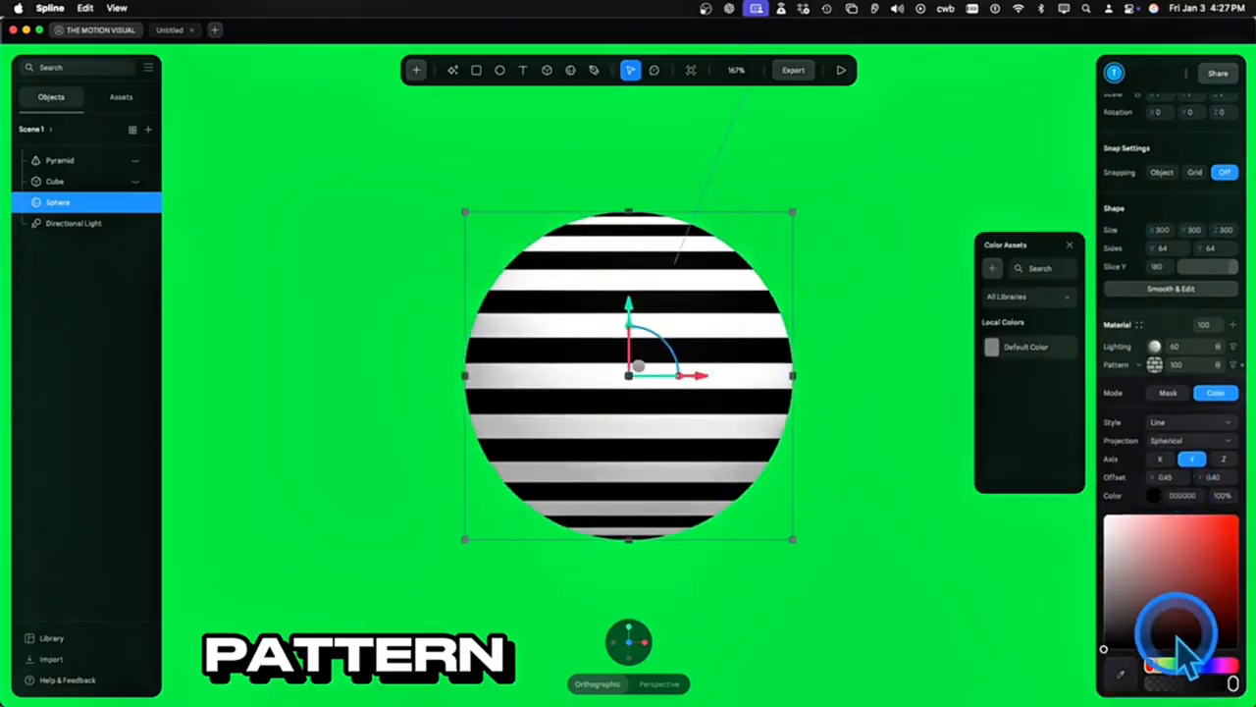
{"action": "left_click", "coordinate": [1225, 562]}
{"action": "left_click", "coordinate": [1154, 497]}
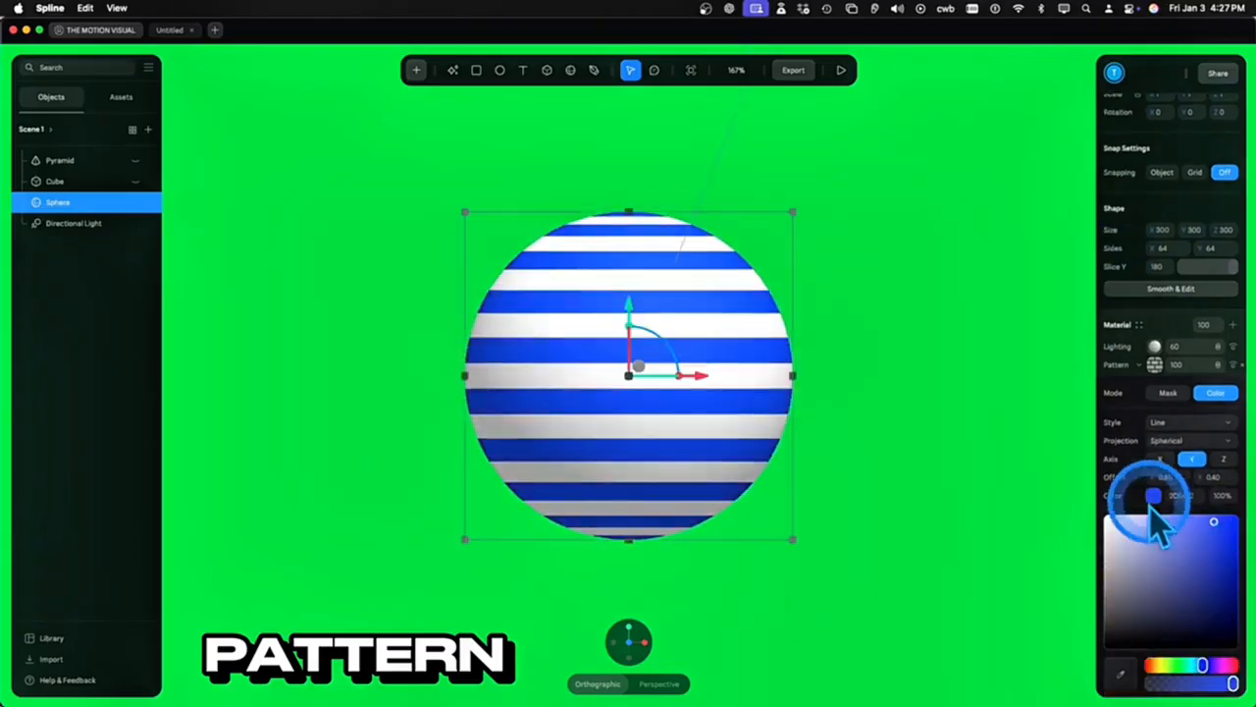
Change the line pattern's second color from white to a bright pink
{"action": "left_click", "coordinate": [1153, 514]}
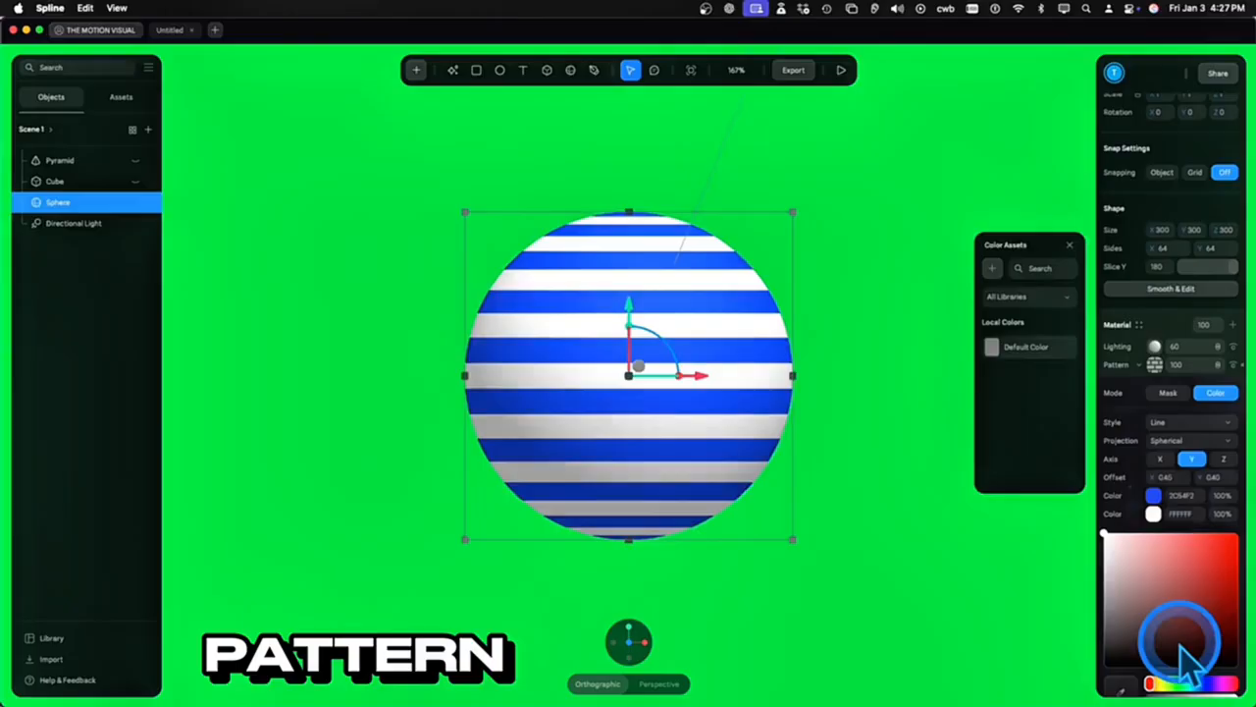
{"action": "left_click", "coordinate": [1222, 684]}
{"action": "left_click", "coordinate": [1205, 538]}
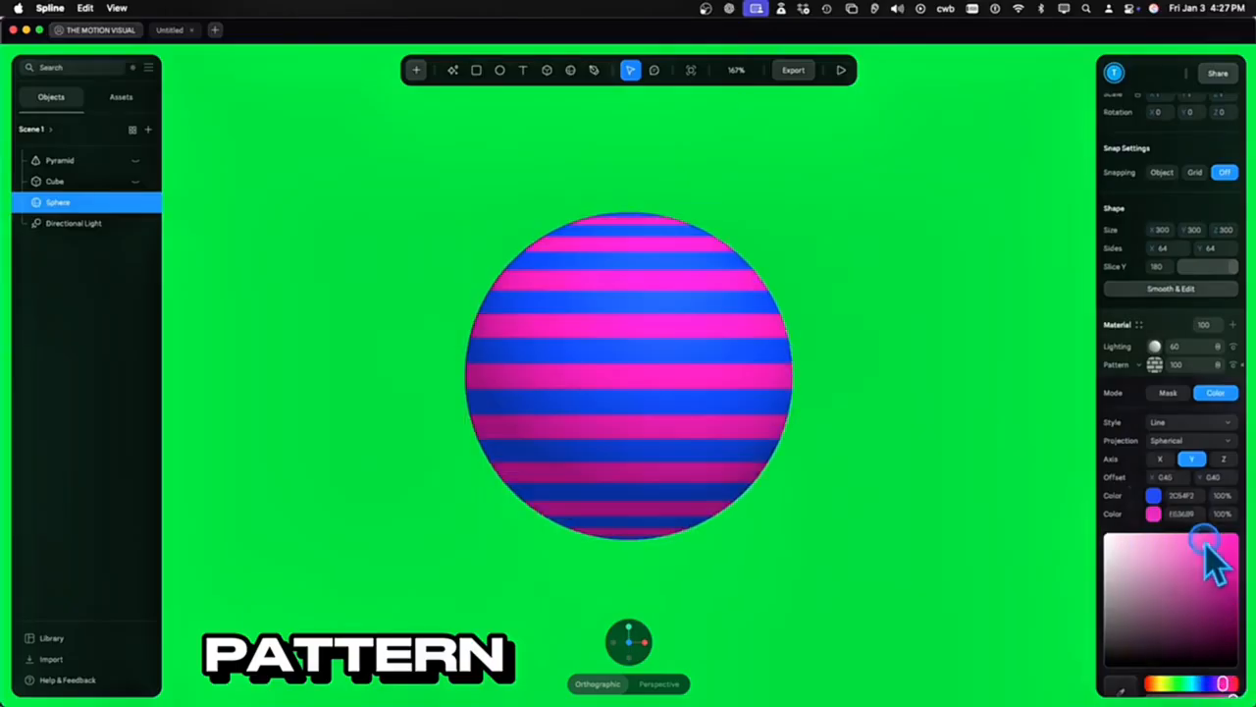
Duplicate the sphere's Pattern layer and set the first color of the upper copy to yellow
{"action": "right_click", "coordinate": [1156, 372]}
{"action": "left_click", "coordinate": [1167, 418]}
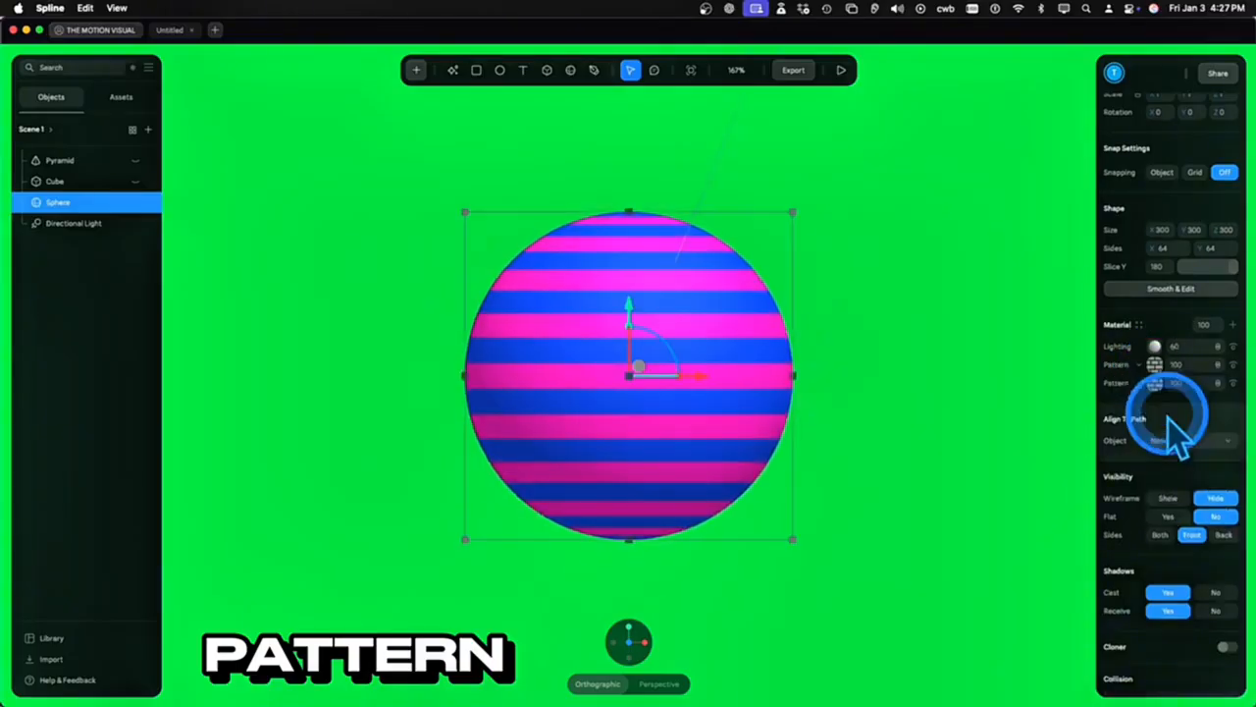
{"action": "left_click", "coordinate": [1156, 365]}
{"action": "left_click", "coordinate": [1154, 495]}
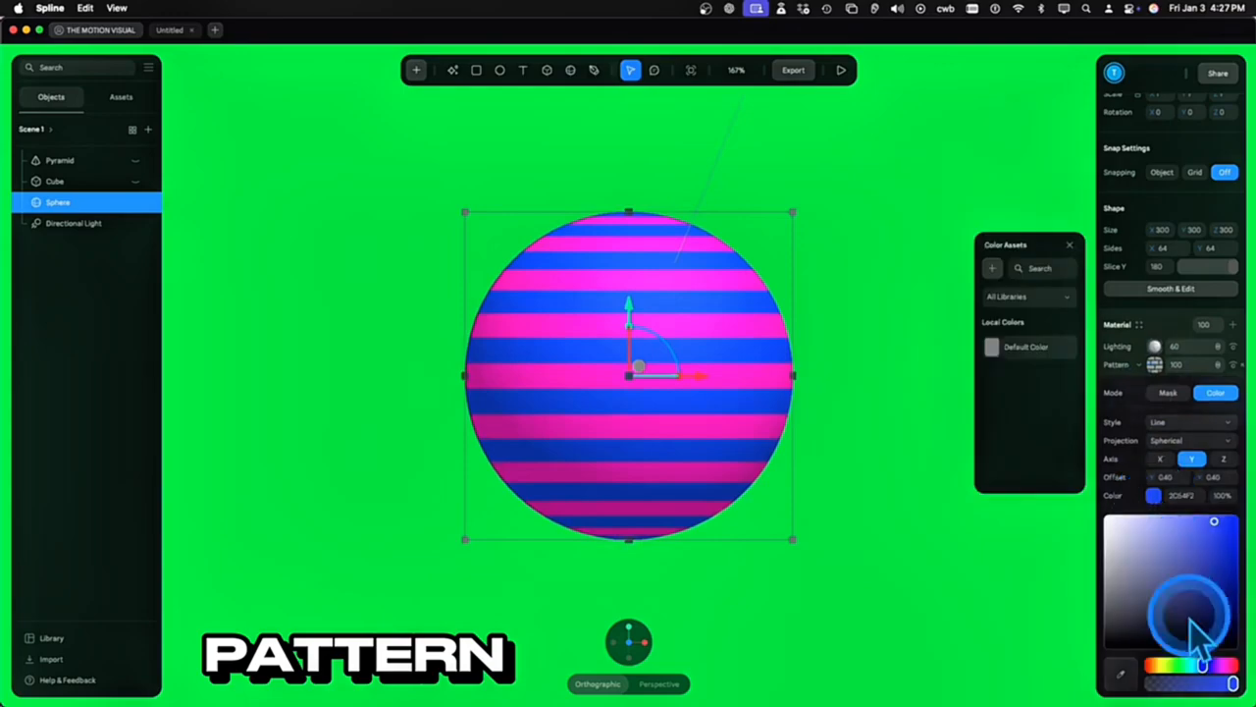
{"action": "left_click", "coordinate": [1161, 666]}
{"action": "left_click", "coordinate": [1217, 538]}
{"action": "left_click", "coordinate": [1187, 496]}
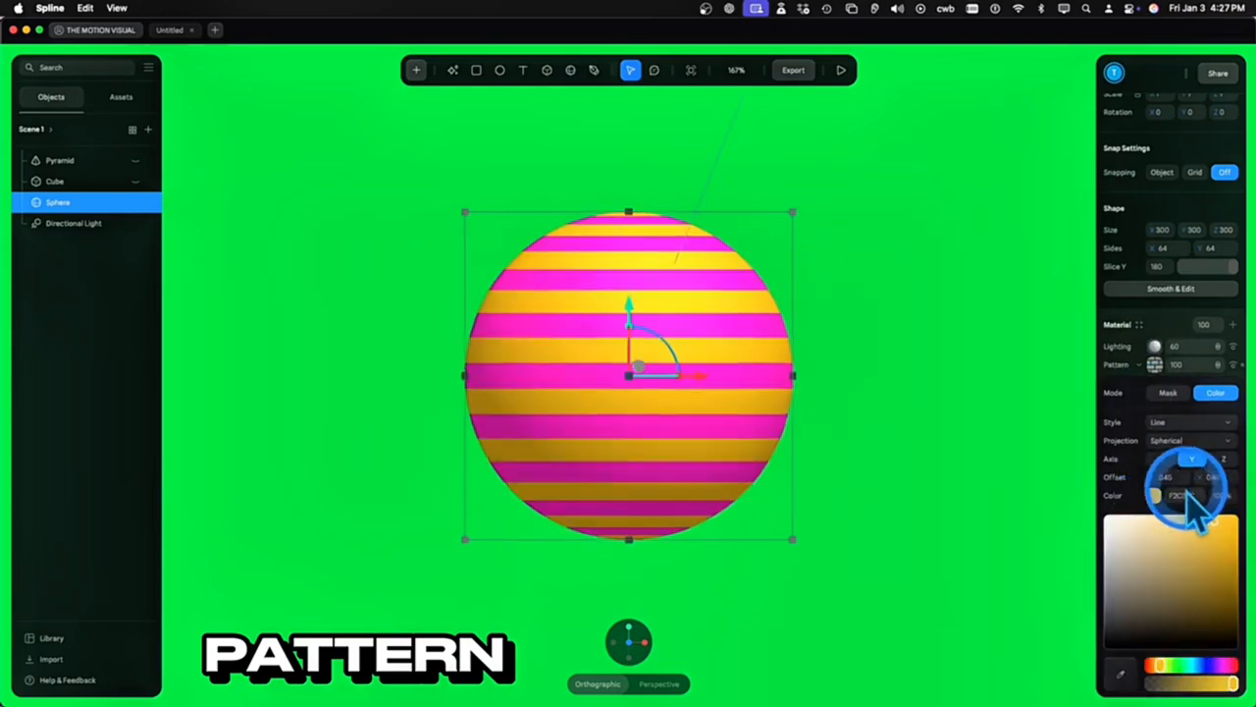
Set the upper pattern's second color to 0% opacity and its Y offset to 0.47
{"action": "left_click", "coordinate": [1152, 498]}
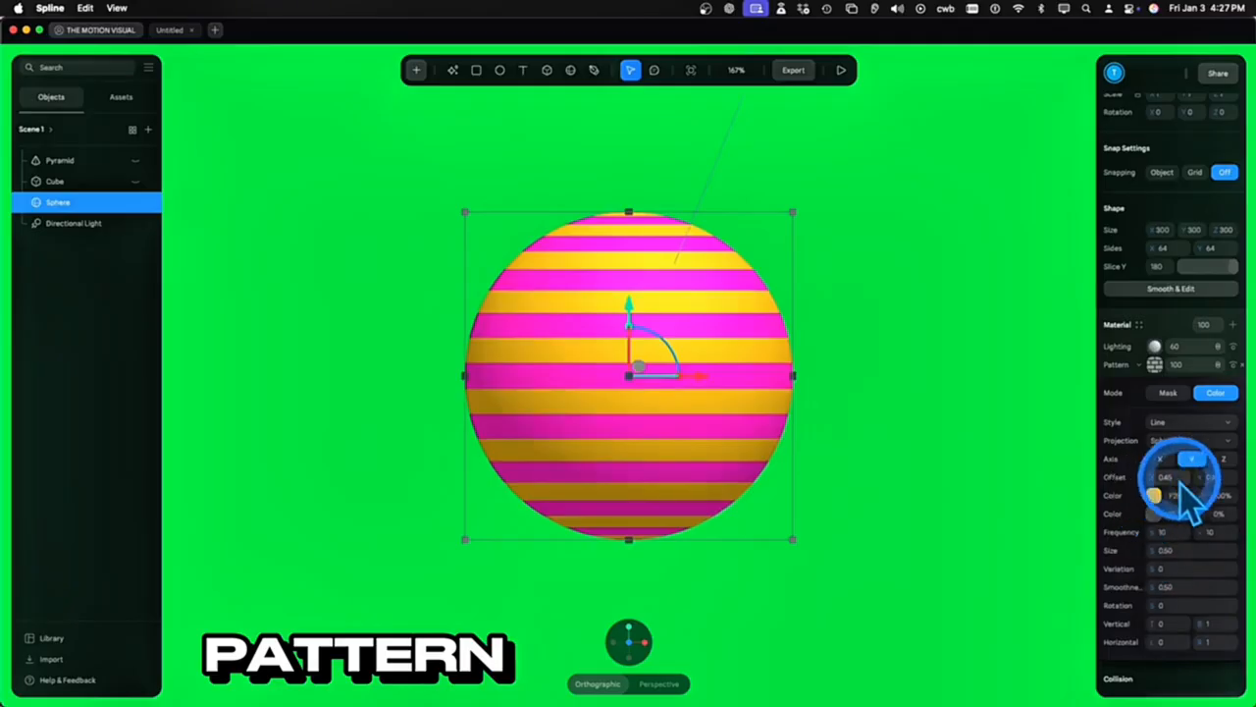
{"action": "left_click_drag", "start_coordinate": [1197, 477], "coordinate": [1204, 478]}
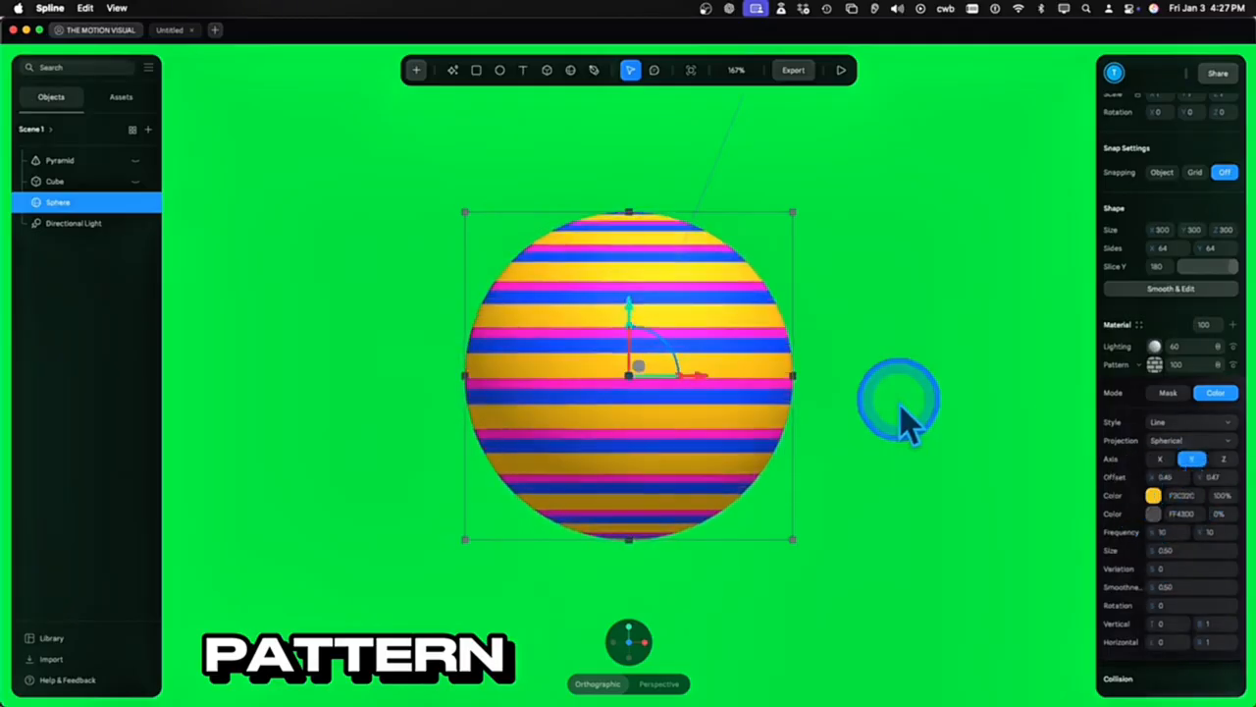
{"action": "left_click", "coordinate": [883, 365]}
Delete the duplicated Pattern layer and set the remaining pattern's Y frequency to 13.80
{"action": "right_click", "coordinate": [1148, 420]}
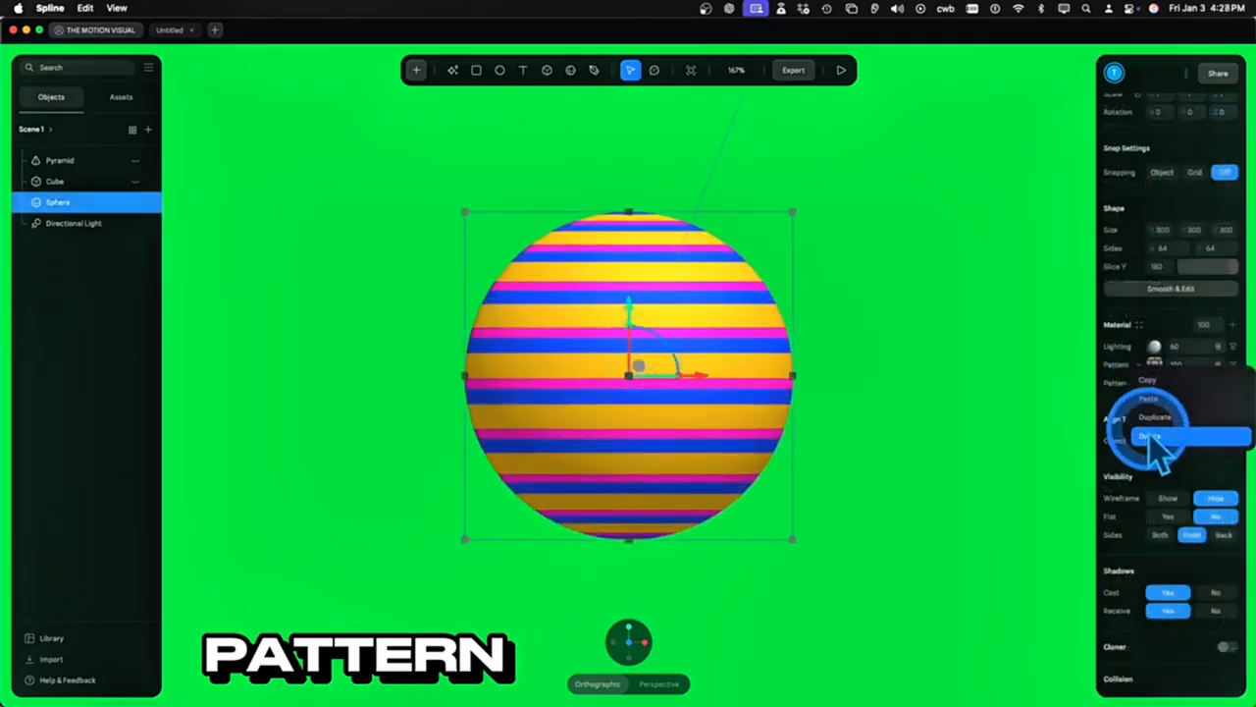
{"action": "left_click", "coordinate": [1153, 438]}
{"action": "left_click_drag", "start_coordinate": [1211, 493], "coordinate": [1227, 531]}
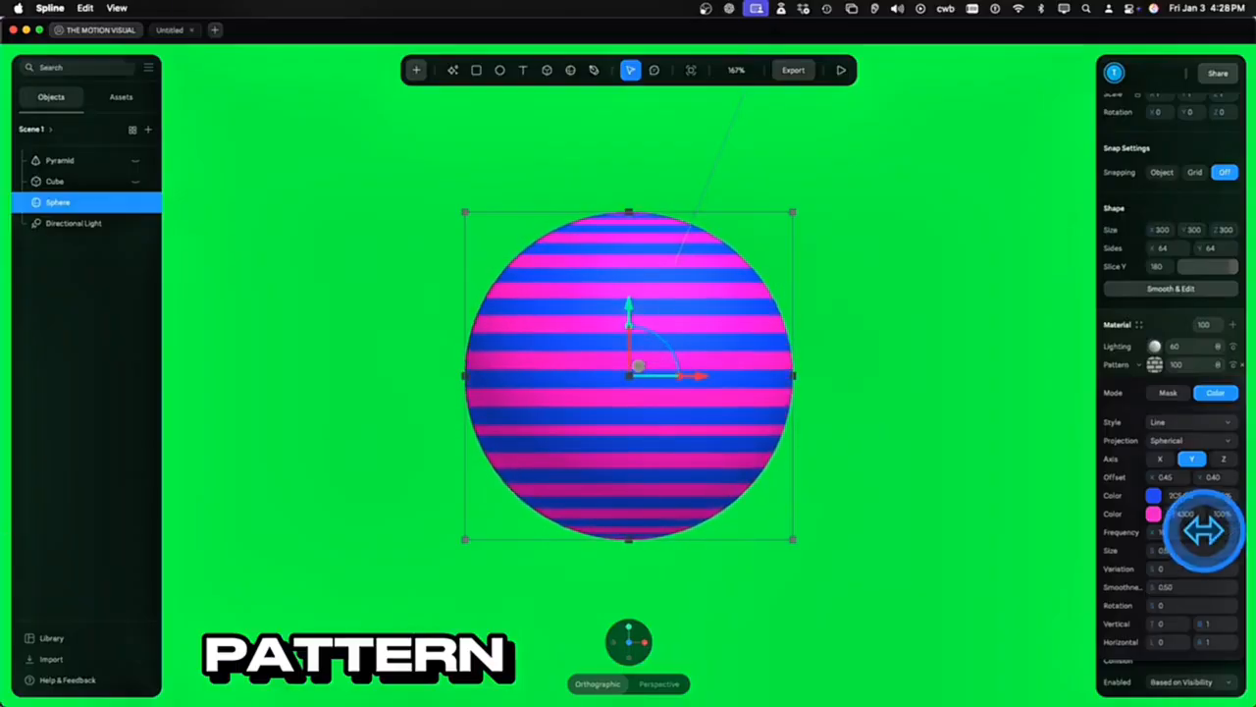
Preview the stripes along the X axis, return to Y, and set Y frequency to 11.10 and size to 0.67 with some variation
{"action": "left_click", "coordinate": [1160, 458]}
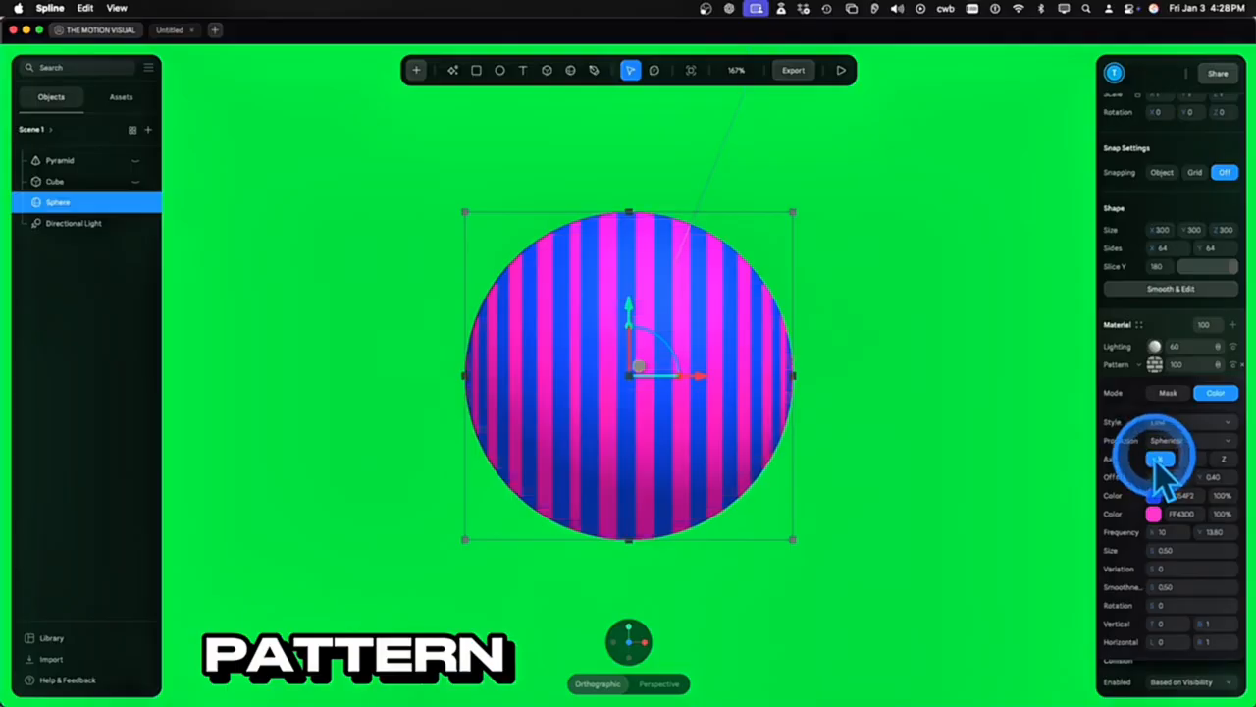
{"action": "left_click", "coordinate": [1196, 458]}
{"action": "left_click_drag", "start_coordinate": [1200, 528], "coordinate": [1213, 569]}
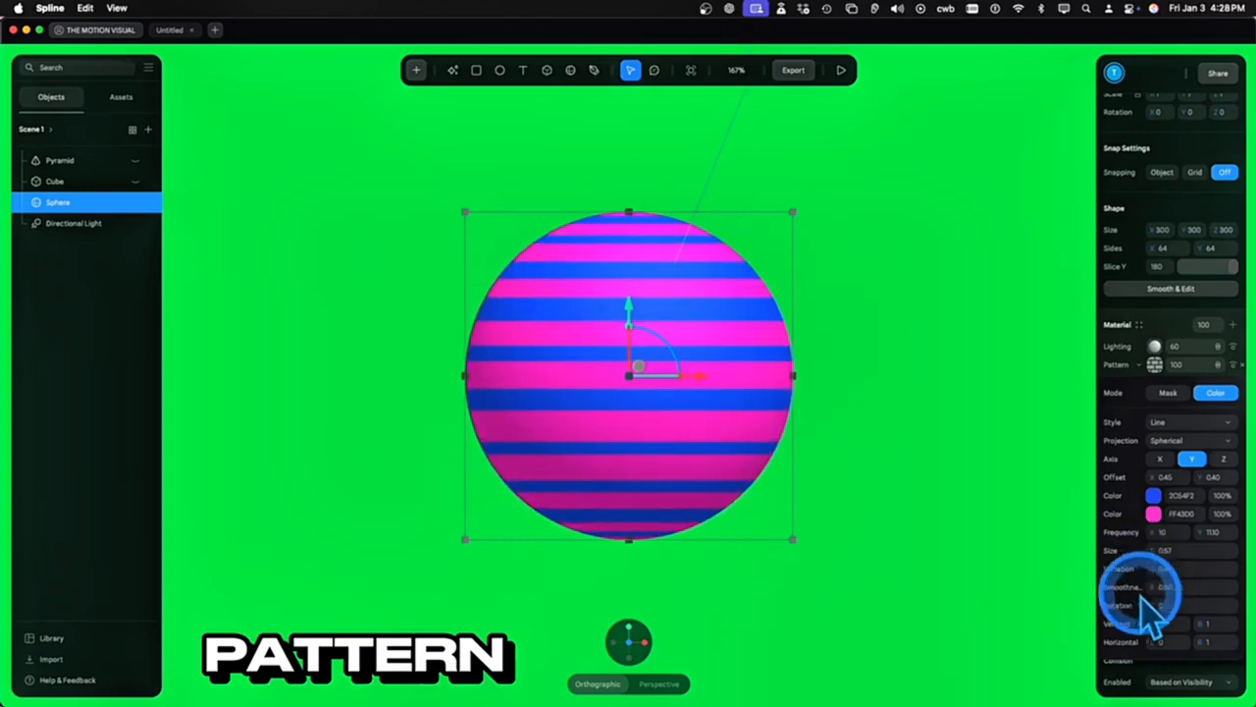
Set the smoothness of the sphere's line pattern to 0.72 and test its rotation, returning the rotation to 0
{"action": "left_click_drag", "start_coordinate": [1149, 586], "coordinate": [1168, 587]}
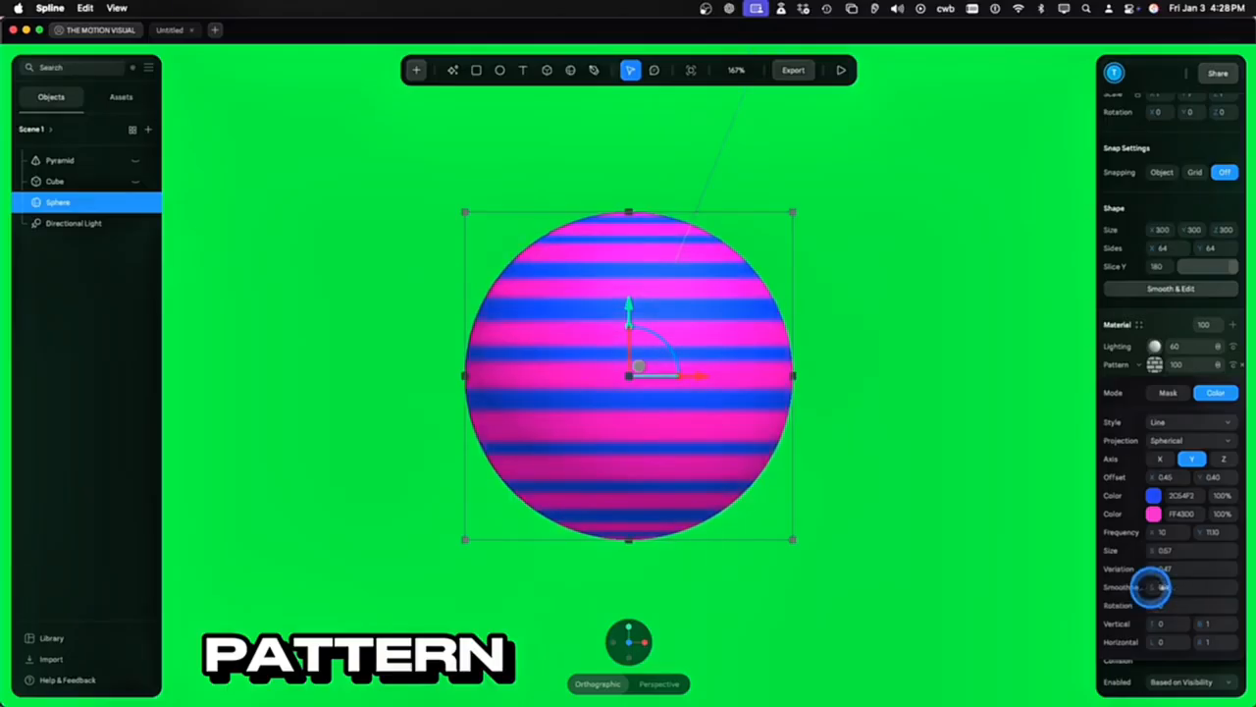
{"action": "mouse_move", "coordinate": [1145, 611]}
{"action": "left_mouse_down"}
{"action": "mouse_move", "coordinate": [1198, 610]}
{"action": "mouse_move", "coordinate": [1156, 603]}
{"action": "left_mouse_up"}
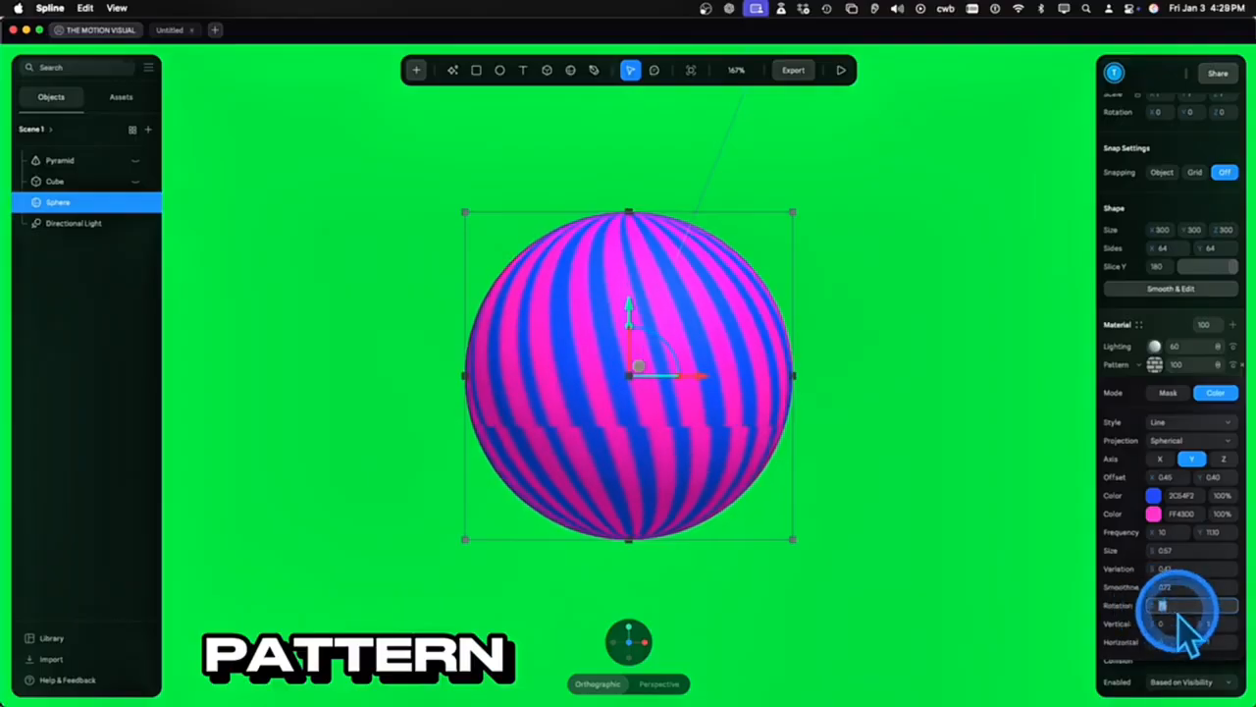
{"action": "type", "text": "0"}
{"action": "key", "text": "Return"}
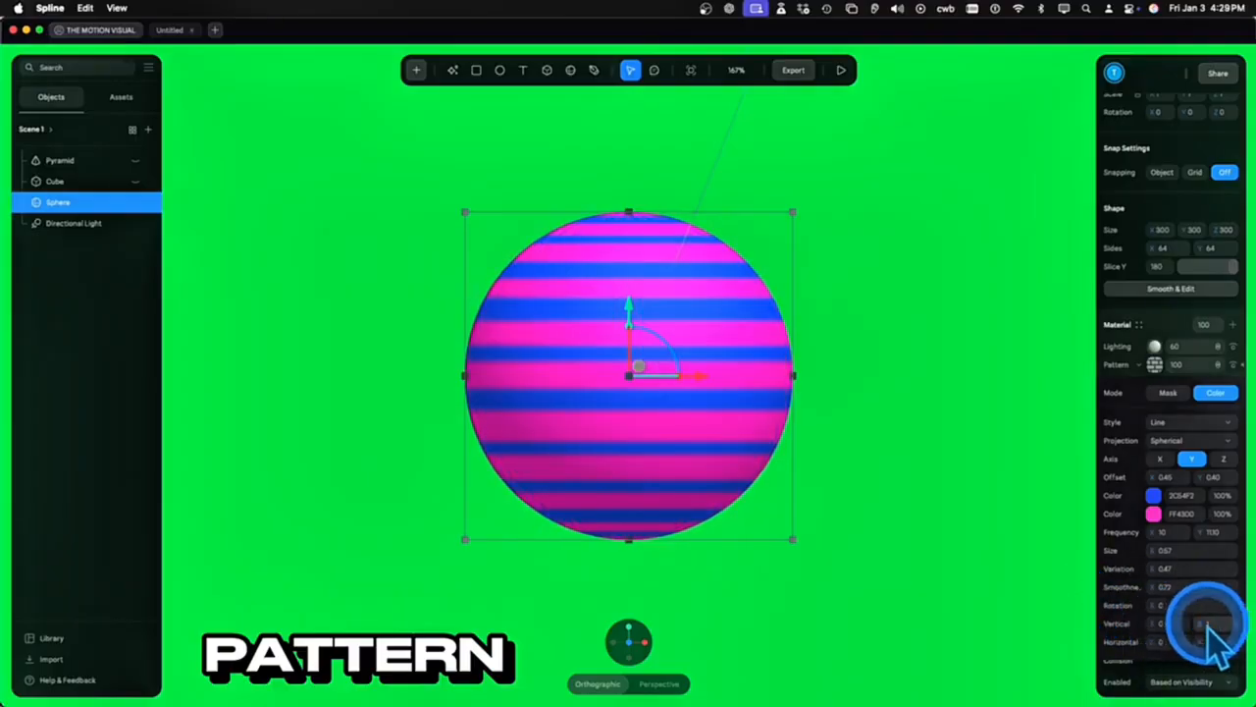
Set the variation of the sphere's line pattern to 0 for evenly sized stripes, leaving the vertical and horizontal ranges at 0 to 1
{"action": "left_click_drag", "start_coordinate": [1195, 621], "coordinate": [1201, 623]}
{"action": "left_click", "coordinate": [1191, 570]}
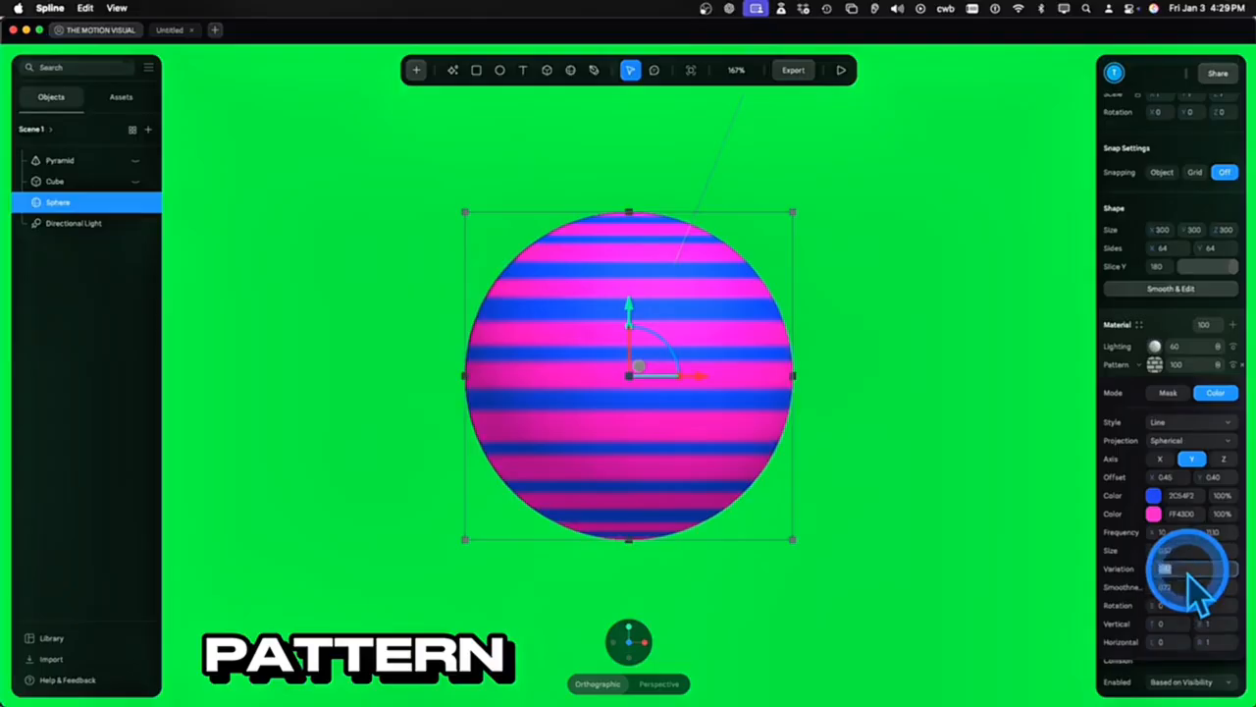
{"action": "key", "text": "Return"}
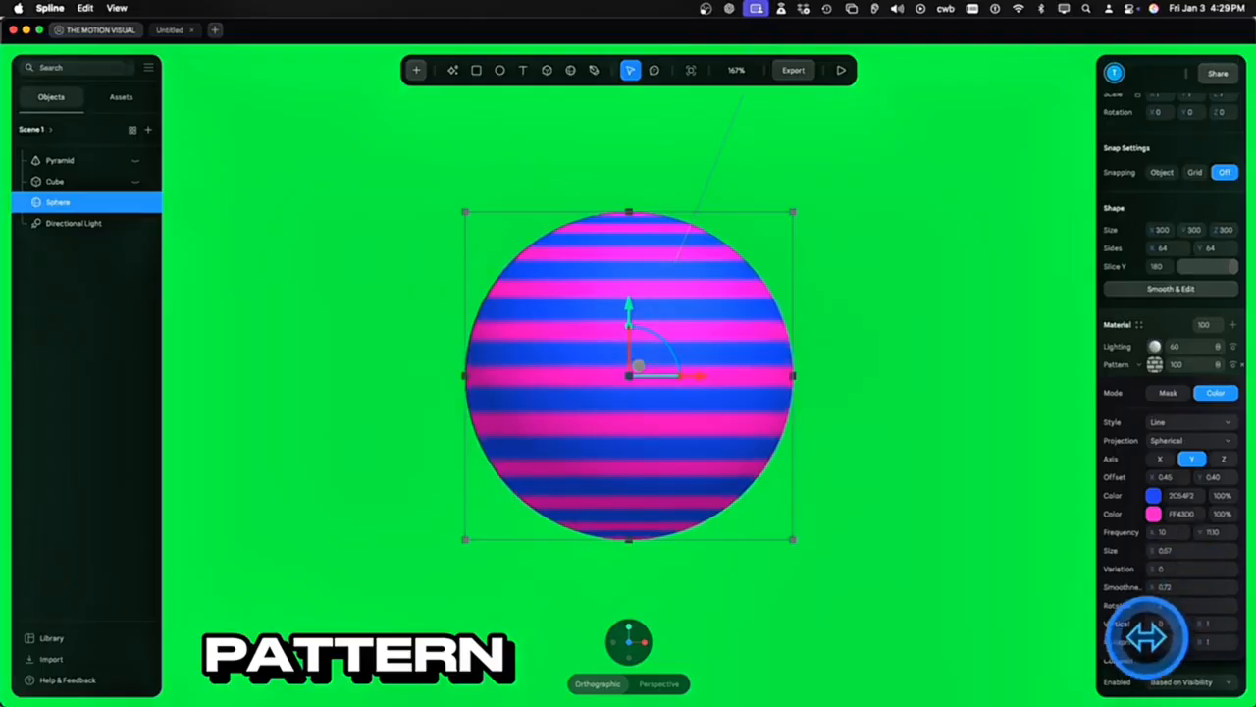
{"action": "mouse_move", "coordinate": [1152, 640]}
{"action": "left_mouse_down"}
{"action": "mouse_move", "coordinate": [1172, 640]}
{"action": "mouse_move", "coordinate": [1148, 639]}
{"action": "left_mouse_up"}
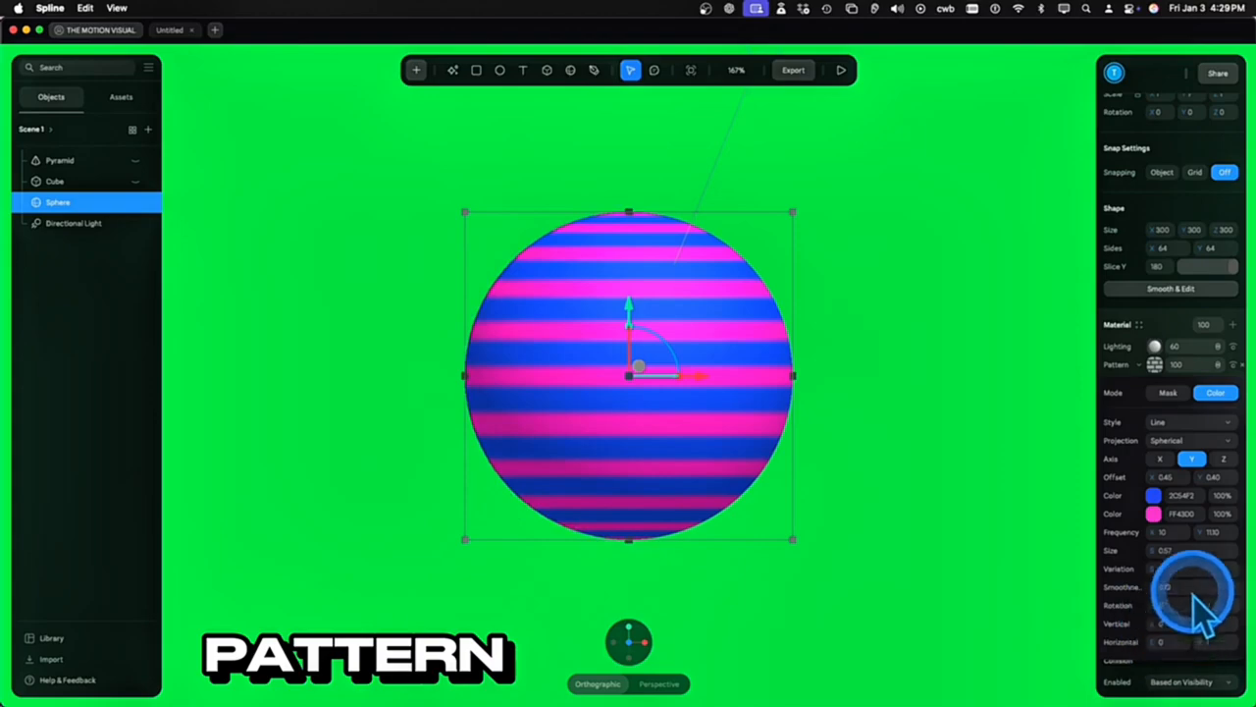
Try the Circle style with a zigzag of 0.44 on the sphere's pattern, and settle on the Polygon style
{"action": "left_click", "coordinate": [1160, 431]}
{"action": "left_click", "coordinate": [1163, 324]}
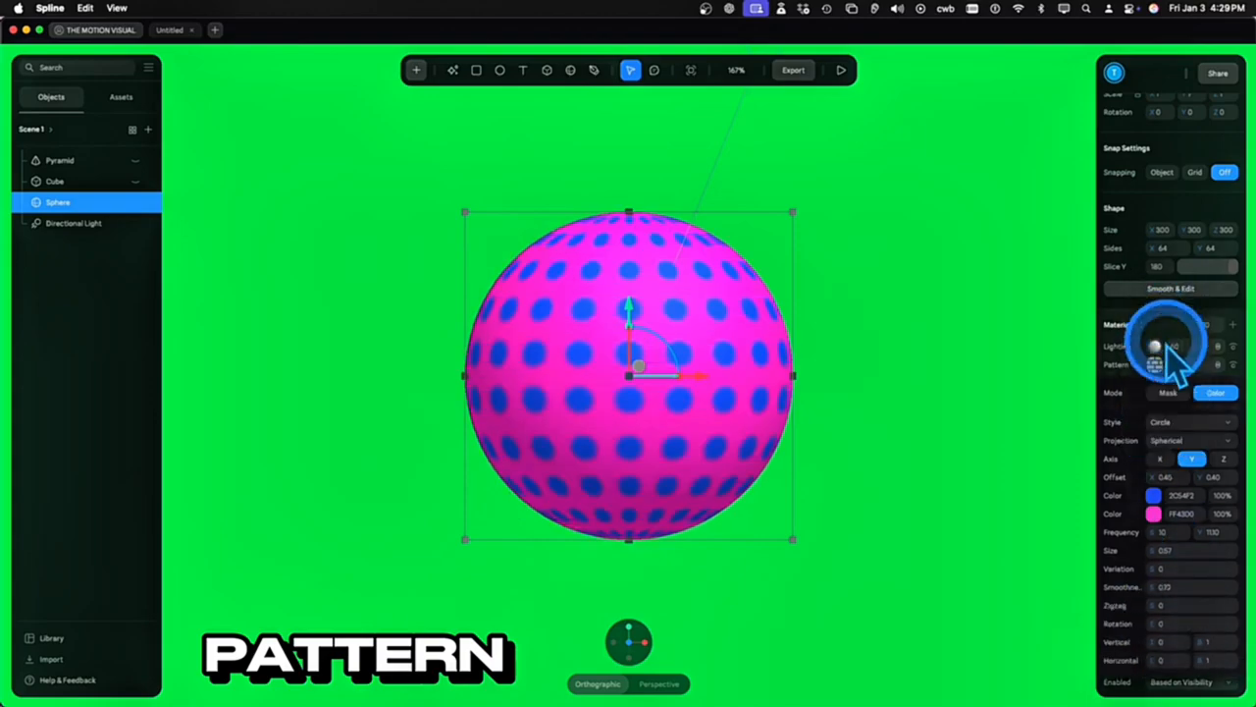
{"action": "left_click_drag", "start_coordinate": [1153, 606], "coordinate": [1152, 606]}
{"action": "left_click", "coordinate": [1163, 423]}
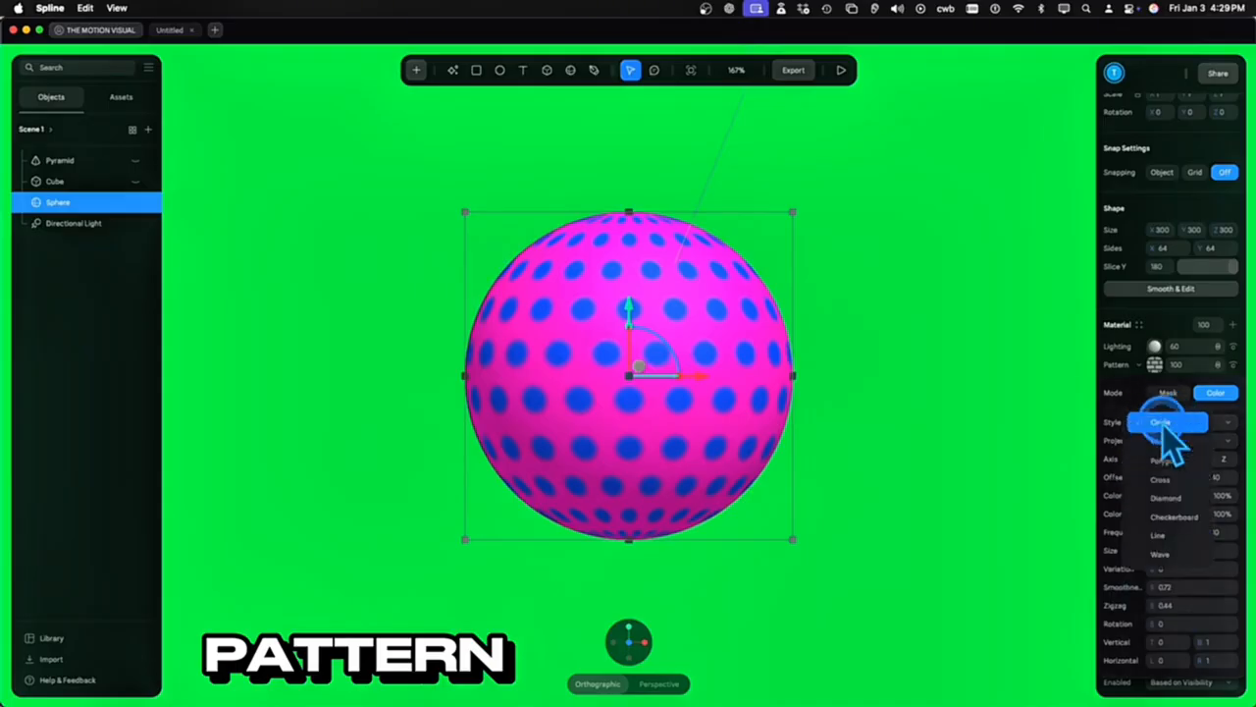
{"action": "left_click", "coordinate": [1164, 459]}
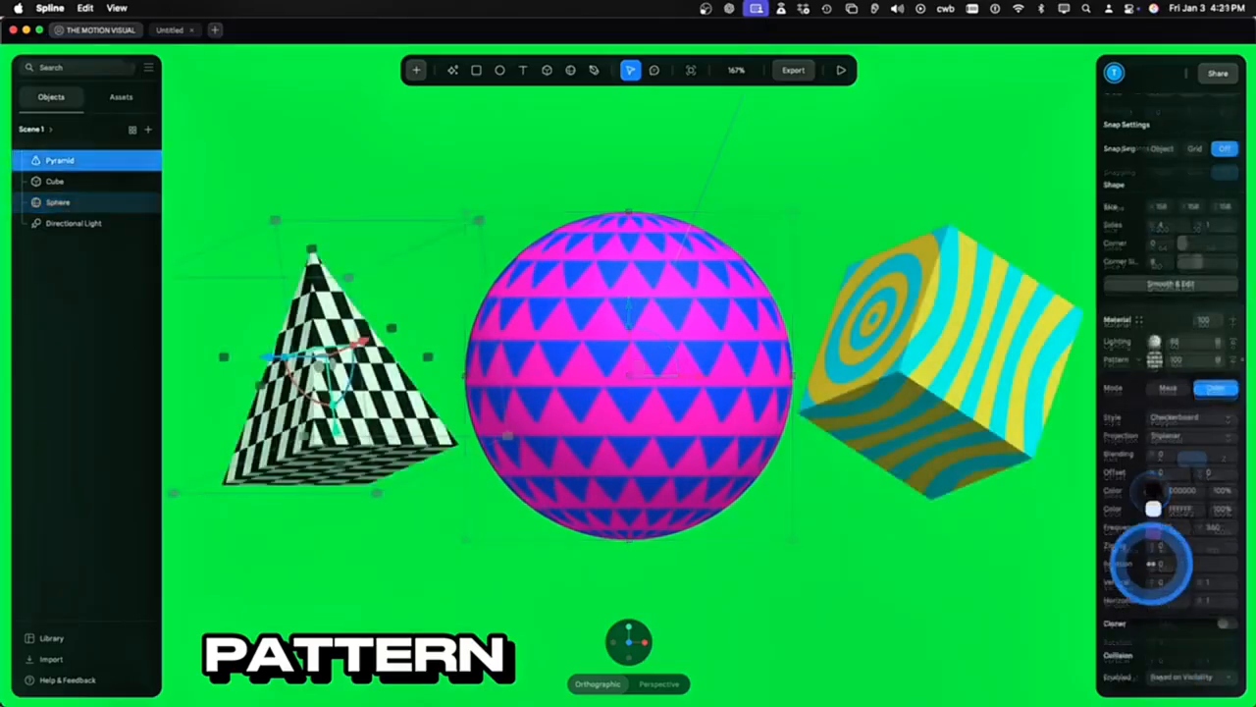
Adjust the rotation of the pyramid's checkerboard pattern and fine-tune the pattern settings of the cube's rings
{"action": "left_click_drag", "start_coordinate": [1151, 562], "coordinate": [1205, 528]}
{"action": "left_click", "coordinate": [1011, 417]}
{"action": "left_click", "coordinate": [1152, 356]}
{"action": "mouse_move", "coordinate": [1151, 600]}
{"action": "left_mouse_down"}
{"action": "mouse_move", "coordinate": [1166, 601]}
{"action": "mouse_move", "coordinate": [1142, 602]}
{"action": "left_mouse_up"}
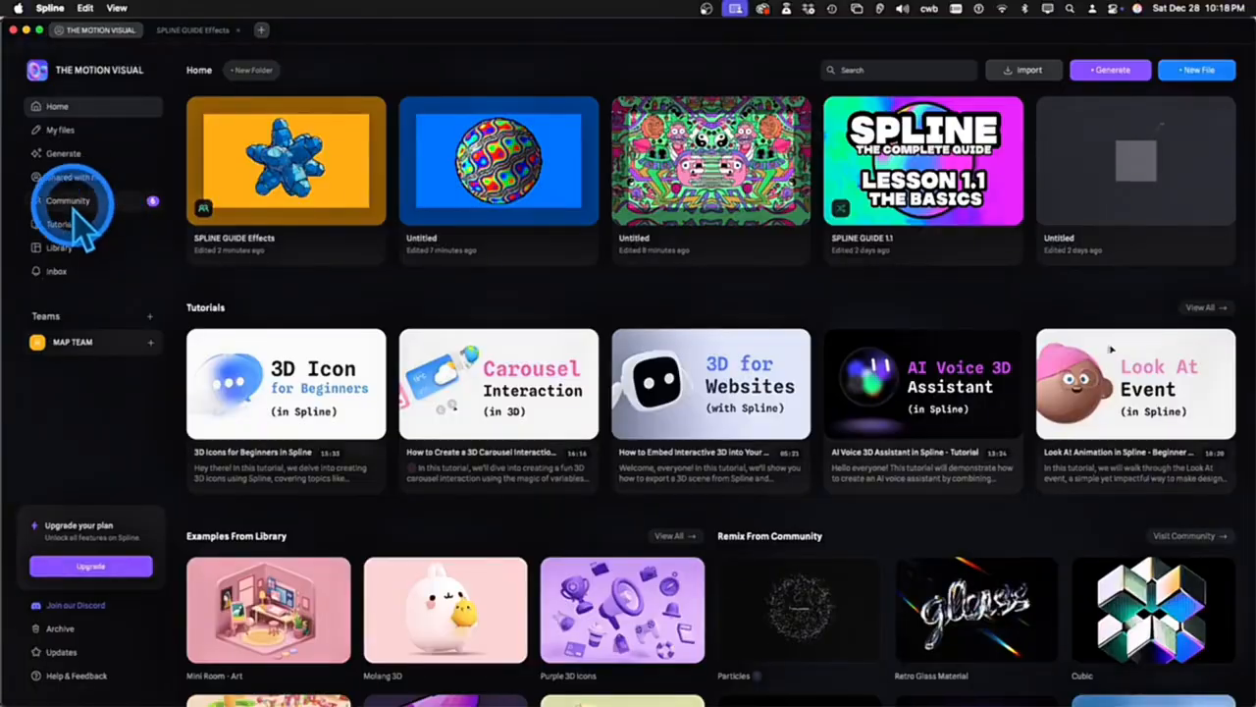
Search the Spline community for "SPLINE GUIDE Effects" and open the matching file
{"action": "left_click", "coordinate": [73, 204]}
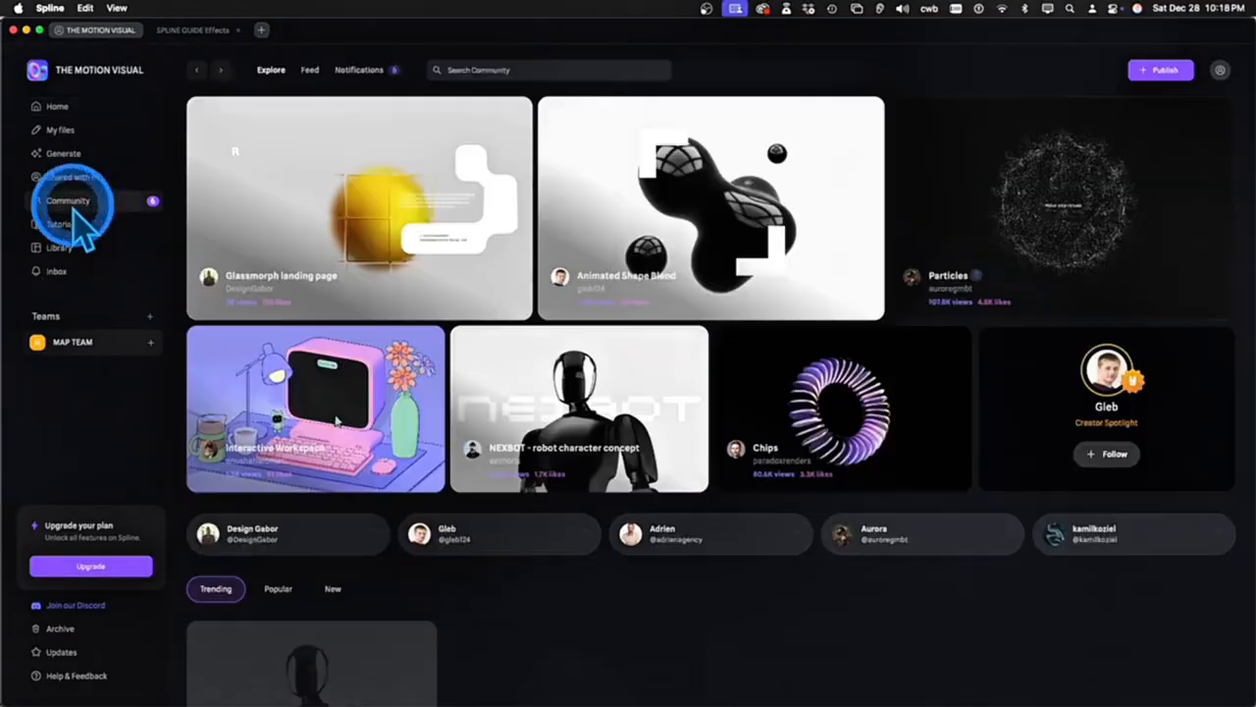
{"action": "left_click", "coordinate": [512, 70]}
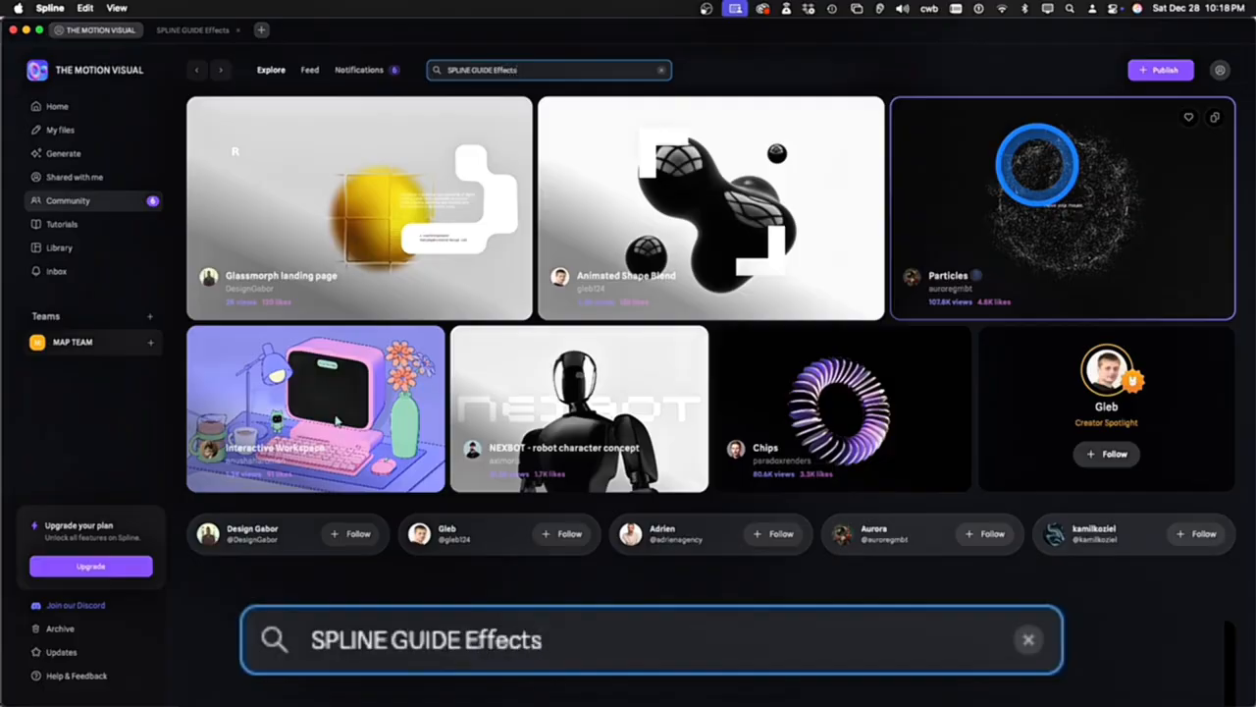
{"action": "key", "text": "Return"}
{"action": "left_click", "coordinate": [294, 381]}
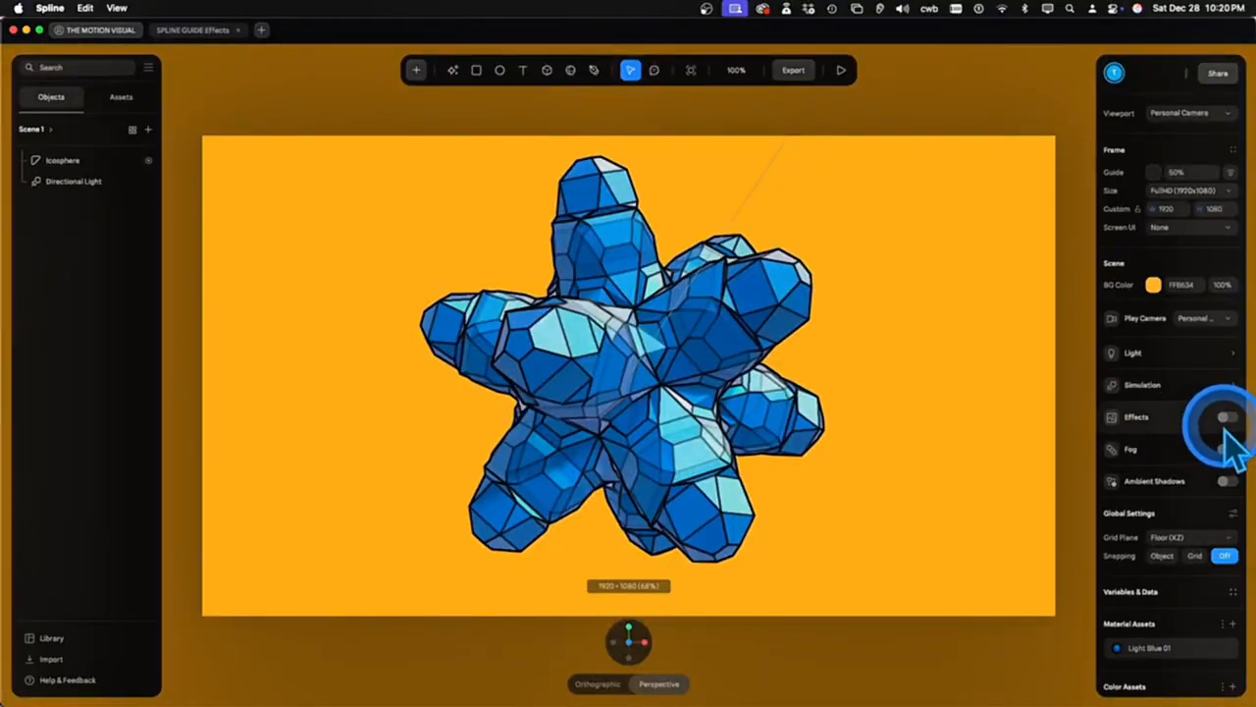
Enable the scene effects and toggle depth of field on and off
{"action": "left_click", "coordinate": [1227, 417]}
{"action": "left_click", "coordinate": [1229, 438]}
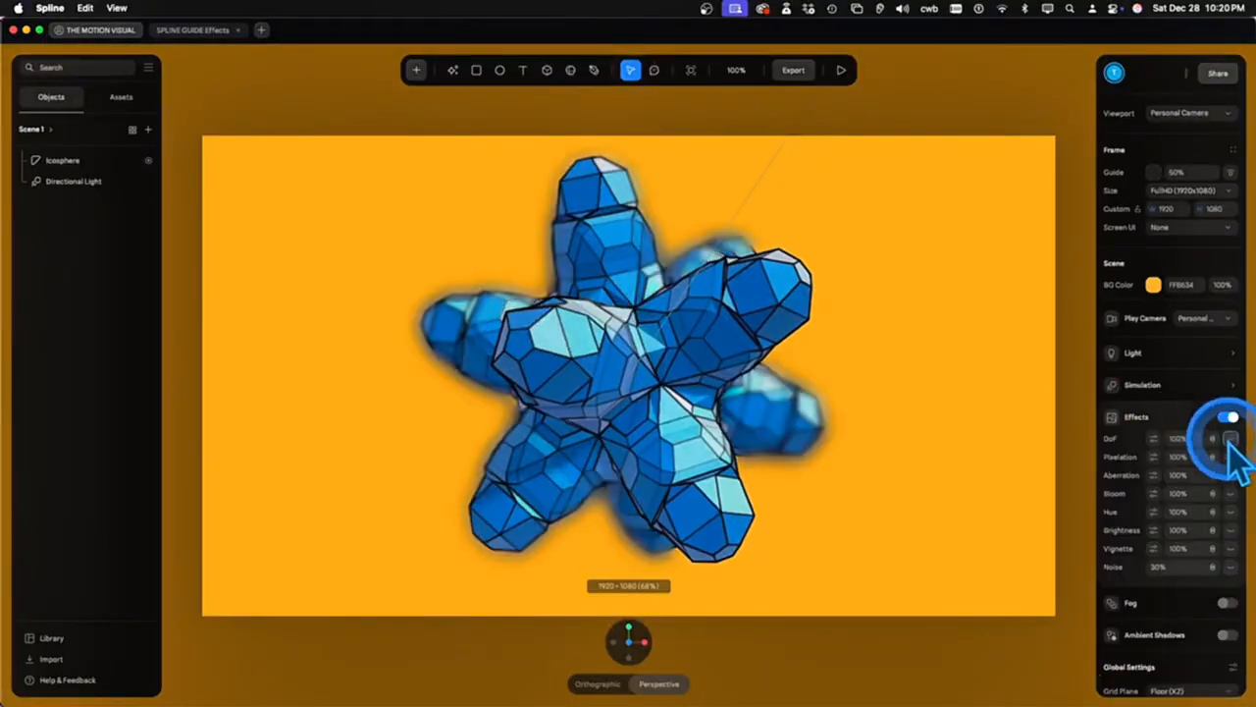
{"action": "left_click", "coordinate": [1229, 438]}
Compare the icosphere with and without the Pixelation effect, and play the scene with it enabled
{"action": "left_click", "coordinate": [1230, 457]}
{"action": "left_click", "coordinate": [1230, 457]}
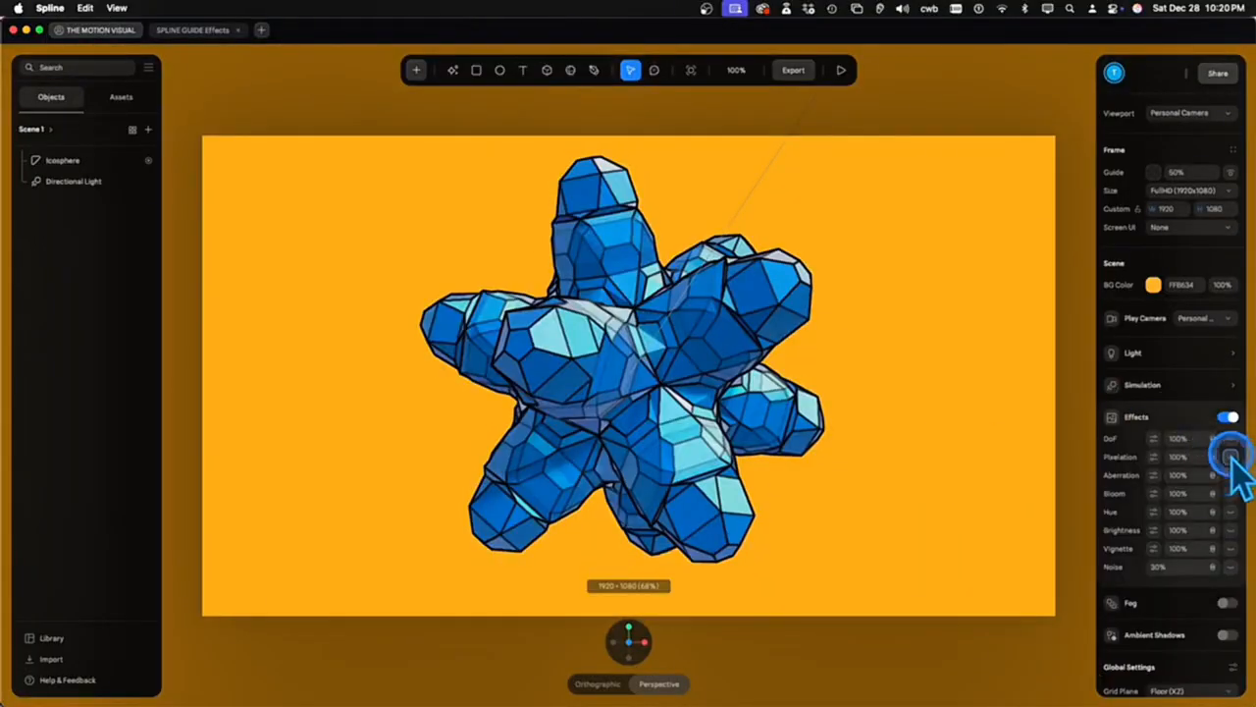
{"action": "left_click", "coordinate": [1230, 457]}
{"action": "left_click", "coordinate": [1231, 457]}
{"action": "left_click", "coordinate": [1231, 456]}
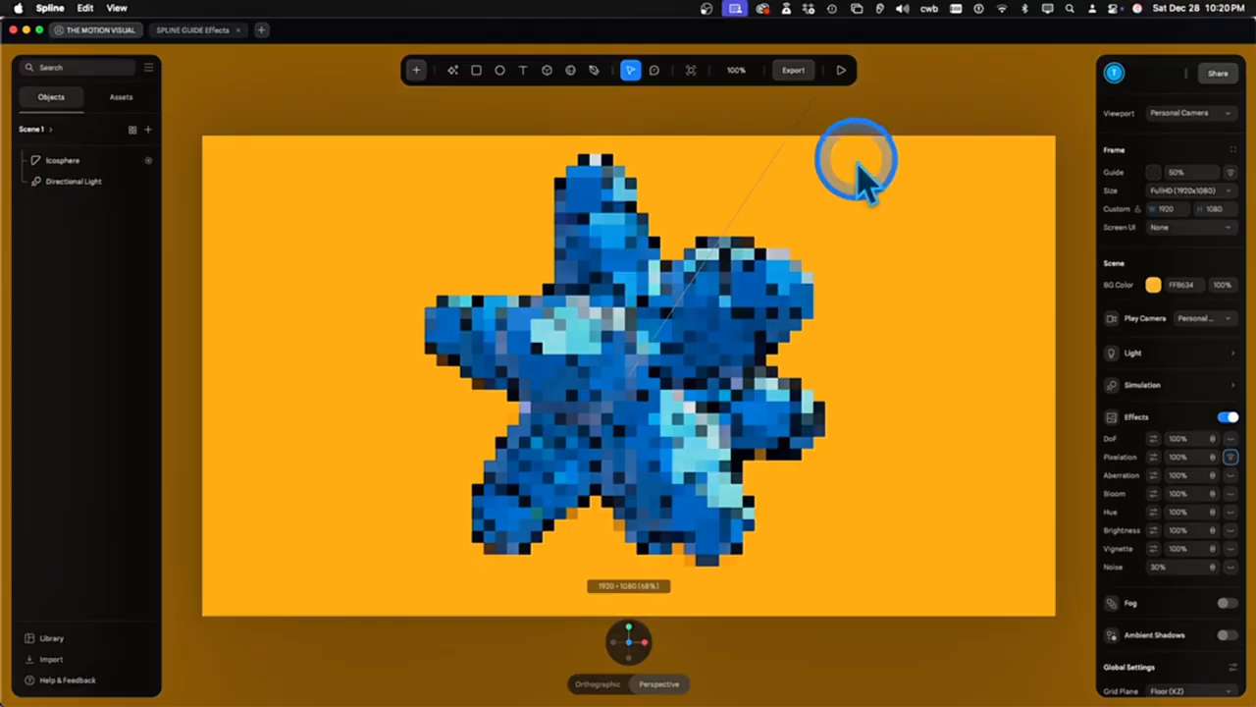
{"action": "left_click", "coordinate": [840, 71]}
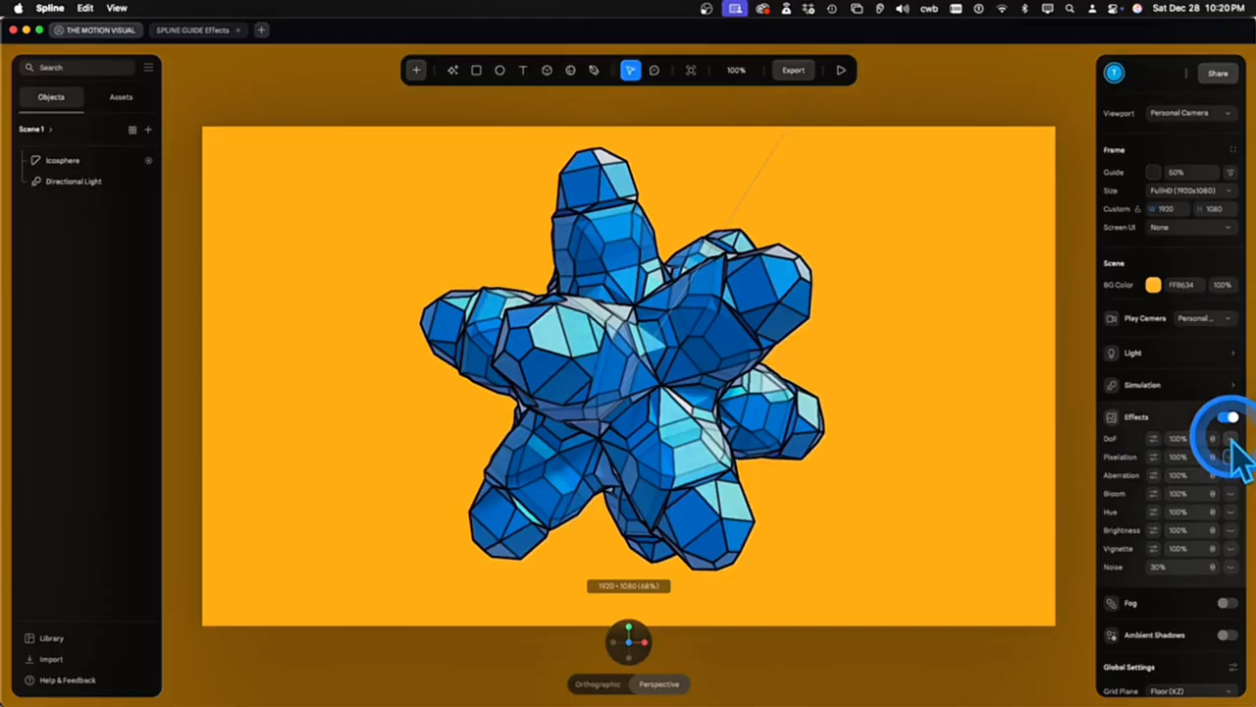
Play the scene with depth of field enabled, and try out the Hue effect on the scene
{"action": "left_click", "coordinate": [1230, 438]}
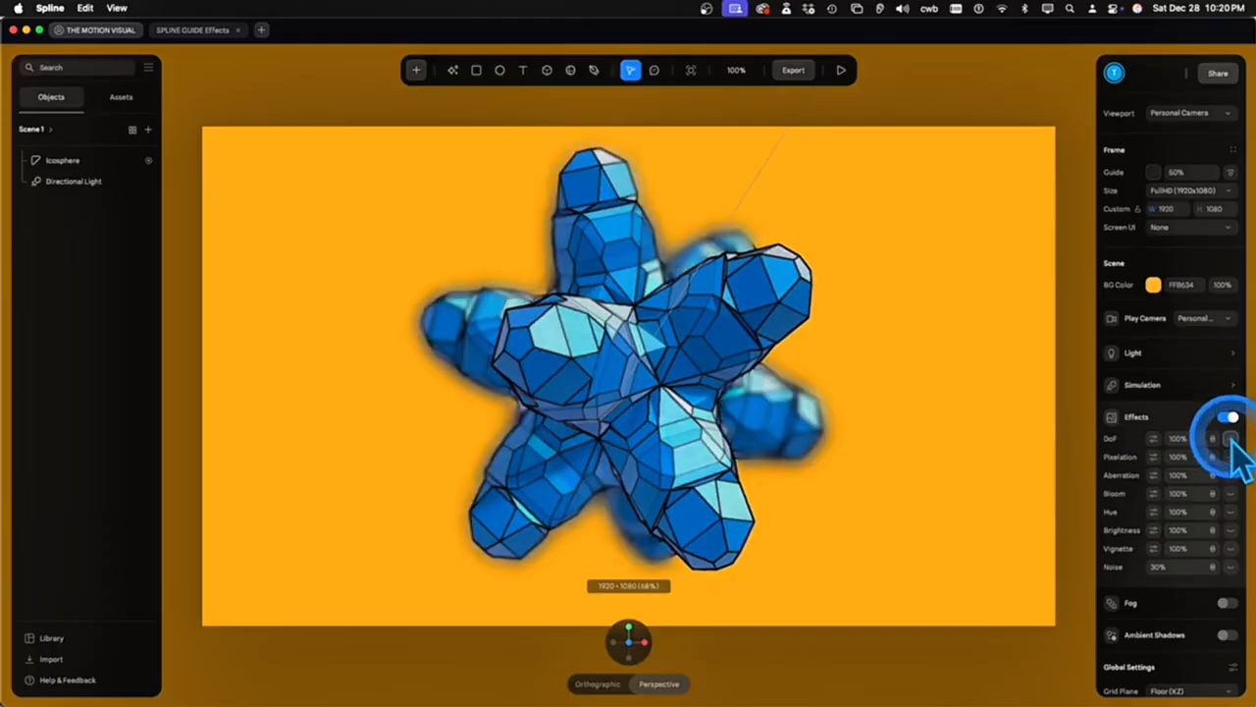
{"action": "left_click", "coordinate": [841, 72]}
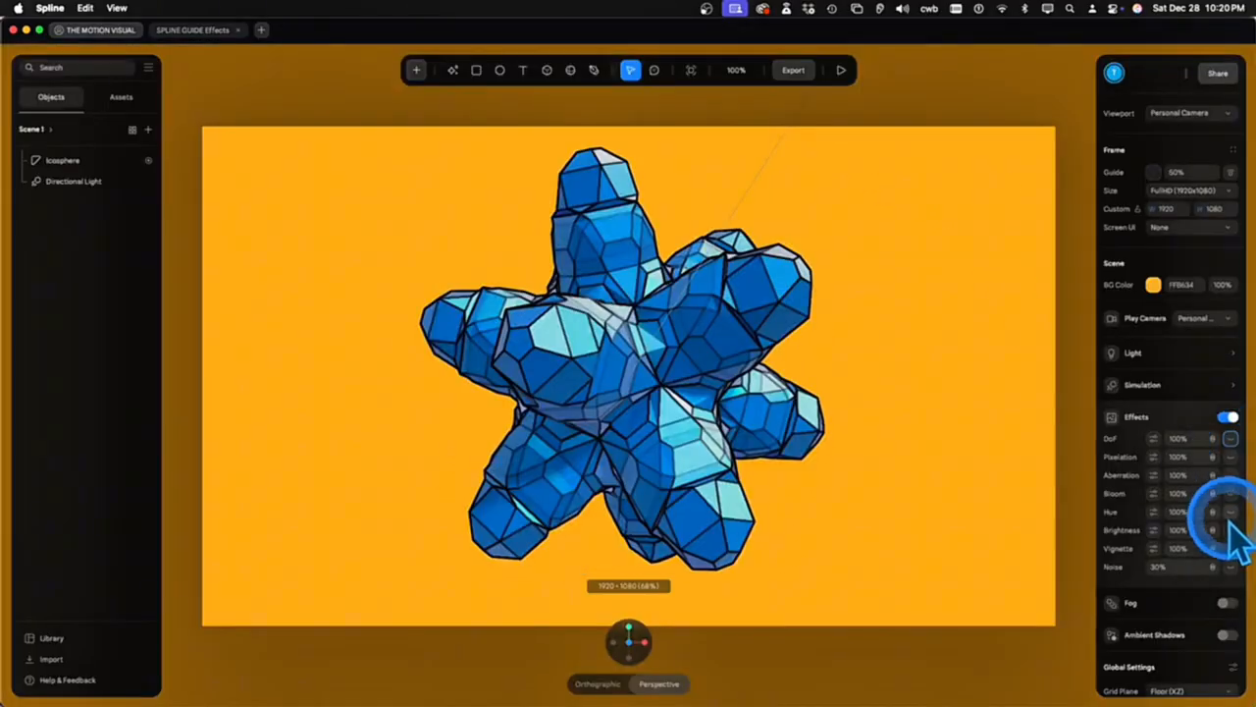
{"action": "left_click", "coordinate": [1231, 511]}
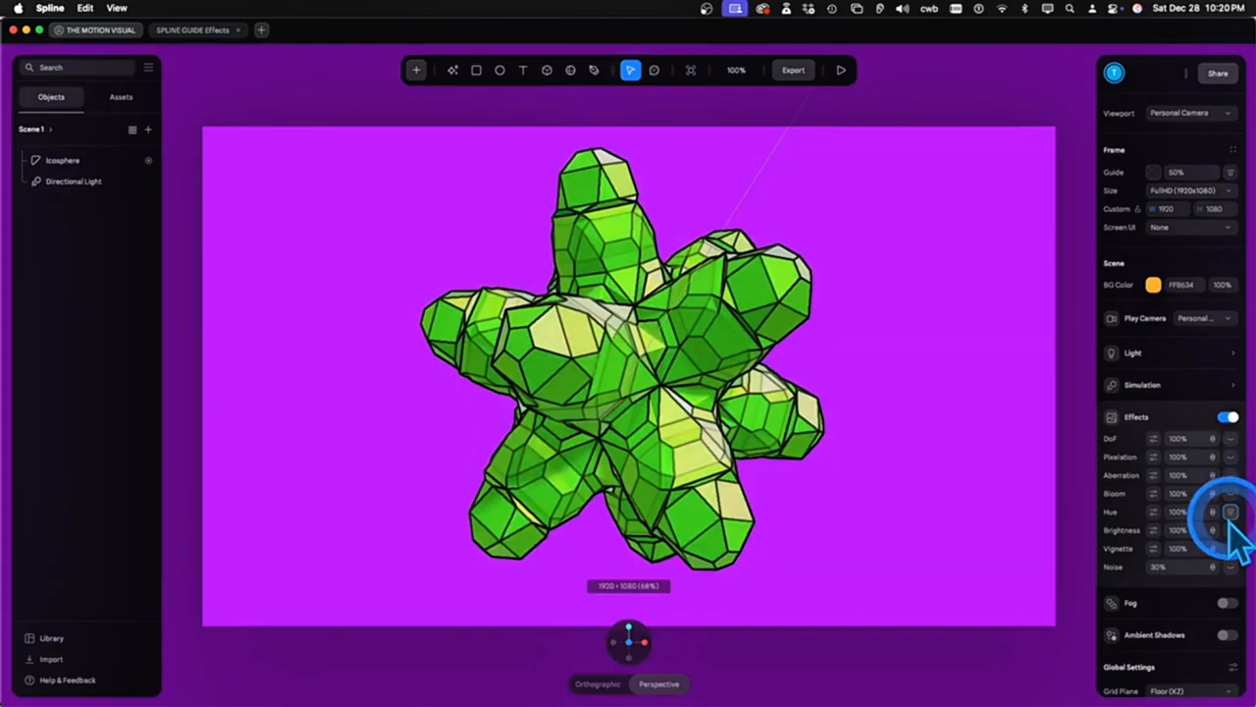
{"action": "mouse_move", "coordinate": [1218, 540]}
{"action": "left_mouse_down"}
{"action": "mouse_move", "coordinate": [1187, 540]}
{"action": "mouse_move", "coordinate": [1232, 540]}
{"action": "left_mouse_up"}
Deselect the icosphere to reach the scene settings and enable the scene effects
{"action": "left_click", "coordinate": [414, 361]}
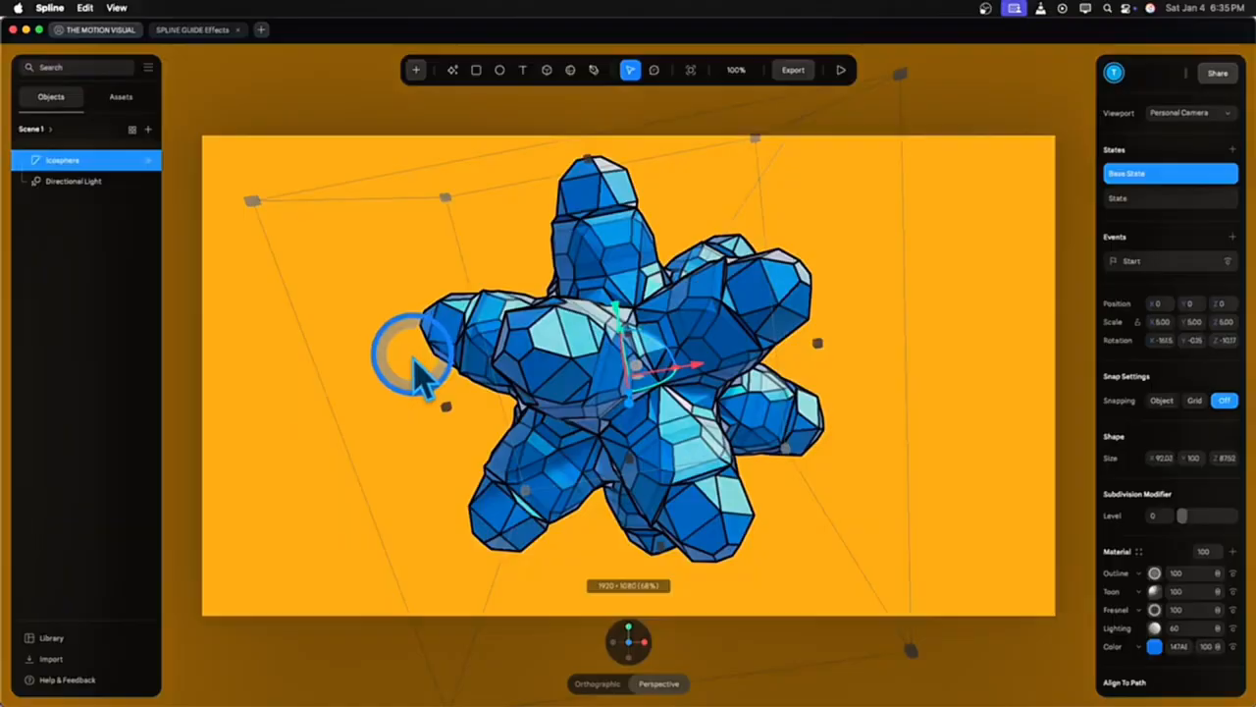
{"action": "left_click", "coordinate": [66, 441]}
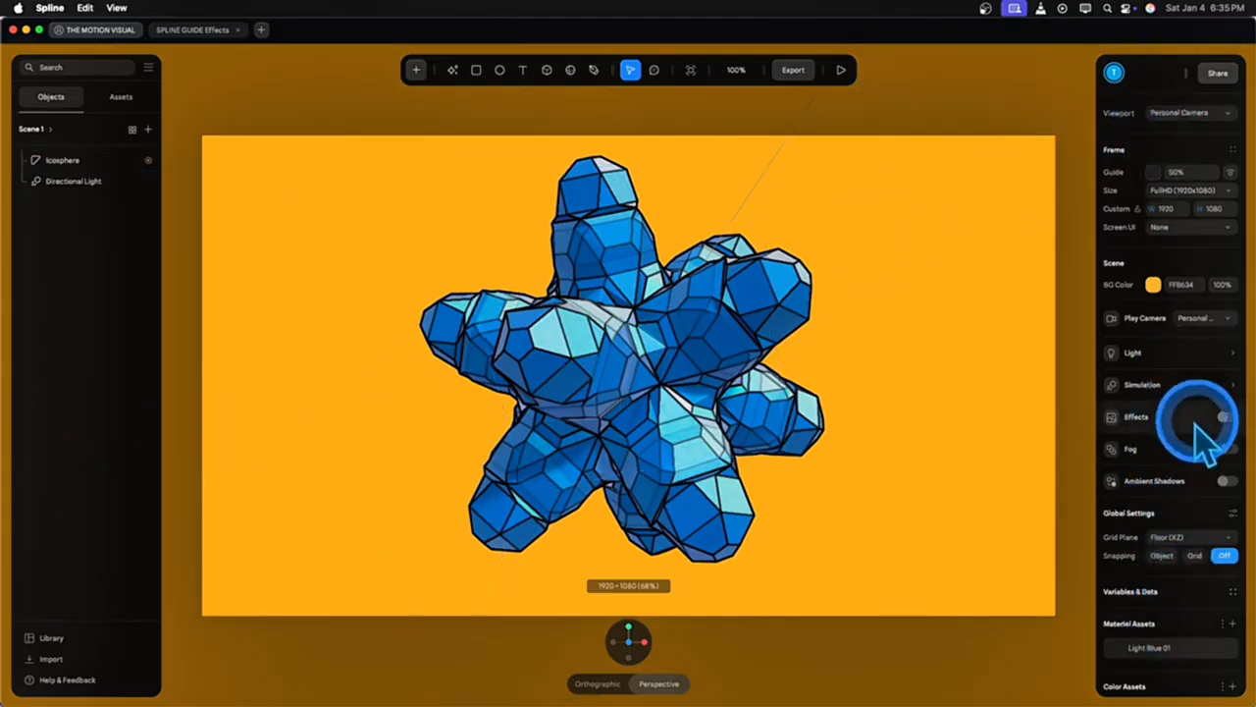
{"action": "left_click", "coordinate": [1225, 418]}
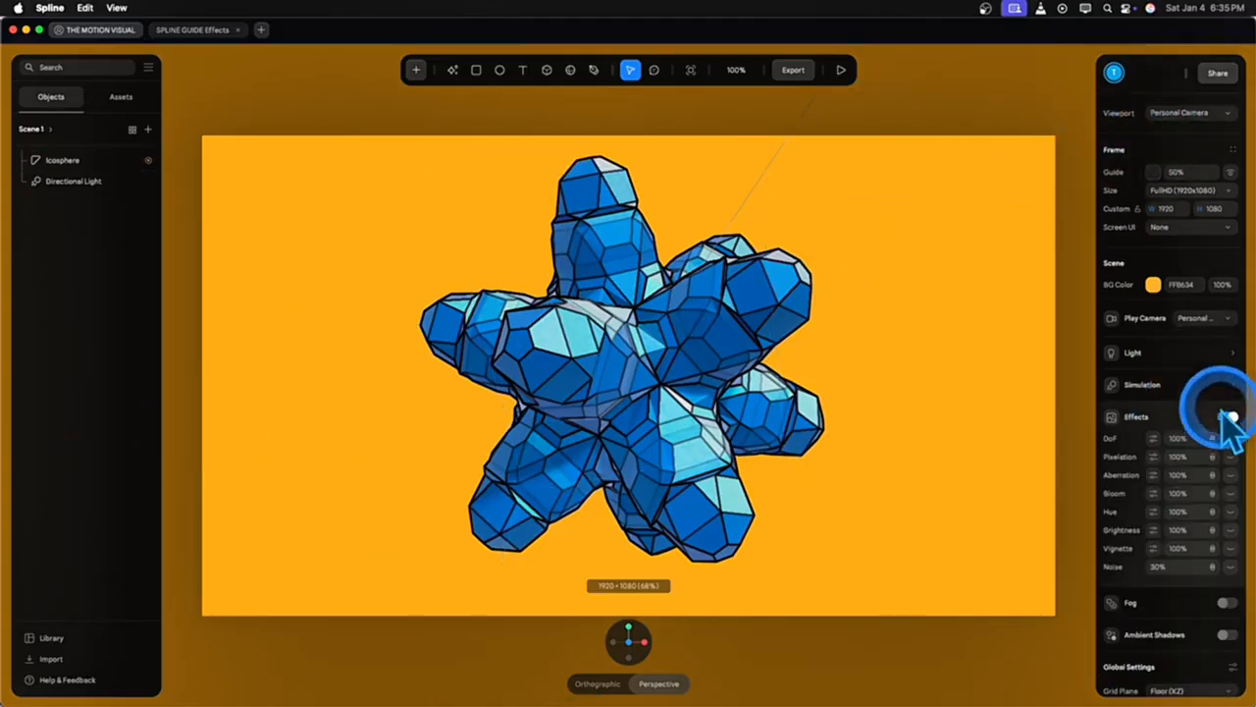
{"action": "scroll", "coordinate": [1235, 420], "scroll_direction": "down", "scroll_amount": 1}
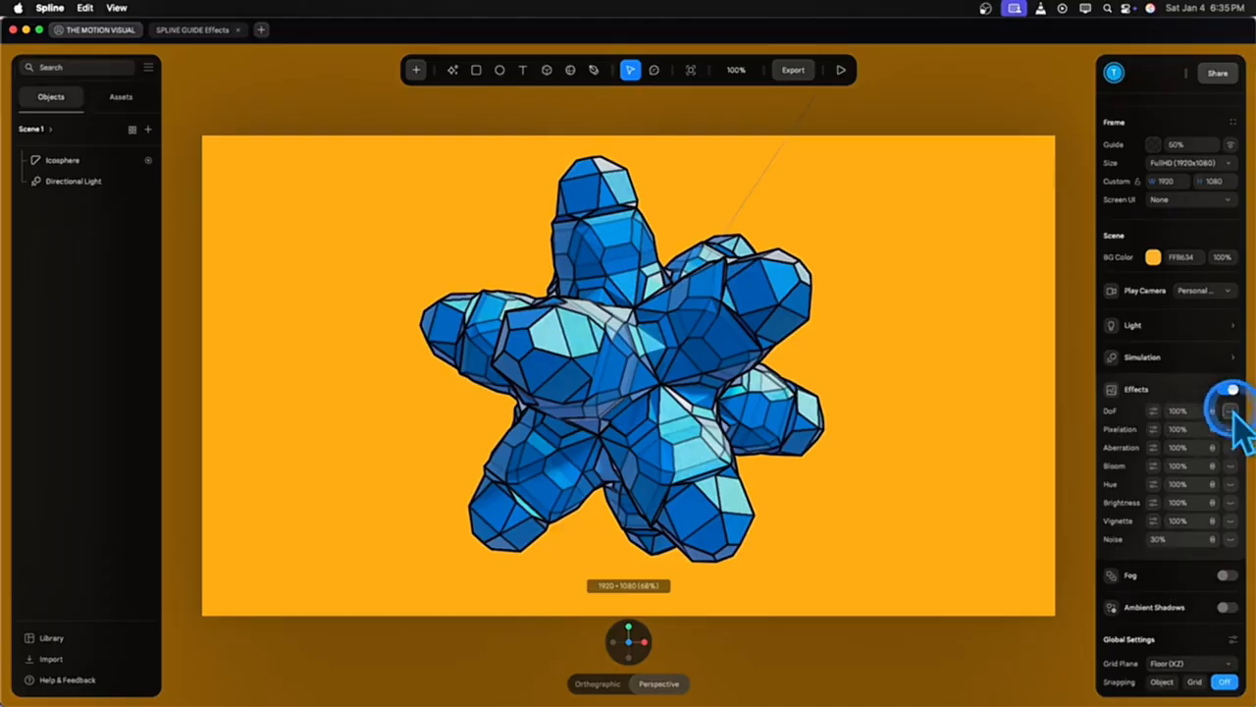
Toggle depth of field on and off, and do the same with the Hue effect
{"action": "left_click", "coordinate": [1233, 412]}
{"action": "left_click", "coordinate": [1232, 416]}
{"action": "left_click", "coordinate": [1231, 485]}
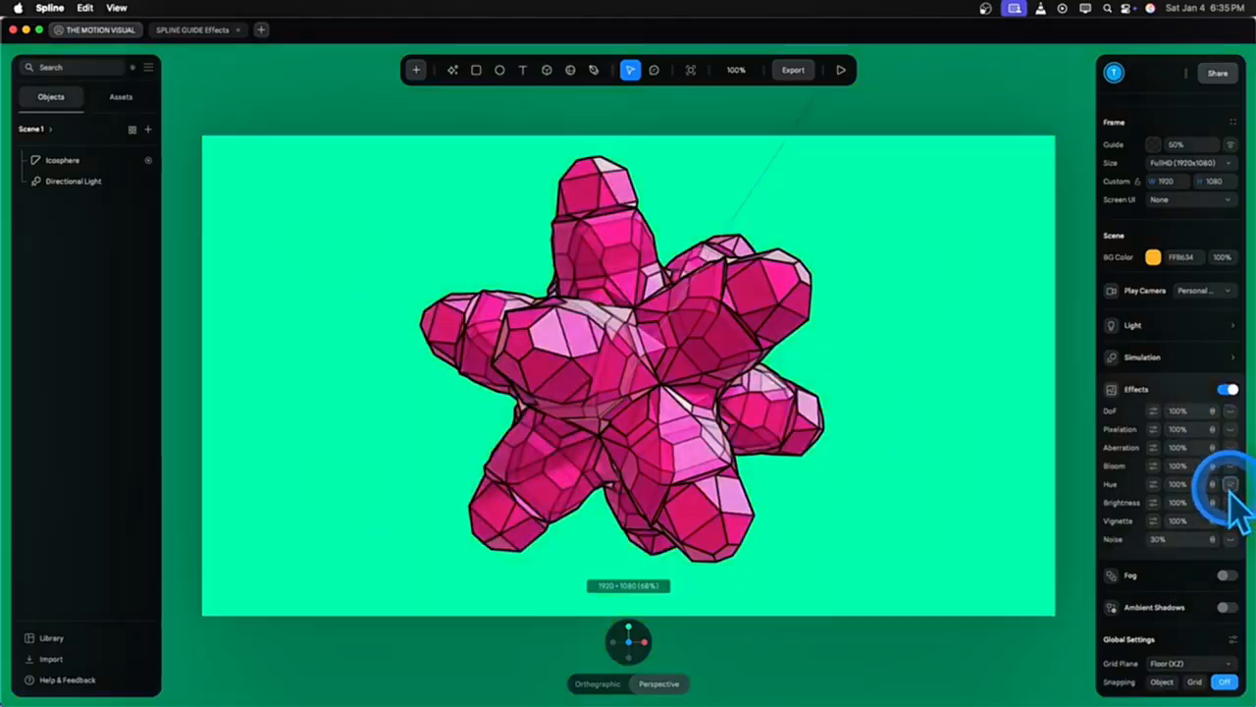
{"action": "left_click", "coordinate": [1231, 485]}
Look through the Hue effect's blend modes and keep Normal
{"action": "left_click", "coordinate": [1156, 484]}
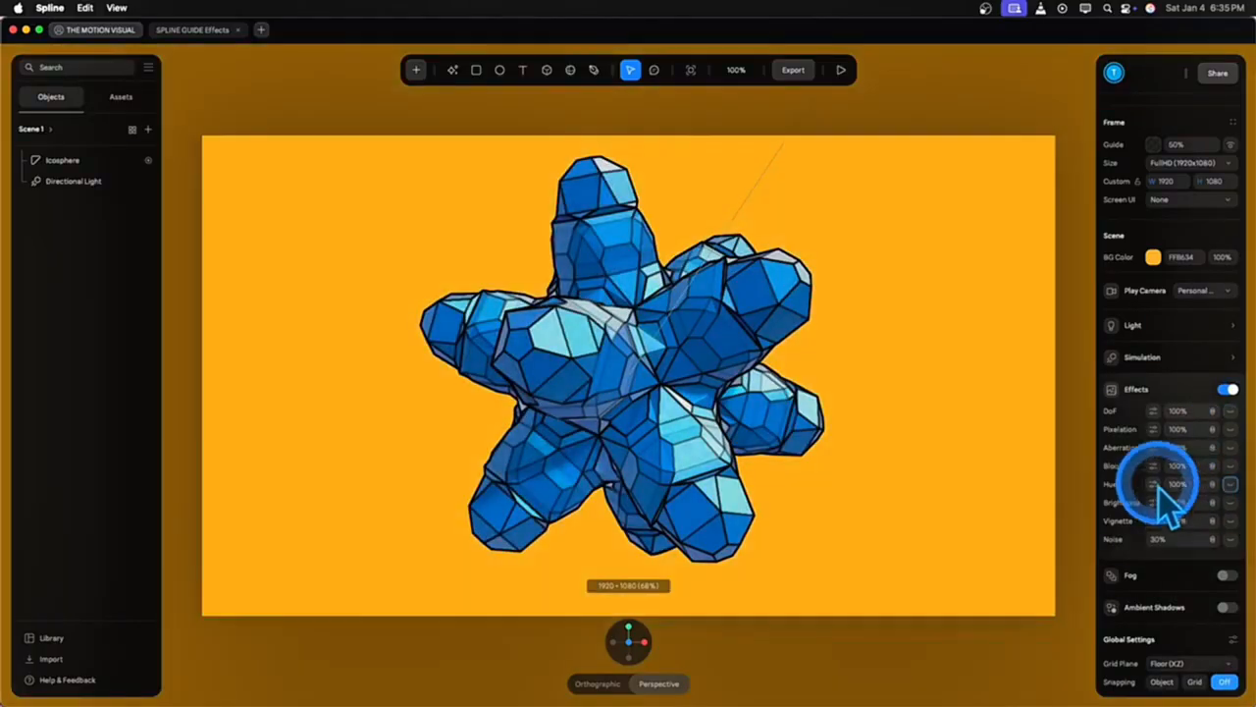
{"action": "left_click", "coordinate": [1215, 485]}
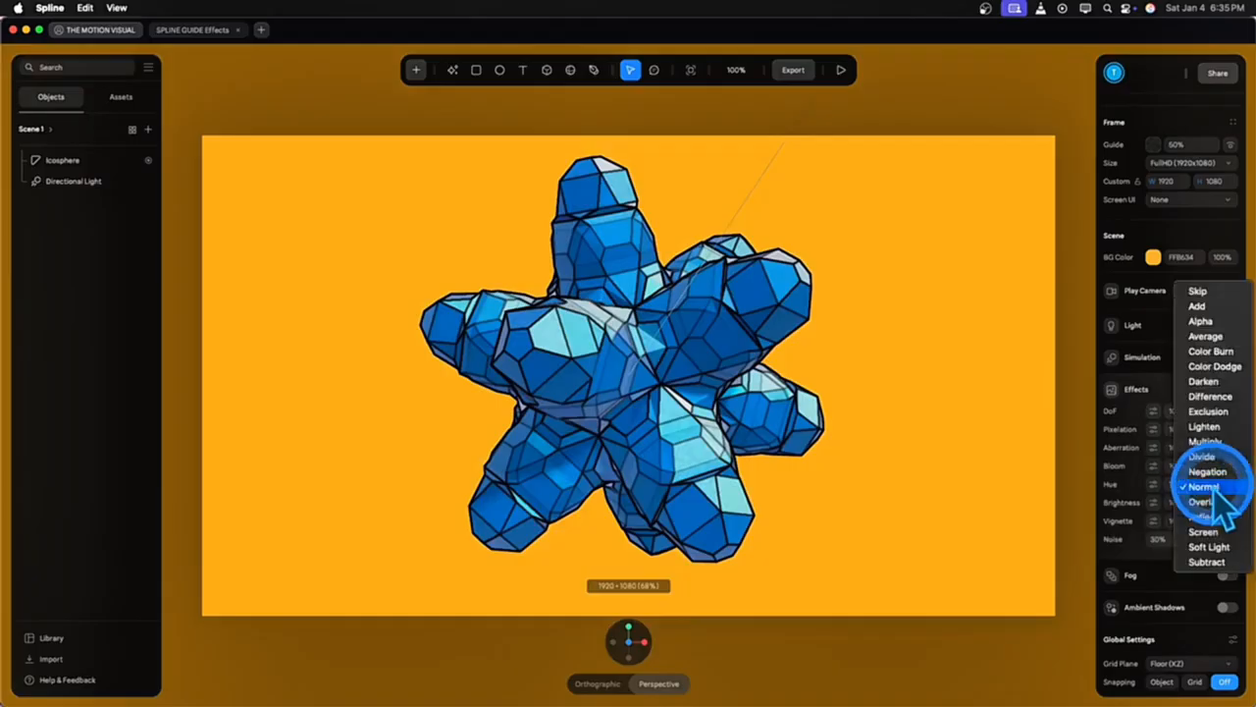
{"action": "left_click", "coordinate": [1205, 487]}
Toggle the Pixelation effect on and off, and do the same with Aberration
{"action": "left_click", "coordinate": [1229, 426]}
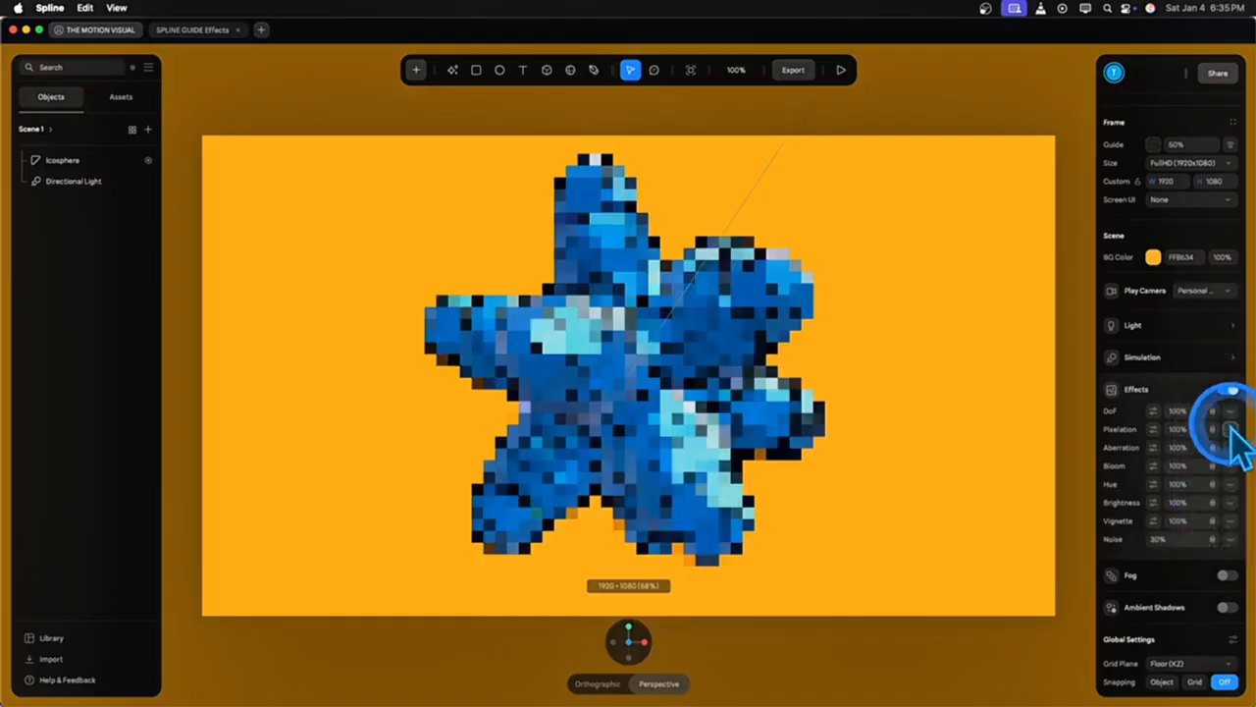
{"action": "left_click", "coordinate": [1231, 429]}
{"action": "left_click", "coordinate": [1230, 447]}
{"action": "left_click", "coordinate": [1231, 447]}
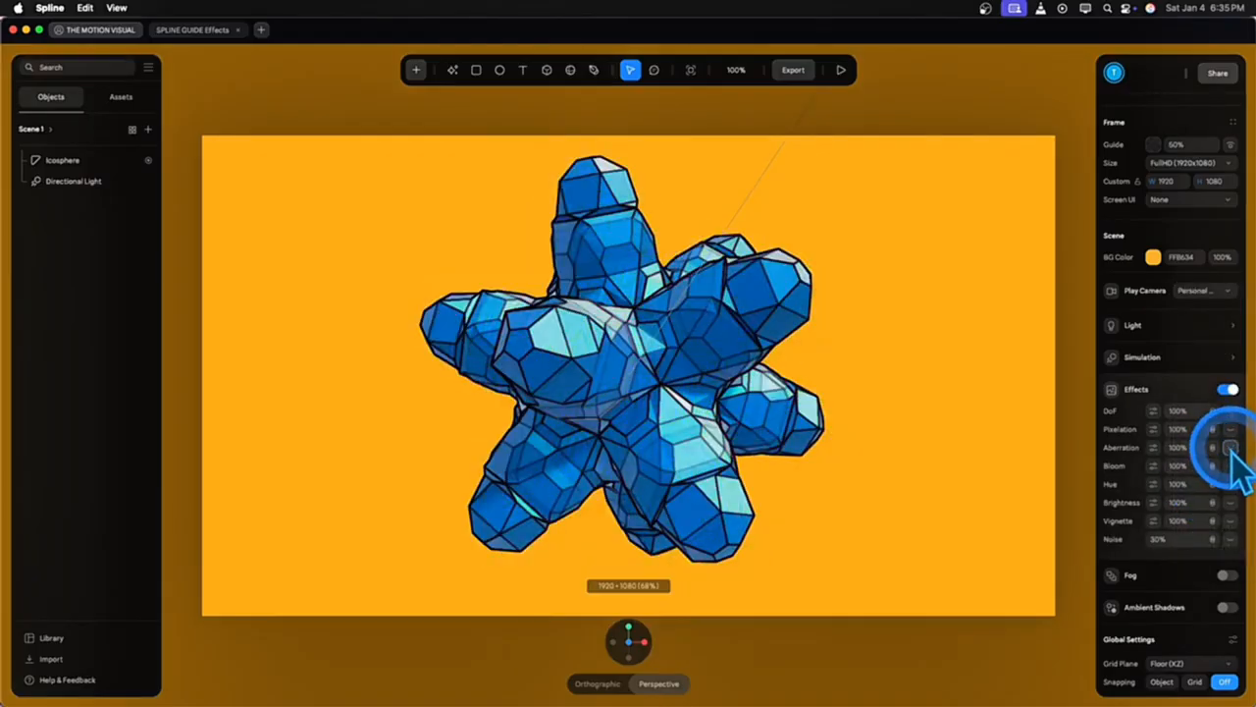
Combine the Pixelation and Aberration effects on the scene and turn both off again
{"action": "left_click", "coordinate": [1231, 428]}
{"action": "left_click", "coordinate": [1230, 447]}
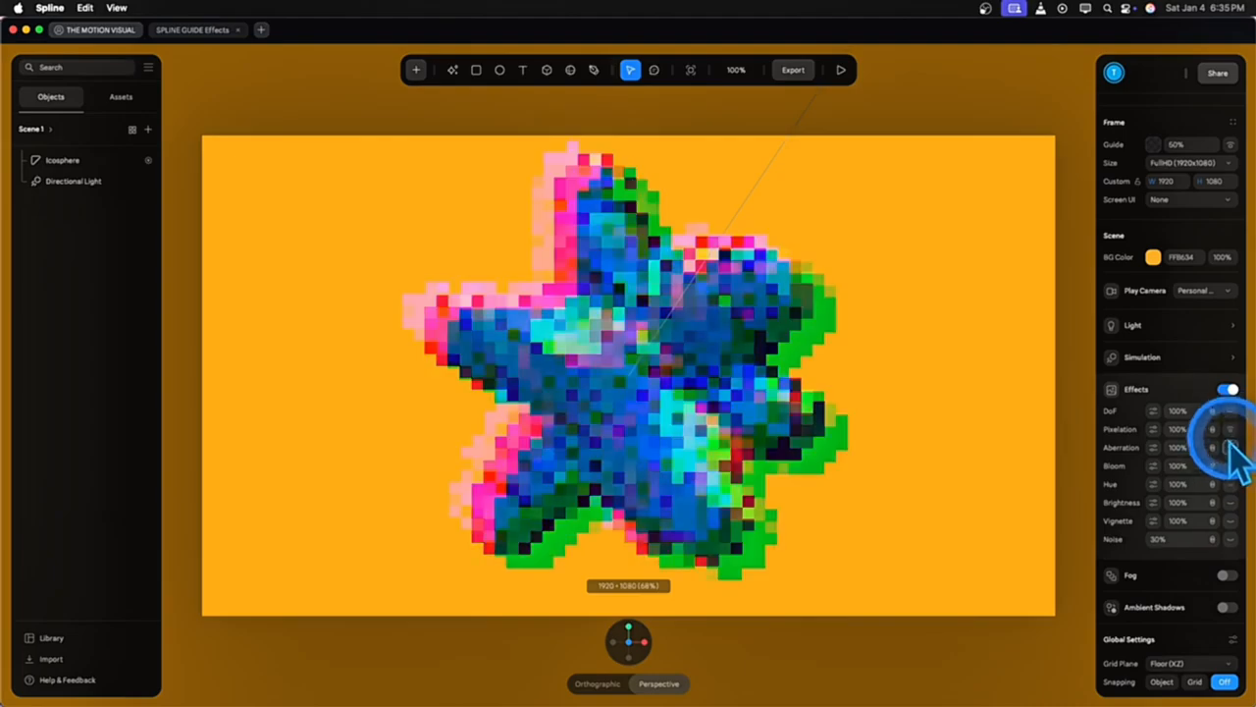
{"action": "left_click", "coordinate": [1231, 429]}
{"action": "left_click", "coordinate": [1231, 448]}
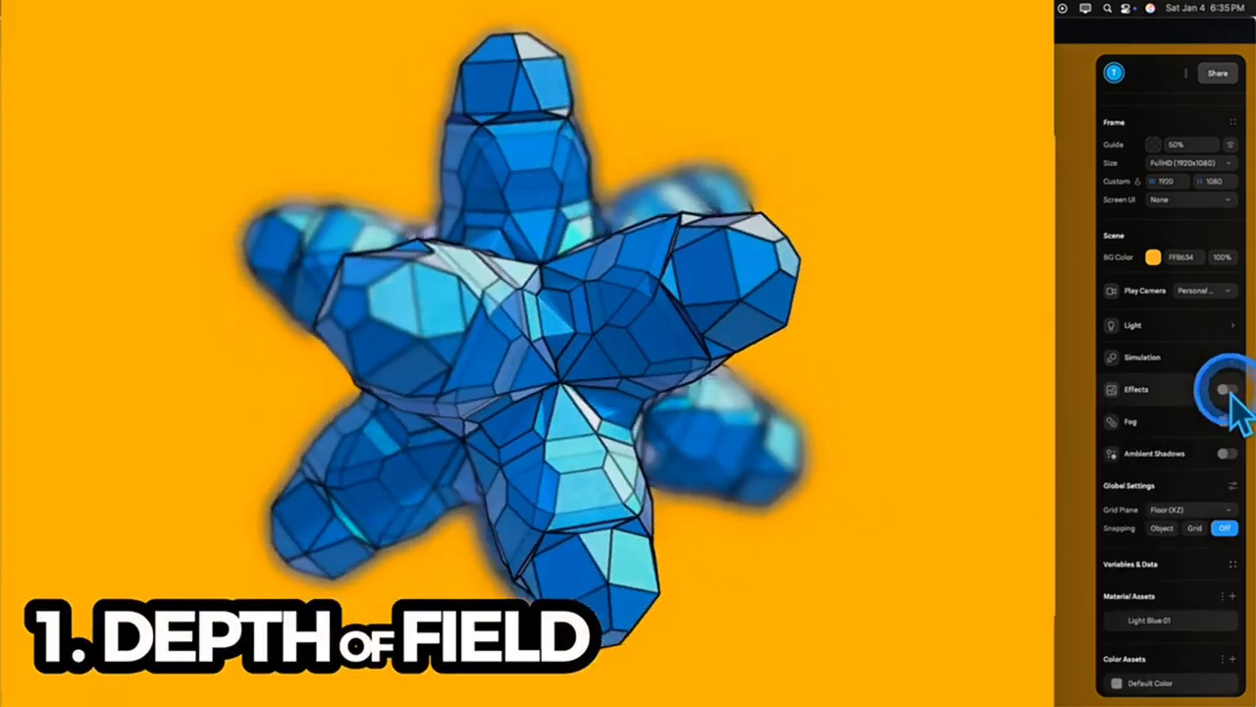
Turn the scene effects back on and inspect the Hue effect's settings and blend modes, keeping Normal
{"action": "left_click", "coordinate": [1229, 390]}
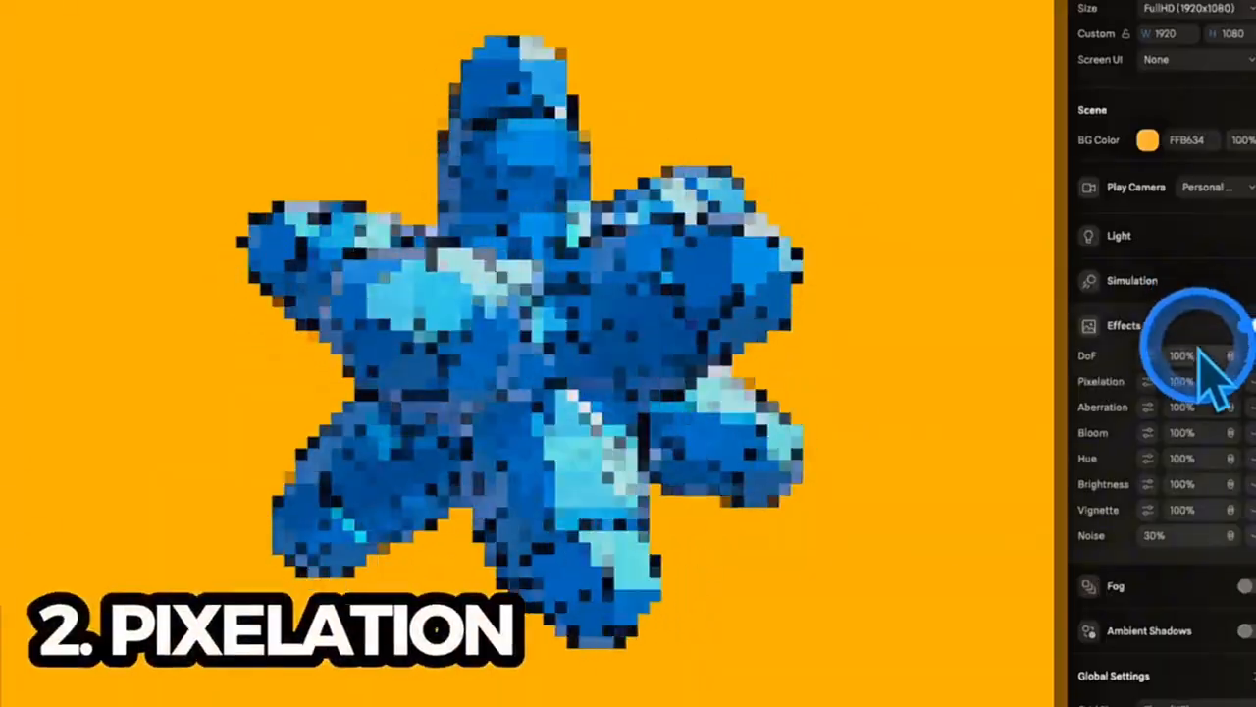
{"action": "scroll", "coordinate": [1198, 350], "scroll_direction": "down", "scroll_amount": 1}
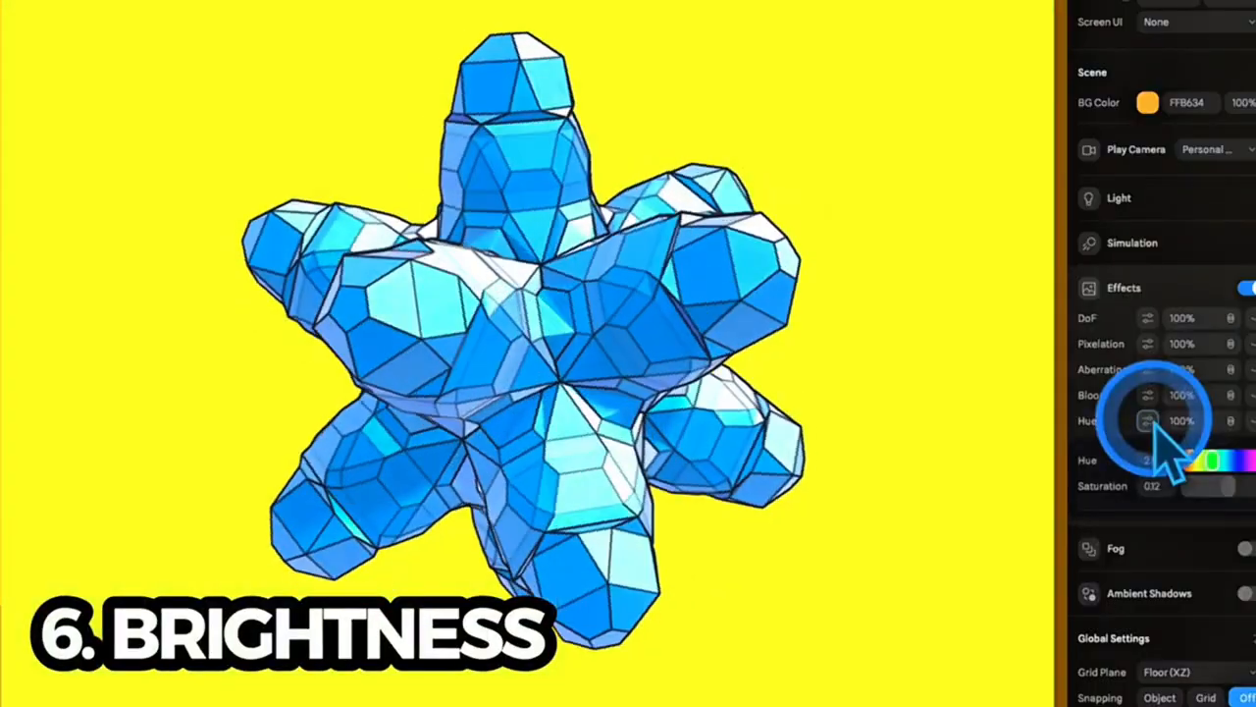
{"action": "left_click", "coordinate": [1148, 421]}
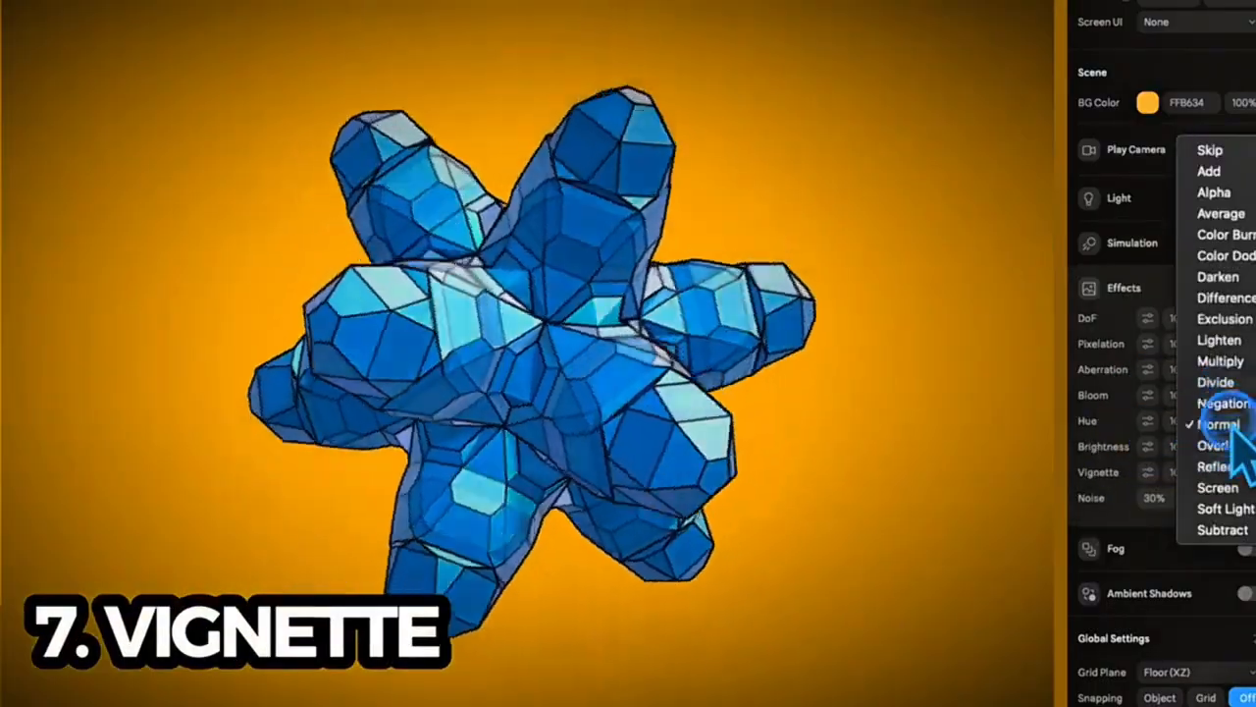
{"action": "left_click", "coordinate": [1227, 429]}
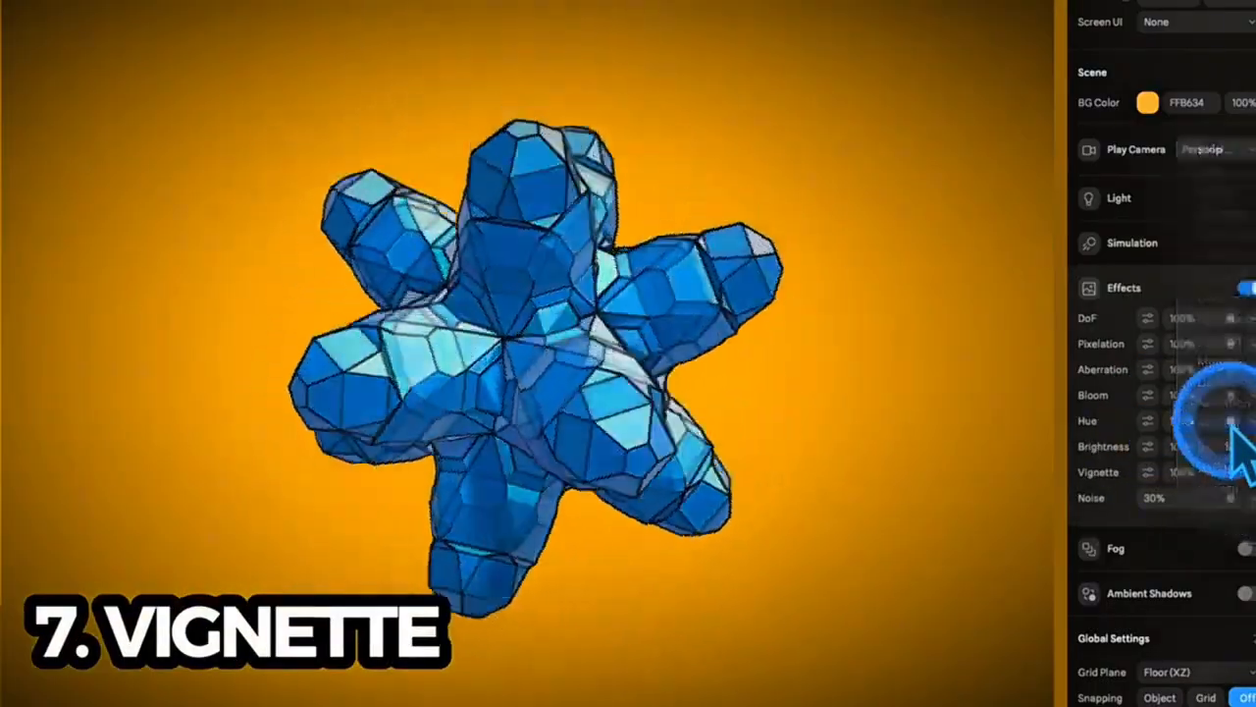
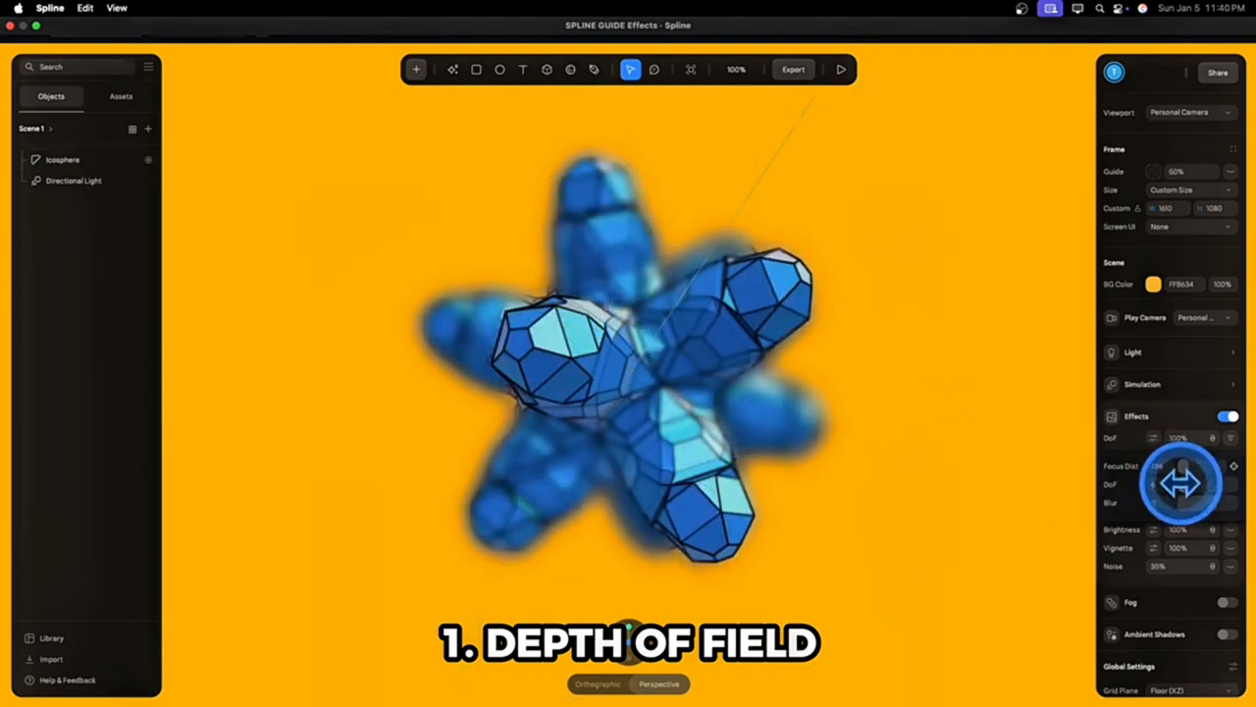
Adjust the scene's Depth of Field range and try different Blur strengths, including 44, and preview the result
{"action": "left_click_drag", "start_coordinate": [1181, 483], "coordinate": [1184, 482]}
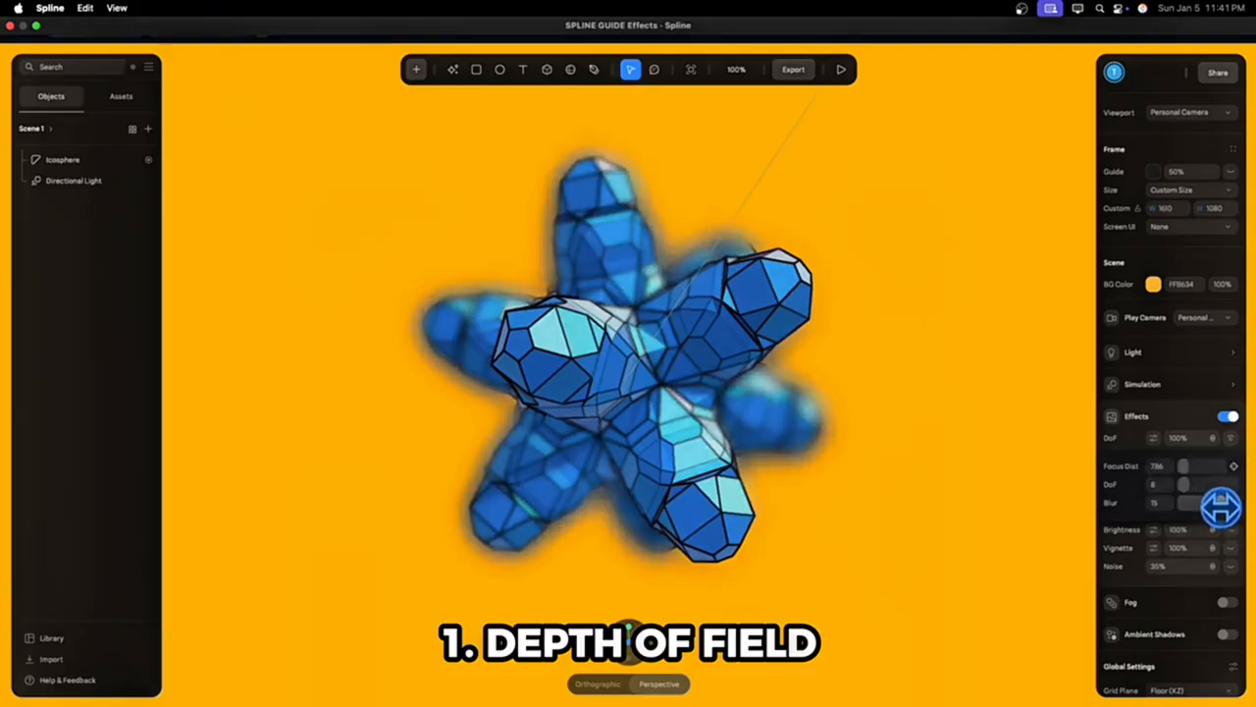
{"action": "left_click_drag", "start_coordinate": [1217, 505], "coordinate": [1202, 504]}
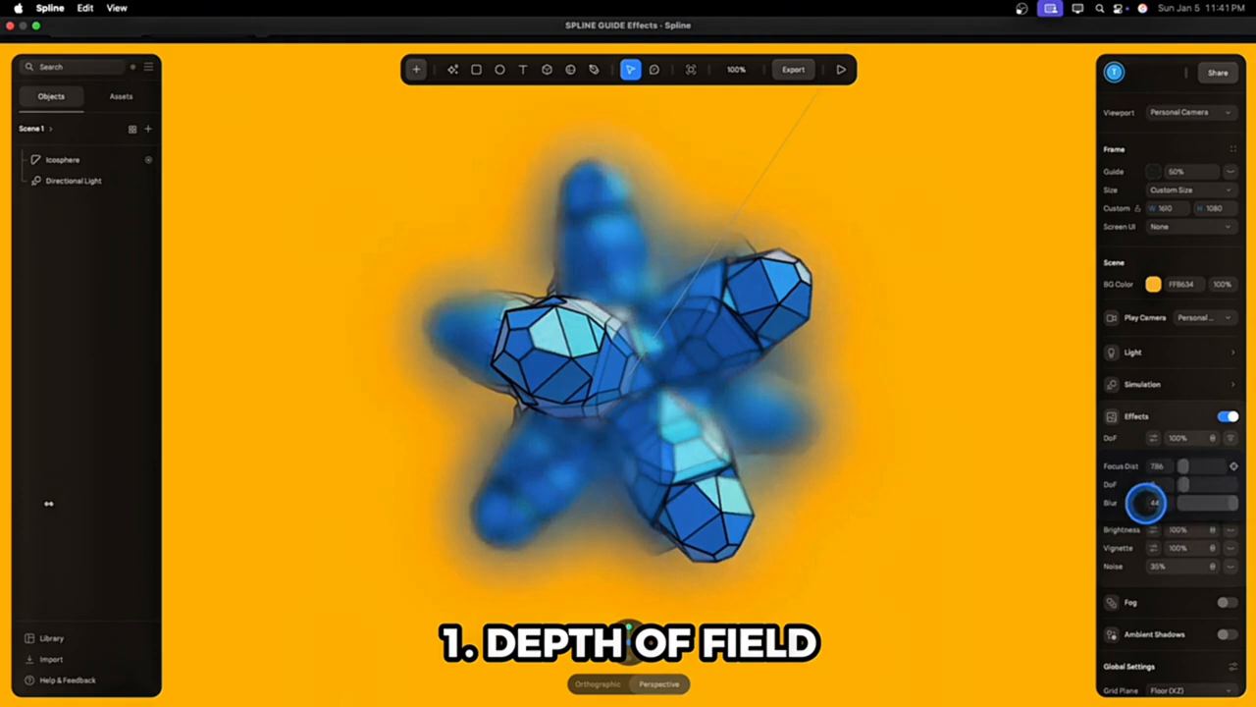
{"action": "left_click_drag", "start_coordinate": [1146, 502], "coordinate": [1203, 503]}
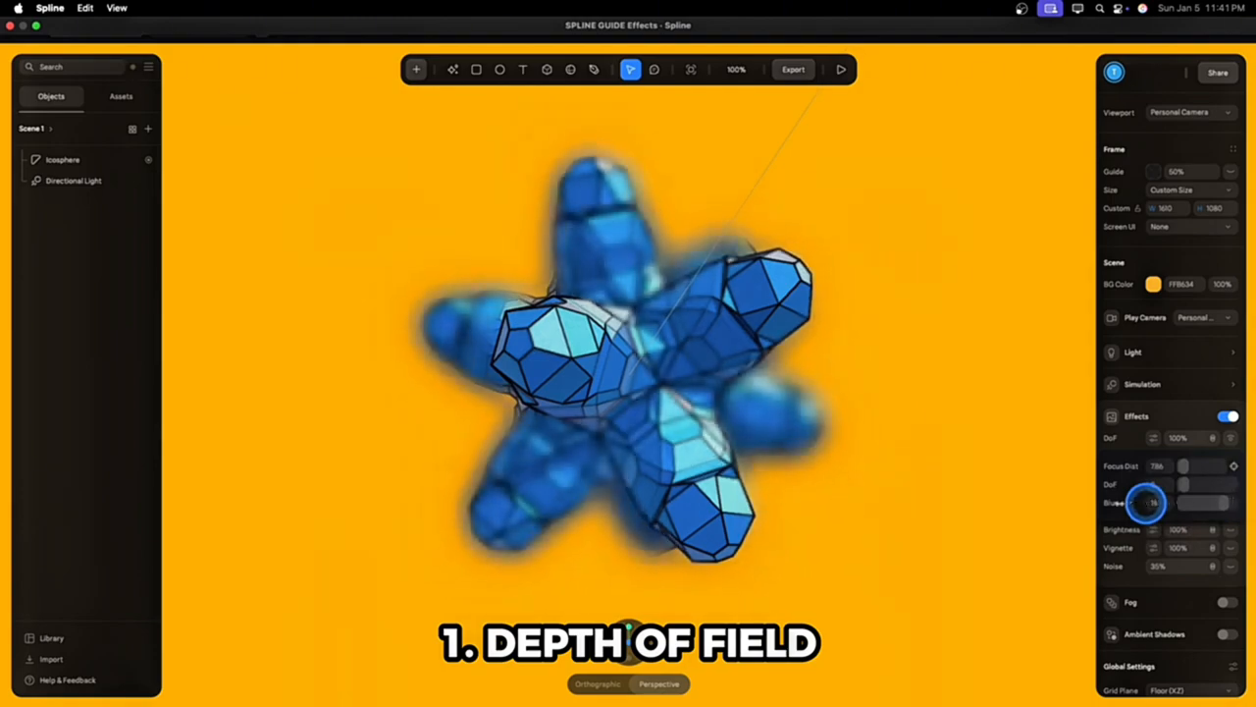
{"action": "left_click", "coordinate": [841, 71]}
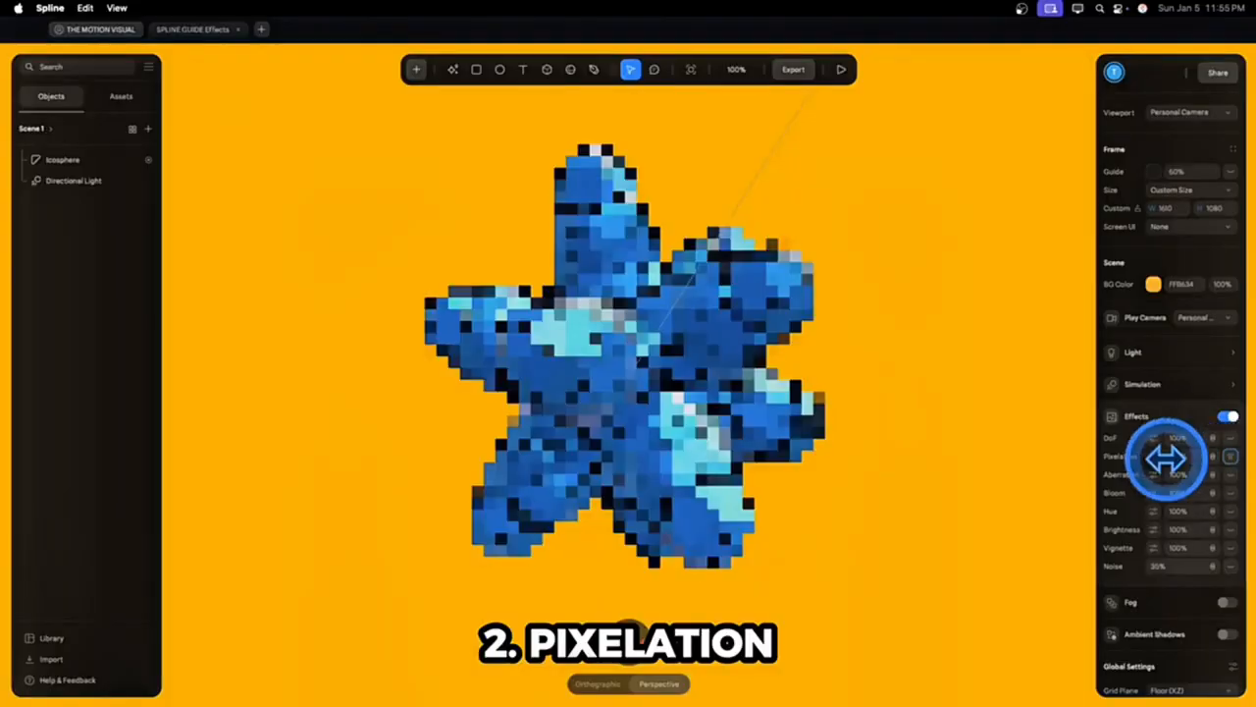
Vary the Pixelation effect's granularity, including values of 20 and 30, and preview the scene with the changed pixel sizes
{"action": "left_click", "coordinate": [1155, 458]}
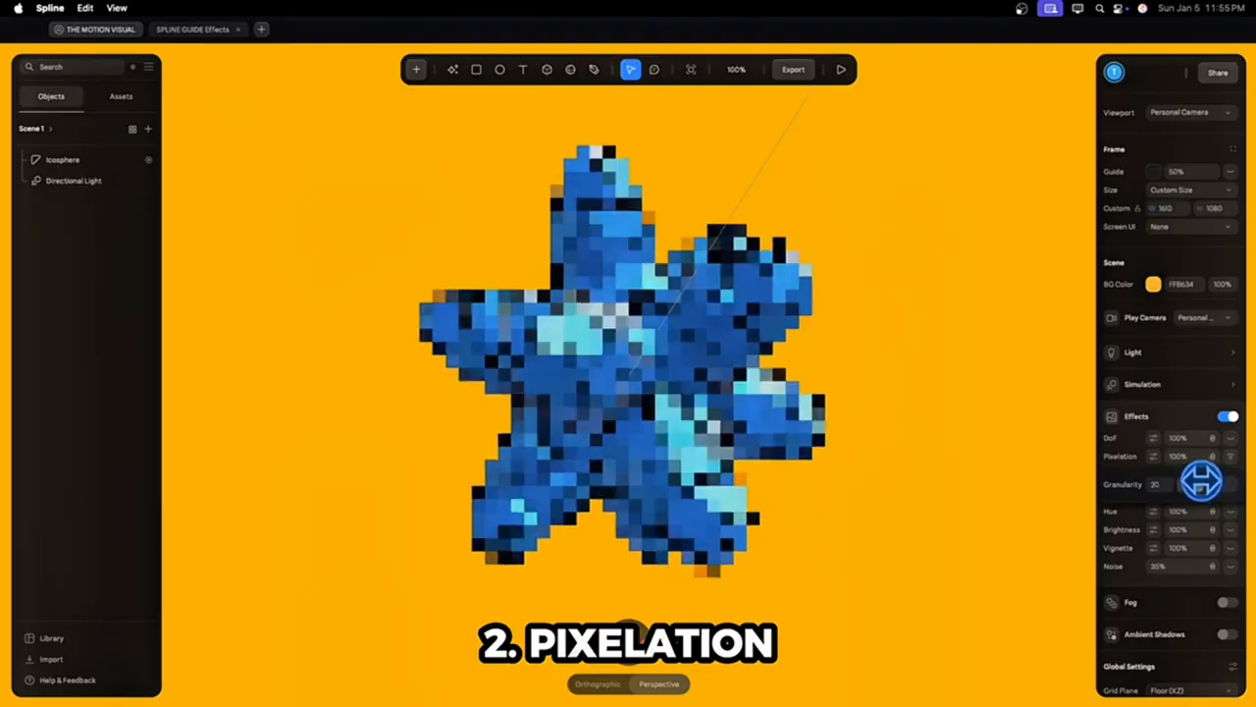
{"action": "left_click", "coordinate": [841, 68]}
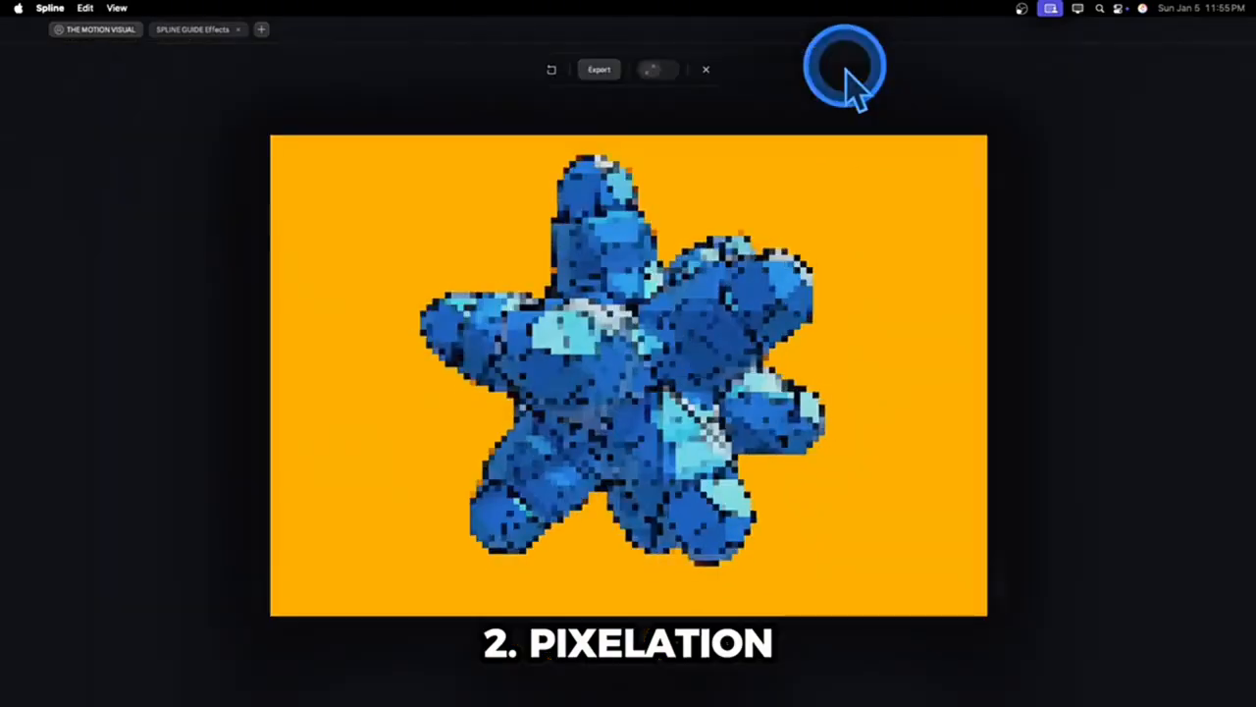
{"action": "left_click", "coordinate": [706, 70]}
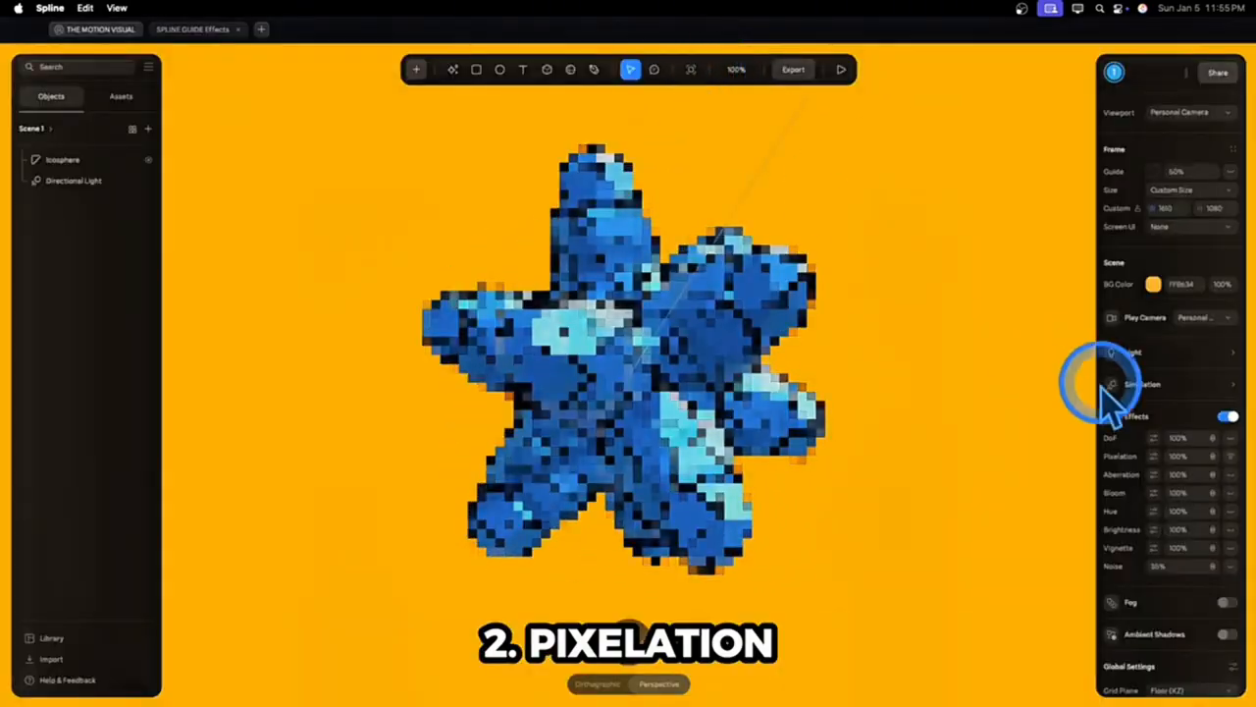
{"action": "left_click", "coordinate": [1156, 456]}
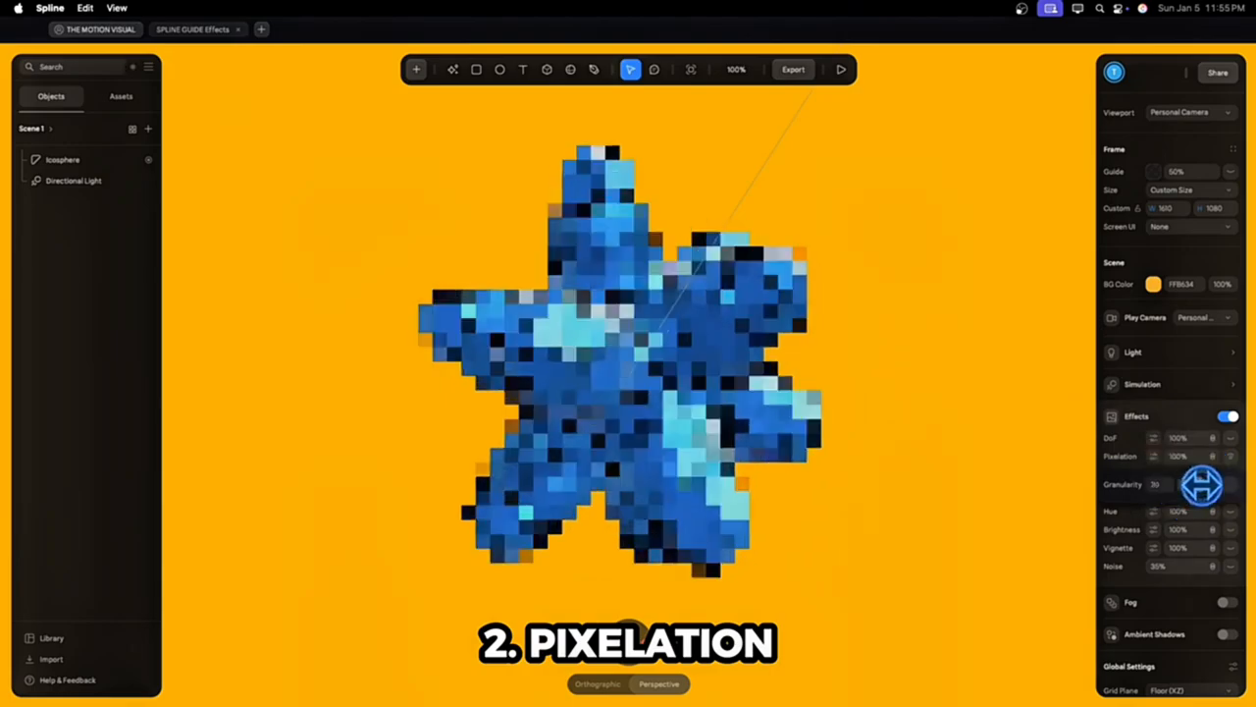
{"action": "left_click", "coordinate": [841, 69]}
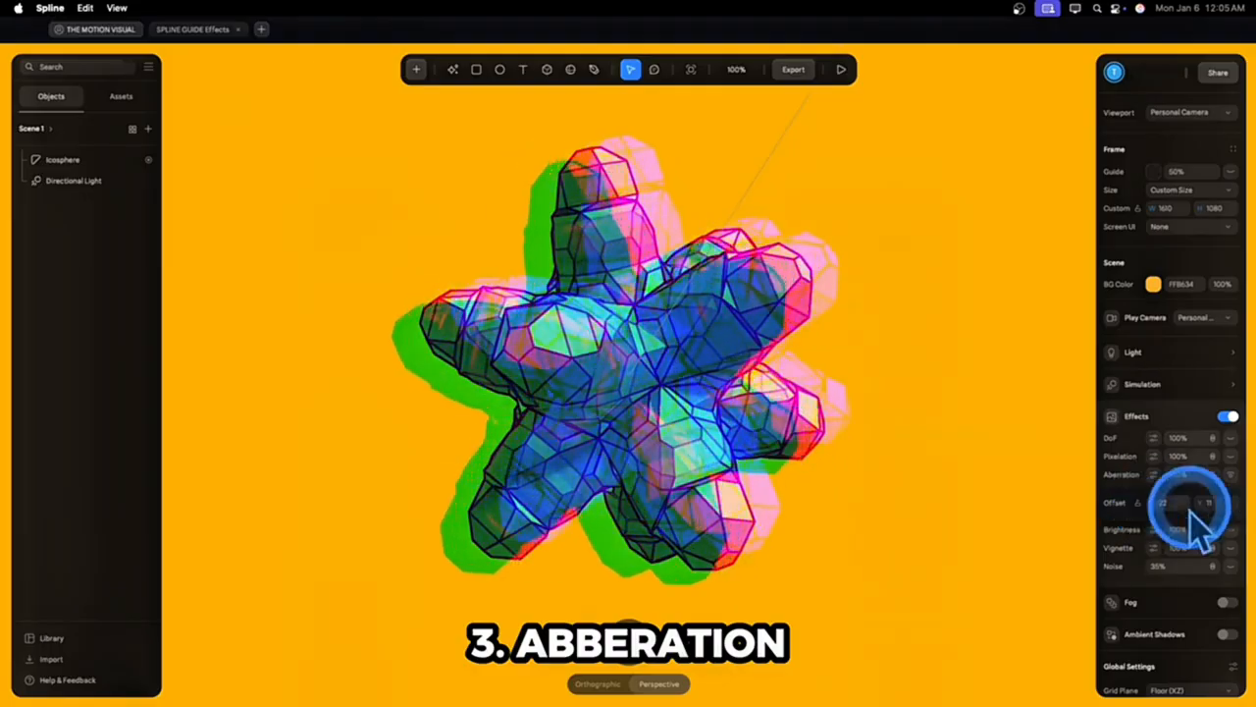
Shift the Aberration effect's Y offset into negative values and preview the scene
{"action": "left_click_drag", "start_coordinate": [1200, 501], "coordinate": [1202, 502]}
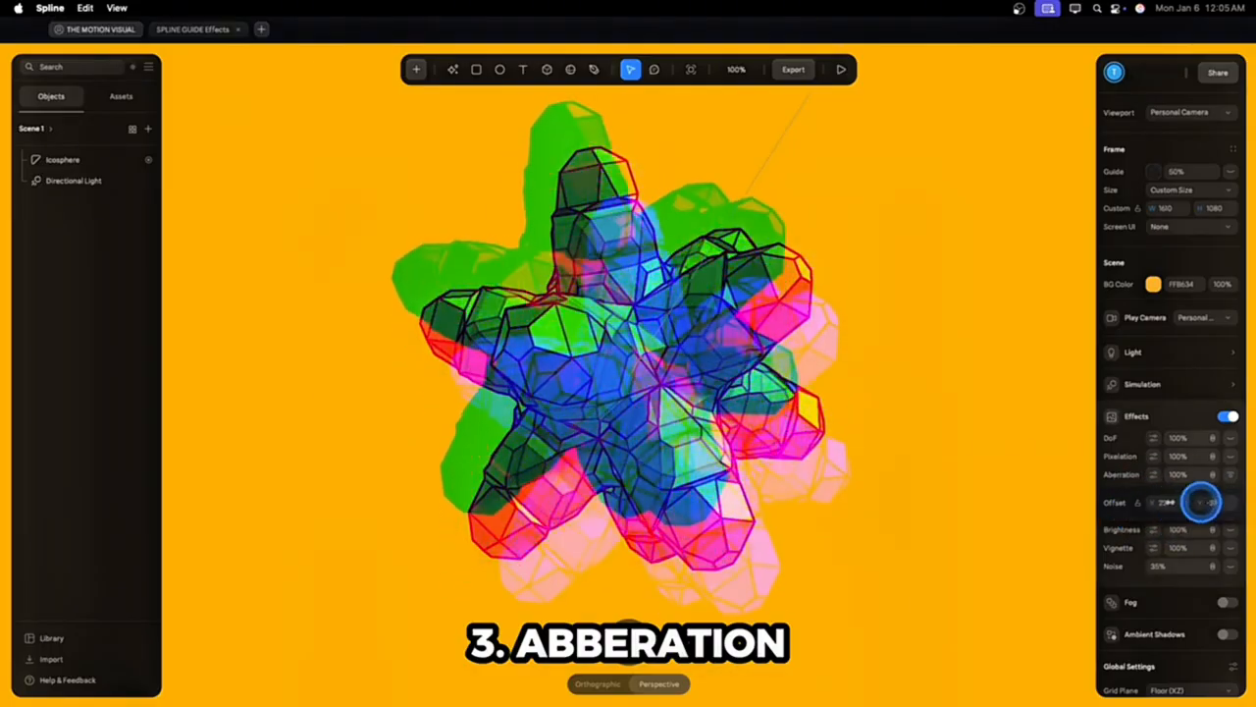
{"action": "left_click", "coordinate": [840, 70]}
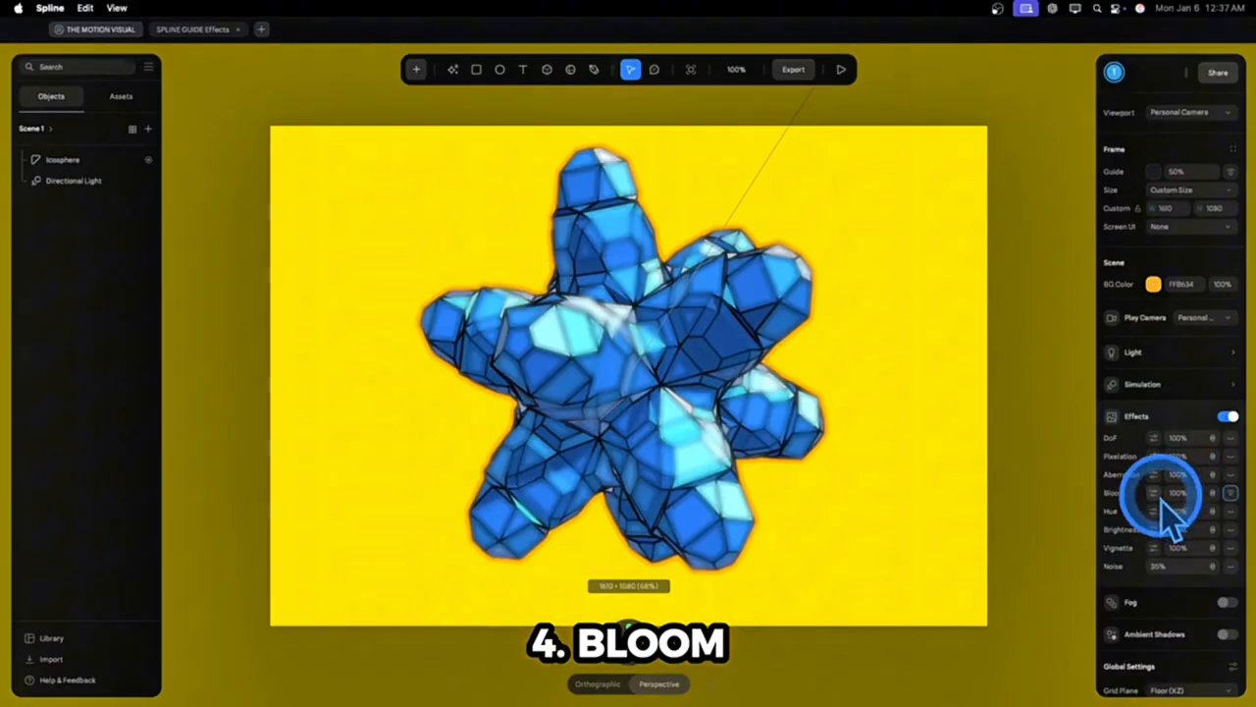
Open the Bloom effect's settings and try the Large size before returning to Medium
{"action": "left_click", "coordinate": [1160, 497]}
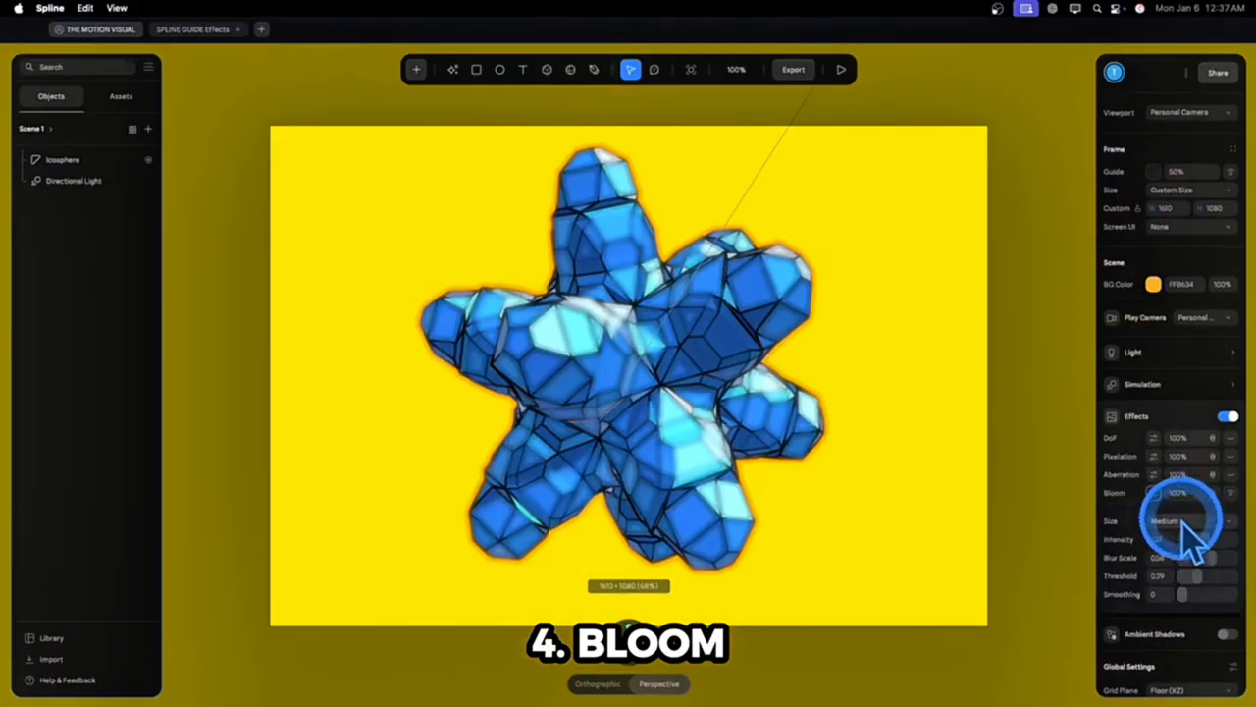
{"action": "left_click", "coordinate": [1178, 522]}
{"action": "left_click", "coordinate": [1175, 539]}
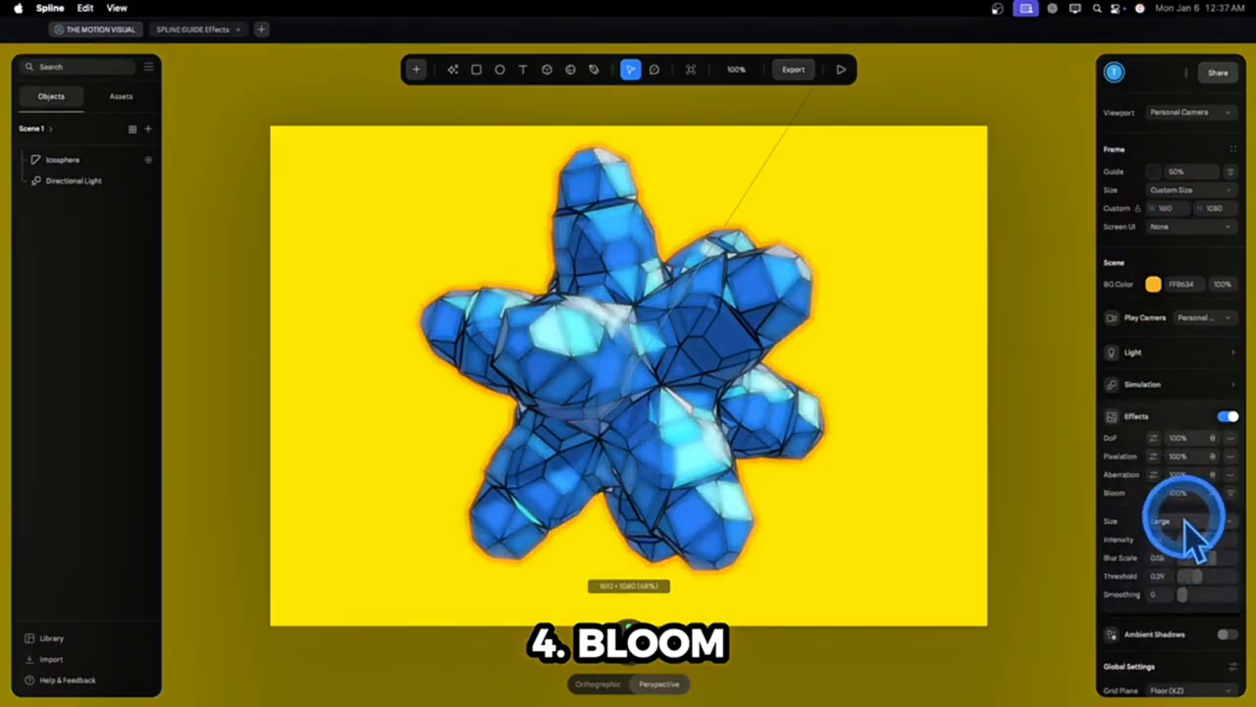
{"action": "left_click", "coordinate": [1186, 522]}
{"action": "left_click", "coordinate": [1185, 507]}
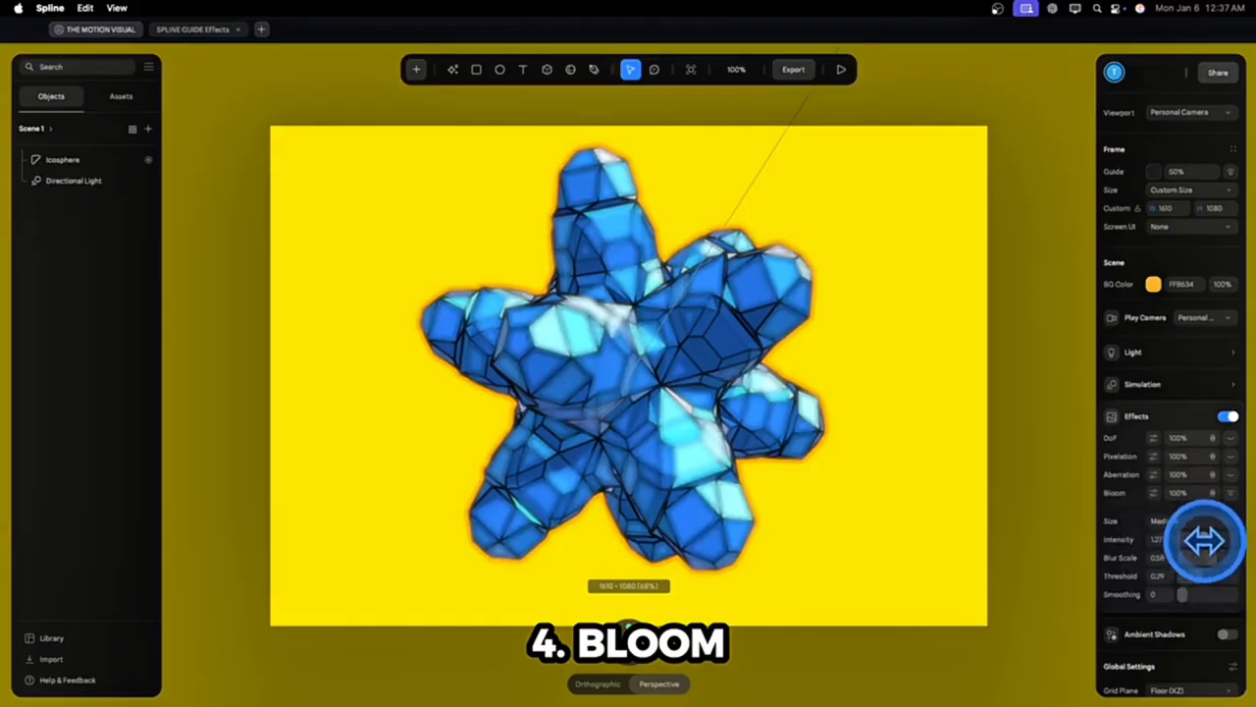
Set Bloom to intensity 1.42, blur scale 0.49, threshold 0.19 and smoothing 0.09, and preview the scene
{"action": "left_click_drag", "start_coordinate": [1205, 540], "coordinate": [1206, 541]}
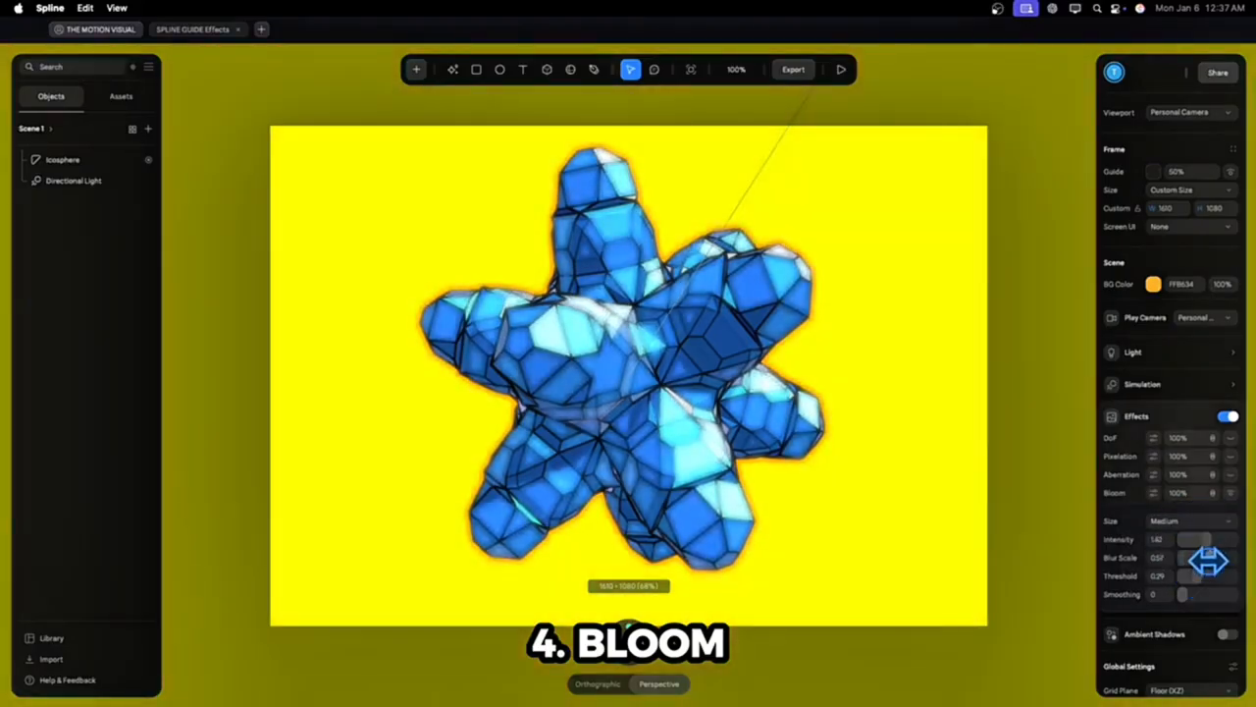
{"action": "left_click_drag", "start_coordinate": [1200, 559], "coordinate": [1206, 560]}
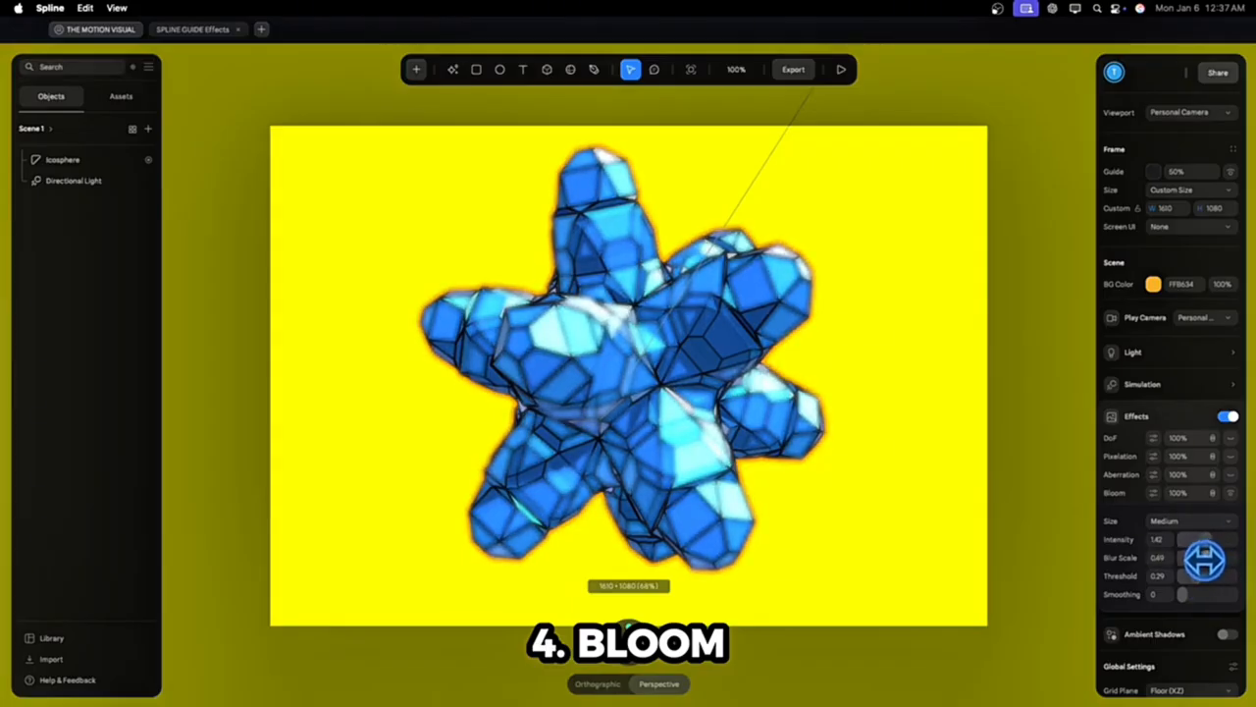
{"action": "left_click_drag", "start_coordinate": [1194, 583], "coordinate": [1191, 581]}
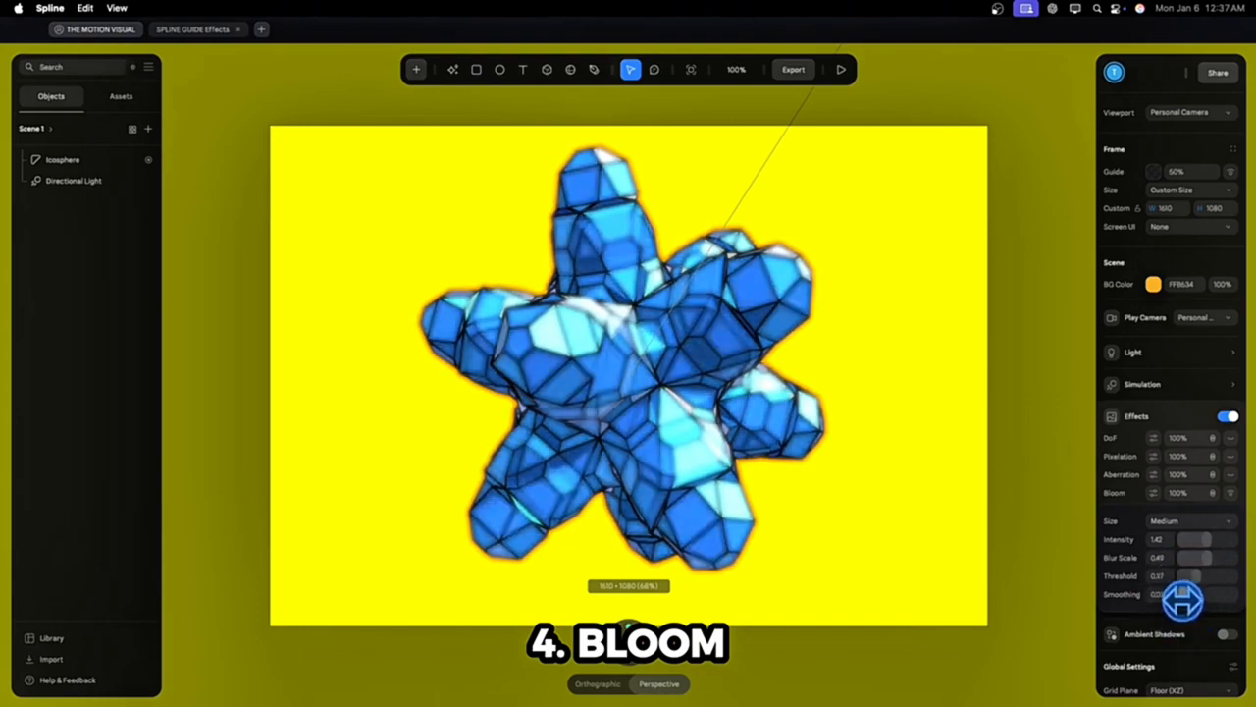
{"action": "left_click_drag", "start_coordinate": [1194, 581], "coordinate": [1191, 575]}
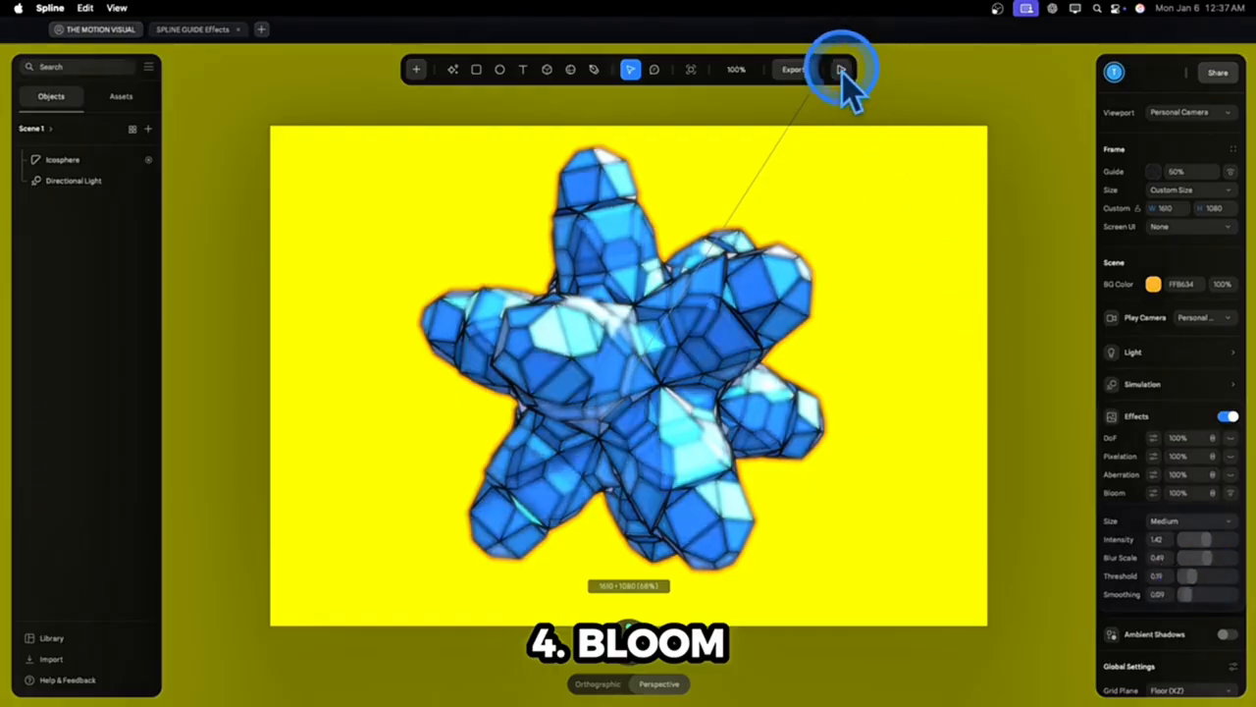
{"action": "left_click", "coordinate": [841, 71]}
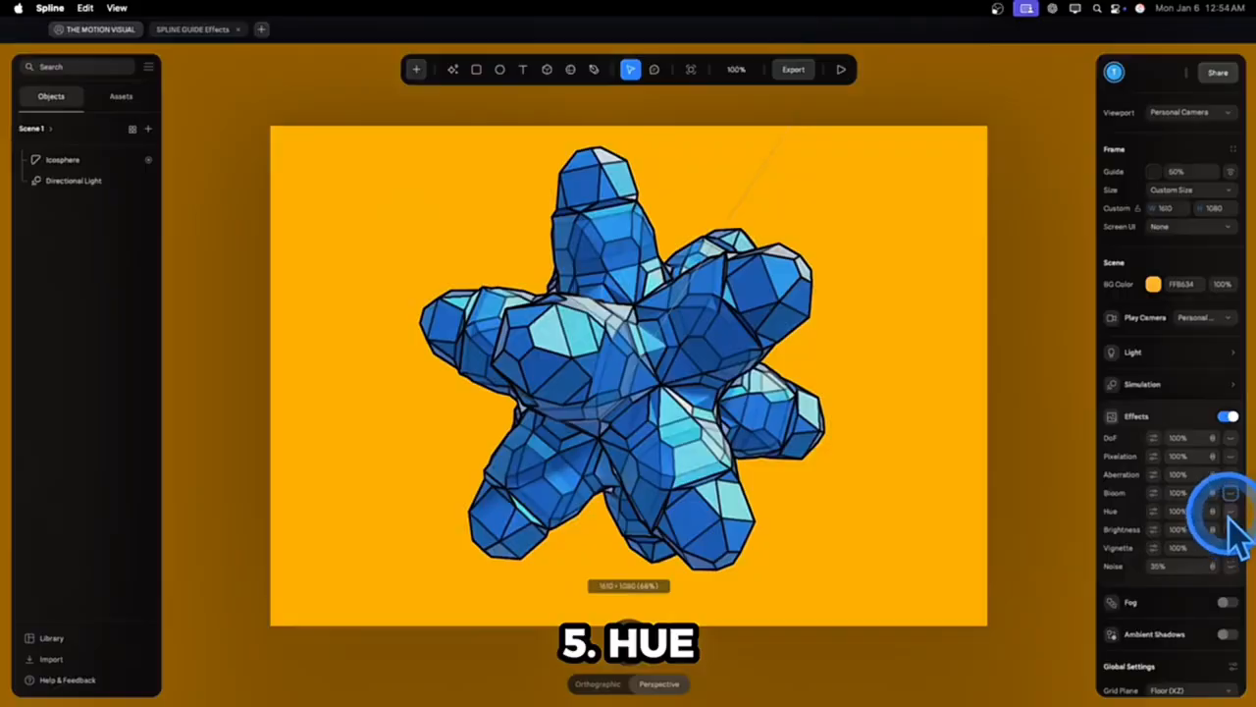
Turn on the Hue effect and shift its hue value to 1.70
{"action": "left_click", "coordinate": [1230, 512]}
{"action": "left_click", "coordinate": [1153, 513]}
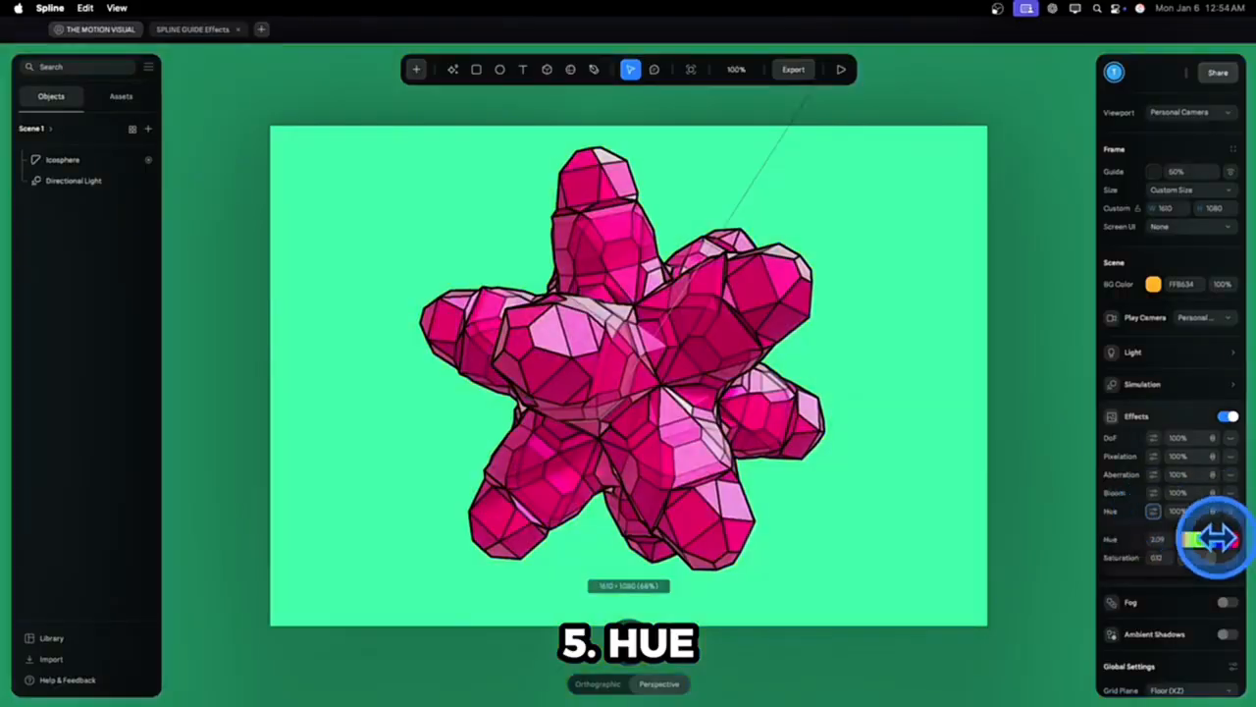
{"action": "mouse_move", "coordinate": [1196, 538]}
{"action": "left_mouse_down"}
{"action": "mouse_move", "coordinate": [1225, 539]}
{"action": "mouse_move", "coordinate": [1194, 535]}
{"action": "left_mouse_up"}
Try a blue scene background colour under the Hue effect and restore the orange FFB634
{"action": "left_click", "coordinate": [1155, 291]}
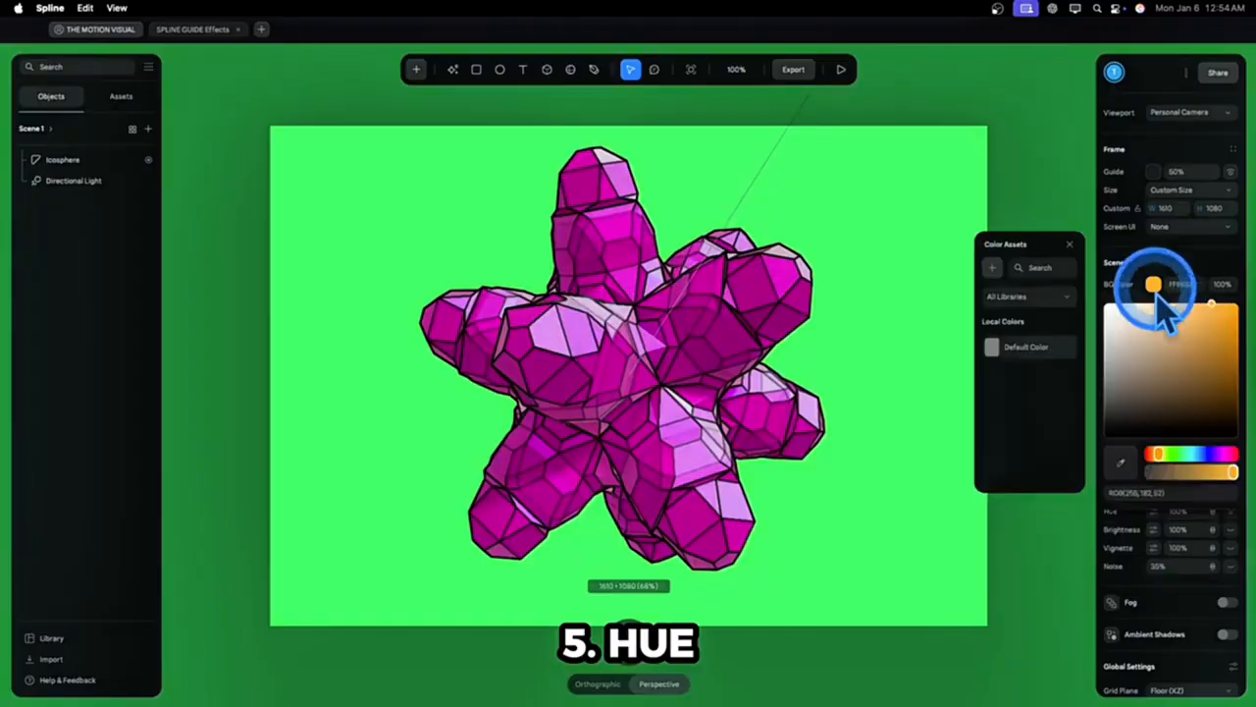
{"action": "left_click_drag", "start_coordinate": [1158, 454], "coordinate": [1199, 452]}
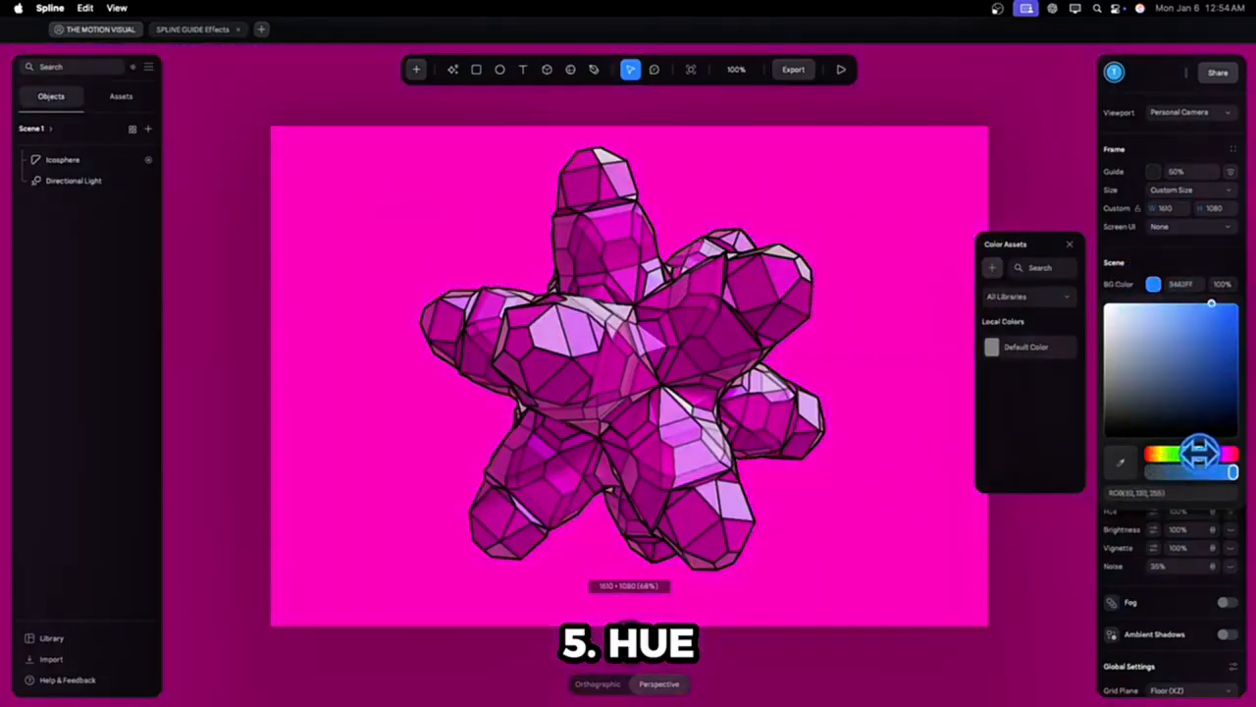
{"action": "left_click", "coordinate": [1215, 329]}
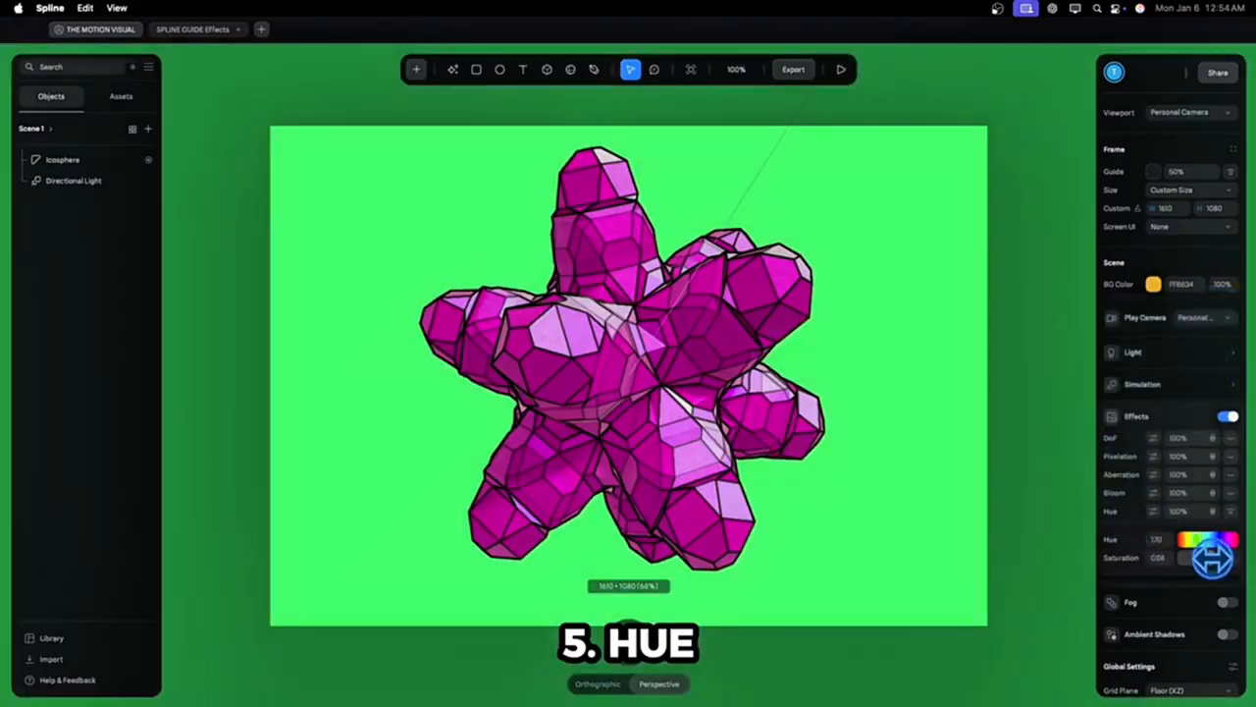
Raise the Hue effect's saturation and preview the scene
{"action": "mouse_move", "coordinate": [1212, 556]}
{"action": "left_mouse_down"}
{"action": "mouse_move", "coordinate": [1174, 565]}
{"action": "mouse_move", "coordinate": [1226, 553]}
{"action": "mouse_move", "coordinate": [1206, 559]}
{"action": "left_mouse_up"}
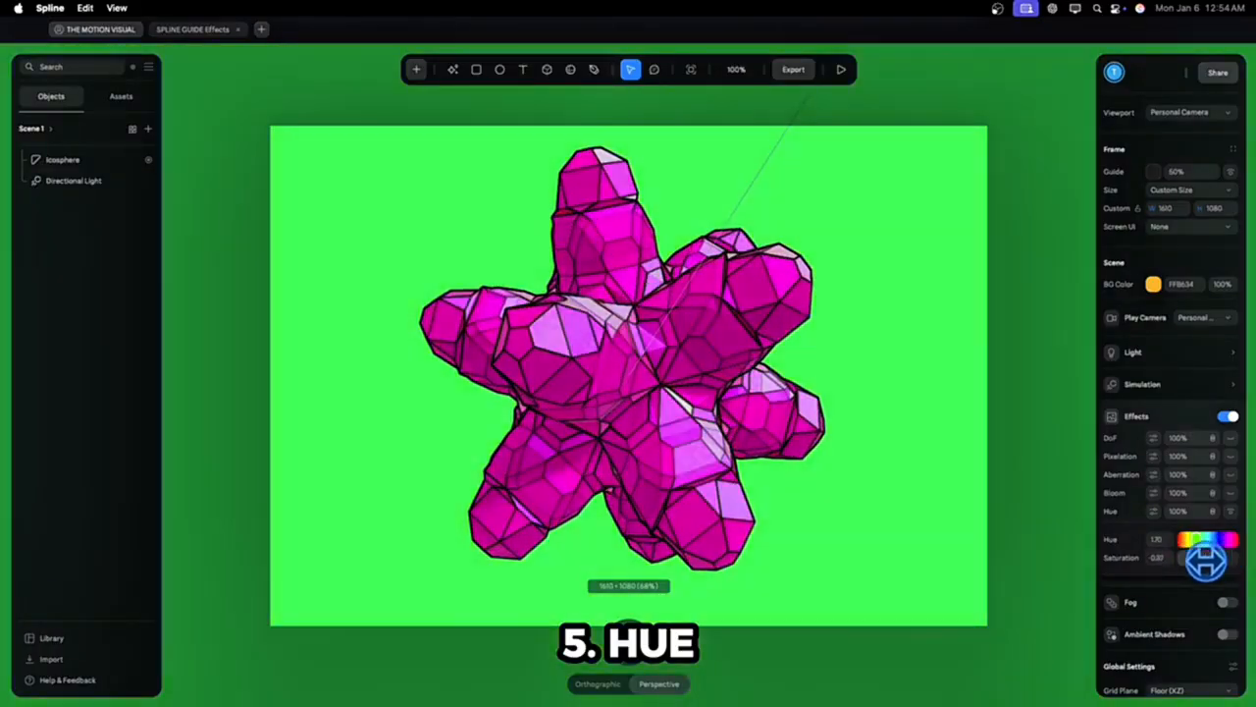
{"action": "left_click", "coordinate": [841, 69]}
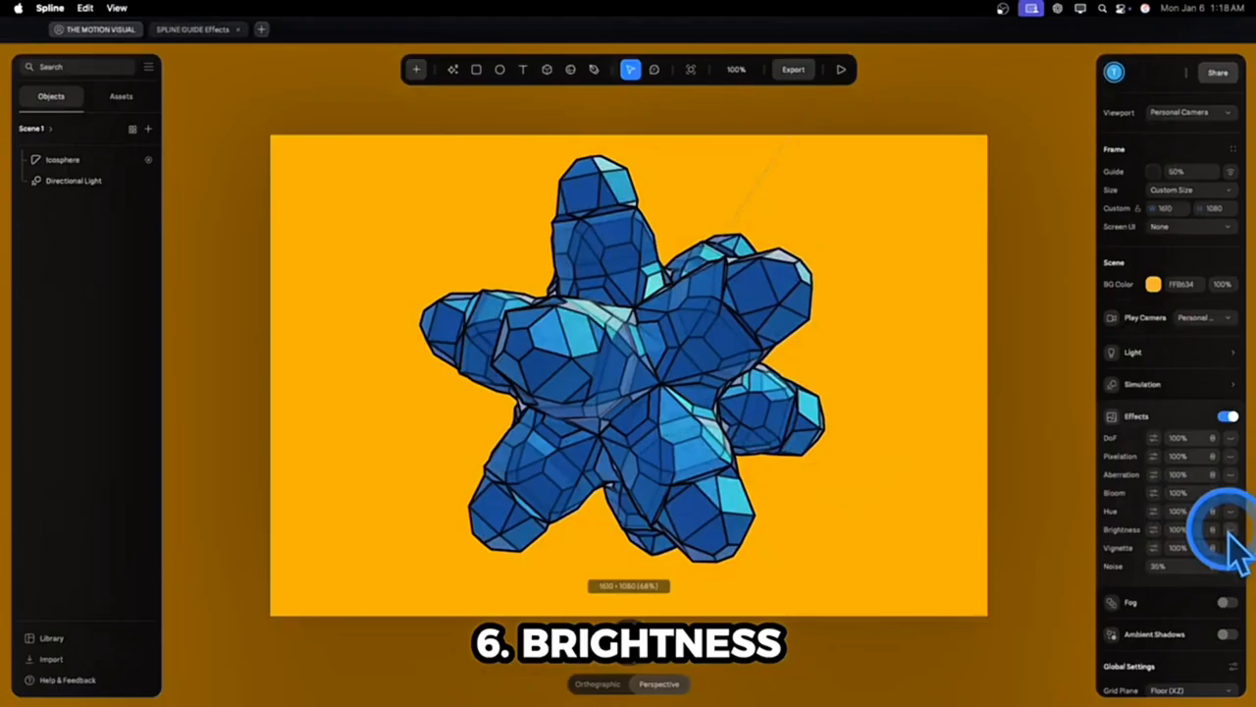
Turn on the Brightness effect with brightness 0.14 and contrast 0.30, and preview the scene
{"action": "left_click_drag", "start_coordinate": [1225, 545], "coordinate": [1217, 581]}
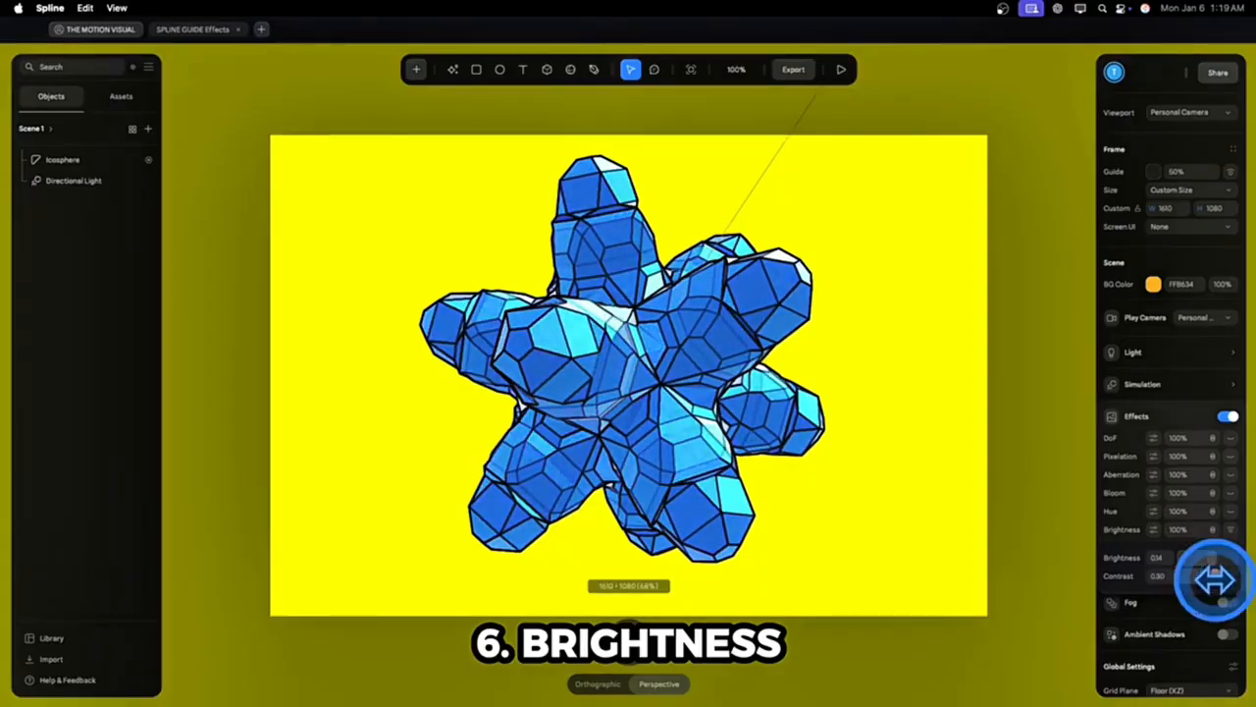
{"action": "left_click", "coordinate": [842, 69]}
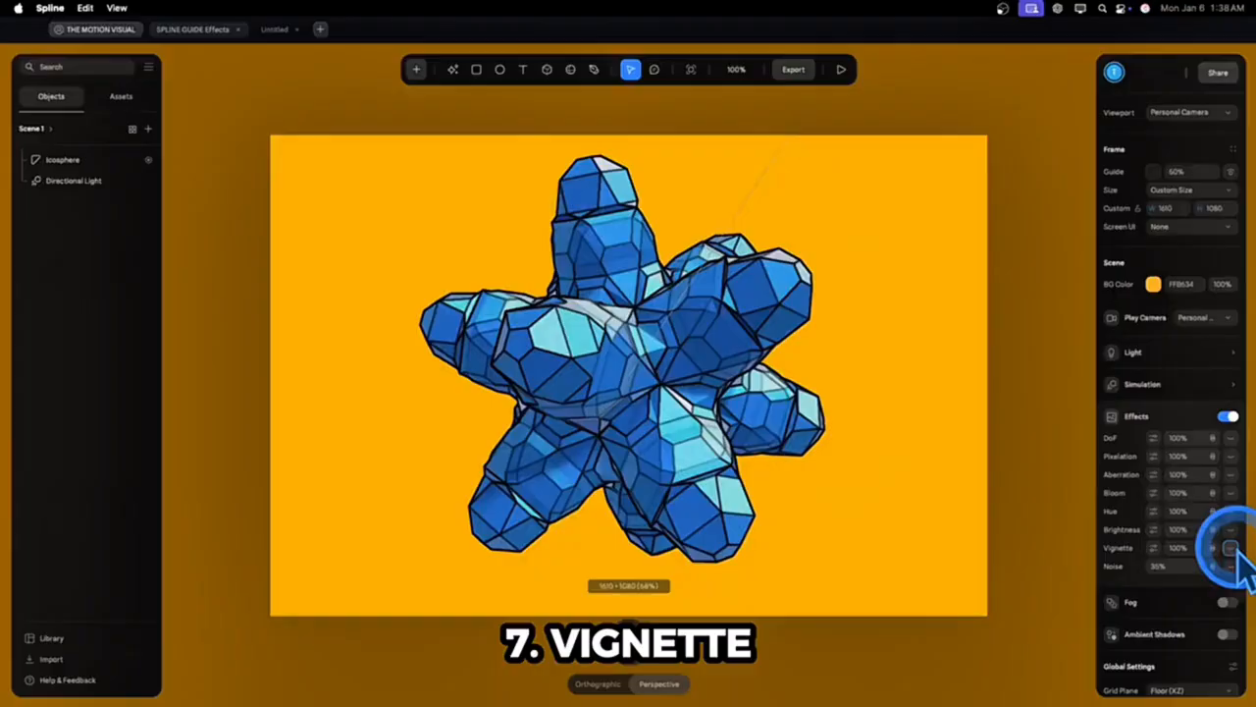
Turn on the Vignette effect with darkness 1 and offset 0.80, and preview the scene
{"action": "left_click", "coordinate": [1231, 547]}
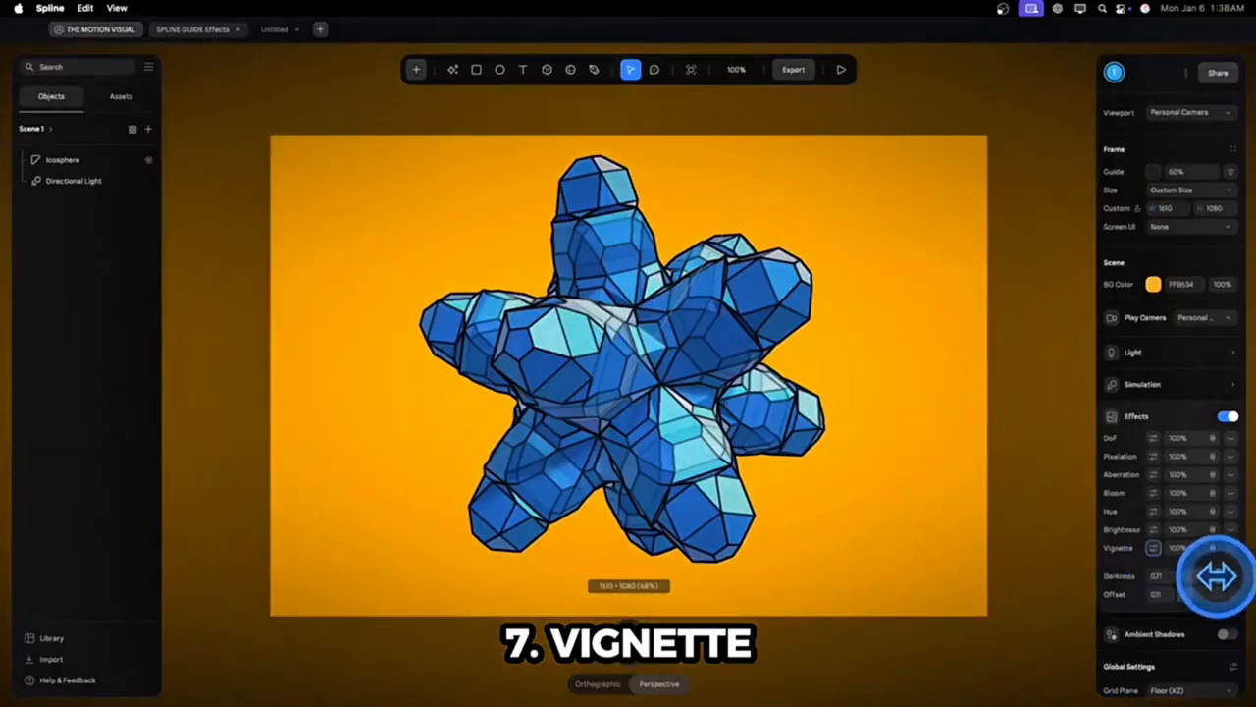
{"action": "mouse_move", "coordinate": [1216, 577]}
{"action": "left_mouse_down"}
{"action": "mouse_move", "coordinate": [1235, 581]}
{"action": "mouse_move", "coordinate": [1192, 593]}
{"action": "mouse_move", "coordinate": [1205, 595]}
{"action": "left_mouse_up"}
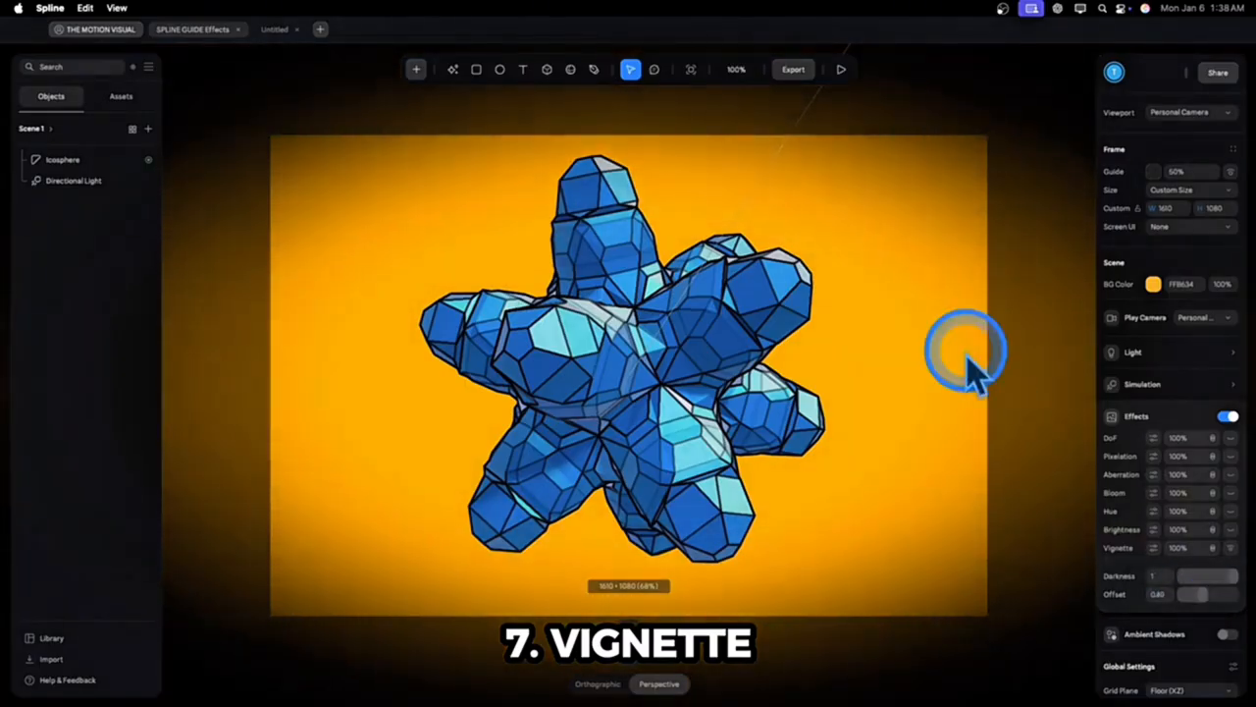
{"action": "left_click", "coordinate": [840, 71]}
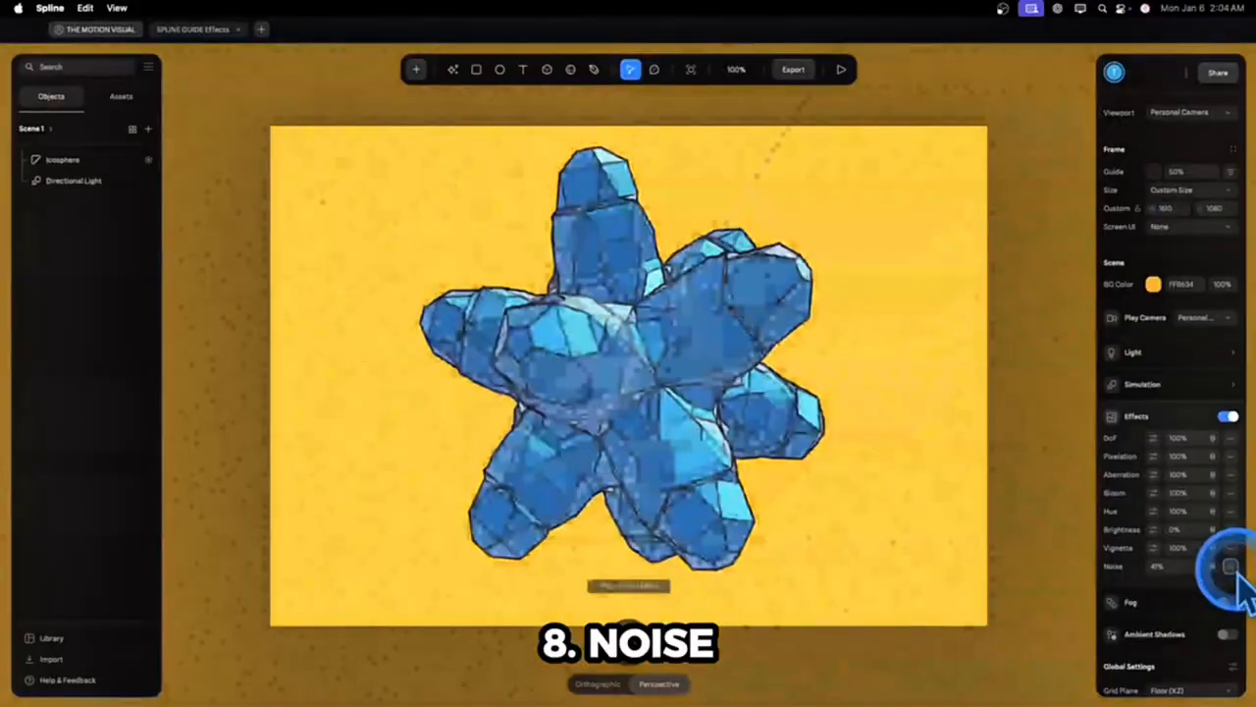
Turn on the Noise effect at 41%, switch its blend mode to Soft Light, and preview the scene
{"action": "left_click", "coordinate": [1231, 567]}
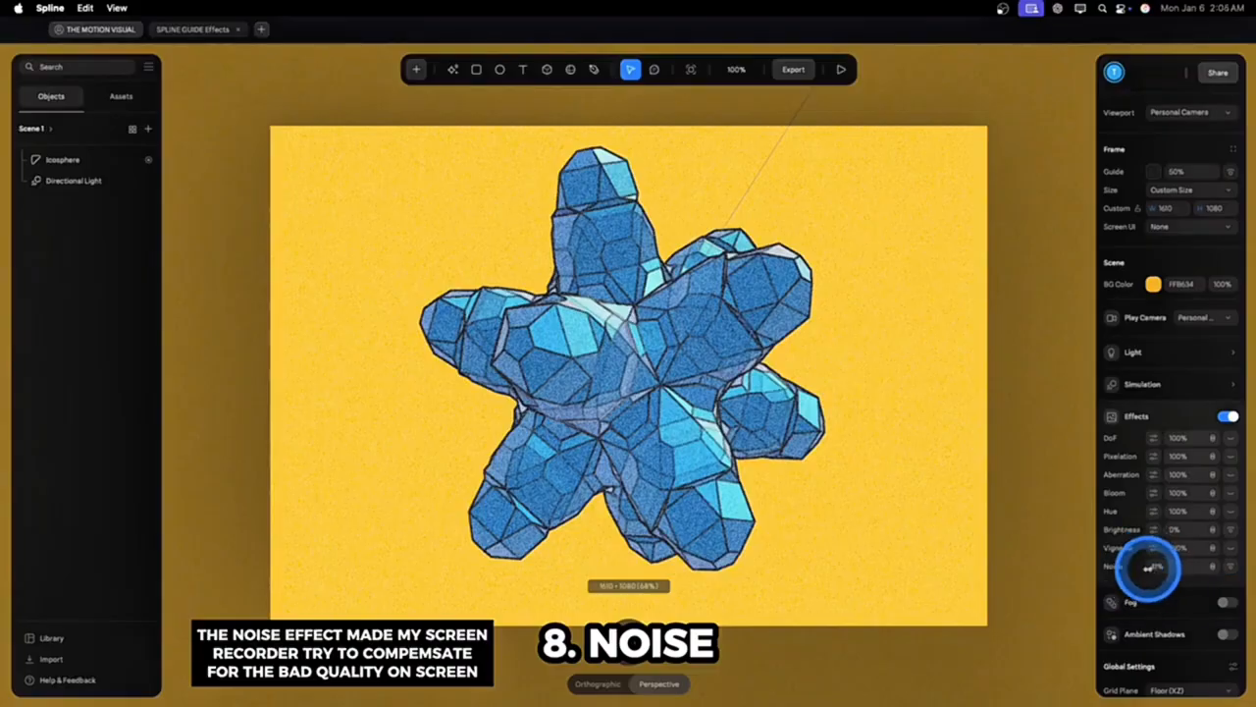
{"action": "left_click_drag", "start_coordinate": [1151, 569], "coordinate": [1222, 579]}
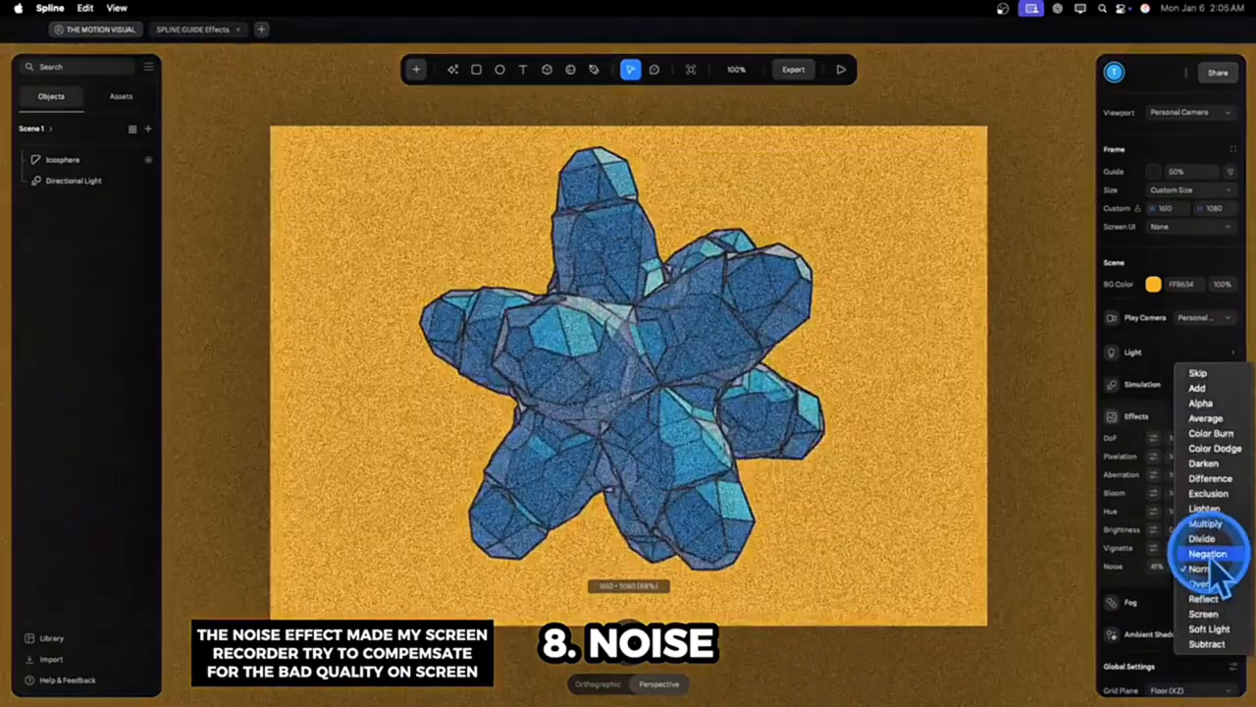
{"action": "left_click", "coordinate": [1222, 635]}
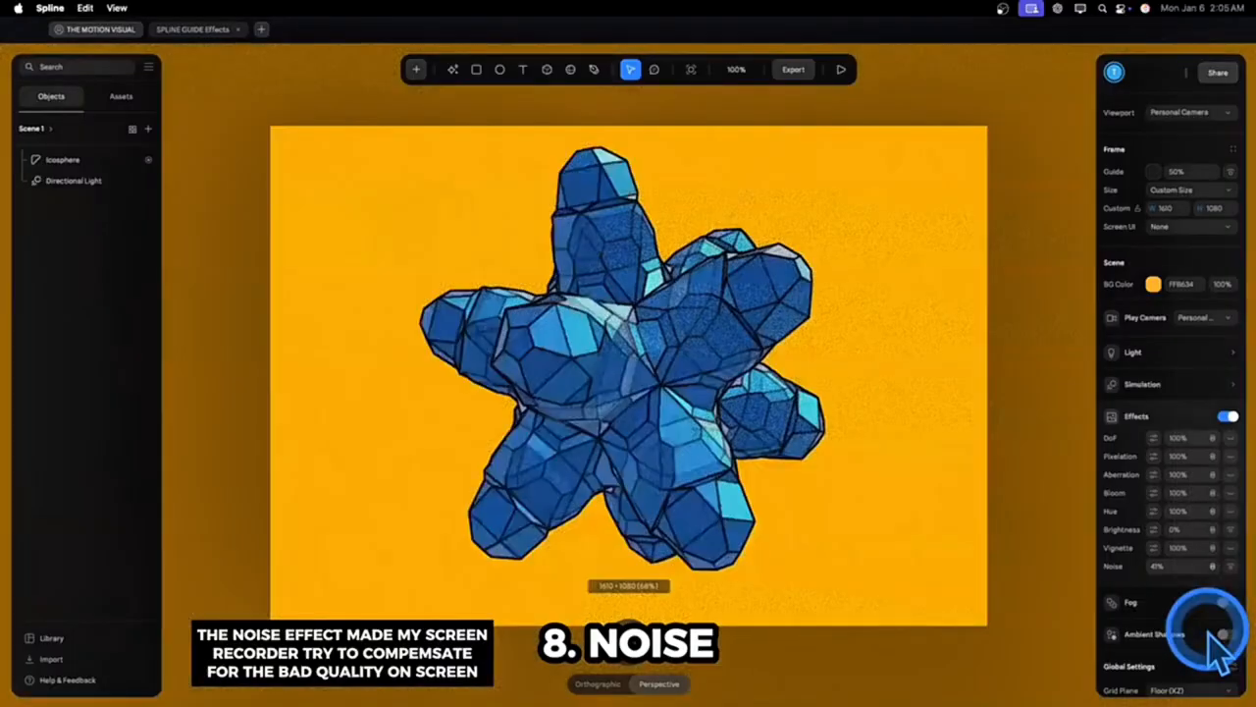
{"action": "left_click", "coordinate": [839, 71]}
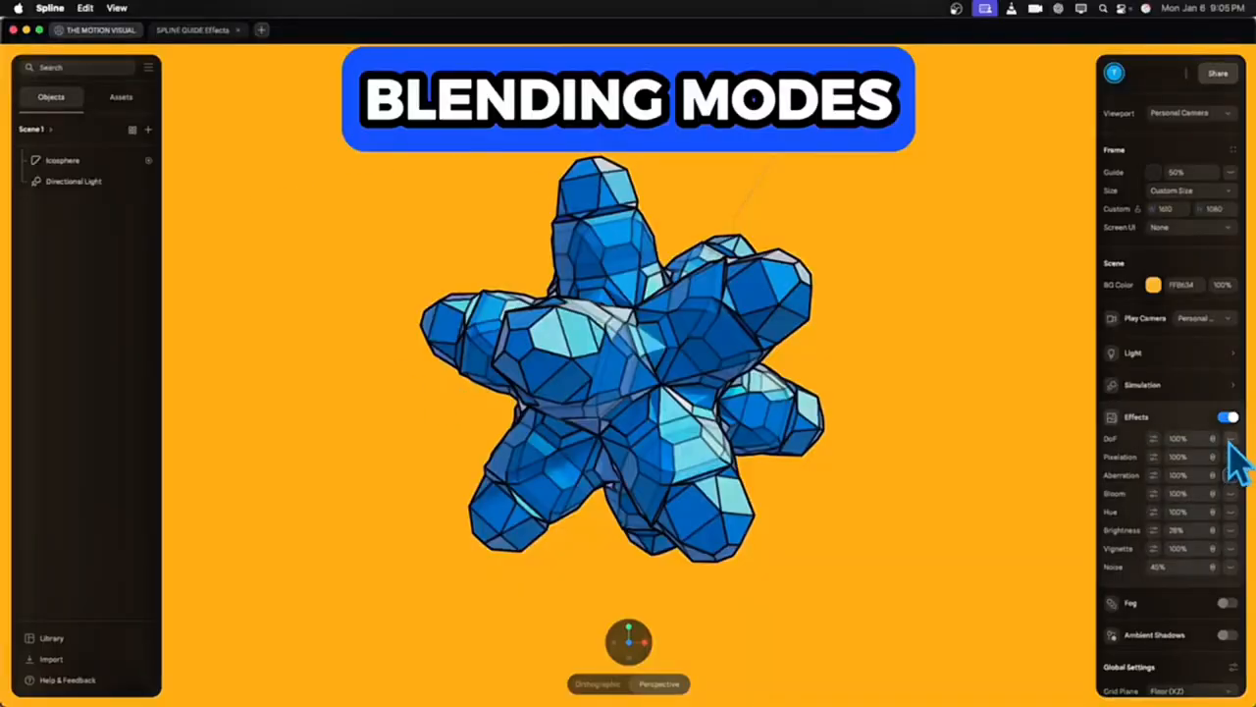
Turn on the DoF effect, cycle through several of its blend modes to compare them, and turn it off again
{"action": "left_click", "coordinate": [1231, 440]}
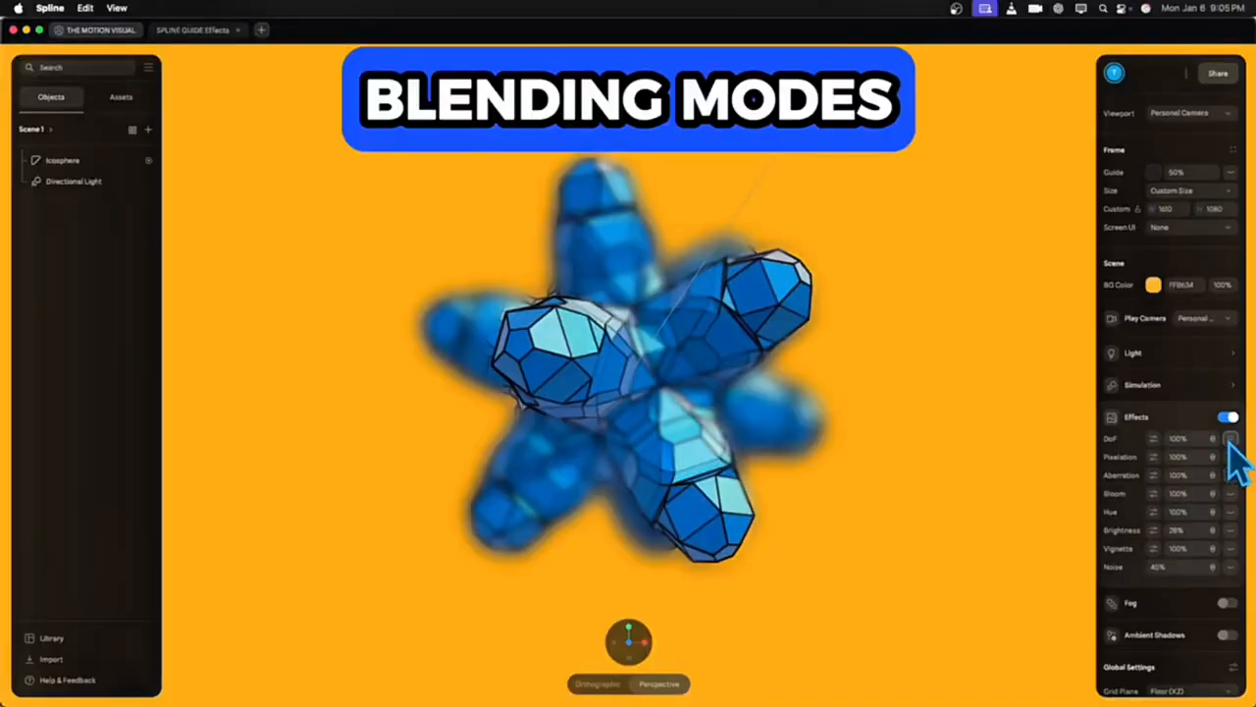
{"action": "left_click", "coordinate": [1215, 441]}
{"action": "left_click", "coordinate": [1207, 261]}
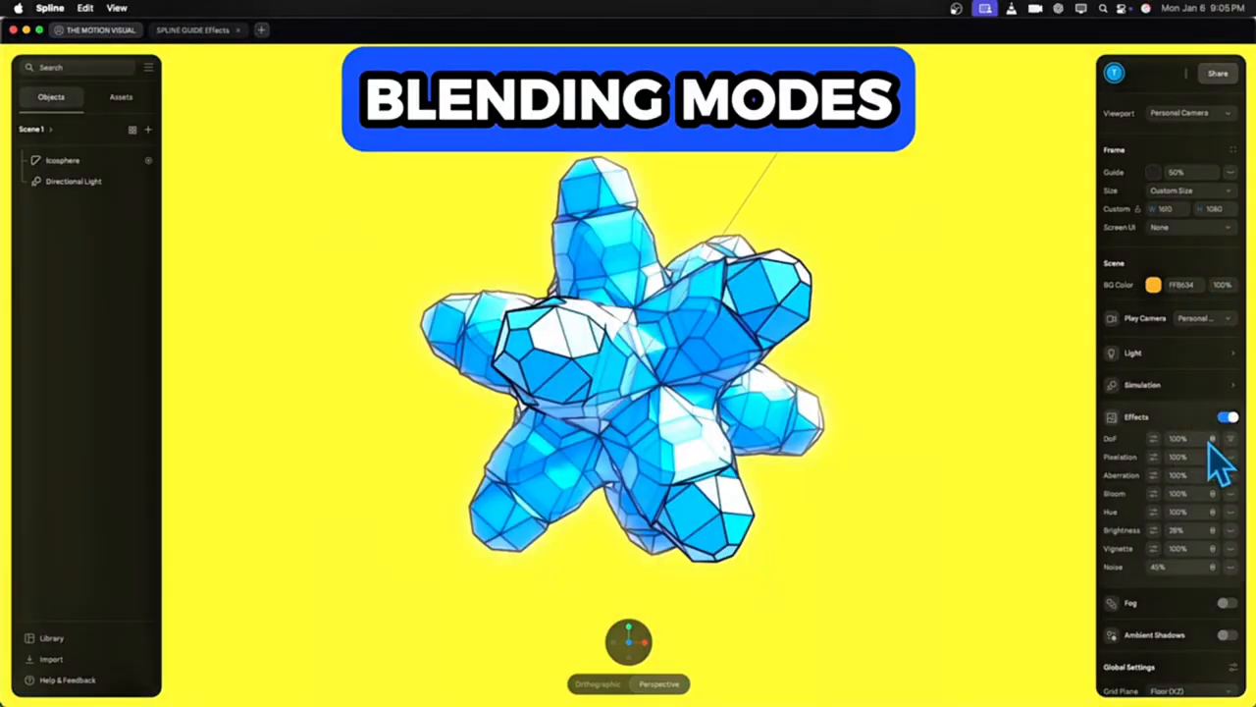
{"action": "left_click", "coordinate": [1215, 441]}
{"action": "left_click", "coordinate": [1206, 457]}
{"action": "left_click", "coordinate": [1211, 441]}
{"action": "left_click", "coordinate": [1208, 456]}
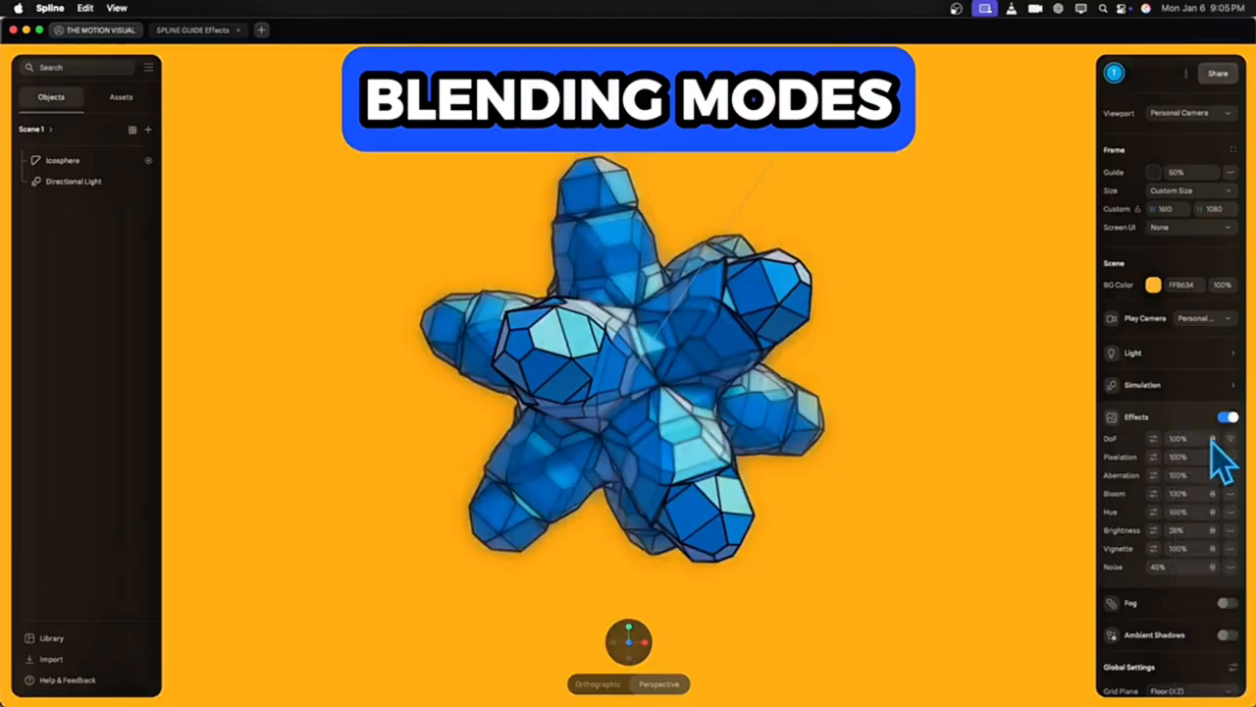
{"action": "left_click", "coordinate": [1213, 442]}
{"action": "left_click", "coordinate": [1208, 457]}
{"action": "left_click", "coordinate": [1213, 443]}
{"action": "left_click", "coordinate": [1208, 457]}
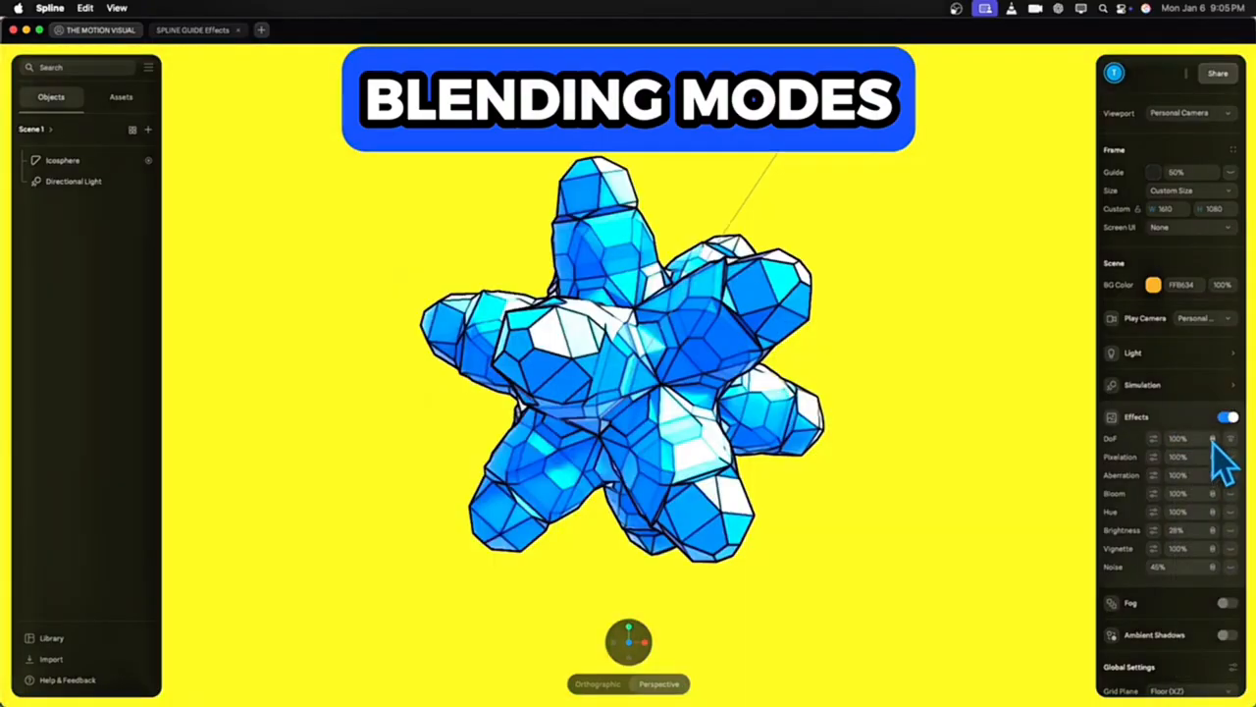
{"action": "left_click", "coordinate": [1213, 440]}
{"action": "left_click", "coordinate": [1220, 457]}
Try several blend modes on the Aberration effect, ending on Multiply
{"action": "left_click", "coordinate": [1213, 479]}
{"action": "left_click", "coordinate": [1211, 463]}
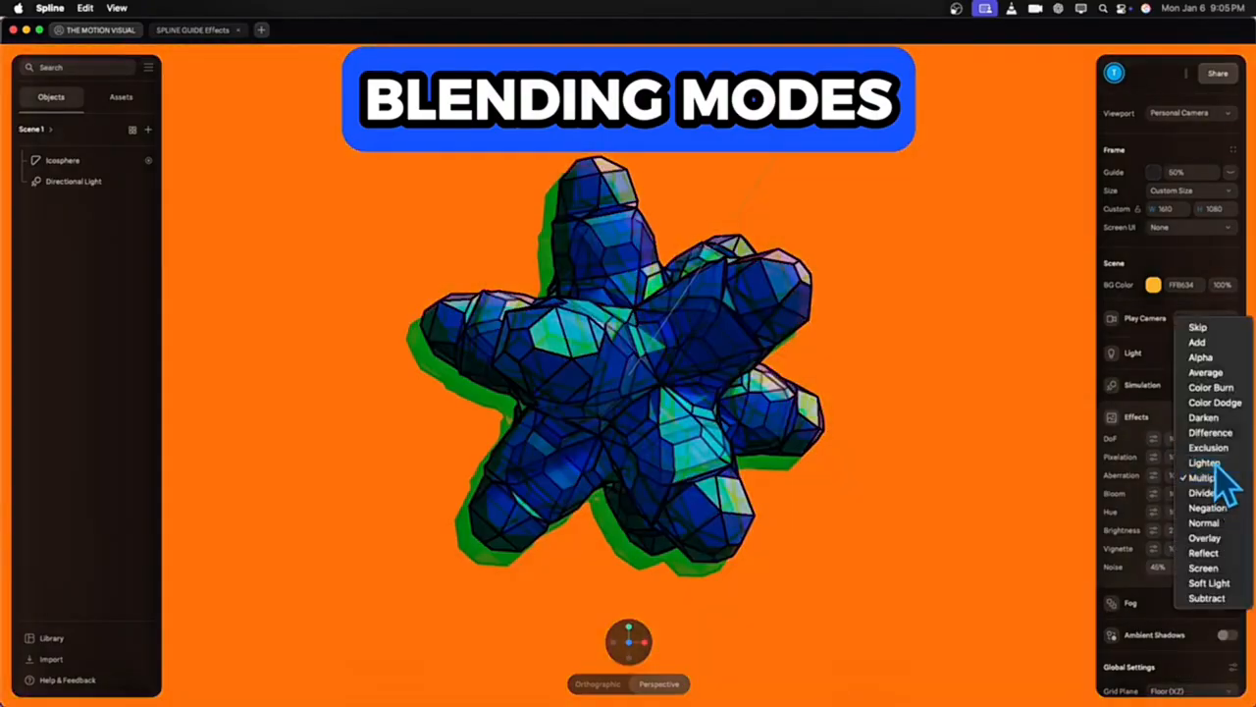
{"action": "left_click", "coordinate": [1213, 477]}
{"action": "left_click", "coordinate": [1215, 449]}
{"action": "left_click", "coordinate": [1213, 480]}
{"action": "left_click", "coordinate": [1207, 523]}
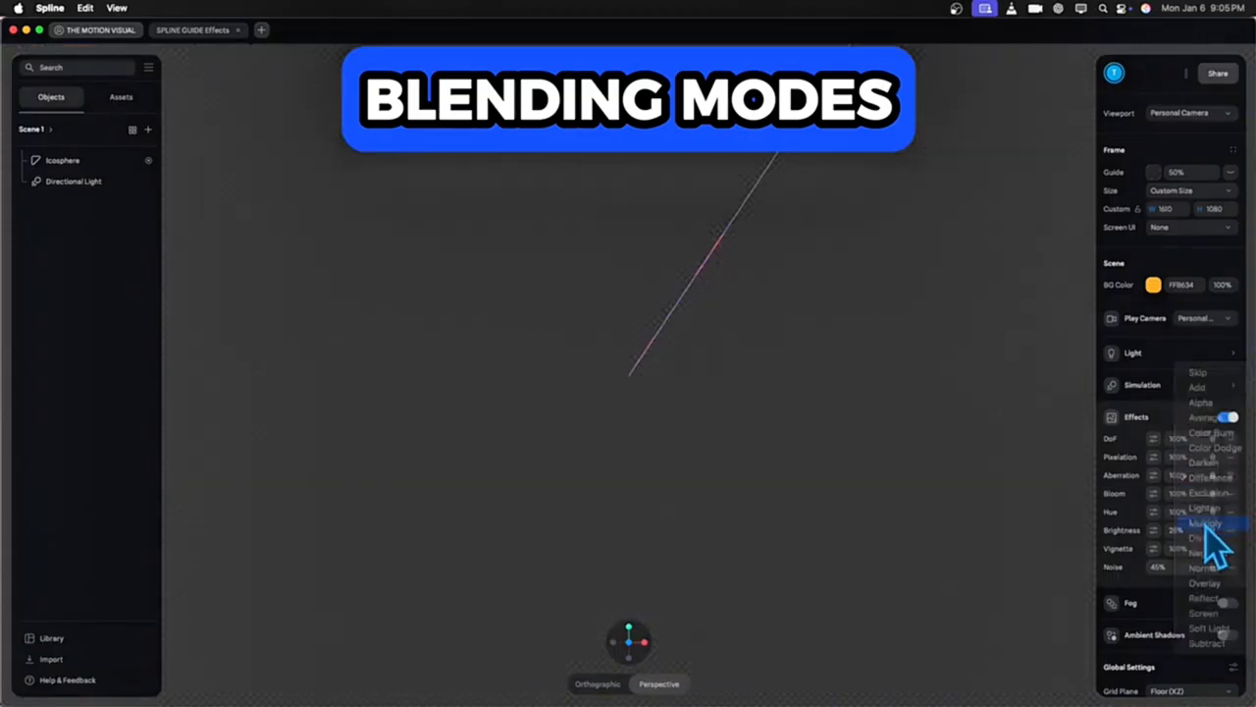
Try Overlay and further blend modes on the Aberration effect, and turn the effect off
{"action": "left_click", "coordinate": [1211, 495]}
{"action": "left_click", "coordinate": [1211, 572]}
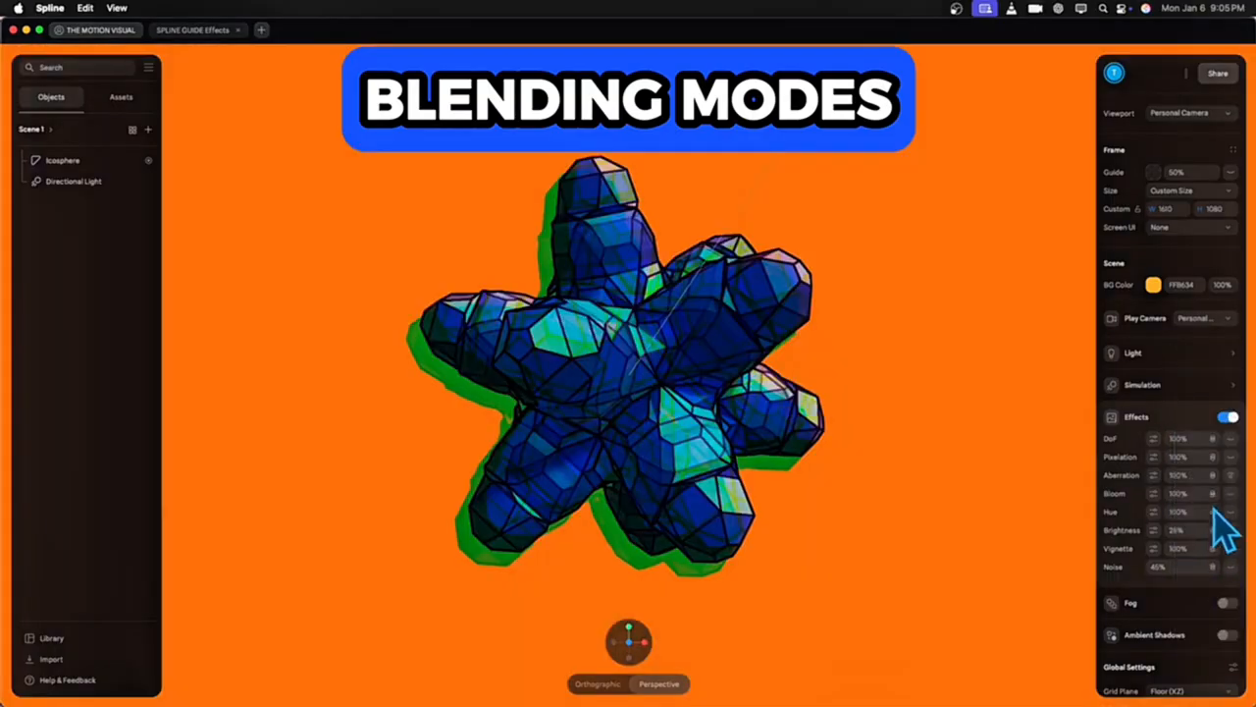
{"action": "left_click", "coordinate": [1212, 494]}
{"action": "left_click", "coordinate": [1217, 536]}
{"action": "left_click", "coordinate": [1215, 491]}
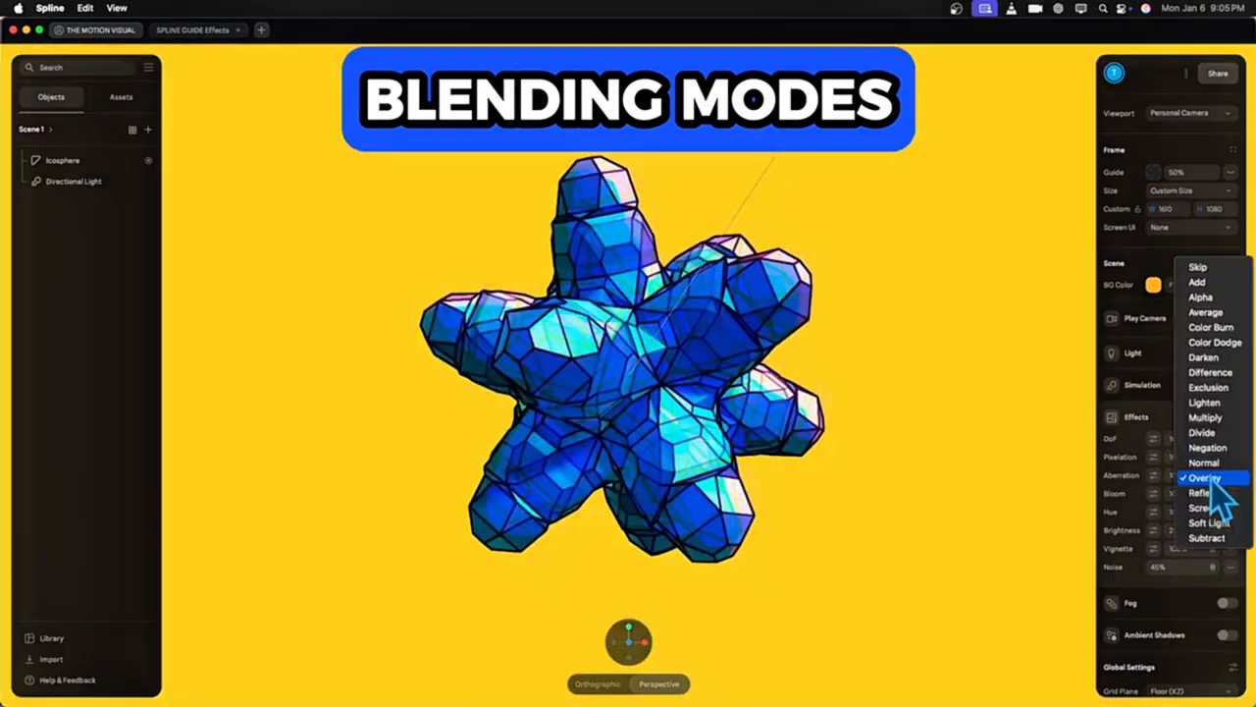
{"action": "left_click", "coordinate": [1213, 493]}
{"action": "left_click", "coordinate": [1214, 503]}
{"action": "left_click", "coordinate": [1209, 507]}
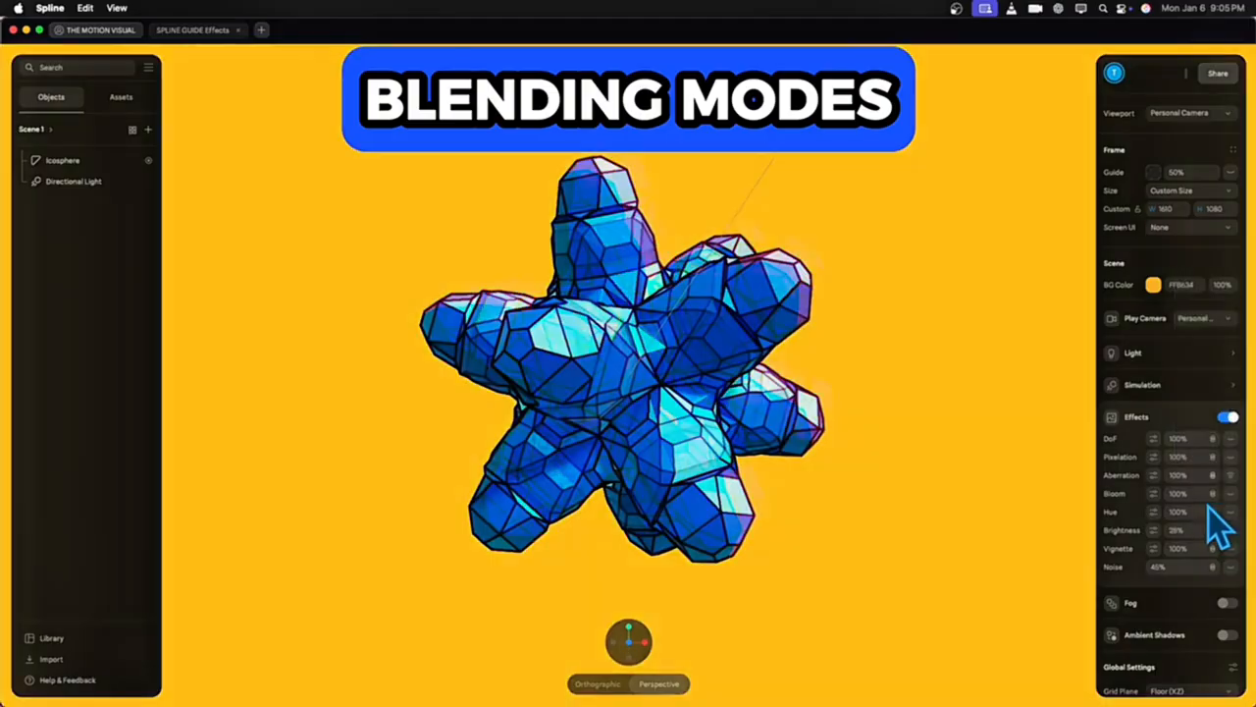
{"action": "left_click", "coordinate": [1229, 476]}
Turn on the Hue effect and try Negation and the neighbouring blend modes on it
{"action": "left_click", "coordinate": [1228, 513]}
{"action": "left_click", "coordinate": [1215, 510]}
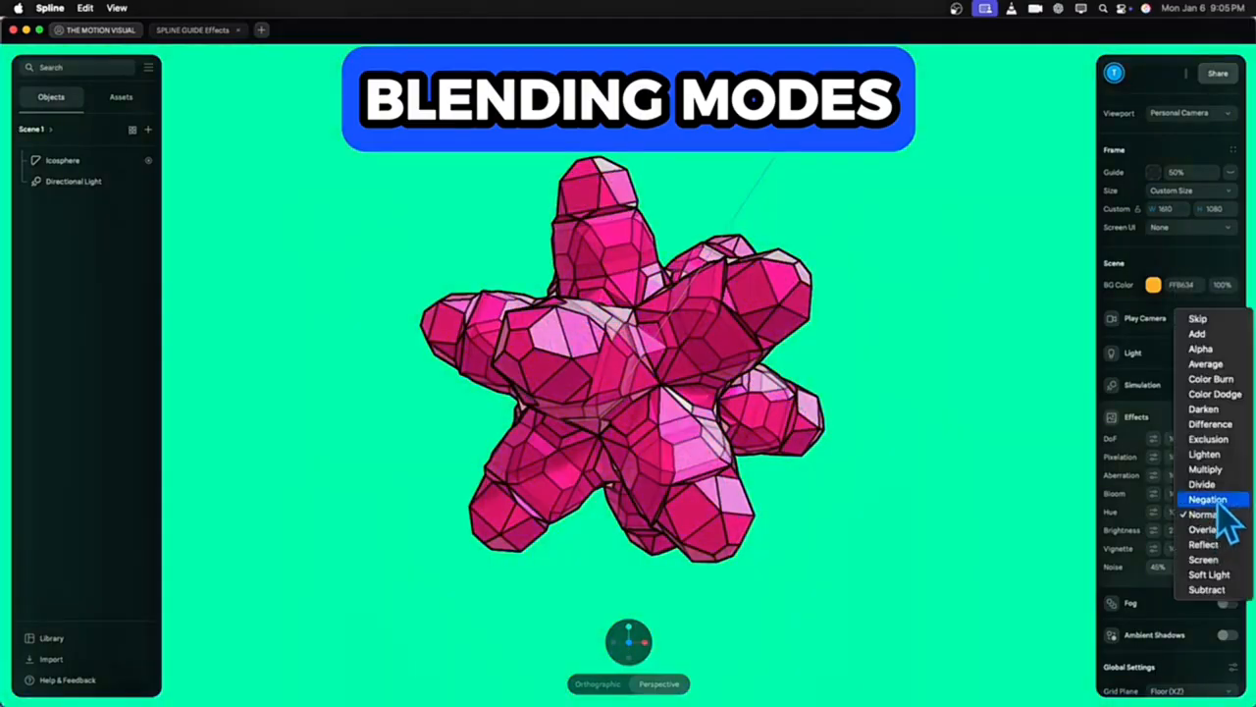
{"action": "left_click", "coordinate": [1216, 501]}
{"action": "left_click", "coordinate": [1212, 510]}
{"action": "left_click", "coordinate": [1212, 499]}
{"action": "left_click", "coordinate": [1214, 510]}
{"action": "left_click", "coordinate": [1214, 498]}
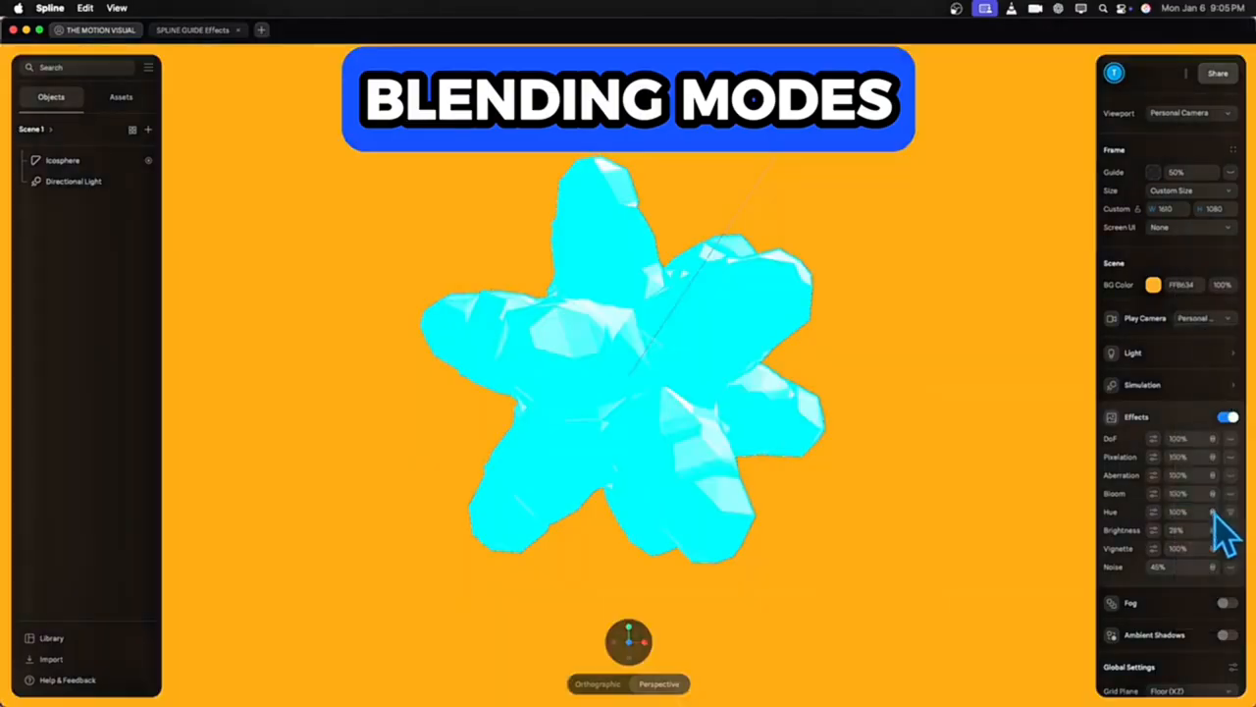
Cycle the Hue effect through more blend modes to compare them, and turn the effect off
{"action": "left_click", "coordinate": [1214, 513]}
{"action": "left_click", "coordinate": [1213, 487]}
{"action": "left_click", "coordinate": [1218, 508]}
{"action": "left_click", "coordinate": [1213, 484]}
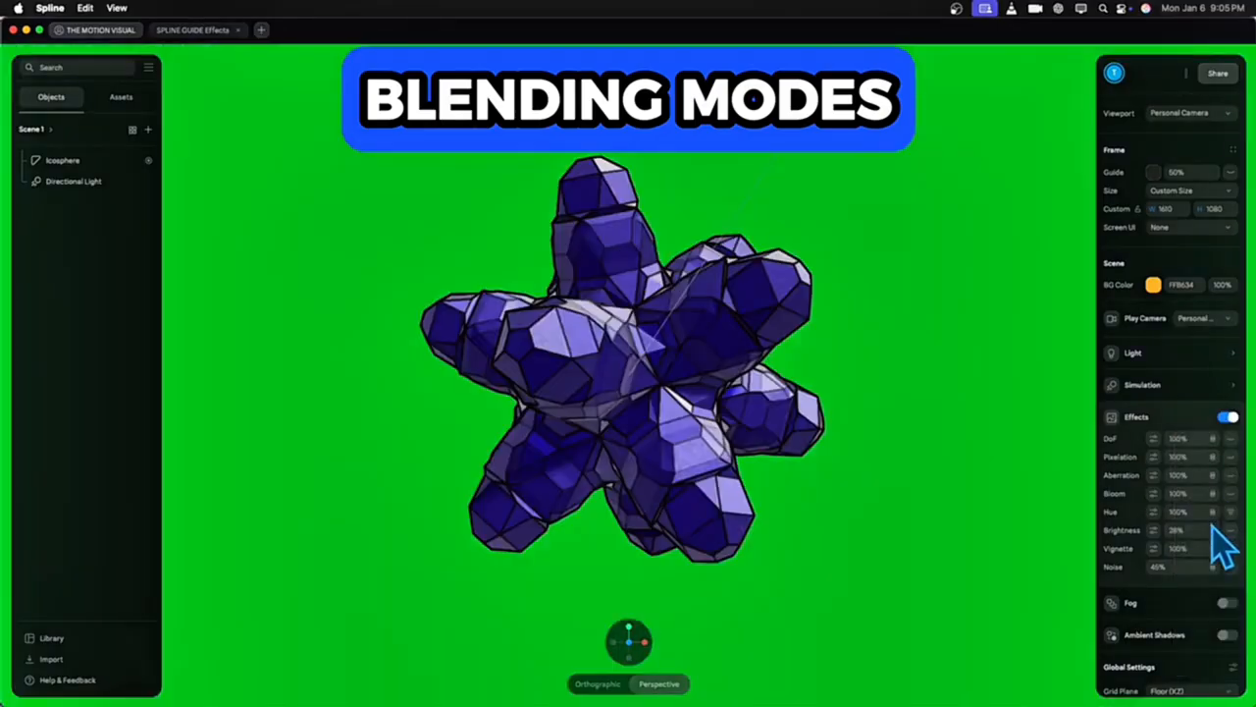
{"action": "left_click", "coordinate": [1217, 510]}
{"action": "left_click", "coordinate": [1217, 500]}
{"action": "left_click", "coordinate": [1229, 513]}
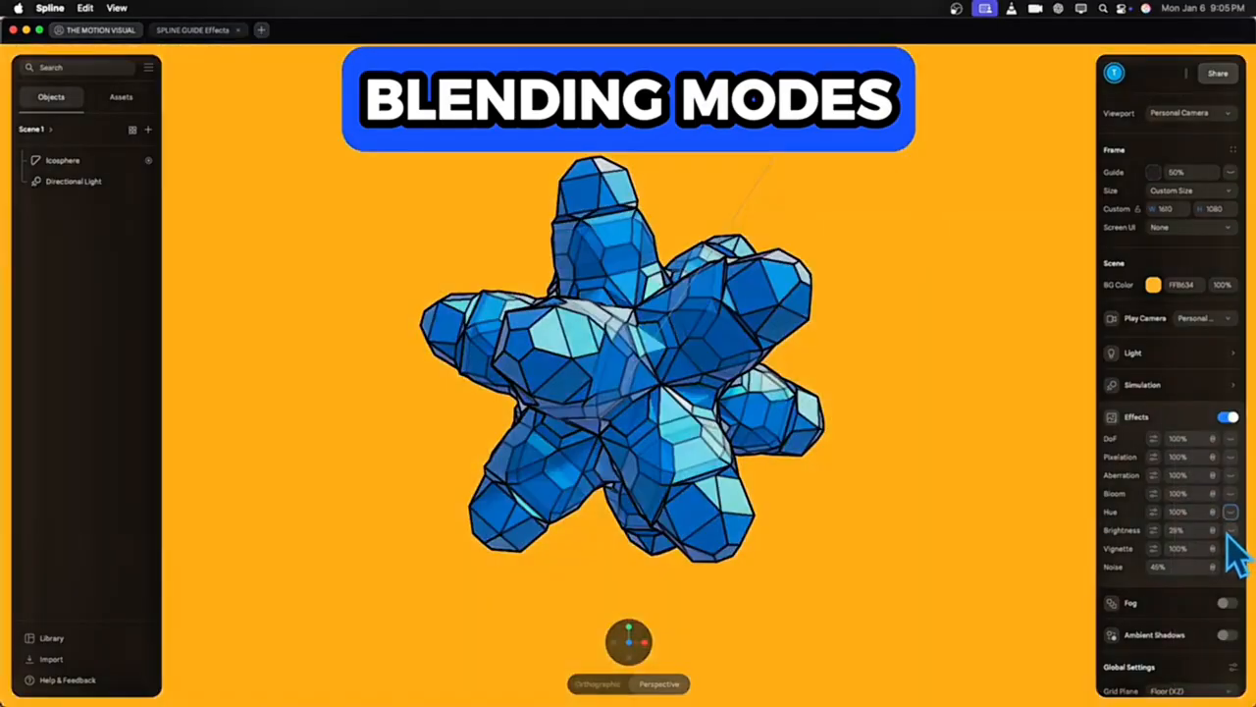
Turn on the Pixelation effect, switch its blend mode to Darken, and turn the effect off
{"action": "left_click", "coordinate": [1230, 458]}
{"action": "left_click", "coordinate": [1213, 457]}
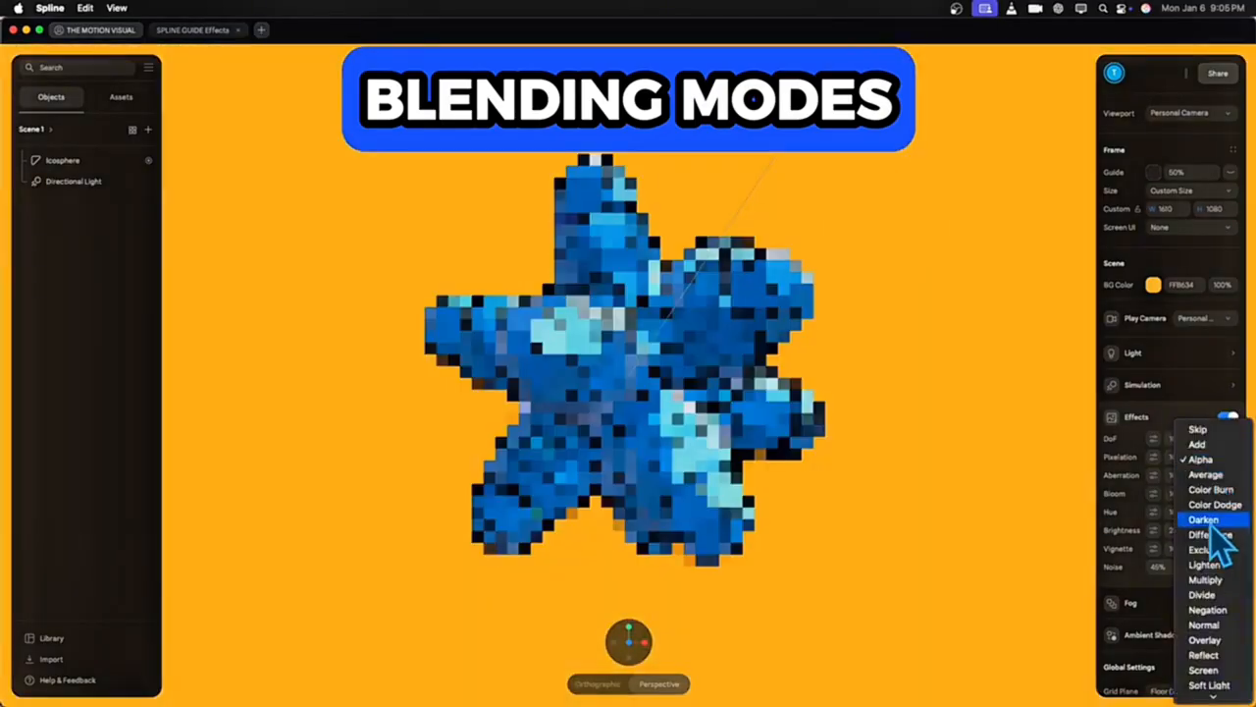
{"action": "left_click", "coordinate": [1211, 517]}
{"action": "left_click", "coordinate": [1230, 457]}
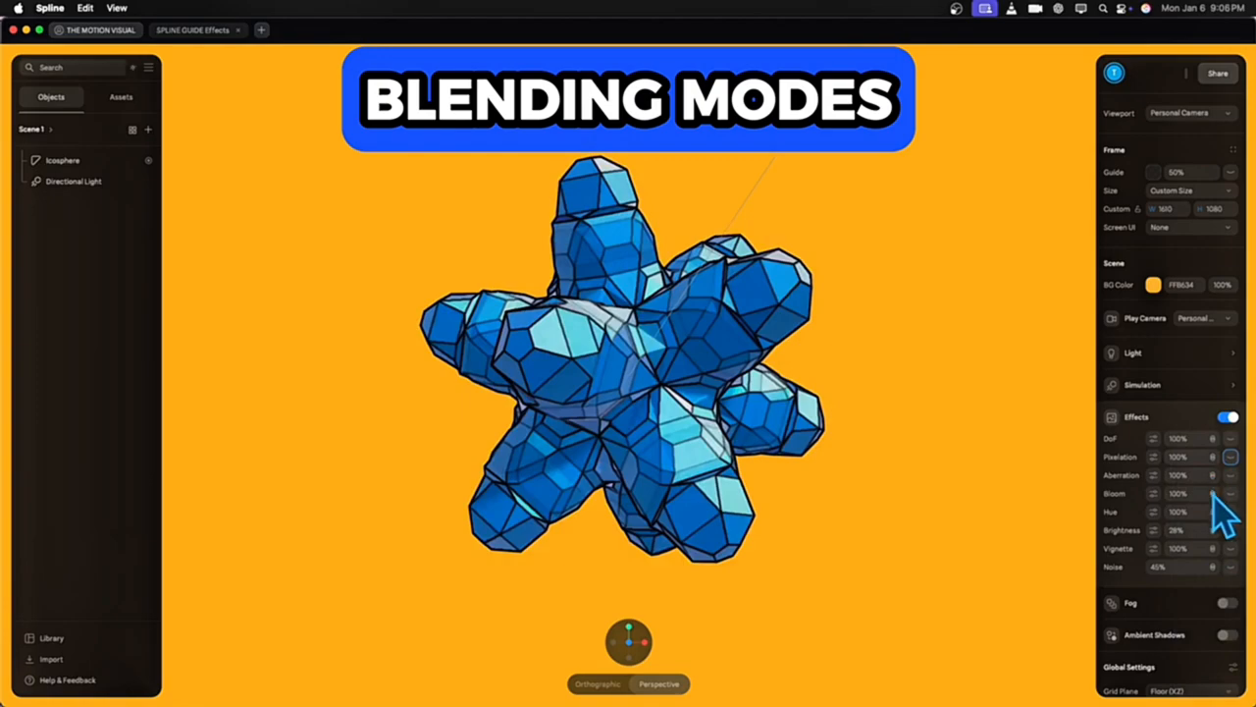
Compare several blend modes on the Bloom effect, including Normal
{"action": "left_click", "coordinate": [1214, 493]}
{"action": "left_click", "coordinate": [1217, 495]}
{"action": "left_click", "coordinate": [1217, 490]}
{"action": "left_click", "coordinate": [1217, 482]}
{"action": "left_click", "coordinate": [1215, 497]}
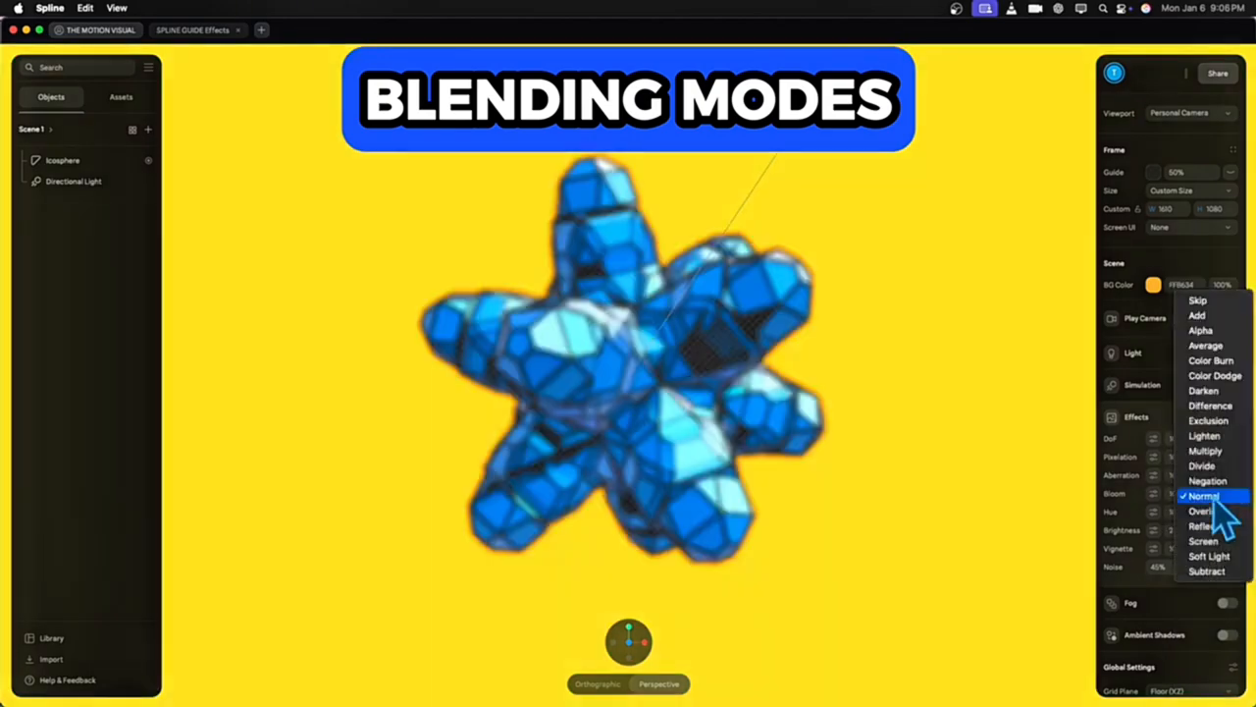
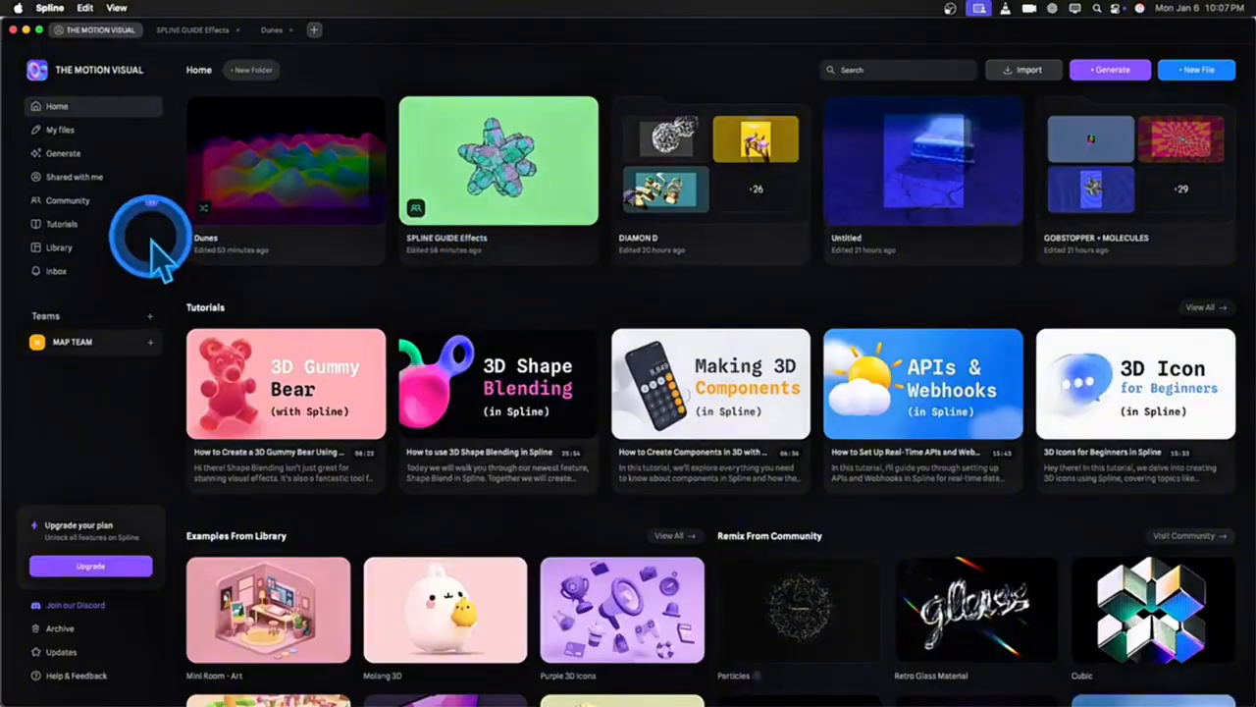
Browse the Community scenes, open Animated Shape Blend, and focus its canvas to interact with the preview
{"action": "left_click", "coordinate": [64, 202]}
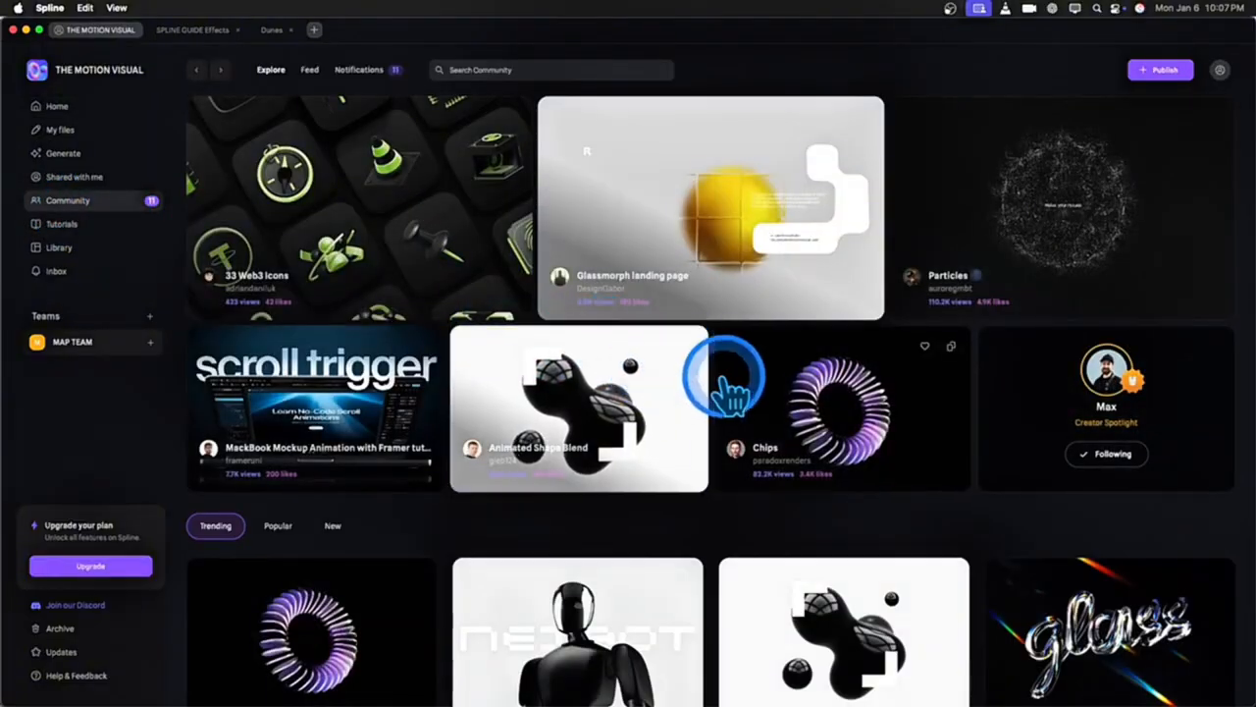
{"action": "scroll", "coordinate": [945, 373], "scroll_direction": "down", "scroll_amount": 6}
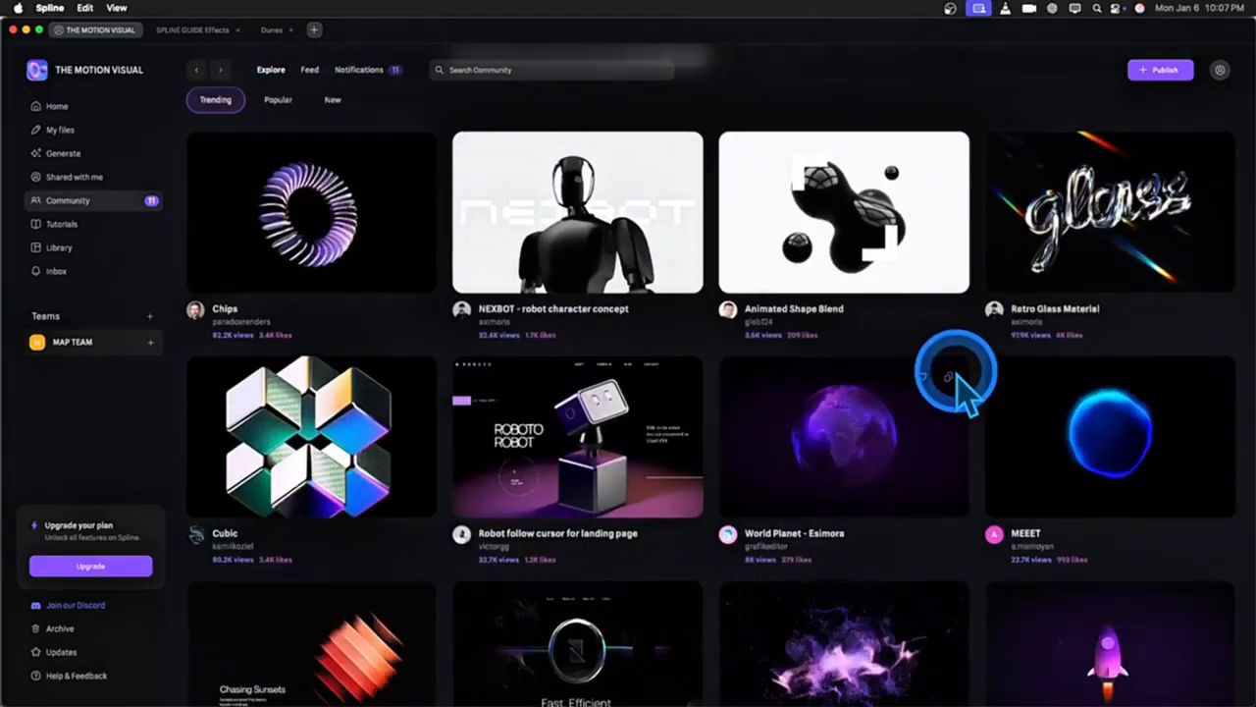
{"action": "scroll", "coordinate": [957, 386], "scroll_direction": "up", "scroll_amount": 2}
{"action": "left_click", "coordinate": [949, 343]}
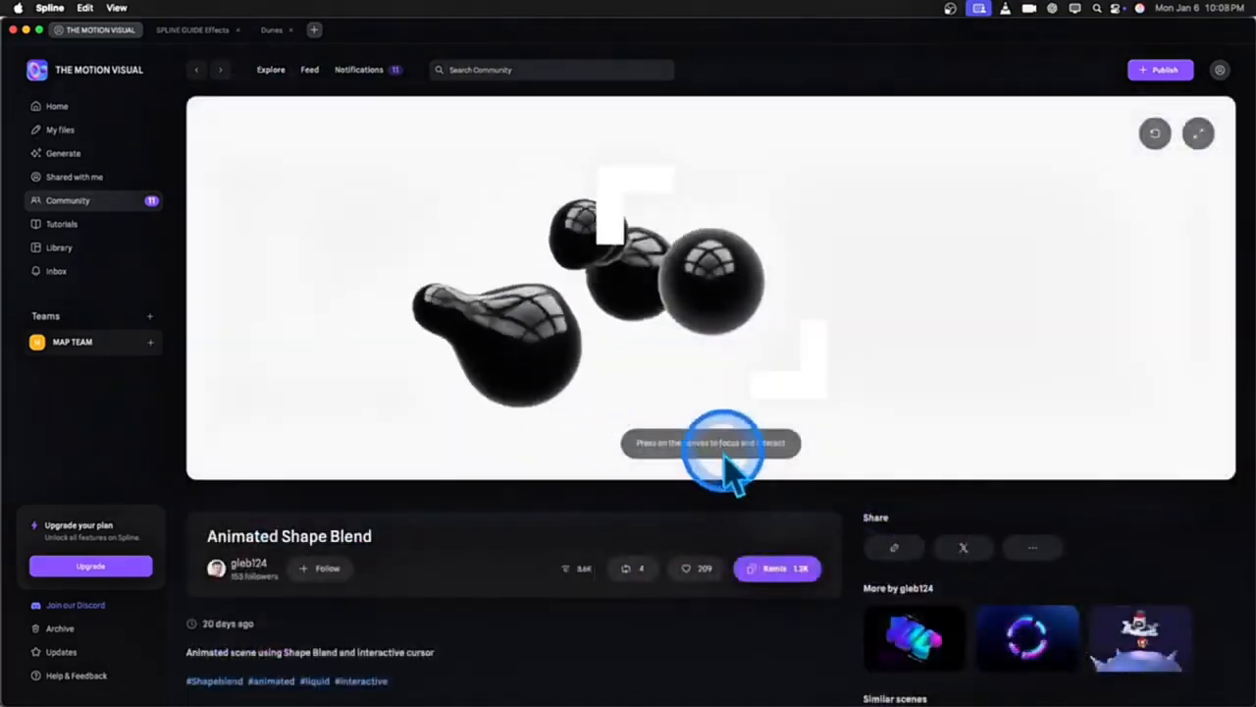
{"action": "left_click", "coordinate": [728, 463]}
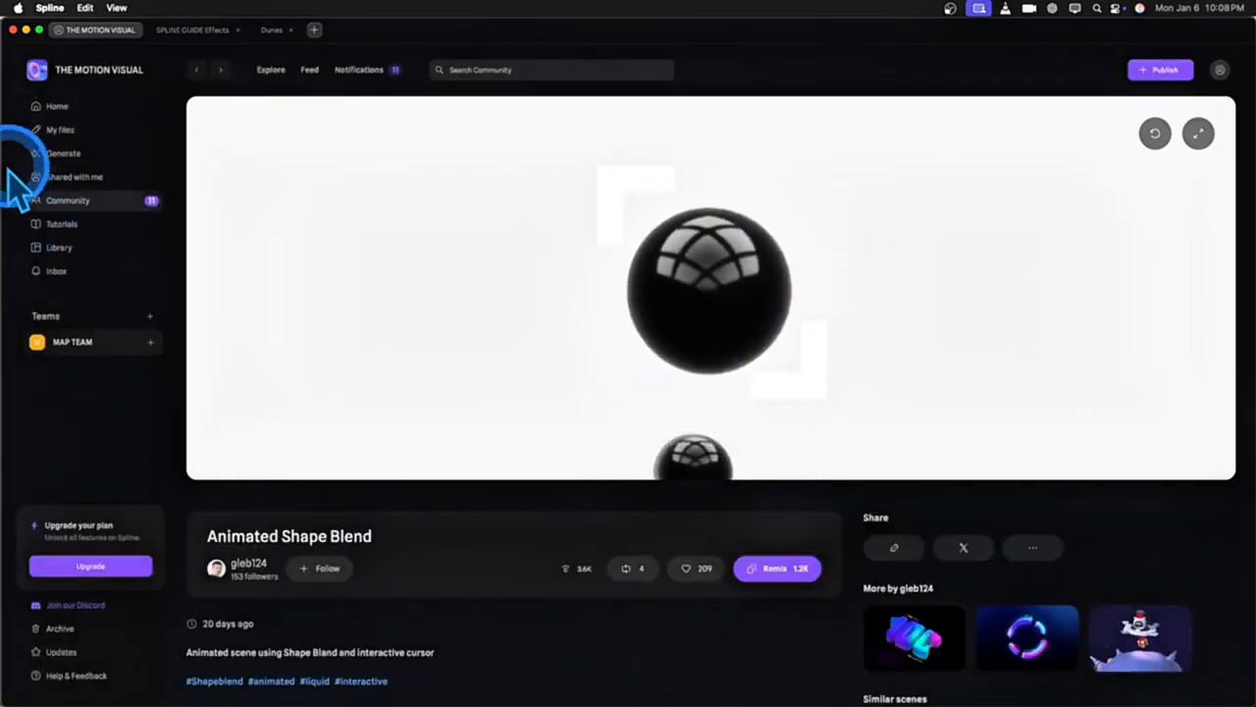
Return to the Community overview and browse its Popular and New scene listings
{"action": "left_click", "coordinate": [69, 202]}
{"action": "scroll", "coordinate": [332, 422], "scroll_direction": "down", "scroll_amount": 5}
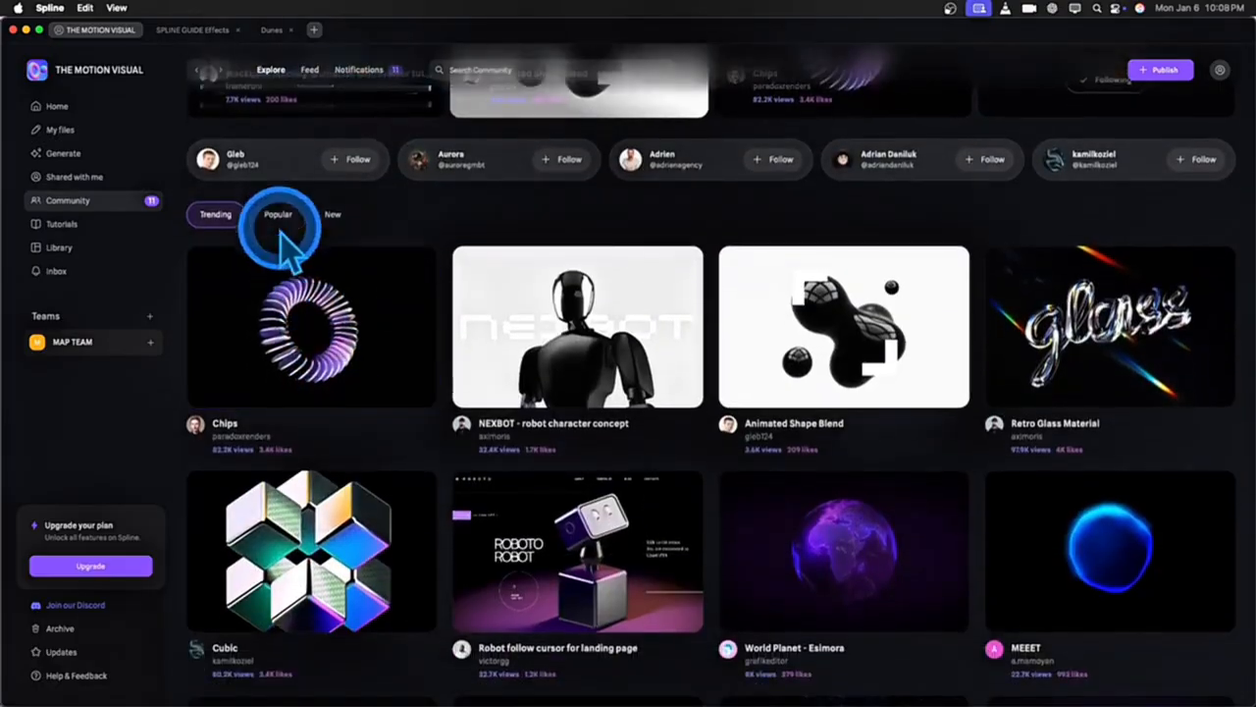
{"action": "left_click", "coordinate": [280, 228]}
{"action": "left_click", "coordinate": [338, 225]}
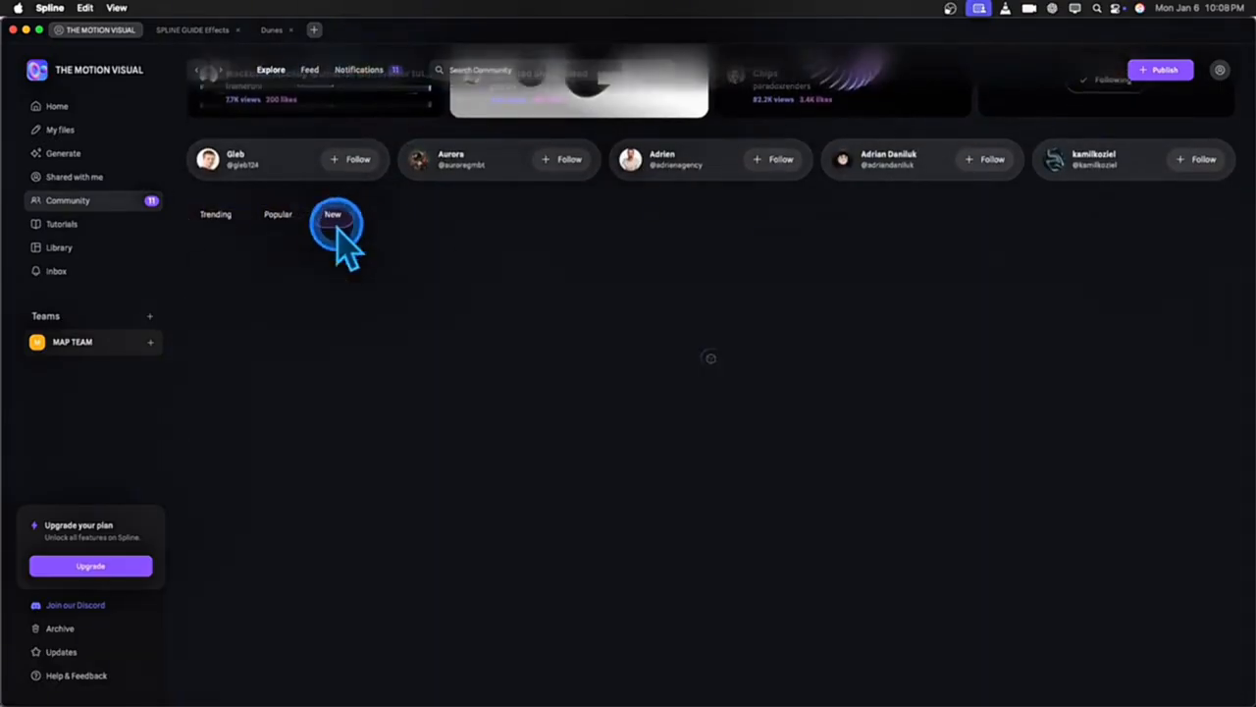
{"action": "left_click", "coordinate": [284, 225]}
{"action": "scroll", "coordinate": [365, 247], "scroll_direction": "up", "scroll_amount": 4}
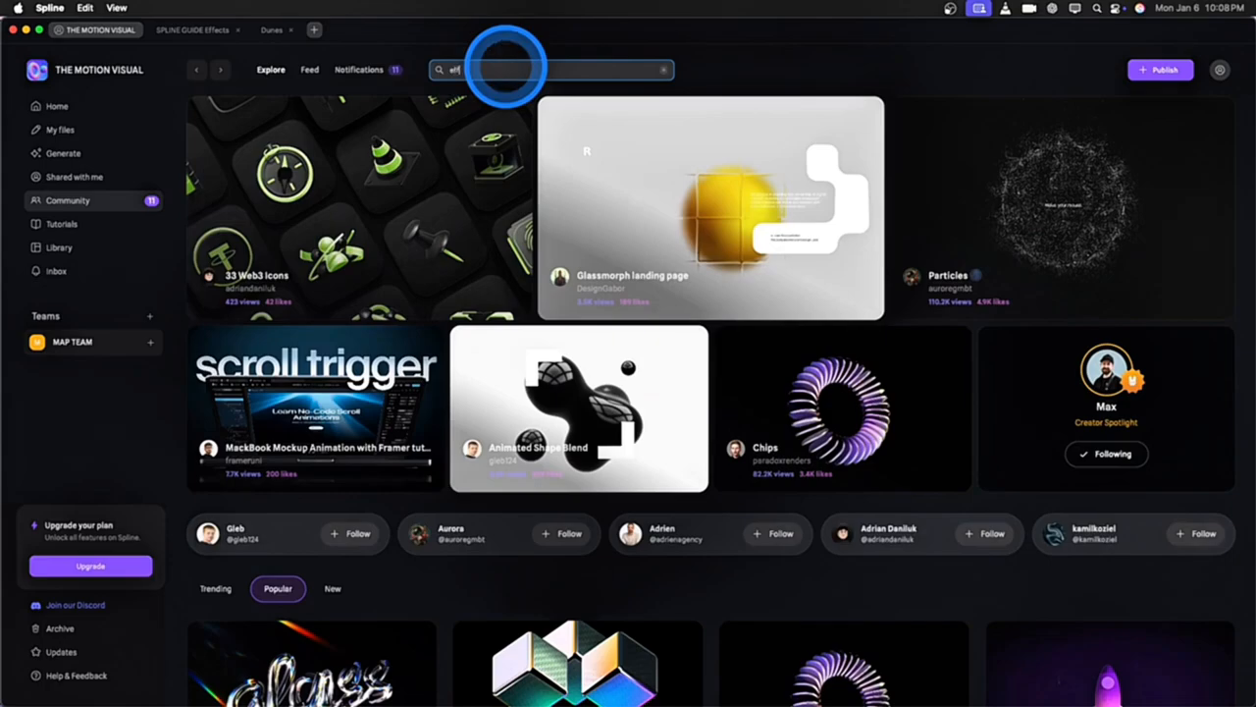
Search the Community for "effects" and look through the matching scenes
{"action": "type", "text": "ects"}
{"action": "key", "text": "Return"}
{"action": "scroll", "coordinate": [588, 484], "scroll_direction": "down", "scroll_amount": 2}
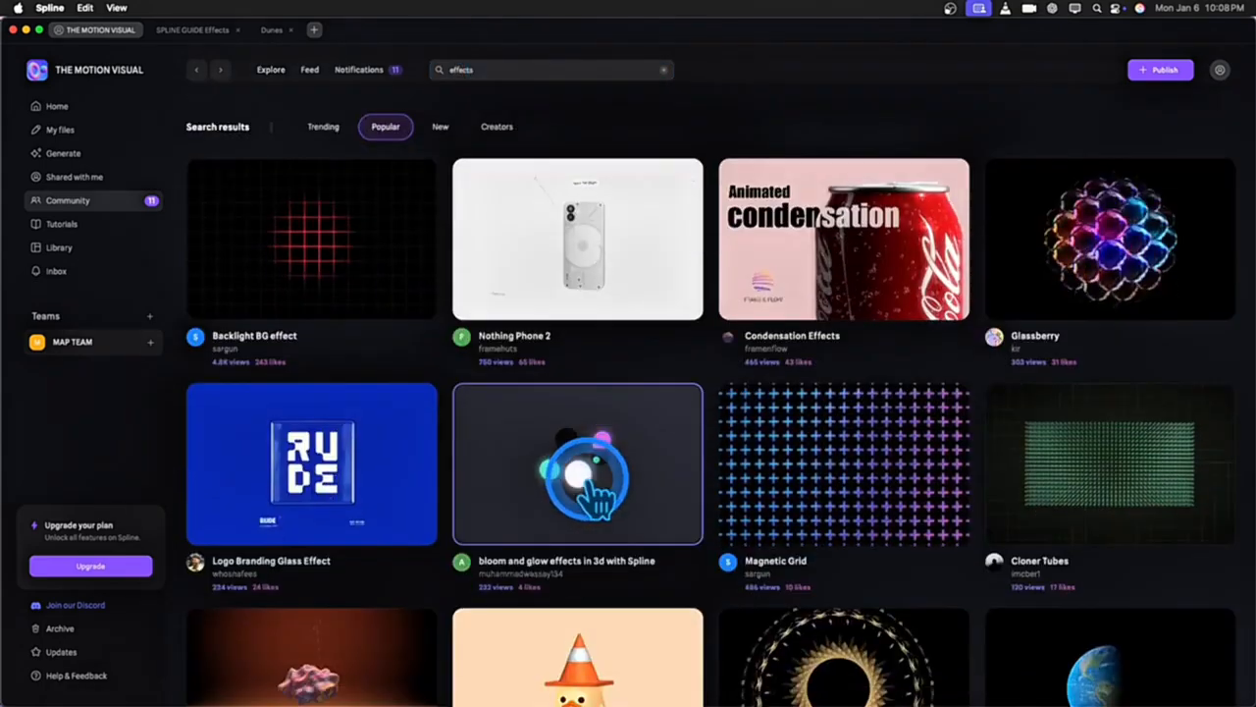
{"action": "scroll", "coordinate": [586, 481], "scroll_direction": "down", "scroll_amount": 6}
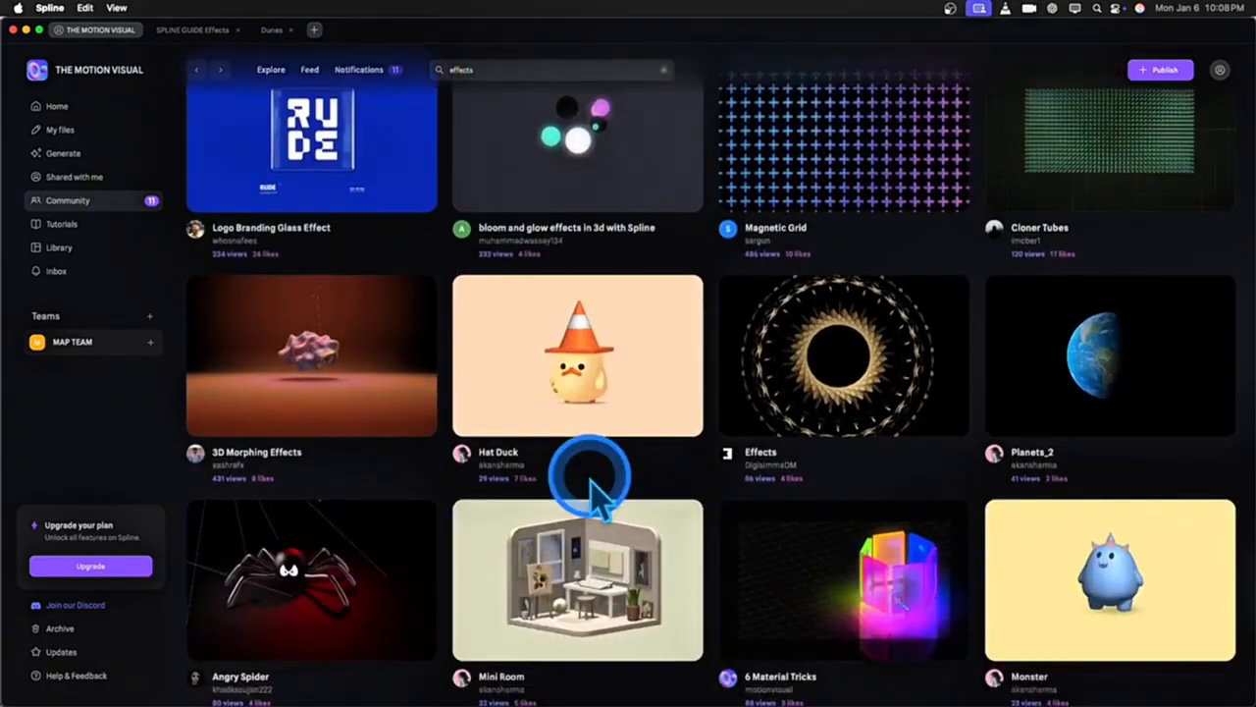
{"action": "scroll", "coordinate": [593, 496], "scroll_direction": "down", "scroll_amount": 1}
Remix the 3D Morphing Effects scene into the editor, play its preview, and exit the preview
{"action": "left_click", "coordinate": [280, 313]}
{"action": "left_click", "coordinate": [785, 491]}
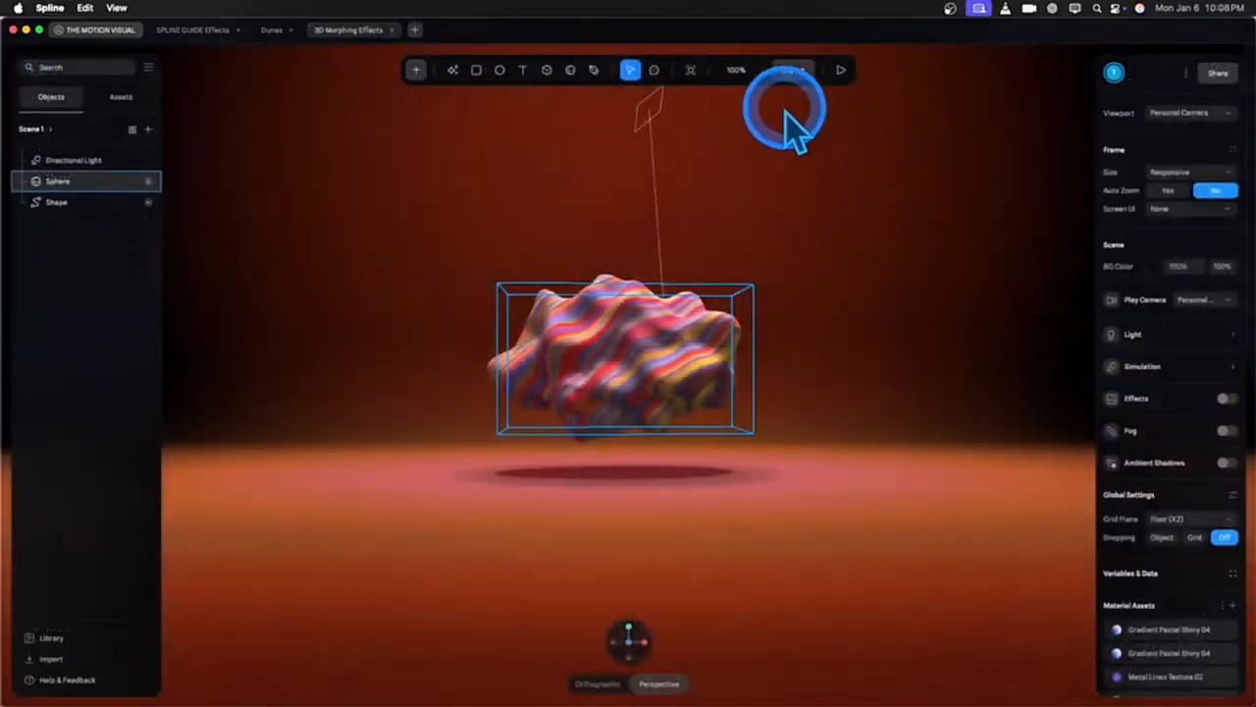
{"action": "left_click", "coordinate": [841, 72]}
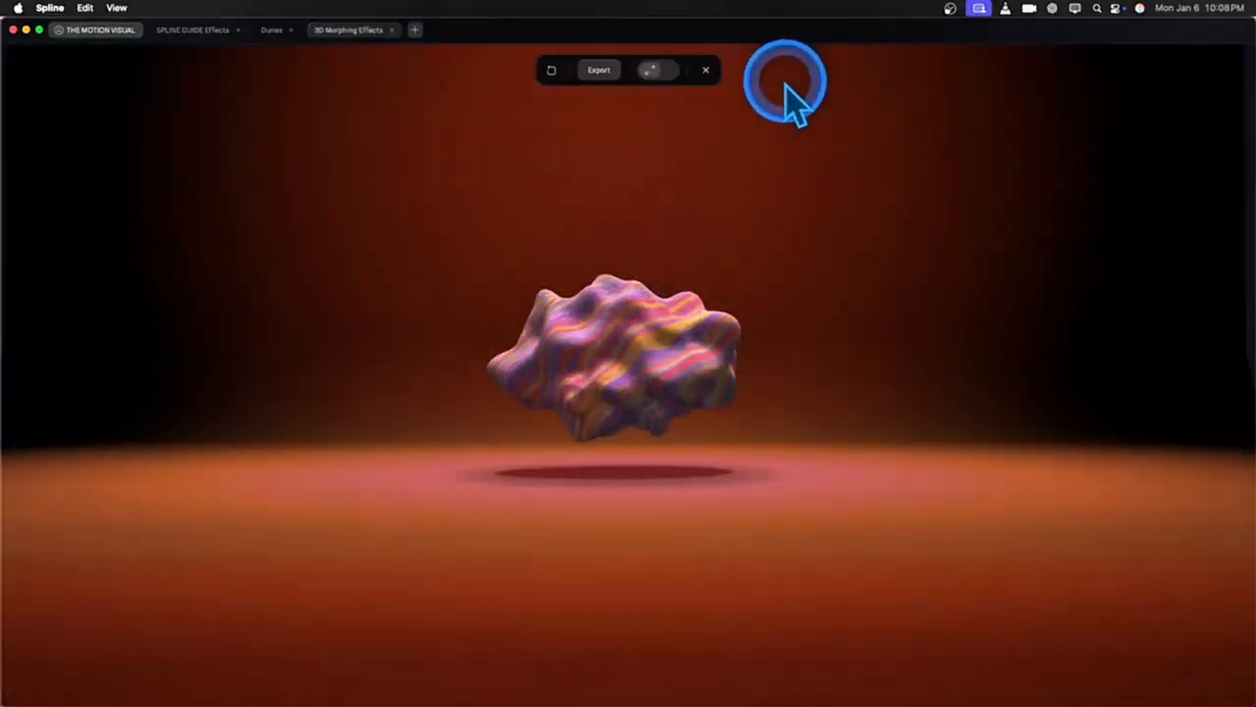
{"action": "left_click", "coordinate": [706, 70]}
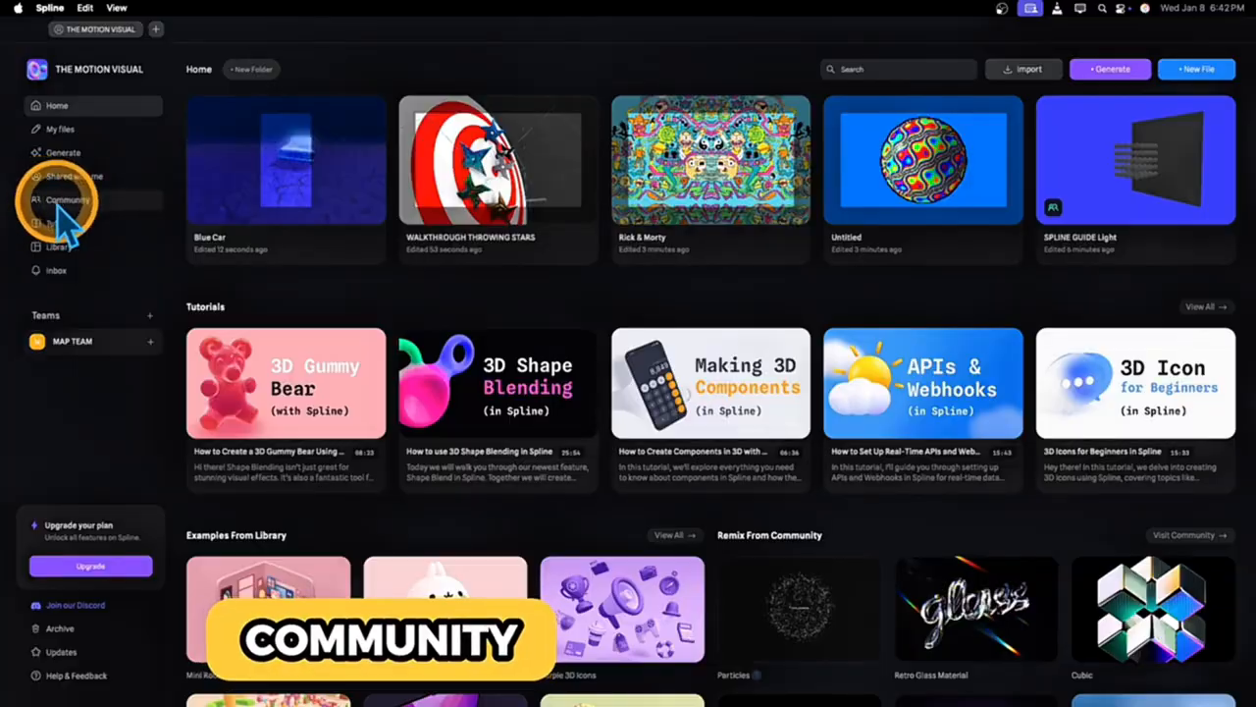
Search the Community for "Spline Guide Light" and open the SPLINE GUIDE Light lesson scene
{"action": "left_click", "coordinate": [67, 201]}
{"action": "left_click", "coordinate": [531, 69]}
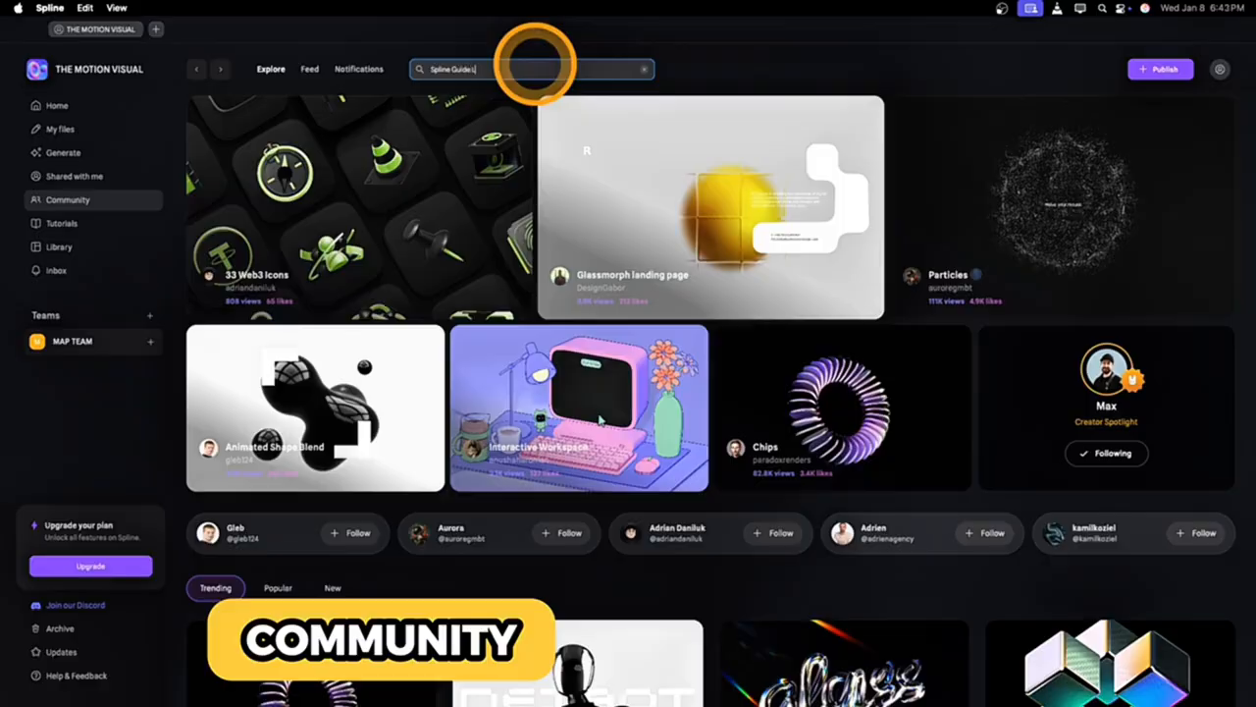
{"action": "key", "text": "Return"}
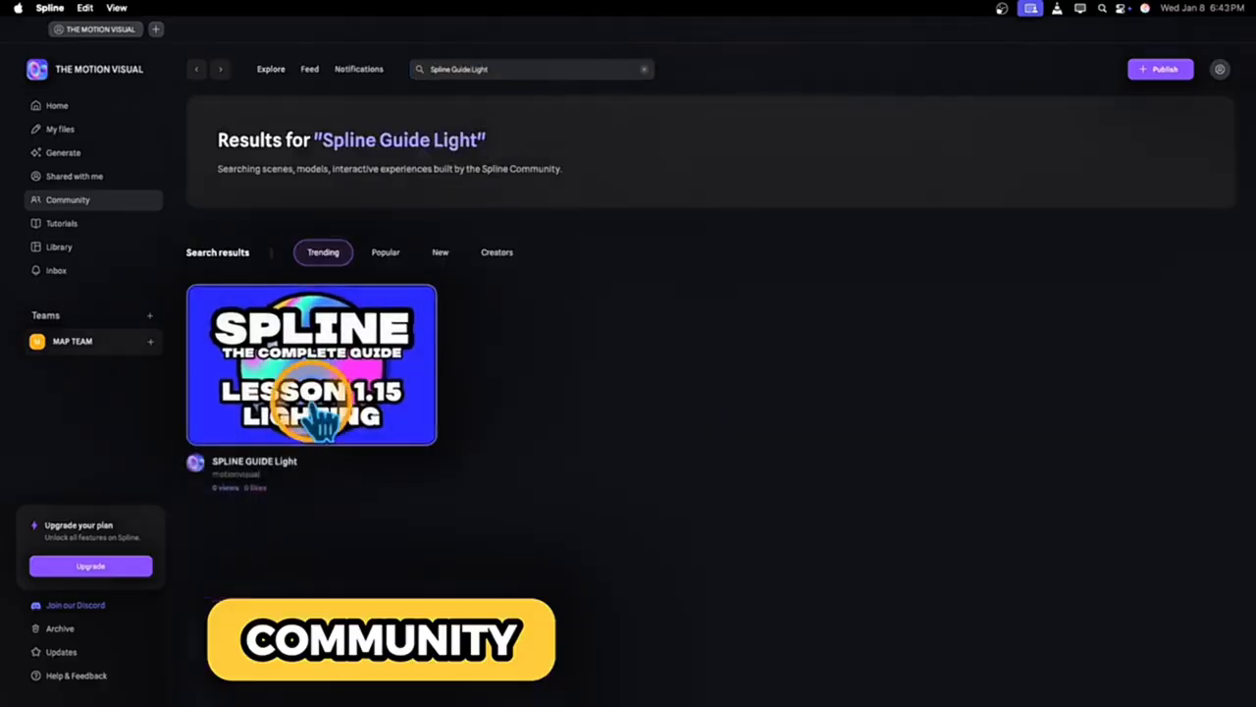
{"action": "left_click", "coordinate": [319, 385]}
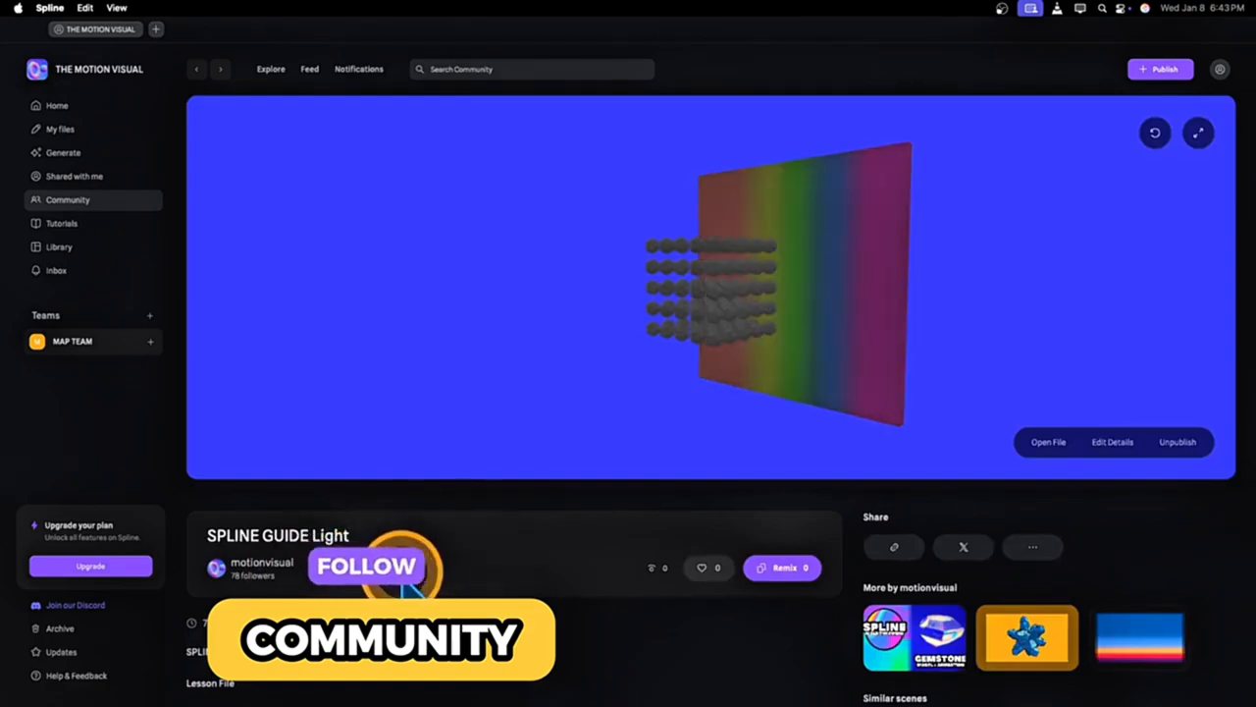
Remix the SPLINE GUIDE Light scene and open the remixed file for a closer look at its objects
{"action": "left_click", "coordinate": [788, 569]}
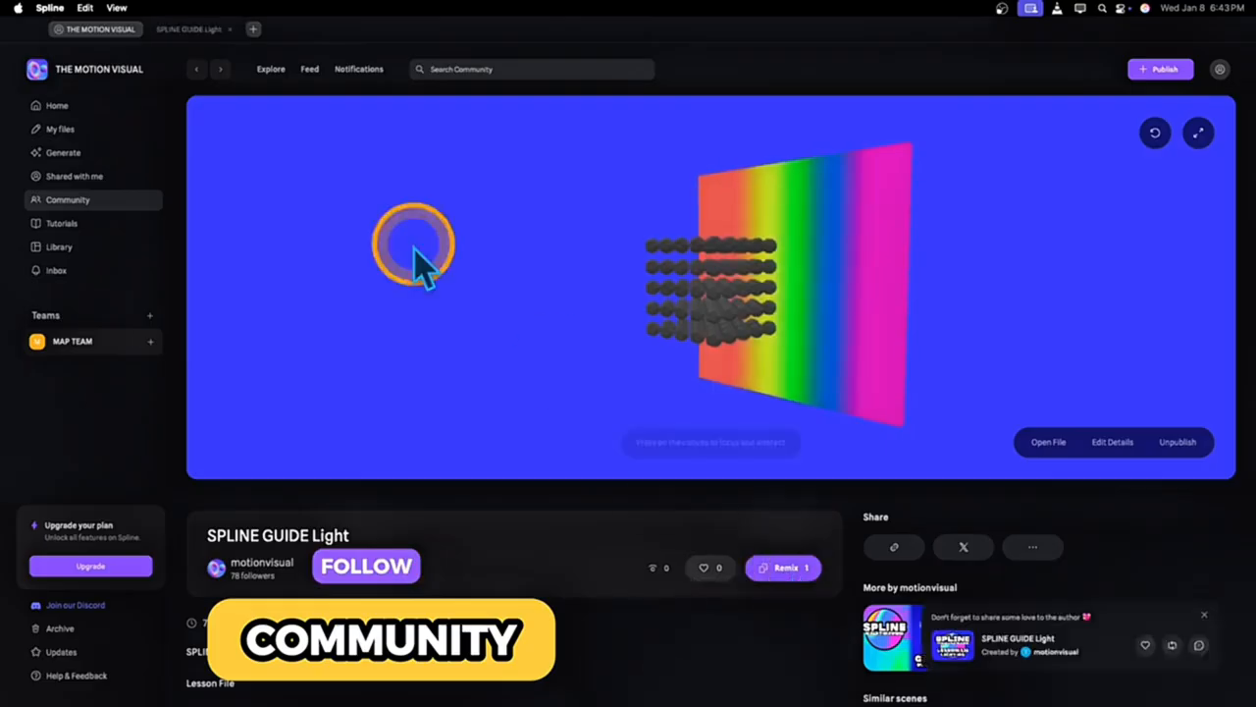
{"action": "left_click", "coordinate": [197, 38]}
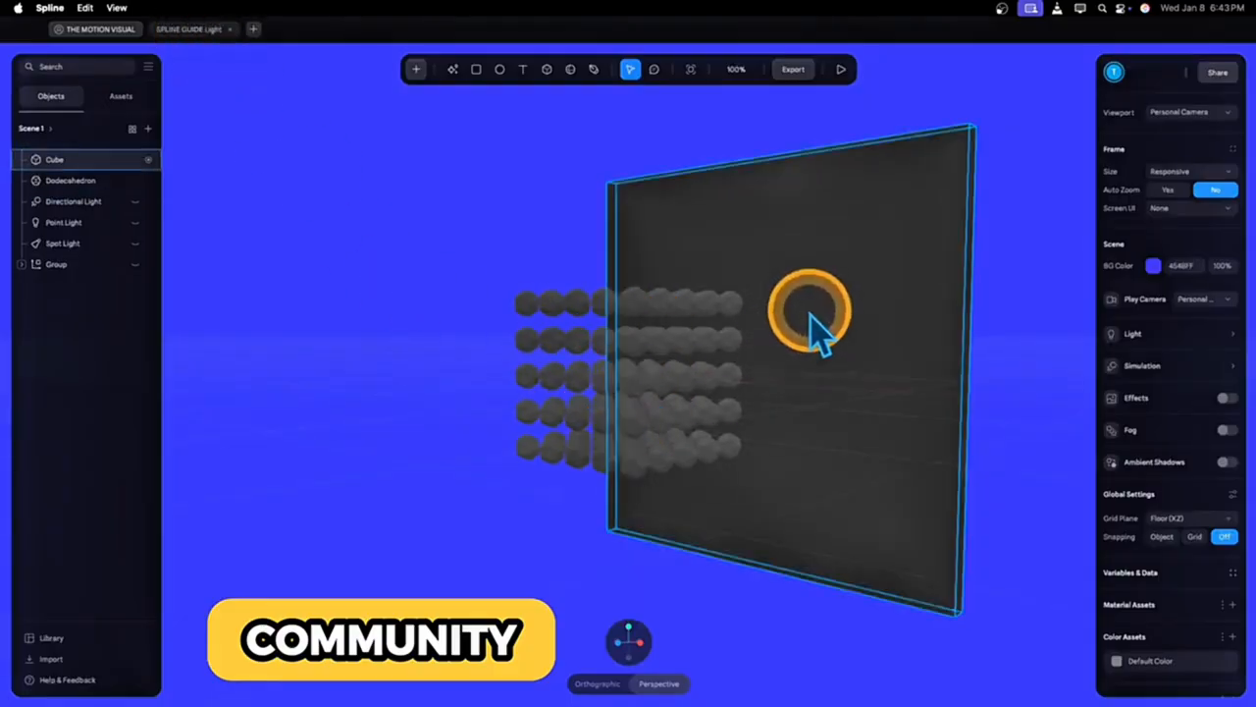
{"action": "scroll", "coordinate": [809, 314], "scroll_direction": "up", "scroll_amount": 3}
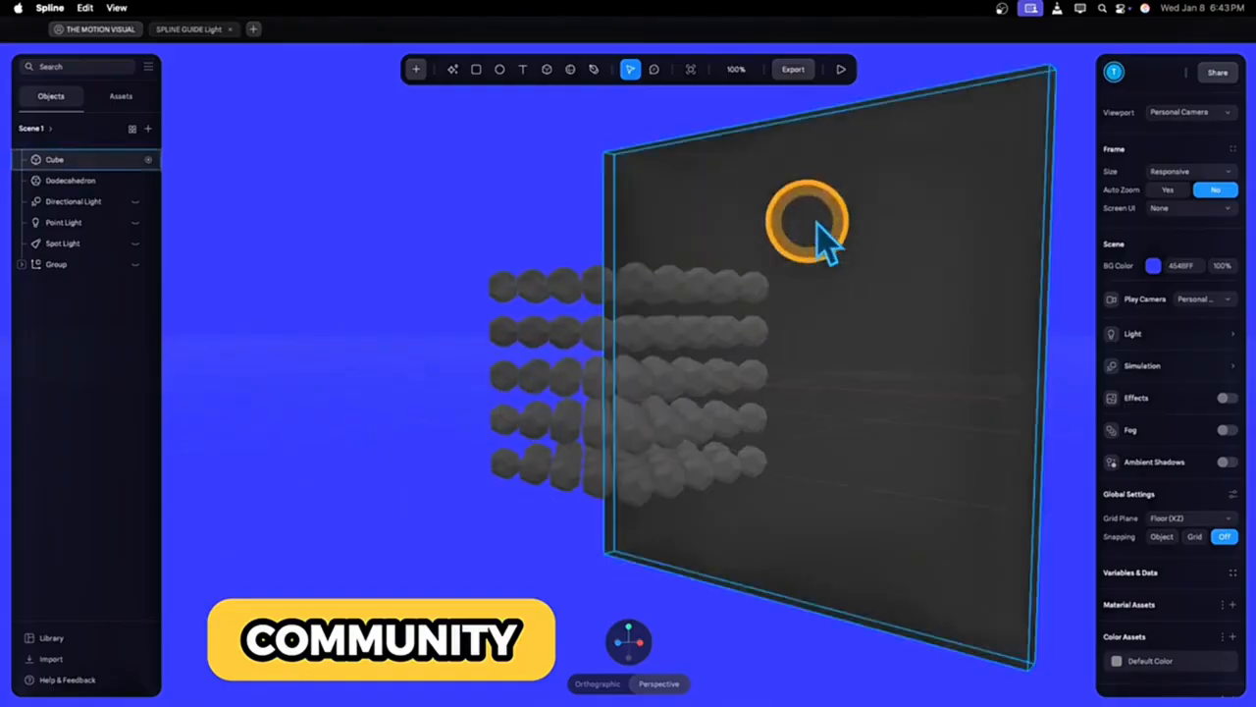
Make the Directional Light visible to compare the lighting, hide it again, and deselect it
{"action": "left_click", "coordinate": [76, 202]}
{"action": "left_click", "coordinate": [135, 202]}
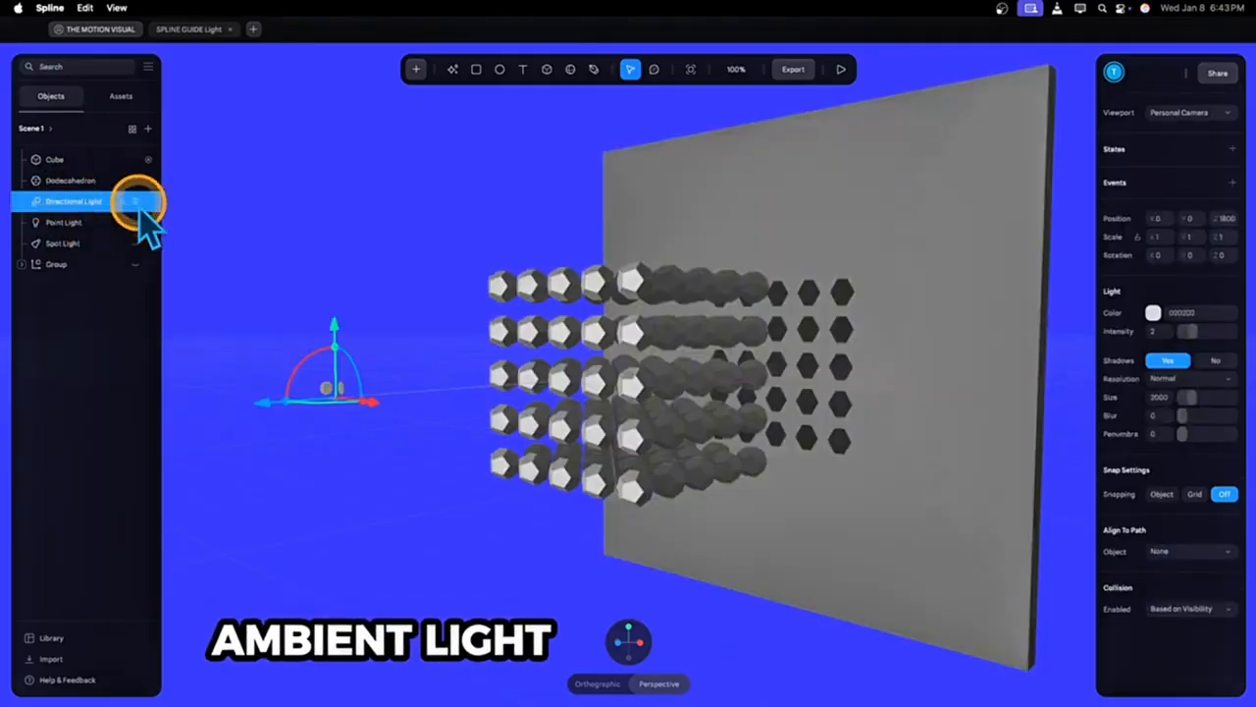
{"action": "left_click", "coordinate": [135, 202]}
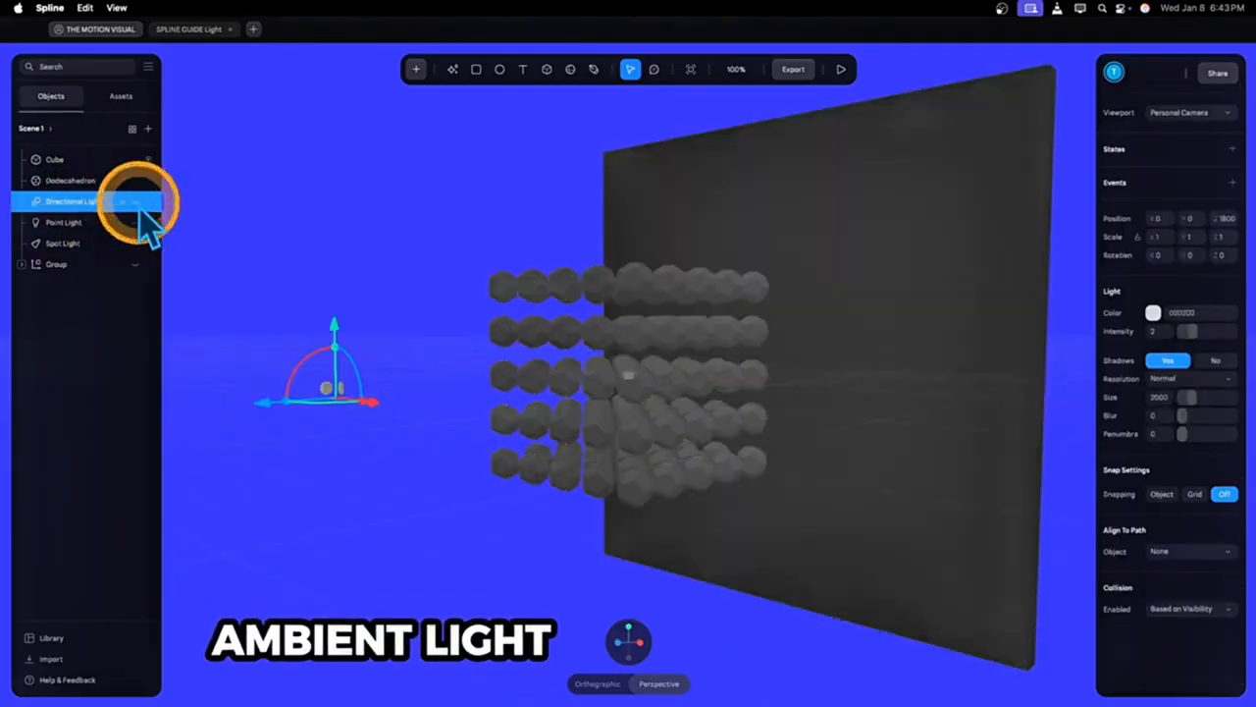
{"action": "left_click", "coordinate": [461, 209]}
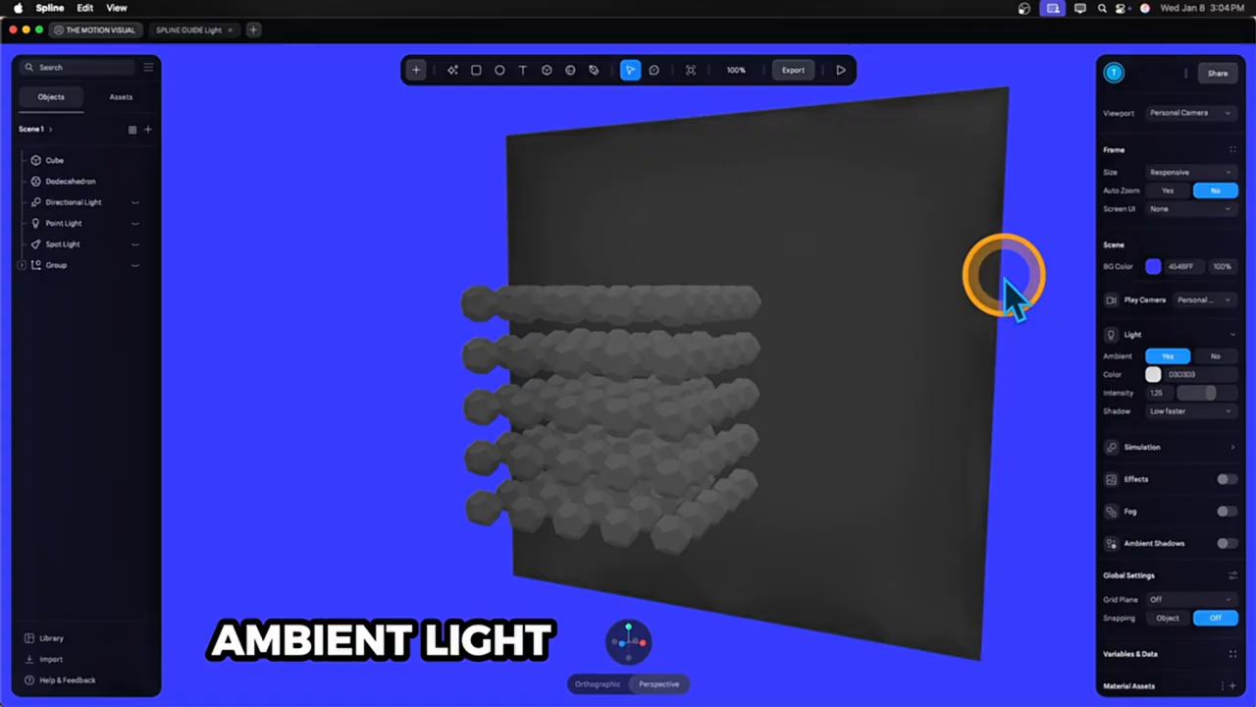
Turn the scene's ambient light off and back on, and raise its intensity to 2.30
{"action": "left_click", "coordinate": [1215, 356]}
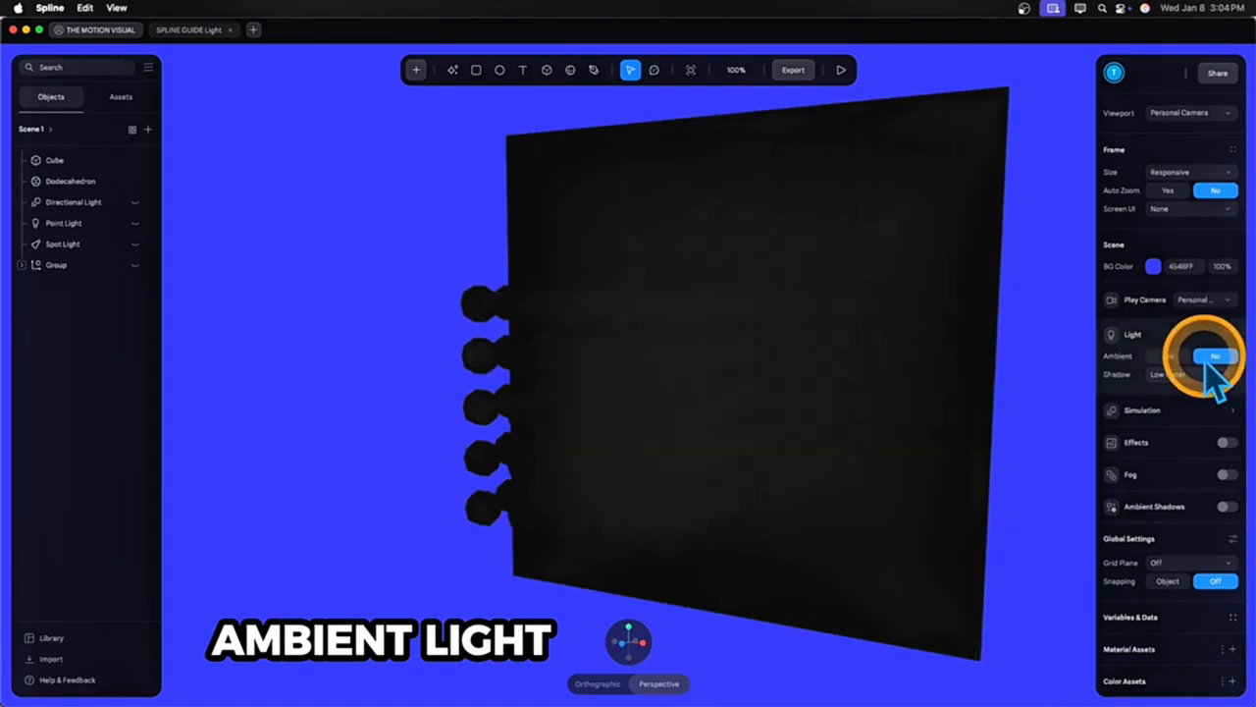
{"action": "left_click", "coordinate": [1179, 360]}
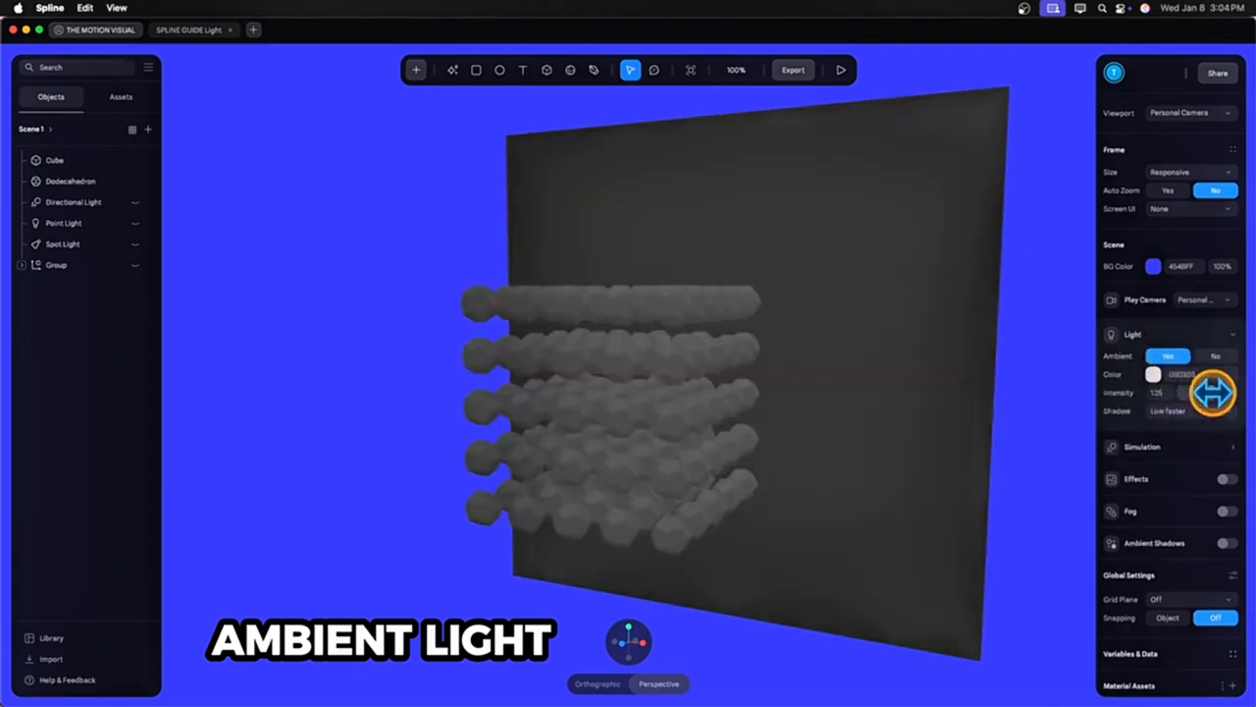
{"action": "left_click_drag", "start_coordinate": [1213, 392], "coordinate": [1215, 392]}
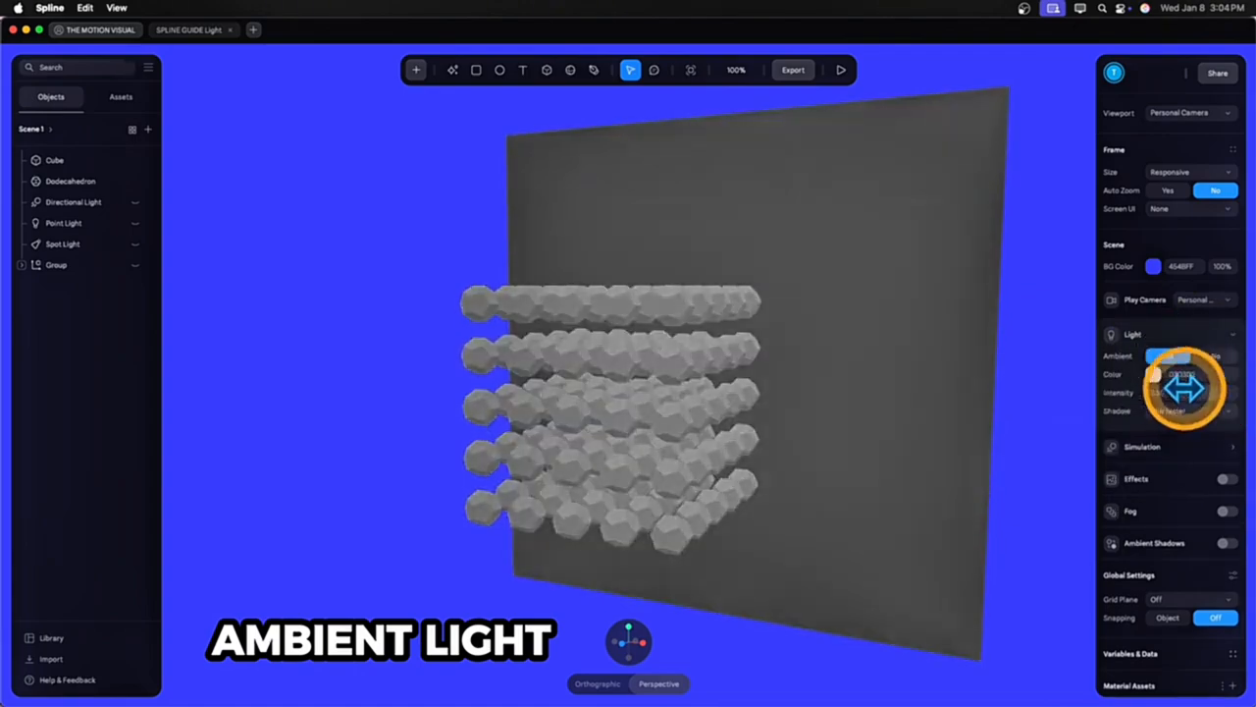
Try red, pink and blue ambient light colors, finish on a neutral gray, and close the color picker
{"action": "left_click", "coordinate": [1153, 374]}
{"action": "left_click", "coordinate": [1219, 415]}
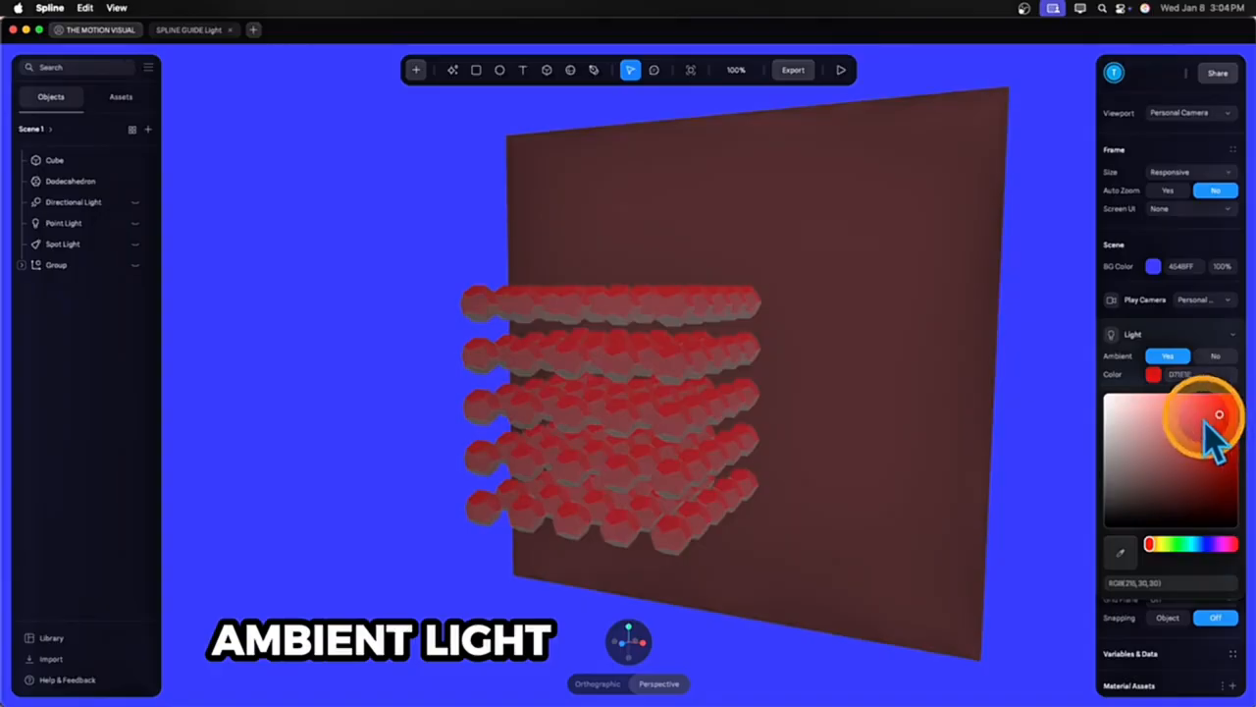
{"action": "left_click_drag", "start_coordinate": [1207, 420], "coordinate": [1171, 428]}
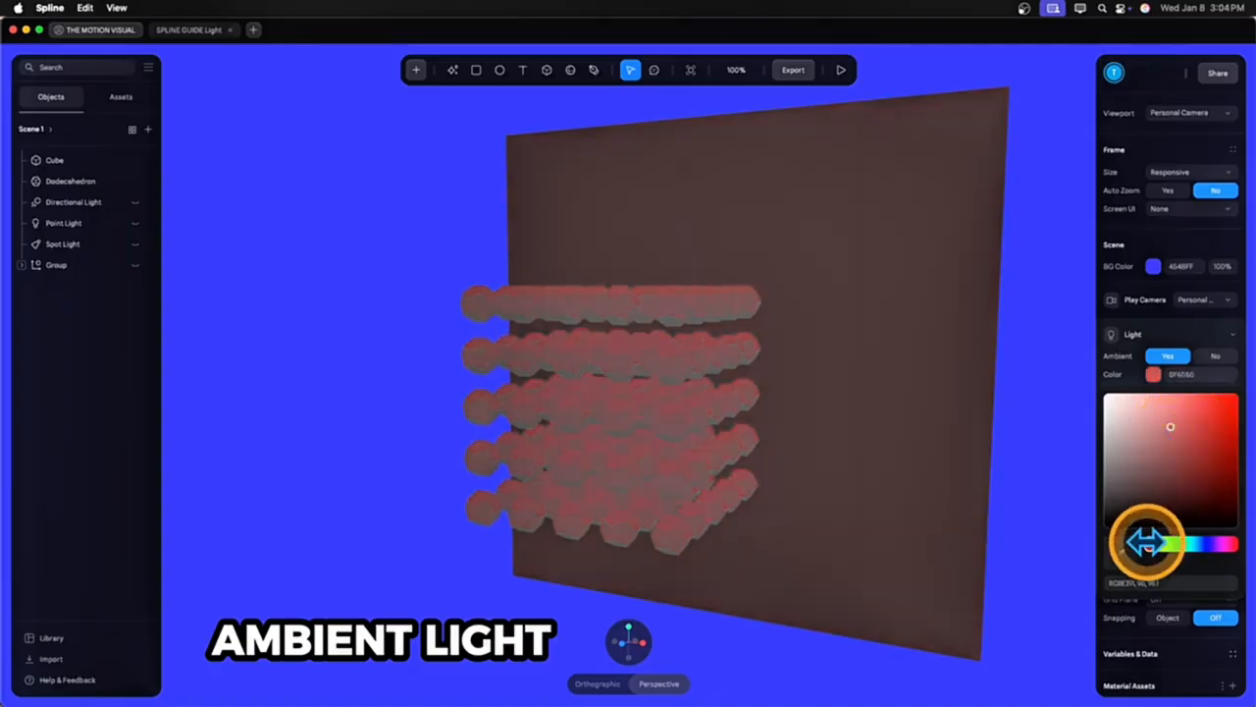
{"action": "left_click_drag", "start_coordinate": [1146, 543], "coordinate": [1229, 546]}
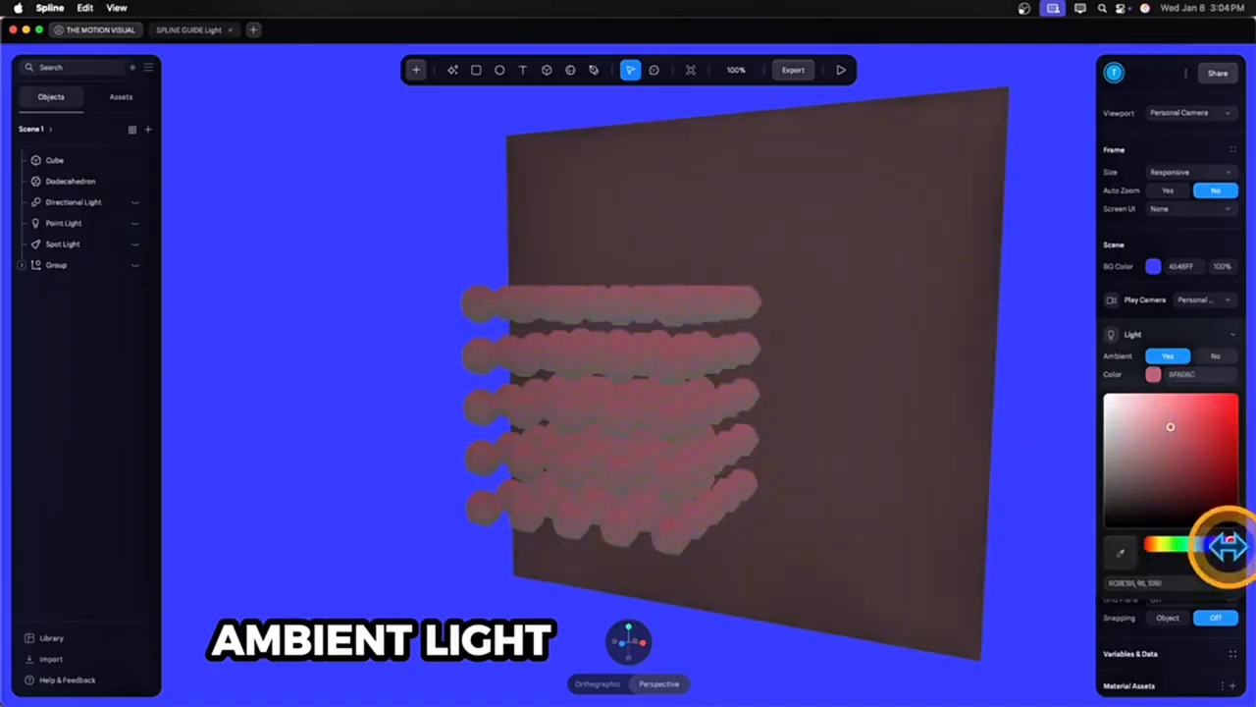
{"action": "left_click", "coordinate": [1203, 458]}
{"action": "left_click_drag", "start_coordinate": [1224, 435], "coordinate": [1173, 399]}
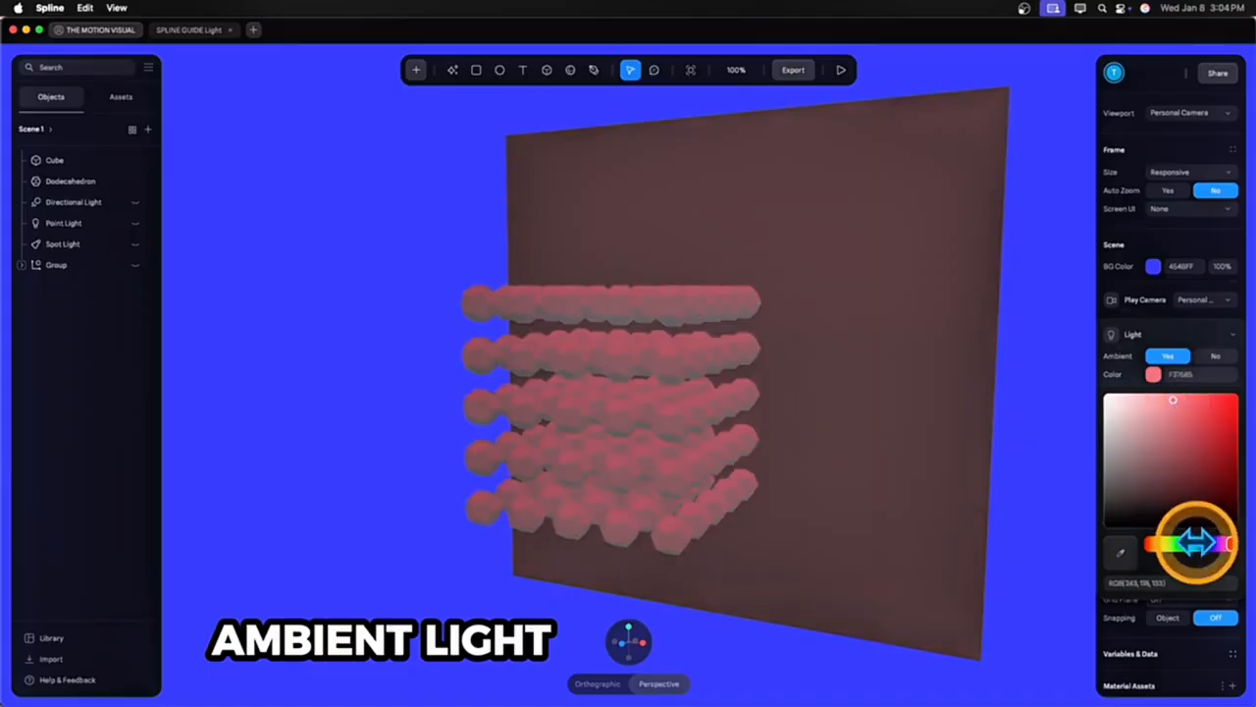
{"action": "mouse_move", "coordinate": [1199, 551]}
{"action": "left_mouse_down"}
{"action": "mouse_move", "coordinate": [1157, 547]}
{"action": "mouse_move", "coordinate": [1213, 544]}
{"action": "mouse_move", "coordinate": [1200, 544]}
{"action": "left_mouse_up"}
{"action": "left_click_drag", "start_coordinate": [1151, 438], "coordinate": [1091, 434]}
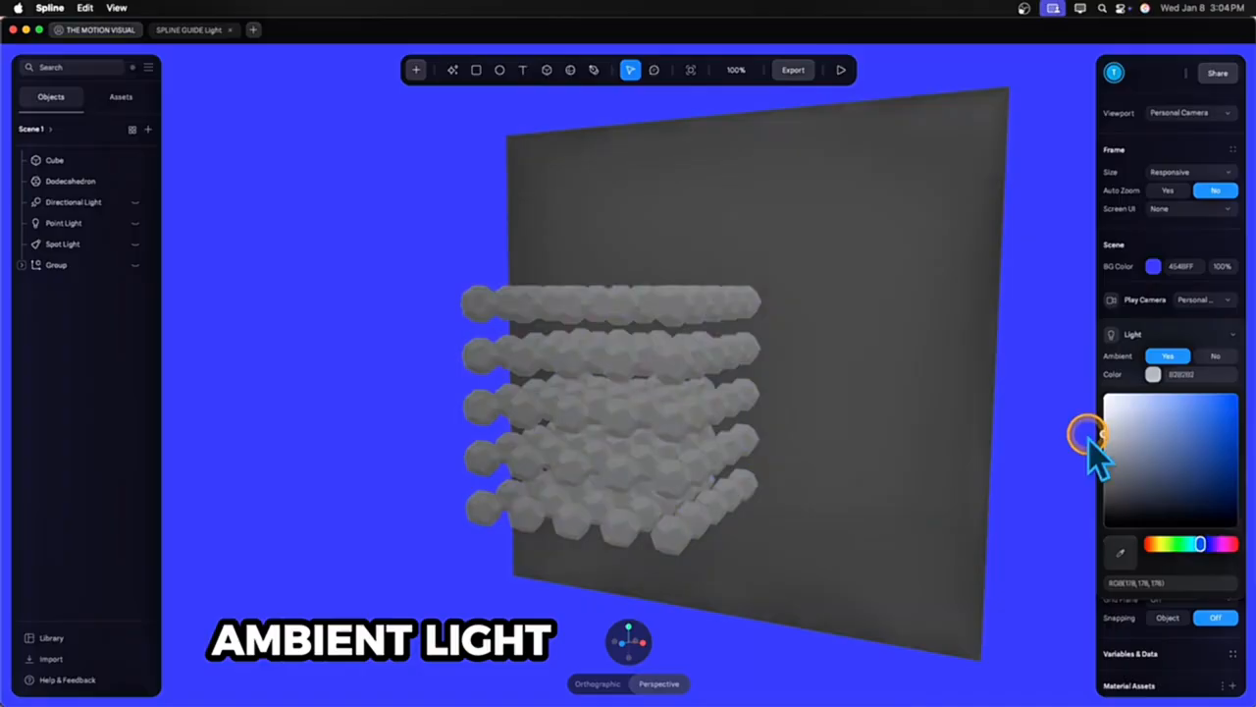
{"action": "left_click", "coordinate": [1038, 442]}
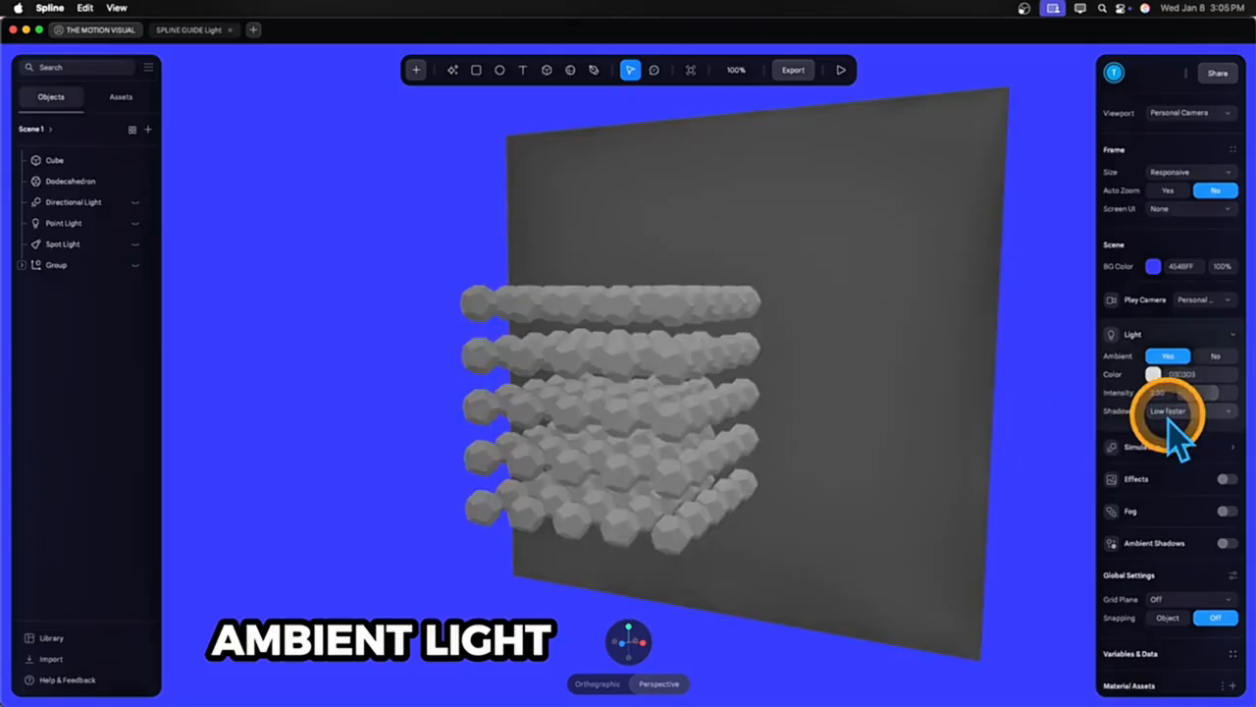
Try other shadow quality settings for the scene light and undo back to Low faster with an ambient intensity of 1.25
{"action": "left_click", "coordinate": [1168, 416]}
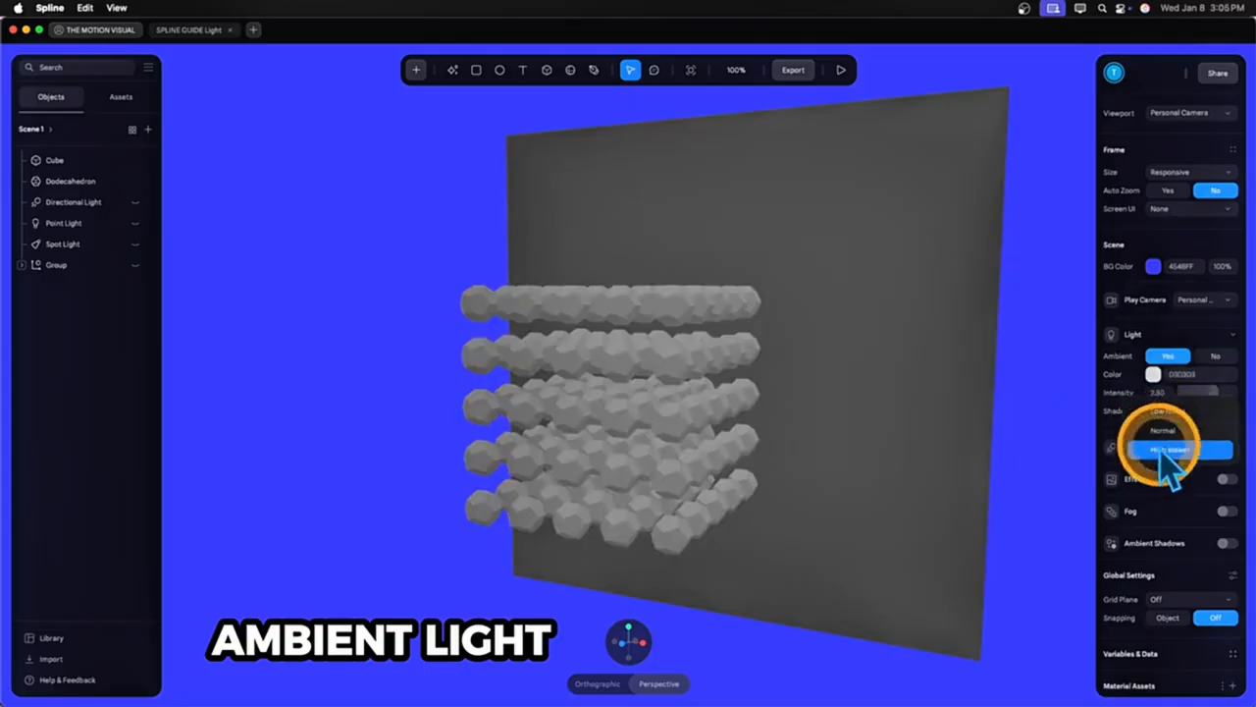
{"action": "left_click", "coordinate": [1172, 417]}
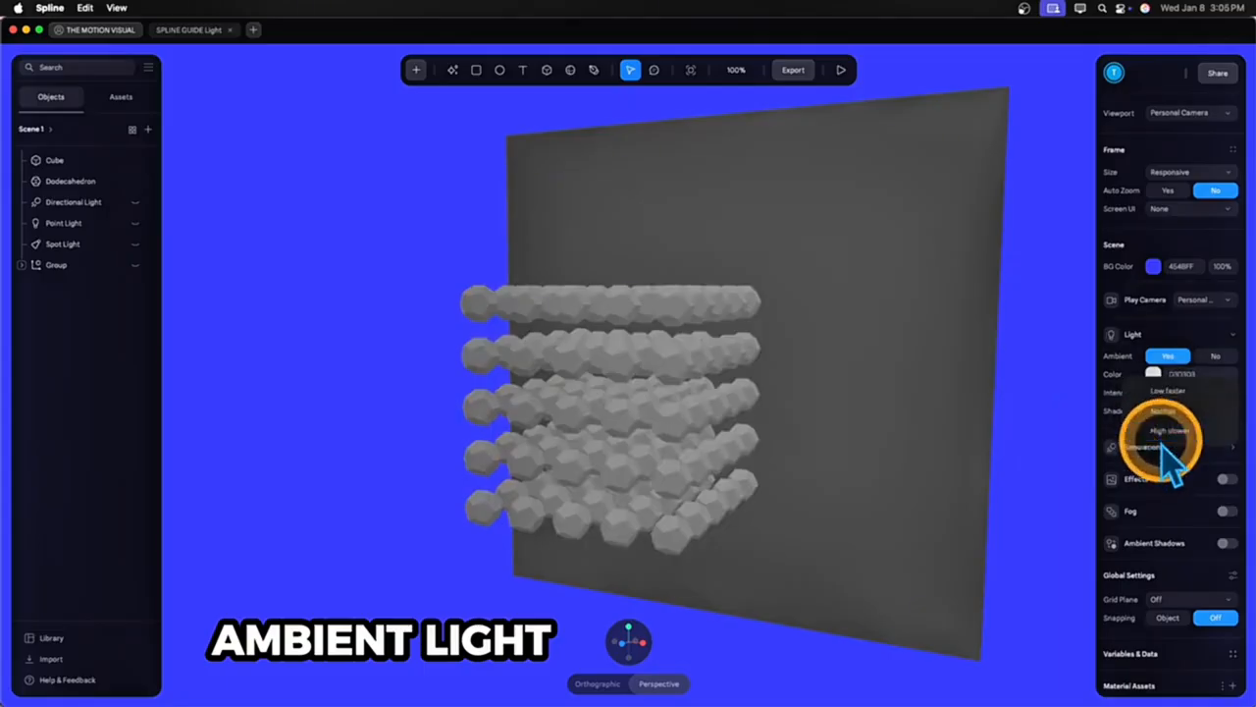
{"action": "left_click", "coordinate": [1170, 432]}
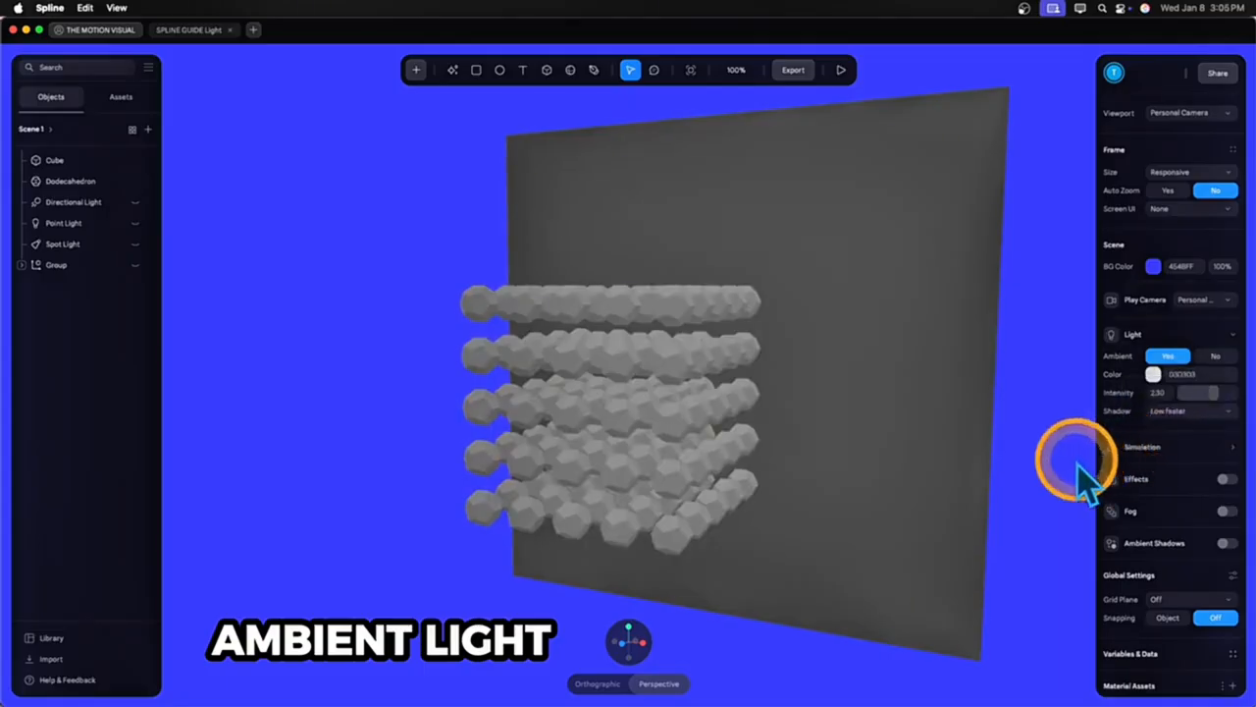
{"action": "key", "text": "super+z"}
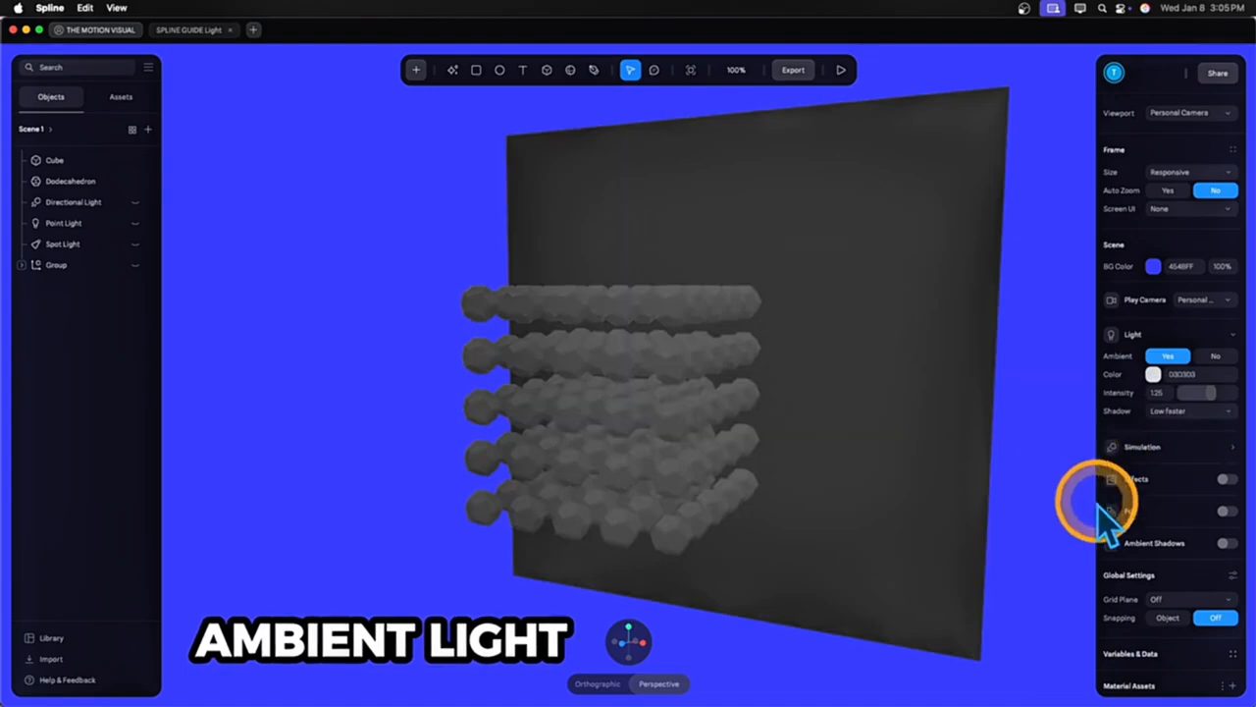
Enable Ambient Shadows for the scene, switching them off and on to compare the effect
{"action": "left_click", "coordinate": [1226, 543]}
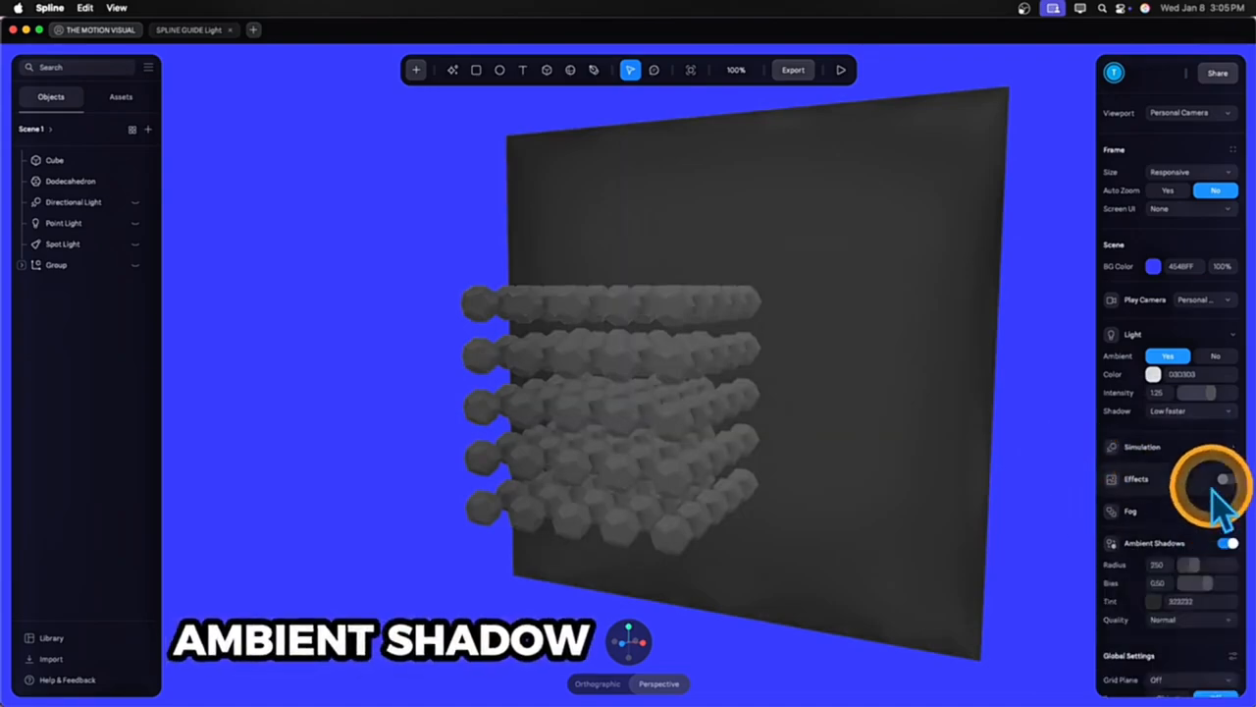
{"action": "scroll", "coordinate": [1221, 486], "scroll_direction": "down", "scroll_amount": 2}
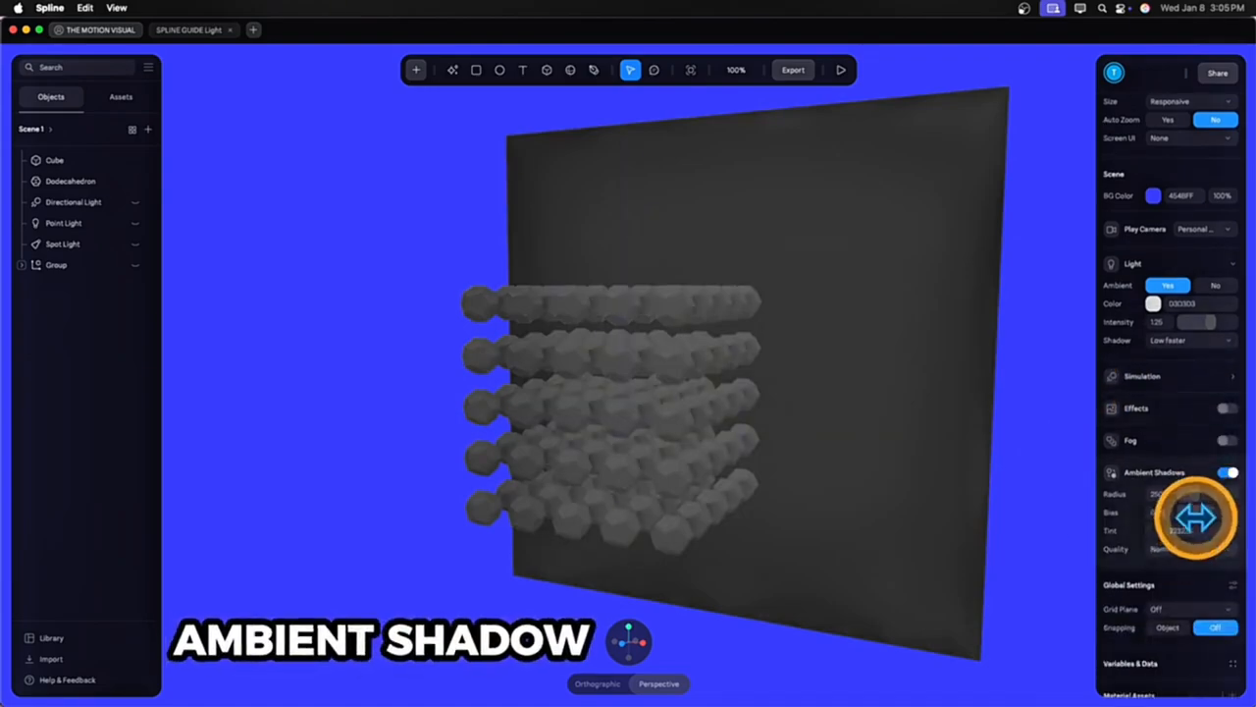
{"action": "left_click", "coordinate": [1229, 473]}
{"action": "left_click", "coordinate": [1229, 474]}
{"action": "left_click", "coordinate": [1229, 474]}
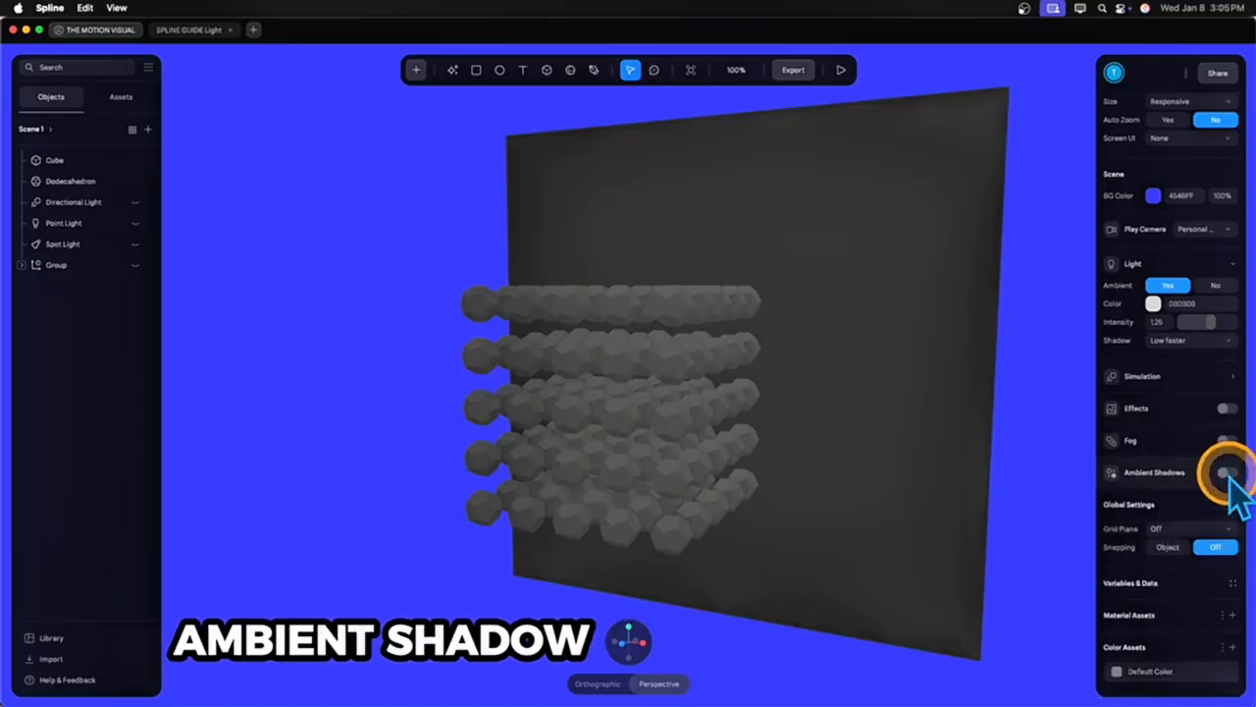
{"action": "left_click", "coordinate": [1230, 474]}
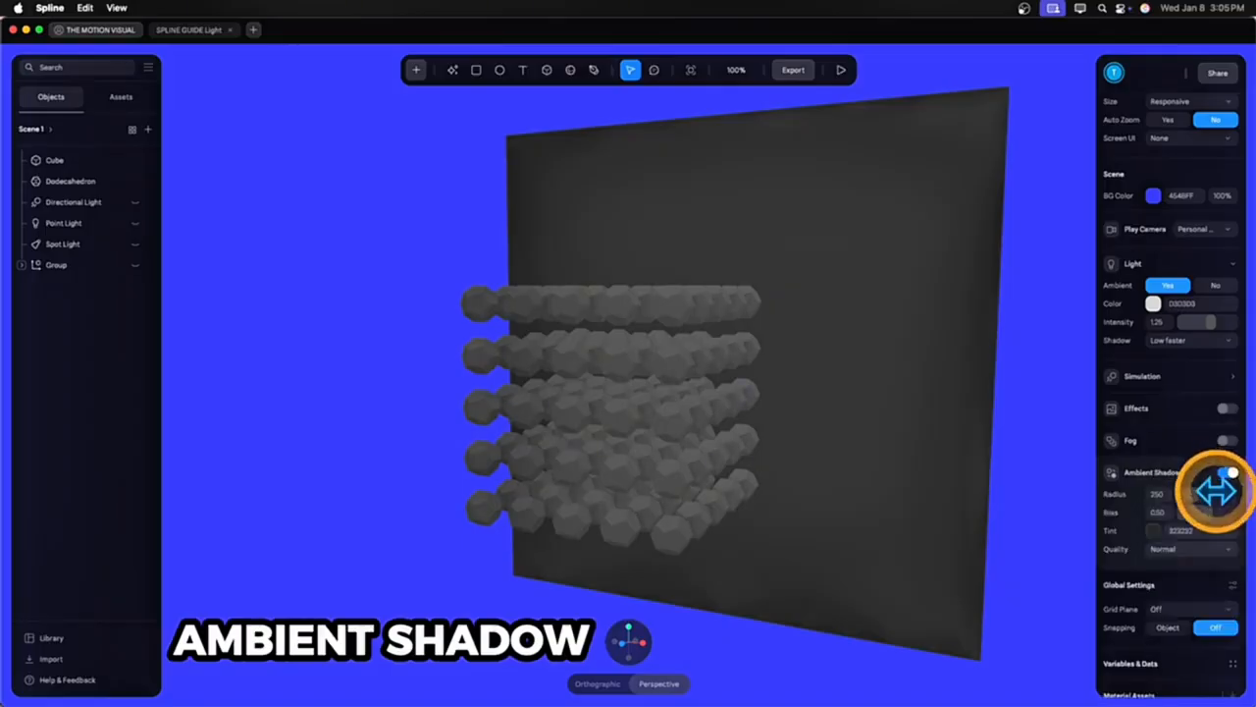
Raise the ambient shadows' radius to about 382 and lower their bias
{"action": "left_click_drag", "start_coordinate": [1206, 496], "coordinate": [1196, 498]}
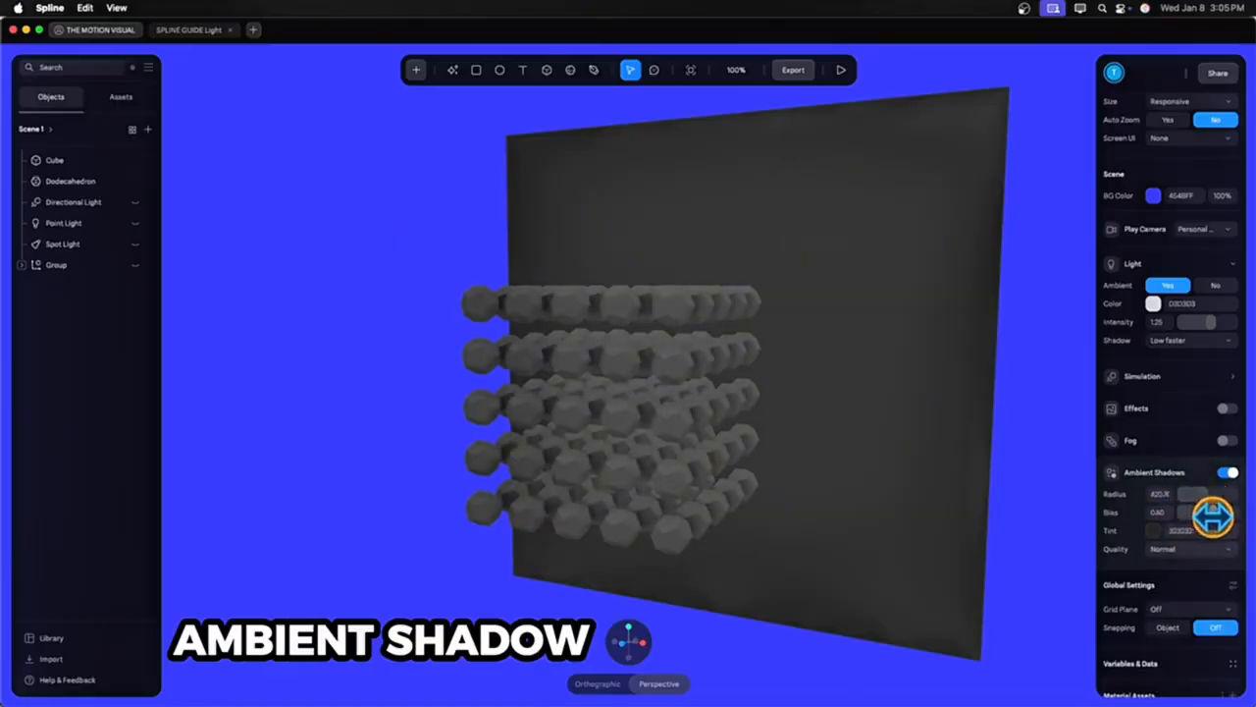
{"action": "left_click_drag", "start_coordinate": [1195, 512], "coordinate": [1205, 497]}
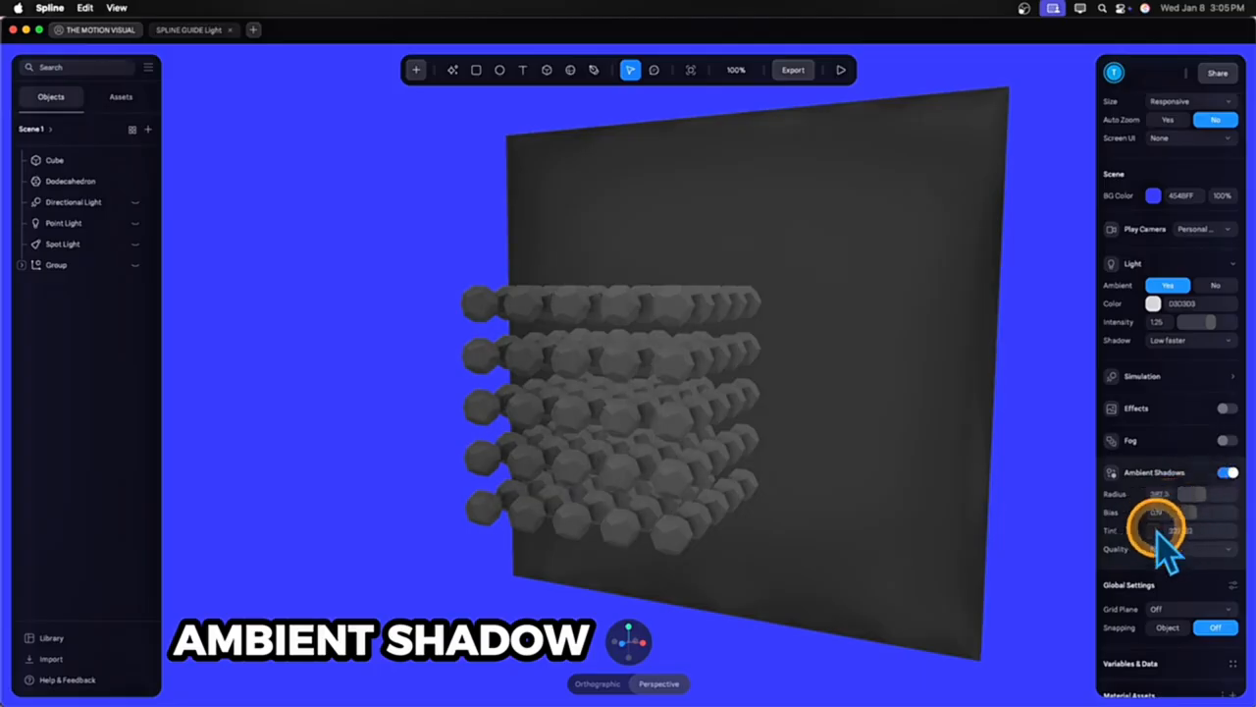
Tint the ambient shadows pink and try out their quality options
{"action": "left_click", "coordinate": [1155, 531]}
{"action": "left_click", "coordinate": [1203, 559]}
{"action": "scroll", "coordinate": [1211, 577], "scroll_direction": "down", "scroll_amount": 2}
{"action": "mouse_move", "coordinate": [1220, 638]}
{"action": "left_mouse_down"}
{"action": "mouse_move", "coordinate": [1185, 637]}
{"action": "mouse_move", "coordinate": [1229, 636]}
{"action": "left_mouse_up"}
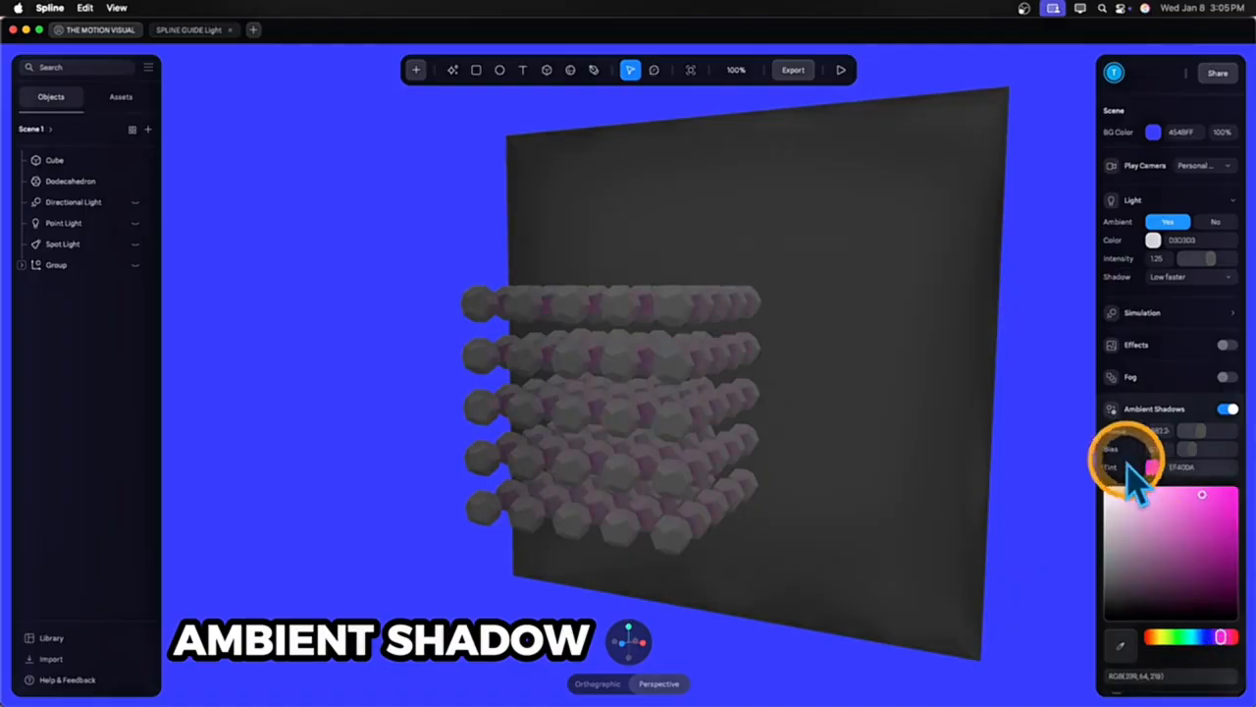
{"action": "left_click", "coordinate": [1153, 469]}
{"action": "left_click", "coordinate": [1189, 485]}
{"action": "left_click", "coordinate": [1177, 509]}
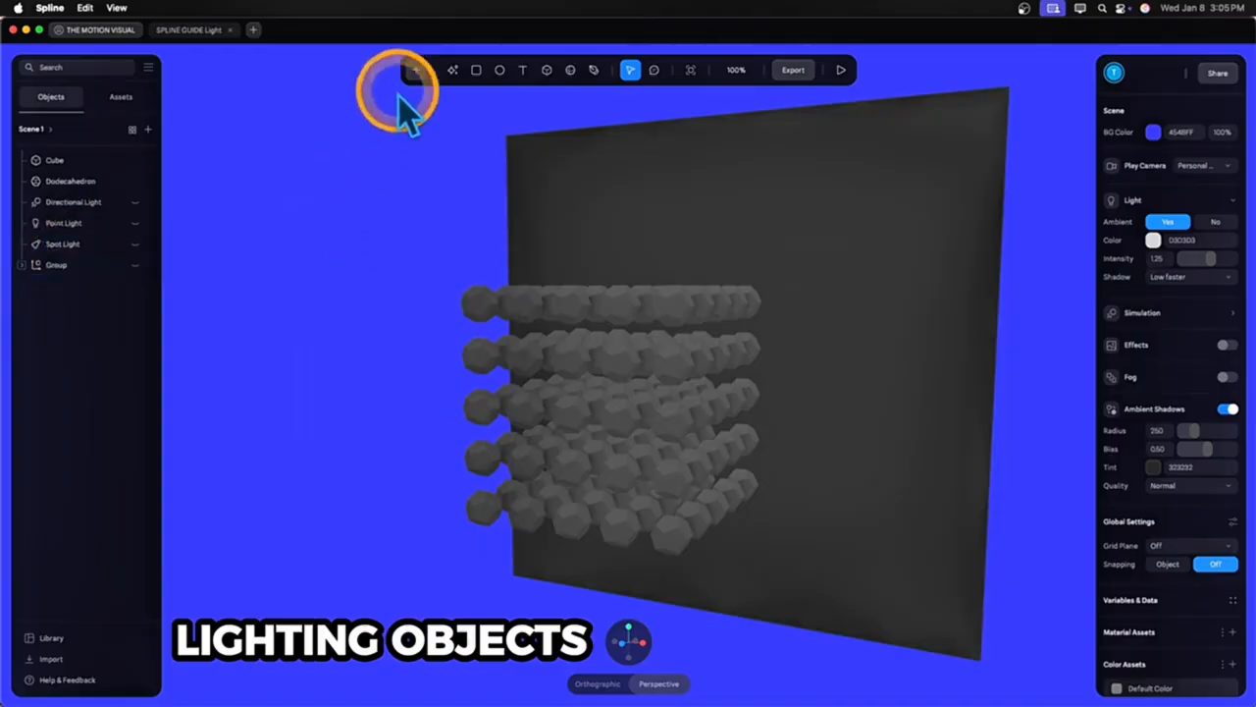
Look through the objects that can be added for the light types, and close the list without adding one
{"action": "left_click", "coordinate": [412, 70]}
{"action": "scroll", "coordinate": [460, 172], "scroll_direction": "down", "scroll_amount": 5}
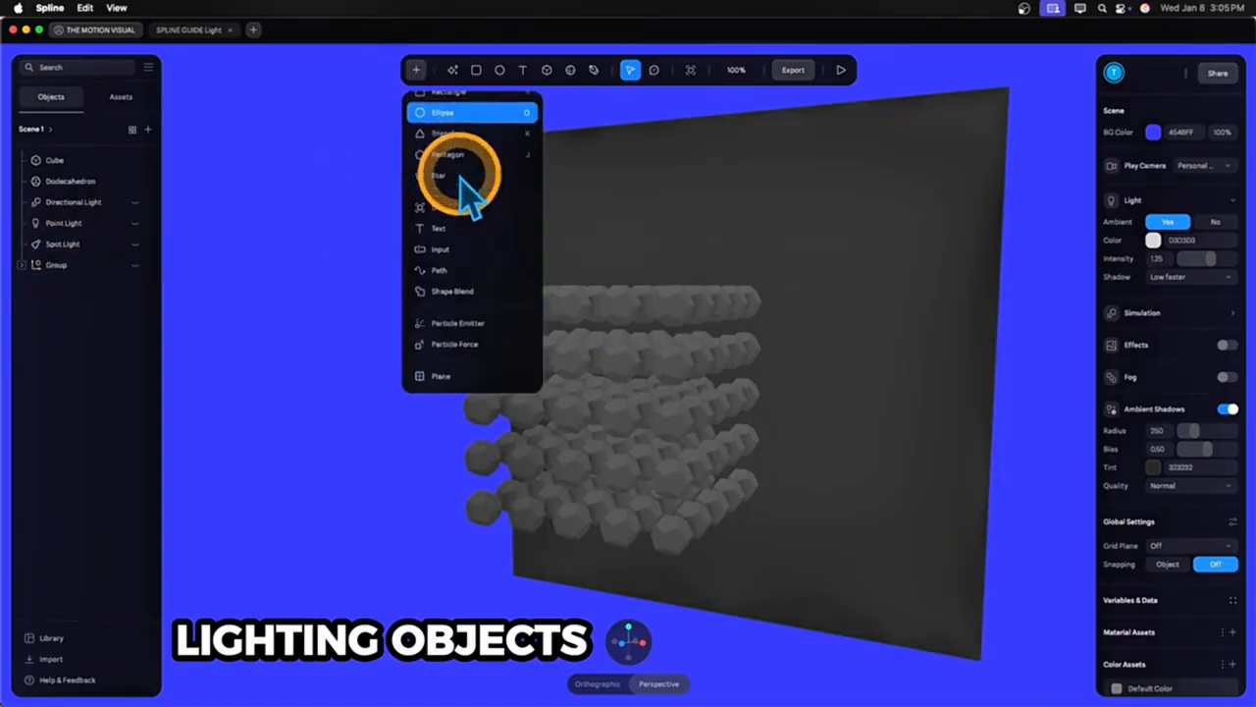
{"action": "scroll", "coordinate": [477, 353], "scroll_direction": "down", "scroll_amount": 5}
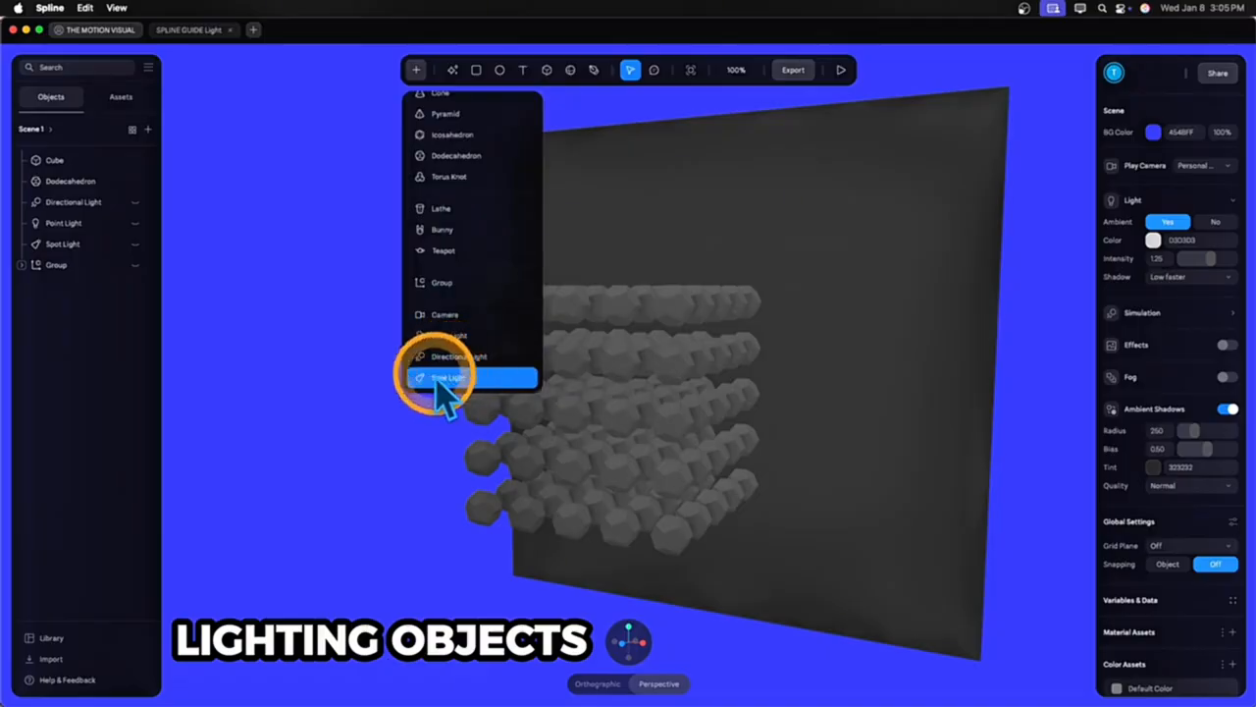
{"action": "left_click", "coordinate": [326, 322]}
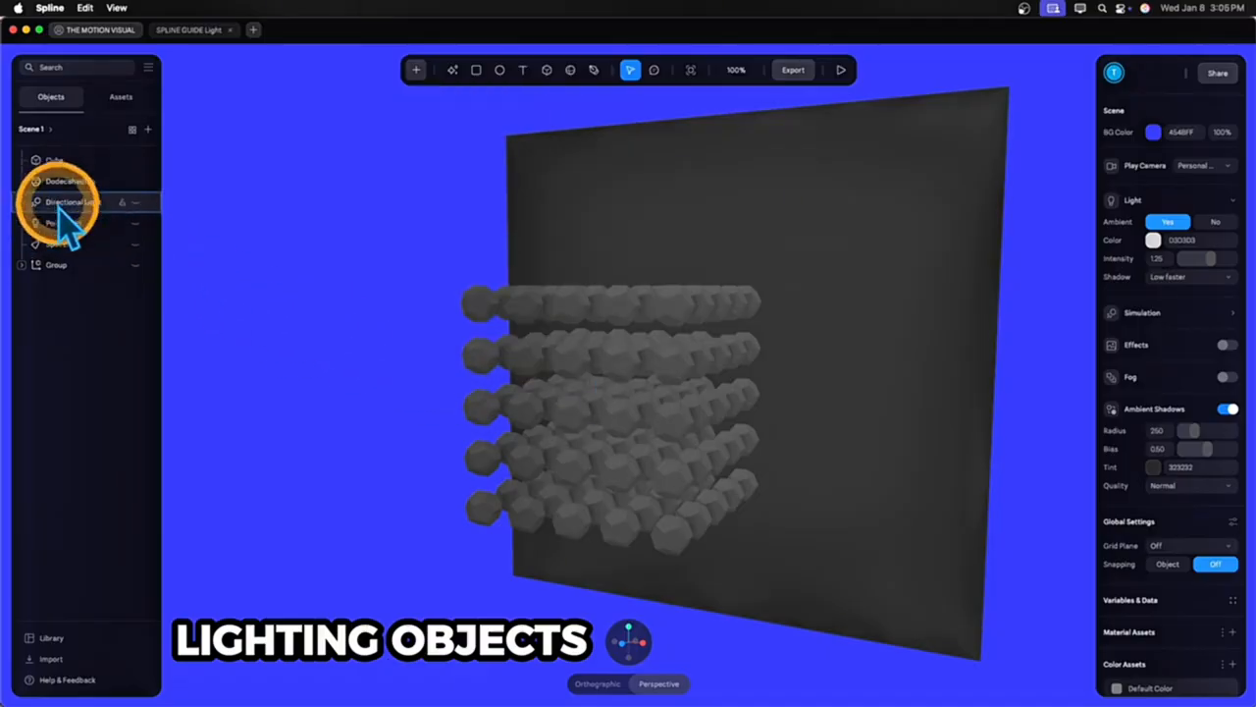
Check the Directional Light's properties, deselect it, and make it visible in the scene
{"action": "left_click", "coordinate": [85, 202]}
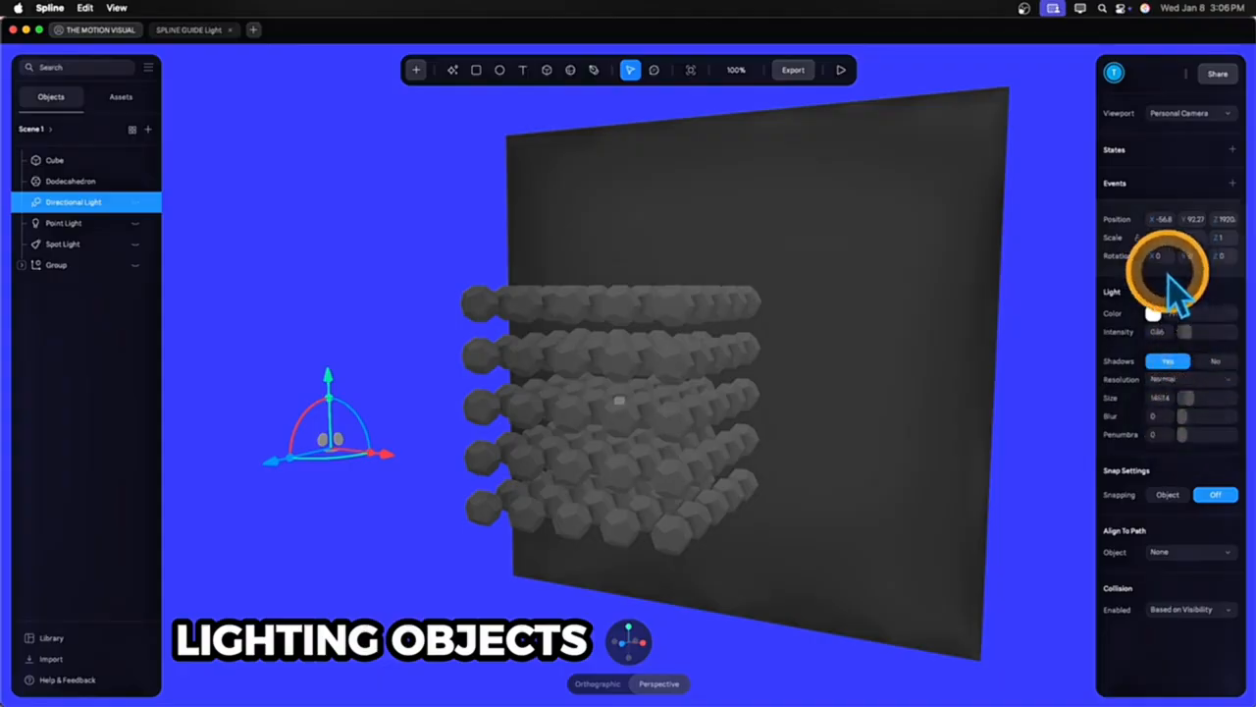
{"action": "left_click", "coordinate": [306, 212]}
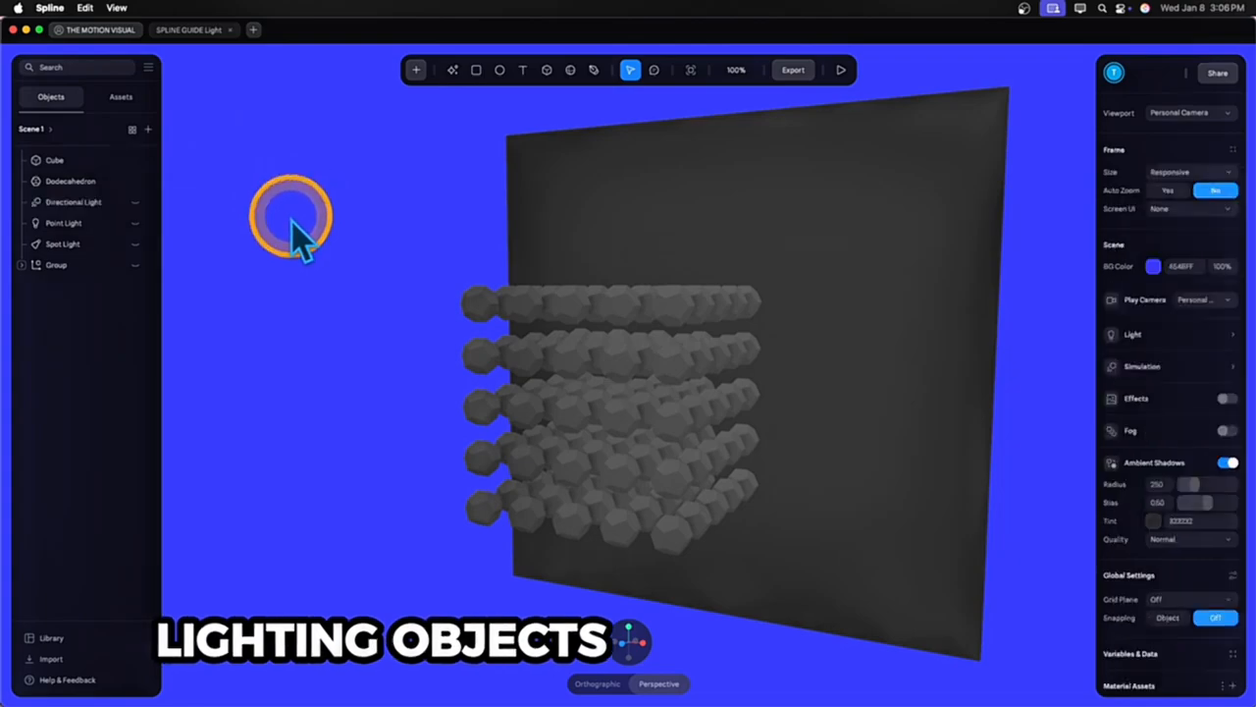
{"action": "left_click", "coordinate": [135, 202]}
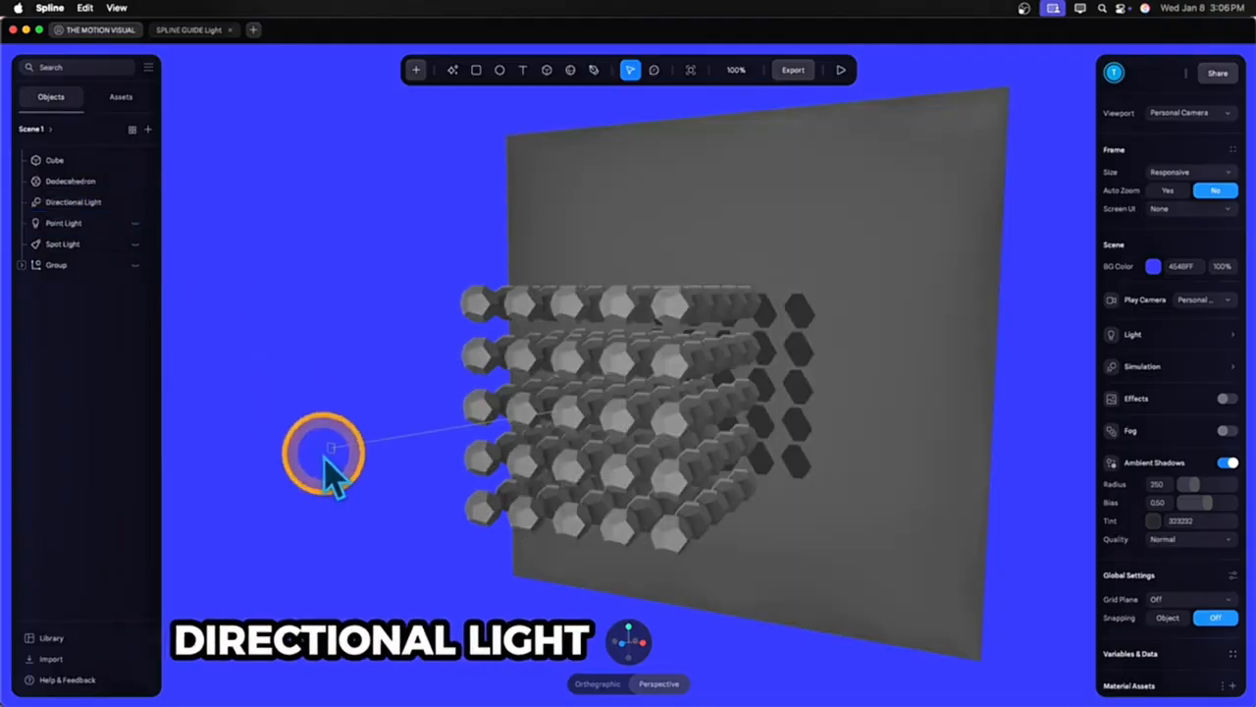
Move the Directional Light along its axes to shift the cast shadows, ending at about X 40, Y 7, Z 1940
{"action": "left_click", "coordinate": [75, 203]}
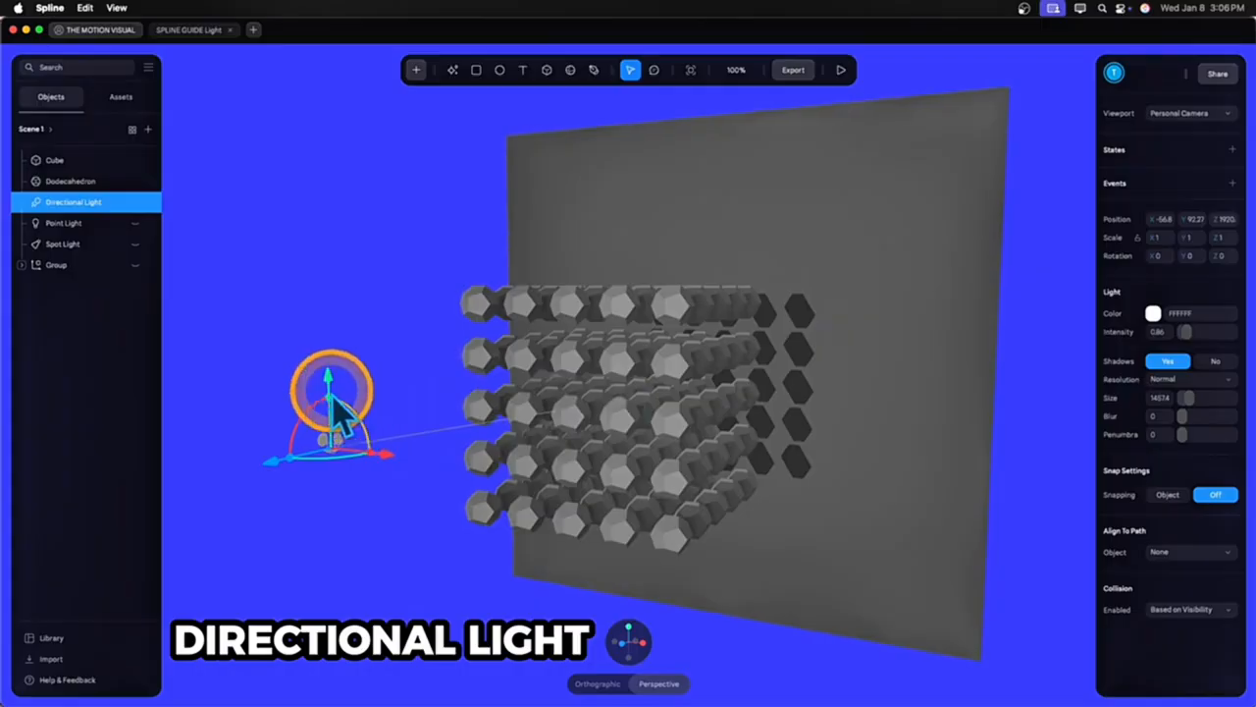
{"action": "mouse_move", "coordinate": [327, 385]}
{"action": "left_mouse_down"}
{"action": "mouse_move", "coordinate": [326, 288]}
{"action": "mouse_move", "coordinate": [320, 441]}
{"action": "mouse_move", "coordinate": [326, 300]}
{"action": "mouse_move", "coordinate": [328, 403]}
{"action": "left_mouse_up"}
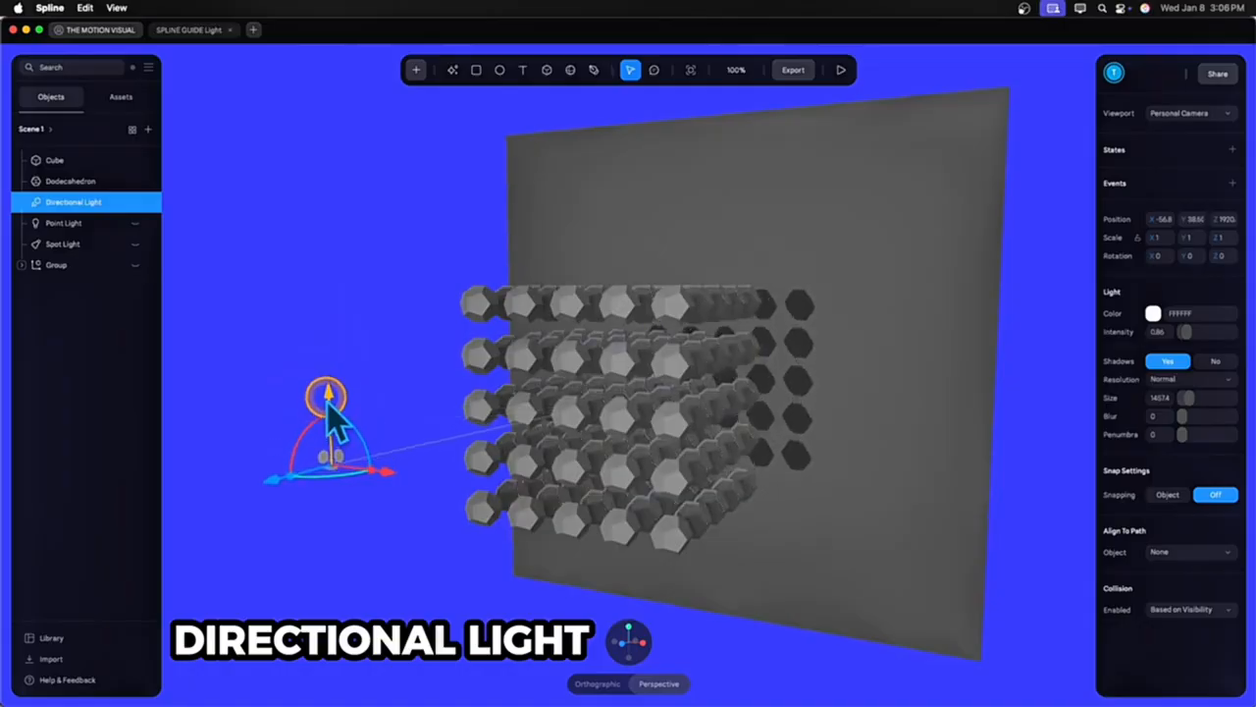
{"action": "left_click_drag", "start_coordinate": [382, 480], "coordinate": [319, 470]}
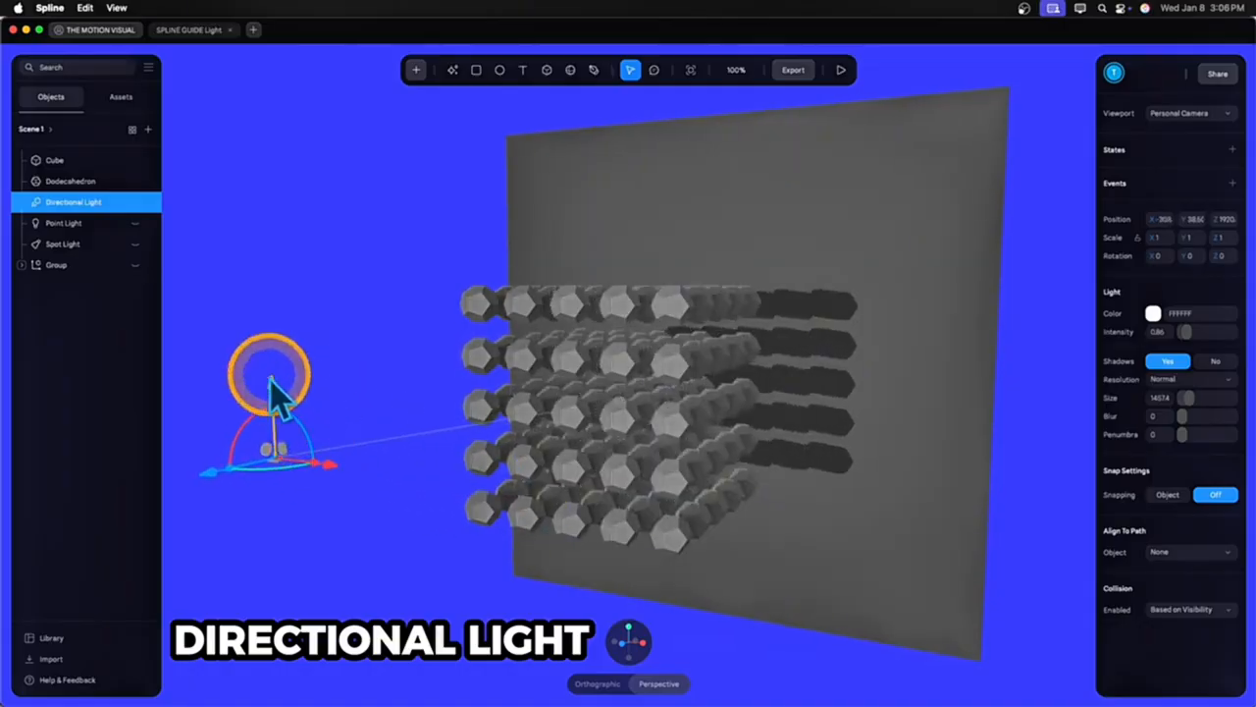
{"action": "left_click_drag", "start_coordinate": [273, 383], "coordinate": [272, 322]}
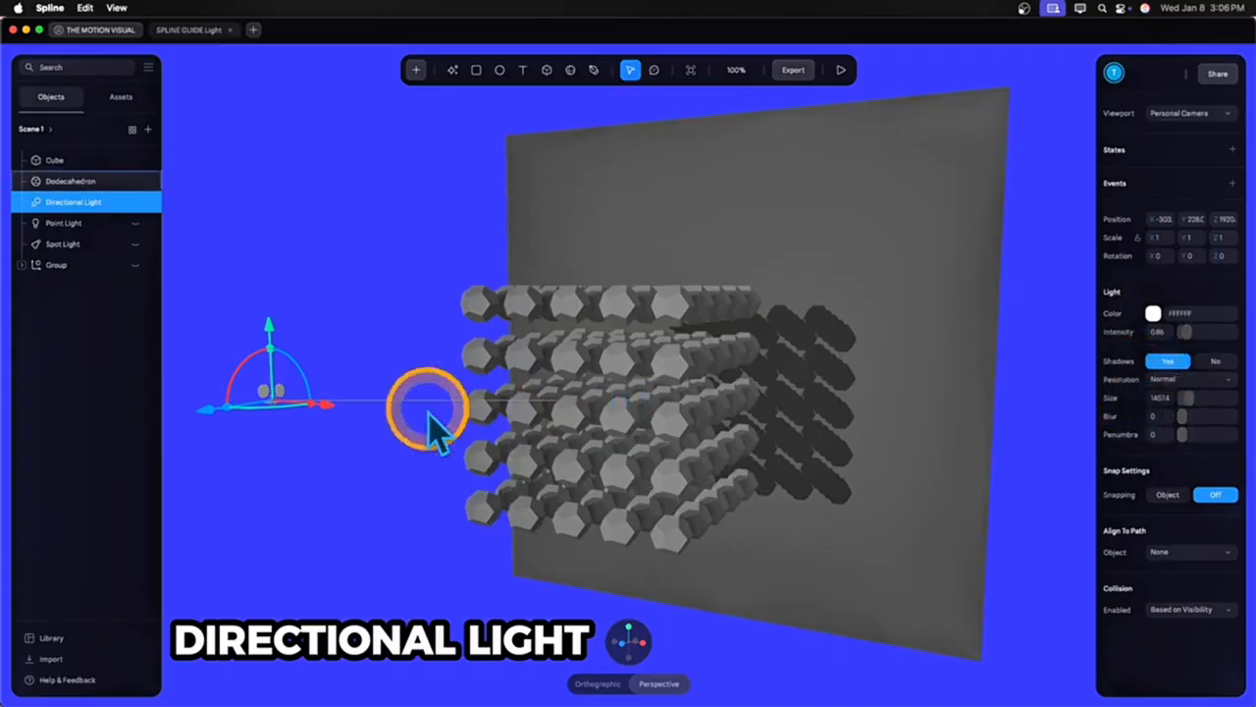
{"action": "left_click_drag", "start_coordinate": [338, 409], "coordinate": [335, 500]}
{"action": "left_click_drag", "start_coordinate": [456, 505], "coordinate": [409, 494]}
Try red, pink and blue tints for the Directional Light's color
{"action": "left_click", "coordinate": [1156, 313]}
{"action": "left_click_drag", "start_coordinate": [1188, 344], "coordinate": [1209, 381]}
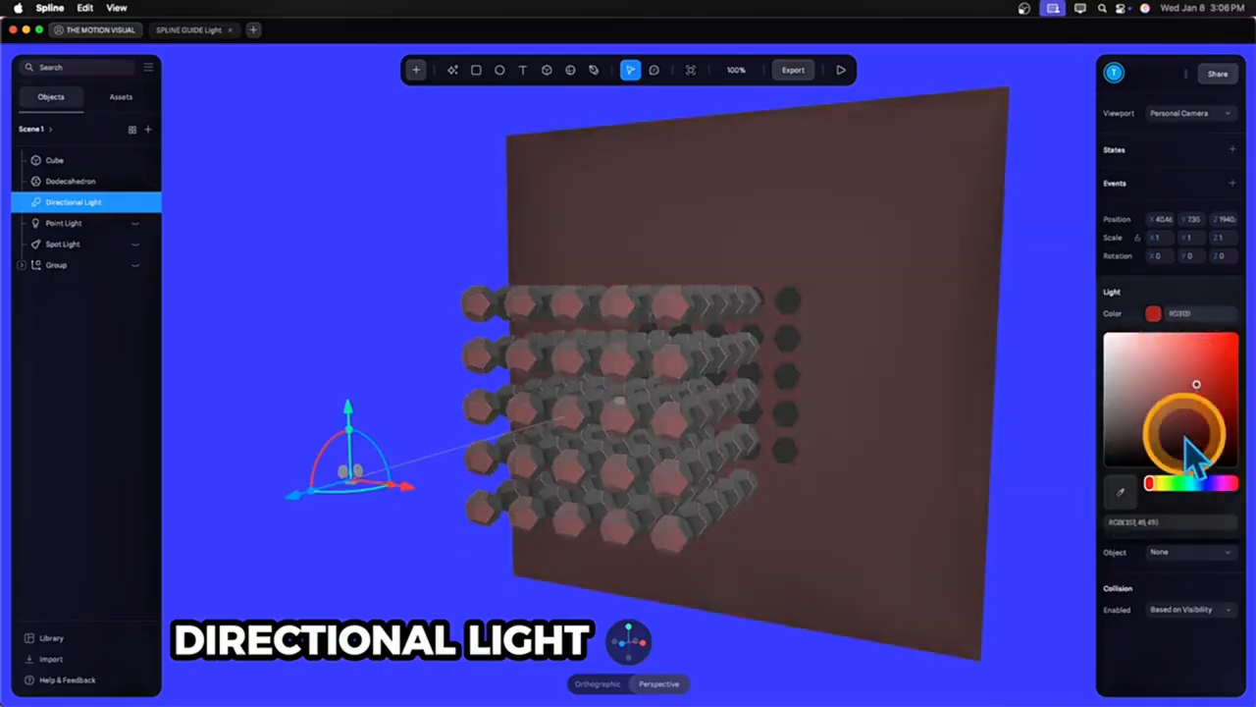
{"action": "left_click_drag", "start_coordinate": [1153, 482], "coordinate": [1227, 479]}
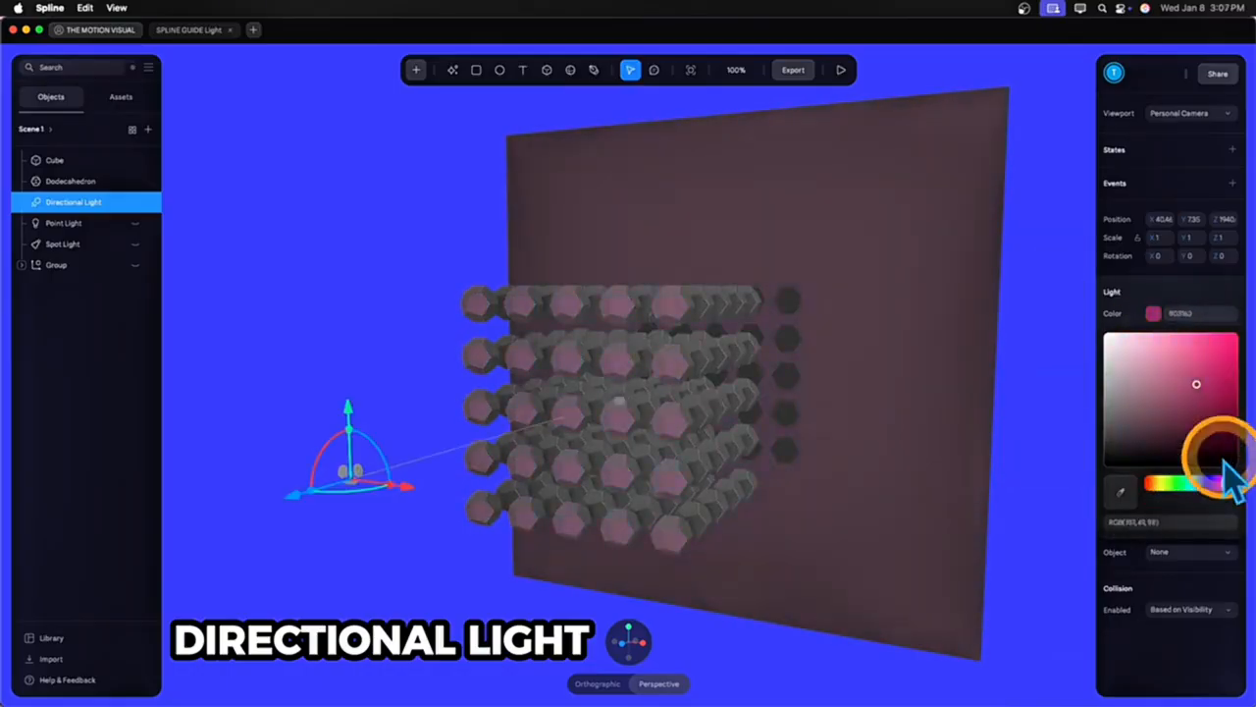
{"action": "left_click_drag", "start_coordinate": [1220, 367], "coordinate": [1221, 363]}
{"action": "left_click", "coordinate": [1203, 479]}
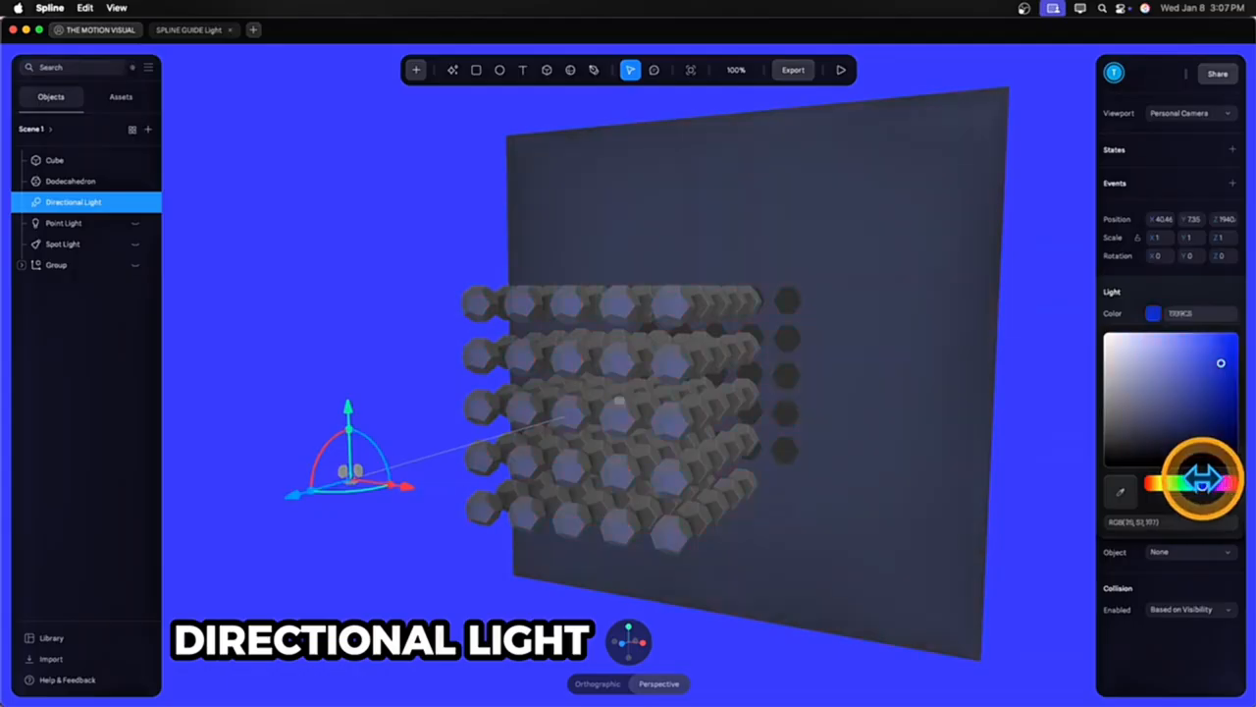
Raise the Directional Light's intensity to 4.81 and change its color to pink C51995
{"action": "left_click", "coordinate": [1190, 295]}
{"action": "left_click_drag", "start_coordinate": [1184, 335], "coordinate": [1144, 332]}
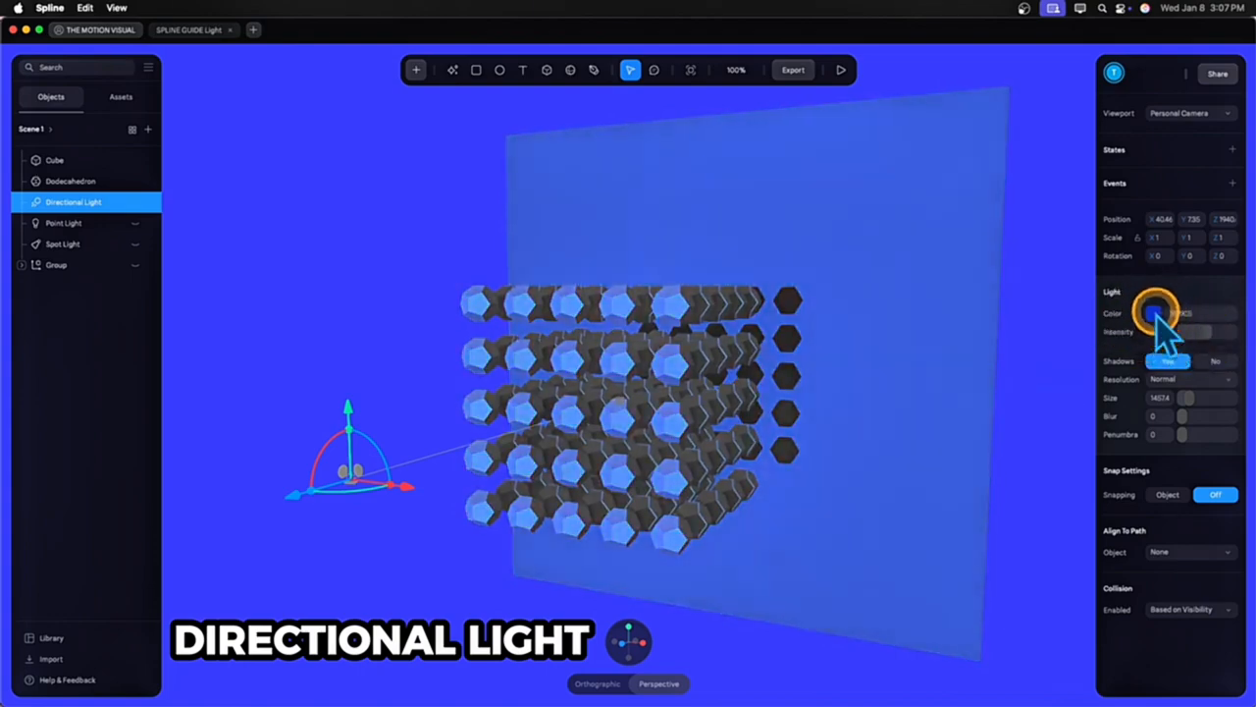
{"action": "left_click", "coordinate": [1154, 313]}
{"action": "left_click", "coordinate": [1223, 485]}
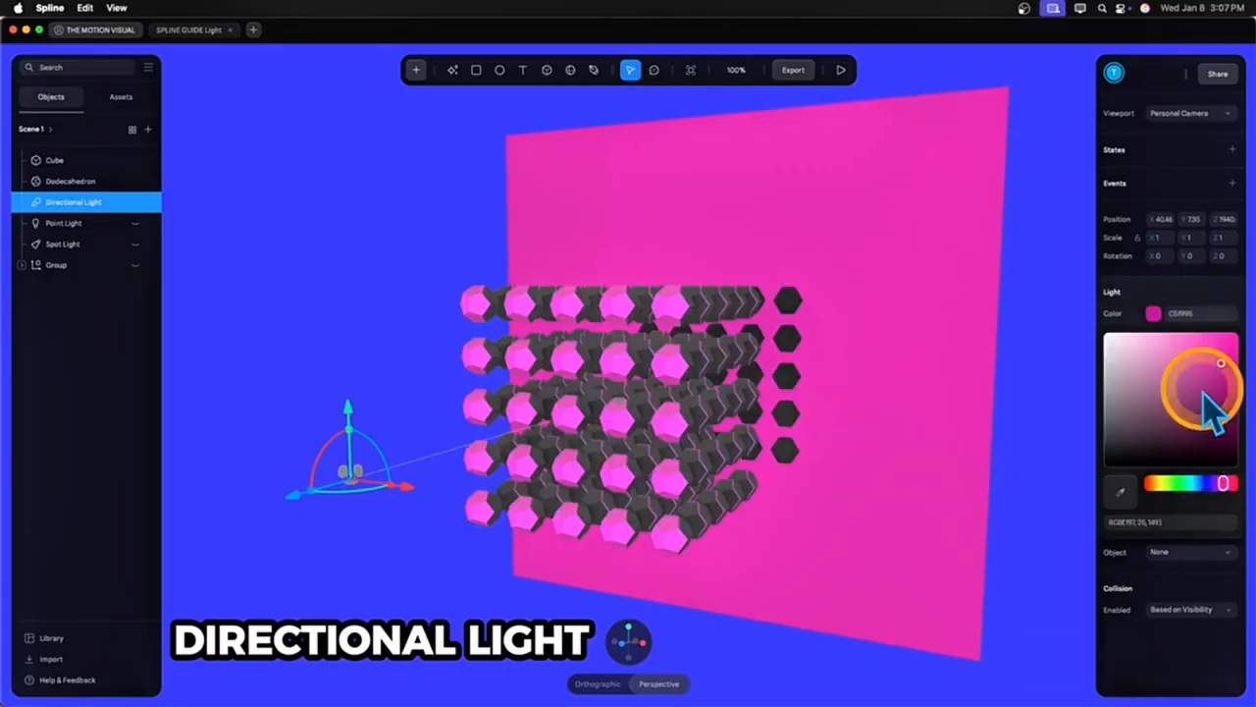
{"action": "left_click", "coordinate": [1181, 291]}
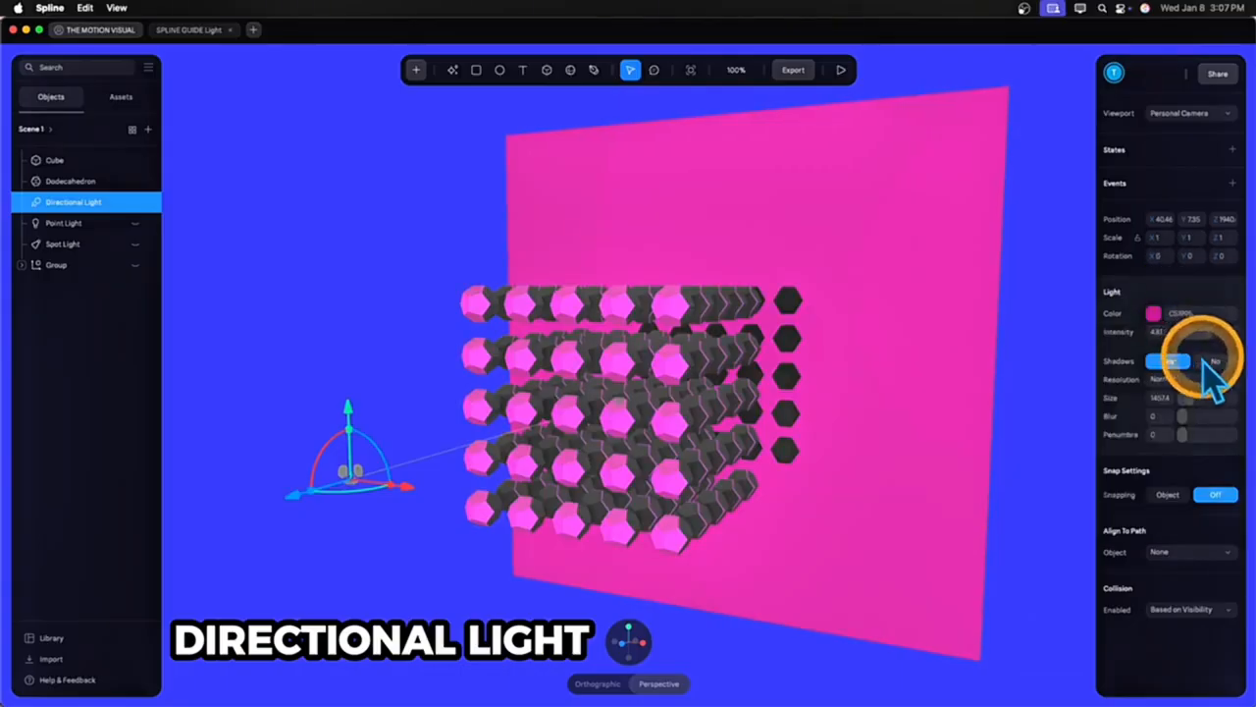
Toggle the Directional Light's shadows off and back on twice, and try the Large shadow resolution
{"action": "left_click", "coordinate": [1213, 361]}
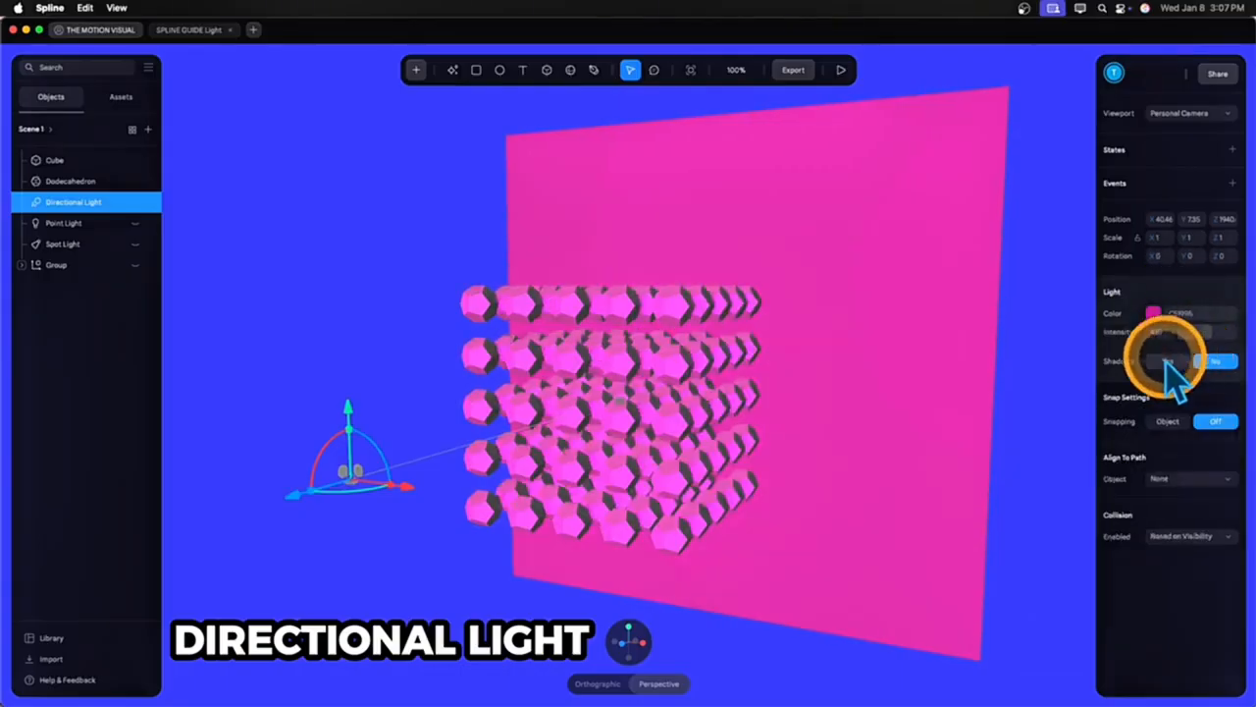
{"action": "left_click", "coordinate": [1168, 361]}
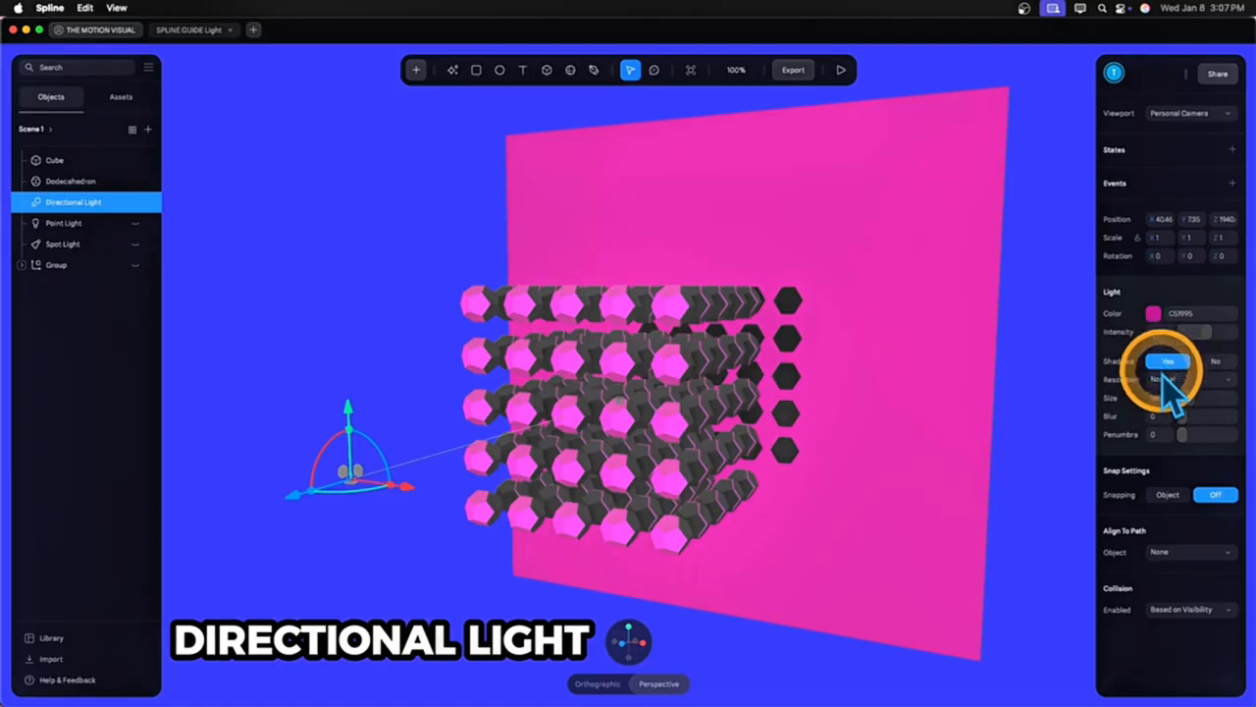
{"action": "left_click", "coordinate": [1213, 361]}
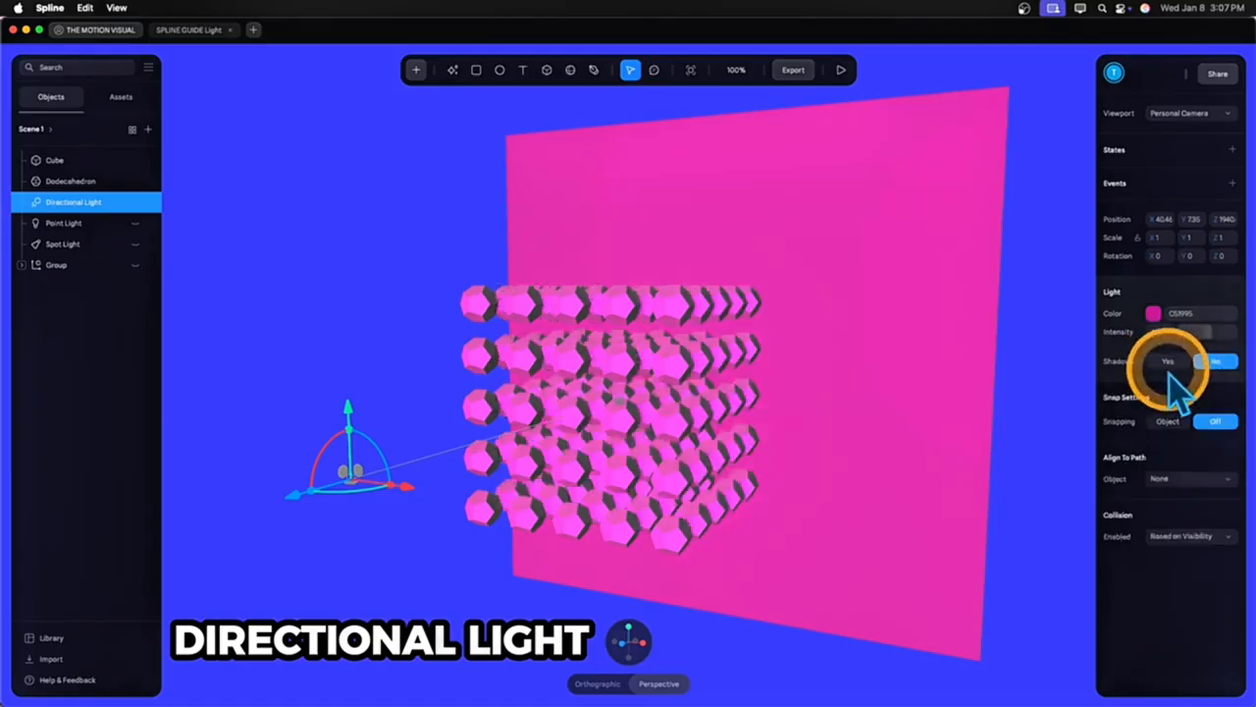
{"action": "left_click", "coordinate": [1167, 362]}
{"action": "left_click", "coordinate": [1176, 380]}
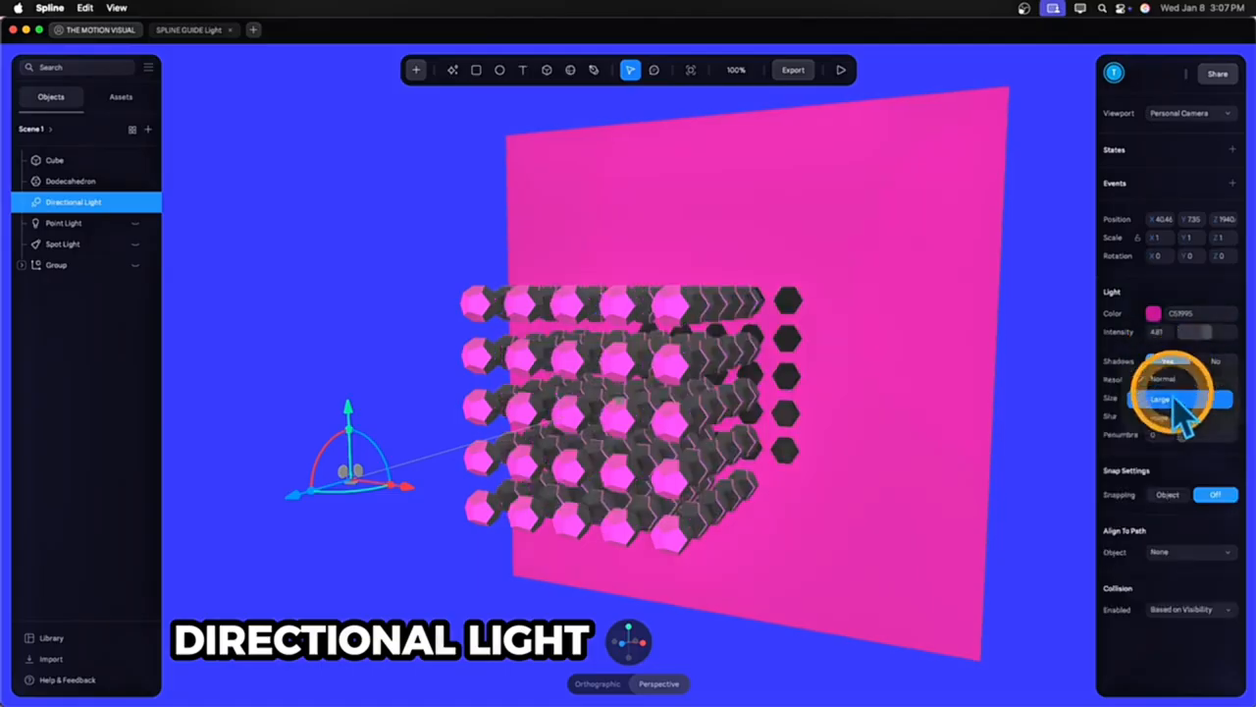
{"action": "left_click", "coordinate": [1178, 399]}
Desaturate the Directional Light's color to the neutral gray 6B6B6B
{"action": "left_click", "coordinate": [1153, 313]}
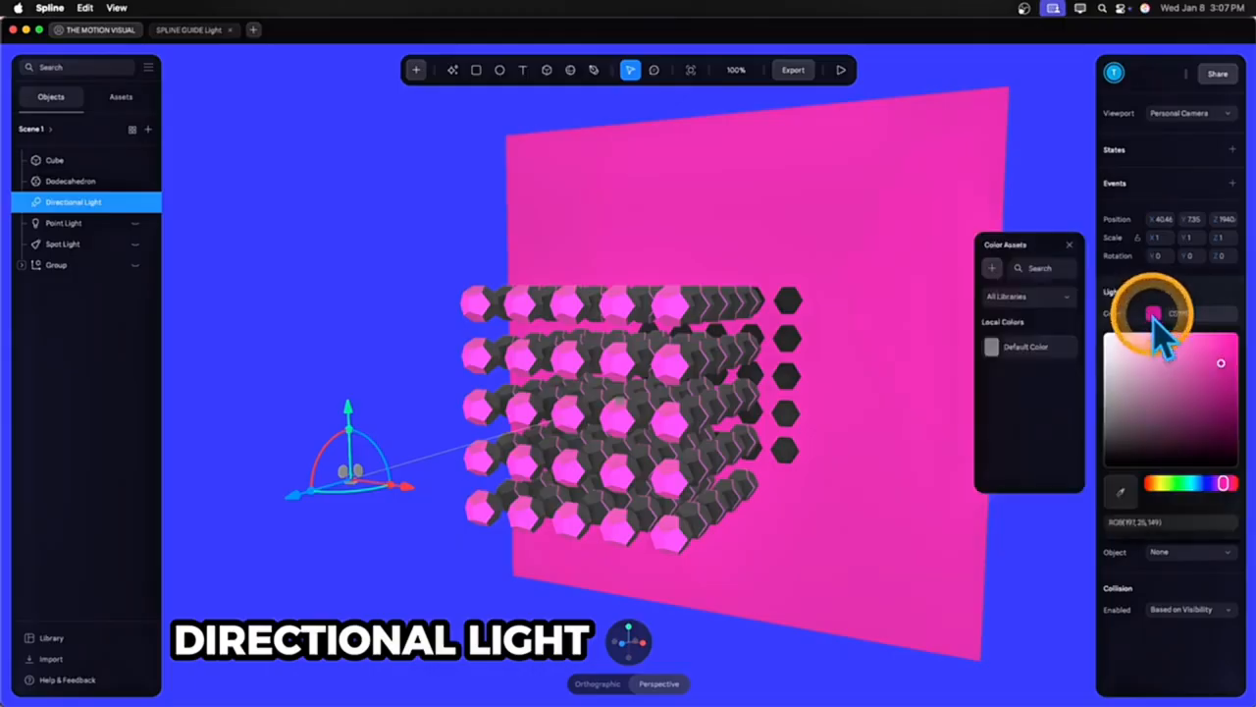
{"action": "left_click", "coordinate": [1144, 392]}
{"action": "left_click_drag", "start_coordinate": [1144, 394], "coordinate": [1083, 404]}
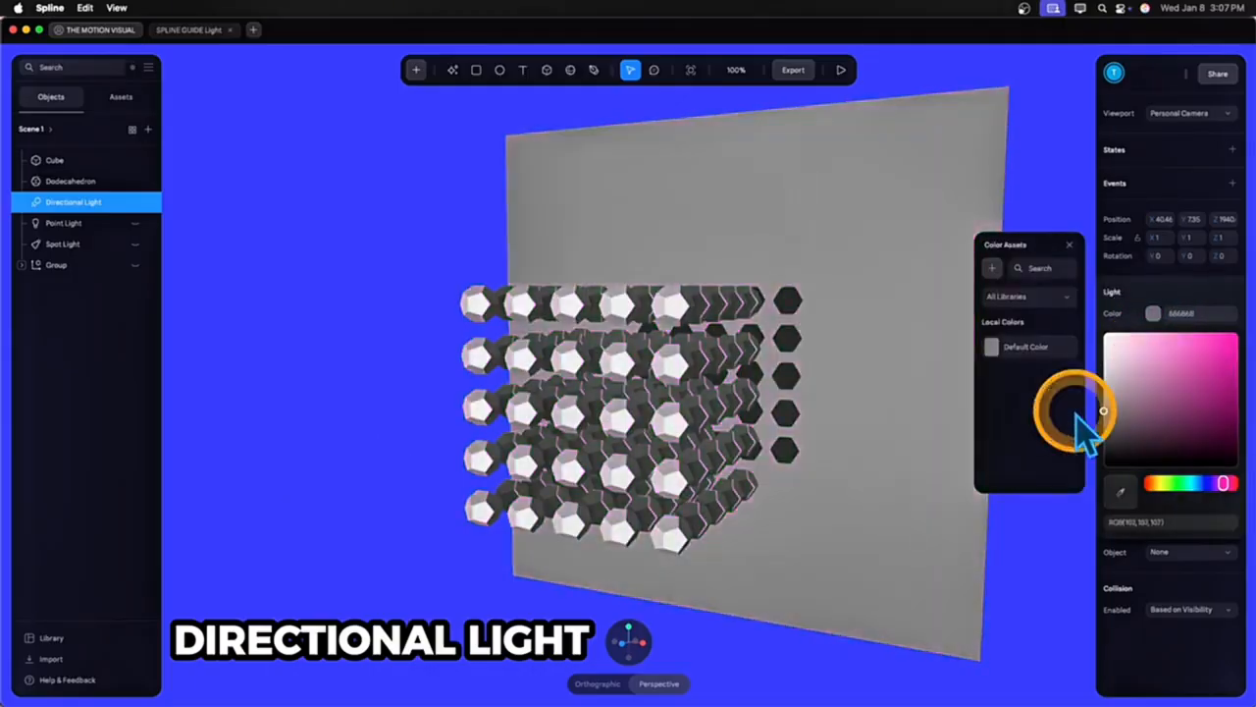
{"action": "left_click", "coordinate": [1168, 312]}
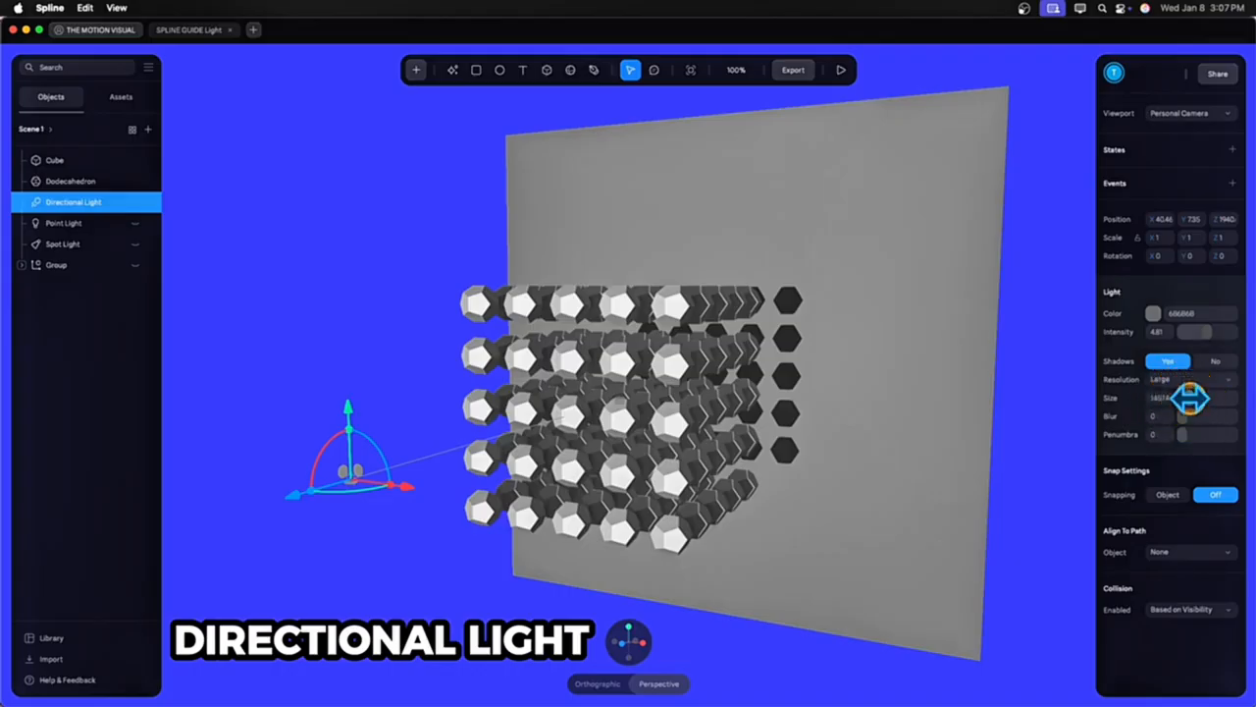
Set the Directional Light's shadow size to about 1503 and its shadow resolution to Normal
{"action": "left_click_drag", "start_coordinate": [1189, 397], "coordinate": [1222, 418]}
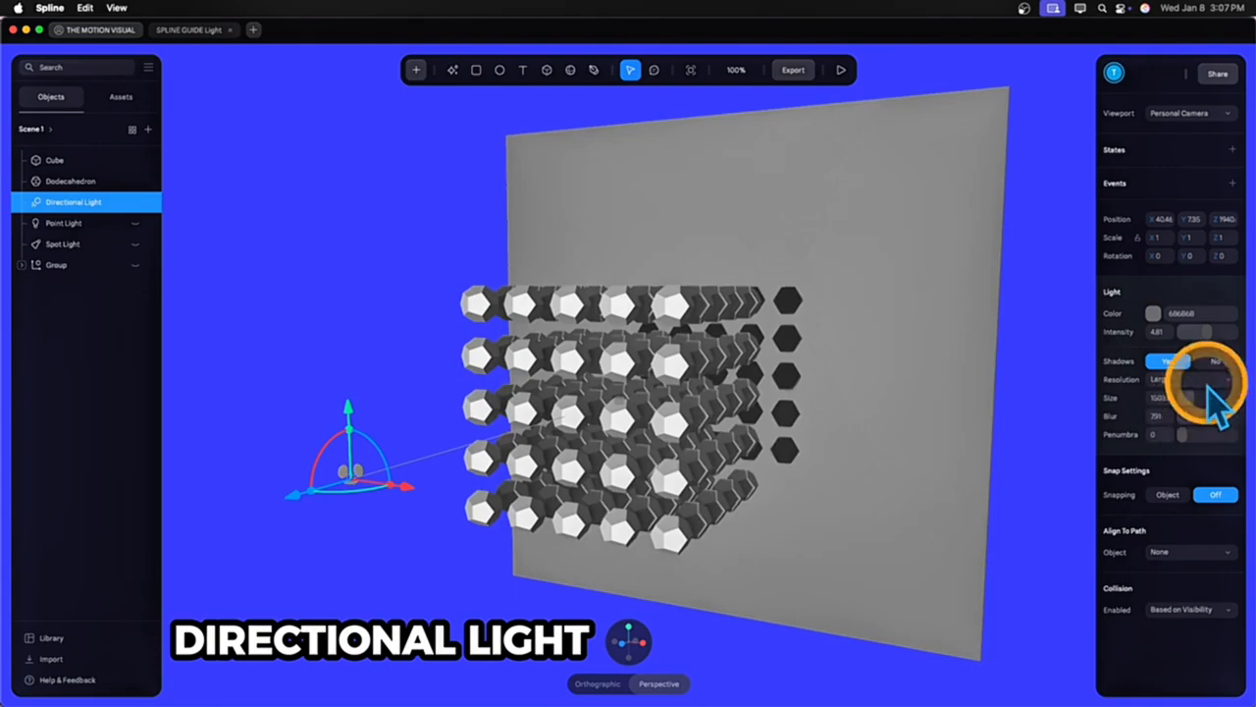
{"action": "left_click", "coordinate": [1205, 381]}
{"action": "left_click", "coordinate": [1196, 361]}
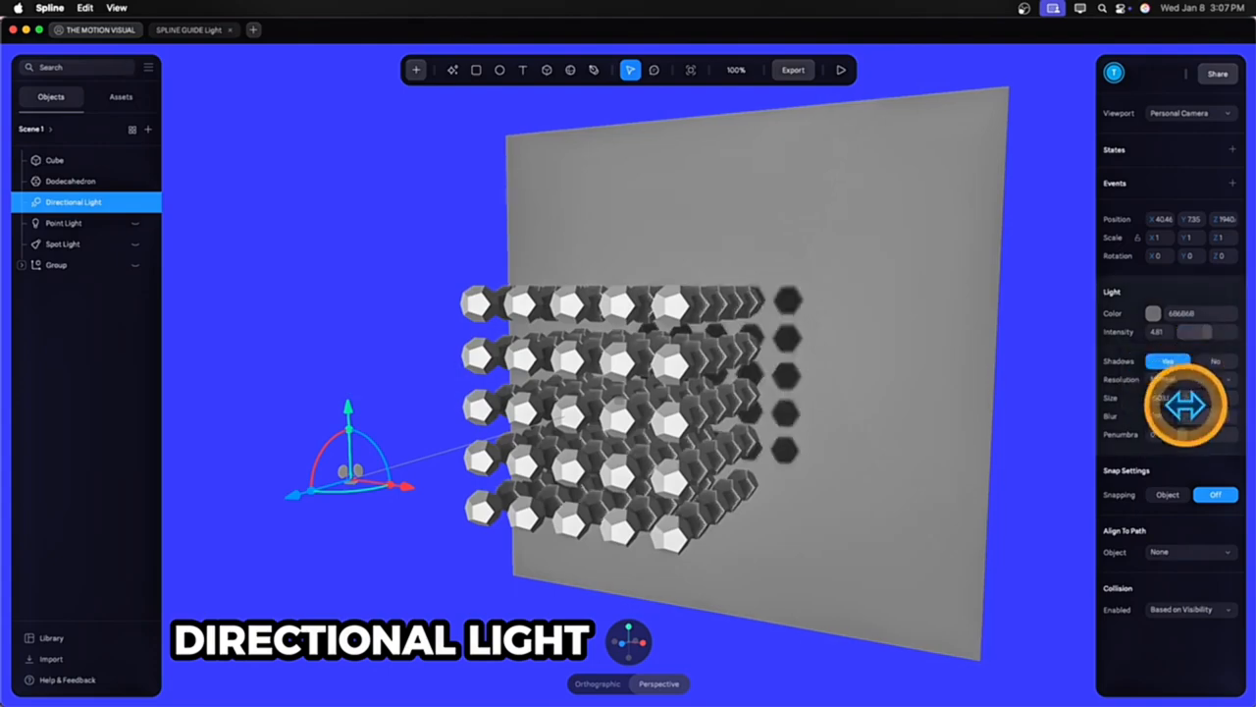
Soften the shadows with a blur of about 0.56 and penumbra of 0.29, and move the Directional Light to about X -371, Y -80
{"action": "left_click_drag", "start_coordinate": [1201, 420], "coordinate": [1204, 421]}
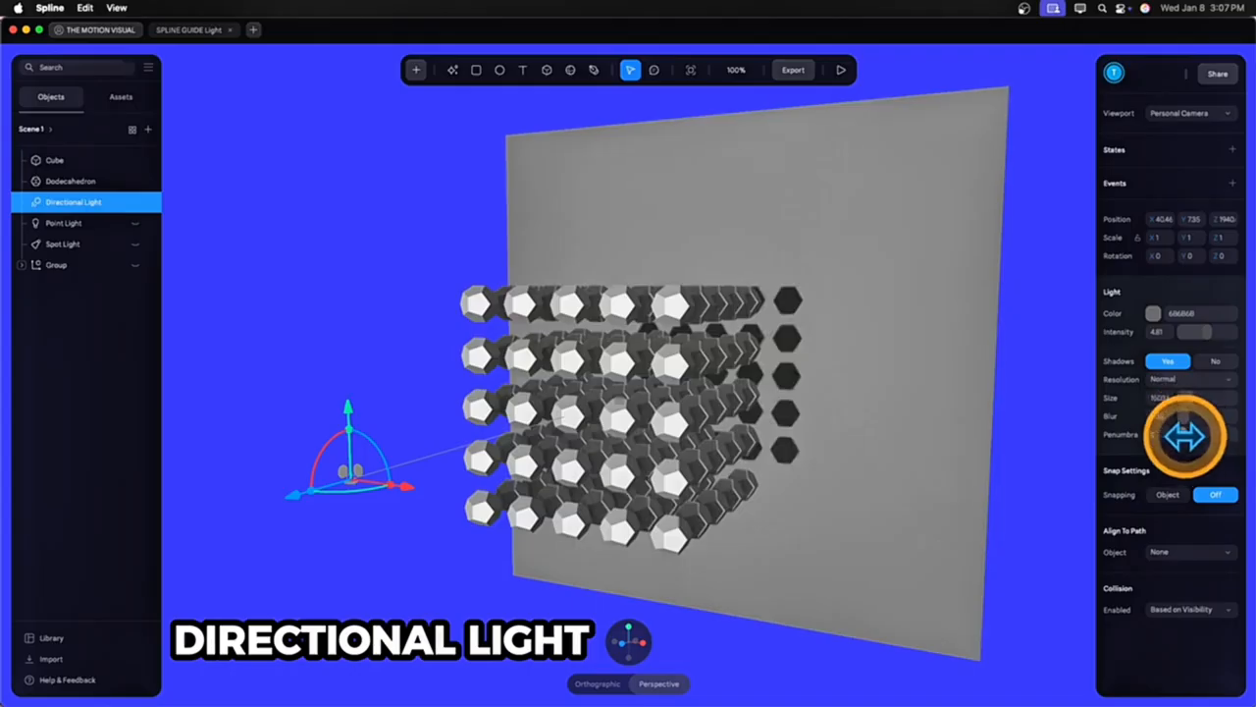
{"action": "left_click_drag", "start_coordinate": [1185, 436], "coordinate": [1185, 438]}
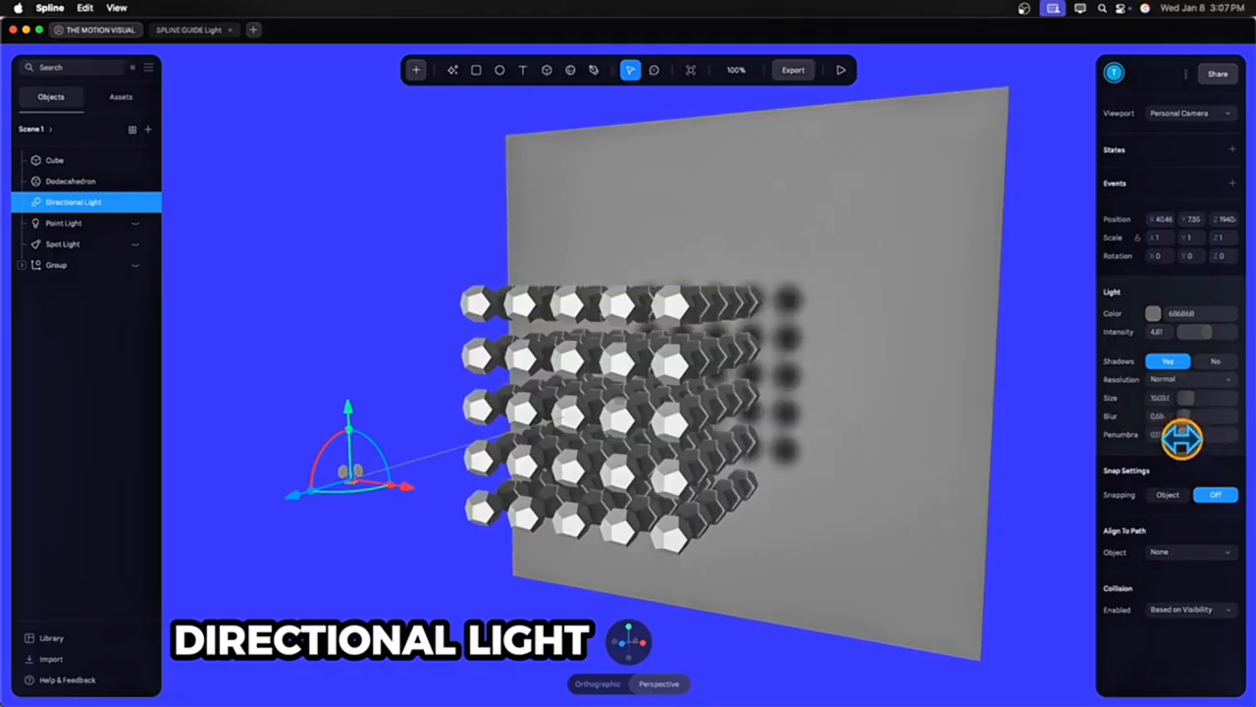
{"action": "left_click_drag", "start_coordinate": [1182, 439], "coordinate": [1183, 439]}
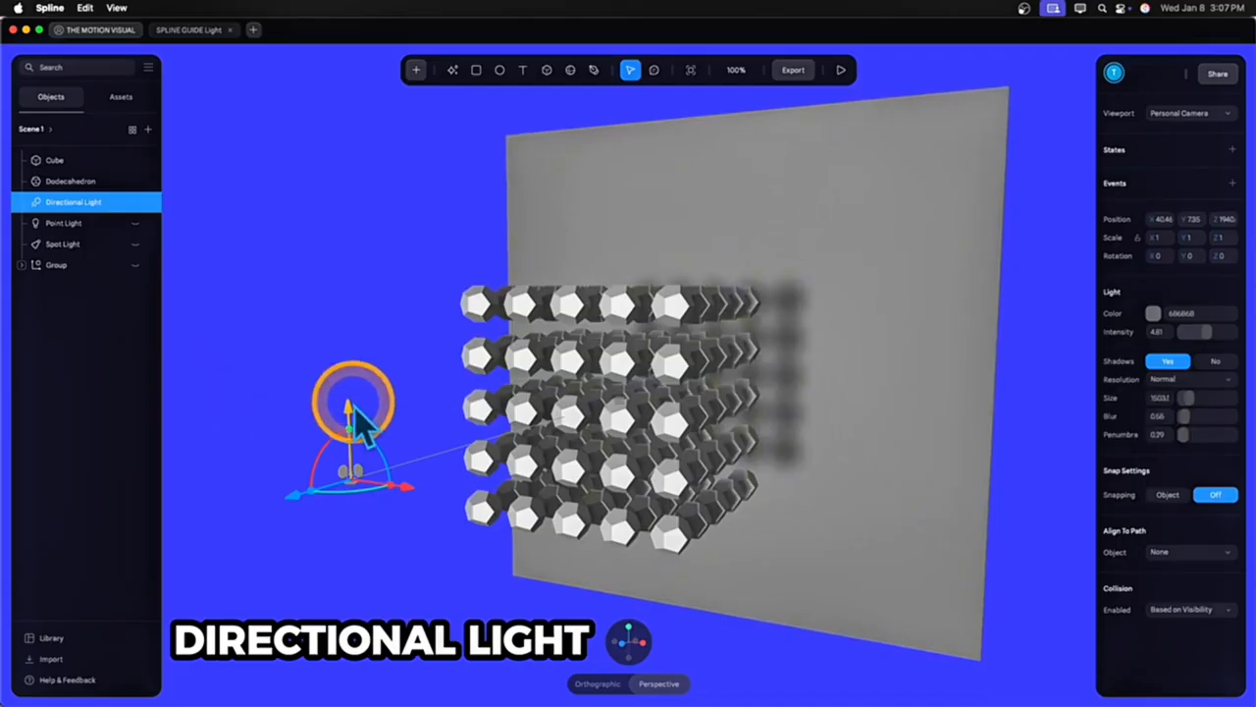
{"action": "left_click_drag", "start_coordinate": [350, 413], "coordinate": [312, 501]}
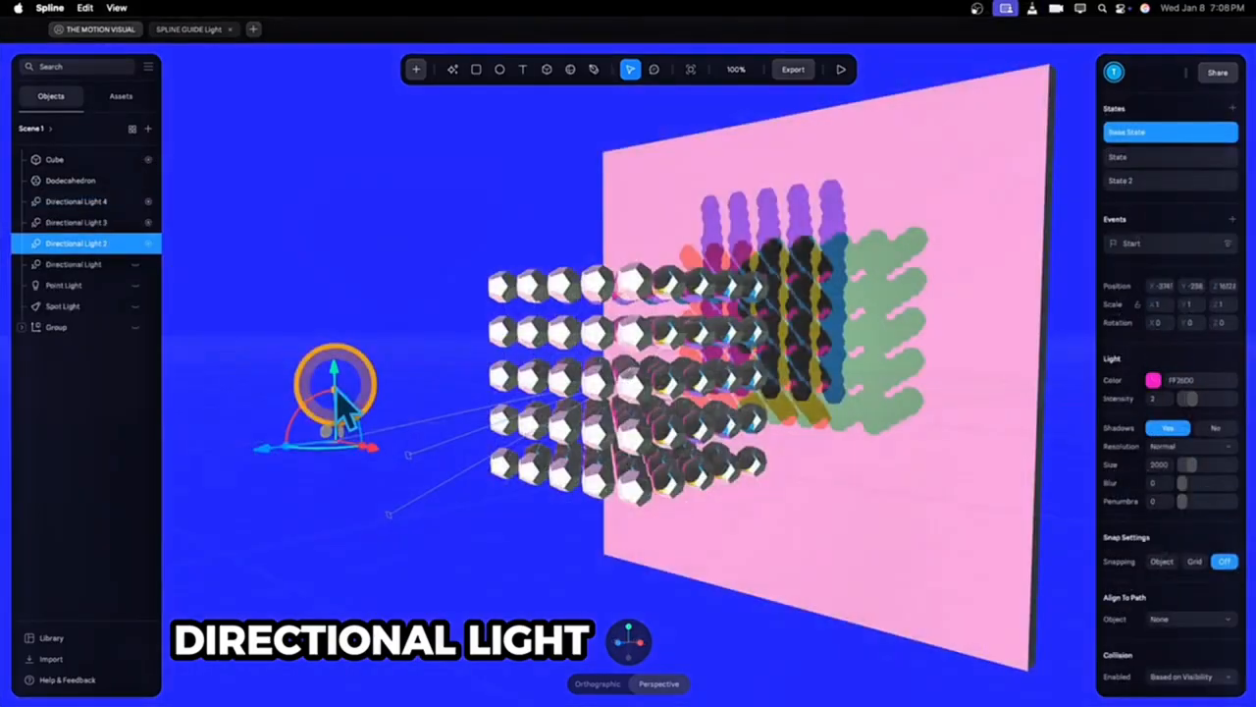
Nudge Directional Light 2 slightly upward, and preview the scene with its several colored directional lights
{"action": "mouse_move", "coordinate": [333, 371]}
{"action": "left_mouse_down"}
{"action": "mouse_move", "coordinate": [337, 309]}
{"action": "mouse_move", "coordinate": [320, 374]}
{"action": "left_mouse_up"}
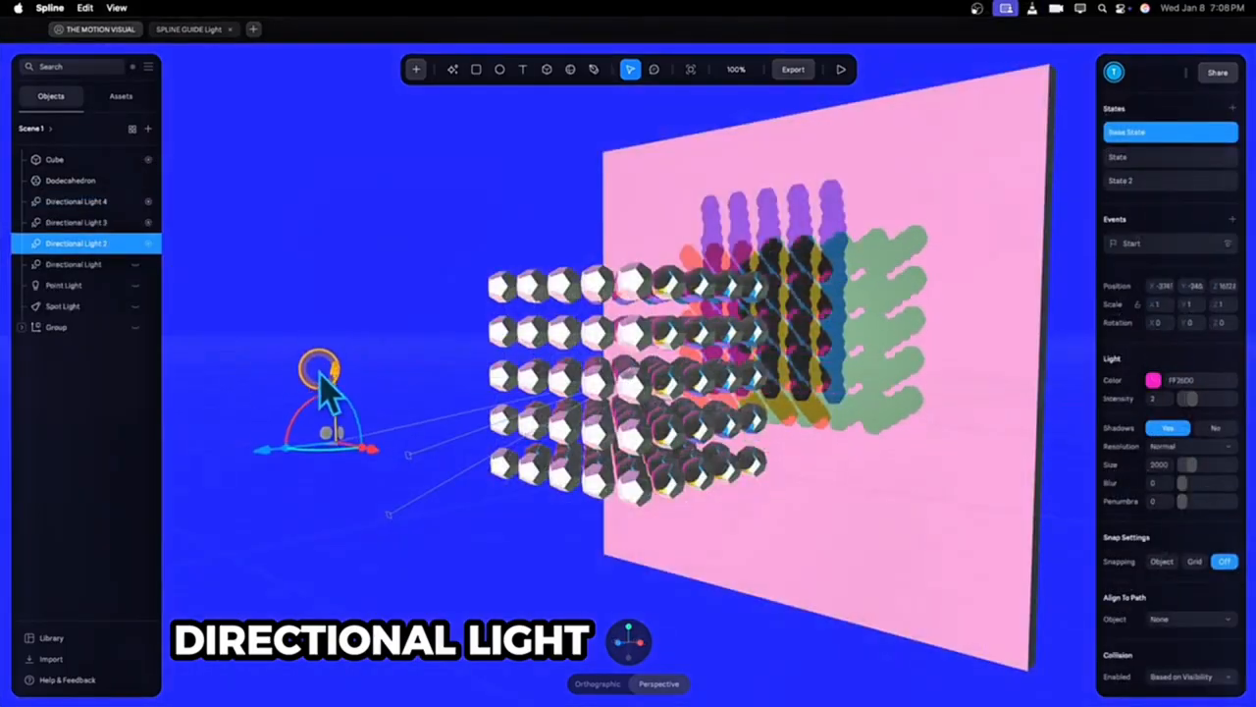
{"action": "left_click", "coordinate": [842, 71]}
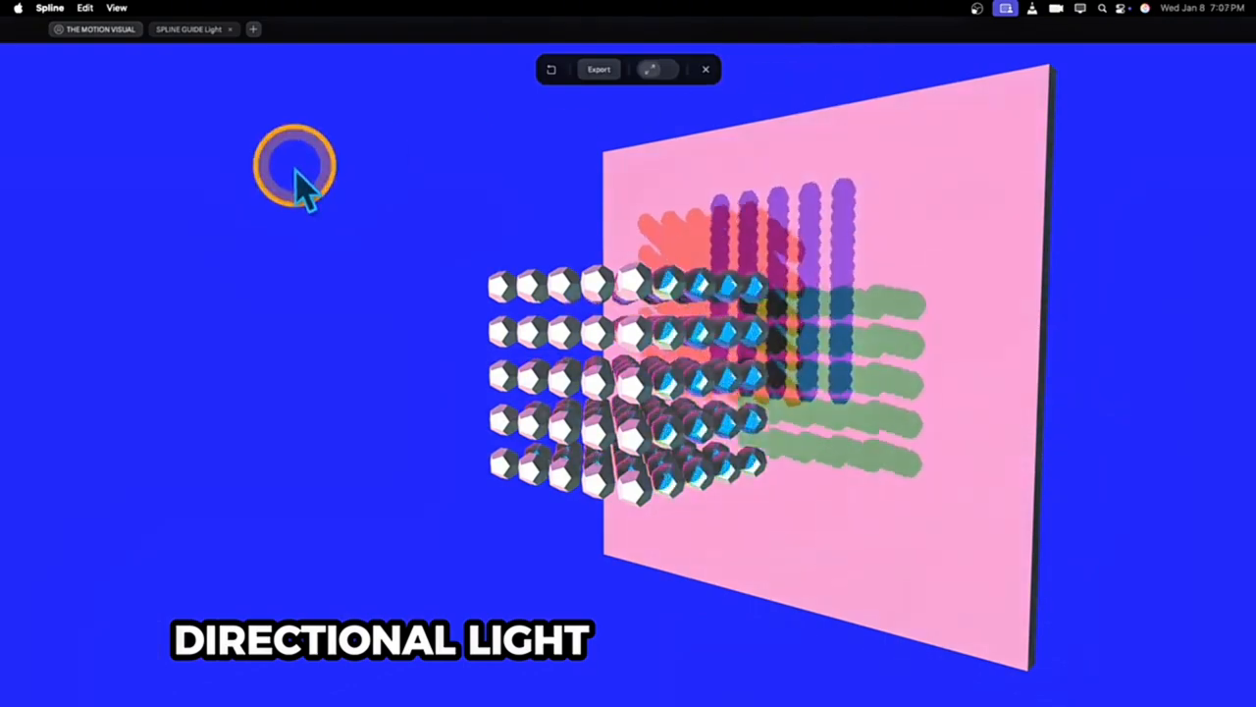
{"action": "left_click", "coordinate": [706, 73]}
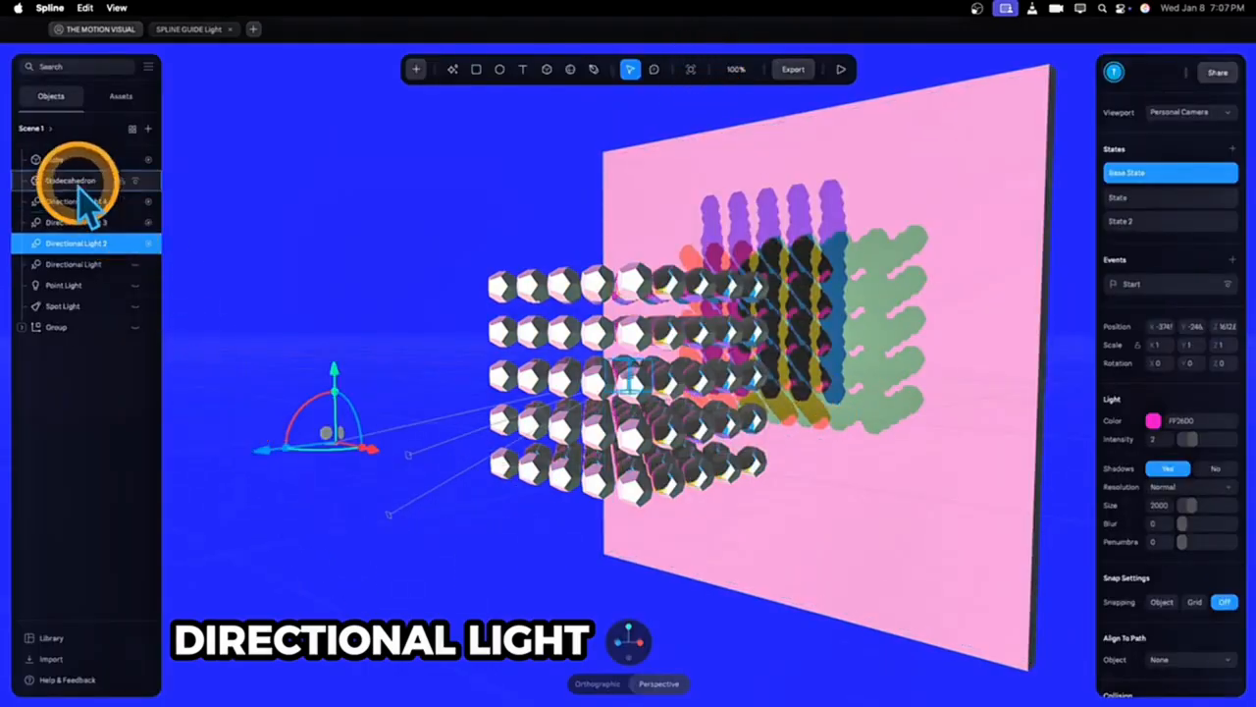
Turn off both casting and receiving shadows for the Cube that forms the back wall
{"action": "left_click", "coordinate": [63, 162]}
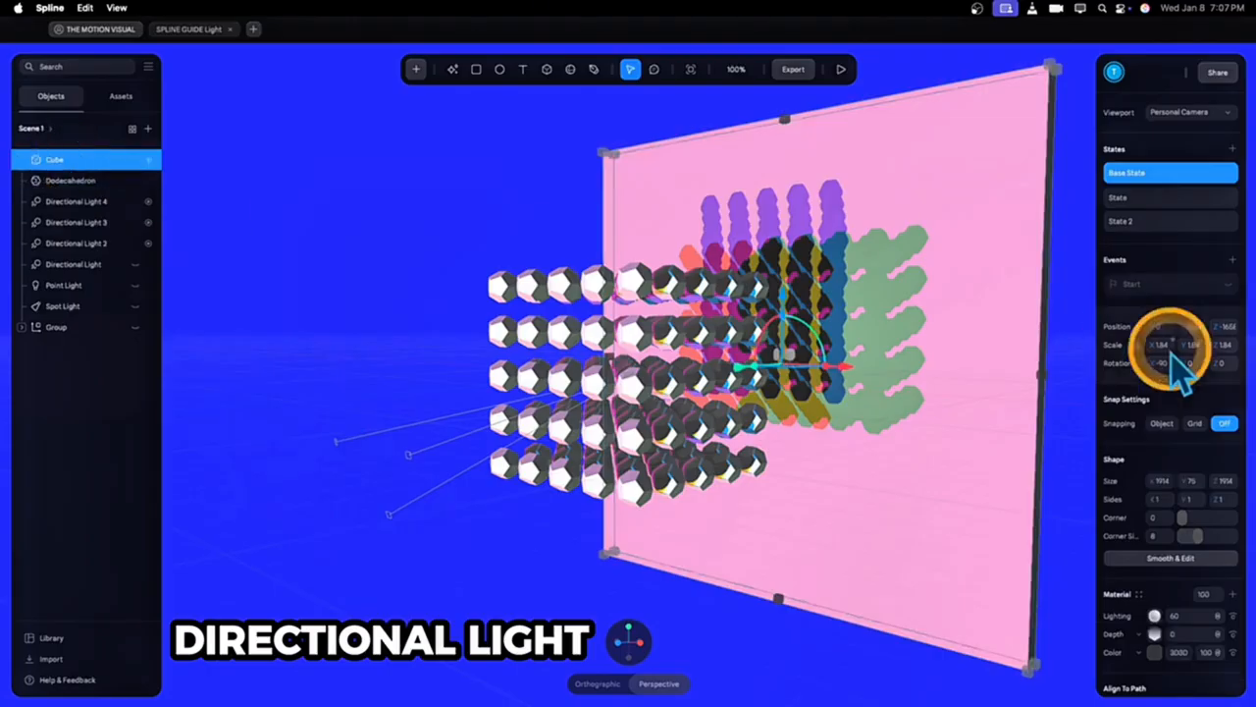
{"action": "scroll", "coordinate": [1178, 467], "scroll_direction": "down", "scroll_amount": 5}
{"action": "scroll", "coordinate": [1192, 476], "scroll_direction": "down", "scroll_amount": 2}
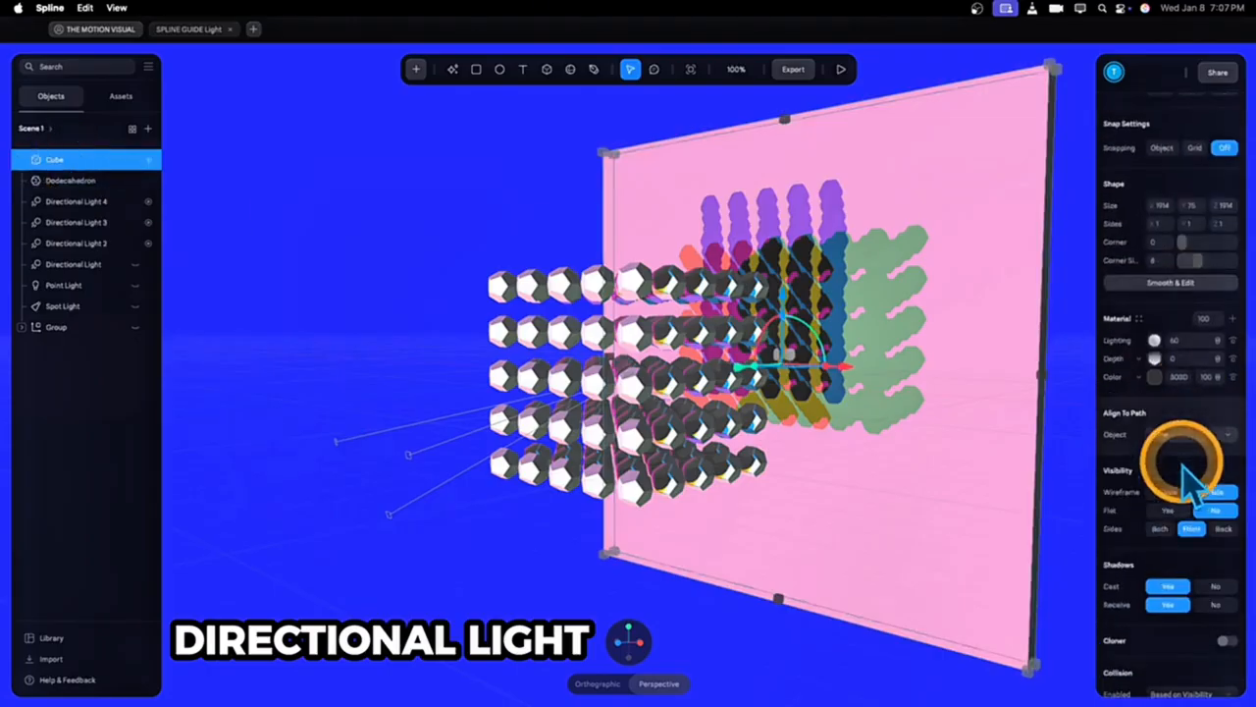
{"action": "left_click", "coordinate": [1217, 569]}
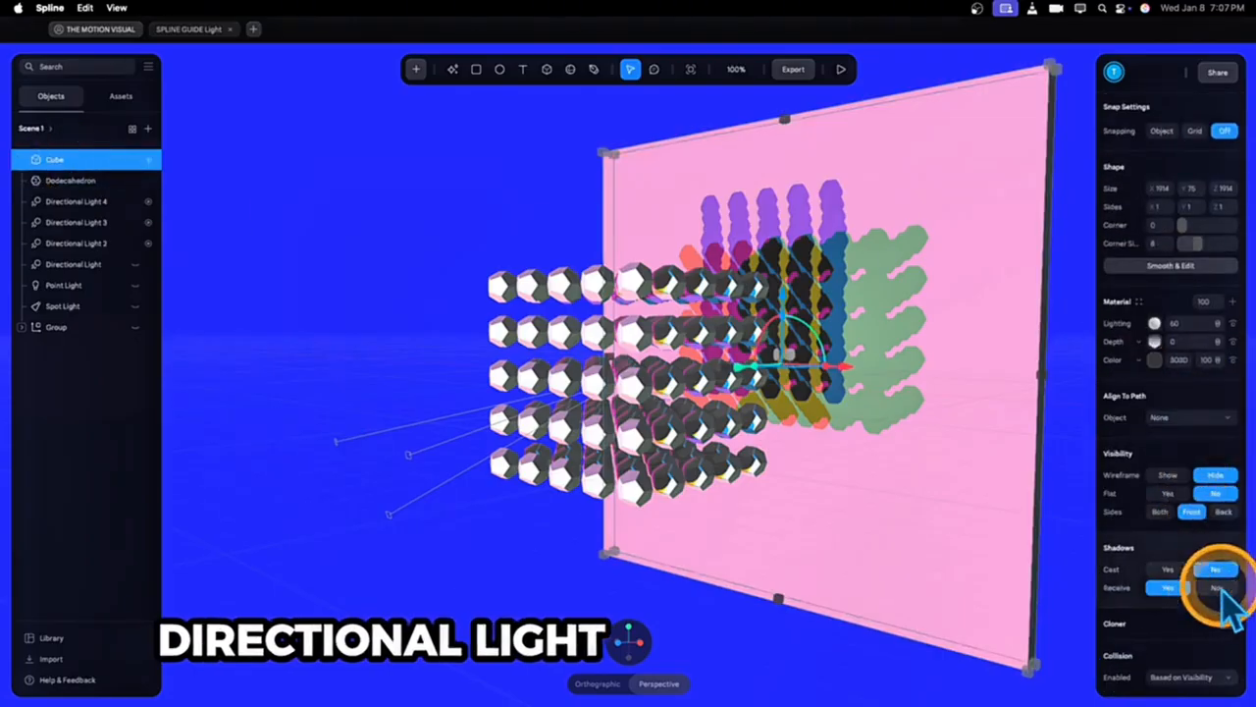
{"action": "left_click", "coordinate": [1215, 587]}
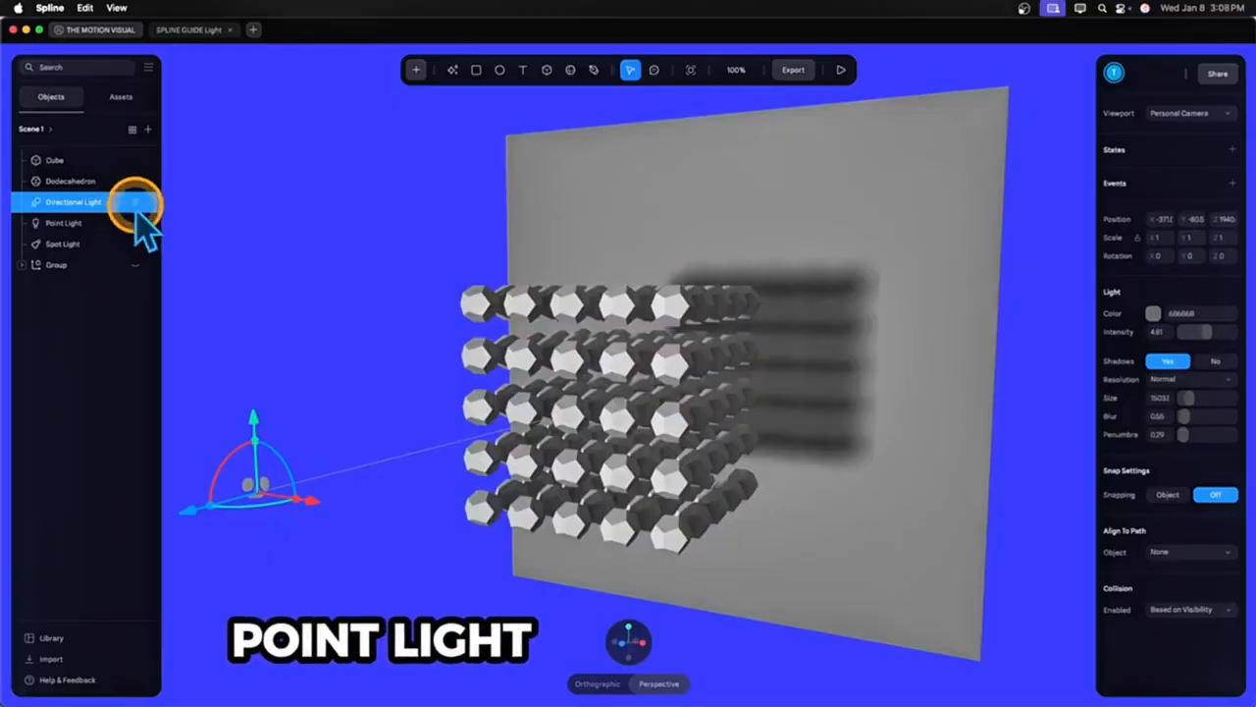
Hide the Directional Light, show the Point Light instead, and shift the Point Light slightly along its Z axis
{"action": "left_click", "coordinate": [136, 202]}
{"action": "left_click", "coordinate": [136, 223]}
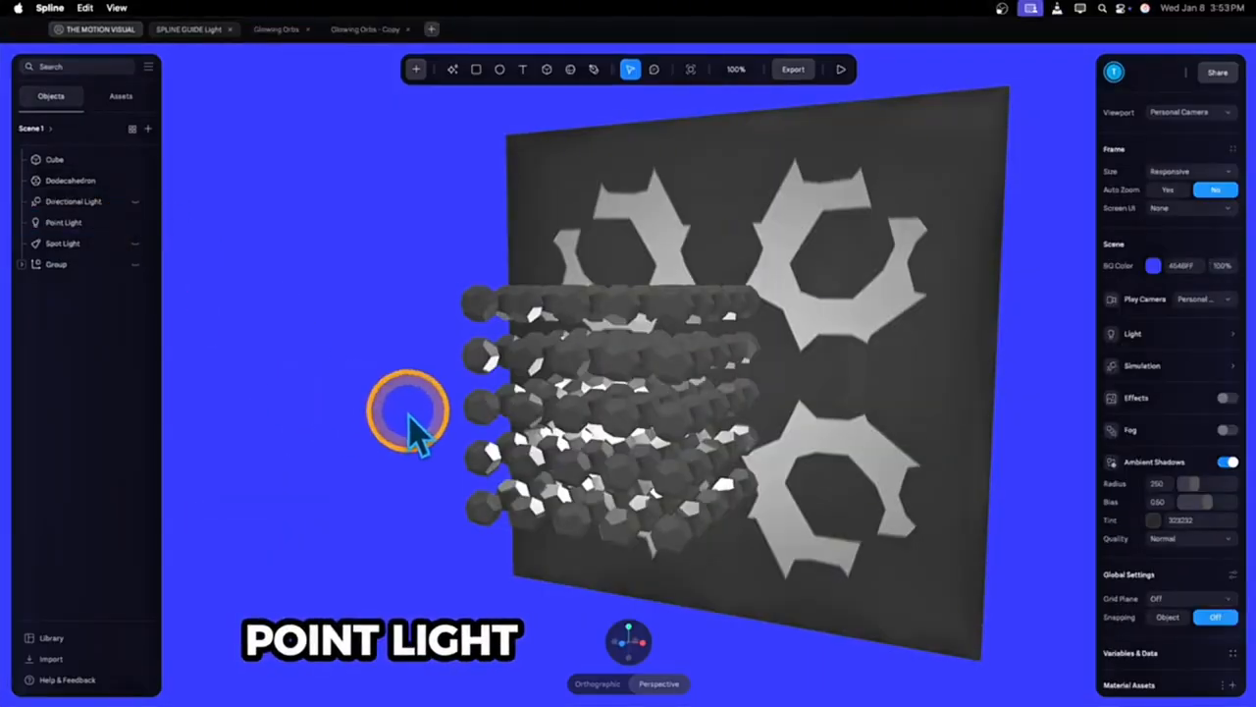
{"action": "left_click", "coordinate": [63, 223]}
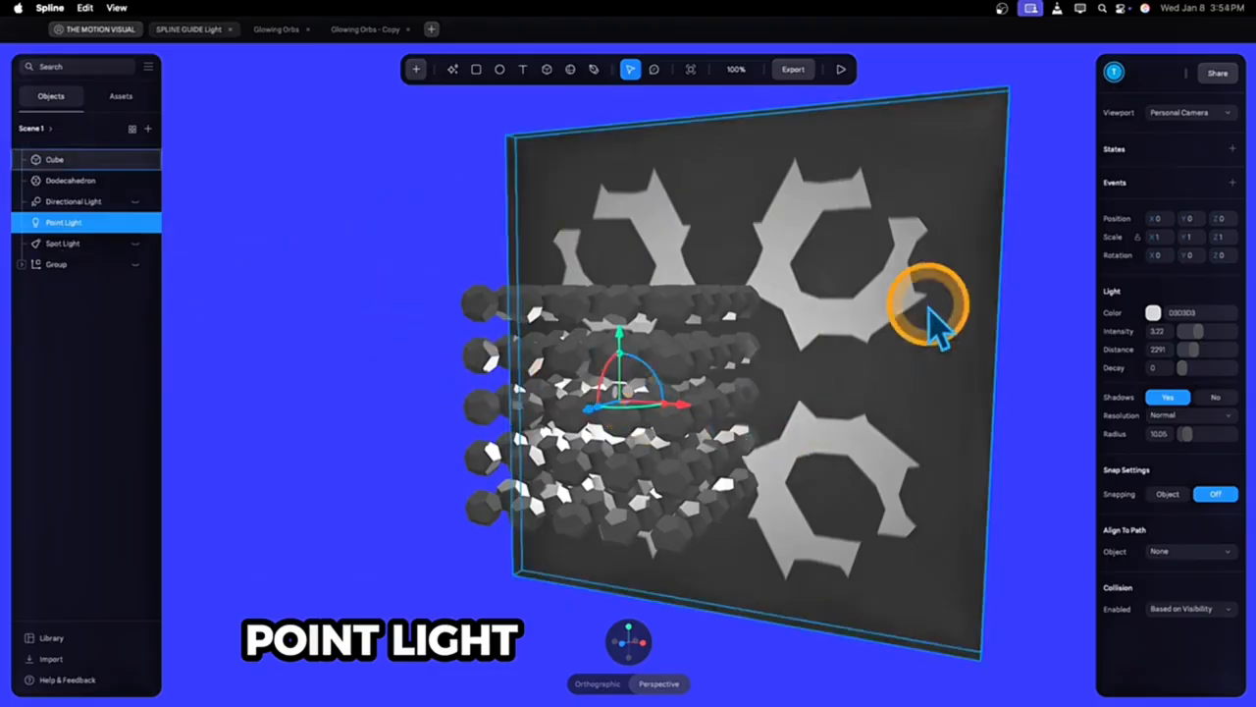
{"action": "left_click_drag", "start_coordinate": [1049, 435], "coordinate": [1038, 435], "text": "alt"}
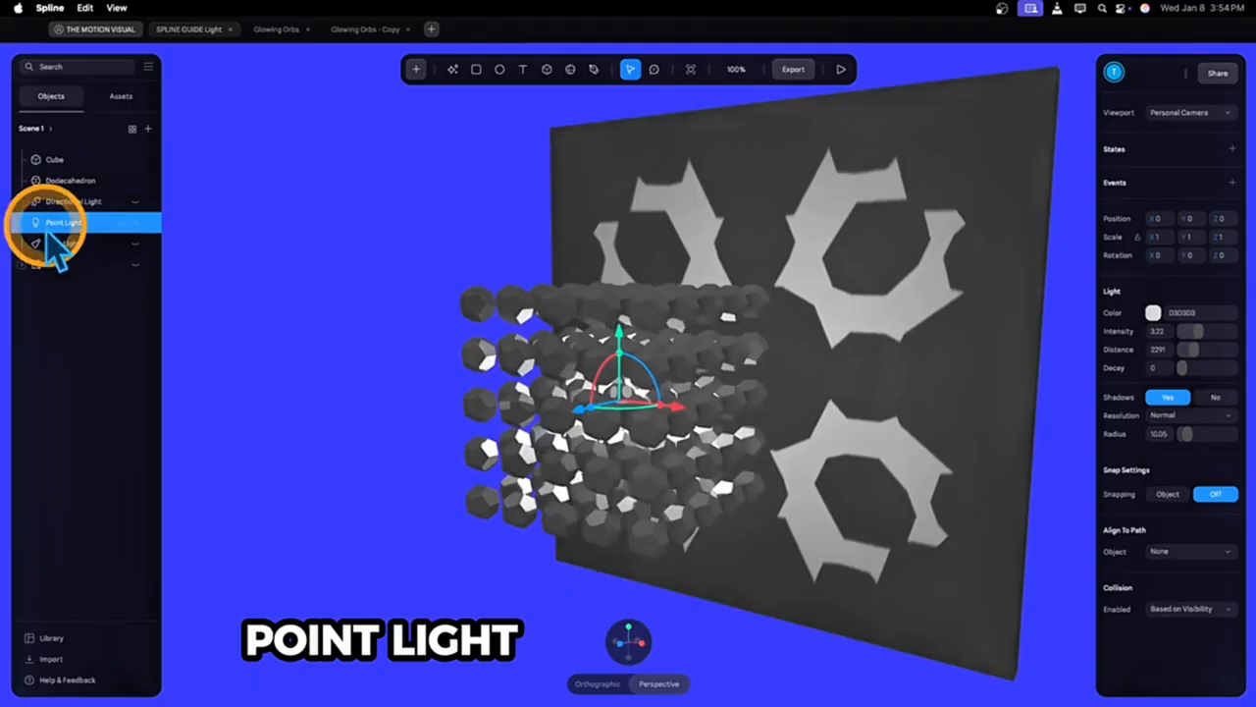
{"action": "mouse_move", "coordinate": [583, 420]}
{"action": "left_mouse_down"}
{"action": "mouse_move", "coordinate": [554, 444]}
{"action": "mouse_move", "coordinate": [553, 426]}
{"action": "mouse_move", "coordinate": [592, 405]}
{"action": "mouse_move", "coordinate": [571, 418]}
{"action": "left_mouse_up"}
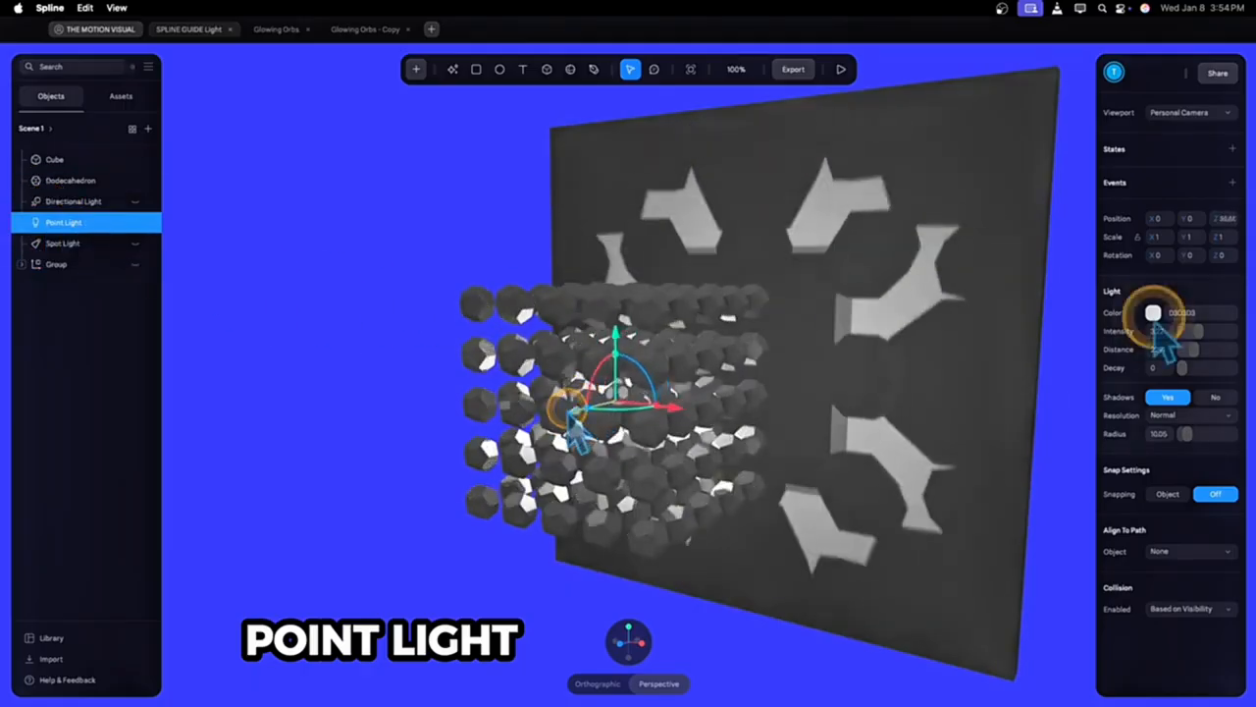
Change the Point Light's color to bright pink DD10A6
{"action": "left_click", "coordinate": [1154, 315]}
{"action": "left_click_drag", "start_coordinate": [1206, 477], "coordinate": [1222, 481]}
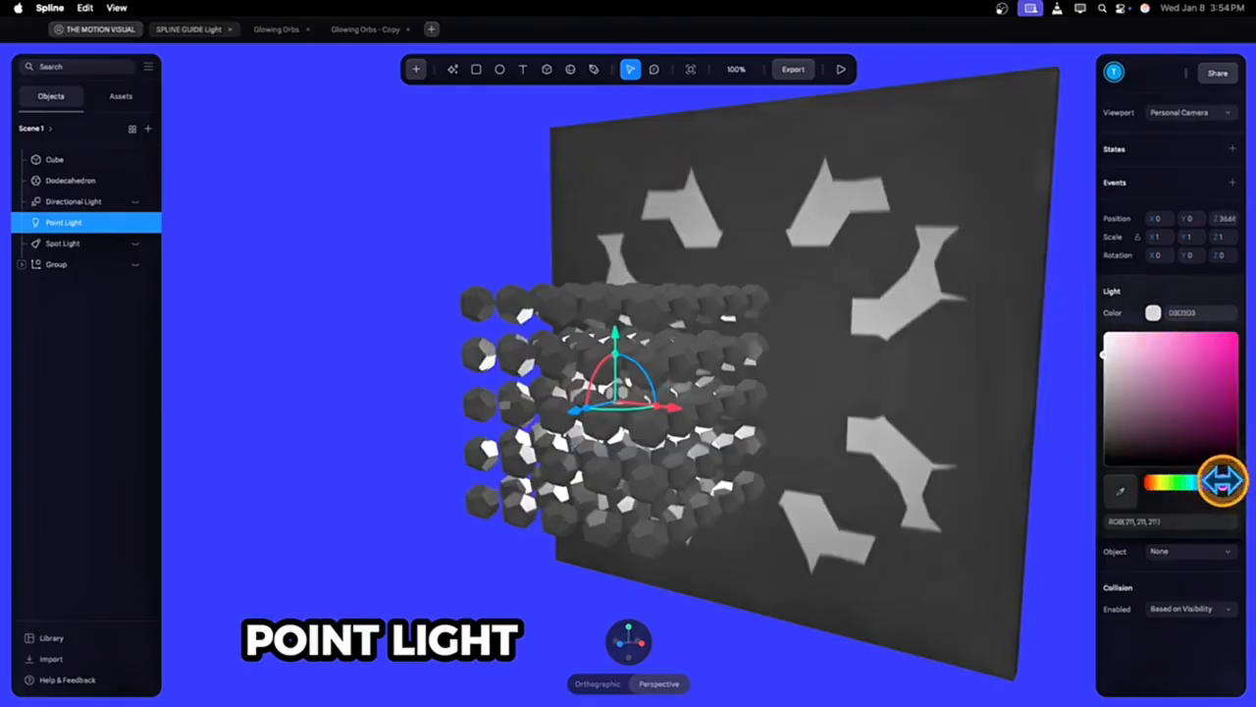
{"action": "left_click", "coordinate": [1228, 350]}
Slide the Point Light along its Z axis close to the wall and back, ending at about Z -495
{"action": "left_click_drag", "start_coordinate": [600, 412], "coordinate": [667, 406]}
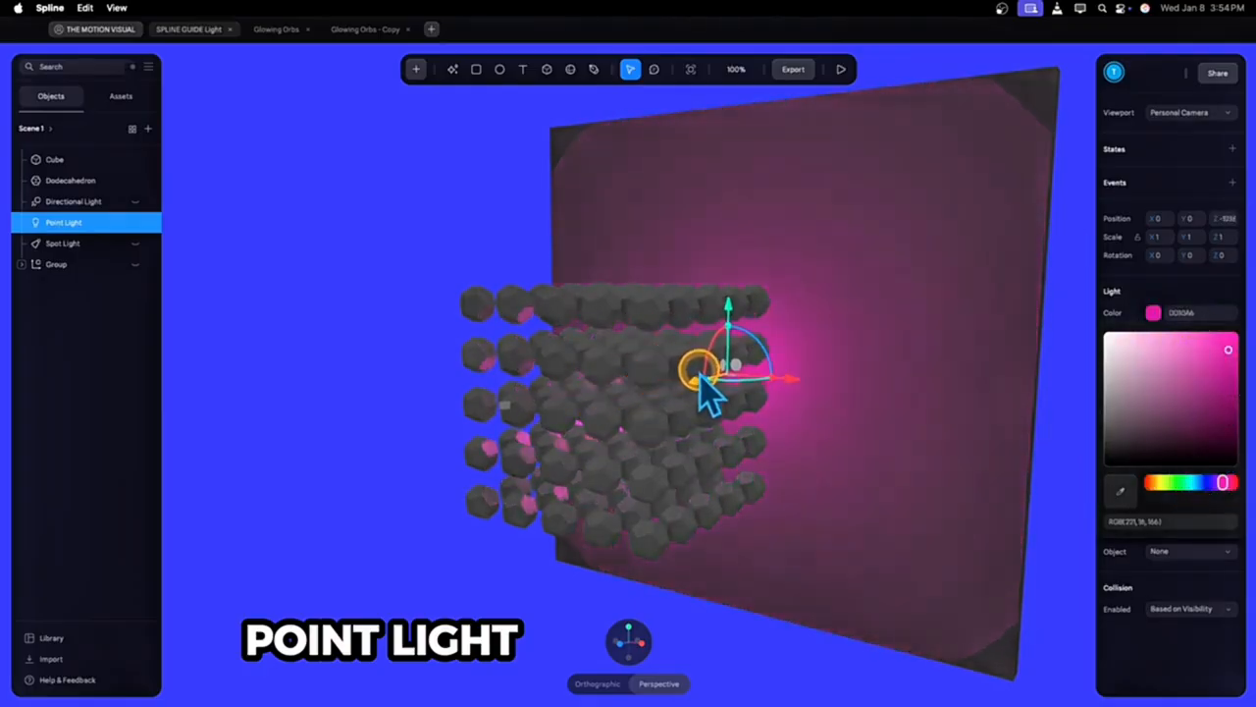
{"action": "left_click_drag", "start_coordinate": [728, 386], "coordinate": [640, 416]}
{"action": "left_click", "coordinate": [1106, 330]}
{"action": "left_click", "coordinate": [1187, 294]}
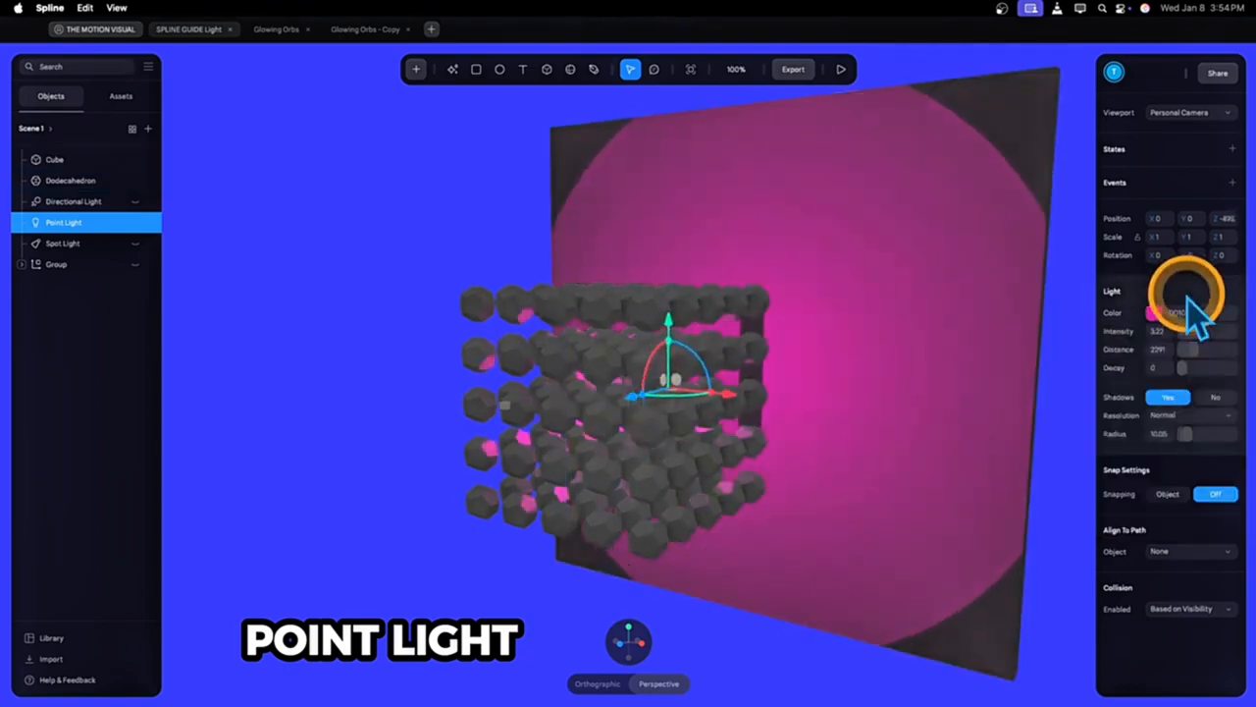
Reduce the Point Light's distance to about 1648 and move the light toward the wall to about Z -660
{"action": "left_click_drag", "start_coordinate": [1193, 347], "coordinate": [1192, 347]}
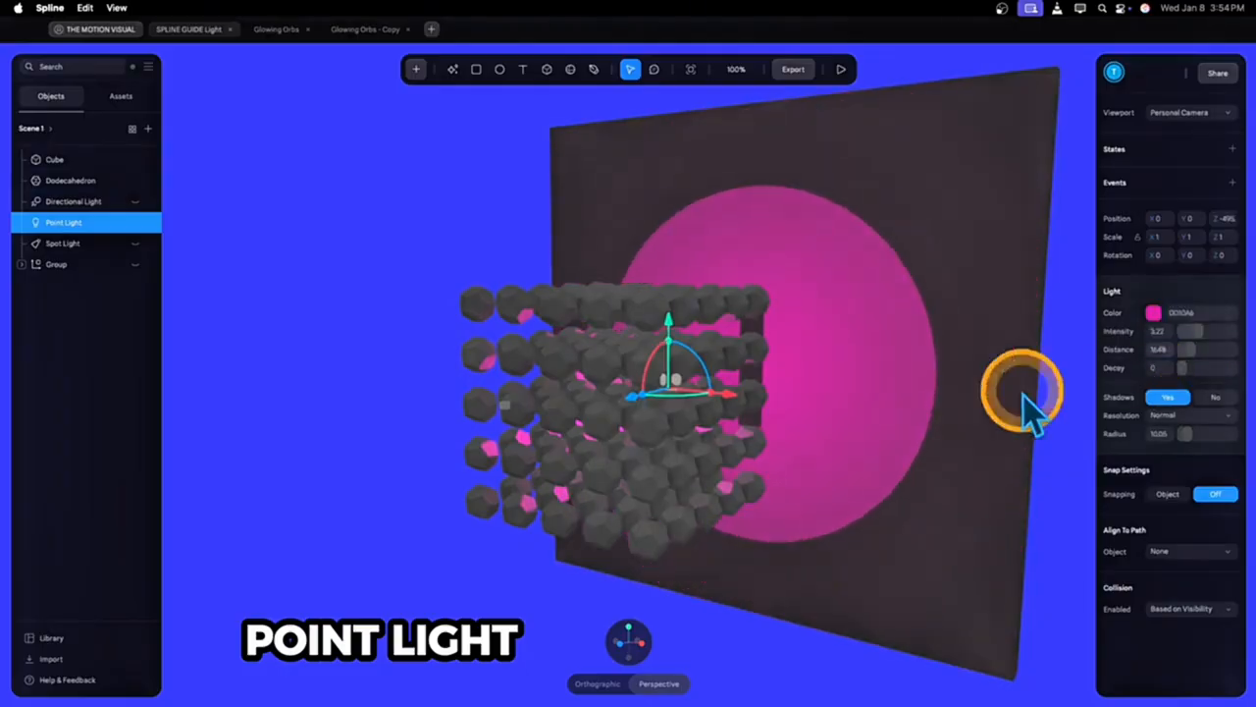
{"action": "left_click_drag", "start_coordinate": [655, 417], "coordinate": [651, 415]}
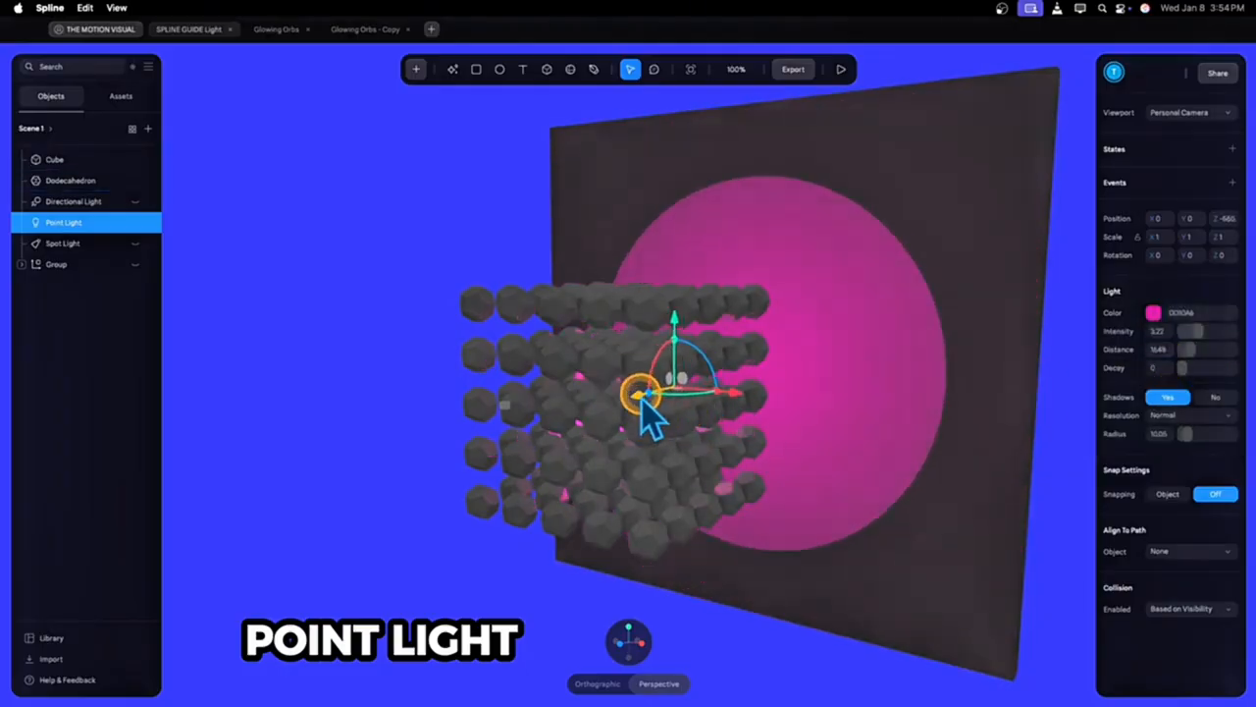
Set the Point Light's decay to 0.15 and increase its distance
{"action": "left_click_drag", "start_coordinate": [1178, 364], "coordinate": [1182, 370]}
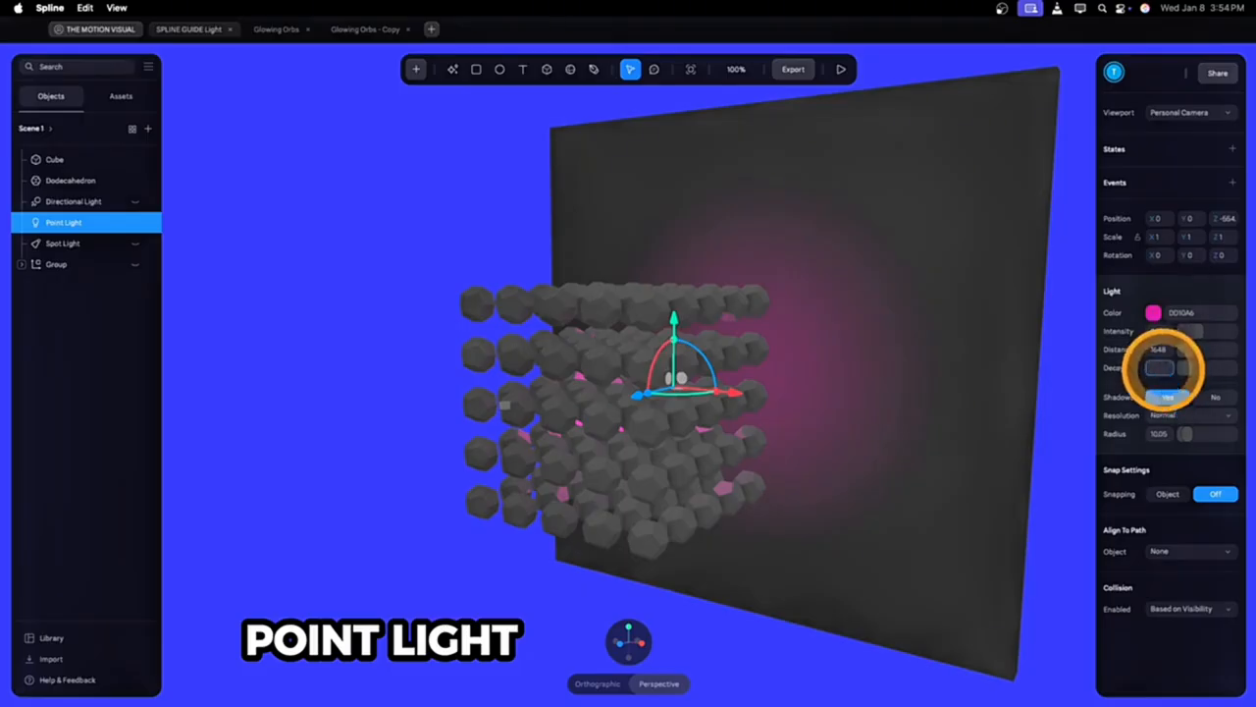
{"action": "left_click", "coordinate": [1161, 369]}
{"action": "type", "text": "0.05"}
{"action": "key", "text": "Return"}
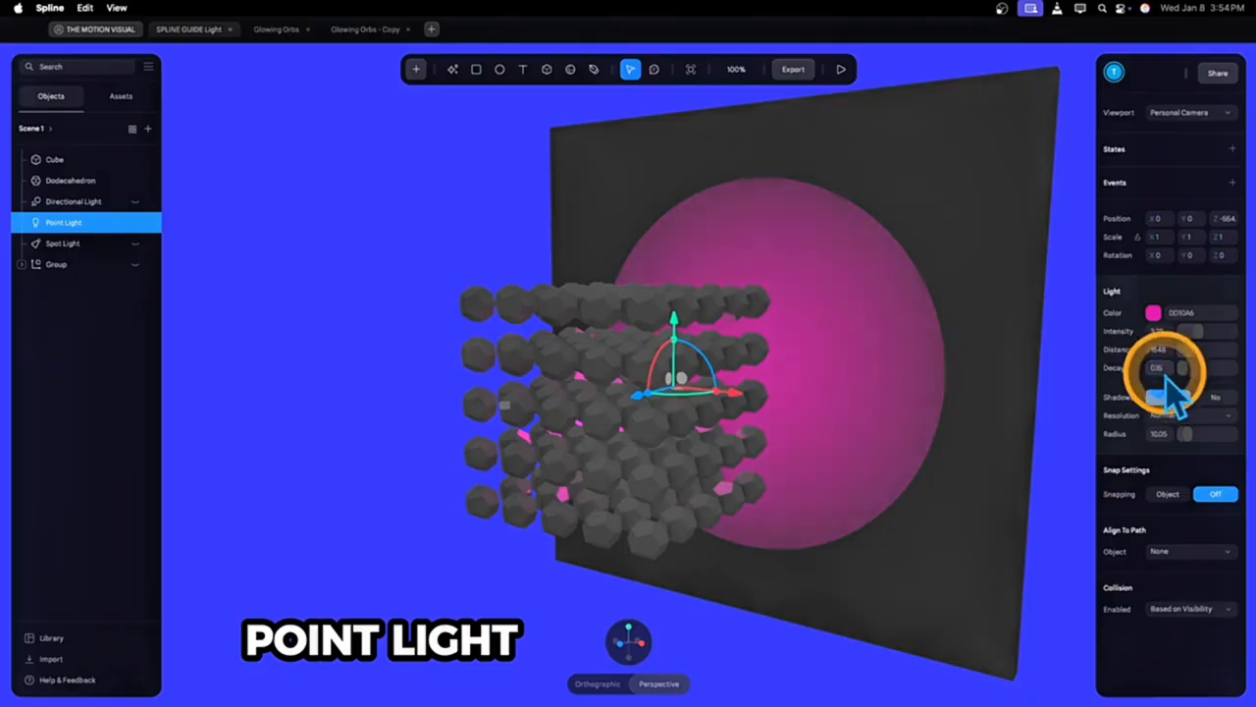
{"action": "left_click_drag", "start_coordinate": [1186, 350], "coordinate": [1200, 350]}
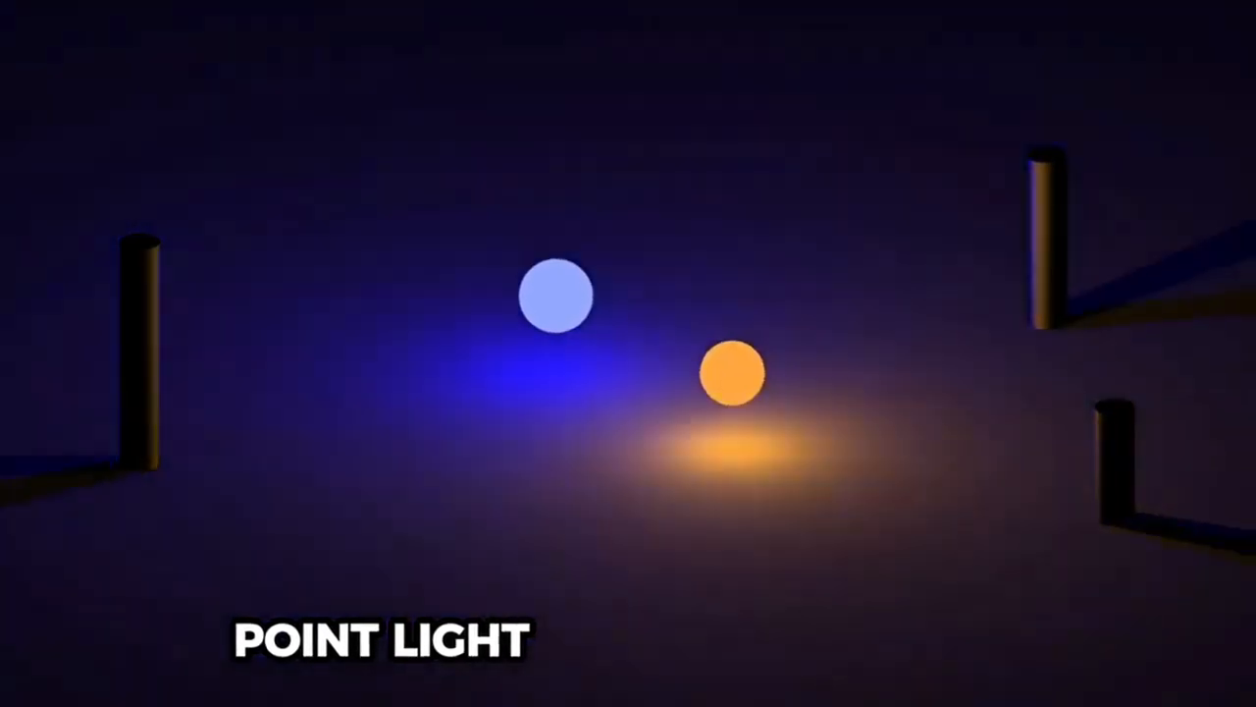
Show the Spot Light and change its color to blue and then to light gray D1D1D1
{"action": "left_click", "coordinate": [138, 246]}
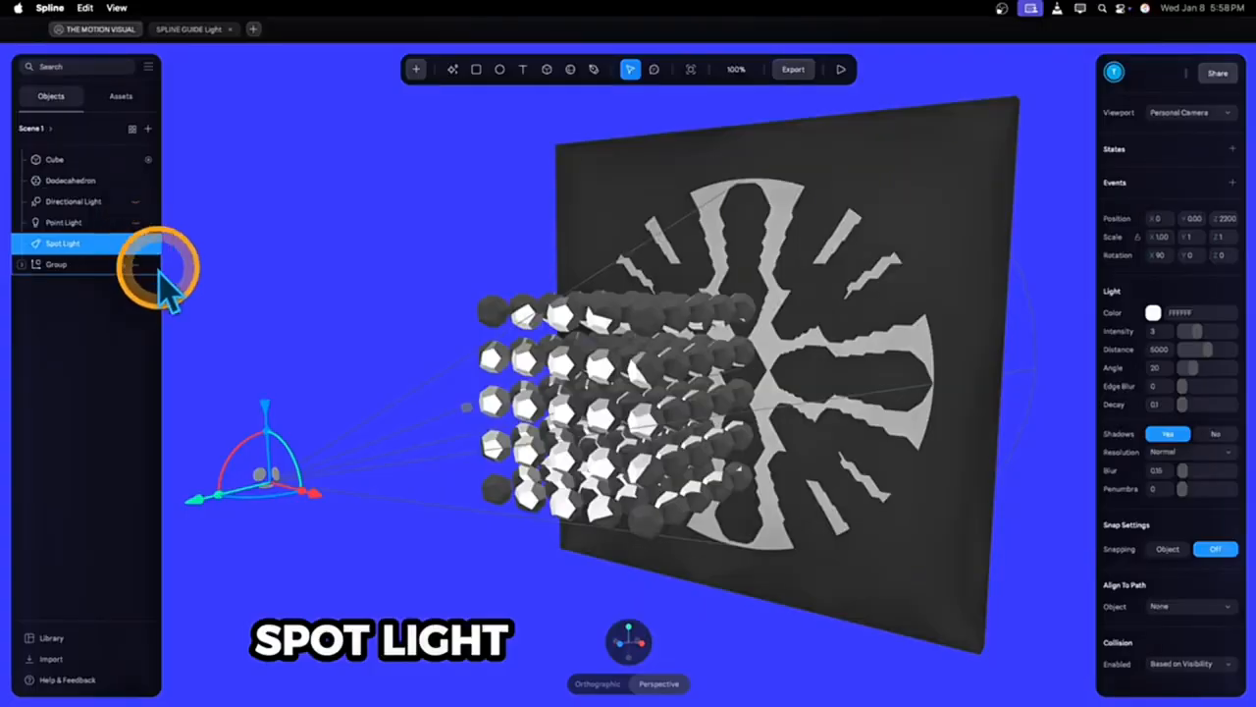
{"action": "left_click", "coordinate": [339, 571]}
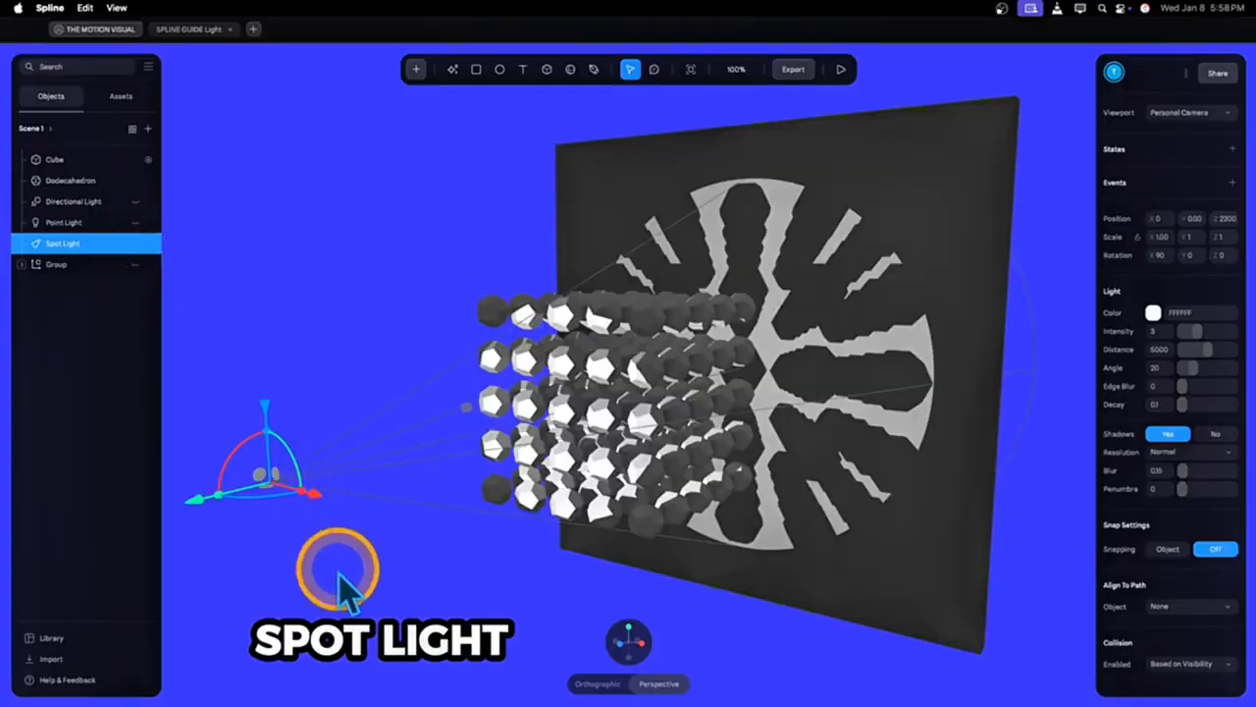
{"action": "left_click", "coordinate": [1154, 312]}
{"action": "left_click_drag", "start_coordinate": [1164, 481], "coordinate": [1205, 481]}
{"action": "left_click", "coordinate": [1220, 340]}
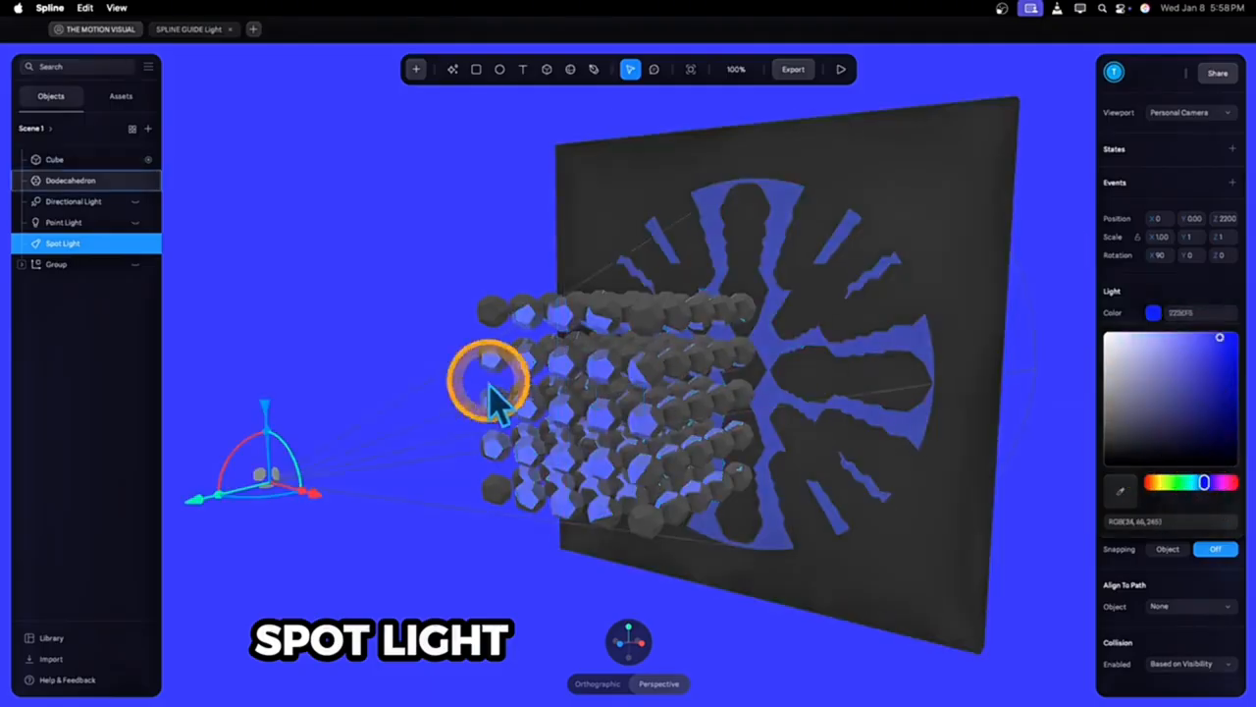
{"action": "left_click_drag", "start_coordinate": [1159, 362], "coordinate": [1079, 357]}
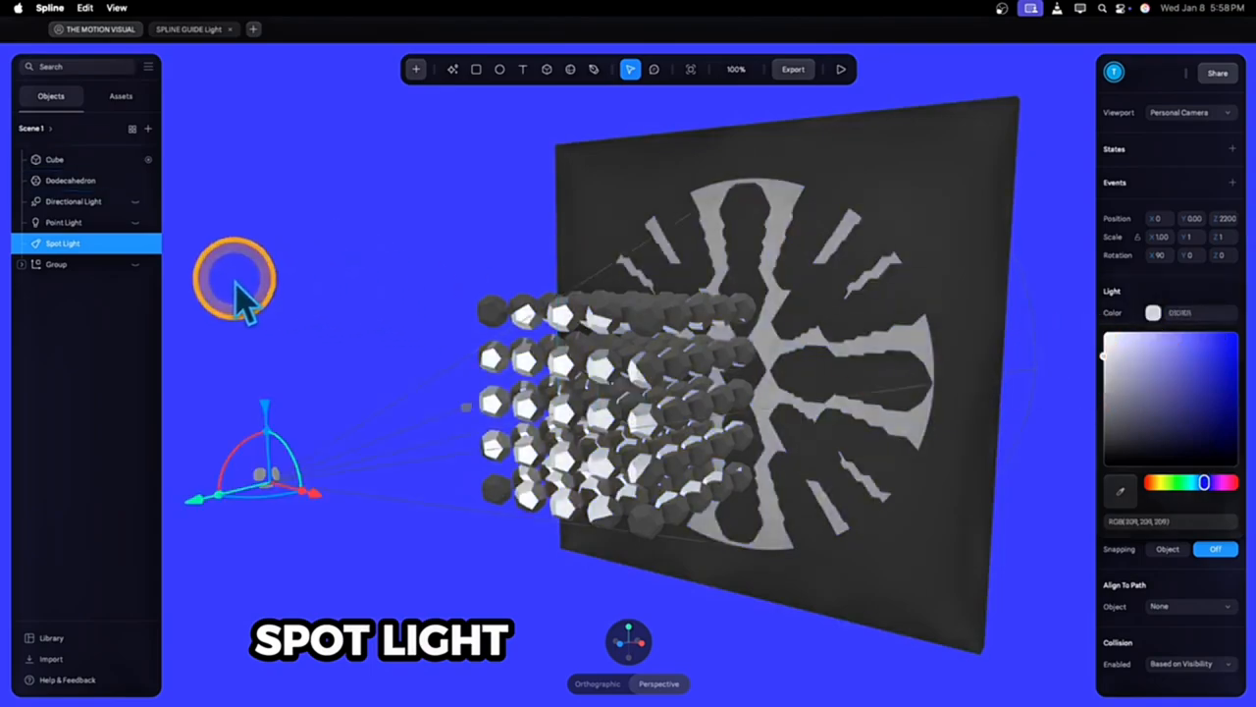
{"action": "left_click", "coordinate": [71, 253]}
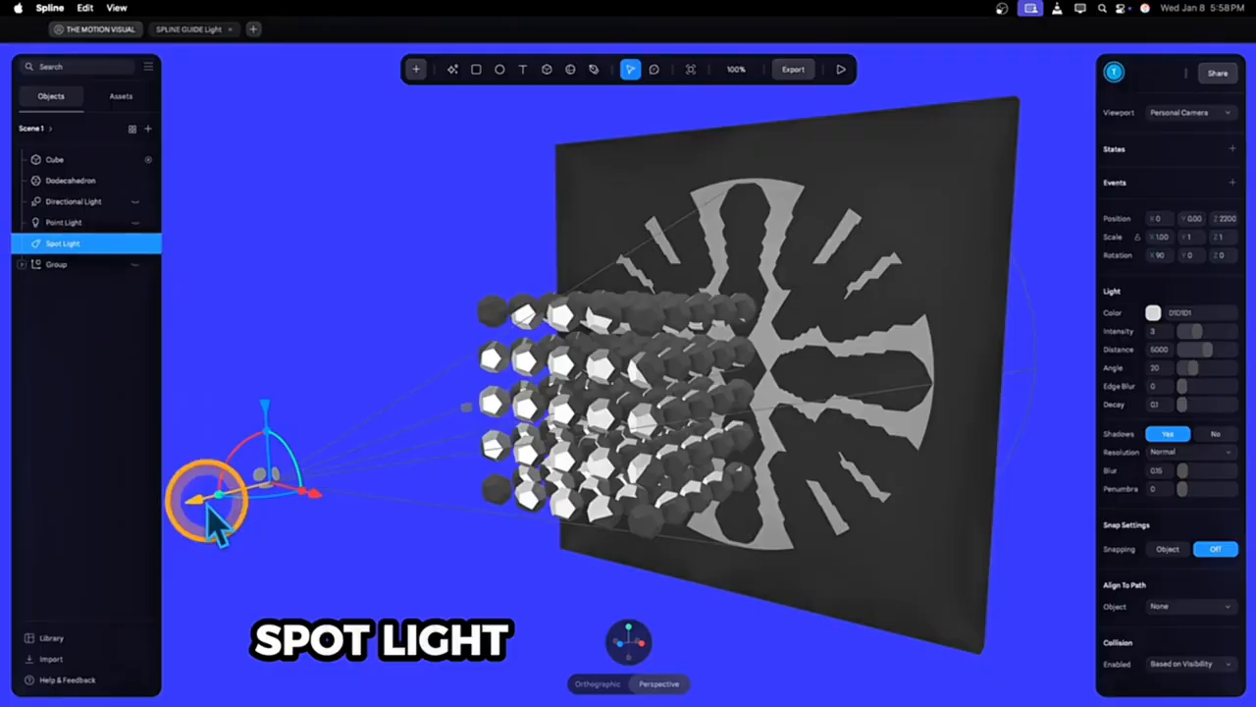
Move the Spot Light to about Z 1777 and set its distance to 5083, angle to 19 and decay to 0
{"action": "left_click_drag", "start_coordinate": [202, 508], "coordinate": [371, 535]}
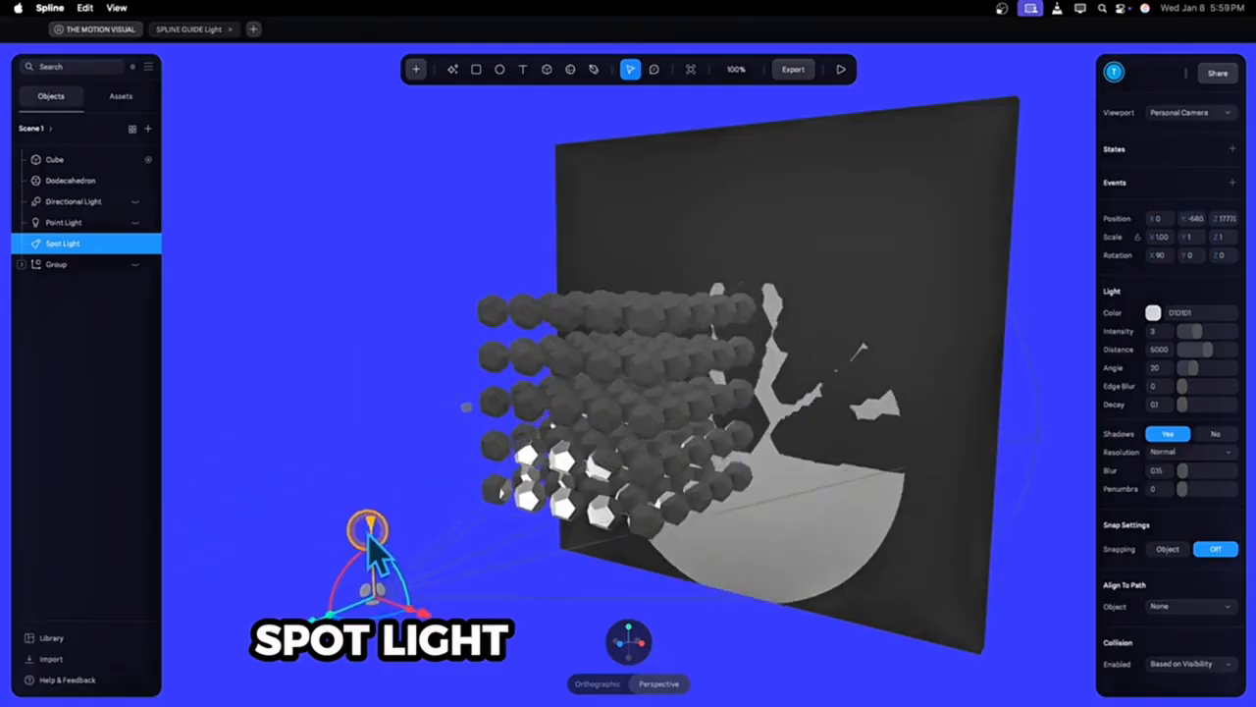
{"action": "left_click_drag", "start_coordinate": [350, 581], "coordinate": [302, 474]}
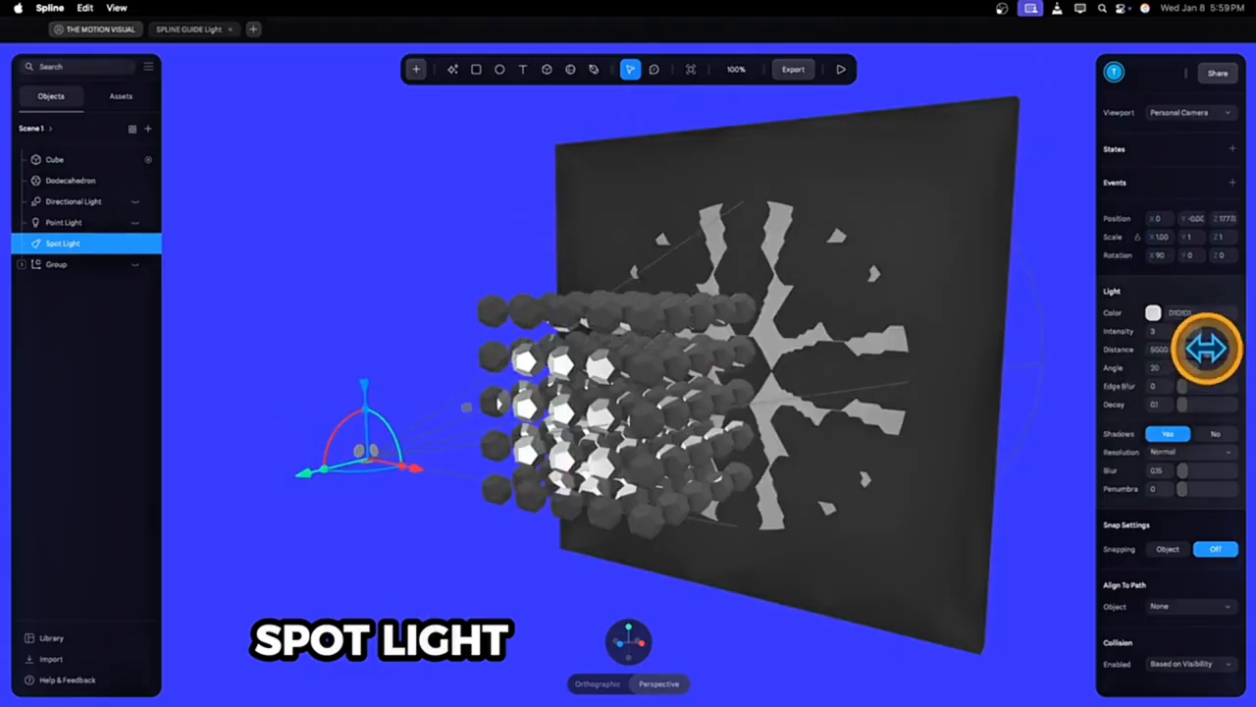
{"action": "left_click_drag", "start_coordinate": [1206, 348], "coordinate": [1190, 388]}
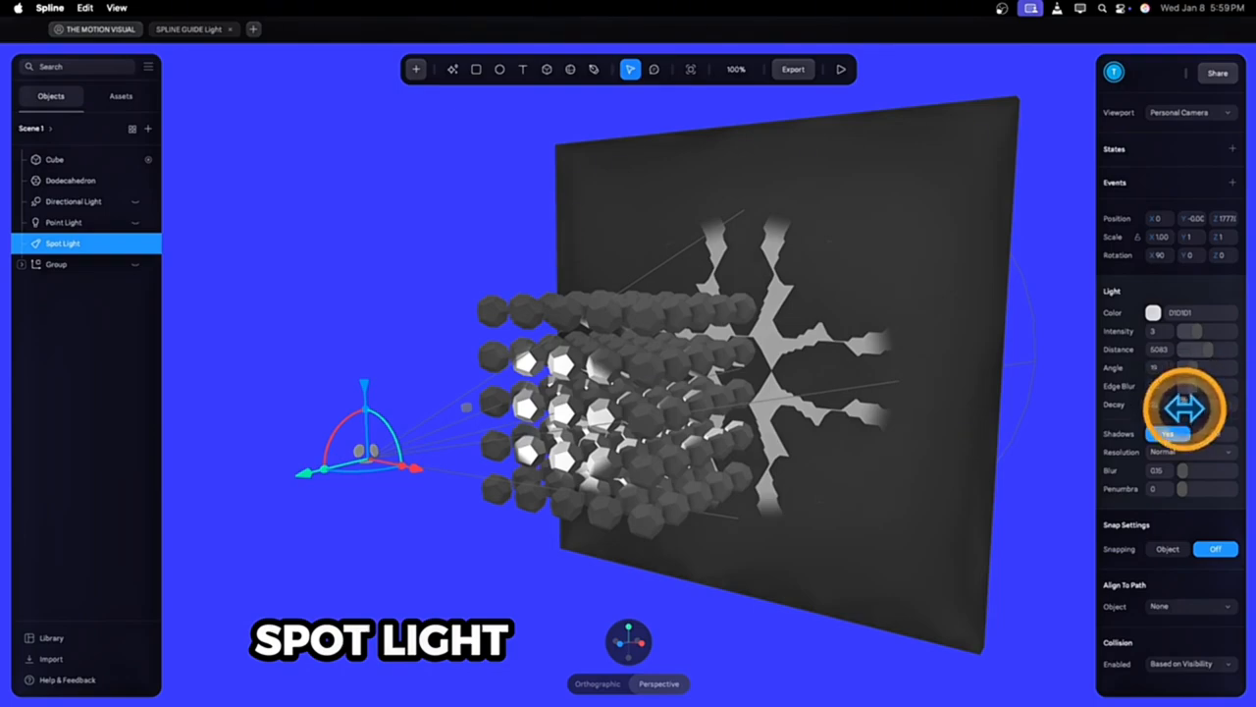
{"action": "left_click_drag", "start_coordinate": [1182, 409], "coordinate": [1181, 408]}
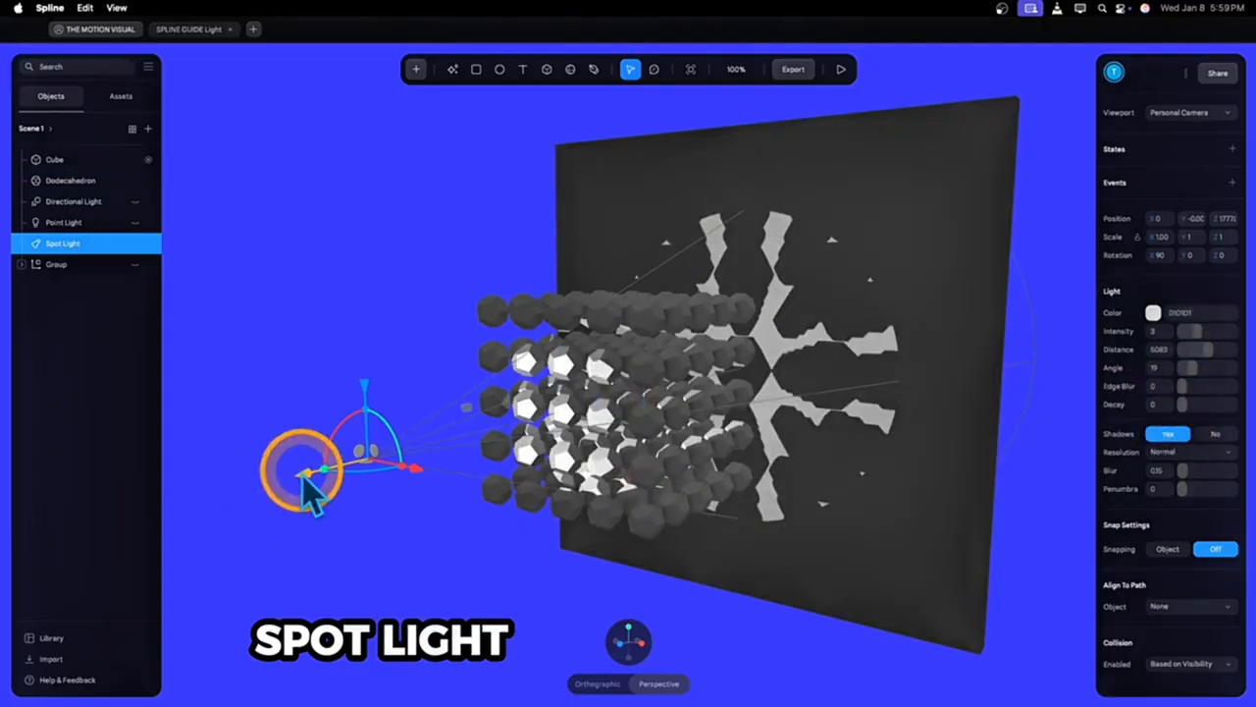
Reposition the Spot Light beside the wall and rotate it about -50.2 on Z so it shines across the surface
{"action": "left_click_drag", "start_coordinate": [301, 466], "coordinate": [966, 330]}
{"action": "left_click_drag", "start_coordinate": [903, 415], "coordinate": [933, 415]}
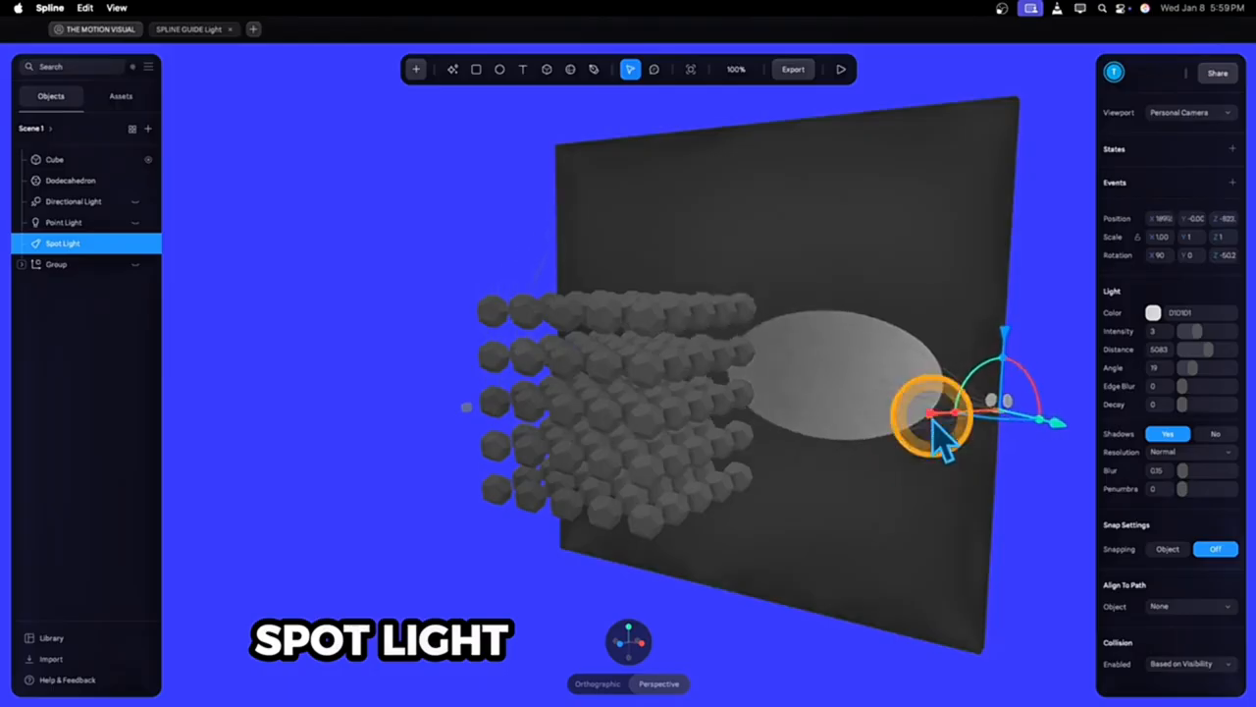
Hide the Spot Light and Dodecahedron, show the Group of colored lights, and play the scene
{"action": "left_click", "coordinate": [137, 243]}
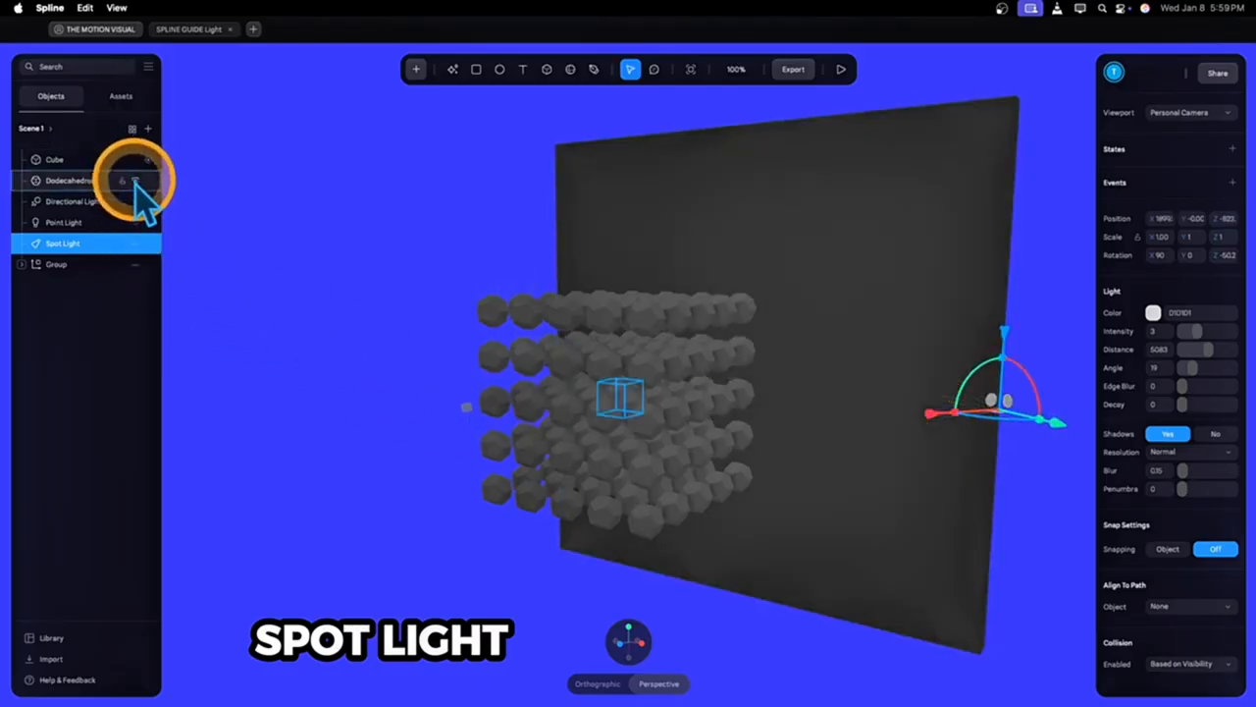
{"action": "left_click", "coordinate": [135, 181]}
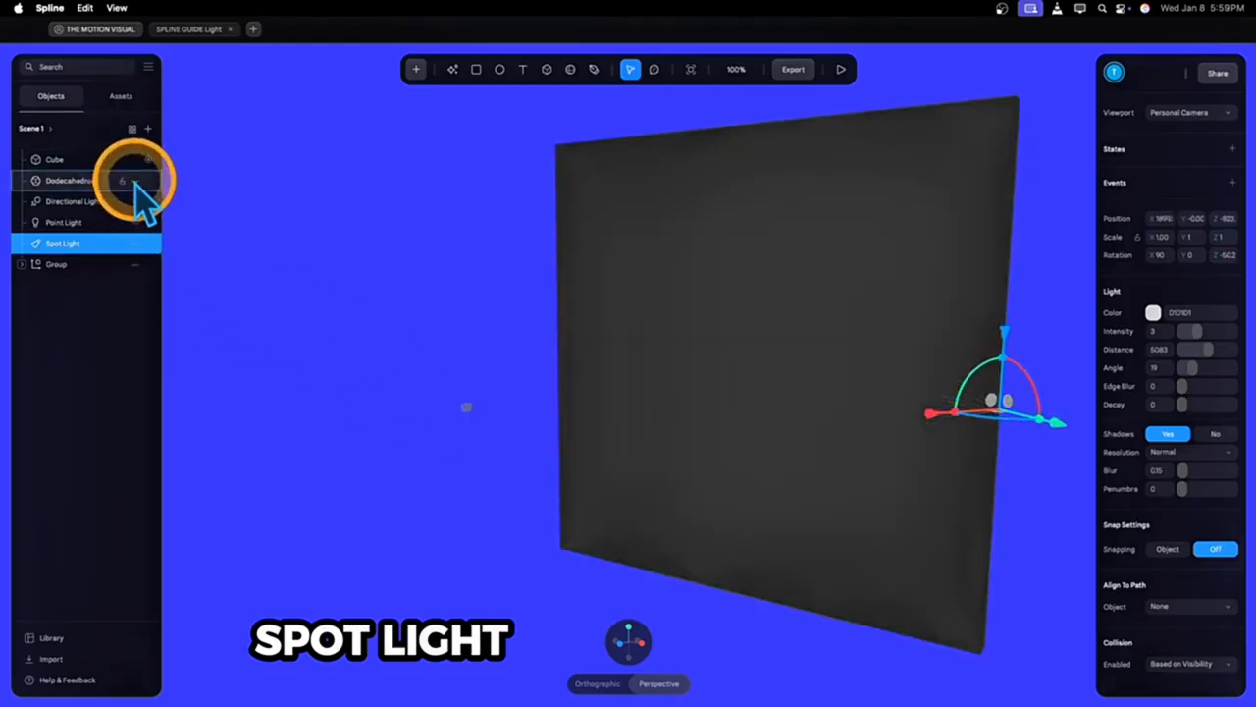
{"action": "left_click", "coordinate": [135, 265]}
{"action": "left_click", "coordinate": [841, 71]}
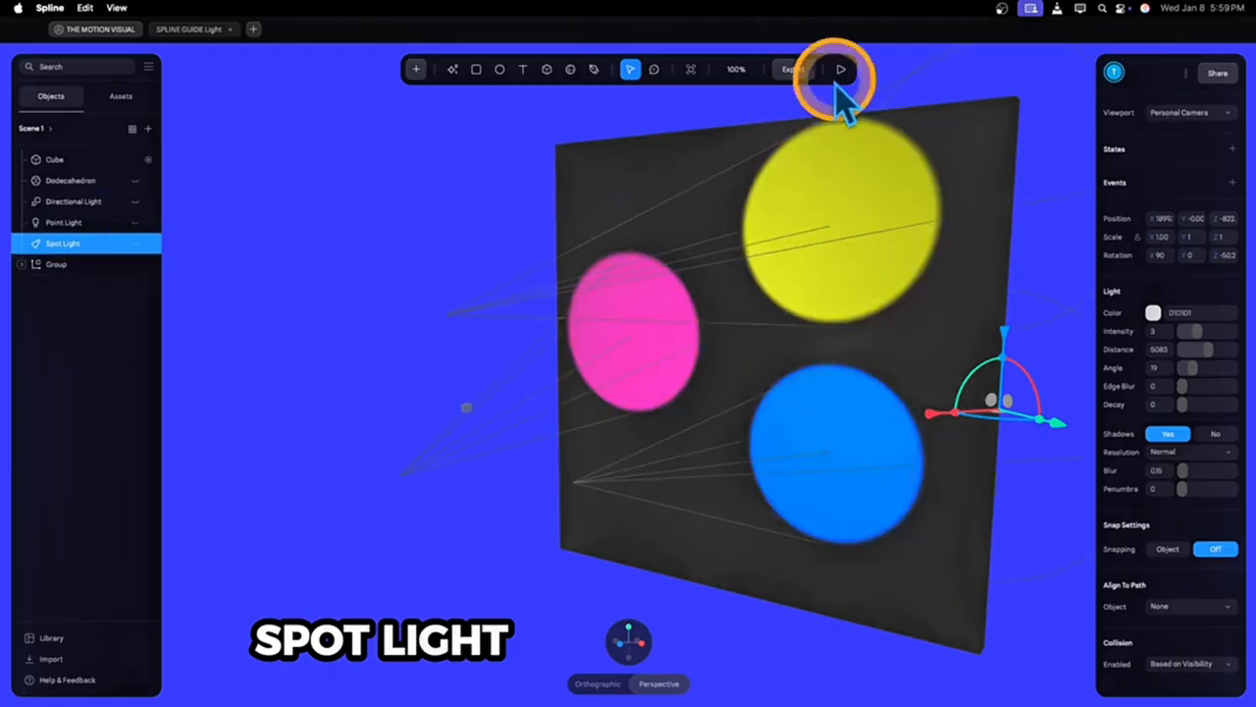
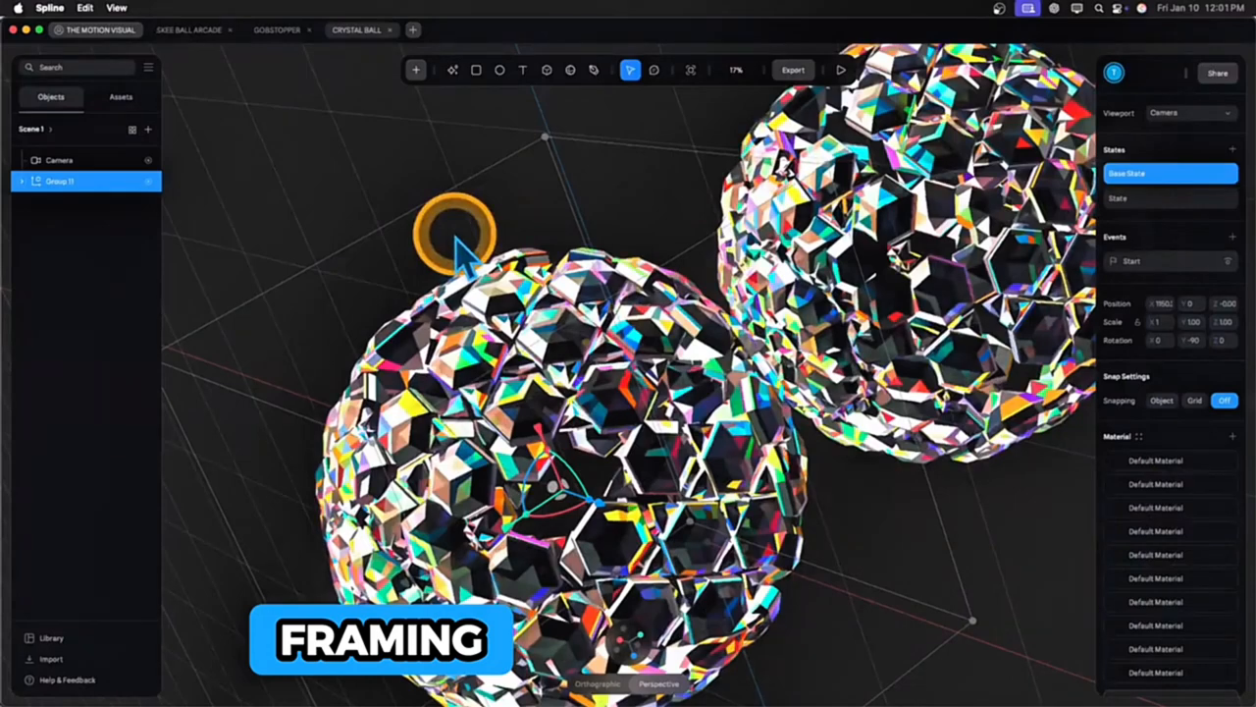
Deselect the crystal ball group and set the scene's frame size to FullHD (1920x1080)
{"action": "left_click", "coordinate": [64, 370]}
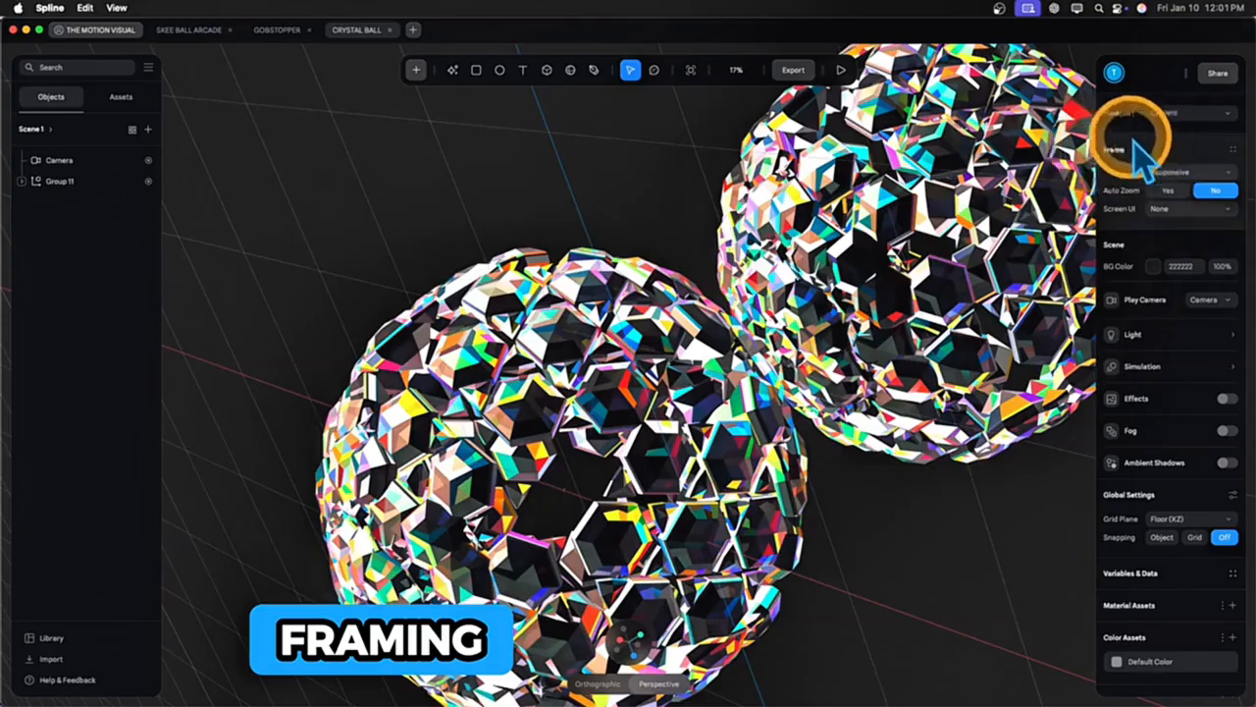
{"action": "left_click", "coordinate": [1169, 173]}
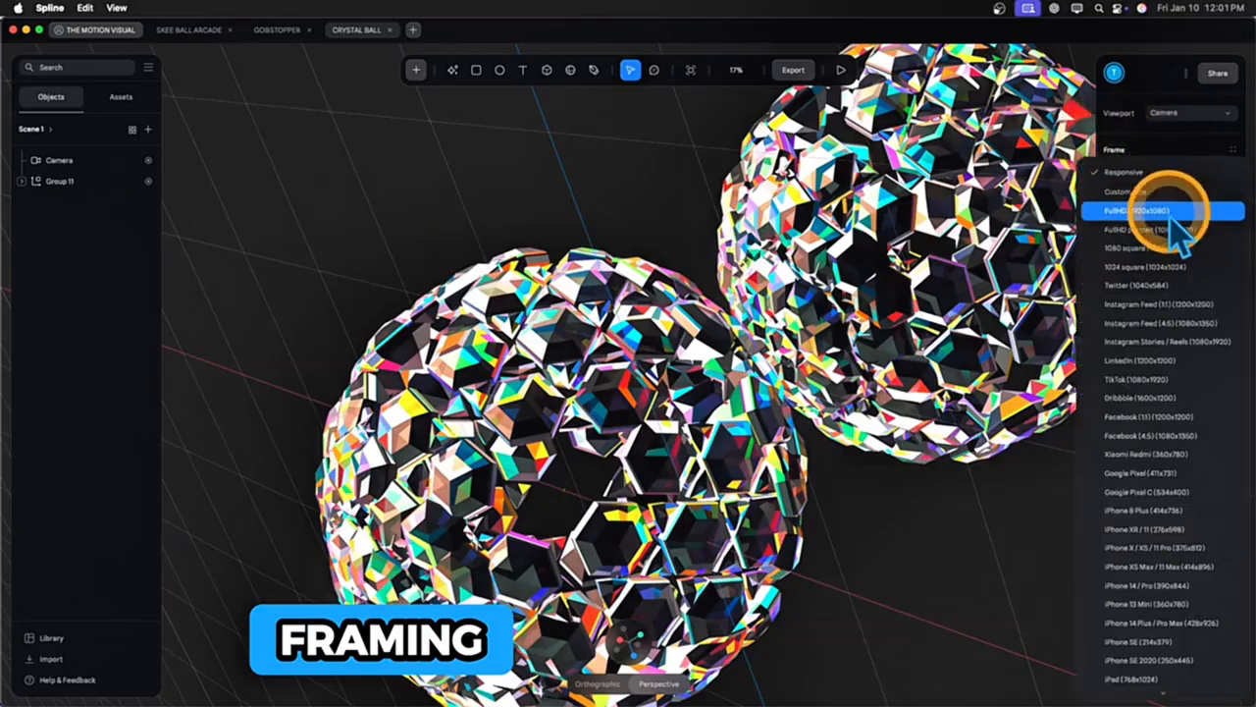
{"action": "left_click", "coordinate": [1168, 210]}
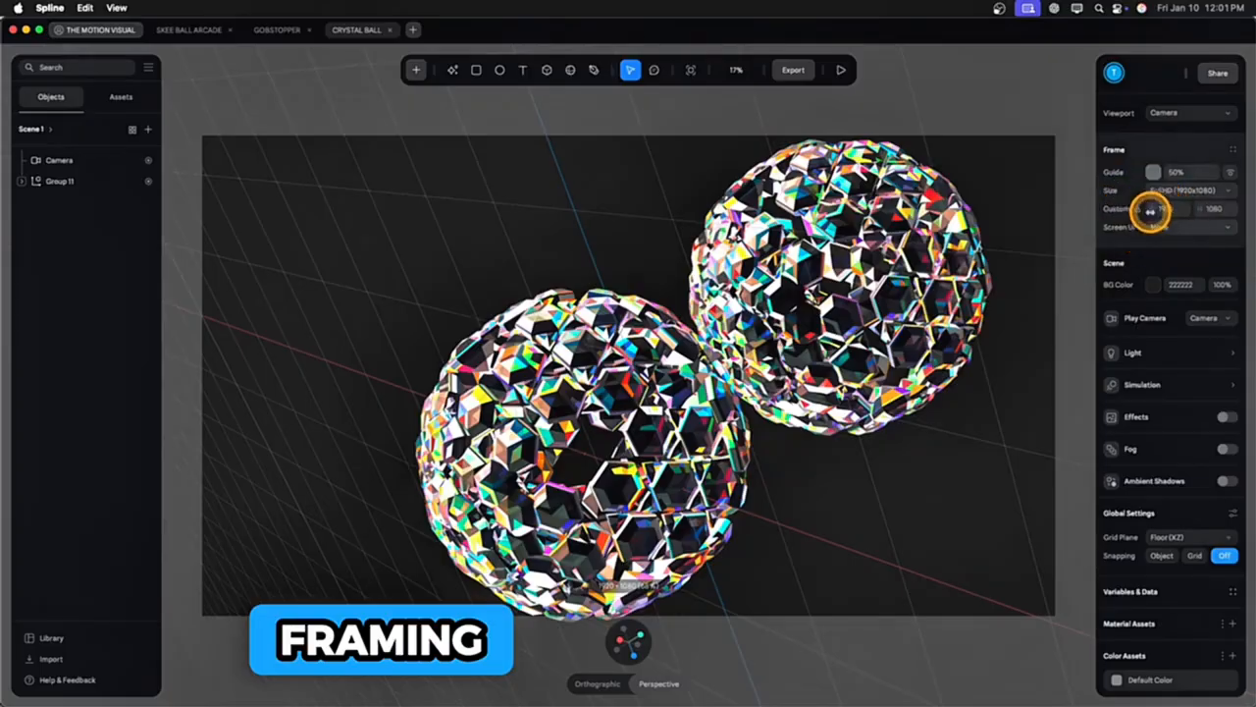
{"action": "left_click_drag", "start_coordinate": [1151, 212], "coordinate": [1122, 222]}
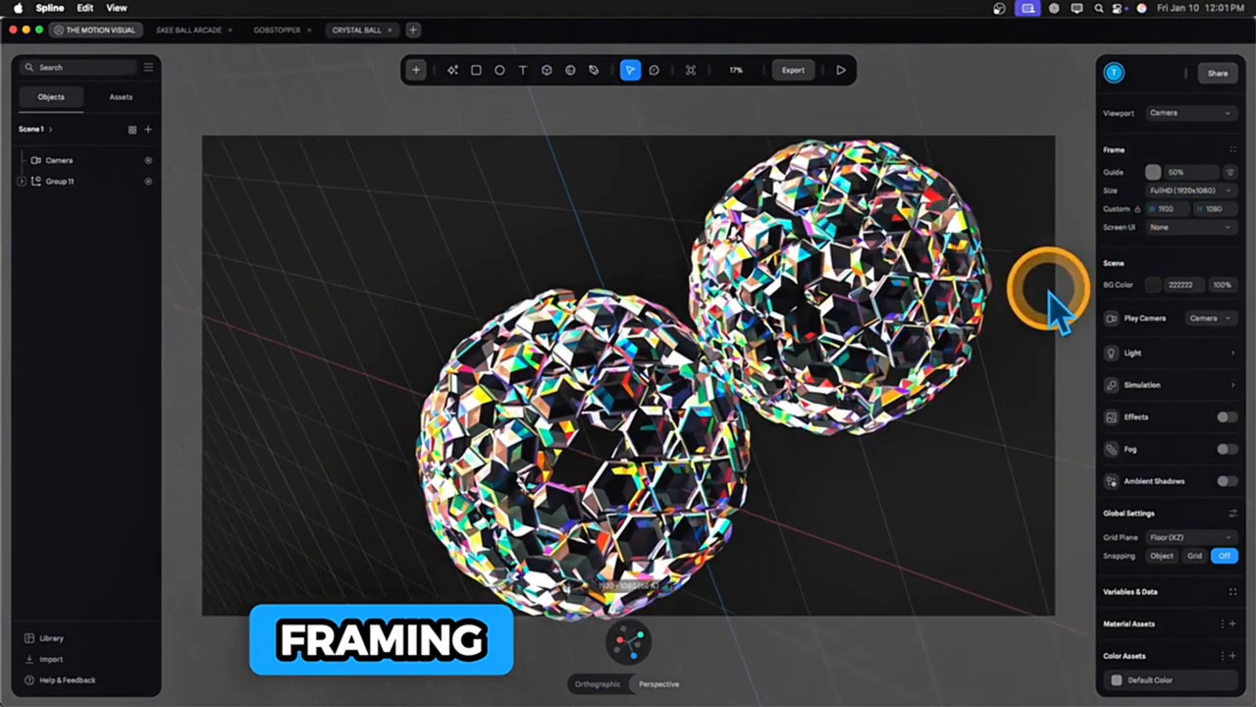
Toggle the frame guide off and on, and give it a purple color at 48% opacity
{"action": "left_click", "coordinate": [1229, 173]}
{"action": "left_click", "coordinate": [1229, 173]}
{"action": "left_click", "coordinate": [1153, 172]}
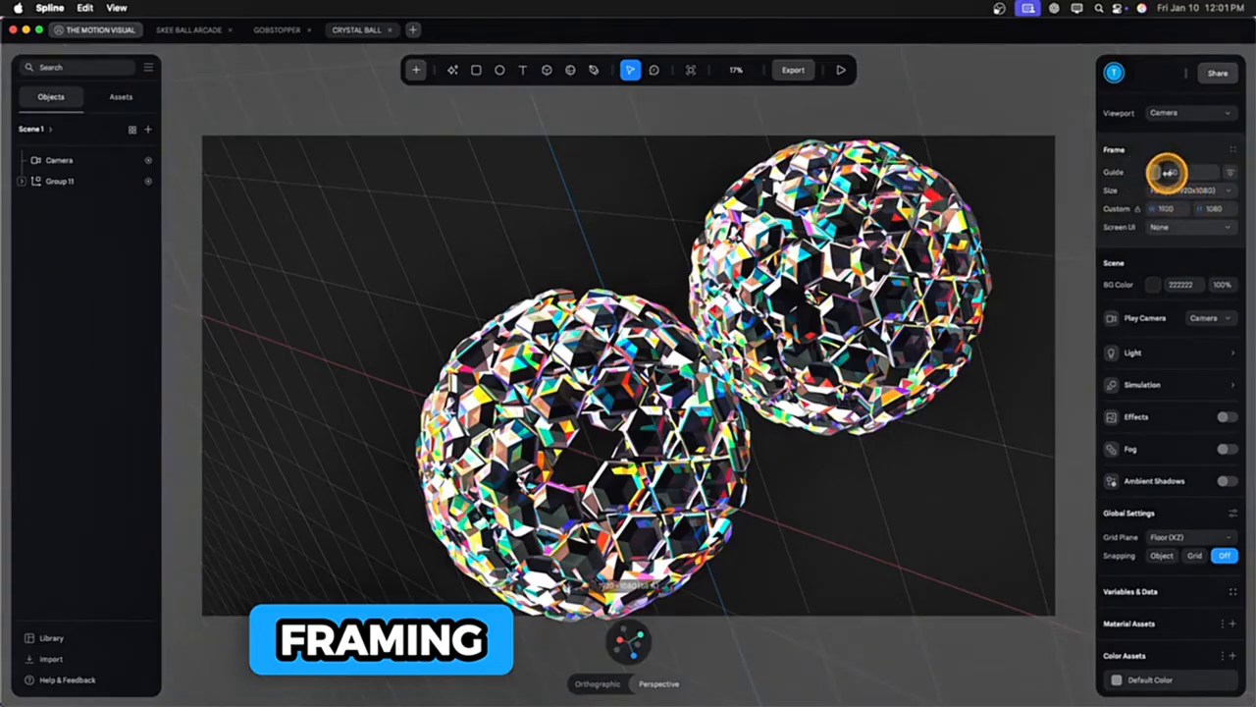
{"action": "mouse_move", "coordinate": [1167, 173]}
{"action": "left_mouse_down"}
{"action": "mouse_move", "coordinate": [1217, 173]}
{"action": "mouse_move", "coordinate": [1159, 173]}
{"action": "mouse_move", "coordinate": [1174, 173]}
{"action": "left_mouse_up"}
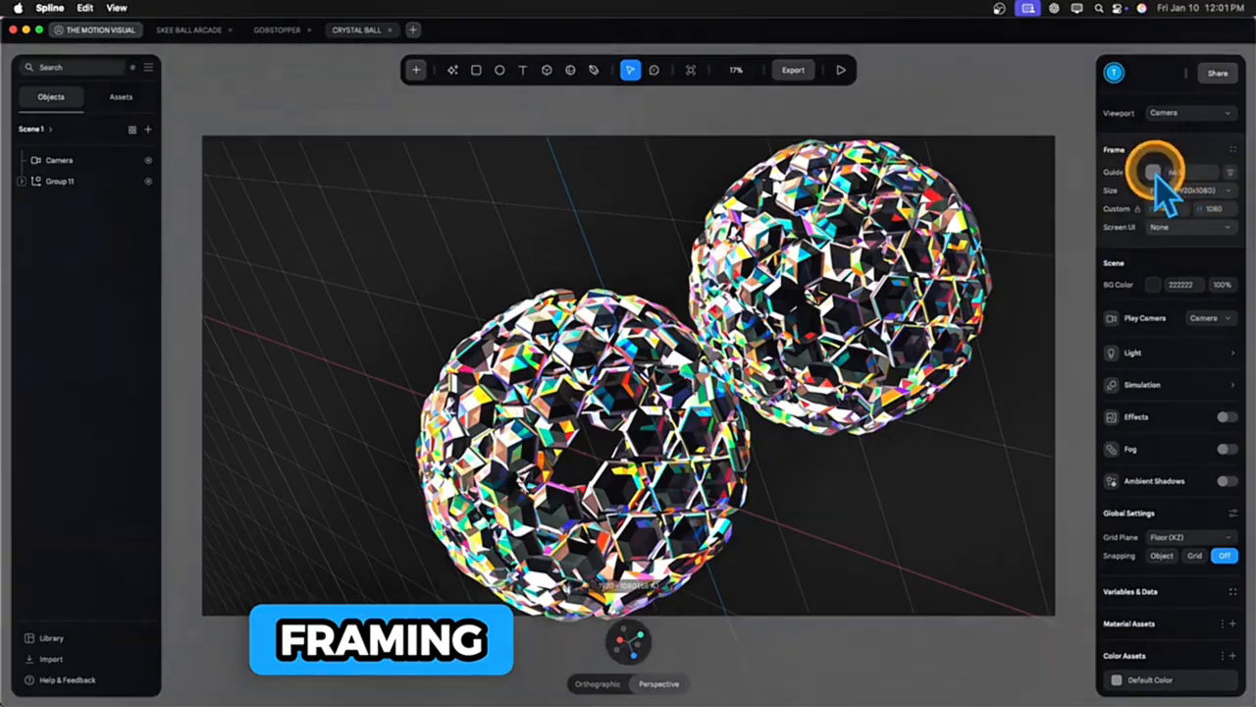
{"action": "left_click", "coordinate": [1154, 173]}
{"action": "left_click", "coordinate": [1200, 220]}
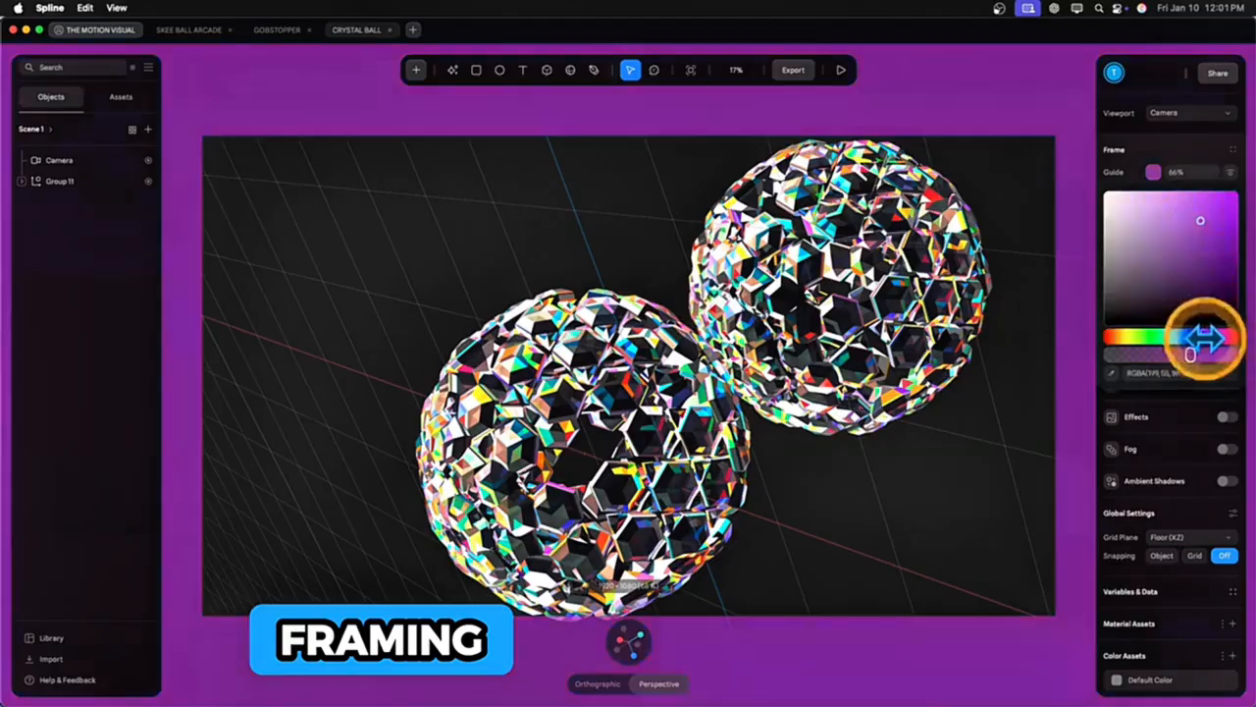
{"action": "left_click", "coordinate": [1156, 172]}
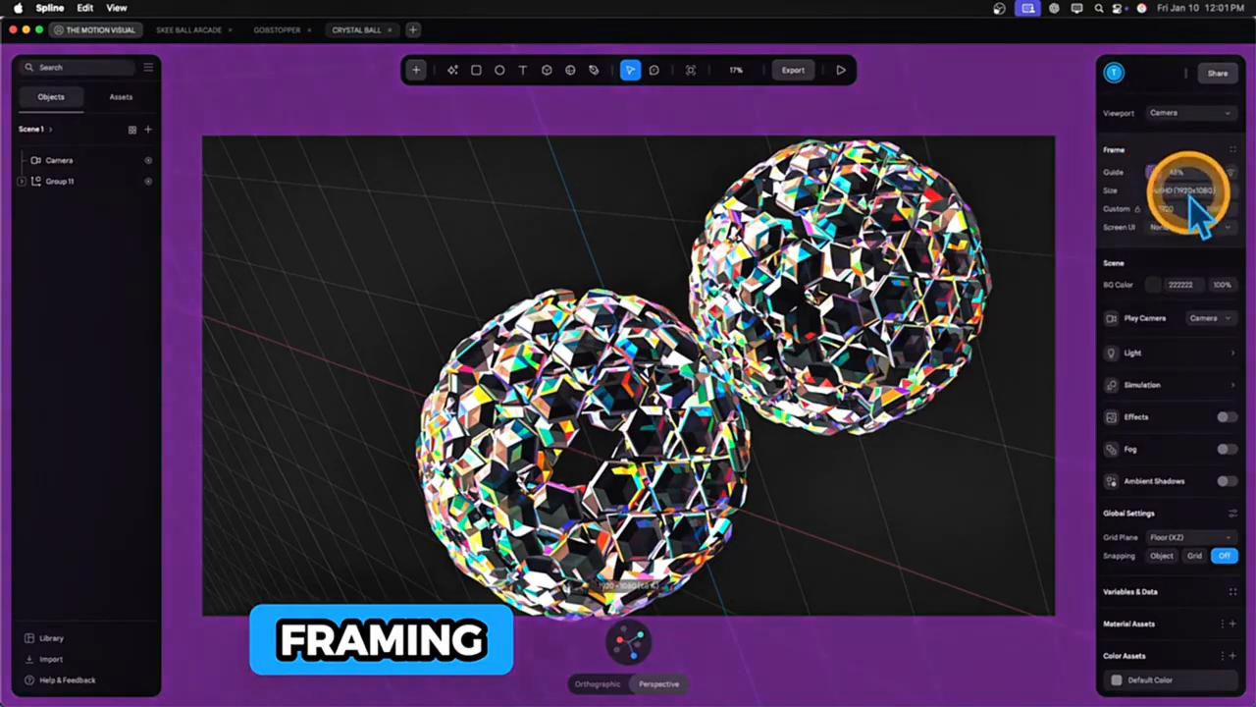
Change the frame size to the TikTok (1080x1920) preset and play the scene in the vertical frame
{"action": "left_click", "coordinate": [1189, 192]}
{"action": "left_click", "coordinate": [1190, 195]}
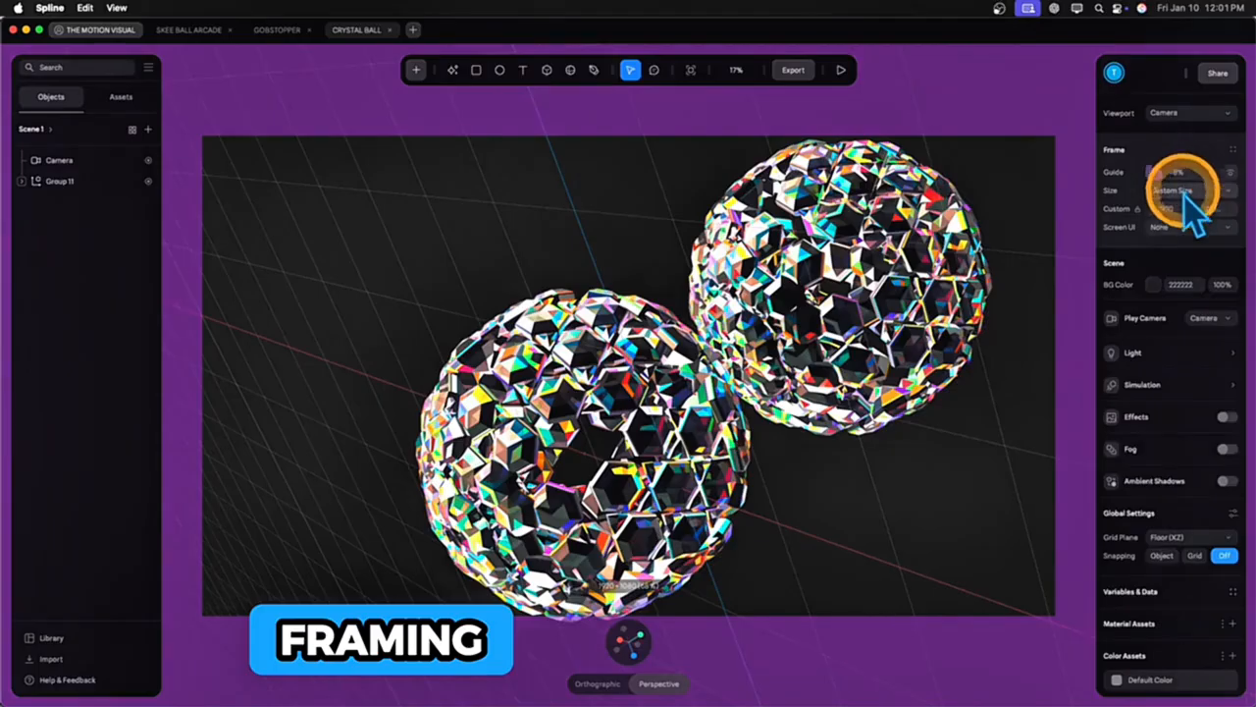
{"action": "left_click", "coordinate": [1186, 195]}
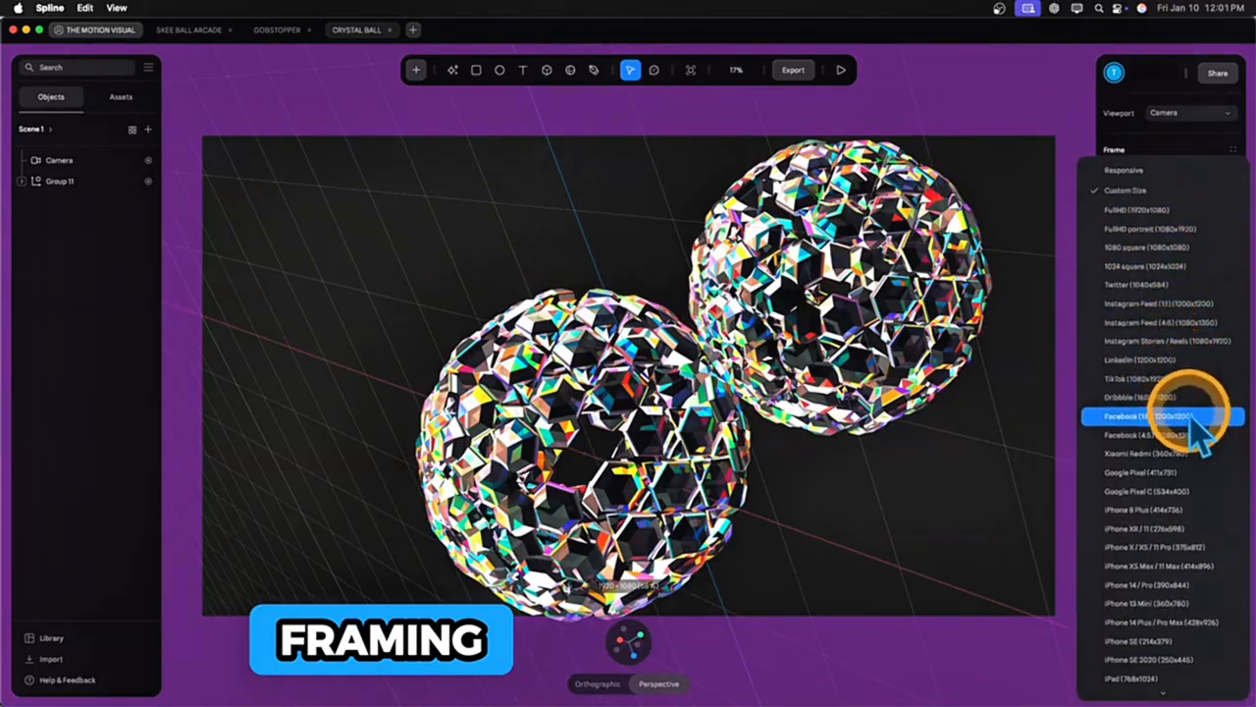
{"action": "scroll", "coordinate": [1199, 432], "scroll_direction": "down", "scroll_amount": 5}
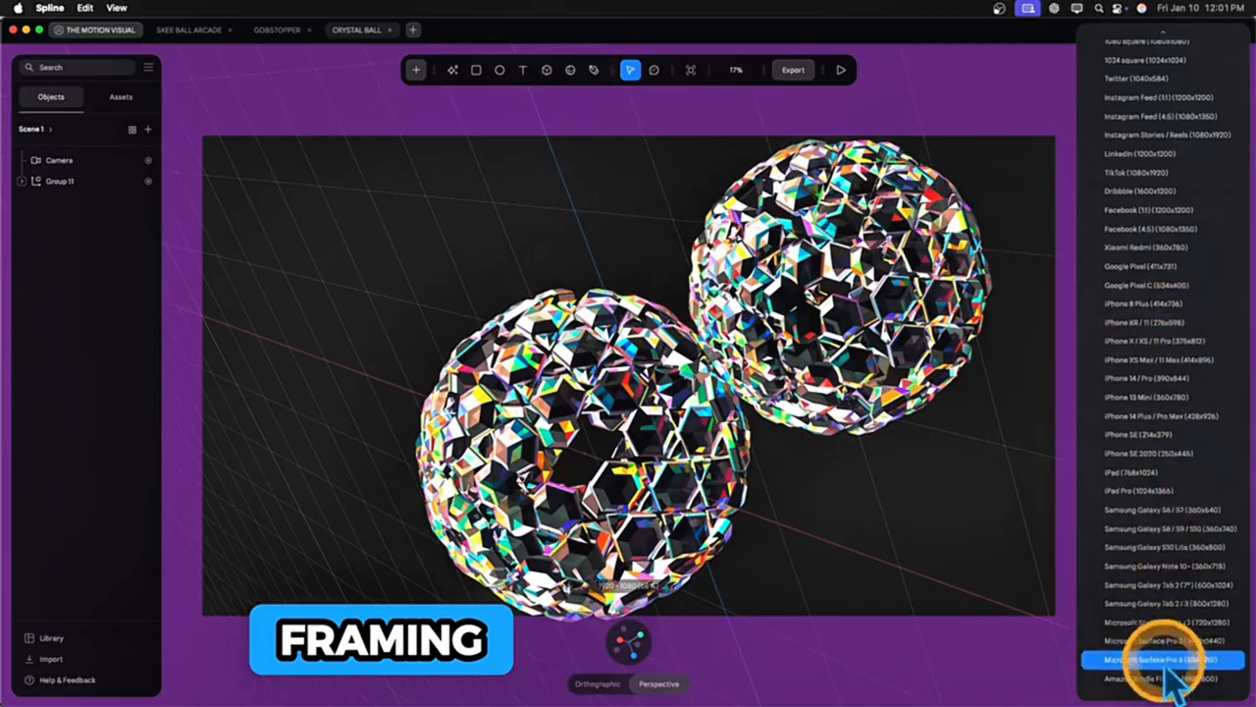
{"action": "scroll", "coordinate": [1173, 373], "scroll_direction": "down", "scroll_amount": 1}
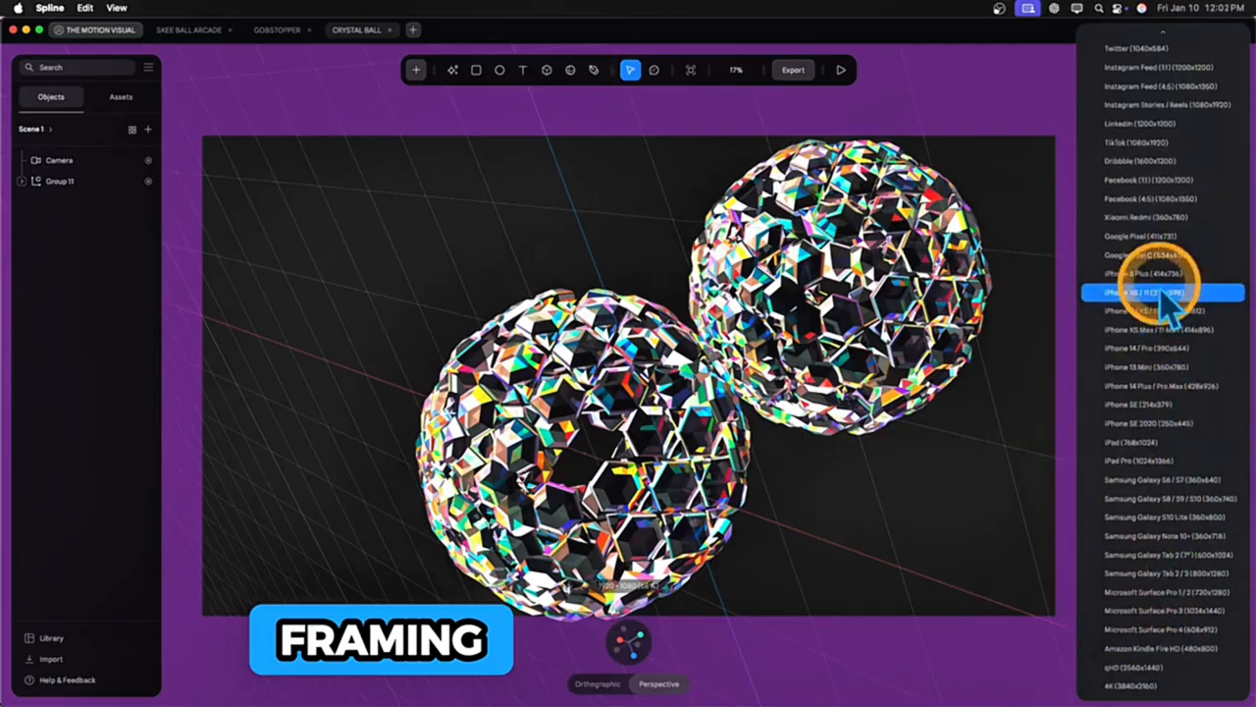
{"action": "scroll", "coordinate": [1168, 324], "scroll_direction": "up", "scroll_amount": 3}
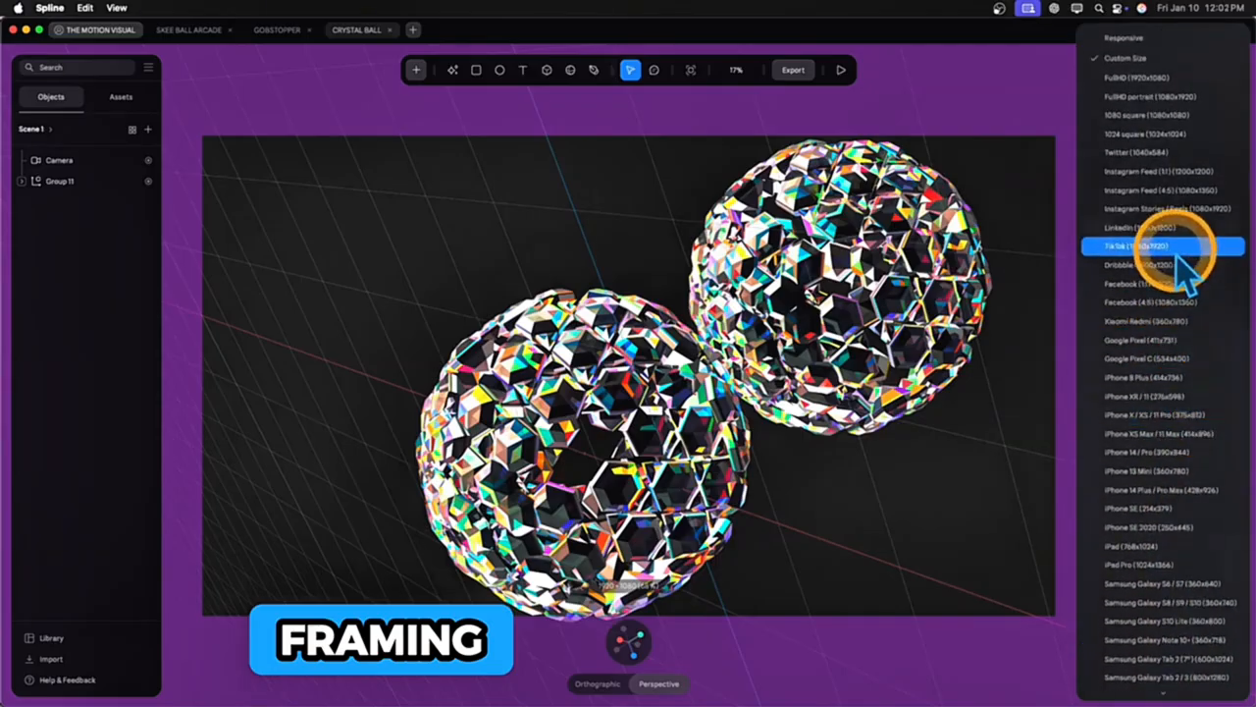
{"action": "left_click", "coordinate": [1178, 247]}
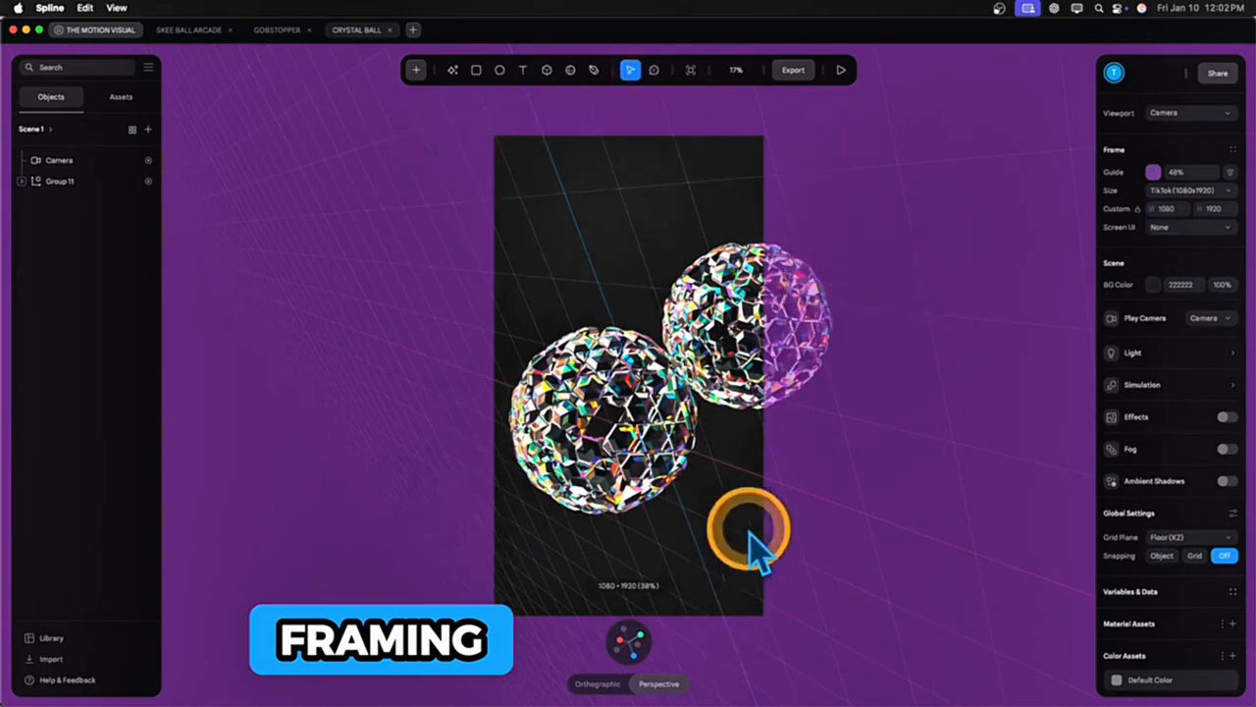
{"action": "scroll", "coordinate": [668, 247], "scroll_direction": "up", "scroll_amount": 3}
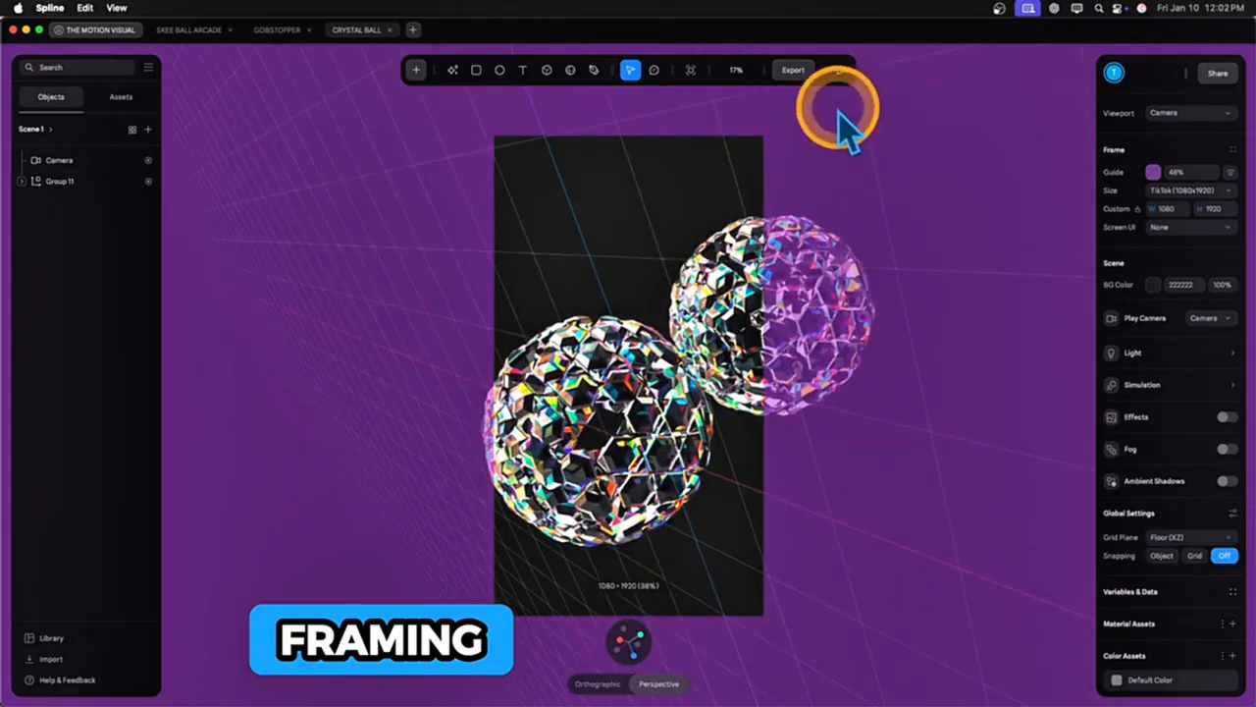
{"action": "left_click", "coordinate": [841, 69]}
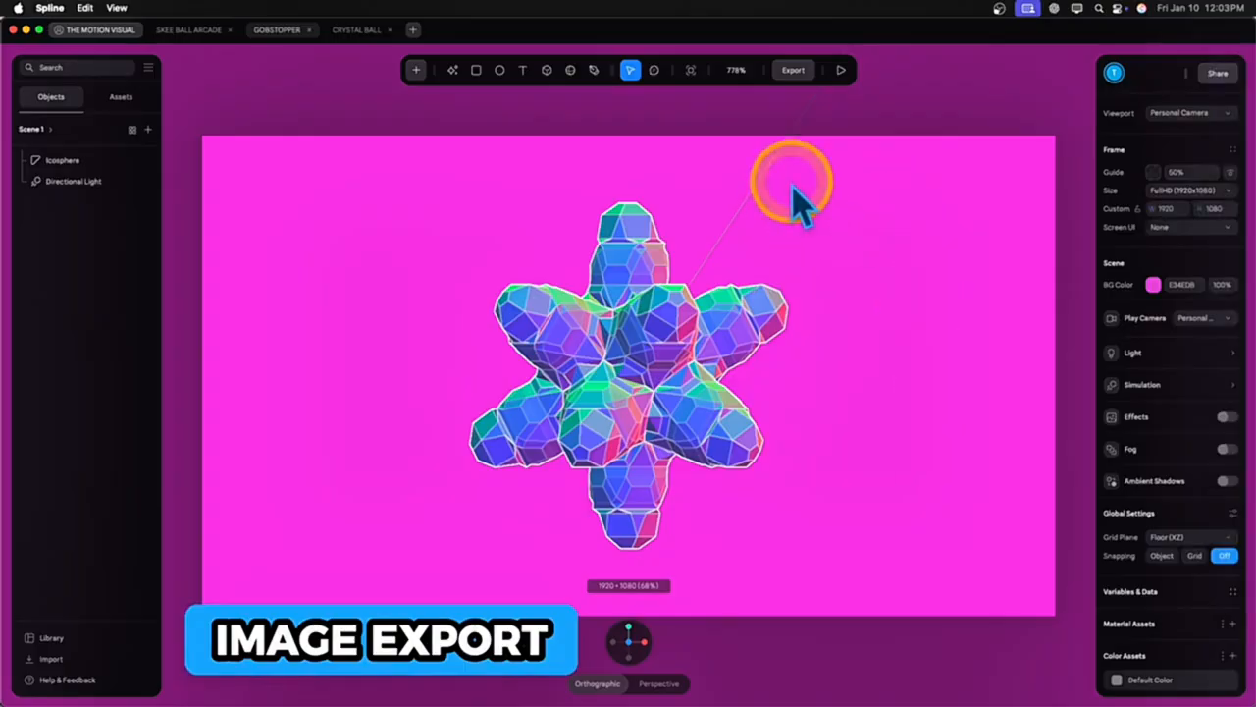
Export the scene as a PNG image at ratio 1 with the background color hidden
{"action": "left_click", "coordinate": [791, 71]}
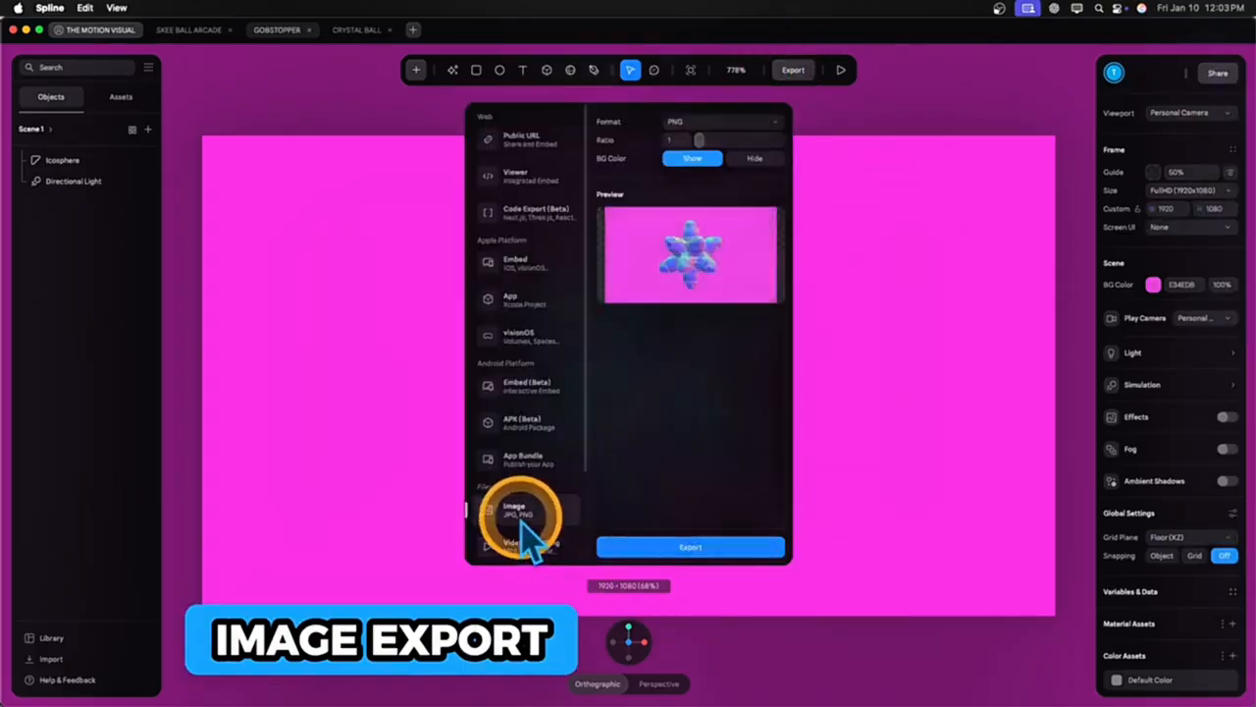
{"action": "left_click", "coordinate": [755, 121]}
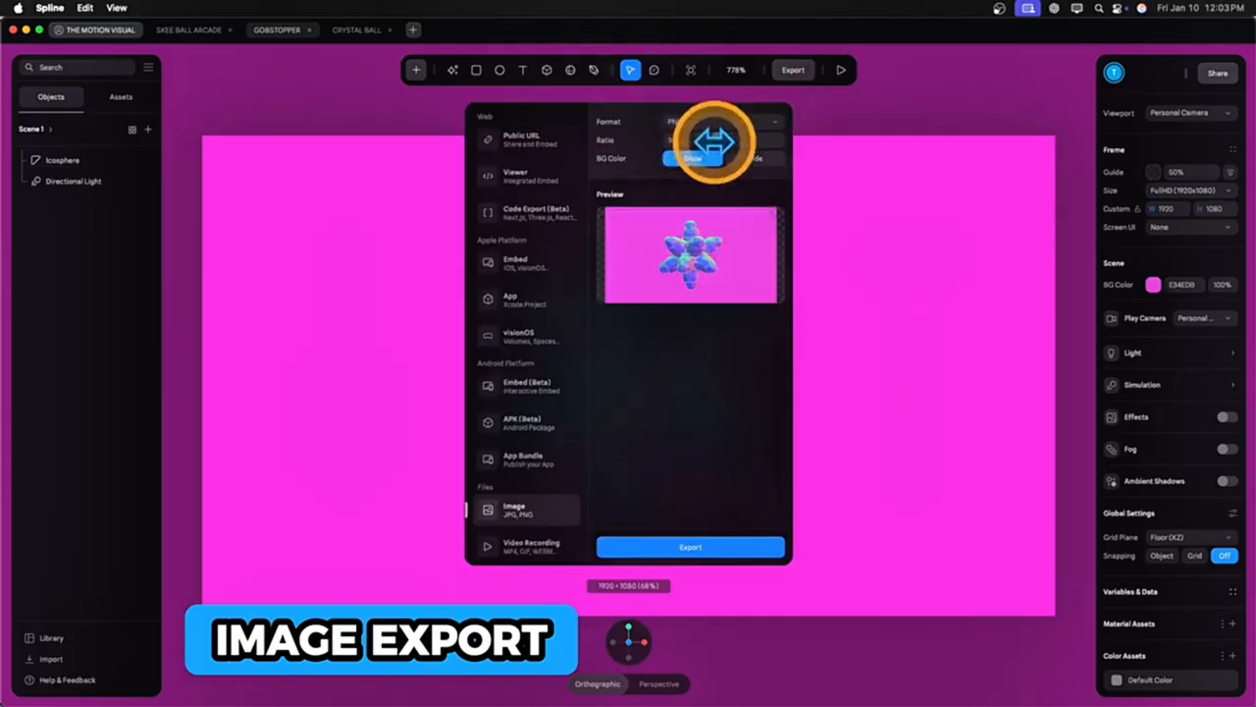
{"action": "left_click", "coordinate": [755, 159]}
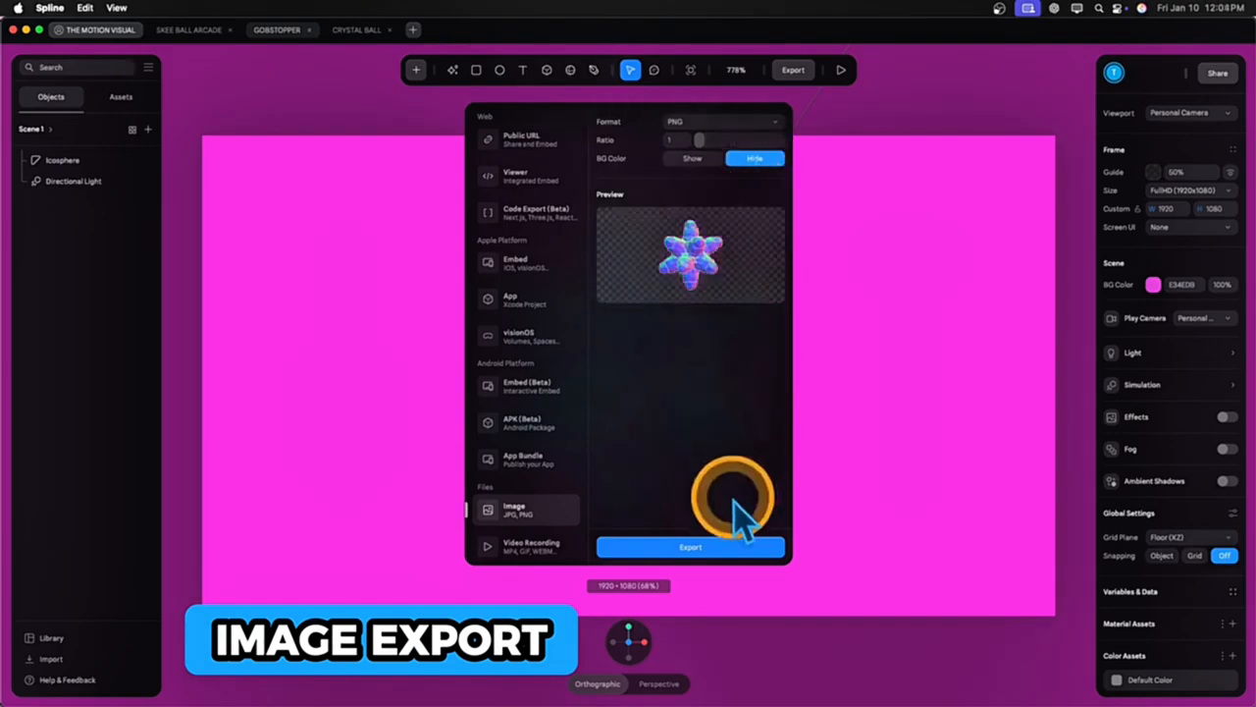
{"action": "left_click", "coordinate": [723, 550]}
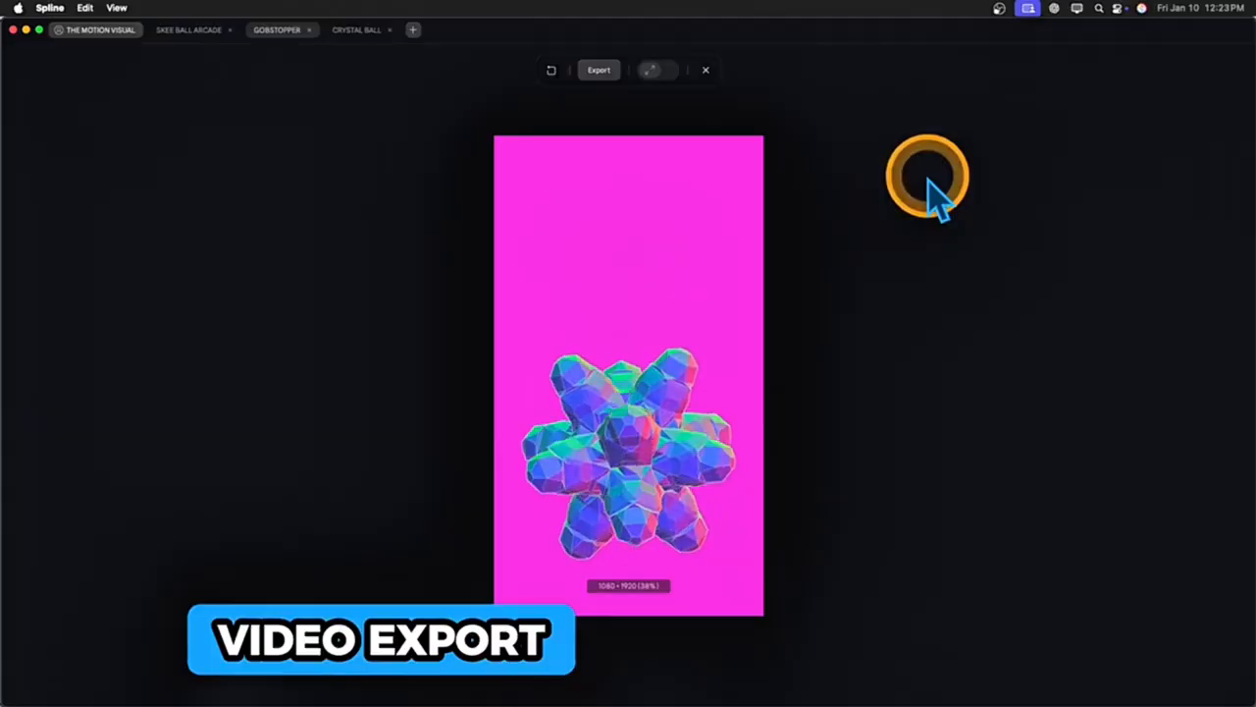
Set up a video recording export in MP4 format at 30 FPS and 120 Mbit/s
{"action": "left_click", "coordinate": [597, 71]}
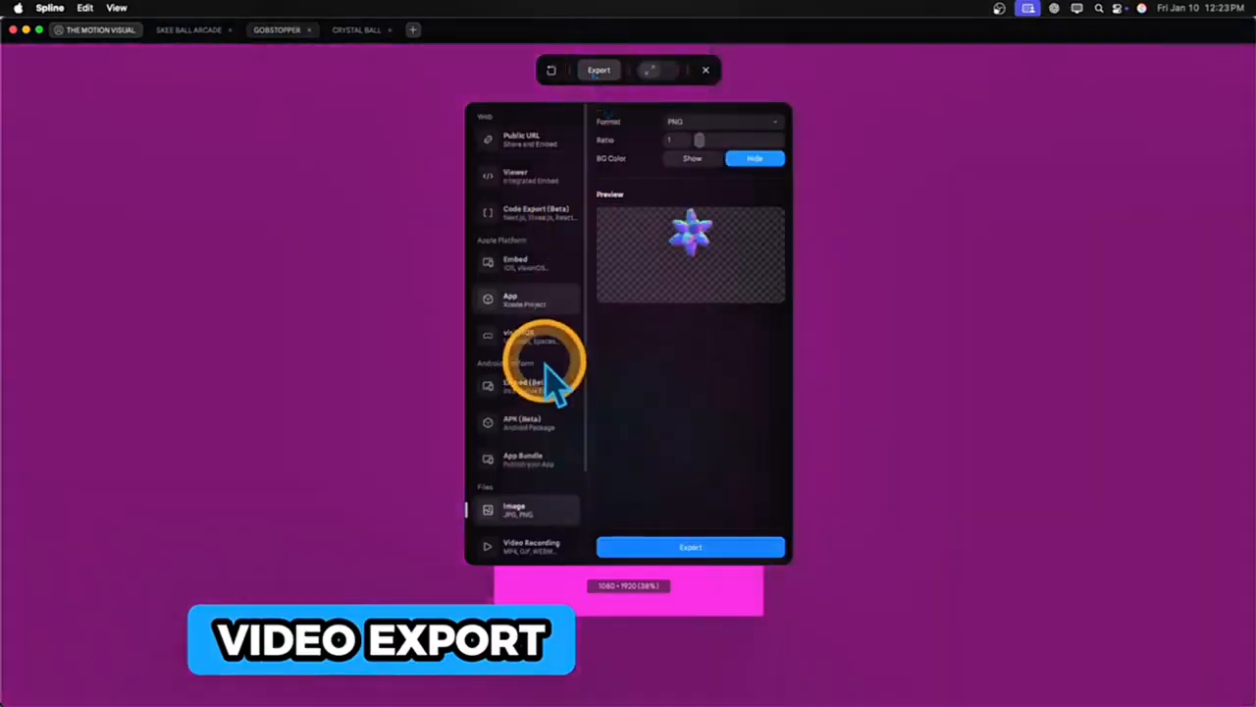
{"action": "left_click", "coordinate": [530, 547]}
{"action": "left_click", "coordinate": [726, 122]}
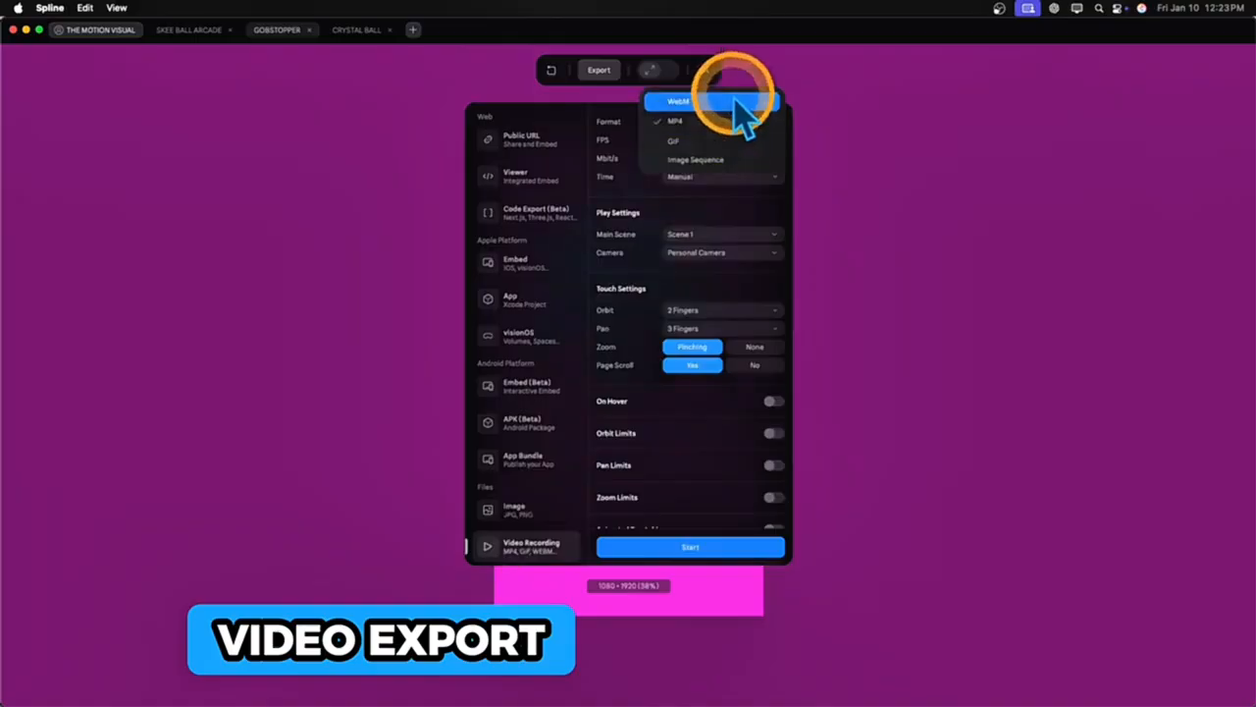
{"action": "left_click", "coordinate": [736, 162]}
{"action": "left_click", "coordinate": [741, 127]}
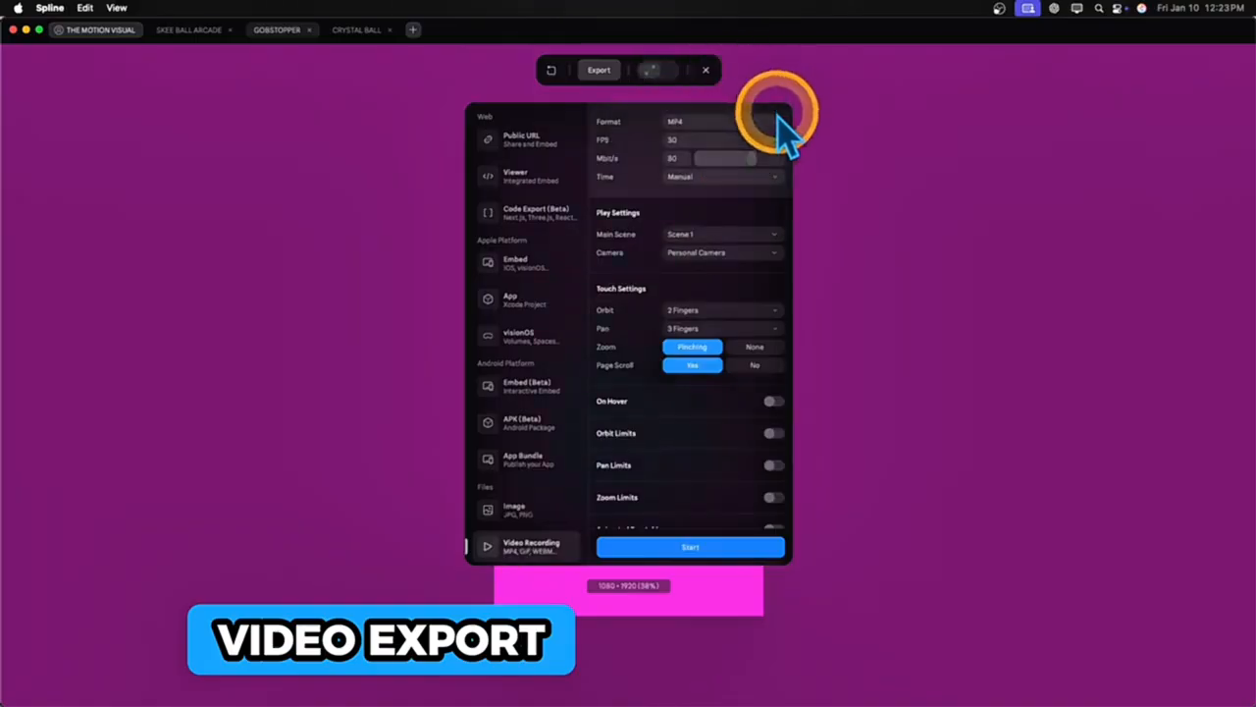
{"action": "left_click", "coordinate": [743, 141]}
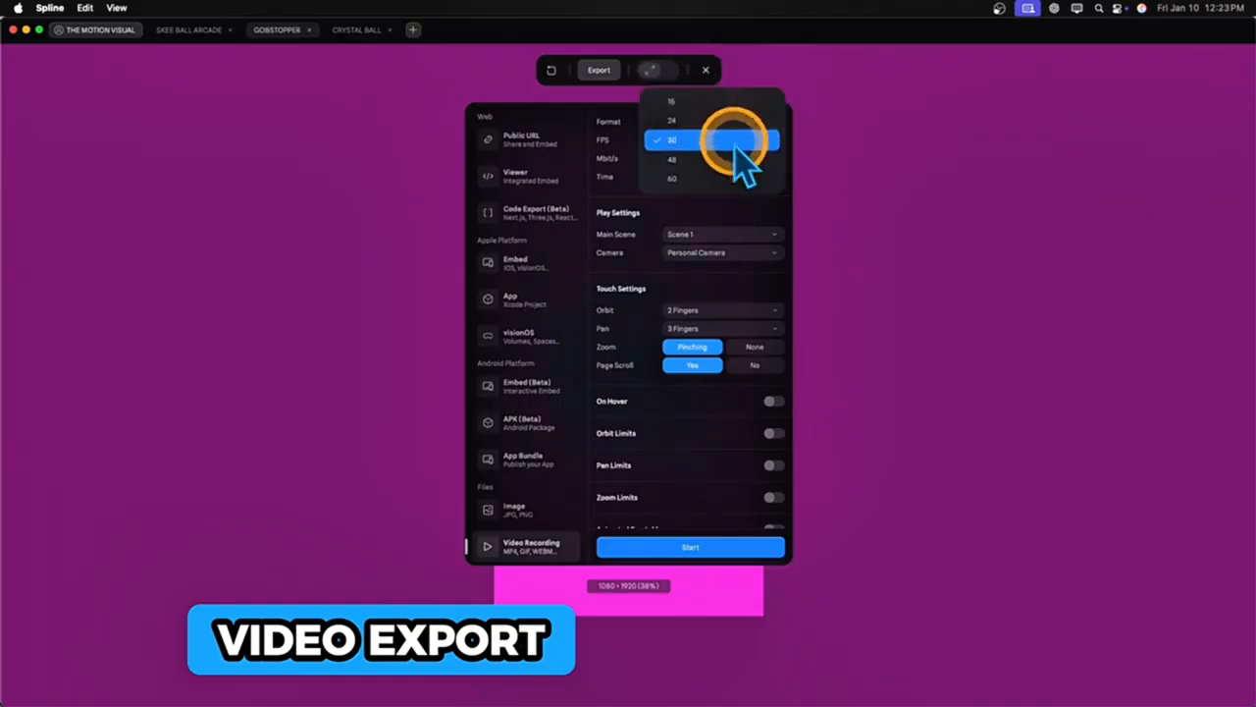
{"action": "left_click", "coordinate": [735, 143]}
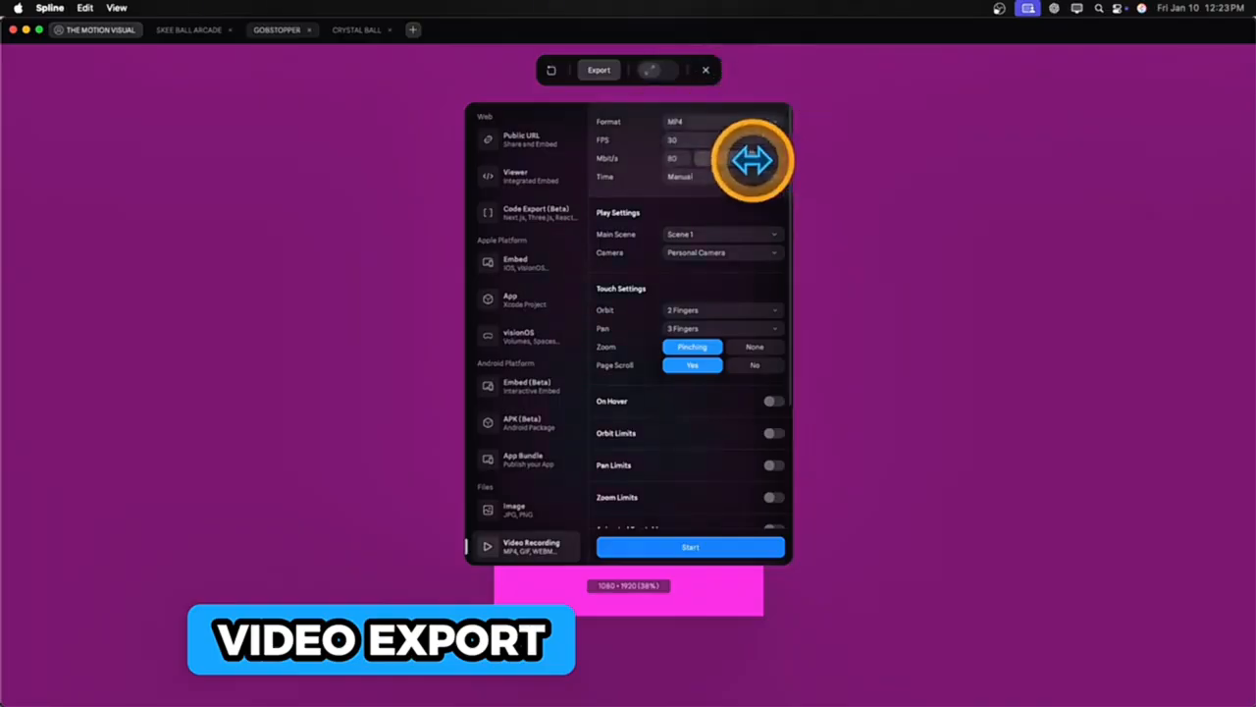
{"action": "left_click_drag", "start_coordinate": [782, 163], "coordinate": [787, 167]}
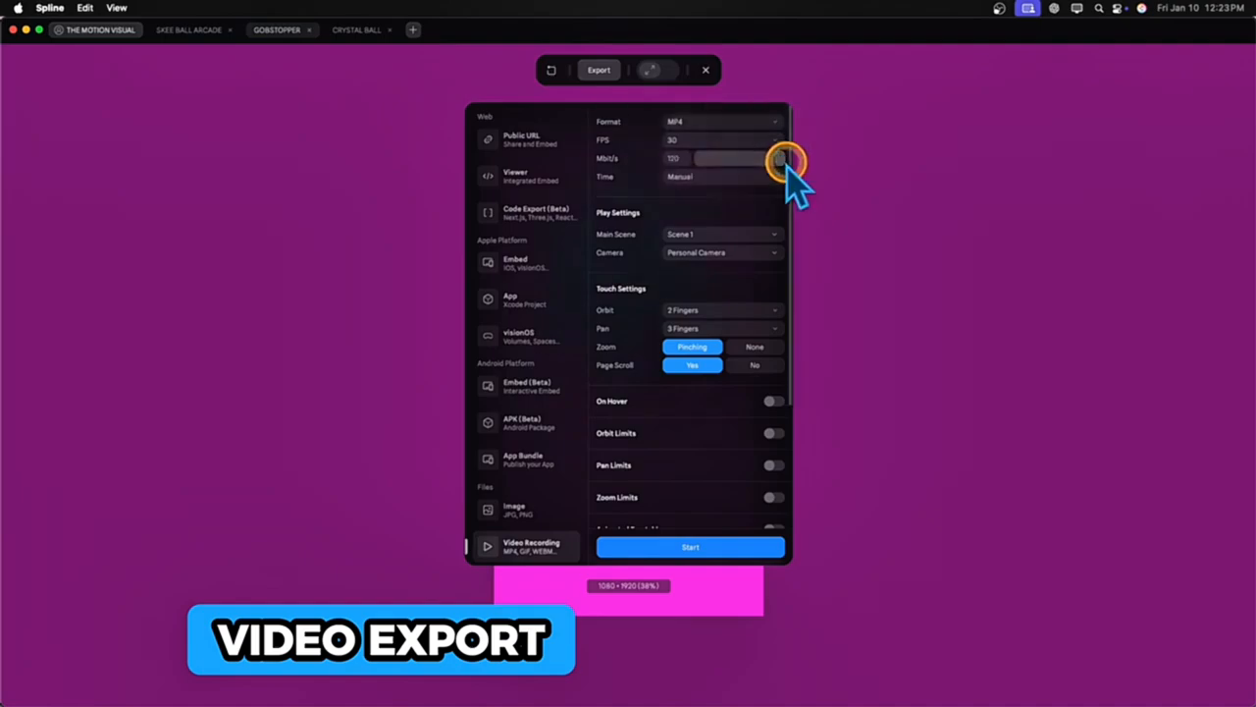
Change the recording time to Fixed with a duration of 6 seconds
{"action": "left_click", "coordinate": [717, 180]}
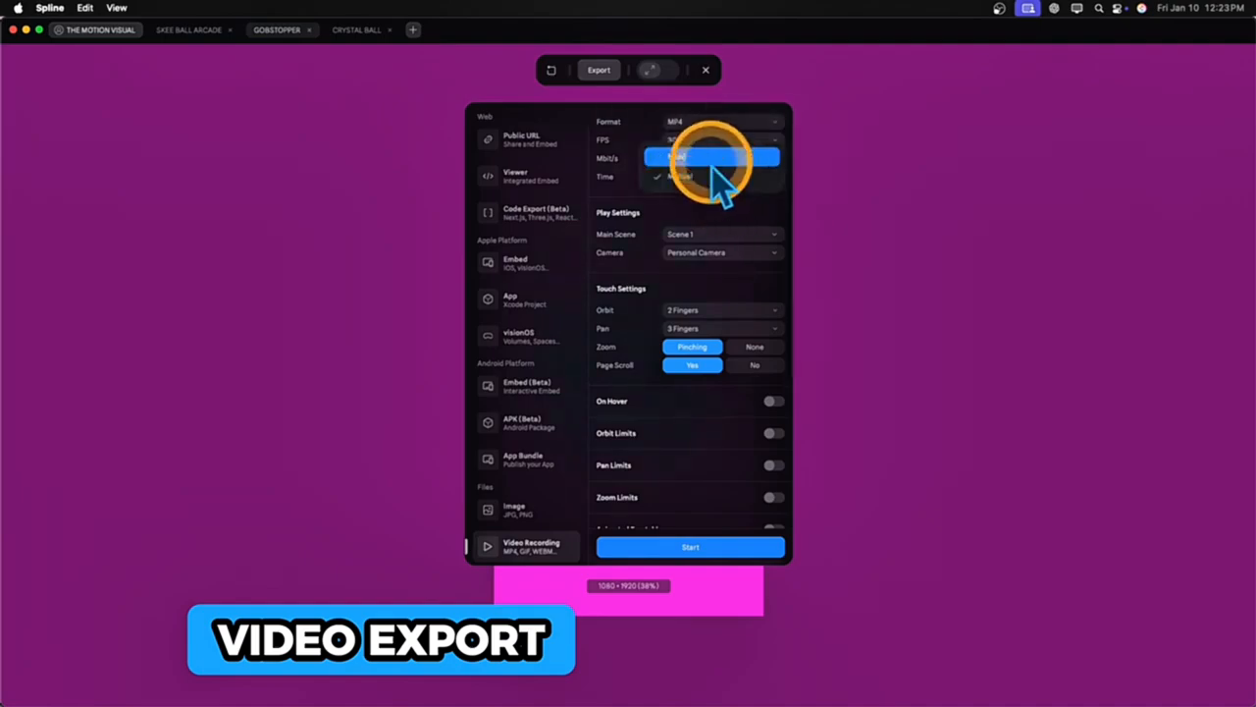
{"action": "left_click", "coordinate": [717, 161]}
{"action": "left_click", "coordinate": [675, 195]}
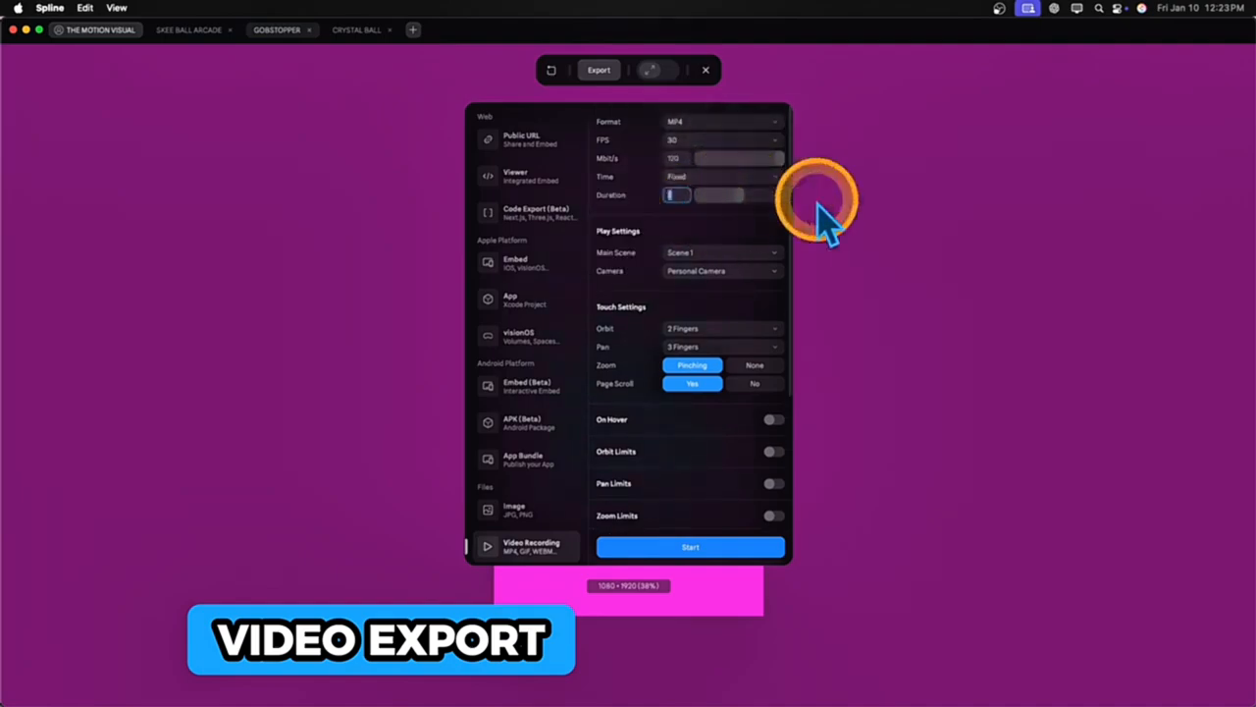
{"action": "type", "text": "6"}
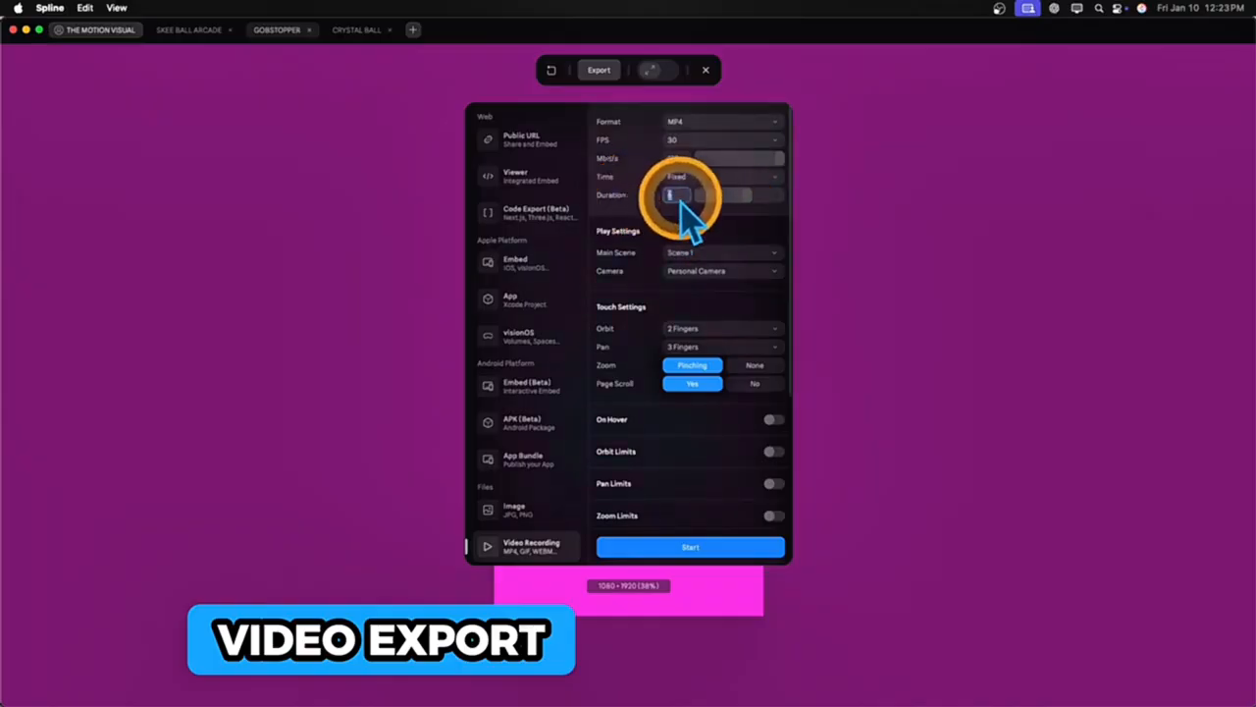
{"action": "type", "text": "0"}
{"action": "left_click", "coordinate": [634, 188]}
{"action": "type", "text": "6"}
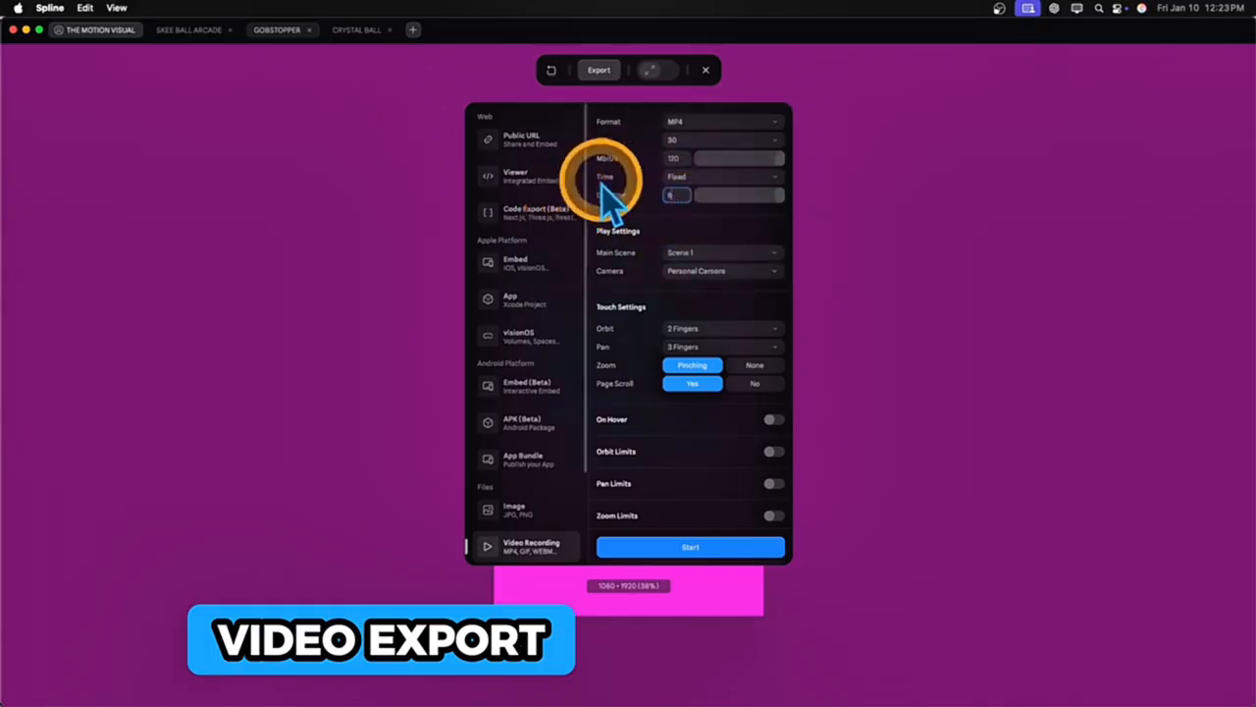
{"action": "left_click", "coordinate": [635, 183]}
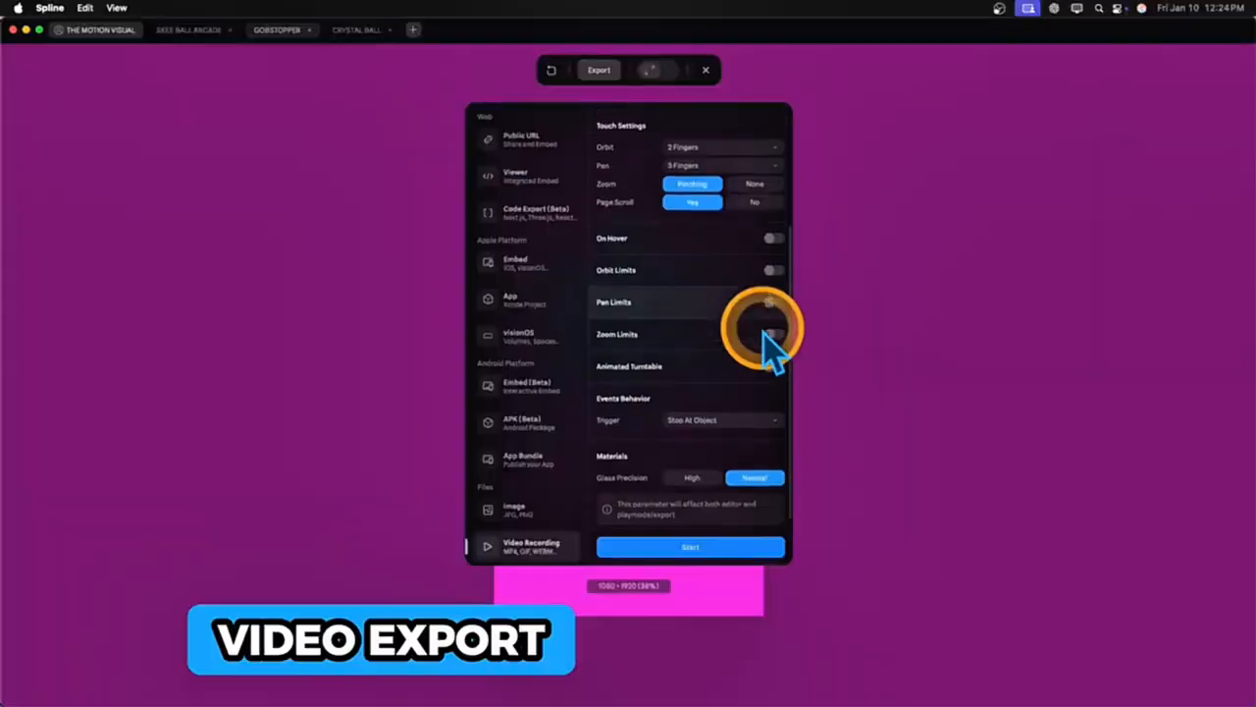
Review the remaining video export settings and start recording the scene
{"action": "scroll", "coordinate": [763, 331], "scroll_direction": "up", "scroll_amount": 5}
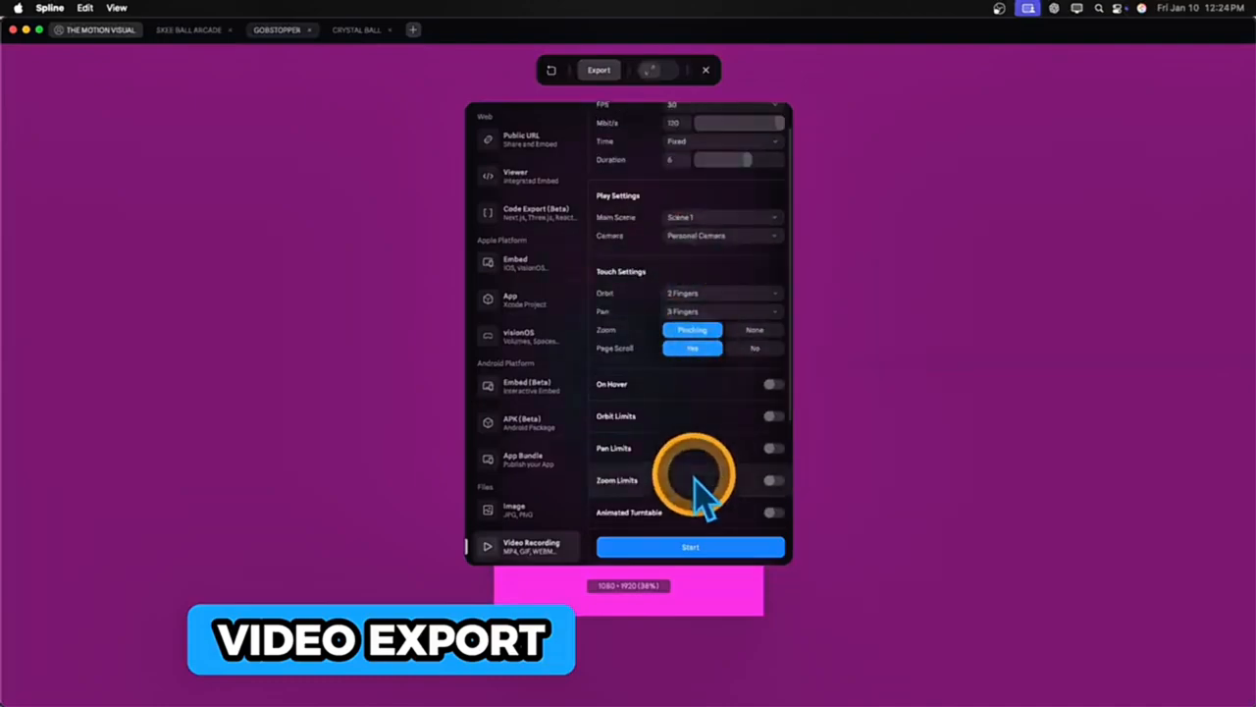
{"action": "scroll", "coordinate": [716, 486], "scroll_direction": "down", "scroll_amount": 5}
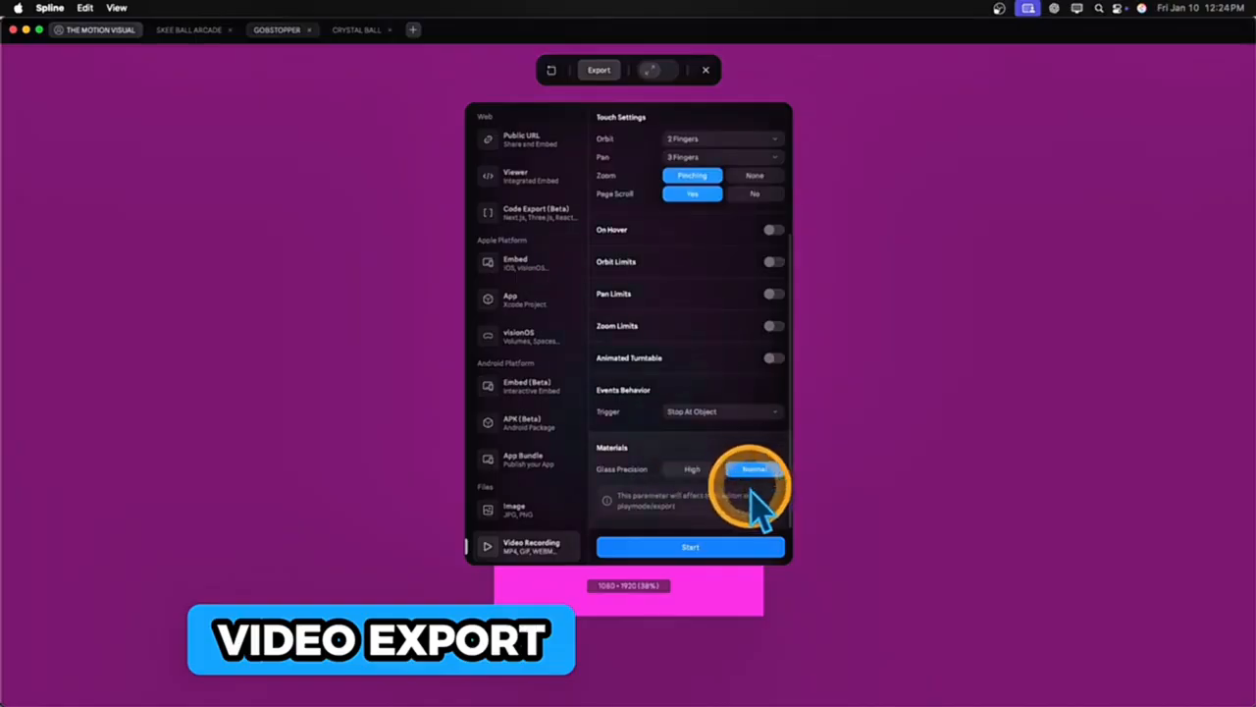
{"action": "left_click", "coordinate": [721, 547]}
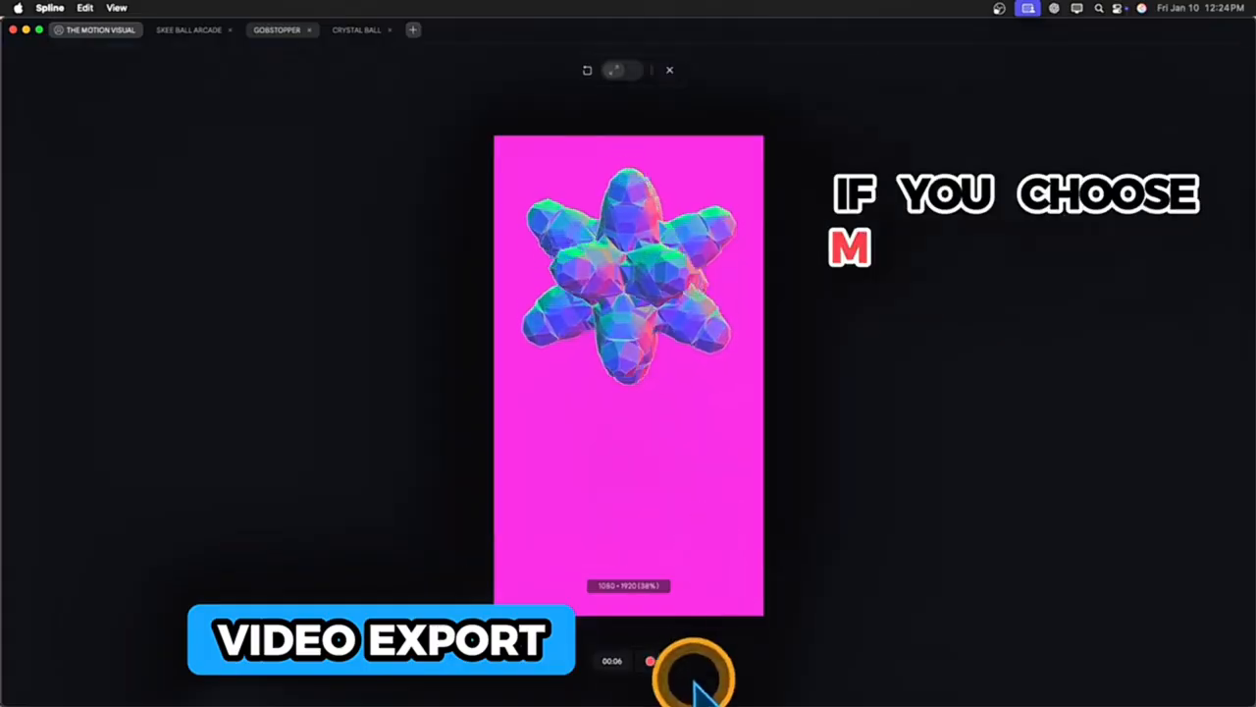
{"action": "left_click", "coordinate": [649, 661]}
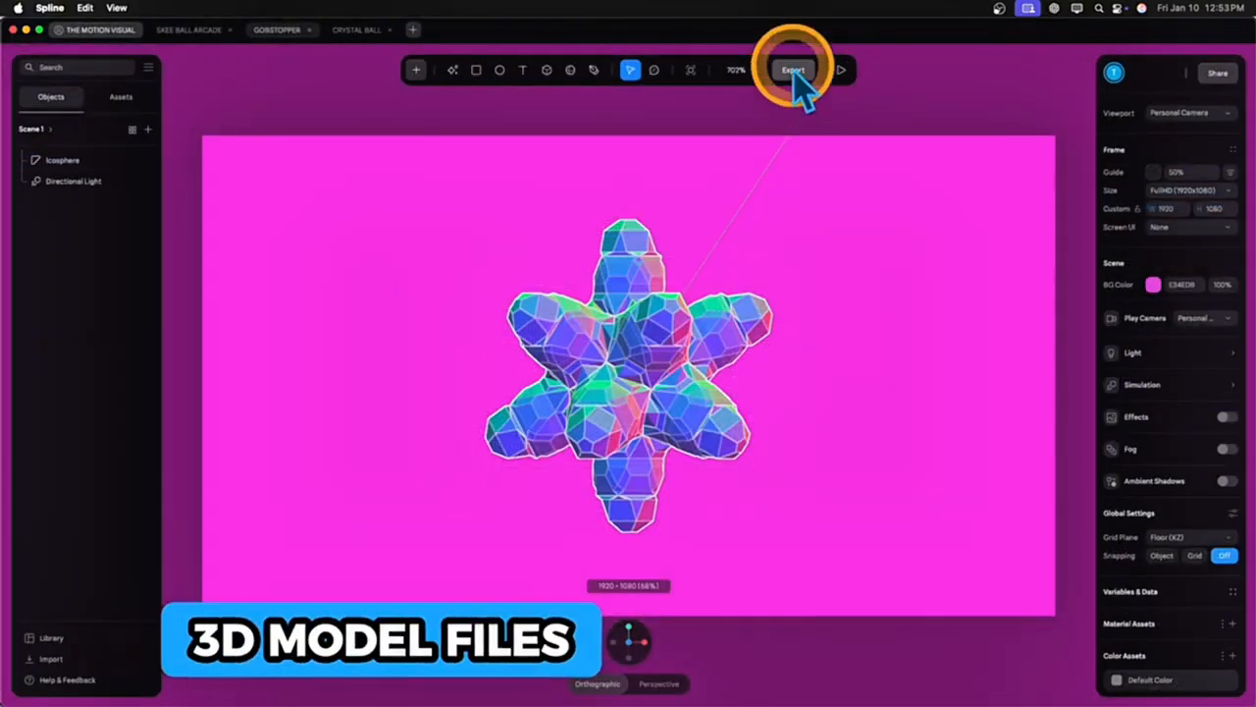
Compare the 3D Formats and 3D Printing export options, including the available 3D file formats, and close the export window
{"action": "left_click", "coordinate": [793, 71]}
{"action": "scroll", "coordinate": [548, 452], "scroll_direction": "down", "scroll_amount": 3}
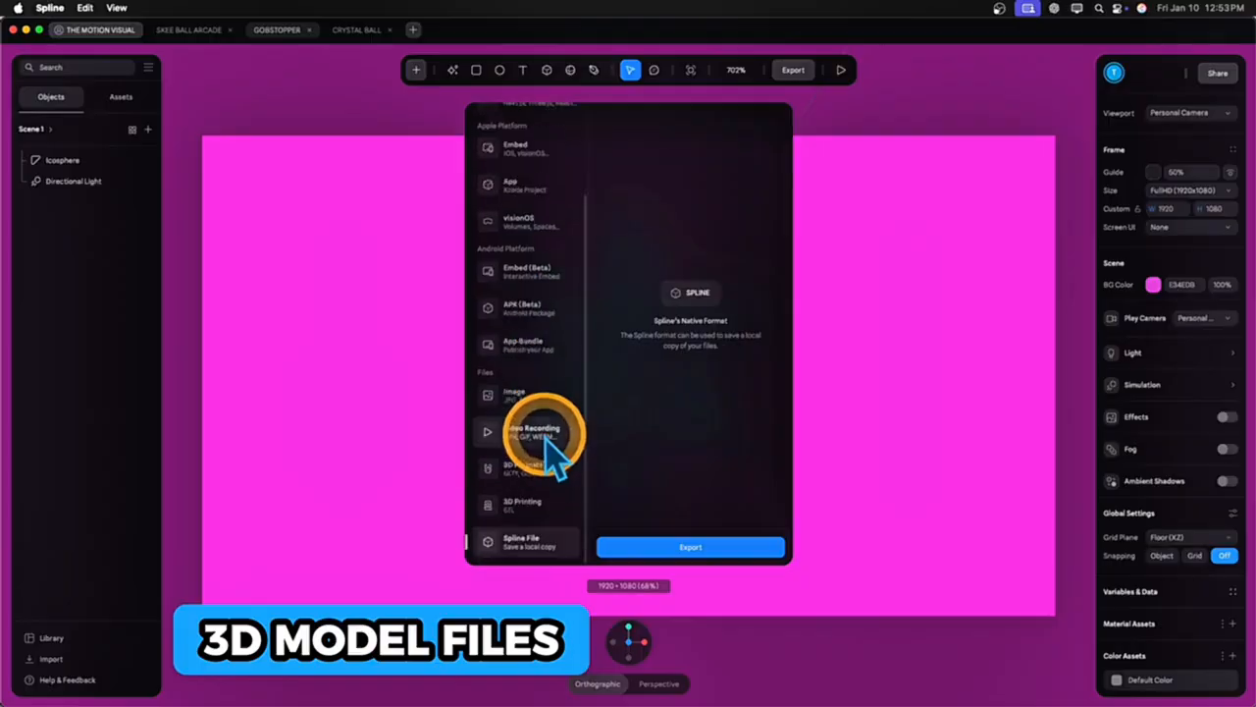
{"action": "left_click", "coordinate": [530, 467]}
{"action": "left_click", "coordinate": [523, 505]}
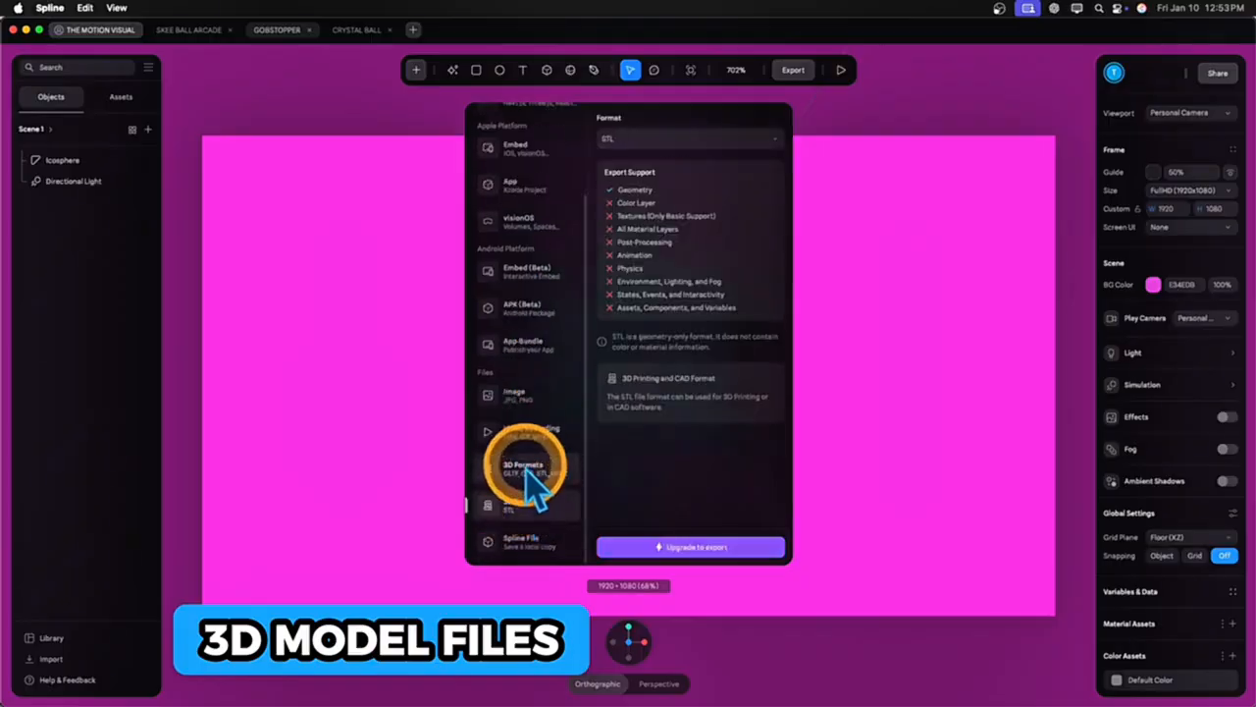
{"action": "left_click", "coordinate": [533, 468]}
{"action": "left_click", "coordinate": [681, 140]}
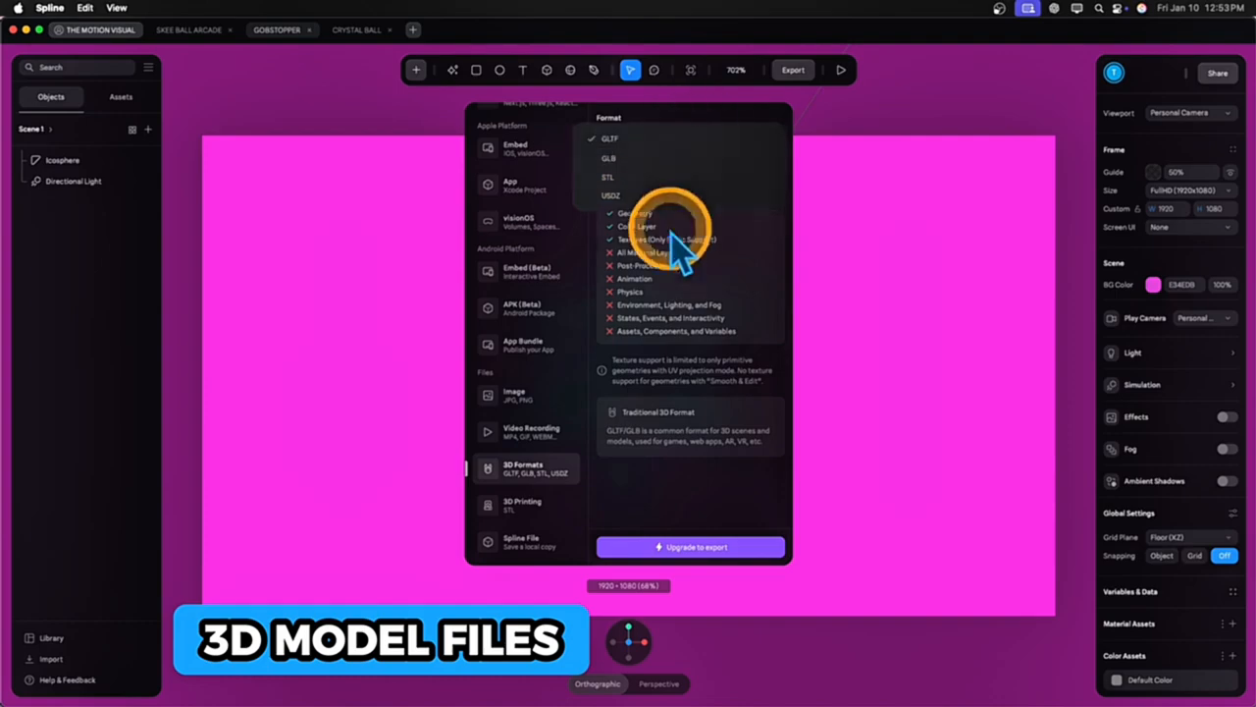
{"action": "left_click", "coordinate": [536, 503]}
{"action": "left_click", "coordinate": [536, 506]}
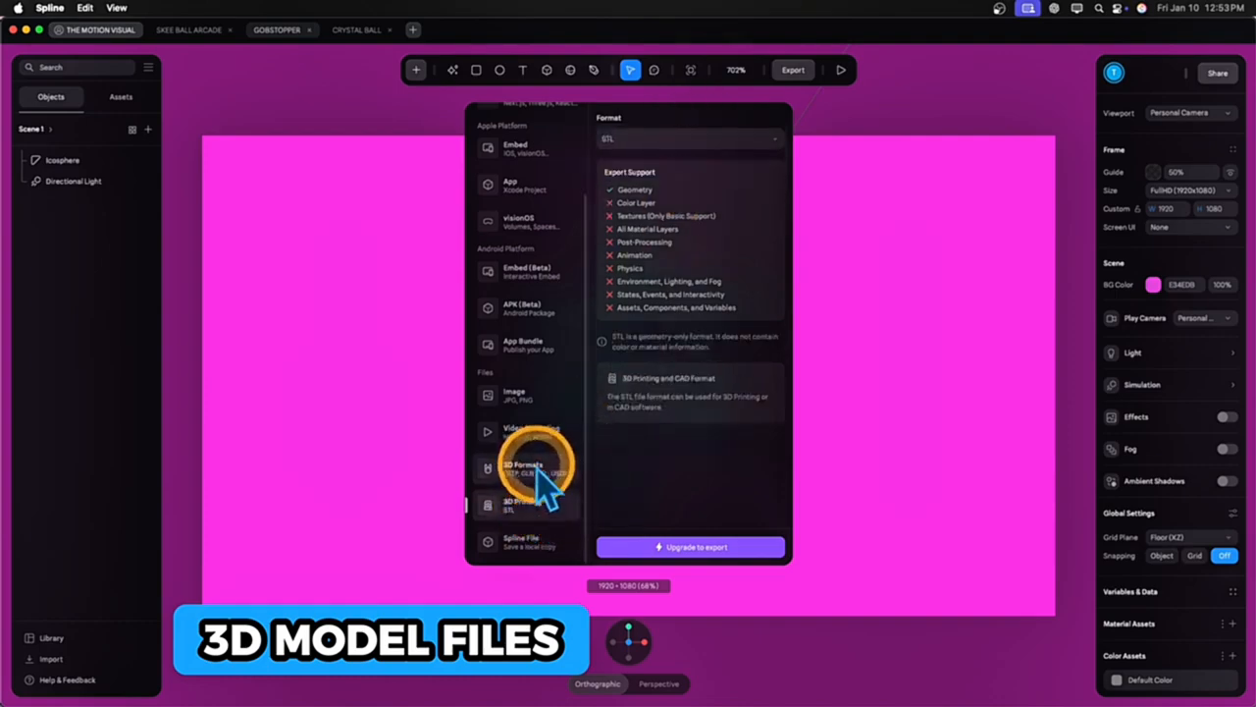
{"action": "left_click", "coordinate": [535, 469]}
{"action": "left_click", "coordinate": [524, 511]}
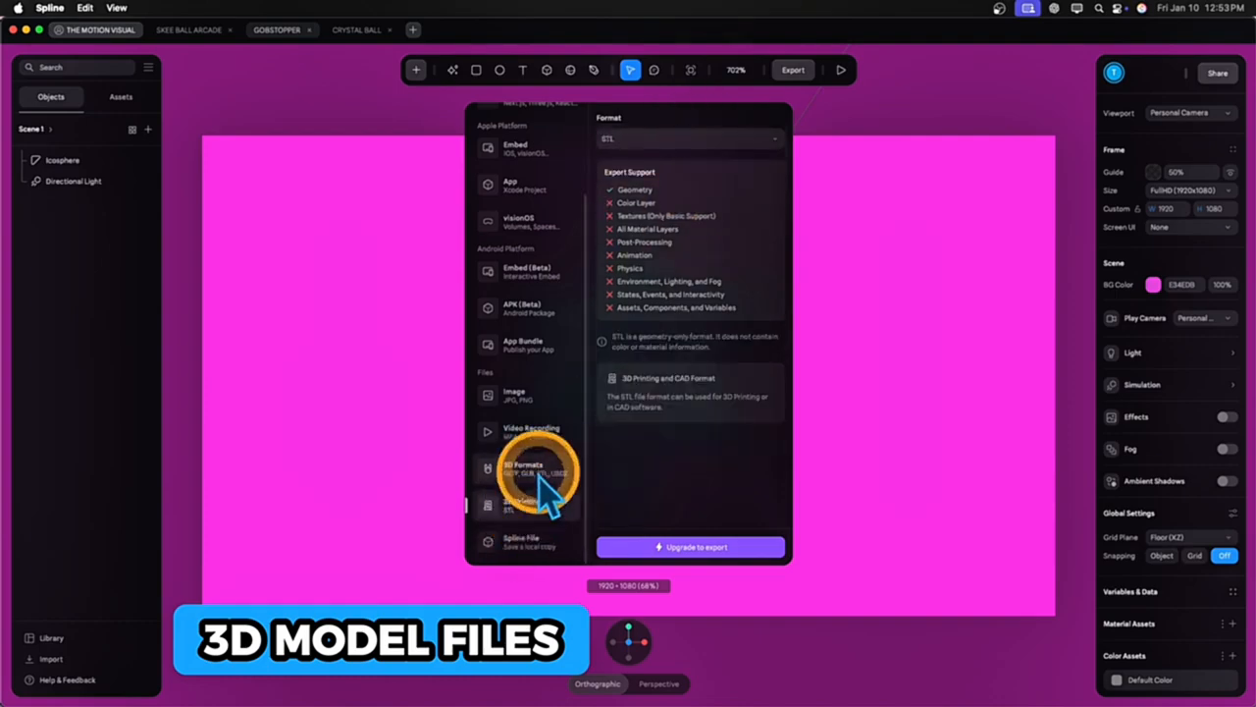
{"action": "left_click", "coordinate": [538, 470]}
{"action": "left_click", "coordinate": [944, 415]}
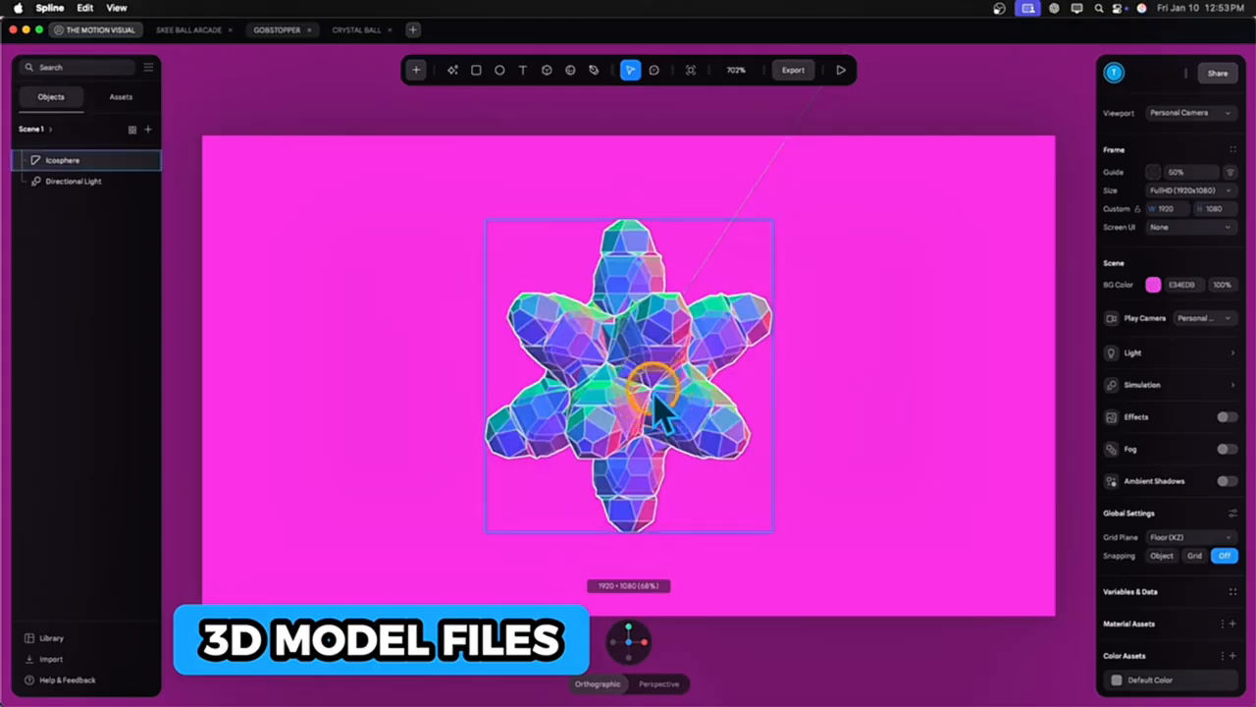
{"action": "left_click", "coordinate": [842, 402]}
Reopen the export options and check what the STL printing and GLTF exports support
{"action": "left_click", "coordinate": [795, 69]}
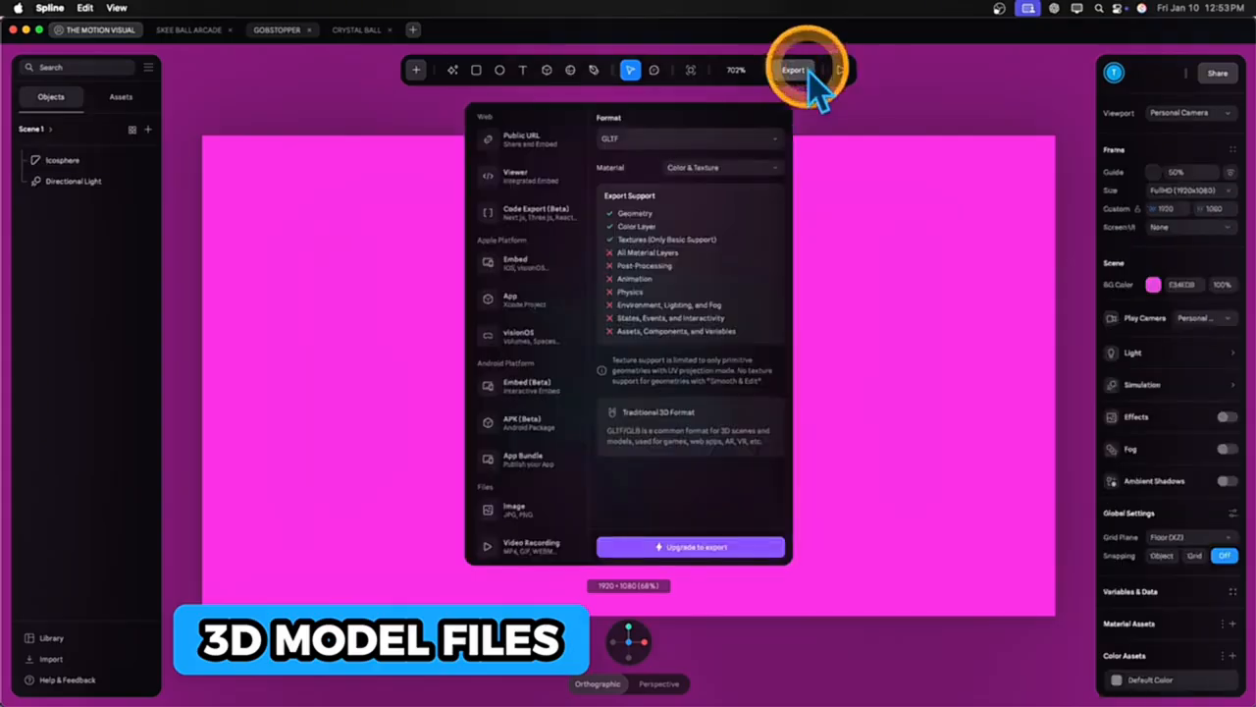
{"action": "scroll", "coordinate": [575, 392], "scroll_direction": "down", "scroll_amount": 3}
{"action": "left_click", "coordinate": [530, 502]}
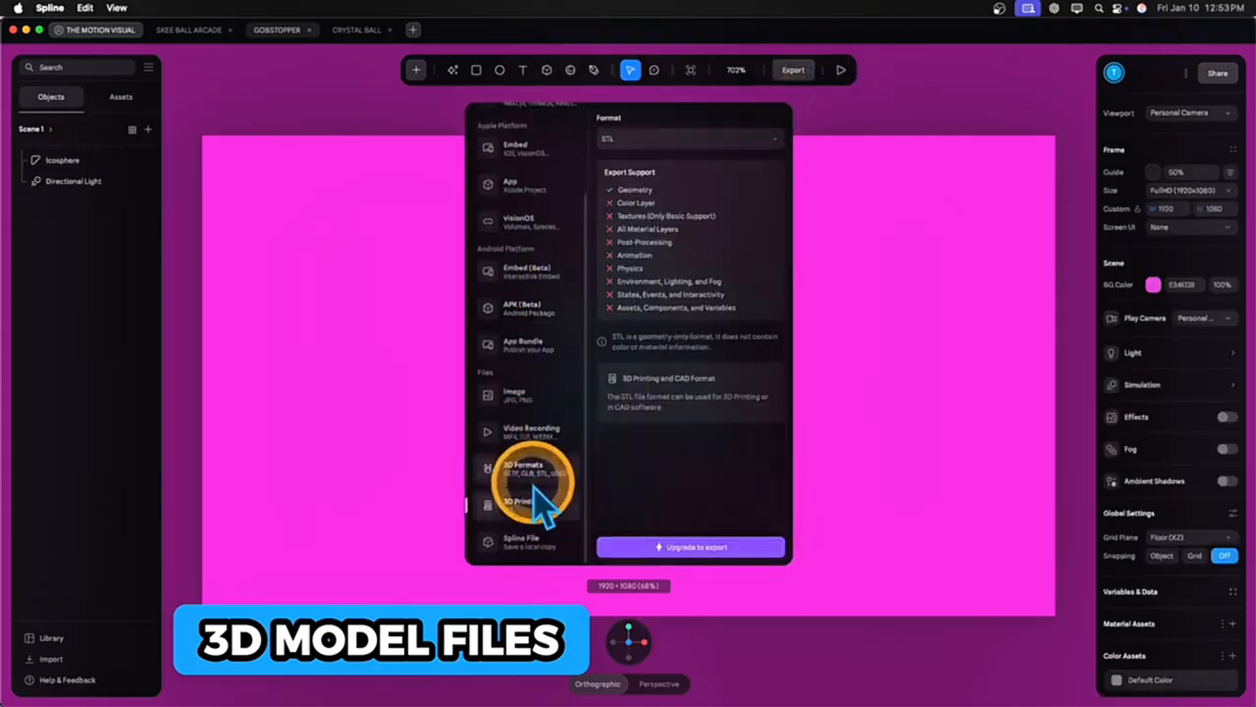
{"action": "left_click", "coordinate": [533, 475]}
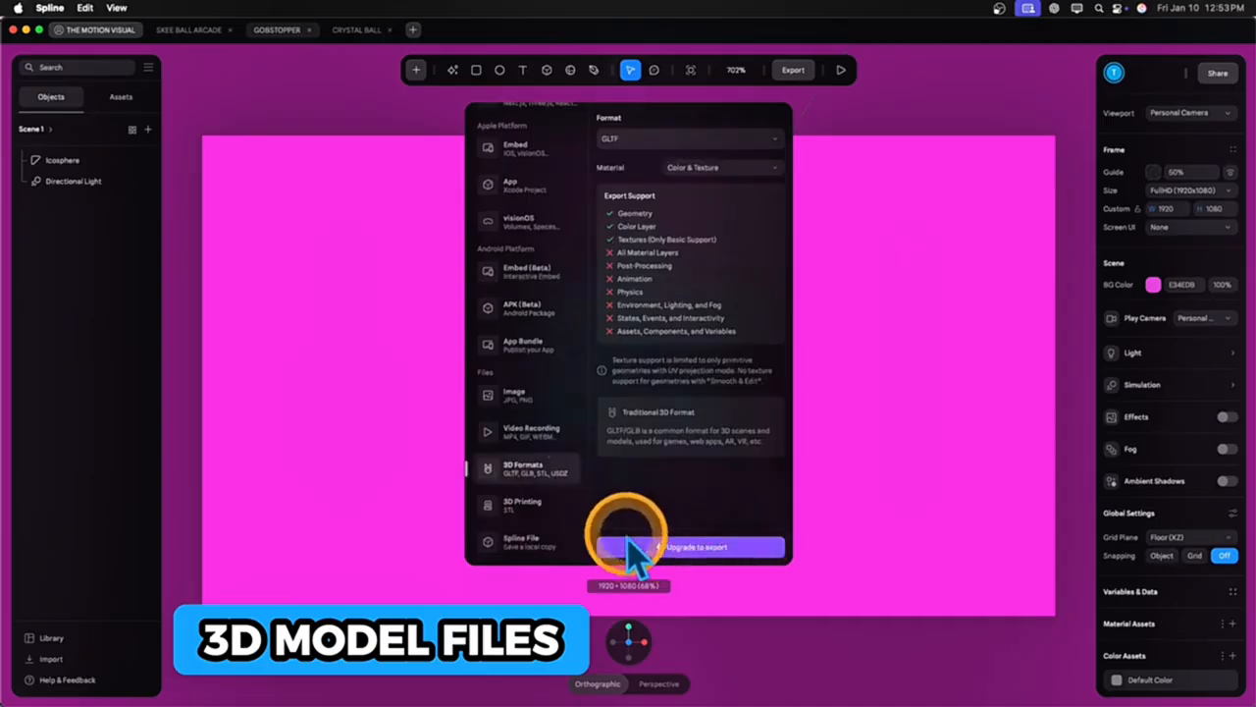
Export a local Spline File copy of the scene as gobstopper.spline in the Spine Vids folder
{"action": "left_click", "coordinate": [533, 542]}
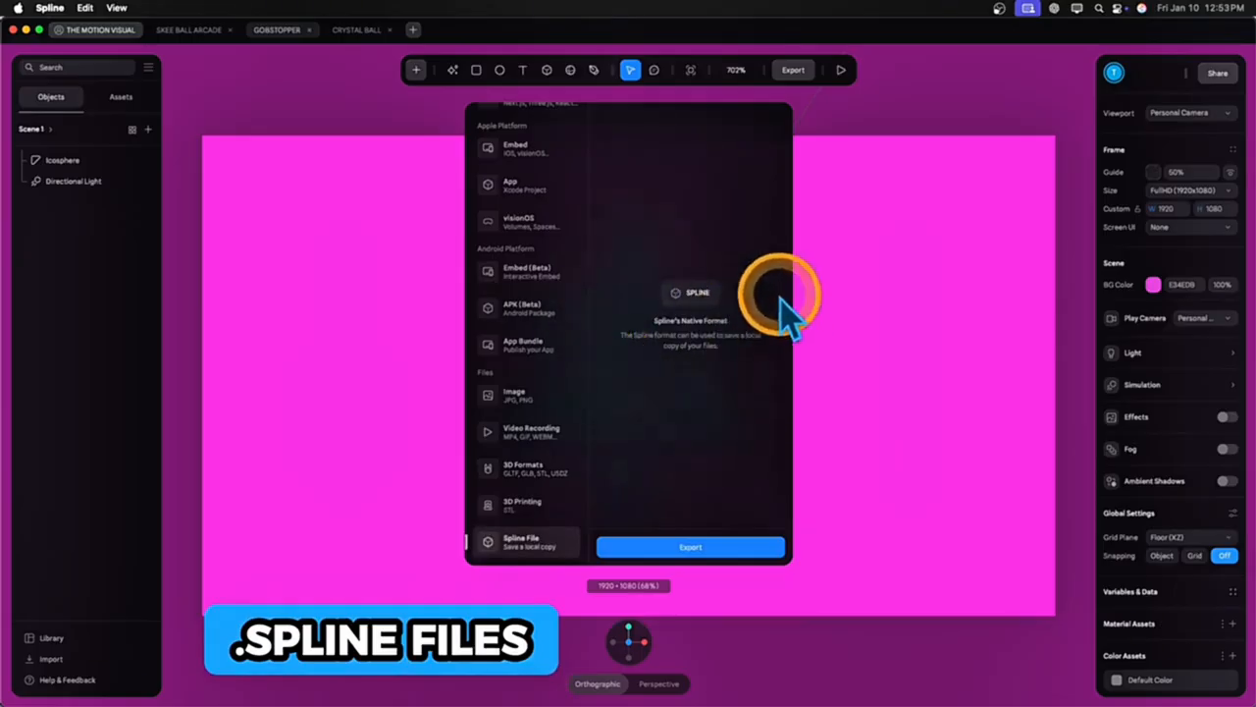
{"action": "left_click", "coordinate": [707, 550]}
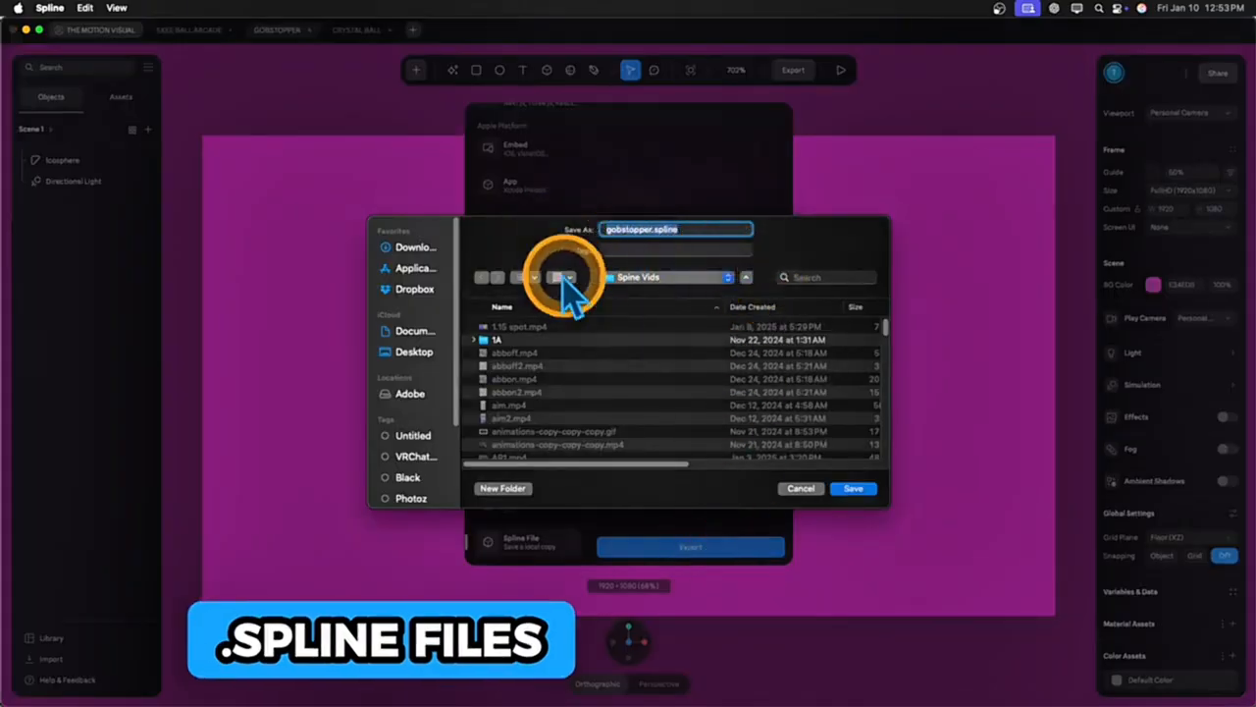
{"action": "left_click", "coordinate": [853, 487]}
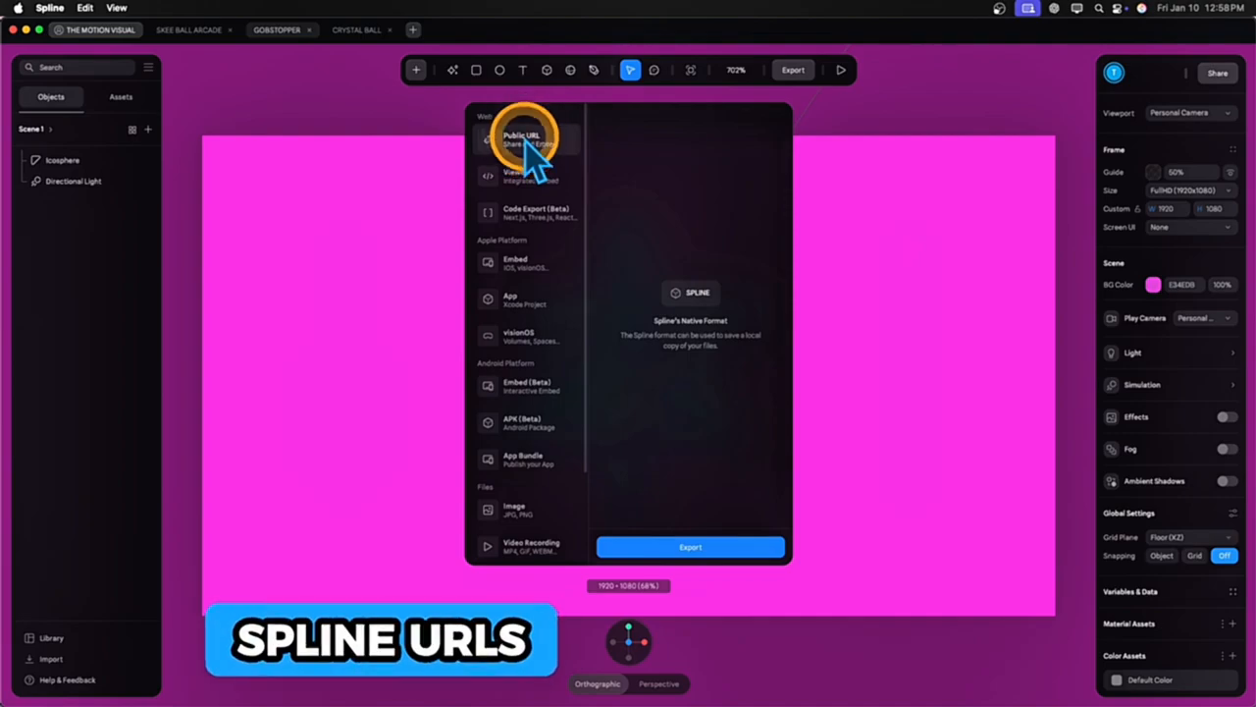
Update the scene's public URL and open the published link in the browser
{"action": "left_click", "coordinate": [527, 143]}
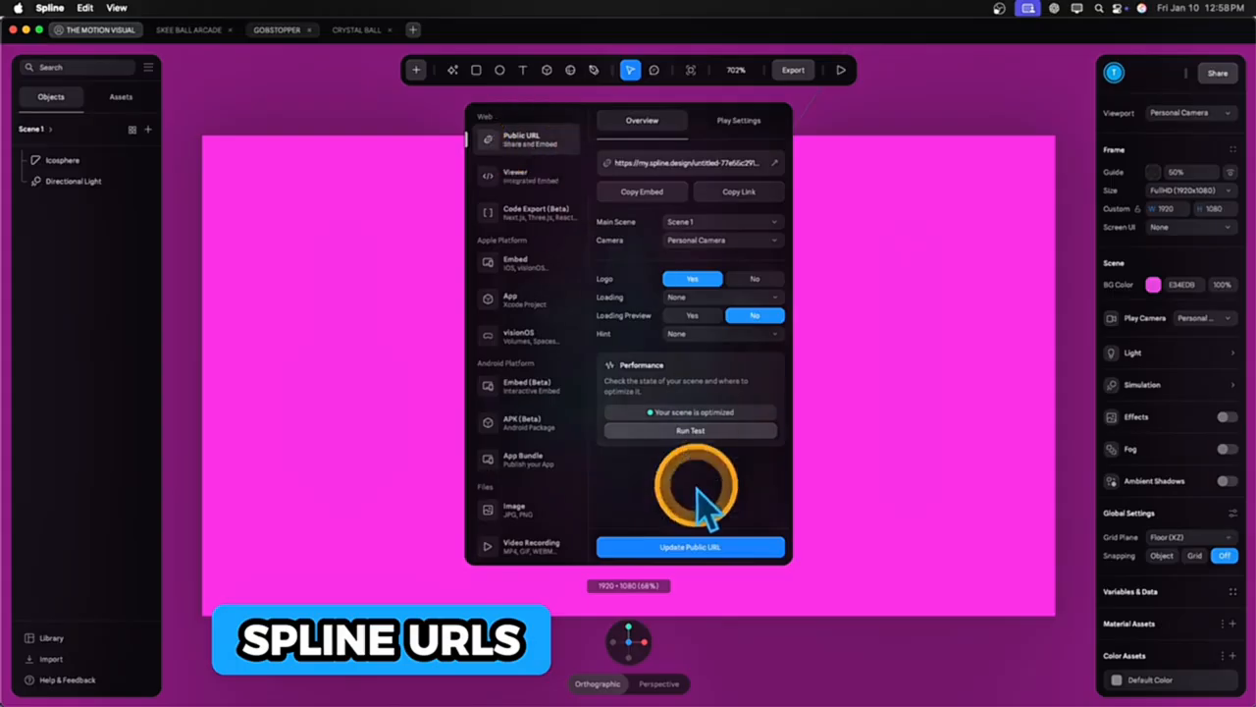
{"action": "left_click", "coordinate": [714, 550]}
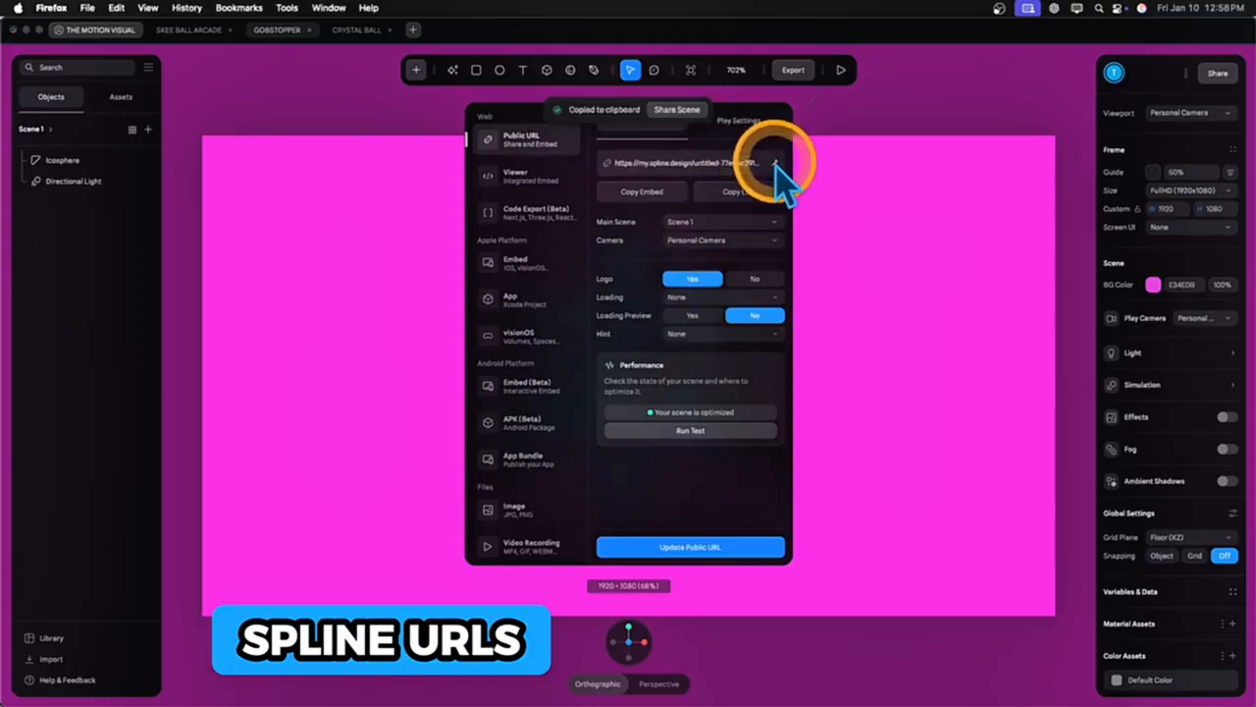
{"action": "left_click", "coordinate": [776, 163]}
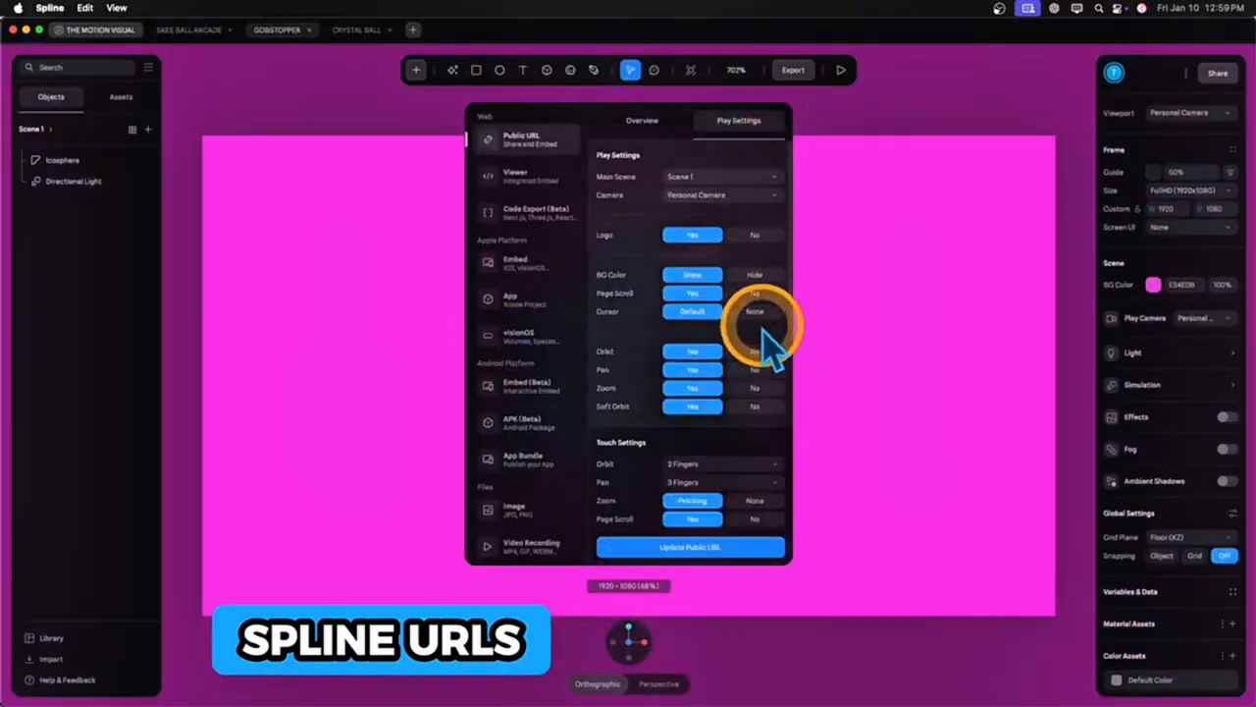
Set Orbit, Pan, Zoom and Soft Orbit to No in the public URL's play settings
{"action": "left_click", "coordinate": [757, 350]}
{"action": "left_click", "coordinate": [757, 369]}
{"action": "left_click", "coordinate": [756, 388]}
{"action": "left_click", "coordinate": [756, 405]}
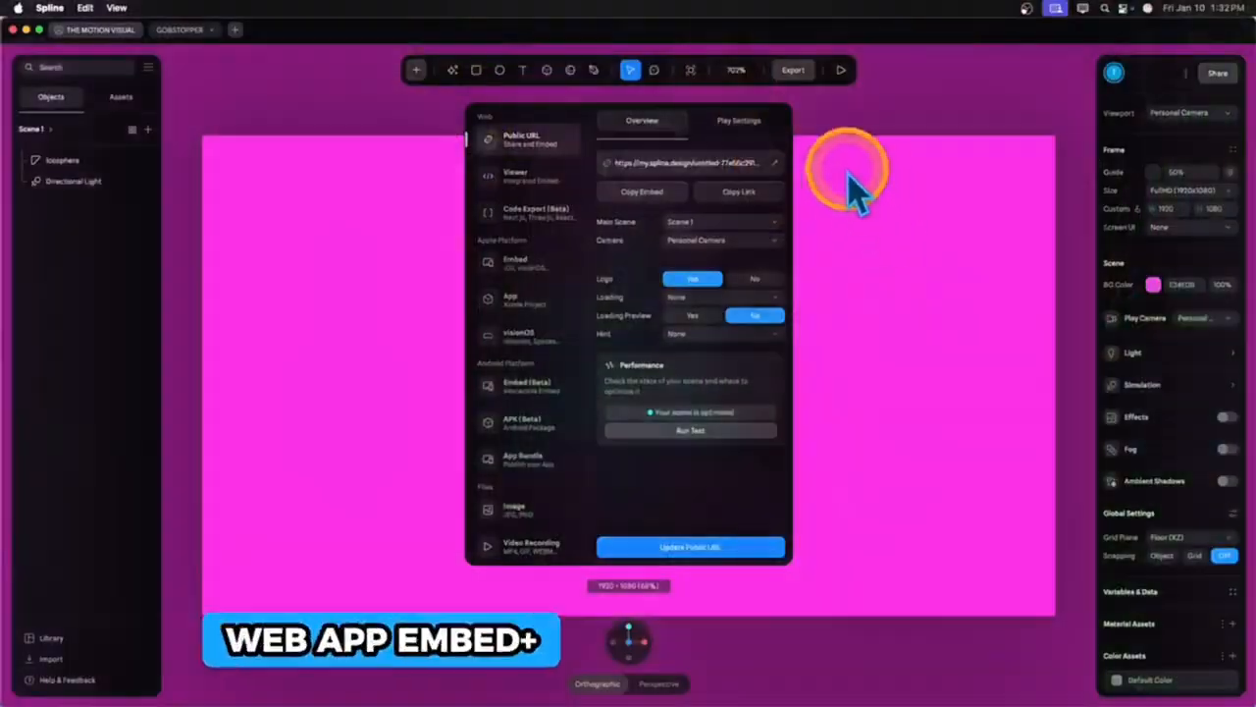
Review the Viewer embed, the Code Export frameworks and the visionOS export options with its view modes
{"action": "left_click", "coordinate": [514, 177]}
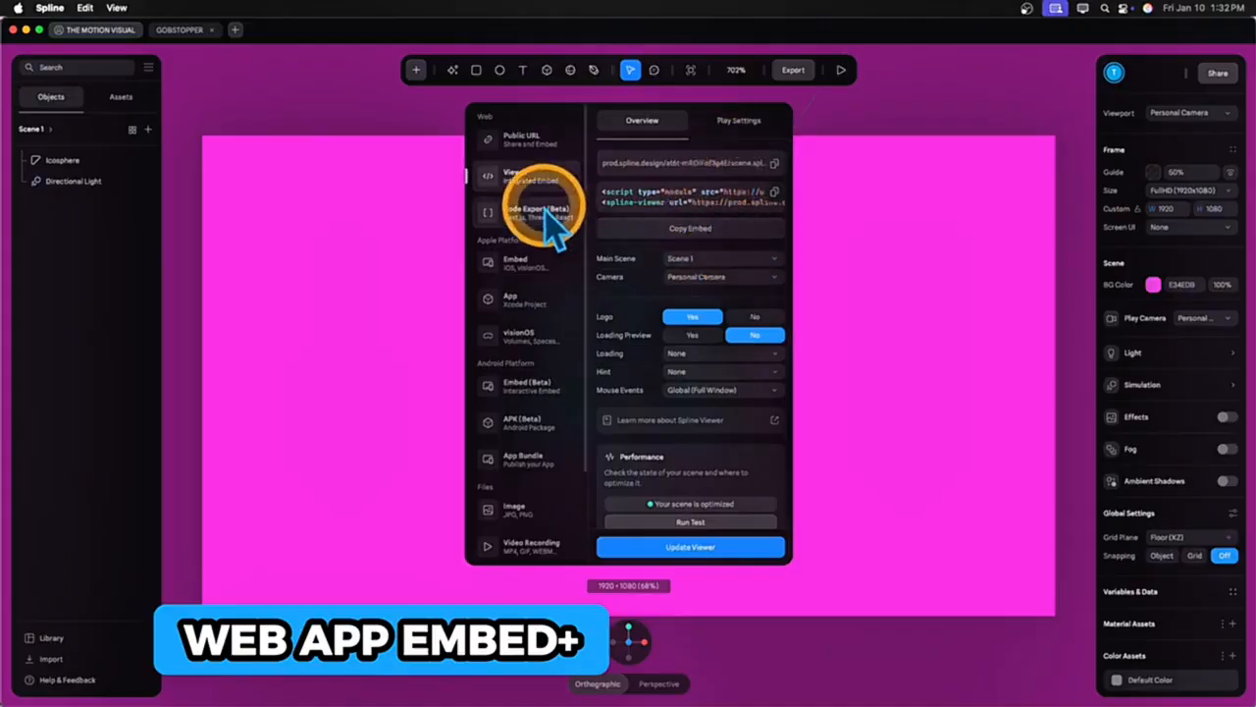
{"action": "left_click", "coordinate": [550, 235]}
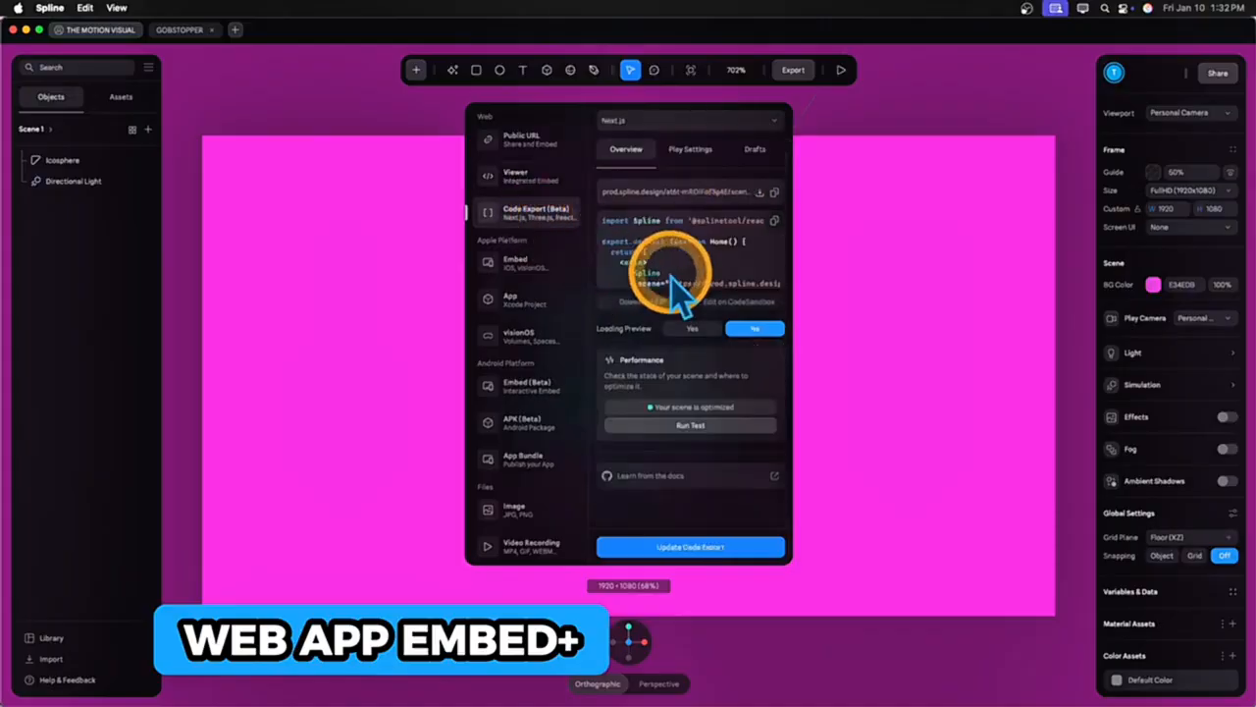
{"action": "left_click", "coordinate": [761, 125]}
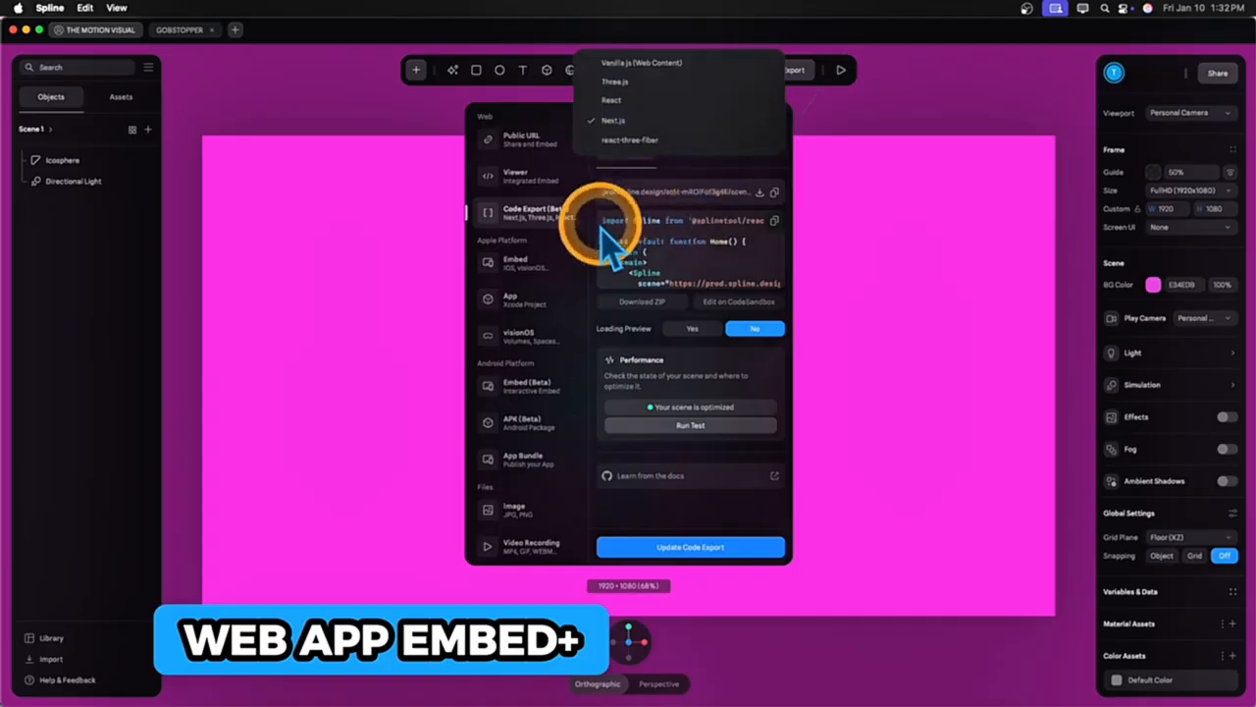
{"action": "left_click", "coordinate": [575, 279]}
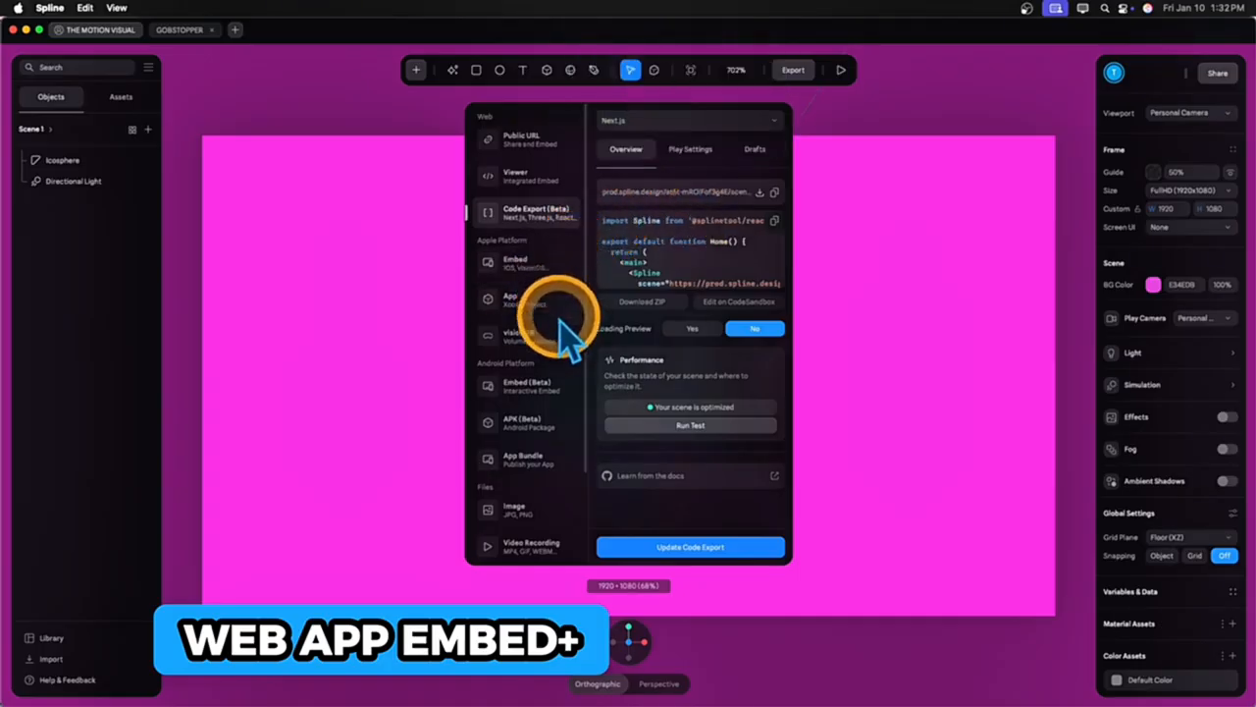
{"action": "left_click", "coordinate": [525, 333]}
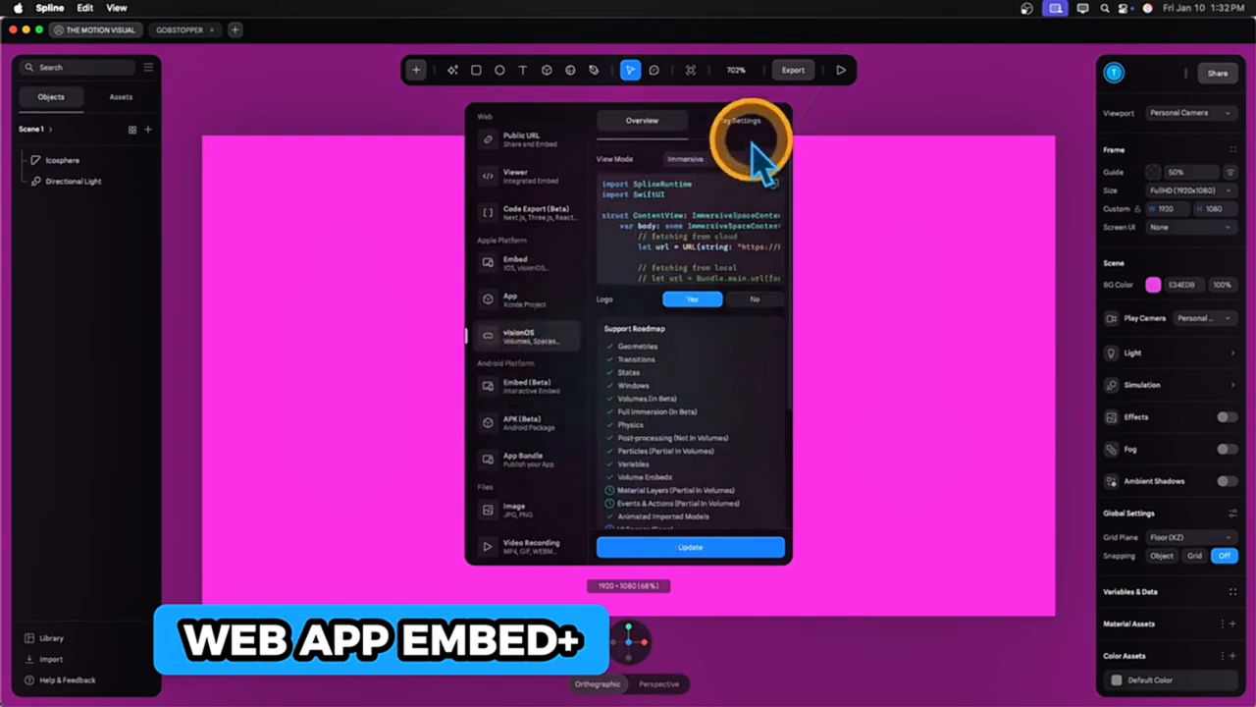
{"action": "left_click", "coordinate": [728, 160]}
Look through the "Exporting your scene" documentation for the web, Apple, Android and file export articles
{"action": "scroll", "coordinate": [560, 377], "scroll_direction": "down", "scroll_amount": 3}
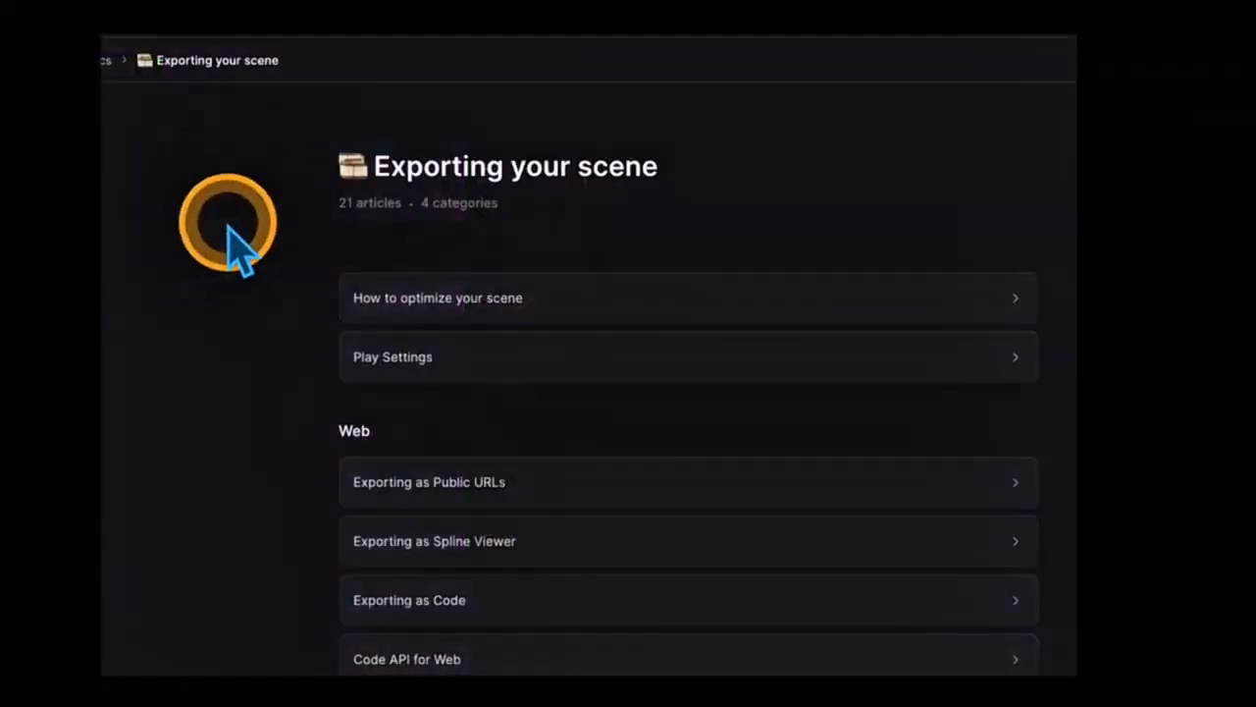
{"action": "scroll", "coordinate": [235, 246], "scroll_direction": "down", "scroll_amount": 3}
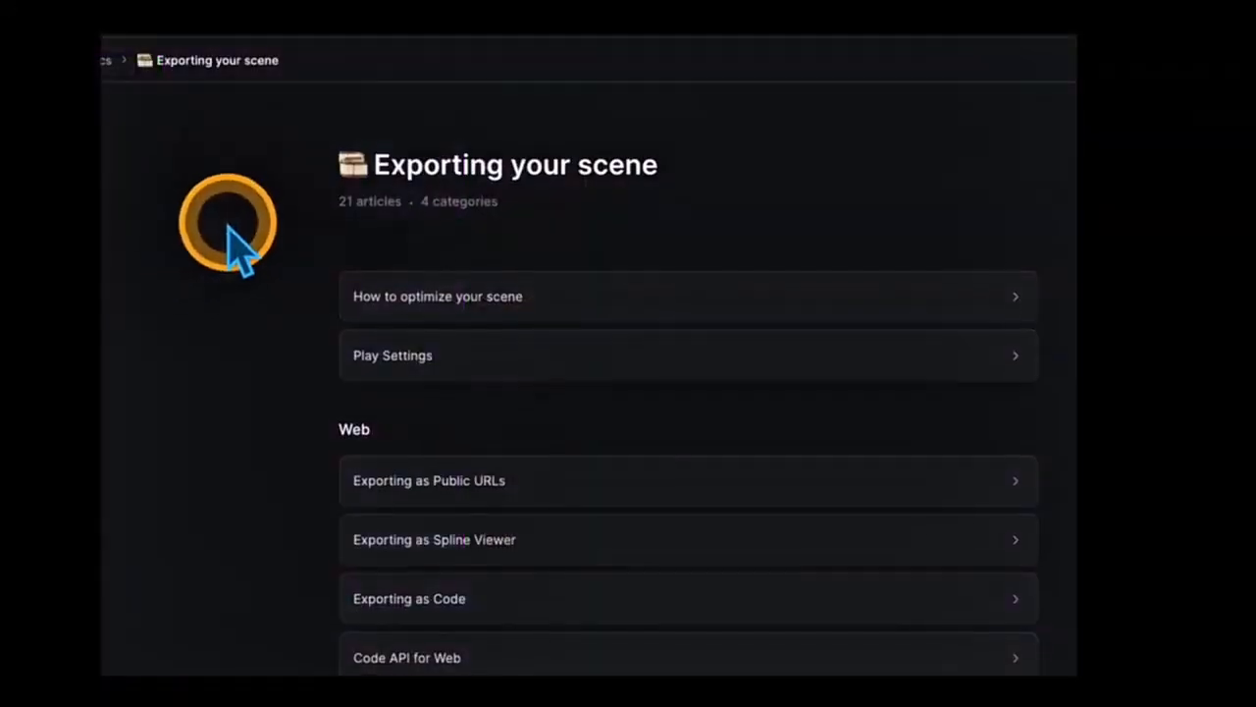
{"action": "scroll", "coordinate": [228, 226], "scroll_direction": "down", "scroll_amount": 5}
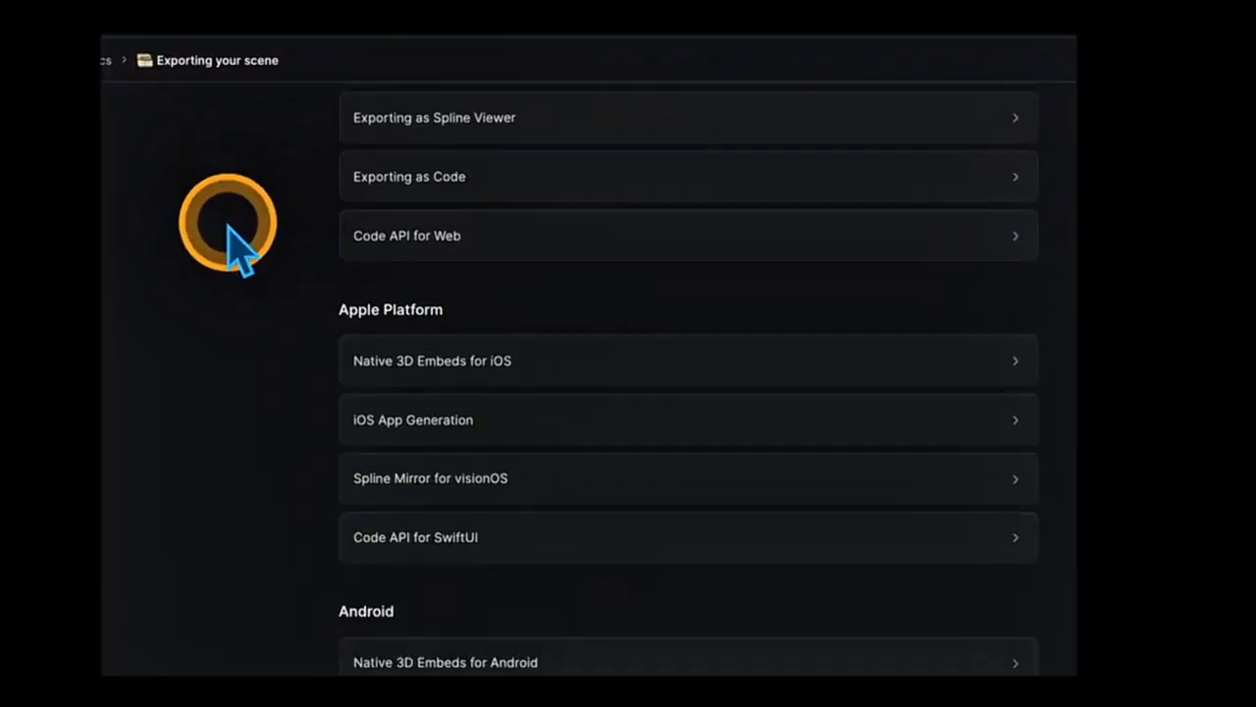
{"action": "scroll", "coordinate": [228, 226], "scroll_direction": "down", "scroll_amount": 4}
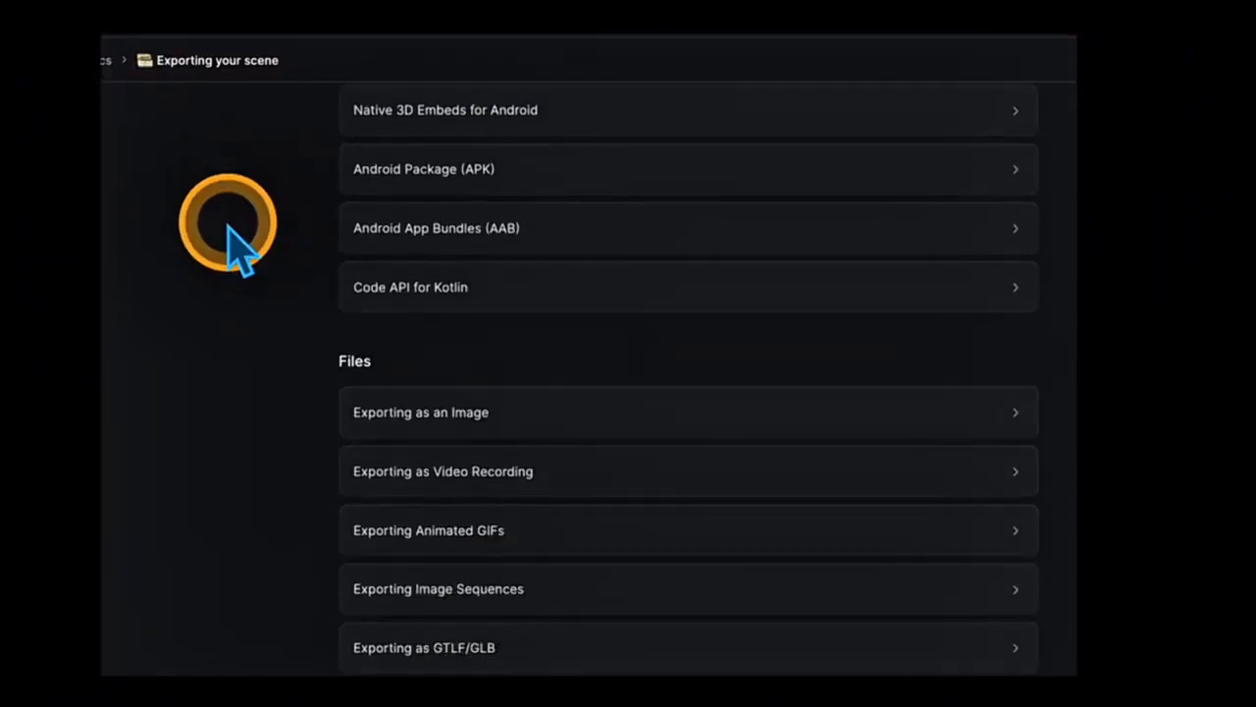
{"action": "scroll", "coordinate": [232, 236], "scroll_direction": "up", "scroll_amount": 4}
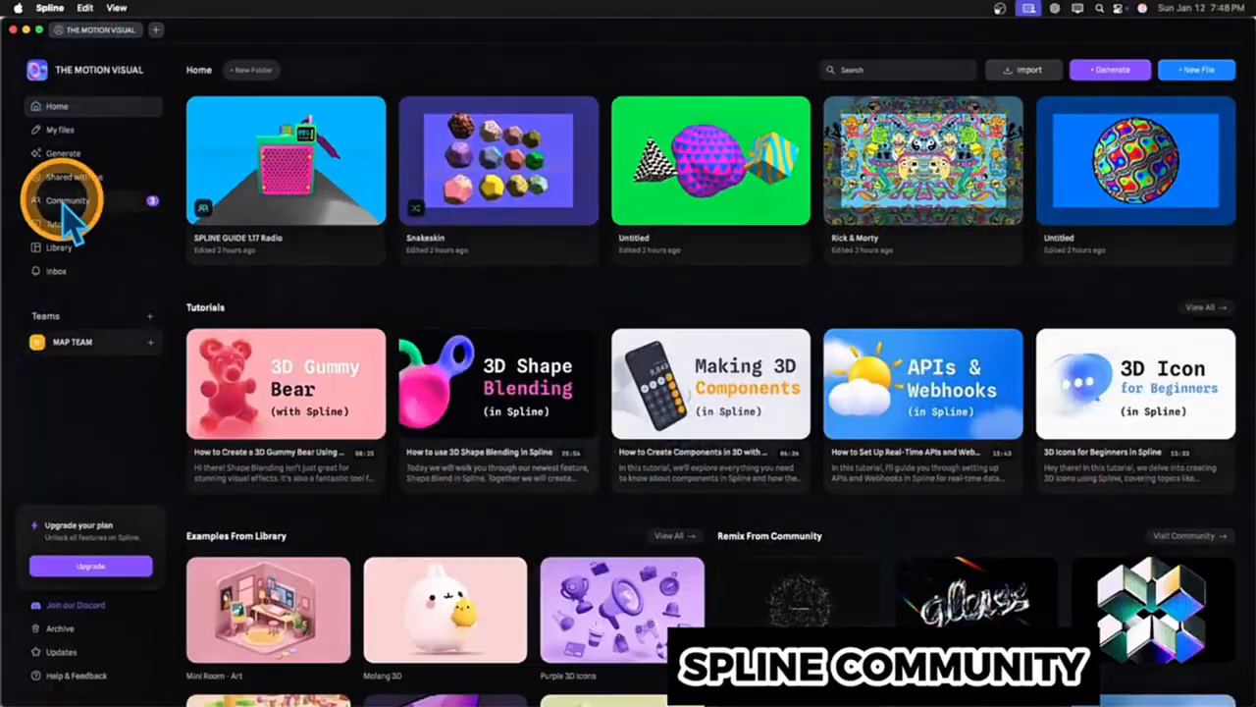
Search the Spline Community for "1.17 radio", remix the SPLINE GUIDE 1.17 Radio scene and open the remixed file
{"action": "left_click", "coordinate": [67, 201]}
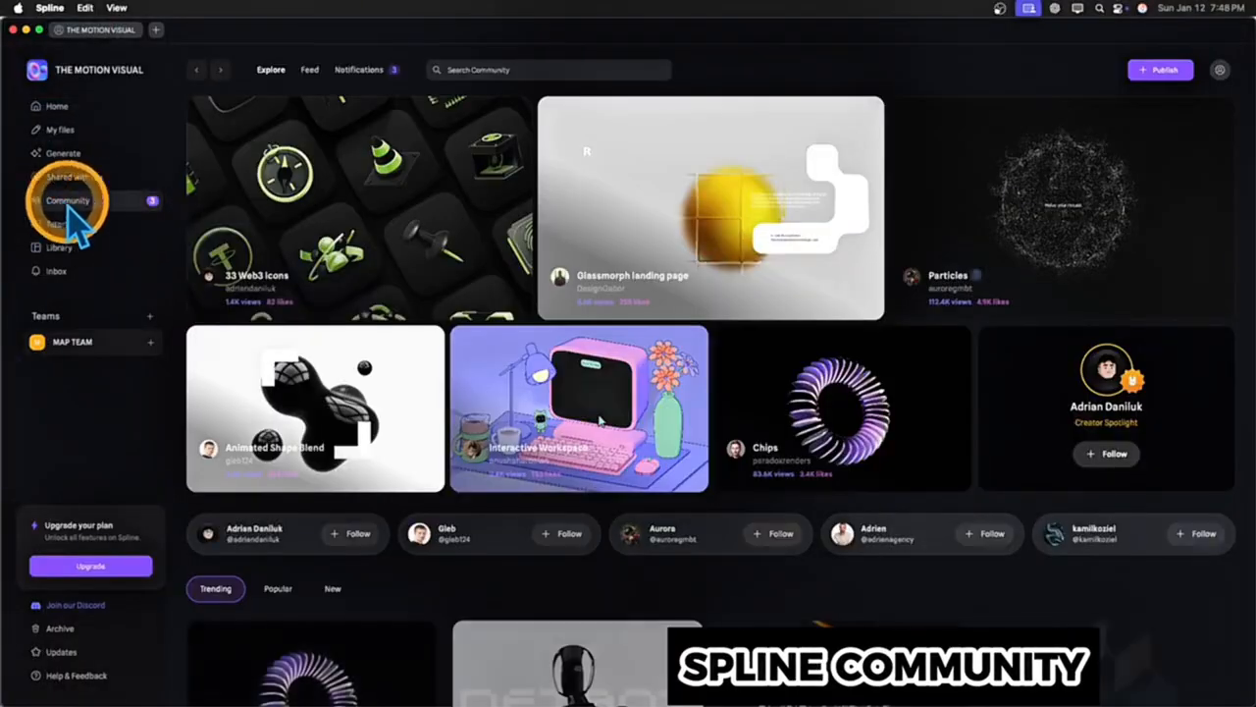
{"action": "left_click", "coordinate": [473, 69]}
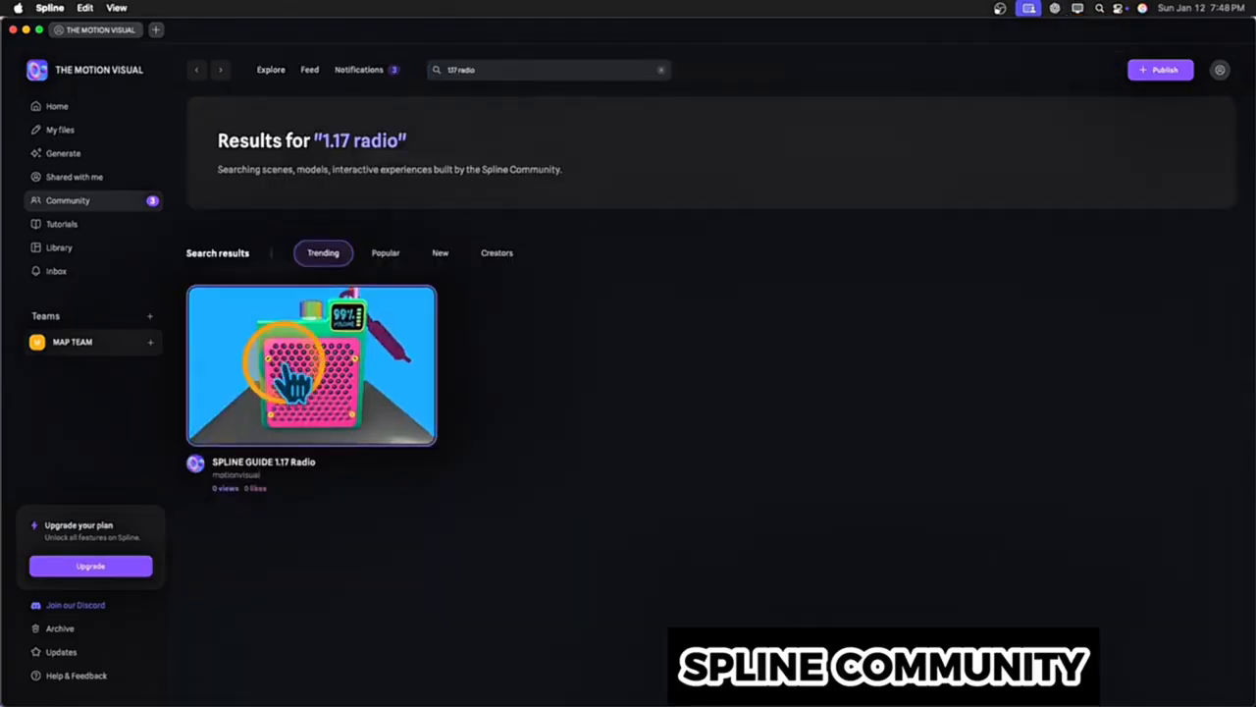
{"action": "left_click", "coordinate": [293, 378]}
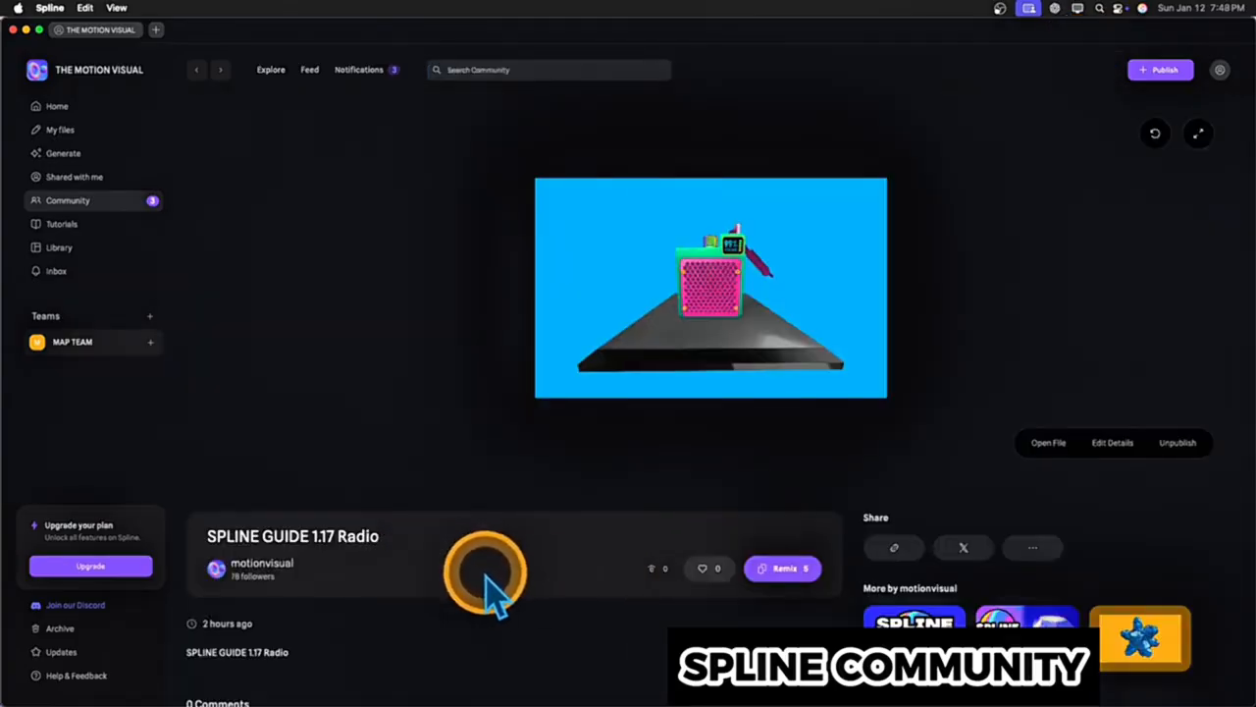
{"action": "left_click", "coordinate": [782, 568]}
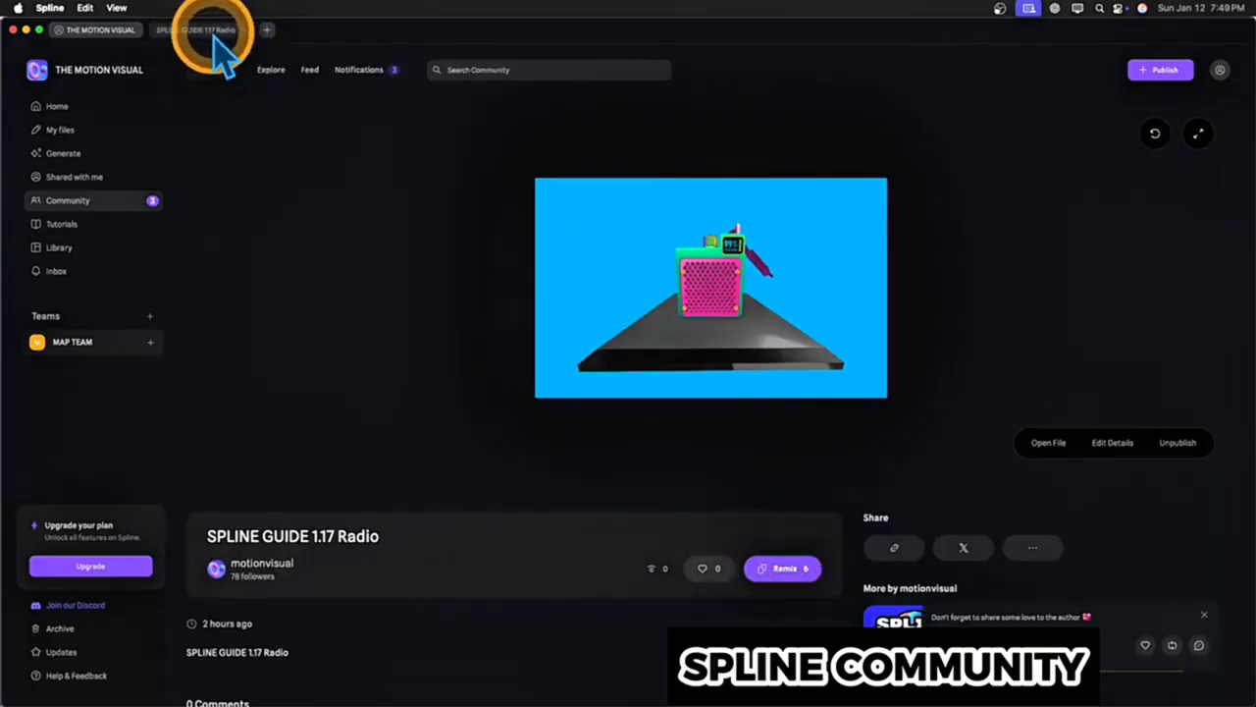
{"action": "left_click", "coordinate": [214, 31]}
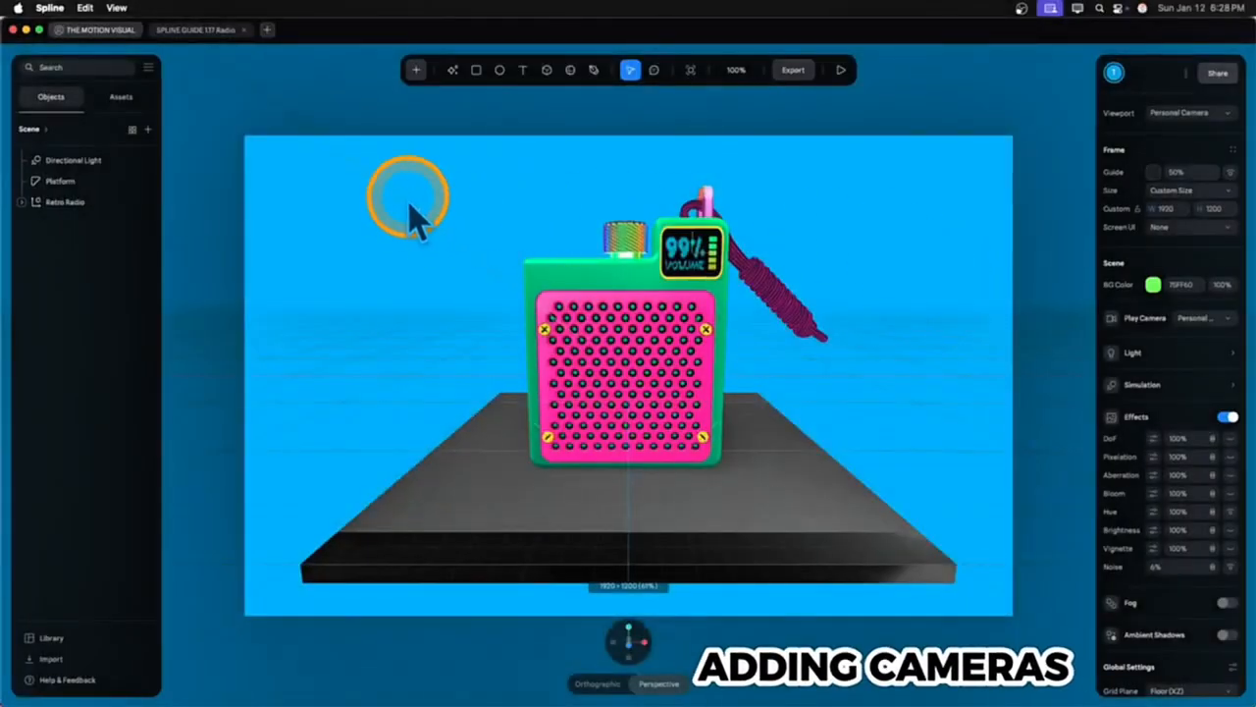
Check the Camera entry in the list of insertable objects, and add a new shared camera from the viewport settings
{"action": "left_click", "coordinate": [416, 70]}
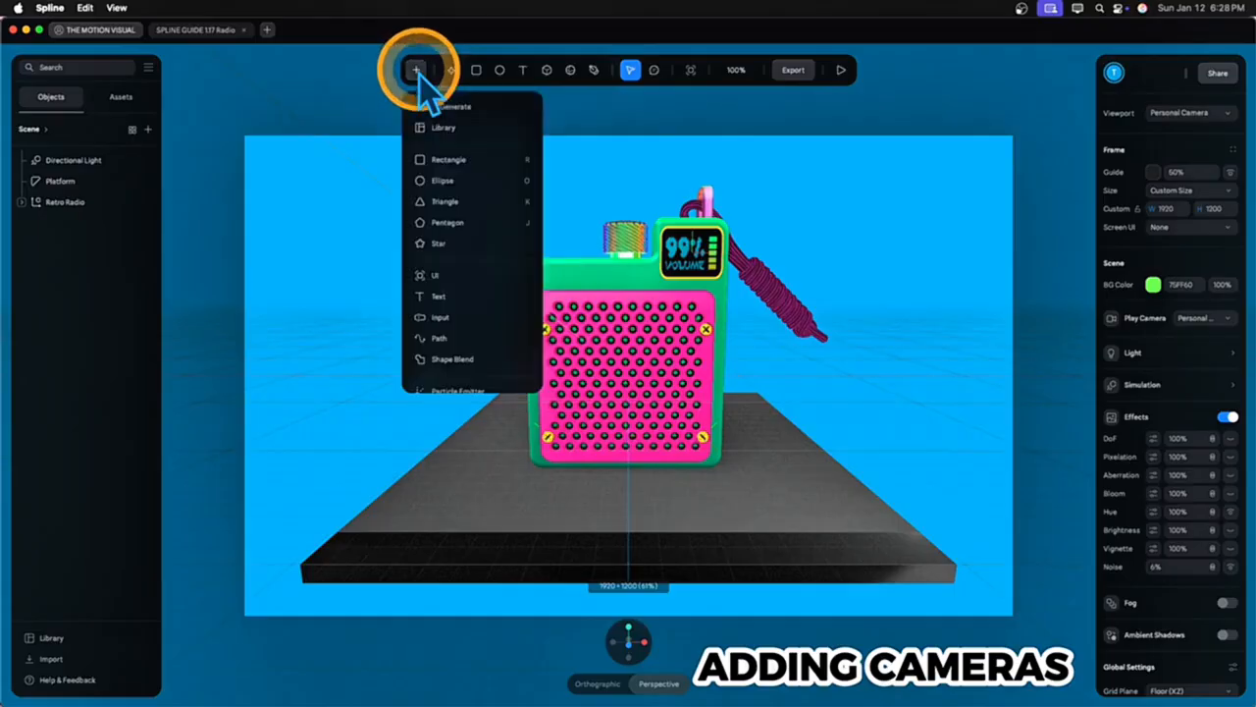
{"action": "scroll", "coordinate": [477, 219], "scroll_direction": "down", "scroll_amount": 5}
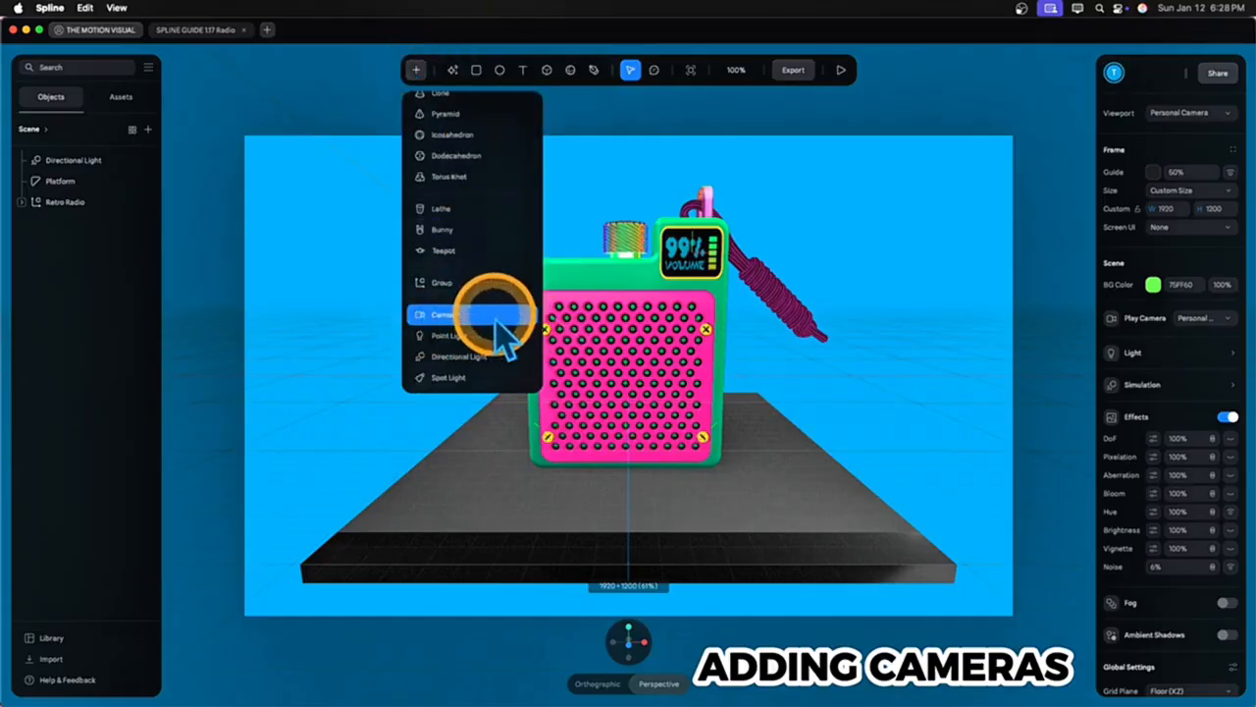
{"action": "left_click", "coordinate": [800, 202]}
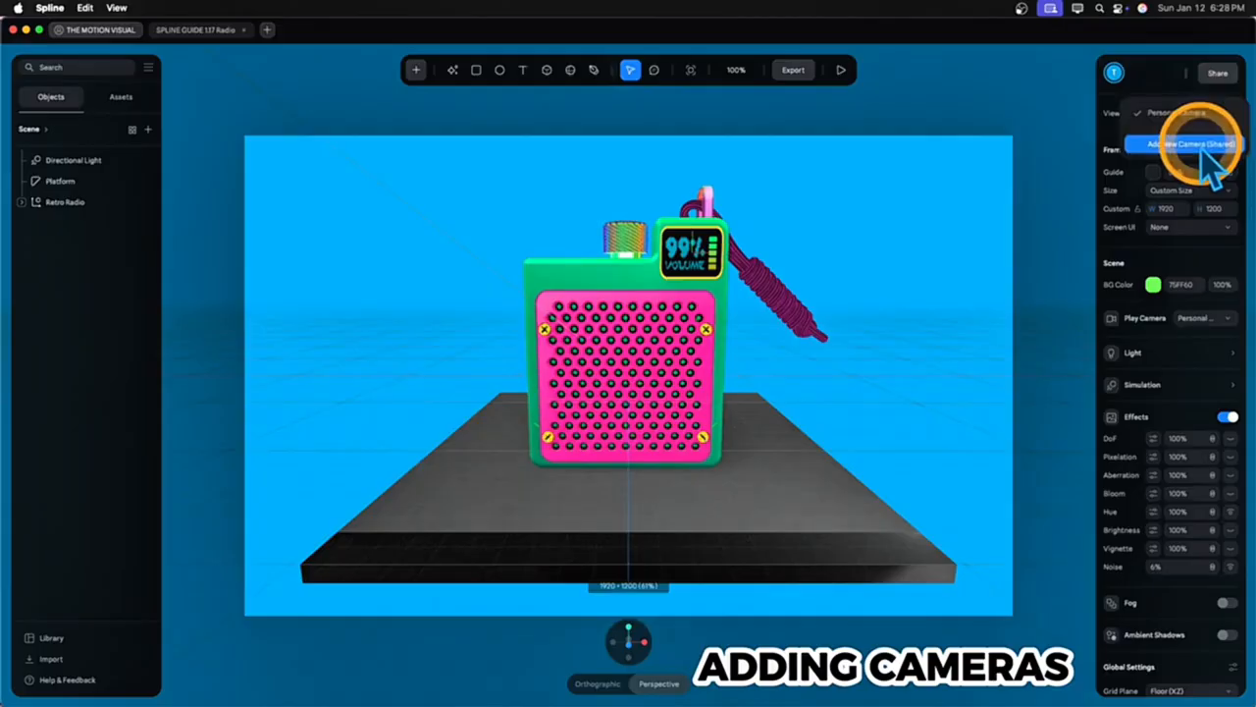
{"action": "left_click", "coordinate": [1190, 144]}
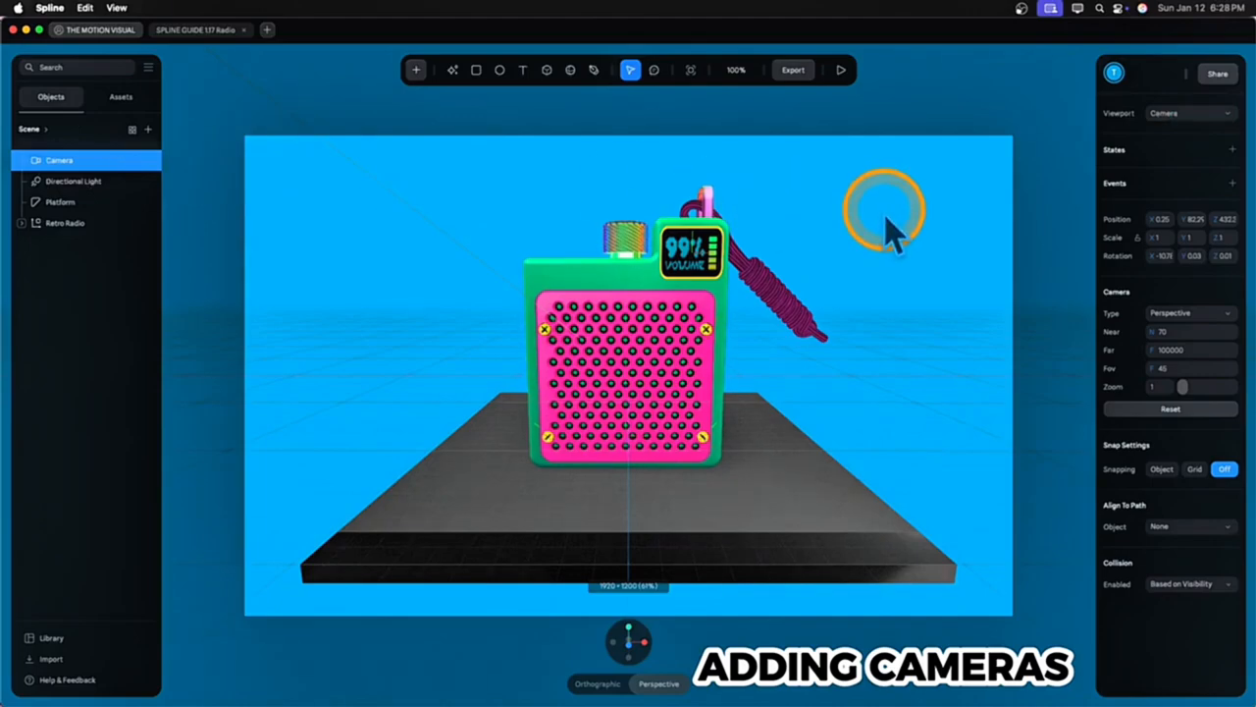
Compare the new camera's orthographic and perspective projections, ending back in perspective
{"action": "left_click", "coordinate": [598, 683]}
{"action": "scroll", "coordinate": [638, 515], "scroll_direction": "up", "scroll_amount": 5}
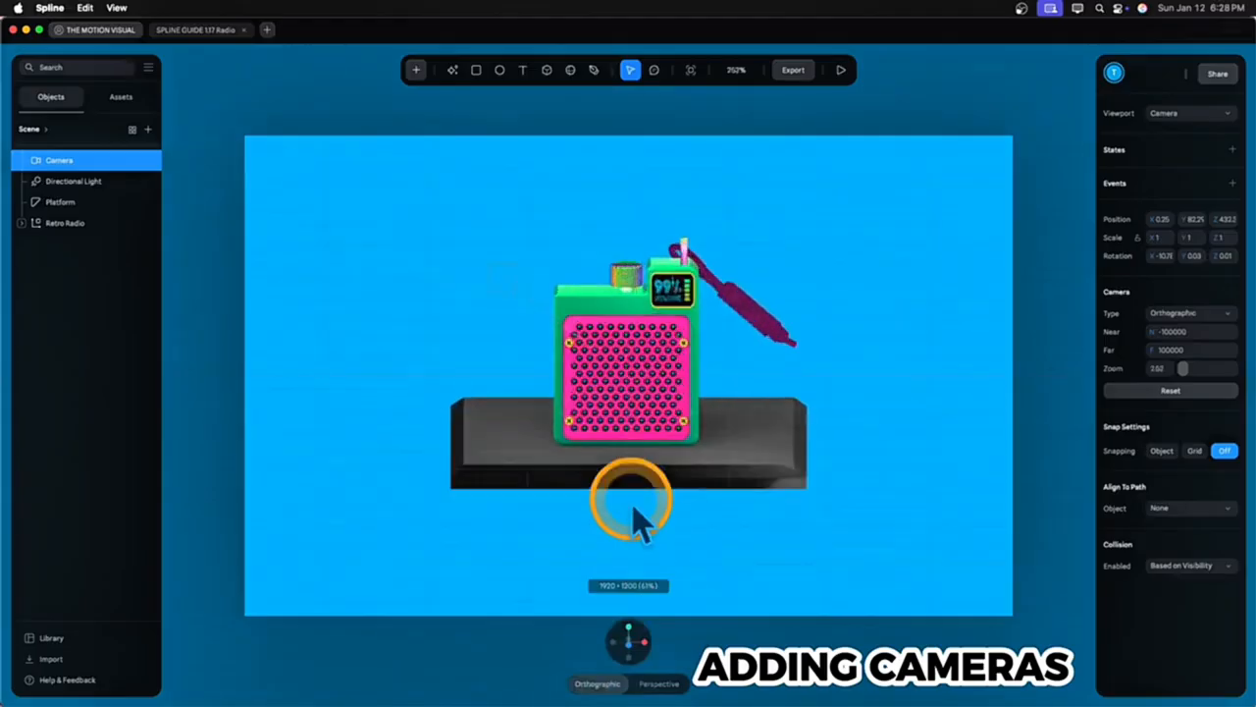
{"action": "left_click", "coordinate": [658, 683]}
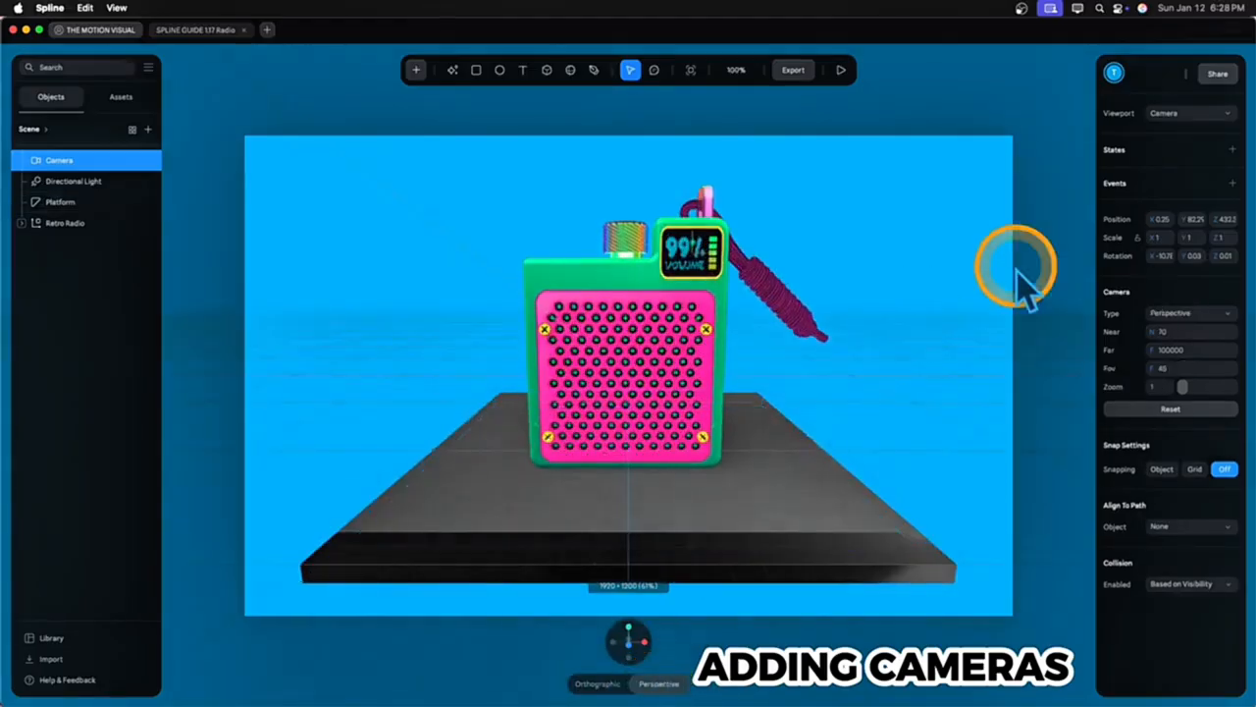
Set the viewport to Personal Camera and raise the shared camera beside the radio to about Y 109.6
{"action": "left_click", "coordinate": [1190, 113]}
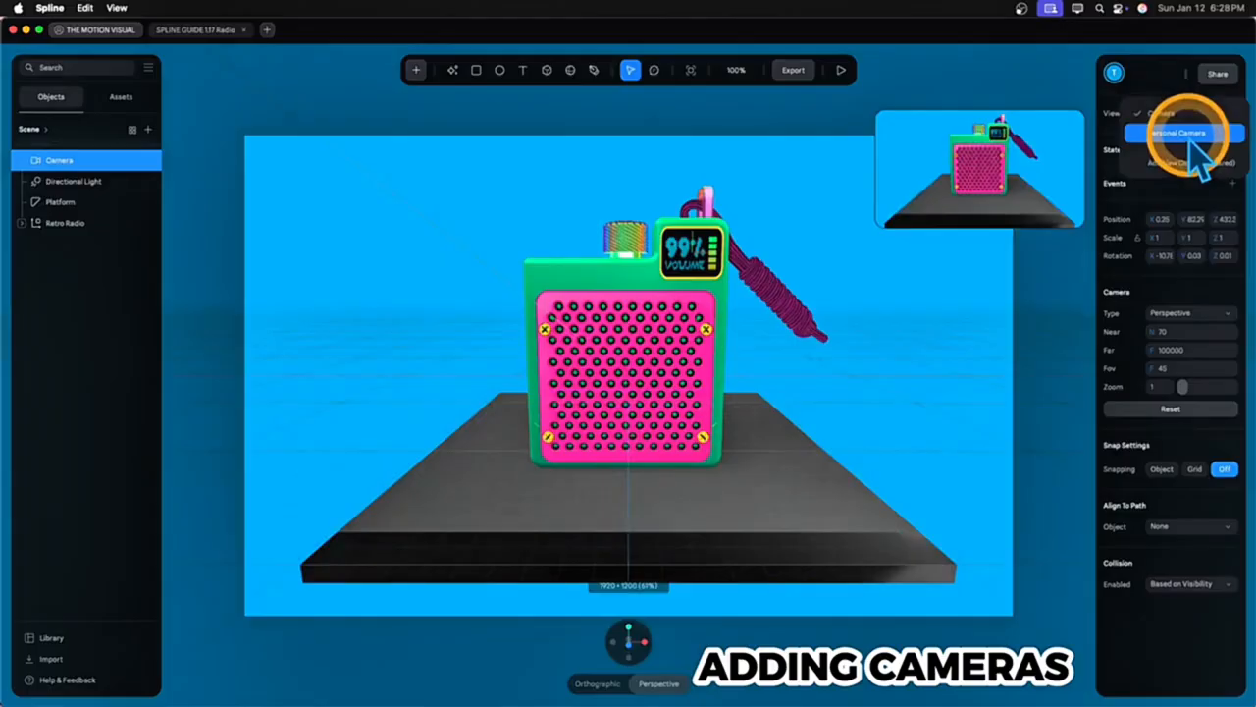
{"action": "left_click", "coordinate": [1190, 133]}
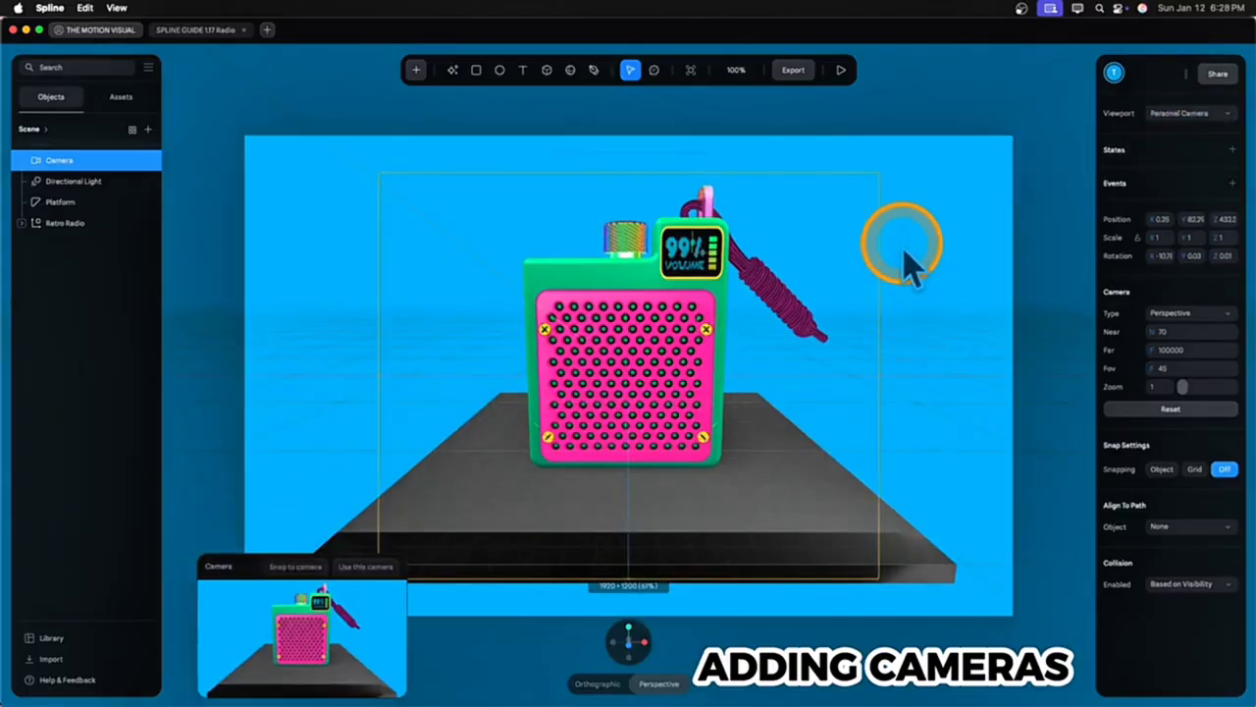
{"action": "scroll", "coordinate": [988, 240], "scroll_direction": "down", "scroll_amount": 3}
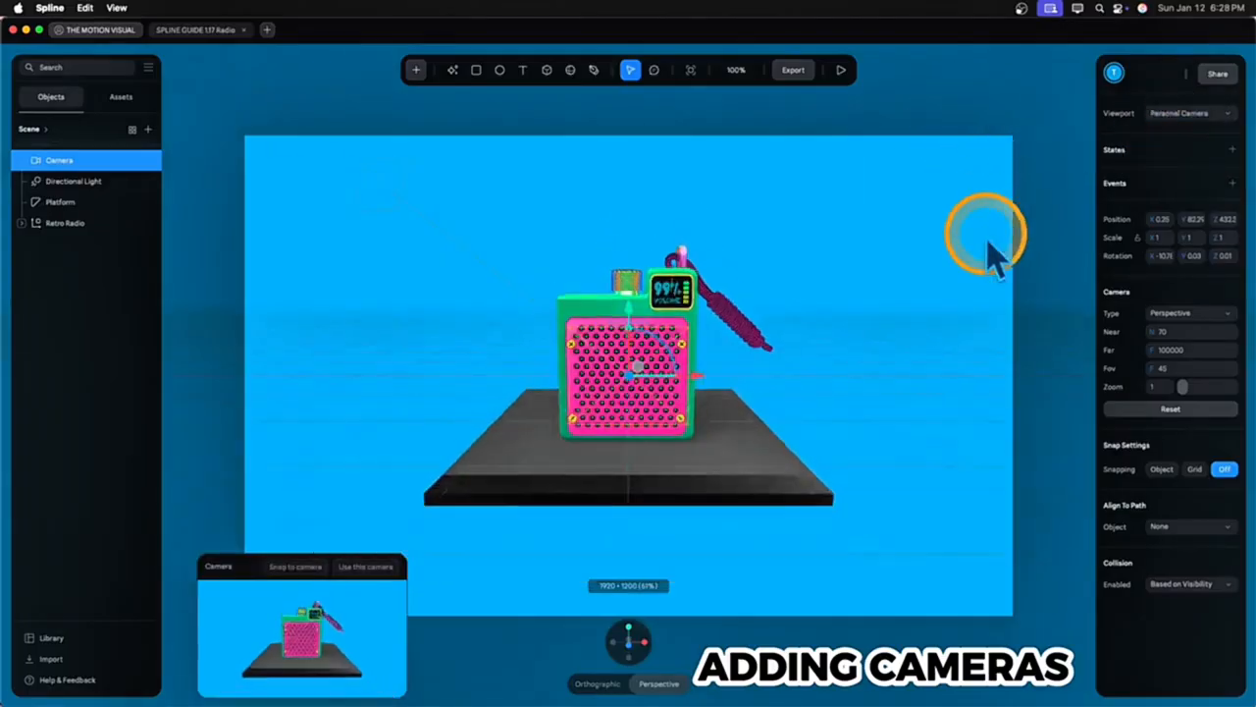
{"action": "right_click_drag", "start_coordinate": [957, 304], "coordinate": [928, 295]}
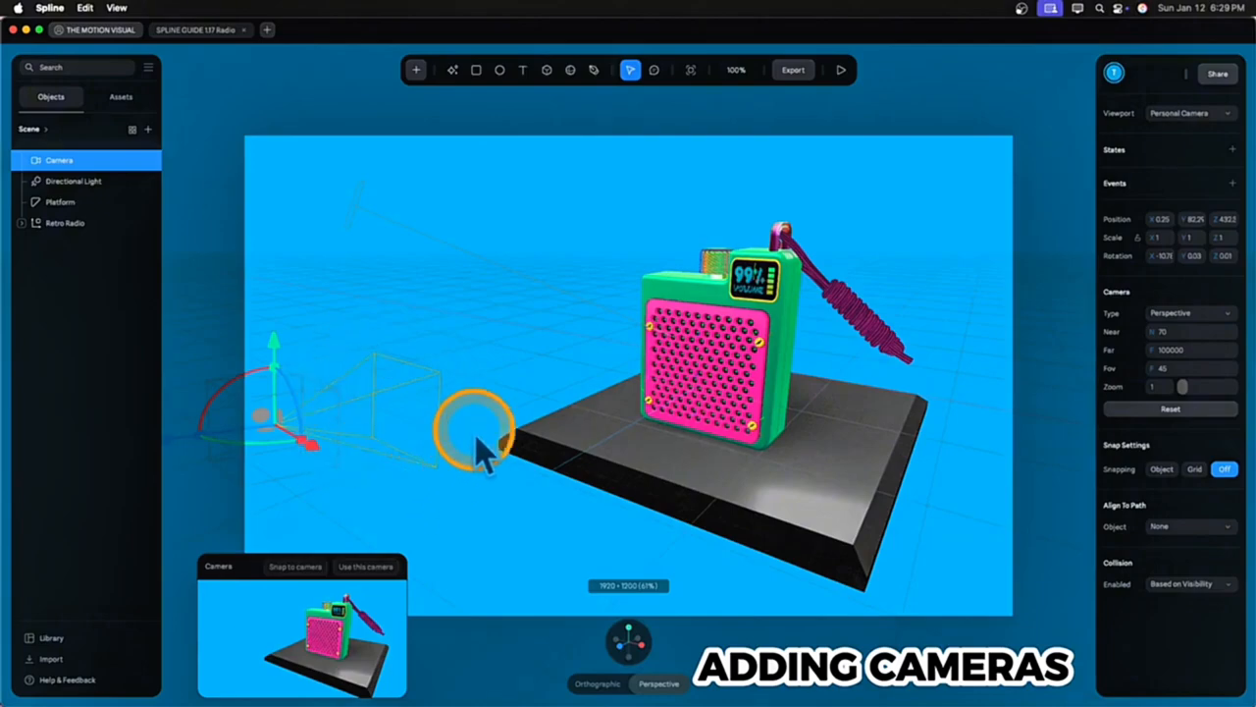
{"action": "left_click_drag", "start_coordinate": [308, 396], "coordinate": [272, 258]}
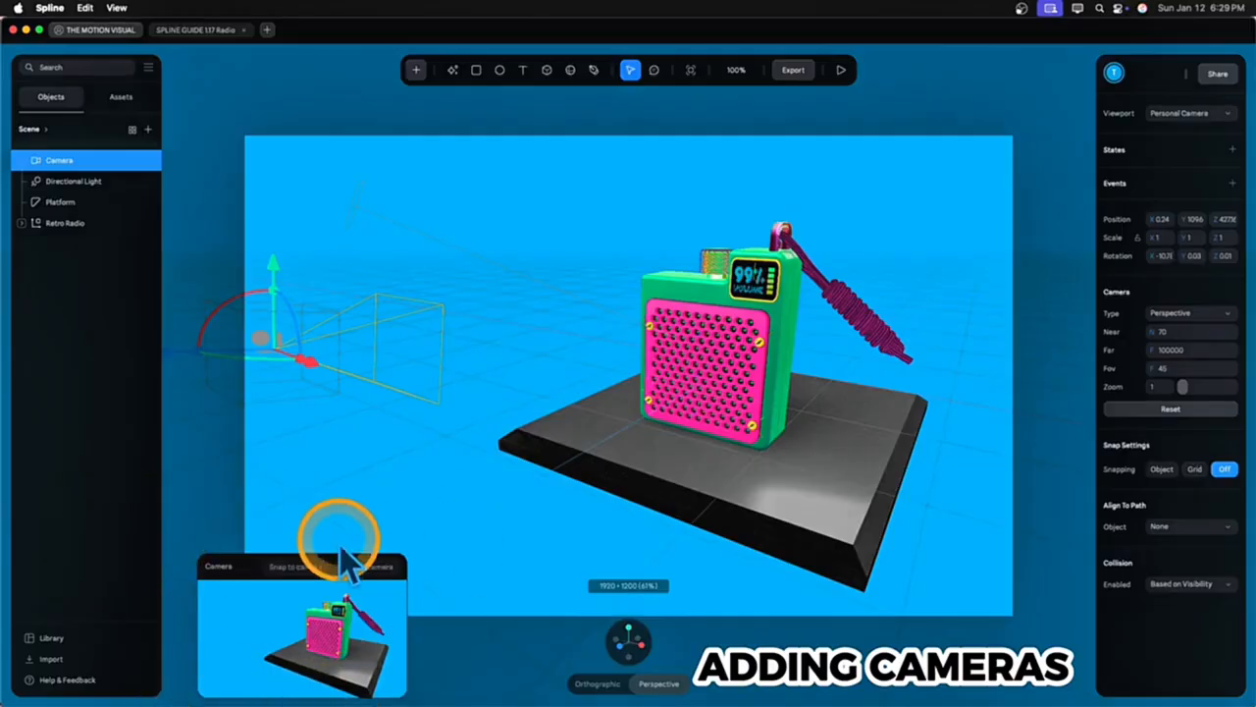
Make the raised shared camera the active viewport camera, and lock it against movement
{"action": "left_click", "coordinate": [291, 567]}
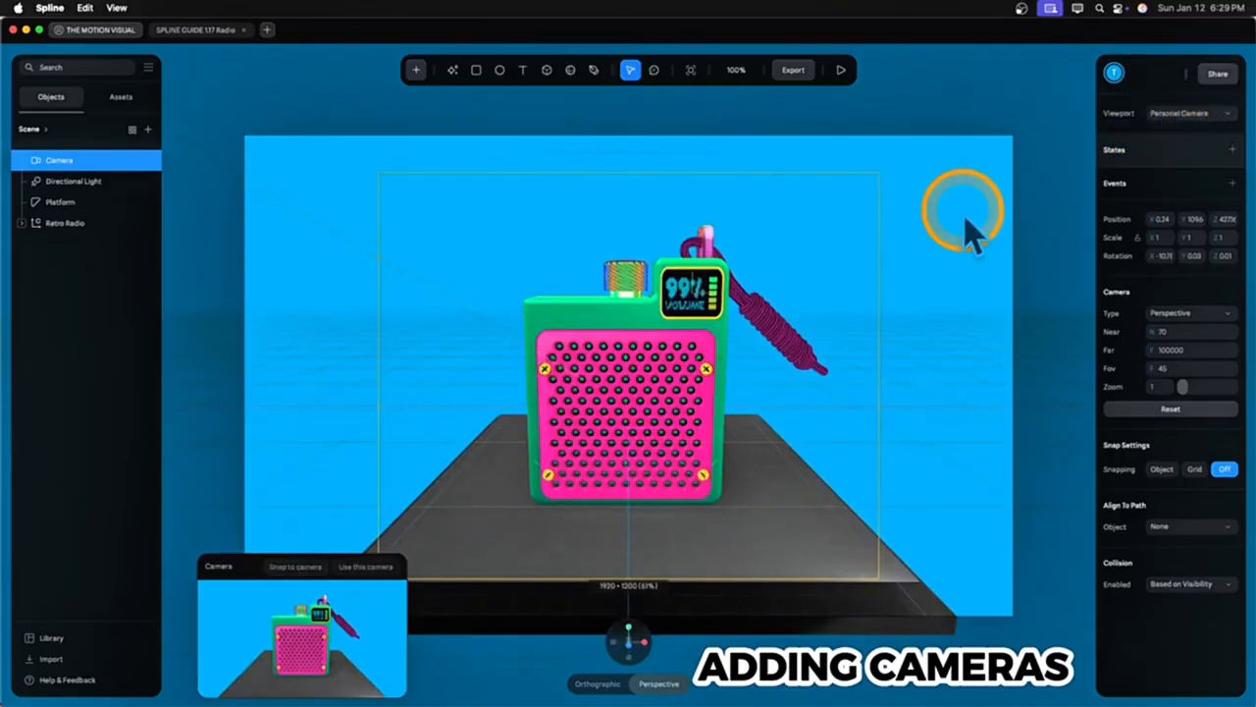
{"action": "left_click", "coordinate": [366, 569]}
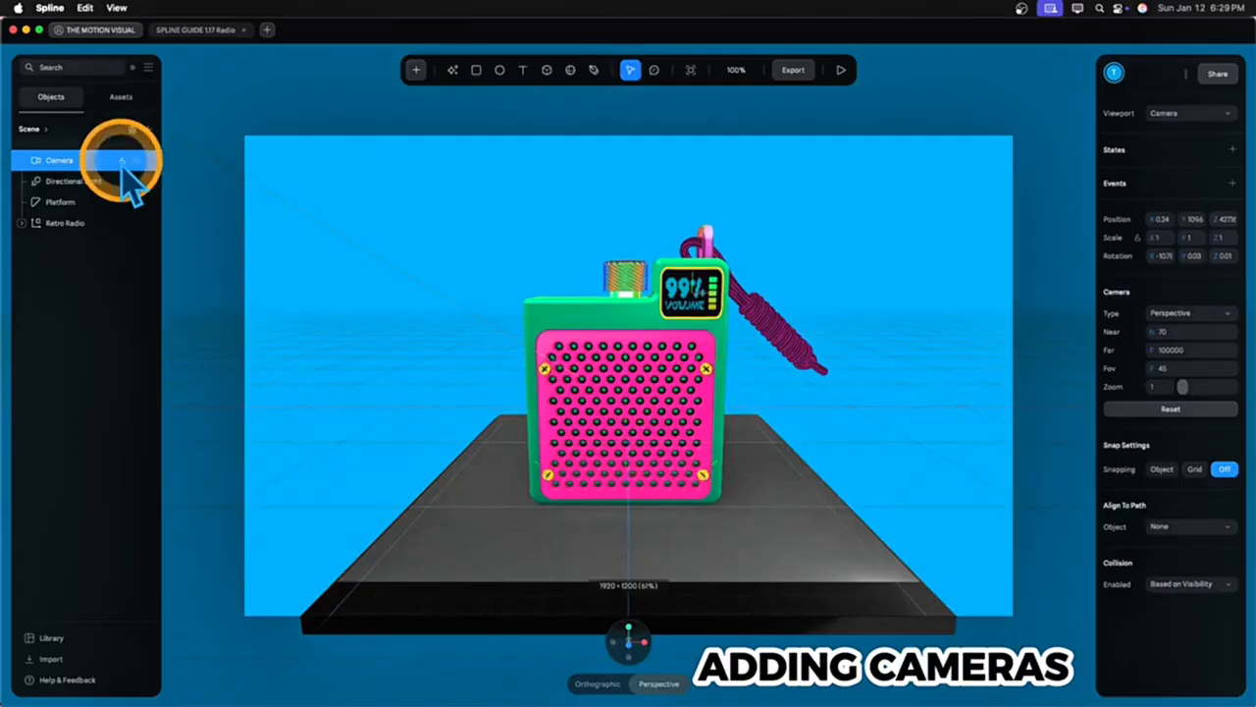
{"action": "left_click", "coordinate": [844, 361]}
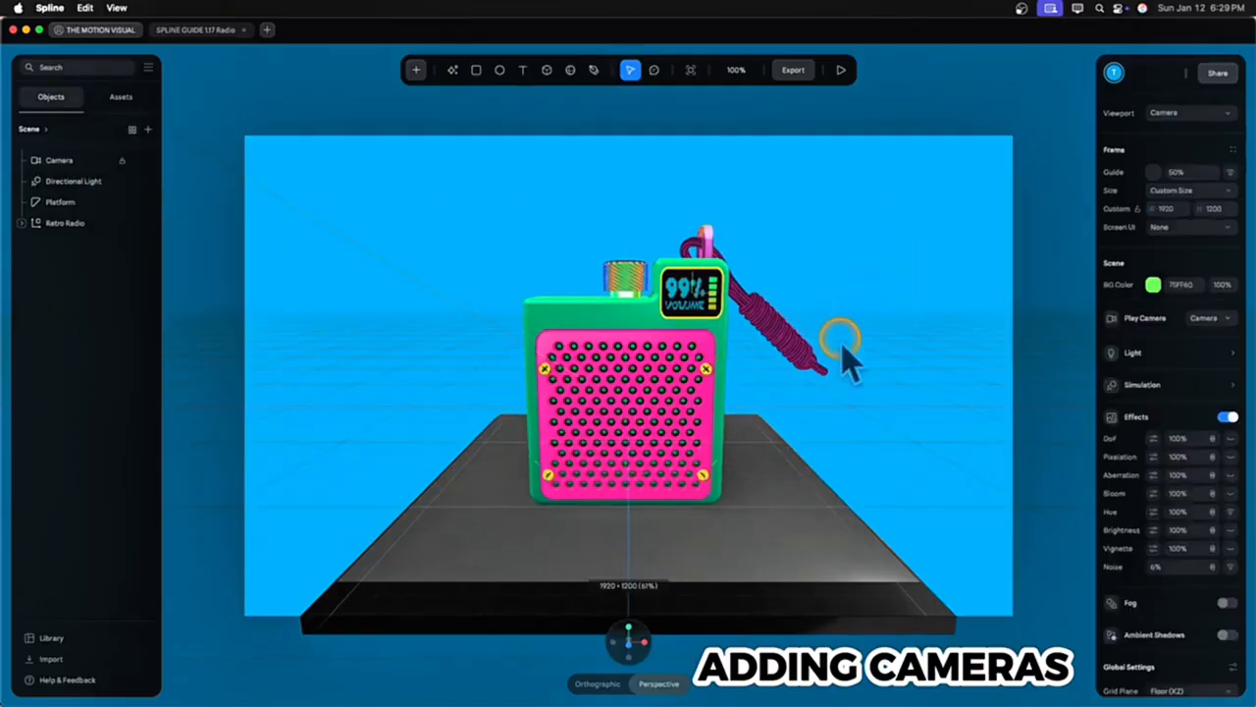
{"action": "left_click_drag", "start_coordinate": [885, 319], "coordinate": [824, 367], "text": "alt"}
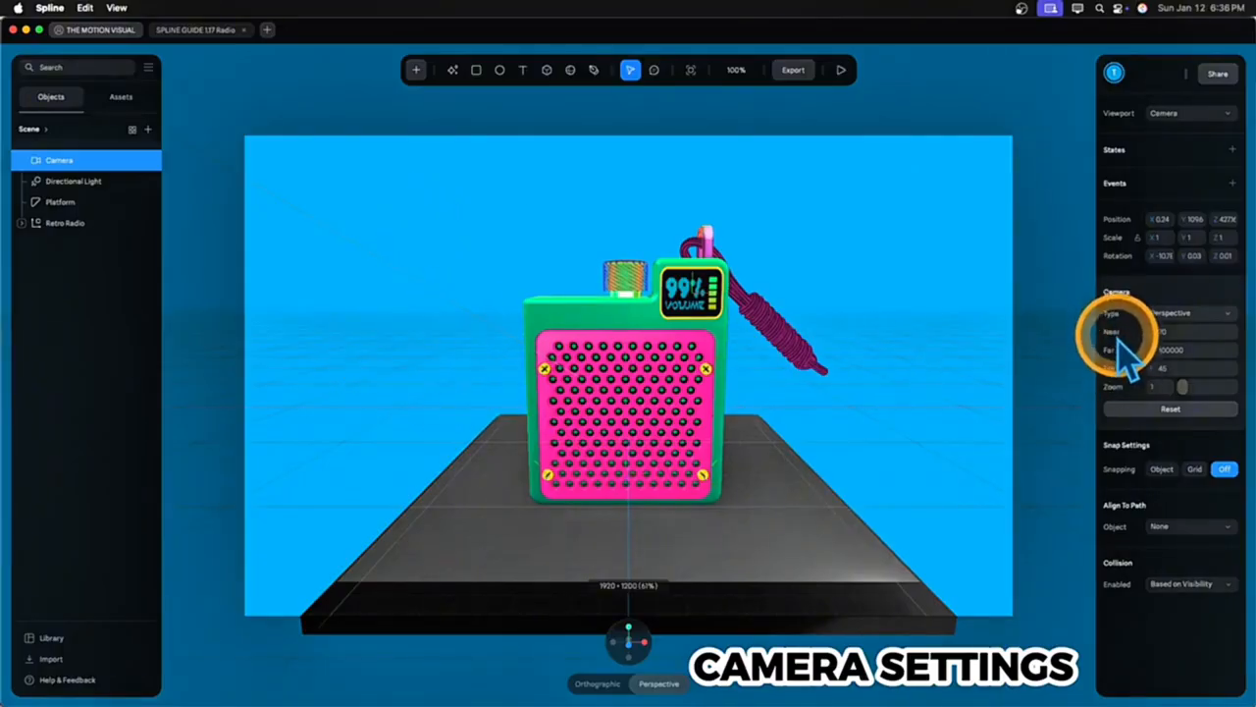
Bring the shared camera close to the radio's grille, set its Near clipping distance to 8, and back it away to frame the radio
{"action": "scroll", "coordinate": [832, 365], "scroll_direction": "up", "scroll_amount": 15}
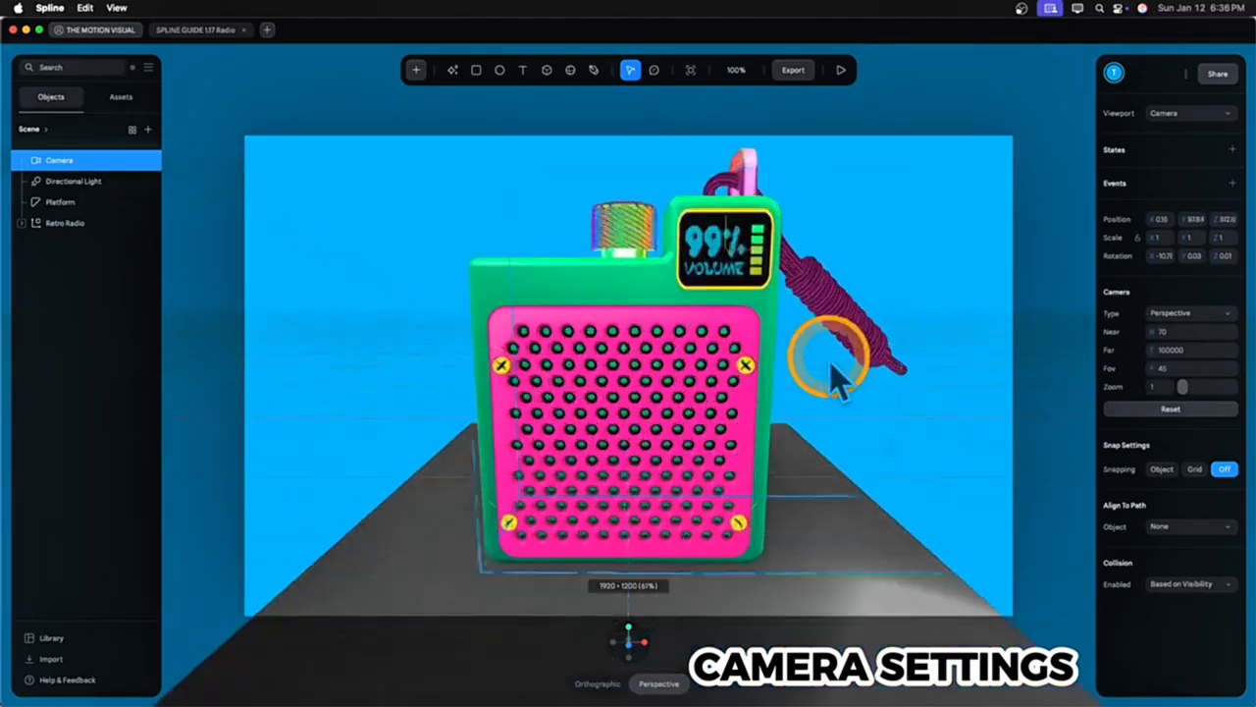
{"action": "scroll", "coordinate": [832, 365], "scroll_direction": "down", "scroll_amount": 5}
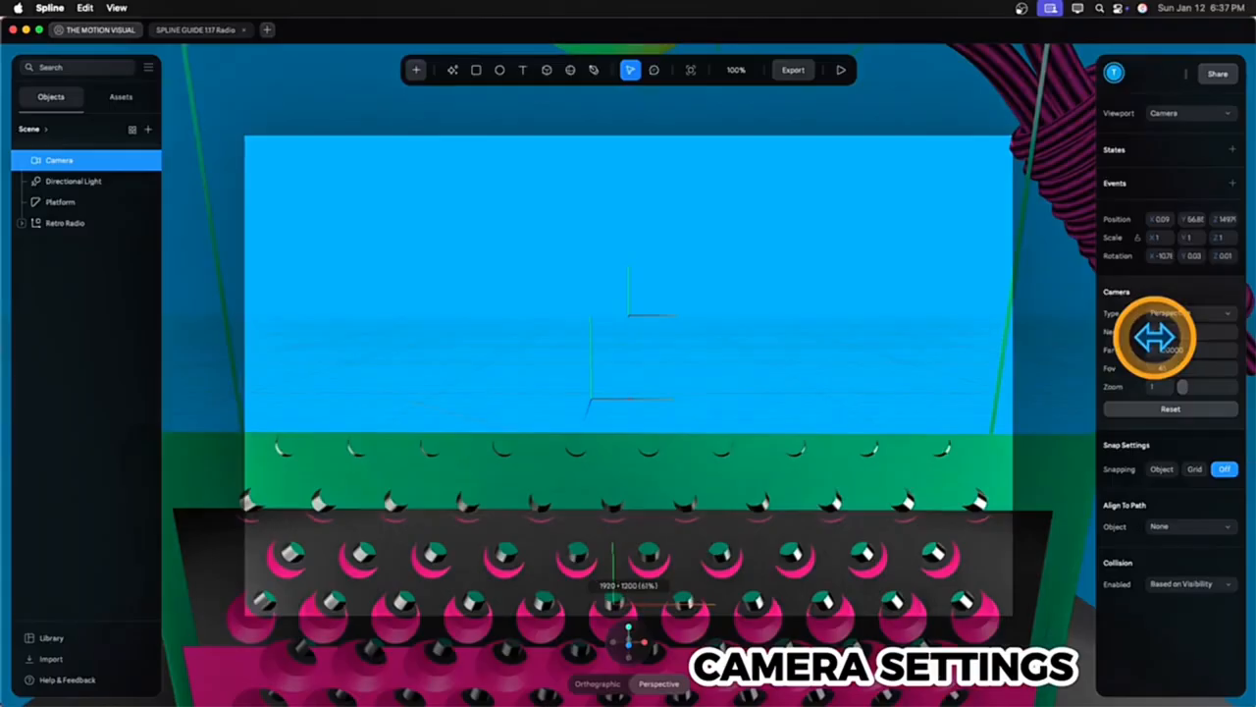
{"action": "left_click_drag", "start_coordinate": [1155, 334], "coordinate": [1144, 337]}
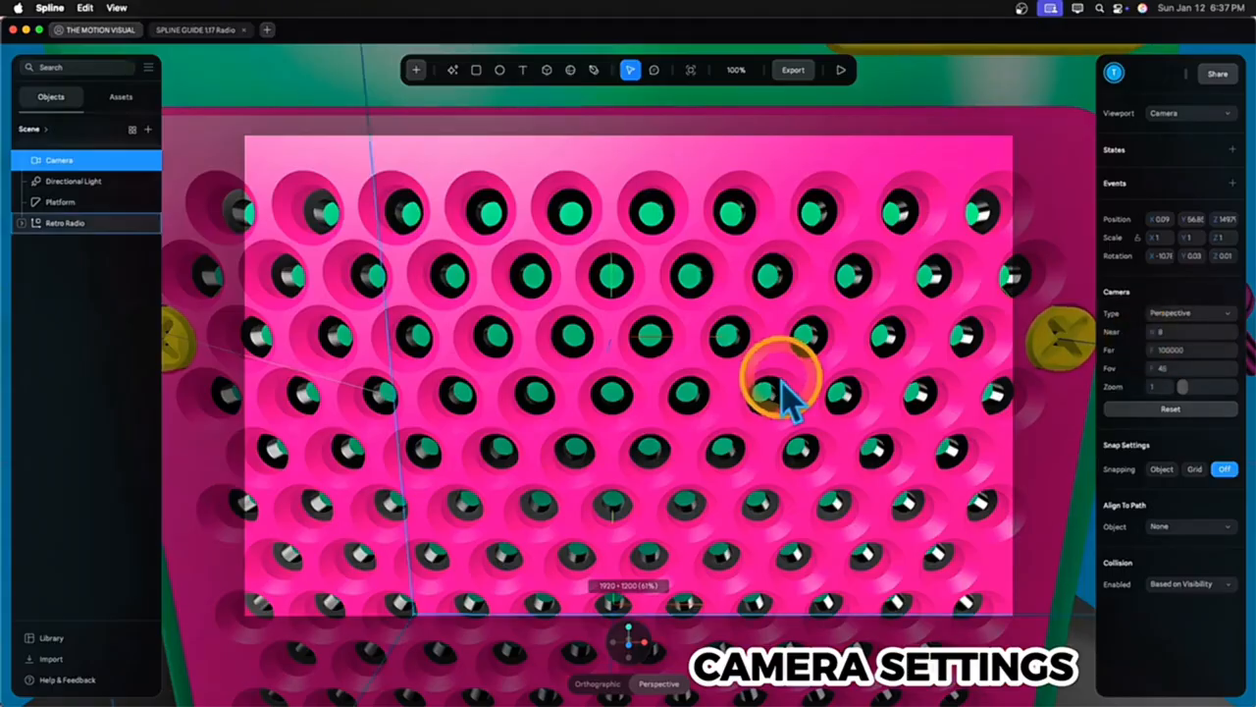
{"action": "scroll", "coordinate": [780, 392], "scroll_direction": "down", "scroll_amount": 10}
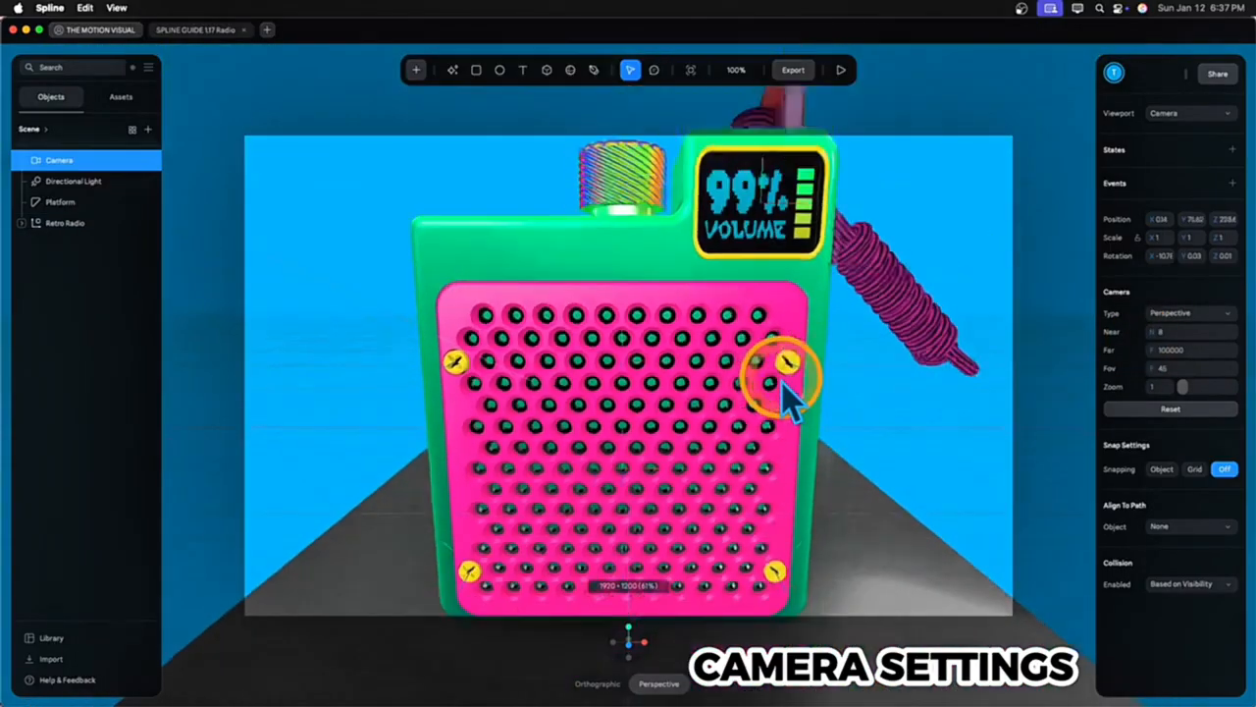
{"action": "scroll", "coordinate": [785, 386], "scroll_direction": "down", "scroll_amount": 3}
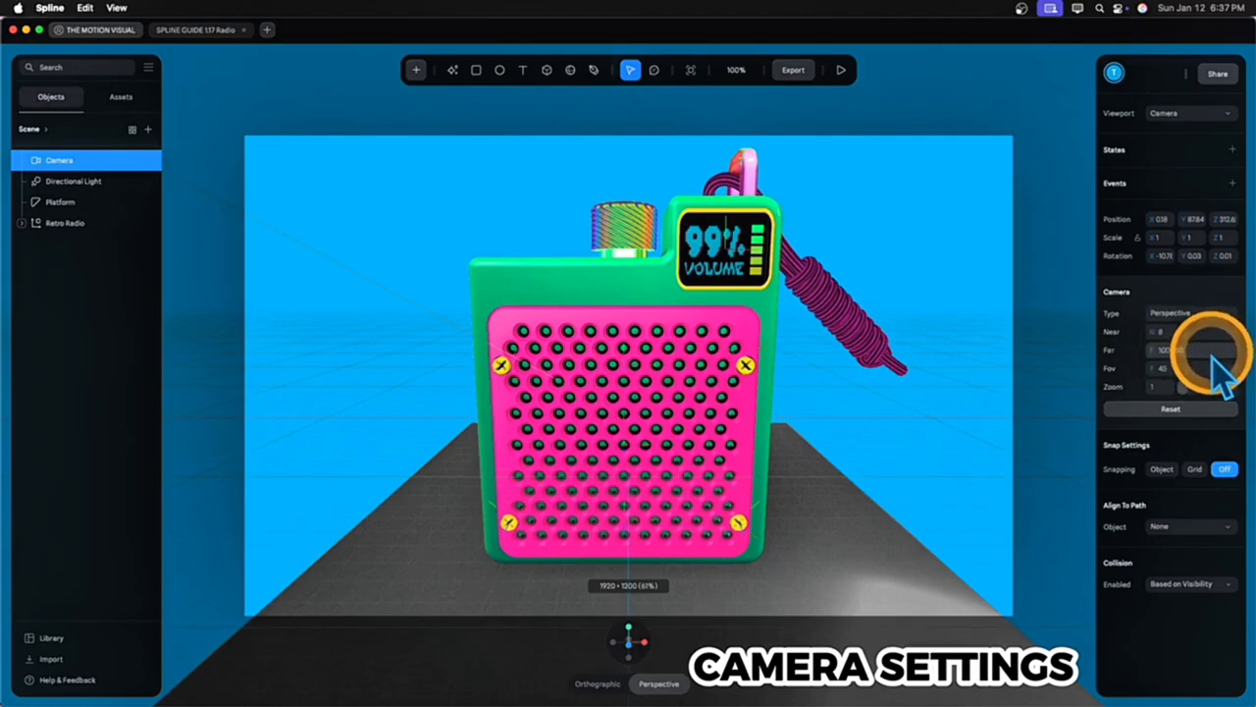
Adjust the camera's field of view, magnify the shot with the zoom setting, and set the zoom to 2
{"action": "left_click_drag", "start_coordinate": [1150, 366], "coordinate": [1148, 367]}
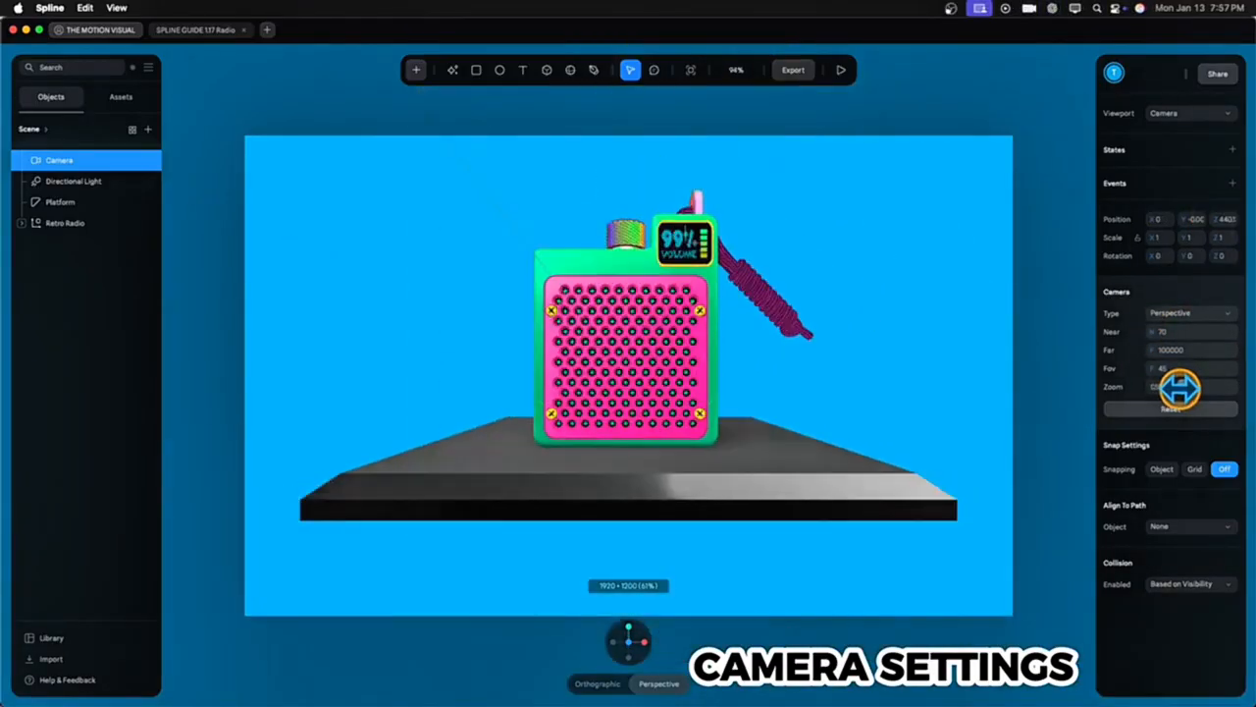
{"action": "left_click_drag", "start_coordinate": [1179, 389], "coordinate": [1177, 391]}
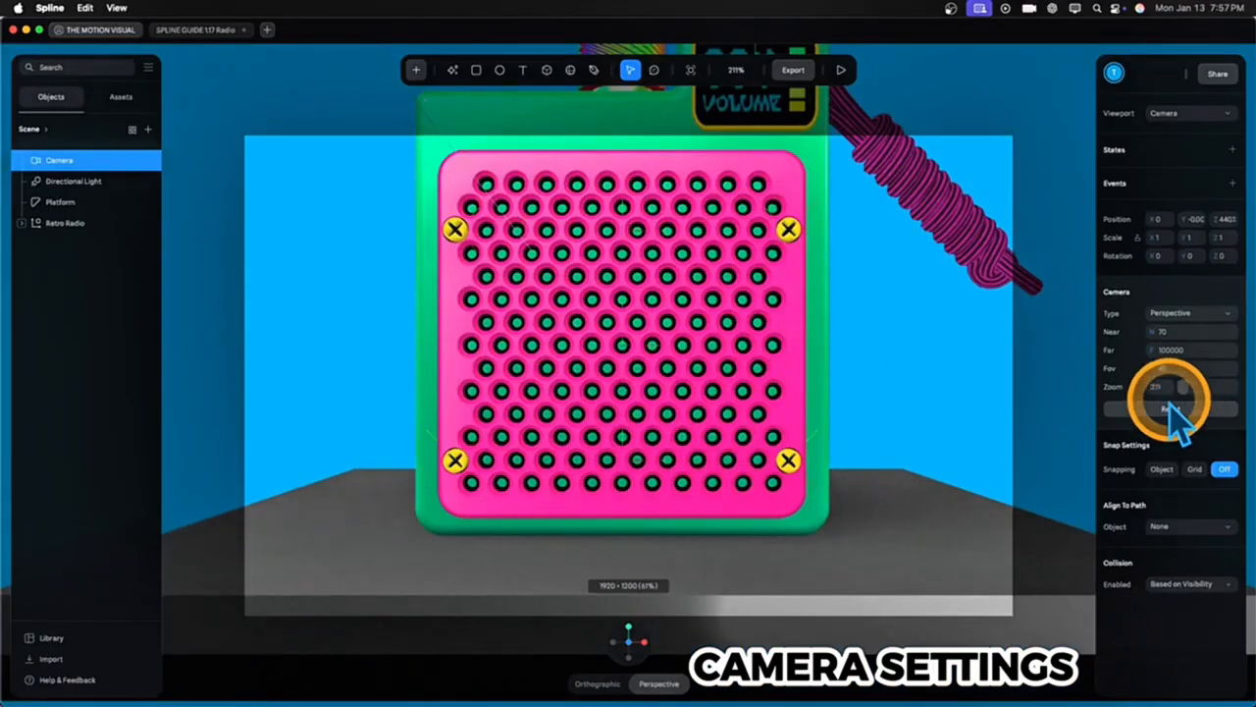
{"action": "left_click", "coordinate": [1163, 392]}
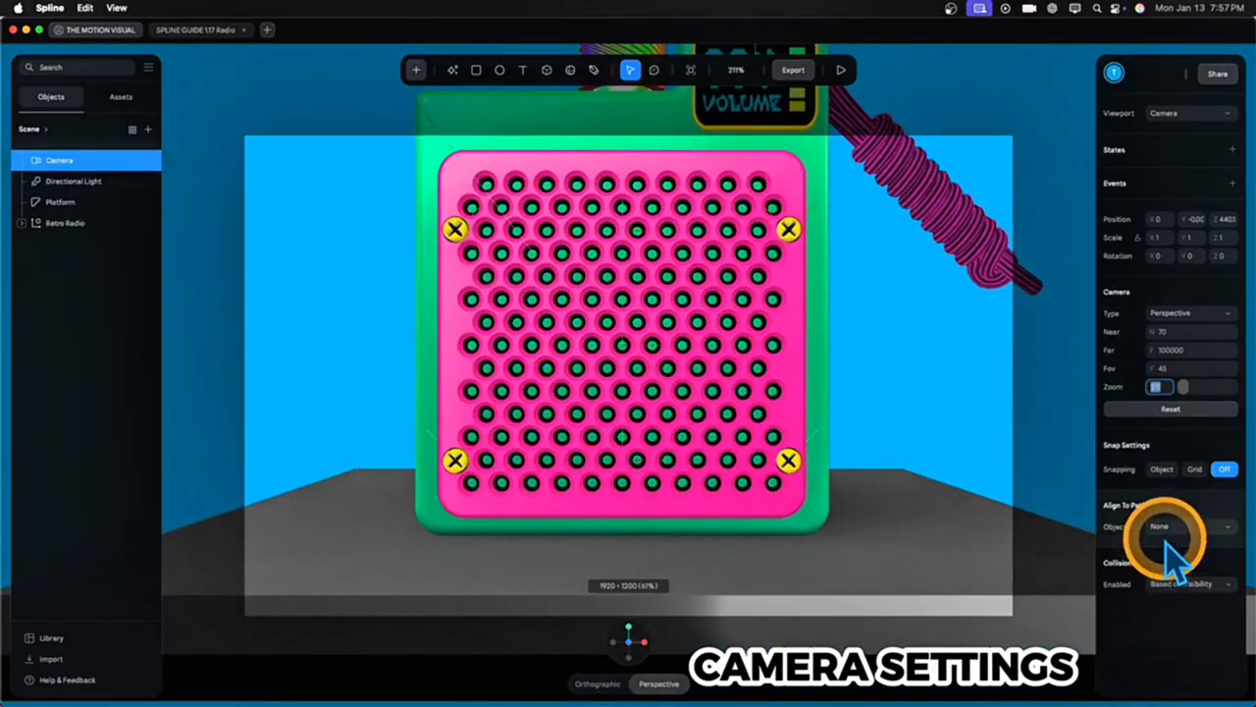
{"action": "type", "text": "2"}
{"action": "key", "text": "Return"}
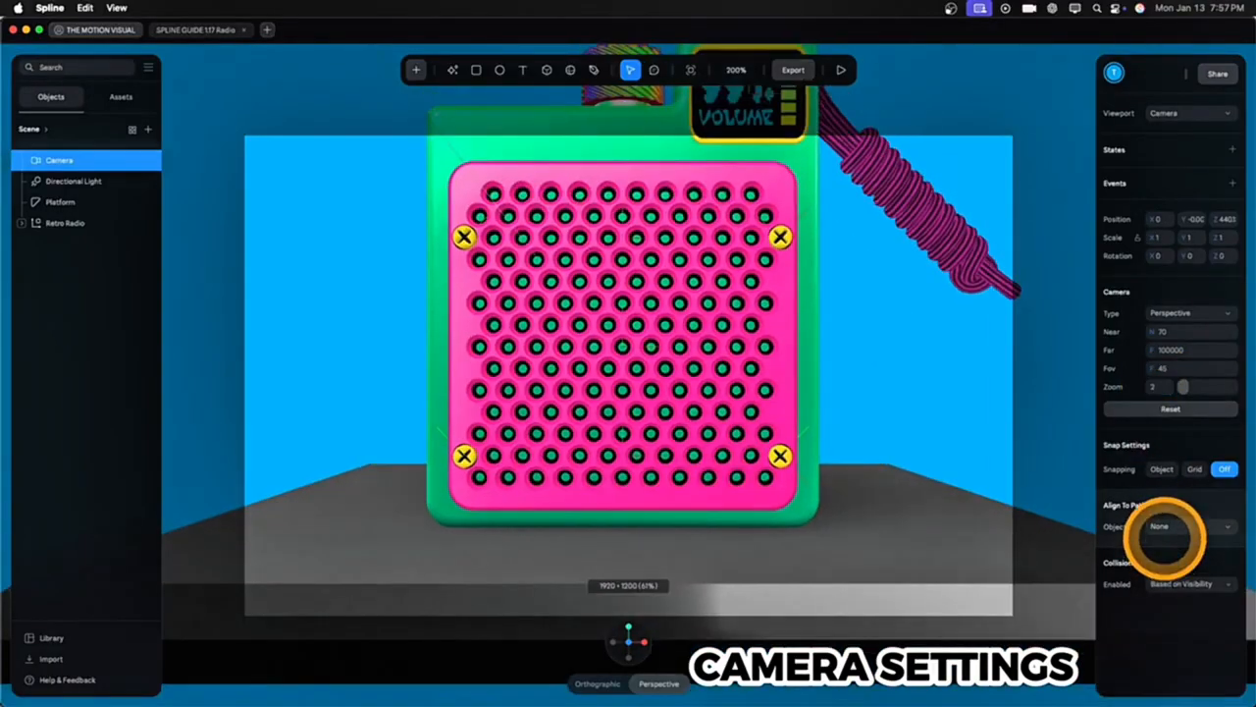
Reduce the camera's zoom to 1.5 and return it to 1
{"action": "left_click", "coordinate": [1170, 409]}
{"action": "left_click", "coordinate": [1156, 388]}
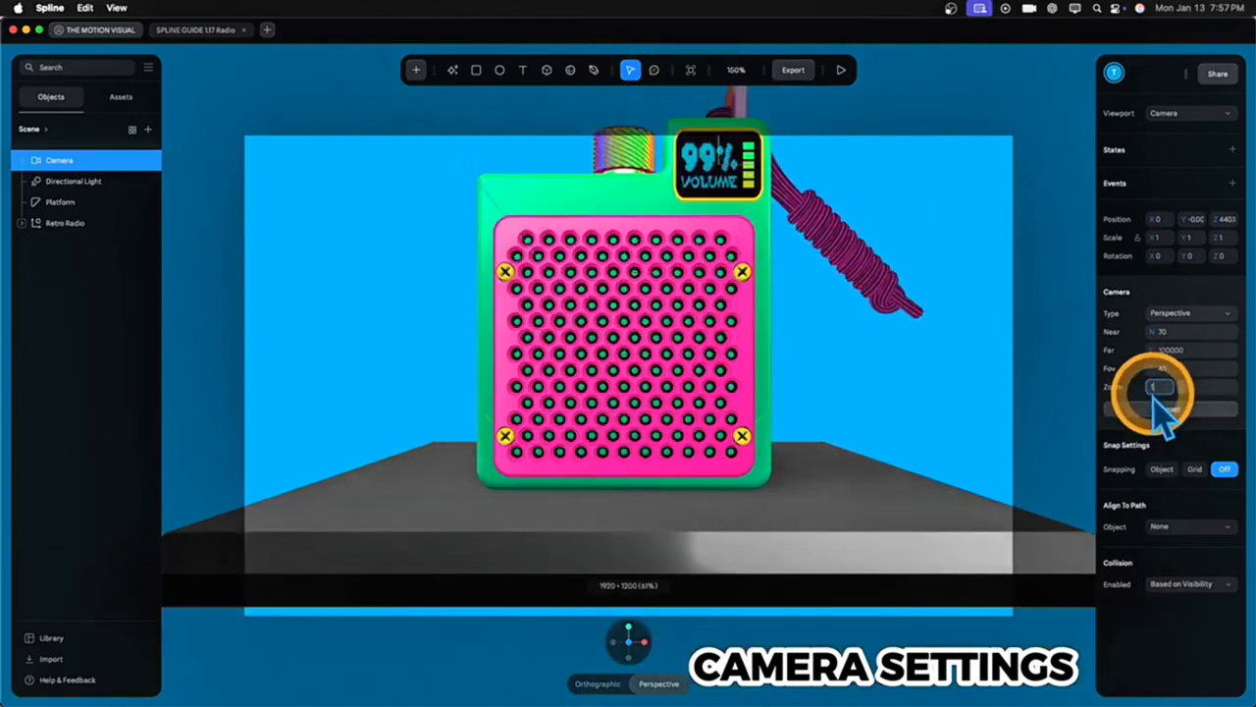
{"action": "left_click", "coordinate": [1154, 410]}
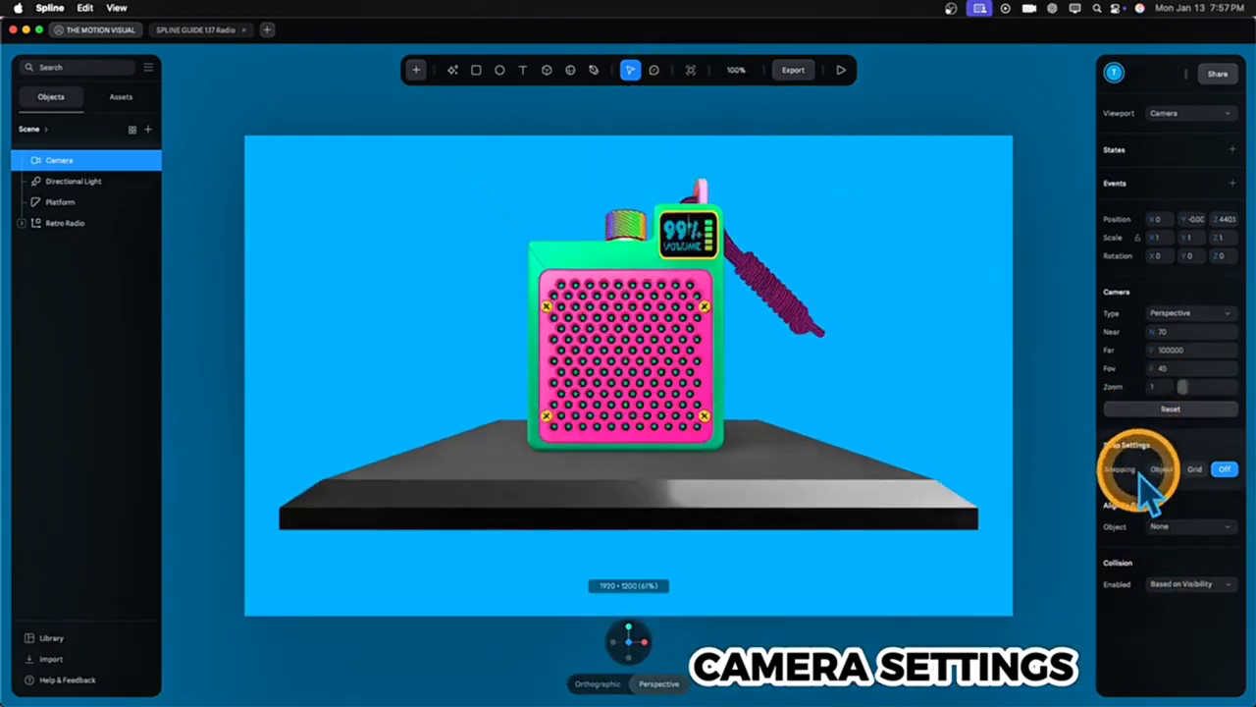
Add a state to the camera with its zoom lowered to 0, and compare it with the Base State
{"action": "left_click", "coordinate": [1158, 387]}
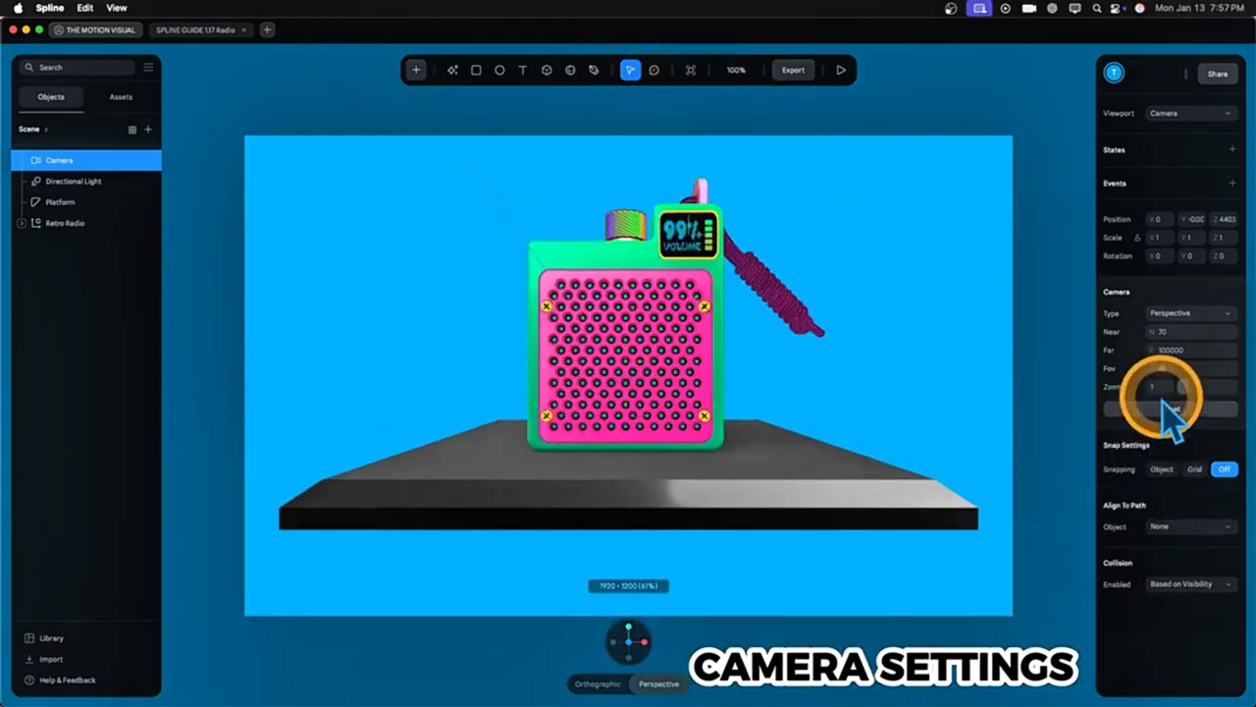
{"action": "left_click", "coordinate": [1232, 149]}
{"action": "left_click_drag", "start_coordinate": [1161, 441], "coordinate": [1183, 432]}
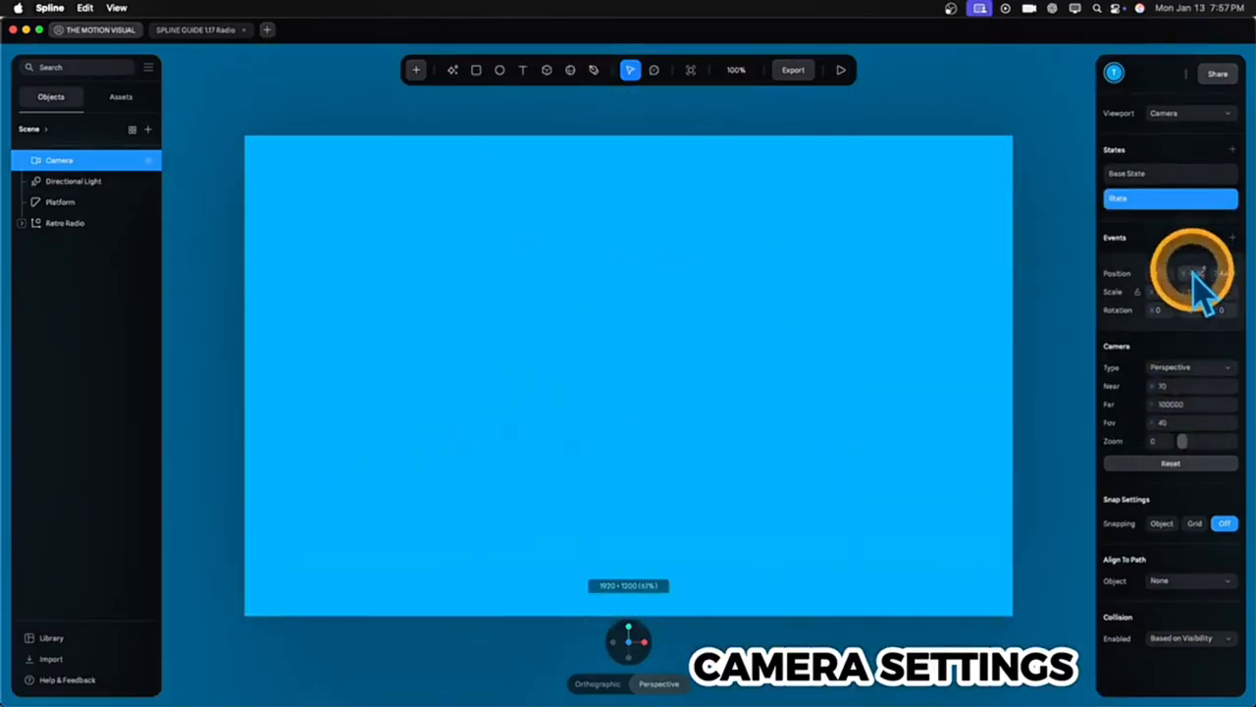
{"action": "left_click", "coordinate": [1164, 177]}
{"action": "left_click", "coordinate": [1160, 199]}
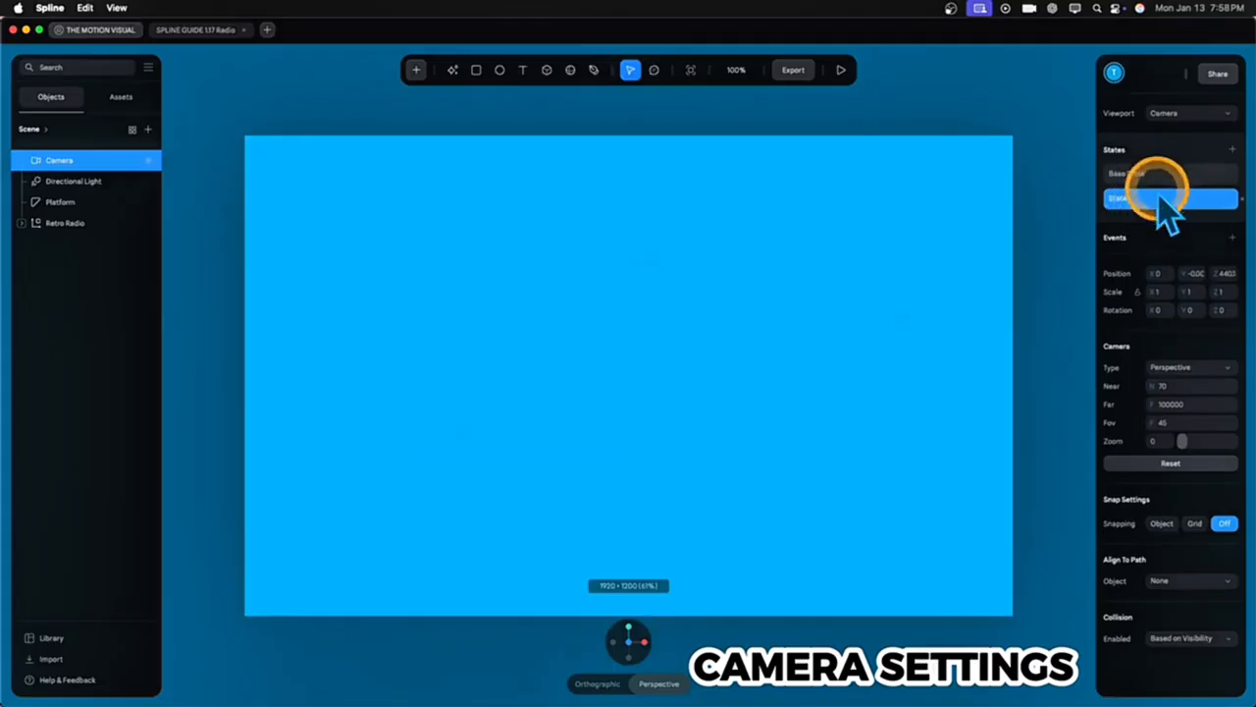
{"action": "left_click", "coordinate": [1162, 174]}
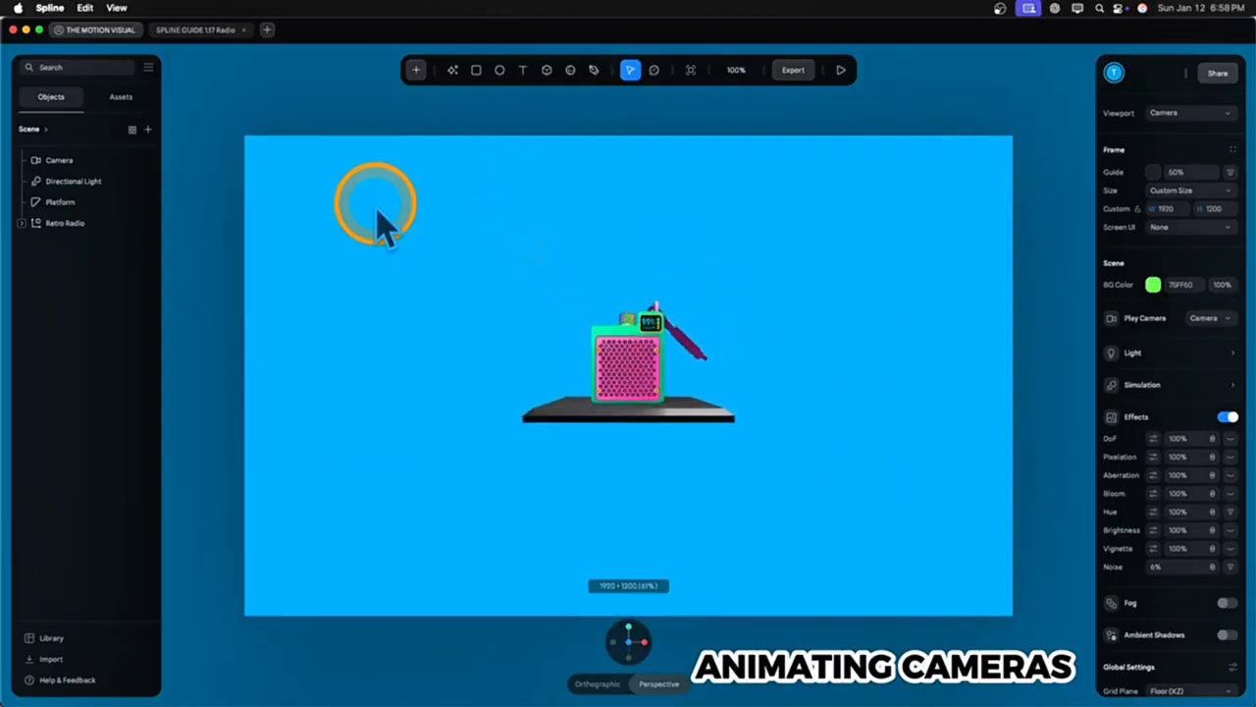
Move the camera back from the radio, and add a camera state that brings it closer, at about Z 397
{"action": "left_click", "coordinate": [85, 160]}
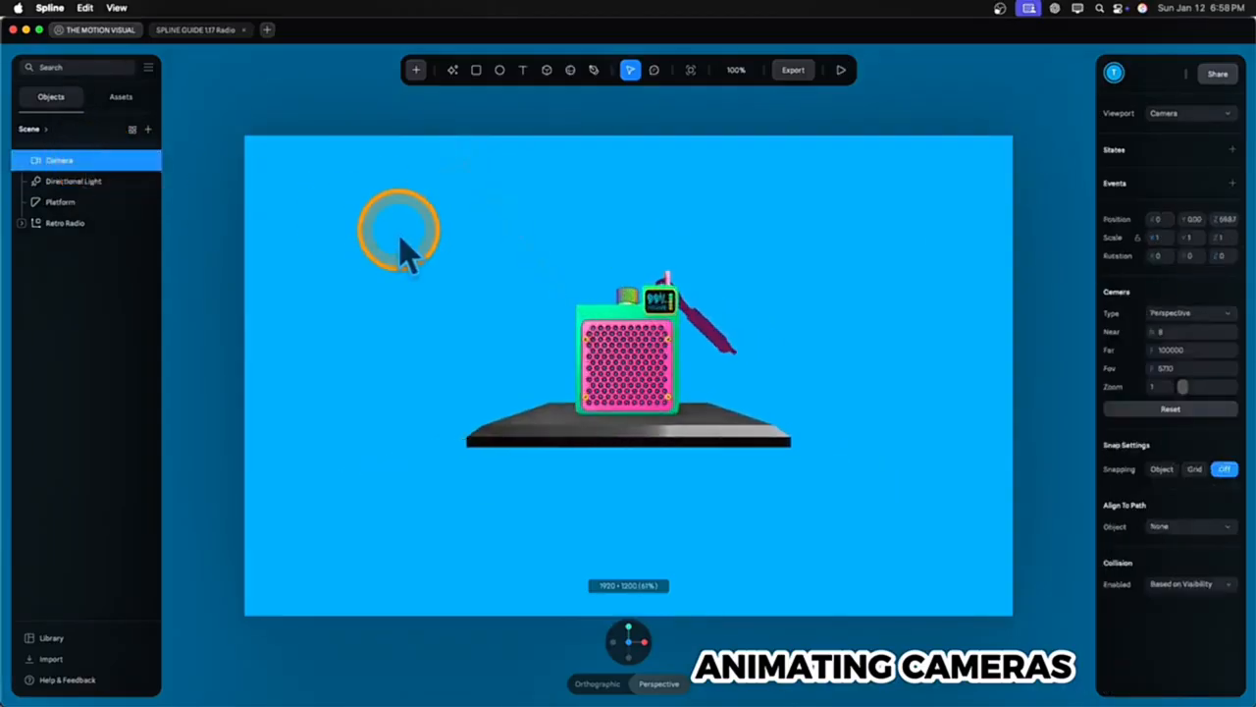
{"action": "scroll", "coordinate": [400, 239], "scroll_direction": "down", "scroll_amount": 4}
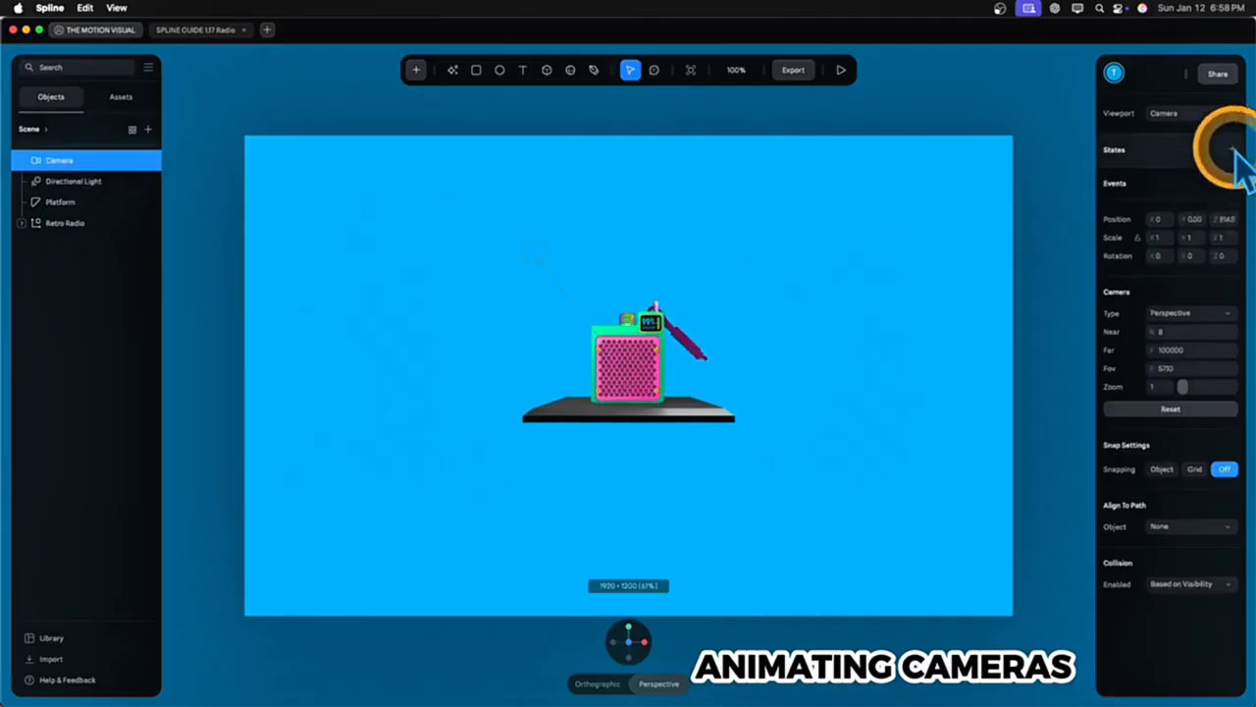
{"action": "left_click", "coordinate": [1233, 150]}
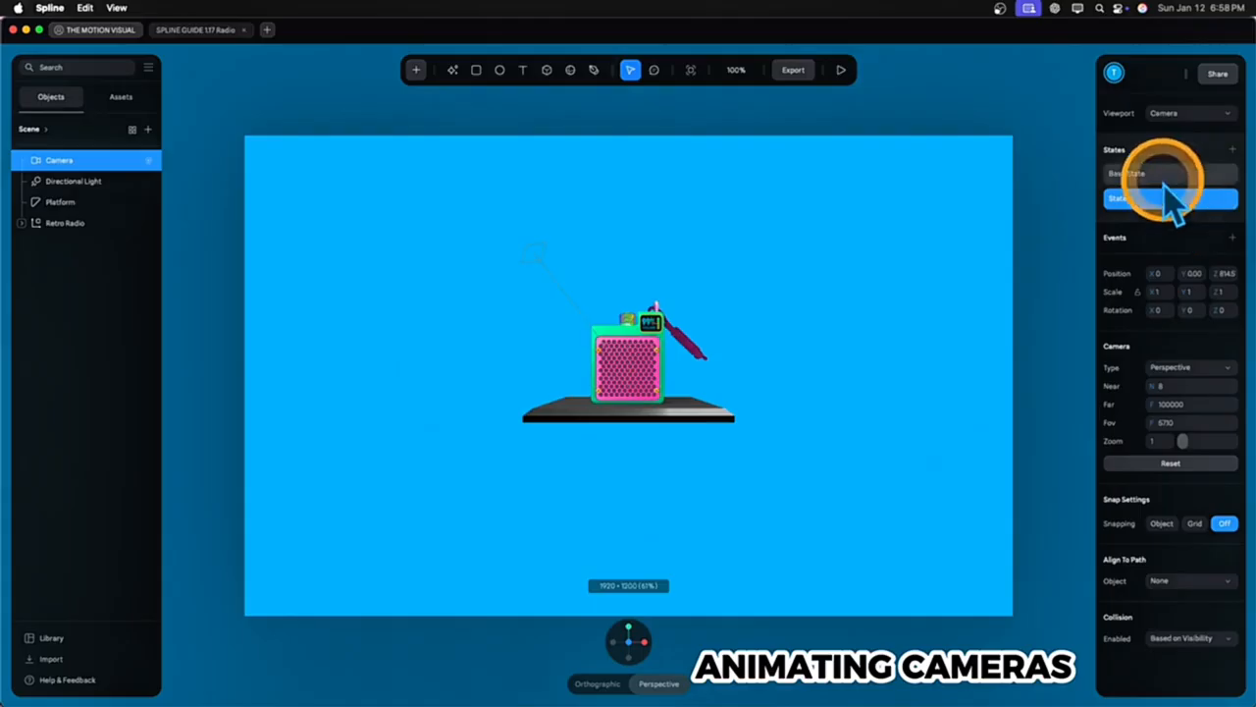
{"action": "scroll", "coordinate": [935, 294], "scroll_direction": "up", "scroll_amount": 8}
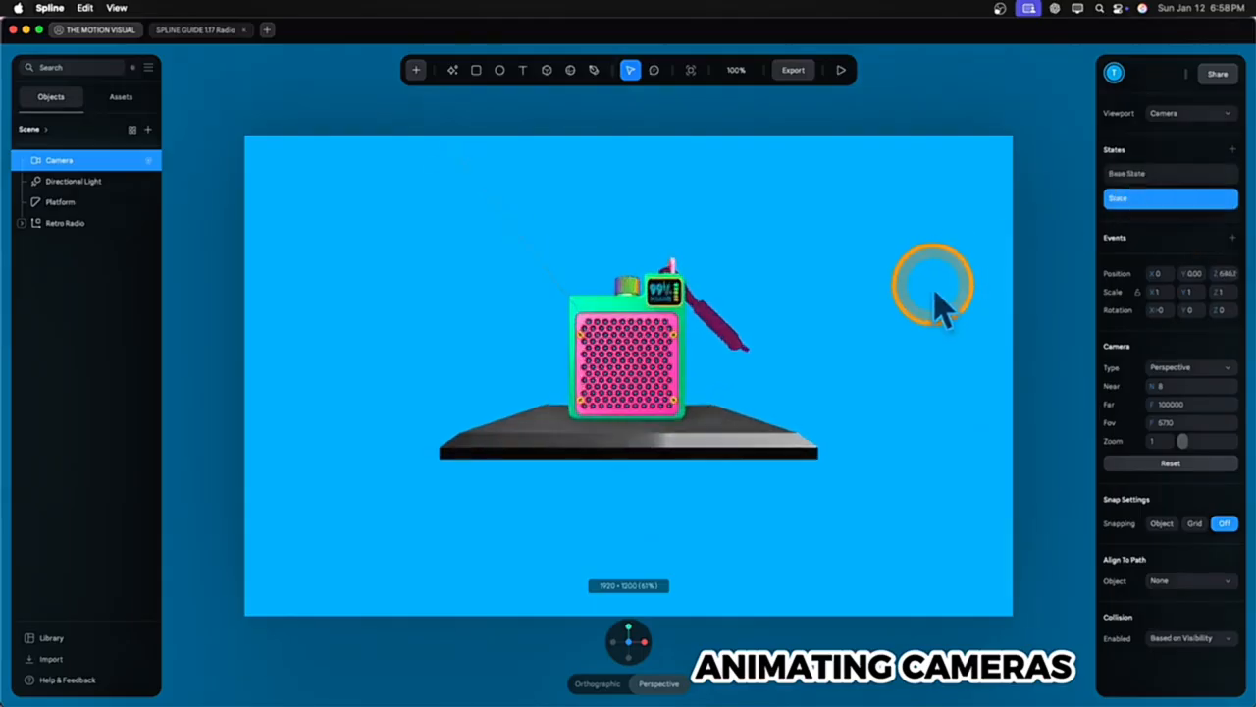
Add a Start event that transitions the camera from Base State to State over 5 seconds, and preview the animation
{"action": "left_click", "coordinate": [1232, 238]}
{"action": "left_click", "coordinate": [1001, 231]}
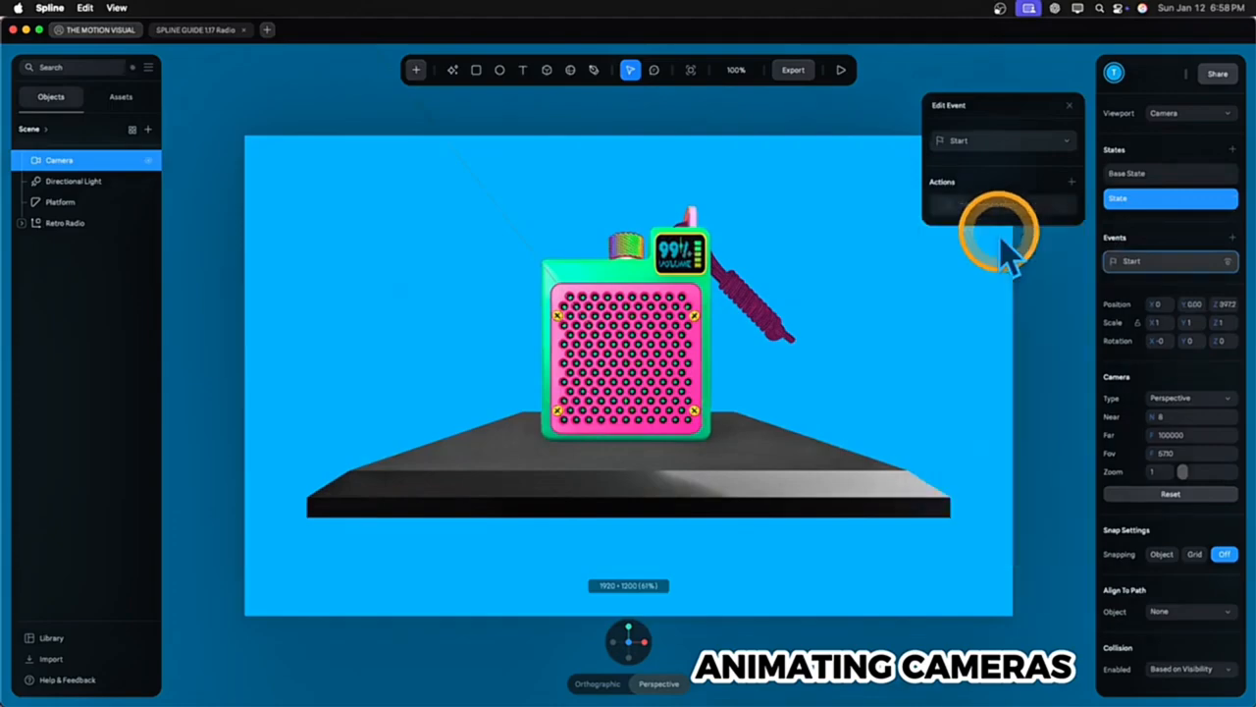
{"action": "left_click", "coordinate": [1001, 214]}
{"action": "left_click", "coordinate": [1004, 287]}
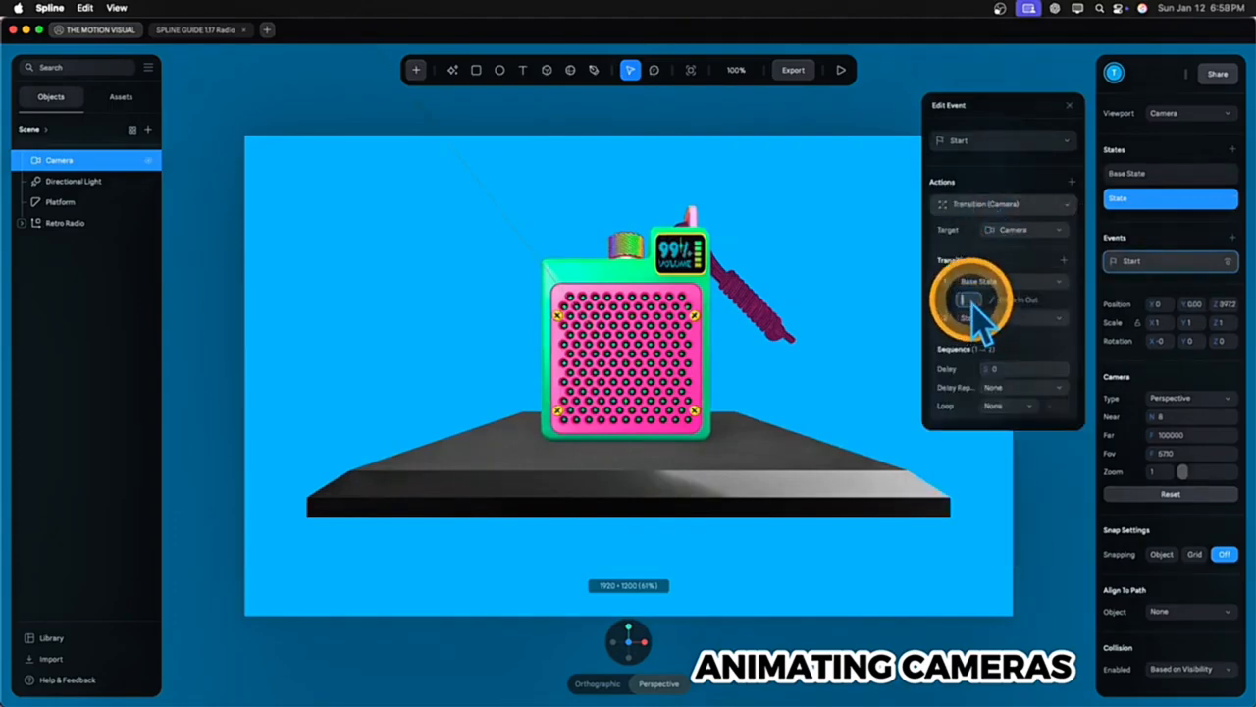
{"action": "left_click", "coordinate": [839, 70]}
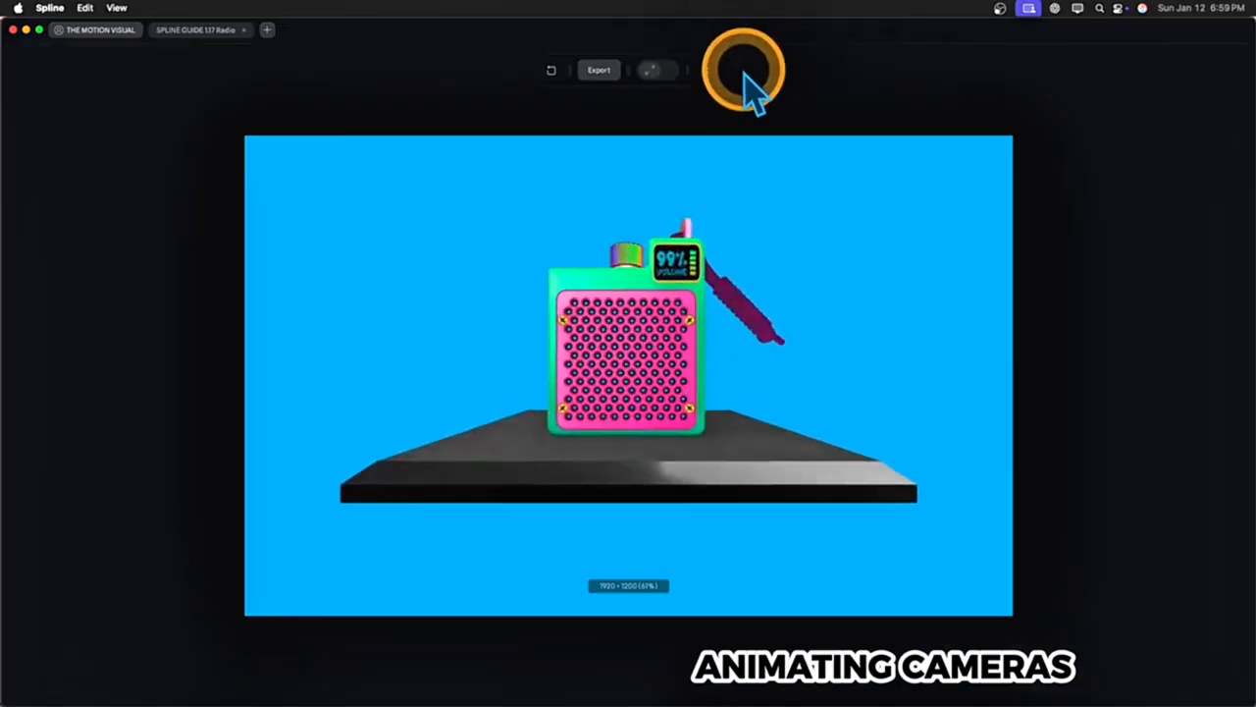
{"action": "left_click", "coordinate": [705, 71]}
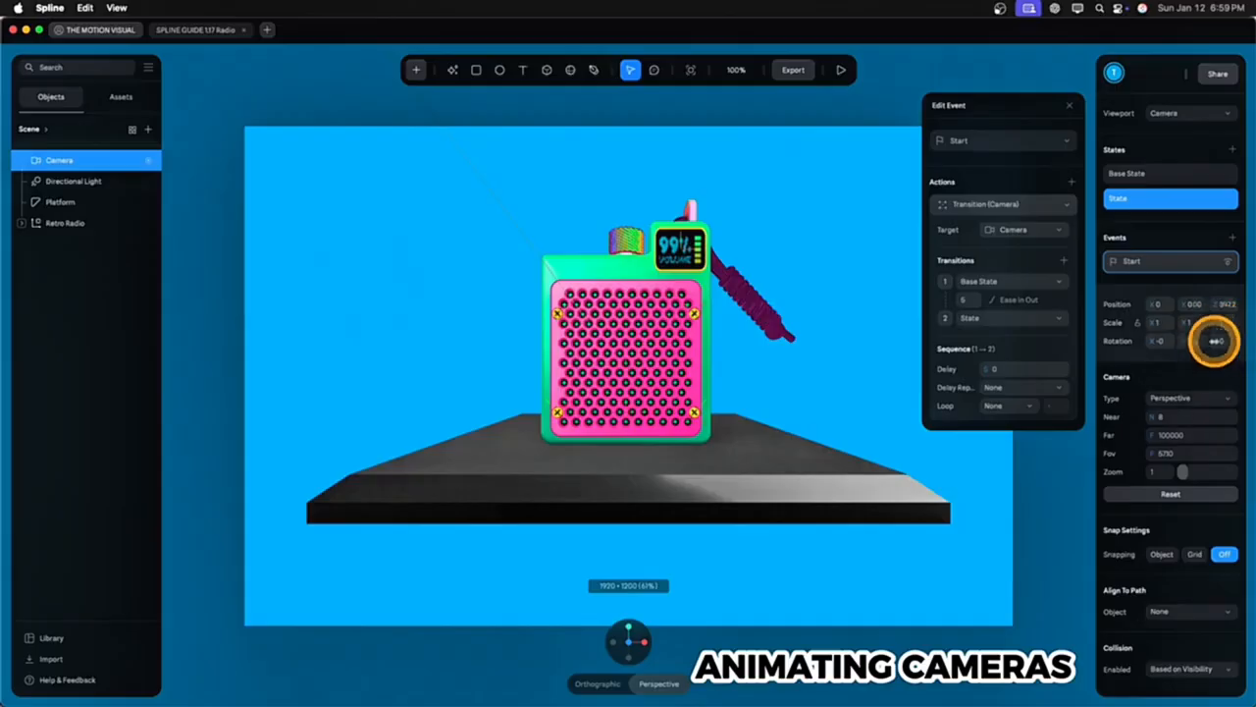
Roll the camera around its Z axis in the second state, and preview the tilting transition
{"action": "left_click_drag", "start_coordinate": [1217, 340], "coordinate": [196, 341]}
{"action": "left_click", "coordinate": [844, 72]}
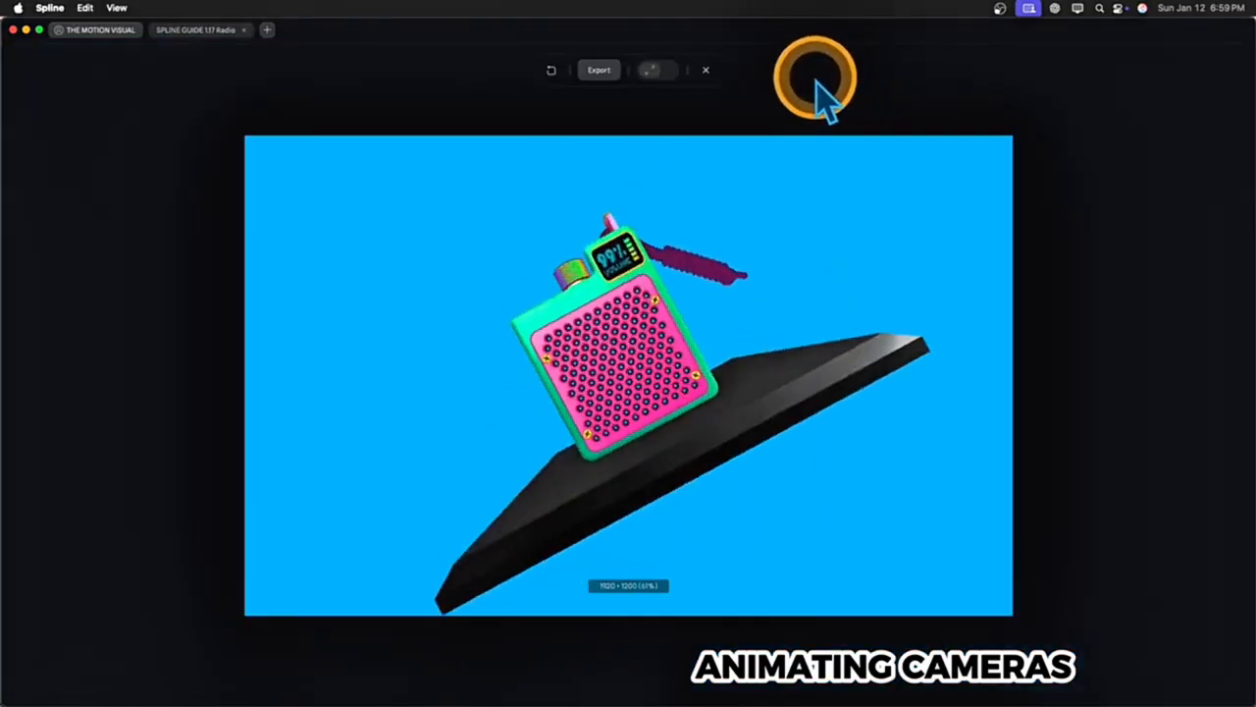
{"action": "left_click", "coordinate": [706, 70]}
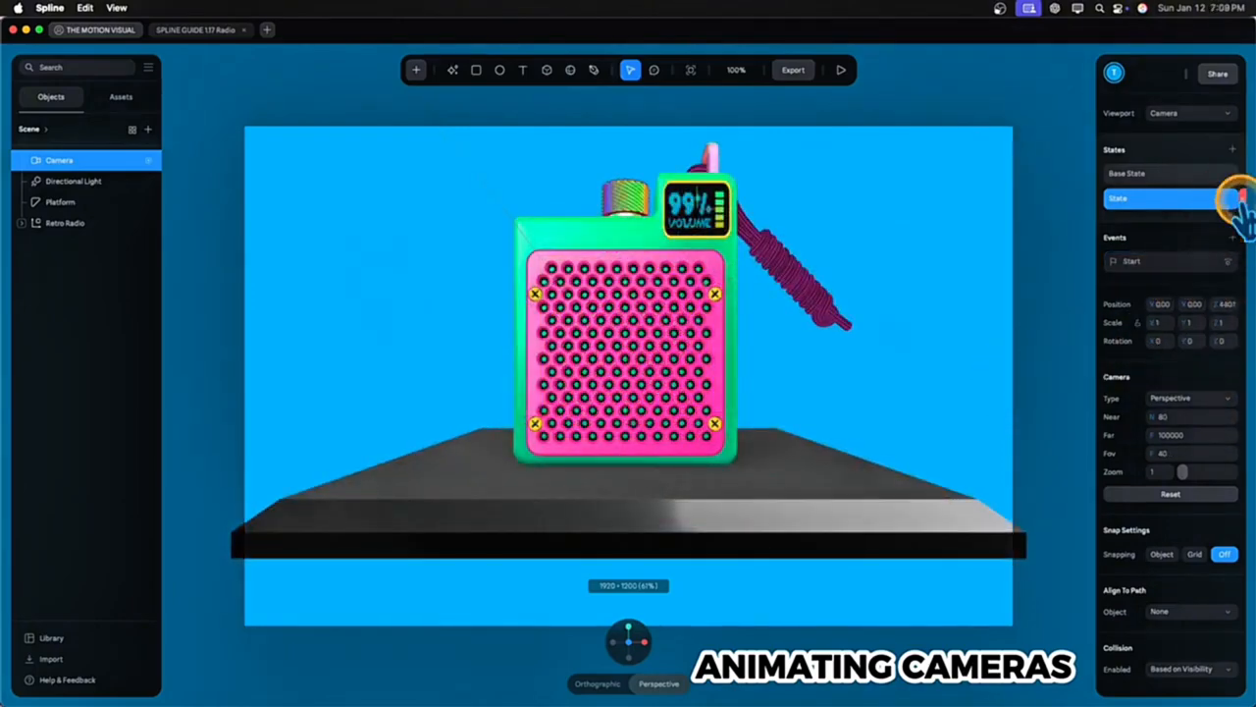
Delete the camera's extra state, and give the camera a zoom of 80, Y position 40 and a distant Z position that frames the radio
{"action": "left_click", "coordinate": [1241, 199]}
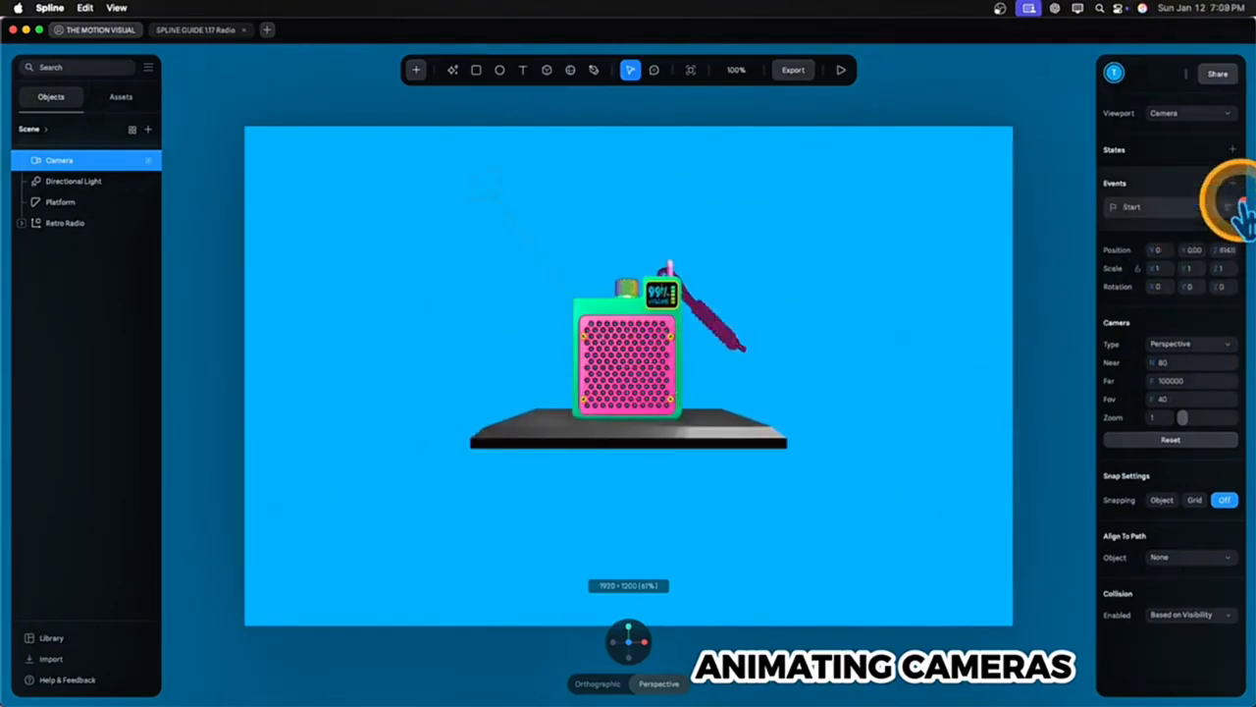
{"action": "left_click", "coordinate": [1165, 416]}
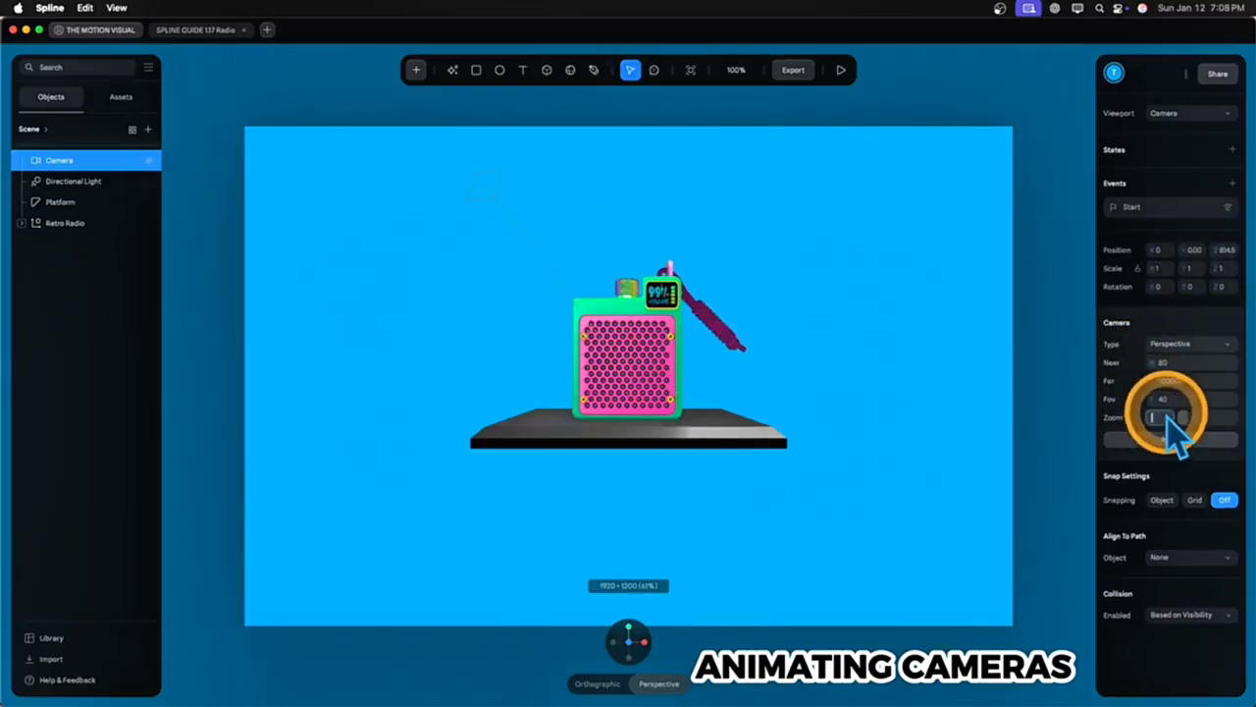
{"action": "key", "text": "Return"}
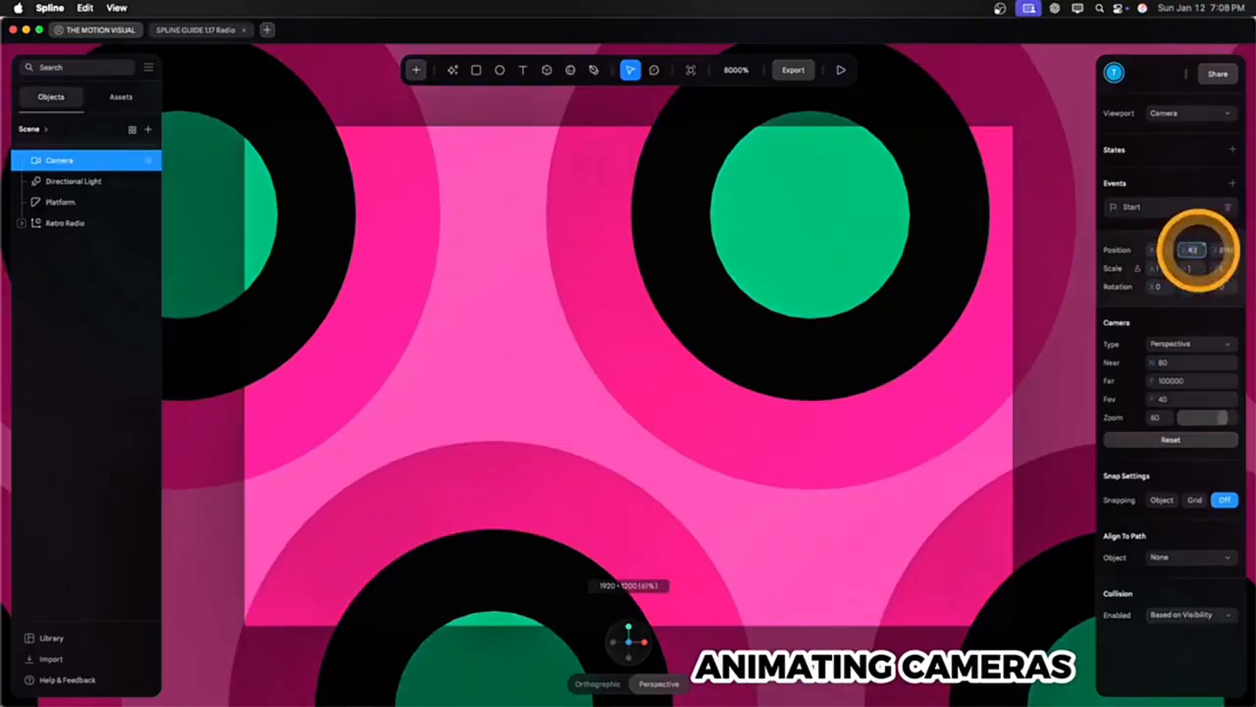
{"action": "left_click_drag", "start_coordinate": [1195, 250], "coordinate": [1214, 258]}
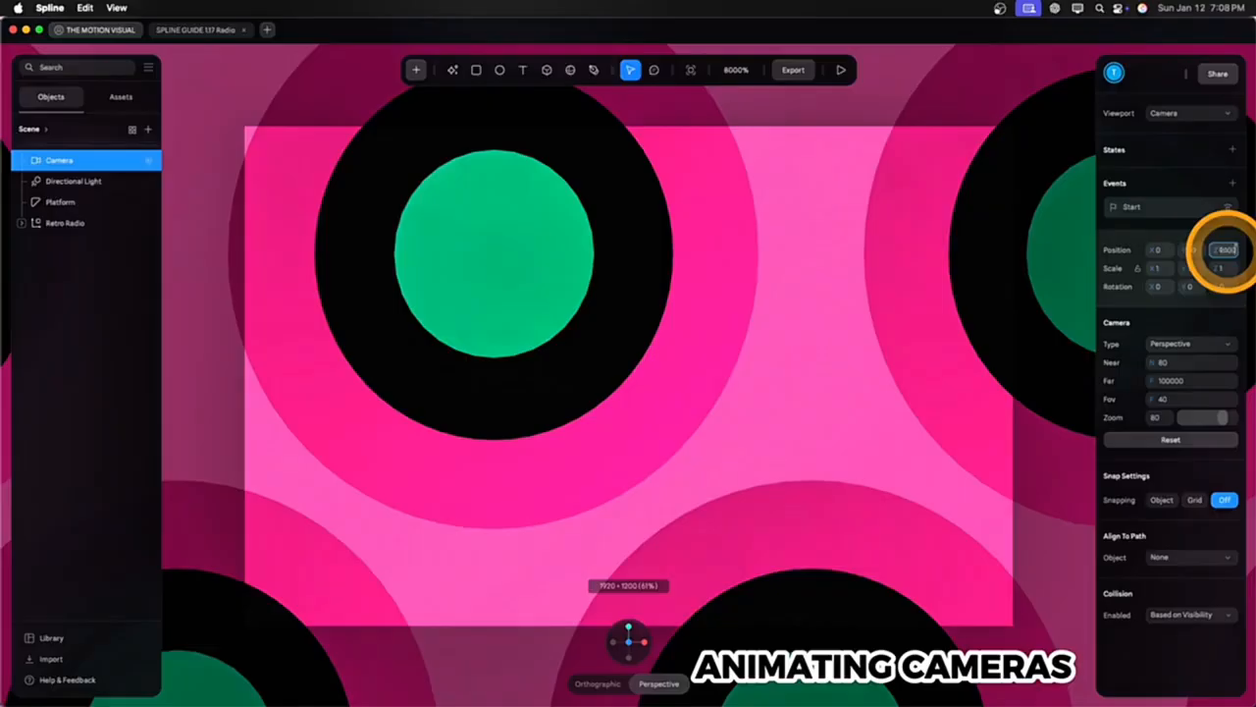
{"action": "key", "text": "Return"}
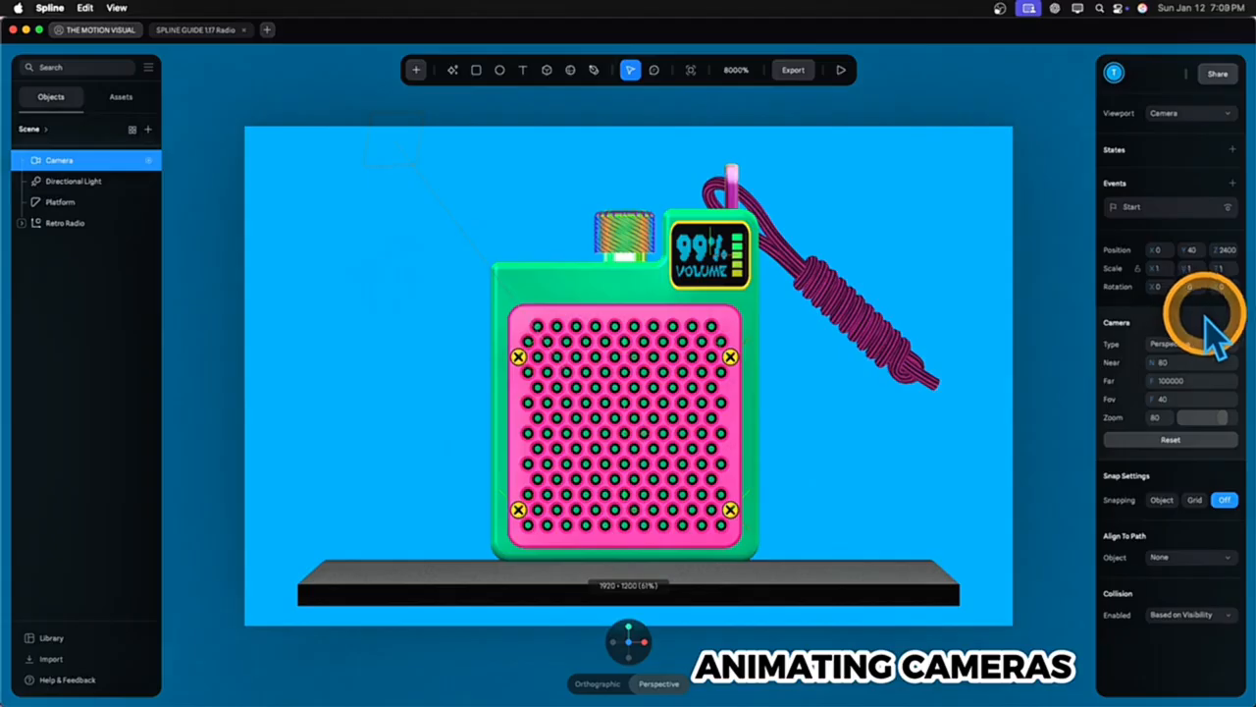
Add a new camera state with zoom 1, Z position 500 and 0 rotation
{"action": "left_click", "coordinate": [1232, 149]}
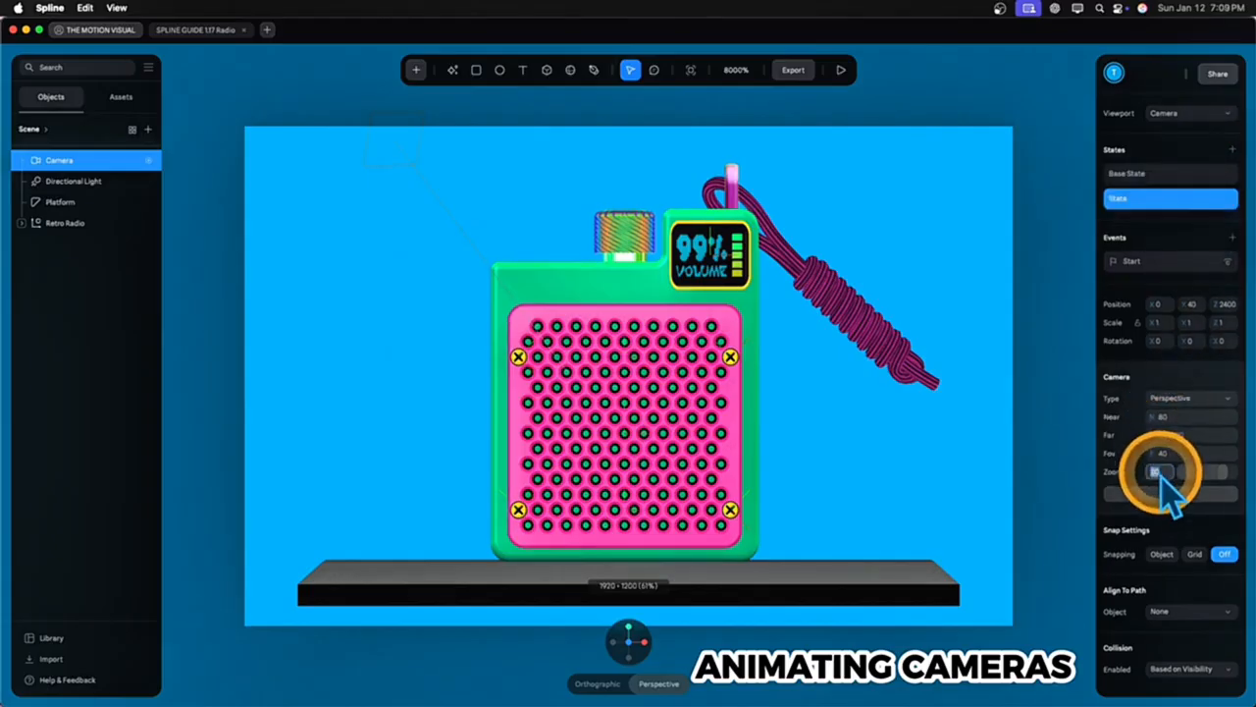
{"action": "key", "text": "Return"}
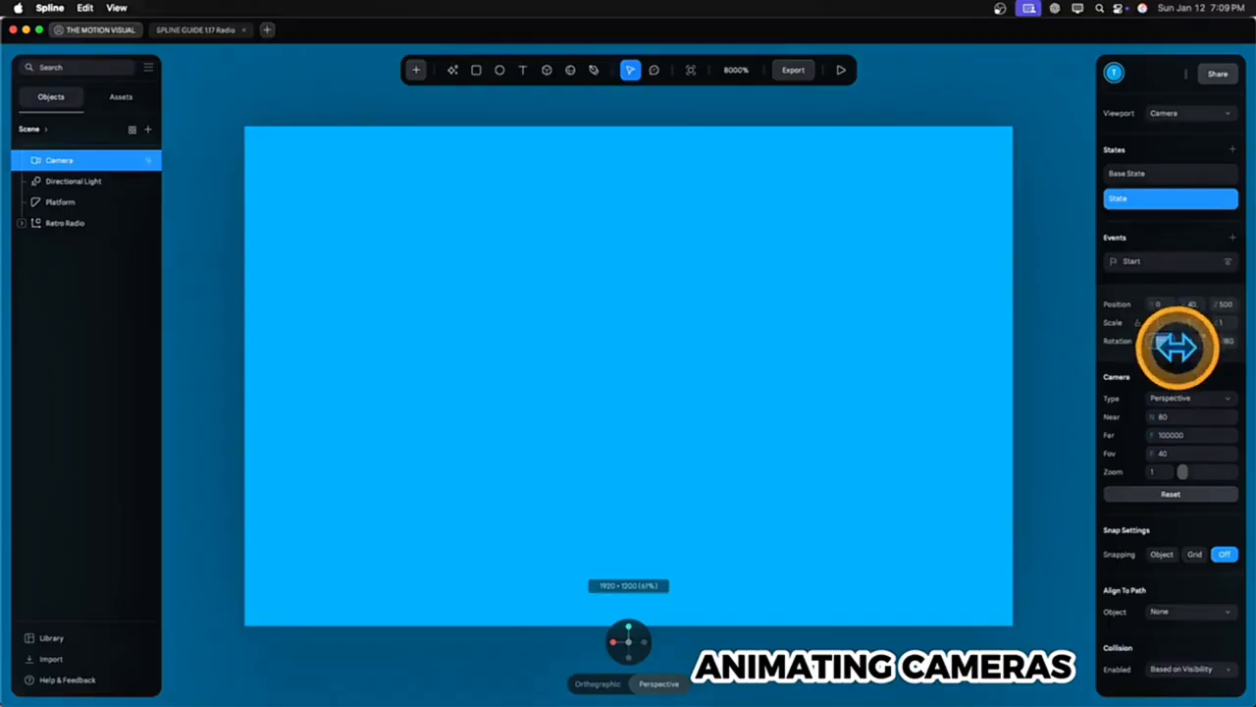
{"action": "left_click", "coordinate": [1226, 341]}
{"action": "key", "text": "Return"}
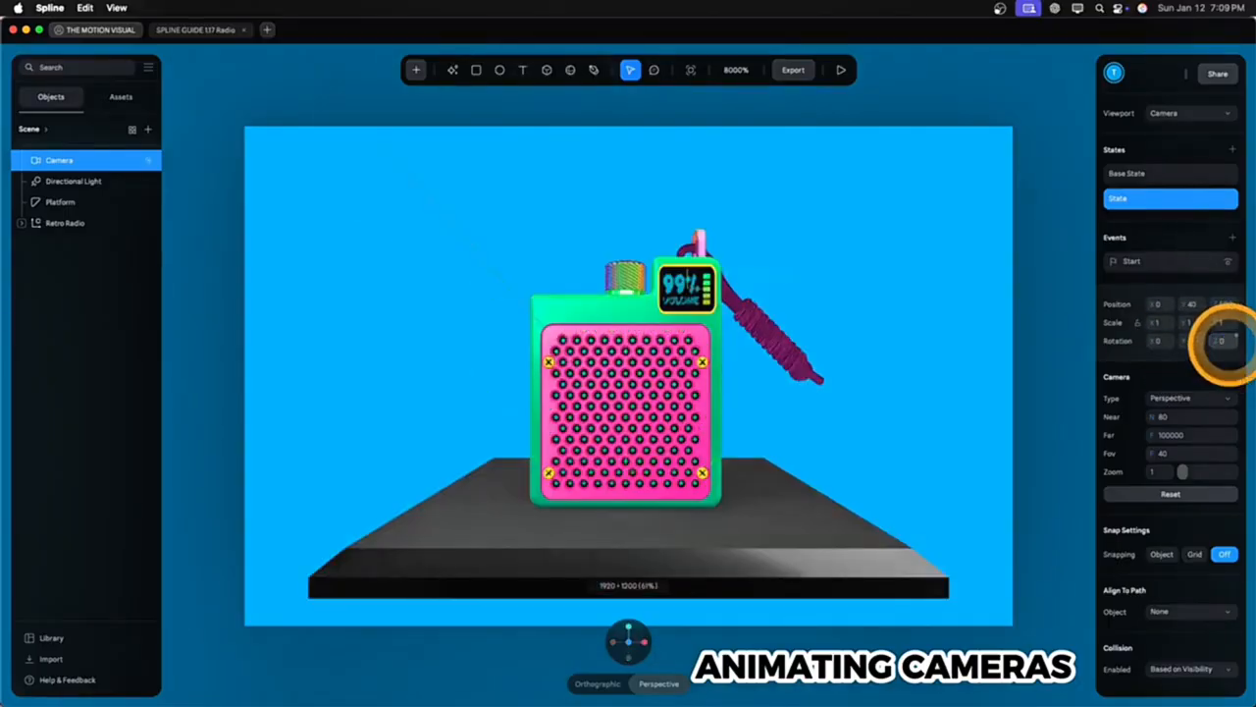
Set the Start event's camera transition to end in the new state, and play and replay the animation
{"action": "left_click", "coordinate": [1193, 263]}
{"action": "left_click", "coordinate": [1026, 318]}
{"action": "left_click", "coordinate": [1021, 320]}
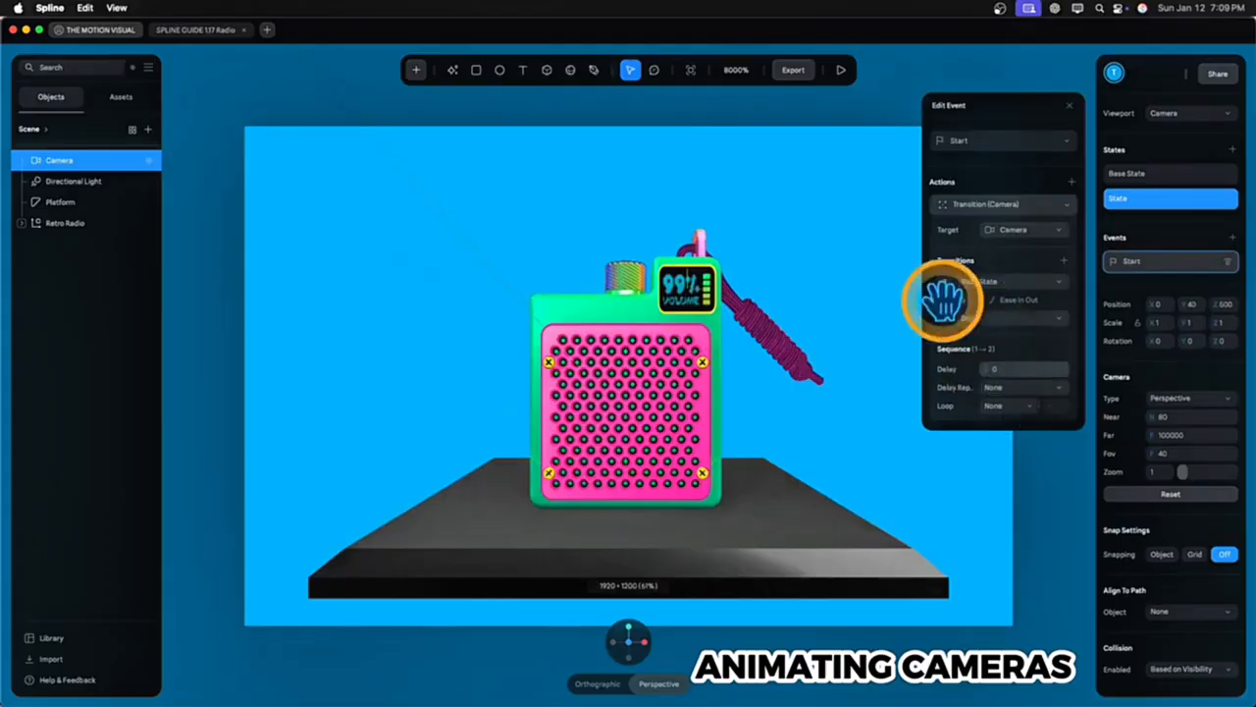
{"action": "left_click", "coordinate": [841, 69]}
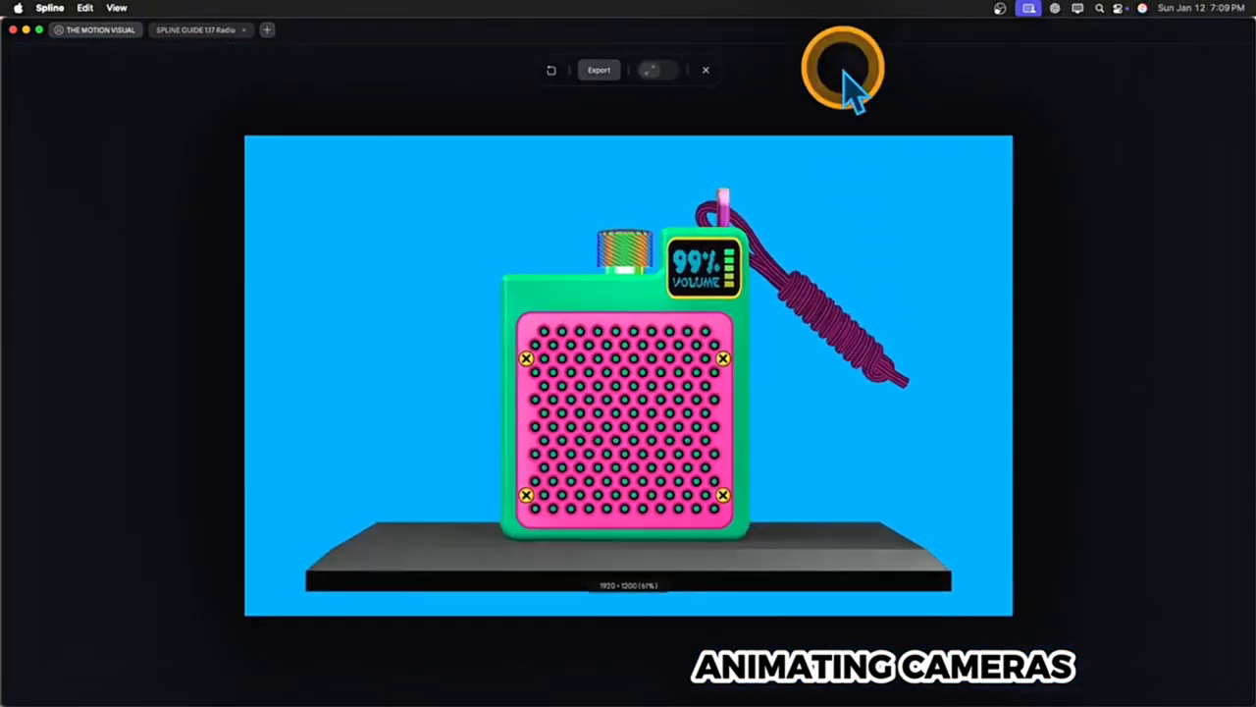
{"action": "left_click", "coordinate": [552, 75]}
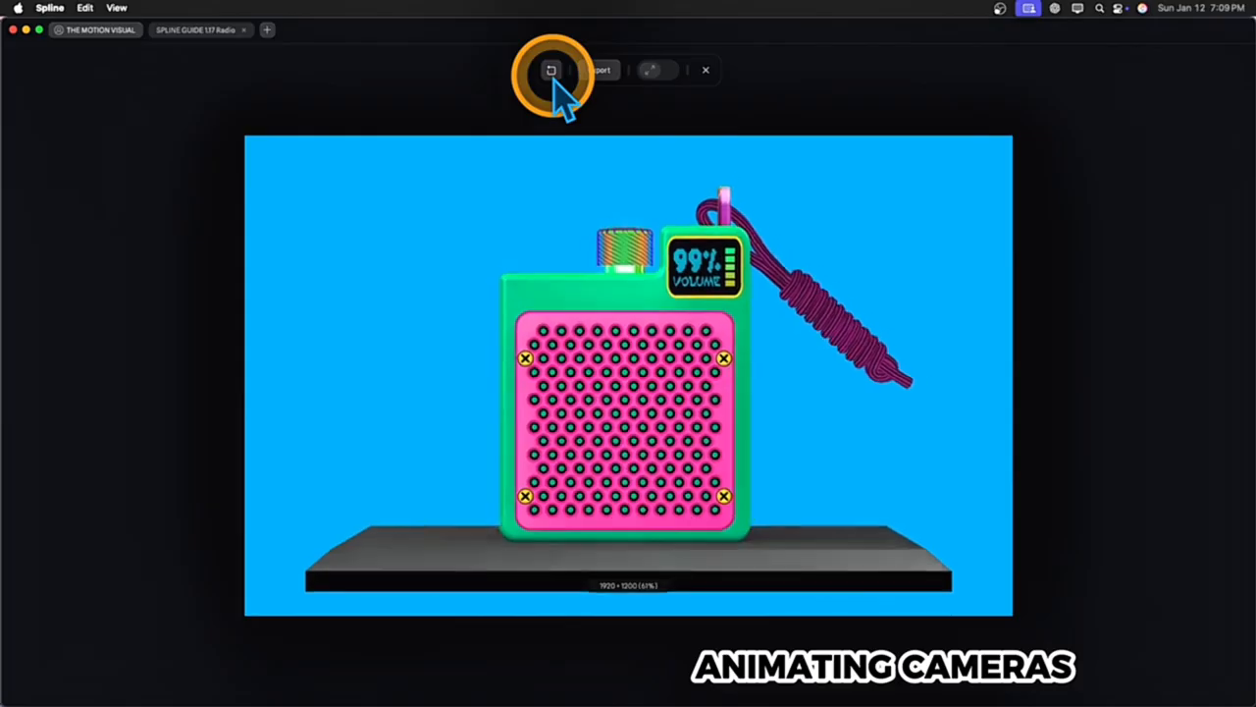
{"action": "left_click", "coordinate": [553, 76]}
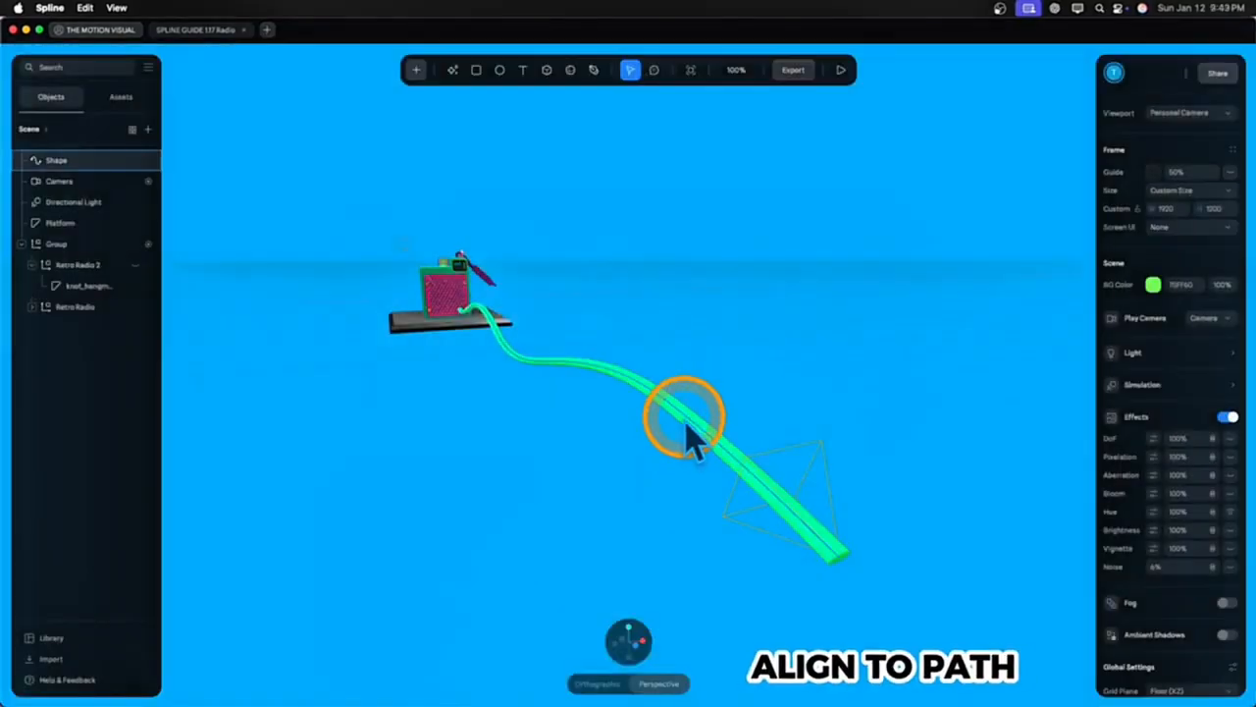
Open the green extruded path leading from the radio for editing, and examine its curve points
{"action": "double_click", "coordinate": [685, 420]}
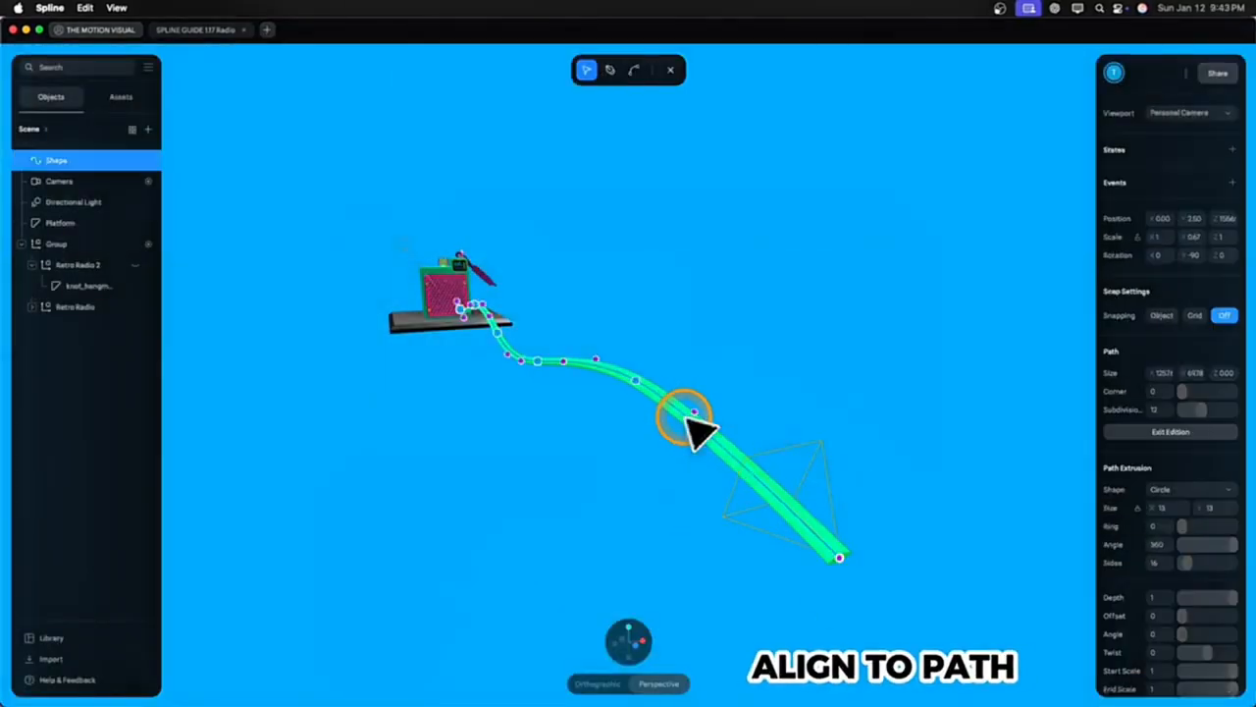
{"action": "scroll", "coordinate": [916, 347], "scroll_direction": "left", "scroll_amount": 5, "text": "alt"}
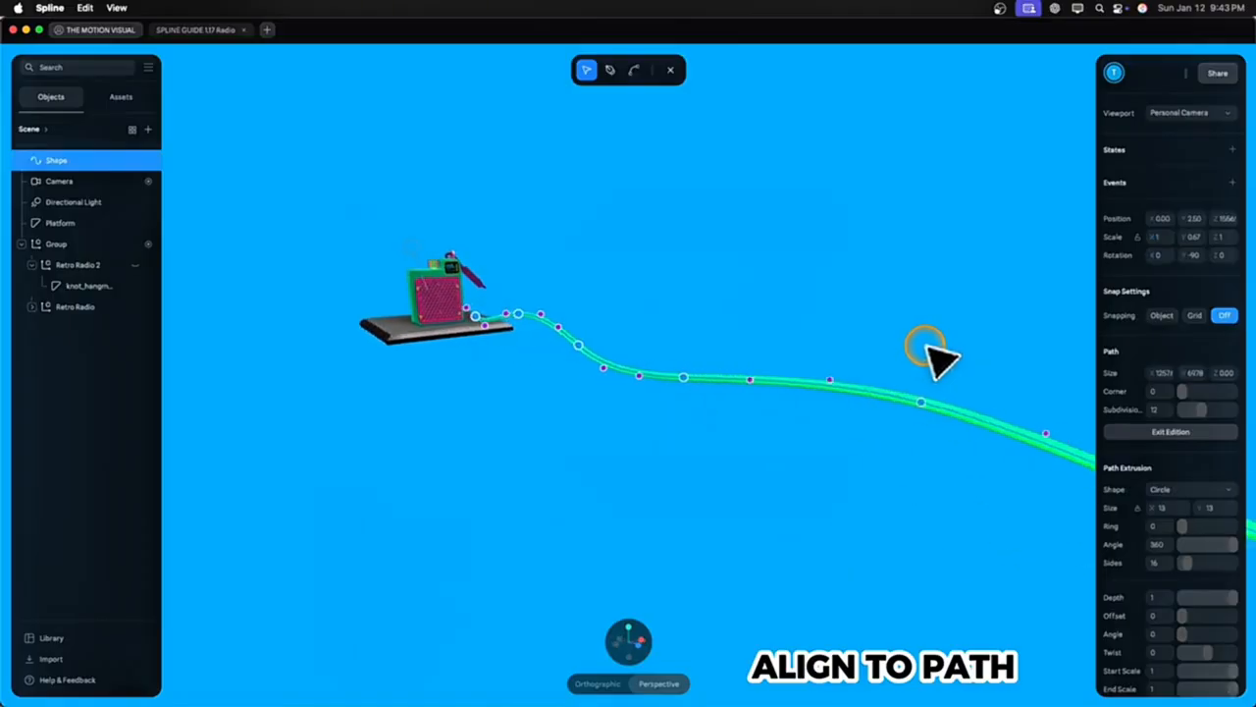
{"action": "scroll", "coordinate": [917, 347], "scroll_direction": "right", "scroll_amount": 4, "text": "alt"}
{"action": "scroll", "coordinate": [917, 347], "scroll_direction": "left", "scroll_amount": 3, "text": "alt"}
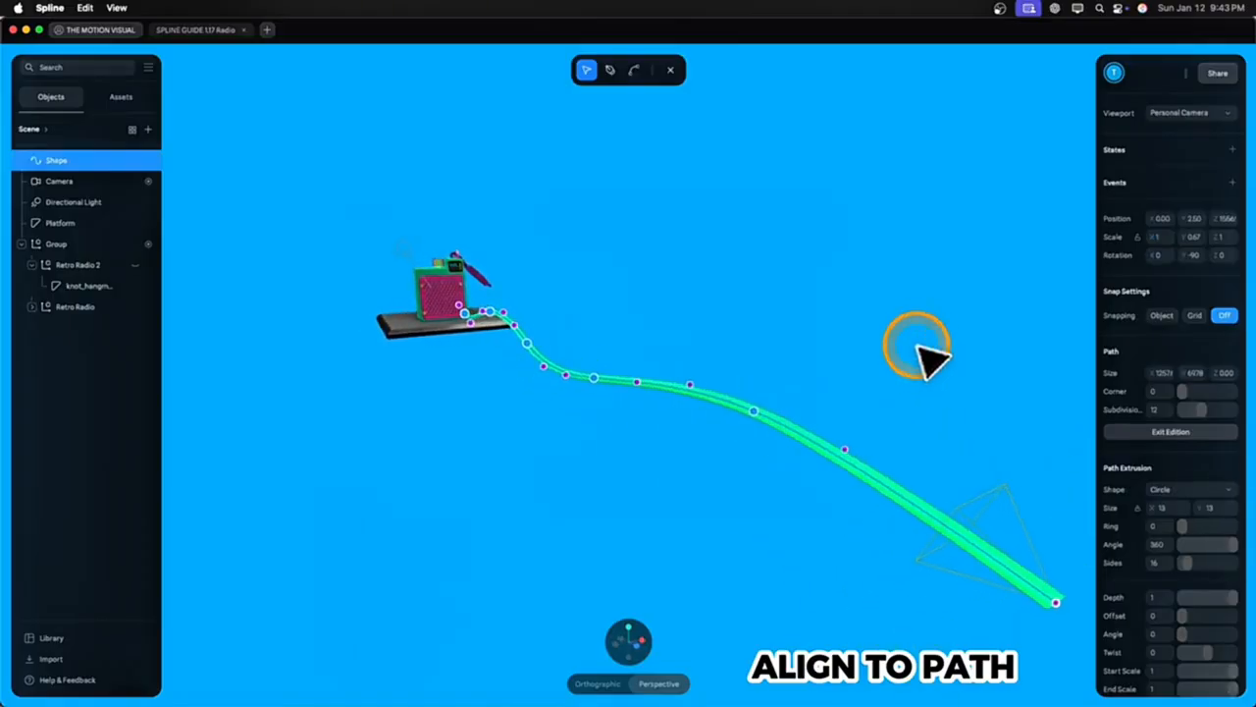
Align the camera to the Shape path, slide its second state to 0.99 along the path, and play the scene
{"action": "left_click", "coordinate": [919, 353]}
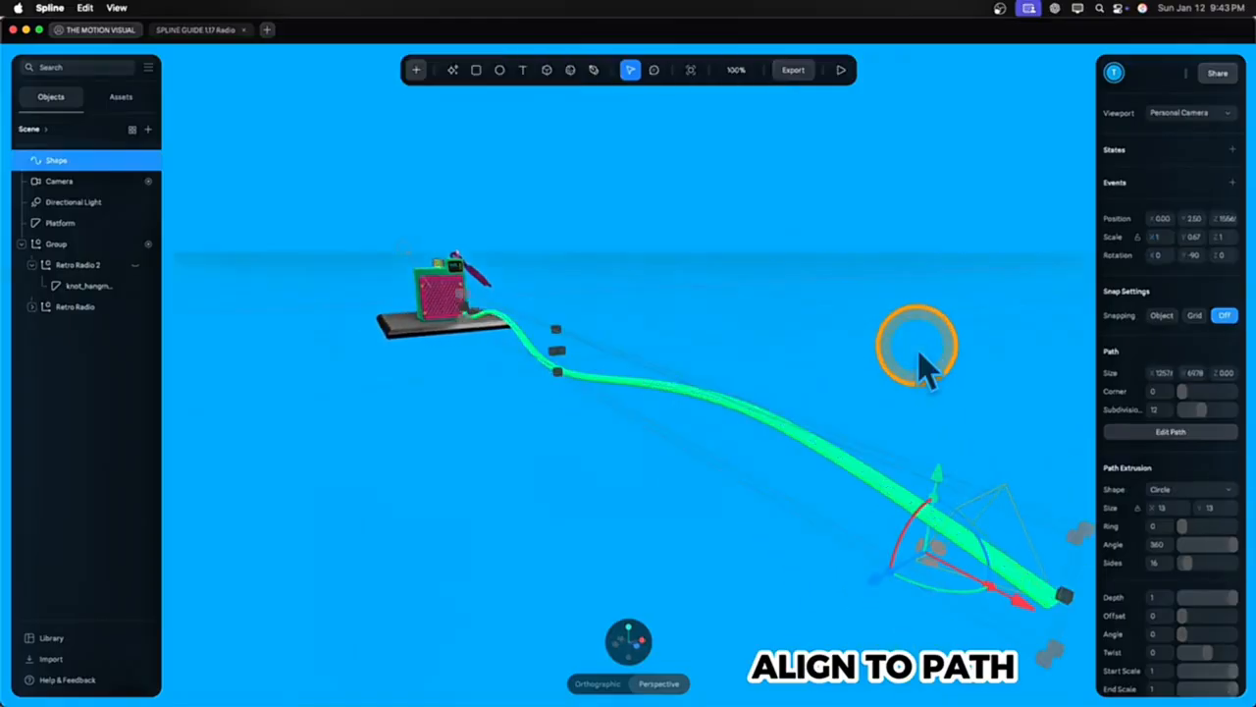
{"action": "left_click", "coordinate": [63, 182]}
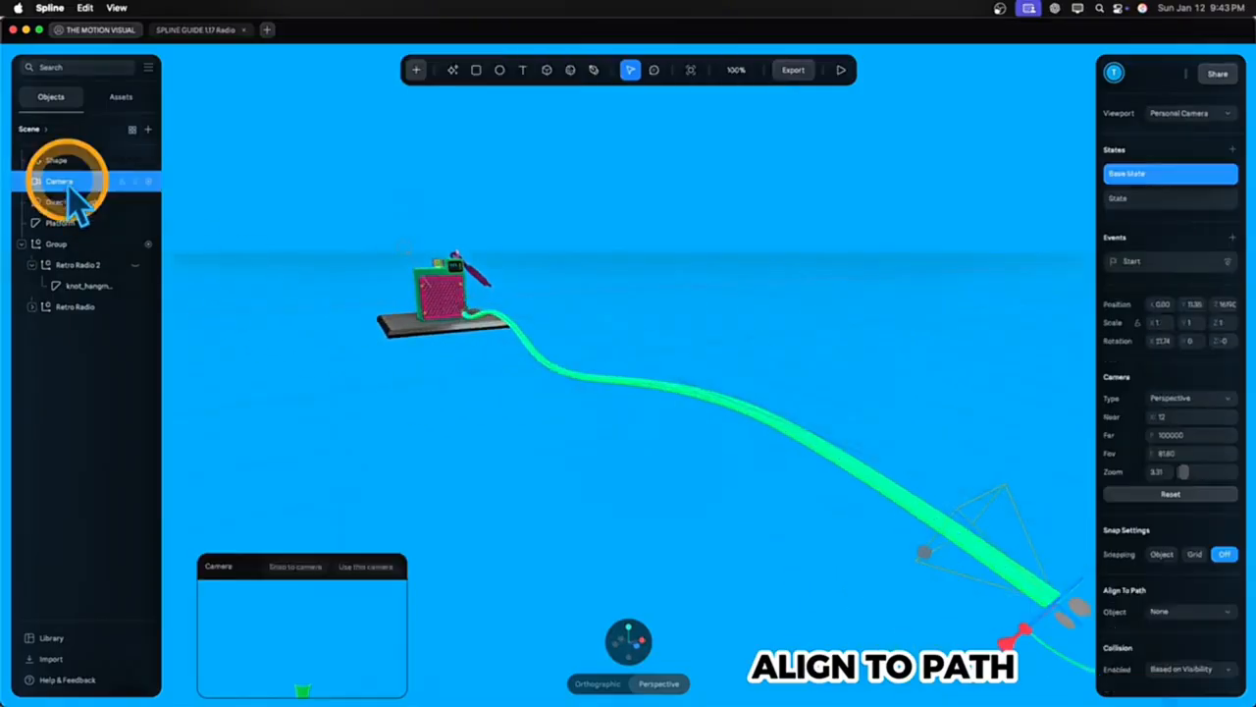
{"action": "left_click", "coordinate": [1209, 614]}
{"action": "left_click", "coordinate": [1178, 636]}
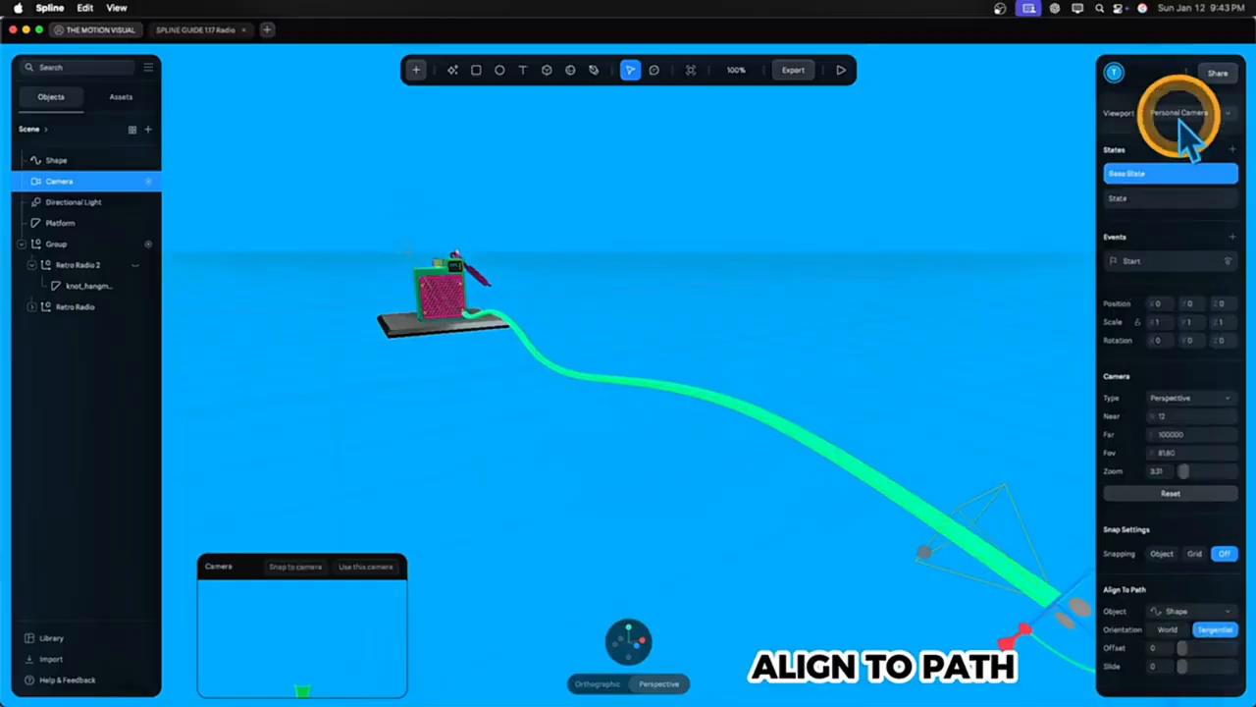
{"action": "left_click", "coordinate": [1138, 197]}
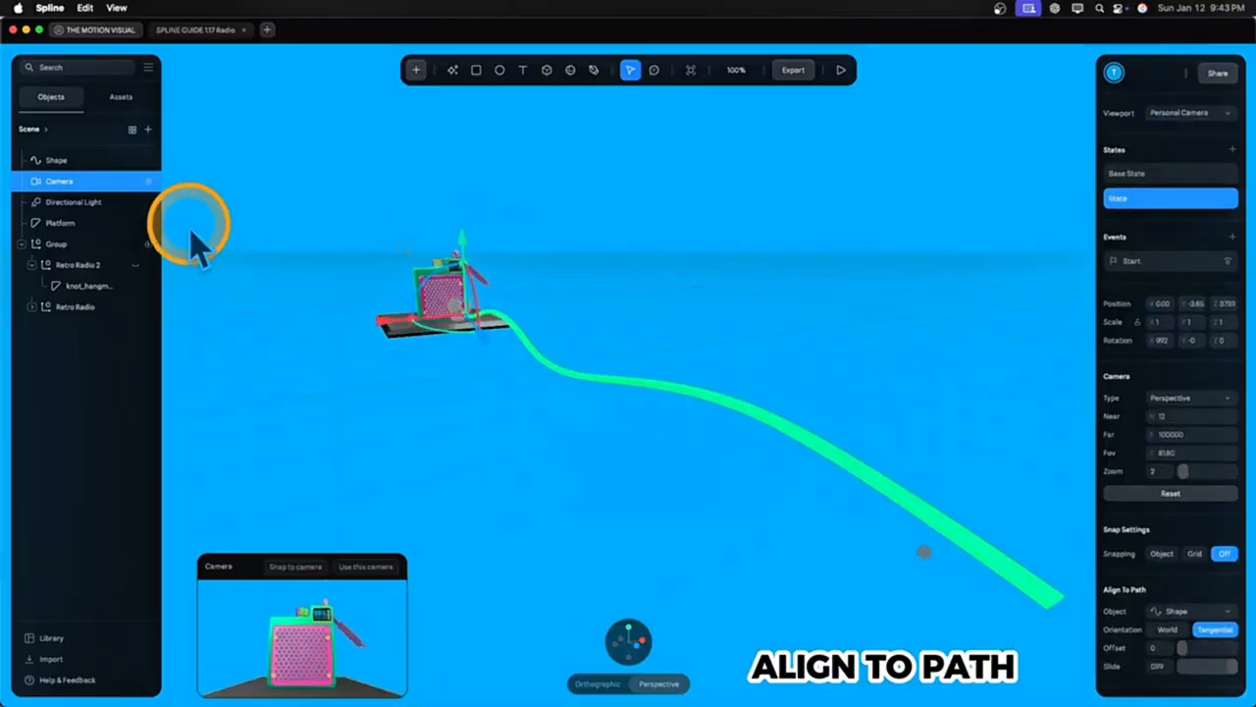
{"action": "left_click", "coordinate": [842, 70]}
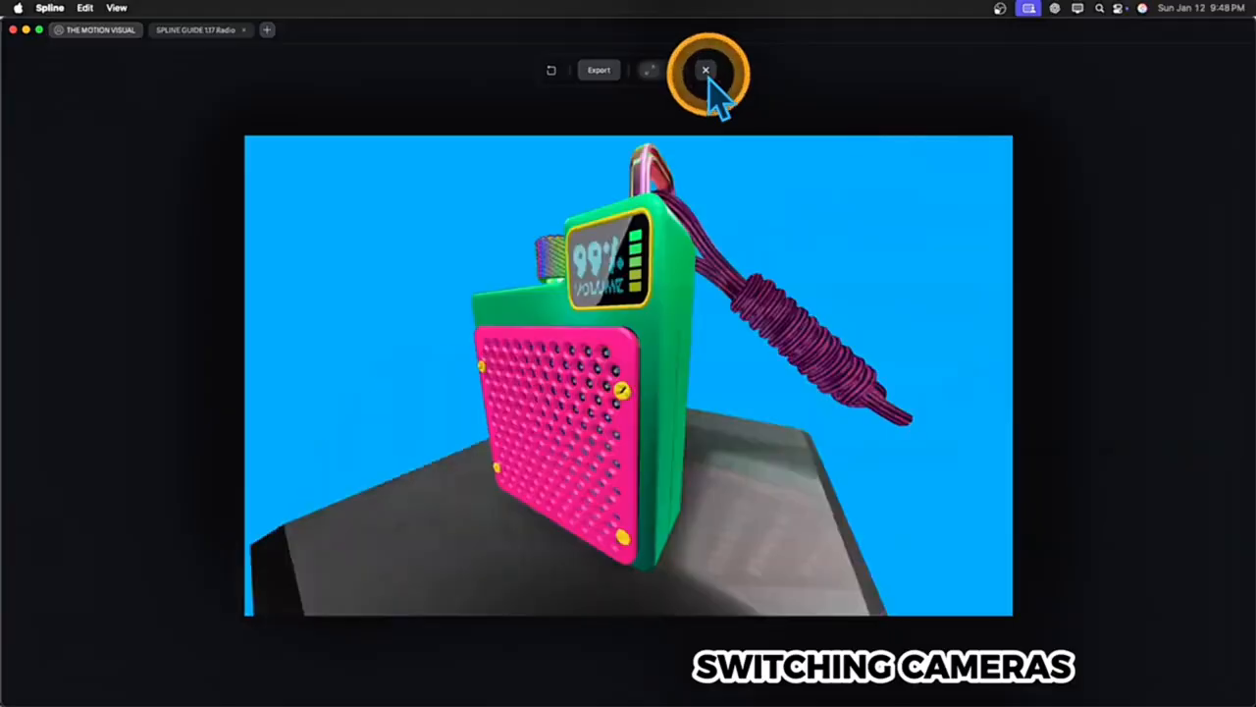
Add a second camera, use it as the viewport, and frame its starting view close to the radio's front grille
{"action": "left_click", "coordinate": [706, 72]}
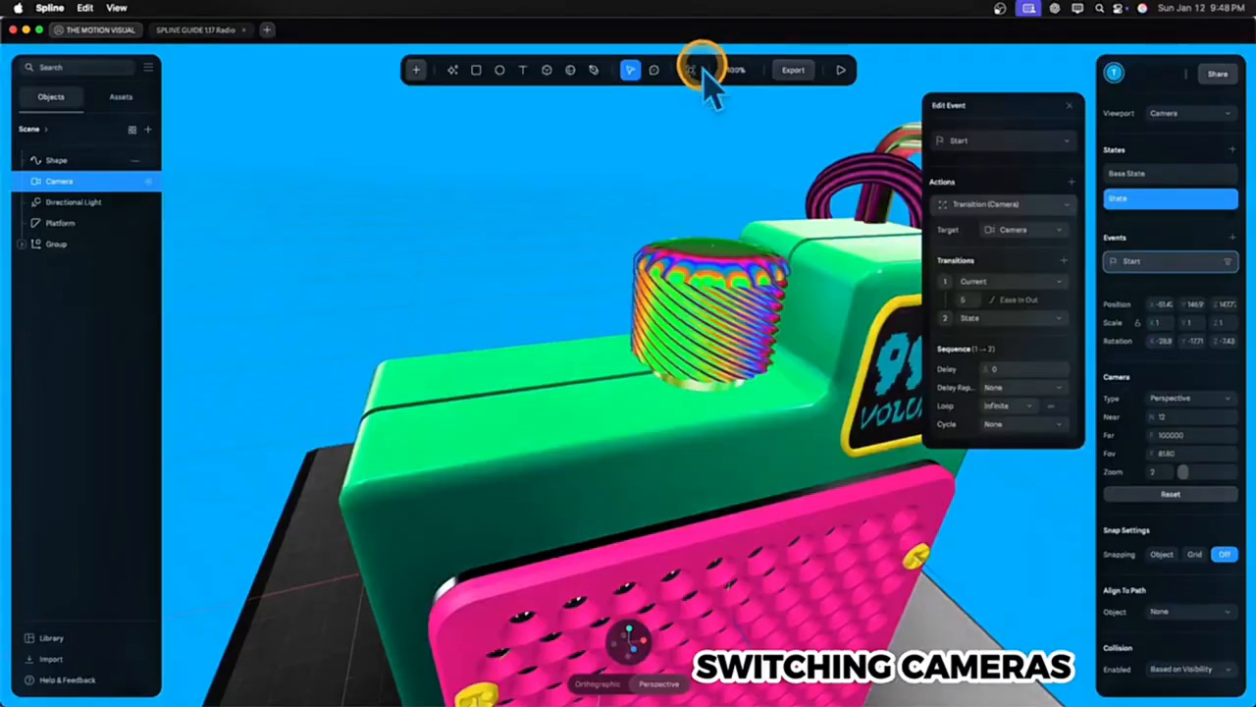
{"action": "left_click", "coordinate": [1205, 113]}
{"action": "left_click", "coordinate": [1179, 167]}
{"action": "left_click", "coordinate": [74, 162]}
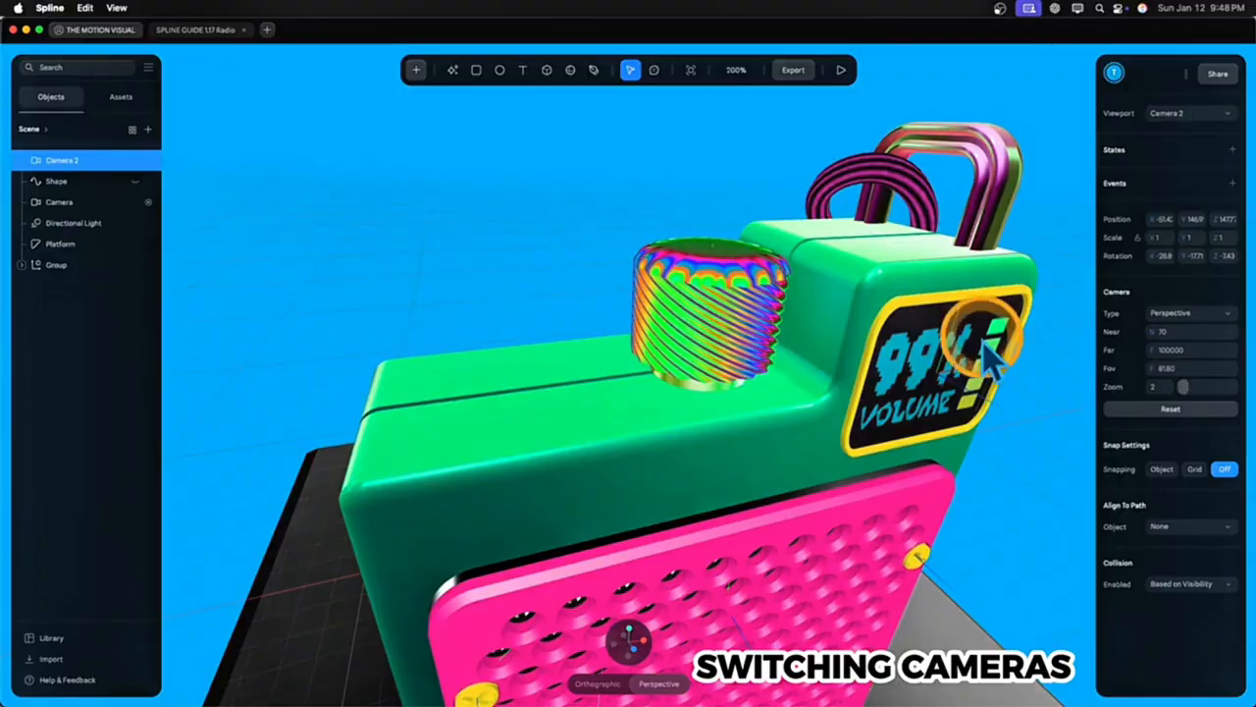
{"action": "key", "text": "minus"}
{"action": "left_click_drag", "start_coordinate": [888, 594], "coordinate": [1136, 359]}
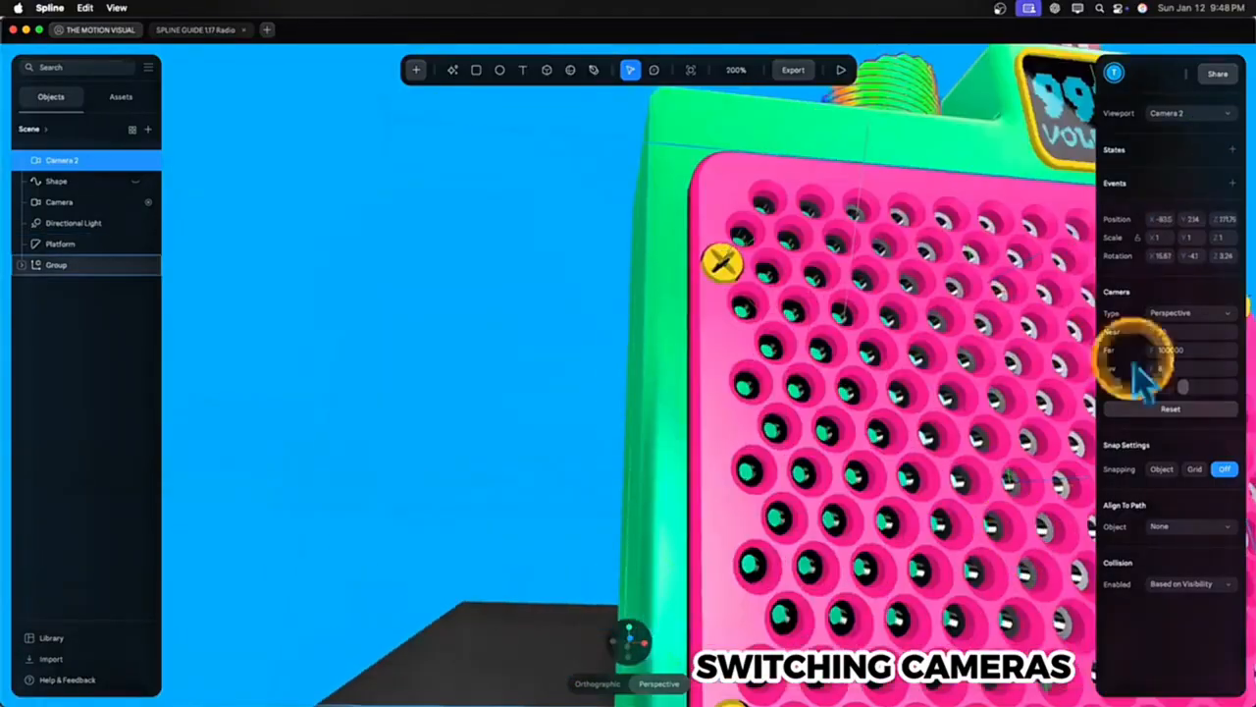
Give Camera 2 a state framing the radio's opposite edge, and a Start event transitioning to it with duration 5 and delay 5
{"action": "left_click", "coordinate": [1233, 149]}
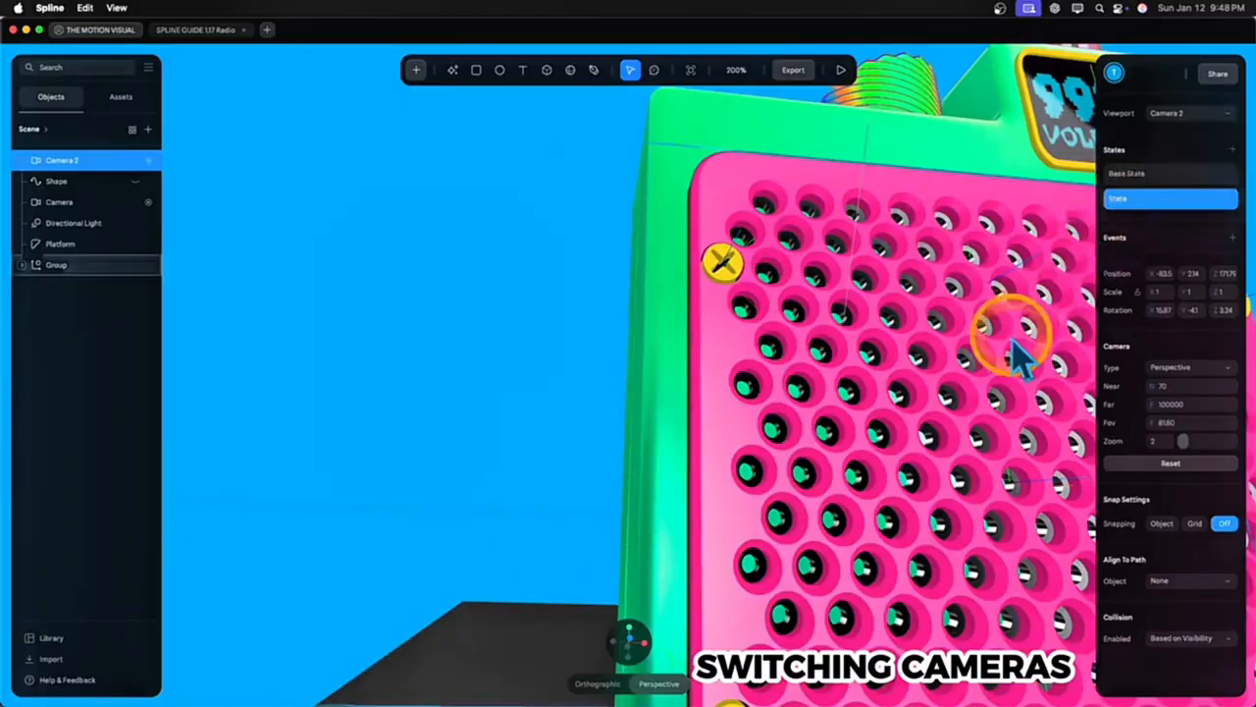
{"action": "left_click_drag", "start_coordinate": [1021, 356], "coordinate": [761, 337]}
{"action": "left_click", "coordinate": [1232, 238]}
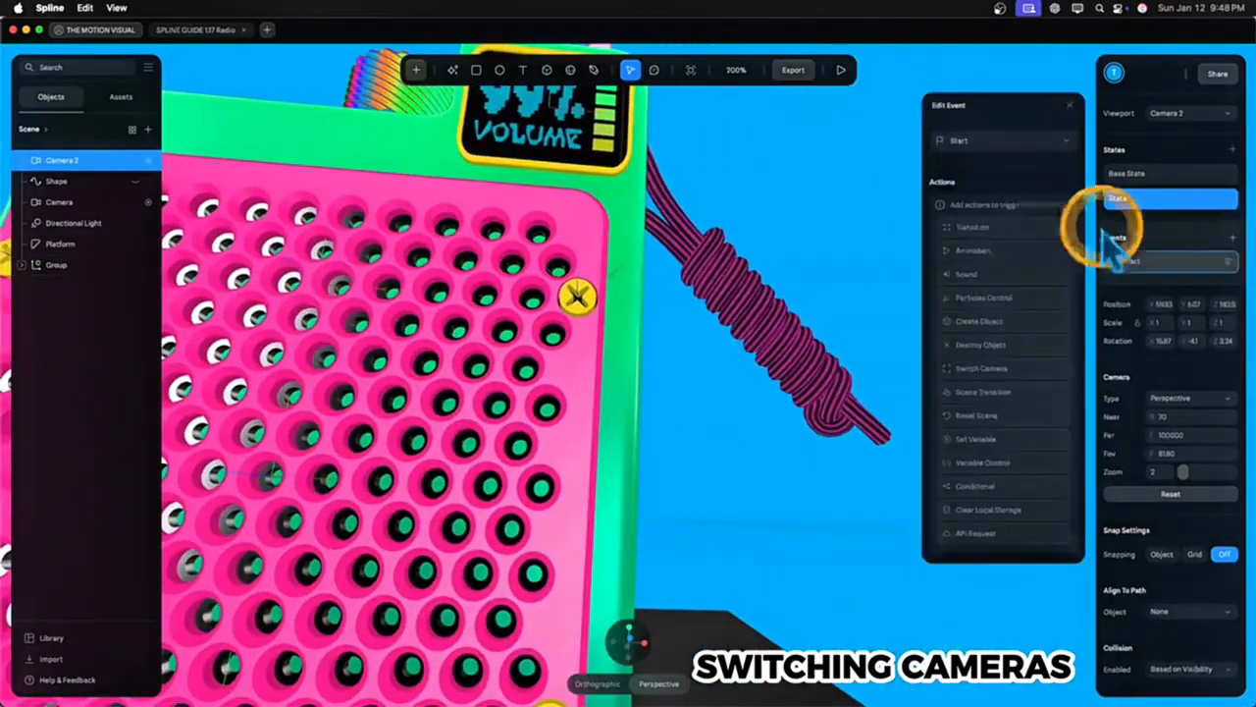
{"action": "left_click", "coordinate": [995, 235]}
{"action": "left_click", "coordinate": [994, 206]}
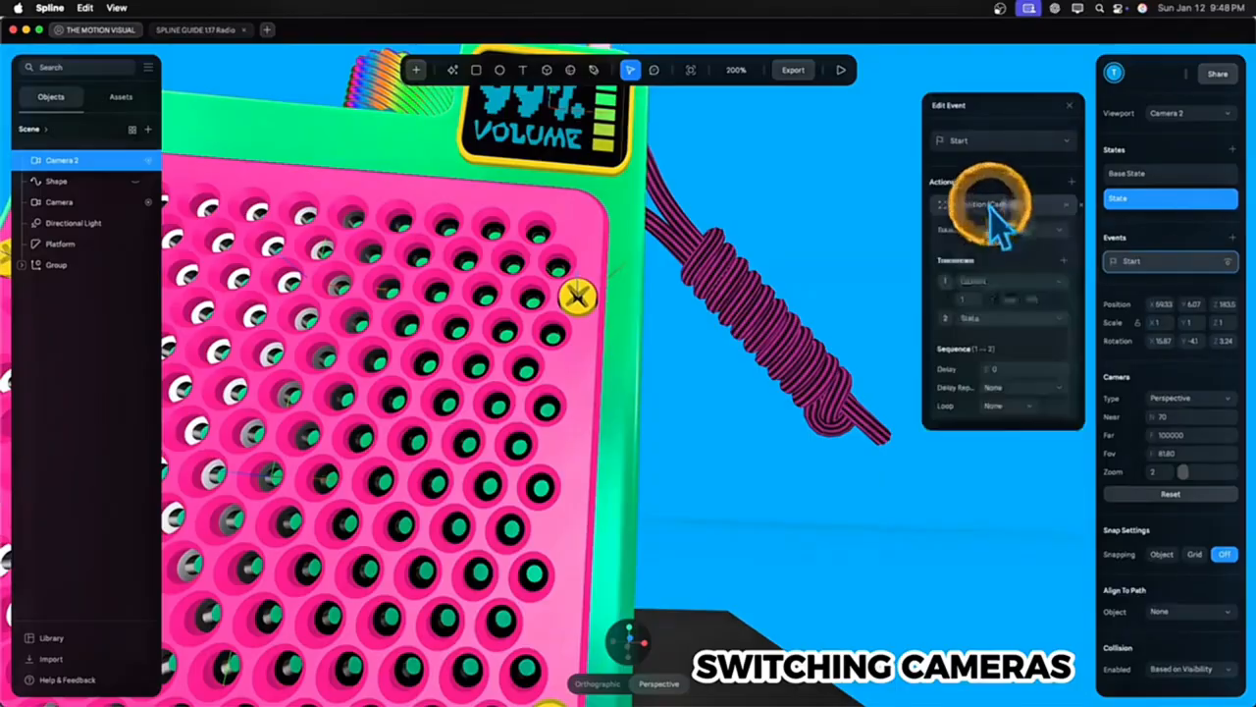
{"action": "left_click", "coordinate": [1003, 368]}
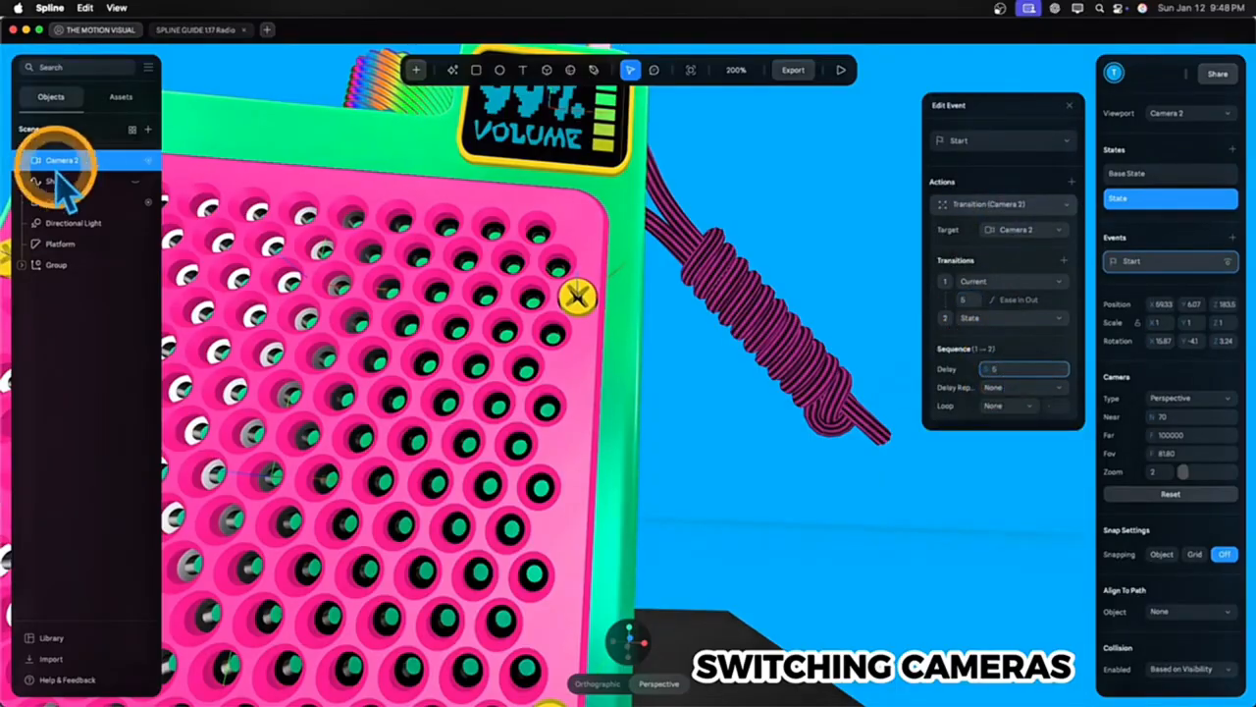
Add another Start event to the first camera with a delayed, animated Switch Camera action targeting Camera 2, and play the scene
{"action": "left_click", "coordinate": [57, 203]}
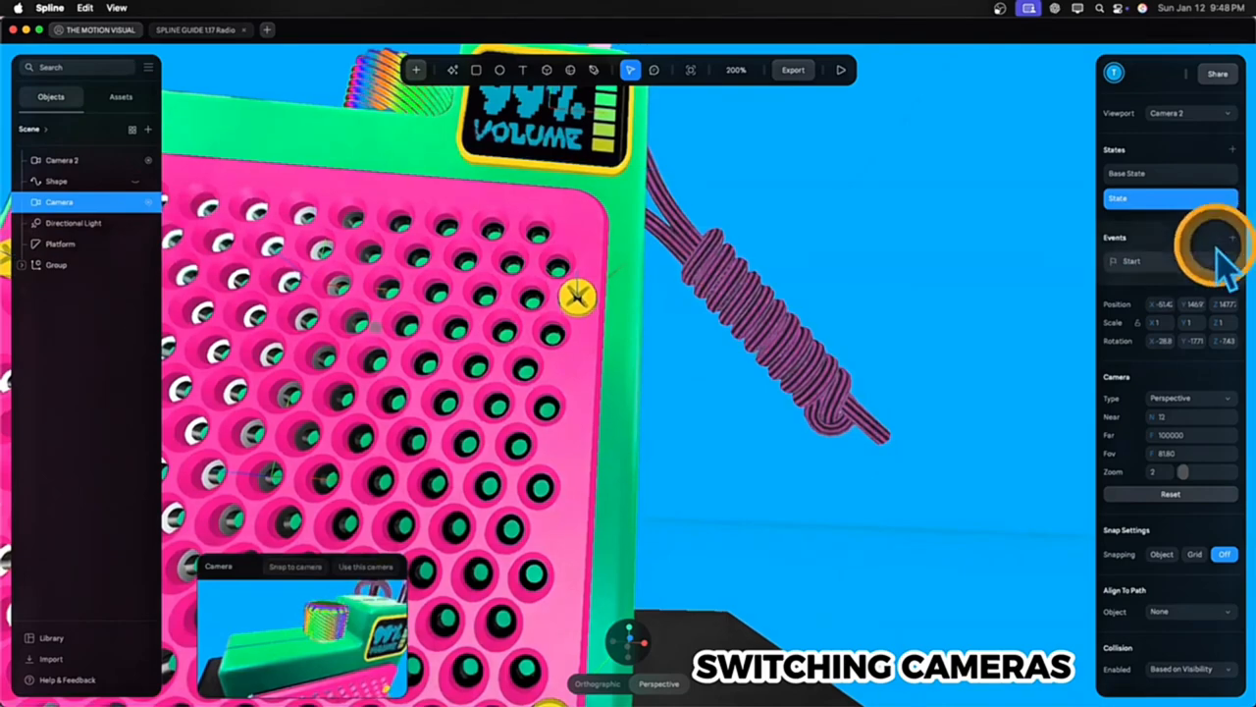
{"action": "left_click", "coordinate": [1233, 237]}
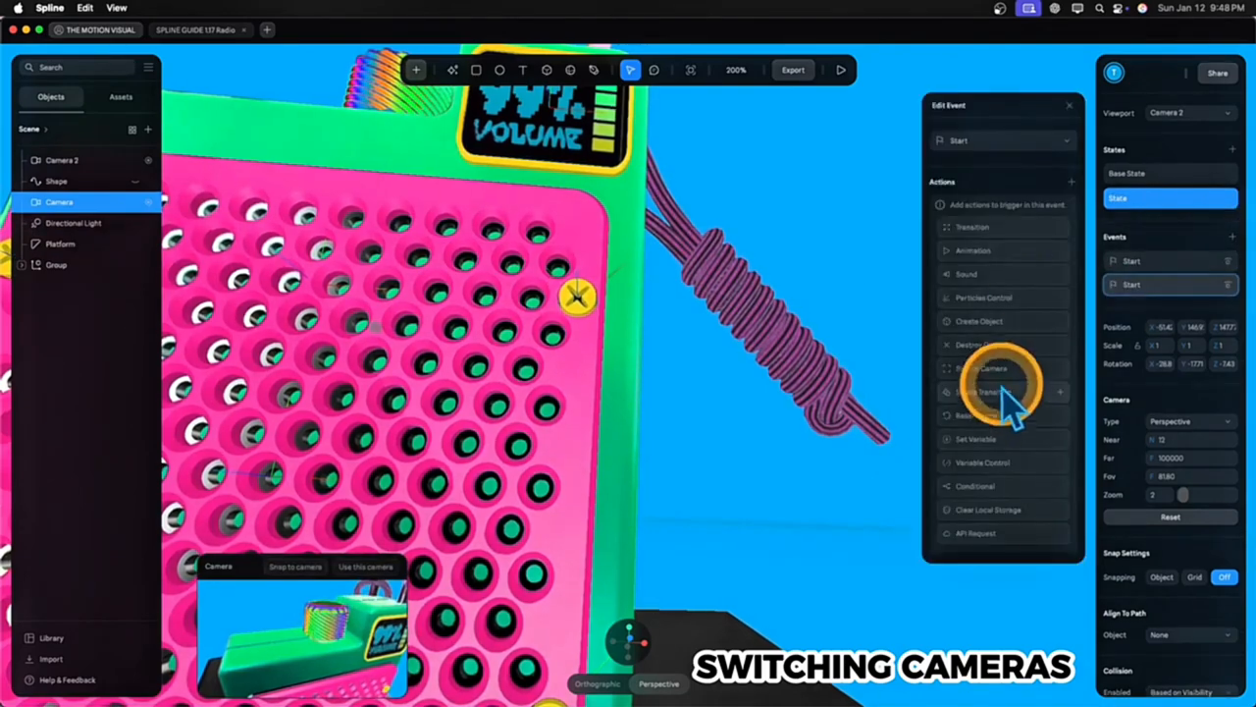
{"action": "left_click", "coordinate": [997, 370]}
{"action": "left_click", "coordinate": [1005, 208]}
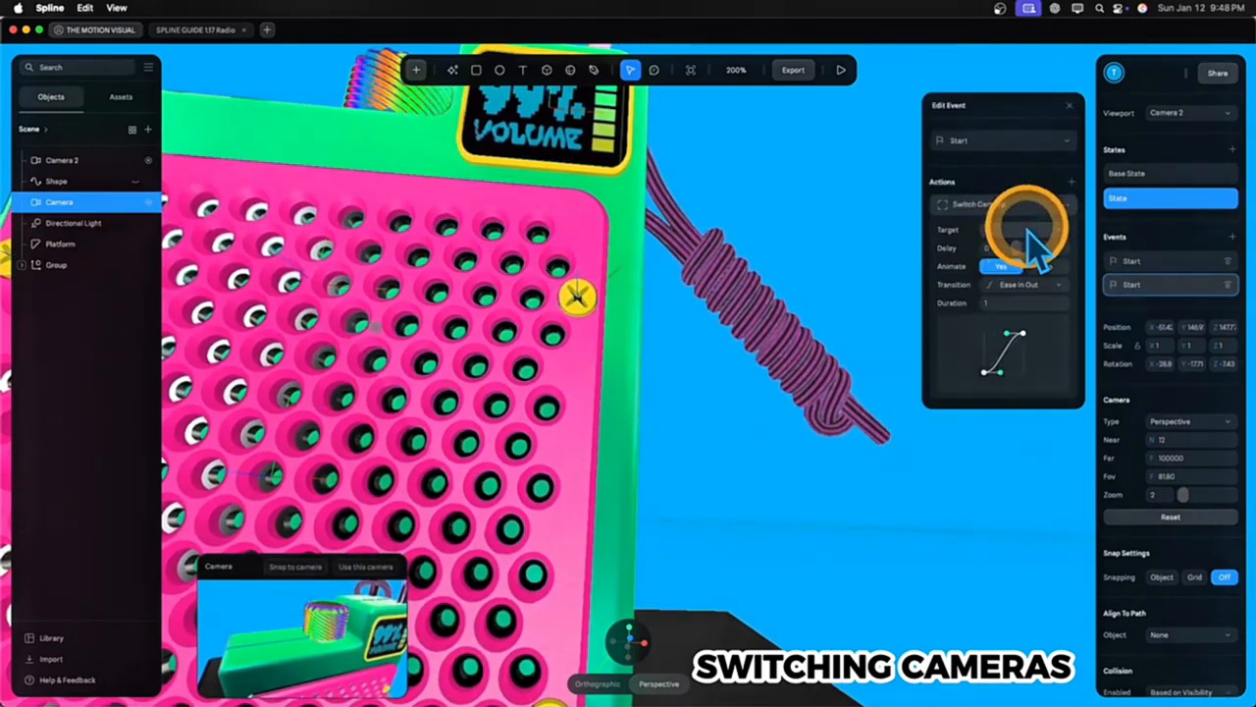
{"action": "left_click", "coordinate": [1026, 230]}
{"action": "left_click", "coordinate": [1032, 265]}
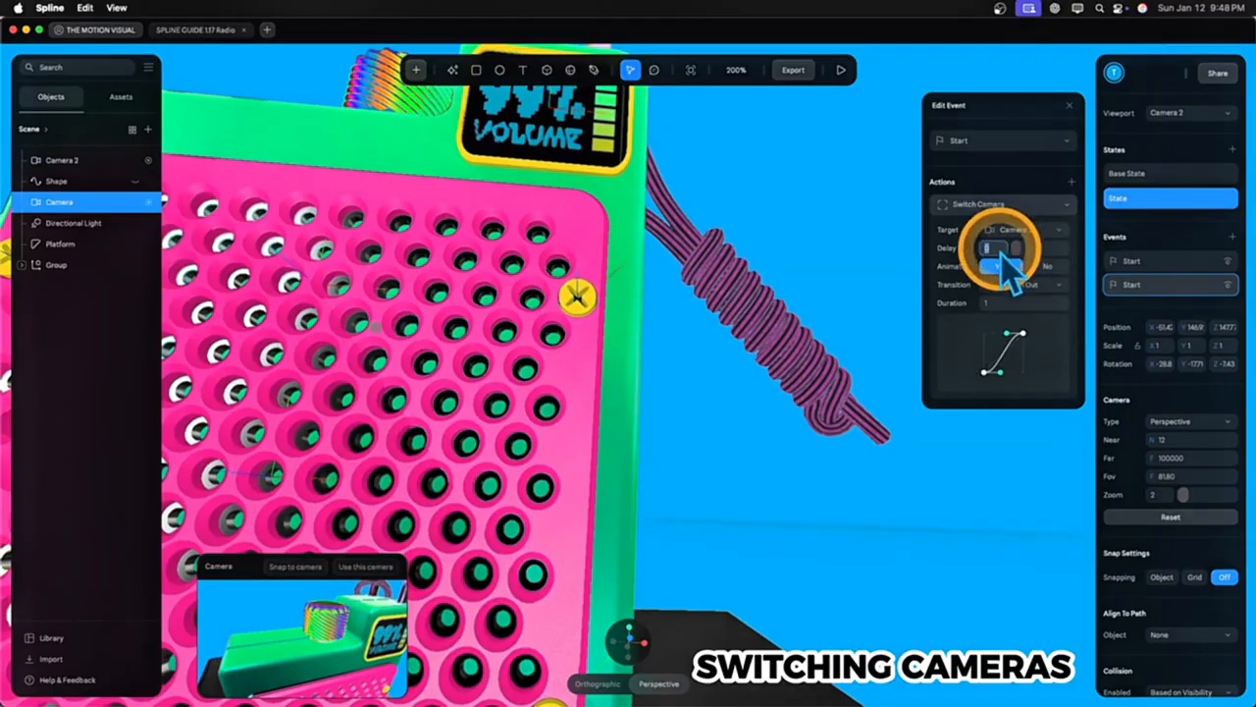
{"action": "left_click", "coordinate": [840, 70]}
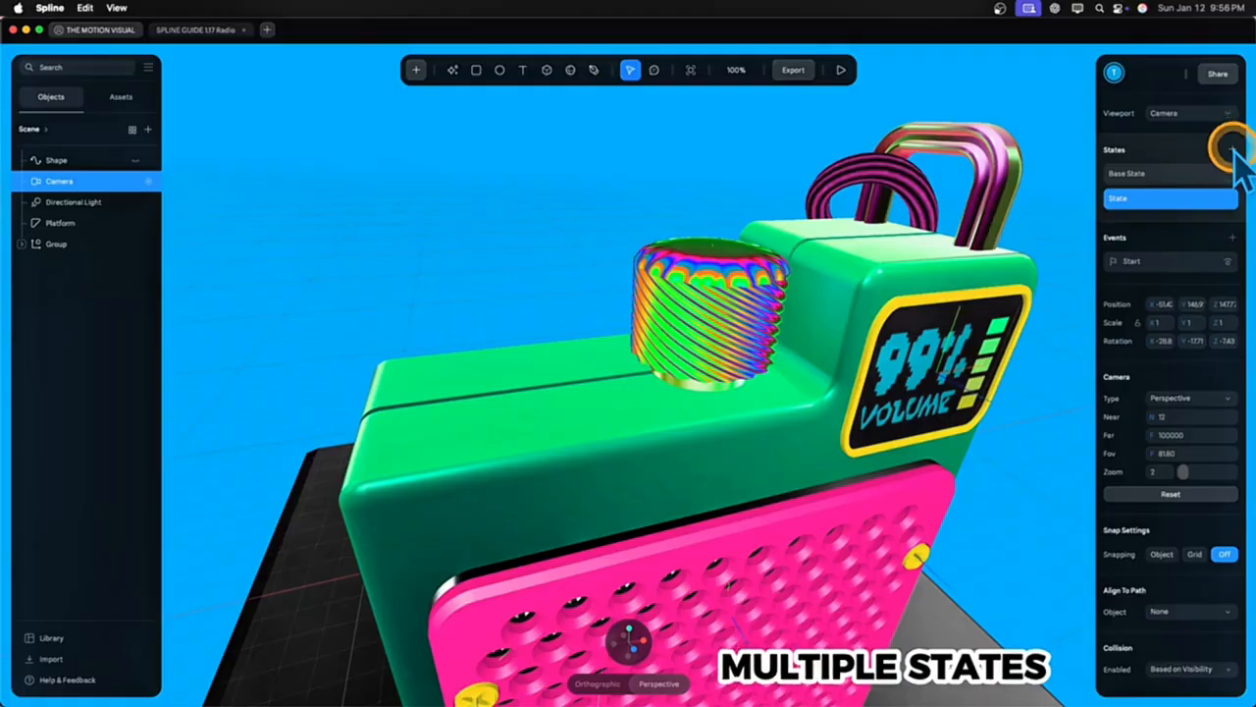
Add State 2, State 3 and State 4 to the camera, chain them in the Start transition at duration 3 each, and play the scene
{"action": "left_click", "coordinate": [1233, 149]}
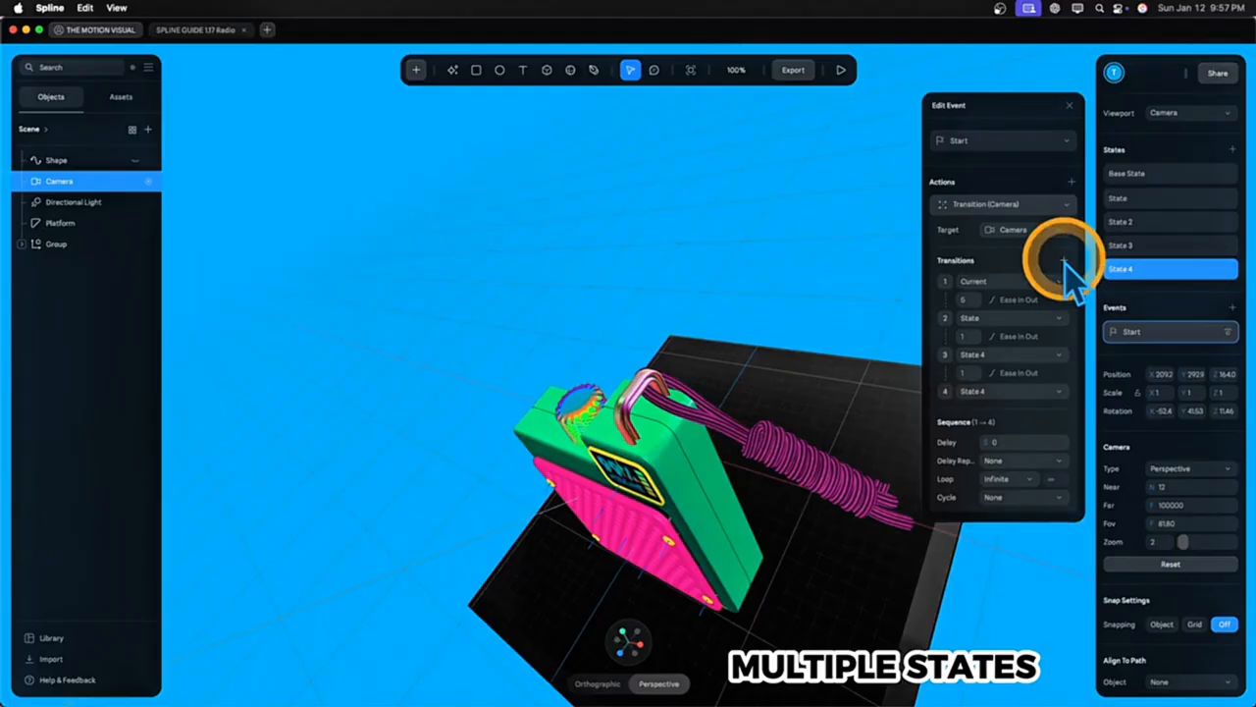
{"action": "left_click", "coordinate": [1063, 260]}
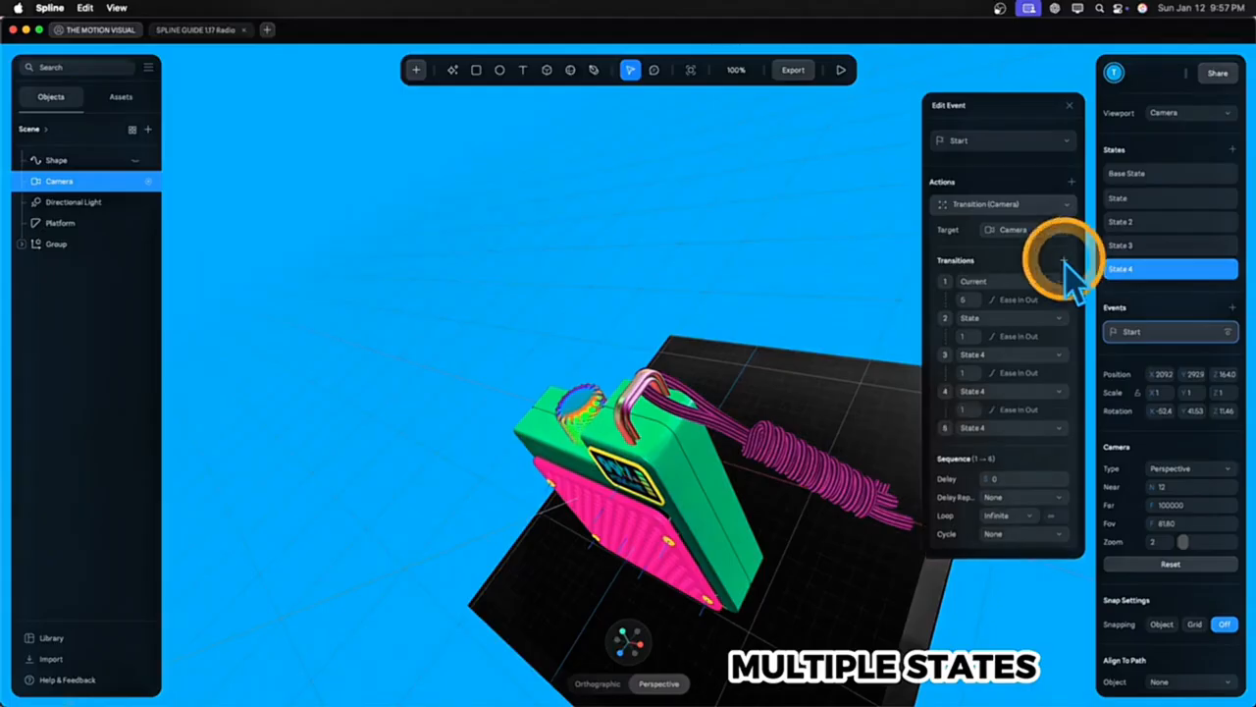
{"action": "left_click", "coordinate": [973, 410]}
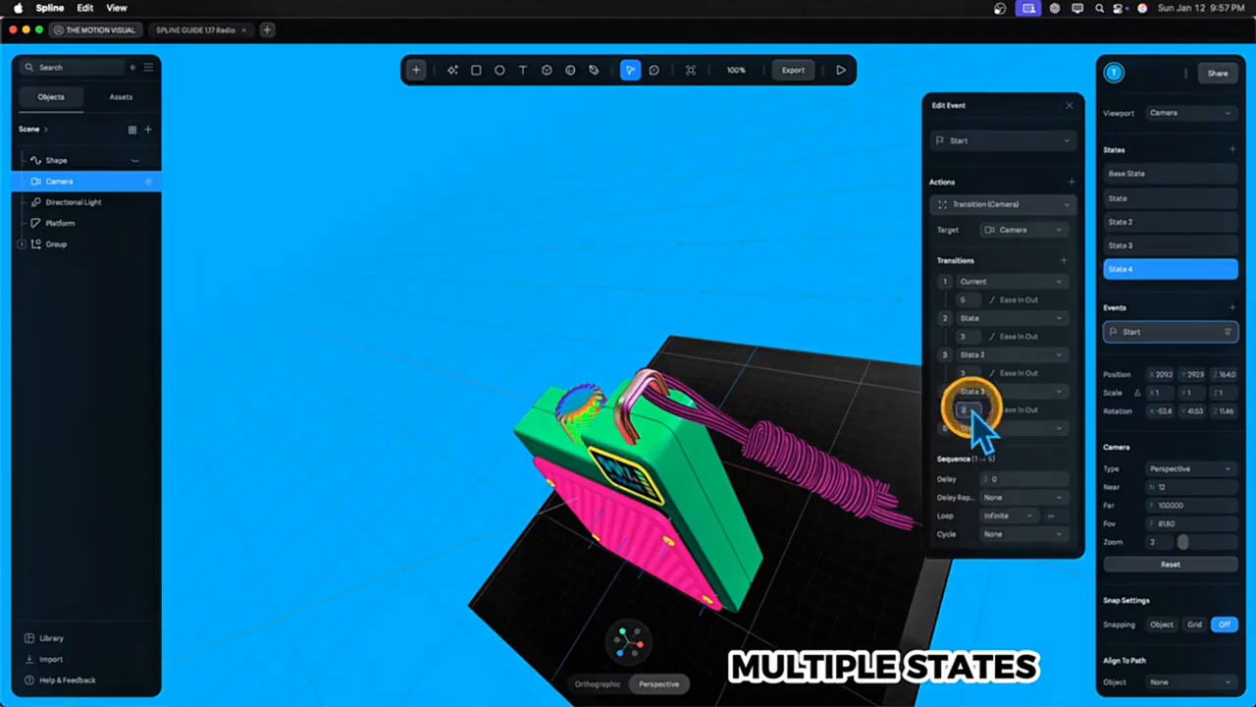
{"action": "left_click", "coordinate": [968, 300]}
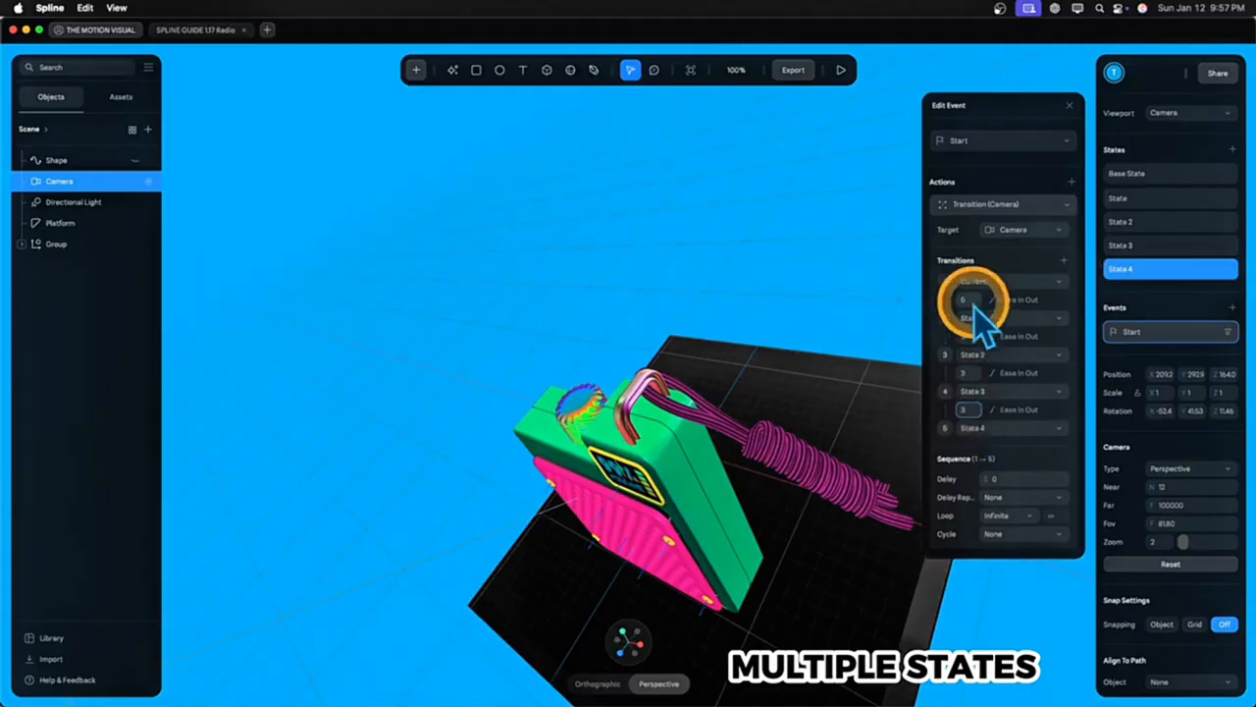
{"action": "left_click", "coordinate": [842, 70]}
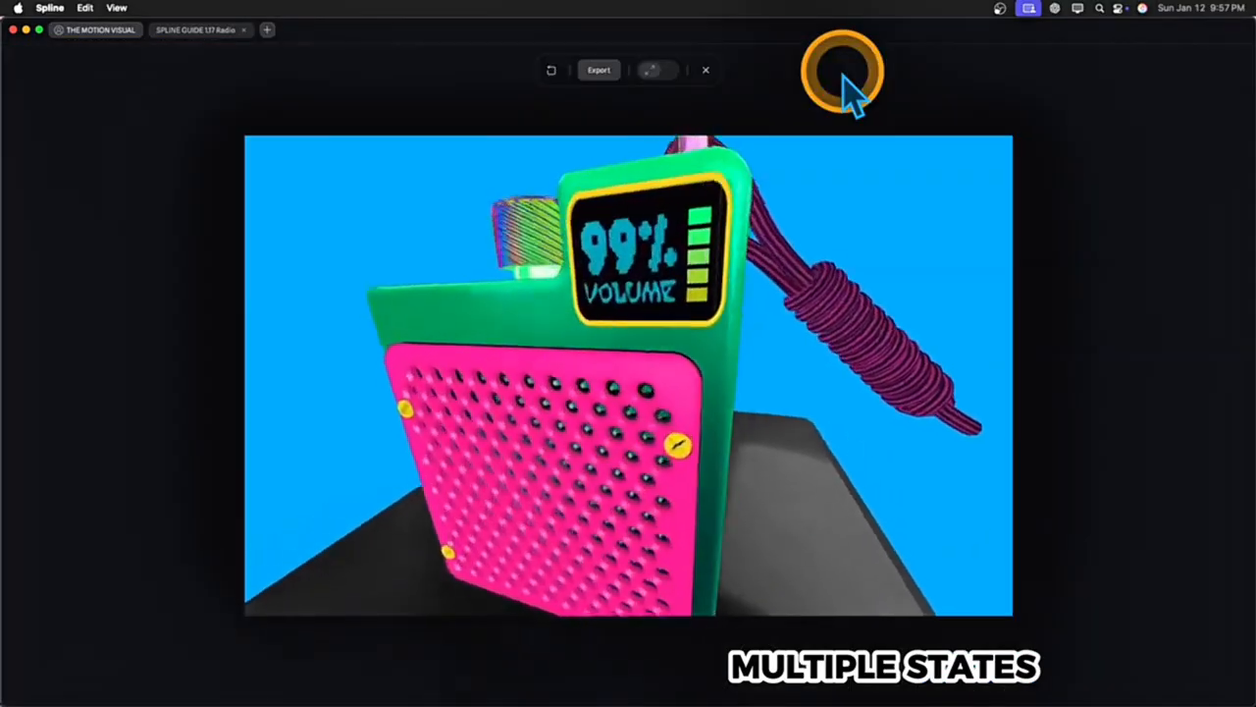
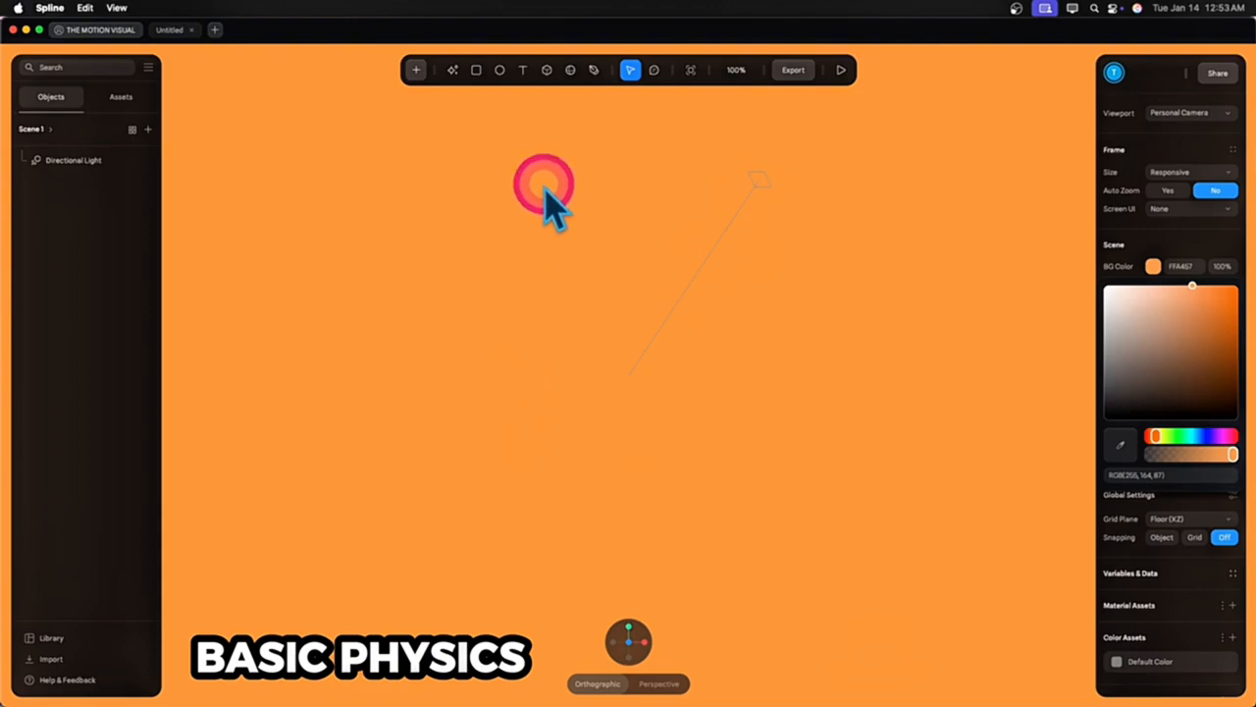
Enable physics in the scene's simulation settings with gravity at -10
{"action": "left_click", "coordinate": [665, 266]}
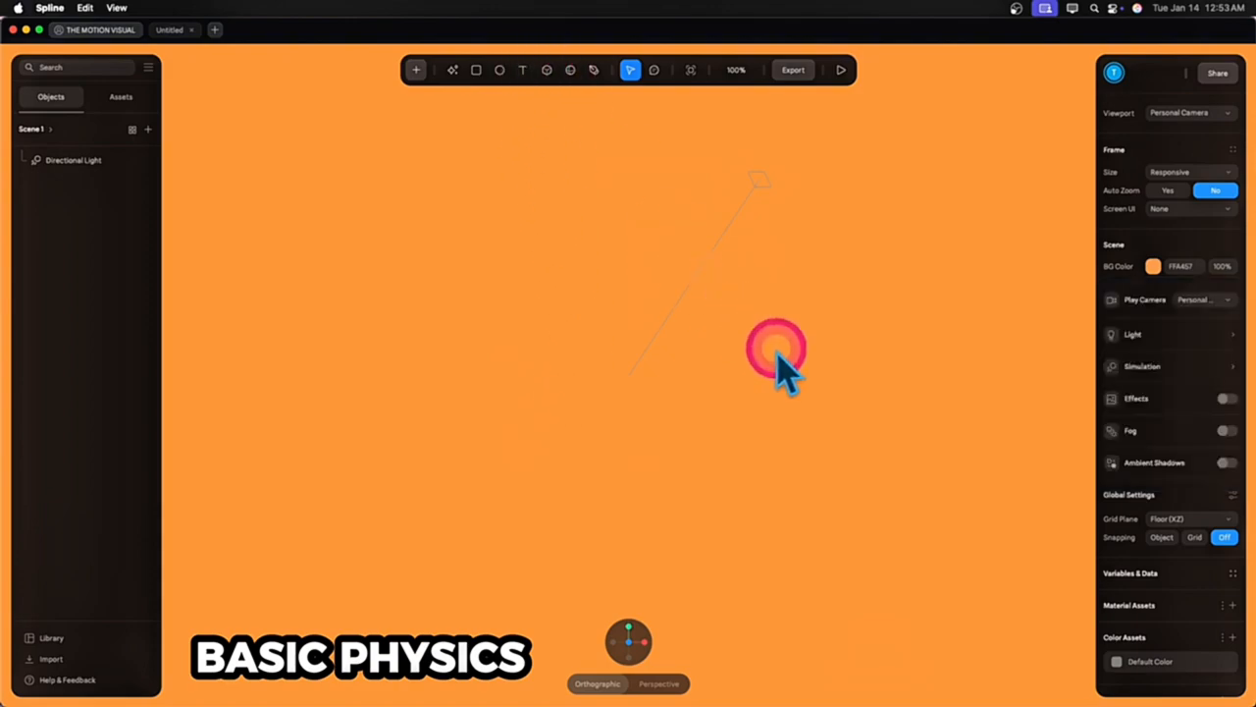
{"action": "left_click", "coordinate": [1144, 369]}
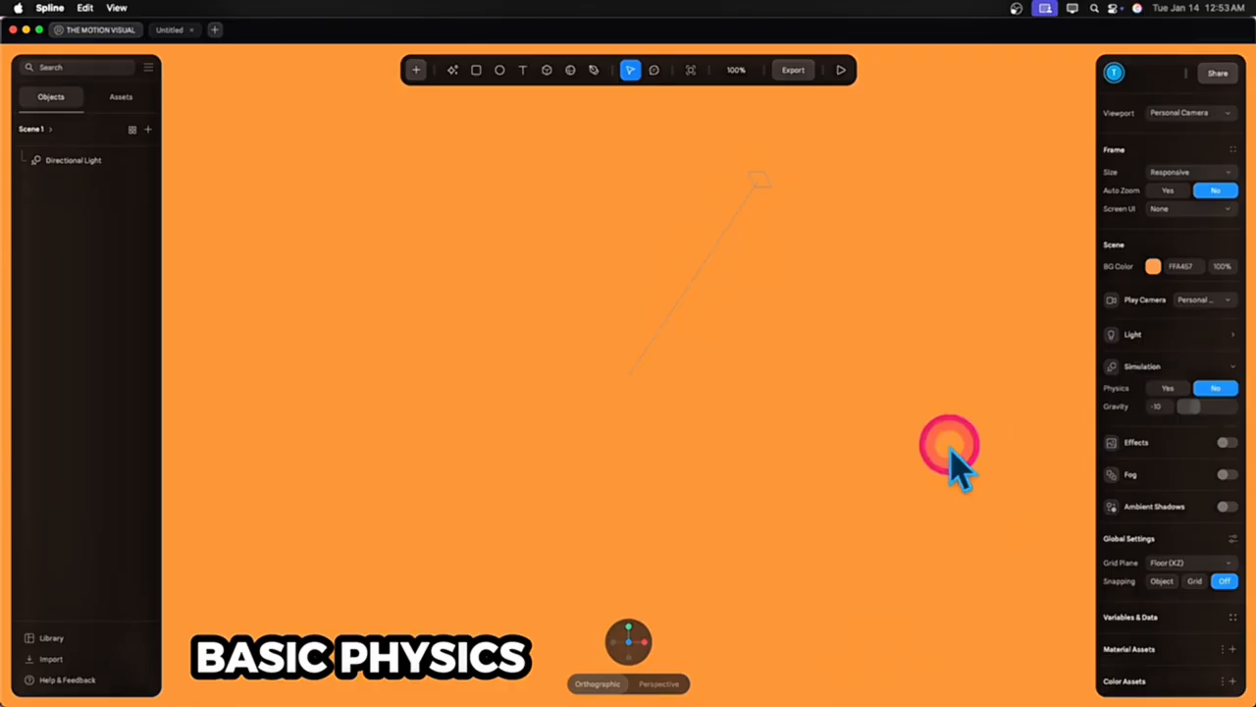
{"action": "left_click", "coordinate": [1175, 388]}
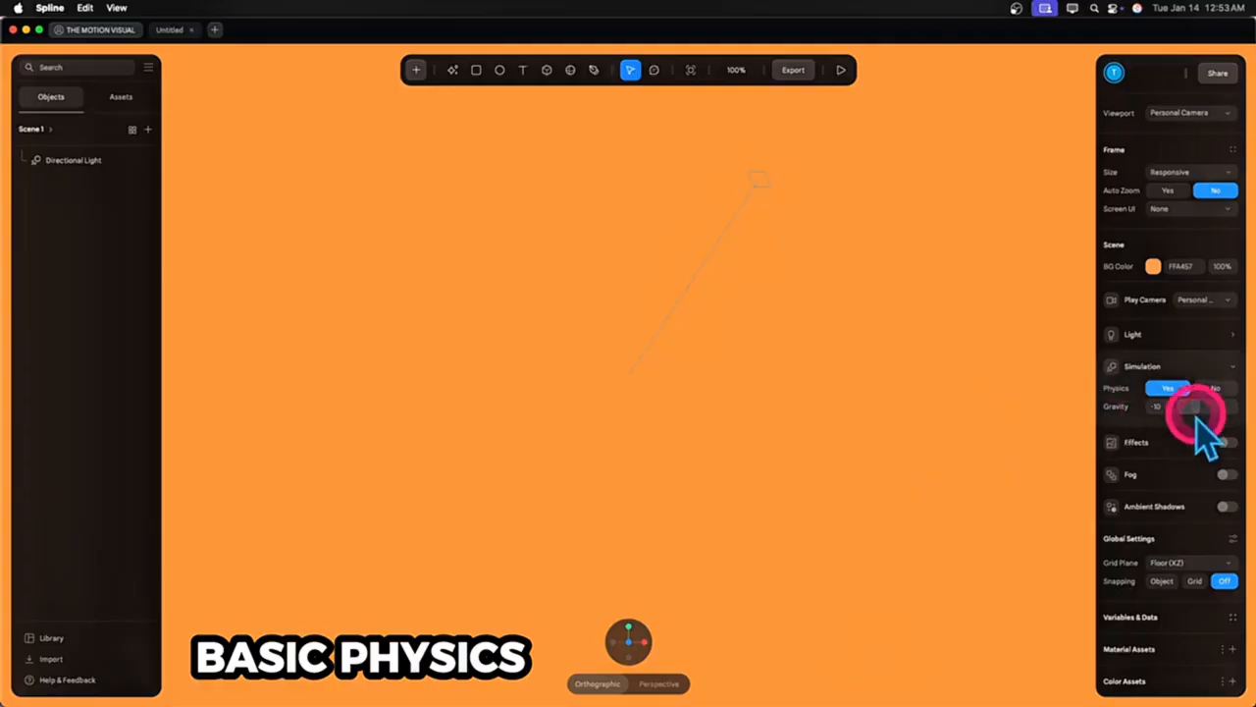
{"action": "left_click_drag", "start_coordinate": [1196, 412], "coordinate": [719, 366]}
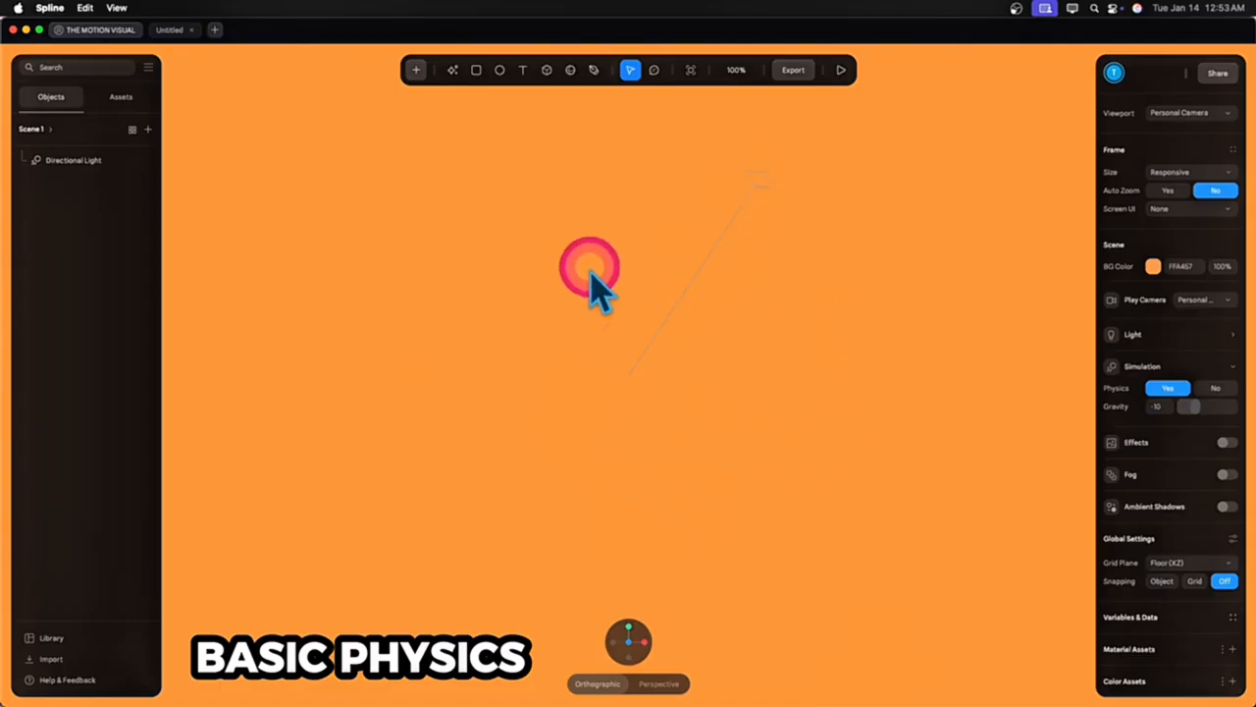
Draw a cube about 528 units per side and reset its position to the origin
{"action": "left_click", "coordinate": [547, 70]}
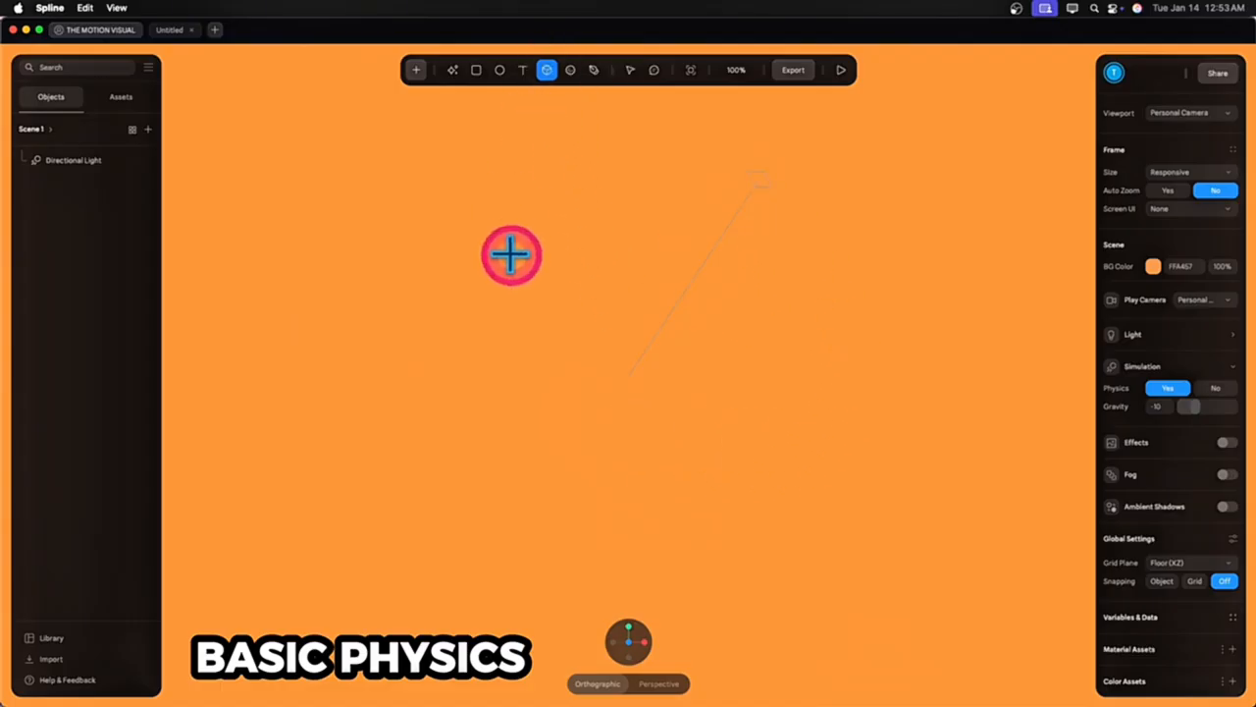
{"action": "mouse_move", "coordinate": [449, 224]}
{"action": "left_mouse_down"}
{"action": "mouse_move", "coordinate": [714, 377]}
{"action": "mouse_move", "coordinate": [760, 421]}
{"action": "left_mouse_up"}
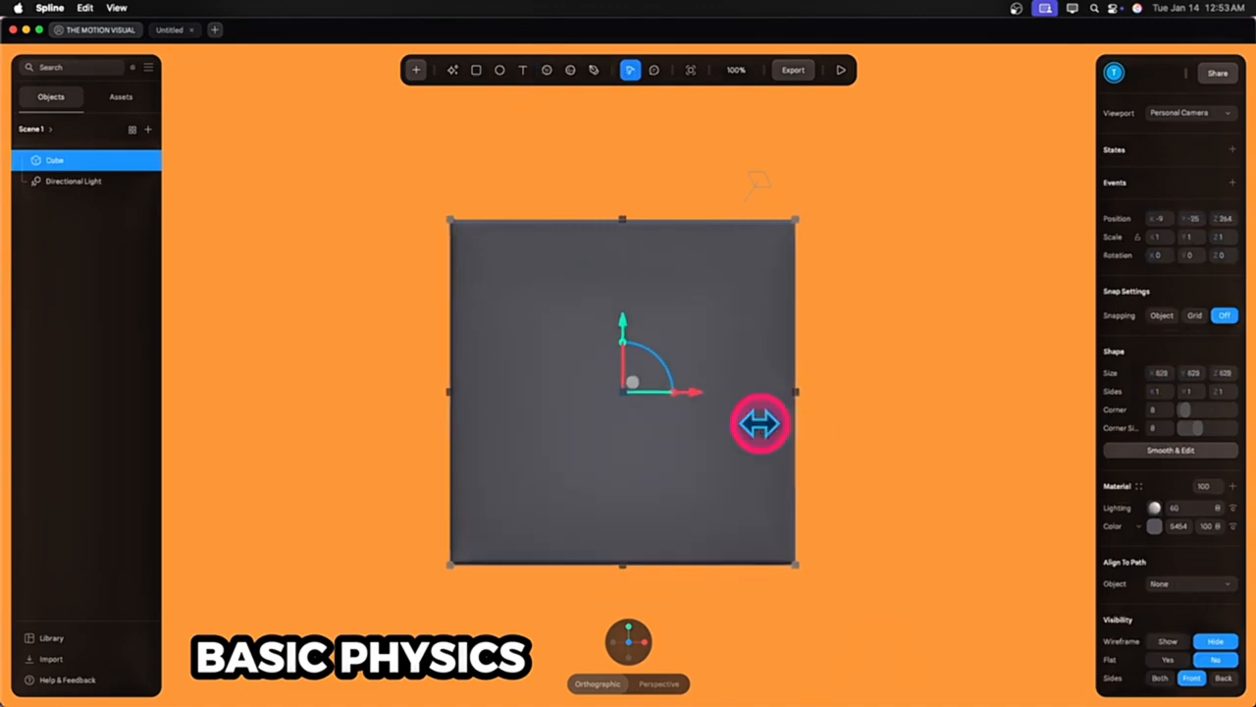
{"action": "right_click", "coordinate": [540, 408]}
{"action": "scroll", "coordinate": [575, 477], "scroll_direction": "down", "scroll_amount": 5}
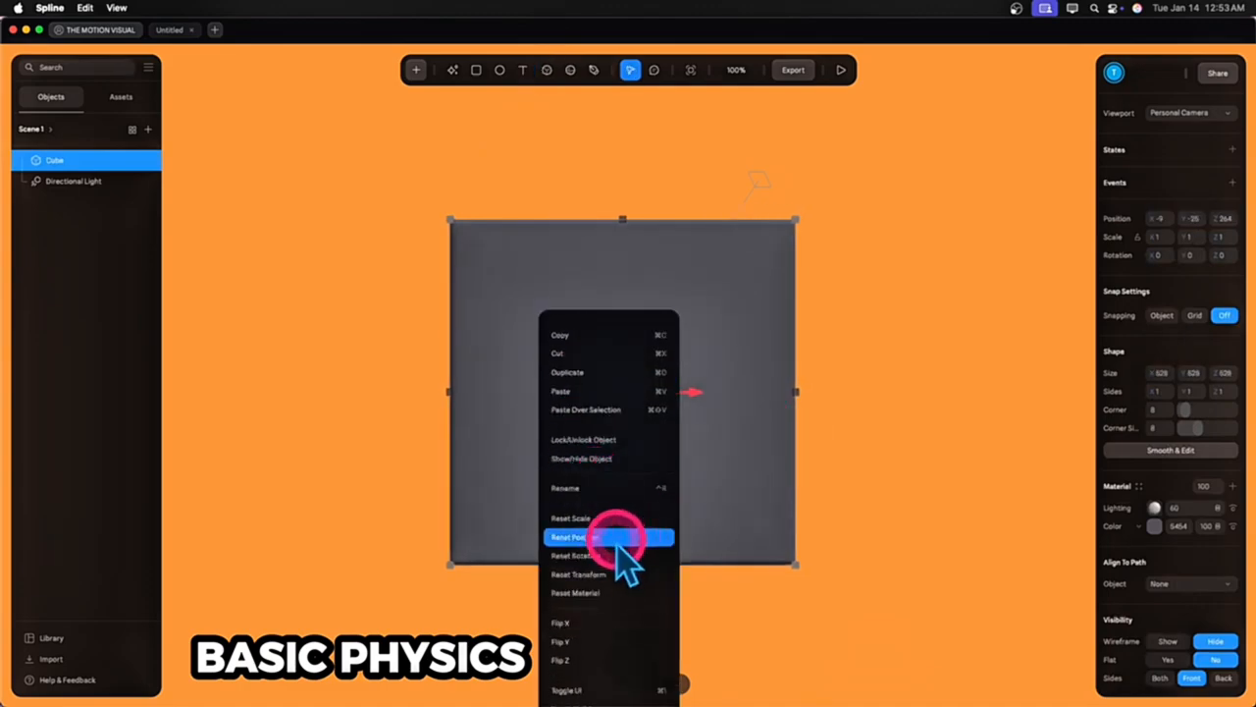
{"action": "left_click", "coordinate": [619, 537]}
Scale the cube down vertically into a thin square platform
{"action": "left_click_drag", "start_coordinate": [922, 471], "coordinate": [624, 395]}
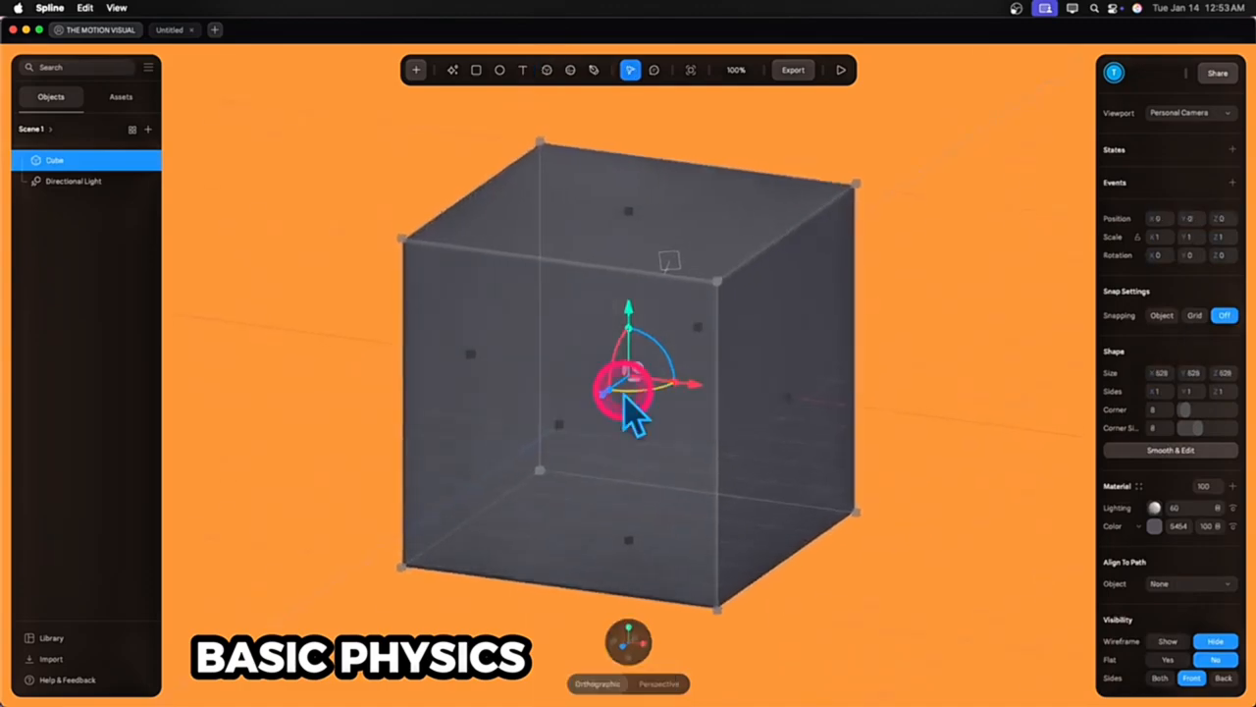
{"action": "left_click_drag", "start_coordinate": [631, 332], "coordinate": [629, 367]}
{"action": "left_click", "coordinate": [687, 385]}
Examine the platform's shadow and physics options, including the choices for when physics is enabled
{"action": "scroll", "coordinate": [1207, 491], "scroll_direction": "down", "scroll_amount": 5}
{"action": "left_click", "coordinate": [1166, 513]}
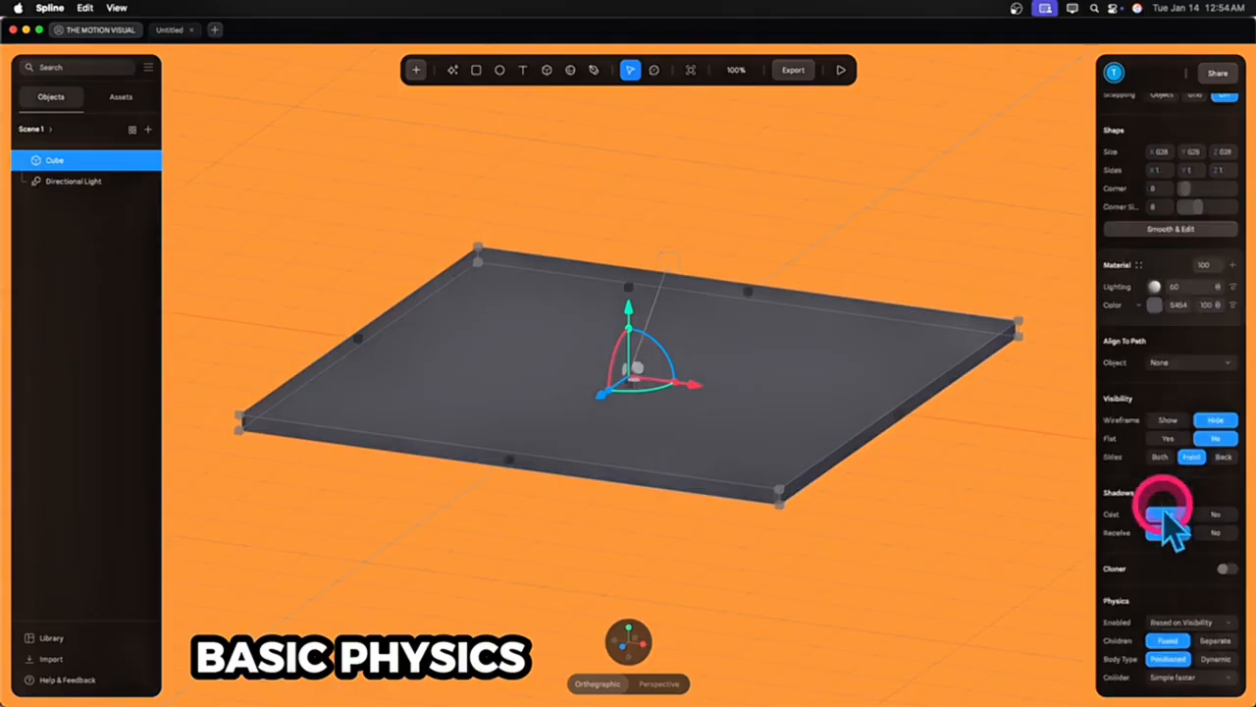
{"action": "left_click", "coordinate": [1194, 624]}
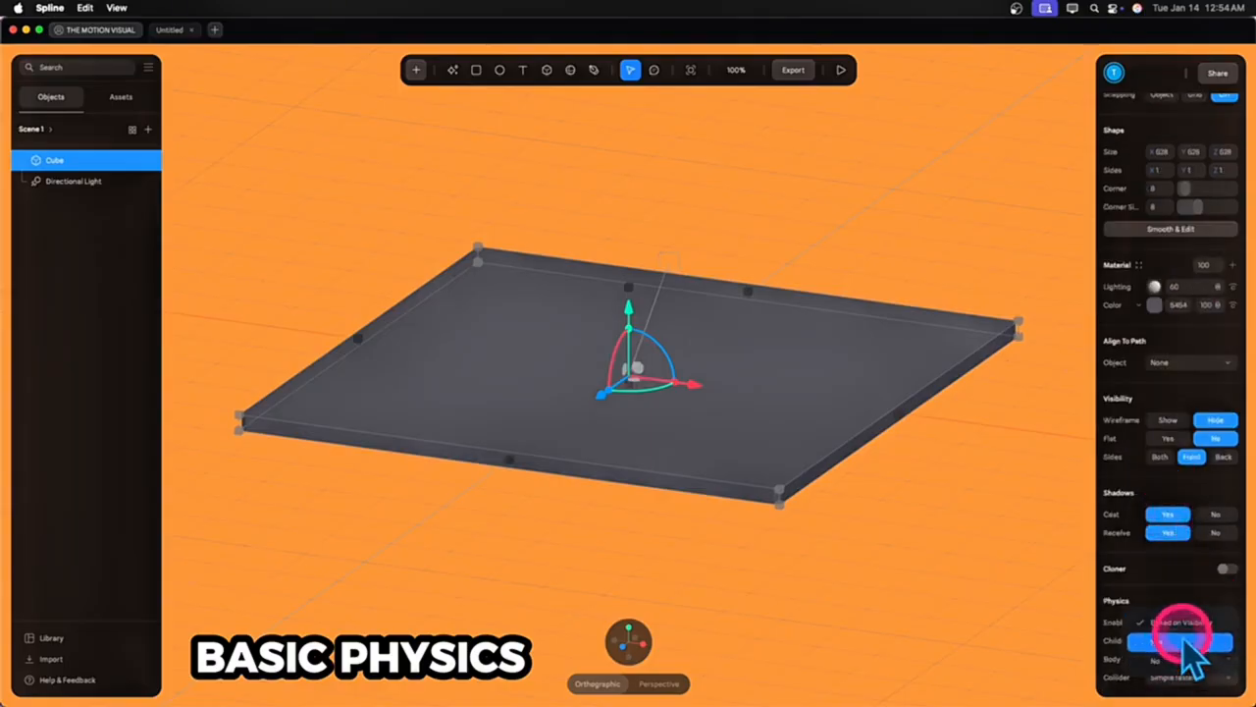
{"action": "left_click", "coordinate": [1185, 625]}
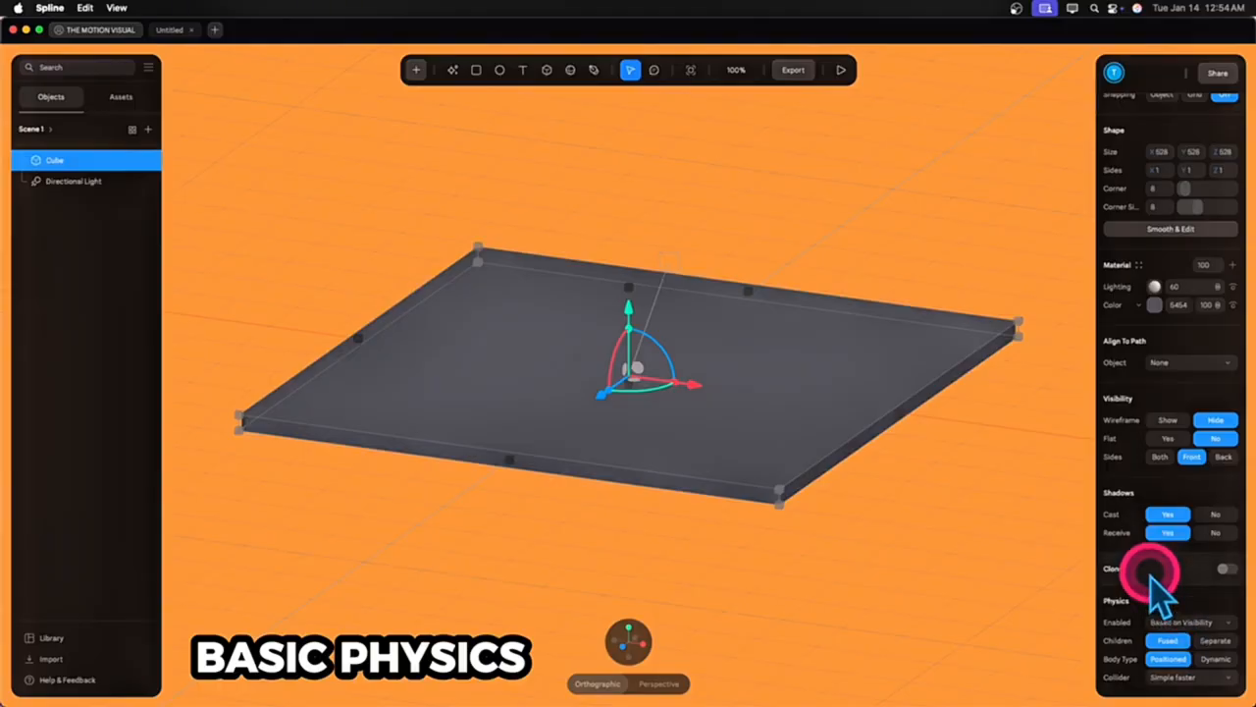
Try the Separate children and Dynamic body type options in the slab's physics, returning to Fused and Positioned
{"action": "left_click", "coordinate": [1222, 643]}
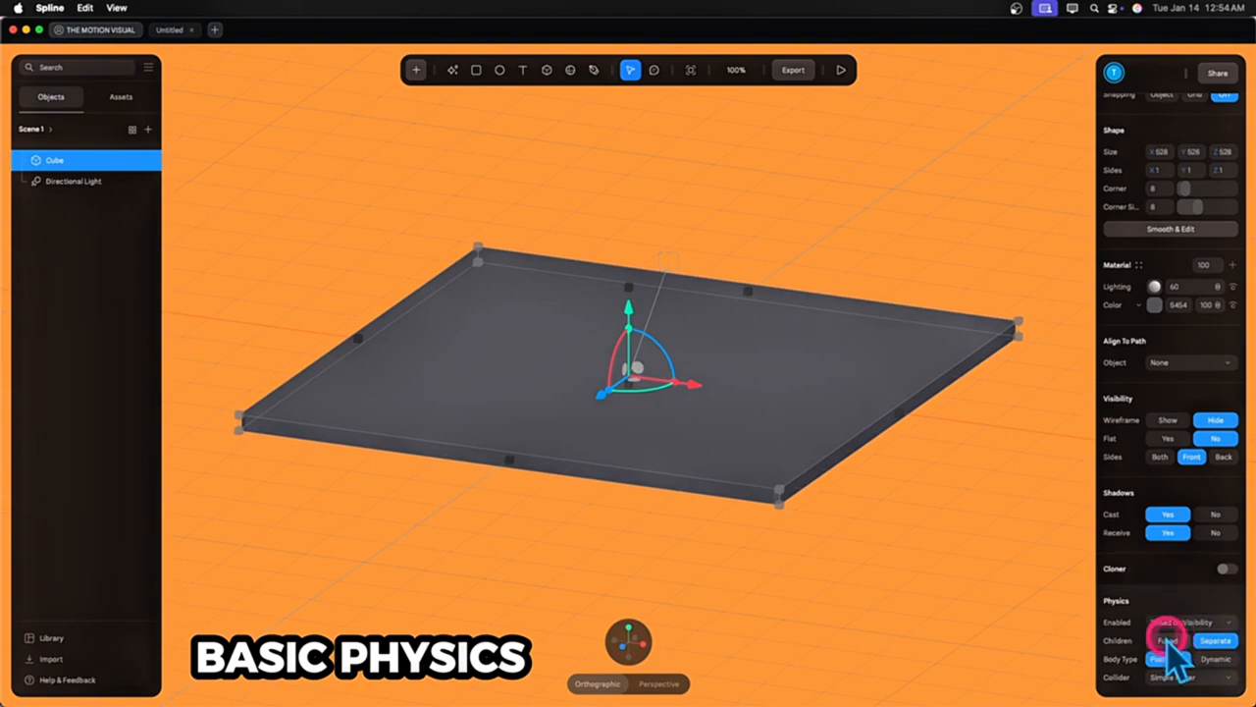
{"action": "left_click", "coordinate": [1167, 640]}
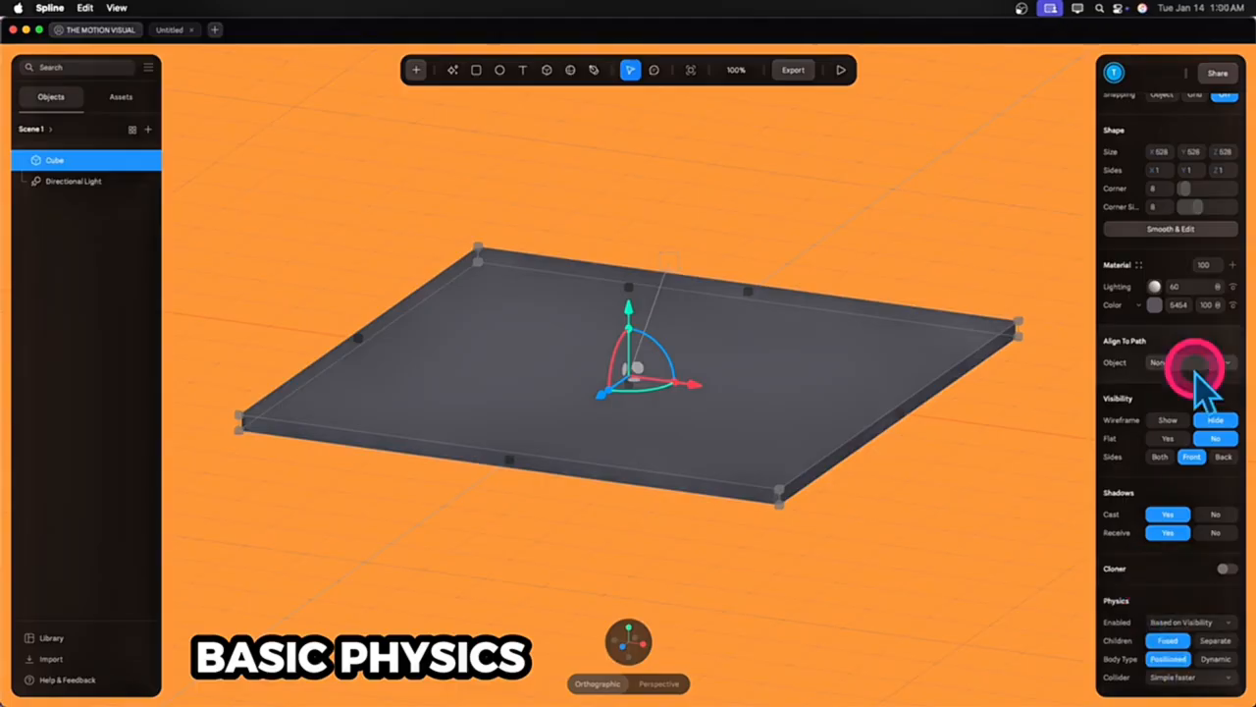
{"action": "left_click", "coordinate": [1159, 664]}
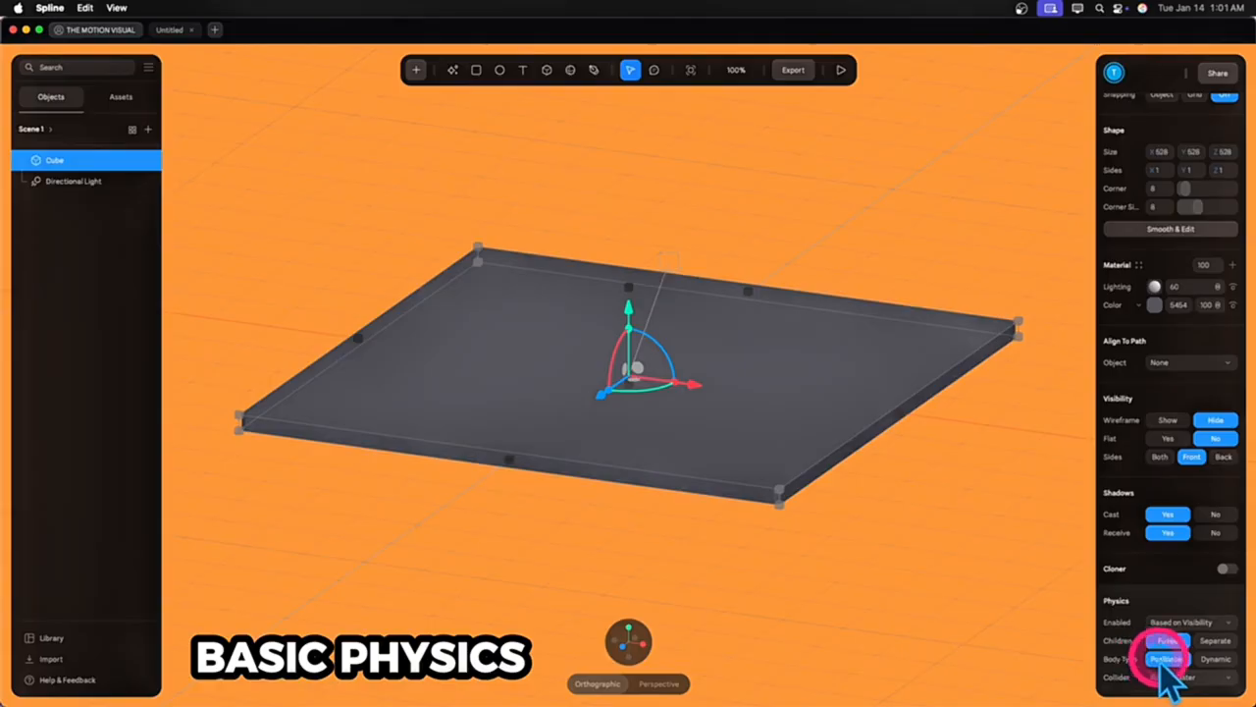
{"action": "left_click", "coordinate": [1215, 658]}
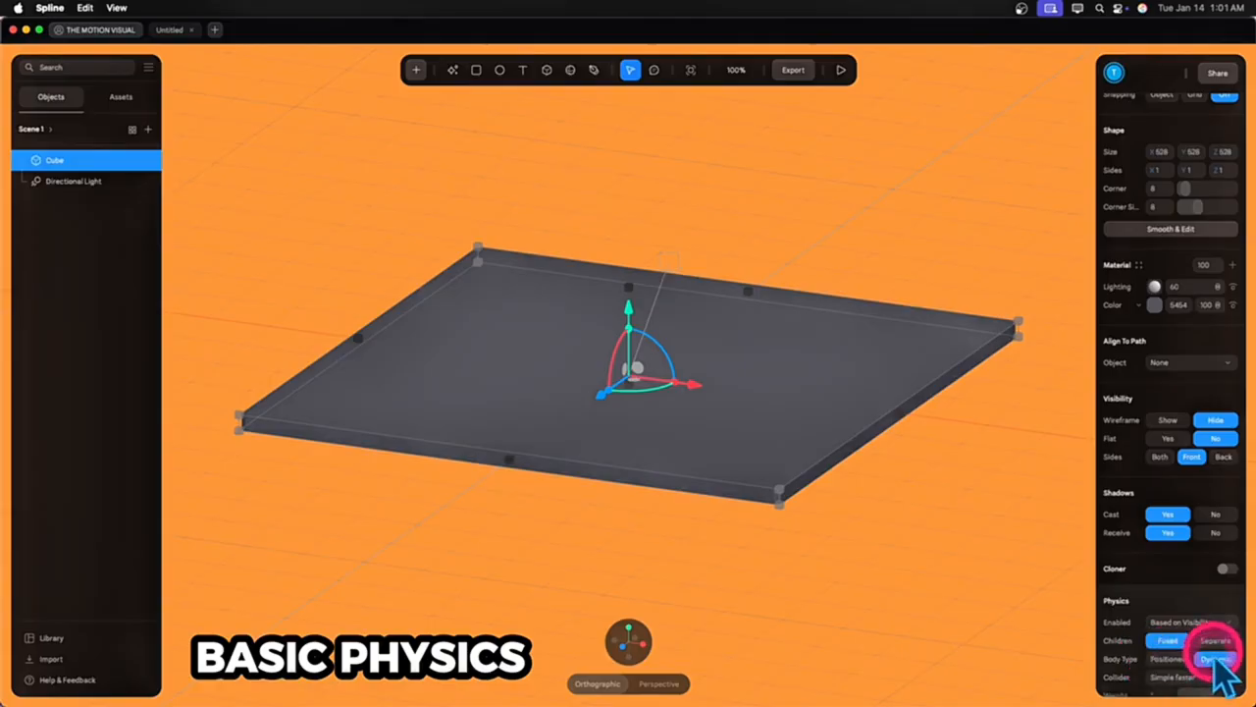
{"action": "left_click", "coordinate": [1166, 659]}
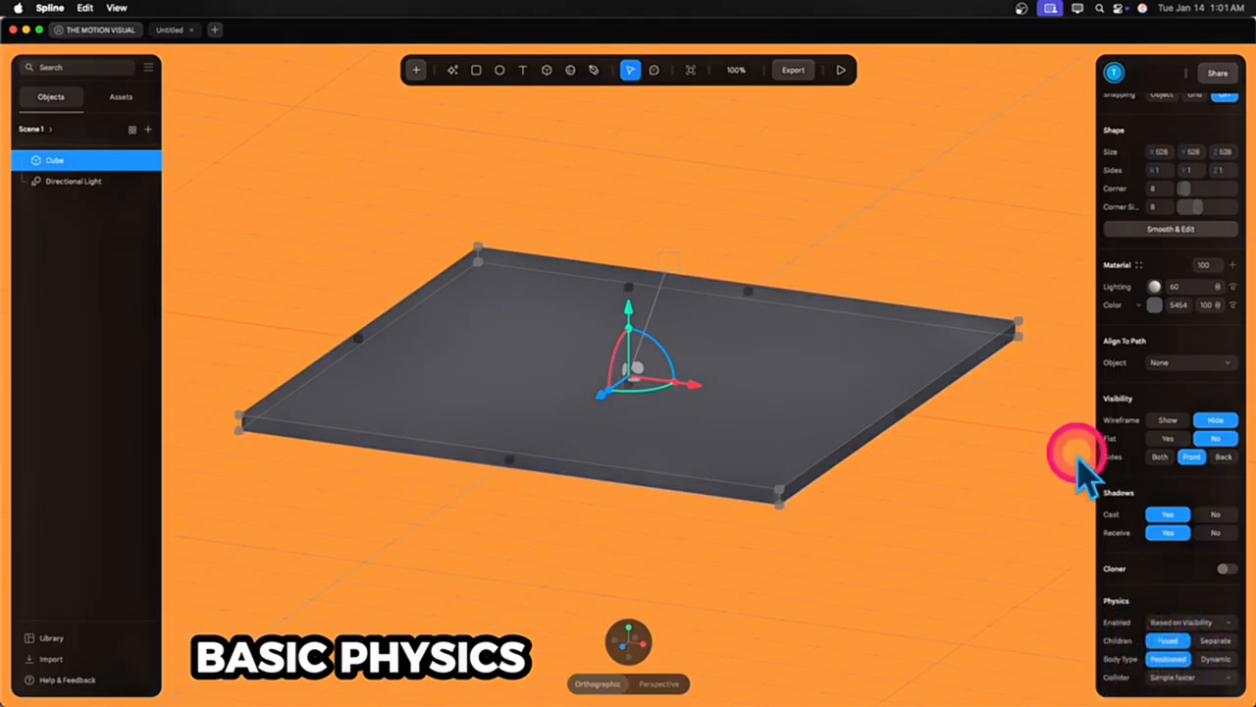
Try the precise physics collider on the slab and return it to Simple faster
{"action": "left_click", "coordinate": [1184, 678]}
{"action": "left_click", "coordinate": [1178, 684]}
{"action": "left_click", "coordinate": [1177, 677]}
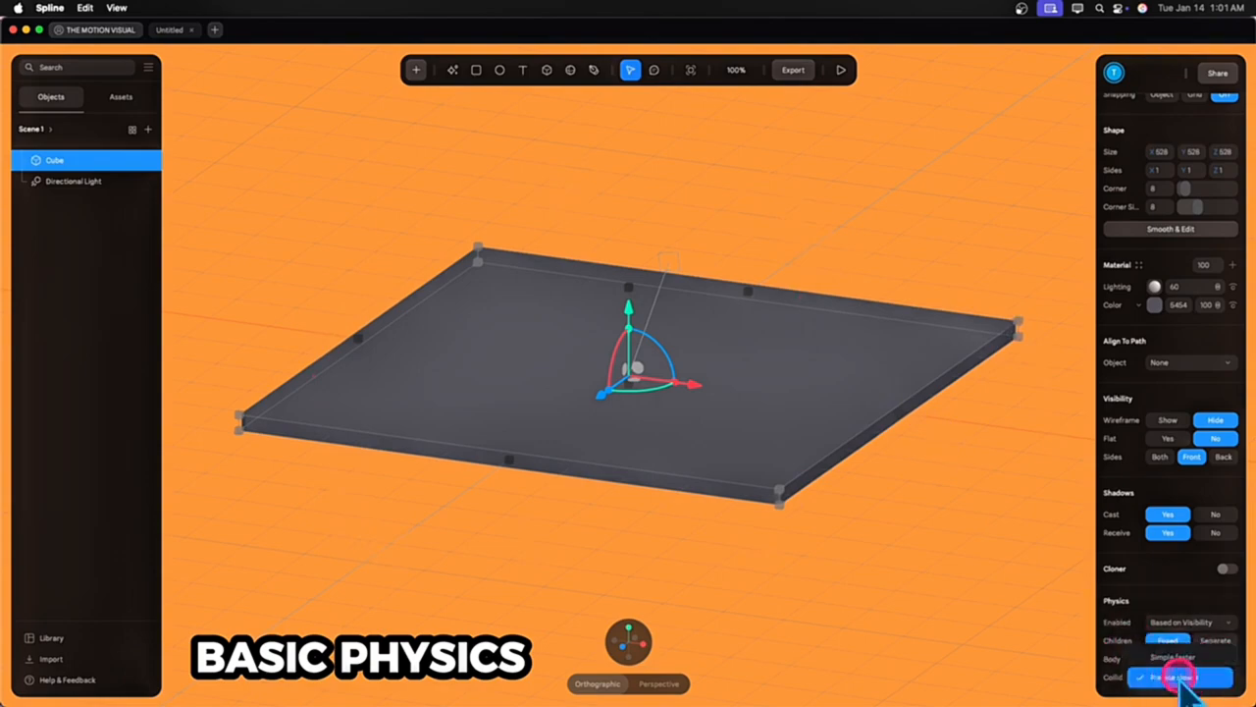
{"action": "left_click", "coordinate": [1170, 658]}
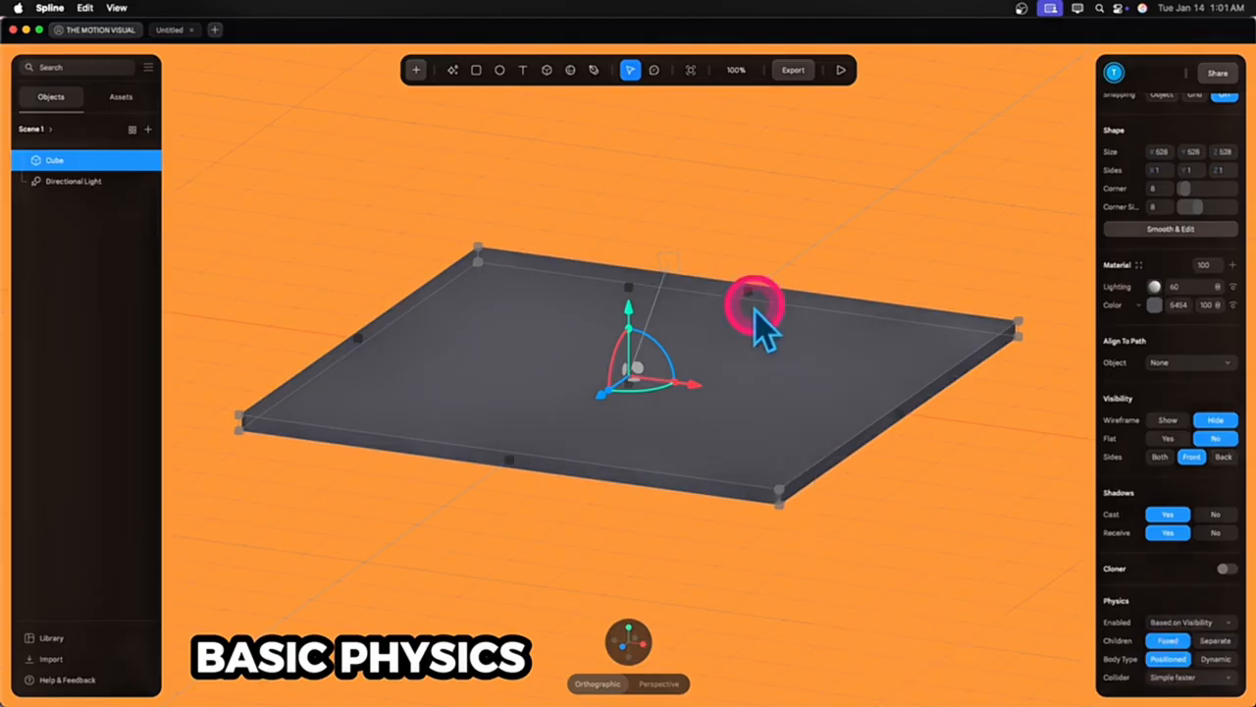
Add a small sphere about 69 units in size above the slab
{"action": "scroll", "coordinate": [756, 310], "scroll_direction": "down", "scroll_amount": 3}
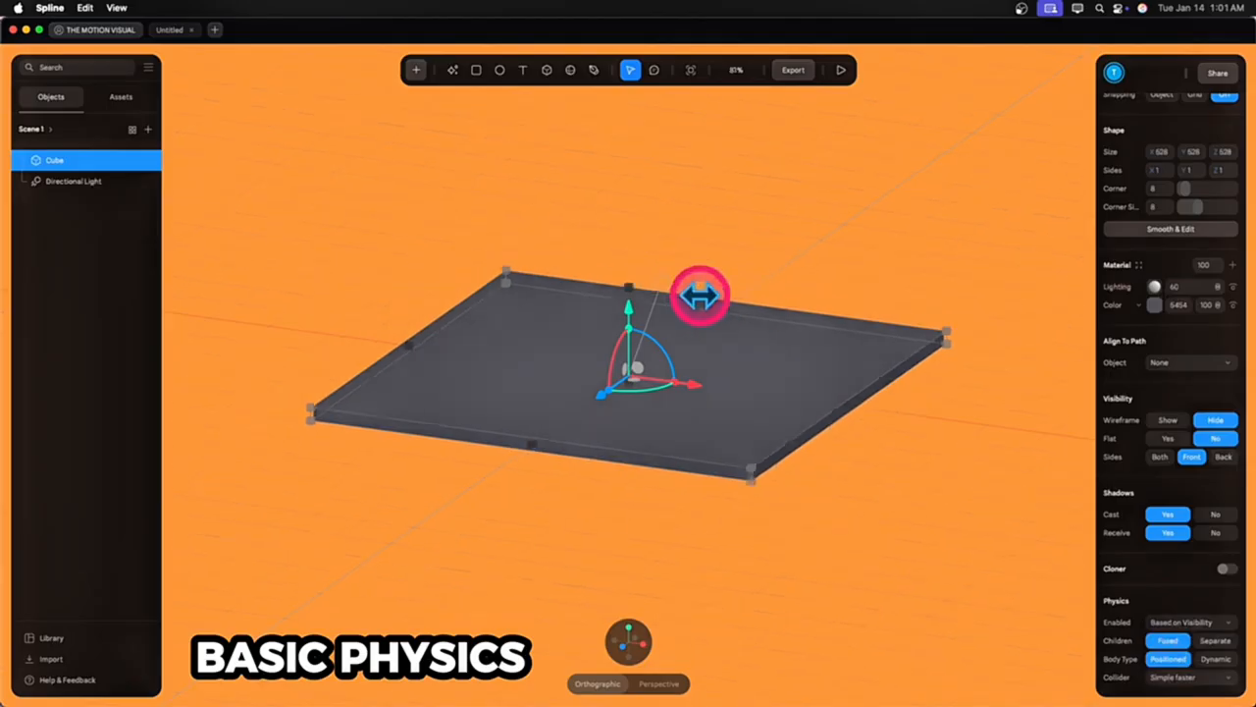
{"action": "left_click", "coordinate": [570, 69]}
{"action": "left_click_drag", "start_coordinate": [605, 222], "coordinate": [616, 242]}
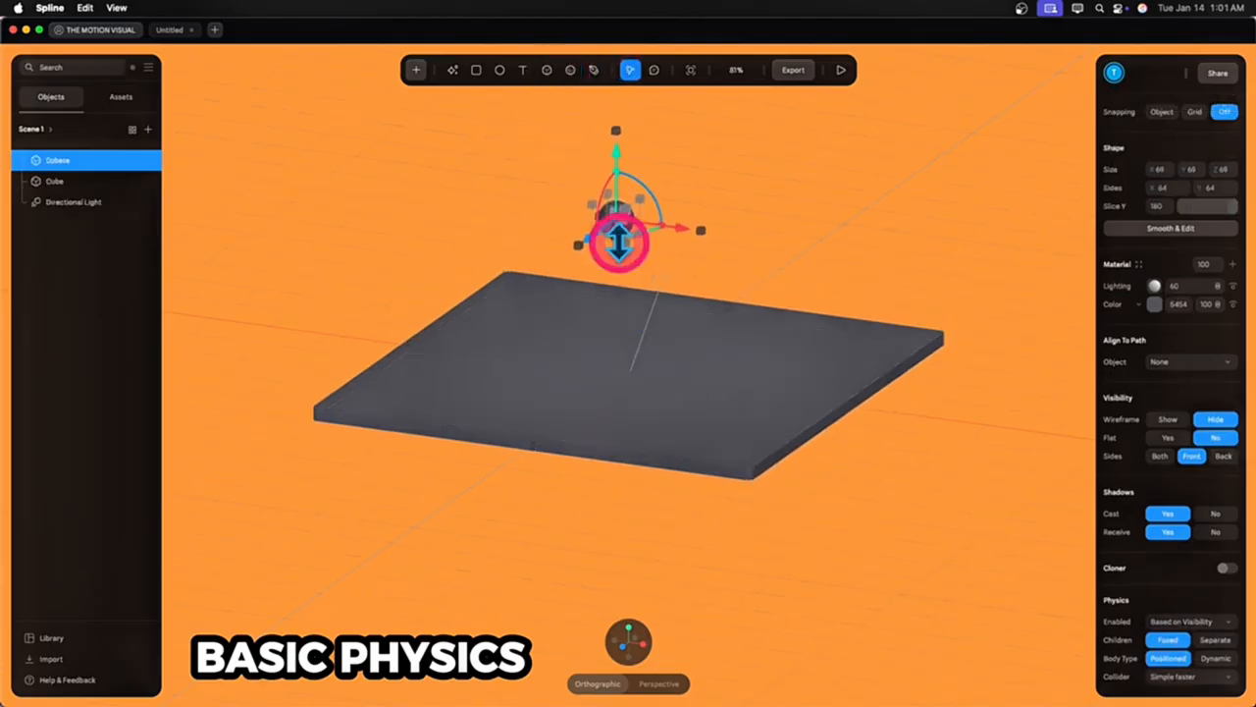
Change the sphere's material colour to light blue, RGB(83, 149, 252)
{"action": "left_click", "coordinate": [1154, 304]}
{"action": "left_click_drag", "start_coordinate": [1195, 367], "coordinate": [1194, 327]}
{"action": "left_click_drag", "start_coordinate": [1205, 474], "coordinate": [1197, 473]}
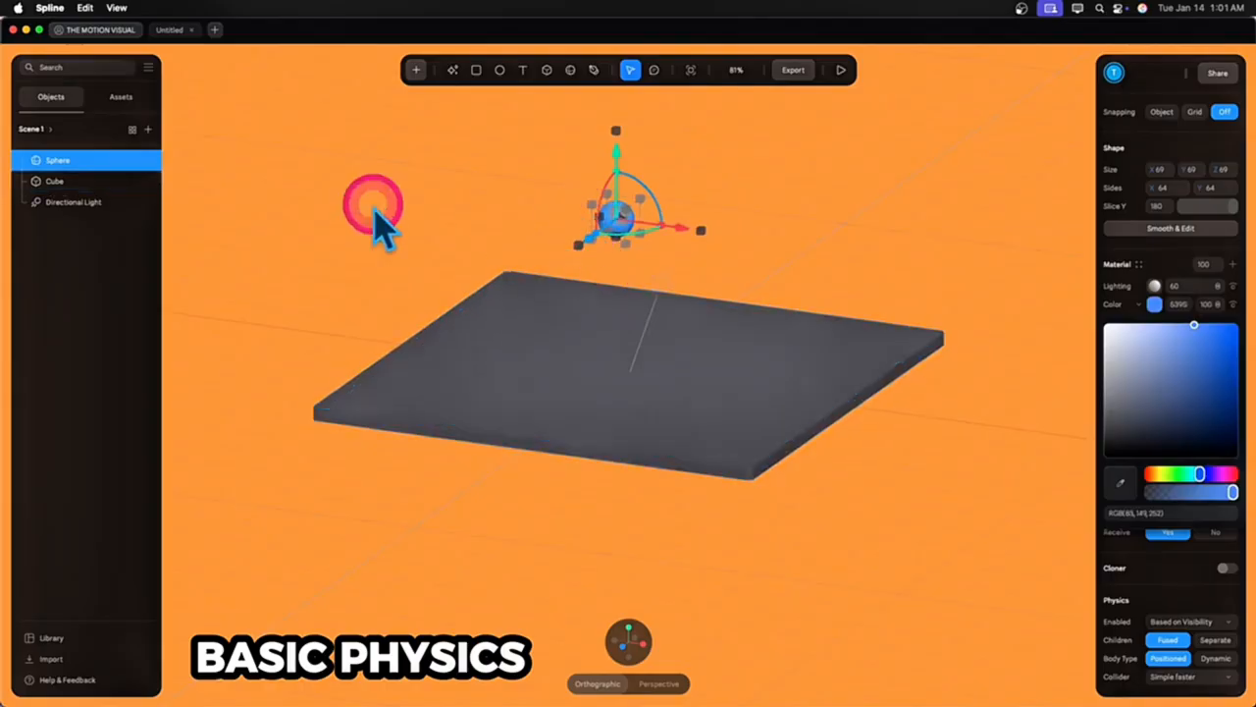
Reset the sphere's position to the origin and raise it vertically to float high above the slab
{"action": "right_click", "coordinate": [59, 177]}
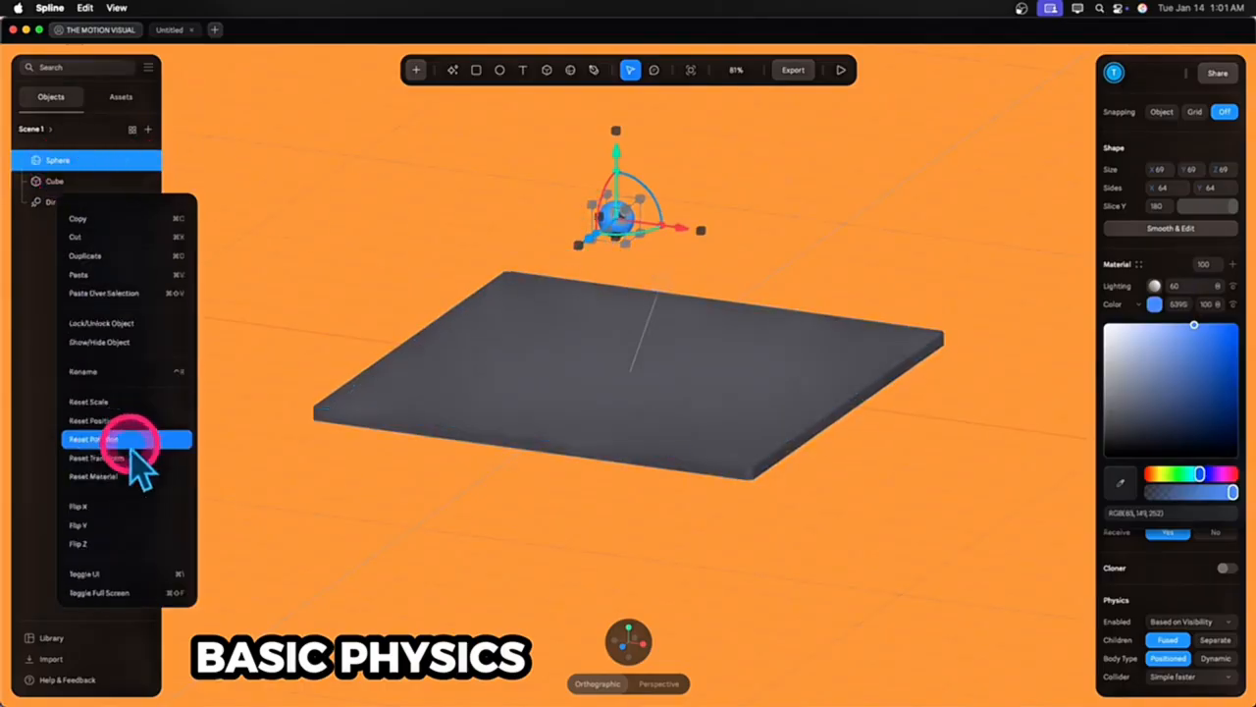
{"action": "left_click", "coordinate": [125, 430]}
{"action": "left_click_drag", "start_coordinate": [638, 312], "coordinate": [636, 57]}
{"action": "scroll", "coordinate": [636, 58], "scroll_direction": "down", "scroll_amount": 5}
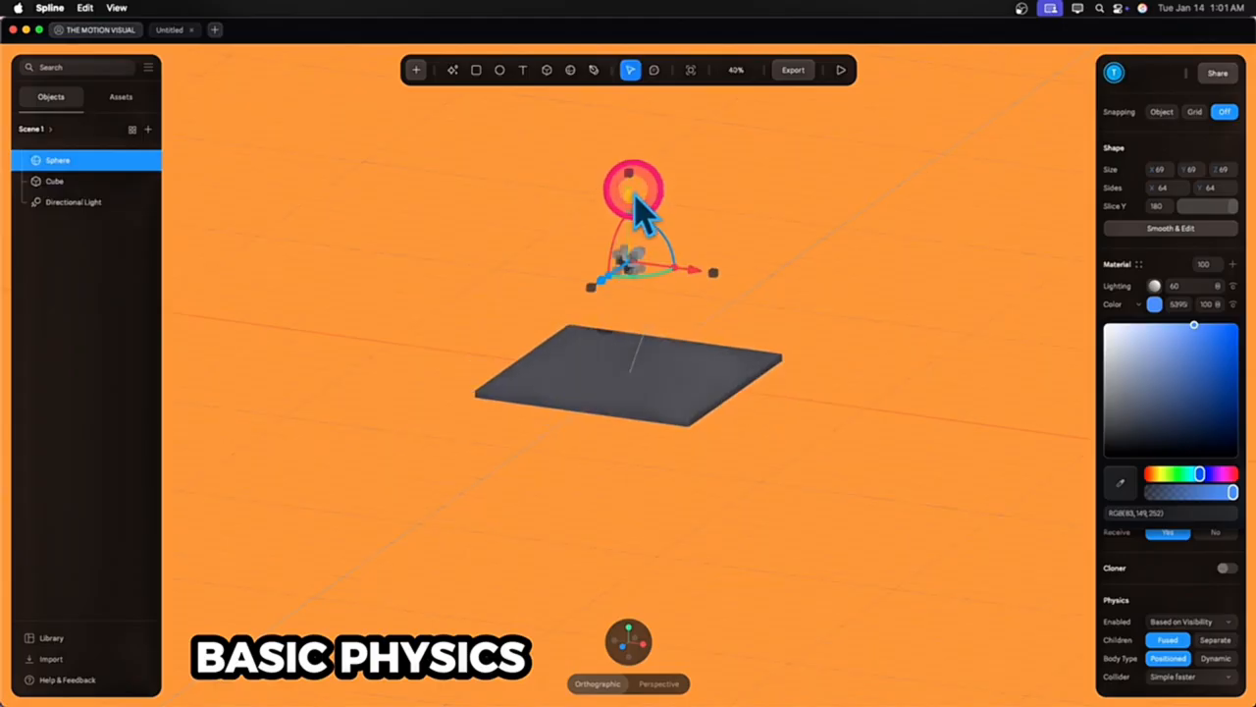
{"action": "left_click_drag", "start_coordinate": [631, 199], "coordinate": [633, 78]}
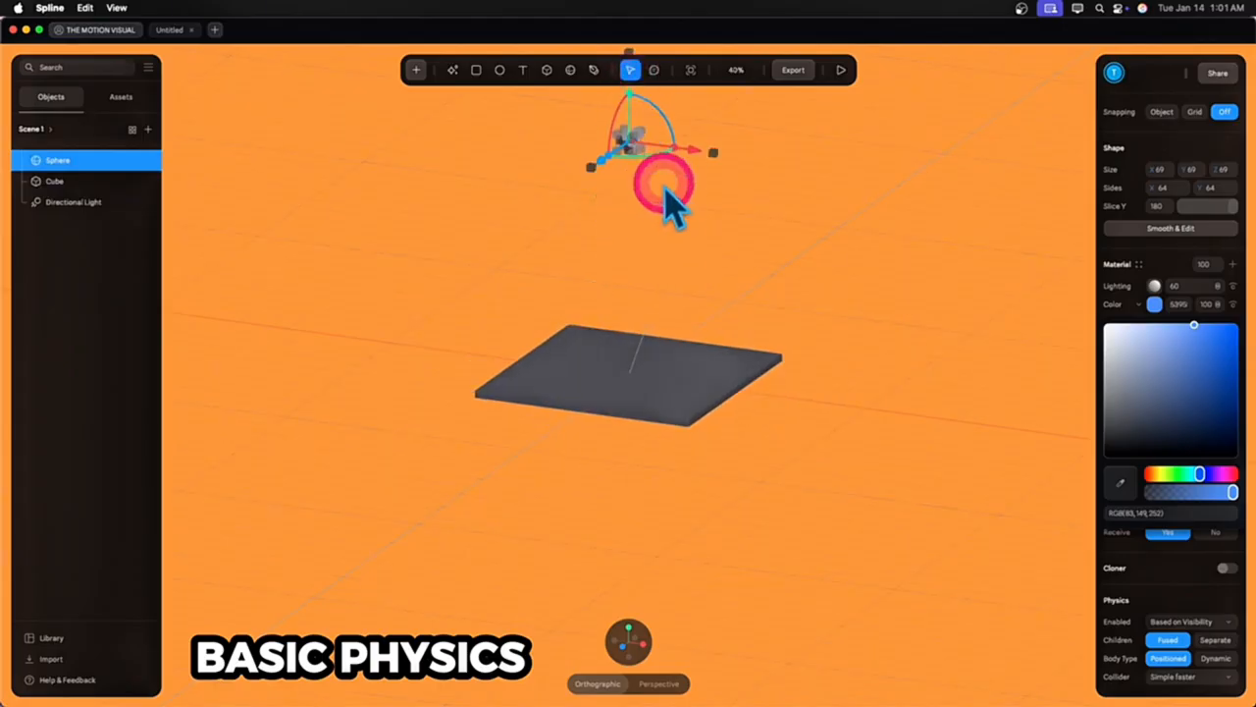
{"action": "middle_click_drag", "start_coordinate": [663, 184], "coordinate": [633, 312]}
Make the sphere a Dynamic physics body and set its damping to 0.10
{"action": "left_click", "coordinate": [1215, 658]}
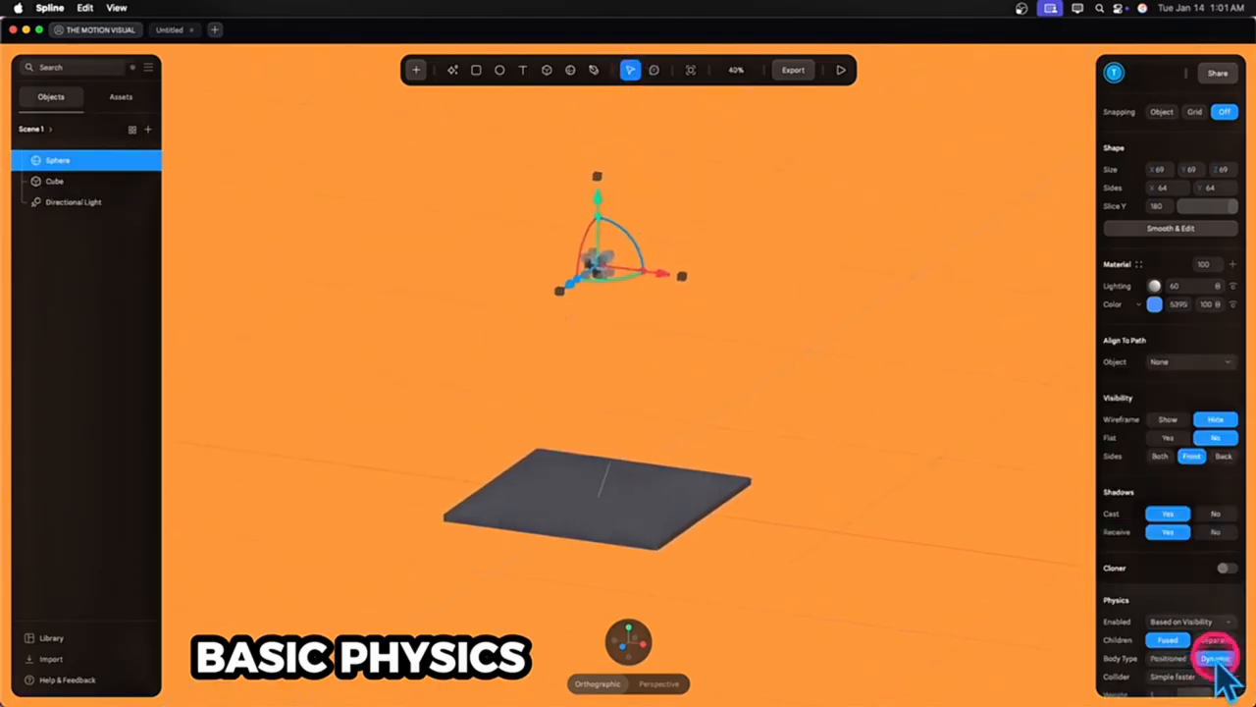
{"action": "scroll", "coordinate": [1200, 584], "scroll_direction": "down", "scroll_amount": 3}
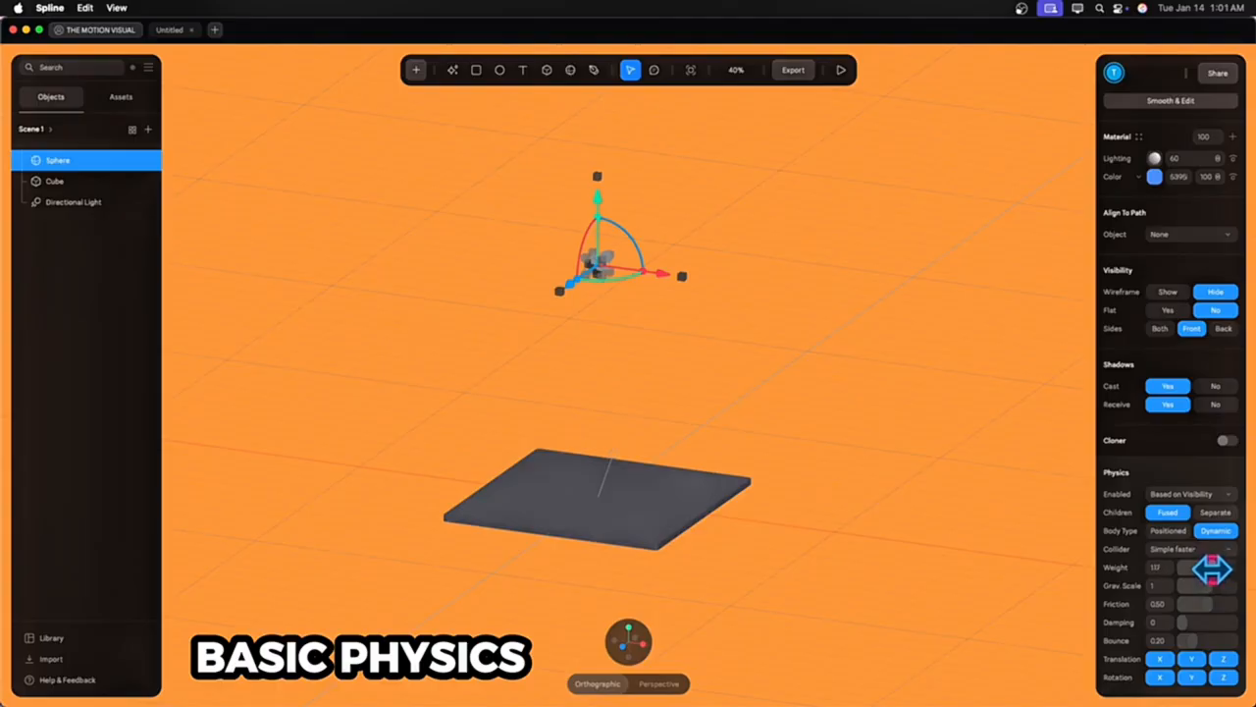
{"action": "left_click_drag", "start_coordinate": [1182, 587], "coordinate": [1240, 589]}
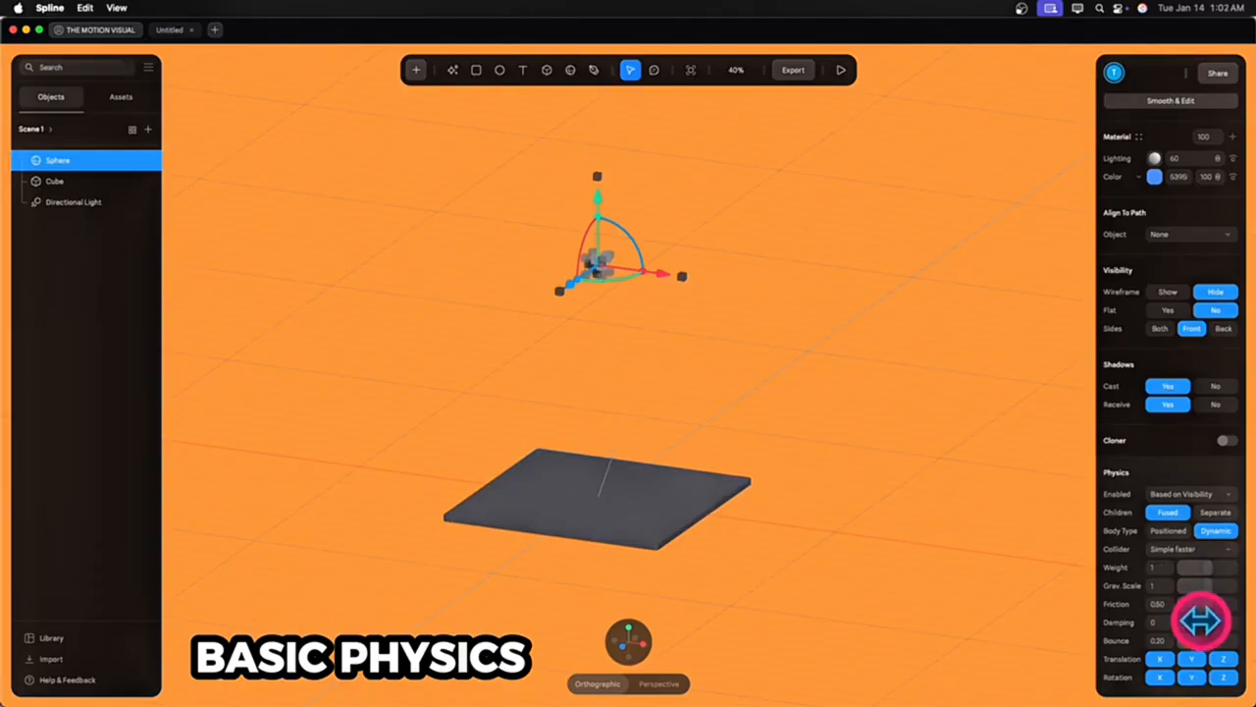
{"action": "left_click_drag", "start_coordinate": [1209, 605], "coordinate": [1200, 606]}
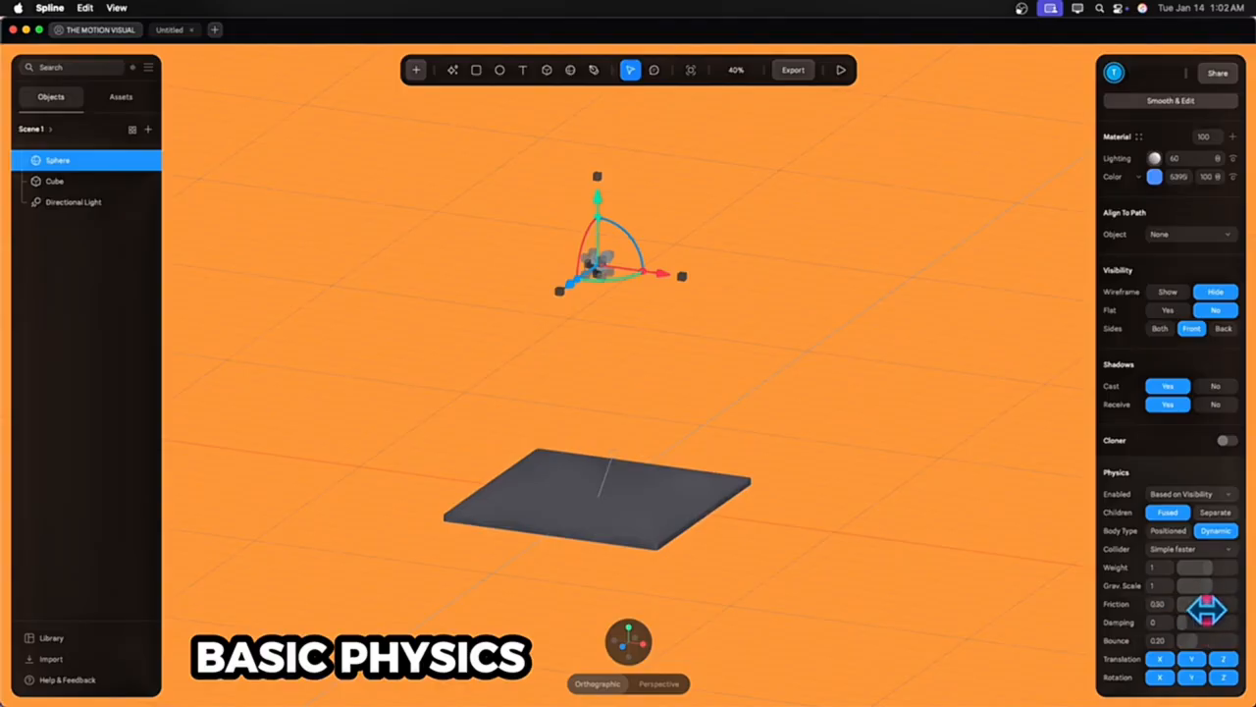
{"action": "left_click", "coordinate": [1225, 678]}
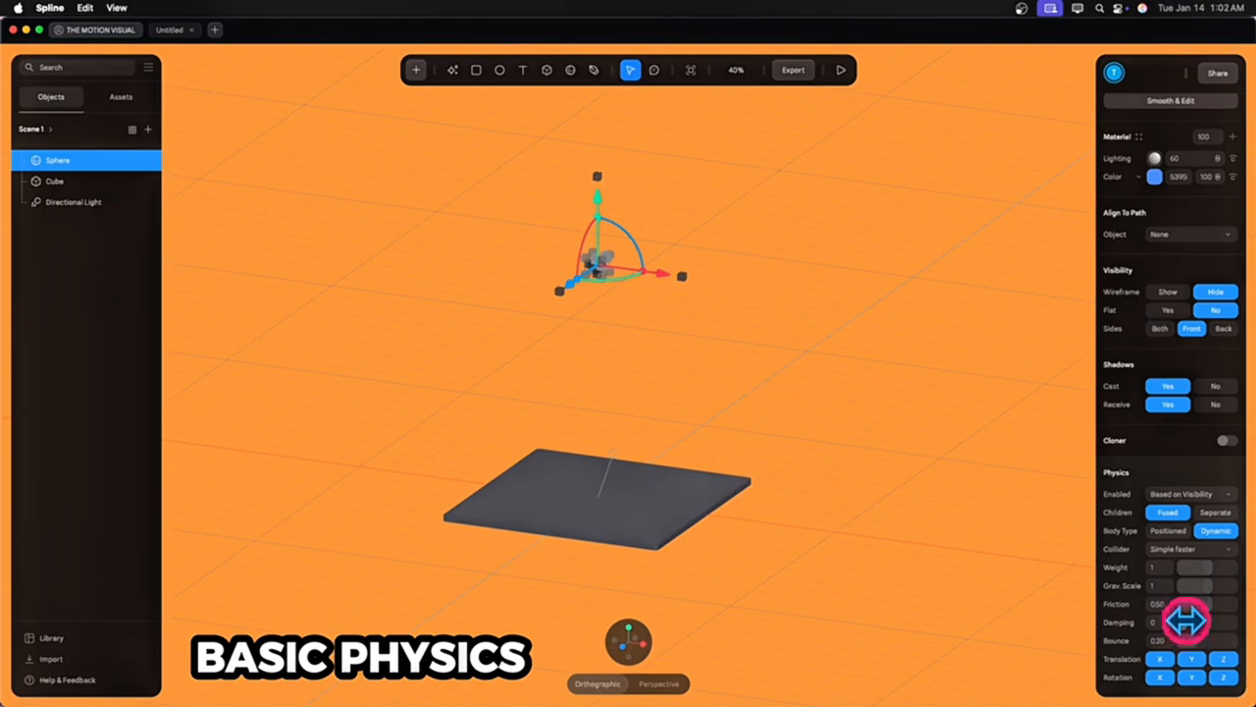
{"action": "left_click_drag", "start_coordinate": [1186, 620], "coordinate": [1191, 620]}
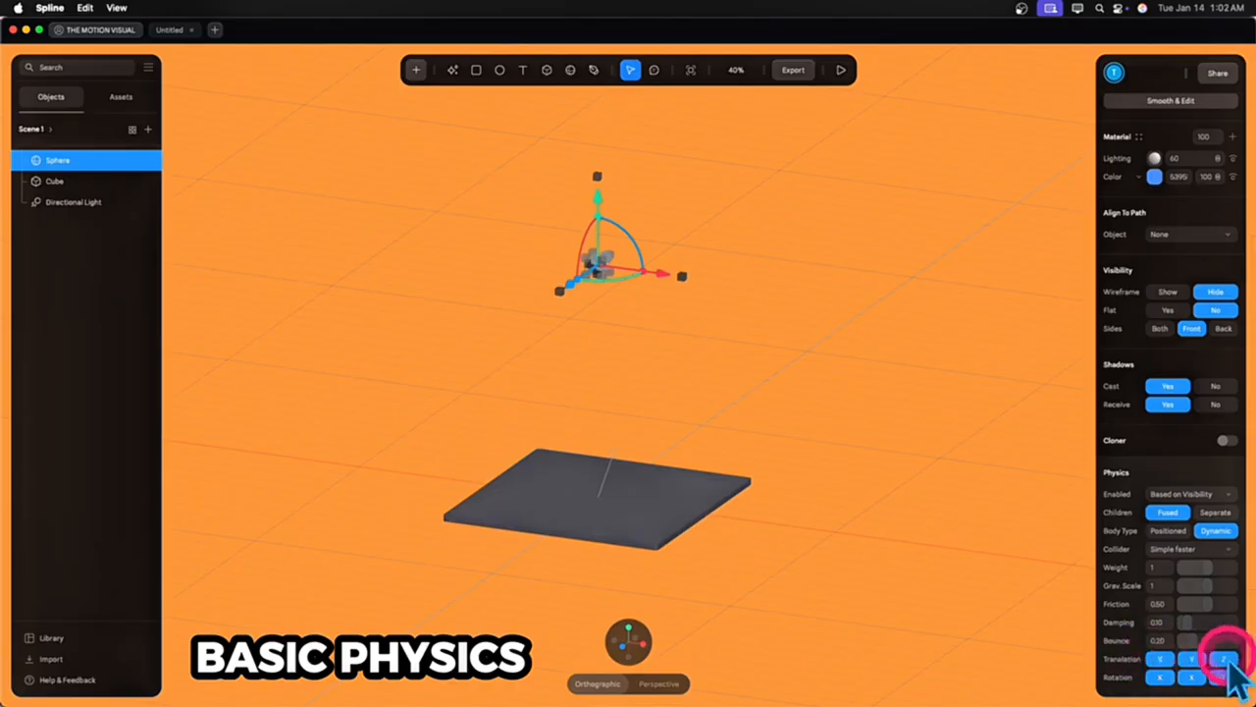
Try restricting the sphere's physics translation to the Y axis and restore all three axes
{"action": "left_click", "coordinate": [1160, 659]}
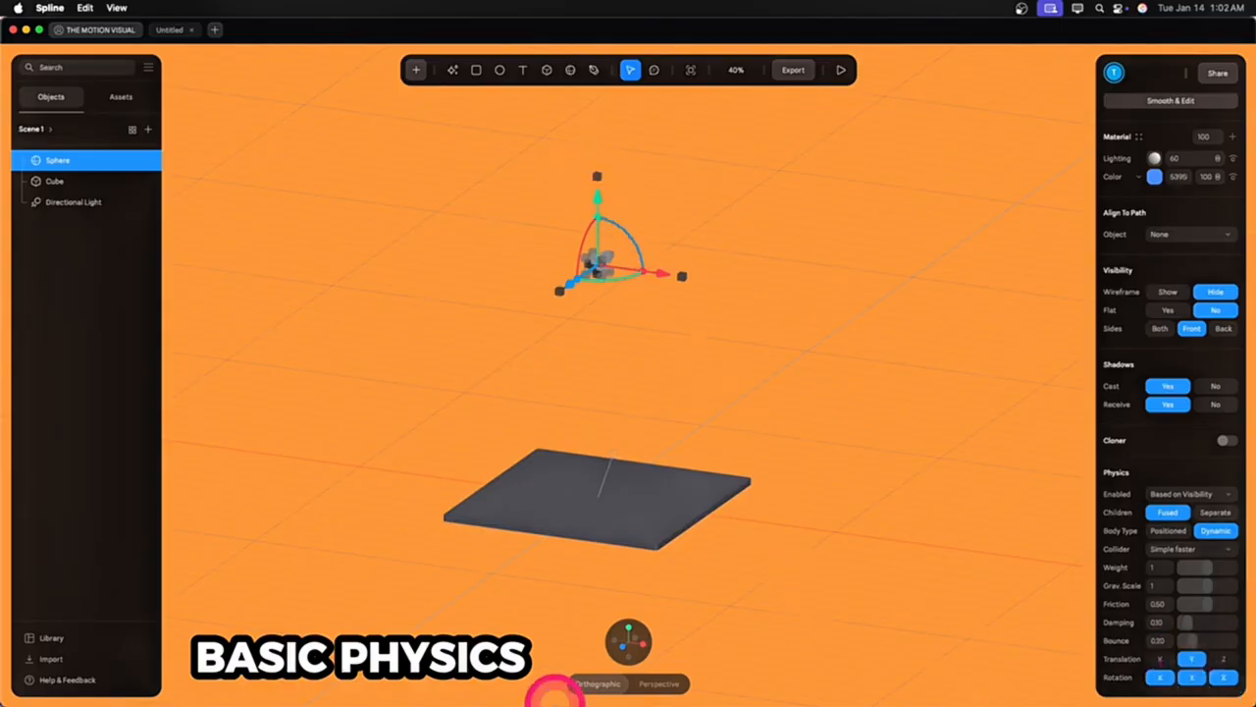
{"action": "scroll", "coordinate": [575, 392], "scroll_direction": "down", "scroll_amount": 2}
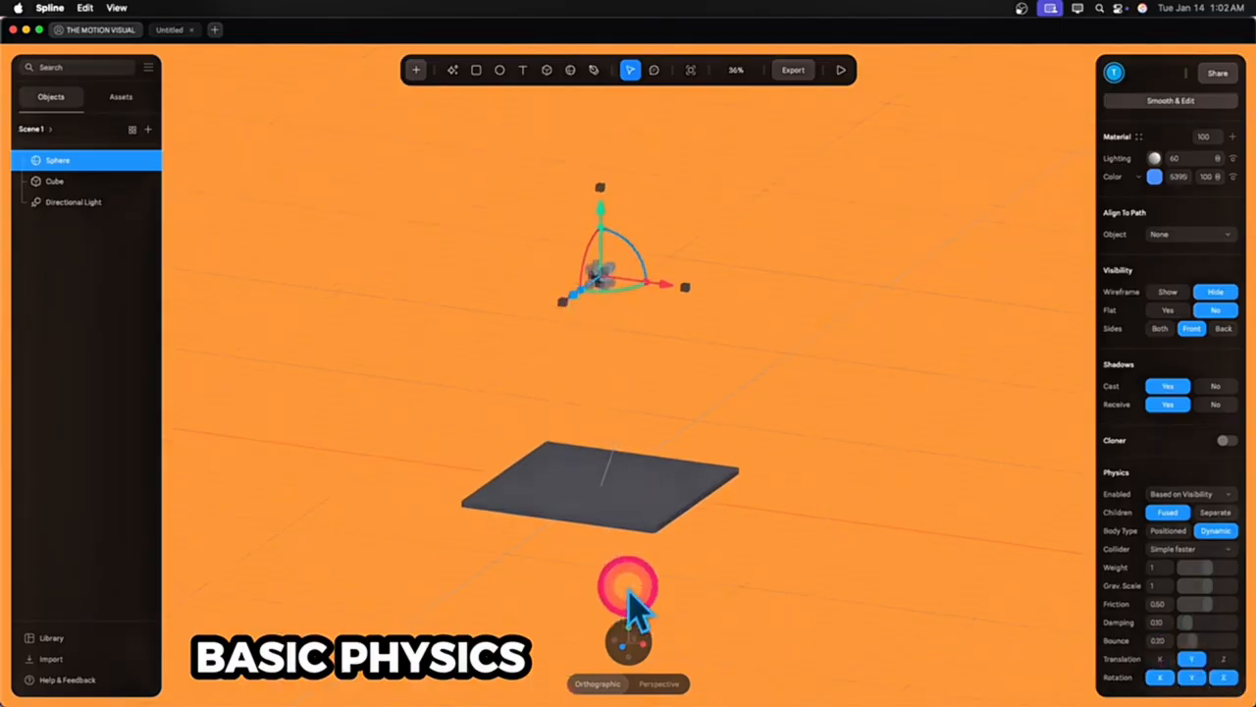
{"action": "left_click", "coordinate": [1160, 658]}
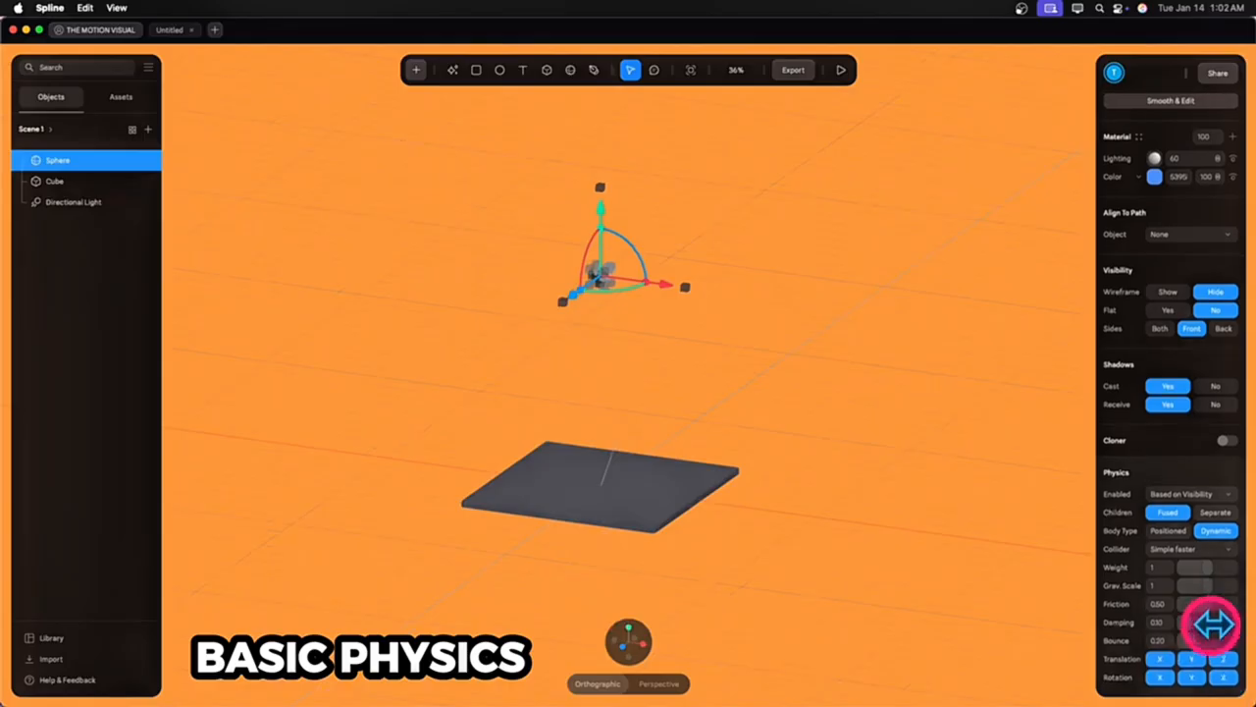
Change the slab's material colour to a bright pink
{"action": "scroll", "coordinate": [827, 593], "scroll_direction": "up", "scroll_amount": 3}
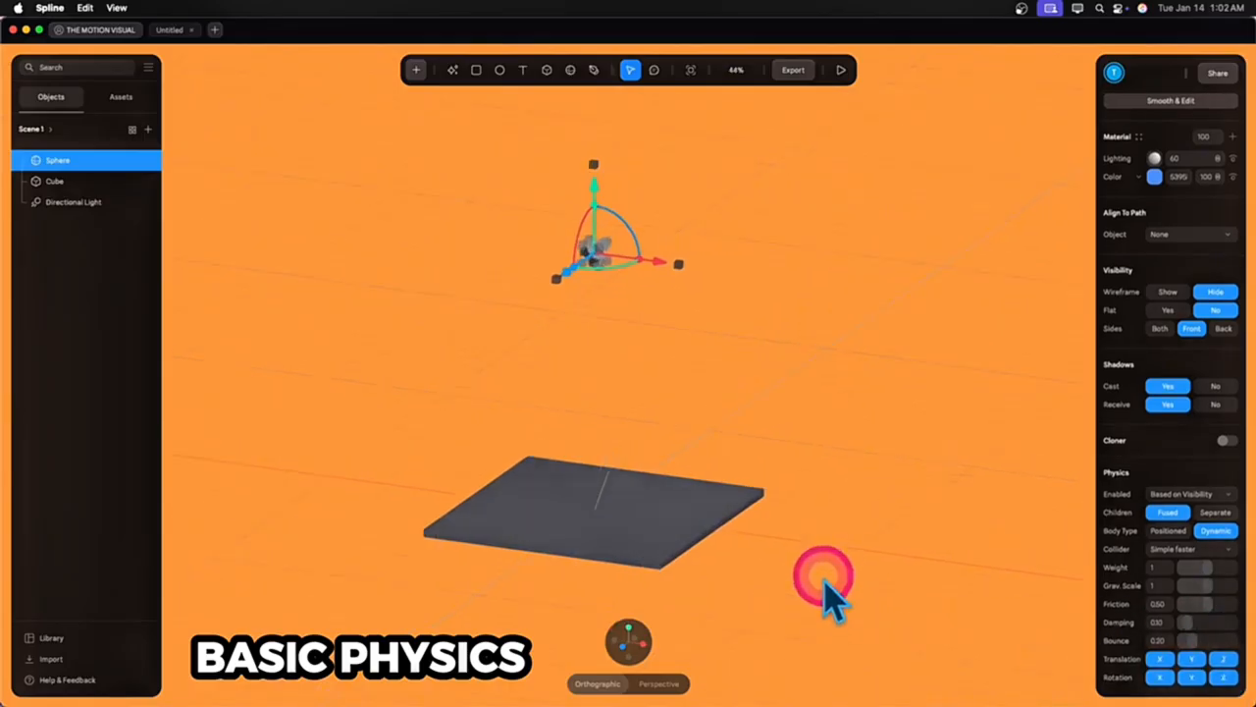
{"action": "scroll", "coordinate": [827, 593], "scroll_direction": "up", "scroll_amount": 2}
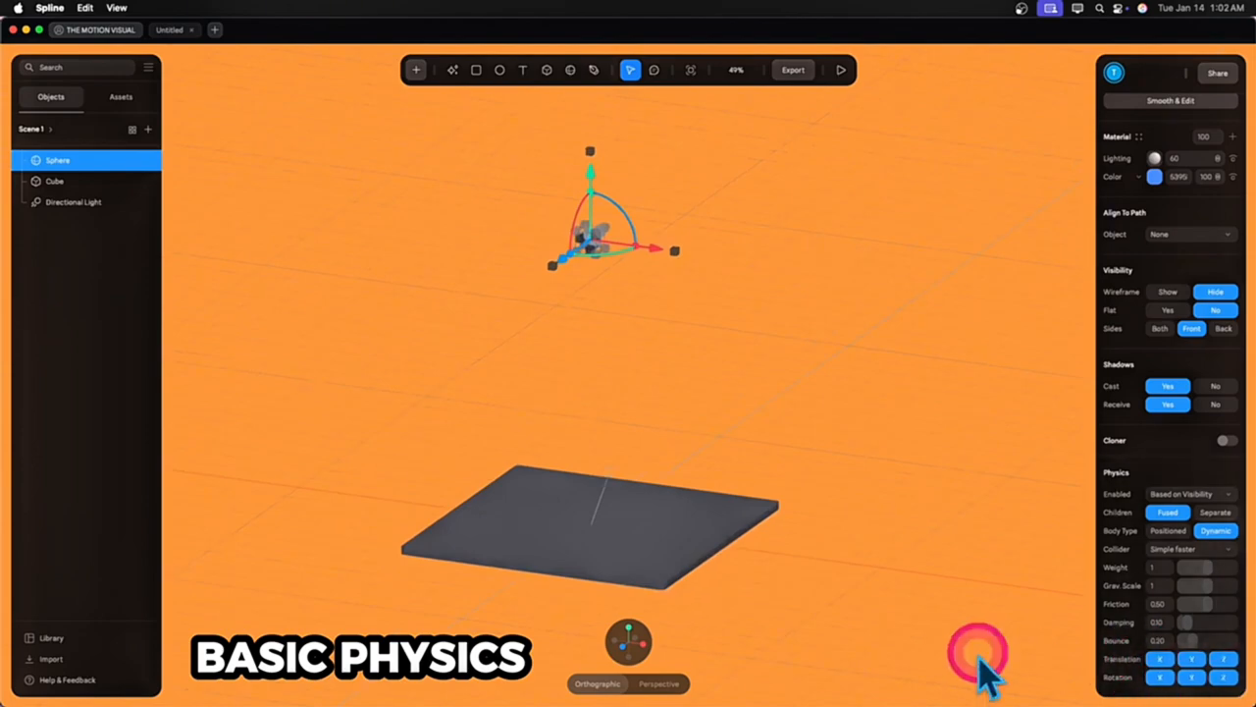
{"action": "left_click", "coordinate": [677, 532]}
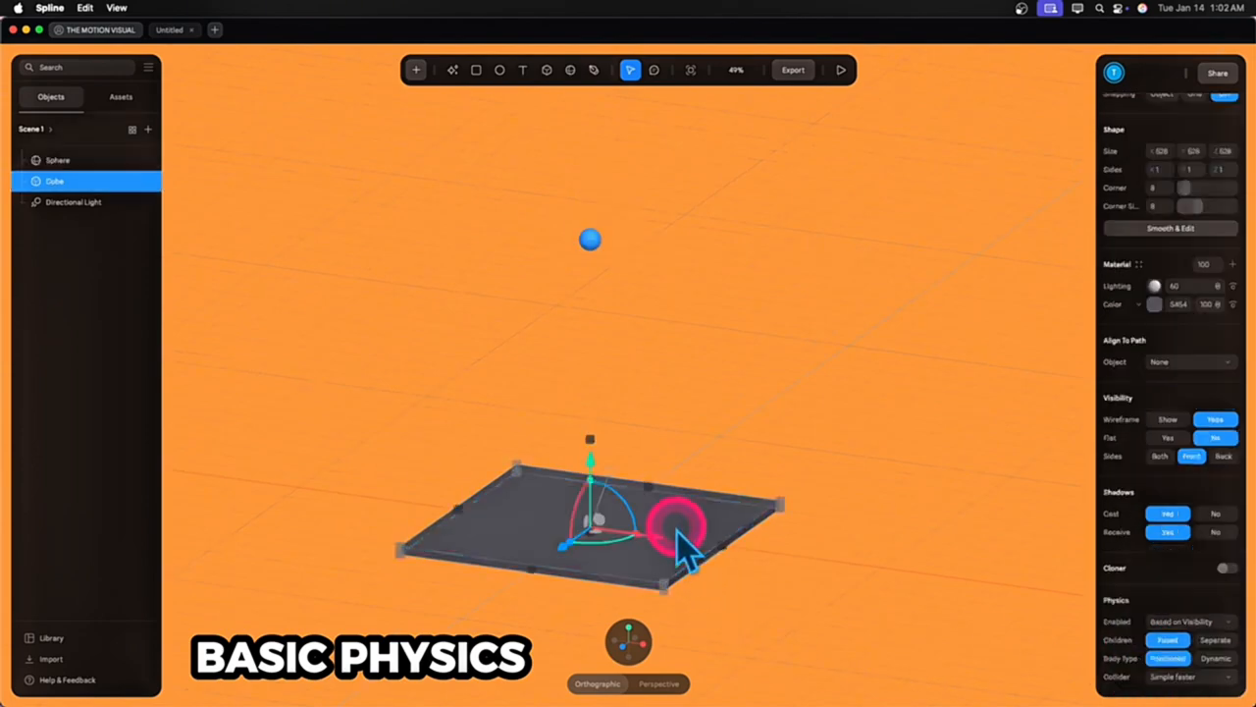
{"action": "left_click", "coordinate": [1153, 304]}
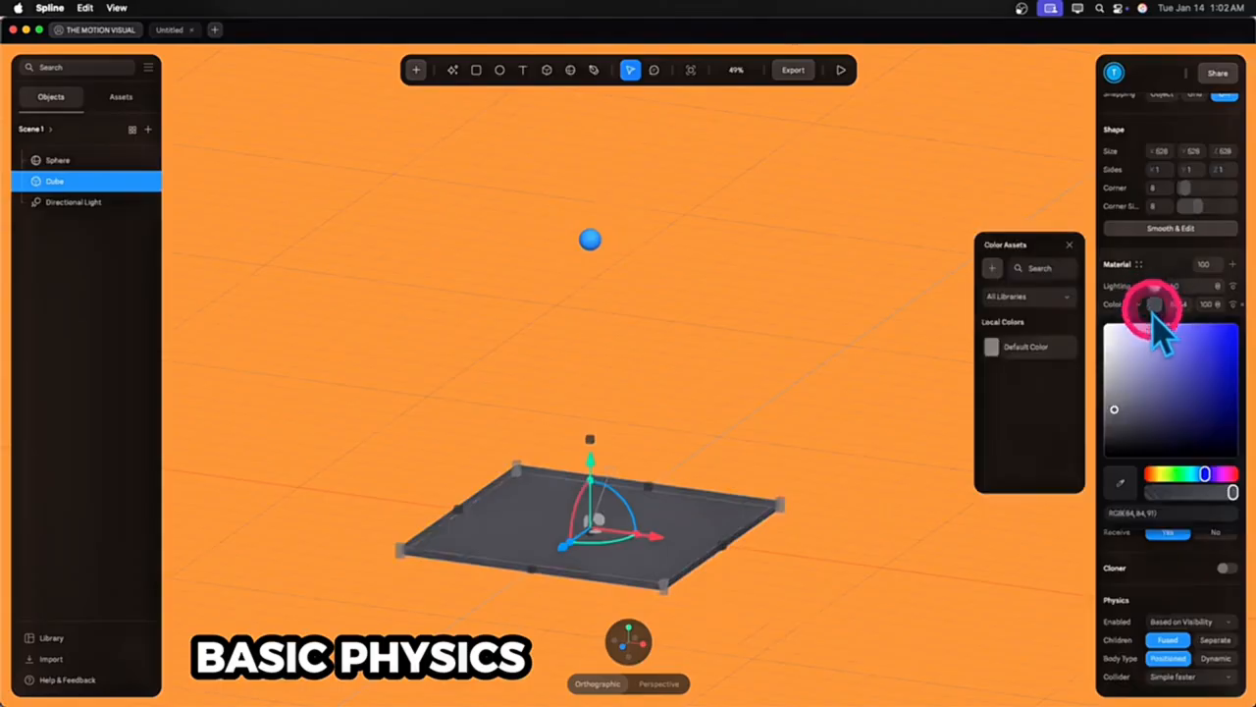
{"action": "left_click", "coordinate": [1224, 475]}
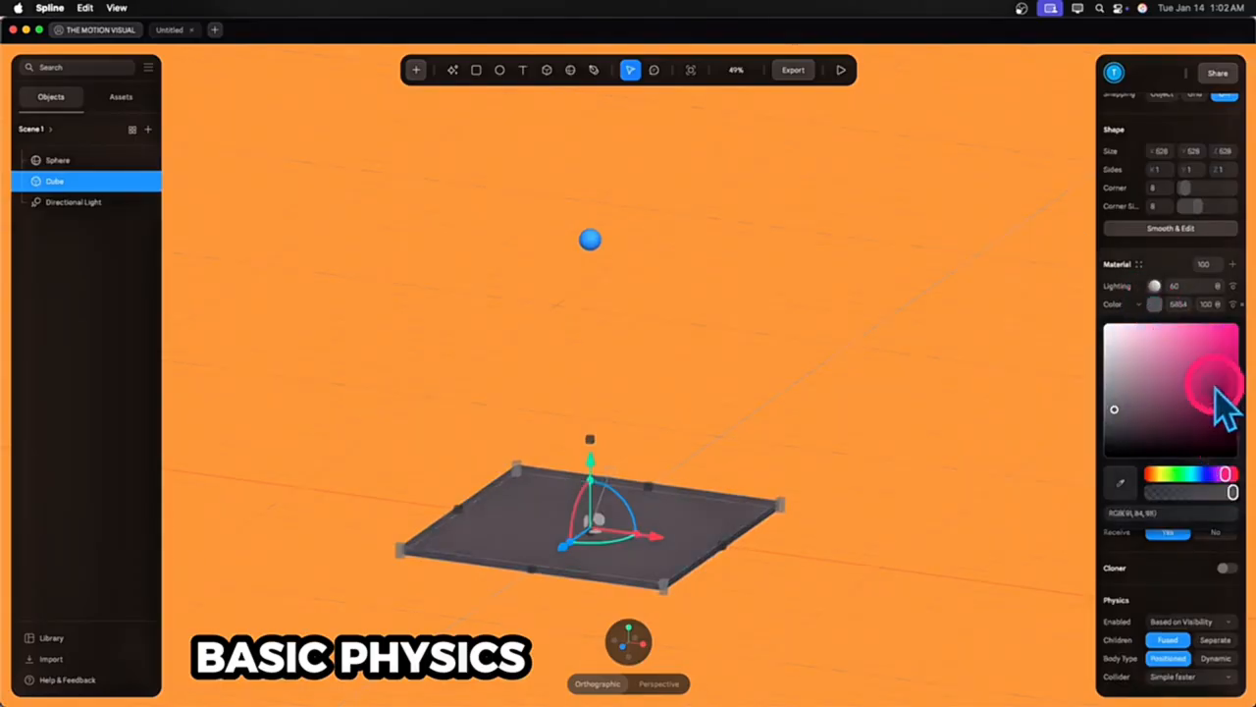
{"action": "left_click", "coordinate": [1196, 327]}
{"action": "left_click", "coordinate": [799, 294]}
Set the sphere's physics weight to 1.57, friction to 0.30 and bounce to 0.60, and preview the fall
{"action": "left_click", "coordinate": [589, 243]}
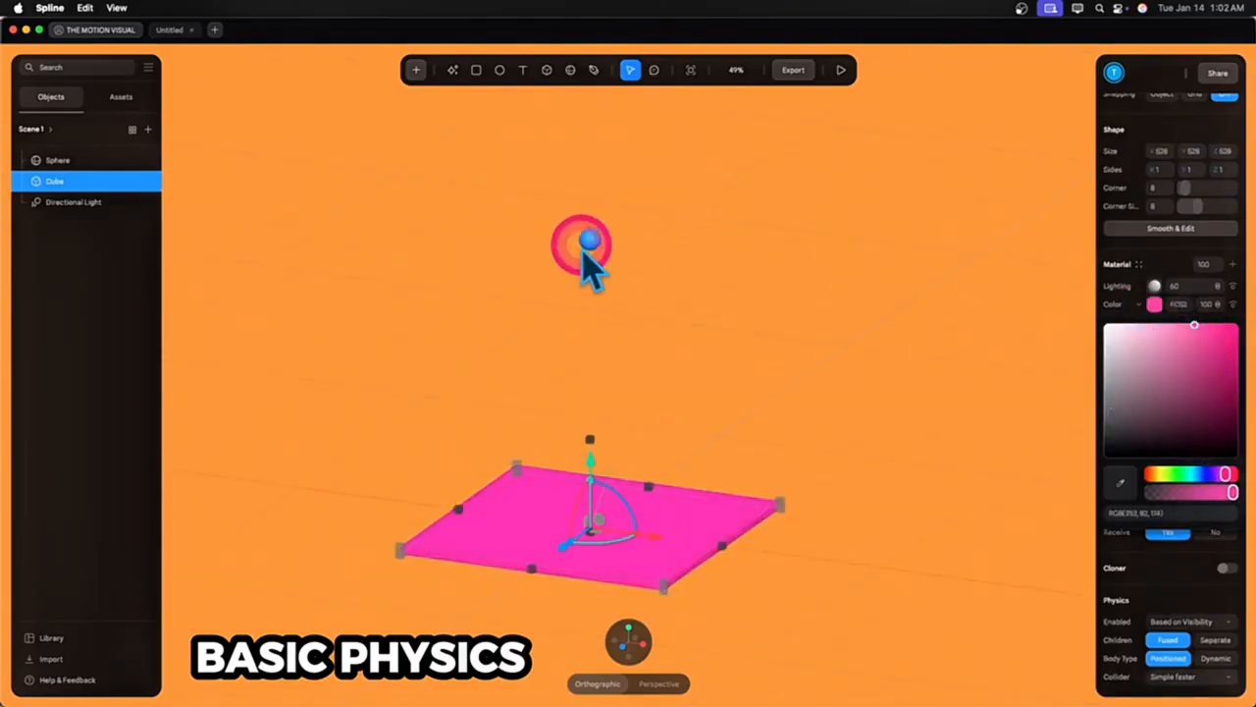
{"action": "scroll", "coordinate": [1139, 490], "scroll_direction": "down", "scroll_amount": 3}
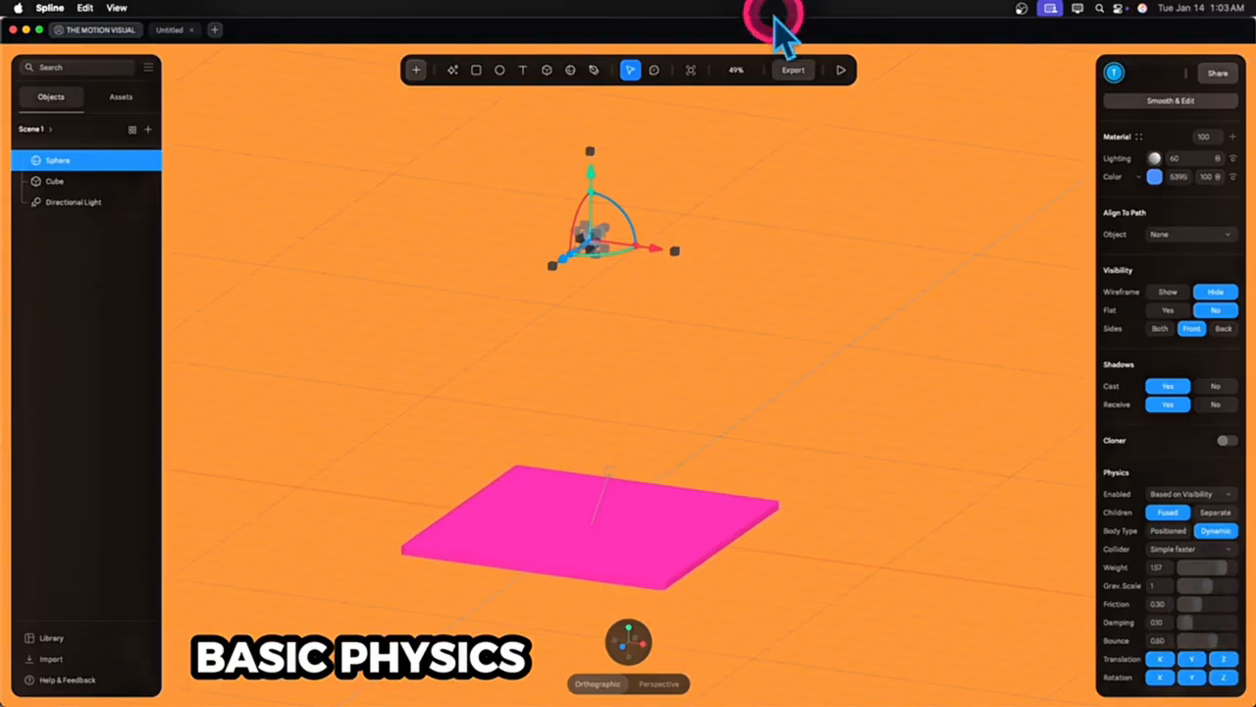
{"action": "left_click", "coordinate": [841, 69]}
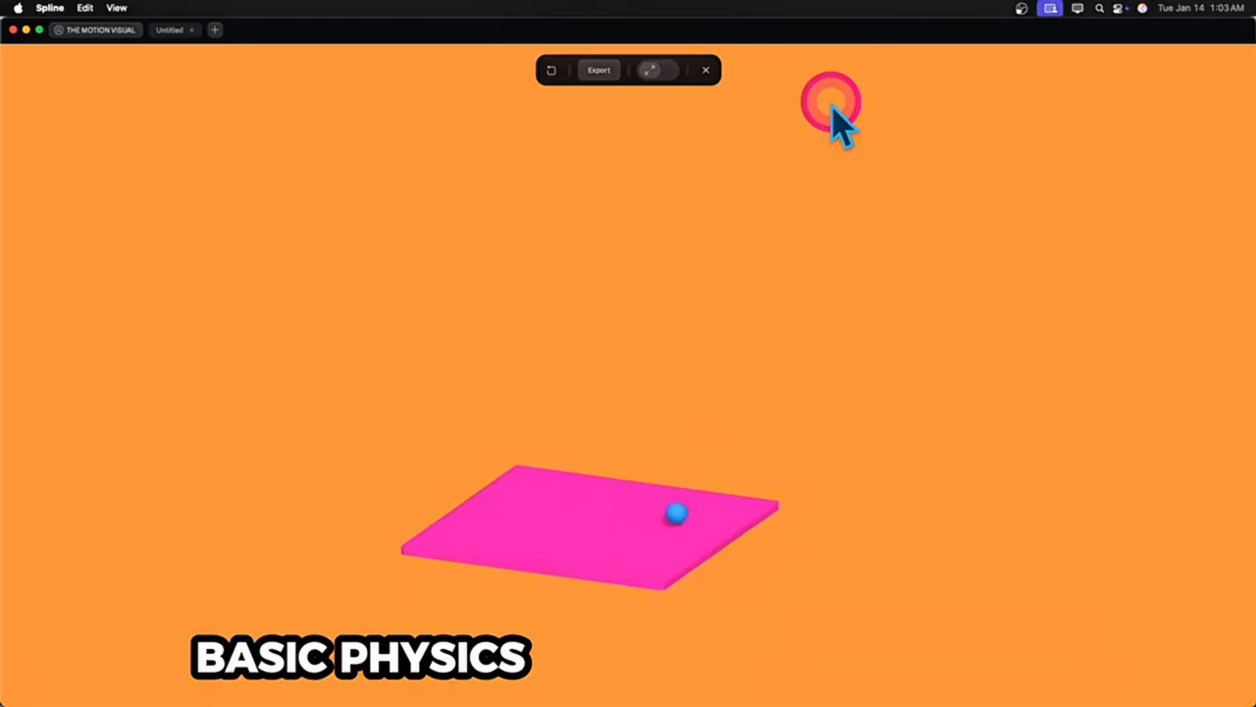
{"action": "left_click", "coordinate": [706, 70]}
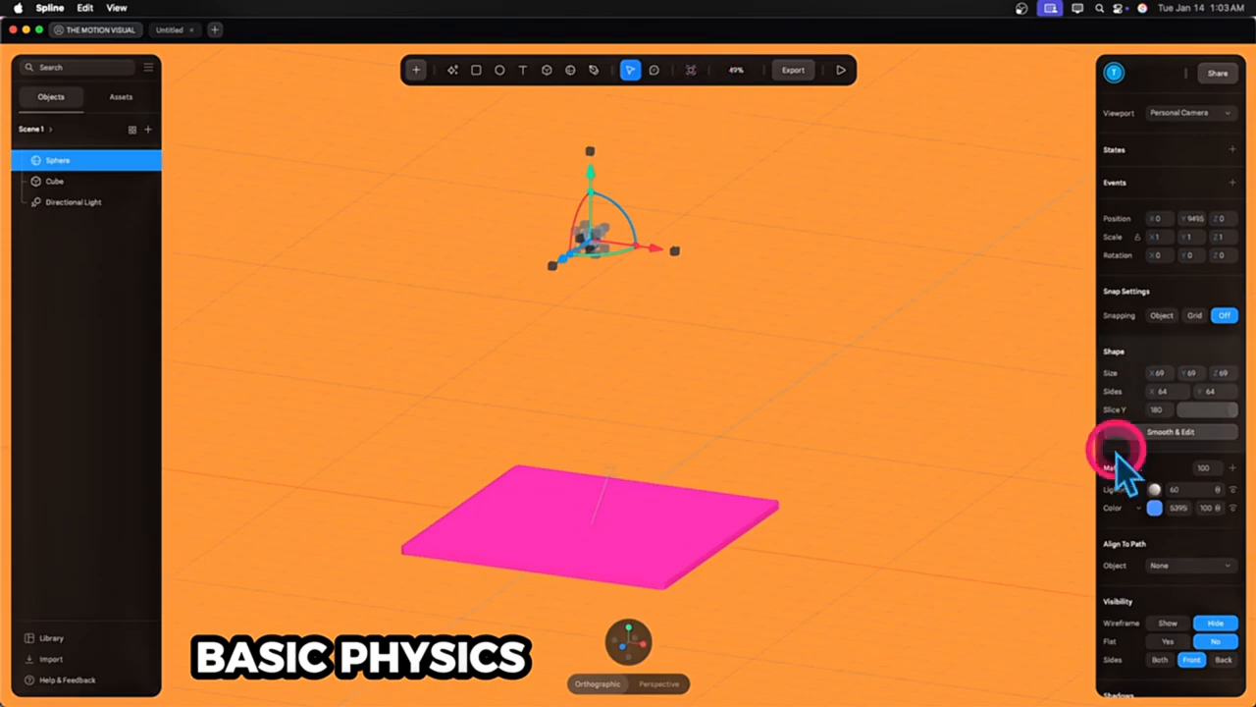
Restrict the sphere's physics translation to the Y axis with bounce 0.90, and preview the bounce
{"action": "scroll", "coordinate": [1128, 481], "scroll_direction": "down", "scroll_amount": 5}
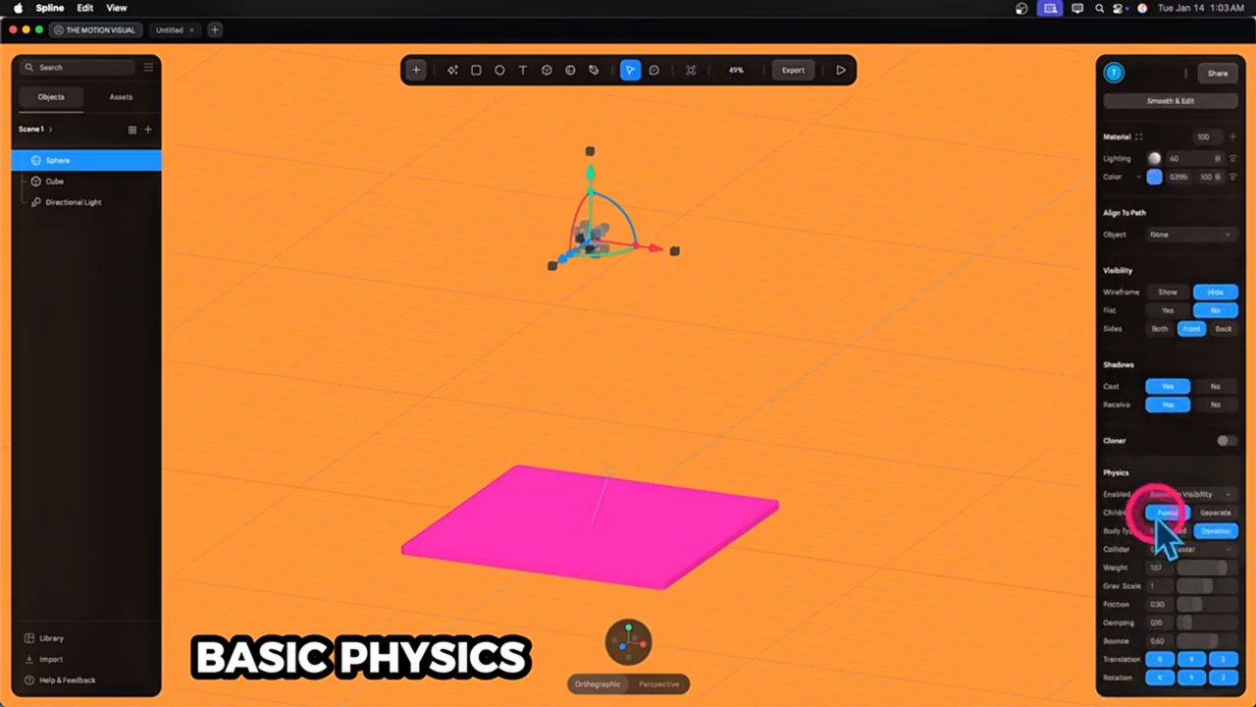
{"action": "left_click", "coordinate": [1158, 660]}
{"action": "left_click", "coordinate": [1219, 658]}
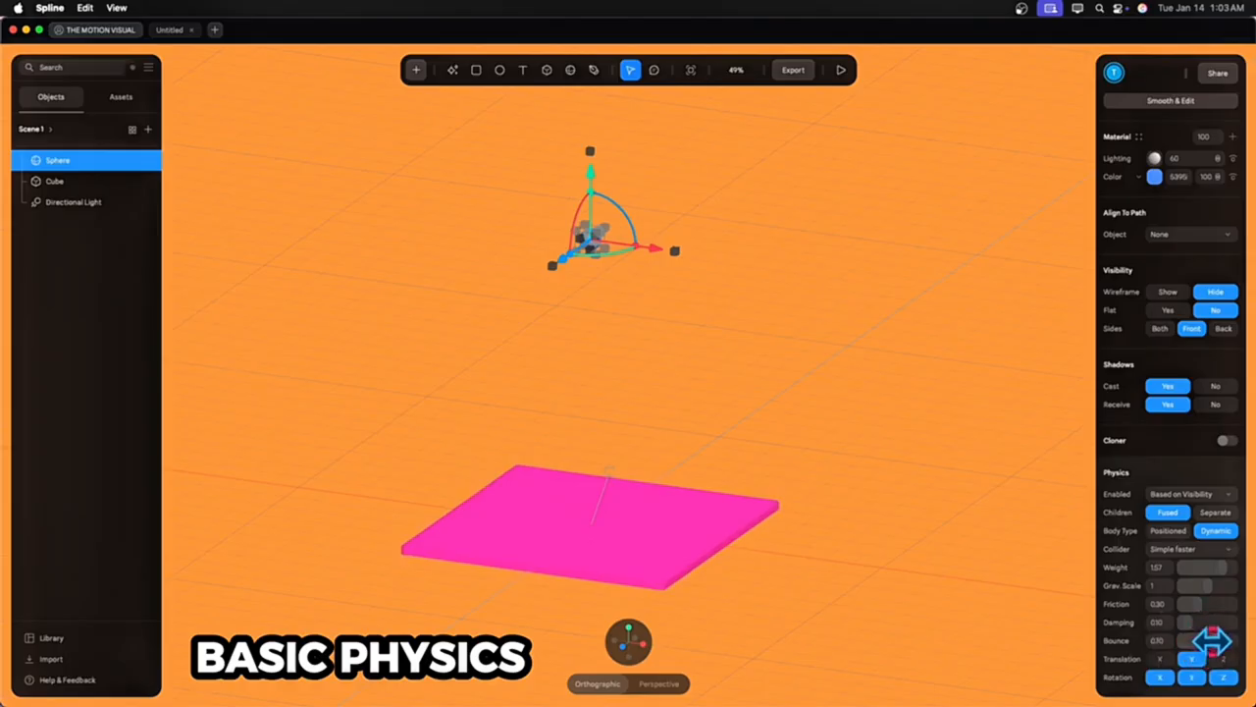
{"action": "left_click", "coordinate": [838, 70]}
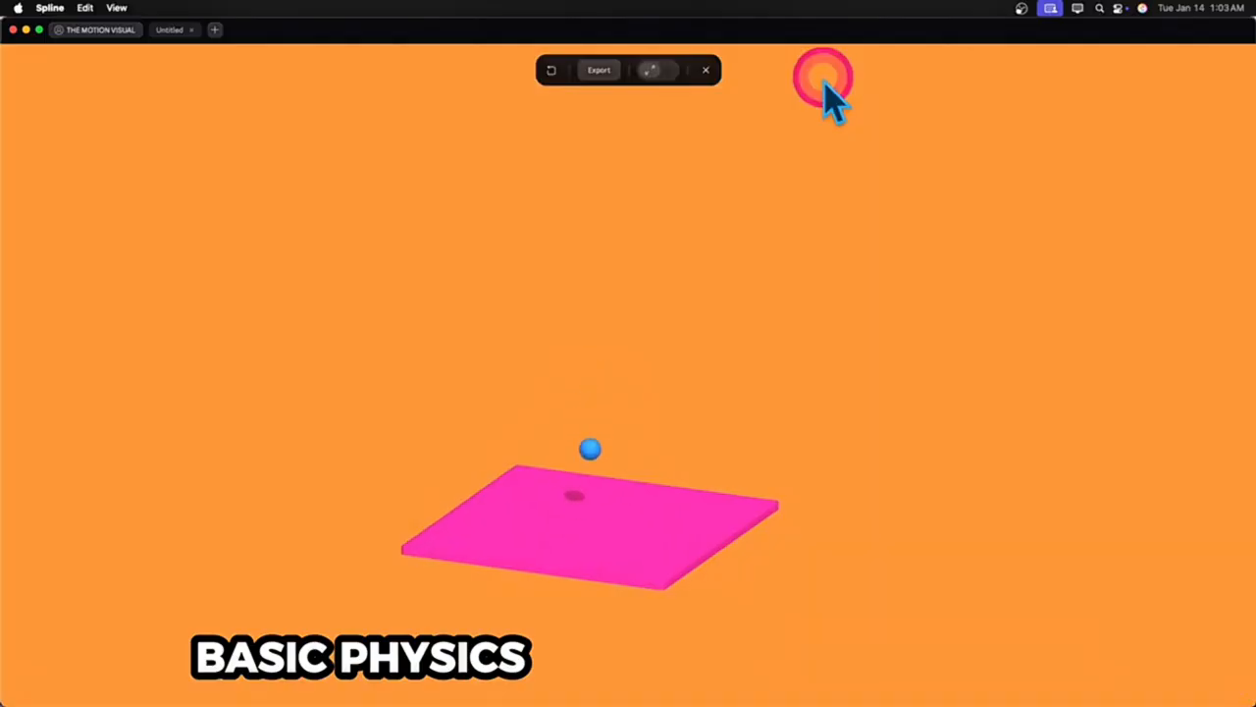
{"action": "left_click", "coordinate": [707, 71]}
{"action": "scroll", "coordinate": [1153, 495], "scroll_direction": "down", "scroll_amount": 5}
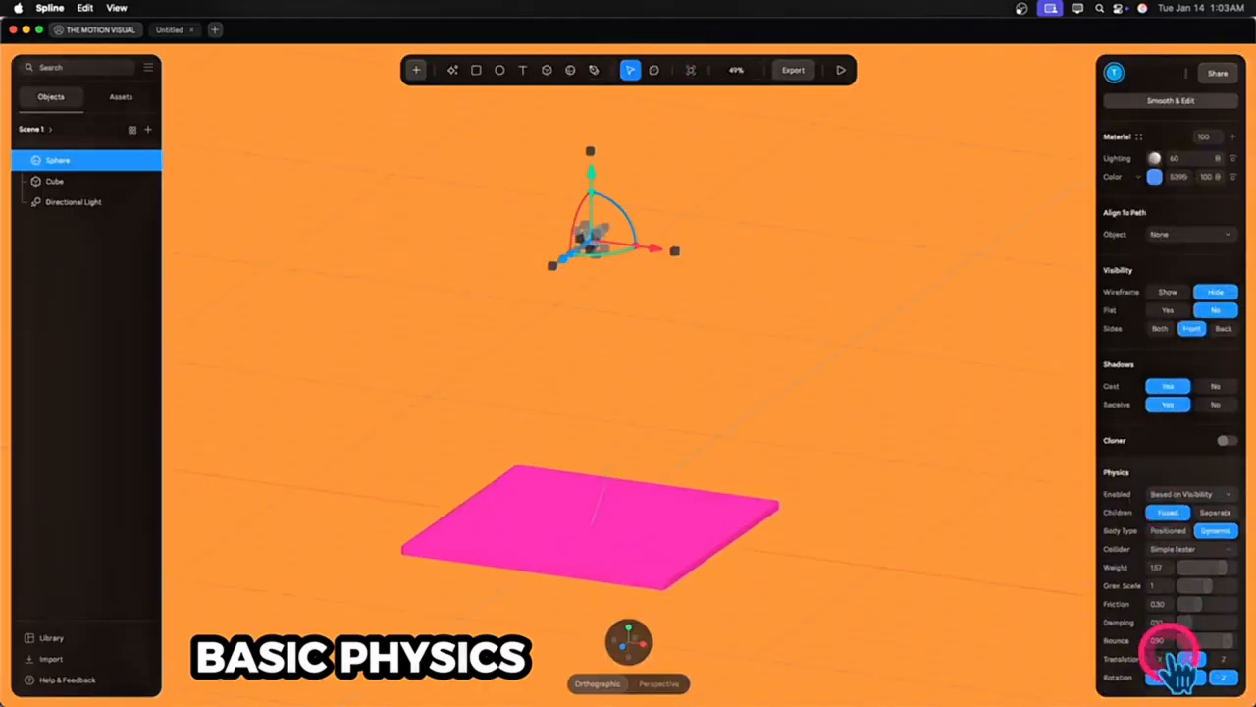
Play the scene to preview the sphere's bounce, and switch the viewport to an angled perspective view
{"action": "left_click", "coordinate": [842, 69]}
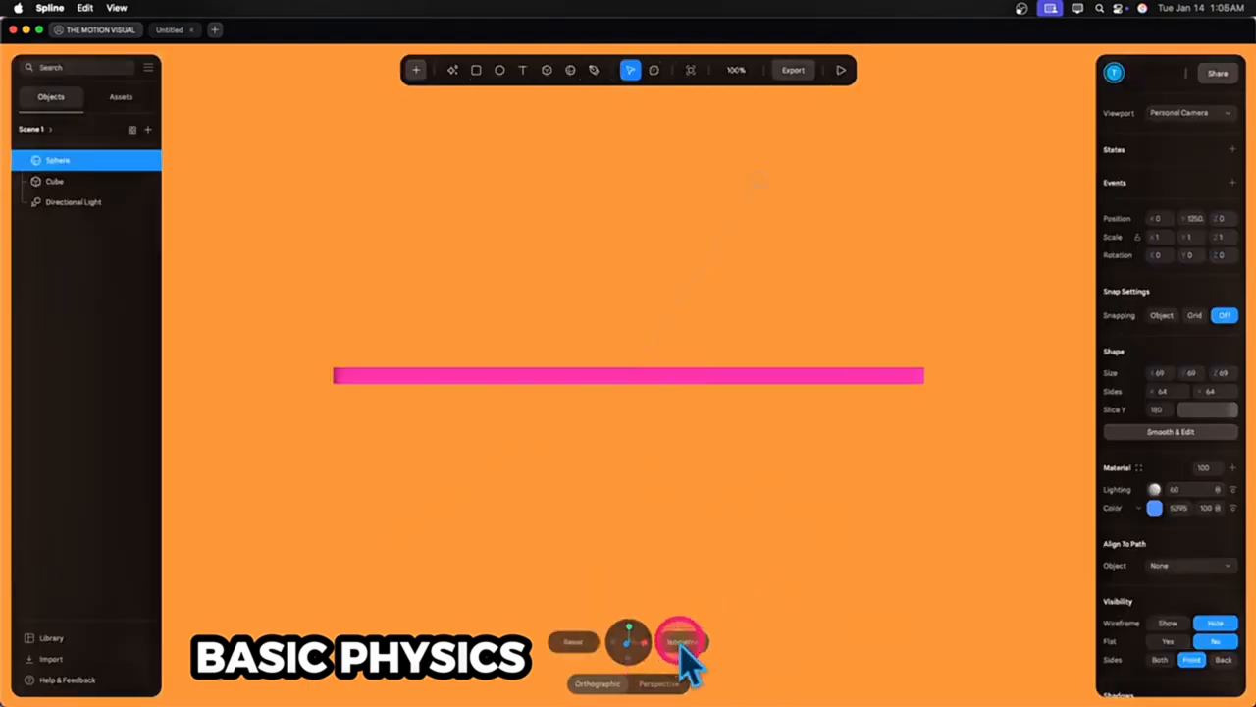
{"action": "left_click", "coordinate": [678, 640]}
{"action": "scroll", "coordinate": [704, 588], "scroll_direction": "down", "scroll_amount": 5}
{"action": "right_click_drag", "start_coordinate": [703, 555], "coordinate": [713, 532]}
{"action": "scroll", "coordinate": [712, 530], "scroll_direction": "up", "scroll_amount": 5}
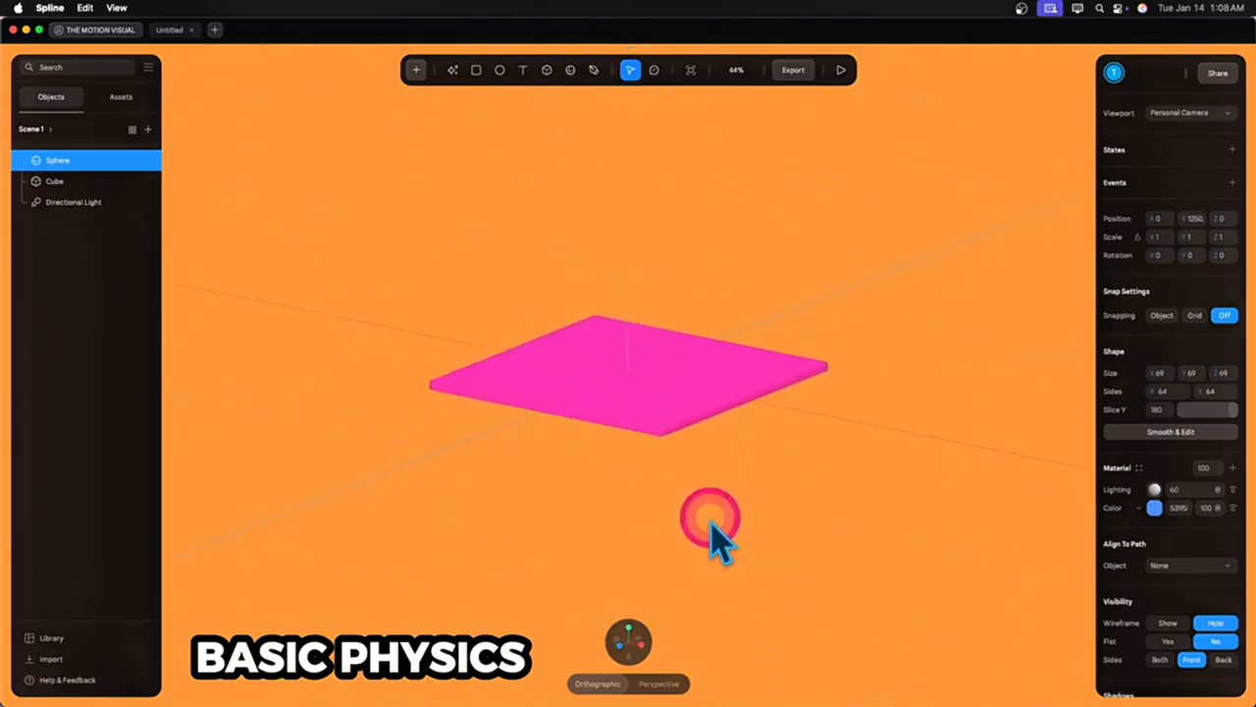
{"action": "left_click", "coordinate": [661, 684]}
{"action": "left_click", "coordinate": [663, 683]}
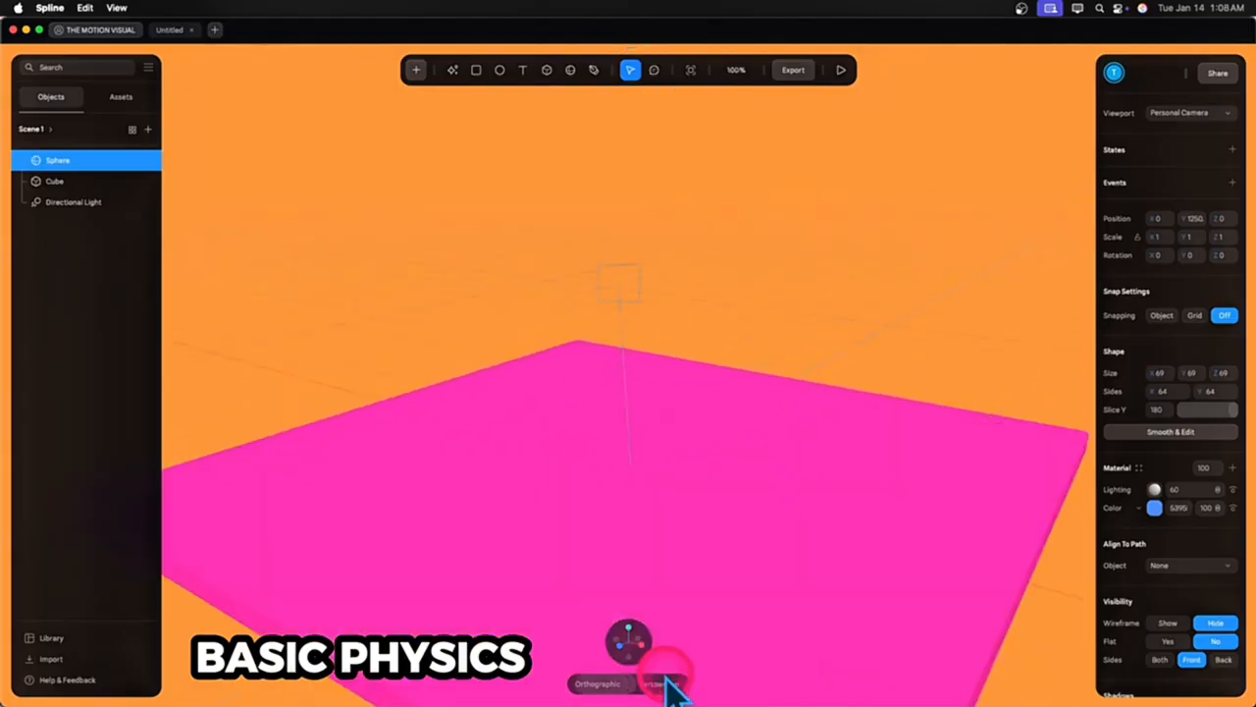
{"action": "scroll", "coordinate": [689, 599], "scroll_direction": "down", "scroll_amount": 4}
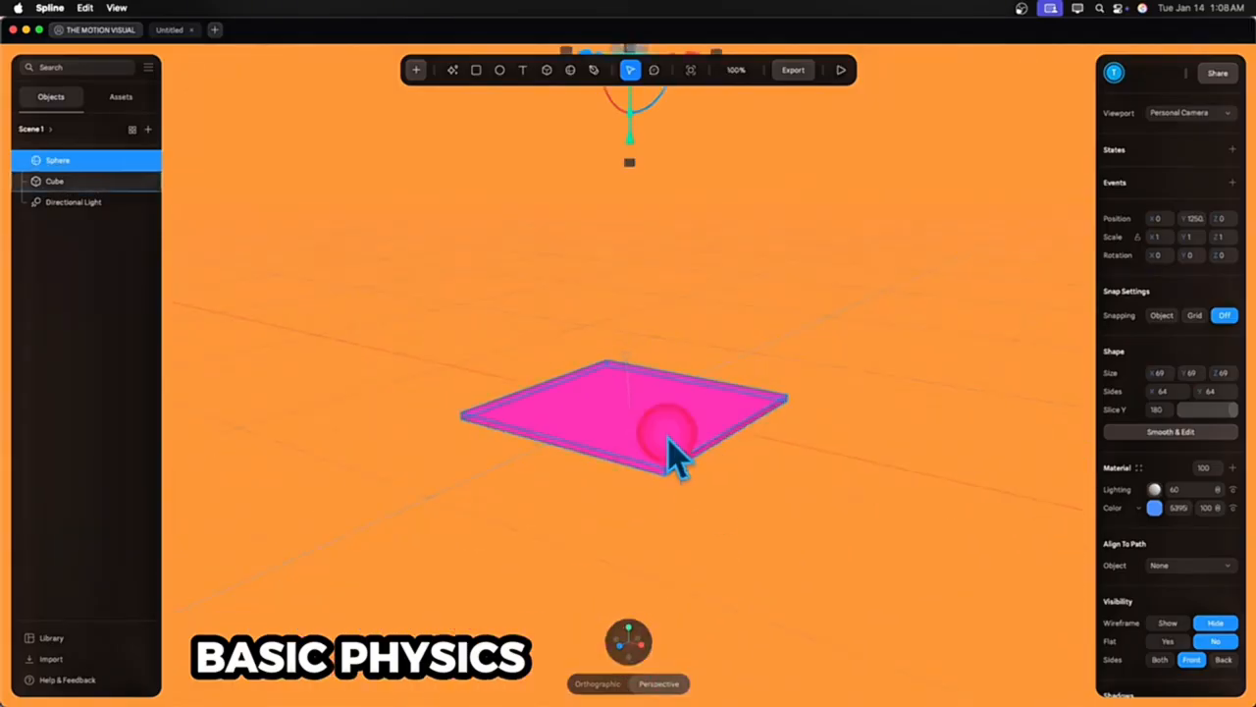
Make the slab a dynamic physics body with translation disabled on all axes and rotation allowed only on Z
{"action": "left_click", "coordinate": [674, 449]}
{"action": "scroll", "coordinate": [1185, 536], "scroll_direction": "down", "scroll_amount": 5}
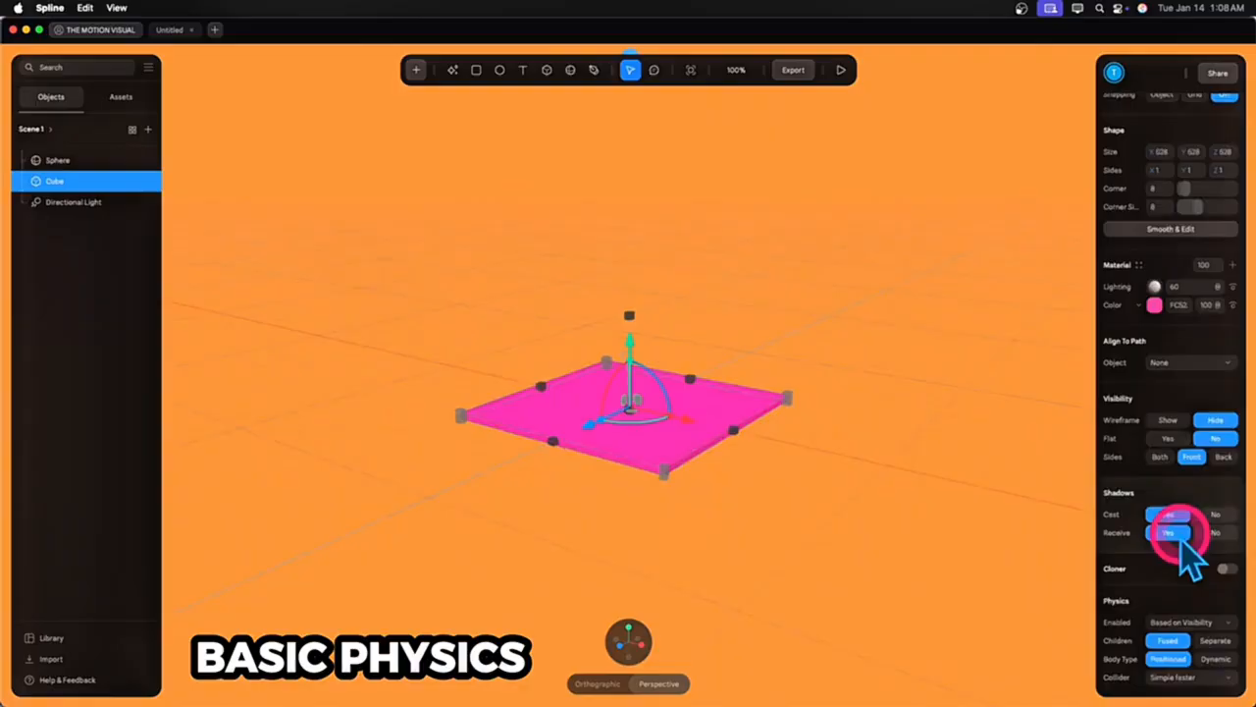
{"action": "left_click", "coordinate": [1213, 660]}
{"action": "scroll", "coordinate": [1209, 648], "scroll_direction": "down", "scroll_amount": 3}
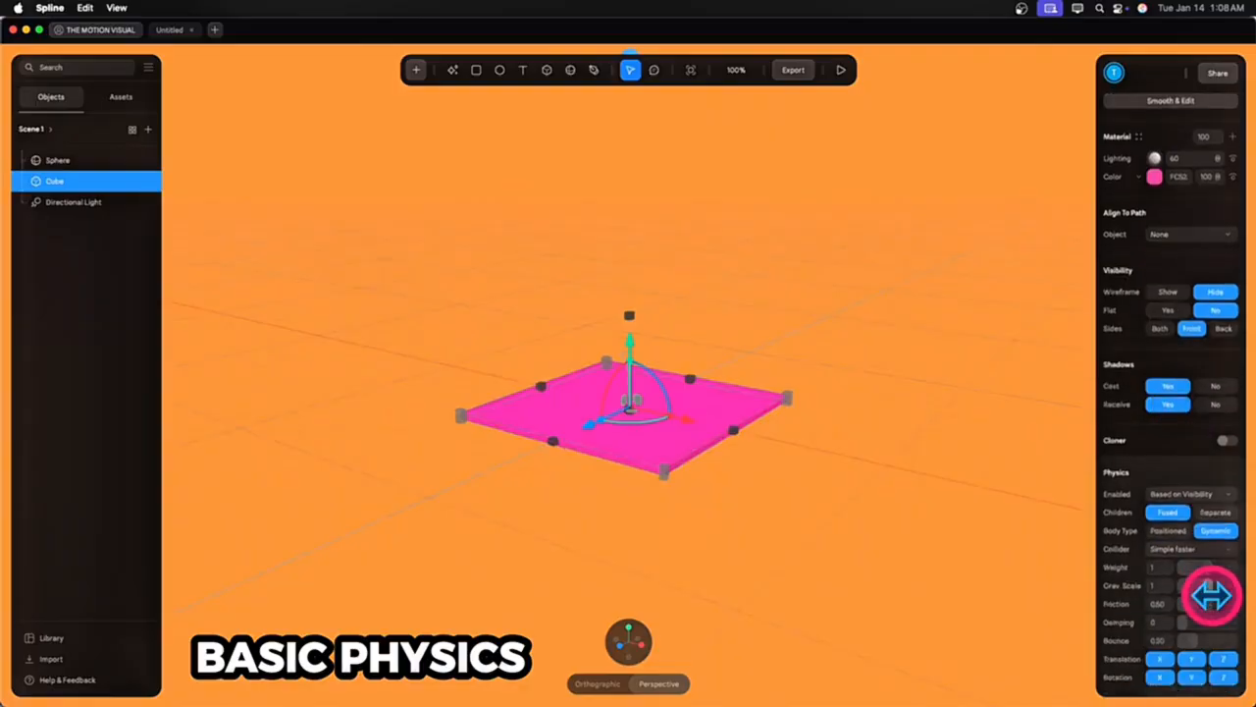
{"action": "left_click", "coordinate": [1162, 659]}
{"action": "left_click", "coordinate": [1228, 658]}
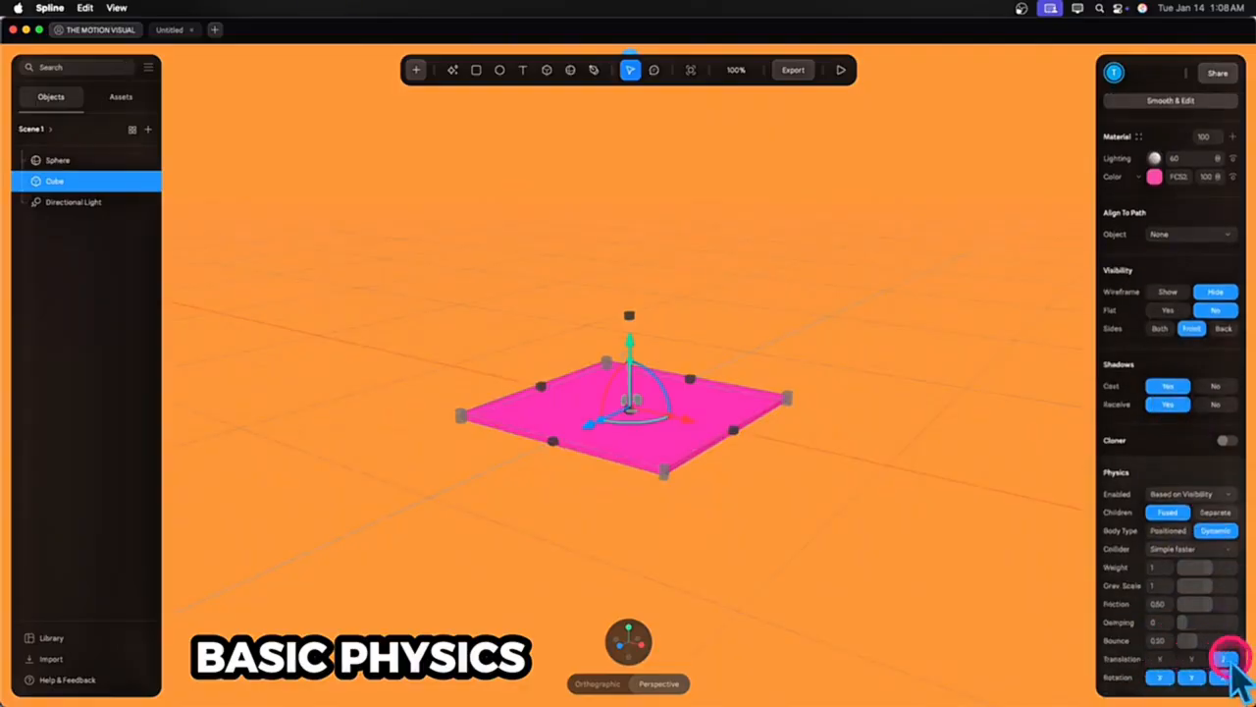
{"action": "left_click", "coordinate": [1159, 677]}
{"action": "left_click", "coordinate": [1191, 676]}
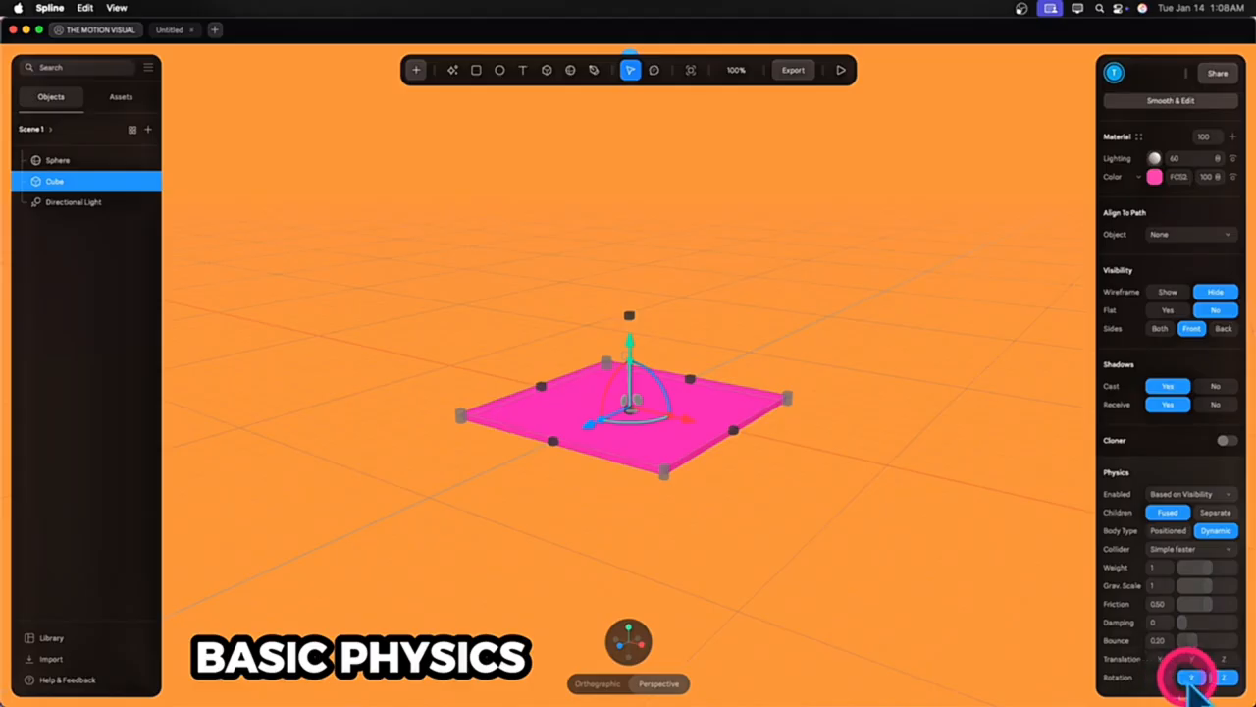
Shift the sphere along the X axis toward the slab's edge, enlarge it and set its physics weight to 2
{"action": "scroll", "coordinate": [820, 500], "scroll_direction": "down", "scroll_amount": 2}
{"action": "middle_click_drag", "start_coordinate": [820, 497], "coordinate": [830, 631]}
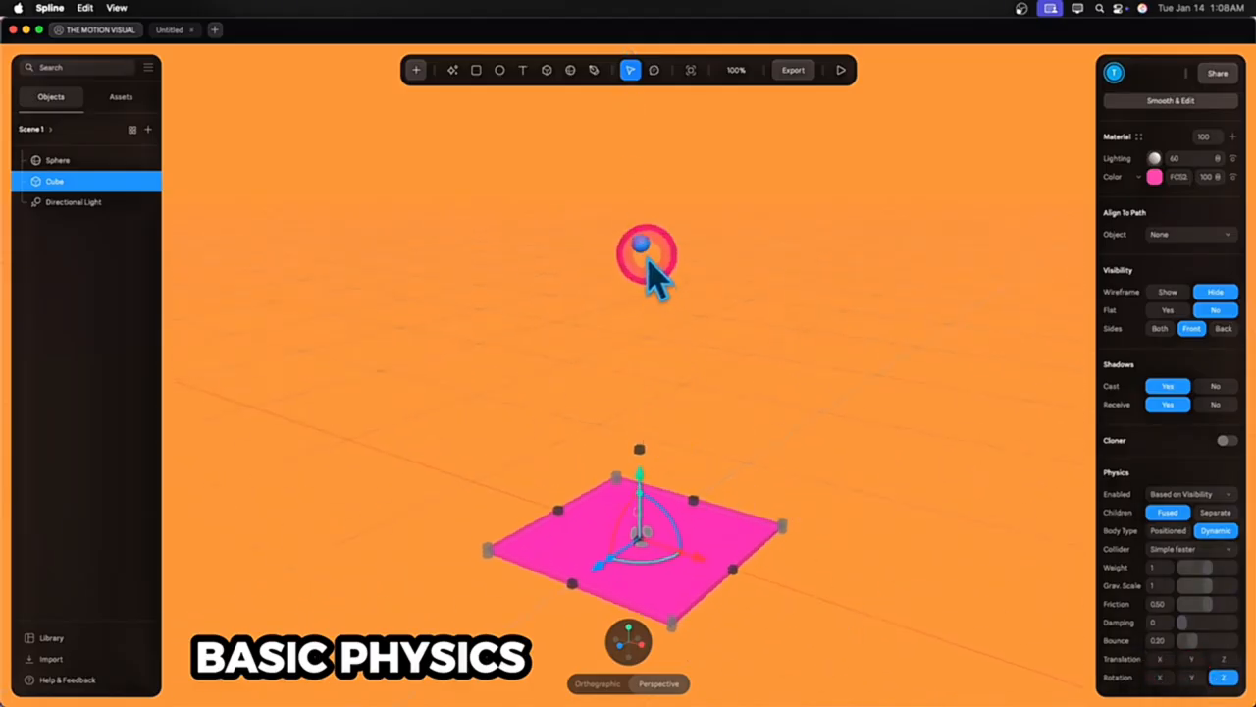
{"action": "left_click", "coordinate": [646, 257]}
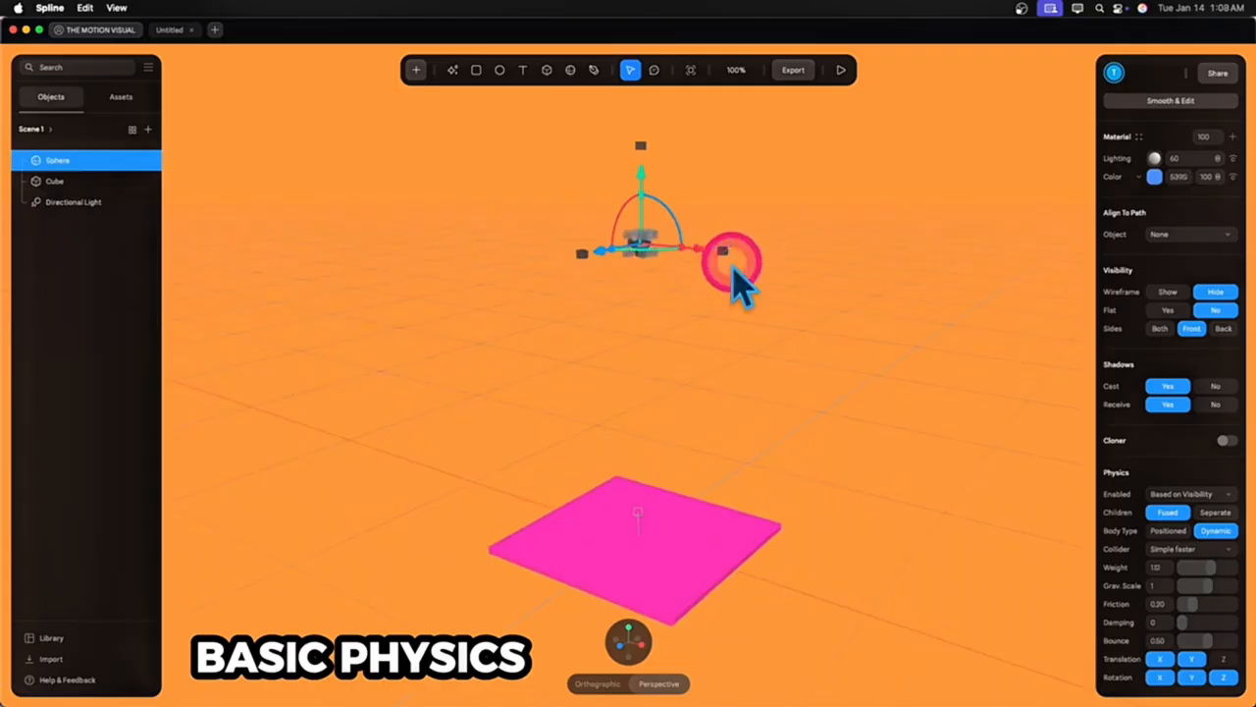
{"action": "left_click_drag", "start_coordinate": [698, 263], "coordinate": [760, 282]}
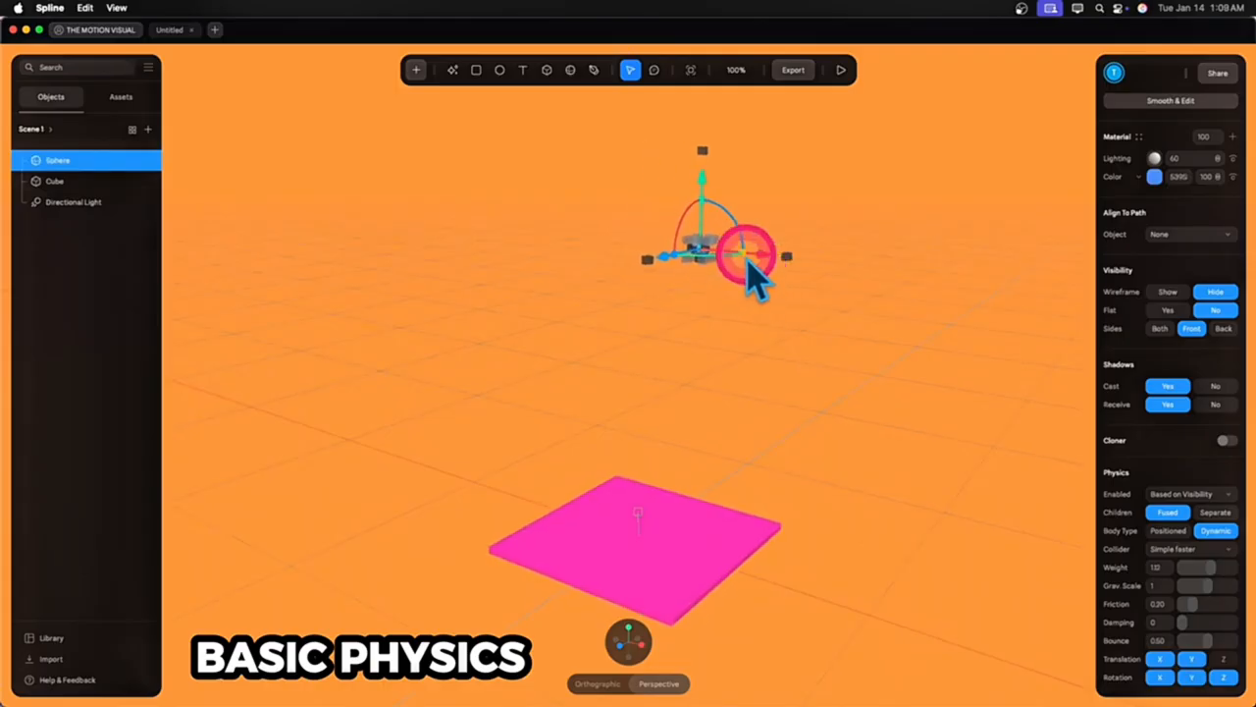
{"action": "left_click_drag", "start_coordinate": [746, 256], "coordinate": [807, 296]}
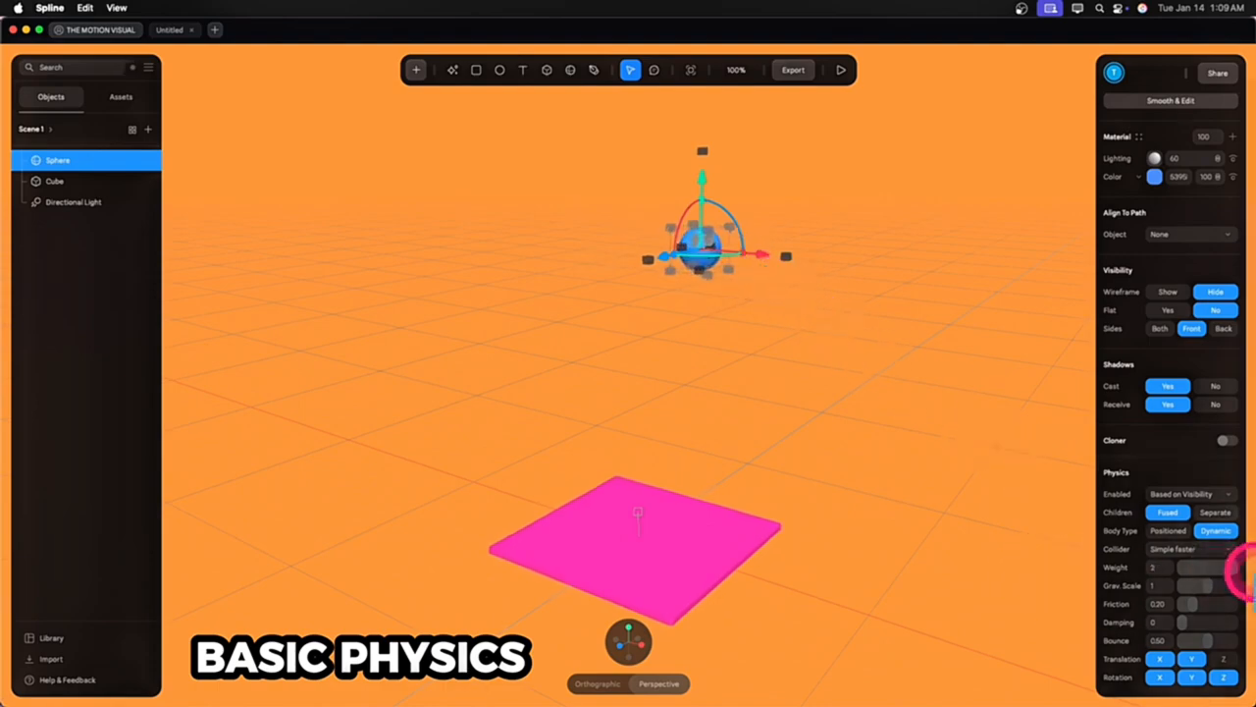
Play the simulation and replay it several times to watch how the sphere's impact tilts the slab
{"action": "left_click", "coordinate": [841, 70]}
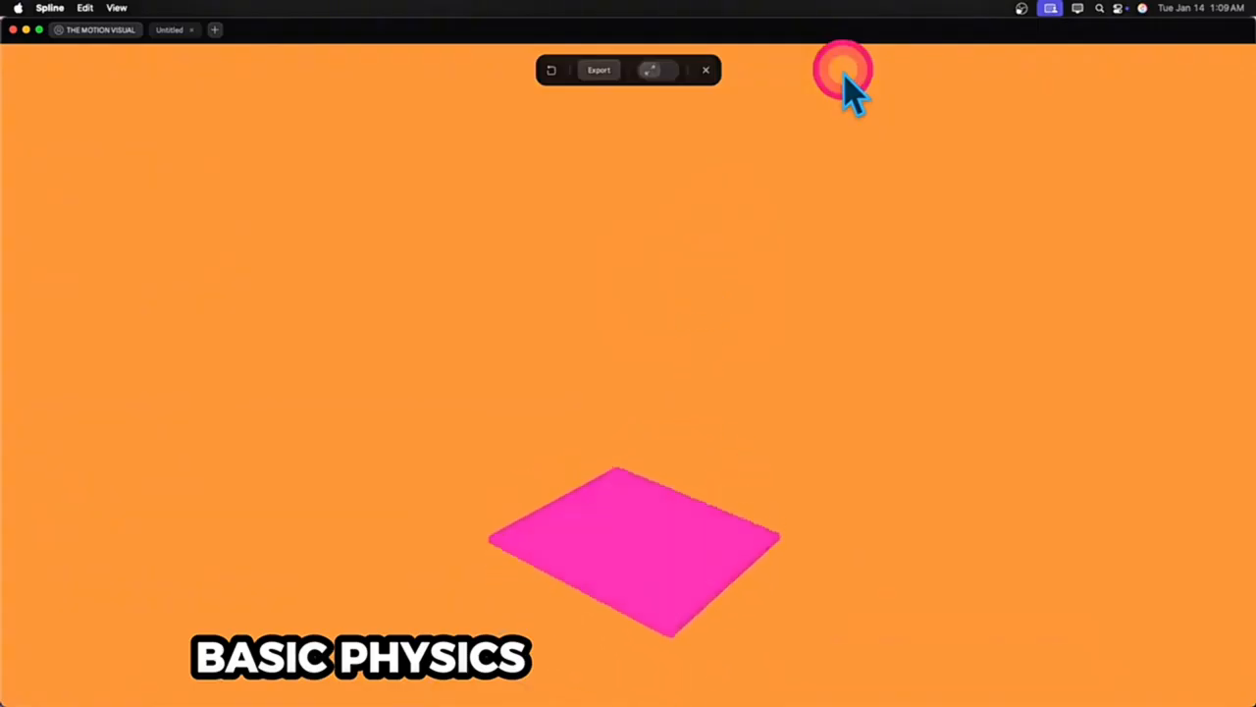
{"action": "left_click", "coordinate": [552, 71]}
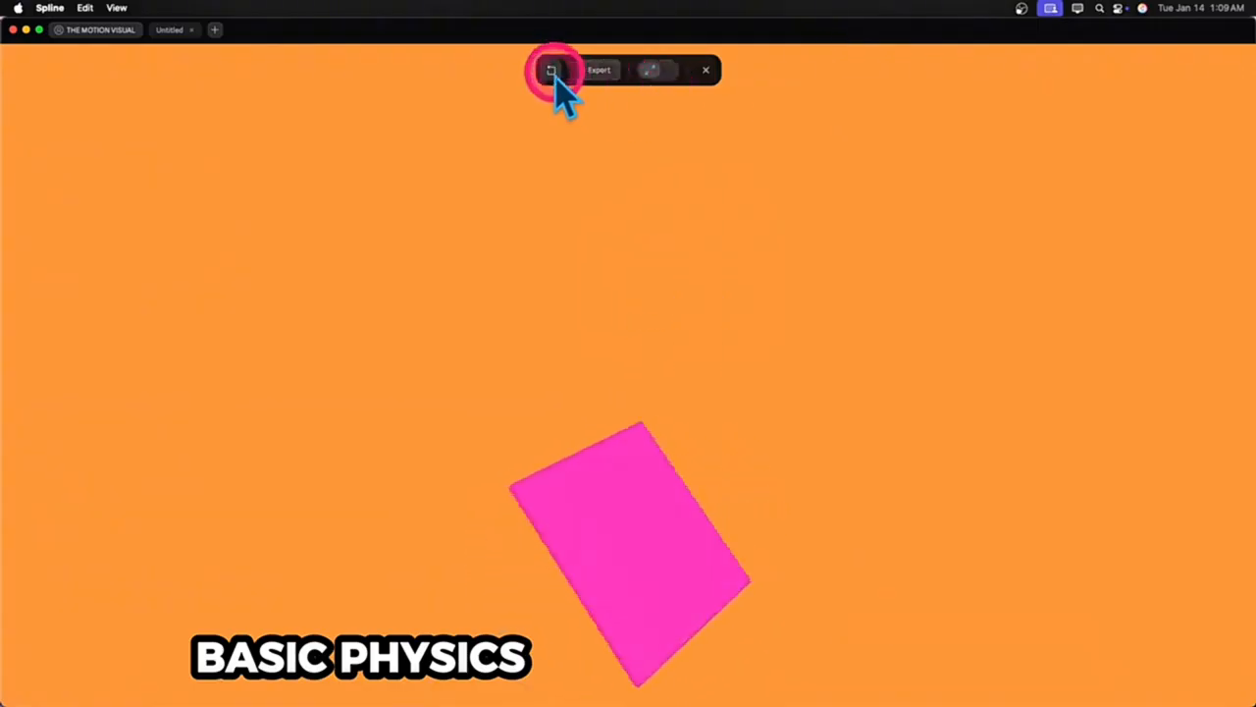
{"action": "left_click", "coordinate": [551, 70]}
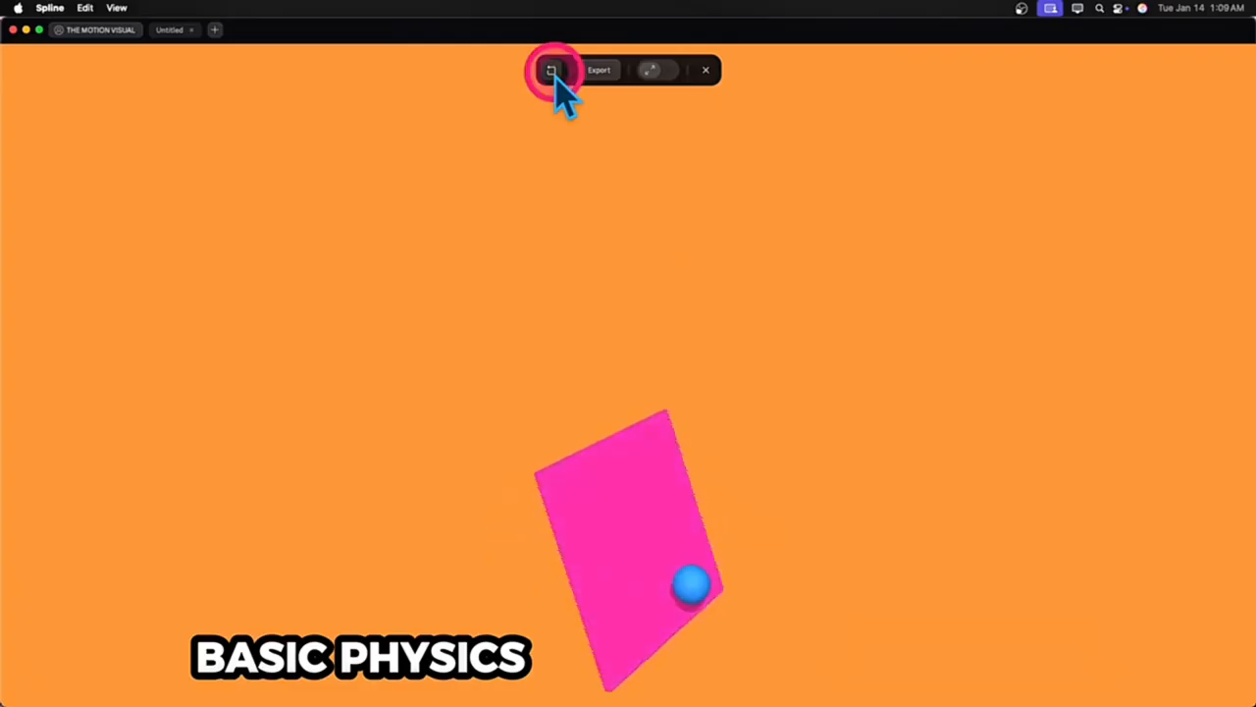
{"action": "left_click", "coordinate": [552, 71]}
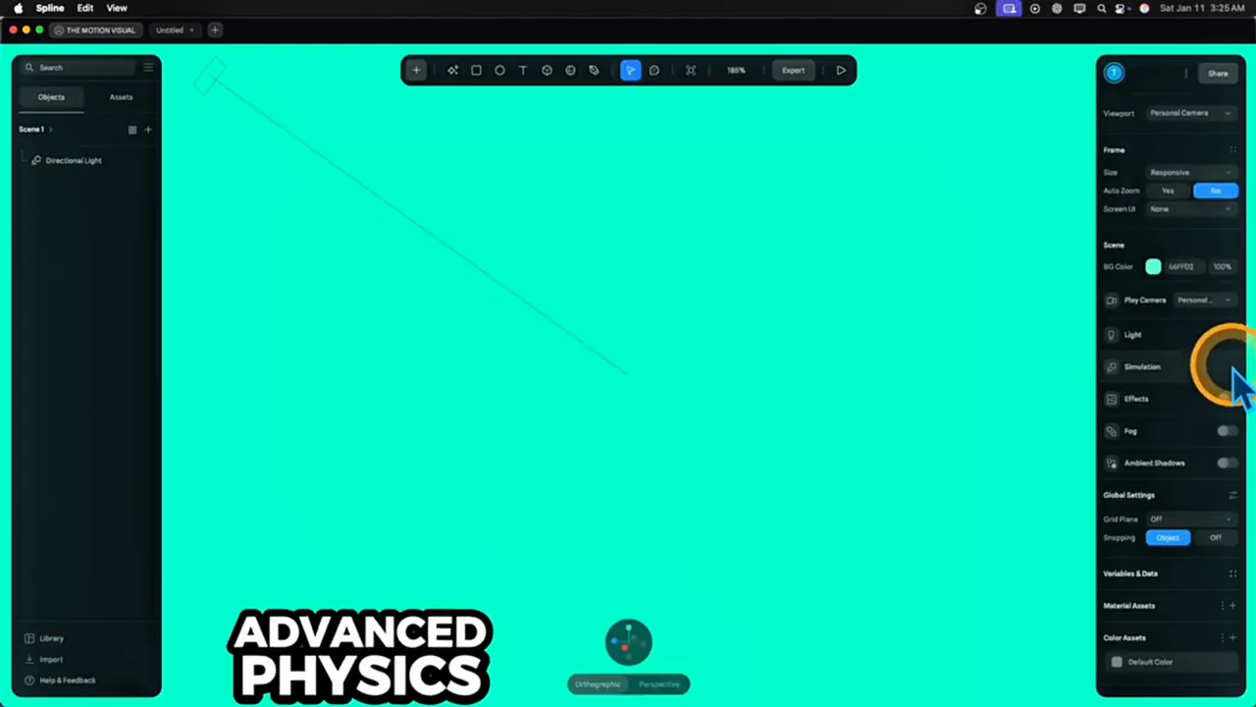
Enable physics in the new scene's simulation settings and add a cube with its position and rotation reset
{"action": "left_click", "coordinate": [1227, 366]}
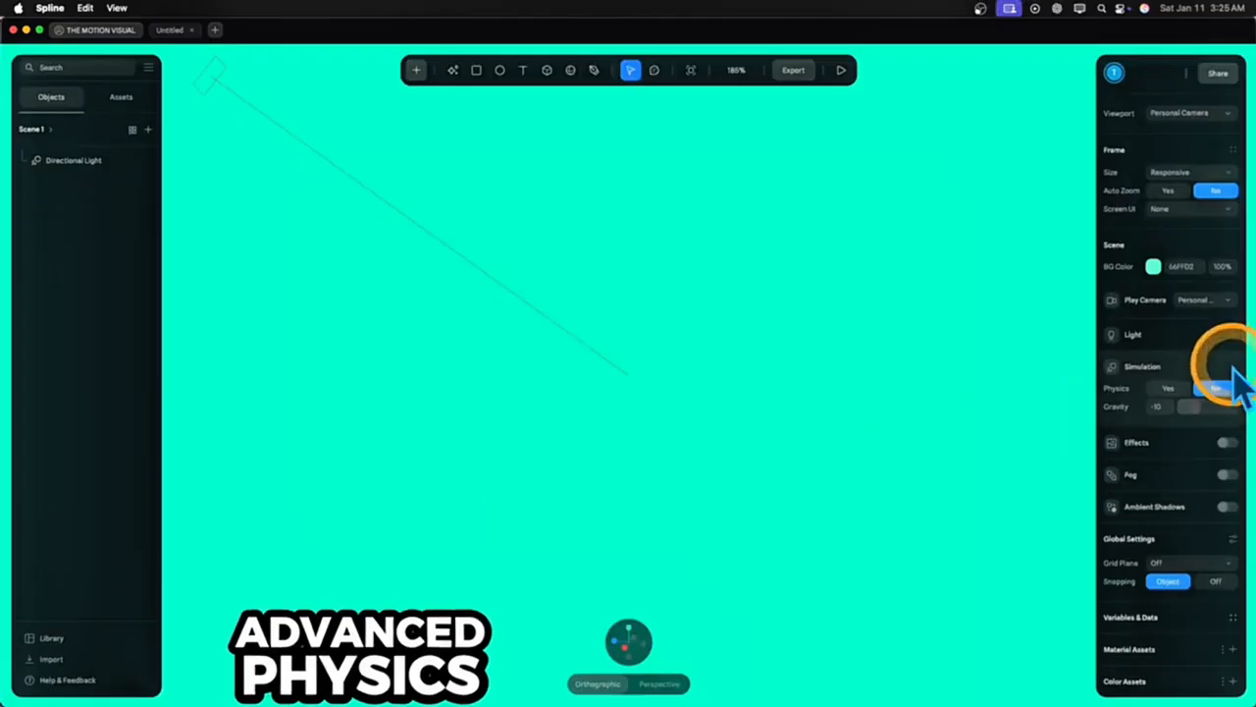
{"action": "left_click", "coordinate": [1167, 388]}
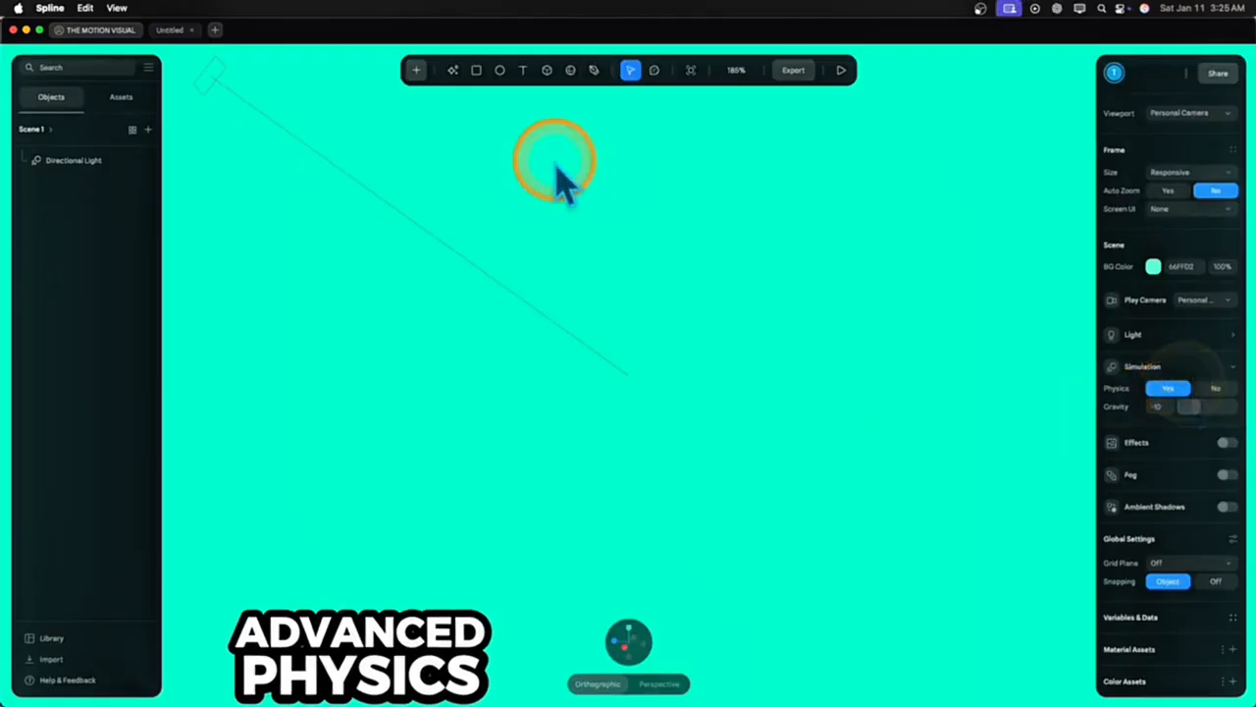
{"action": "left_click", "coordinate": [547, 70]}
{"action": "mouse_move", "coordinate": [479, 292]}
{"action": "left_mouse_down"}
{"action": "mouse_move", "coordinate": [757, 395]}
{"action": "mouse_move", "coordinate": [830, 395]}
{"action": "left_mouse_up"}
{"action": "right_click", "coordinate": [729, 374]}
{"action": "left_click", "coordinate": [785, 547]}
{"action": "right_click", "coordinate": [771, 559]}
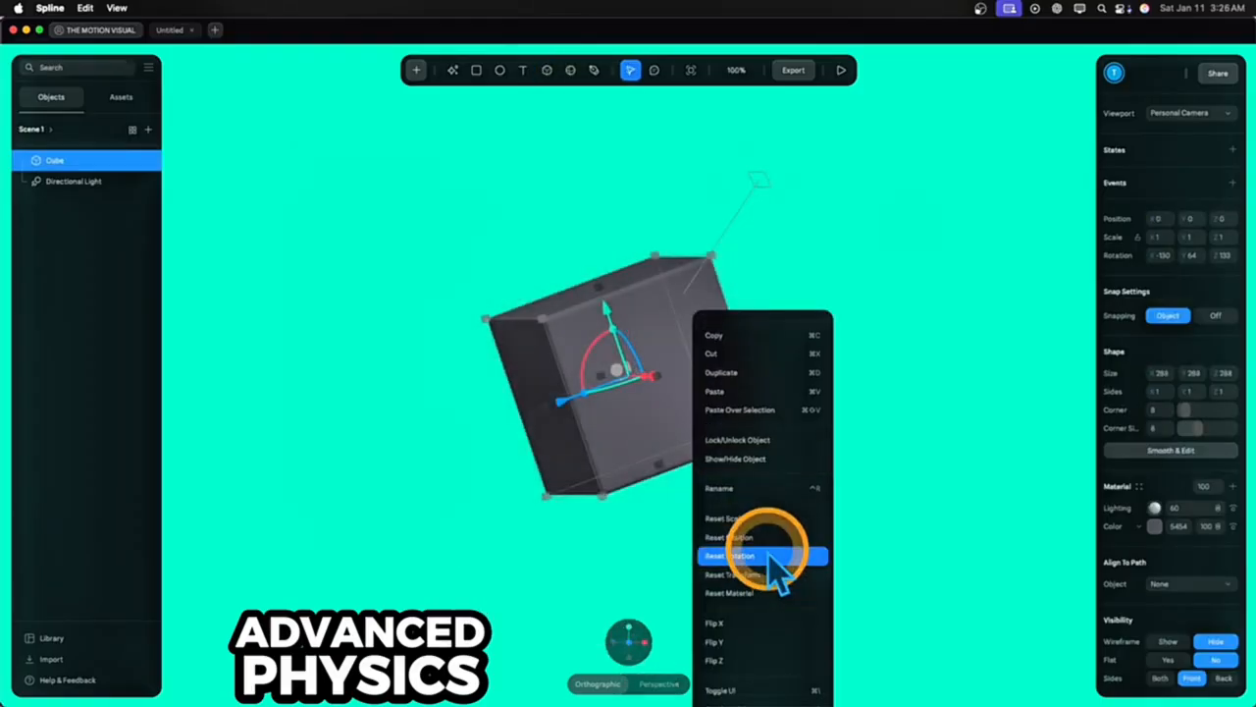
{"action": "left_click", "coordinate": [771, 555]}
Flatten the cube into a slab with a Y size of 20 and corner 0
{"action": "left_click", "coordinate": [1191, 375]}
{"action": "type", "text": "20"}
{"action": "key", "text": "Return"}
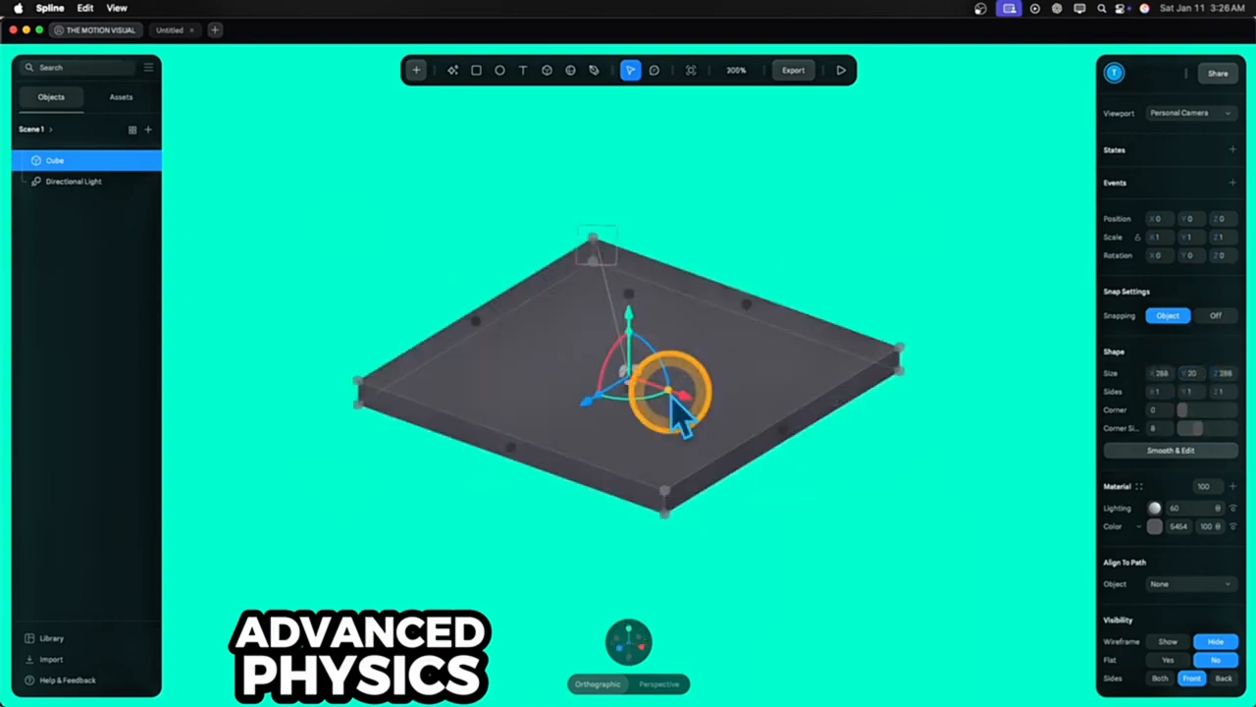
Scale the slab to 1.60 in X and 1.43 in Z, lower it slightly and deselect it
{"action": "left_click_drag", "start_coordinate": [672, 397], "coordinate": [703, 415]}
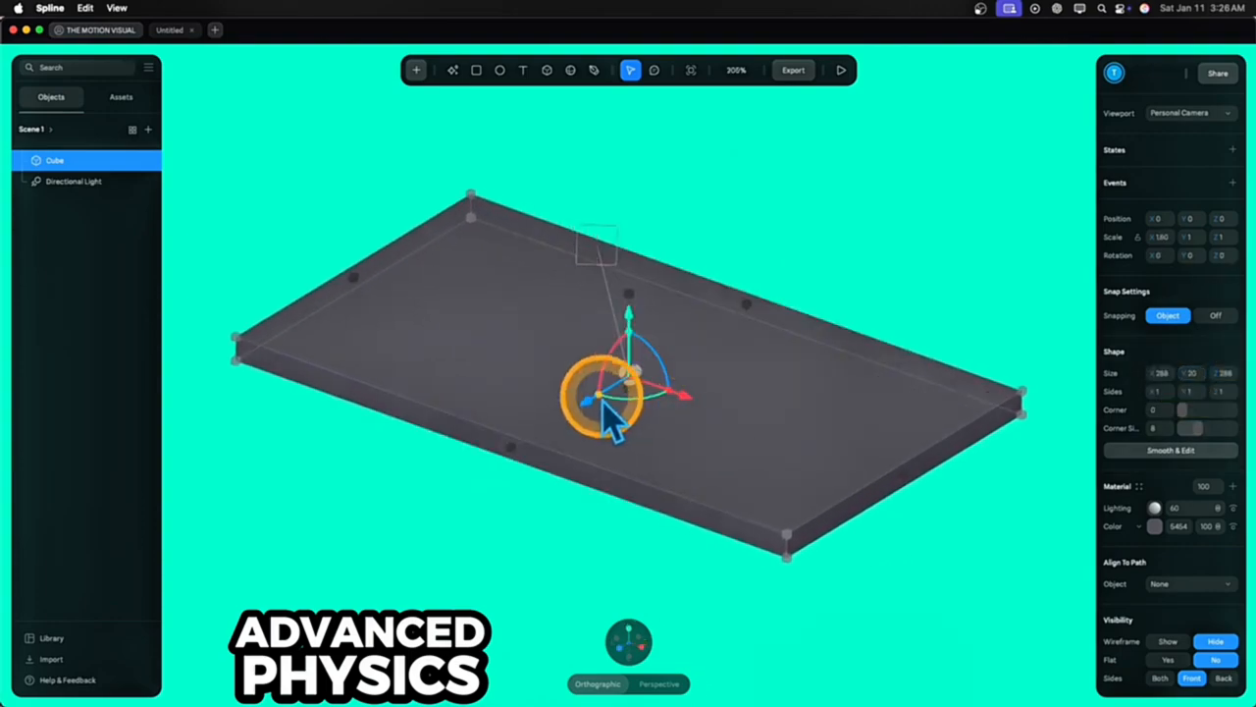
{"action": "left_click_drag", "start_coordinate": [602, 403], "coordinate": [590, 409]}
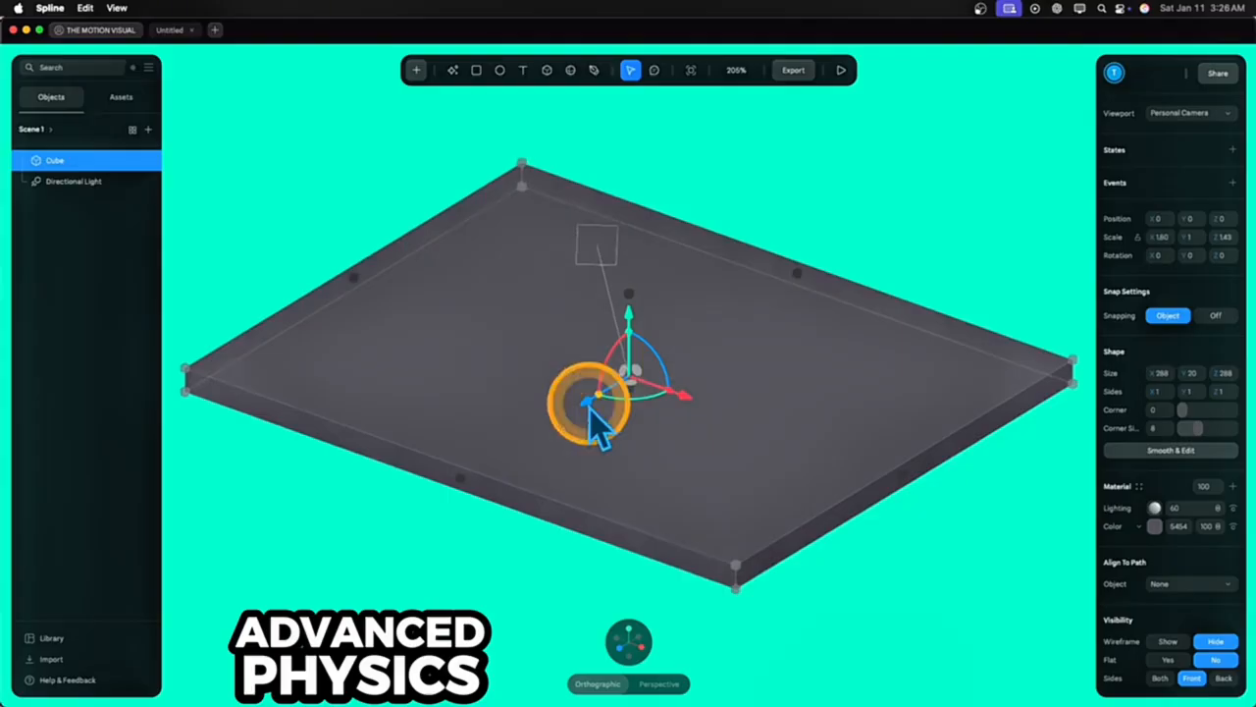
{"action": "key", "text": "Escape"}
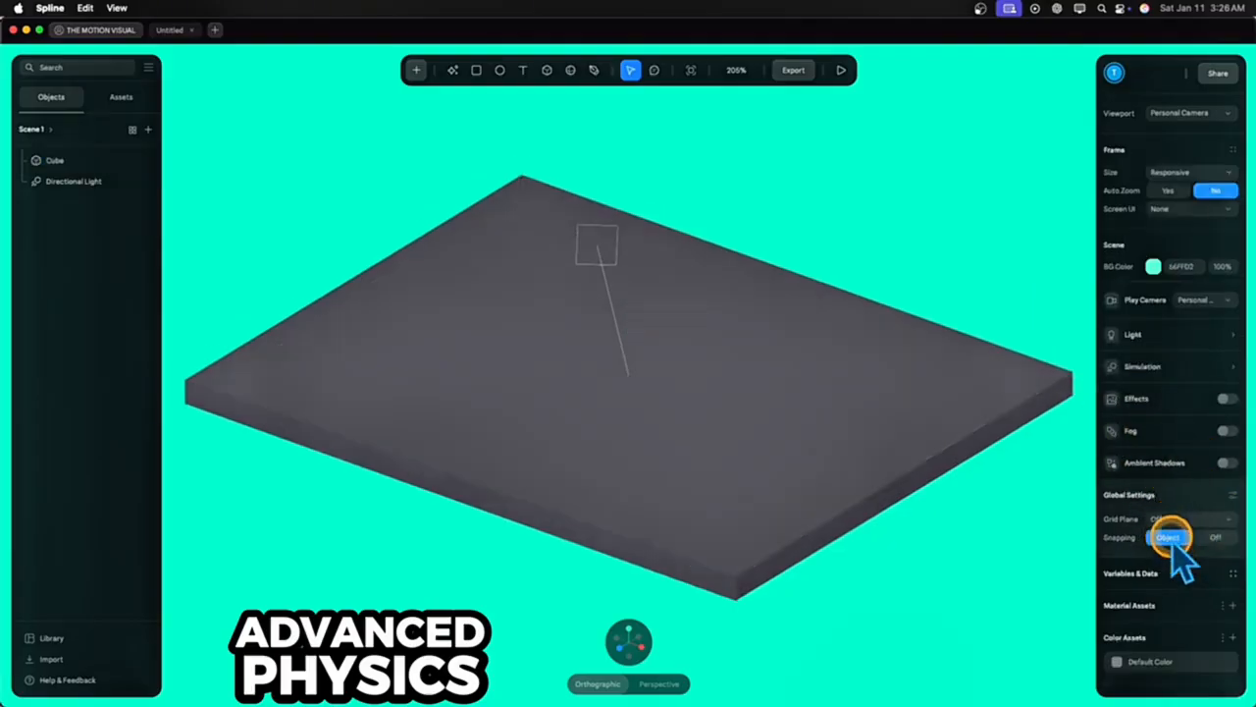
Add a second, smaller cube above the slab with corner 0 and size 30 × 80 × 10
{"action": "left_click", "coordinate": [547, 74]}
{"action": "left_click_drag", "start_coordinate": [798, 172], "coordinate": [868, 257]}
{"action": "left_click_drag", "start_coordinate": [1192, 412], "coordinate": [1130, 414]}
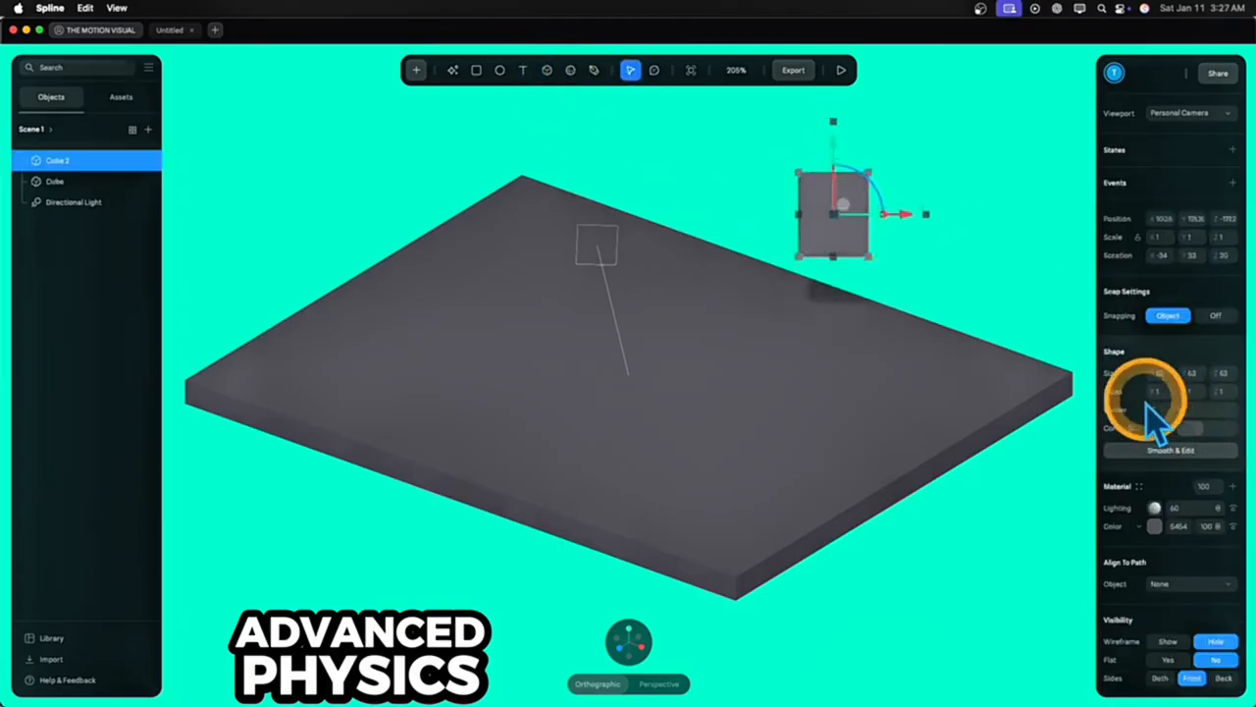
{"action": "left_click", "coordinate": [1162, 377]}
{"action": "left_click", "coordinate": [1191, 374]}
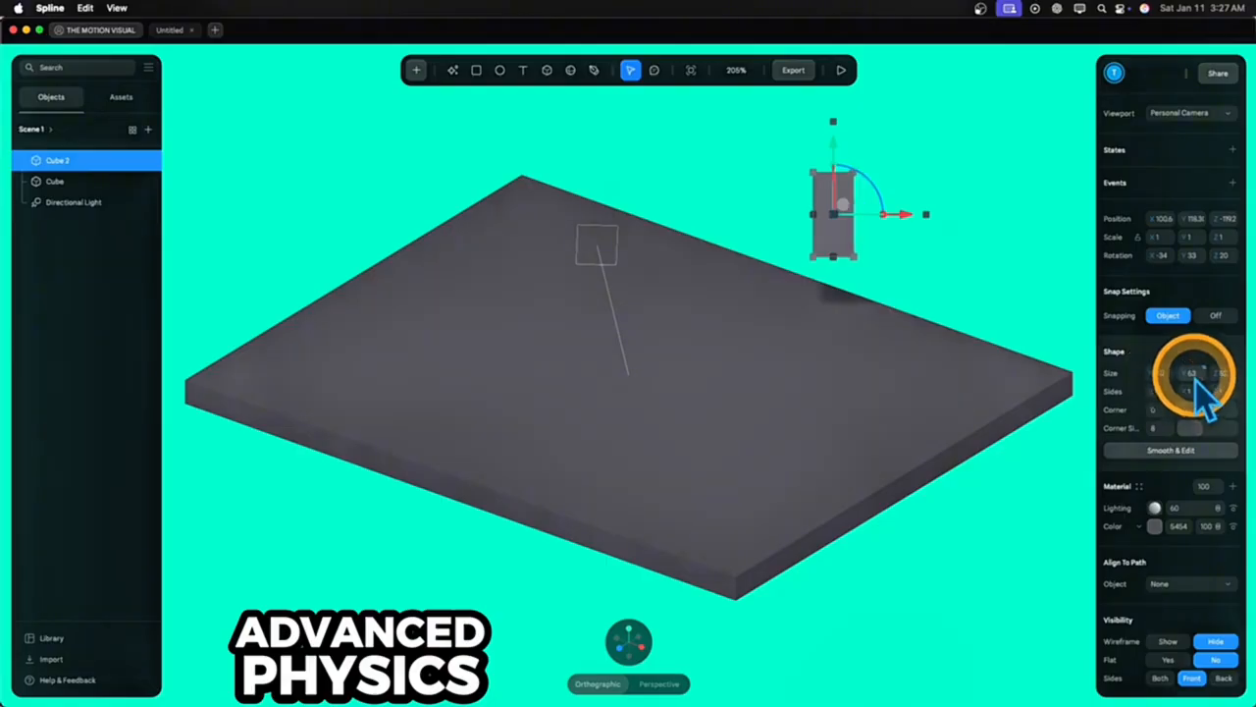
{"action": "left_click", "coordinate": [1222, 374]}
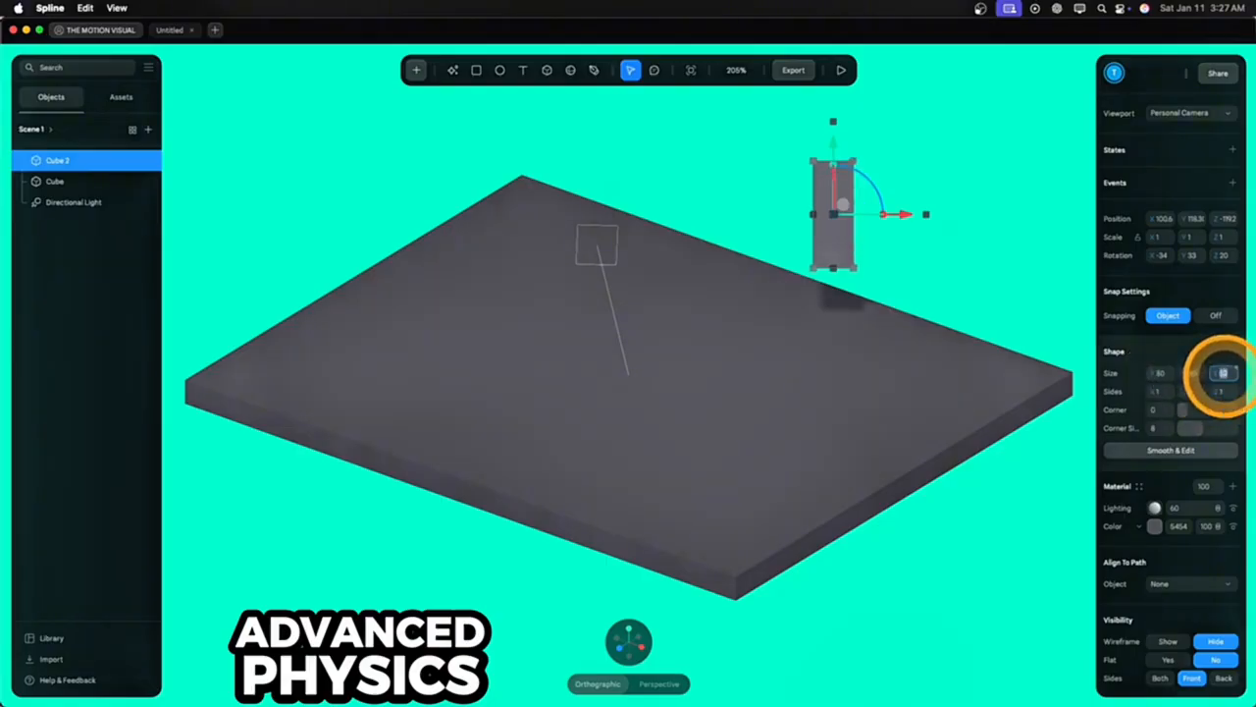
Reset the small block's position and rotation so it sits at the scene origin
{"action": "right_click", "coordinate": [834, 258]}
{"action": "scroll", "coordinate": [895, 442], "scroll_direction": "down", "scroll_amount": 5}
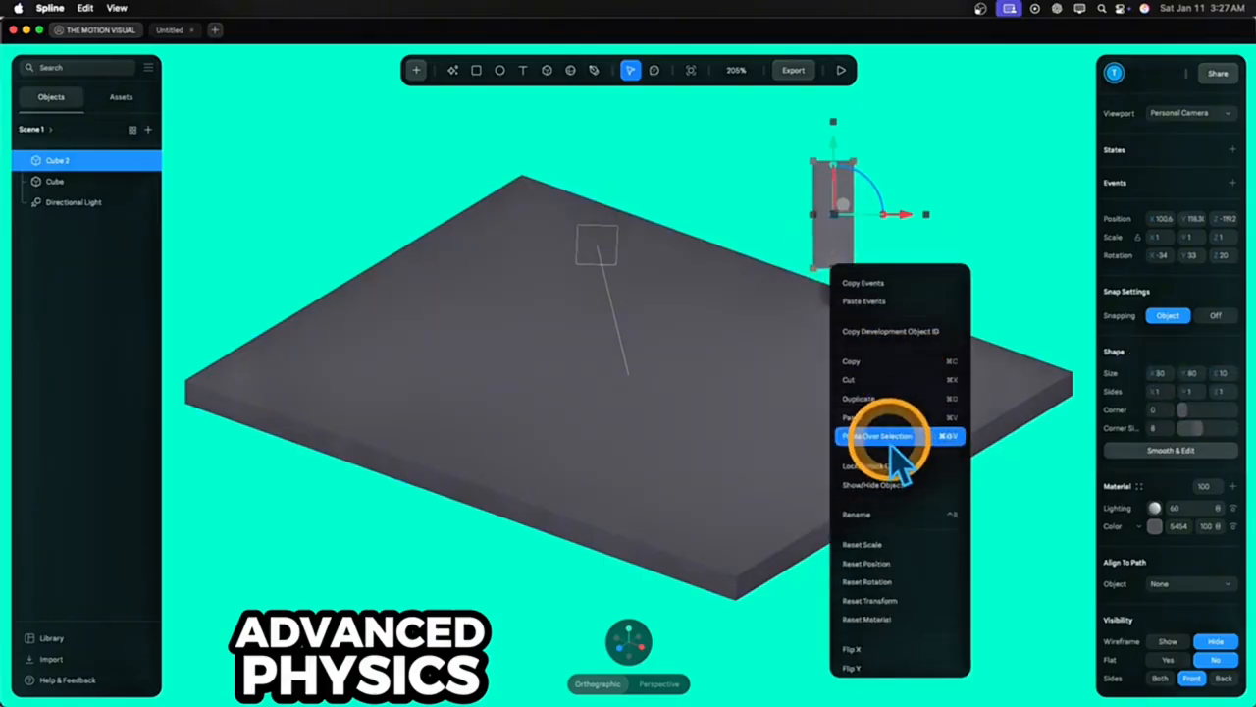
{"action": "left_click", "coordinate": [899, 493]}
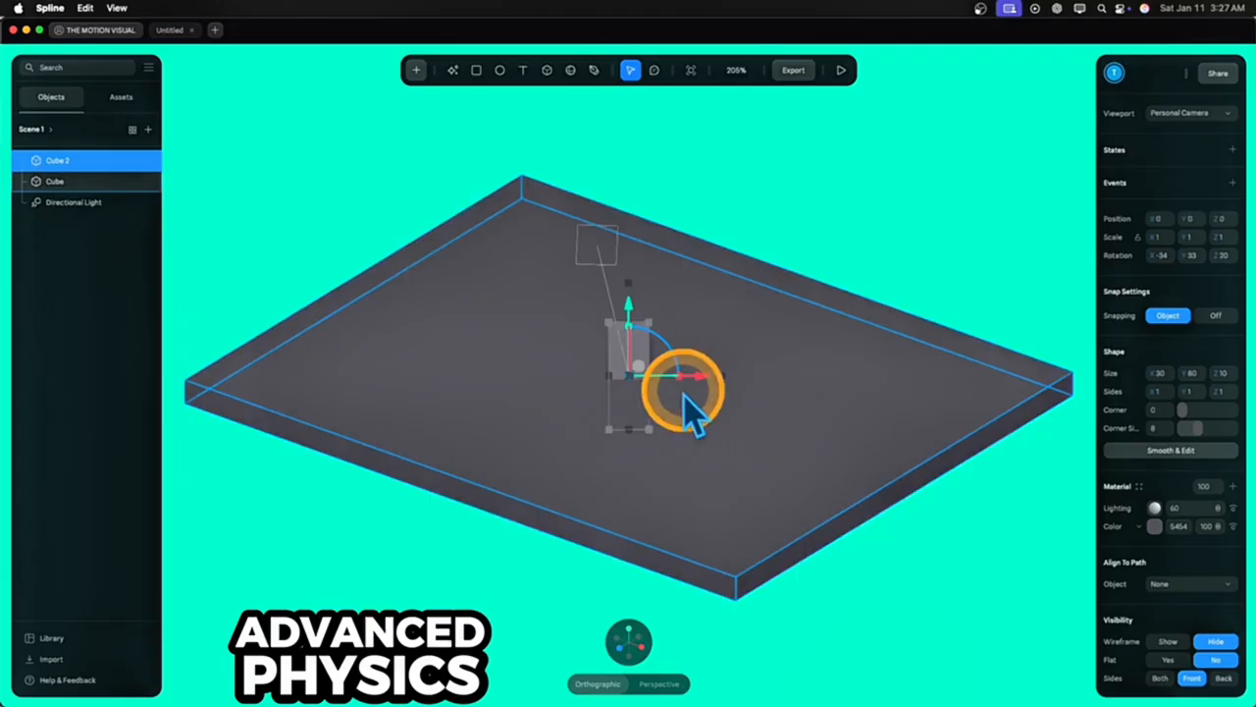
{"action": "right_click", "coordinate": [612, 346]}
{"action": "scroll", "coordinate": [663, 451], "scroll_direction": "down", "scroll_amount": 5}
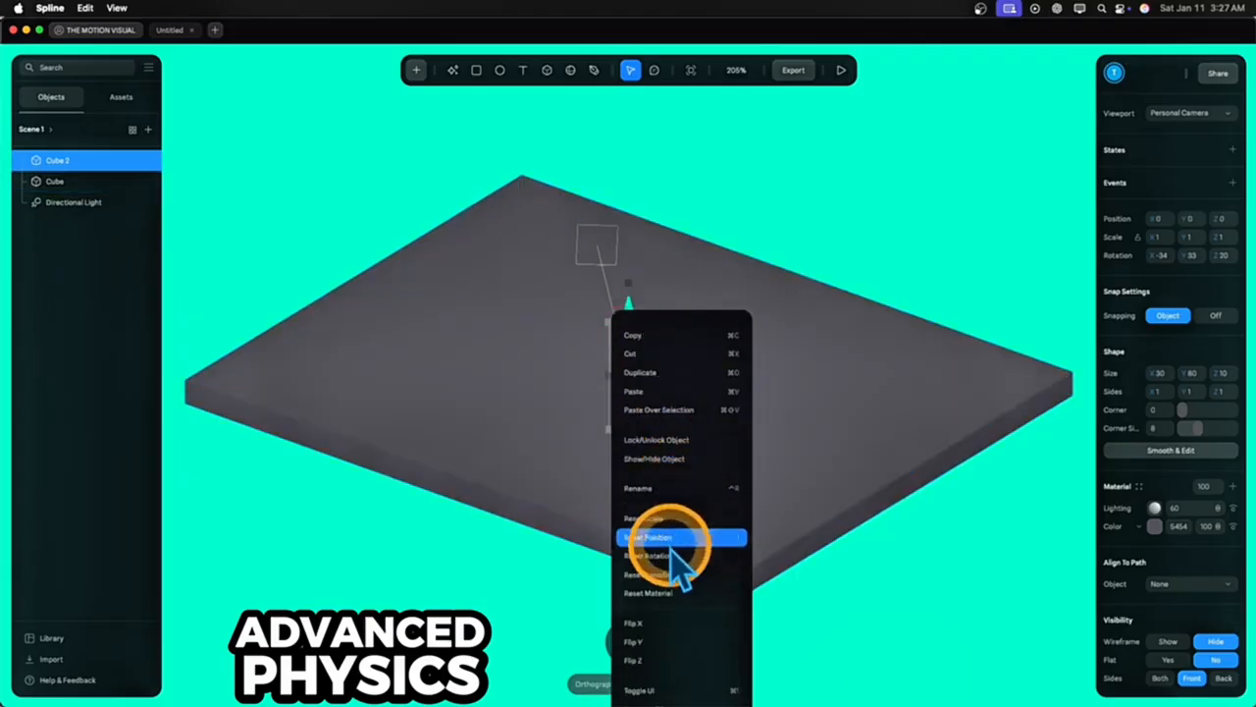
{"action": "left_click", "coordinate": [665, 556]}
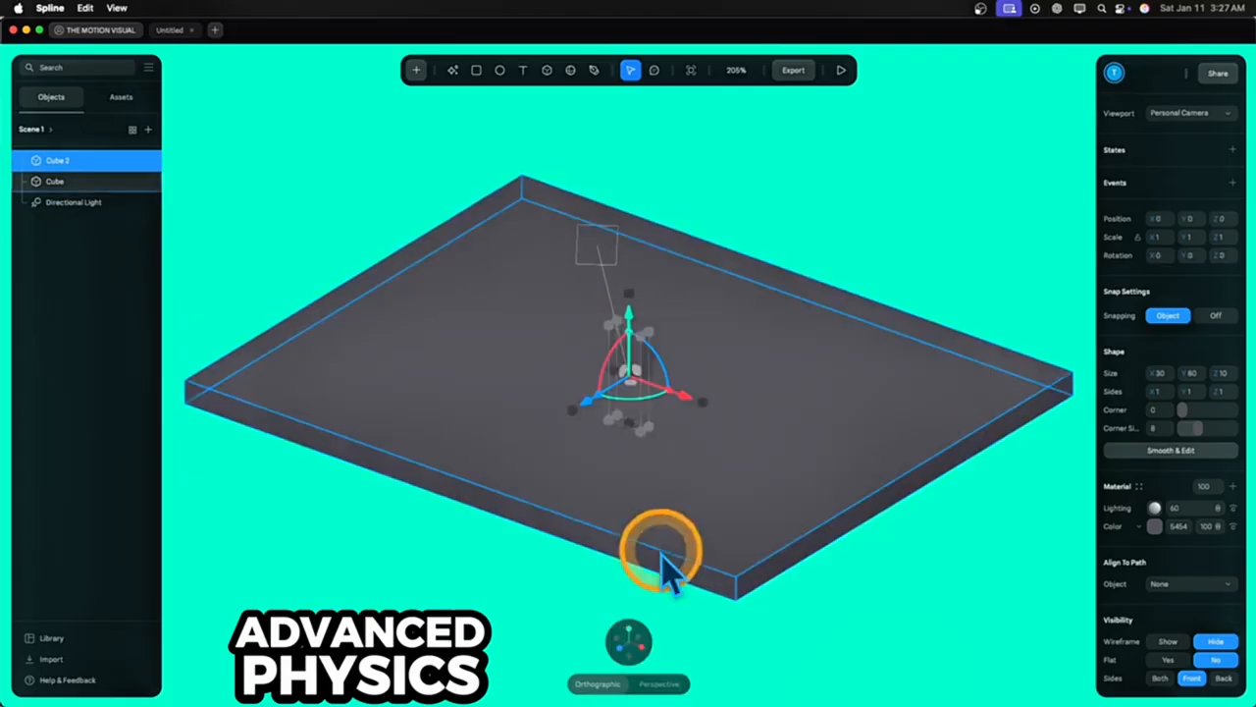
Change the small block's material layer type from Color to Normal
{"action": "left_click", "coordinate": [1154, 526]}
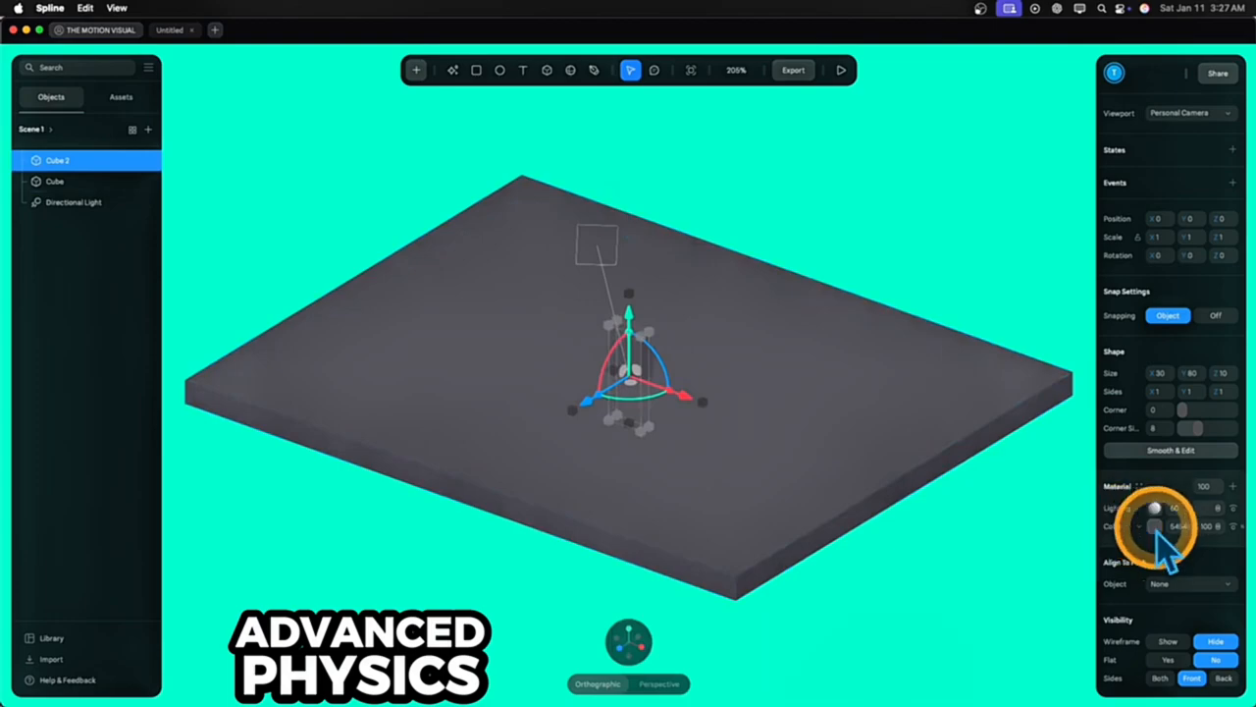
{"action": "left_click", "coordinate": [1139, 528]}
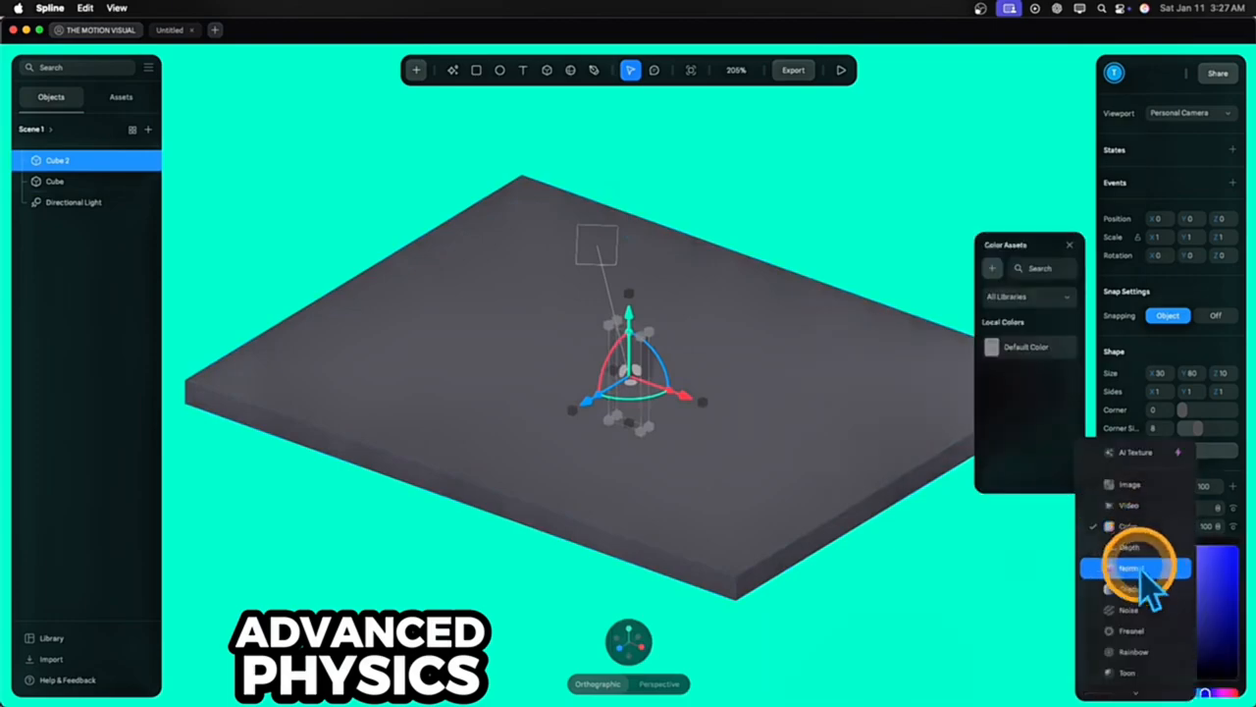
{"action": "left_click", "coordinate": [1149, 558]}
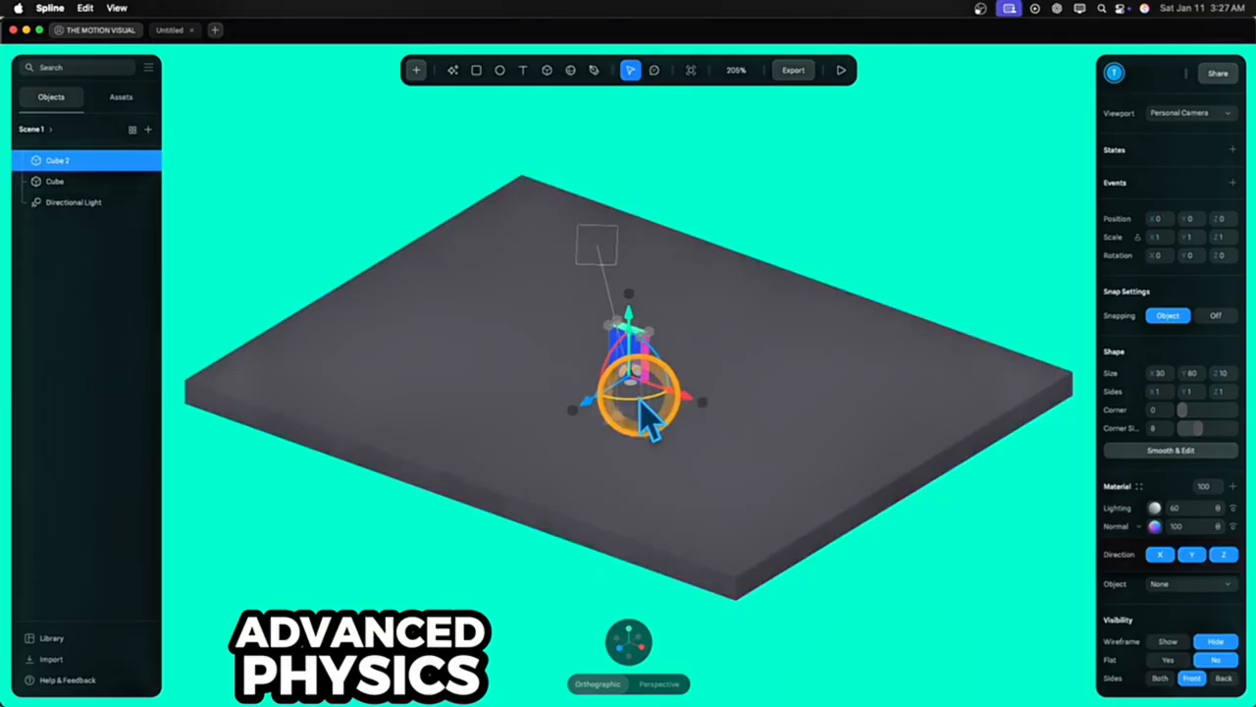
Rotate the small block to -90° about the Y axis and raise it to Y position 40, standing on the slab
{"action": "left_click_drag", "start_coordinate": [640, 401], "coordinate": [606, 393]}
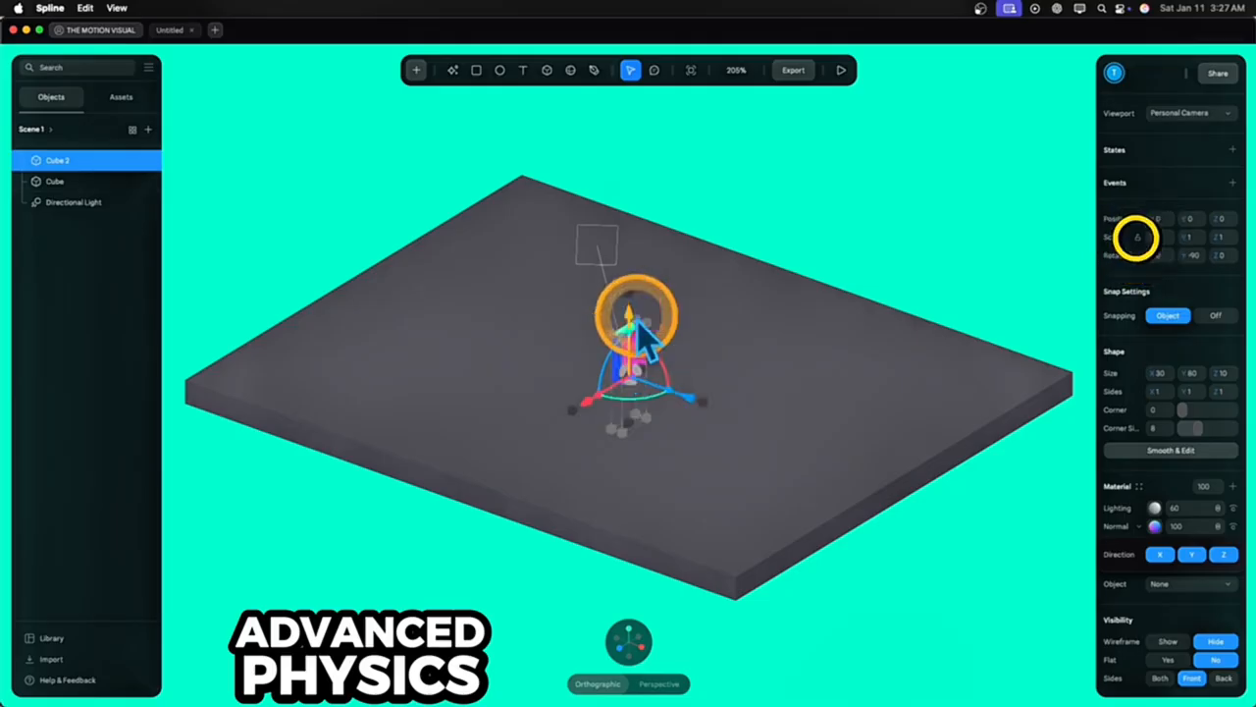
{"action": "left_click_drag", "start_coordinate": [637, 322], "coordinate": [640, 276]}
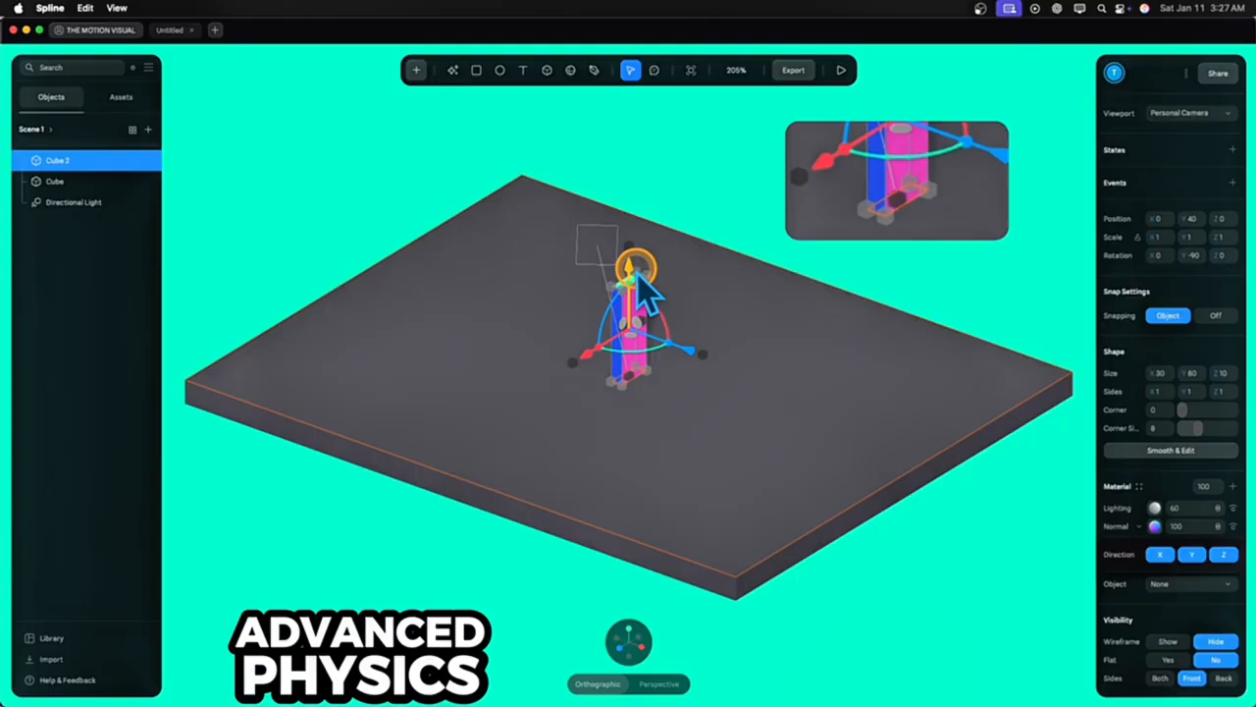
Move the small block along the X axis to about X 130 on the slab and enable its cloner
{"action": "left_click", "coordinate": [692, 351]}
{"action": "left_click_drag", "start_coordinate": [690, 351], "coordinate": [824, 413]}
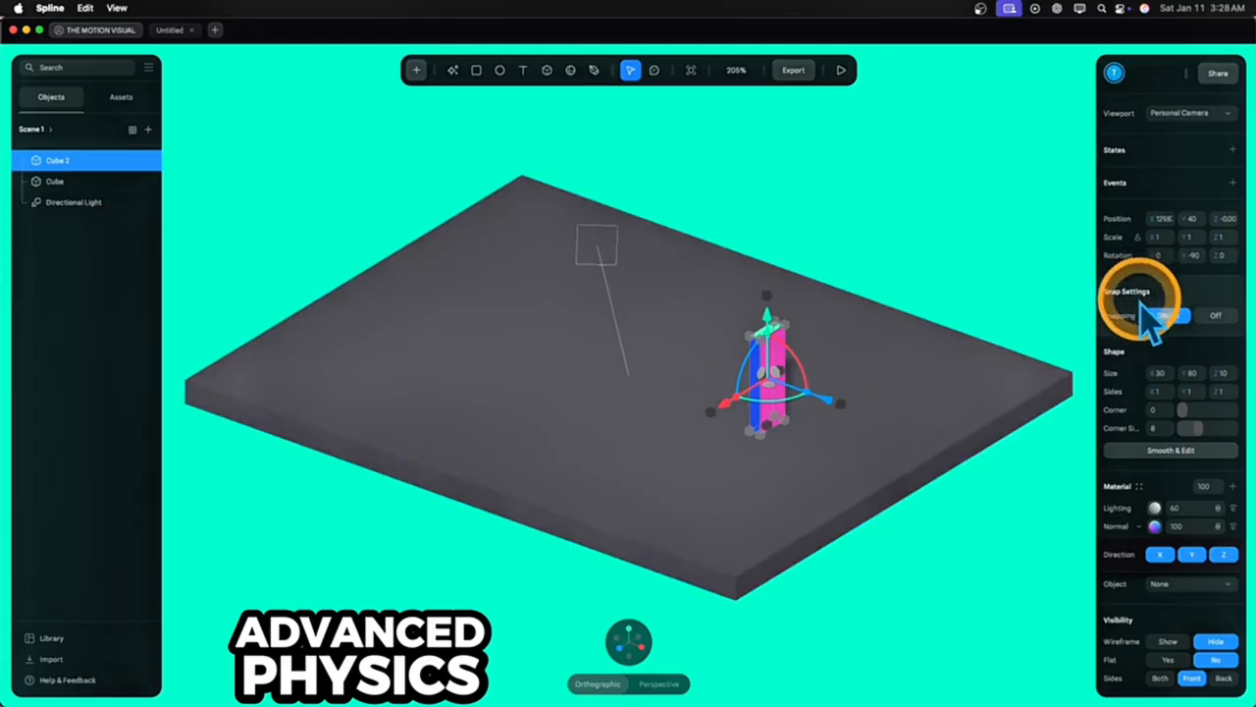
{"action": "scroll", "coordinate": [1150, 312], "scroll_direction": "down", "scroll_amount": 3}
{"action": "scroll", "coordinate": [1149, 312], "scroll_direction": "down", "scroll_amount": 5}
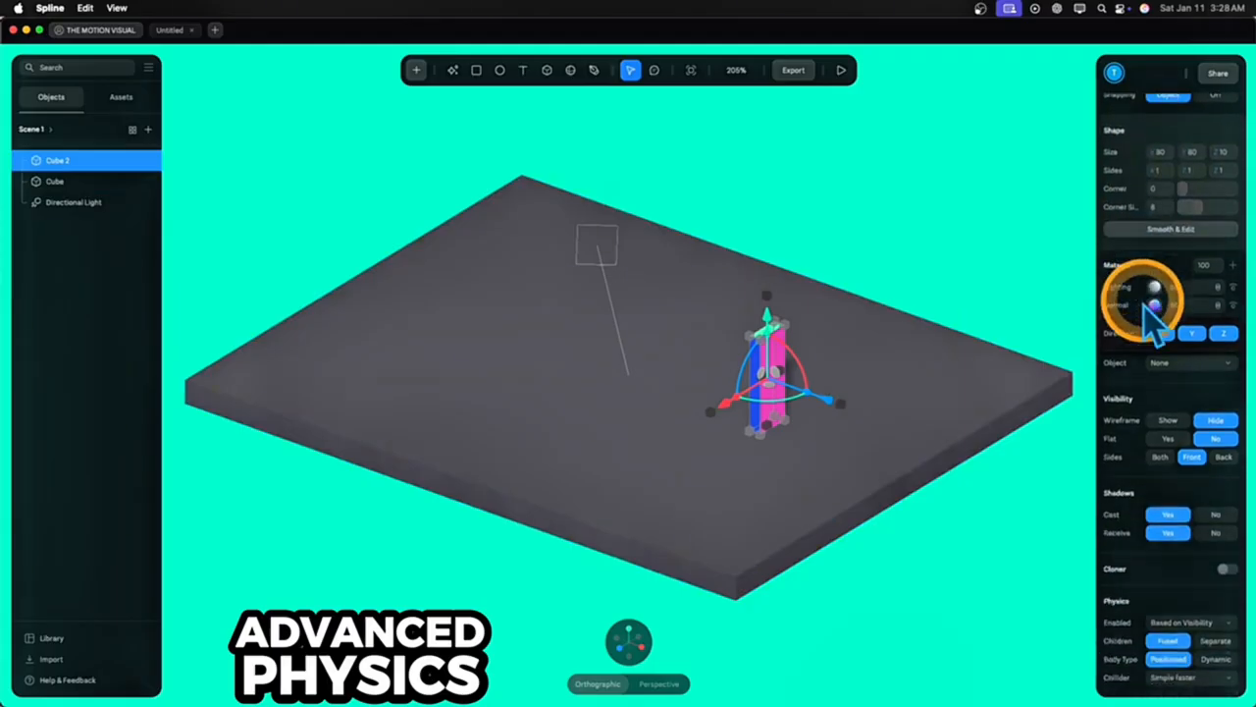
{"action": "left_click", "coordinate": [1225, 570]}
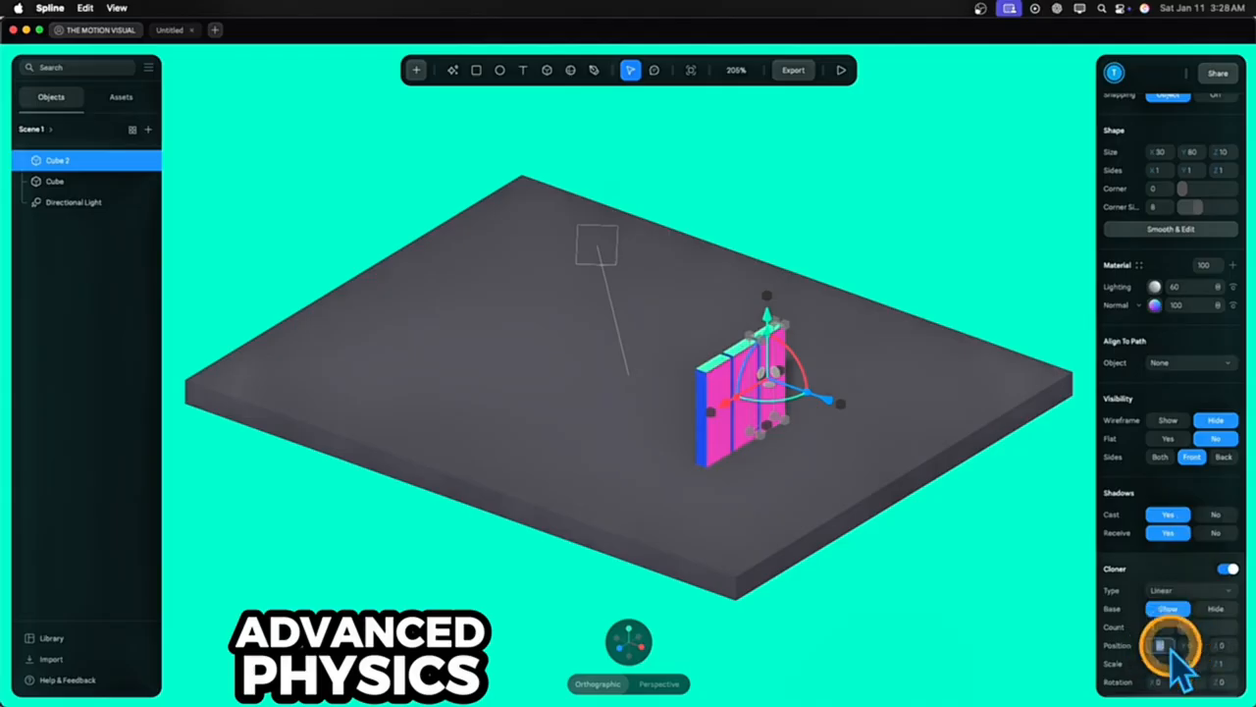
Set the linear cloner's Z position offset to 30 and its count to 12, making a row of dominoes
{"action": "left_click", "coordinate": [1226, 647]}
{"action": "type", "text": "30"}
{"action": "key", "text": "Return"}
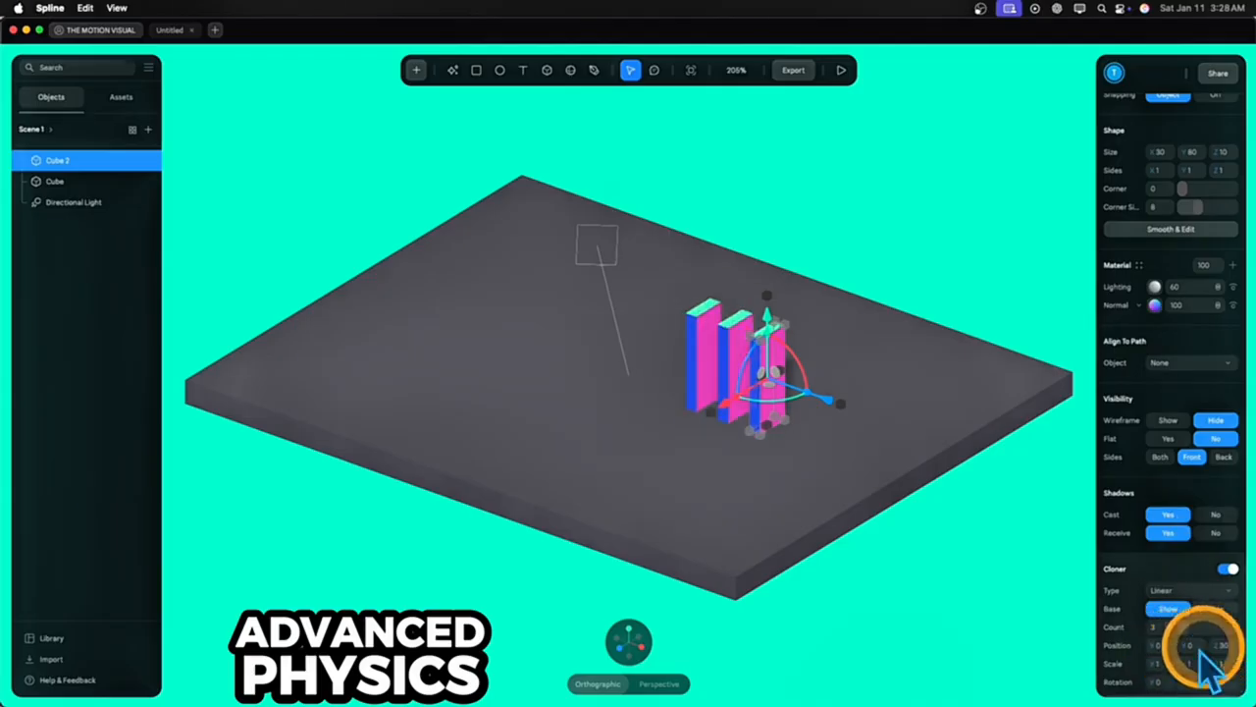
{"action": "scroll", "coordinate": [1178, 667], "scroll_direction": "down", "scroll_amount": 1}
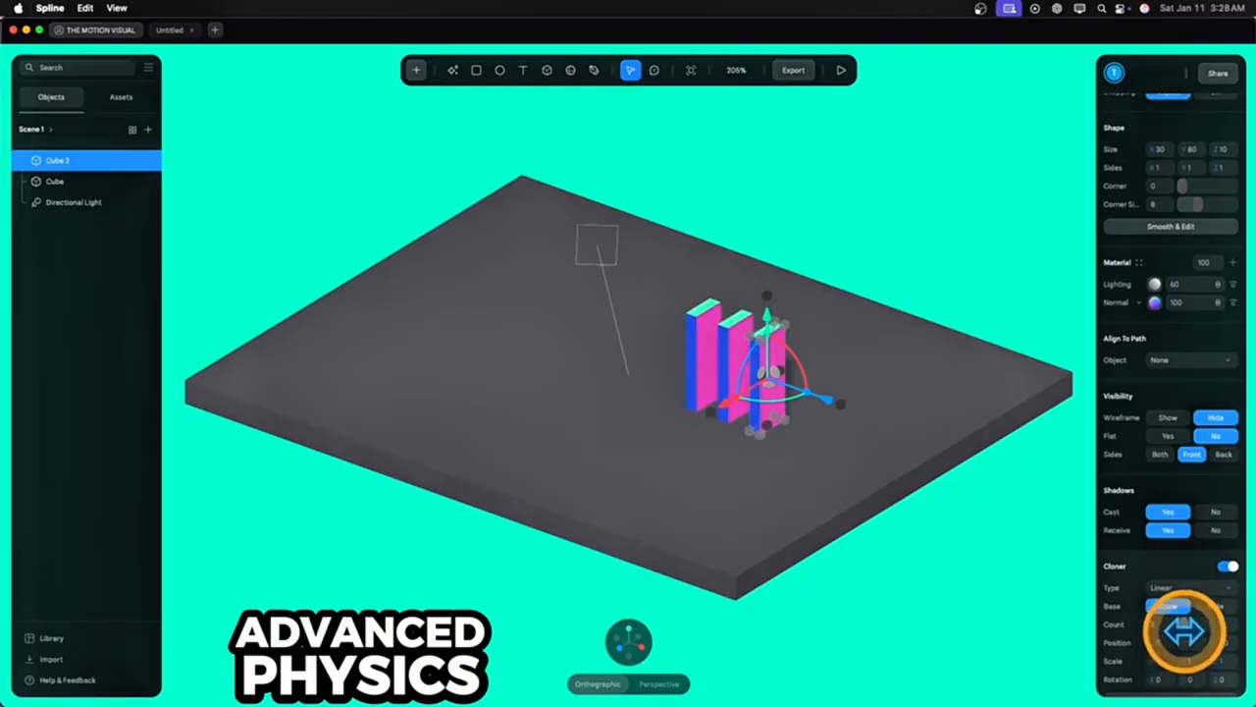
{"action": "left_click_drag", "start_coordinate": [1186, 624], "coordinate": [1185, 628]}
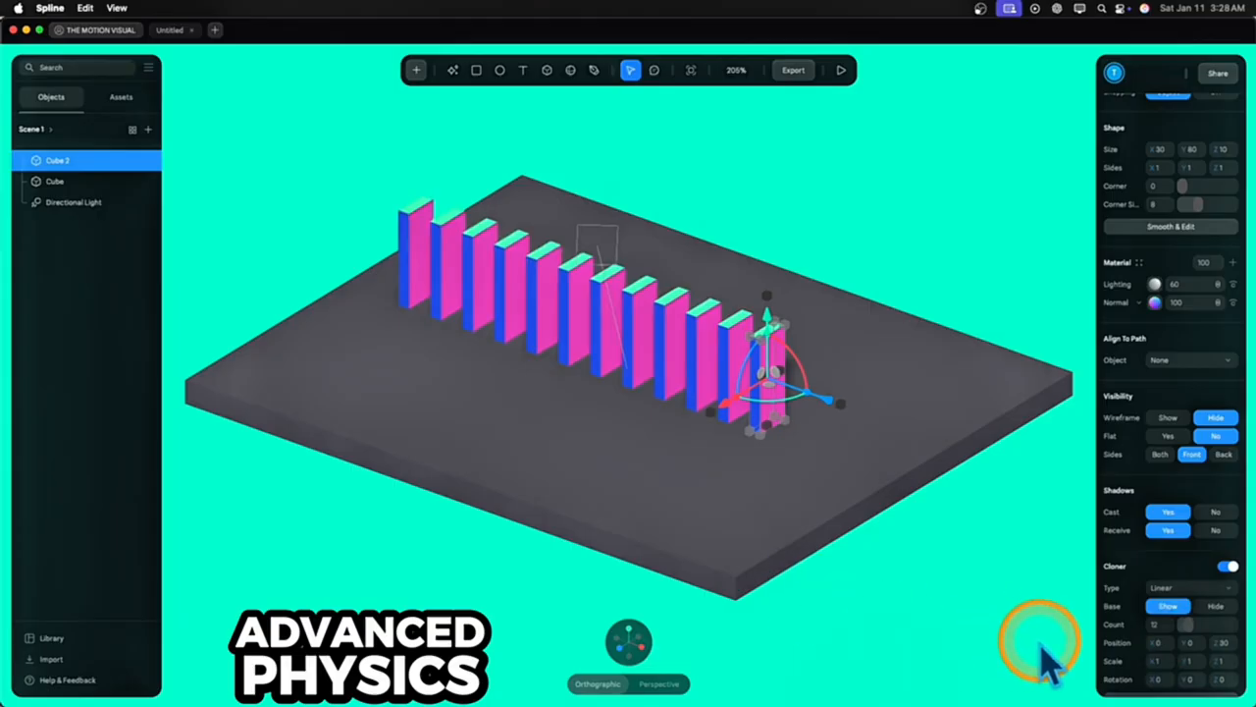
Convert the block's clones to instances and delete the original Cube 2 component
{"action": "scroll", "coordinate": [1158, 579], "scroll_direction": "down", "scroll_amount": 3}
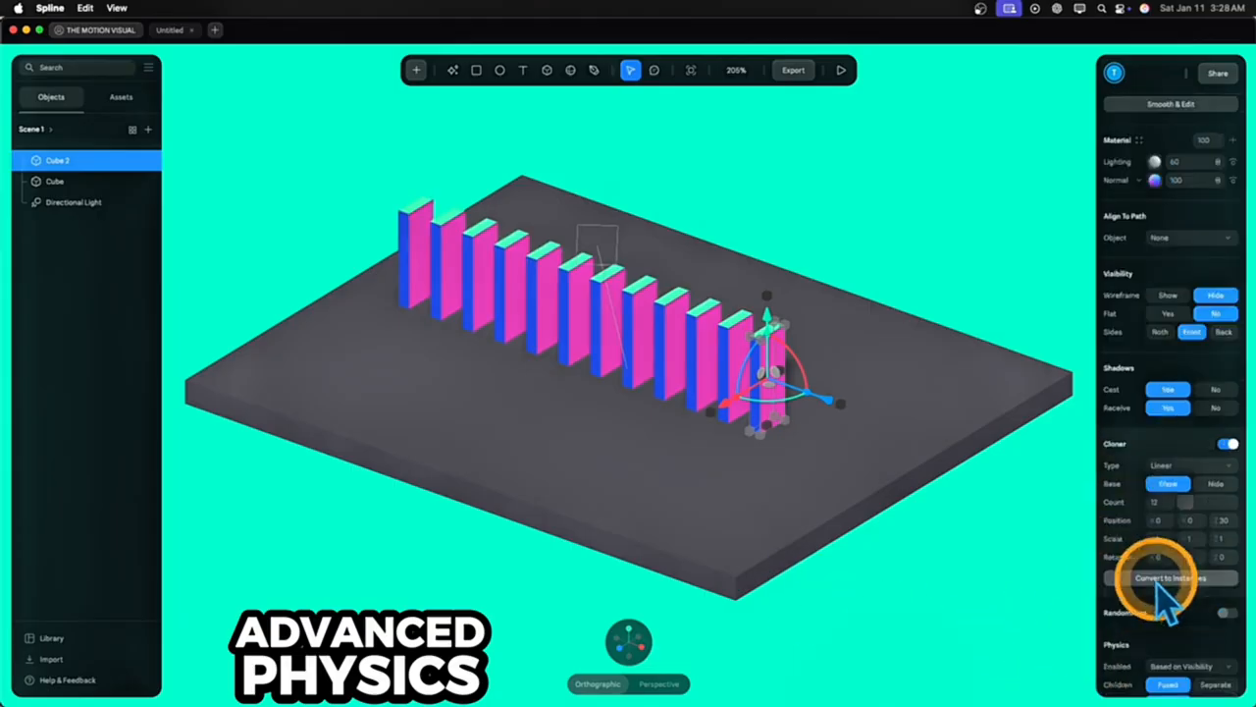
{"action": "left_click", "coordinate": [1159, 579]}
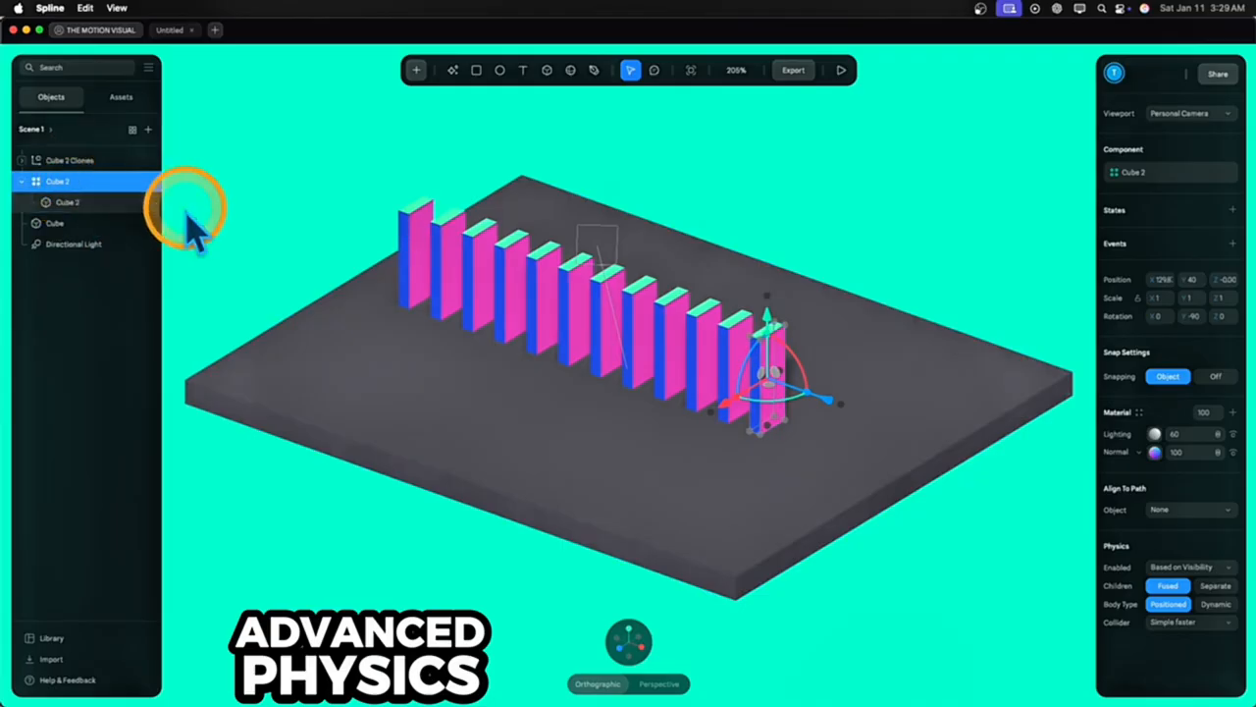
{"action": "key", "text": "Delete"}
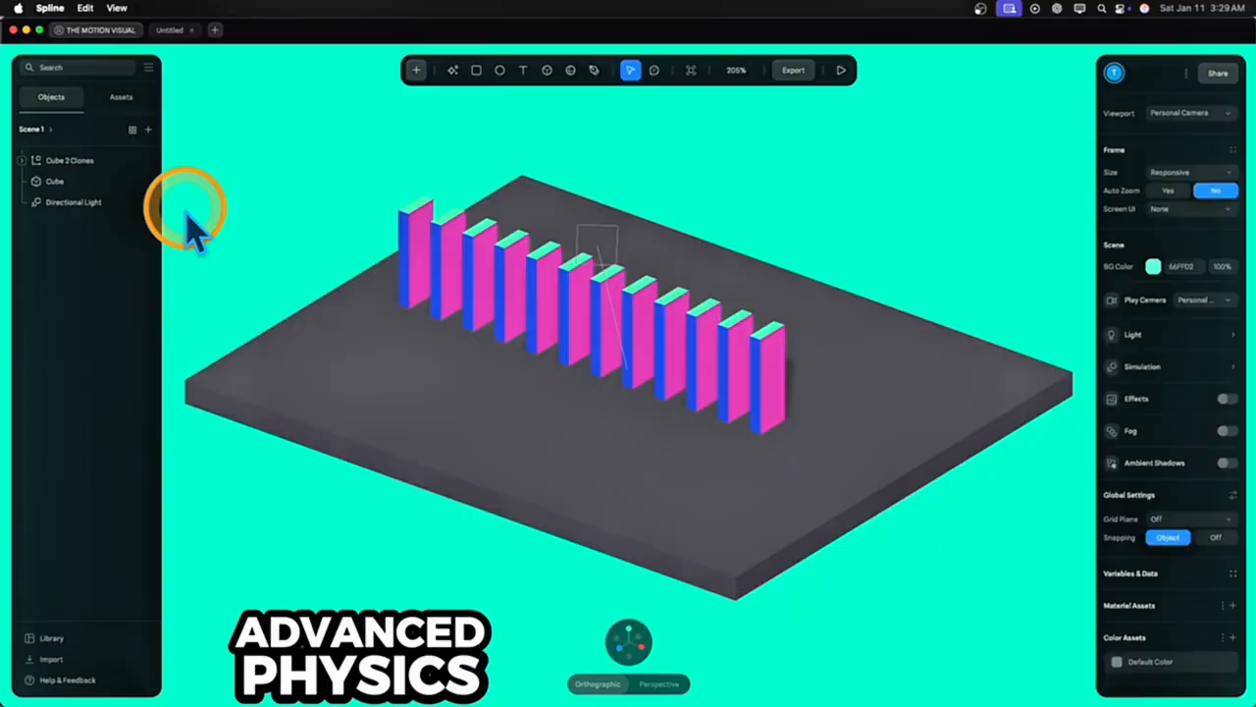
Ungroup the Cube 2 Clones group into separate clone objects
{"action": "left_click", "coordinate": [75, 167]}
{"action": "right_click", "coordinate": [75, 167]}
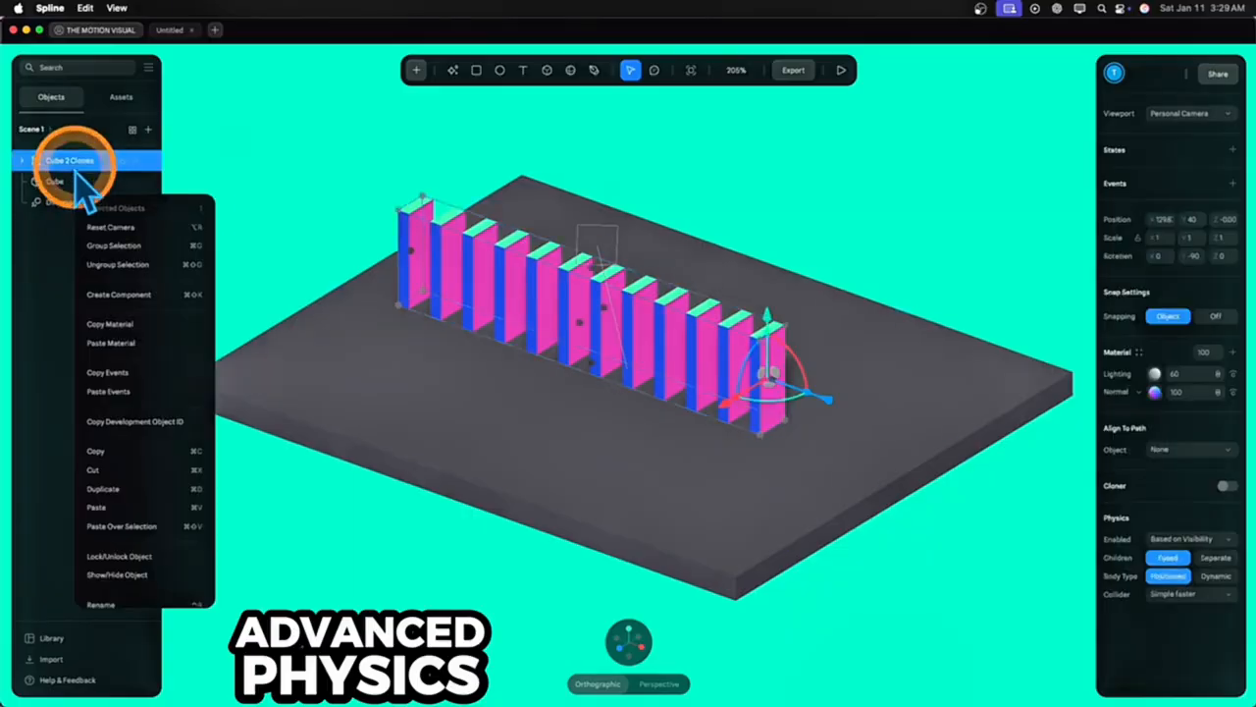
{"action": "left_click", "coordinate": [138, 263]}
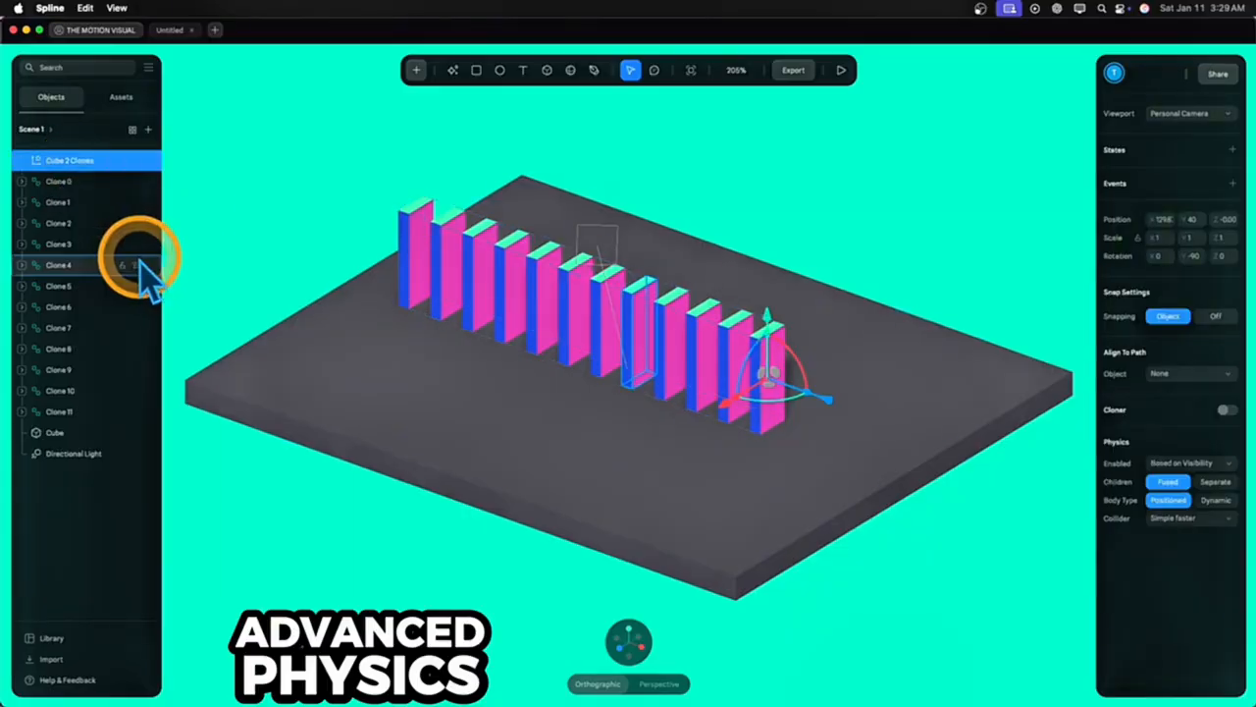
Set the physics body type of Clone 0 through Clone 11 to Dynamic and their weight to about 1.63
{"action": "left_click", "coordinate": [57, 184]}
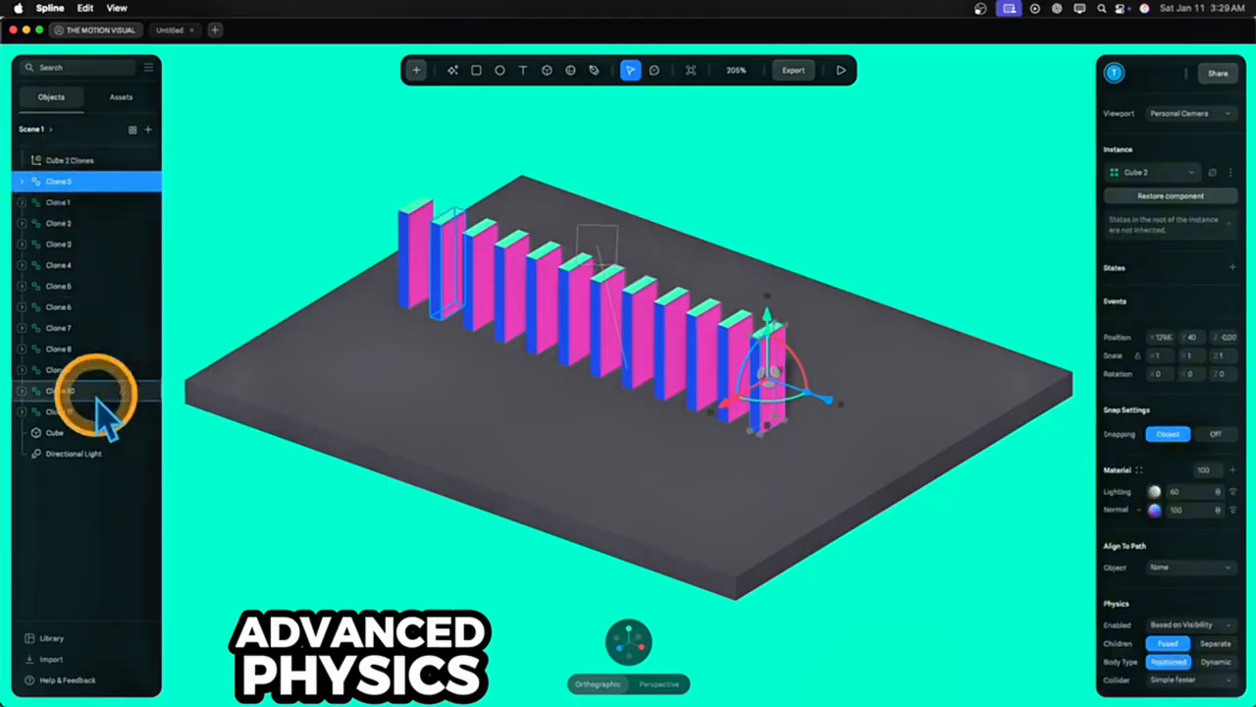
{"action": "left_click", "coordinate": [59, 411], "text": "shift"}
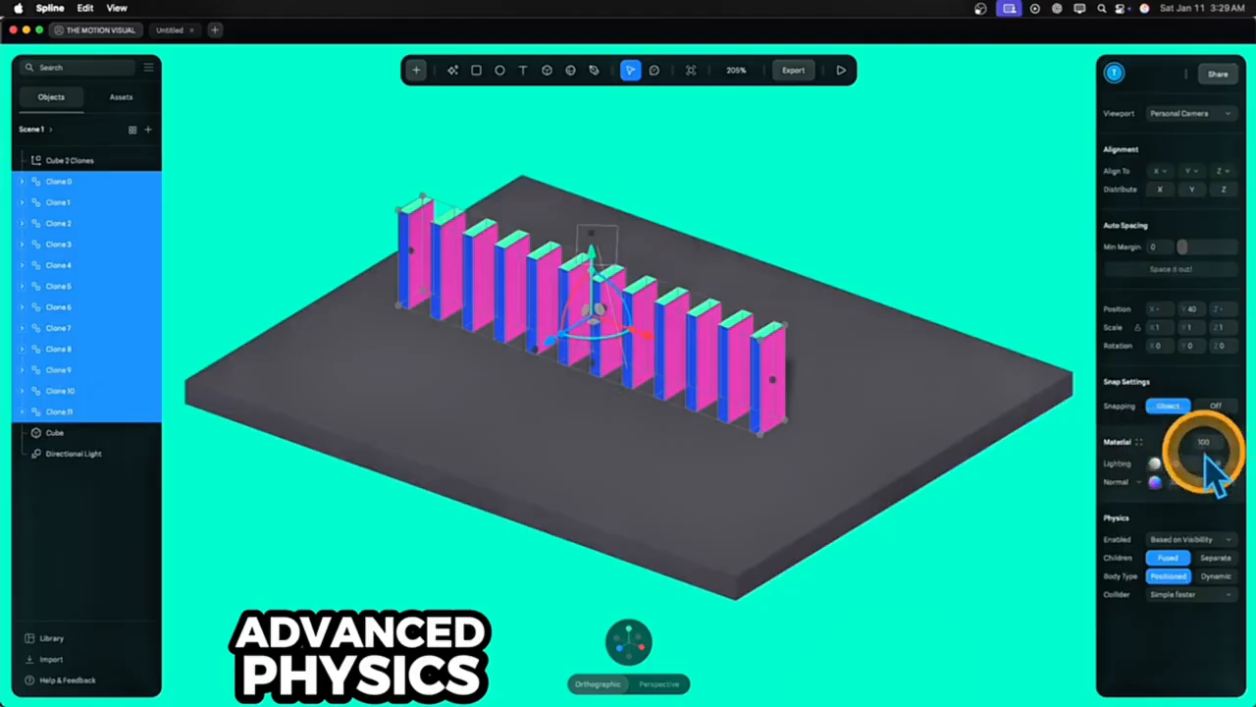
{"action": "left_click", "coordinate": [1217, 576]}
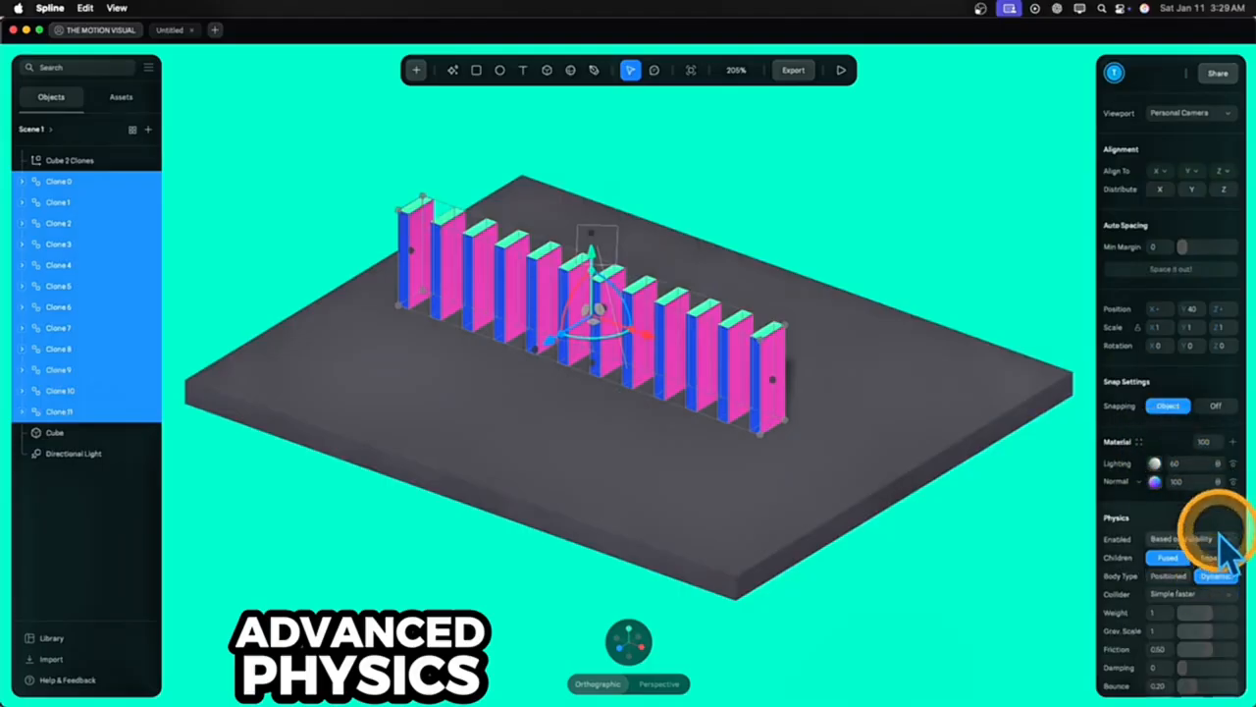
{"action": "scroll", "coordinate": [1183, 466], "scroll_direction": "down", "scroll_amount": 1}
{"action": "scroll", "coordinate": [1182, 469], "scroll_direction": "down", "scroll_amount": 2}
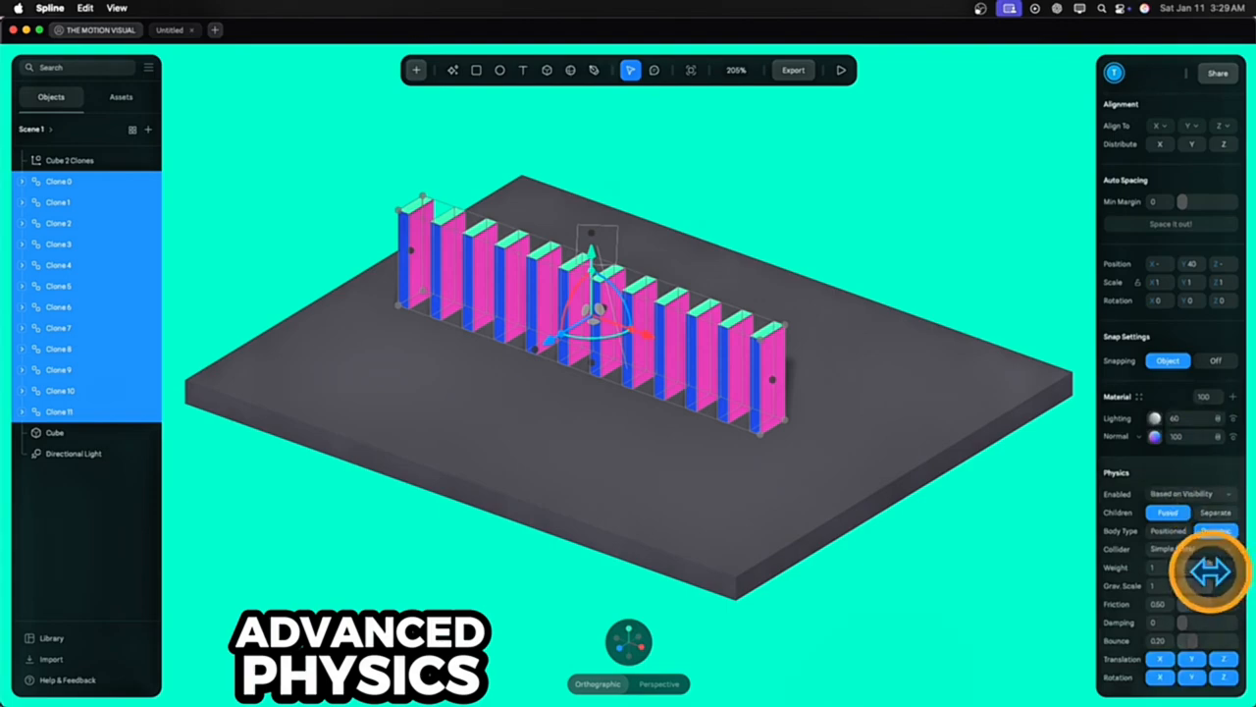
{"action": "left_click_drag", "start_coordinate": [1210, 571], "coordinate": [1212, 570]}
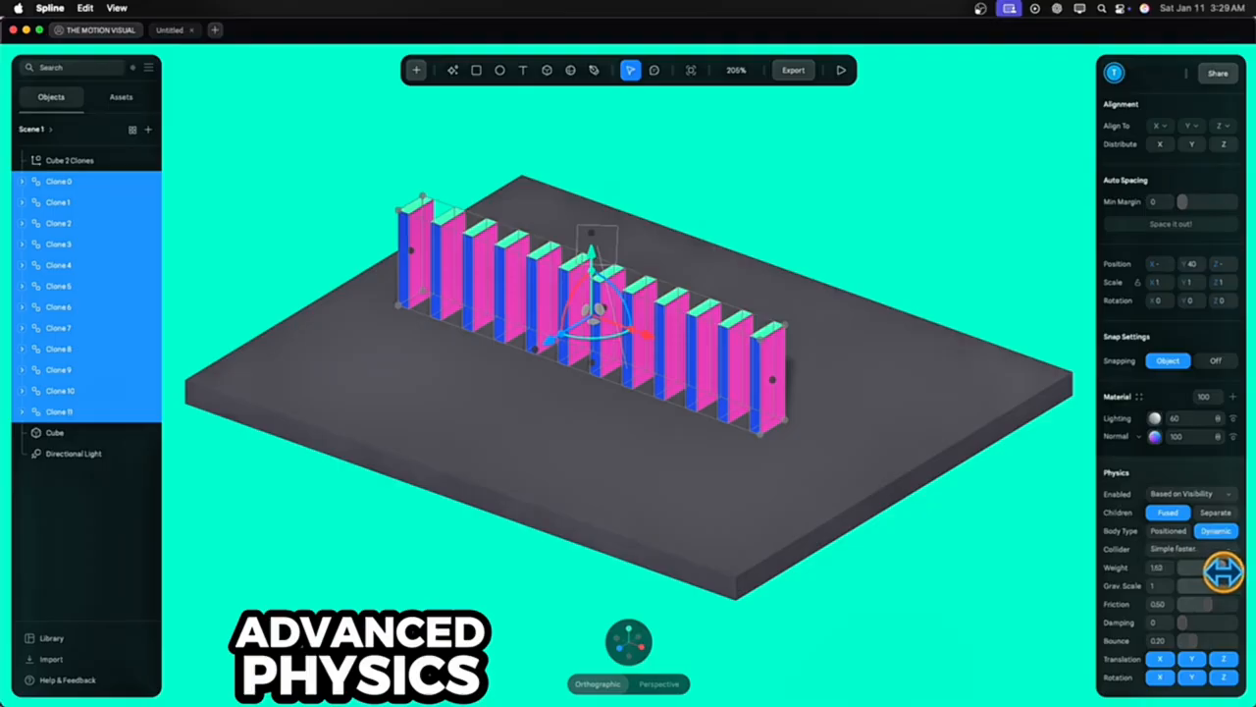
Convert the slab to an editable mesh and set its subdivision level to 0
{"action": "left_click", "coordinate": [950, 253]}
{"action": "left_click", "coordinate": [858, 431]}
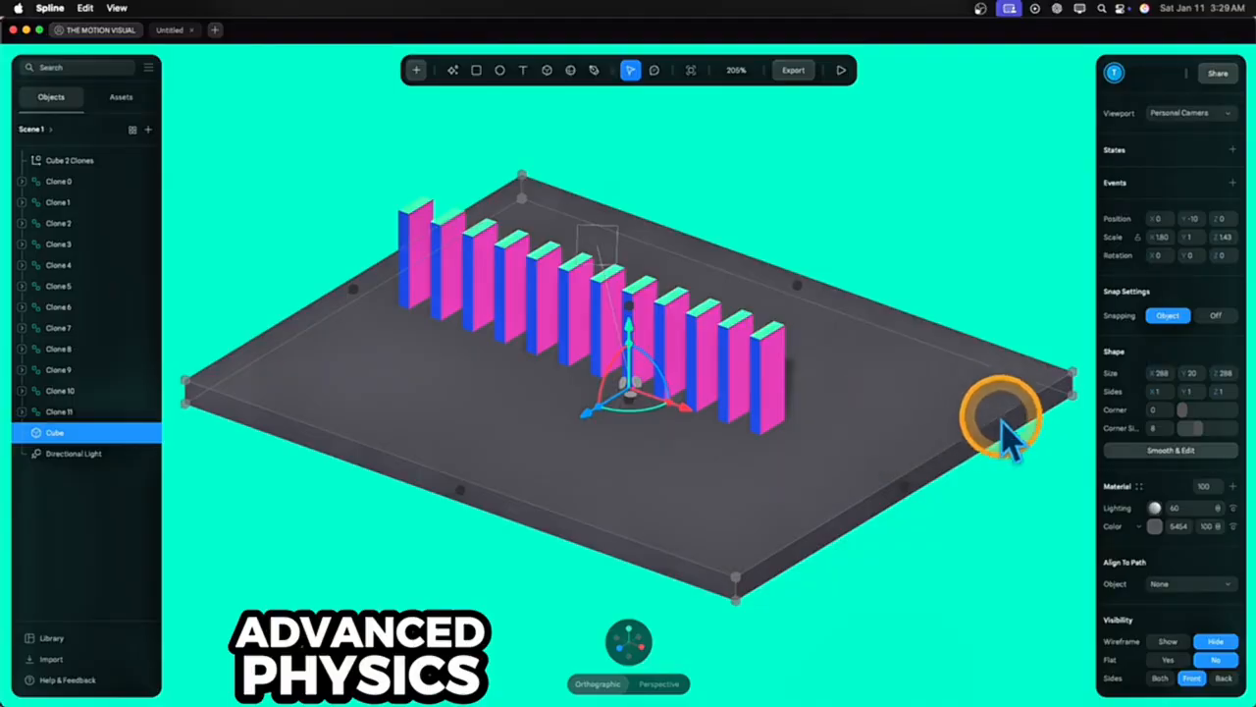
{"action": "left_click", "coordinate": [1166, 451]}
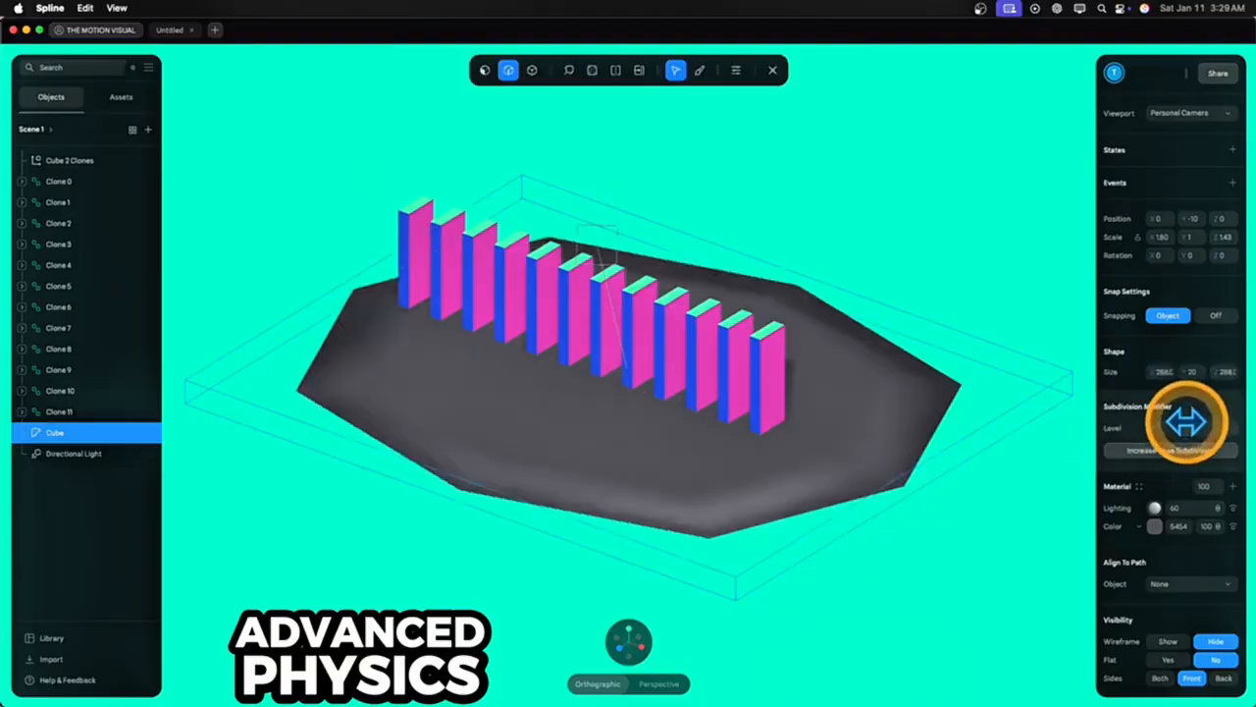
{"action": "left_click_drag", "start_coordinate": [1191, 422], "coordinate": [1141, 423]}
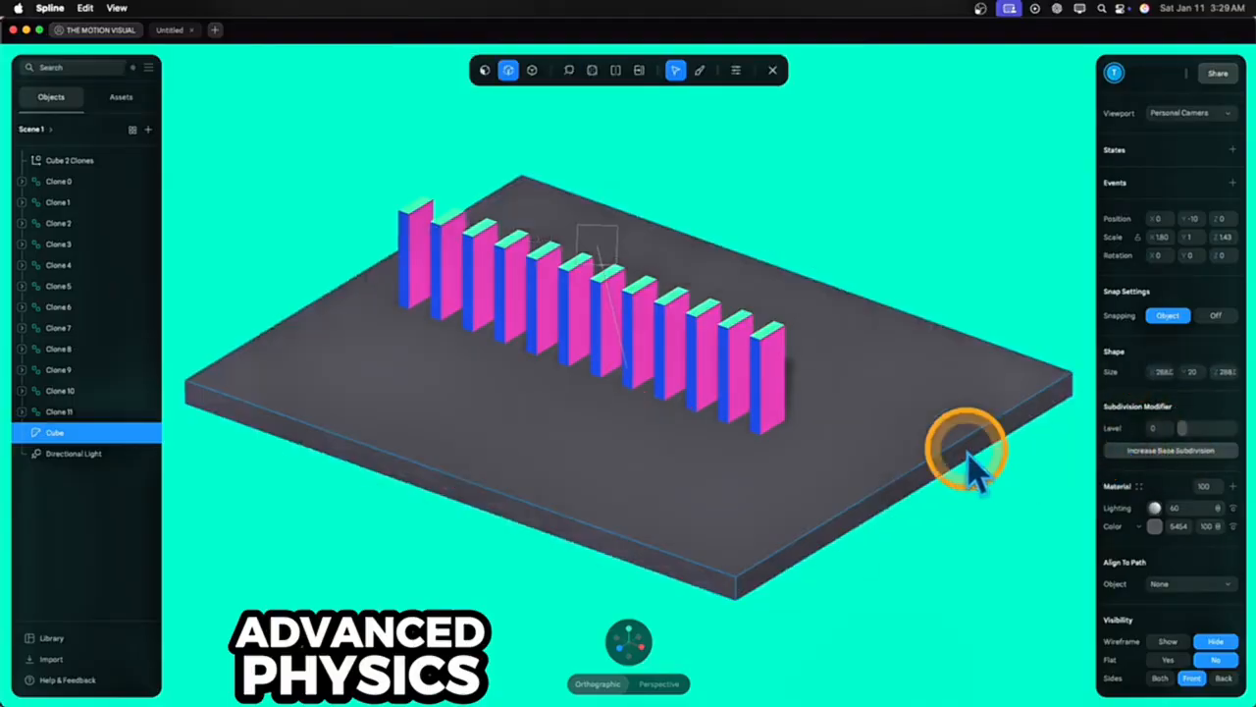
Add a loop cut across the slab's width and move it along X to just beyond the last domino
{"action": "left_click", "coordinate": [615, 69]}
{"action": "left_click", "coordinate": [605, 405]}
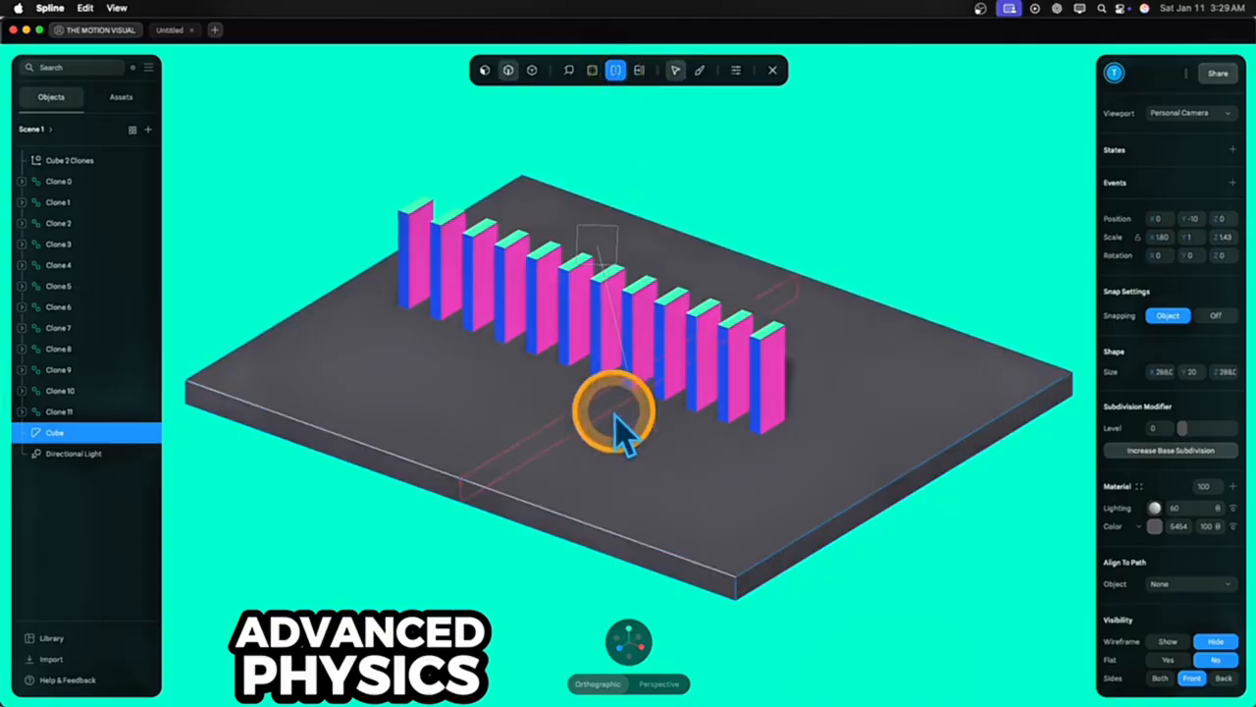
{"action": "left_click", "coordinate": [691, 417]}
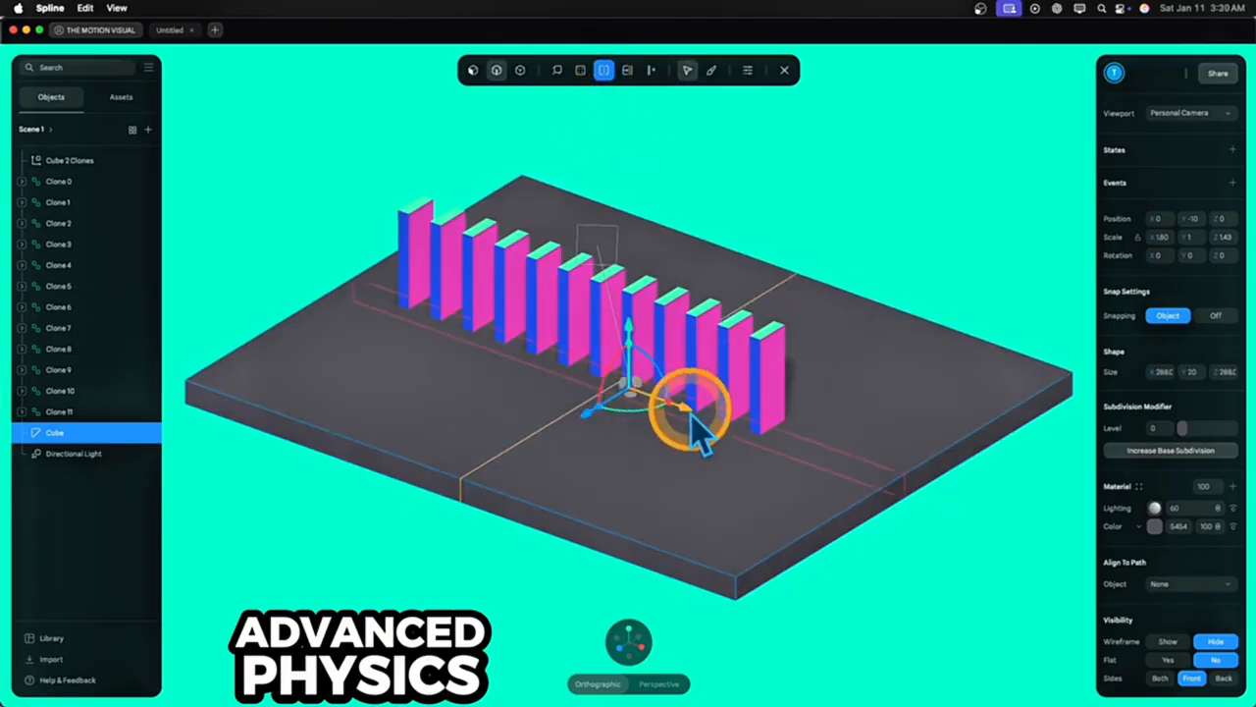
{"action": "left_click_drag", "start_coordinate": [692, 418], "coordinate": [864, 449]}
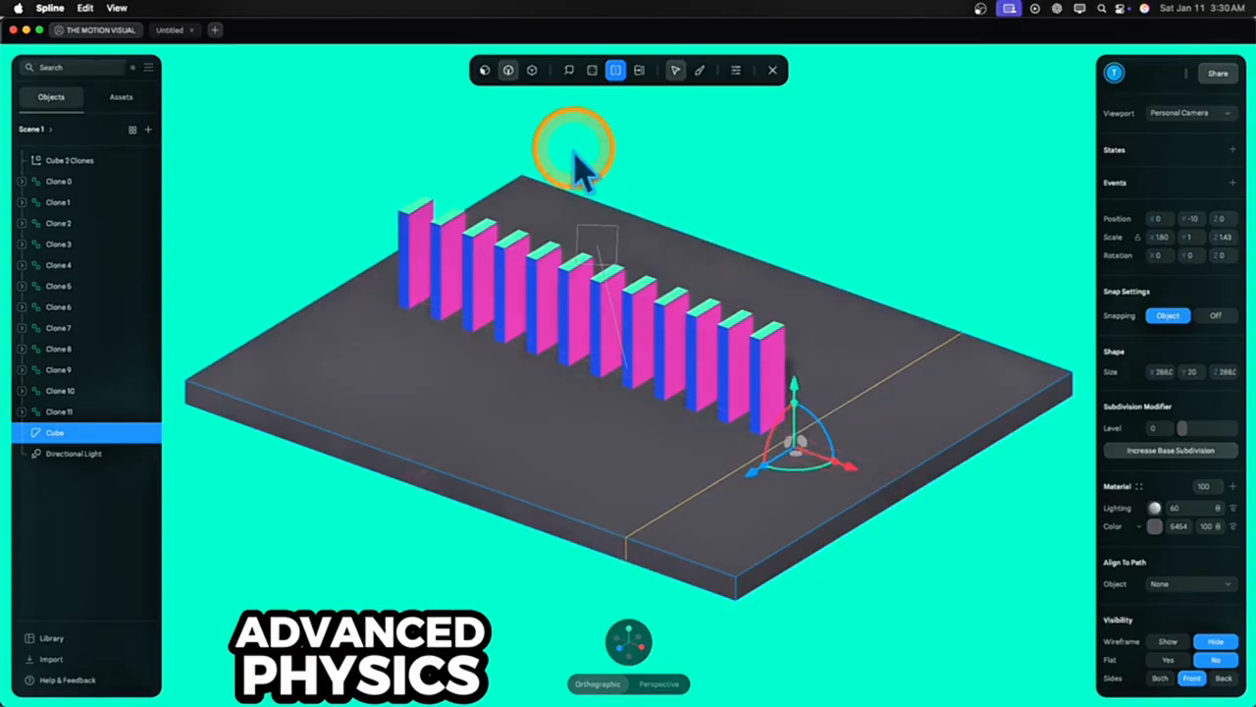
Raise the slab's upper end edge beyond the loop cut to form a ramp about 56 high overall, and finish mesh editing
{"action": "left_click", "coordinate": [508, 69]}
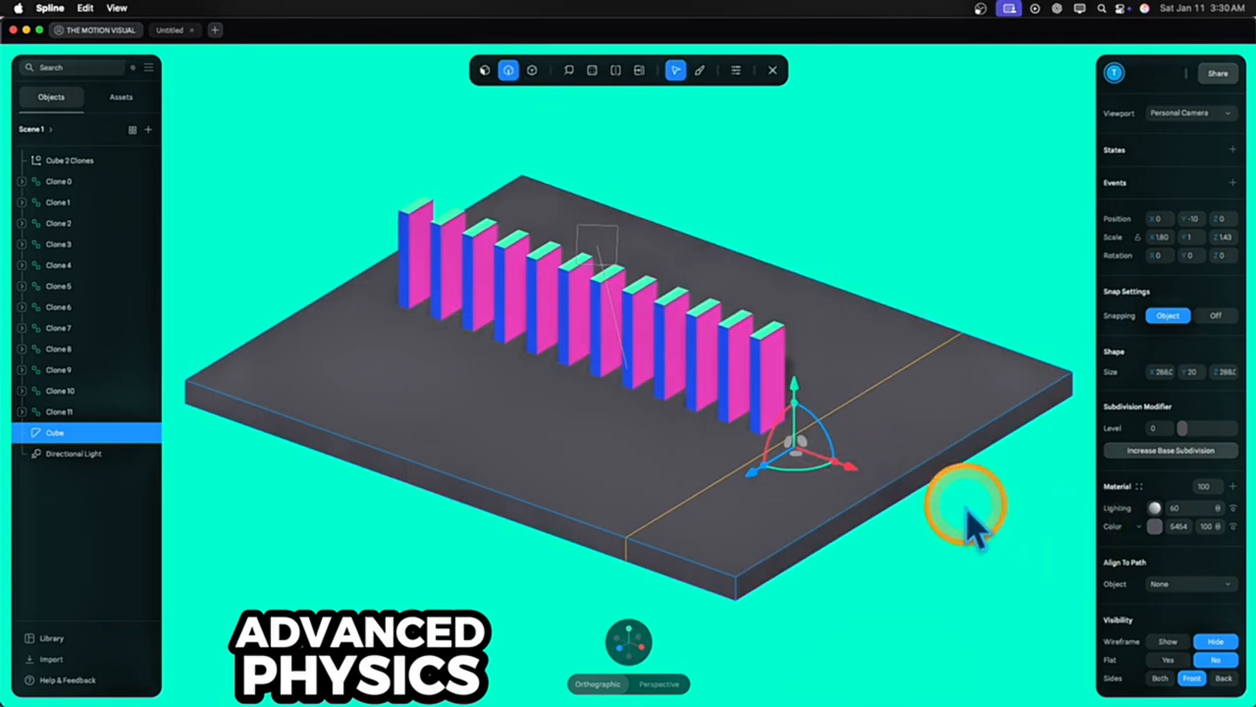
{"action": "left_click", "coordinate": [917, 469]}
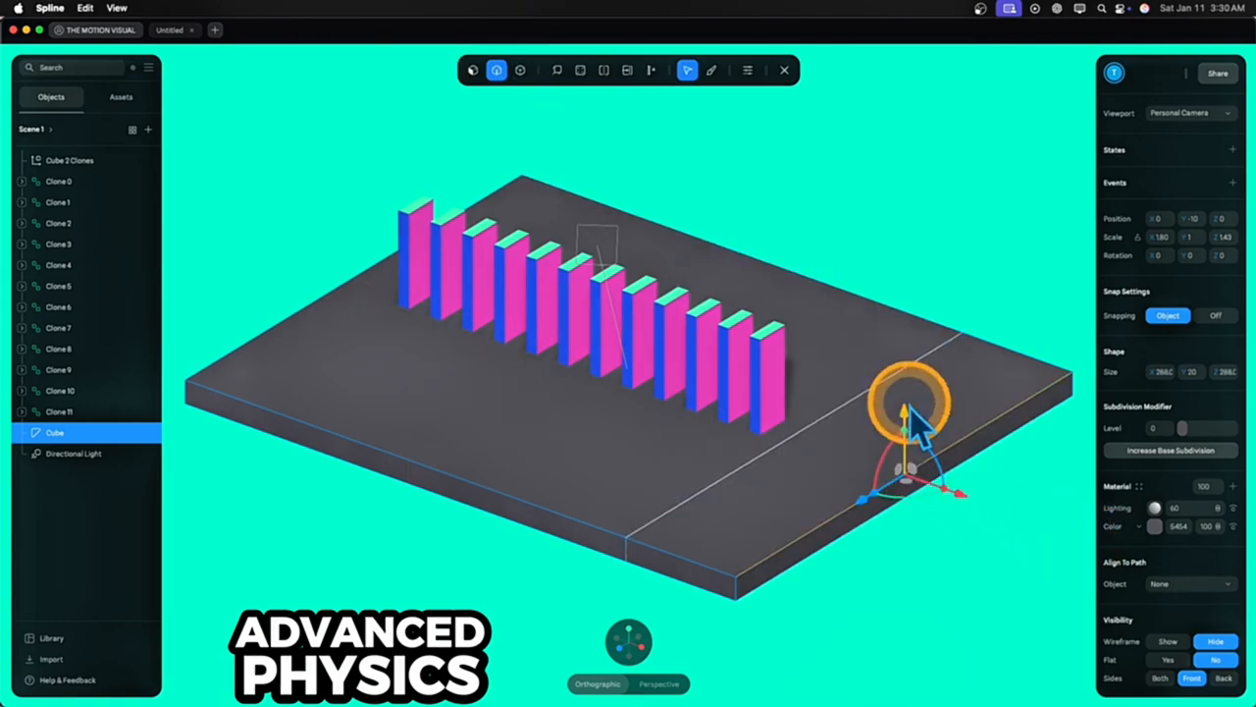
{"action": "left_click_drag", "start_coordinate": [904, 408], "coordinate": [897, 369]}
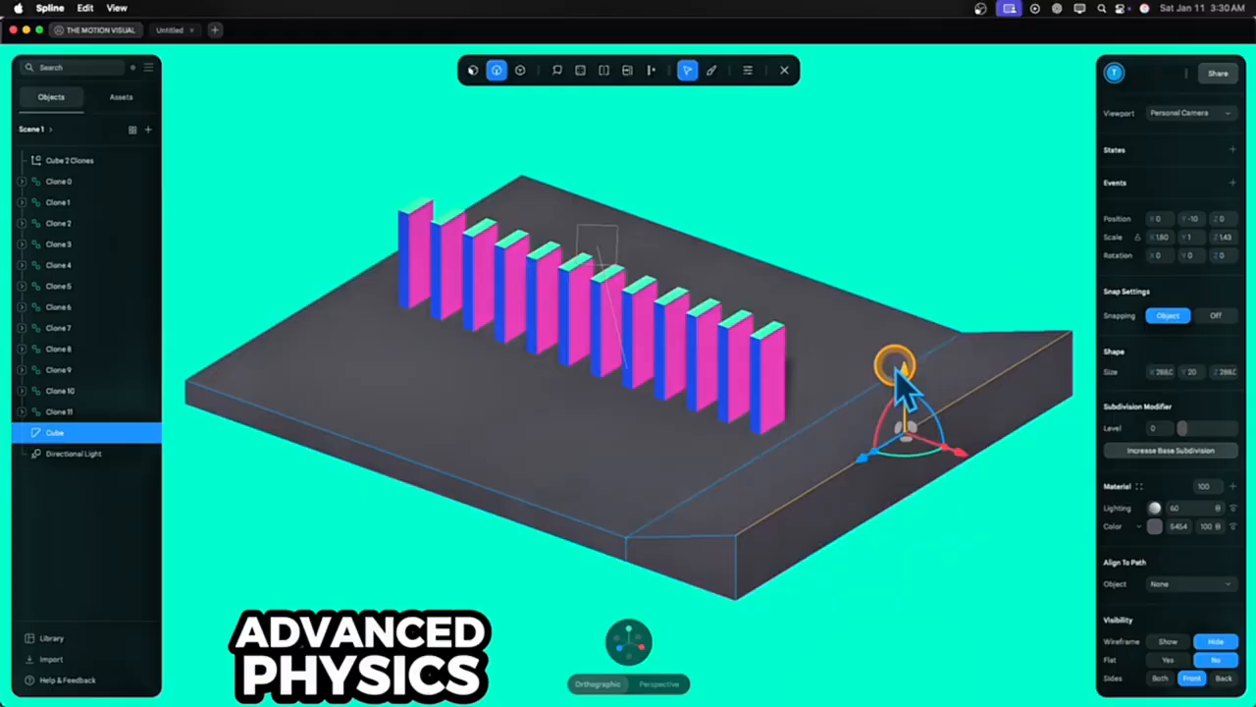
{"action": "key", "text": "Escape"}
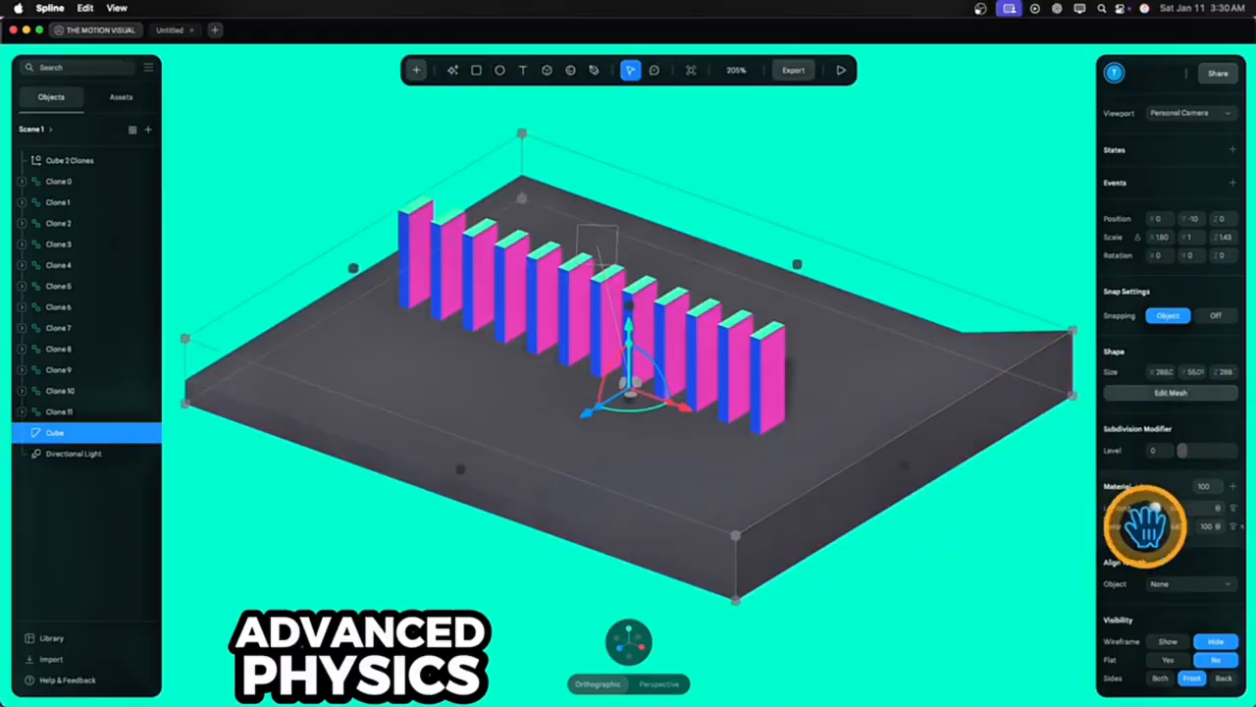
Recolor the slab's material to a bluish purple and set its lighting layer to 100
{"action": "left_click", "coordinate": [1155, 527]}
{"action": "left_click", "coordinate": [1182, 571]}
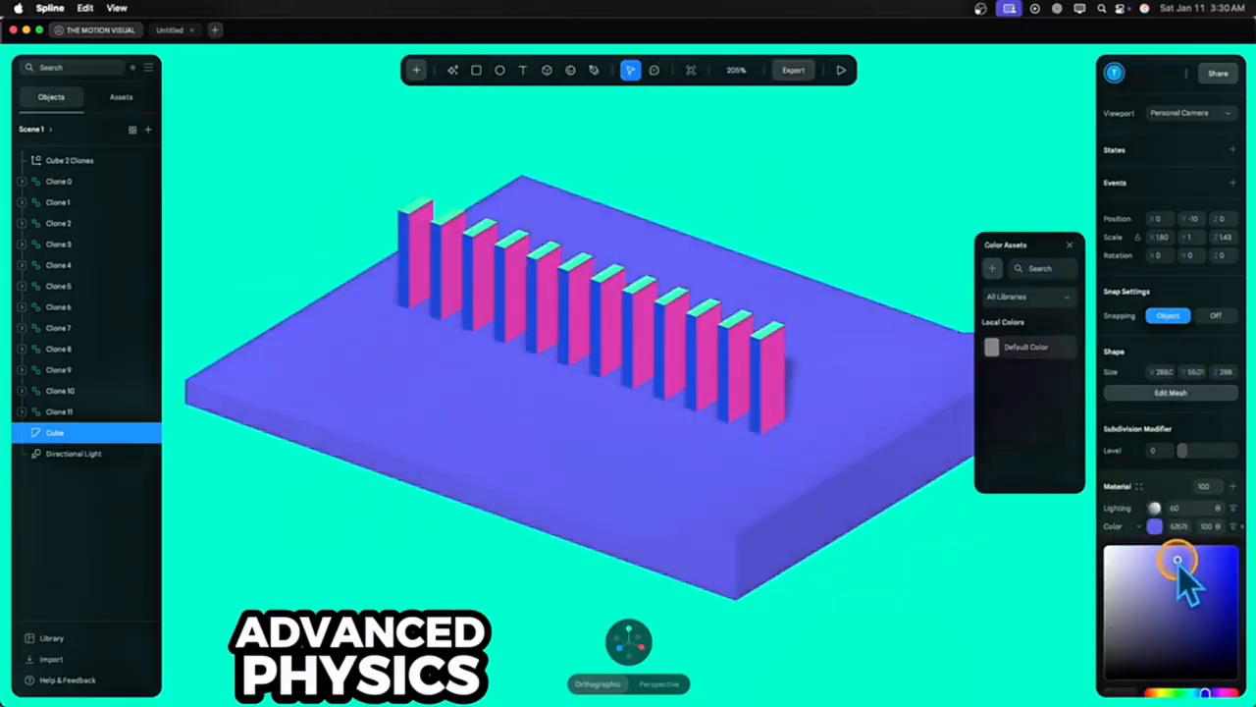
{"action": "left_click", "coordinate": [1165, 508]}
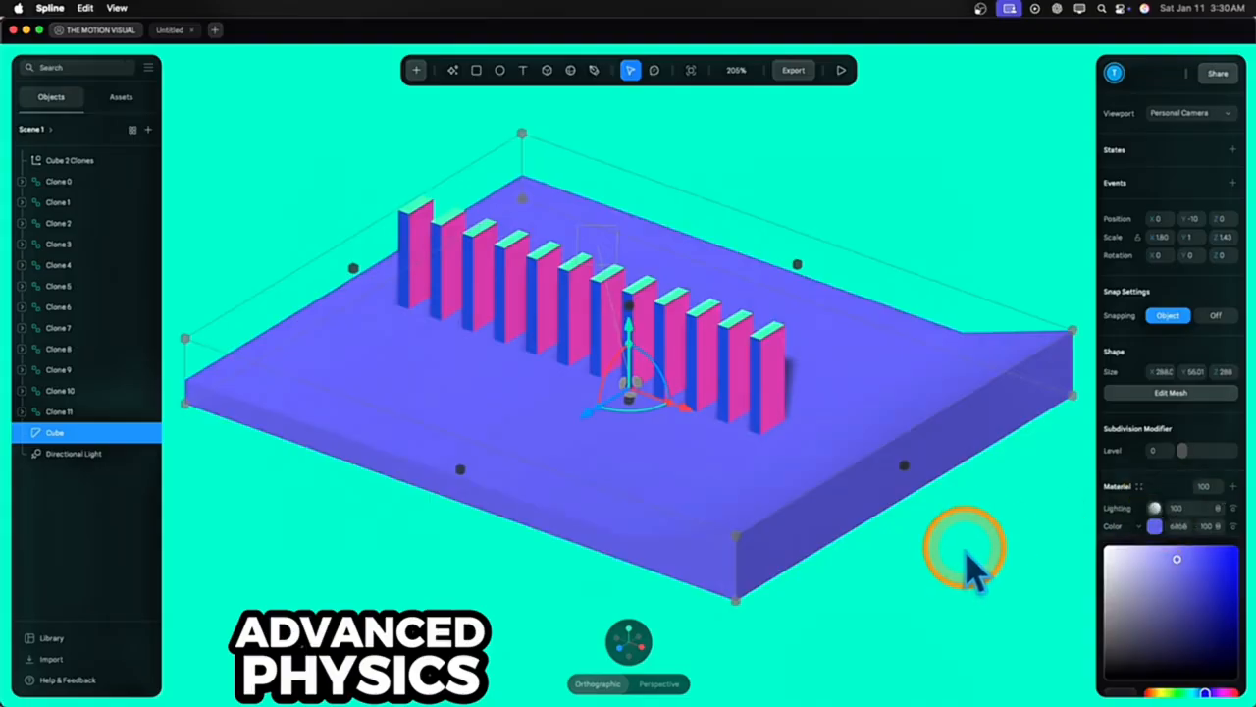
Turn on flat shading for the ramped slab
{"action": "mouse_move", "coordinate": [965, 556]}
{"action": "left_mouse_down"}
{"action": "mouse_move", "coordinate": [1030, 549]}
{"action": "mouse_move", "coordinate": [976, 550]}
{"action": "left_mouse_up"}
{"action": "left_click", "coordinate": [1155, 526]}
{"action": "left_click", "coordinate": [1170, 660]}
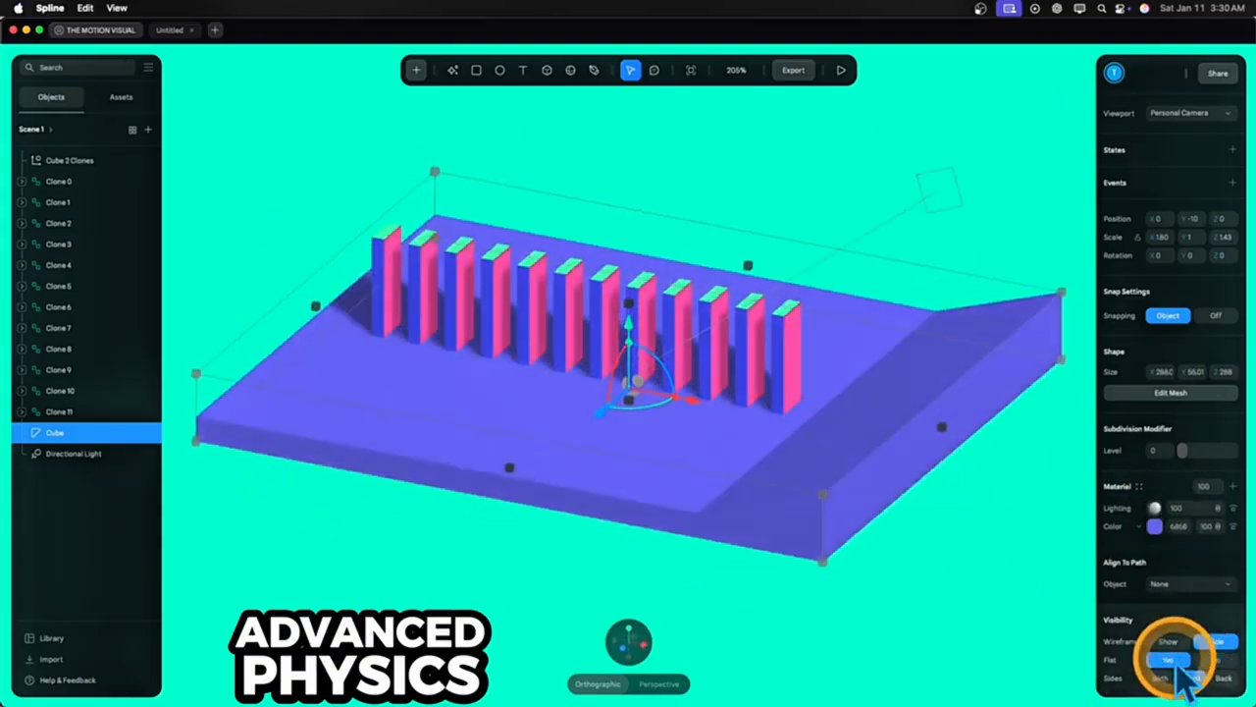
{"action": "left_click", "coordinate": [949, 625]}
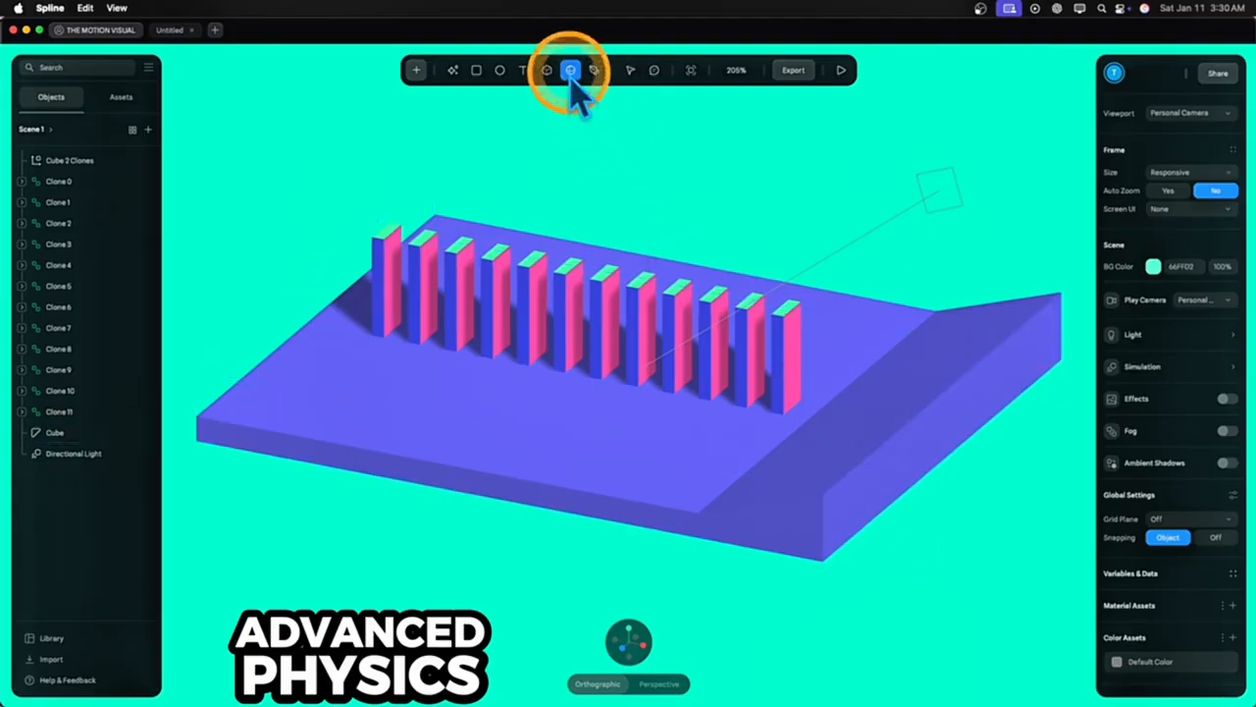
Add a sphere about 35 × 35 × 35 above the dominoes and color it bright pink
{"action": "left_click", "coordinate": [754, 186]}
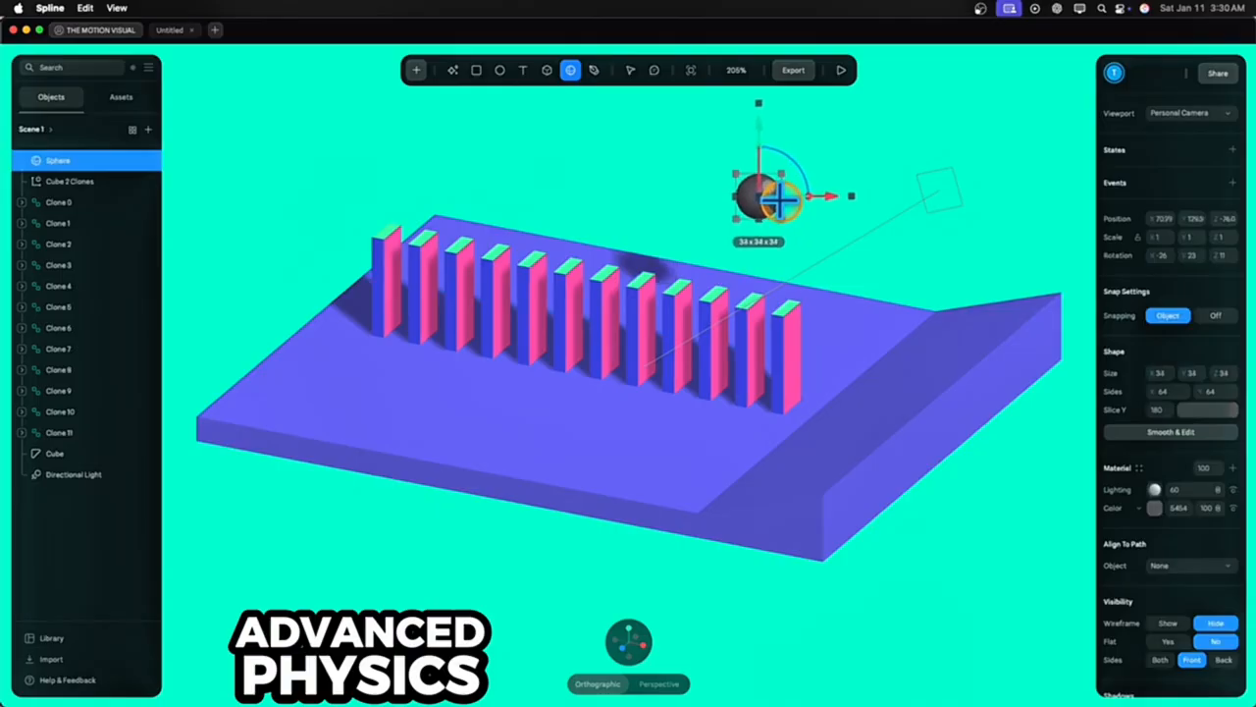
{"action": "left_click", "coordinate": [1154, 507]}
{"action": "left_click", "coordinate": [1206, 530]}
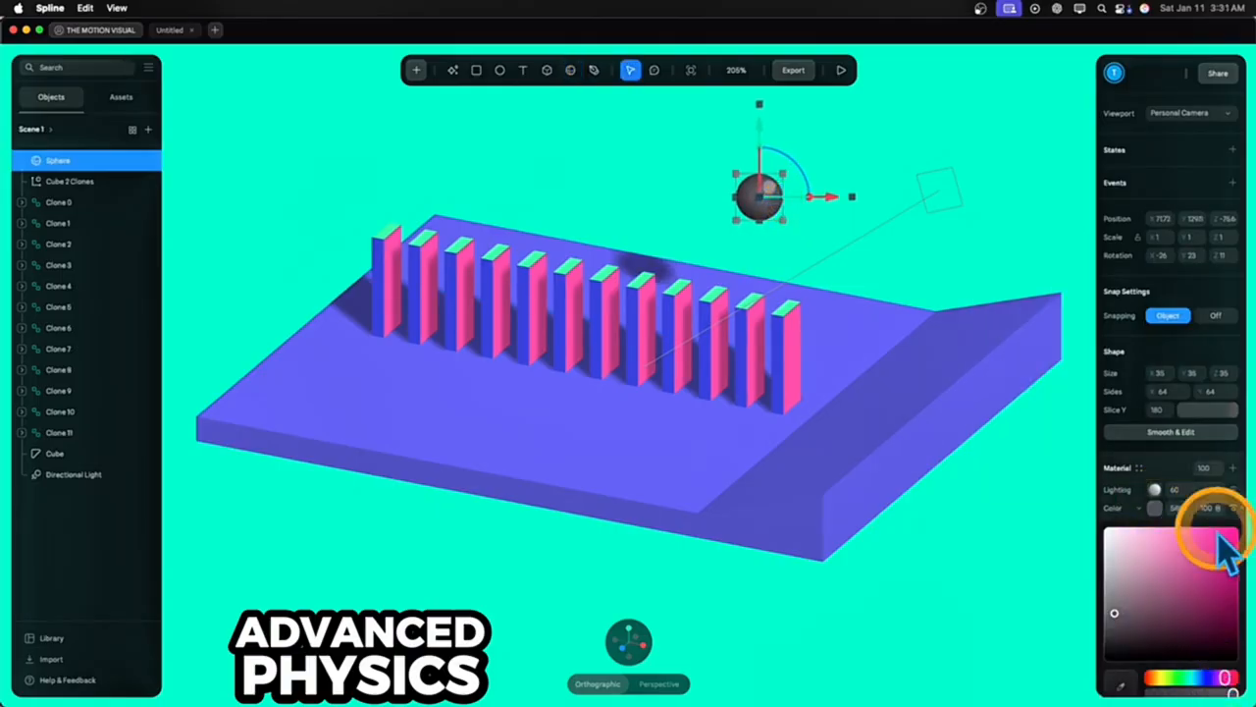
{"action": "left_click", "coordinate": [886, 294]}
Reset the sphere's position and rotation, and raise it along the Y axis to about 52
{"action": "right_click", "coordinate": [754, 228]}
{"action": "scroll", "coordinate": [813, 491], "scroll_direction": "down", "scroll_amount": 5}
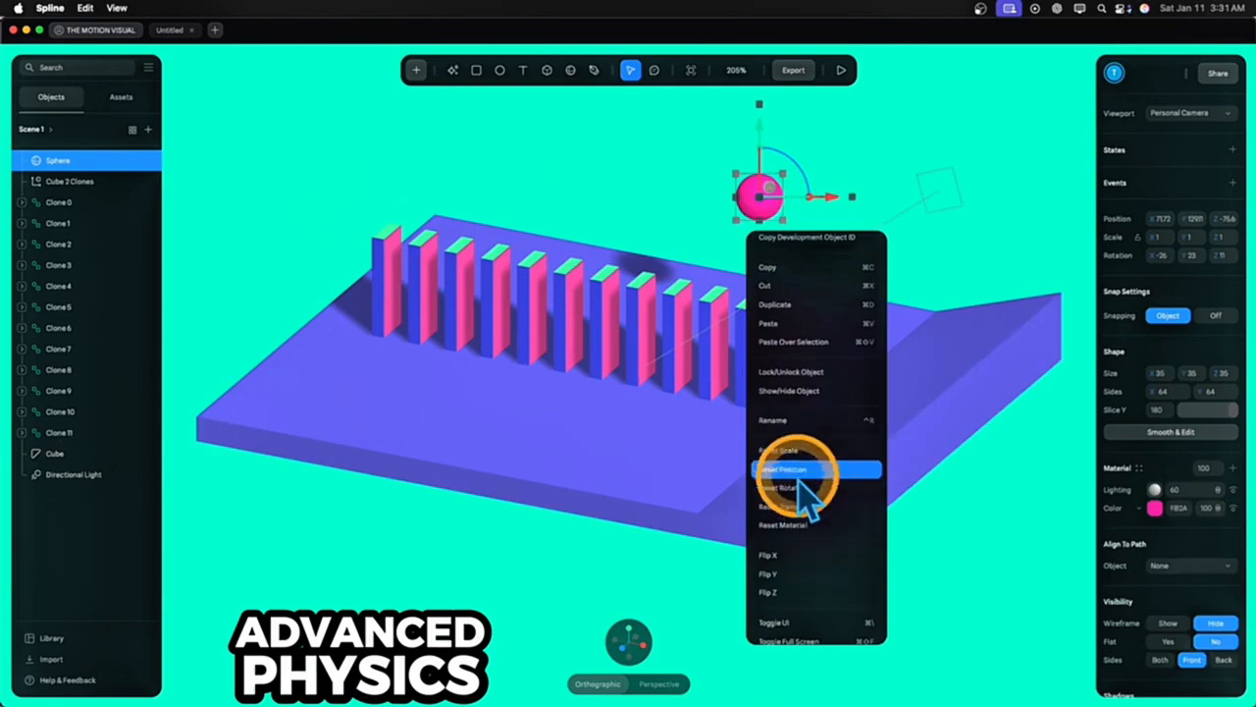
{"action": "left_click", "coordinate": [803, 469]}
{"action": "right_click", "coordinate": [623, 373]}
{"action": "scroll", "coordinate": [677, 510], "scroll_direction": "down", "scroll_amount": 4}
{"action": "left_click", "coordinate": [682, 557]}
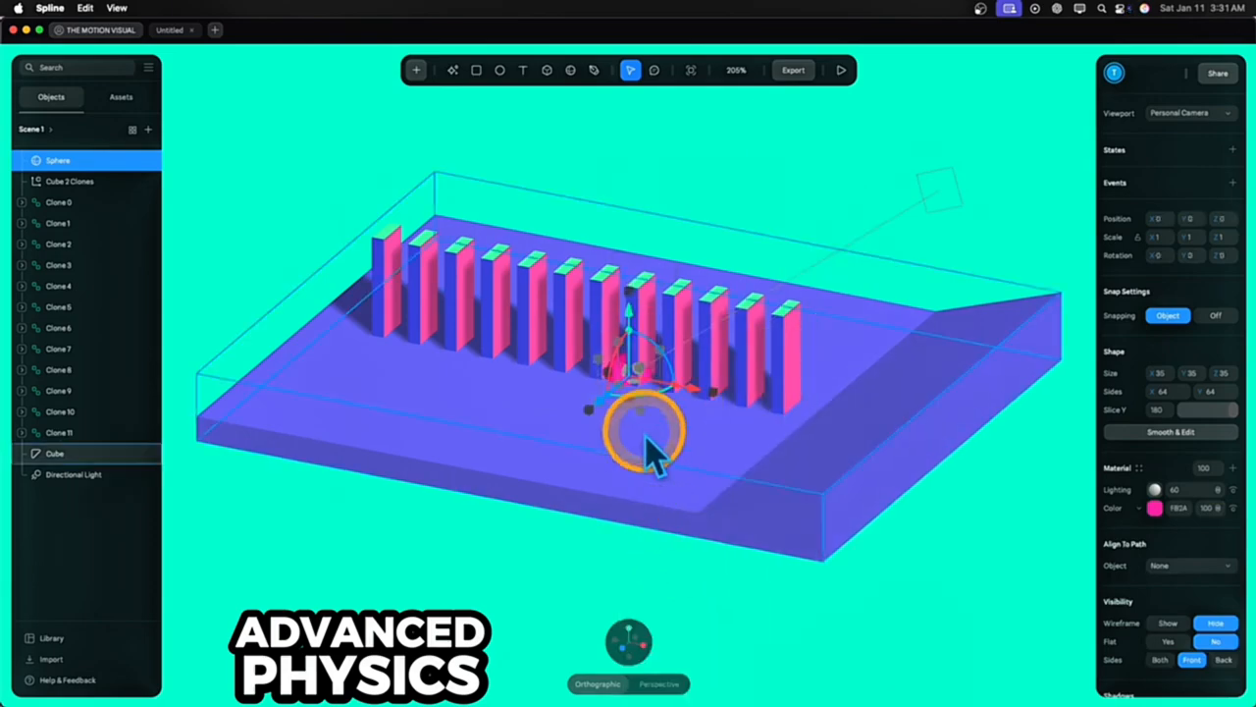
{"action": "left_click_drag", "start_coordinate": [630, 317], "coordinate": [634, 270]}
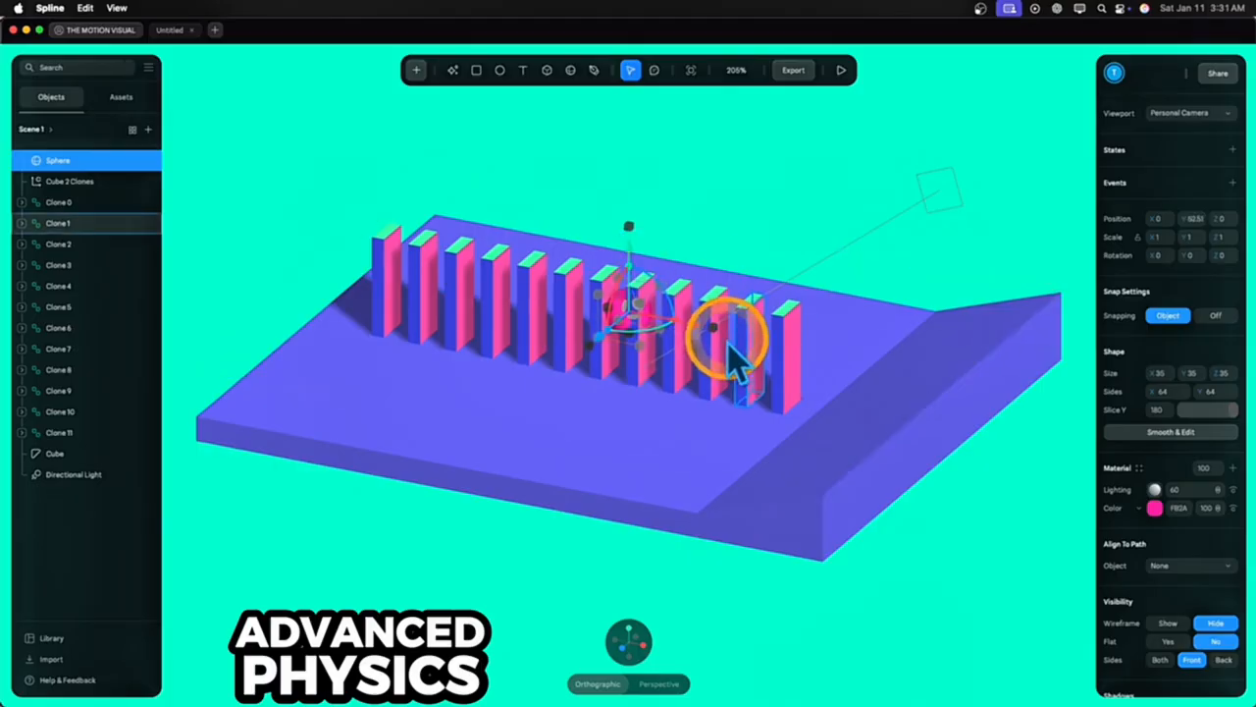
Move the sphere above the ramp end of the slab, to about X 217 and Y 253
{"action": "left_click_drag", "start_coordinate": [693, 326], "coordinate": [739, 345]}
{"action": "left_click_drag", "start_coordinate": [859, 370], "coordinate": [957, 403]}
{"action": "left_click_drag", "start_coordinate": [893, 292], "coordinate": [903, 60]}
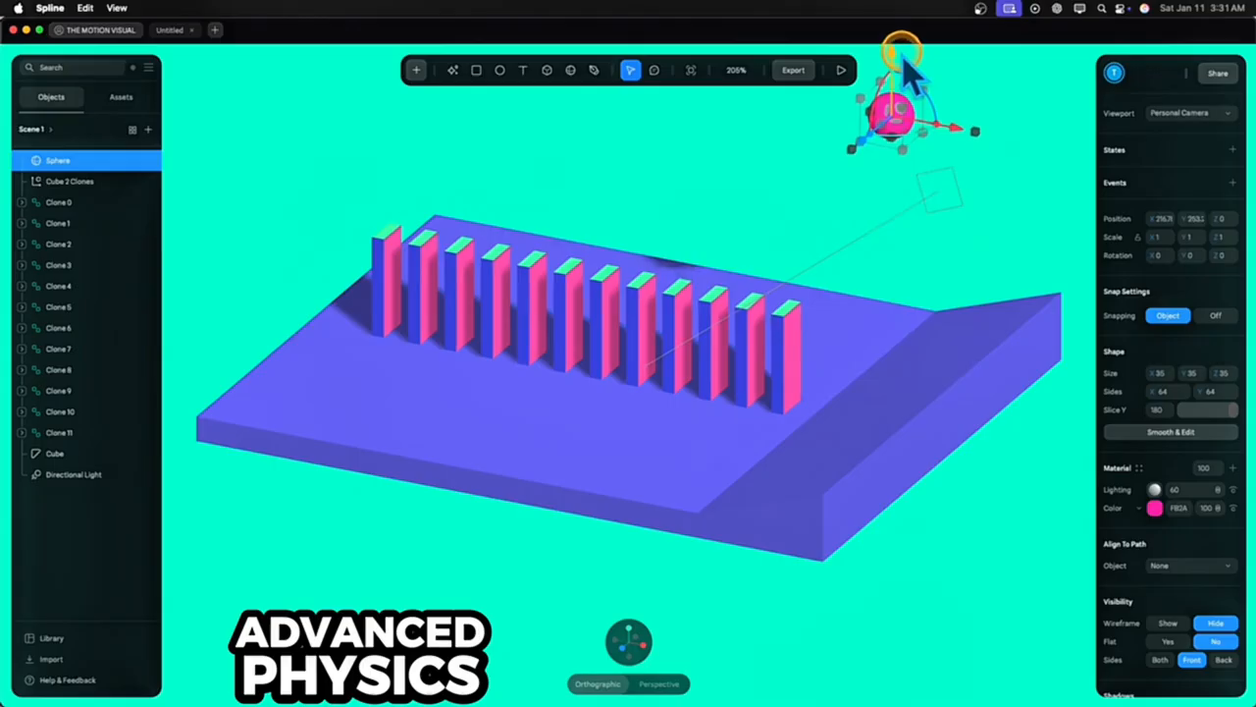
Set the sphere's physics body type to Dynamic with a weight of 5
{"action": "scroll", "coordinate": [1167, 388], "scroll_direction": "down", "scroll_amount": 5}
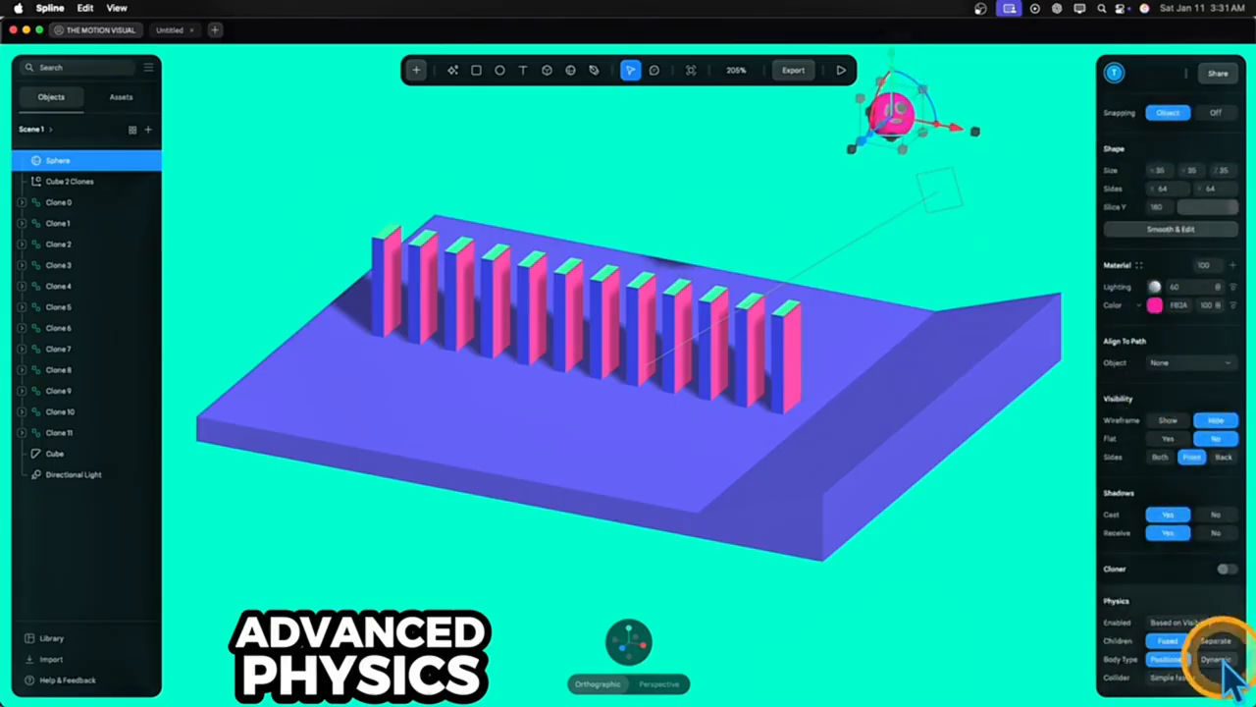
{"action": "scroll", "coordinate": [1207, 535], "scroll_direction": "down", "scroll_amount": 3}
{"action": "scroll", "coordinate": [1201, 526], "scroll_direction": "down", "scroll_amount": 1}
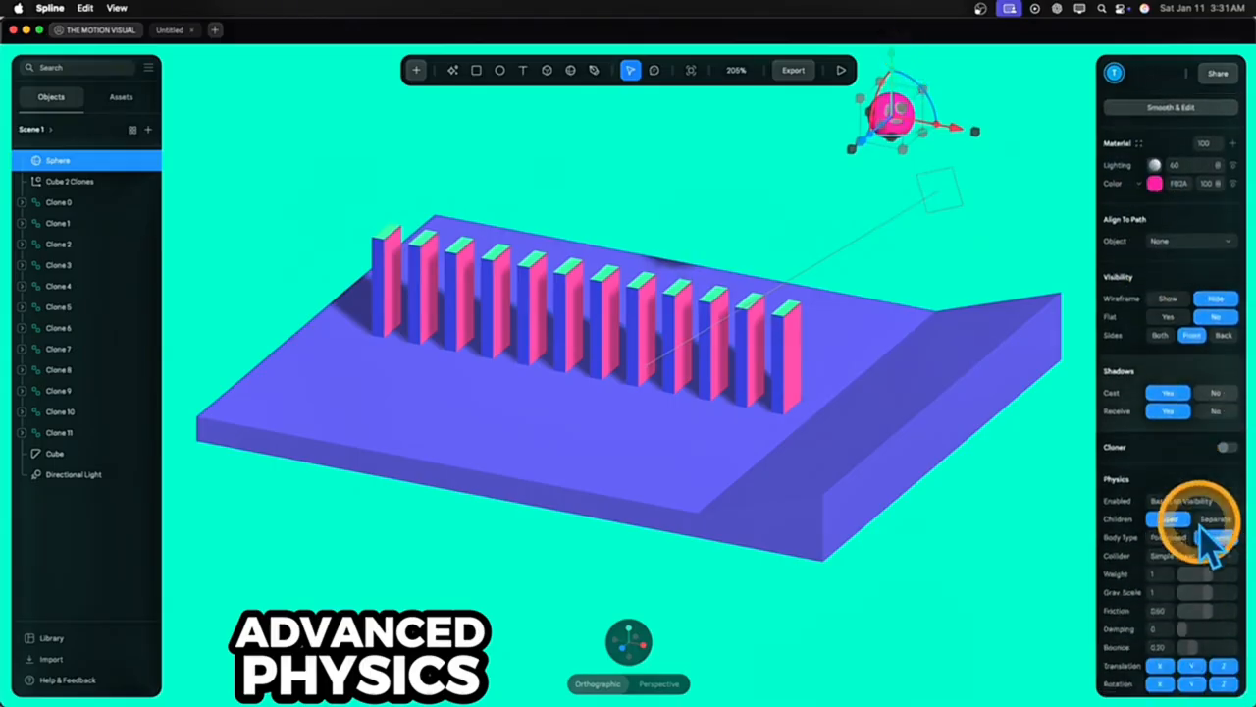
{"action": "type", "text": "5"}
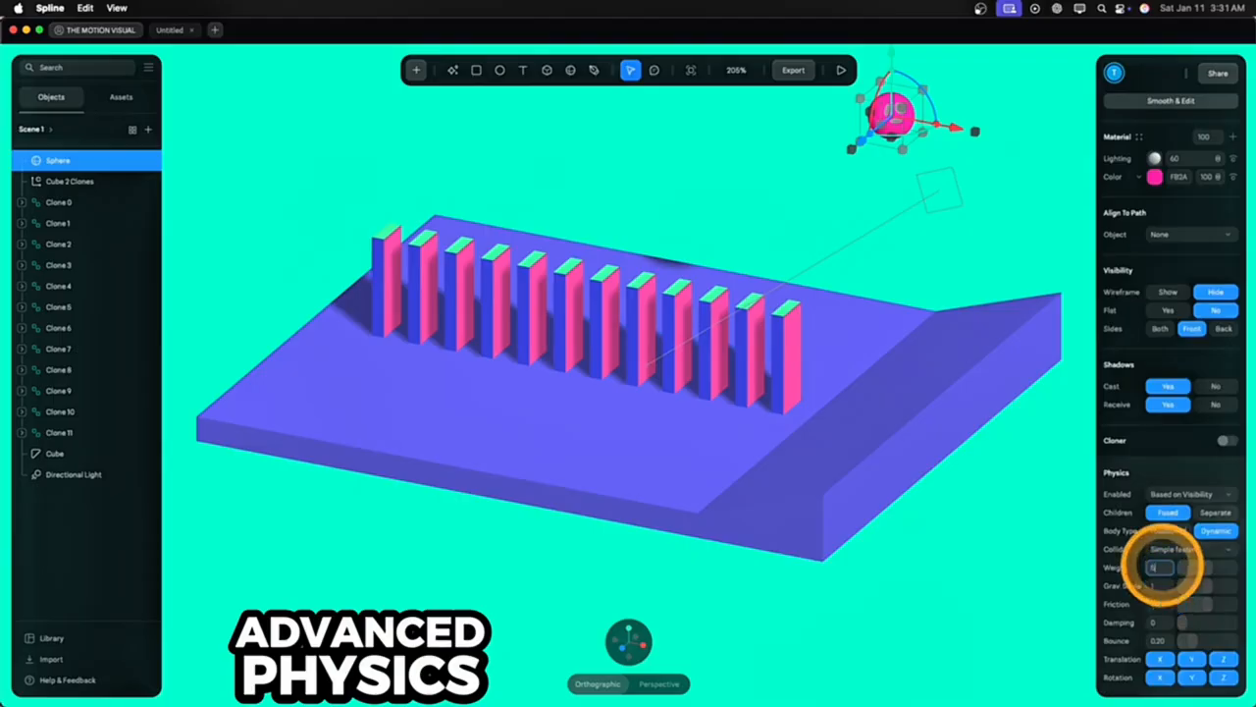
{"action": "left_click", "coordinate": [1195, 641]}
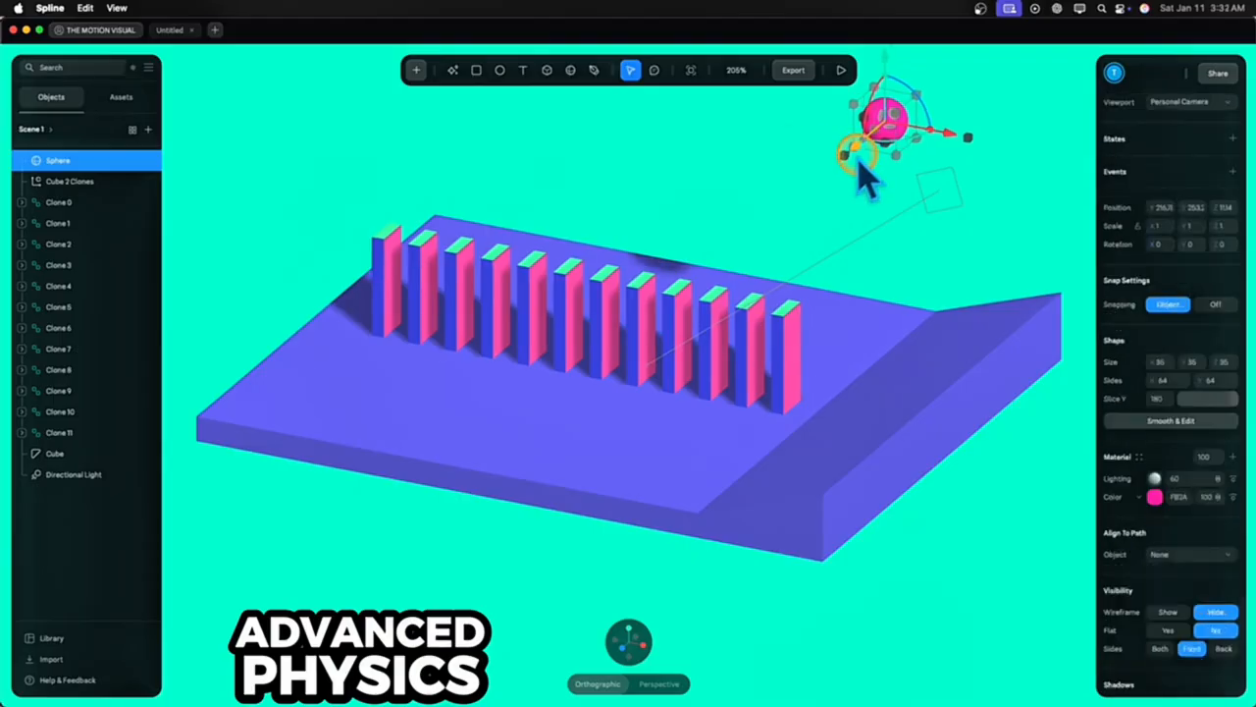
Try shifting the sphere slightly along the Z axis
{"action": "mouse_move", "coordinate": [860, 158]}
{"action": "left_mouse_down"}
{"action": "mouse_move", "coordinate": [844, 181]}
{"action": "mouse_move", "coordinate": [875, 174]}
{"action": "left_mouse_up"}
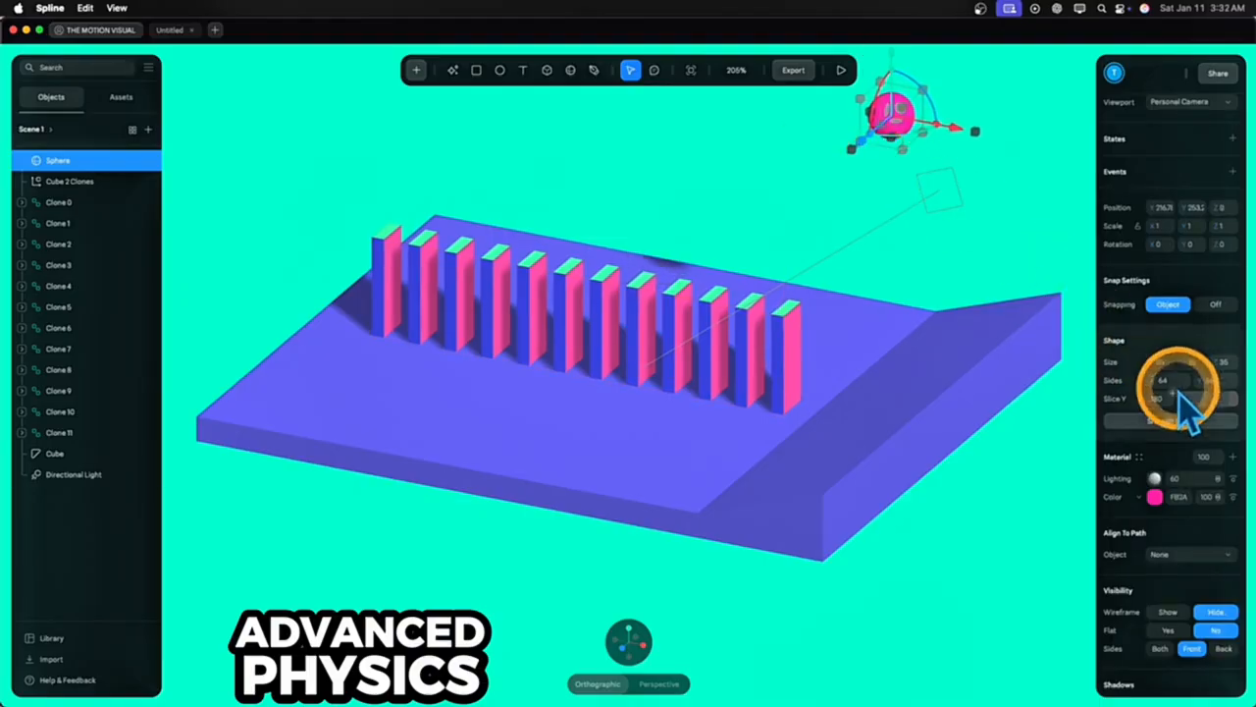
{"action": "scroll", "coordinate": [1183, 395], "scroll_direction": "down", "scroll_amount": 1}
{"action": "scroll", "coordinate": [1184, 395], "scroll_direction": "down", "scroll_amount": 7}
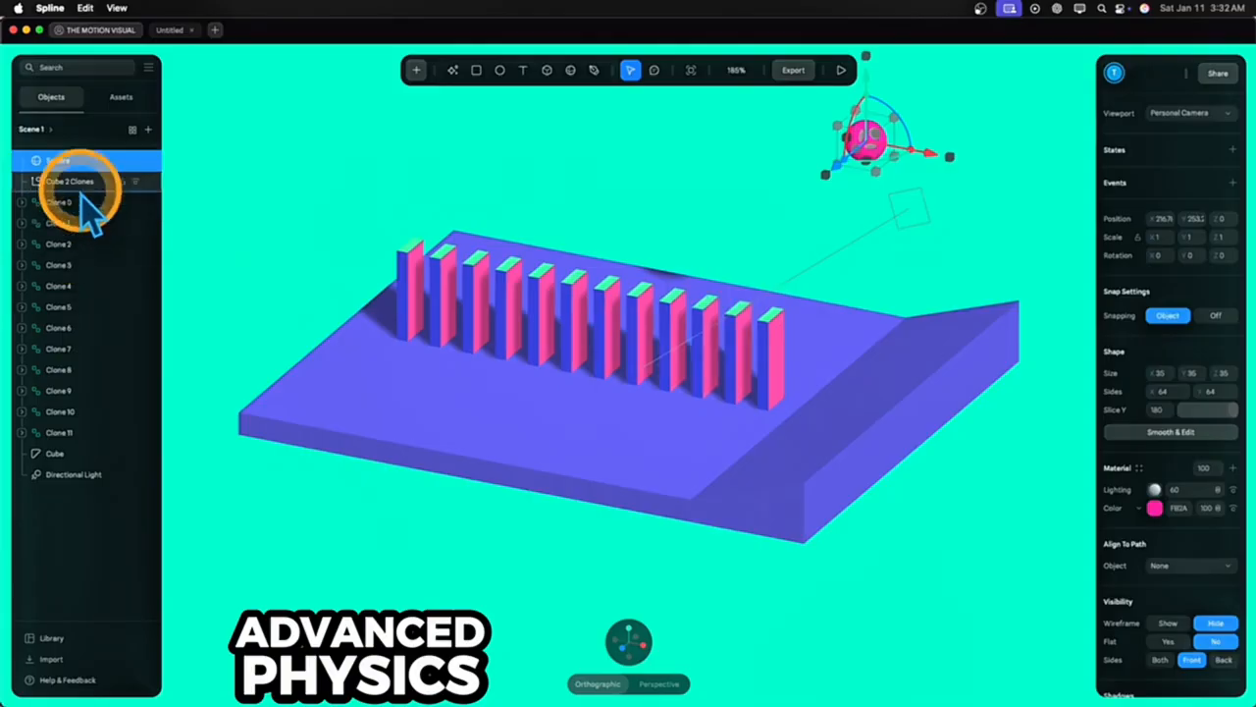
Shift Clone 0 through Clone 11 together away from the ramp along the row's direction and play the simulation to test the chain
{"action": "left_click", "coordinate": [60, 204]}
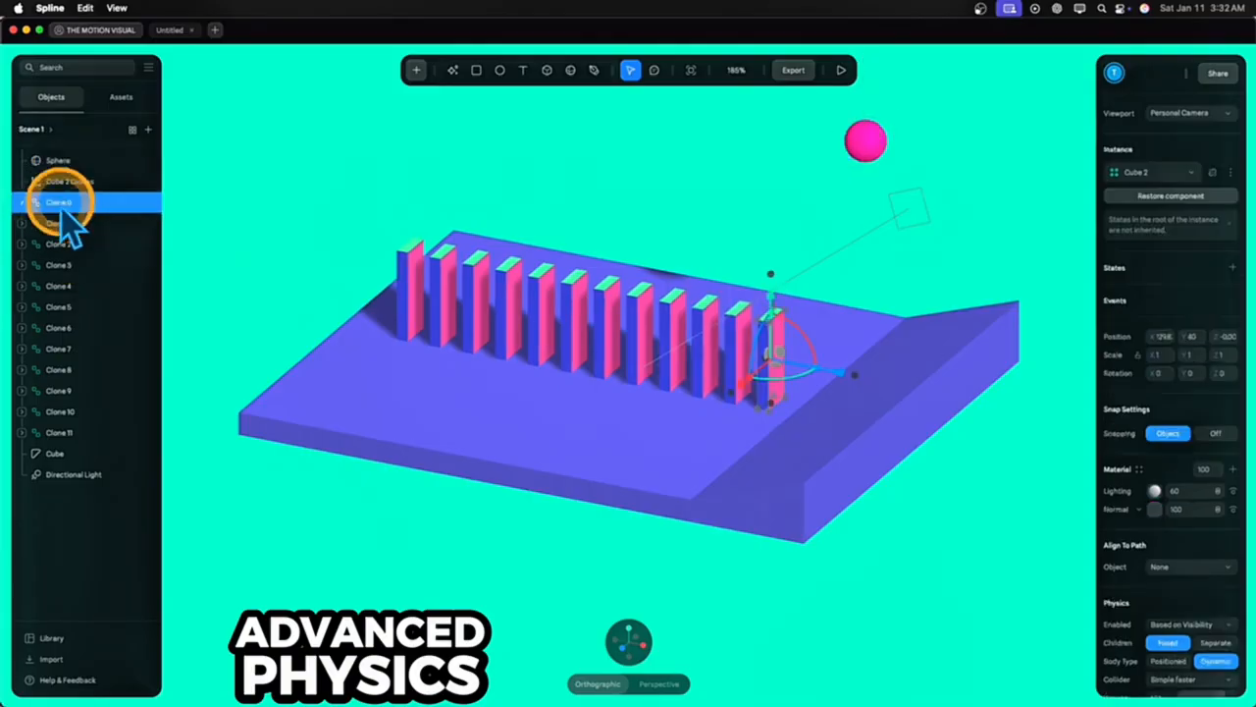
{"action": "left_click", "coordinate": [67, 439], "text": "shift"}
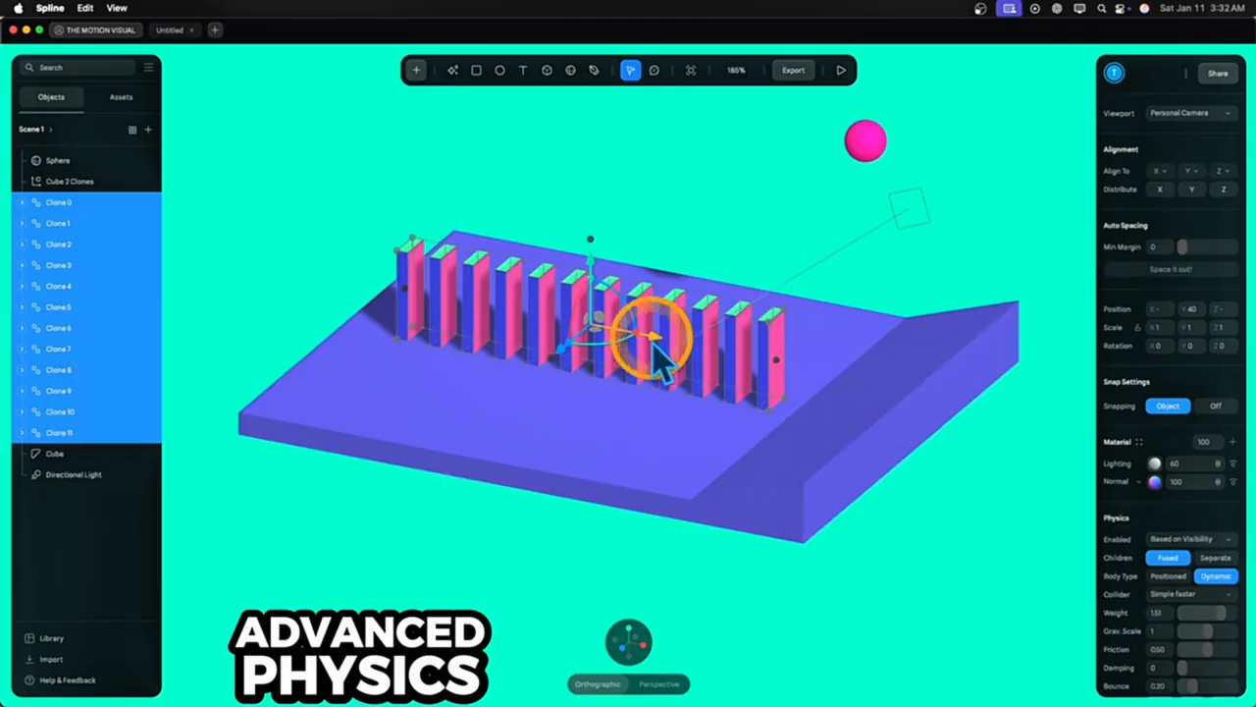
{"action": "left_click_drag", "start_coordinate": [650, 345], "coordinate": [603, 337]}
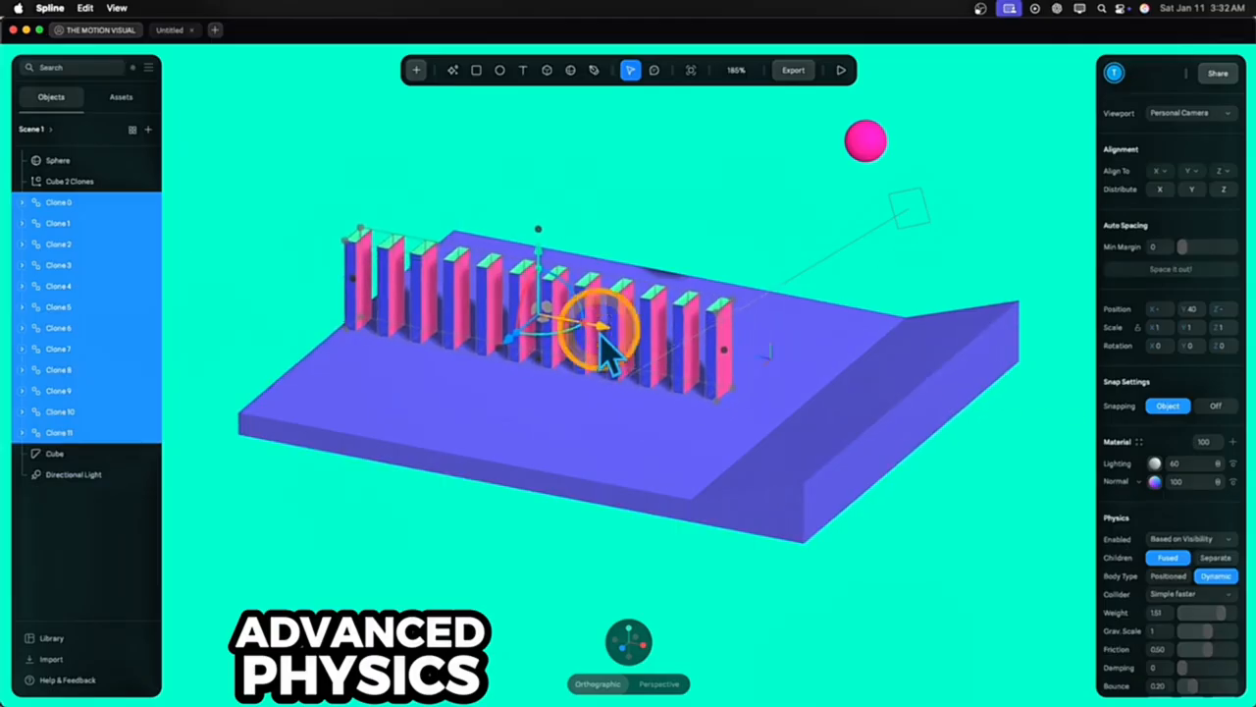
{"action": "left_click", "coordinate": [841, 69]}
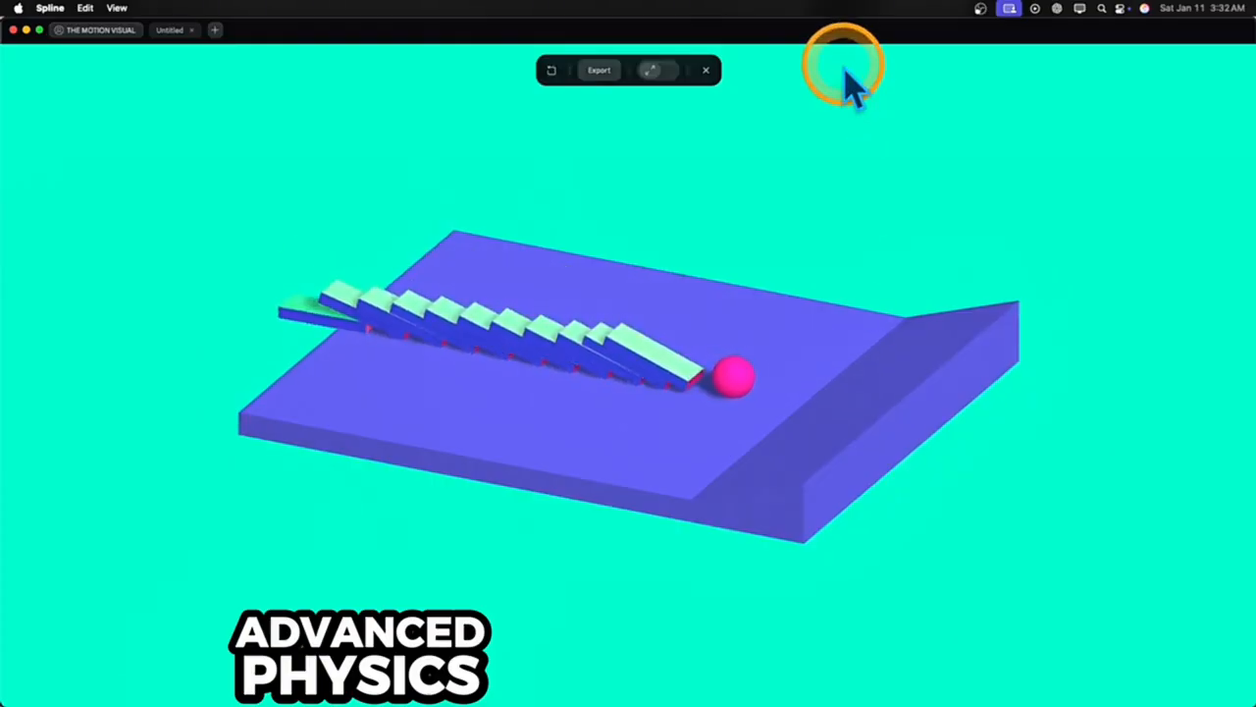
{"action": "left_click", "coordinate": [553, 71]}
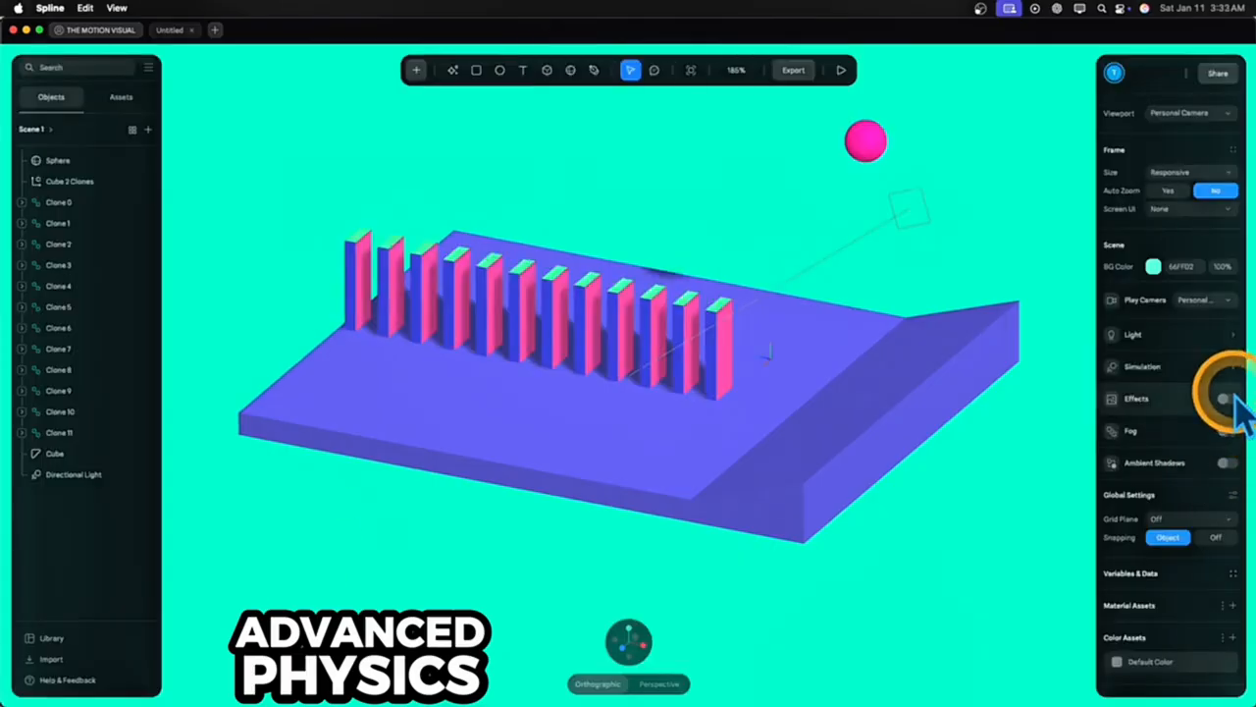
Enable scene effects with a hue shift of 269, and play the recolored domino simulation
{"action": "left_click", "coordinate": [1228, 398]}
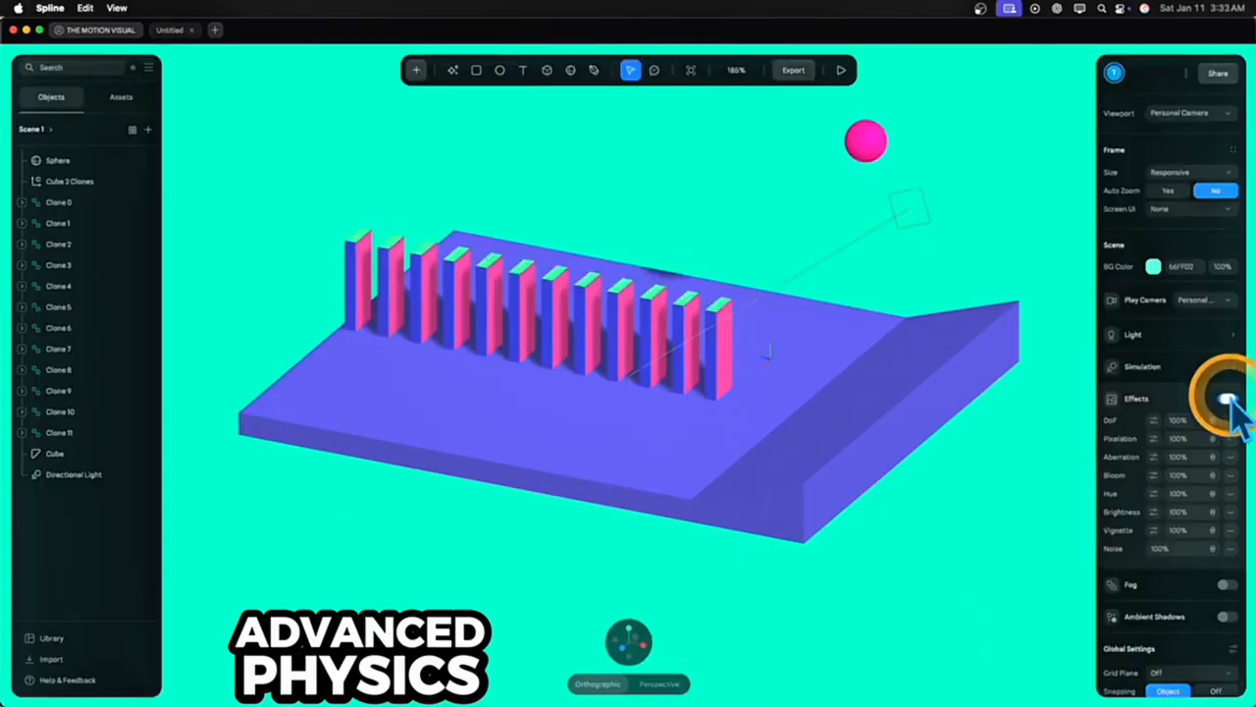
{"action": "left_click", "coordinate": [1231, 495]}
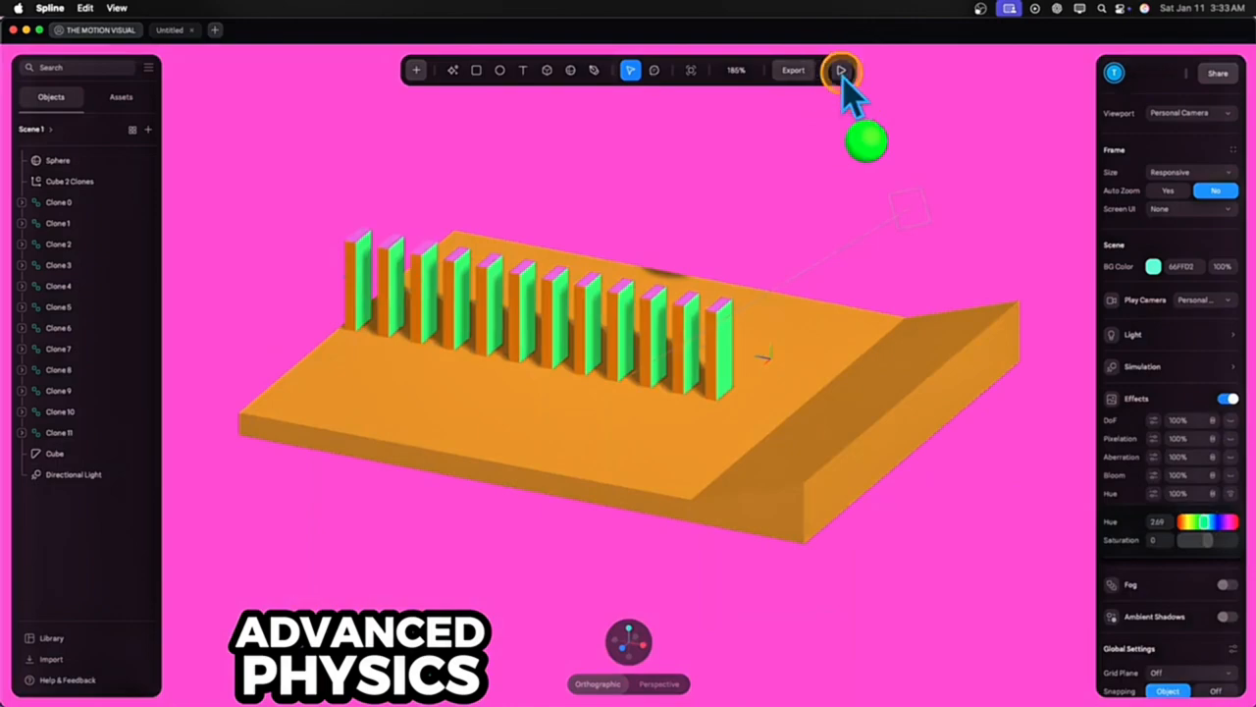
{"action": "left_click", "coordinate": [846, 74]}
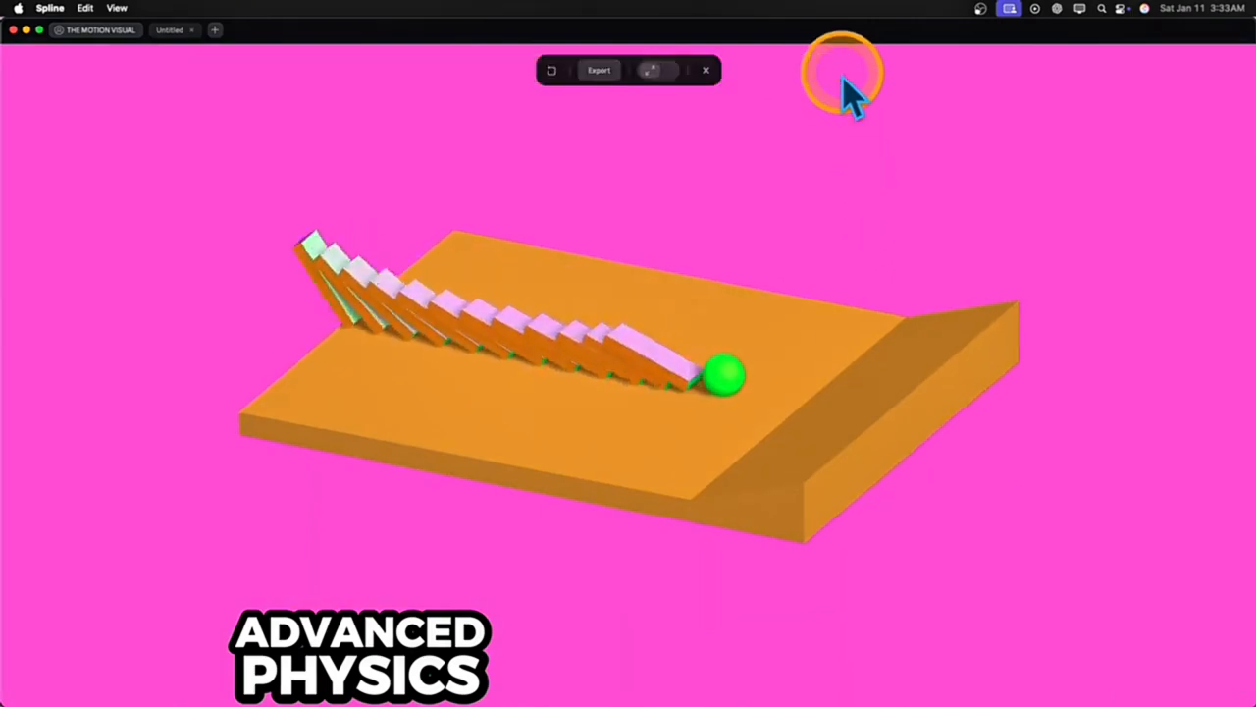
{"action": "left_click", "coordinate": [551, 71]}
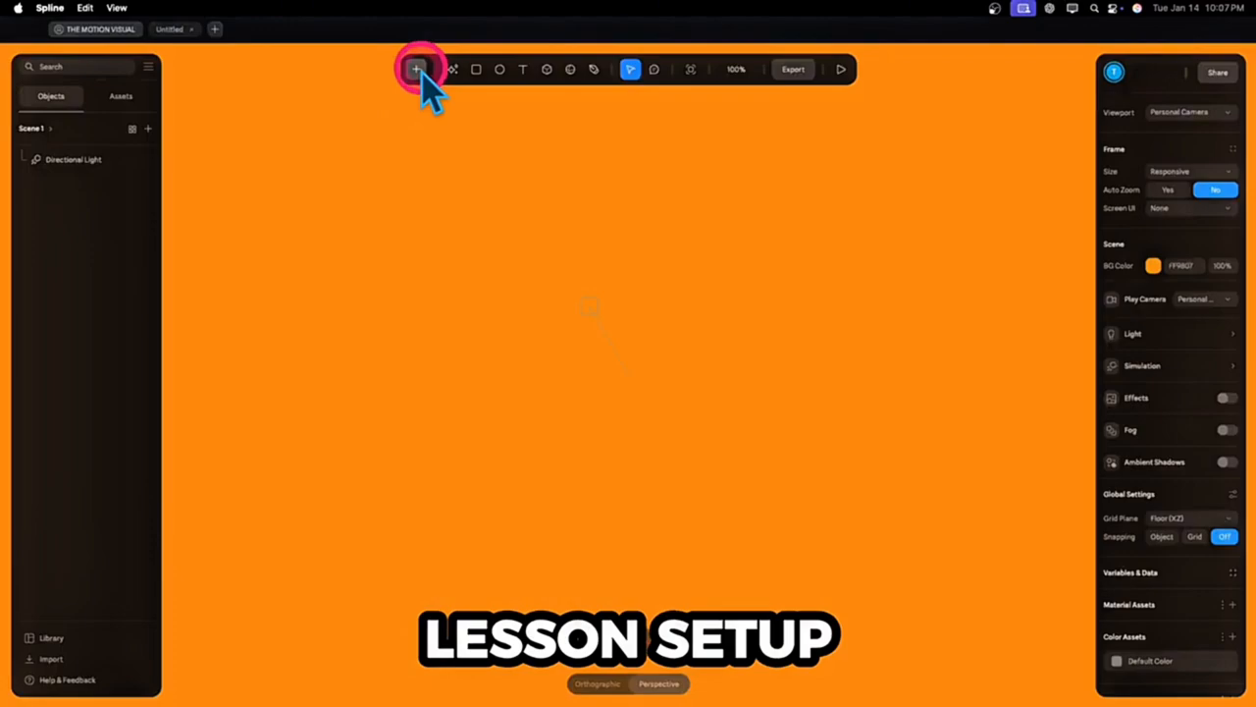
Add an icosahedron about 492 × 492 × 492 near the middle of the empty orange scene
{"action": "left_click", "coordinate": [416, 68]}
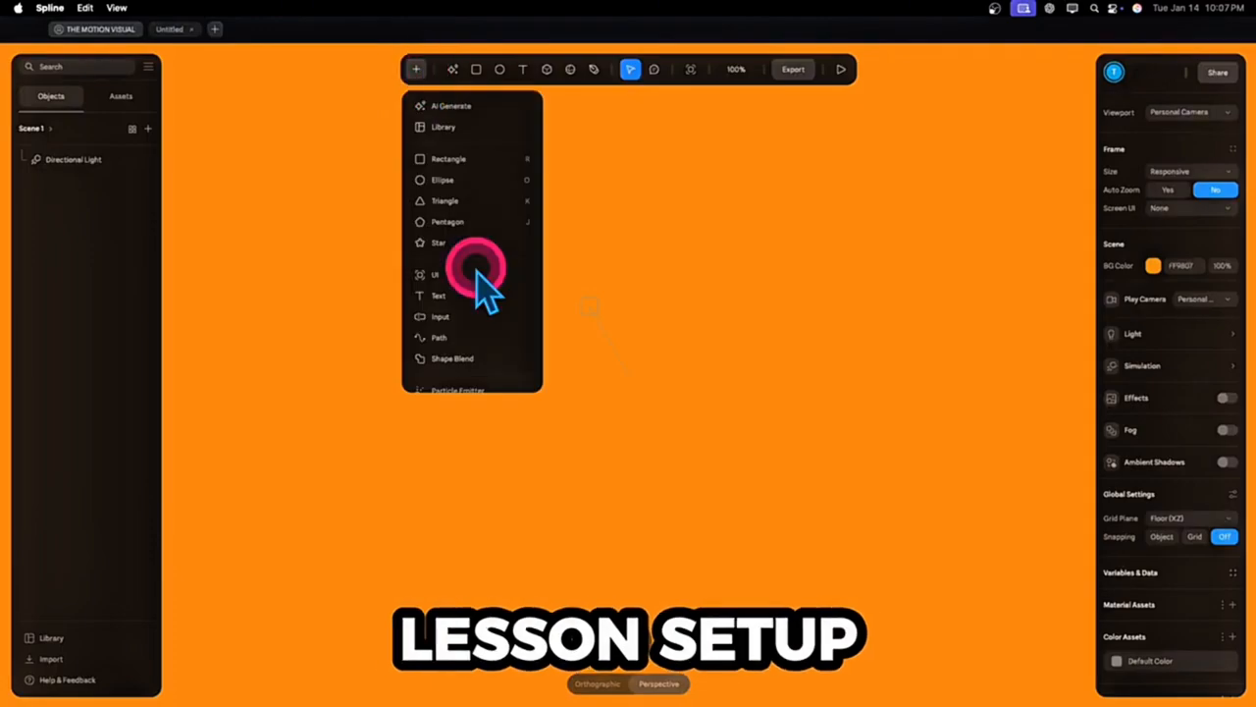
{"action": "scroll", "coordinate": [478, 274], "scroll_direction": "down", "scroll_amount": 5}
{"action": "scroll", "coordinate": [478, 275], "scroll_direction": "down", "scroll_amount": 3}
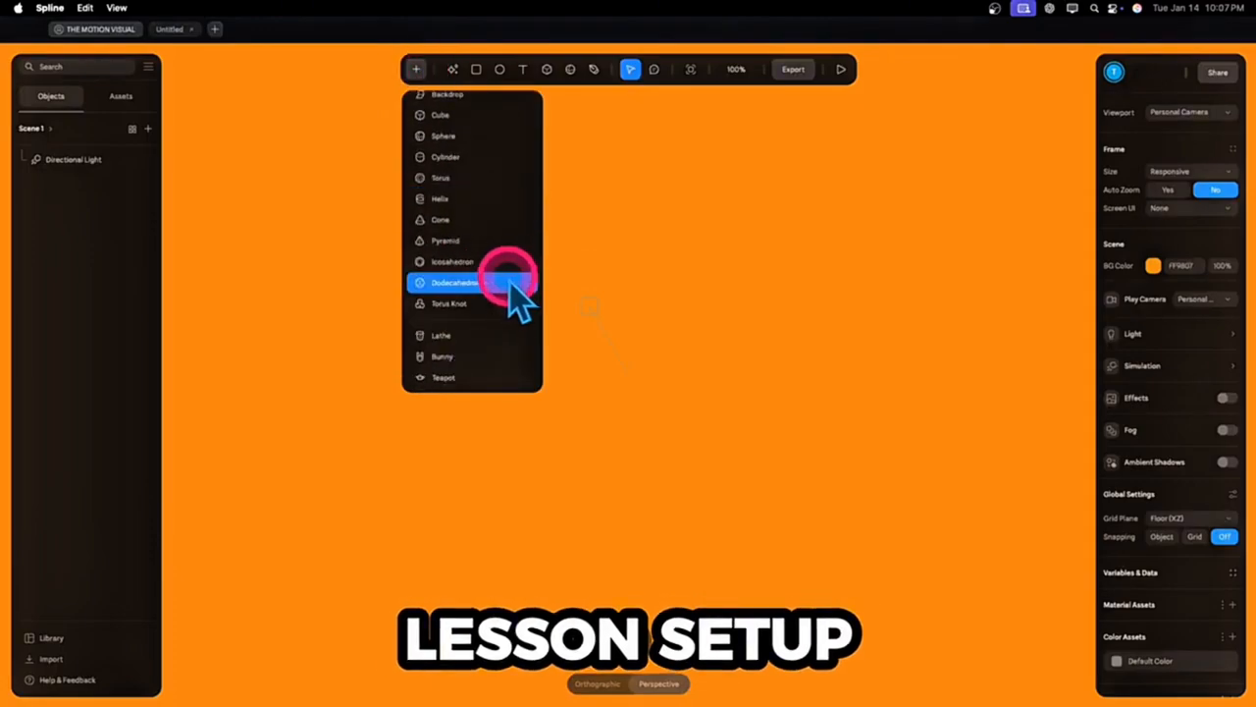
{"action": "left_click", "coordinate": [488, 267]}
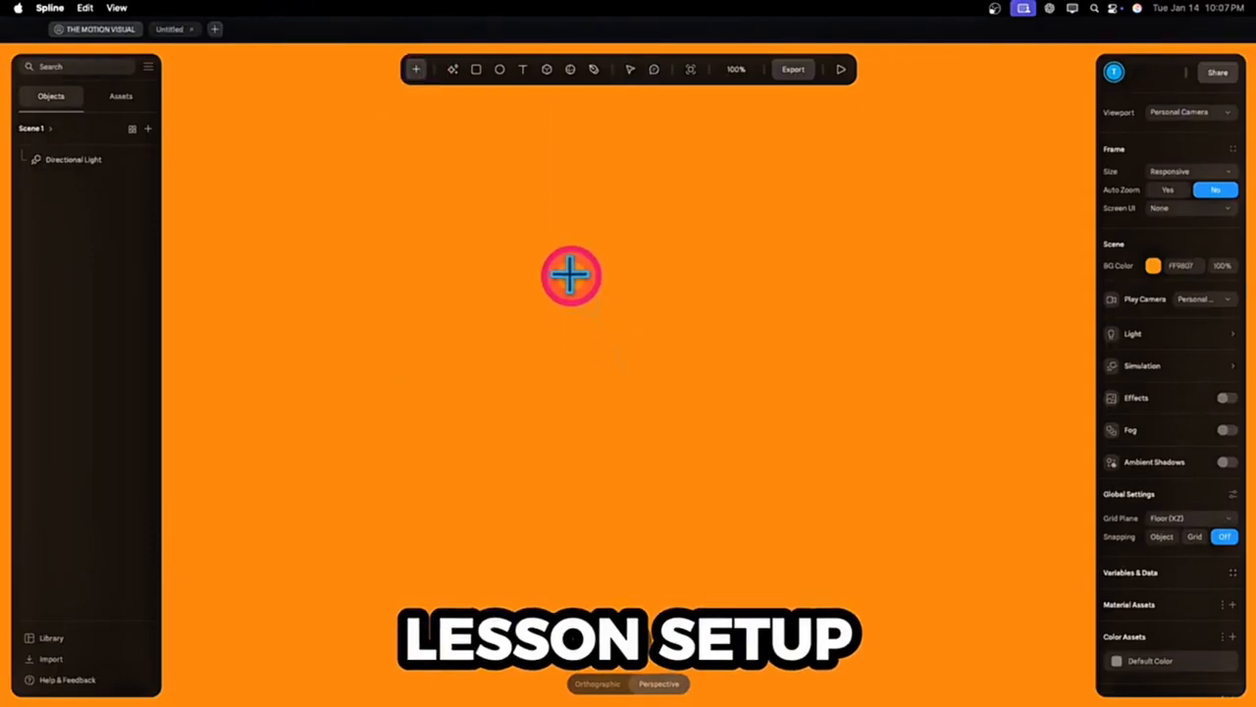
{"action": "left_click_drag", "start_coordinate": [537, 265], "coordinate": [668, 447]}
Reset the icosahedron's position to the origin and set the camera view to perspective
{"action": "right_click", "coordinate": [609, 388]}
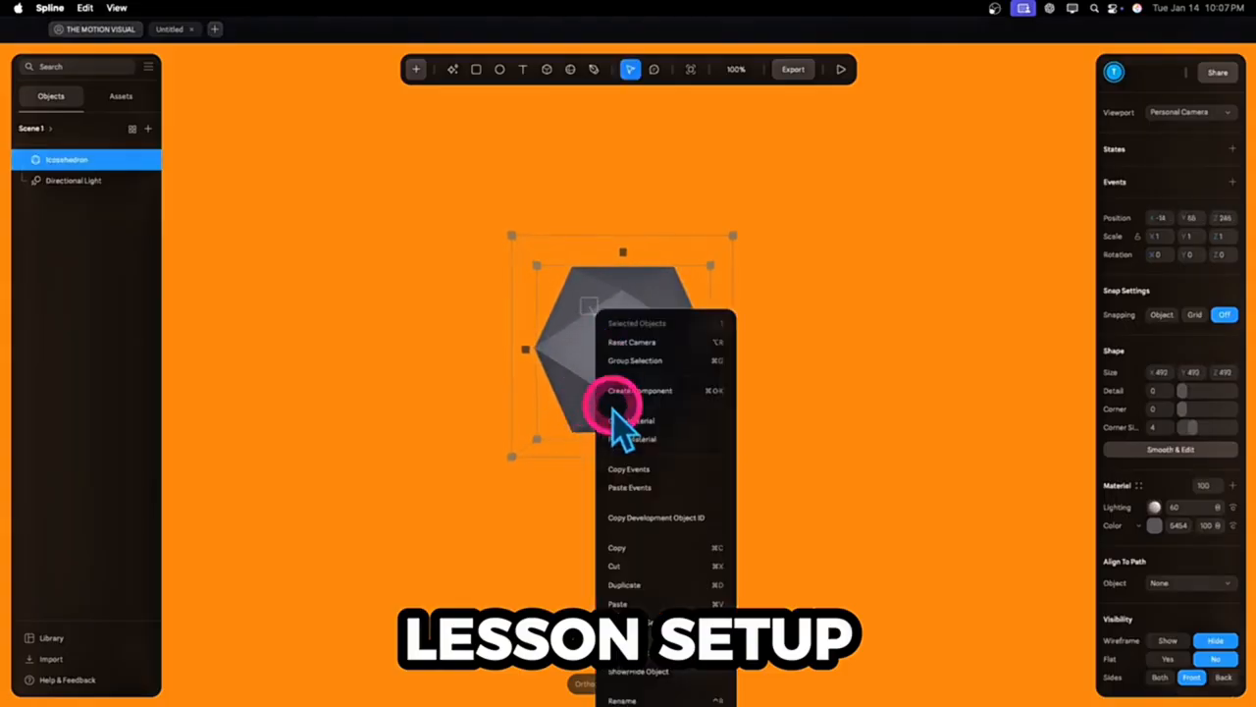
{"action": "left_click", "coordinate": [674, 538]}
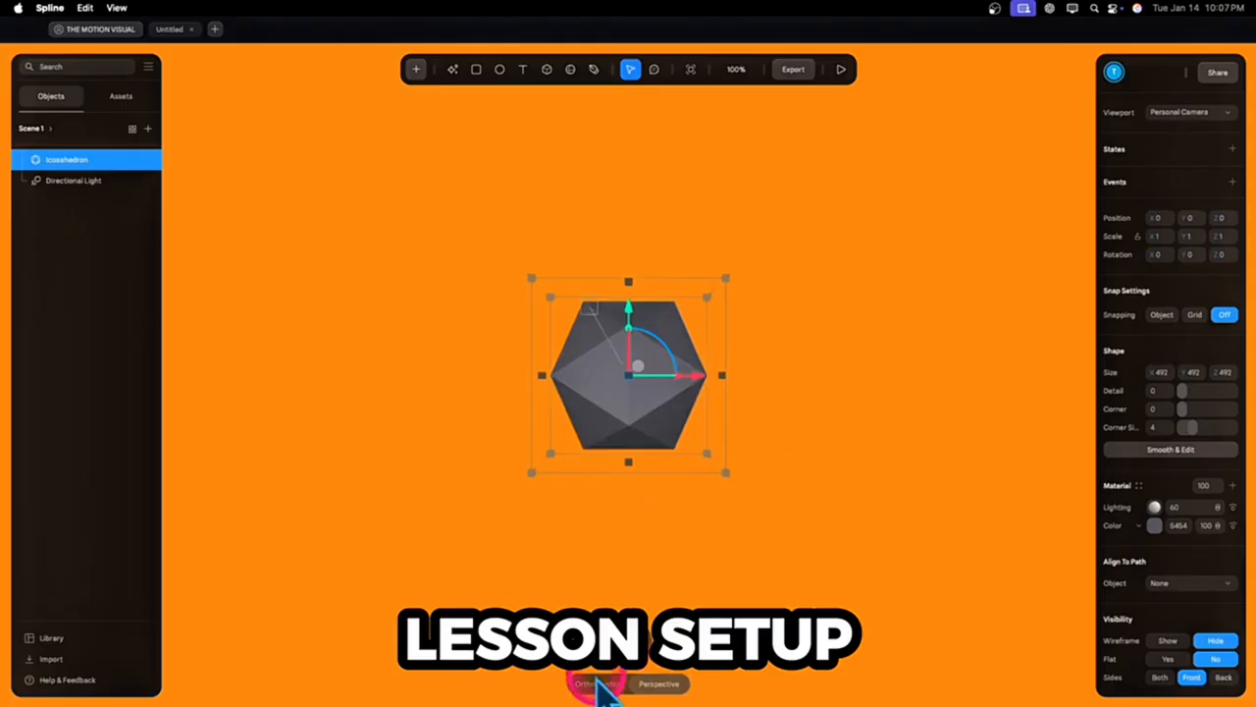
{"action": "left_click", "coordinate": [643, 686]}
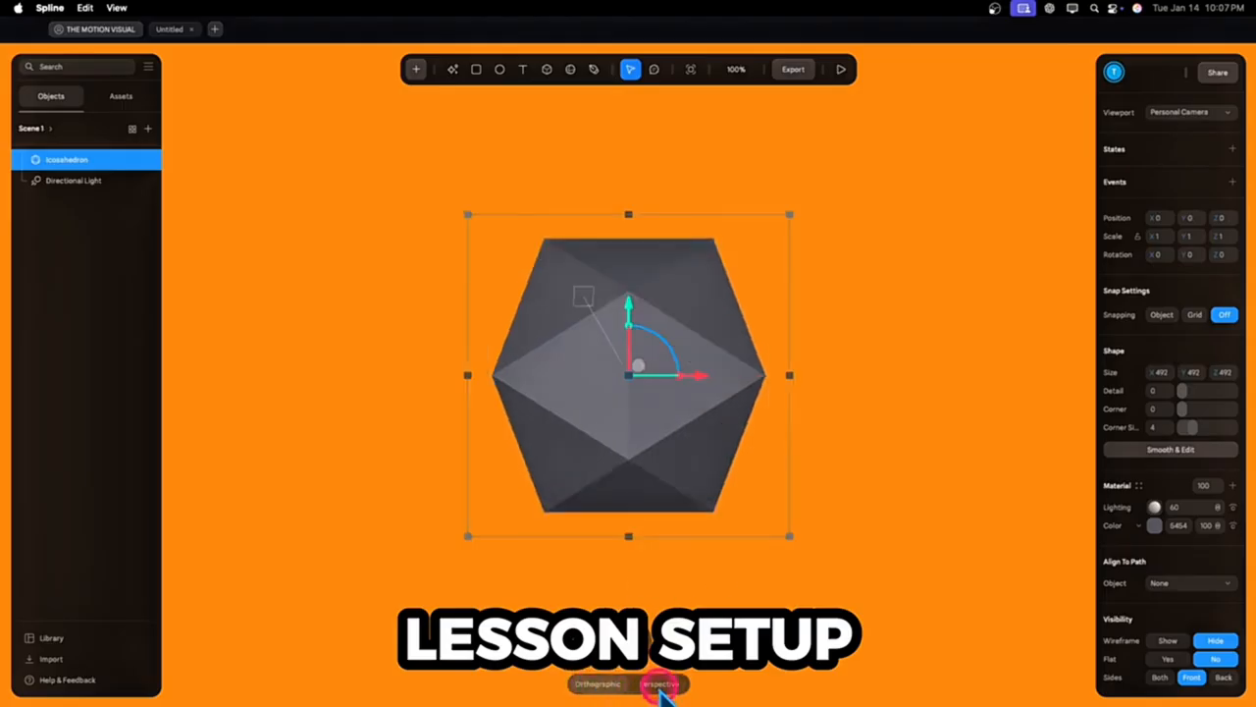
Change the icosahedron's material color layer to Normal
{"action": "left_click", "coordinate": [1142, 528]}
{"action": "left_click", "coordinate": [1175, 571]}
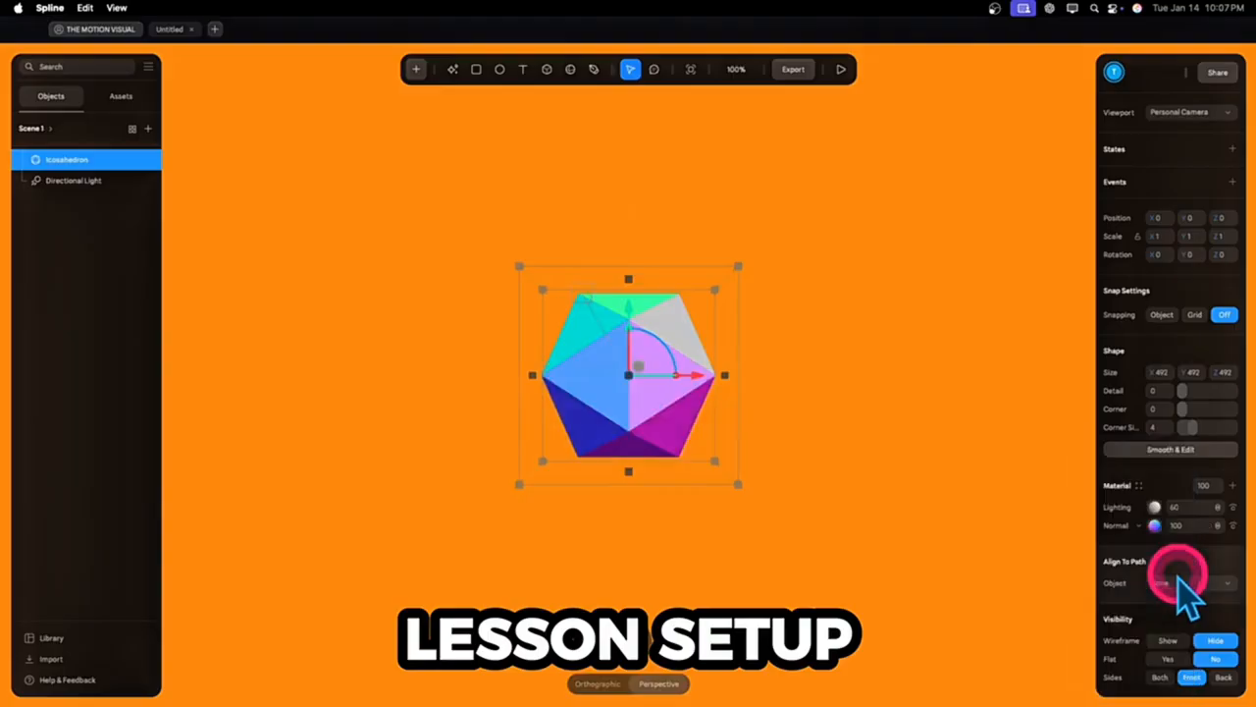
{"action": "left_click", "coordinate": [957, 358]}
Enable scene effects with the Hue effect to shift the background to blue
{"action": "left_click", "coordinate": [1228, 398]}
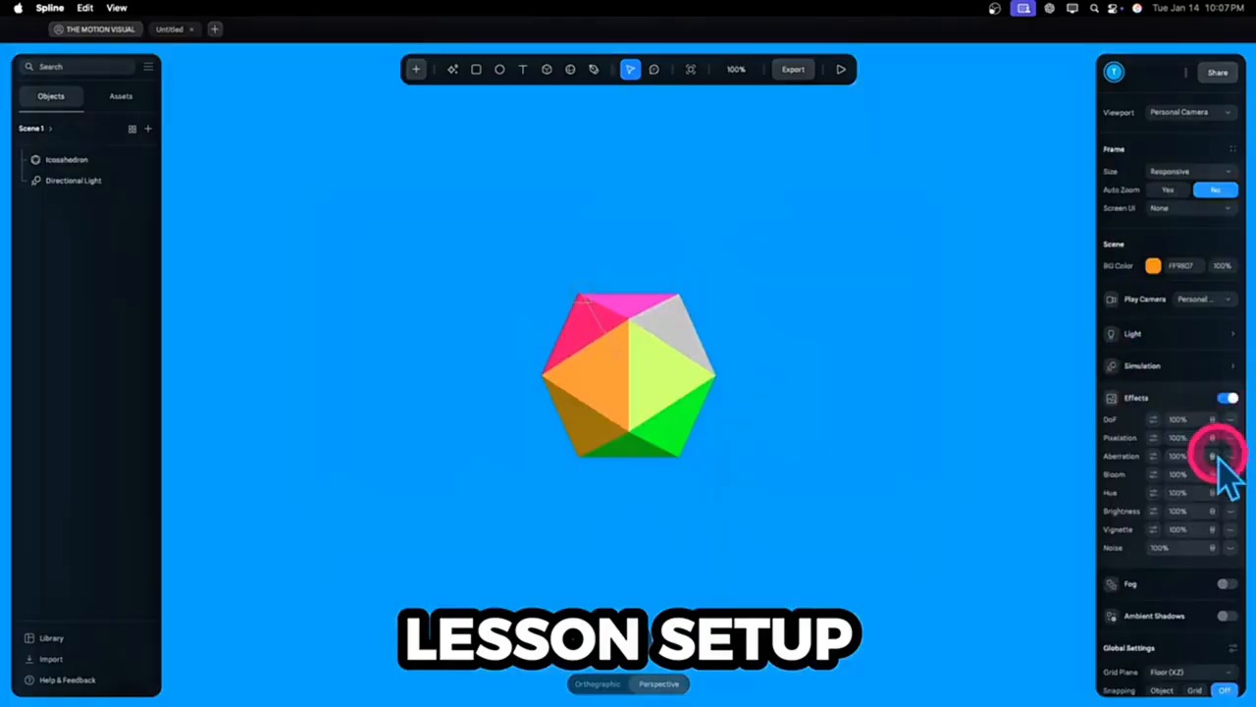
{"action": "left_click", "coordinate": [1153, 494]}
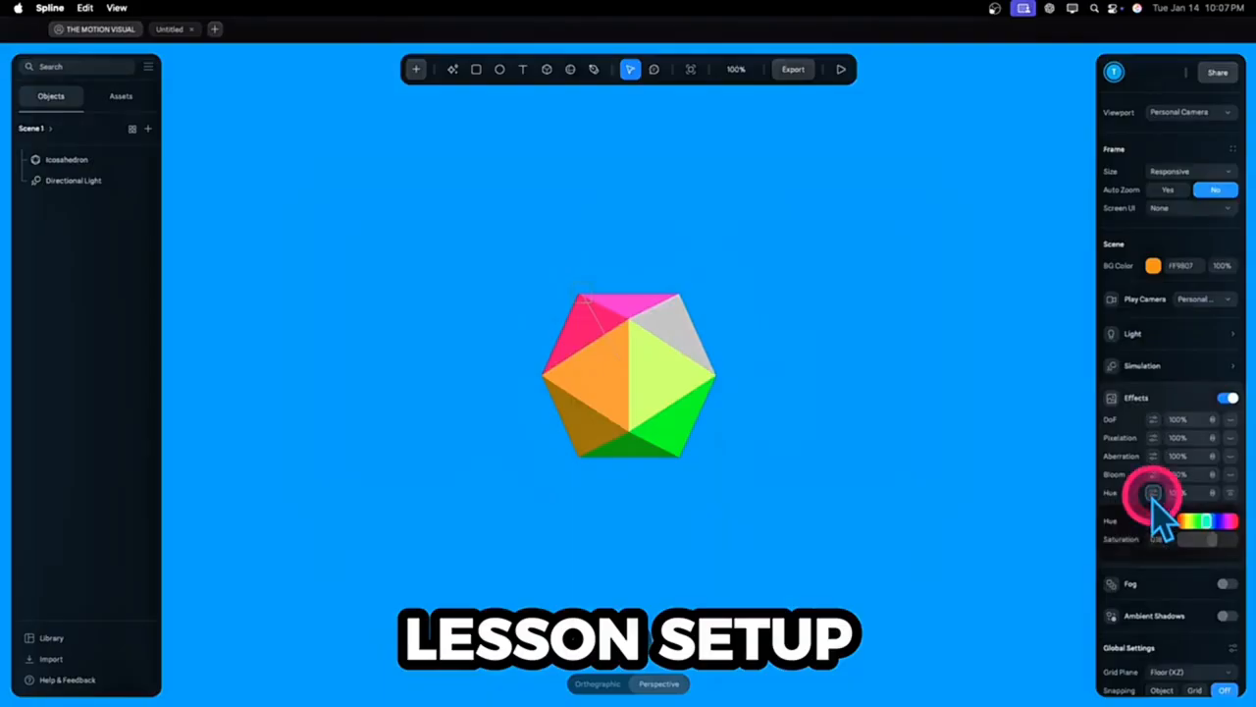
{"action": "left_click", "coordinate": [919, 377]}
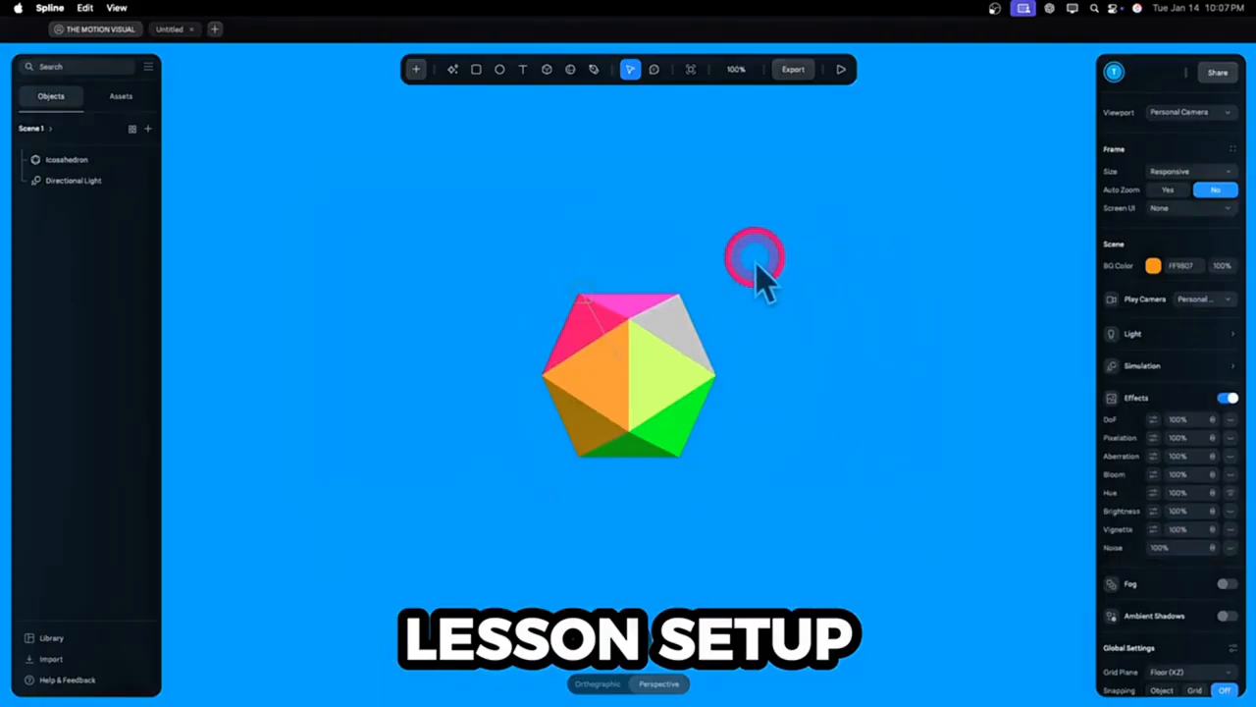
{"action": "left_click", "coordinate": [593, 425]}
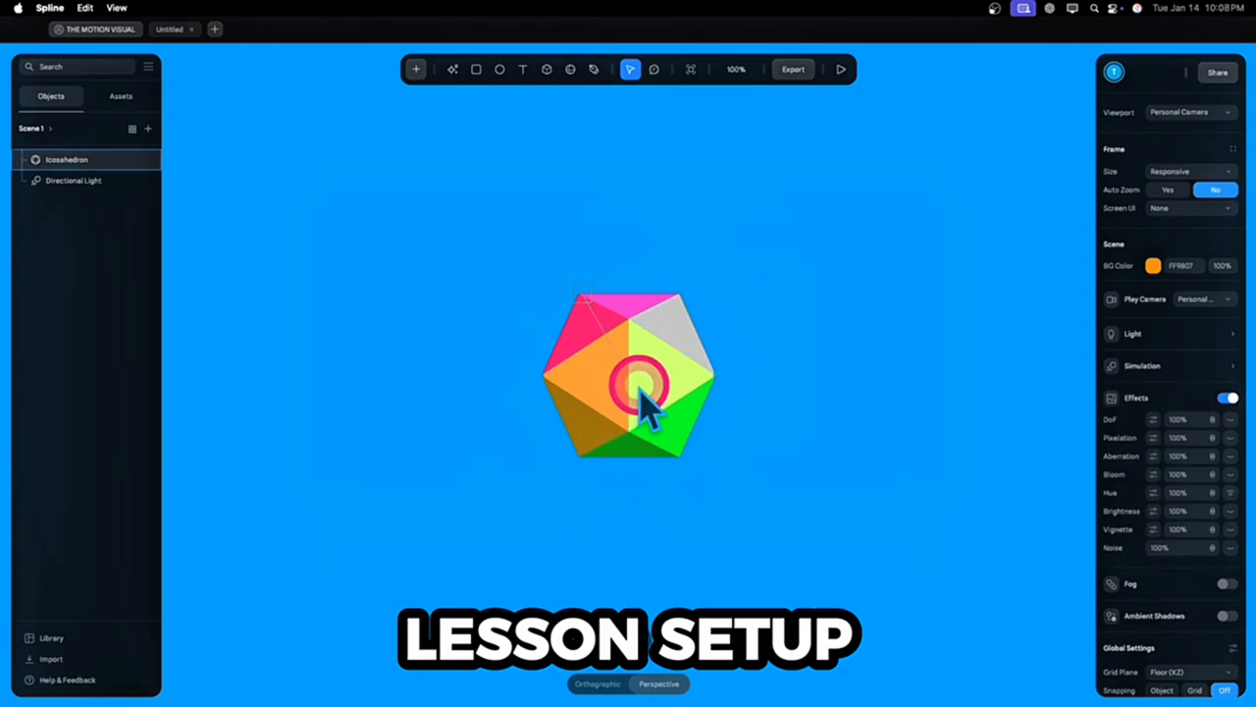
Turn on the cloner for the icosahedron and set its type to Radial
{"action": "left_click", "coordinate": [643, 407]}
{"action": "scroll", "coordinate": [1217, 589], "scroll_direction": "down", "scroll_amount": 3}
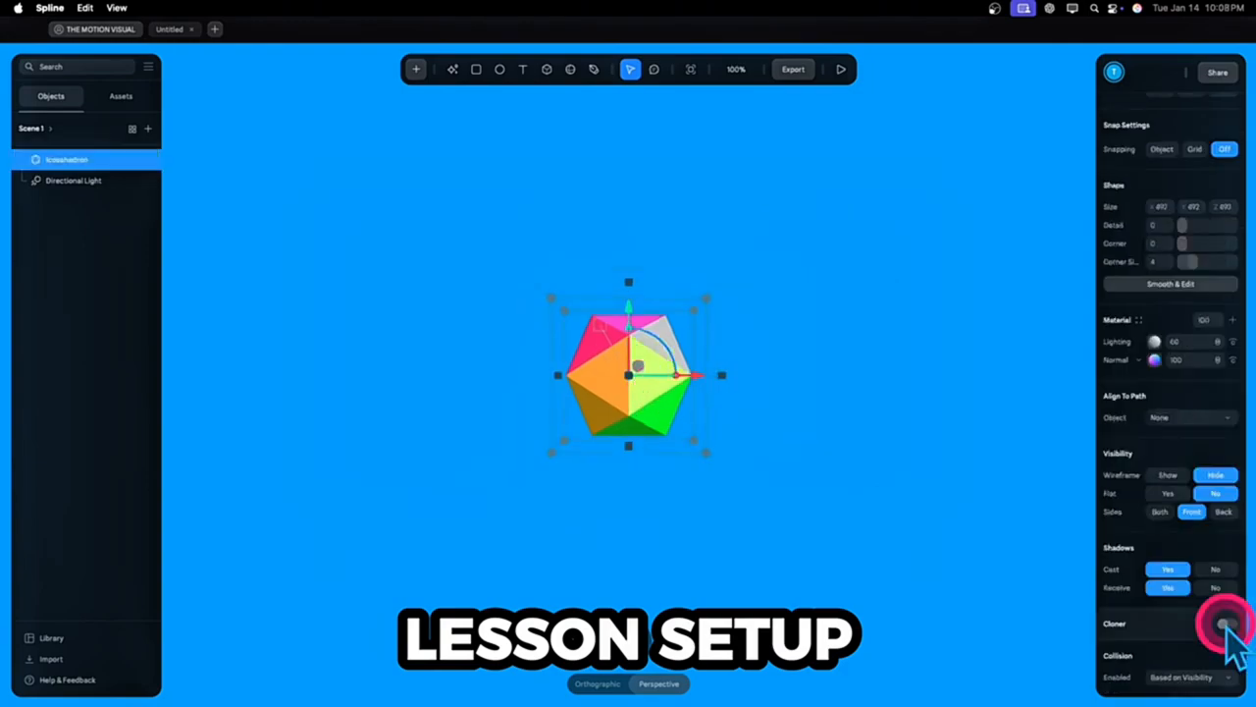
{"action": "left_click", "coordinate": [1227, 624]}
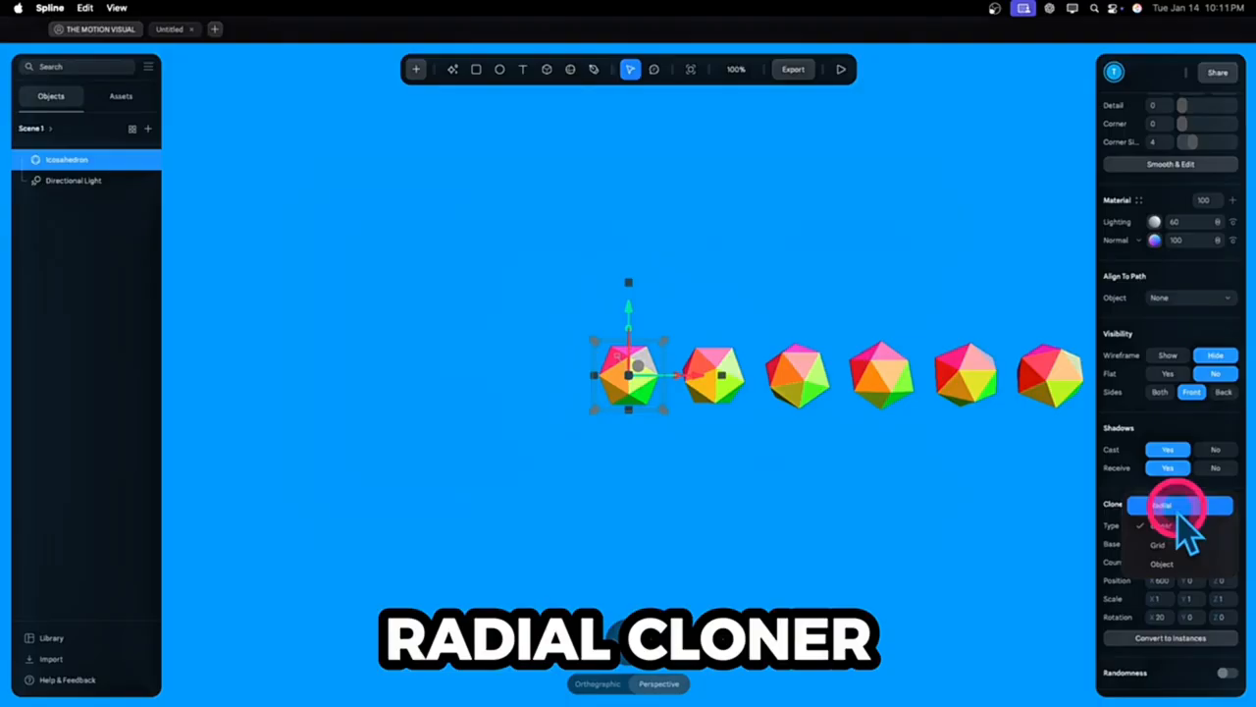
{"action": "left_click", "coordinate": [1177, 510]}
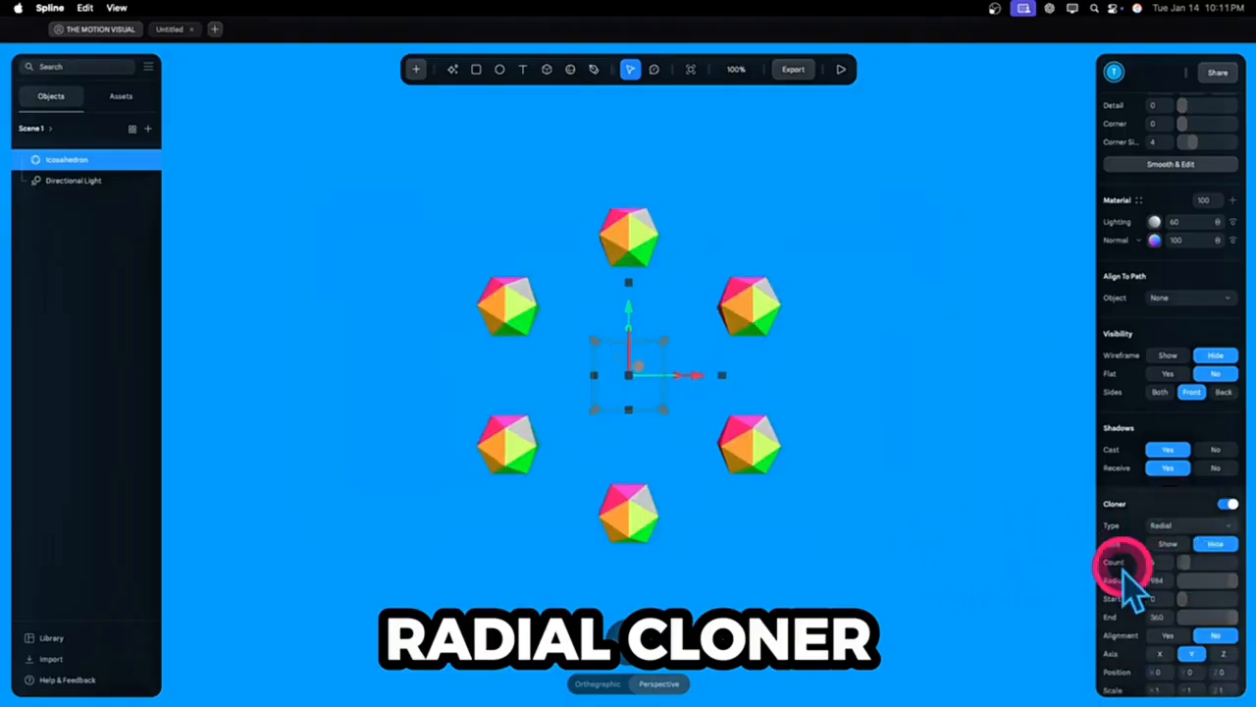
Toggle the radial cloner's base object between shown and hidden, ending with it hidden
{"action": "left_click", "coordinate": [1165, 545]}
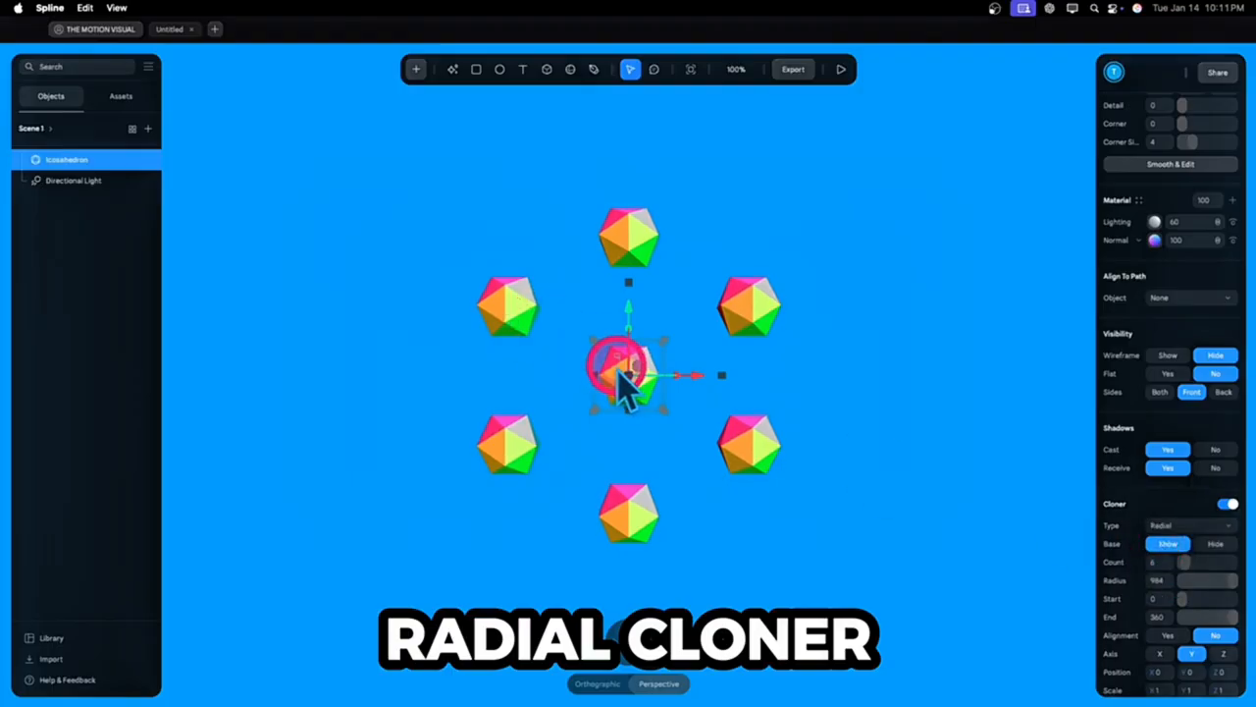
{"action": "left_click", "coordinate": [1215, 545]}
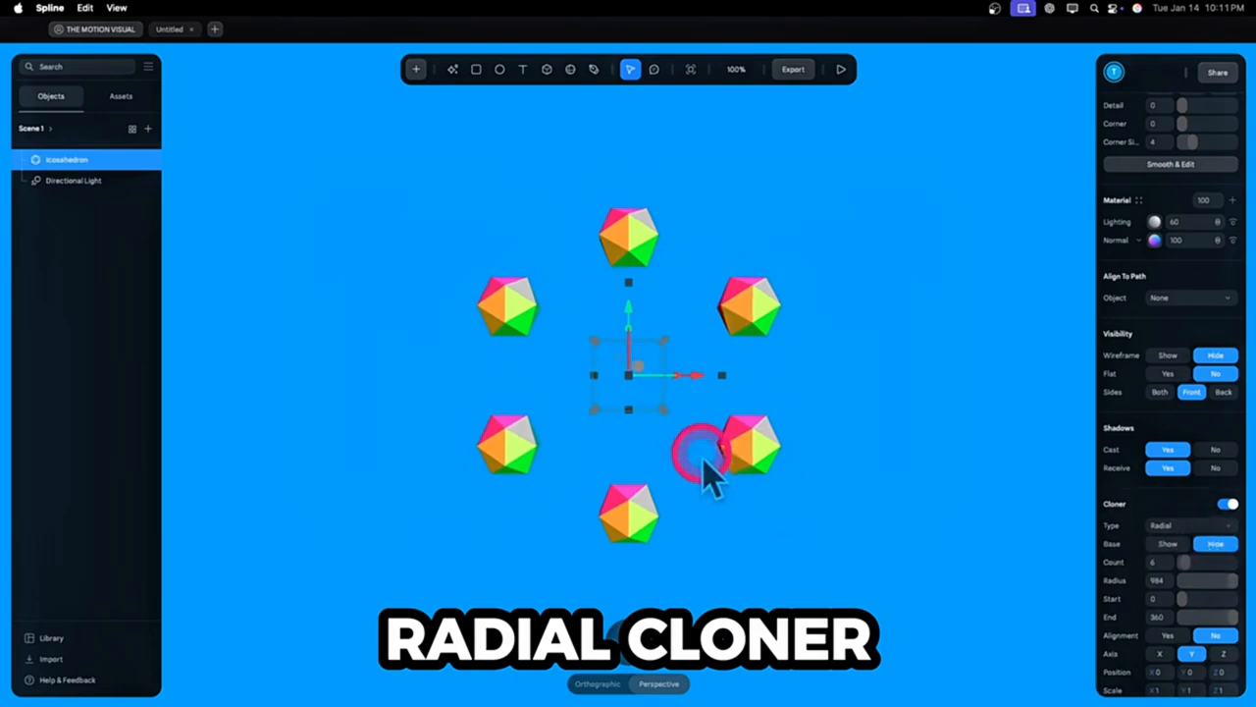
{"action": "left_click_drag", "start_coordinate": [1185, 563], "coordinate": [1168, 569]}
{"action": "left_click", "coordinate": [1167, 545]}
{"action": "left_click", "coordinate": [618, 365]}
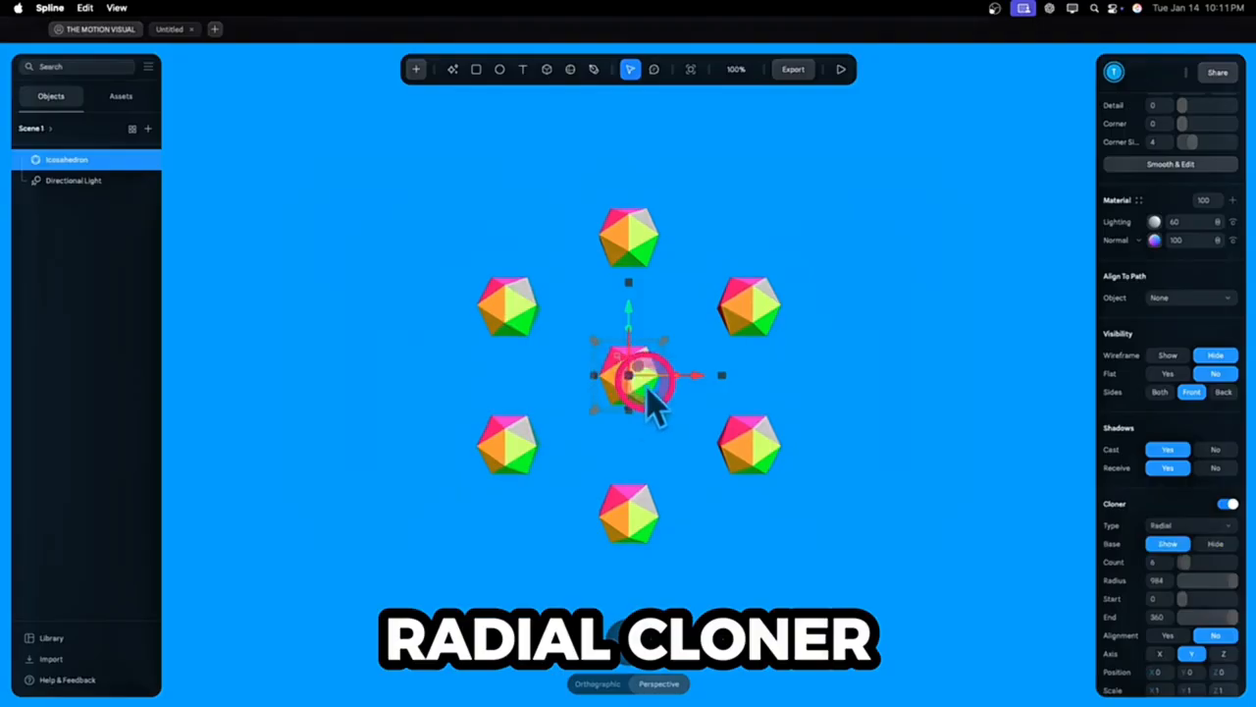
{"action": "left_click", "coordinate": [1210, 543]}
{"action": "left_click", "coordinate": [700, 456]}
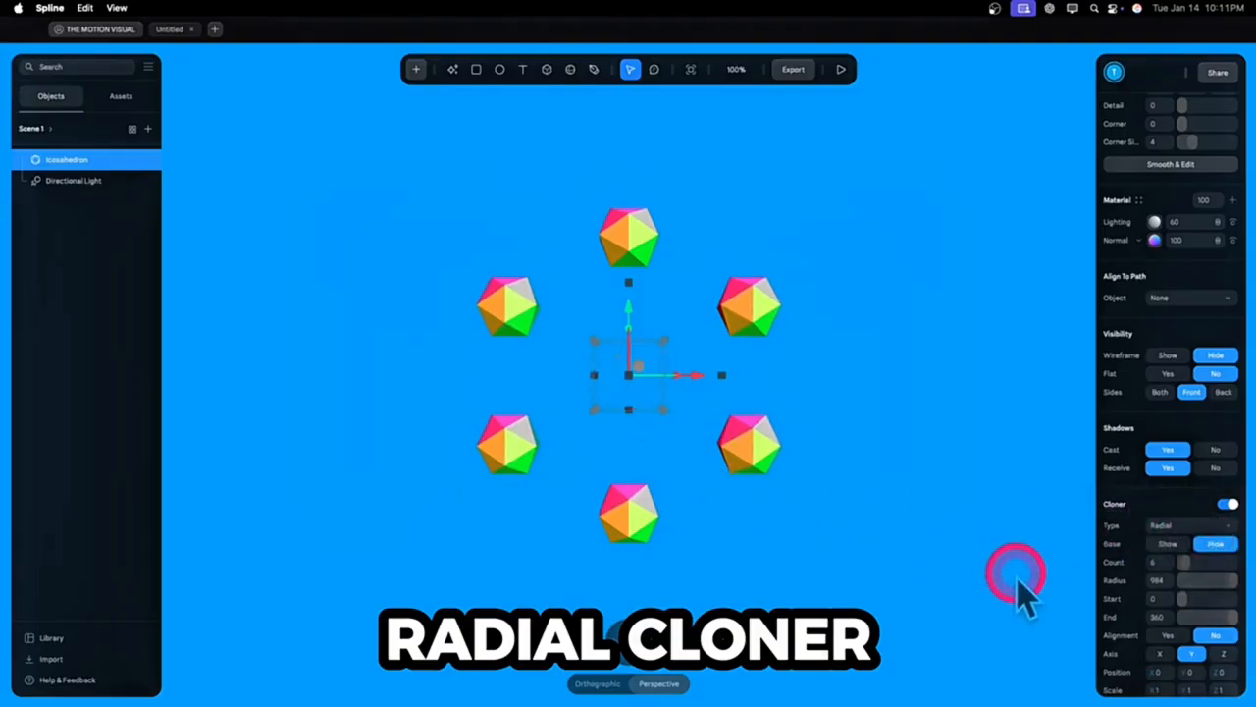
Raise the radial cloner's count to 12
{"action": "left_click_drag", "start_coordinate": [1162, 568], "coordinate": [1187, 567]}
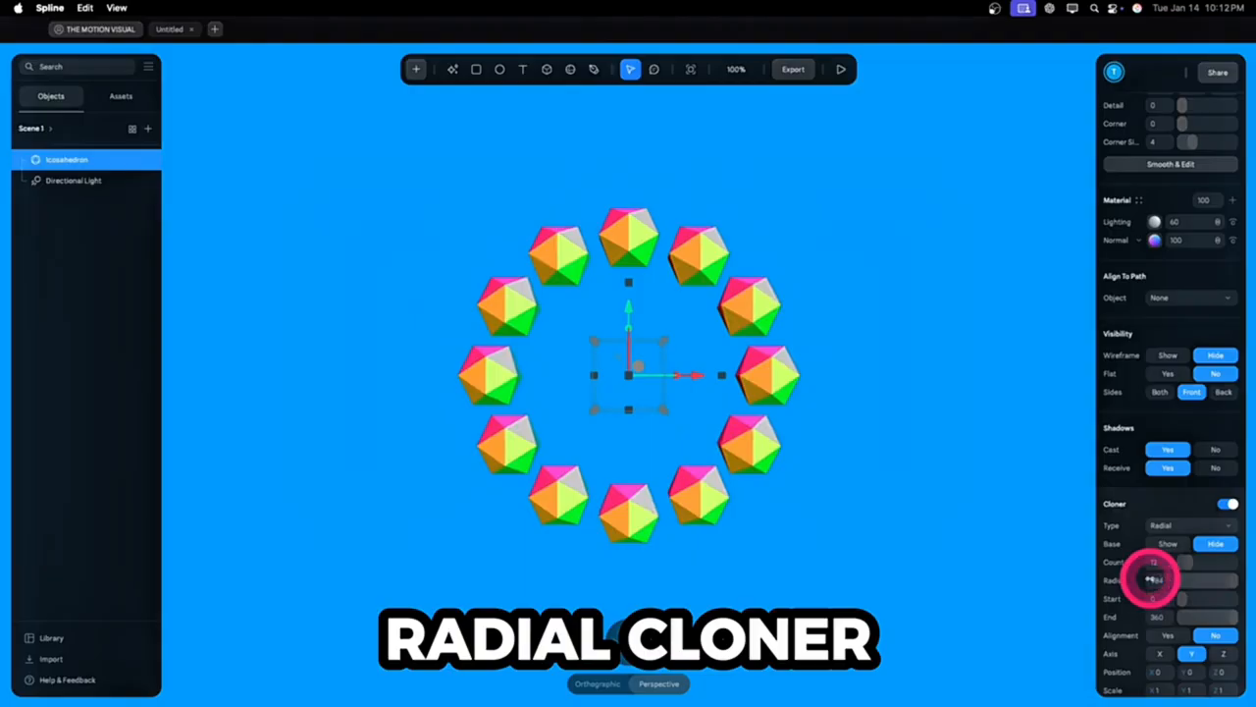
Set the radial cloner's radius to 973 and toggle the clones' alignment, ending with it on
{"action": "mouse_move", "coordinate": [1151, 579]}
{"action": "left_mouse_down"}
{"action": "mouse_move", "coordinate": [1241, 579]}
{"action": "mouse_move", "coordinate": [28, 578]}
{"action": "mouse_move", "coordinate": [1178, 578]}
{"action": "mouse_move", "coordinate": [1192, 600]}
{"action": "mouse_move", "coordinate": [1222, 603]}
{"action": "mouse_move", "coordinate": [1173, 602]}
{"action": "mouse_move", "coordinate": [1205, 597]}
{"action": "mouse_move", "coordinate": [1176, 598]}
{"action": "mouse_move", "coordinate": [1241, 618]}
{"action": "left_mouse_up"}
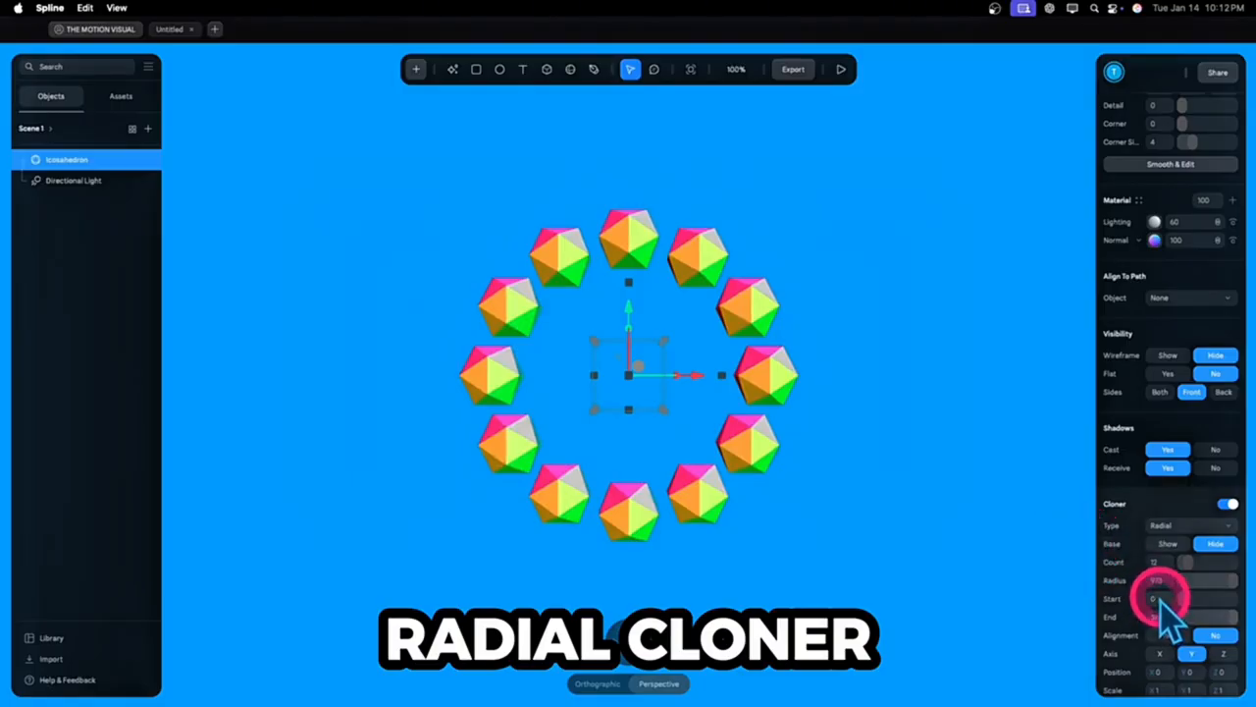
{"action": "scroll", "coordinate": [1162, 606], "scroll_direction": "down", "scroll_amount": 3}
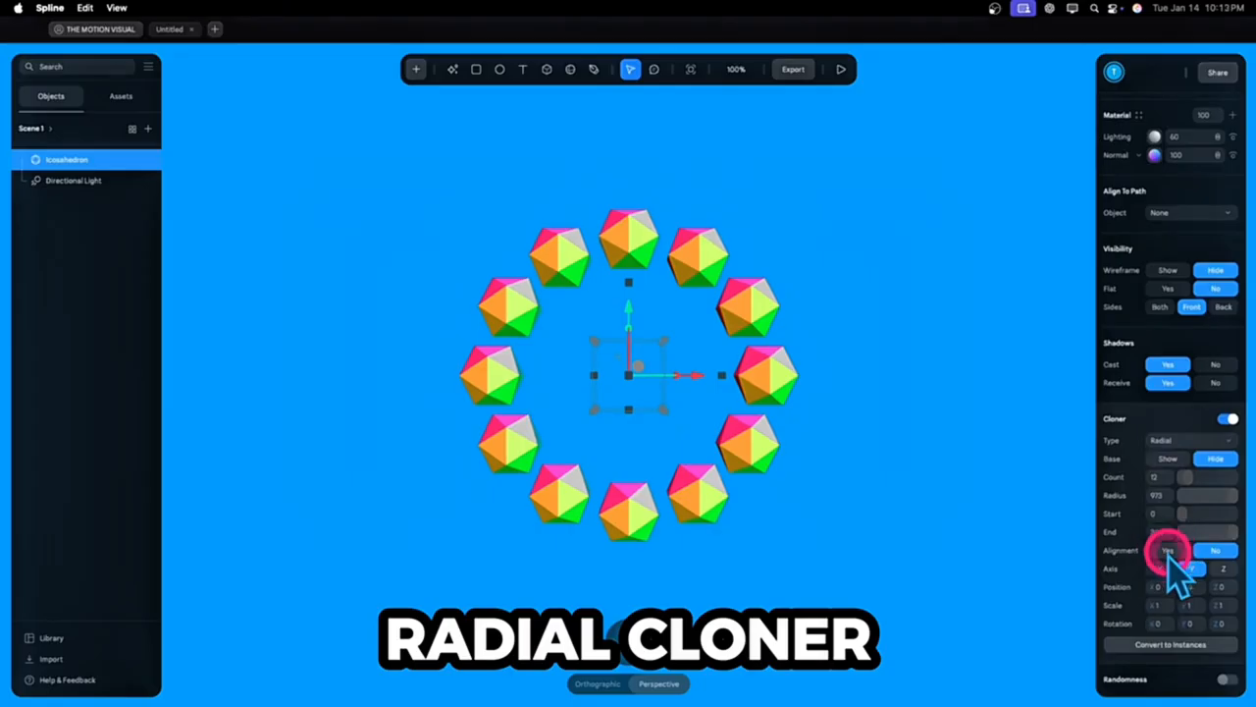
{"action": "left_click", "coordinate": [1167, 551]}
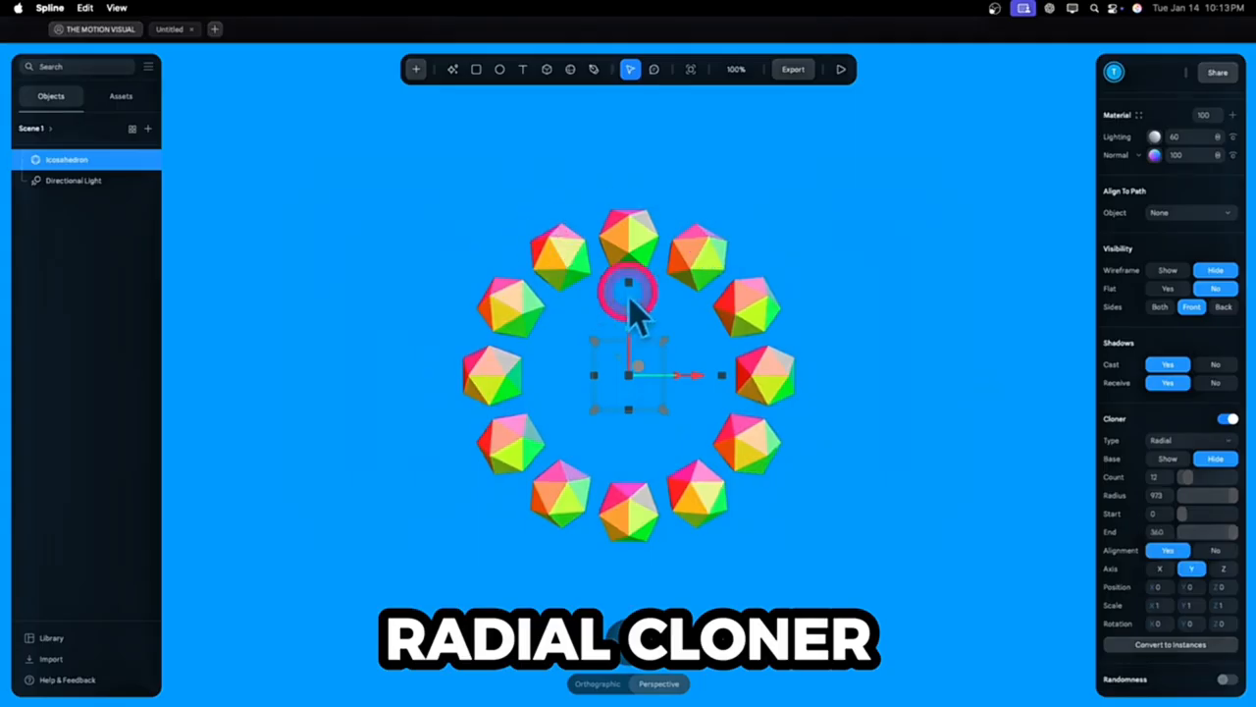
{"action": "left_click", "coordinate": [1227, 550]}
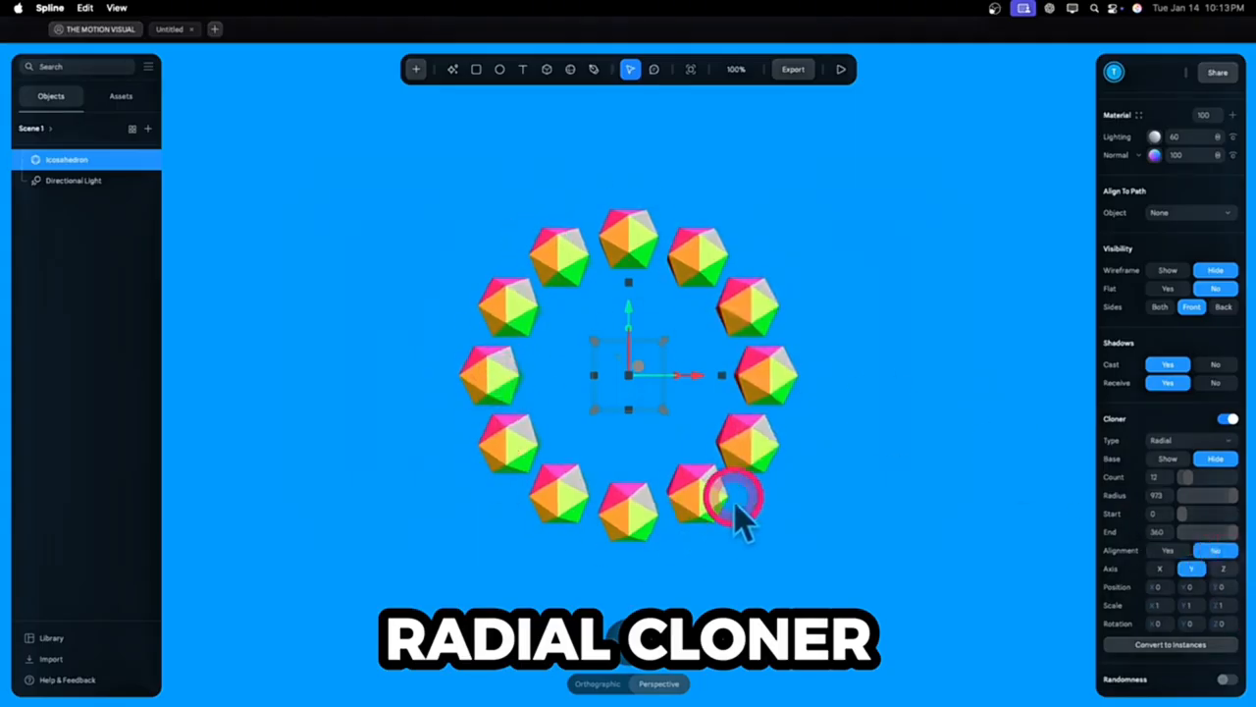
{"action": "left_click", "coordinate": [1168, 550]}
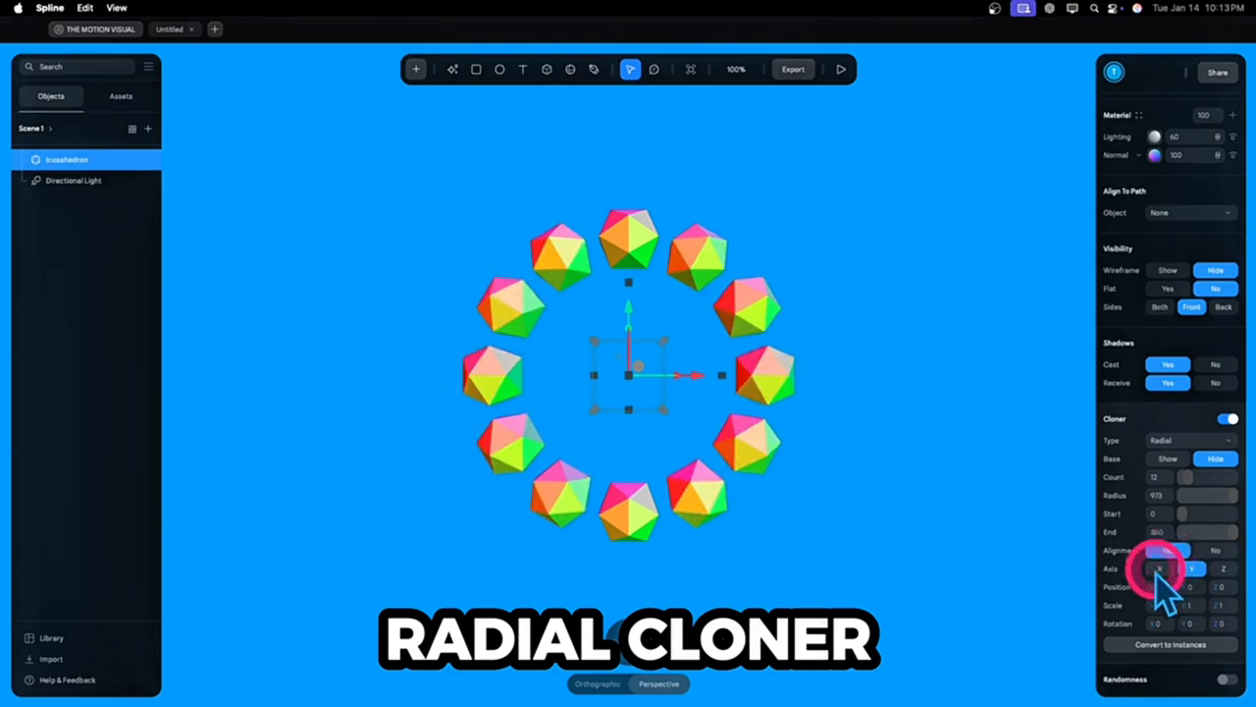
Switch the radial cloner's axis between X, Y and Z to compare the ring orientations, ending on Y
{"action": "left_click", "coordinate": [1158, 570]}
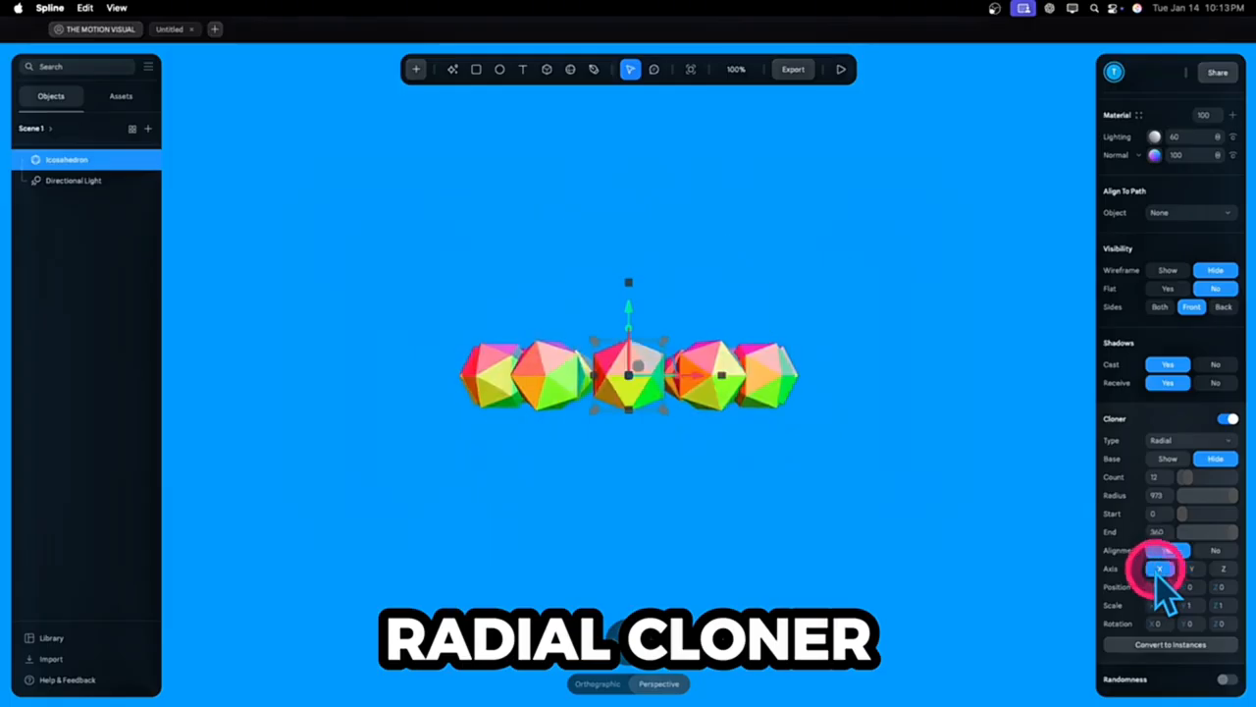
{"action": "left_click", "coordinate": [1189, 571]}
{"action": "left_click_drag", "start_coordinate": [982, 561], "coordinate": [979, 547], "text": "alt"}
{"action": "left_click", "coordinate": [1223, 569]}
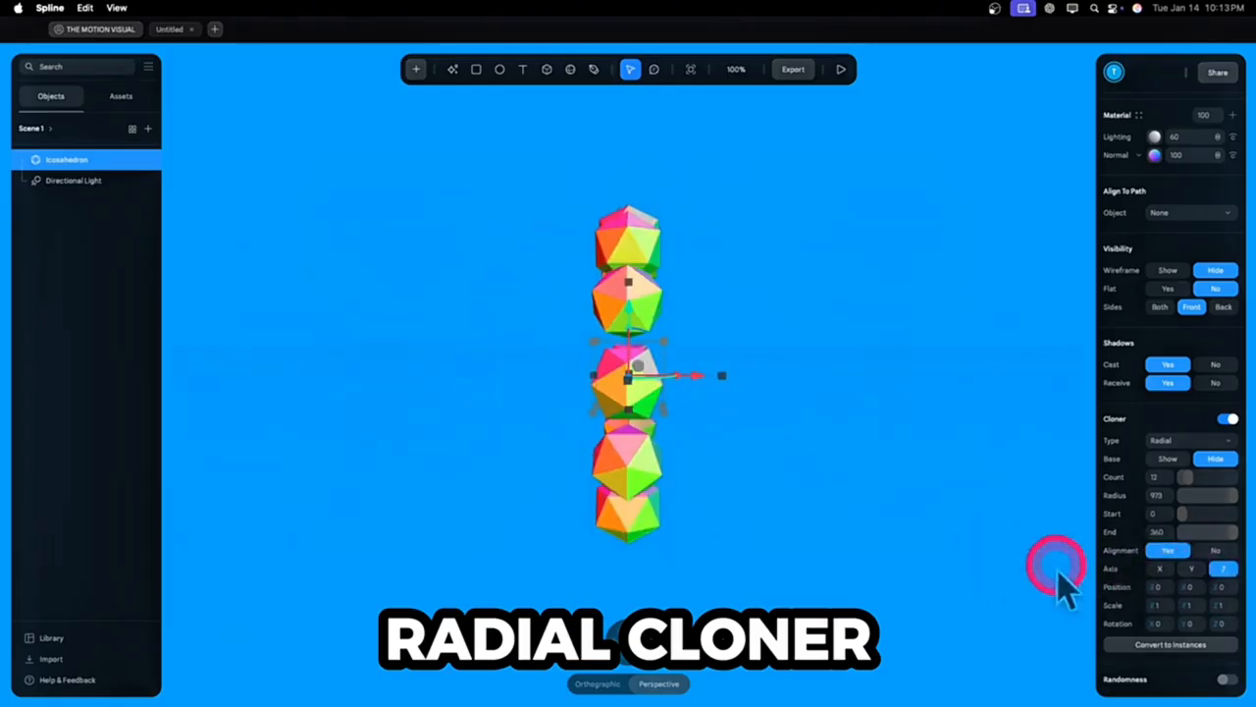
{"action": "left_click_drag", "start_coordinate": [1058, 574], "coordinate": [982, 555], "text": "alt"}
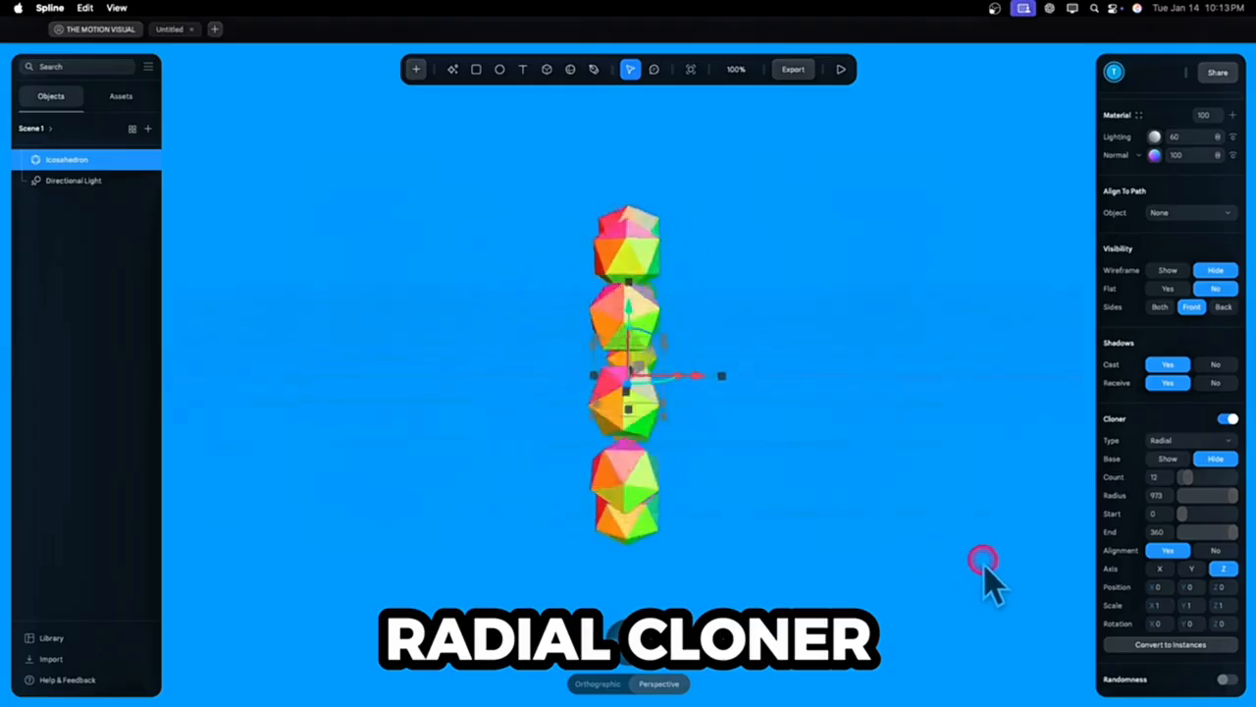
{"action": "left_click", "coordinate": [1190, 569]}
Try offsetting the radial clones' position along X and Y, and show the base object
{"action": "left_click_drag", "start_coordinate": [1150, 587], "coordinate": [1255, 587]}
{"action": "left_click_drag", "start_coordinate": [100, 587], "coordinate": [23, 587]}
{"action": "left_click_drag", "start_coordinate": [1184, 587], "coordinate": [1217, 586]}
{"action": "left_click", "coordinate": [1175, 458]}
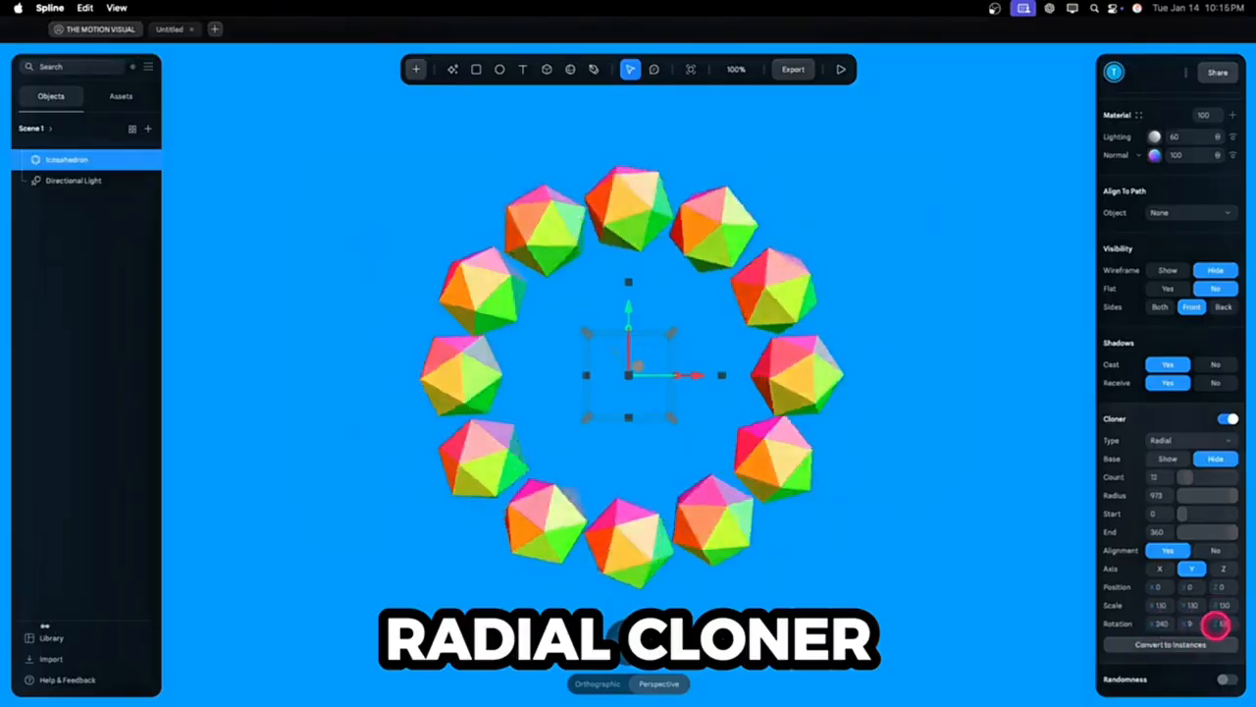
Turn off the radial cloner's alignment and adjust the clones' Z rotation
{"action": "left_click", "coordinate": [1215, 549]}
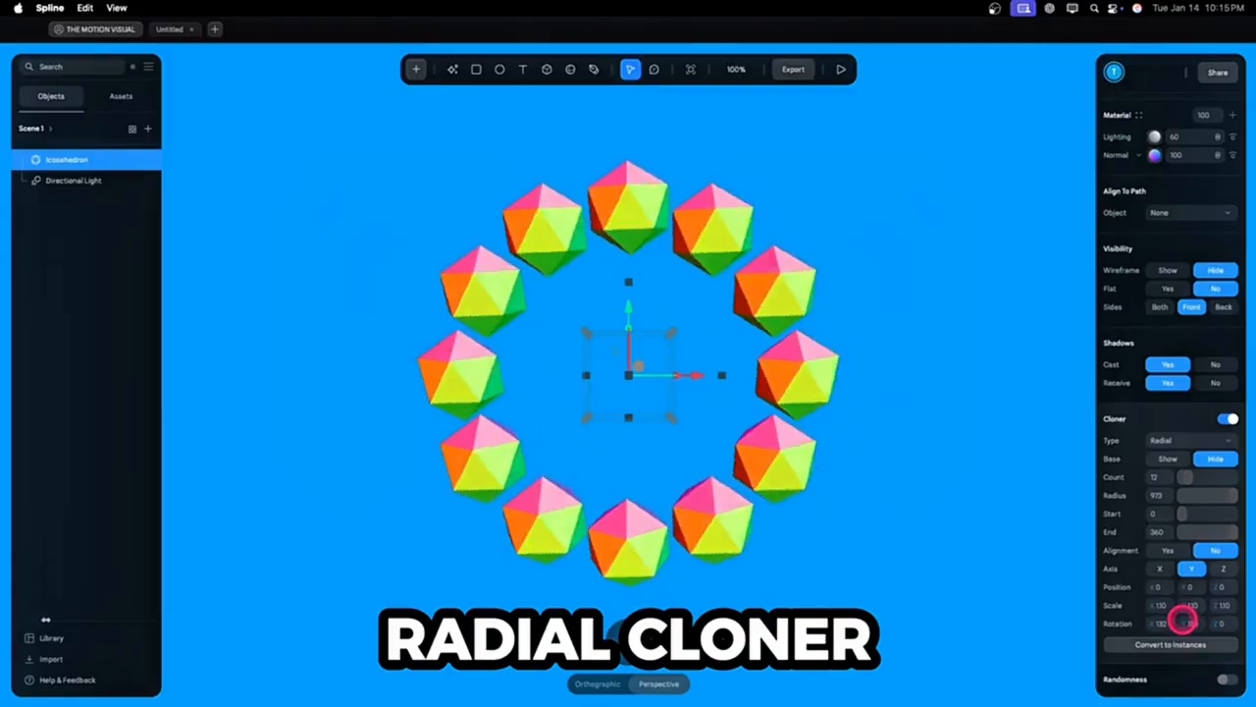
{"action": "left_click", "coordinate": [1221, 623]}
{"action": "left_click_drag", "start_coordinate": [1218, 624], "coordinate": [1220, 623]}
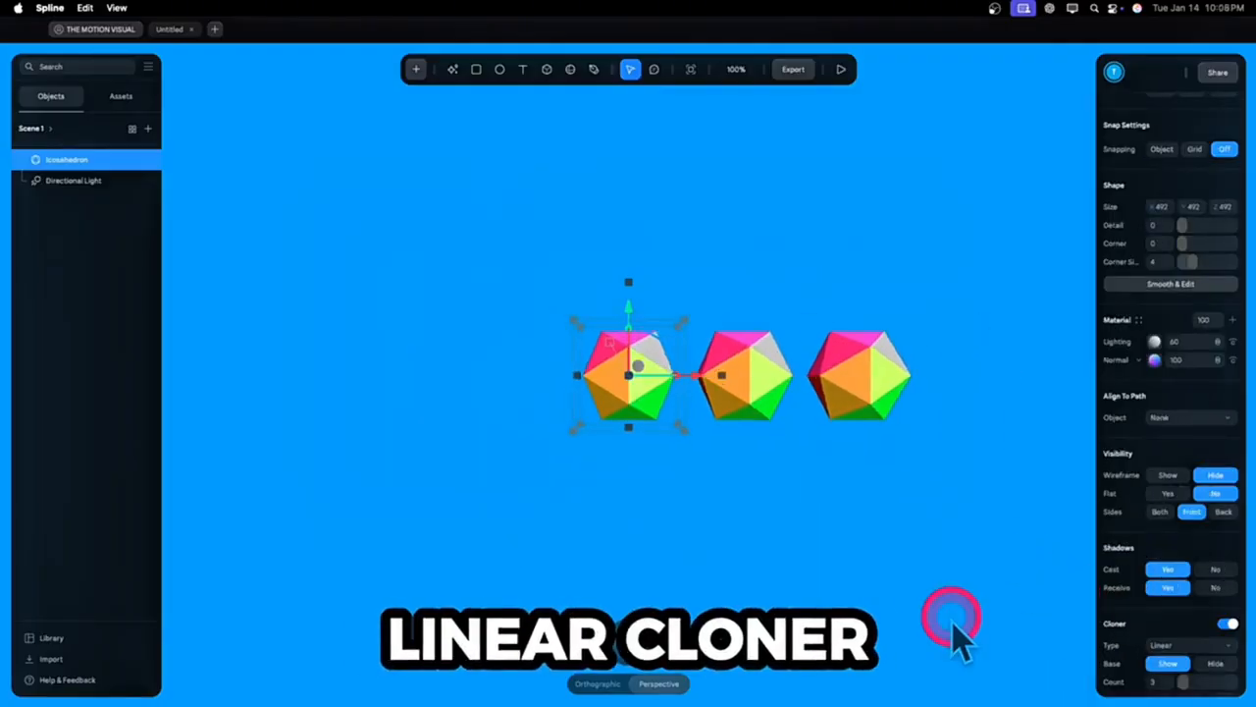
Raise the linear cloner's count to 6 and hide its base object
{"action": "scroll", "coordinate": [1152, 617], "scroll_direction": "down", "scroll_amount": 2}
{"action": "scroll", "coordinate": [1153, 617], "scroll_direction": "down", "scroll_amount": 1}
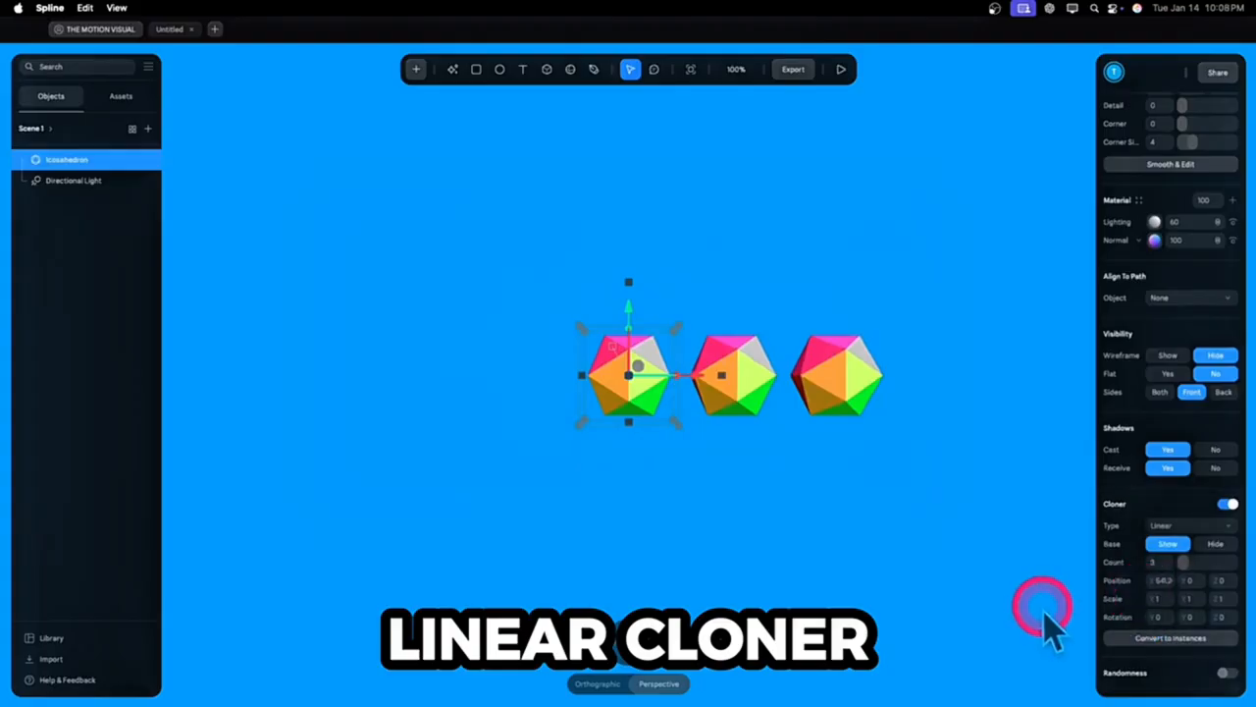
{"action": "scroll", "coordinate": [1038, 611], "scroll_direction": "down", "scroll_amount": 2}
{"action": "left_click_drag", "start_coordinate": [1183, 557], "coordinate": [1117, 550]}
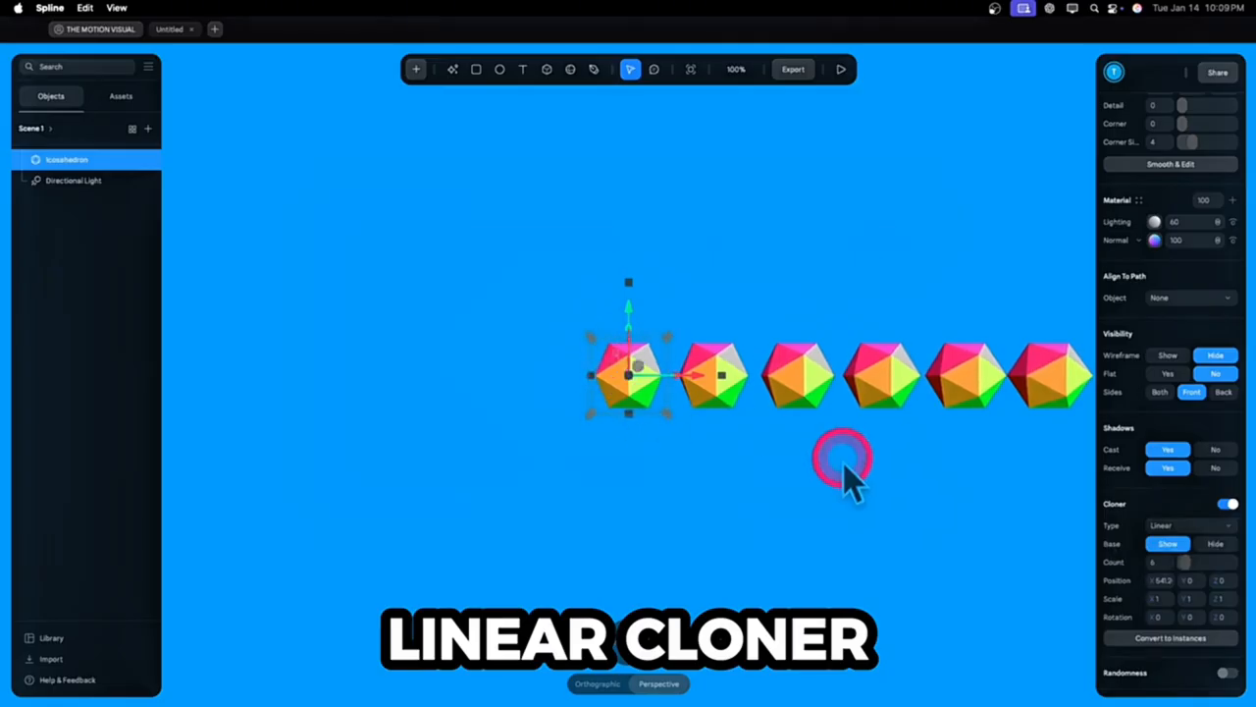
{"action": "left_click", "coordinate": [1216, 544]}
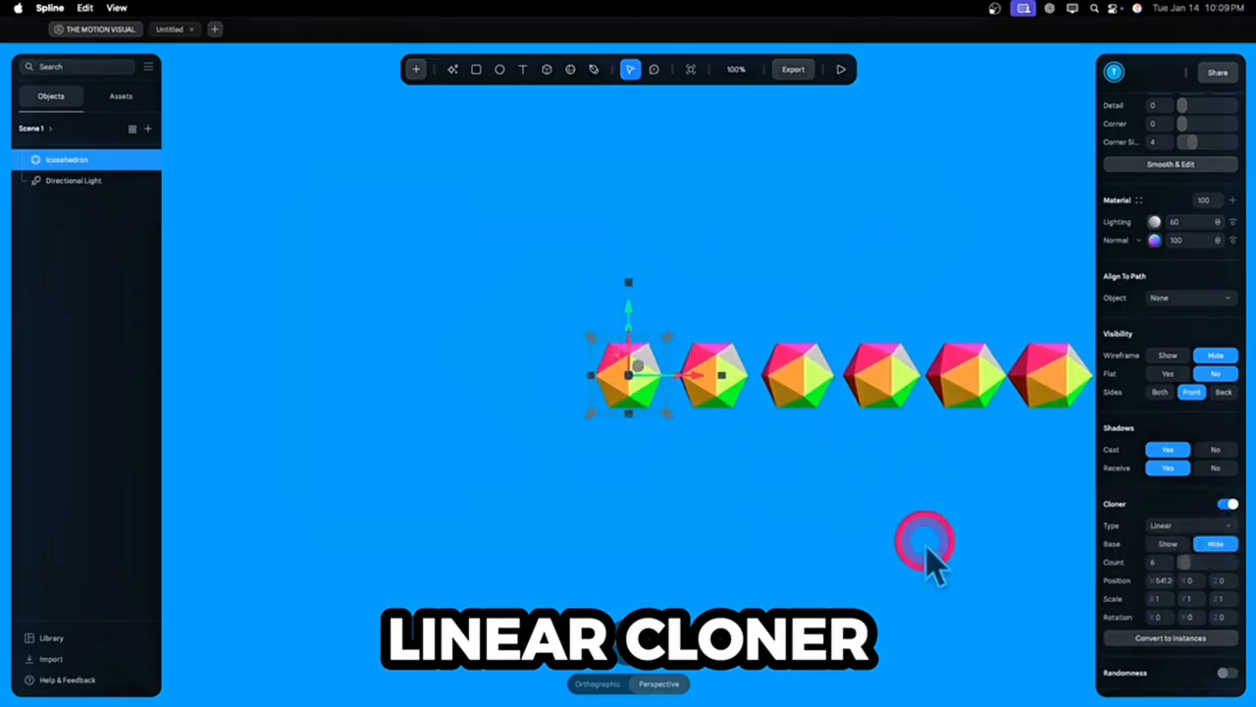
Set the linear cloner's X position to 600 and its scale to 1.2 on the X, Y and Z axes
{"action": "mouse_move", "coordinate": [1156, 580]}
{"action": "left_mouse_down"}
{"action": "mouse_move", "coordinate": [315, 582]}
{"action": "mouse_move", "coordinate": [1220, 583]}
{"action": "mouse_move", "coordinate": [844, 581]}
{"action": "left_mouse_up"}
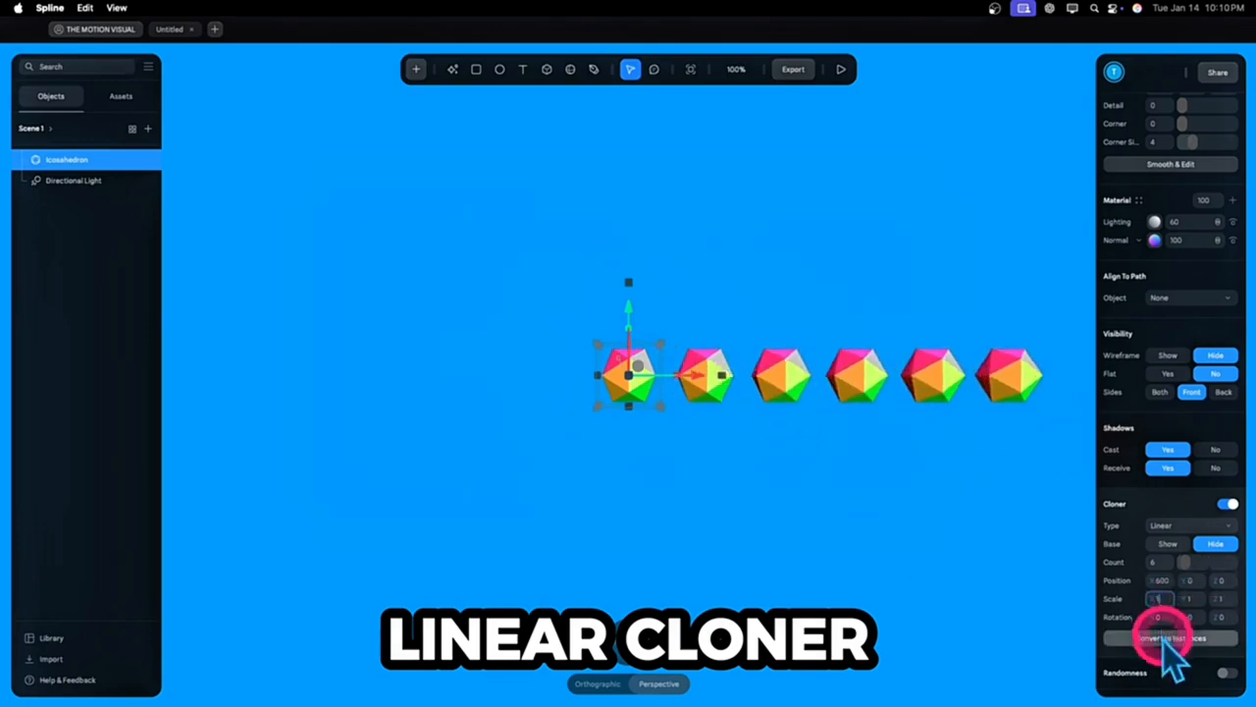
{"action": "type", "text": ".2"}
{"action": "left_click", "coordinate": [1193, 599]}
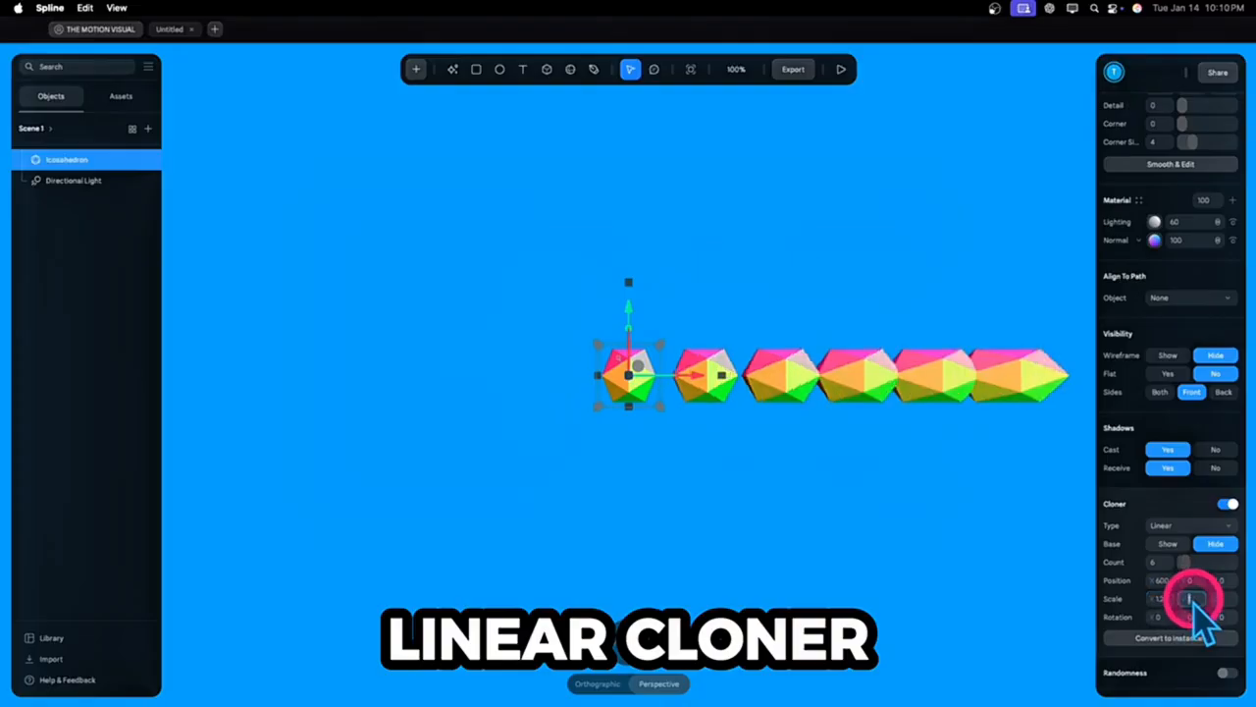
{"action": "type", "text": ".3"}
{"action": "left_click", "coordinate": [1221, 598]}
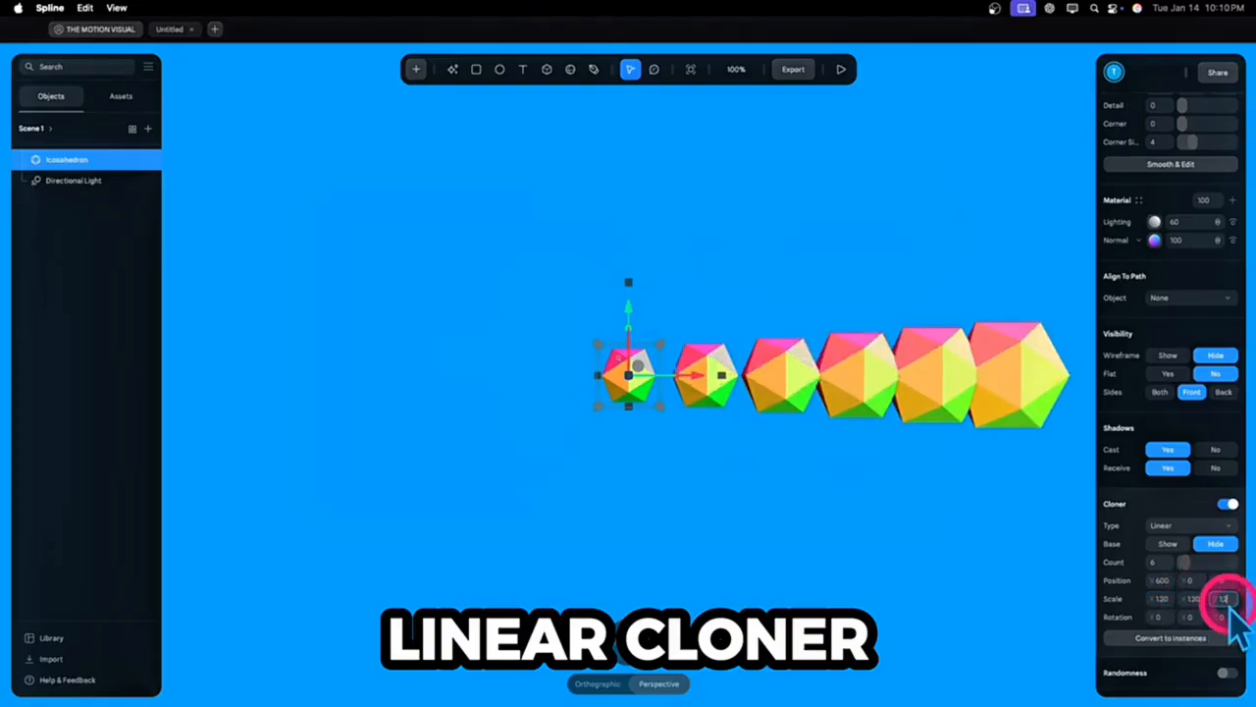
{"action": "key", "text": "Return"}
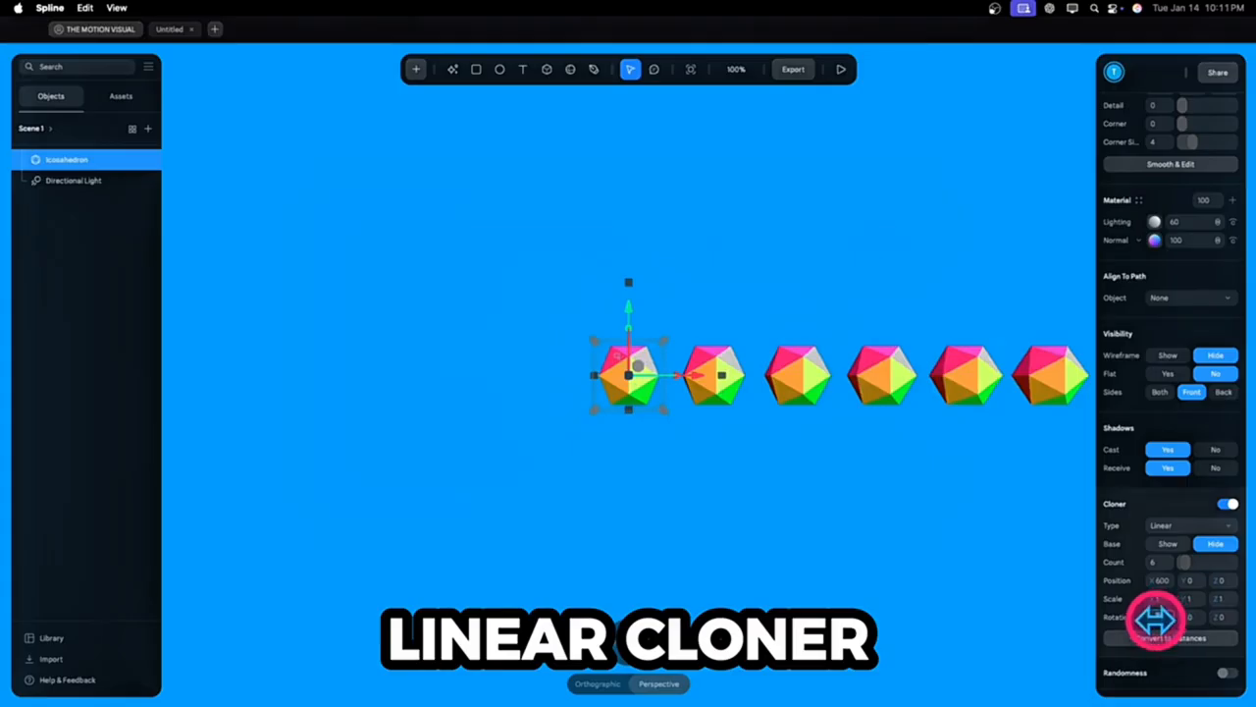
Set the linear cloner's X rotation to 10 so each successive icosahedron turns further
{"action": "type", "text": "0"}
{"action": "key", "text": "Return"}
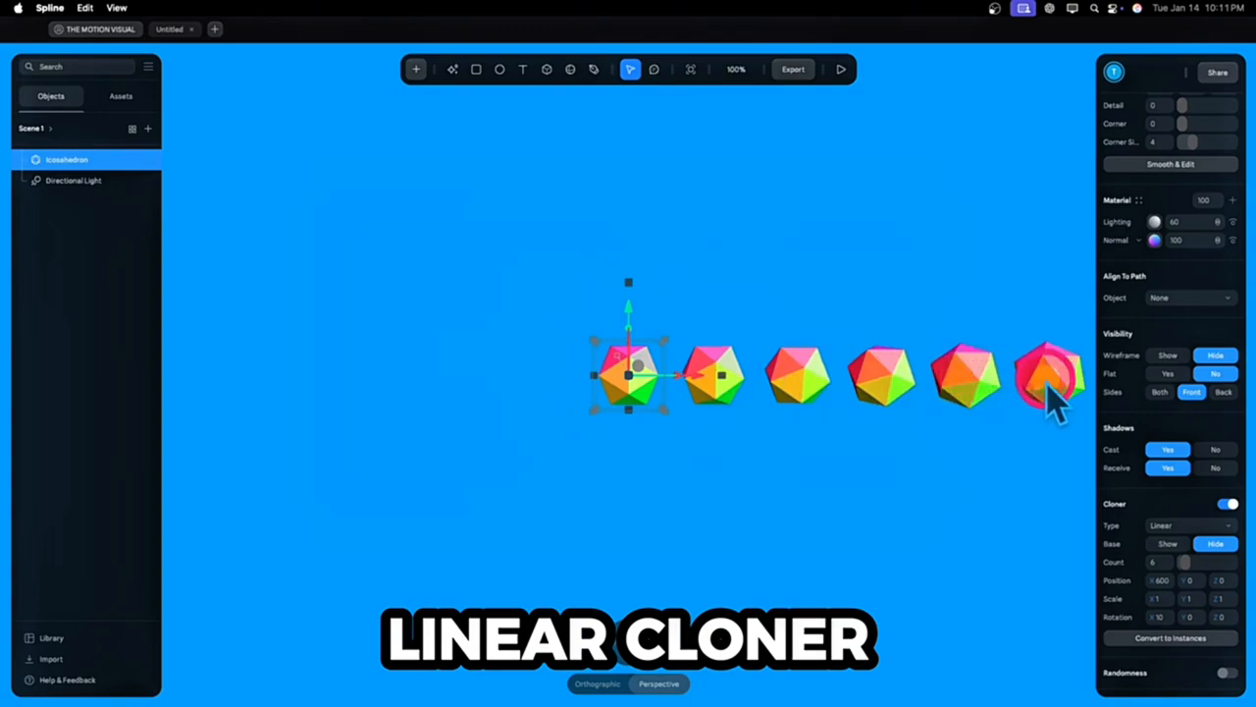
{"action": "left_click", "coordinate": [1164, 618]}
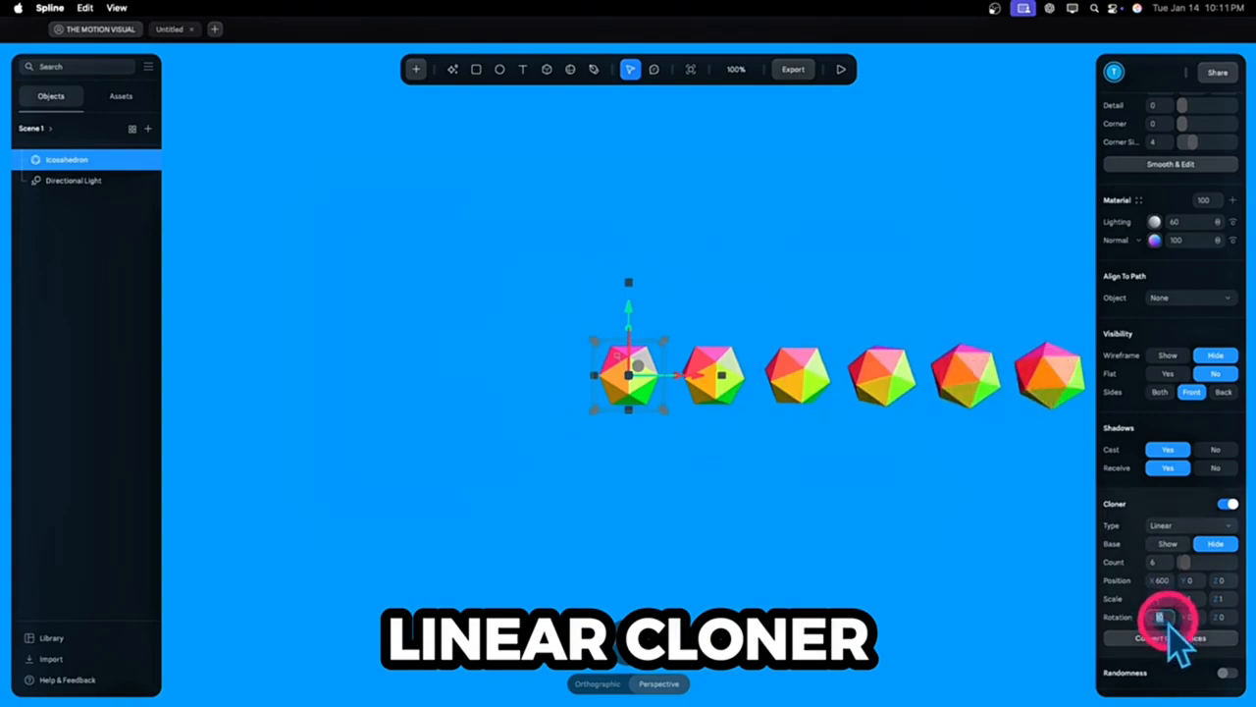
{"action": "key", "text": "Return"}
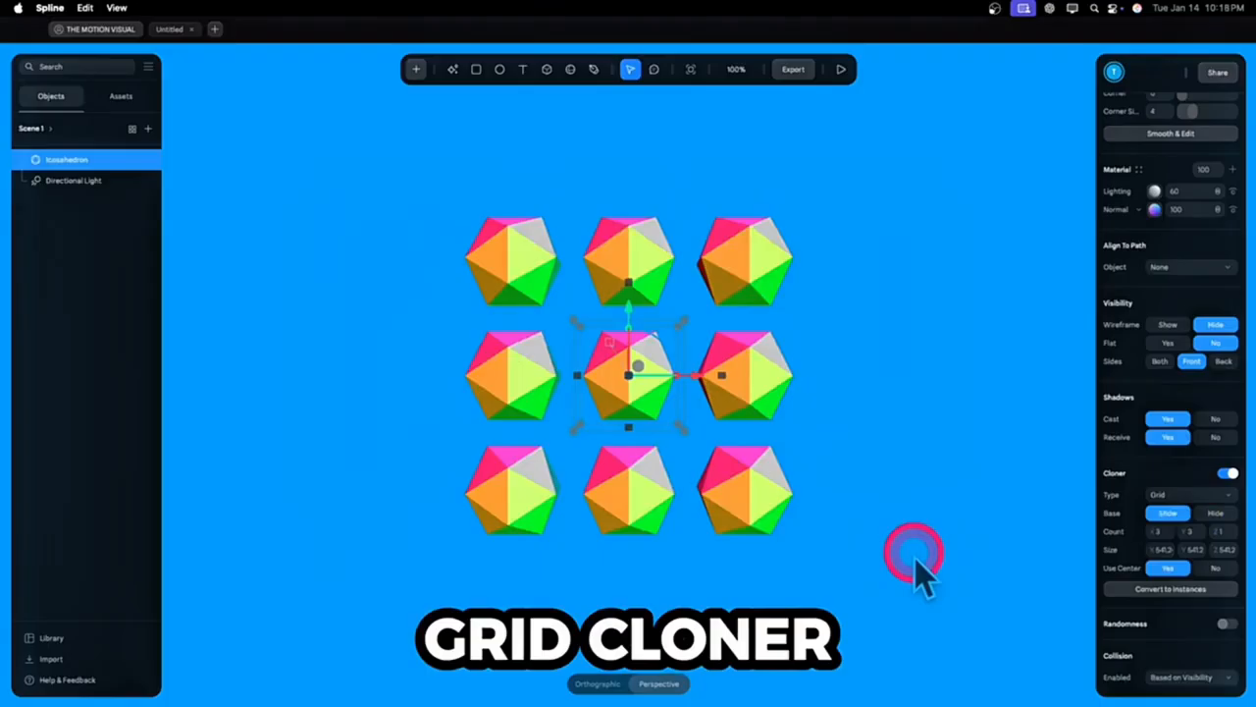
Set the grid cloner's Z count to 3 to give the icosahedron grid depth
{"action": "mouse_move", "coordinate": [915, 557]}
{"action": "left_mouse_down"}
{"action": "mouse_move", "coordinate": [926, 544]}
{"action": "mouse_move", "coordinate": [917, 527]}
{"action": "mouse_move", "coordinate": [978, 572]}
{"action": "mouse_move", "coordinate": [687, 442]}
{"action": "left_mouse_up"}
{"action": "left_click", "coordinate": [622, 386]}
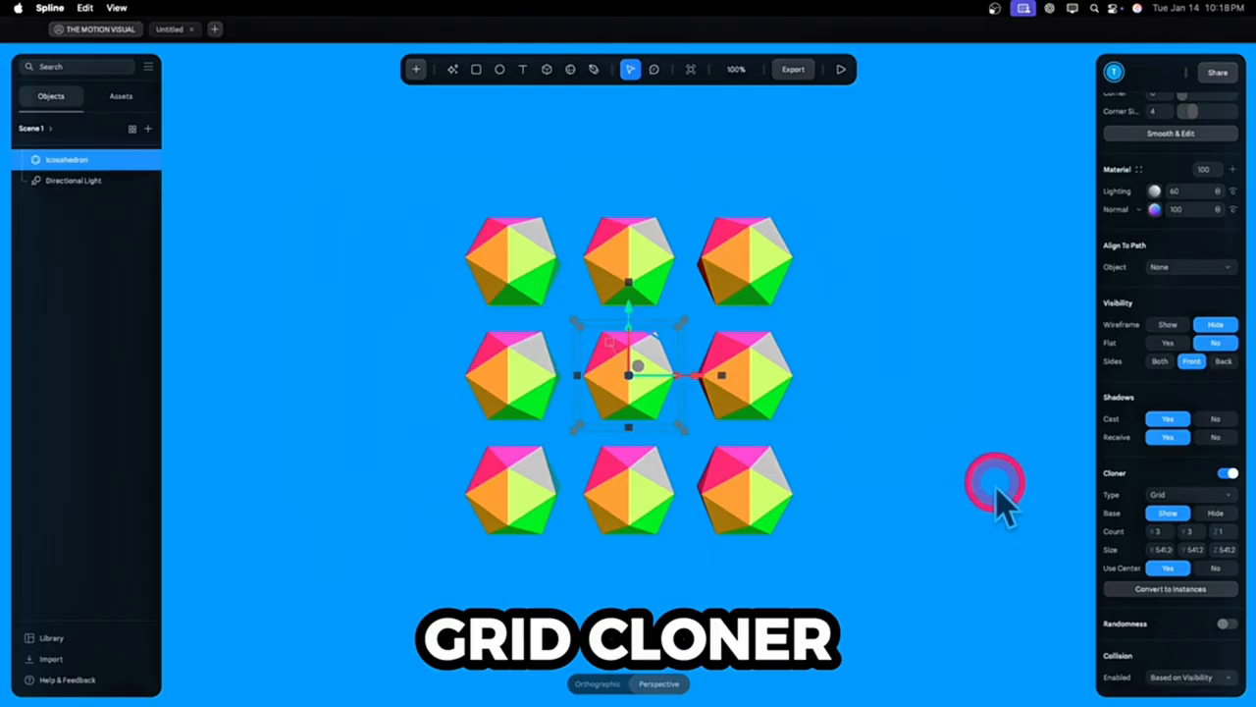
{"action": "left_click_drag", "start_coordinate": [998, 493], "coordinate": [963, 490]}
{"action": "left_click", "coordinate": [1220, 531]}
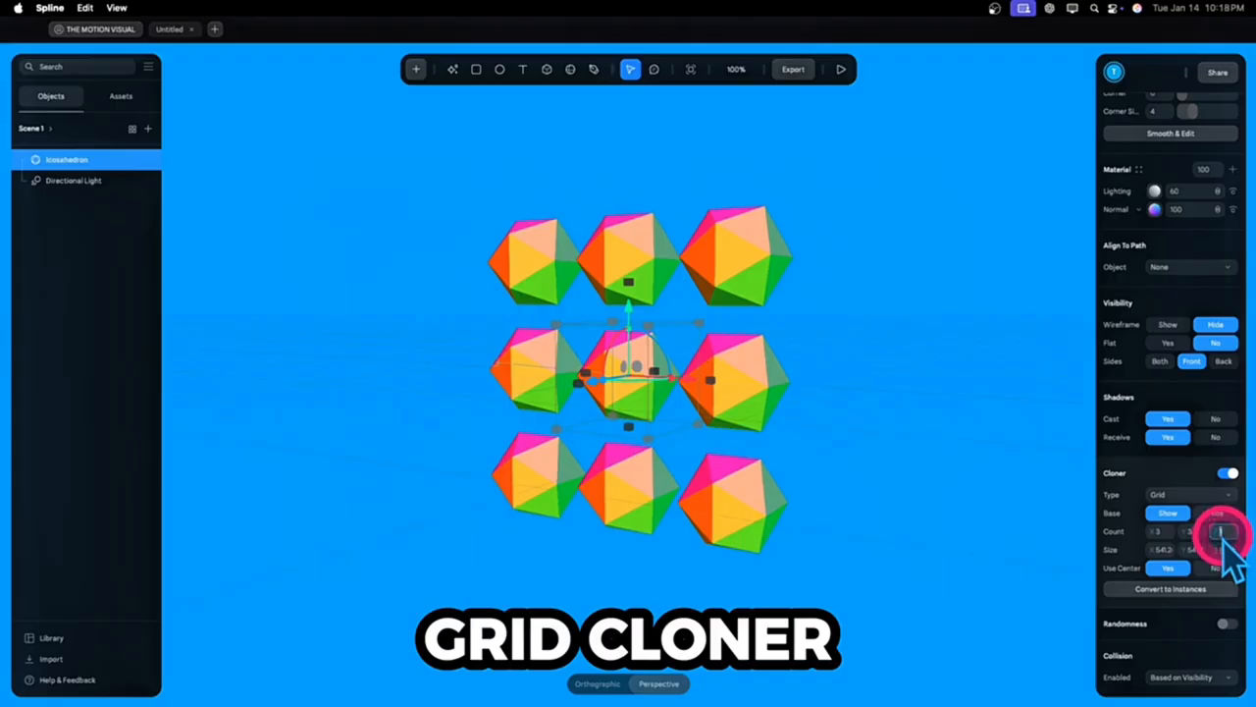
{"action": "type", "text": "3"}
{"action": "left_click", "coordinate": [1006, 557]}
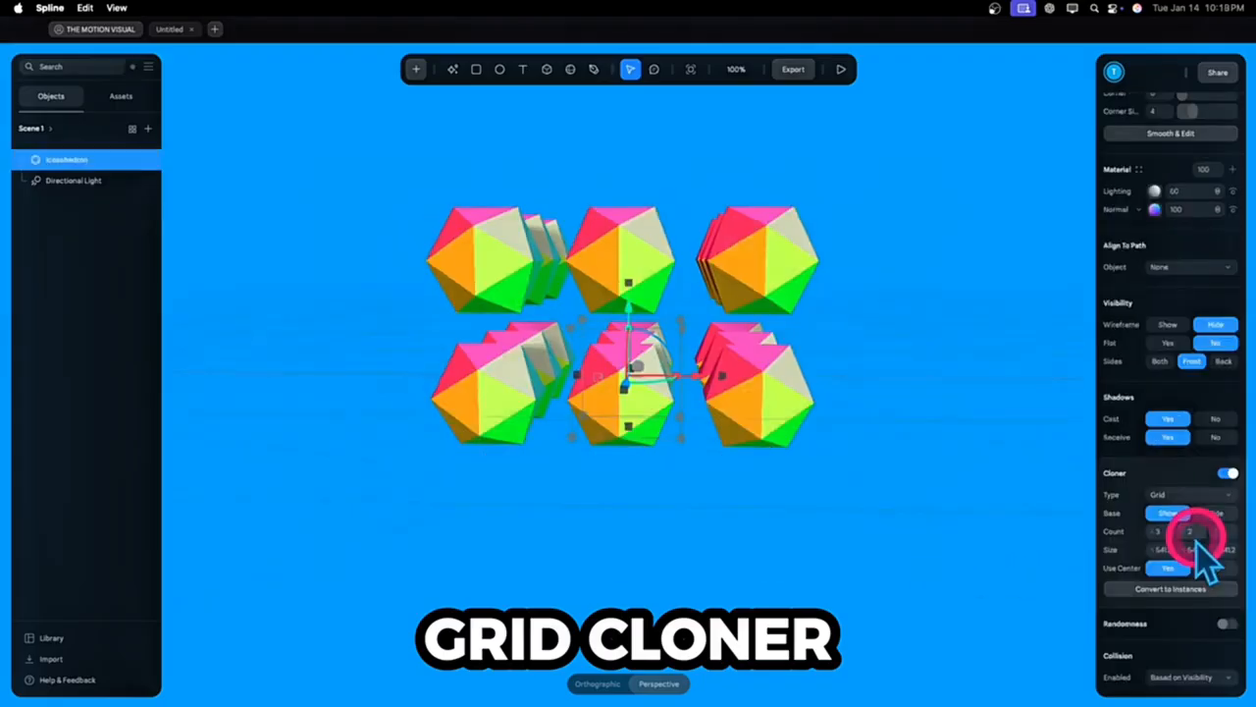
Raise the grid cloner's Y count to 4 to add more rows of icosahedrons
{"action": "left_click_drag", "start_coordinate": [907, 480], "coordinate": [904, 497], "text": "alt"}
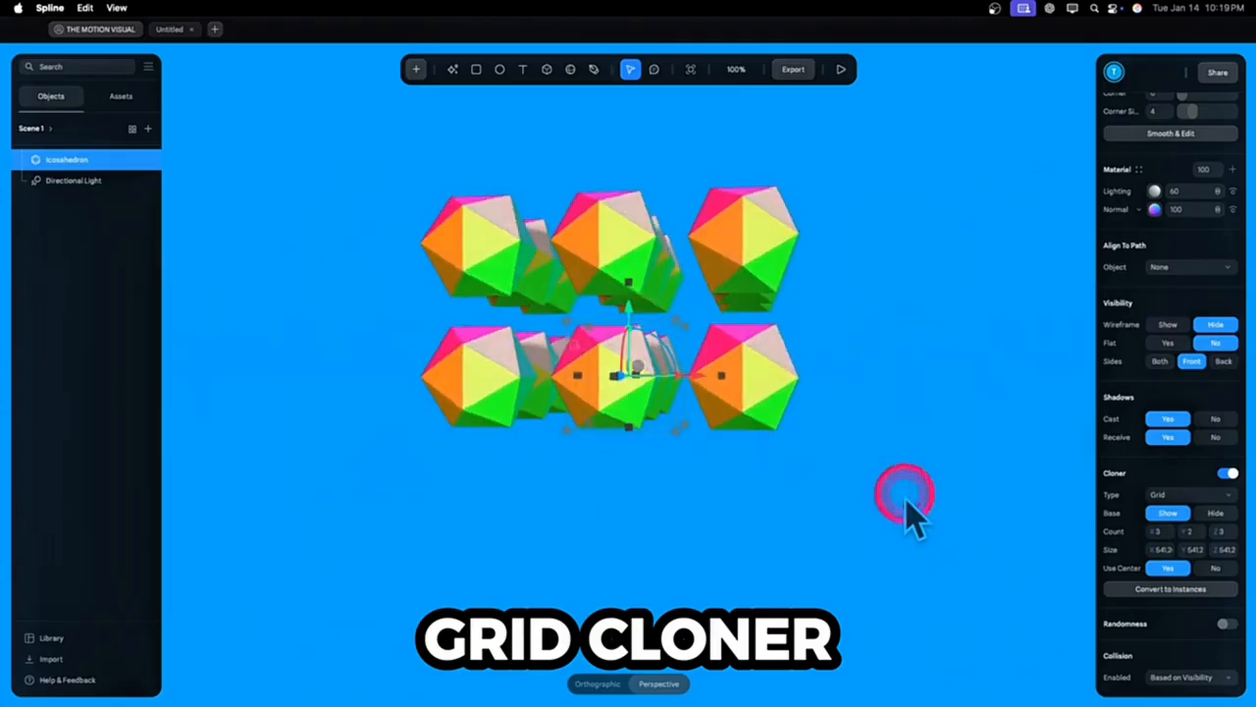
{"action": "left_click_drag", "start_coordinate": [1207, 544], "coordinate": [1200, 525]}
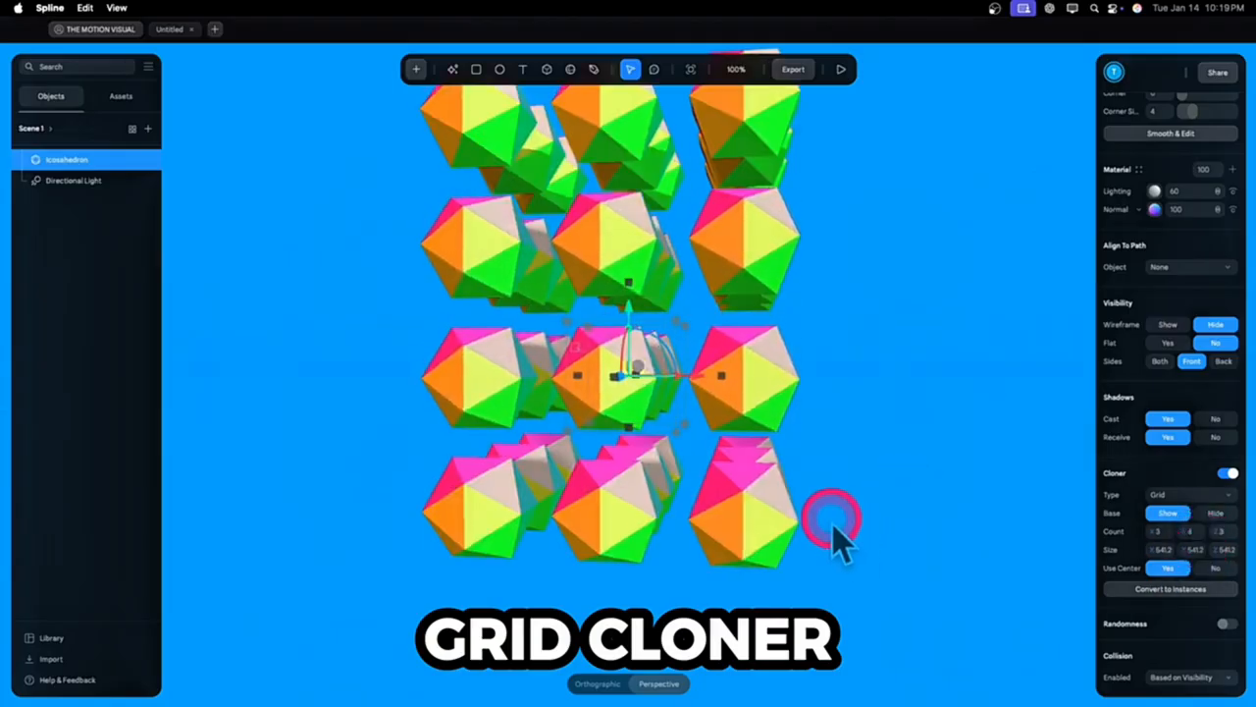
{"action": "left_click_drag", "start_coordinate": [831, 526], "coordinate": [967, 547], "text": "alt"}
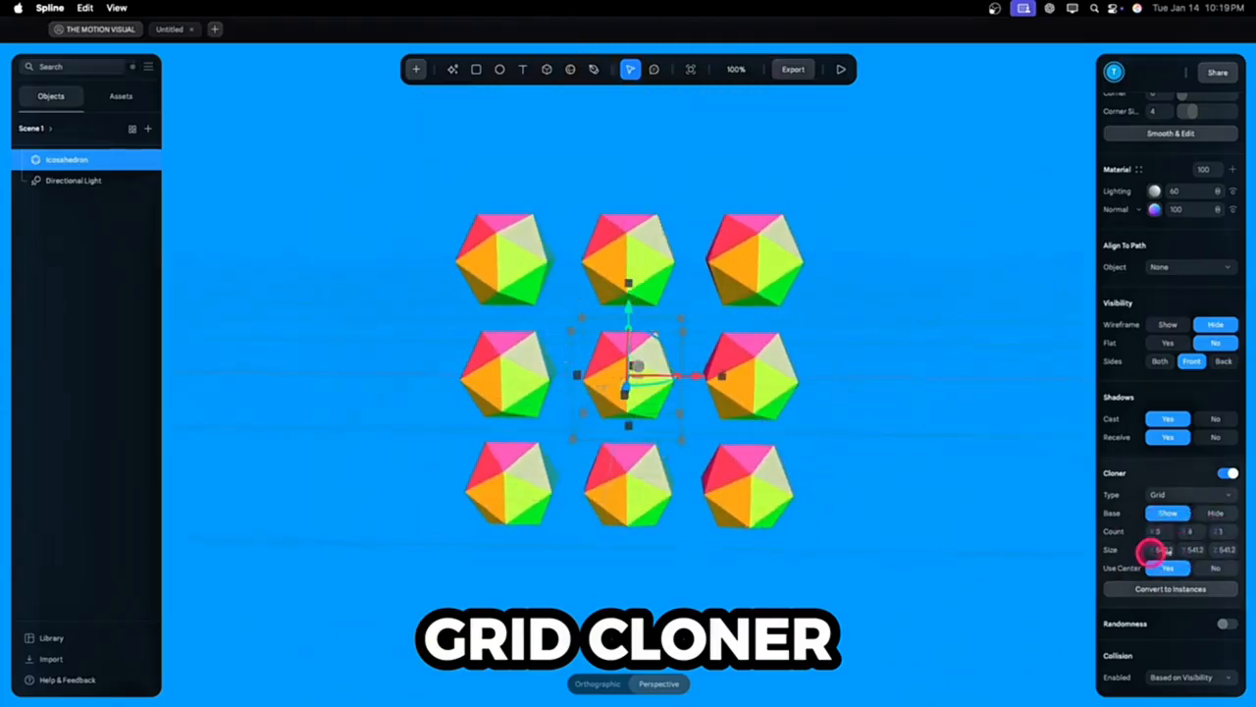
Increase the grid cloner's X size to about 717 and toggle Use Center, ending with it off
{"action": "left_click_drag", "start_coordinate": [1149, 555], "coordinate": [1205, 564]}
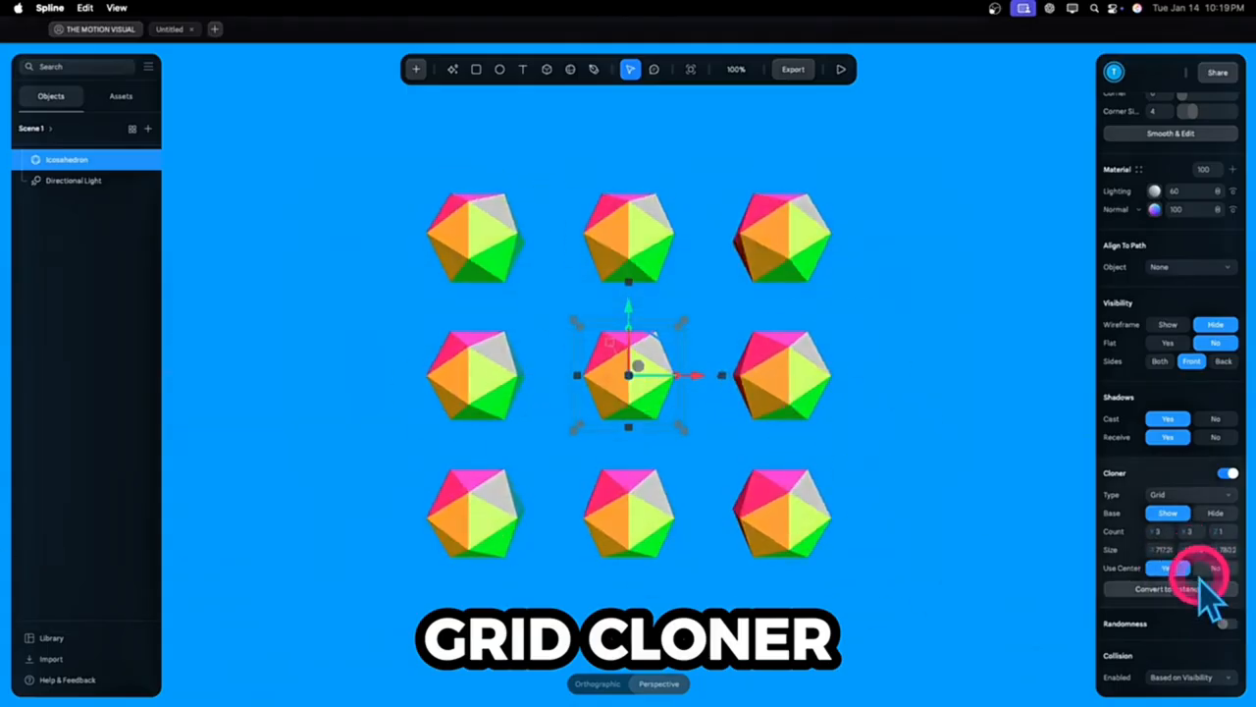
{"action": "left_click", "coordinate": [1215, 567]}
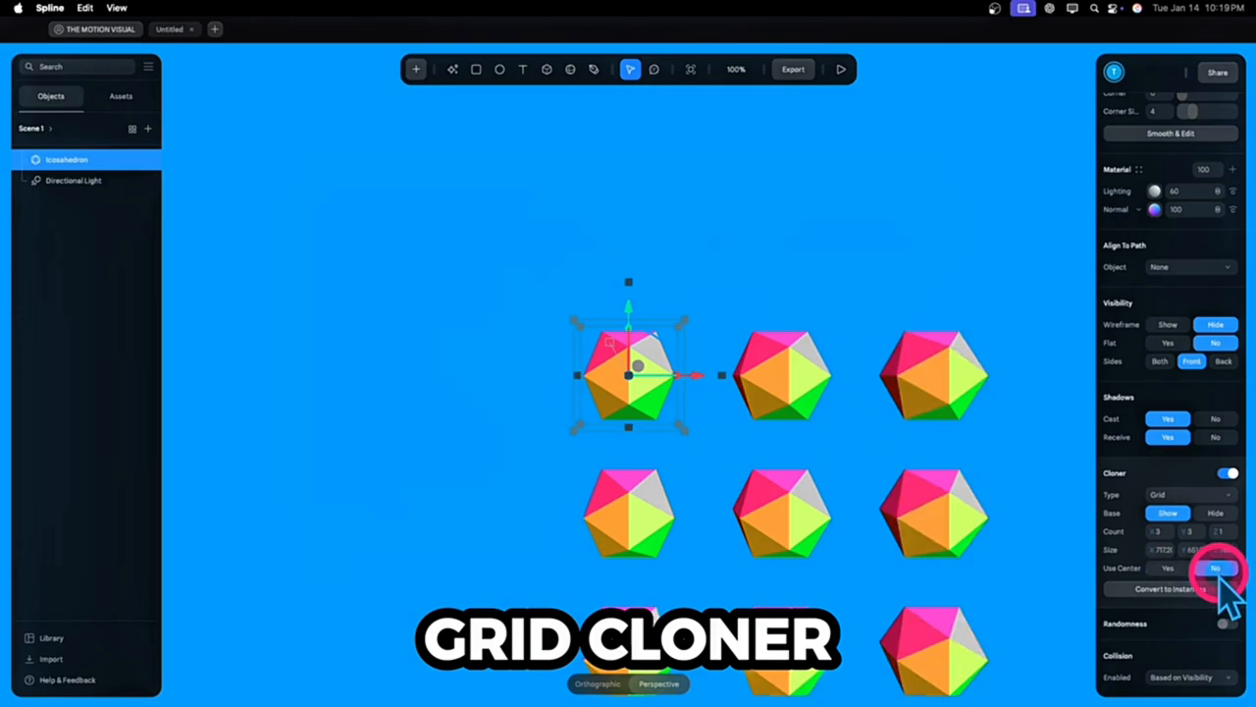
{"action": "left_click", "coordinate": [1163, 568]}
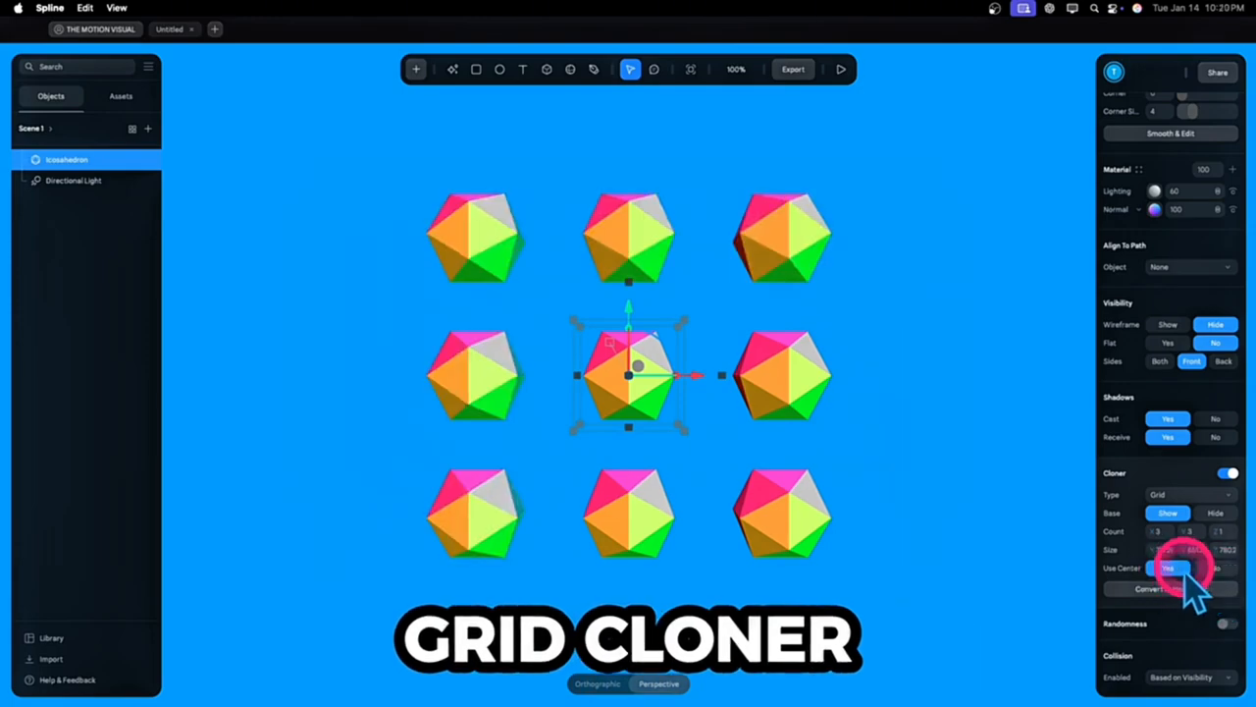
{"action": "left_click", "coordinate": [1215, 567]}
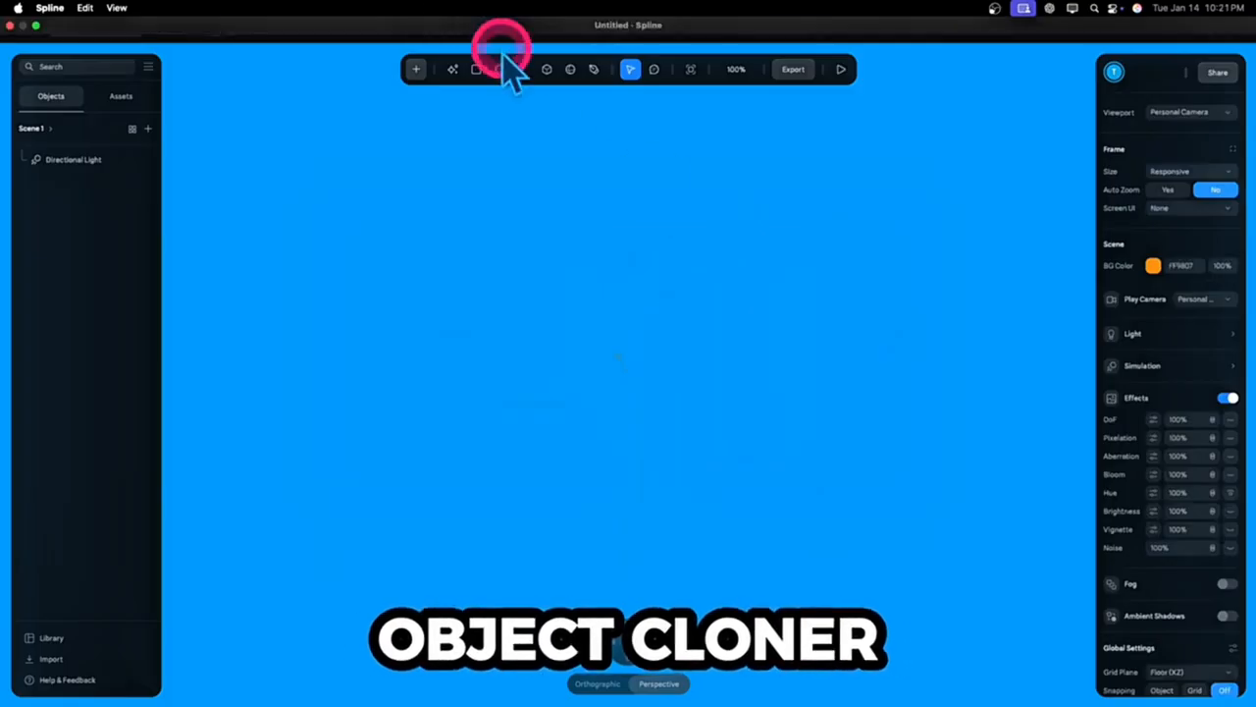
Create a sphere about 2016 in size and reset its position to the origin
{"action": "left_click", "coordinate": [569, 70]}
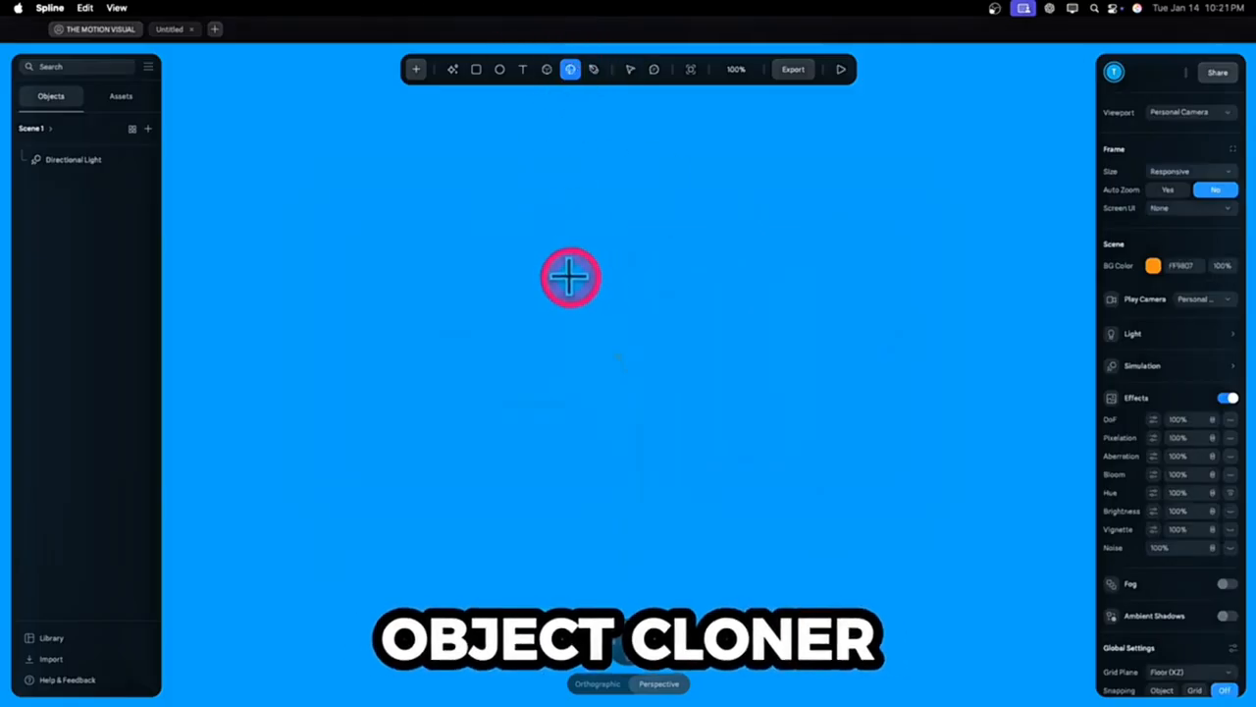
{"action": "left_click_drag", "start_coordinate": [524, 242], "coordinate": [785, 519]}
{"action": "right_click", "coordinate": [743, 436]}
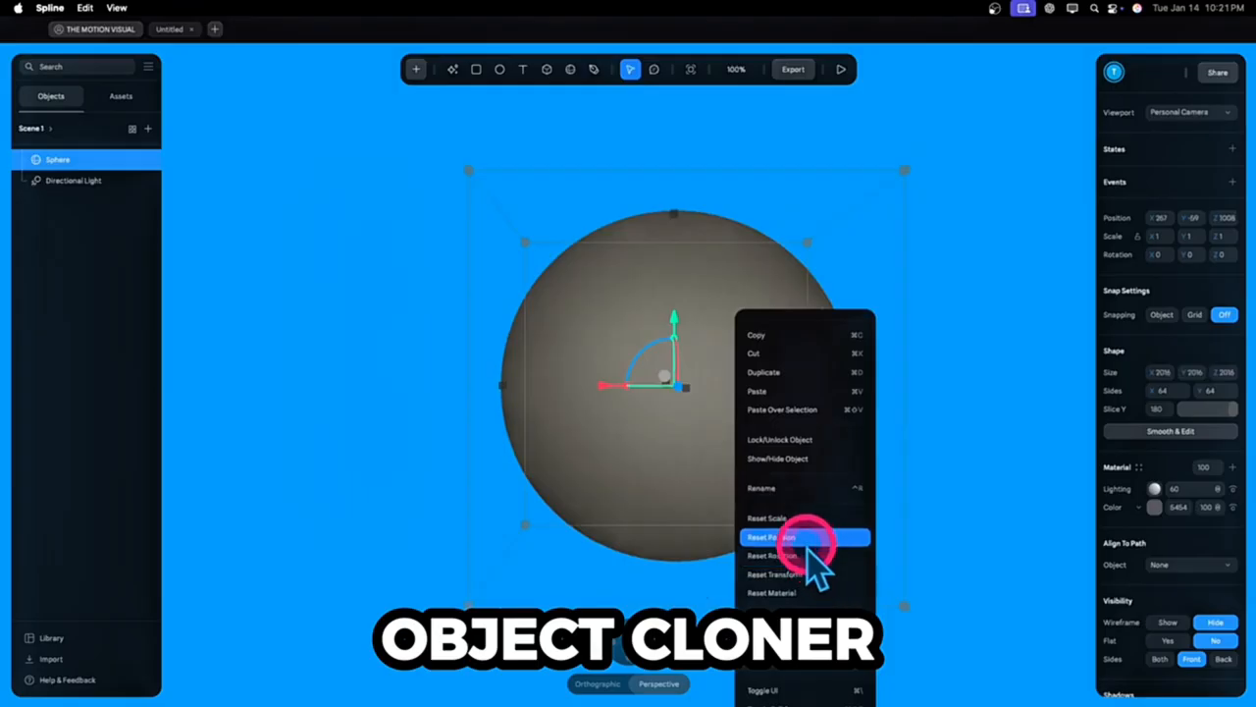
{"action": "left_click", "coordinate": [800, 538]}
Change the sphere's Color material layer to Normal
{"action": "left_click", "coordinate": [1155, 432]}
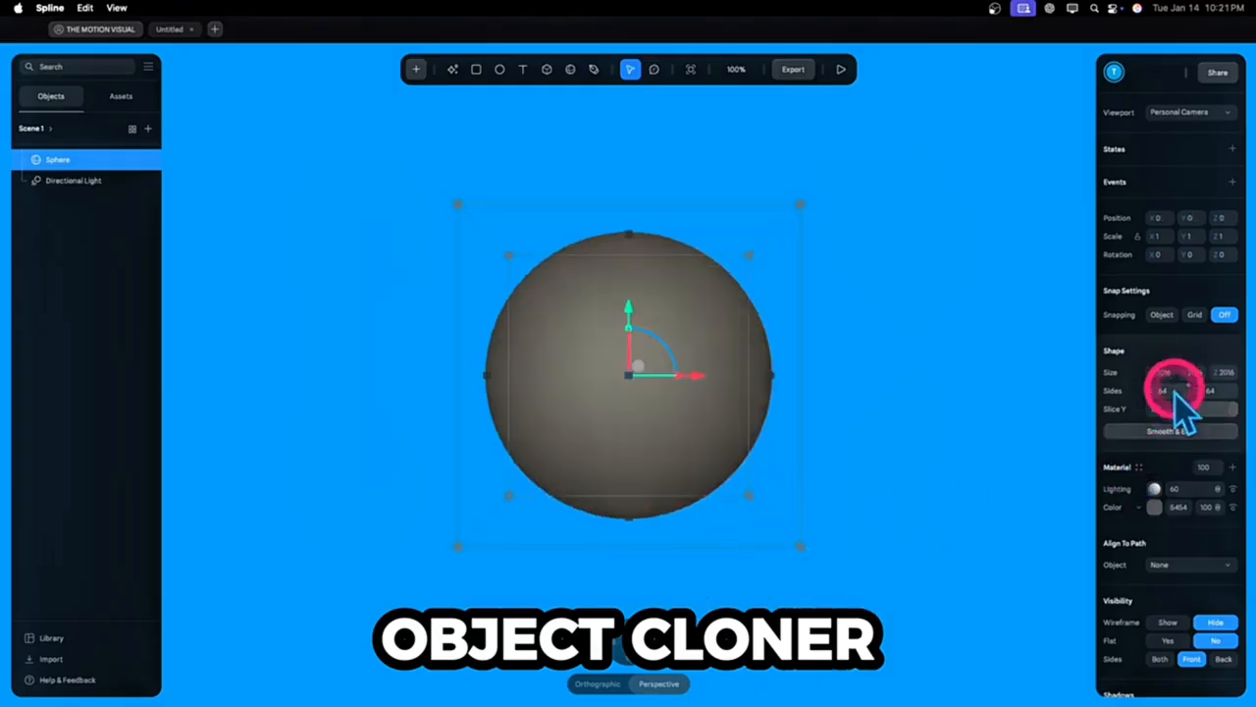
{"action": "left_click", "coordinate": [1143, 508]}
{"action": "left_click", "coordinate": [1139, 547]}
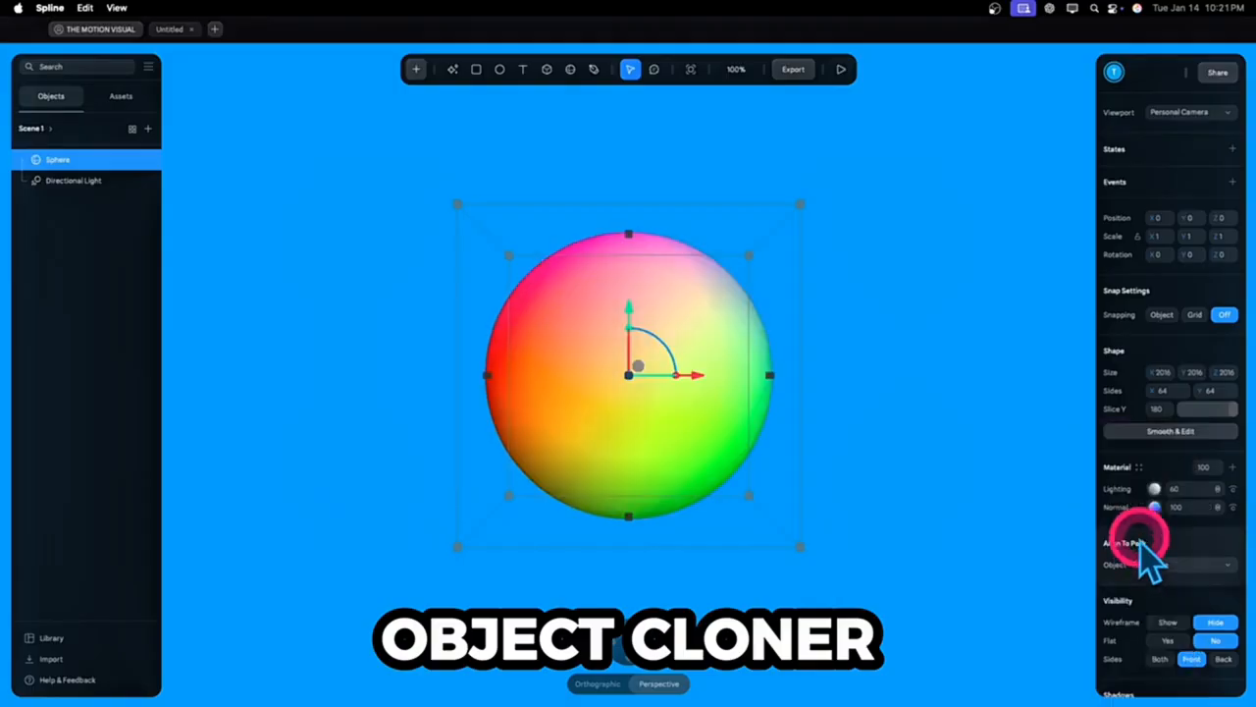
Reduce the sphere's sides to 12 by 12 and turn on flat shading
{"action": "left_click", "coordinate": [1181, 404]}
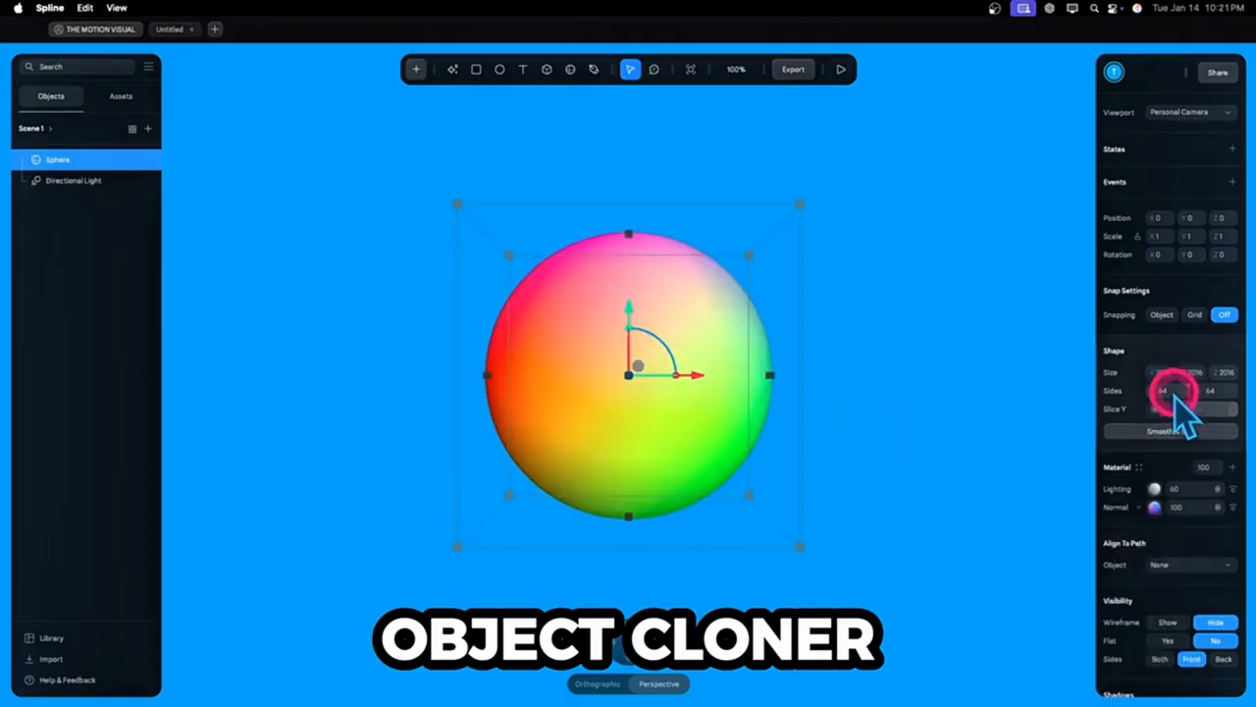
{"action": "type", "text": "12"}
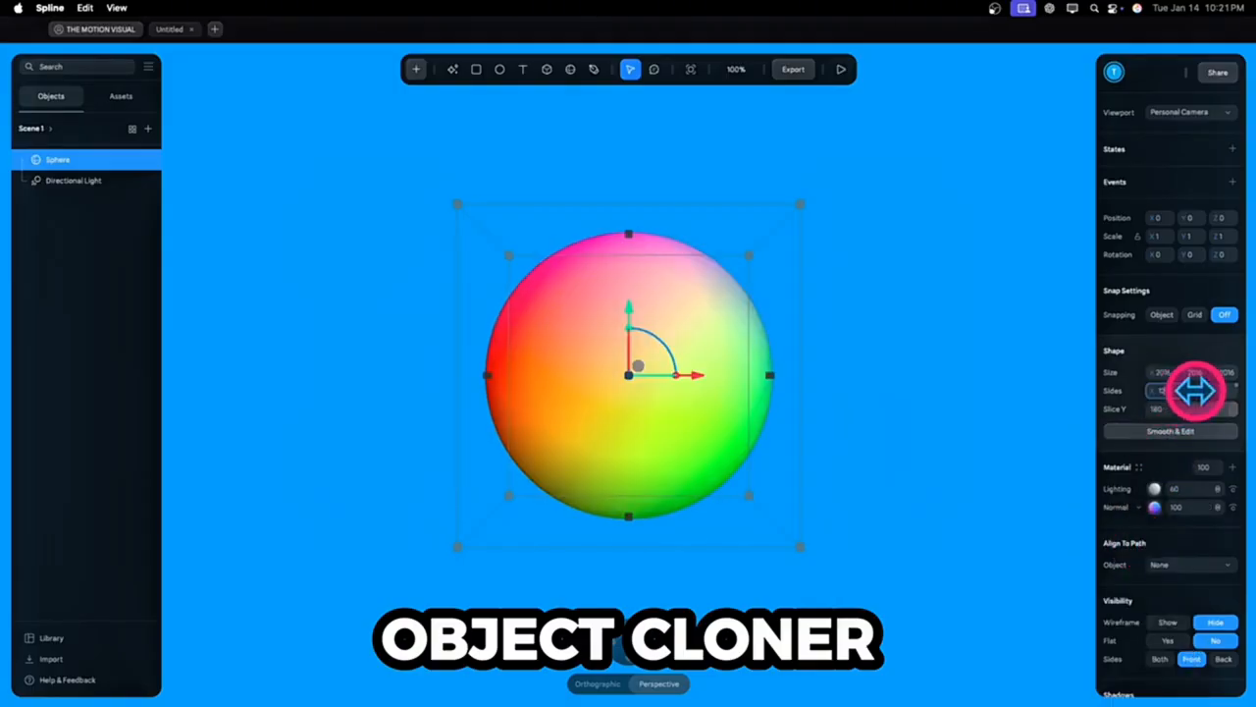
{"action": "left_click", "coordinate": [1222, 393]}
{"action": "type", "text": "12"}
{"action": "key", "text": "Return"}
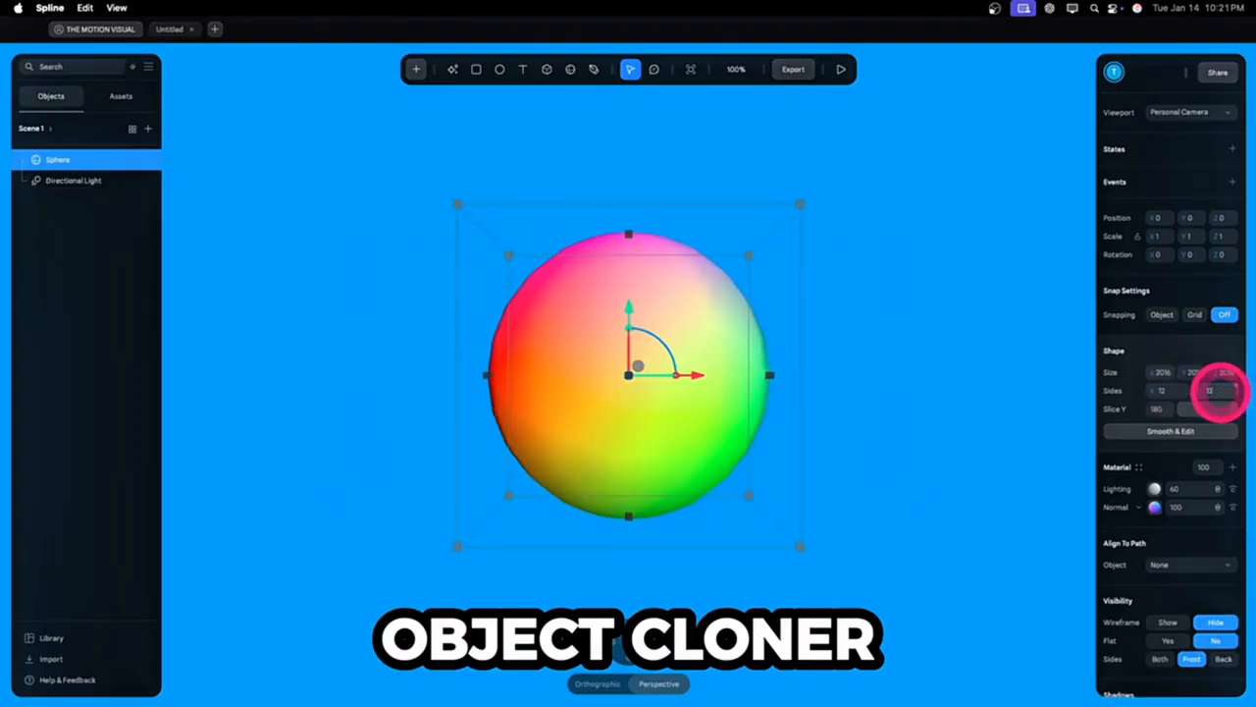
{"action": "left_click", "coordinate": [1168, 642]}
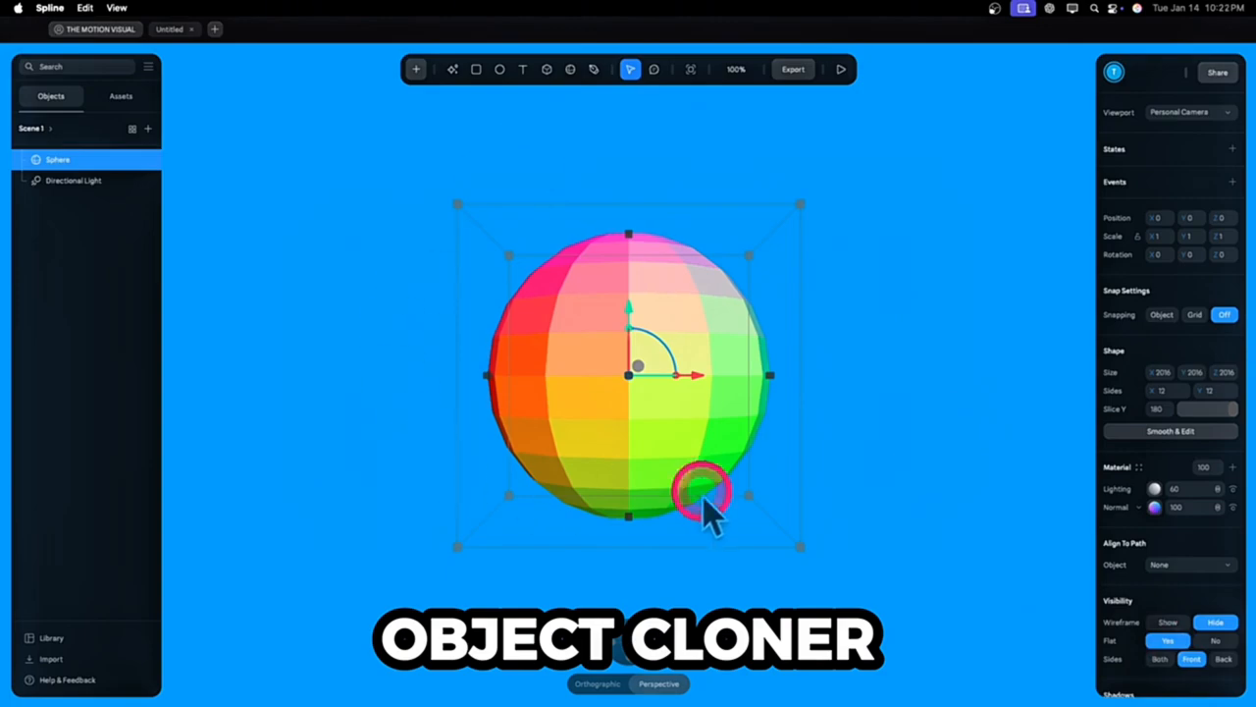
Create a slim upright cylinder about 97 wide and 400 tall beside the sphere
{"action": "left_click", "coordinate": [416, 68]}
{"action": "scroll", "coordinate": [461, 251], "scroll_direction": "down", "scroll_amount": 3}
{"action": "scroll", "coordinate": [482, 261], "scroll_direction": "down", "scroll_amount": 2}
{"action": "left_click", "coordinate": [469, 177]}
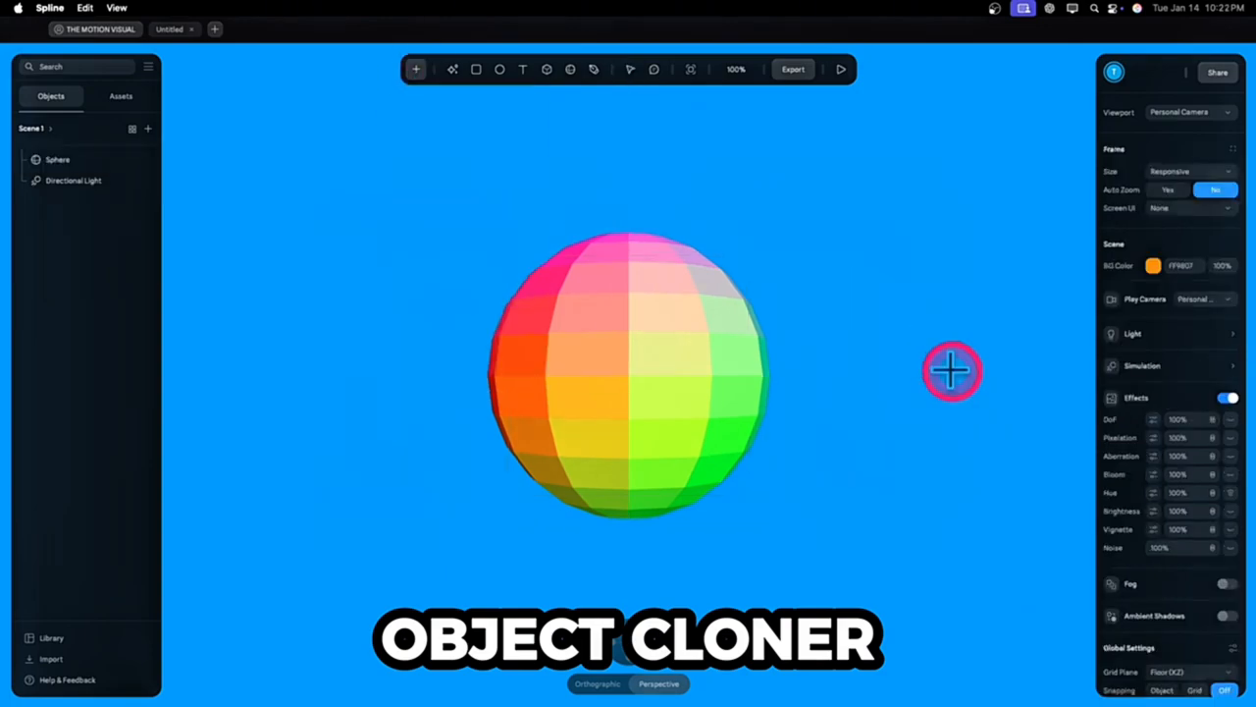
{"action": "left_click_drag", "start_coordinate": [842, 350], "coordinate": [855, 405]}
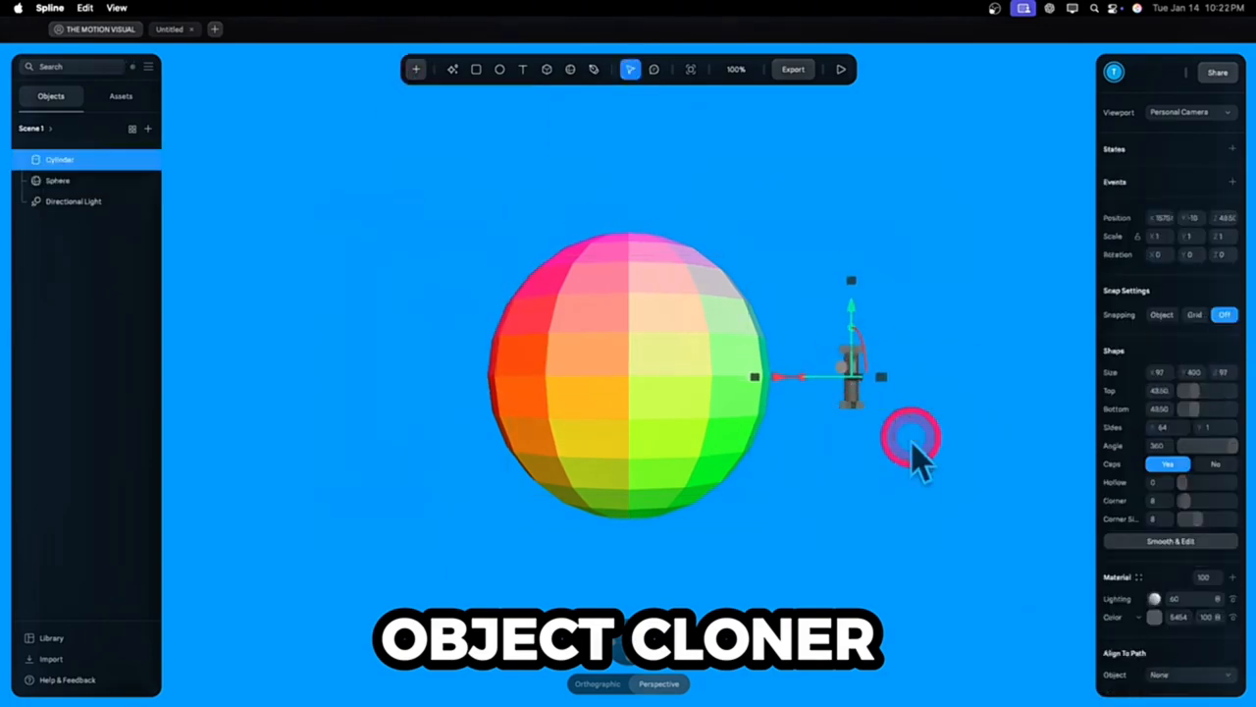
Round the cylinder's corners to 102 and set its Color layer to a bright green
{"action": "left_click", "coordinate": [1143, 620]}
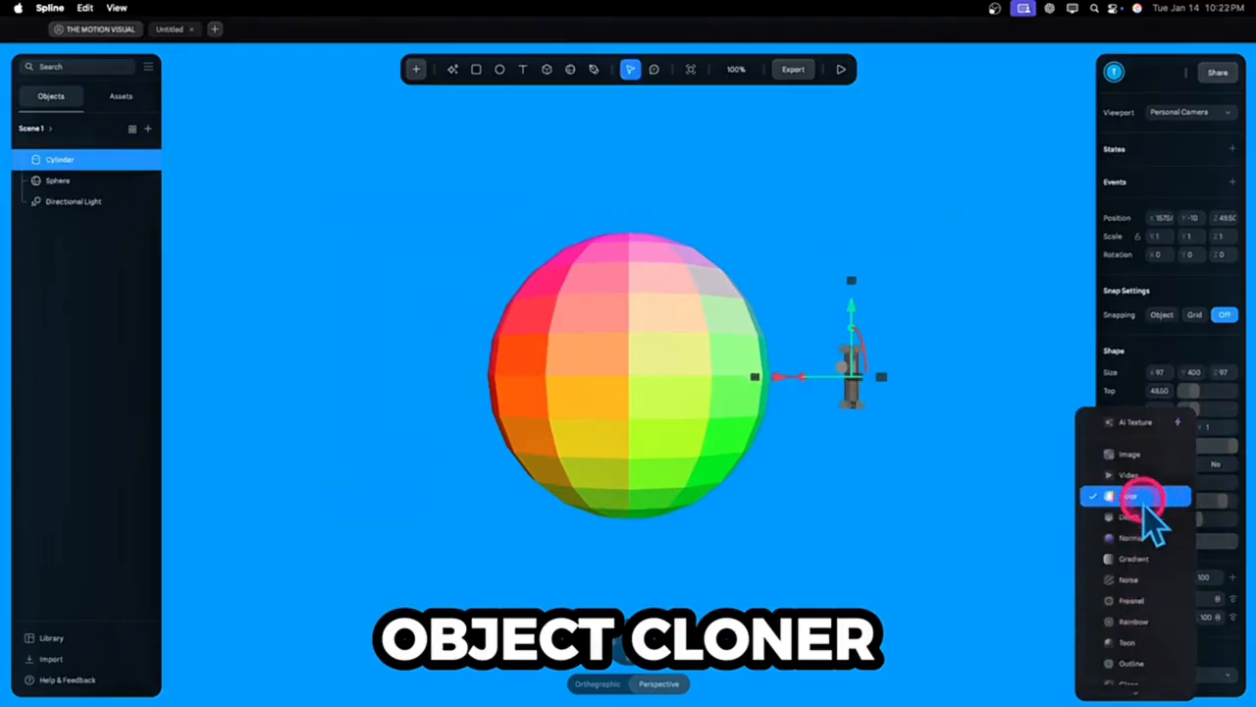
{"action": "left_click", "coordinate": [1145, 500]}
{"action": "left_click", "coordinate": [1155, 611]}
{"action": "left_click_drag", "start_coordinate": [1215, 530], "coordinate": [1206, 411]}
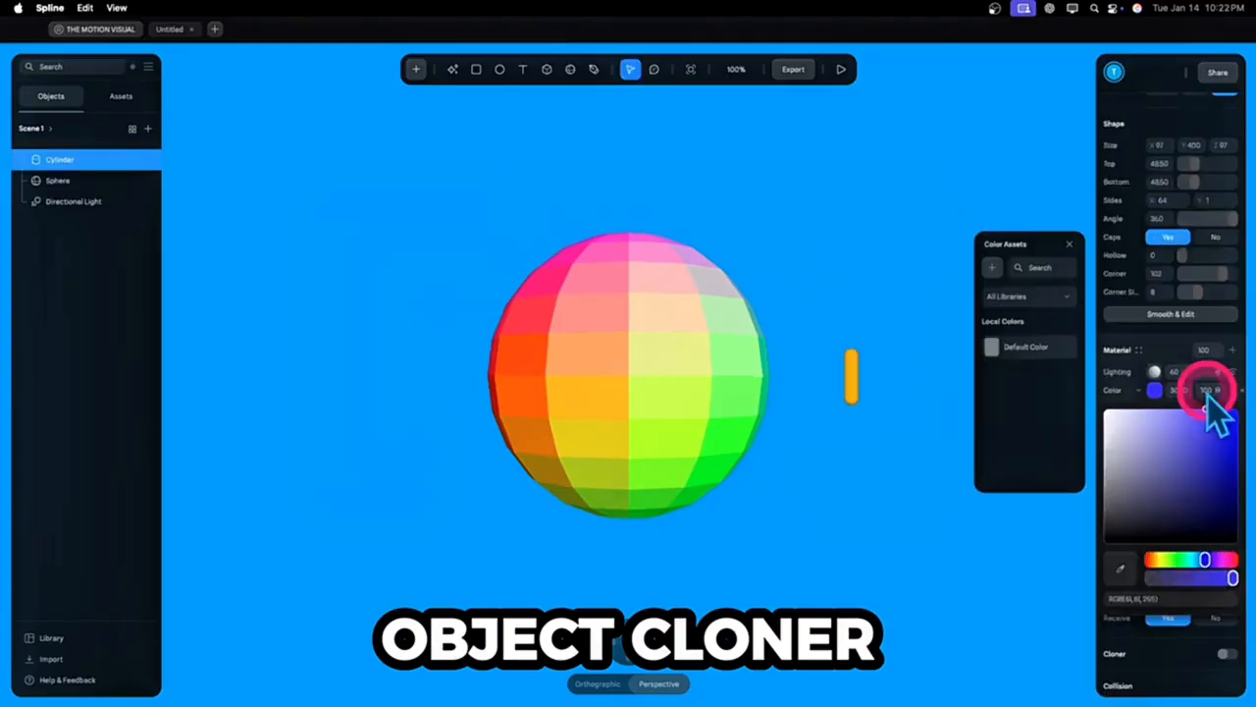
{"action": "left_click_drag", "start_coordinate": [1206, 560], "coordinate": [1179, 560]}
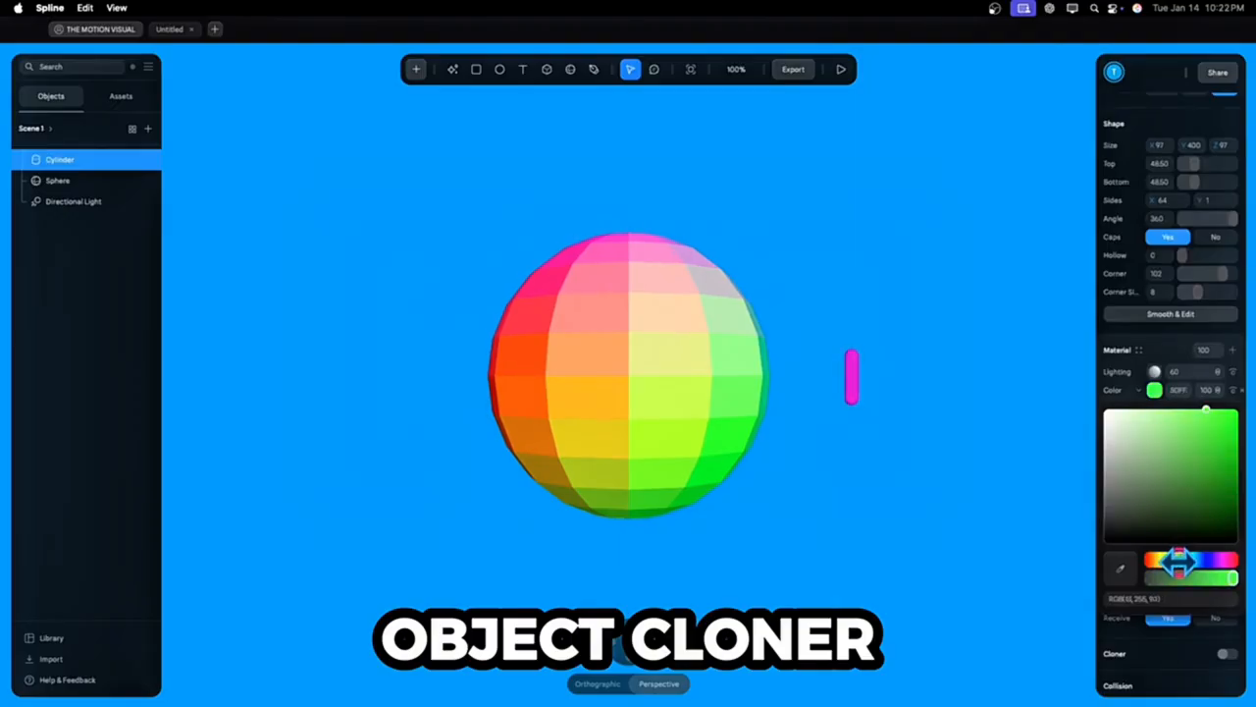
{"action": "left_click", "coordinate": [894, 485]}
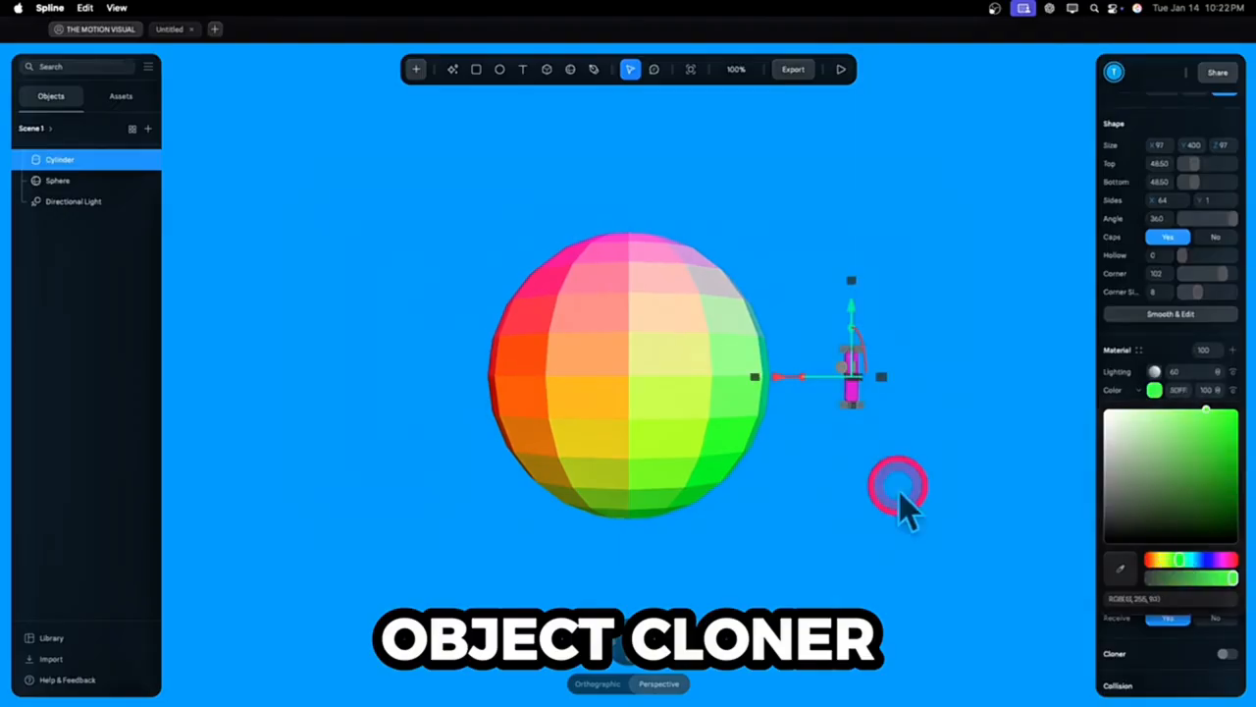
Enable an Object-type cloner on the cylinder, targeting the sphere, with a count of 100
{"action": "left_click", "coordinate": [850, 390]}
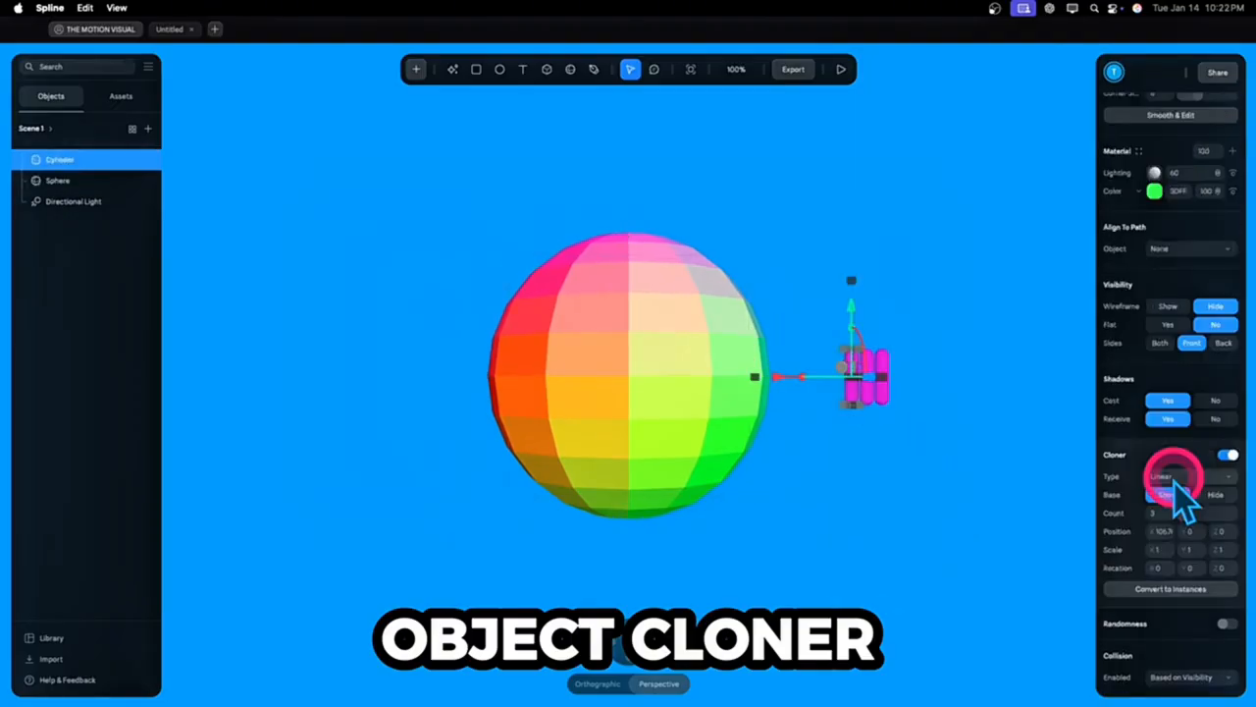
{"action": "left_click", "coordinate": [1175, 485]}
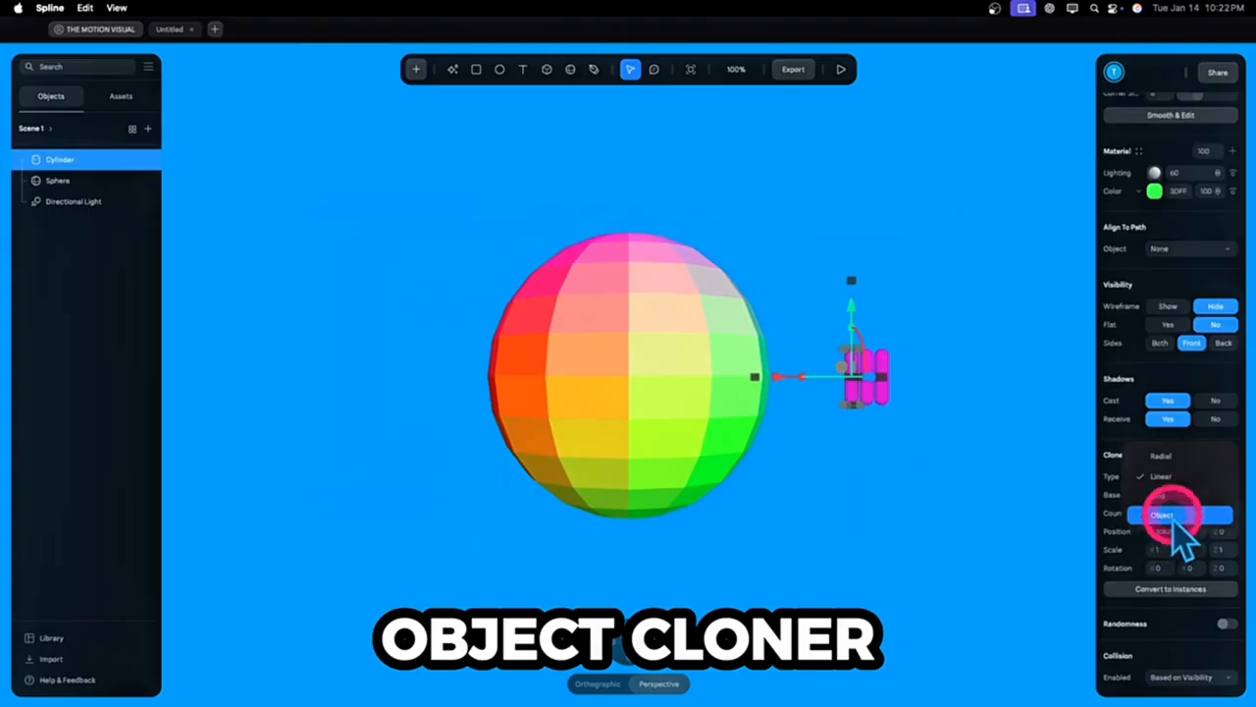
{"action": "left_click", "coordinate": [1173, 518]}
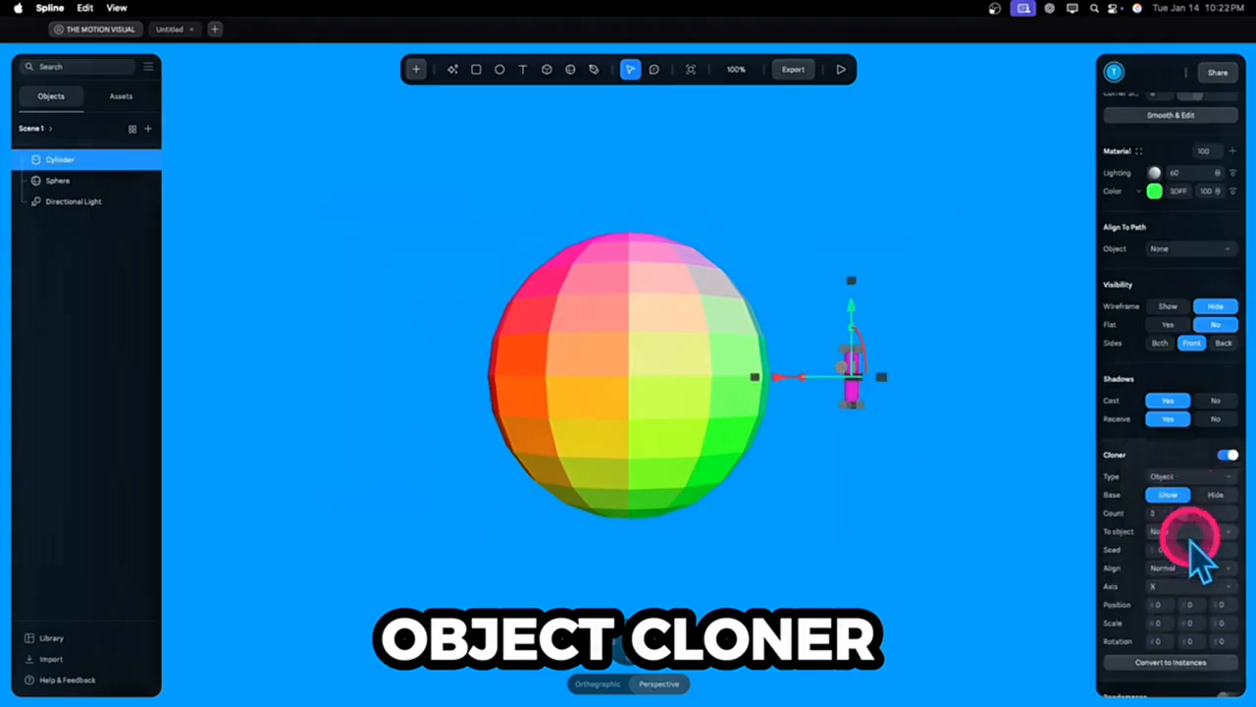
{"action": "left_click", "coordinate": [1191, 535]}
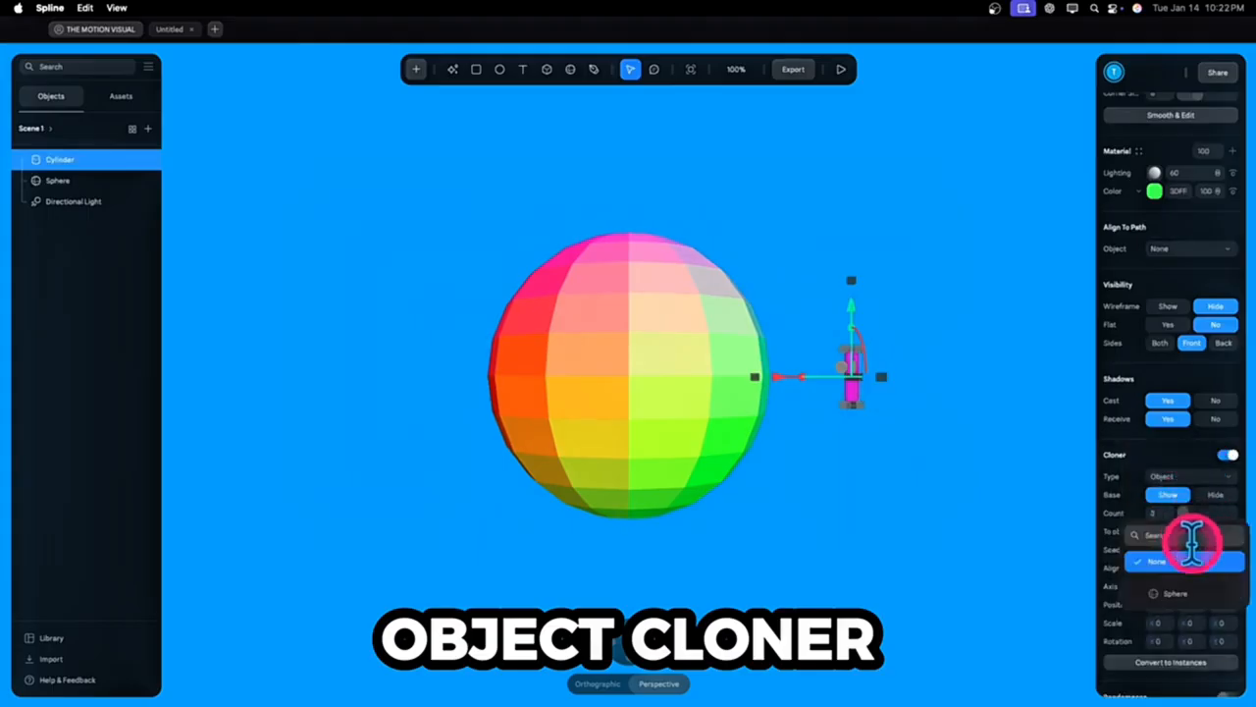
{"action": "left_click", "coordinate": [1183, 595]}
{"action": "left_click_drag", "start_coordinate": [1181, 511], "coordinate": [1230, 527]}
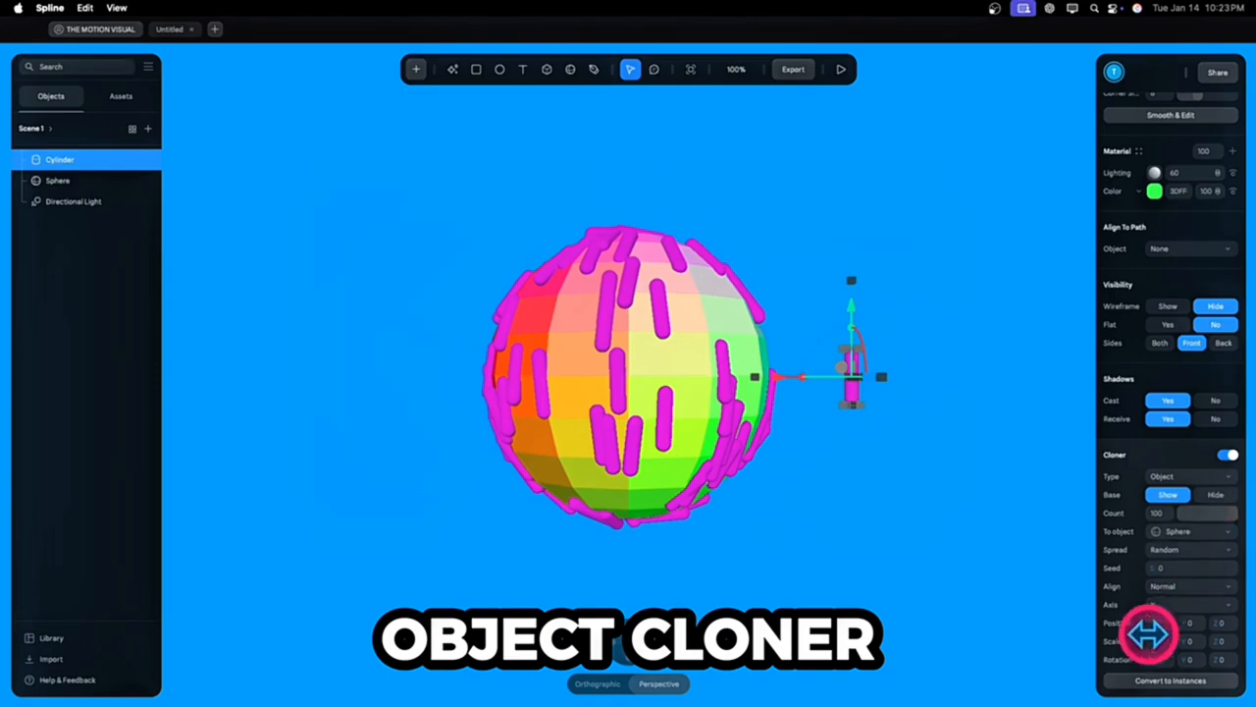
Try the Polygon center and Edge spreads for the cylinder clones, ending on Vertex
{"action": "left_click", "coordinate": [1183, 542]}
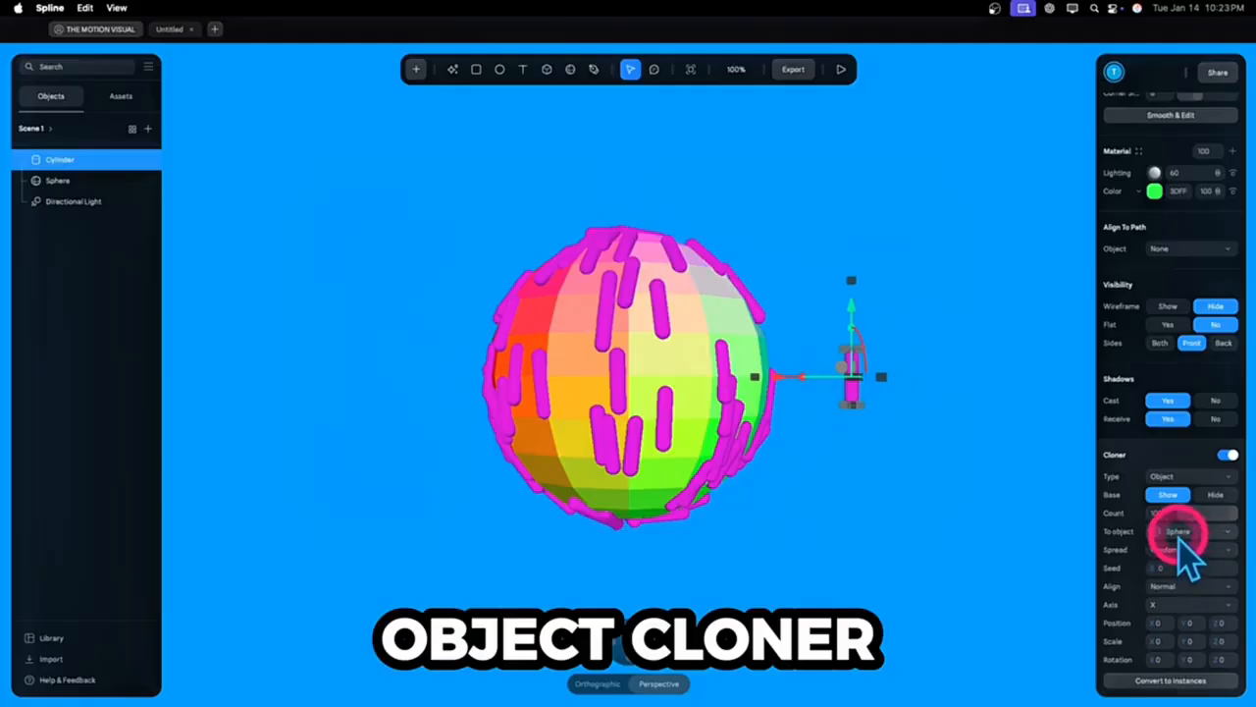
{"action": "left_click", "coordinate": [1186, 552]}
{"action": "left_click", "coordinate": [1187, 570]}
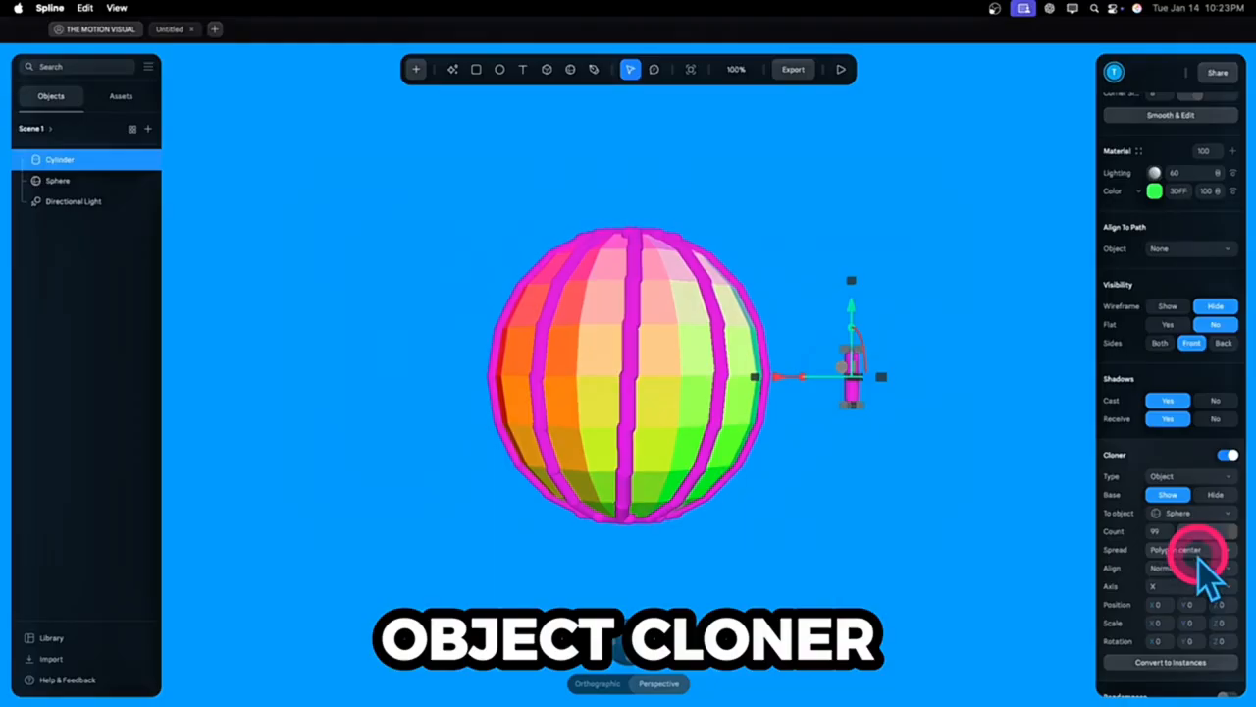
{"action": "left_click", "coordinate": [1196, 569]}
{"action": "left_click", "coordinate": [1193, 577]}
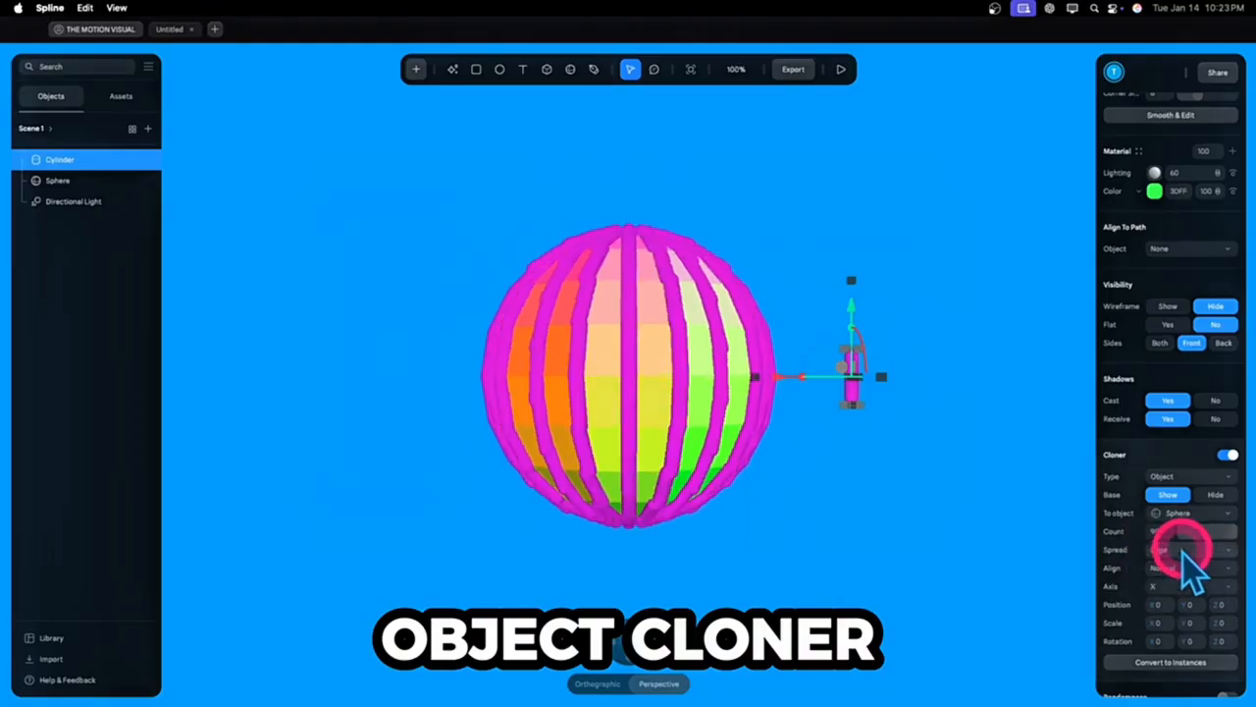
Set the cloner's axis to Y so the cylinders stick outward, and hide the base cylinder
{"action": "left_click", "coordinate": [1182, 585]}
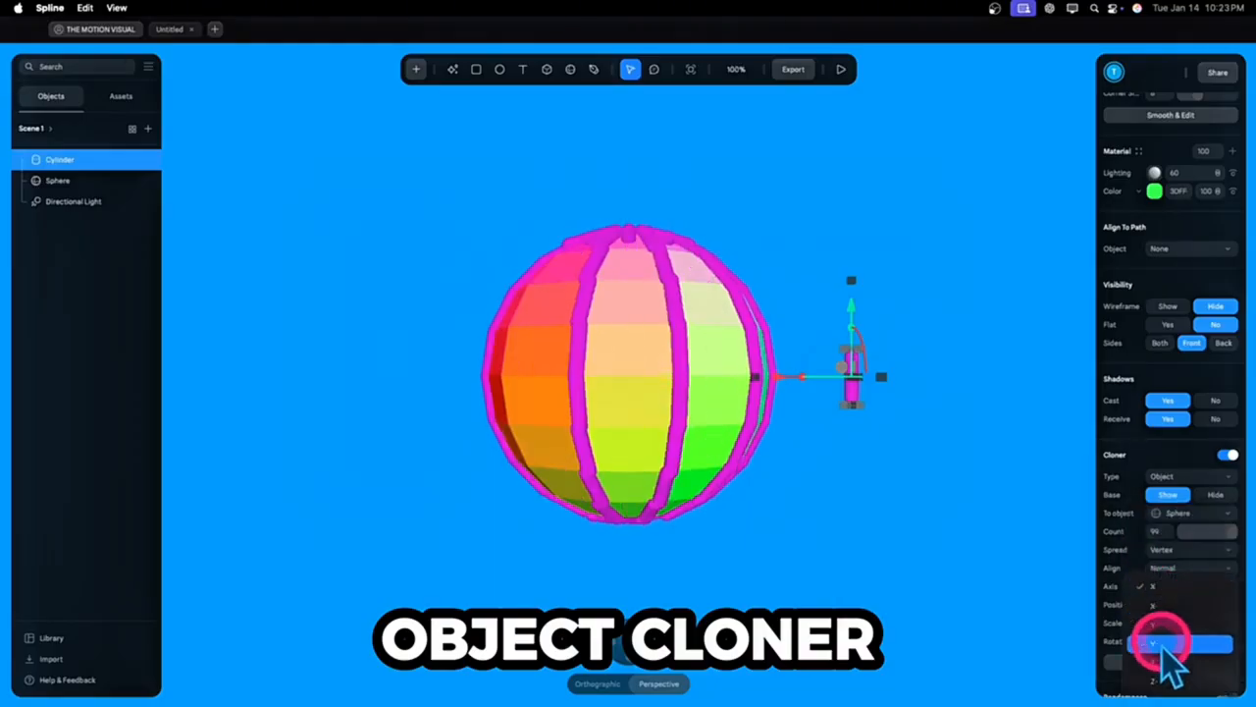
{"action": "left_click", "coordinate": [1164, 643]}
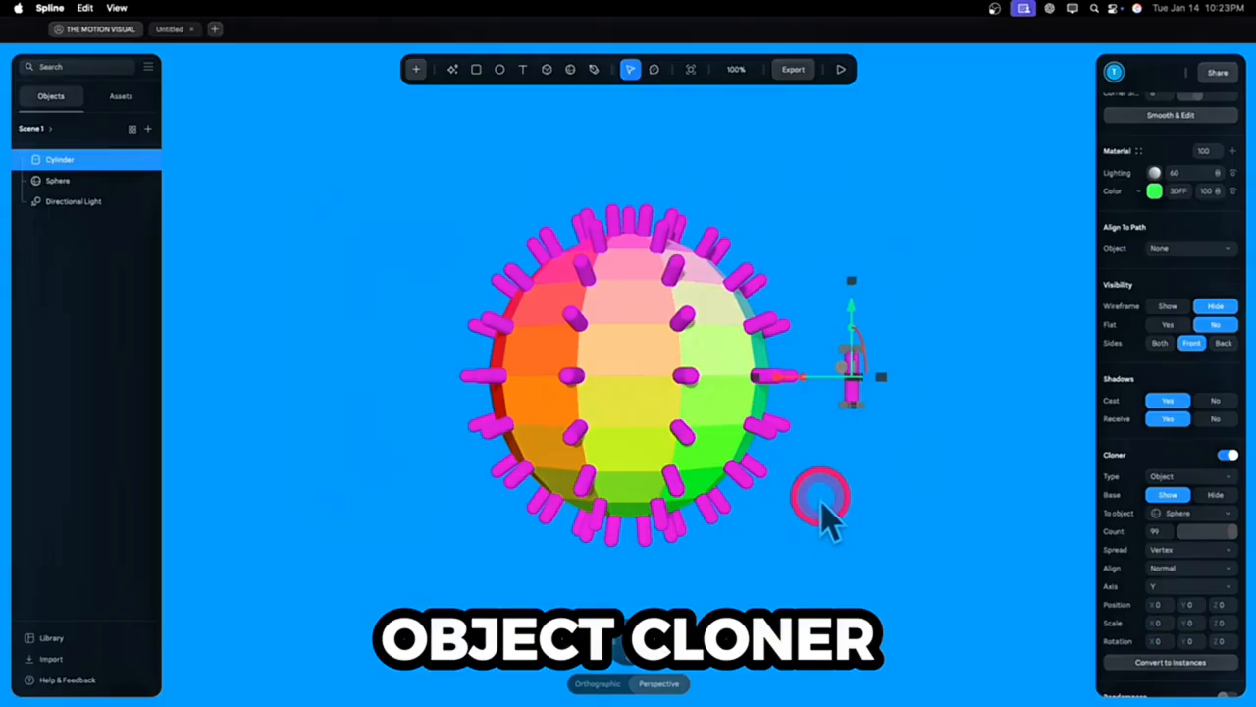
{"action": "left_click", "coordinate": [1215, 494]}
{"action": "mouse_move", "coordinate": [959, 527]}
{"action": "left_mouse_down"}
{"action": "mouse_move", "coordinate": [908, 540]}
{"action": "mouse_move", "coordinate": [864, 515]}
{"action": "mouse_move", "coordinate": [912, 497]}
{"action": "mouse_move", "coordinate": [968, 524]}
{"action": "mouse_move", "coordinate": [981, 560]}
{"action": "mouse_move", "coordinate": [964, 538]}
{"action": "left_mouse_up"}
Try an X position offset, then set the clones' scale to 0.34, 0.26, 0.34 and rotation to 396, 393, -22
{"action": "mouse_move", "coordinate": [1155, 603]}
{"action": "left_mouse_down"}
{"action": "mouse_move", "coordinate": [1255, 602]}
{"action": "mouse_move", "coordinate": [1066, 602]}
{"action": "left_mouse_up"}
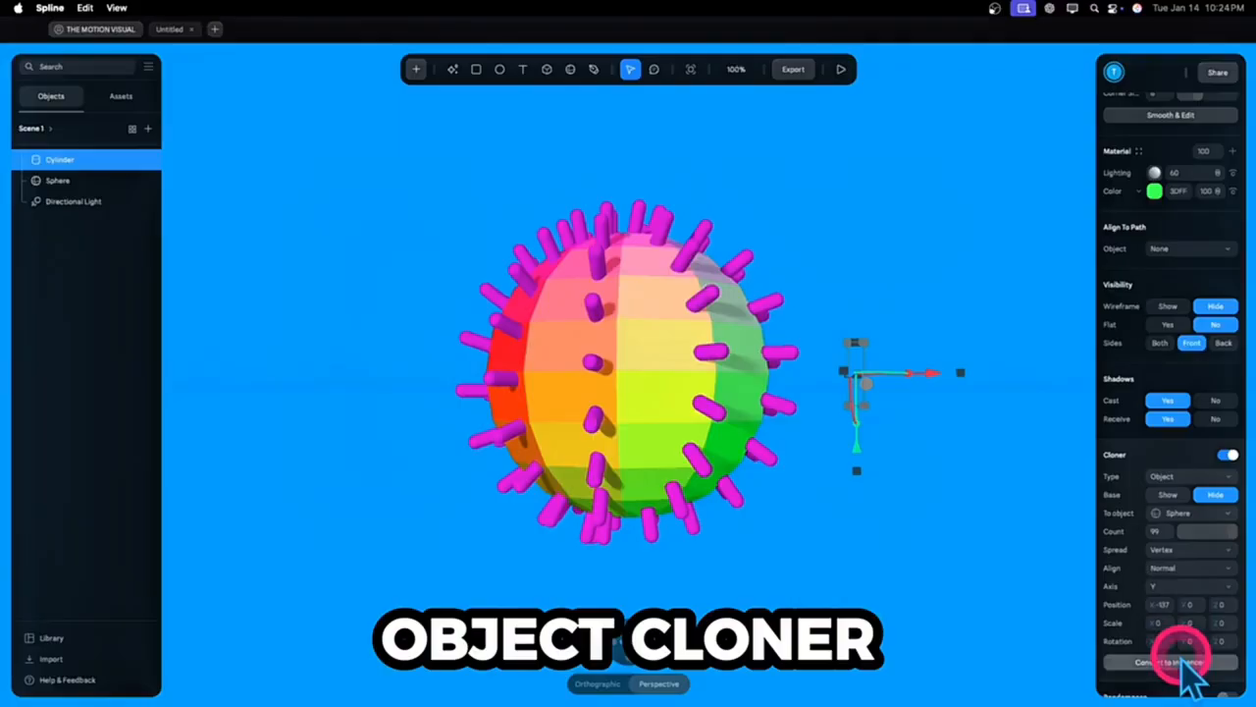
{"action": "left_click", "coordinate": [1215, 622]}
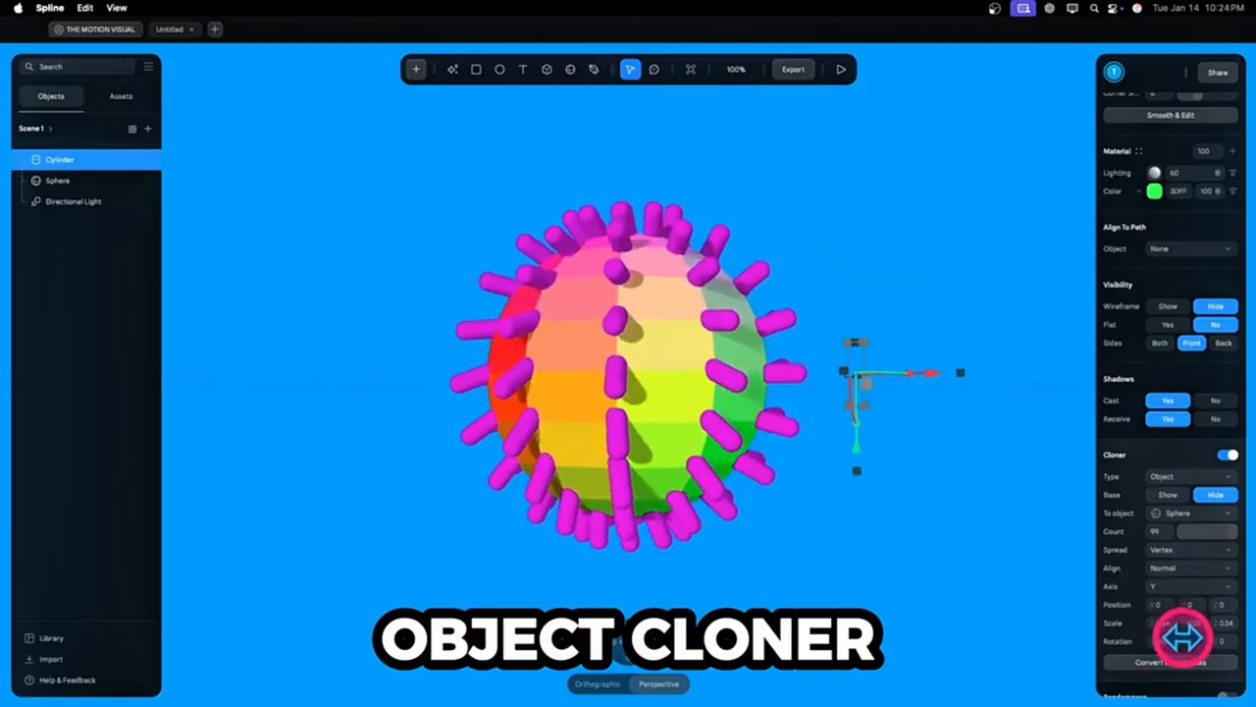
{"action": "left_click_drag", "start_coordinate": [1183, 637], "coordinate": [1215, 641]}
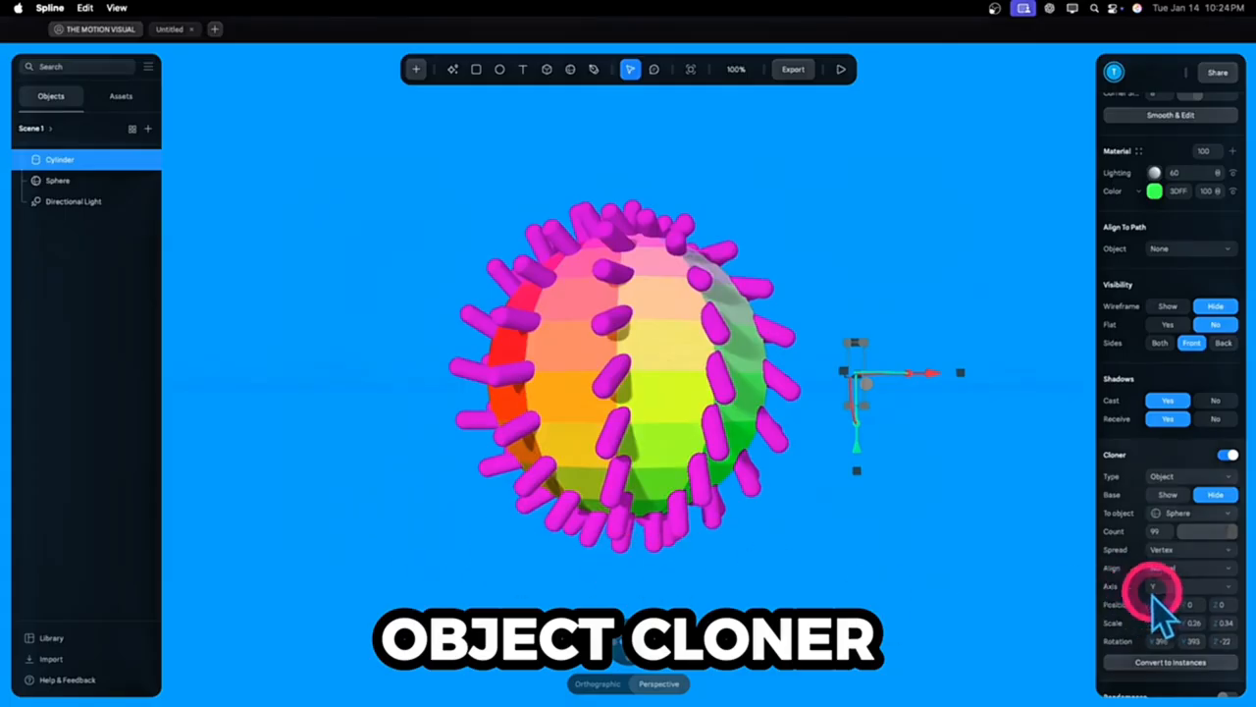
Spread the cylinder clones by Edge on the Z axis and vary their X and Y rotation
{"action": "left_click", "coordinate": [1190, 550]}
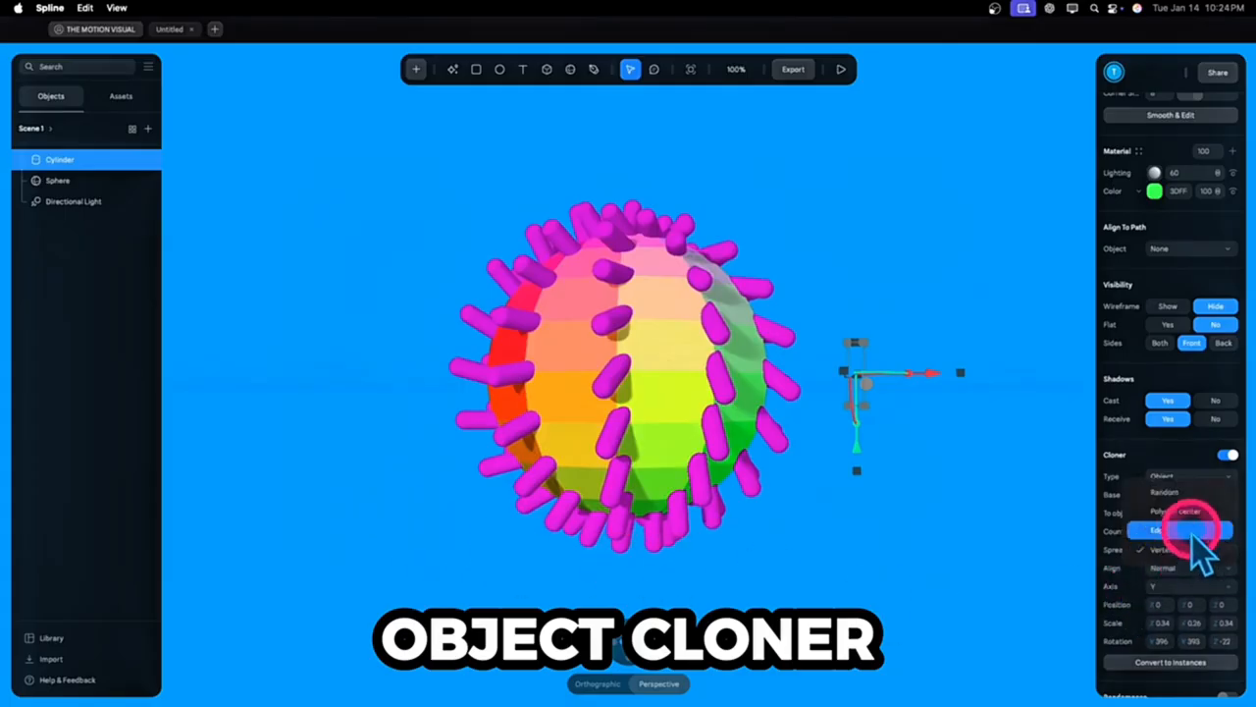
{"action": "left_click", "coordinate": [1177, 530]}
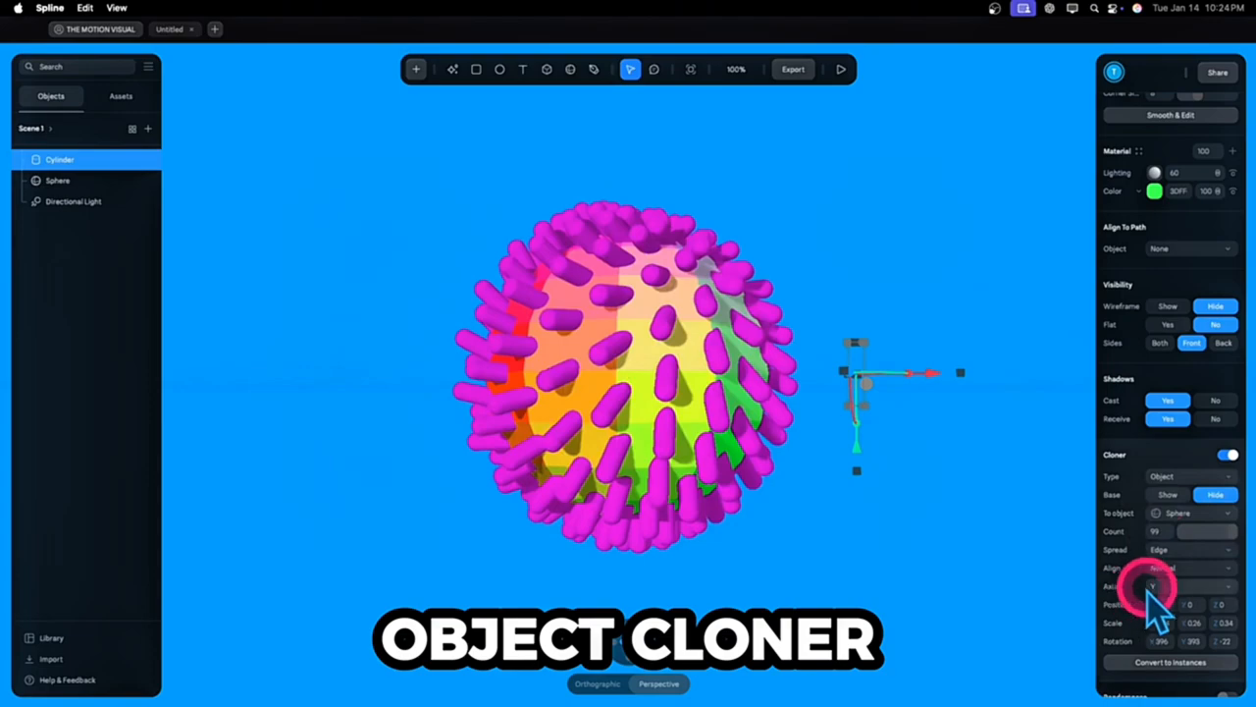
{"action": "left_click", "coordinate": [1148, 593]}
{"action": "left_click", "coordinate": [1177, 638]}
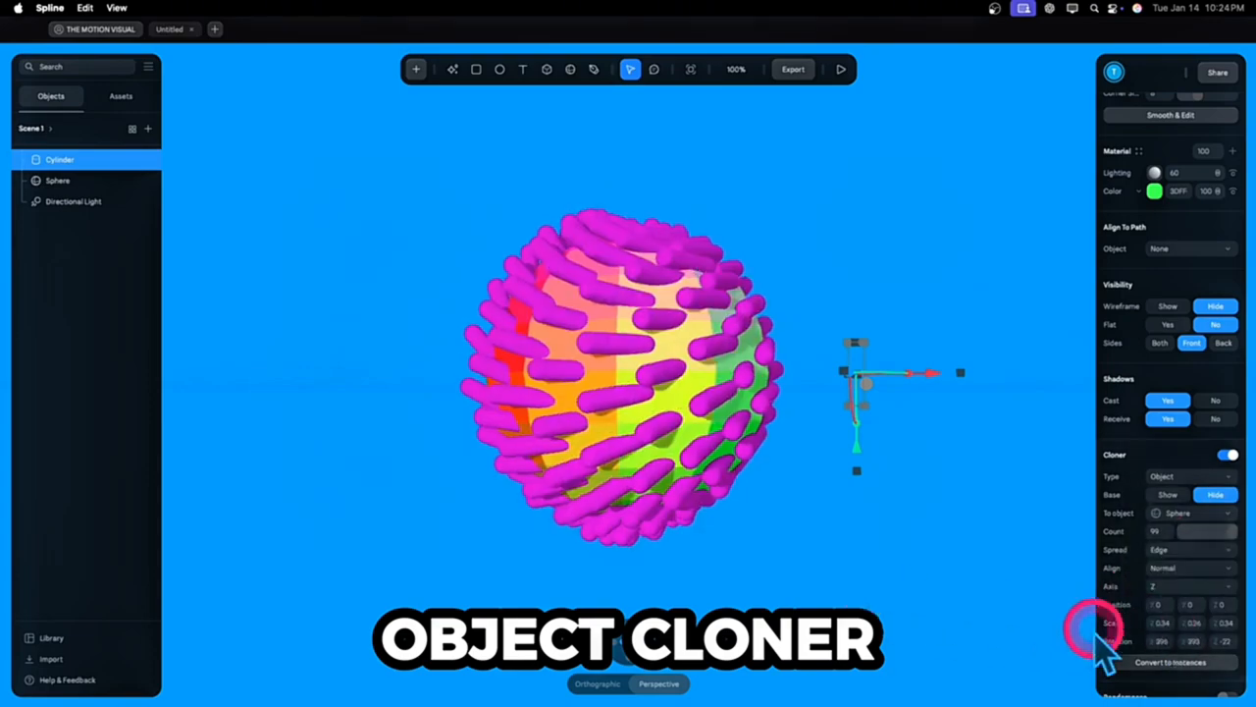
{"action": "left_click_drag", "start_coordinate": [1156, 641], "coordinate": [1014, 642]}
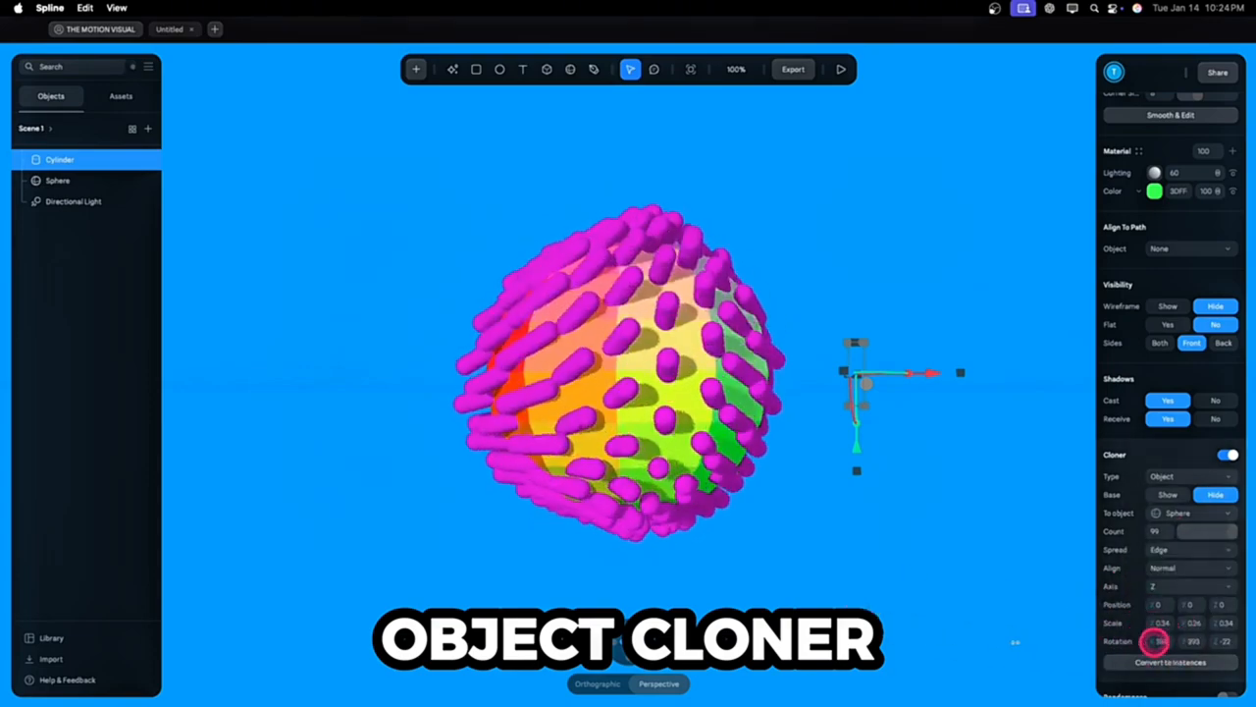
{"action": "left_click_drag", "start_coordinate": [1186, 643], "coordinate": [1031, 643]}
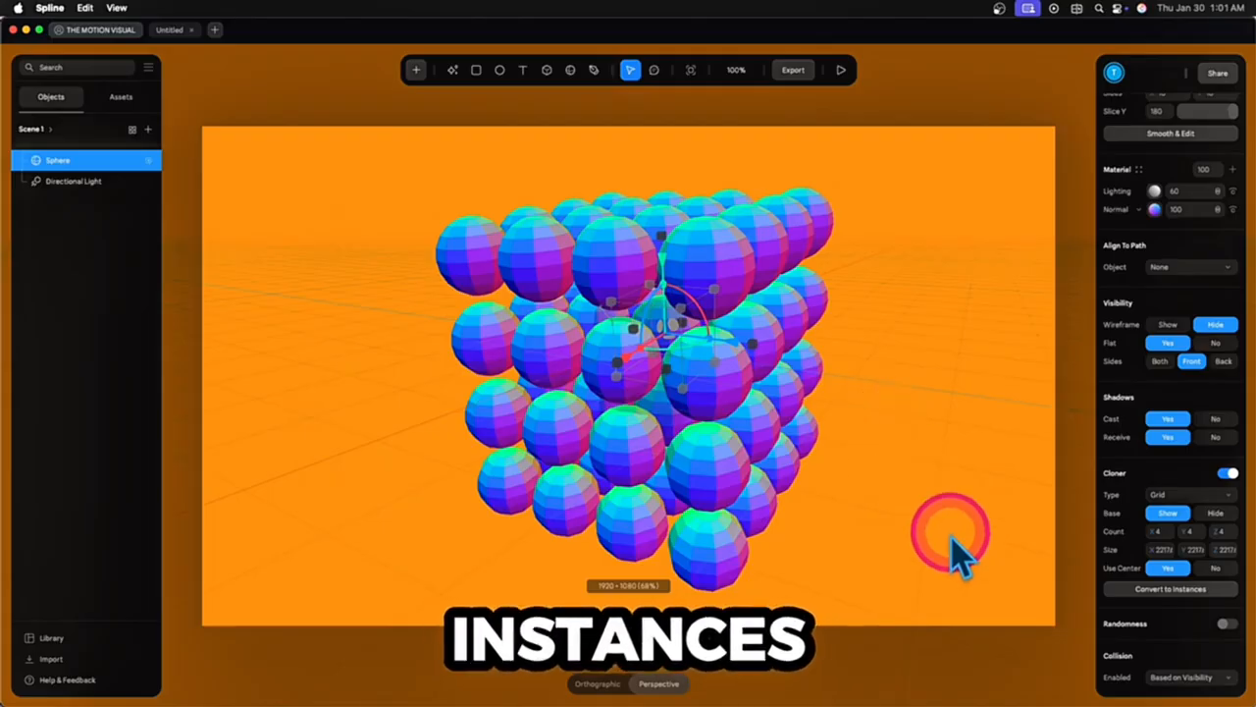
Convert the sphere's grid cloner to instances and select the first few clones inside the Sphere Clones group
{"action": "left_click", "coordinate": [1163, 590]}
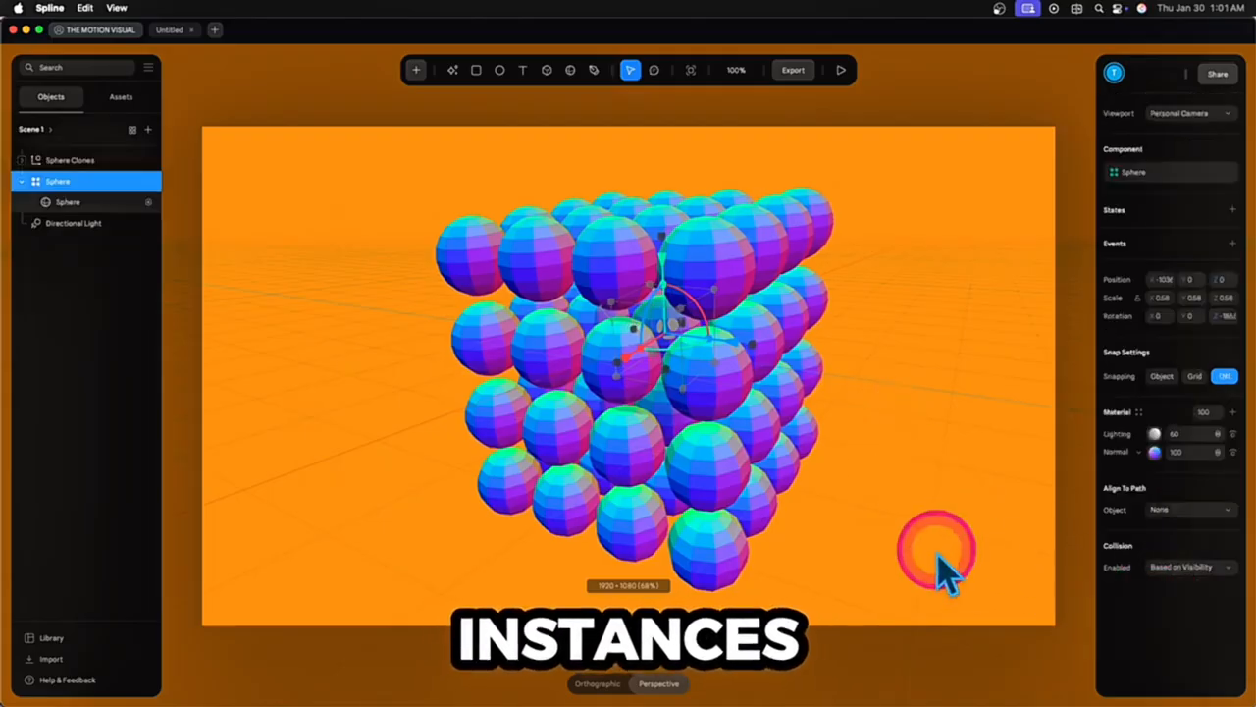
{"action": "left_click", "coordinate": [65, 162]}
{"action": "left_click", "coordinate": [22, 160]}
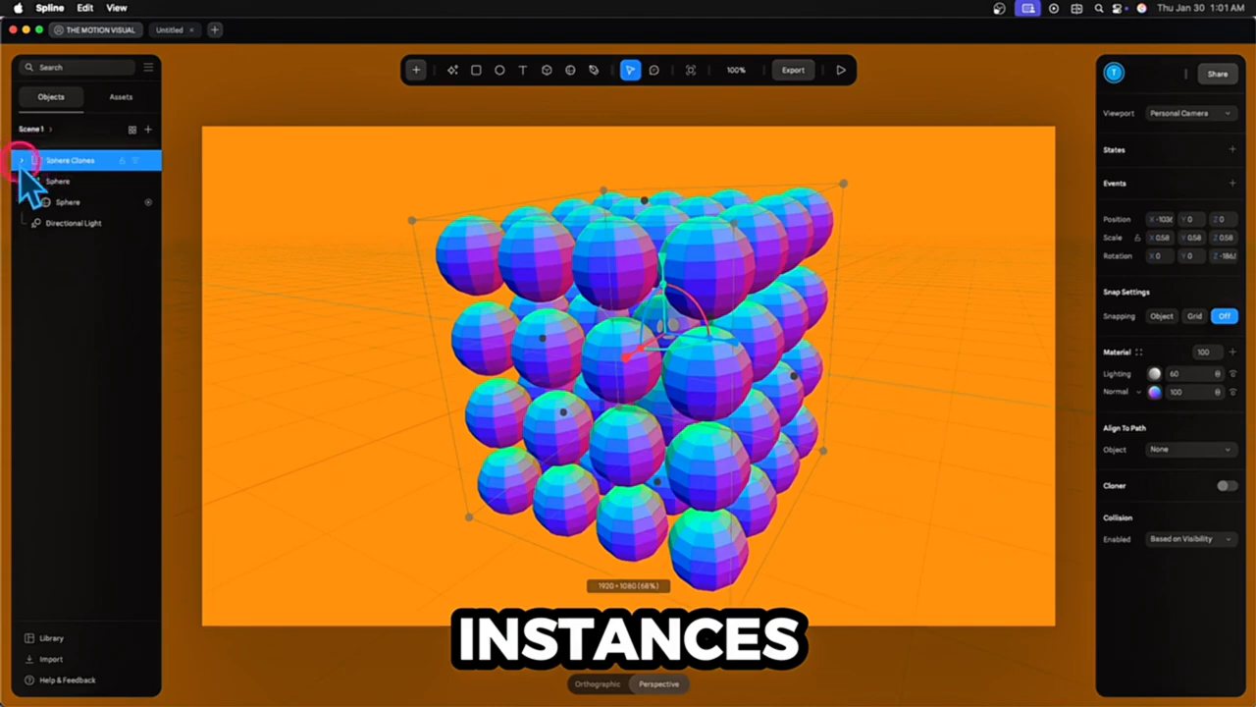
{"action": "left_click", "coordinate": [73, 189]}
{"action": "left_click", "coordinate": [73, 205]}
{"action": "left_click", "coordinate": [72, 222]}
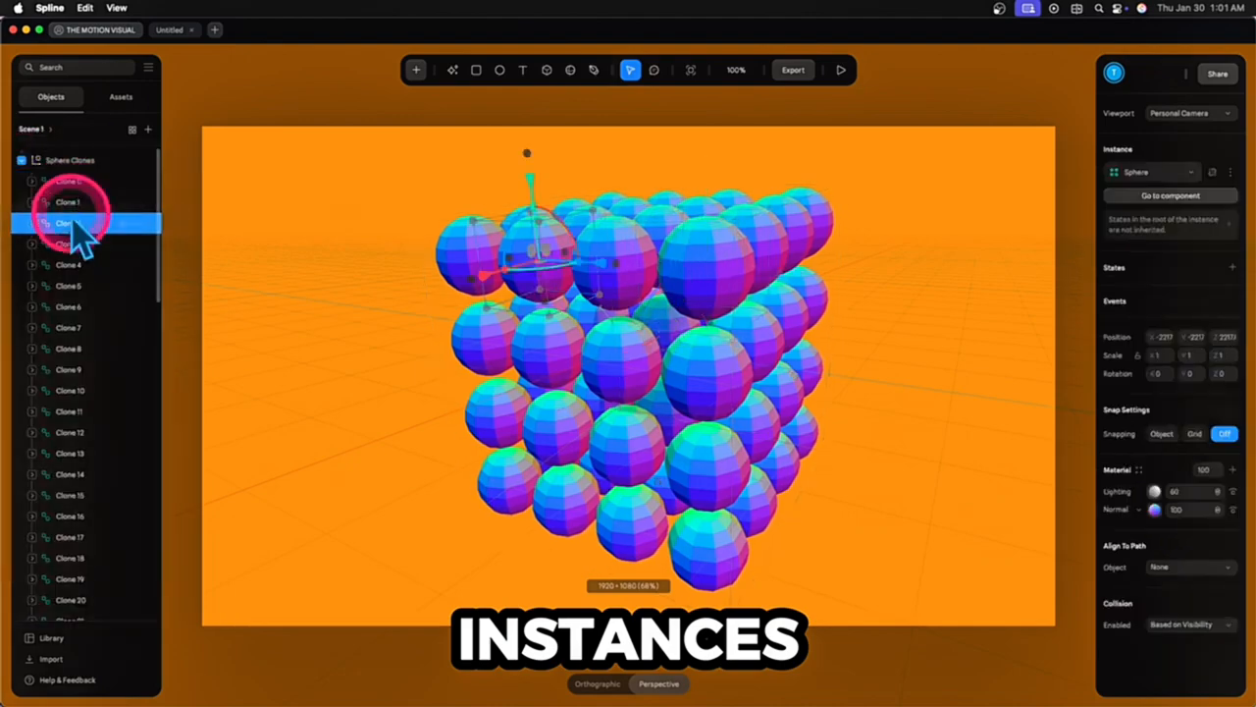
Move Clone 4 out of the sphere grid along Z and enlarge it to a scale of about 1.4
{"action": "left_click", "coordinate": [76, 265]}
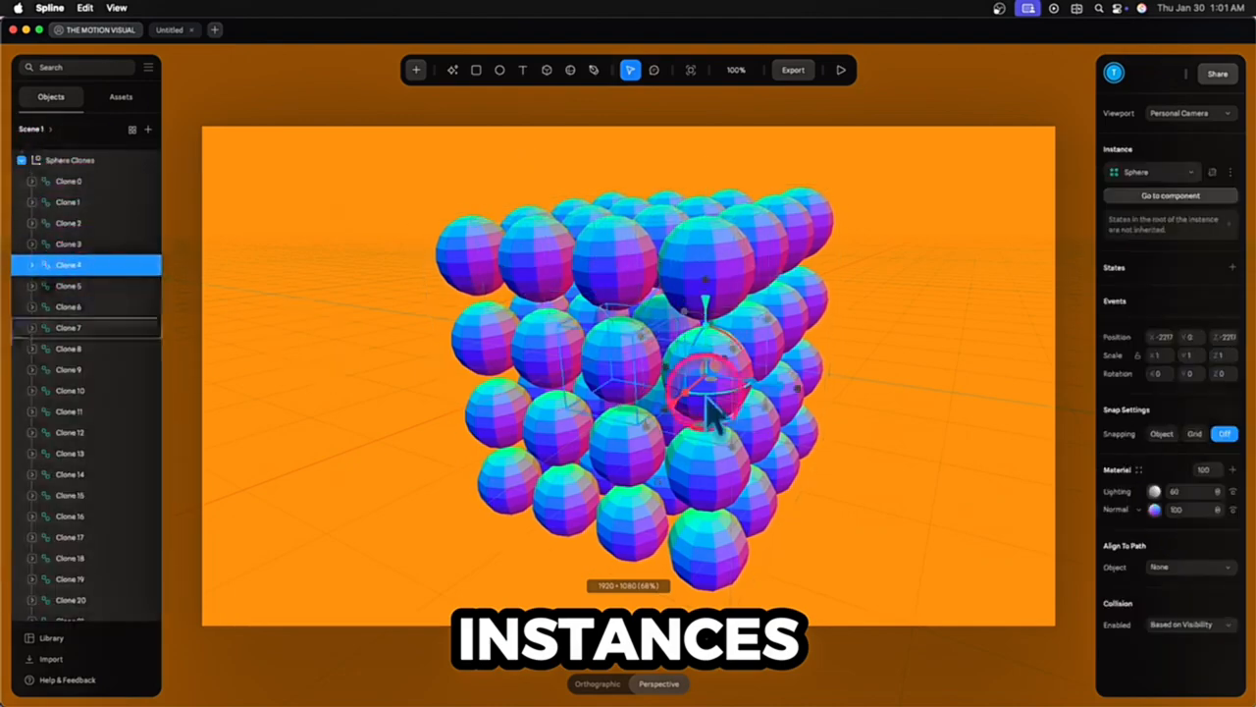
{"action": "mouse_move", "coordinate": [776, 401]}
{"action": "left_mouse_down"}
{"action": "mouse_move", "coordinate": [994, 456]}
{"action": "mouse_move", "coordinate": [952, 451]}
{"action": "left_mouse_up"}
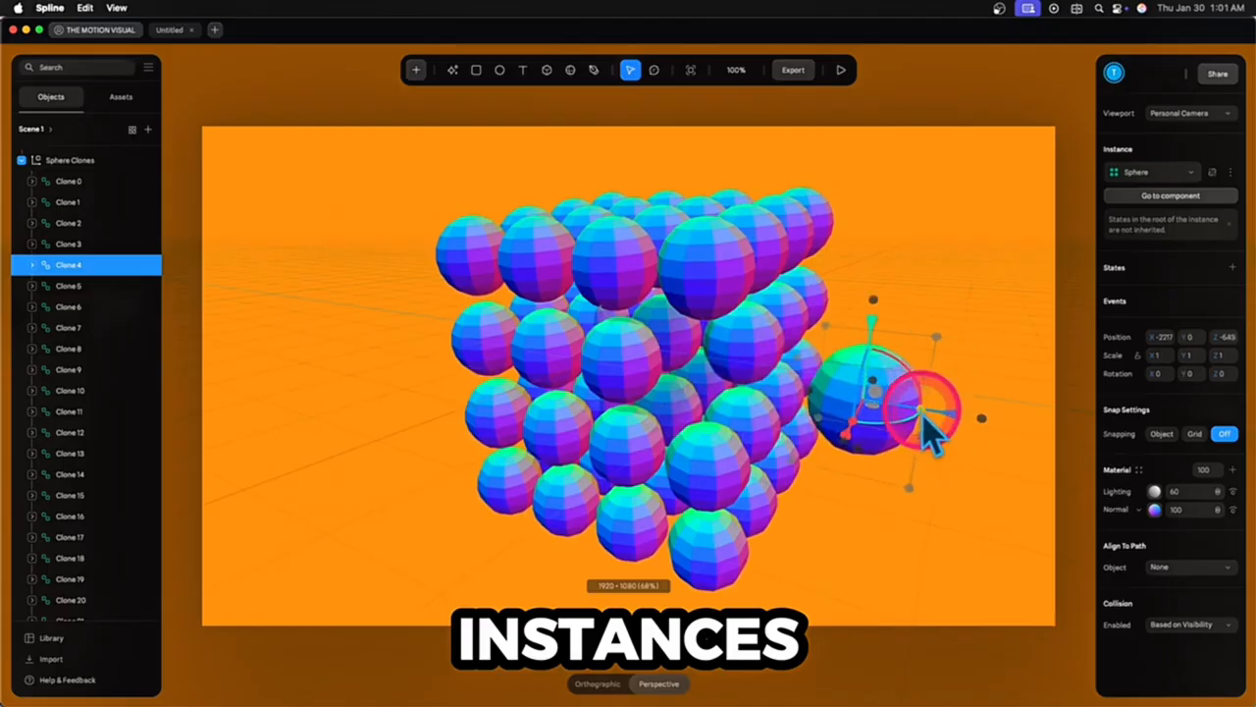
{"action": "left_click_drag", "start_coordinate": [930, 429], "coordinate": [953, 448]}
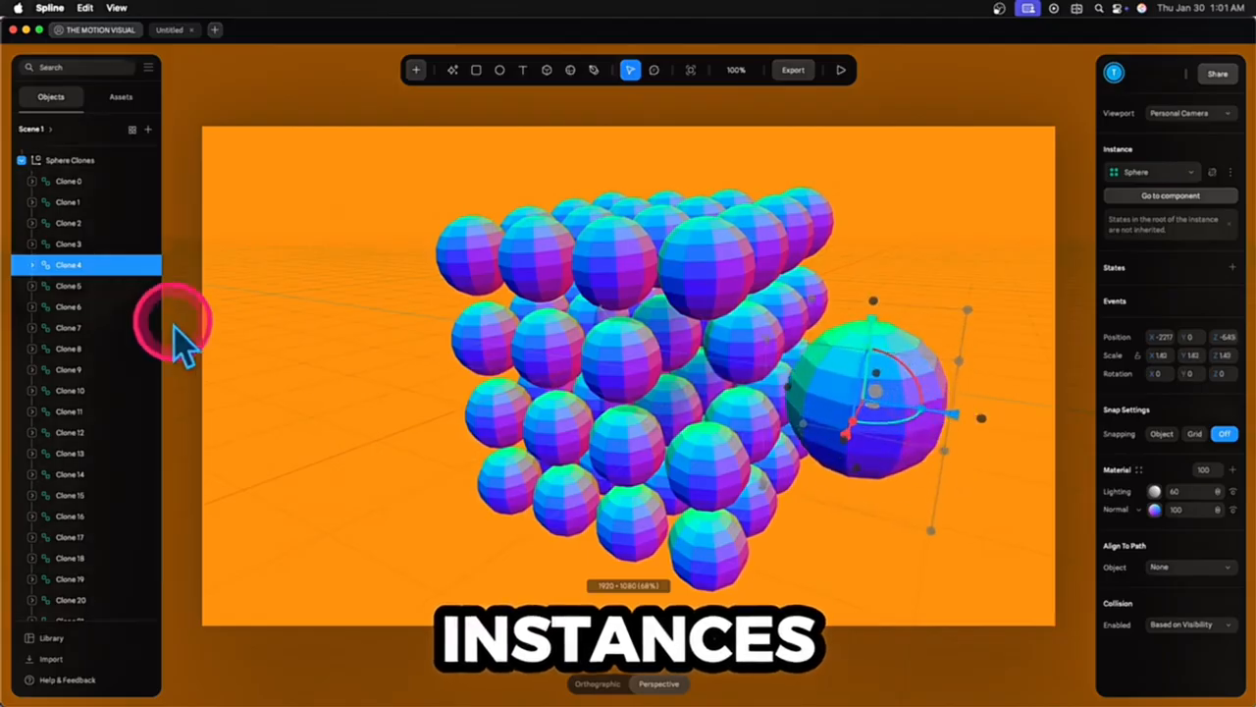
{"action": "right_click", "coordinate": [54, 266]}
{"action": "left_click", "coordinate": [550, 291]}
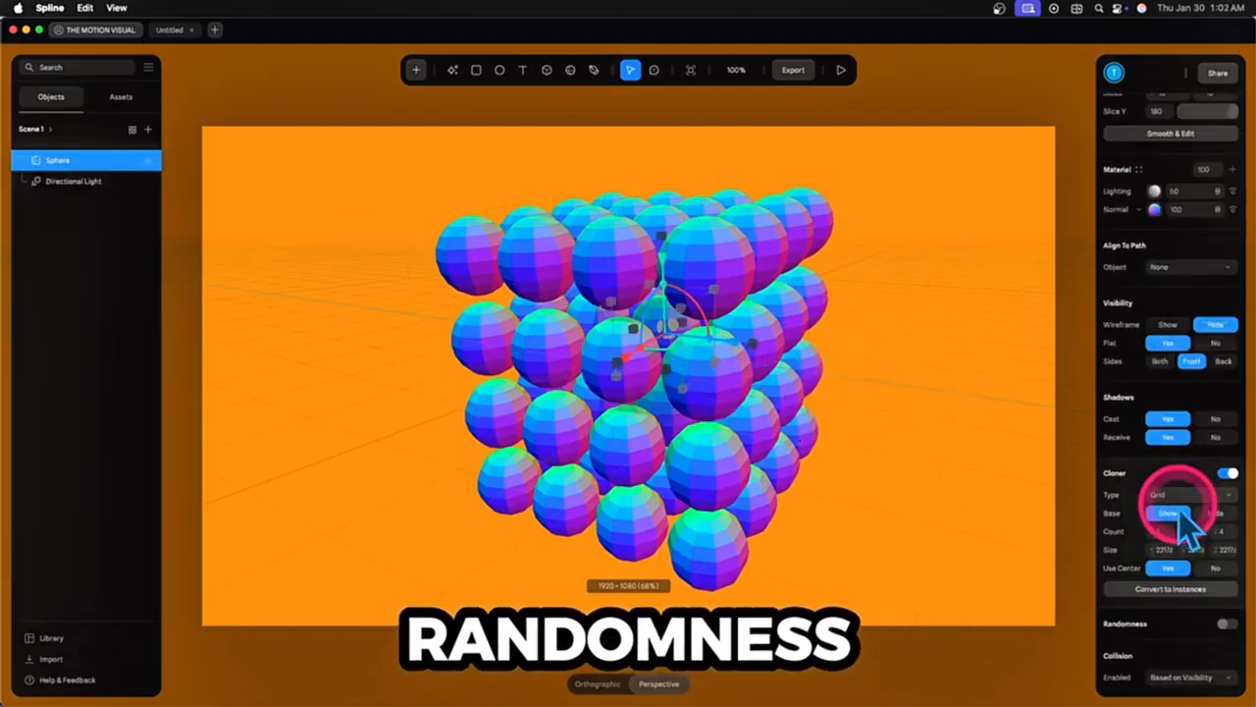
Enable Randomness on the sphere's grid cloner and offset the random position to X -1931, Y 1997, Z 451
{"action": "left_click", "coordinate": [1227, 624]}
{"action": "scroll", "coordinate": [1206, 550], "scroll_direction": "down", "scroll_amount": 3}
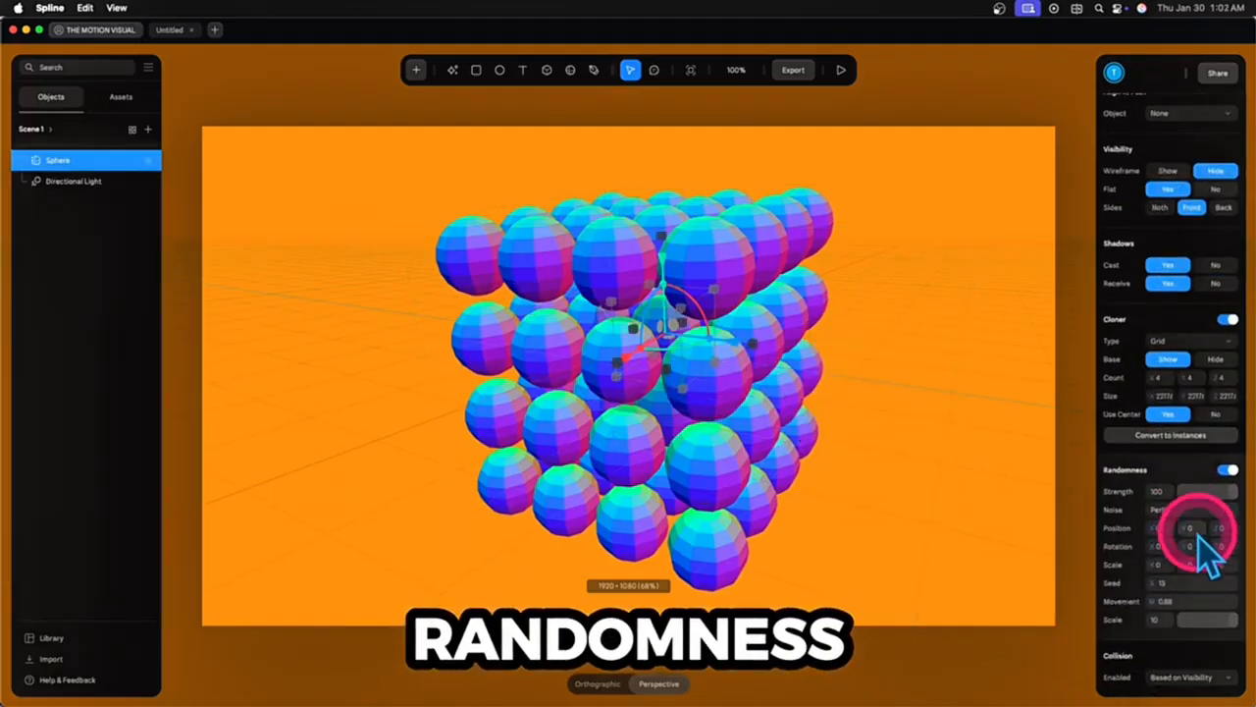
{"action": "left_click_drag", "start_coordinate": [1150, 528], "coordinate": [1190, 527]}
{"action": "left_click_drag", "start_coordinate": [1211, 525], "coordinate": [1214, 527]}
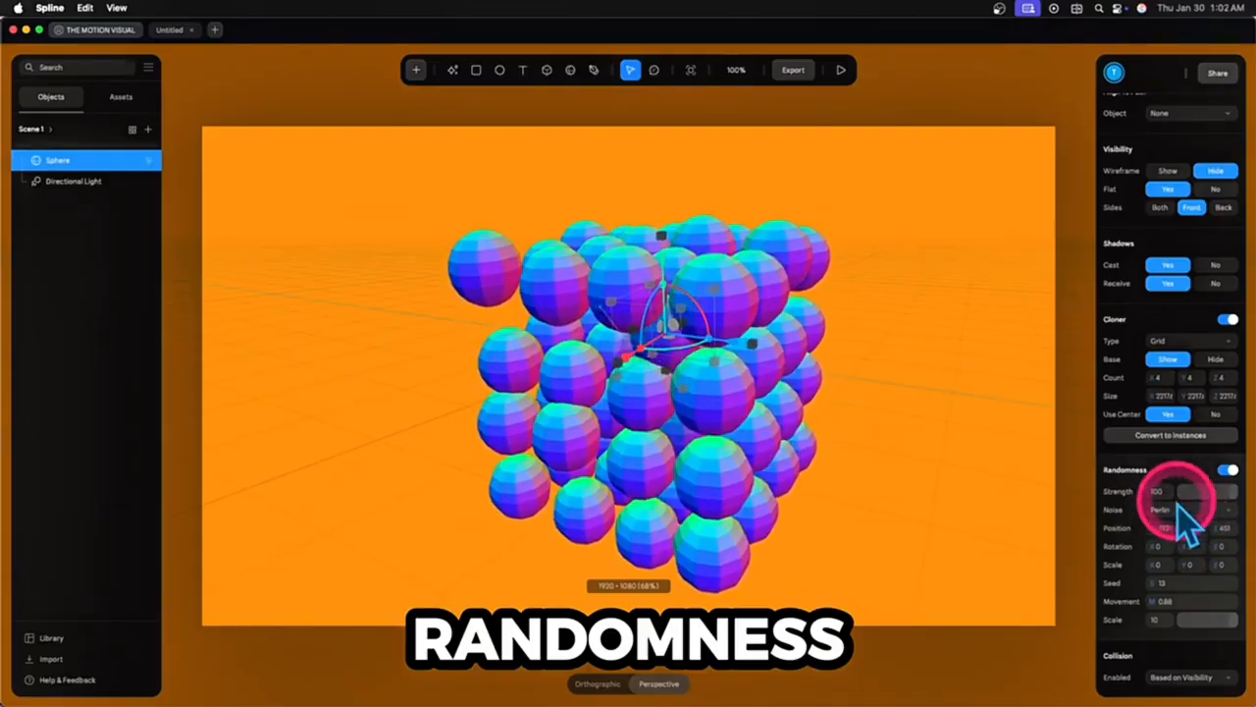
Try Simplex noise with random X and Y rotation on the clones, then undo back to Perlin noise with only the X position offset
{"action": "left_click", "coordinate": [1177, 508]}
{"action": "left_click", "coordinate": [1171, 527]}
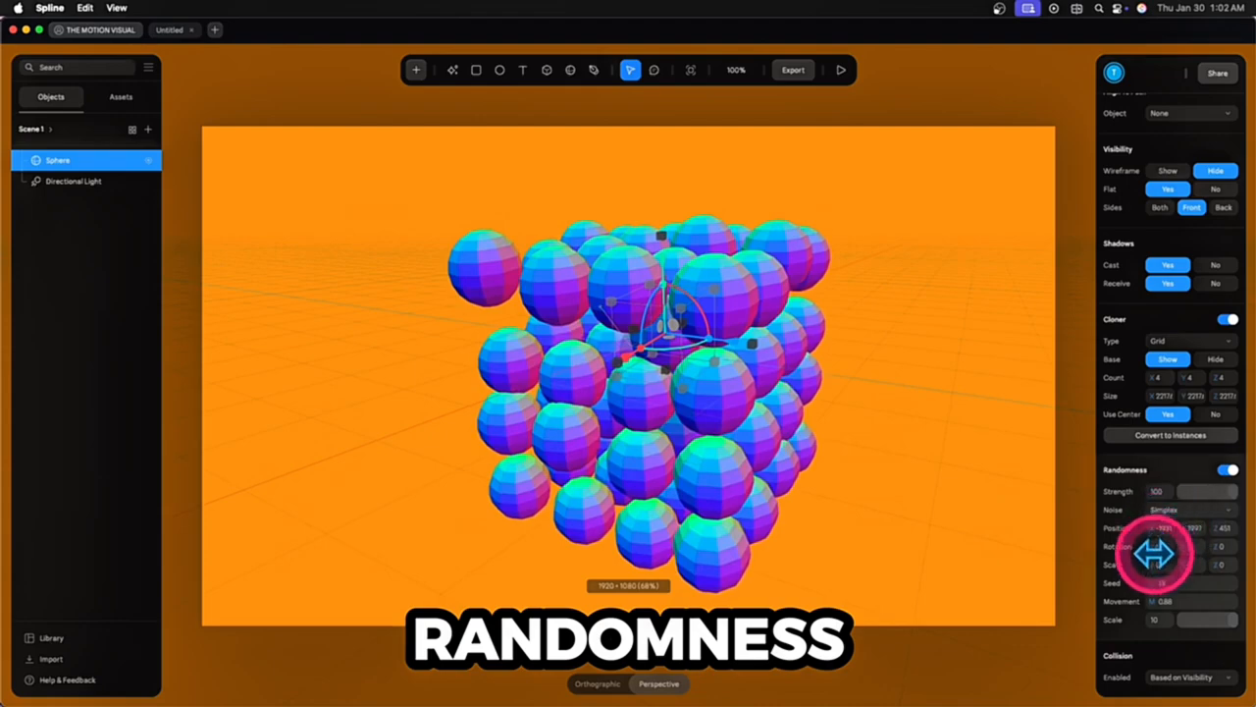
{"action": "left_click_drag", "start_coordinate": [1152, 552], "coordinate": [1228, 548]}
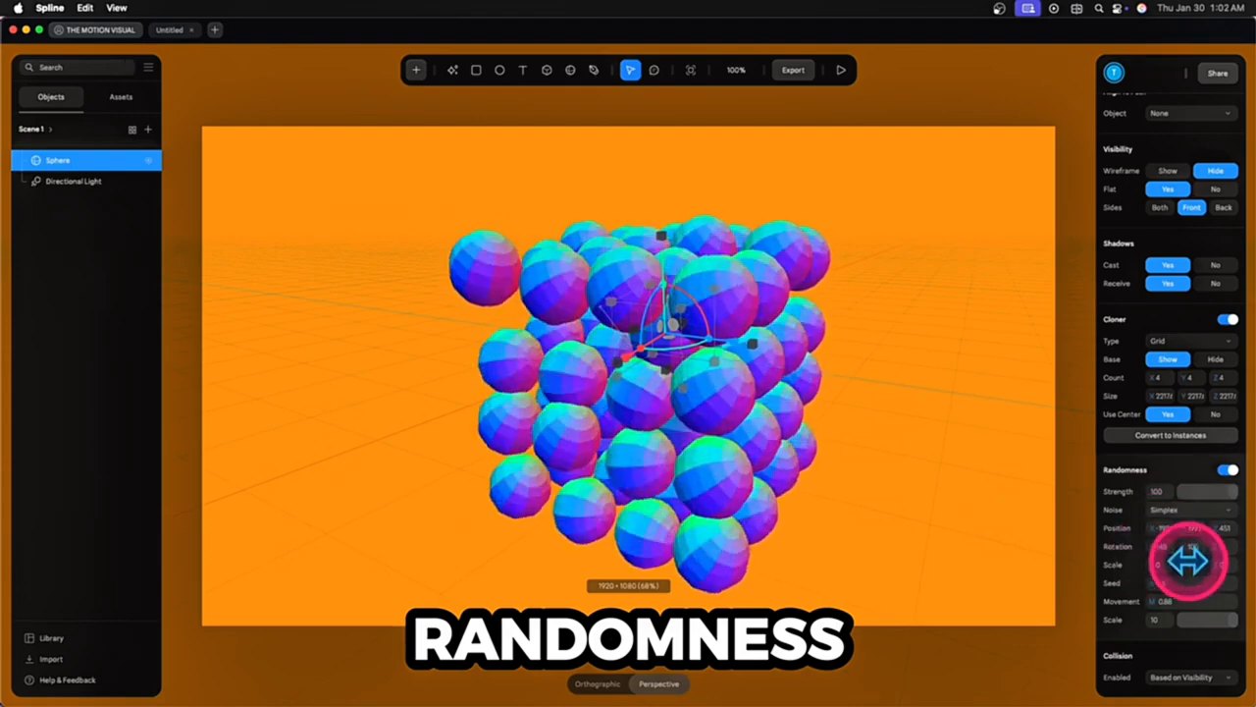
{"action": "left_click_drag", "start_coordinate": [1188, 564], "coordinate": [1173, 566]}
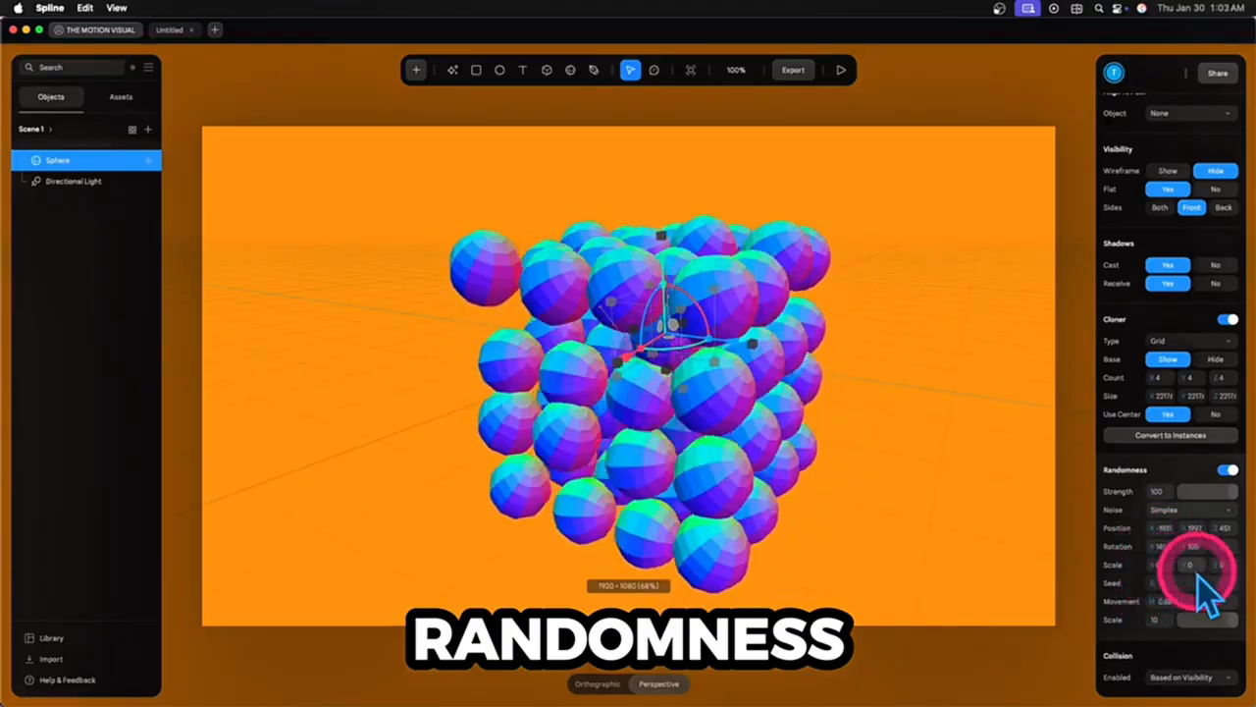
{"action": "key", "text": "super+z"}
{"action": "key", "text": "super+z"}
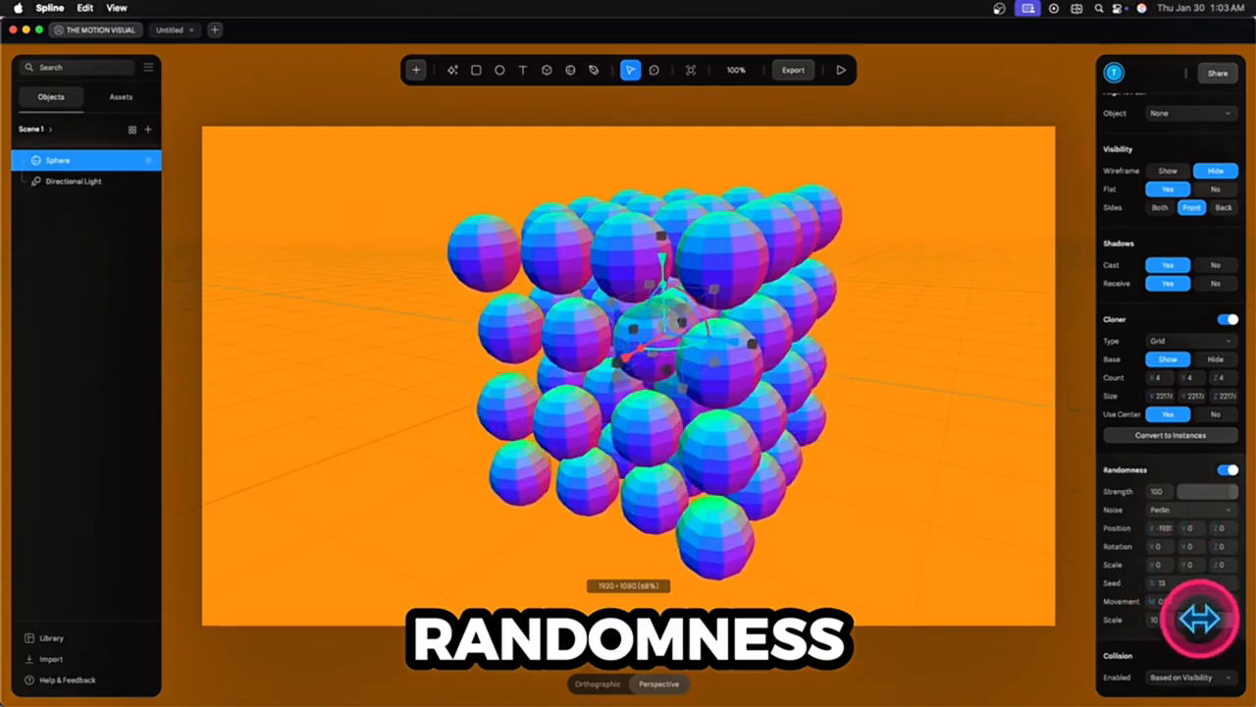
Set the clones' random position to 854 on Z and 784 on Y
{"action": "left_click_drag", "start_coordinate": [1216, 527], "coordinate": [1215, 523]}
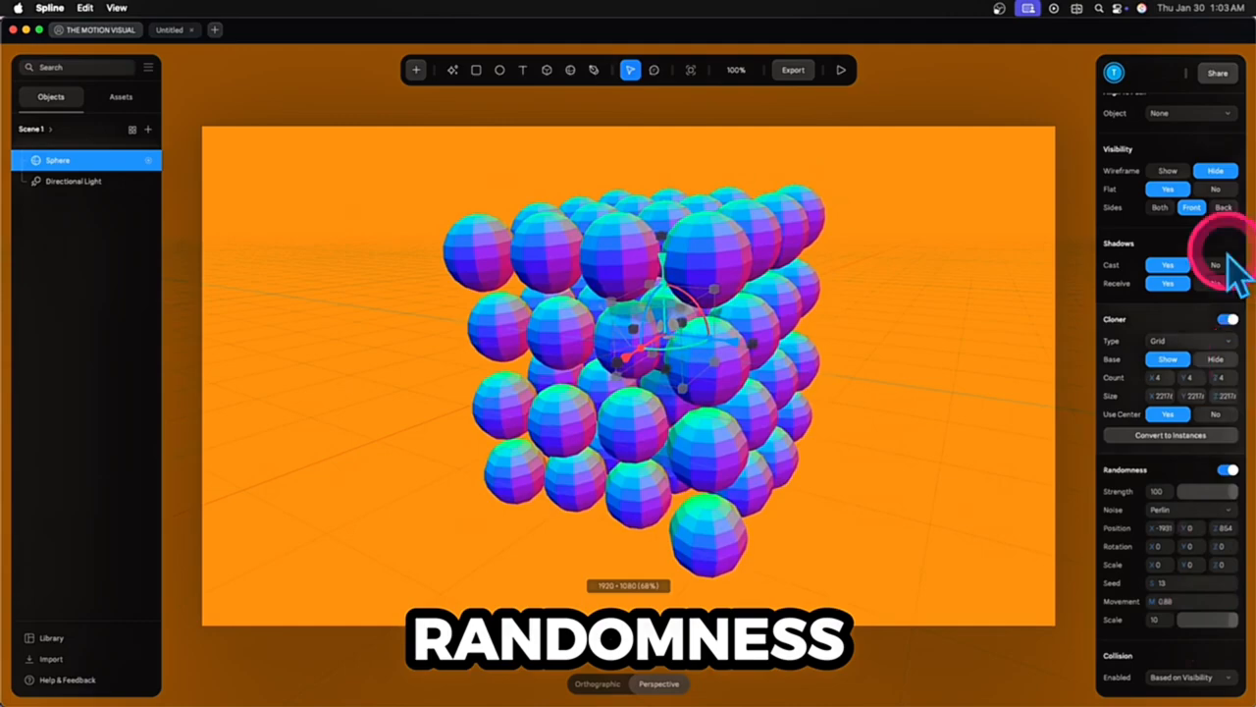
{"action": "scroll", "coordinate": [1178, 255], "scroll_direction": "up", "scroll_amount": 5}
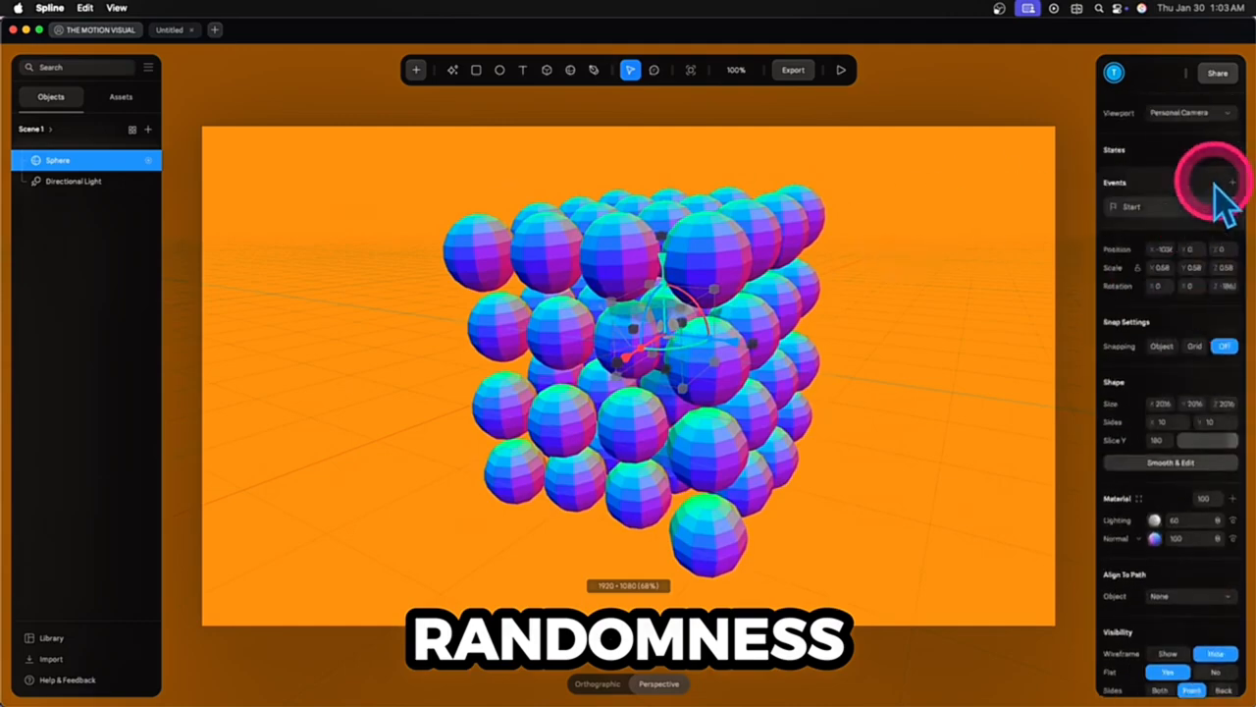
{"action": "scroll", "coordinate": [1231, 196], "scroll_direction": "down", "scroll_amount": 10}
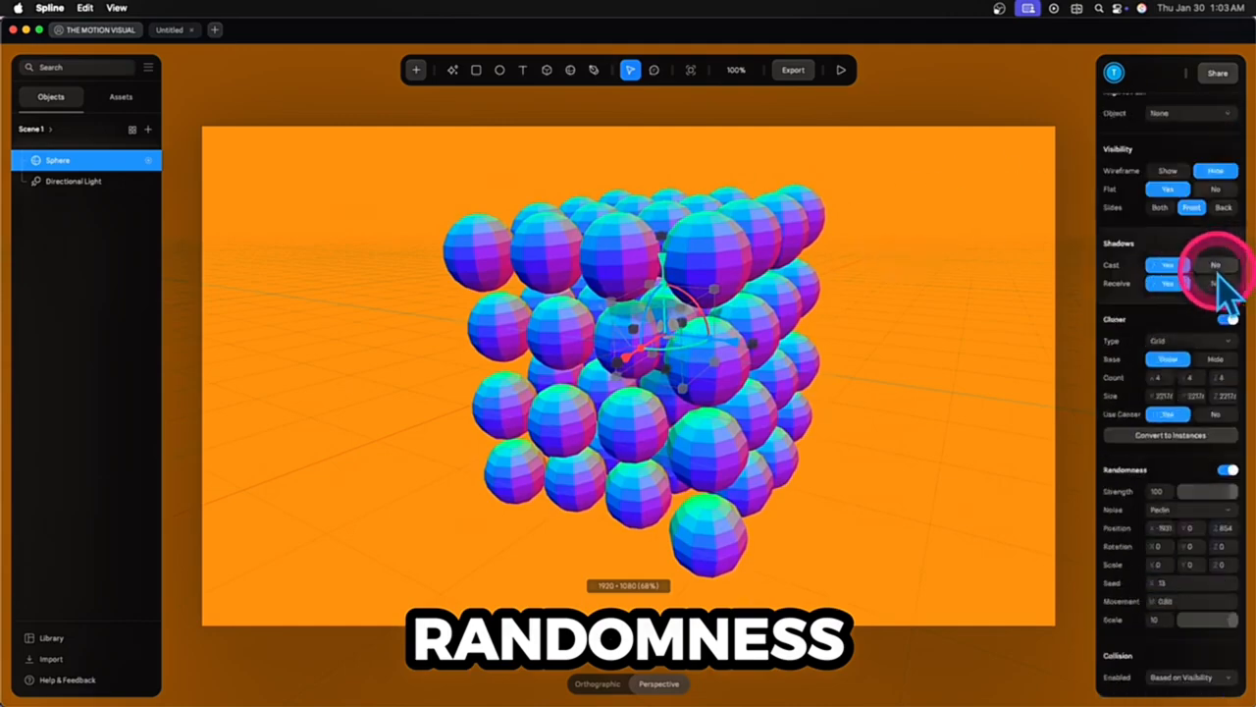
{"action": "left_click_drag", "start_coordinate": [1187, 527], "coordinate": [1164, 531]}
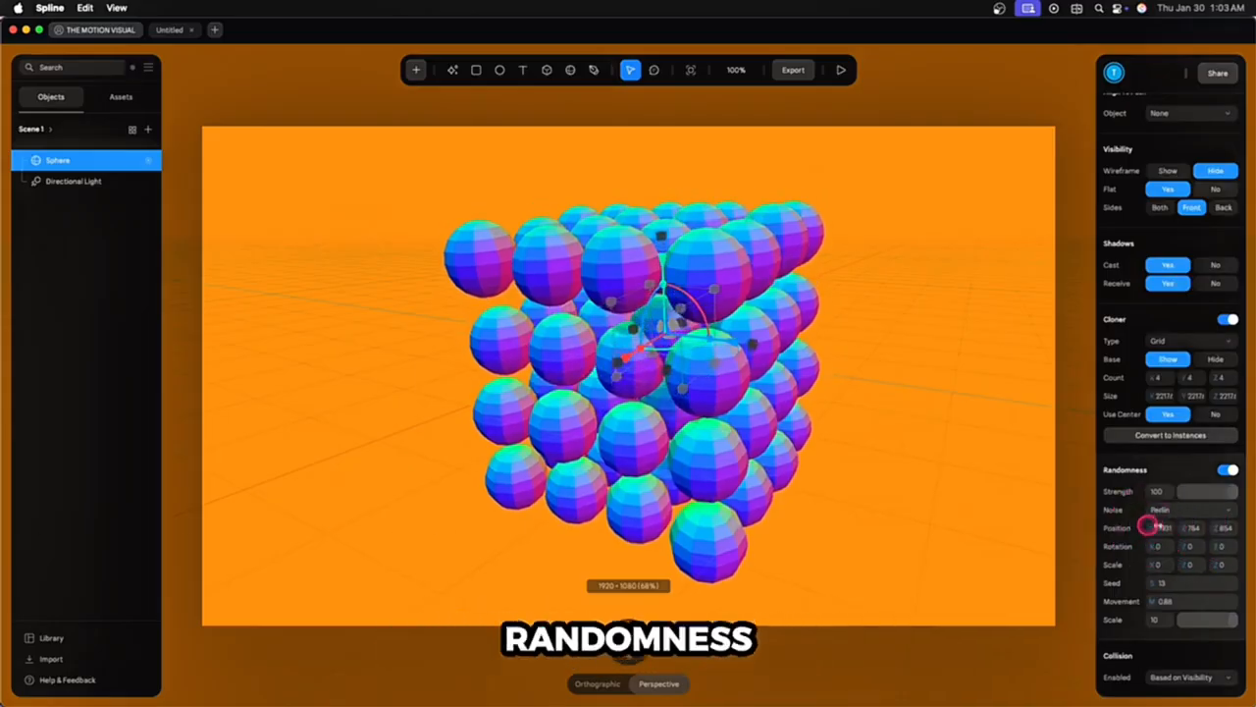
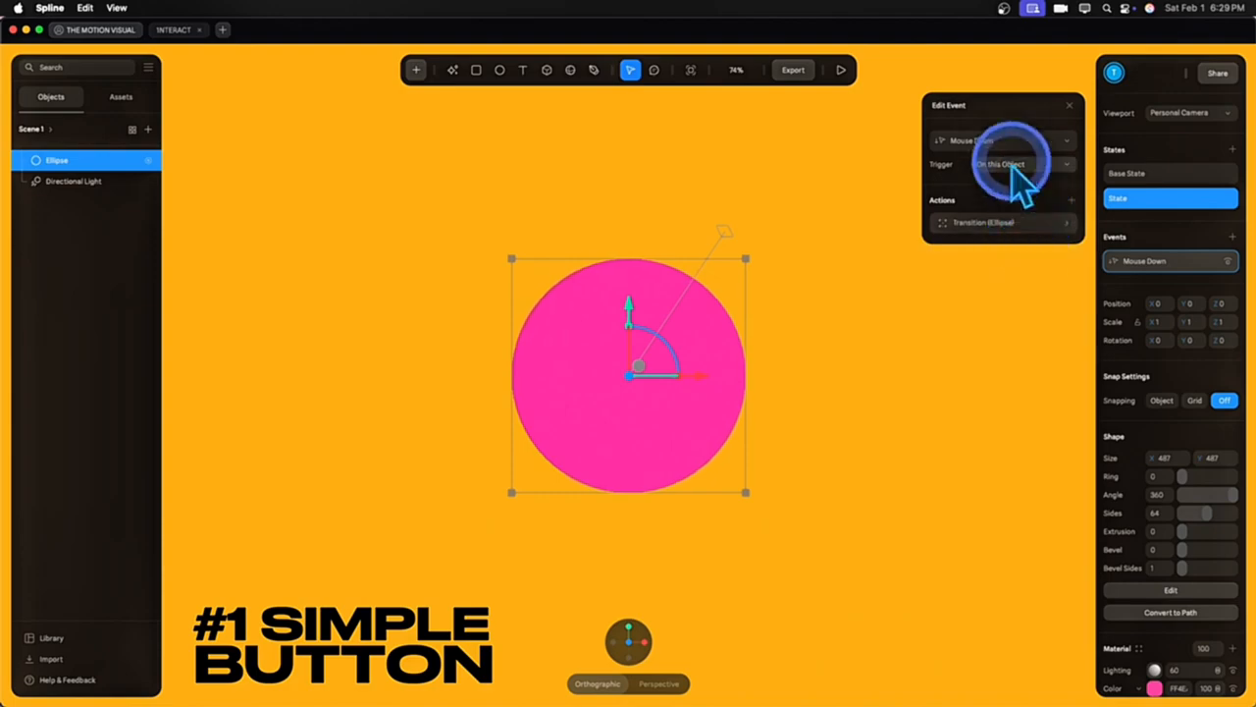
Make the ellipse's Mouse Down transition start from Base State in Toggle mode with a duration of 0.5
{"action": "left_click", "coordinate": [1030, 228]}
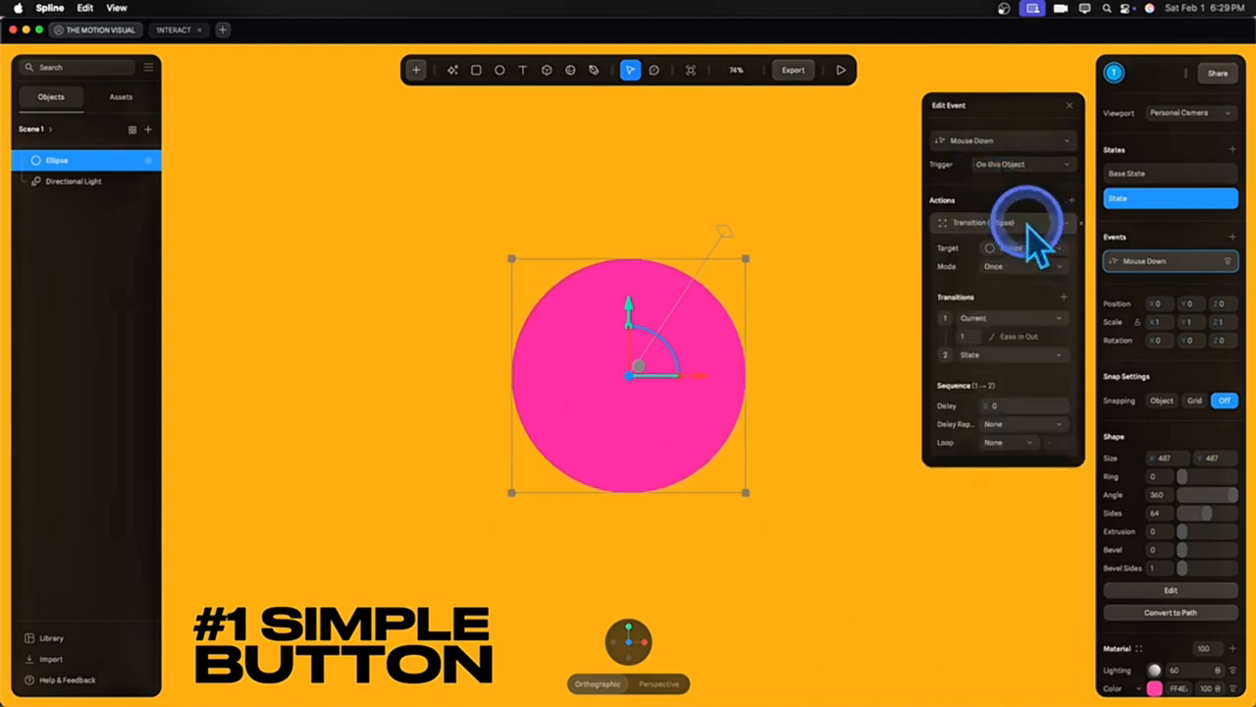
{"action": "left_click", "coordinate": [1013, 164]}
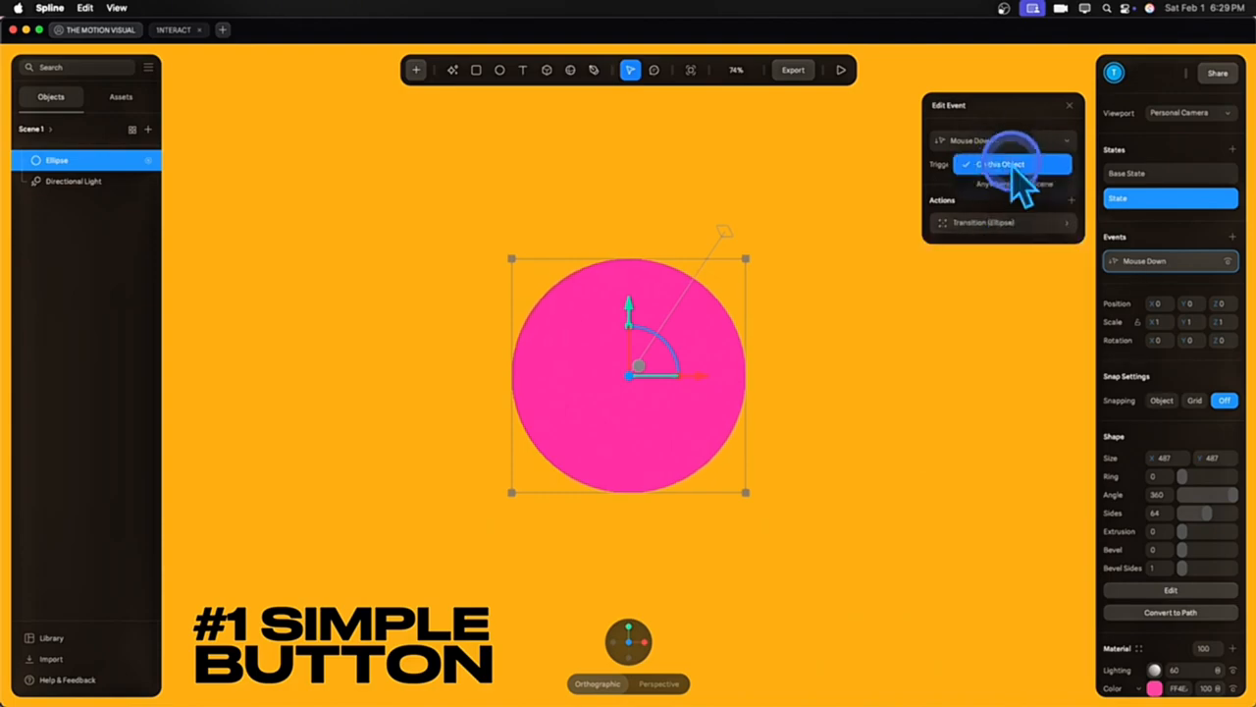
{"action": "left_click", "coordinate": [1031, 226]}
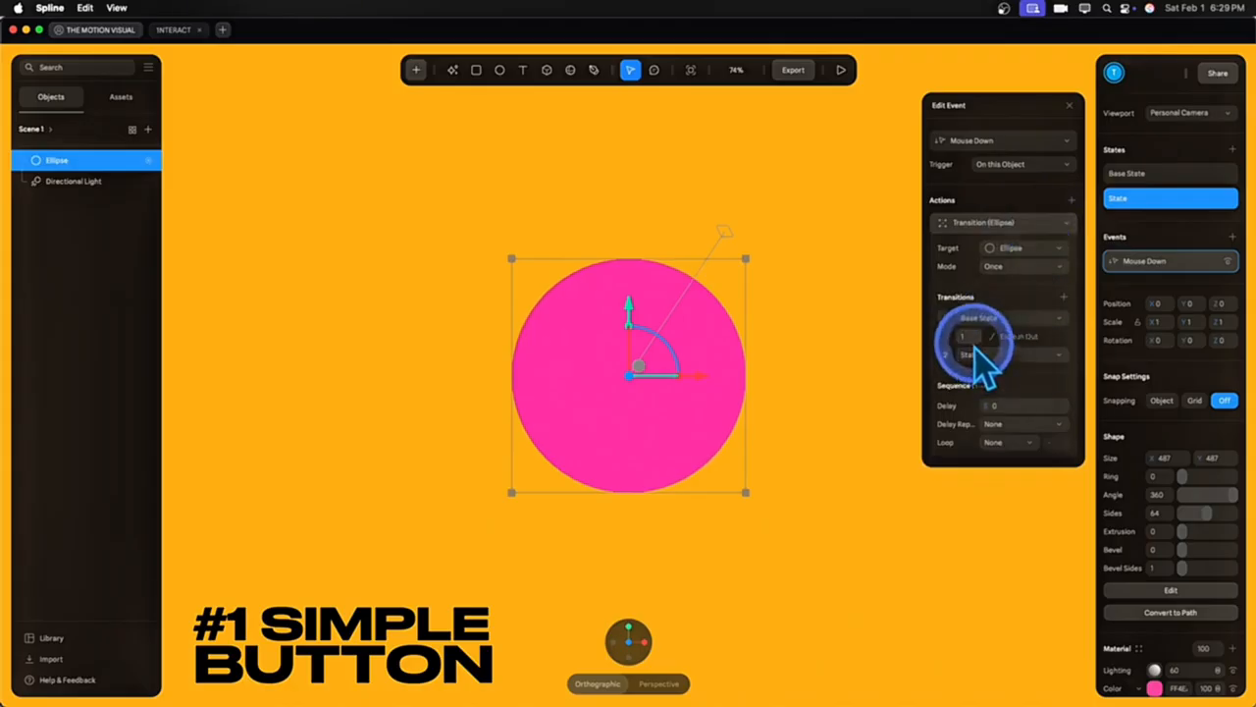
{"action": "left_click", "coordinate": [1013, 269]}
{"action": "left_click", "coordinate": [1017, 286]}
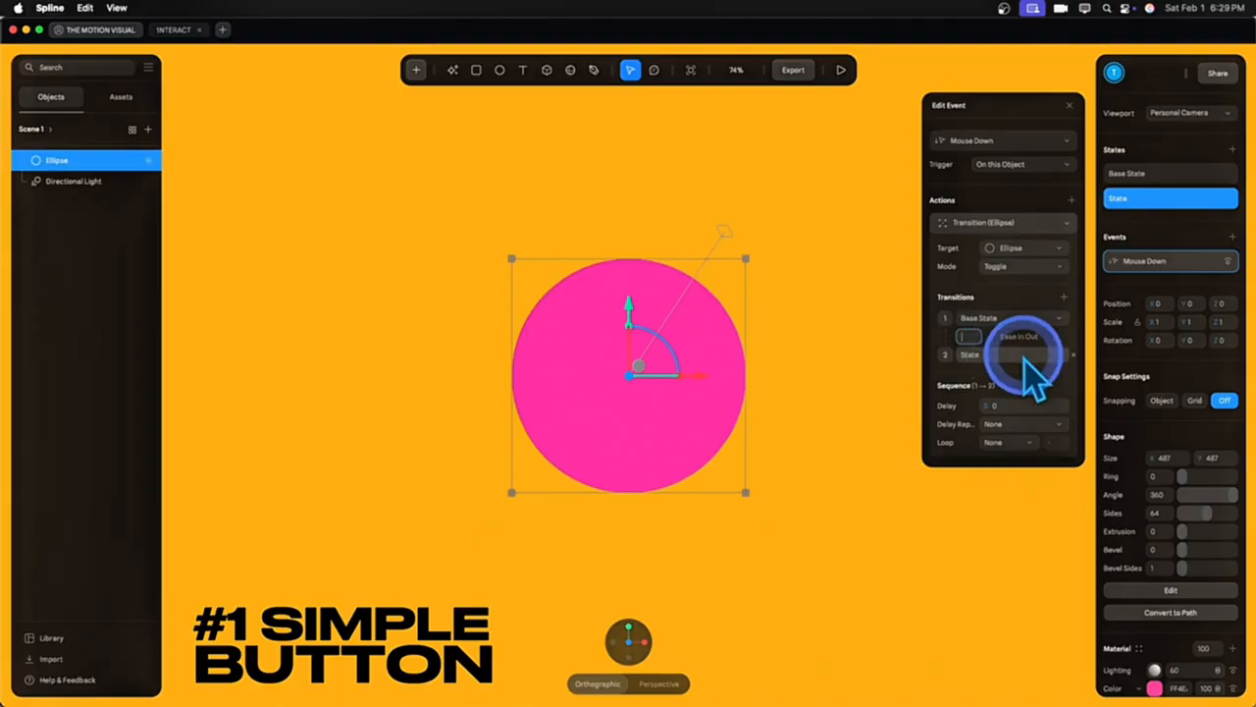
{"action": "type", "text": ".5"}
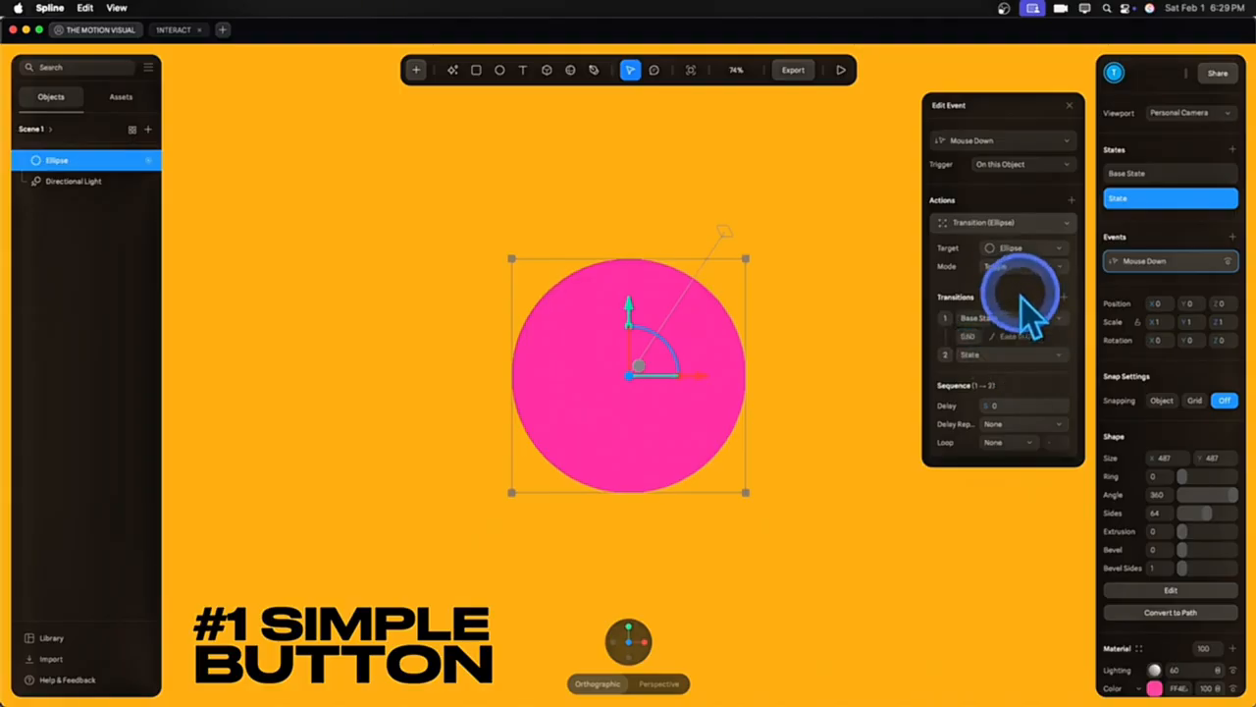
Preview the scene and trigger the circle repeatedly to test its color toggle
{"action": "left_click", "coordinate": [843, 72]}
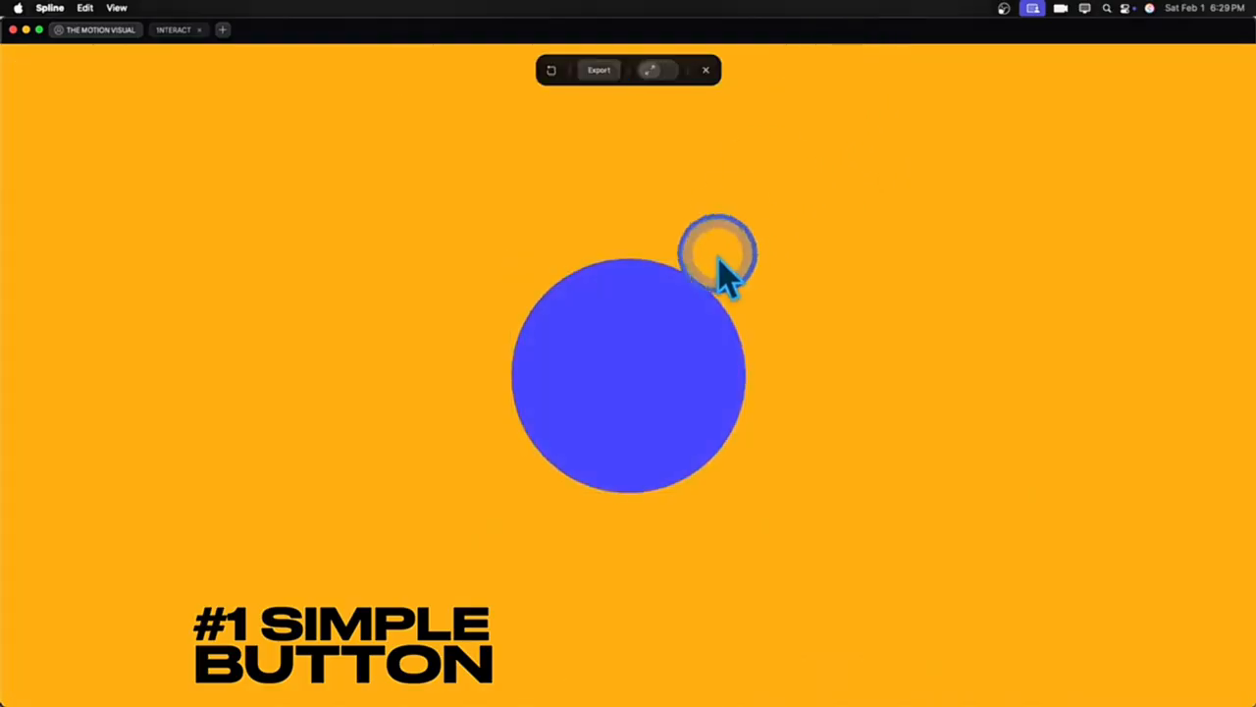
{"action": "left_click", "coordinate": [654, 353]}
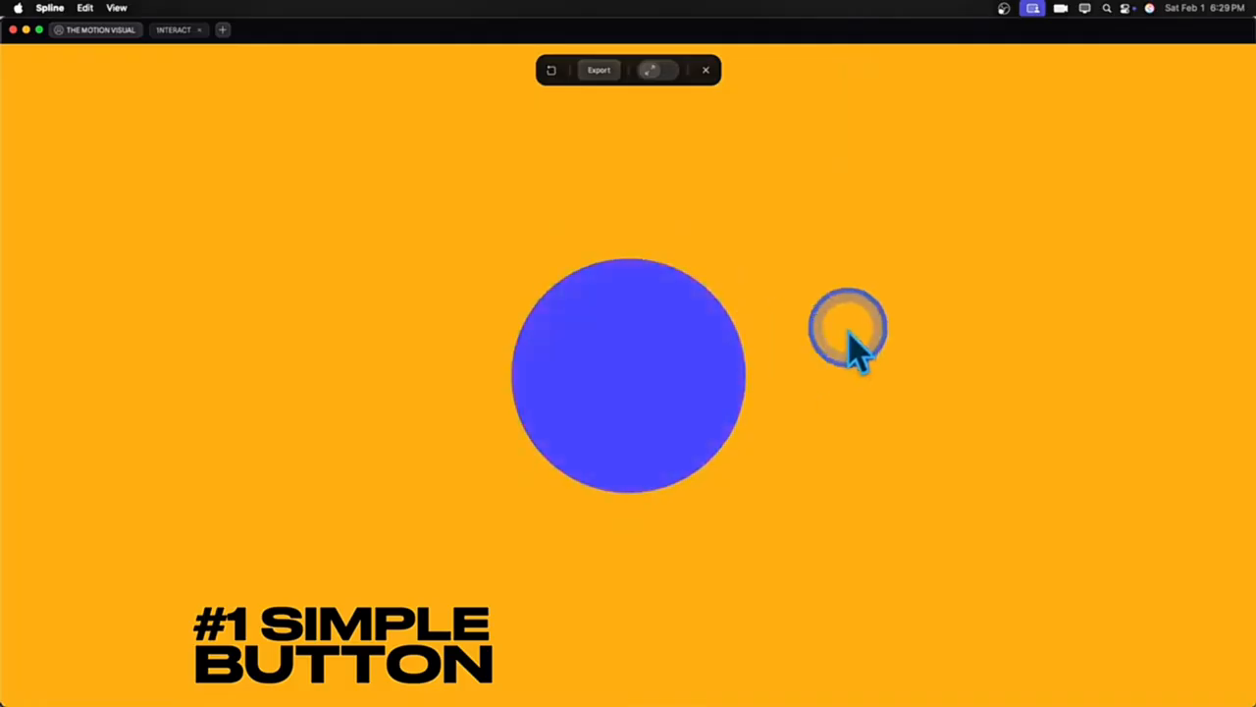
{"action": "left_click", "coordinate": [710, 346]}
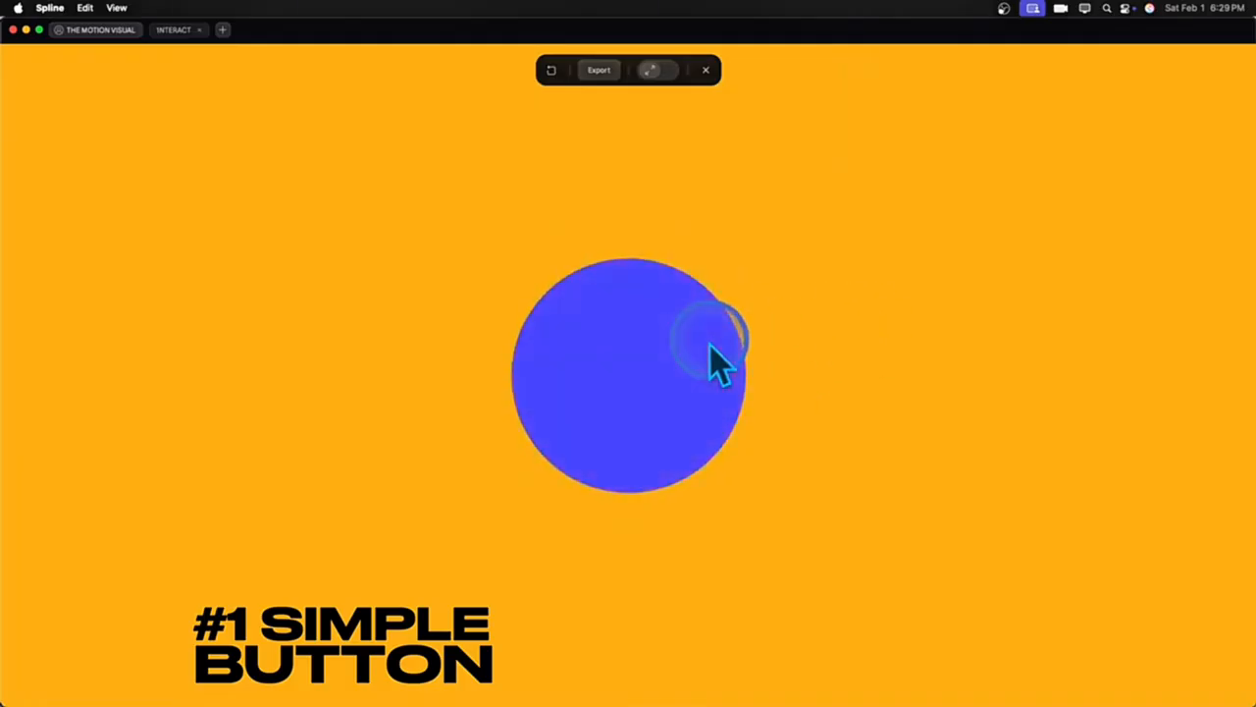
{"action": "left_click", "coordinate": [589, 326]}
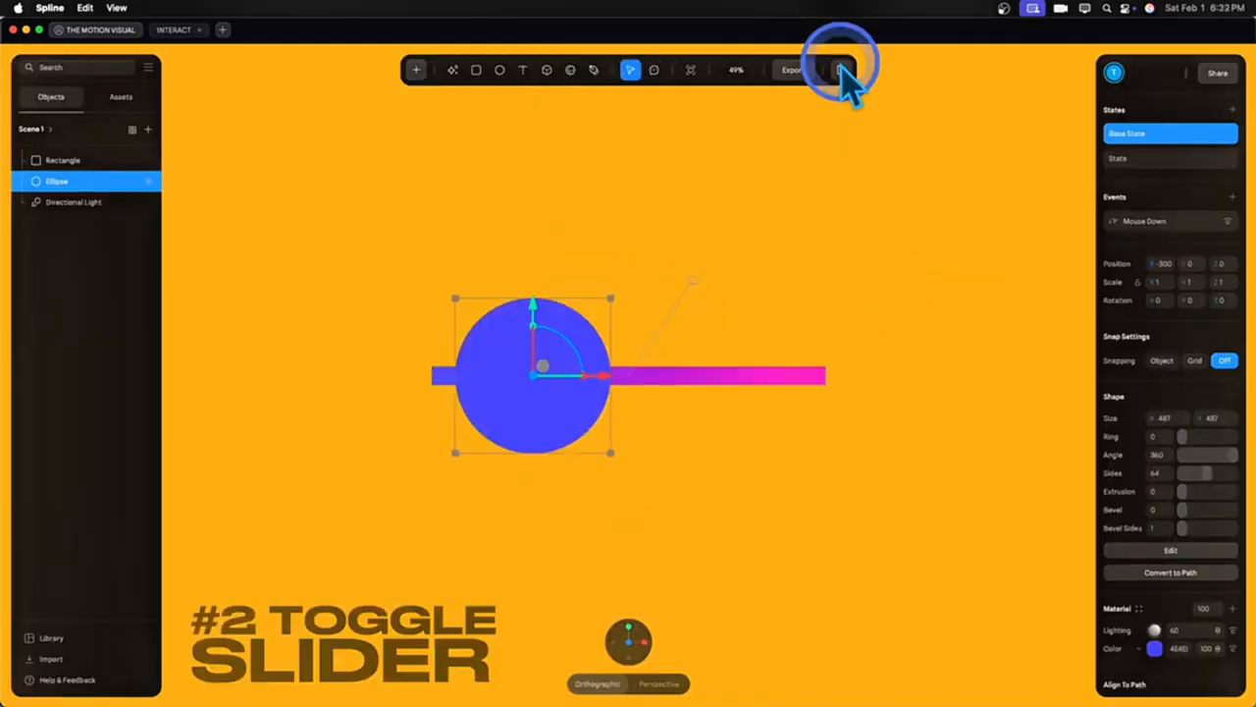
Preview the toggle slider and switch its circle back and forth between both ends of the gradient bar
{"action": "left_click", "coordinate": [839, 66]}
{"action": "left_click", "coordinate": [507, 410]}
{"action": "left_click", "coordinate": [723, 390]}
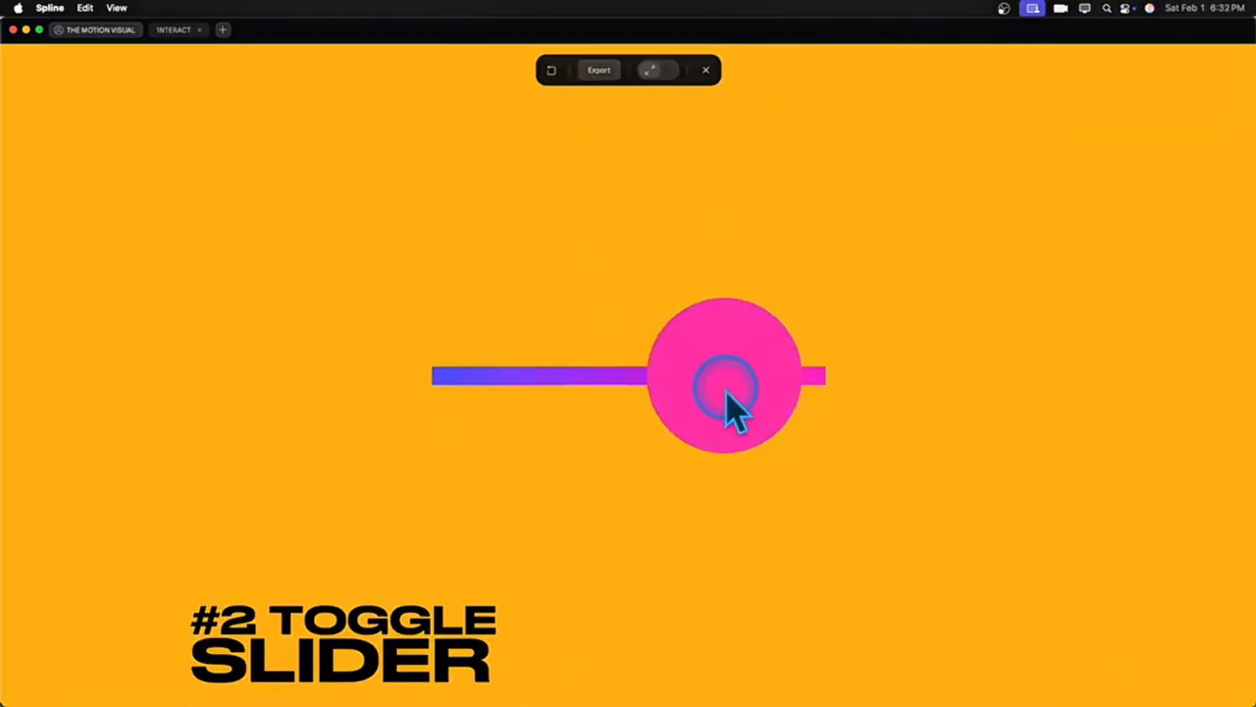
{"action": "left_click", "coordinate": [565, 403]}
{"action": "left_click", "coordinate": [508, 405]}
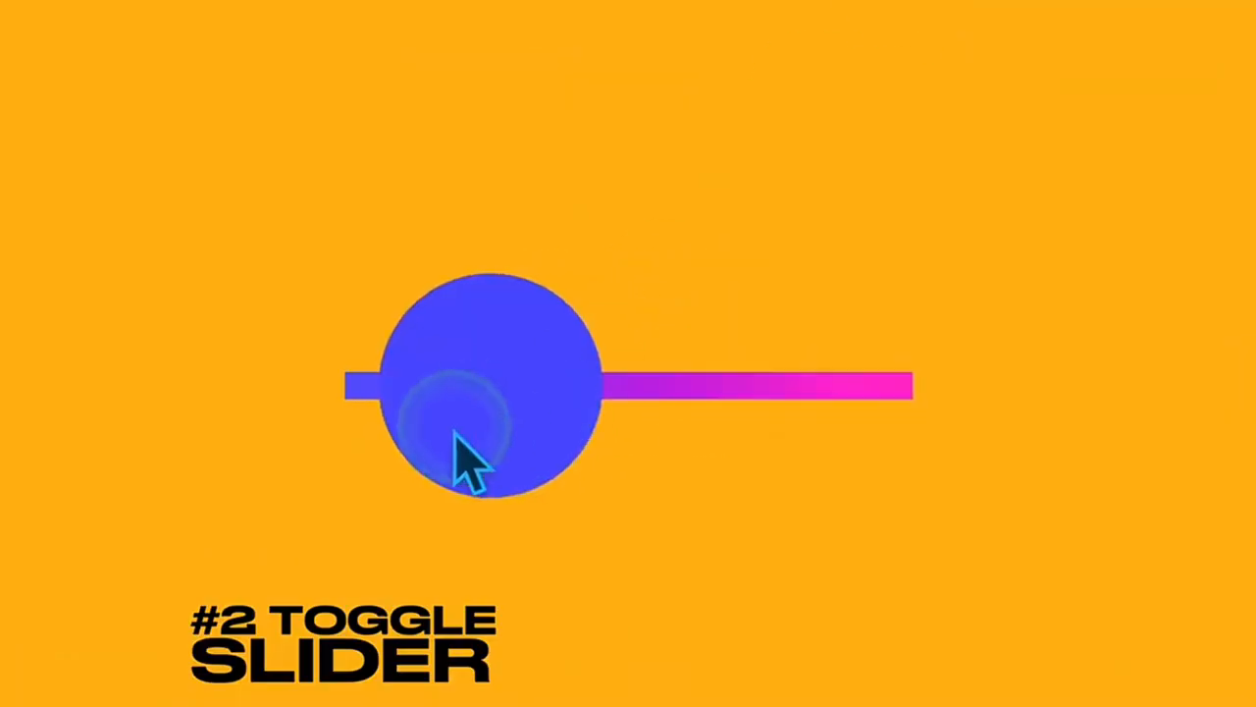
{"action": "left_click", "coordinate": [506, 406]}
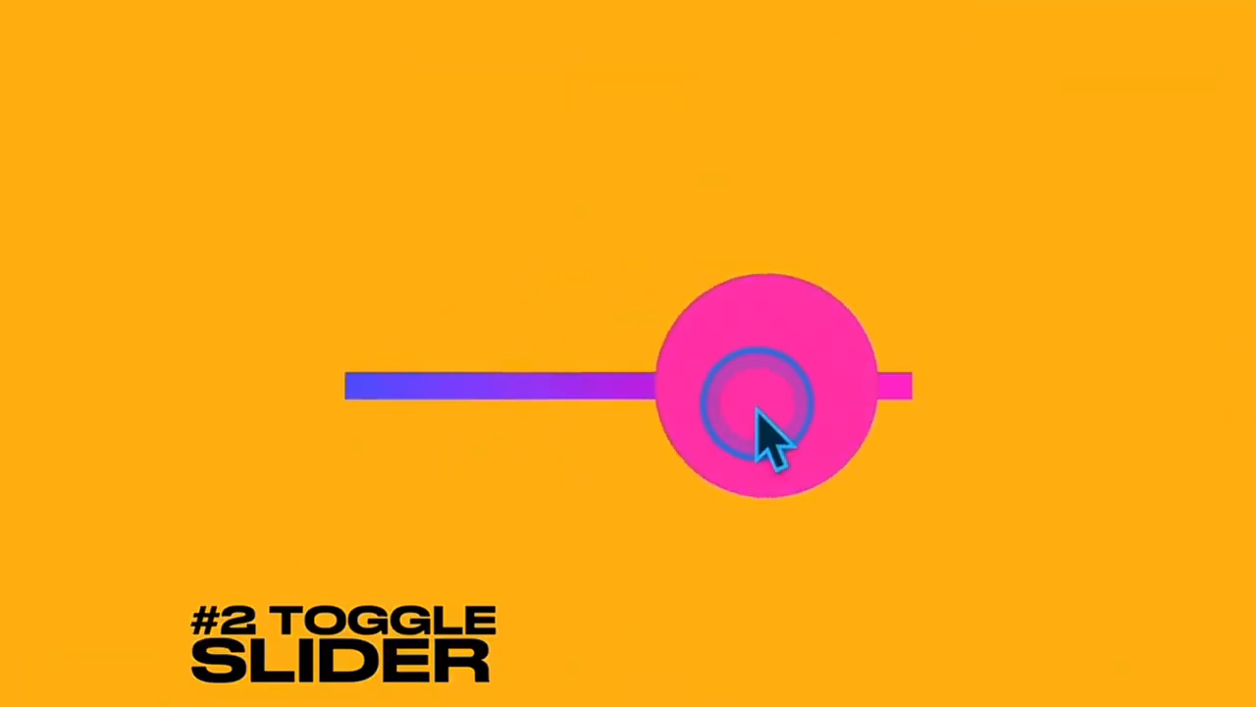
{"action": "left_click", "coordinate": [762, 410]}
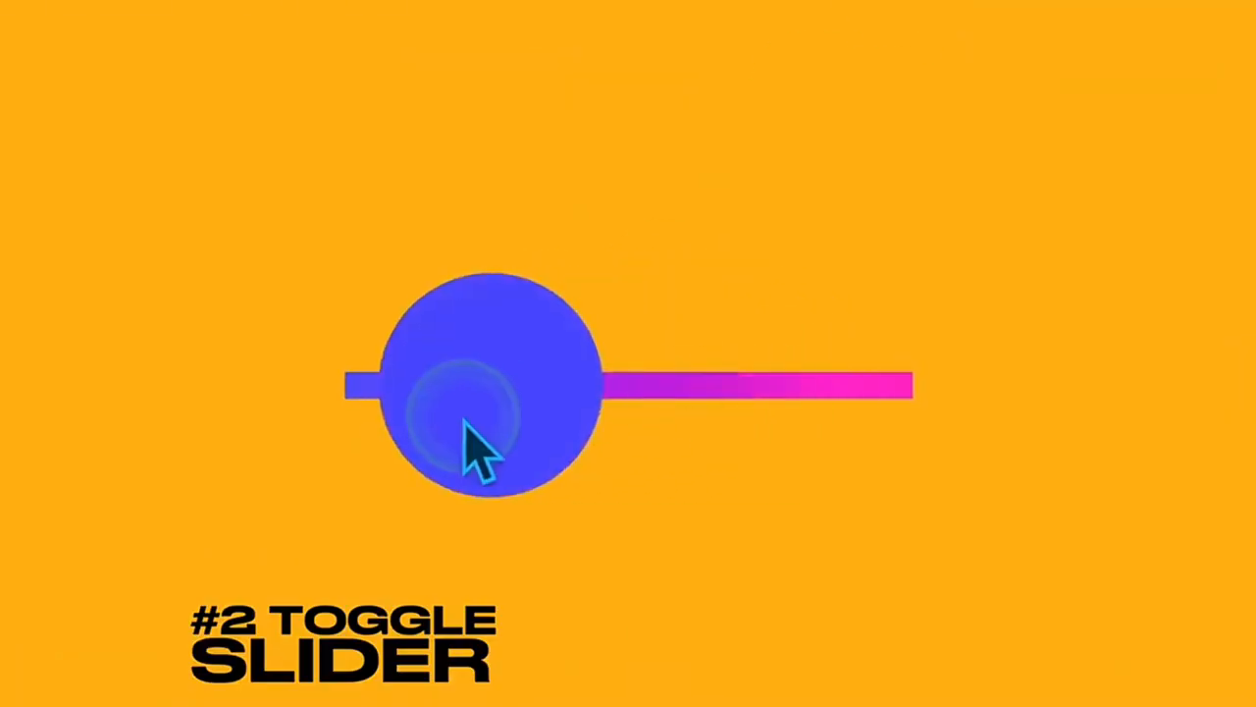
{"action": "left_click", "coordinate": [465, 418]}
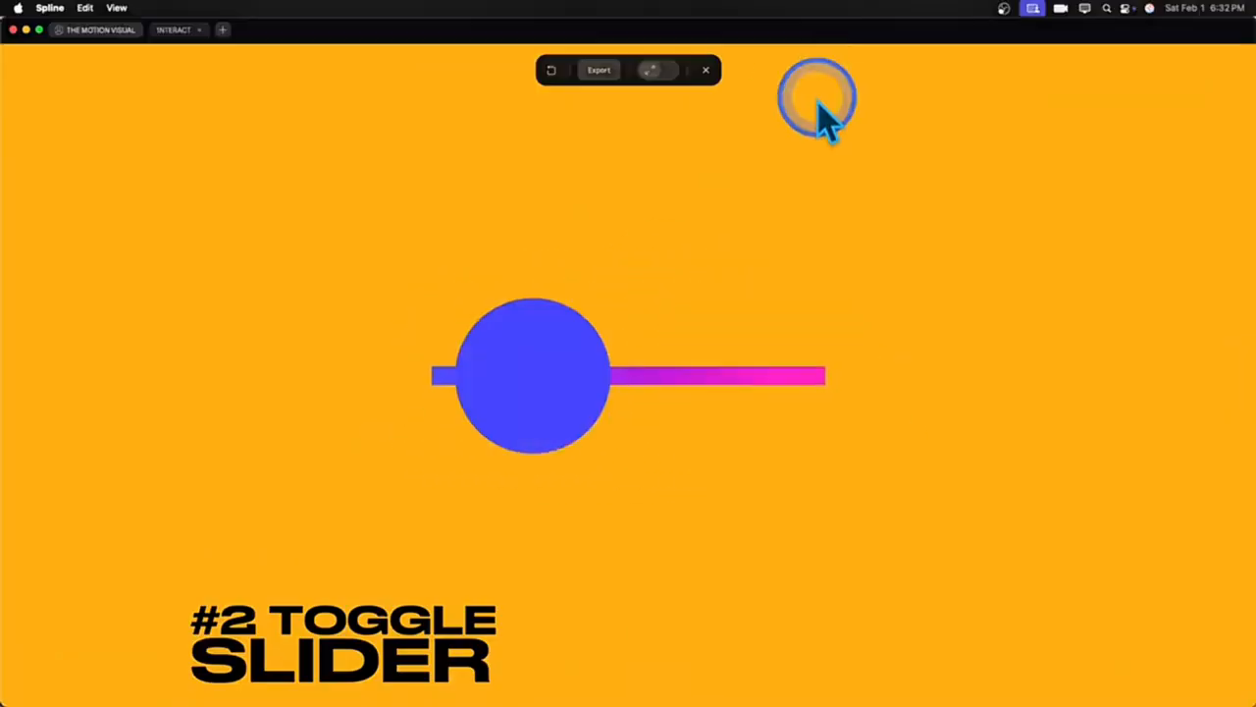
{"action": "left_click", "coordinate": [508, 412]}
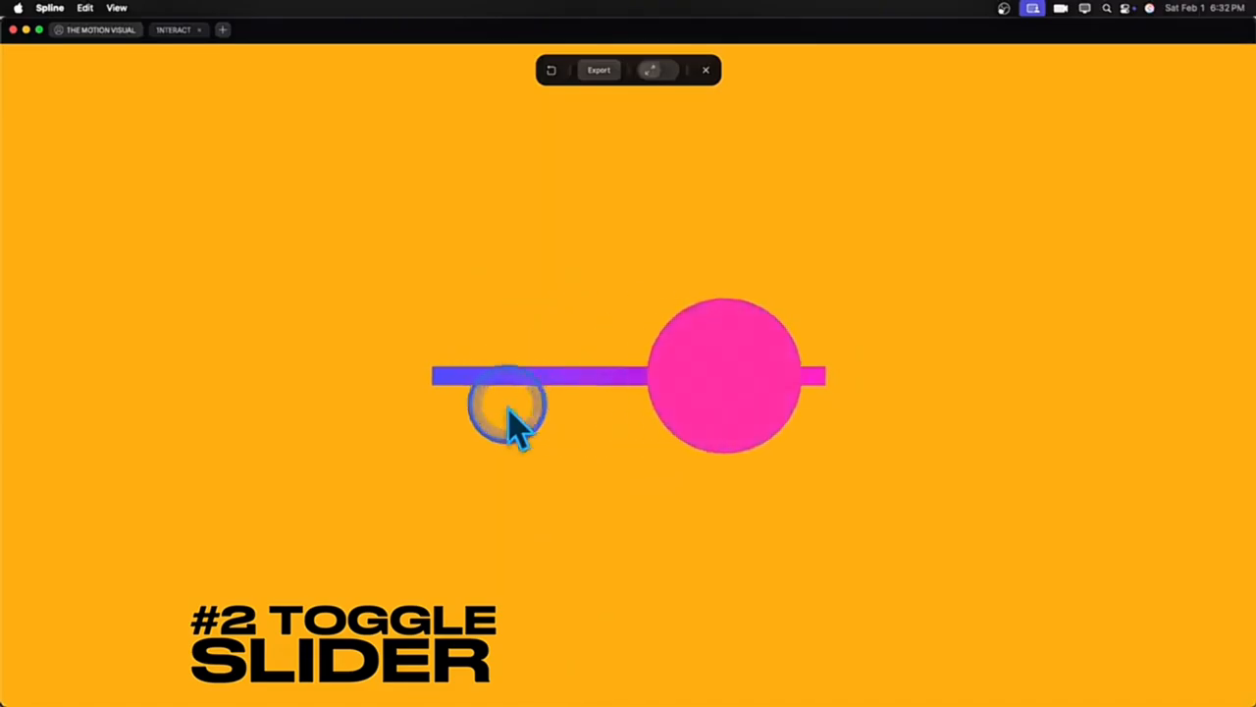
{"action": "left_click", "coordinate": [724, 404]}
{"action": "left_click", "coordinate": [517, 402]}
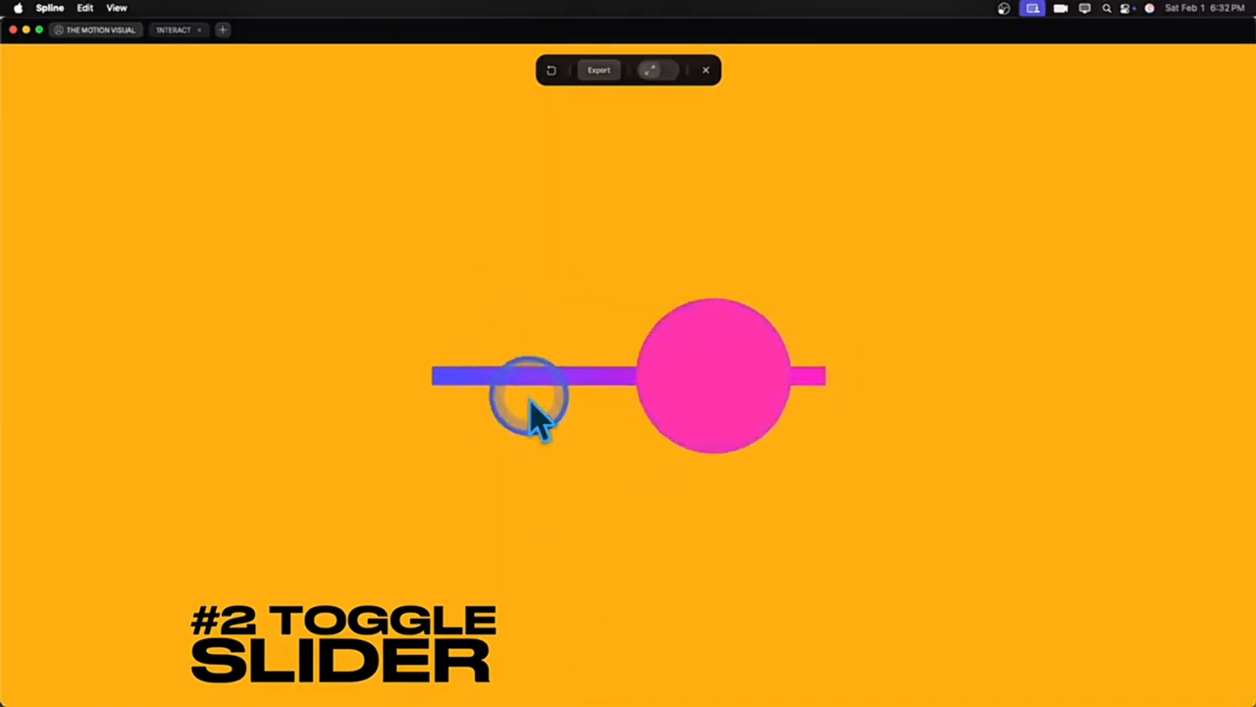
{"action": "left_click", "coordinate": [756, 394]}
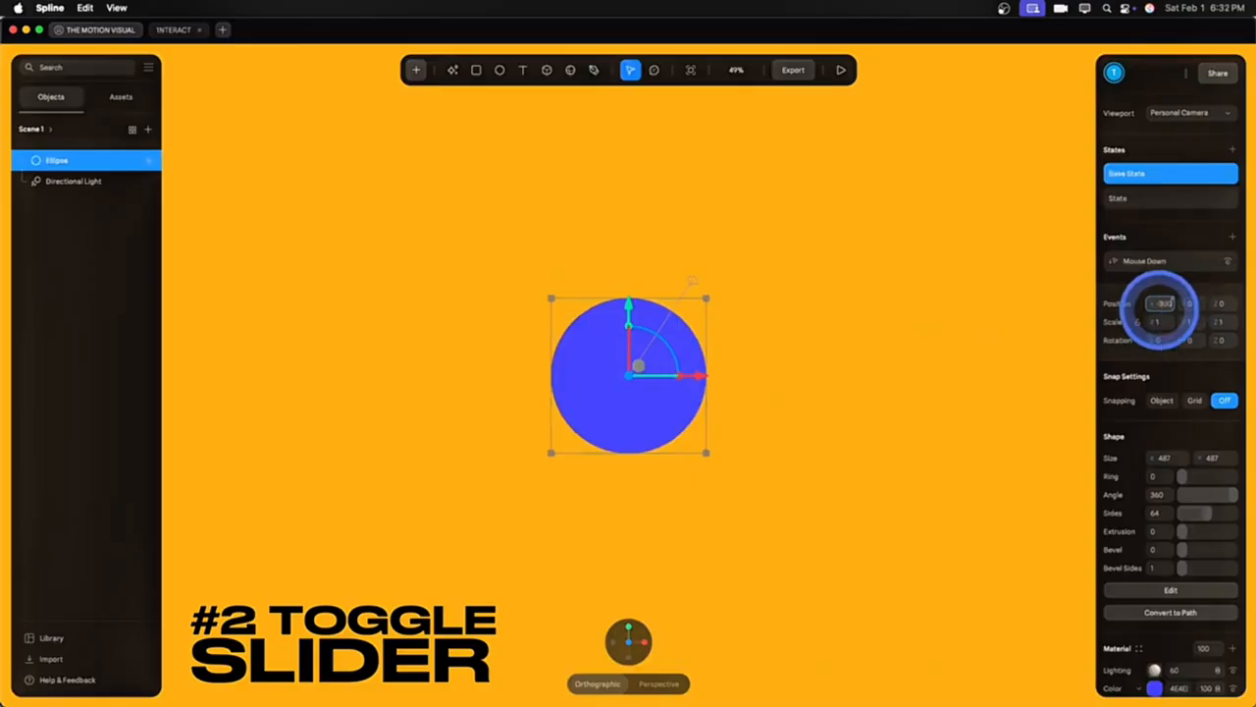
Set the ellipse's X position to -300 in Base State and 300 in State
{"action": "left_click", "coordinate": [1158, 199]}
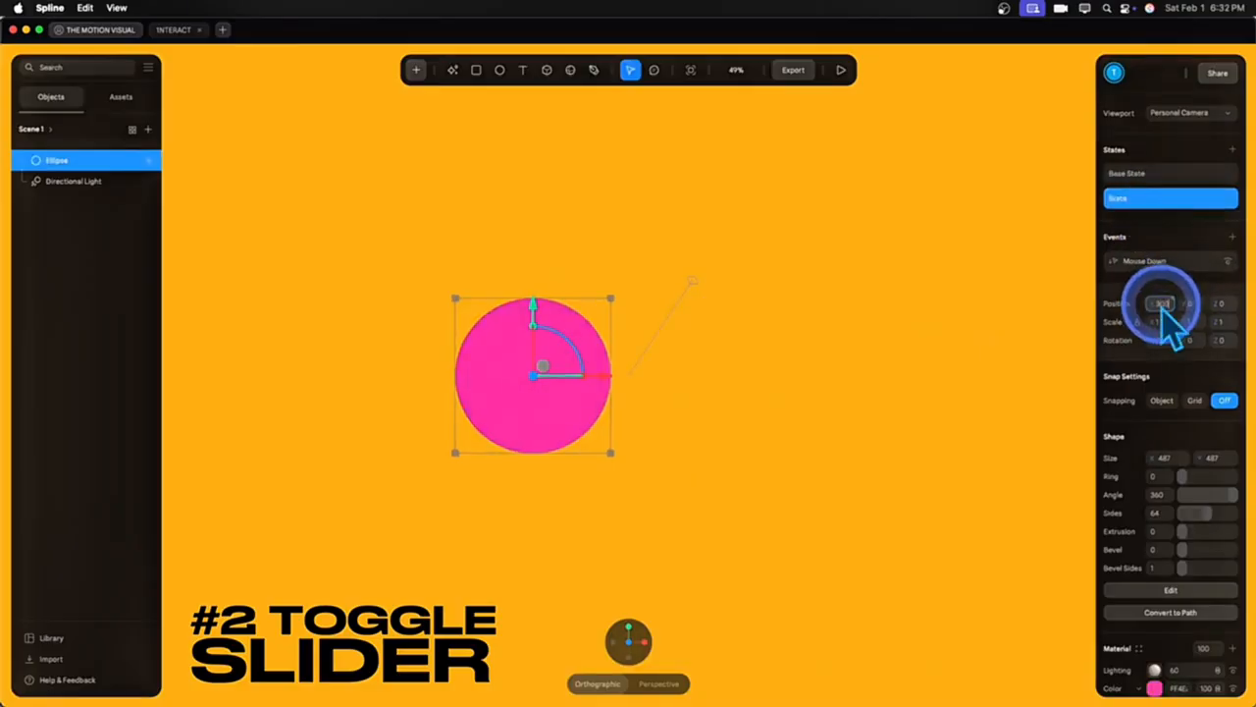
{"action": "key", "text": "Escape"}
Draw a thin horizontal rectangle about 1233 by 58 and center it behind the circle at Z -6
{"action": "left_click", "coordinate": [476, 69]}
{"action": "left_click_drag", "start_coordinate": [449, 242], "coordinate": [841, 265]}
{"action": "right_click", "coordinate": [574, 265]}
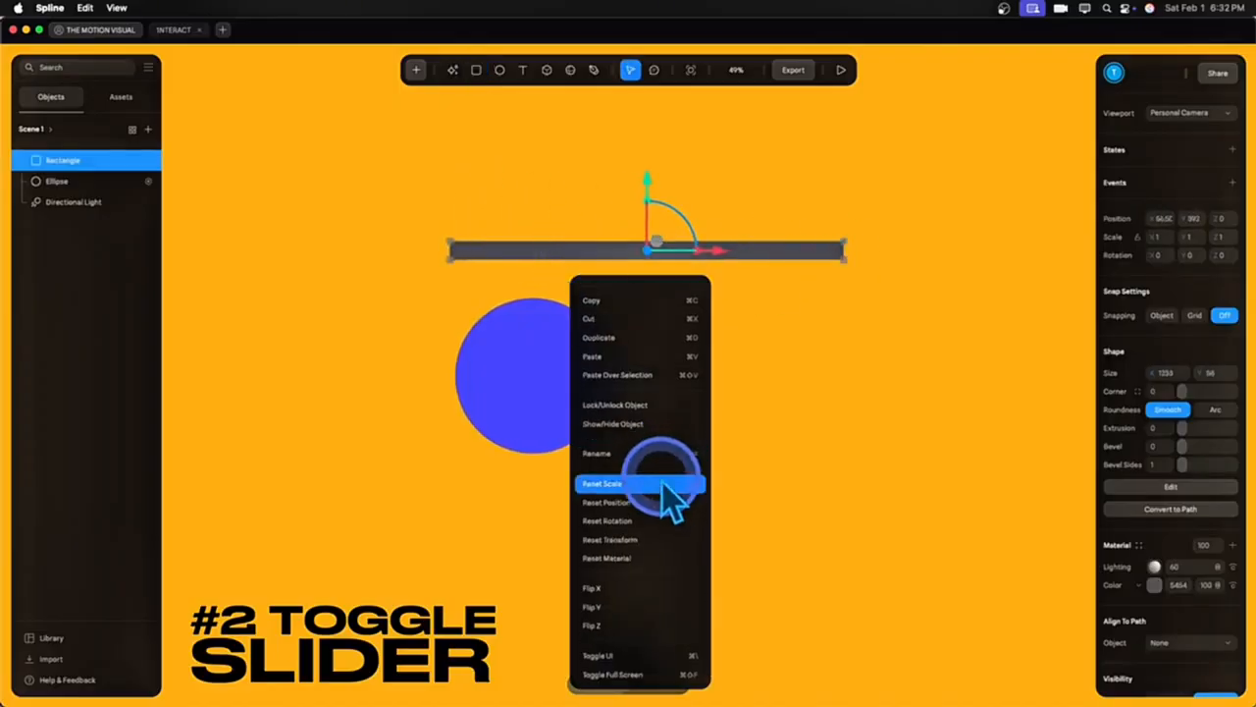
{"action": "left_click", "coordinate": [623, 505]}
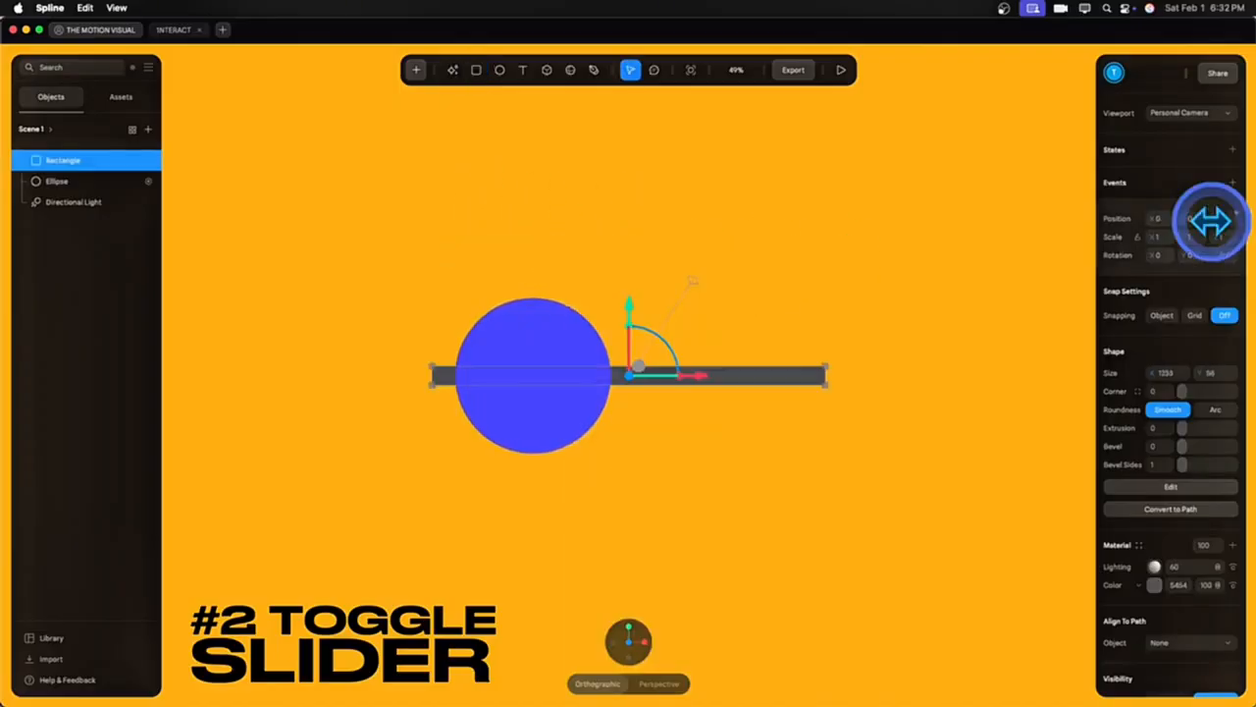
Change the bar's color layer to a linear gradient running from the circle's blue to pink
{"action": "left_click", "coordinate": [1139, 584]}
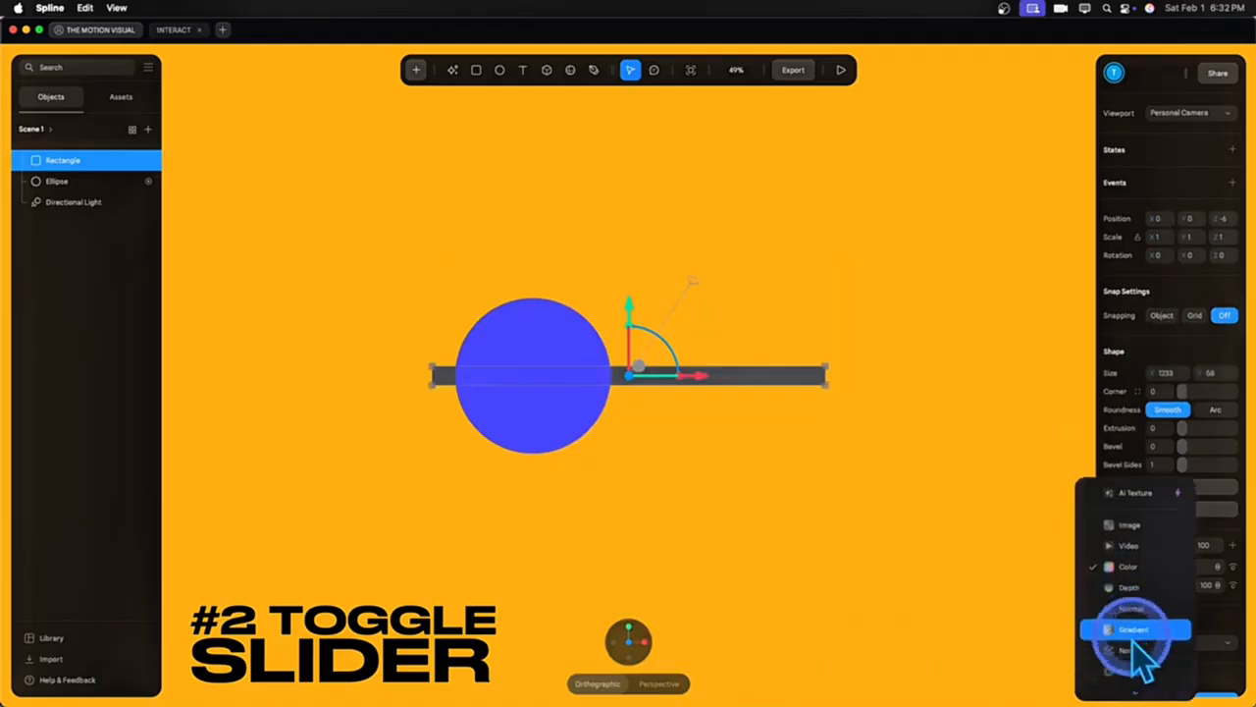
{"action": "left_click", "coordinate": [1136, 631]}
{"action": "scroll", "coordinate": [1122, 636], "scroll_direction": "down", "scroll_amount": 3}
{"action": "left_click", "coordinate": [1120, 650]}
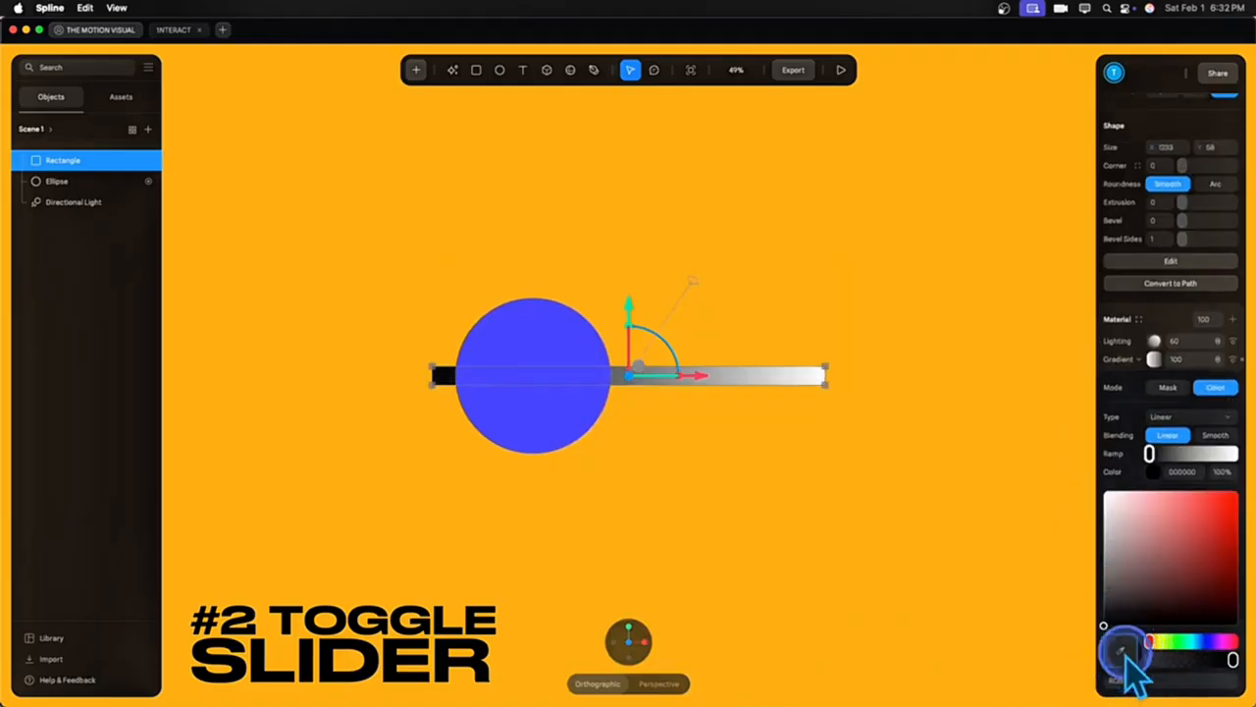
{"action": "left_click", "coordinate": [531, 377]}
{"action": "left_click", "coordinate": [1233, 454]}
{"action": "left_click", "coordinate": [1227, 530]}
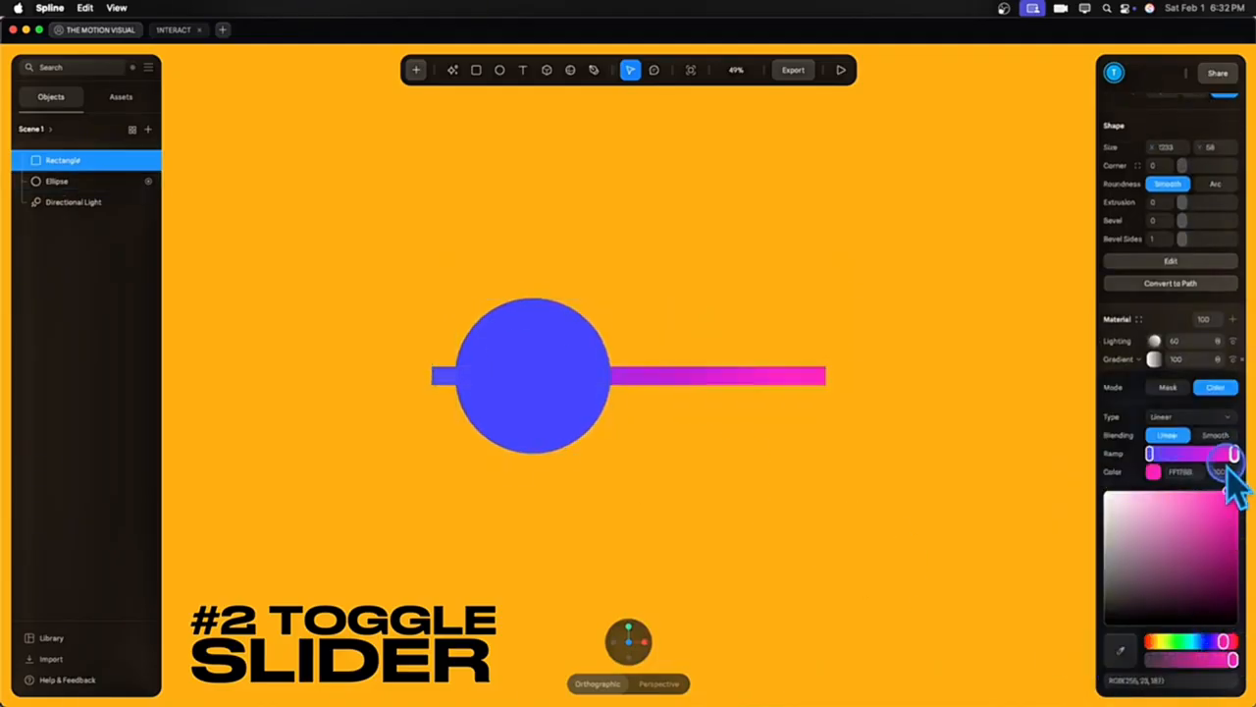
Switch the ellipse to State to check its position on the bar
{"action": "left_click", "coordinate": [1153, 160]}
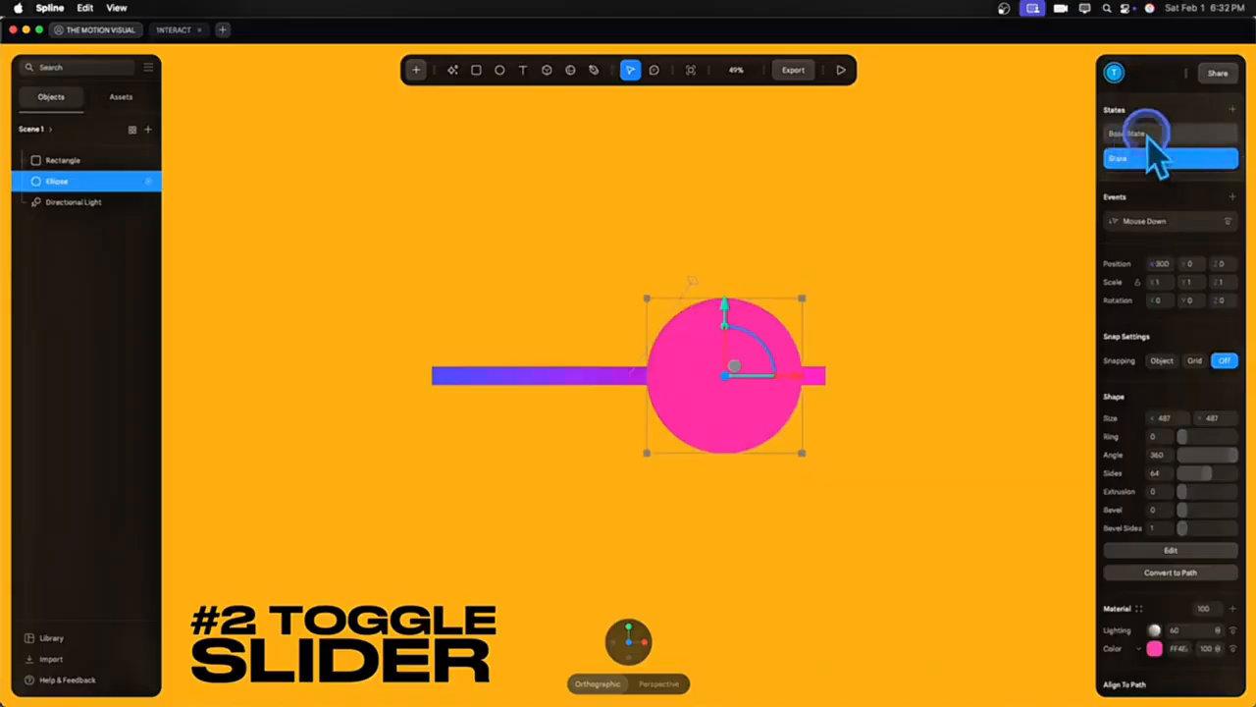
Return the ellipse to Base State and play the scene to test toggling the circle along the bar
{"action": "left_click", "coordinate": [1147, 132]}
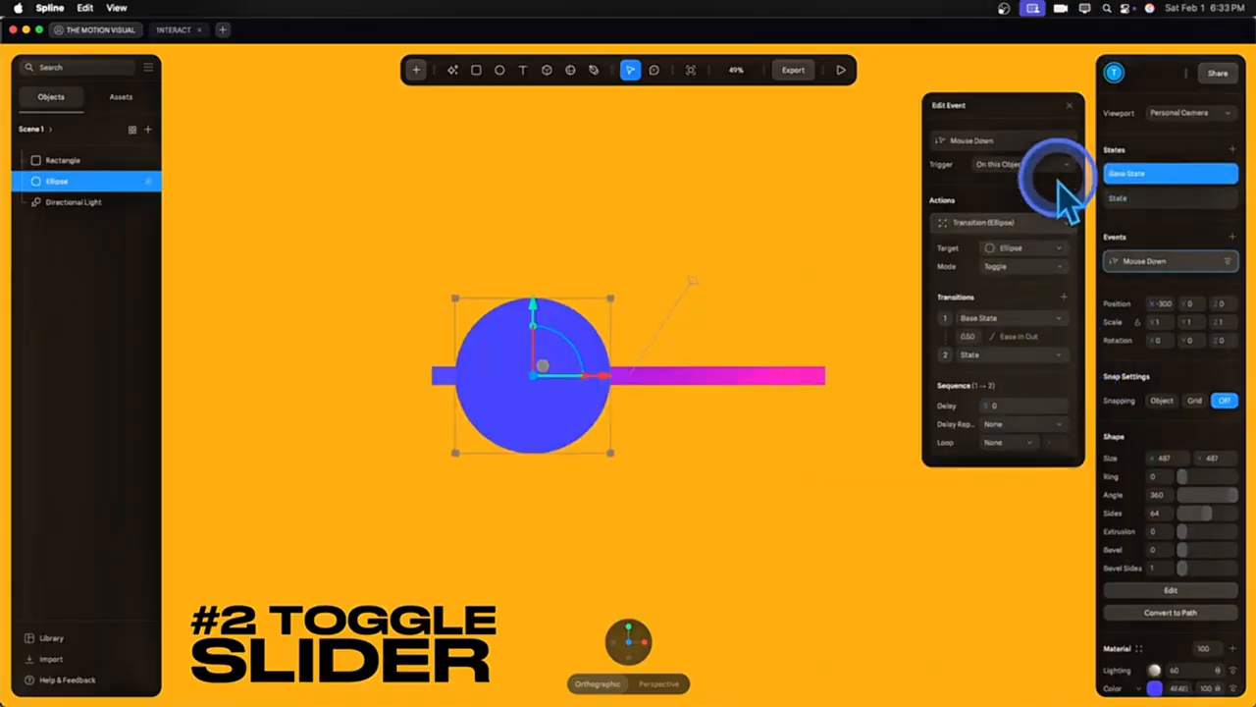
{"action": "left_click", "coordinate": [843, 72]}
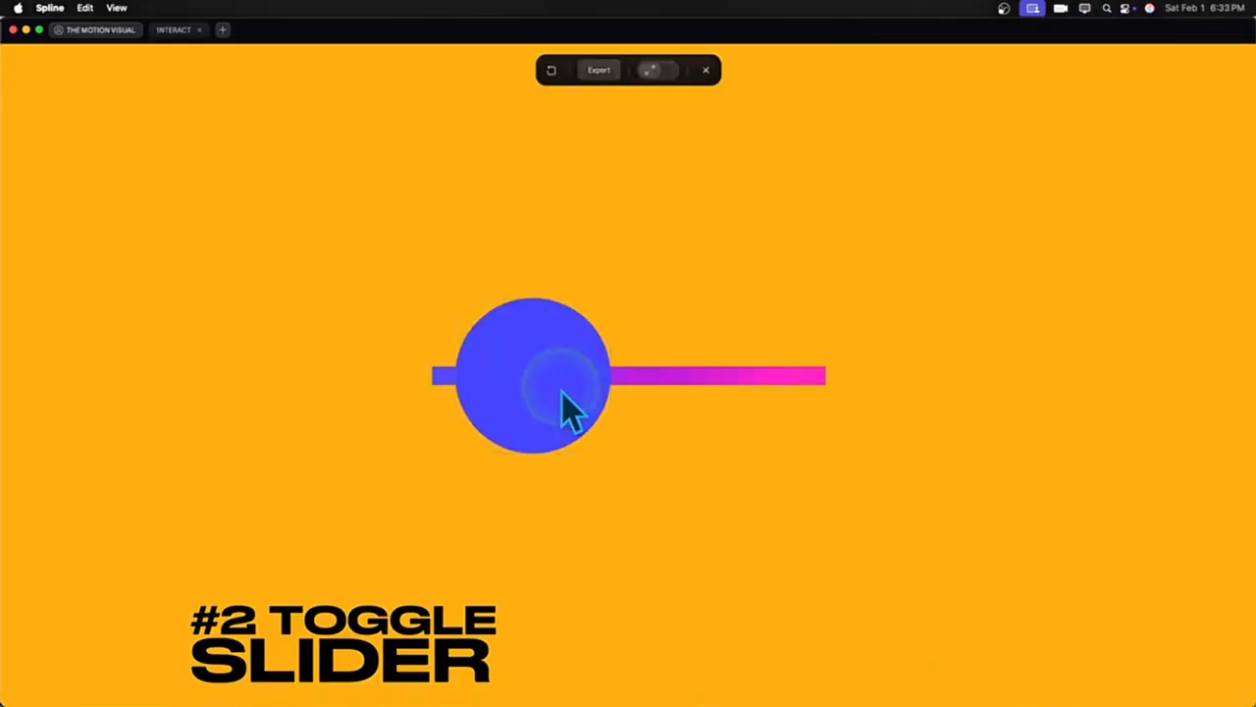
{"action": "left_click", "coordinate": [561, 392]}
{"action": "left_click", "coordinate": [734, 397]}
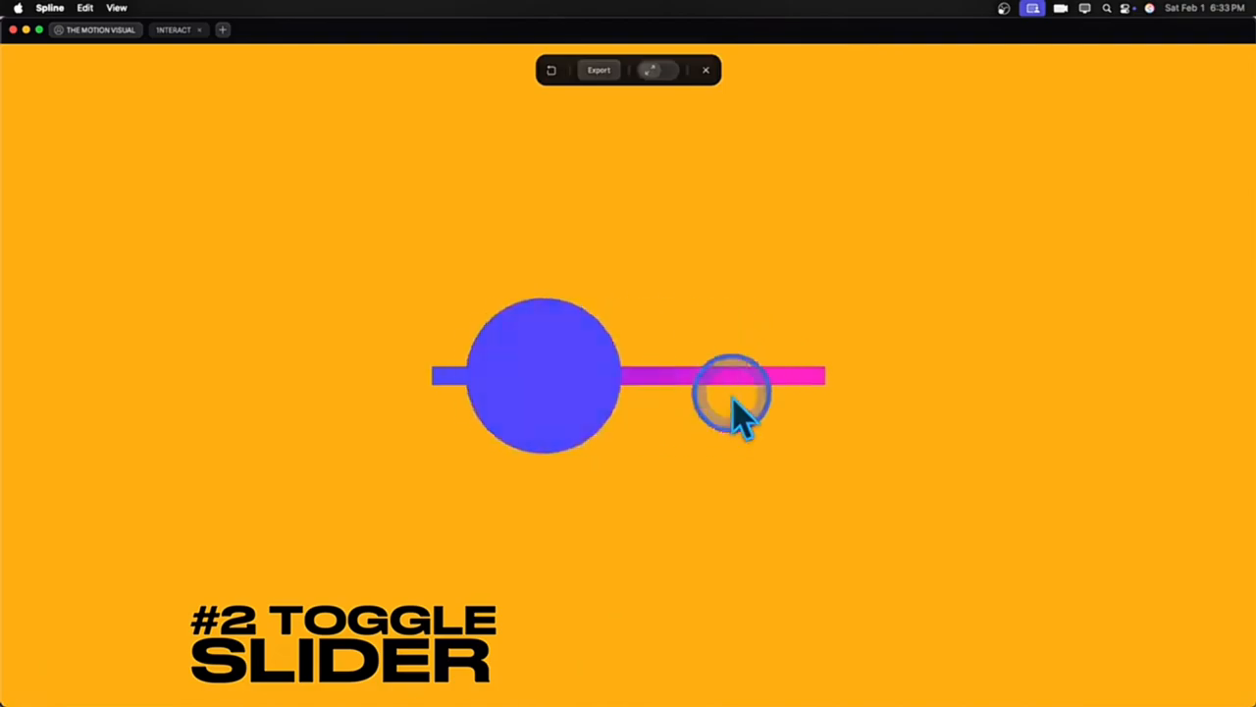
{"action": "left_click", "coordinate": [551, 389]}
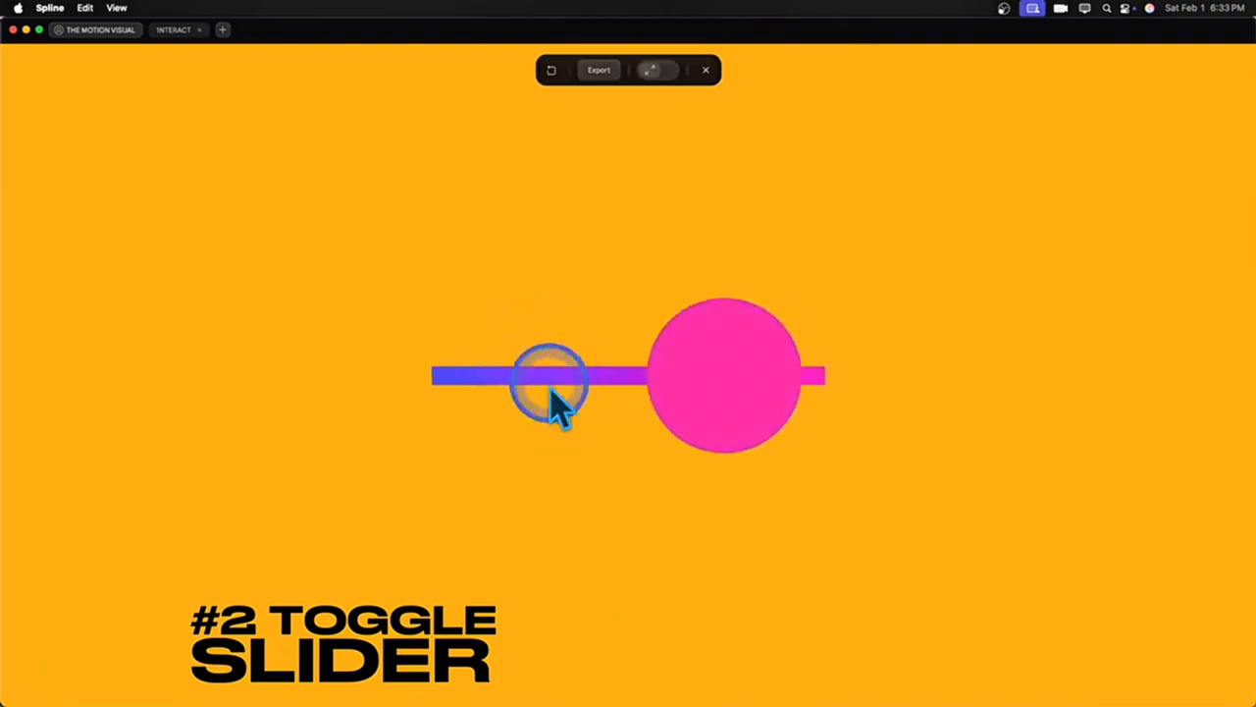
{"action": "left_click", "coordinate": [726, 391]}
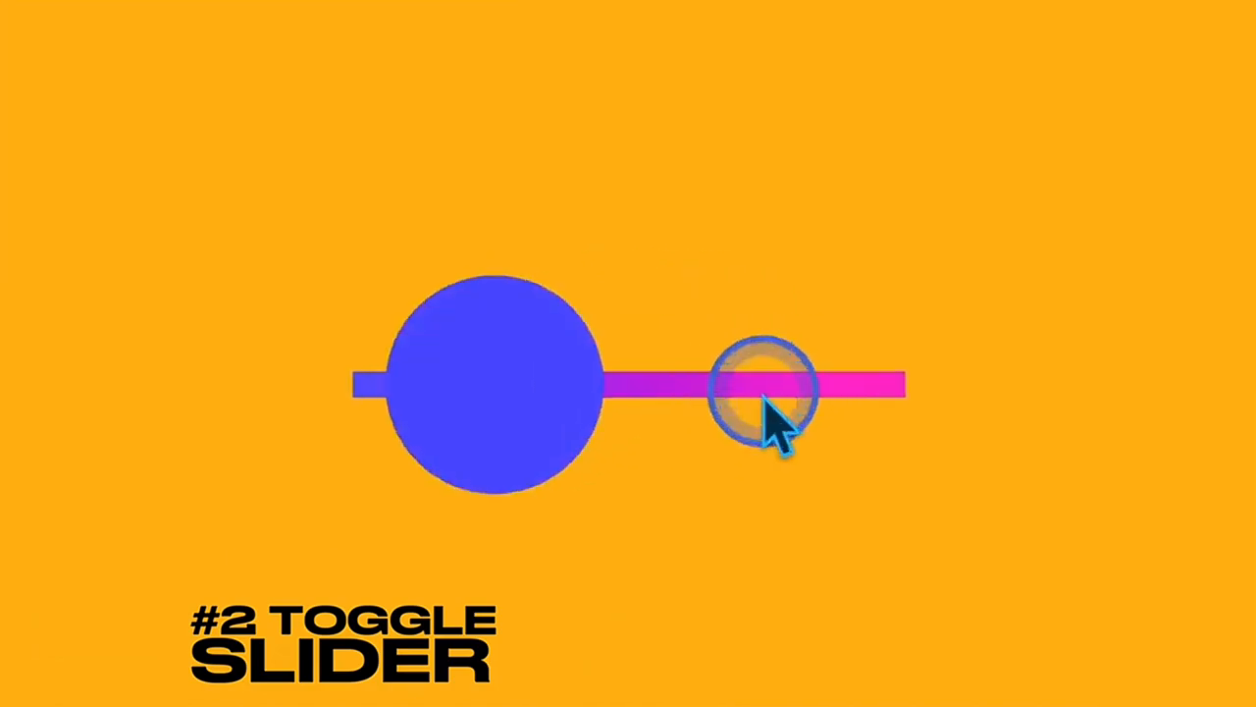
{"action": "left_click", "coordinate": [491, 392]}
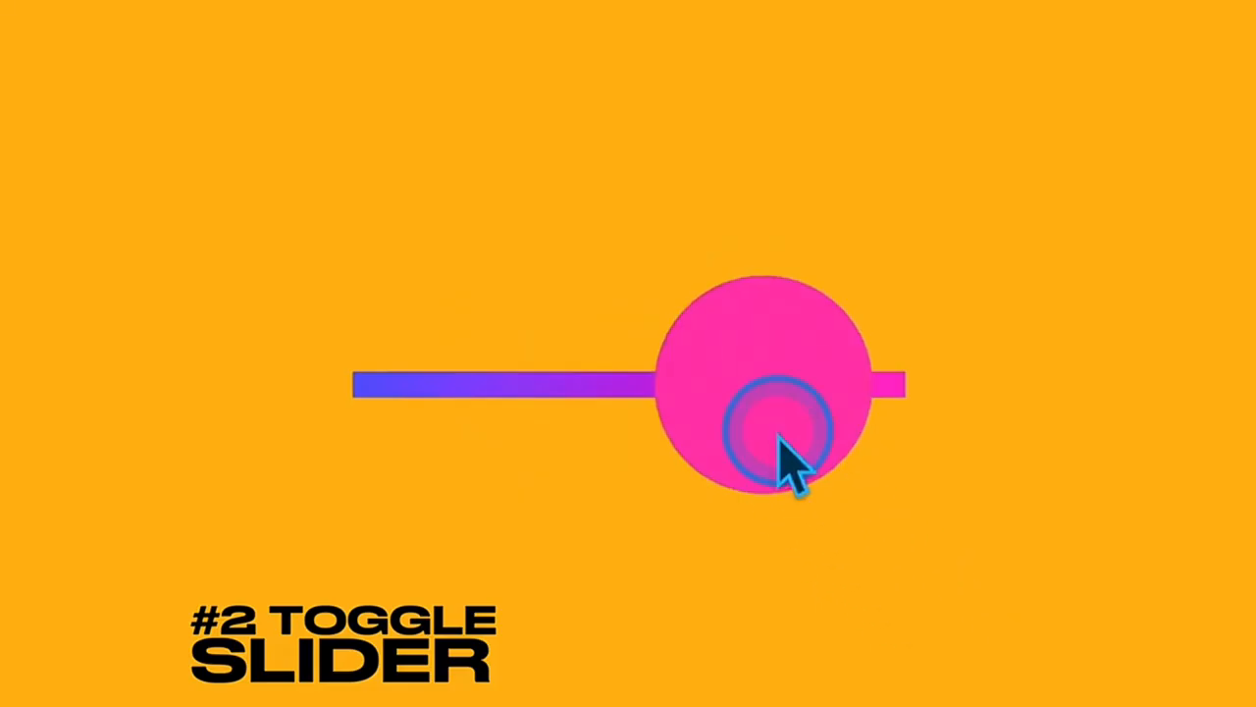
{"action": "left_click", "coordinate": [779, 439]}
{"action": "left_click", "coordinate": [468, 417]}
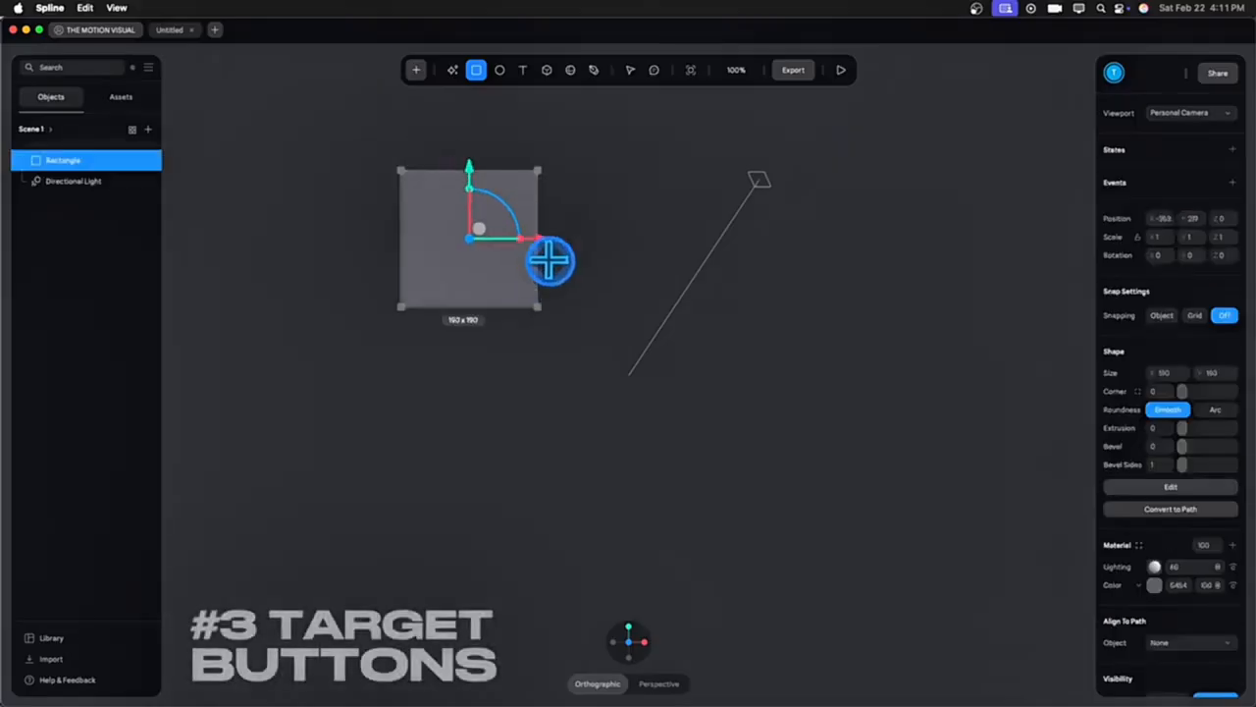
Draw a rectangle about 734 by 485, reset its position to the origin, and raise it to about Y 94
{"action": "left_click_drag", "start_coordinate": [549, 258], "coordinate": [880, 485]}
{"action": "right_click", "coordinate": [622, 383]}
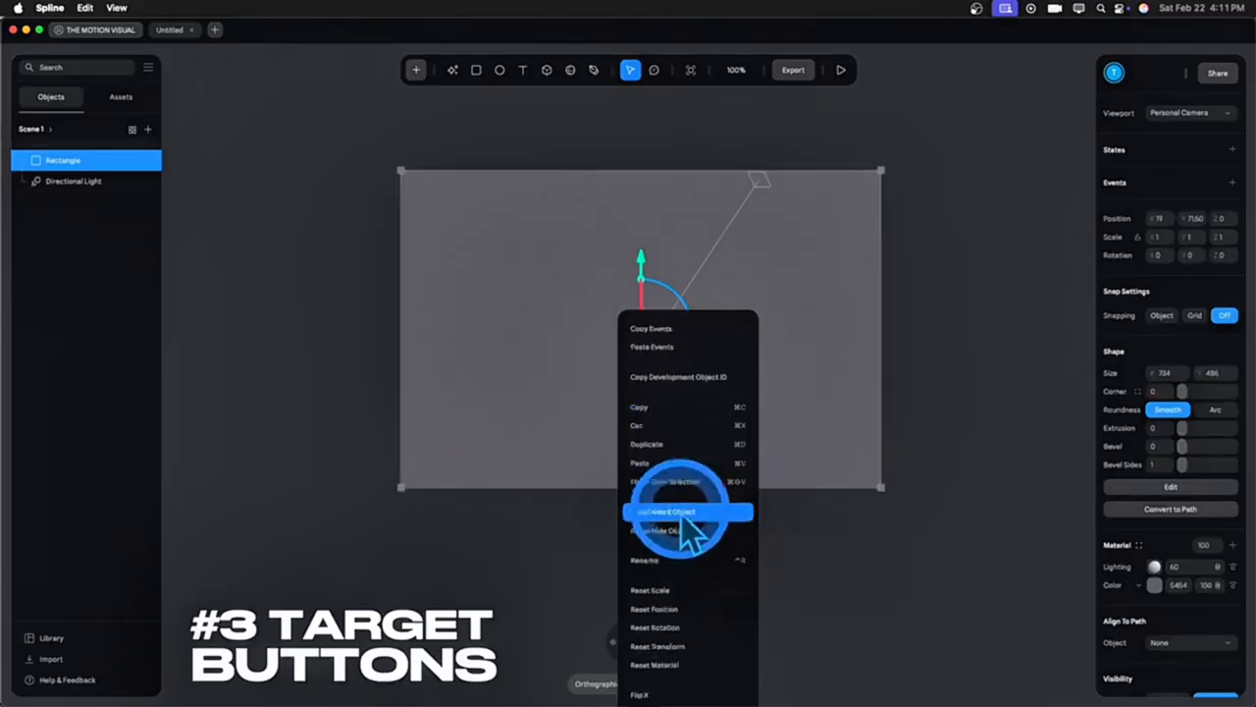
{"action": "left_click", "coordinate": [698, 607]}
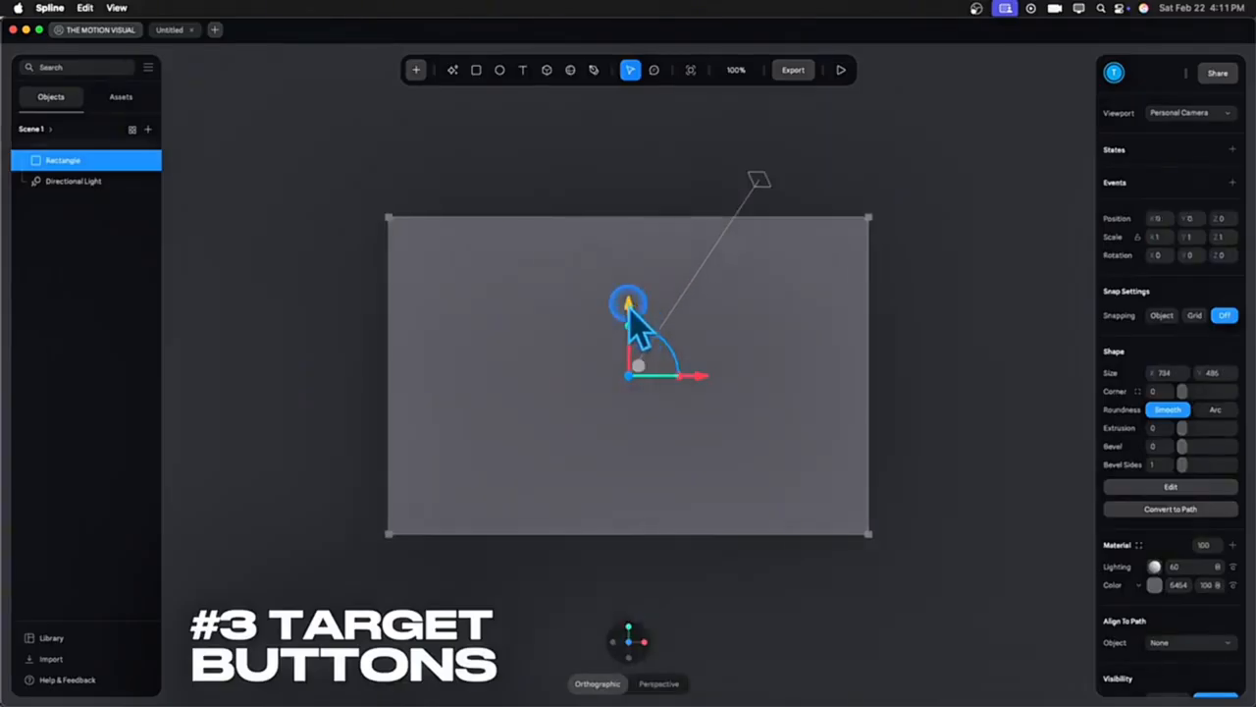
{"action": "left_click_drag", "start_coordinate": [628, 304], "coordinate": [629, 243]}
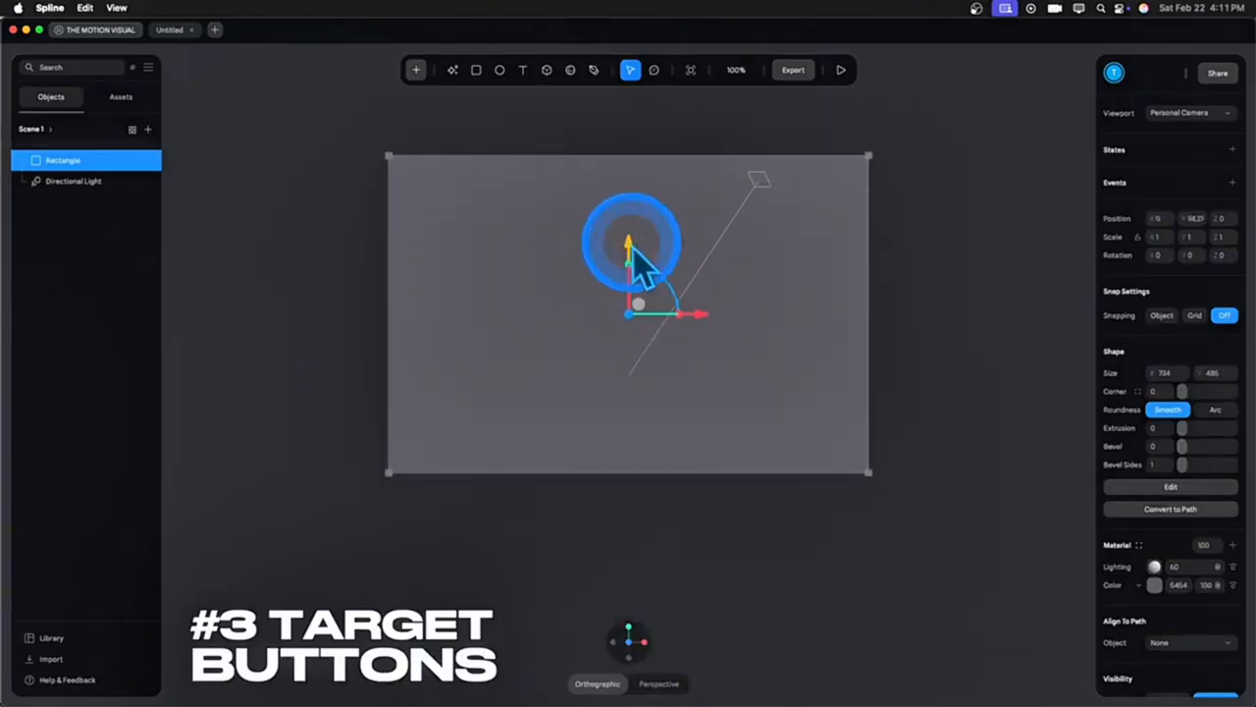
Add two states to the rectangle and set its Base State color to bright blue
{"action": "left_click", "coordinate": [1232, 149]}
{"action": "left_click", "coordinate": [1233, 149]}
{"action": "left_click", "coordinate": [1168, 173]}
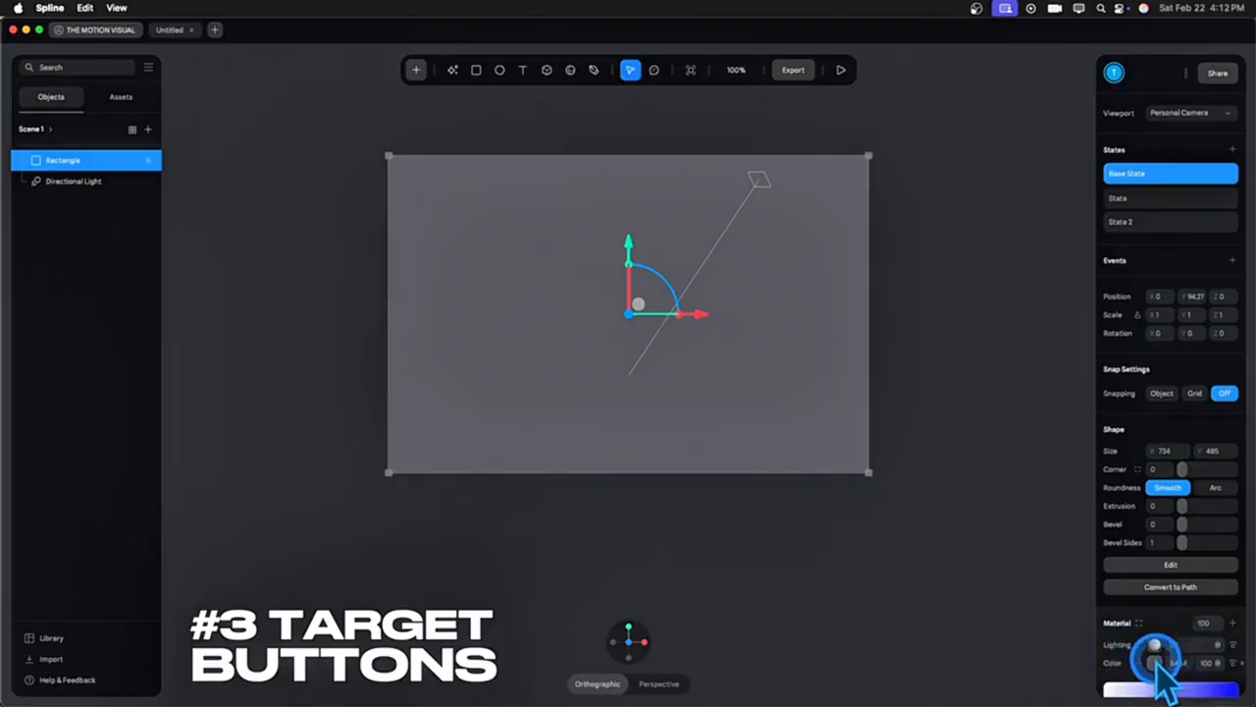
{"action": "left_click", "coordinate": [1155, 663]}
{"action": "left_click", "coordinate": [1207, 606]}
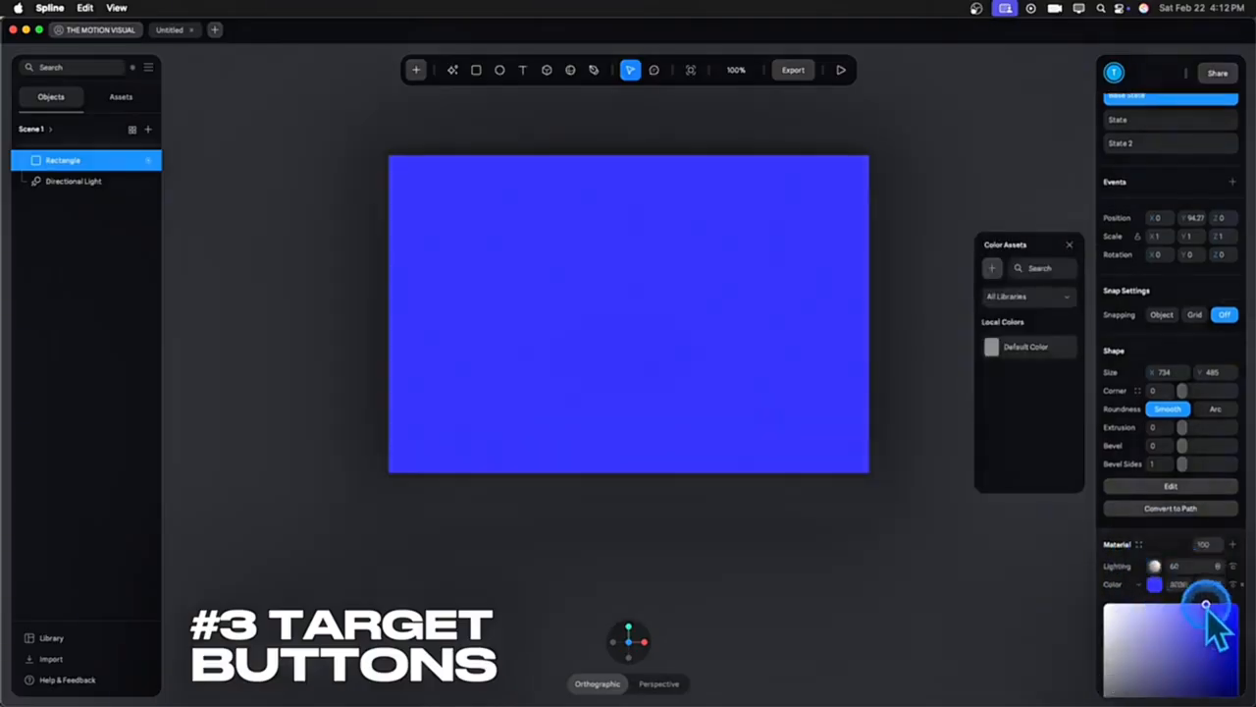
Set the rectangle's color in State to bright green
{"action": "left_click", "coordinate": [1159, 128]}
{"action": "scroll", "coordinate": [1168, 545], "scroll_direction": "down", "scroll_amount": 3}
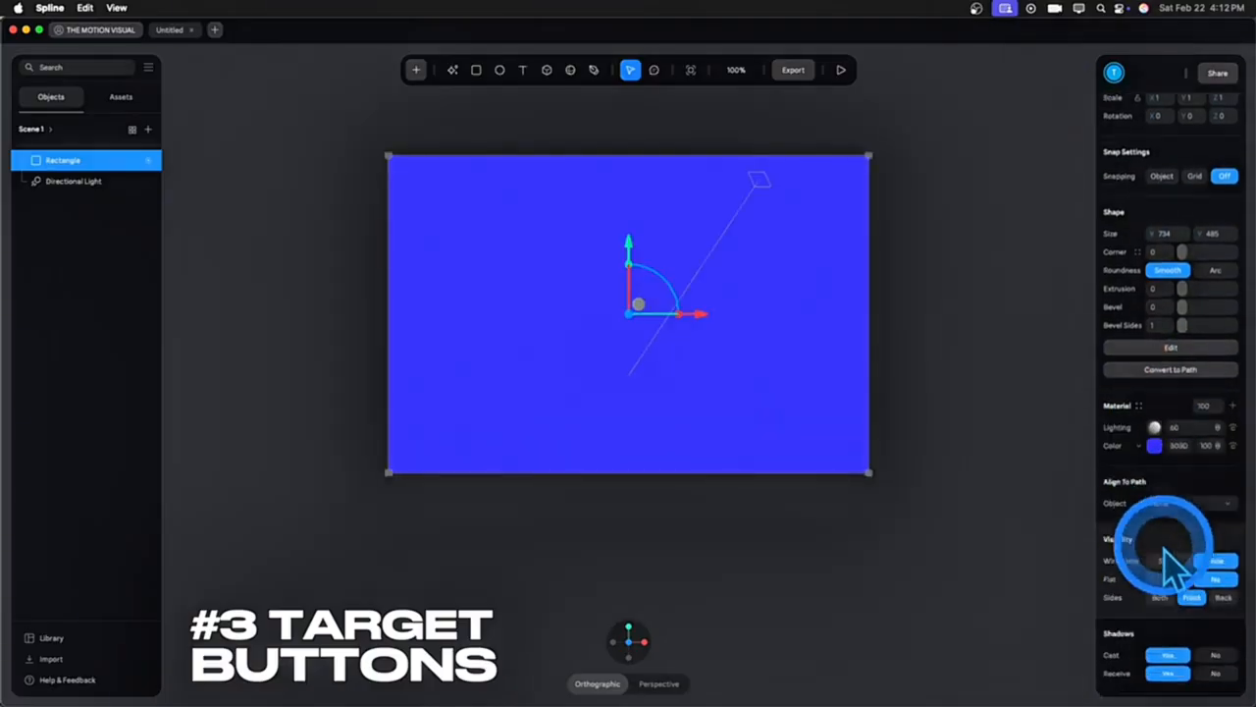
{"action": "left_click", "coordinate": [1154, 442]}
{"action": "left_click_drag", "start_coordinate": [1168, 610], "coordinate": [1173, 611]}
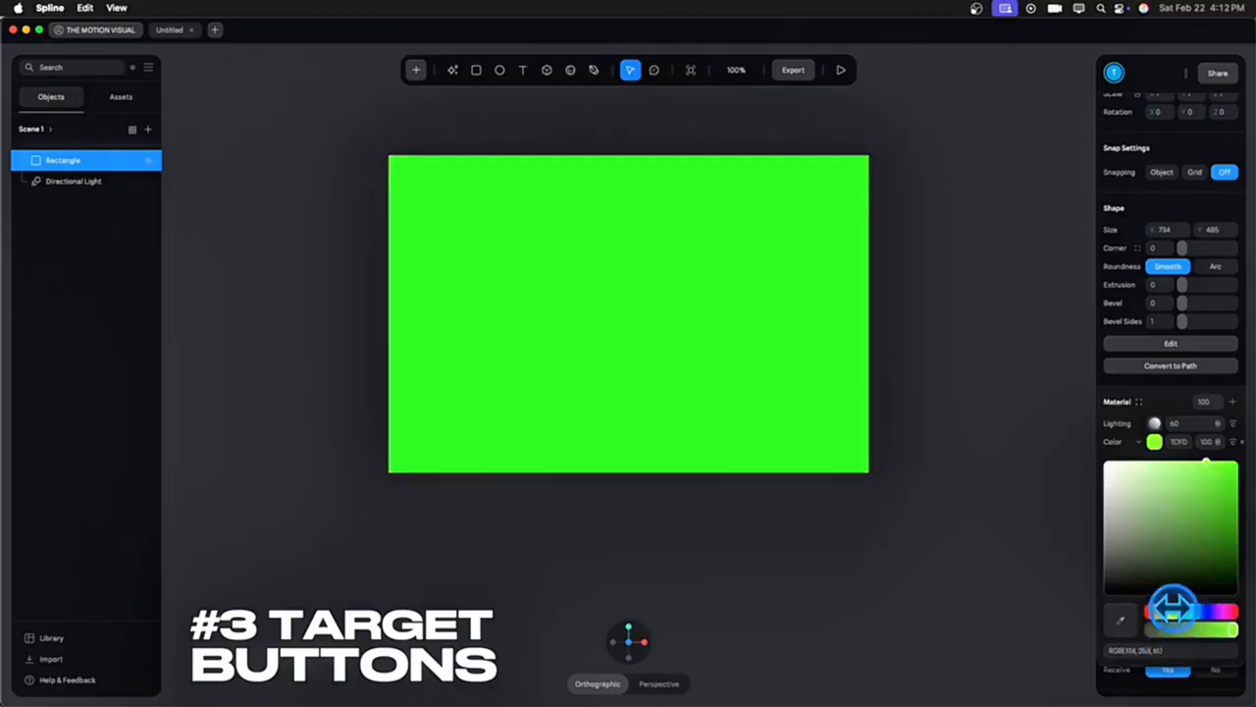
Set the rectangle's color in State 2 to bright magenta and deselect it
{"action": "scroll", "coordinate": [1192, 393], "scroll_direction": "up", "scroll_amount": 3}
{"action": "left_click", "coordinate": [1151, 143]}
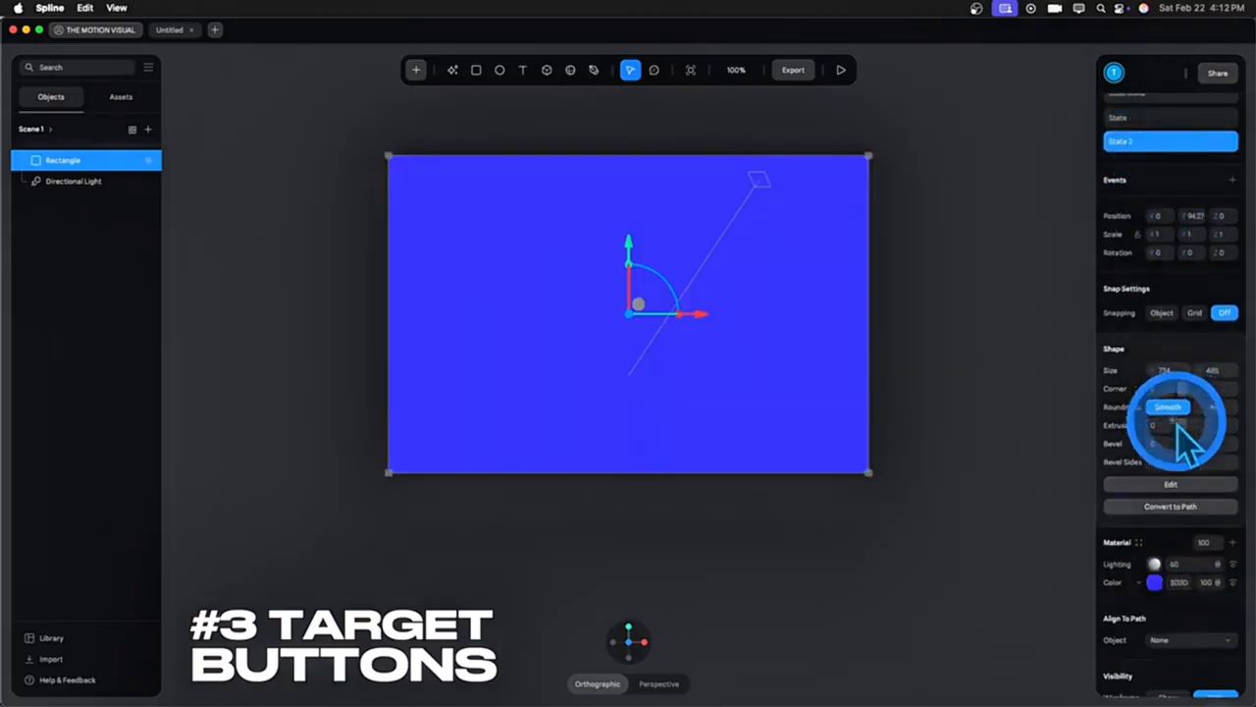
{"action": "scroll", "coordinate": [1178, 425], "scroll_direction": "down", "scroll_amount": 3}
{"action": "left_click", "coordinate": [1155, 419]}
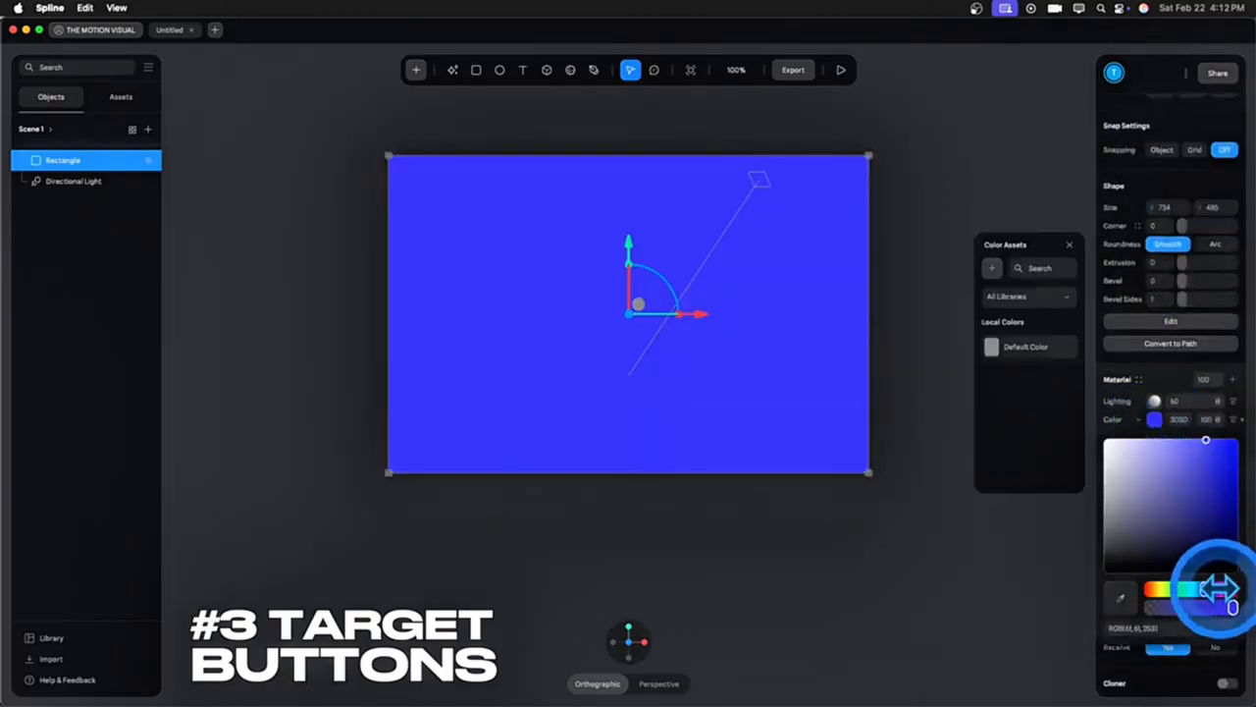
{"action": "left_click_drag", "start_coordinate": [1217, 589], "coordinate": [1232, 589]}
{"action": "left_click", "coordinate": [848, 566]}
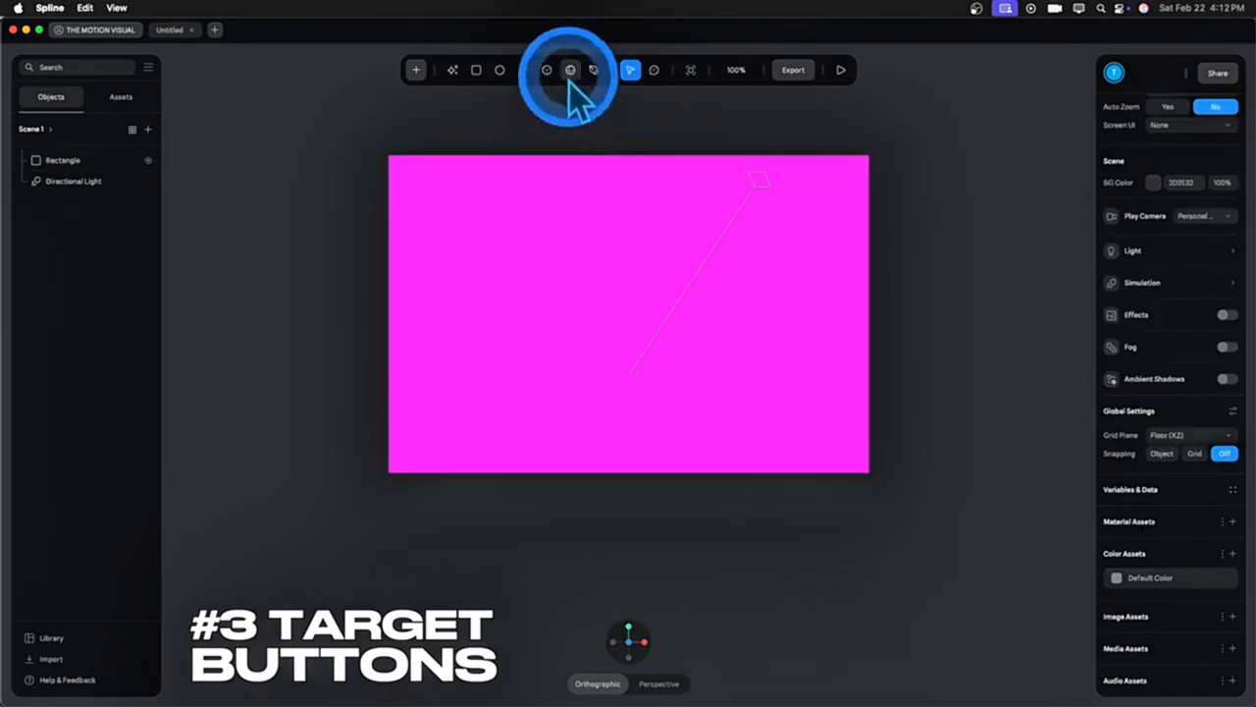
Draw a circle about 137 in diameter, reset its position, and move it below the rectangle to about Y -274
{"action": "left_click", "coordinate": [499, 70]}
{"action": "left_click_drag", "start_coordinate": [587, 514], "coordinate": [660, 593]}
{"action": "right_click", "coordinate": [660, 594]}
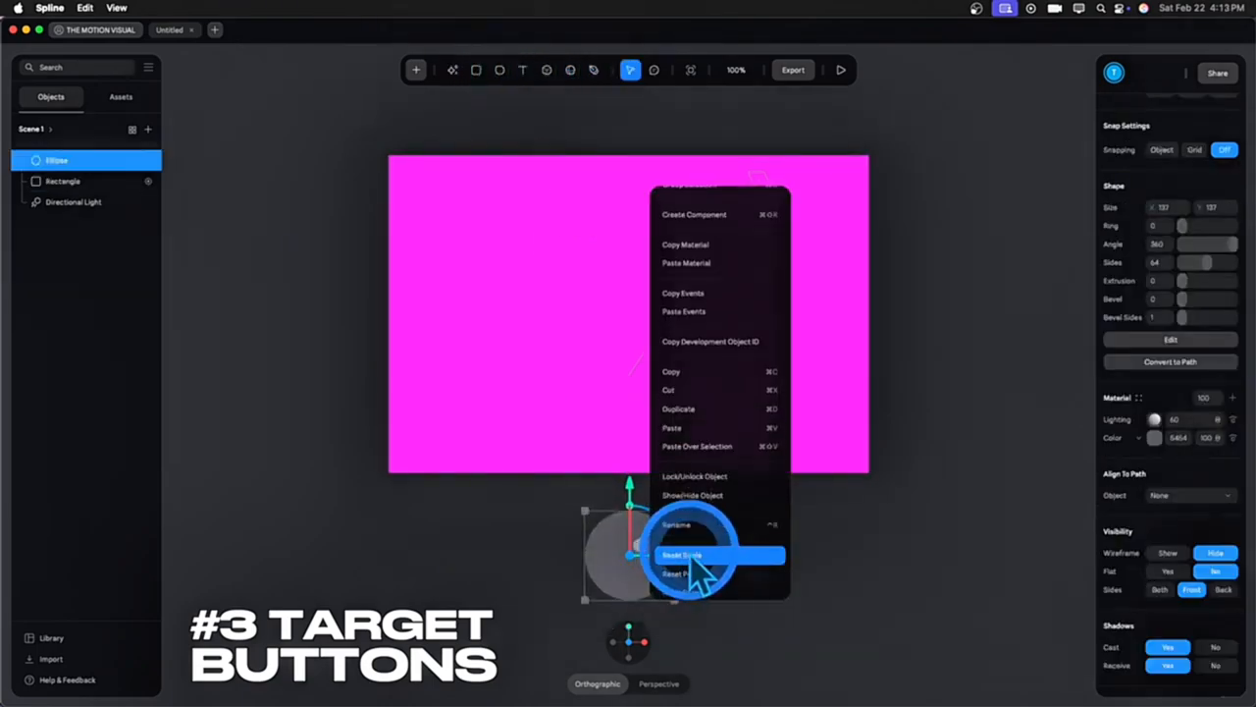
{"action": "left_click", "coordinate": [699, 414]}
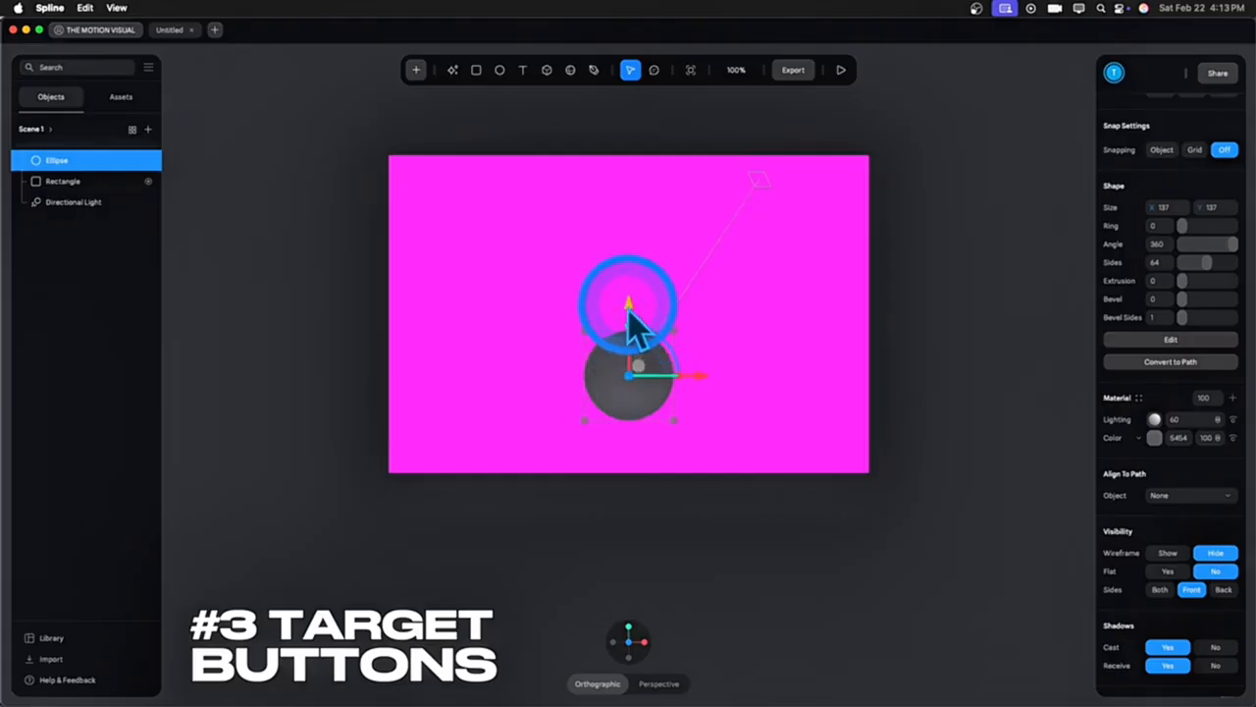
{"action": "left_click_drag", "start_coordinate": [629, 310], "coordinate": [643, 443]}
Return the rectangle to Base State and sample its blue as the circle's color
{"action": "left_click", "coordinate": [638, 461]}
{"action": "scroll", "coordinate": [1207, 187], "scroll_direction": "up", "scroll_amount": 3}
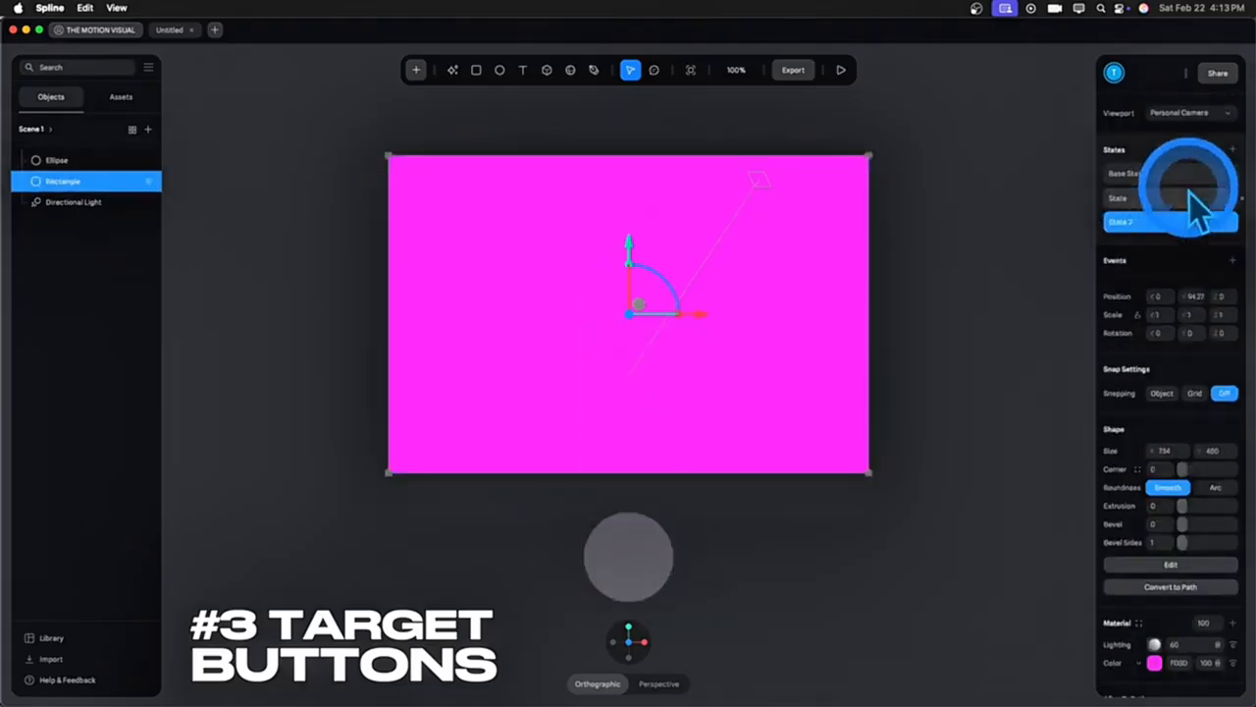
{"action": "left_click", "coordinate": [1178, 177]}
{"action": "left_click", "coordinate": [664, 544]}
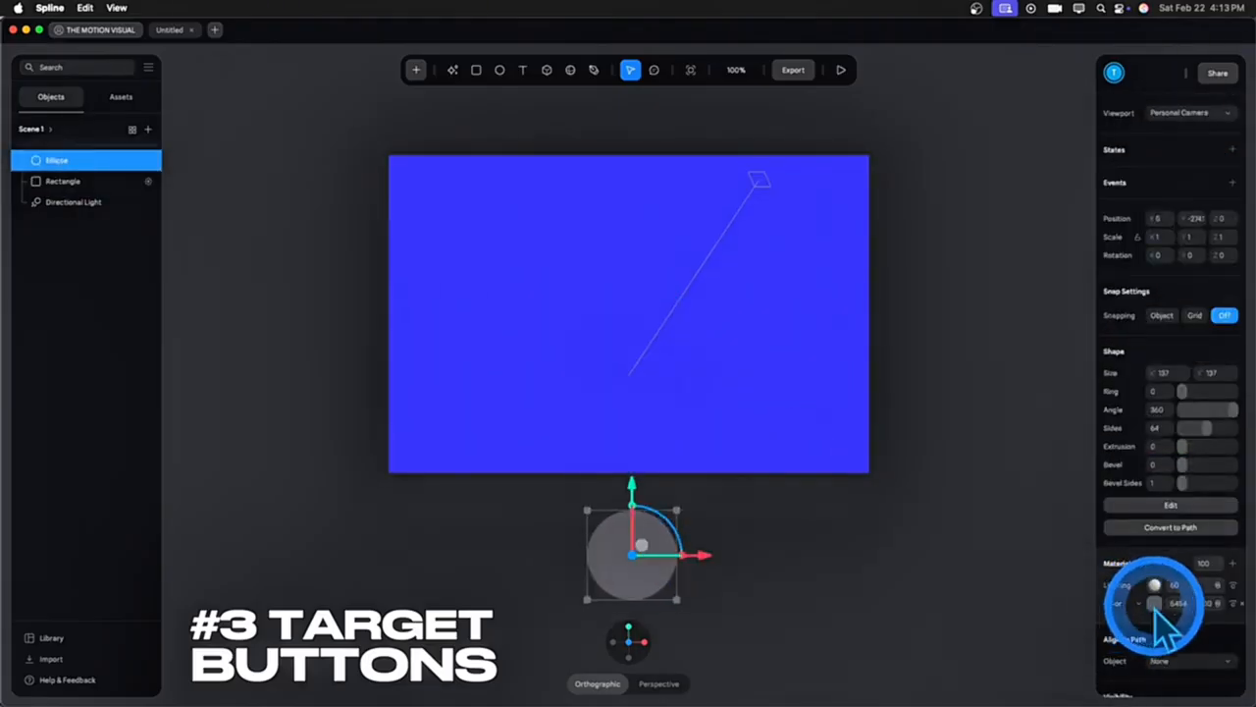
{"action": "left_click", "coordinate": [1154, 600]}
{"action": "scroll", "coordinate": [1155, 651], "scroll_direction": "down", "scroll_amount": 2}
{"action": "left_click", "coordinate": [1125, 692]}
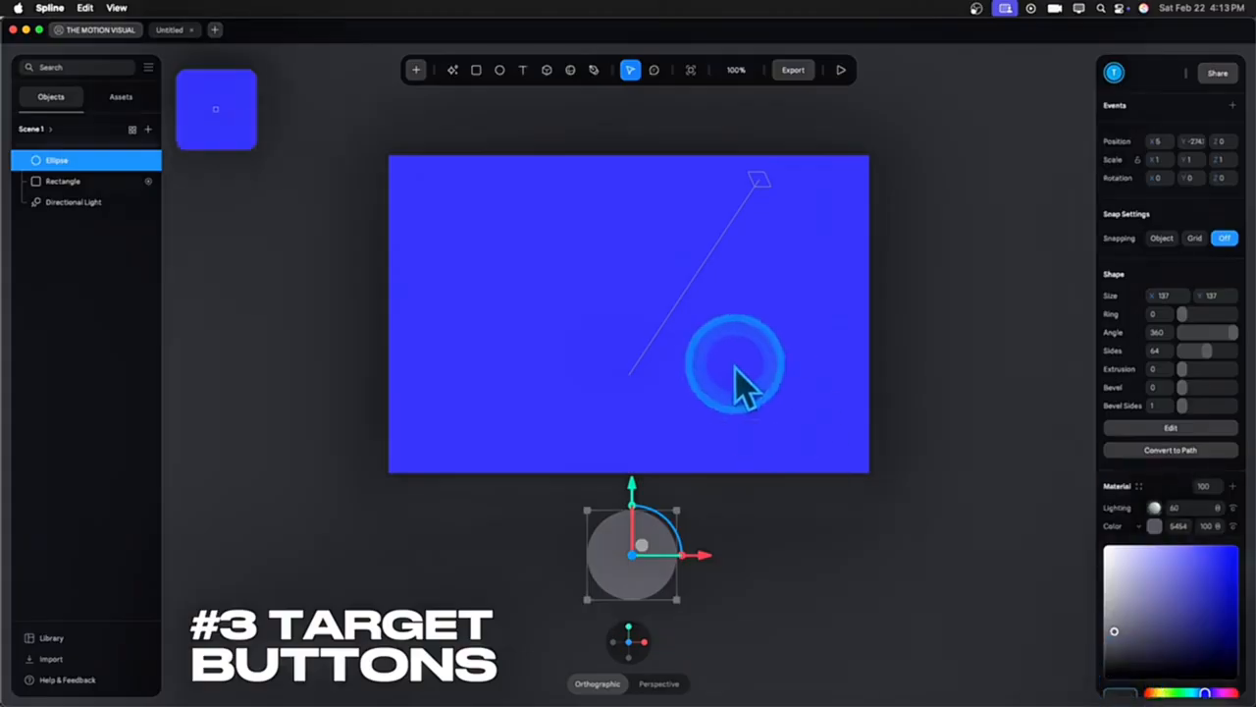
{"action": "left_click", "coordinate": [735, 367]}
{"action": "scroll", "coordinate": [1213, 137], "scroll_direction": "up", "scroll_amount": 2}
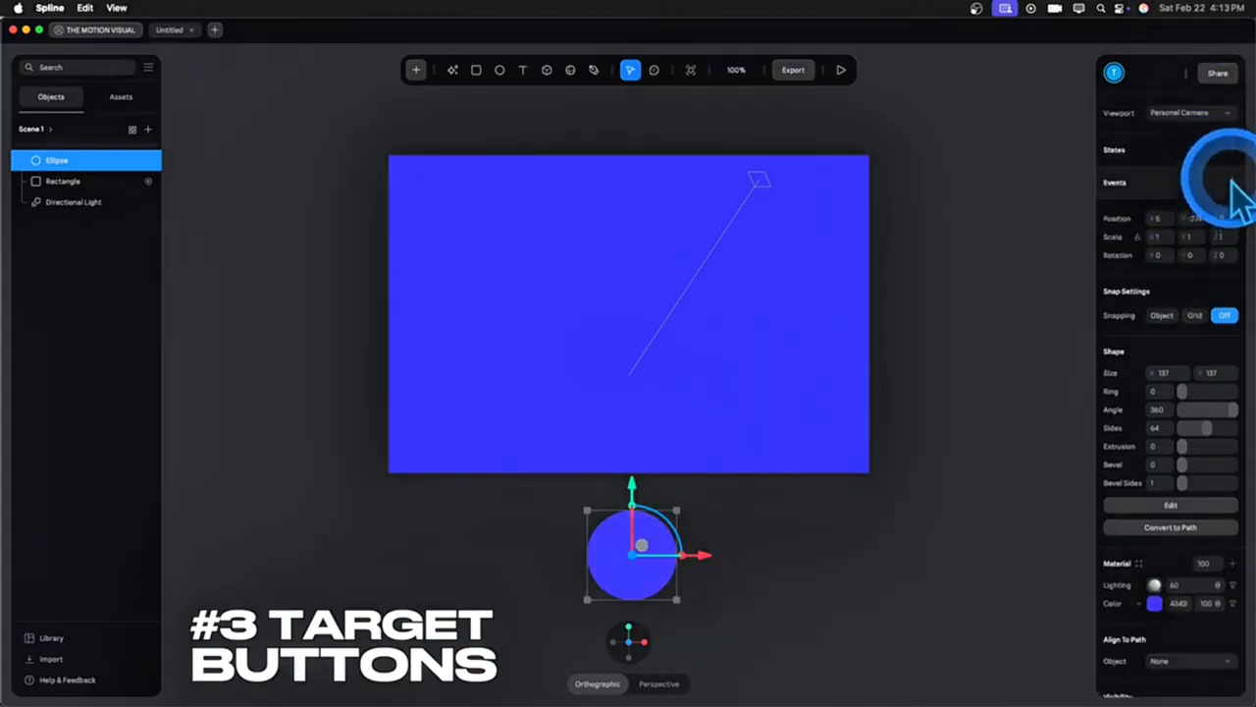
Add a Mouse Down event to the circle with a Transition action targeting the rectangle in Repeat Each Time mode
{"action": "left_click", "coordinate": [1232, 182]}
{"action": "left_click", "coordinate": [1020, 138]}
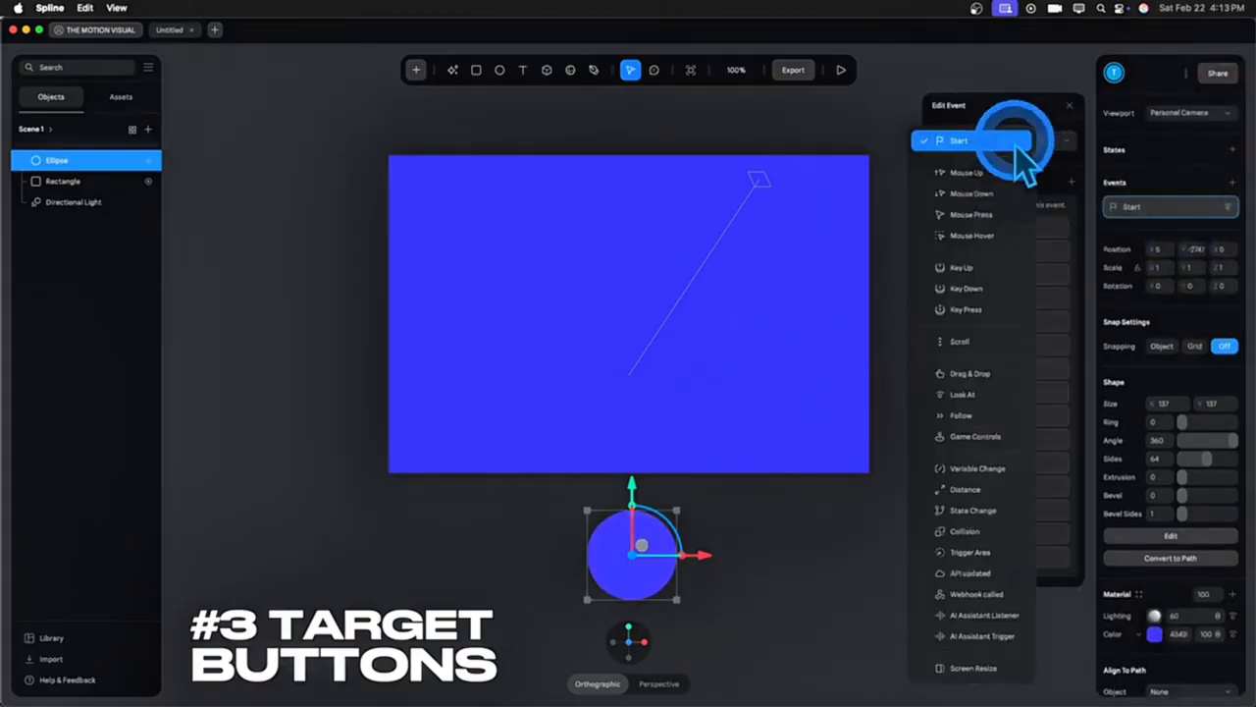
{"action": "left_click", "coordinate": [977, 194]}
{"action": "left_click", "coordinate": [1027, 251]}
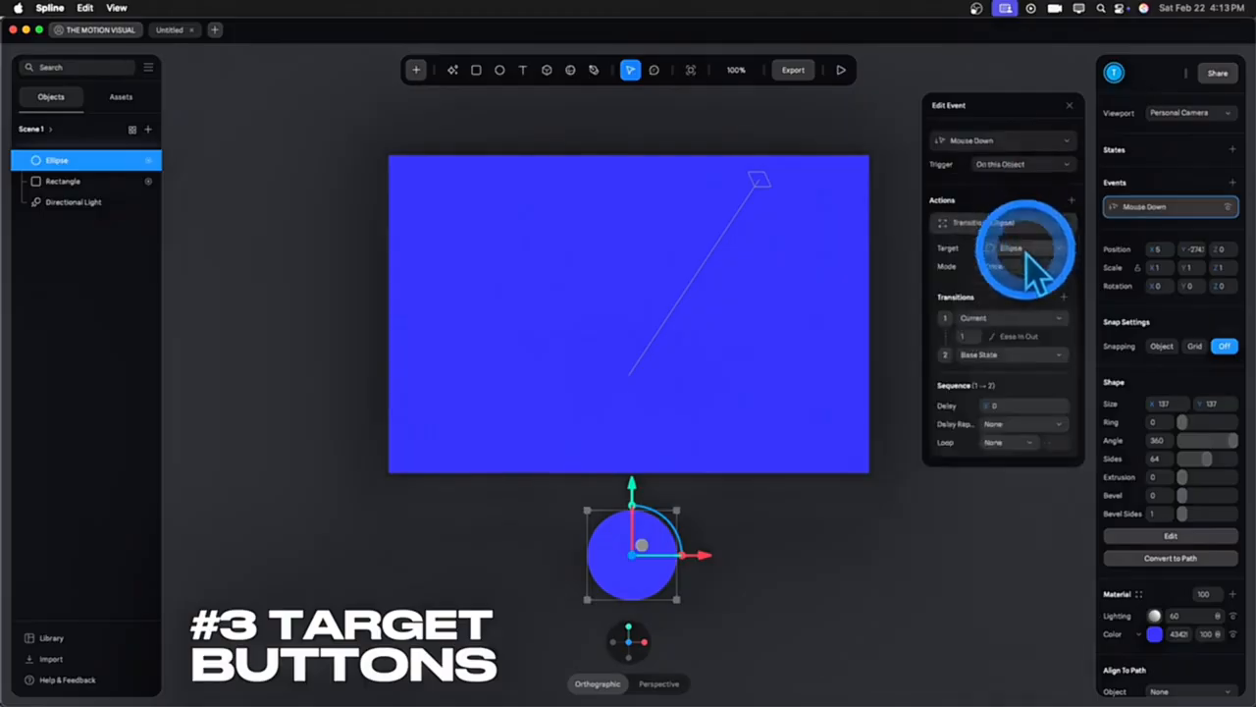
{"action": "left_click", "coordinate": [1027, 256]}
{"action": "left_click", "coordinate": [1035, 322]}
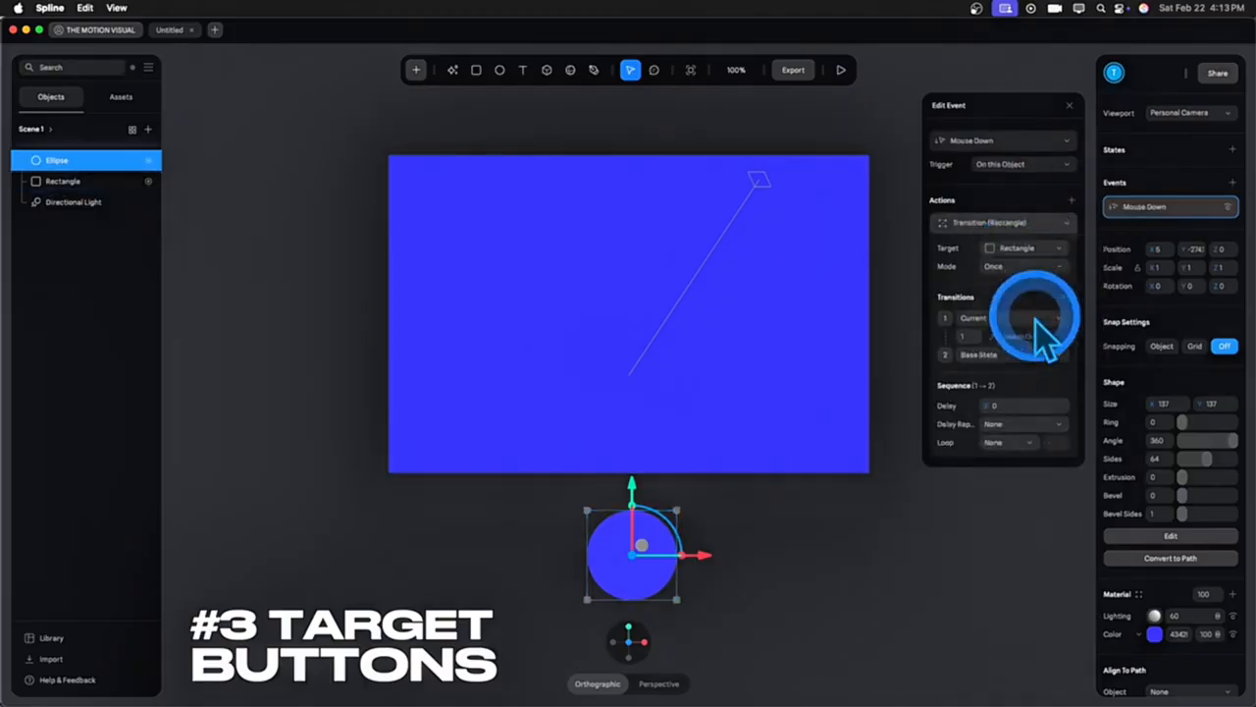
{"action": "left_click", "coordinate": [1043, 269]}
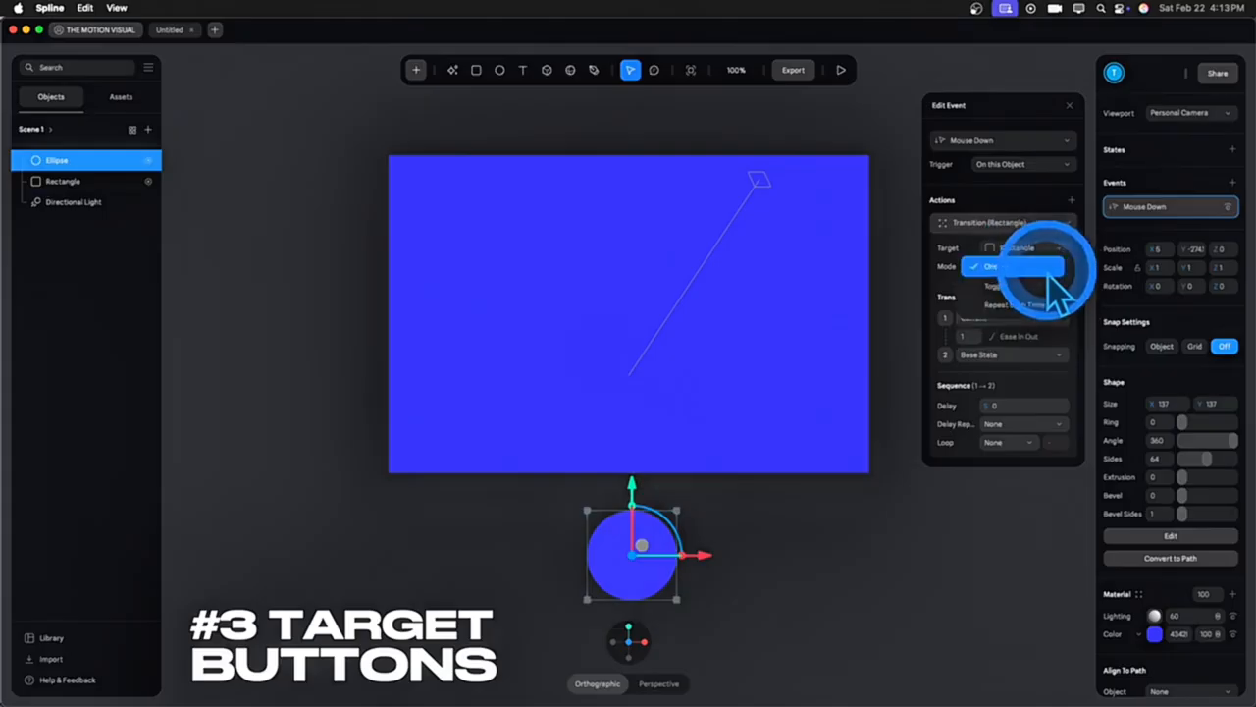
{"action": "left_click", "coordinate": [1046, 316]}
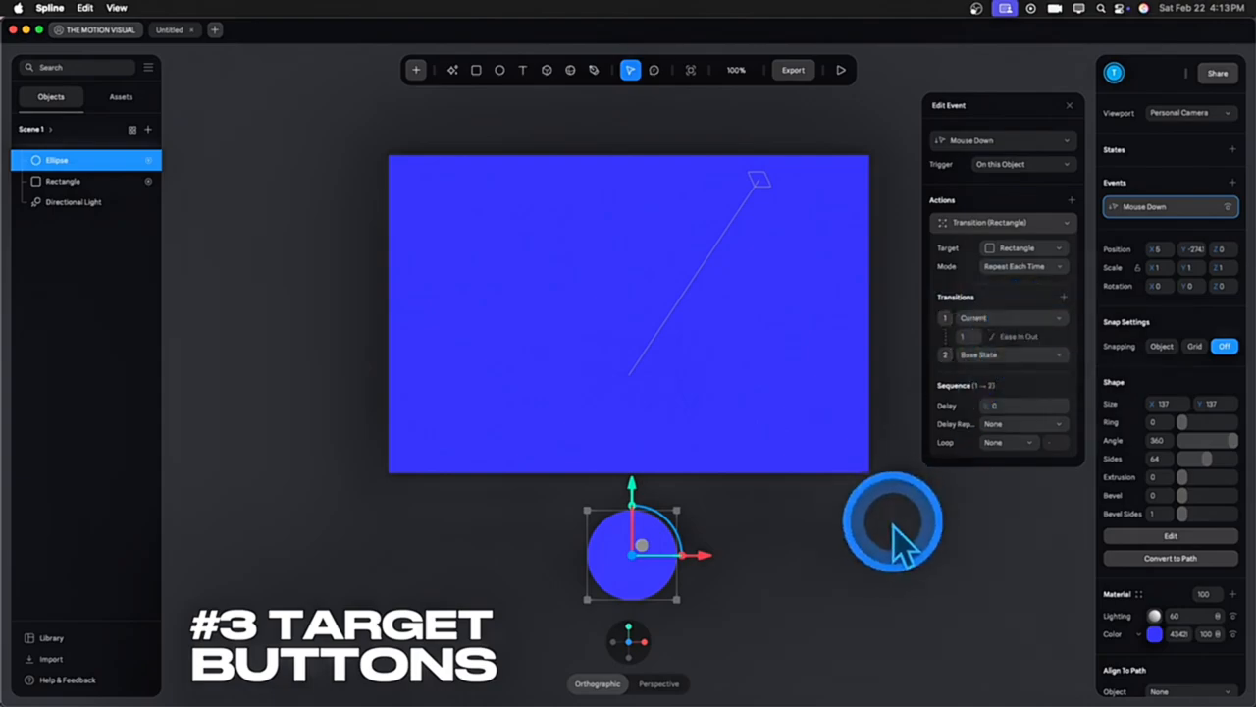
Switch the rectangle to its green State
{"action": "right_click", "coordinate": [616, 567]}
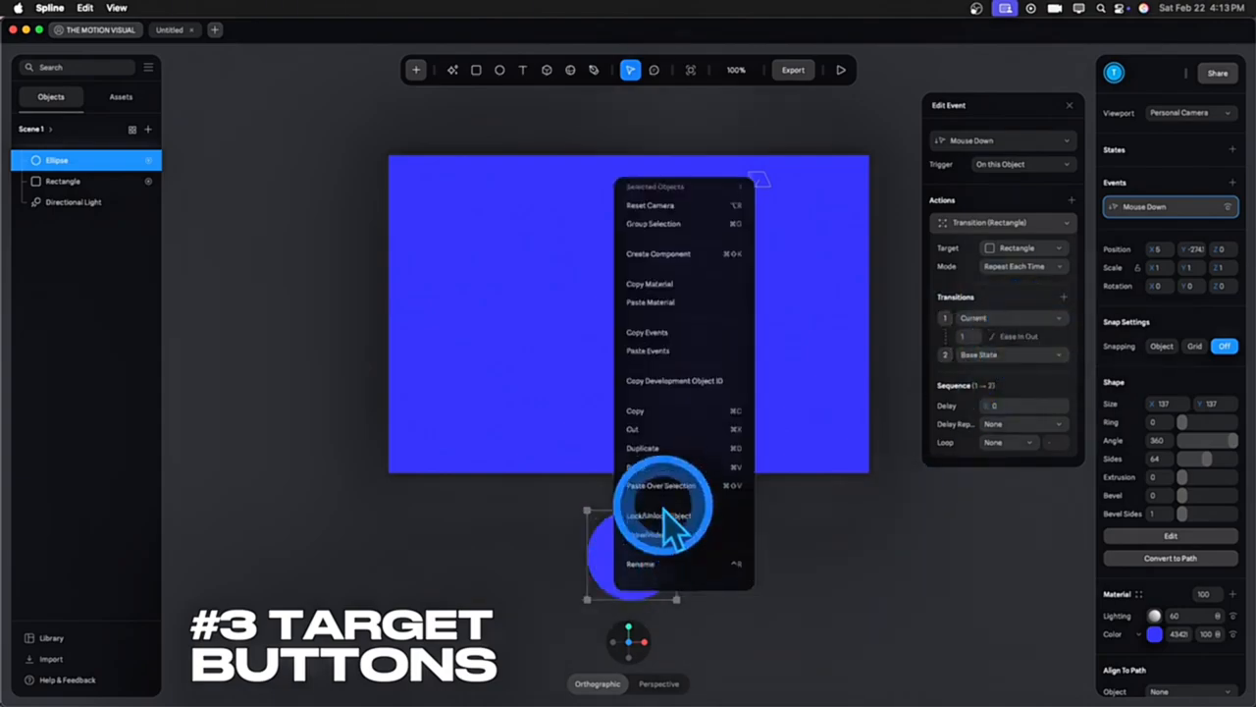
{"action": "left_click", "coordinate": [799, 368]}
{"action": "left_click", "coordinate": [1163, 200]}
Duplicate the blue circle and move the copy beside the original to about X -202
{"action": "left_click", "coordinate": [636, 551]}
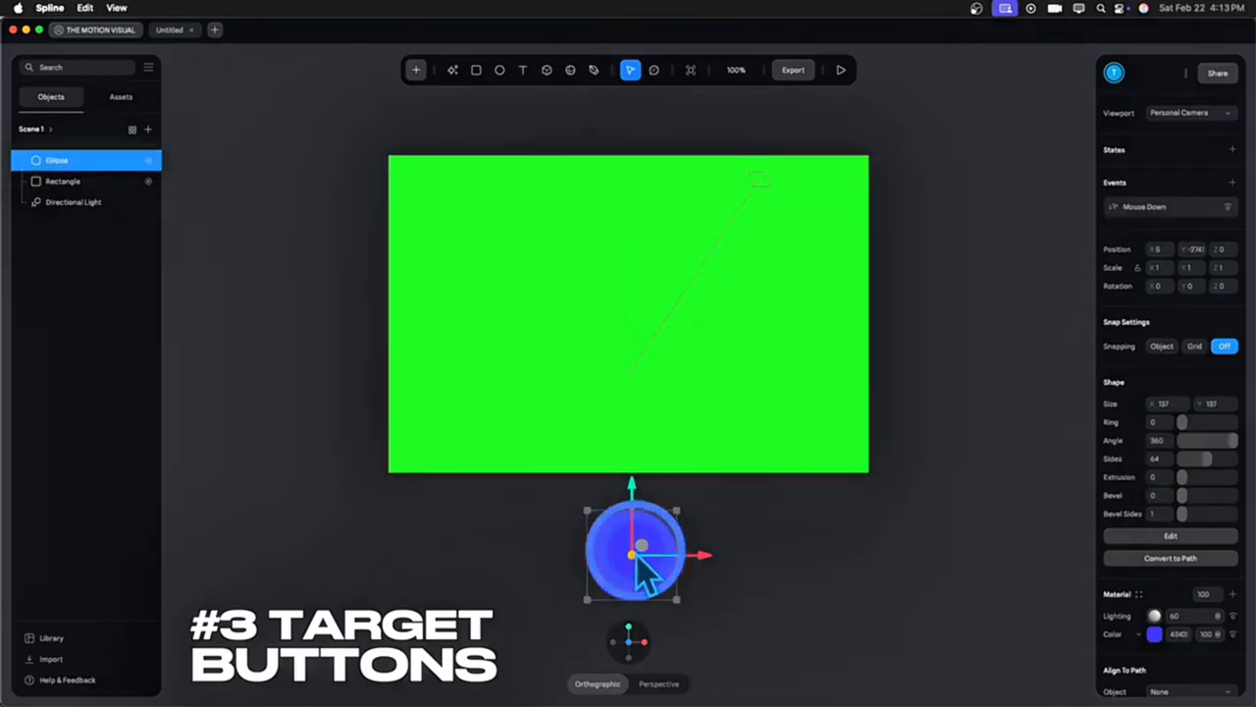
{"action": "right_click", "coordinate": [648, 549]}
{"action": "left_click", "coordinate": [692, 422]}
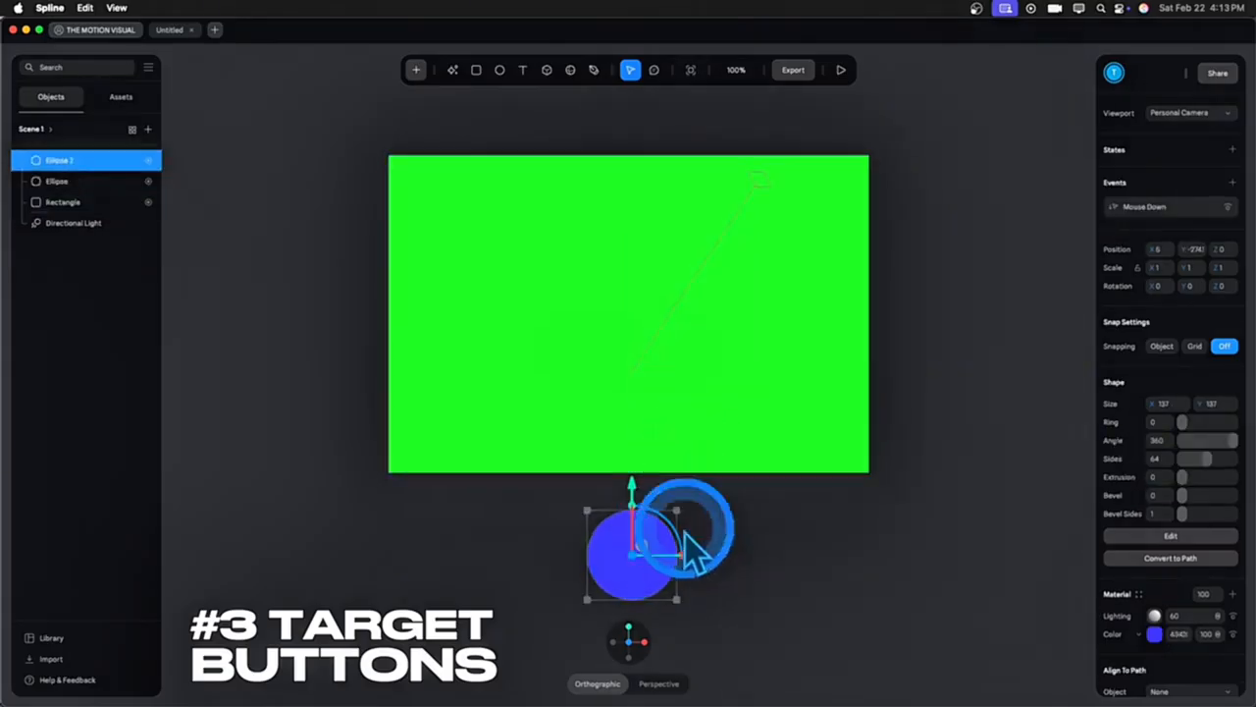
{"action": "left_click_drag", "start_coordinate": [593, 564], "coordinate": [564, 564]}
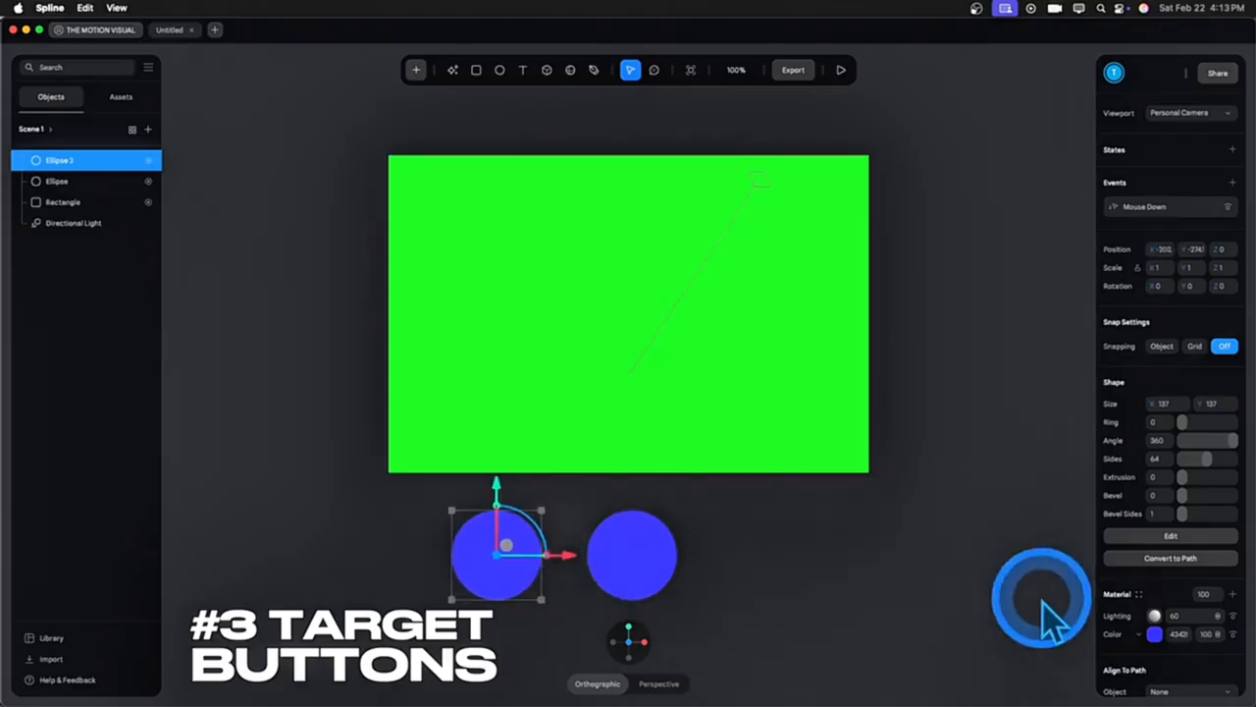
Sample the rectangle's green as the duplicated circle's color
{"action": "left_click", "coordinate": [1141, 634]}
{"action": "left_click", "coordinate": [1164, 636]}
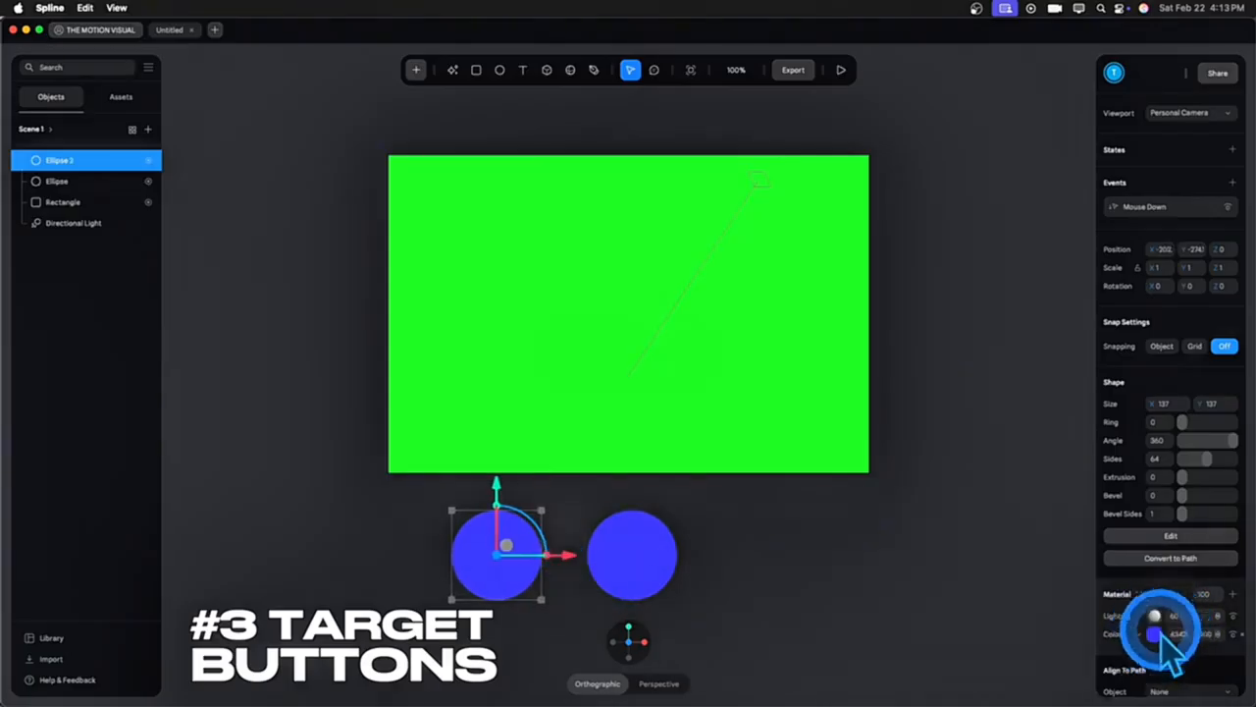
{"action": "left_click", "coordinate": [1155, 634]}
{"action": "left_click", "coordinate": [1119, 648]}
{"action": "left_click", "coordinate": [743, 383]}
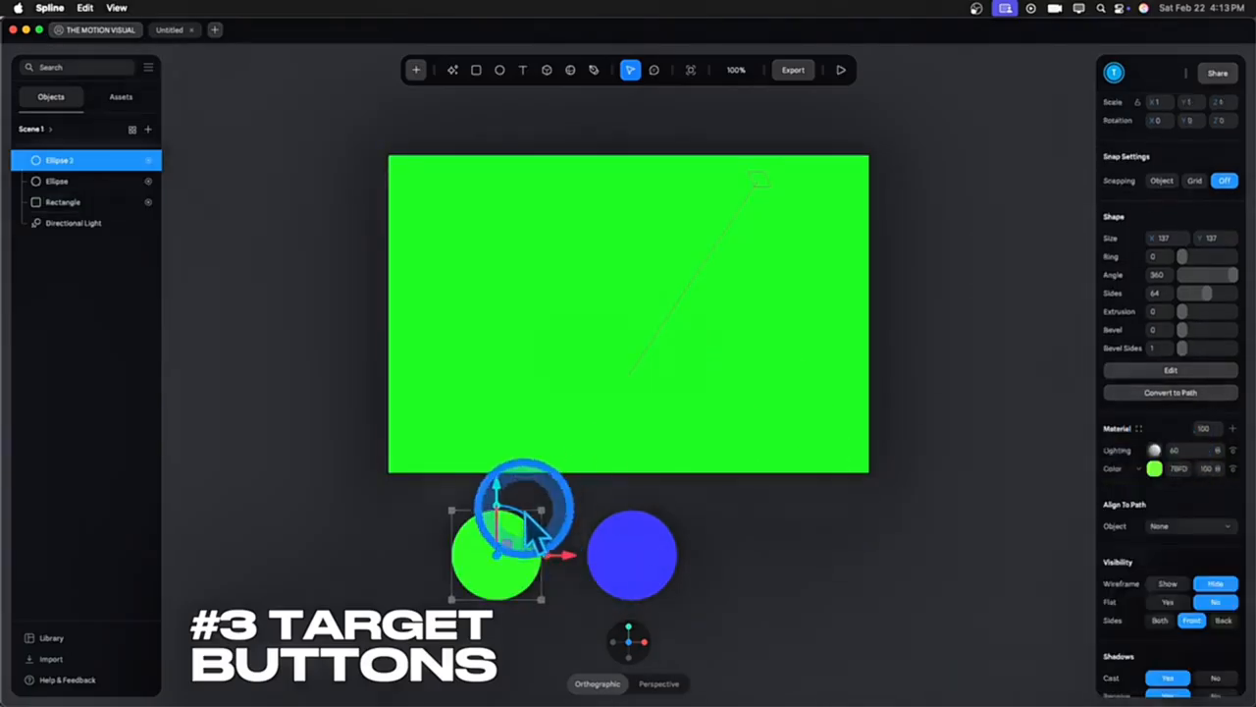
Set the green circle's Mouse Down transition to end in the rectangle's green State
{"action": "scroll", "coordinate": [1203, 324], "scroll_direction": "up", "scroll_amount": 4}
{"action": "left_click", "coordinate": [1157, 213]}
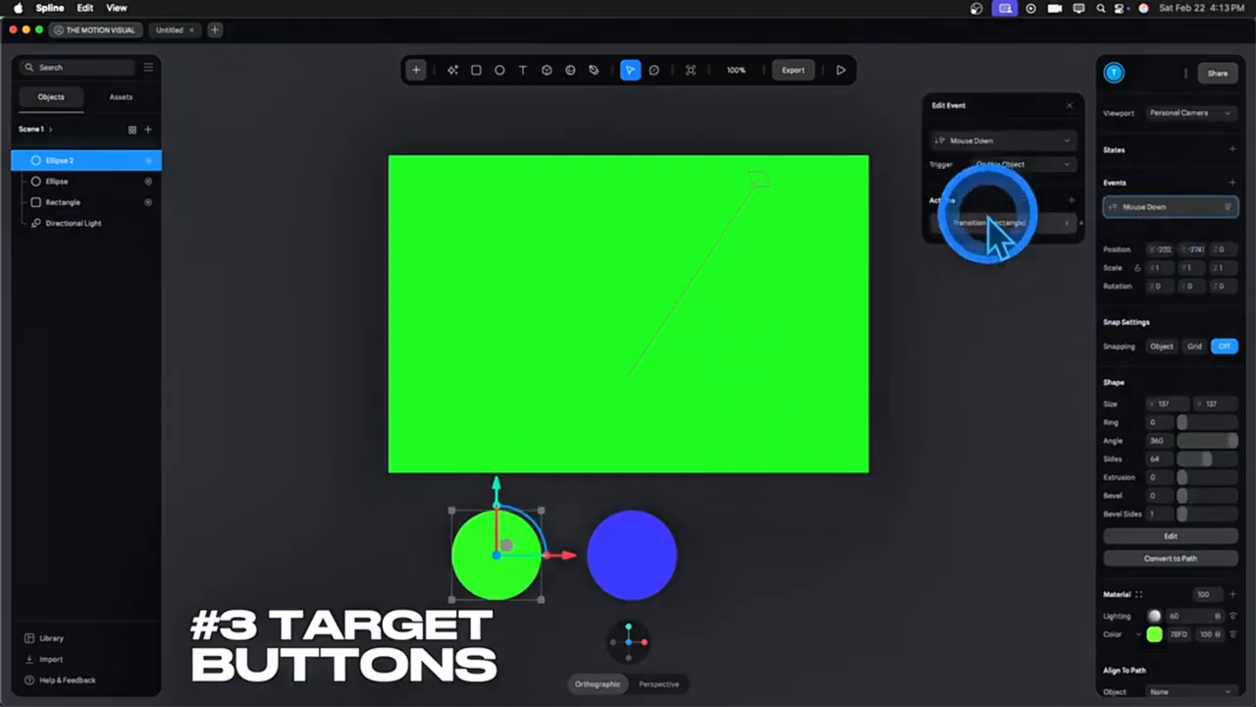
{"action": "left_click", "coordinate": [988, 221]}
{"action": "left_click", "coordinate": [998, 356]}
{"action": "left_click", "coordinate": [987, 385]}
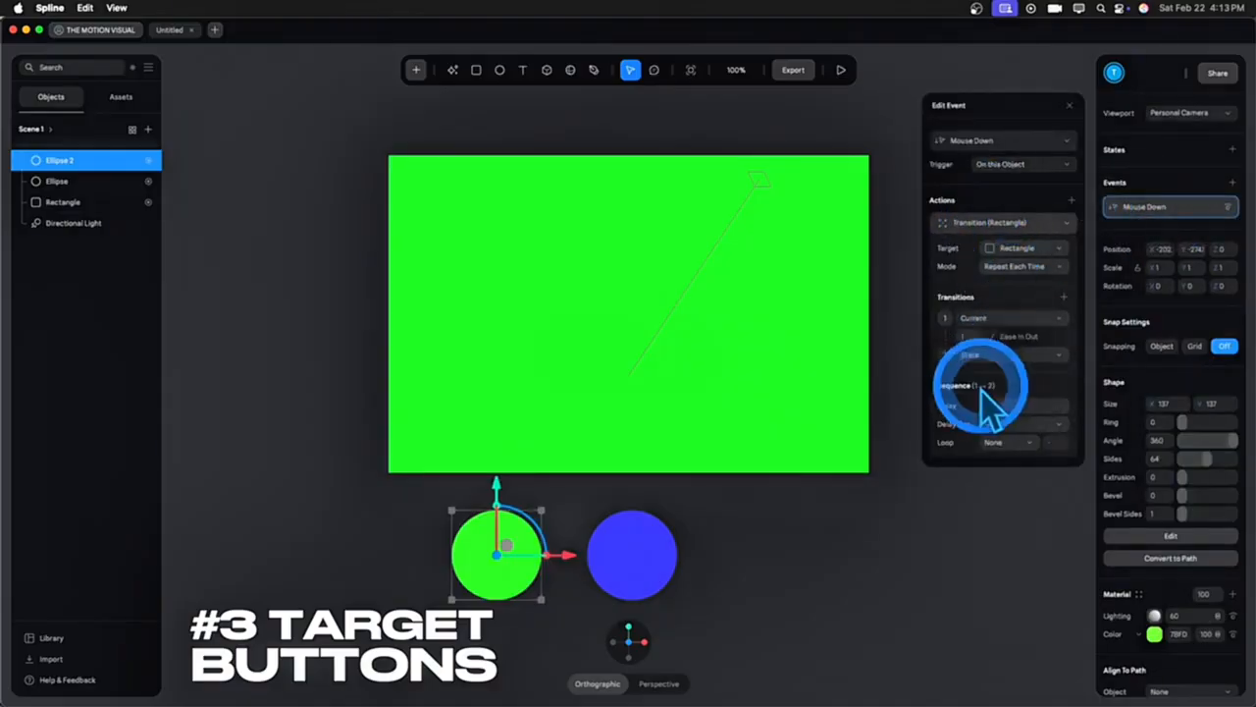
Duplicate the green circle and move the copy horizontally to the opposite side of the blue circle
{"action": "right_click", "coordinate": [490, 558]}
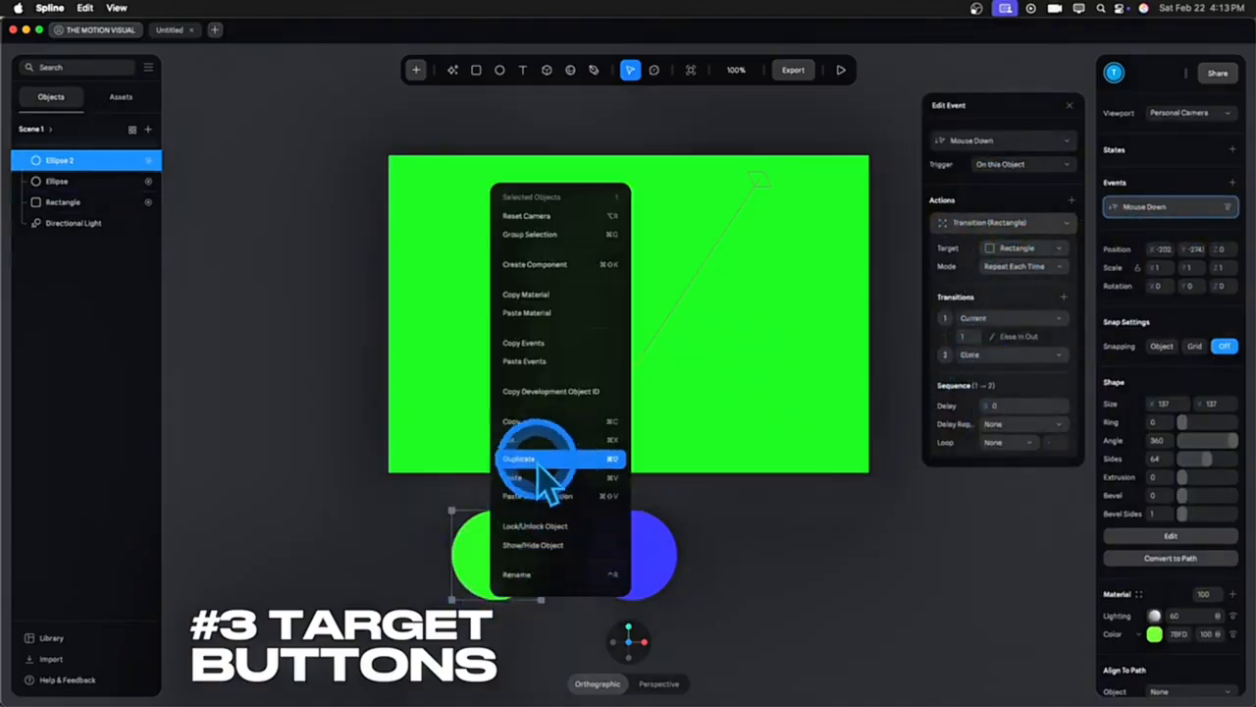
{"action": "left_click", "coordinate": [530, 458]}
{"action": "left_click_drag", "start_coordinate": [565, 557], "coordinate": [828, 561]}
Switch the rectangle to its magenta State and sample that magenta as the new circle's color
{"action": "left_click", "coordinate": [748, 378]}
{"action": "left_click", "coordinate": [1168, 222]}
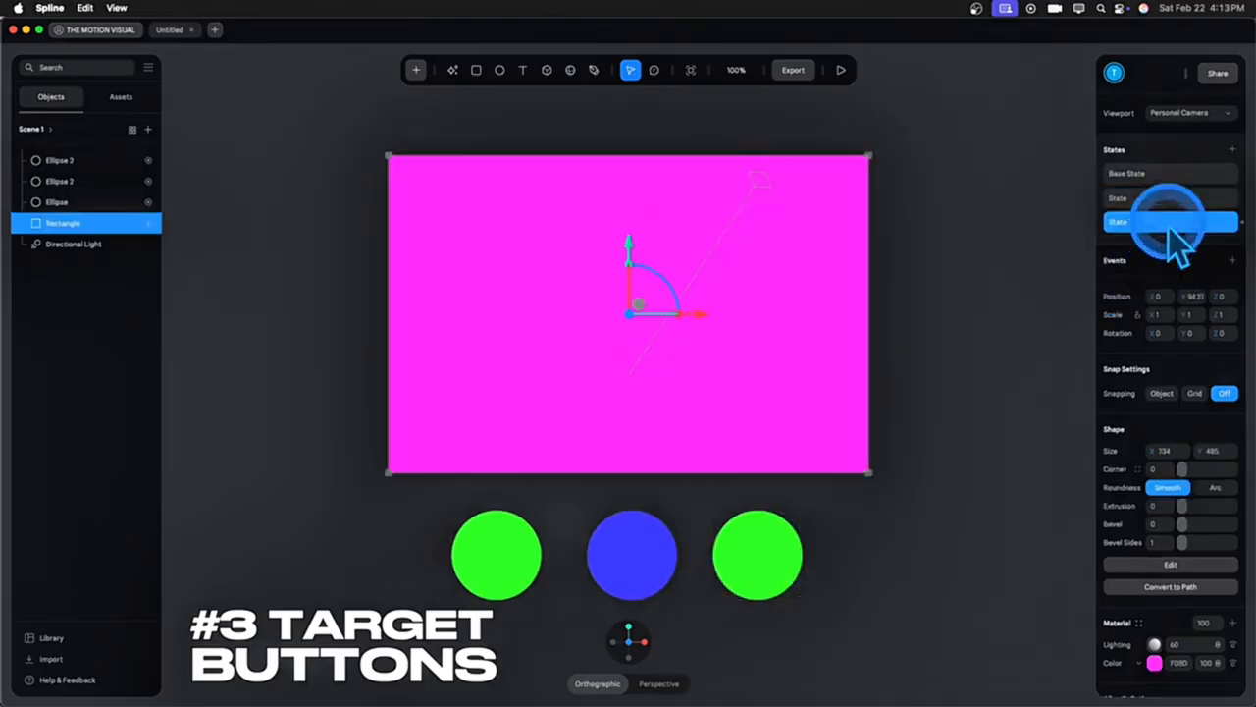
{"action": "left_click", "coordinate": [775, 555]}
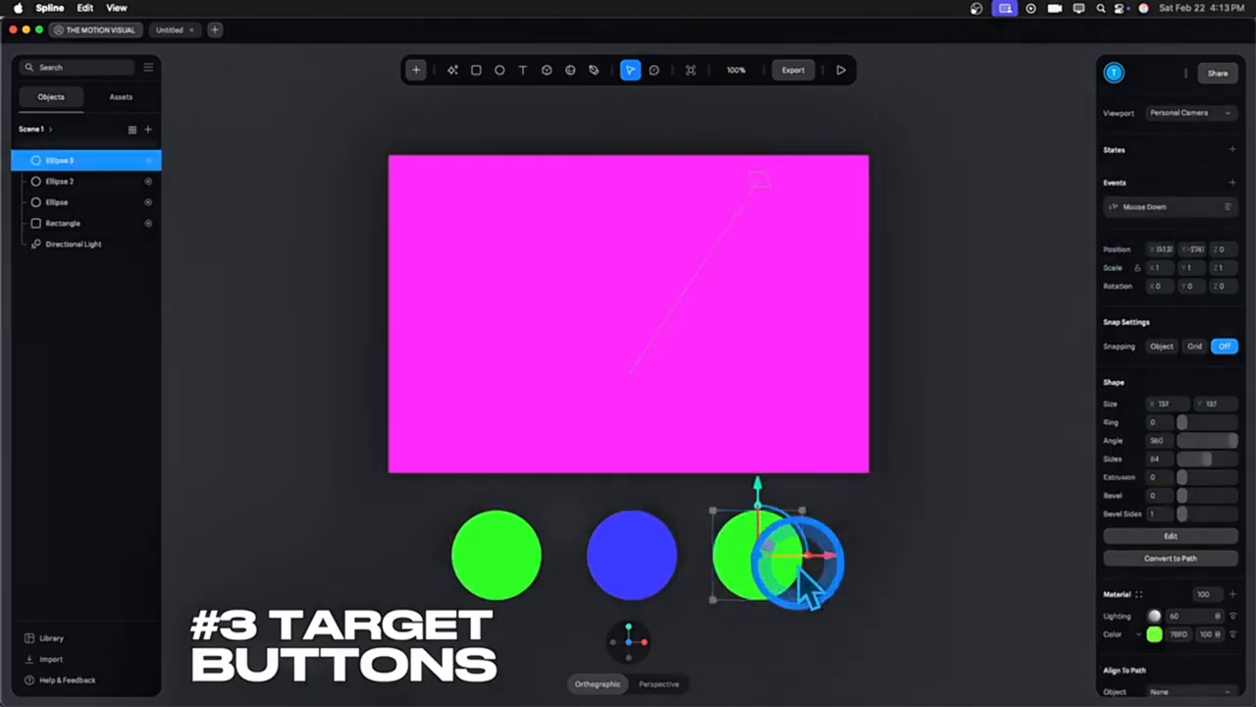
{"action": "left_click", "coordinate": [1156, 636]}
{"action": "left_click", "coordinate": [1121, 643]}
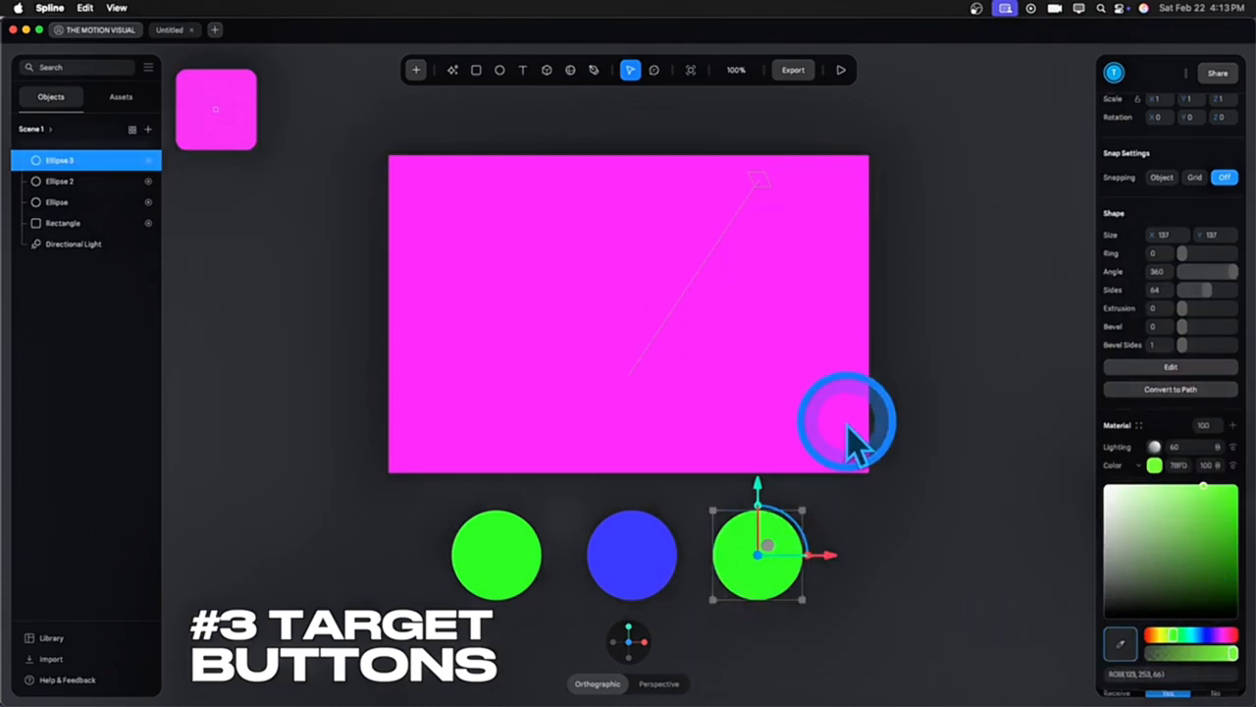
{"action": "left_click", "coordinate": [775, 368]}
Set the magenta circle's Mouse Down transition to end in the rectangle's magenta State
{"action": "scroll", "coordinate": [1195, 334], "scroll_direction": "up", "scroll_amount": 4}
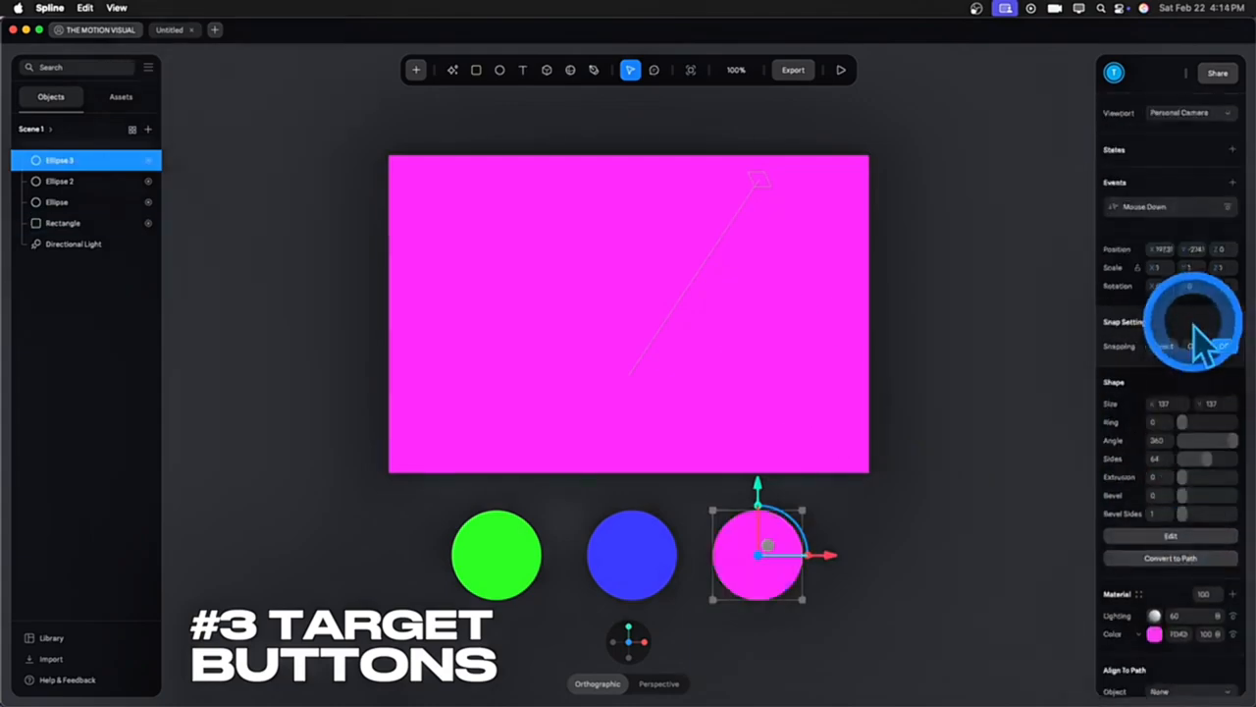
{"action": "left_click", "coordinate": [1163, 211]}
{"action": "left_click", "coordinate": [1006, 223]}
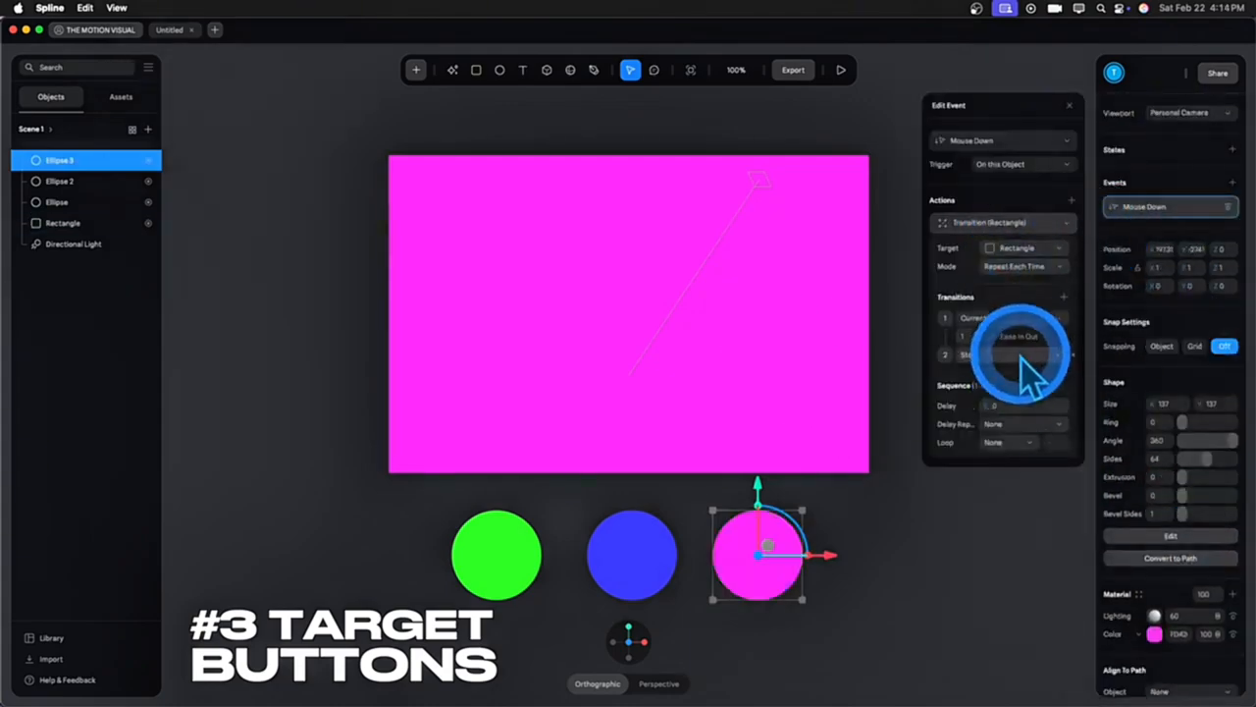
{"action": "left_click", "coordinate": [912, 550]}
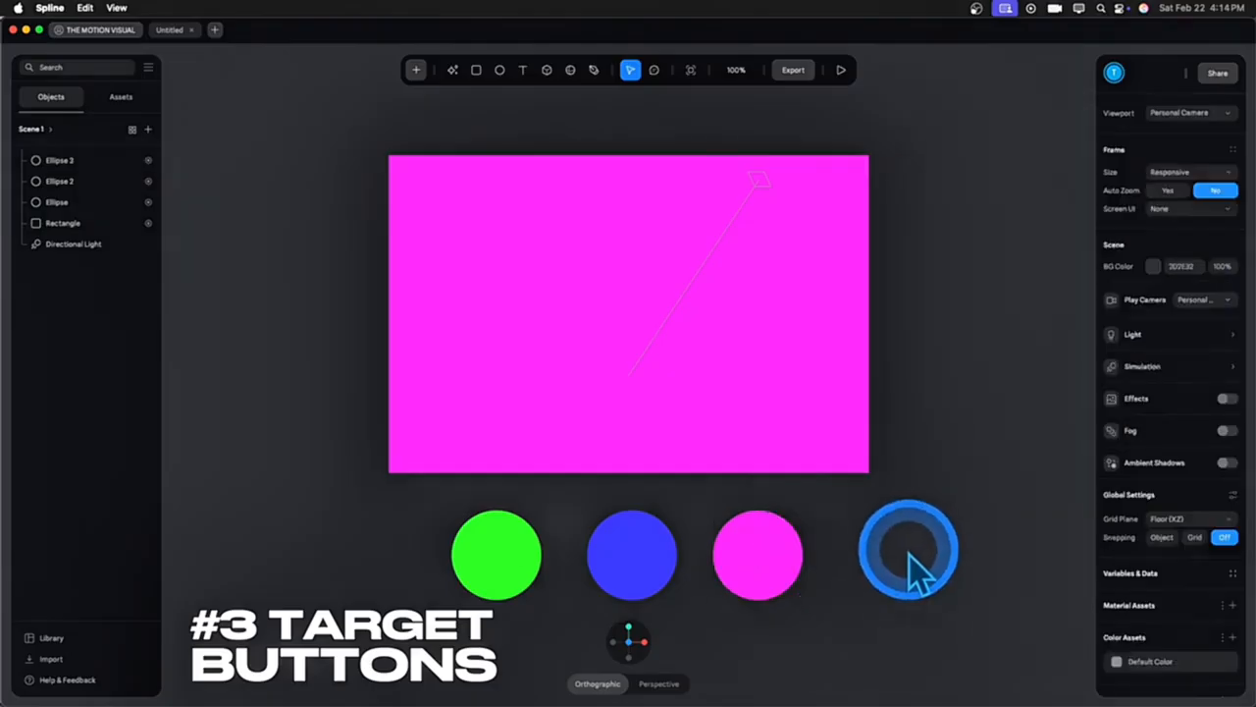
Preview the scene and test the green, blue and magenta circles as color buttons for the rectangle
{"action": "left_click", "coordinate": [842, 70]}
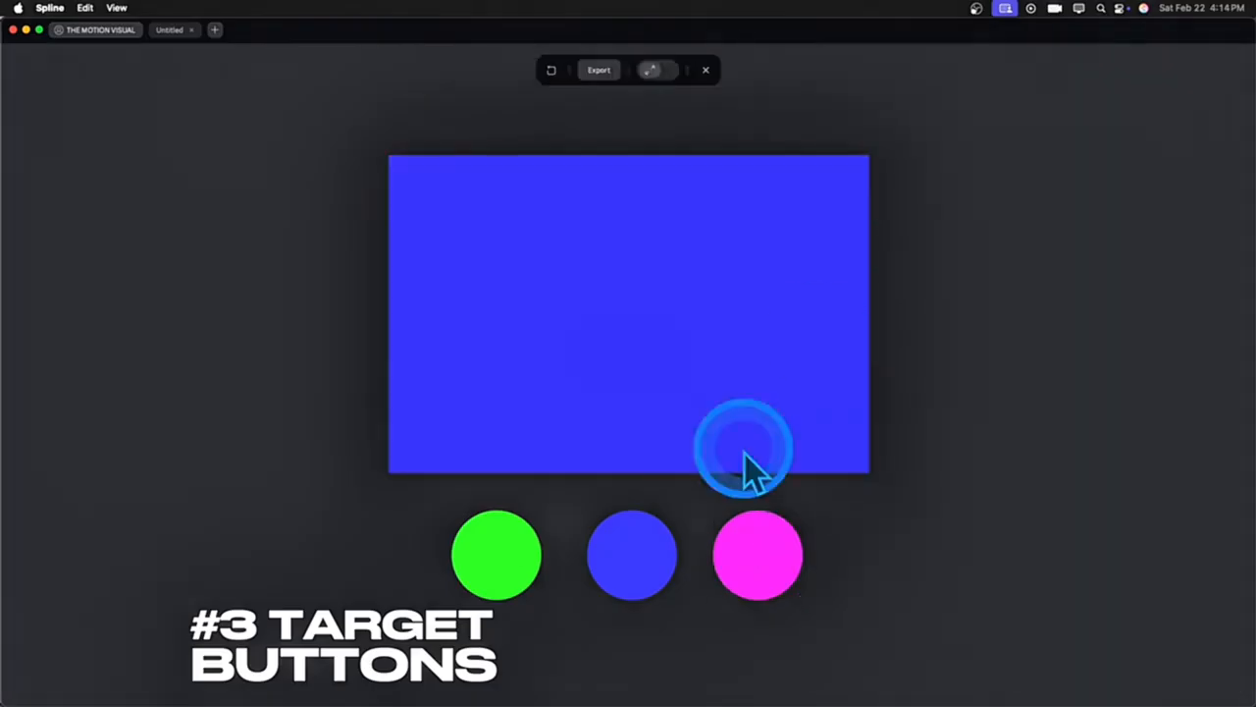
{"action": "left_click", "coordinate": [523, 569]}
{"action": "left_click", "coordinate": [620, 569]}
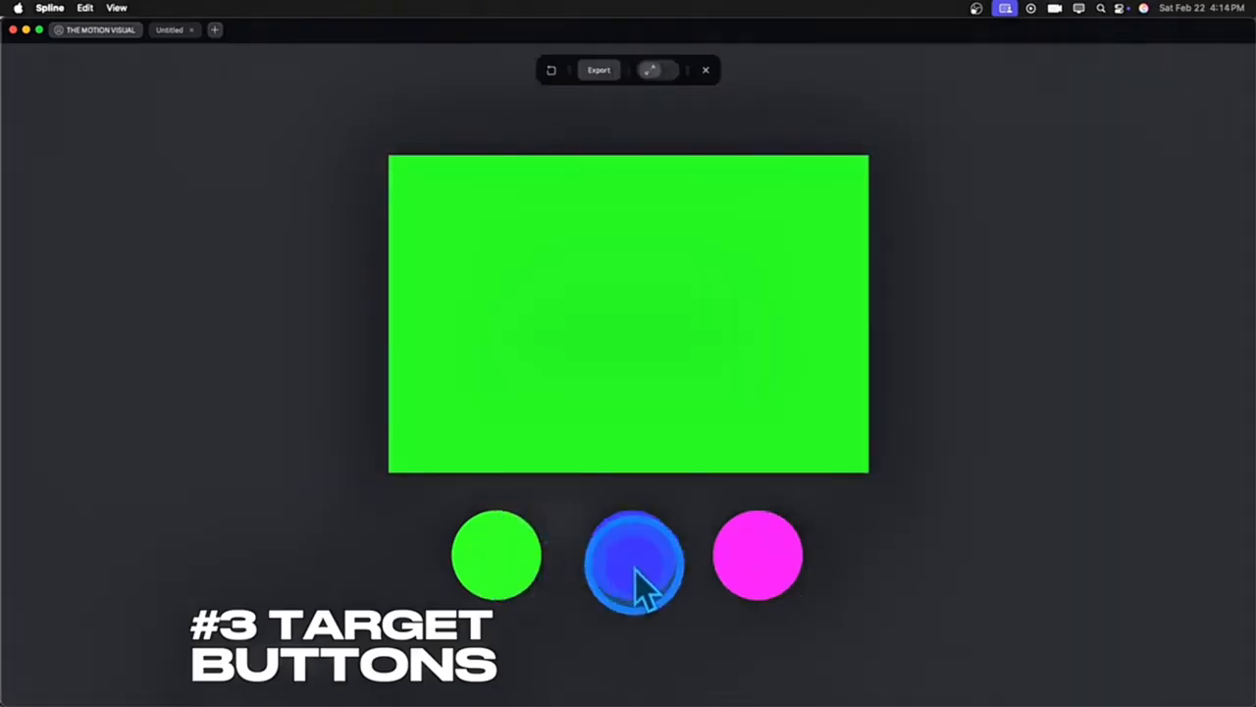
{"action": "left_click", "coordinate": [750, 565]}
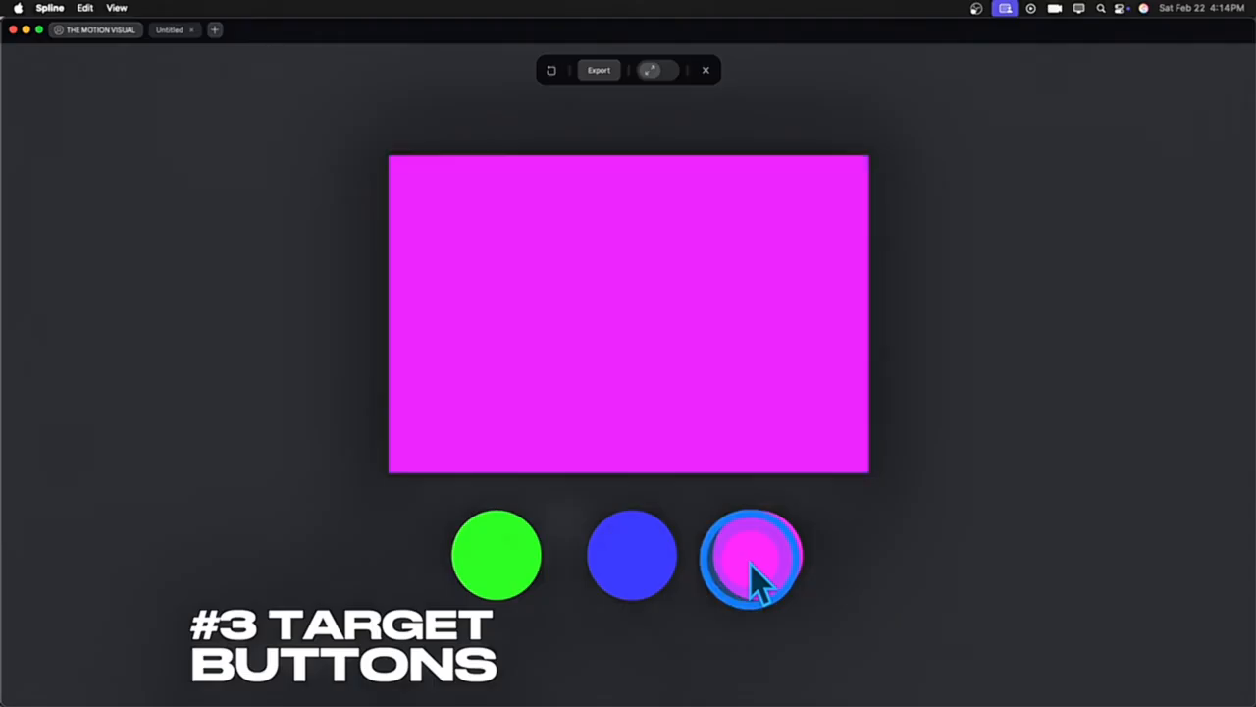
{"action": "left_click", "coordinate": [627, 565]}
{"action": "left_click", "coordinate": [758, 564]}
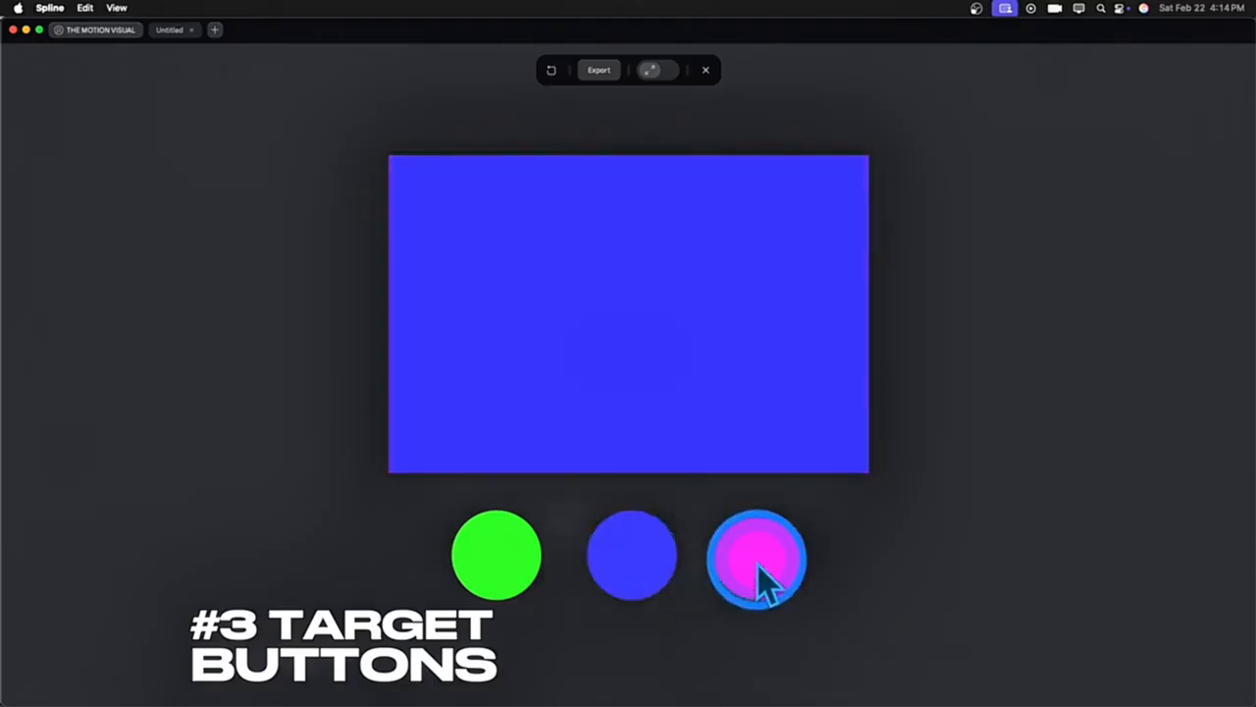
{"action": "left_click", "coordinate": [510, 572]}
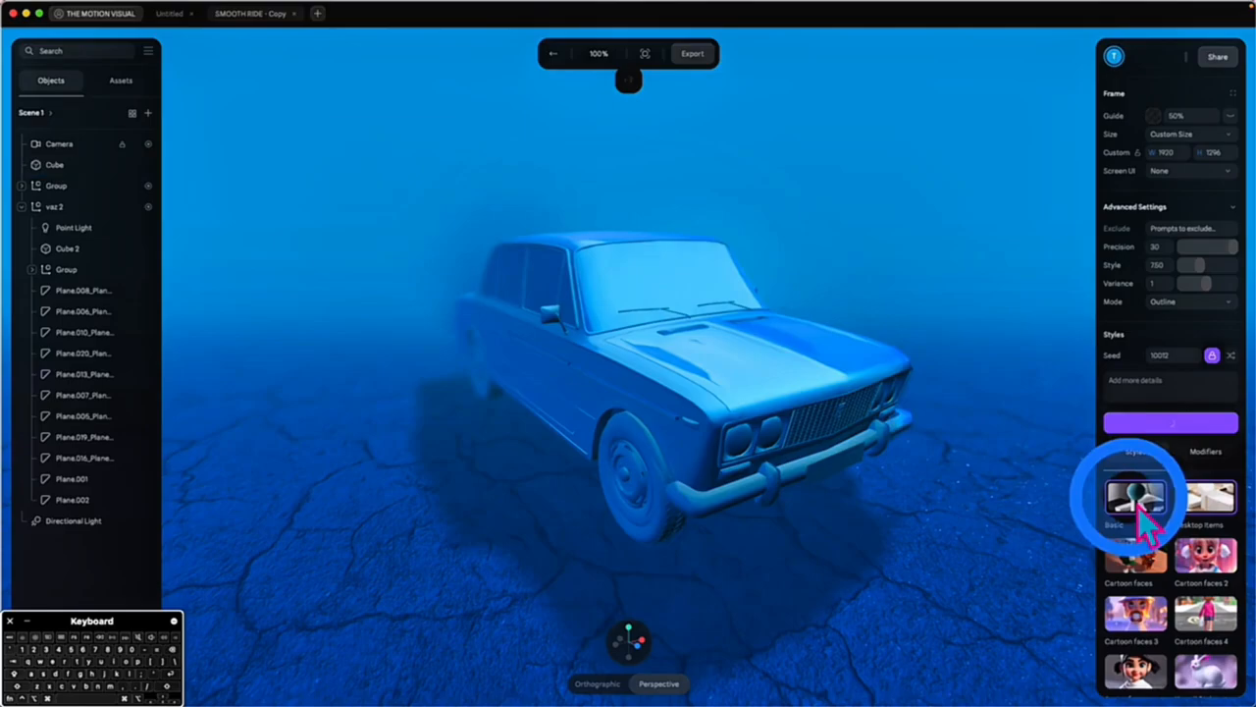
Generate an AI style transfer of the car with the Basic style, Style at 18 and Variance at 2
{"action": "left_click", "coordinate": [1138, 504]}
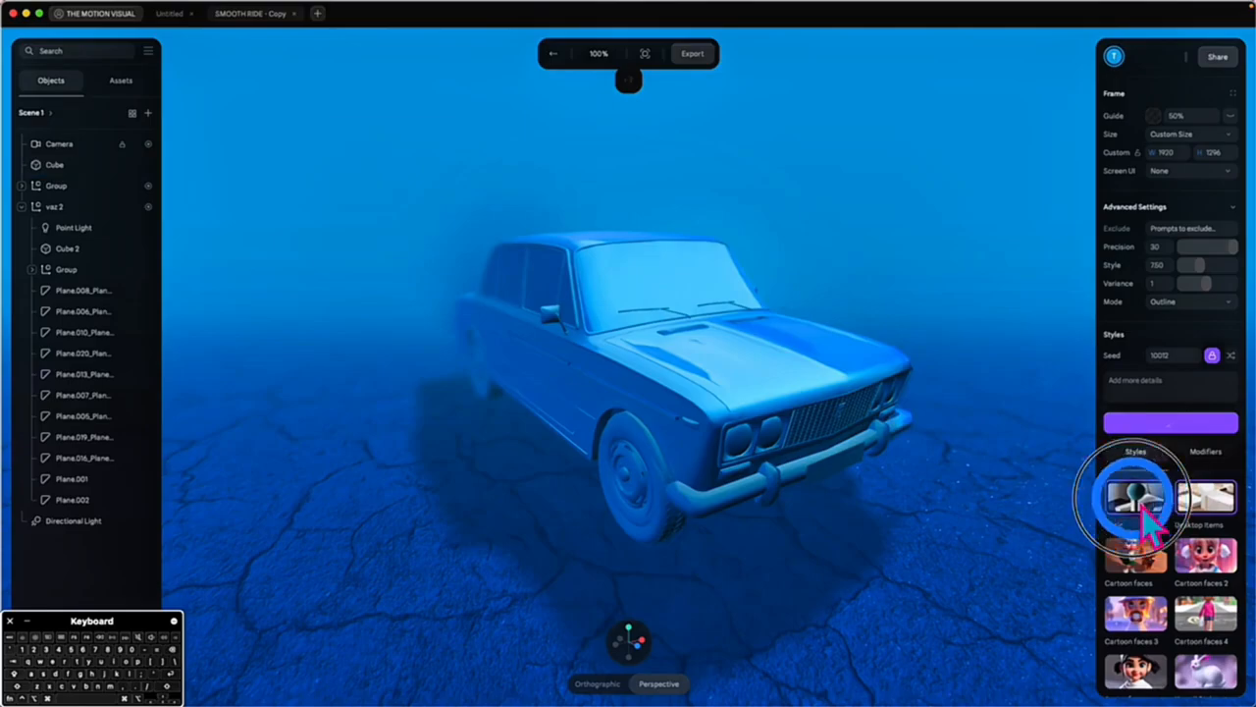
{"action": "left_click", "coordinate": [1233, 287]}
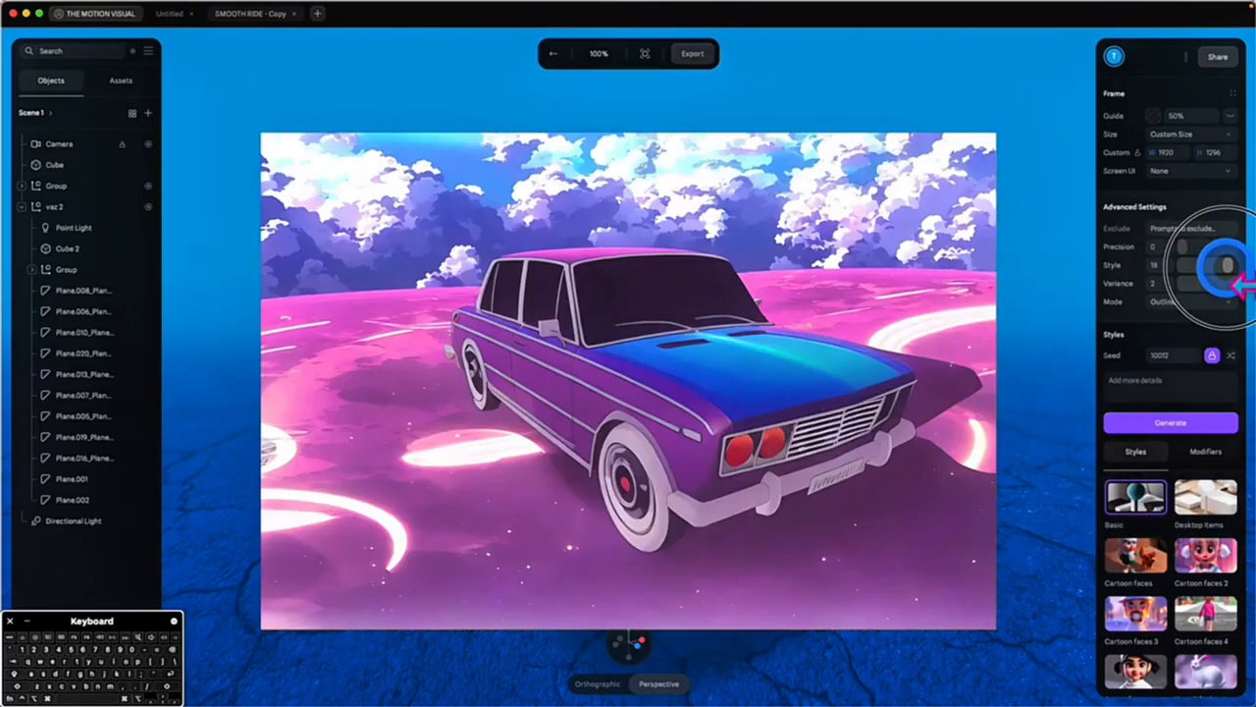
{"action": "left_click", "coordinate": [1170, 422]}
{"action": "left_click", "coordinate": [1137, 499]}
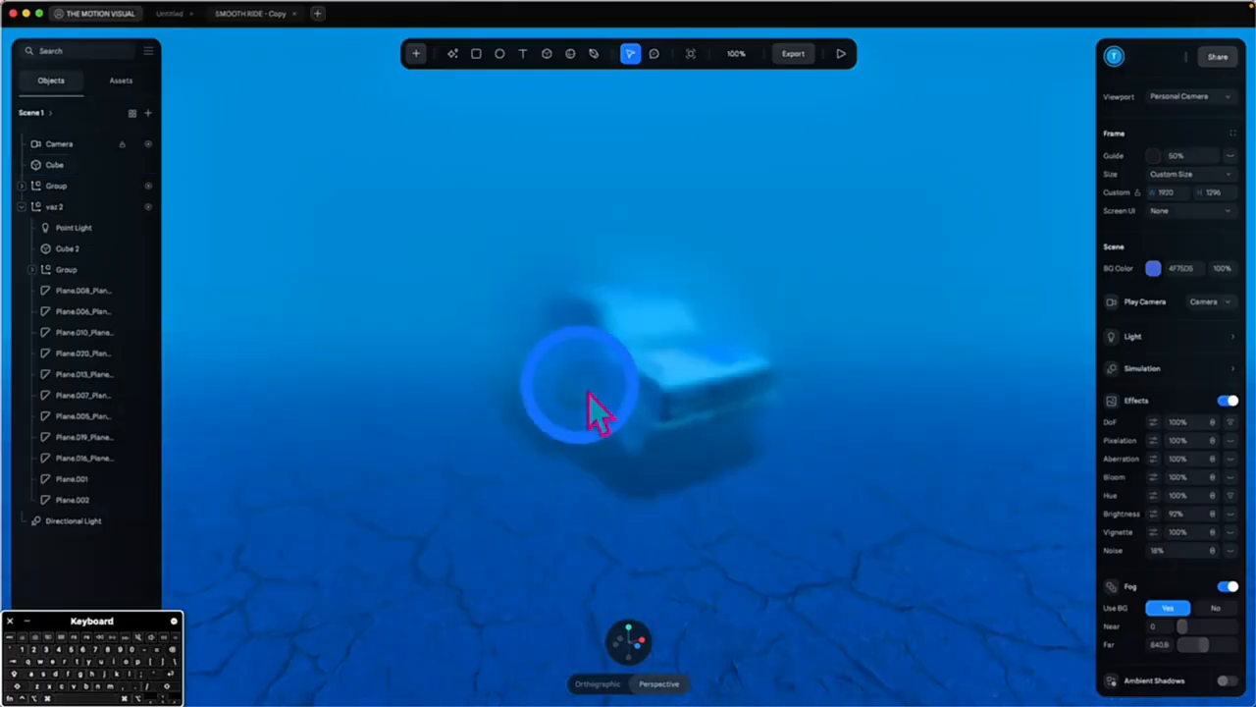
{"action": "scroll", "coordinate": [589, 395], "scroll_direction": "up", "scroll_amount": 4}
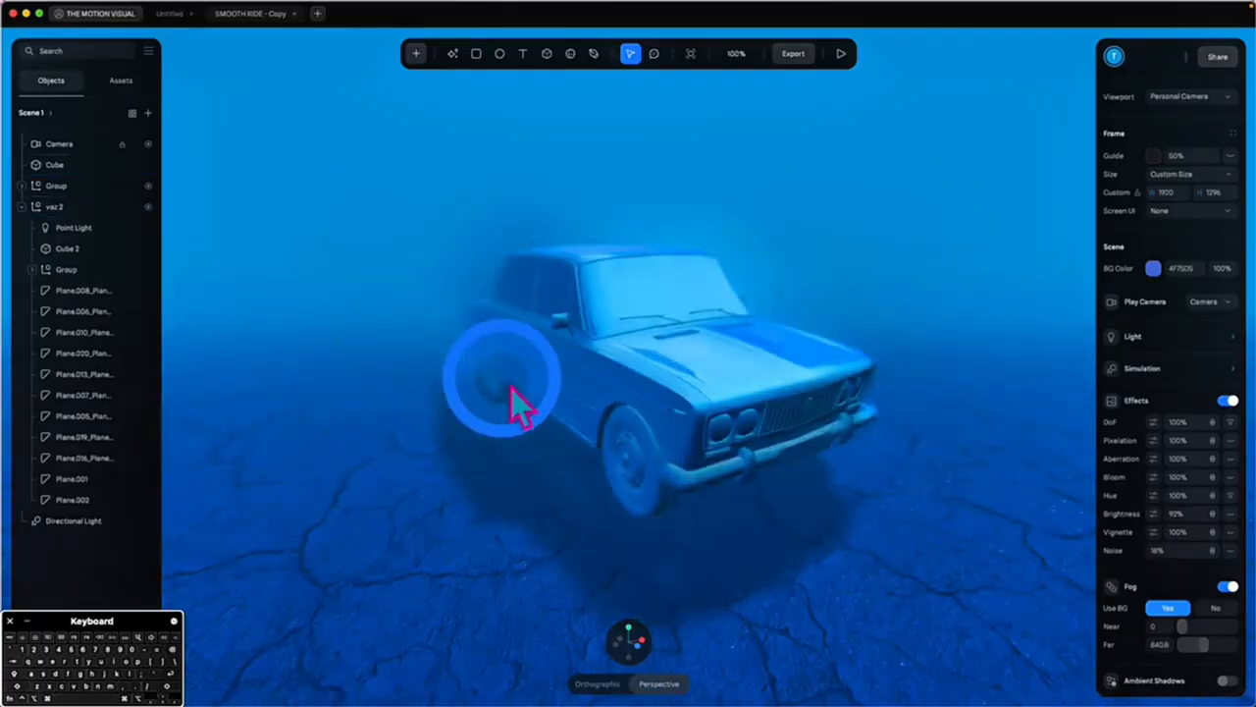
{"action": "scroll", "coordinate": [512, 391], "scroll_direction": "up", "scroll_amount": 3}
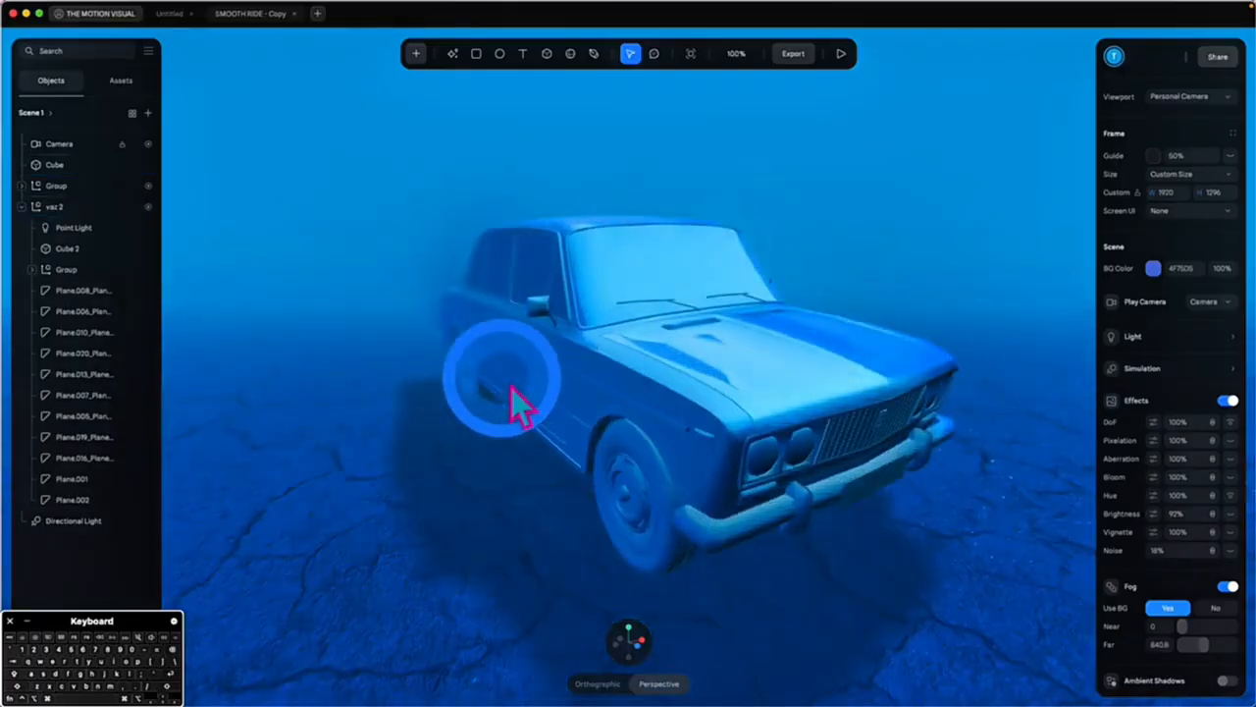
{"action": "scroll", "coordinate": [513, 393], "scroll_direction": "down", "scroll_amount": 2}
{"action": "left_click", "coordinate": [515, 396]}
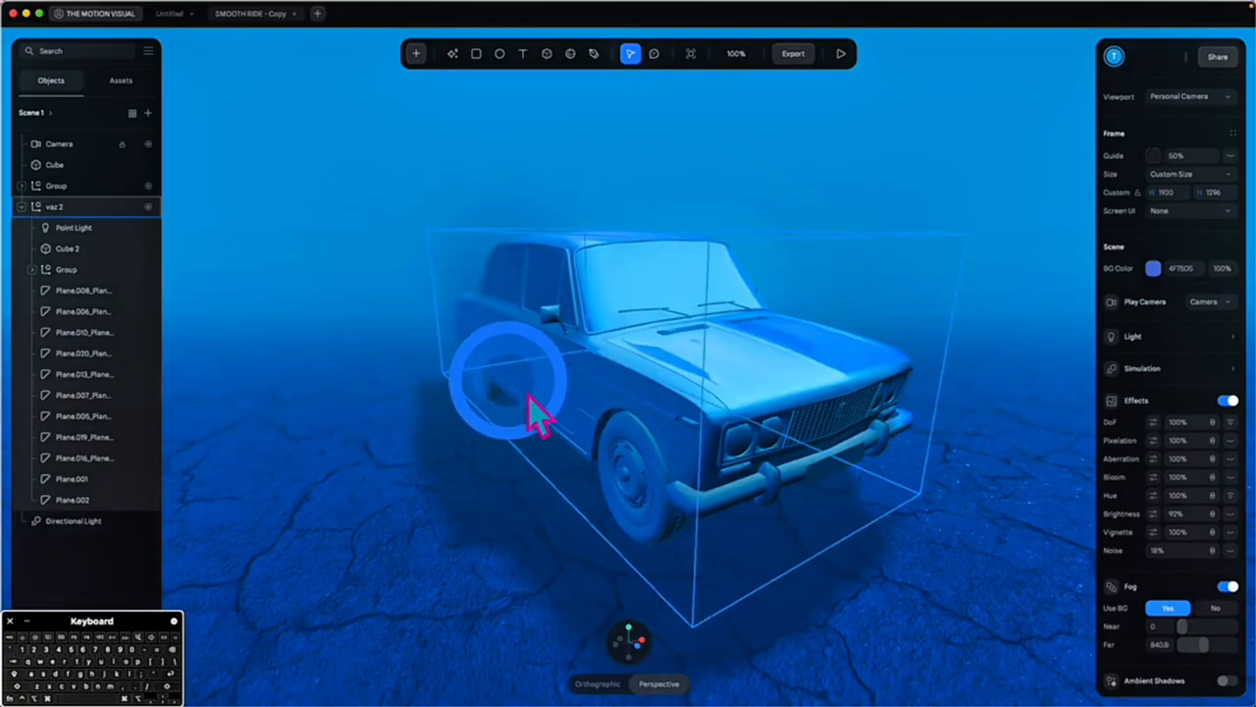
{"action": "left_click", "coordinate": [471, 187]}
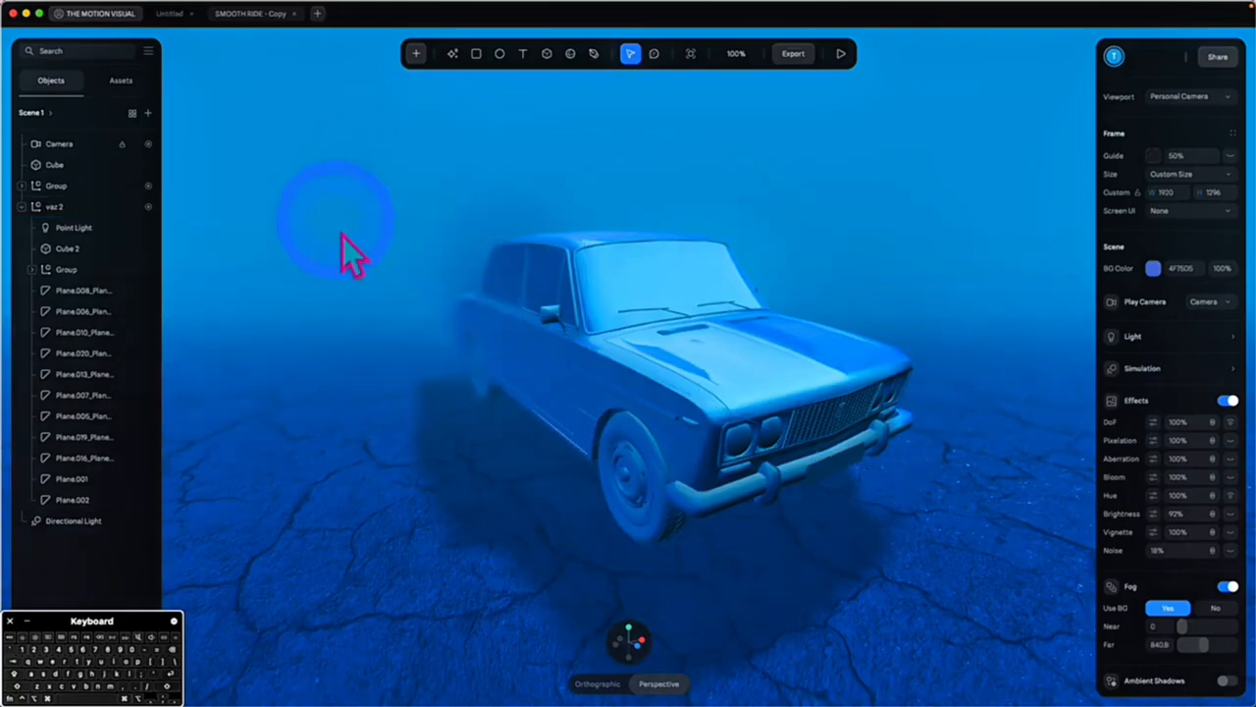
{"action": "left_click", "coordinate": [528, 408]}
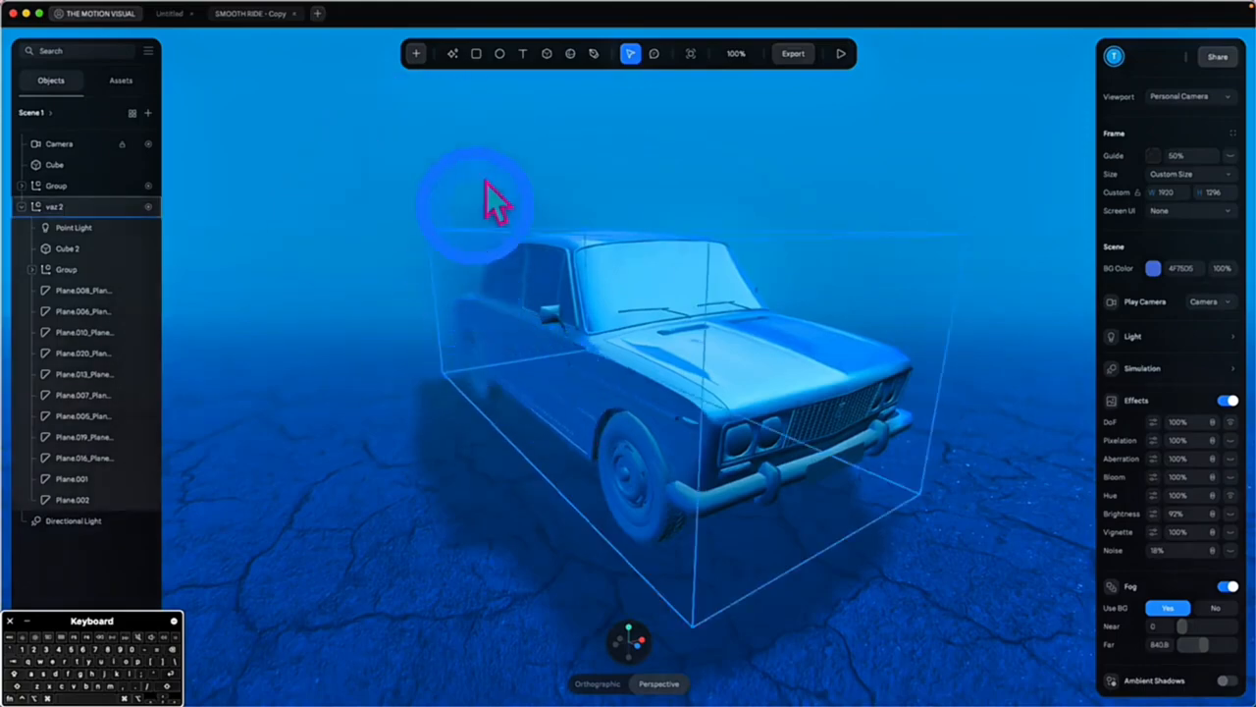
{"action": "left_click", "coordinate": [423, 139]}
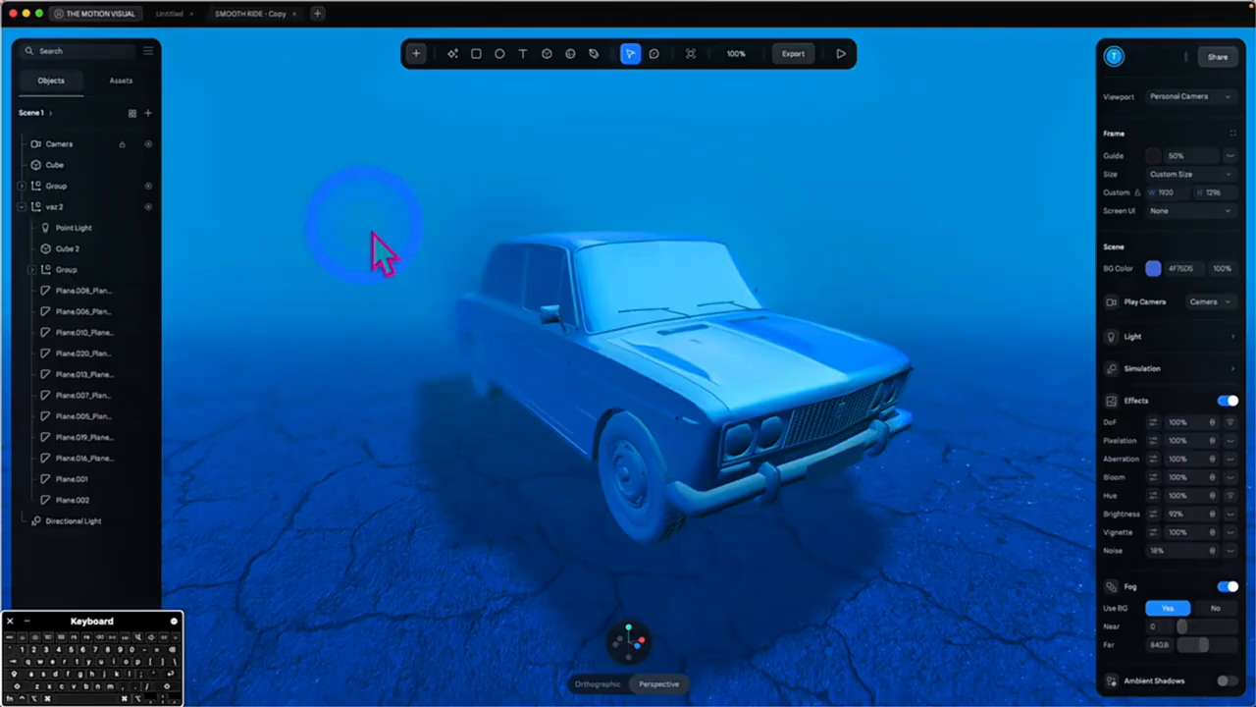
Start AI Style Transfer (Experimental) for the car scene and raise its Style setting
{"action": "left_click", "coordinate": [458, 60]}
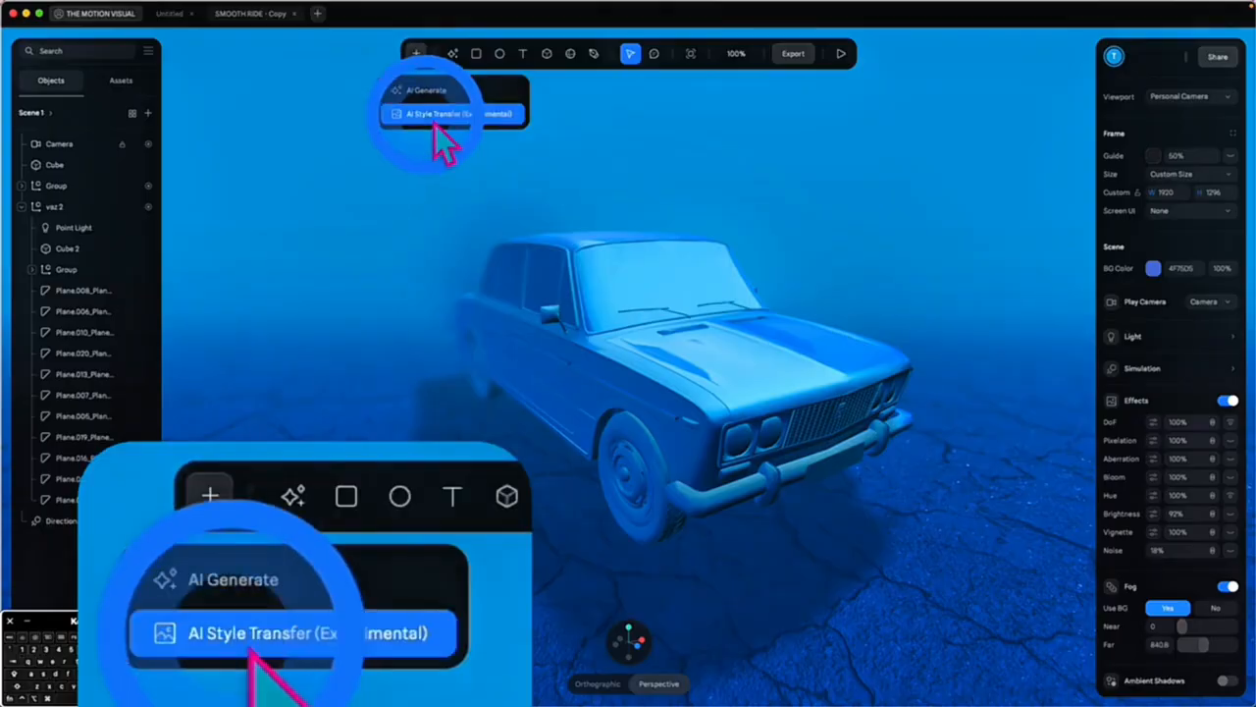
{"action": "left_click", "coordinate": [436, 116]}
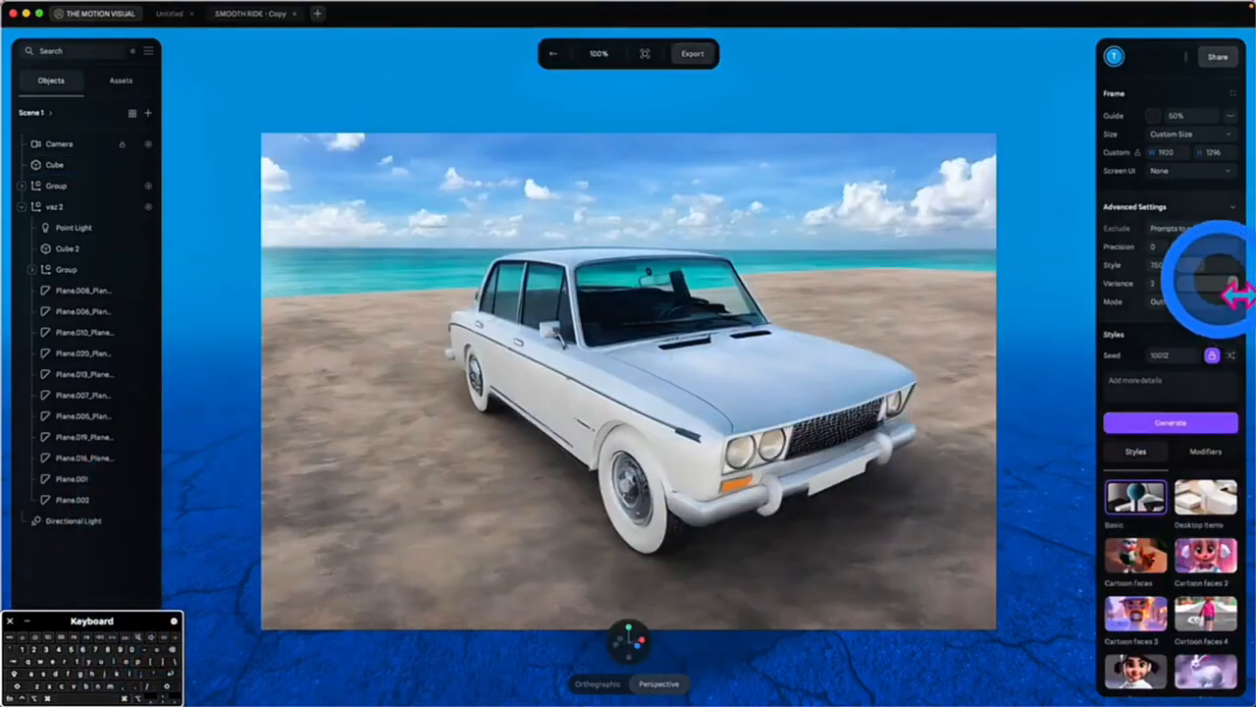
{"action": "left_click_drag", "start_coordinate": [1199, 265], "coordinate": [1226, 265]}
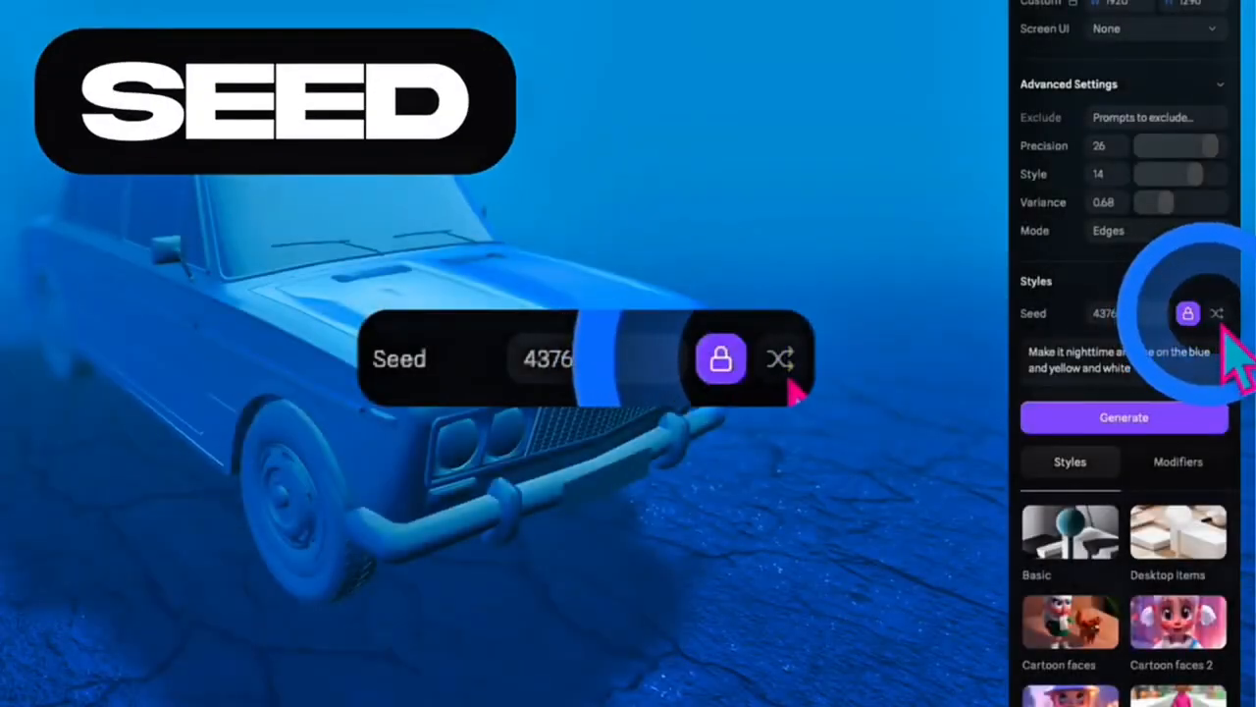
Switch the seed to random and enter the prompt "Make everything rainbow and use as many neon and pastel colors as you possibly can"
{"action": "left_click", "coordinate": [1217, 315]}
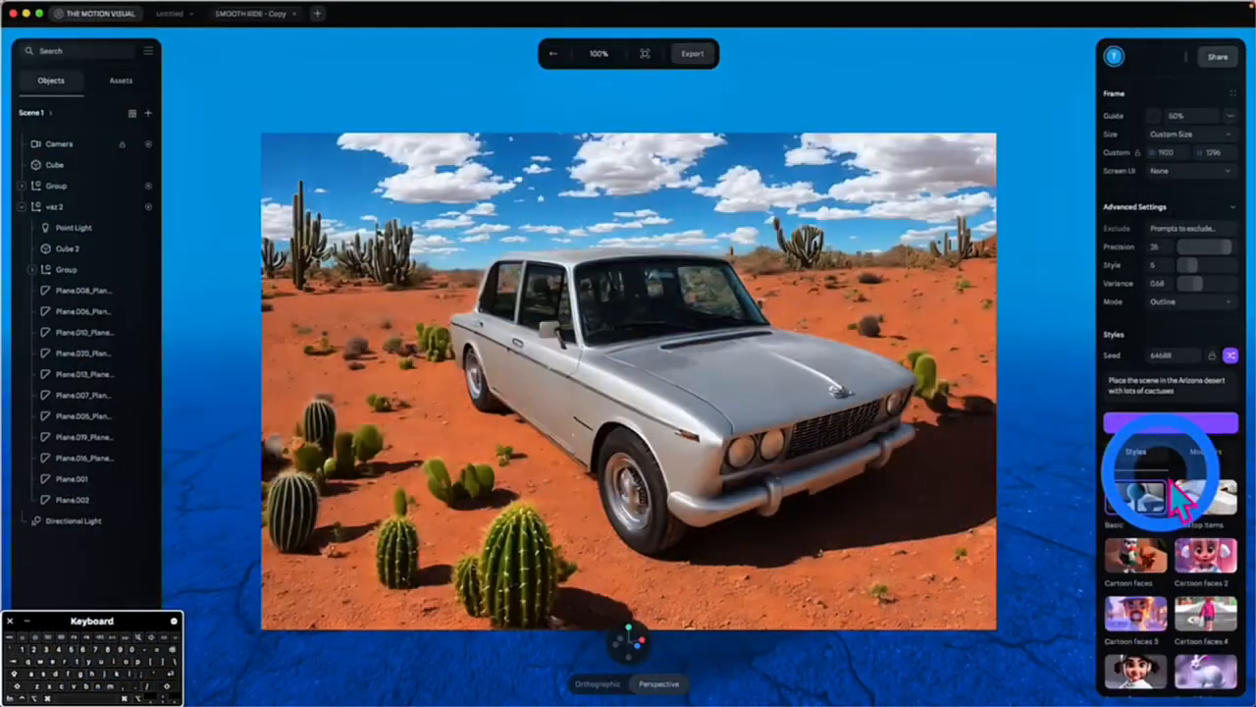
{"action": "left_click", "coordinate": [1197, 394]}
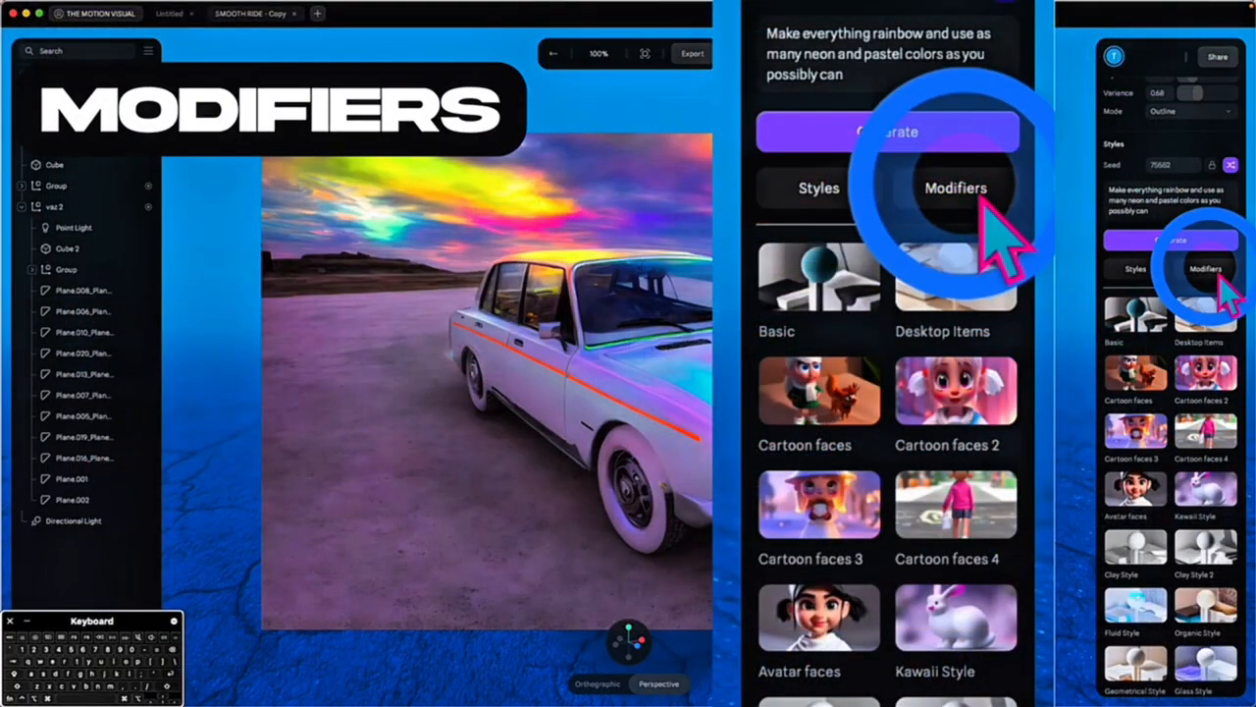
Add the Smoke, Underwater and Sunny modifiers to the car's style transfer
{"action": "left_click", "coordinate": [1205, 268]}
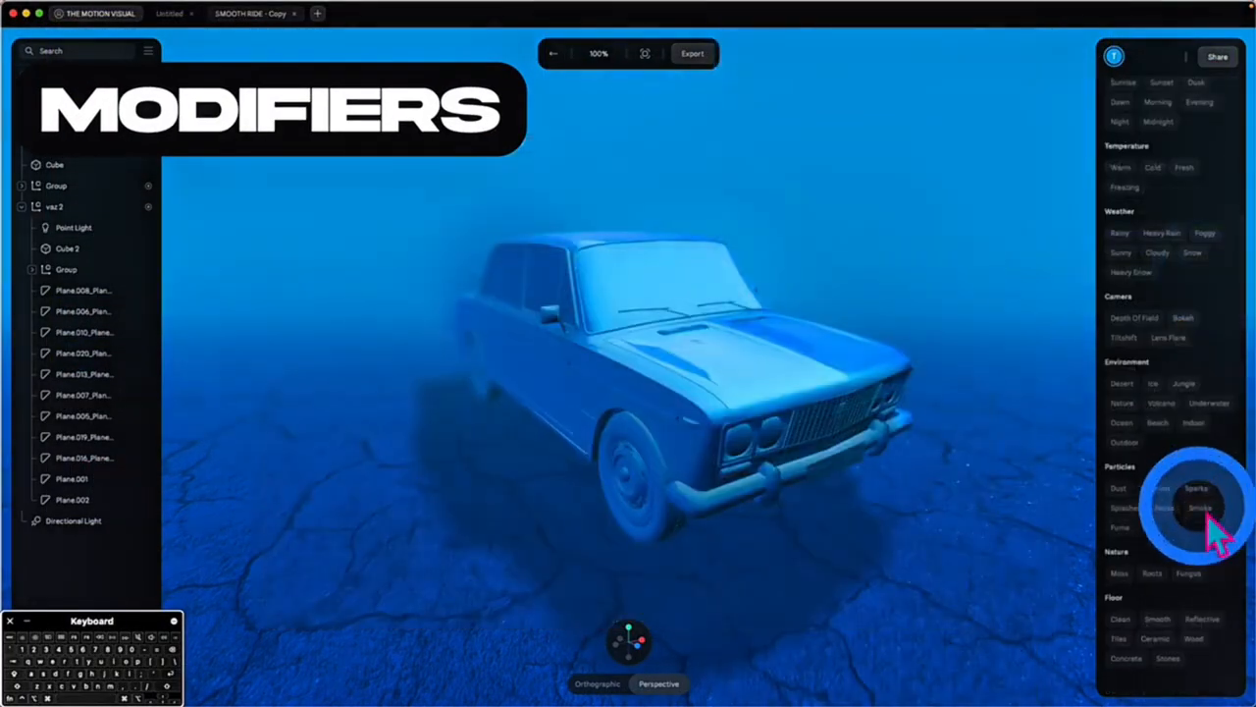
{"action": "left_click", "coordinate": [1200, 507]}
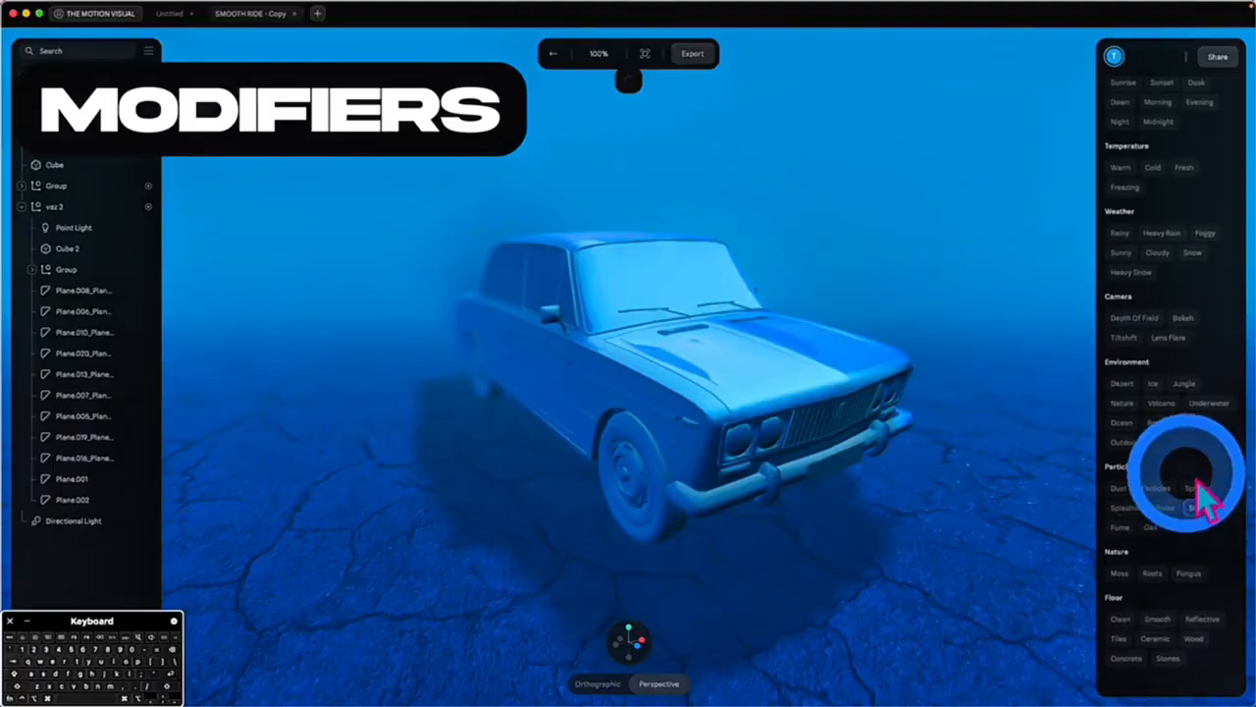
{"action": "left_click", "coordinate": [1215, 402]}
{"action": "scroll", "coordinate": [1136, 378], "scroll_direction": "up", "scroll_amount": 3}
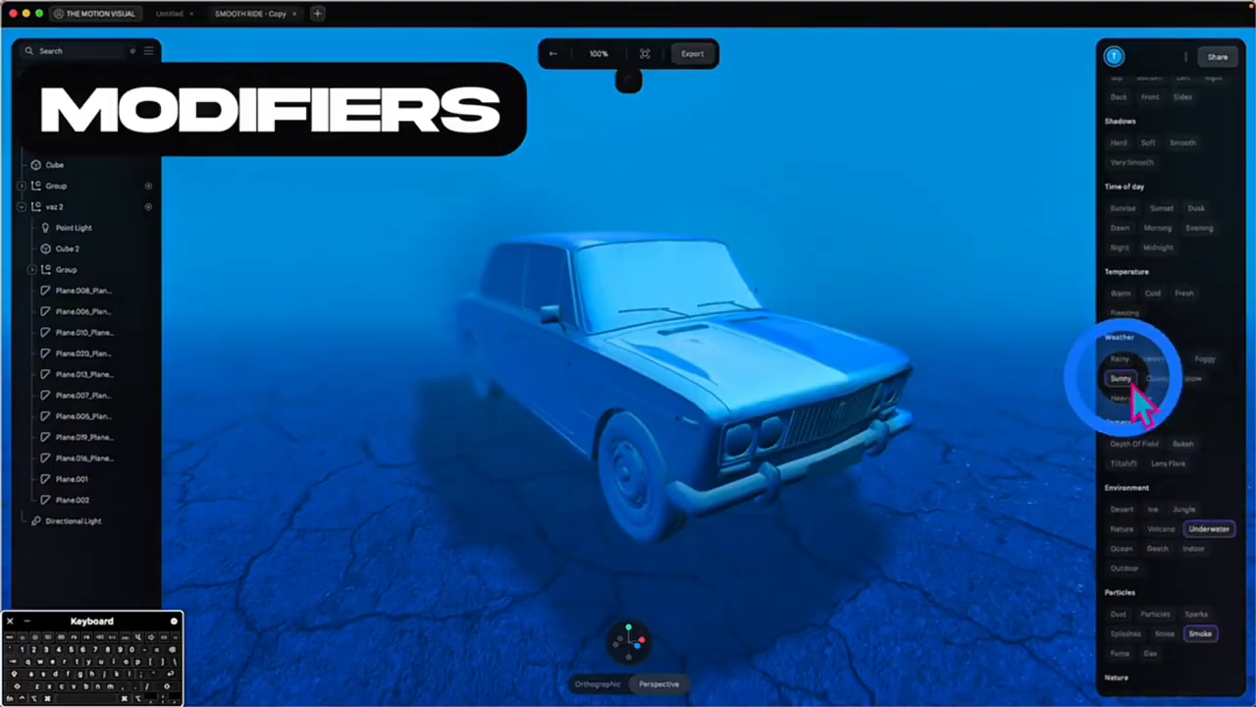
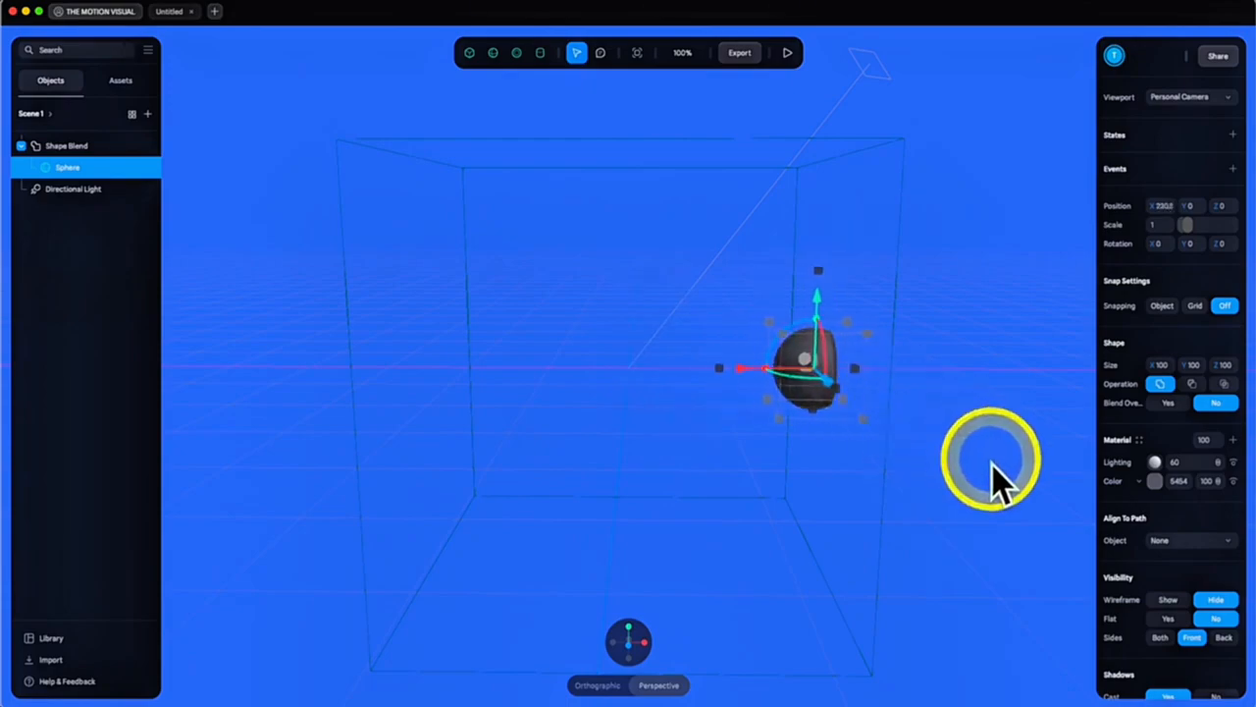
Examine how the Shape Blend's bounding box cuts the sphere, and select the parent Shape Blend
{"action": "mouse_move", "coordinate": [992, 465]}
{"action": "left_mouse_down", "text": "alt"}
{"action": "mouse_move", "coordinate": [953, 449]}
{"action": "mouse_move", "coordinate": [980, 458]}
{"action": "left_mouse_up", "text": "alt"}
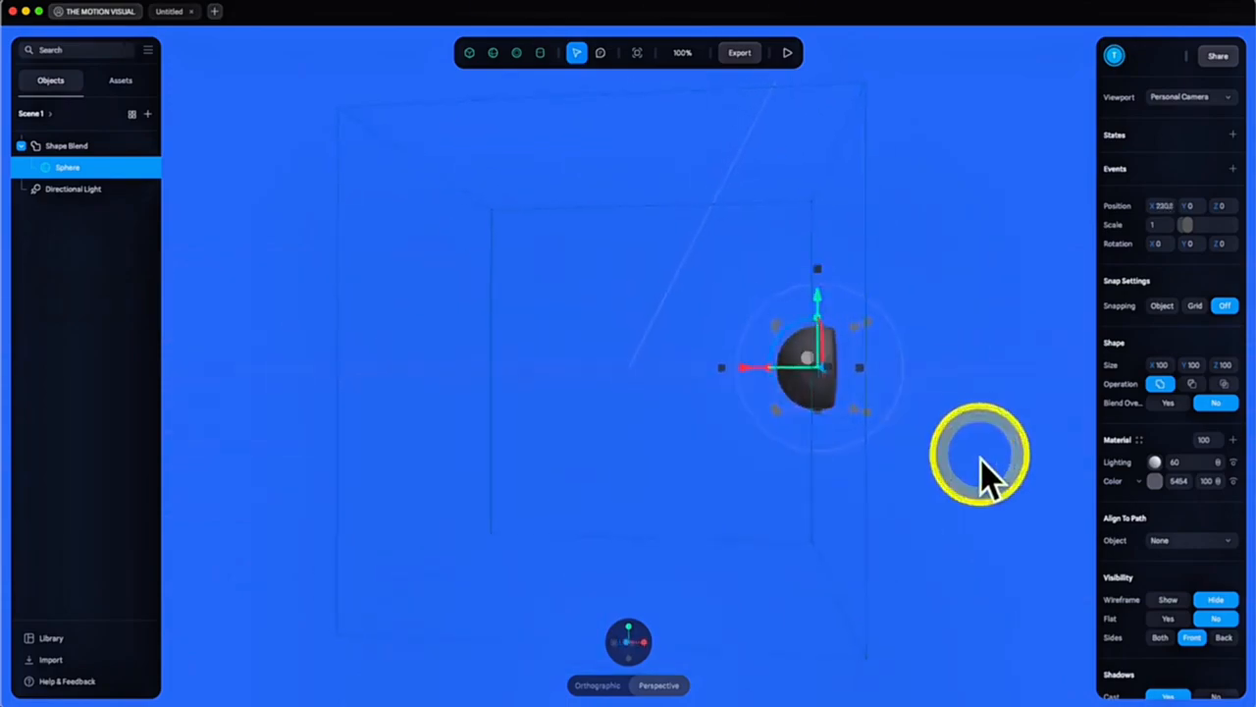
{"action": "left_click", "coordinate": [572, 650]}
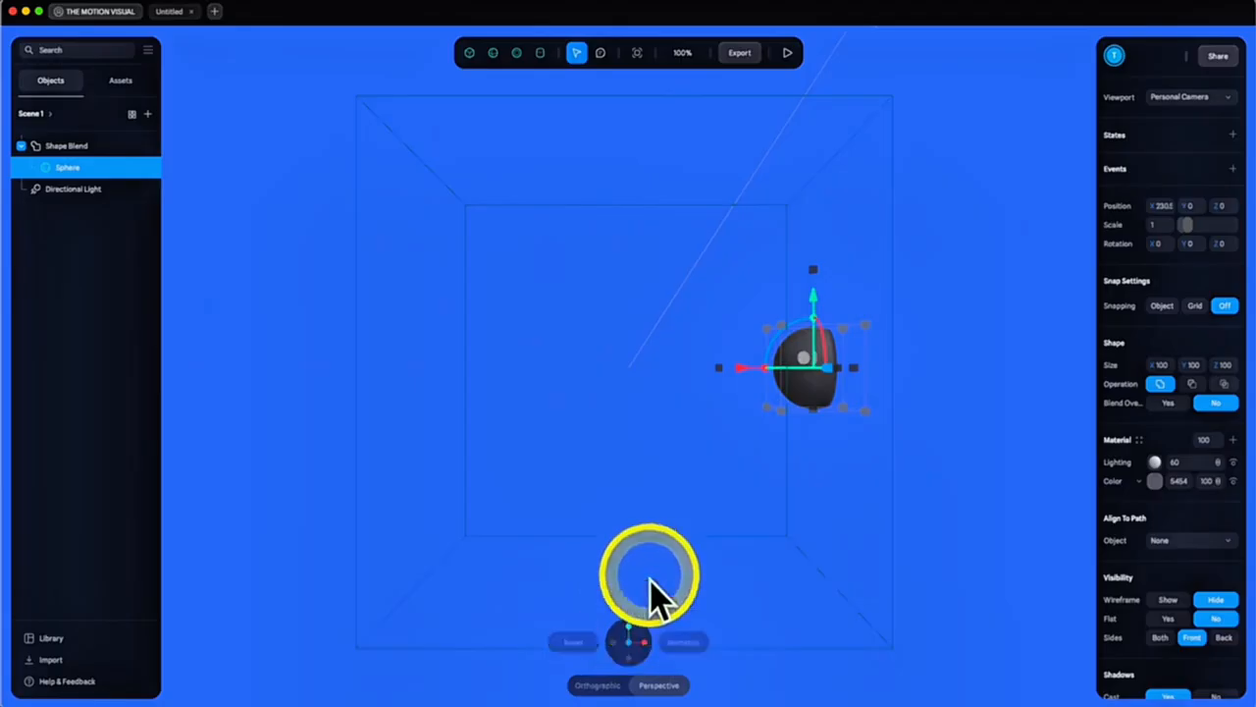
{"action": "left_click", "coordinate": [650, 551]}
{"action": "left_click", "coordinate": [973, 521]}
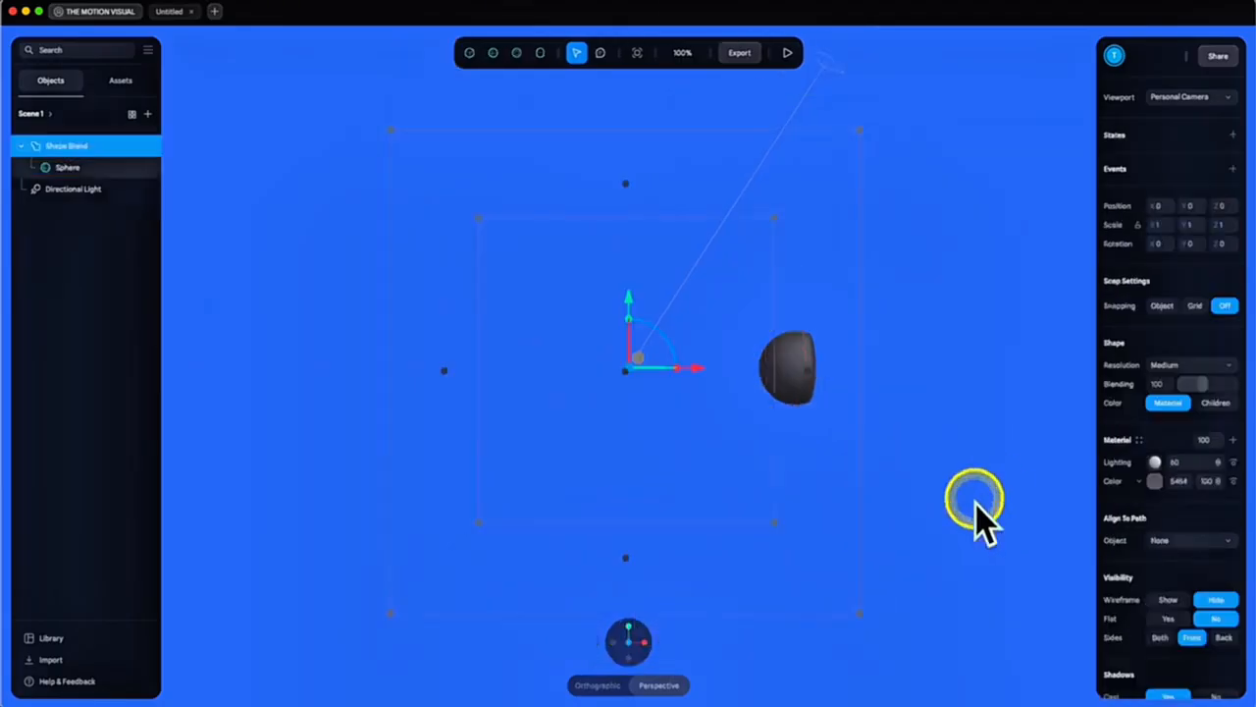
Change the Shape Blend's color material layer to Matcap
{"action": "left_click", "coordinate": [639, 485]}
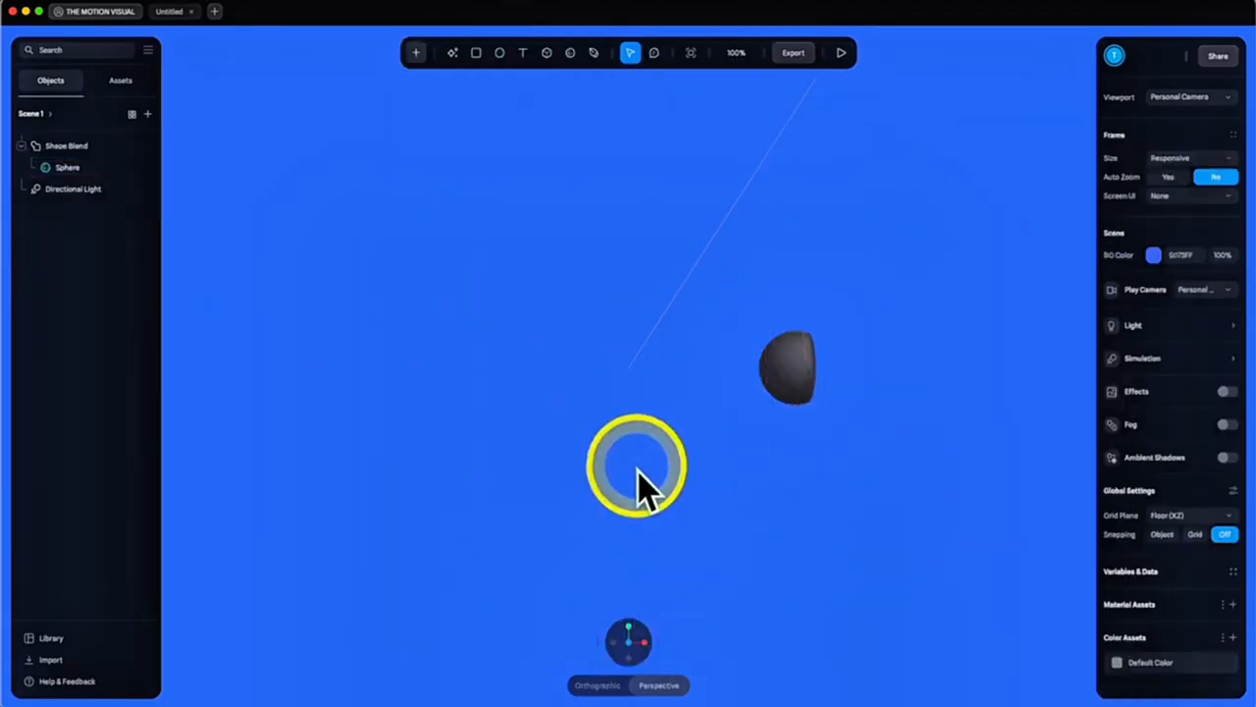
{"action": "left_click", "coordinate": [771, 393]}
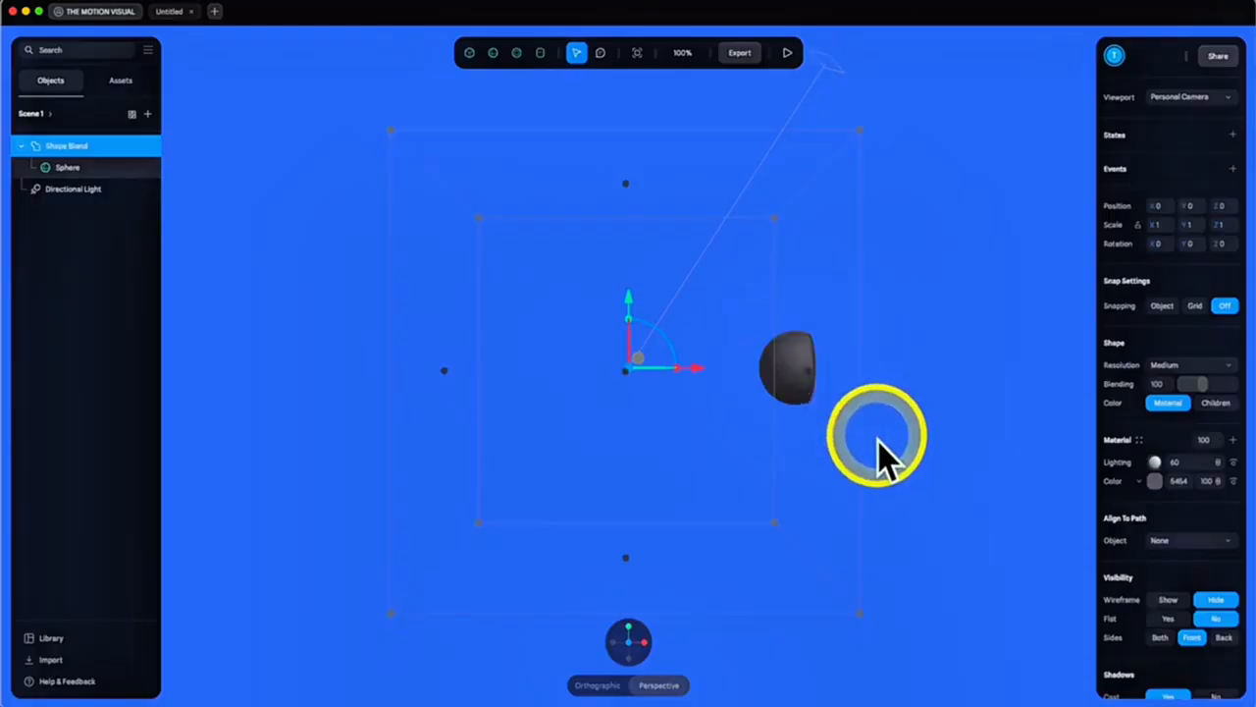
{"action": "left_click", "coordinate": [1155, 482]}
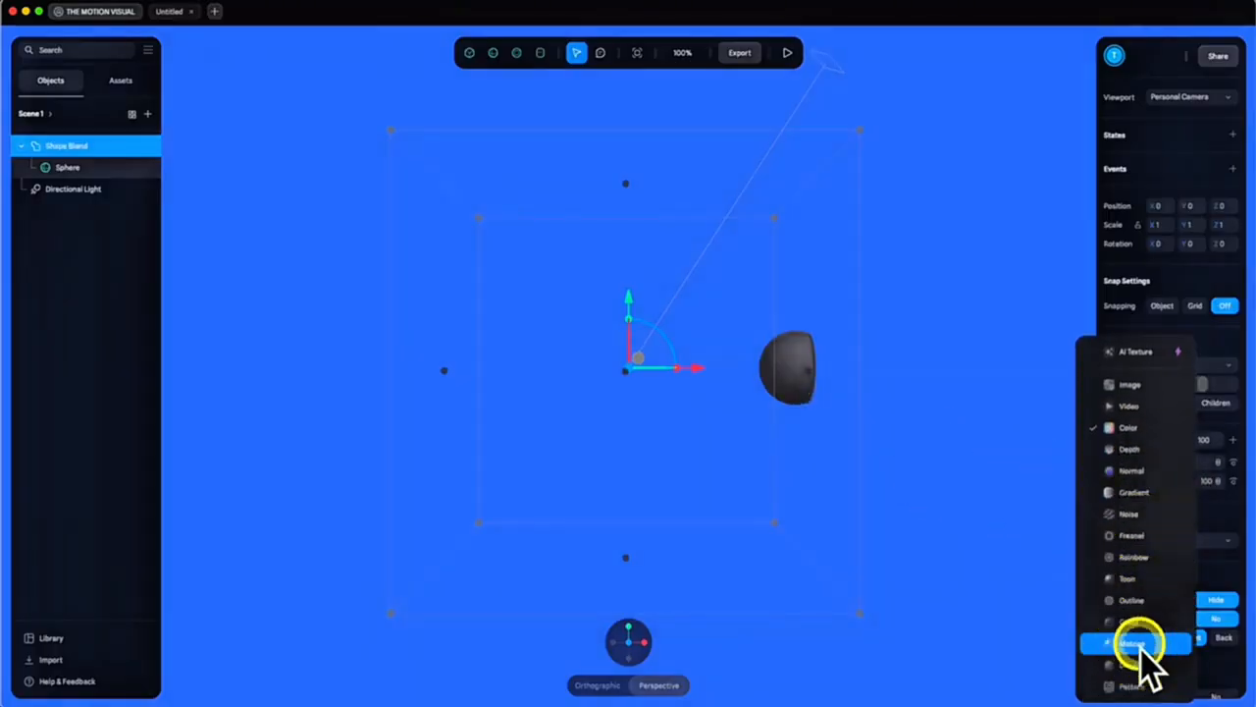
{"action": "left_click", "coordinate": [1138, 644]}
Upload the glossy pink-and-orange image from the Matcap Library folder as the Shape Blend's matcap texture
{"action": "left_click", "coordinate": [1154, 481]}
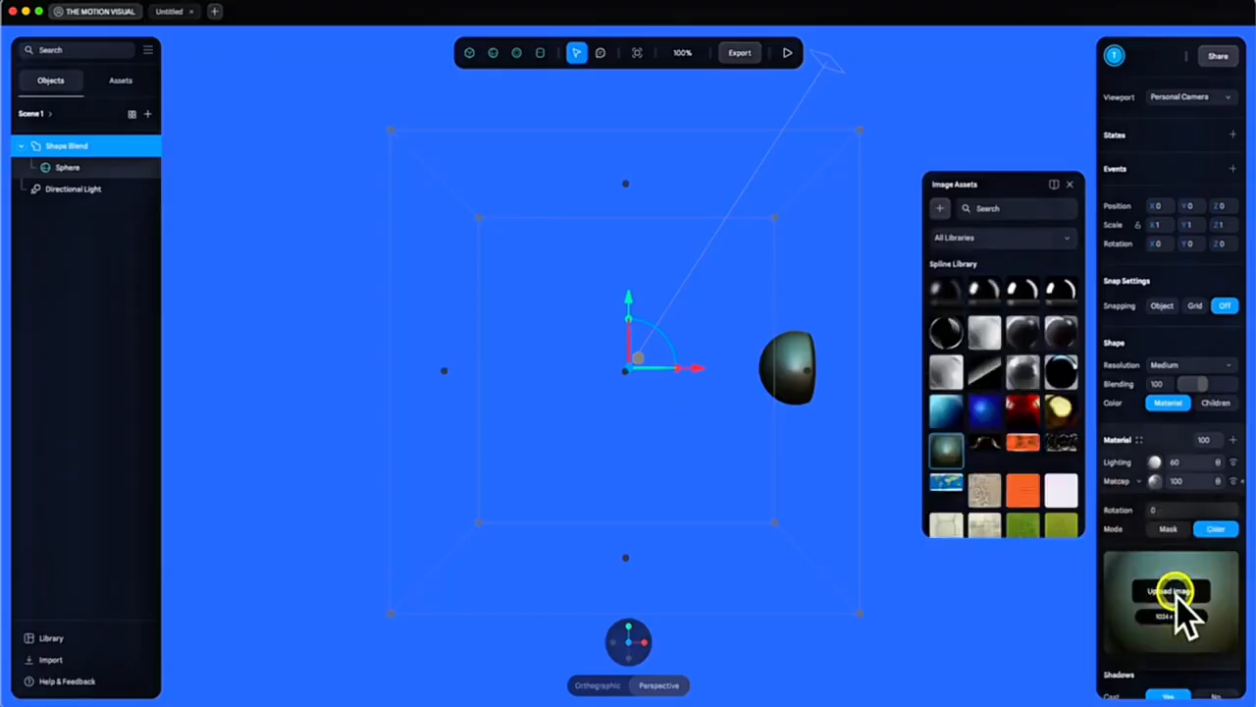
{"action": "left_click", "coordinate": [1173, 590]}
{"action": "scroll", "coordinate": [876, 436], "scroll_direction": "down", "scroll_amount": 5}
{"action": "scroll", "coordinate": [877, 436], "scroll_direction": "down", "scroll_amount": 10}
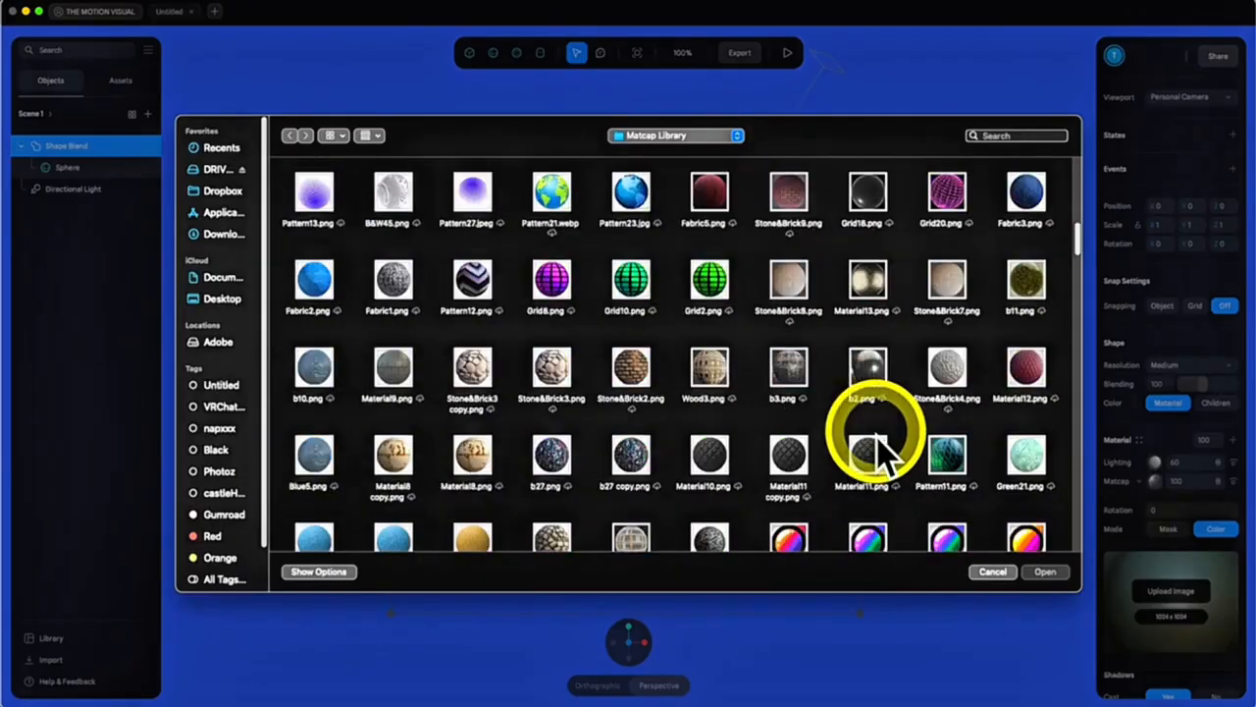
{"action": "scroll", "coordinate": [876, 435], "scroll_direction": "down", "scroll_amount": 10}
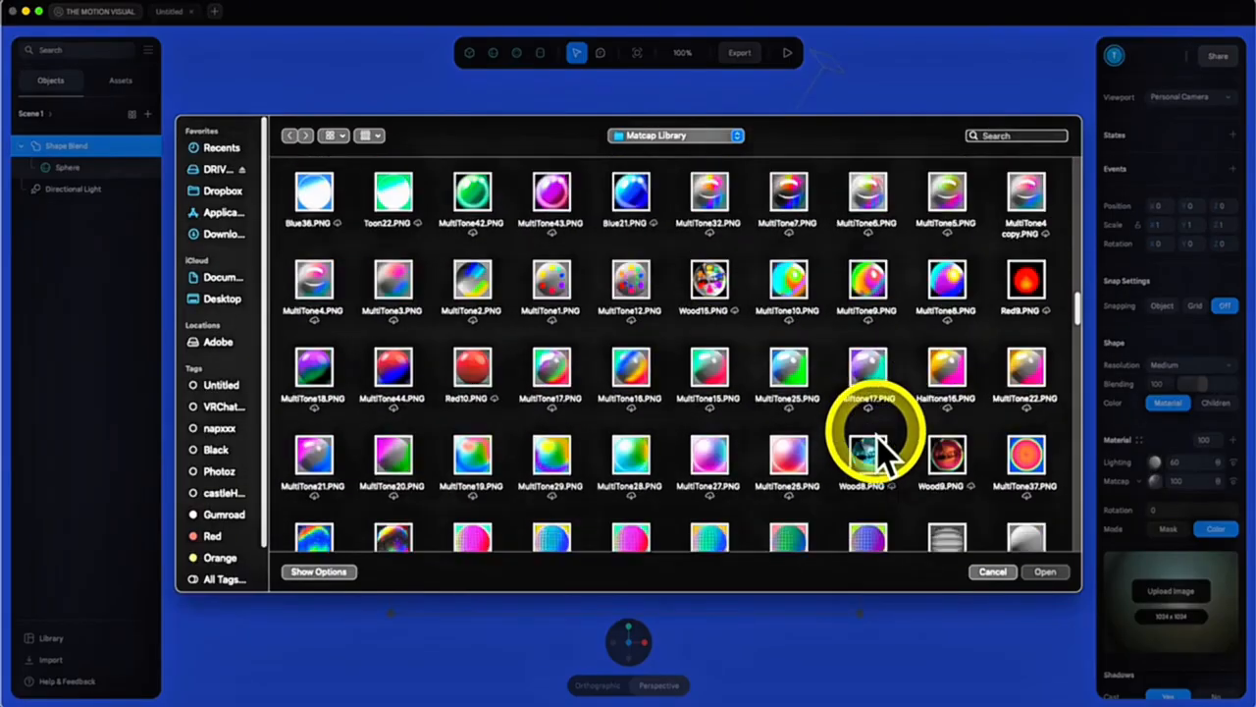
{"action": "double_click", "coordinate": [786, 354]}
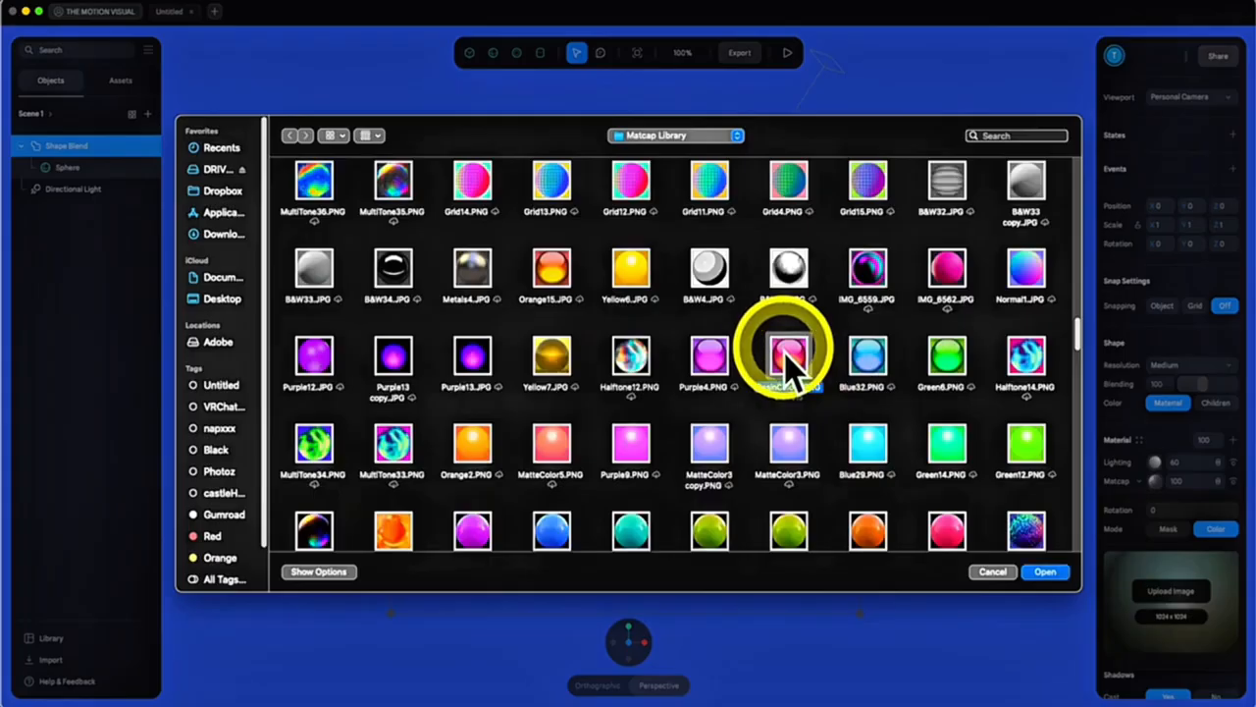
Set the sphere's X position to 0 and enlarge the sphere around its center
{"action": "left_click", "coordinate": [791, 365]}
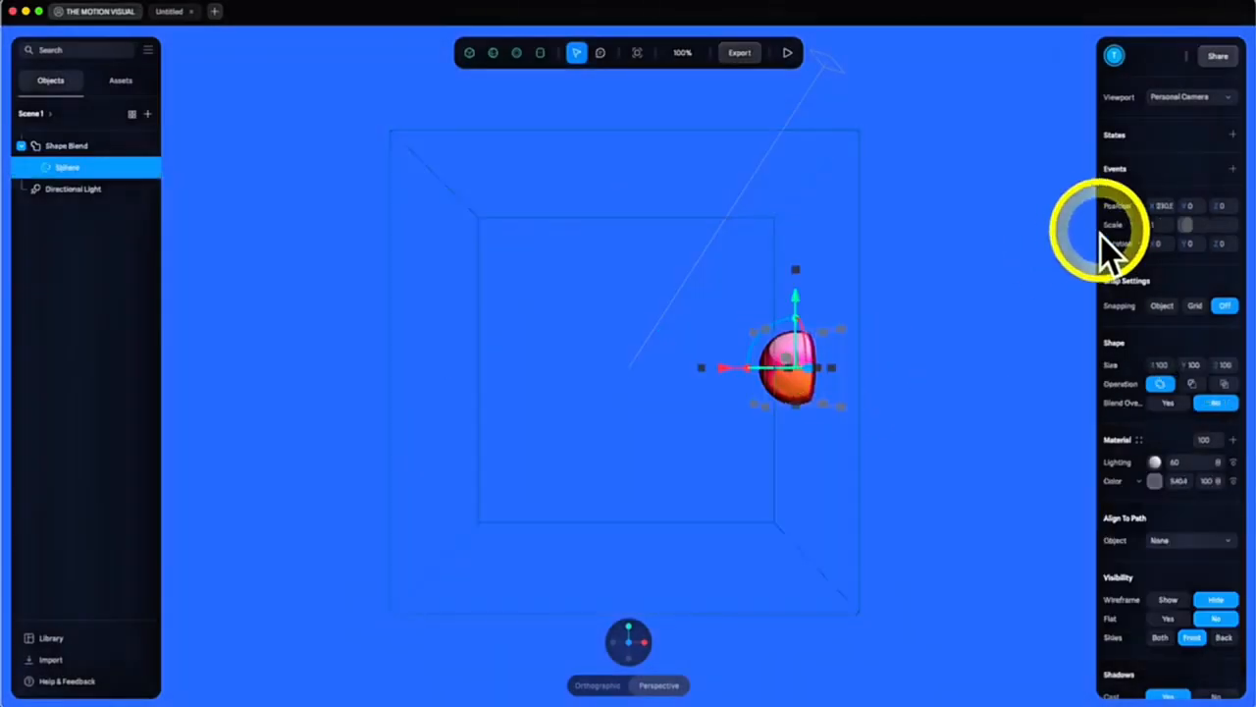
{"action": "type", "text": "0"}
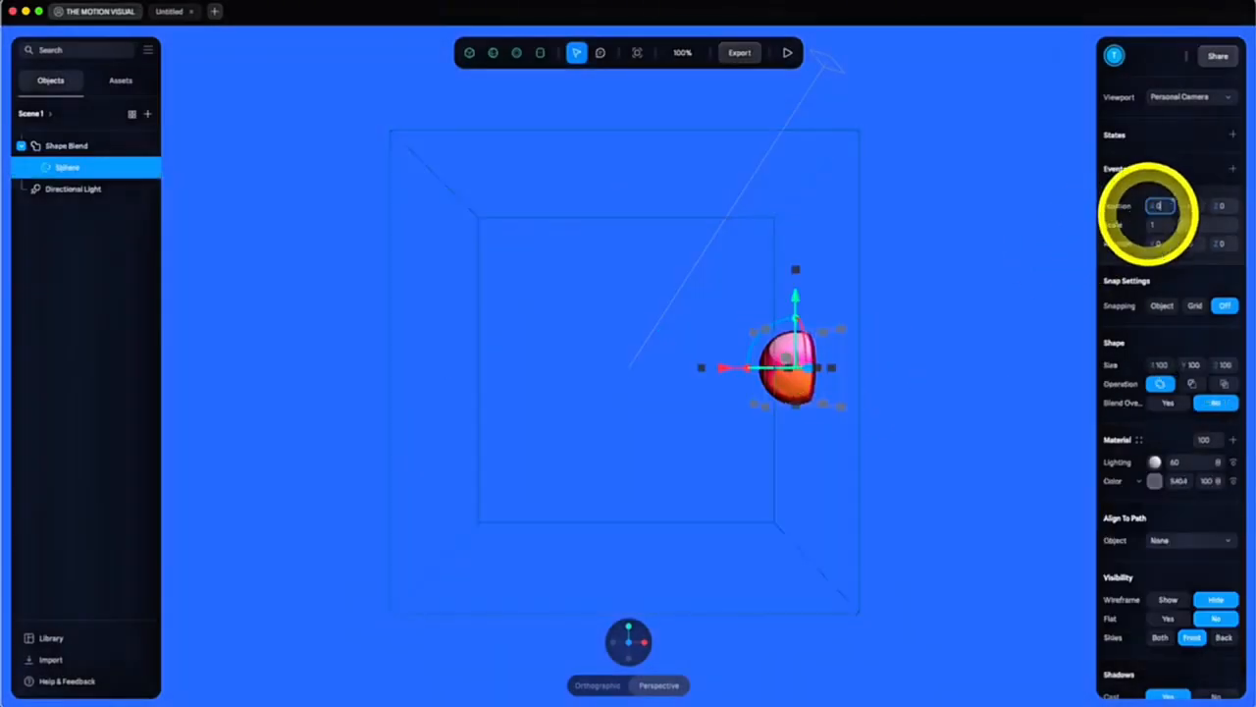
{"action": "key", "text": "Return"}
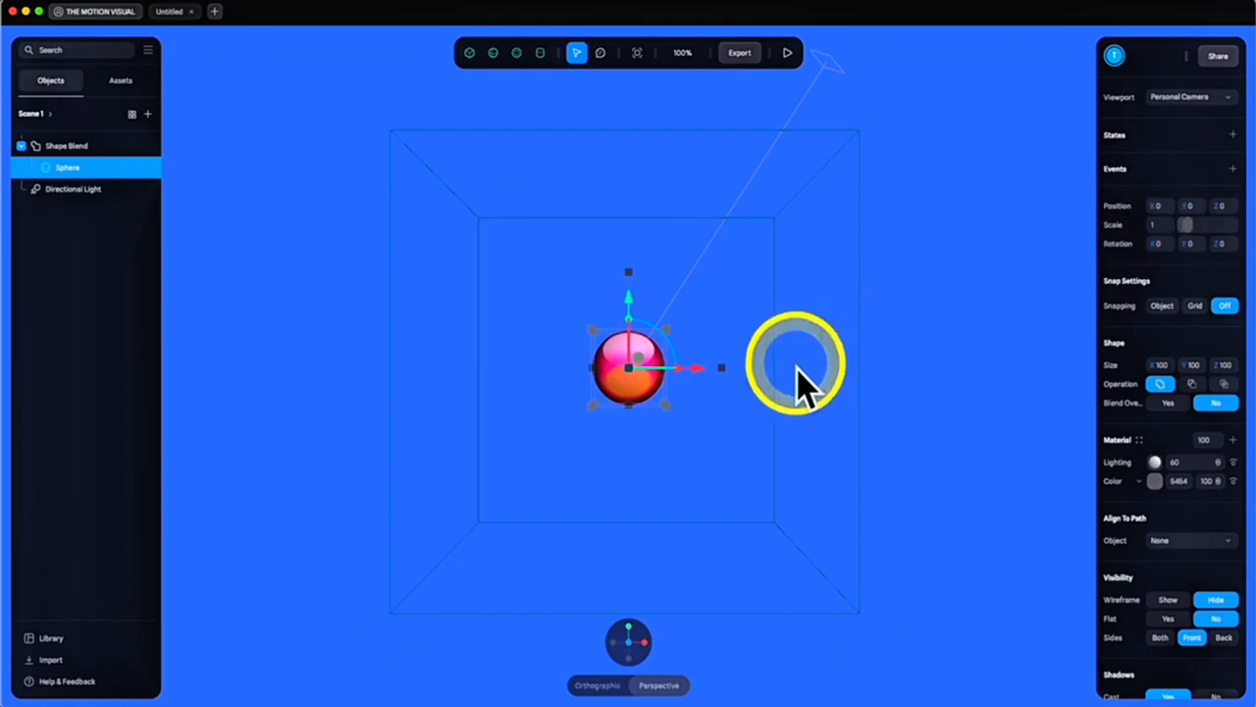
{"action": "scroll", "coordinate": [796, 367], "scroll_direction": "up", "scroll_amount": 2}
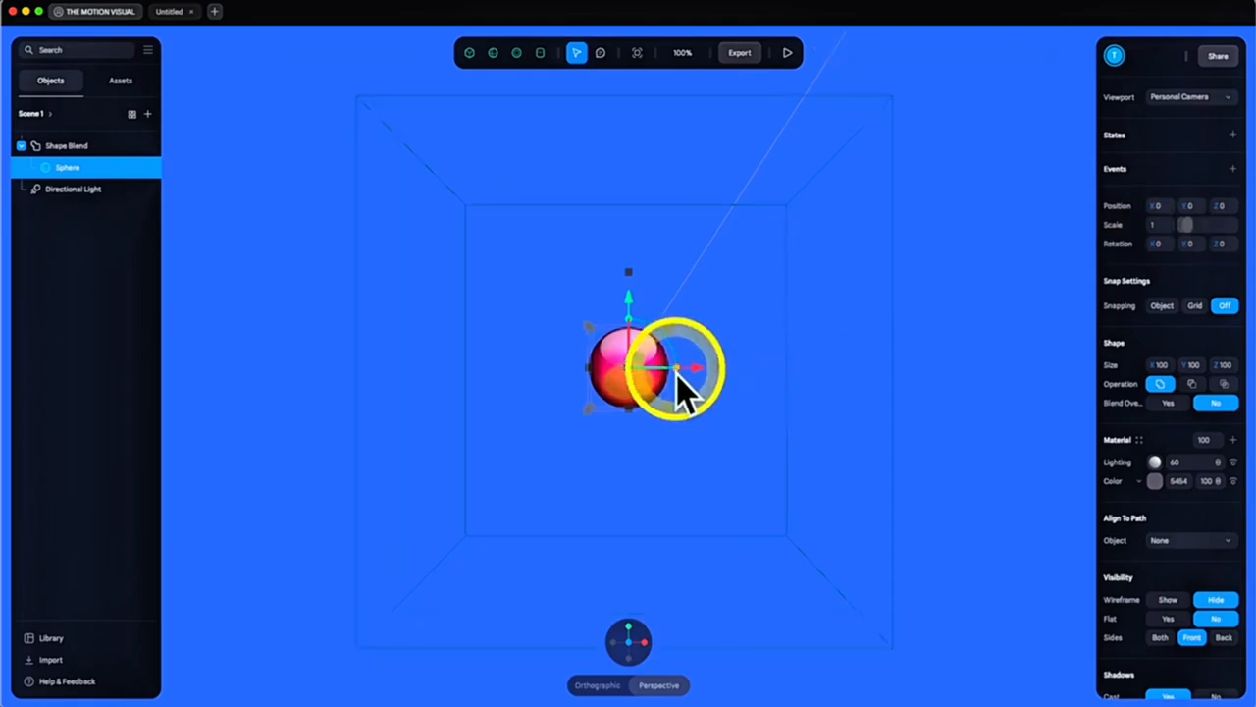
{"action": "left_click_drag", "start_coordinate": [677, 375], "coordinate": [712, 415]}
{"action": "left_click", "coordinate": [776, 416]}
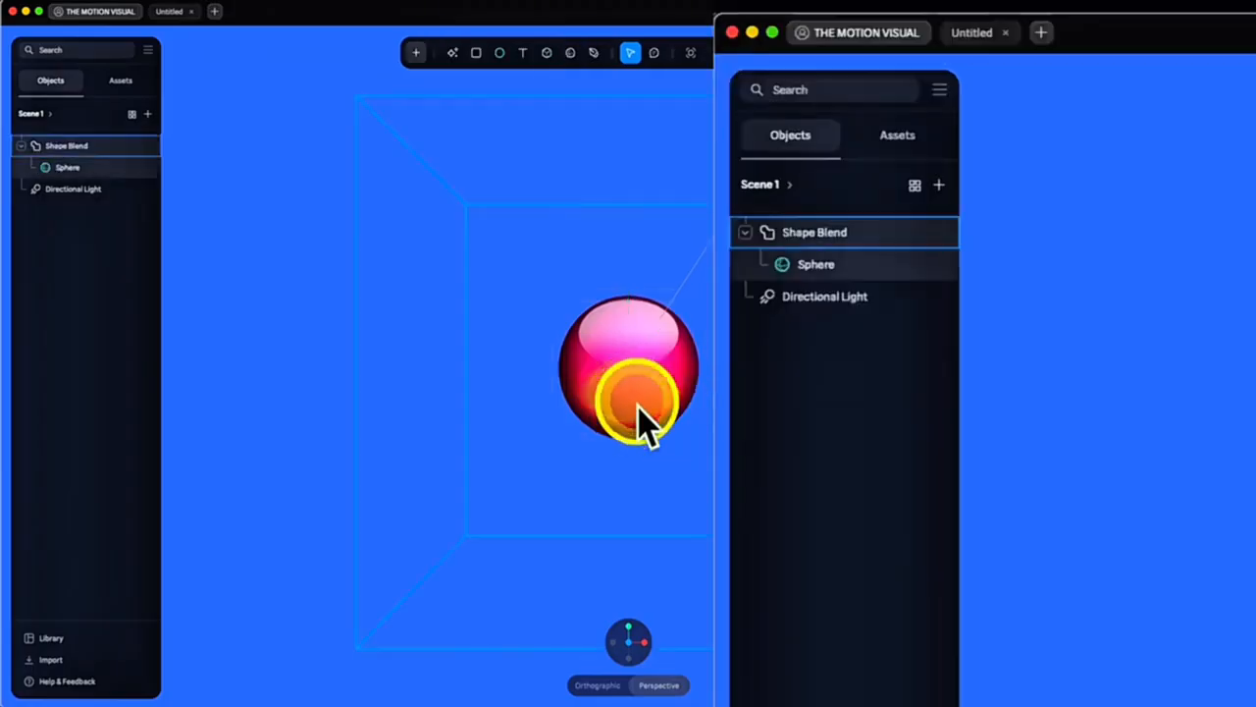
Set the Shape Blend's resolution to High
{"action": "left_click", "coordinate": [638, 417]}
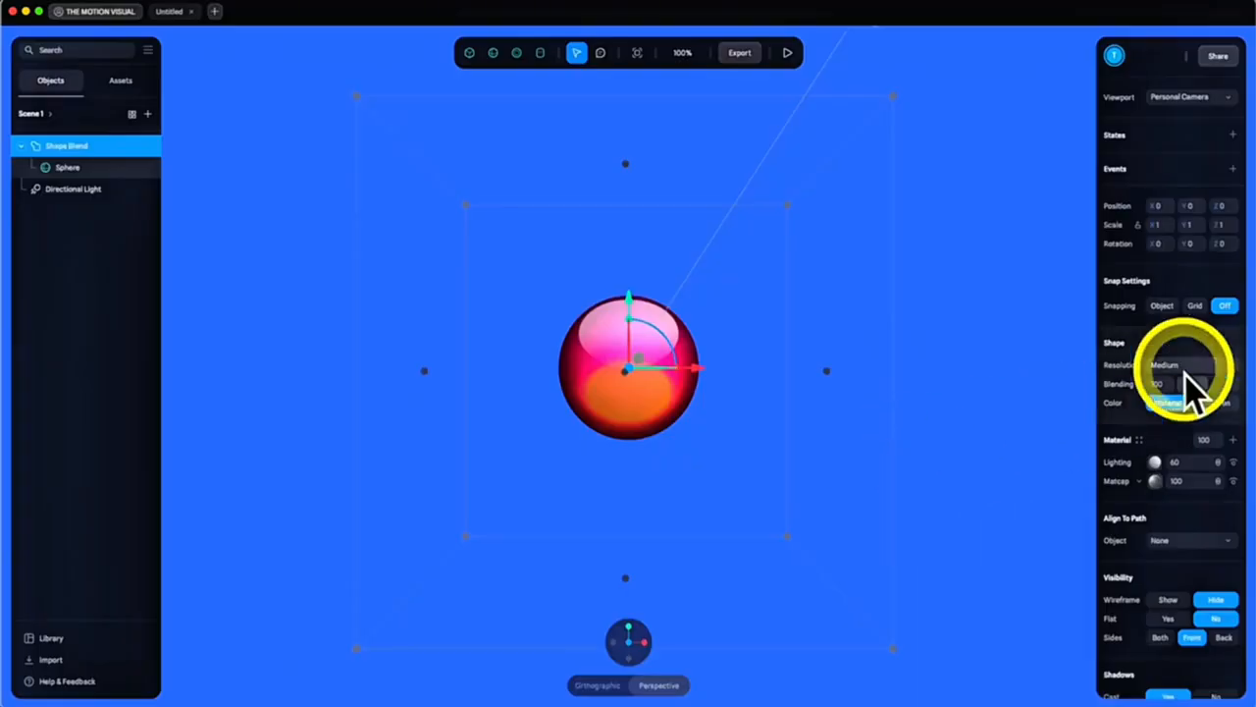
{"action": "left_click", "coordinate": [1181, 373]}
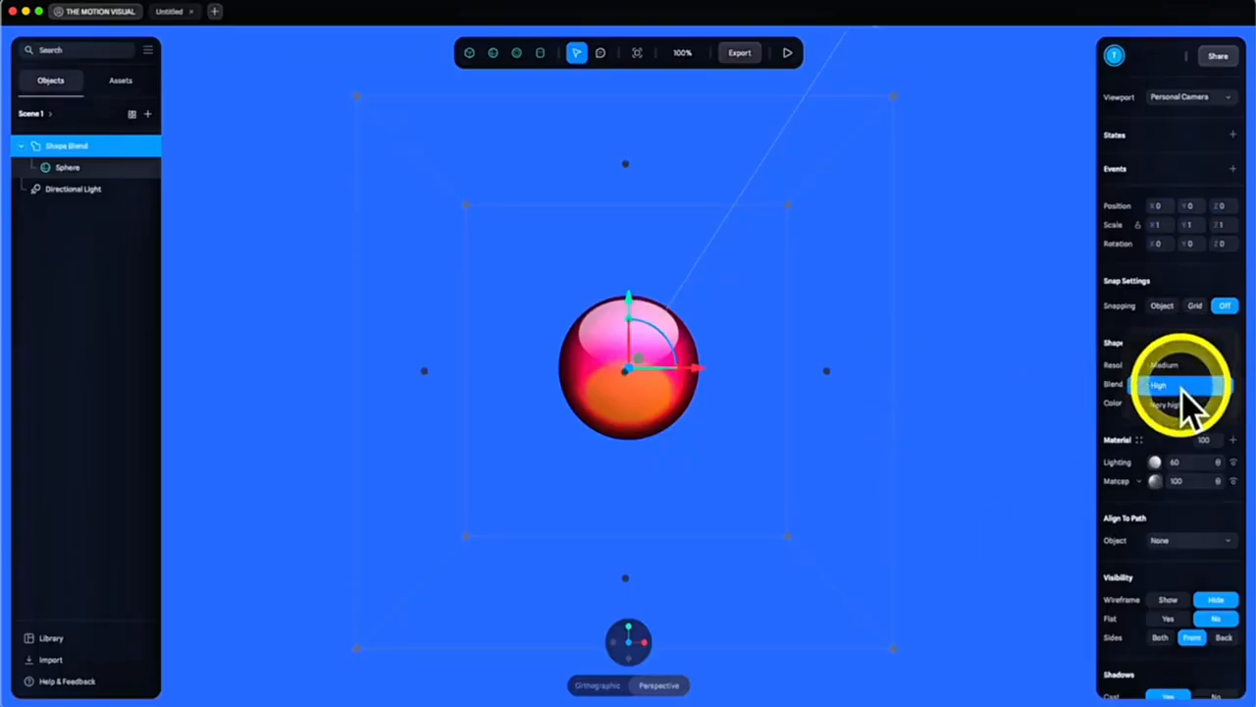
{"action": "left_click", "coordinate": [1183, 384]}
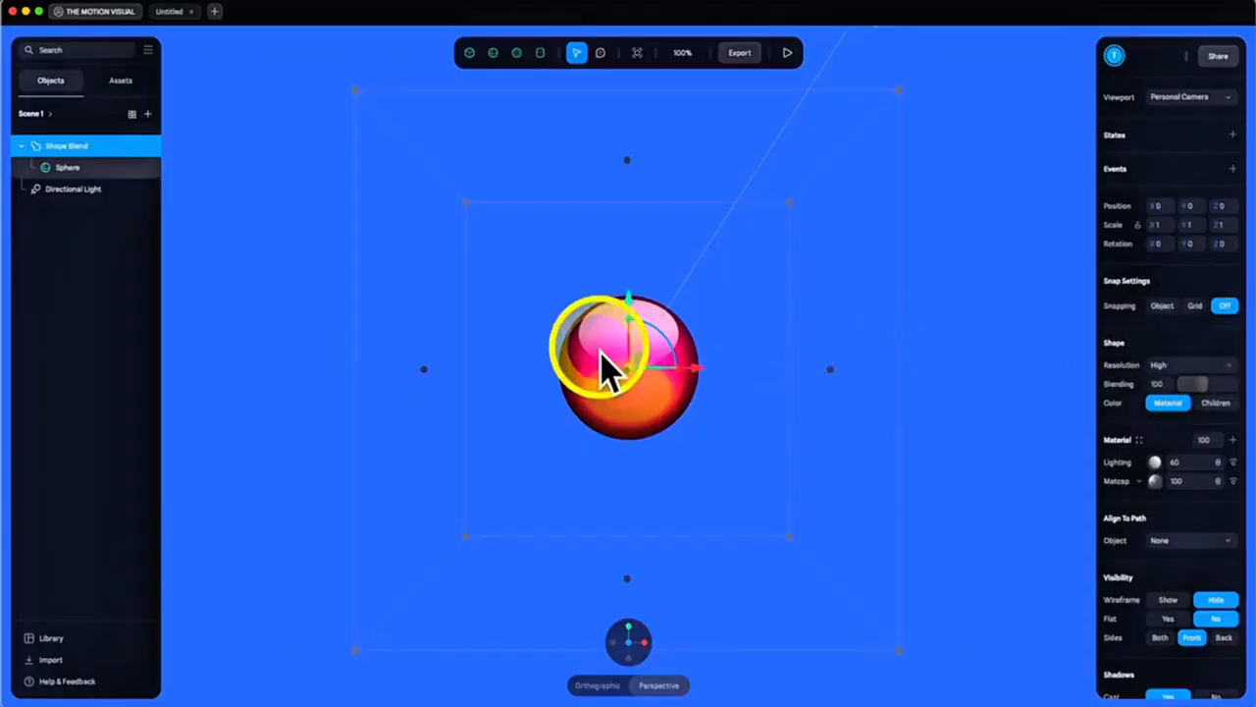
Add a second, smaller sphere to the Shape Blend and move it below the first, to about Y -180
{"action": "left_click", "coordinate": [494, 53]}
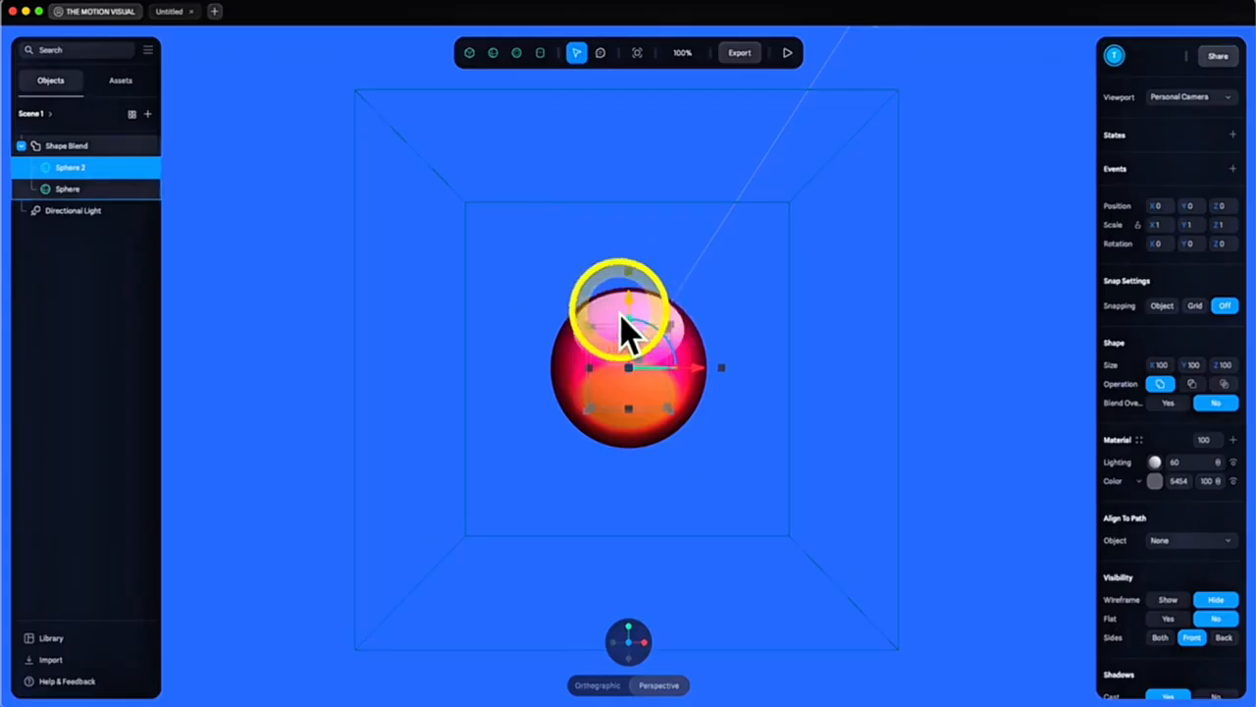
{"action": "left_click_drag", "start_coordinate": [623, 316], "coordinate": [645, 457]}
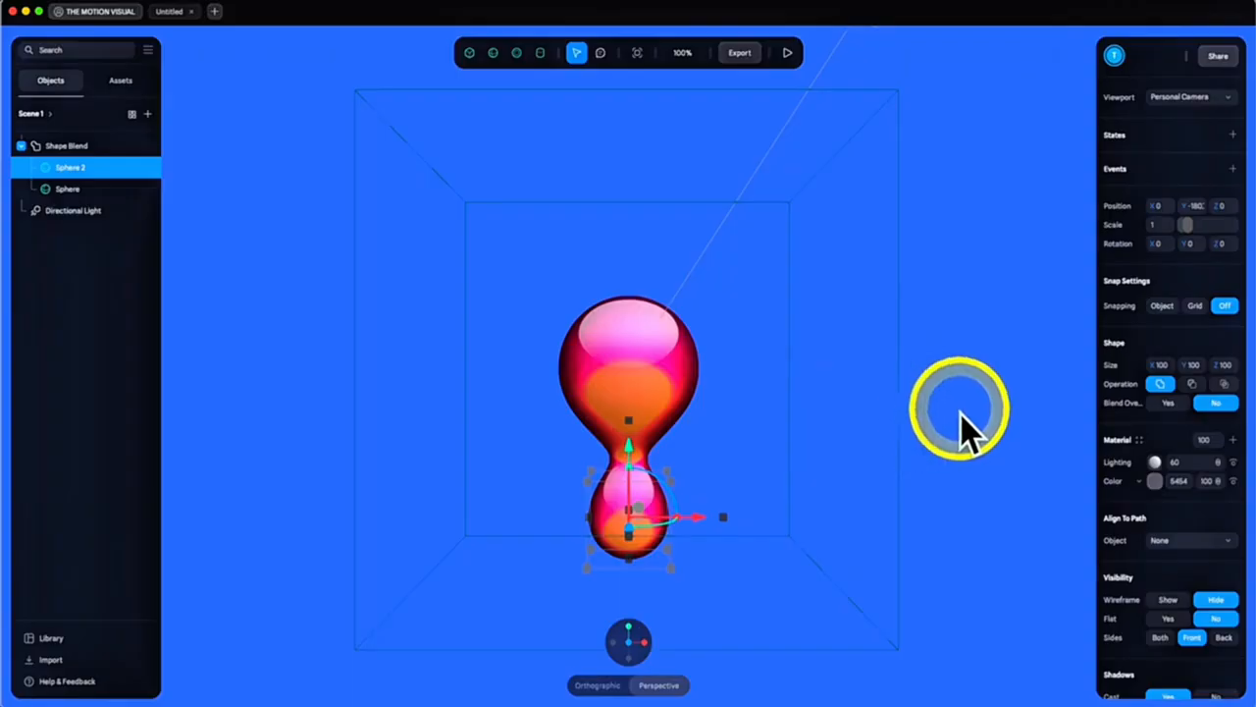
{"action": "mouse_move", "coordinate": [962, 414]}
{"action": "left_mouse_down"}
{"action": "mouse_move", "coordinate": [903, 426]}
{"action": "mouse_move", "coordinate": [855, 387]}
{"action": "mouse_move", "coordinate": [868, 349]}
{"action": "mouse_move", "coordinate": [933, 361]}
{"action": "mouse_move", "coordinate": [960, 403]}
{"action": "left_mouse_up"}
Raise the parent Shape Blend's blending to 110
{"action": "left_click", "coordinate": [838, 426]}
{"action": "left_click", "coordinate": [669, 409]}
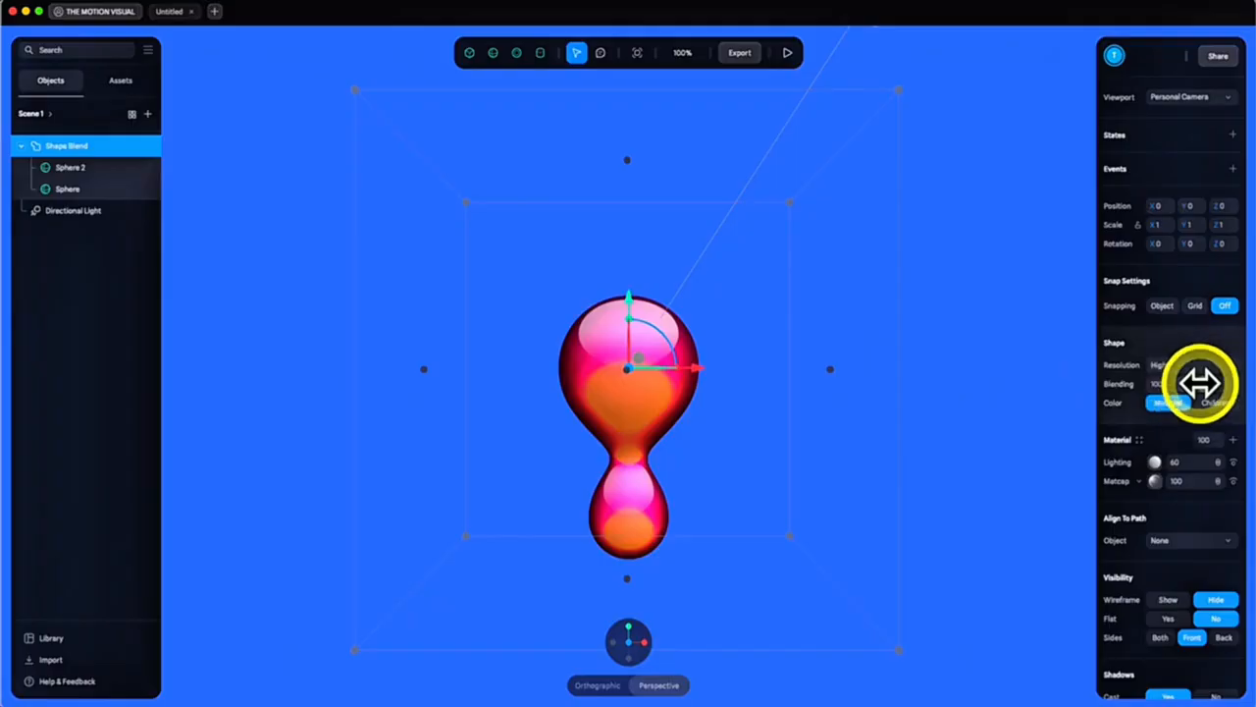
{"action": "left_click_drag", "start_coordinate": [1200, 383], "coordinate": [1207, 390]}
Duplicate the lower sphere and move the copy straight up above the large sphere
{"action": "left_click", "coordinate": [639, 533]}
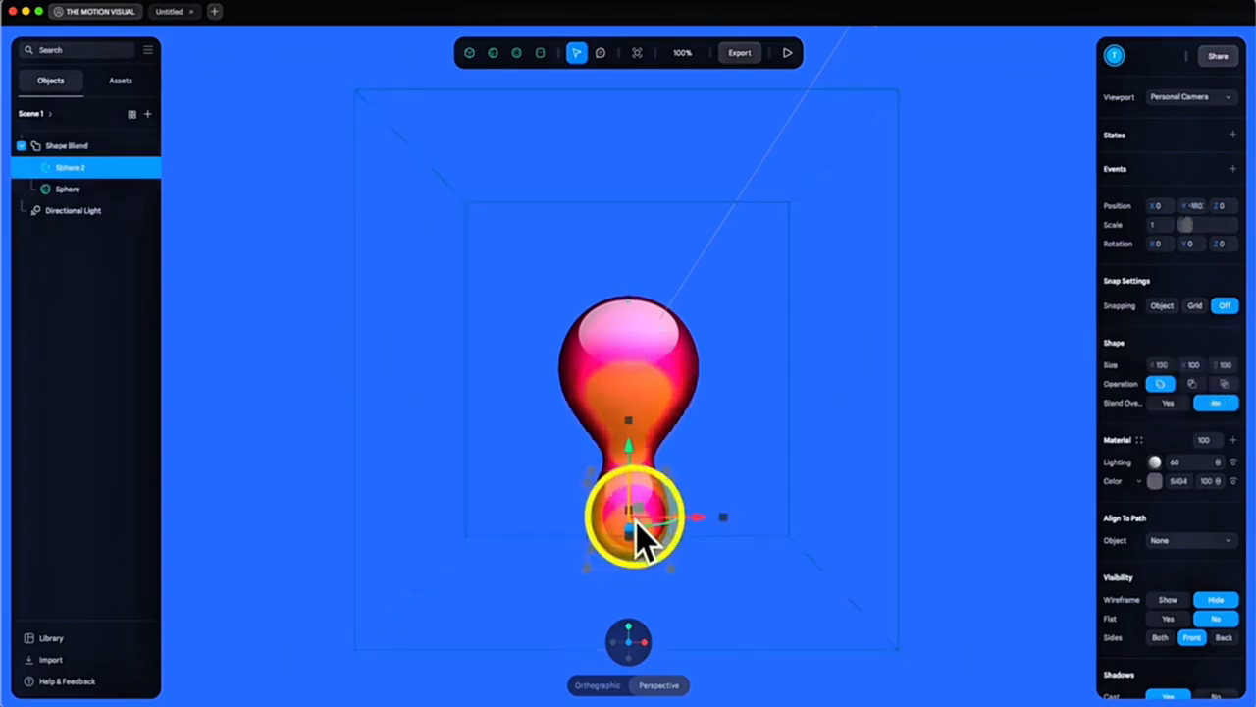
{"action": "right_click", "coordinate": [656, 530]}
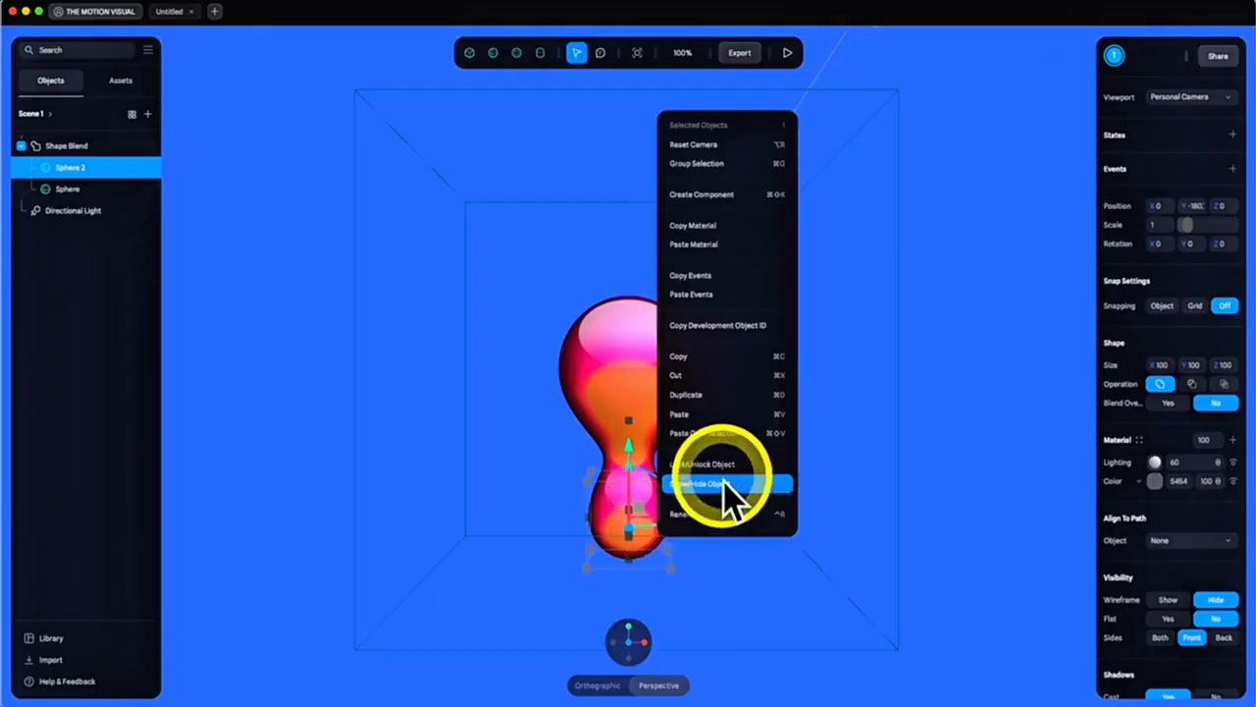
{"action": "left_click", "coordinate": [700, 394]}
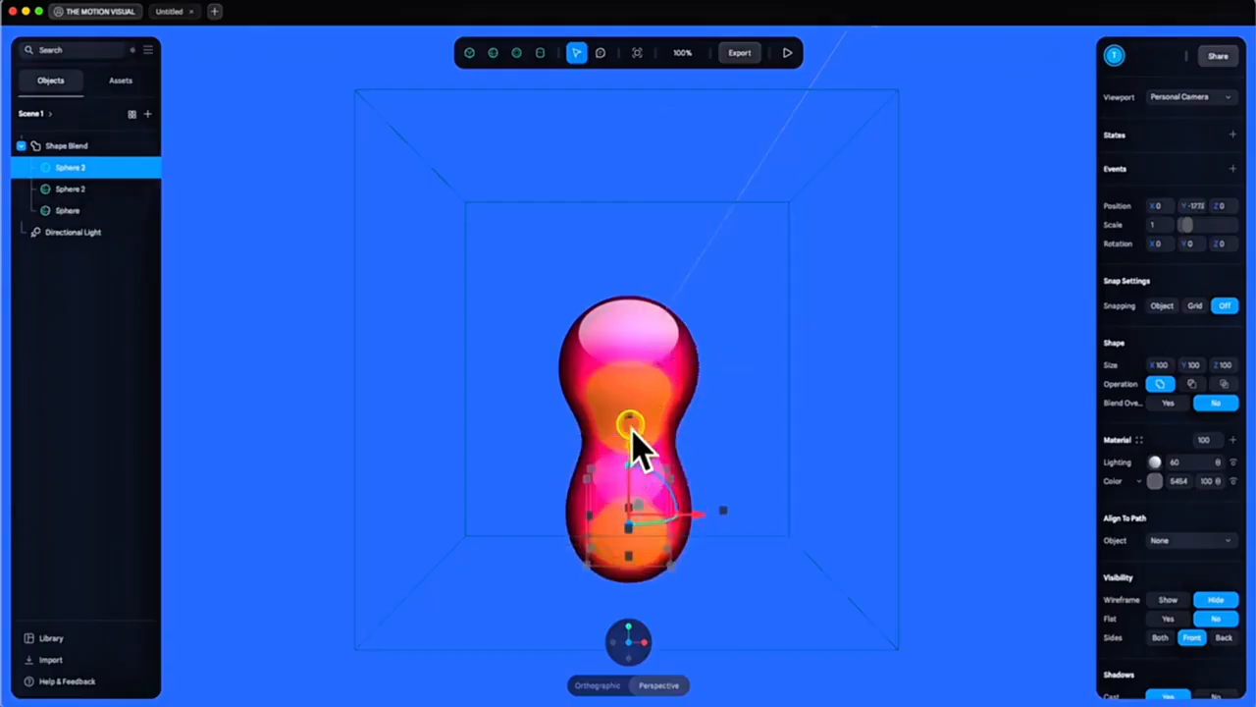
{"action": "left_click_drag", "start_coordinate": [633, 446], "coordinate": [653, 161]}
Enable the blend override on the lower small sphere and set its own blending to 25
{"action": "left_click", "coordinate": [636, 518]}
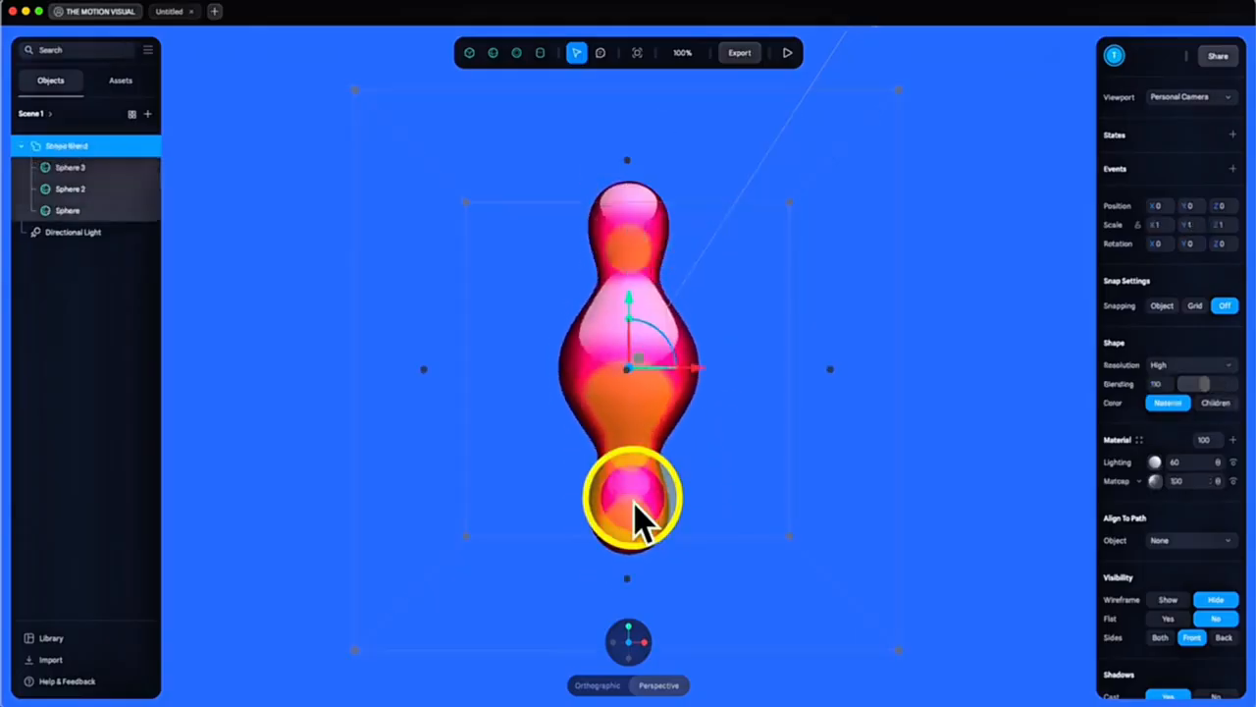
{"action": "left_click", "coordinate": [635, 519]}
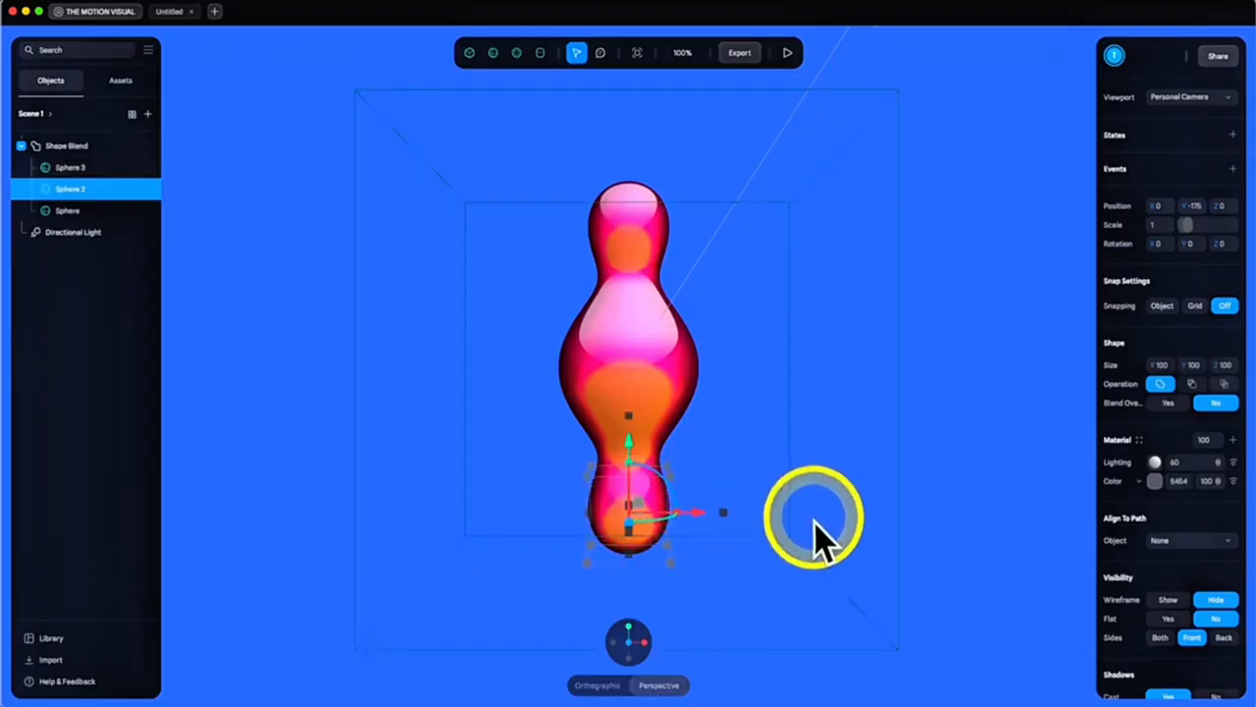
{"action": "left_click", "coordinate": [1174, 408]}
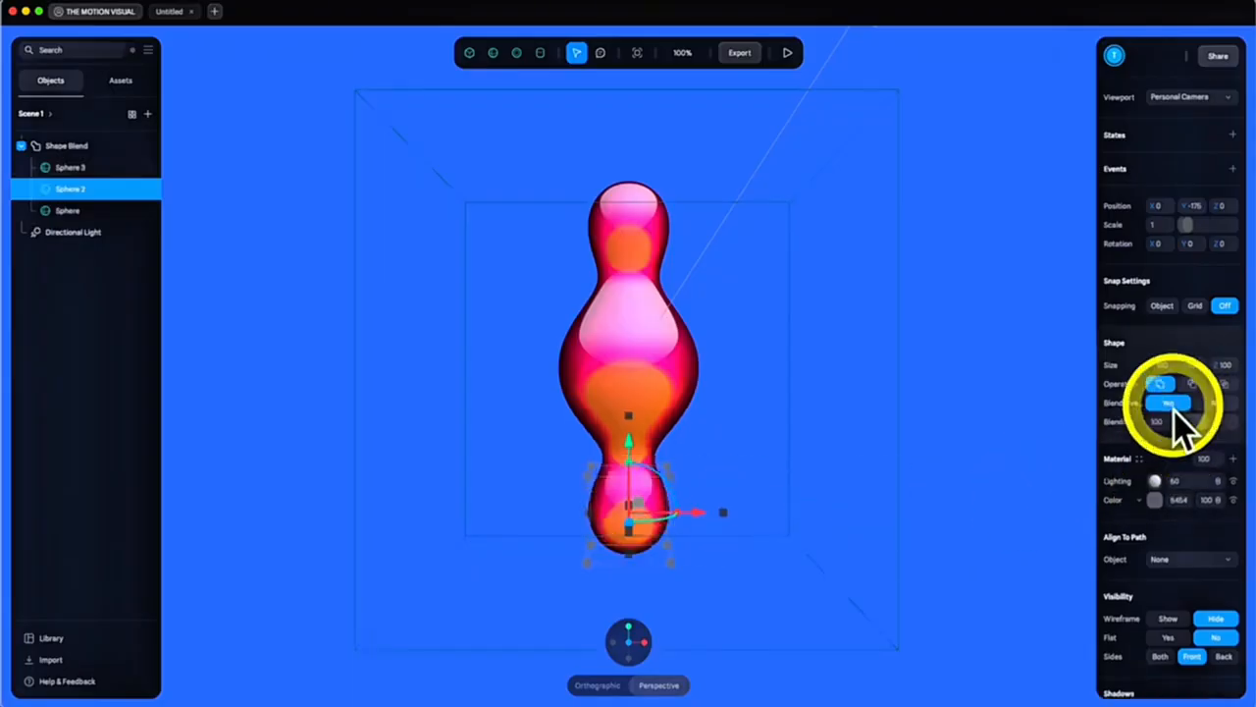
{"action": "left_click_drag", "start_coordinate": [1205, 422], "coordinate": [1217, 427]}
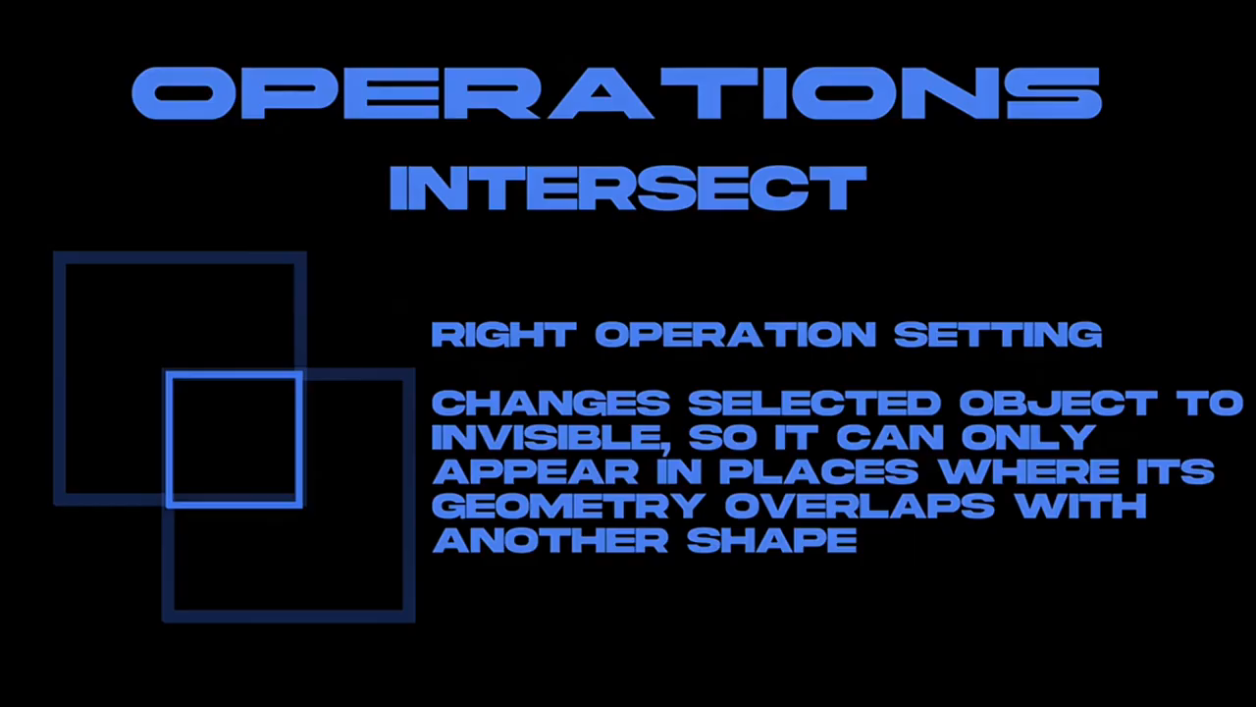
Set the lower sphere's operation to Subtract and move it to carve the large sphere's side at about X 15, Y 50, Z 85
{"action": "left_click", "coordinate": [1191, 383]}
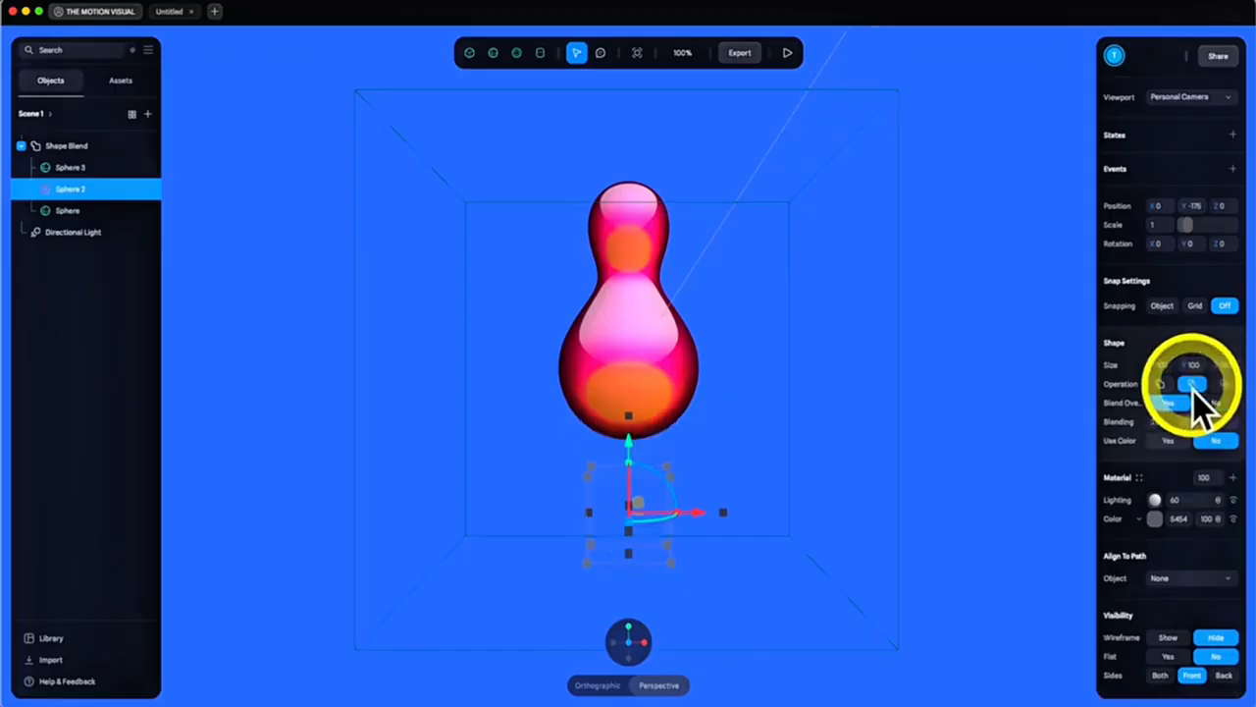
{"action": "left_click_drag", "start_coordinate": [628, 444], "coordinate": [633, 392]}
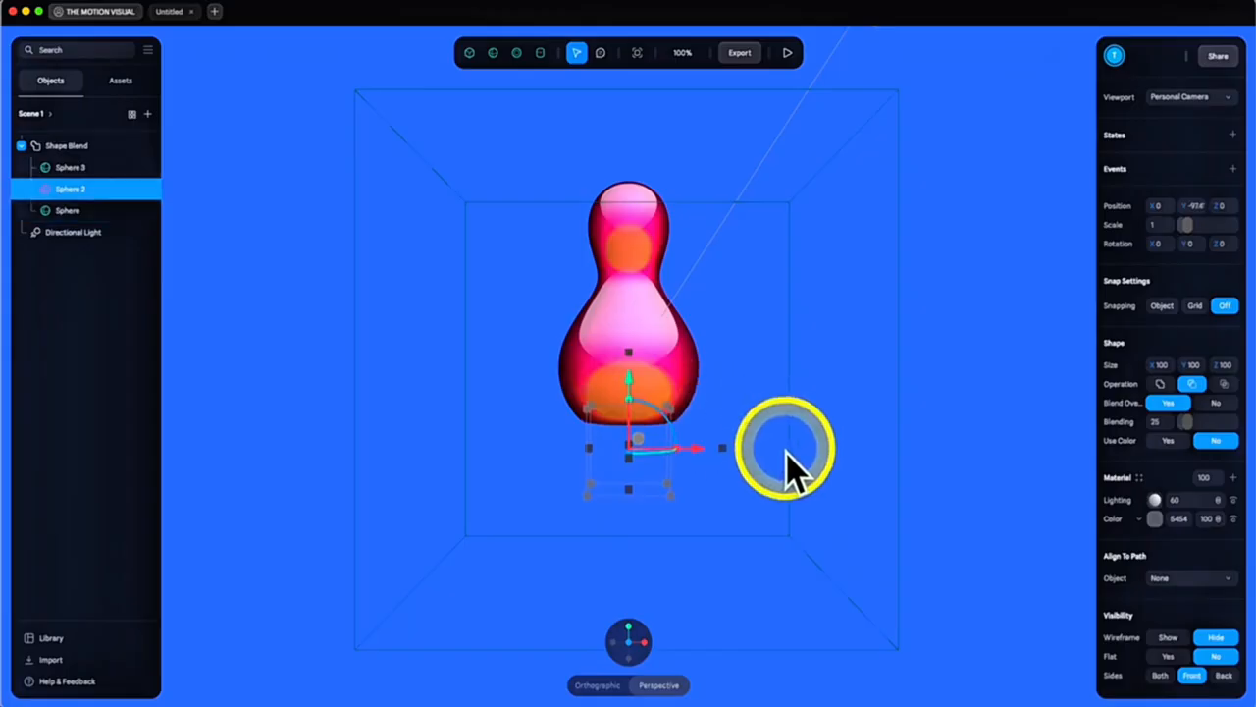
{"action": "left_click_drag", "start_coordinate": [800, 451], "coordinate": [805, 457]}
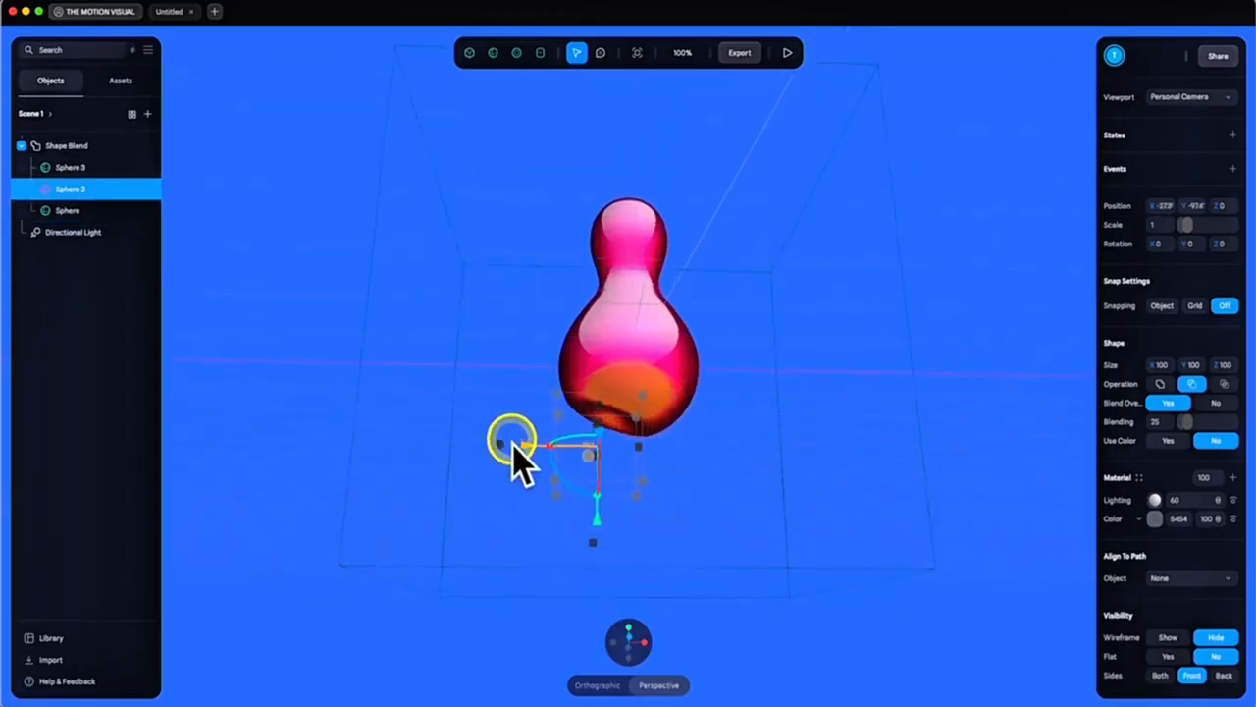
{"action": "left_click_drag", "start_coordinate": [633, 451], "coordinate": [699, 352]}
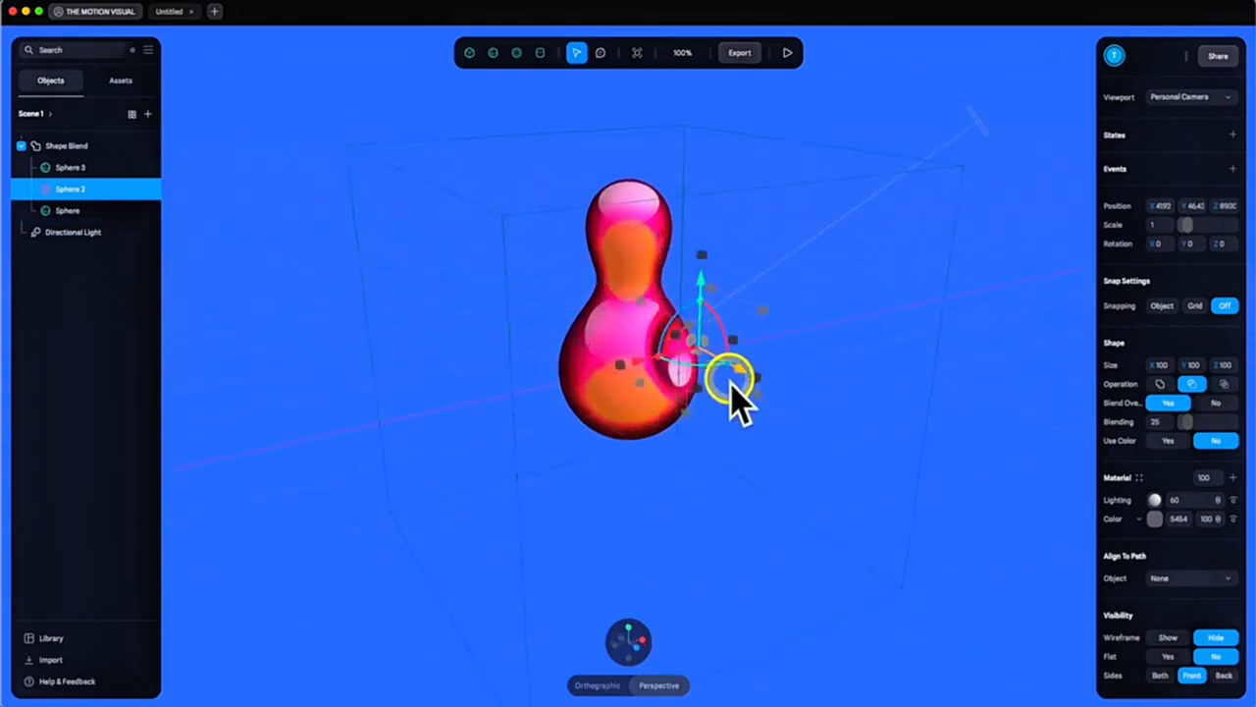
{"action": "scroll", "coordinate": [768, 407], "scroll_direction": "up", "scroll_amount": 5}
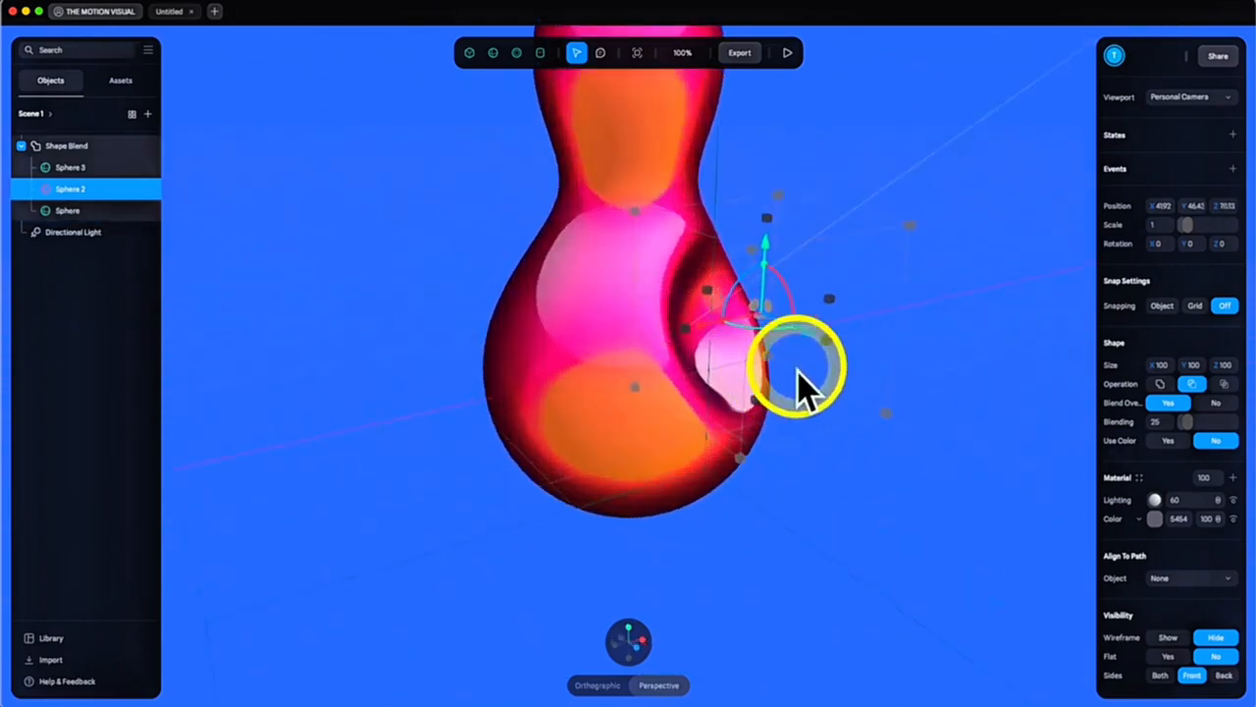
{"action": "left_click_drag", "start_coordinate": [701, 329], "coordinate": [523, 383]}
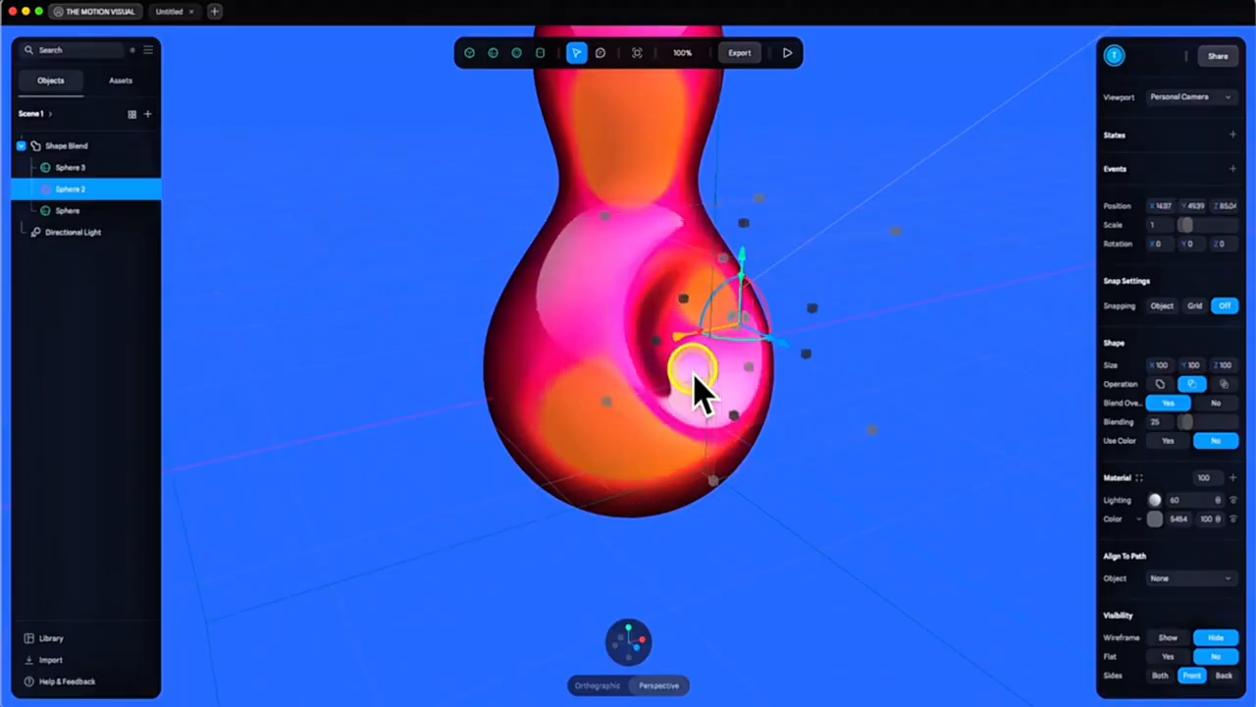
Switch the carving sphere's operation to Intersect
{"action": "left_click", "coordinate": [1223, 384]}
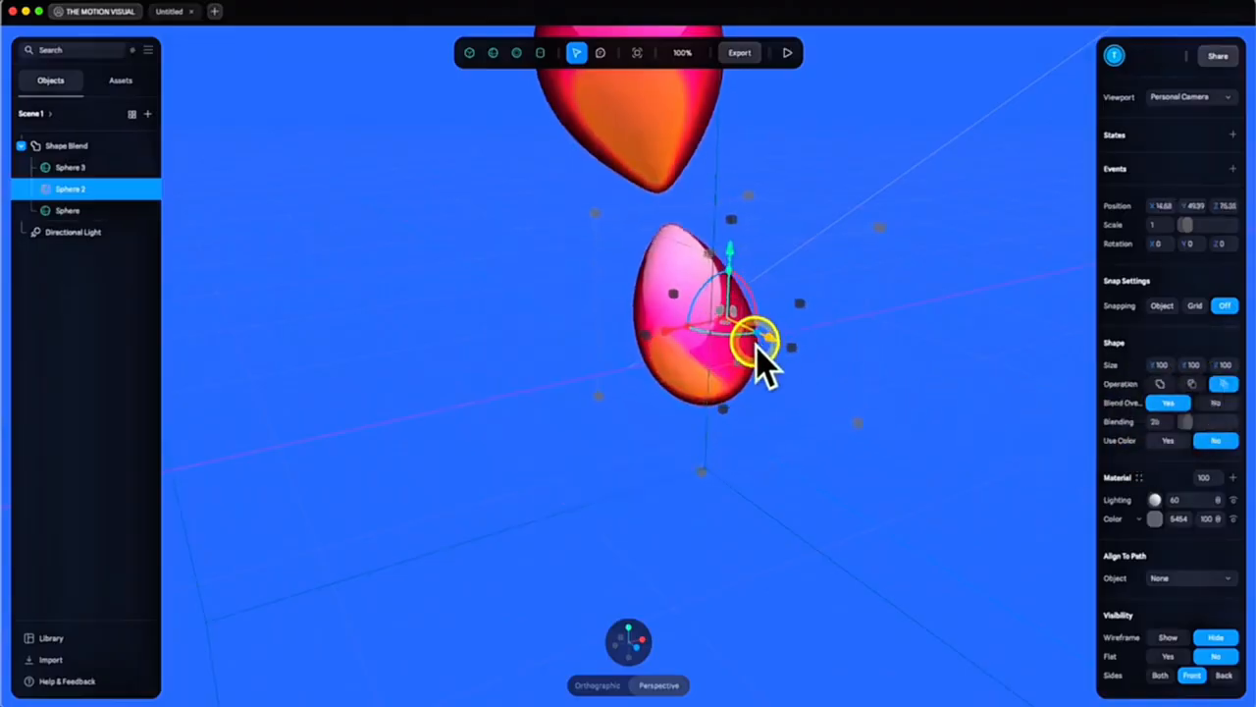
Try moving the intersecting Sphere 2 in depth and height through the large central sphere, and undo the moves
{"action": "left_click_drag", "start_coordinate": [757, 342], "coordinate": [713, 328]}
{"action": "left_click_drag", "start_coordinate": [651, 225], "coordinate": [692, 345]}
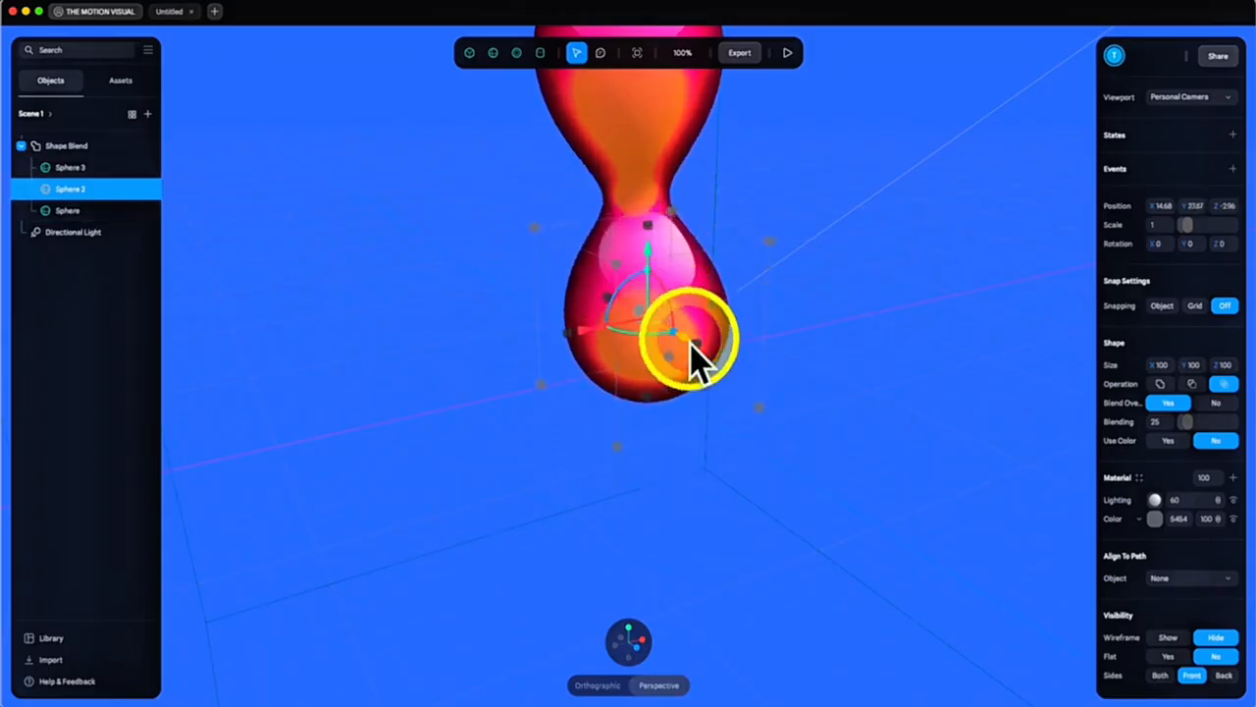
{"action": "left_click_drag", "start_coordinate": [785, 398], "coordinate": [729, 385]}
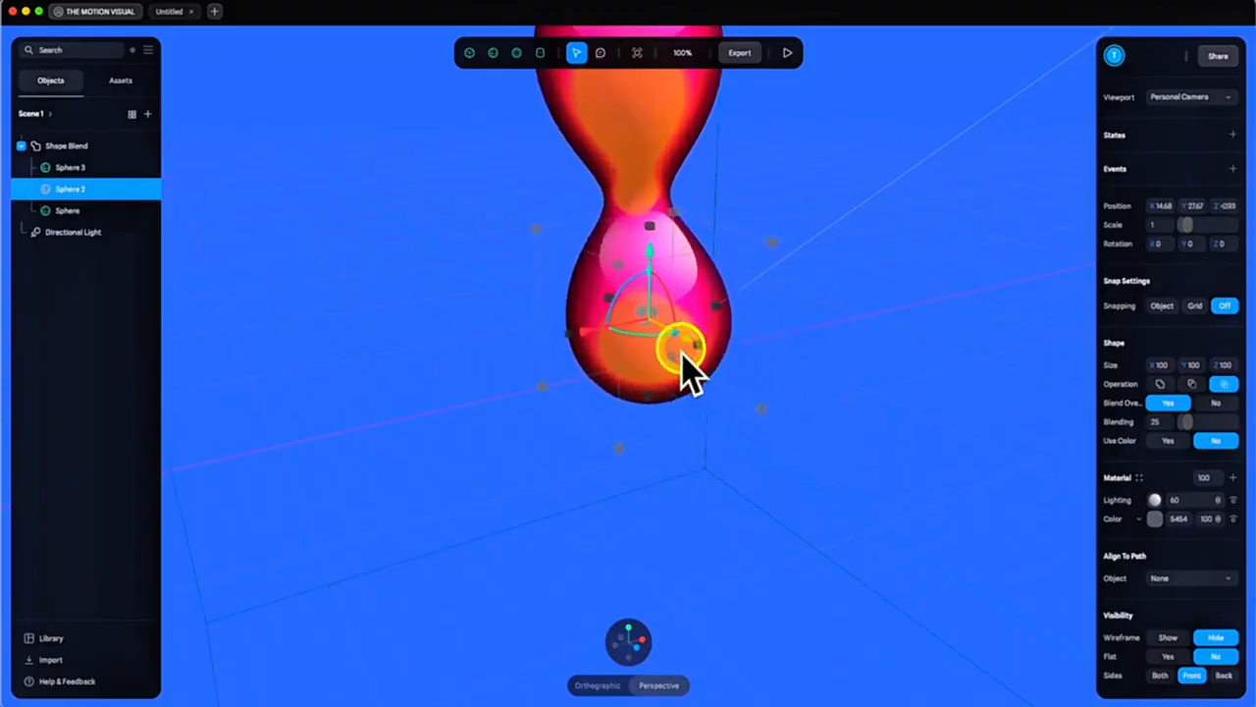
{"action": "left_click_drag", "start_coordinate": [690, 373], "coordinate": [682, 116]}
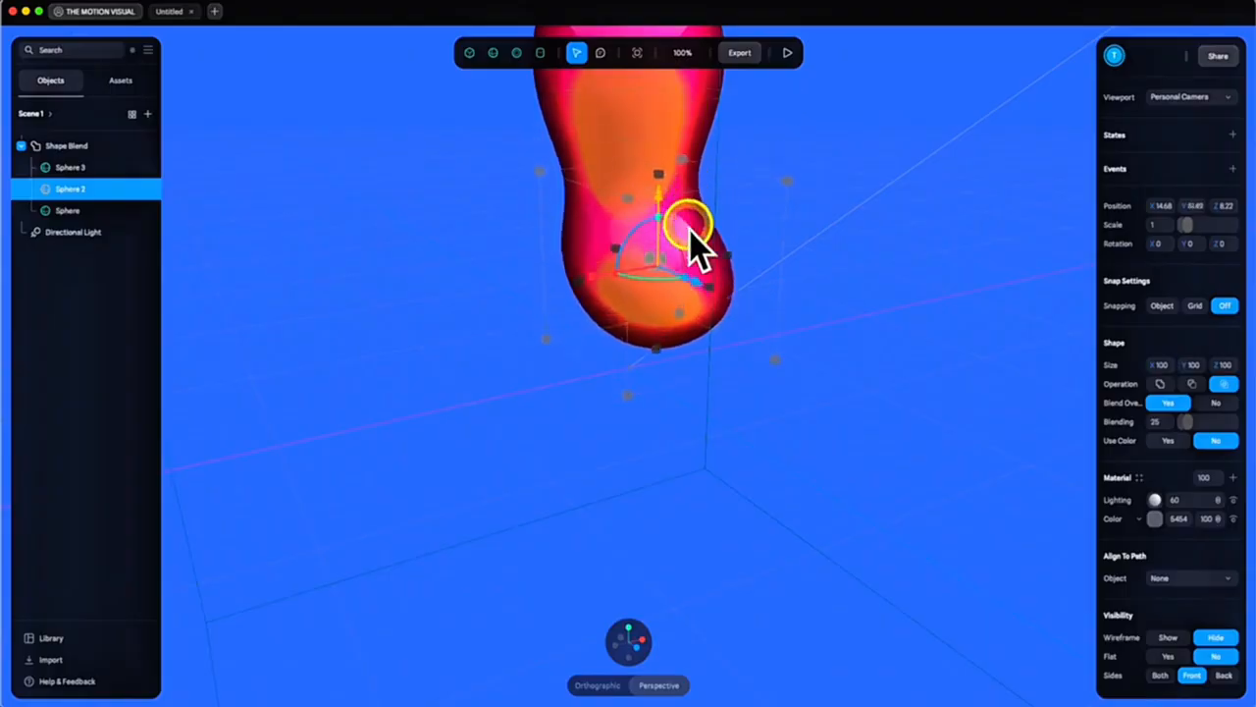
{"action": "left_click_drag", "start_coordinate": [690, 232], "coordinate": [738, 367]}
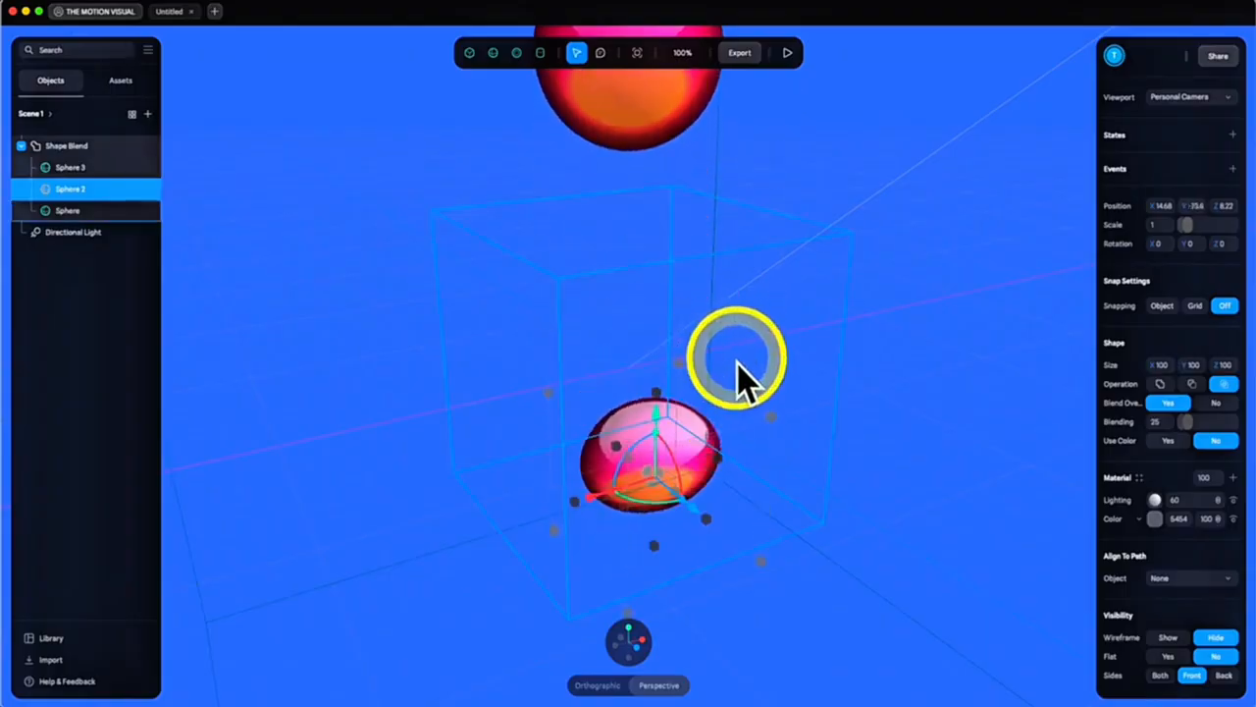
{"action": "mouse_move", "coordinate": [628, 636]}
{"action": "key", "text": "super+z"}
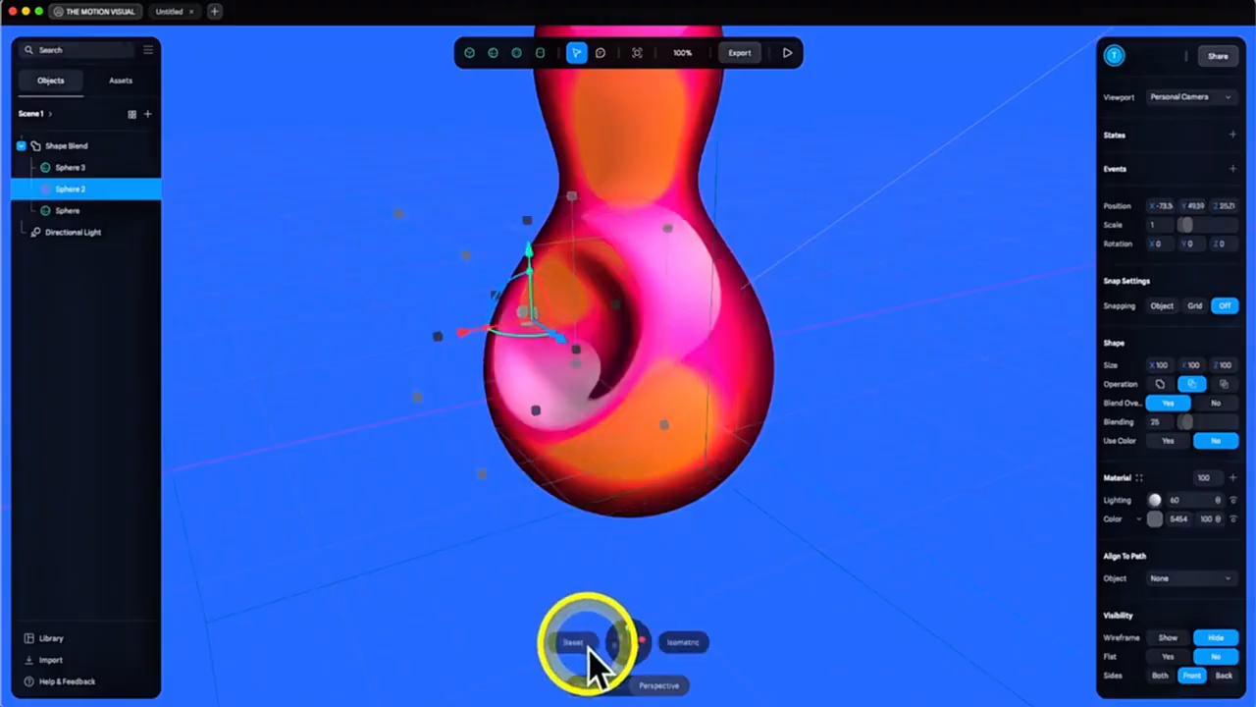
Reset the camera view and delete the large central sphere between the two smaller ones
{"action": "left_click", "coordinate": [589, 645]}
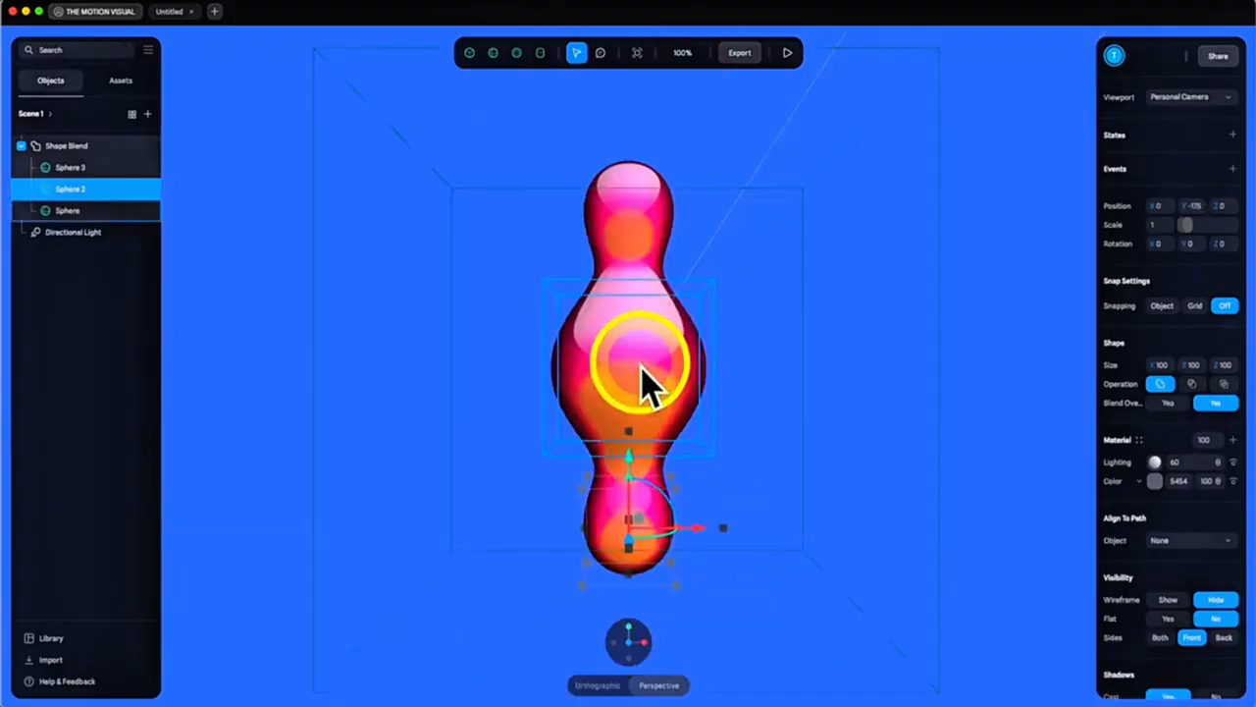
{"action": "left_click", "coordinate": [642, 379]}
{"action": "key", "text": "Delete"}
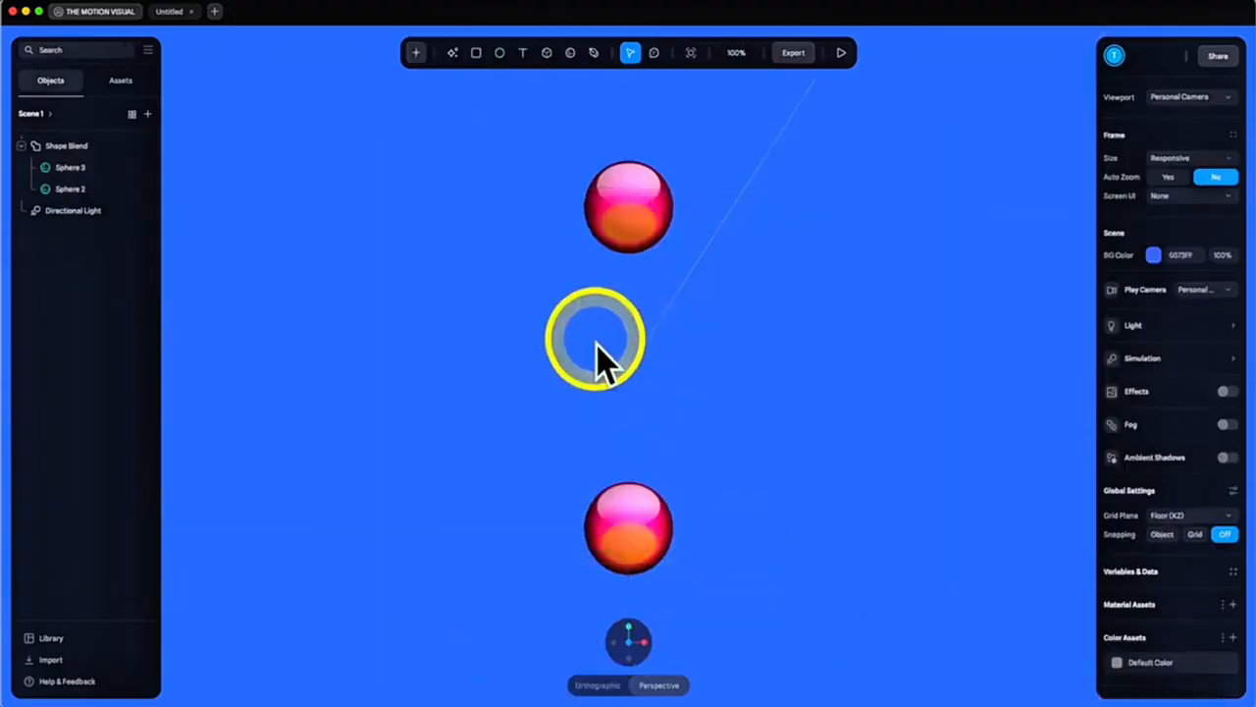
Add a cube to the shape blend with corner 0, a scale of 1.62 and an overridden blending of 77
{"action": "left_click", "coordinate": [636, 251]}
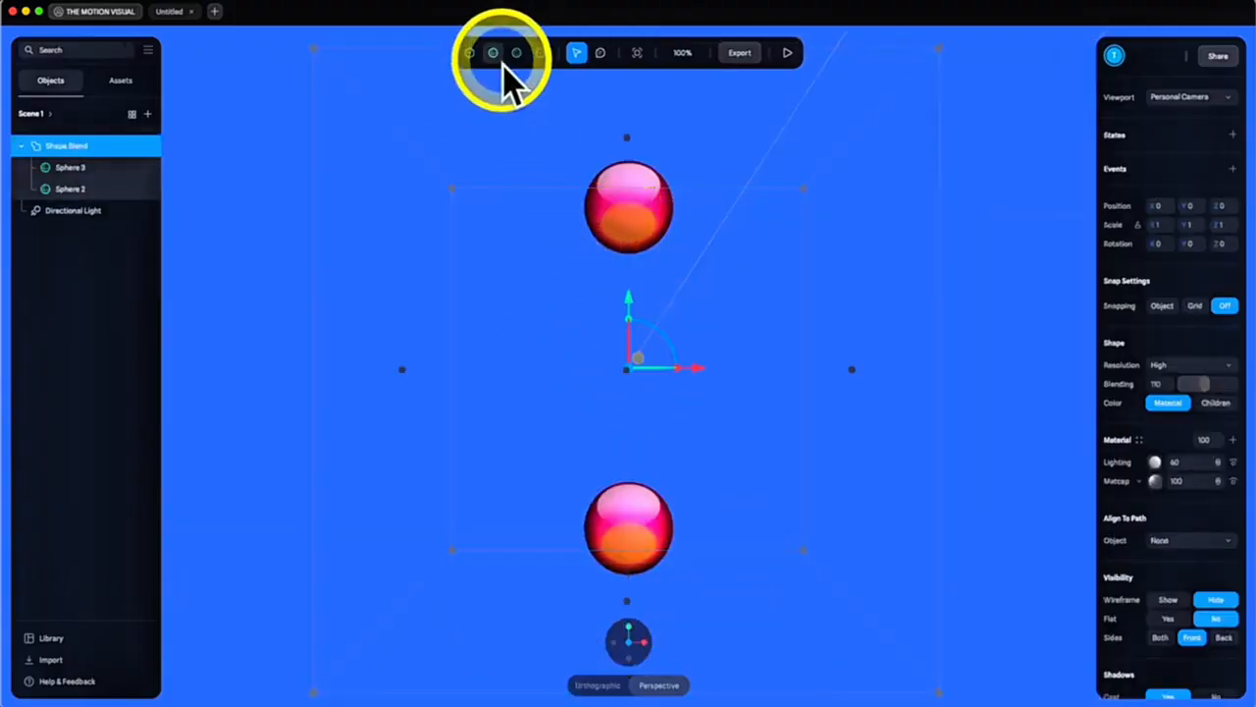
{"action": "left_click", "coordinate": [469, 53]}
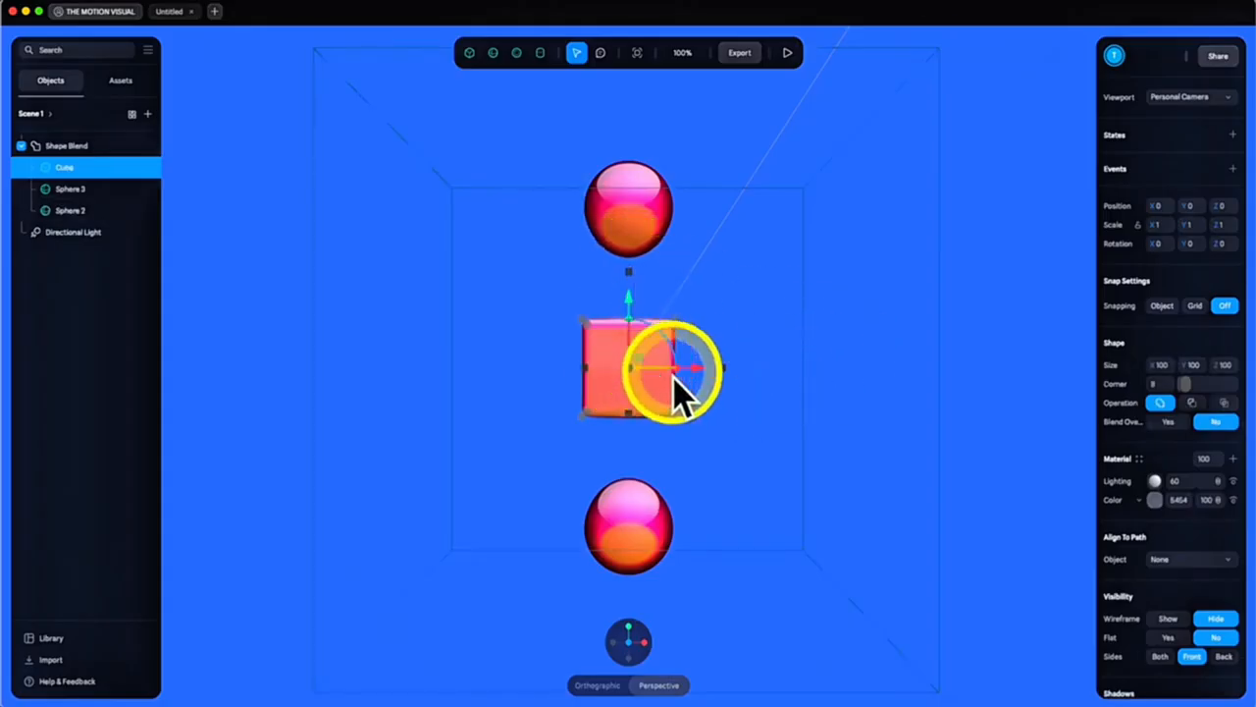
{"action": "left_click_drag", "start_coordinate": [990, 404], "coordinate": [934, 408]}
{"action": "mouse_move", "coordinate": [1181, 382]}
{"action": "left_mouse_down"}
{"action": "mouse_move", "coordinate": [1192, 384]}
{"action": "mouse_move", "coordinate": [1171, 391]}
{"action": "left_mouse_up"}
{"action": "left_click_drag", "start_coordinate": [674, 377], "coordinate": [709, 407], "text": "shift"}
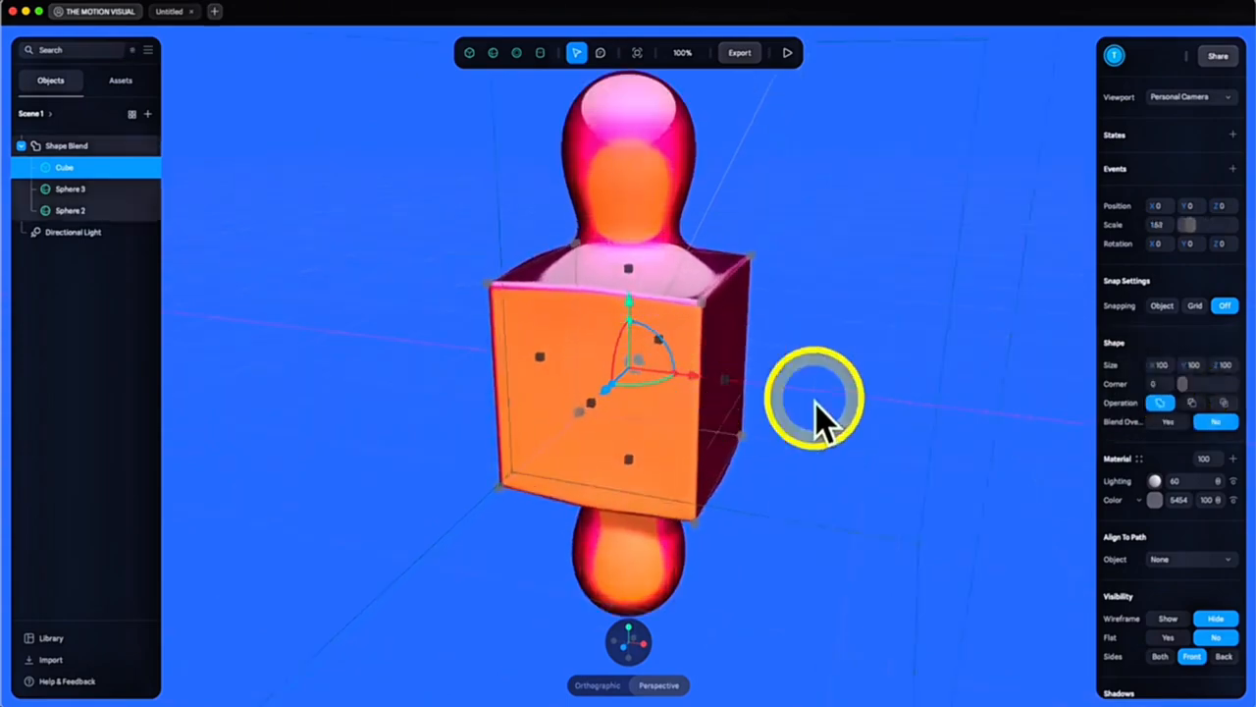
{"action": "left_click", "coordinate": [1170, 422]}
{"action": "left_click_drag", "start_coordinate": [1200, 441], "coordinate": [1203, 449]}
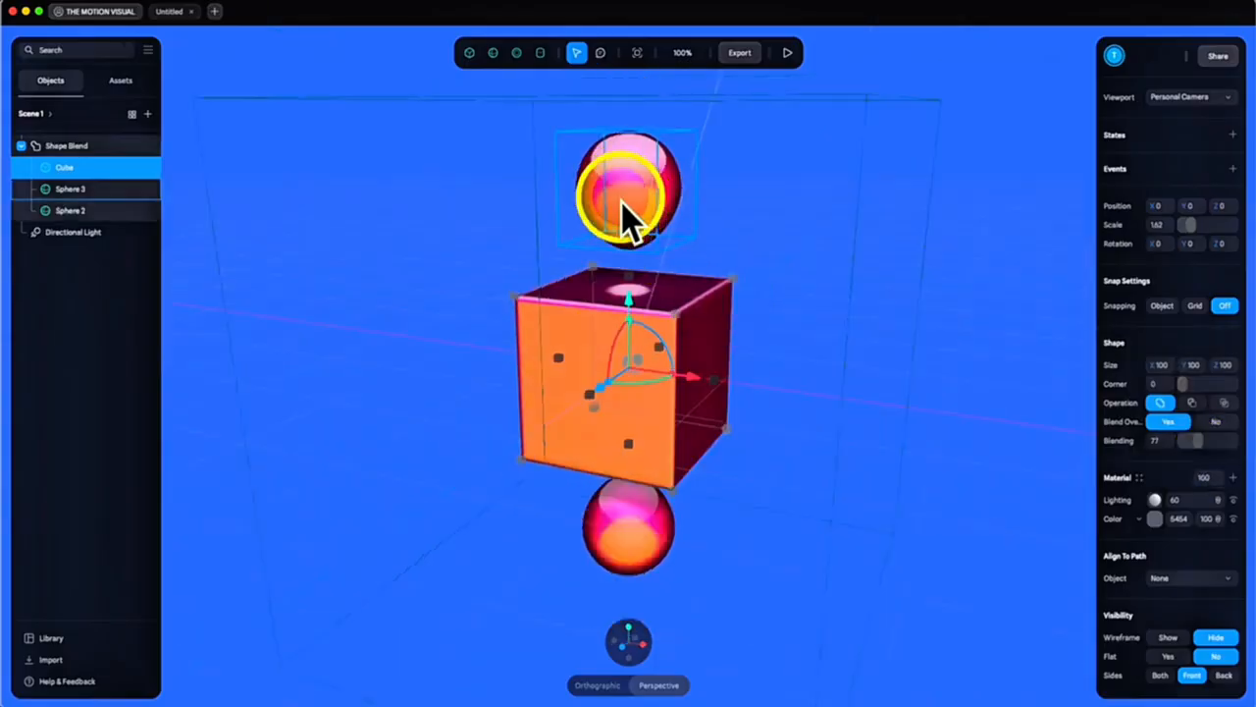
Set Sphere 3, above the cube, to the subtract operation and move it down into the cube's upper half
{"action": "left_click", "coordinate": [623, 204]}
{"action": "left_click", "coordinate": [1191, 383]}
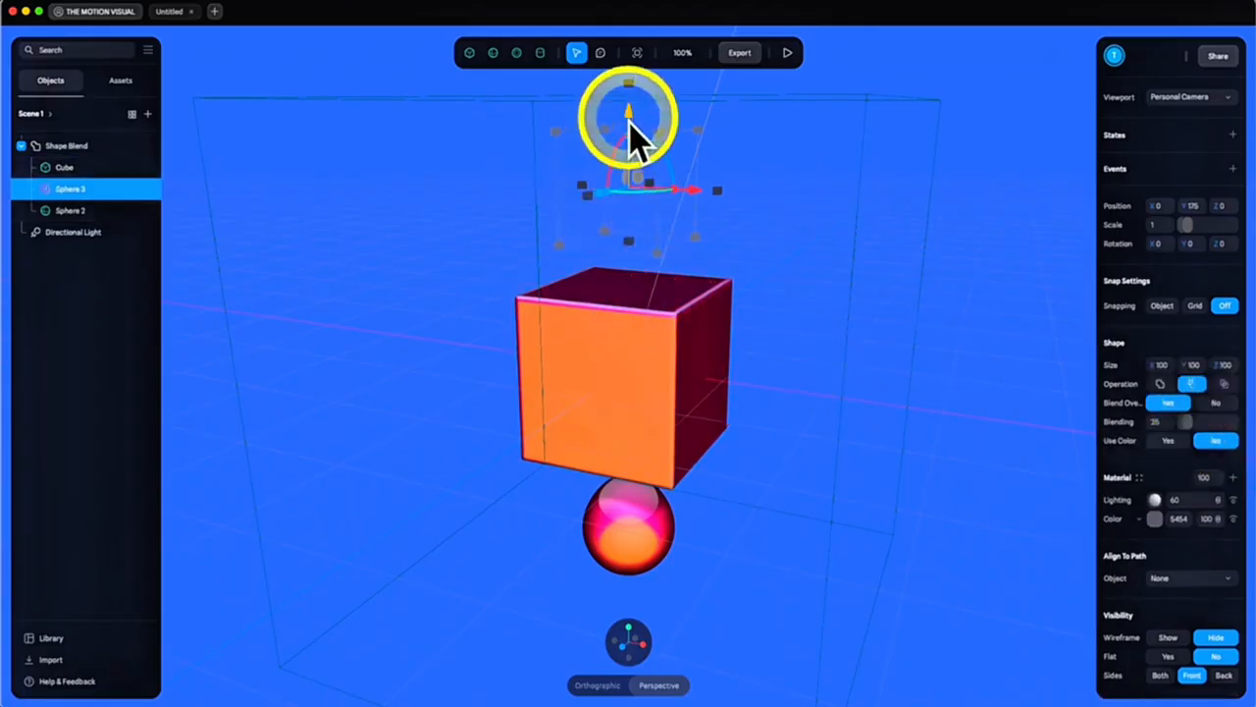
{"action": "left_click_drag", "start_coordinate": [637, 134], "coordinate": [633, 177]}
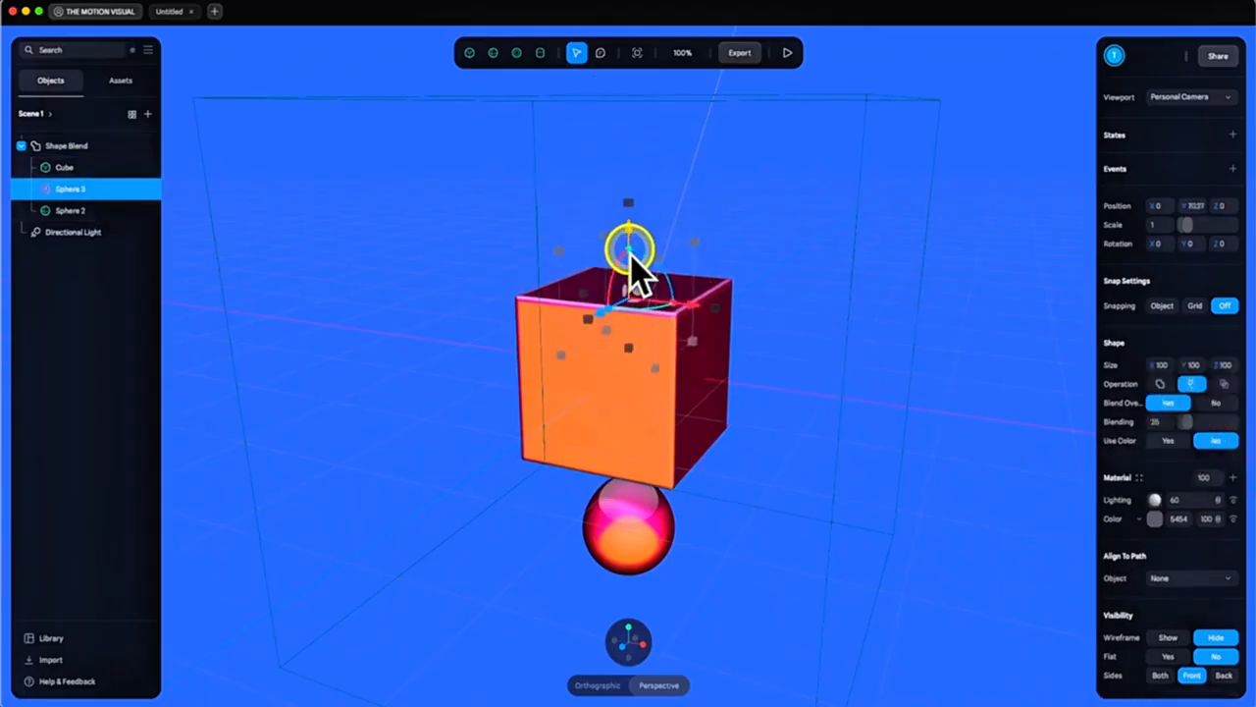
{"action": "mouse_move", "coordinate": [589, 346]}
{"action": "left_mouse_down"}
{"action": "mouse_move", "coordinate": [480, 392]}
{"action": "mouse_move", "coordinate": [611, 352]}
{"action": "left_mouse_up"}
{"action": "left_click", "coordinate": [610, 352]}
Reorder Sphere 3 above Cube in the shape blend hierarchy and move it around to carve the cube's upper part
{"action": "left_click", "coordinate": [59, 194]}
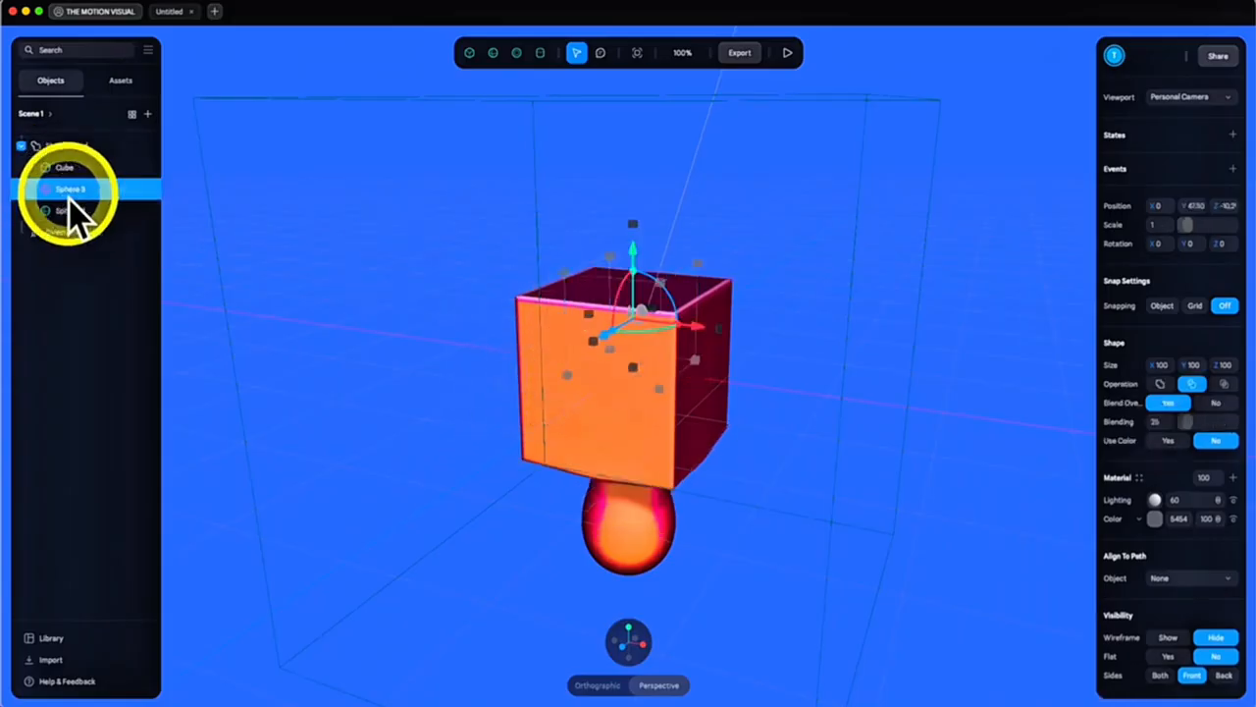
{"action": "left_click_drag", "start_coordinate": [83, 177], "coordinate": [86, 164]}
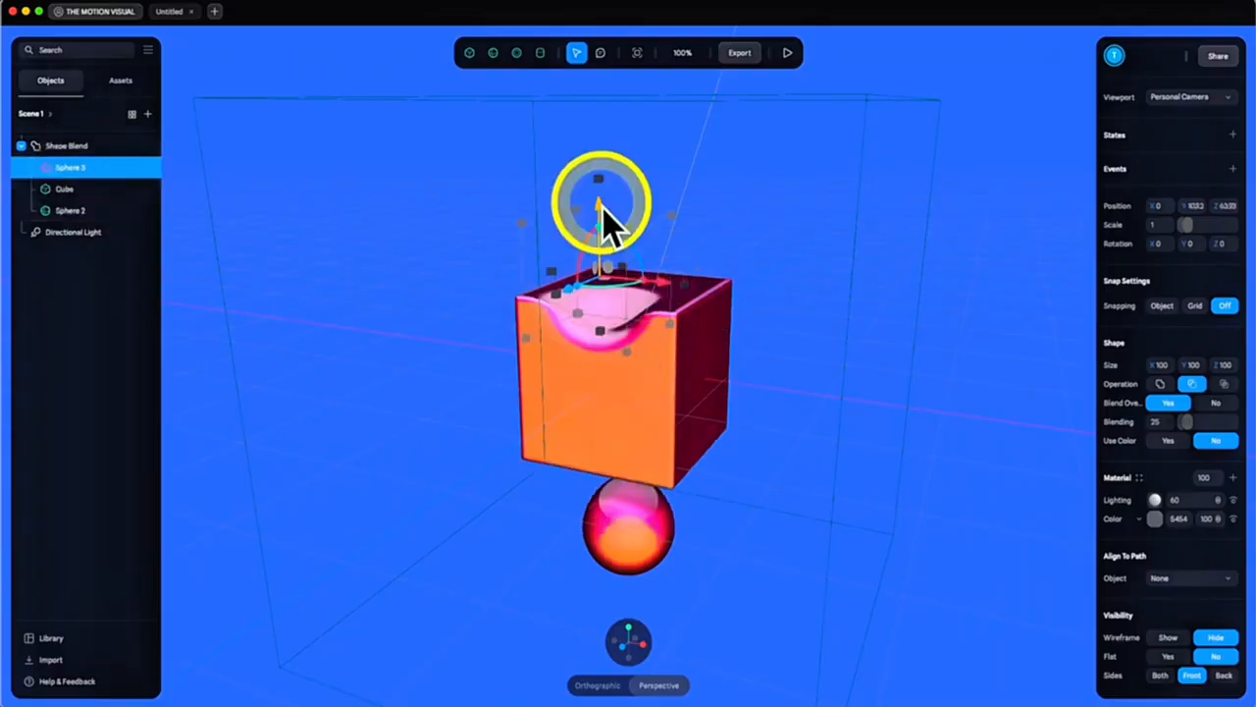
{"action": "left_click_drag", "start_coordinate": [603, 257], "coordinate": [678, 339]}
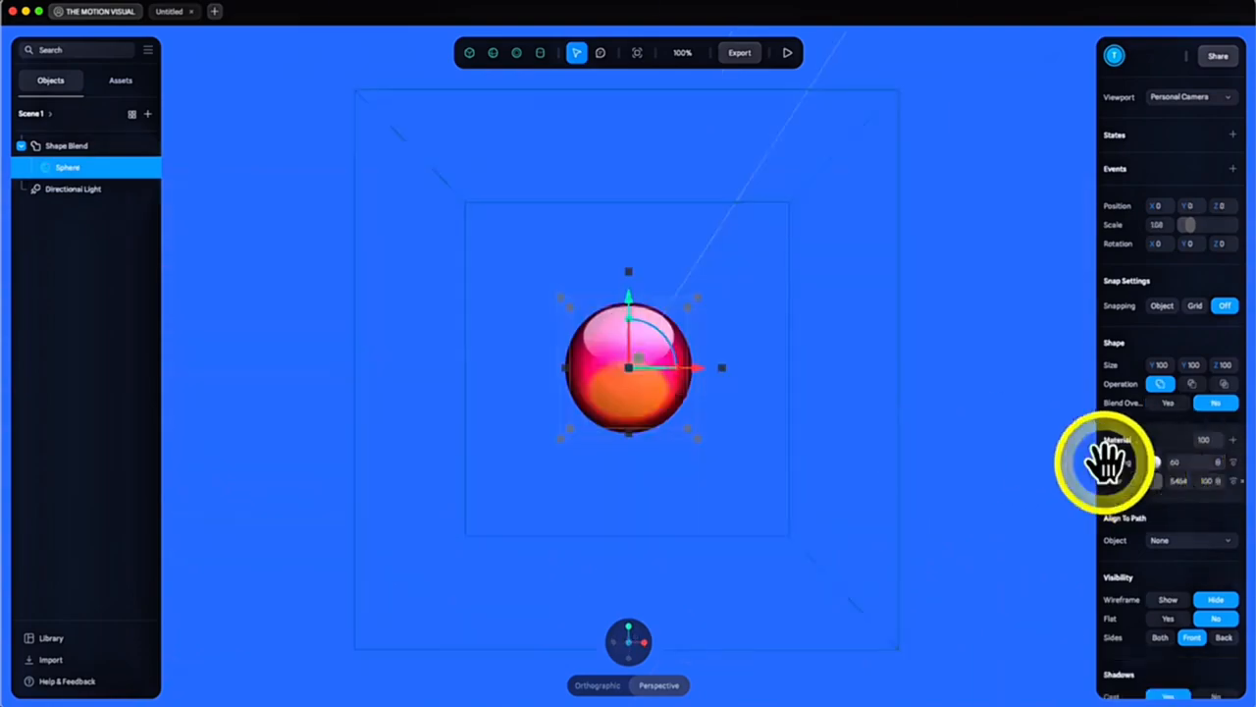
Add a torus to the shape blend around the sphere, scaled to 5.50, with size 79 and tube size 10
{"action": "left_click", "coordinate": [518, 53]}
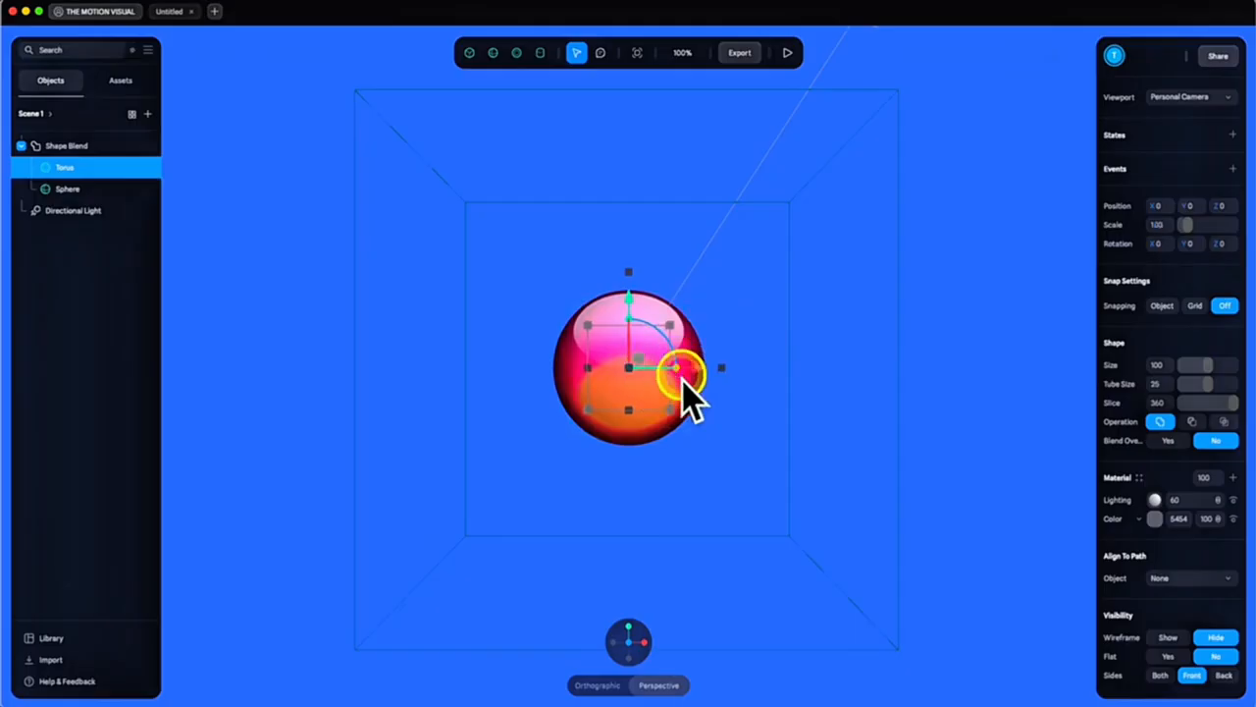
{"action": "left_click_drag", "start_coordinate": [683, 382], "coordinate": [890, 518]}
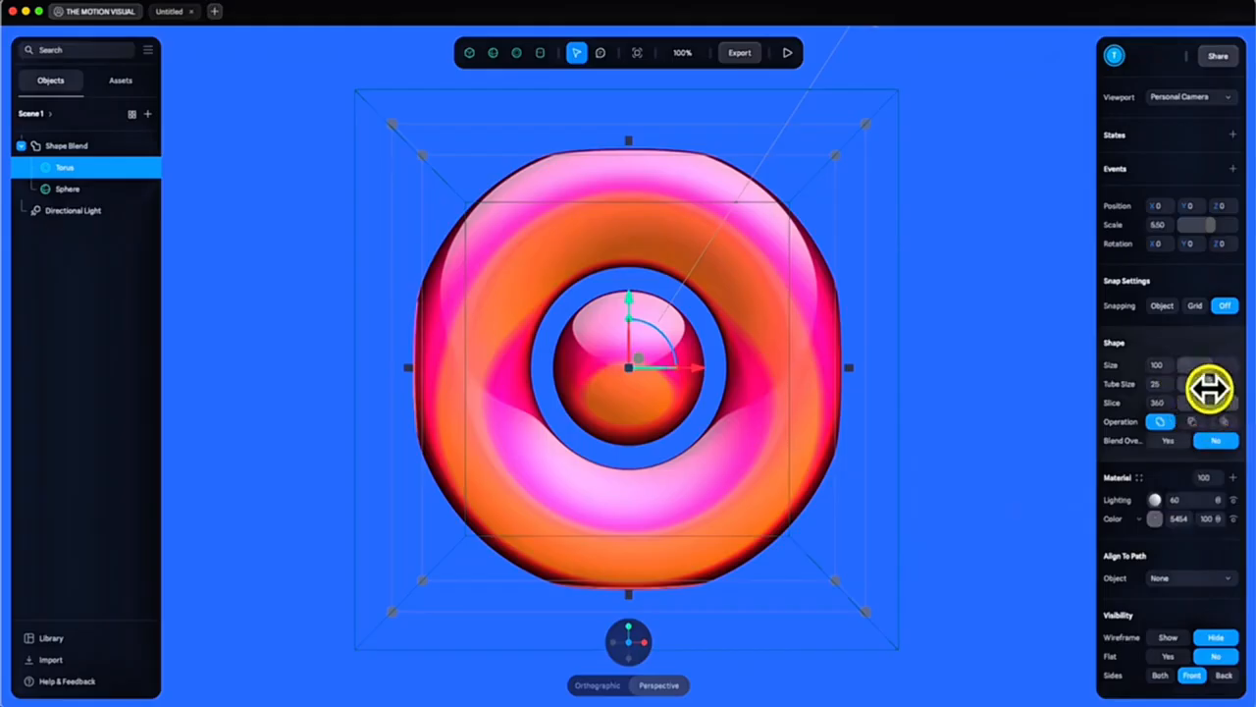
{"action": "mouse_move", "coordinate": [1208, 387]}
{"action": "left_mouse_down"}
{"action": "mouse_move", "coordinate": [1206, 364]}
{"action": "mouse_move", "coordinate": [1192, 385]}
{"action": "left_mouse_up"}
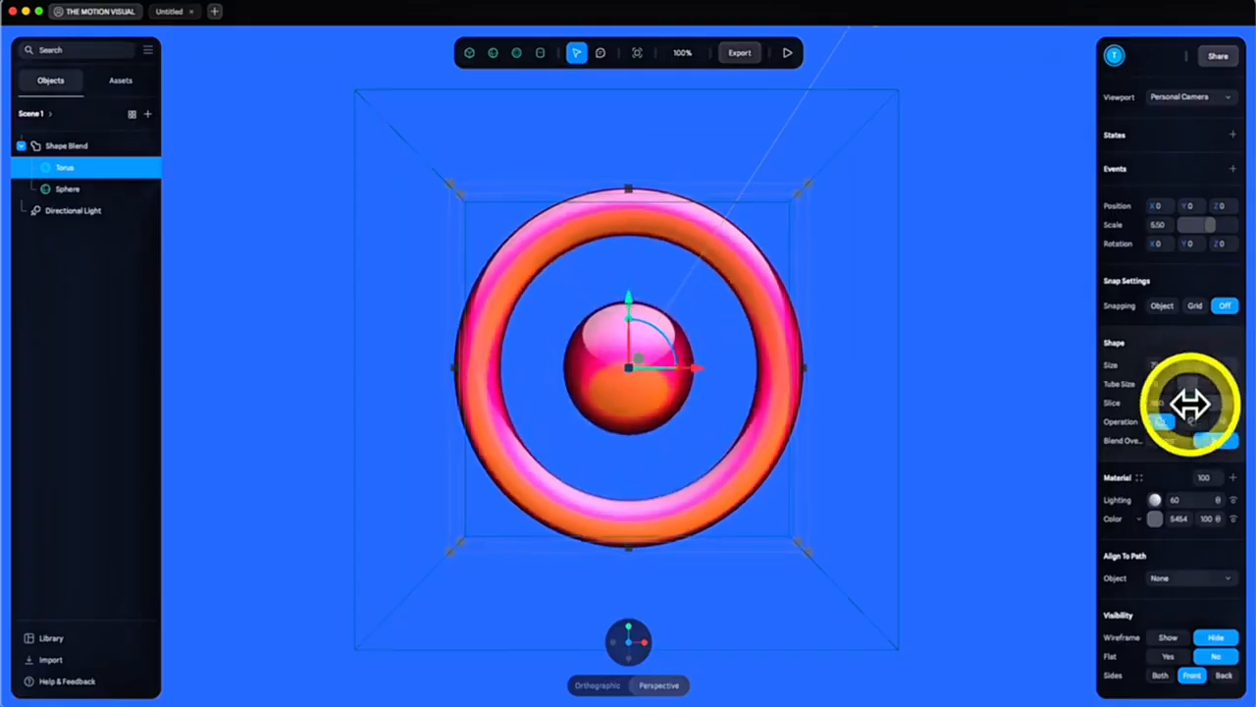
Override the torus's blending with a value of 84, and reduce the ring to size 69 with a thinner tube
{"action": "left_click", "coordinate": [1180, 443]}
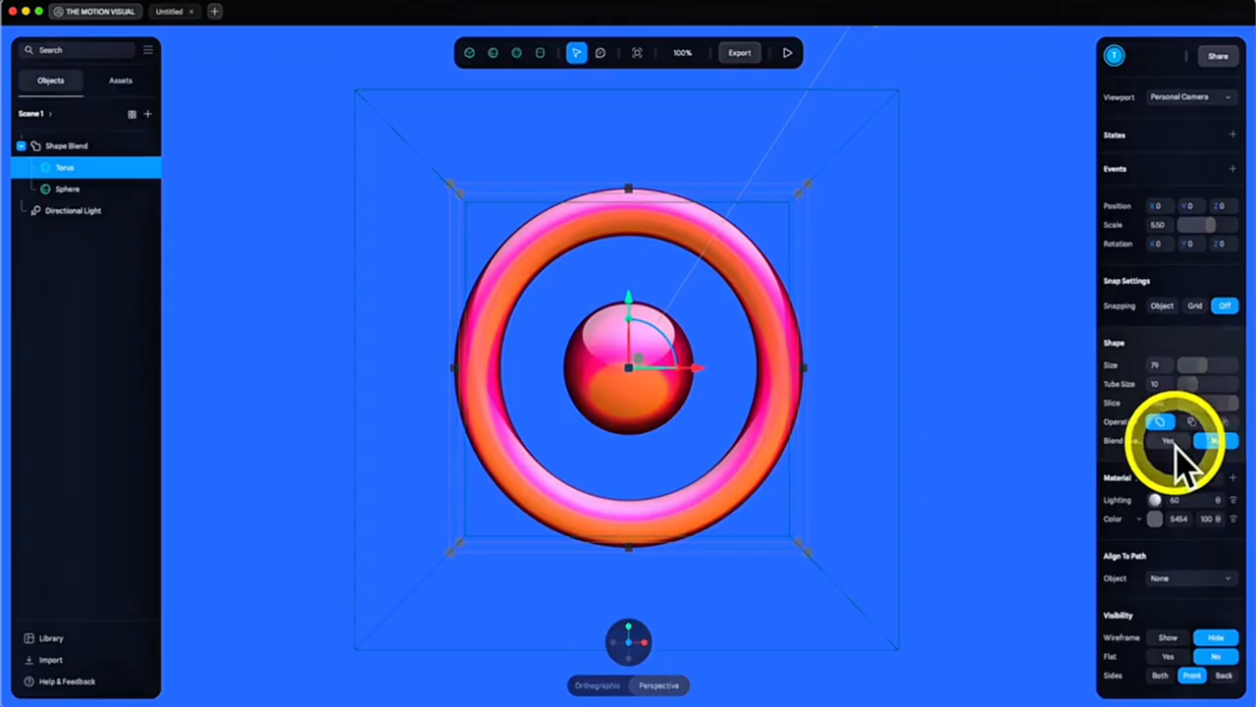
{"action": "left_click_drag", "start_coordinate": [1211, 457], "coordinate": [1194, 460]}
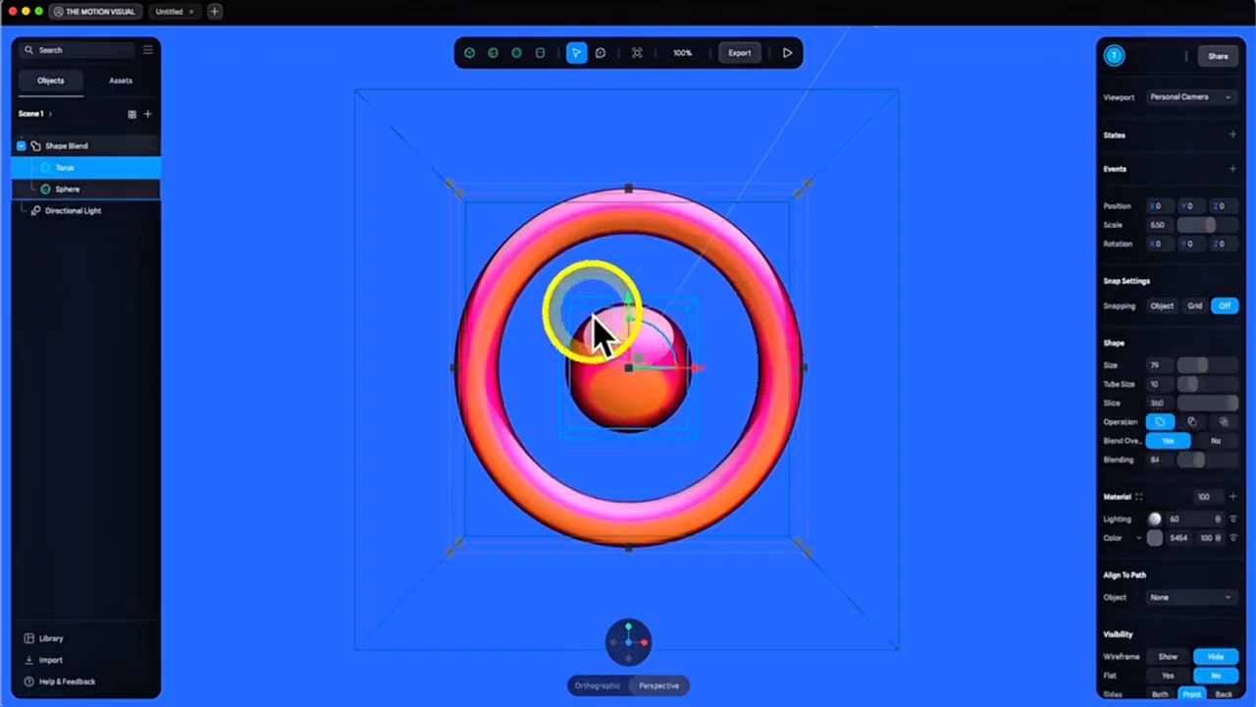
{"action": "mouse_move", "coordinate": [631, 299]}
{"action": "left_mouse_down"}
{"action": "mouse_move", "coordinate": [639, 363]}
{"action": "mouse_move", "coordinate": [642, 258]}
{"action": "mouse_move", "coordinate": [648, 334]}
{"action": "mouse_move", "coordinate": [631, 317]}
{"action": "left_mouse_up"}
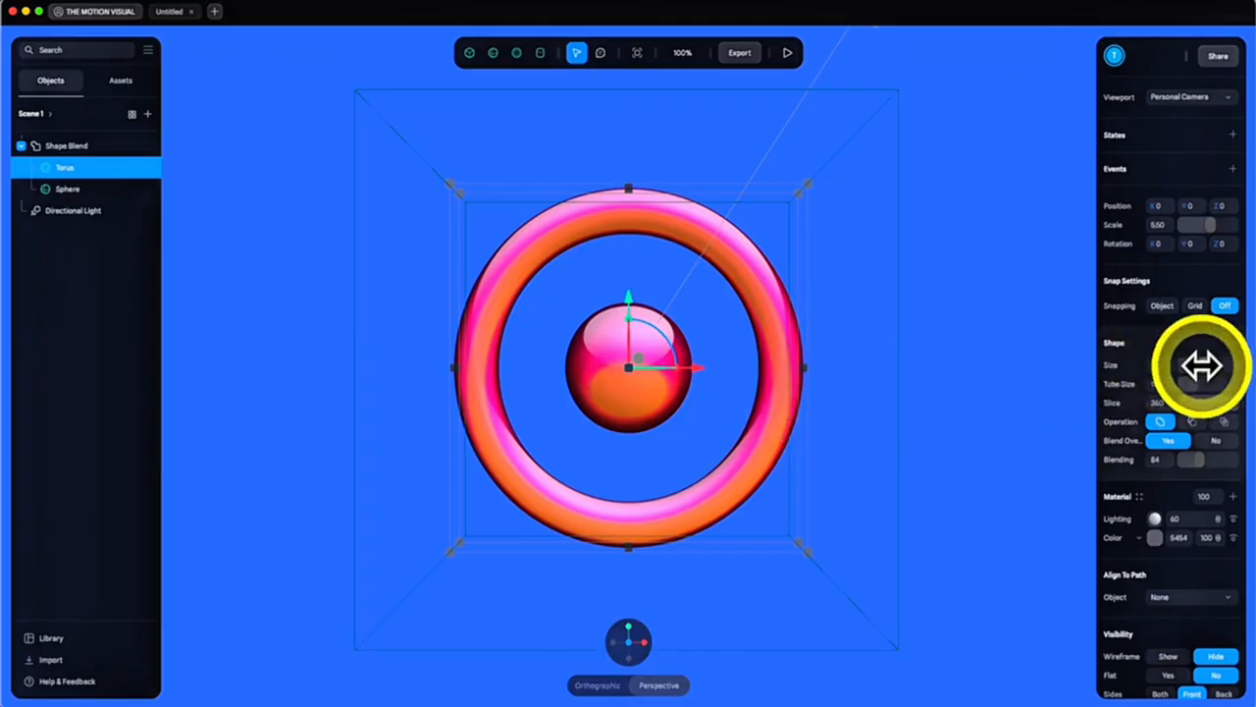
{"action": "left_click_drag", "start_coordinate": [1200, 364], "coordinate": [1185, 390]}
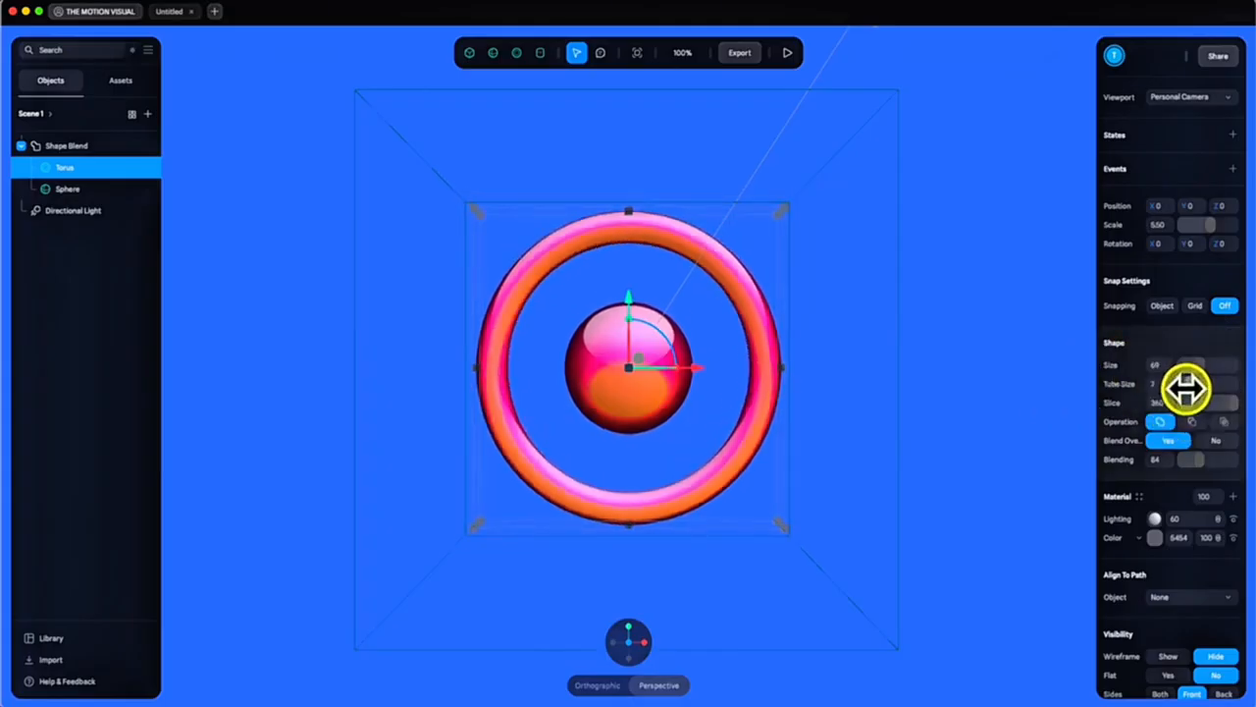
Scale the sphere inside the torus down to 1.23
{"action": "left_click", "coordinate": [634, 400]}
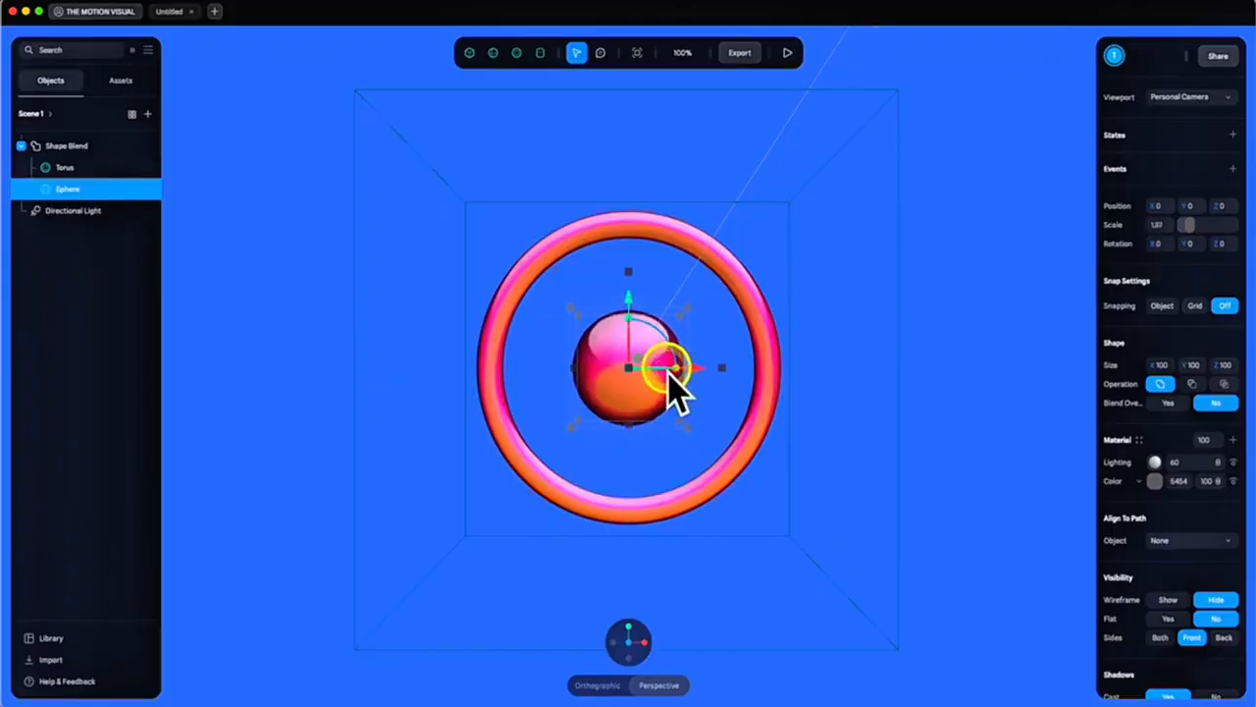
{"action": "left_click_drag", "start_coordinate": [669, 372], "coordinate": [664, 370]}
{"action": "left_click_drag", "start_coordinate": [961, 399], "coordinate": [942, 407], "text": "alt"}
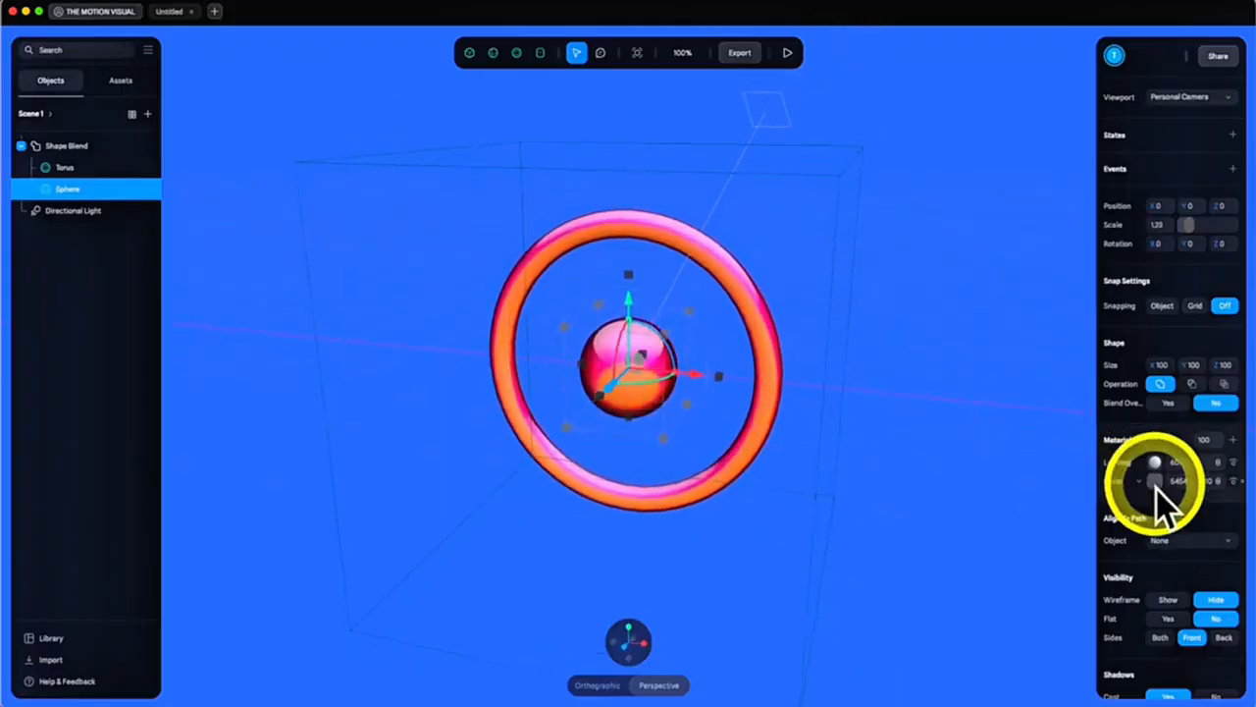
Enable the cloner on the central sphere, using the Radial type with a count of 6
{"action": "scroll", "coordinate": [1158, 489], "scroll_direction": "down", "scroll_amount": 3}
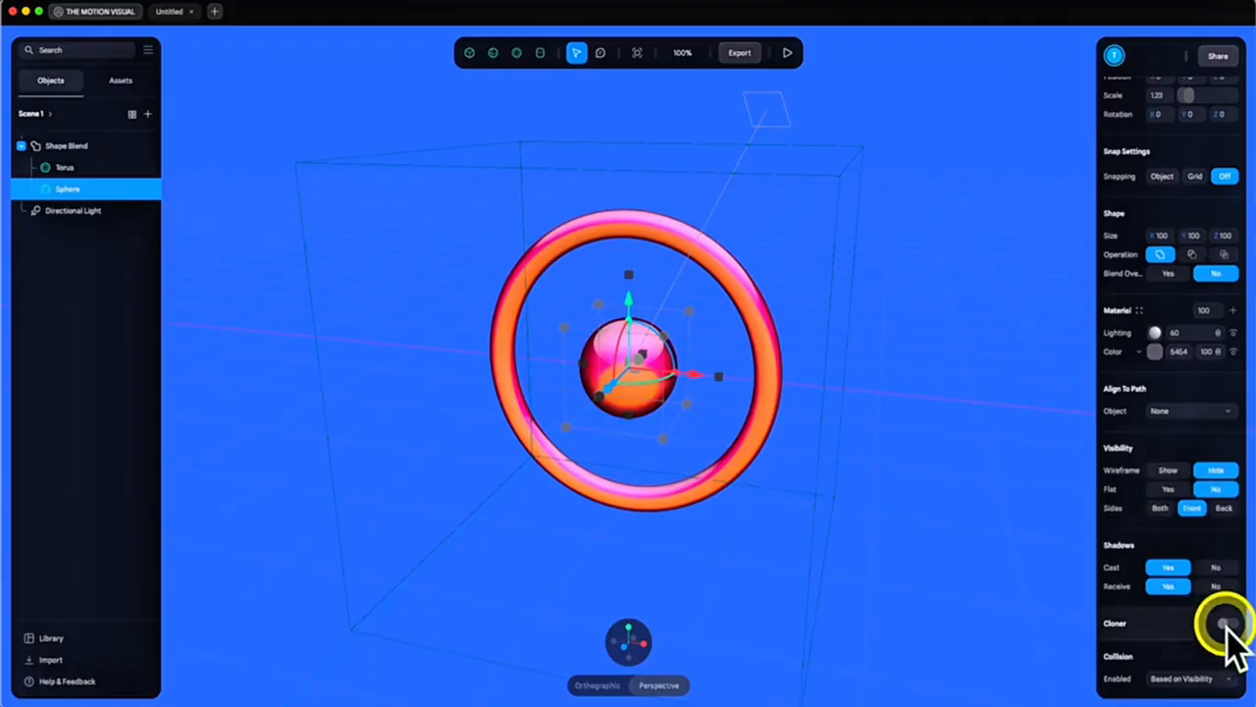
{"action": "left_click", "coordinate": [1228, 624]}
{"action": "scroll", "coordinate": [1217, 648], "scroll_direction": "down", "scroll_amount": 3}
{"action": "left_click", "coordinate": [1186, 489]}
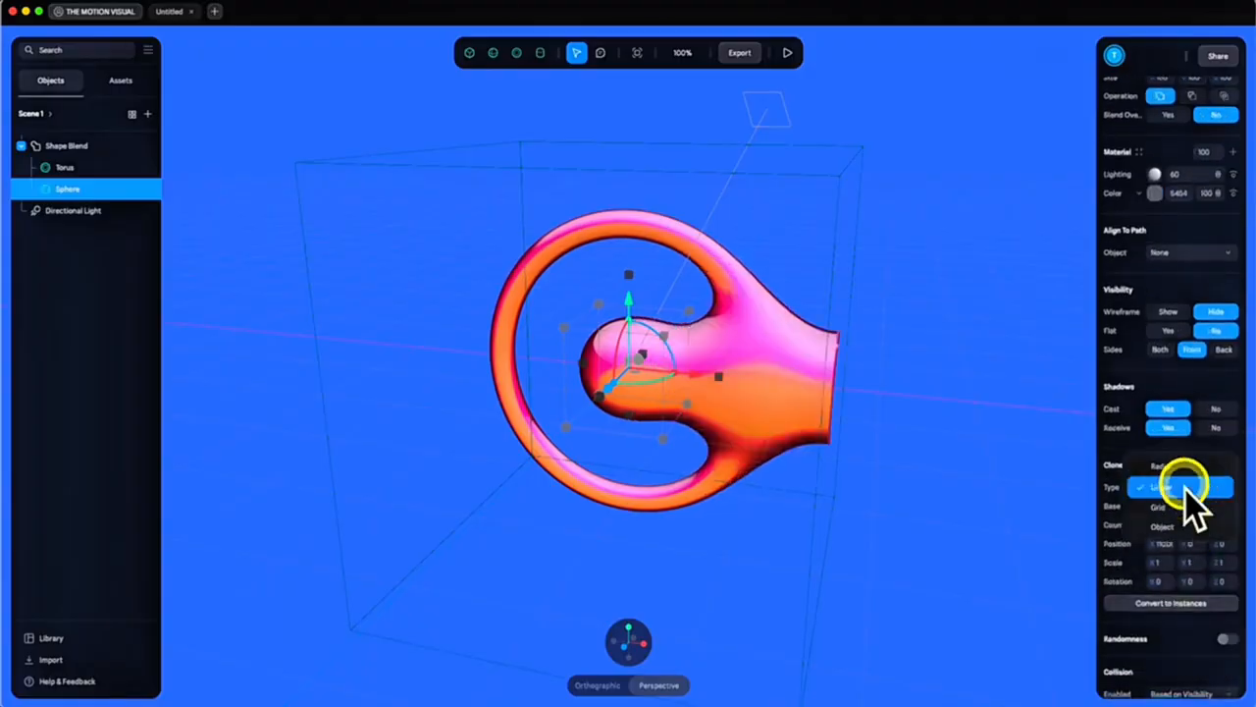
{"action": "left_click", "coordinate": [1177, 471]}
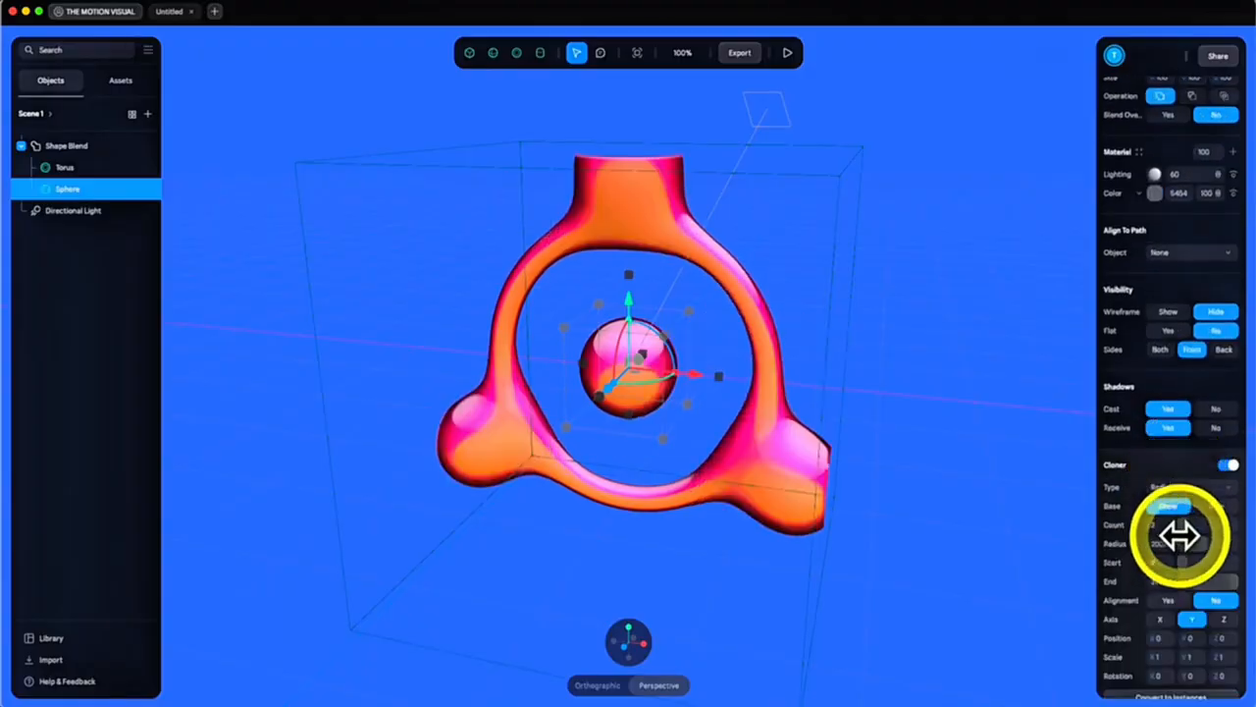
{"action": "left_click_drag", "start_coordinate": [1181, 527], "coordinate": [1187, 527]}
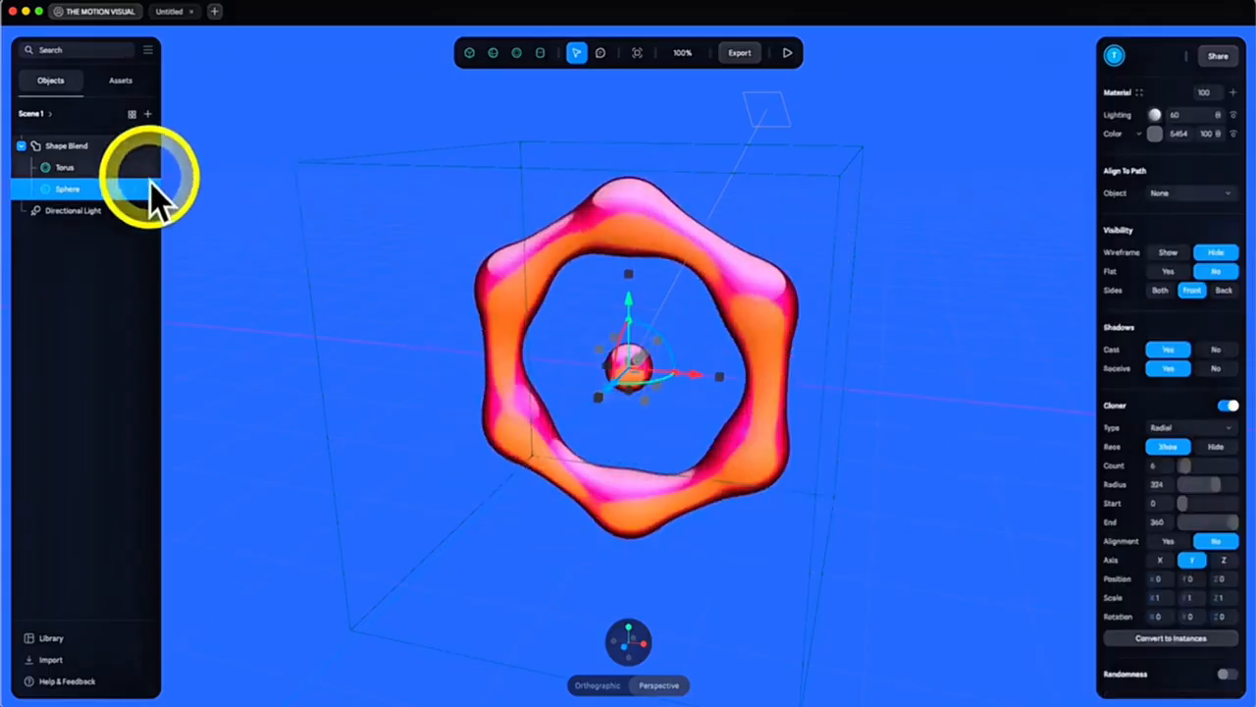
Hide the torus, then adjust the sphere cloner's radius and enlarge the cloned spheres
{"action": "left_click", "coordinate": [135, 168]}
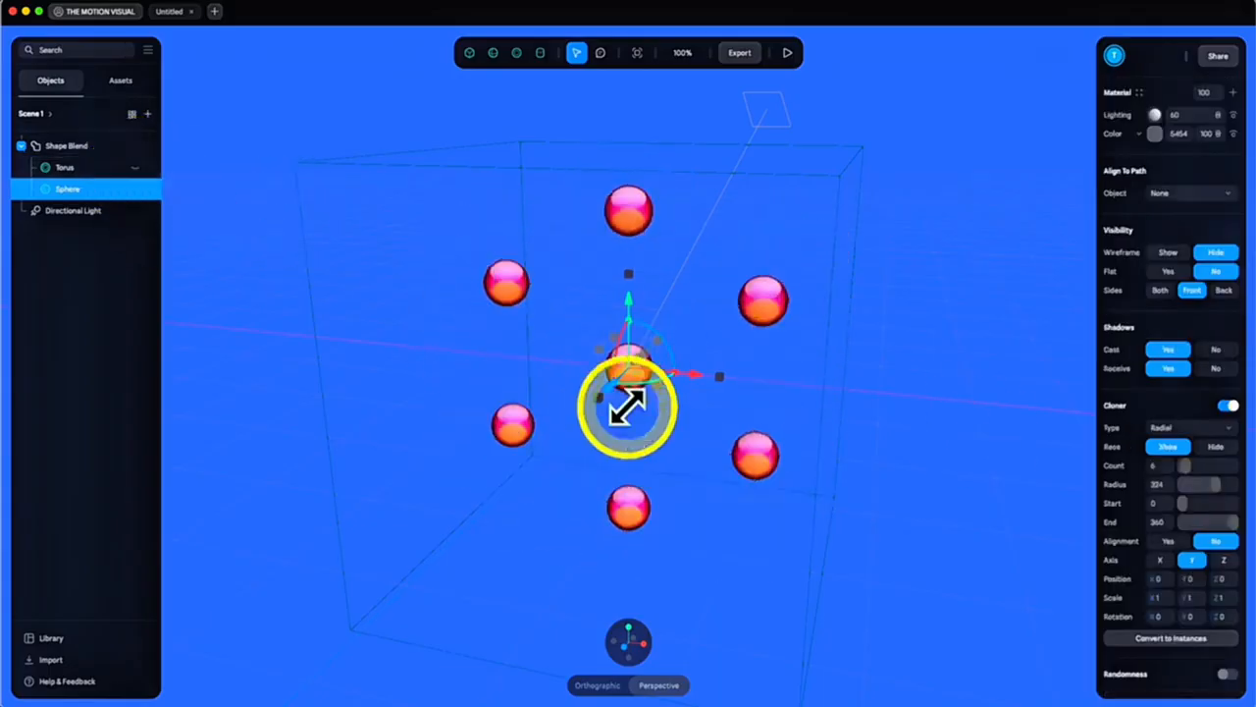
{"action": "left_click_drag", "start_coordinate": [1221, 491], "coordinate": [1208, 488]}
{"action": "scroll", "coordinate": [1189, 227], "scroll_direction": "up", "scroll_amount": 5}
{"action": "left_click_drag", "start_coordinate": [1190, 226], "coordinate": [1192, 225]}
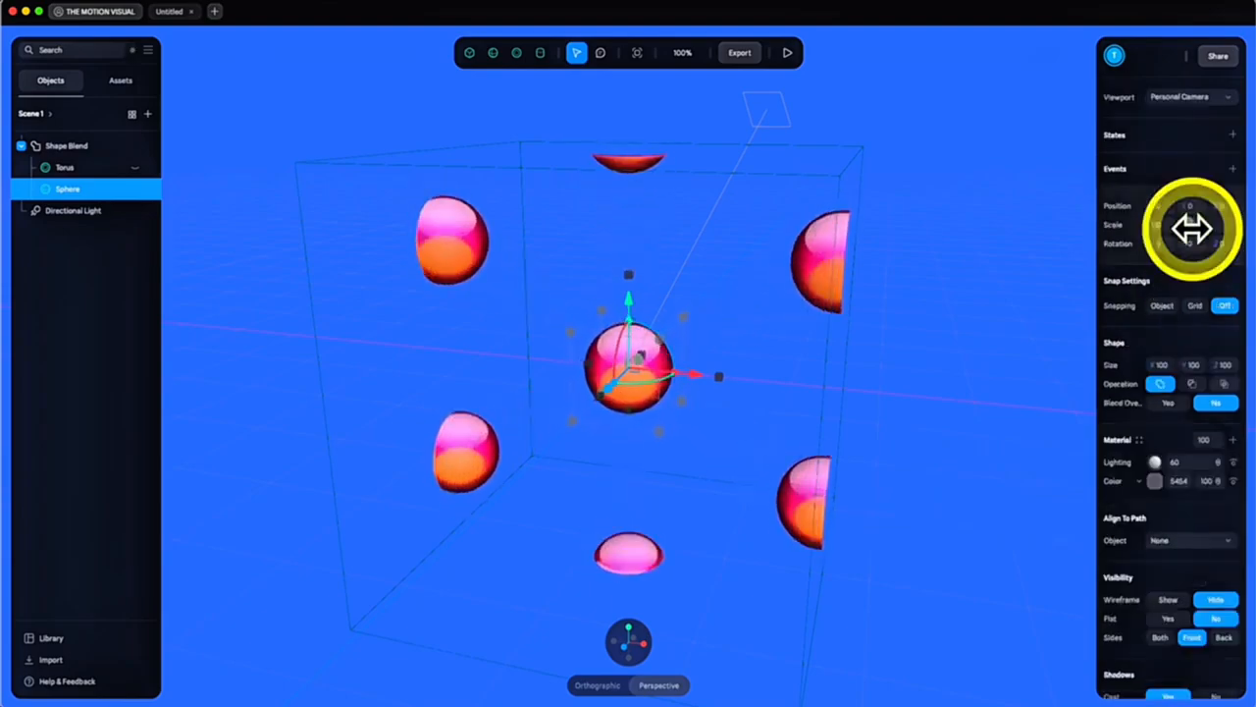
Set the cloned sphere's scale to 0.83 and its radial cloner radius to 196
{"action": "scroll", "coordinate": [1212, 412], "scroll_direction": "down", "scroll_amount": 5}
{"action": "left_click_drag", "start_coordinate": [1211, 567], "coordinate": [1203, 563]}
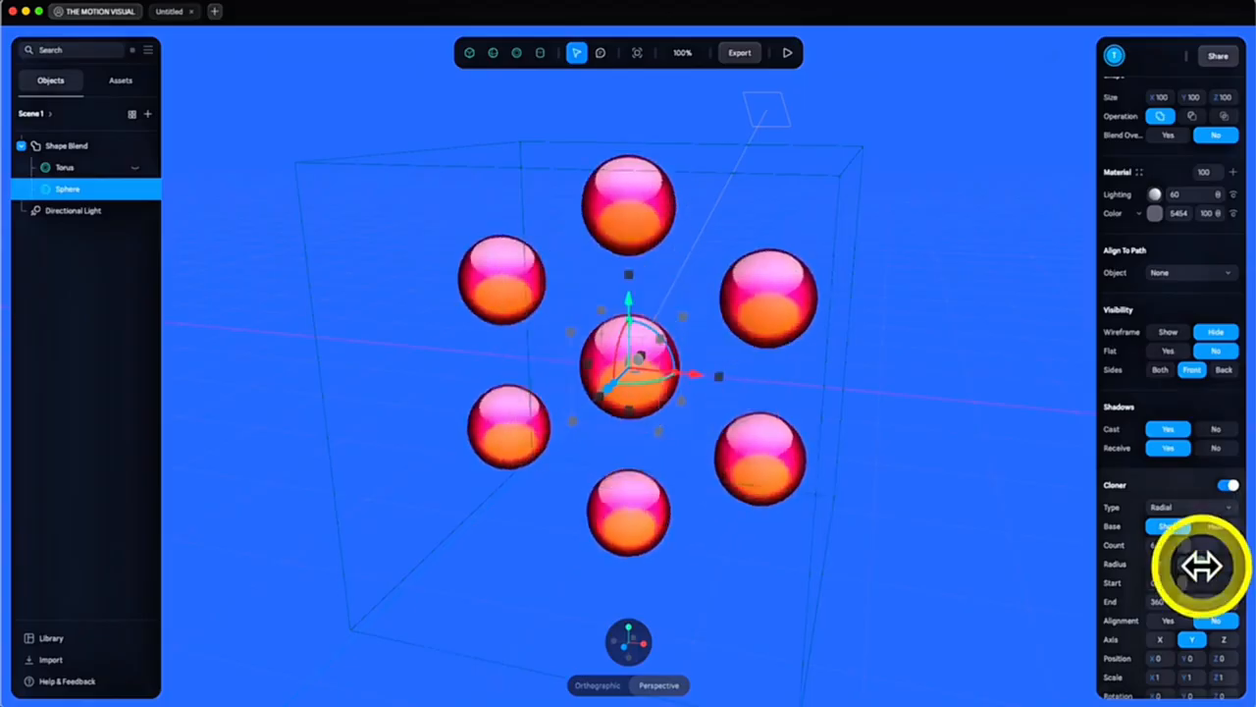
{"action": "scroll", "coordinate": [1192, 308], "scroll_direction": "up", "scroll_amount": 5}
{"action": "left_click_drag", "start_coordinate": [1189, 229], "coordinate": [1188, 229]}
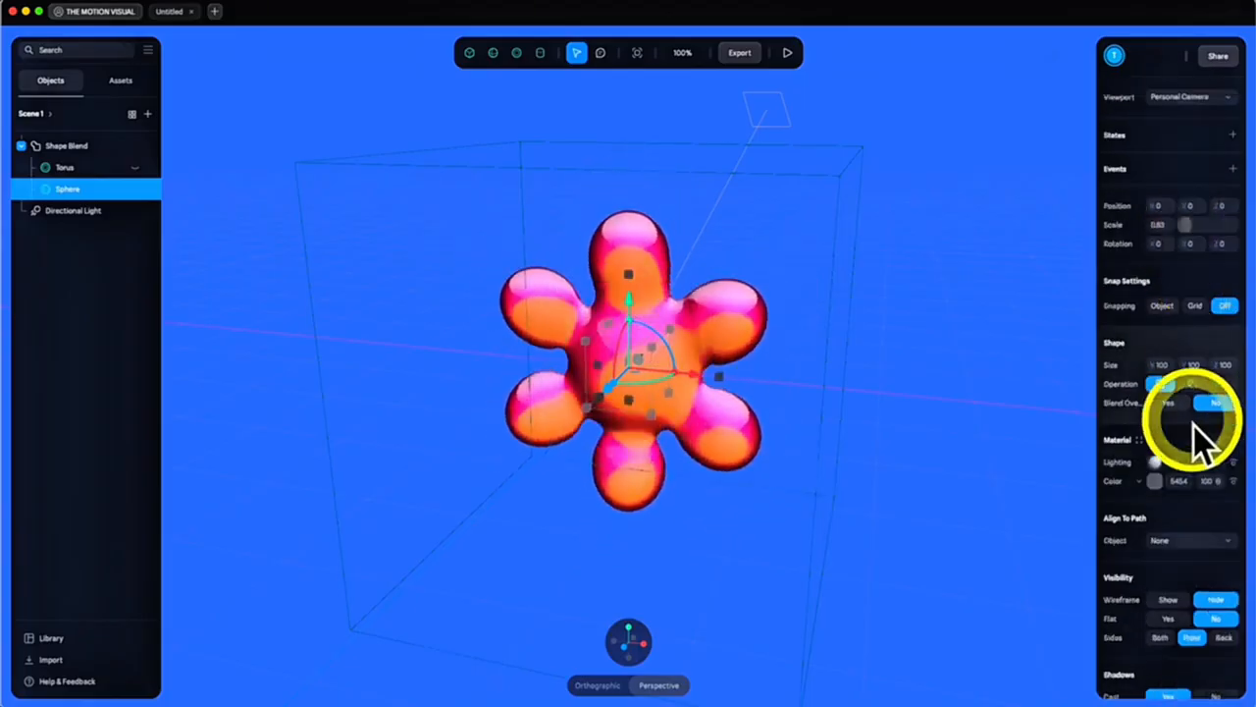
{"action": "scroll", "coordinate": [1197, 451], "scroll_direction": "down", "scroll_amount": 5}
{"action": "left_click_drag", "start_coordinate": [1201, 442], "coordinate": [1200, 440]}
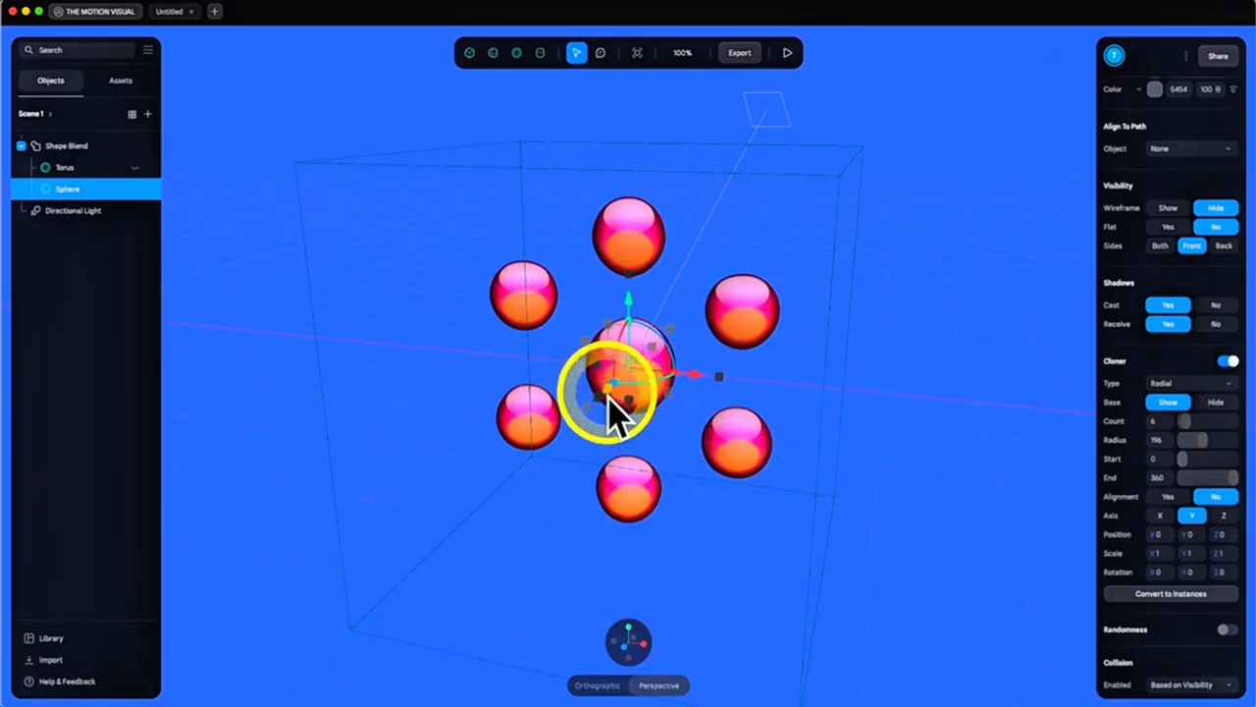
Move the base sphere with its radial clones forward along the Z axis
{"action": "mouse_move", "coordinate": [608, 397]}
{"action": "left_mouse_down"}
{"action": "mouse_move", "coordinate": [521, 486]}
{"action": "mouse_move", "coordinate": [535, 448]}
{"action": "left_mouse_up"}
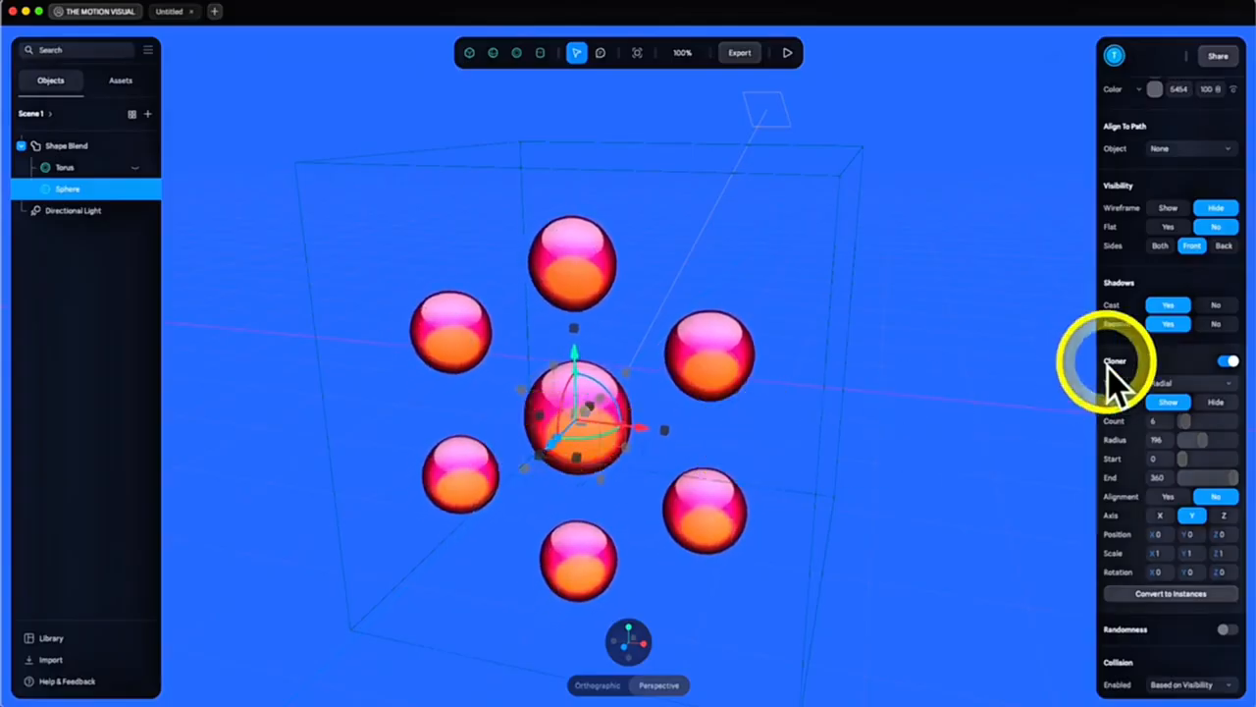
Add a state to the cloned sphere that moves it back to about -183 on Z and rotates it about -335 around Z
{"action": "scroll", "coordinate": [1206, 323], "scroll_direction": "up", "scroll_amount": 5}
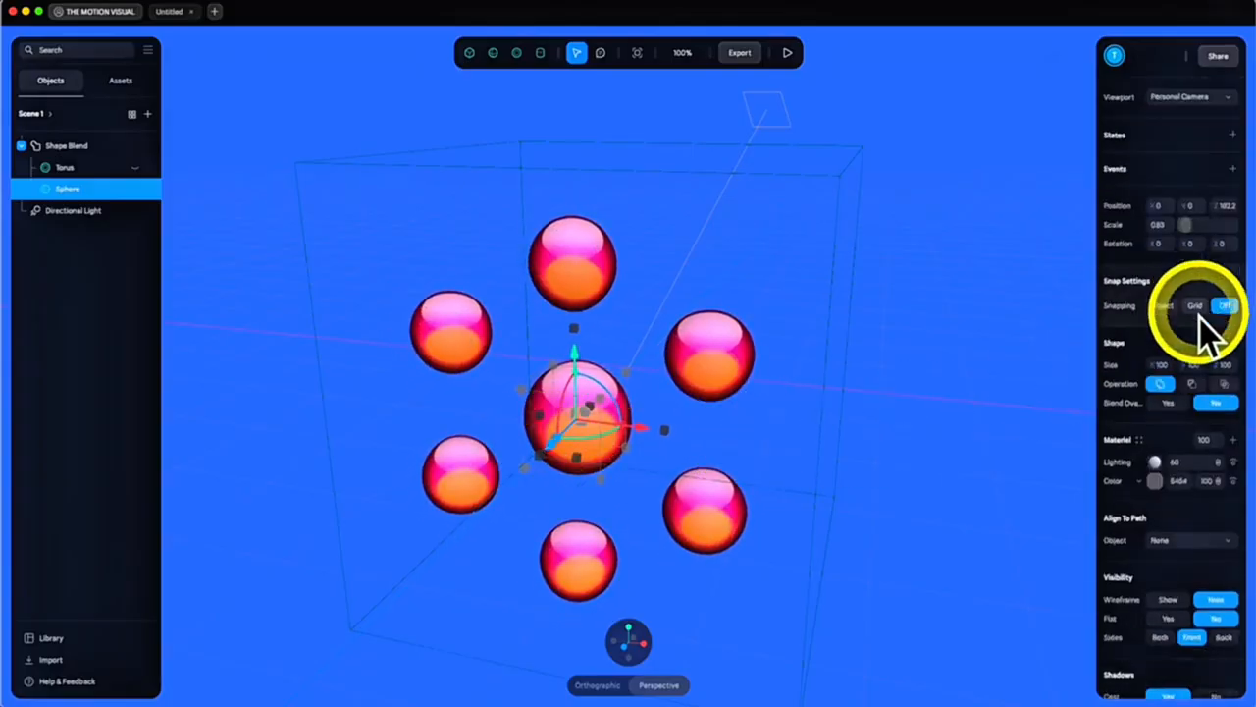
{"action": "left_click", "coordinate": [1233, 135]}
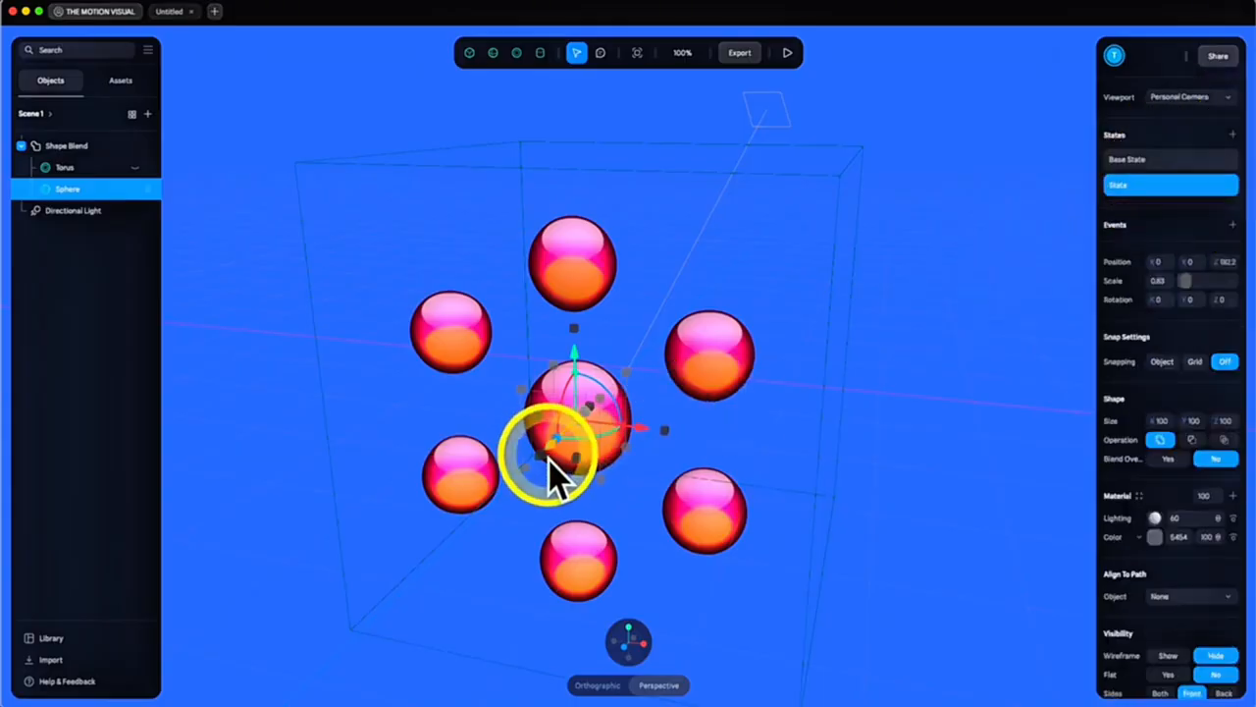
{"action": "left_click_drag", "start_coordinate": [548, 454], "coordinate": [664, 363]}
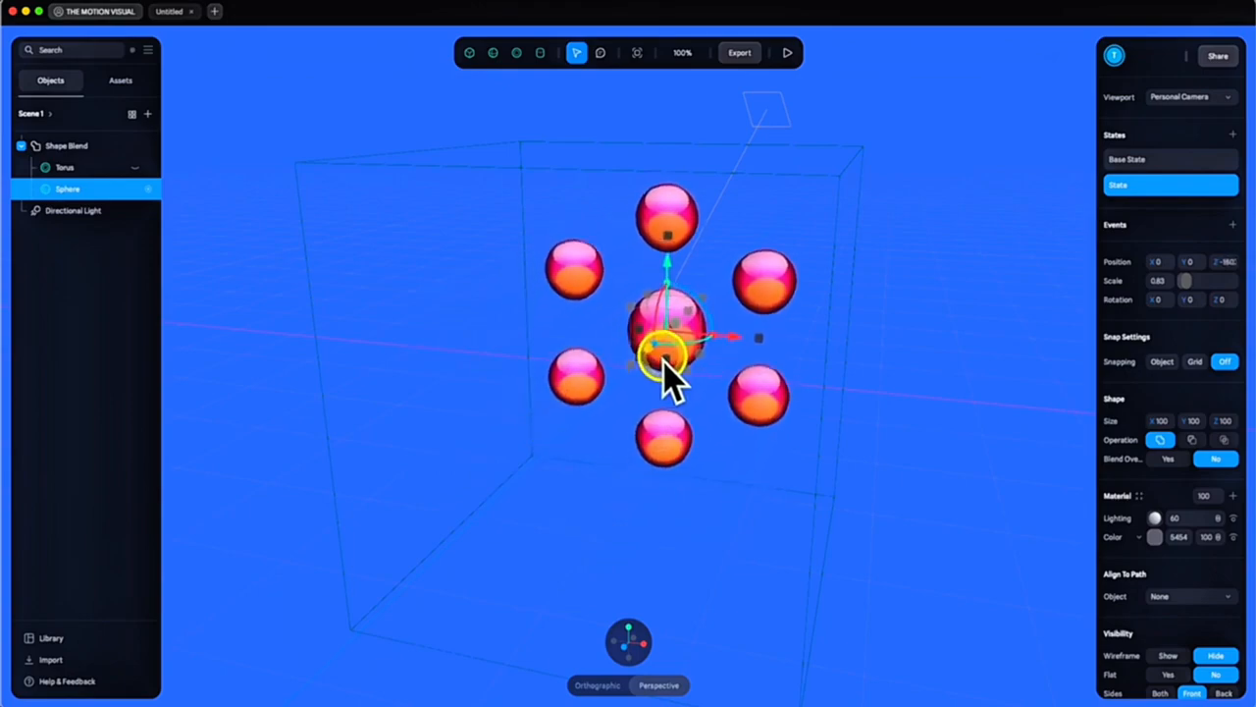
{"action": "left_click", "coordinate": [1144, 163]}
{"action": "left_click", "coordinate": [1146, 187]}
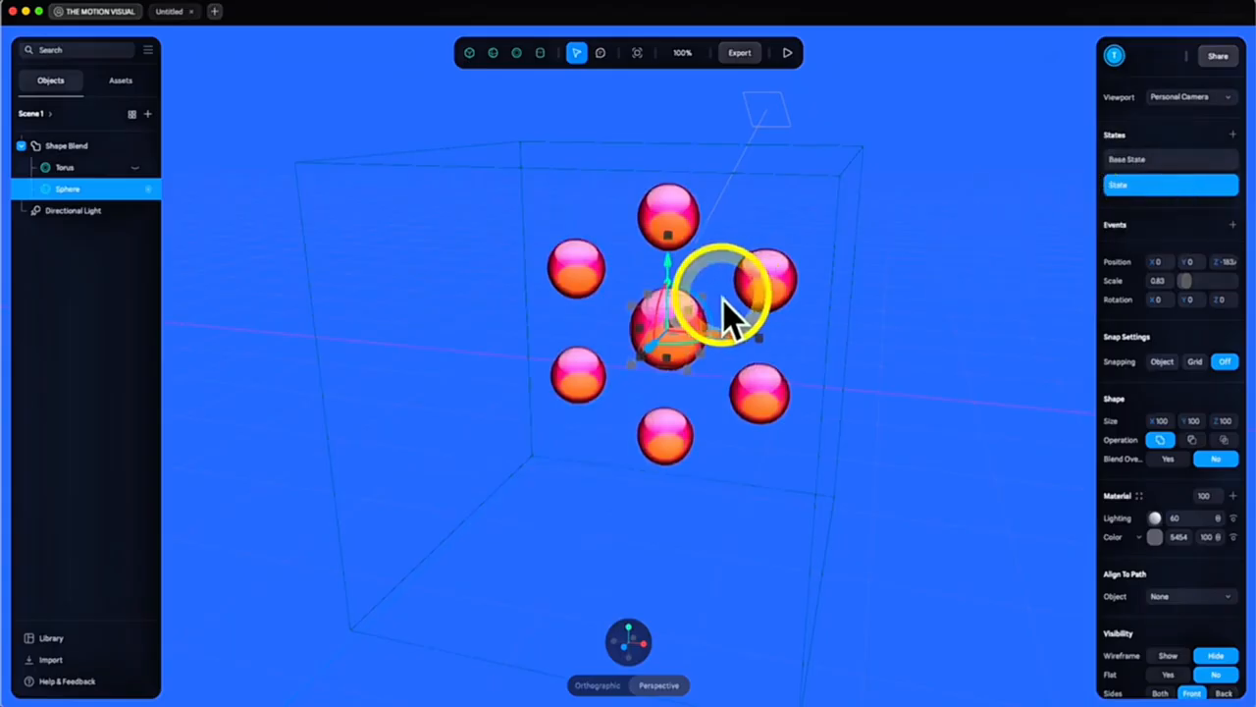
{"action": "left_click_drag", "start_coordinate": [706, 323], "coordinate": [616, 299]}
{"action": "left_click_drag", "start_coordinate": [640, 278], "coordinate": [871, 280]}
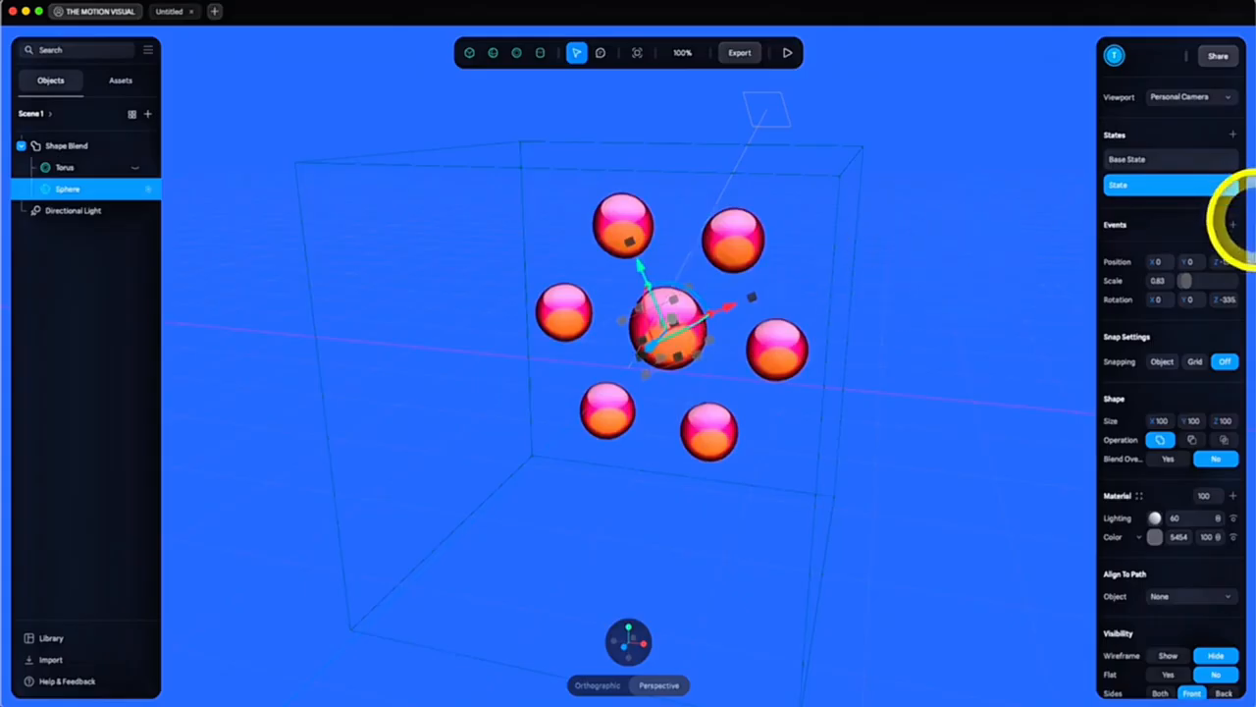
Add a Start event transitioning the sphere from Base State to State with duration 4, Infinite loop and Ping Pong cycle, and preview it
{"action": "left_click", "coordinate": [1234, 225]}
{"action": "left_click", "coordinate": [1013, 223]}
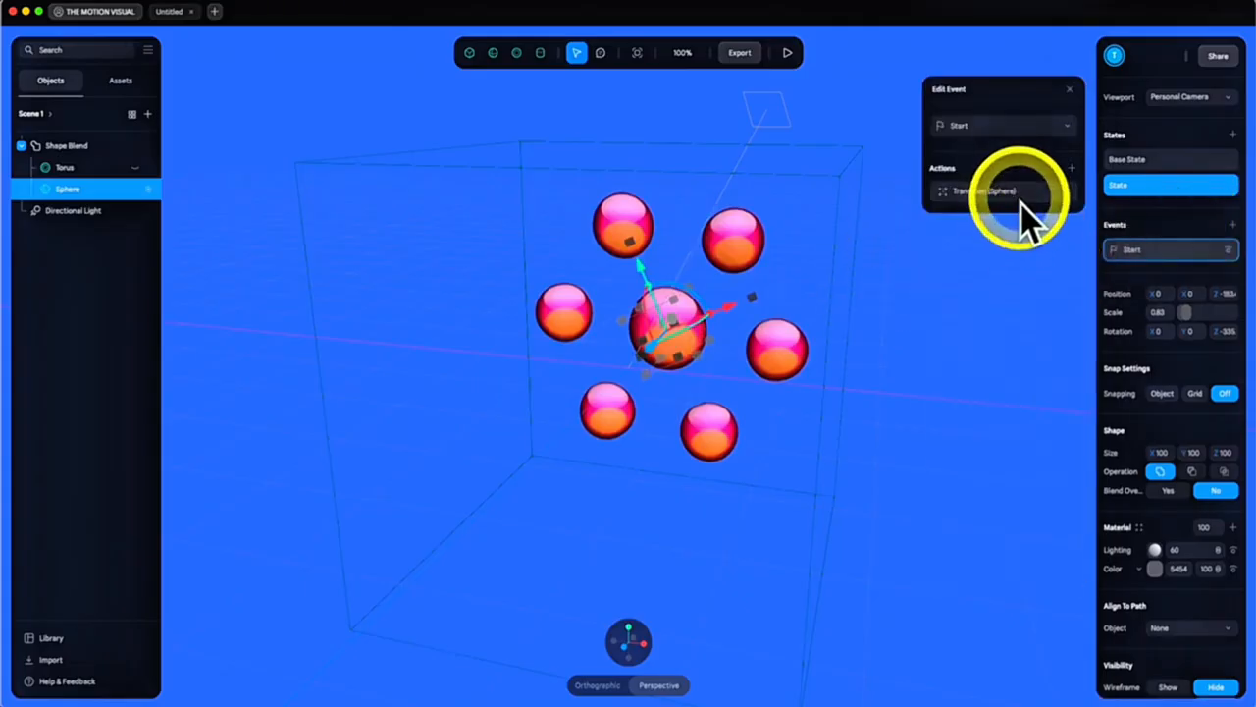
{"action": "left_click", "coordinate": [991, 307]}
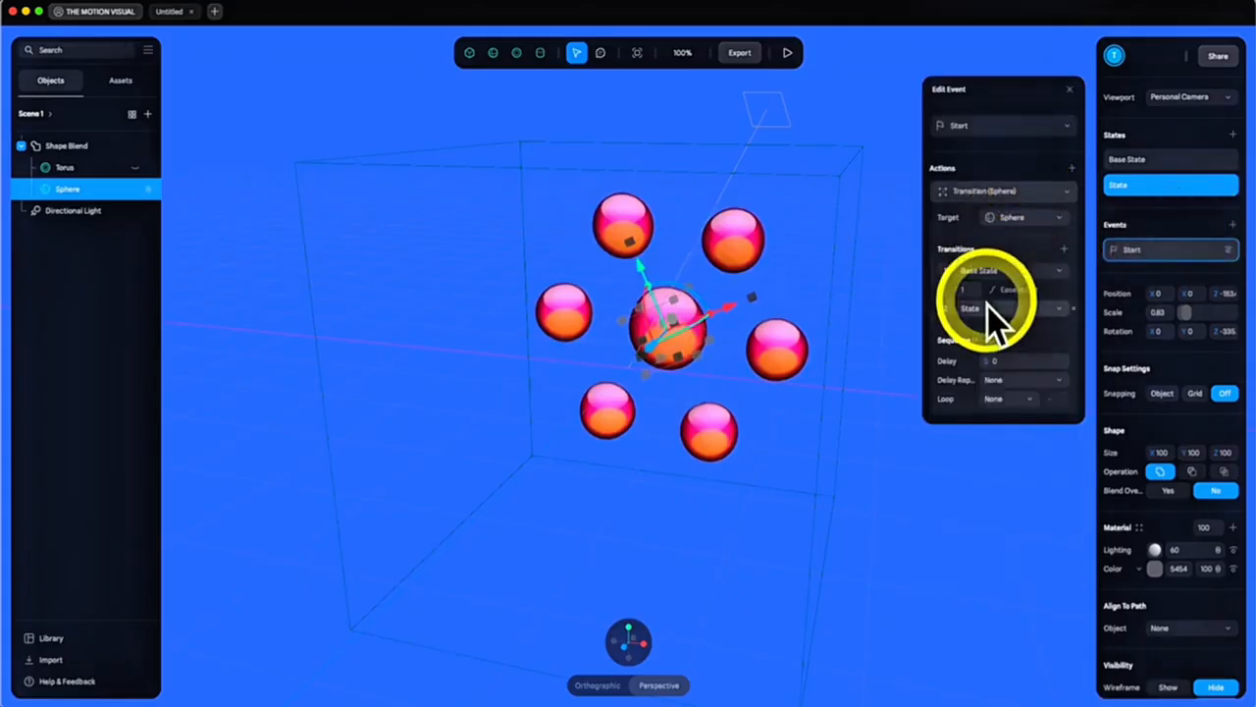
{"action": "left_click", "coordinate": [968, 293]}
{"action": "type", "text": "4"}
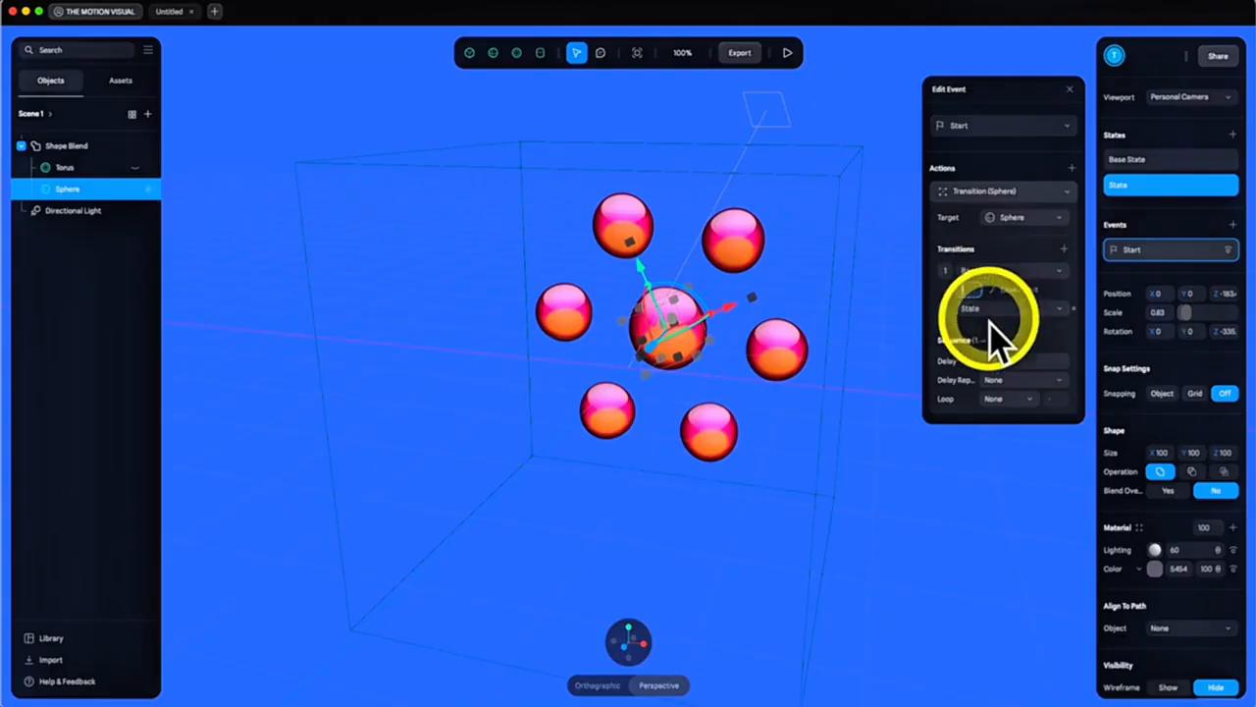
{"action": "left_click", "coordinate": [1014, 441]}
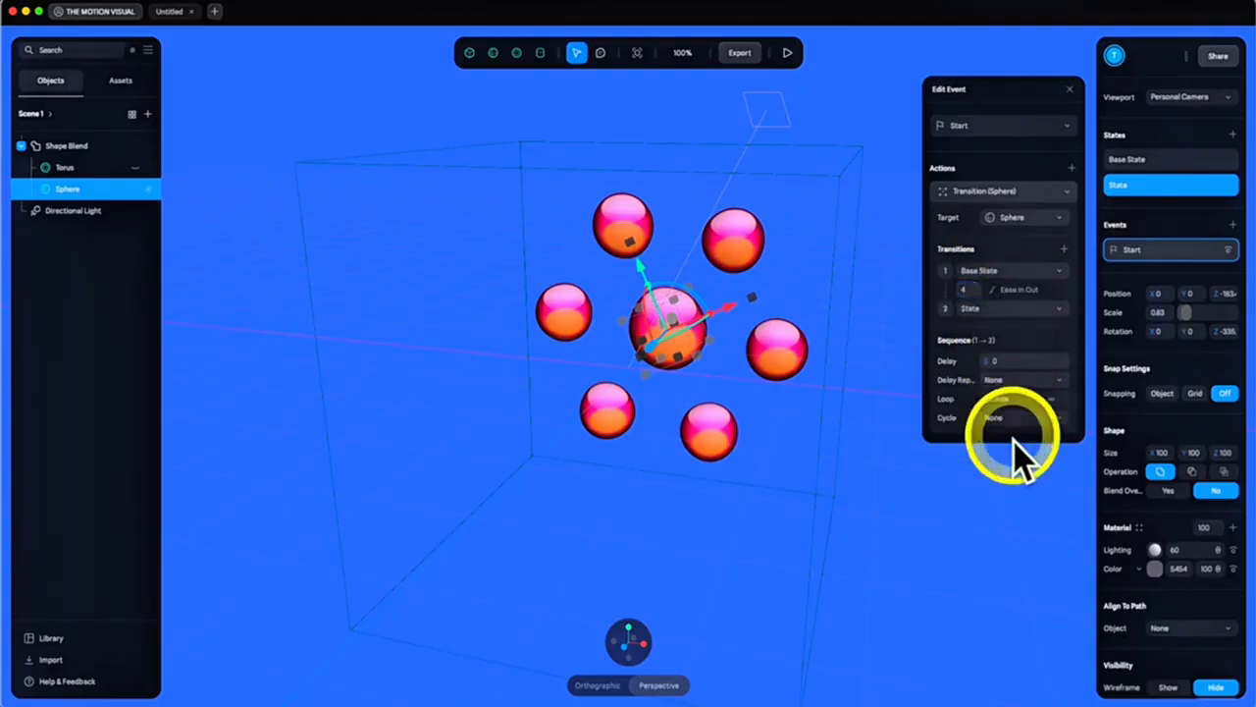
{"action": "left_click", "coordinate": [1012, 421]}
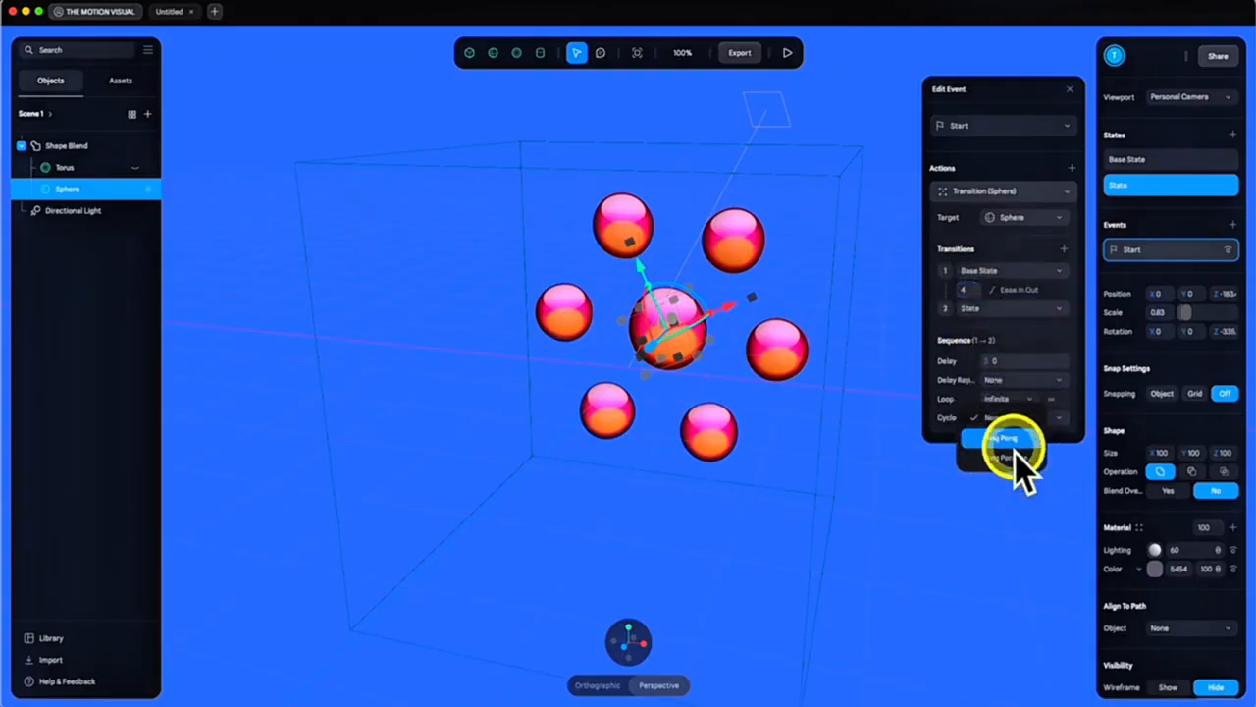
{"action": "left_click", "coordinate": [1015, 439]}
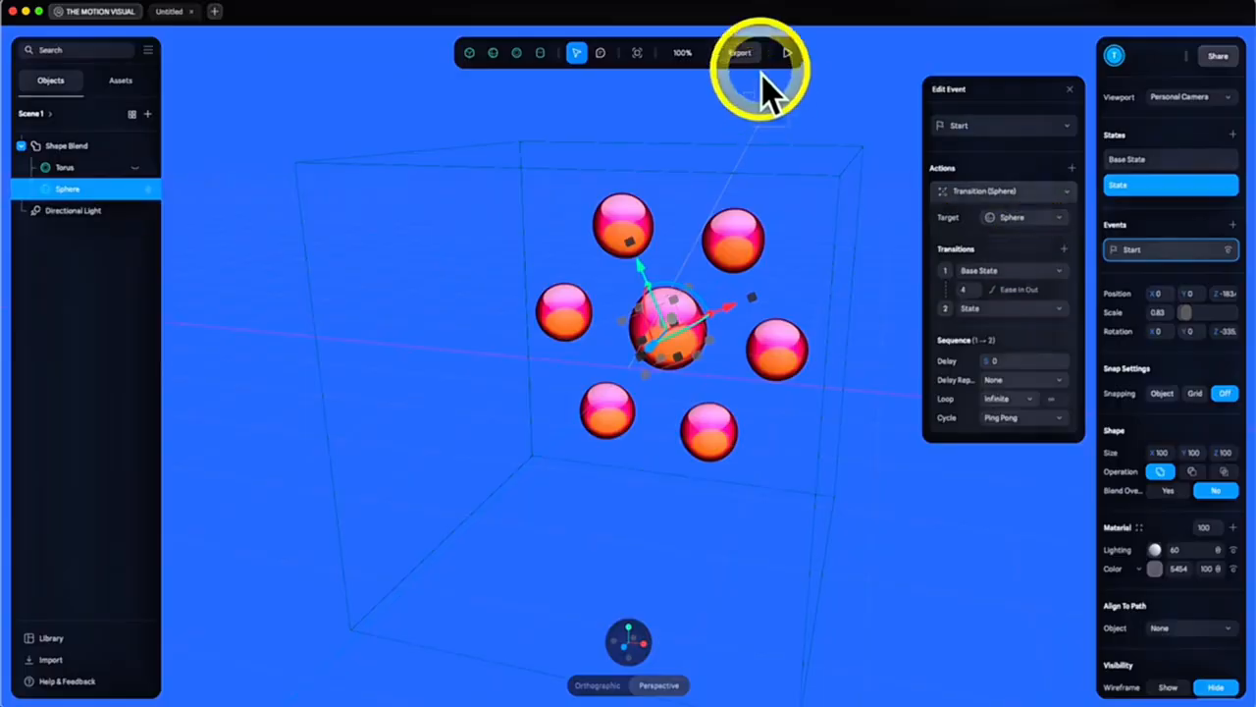
{"action": "left_click", "coordinate": [787, 54]}
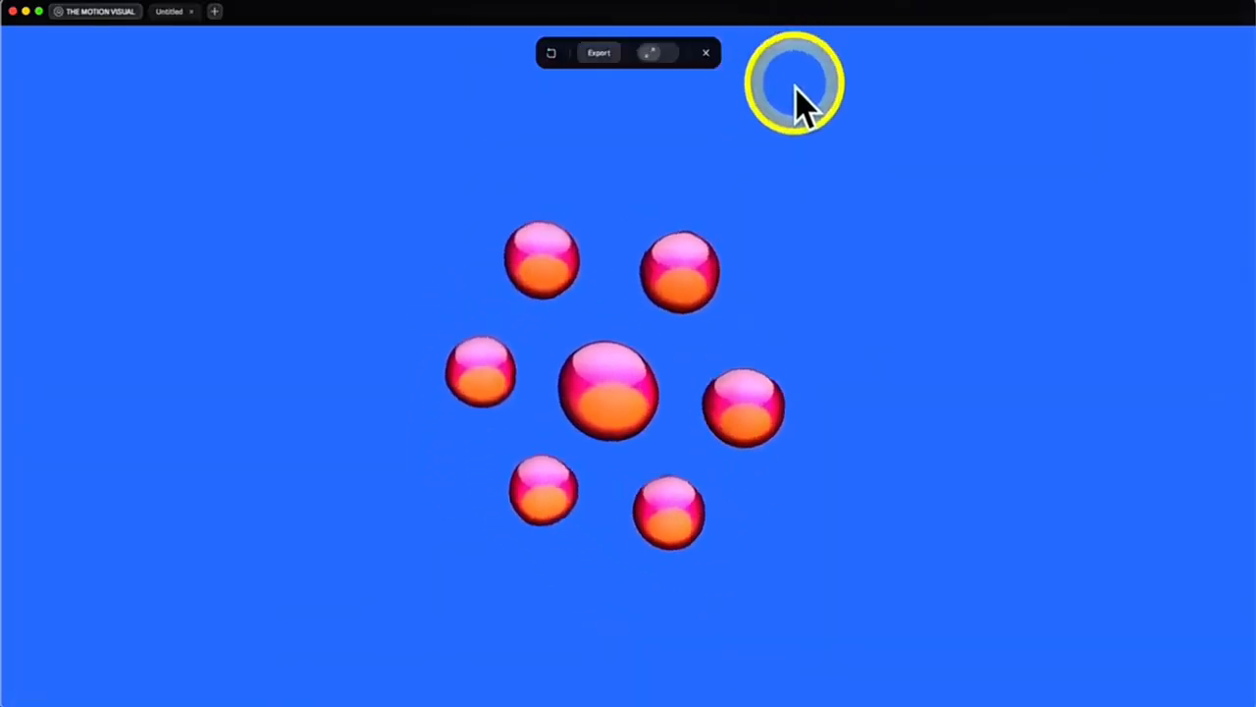
{"action": "left_click", "coordinate": [708, 57]}
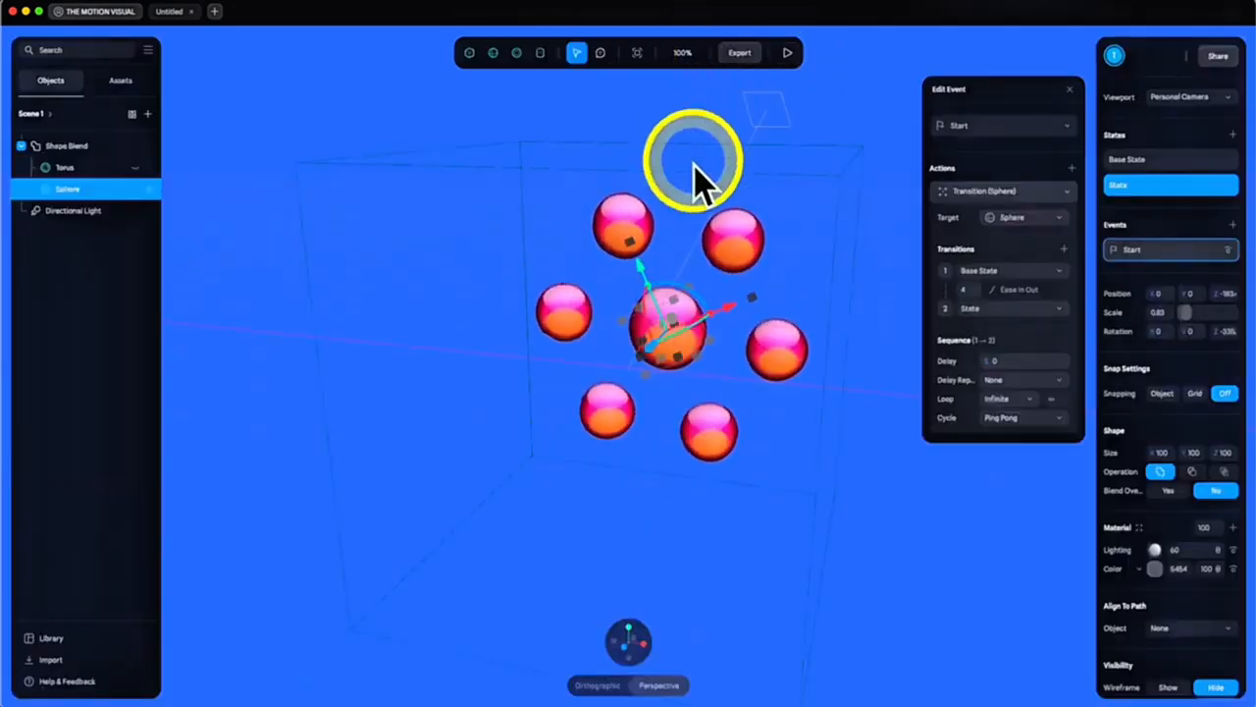
Unhide the torus and preview how the animated spheres blend with it
{"action": "left_click", "coordinate": [134, 169]}
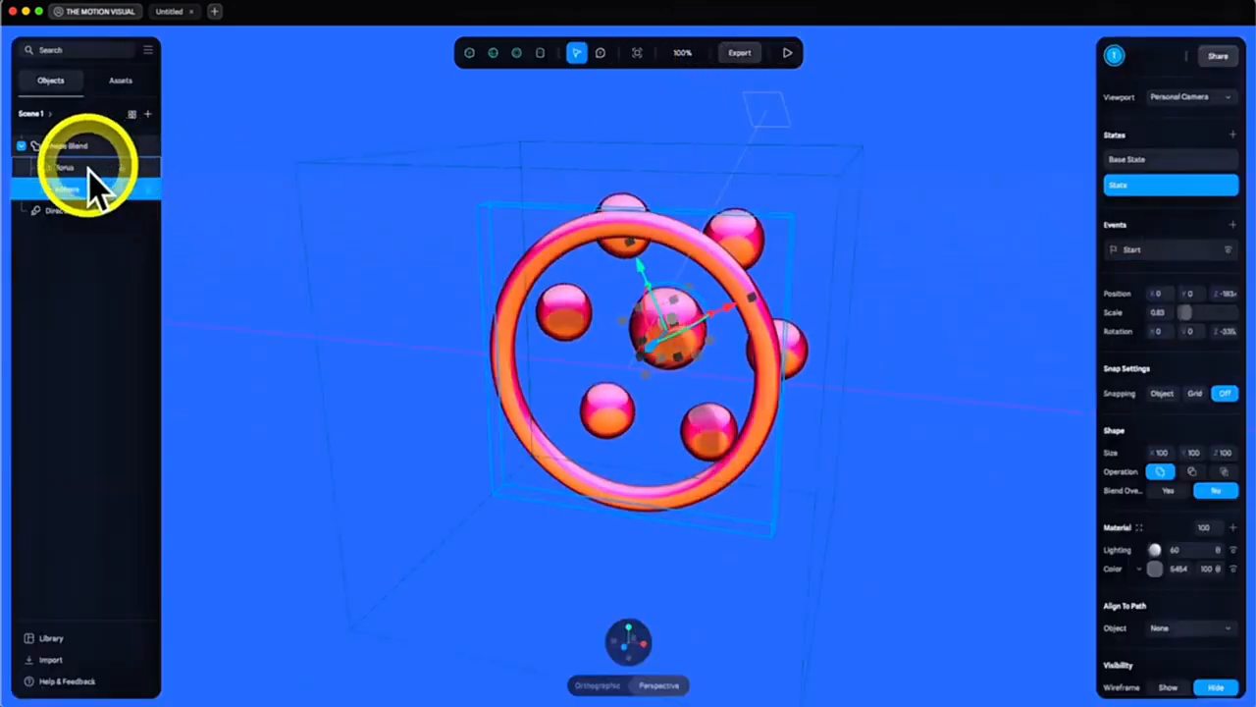
{"action": "left_click", "coordinate": [787, 55]}
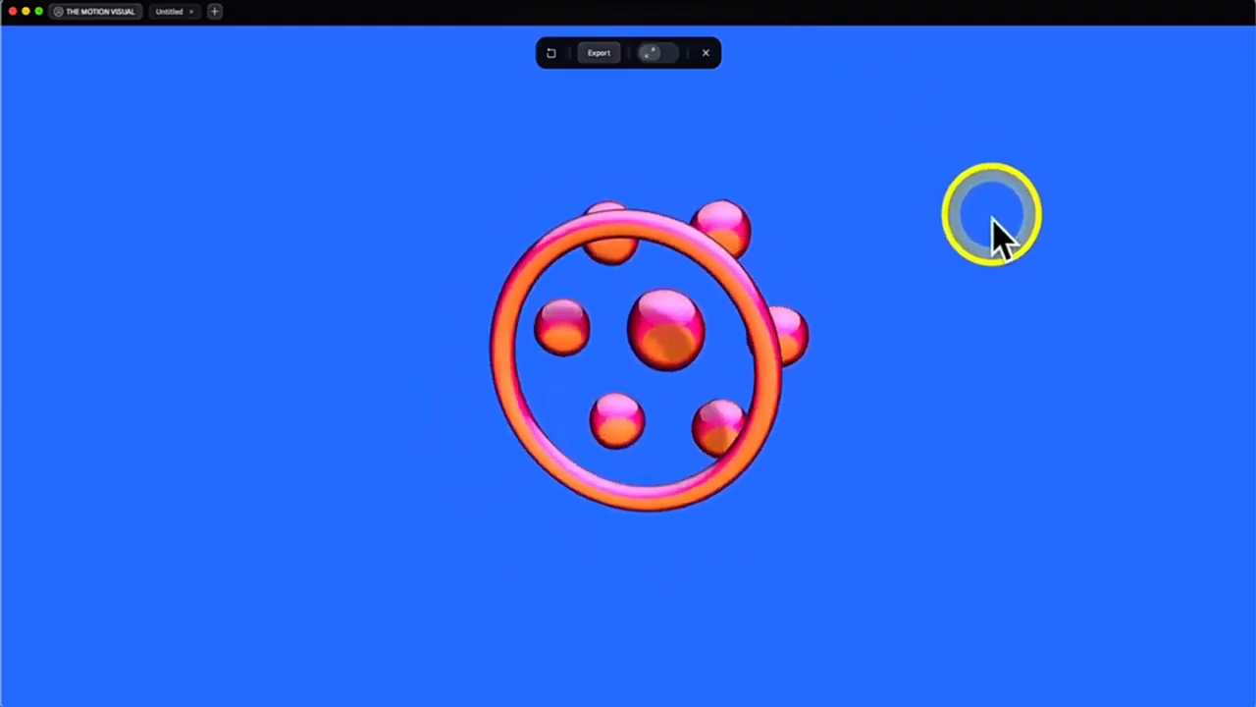
{"action": "left_click", "coordinate": [921, 261]}
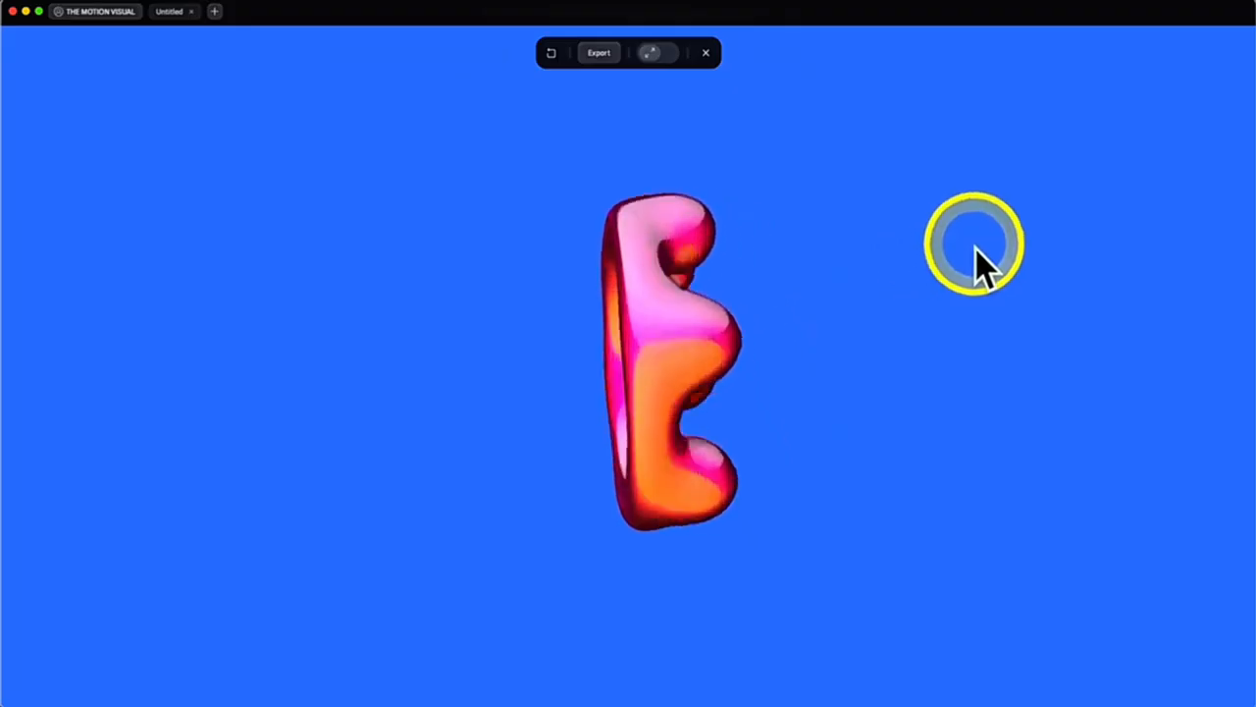
{"action": "key", "text": "Escape"}
Configure the torus with scale 4.61 and a blending override of 84, and add three states to it
{"action": "left_click_drag", "start_coordinate": [675, 374], "coordinate": [692, 383]}
{"action": "left_click_drag", "start_coordinate": [1182, 442], "coordinate": [1186, 464]}
{"action": "left_click", "coordinate": [1152, 157]}
{"action": "left_click", "coordinate": [1144, 186]}
{"action": "left_click", "coordinate": [1182, 163]}
{"action": "left_click", "coordinate": [1233, 134]}
{"action": "left_click", "coordinate": [1232, 134]}
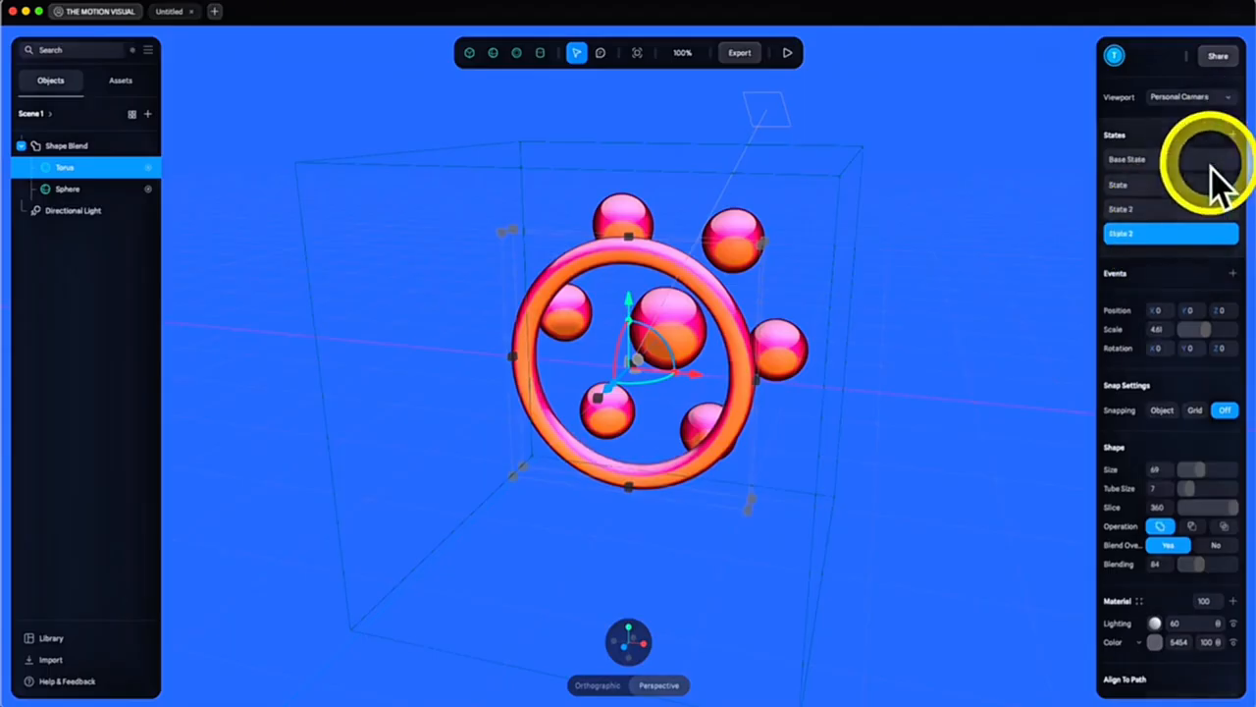
Move the torus back along Z to about -217 in State 3 and add two more torus states
{"action": "left_click_drag", "start_coordinate": [608, 399], "coordinate": [686, 371]}
{"action": "left_click", "coordinate": [1232, 135]}
{"action": "left_click", "coordinate": [1173, 209]}
{"action": "left_click", "coordinate": [1233, 135]}
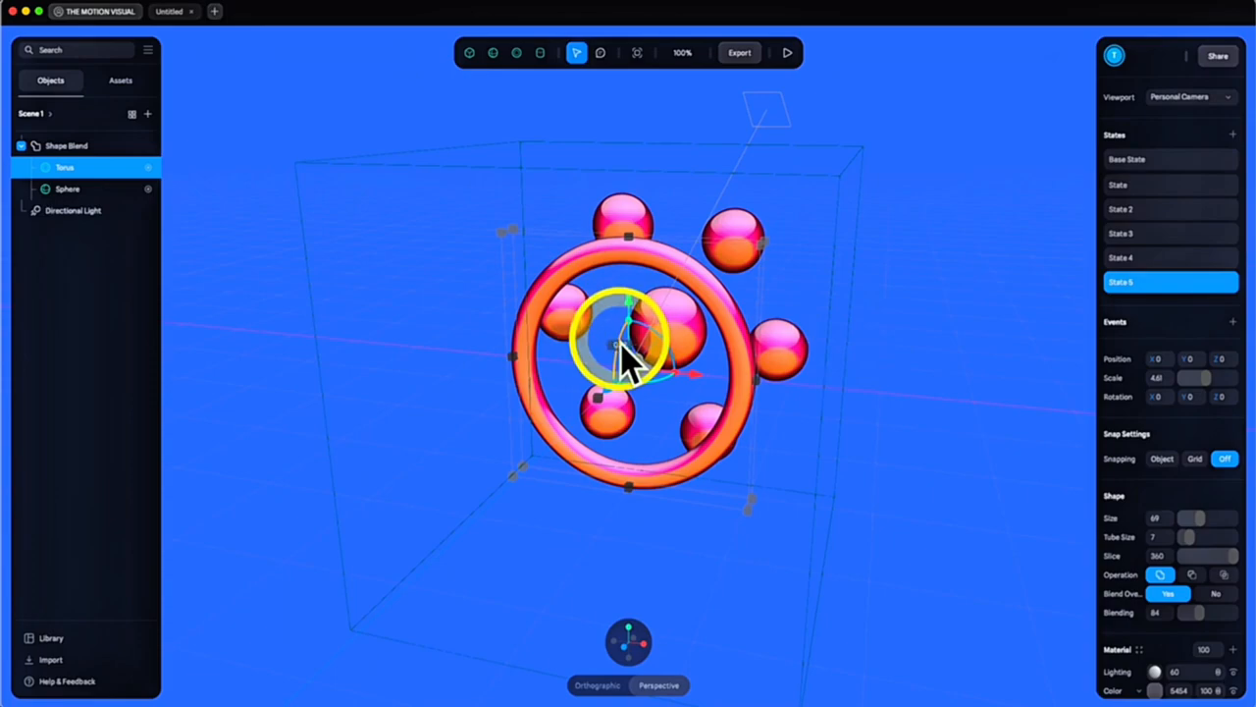
Adjust the torus's X rotation in State 5 and add another state after it
{"action": "left_click_drag", "start_coordinate": [620, 345], "coordinate": [606, 291]}
{"action": "left_click", "coordinate": [1124, 258]}
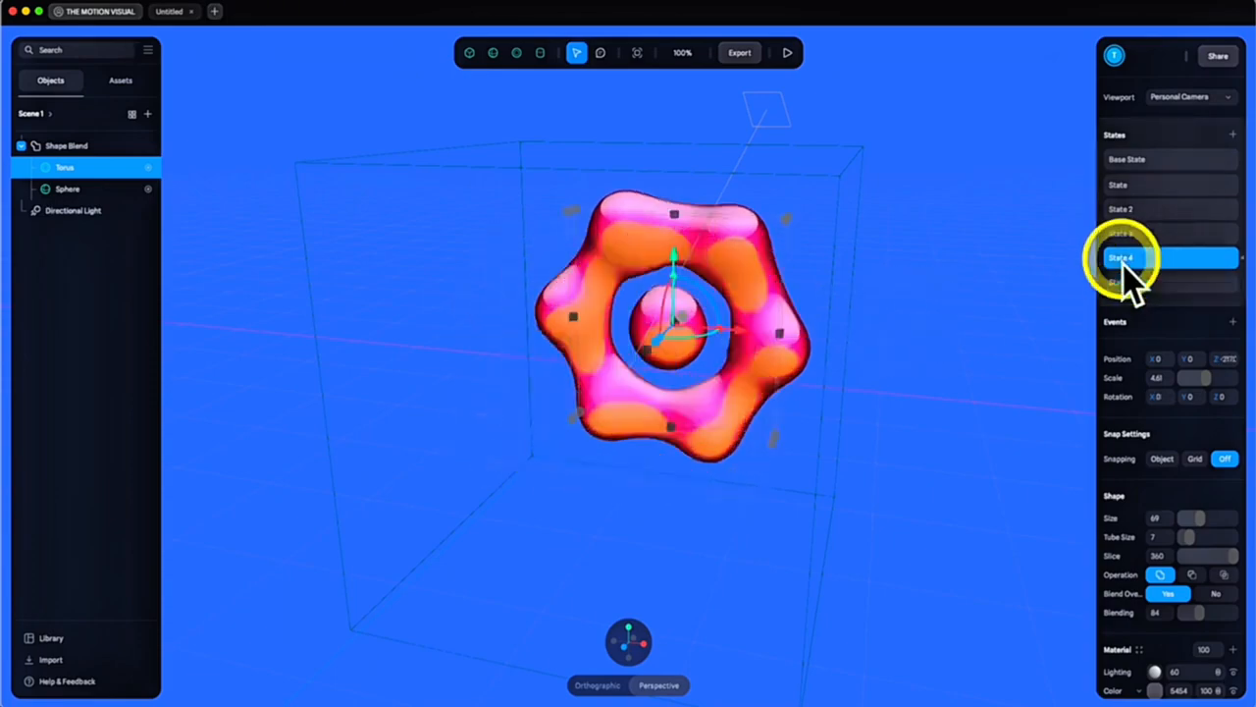
{"action": "left_click", "coordinate": [1153, 284]}
{"action": "left_click", "coordinate": [1233, 135]}
{"action": "left_click", "coordinate": [1151, 281]}
{"action": "left_click", "coordinate": [1165, 423]}
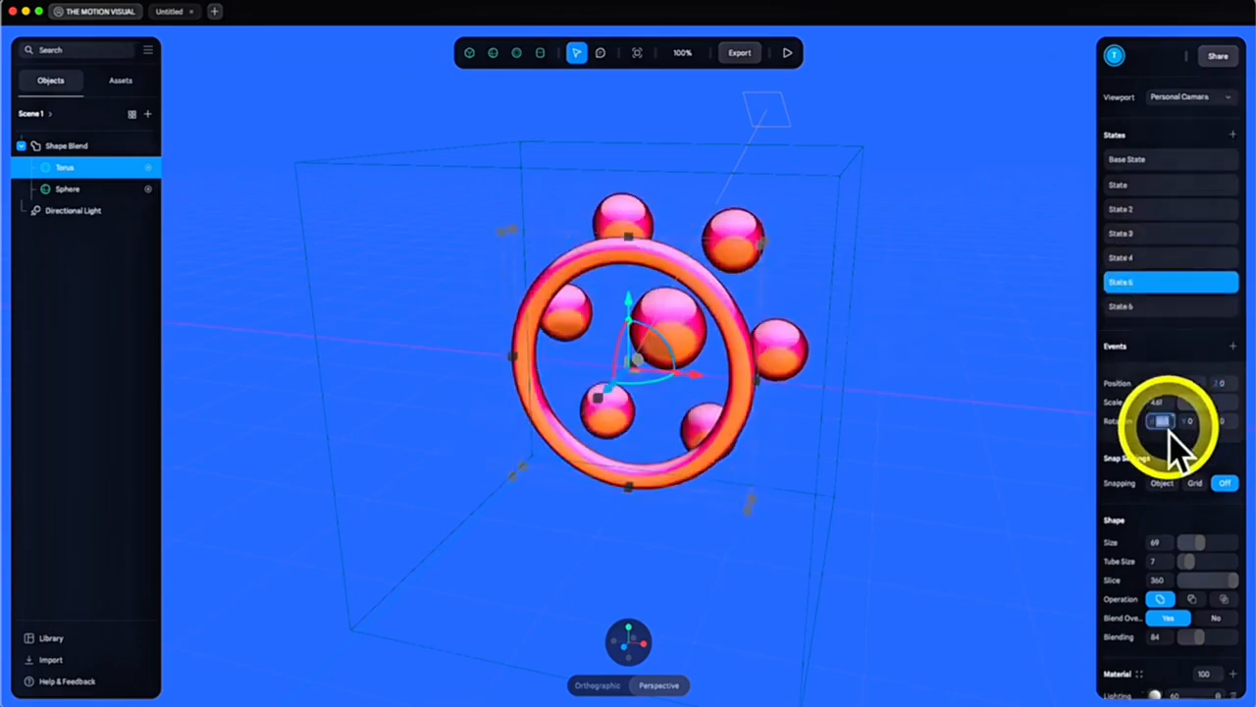
Add a Start event to the torus that transitions in order from Base State to State 6 with longer durations, and preview the animation
{"action": "left_click", "coordinate": [1232, 345]}
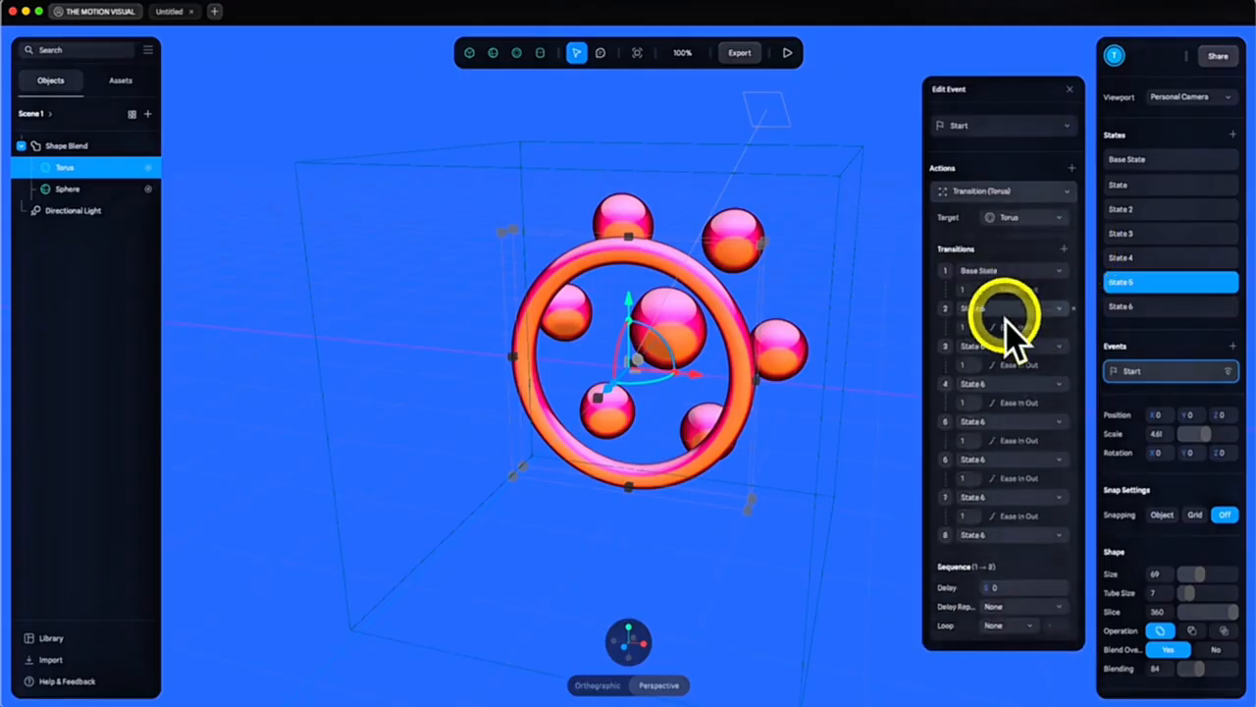
{"action": "left_click", "coordinate": [1003, 312]}
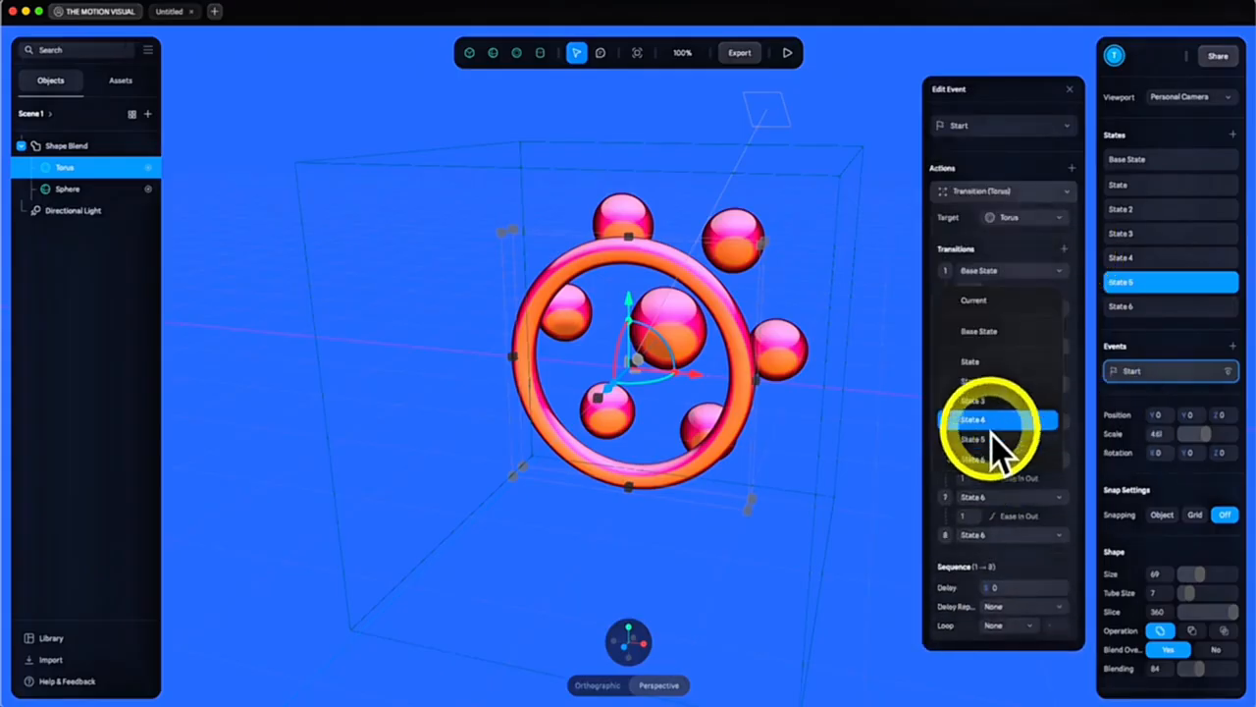
{"action": "left_click", "coordinate": [991, 428]}
{"action": "left_click", "coordinate": [1071, 535]}
{"action": "left_click", "coordinate": [969, 289]}
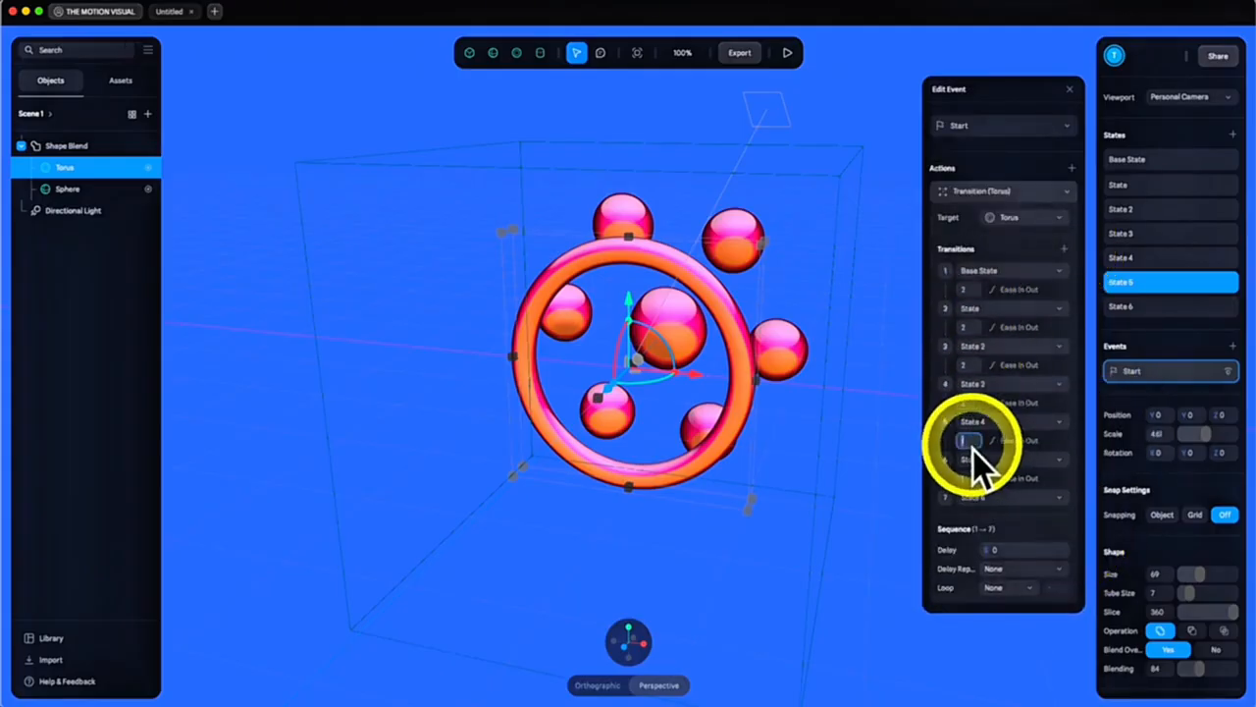
{"action": "left_click", "coordinate": [787, 52]}
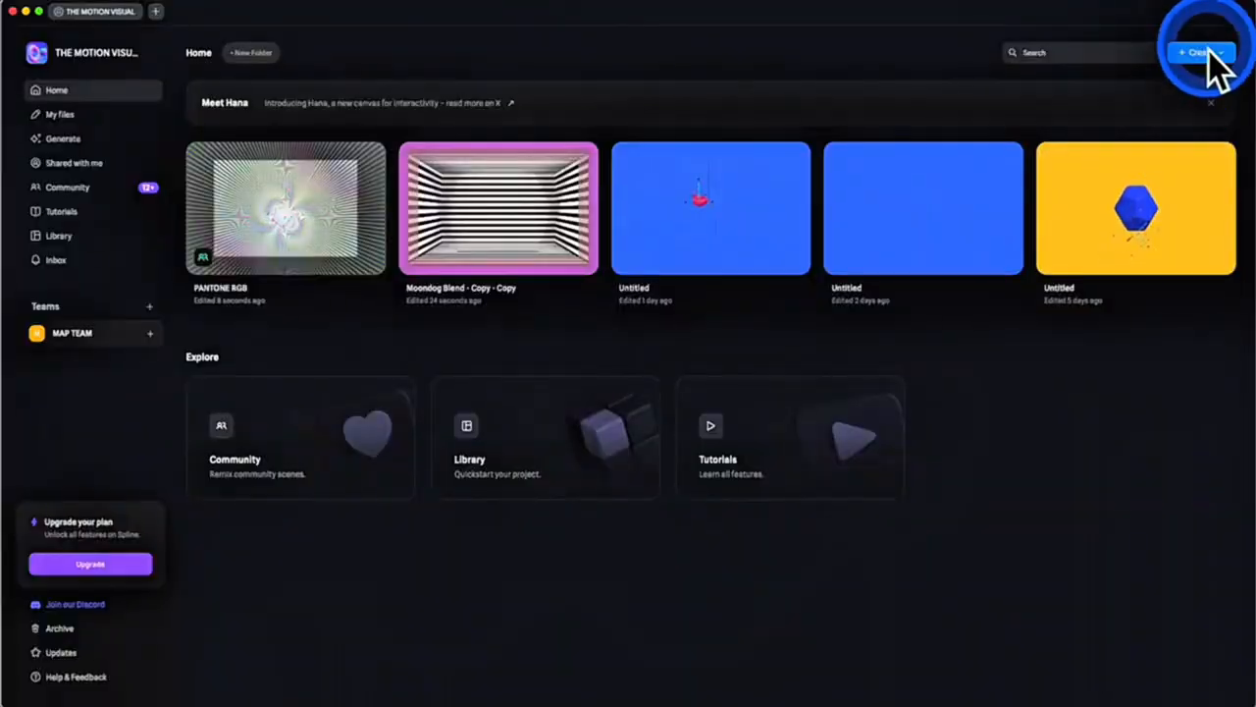
Create a new file and delete its default rectangle
{"action": "left_click", "coordinate": [1201, 53]}
{"action": "left_click", "coordinate": [1174, 92]}
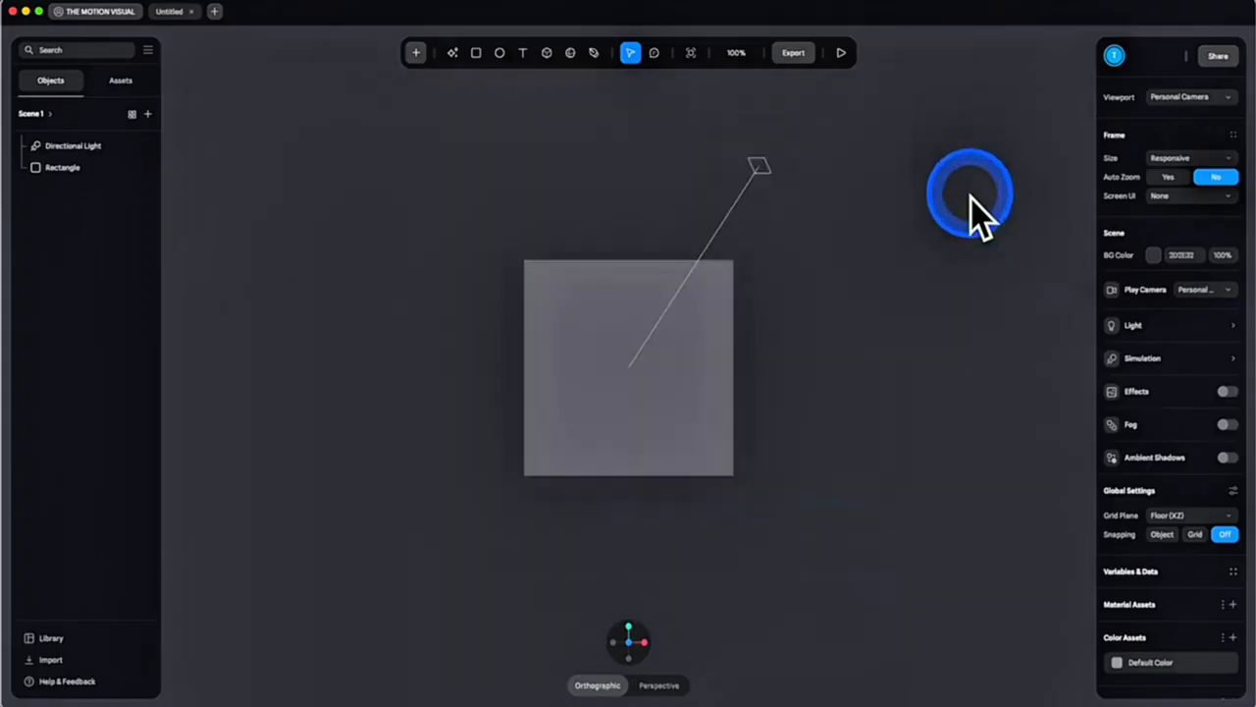
{"action": "left_click", "coordinate": [730, 345]}
{"action": "key", "text": "Delete"}
Set the scene's background color to yellow FFC757
{"action": "left_click", "coordinate": [1153, 255]}
{"action": "left_click", "coordinate": [1158, 429]}
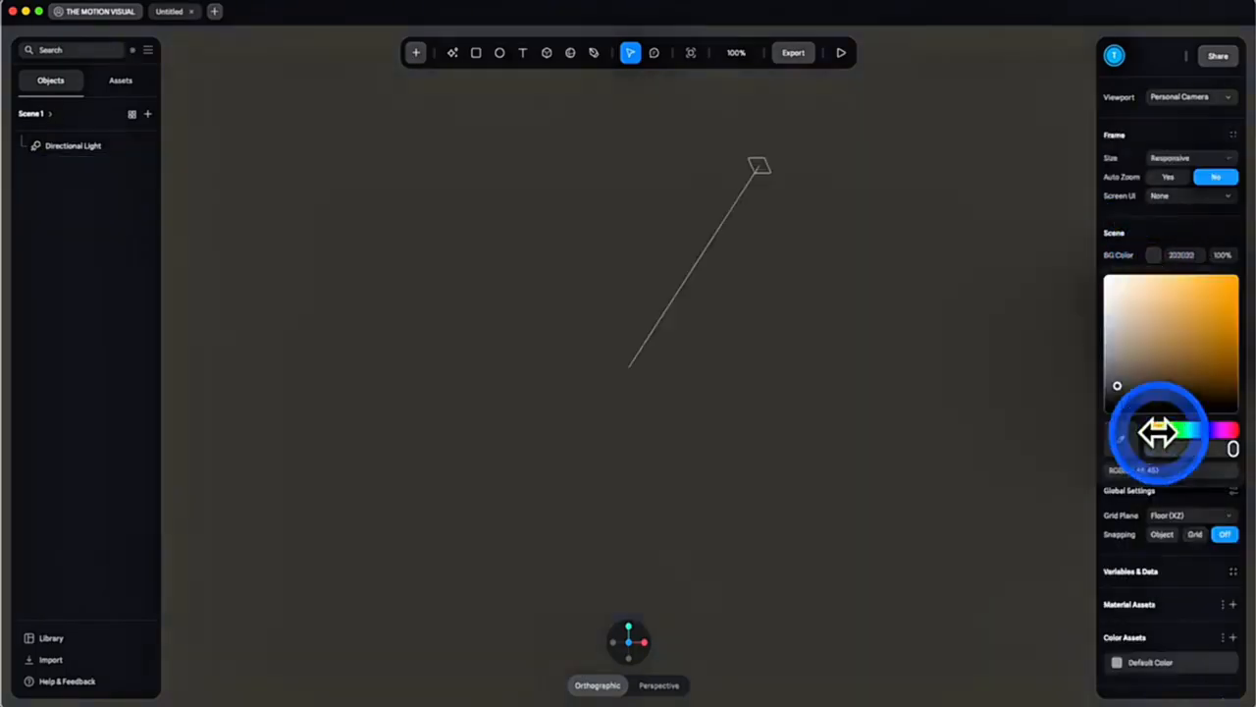
{"action": "left_click", "coordinate": [1200, 278]}
{"action": "left_click_drag", "start_coordinate": [1201, 278], "coordinate": [1194, 277]}
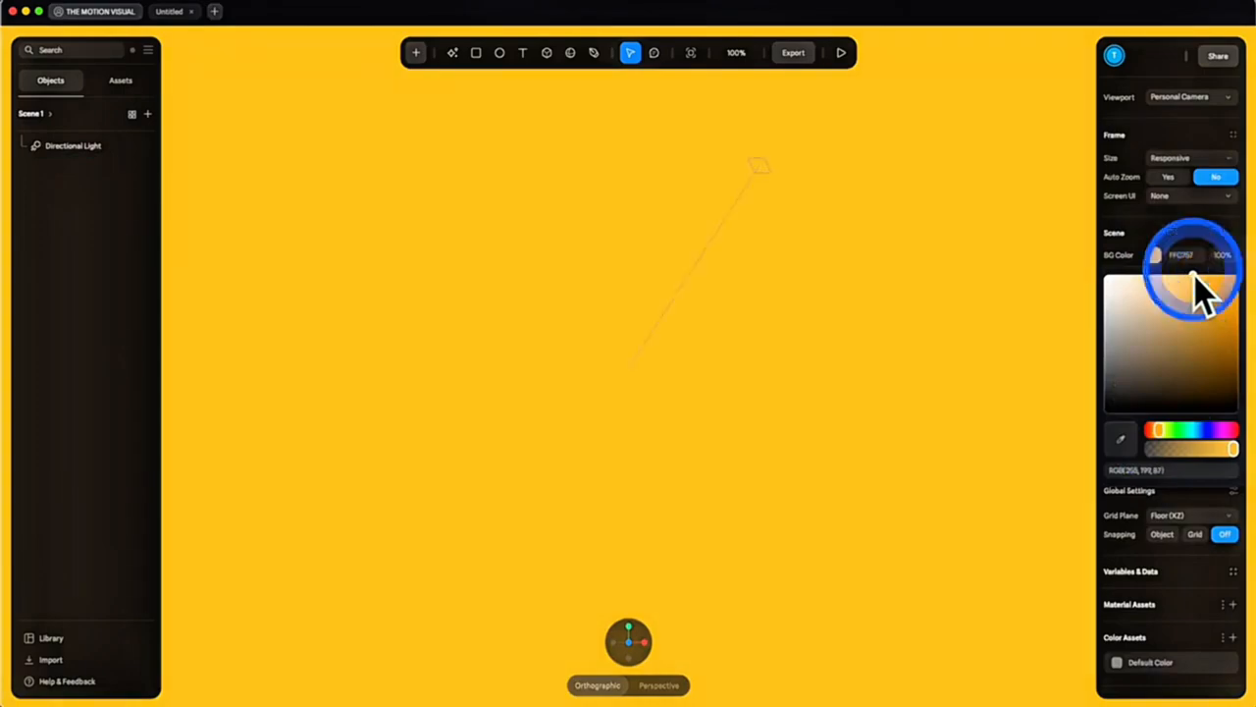
{"action": "left_click", "coordinate": [832, 353]}
Add a Shape Blend object to the scene
{"action": "left_click", "coordinate": [416, 54]}
{"action": "left_click", "coordinate": [471, 210]}
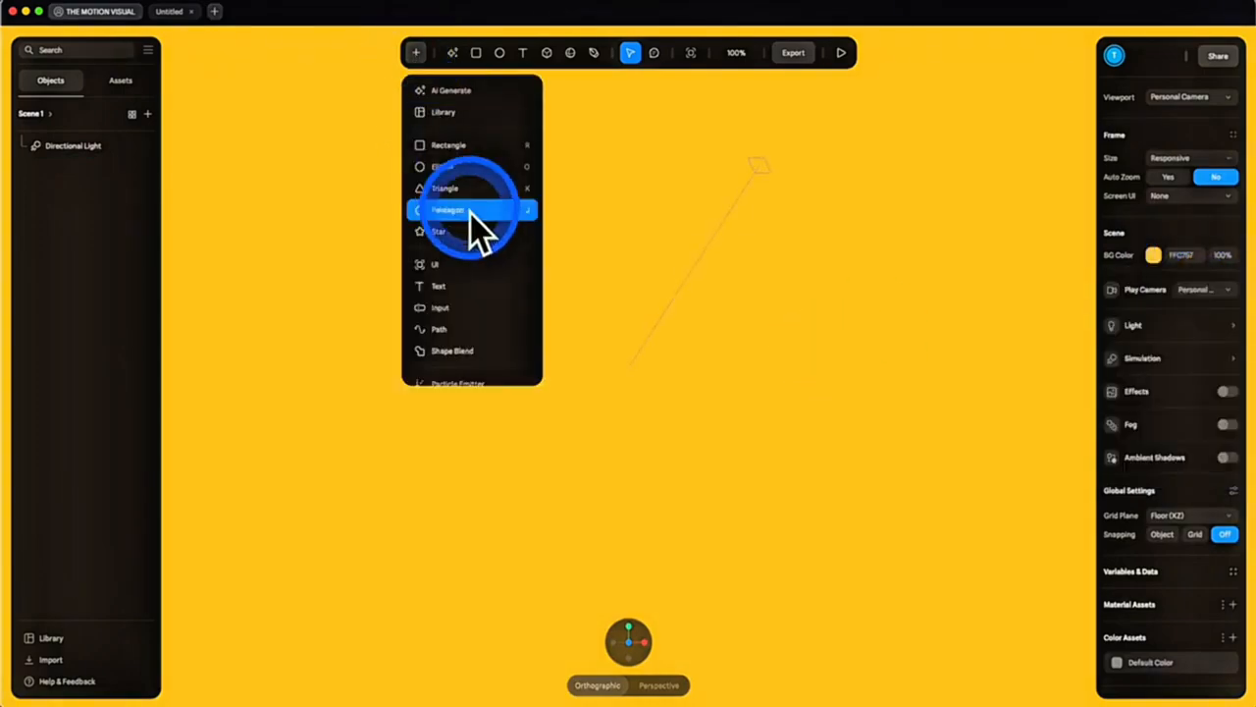
{"action": "scroll", "coordinate": [471, 210], "scroll_direction": "down", "scroll_amount": 2}
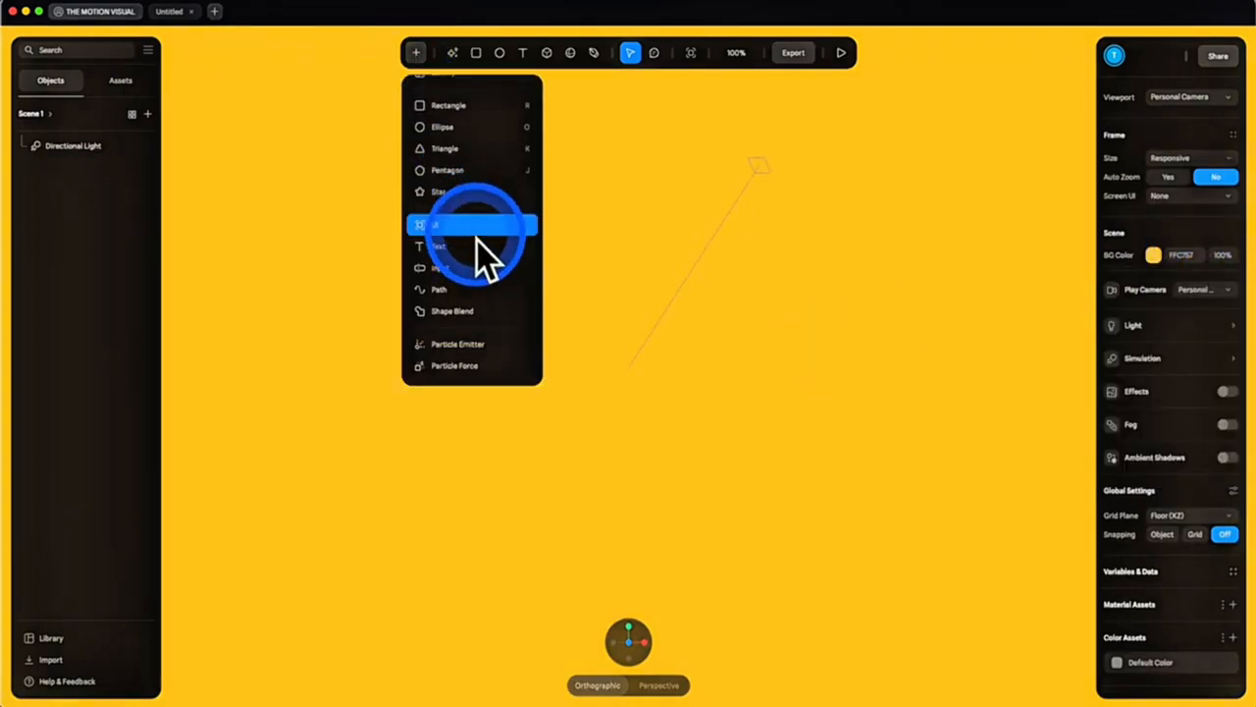
{"action": "left_click", "coordinate": [508, 320]}
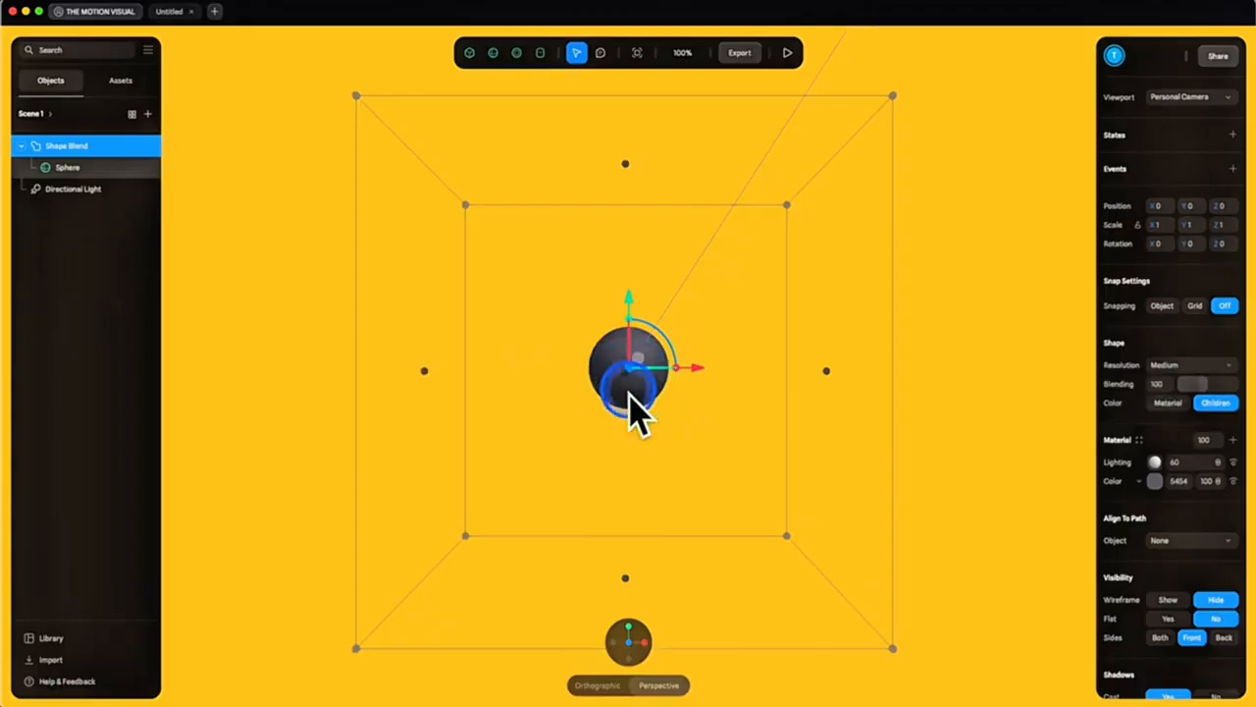
Scale the sphere inside the Shape Blend to 1.67 and change its material color to bright pink
{"action": "double_click", "coordinate": [629, 394]}
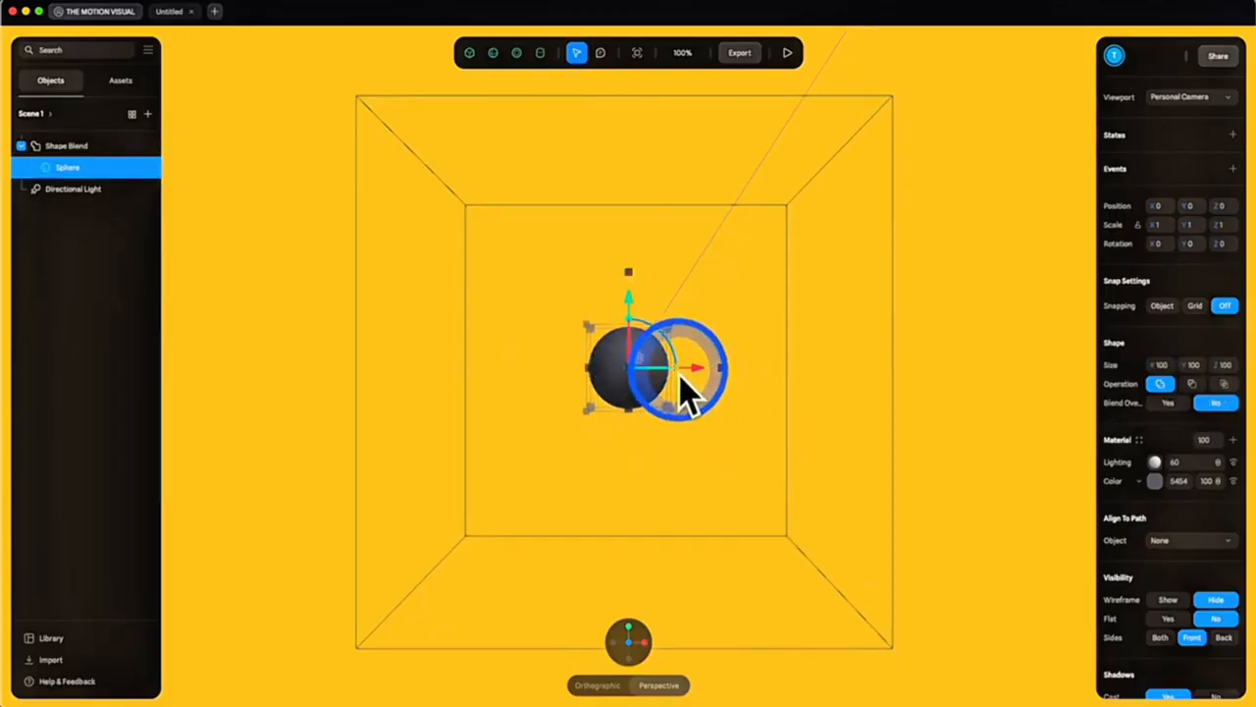
{"action": "left_click_drag", "start_coordinate": [682, 383], "coordinate": [710, 421]}
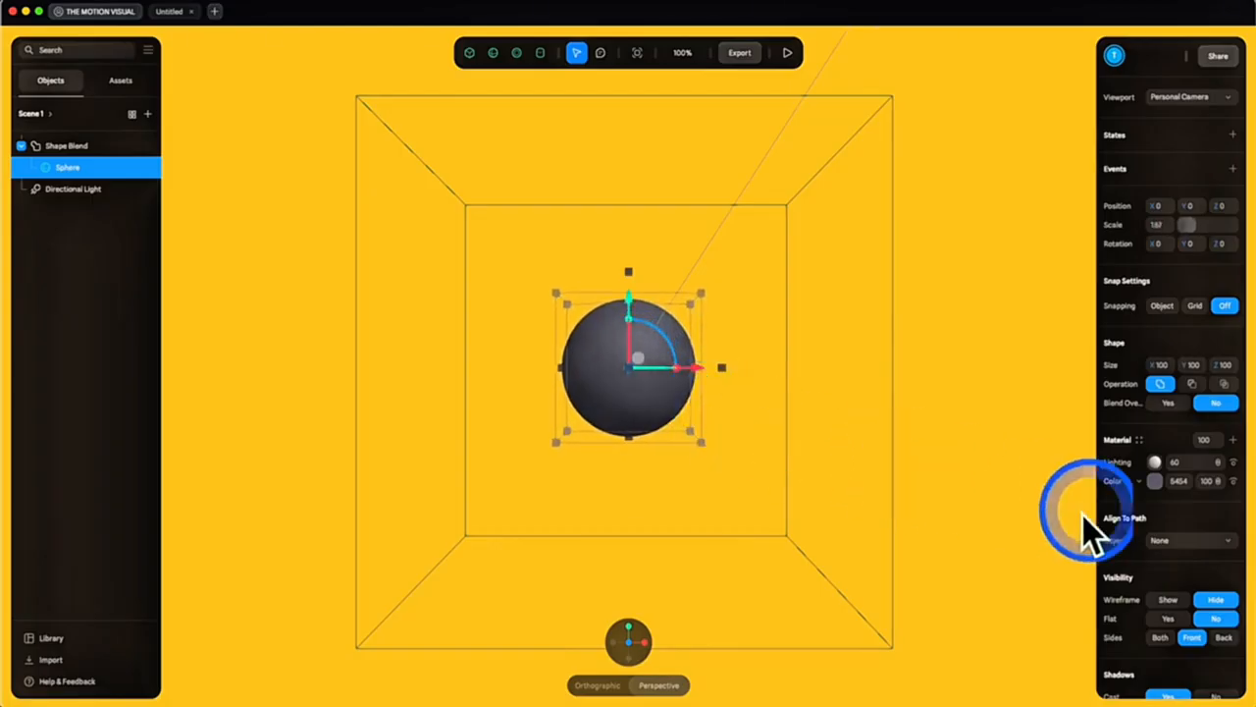
{"action": "left_click", "coordinate": [1155, 481]}
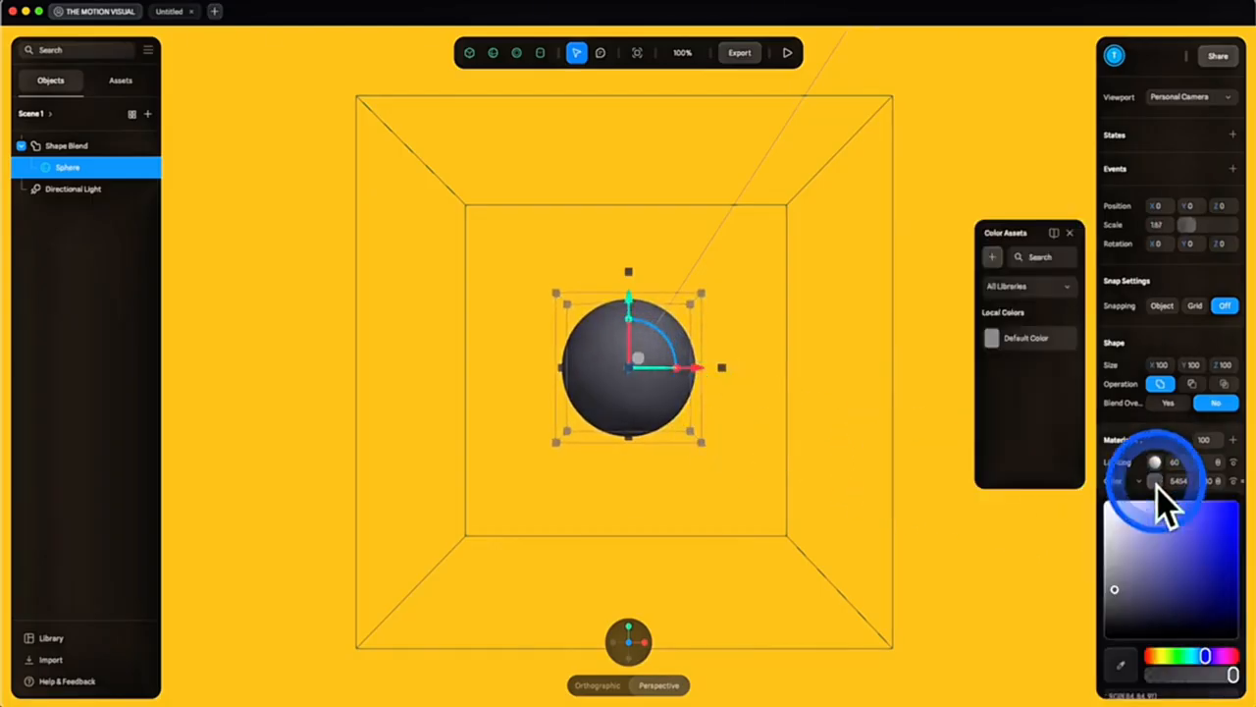
{"action": "left_click", "coordinate": [1222, 655]}
{"action": "left_click", "coordinate": [1215, 510]}
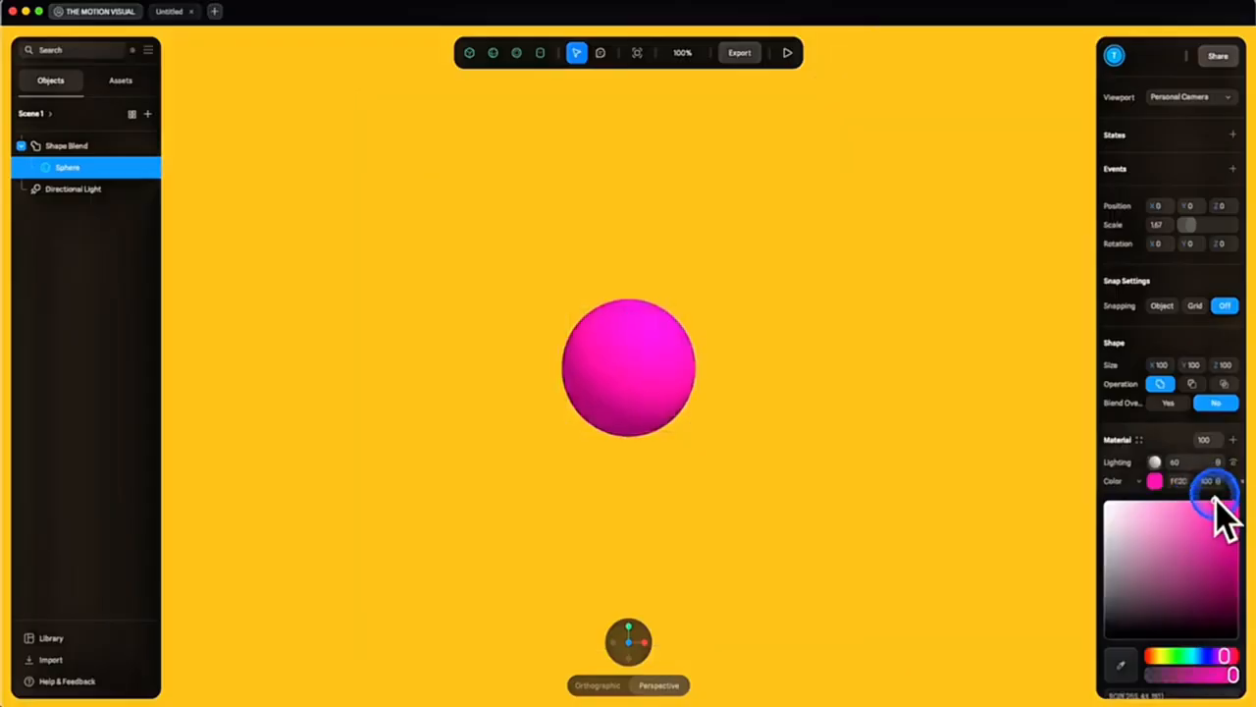
{"action": "left_click", "coordinate": [889, 325]}
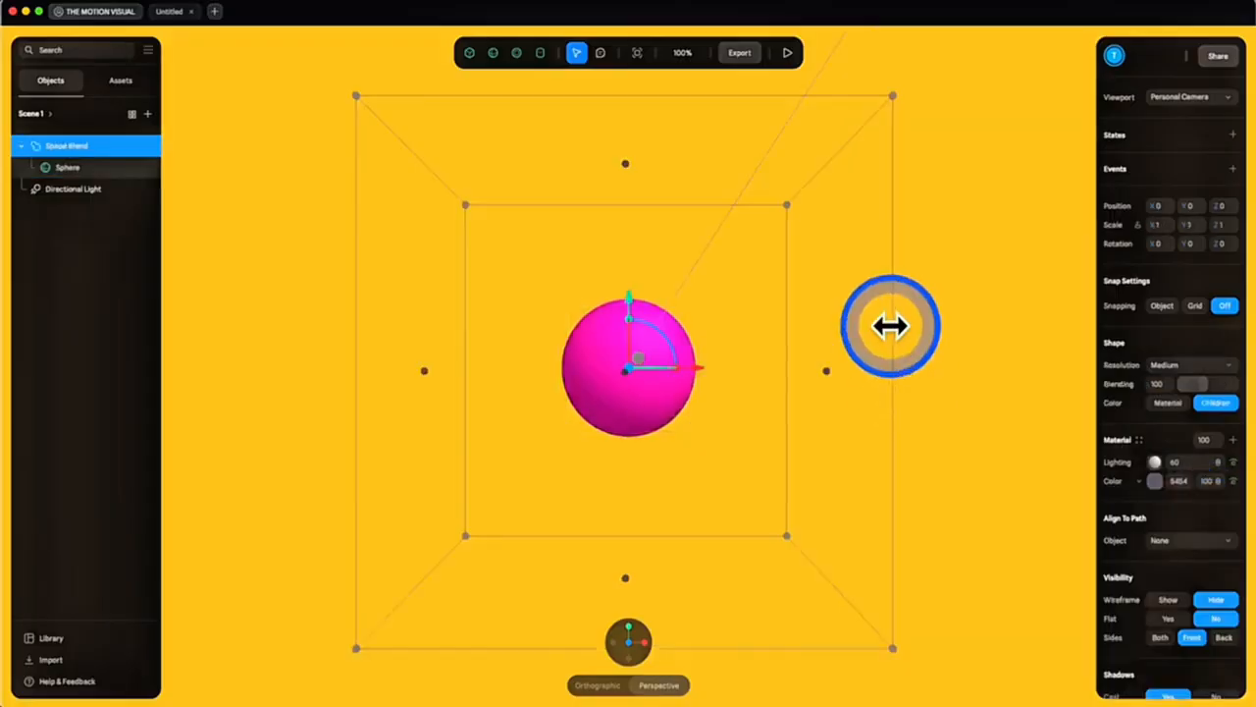
Add a second sphere to the Shape Blend and move it below the pink sphere to about Y -200
{"action": "left_click", "coordinate": [493, 53]}
{"action": "left_click", "coordinate": [629, 312]}
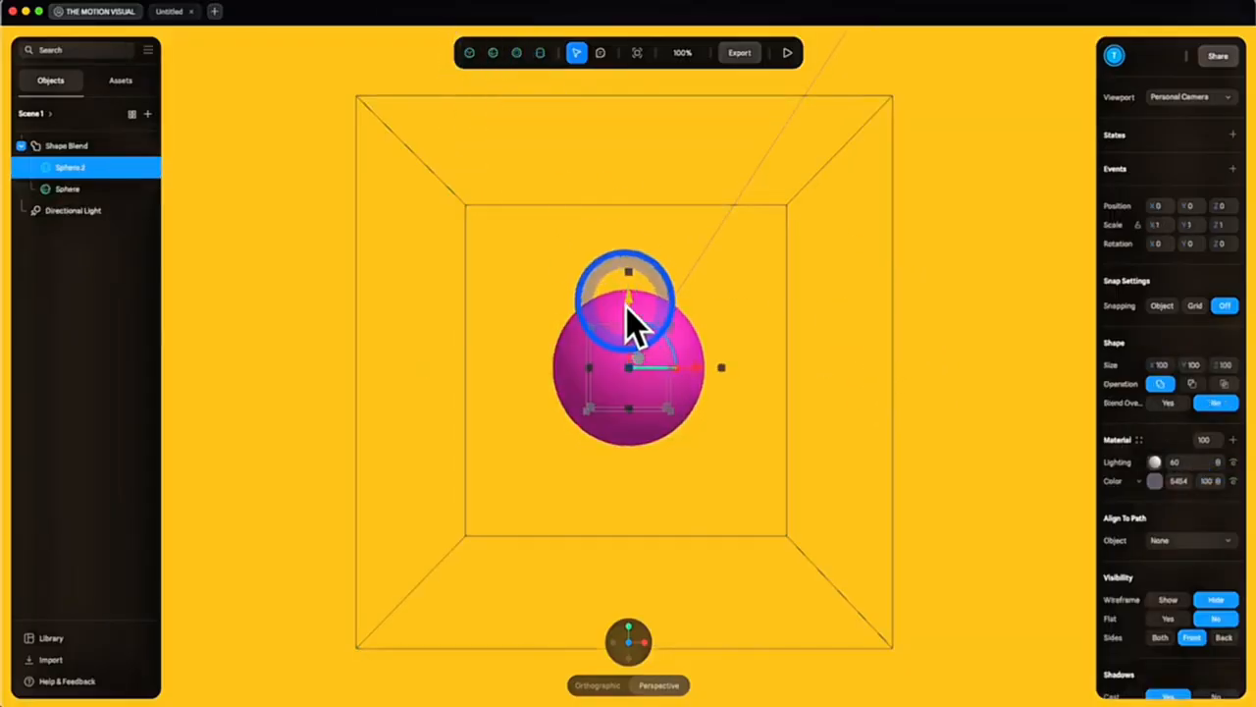
{"action": "left_click_drag", "start_coordinate": [629, 307], "coordinate": [624, 481]}
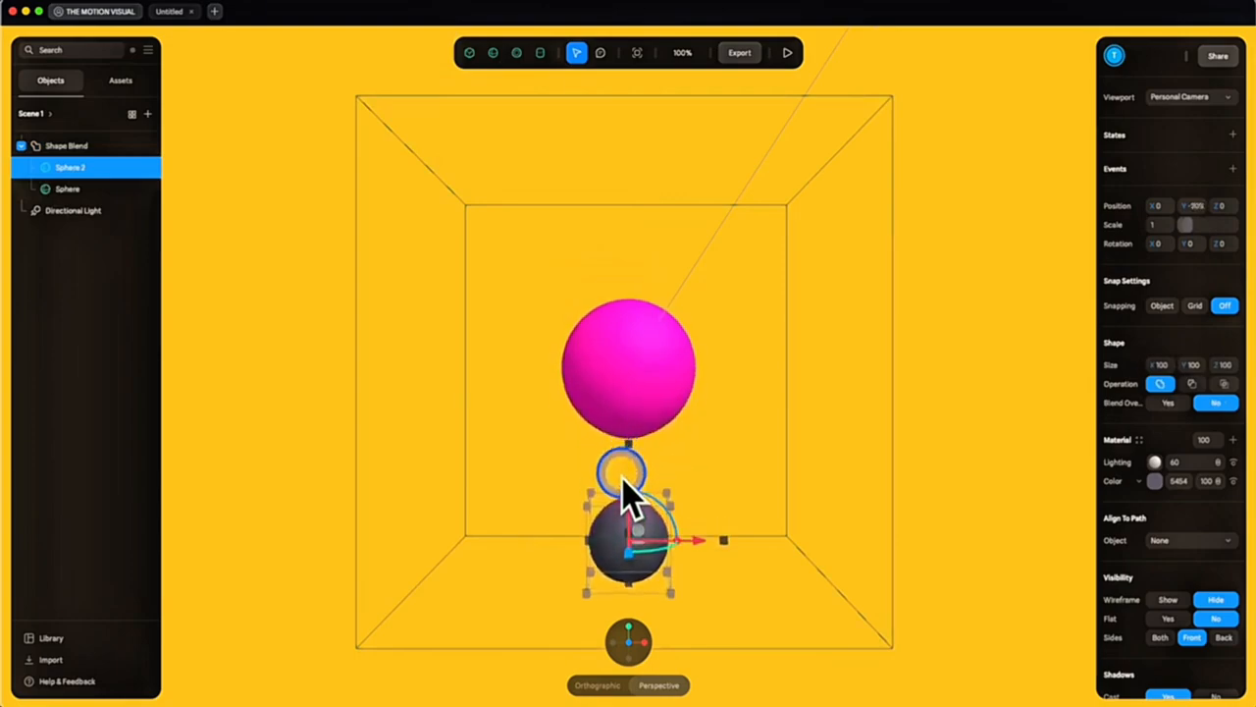
Change the lower sphere's material color to bright blue
{"action": "left_click", "coordinate": [1156, 481]}
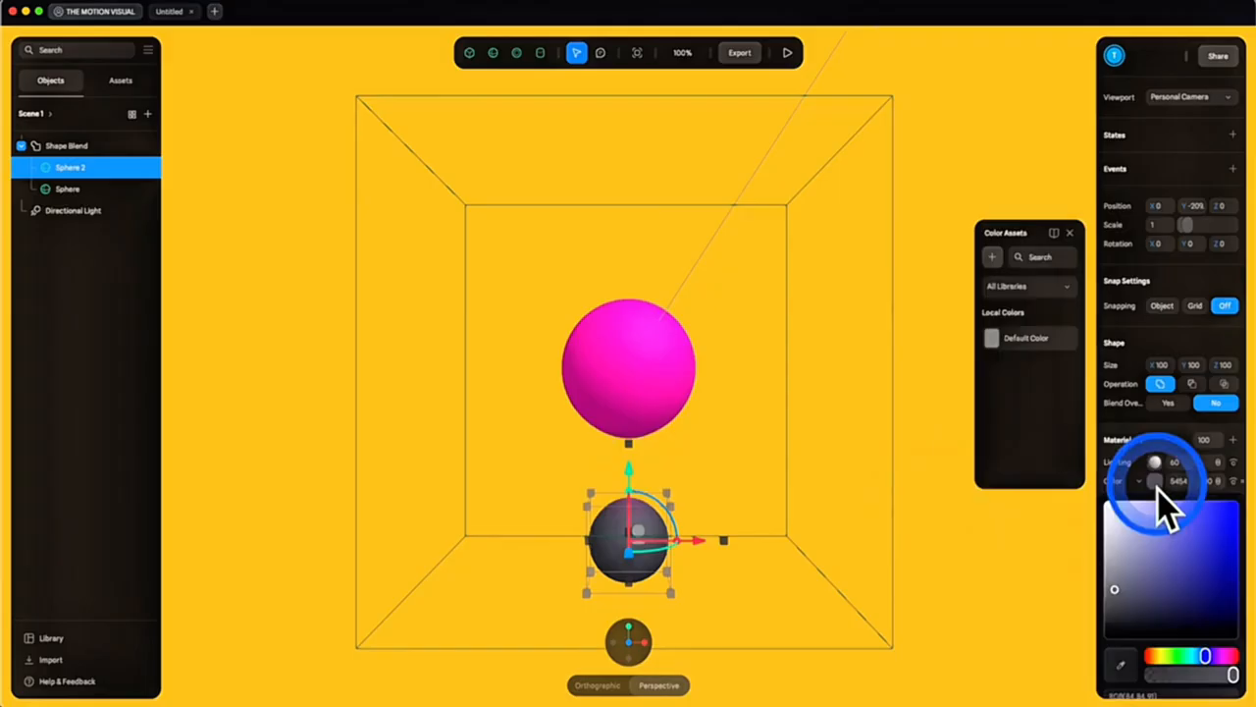
{"action": "left_click", "coordinate": [1205, 655]}
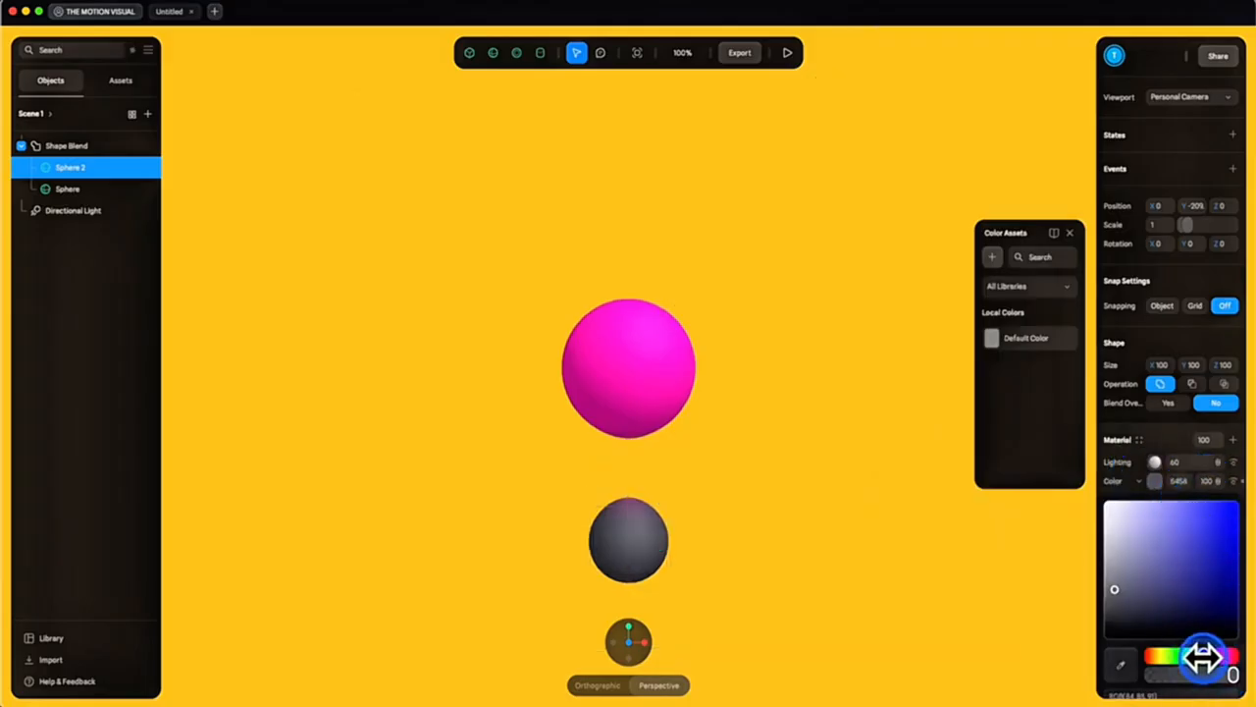
{"action": "left_click_drag", "start_coordinate": [1206, 530], "coordinate": [1210, 497]}
{"action": "left_click_drag", "start_coordinate": [1203, 658], "coordinate": [1200, 655]}
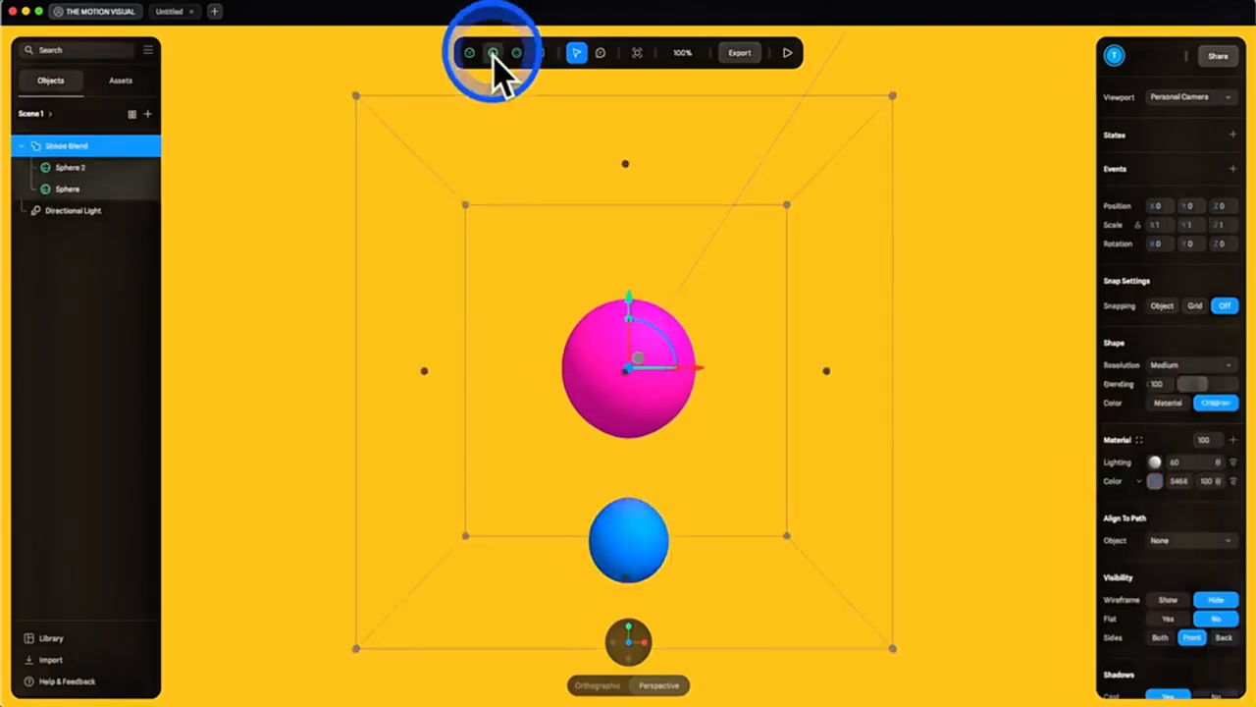
Add a third sphere to the Shape Blend at about Y 200 and color it yellow
{"action": "left_click", "coordinate": [493, 54]}
{"action": "left_click_drag", "start_coordinate": [639, 323], "coordinate": [639, 154]}
{"action": "left_click", "coordinate": [1155, 481]}
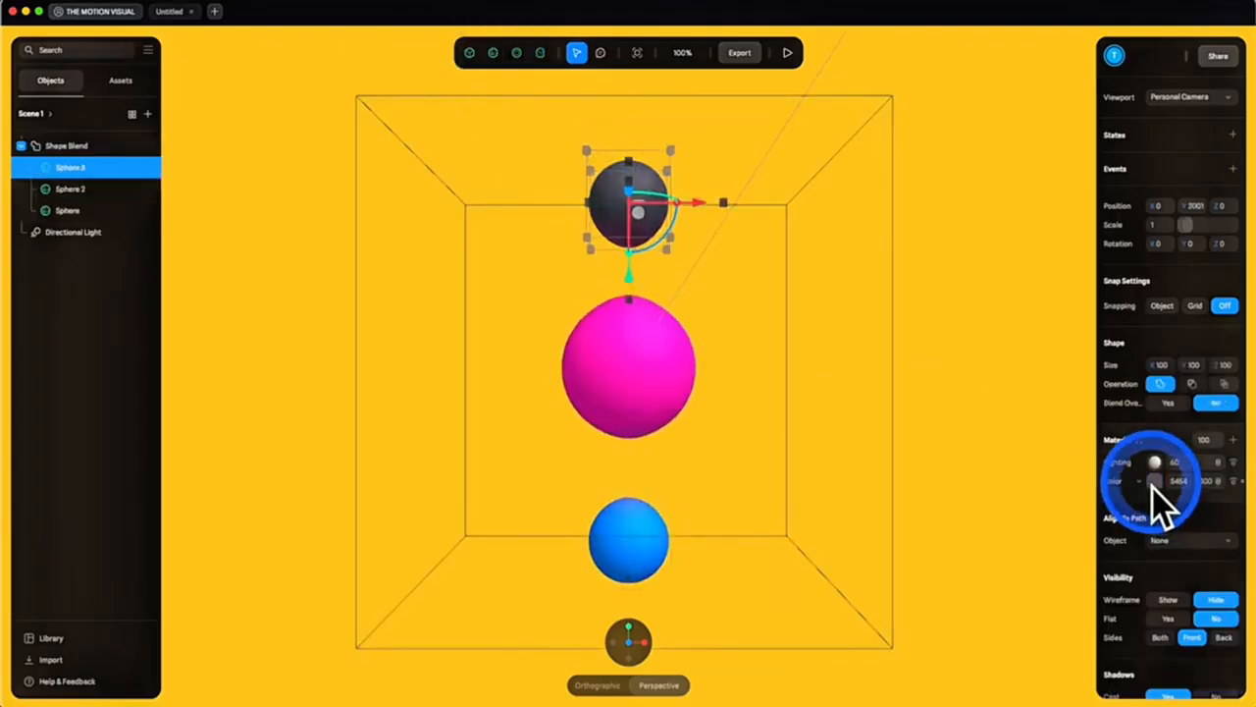
{"action": "left_click", "coordinate": [1173, 656]}
{"action": "left_click", "coordinate": [1190, 500]}
Raise the blue sphere to blend with the yellow one, and move the pink sphere below them at scale 1.94
{"action": "left_click", "coordinate": [629, 540]}
{"action": "left_click_drag", "start_coordinate": [631, 469], "coordinate": [632, 412]}
{"action": "left_click_drag", "start_coordinate": [966, 303], "coordinate": [899, 365], "text": "alt"}
{"action": "left_click_drag", "start_coordinate": [637, 441], "coordinate": [779, 331]}
{"action": "left_click_drag", "start_coordinate": [993, 404], "coordinate": [1031, 417], "text": "alt"}
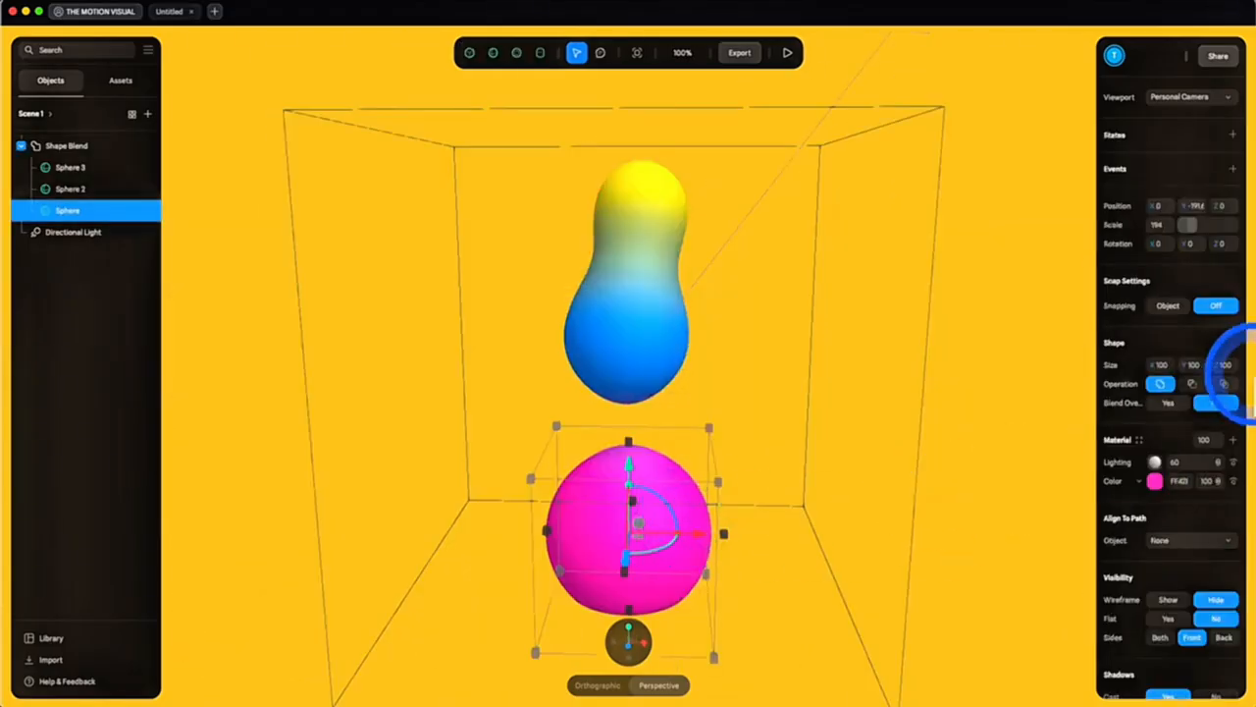
Set the pink sphere's shape operation to Intersect and raise it slightly toward the blue sphere
{"action": "left_click", "coordinate": [1224, 384]}
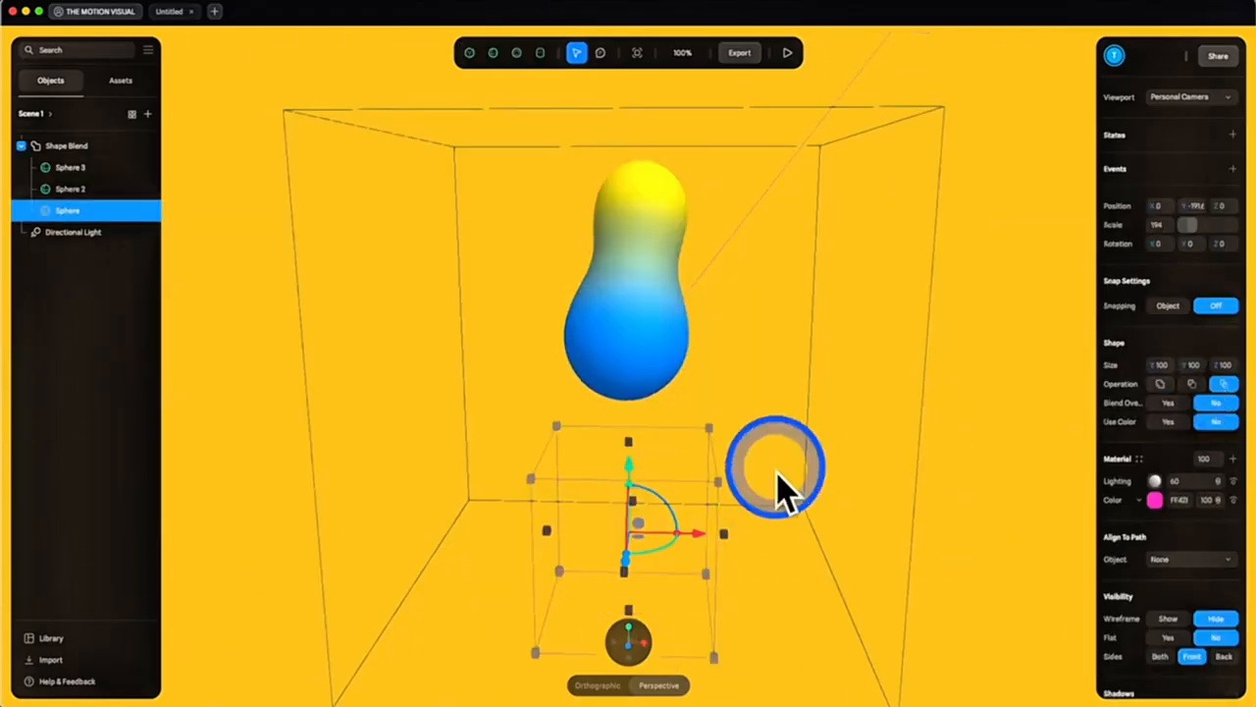
{"action": "left_click", "coordinate": [208, 418]}
{"action": "left_click", "coordinate": [70, 214]}
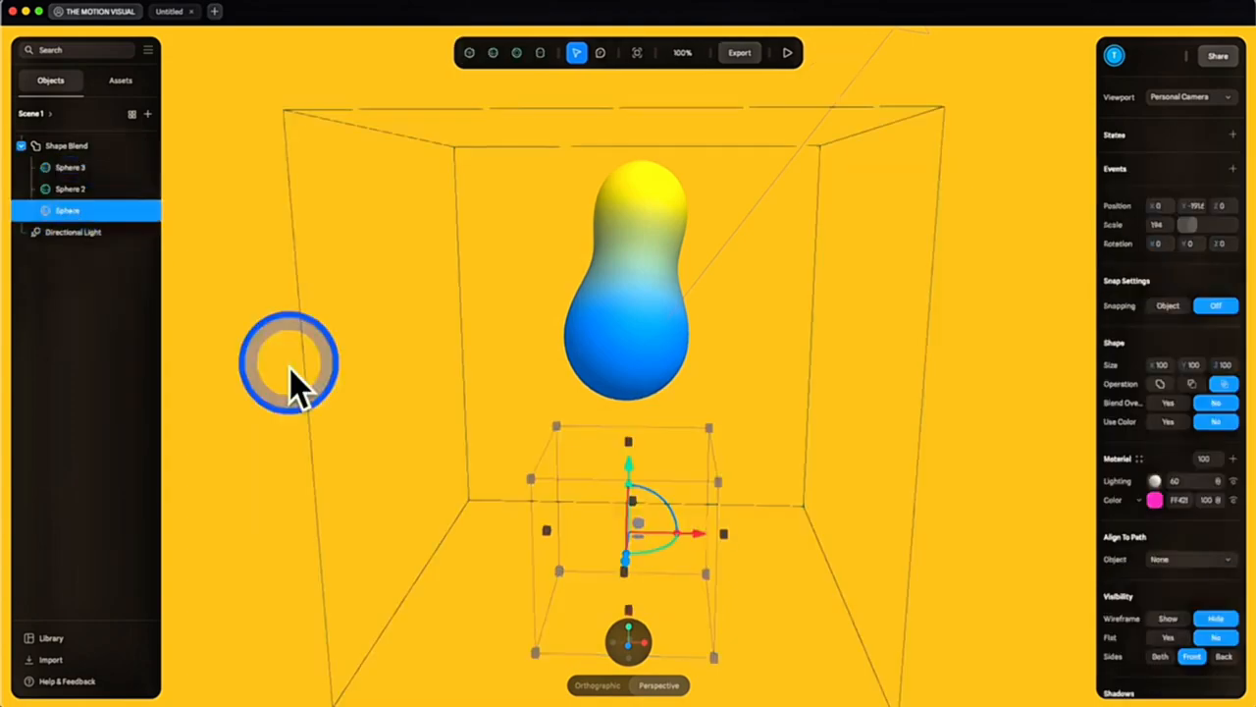
{"action": "mouse_move", "coordinate": [634, 443]}
{"action": "left_mouse_down"}
{"action": "mouse_move", "coordinate": [647, 285]}
{"action": "mouse_move", "coordinate": [642, 456]}
{"action": "left_mouse_up"}
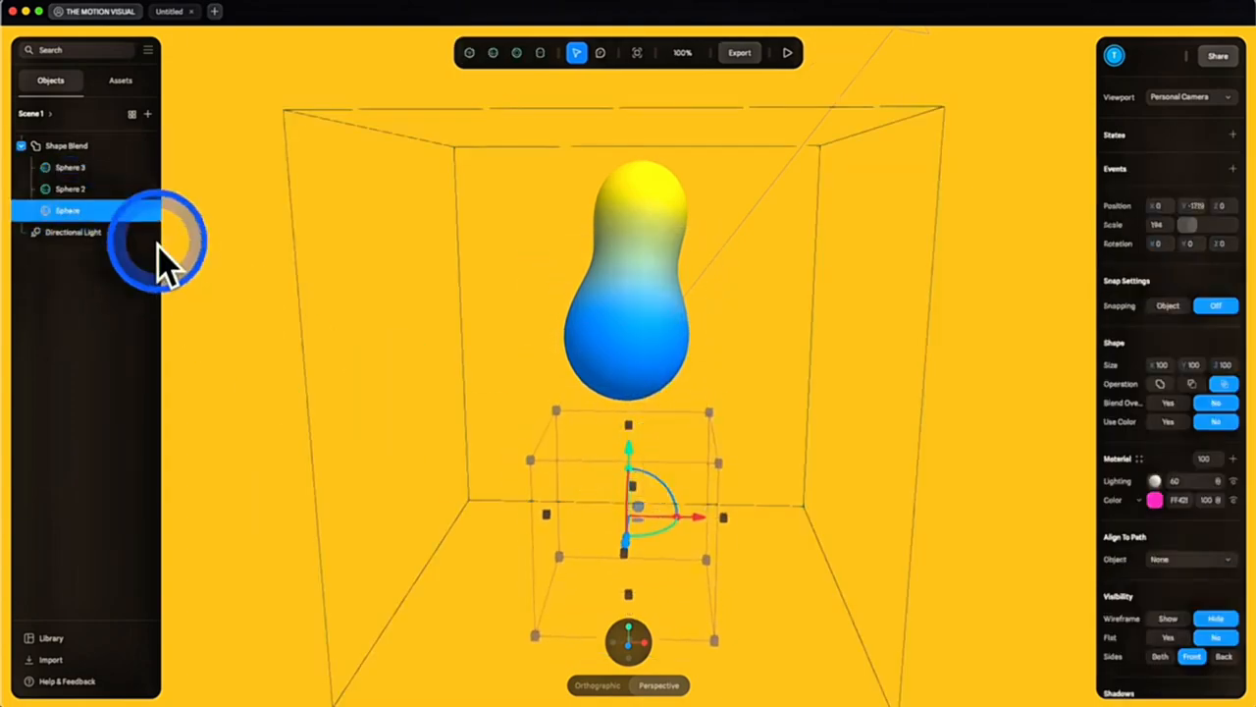
Reorder the intersecting sphere above the other Shape Blend children and move it across the blue and yellow shapes
{"action": "left_click_drag", "start_coordinate": [93, 168], "coordinate": [93, 162]}
{"action": "left_click_drag", "start_coordinate": [626, 459], "coordinate": [700, 253]}
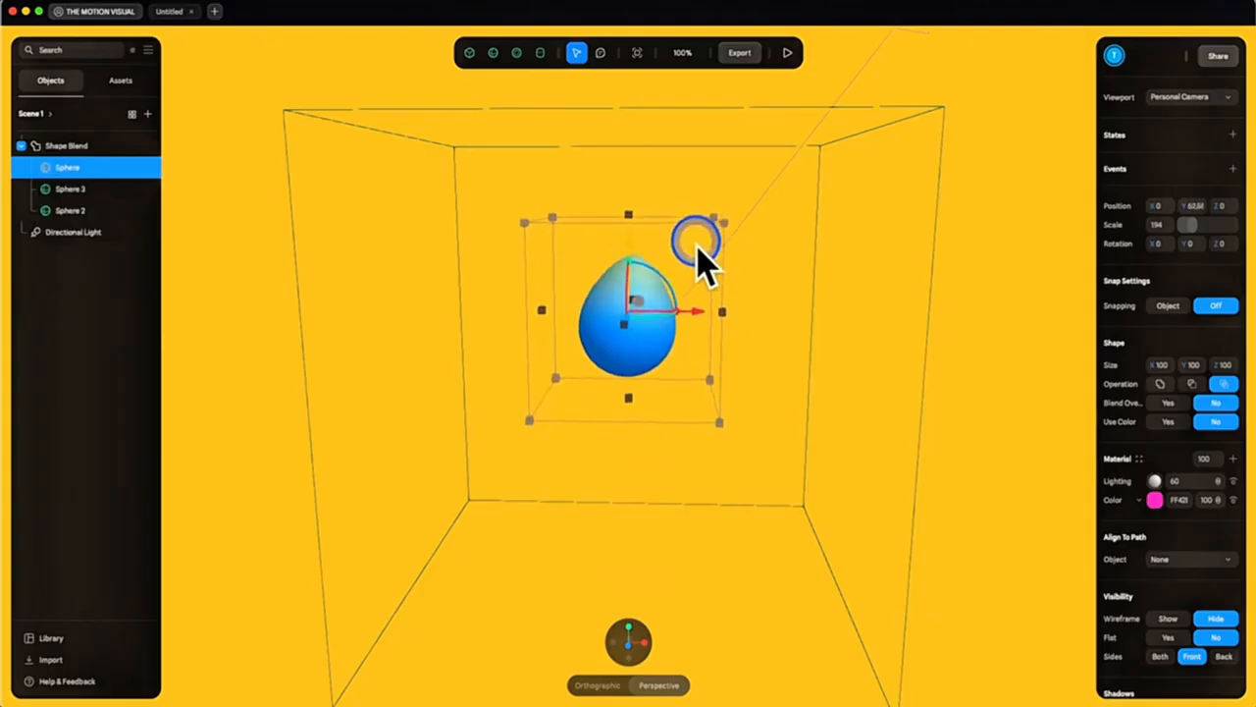
{"action": "left_click_drag", "start_coordinate": [712, 191], "coordinate": [925, 266]}
{"action": "left_click_drag", "start_coordinate": [1023, 314], "coordinate": [665, 173]}
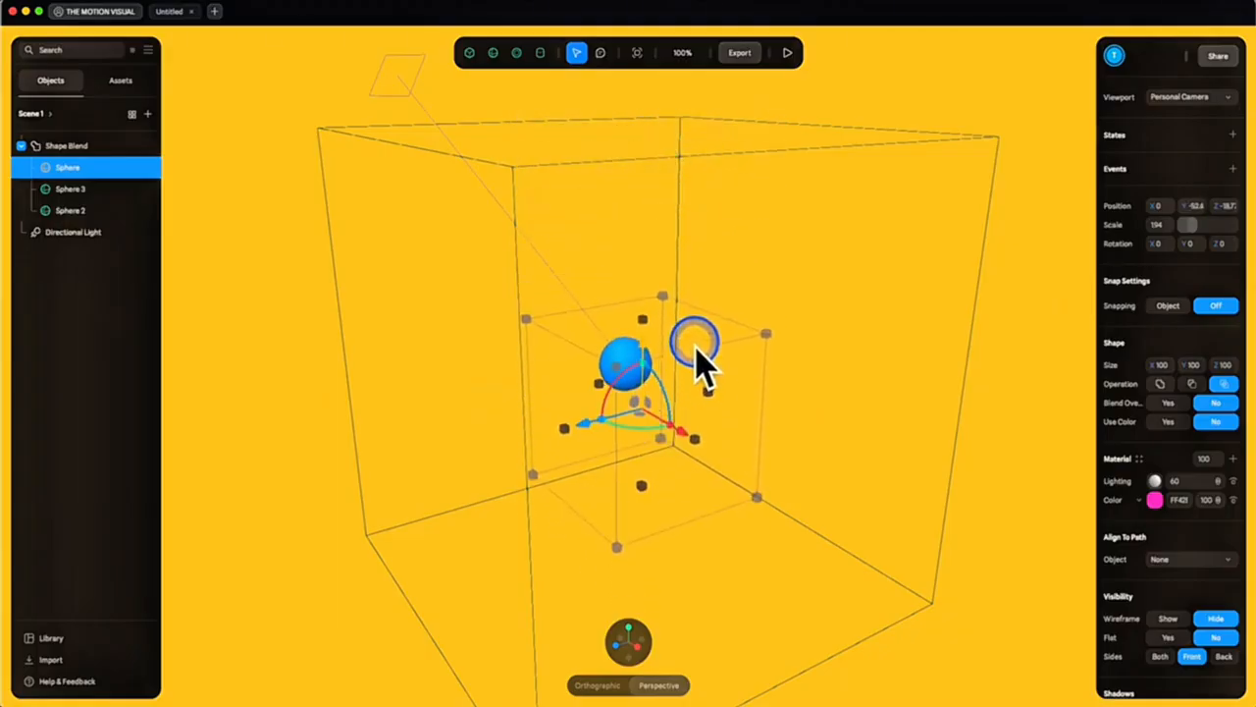
{"action": "left_click_drag", "start_coordinate": [703, 184], "coordinate": [702, 250]}
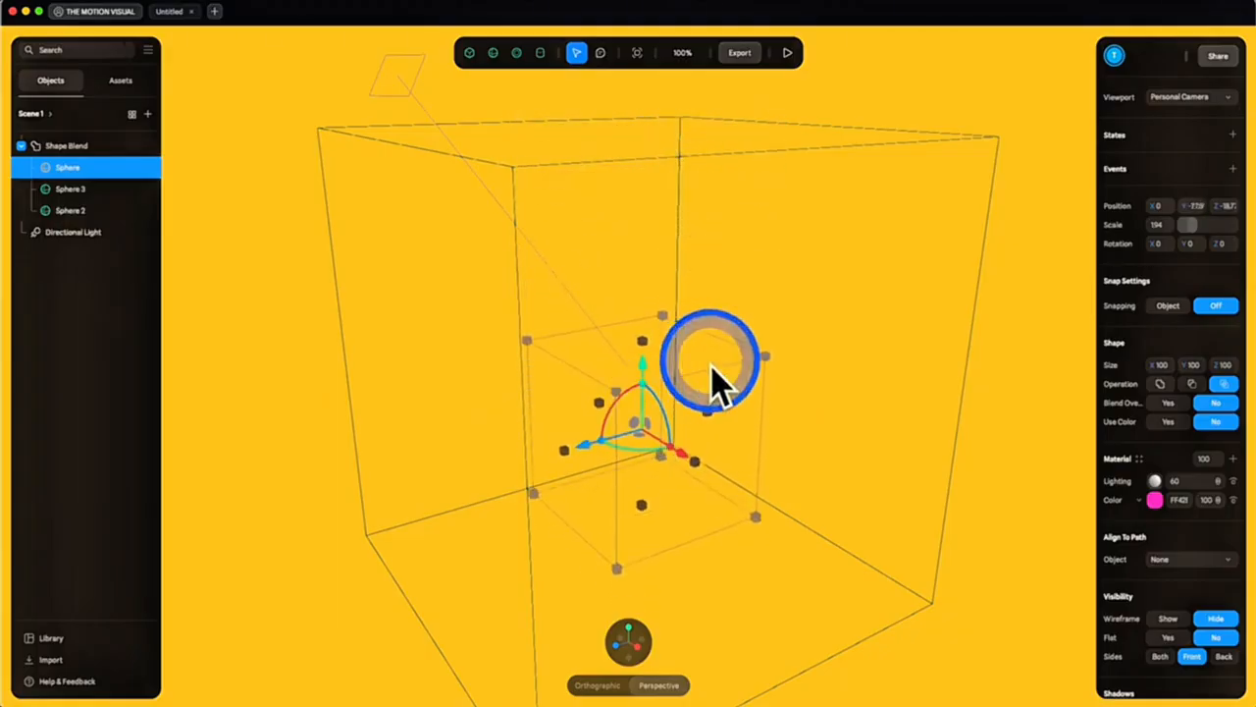
Reorder the yellow sphere above the intersecting sphere and move it to the upper left of the blend volume
{"action": "left_click", "coordinate": [85, 195]}
{"action": "left_click_drag", "start_coordinate": [93, 160], "coordinate": [93, 160]}
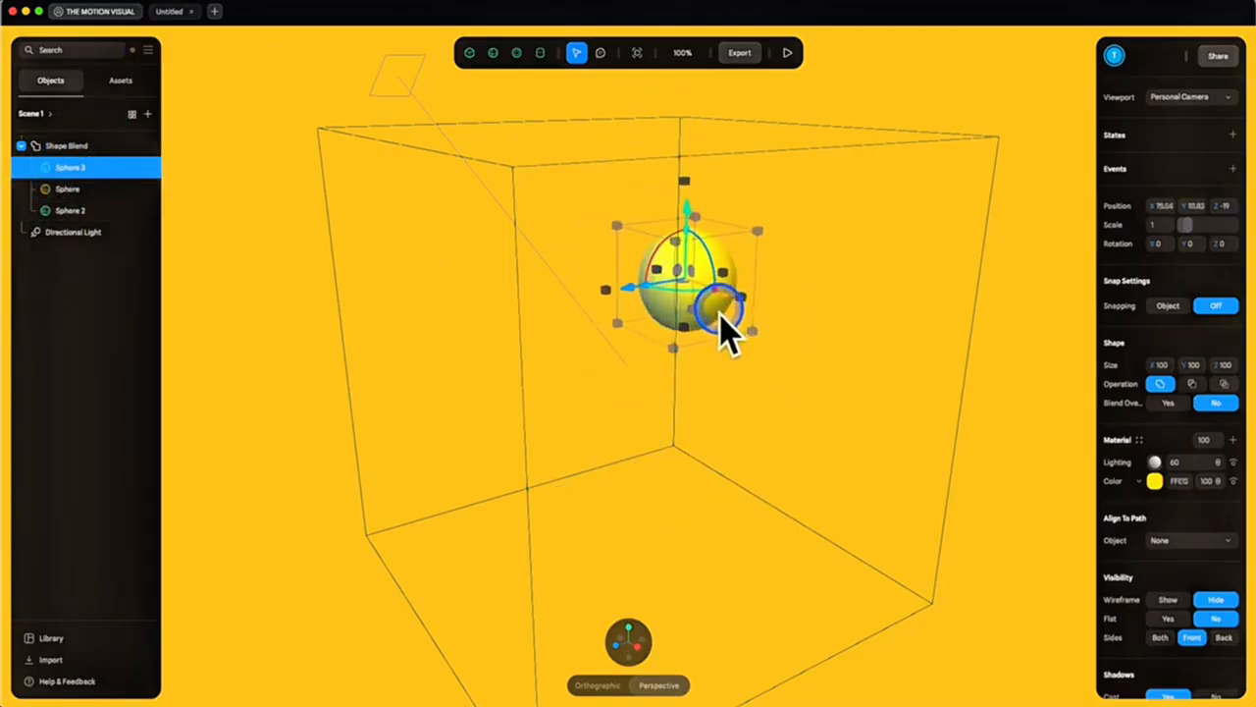
{"action": "left_click_drag", "start_coordinate": [279, 316], "coordinate": [333, 305], "text": "alt"}
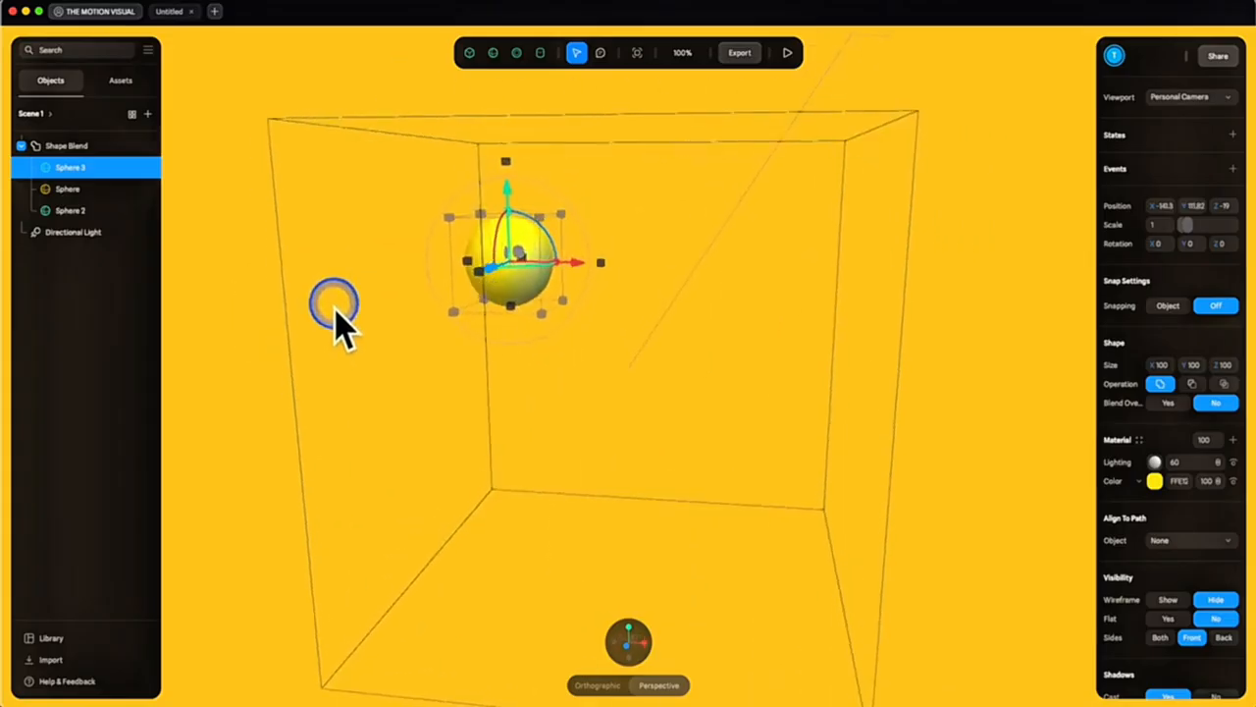
Move the intersecting sphere up and down over the blue sphere to test how it crops the shape
{"action": "left_click", "coordinate": [77, 193]}
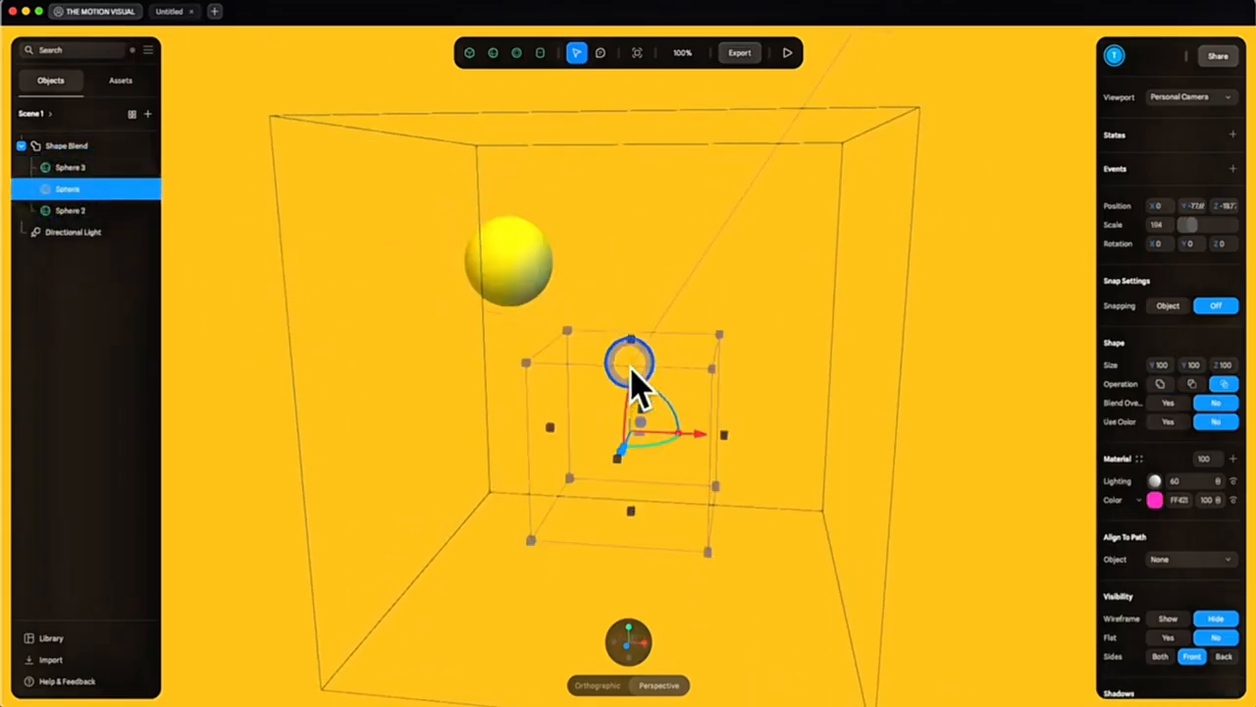
{"action": "left_click_drag", "start_coordinate": [639, 295], "coordinate": [649, 241]}
{"action": "left_click_drag", "start_coordinate": [654, 176], "coordinate": [654, 253]}
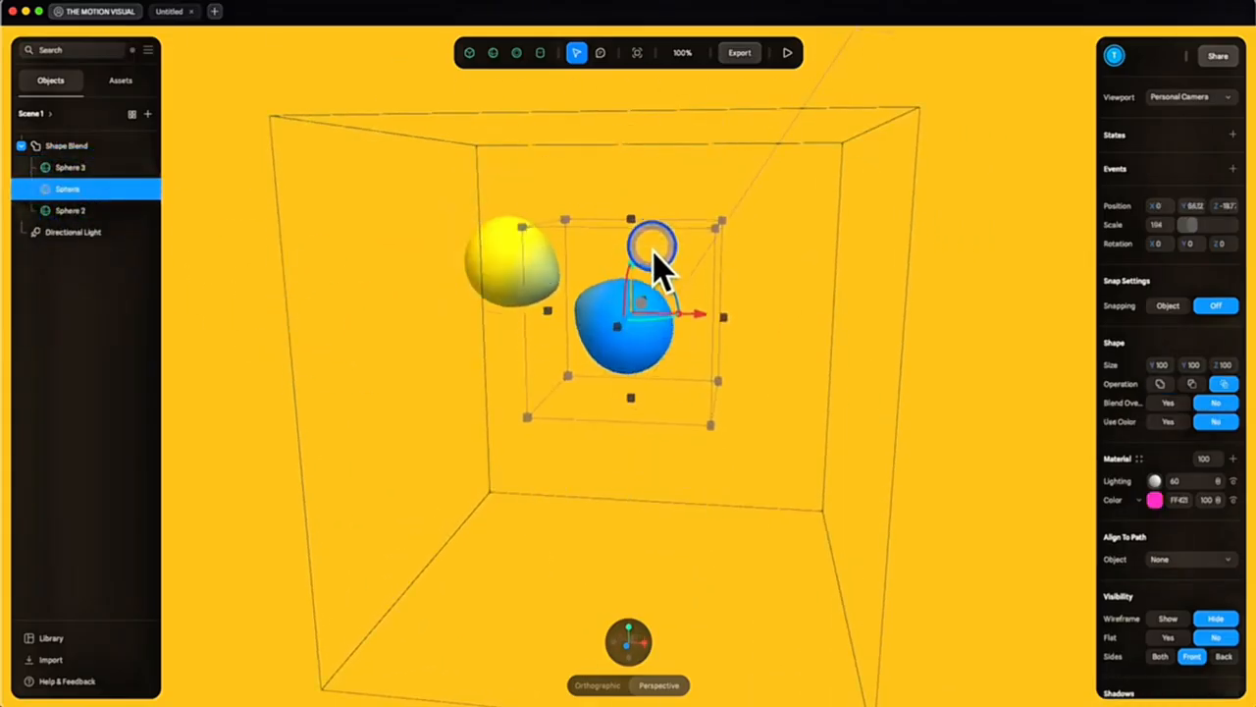
{"action": "left_click_drag", "start_coordinate": [659, 394], "coordinate": [670, 308]}
{"action": "left_click_drag", "start_coordinate": [670, 202], "coordinate": [684, 426]}
Set the intersecting sphere's operation back to Union and lower it to about Y -162 beneath the blue sphere
{"action": "left_click", "coordinate": [115, 193]}
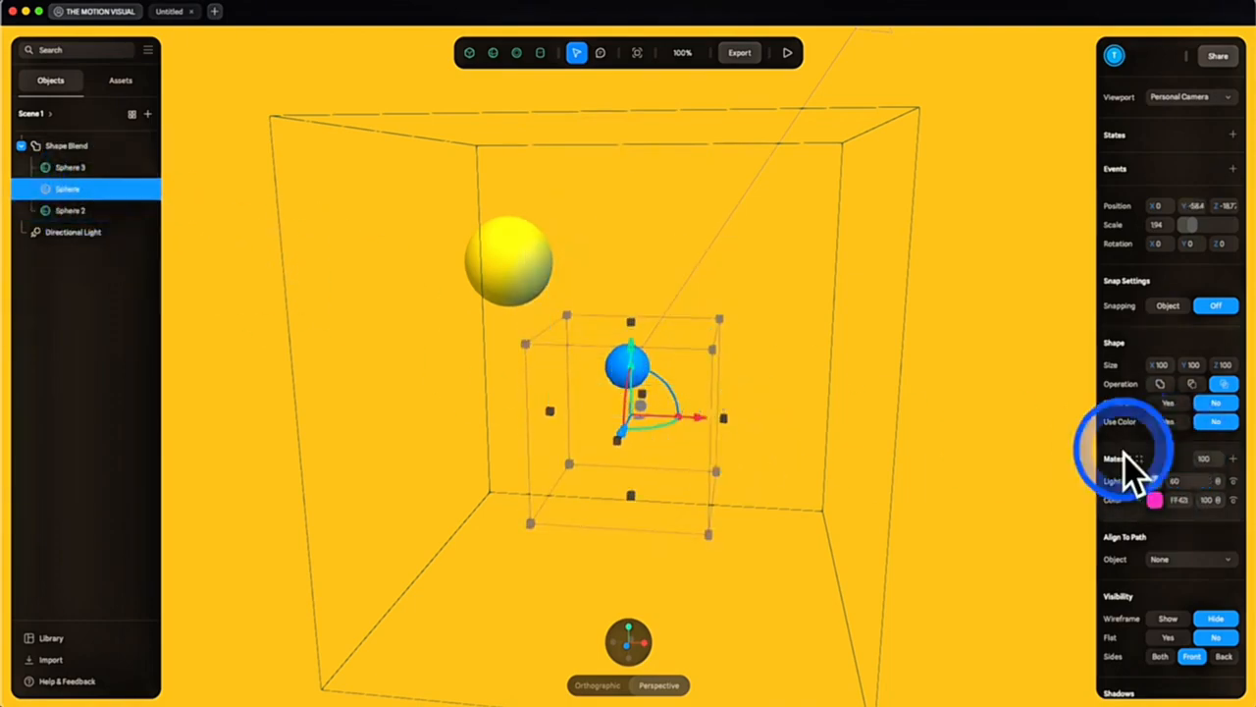
{"action": "left_click", "coordinate": [1160, 384]}
{"action": "left_click_drag", "start_coordinate": [633, 373], "coordinate": [639, 457]}
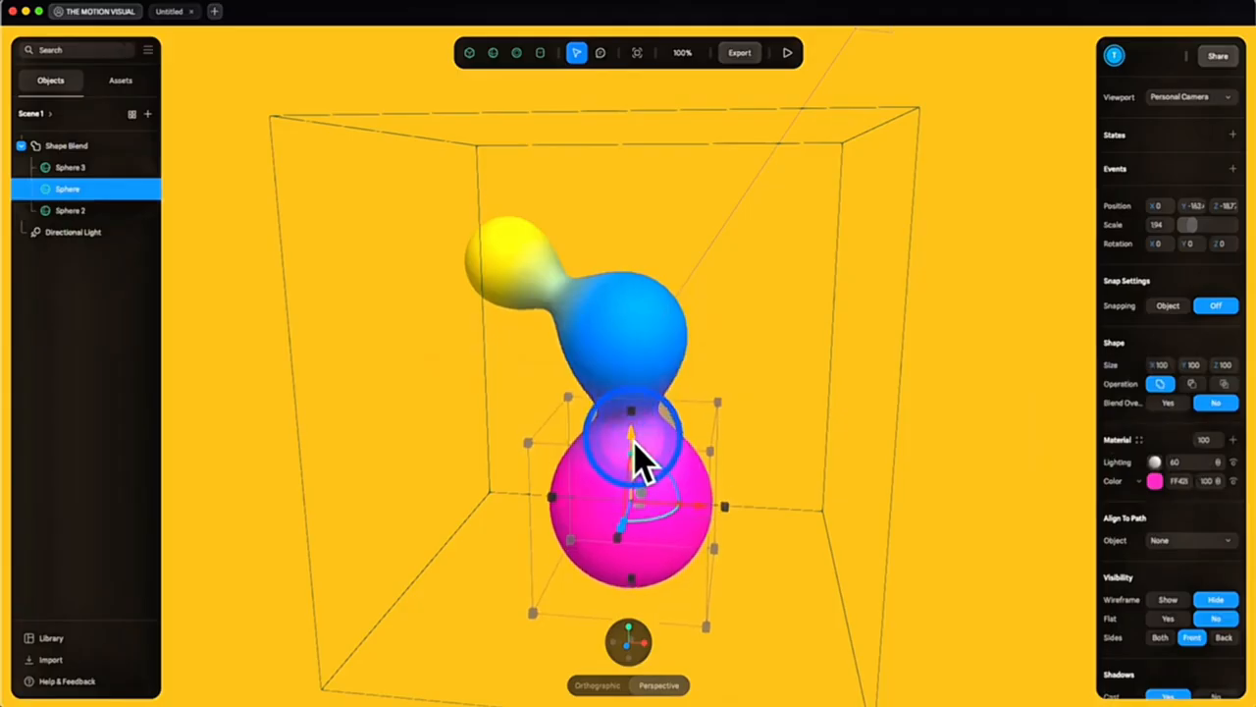
Set the yellow sphere's operation to Subtract and move it toward the blue sphere
{"action": "left_click", "coordinate": [96, 167]}
{"action": "left_click", "coordinate": [1191, 384]}
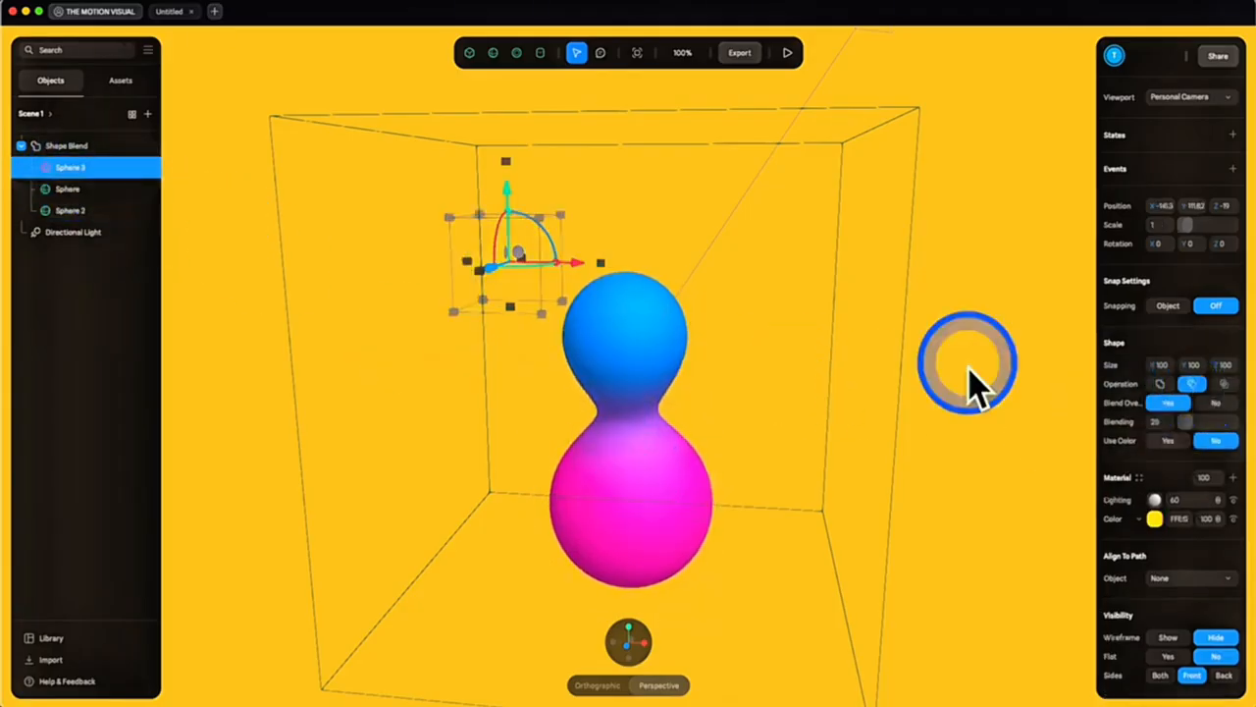
{"action": "left_click_drag", "start_coordinate": [580, 281], "coordinate": [573, 310]}
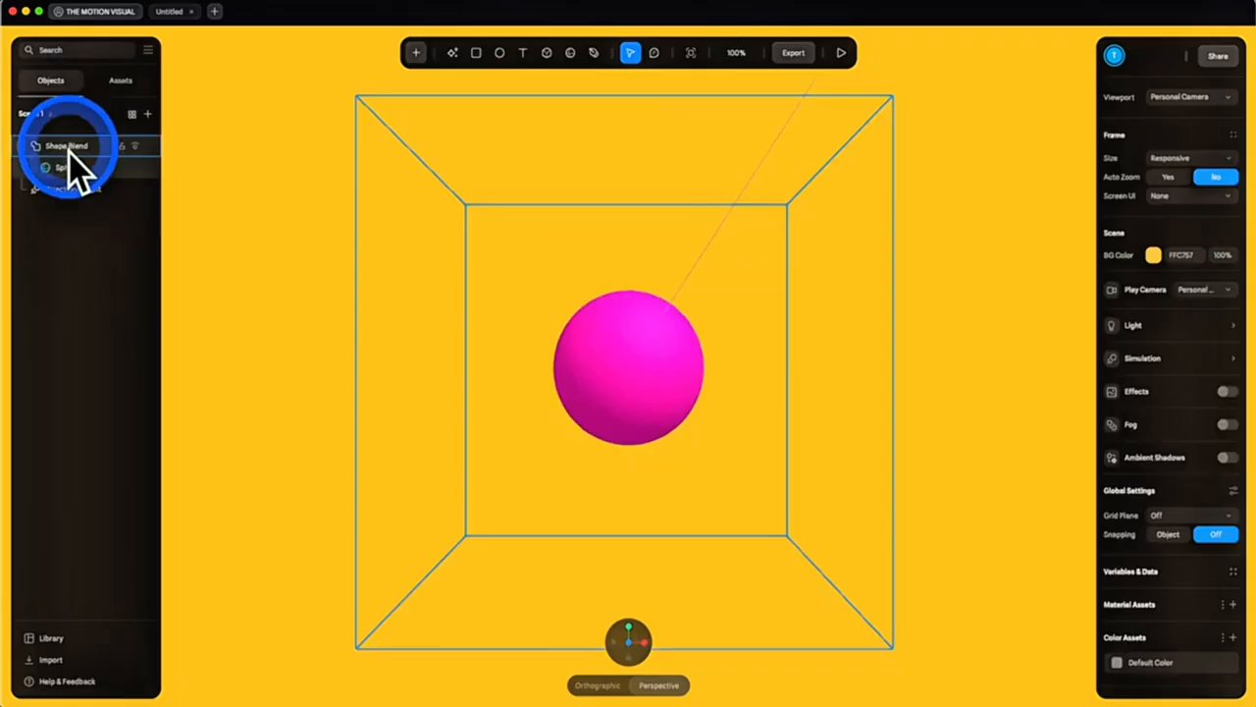
Hide the Shape Blend object and deselect it
{"action": "left_click", "coordinate": [69, 147]}
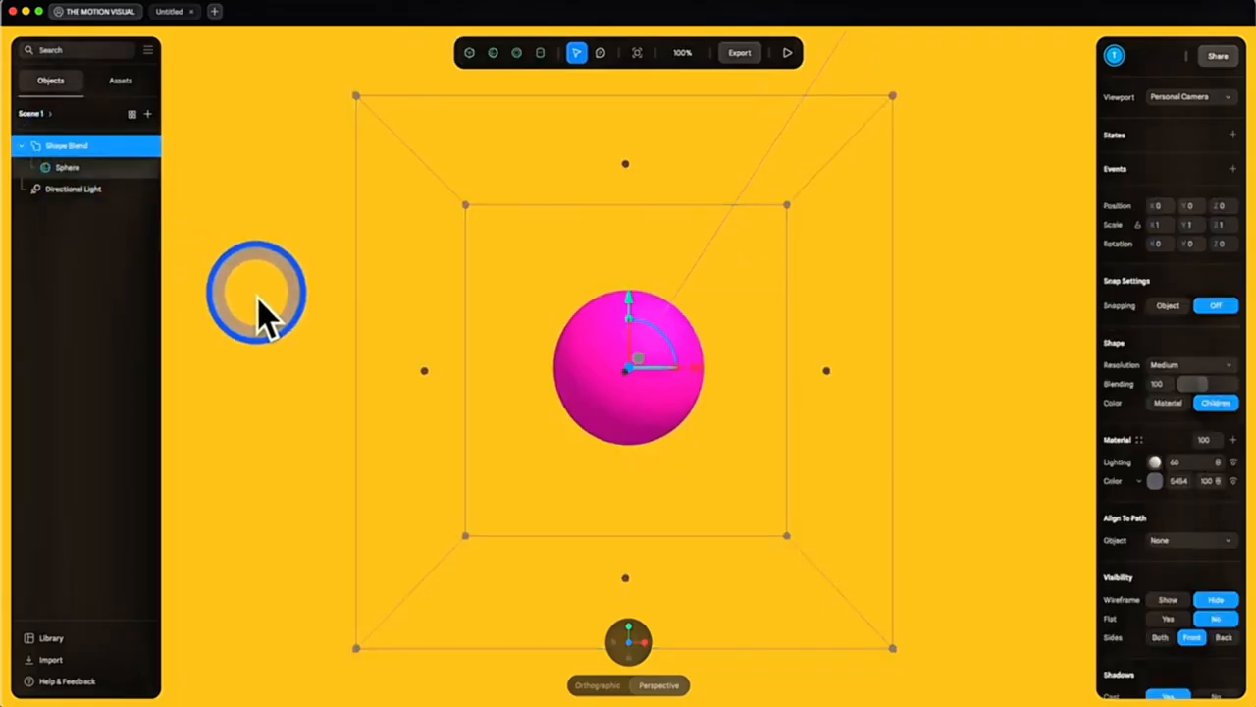
{"action": "left_click", "coordinate": [139, 152]}
{"action": "left_click", "coordinate": [230, 208]}
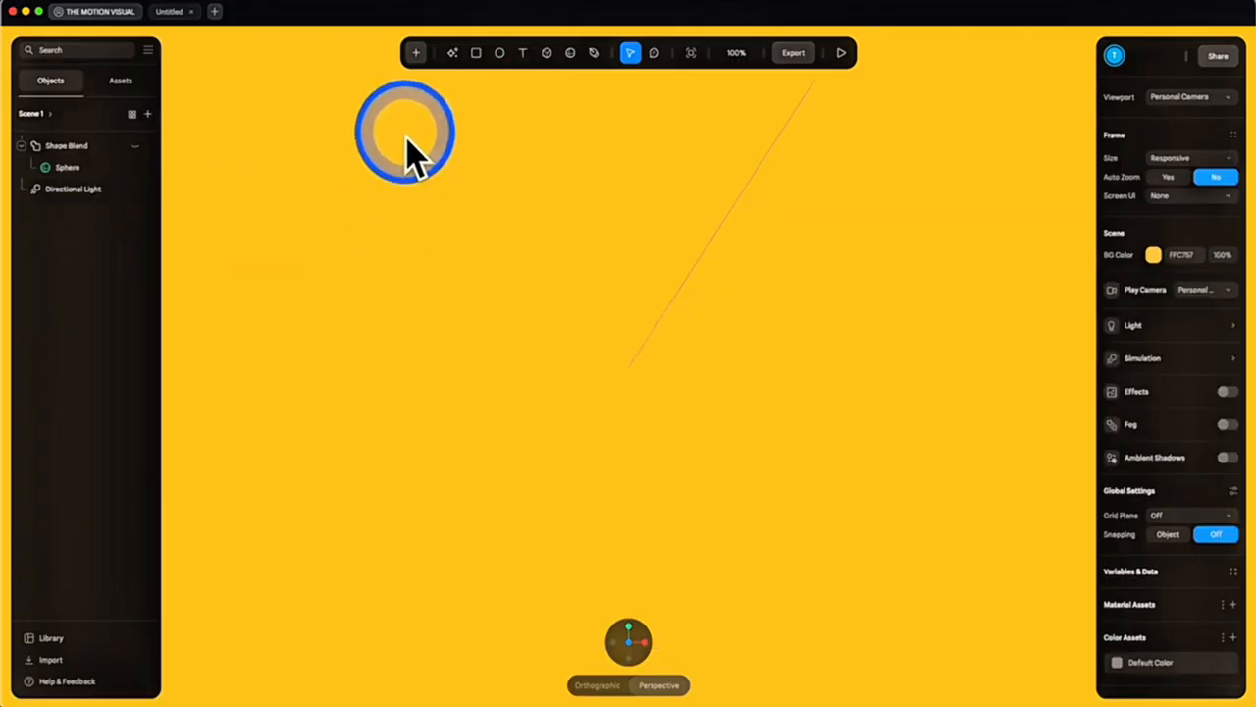
Create an icosahedron about 117 in size near the middle of the scene and reset its position to 0, 0, 0
{"action": "left_click", "coordinate": [416, 53]}
{"action": "scroll", "coordinate": [442, 202], "scroll_direction": "down", "scroll_amount": 3}
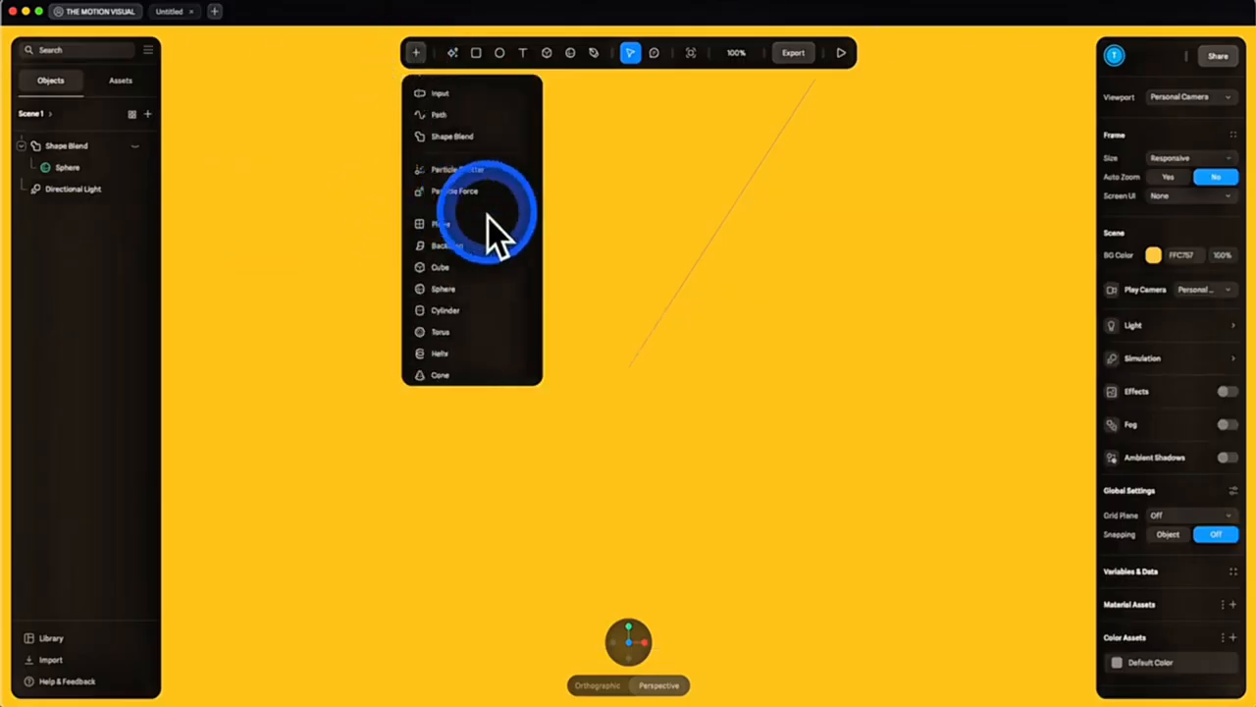
{"action": "scroll", "coordinate": [528, 235], "scroll_direction": "down", "scroll_amount": 1}
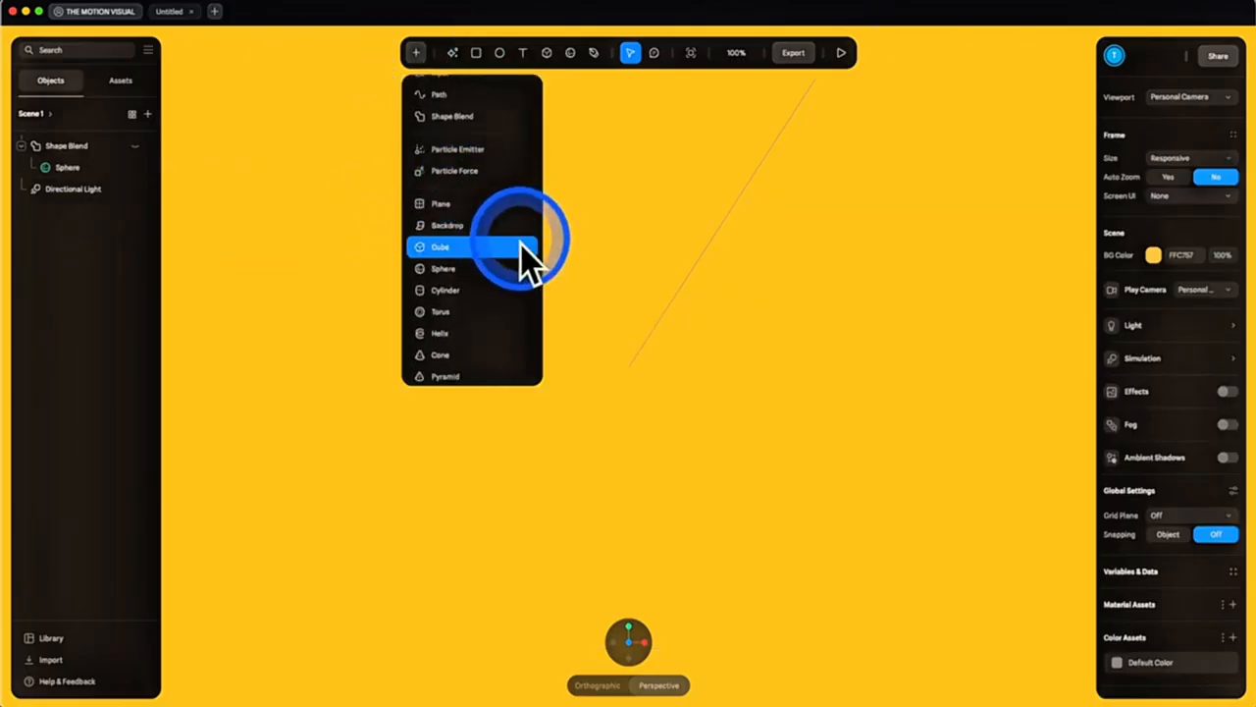
{"action": "scroll", "coordinate": [523, 243], "scroll_direction": "down", "scroll_amount": 4}
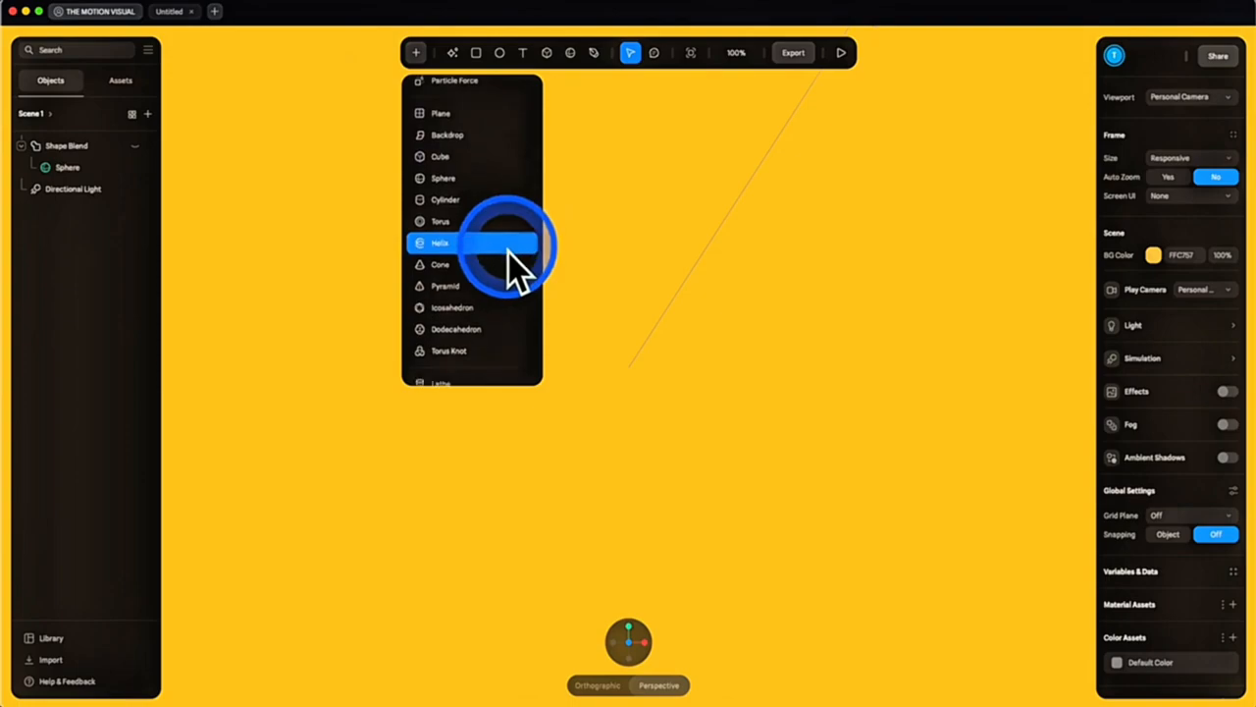
{"action": "left_click", "coordinate": [496, 312]}
{"action": "mouse_move", "coordinate": [547, 311]}
{"action": "left_mouse_down"}
{"action": "mouse_move", "coordinate": [690, 411]}
{"action": "mouse_move", "coordinate": [645, 367]}
{"action": "mouse_move", "coordinate": [593, 353]}
{"action": "left_mouse_up"}
{"action": "right_click", "coordinate": [593, 354]}
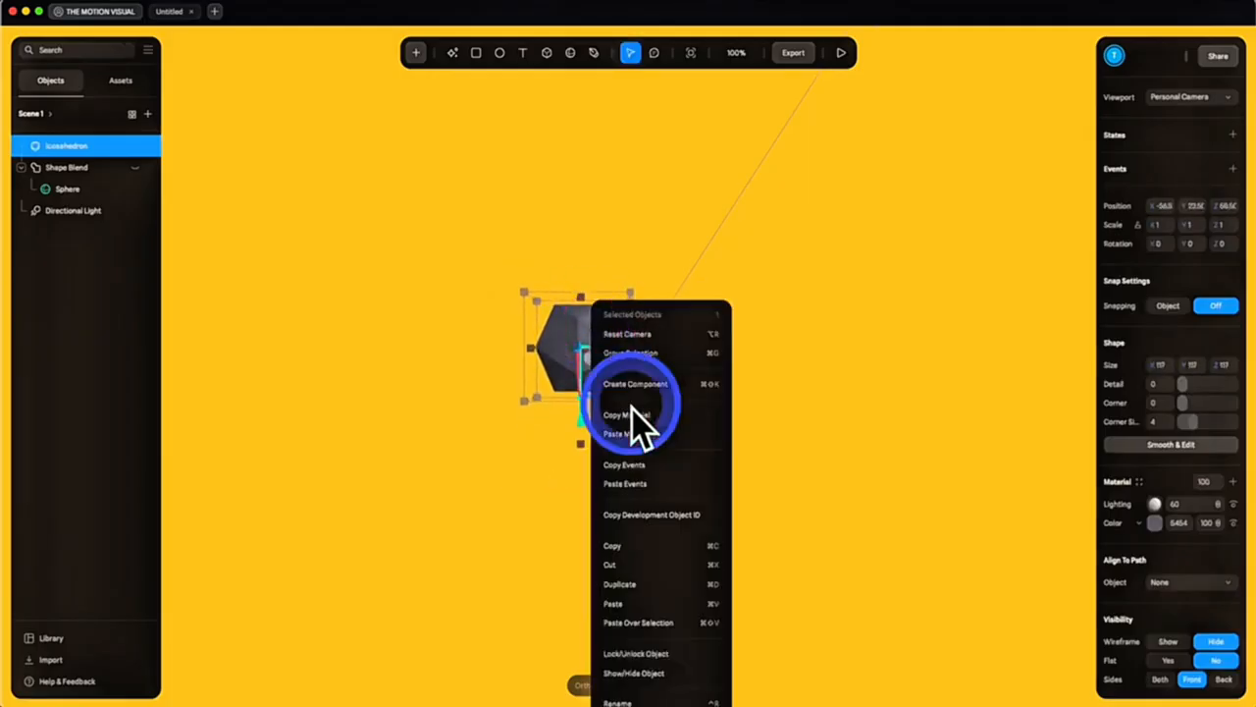
{"action": "left_click", "coordinate": [647, 534]}
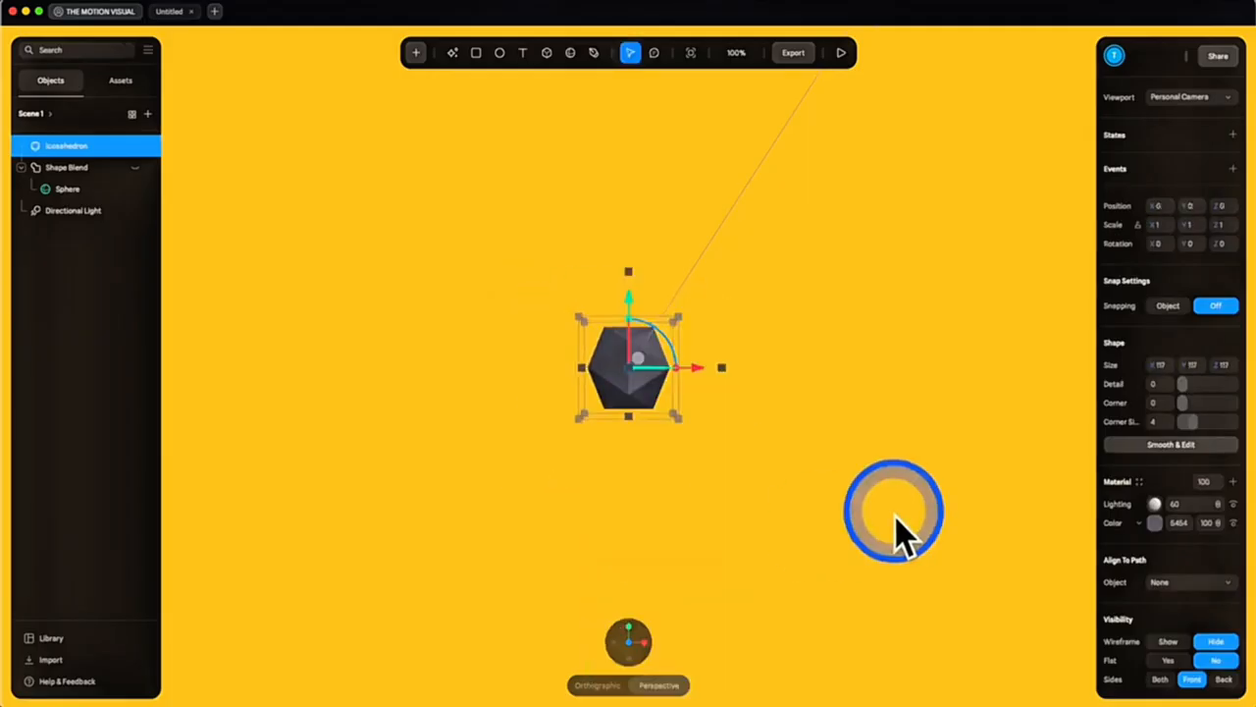
Change the icosahedron's color layer to Normal and add a state rotated to about X 228, Z 169
{"action": "left_click", "coordinate": [1138, 528]}
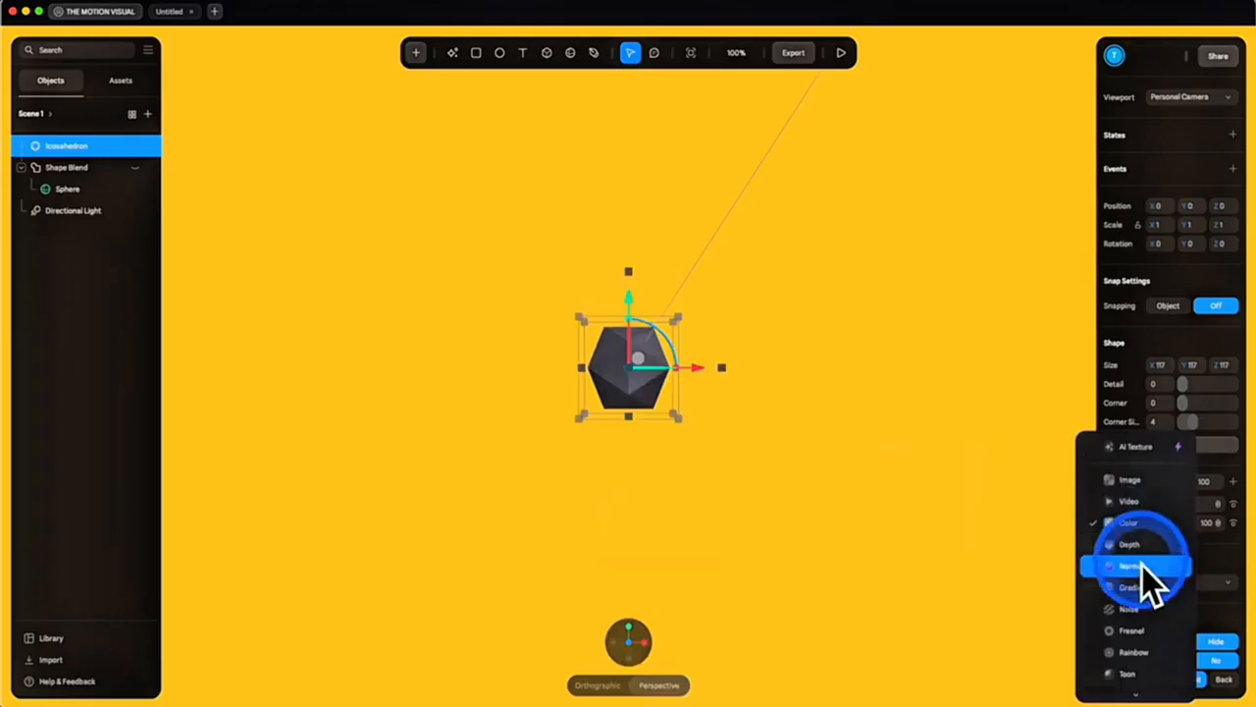
{"action": "left_click", "coordinate": [1143, 565]}
{"action": "left_click", "coordinate": [1233, 135]}
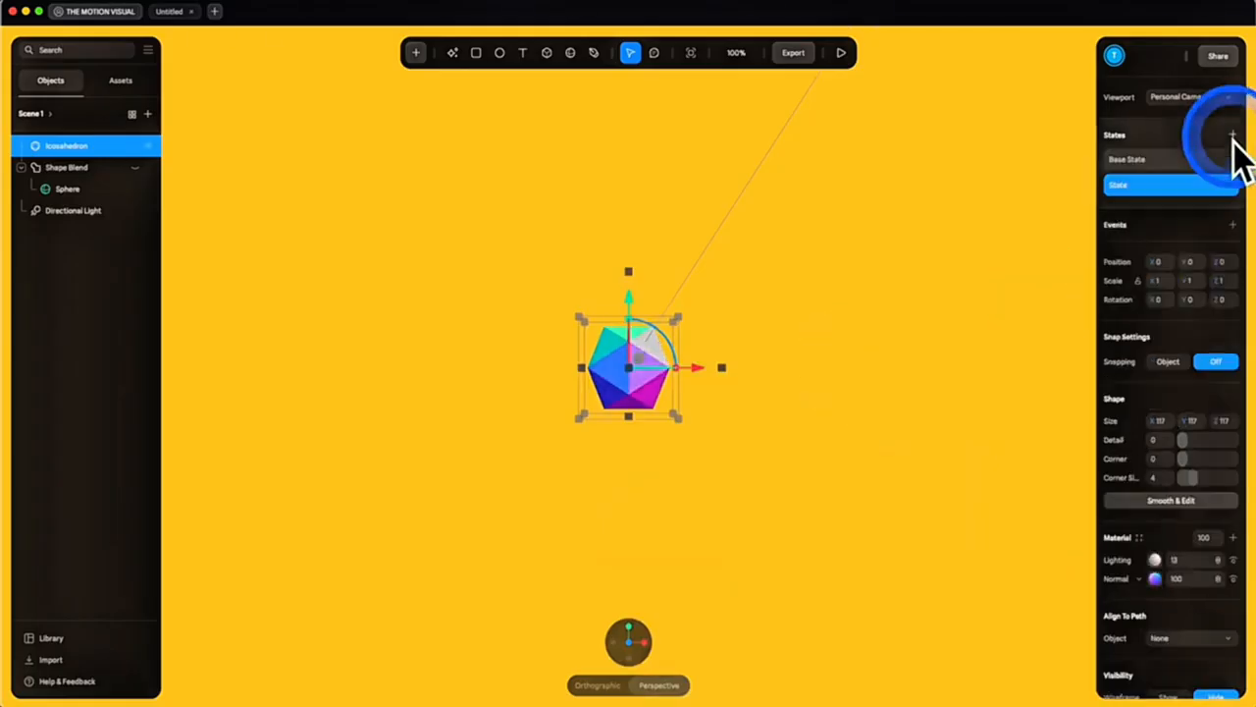
{"action": "left_click_drag", "start_coordinate": [634, 356], "coordinate": [567, 508]}
Add a Start event transitioning the icosahedron from Base State to State, with an Infinite loop and Ping Pong cycle
{"action": "left_click", "coordinate": [1233, 224]}
{"action": "left_click", "coordinate": [1012, 218]}
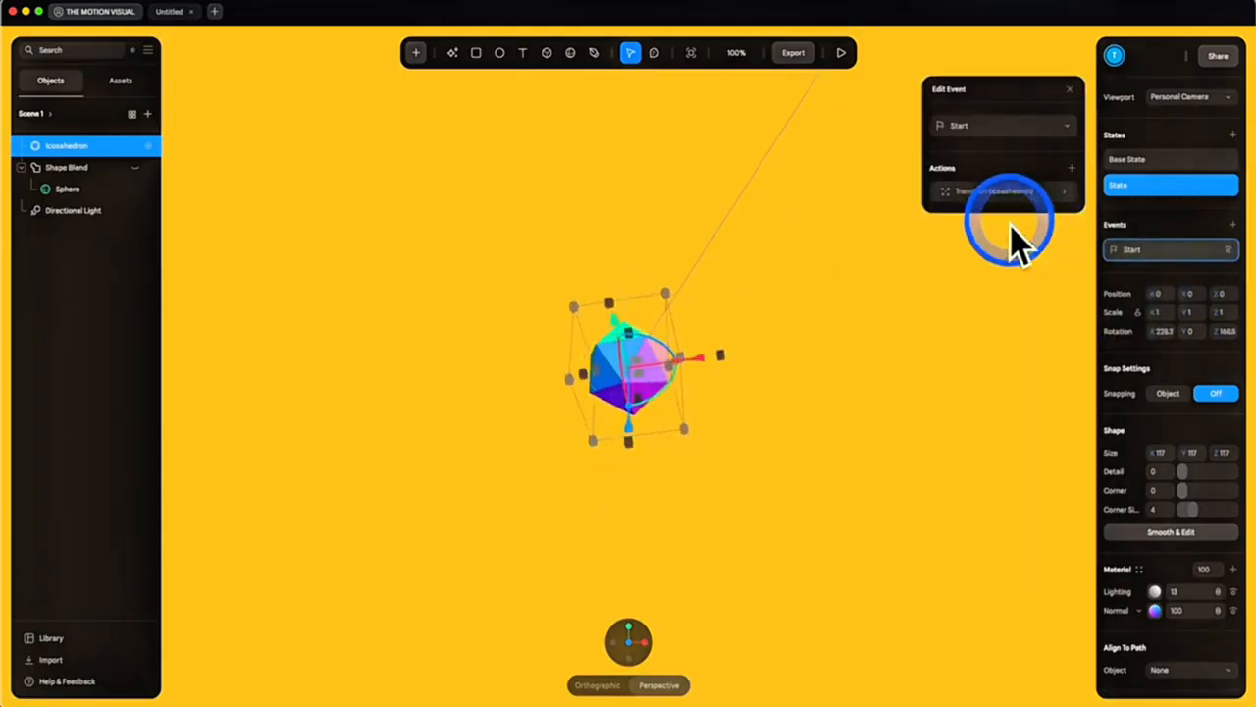
{"action": "left_click", "coordinate": [1007, 193]}
{"action": "left_click", "coordinate": [1003, 400]}
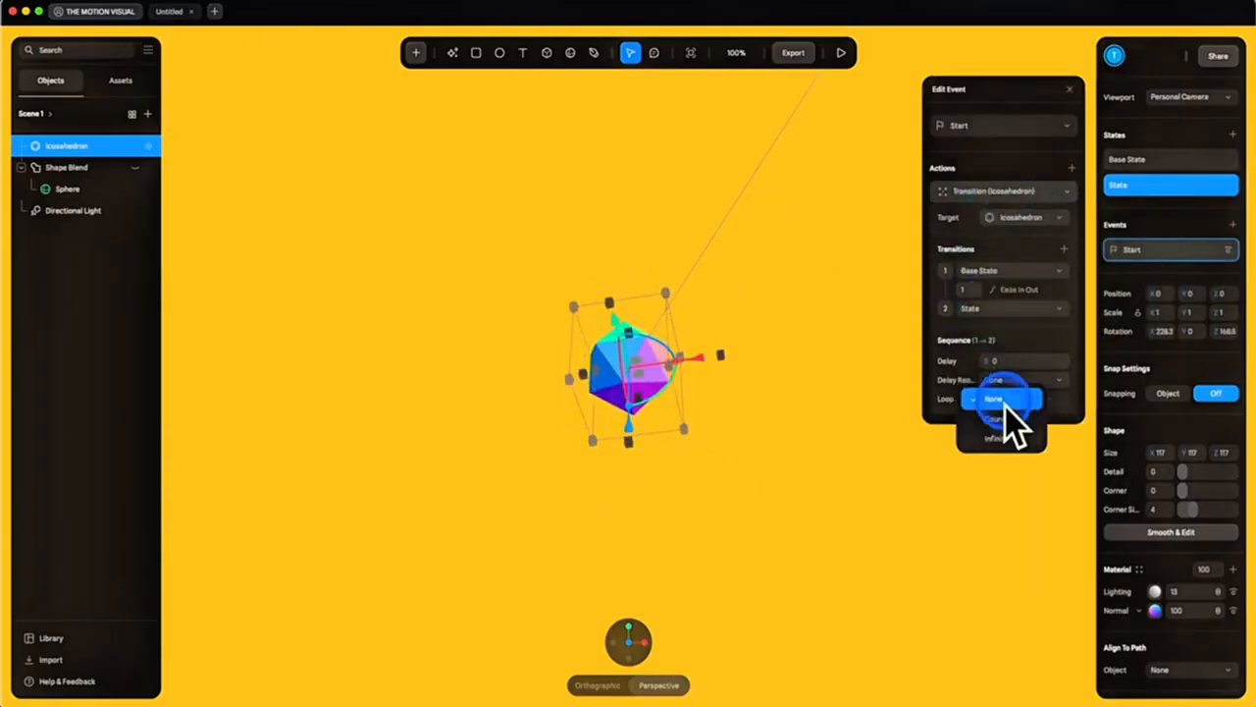
{"action": "left_click", "coordinate": [1006, 438]}
{"action": "left_click", "coordinate": [1003, 439]}
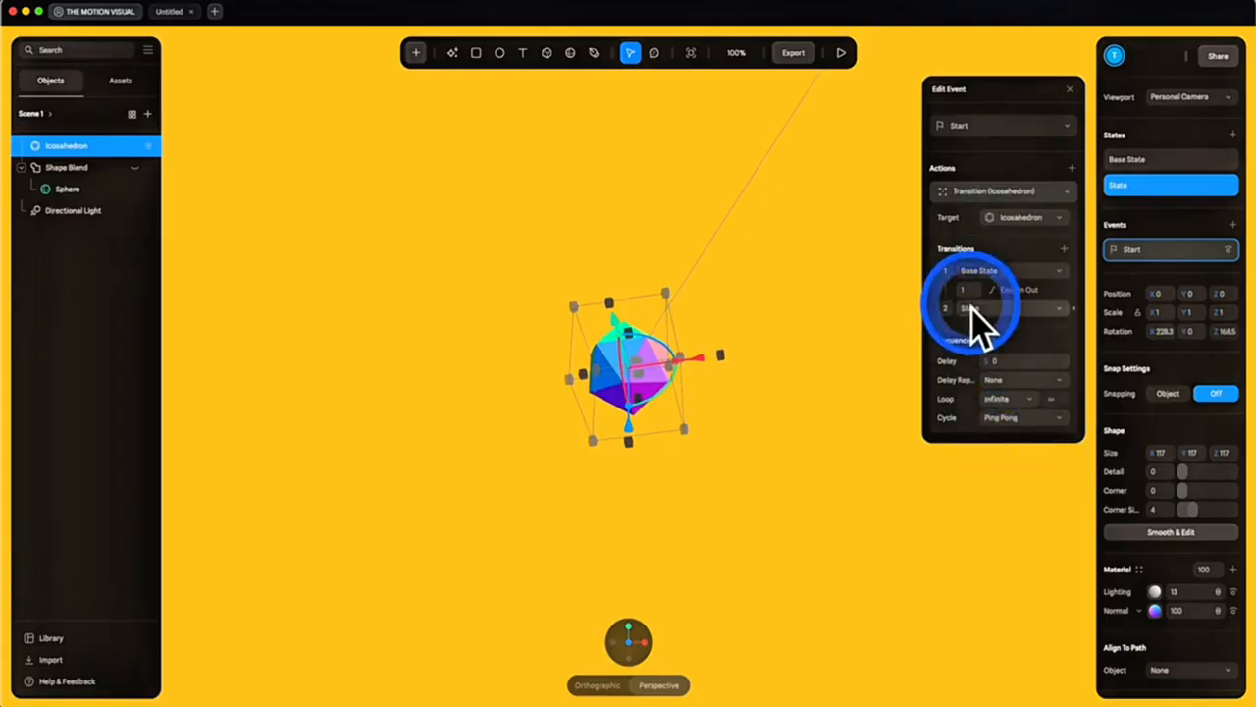
{"action": "left_click", "coordinate": [870, 171]}
Preview the icosahedron's looping rotation, then make the hidden Shape Blend visible again
{"action": "left_click", "coordinate": [841, 53]}
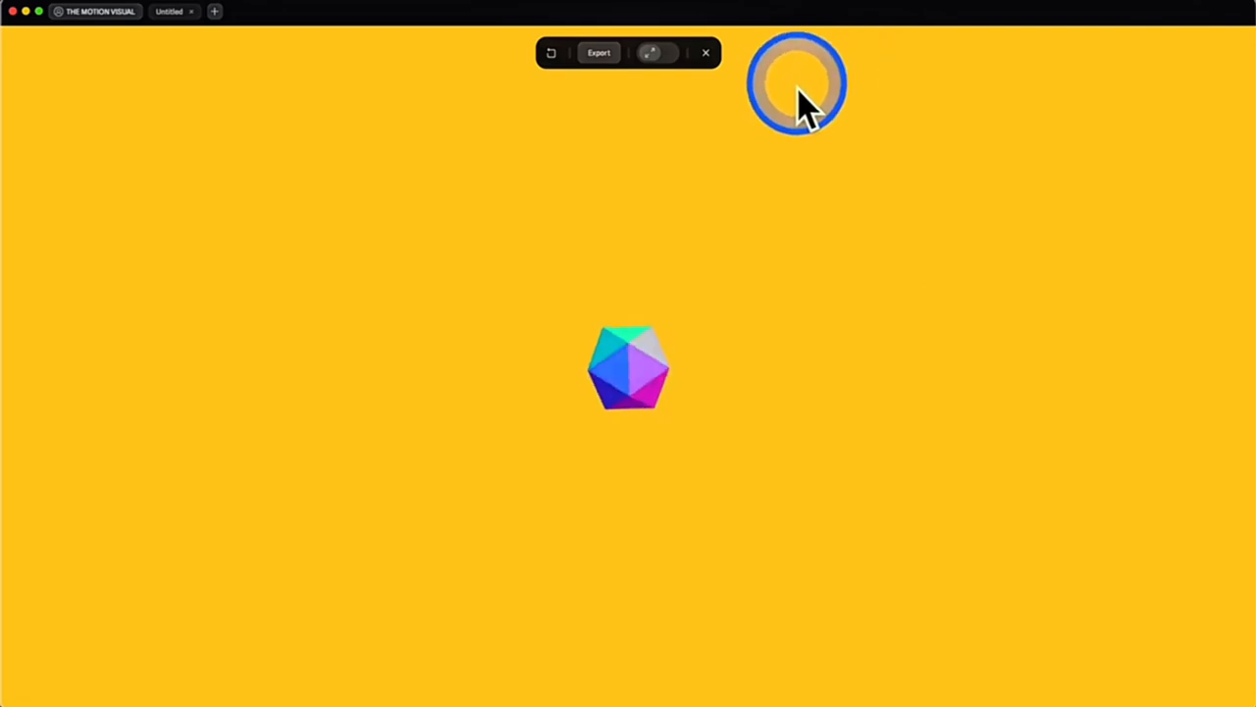
{"action": "key", "text": "Escape"}
{"action": "left_click", "coordinate": [136, 171]}
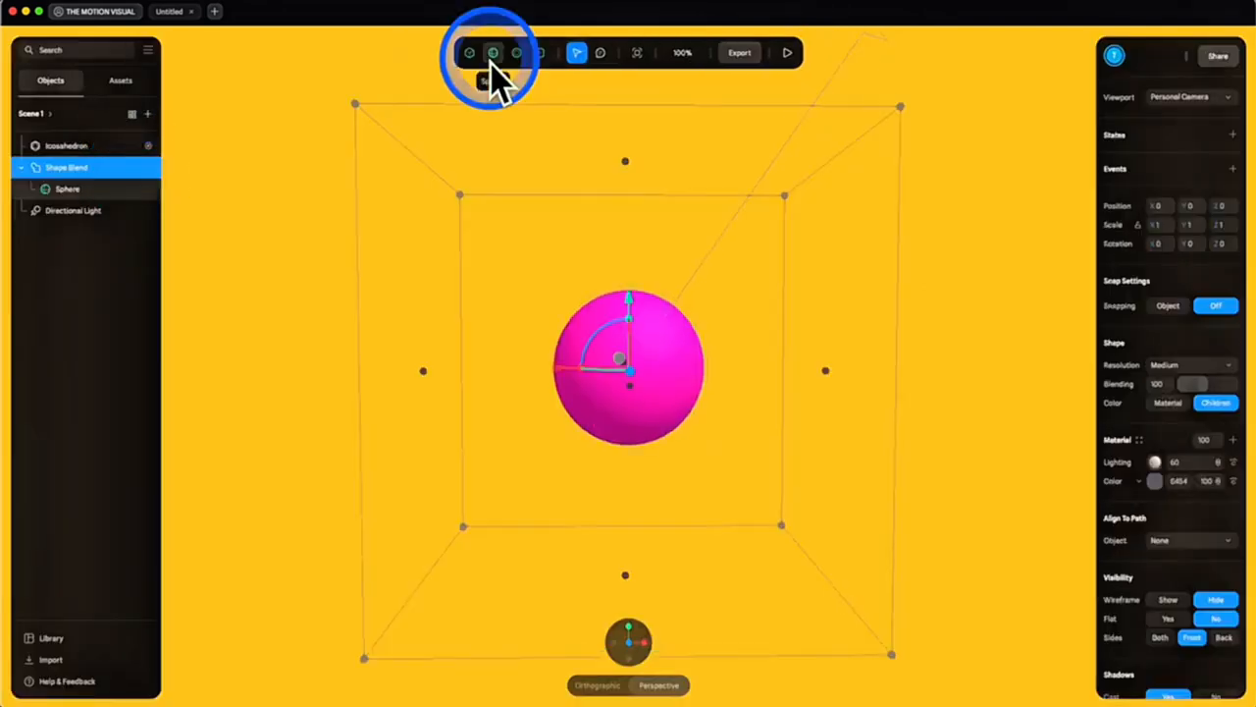
Add a second sphere to the Shape Blend, set its operation to Subtract, and move it into the front of the pink sphere
{"action": "left_click", "coordinate": [493, 53]}
{"action": "left_click_drag", "start_coordinate": [628, 314], "coordinate": [642, 180]}
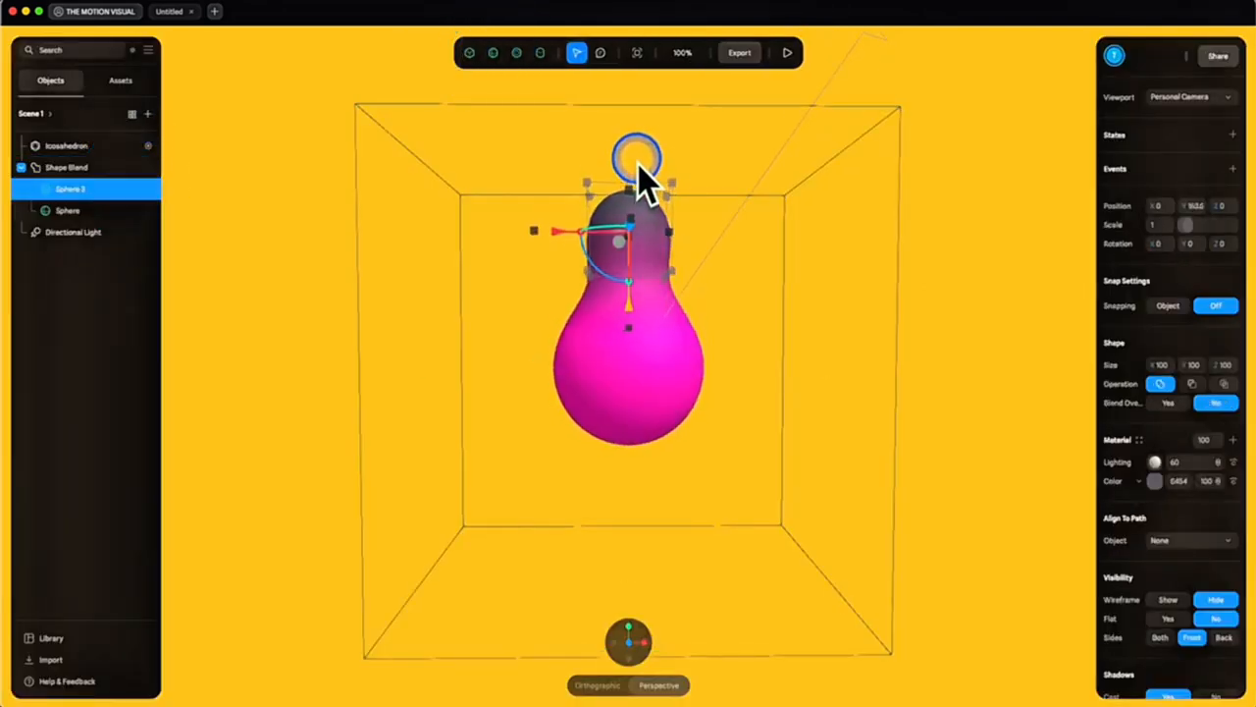
{"action": "left_click", "coordinate": [1193, 389]}
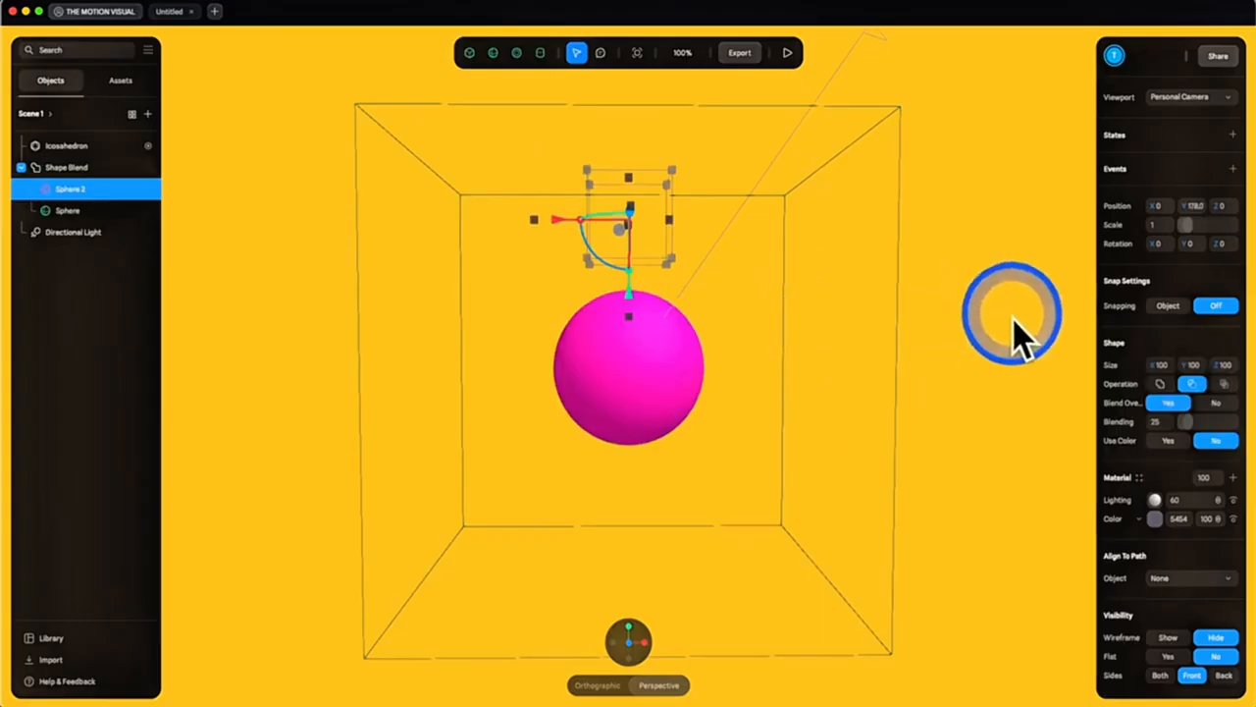
{"action": "left_click_drag", "start_coordinate": [1010, 314], "coordinate": [948, 342]}
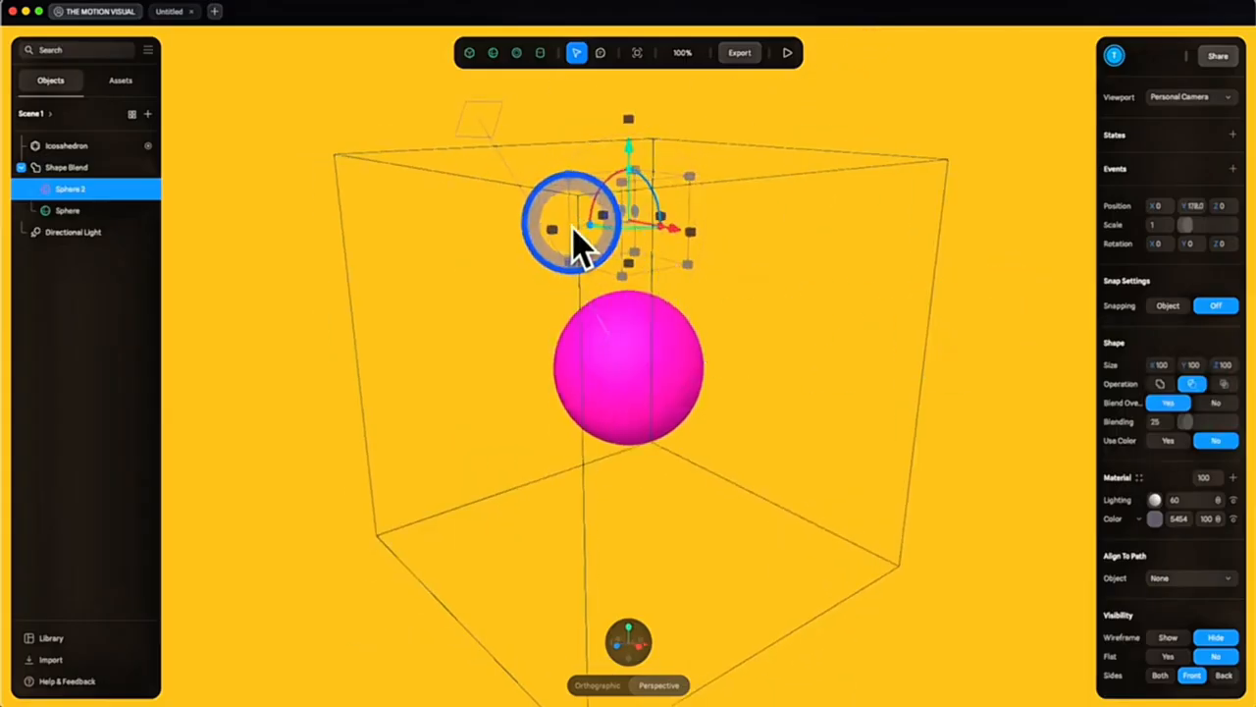
{"action": "left_click_drag", "start_coordinate": [570, 231], "coordinate": [595, 202]}
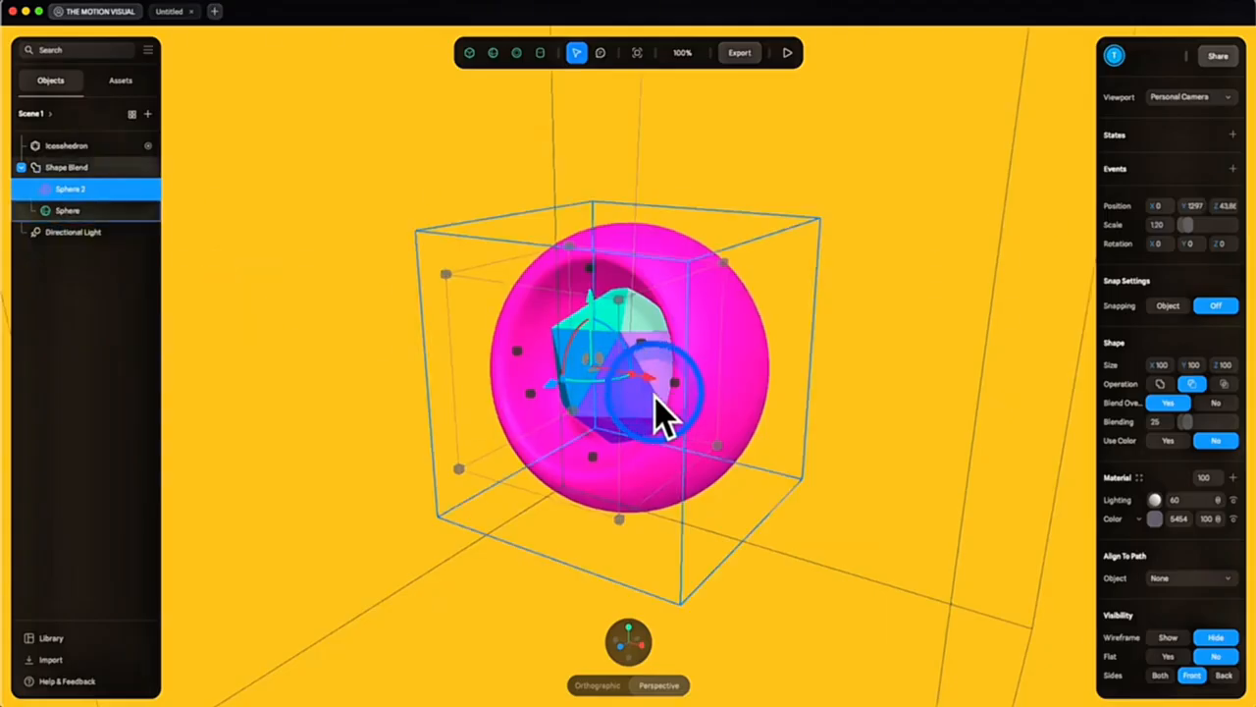
Place the subtracting sphere beside the pink sphere at scale 1.56 and add a state with it moved to the opposite side
{"action": "left_click_drag", "start_coordinate": [655, 388], "coordinate": [887, 459]}
{"action": "left_click", "coordinate": [1233, 135]}
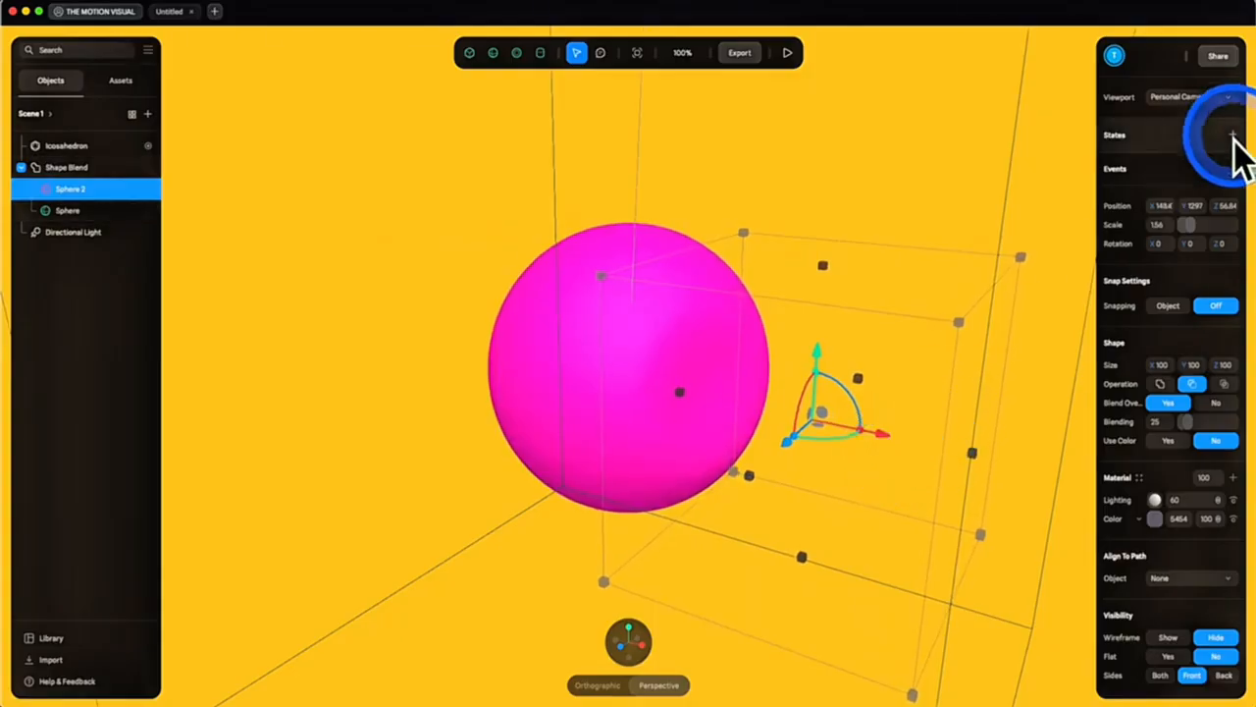
{"action": "left_click_drag", "start_coordinate": [903, 515], "coordinate": [396, 387]}
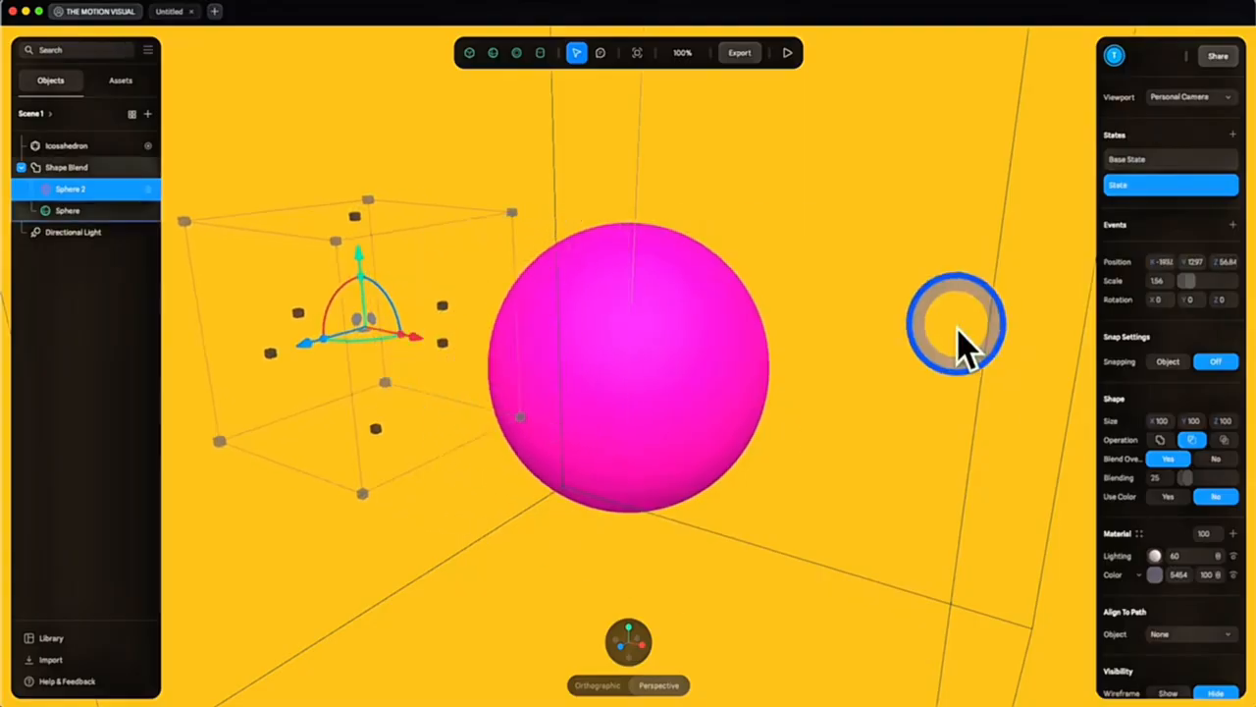
Add a Start event transitioning the subtracting sphere from Base State to State over 3 seconds, with an Infinite loop and Ping Pong cycle
{"action": "left_click", "coordinate": [1233, 224]}
{"action": "left_click", "coordinate": [1019, 228]}
{"action": "left_click", "coordinate": [999, 274]}
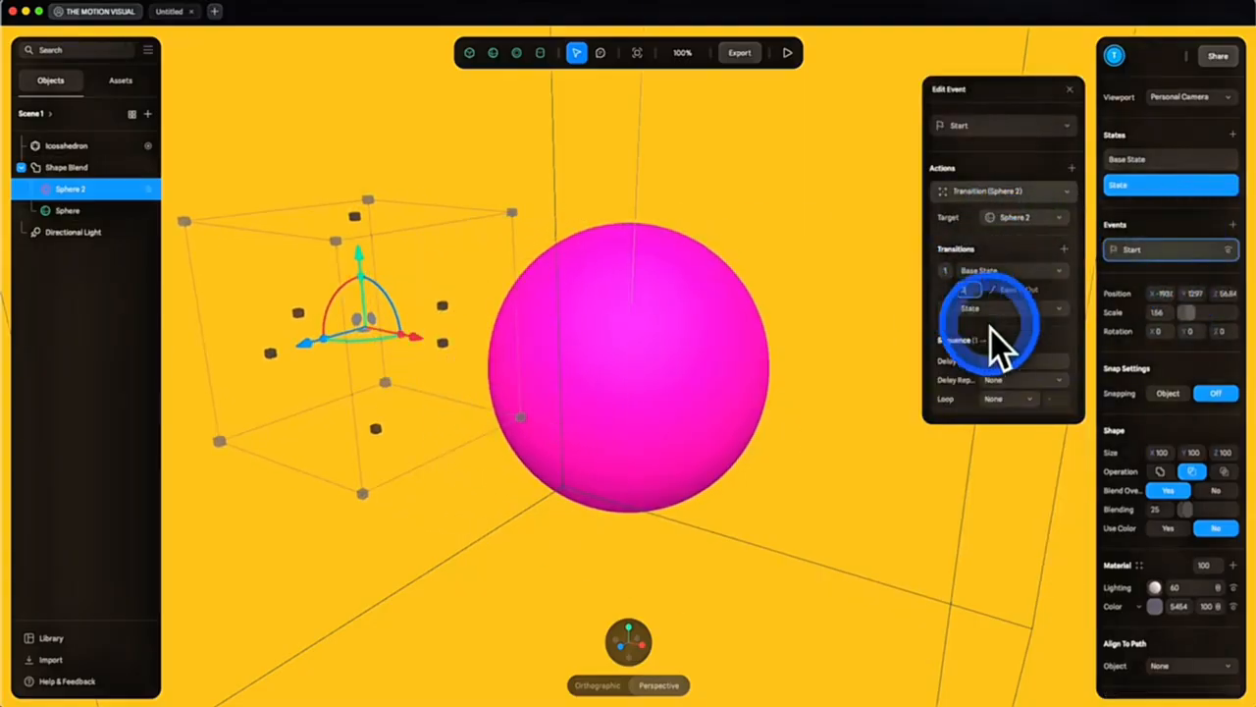
{"action": "left_click", "coordinate": [1011, 400]}
{"action": "left_click", "coordinate": [996, 438]}
{"action": "left_click", "coordinate": [1011, 417]}
{"action": "left_click", "coordinate": [1004, 427]}
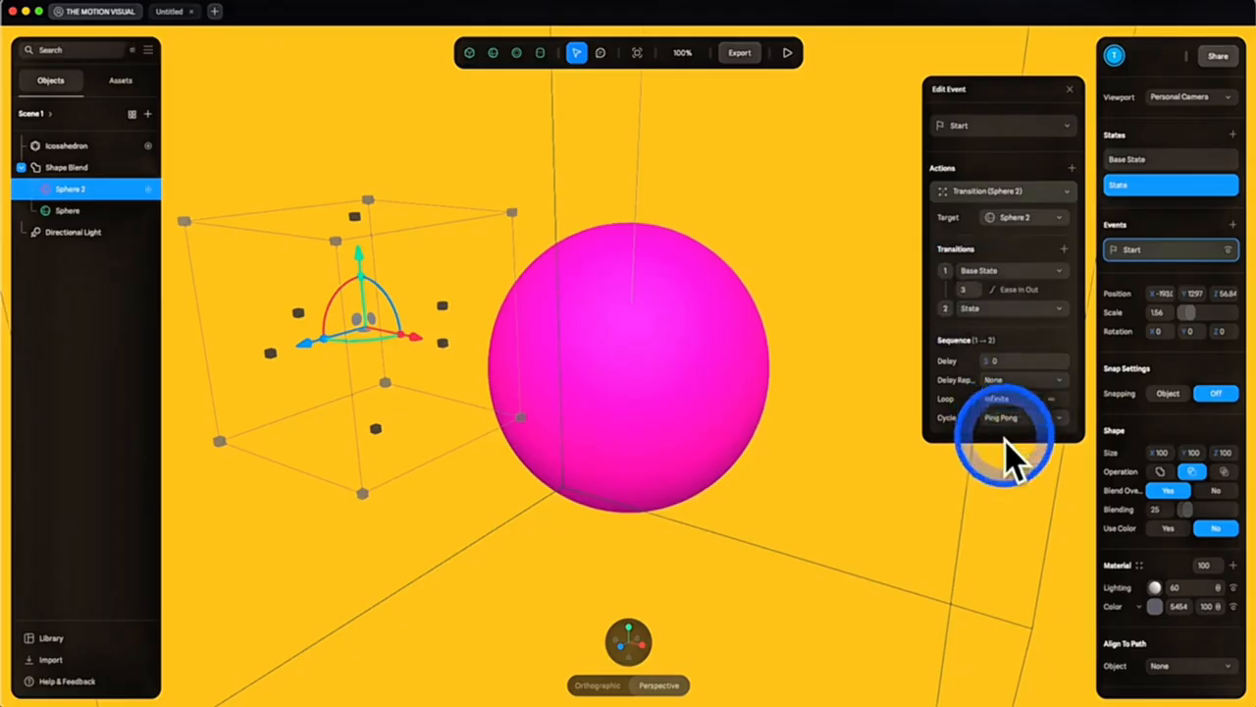
Preview the animation of the subtracting sphere passing through the pink sphere
{"action": "left_click", "coordinate": [785, 533]}
{"action": "left_click", "coordinate": [841, 52]}
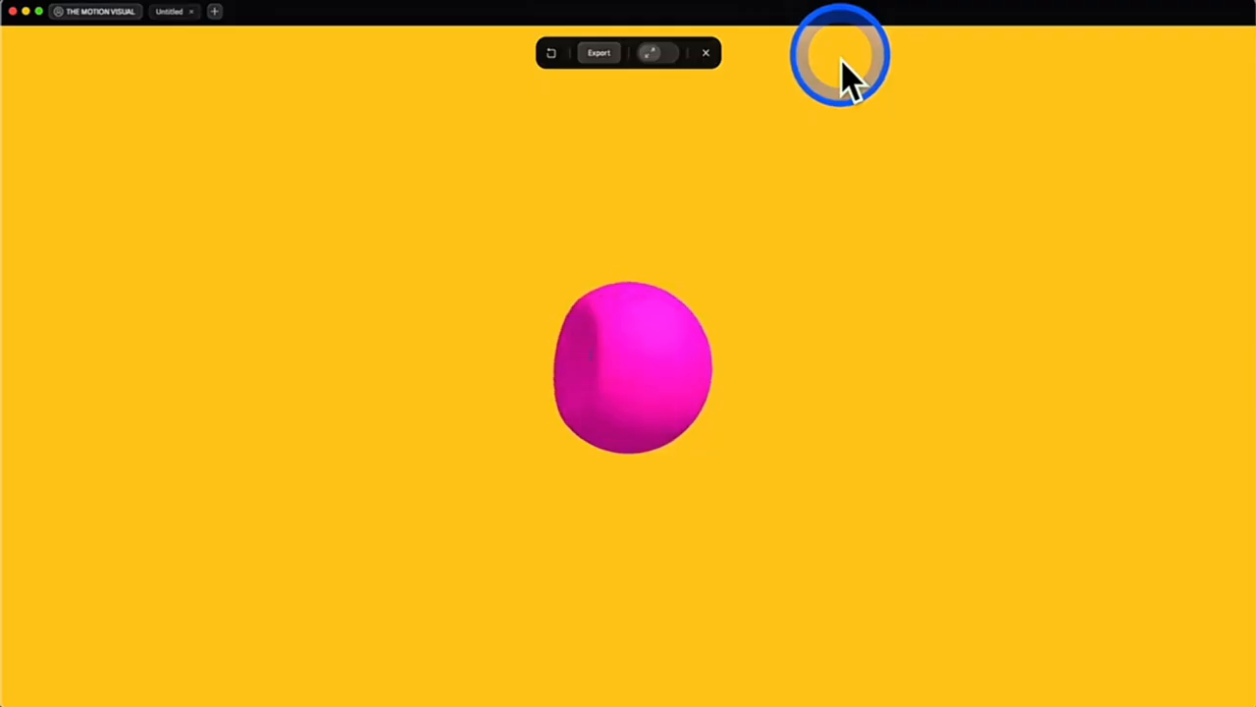
{"action": "left_click", "coordinate": [705, 53]}
Combine the four cylinders inside the Shape Blend with a Boolean union
{"action": "left_click", "coordinate": [79, 168]}
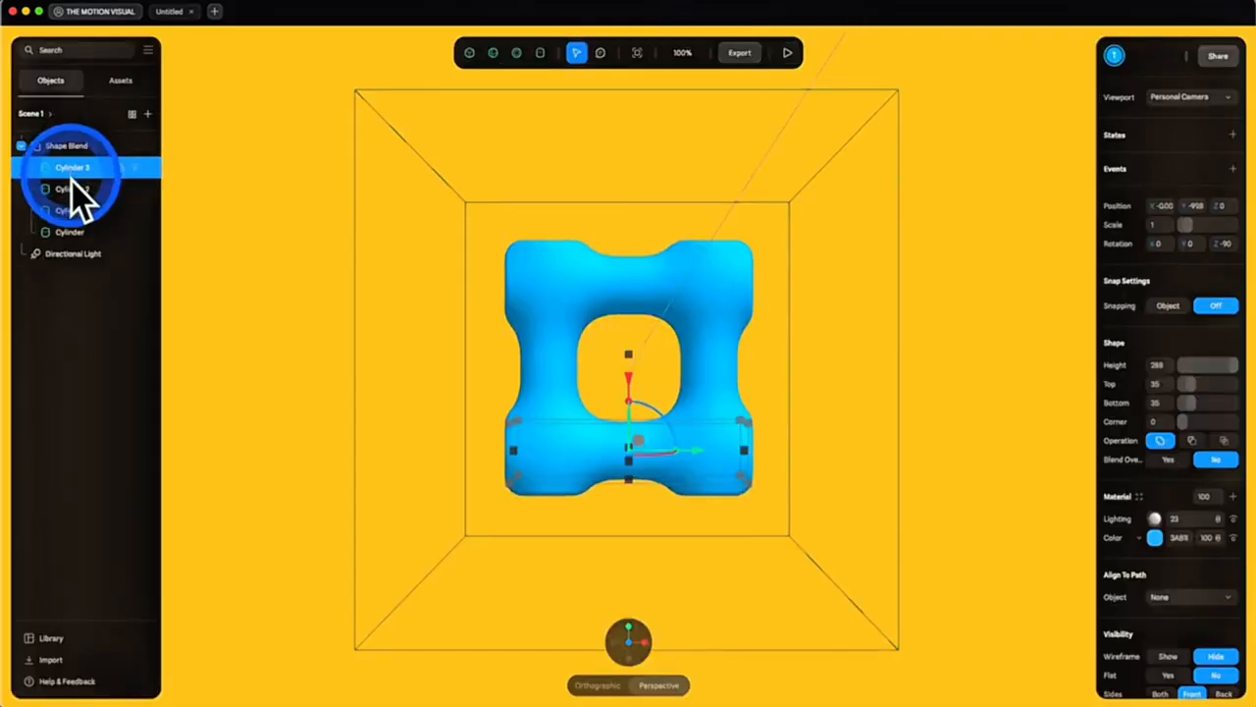
{"action": "left_click", "coordinate": [79, 234], "text": "shift"}
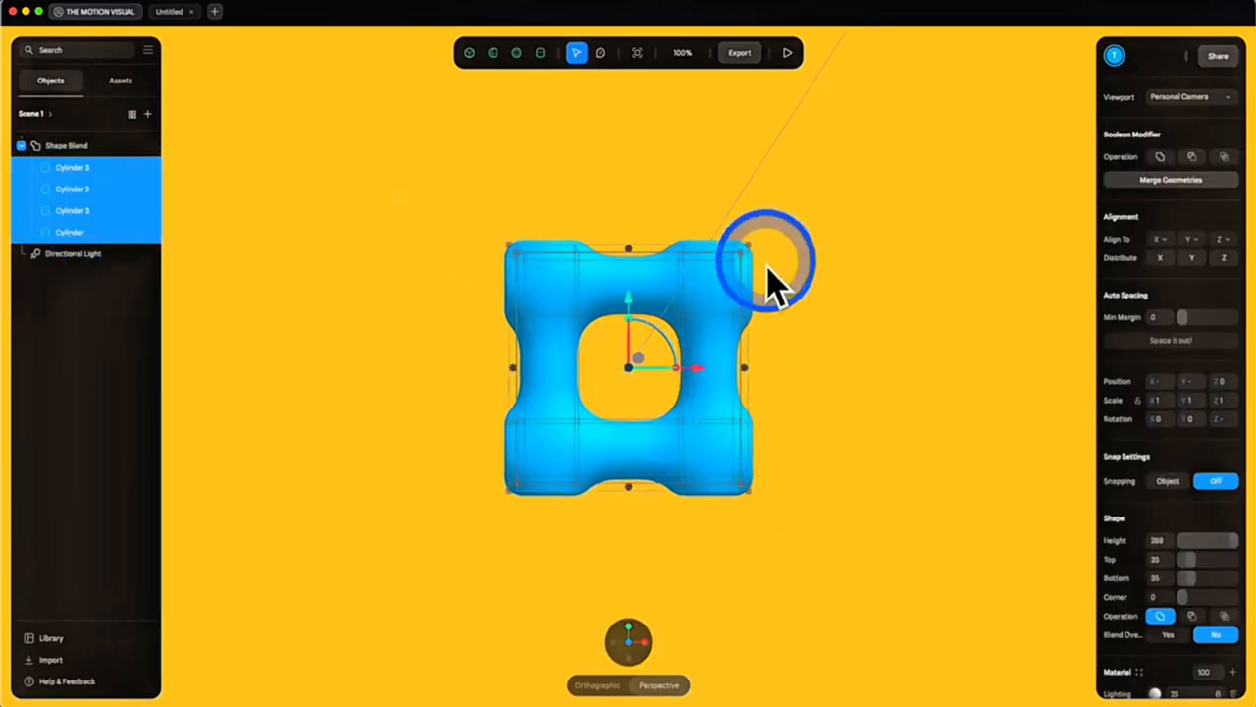
{"action": "left_click", "coordinate": [1161, 158]}
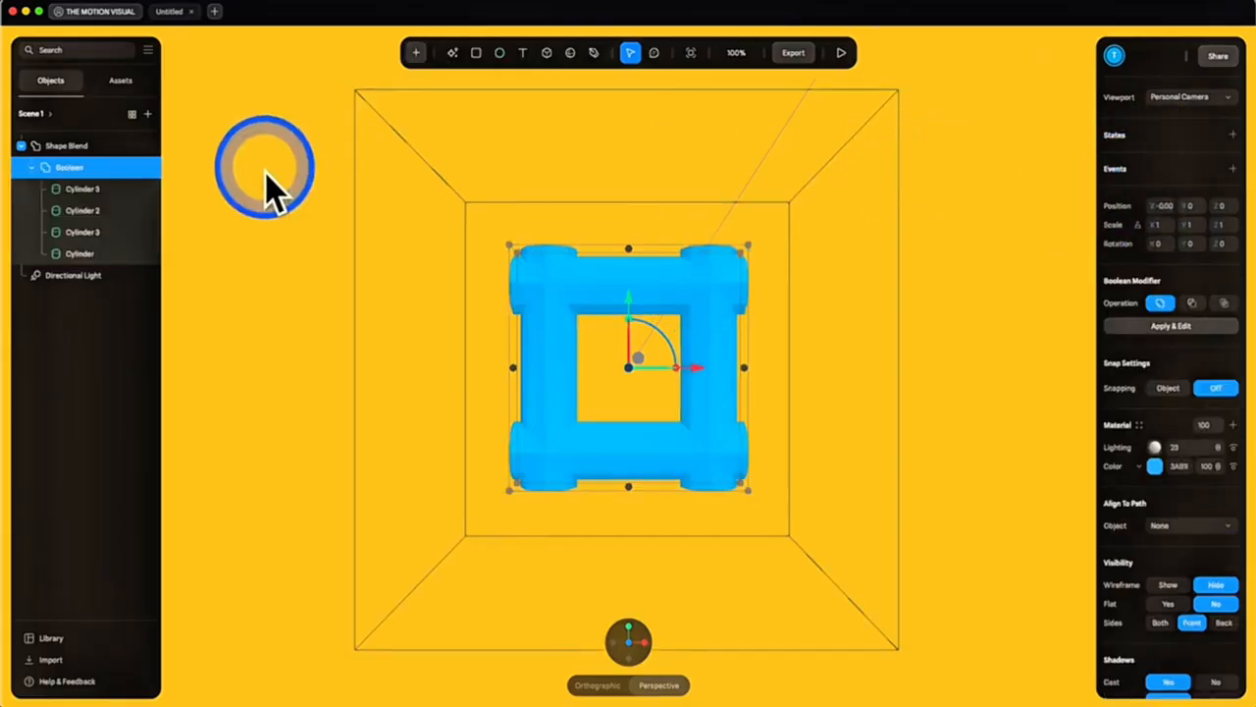
Add a blue cylinder to the Shape Blend with height 288, top and bottom values of 35, and corner 0
{"action": "left_click", "coordinate": [75, 152]}
{"action": "left_click", "coordinate": [539, 56]}
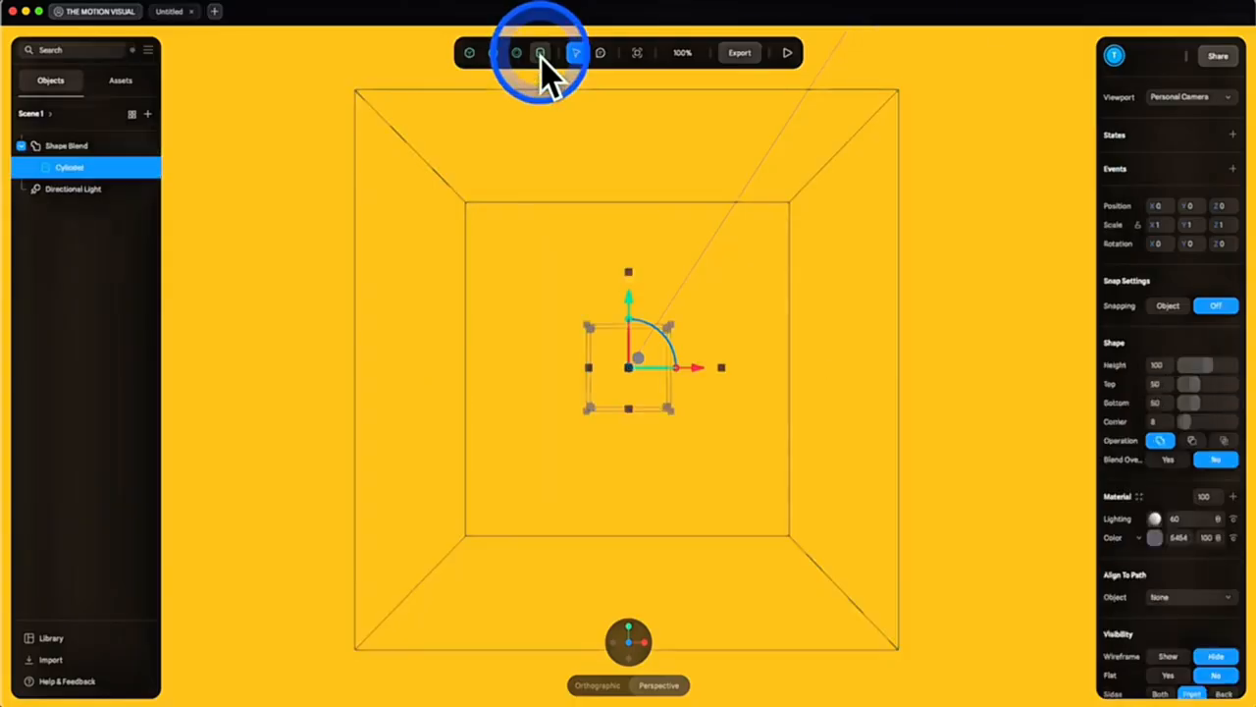
{"action": "left_click", "coordinate": [860, 314]}
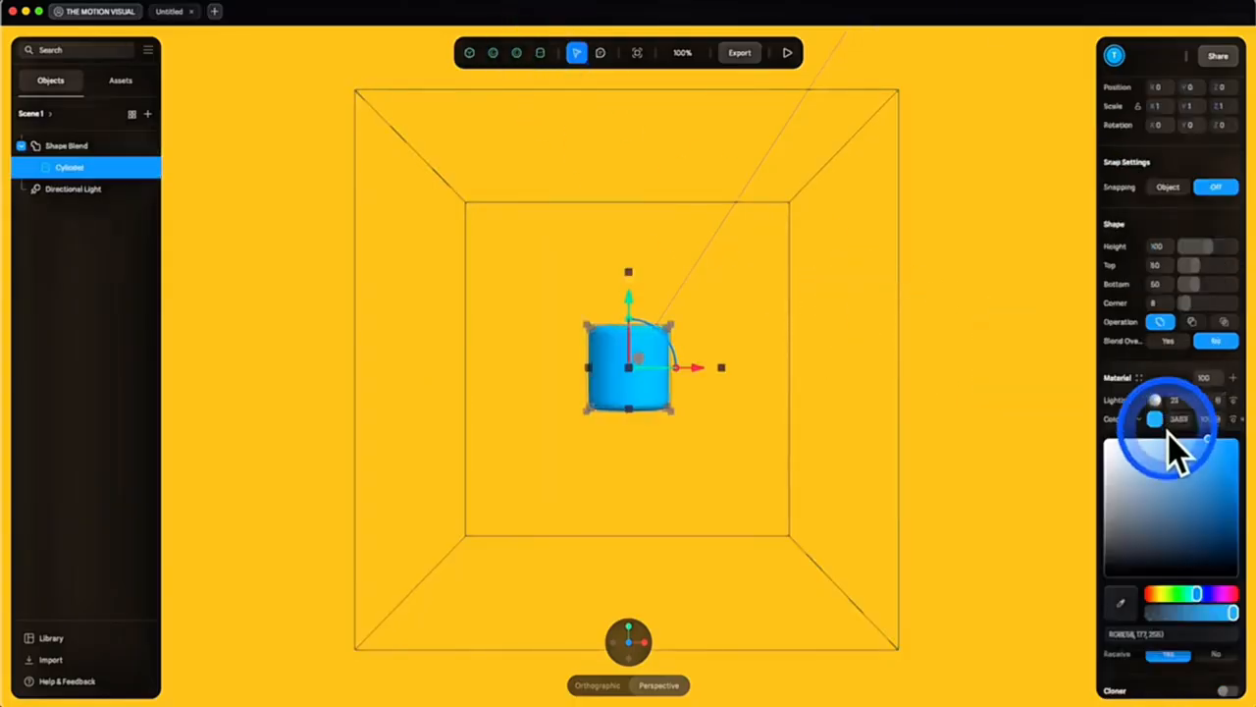
{"action": "left_click", "coordinate": [1231, 251]}
{"action": "left_click_drag", "start_coordinate": [1145, 245], "coordinate": [1153, 244]}
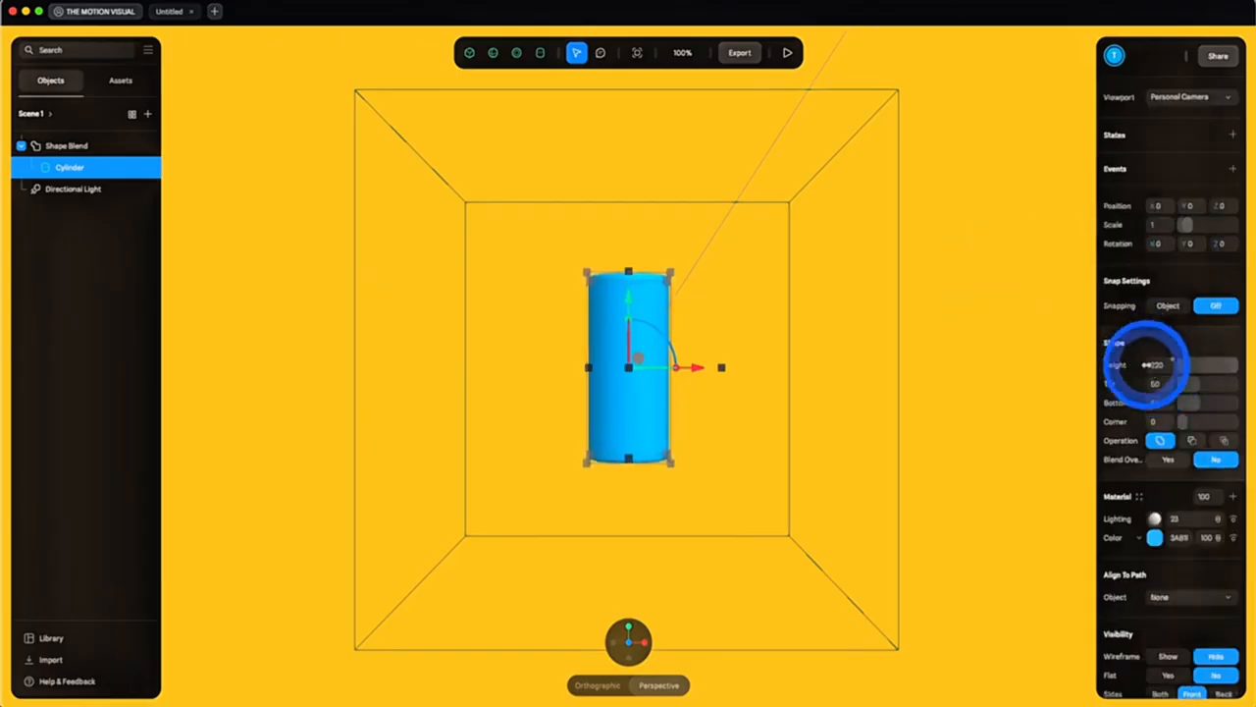
{"action": "left_click_drag", "start_coordinate": [1146, 364], "coordinate": [1191, 407]}
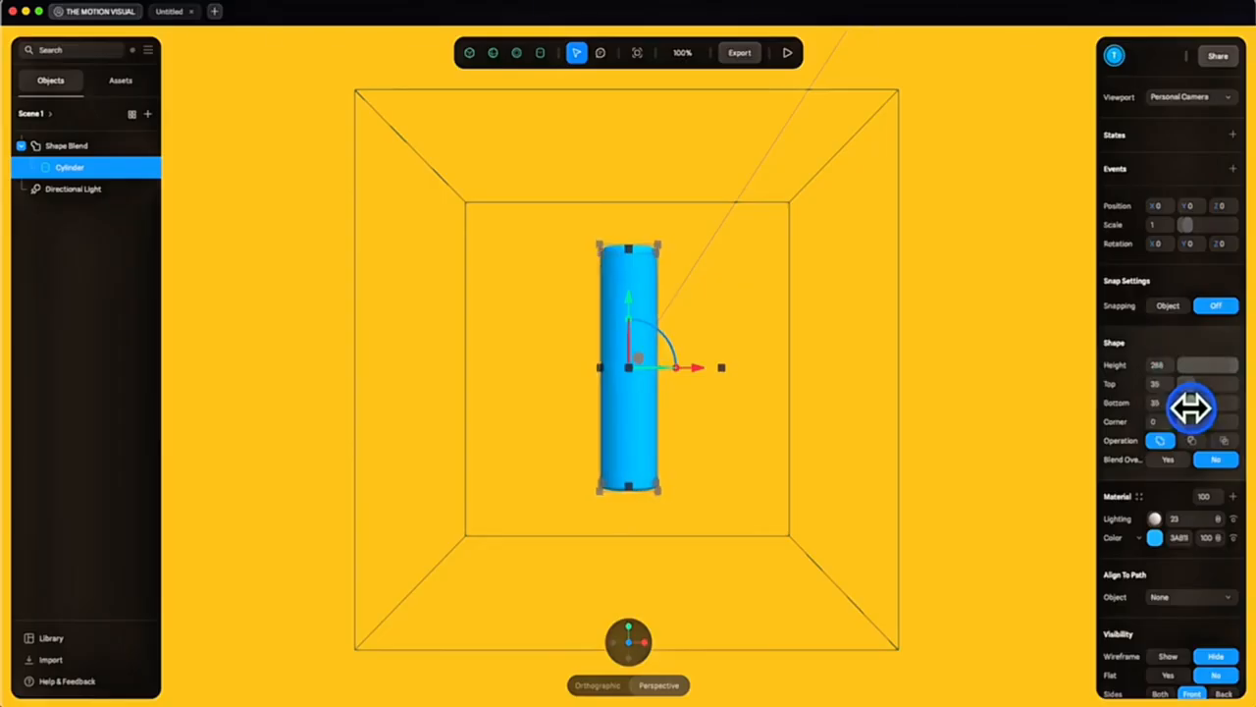
Move the cylinder to about X -99, duplicate it, and place the copy at about X 99
{"action": "left_click_drag", "start_coordinate": [702, 388], "coordinate": [618, 379]}
{"action": "right_click", "coordinate": [556, 423]}
{"action": "left_click", "coordinate": [610, 551]}
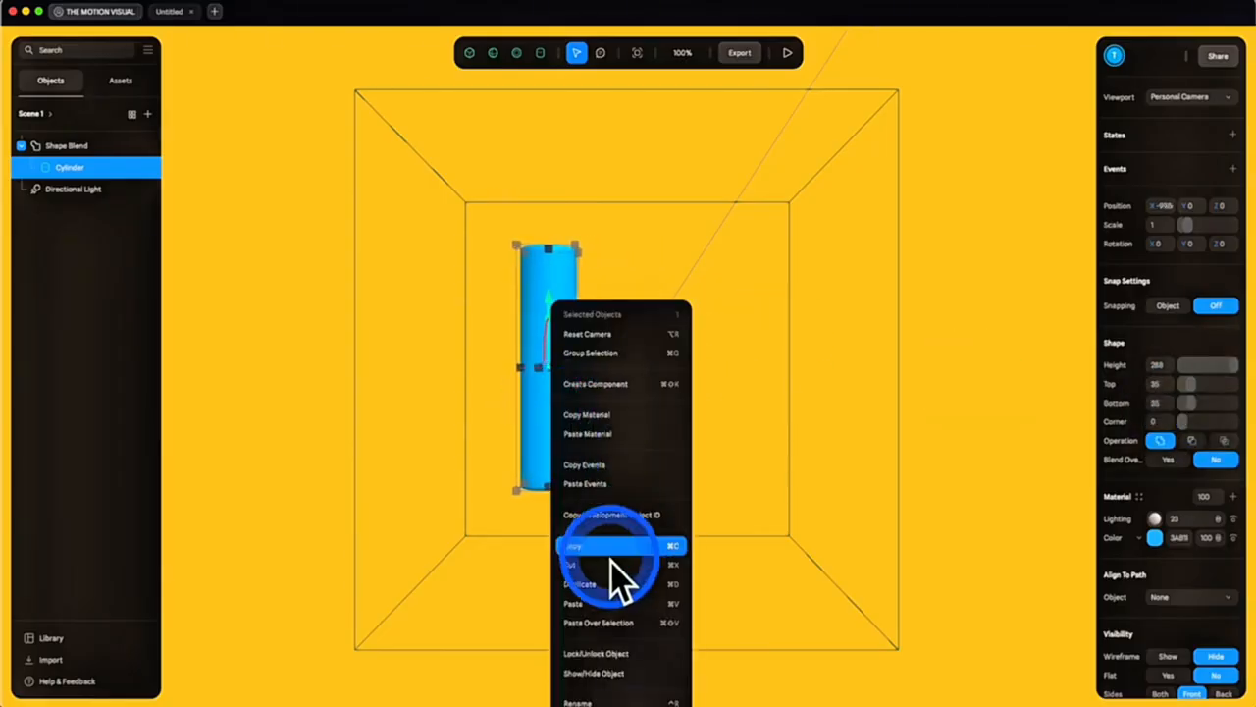
{"action": "left_click", "coordinate": [597, 586]}
{"action": "left_click", "coordinate": [1161, 207]}
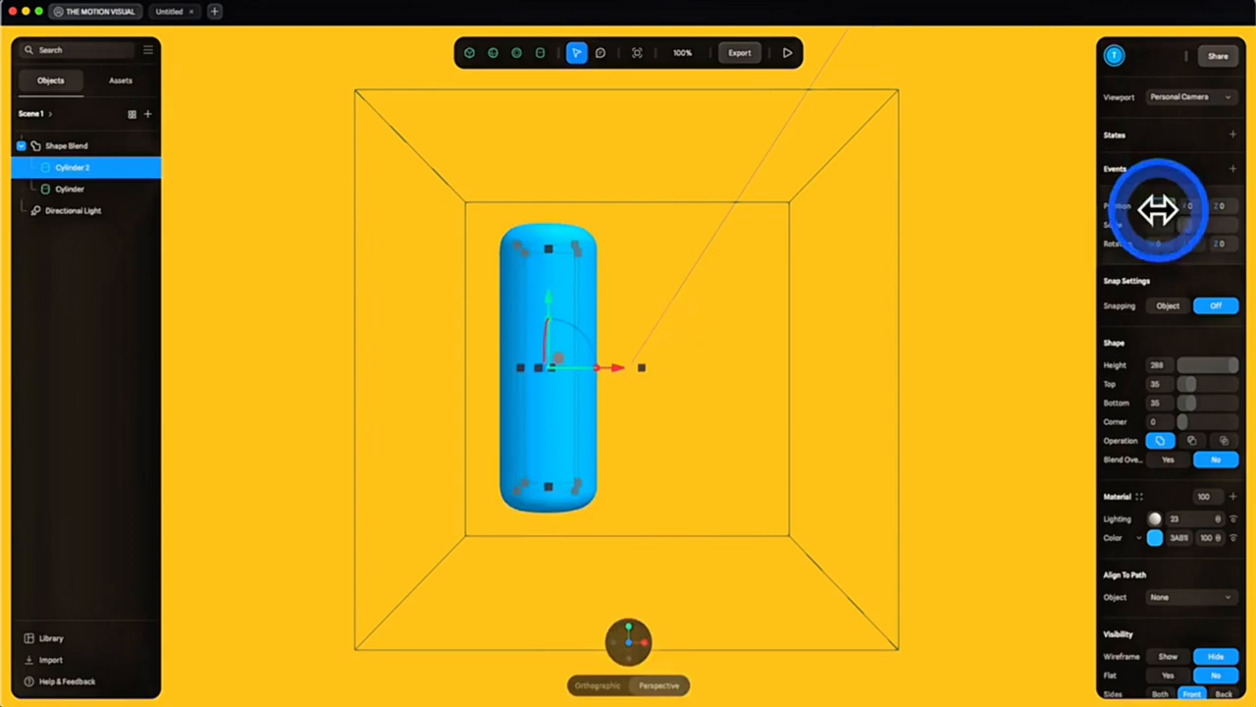
{"action": "key", "text": "Return"}
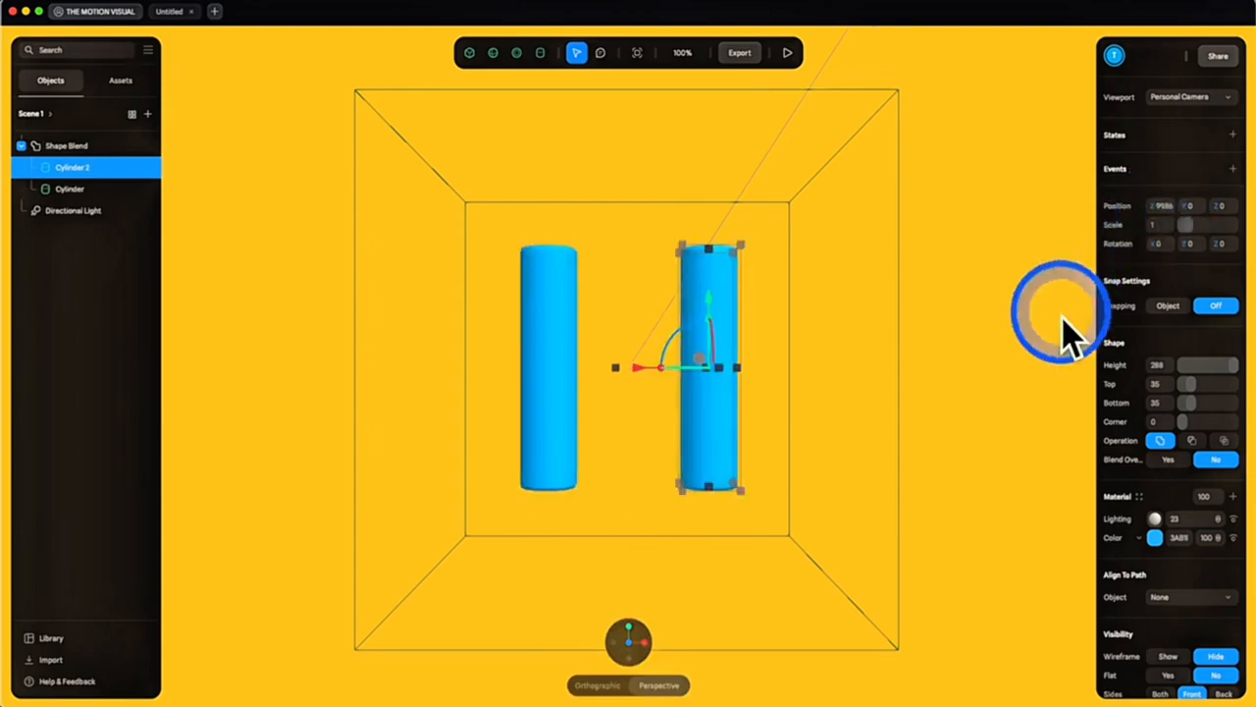
Duplicate both cylinders and rotate the copies -90 degrees about Z to form a square frame
{"action": "left_click", "coordinate": [556, 435], "text": "shift"}
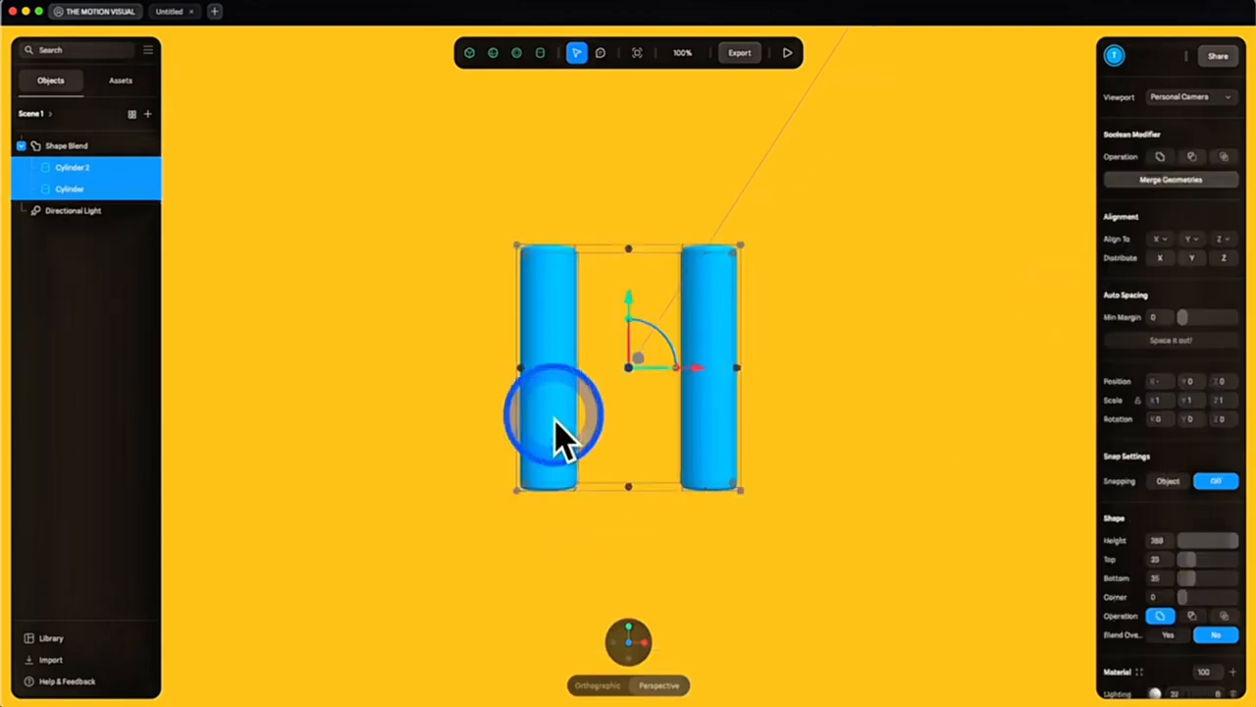
{"action": "right_click", "coordinate": [559, 432]}
{"action": "left_click", "coordinate": [593, 587]}
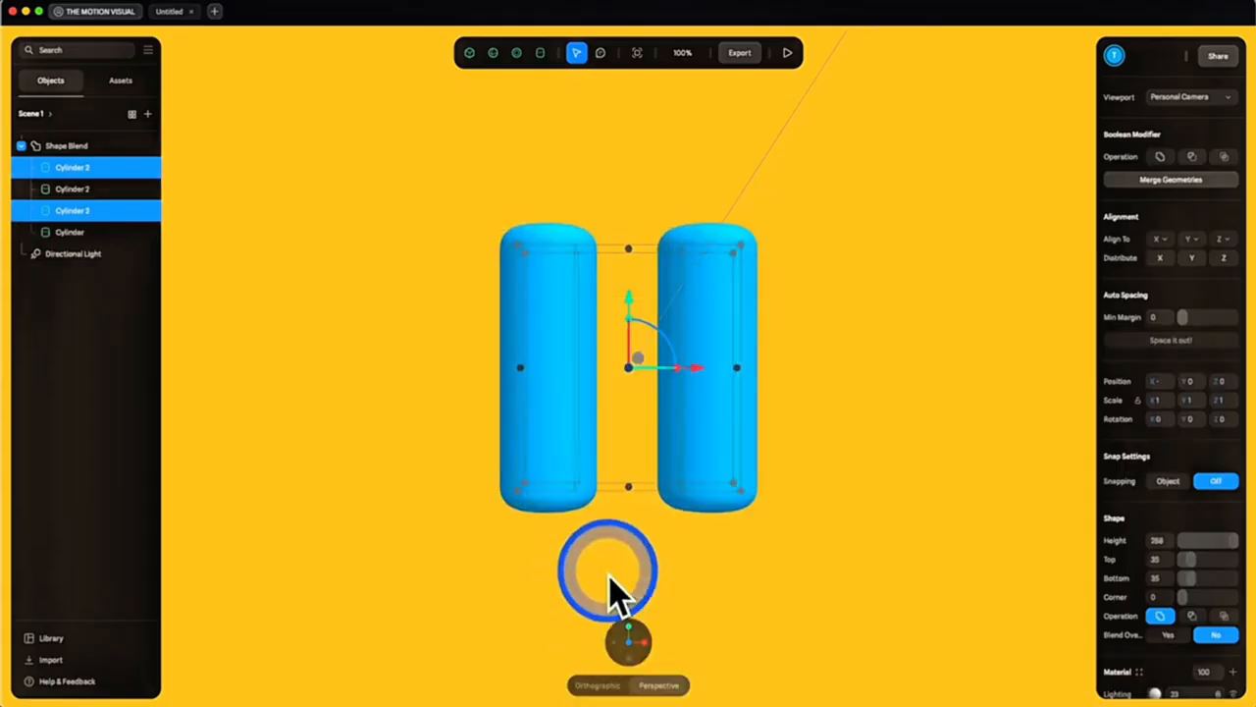
{"action": "left_click", "coordinate": [656, 346]}
{"action": "left_click_drag", "start_coordinate": [659, 337], "coordinate": [684, 413]}
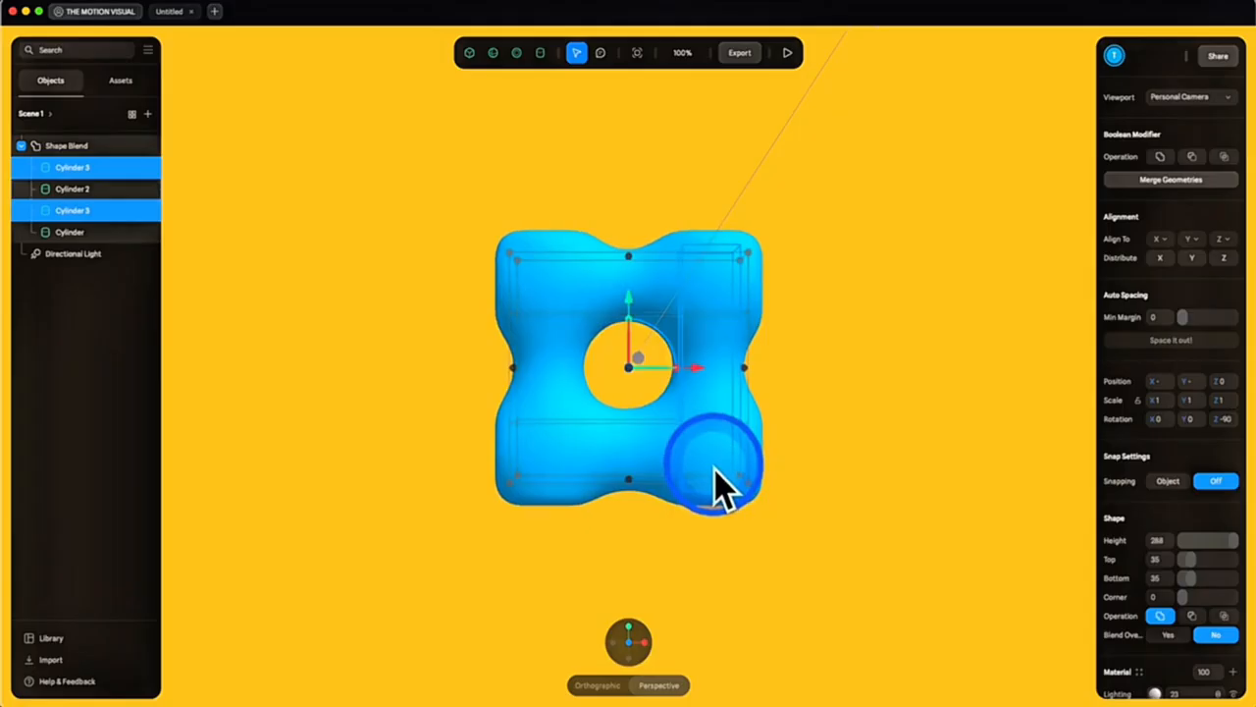
Lower the Shape Blend's blending amount so the cylinder frame becomes slimmer
{"action": "left_click", "coordinate": [668, 555]}
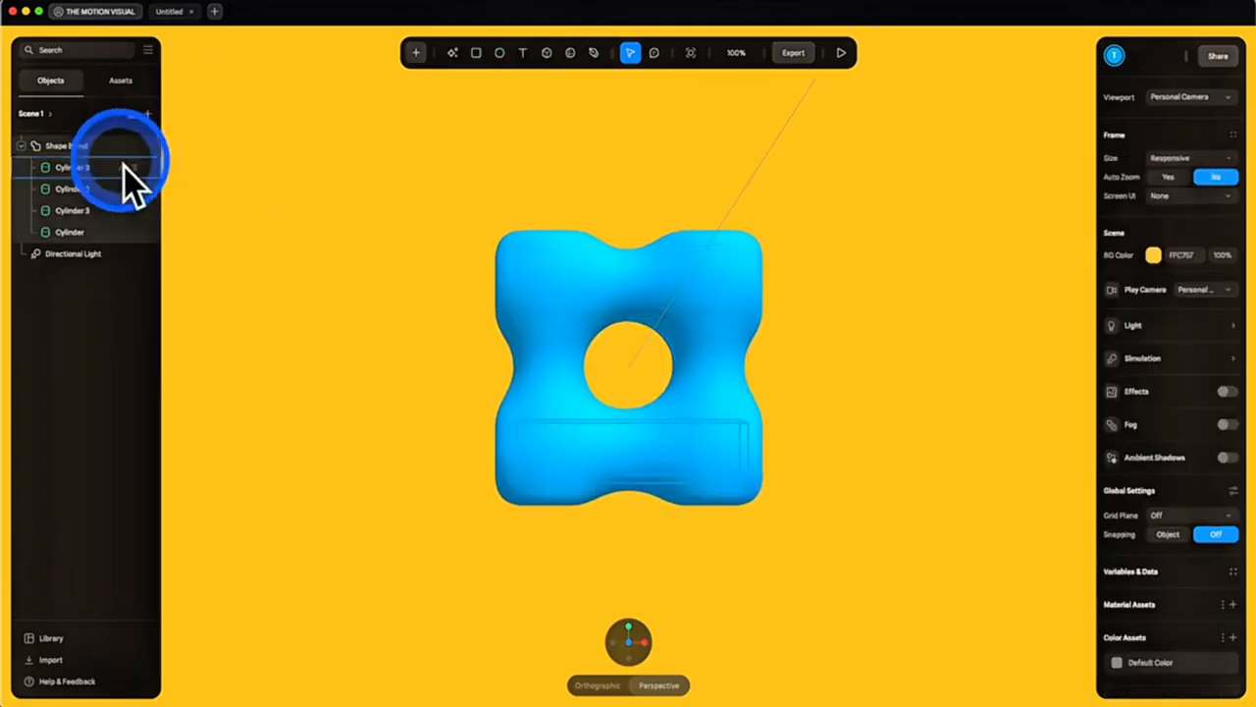
{"action": "left_click", "coordinate": [85, 148]}
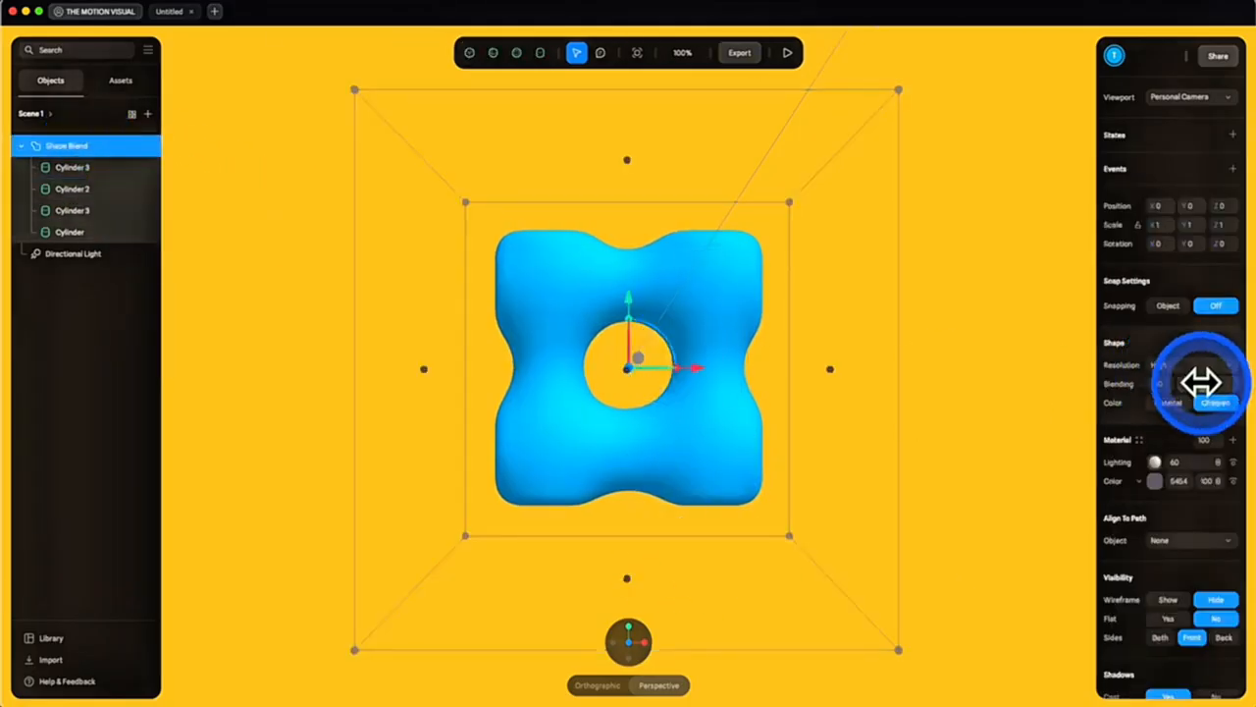
{"action": "left_click_drag", "start_coordinate": [1202, 383], "coordinate": [1192, 386]}
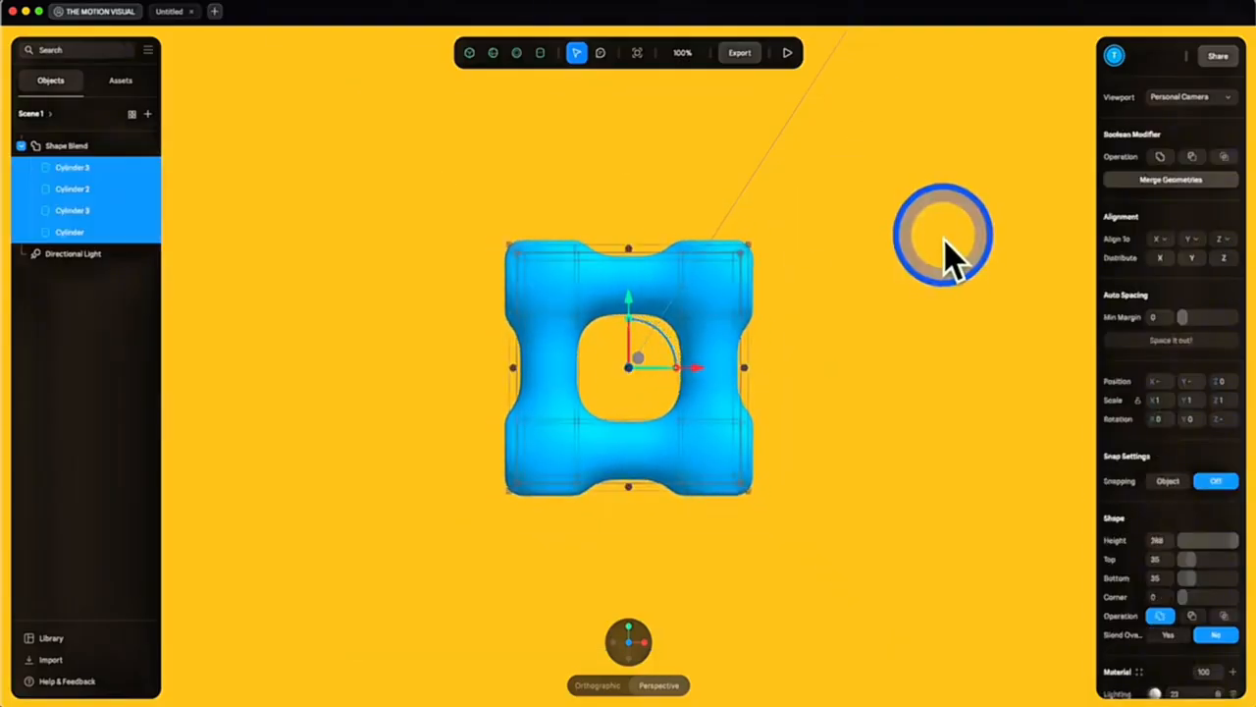
Group the four cylinders inside the Shape Blend and shift the group slightly forward along Z
{"action": "right_click", "coordinate": [80, 208]}
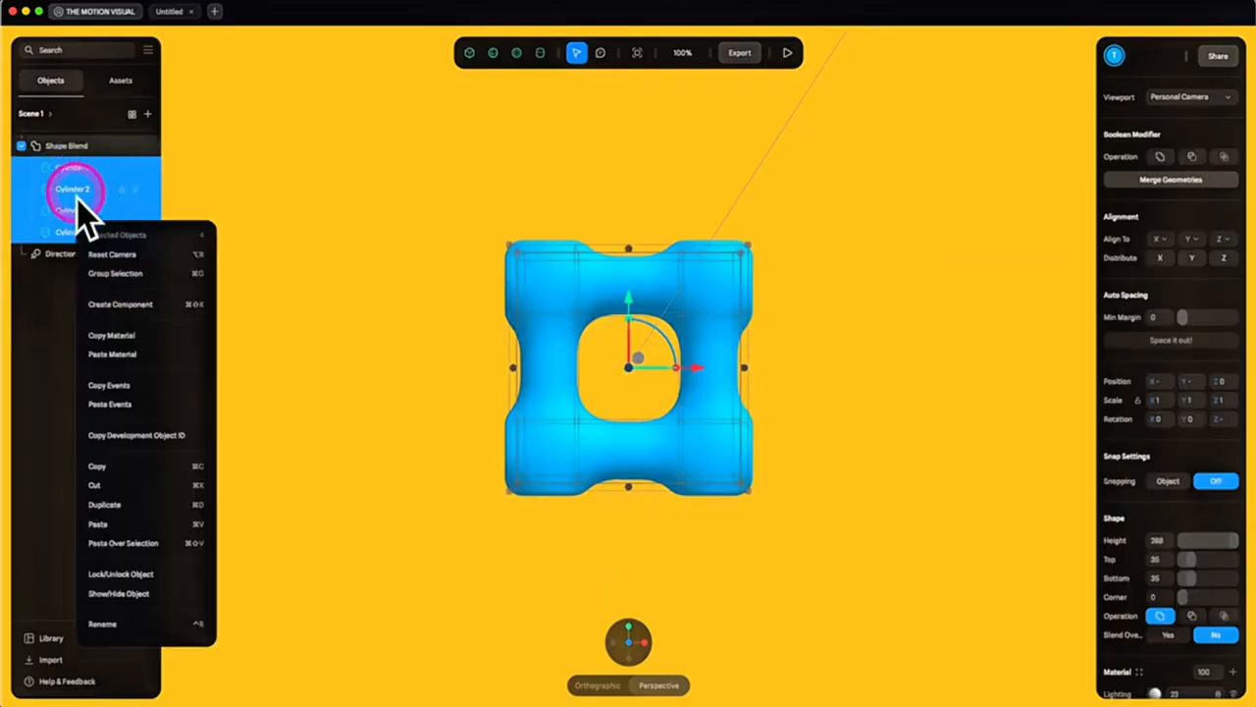
{"action": "left_click", "coordinate": [118, 275]}
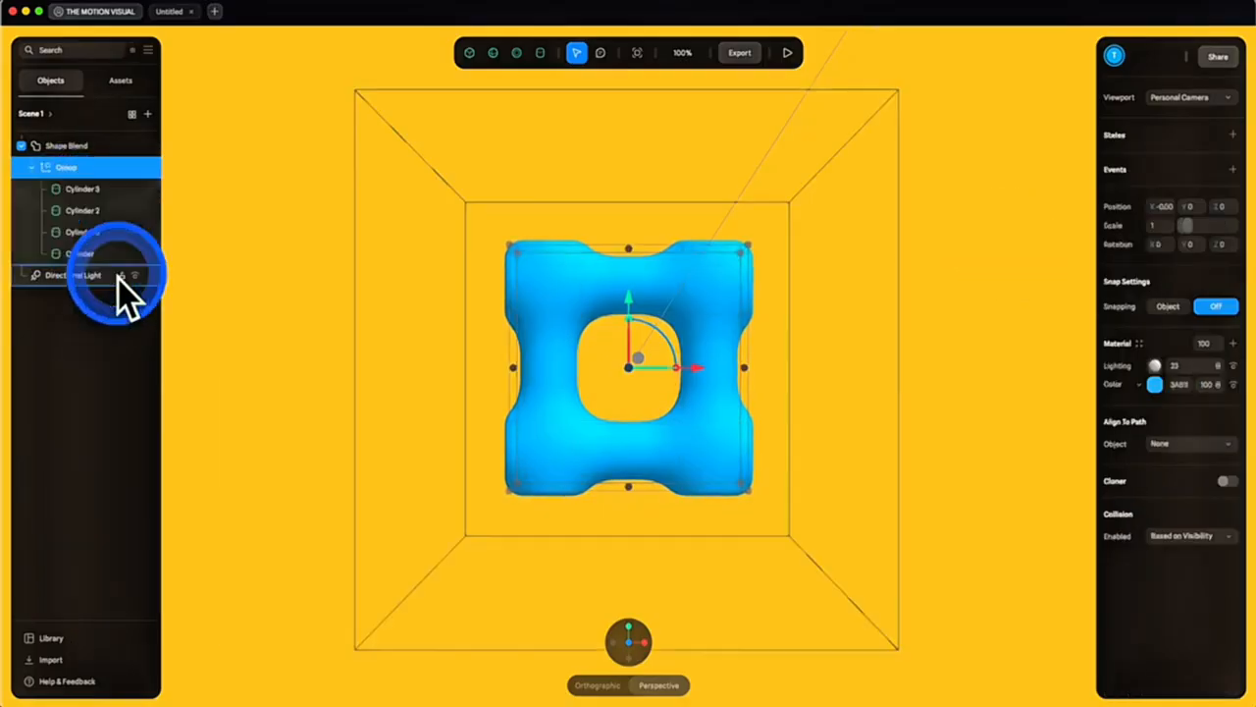
{"action": "left_click", "coordinate": [31, 171]}
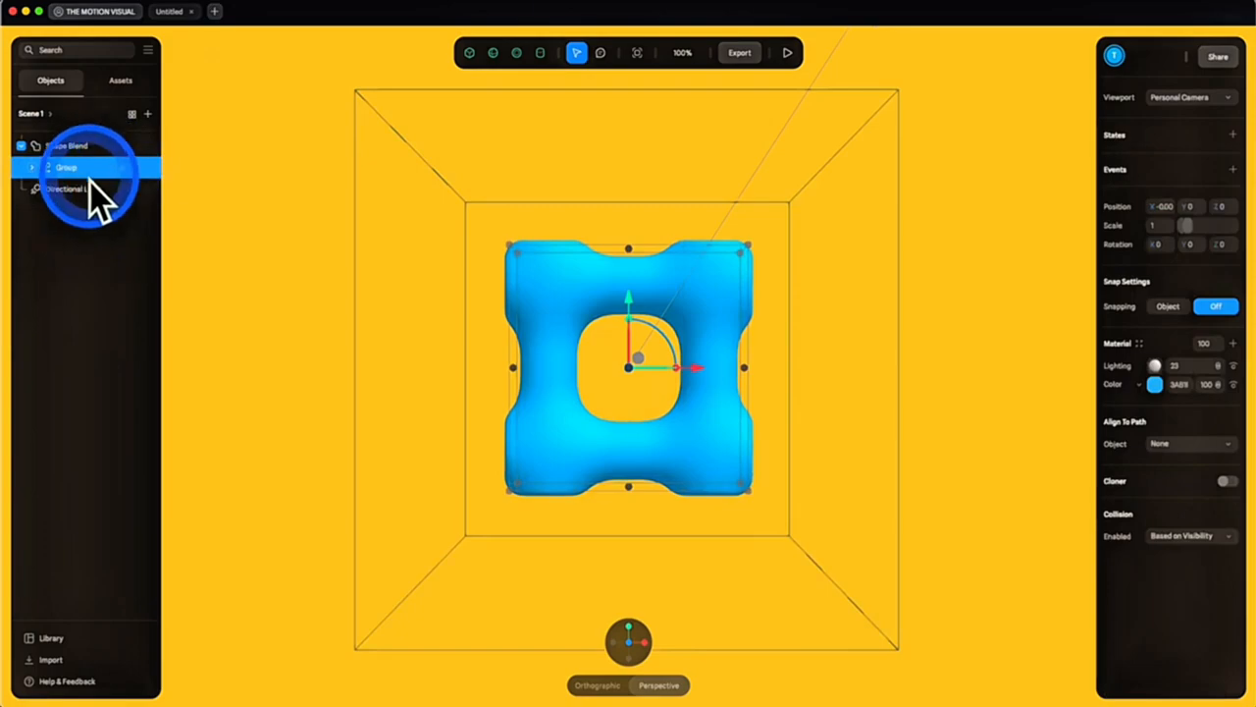
{"action": "left_click_drag", "start_coordinate": [989, 289], "coordinate": [597, 364]}
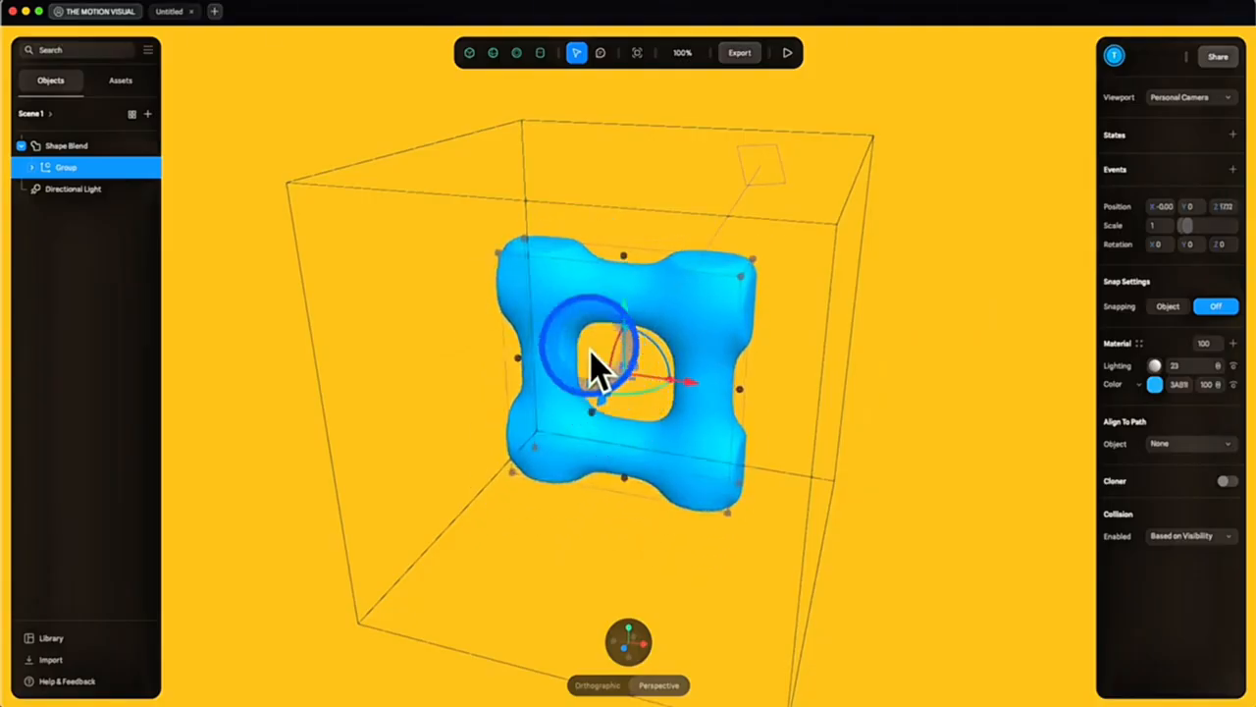
Add a sphere to the Shape Blend and change the Shape Blend's color layer to Matcap
{"action": "left_click", "coordinate": [494, 54]}
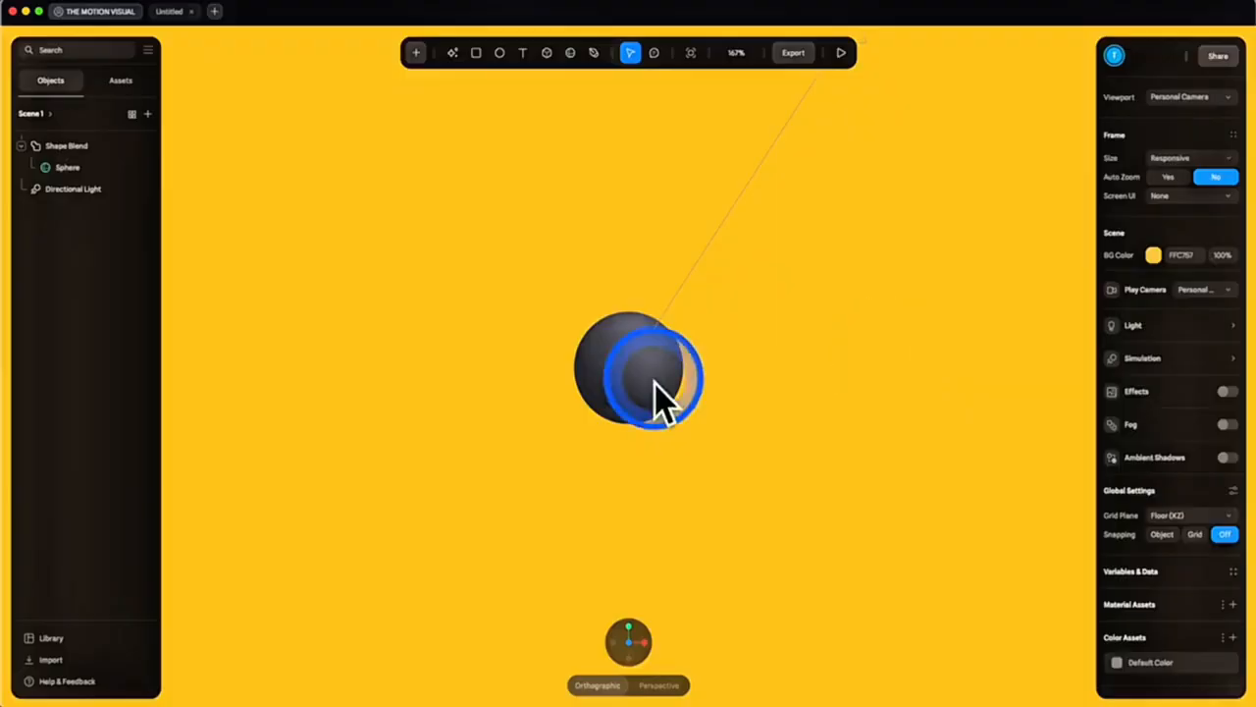
{"action": "left_click", "coordinate": [647, 375]}
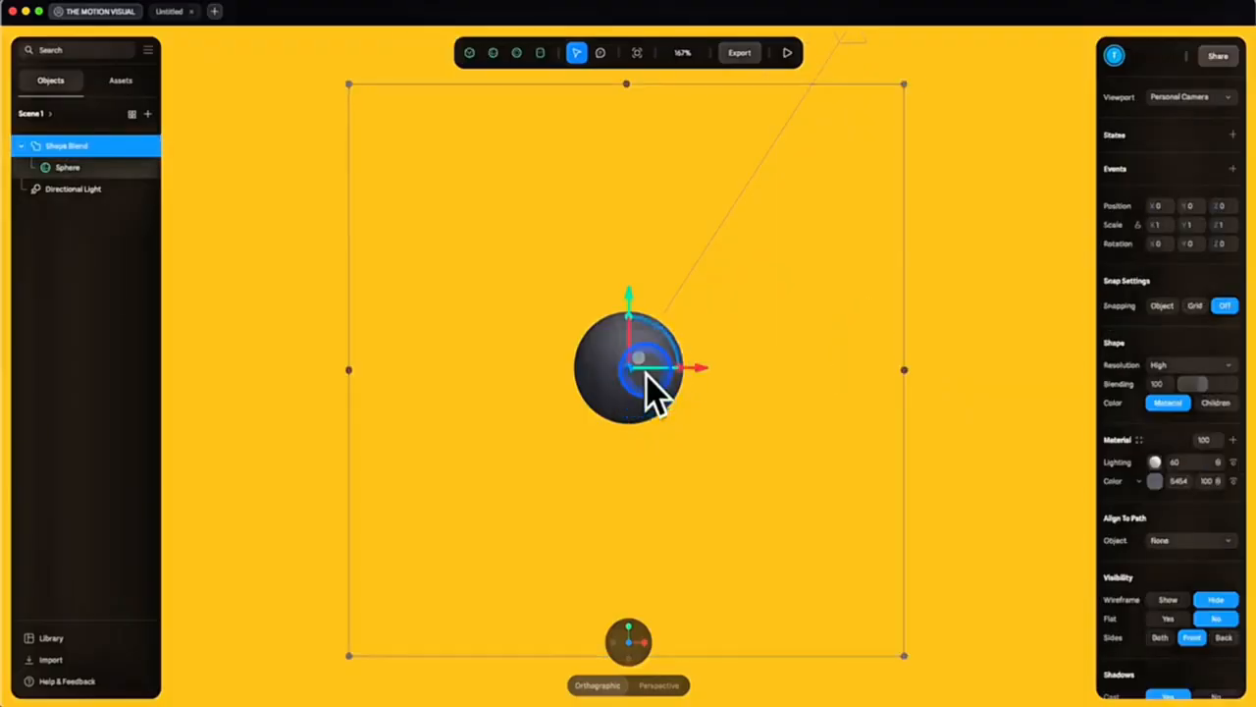
{"action": "left_click", "coordinate": [1140, 485]}
{"action": "scroll", "coordinate": [1152, 520], "scroll_direction": "down", "scroll_amount": 2}
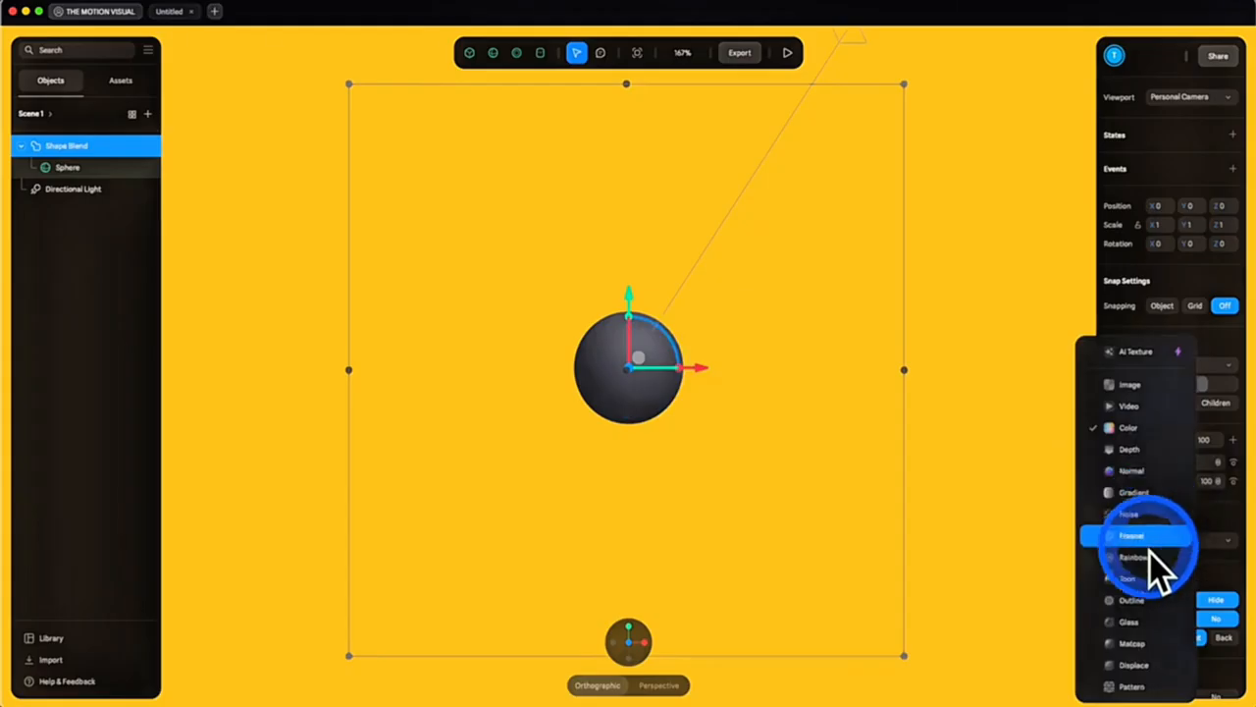
{"action": "left_click", "coordinate": [1138, 643]}
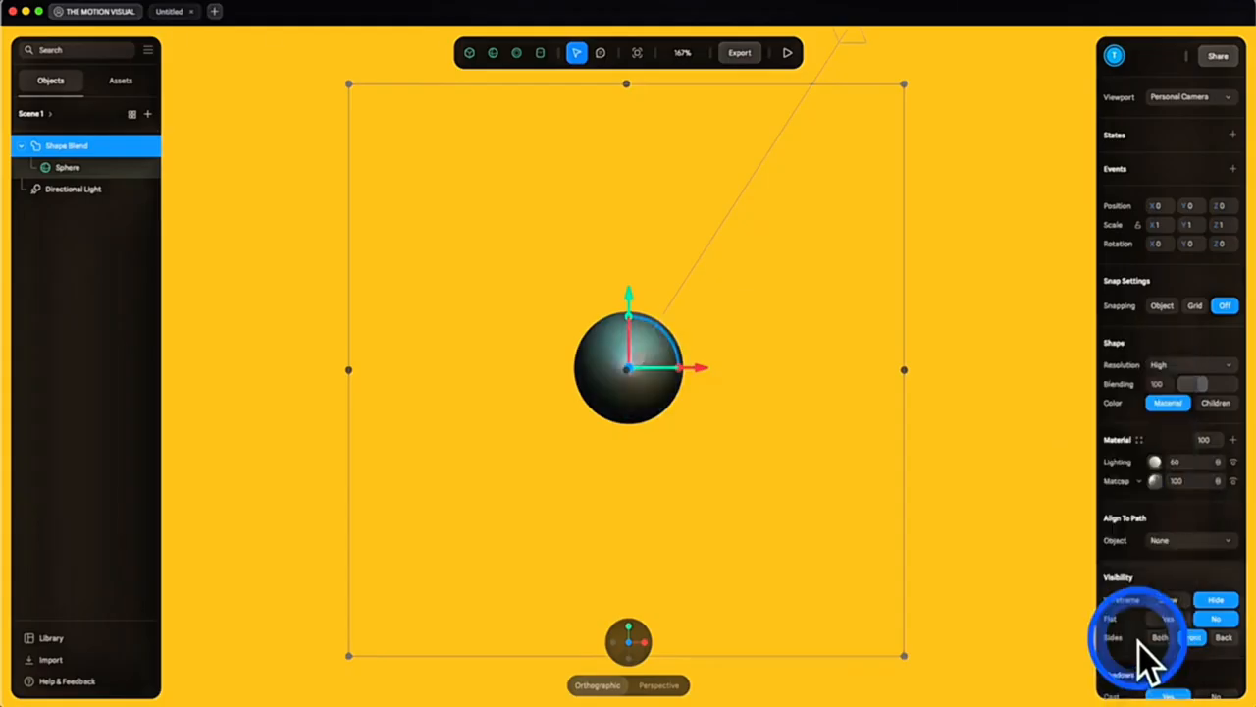
Upload Spectrum3.png from the Matcap Library folder as the Shape Blend's matcap image
{"action": "left_click", "coordinate": [1156, 484]}
{"action": "left_click", "coordinate": [1177, 596]}
{"action": "scroll", "coordinate": [1021, 446], "scroll_direction": "down", "scroll_amount": 15}
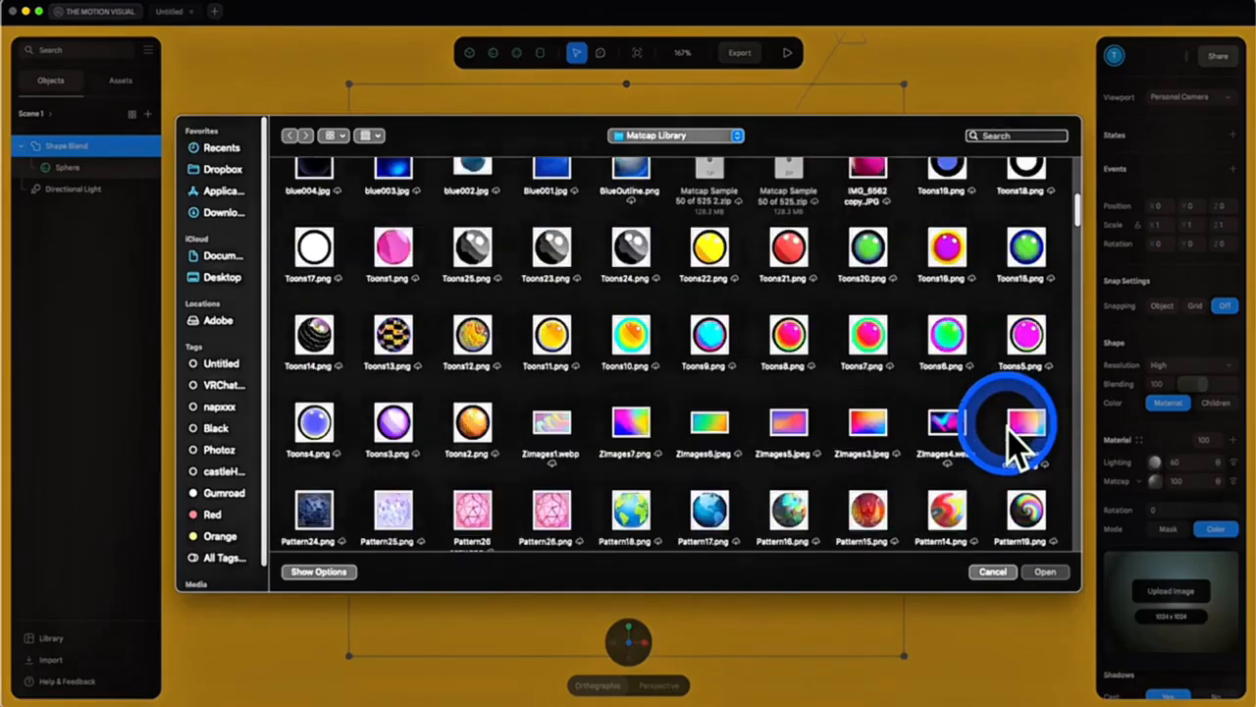
{"action": "scroll", "coordinate": [1008, 422], "scroll_direction": "down", "scroll_amount": 5}
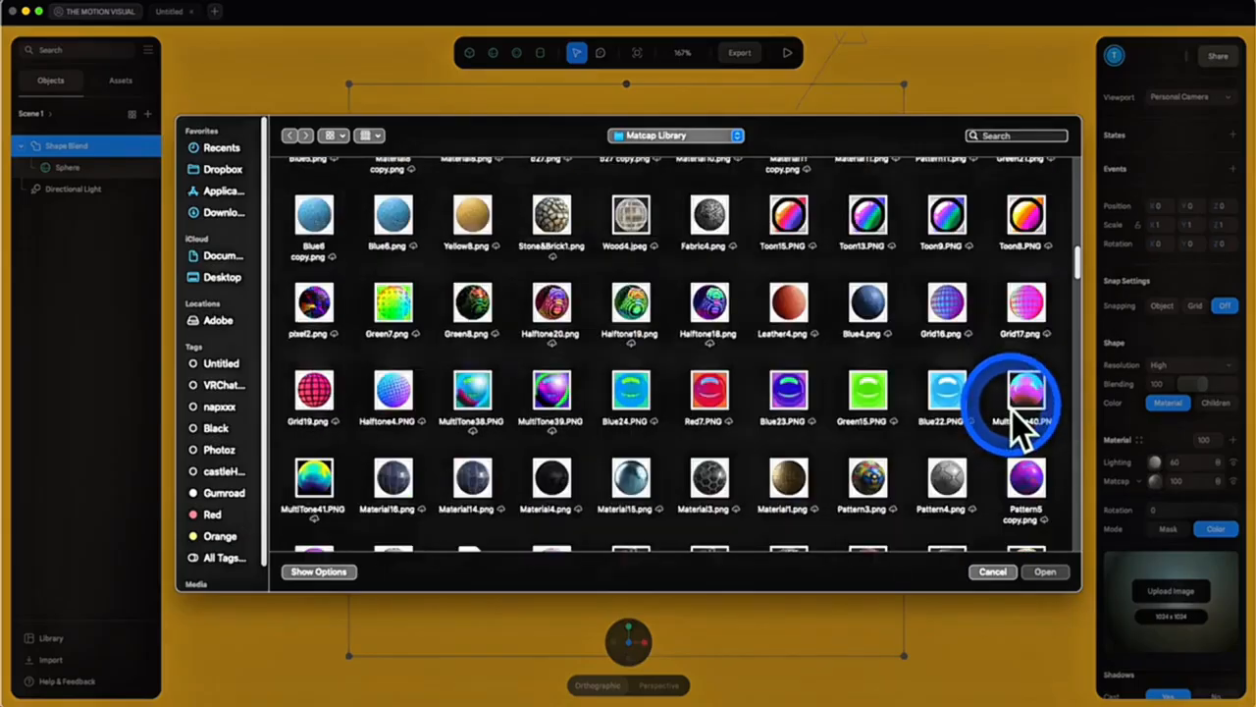
{"action": "left_click_drag", "start_coordinate": [1074, 276], "coordinate": [1081, 474]}
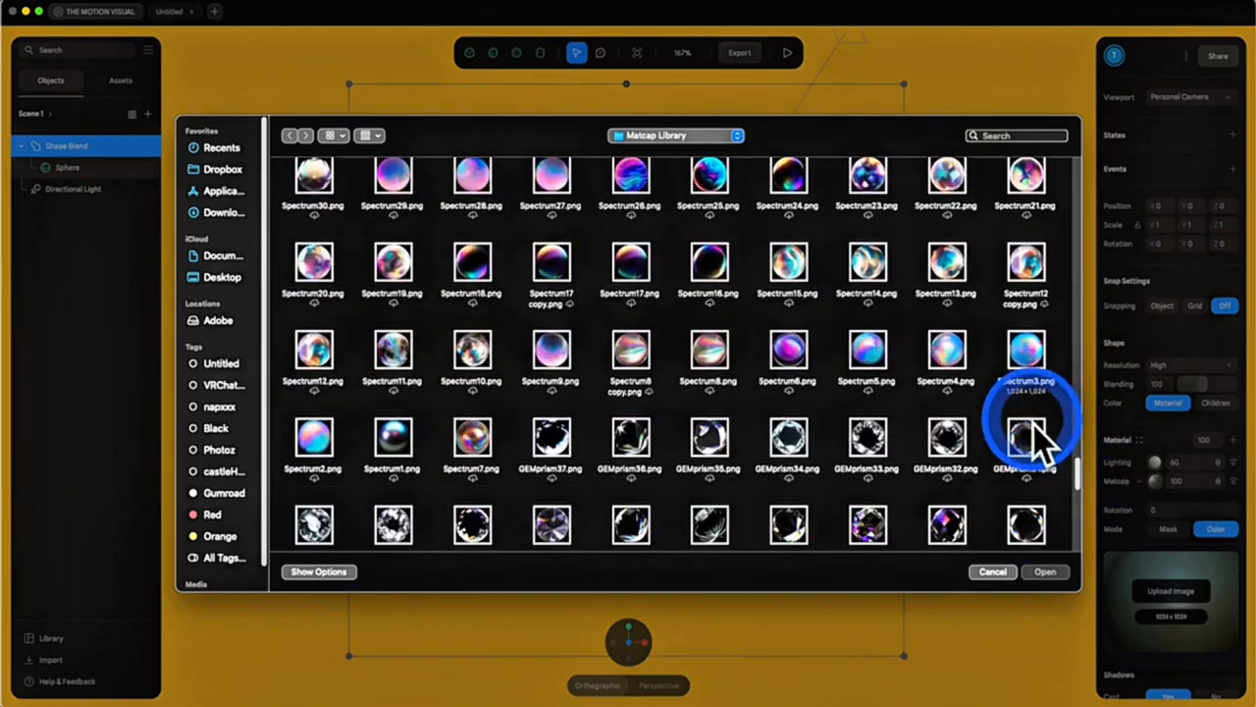
{"action": "double_click", "coordinate": [1029, 361]}
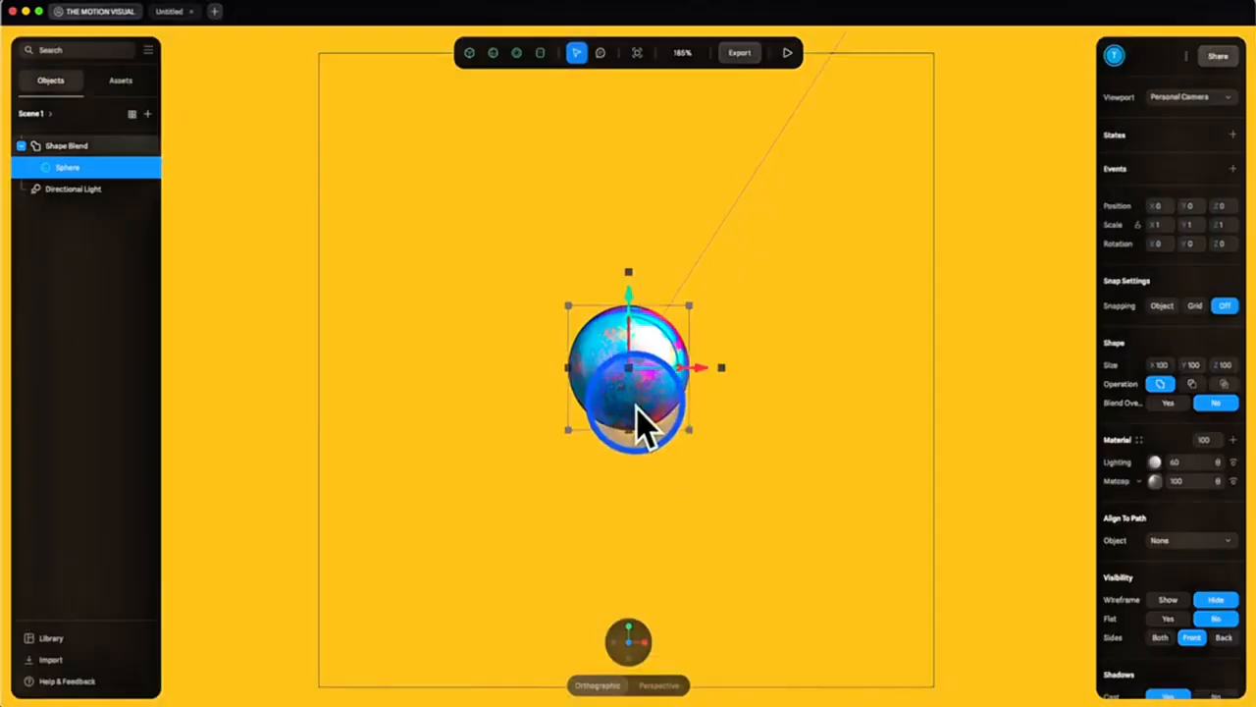
Duplicate the sphere, scale the copy to about 0.56 and offset it so it partly overlaps the original
{"action": "right_click", "coordinate": [644, 422]}
{"action": "left_click", "coordinate": [673, 582]}
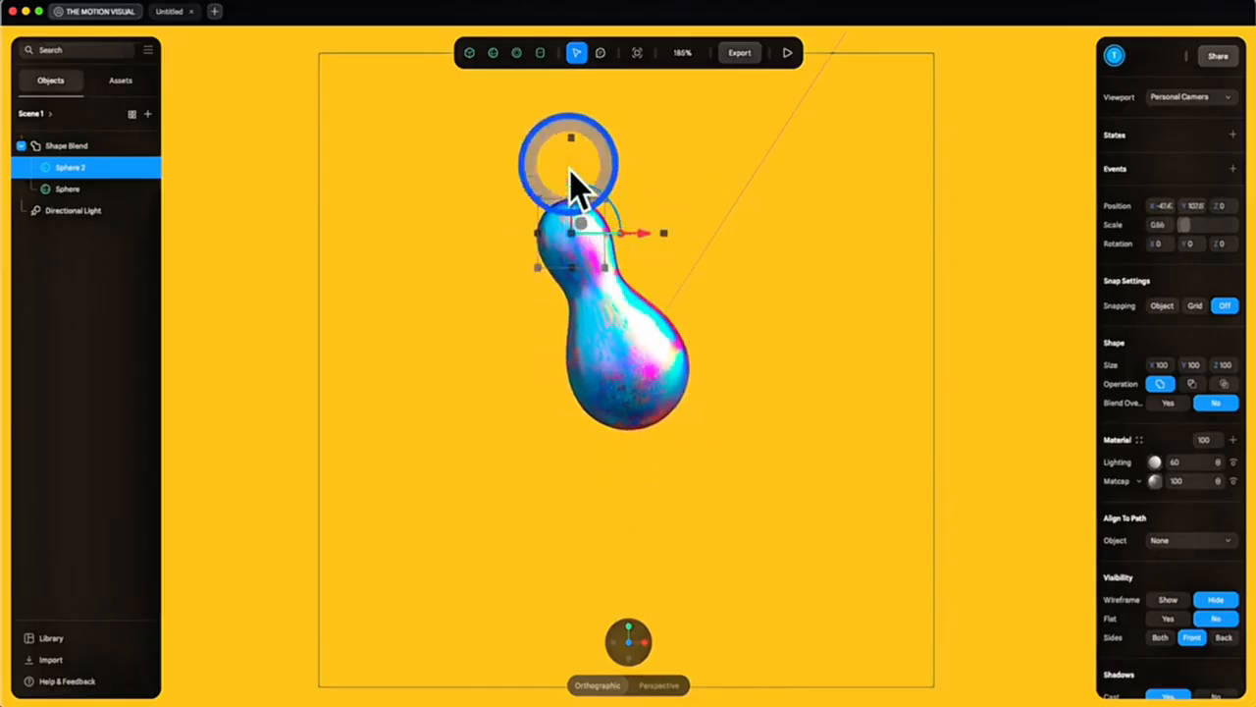
{"action": "left_click", "coordinate": [71, 148]}
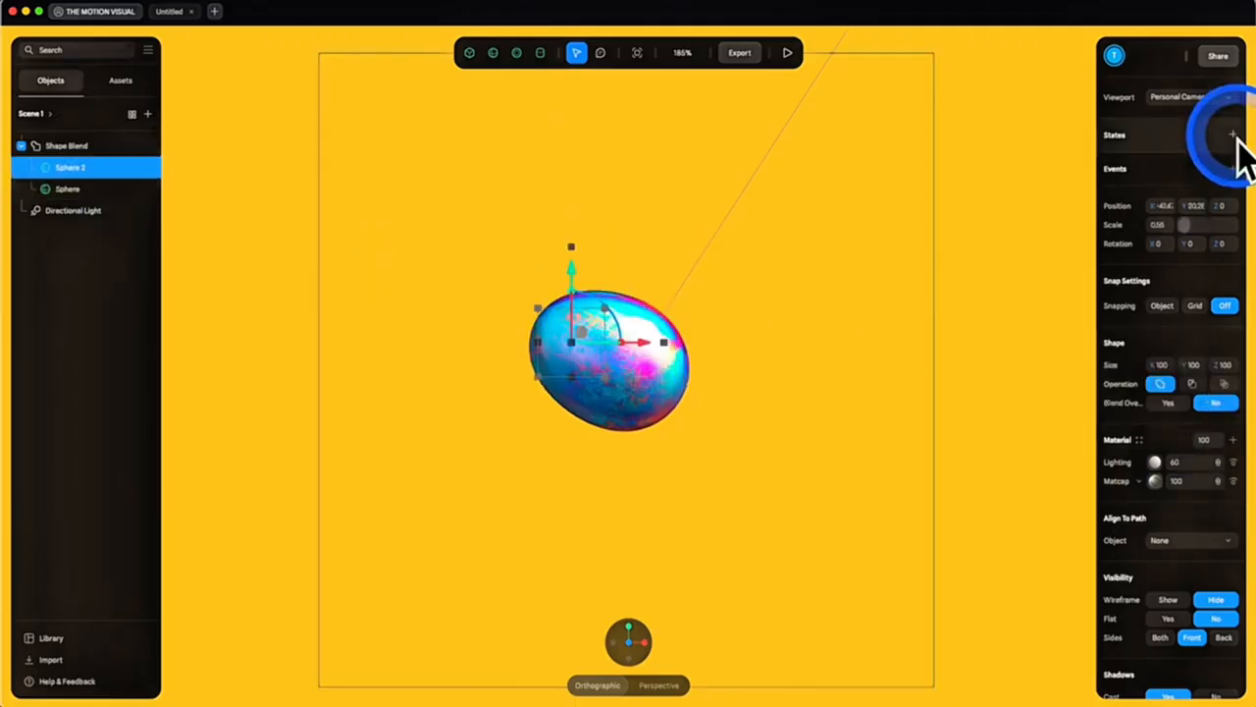
Add two states to the smaller sphere, with State 2 at about X 63, Y 96, Z 28 and scale 0.96
{"action": "left_click", "coordinate": [1233, 134]}
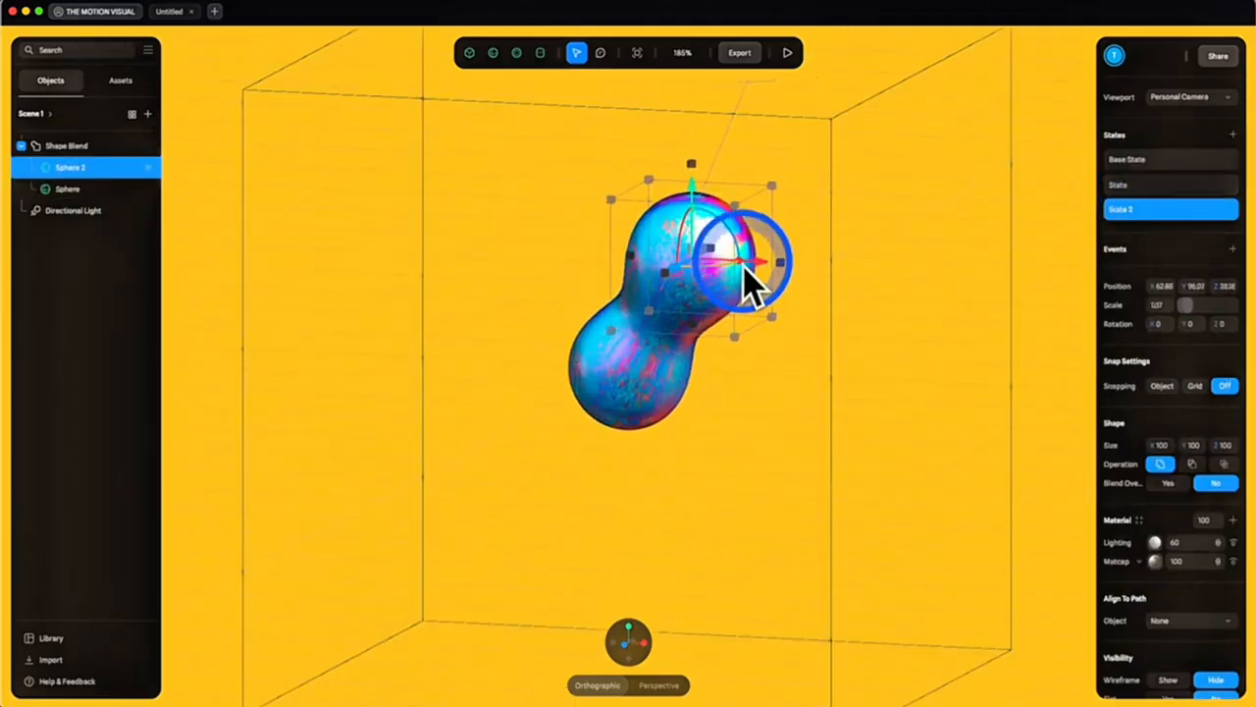
{"action": "left_click_drag", "start_coordinate": [739, 268], "coordinate": [735, 269]}
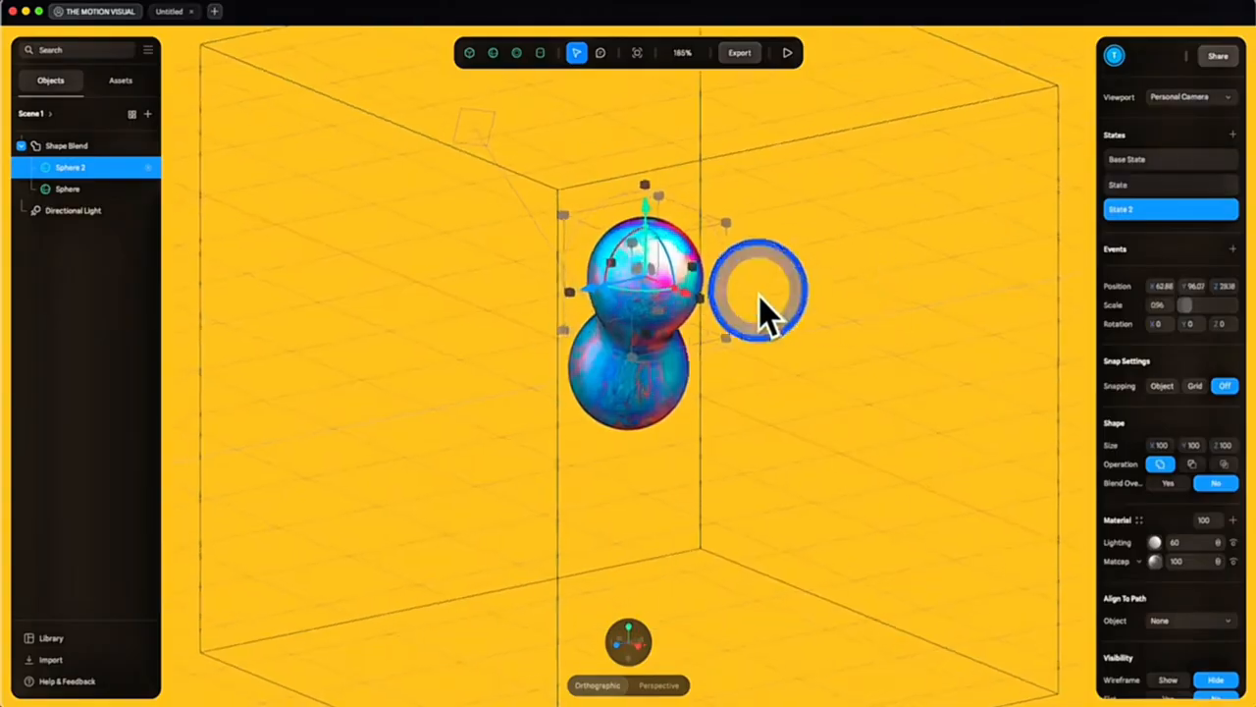
{"action": "left_click_drag", "start_coordinate": [762, 308], "coordinate": [589, 314]}
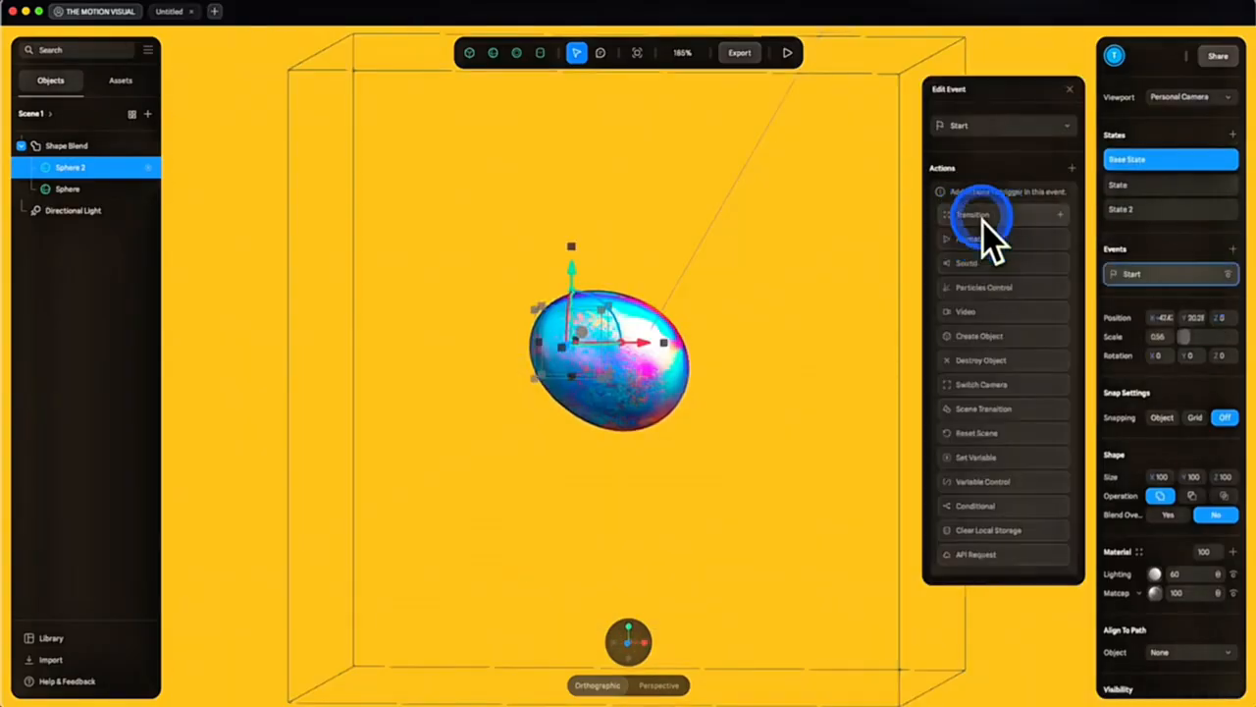
Give the smaller sphere a Start event transition through Base State, State and State 2 with an infinite Ping Pong loop
{"action": "left_click", "coordinate": [982, 218]}
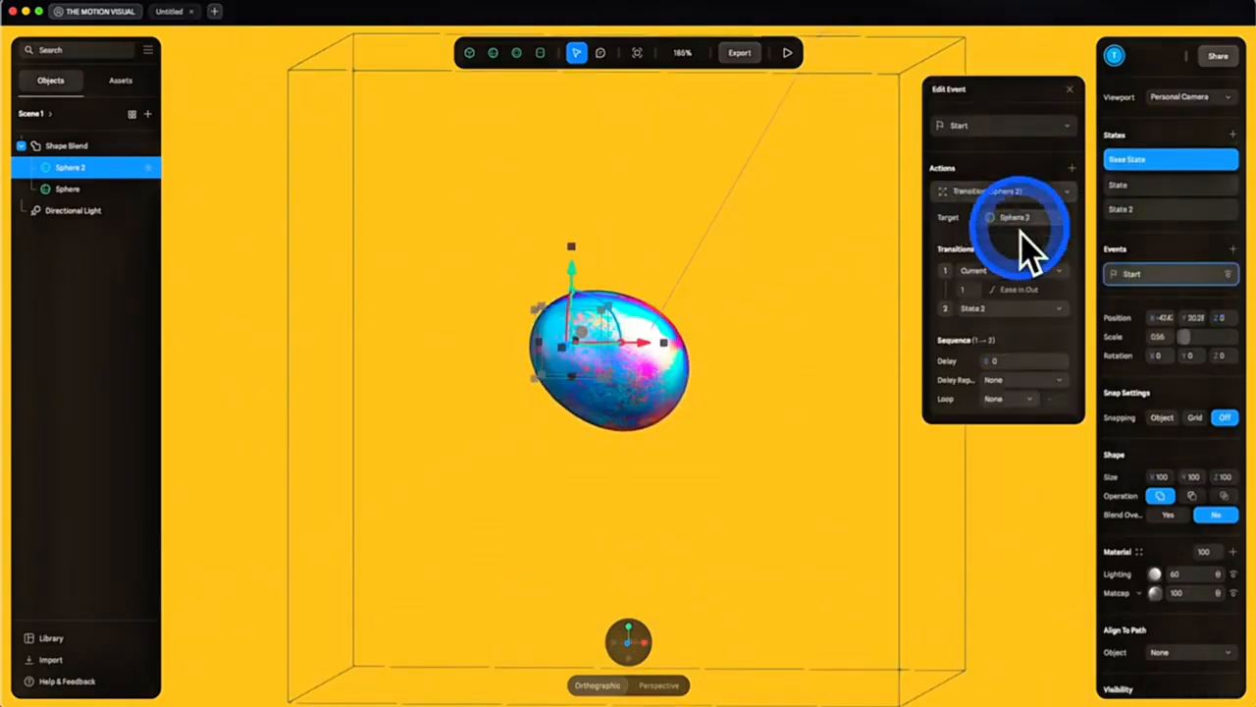
{"action": "left_click", "coordinate": [993, 289]}
{"action": "left_click", "coordinate": [991, 295]}
{"action": "left_click", "coordinate": [1064, 250]}
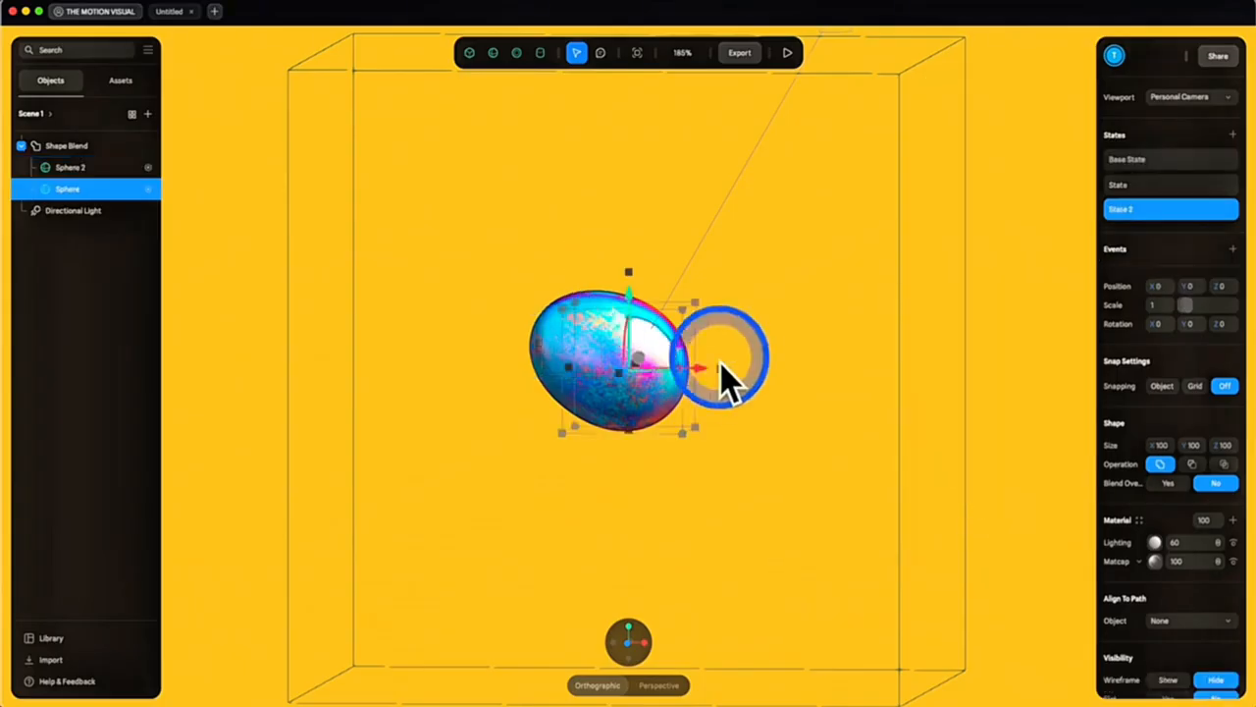
Add states to the original sphere, ending with State 3 at about X 54, Y 49 and scale 0.86
{"action": "left_click_drag", "start_coordinate": [726, 373], "coordinate": [766, 386]}
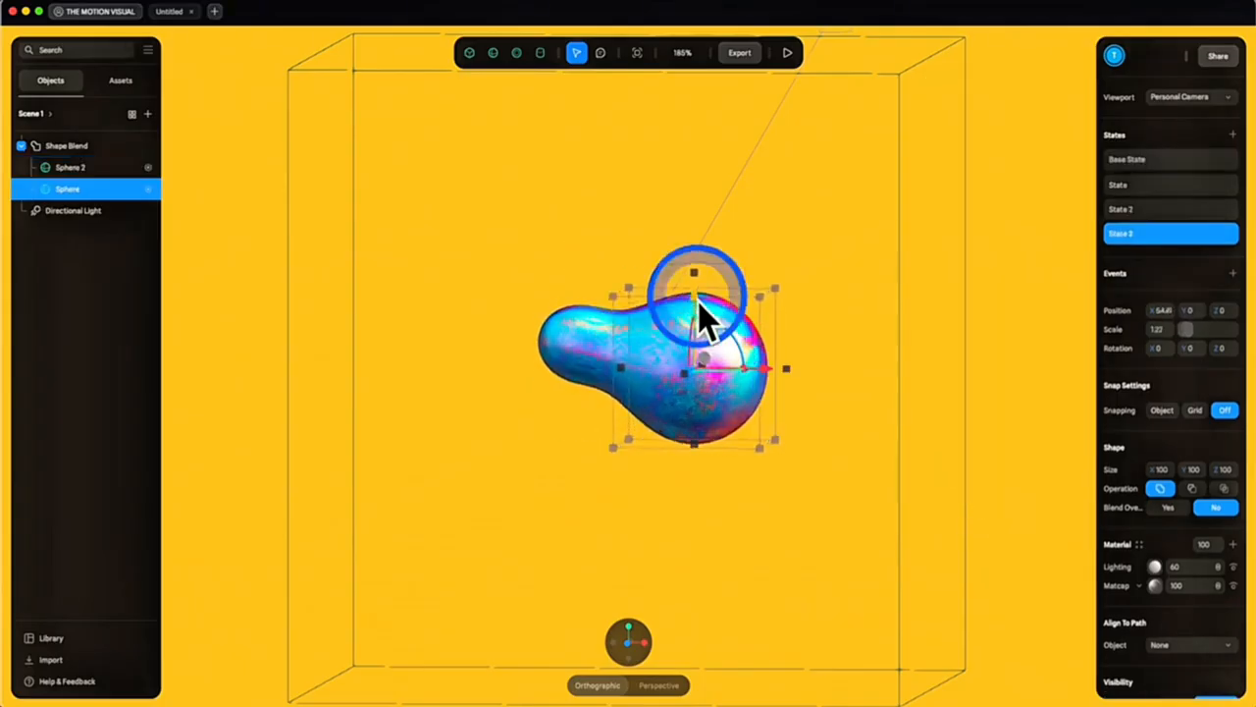
{"action": "left_click_drag", "start_coordinate": [696, 308], "coordinate": [748, 307]}
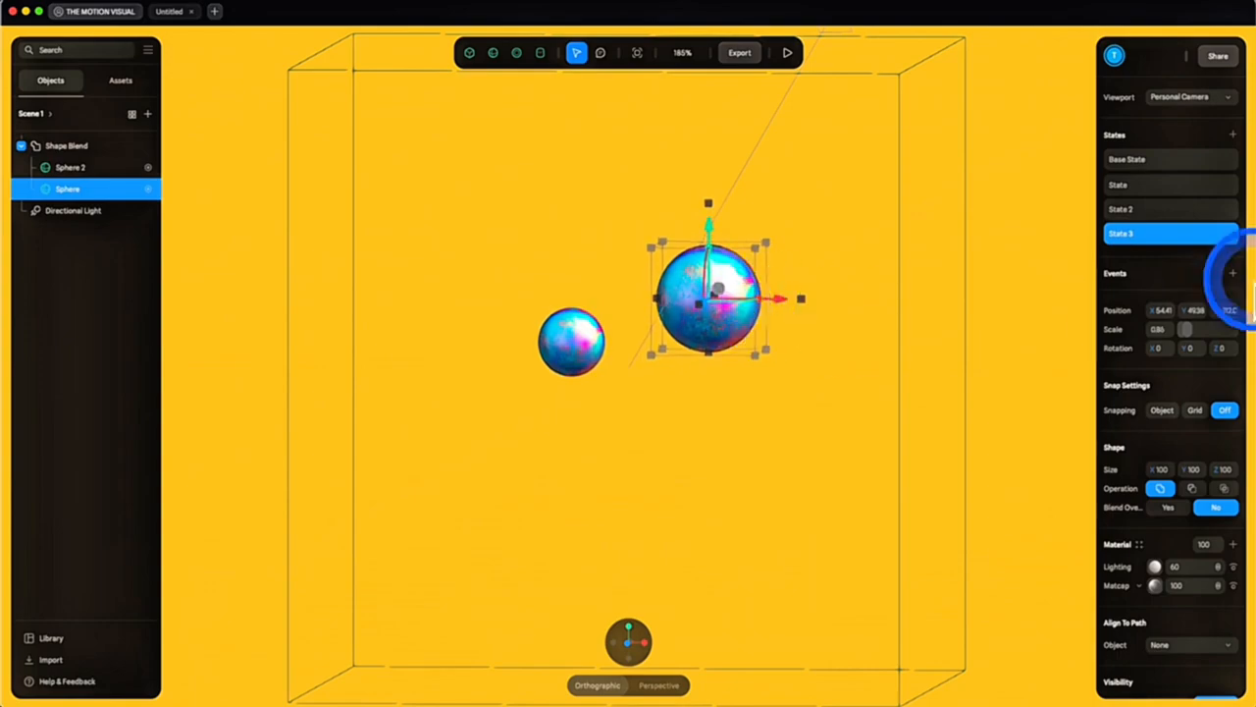
Give the original sphere a Start event transition from Base State through State 3 with an infinite Ping Pong loop
{"action": "left_click", "coordinate": [1233, 274]}
{"action": "left_click", "coordinate": [1005, 215]}
{"action": "left_click", "coordinate": [1013, 194]}
{"action": "left_click", "coordinate": [1003, 270]}
{"action": "left_click", "coordinate": [993, 300]}
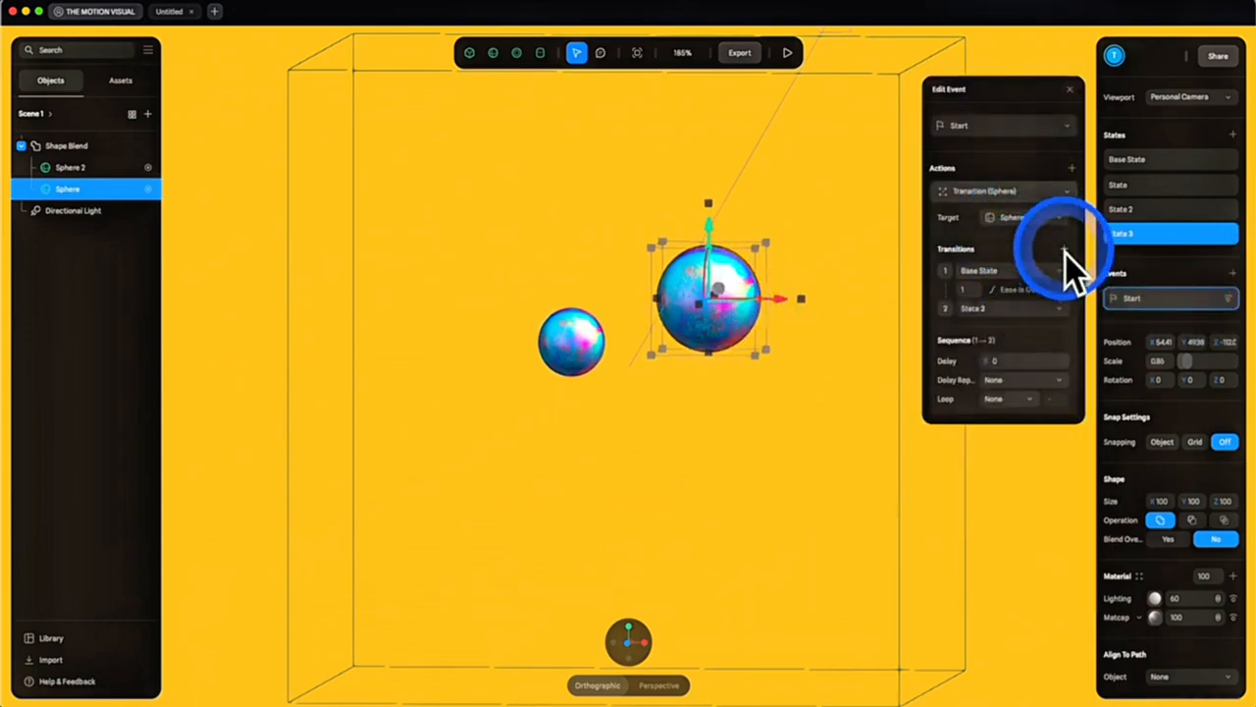
{"action": "left_click", "coordinate": [1064, 249]}
{"action": "left_click", "coordinate": [1011, 474]}
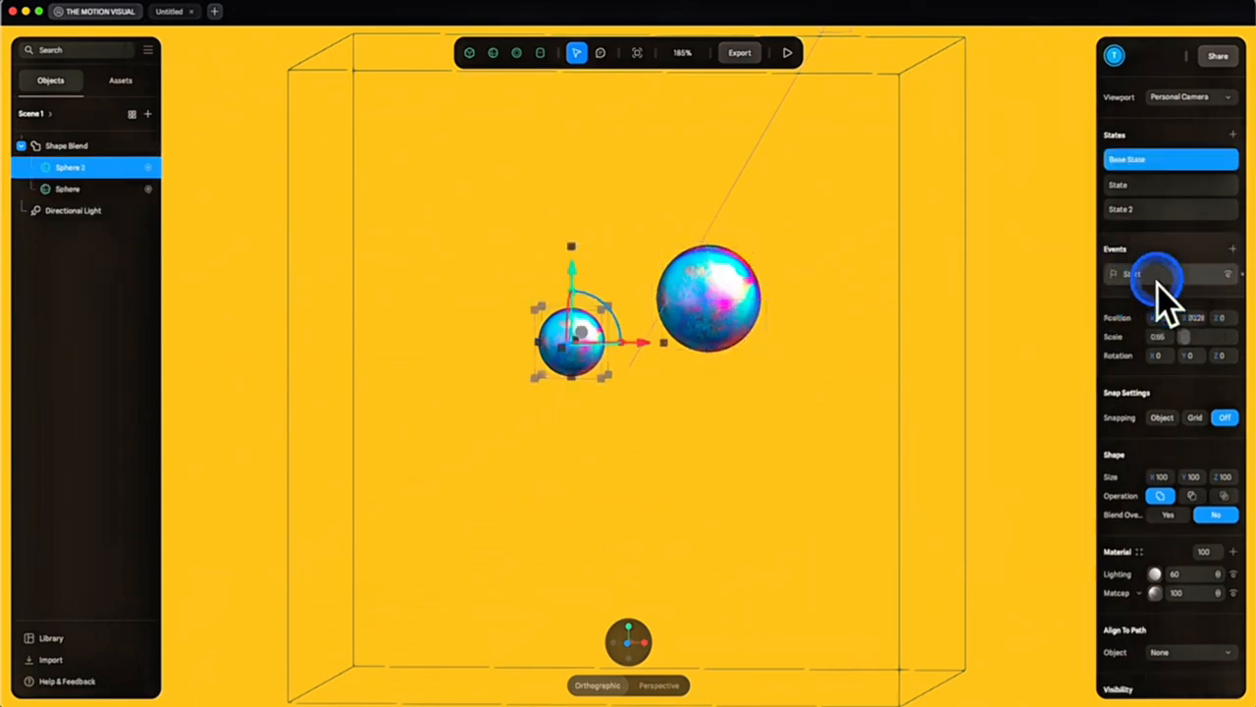
Adjust the transition durations in both spheres' Start events and play the scene
{"action": "left_click", "coordinate": [1158, 275]}
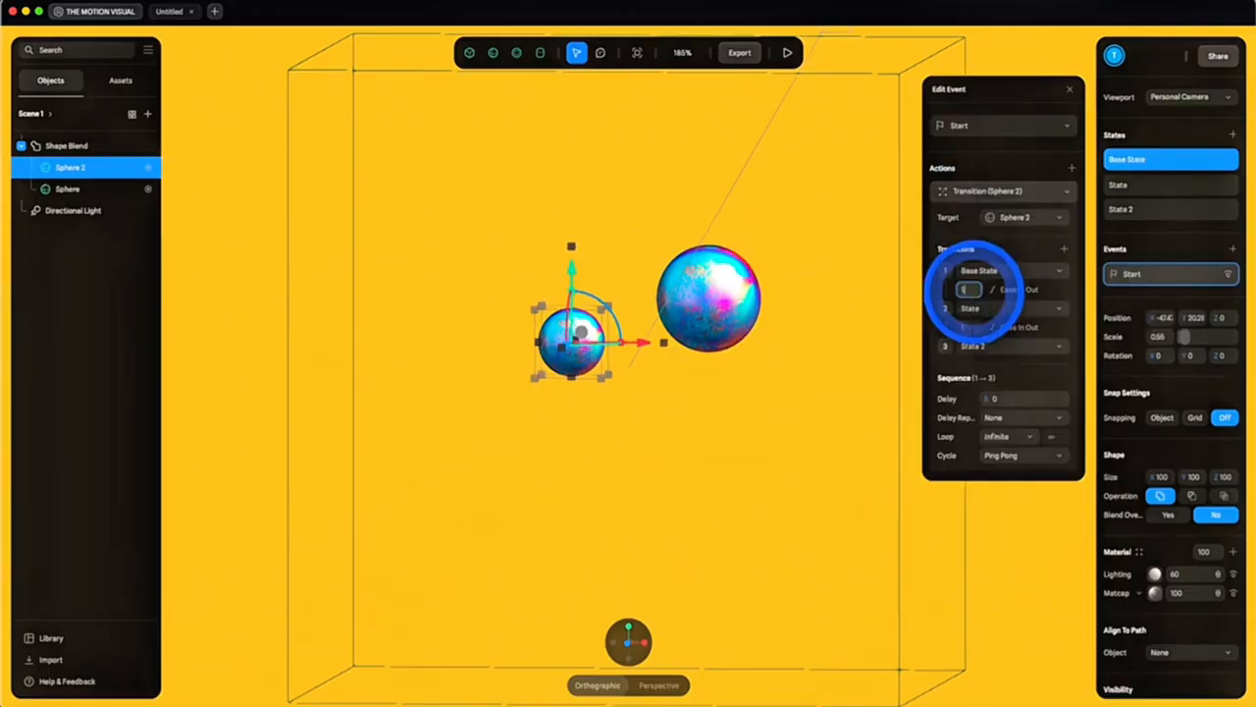
{"action": "left_click", "coordinate": [973, 334]}
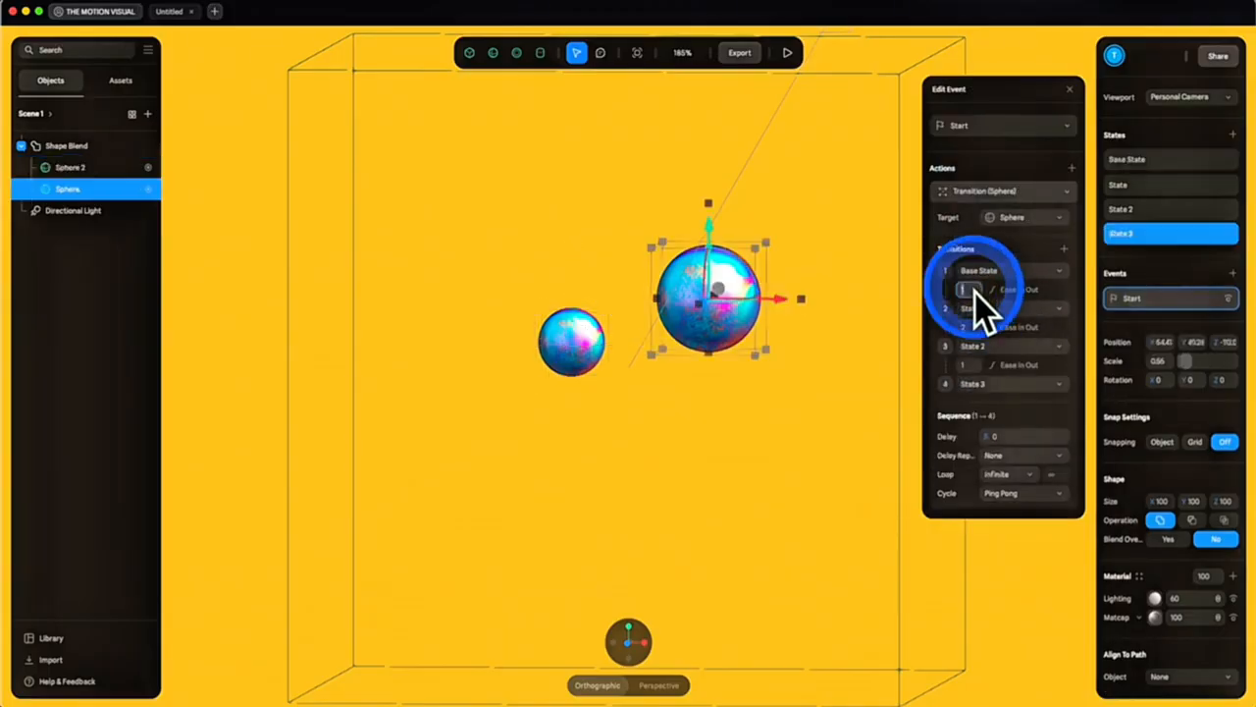
{"action": "left_click", "coordinate": [835, 44]}
{"action": "left_click", "coordinate": [834, 49]}
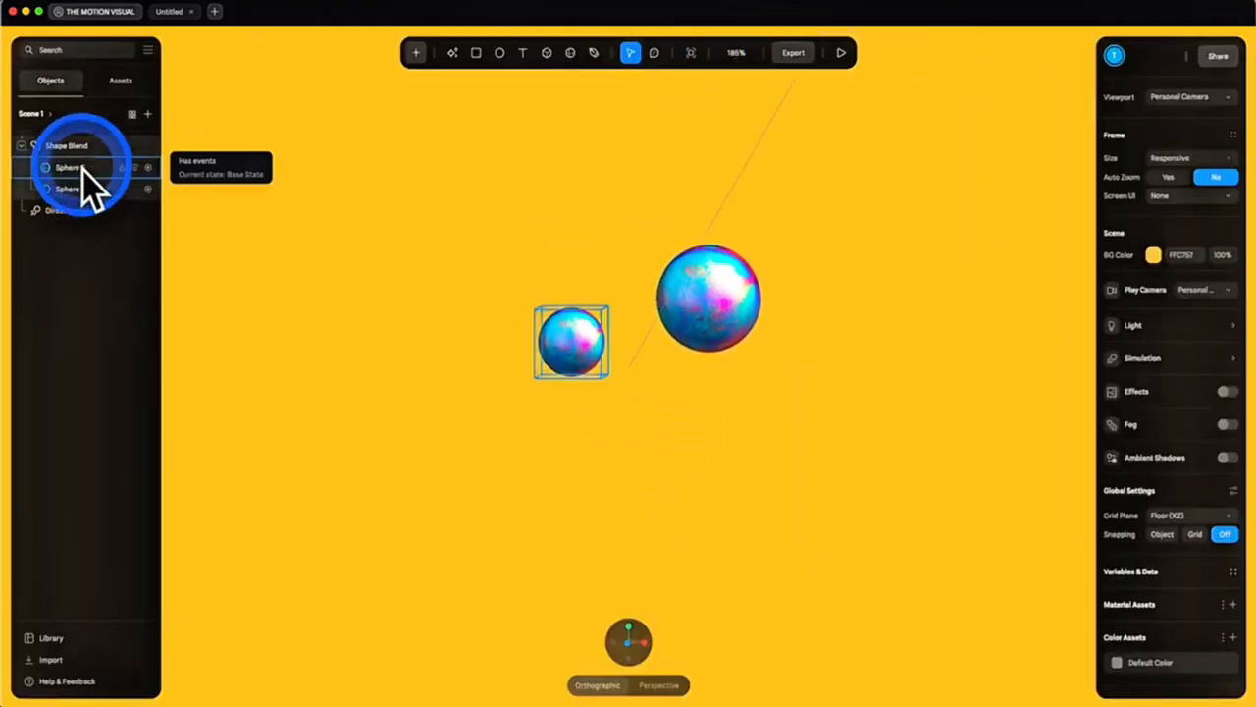
Group the two animated spheres inside the Shape Blend
{"action": "left_click", "coordinate": [82, 169]}
{"action": "left_click", "coordinate": [77, 194], "text": "shift"}
{"action": "right_click", "coordinate": [78, 197]}
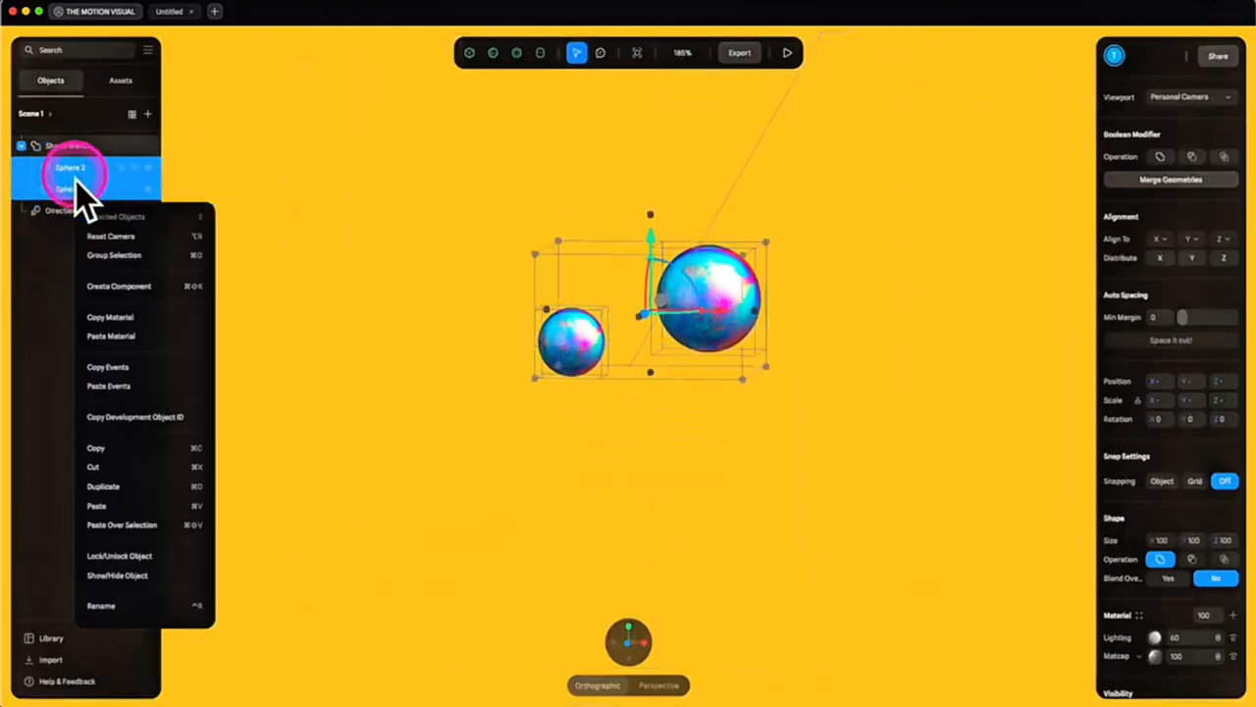
{"action": "left_click", "coordinate": [116, 258]}
Add a state to the group raised to about Y 132 and lower its Base State to about Y -68
{"action": "left_click", "coordinate": [1233, 137]}
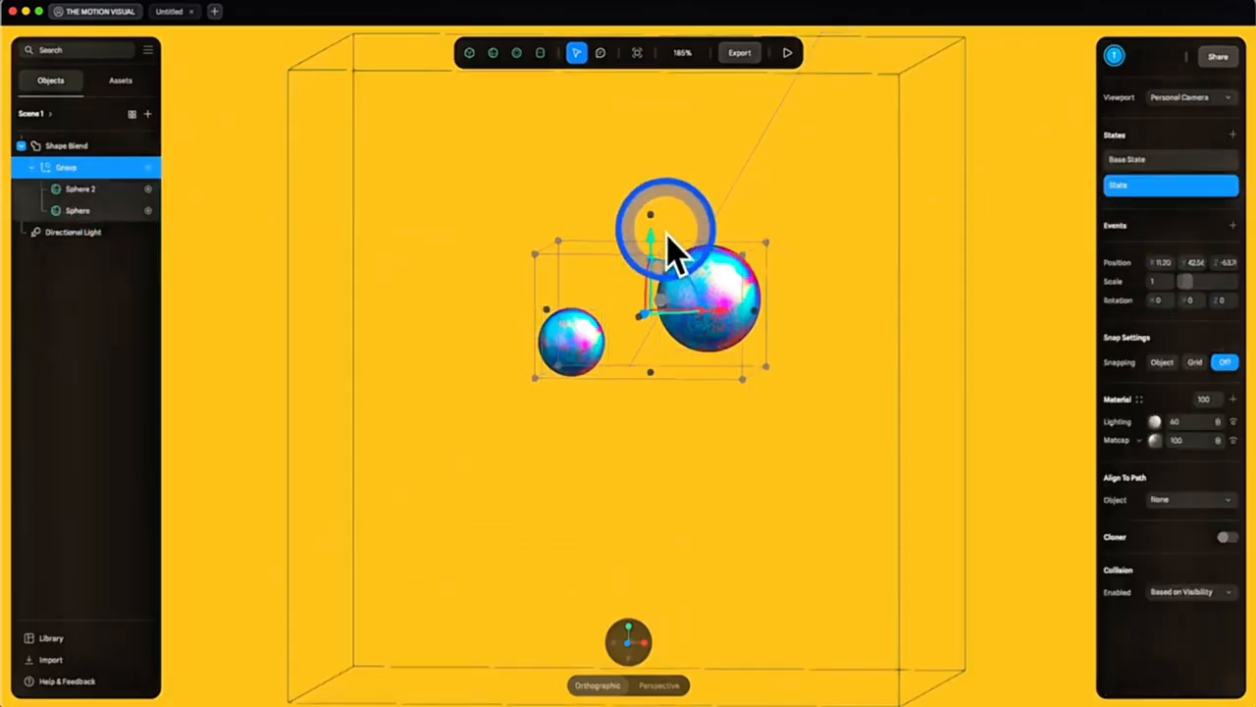
{"action": "left_click_drag", "start_coordinate": [657, 260], "coordinate": [654, 129]}
{"action": "left_click", "coordinate": [1134, 160]}
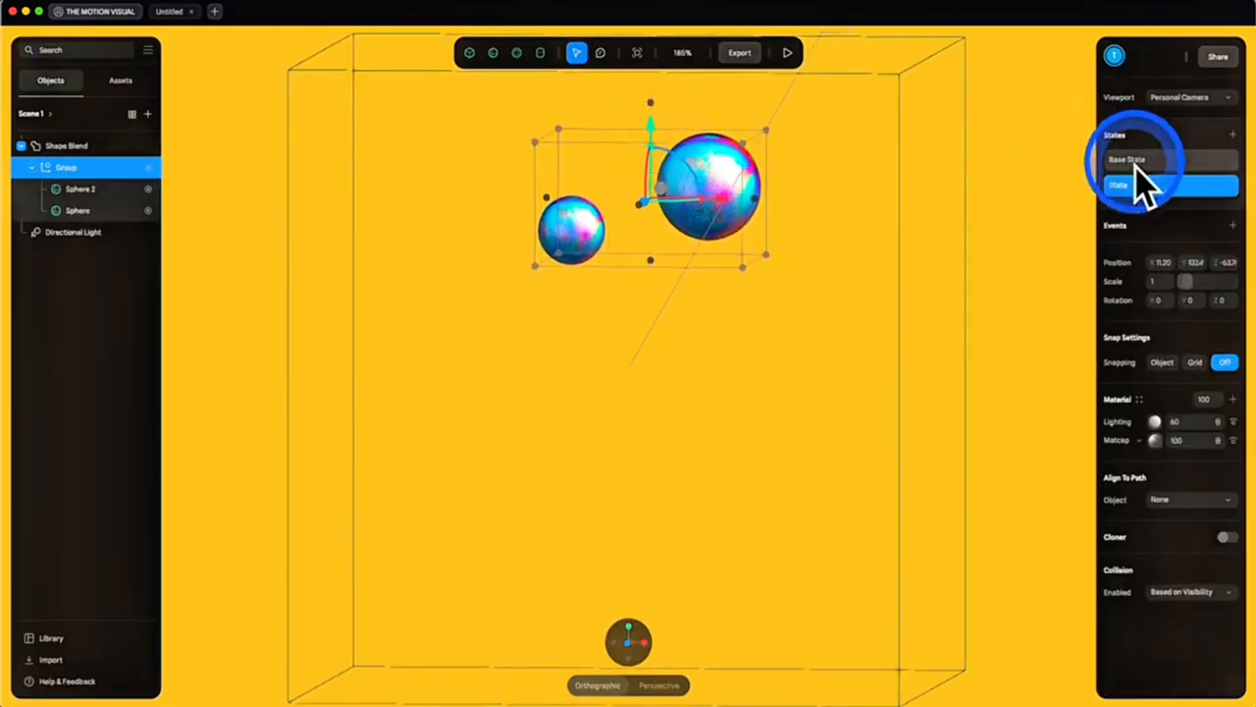
{"action": "left_click_drag", "start_coordinate": [653, 263], "coordinate": [895, 324]}
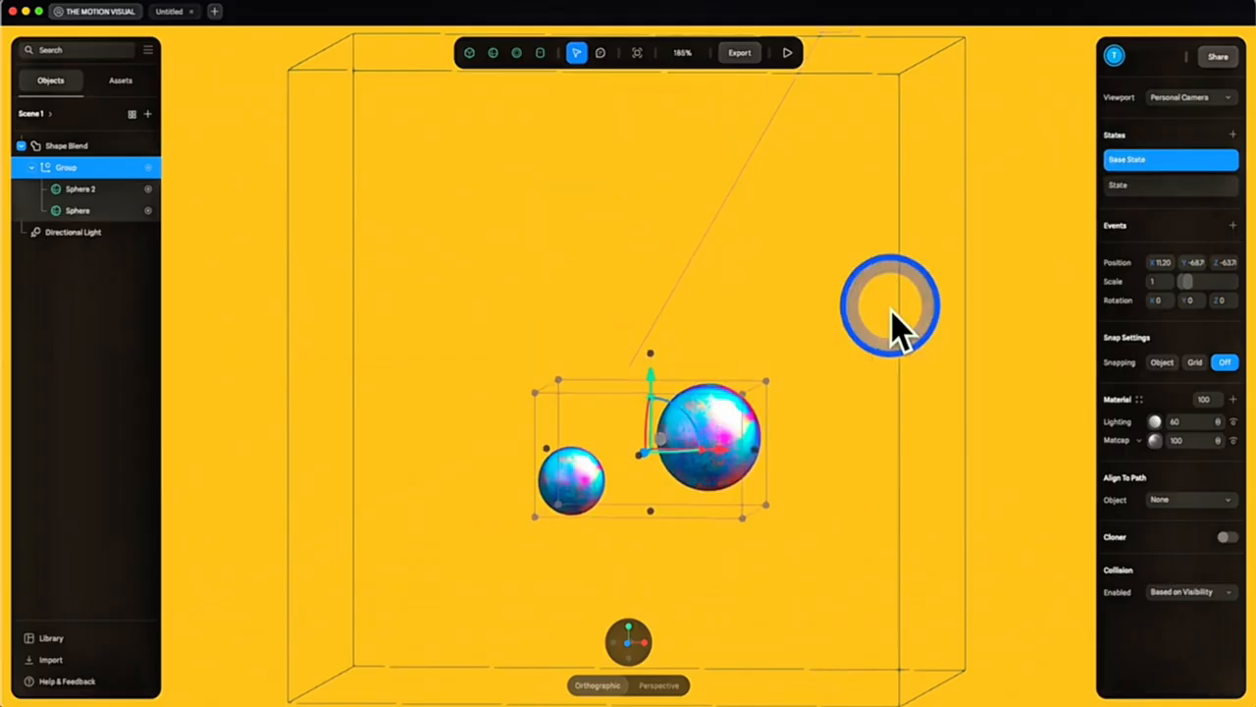
Give the group a Start transition from Base State to State lasting 5 seconds with an infinite loop, and play the scene
{"action": "left_click", "coordinate": [1233, 227]}
{"action": "left_click", "coordinate": [998, 194]}
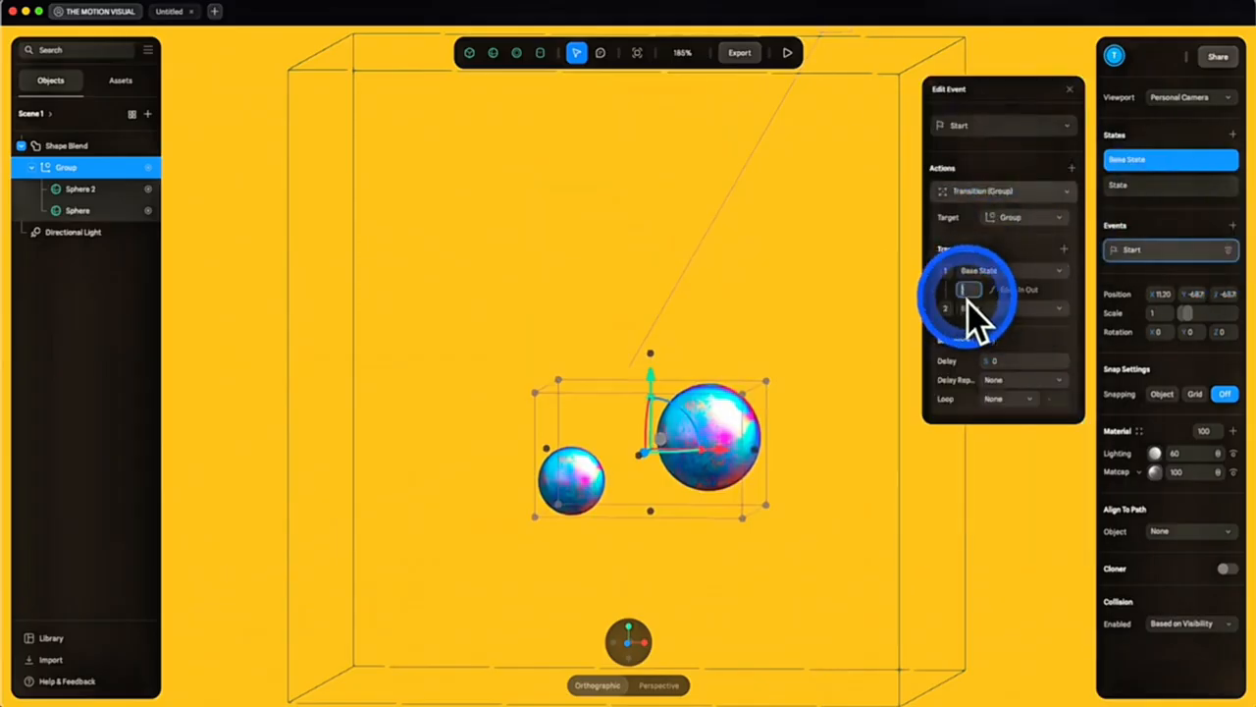
{"action": "type", "text": "5"}
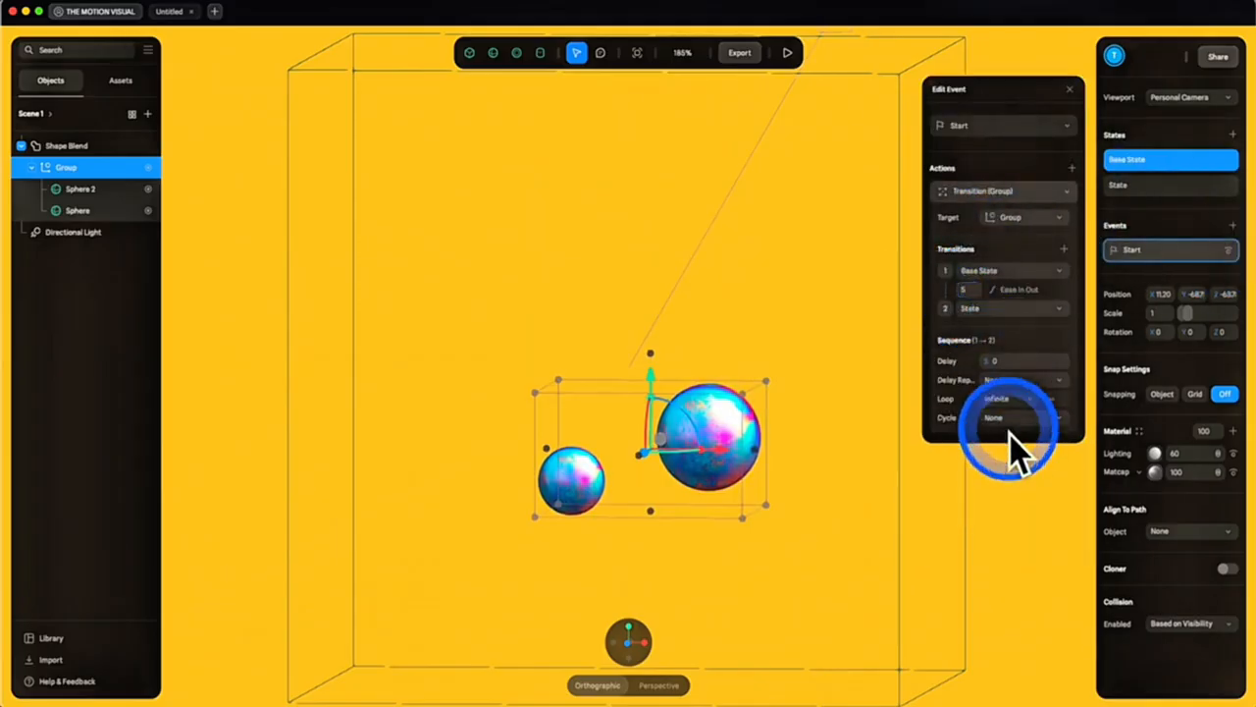
{"action": "left_click", "coordinate": [982, 511]}
{"action": "left_click", "coordinate": [841, 51]}
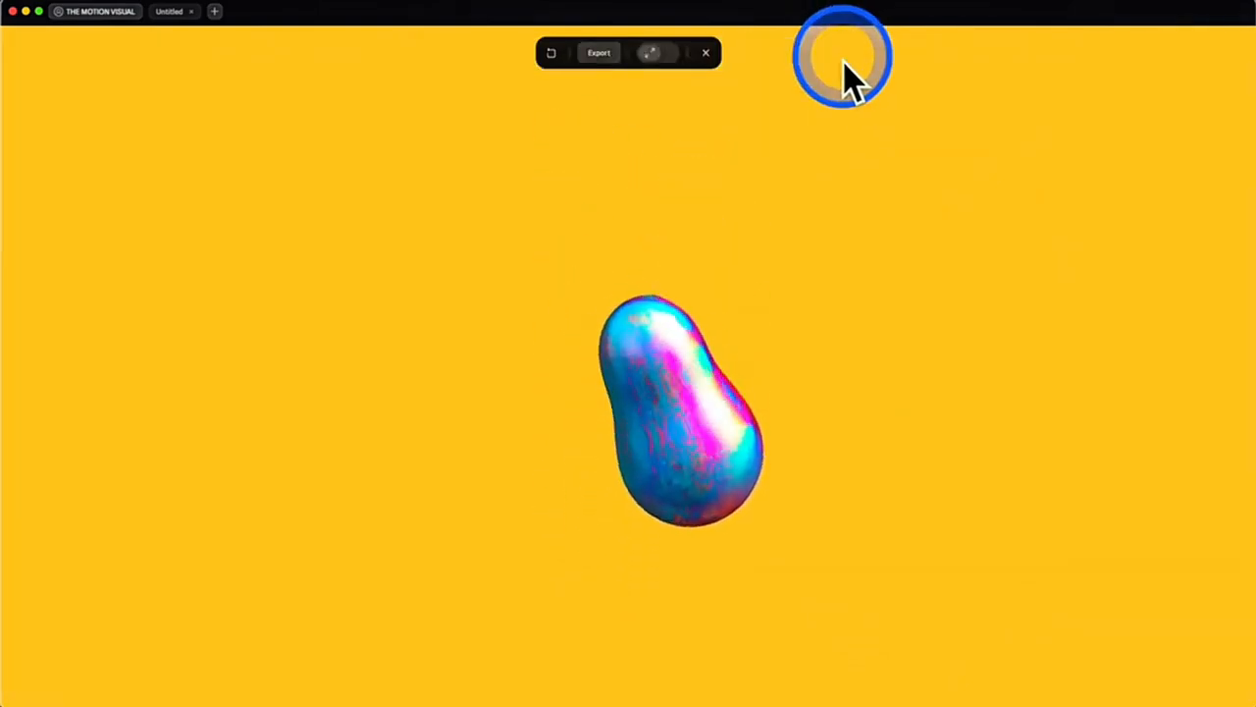
Add a third sphere sized 148 × 138 × 100 with two additional states and a Start transition, shifting its State position along Y
{"action": "left_click_drag", "start_coordinate": [628, 242], "coordinate": [629, 161]}
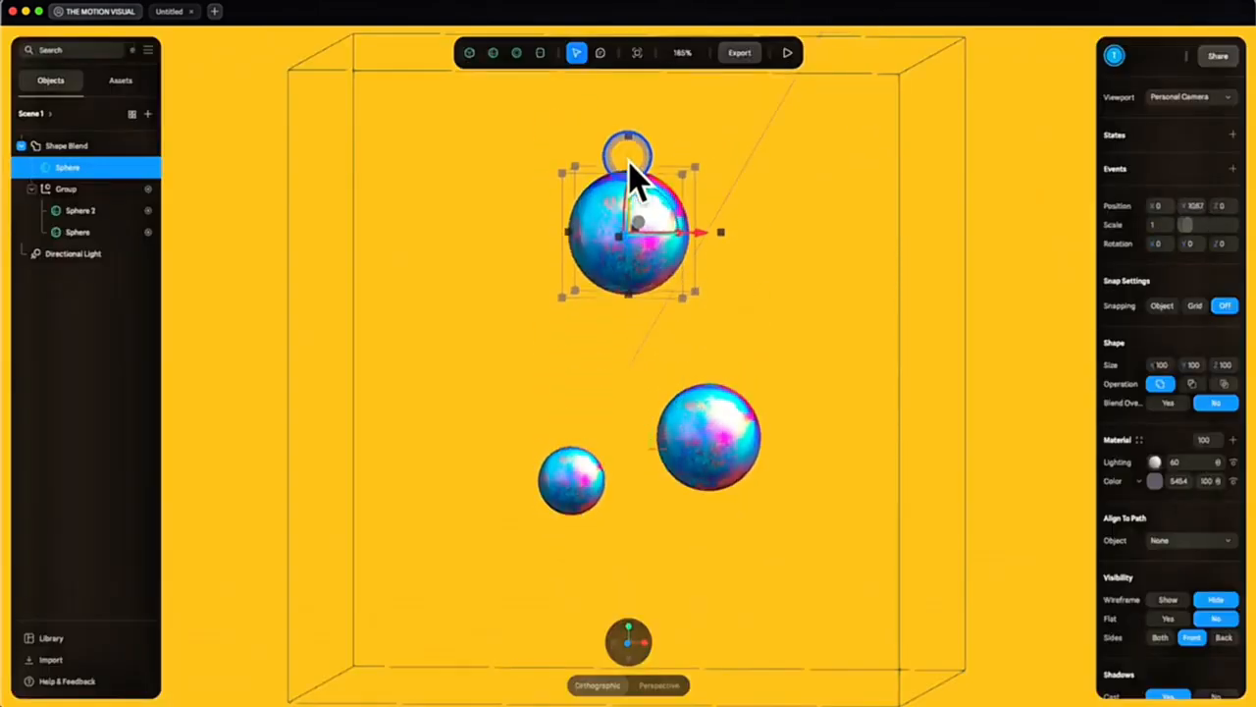
{"action": "left_click", "coordinate": [1146, 385]}
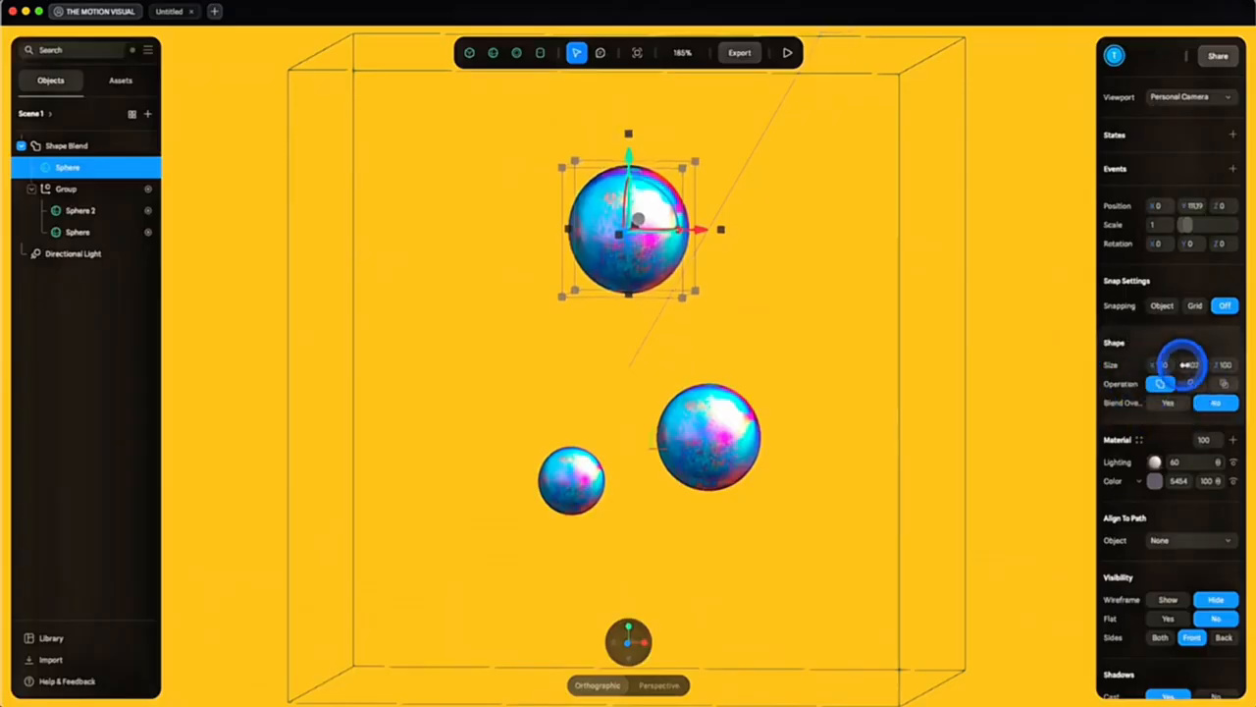
{"action": "left_click_drag", "start_coordinate": [669, 175], "coordinate": [651, 273]}
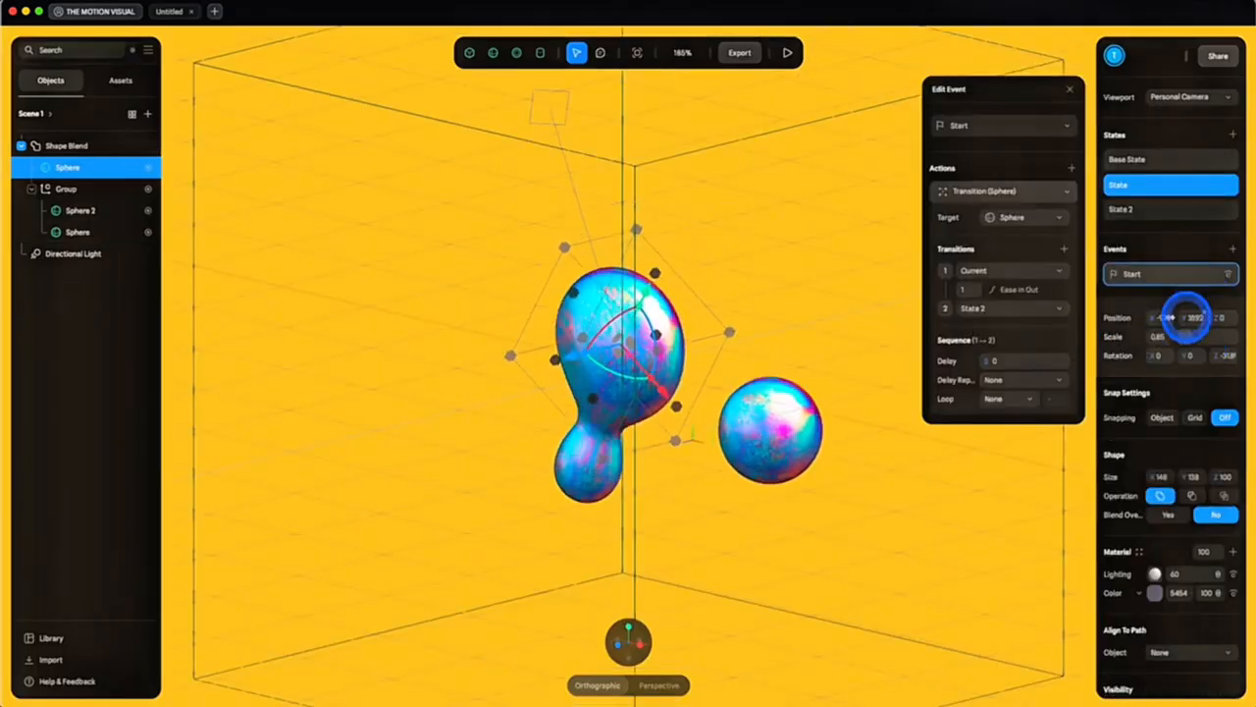
{"action": "left_click_drag", "start_coordinate": [1184, 317], "coordinate": [1185, 317]}
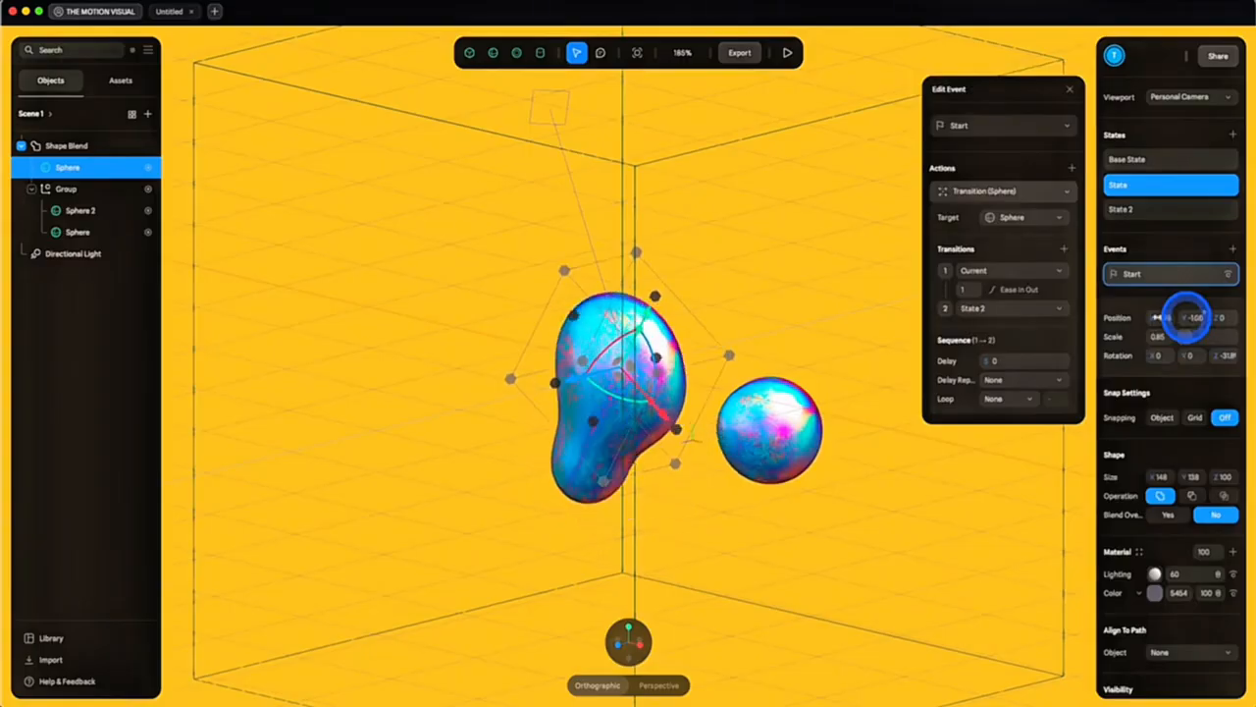
Add a group of two small animated spheres with an infinite Start transition alternating Base State with State and State 2
{"action": "left_click", "coordinate": [631, 312]}
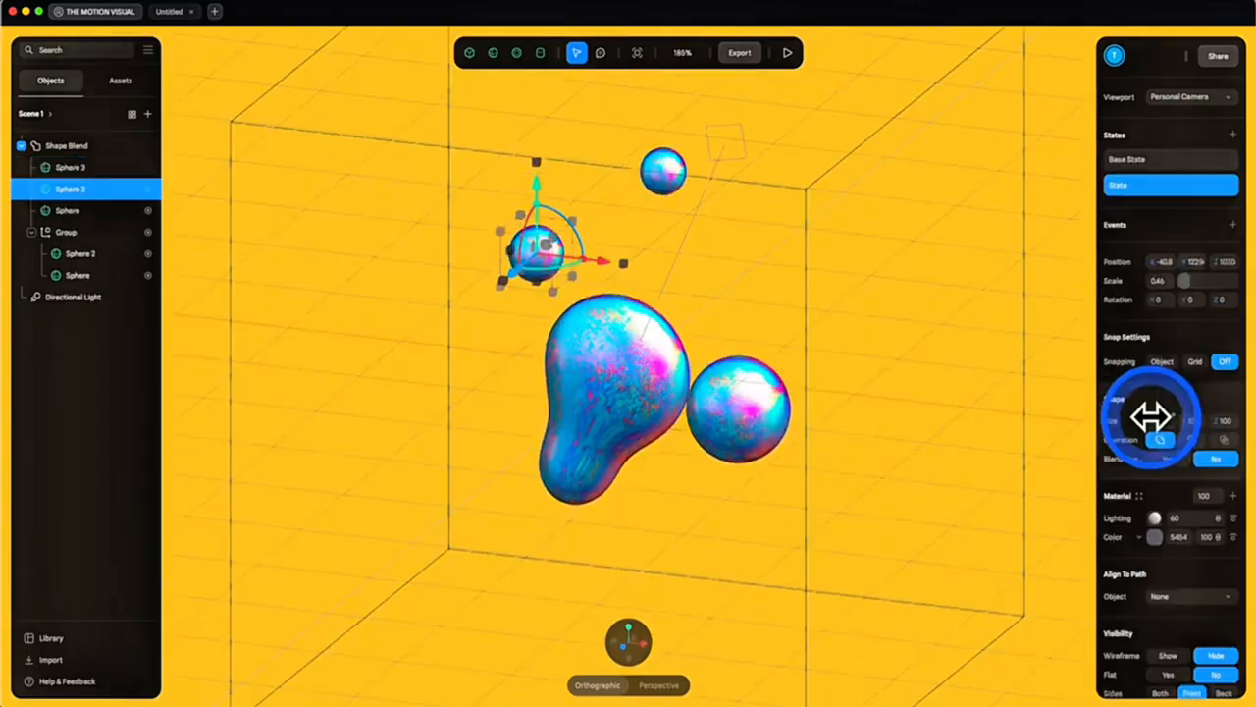
{"action": "left_click", "coordinate": [663, 123]}
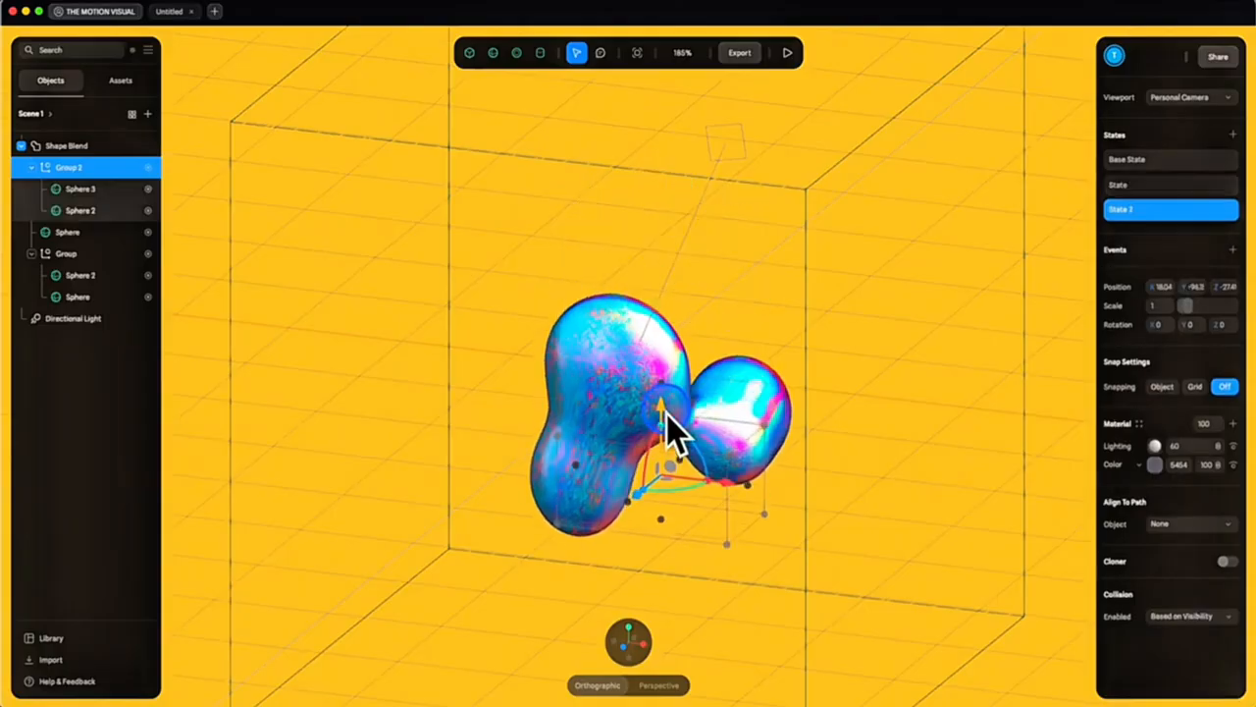
{"action": "left_click", "coordinate": [974, 286]}
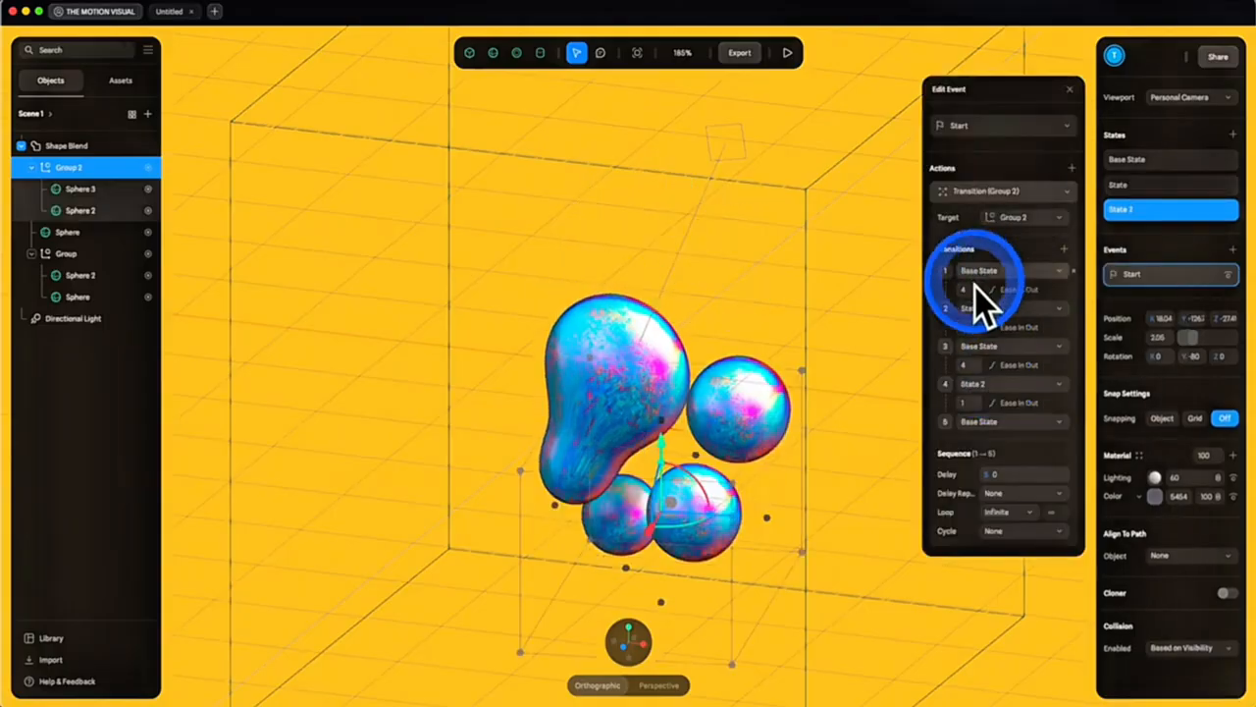
Switch the view to Perspective and play the scene to examine the blended sphere animation
{"action": "left_click", "coordinate": [749, 305]}
{"action": "left_click", "coordinate": [555, 619]}
{"action": "left_click", "coordinate": [841, 53]}
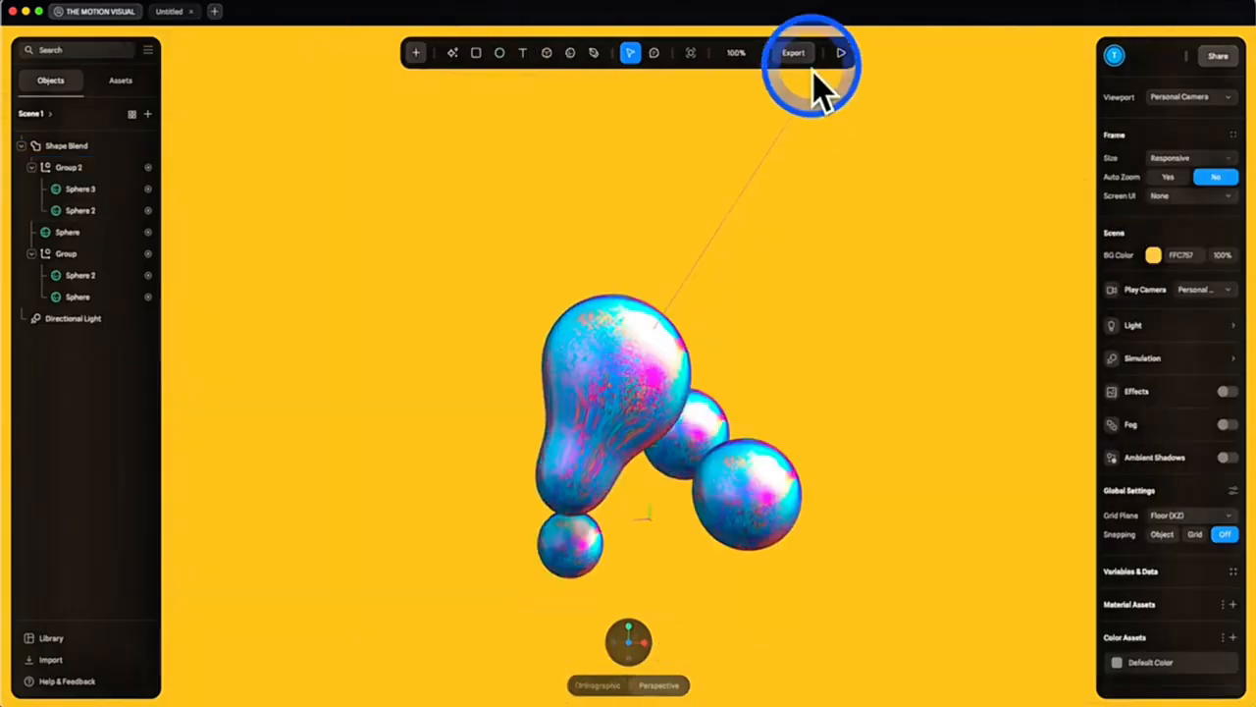
{"action": "left_click", "coordinate": [892, 193]}
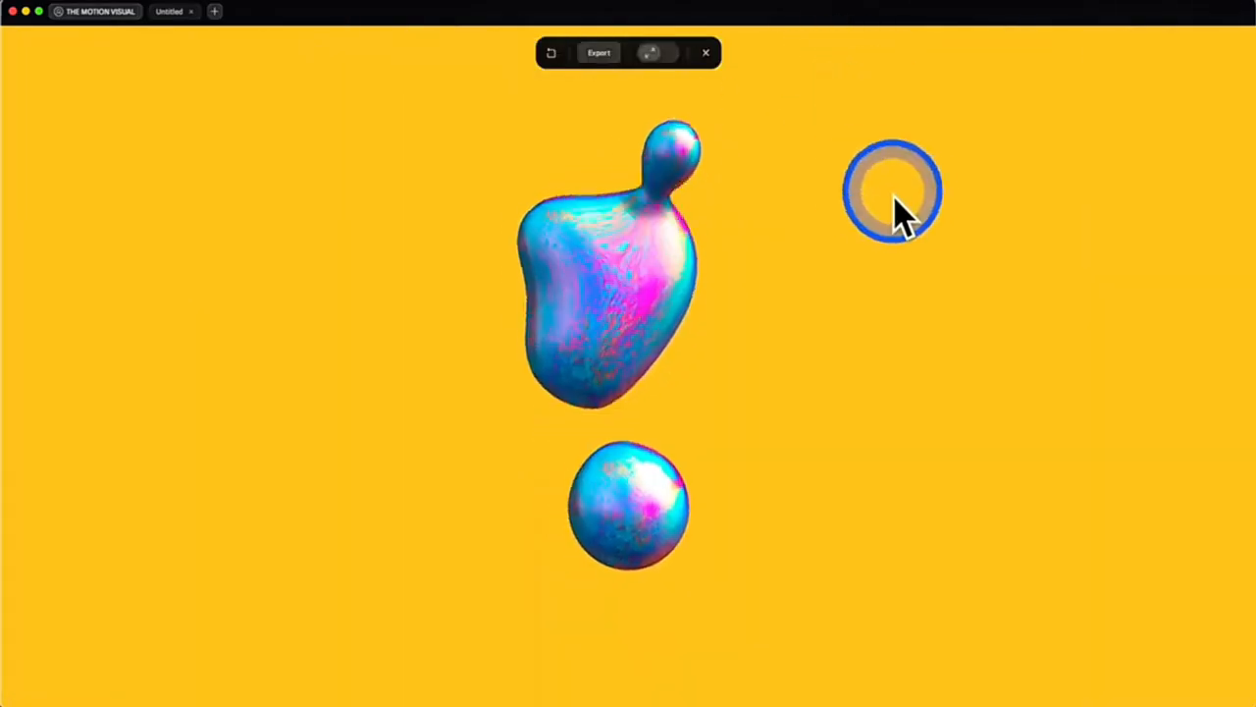
{"action": "left_click", "coordinate": [978, 218]}
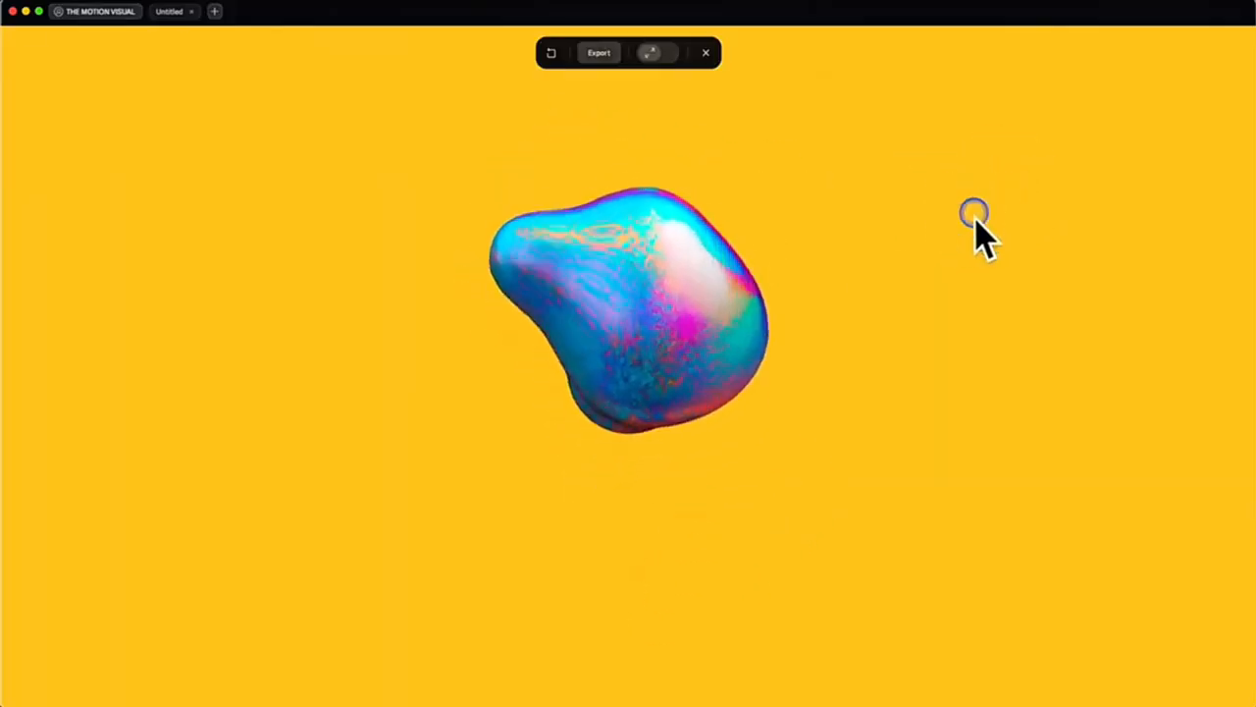
Give the Shape Blend a second state rotated X 180, Y 90 with a 10-second infinite Ping Pong Start transition, and play the scene
{"action": "left_click", "coordinate": [73, 148]}
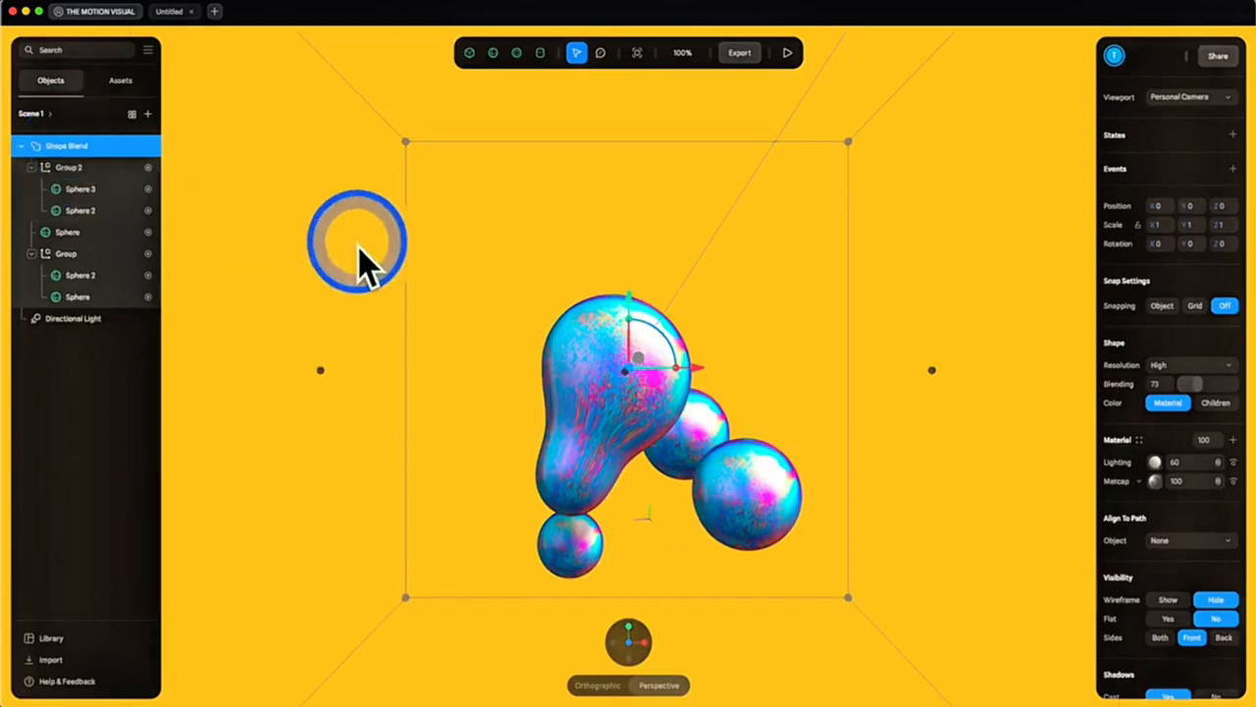
{"action": "left_click", "coordinate": [1158, 167]}
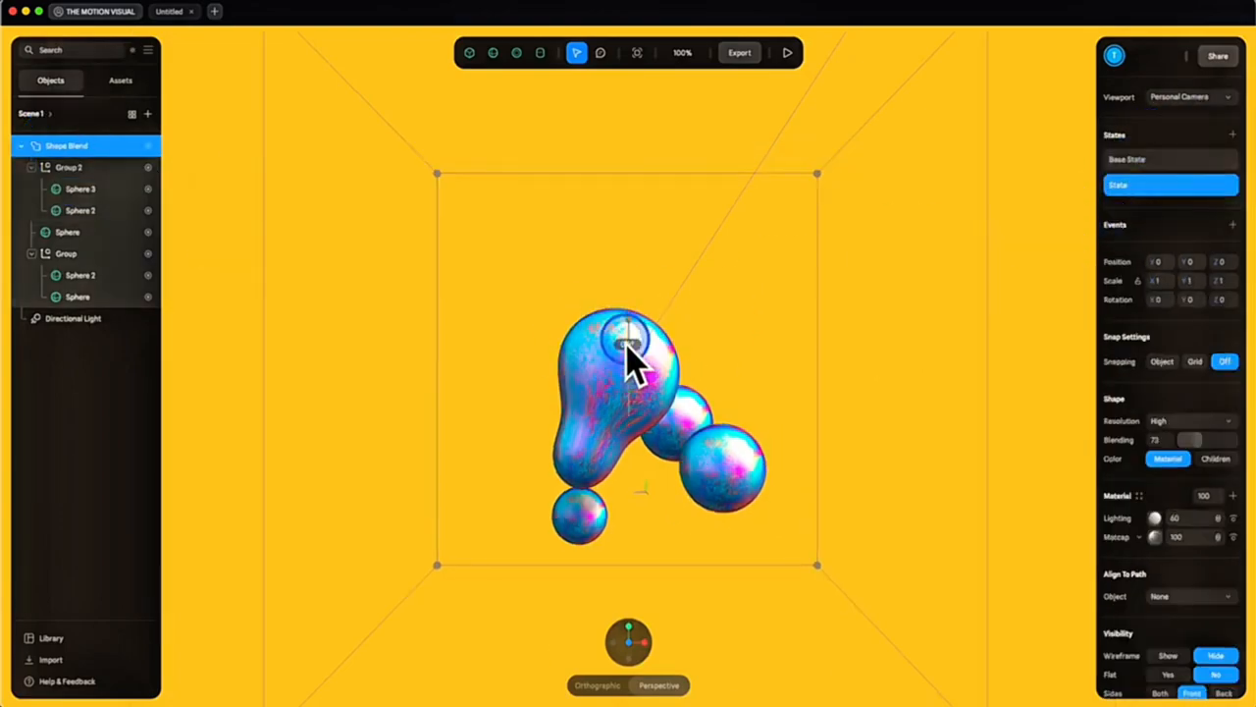
{"action": "left_click", "coordinate": [785, 56]}
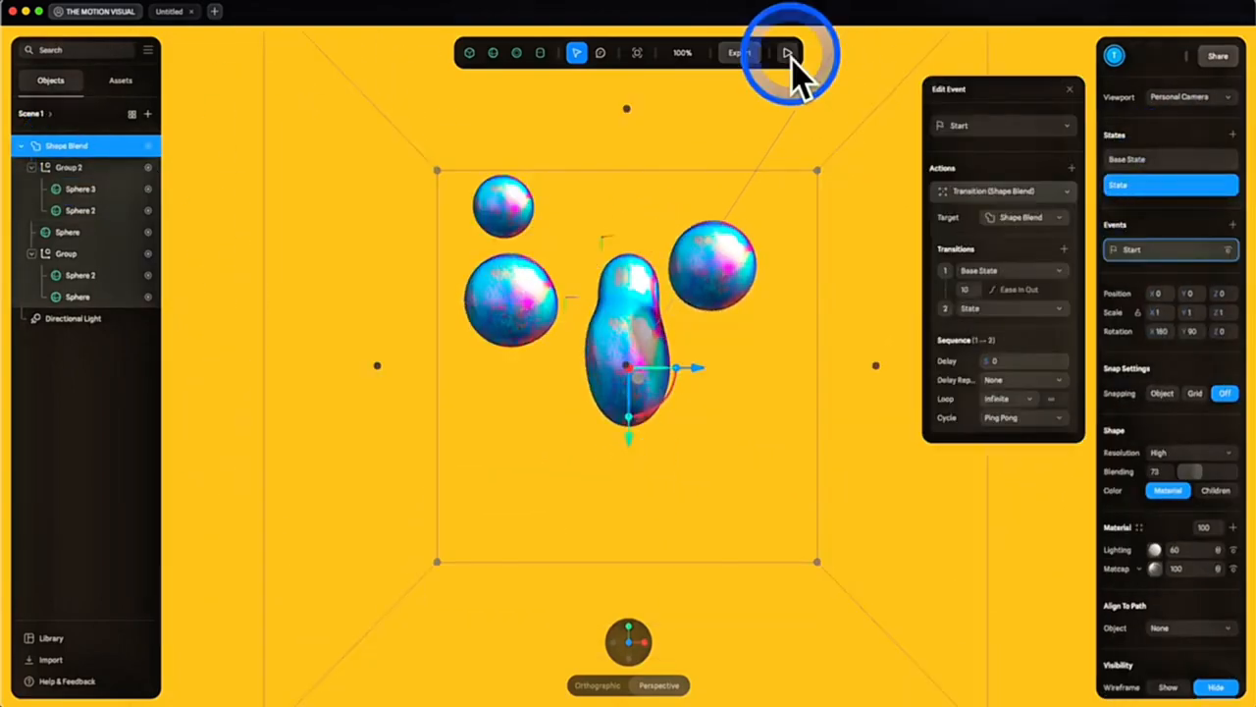
{"action": "left_click", "coordinate": [169, 216]}
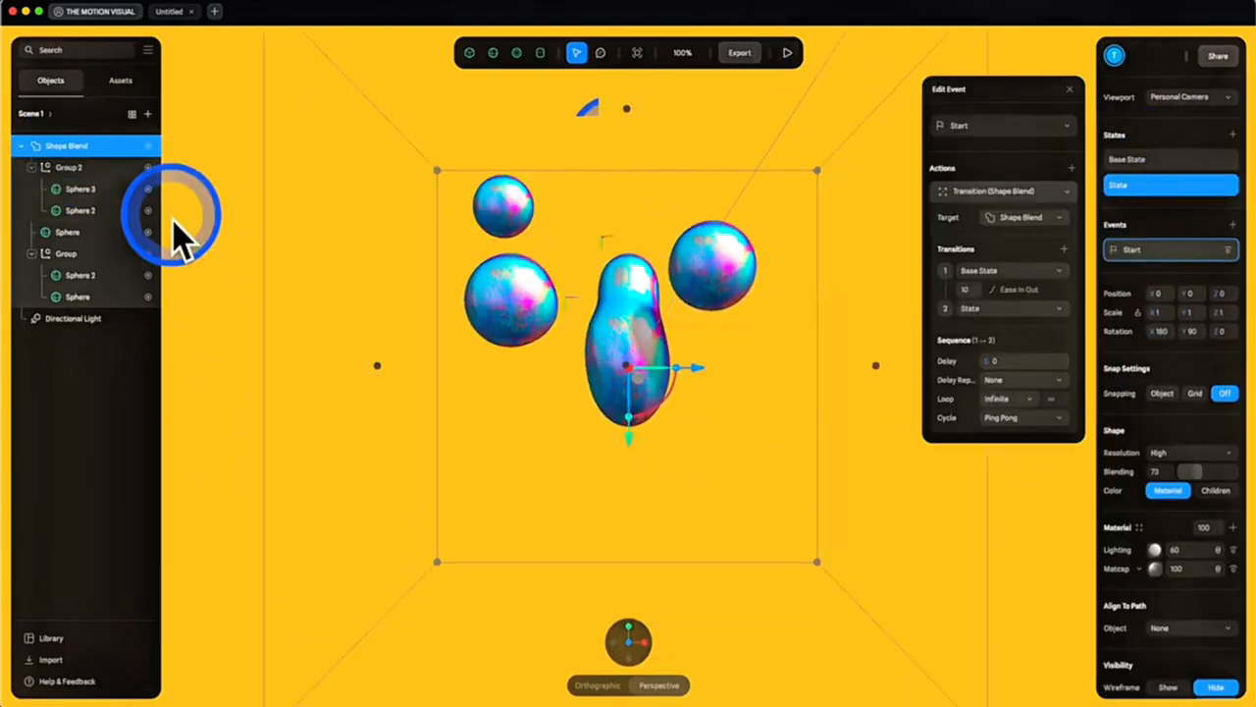
{"action": "left_click", "coordinate": [65, 254]}
{"action": "left_click", "coordinate": [787, 53]}
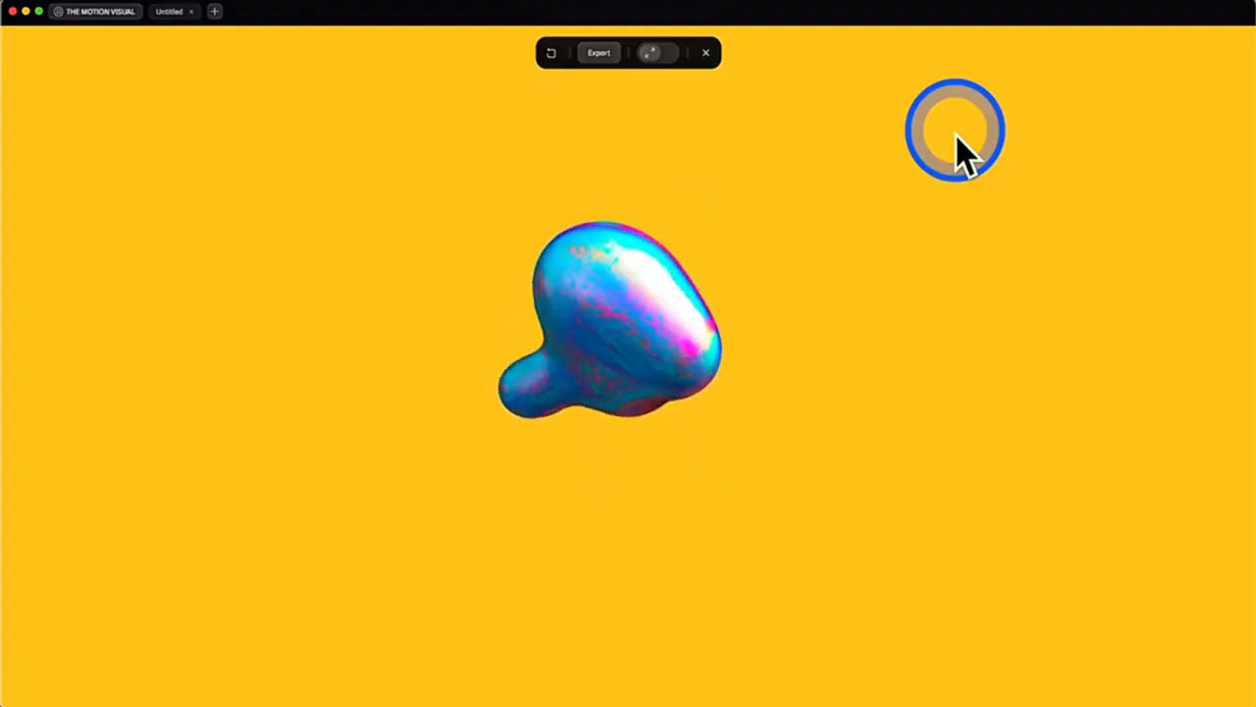
Stop the playback, enable the scene's Effects with Hue, and shift the hue until the background turns pink
{"action": "key", "text": "Escape"}
{"action": "left_click", "coordinate": [1226, 391]}
{"action": "left_click", "coordinate": [1232, 489]}
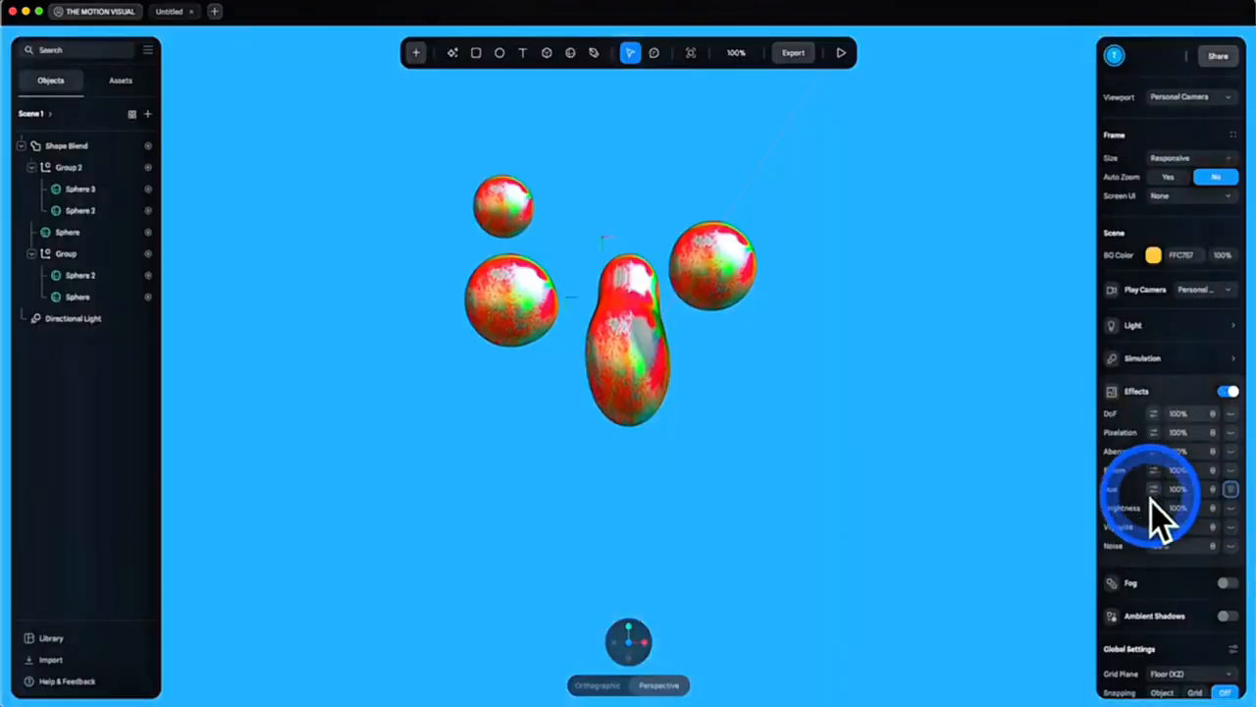
{"action": "left_click_drag", "start_coordinate": [1206, 520], "coordinate": [1157, 534]}
Set the frame size to TikTok (1080x1920) and play the scene
{"action": "left_click", "coordinate": [1191, 160]}
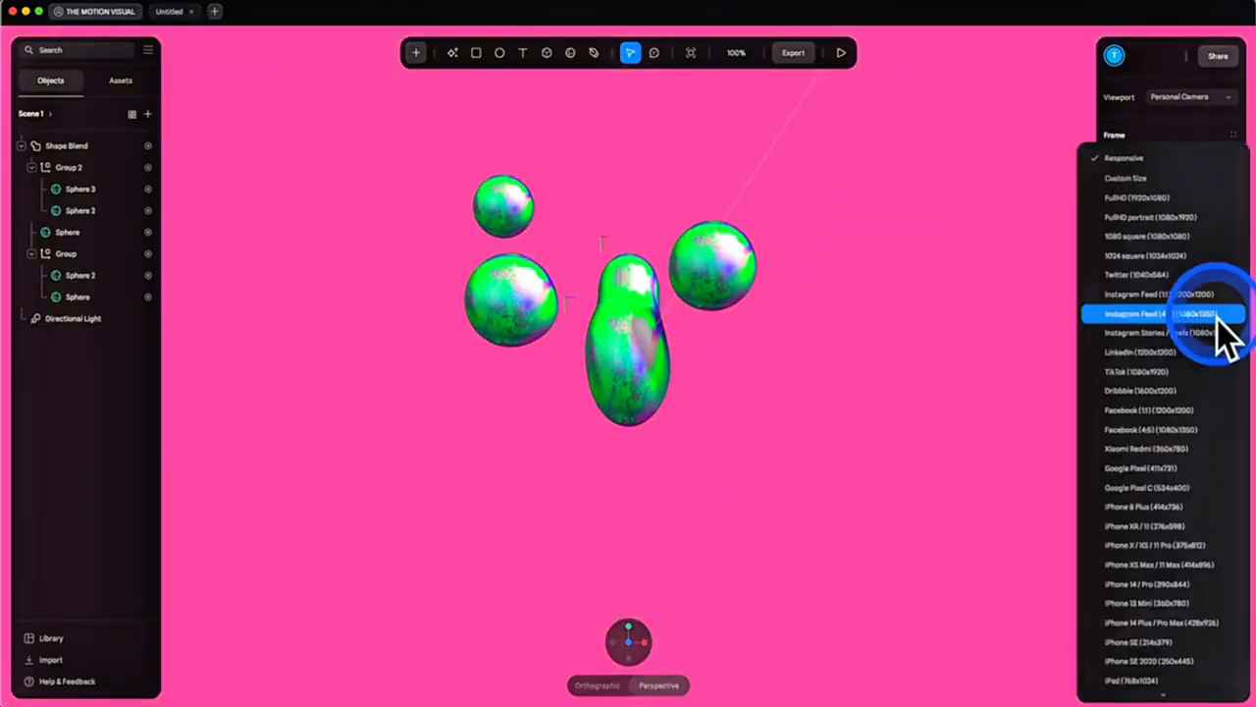
{"action": "left_click", "coordinate": [1178, 373]}
{"action": "left_click", "coordinate": [842, 54]}
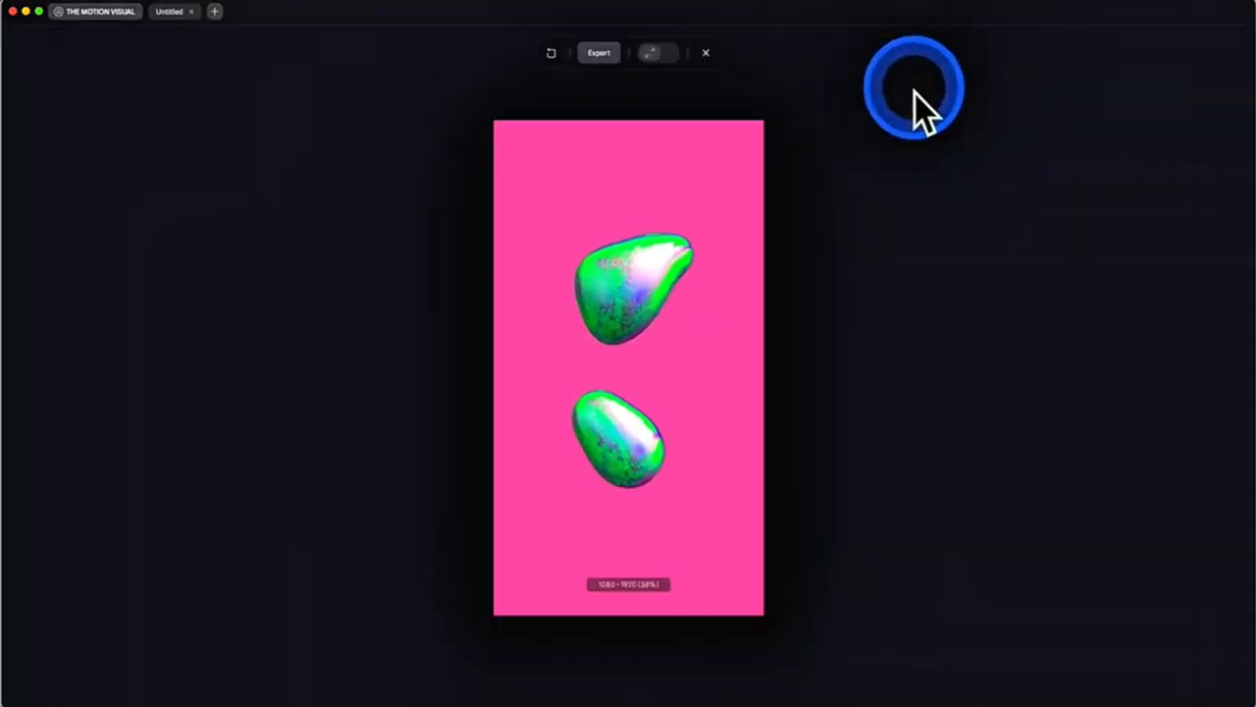
Set up a video recording export at 60 FPS and start the recording
{"action": "left_click", "coordinate": [599, 53]}
{"action": "left_click", "coordinate": [531, 546]}
{"action": "left_click_drag", "start_coordinate": [743, 145], "coordinate": [845, 147]}
{"action": "left_click", "coordinate": [758, 126]}
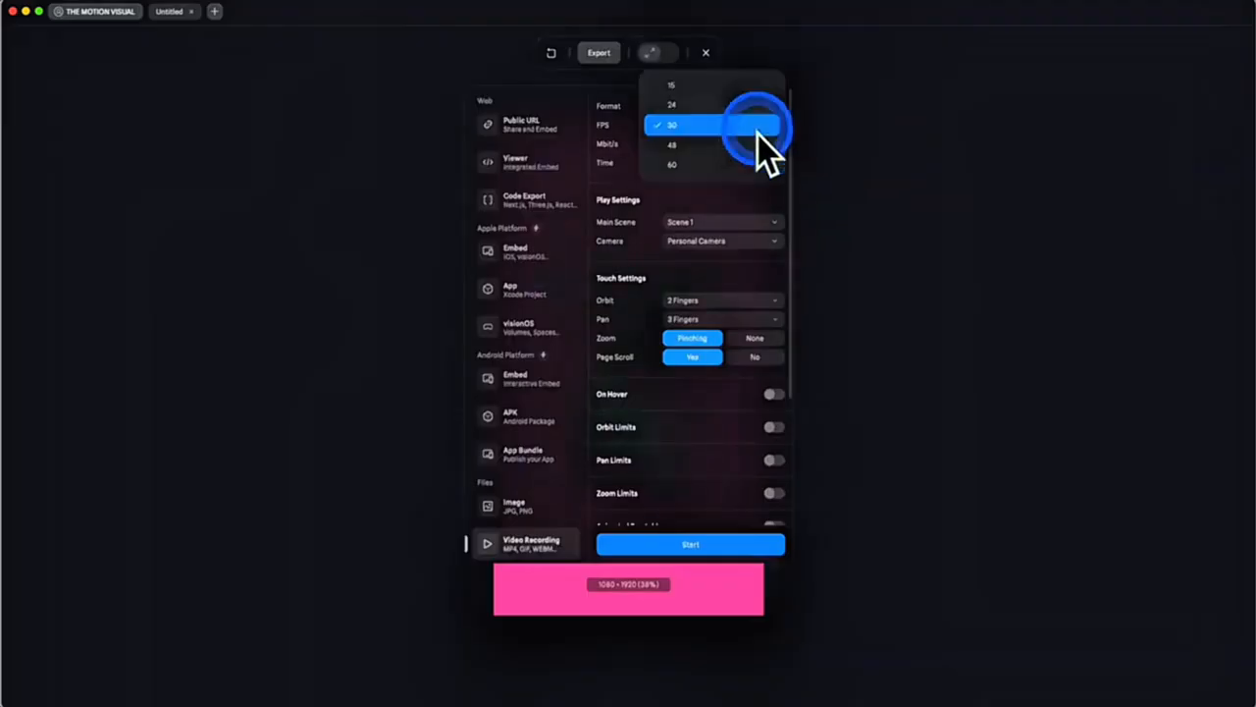
{"action": "left_click", "coordinate": [736, 166]}
{"action": "left_click", "coordinate": [692, 545]}
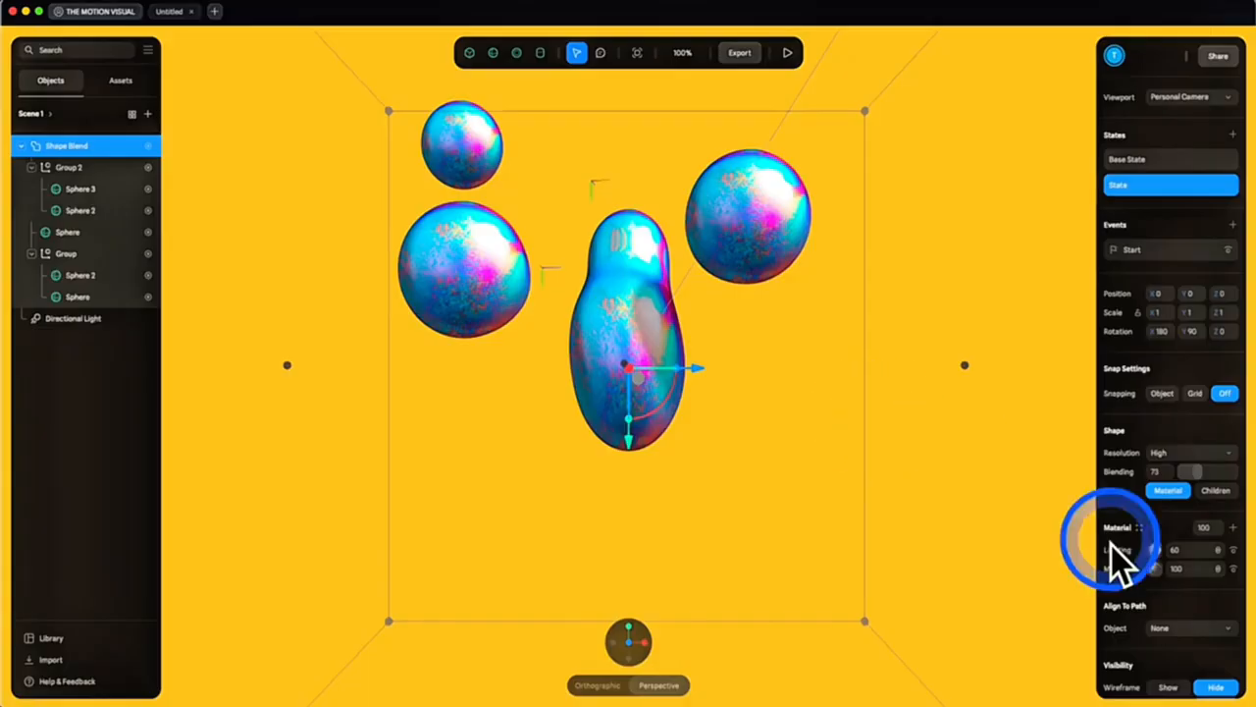
Replace the Shape Blend's matcap image with the black bumpy texture from the Matcap Library folder, and play the scene
{"action": "left_click", "coordinate": [1158, 580]}
{"action": "scroll", "coordinate": [1158, 673], "scroll_direction": "down", "scroll_amount": 3}
{"action": "left_click", "coordinate": [916, 454]}
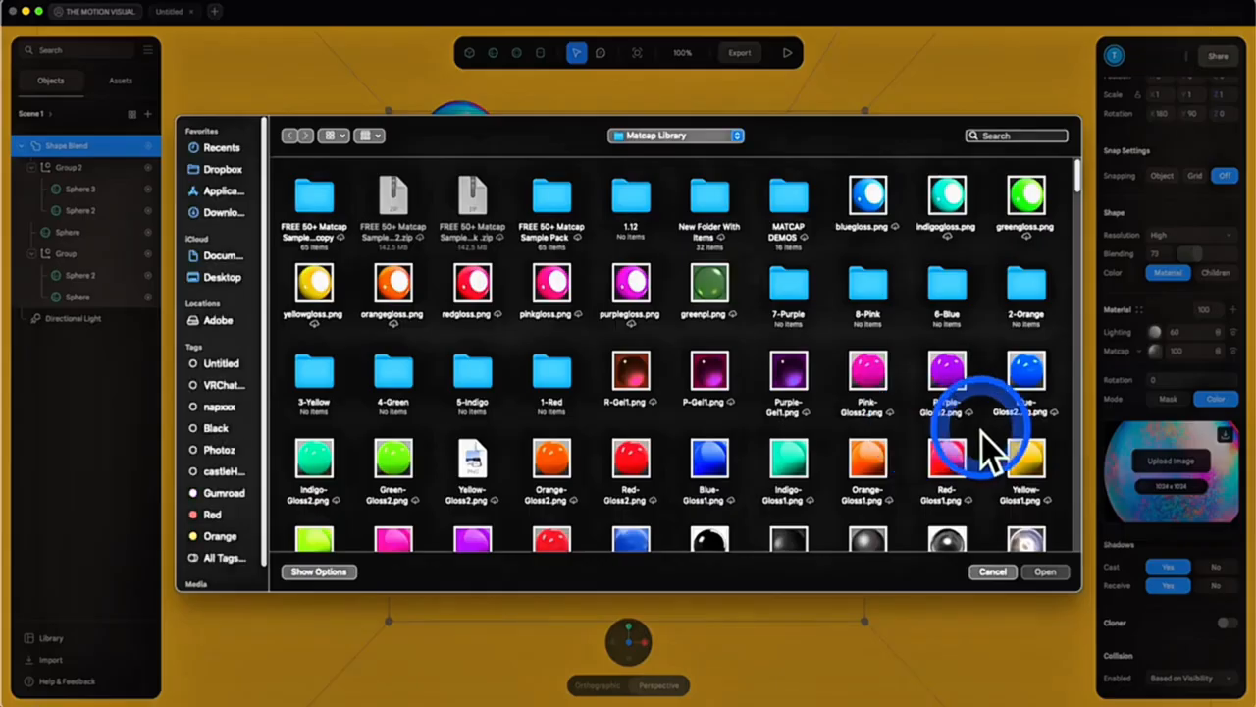
{"action": "scroll", "coordinate": [980, 443], "scroll_direction": "down", "scroll_amount": 15}
{"action": "scroll", "coordinate": [980, 442], "scroll_direction": "down", "scroll_amount": 5}
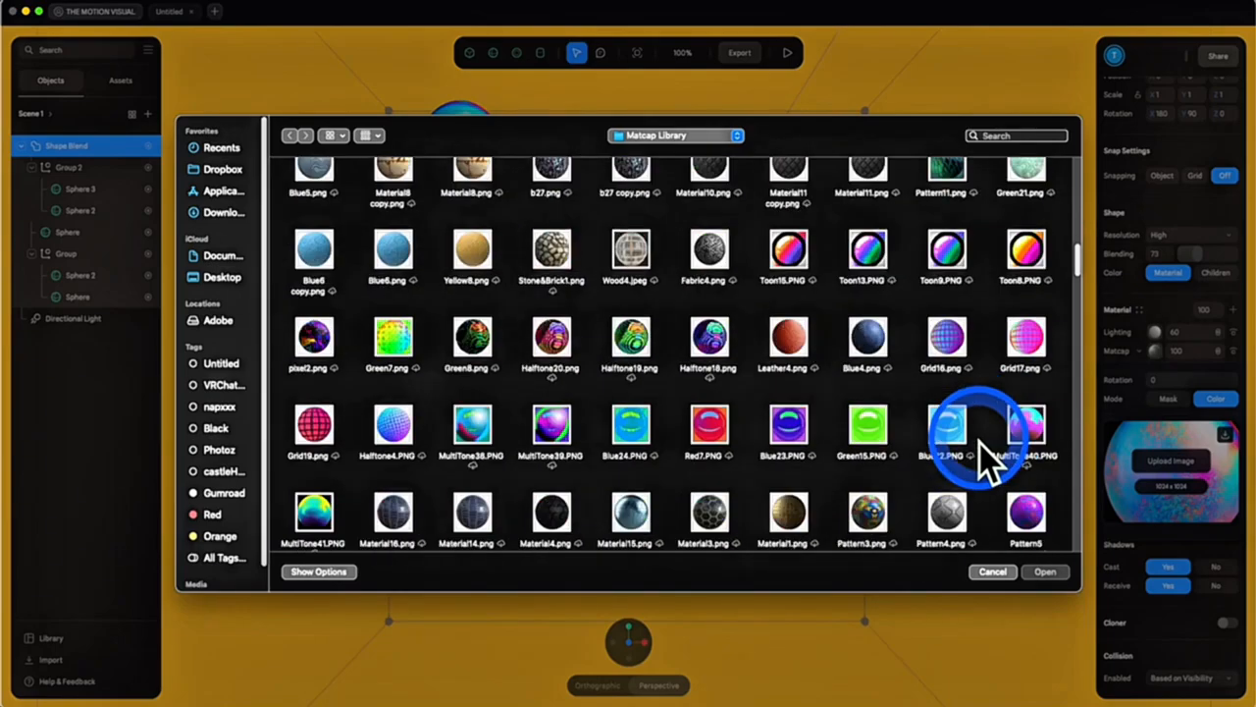
{"action": "double_click", "coordinate": [711, 240]}
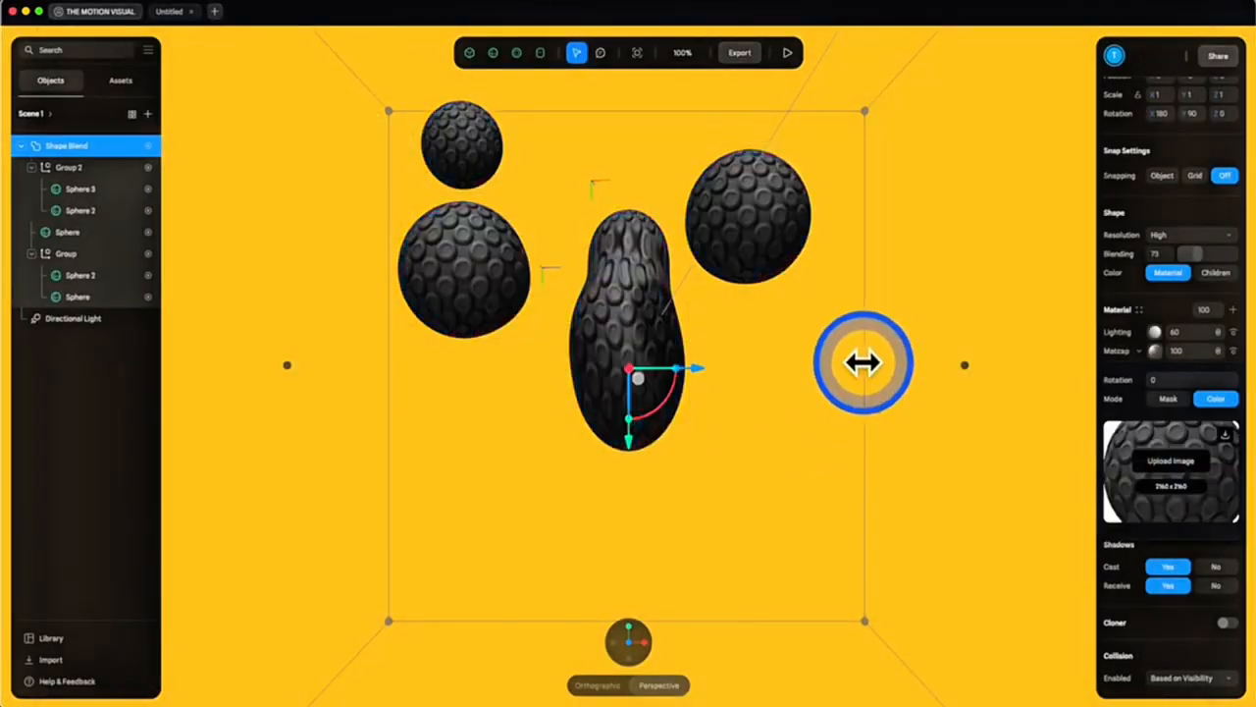
{"action": "left_click", "coordinate": [948, 330]}
{"action": "left_click", "coordinate": [1153, 170]}
{"action": "left_click_drag", "start_coordinate": [1138, 196], "coordinate": [1070, 182]}
{"action": "left_click", "coordinate": [788, 53]}
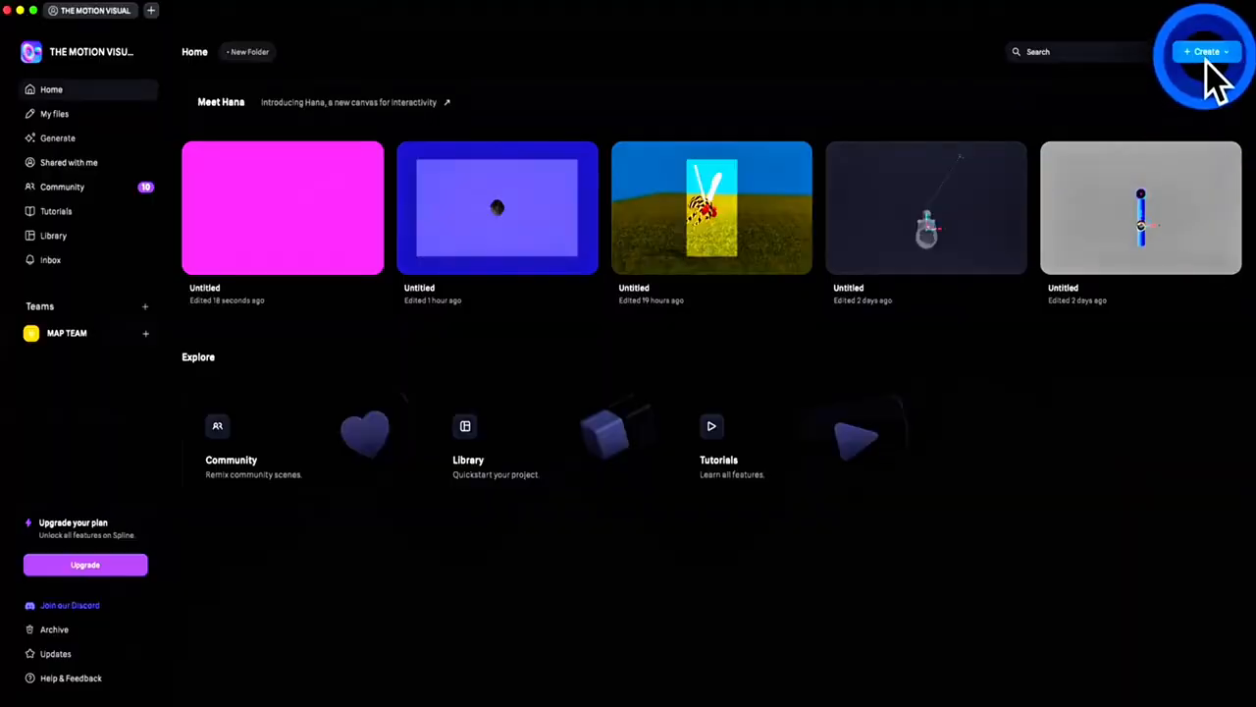
Create a new file, delete its default rectangle, and set the scene background color to 6FE1FF
{"action": "left_click", "coordinate": [1215, 77]}
{"action": "left_click", "coordinate": [1173, 90]}
{"action": "left_click", "coordinate": [659, 365]}
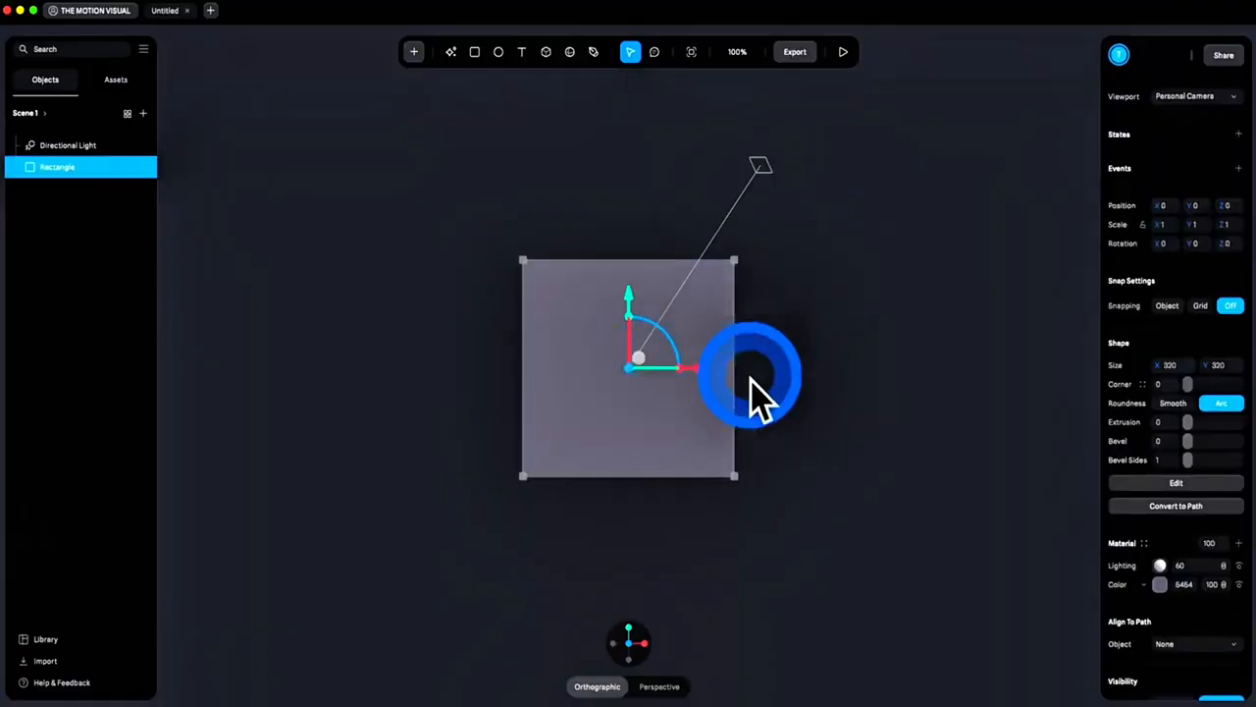
{"action": "key", "text": "Delete"}
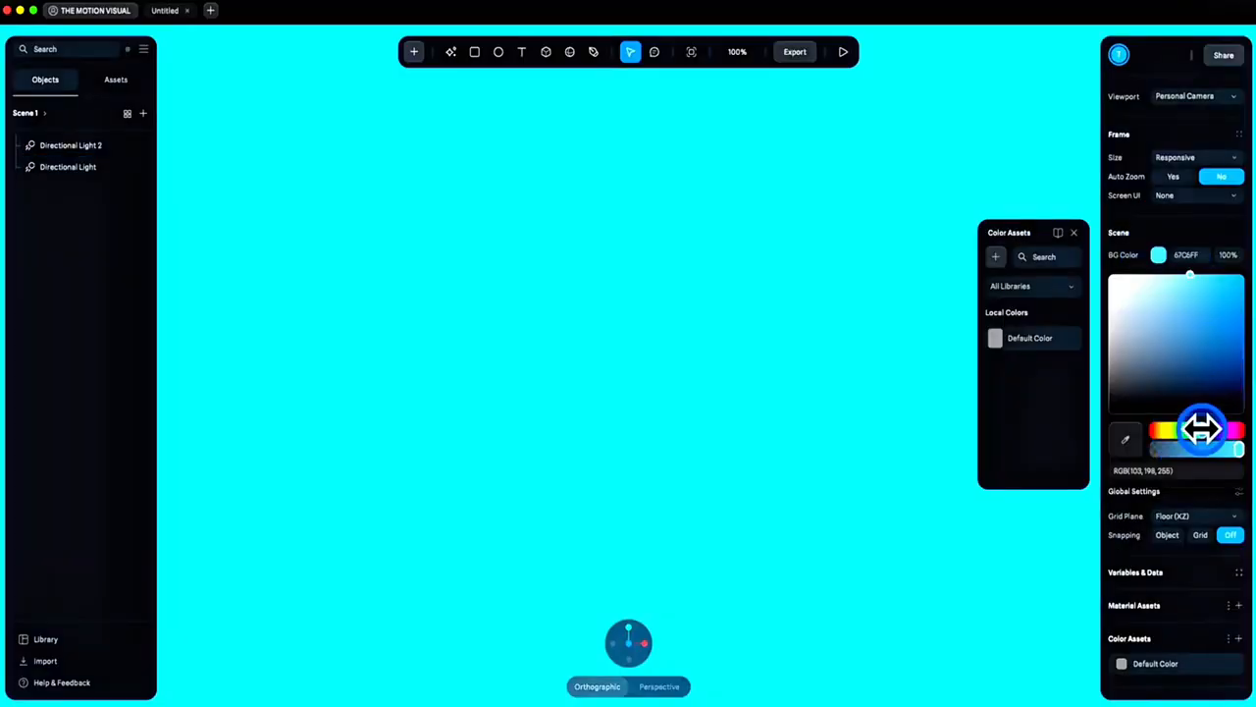
{"action": "left_click_drag", "start_coordinate": [1202, 429], "coordinate": [1198, 429]}
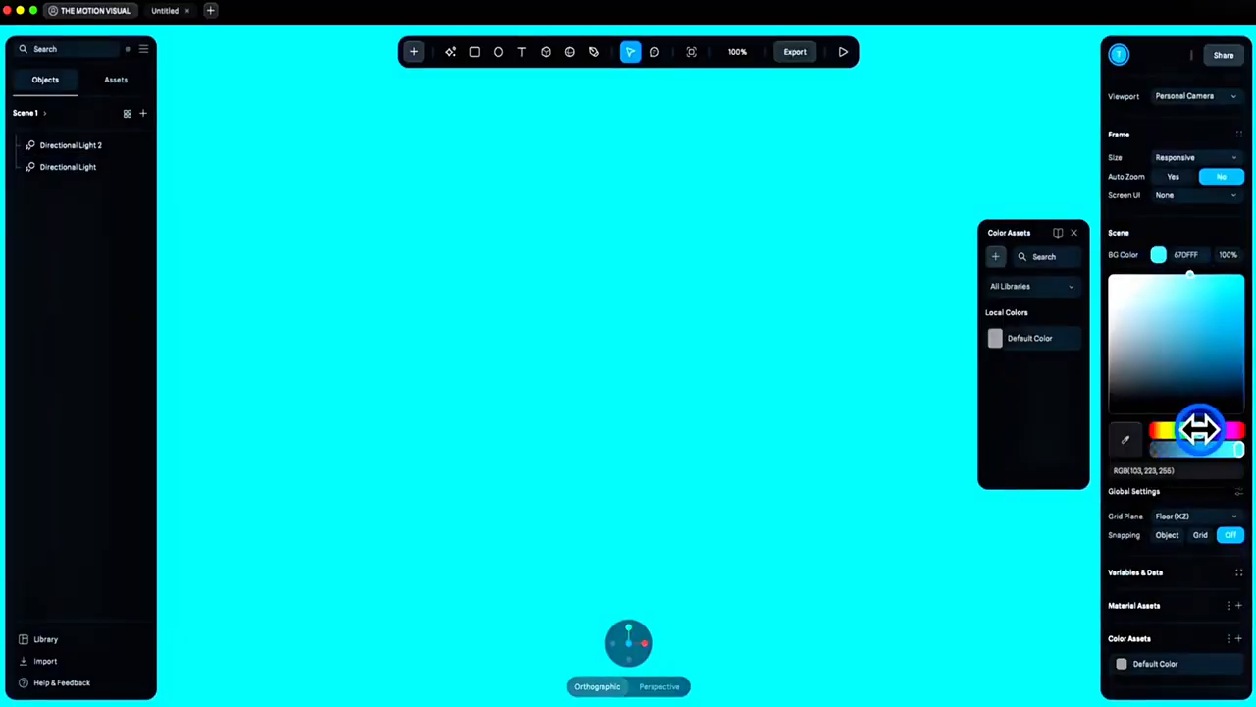
{"action": "left_click", "coordinate": [1192, 298]}
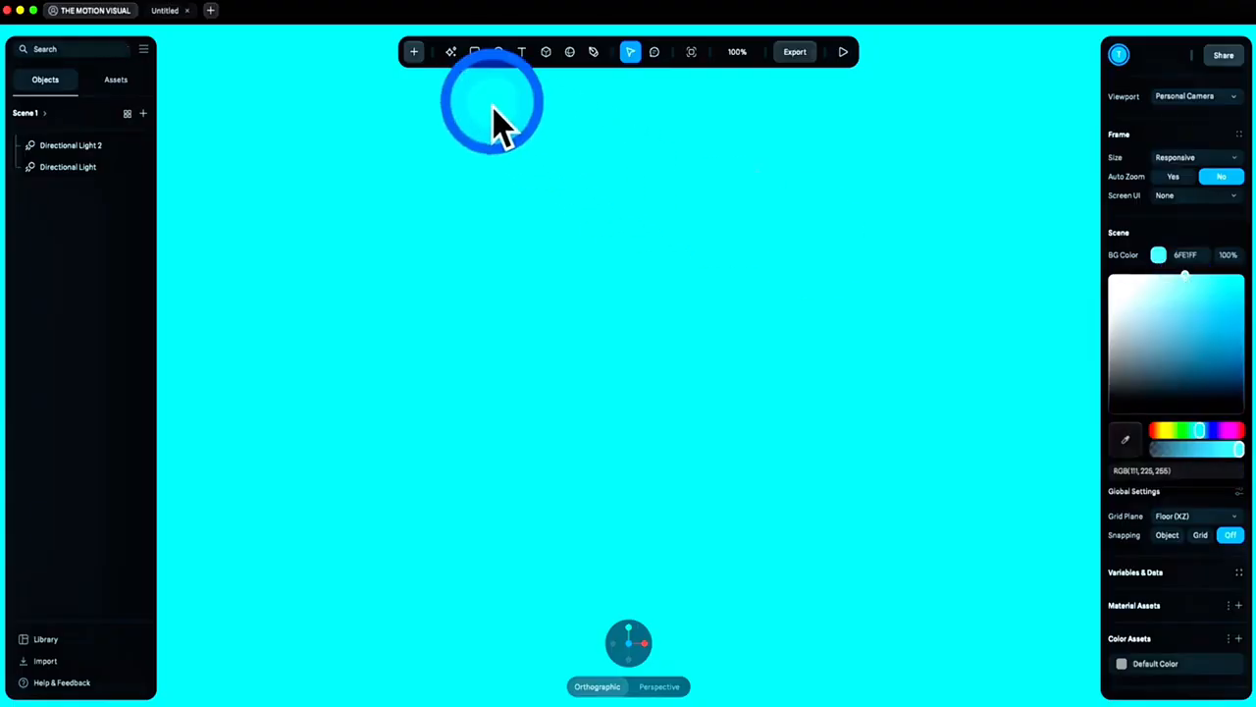
Add an icosahedron about 409 × 409 × 409 in size near the middle of the scene
{"action": "left_click", "coordinate": [414, 52]}
{"action": "scroll", "coordinate": [481, 196], "scroll_direction": "down", "scroll_amount": 5}
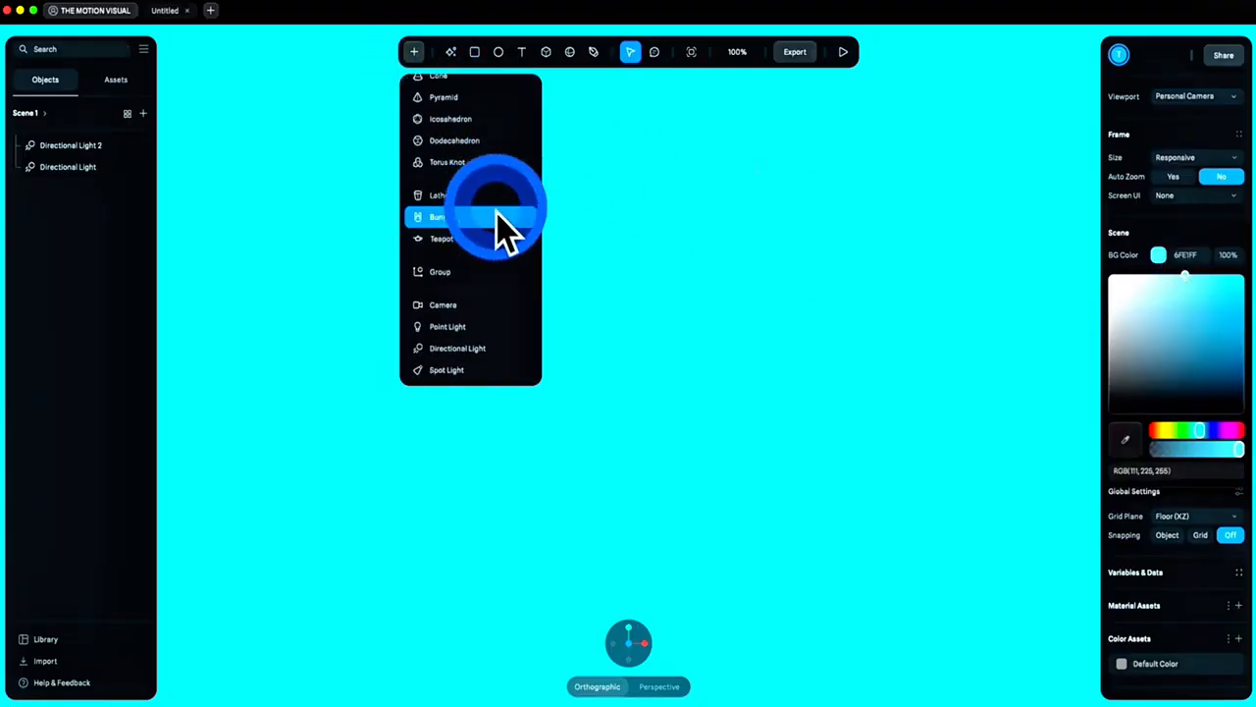
{"action": "scroll", "coordinate": [498, 228], "scroll_direction": "up", "scroll_amount": 4}
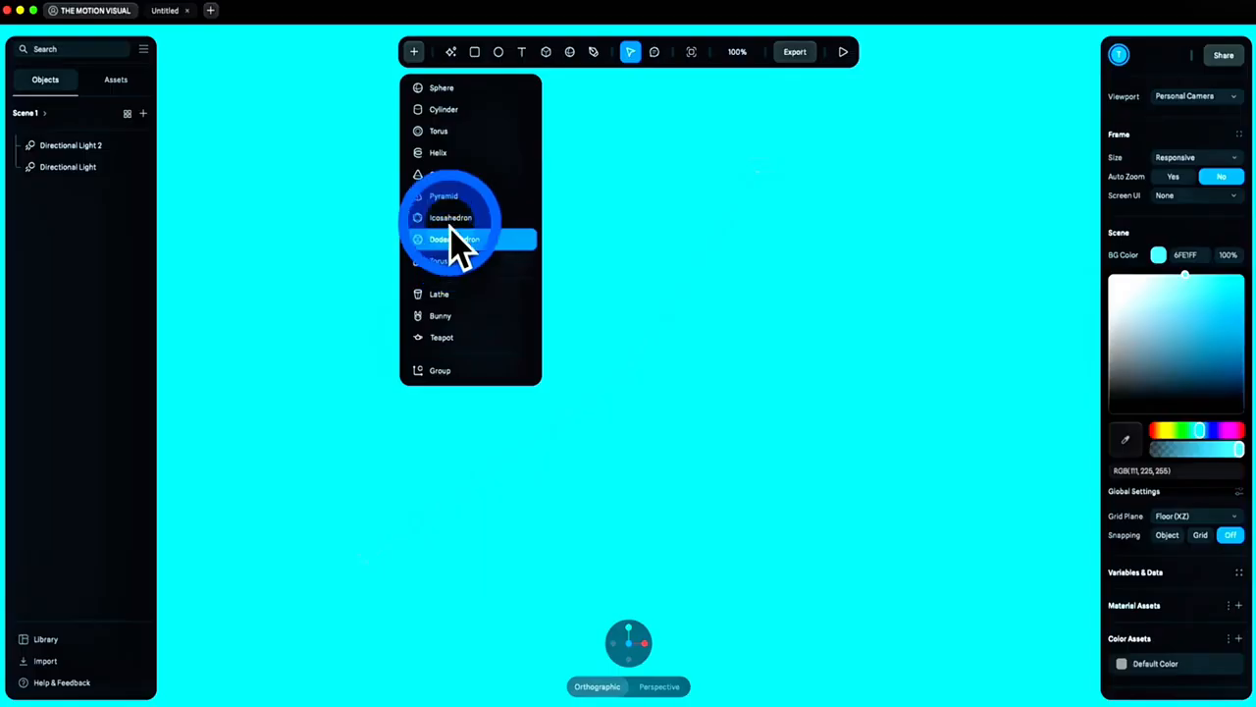
{"action": "left_click", "coordinate": [453, 238]}
{"action": "left_click_drag", "start_coordinate": [490, 251], "coordinate": [753, 478]}
Rotate the icosahedron around the Y axis to about 33.74° and reset its position to the origin
{"action": "left_click", "coordinate": [662, 398]}
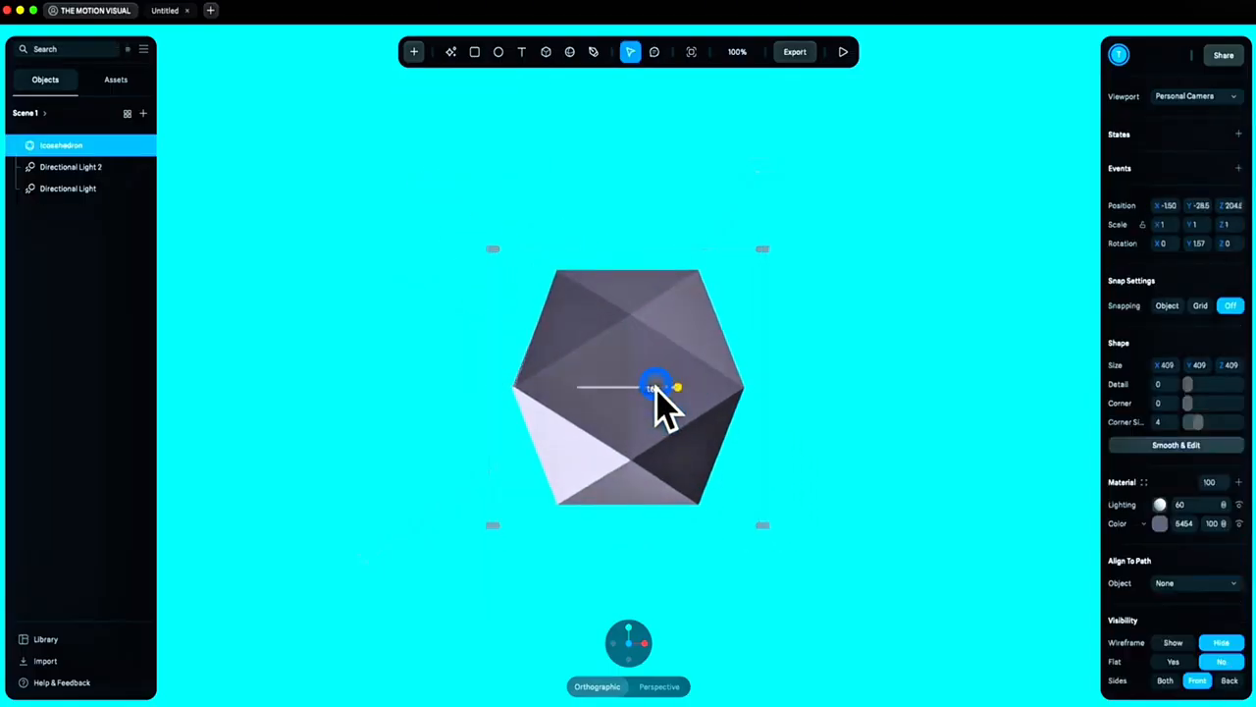
{"action": "left_click_drag", "start_coordinate": [656, 387], "coordinate": [670, 396]}
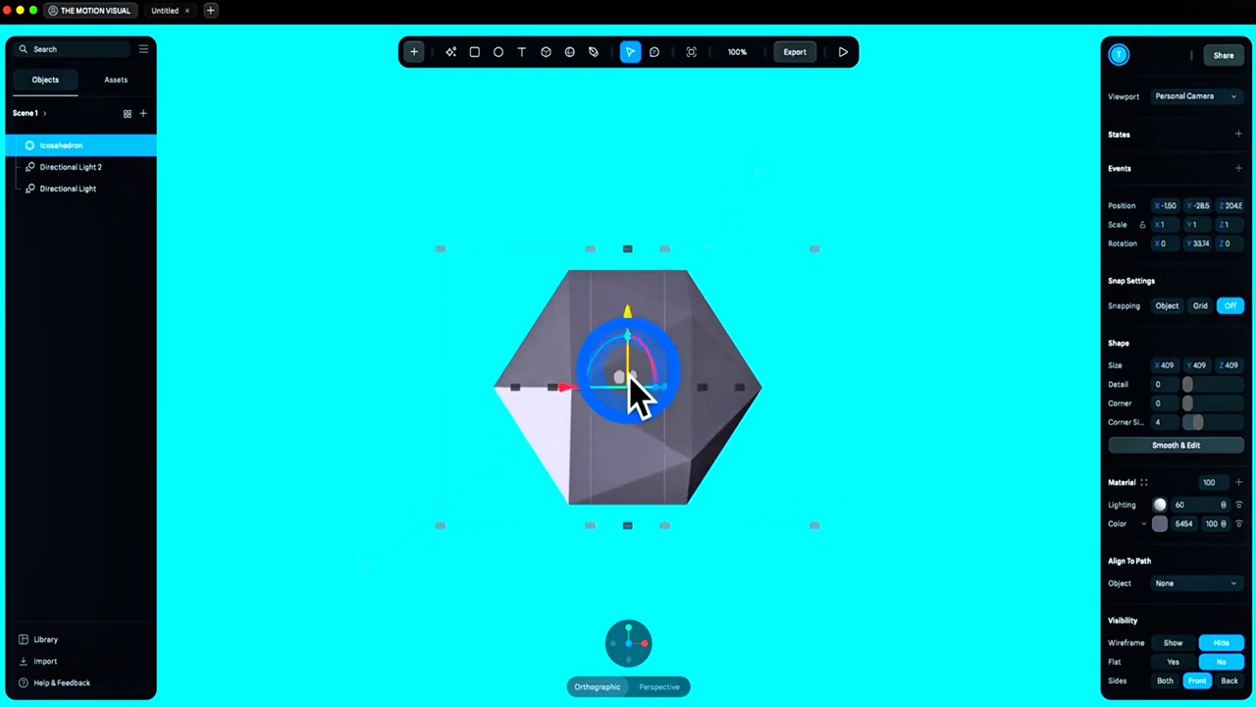
{"action": "right_click", "coordinate": [724, 378]}
{"action": "scroll", "coordinate": [771, 481], "scroll_direction": "down", "scroll_amount": 3}
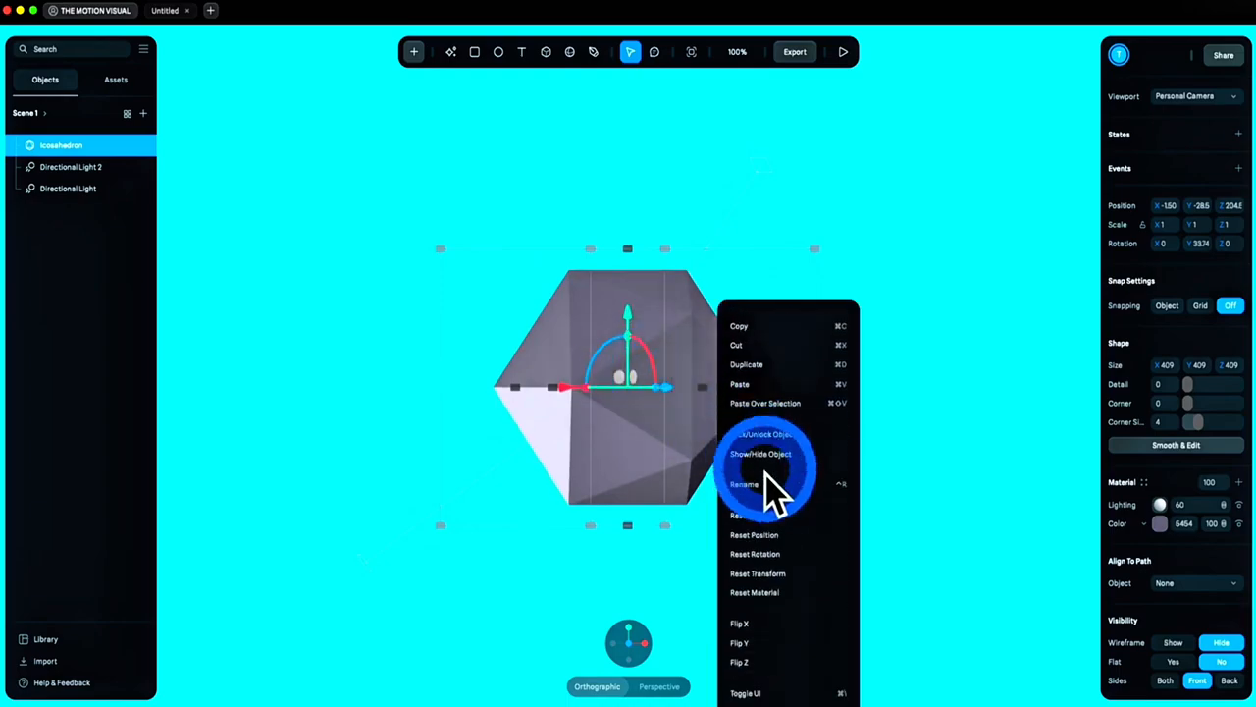
{"action": "left_click", "coordinate": [775, 535]}
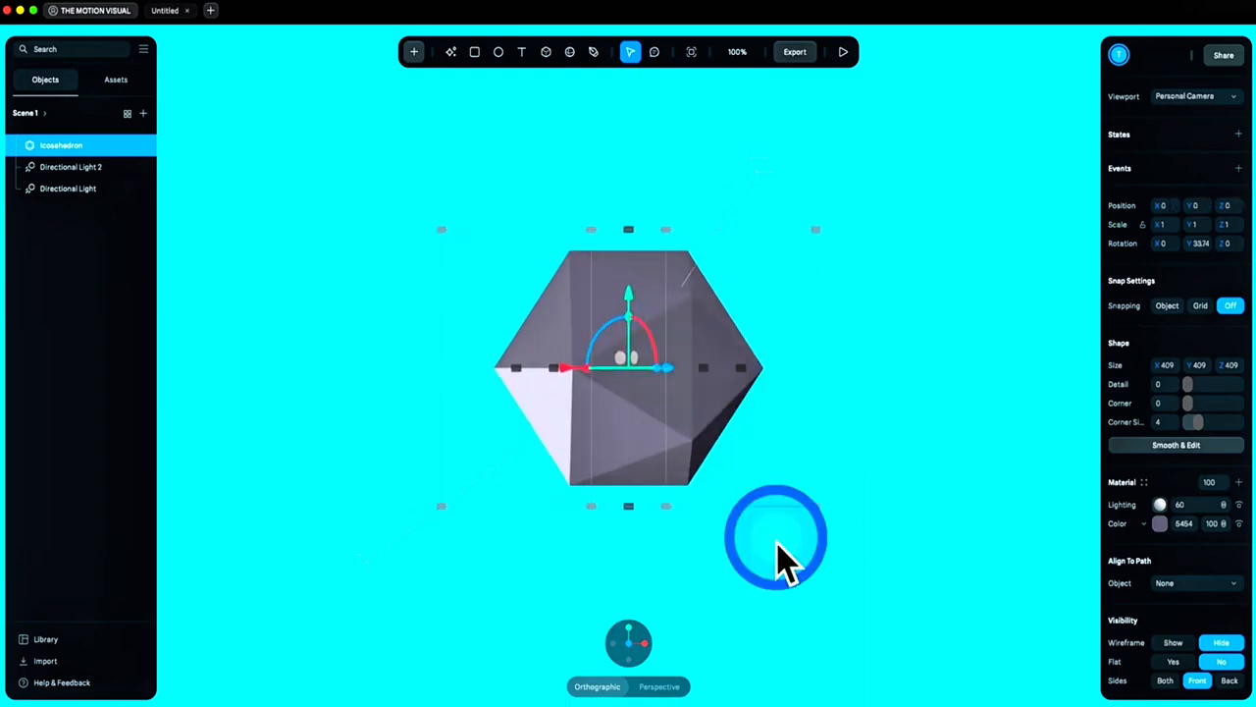
Change the icosahedron's Color material layer to Matcap
{"action": "left_click", "coordinate": [1144, 526]}
{"action": "scroll", "coordinate": [1160, 589], "scroll_direction": "down", "scroll_amount": 1}
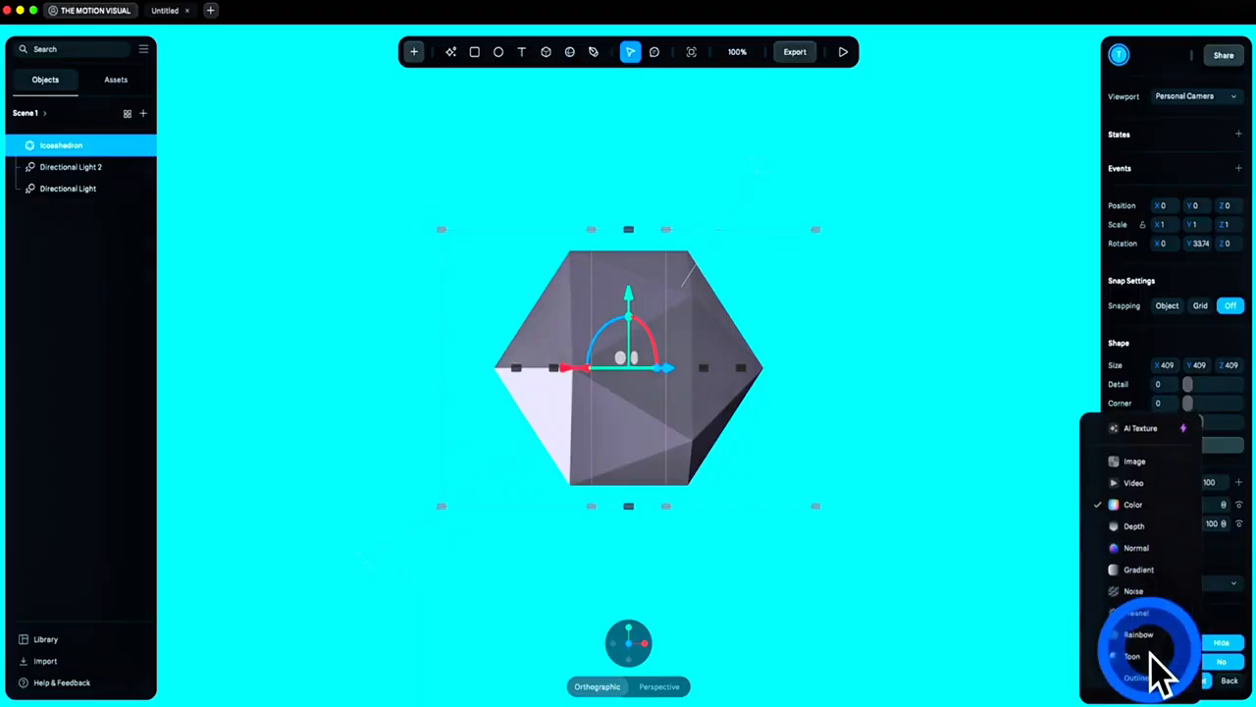
{"action": "scroll", "coordinate": [1159, 672], "scroll_direction": "down", "scroll_amount": 3}
{"action": "left_click", "coordinate": [1147, 652]}
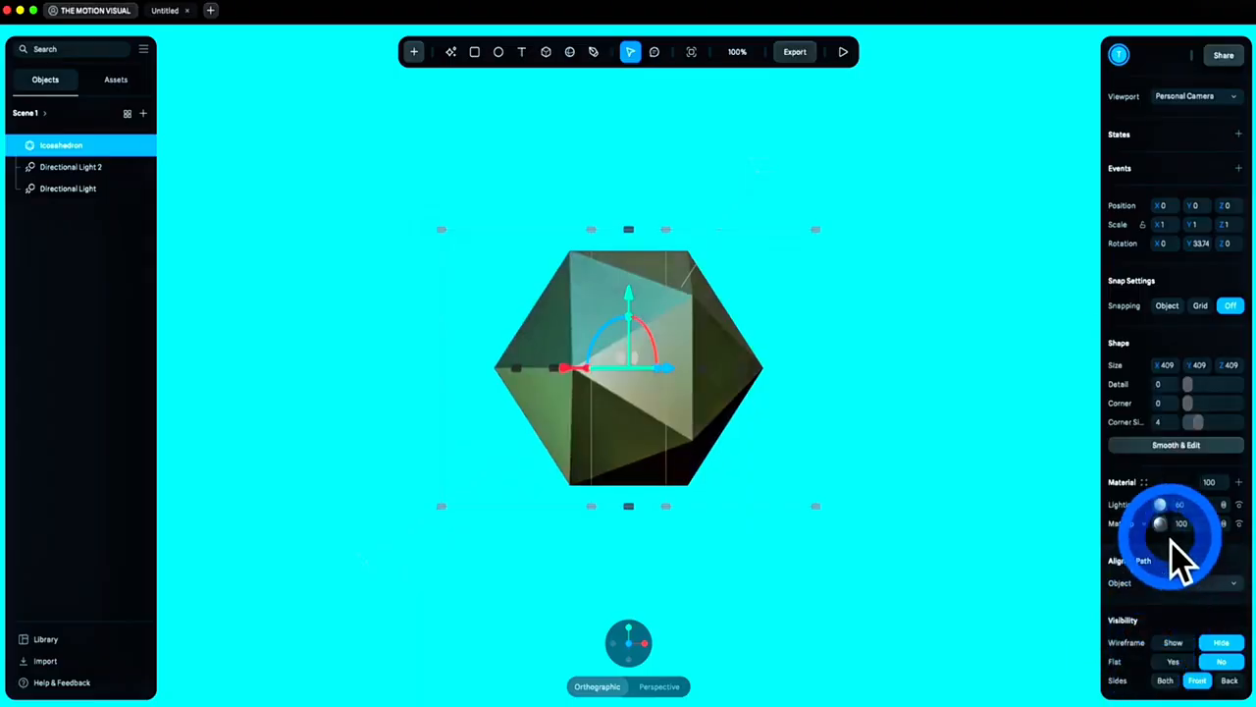
Upload Green-Gloss.png as the icosahedron's matcap image and round its corners to 0.23
{"action": "left_click", "coordinate": [1160, 525]}
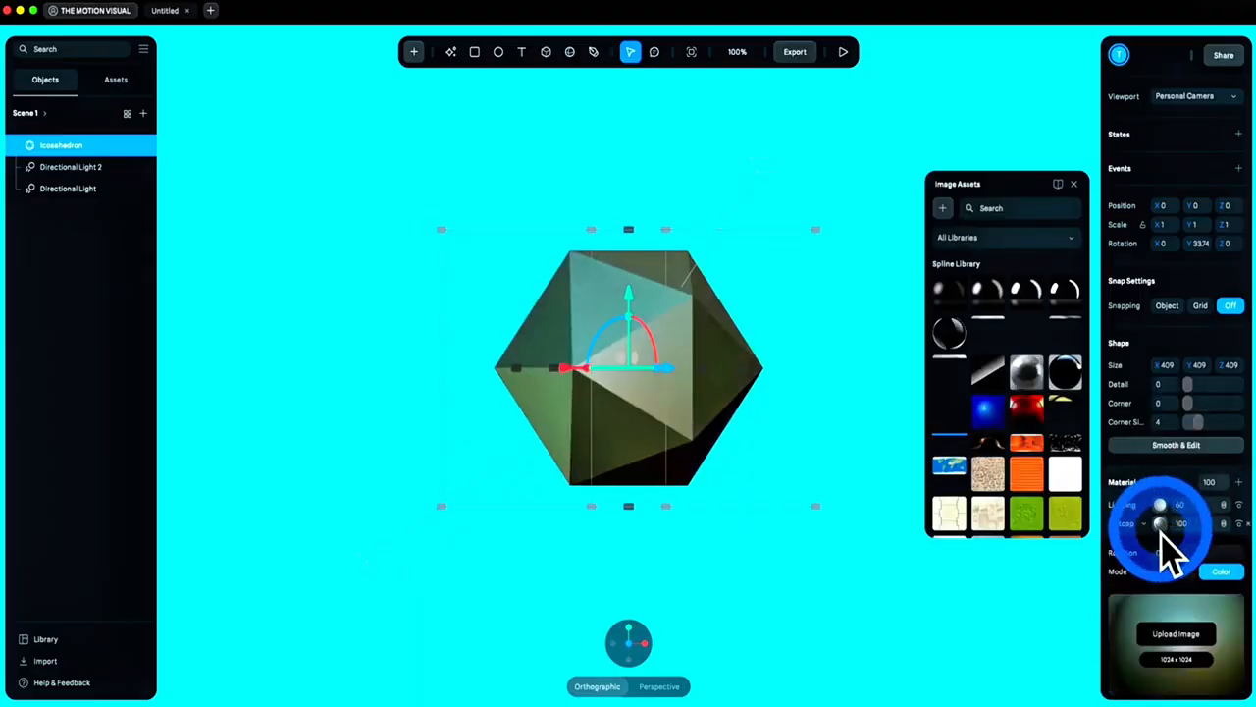
{"action": "left_click", "coordinate": [1176, 634]}
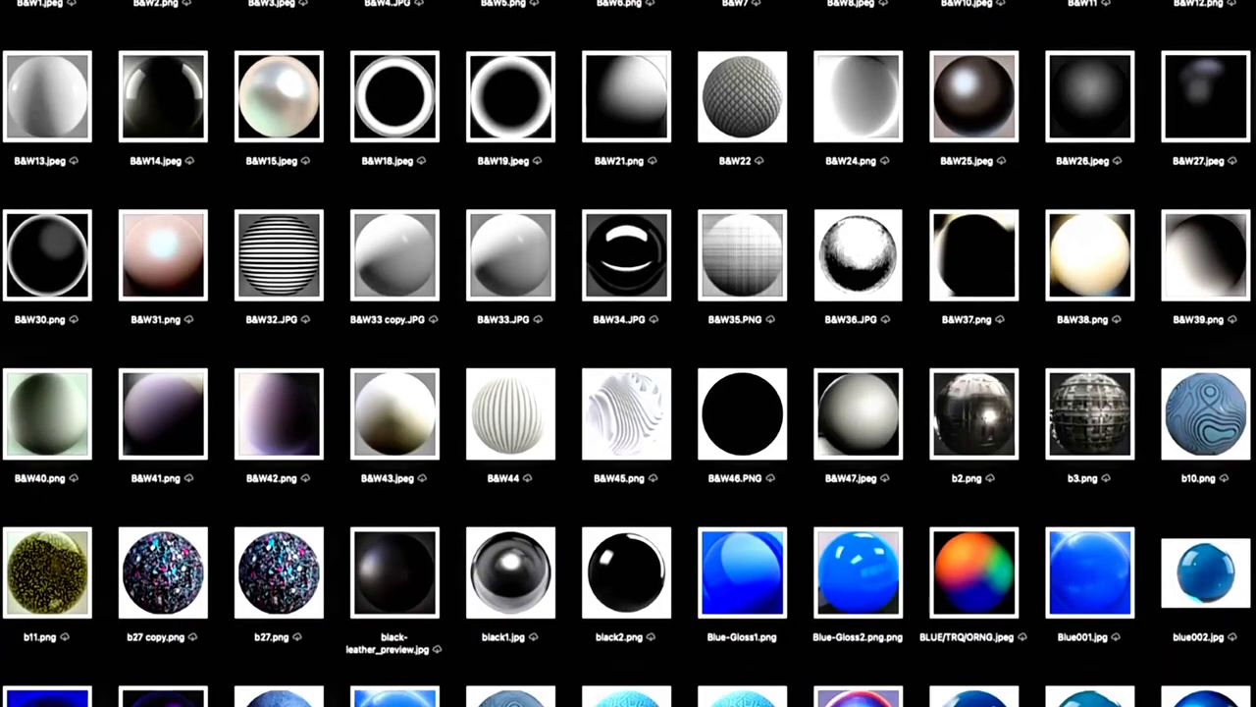
{"action": "scroll", "coordinate": [628, 353], "scroll_direction": "down", "scroll_amount": 3}
{"action": "scroll", "coordinate": [629, 353], "scroll_direction": "down", "scroll_amount": 10}
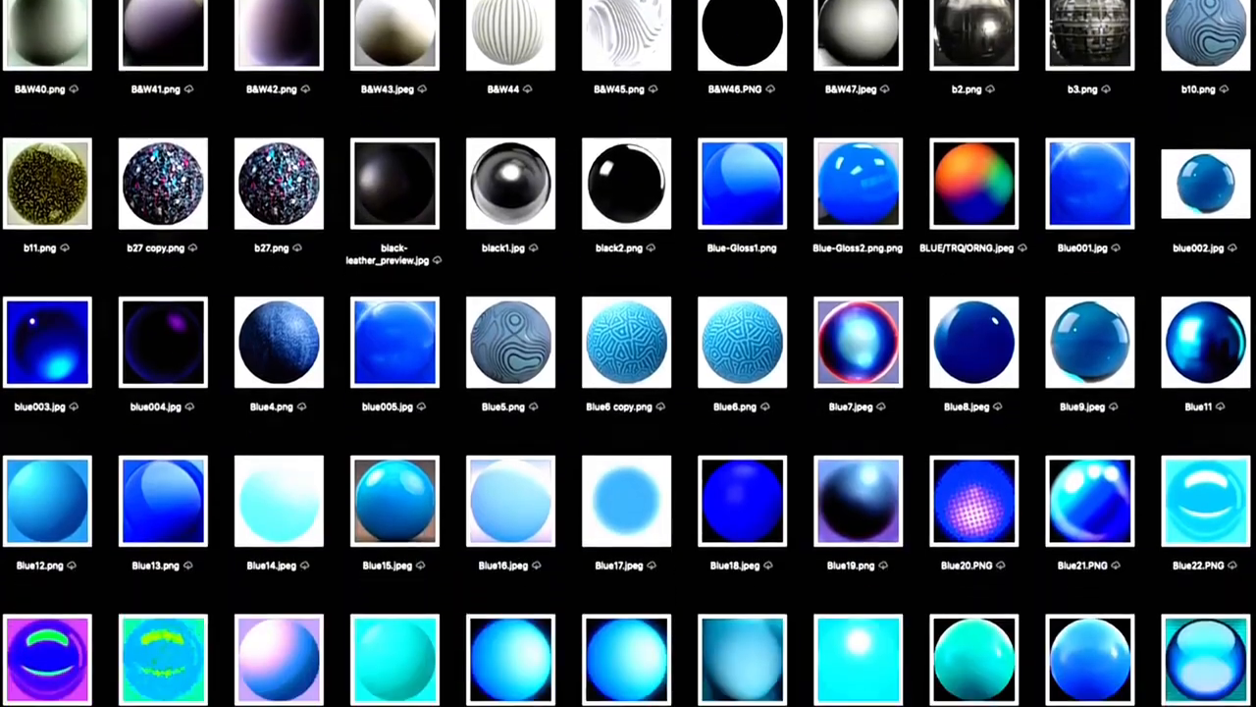
{"action": "scroll", "coordinate": [628, 354], "scroll_direction": "down", "scroll_amount": 10}
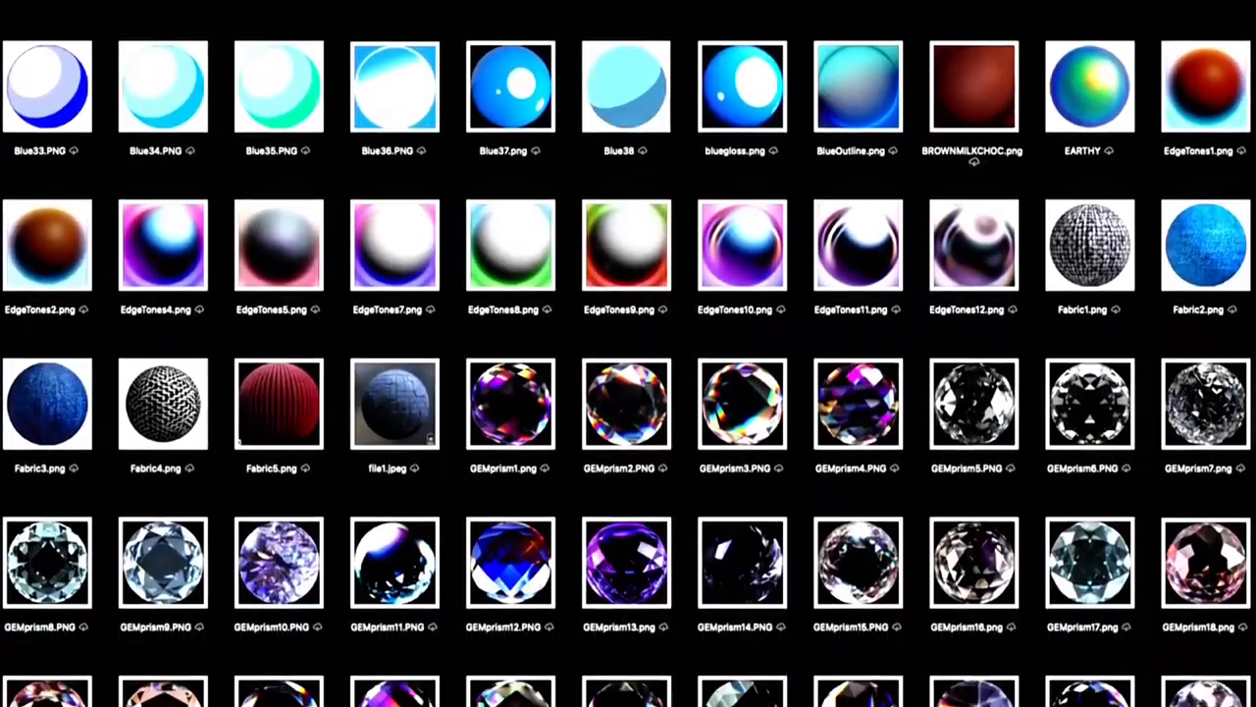
{"action": "scroll", "coordinate": [628, 353], "scroll_direction": "down", "scroll_amount": 12}
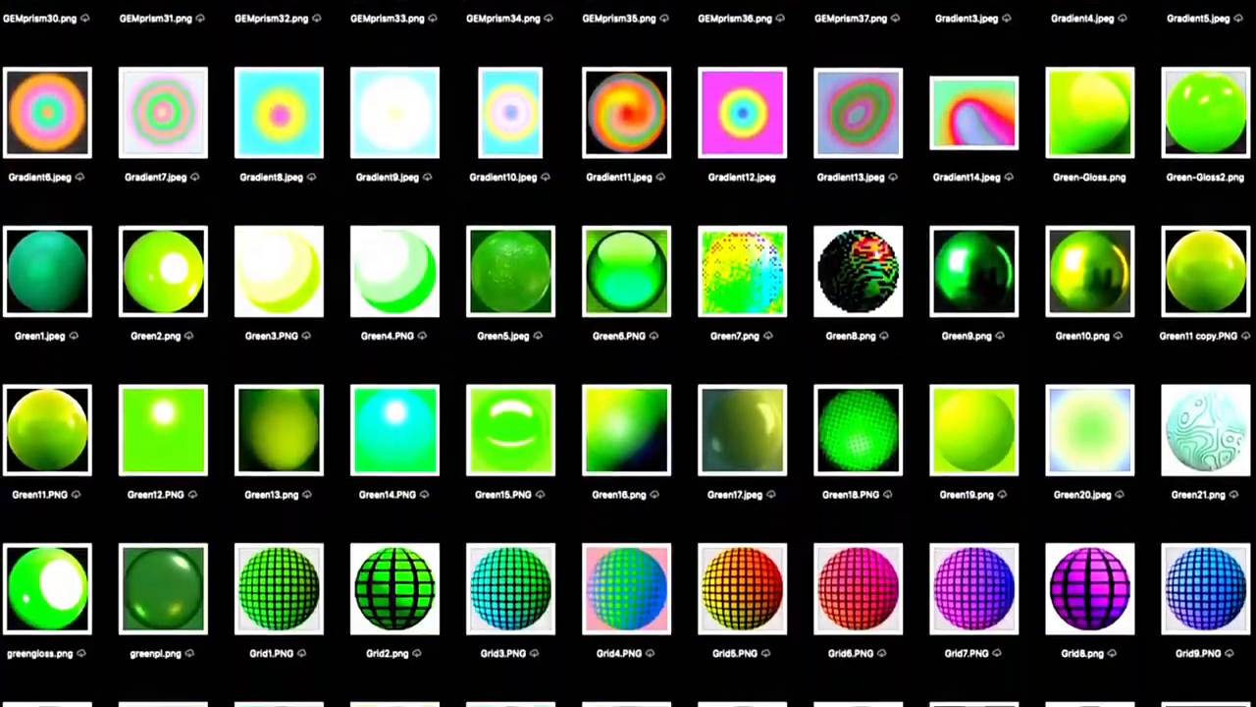
{"action": "scroll", "coordinate": [628, 353], "scroll_direction": "down", "scroll_amount": 10}
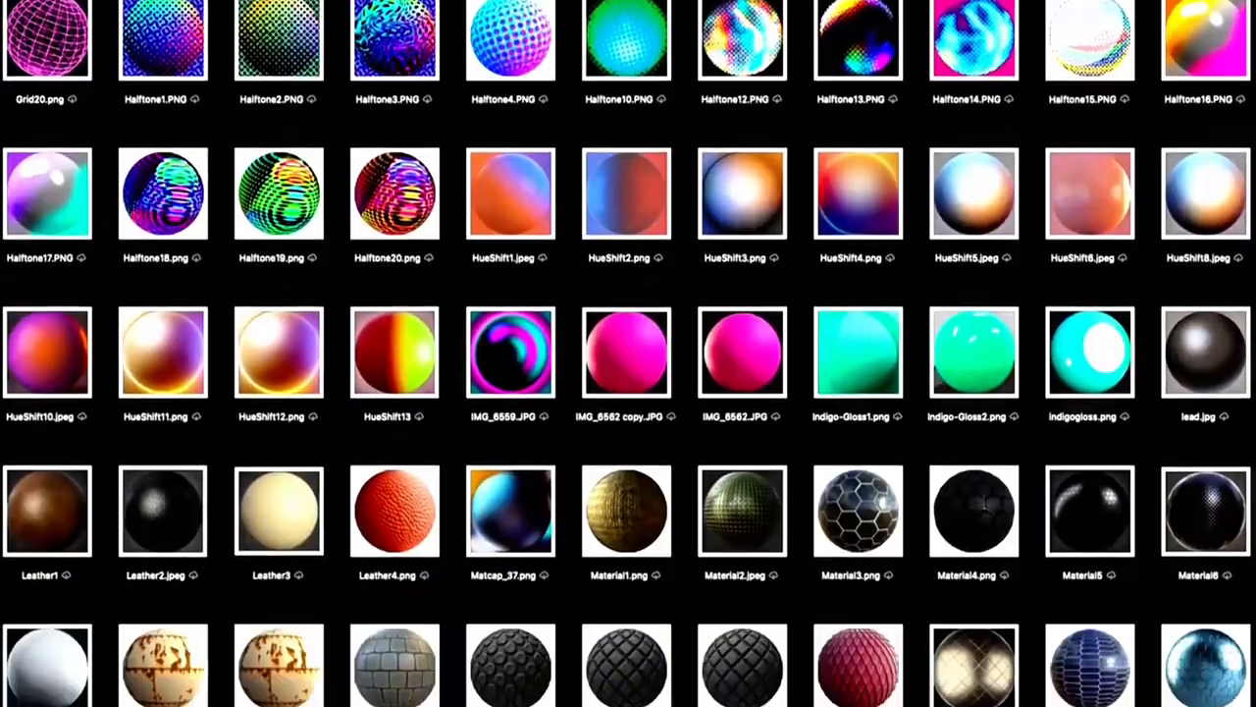
{"action": "scroll", "coordinate": [628, 353], "scroll_direction": "down", "scroll_amount": 16}
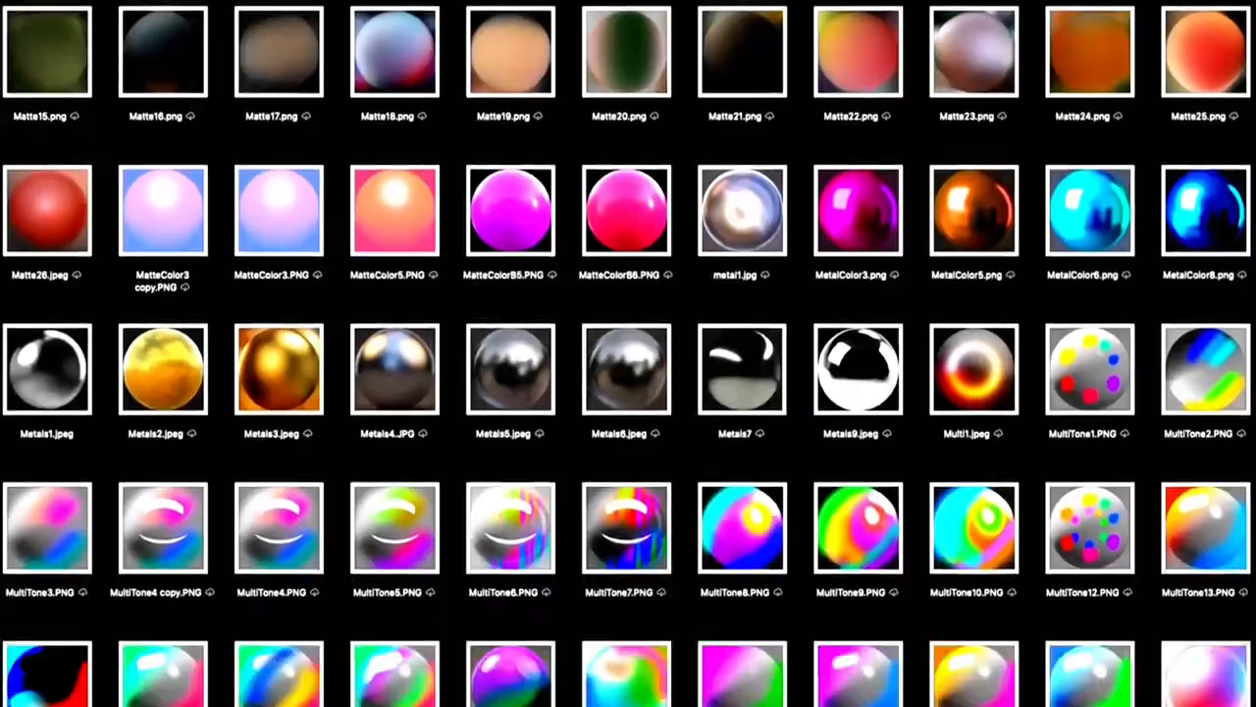
{"action": "scroll", "coordinate": [628, 353], "scroll_direction": "down", "scroll_amount": 16}
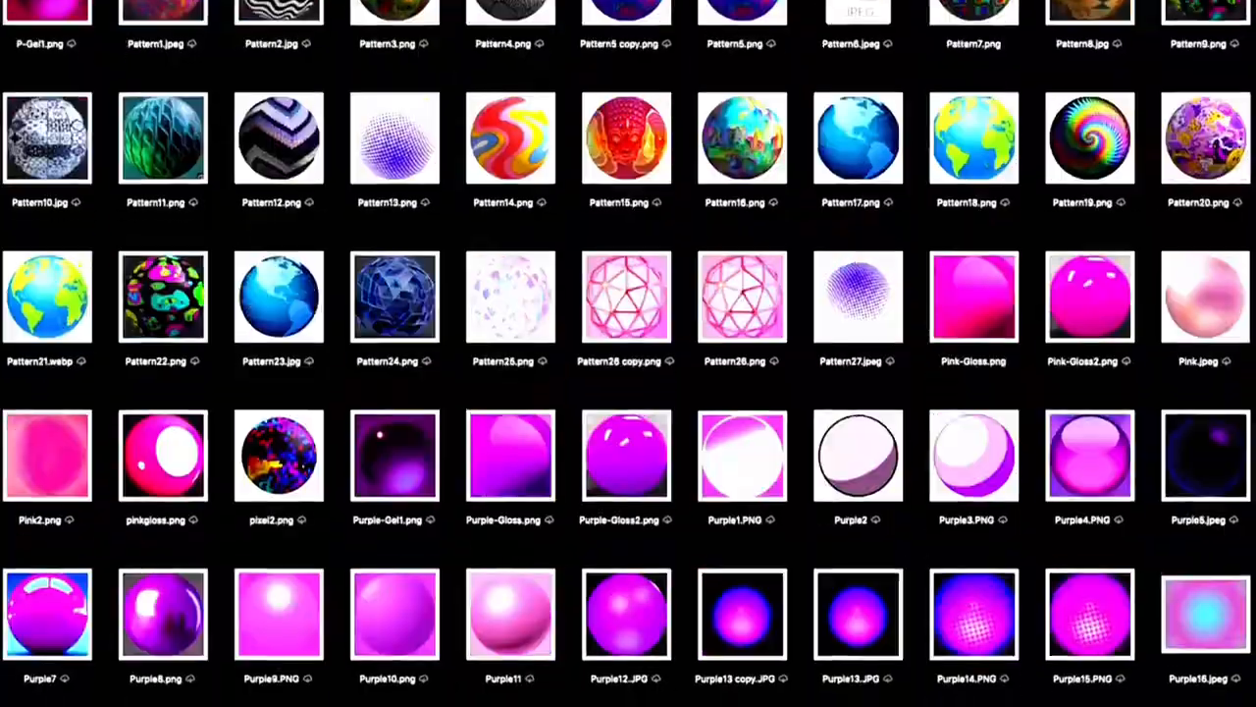
{"action": "scroll", "coordinate": [629, 354], "scroll_direction": "down", "scroll_amount": 16}
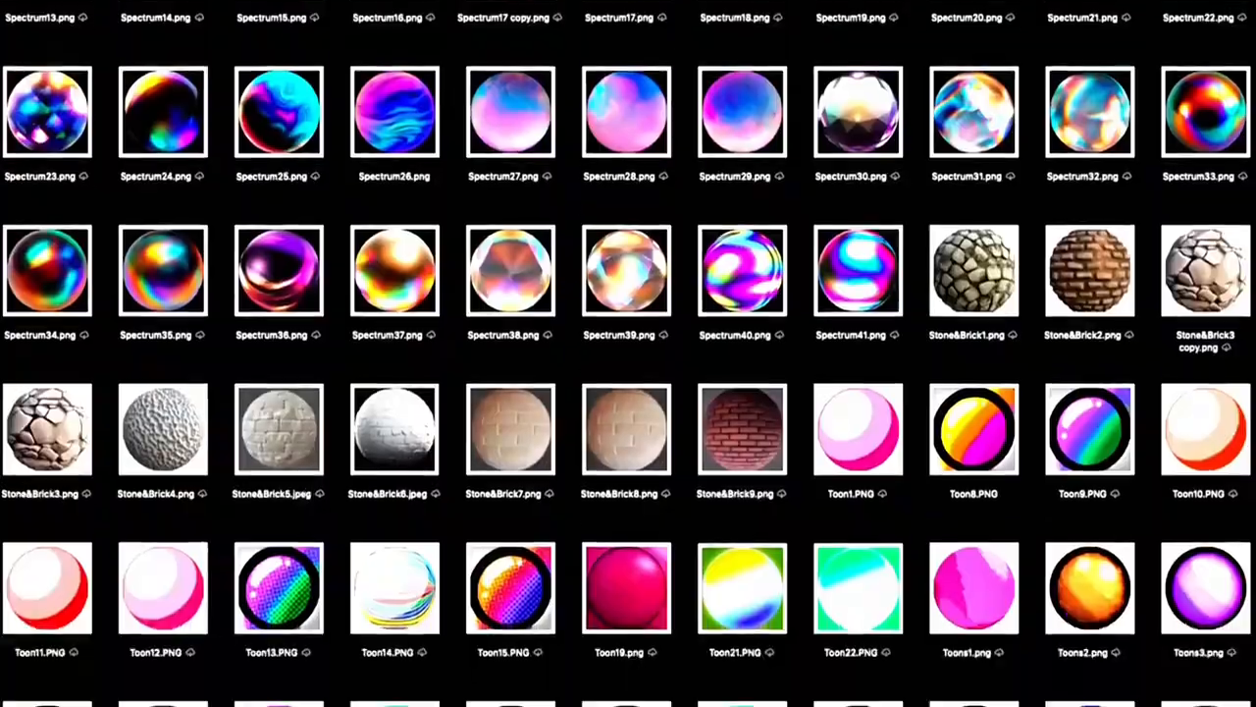
{"action": "left_click", "coordinate": [365, 450]}
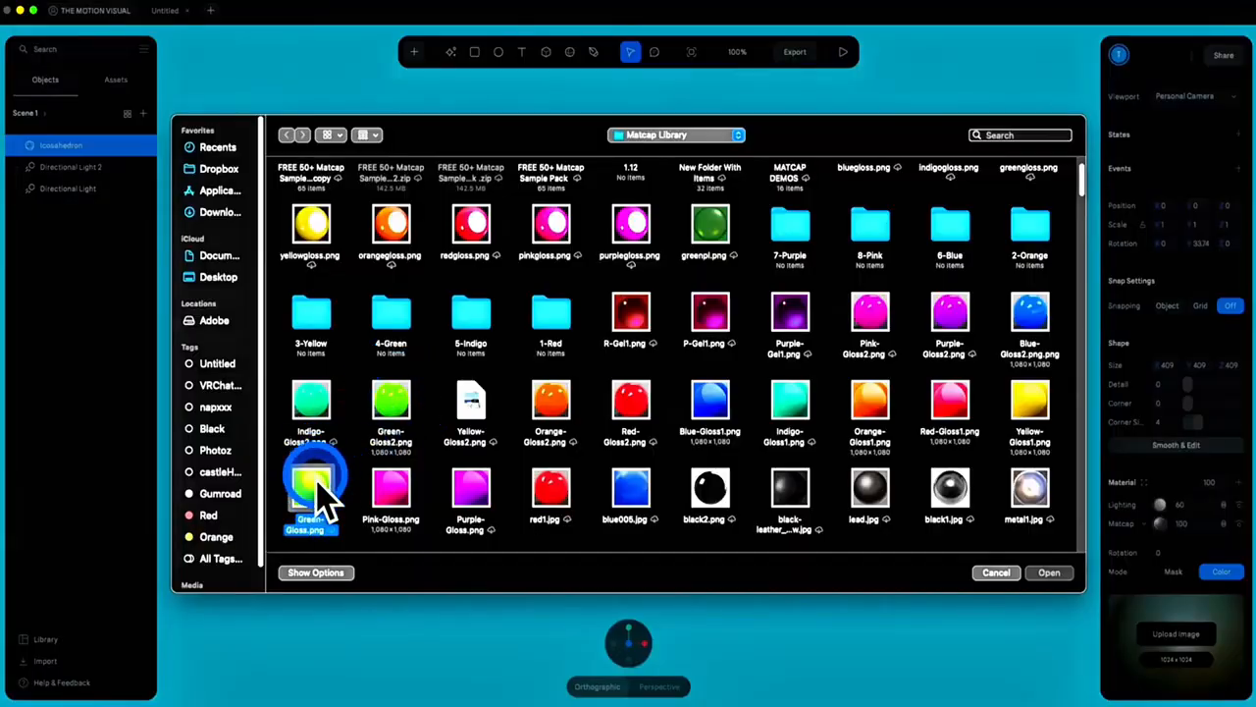
{"action": "double_click", "coordinate": [316, 481]}
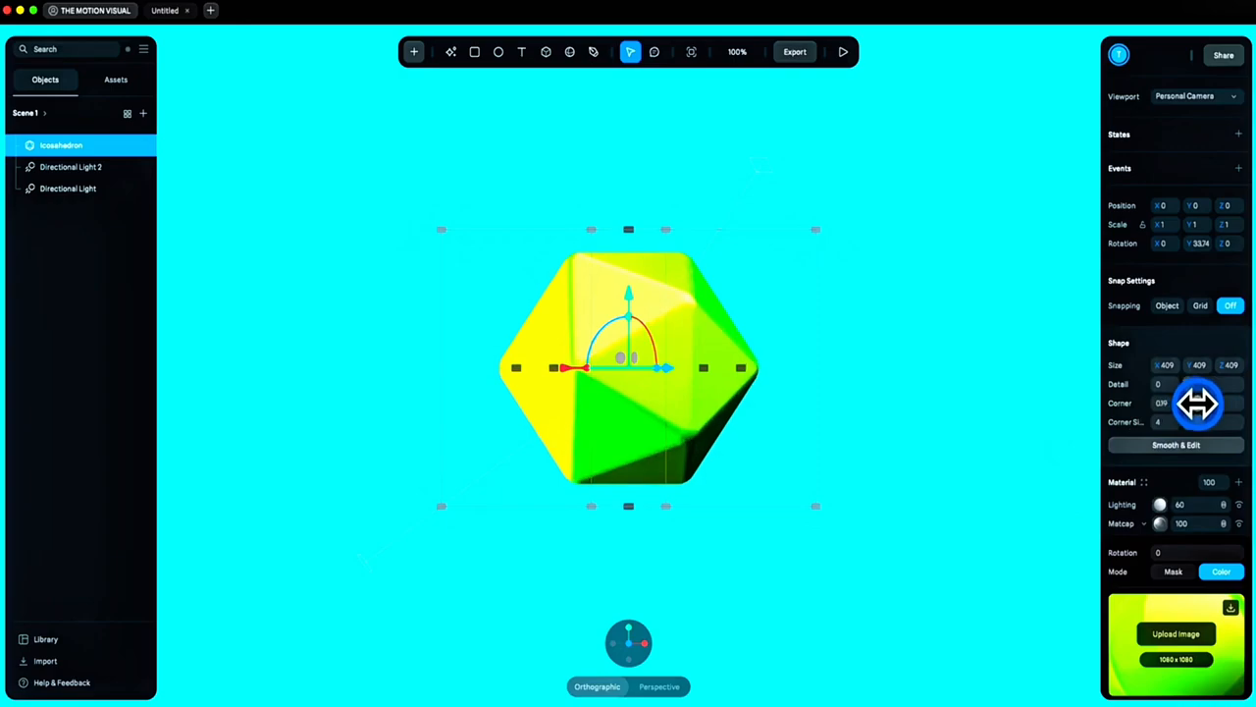
{"action": "left_click_drag", "start_coordinate": [1196, 402], "coordinate": [1201, 400]}
Add a second Matcap layer above the existing one on the icosahedron, using the Pink-Gloss.png image
{"action": "scroll", "coordinate": [1211, 491], "scroll_direction": "down", "scroll_amount": 3}
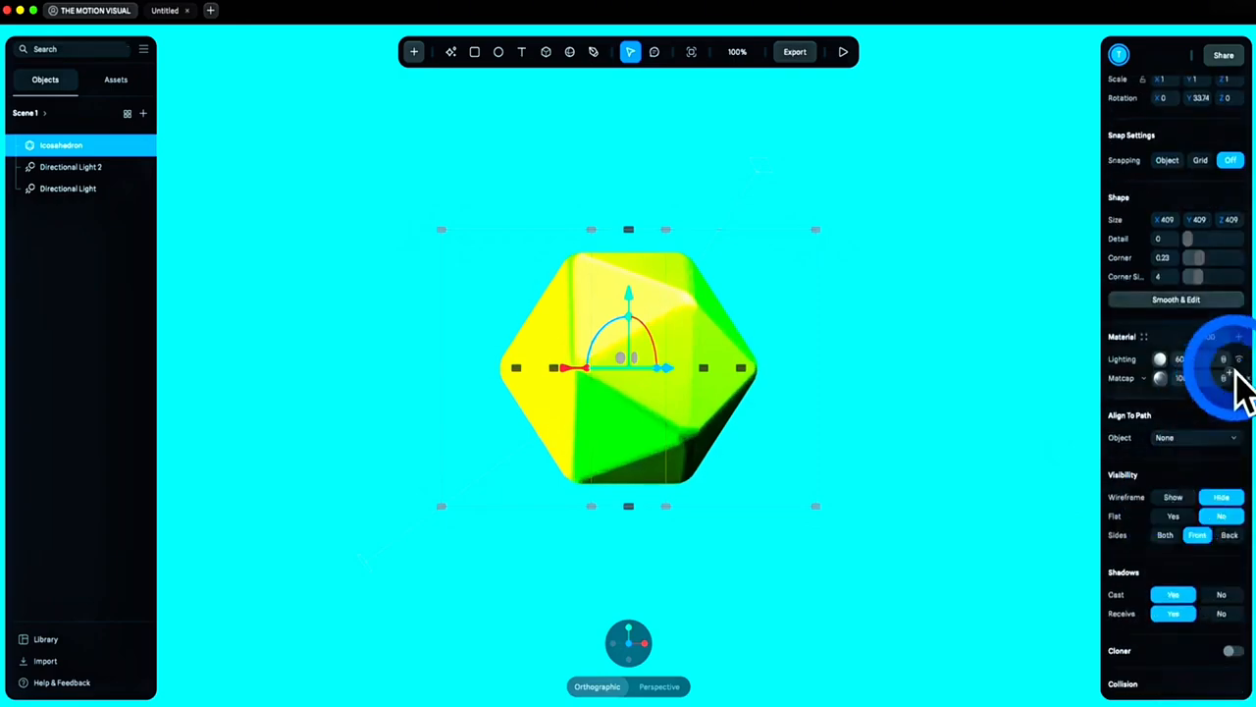
{"action": "left_click", "coordinate": [1239, 337]}
{"action": "left_click_drag", "start_coordinate": [1126, 358], "coordinate": [1144, 381]}
{"action": "left_click", "coordinate": [1143, 398]}
{"action": "left_click", "coordinate": [1143, 616]}
{"action": "left_click", "coordinate": [1160, 378]}
{"action": "left_click", "coordinate": [1177, 488]}
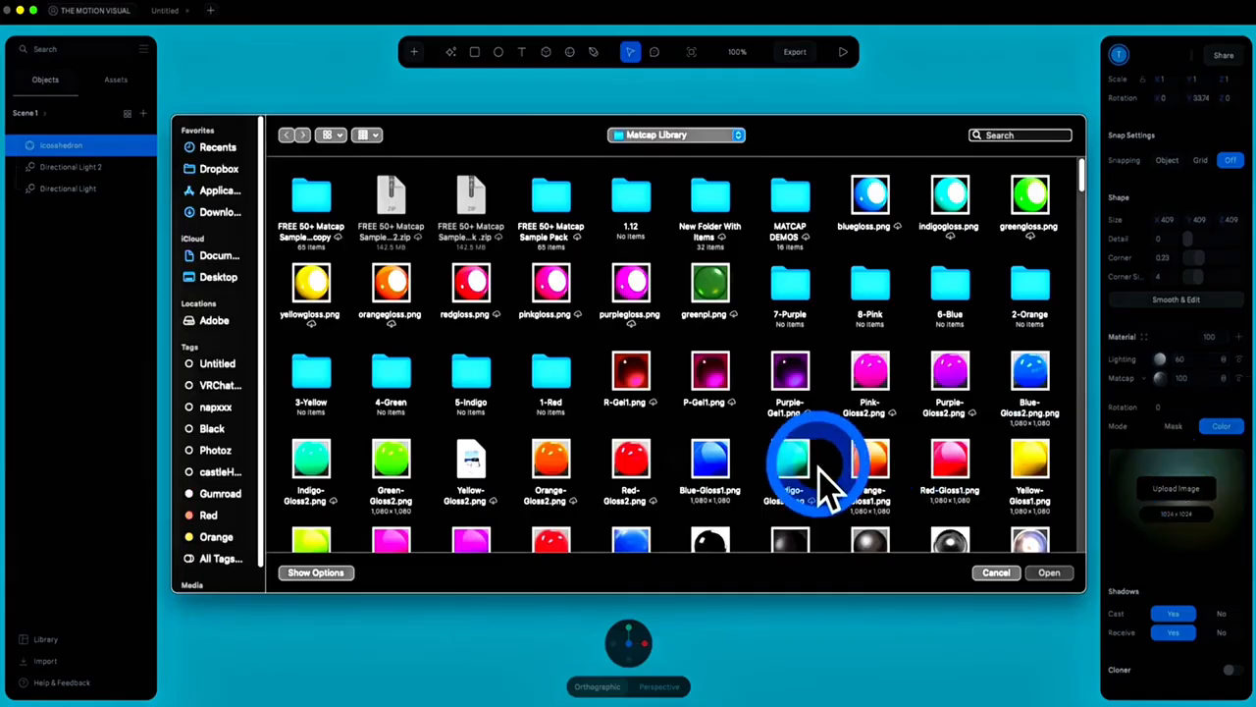
{"action": "scroll", "coordinate": [415, 547], "scroll_direction": "down", "scroll_amount": 1}
{"action": "double_click", "coordinate": [406, 519]}
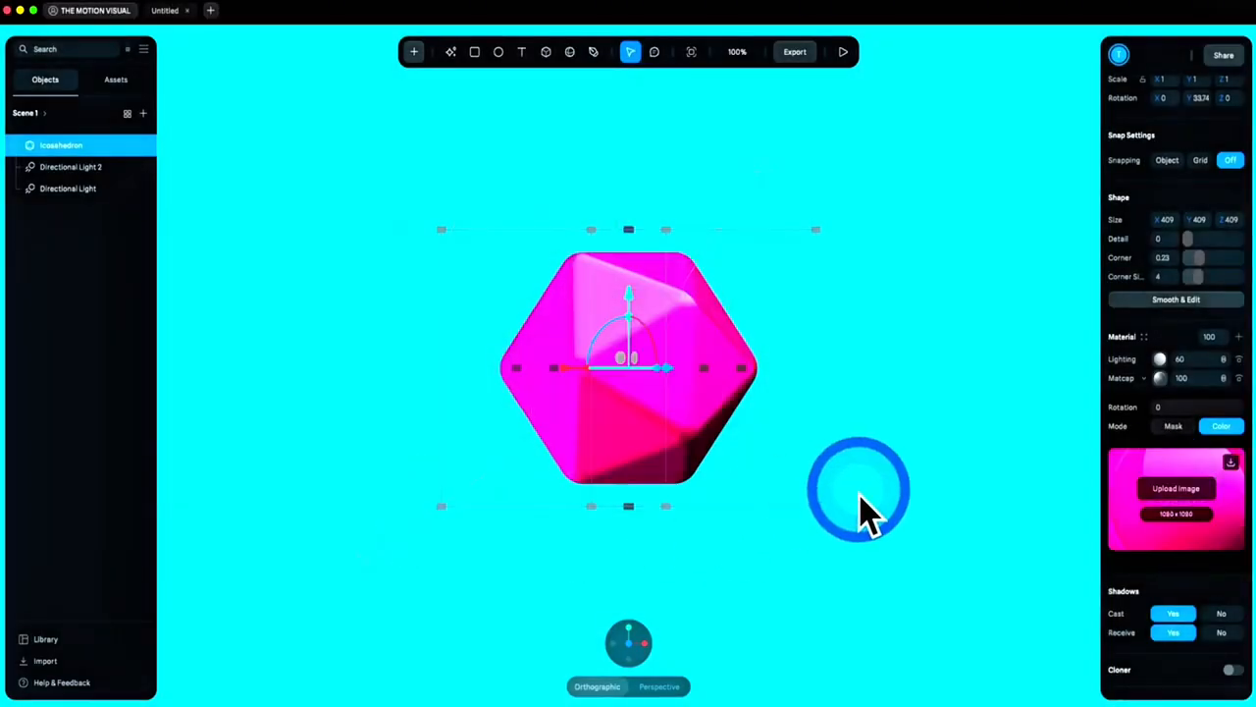
Try adjusting the upper Matcap layer's opacity, leave it at 100, and deselect the icosahedron
{"action": "left_click", "coordinate": [1168, 344]}
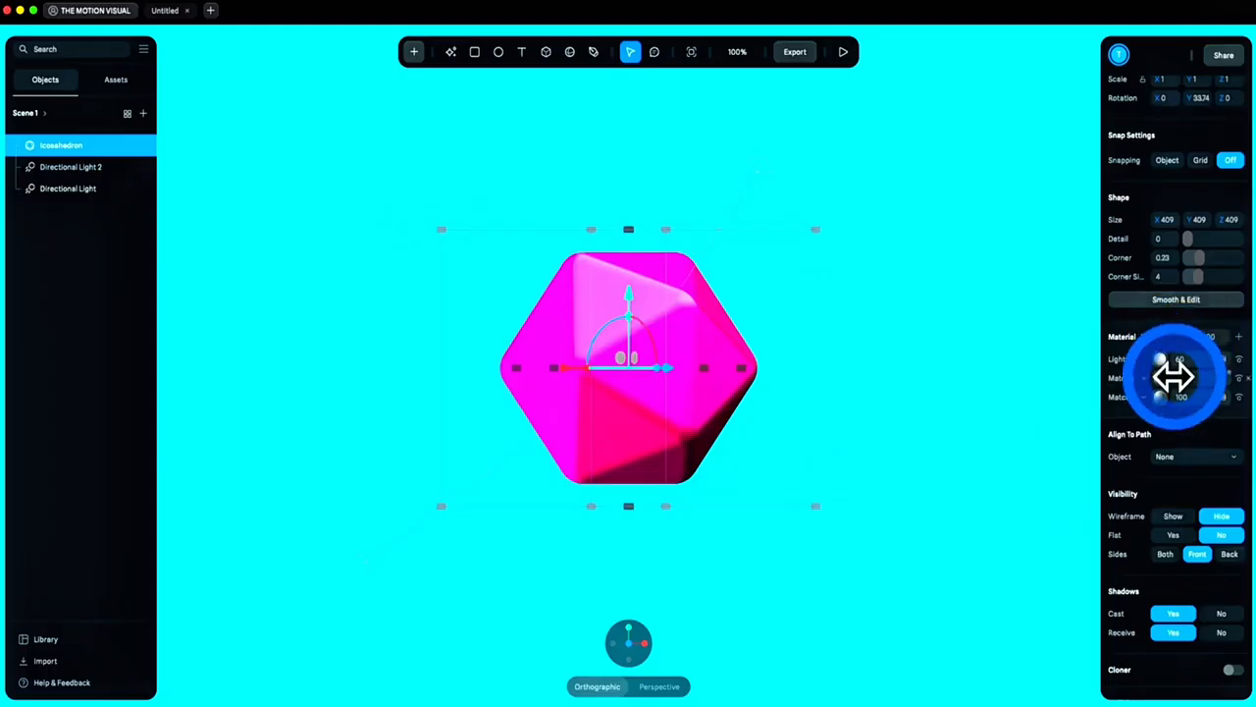
{"action": "left_click_drag", "start_coordinate": [1174, 377], "coordinate": [1213, 376]}
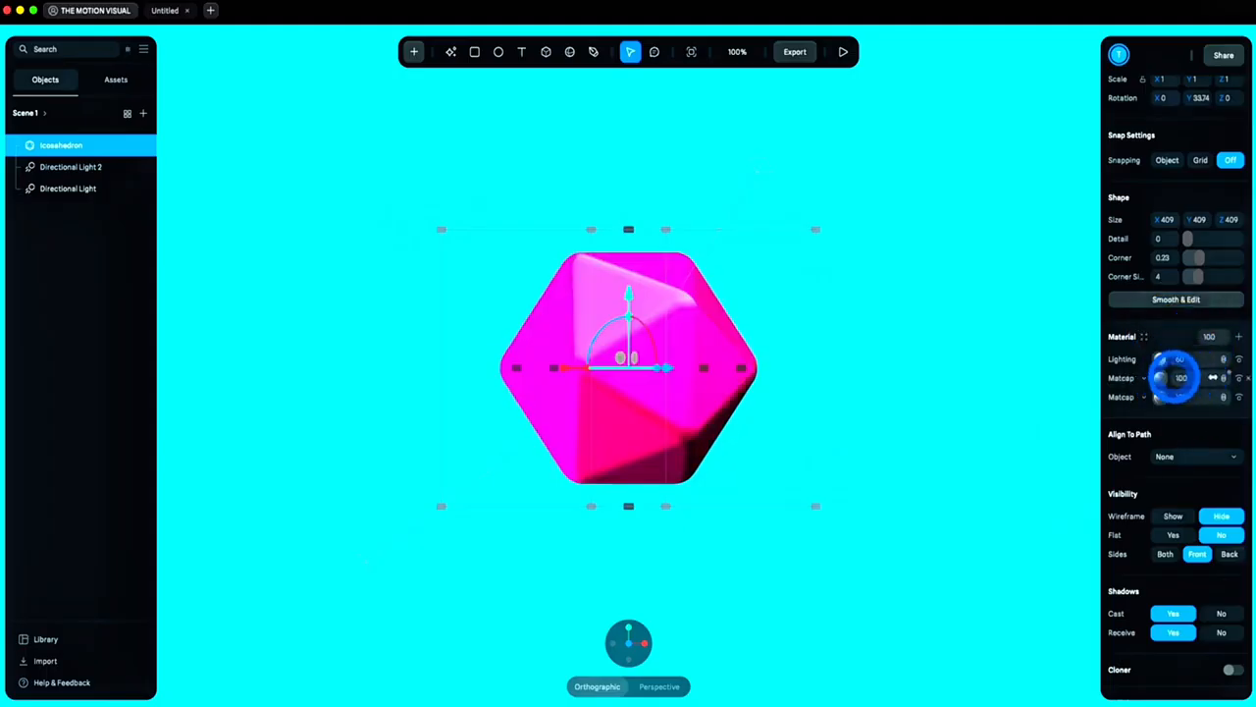
{"action": "left_click", "coordinate": [978, 383]}
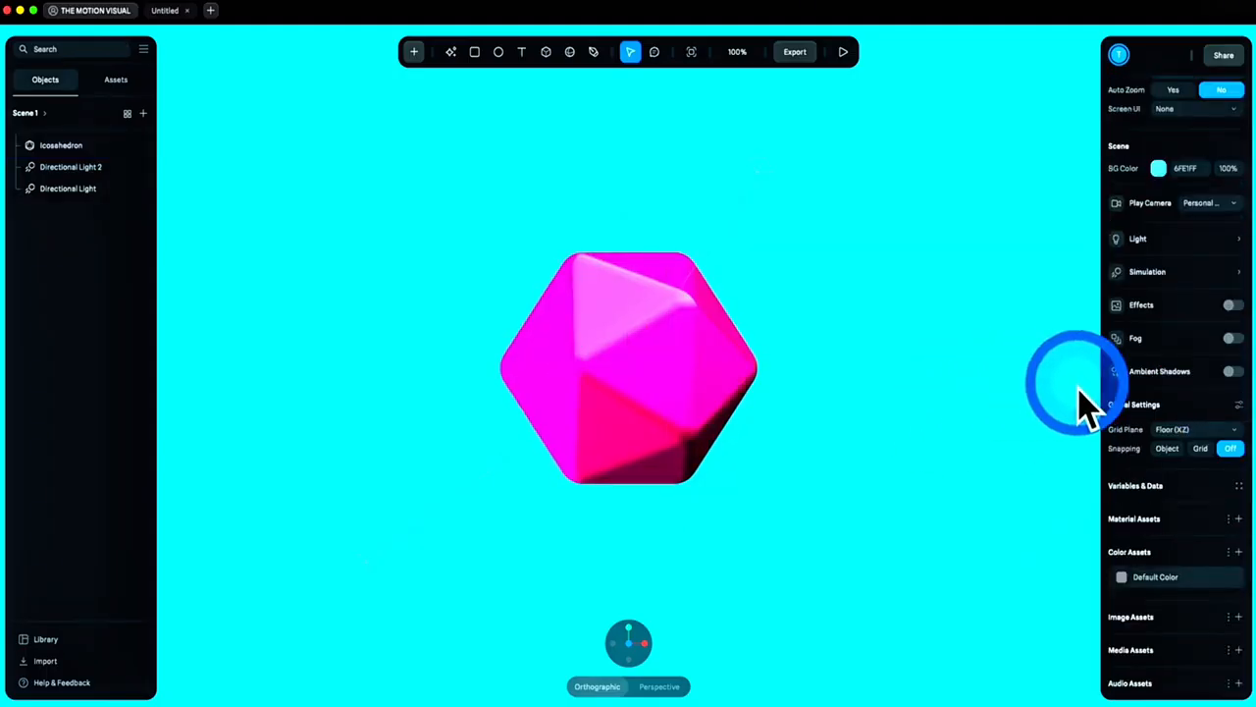
Add a new state to the icosahedron and set the upper Matcap layer's opacity to 0 in it
{"action": "left_click", "coordinate": [687, 393]}
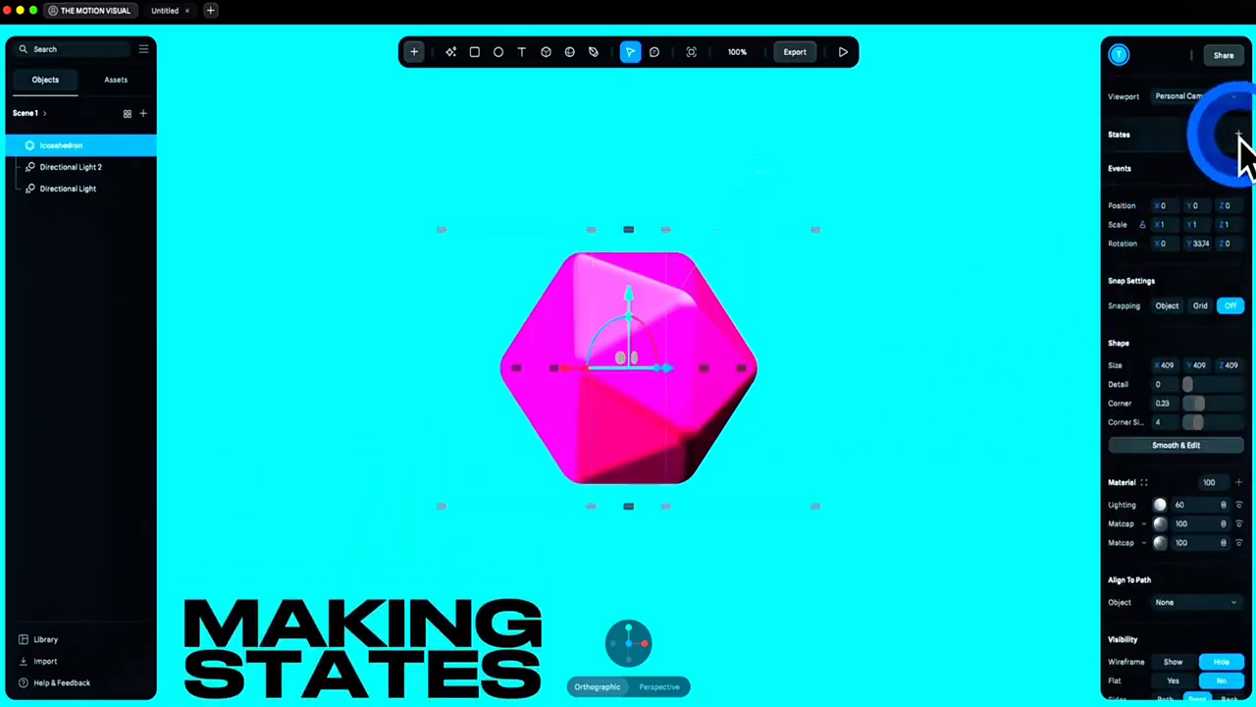
{"action": "left_click", "coordinate": [1238, 134]}
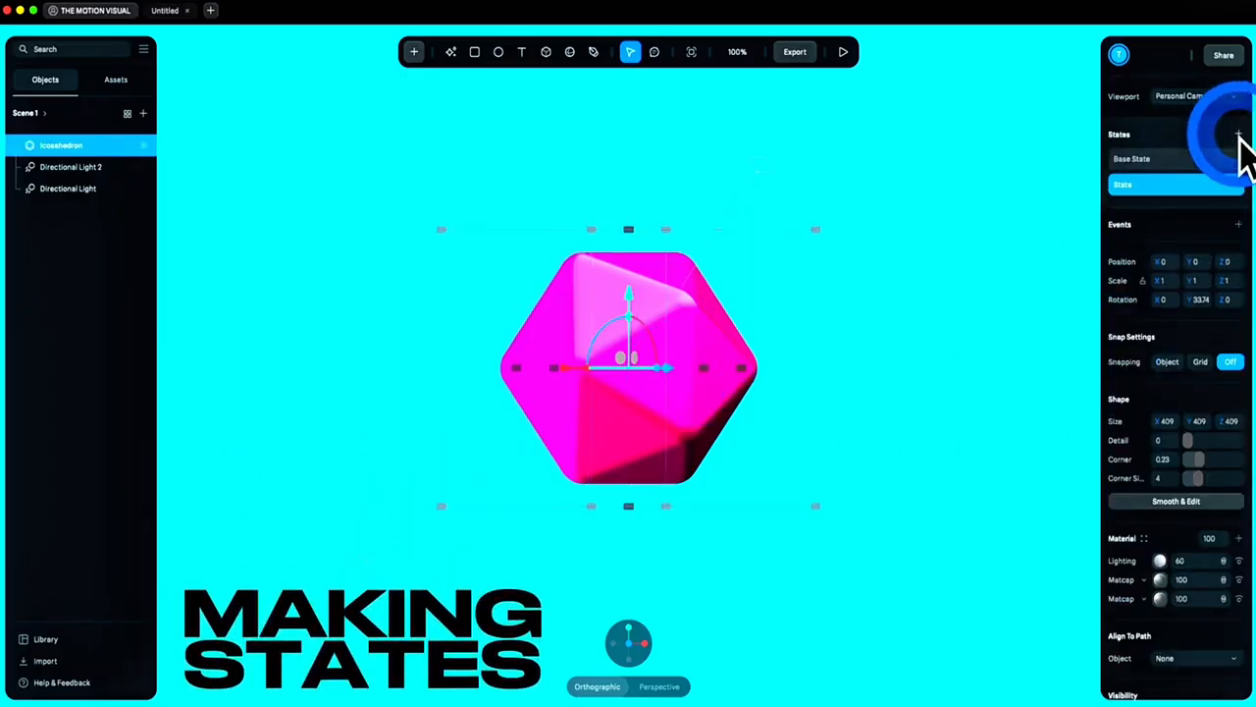
{"action": "left_click", "coordinate": [1169, 161]}
{"action": "scroll", "coordinate": [1178, 235], "scroll_direction": "down", "scroll_amount": 5}
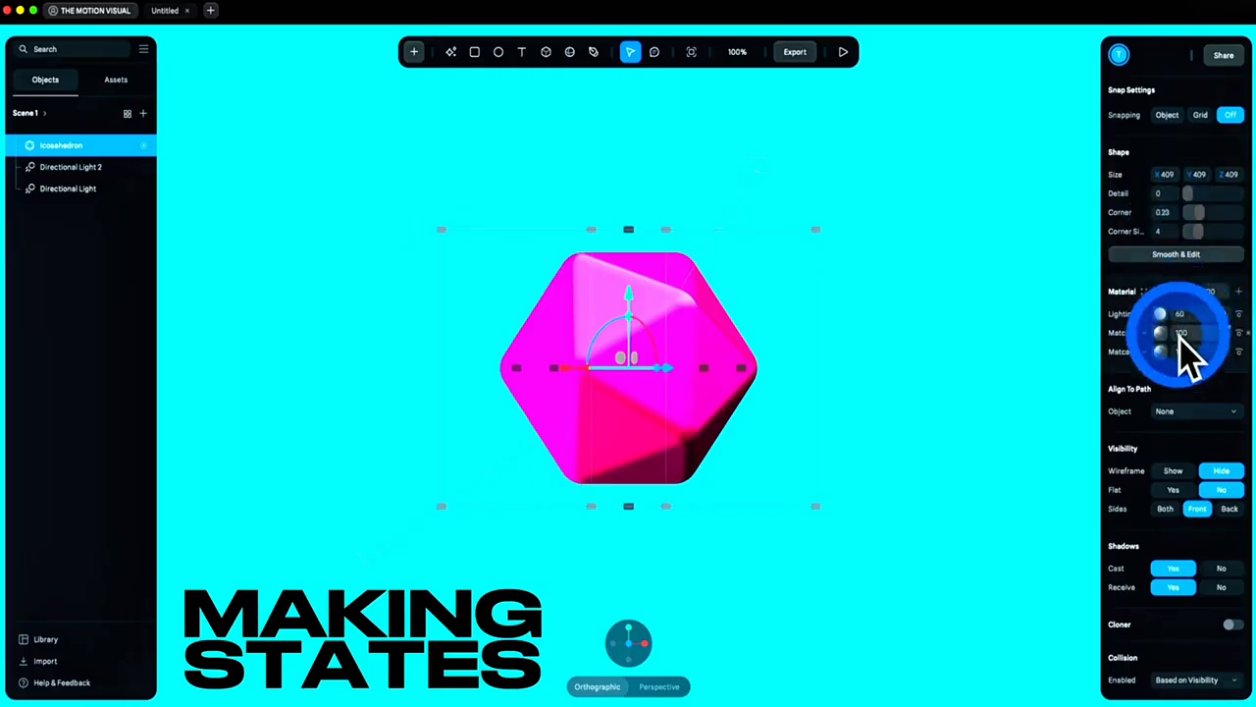
{"action": "left_click_drag", "start_coordinate": [1175, 337], "coordinate": [1087, 336]}
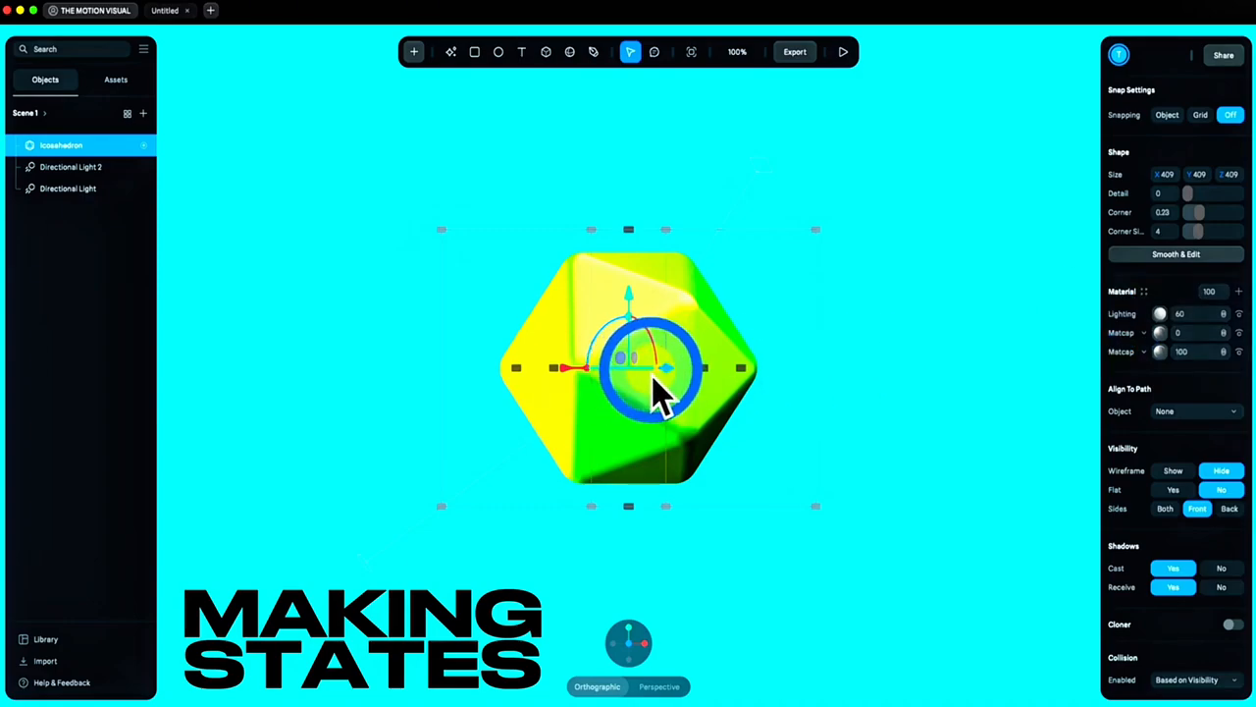
Scale the icosahedron down uniformly to about 0.77 in its Base State
{"action": "scroll", "coordinate": [1196, 256], "scroll_direction": "up", "scroll_amount": 5}
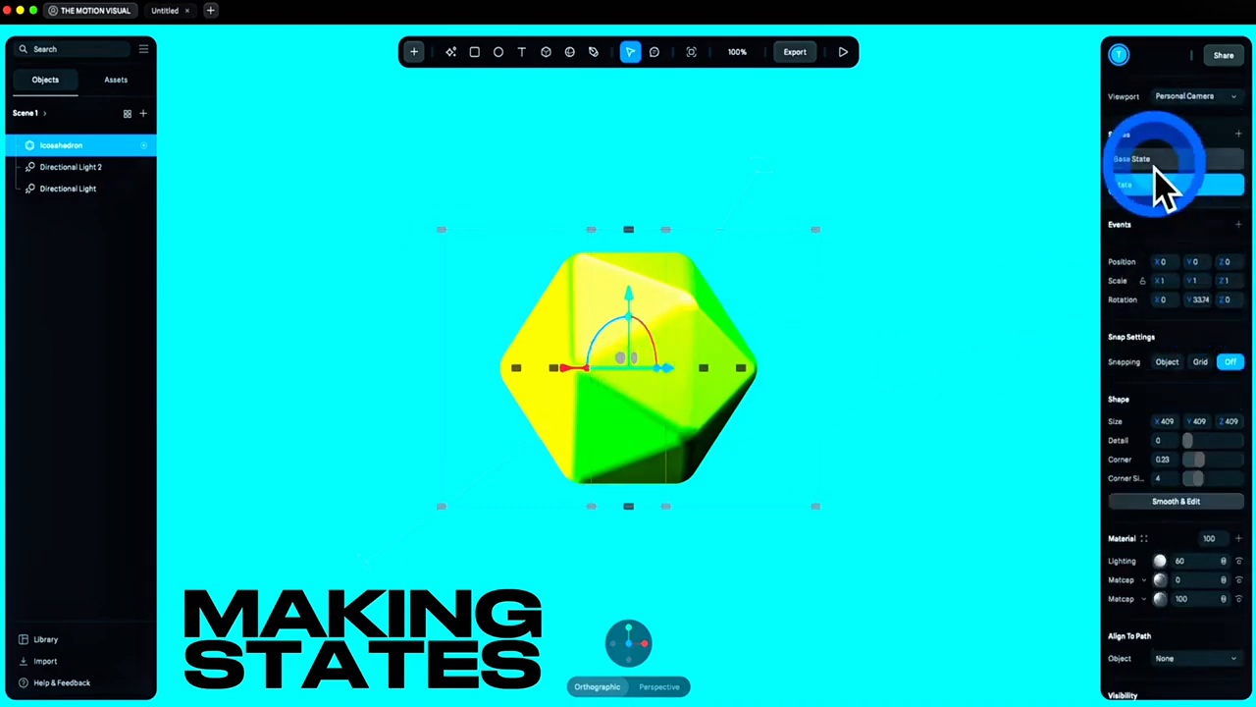
{"action": "left_click", "coordinate": [1139, 159]}
{"action": "left_click", "coordinate": [705, 371]}
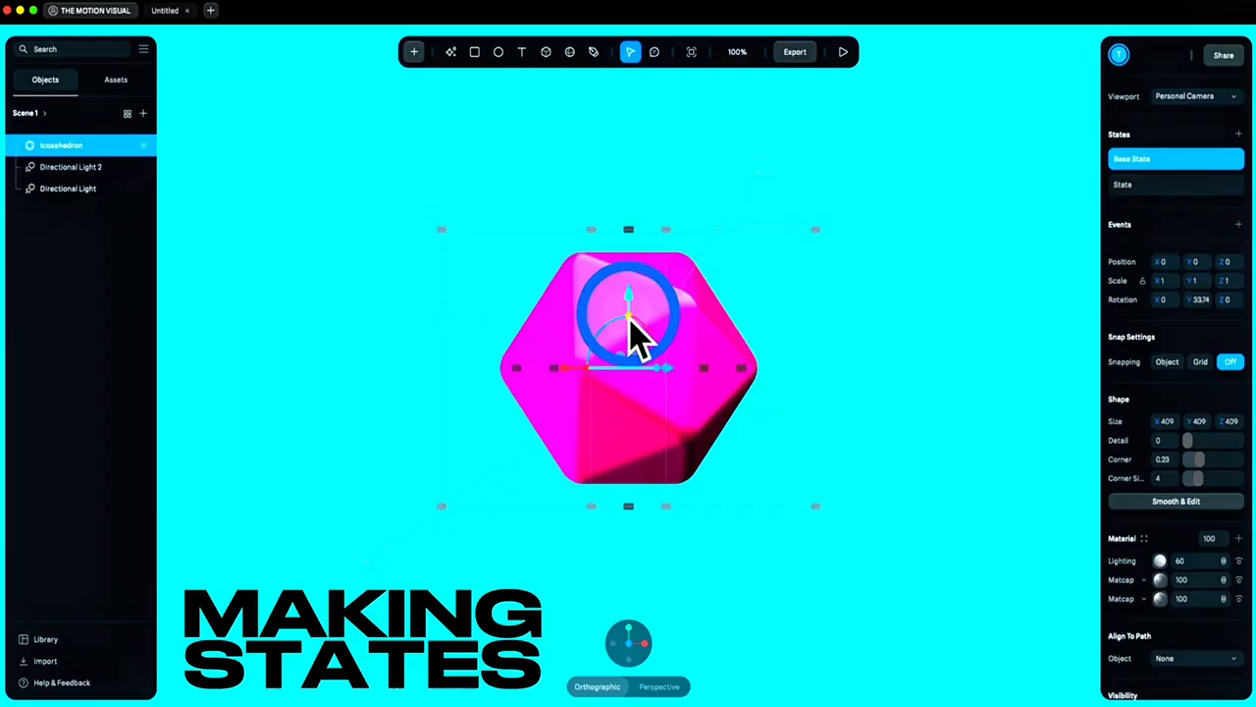
{"action": "left_click_drag", "start_coordinate": [631, 321], "coordinate": [629, 327]}
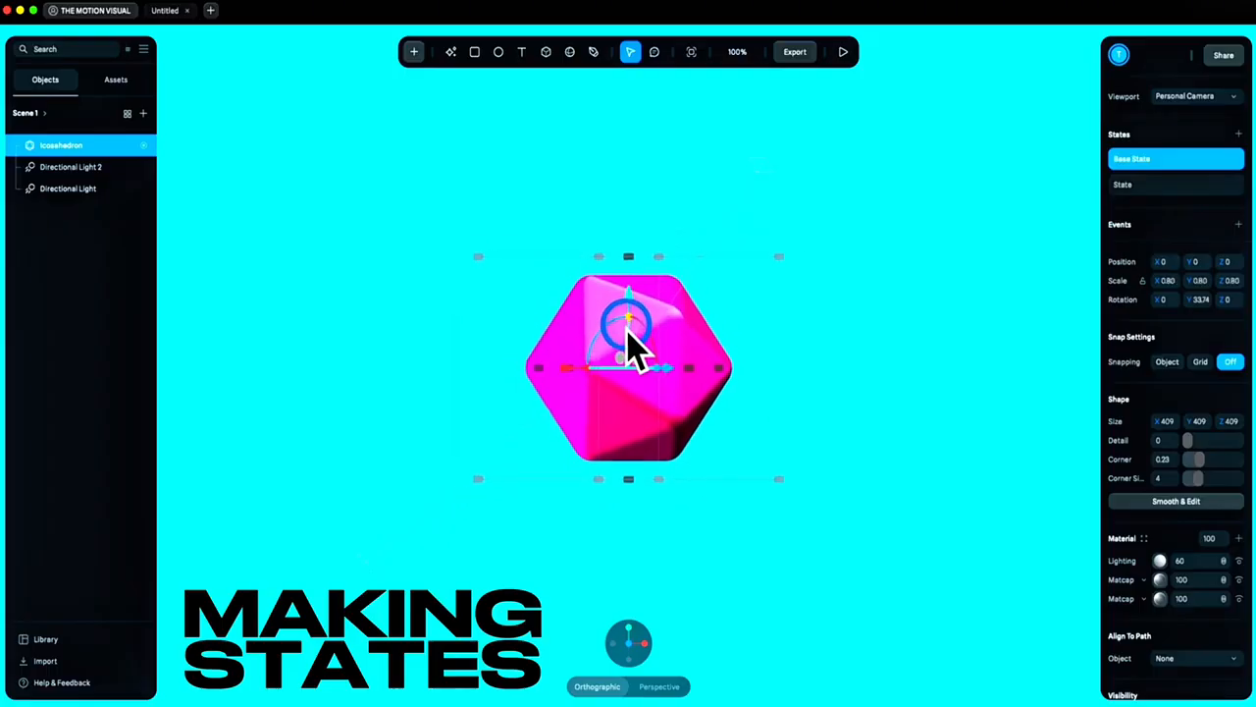
Scale the icosahedron up uniformly to about 1.13 in its second state and compare it with the Base State
{"action": "left_click", "coordinate": [1147, 185]}
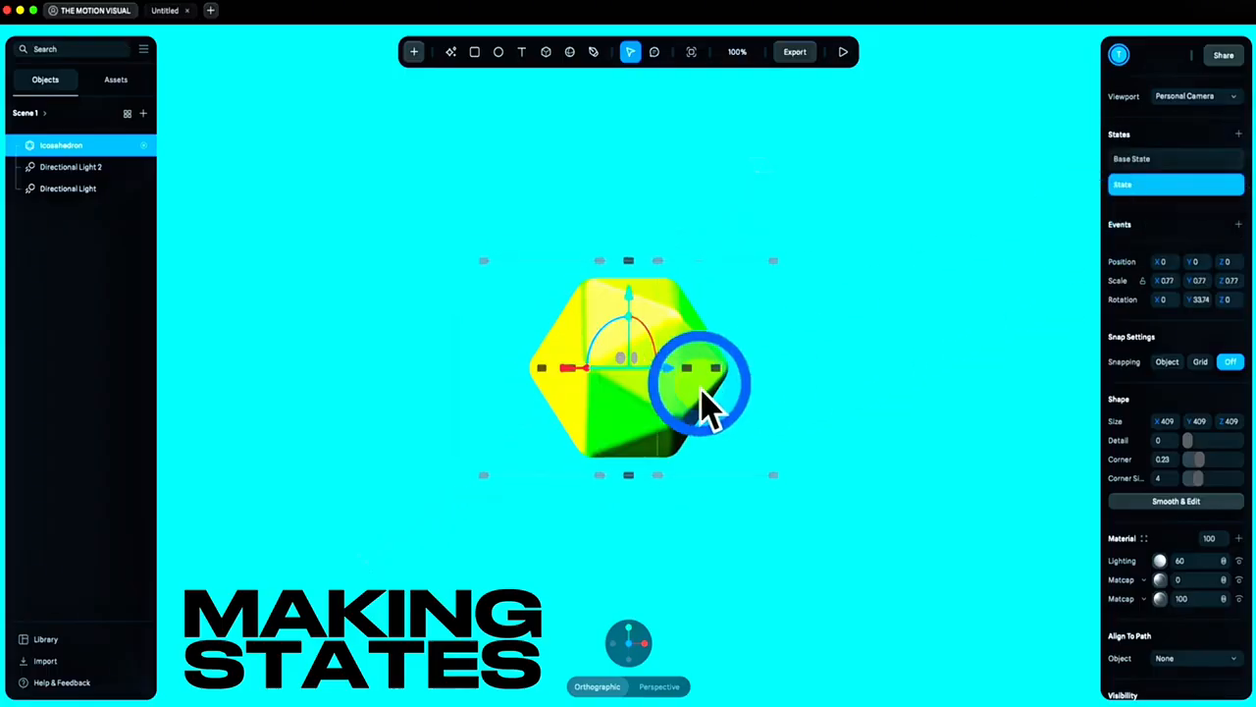
{"action": "left_click_drag", "start_coordinate": [660, 387], "coordinate": [674, 409]}
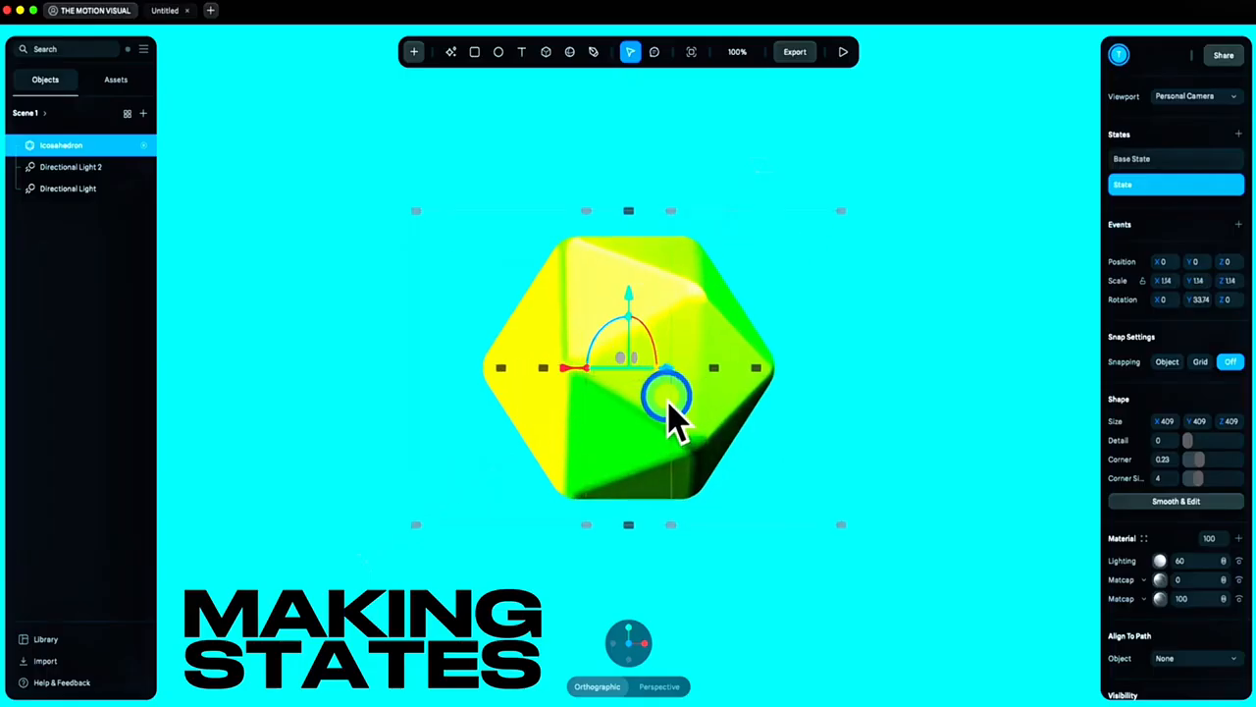
{"action": "left_click", "coordinate": [1133, 159]}
{"action": "left_click", "coordinate": [1143, 184]}
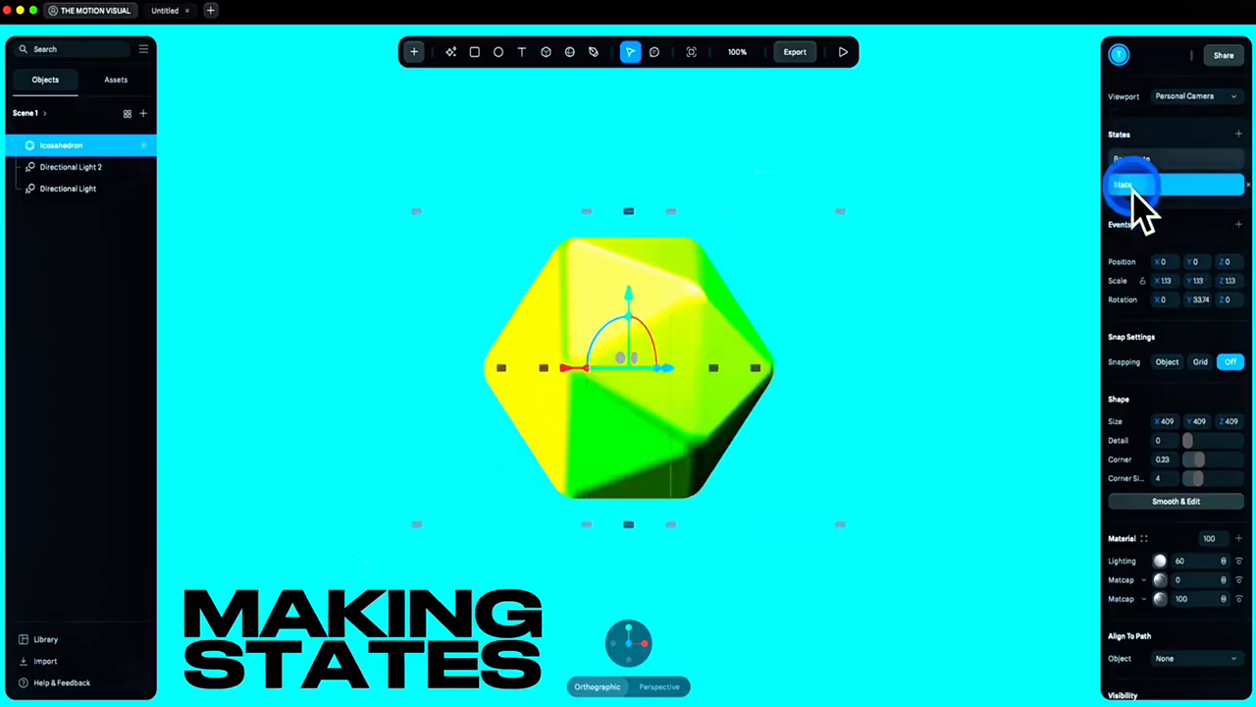
Add a Start event to the icosahedron with a transition from Base State to State lasting 2 seconds
{"action": "left_click", "coordinate": [1238, 226]}
{"action": "left_click", "coordinate": [1011, 238]}
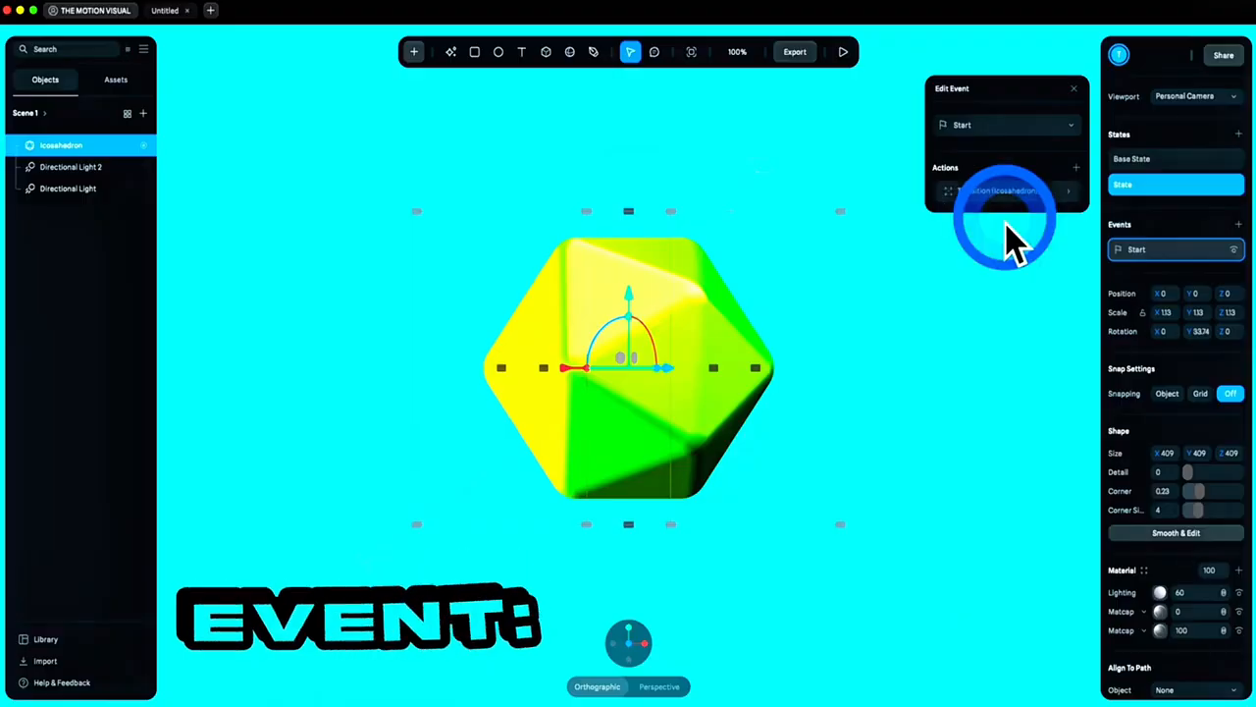
{"action": "left_click", "coordinate": [1015, 289]}
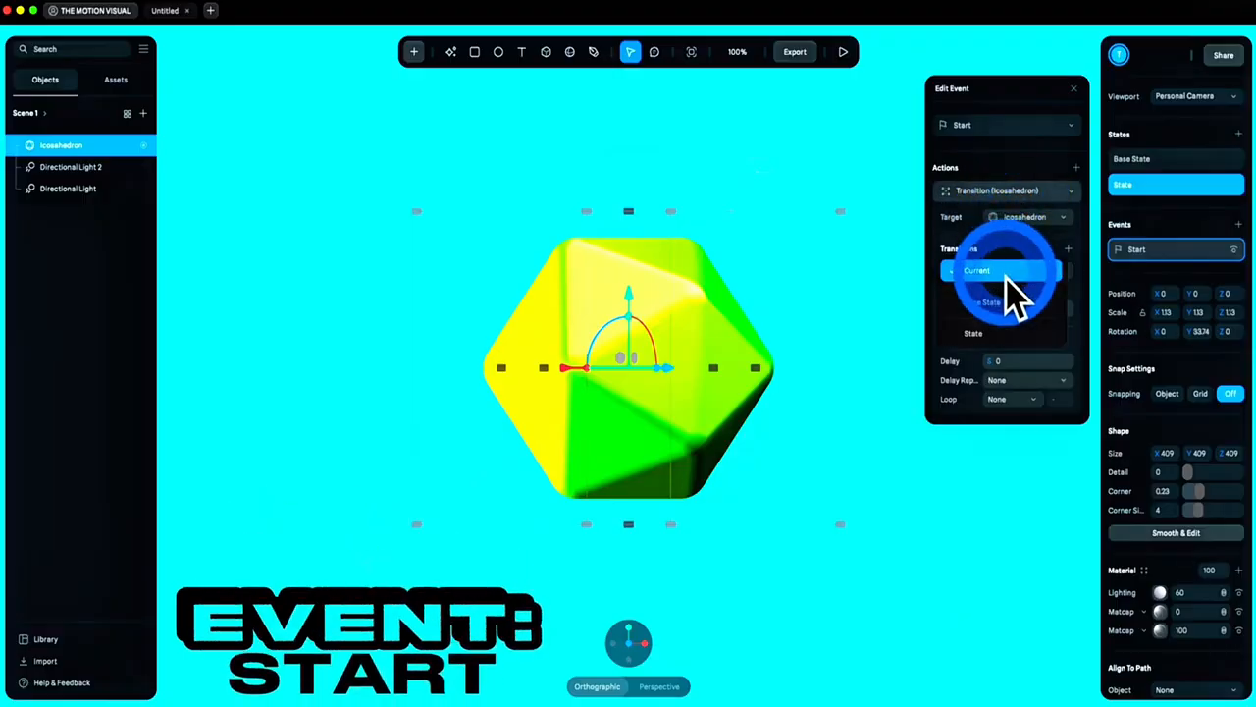
{"action": "left_click", "coordinate": [1003, 304]}
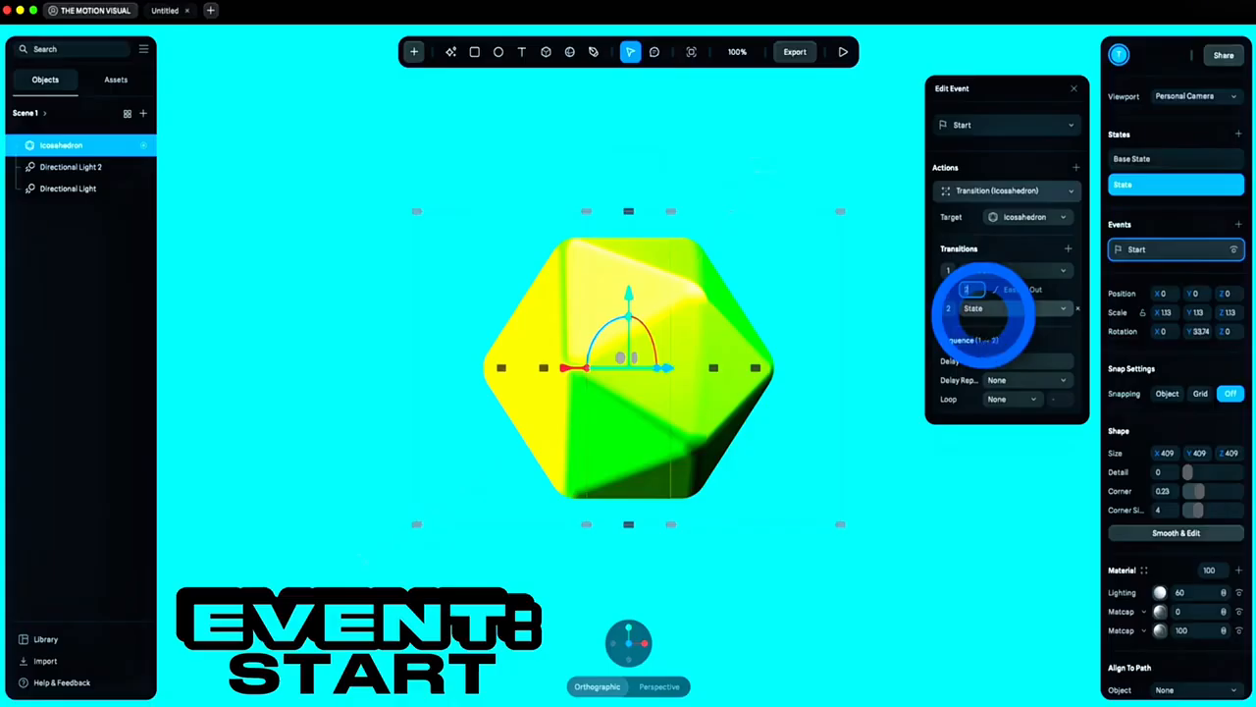
{"action": "left_click", "coordinate": [1015, 253]}
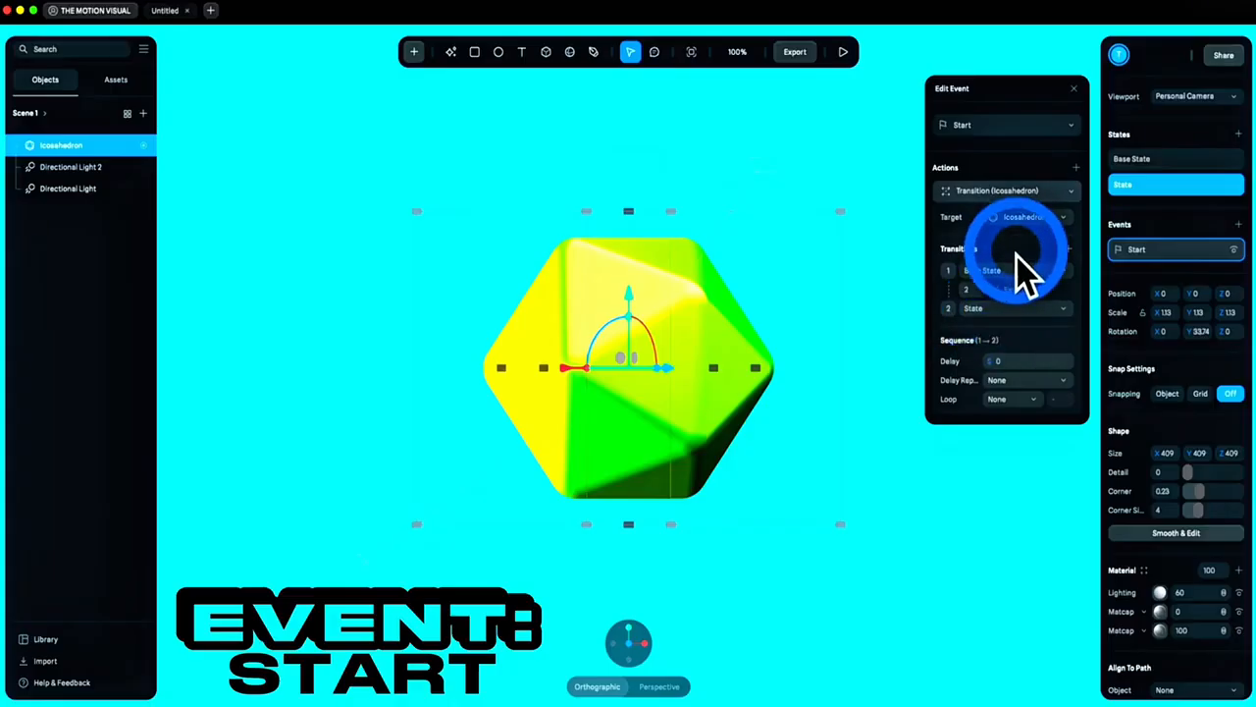
Play the scene to preview the start transition, then exit the preview and reselect the icosahedron
{"action": "left_click", "coordinate": [895, 269]}
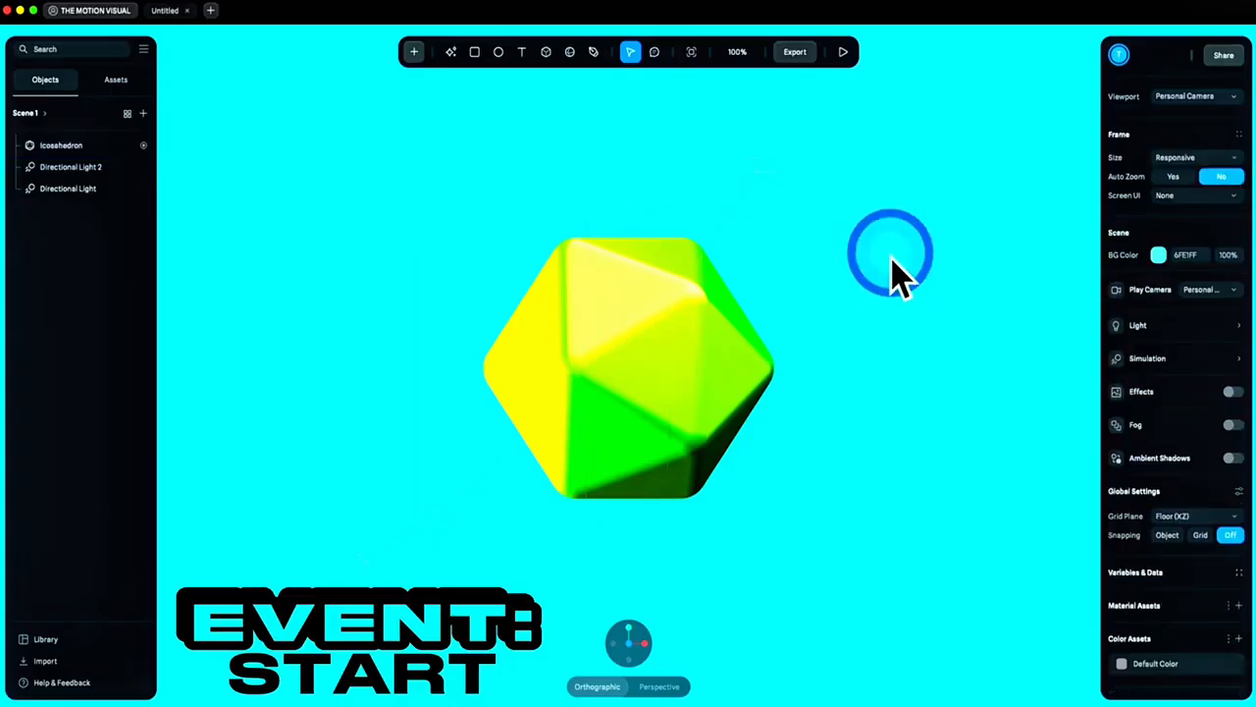
{"action": "left_click", "coordinate": [844, 54]}
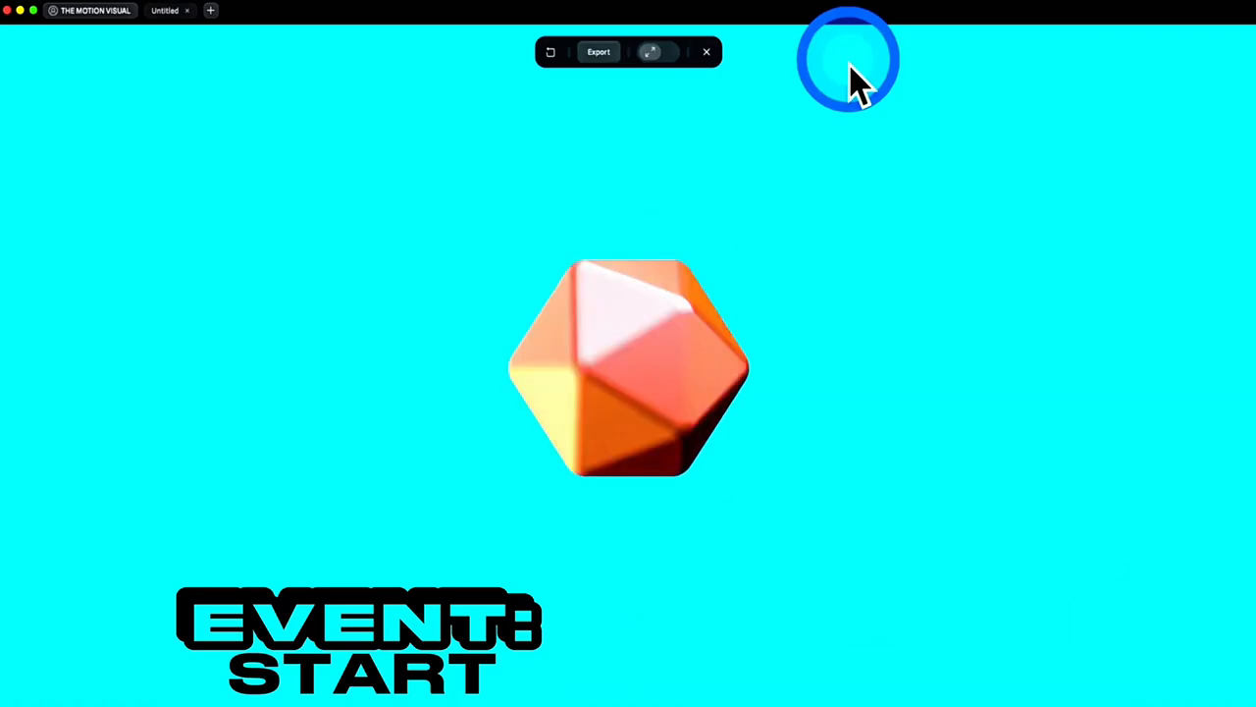
{"action": "left_click", "coordinate": [708, 52]}
{"action": "left_click", "coordinate": [944, 203]}
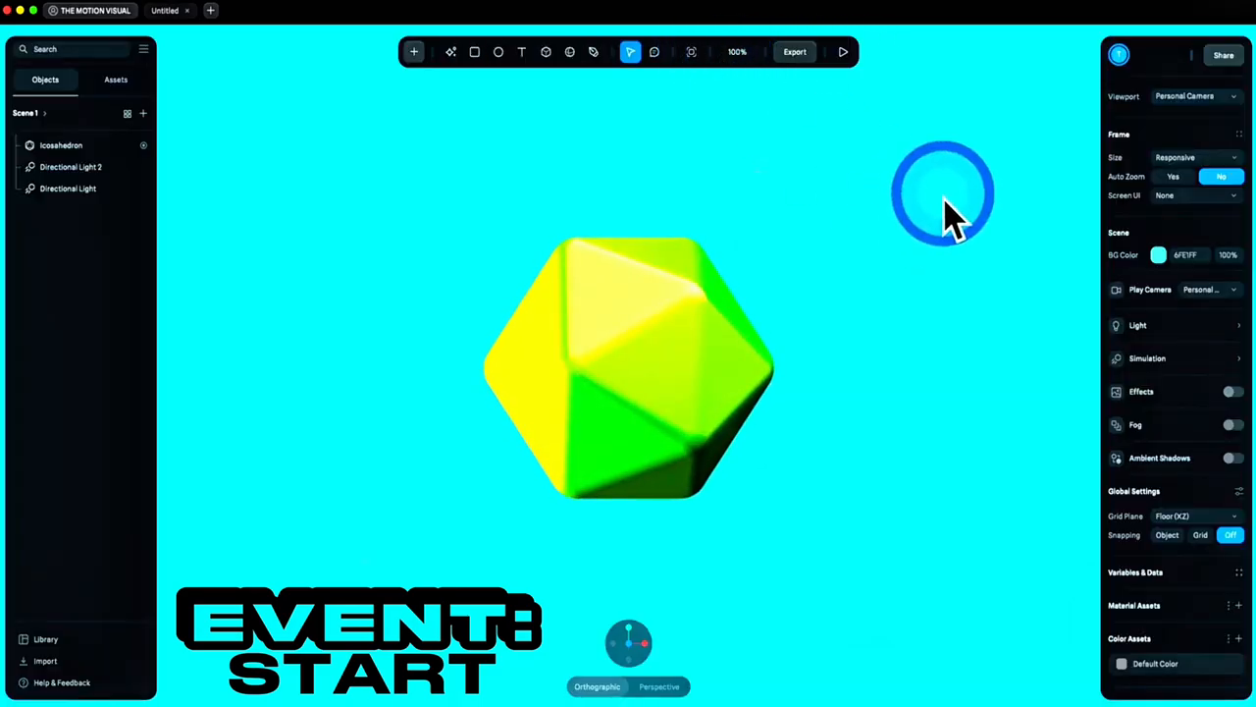
{"action": "left_click", "coordinate": [654, 310]}
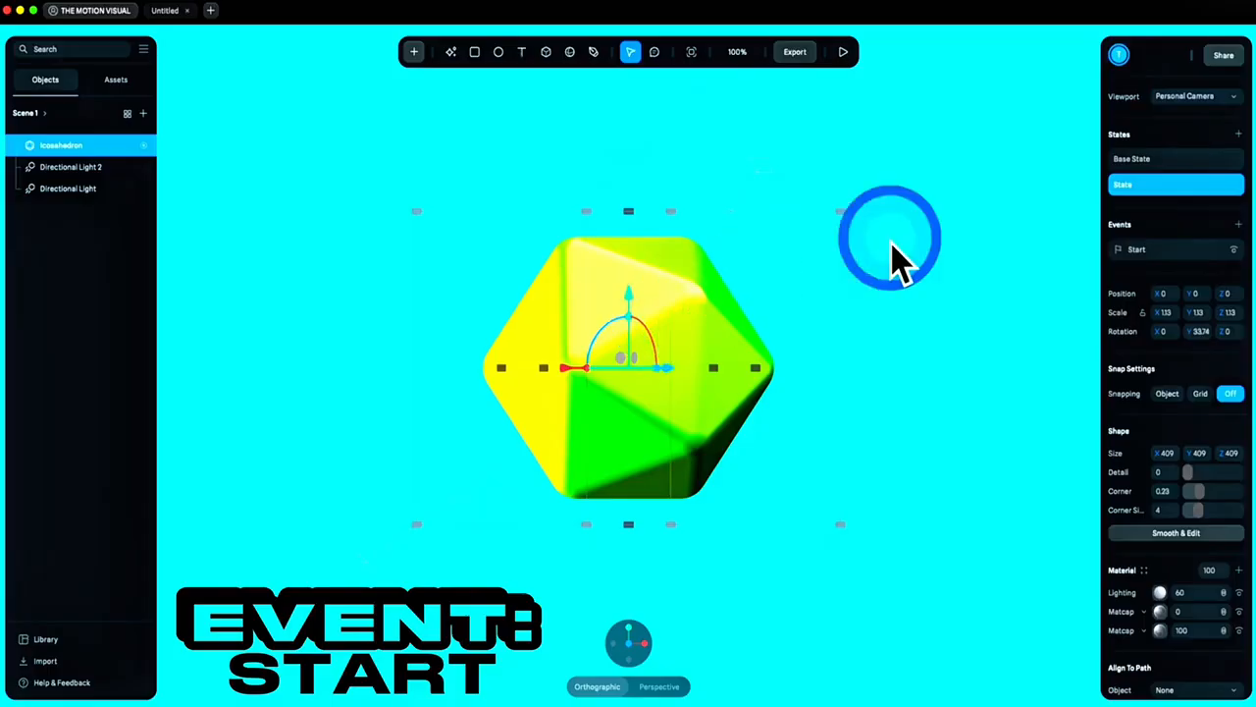
Switch the icosahedron back to its Base State and reselect it
{"action": "left_click", "coordinate": [1150, 161]}
{"action": "left_click", "coordinate": [953, 289]}
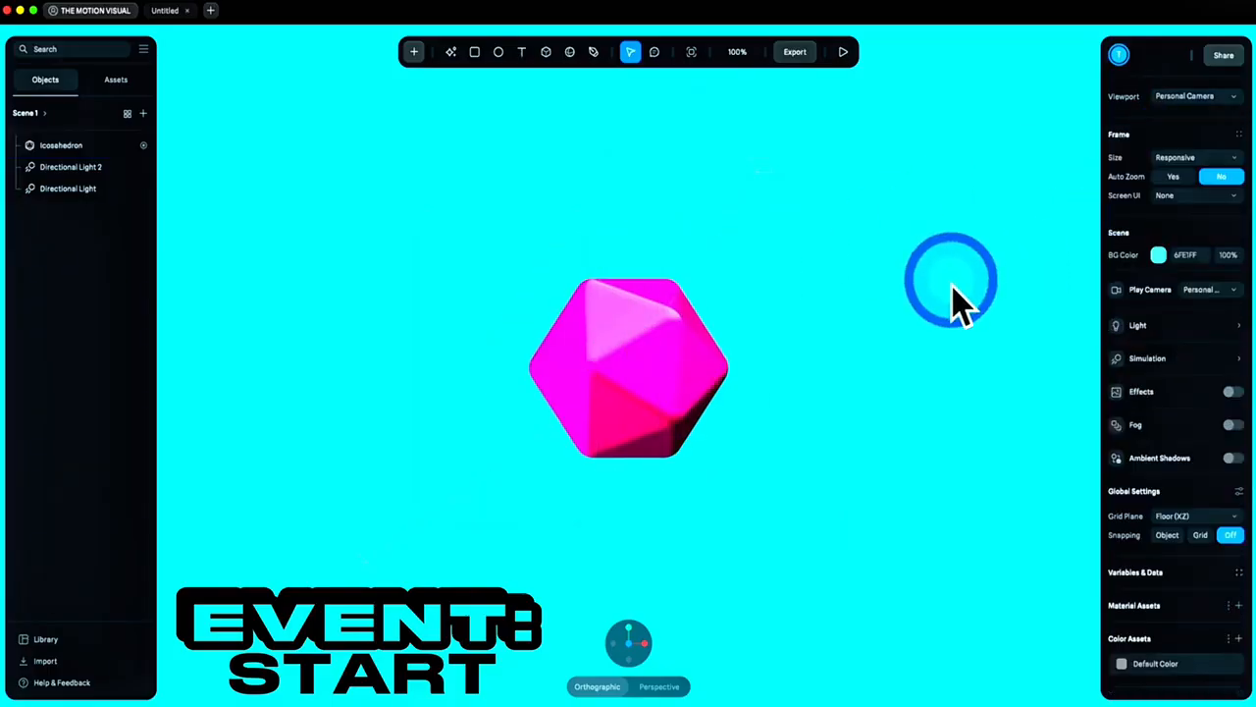
{"action": "left_click", "coordinate": [673, 371]}
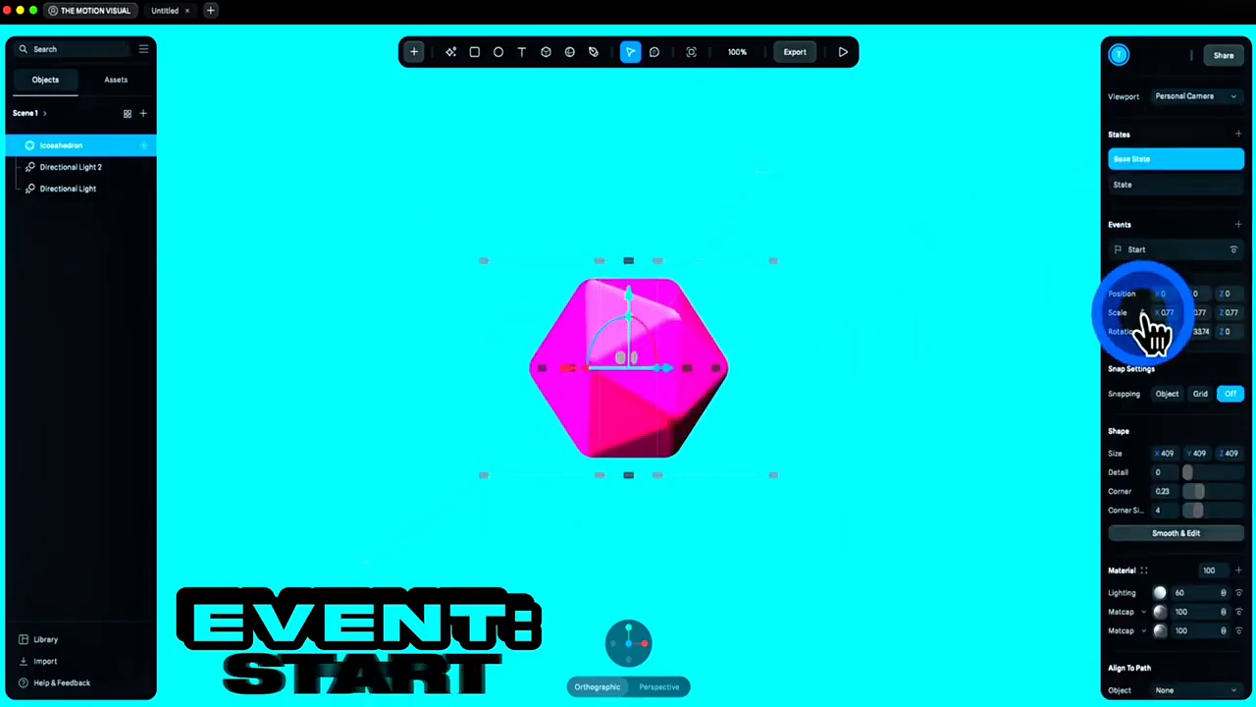
Change the icosahedron's Start event to Mouse Up, triggered On this Object, with the transition mode set to Toggle
{"action": "left_click", "coordinate": [1168, 257]}
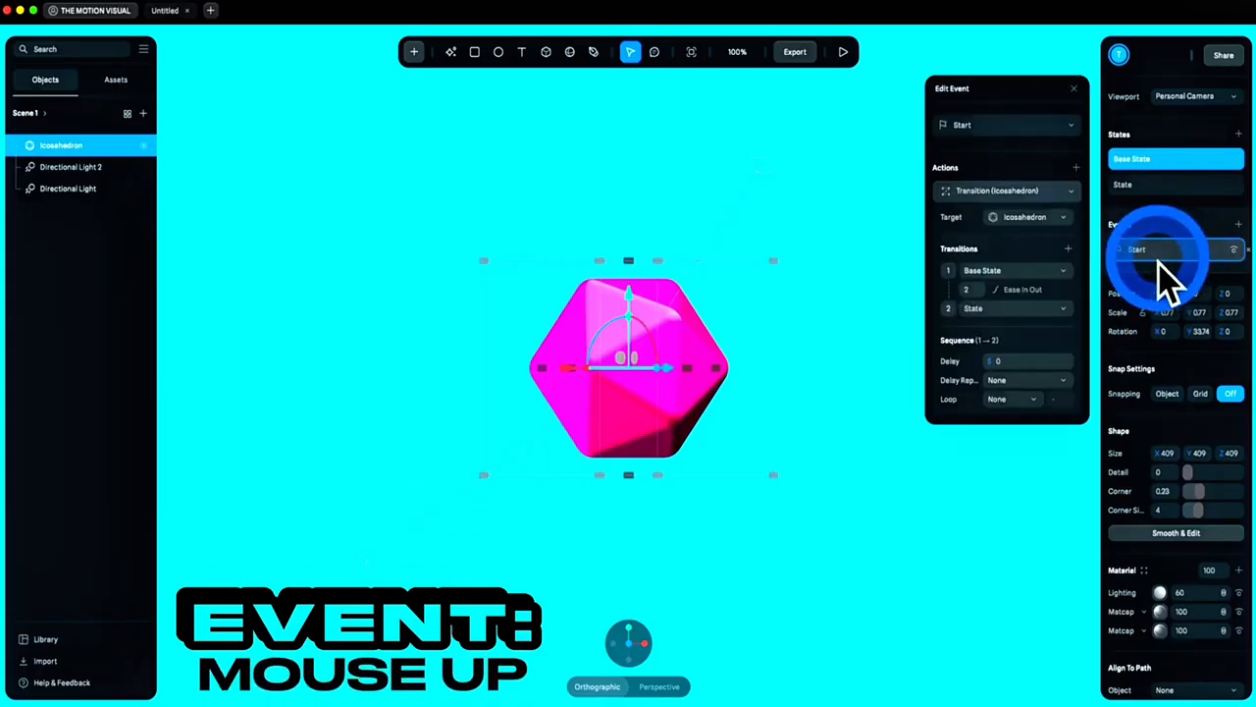
{"action": "left_click", "coordinate": [1017, 123]}
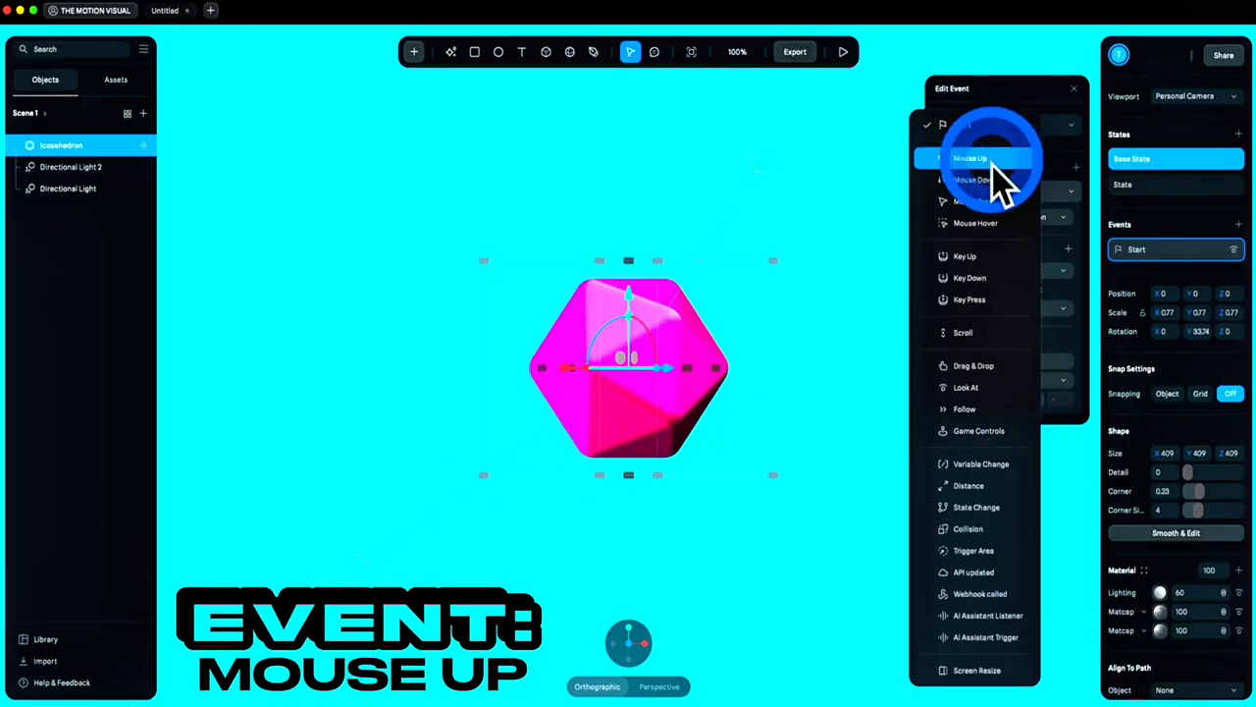
{"action": "left_click", "coordinate": [994, 163]}
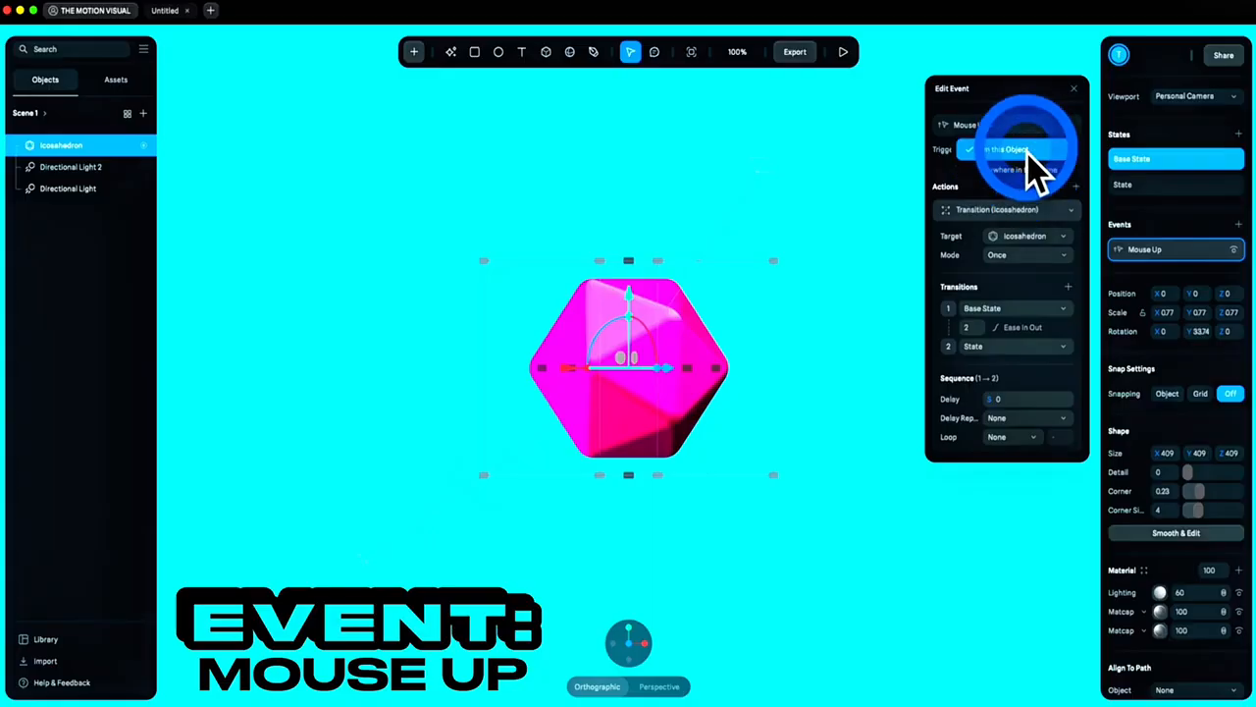
{"action": "left_click", "coordinate": [1021, 153]}
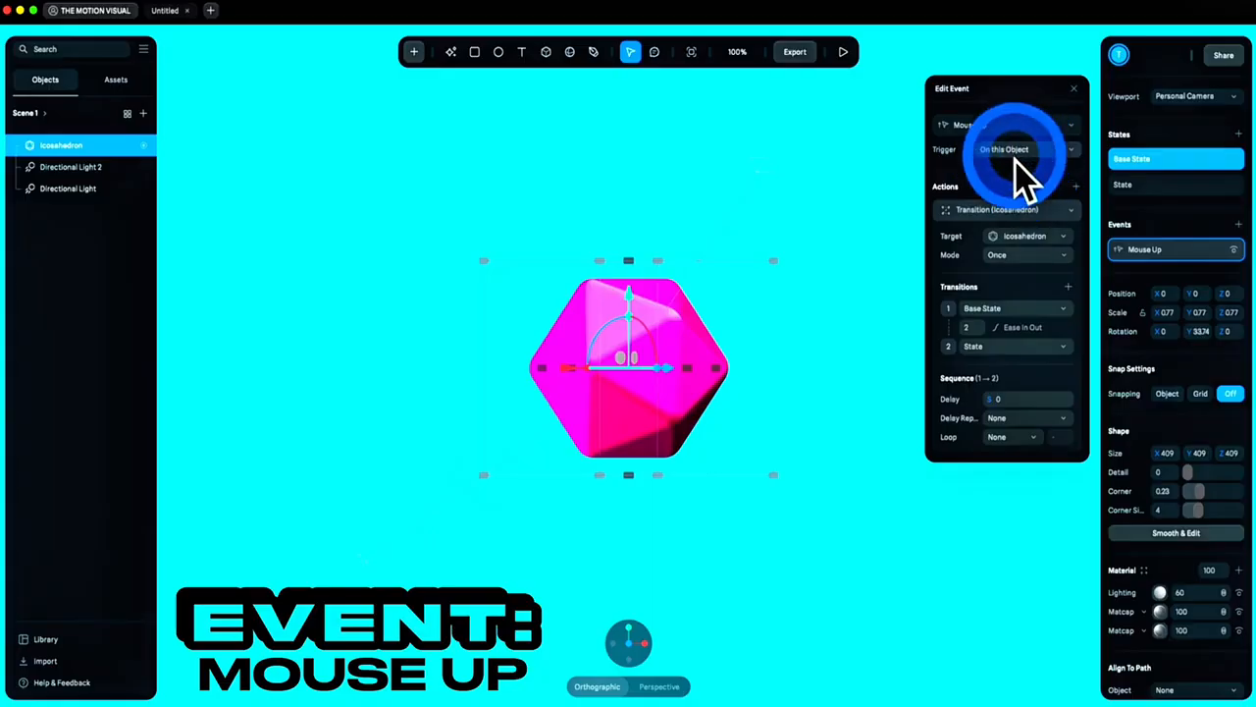
{"action": "left_click", "coordinate": [1027, 258]}
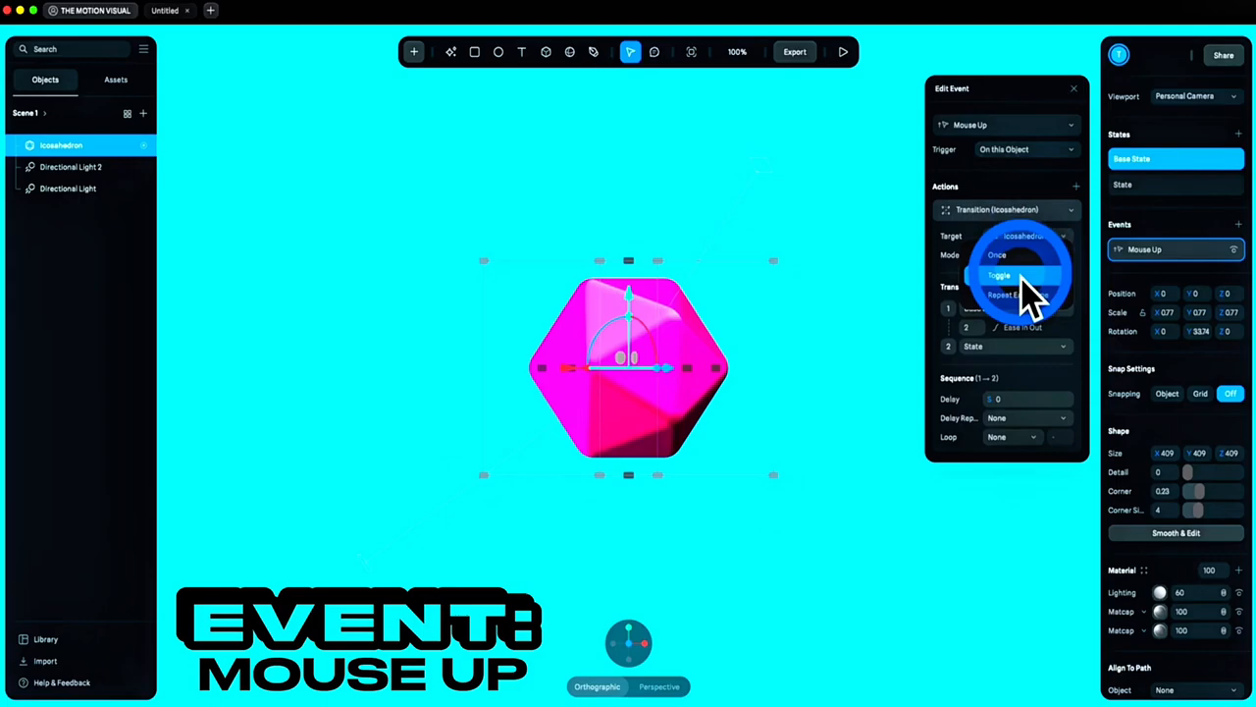
{"action": "left_click", "coordinate": [1020, 276]}
{"action": "left_click", "coordinate": [872, 218]}
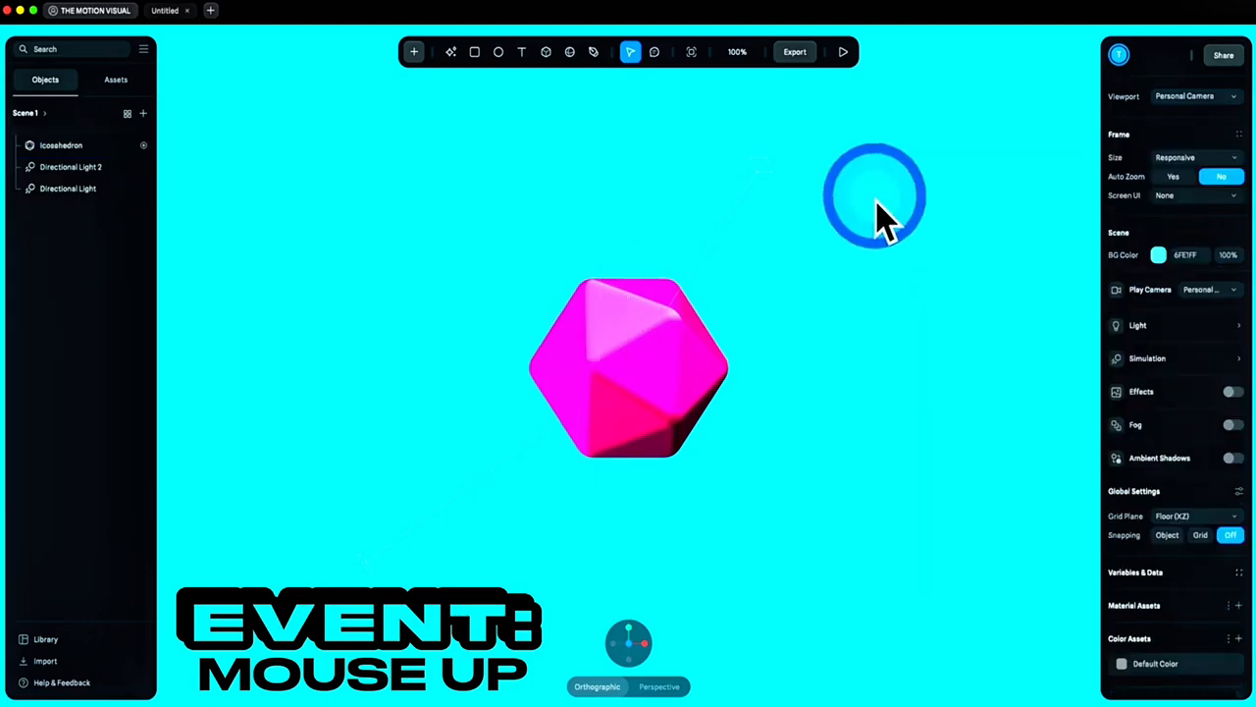
Preview the Mouse Up event by toggling the icosahedron several times, then exit the preview
{"action": "left_click", "coordinate": [843, 52]}
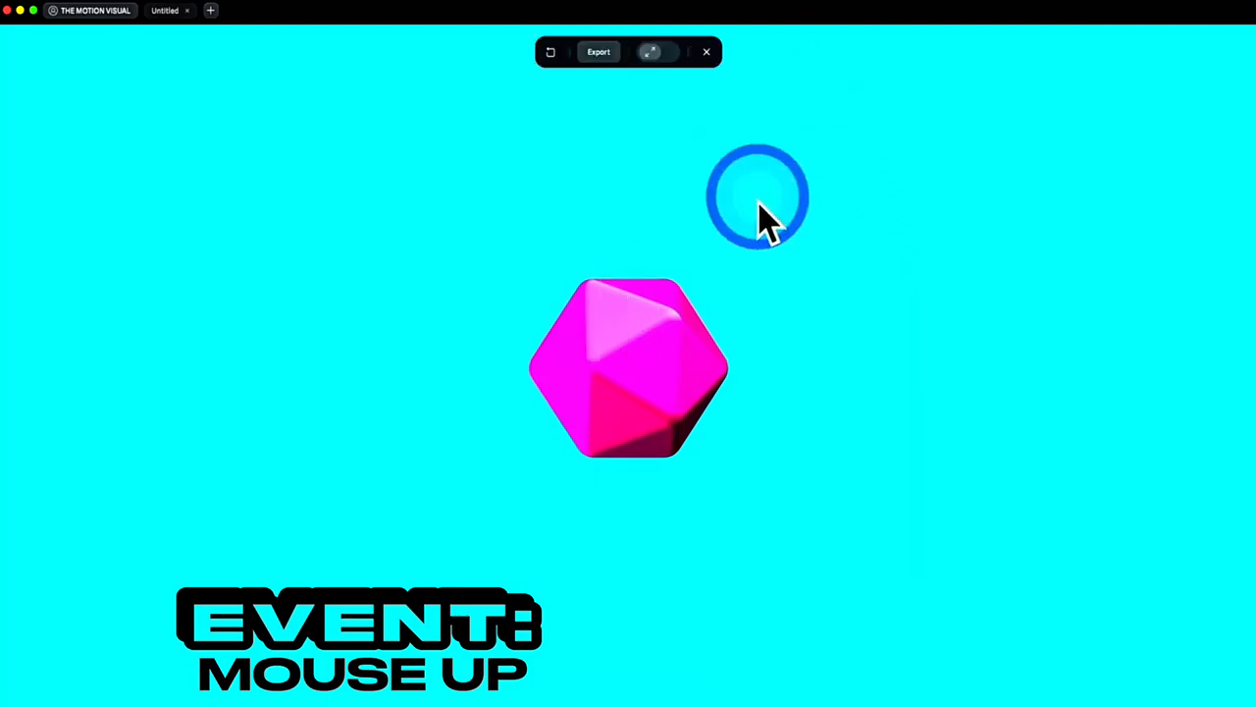
{"action": "left_click", "coordinate": [647, 346]}
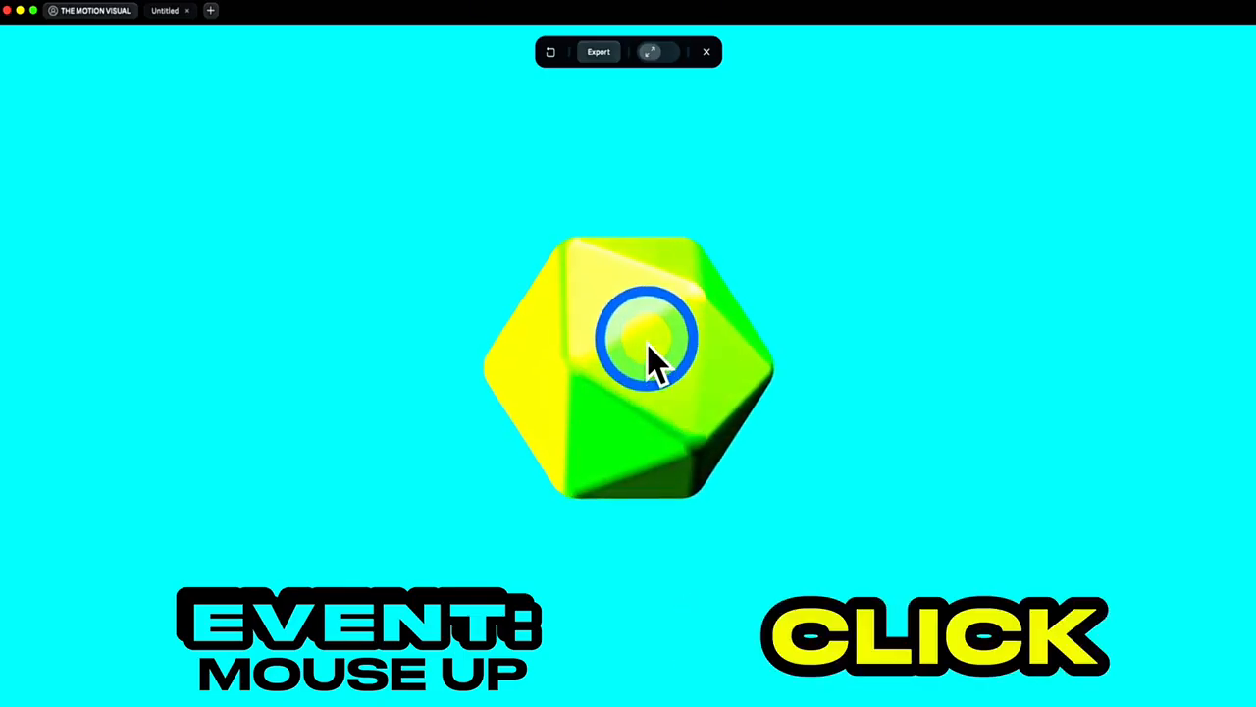
{"action": "left_click", "coordinate": [647, 347]}
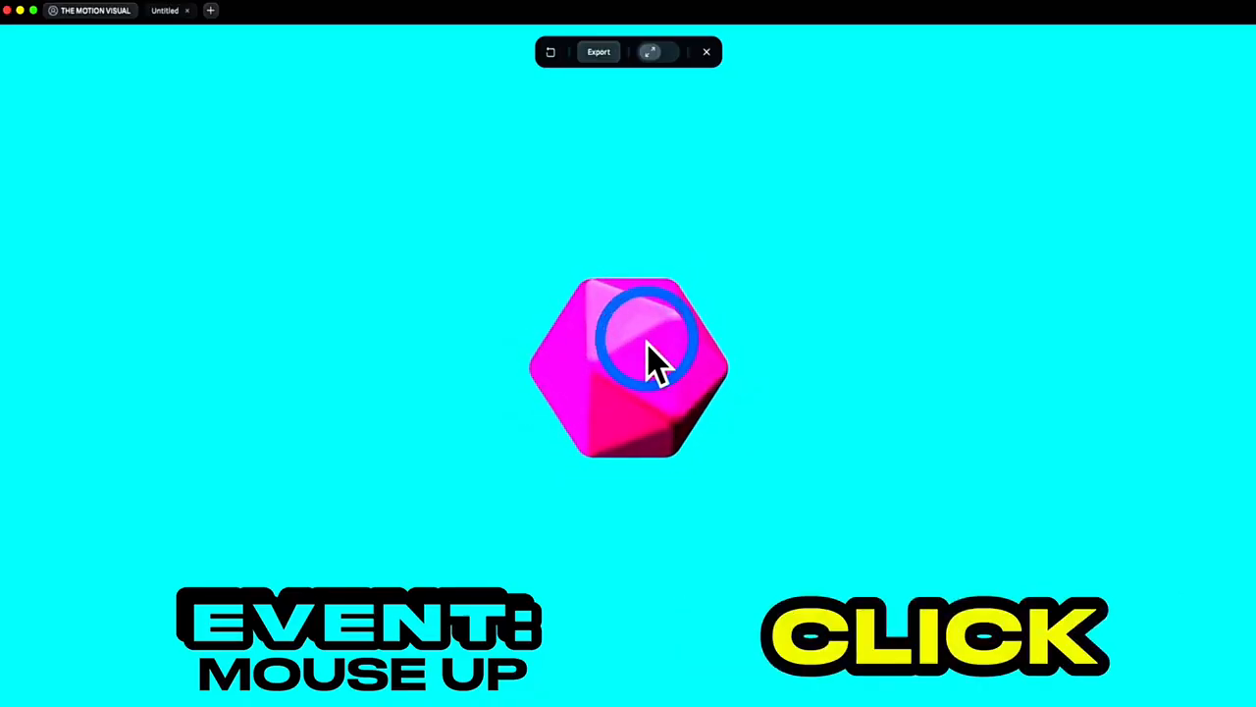
{"action": "left_click", "coordinate": [648, 346]}
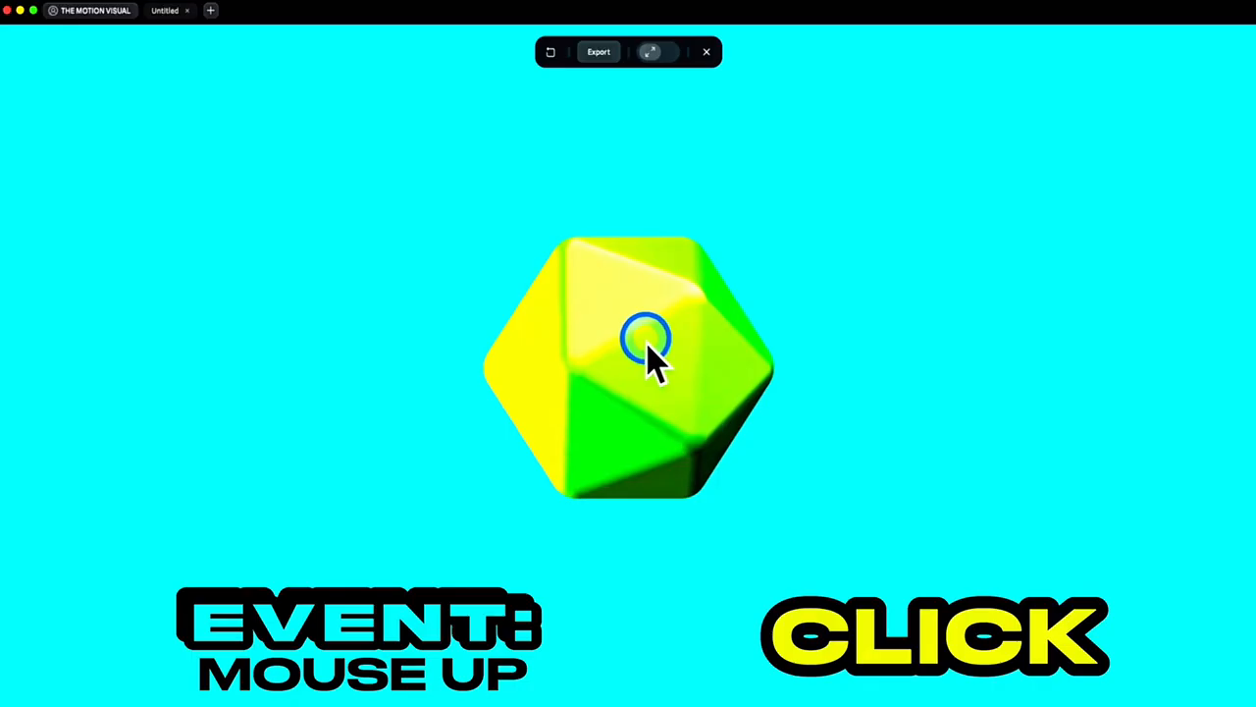
{"action": "left_click", "coordinate": [648, 346]}
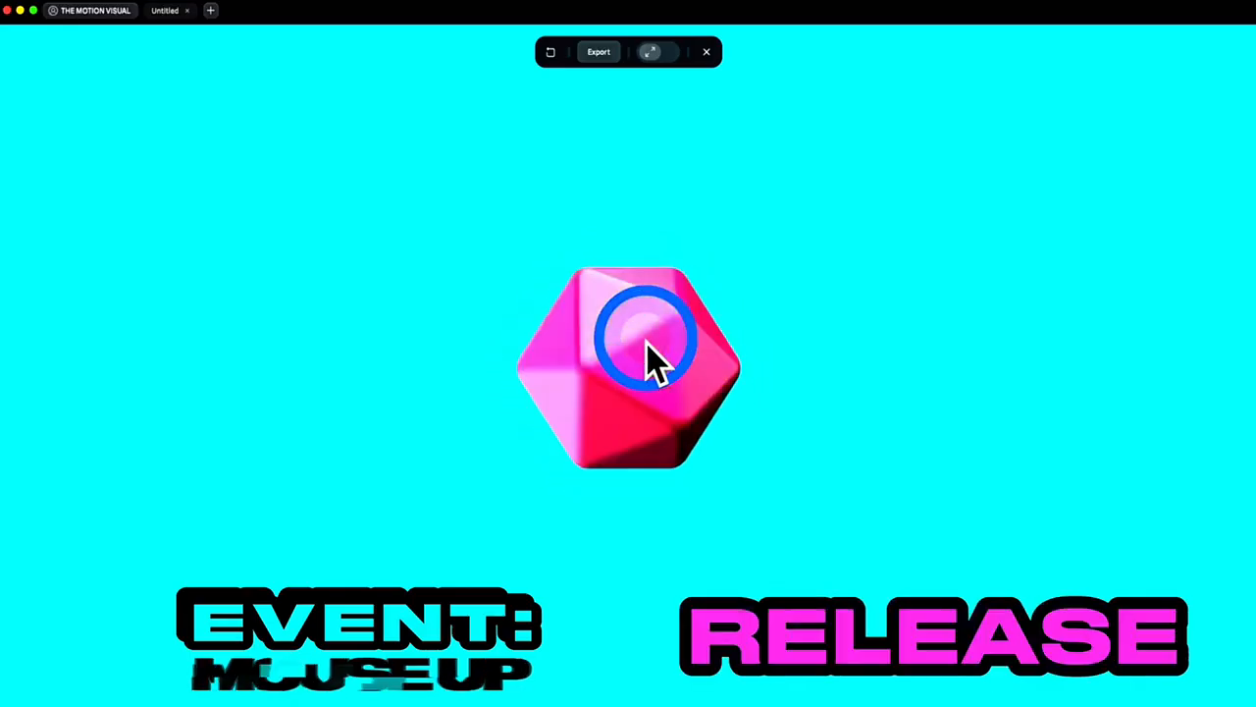
{"action": "left_click", "coordinate": [707, 51]}
Change the icosahedron's Mouse Up event to Mouse Down
{"action": "left_click", "coordinate": [1158, 249]}
{"action": "left_click", "coordinate": [1026, 135]}
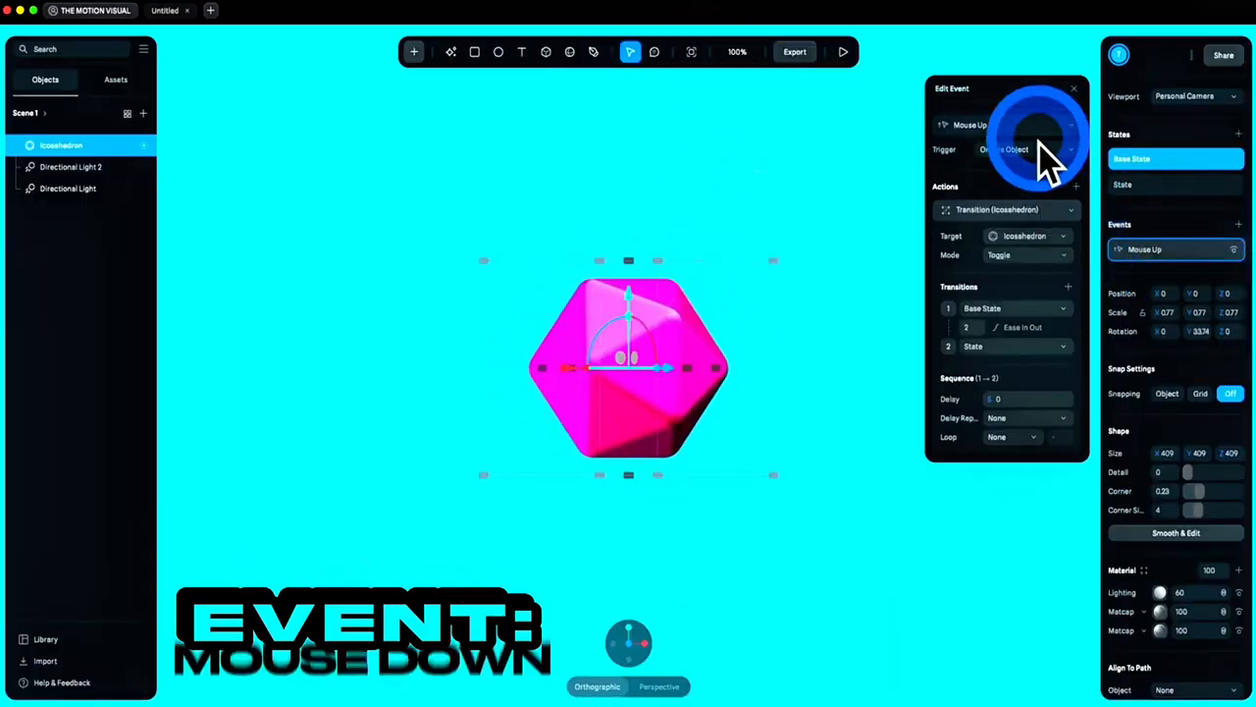
{"action": "left_click", "coordinate": [1011, 146]}
Preview the Mouse Down event by toggling the icosahedron several times, then exit the preview
{"action": "left_click", "coordinate": [842, 52]}
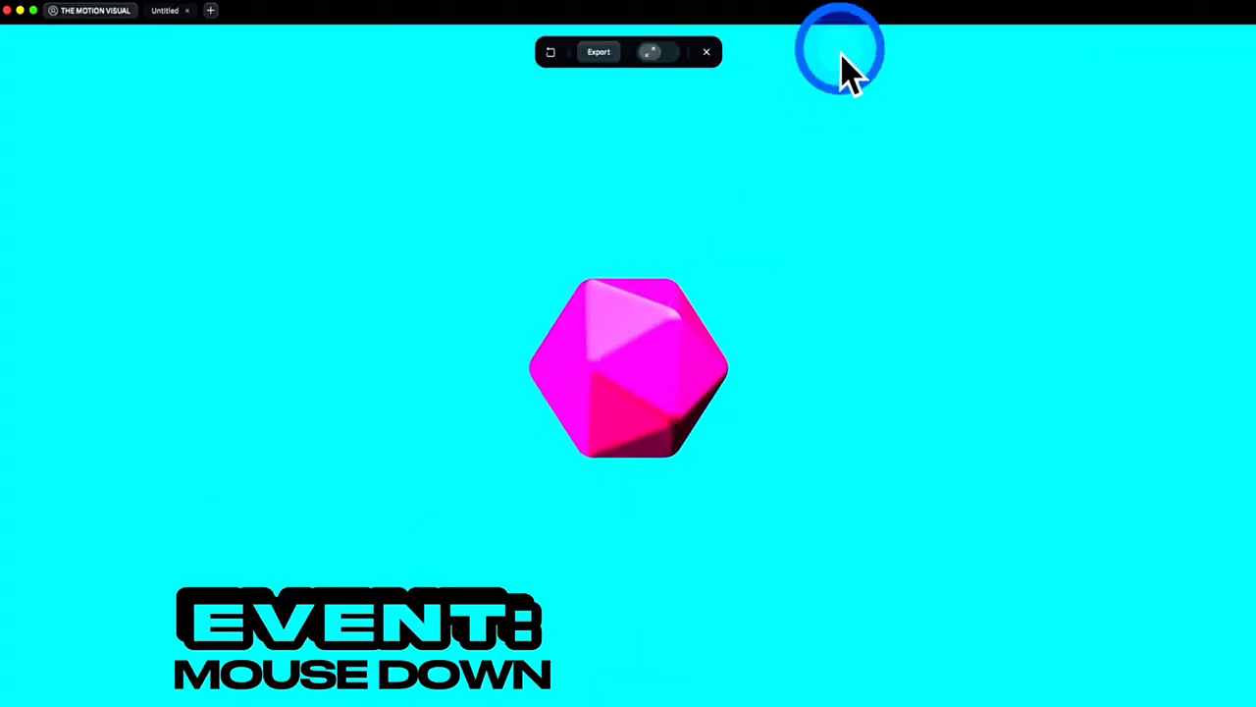
{"action": "left_click", "coordinate": [685, 312]}
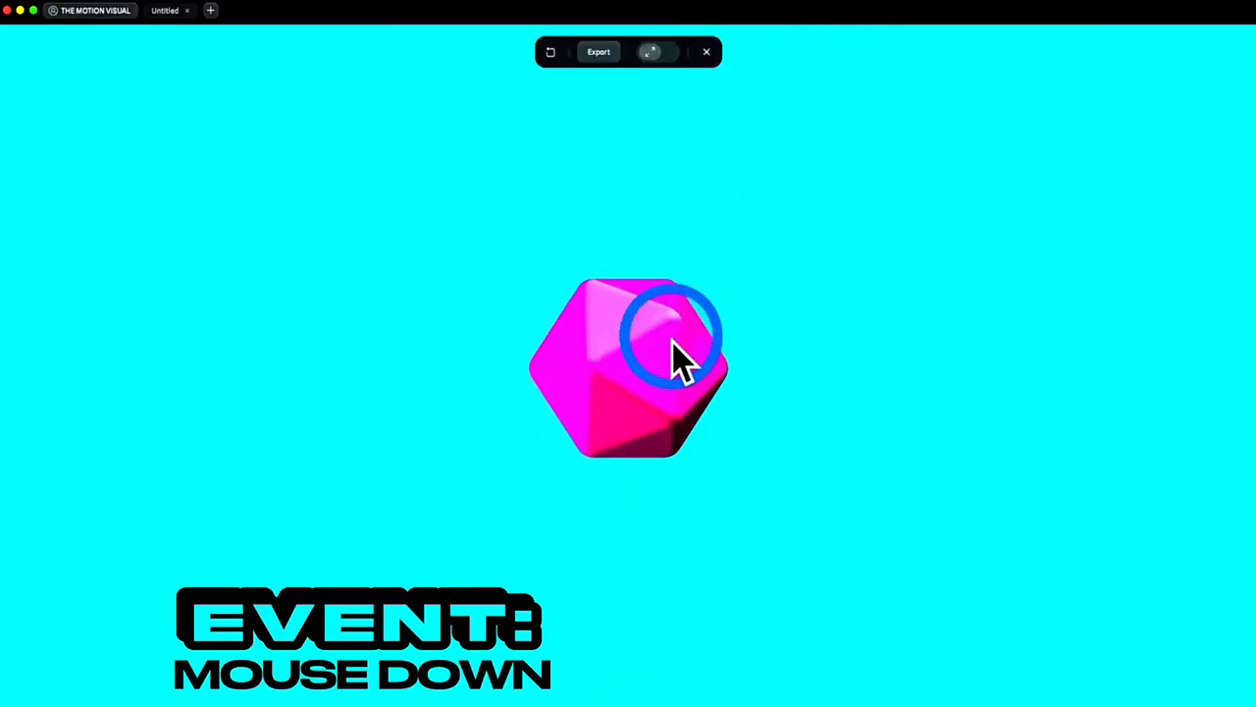
{"action": "left_click", "coordinate": [673, 346]}
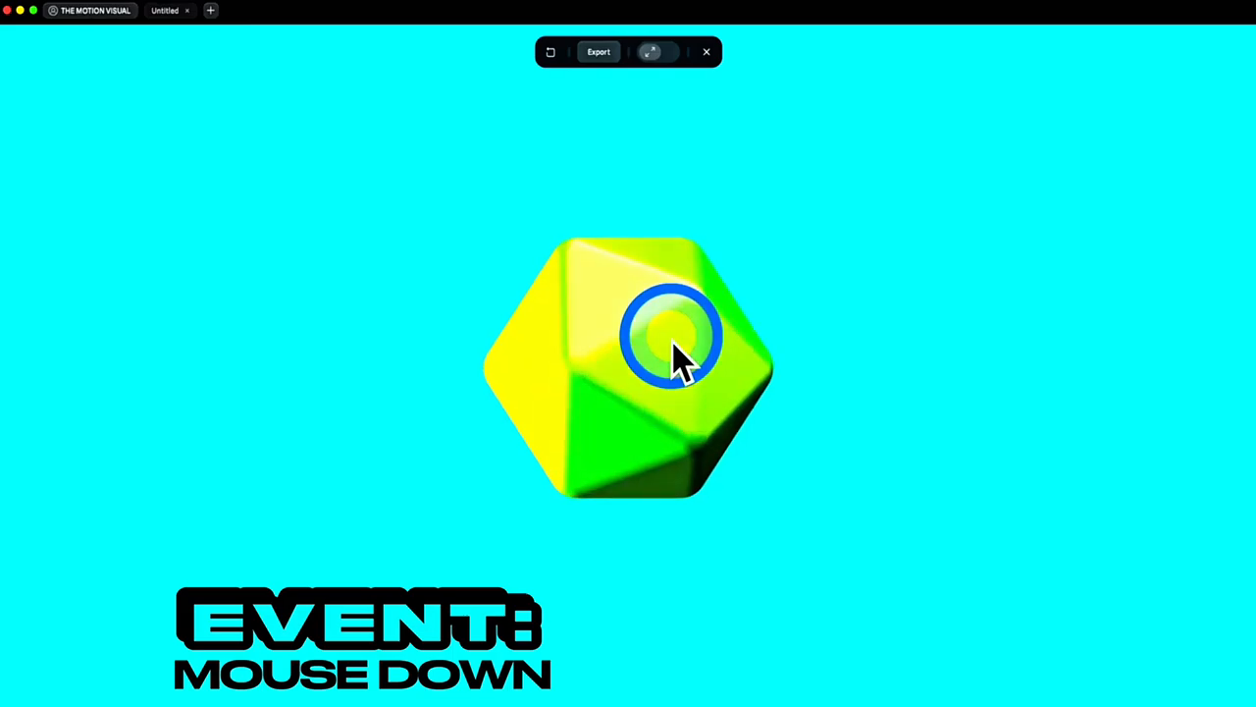
{"action": "left_click", "coordinate": [673, 346]}
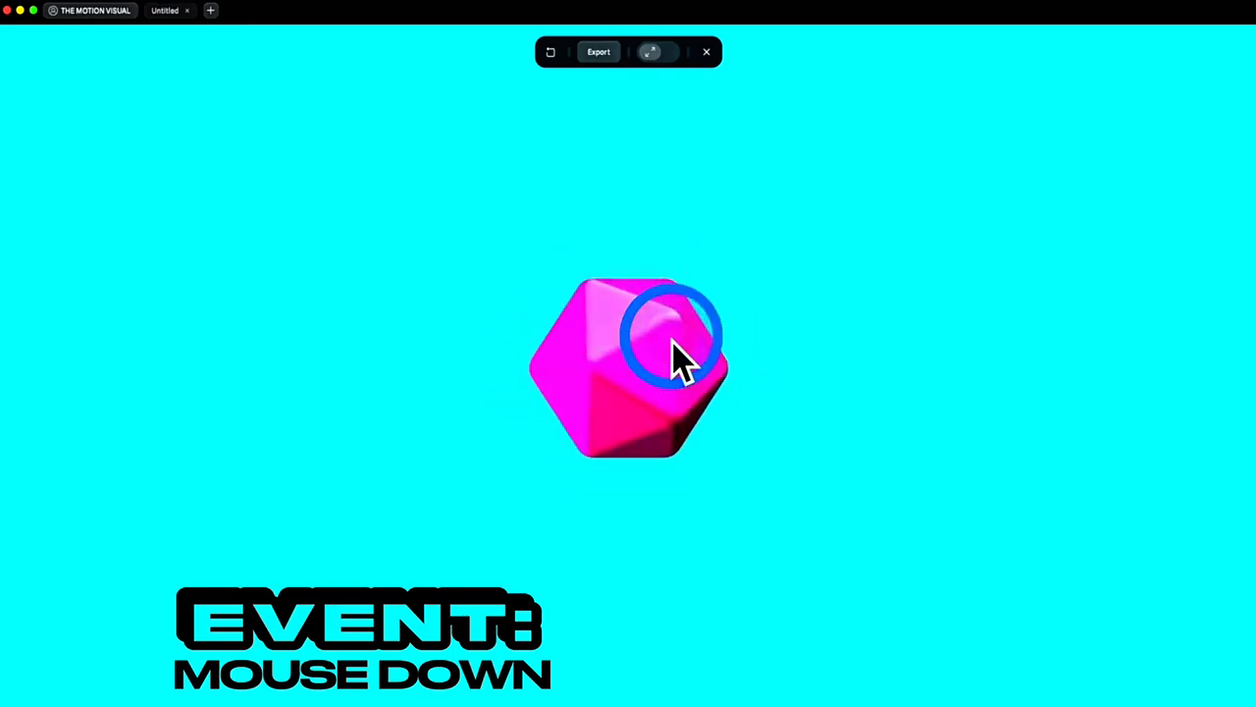
{"action": "left_click", "coordinate": [673, 345]}
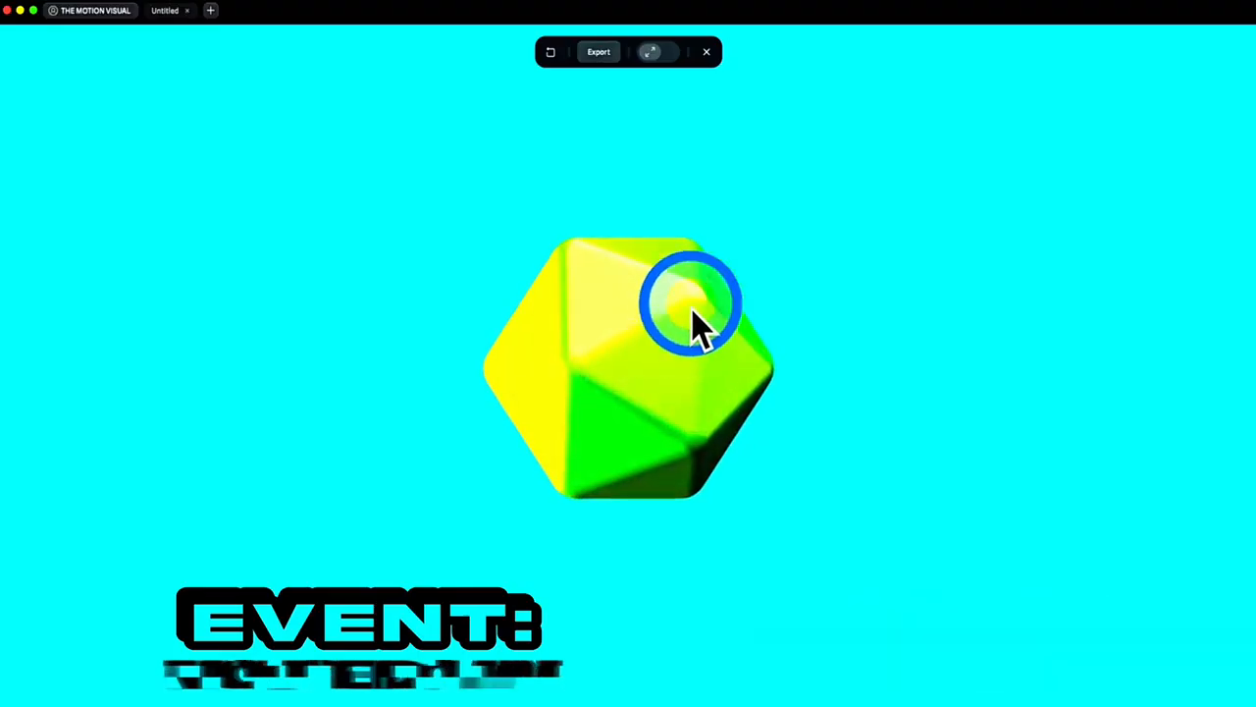
{"action": "left_click", "coordinate": [706, 52]}
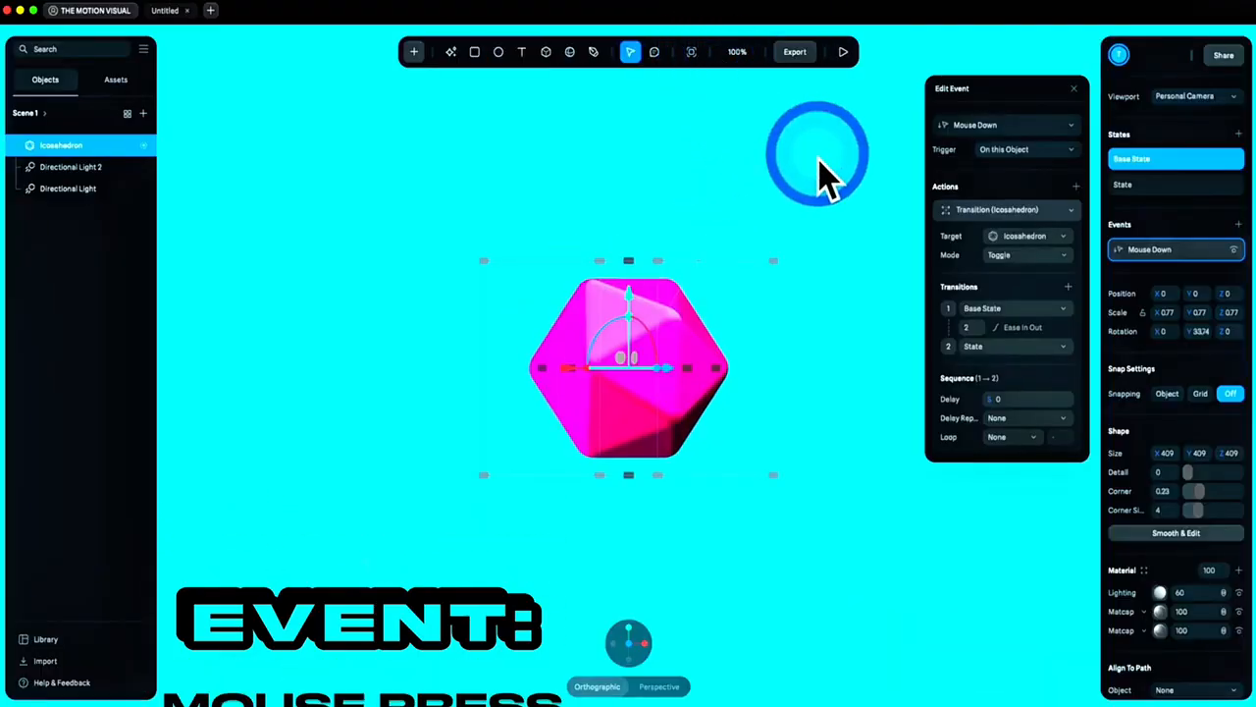
Change the event to Mouse Press and preview how the icosahedron responds to being held and released
{"action": "left_click", "coordinate": [984, 132]}
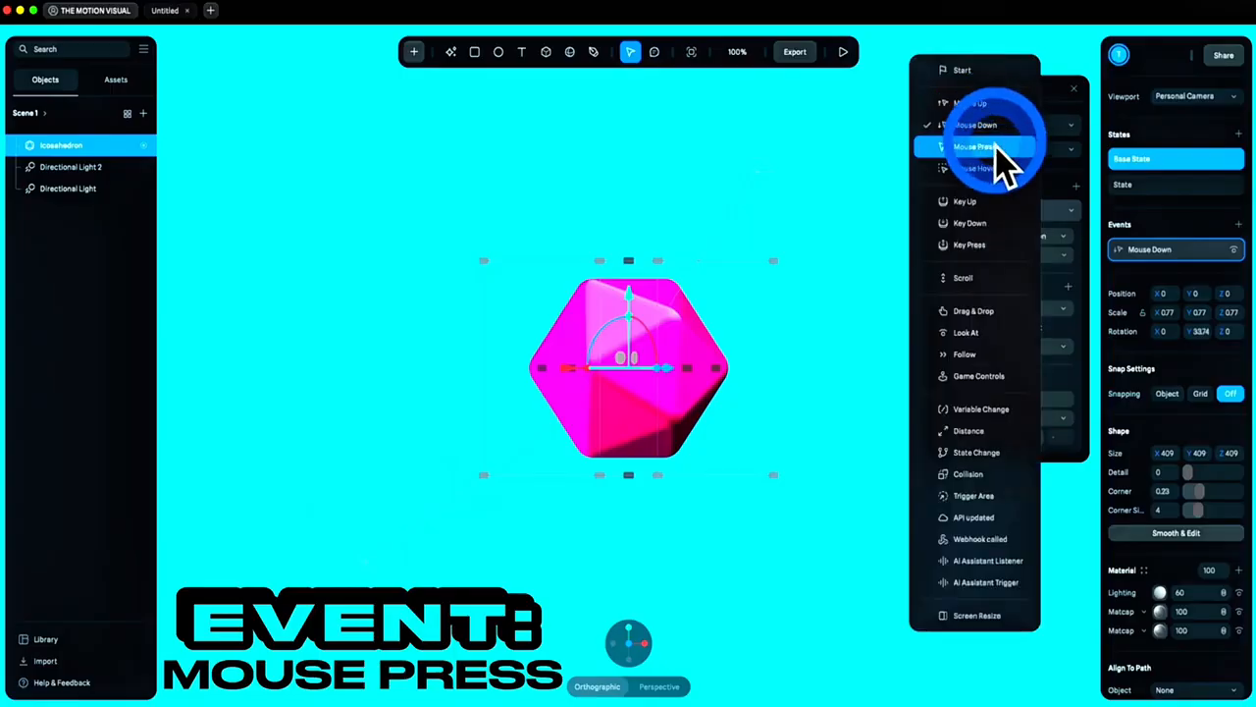
{"action": "left_click", "coordinate": [999, 155]}
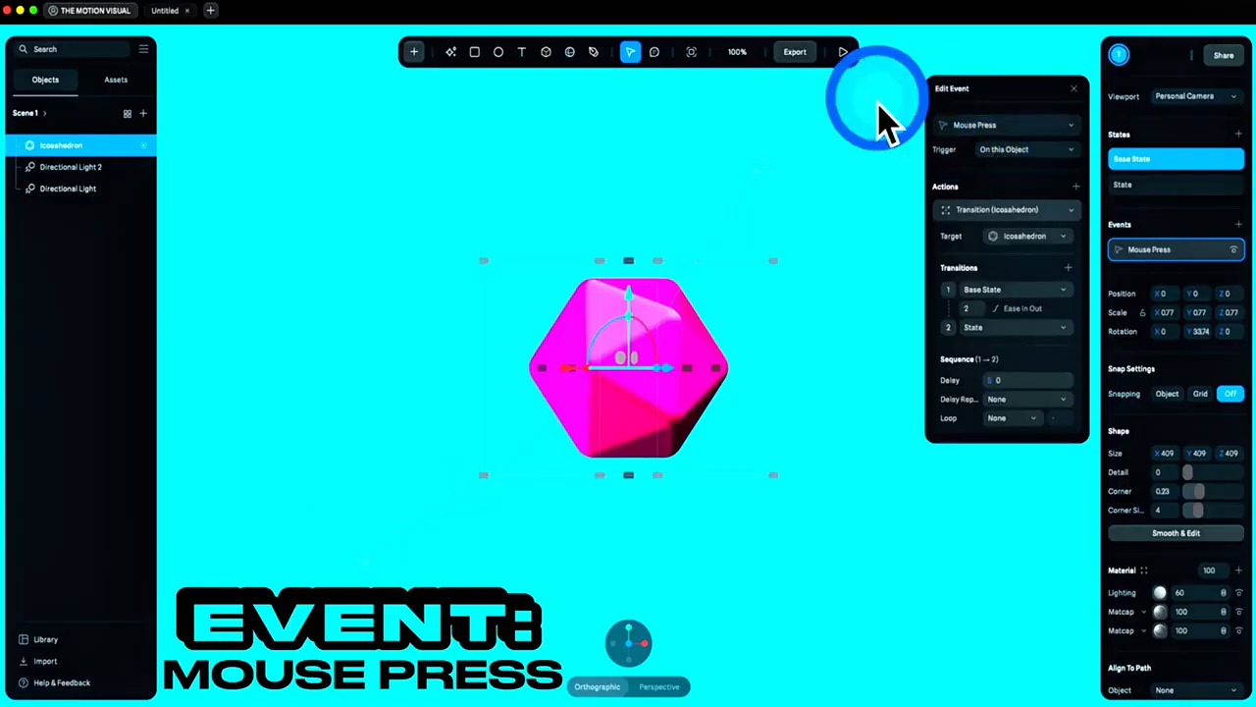
{"action": "left_click", "coordinate": [844, 54]}
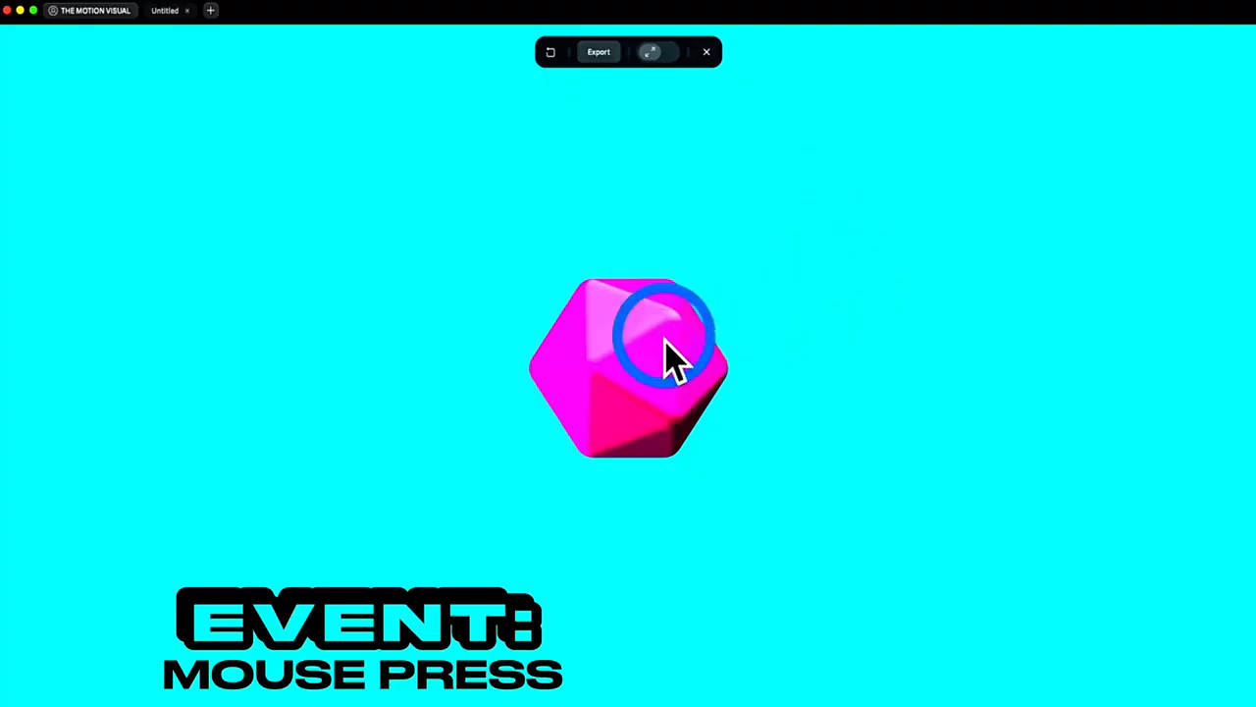
{"action": "left_click_drag", "start_coordinate": [667, 358], "coordinate": [870, 297]}
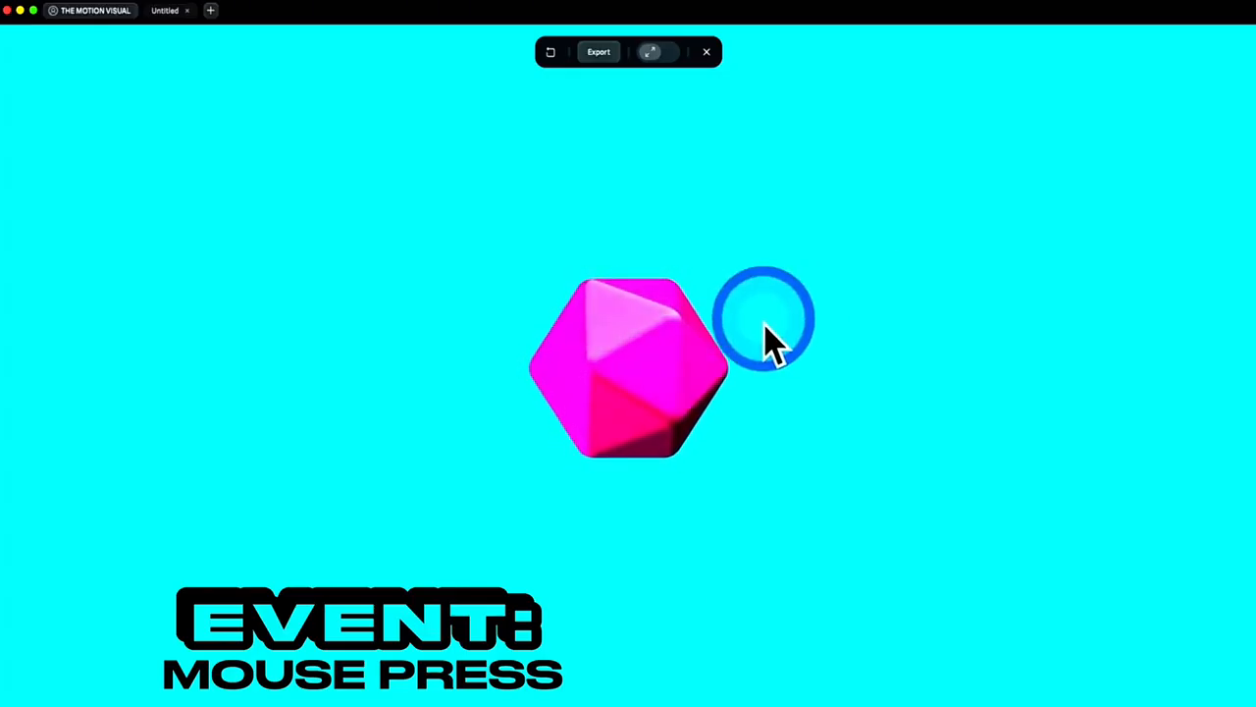
{"action": "left_click_drag", "start_coordinate": [673, 345], "coordinate": [674, 346]}
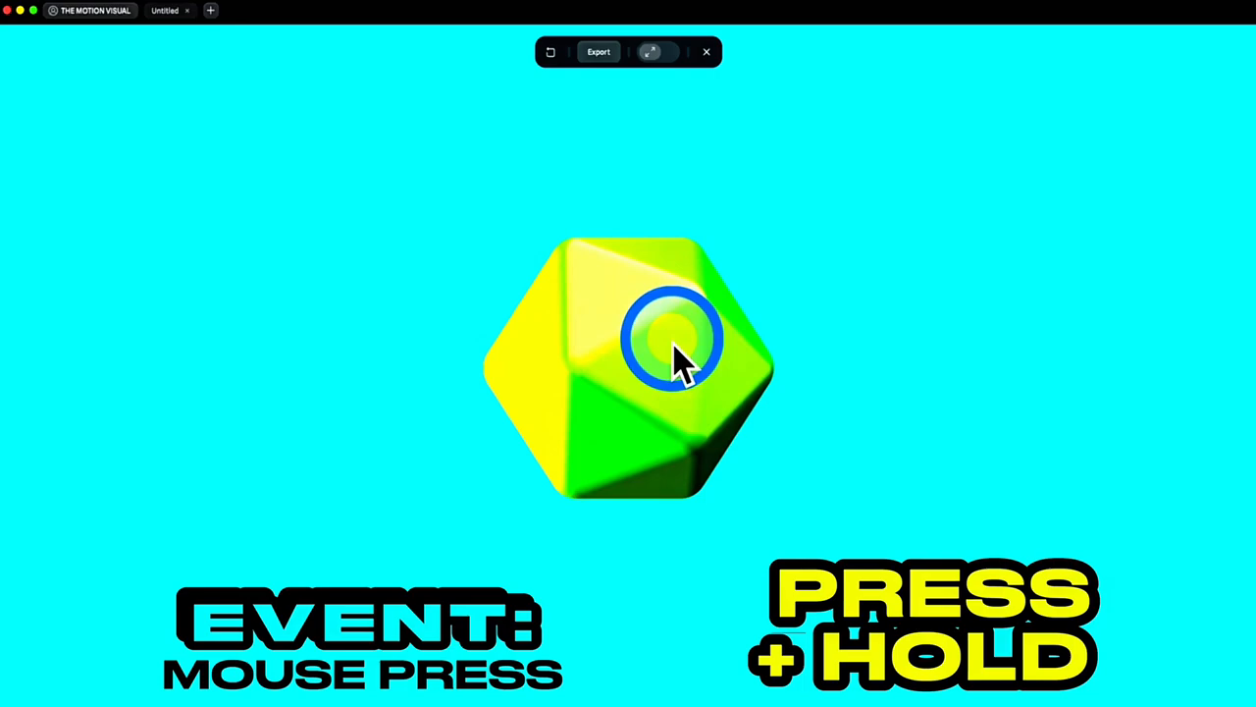
{"action": "left_click_drag", "start_coordinate": [678, 363], "coordinate": [677, 363]}
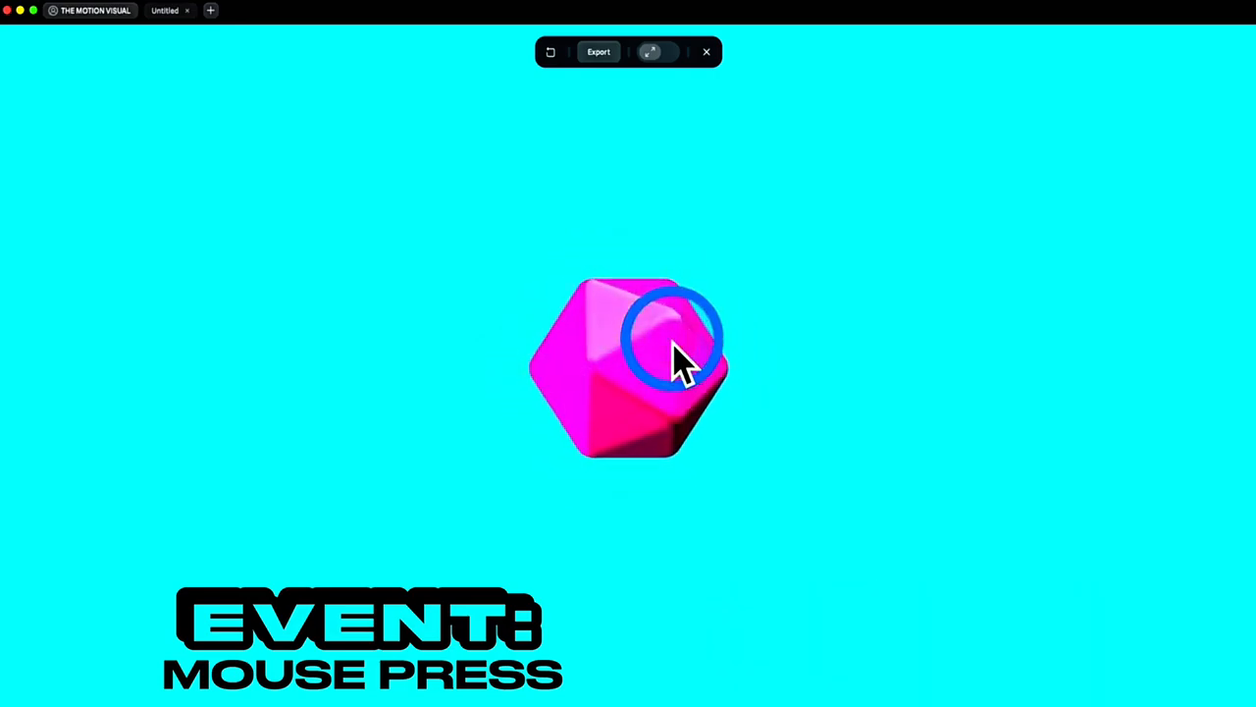
{"action": "left_click_drag", "start_coordinate": [674, 346], "coordinate": [674, 345]}
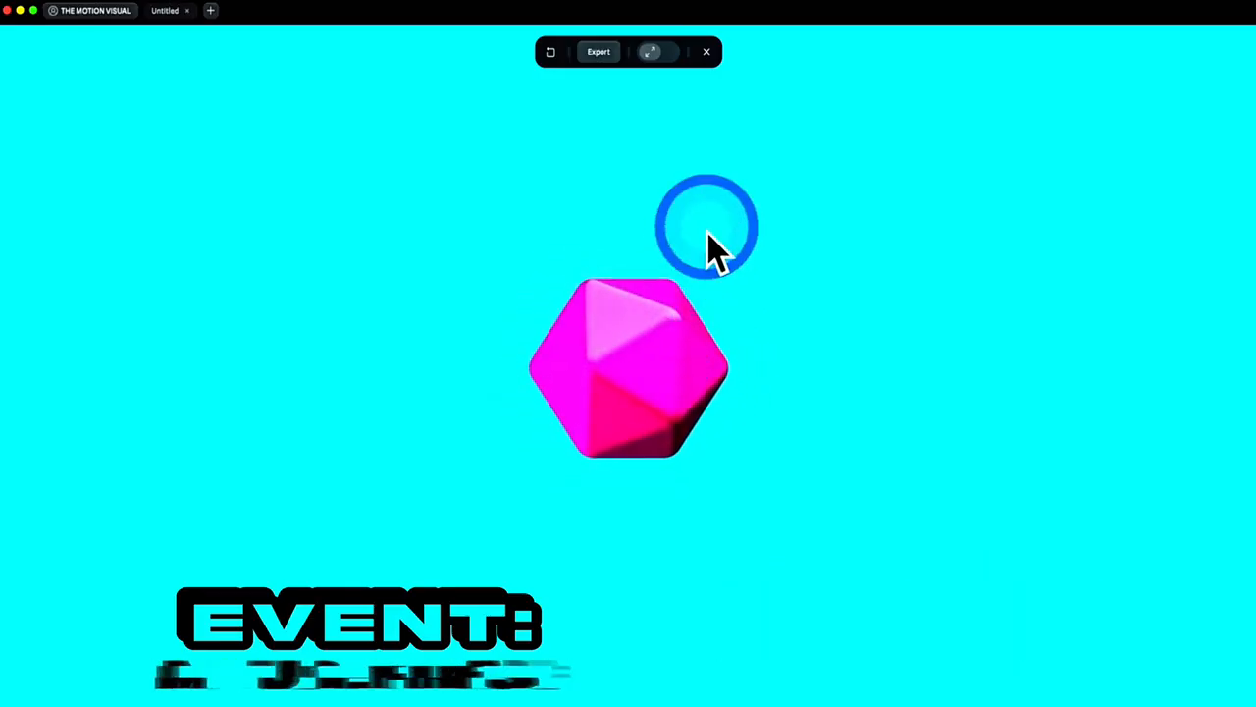
{"action": "left_click", "coordinate": [706, 52]}
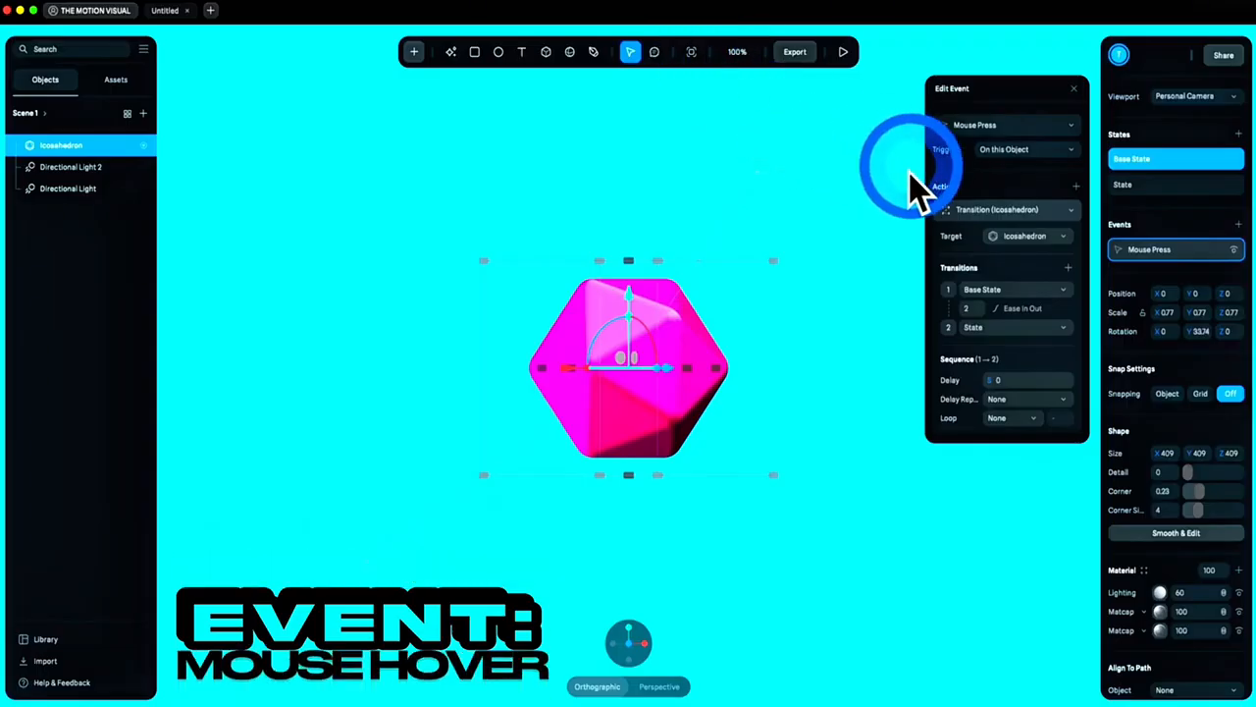
Change the event to Mouse Hover and preview how the icosahedron responds to the pointer passing over it
{"action": "left_click", "coordinate": [1001, 125]}
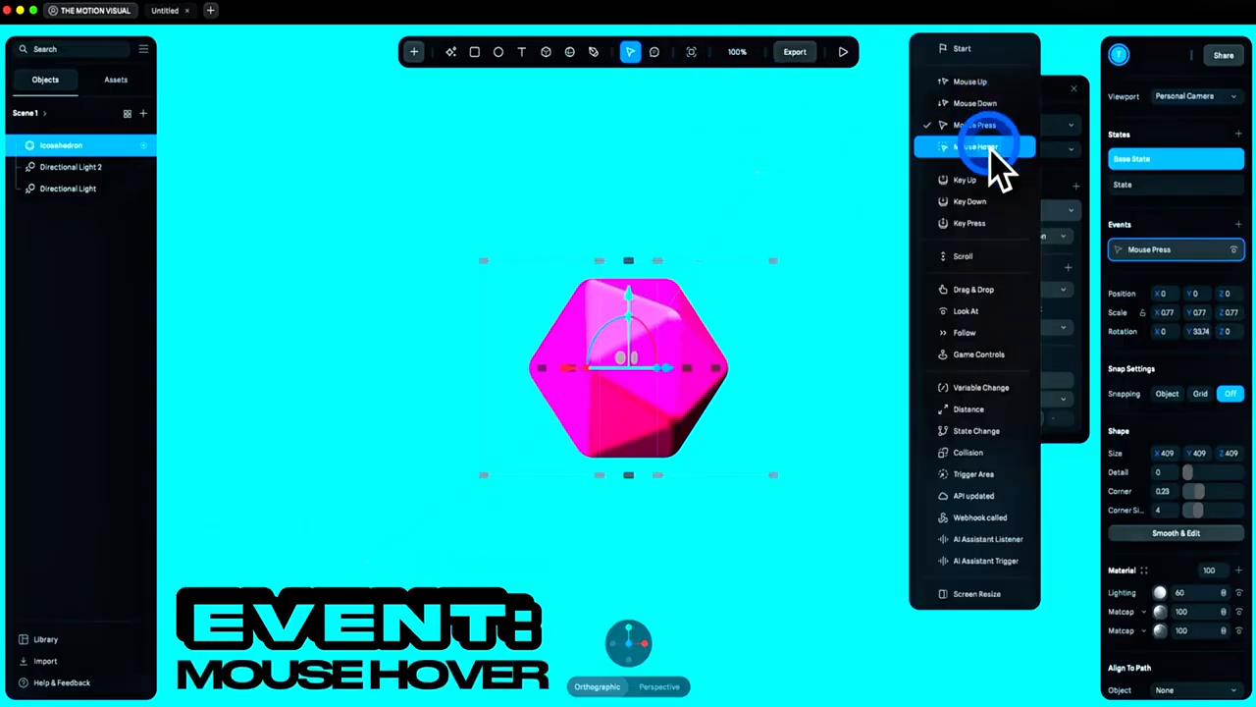
{"action": "left_click", "coordinate": [991, 149]}
{"action": "left_click", "coordinate": [843, 52]}
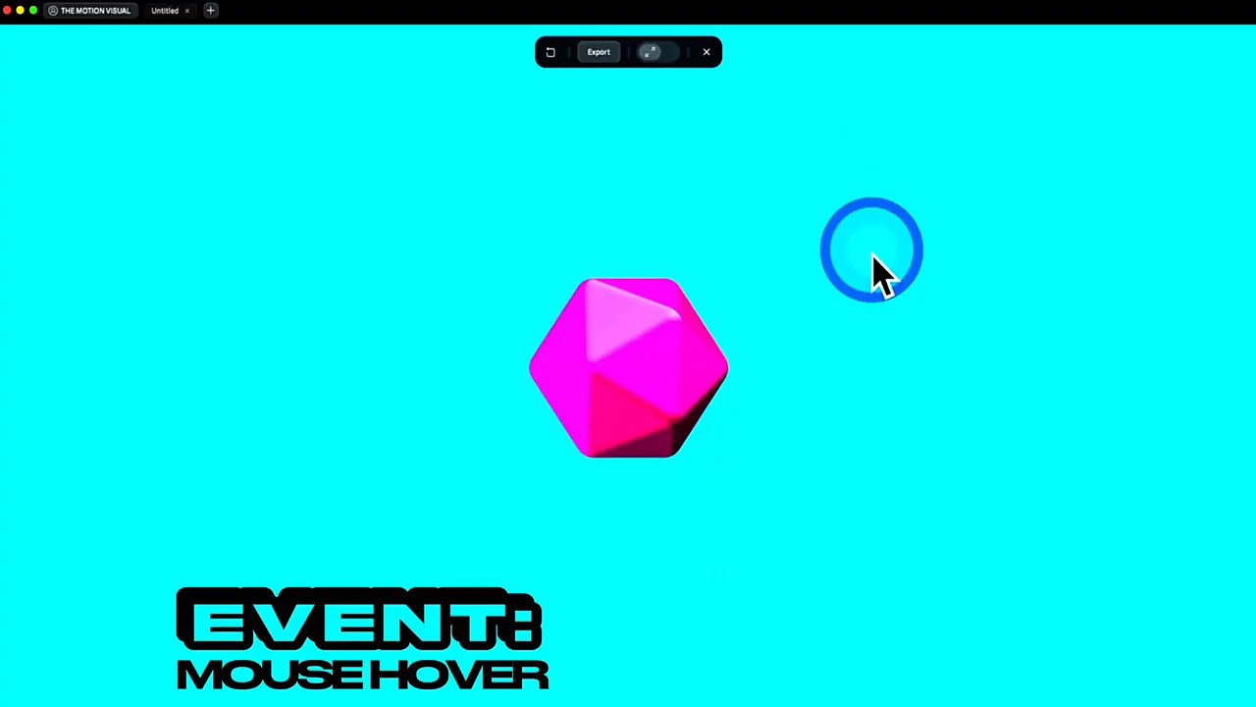
{"action": "mouse_move", "coordinate": [648, 334]}
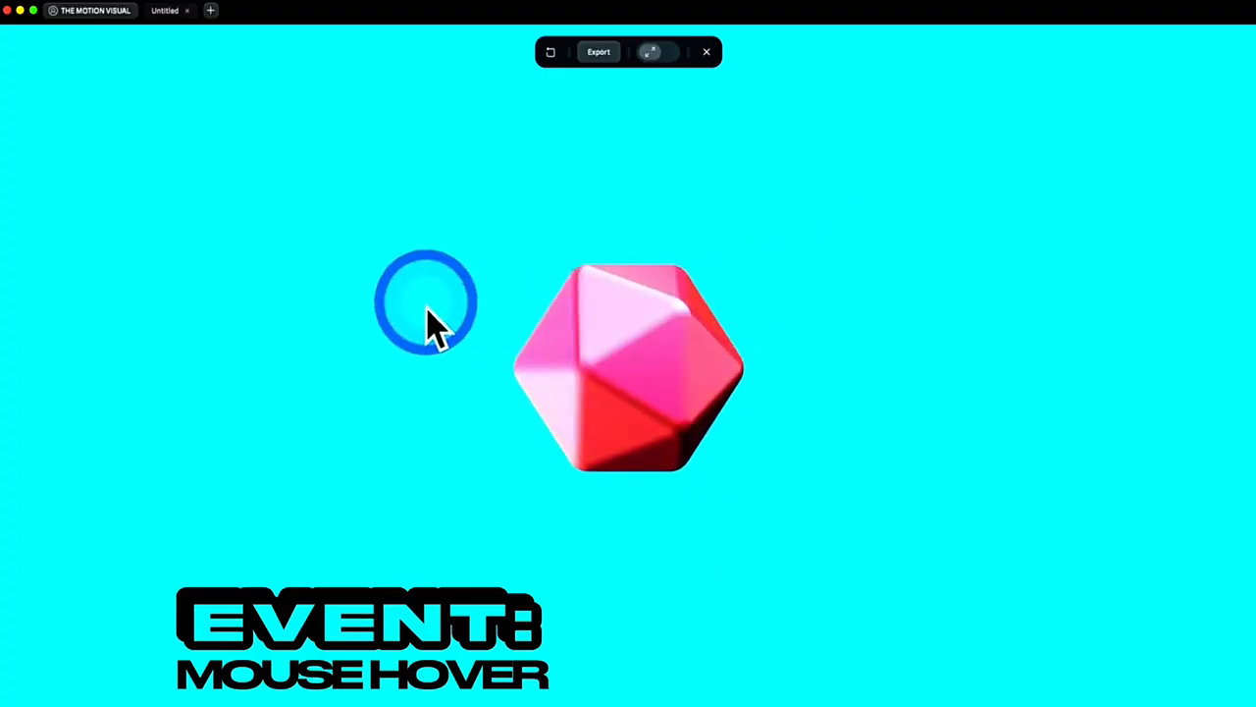
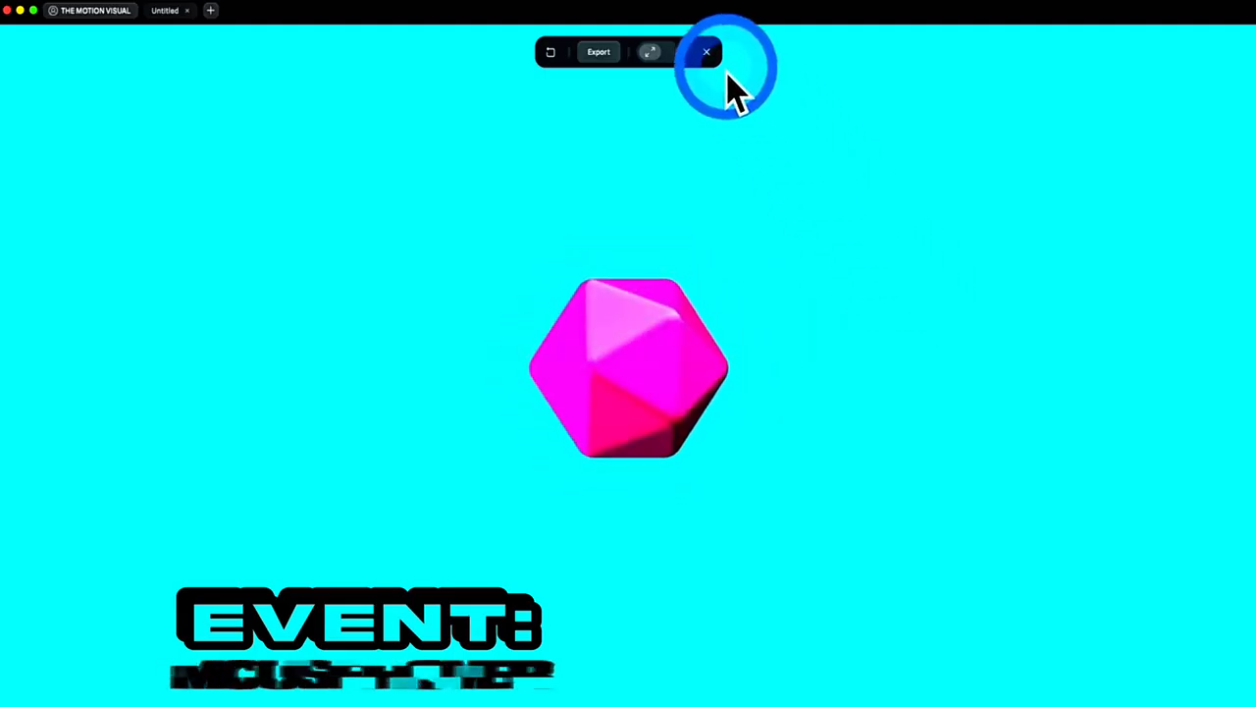
{"action": "left_click", "coordinate": [706, 52]}
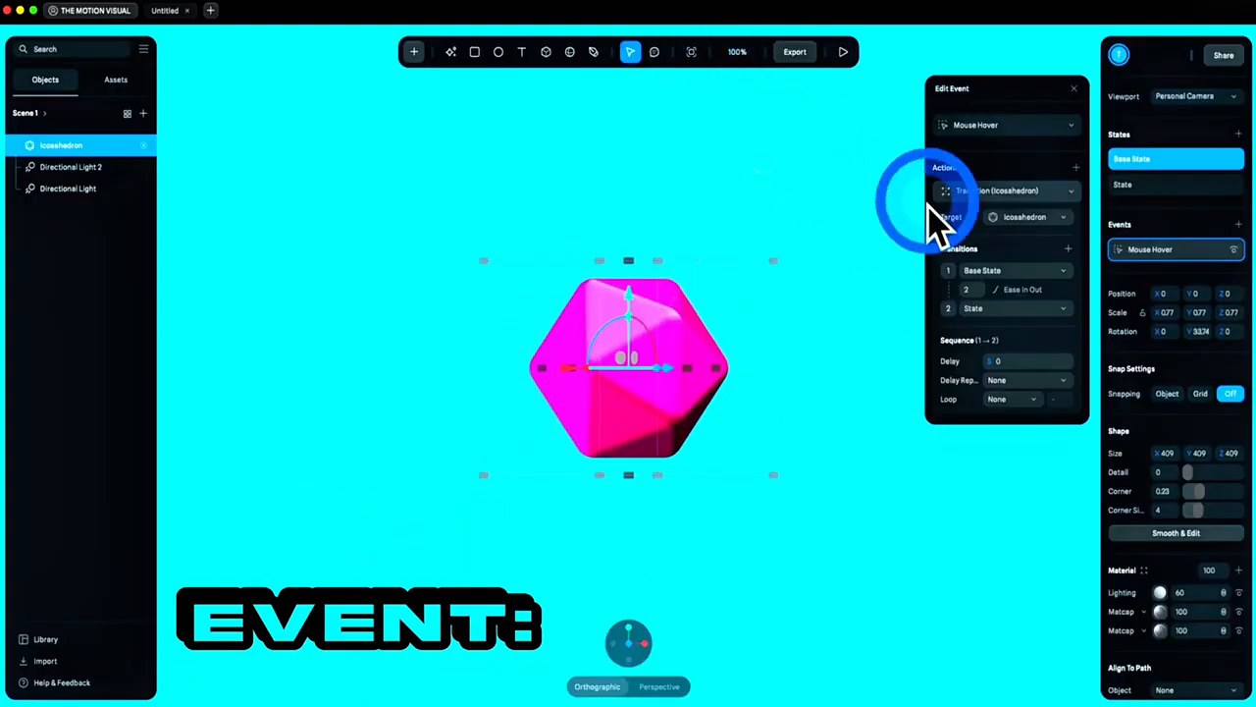
Change the icosahedron's event to Key Up and set its trigger key to a
{"action": "left_click", "coordinate": [976, 128]}
{"action": "left_click", "coordinate": [984, 159]}
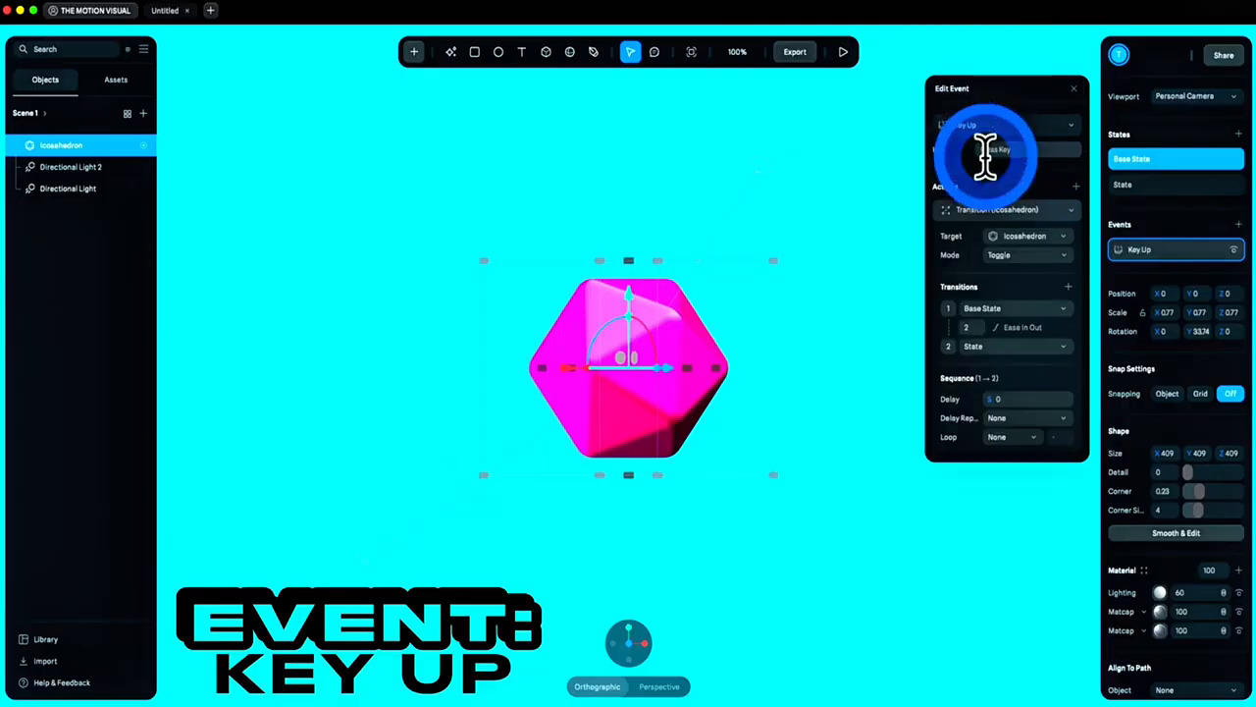
{"action": "left_click", "coordinate": [1057, 255]}
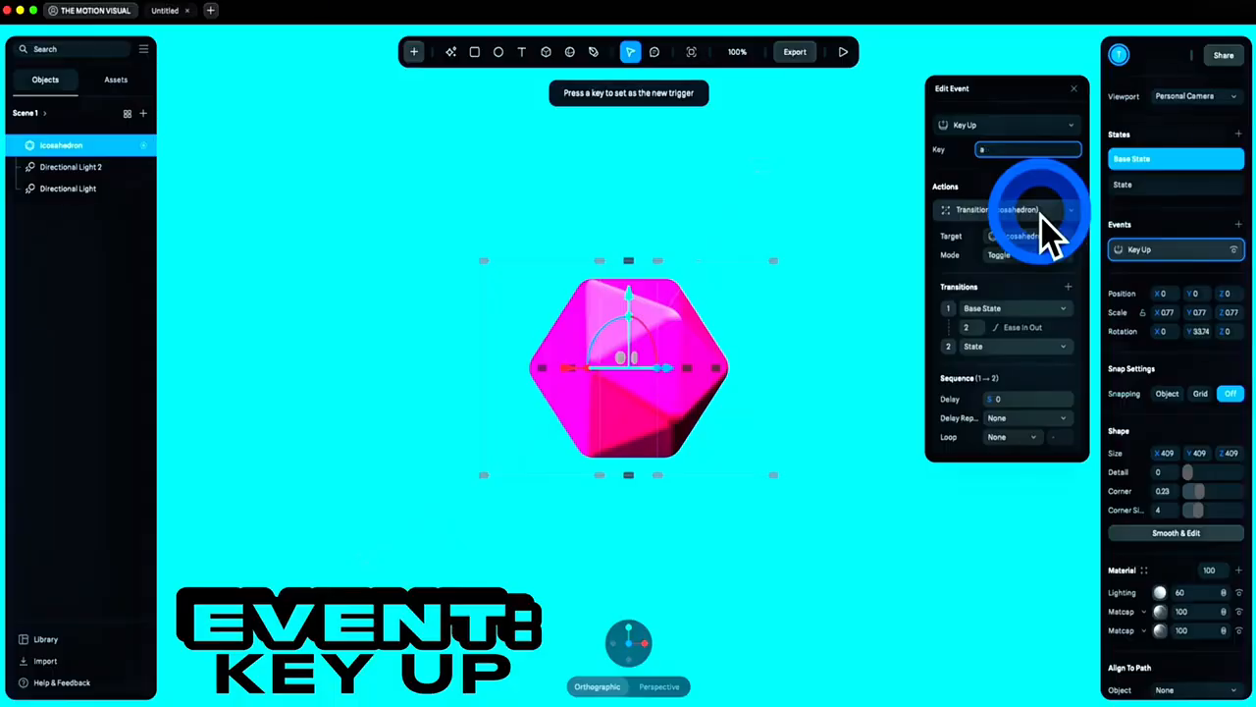
Preview the Key Up event by toggling the icosahedron several times with the a key, then exit the preview
{"action": "left_click", "coordinate": [886, 206]}
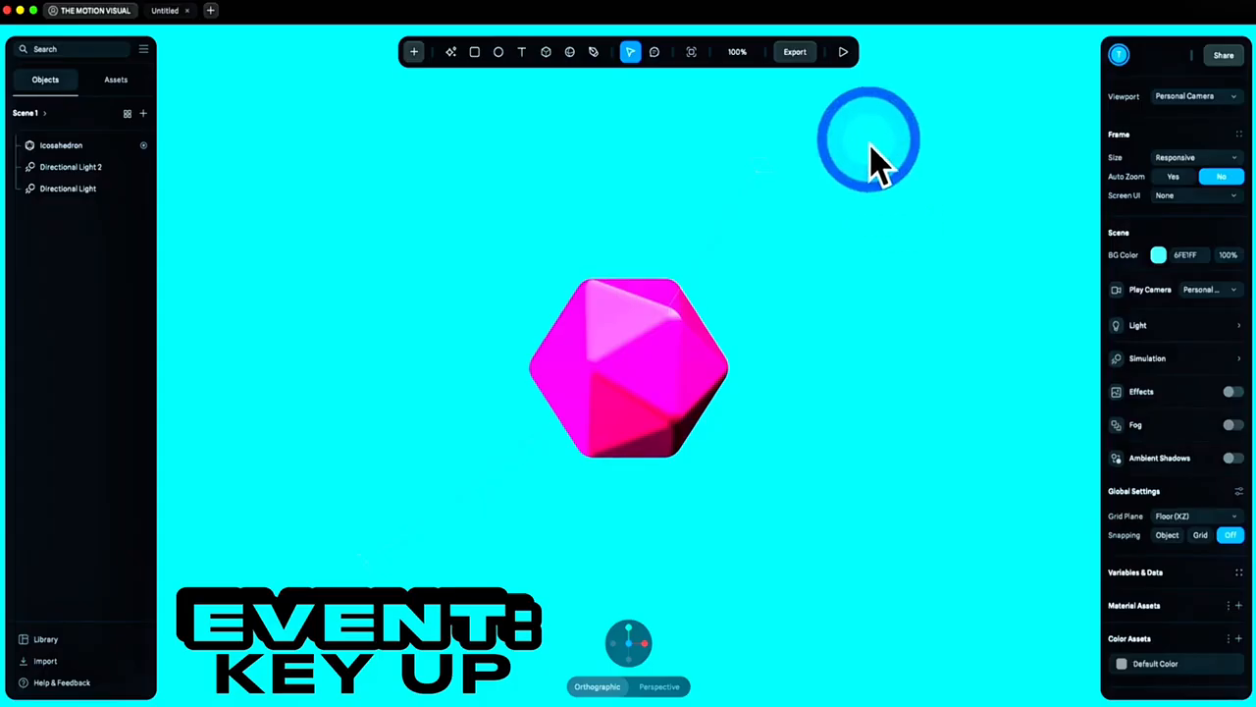
{"action": "left_click", "coordinate": [844, 53]}
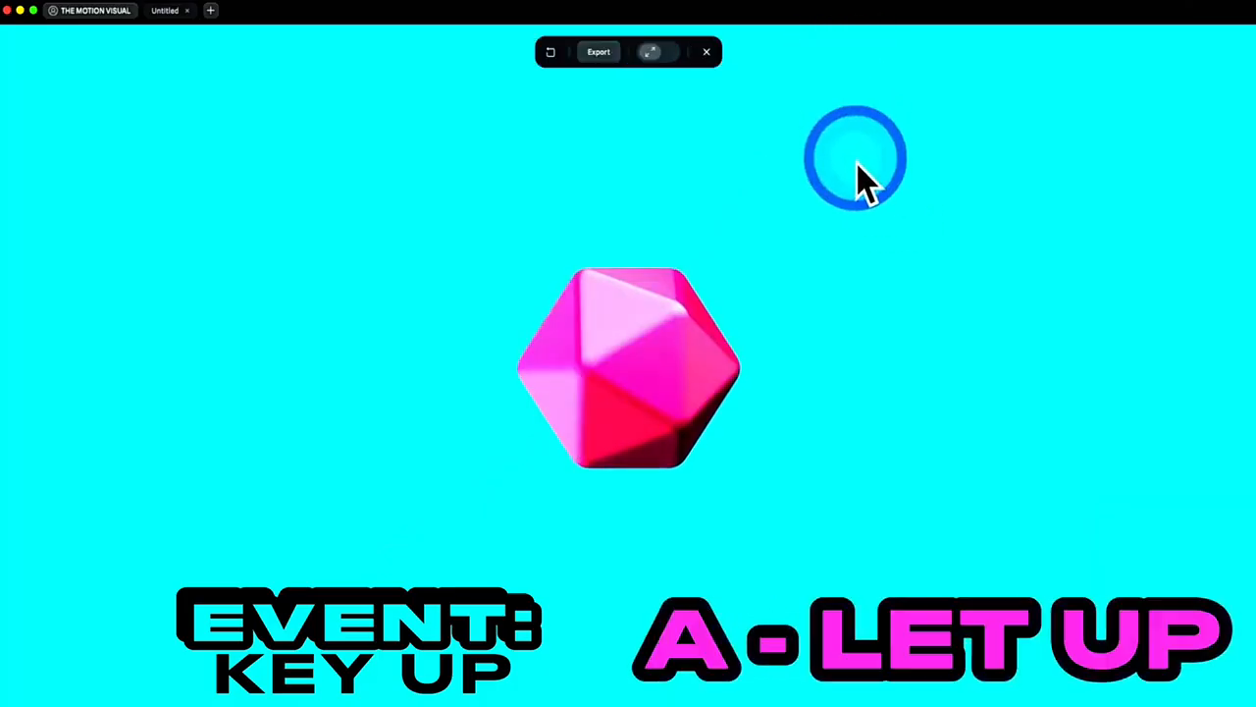
{"action": "key", "text": "a"}
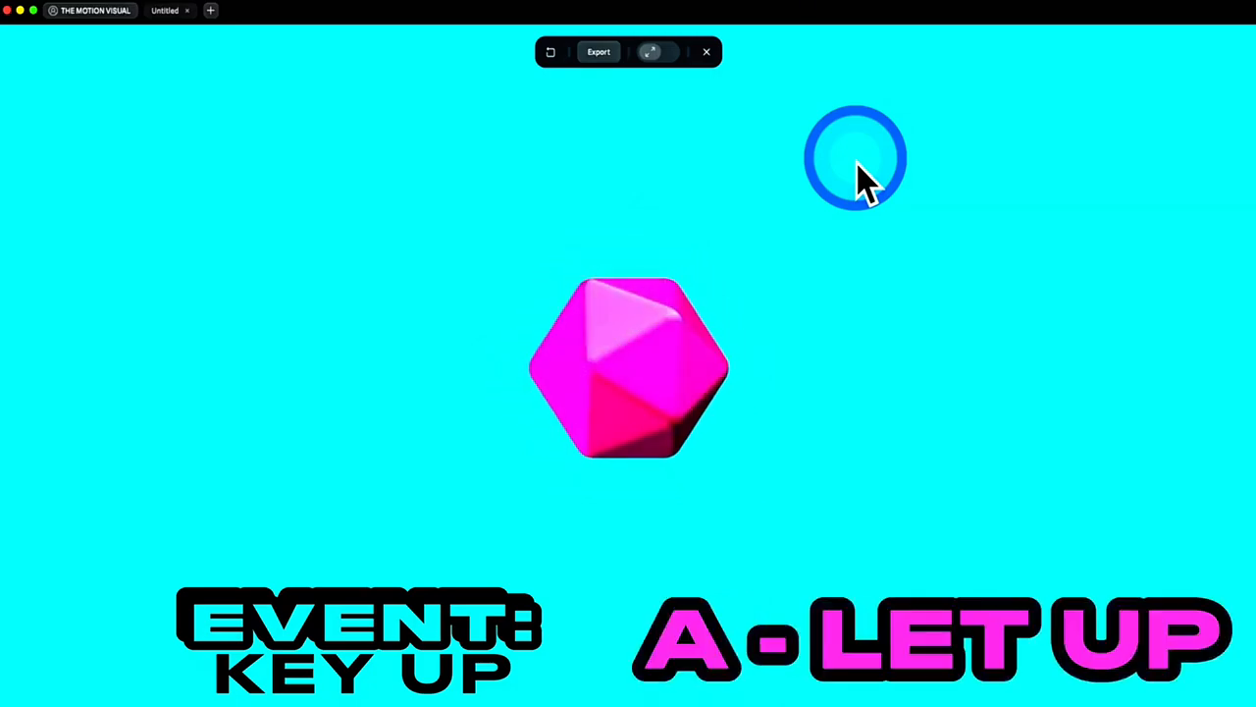
{"action": "key", "text": "a"}
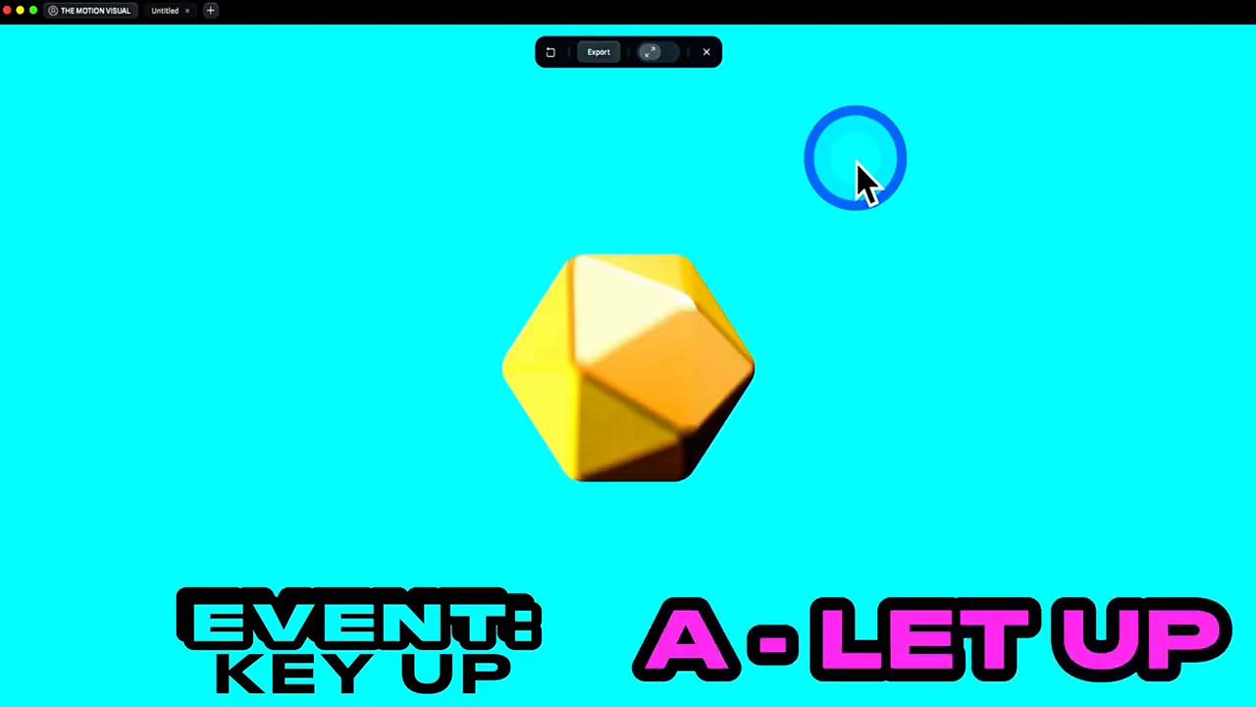
{"action": "key", "text": "a"}
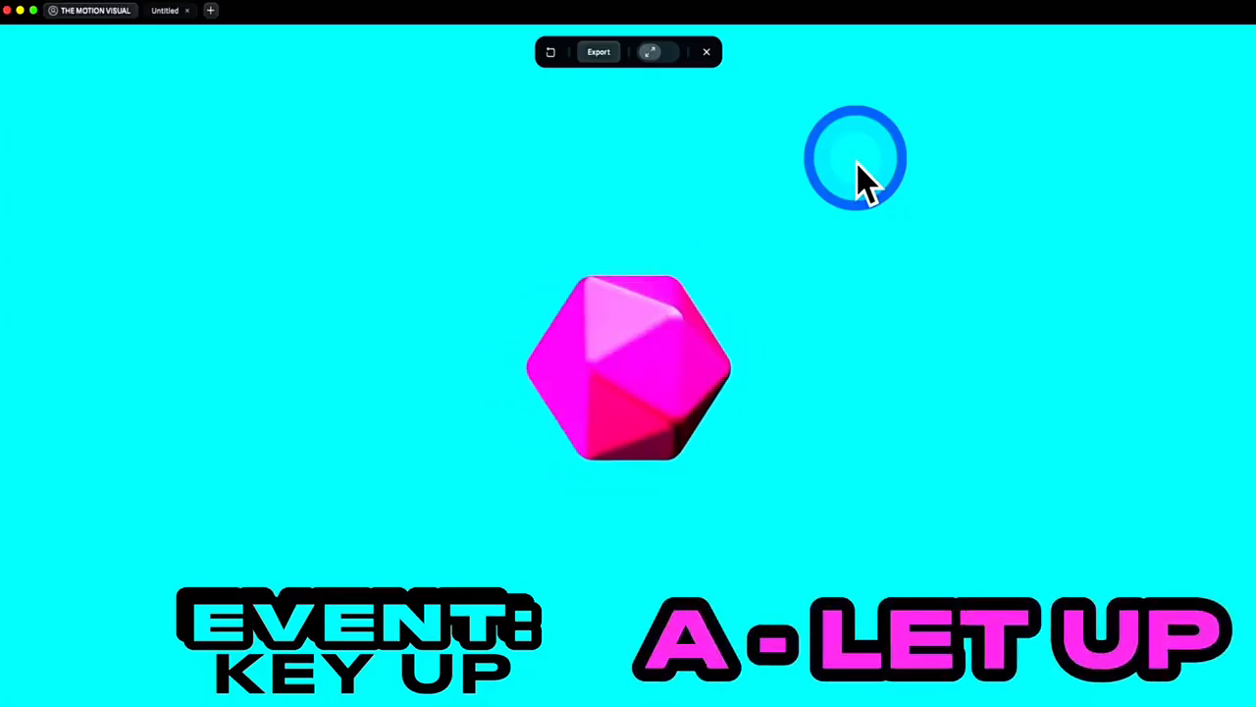
{"action": "left_click", "coordinate": [707, 52]}
Reopen the icosahedron's event and change its trigger to Key Down
{"action": "left_click", "coordinate": [662, 339]}
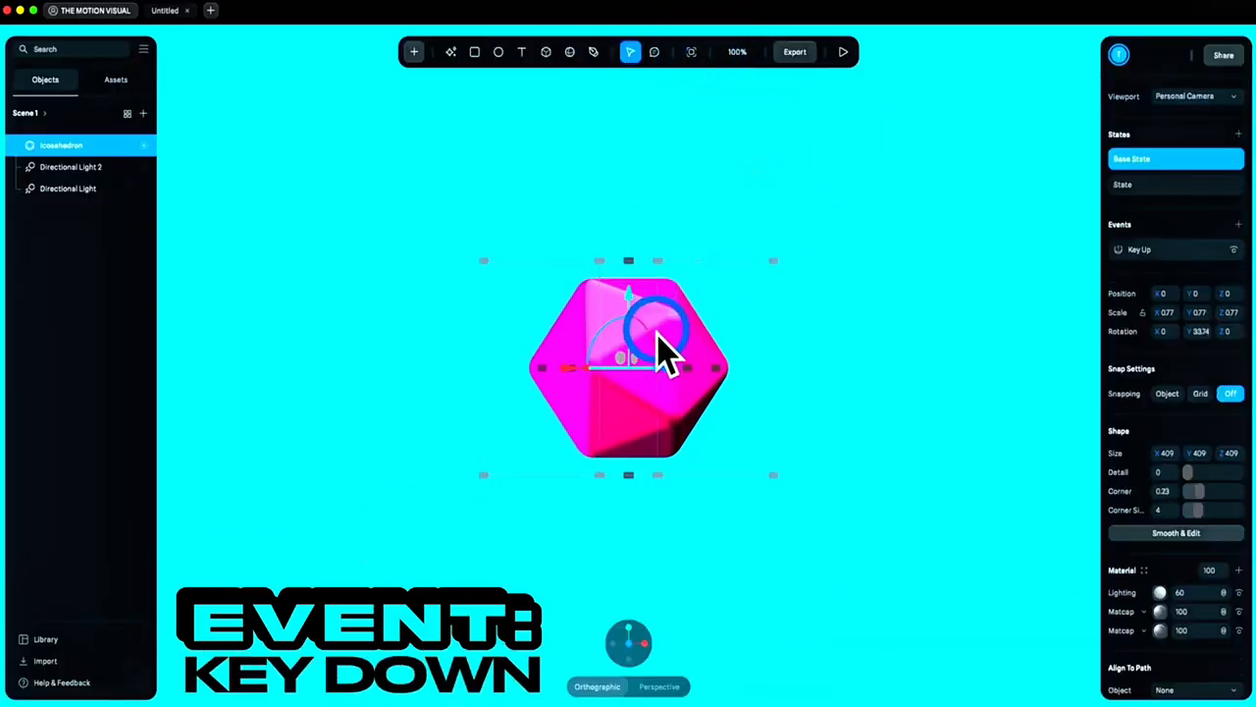
{"action": "left_click", "coordinate": [1129, 251]}
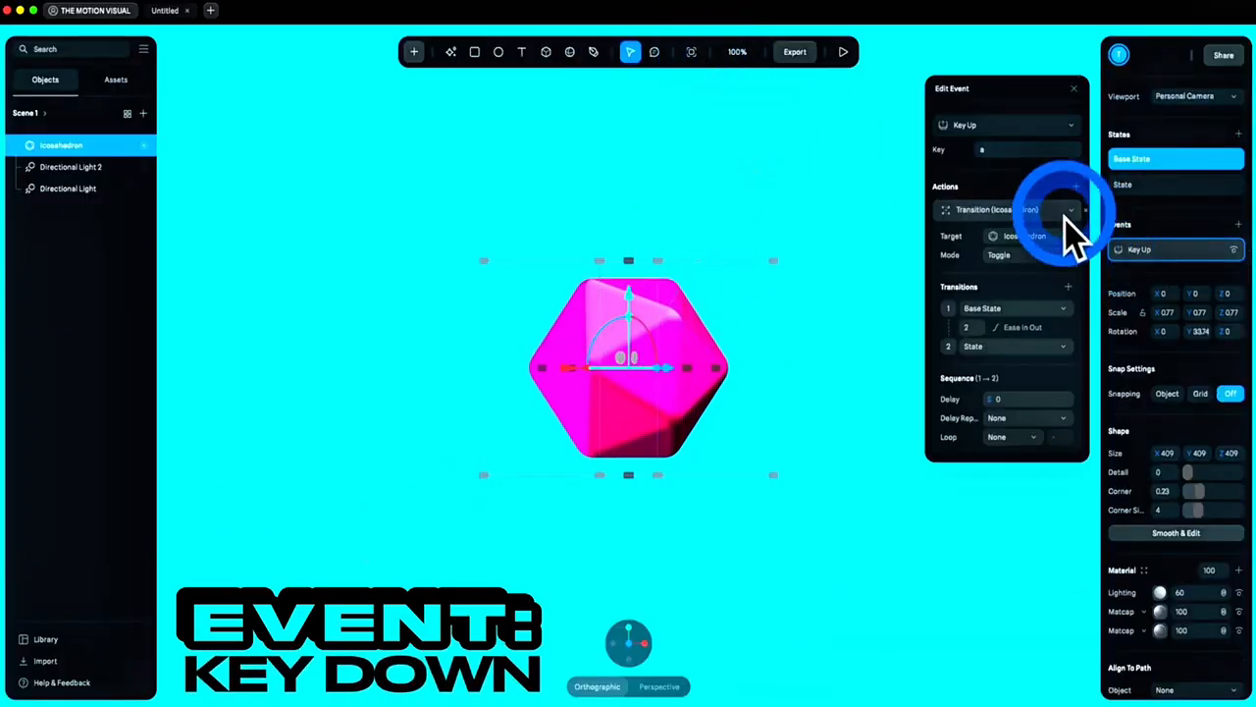
{"action": "left_click", "coordinate": [1016, 128]}
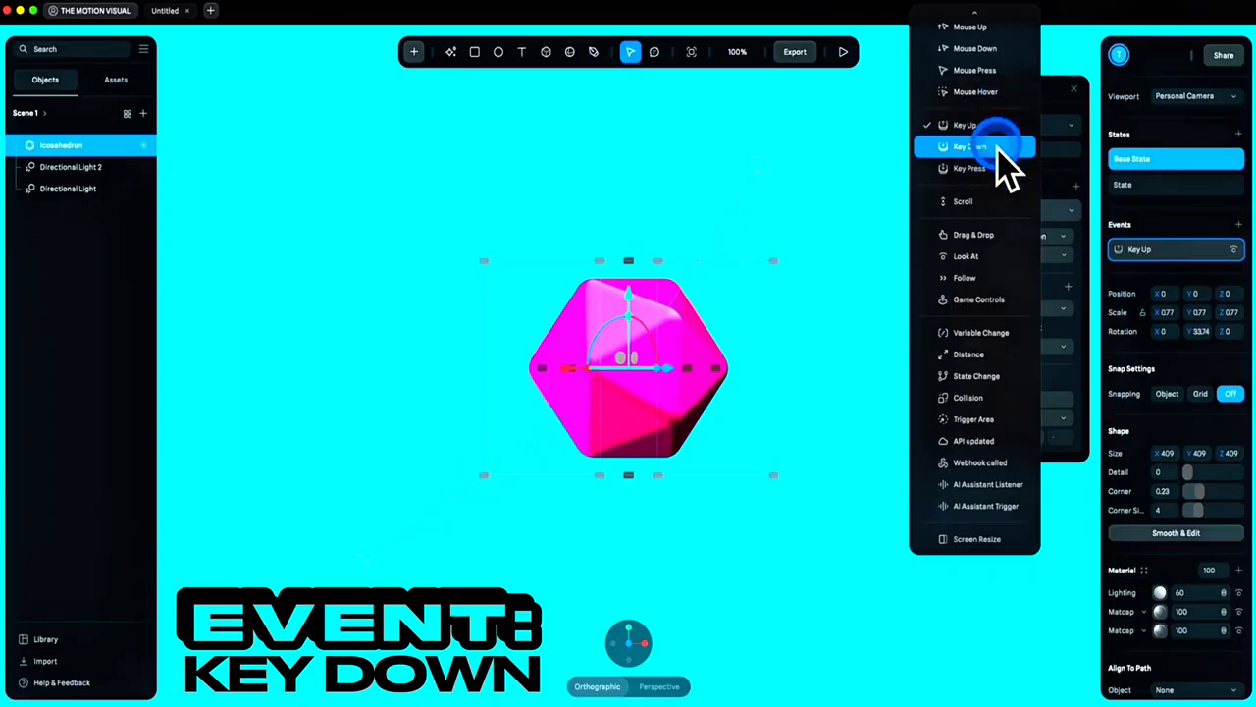
{"action": "left_click", "coordinate": [997, 149]}
Preview the Key Down event by toggling the icosahedron several times with the a key, then exit the preview
{"action": "left_click", "coordinate": [843, 52]}
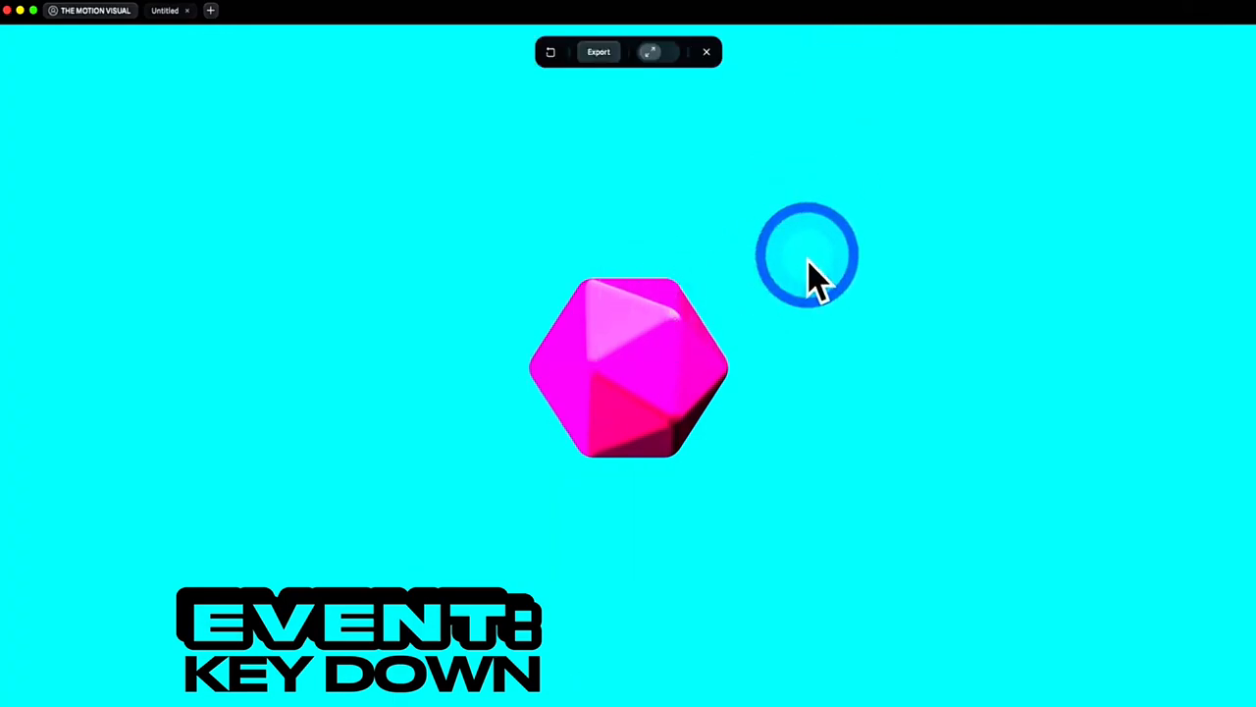
{"action": "key", "text": "a"}
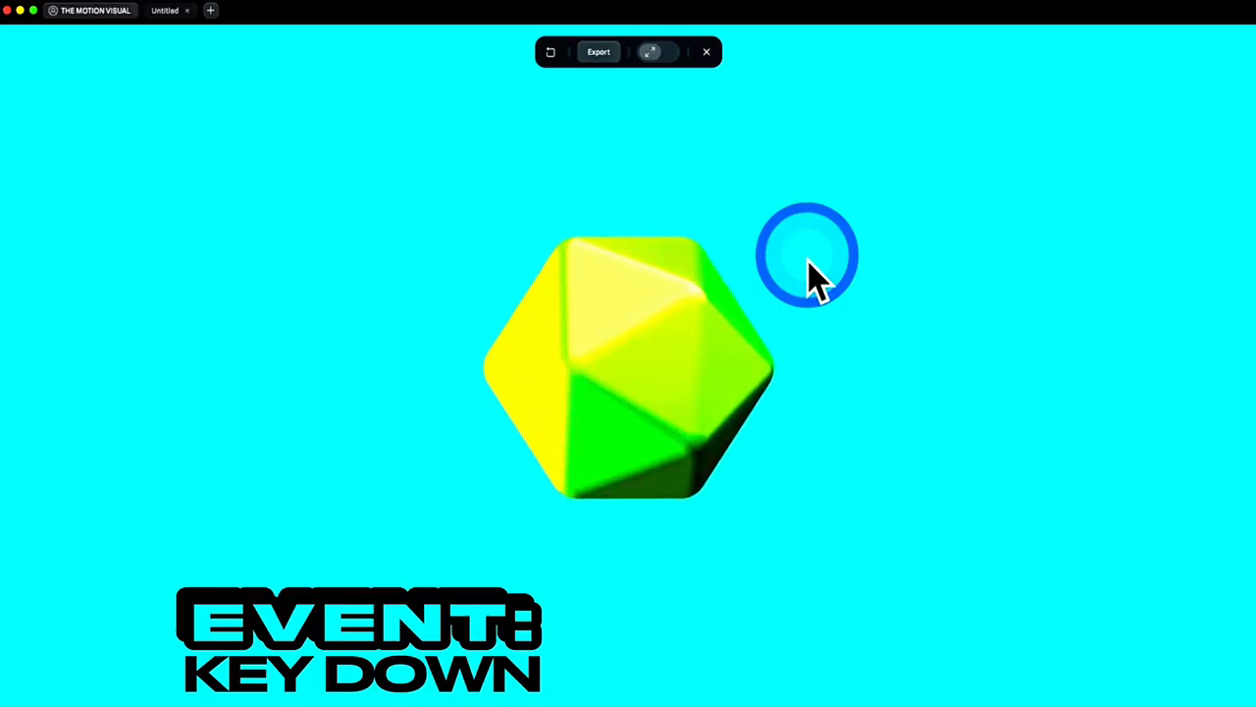
{"action": "key", "text": "a"}
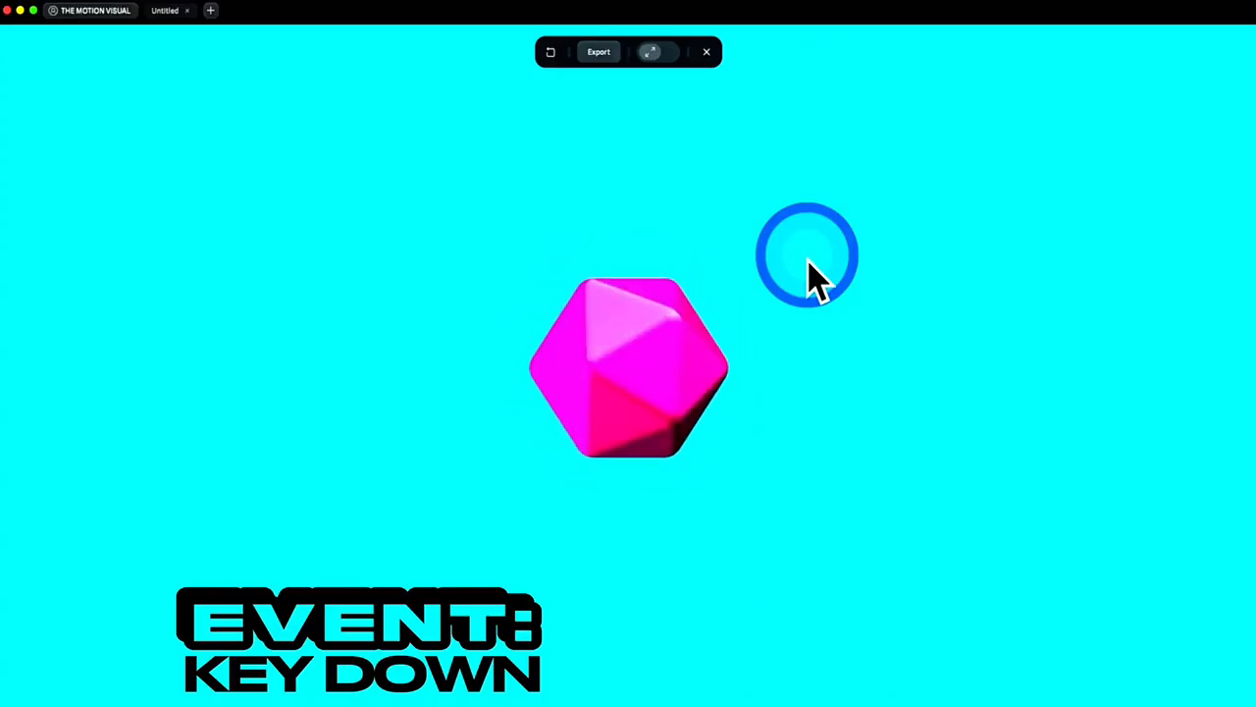
{"action": "key", "text": "a"}
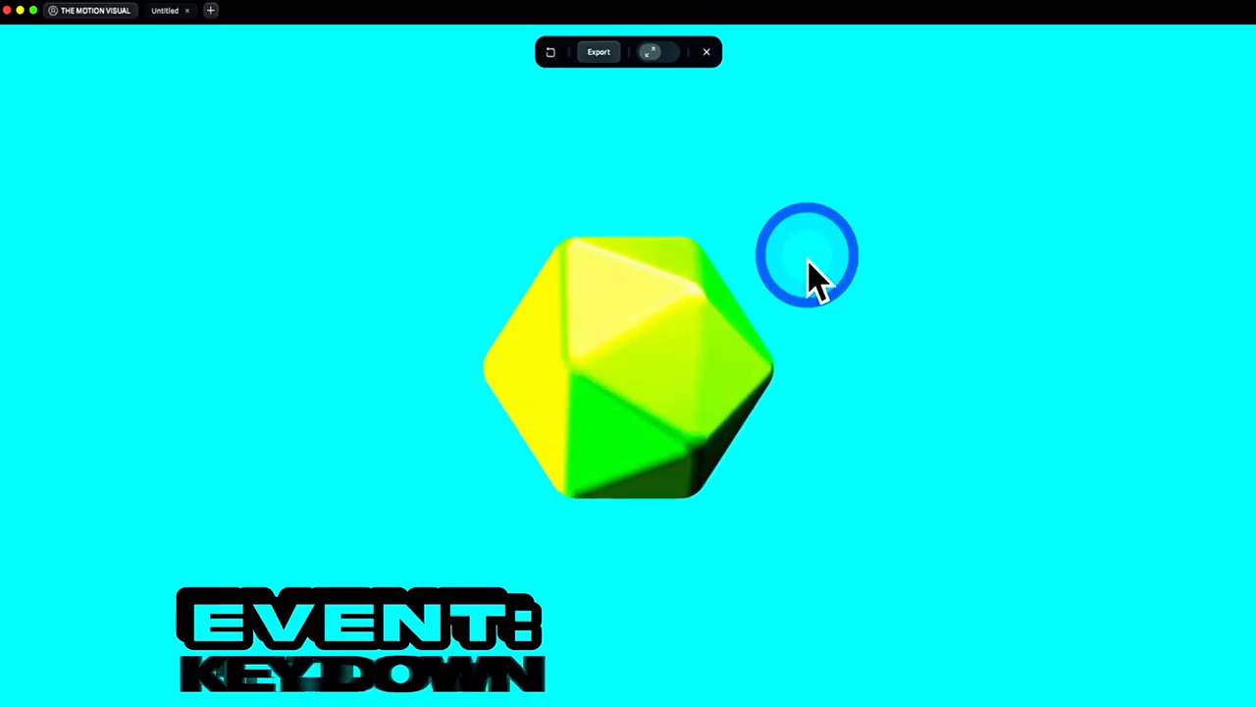
{"action": "left_click", "coordinate": [706, 52]}
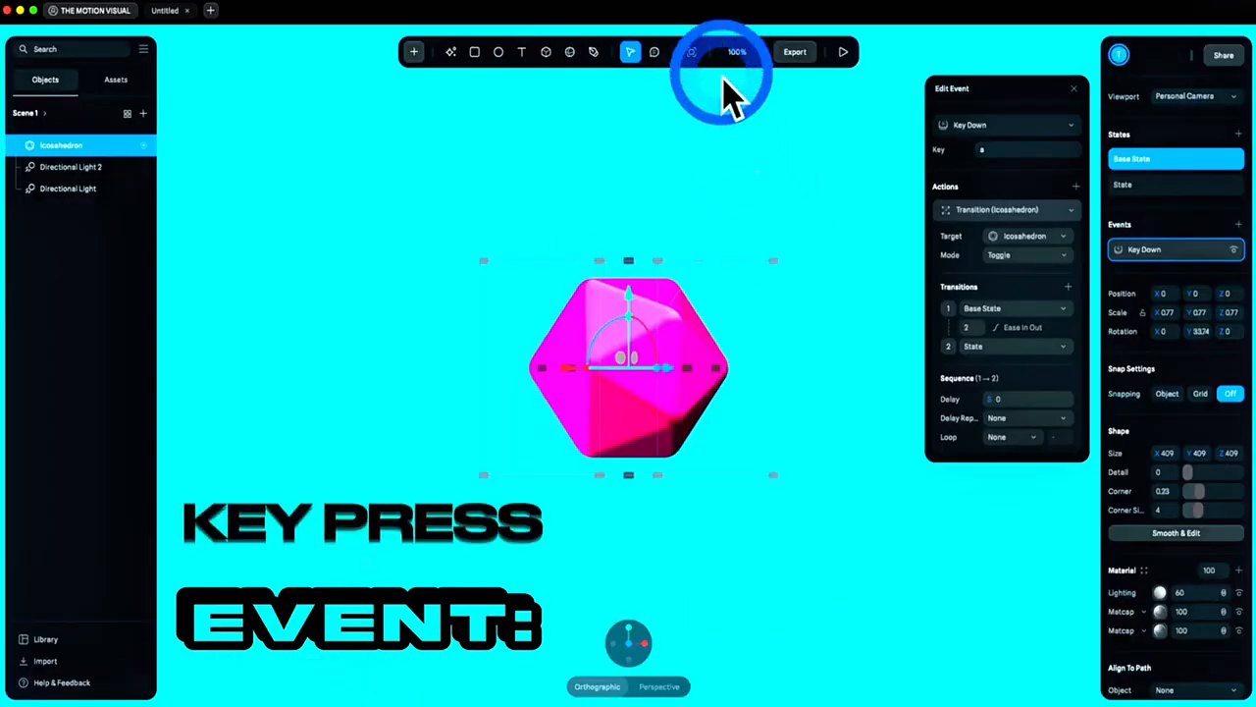
Change the event to Key Press and preview how the icosahedron responds to the a key being held and released
{"action": "left_click", "coordinate": [1011, 127]}
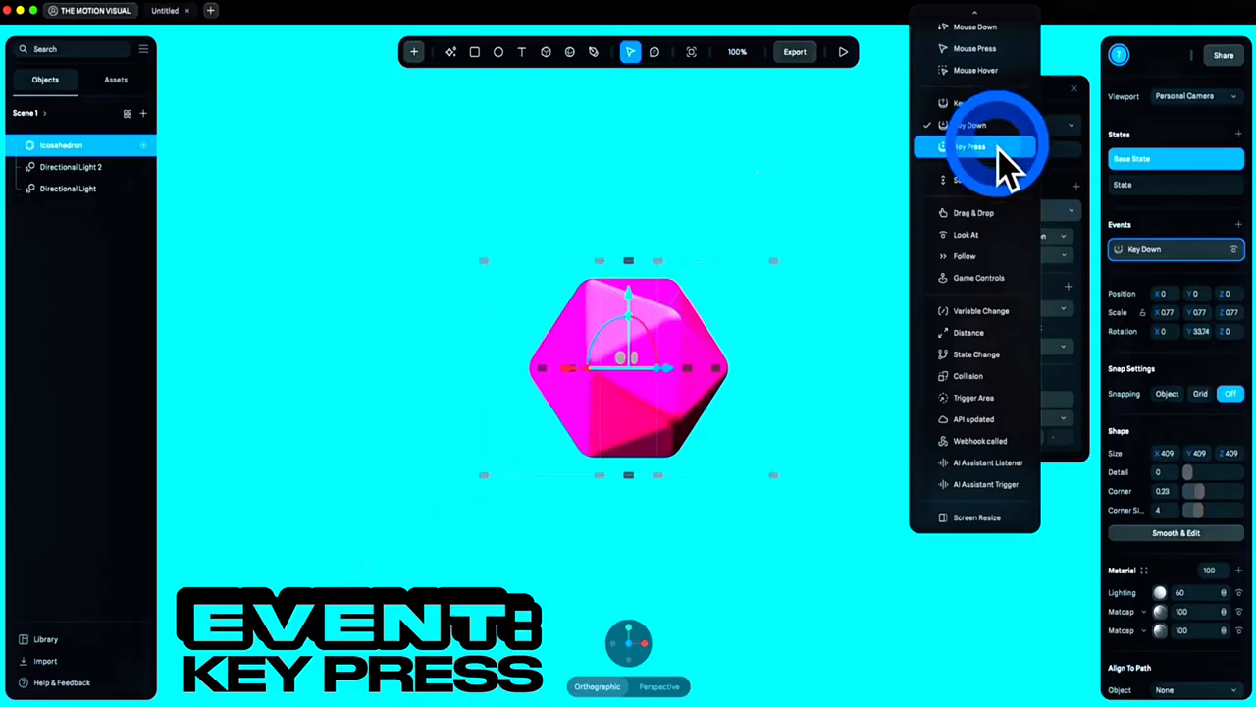
{"action": "left_click", "coordinate": [999, 150]}
{"action": "left_click", "coordinate": [842, 52]}
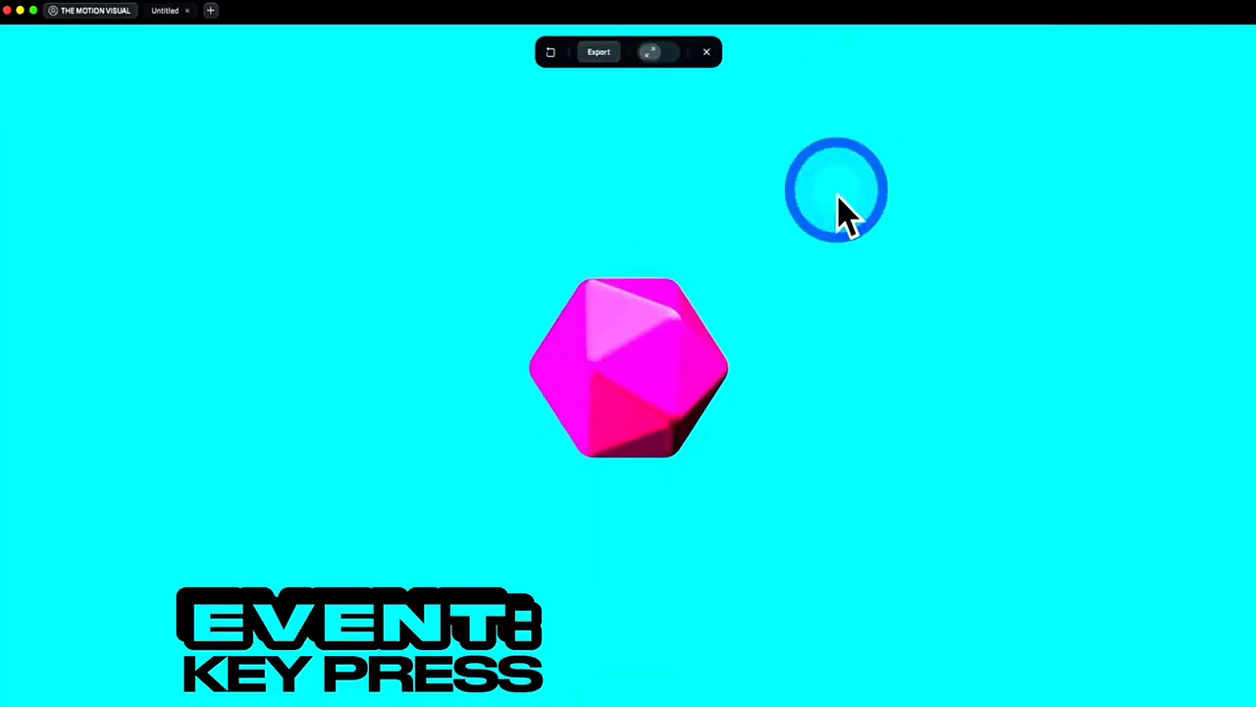
{"action": "key", "text": "a"}
{"action": "key", "text": "a"}
{"action": "key", "text": "a"}
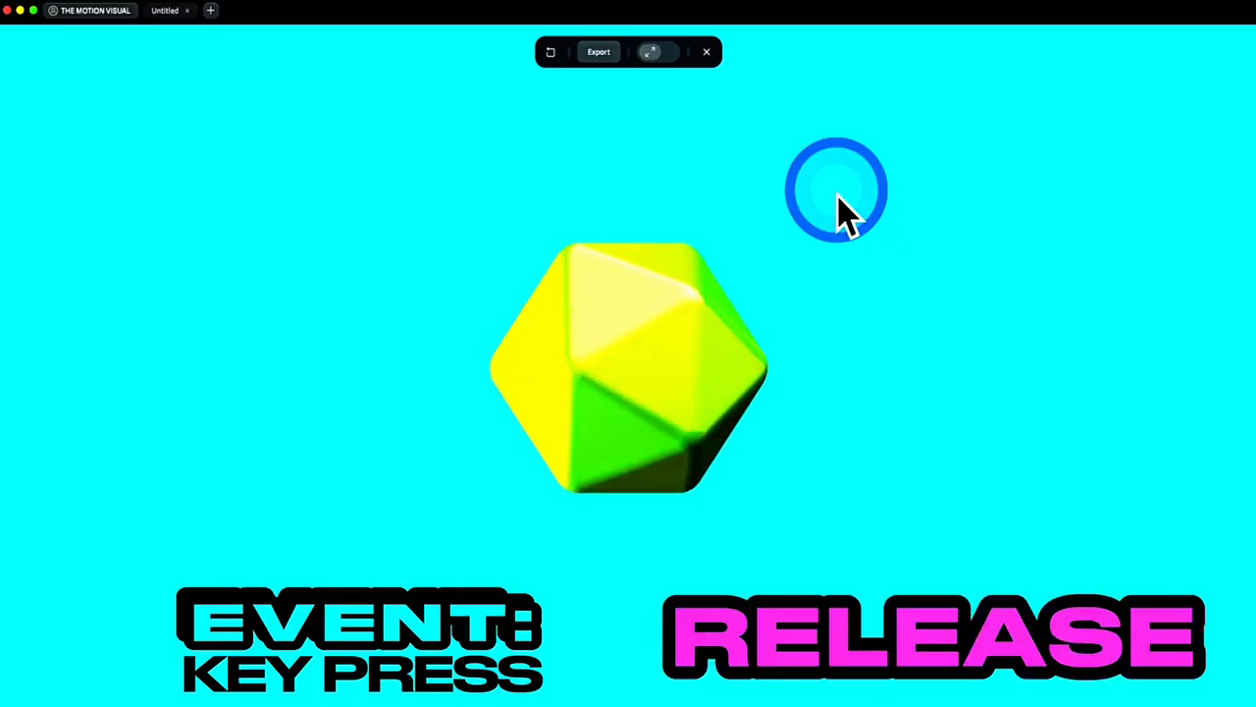
{"action": "key", "text": "a"}
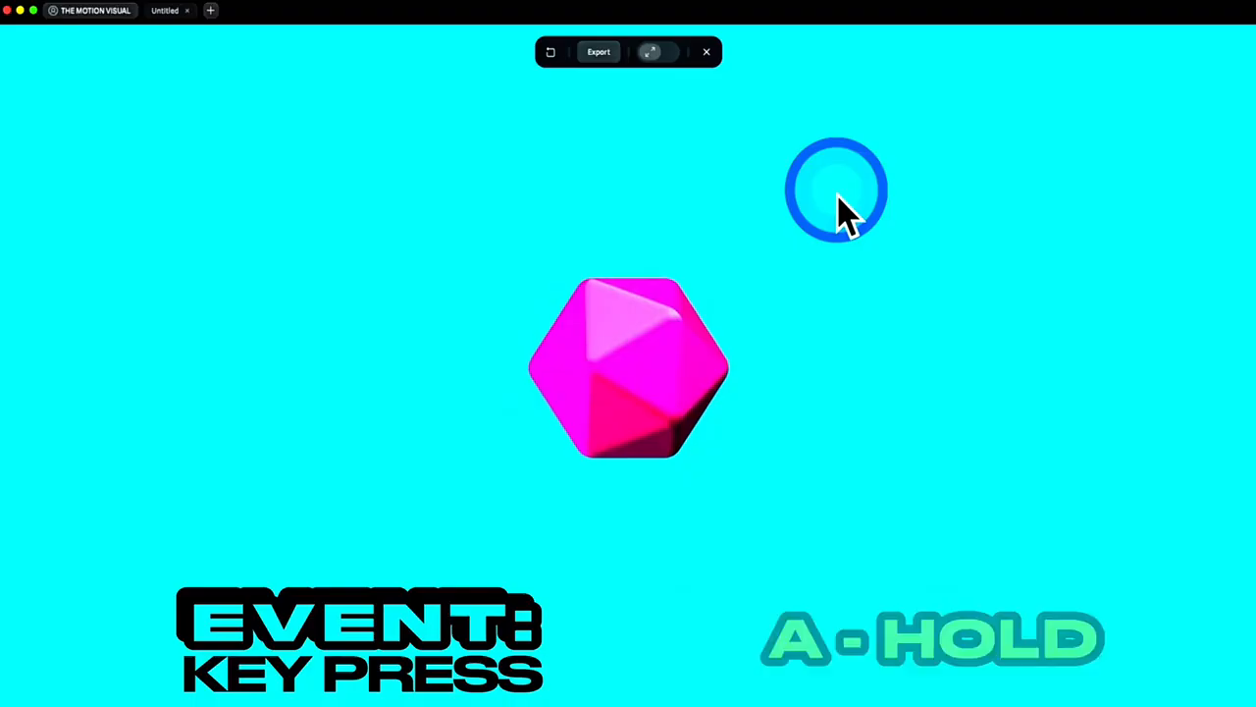
{"action": "left_click", "coordinate": [707, 52]}
Change the event to Scroll with 10 steps and preview the icosahedron's transition by scrolling back and forth
{"action": "left_click", "coordinate": [1006, 125]}
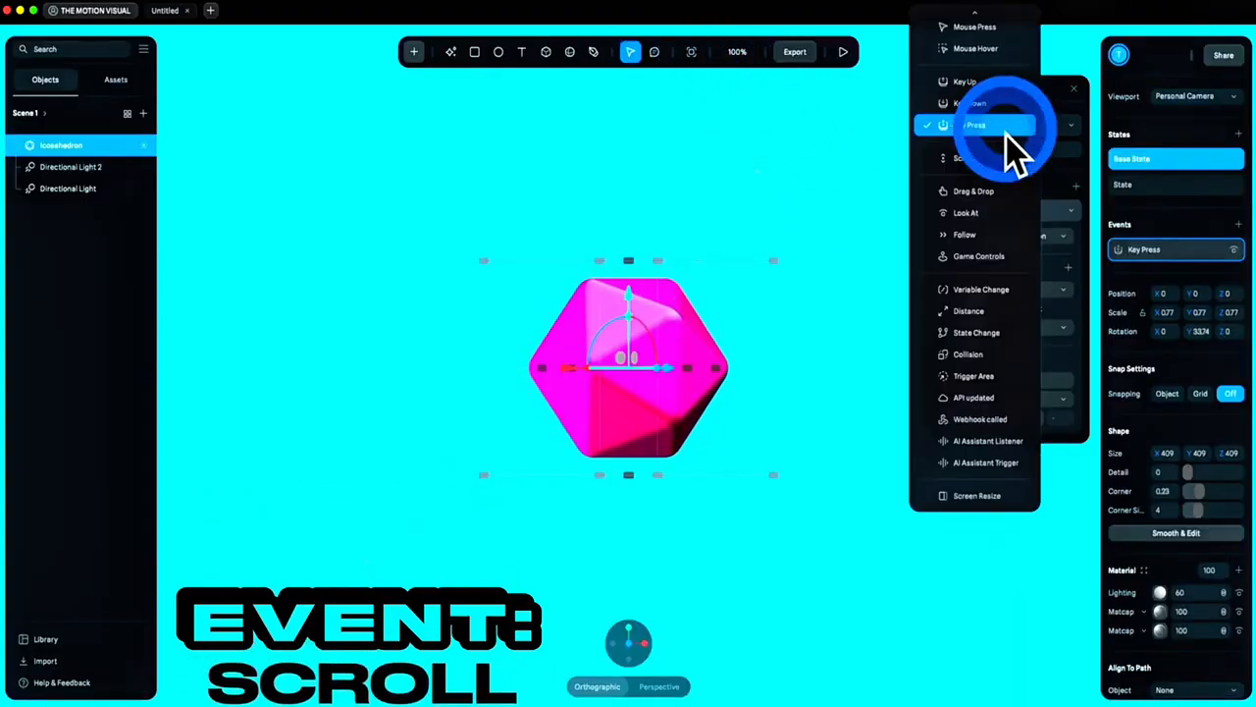
{"action": "left_click", "coordinate": [997, 159]}
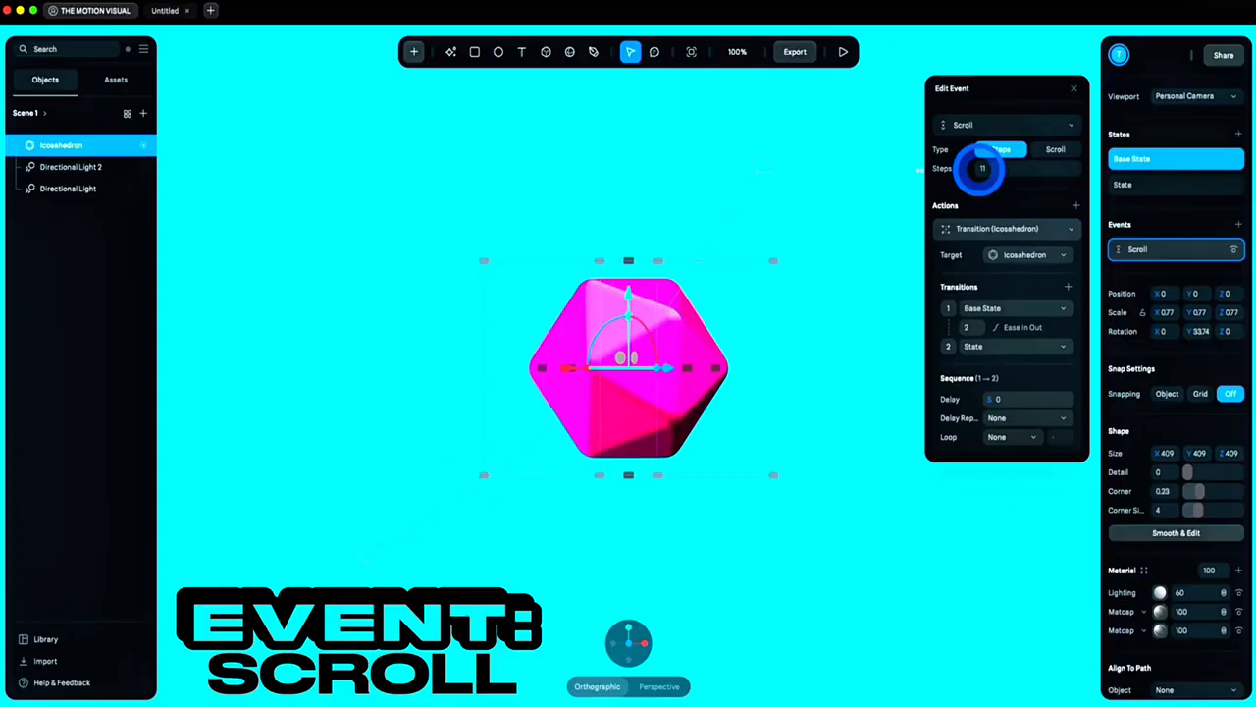
{"action": "left_click", "coordinate": [844, 52]}
{"action": "scroll", "coordinate": [850, 234], "scroll_direction": "down", "scroll_amount": 10}
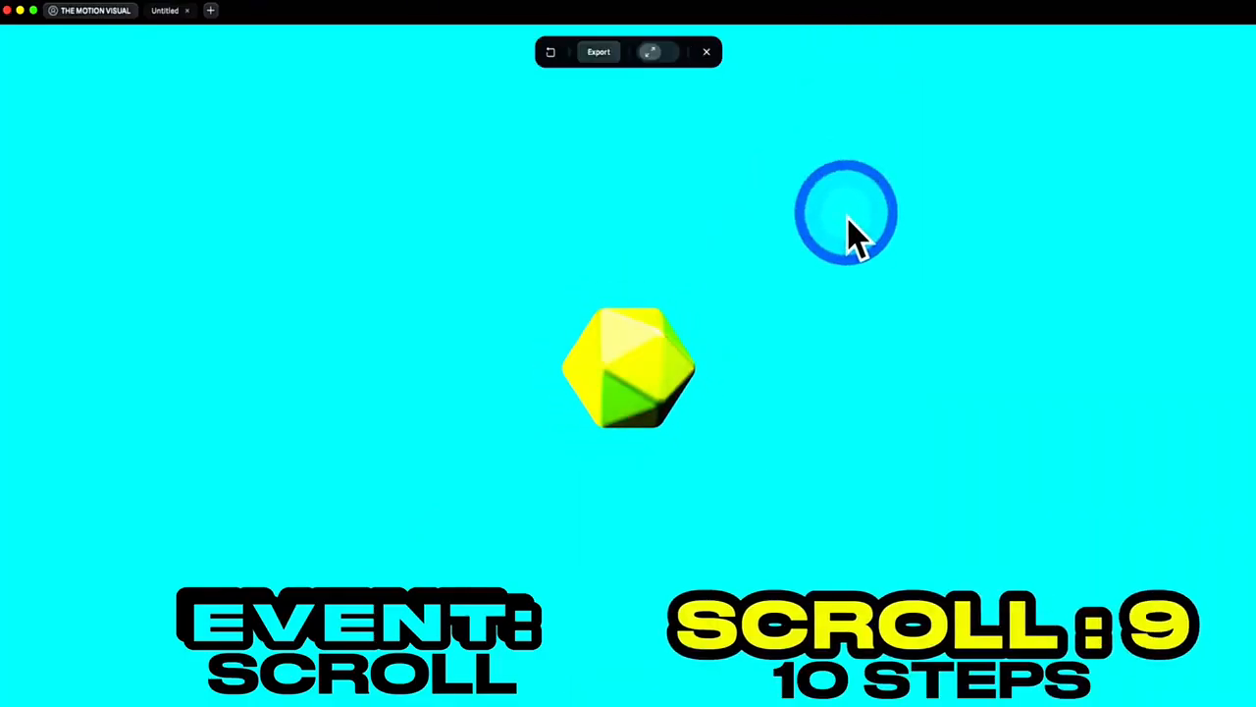
{"action": "scroll", "coordinate": [850, 234], "scroll_direction": "up", "scroll_amount": 10}
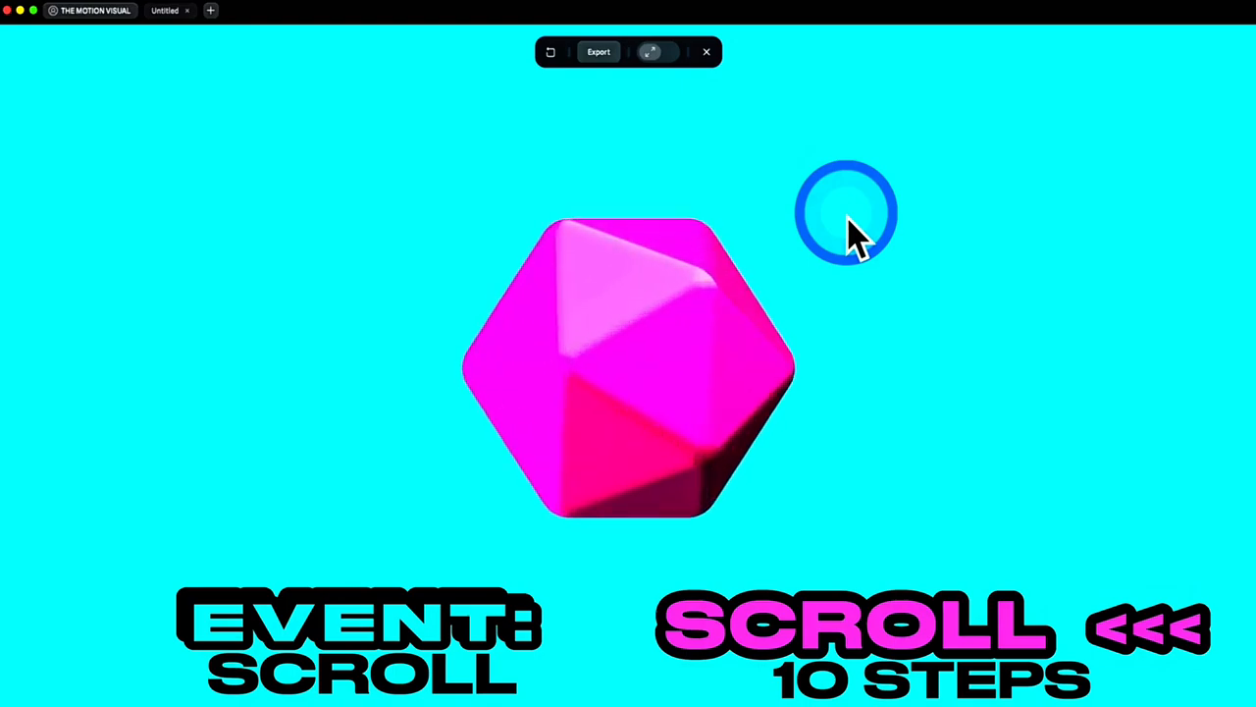
{"action": "scroll", "coordinate": [850, 234], "scroll_direction": "down", "scroll_amount": 10}
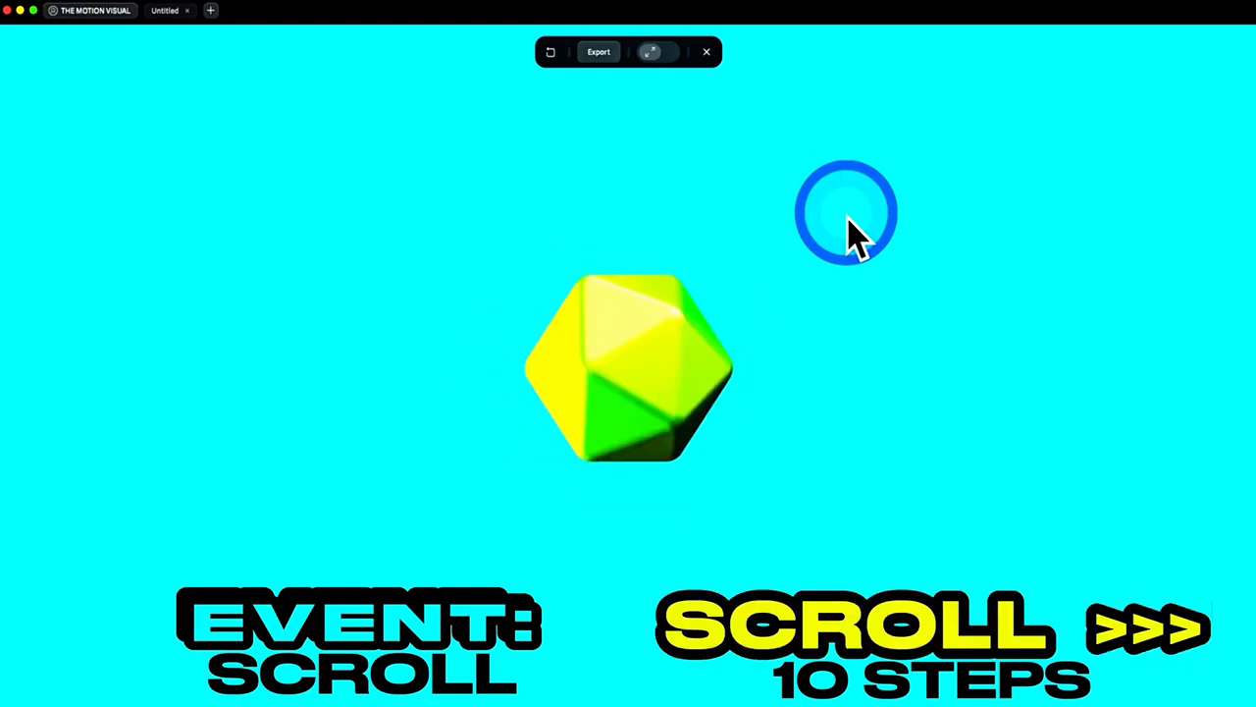
{"action": "scroll", "coordinate": [850, 233], "scroll_direction": "up", "scroll_amount": 10}
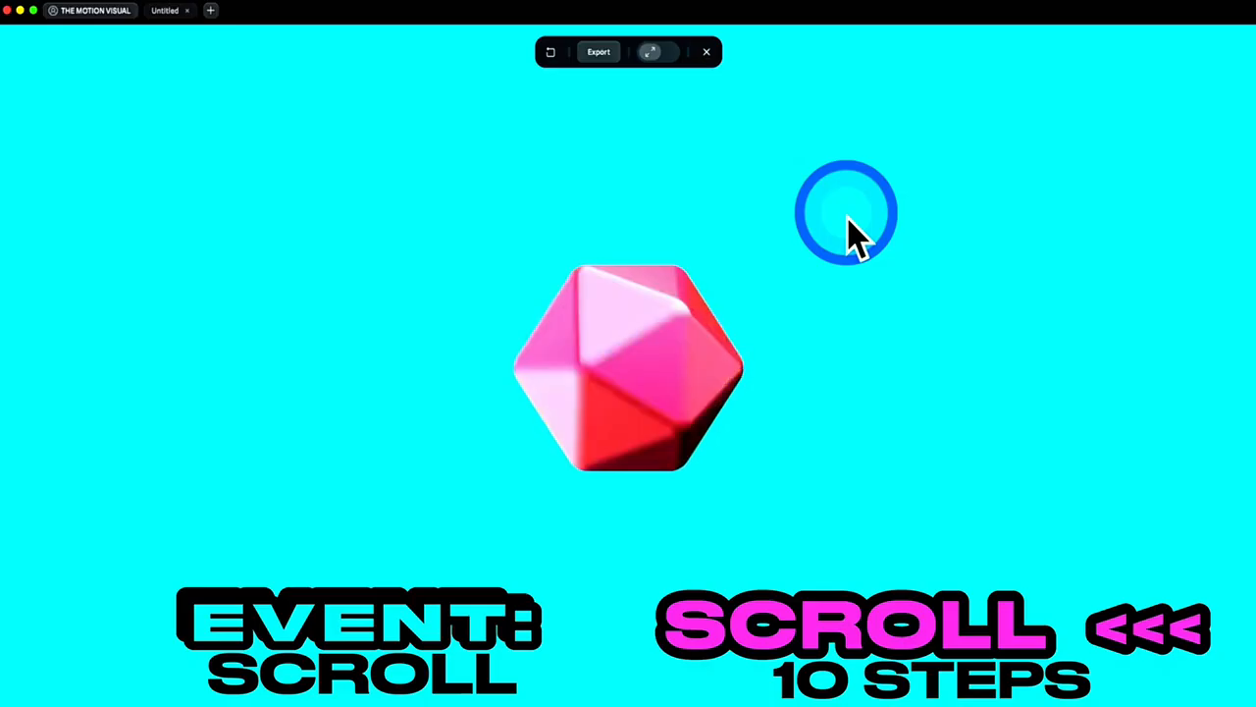
{"action": "scroll", "coordinate": [850, 233], "scroll_direction": "down", "scroll_amount": 10}
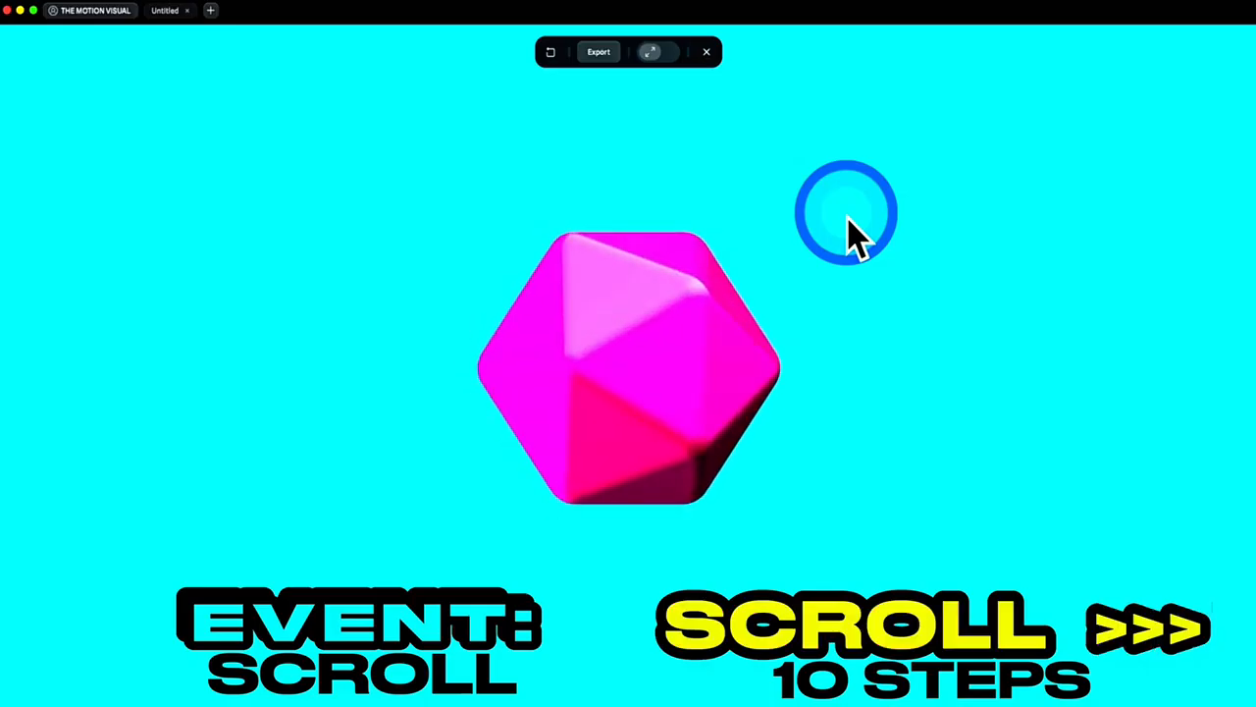
{"action": "scroll", "coordinate": [850, 234], "scroll_direction": "up", "scroll_amount": 10}
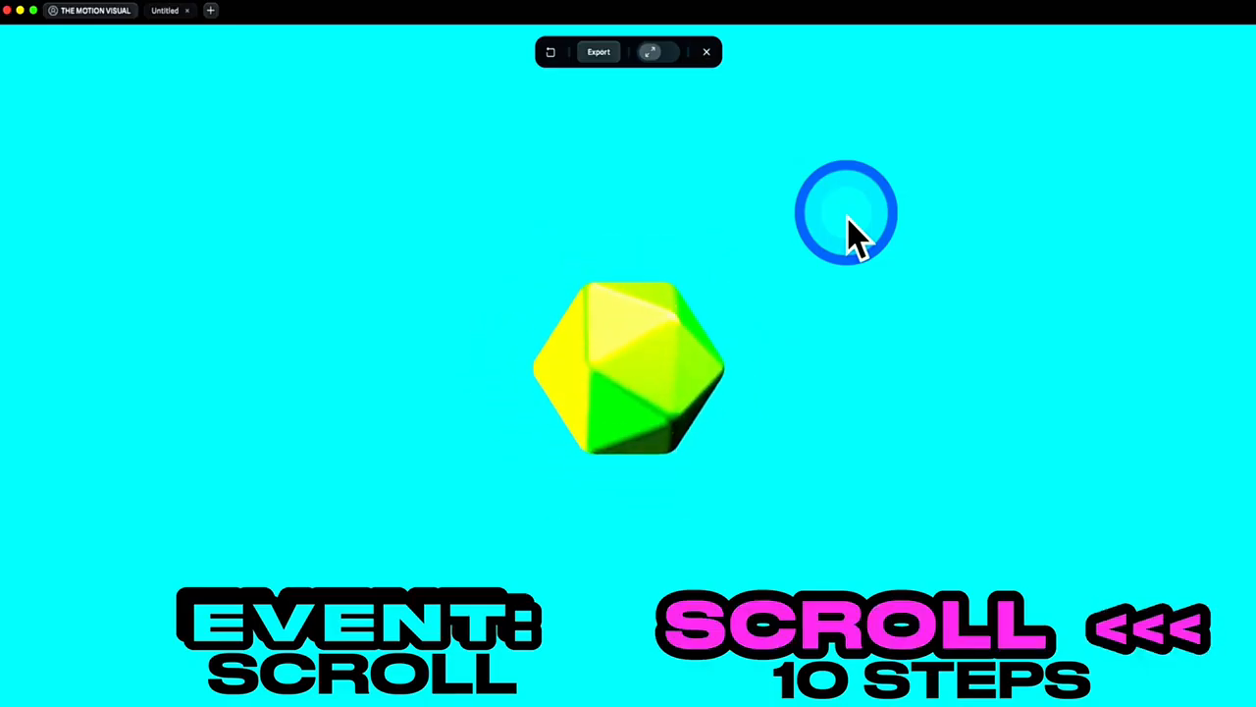
{"action": "left_click", "coordinate": [703, 54]}
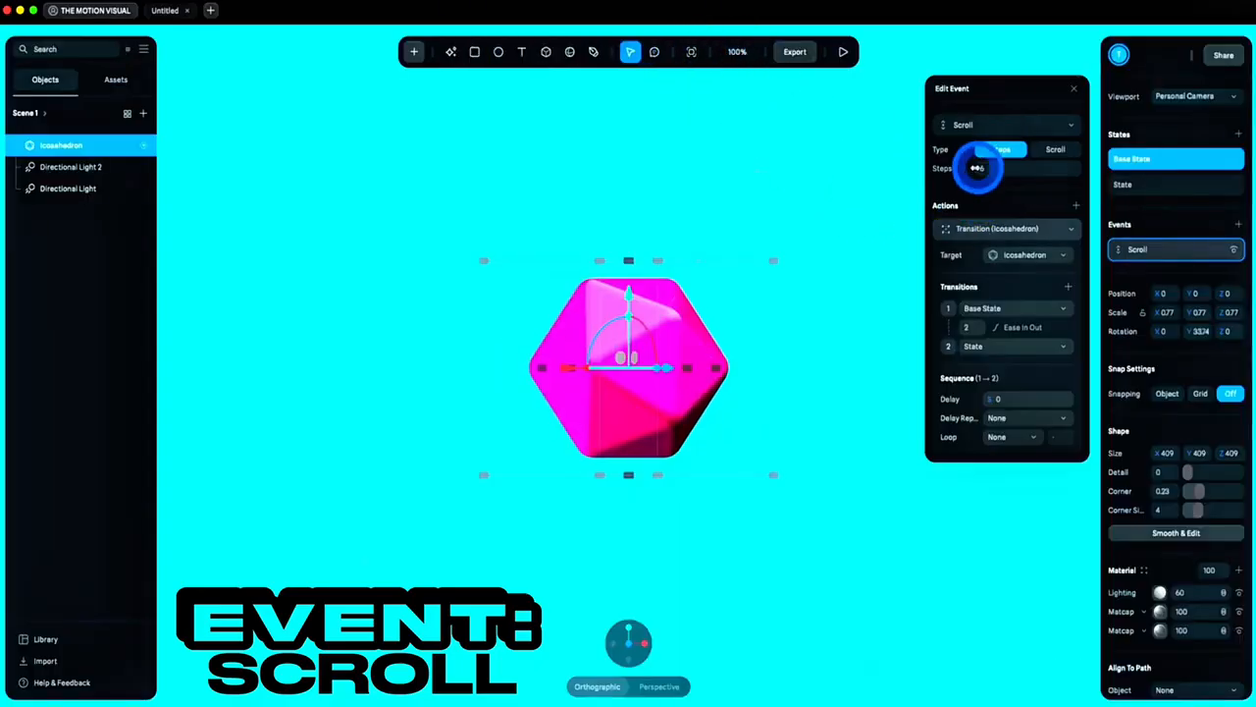
Set the Scroll event to 5 steps and preview the transition in both scroll directions
{"action": "left_click", "coordinate": [844, 52]}
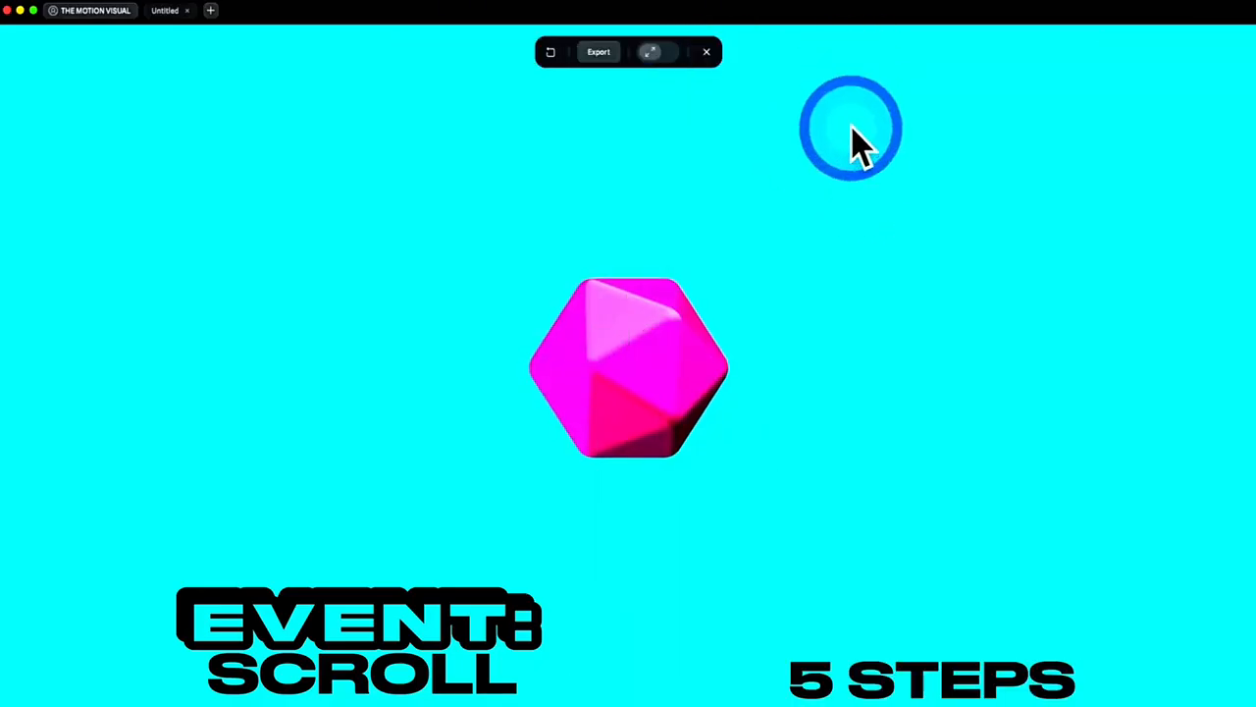
{"action": "scroll", "coordinate": [871, 244], "scroll_direction": "down", "scroll_amount": 3}
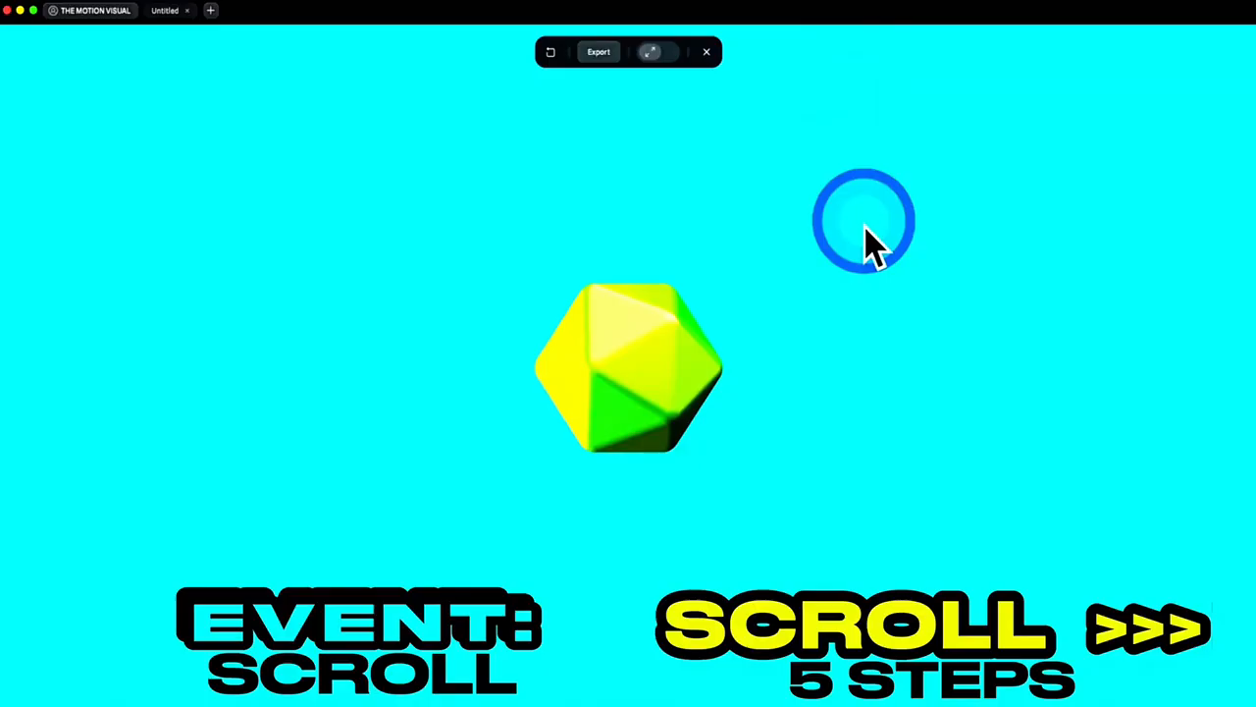
{"action": "scroll", "coordinate": [870, 245], "scroll_direction": "up", "scroll_amount": 3}
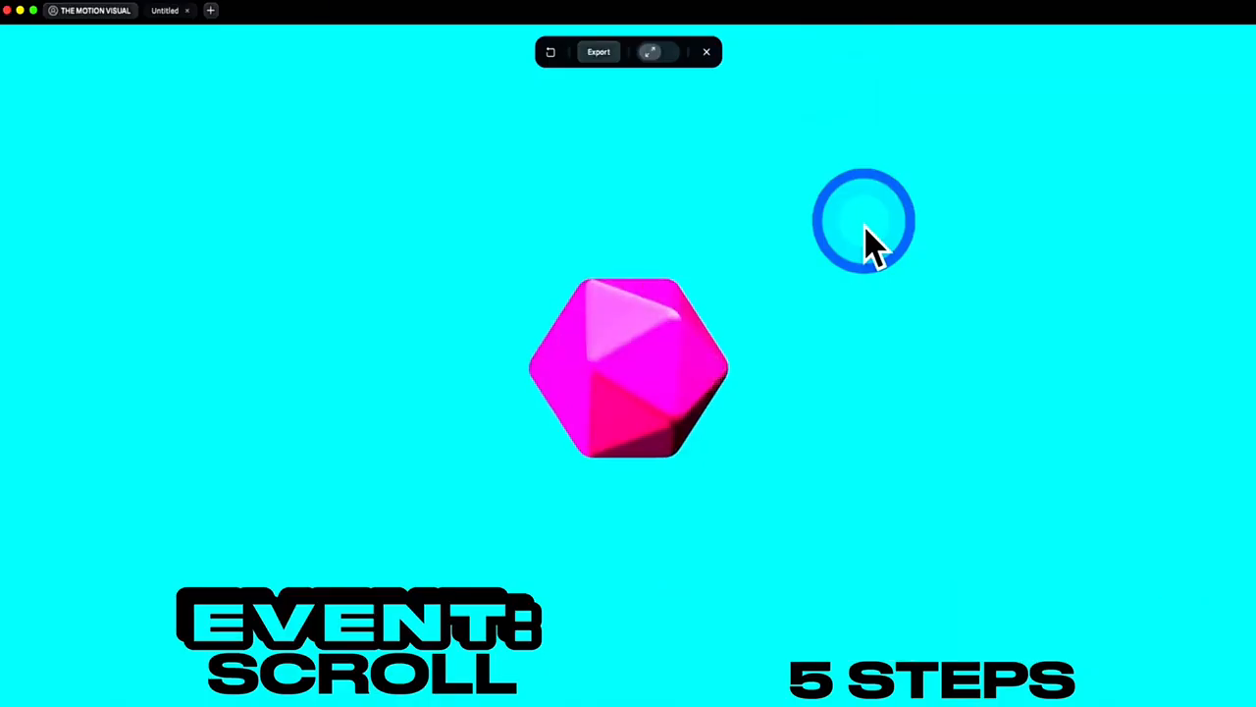
{"action": "left_click", "coordinate": [707, 52]}
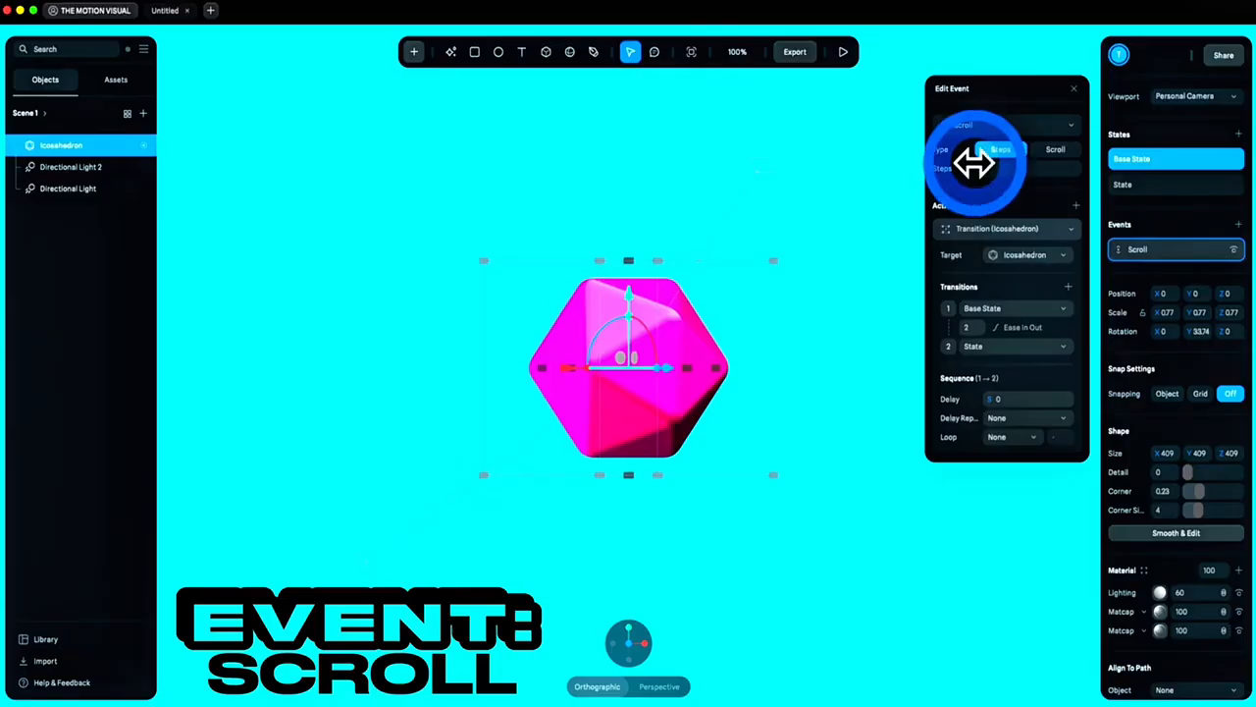
Set the Scroll event to 40 steps and preview the transition by scrolling forward and back
{"action": "left_click", "coordinate": [846, 54]}
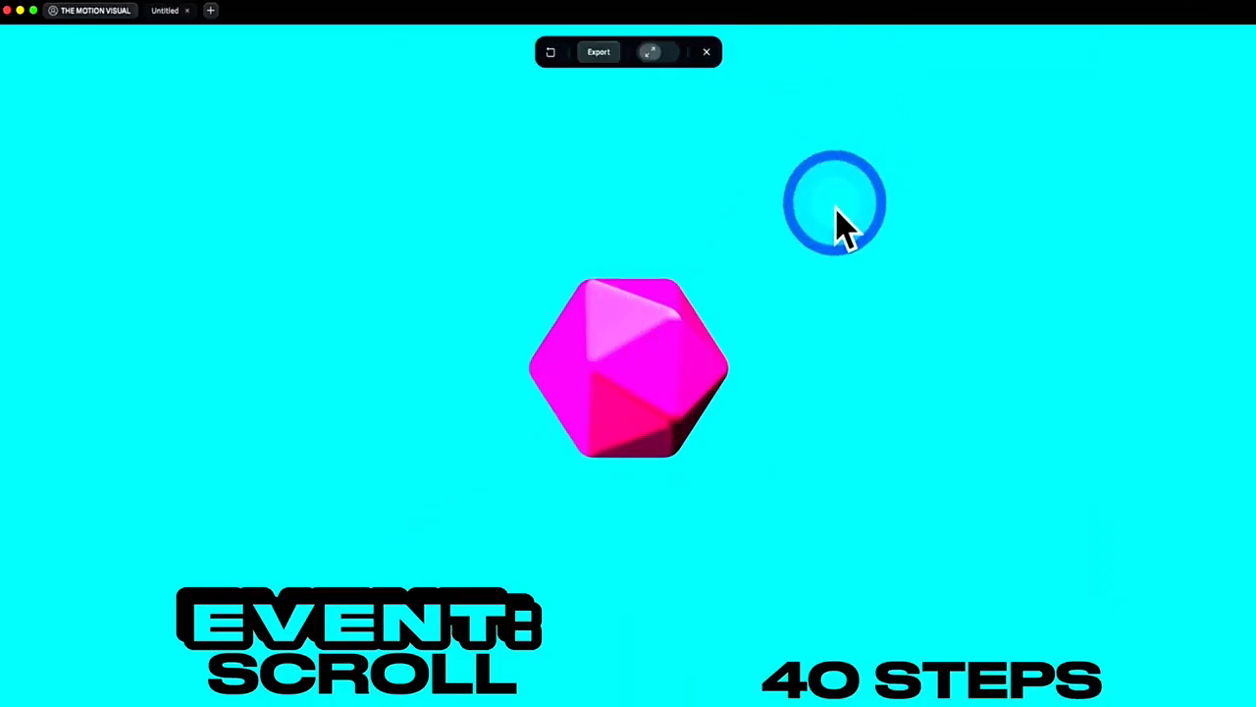
{"action": "scroll", "coordinate": [841, 255], "scroll_direction": "down", "scroll_amount": 5}
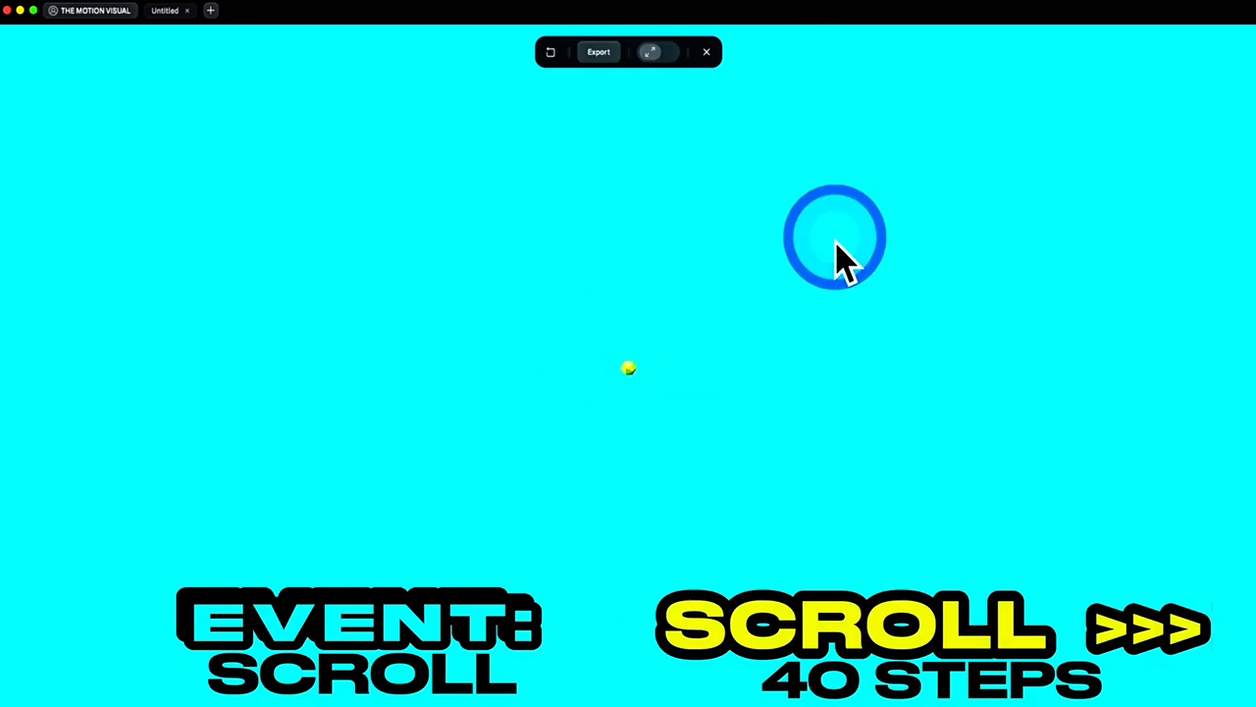
{"action": "scroll", "coordinate": [842, 257], "scroll_direction": "up", "scroll_amount": 5}
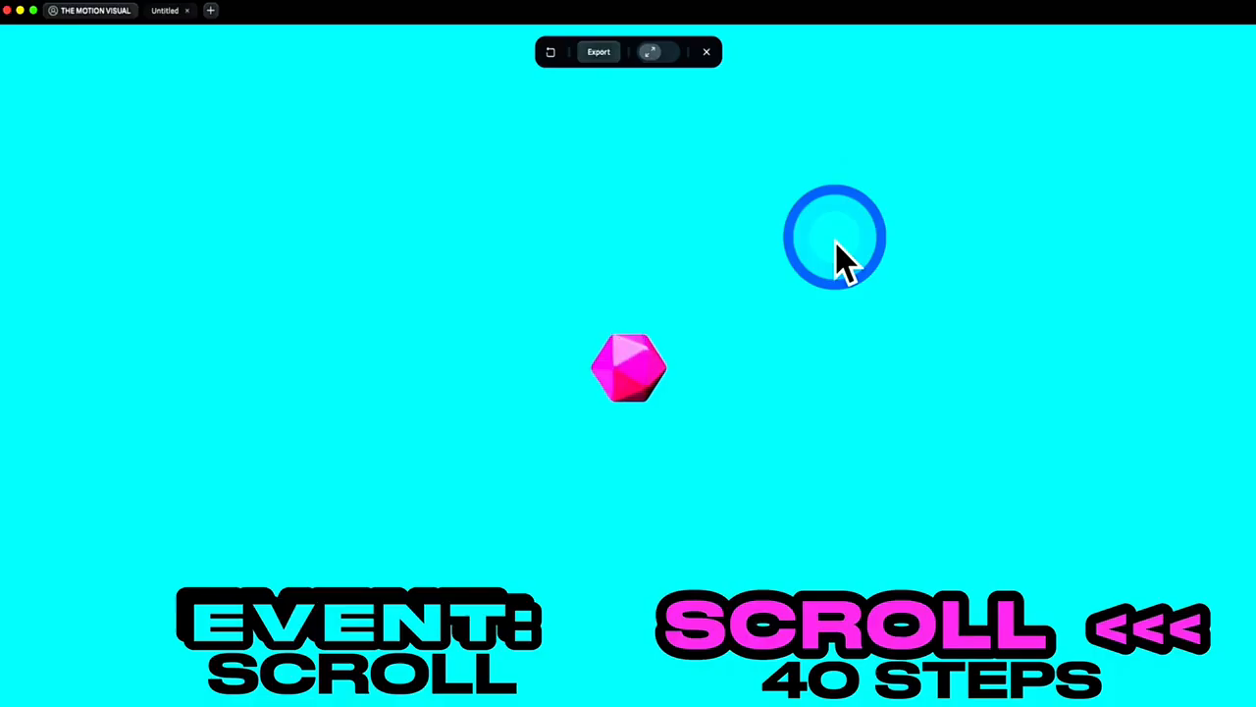
{"action": "scroll", "coordinate": [837, 242], "scroll_direction": "up", "scroll_amount": 5}
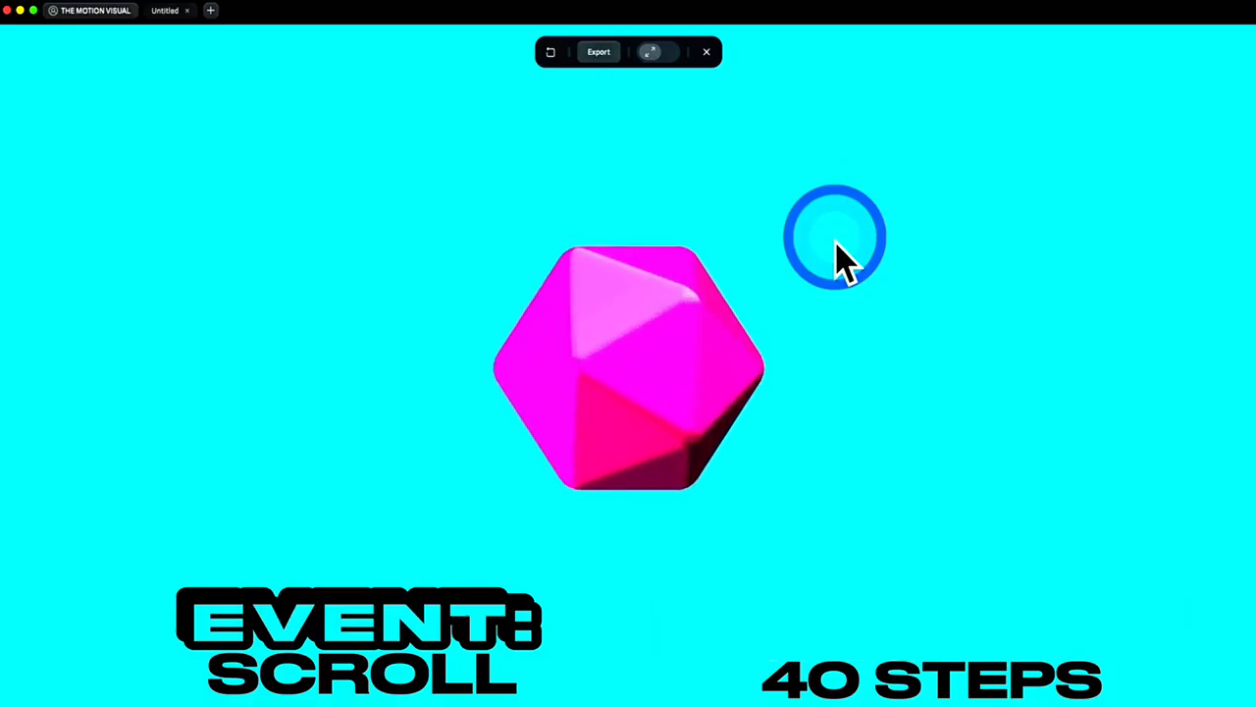
{"action": "scroll", "coordinate": [836, 242], "scroll_direction": "up", "scroll_amount": 2}
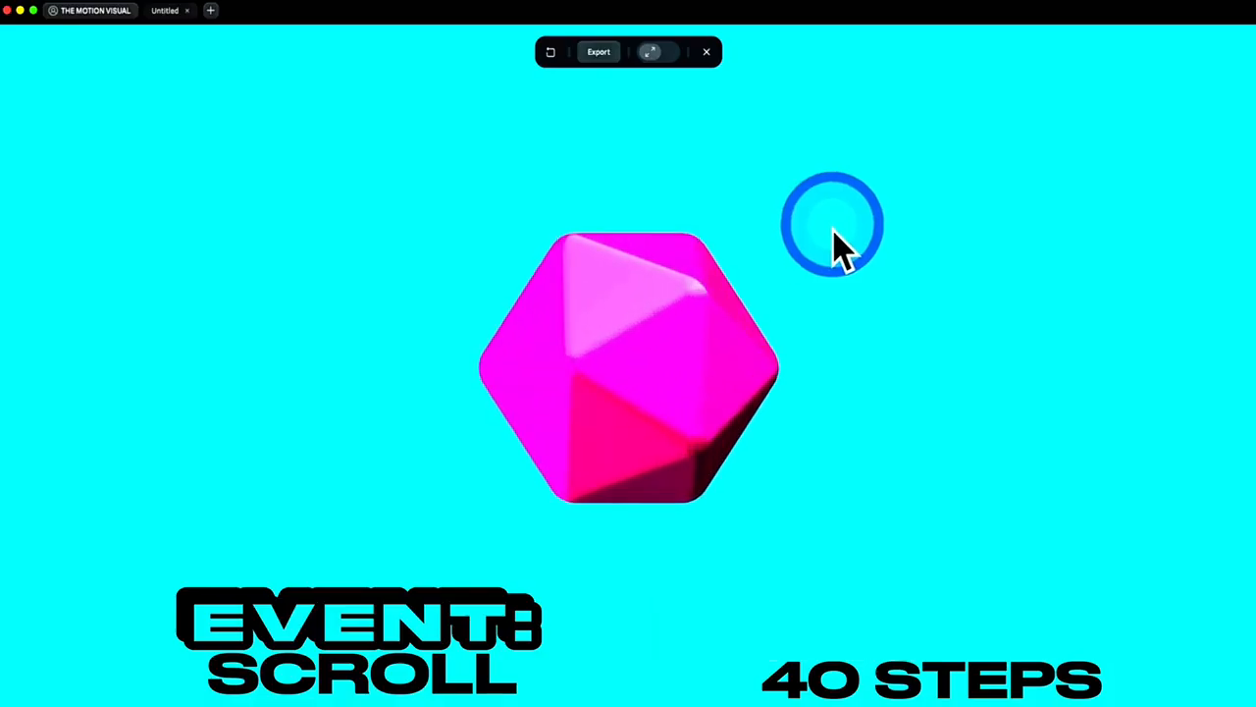
Change the icosahedron's event to Drag & Drop and give its On Drag behavior a 2-second transition from Base State to State
{"action": "left_click", "coordinate": [707, 51]}
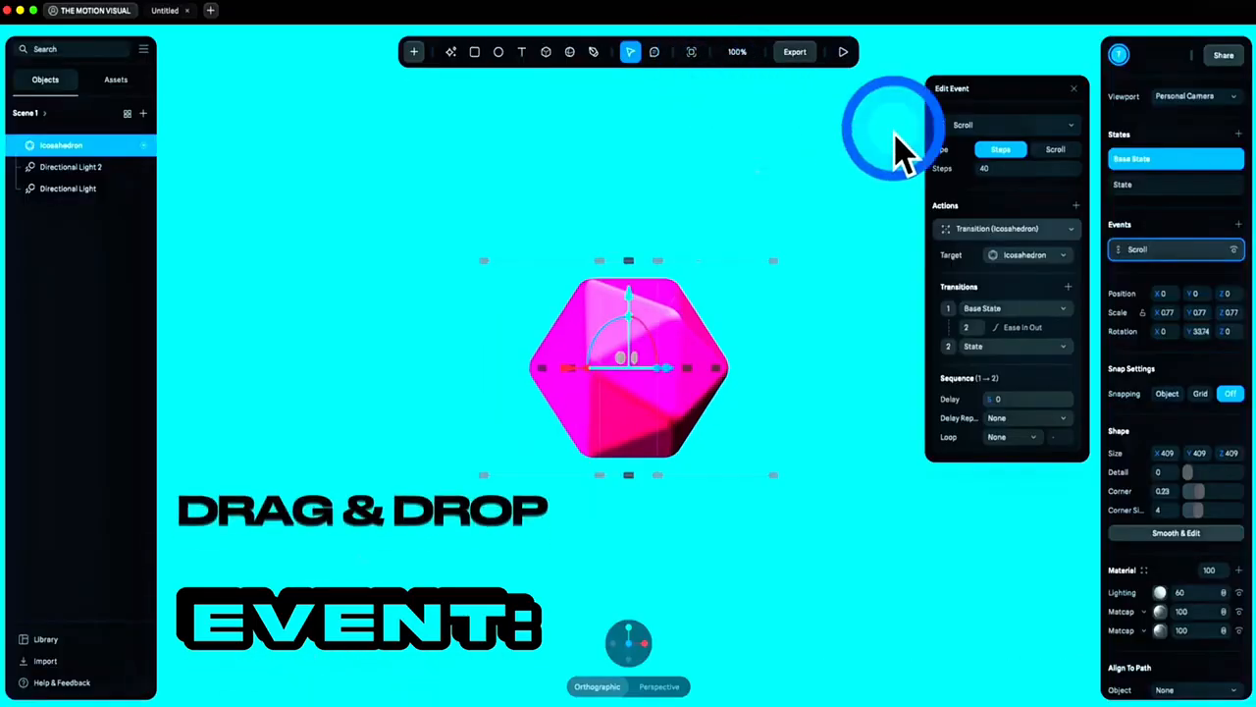
{"action": "left_click", "coordinate": [1004, 127]}
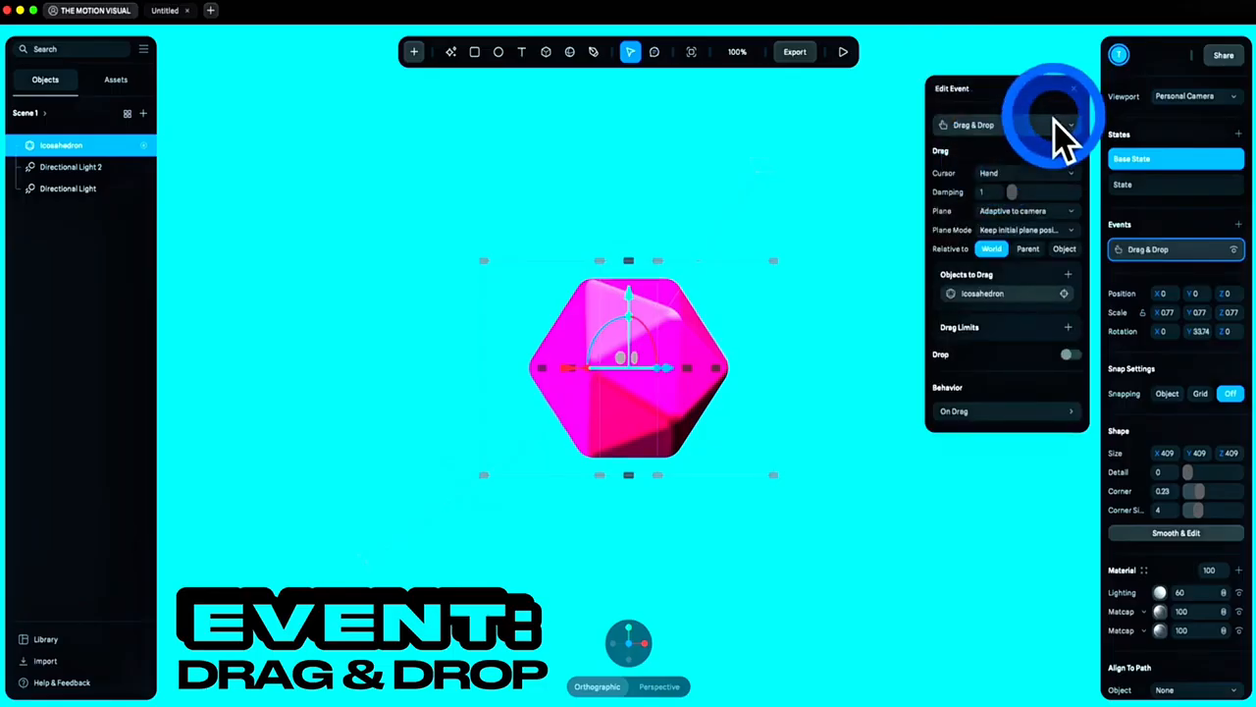
{"action": "left_click", "coordinate": [1013, 413]}
{"action": "left_click", "coordinate": [1006, 493]}
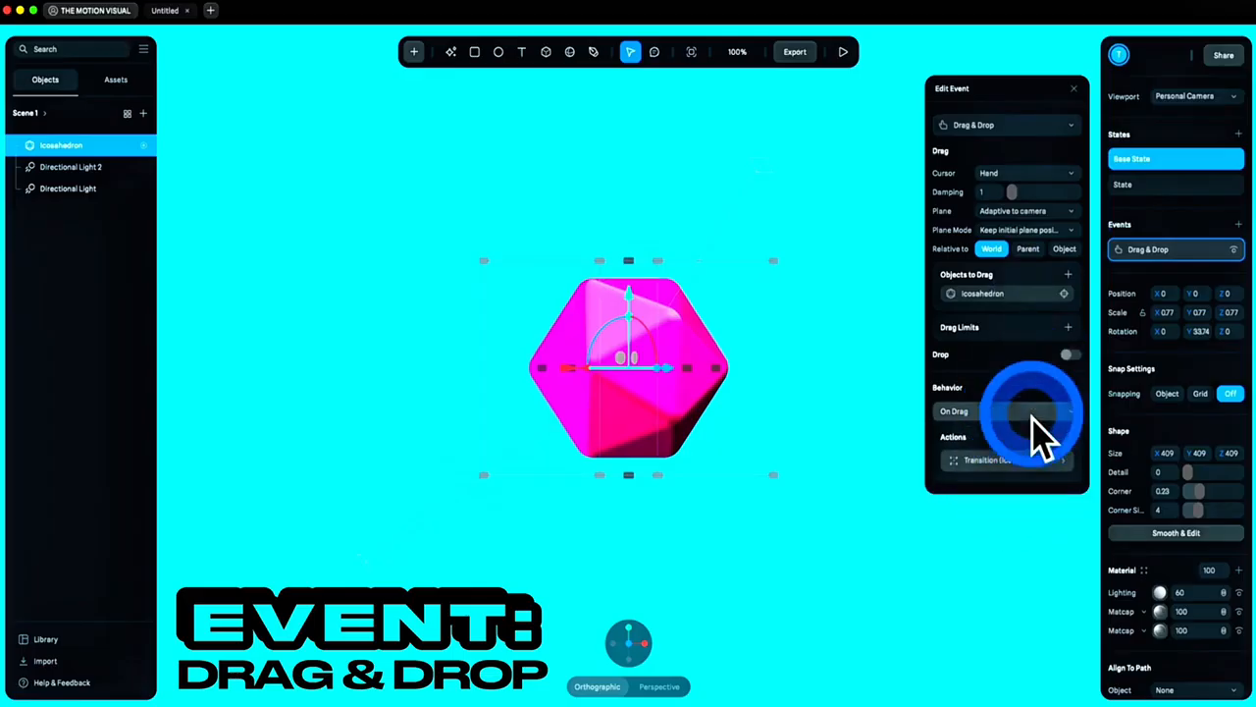
{"action": "left_click", "coordinate": [1031, 437]}
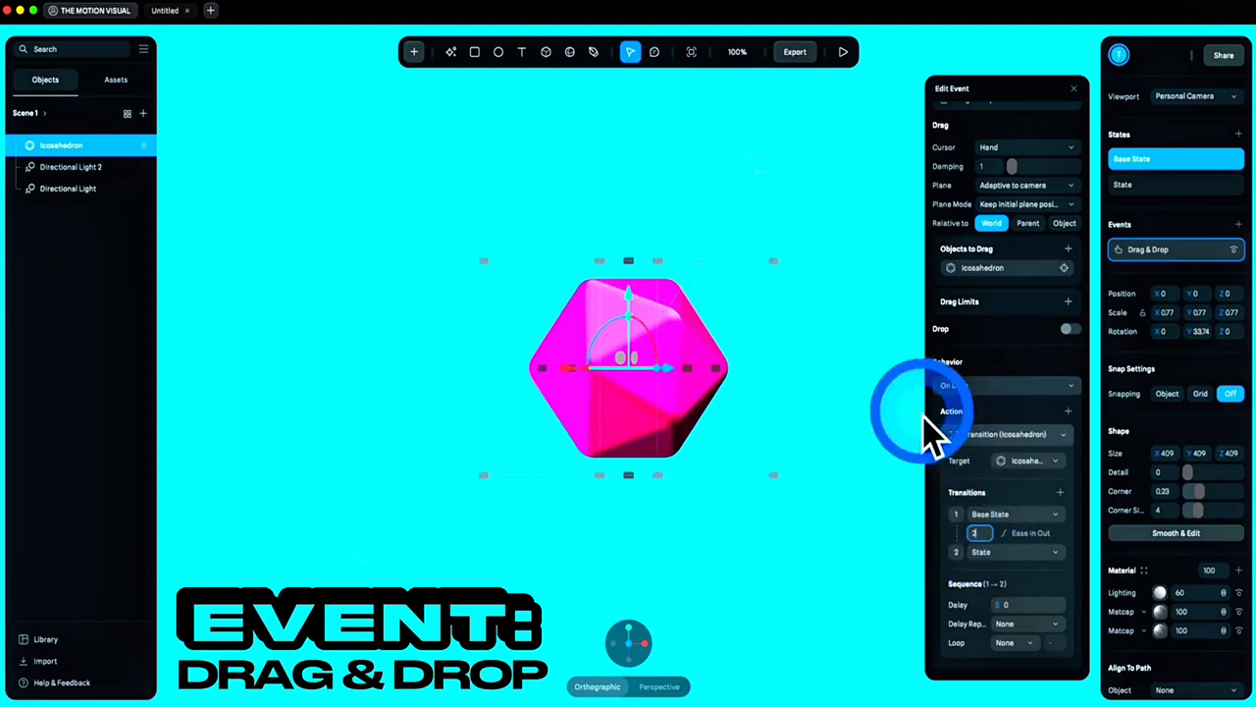
{"action": "left_click", "coordinate": [878, 373]}
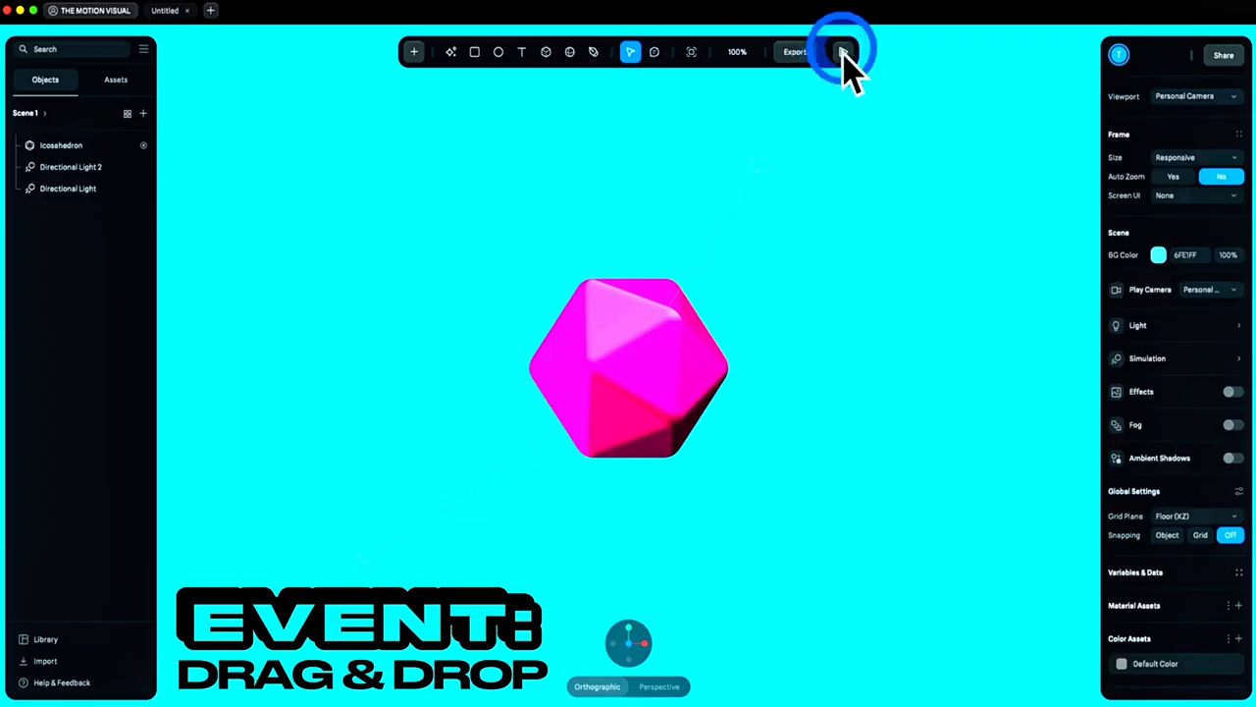
Preview the Drag & Drop event by pulling the icosahedron to the right and then to the left
{"action": "left_click", "coordinate": [843, 52]}
{"action": "left_click_drag", "start_coordinate": [637, 368], "coordinate": [933, 348]}
{"action": "left_click_drag", "start_coordinate": [630, 359], "coordinate": [342, 354]}
{"action": "left_click", "coordinate": [706, 51]}
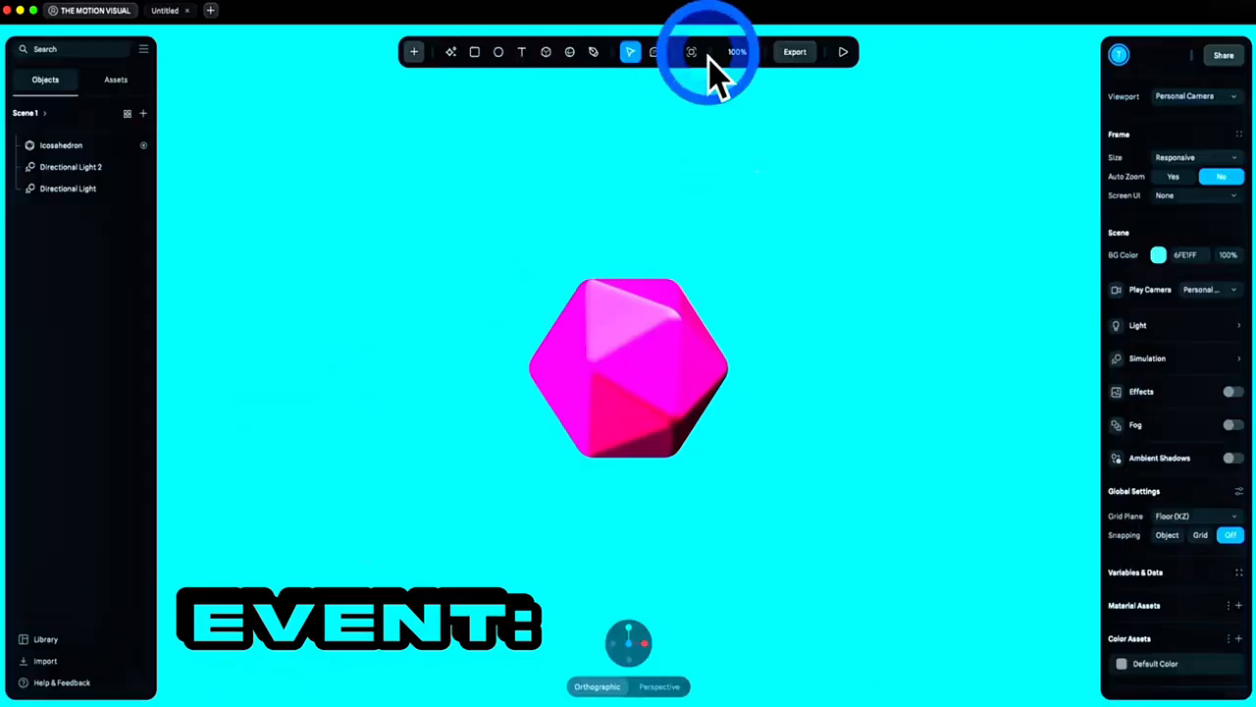
Change the icosahedron's event to Look At with Cursor as the target and preview how it turns toward the moving pointer
{"action": "left_click", "coordinate": [638, 343]}
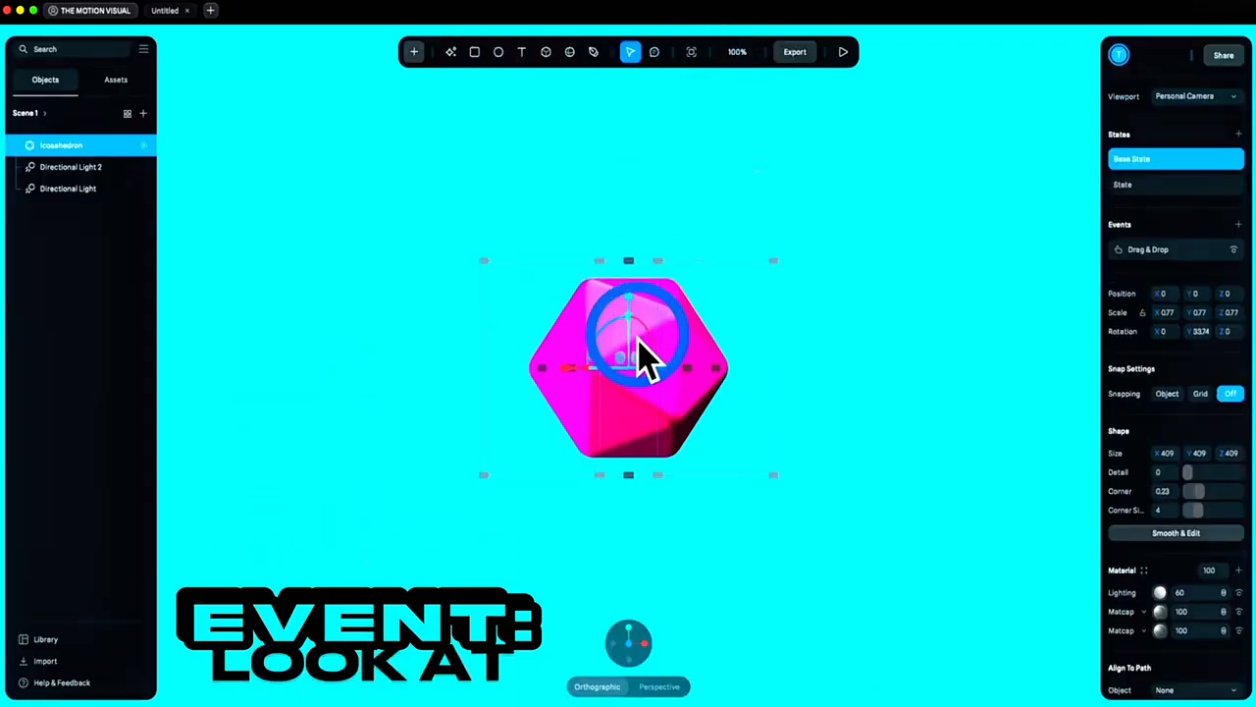
{"action": "left_click", "coordinate": [1146, 249]}
{"action": "left_click", "coordinate": [1039, 125]}
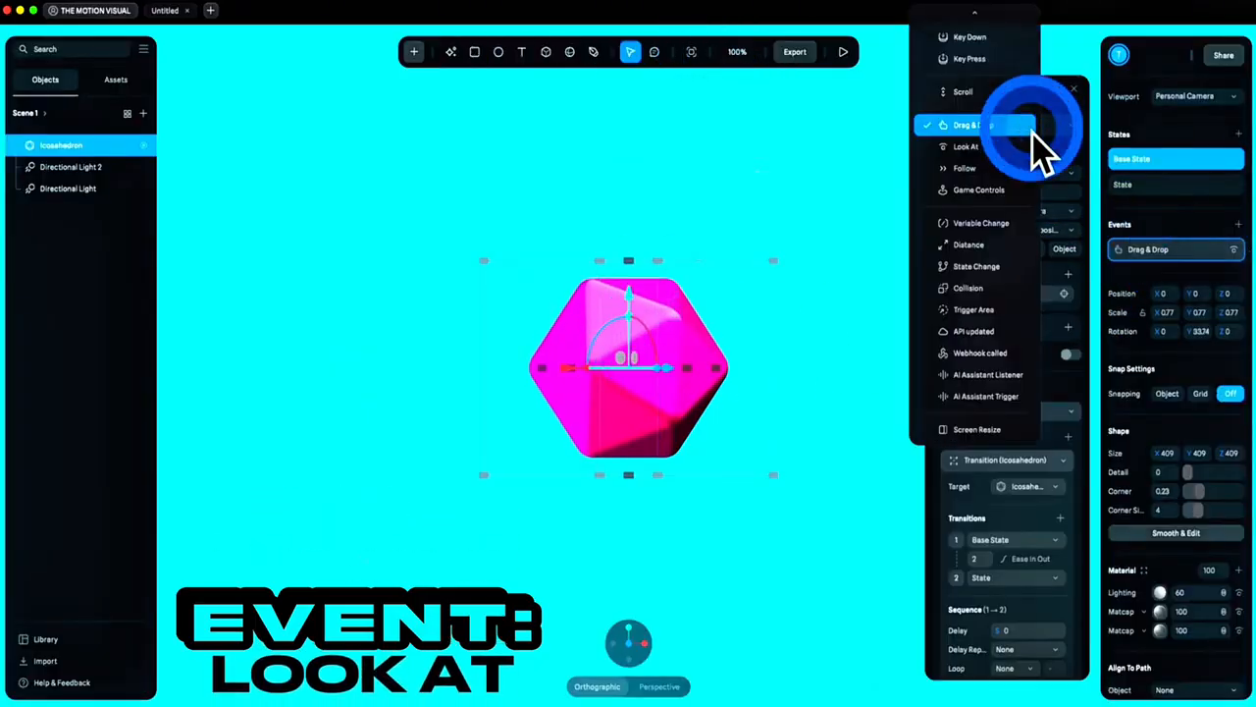
{"action": "left_click", "coordinate": [1020, 139]}
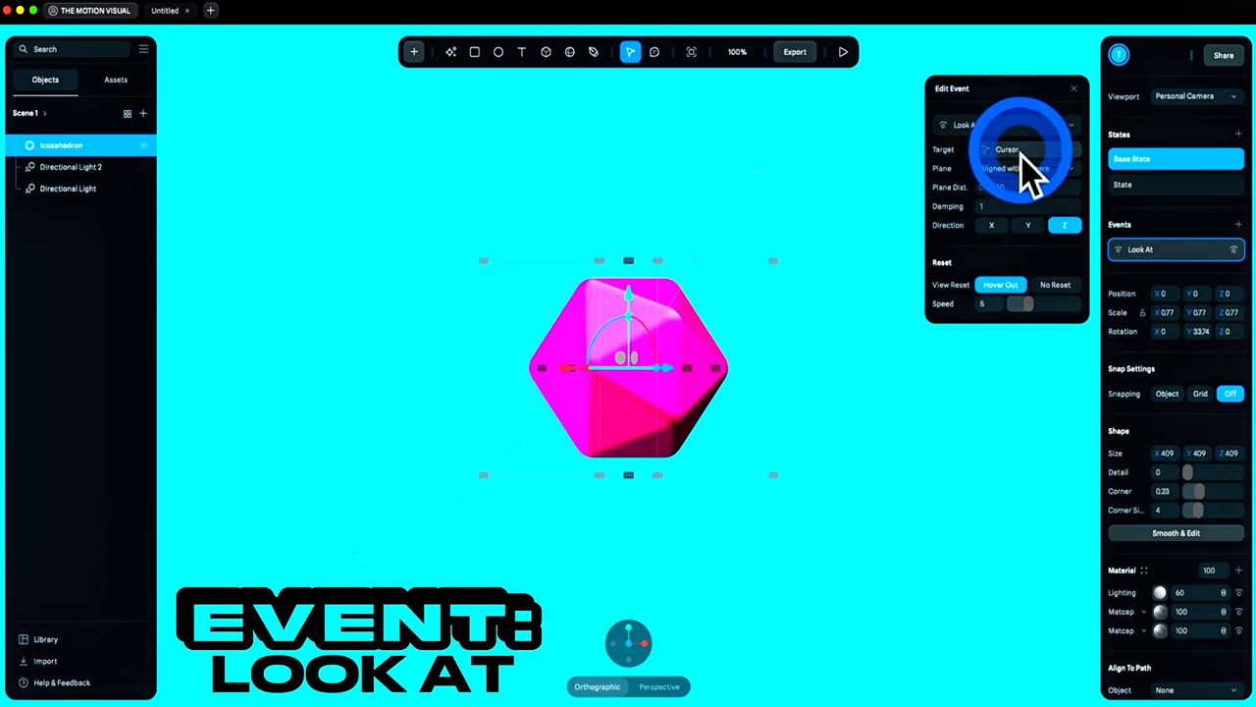
{"action": "left_click", "coordinate": [870, 342]}
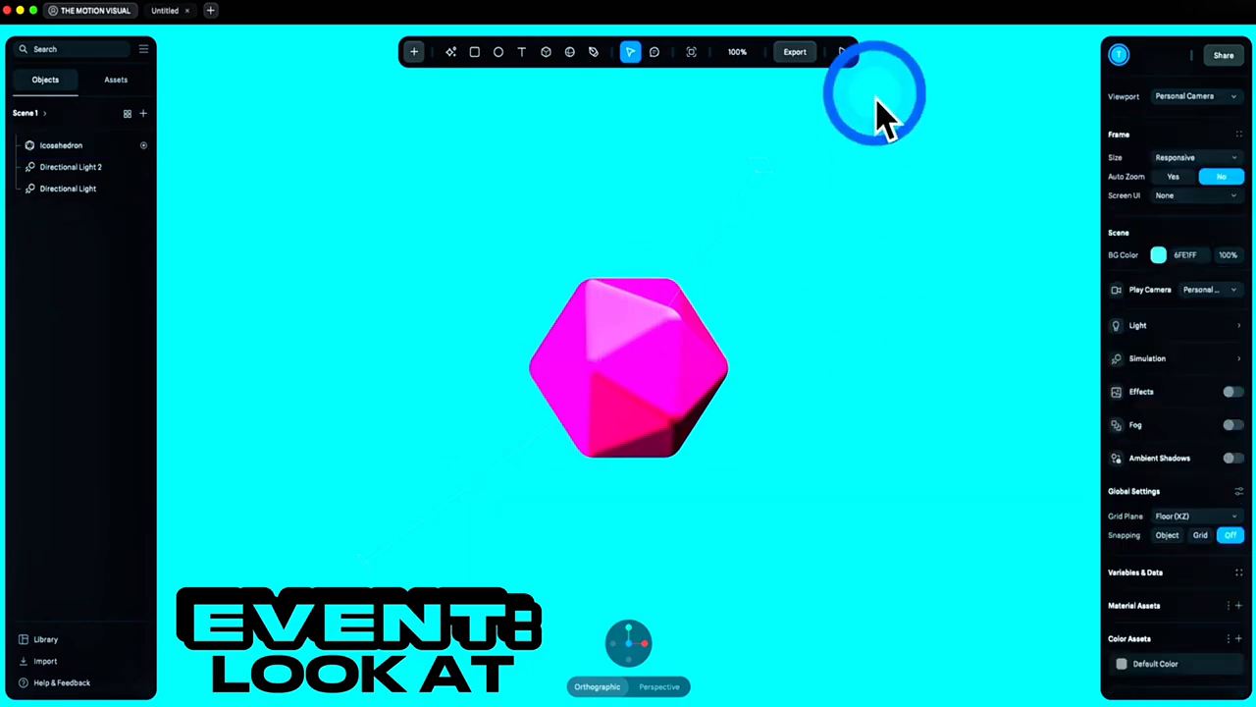
{"action": "left_click", "coordinate": [843, 53]}
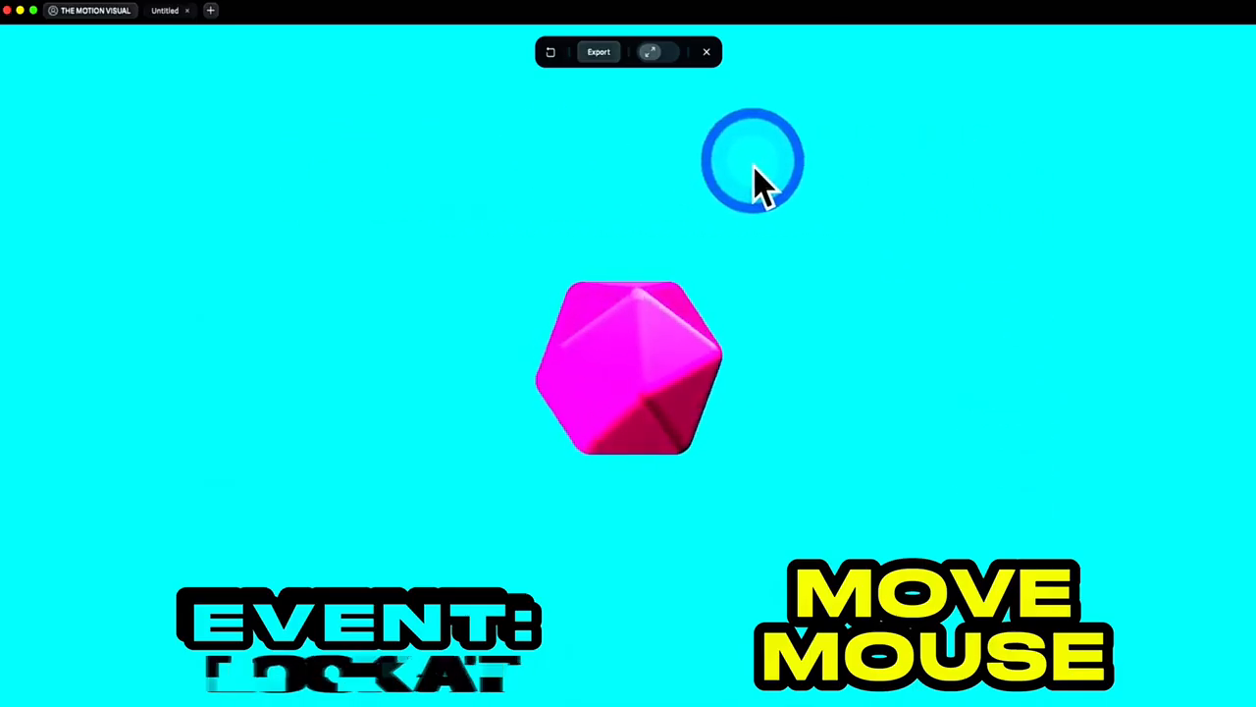
{"action": "left_click", "coordinate": [707, 51]}
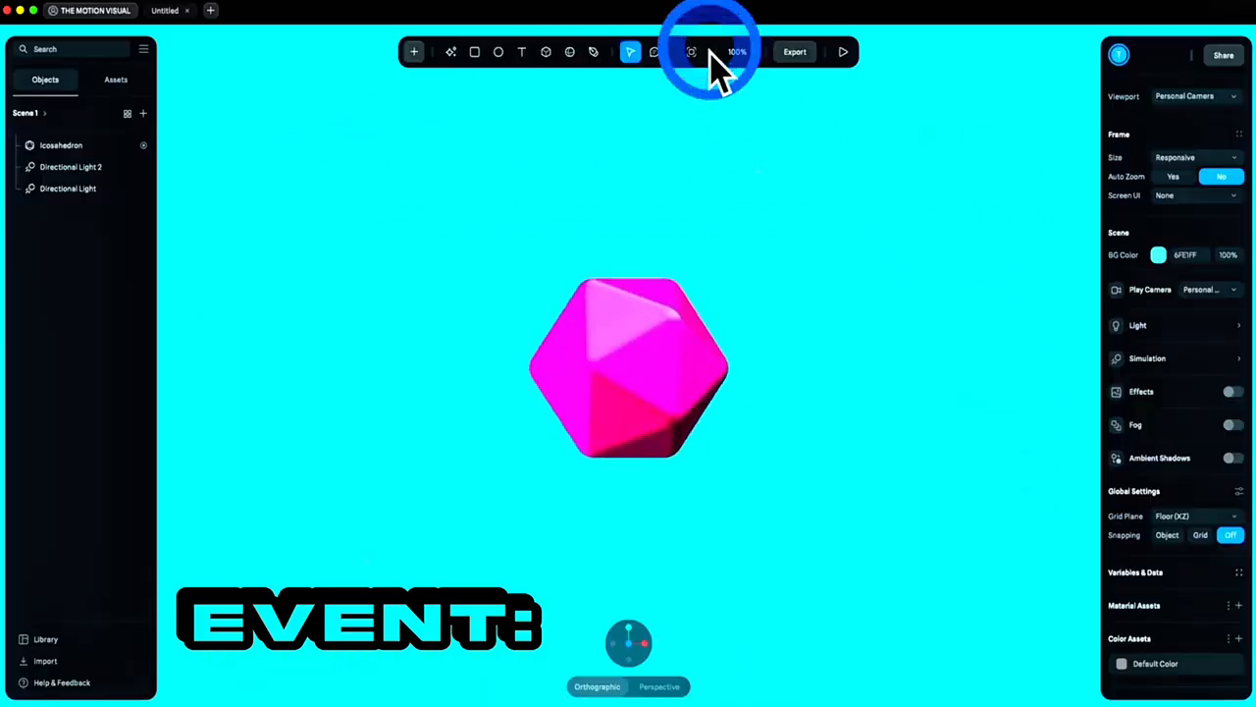
Change the icosahedron's event to Follow with Cursor as the target and preview how it tracks the moving pointer
{"action": "left_click", "coordinate": [731, 335]}
{"action": "left_click", "coordinate": [1166, 252]}
{"action": "left_click", "coordinate": [1068, 226]}
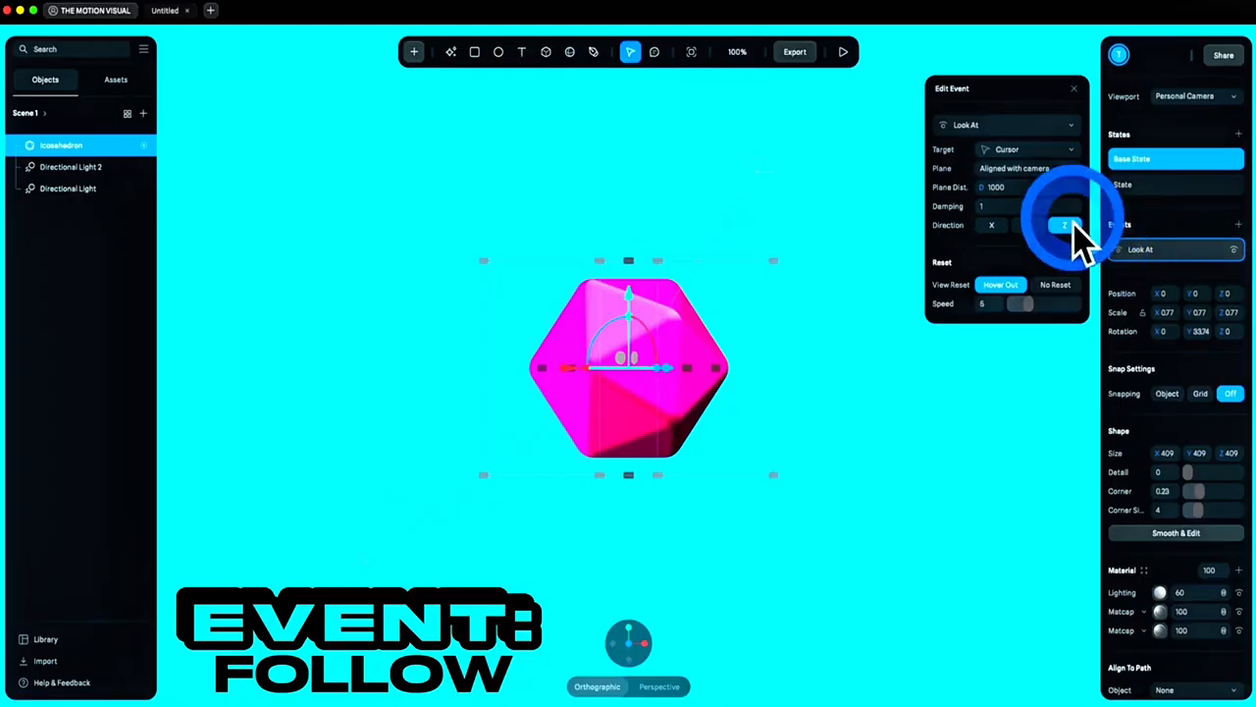
{"action": "left_click", "coordinate": [1006, 127]}
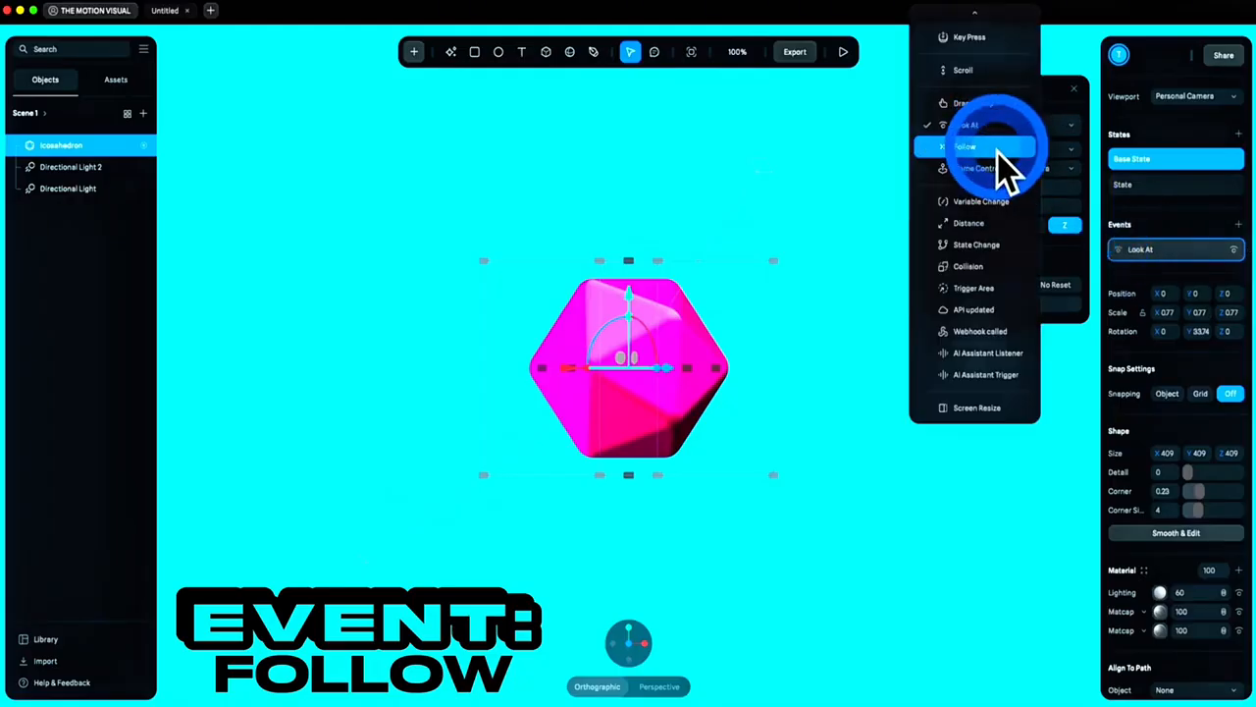
{"action": "left_click", "coordinate": [997, 147]}
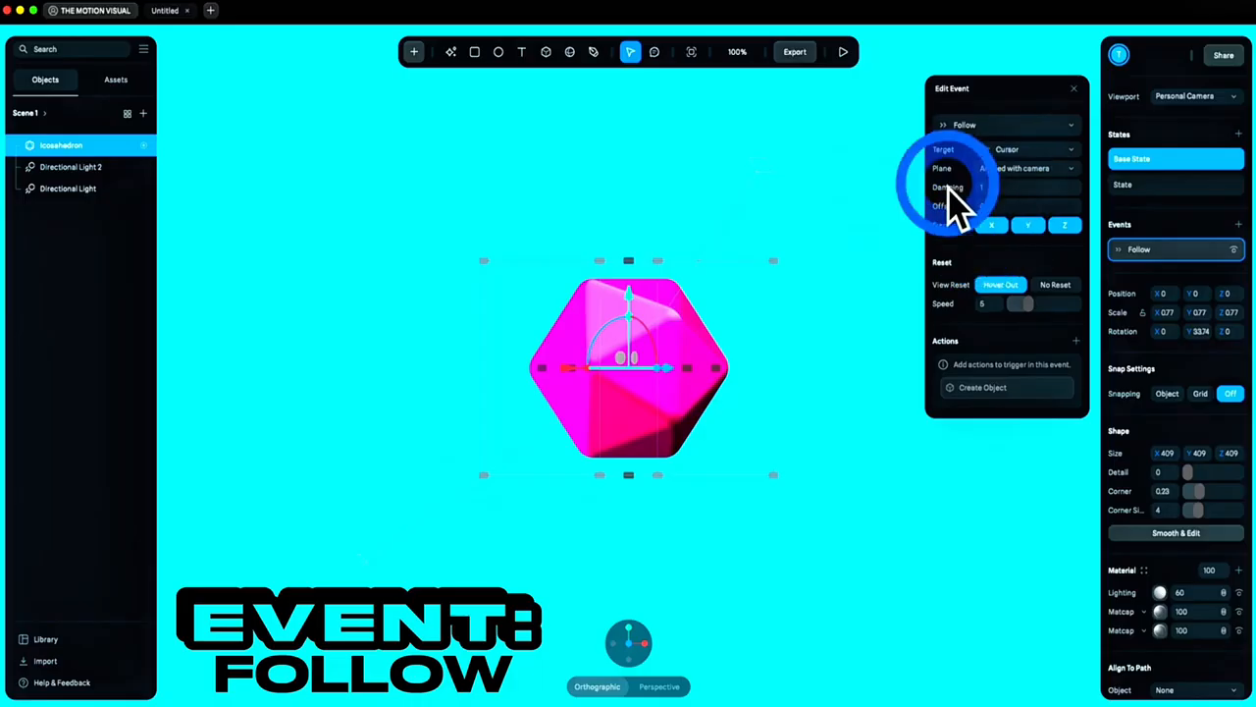
{"action": "left_click", "coordinate": [844, 55]}
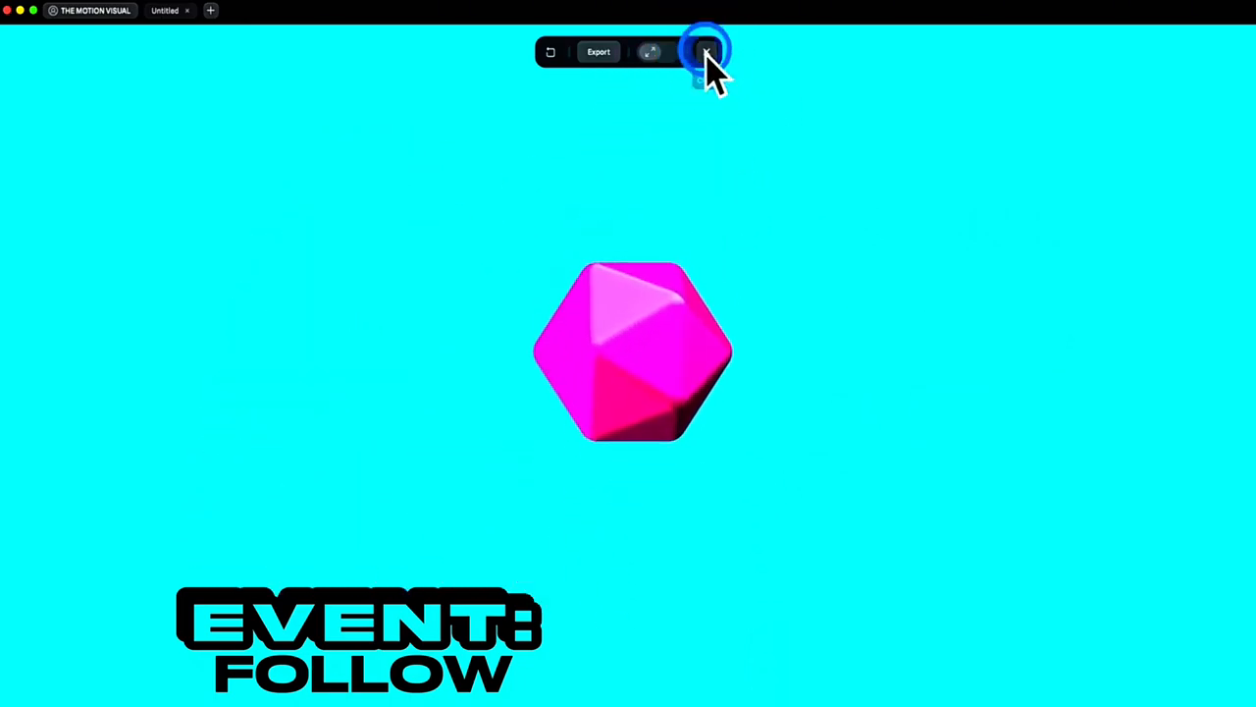
{"action": "left_click", "coordinate": [706, 51]}
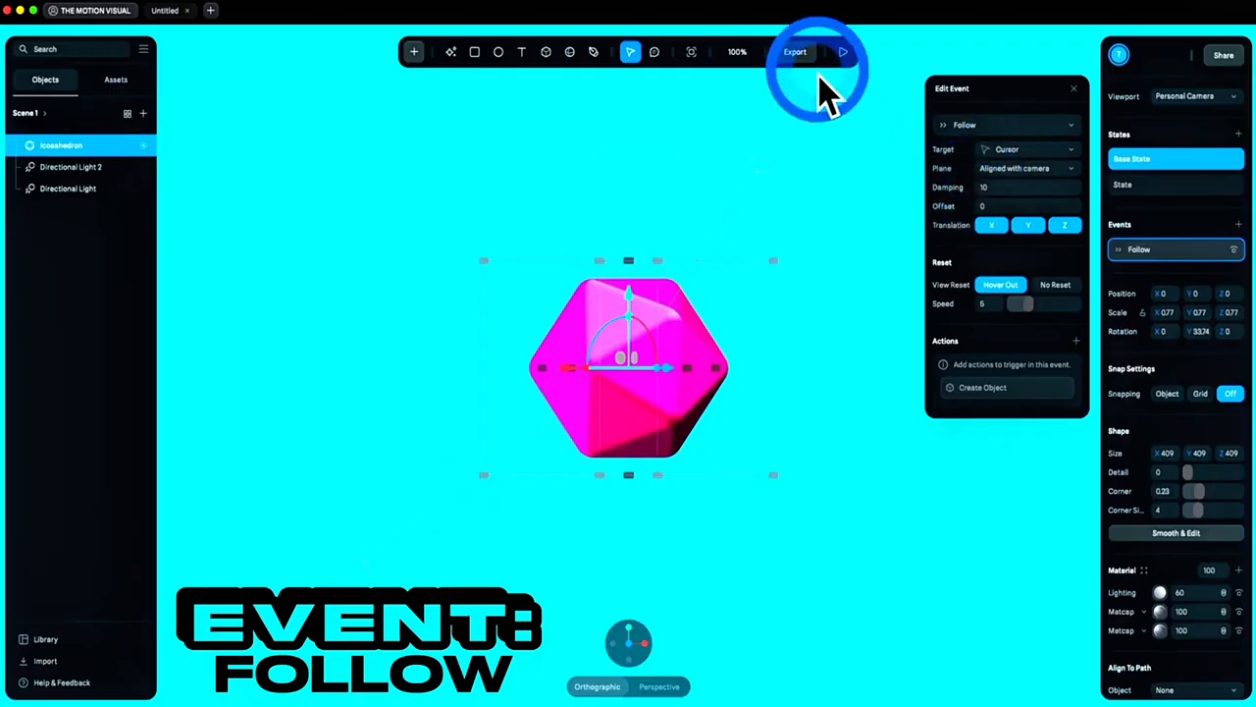
Set the Follow event's damping to 10 and preview the motion, and preview it again with a different damping
{"action": "left_click", "coordinate": [842, 55]}
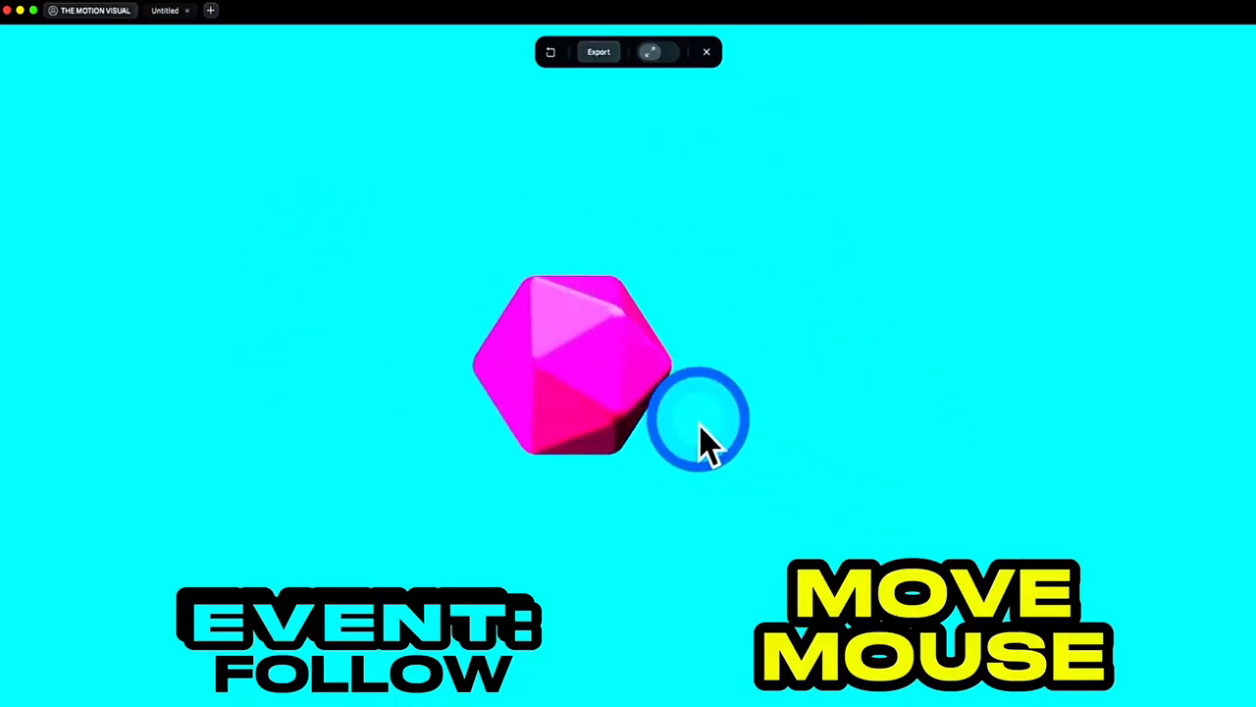
{"action": "left_click", "coordinate": [707, 52]}
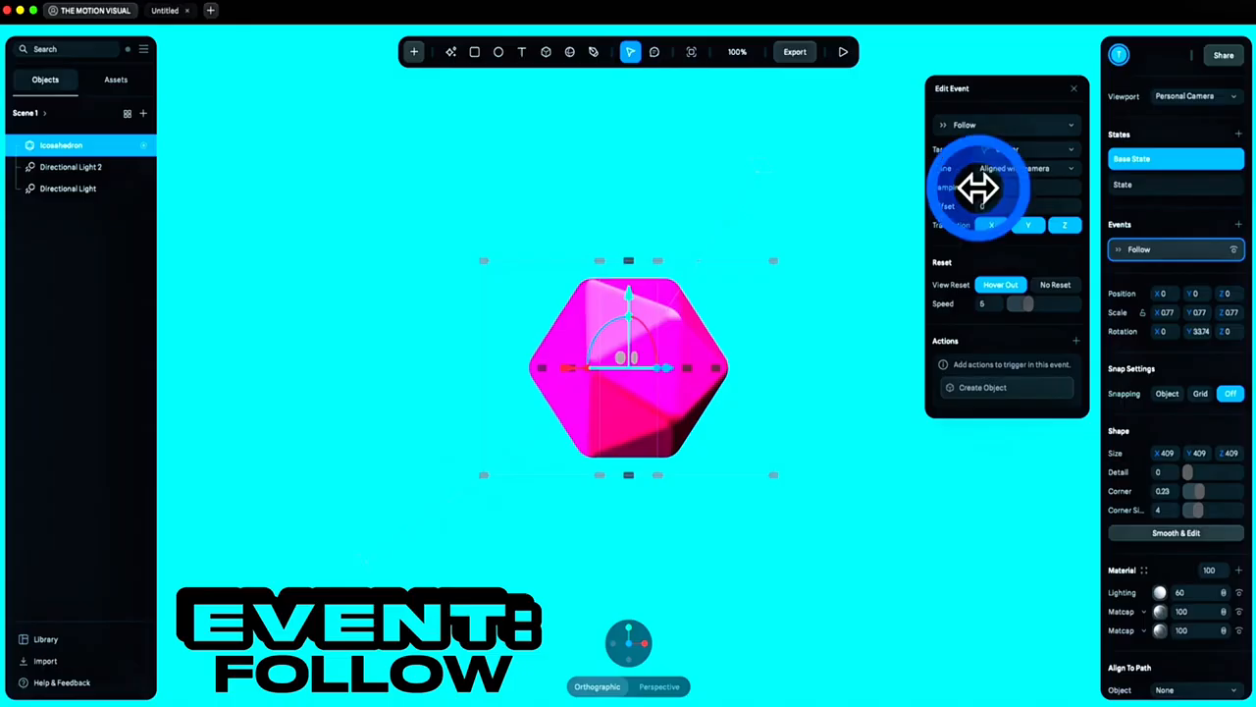
{"action": "left_click", "coordinate": [843, 52]}
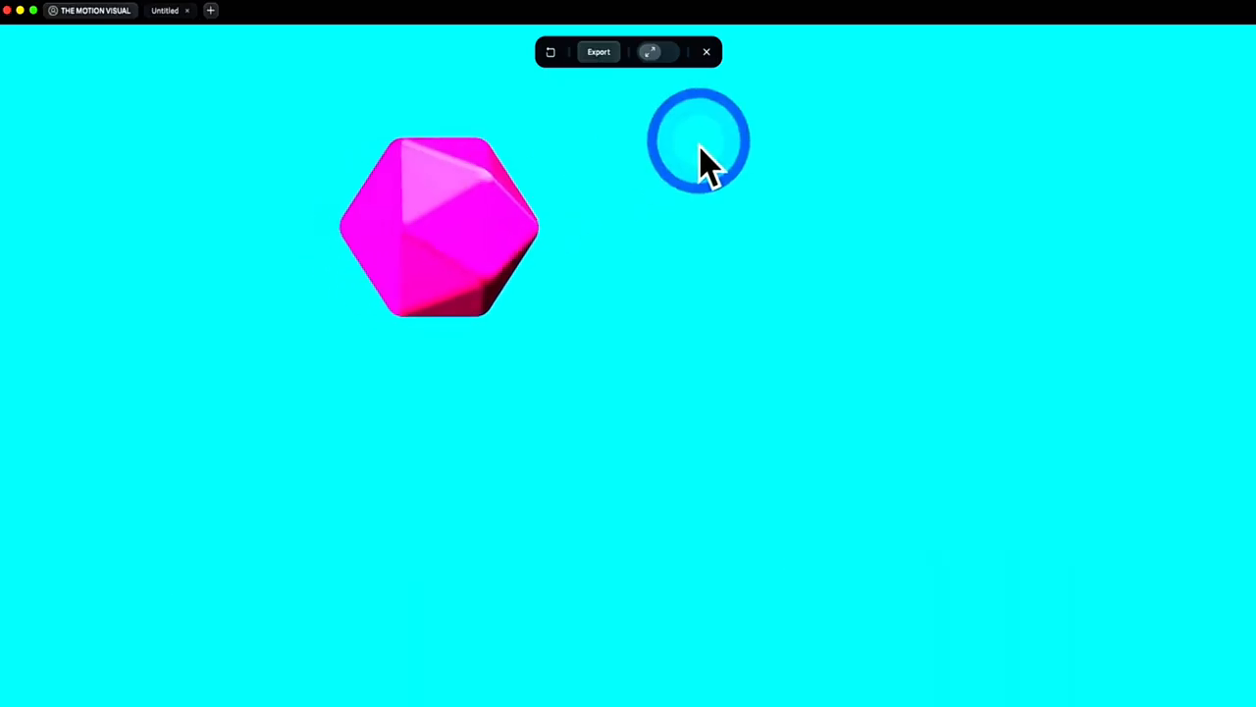
{"action": "left_click", "coordinate": [707, 52]}
{"action": "left_click", "coordinate": [998, 128]}
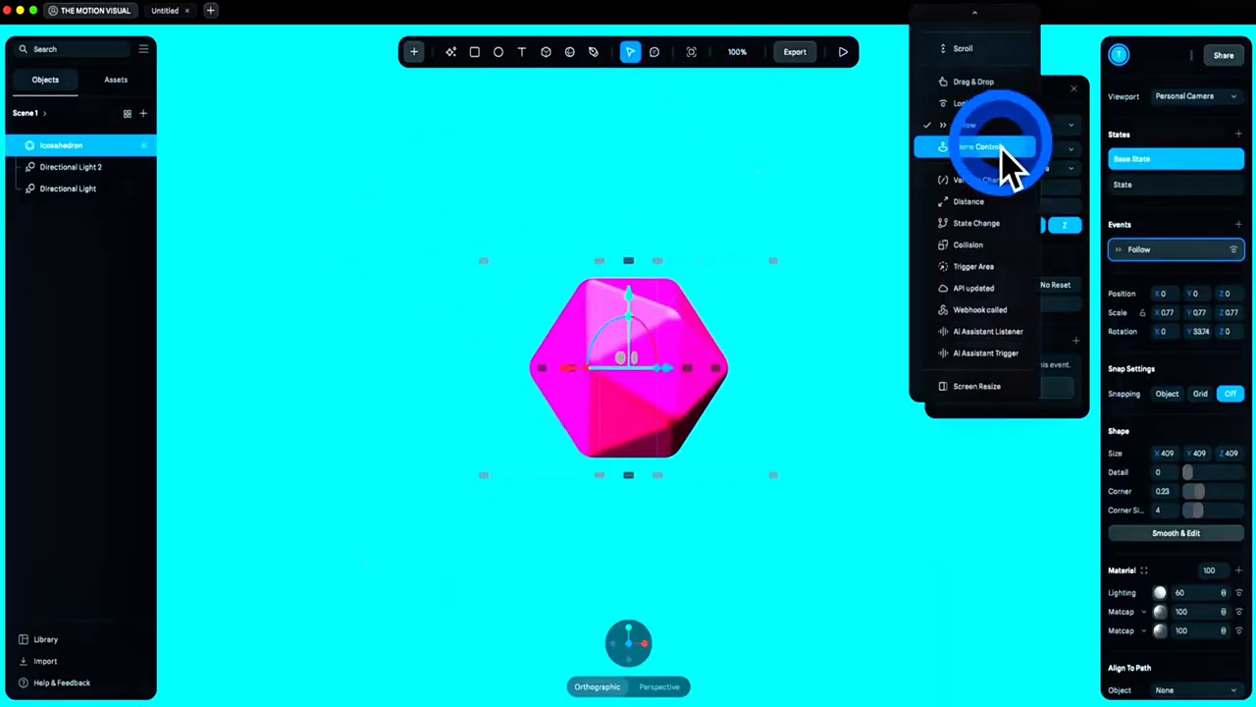
{"action": "scroll", "coordinate": [1001, 149], "scroll_direction": "up", "scroll_amount": 3}
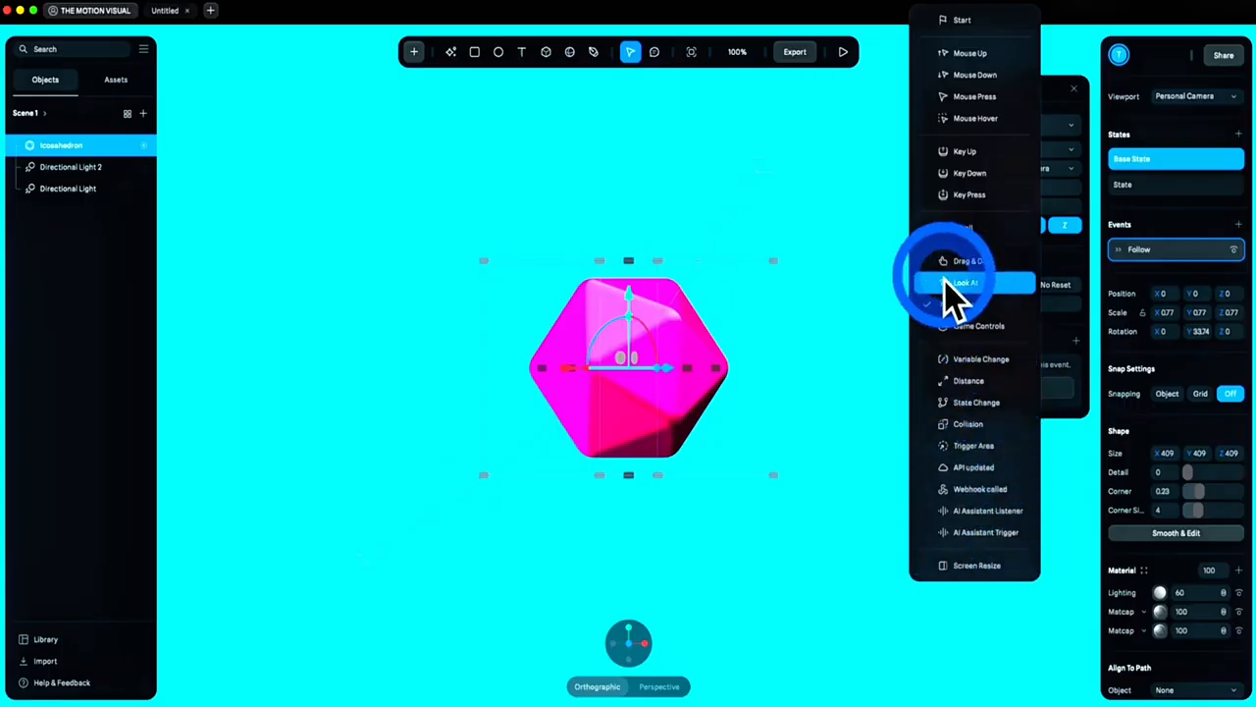
{"action": "left_click", "coordinate": [869, 323]}
{"action": "left_click", "coordinate": [860, 335]}
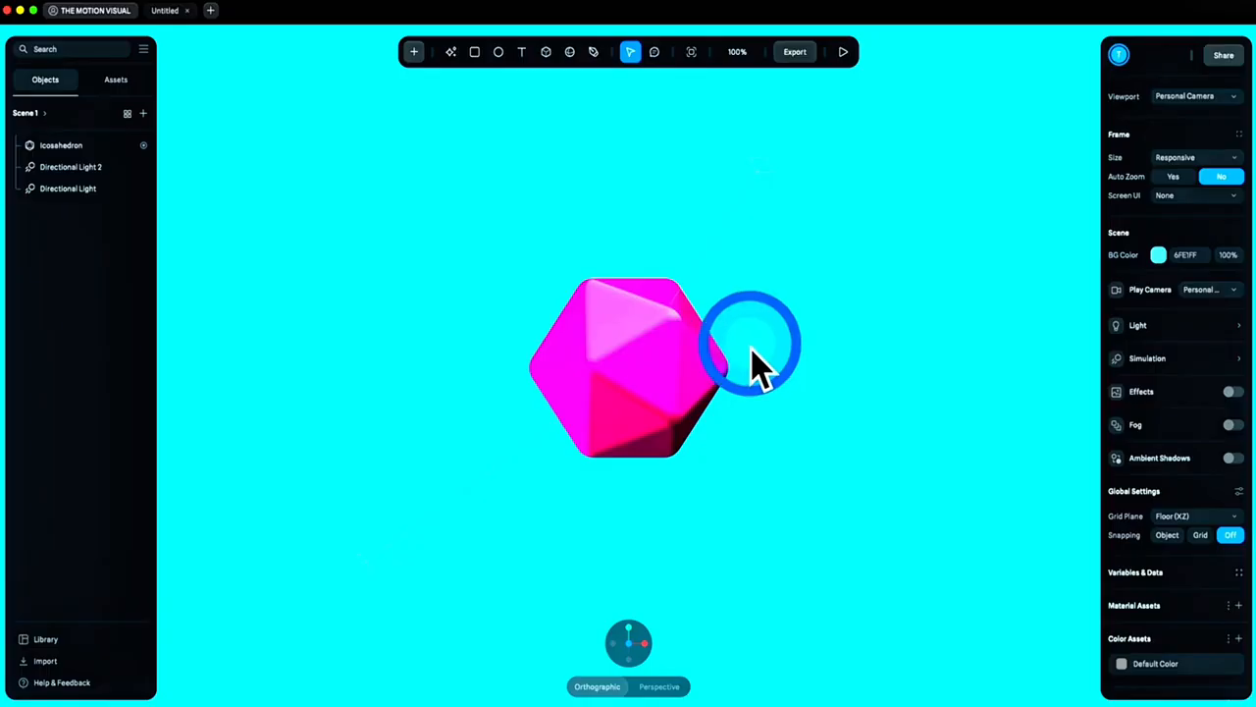
Change the icosahedron's event from Follow to Mouse Press, triggered on this object
{"action": "left_click", "coordinate": [661, 356]}
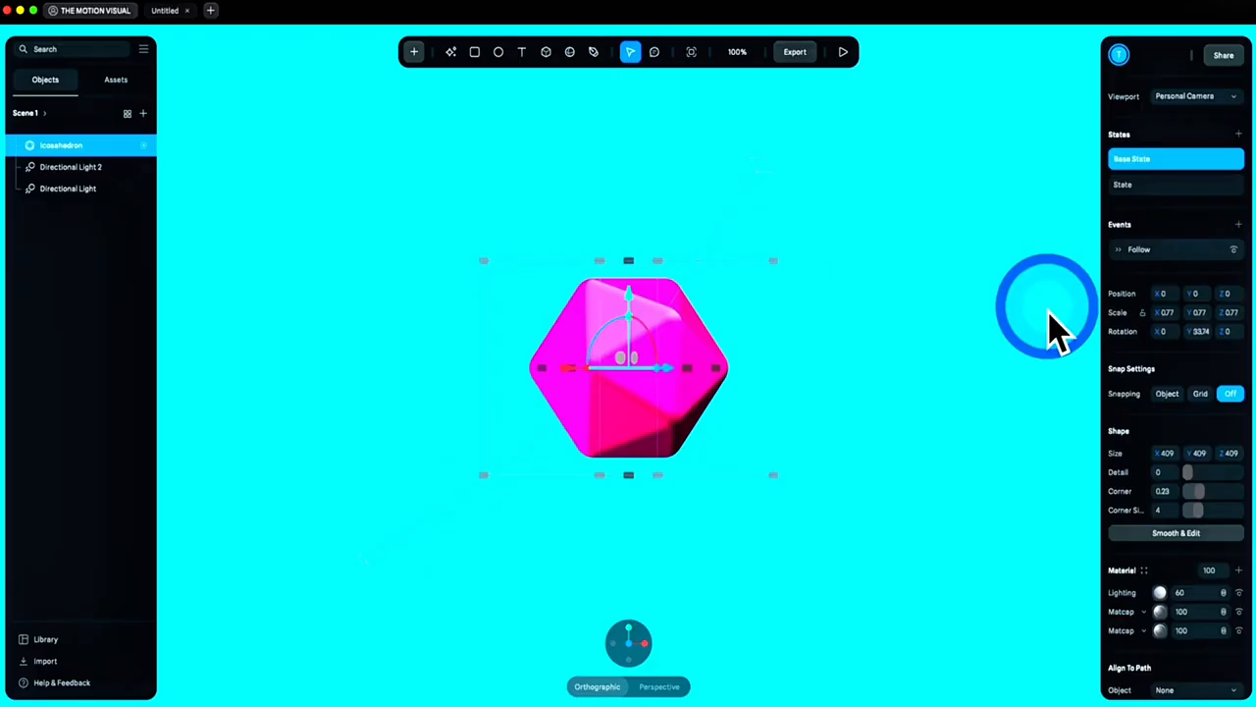
{"action": "left_click", "coordinate": [1170, 253]}
{"action": "left_click", "coordinate": [1025, 127]}
{"action": "scroll", "coordinate": [1027, 167], "scroll_direction": "up", "scroll_amount": 5}
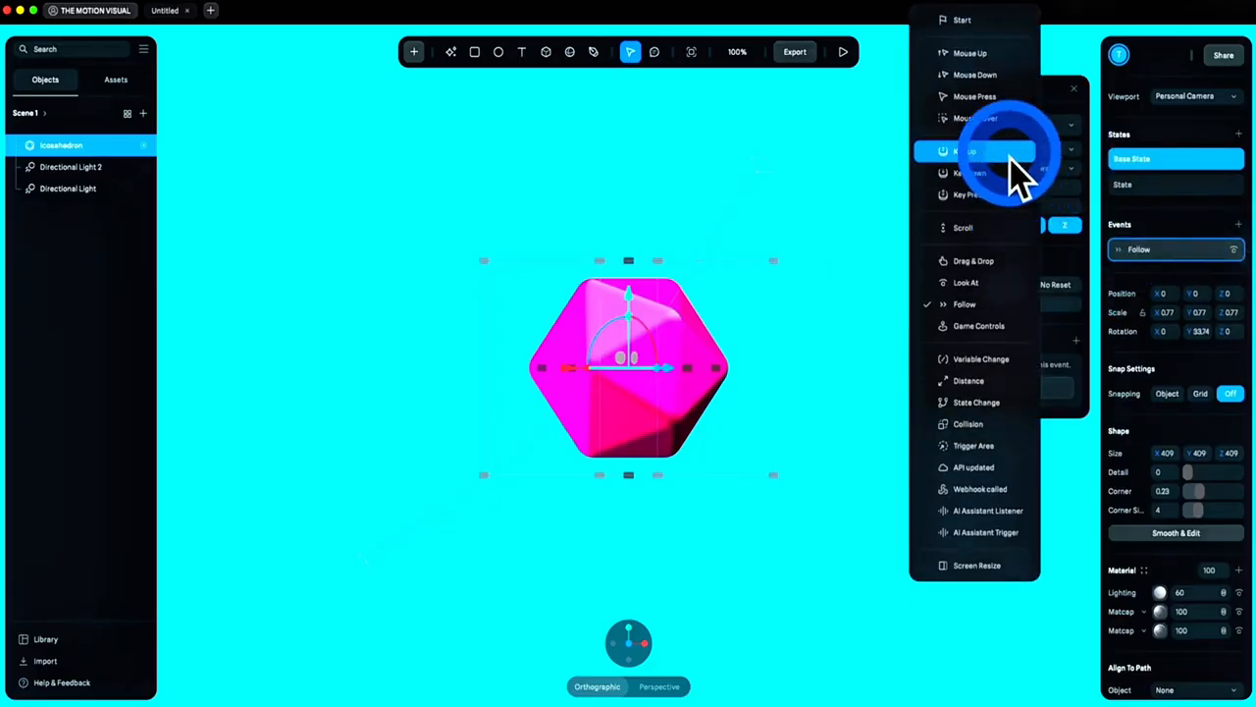
{"action": "left_click", "coordinate": [981, 97]}
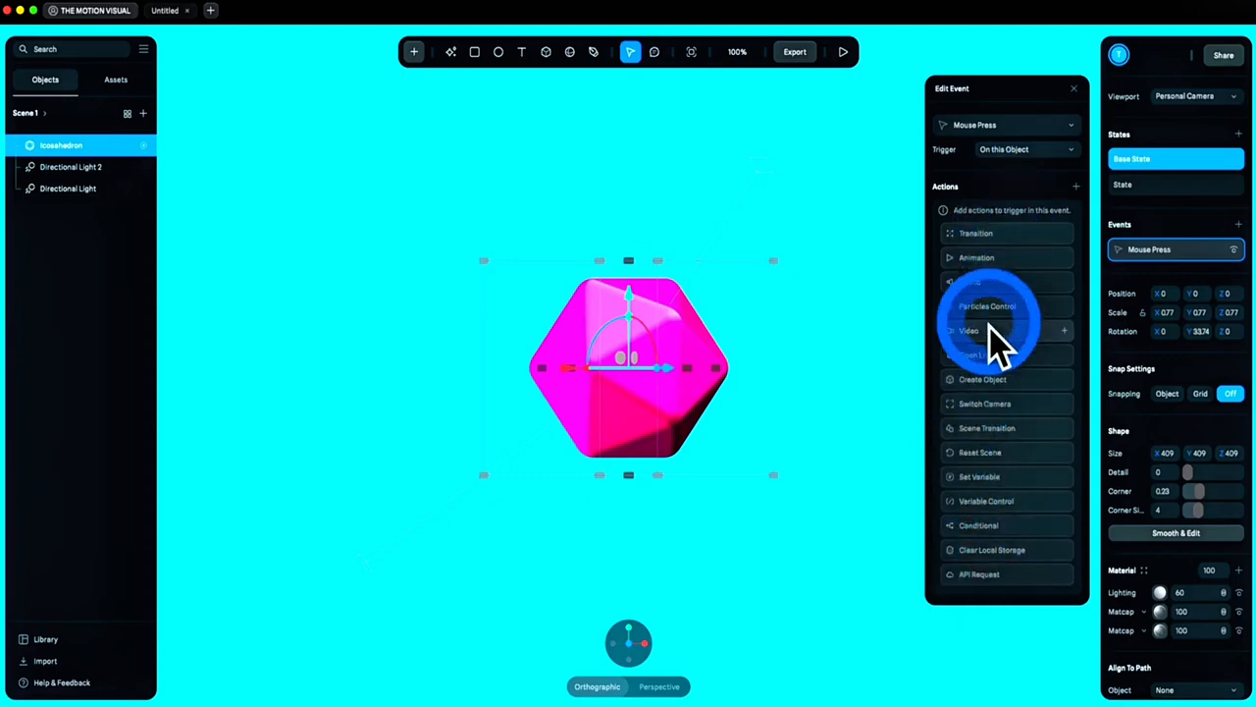
{"action": "left_click", "coordinate": [852, 191]}
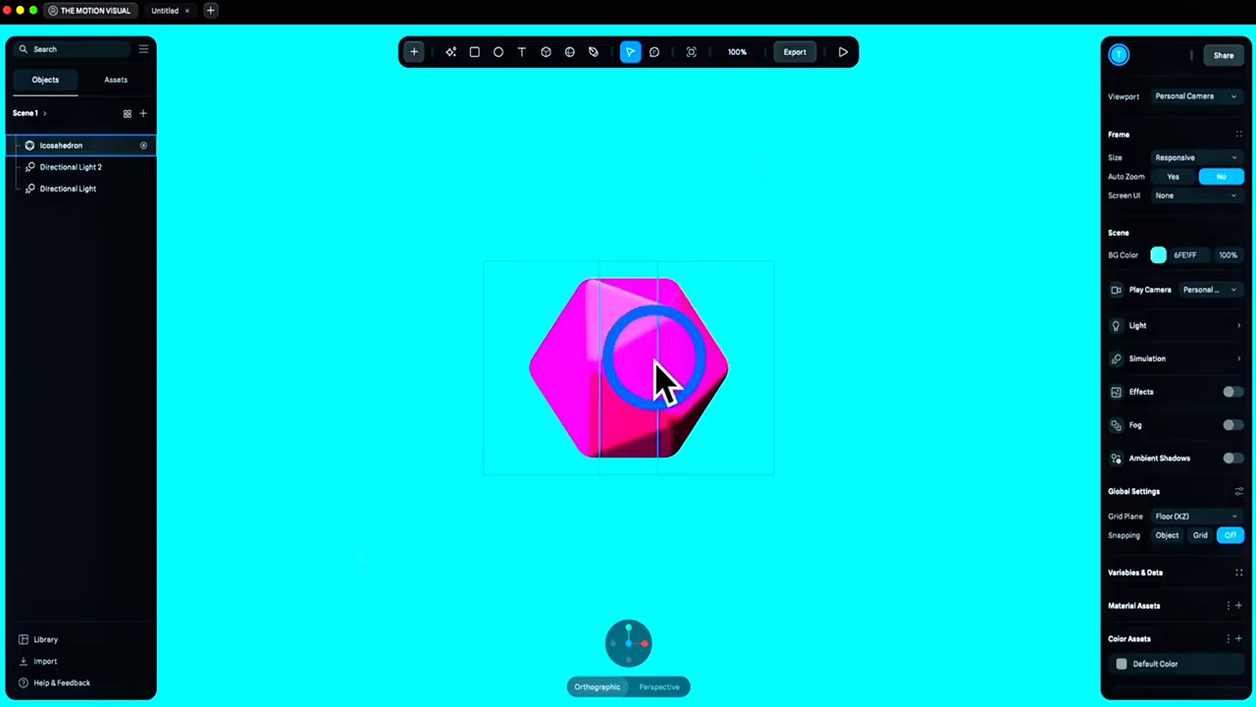
Rotate the icosahedron freely in its second state, and raise it to a Y position of 227 in the Base State
{"action": "left_click", "coordinate": [677, 382]}
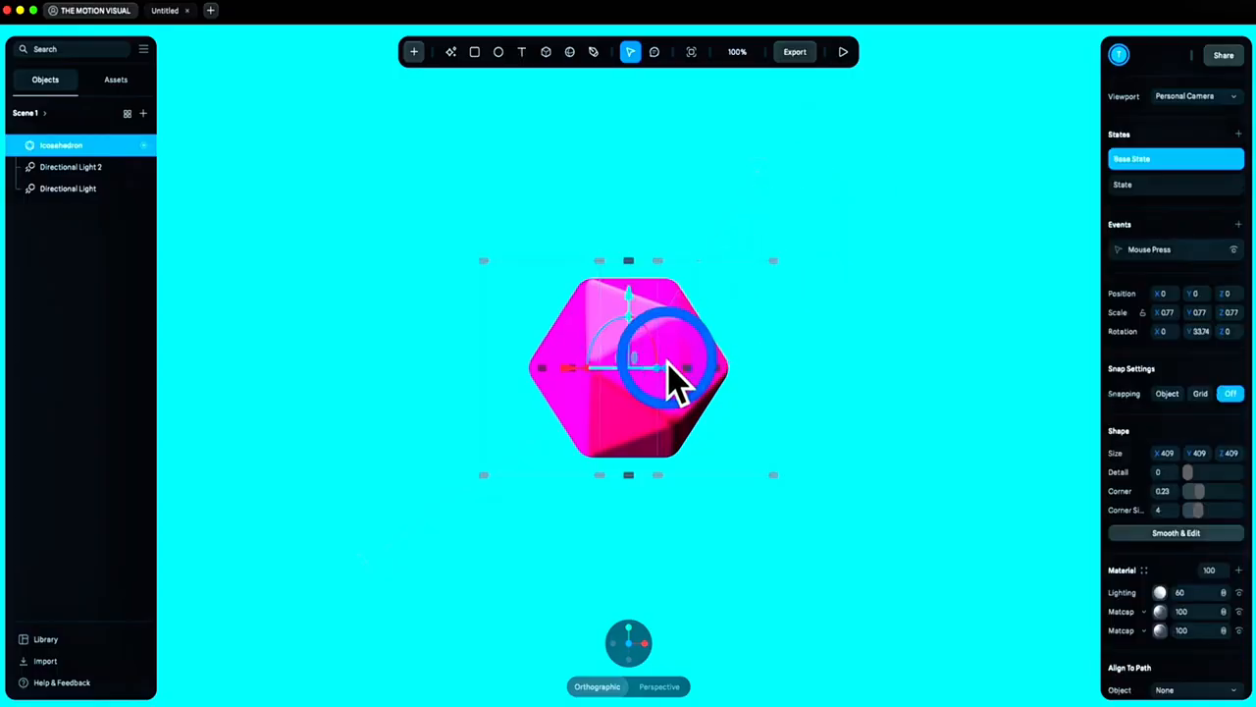
{"action": "left_click", "coordinate": [1163, 187]}
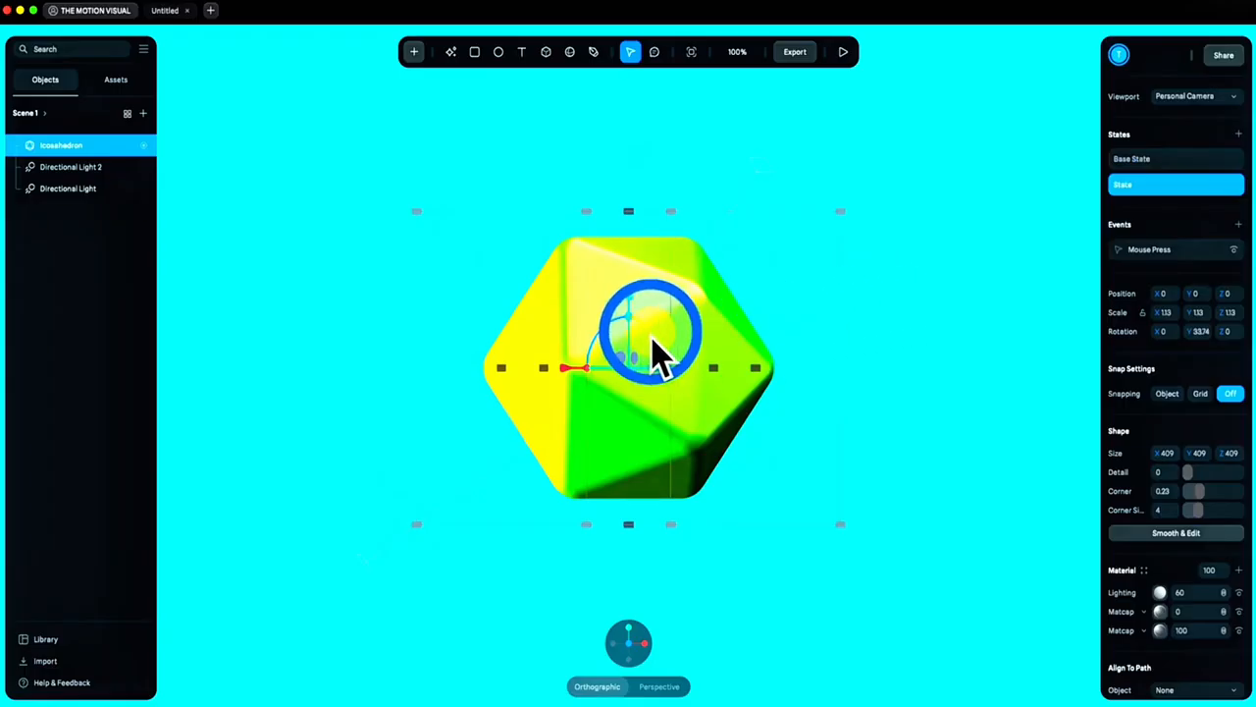
{"action": "left_click_drag", "start_coordinate": [650, 336], "coordinate": [597, 356]}
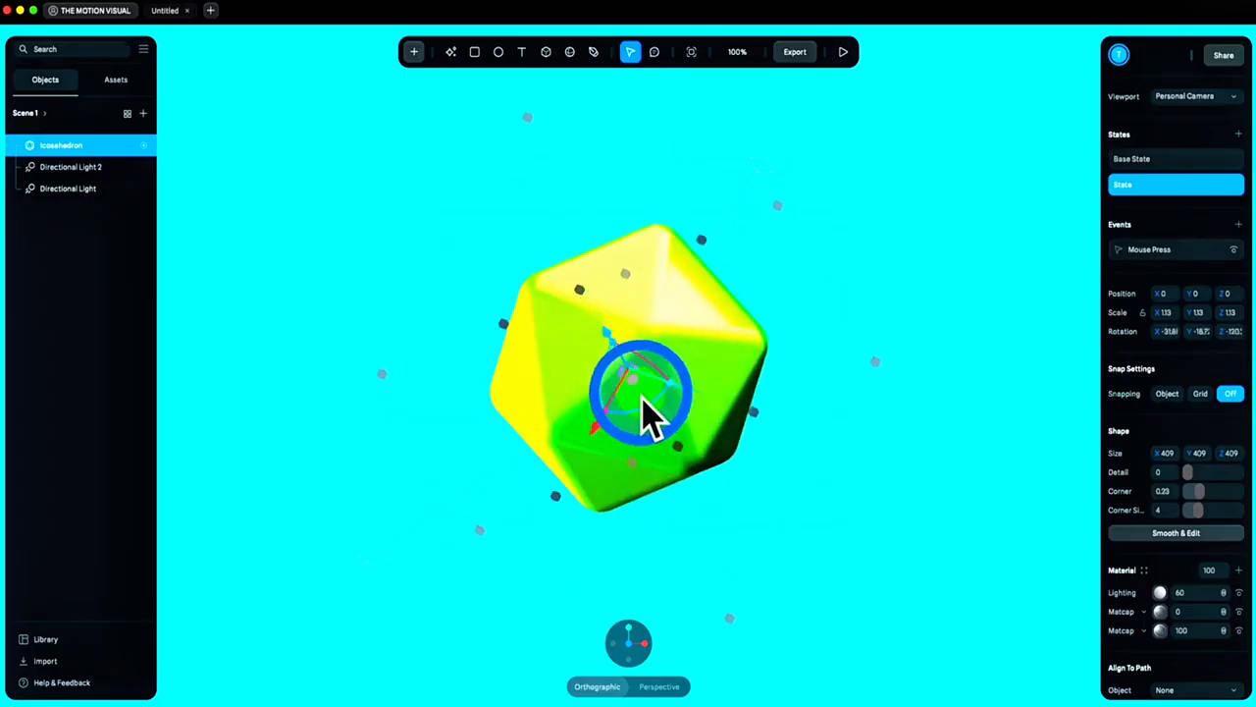
{"action": "left_click_drag", "start_coordinate": [1192, 293], "coordinate": [1173, 297]}
{"action": "left_click", "coordinate": [1161, 160]}
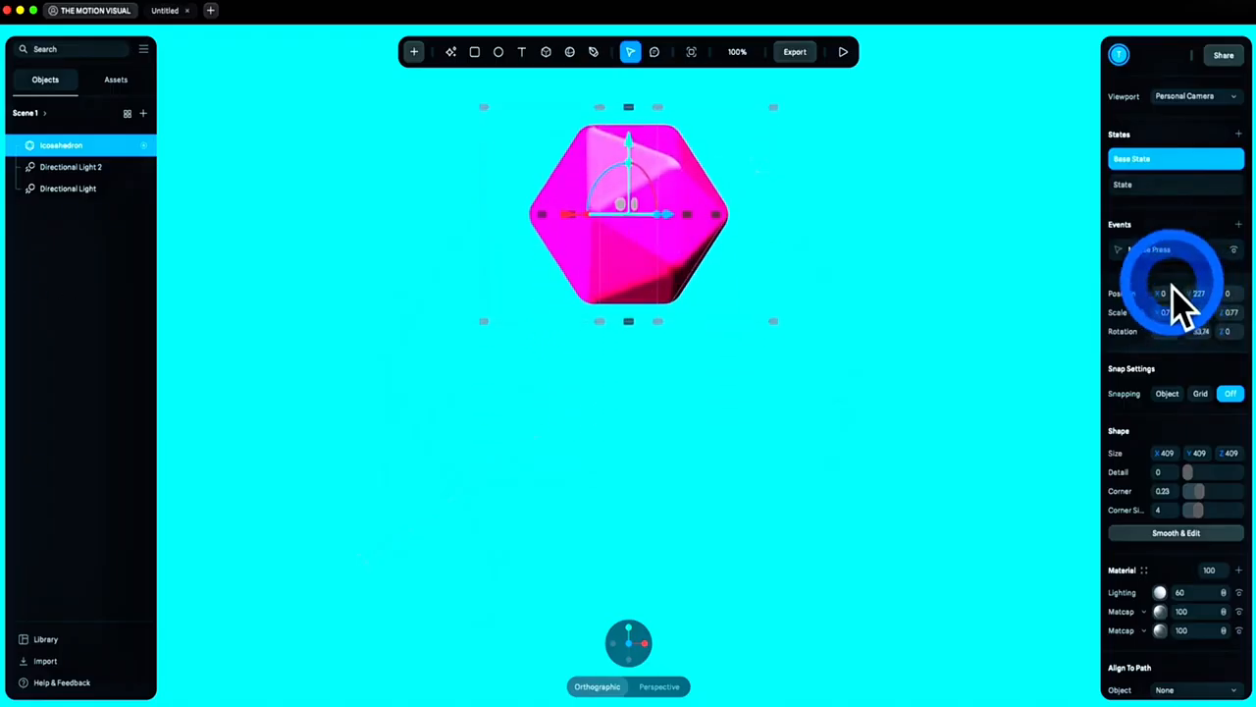
Change the icosahedron's event to Key Press and add a Transition action from Current to State targeting the icosahedron
{"action": "left_click", "coordinate": [1168, 259]}
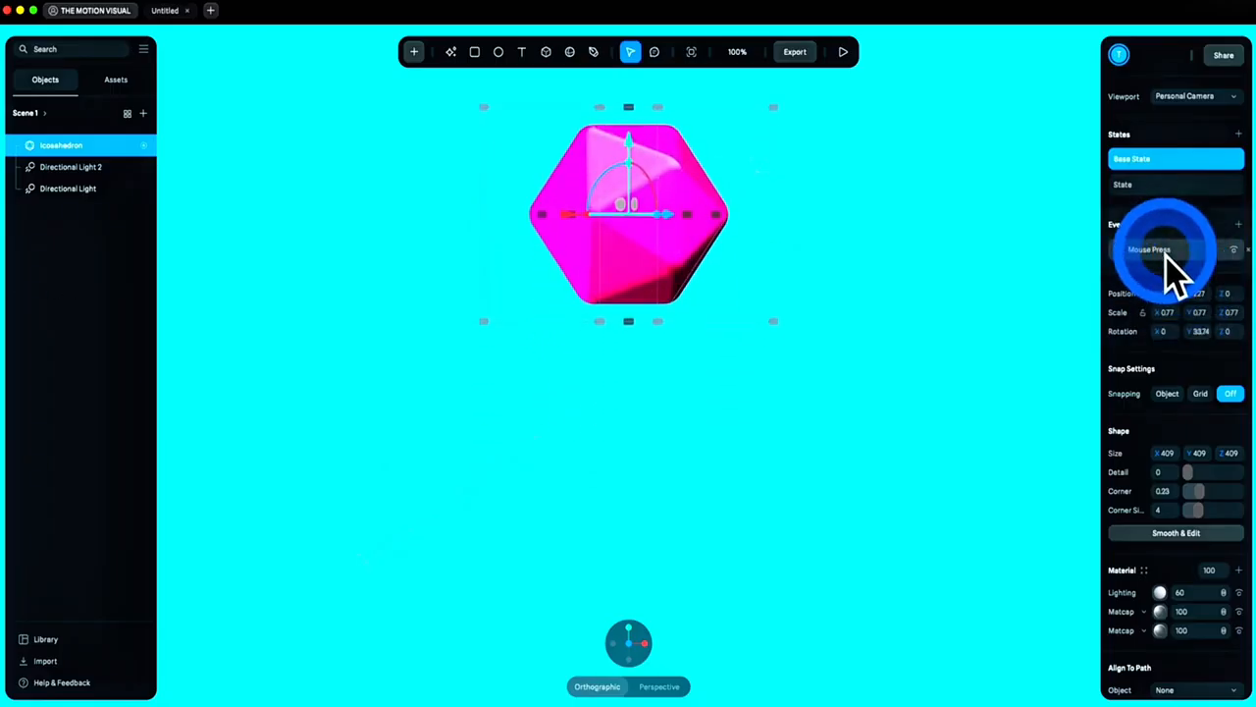
{"action": "left_click", "coordinate": [1170, 257]}
{"action": "left_click", "coordinate": [1010, 147]}
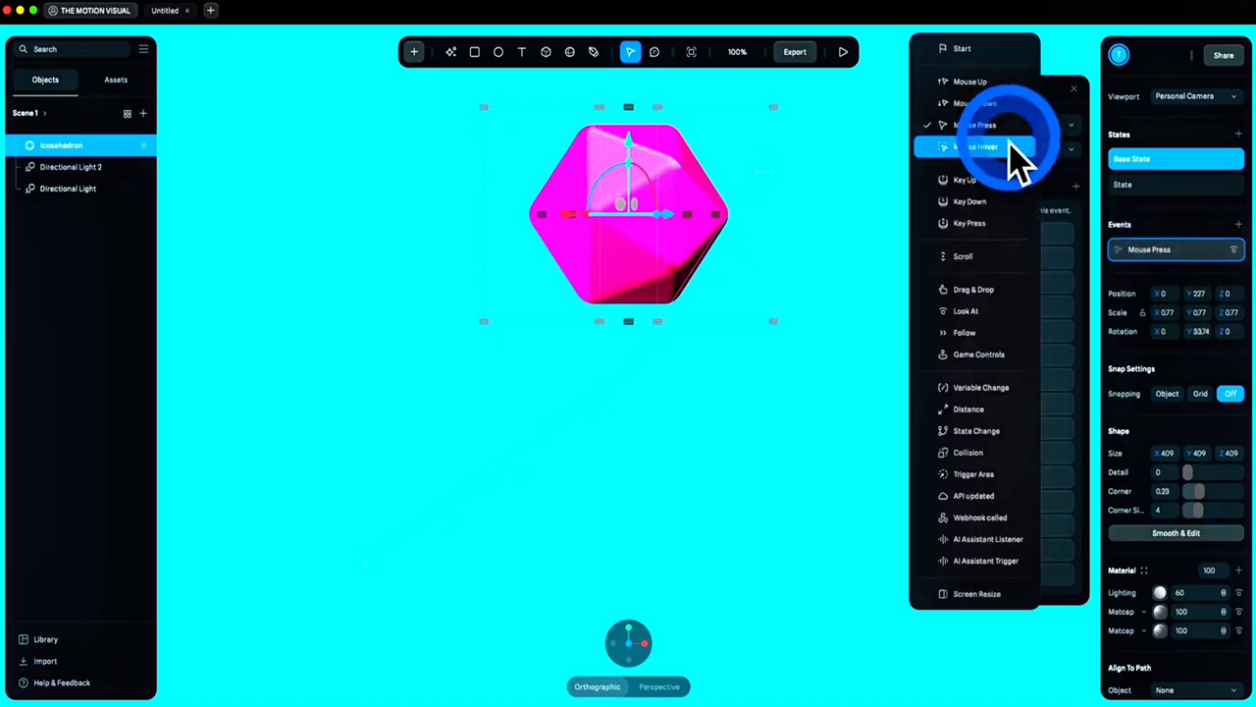
{"action": "left_click", "coordinate": [1011, 225]}
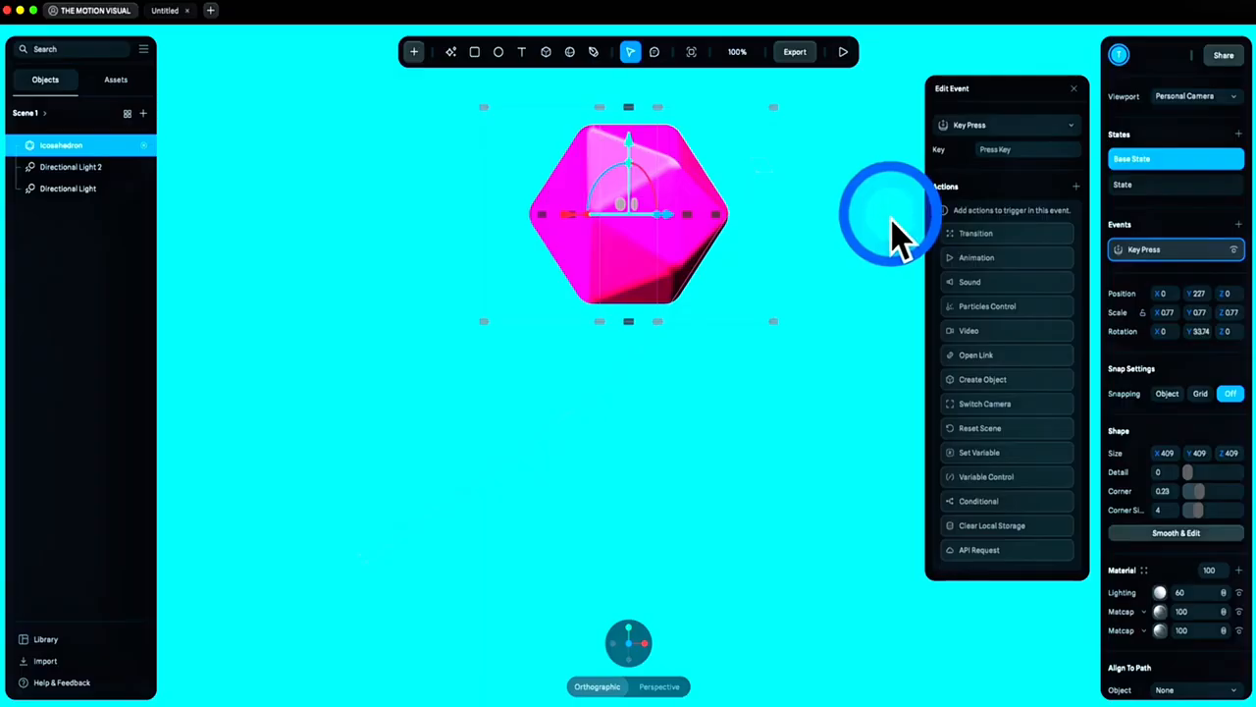
{"action": "left_click", "coordinate": [971, 233]}
{"action": "left_click", "coordinate": [995, 223]}
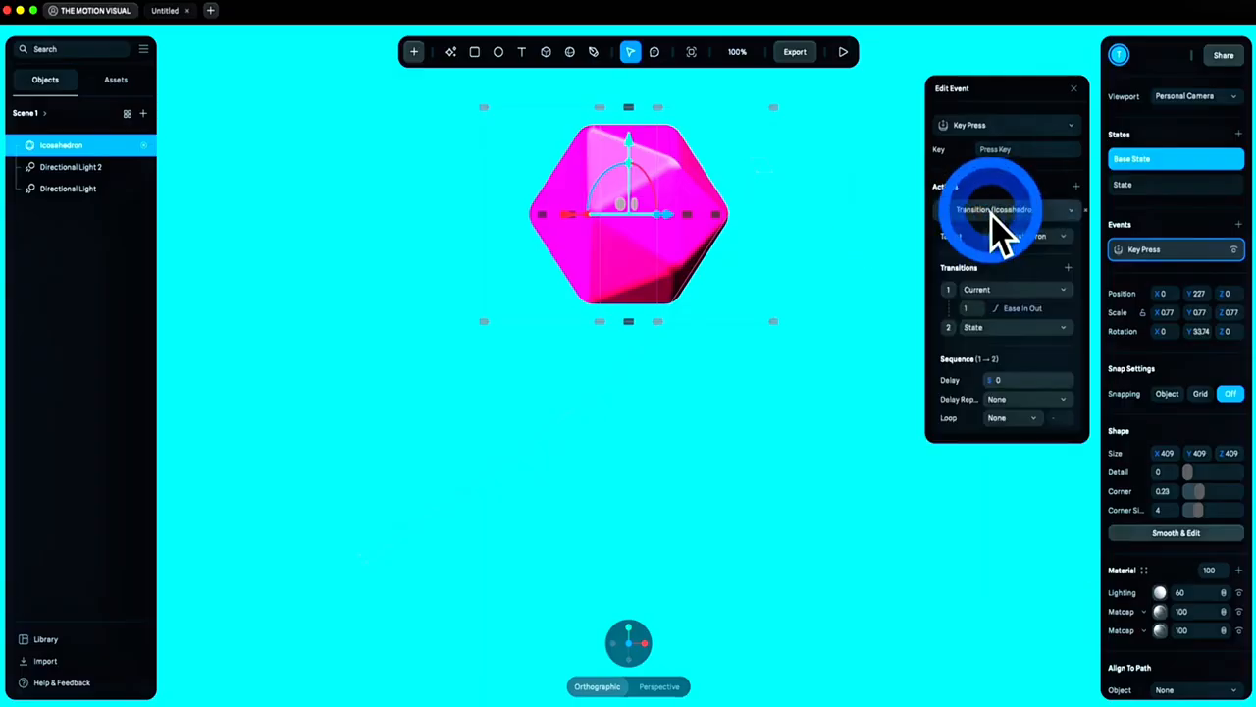
Set the icosahedron's transition to run from Base State to State over 3 seconds and loop infinitely
{"action": "left_click", "coordinate": [1027, 292]}
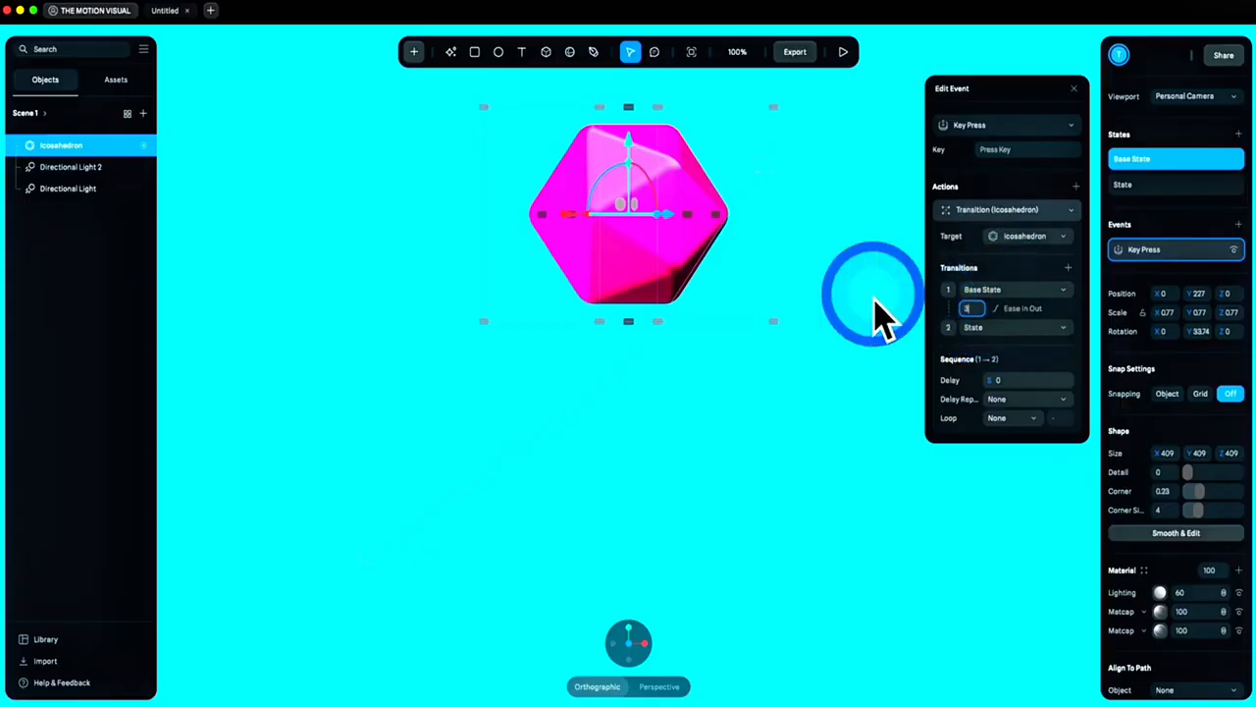
{"action": "left_click", "coordinate": [1017, 420]}
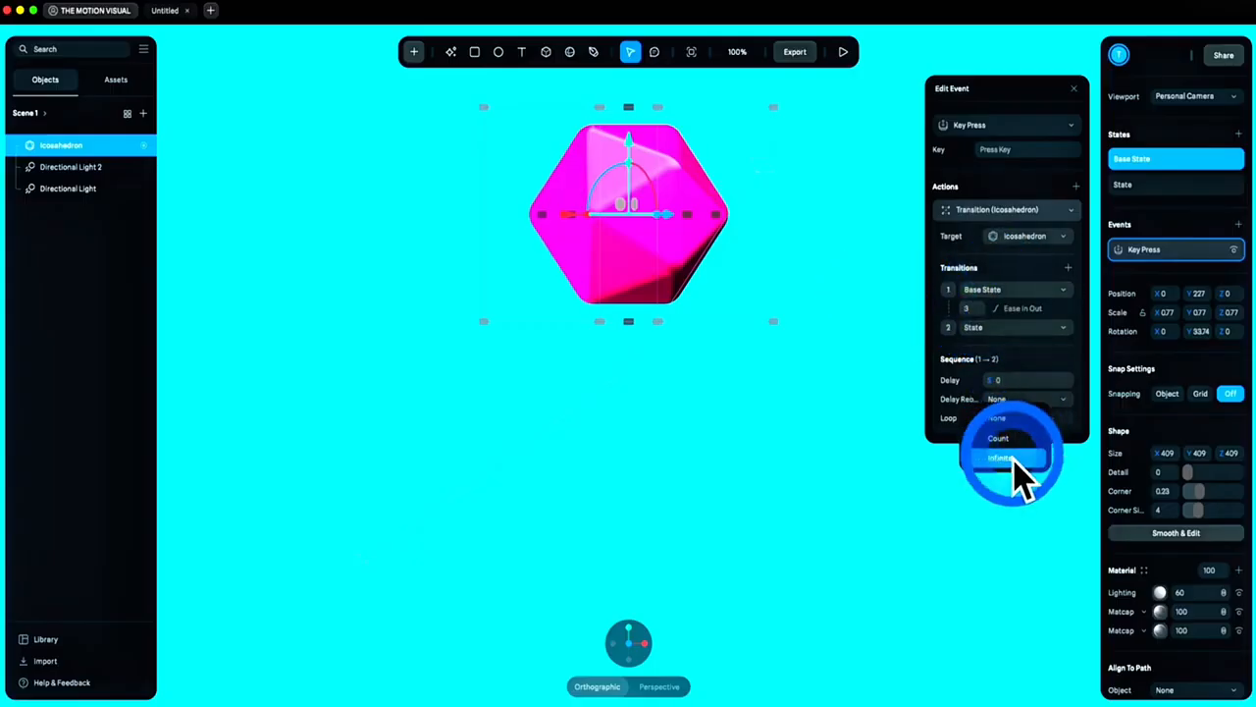
{"action": "left_click", "coordinate": [1011, 458]}
{"action": "left_click", "coordinate": [1009, 439]}
{"action": "left_click", "coordinate": [1012, 462]}
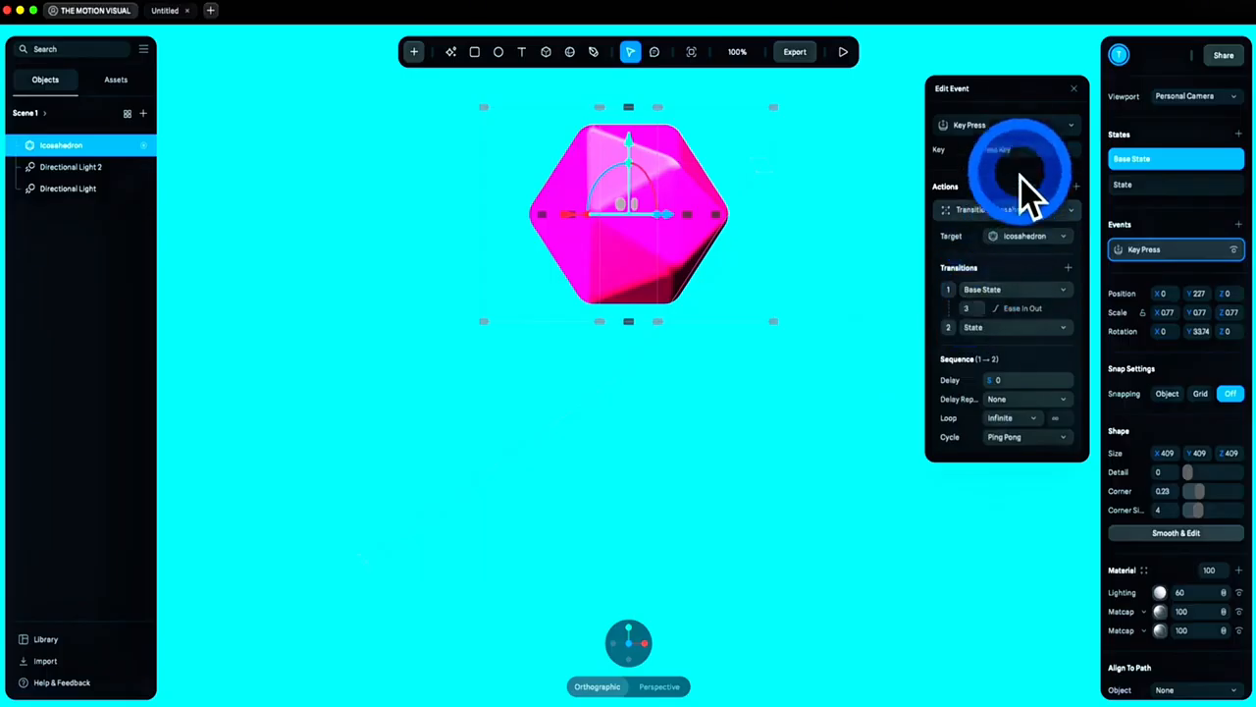
Assign the A key as the Key Press event's trigger, and test the transition in a preview of the scene
{"action": "left_click", "coordinate": [1016, 151]}
{"action": "left_click", "coordinate": [869, 216]}
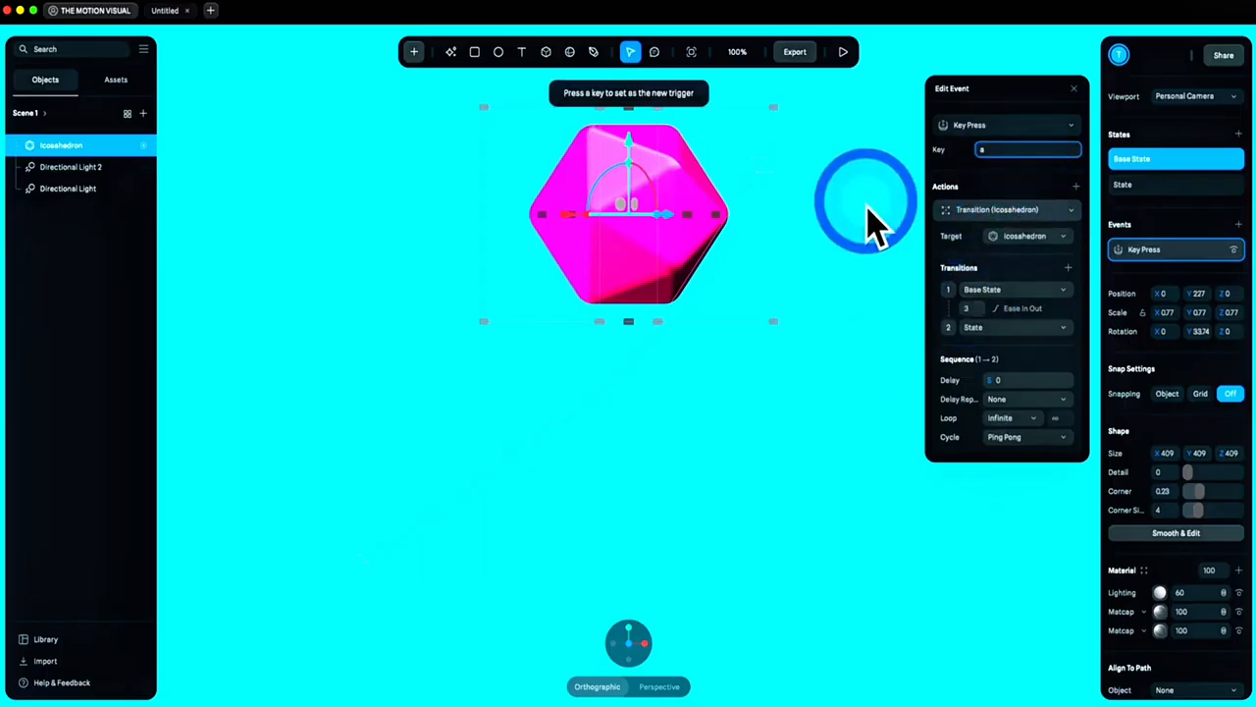
{"action": "left_click", "coordinate": [844, 53]}
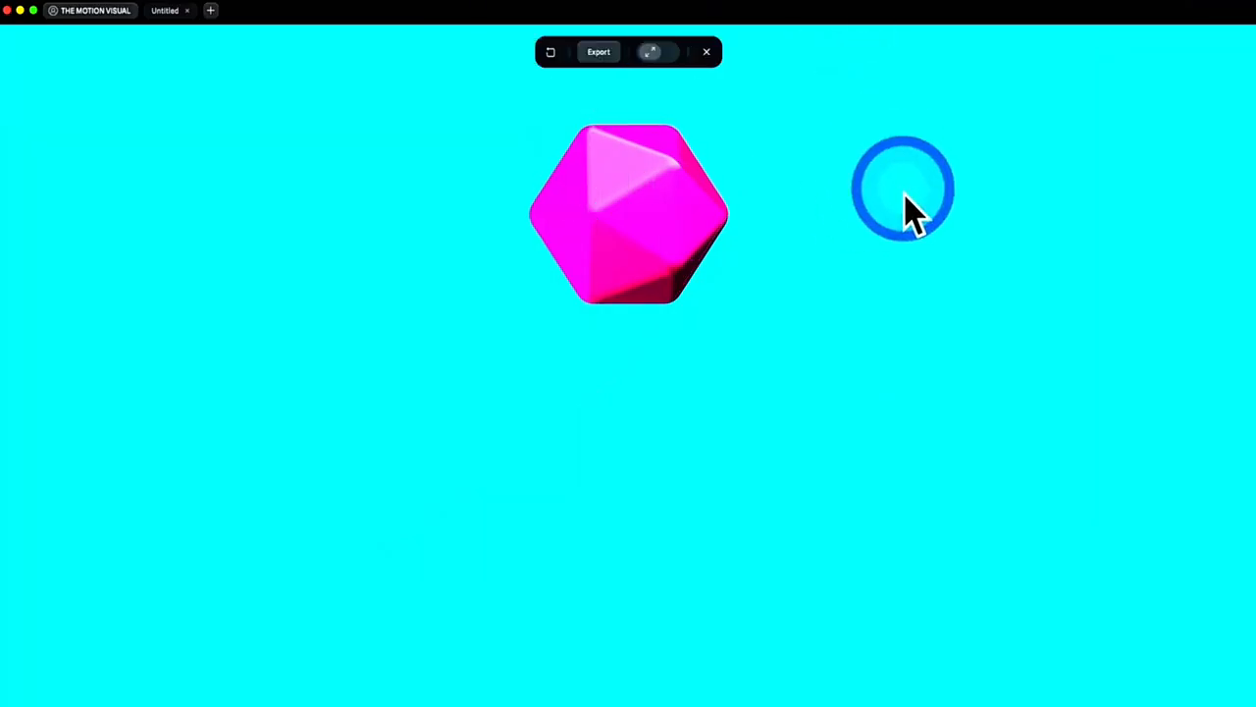
{"action": "key", "text": "space"}
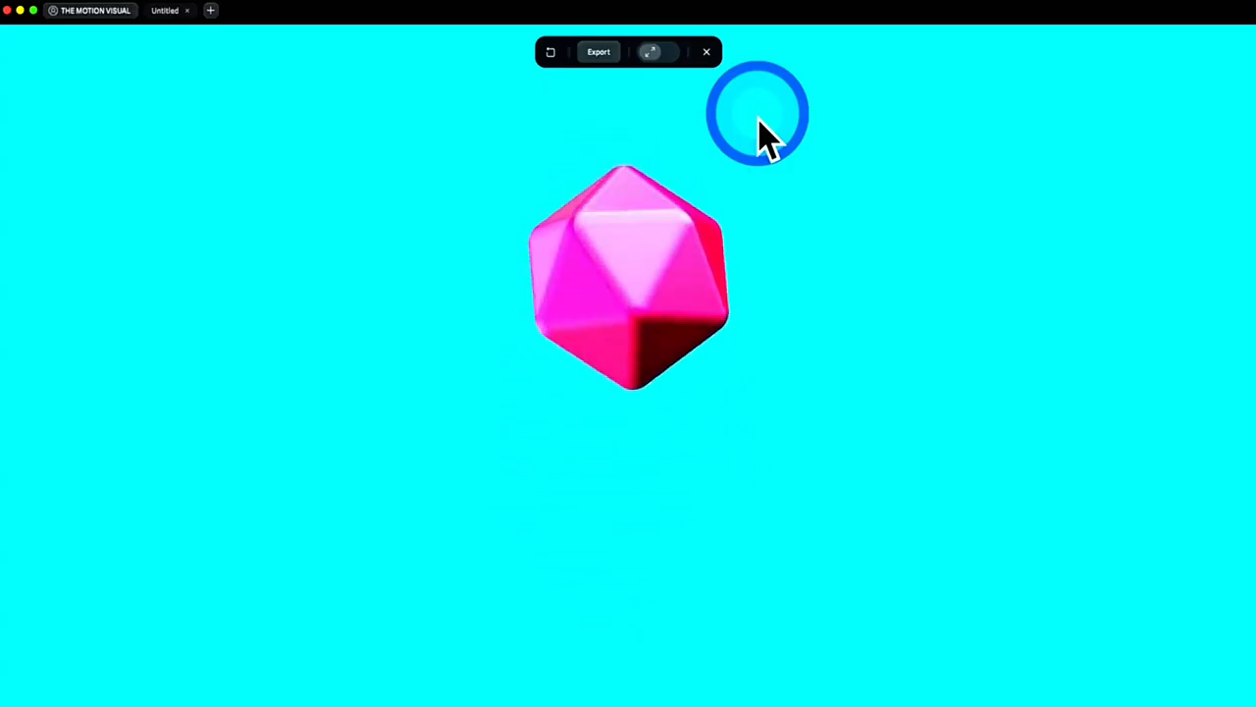
{"action": "left_click", "coordinate": [706, 52]}
{"action": "left_click", "coordinate": [655, 175]}
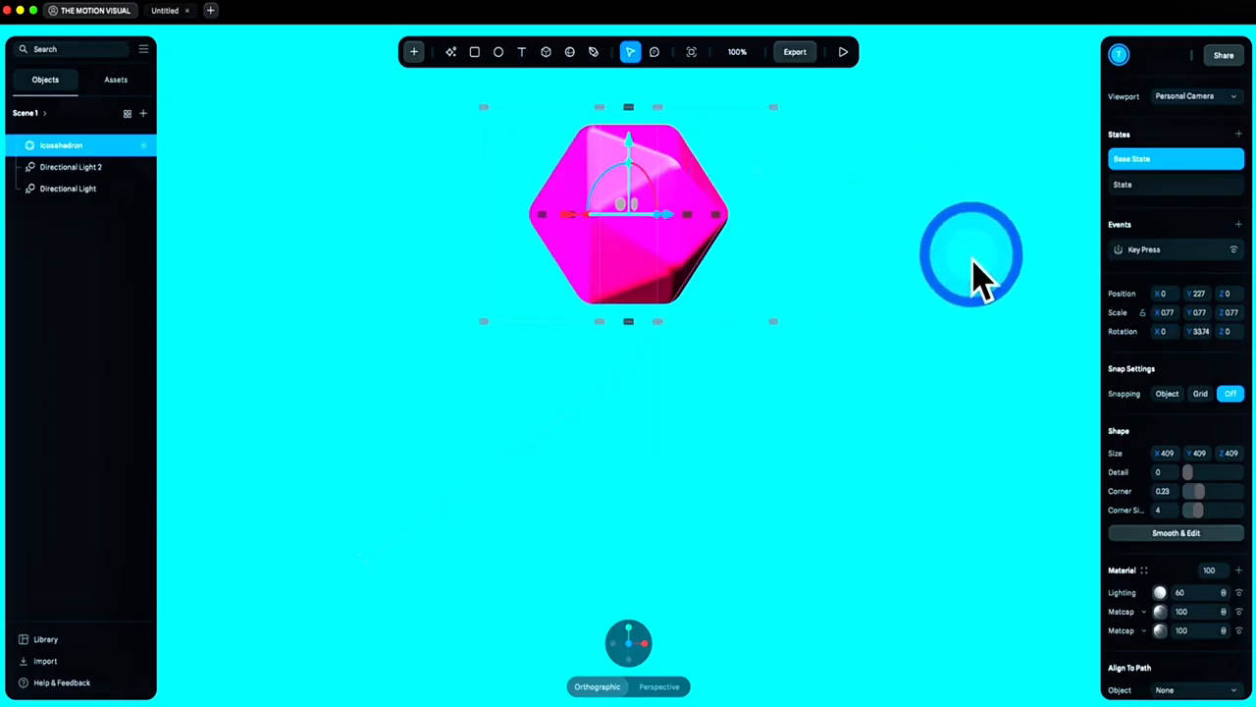
{"action": "left_click", "coordinate": [972, 263]}
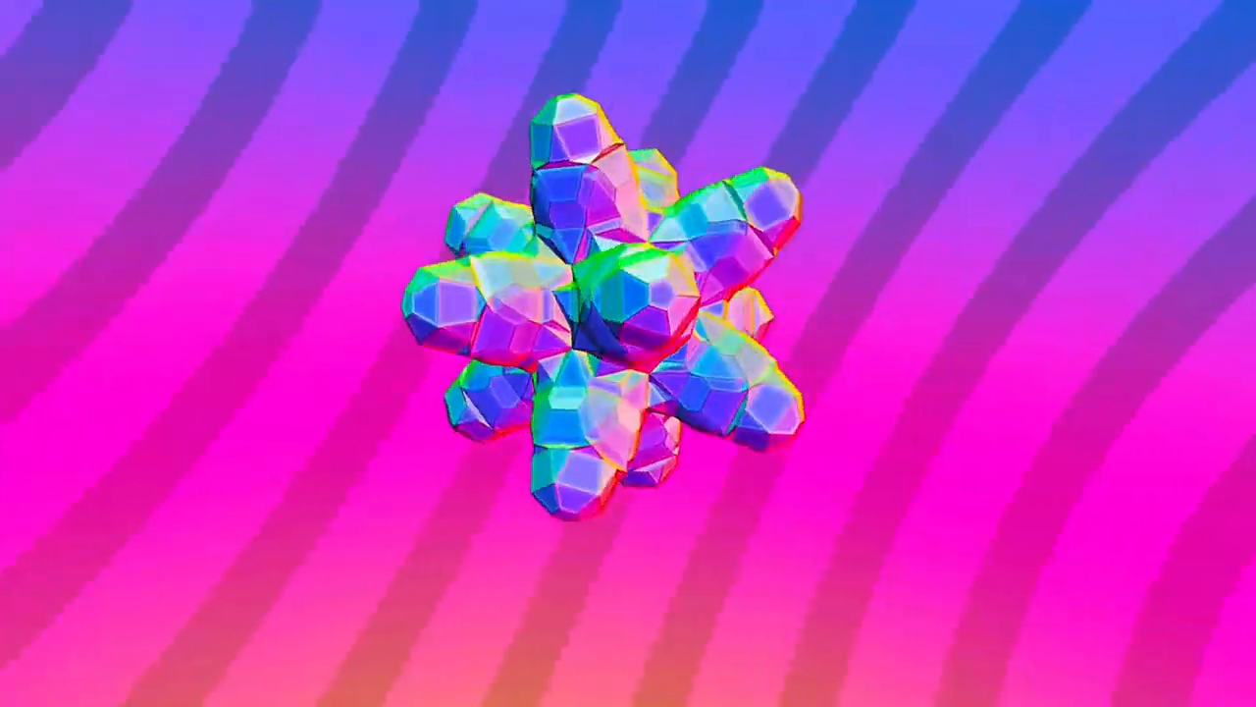